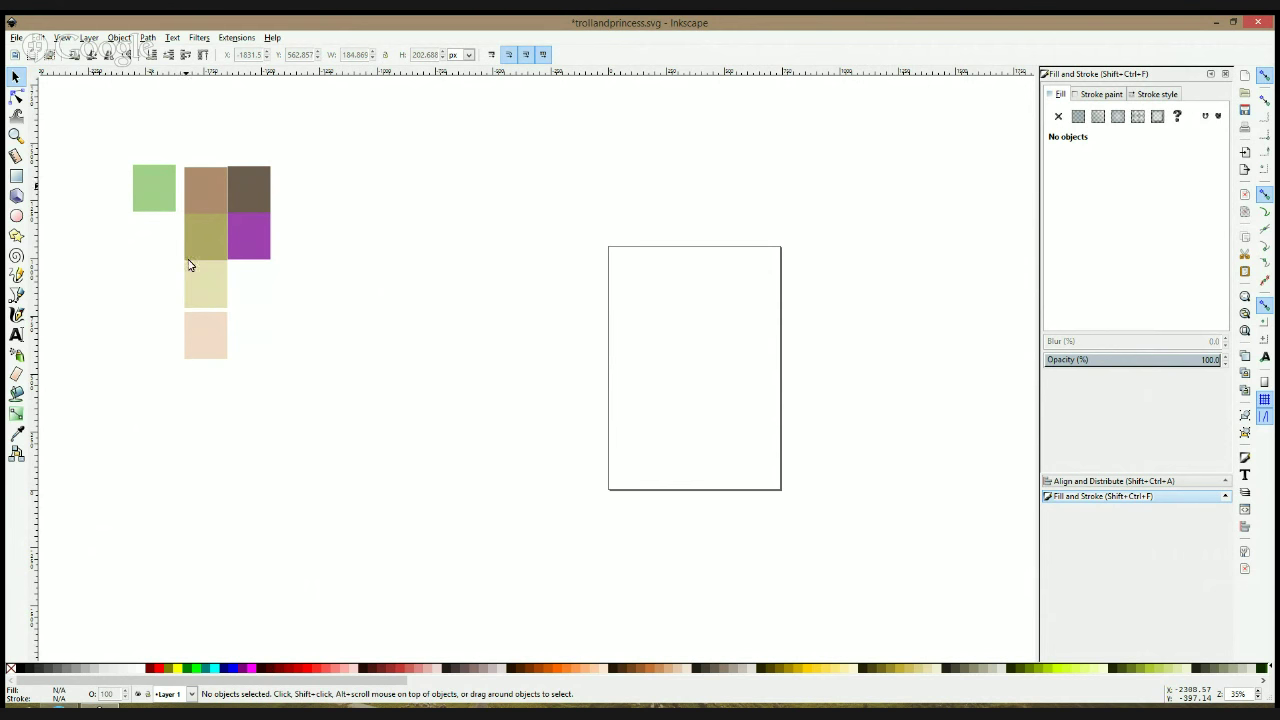
Place the light green and brown swatches side by side and move the pair above the rest of the palette
click(224, 216)
click(345, 207)
click(175, 183)
drag(175, 179, 167, 180)
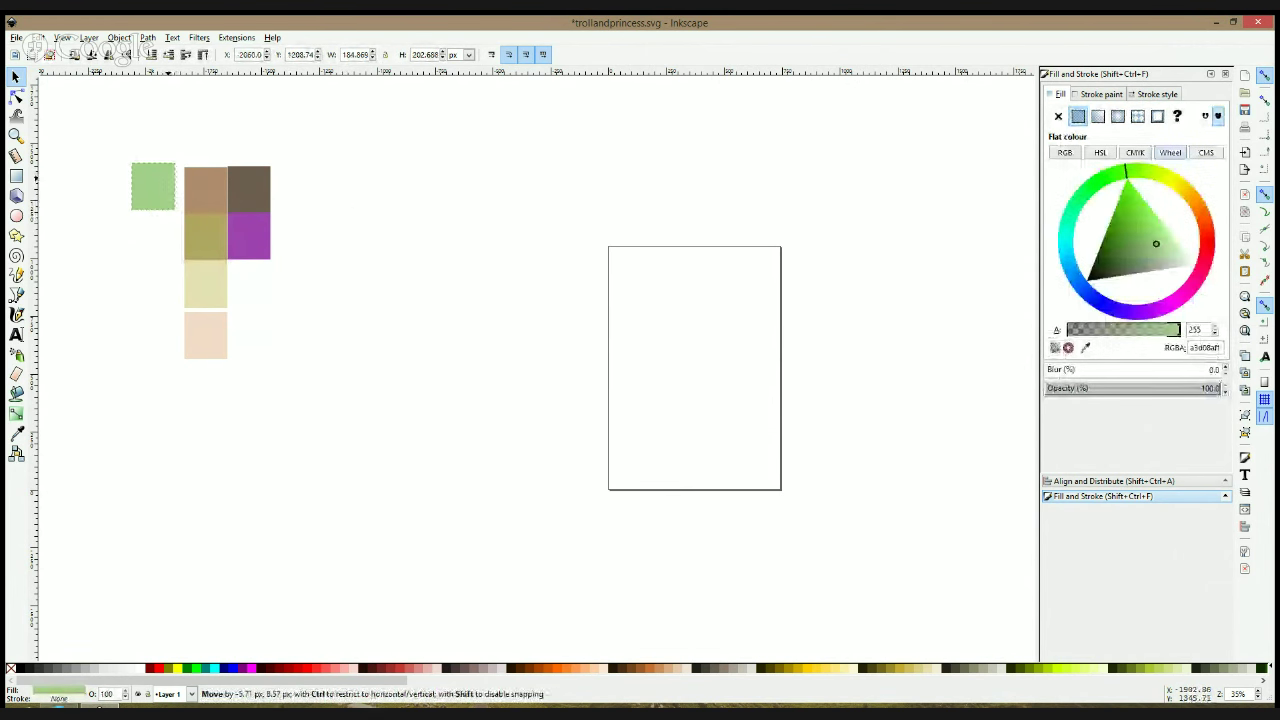
click(205, 192)
shift+click(158, 196)
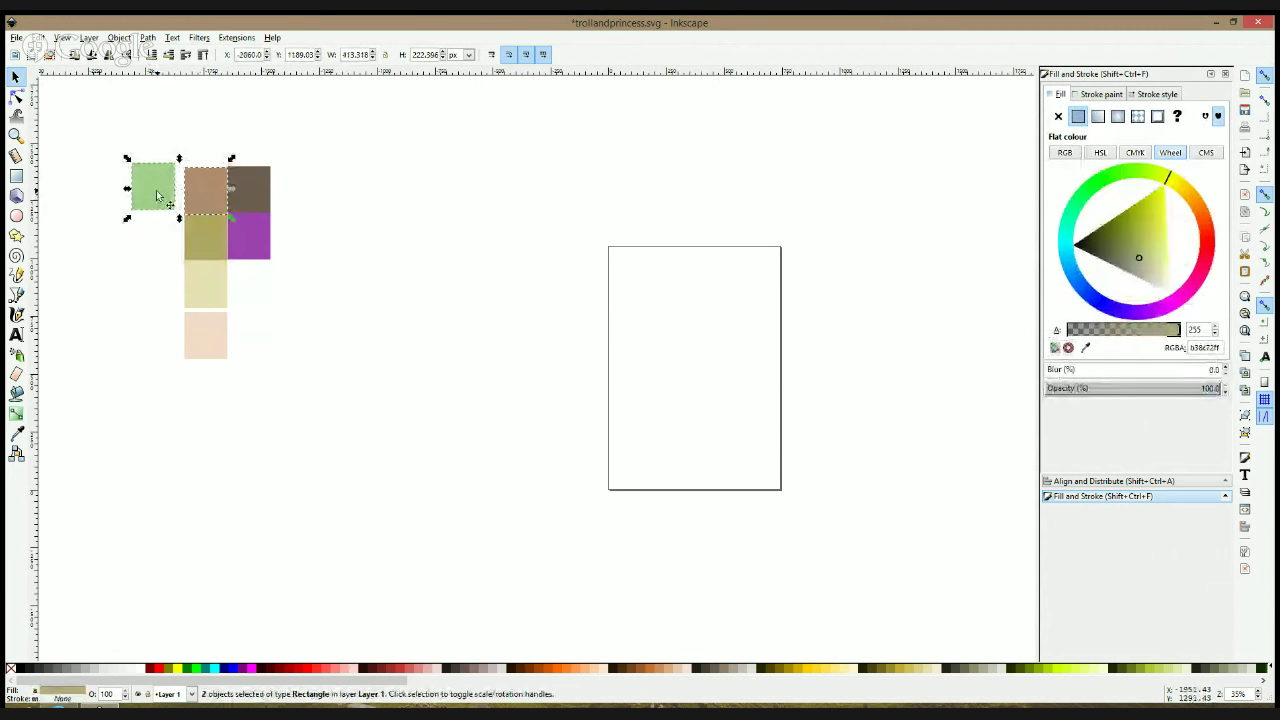
drag(215, 179, 331, 151)
click(388, 163)
Duplicate the purple swatch and place the copy just below the green and brown pair
click(220, 237)
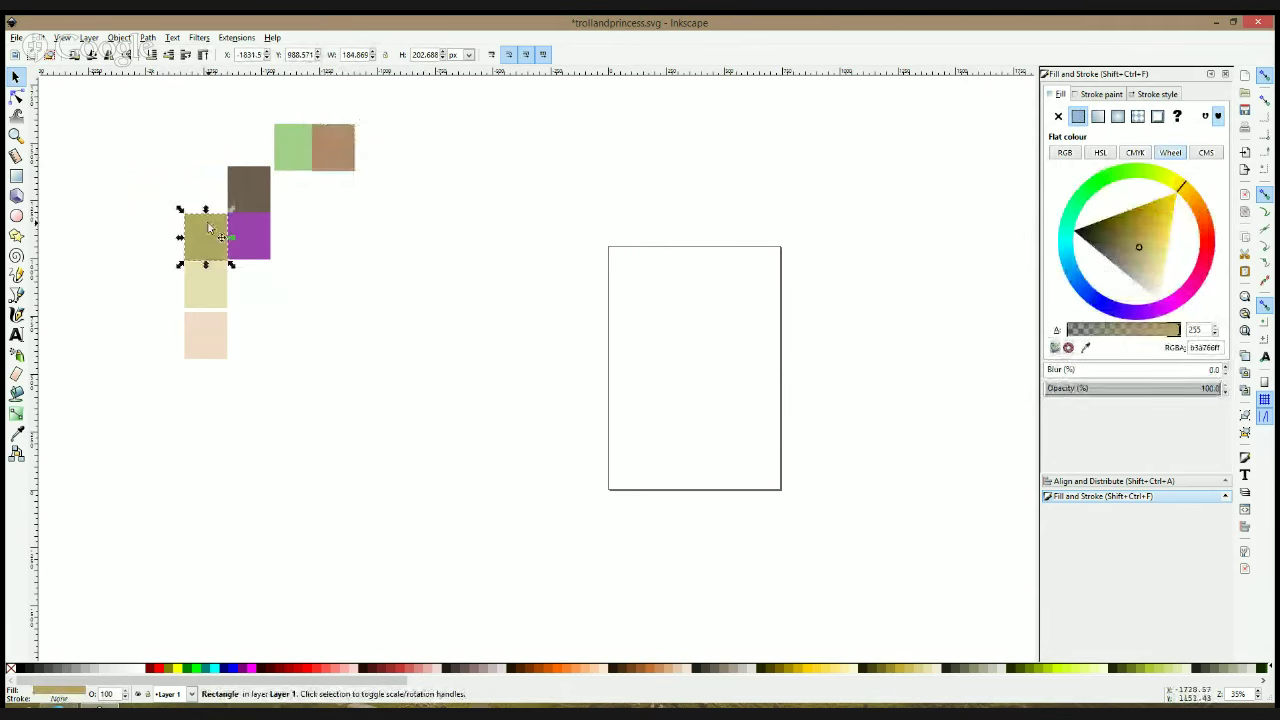
ctrl+click(250, 240)
key(ctrl+d)
drag(250, 237, 370, 195)
Recolour the duplicated purple swatch with the averaged colour sampled across the boundary between the green and brown swatches
click(339, 150)
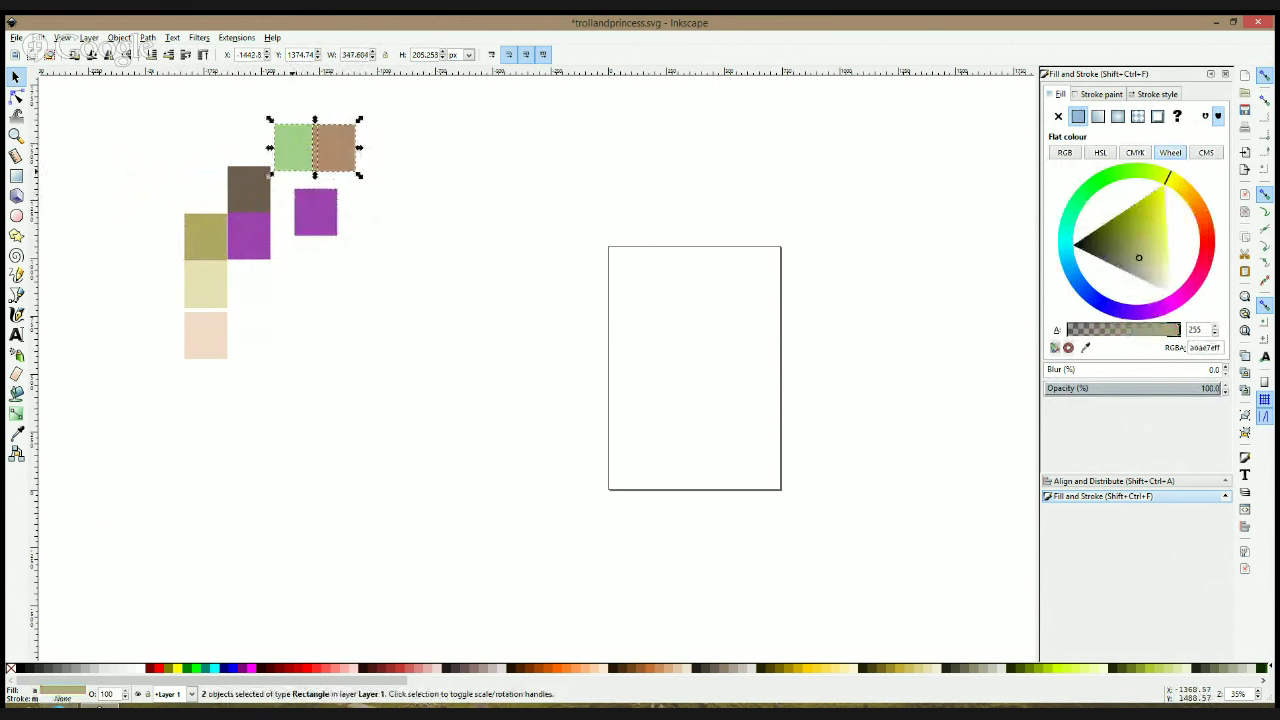
click(316, 212)
click(16, 433)
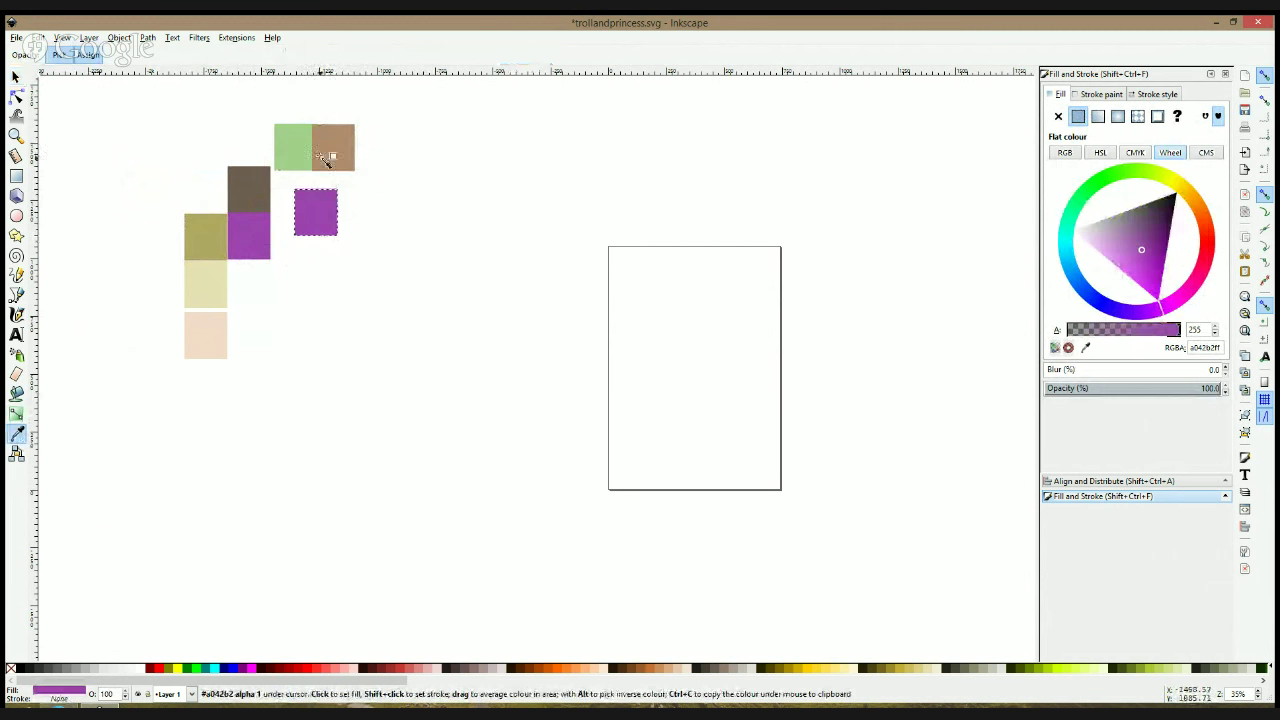
mouse_move(319, 146)
mouse_down()
mouse_move(325, 163)
mouse_move(329, 153)
mouse_up()
key(space)
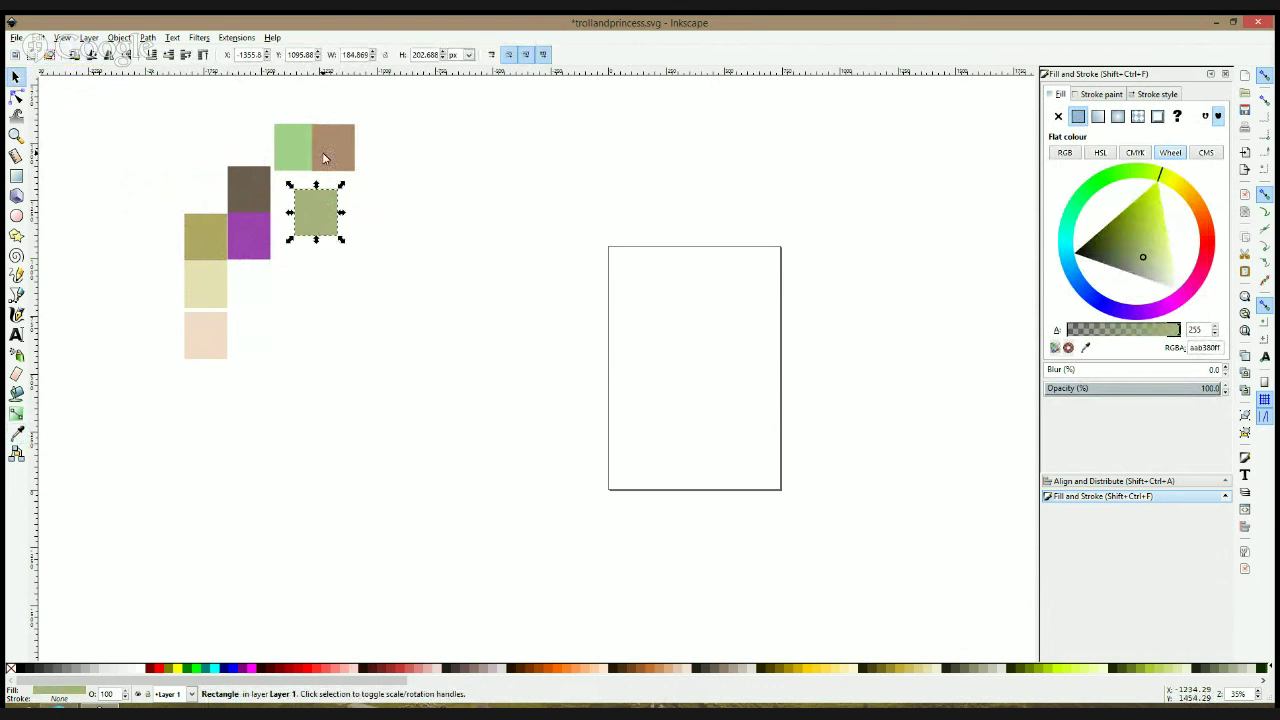
key(Escape)
Move the mixed grey-green swatch beside the olive swatch and bring the green and brown pair back above them
mouse_move(324, 207)
mouse_down()
mouse_move(186, 220)
mouse_move(133, 242)
mouse_up()
click(280, 237)
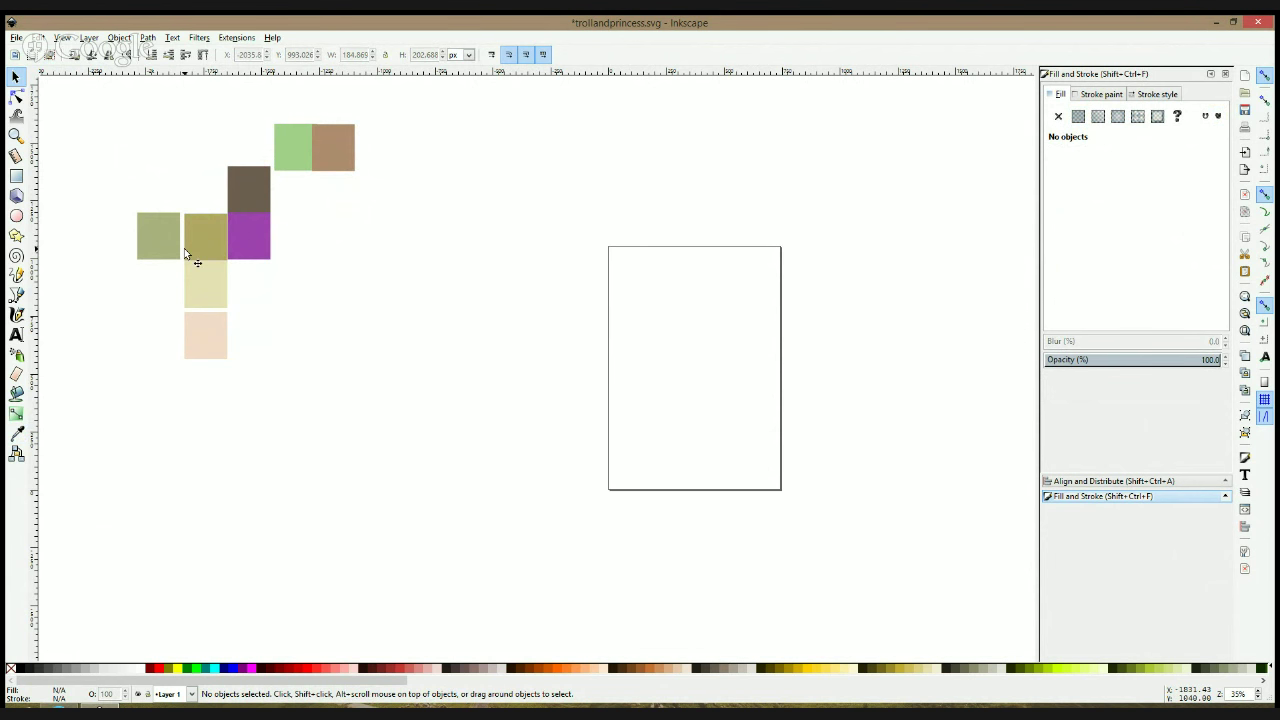
drag(257, 108, 478, 227)
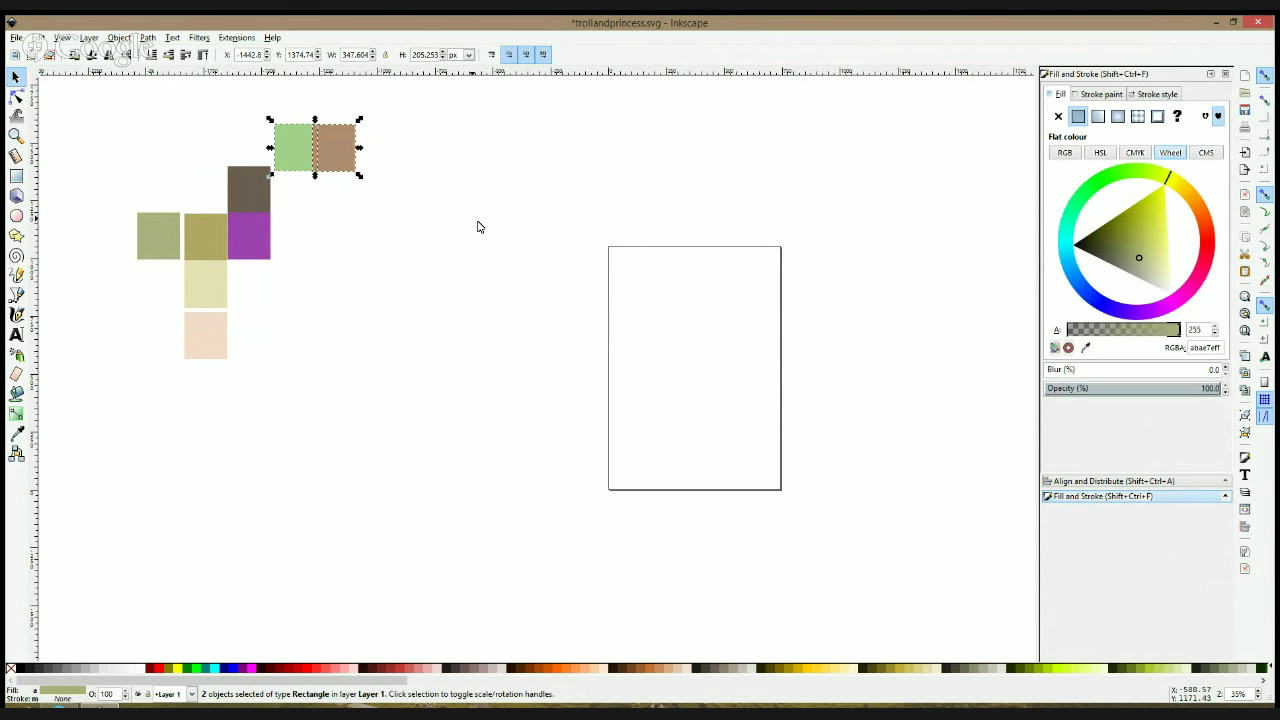
drag(342, 169, 200, 206)
click(352, 197)
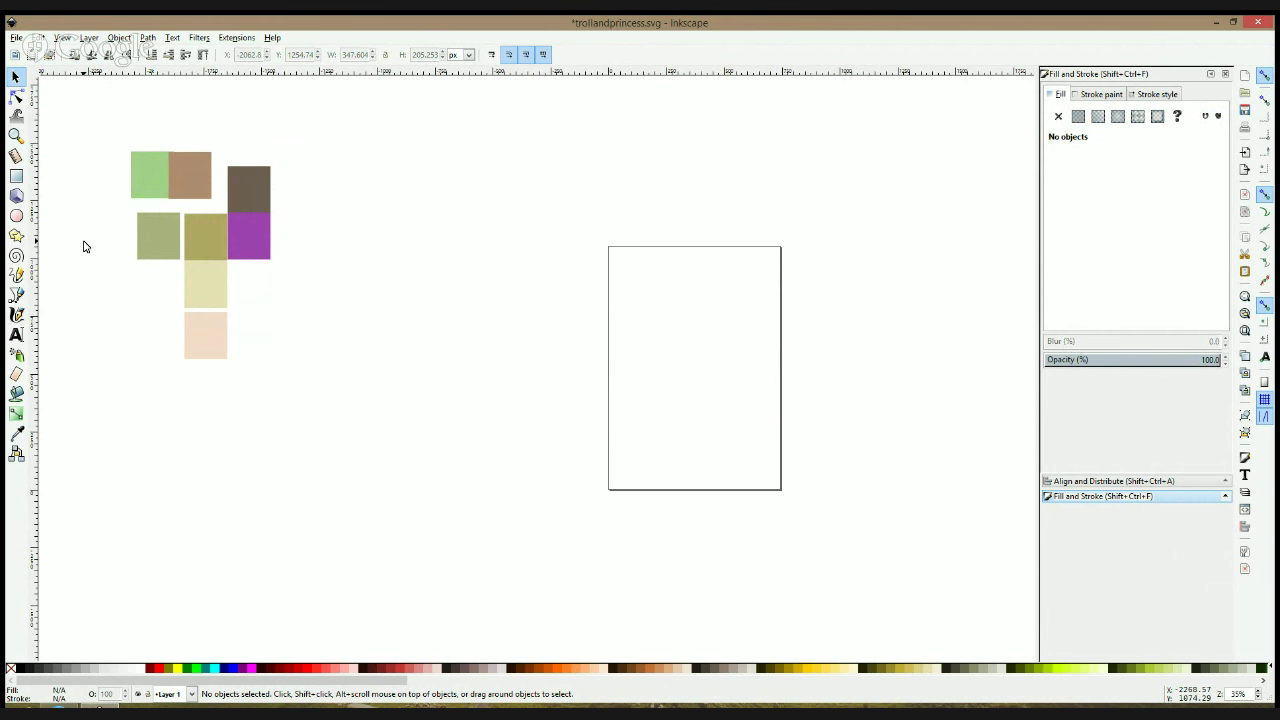
Activate the Bezier pen and hide the page border through the document properties
mouse_move(59, 707)
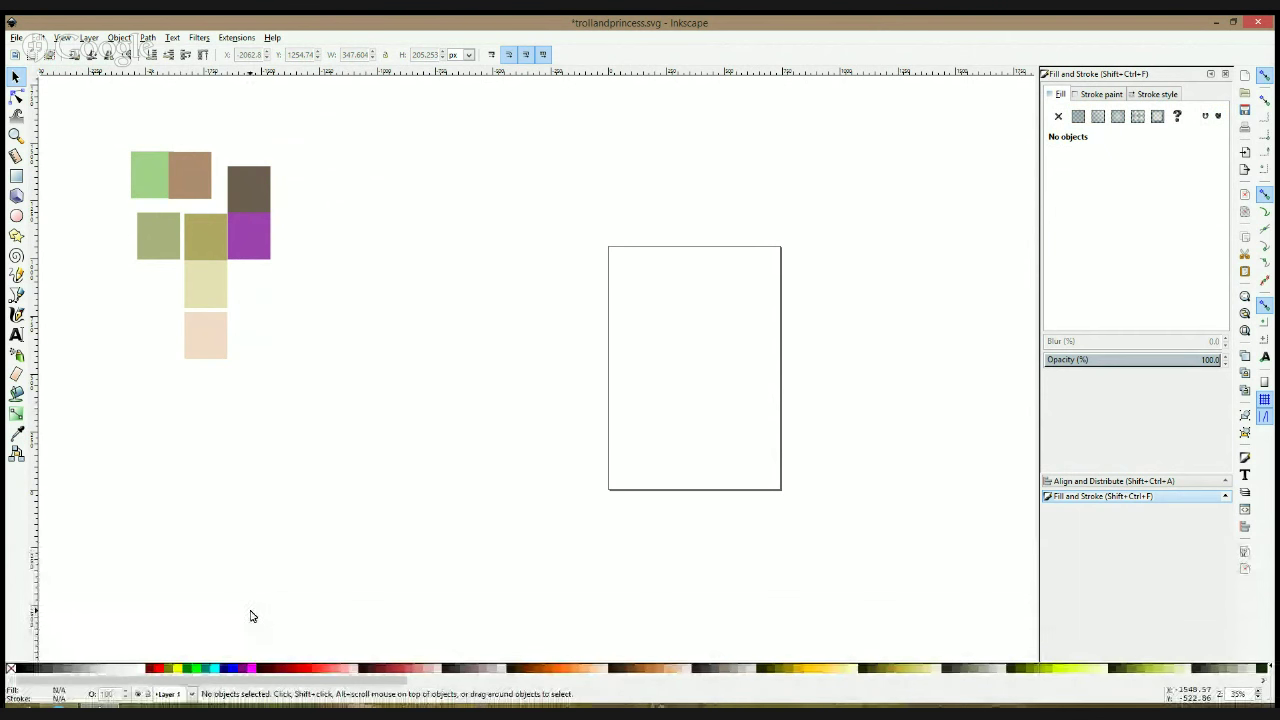
click(17, 216)
click(25, 296)
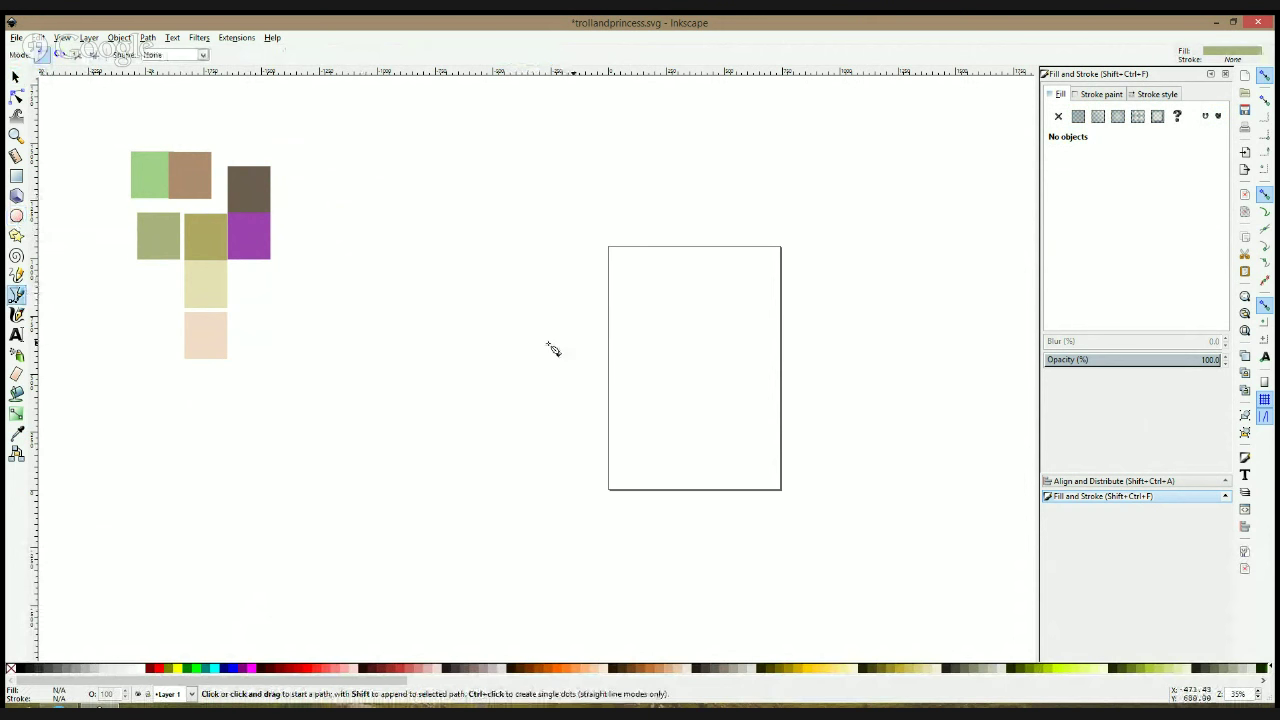
click(16, 38)
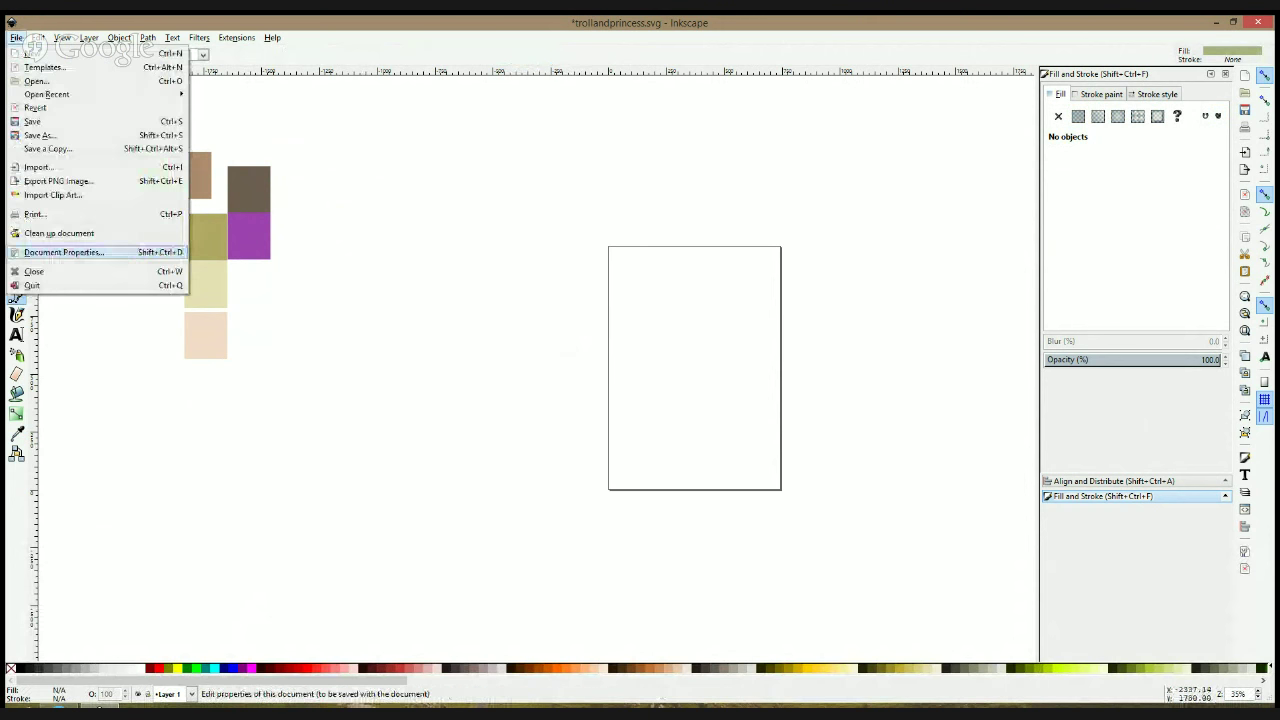
click(72, 253)
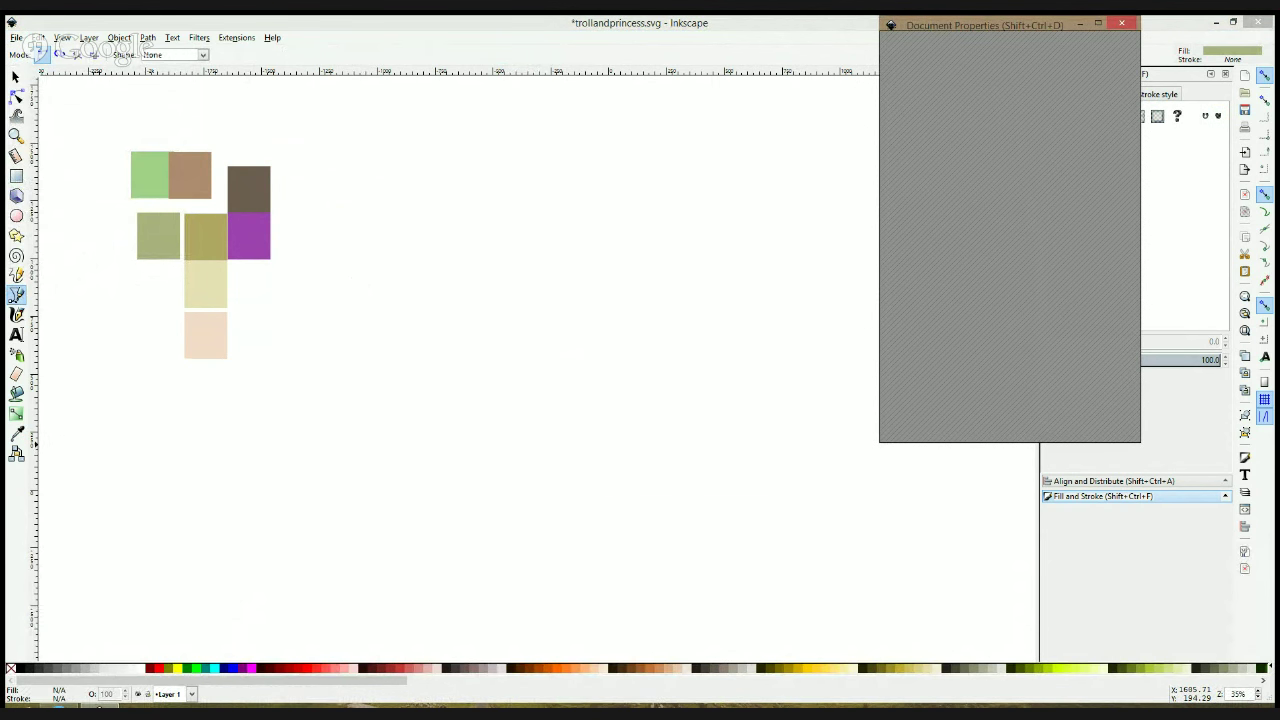
click(1121, 23)
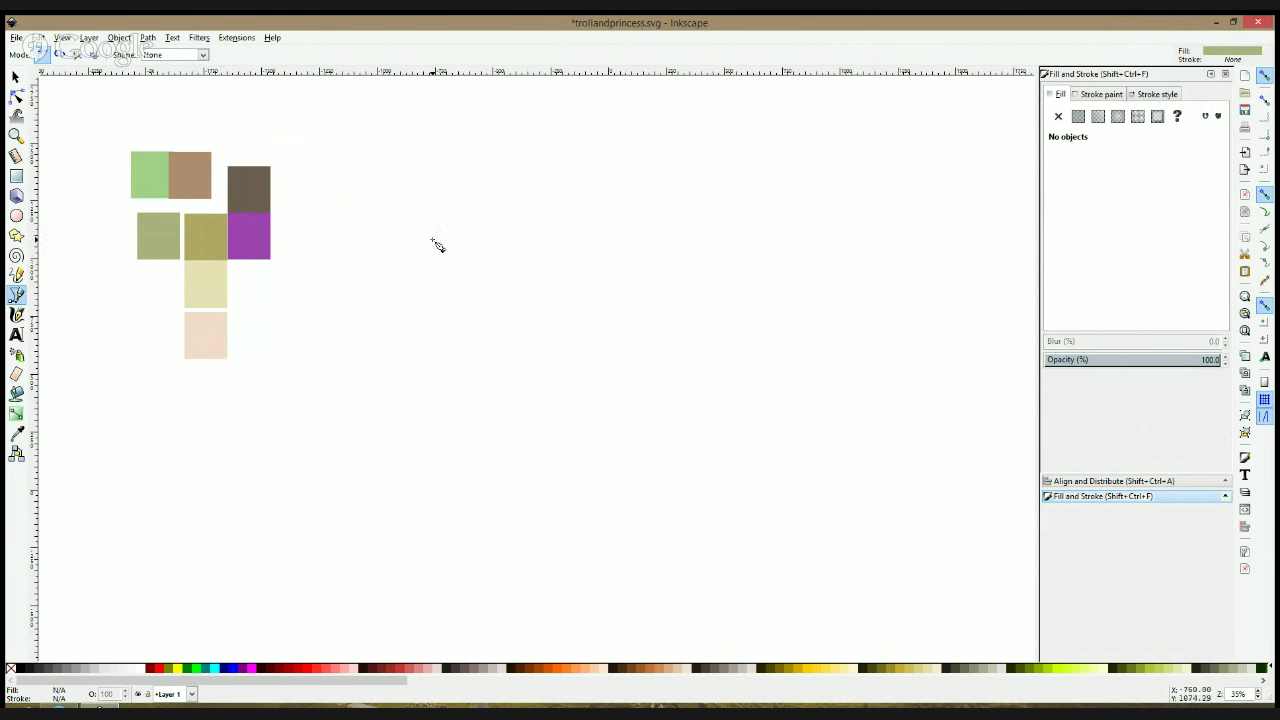
Draw a closed straight-segment silhouette of the troll beside the palette, with a head, sloping shoulders, bulky torso and two thin legs
click(432, 240)
click(429, 284)
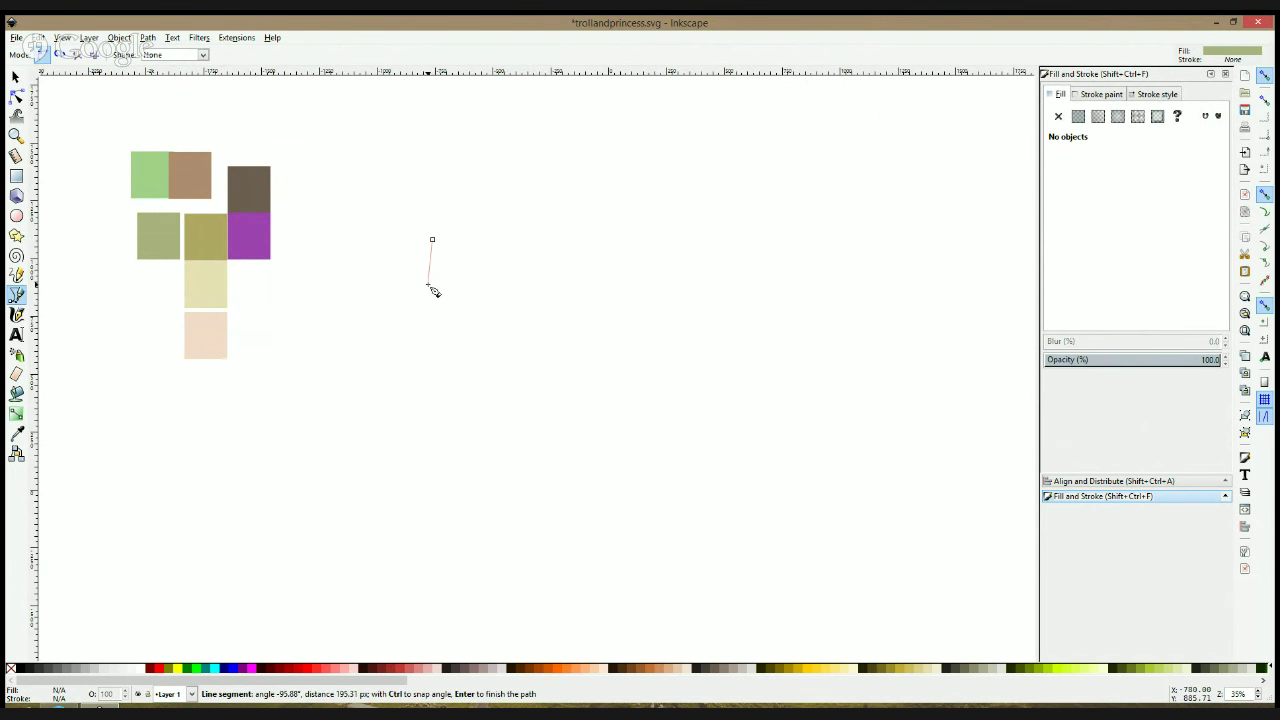
click(370, 330)
click(373, 453)
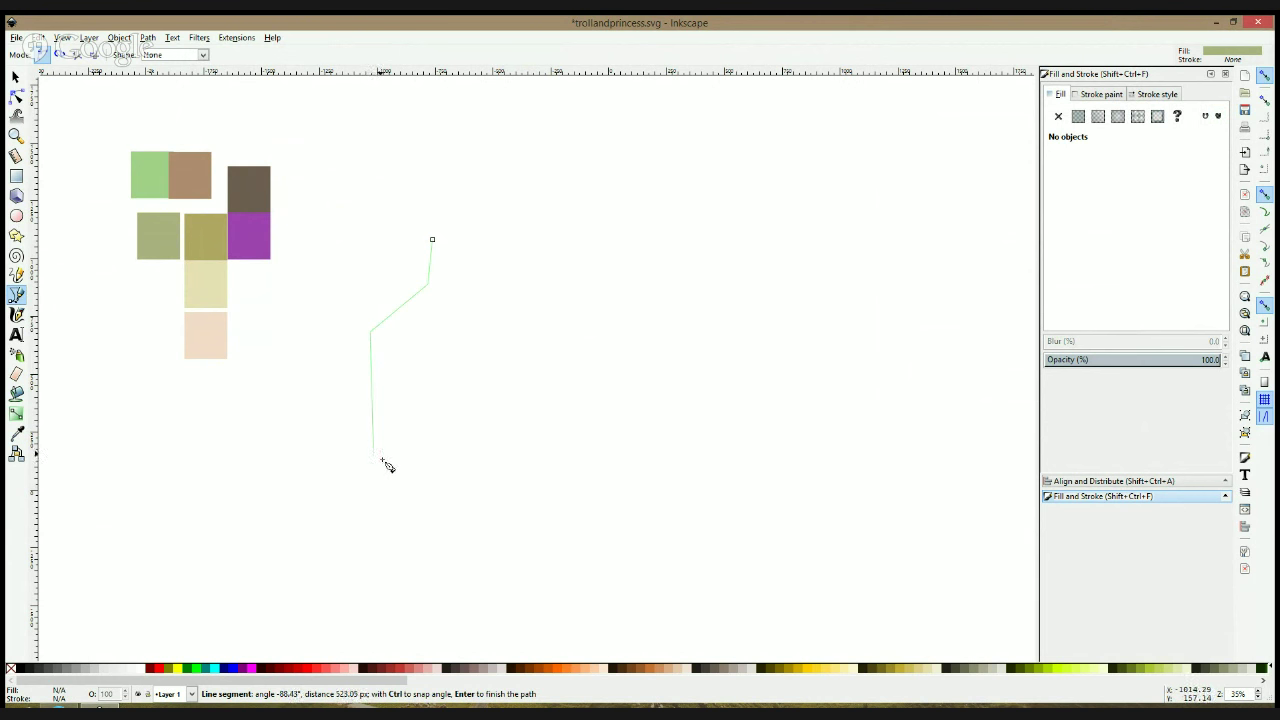
click(397, 472)
click(396, 607)
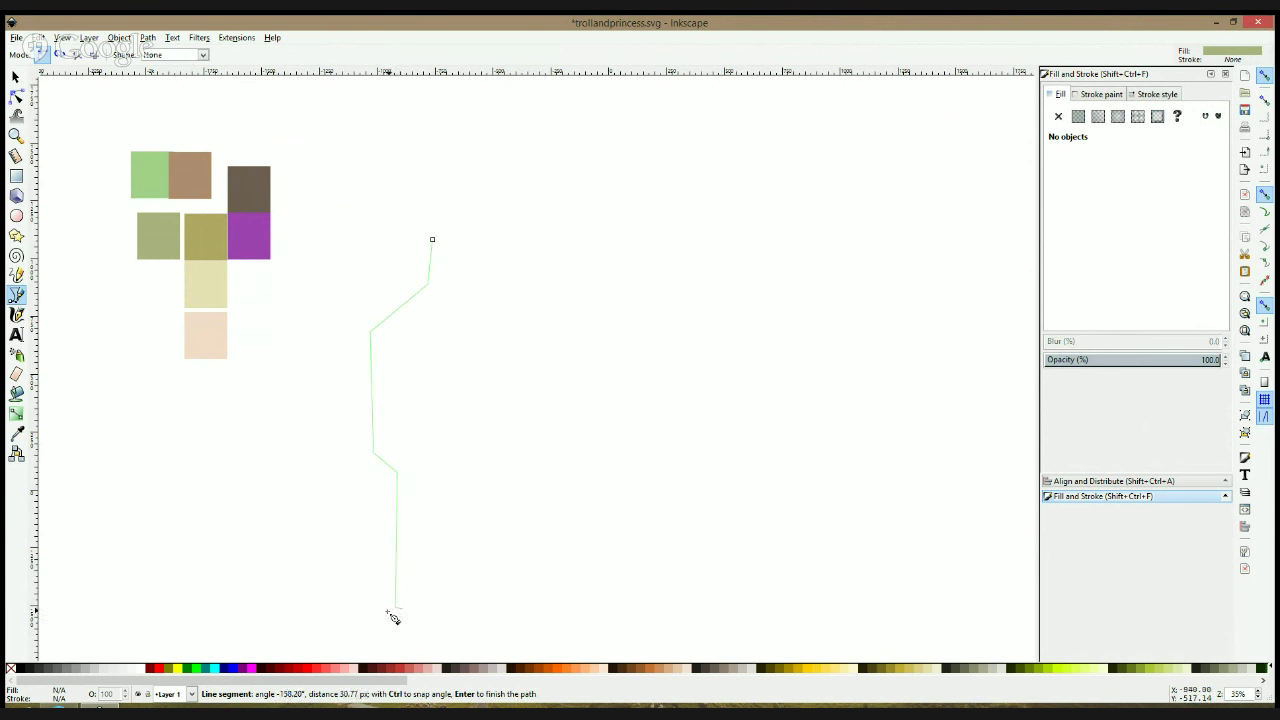
click(405, 611)
click(413, 473)
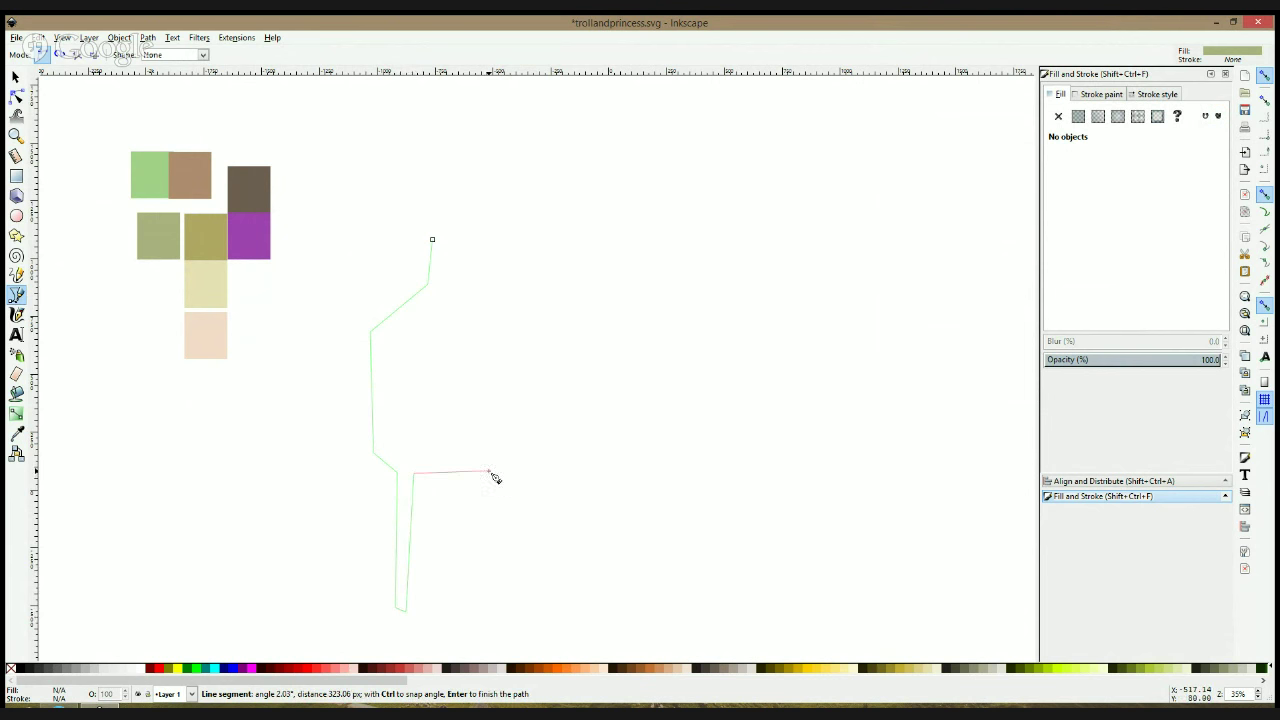
click(489, 471)
click(511, 610)
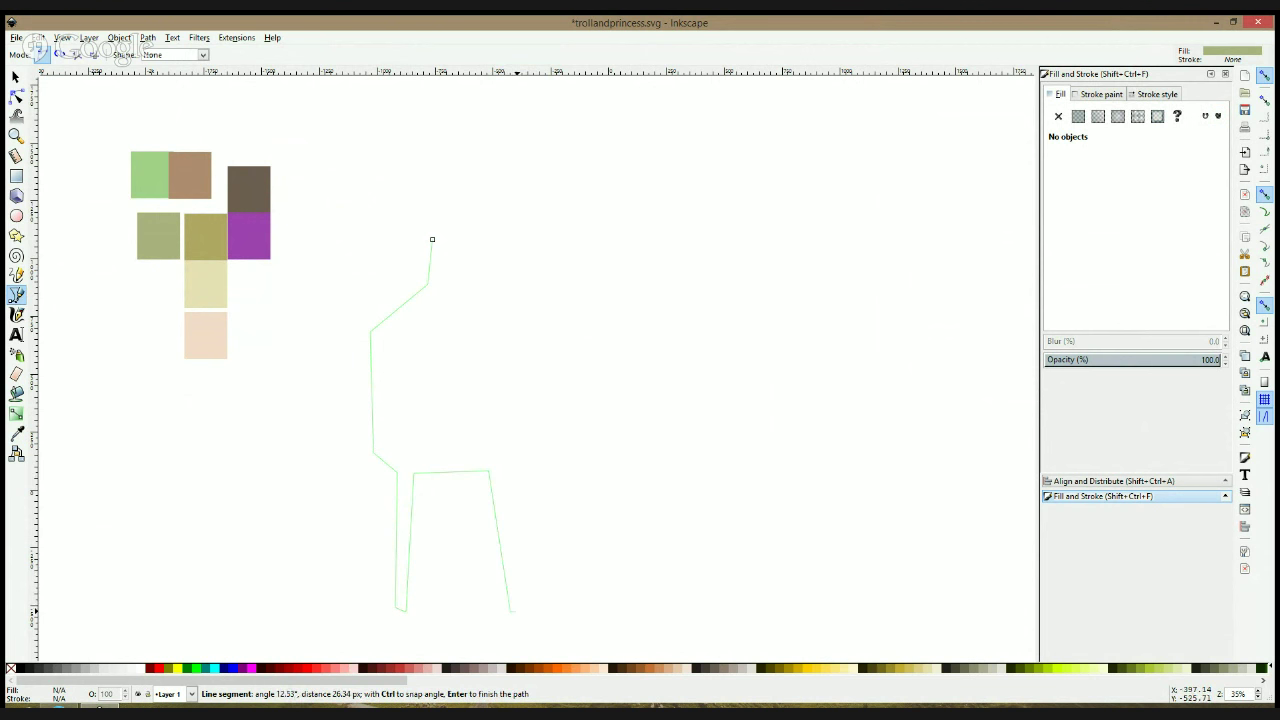
click(517, 470)
click(536, 437)
click(523, 293)
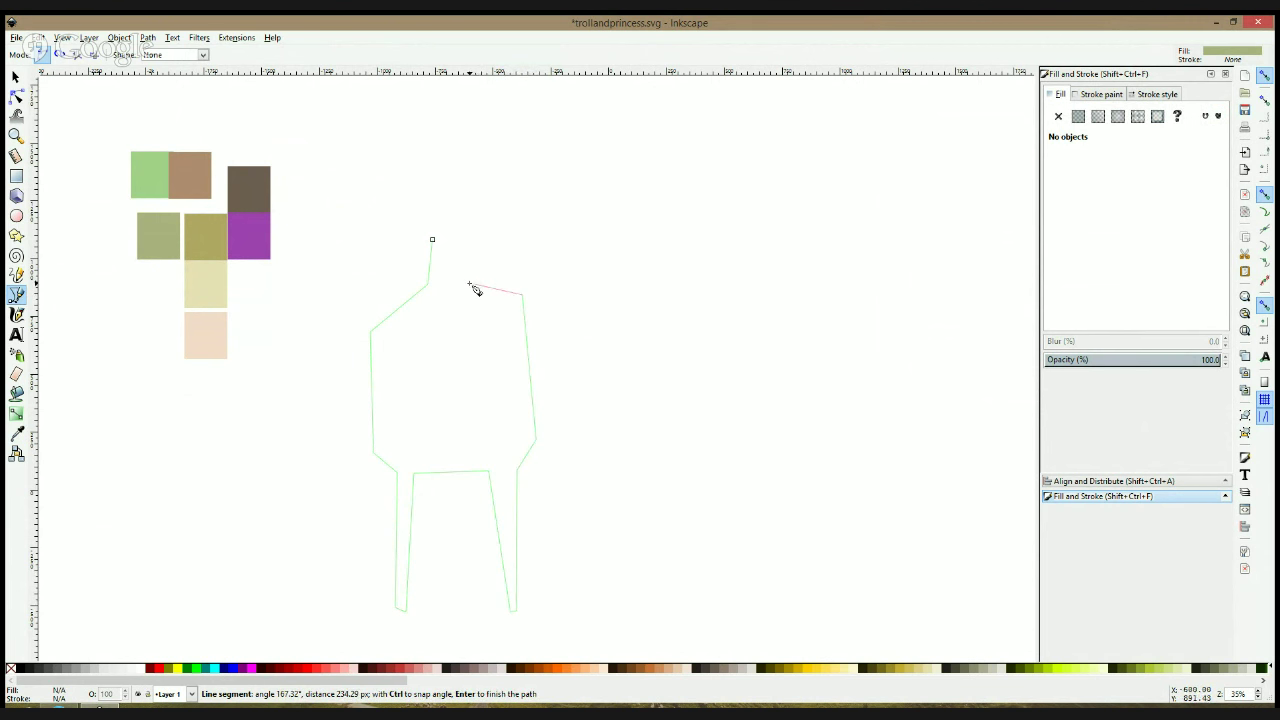
click(483, 283)
click(486, 222)
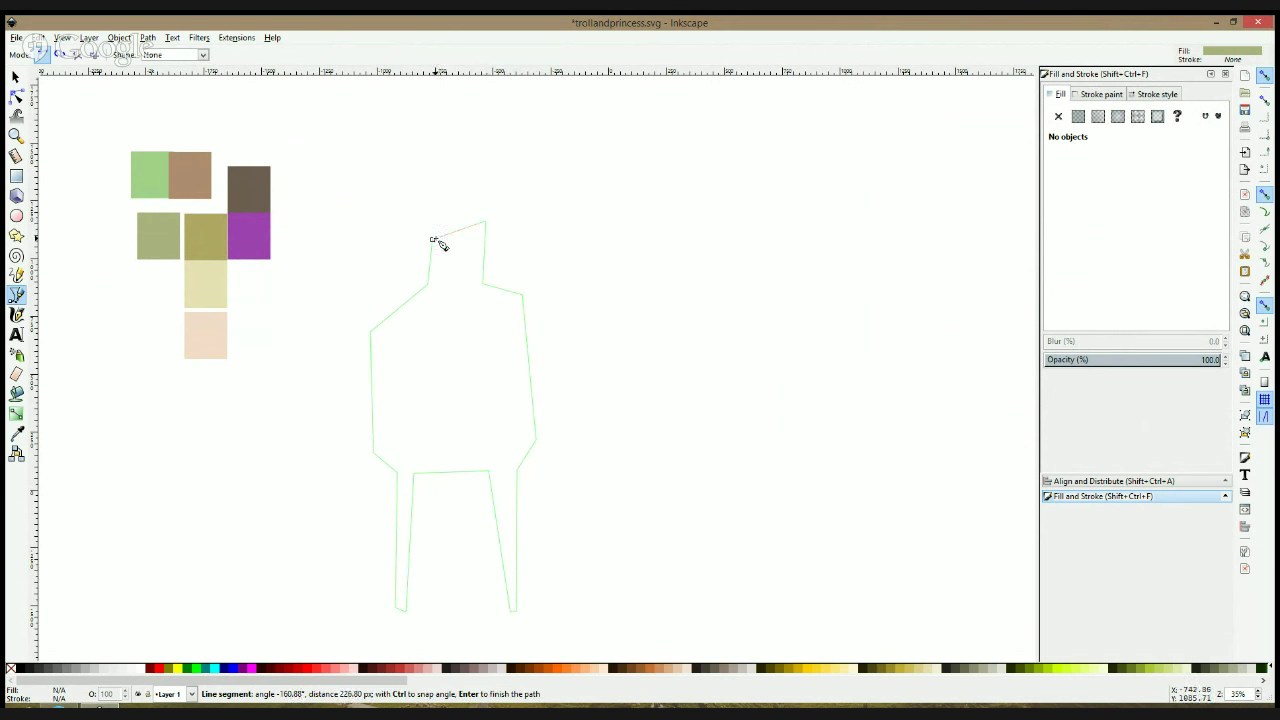
click(431, 241)
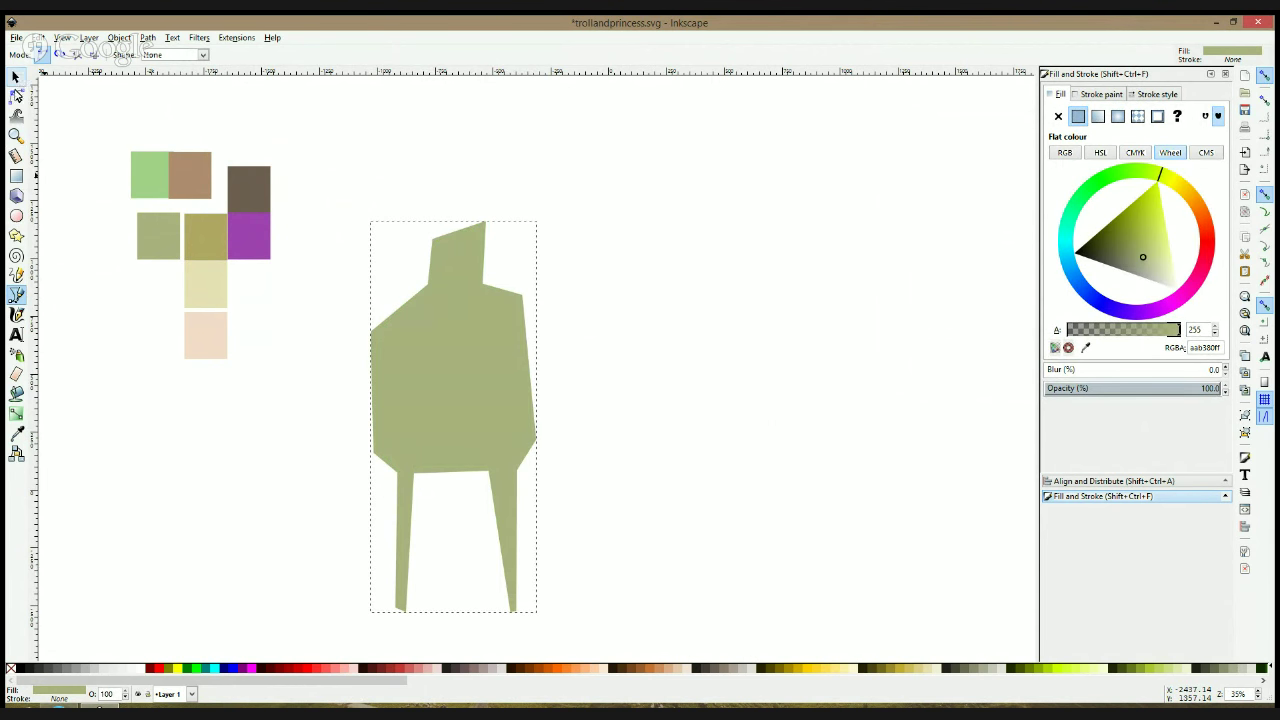
Round the top of the troll's head by reshaping its two upper corner nodes into smooth curves
click(16, 95)
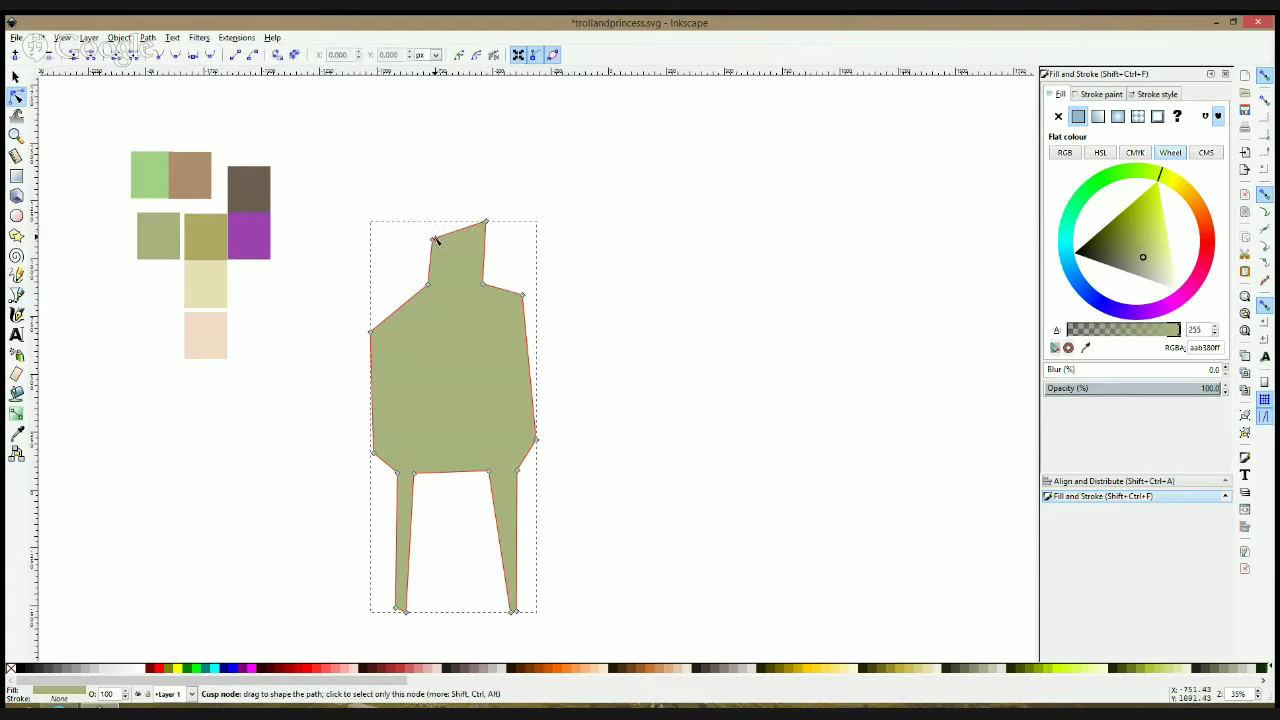
drag(434, 239, 442, 231)
click(445, 231)
ctrl+click(486, 221)
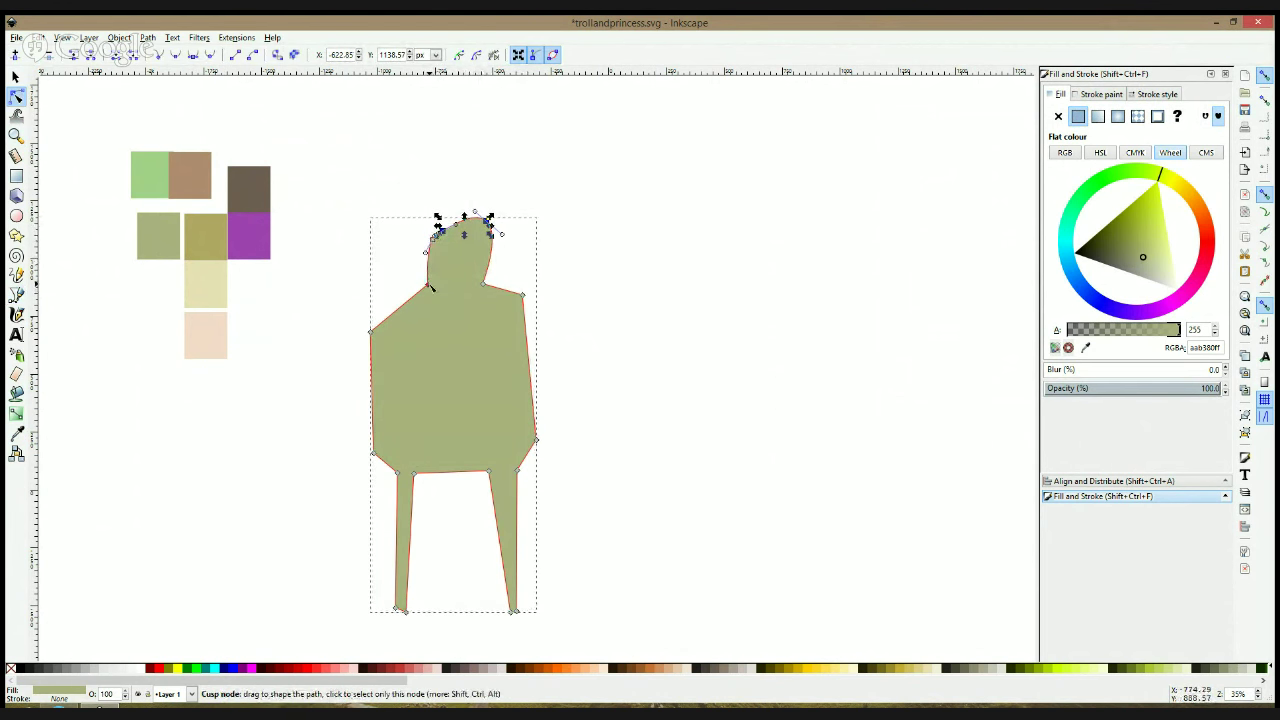
Make the shoulder and hip nodes smooth and pull both sides of the torso slightly inward
ctrl+click(371, 331)
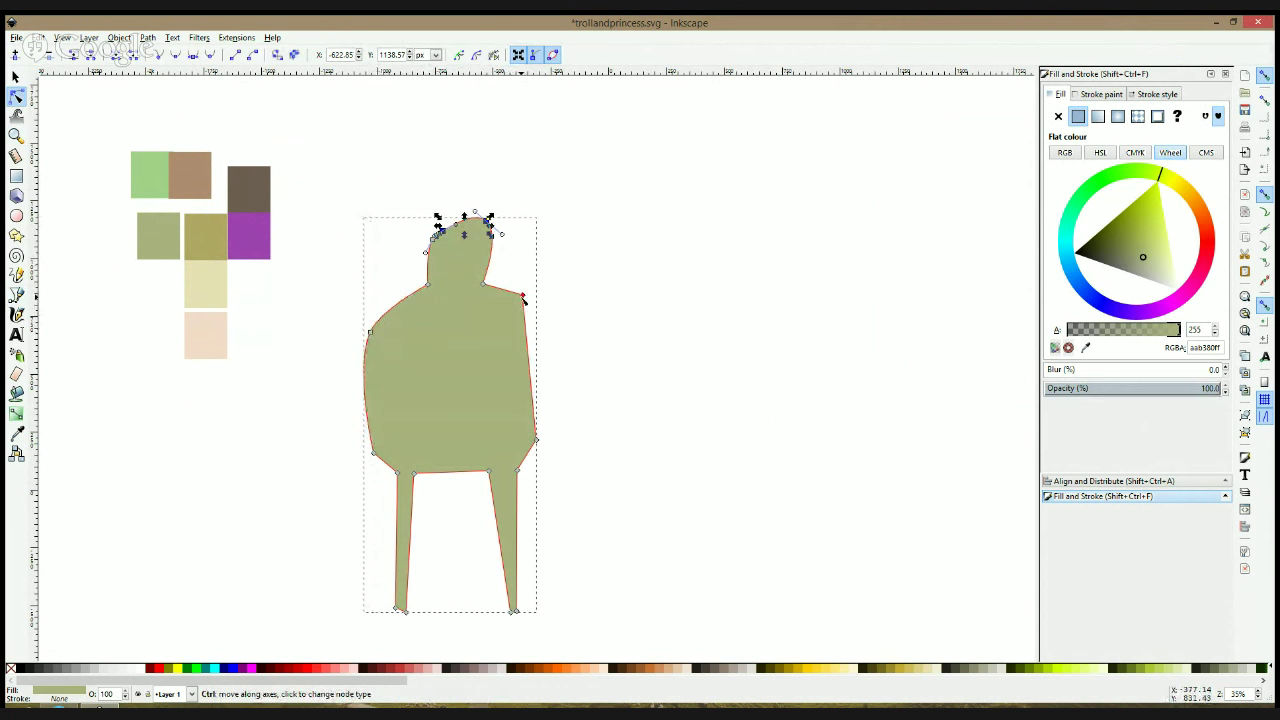
ctrl+click(522, 296)
ctrl+click(536, 441)
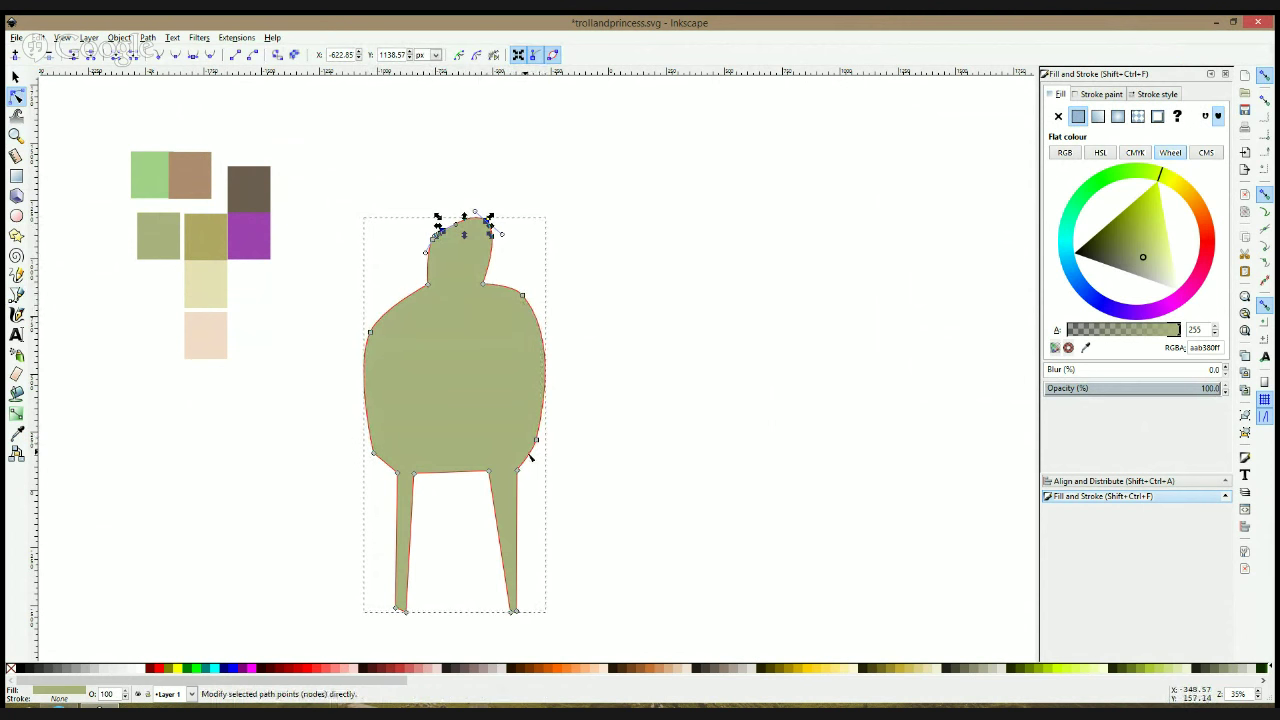
ctrl+click(373, 453)
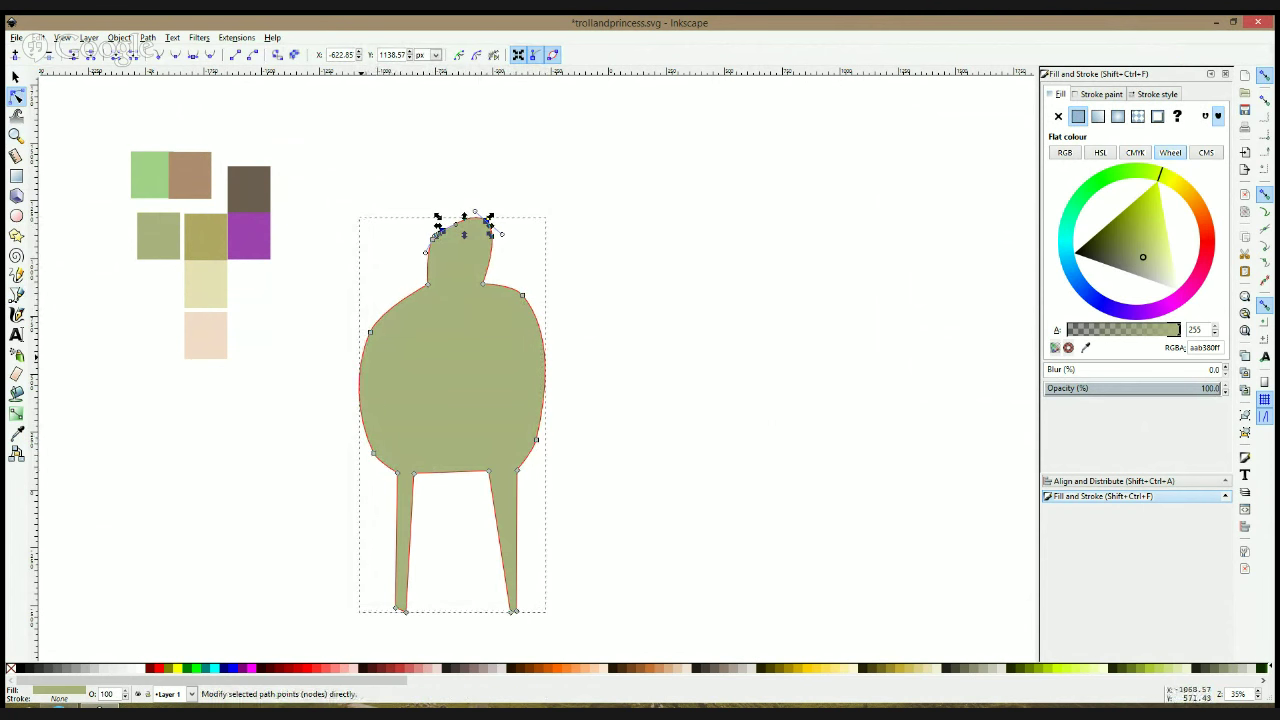
drag(362, 395, 368, 398)
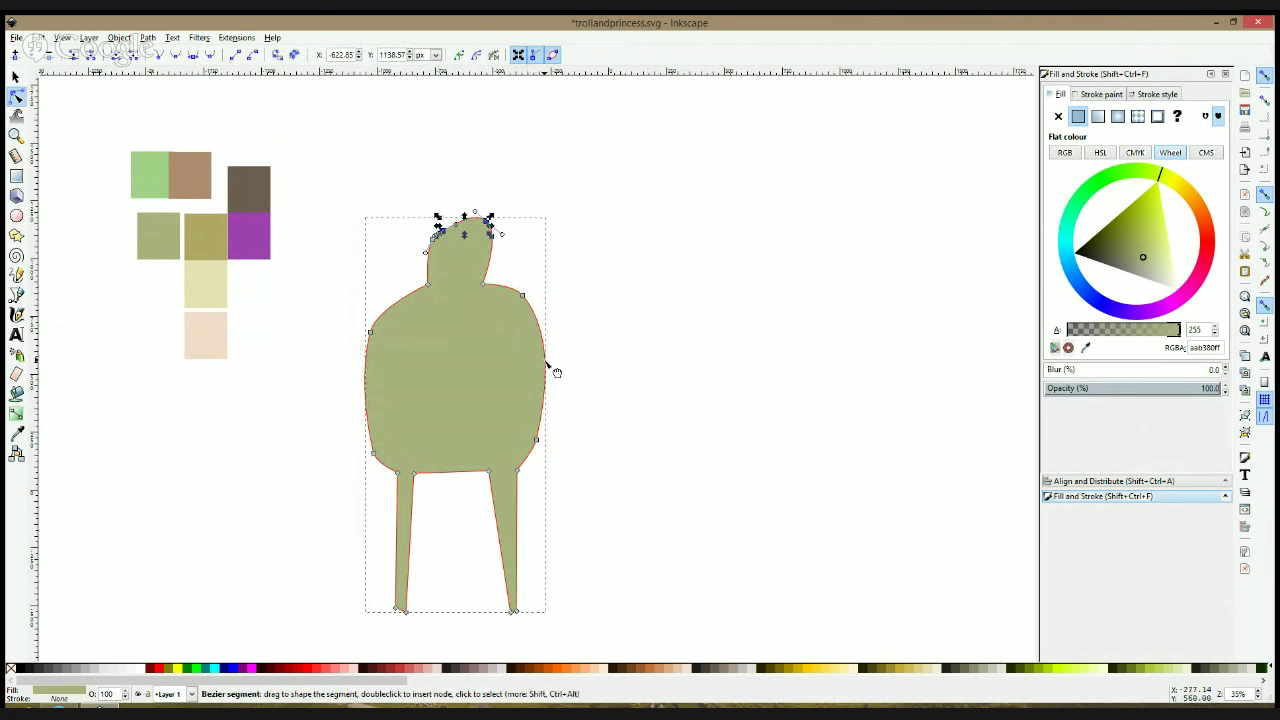
drag(545, 363, 538, 365)
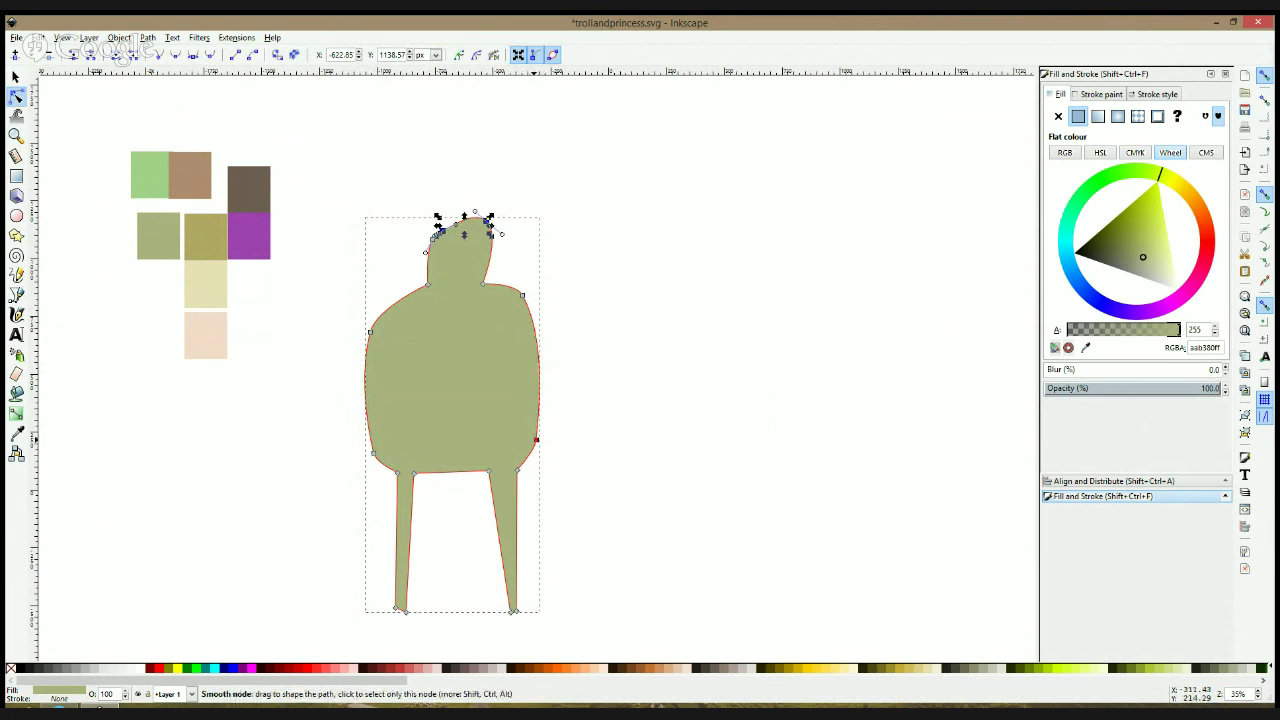
Reshape the lower right hip nodes so the torso bulges outward there, and curve the right leg's inner edge outward
mouse_move(538, 437)
mouse_down()
mouse_move(546, 430)
mouse_move(520, 455)
mouse_up()
key(ctrl+z)
key(ctrl+s)
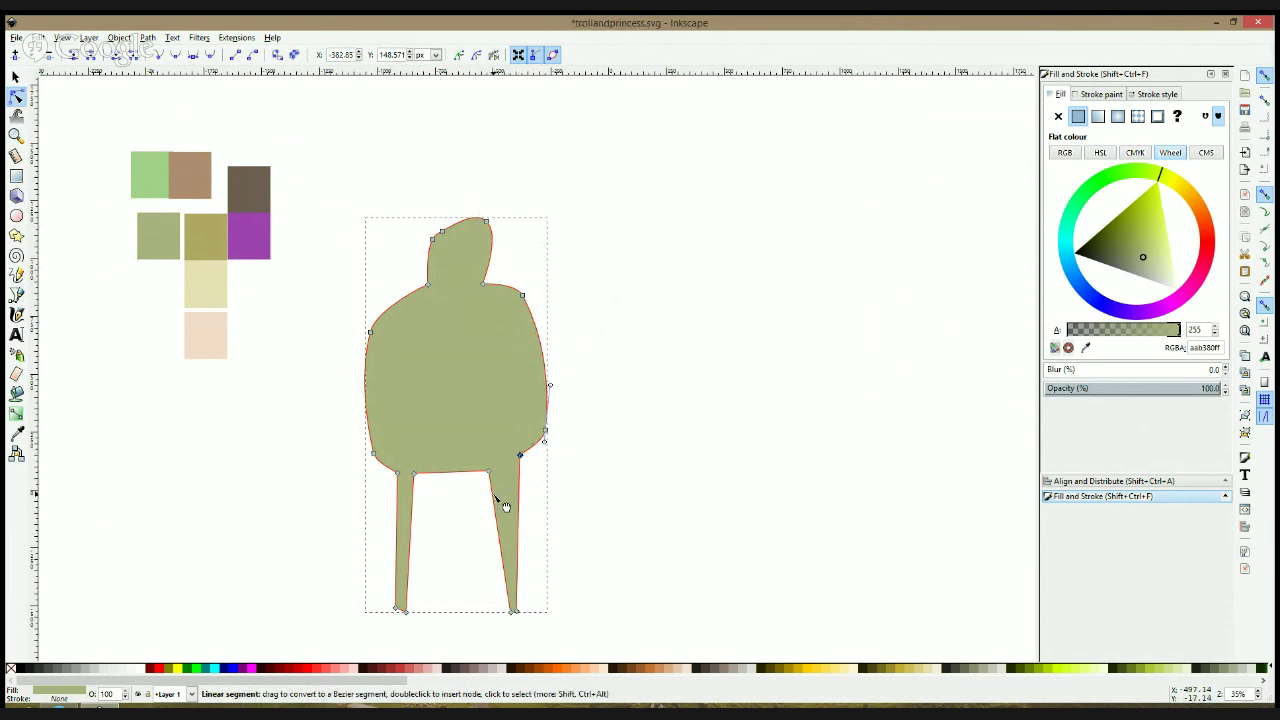
drag(496, 499, 526, 508)
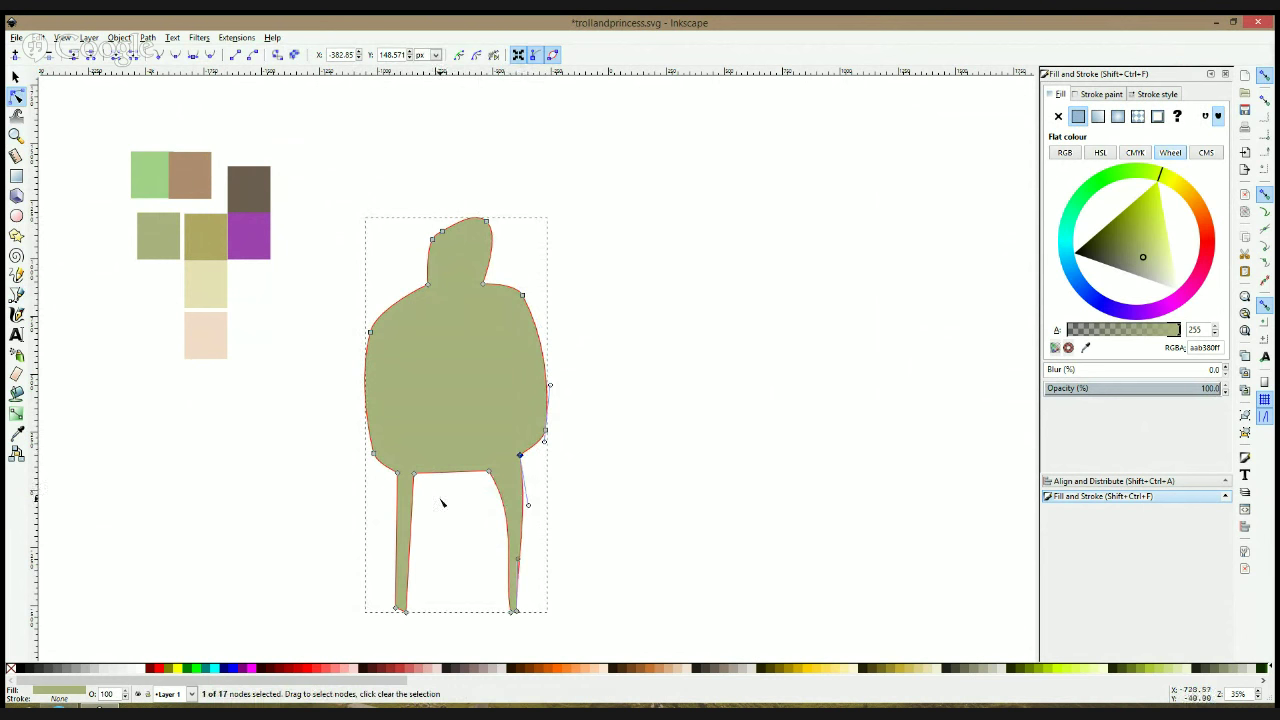
Add a knee-height node to each edge of the left leg and bend both edges into gentle curves
double_click(397, 560)
double_click(410, 558)
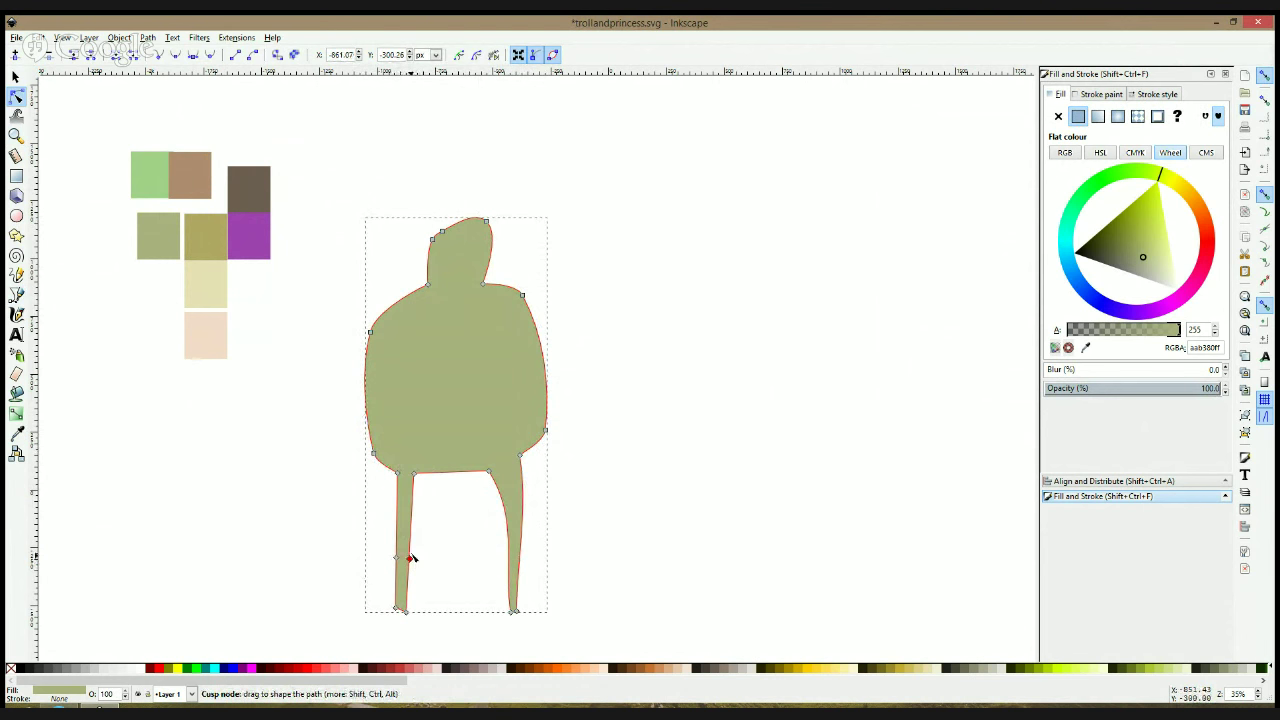
drag(410, 559, 414, 560)
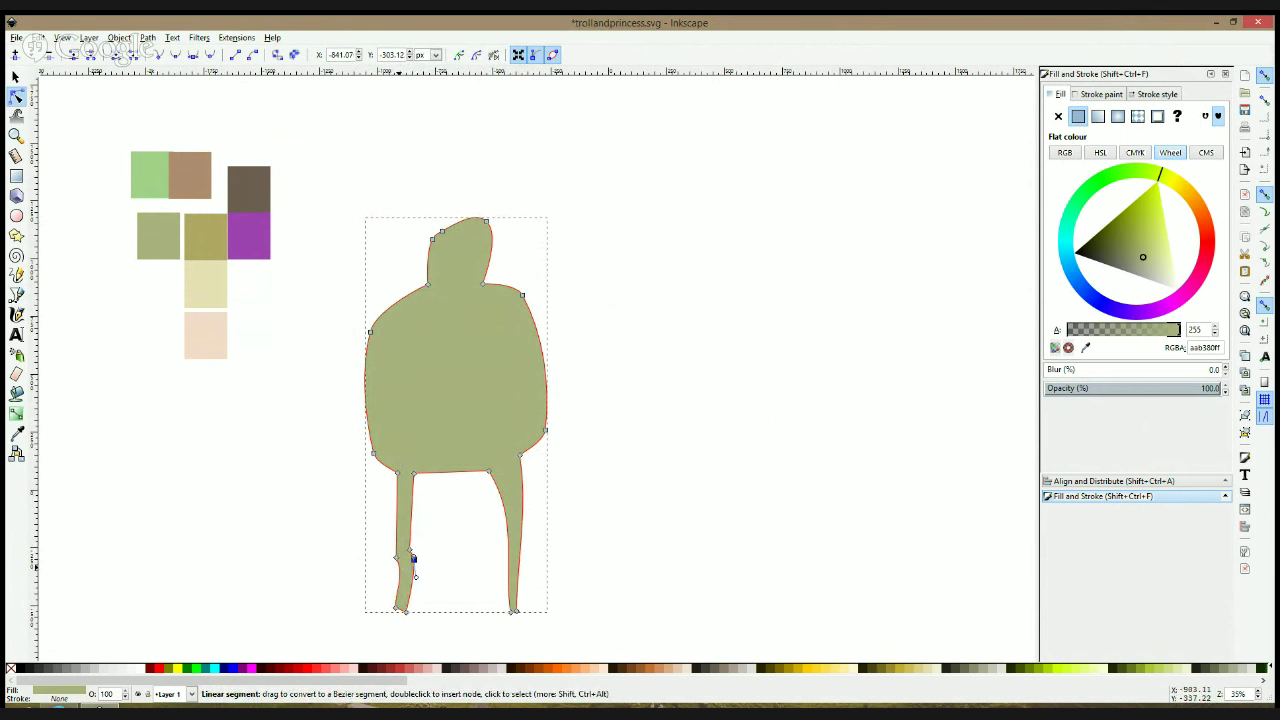
ctrl+click(396, 557)
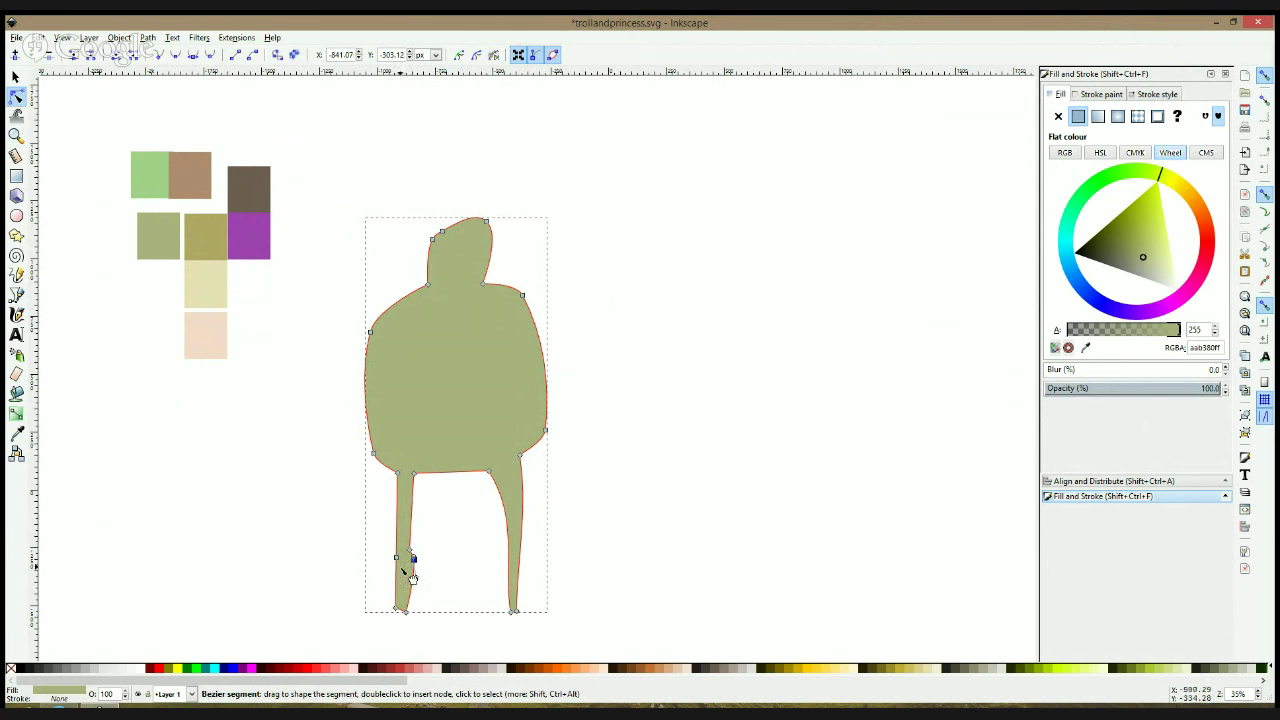
click(405, 575)
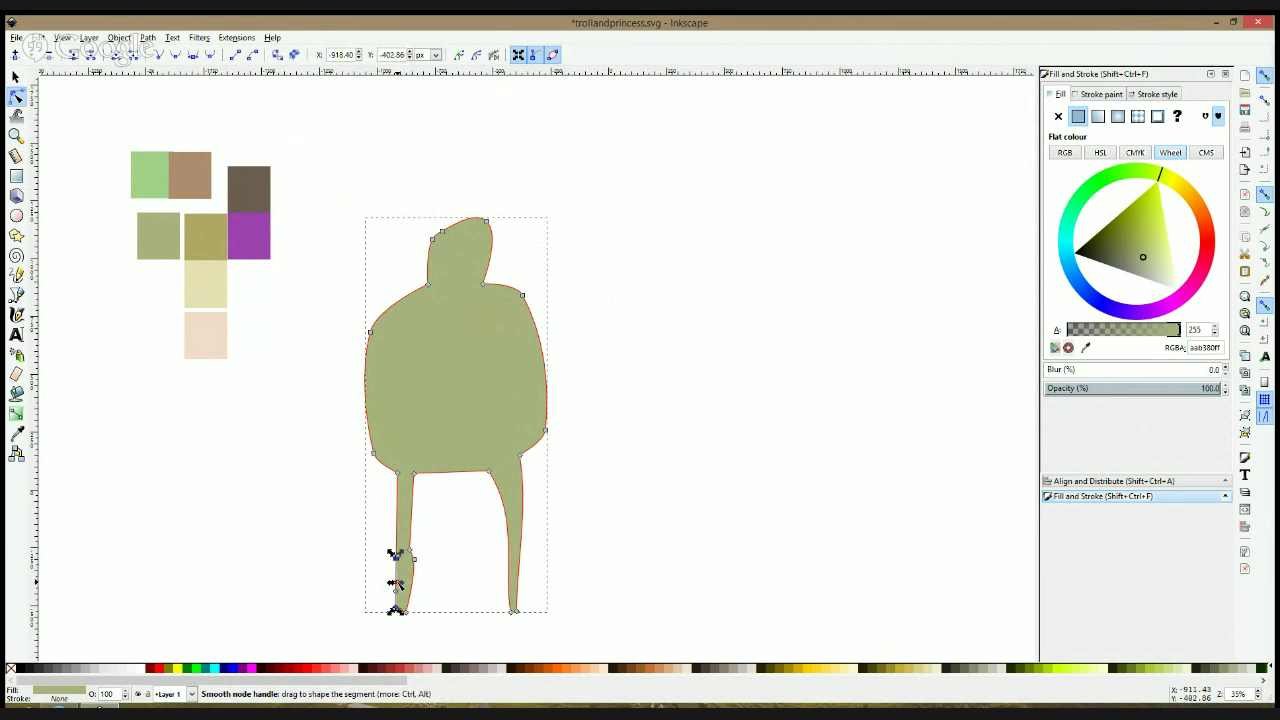
drag(396, 584, 397, 583)
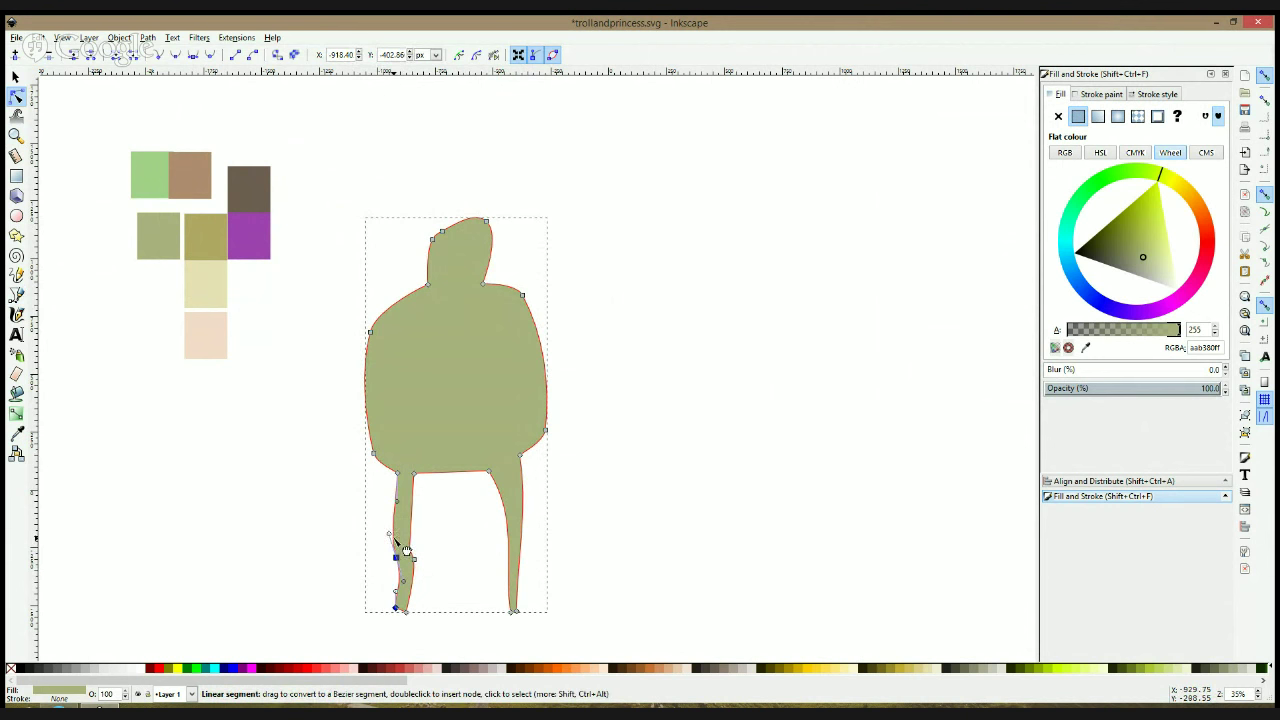
click(429, 594)
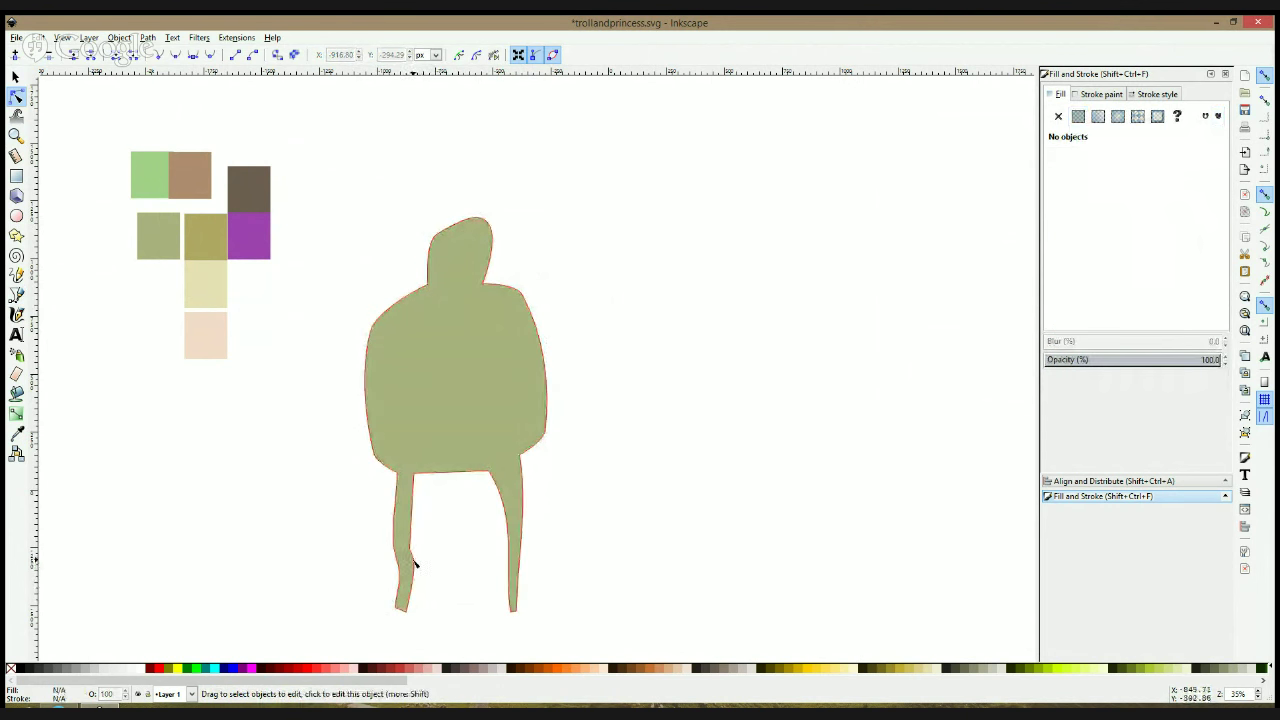
Shift the left leg's inner knee node slightly outward and widen both feet by moving their inner corner nodes
click(415, 563)
drag(415, 561, 418, 569)
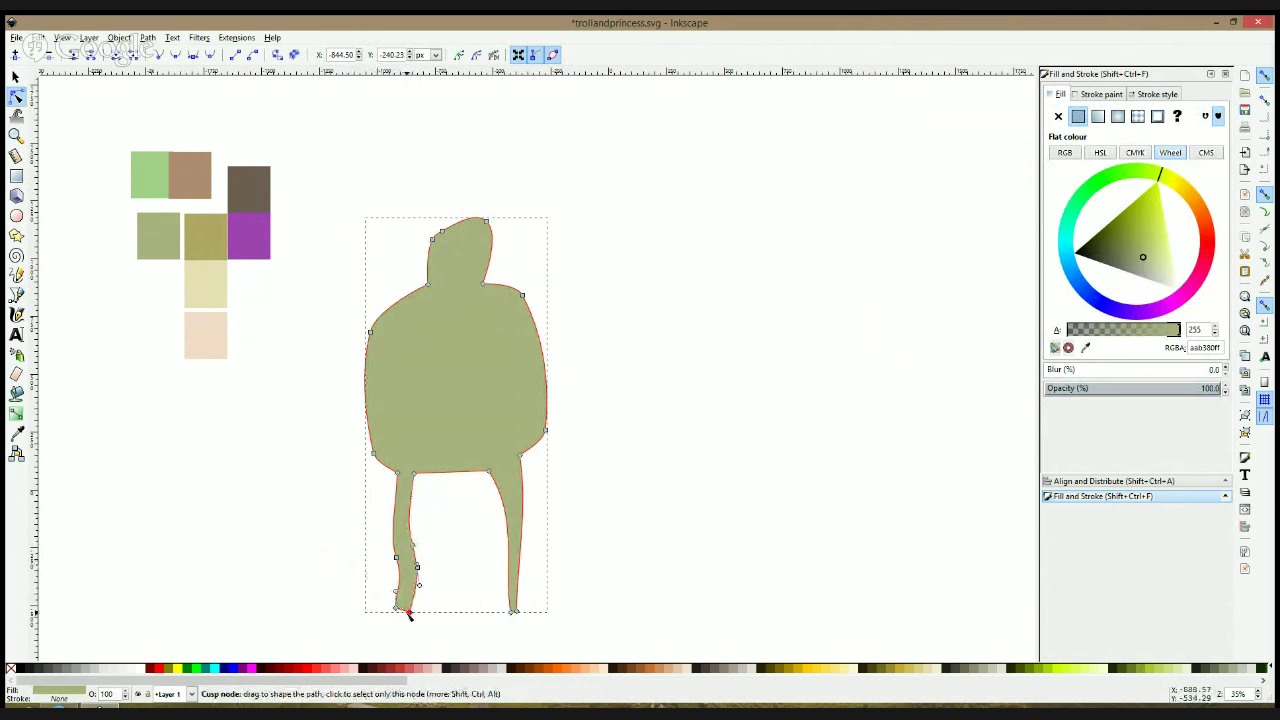
click(329, 623)
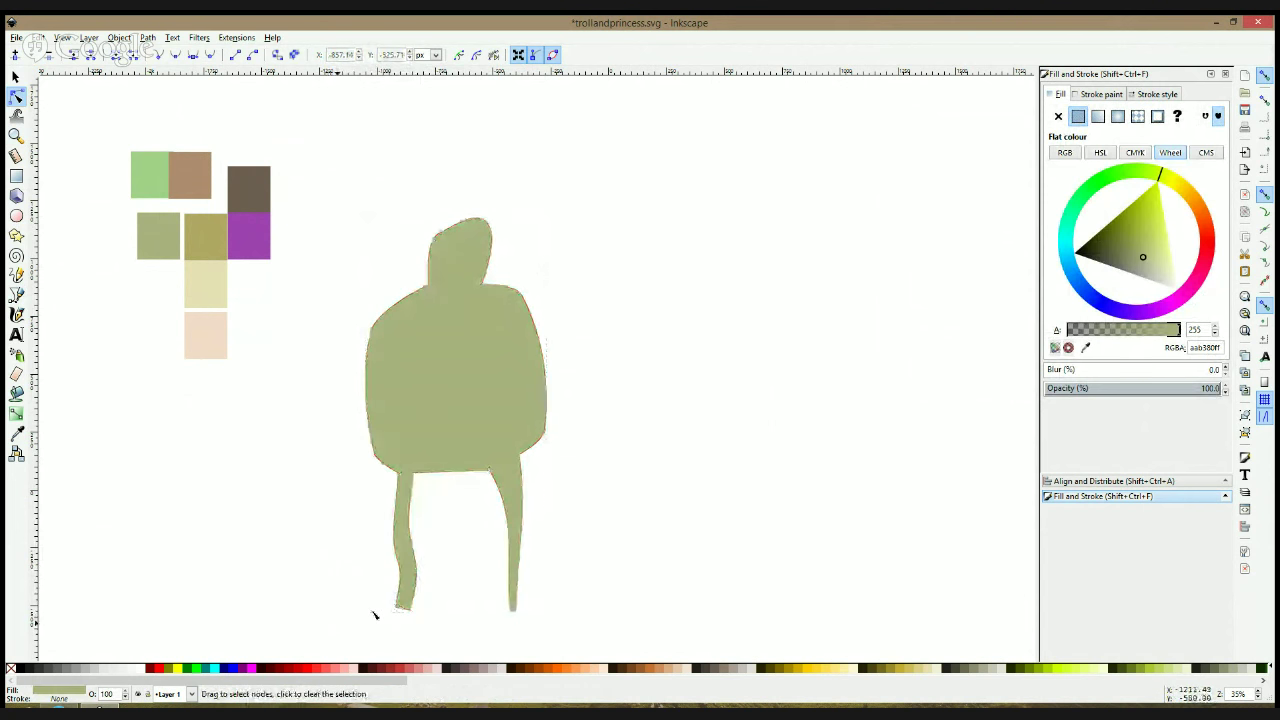
click(507, 533)
click(505, 611)
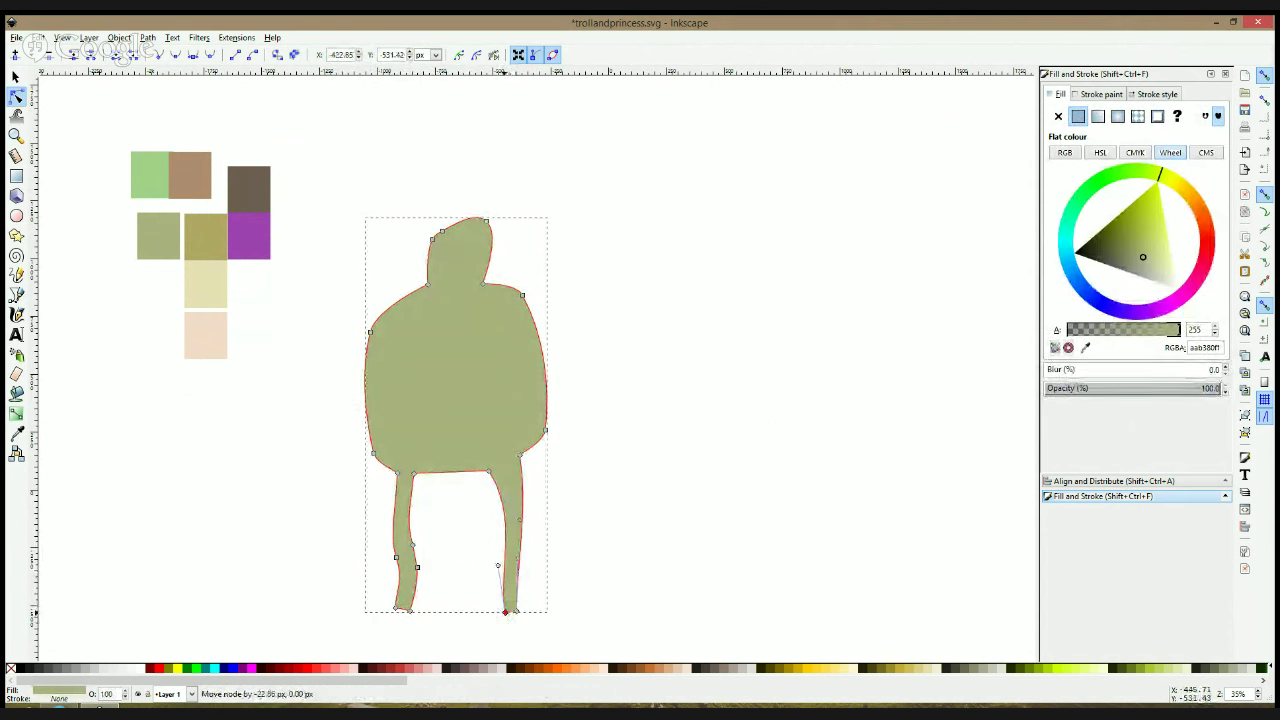
Turn off snapping and arch the torso's lower edge upward between the two legs
click(487, 471)
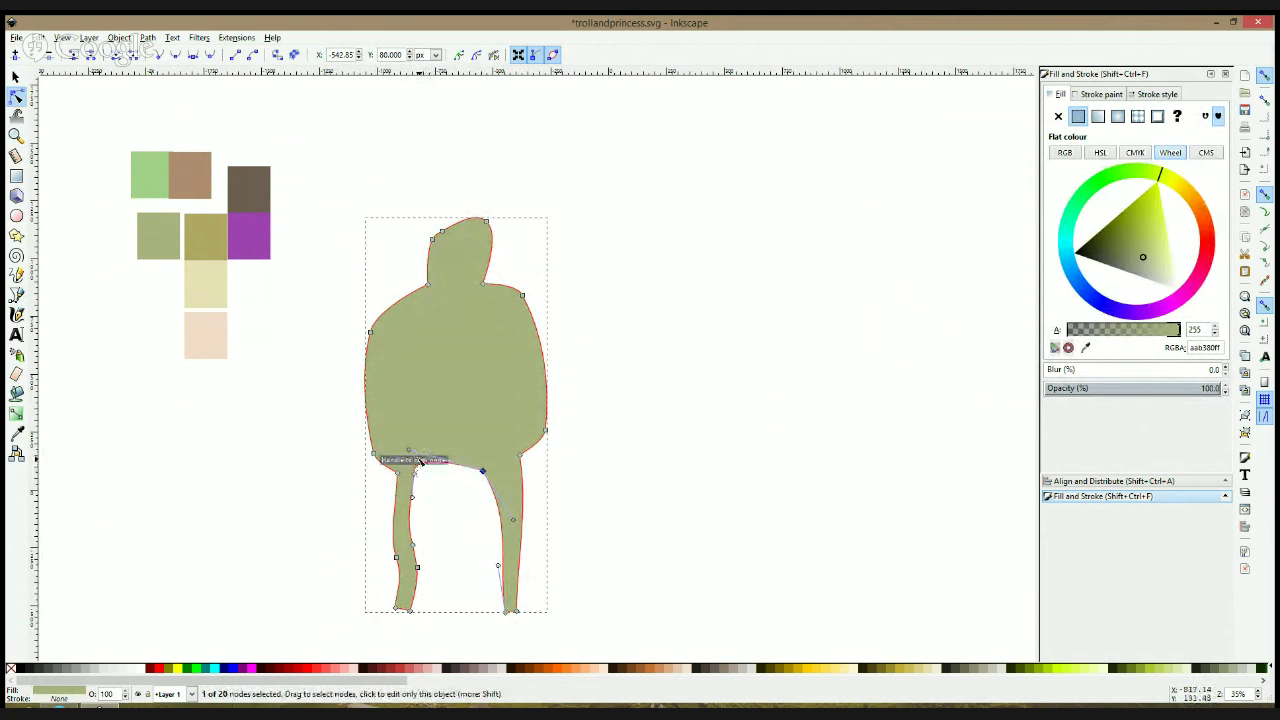
drag(415, 455, 453, 457)
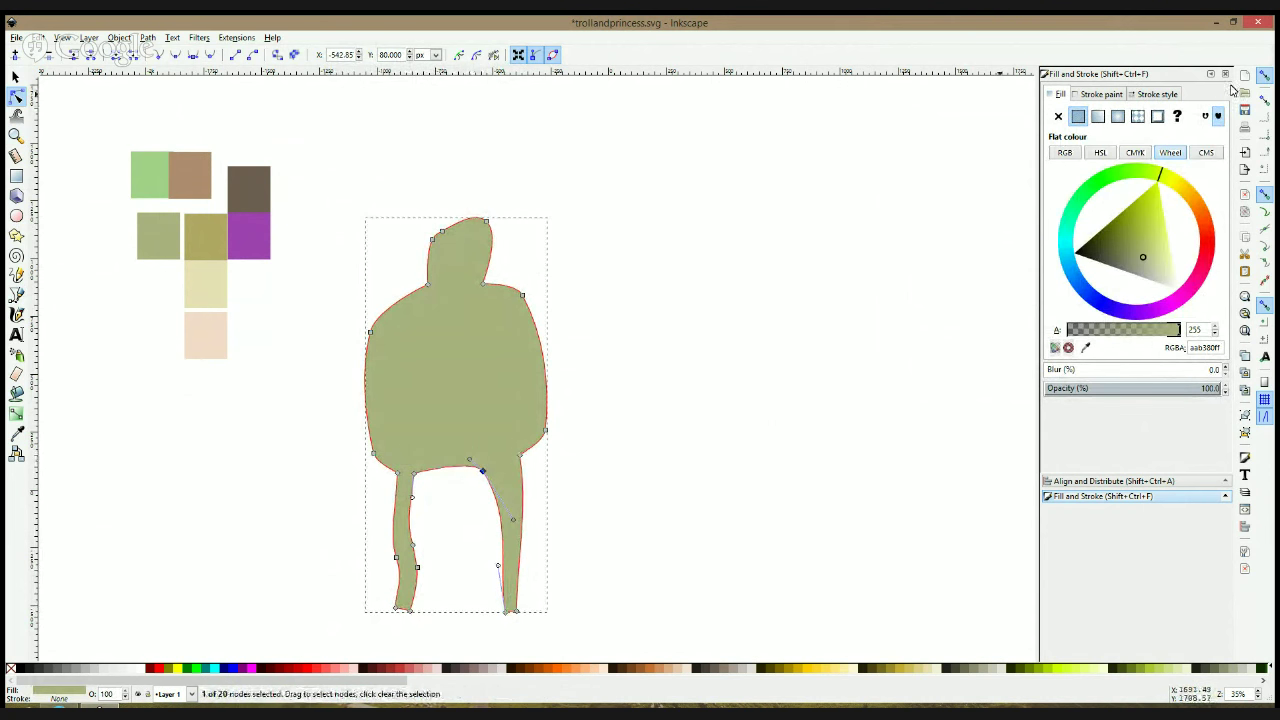
click(1263, 78)
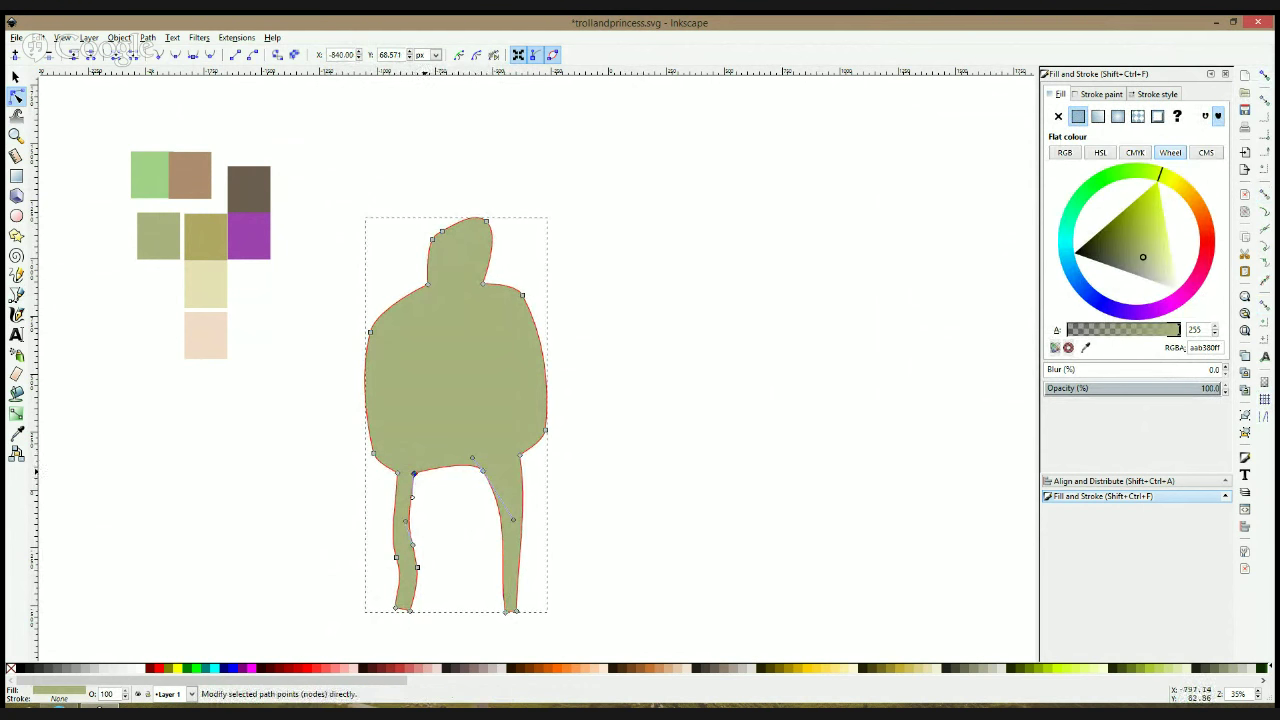
click(414, 474)
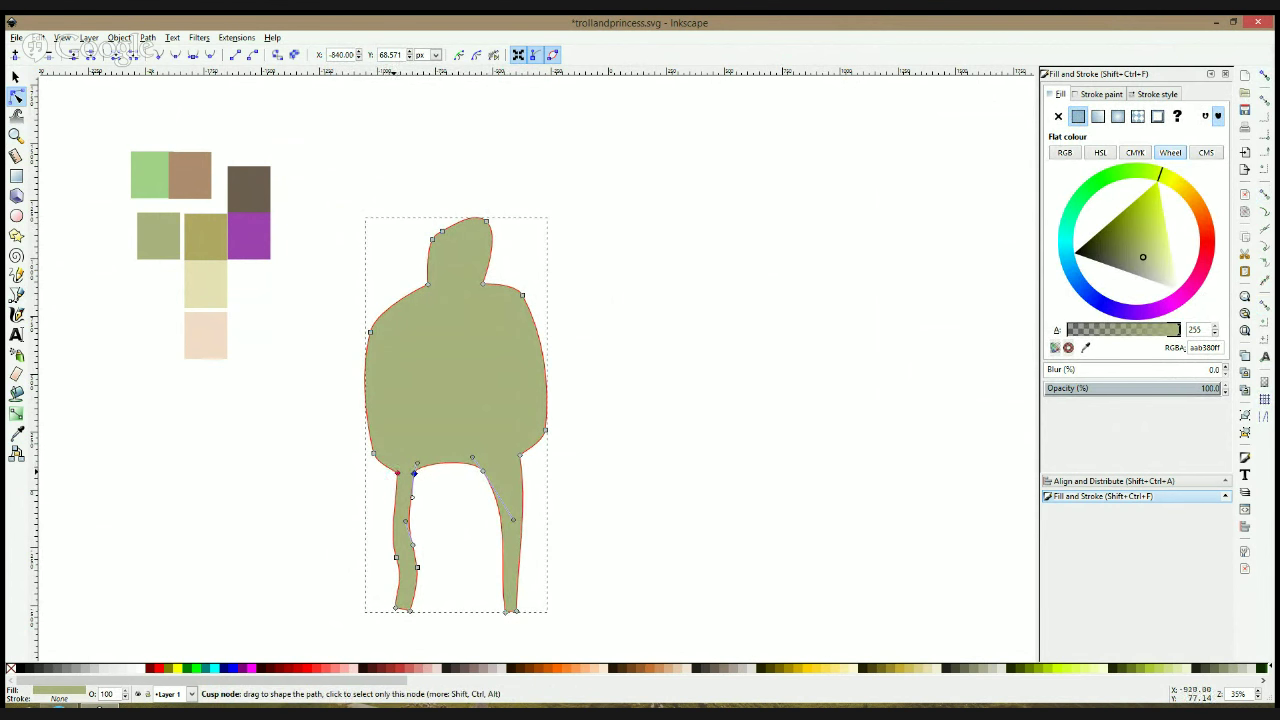
Pull the left hip and left shoulder nodes inward and nudge the right shoulder node slightly outward
click(377, 451)
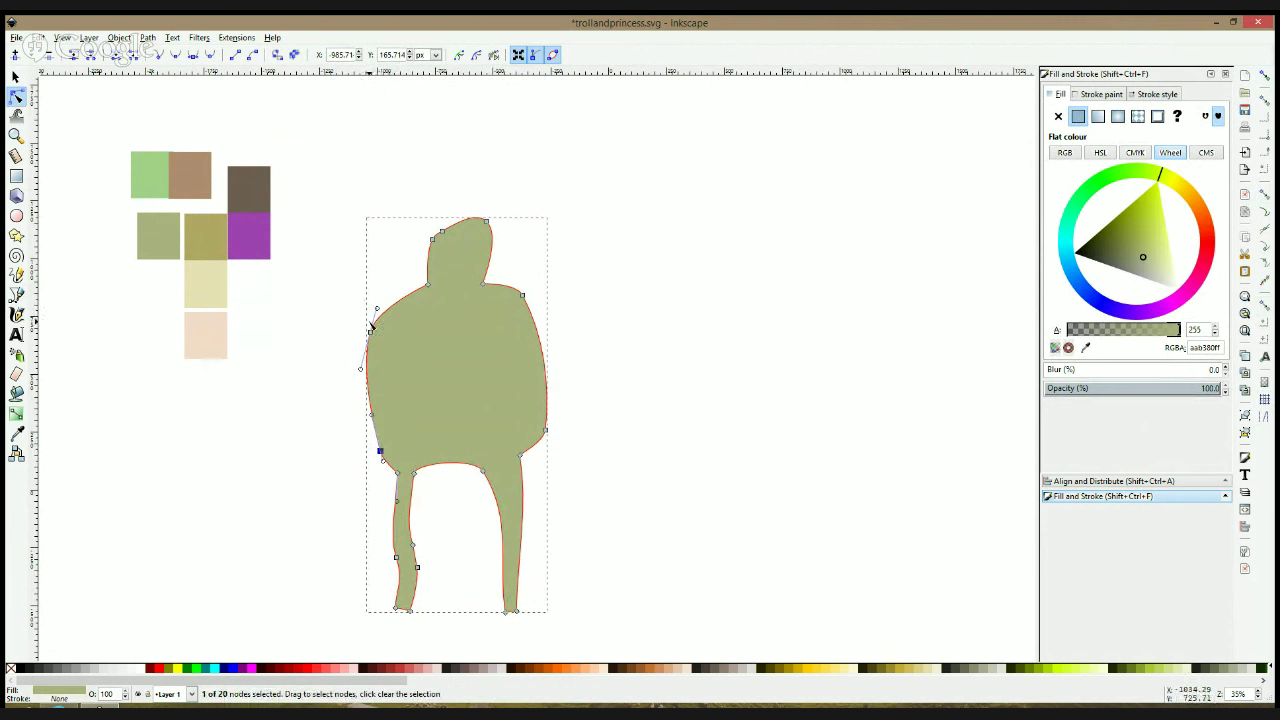
drag(370, 331, 375, 324)
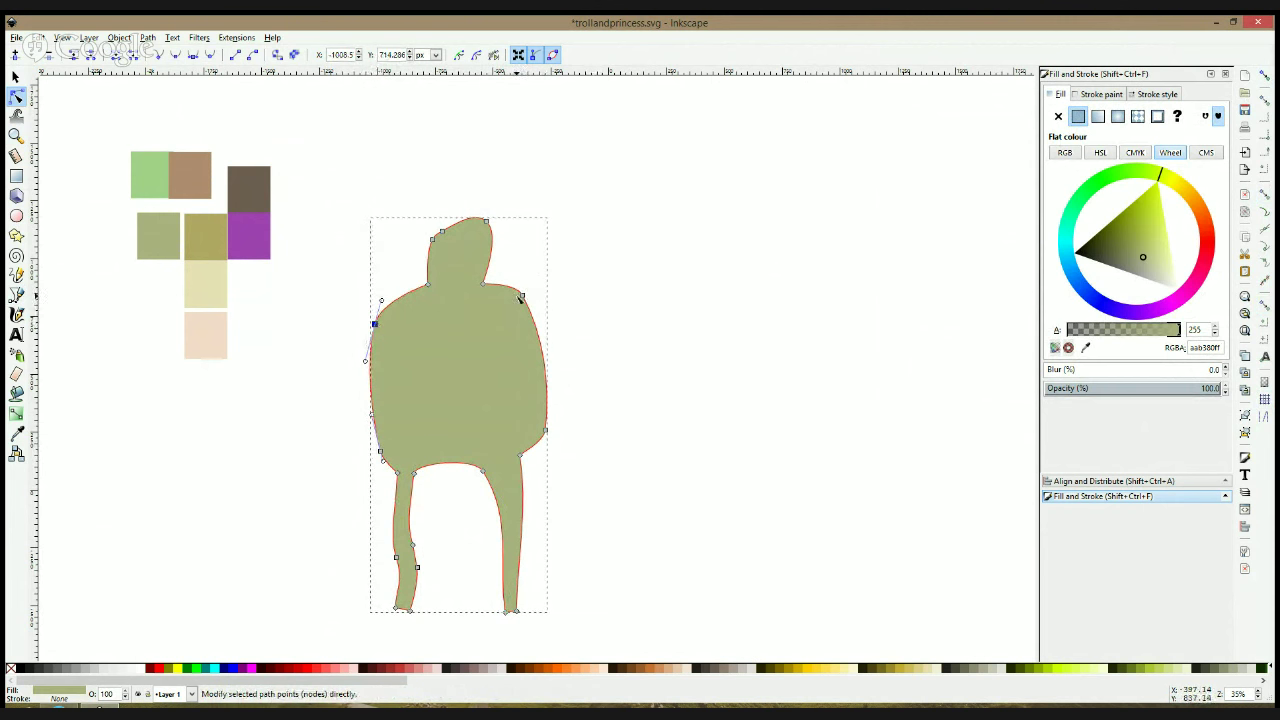
drag(522, 297, 527, 300)
click(566, 290)
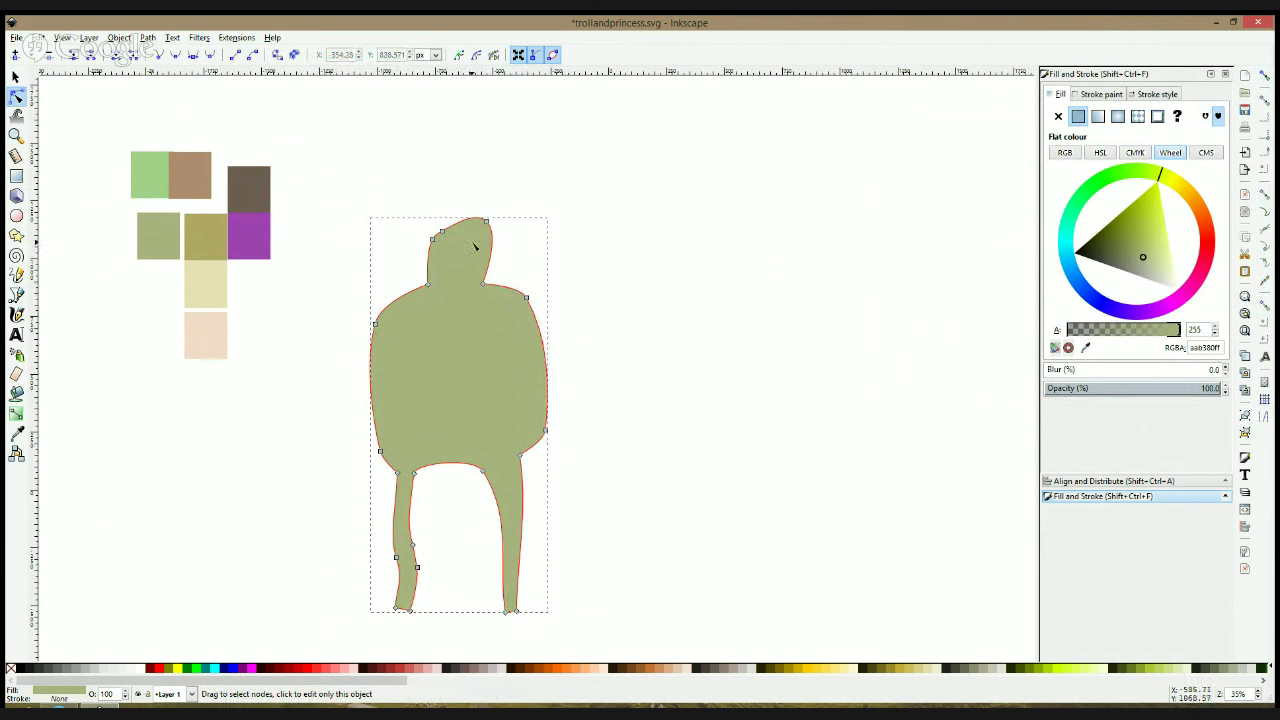
Reshape the head into a taller rounded dome, leaving a single node on its upper left side
drag(442, 230, 444, 222)
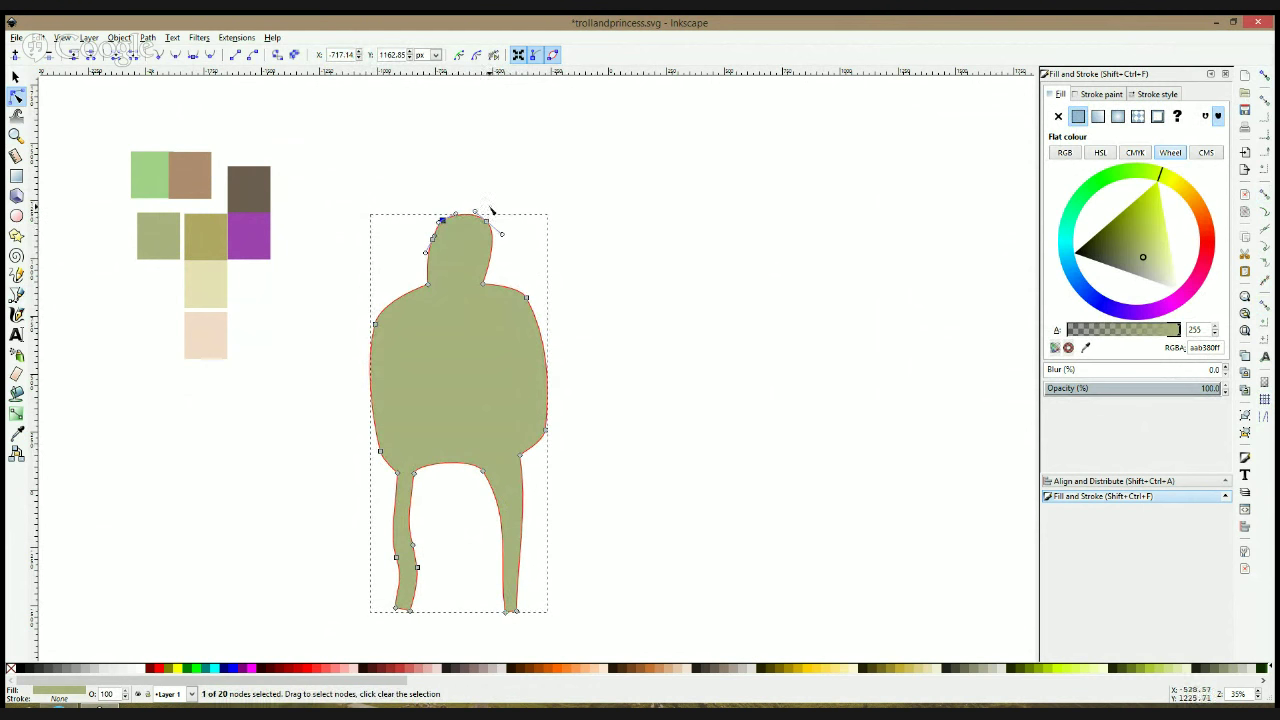
click(487, 202)
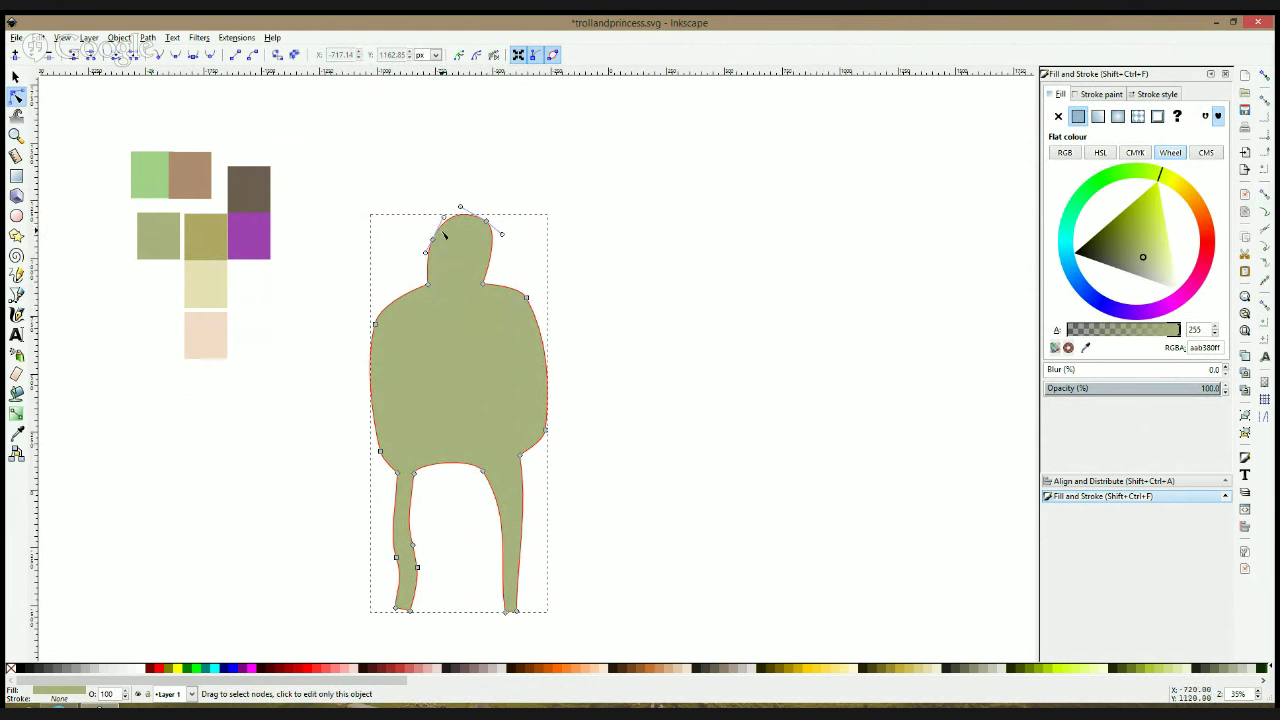
drag(438, 241, 430, 235)
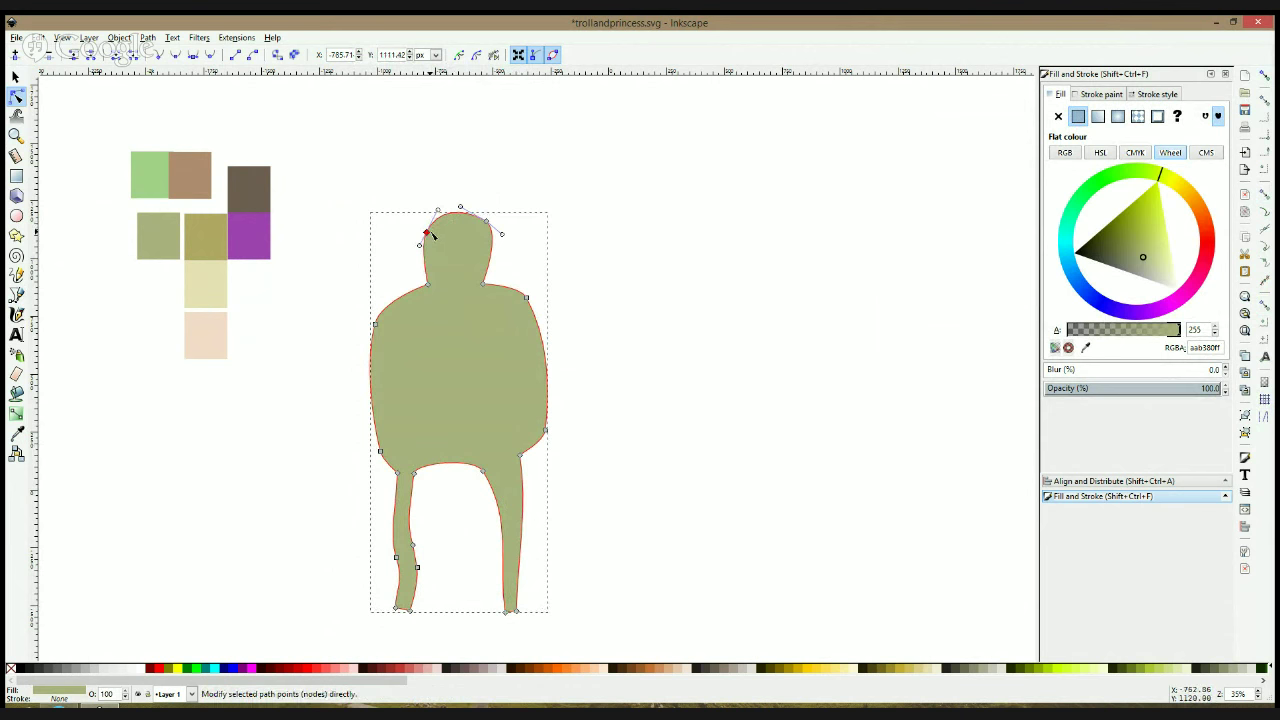
click(510, 215)
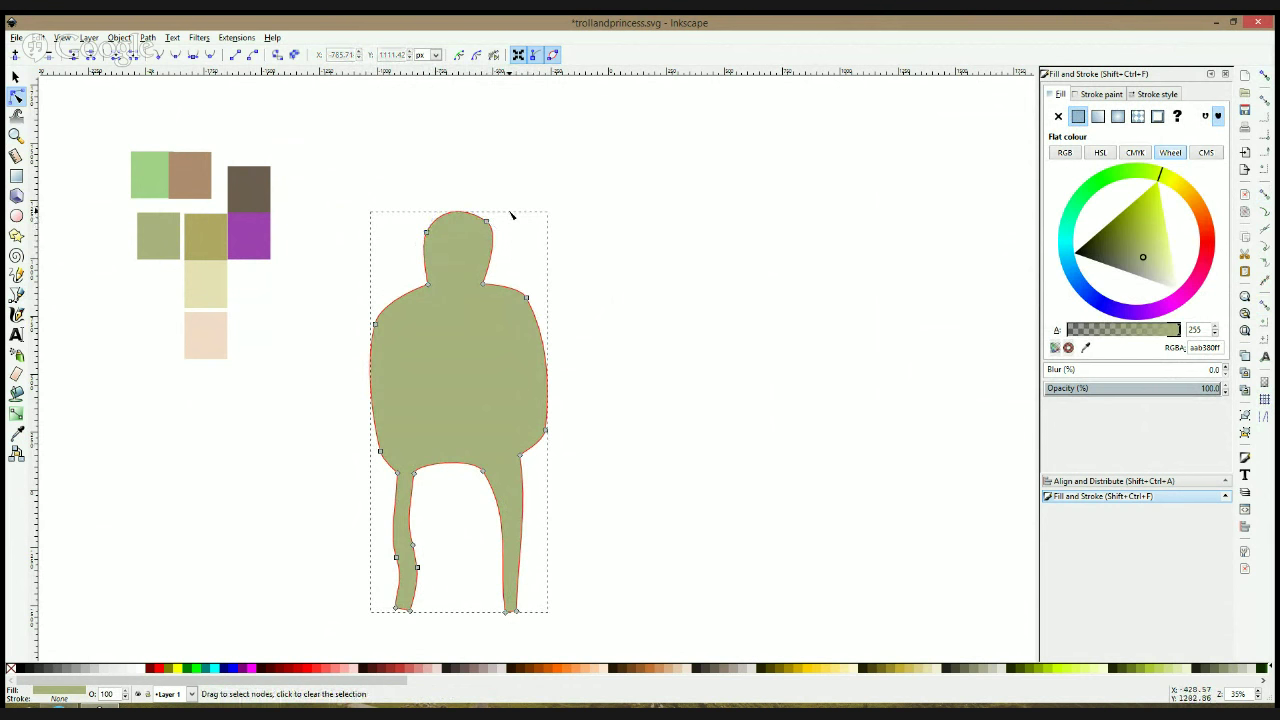
drag(487, 221, 476, 209)
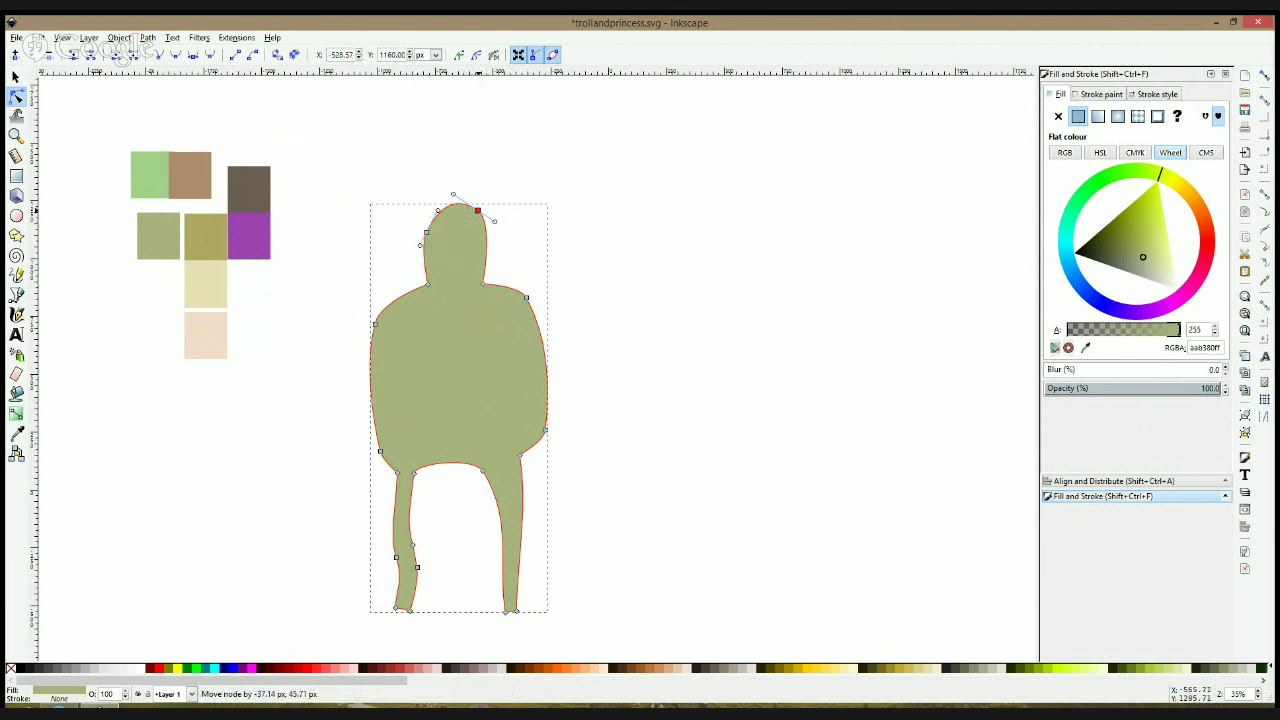
Add nodes along the head's right edge and pull one inward to form a small notch above the neck
double_click(487, 240)
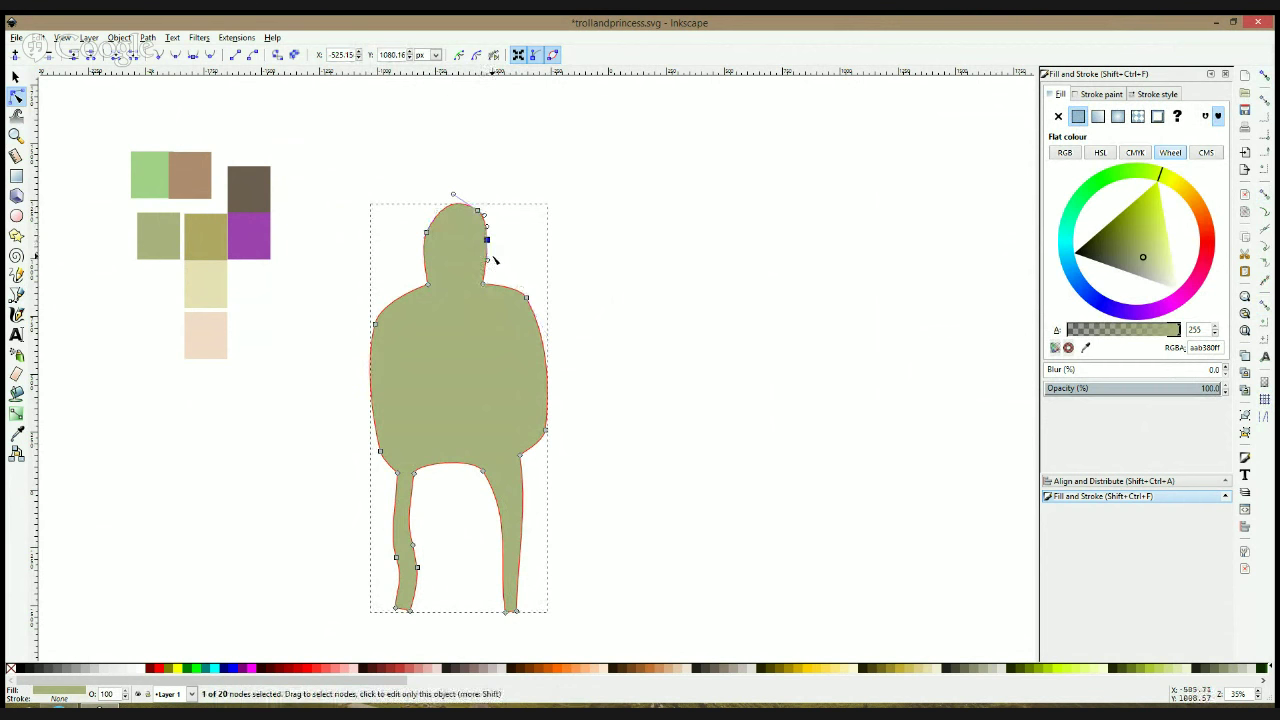
shift+click(483, 286)
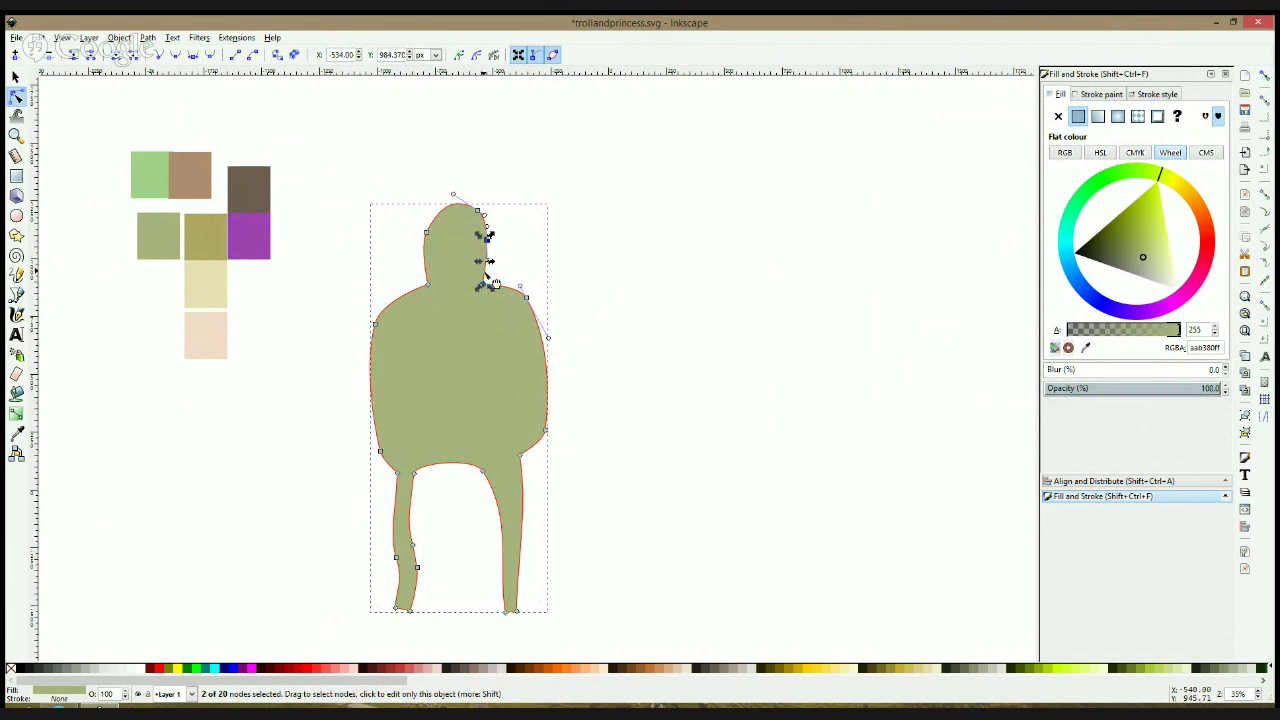
double_click(485, 270)
click(506, 263)
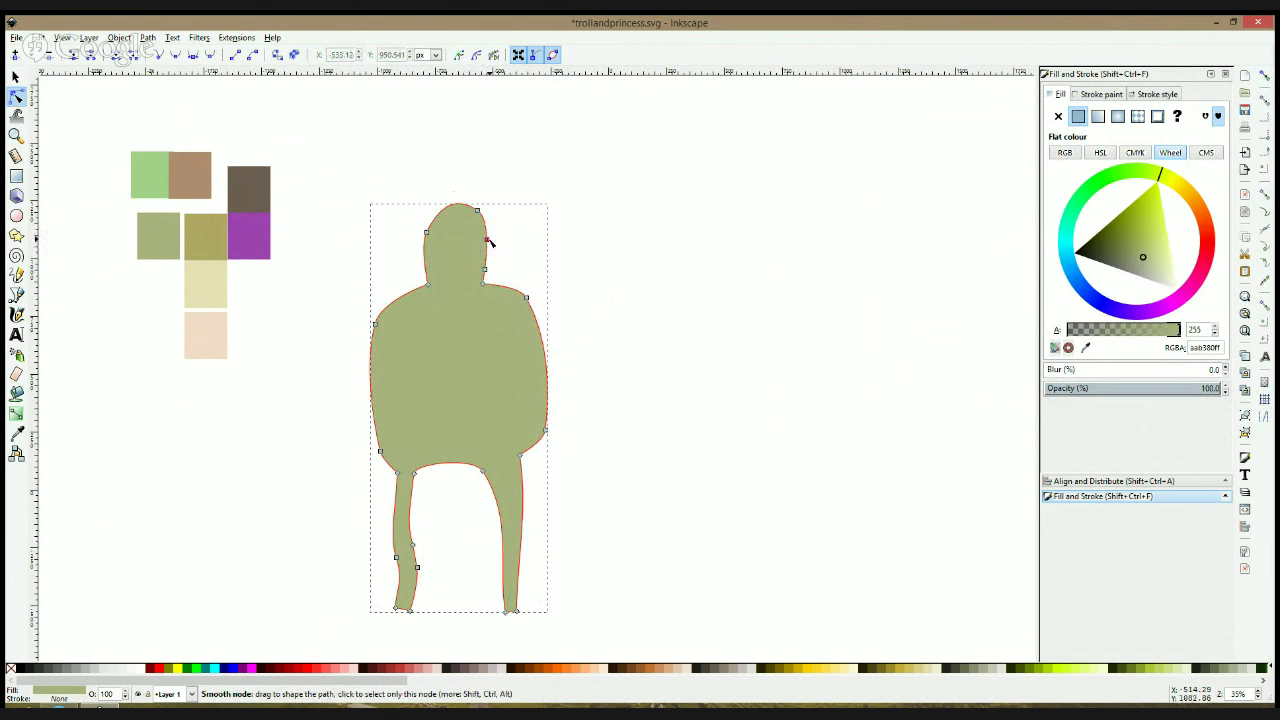
drag(485, 255, 480, 262)
click(503, 263)
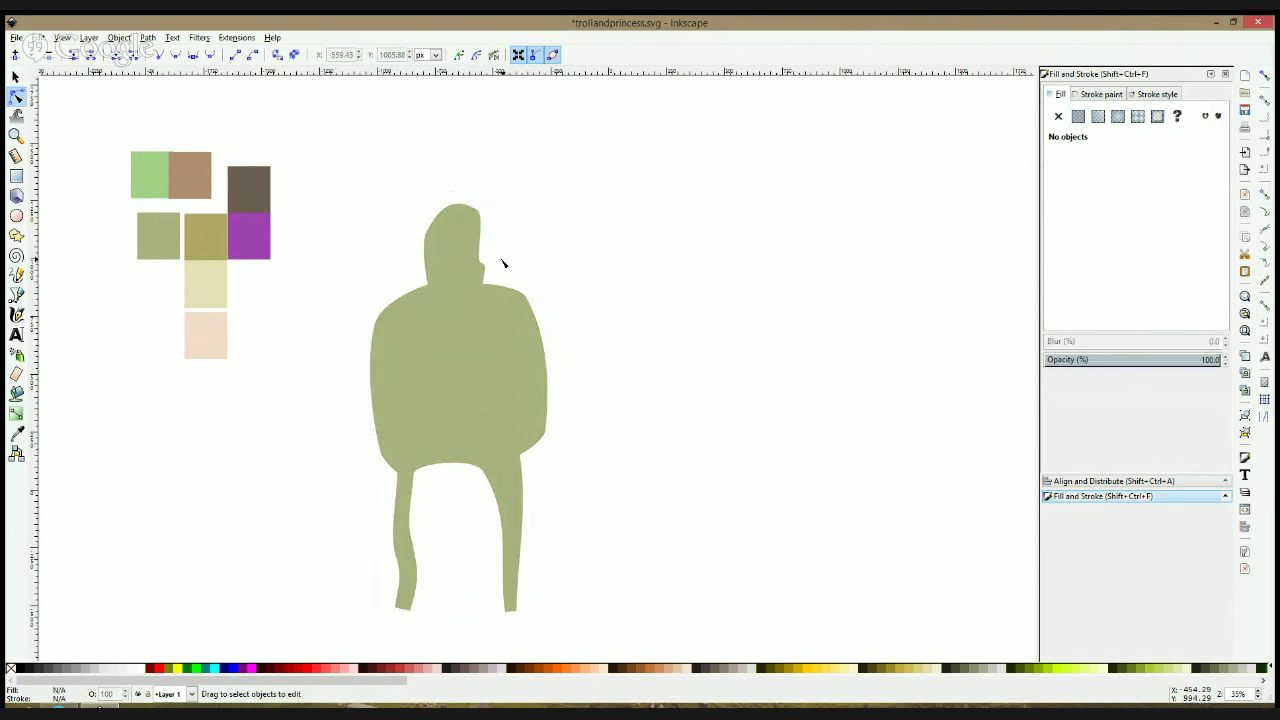
Refine the small protrusion at the notch on the head's right edge by adjusting its node and curve handles
scroll(493, 265, up, 1)
click(483, 272)
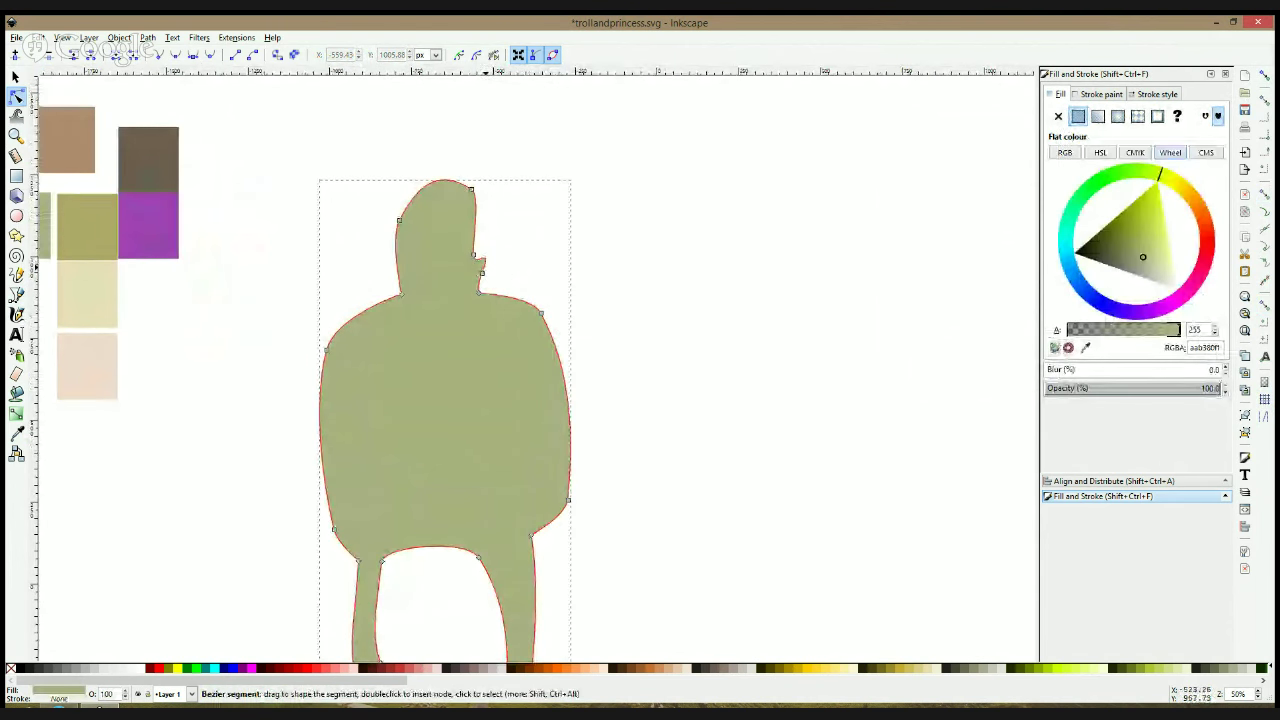
click(482, 272)
drag(482, 271, 472, 238)
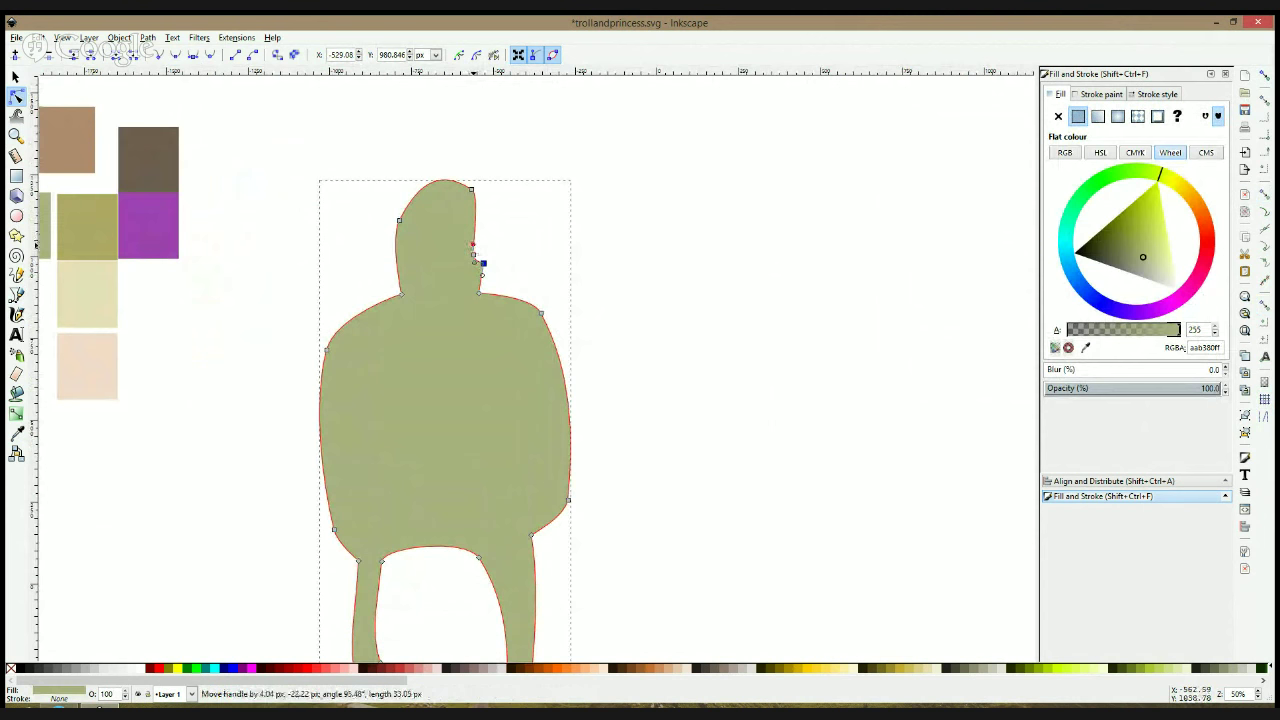
Lower the head's upper right node slightly and round out the curve across its upper left side
click(471, 190)
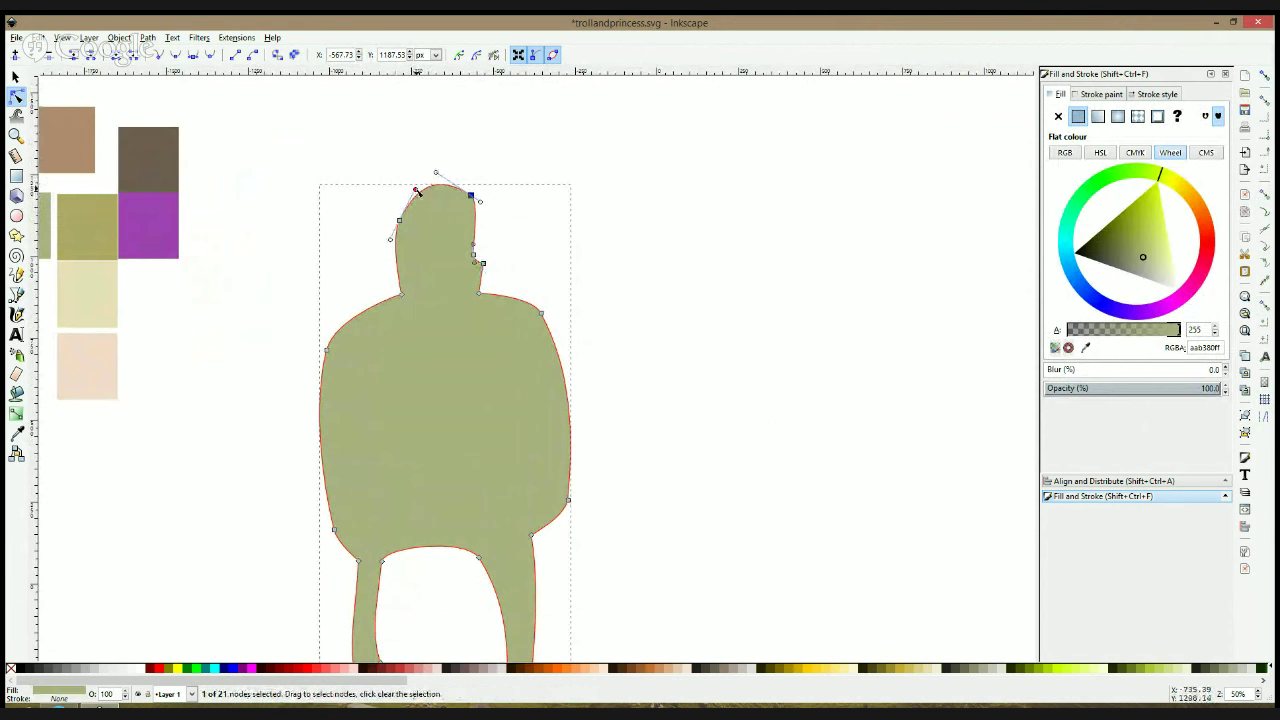
drag(415, 189, 409, 185)
click(555, 236)
click(555, 240)
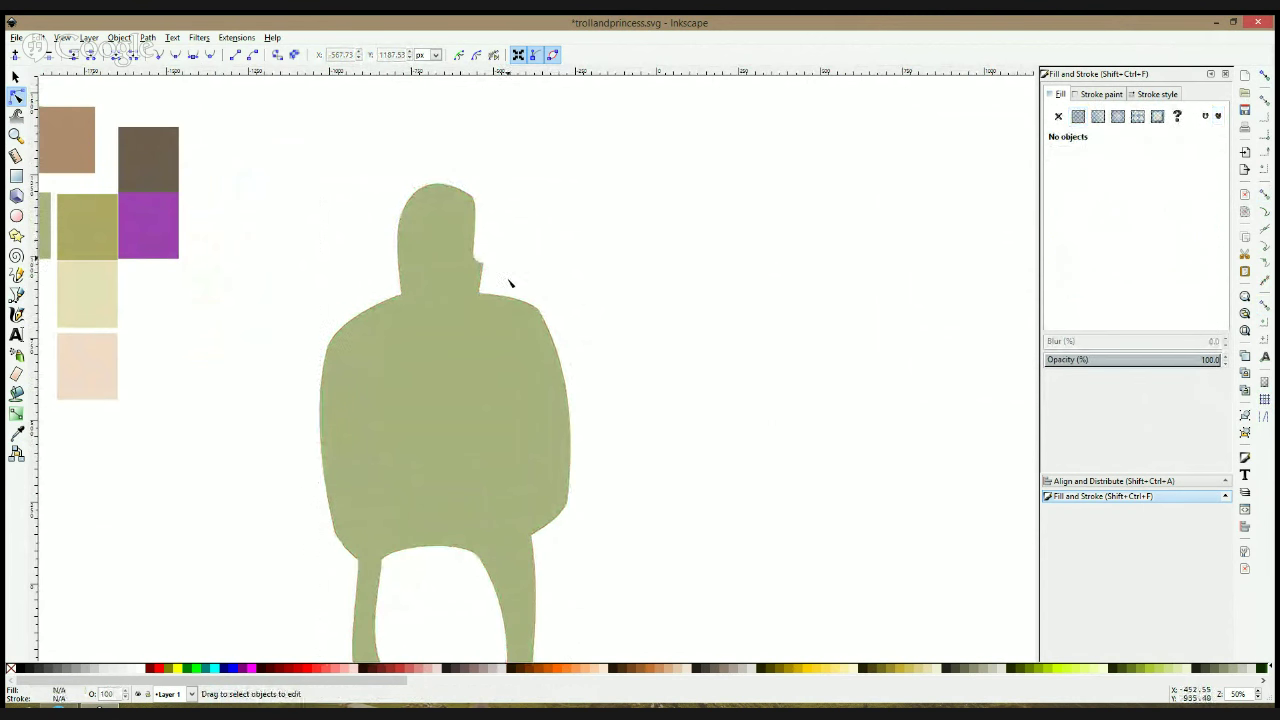
Draw a small pointed closed shape over the torso's left edge and fill it with the palette's olive-yellow swatch colour
scroll(509, 275, down, 2)
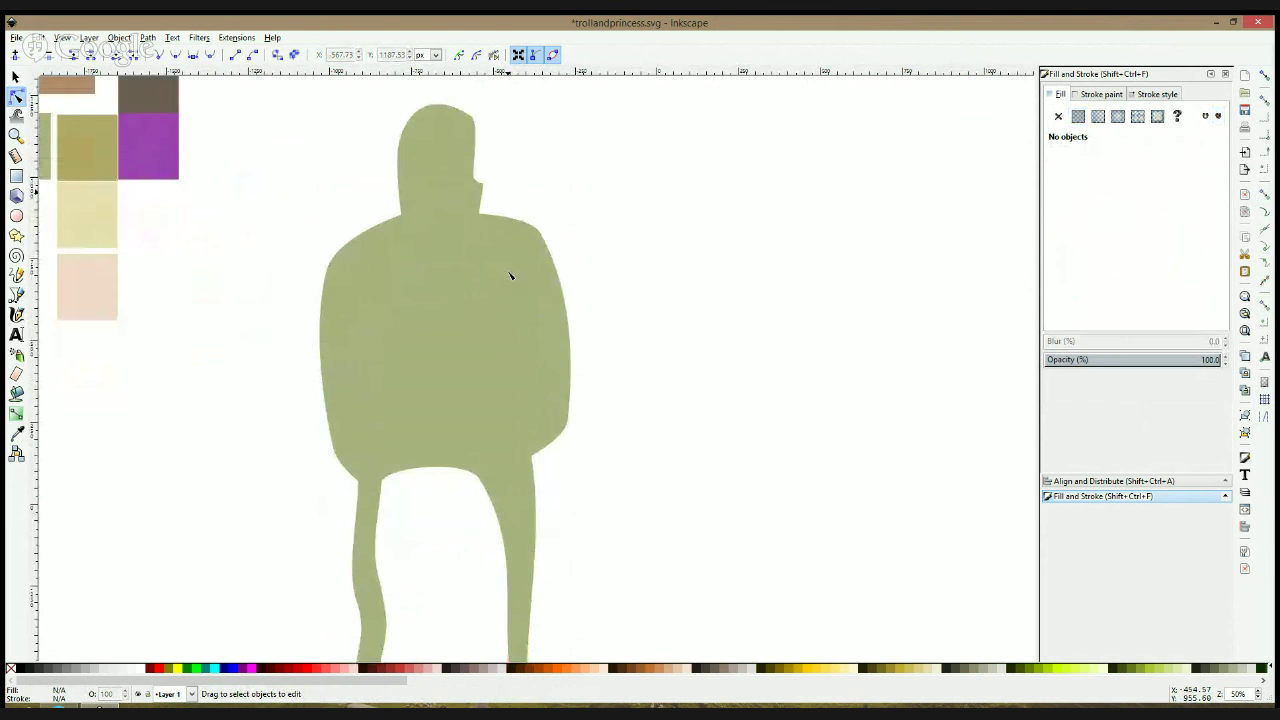
click(16, 294)
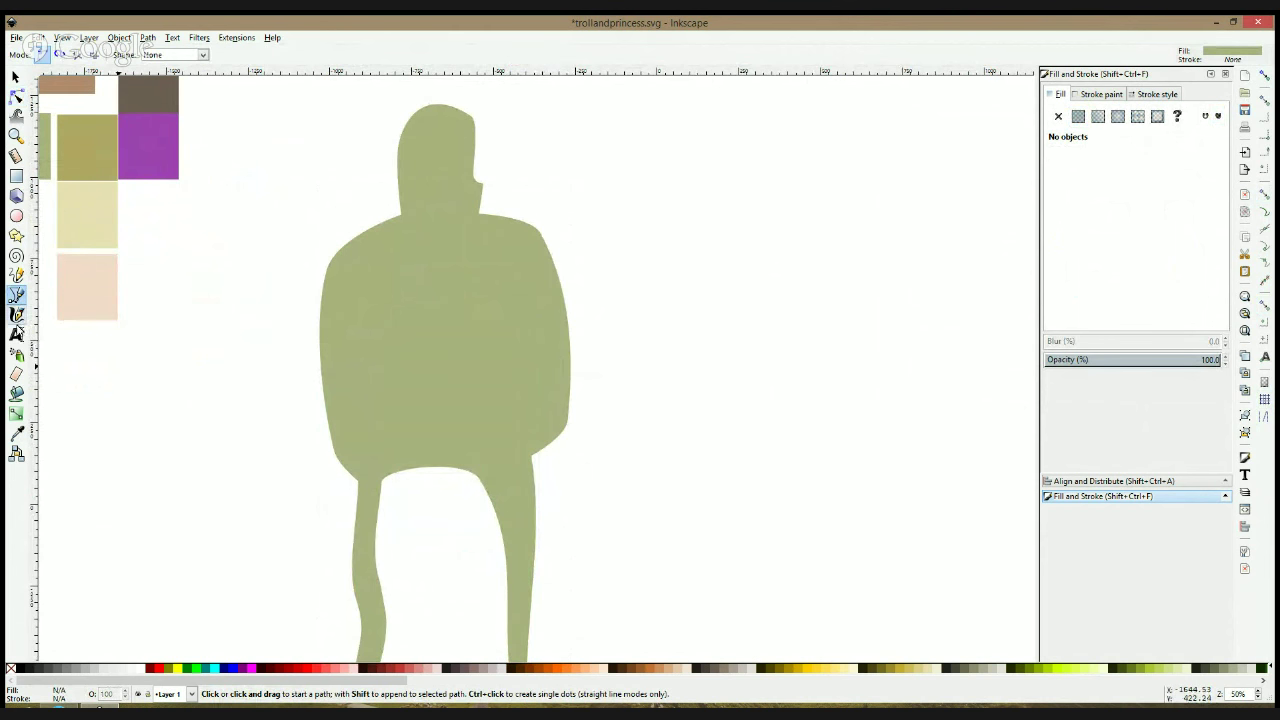
click(334, 358)
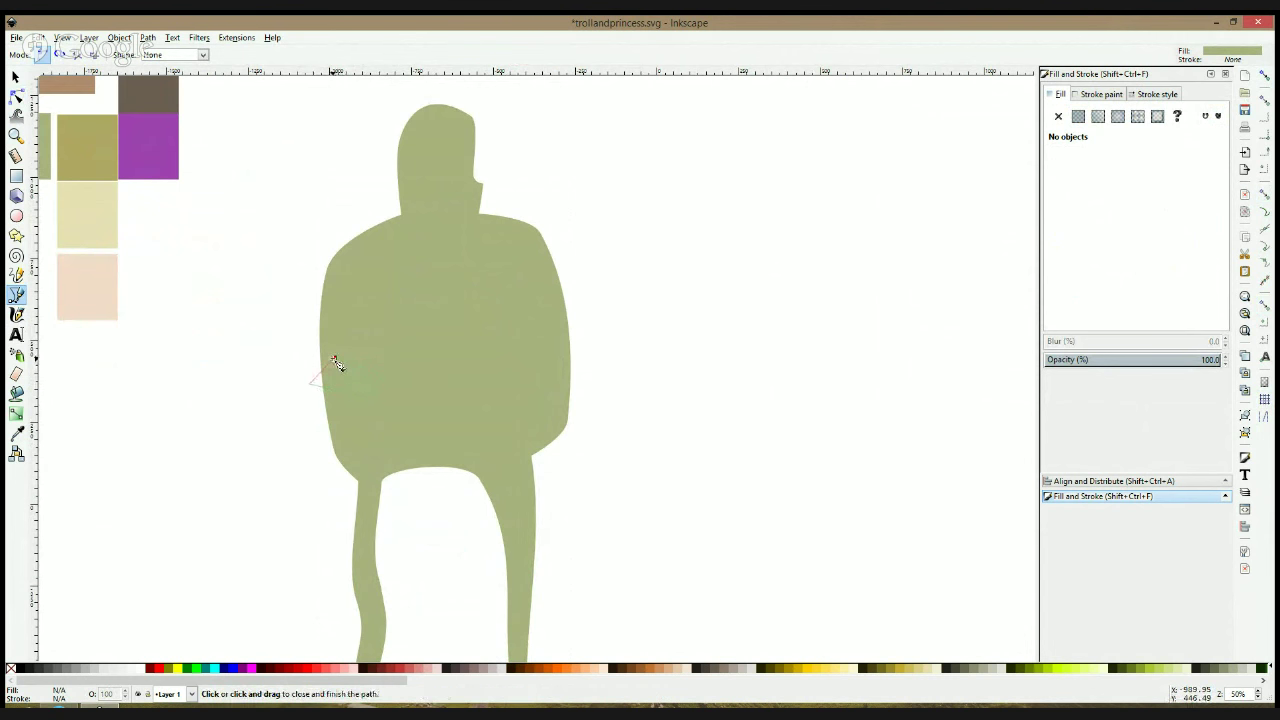
click(334, 358)
click(16, 433)
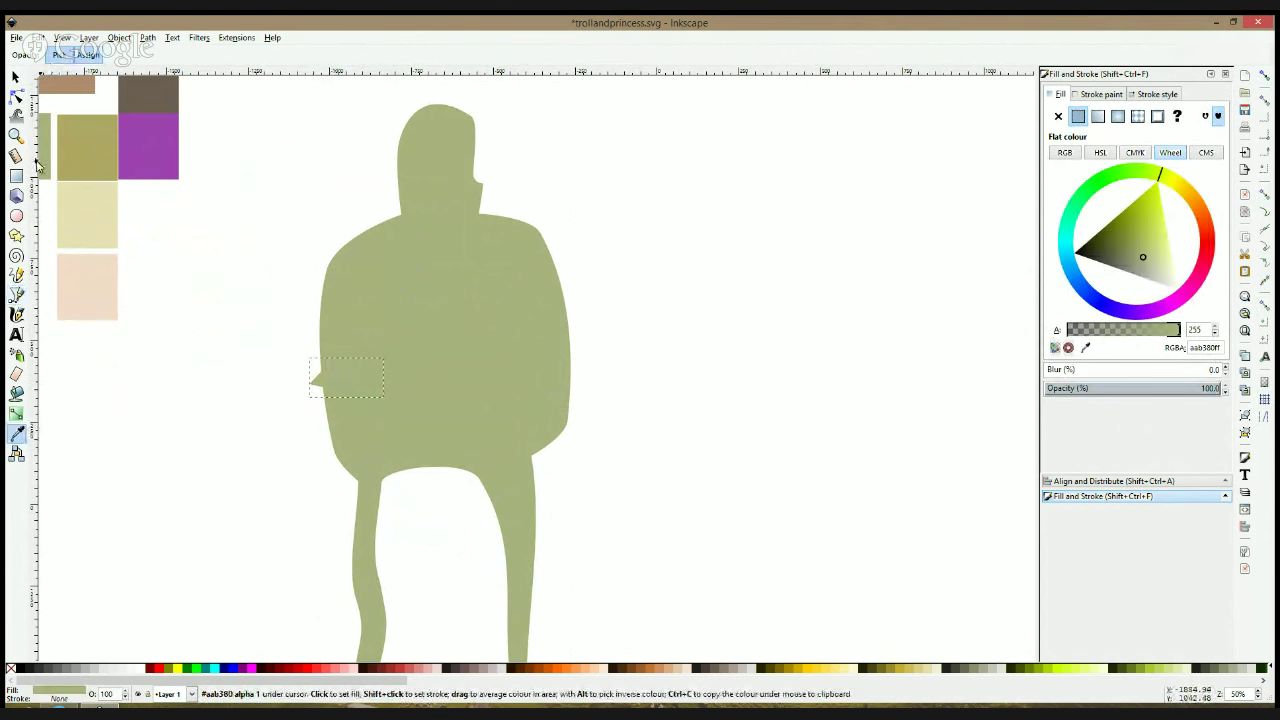
click(74, 158)
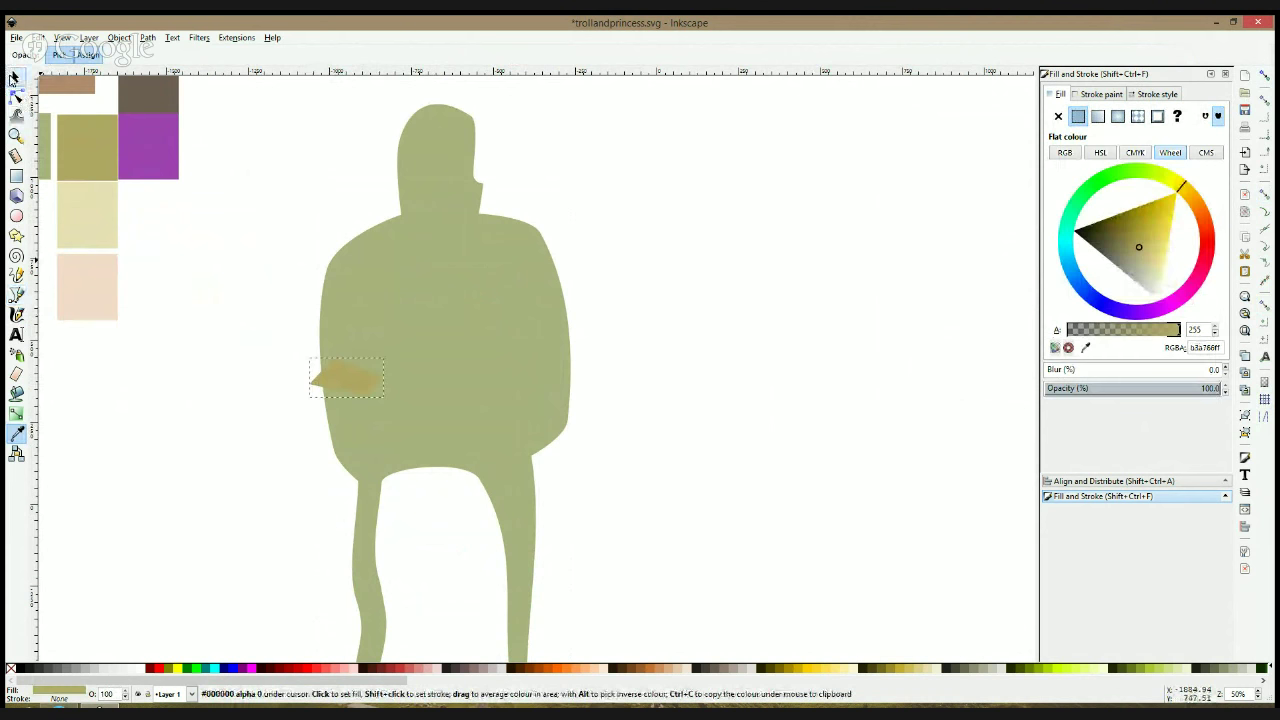
click(15, 77)
click(299, 301)
drag(378, 398, 540, 340)
key(ctrl+z)
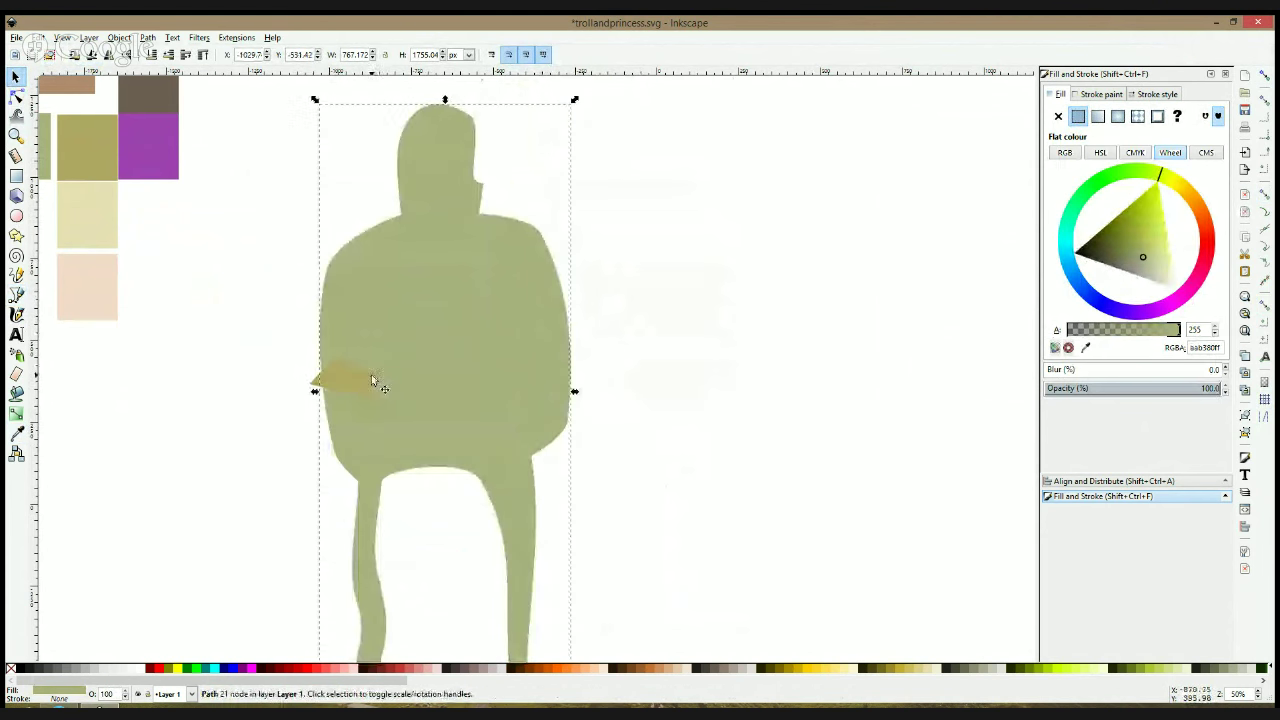
Duplicate the olive-yellow shape from the torso's left edge and place the rotated copy over the torso's right edge
click(371, 374)
click(367, 382)
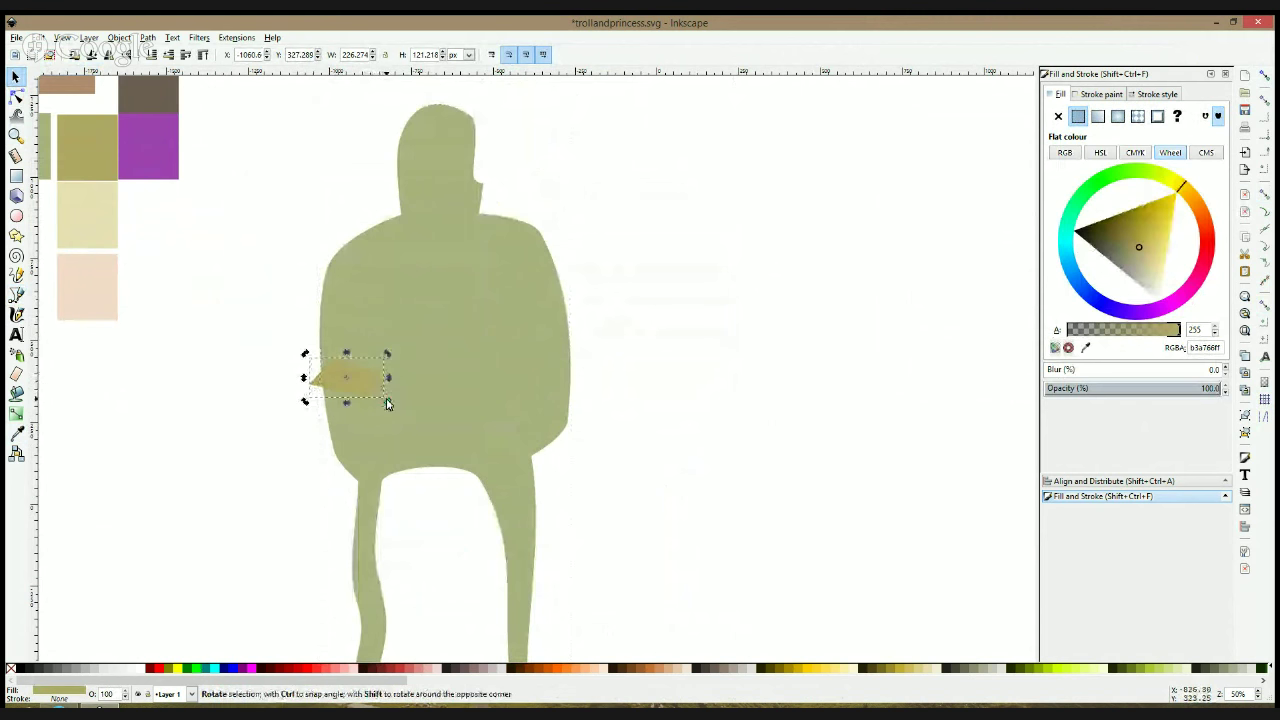
drag(389, 403, 574, 330)
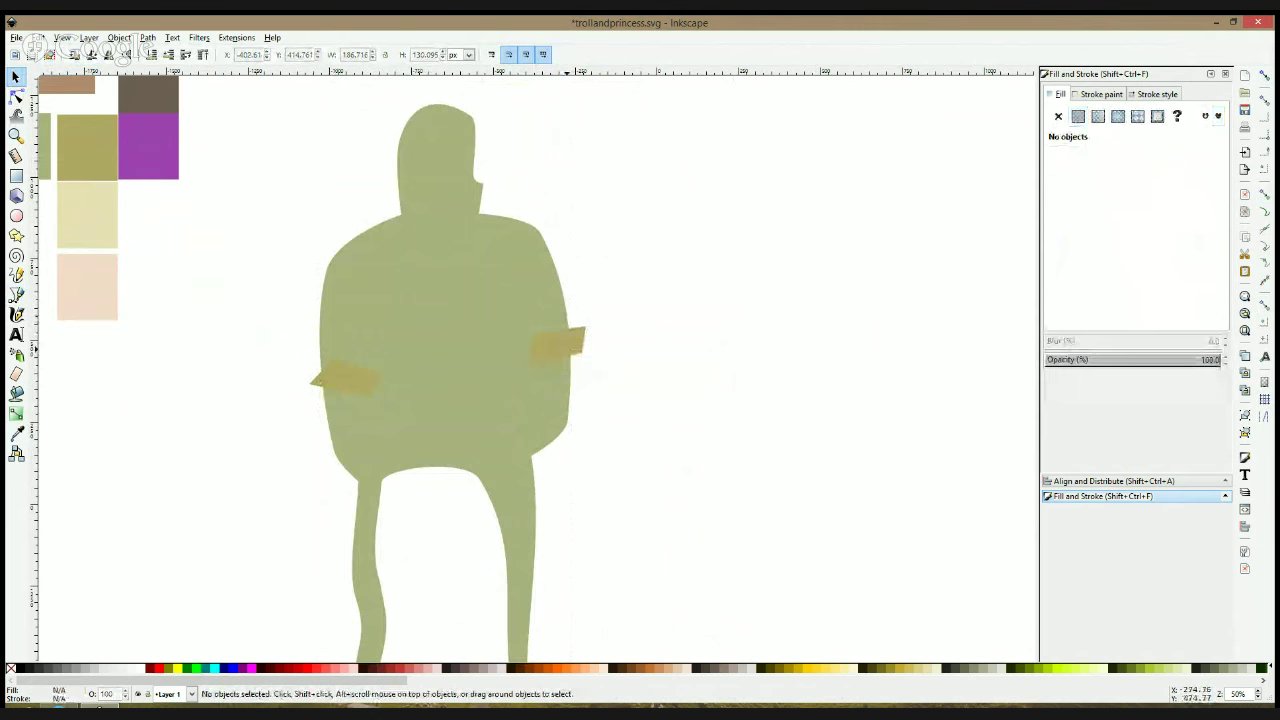
Enlarge both olive-yellow shapes, then tilt the right one more steeply and set it against the torso's right edge
click(570, 335)
shift+click(345, 378)
drag(590, 402, 619, 429)
click(640, 403)
click(602, 338)
click(602, 335)
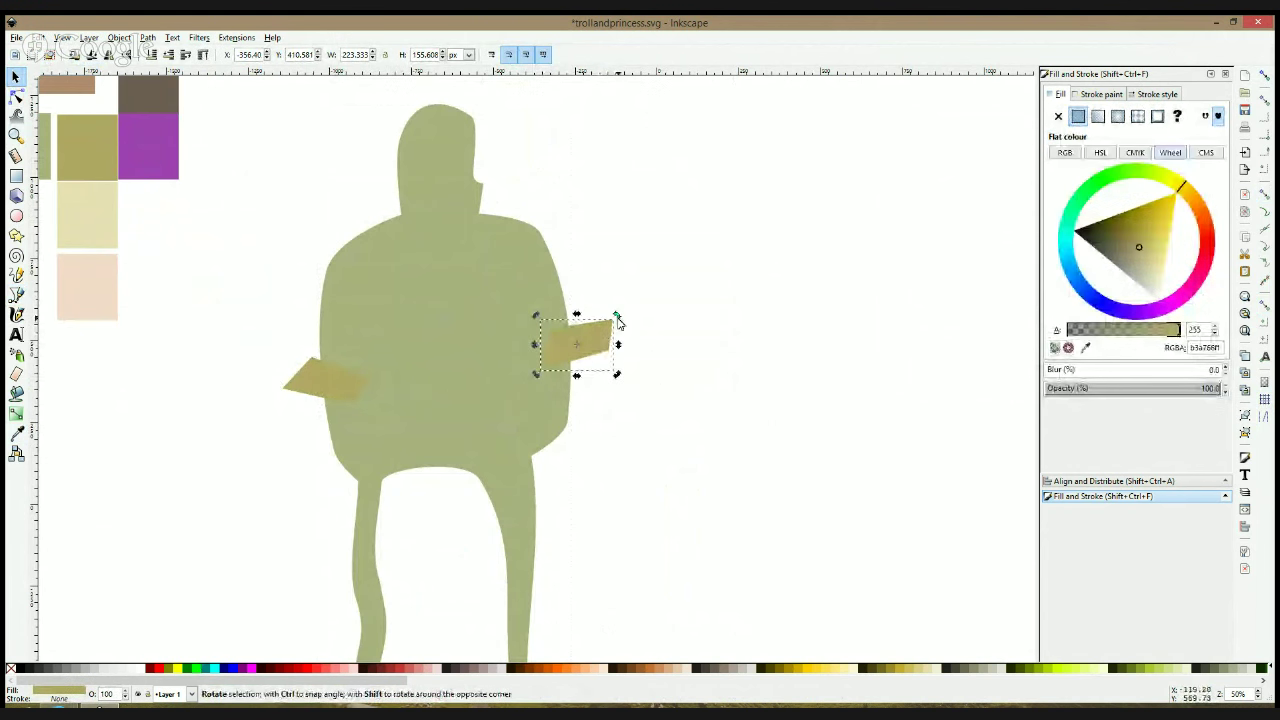
drag(617, 317, 561, 326)
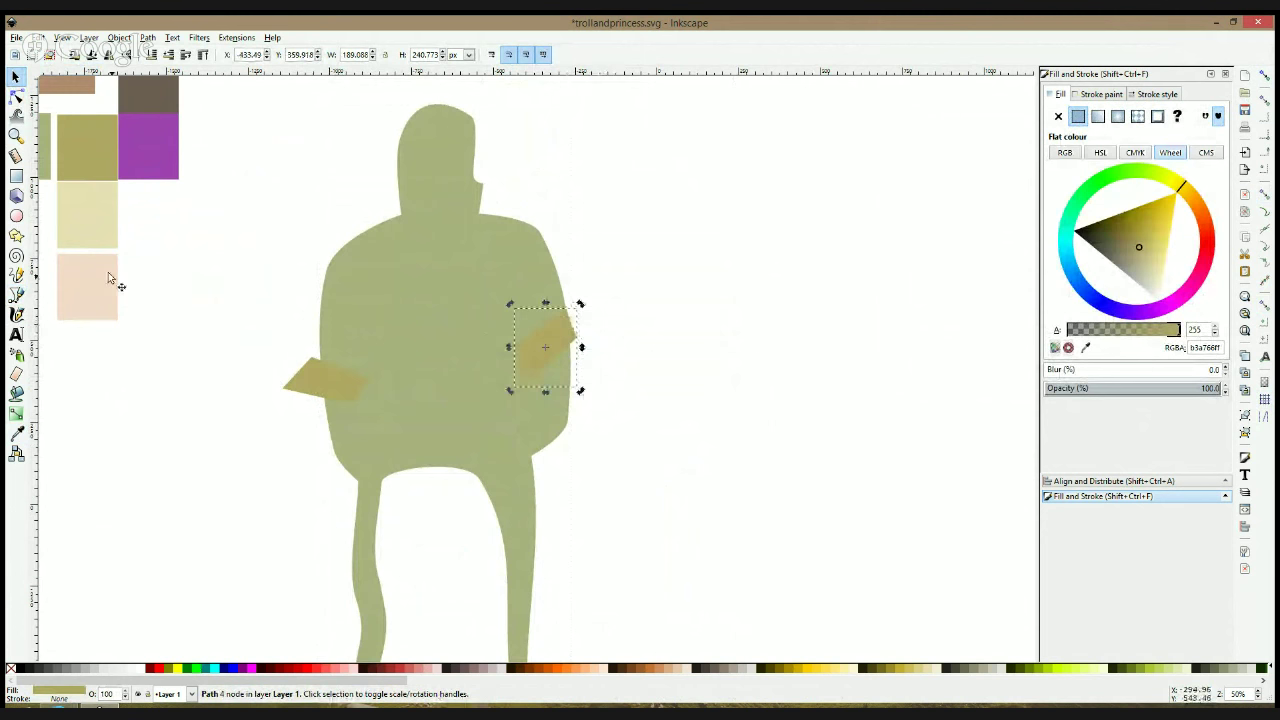
Draw a closed straight-edged zigzag shape across the torso, from the right shoulder down past the torso's lower left side
click(16, 295)
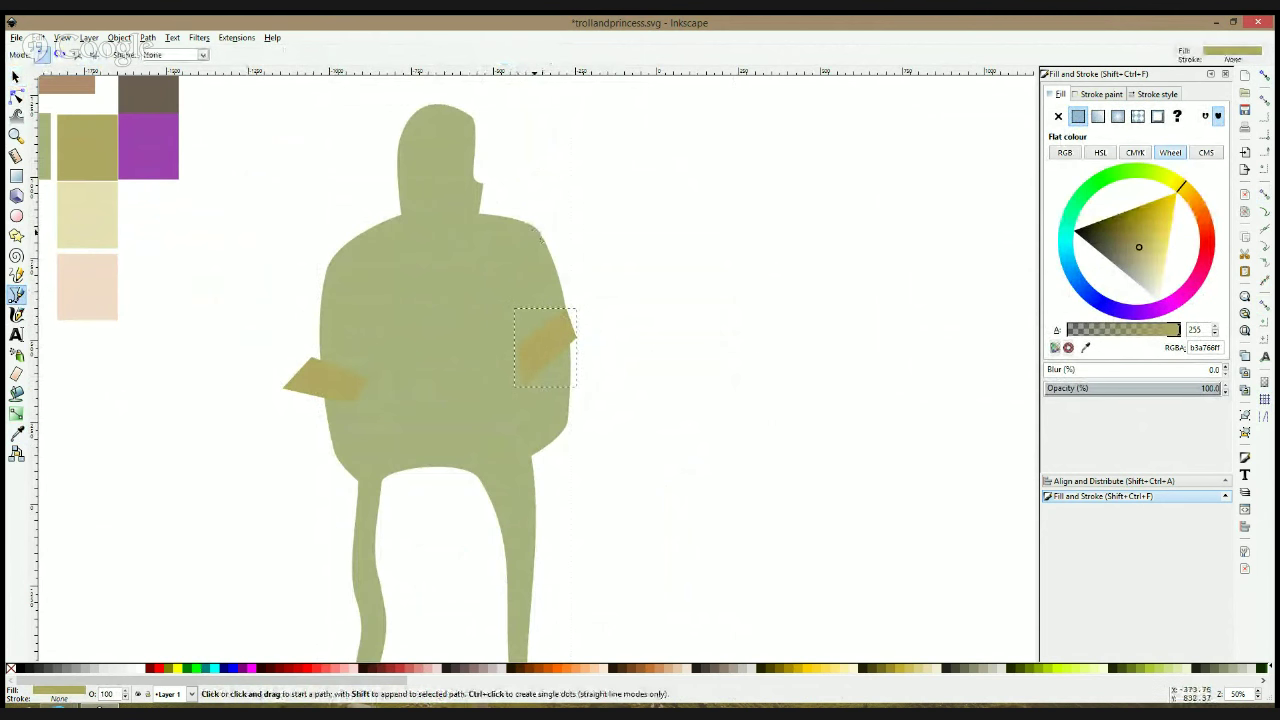
click(534, 232)
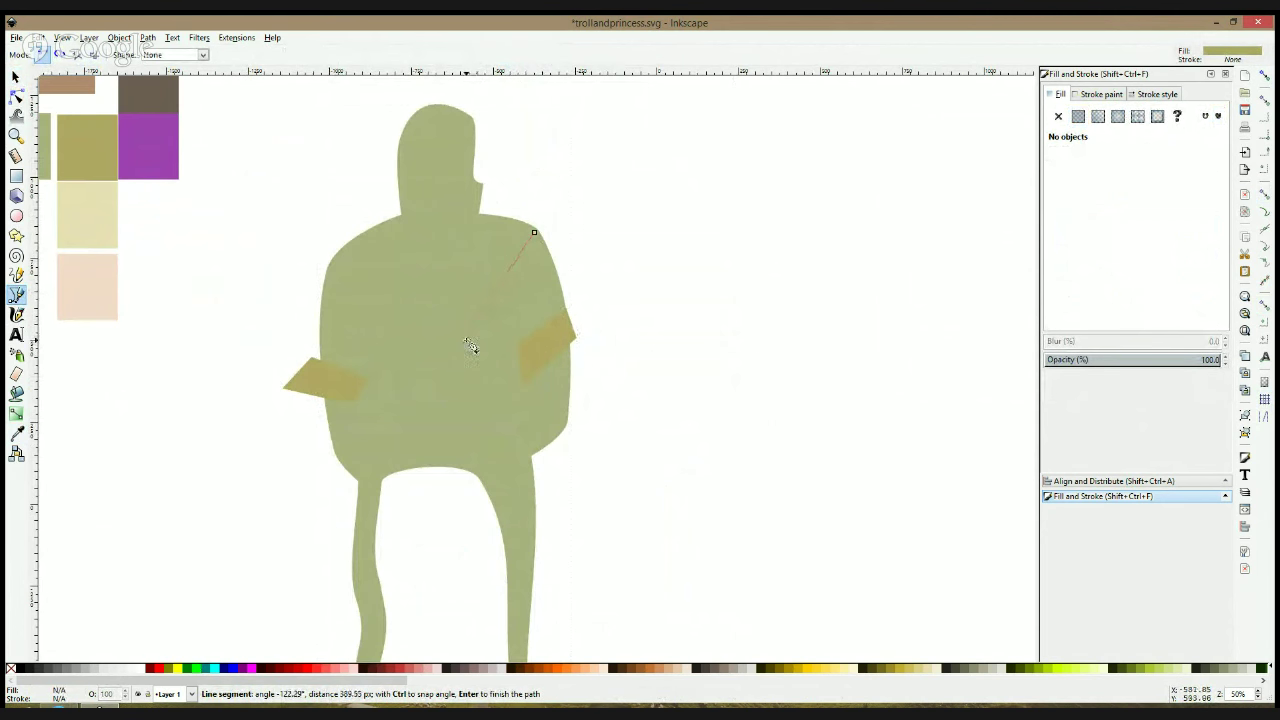
click(471, 346)
click(336, 296)
click(244, 403)
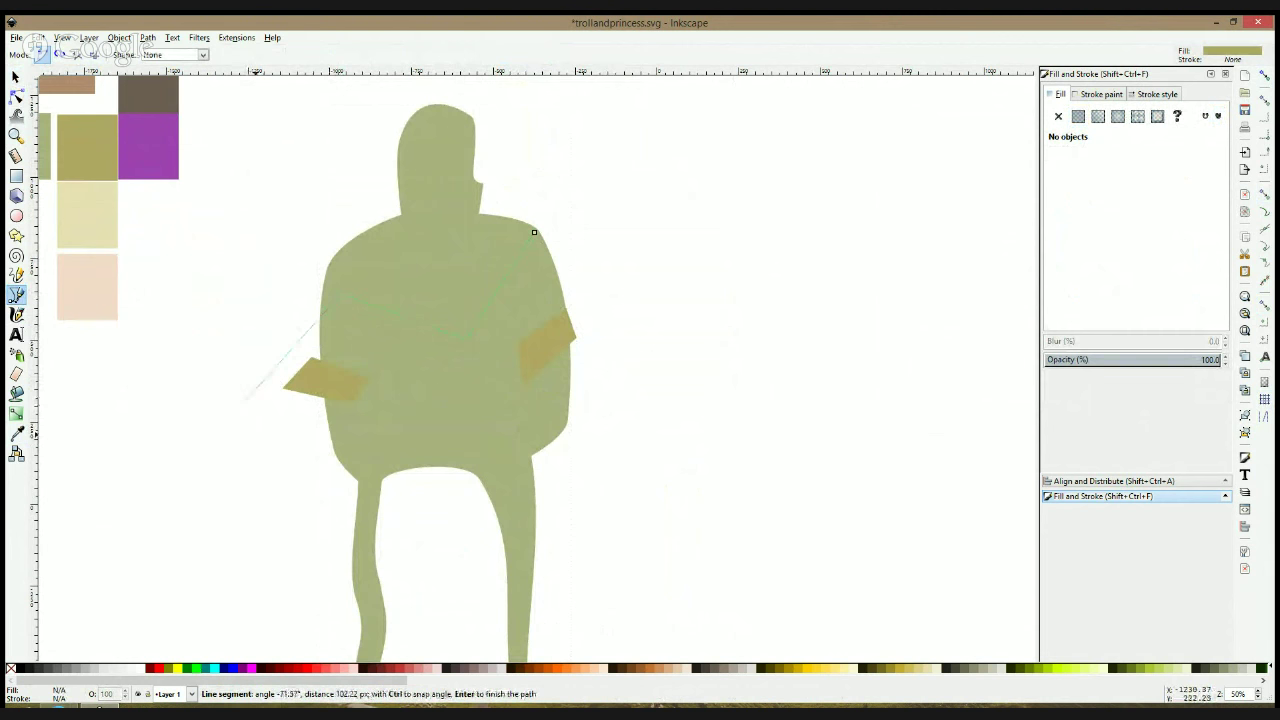
drag(255, 435, 257, 441)
click(273, 478)
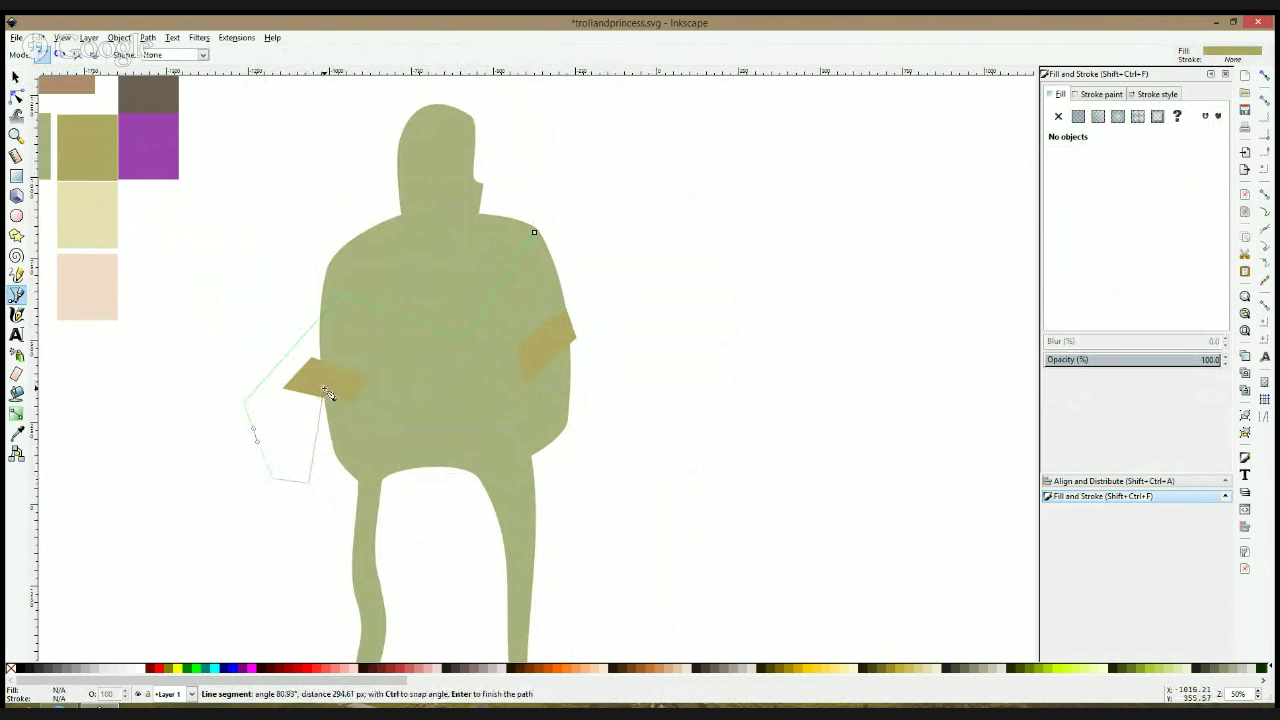
click(357, 476)
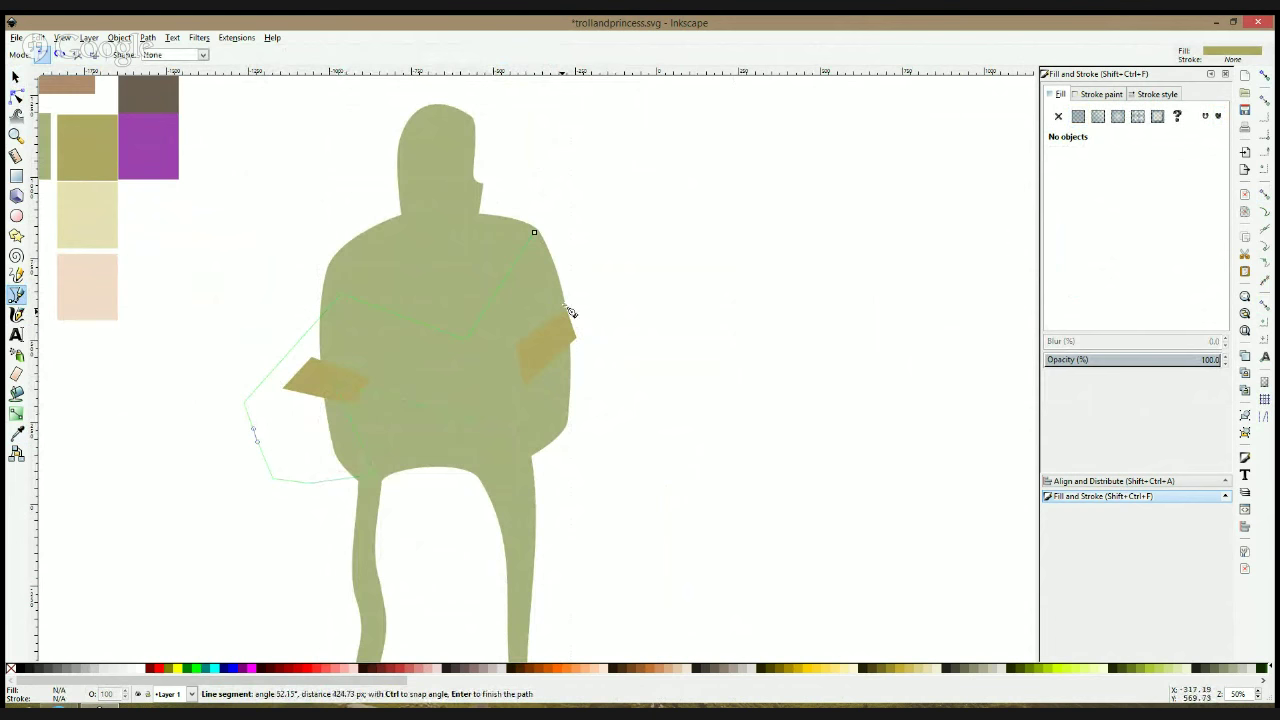
click(570, 258)
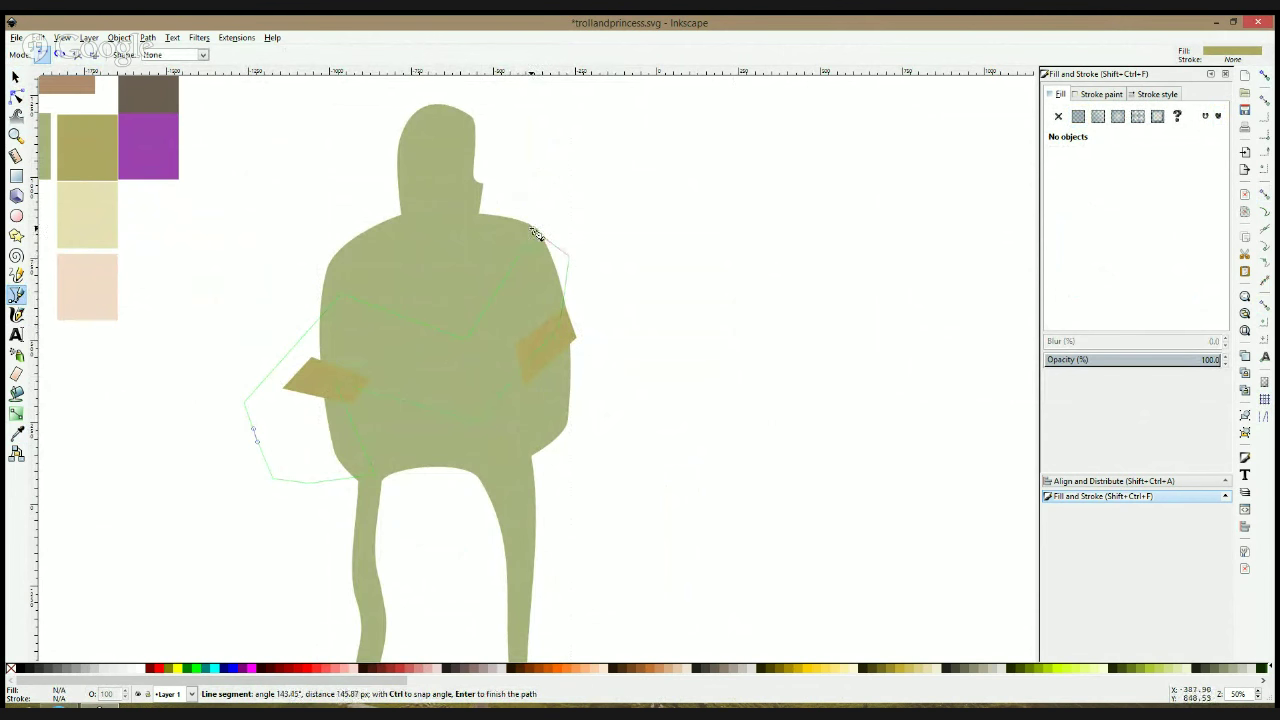
click(537, 234)
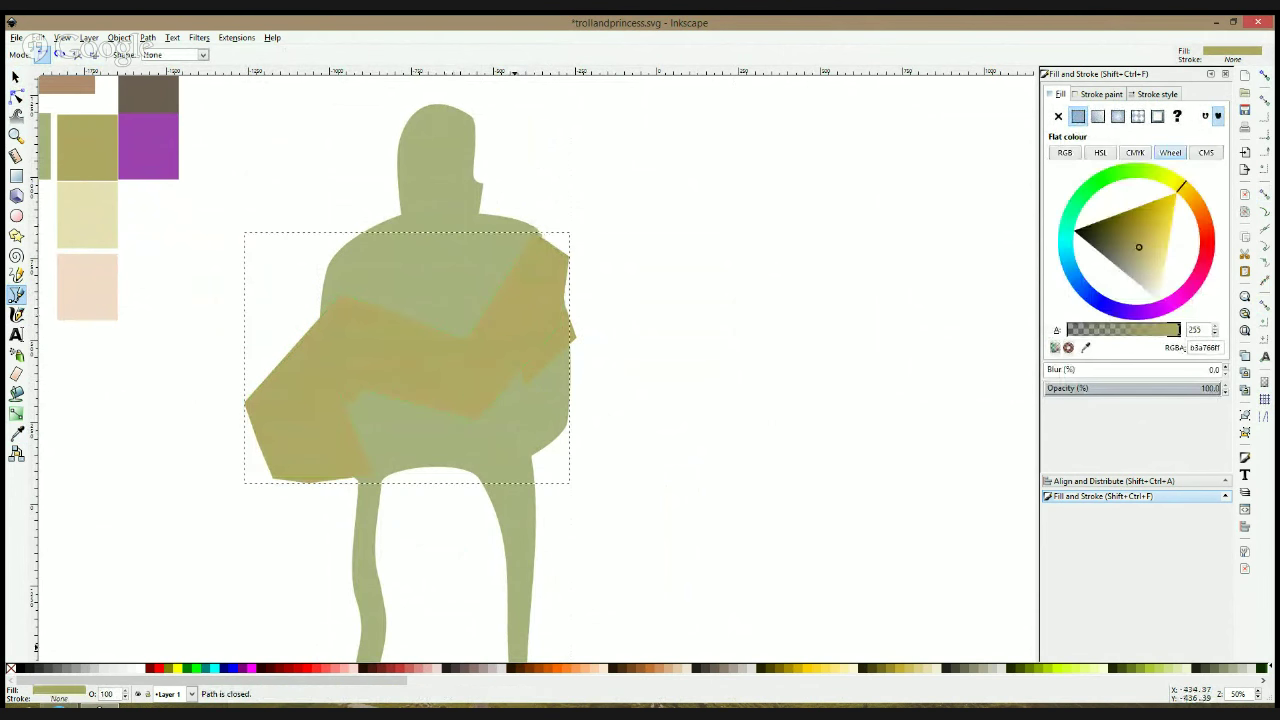
Fill the zigzag shape with pink #FFAAAA and lower it behind the two olive-yellow shapes
click(343, 669)
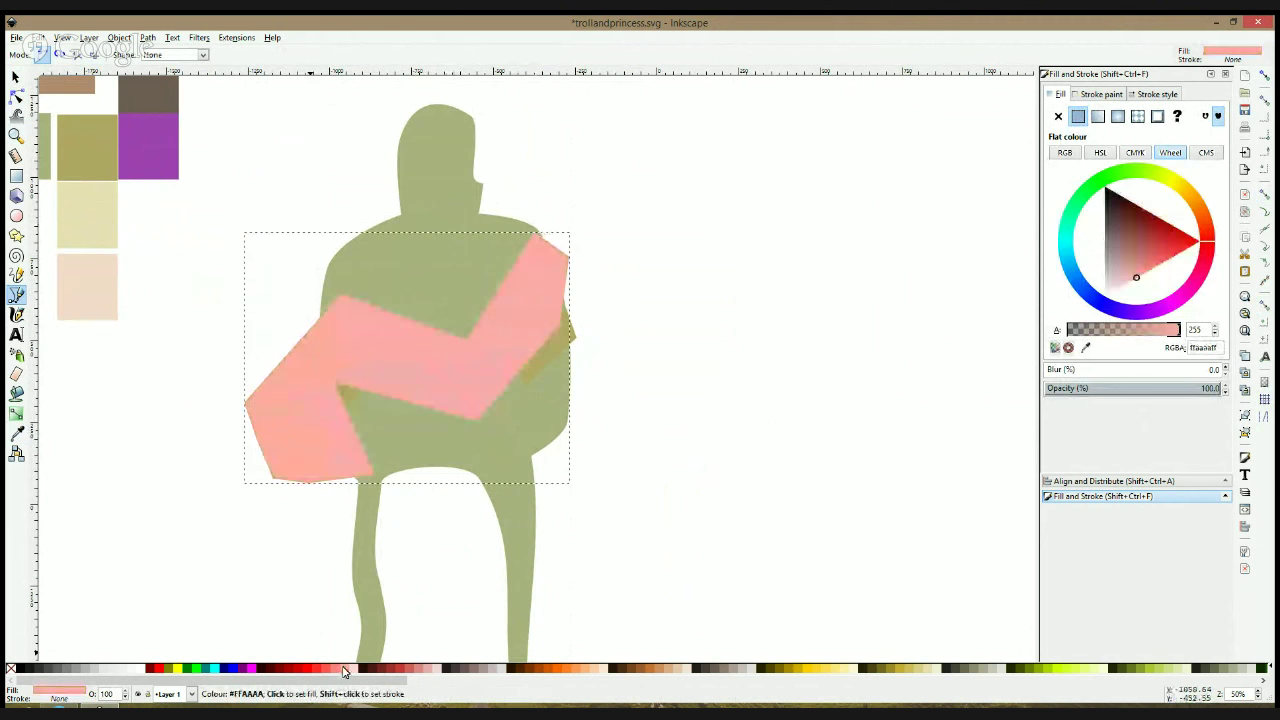
key(s)
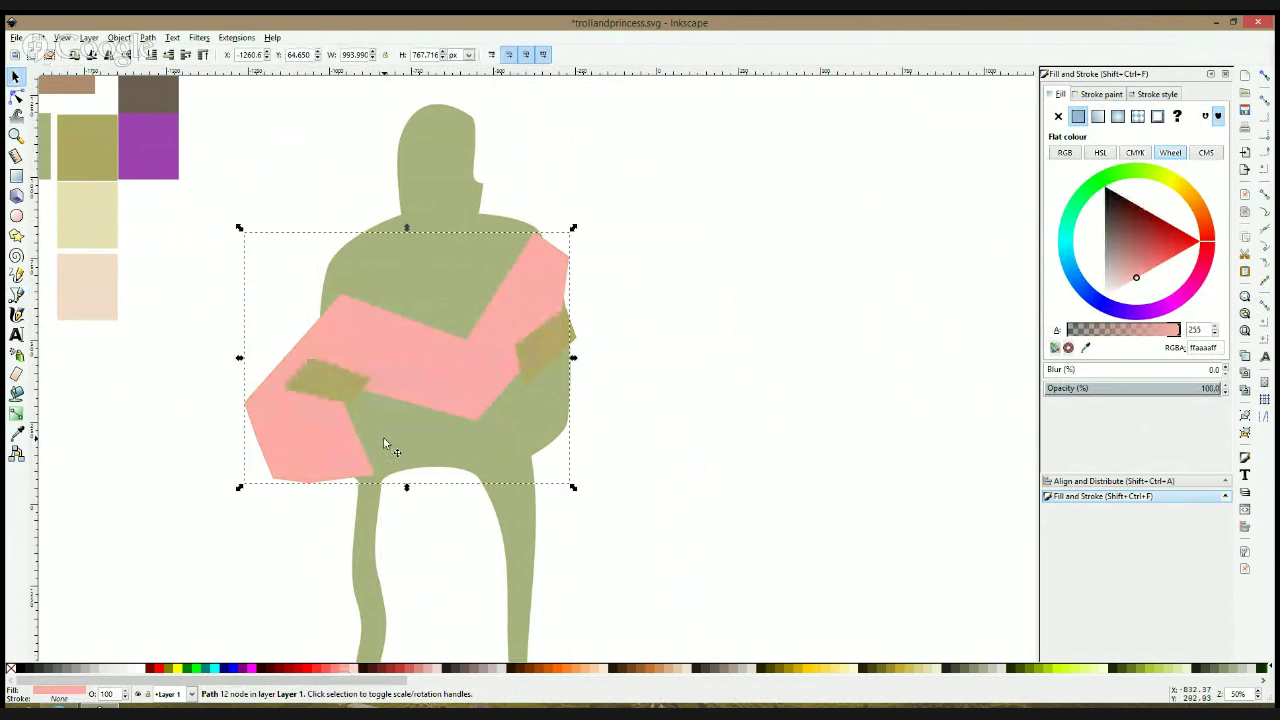
key(Escape)
Pull the body's lower right torso edge inward and delete the moved node to slim the waist
scroll(660, 423, down, 1)
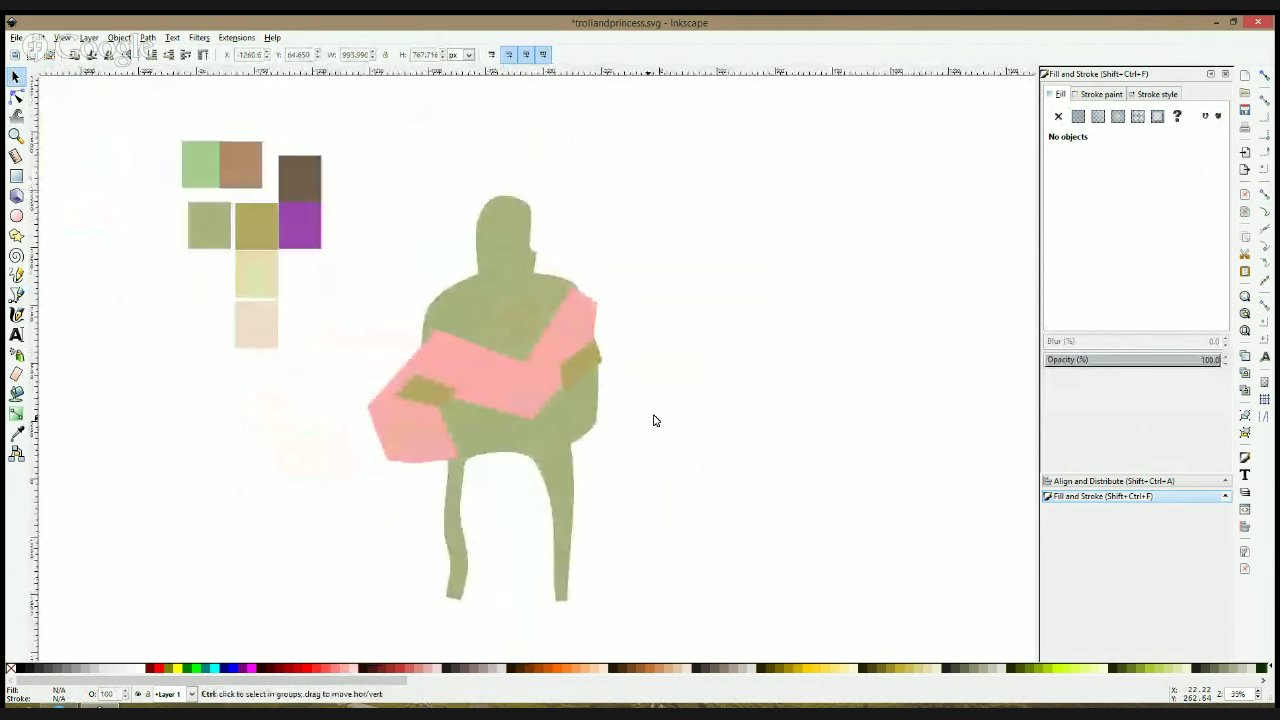
key(n)
click(598, 410)
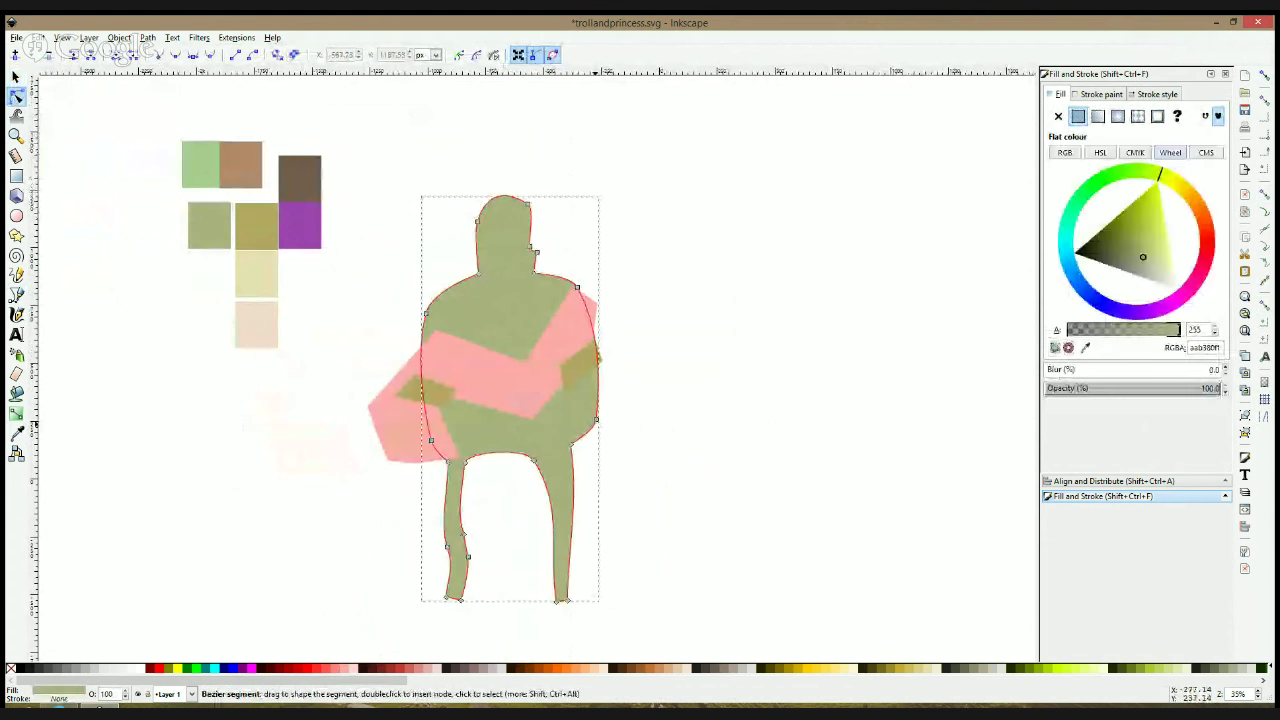
drag(598, 403, 573, 409)
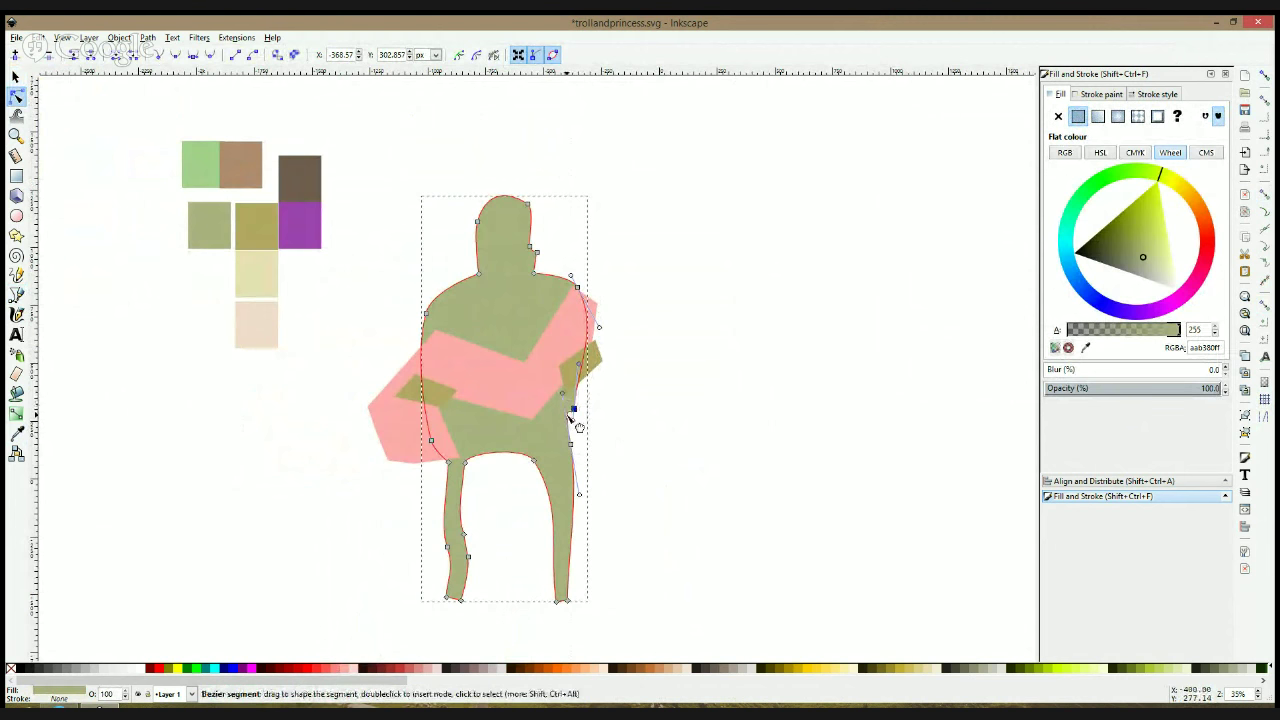
key(Delete)
Widen the right leg's thigh and add nodes on both of its sides to form a knee
drag(572, 447, 537, 482)
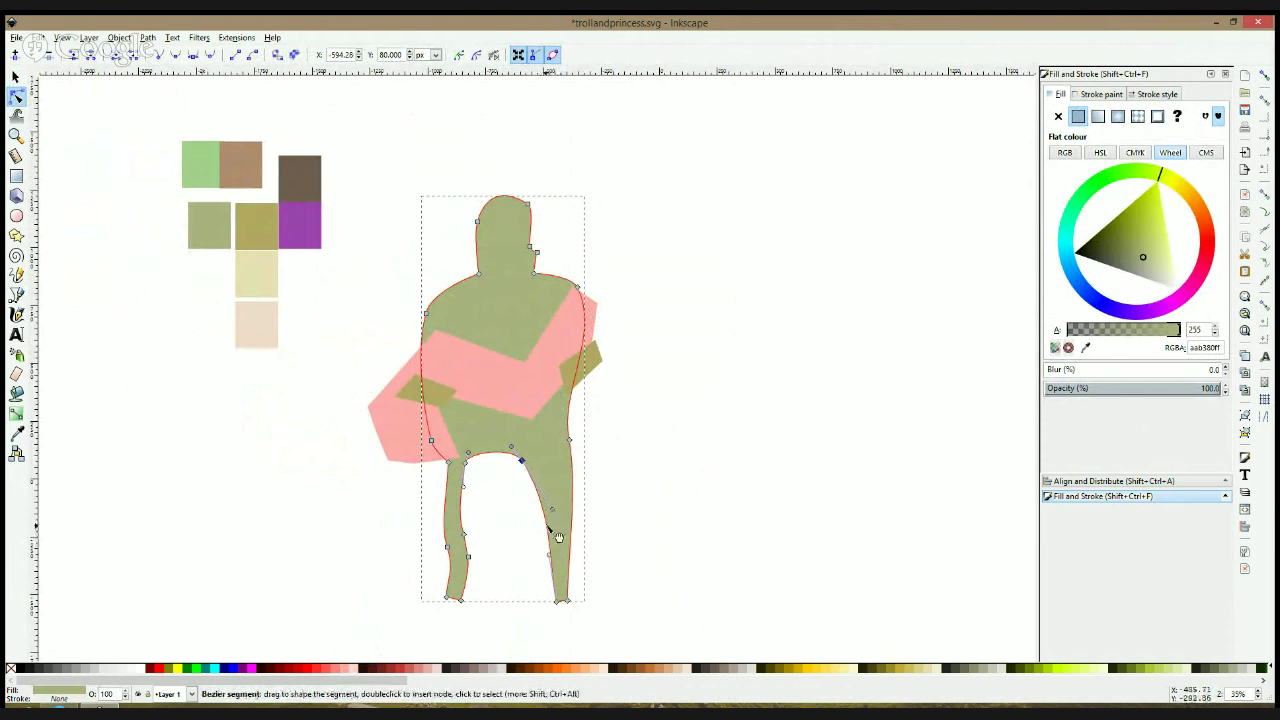
double_click(546, 525)
double_click(548, 536)
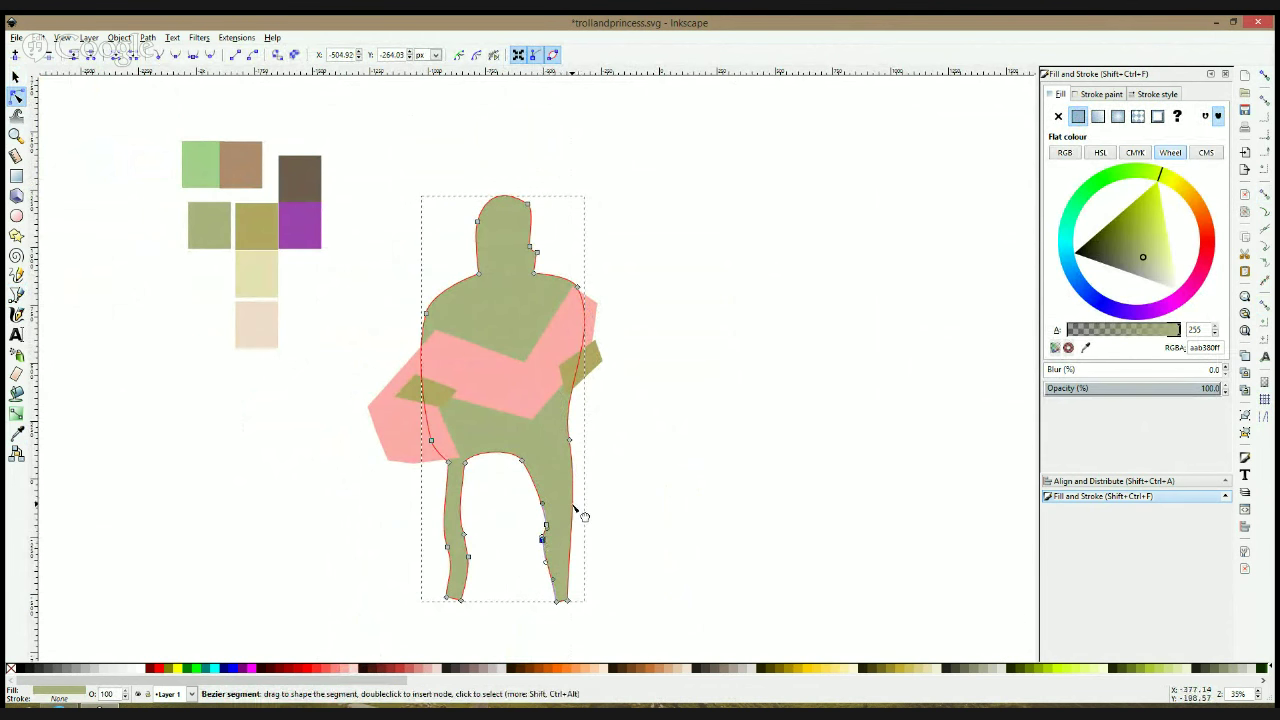
click(571, 527)
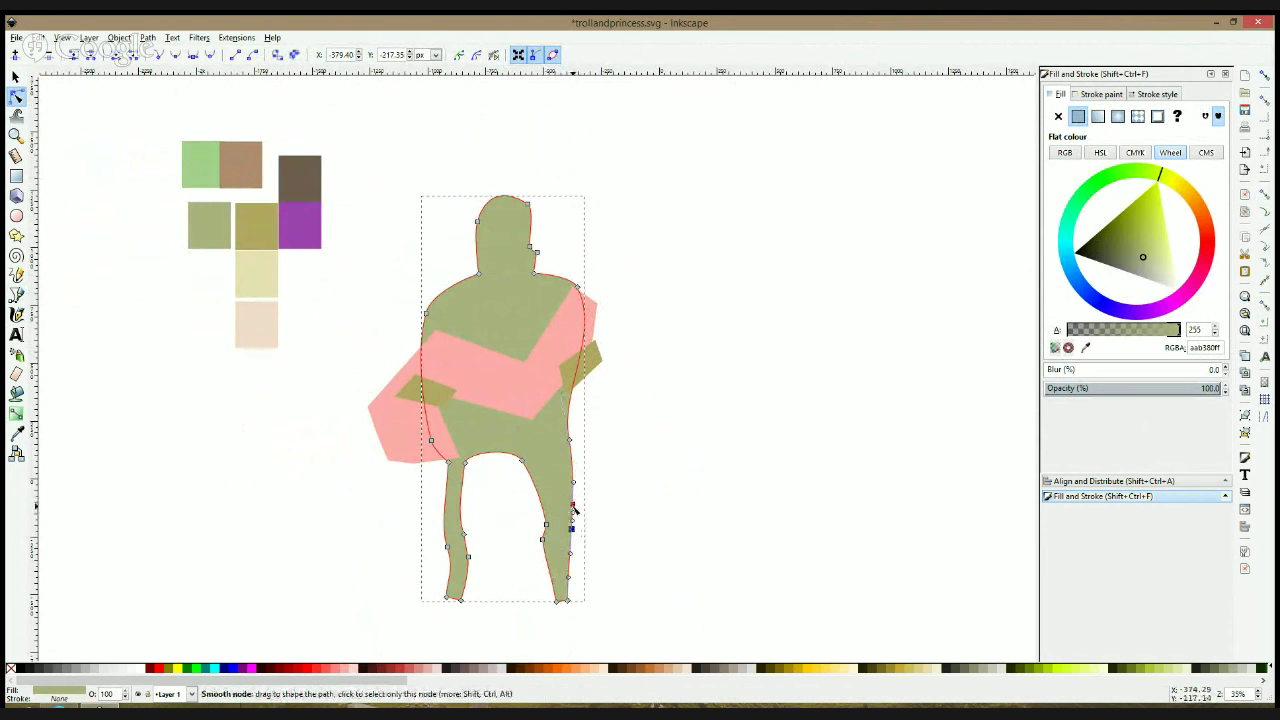
click(625, 556)
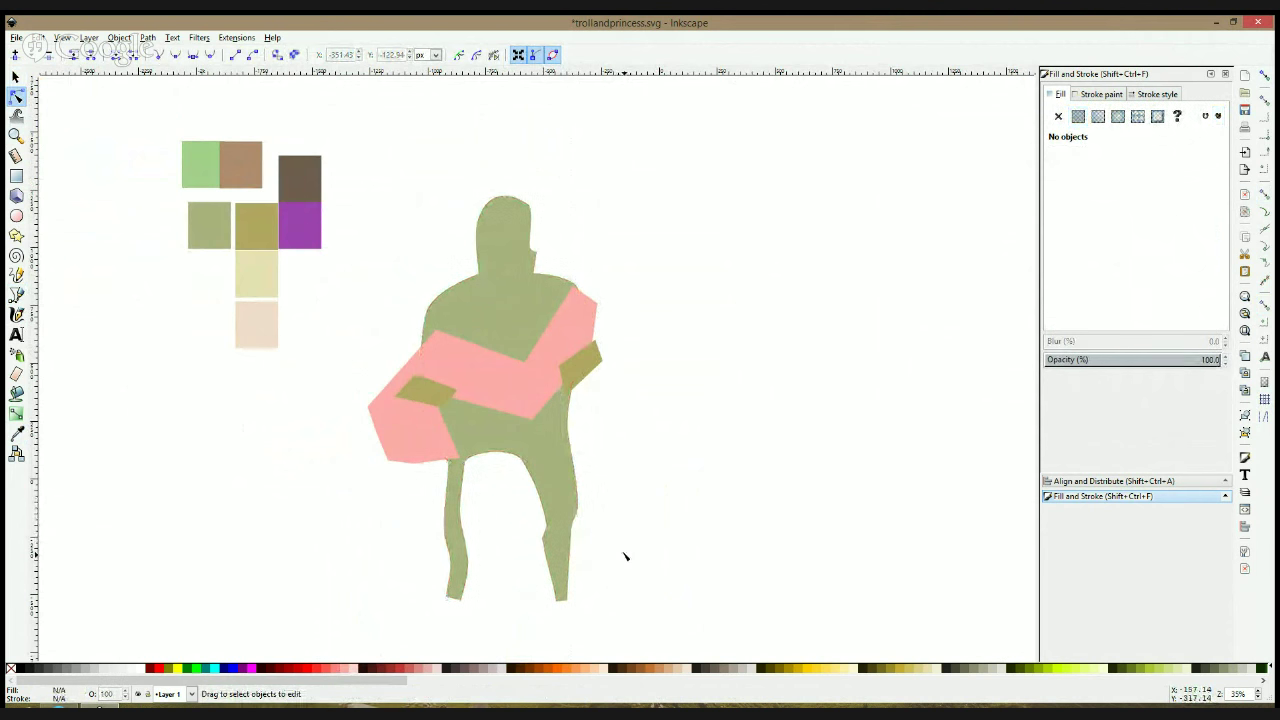
Thicken the left leg by moving the nodes along its inner edge to the right
click(467, 468)
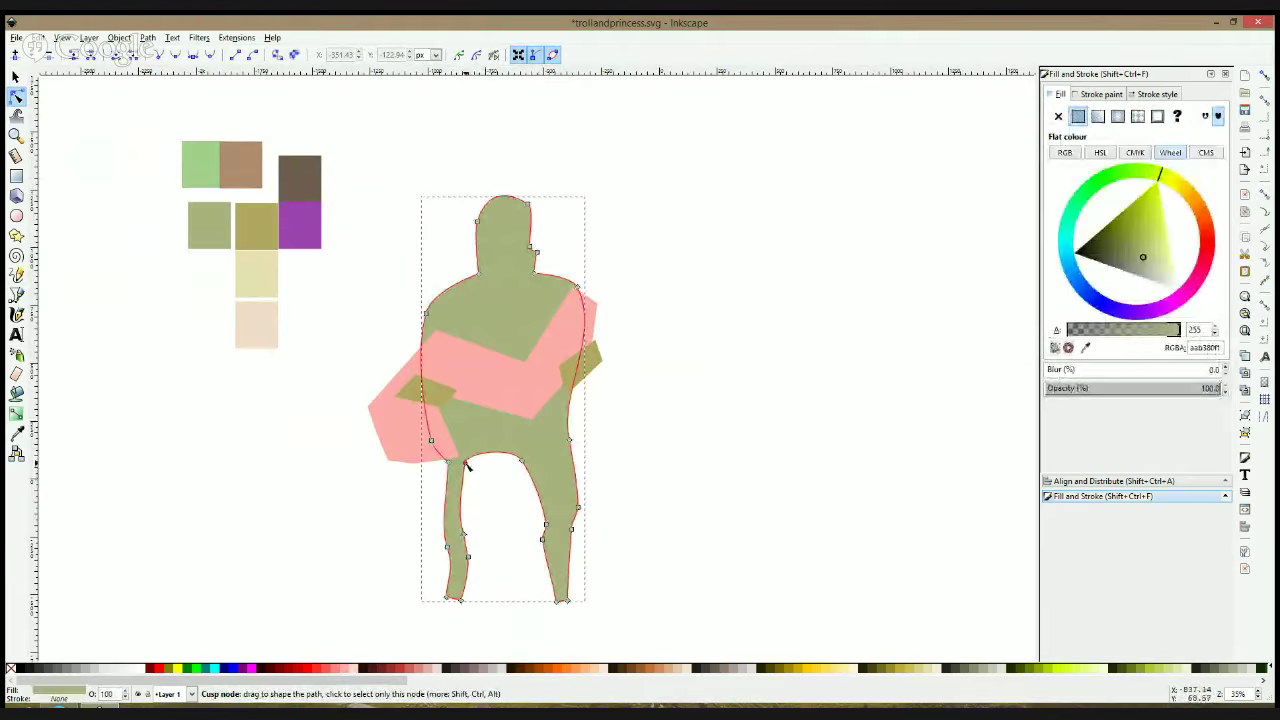
drag(465, 462, 482, 462)
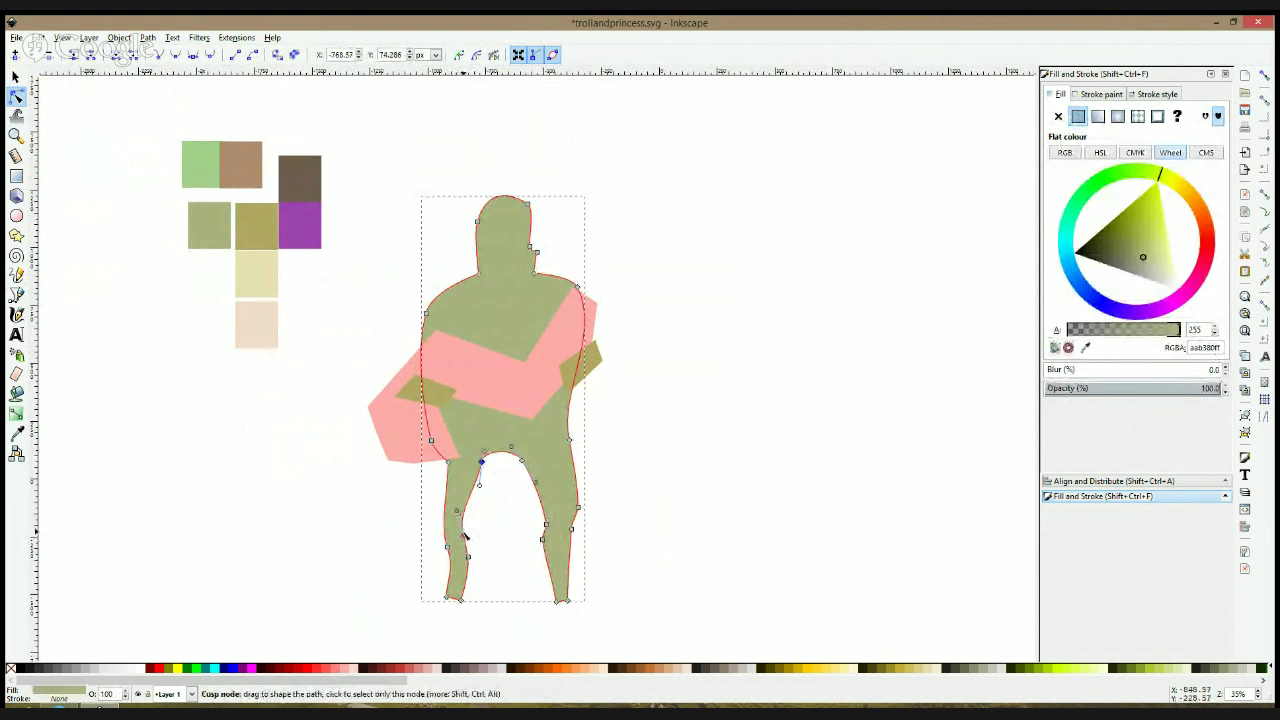
drag(485, 522, 458, 603)
drag(468, 556, 481, 556)
click(517, 536)
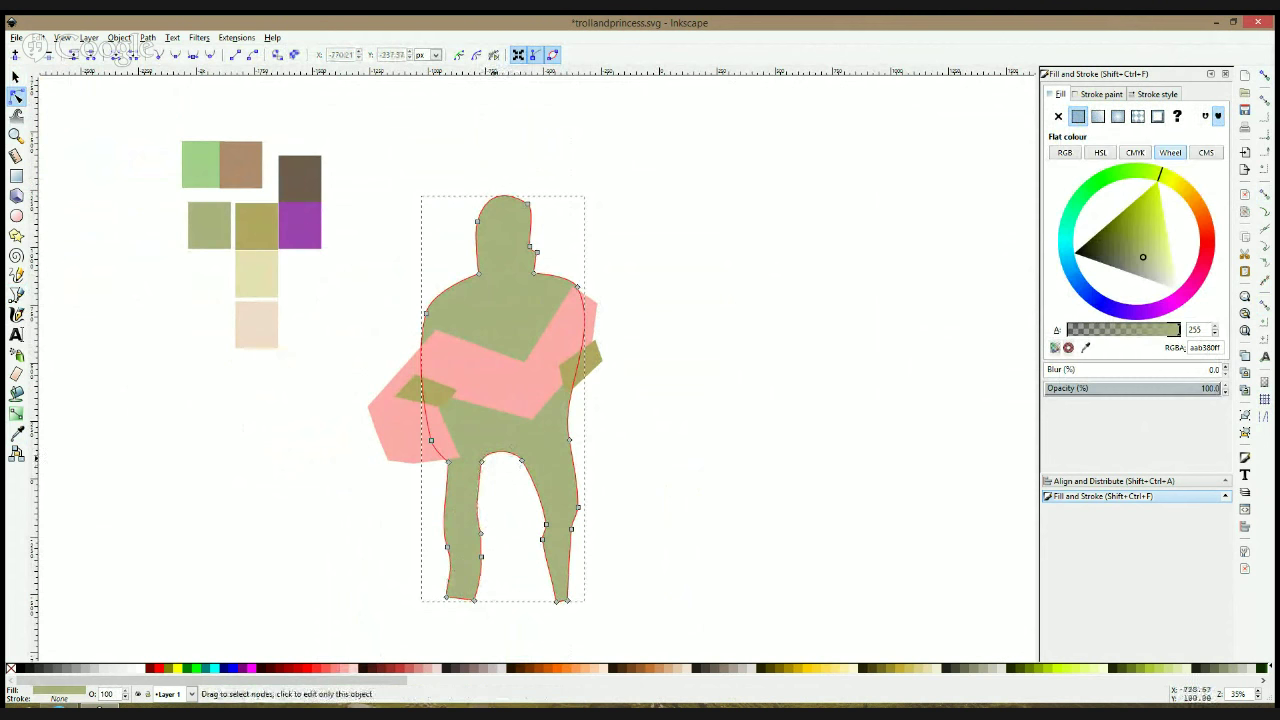
Narrow the gap at the crotch and shape the left leg's inner edge into a calf tapering to a slimmer ankle
drag(478, 462, 488, 470)
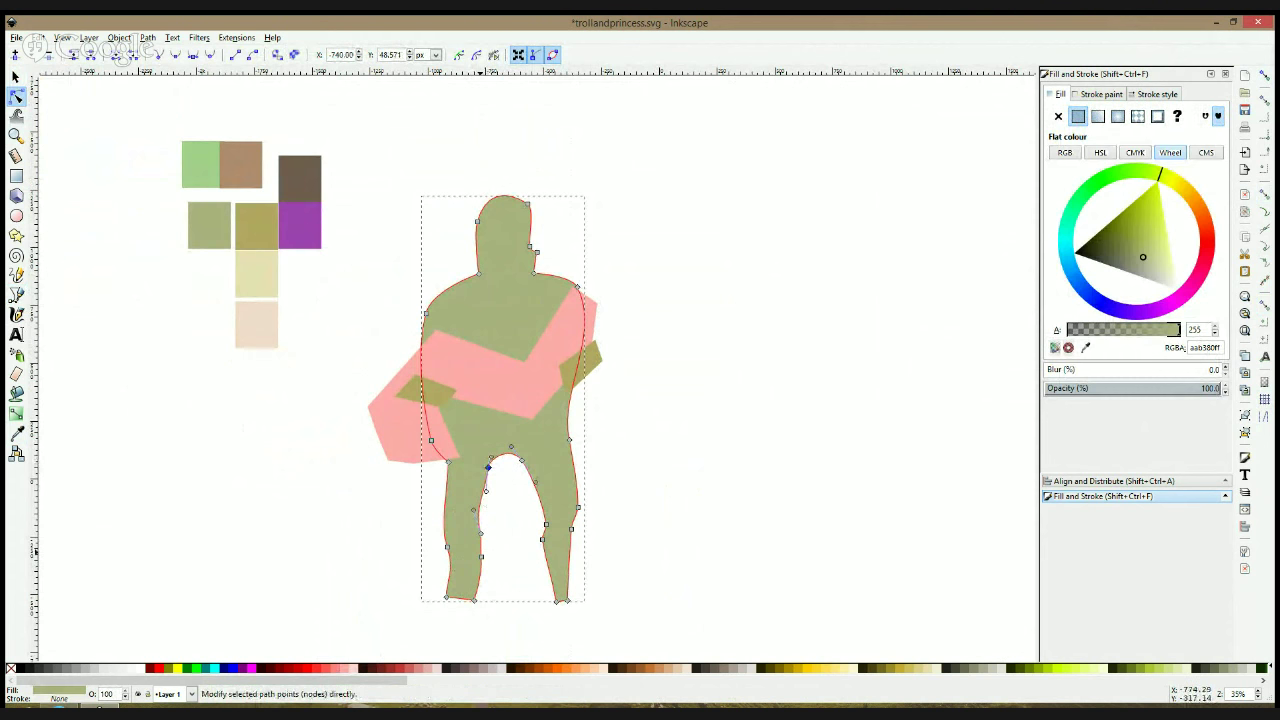
drag(490, 550, 463, 618)
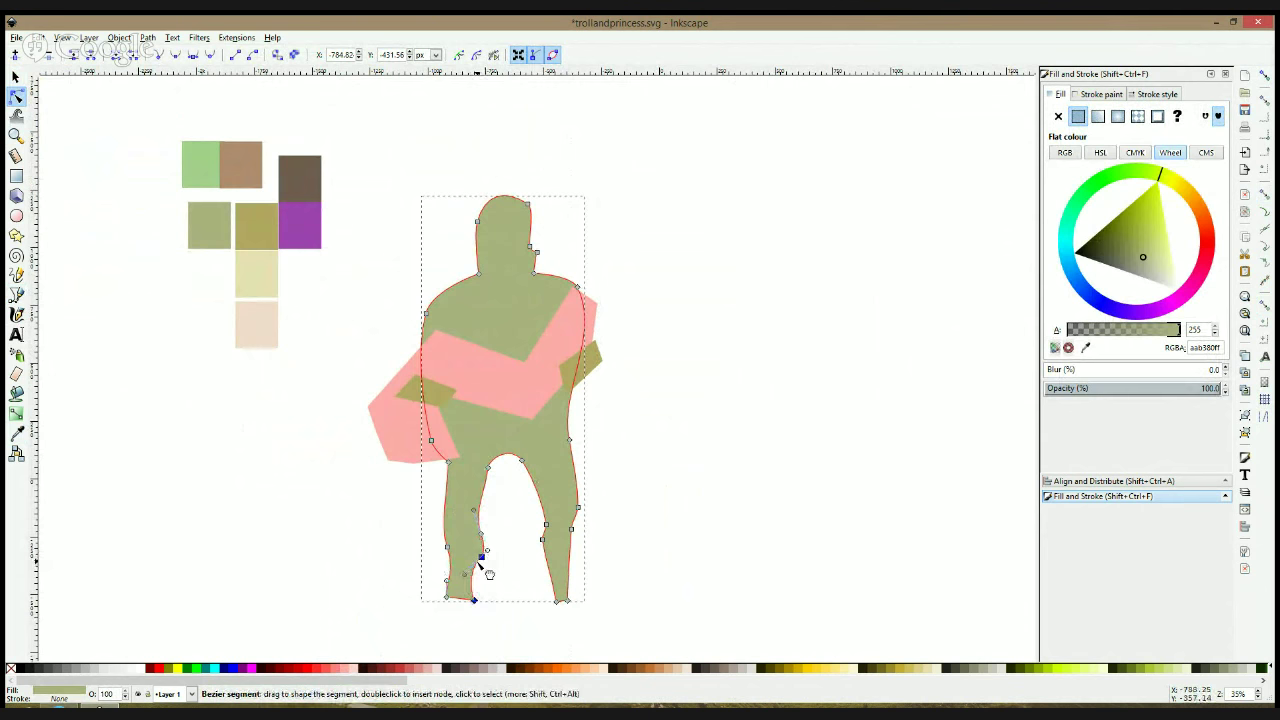
drag(482, 557, 474, 556)
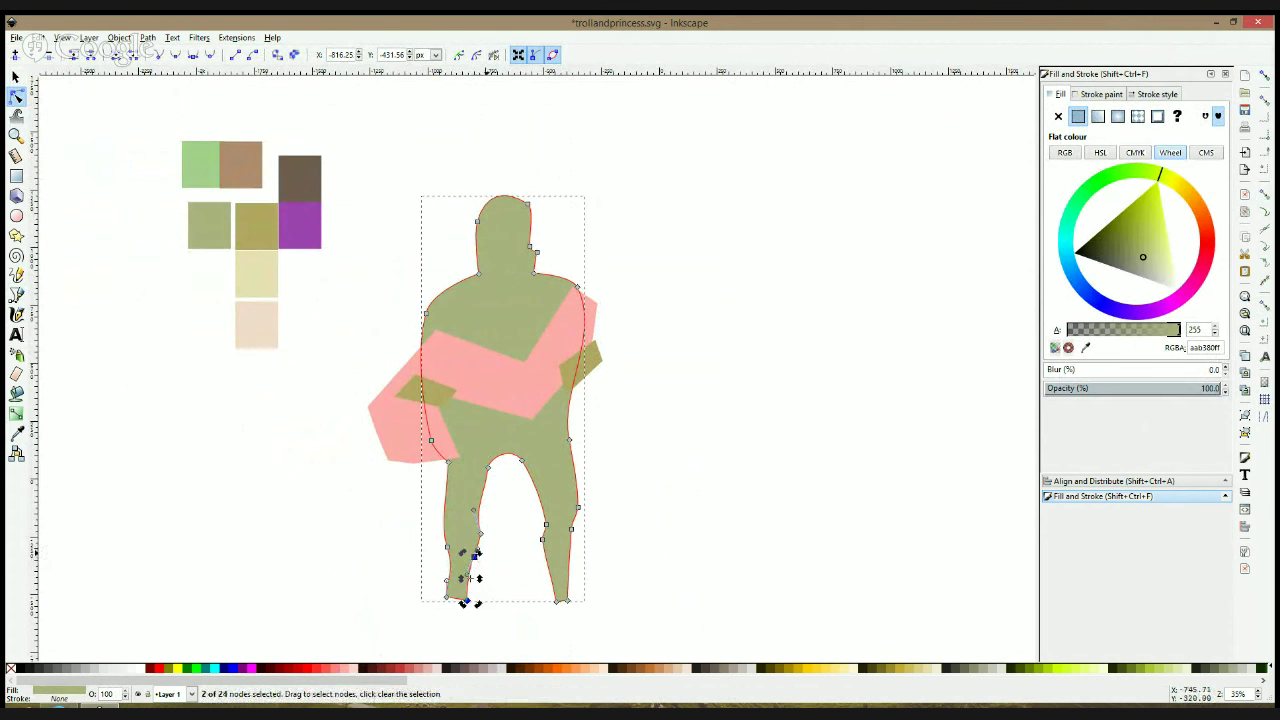
click(484, 549)
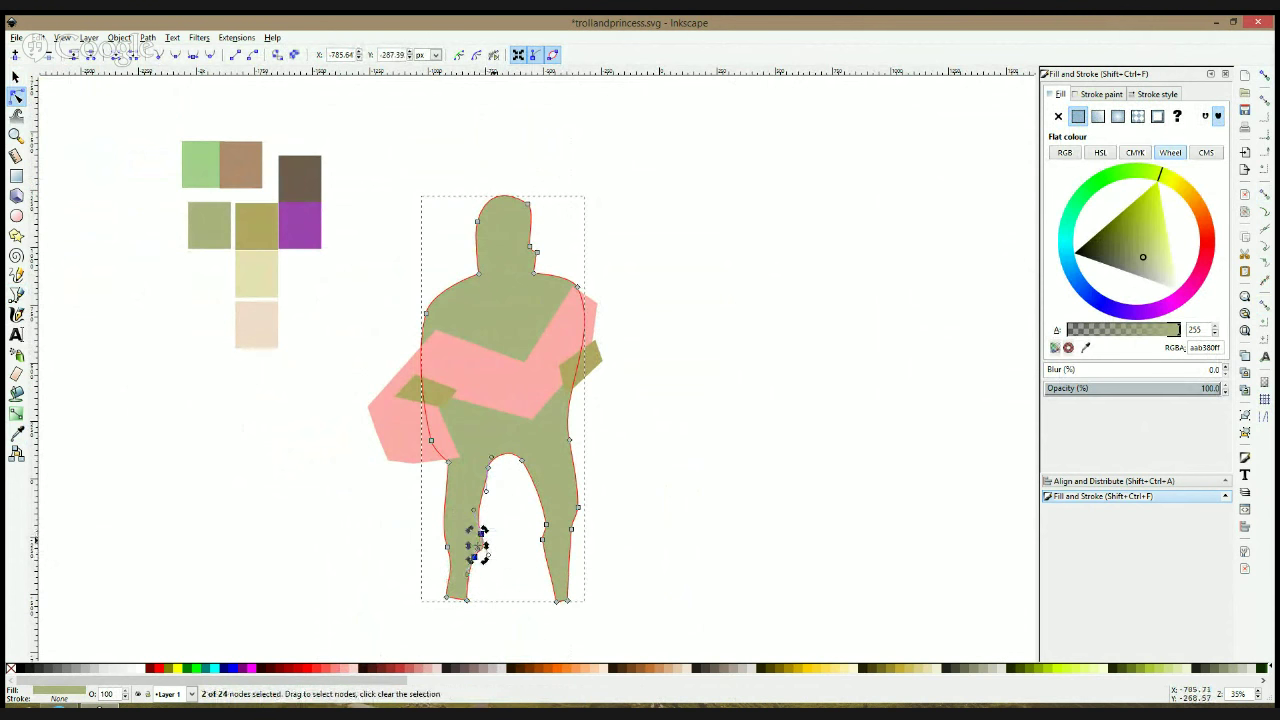
click(474, 577)
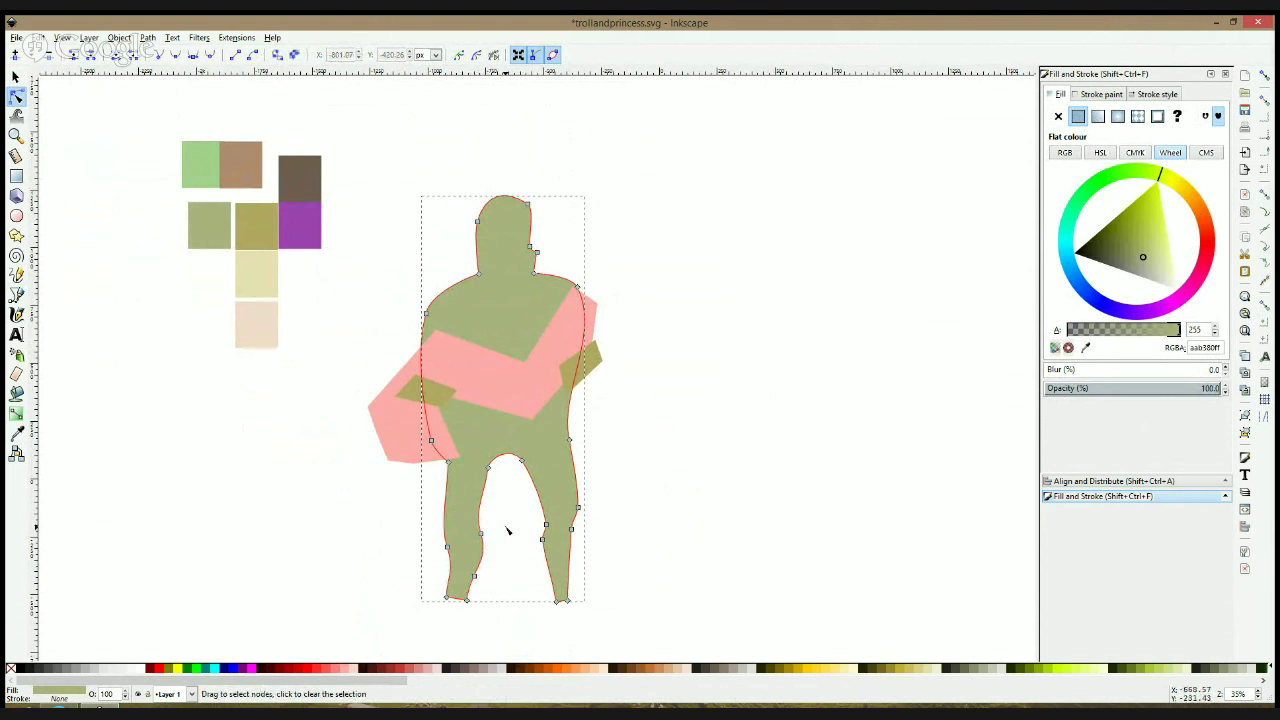
click(505, 548)
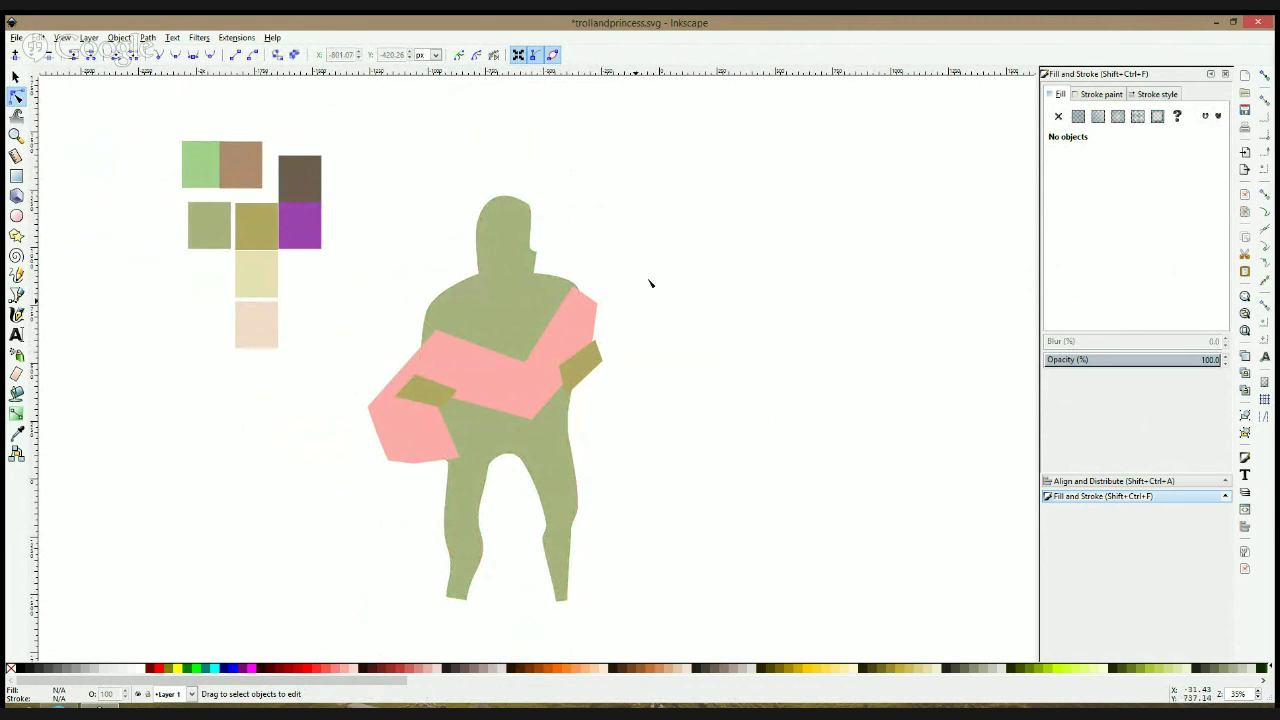
Shift the head and neck nodes to the left and lower the right shoulder into a steeper slope
click(518, 228)
drag(465, 179, 527, 280)
drag(533, 205, 541, 214)
click(610, 259)
drag(576, 287, 523, 272)
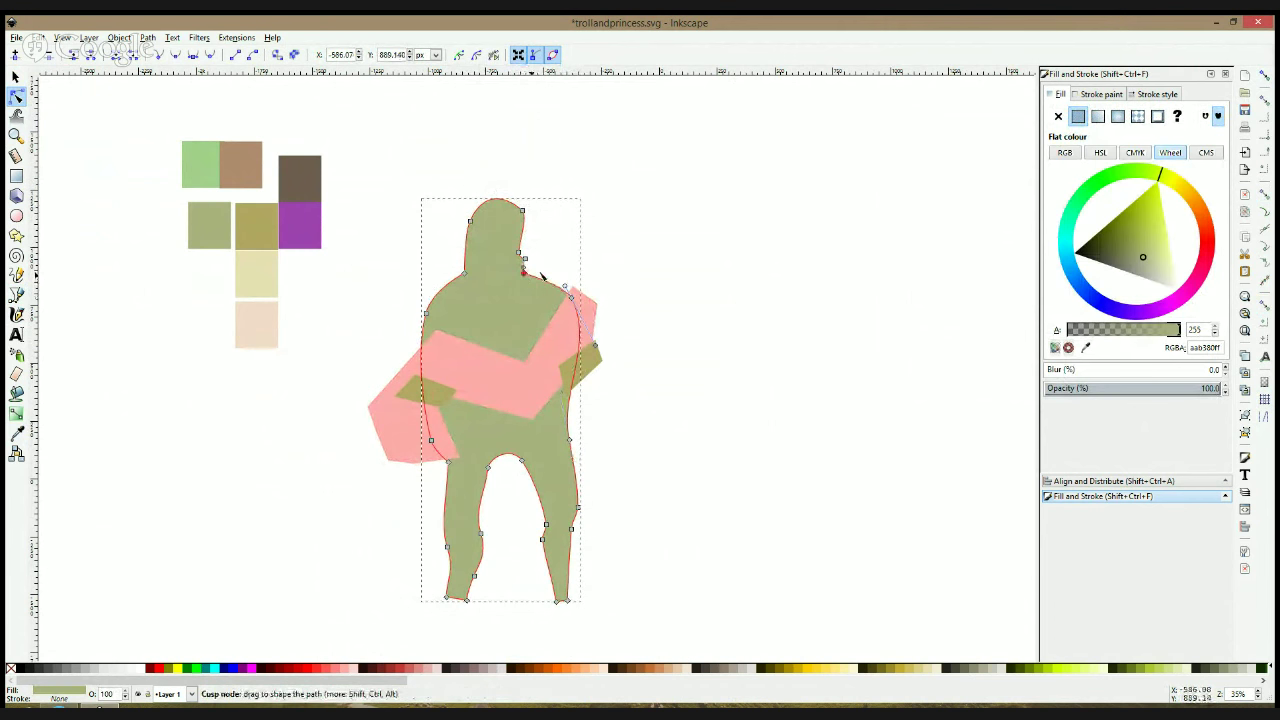
click(641, 272)
click(644, 276)
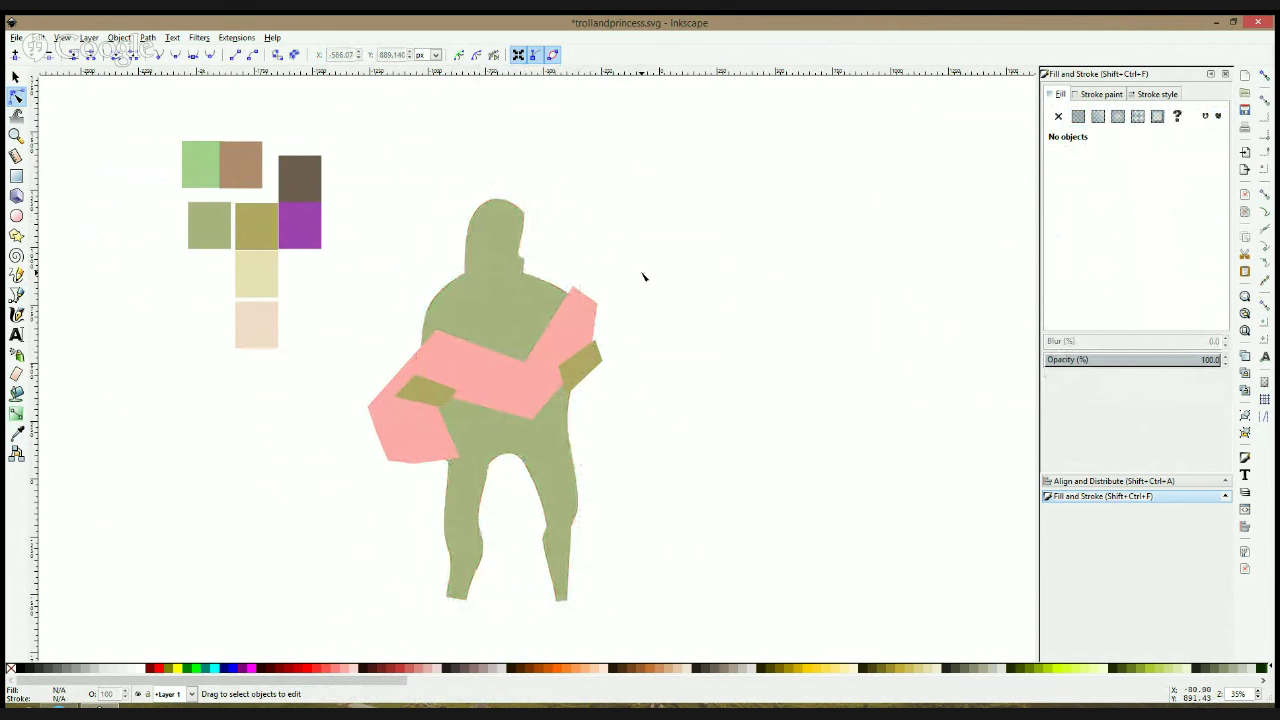
Move the knee nodes on the inner edges of both legs to flatten their bulges
click(485, 534)
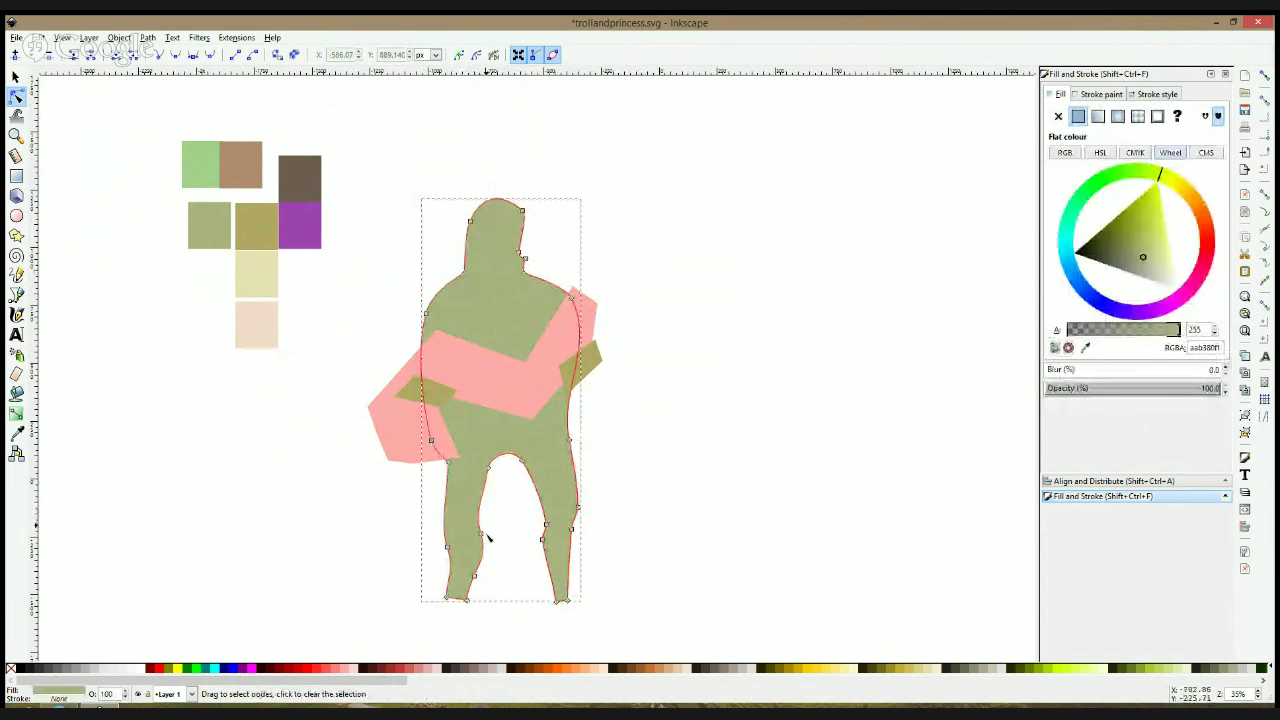
click(479, 533)
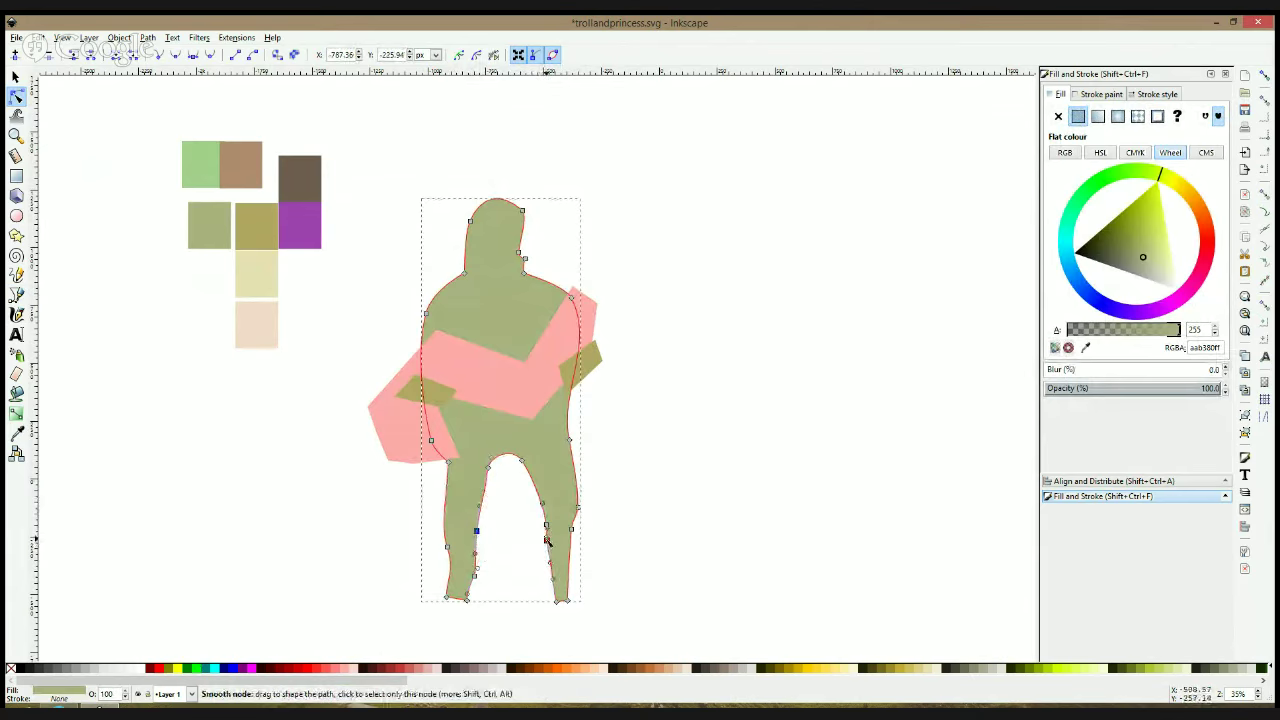
drag(541, 539, 545, 545)
click(602, 530)
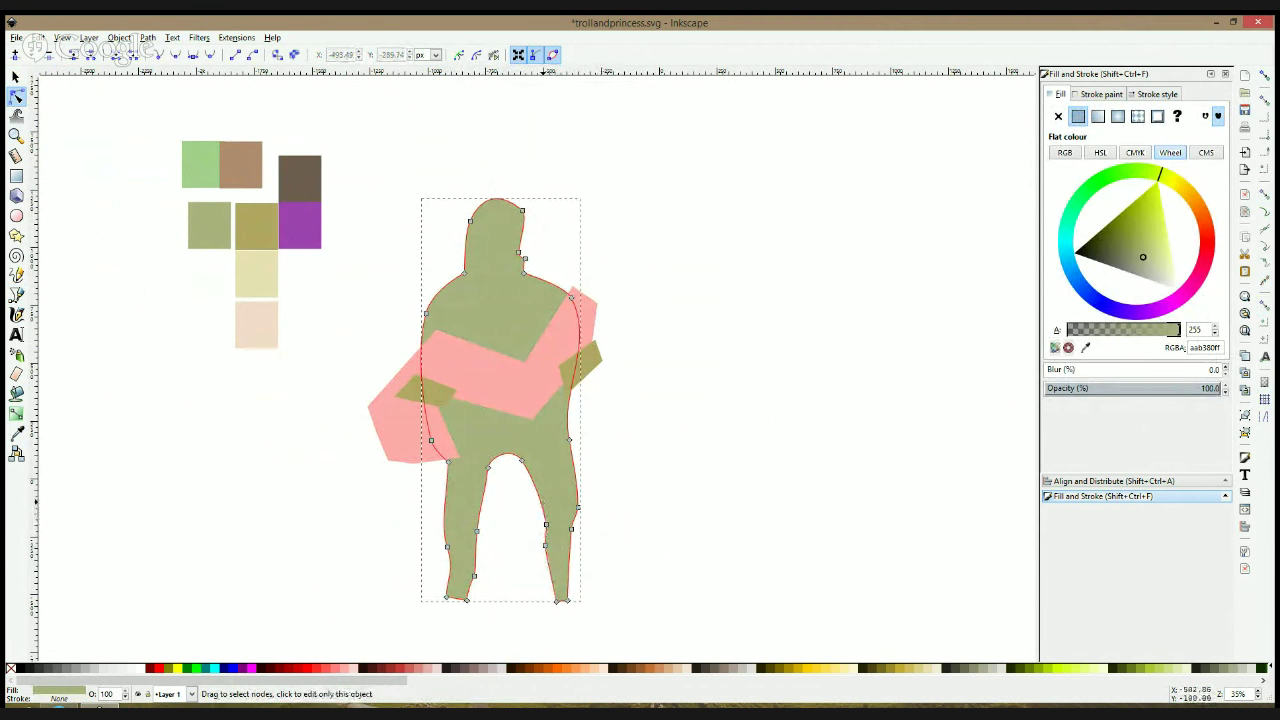
click(640, 538)
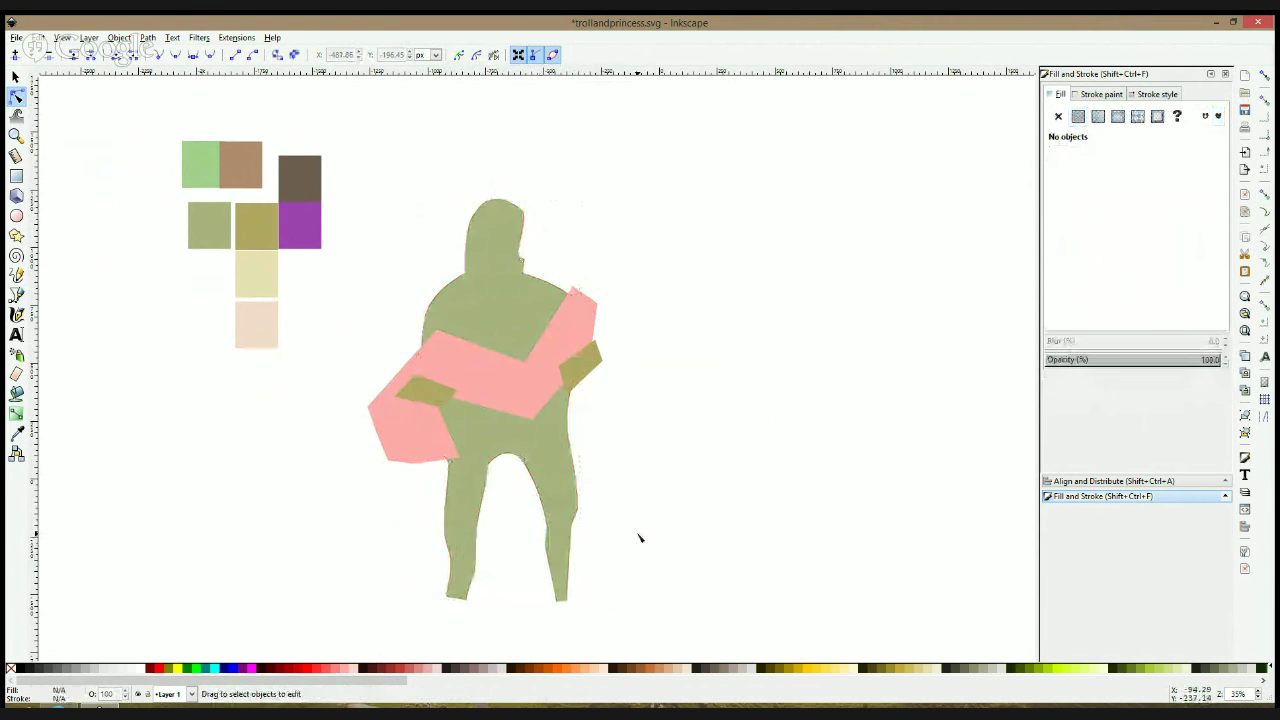
Delete the extra knee nodes from the right leg and from the left leg's inner edge to smooth both contours
drag(607, 508, 528, 545)
key(Delete)
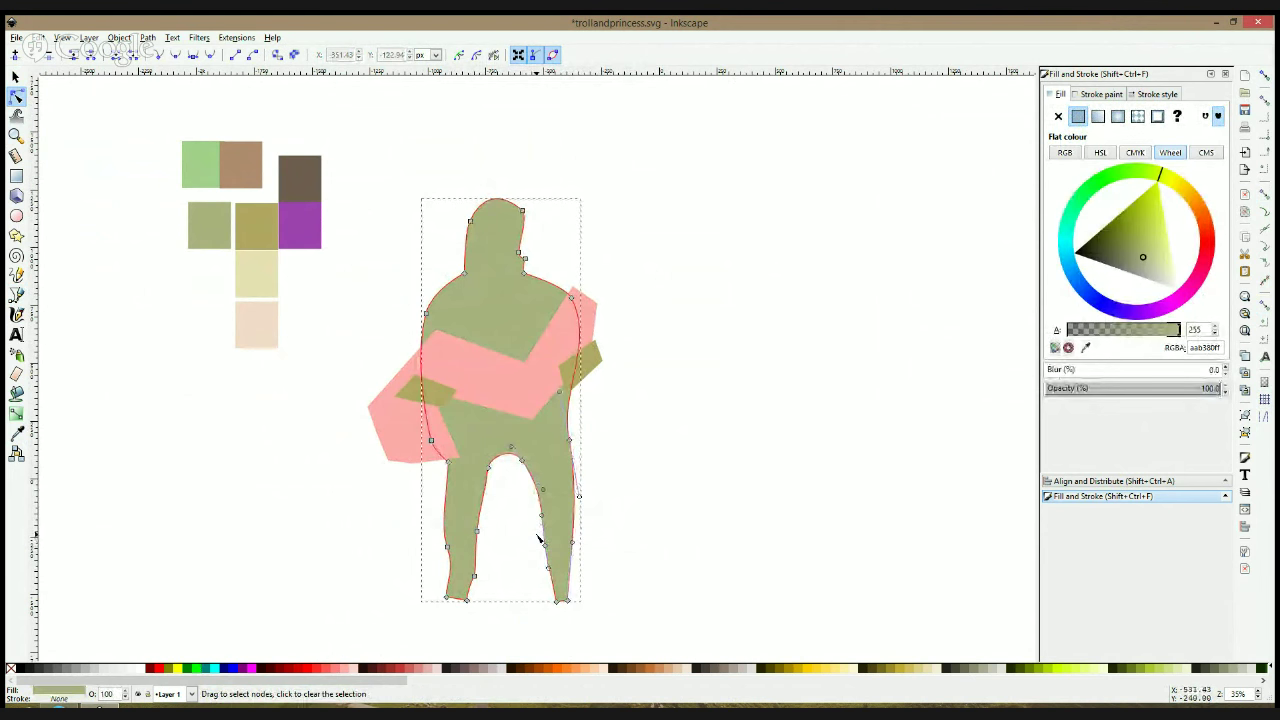
click(531, 537)
click(497, 515)
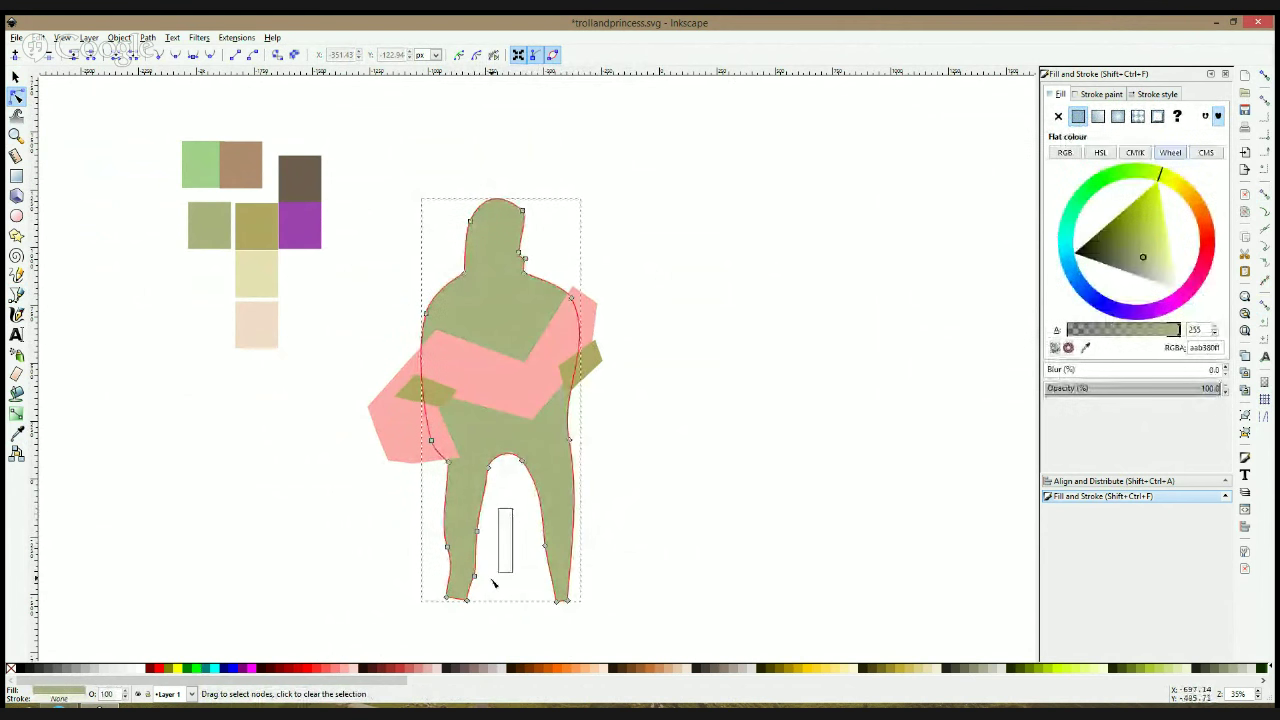
drag(493, 583, 468, 592)
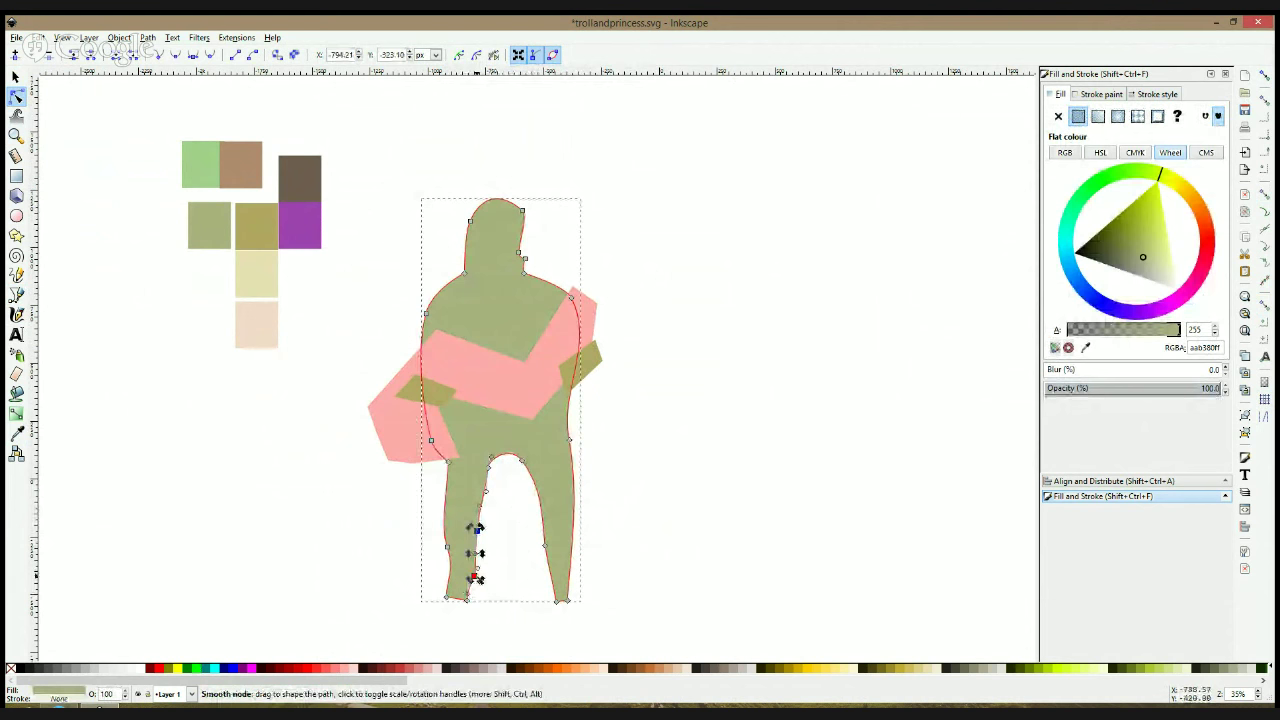
click(478, 580)
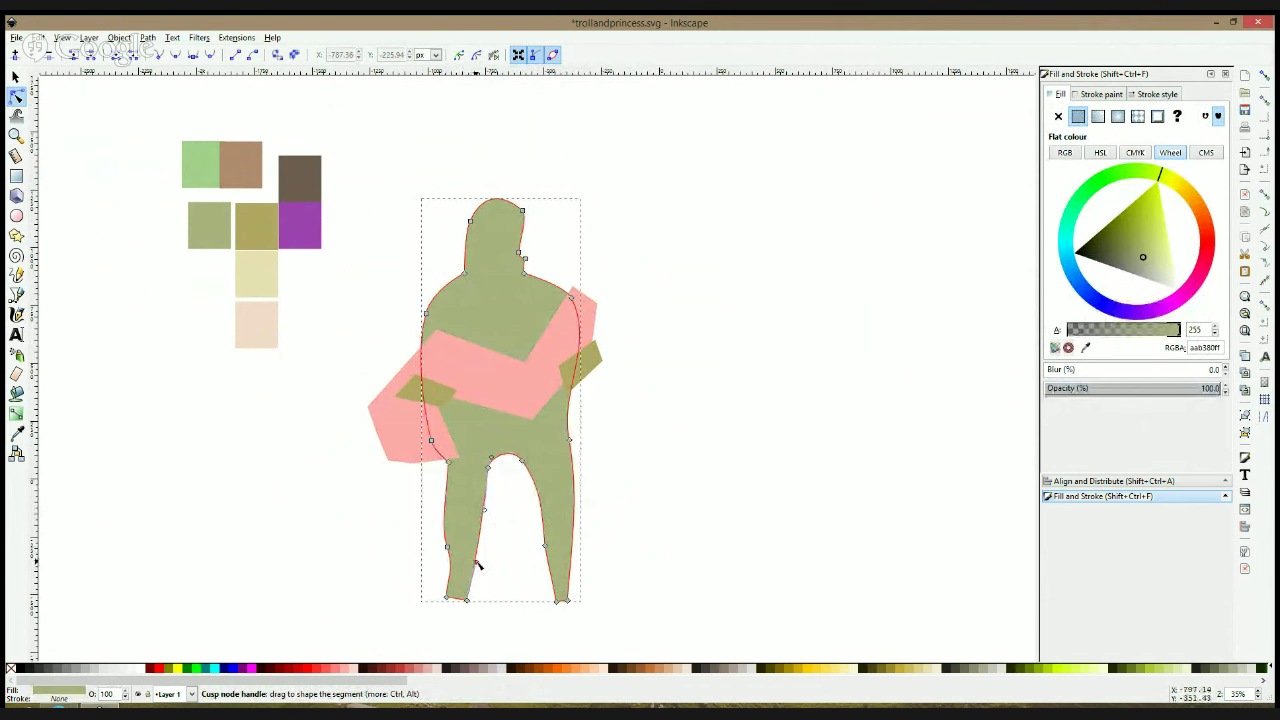
Curve the left leg's inner edge inward and move its inner foot corner to the right
drag(477, 563, 470, 511)
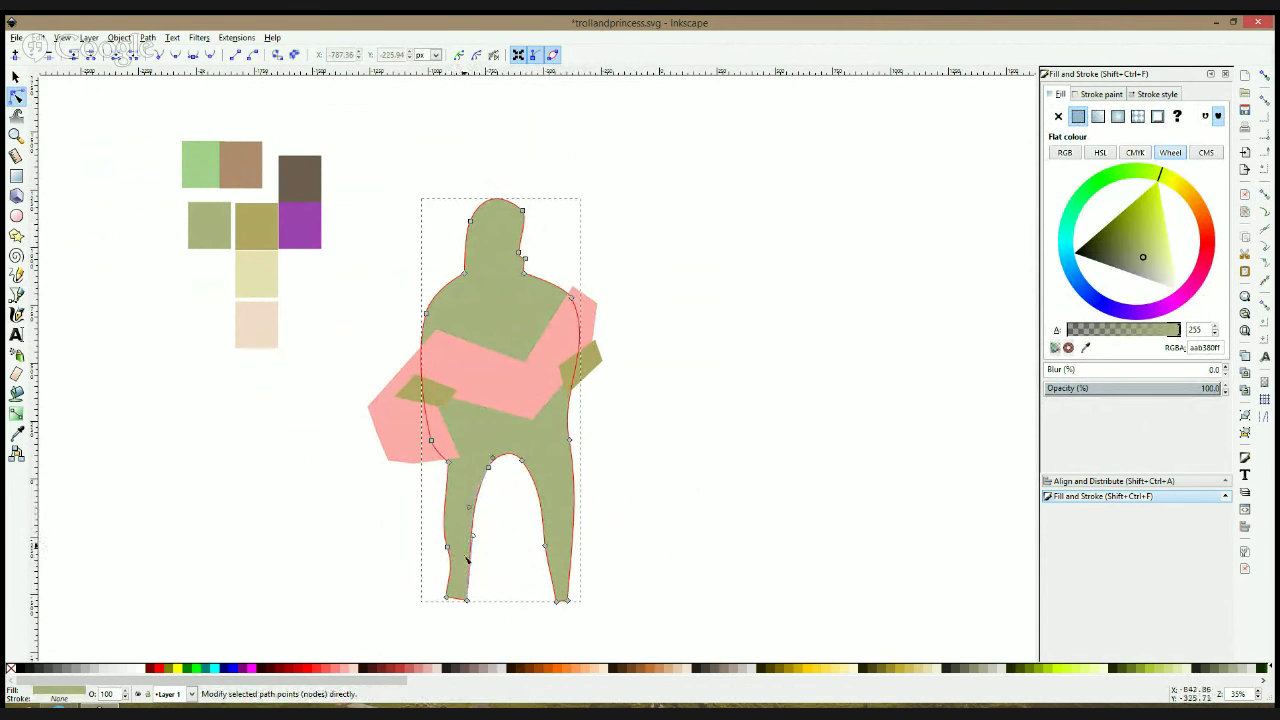
drag(466, 600, 480, 598)
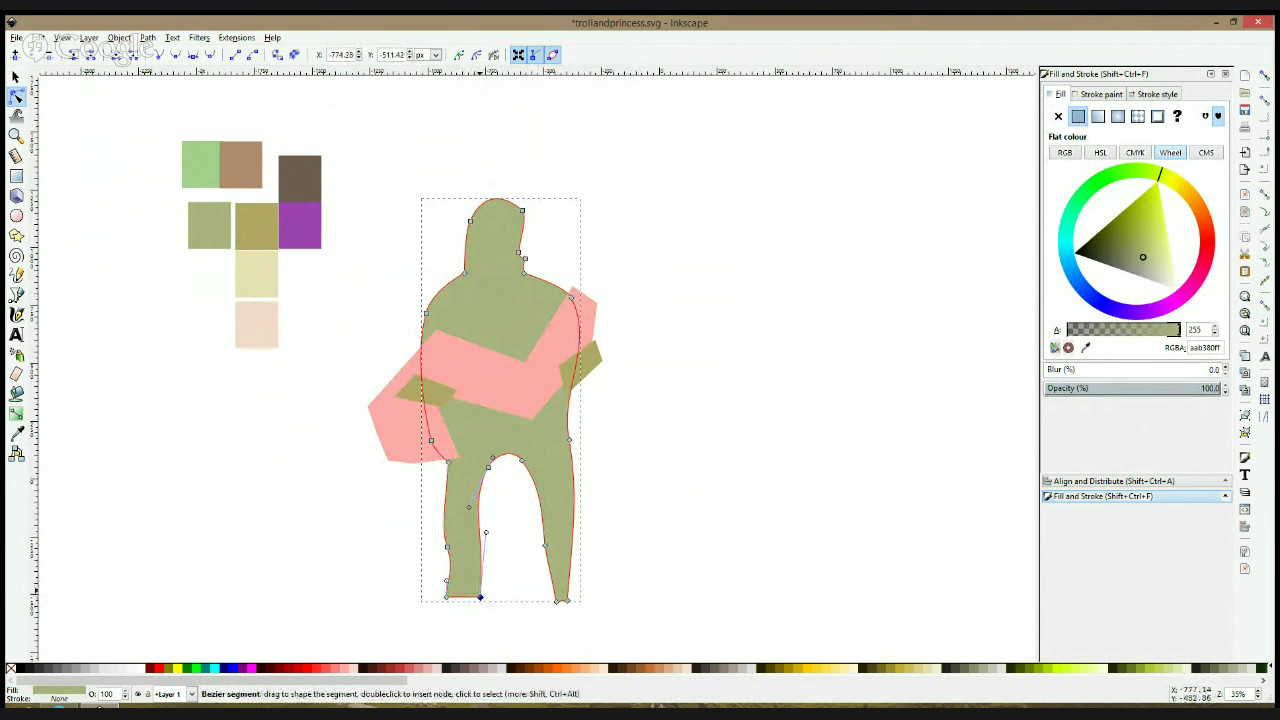
click(480, 615)
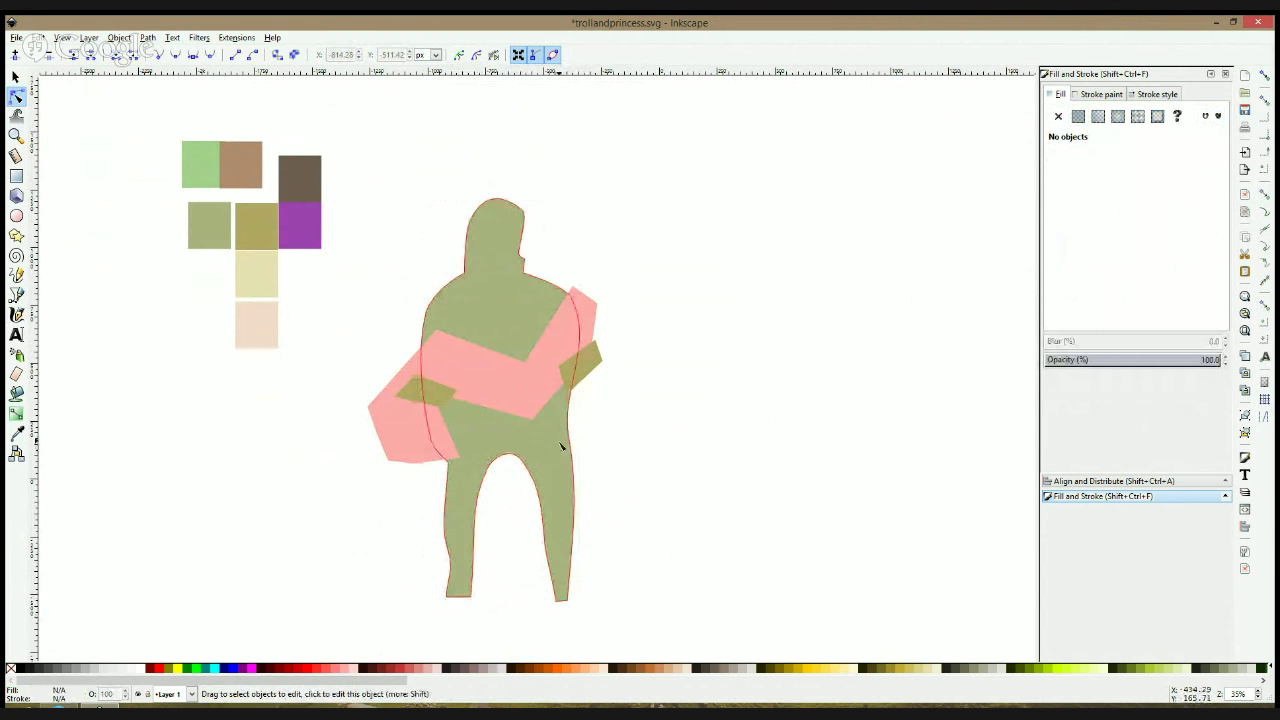
Widen the gap between the legs by spreading the two crotch nodes and moving both legs' inner edges outward
scroll(561, 446, down, 4)
scroll(561, 446, down, 1)
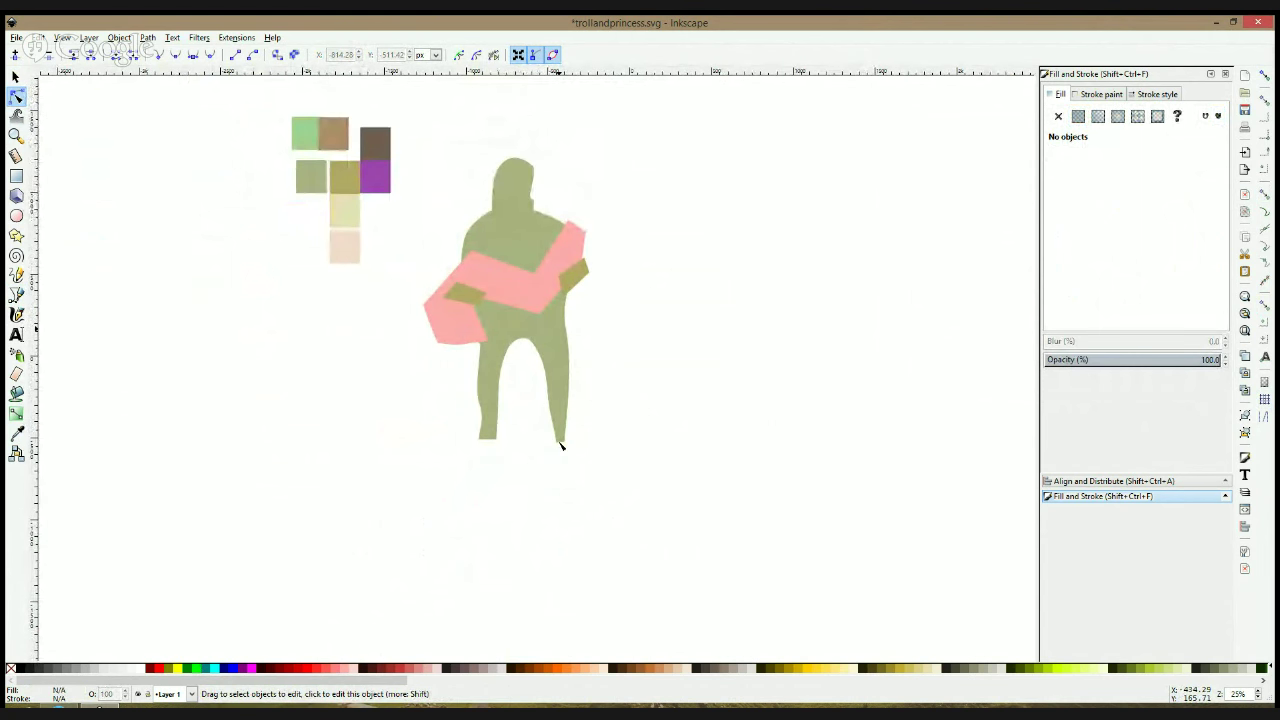
click(528, 313)
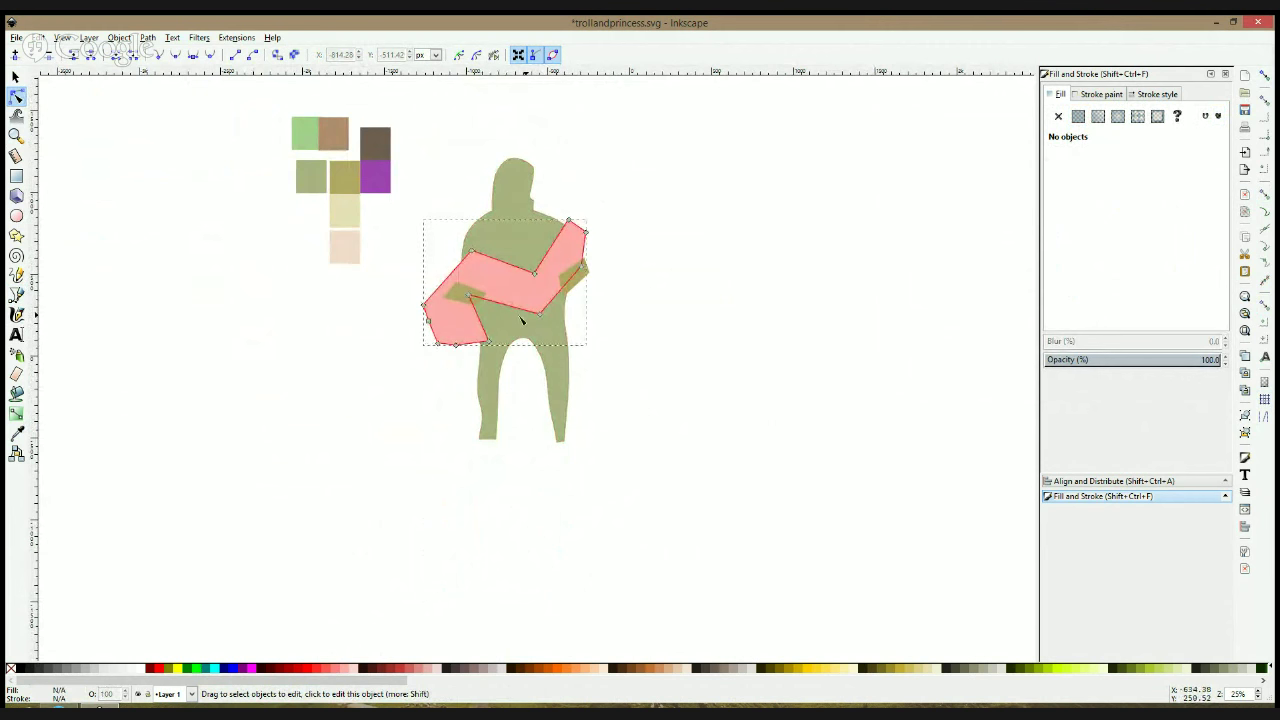
scroll(512, 335, up, 2)
click(515, 336)
click(497, 364)
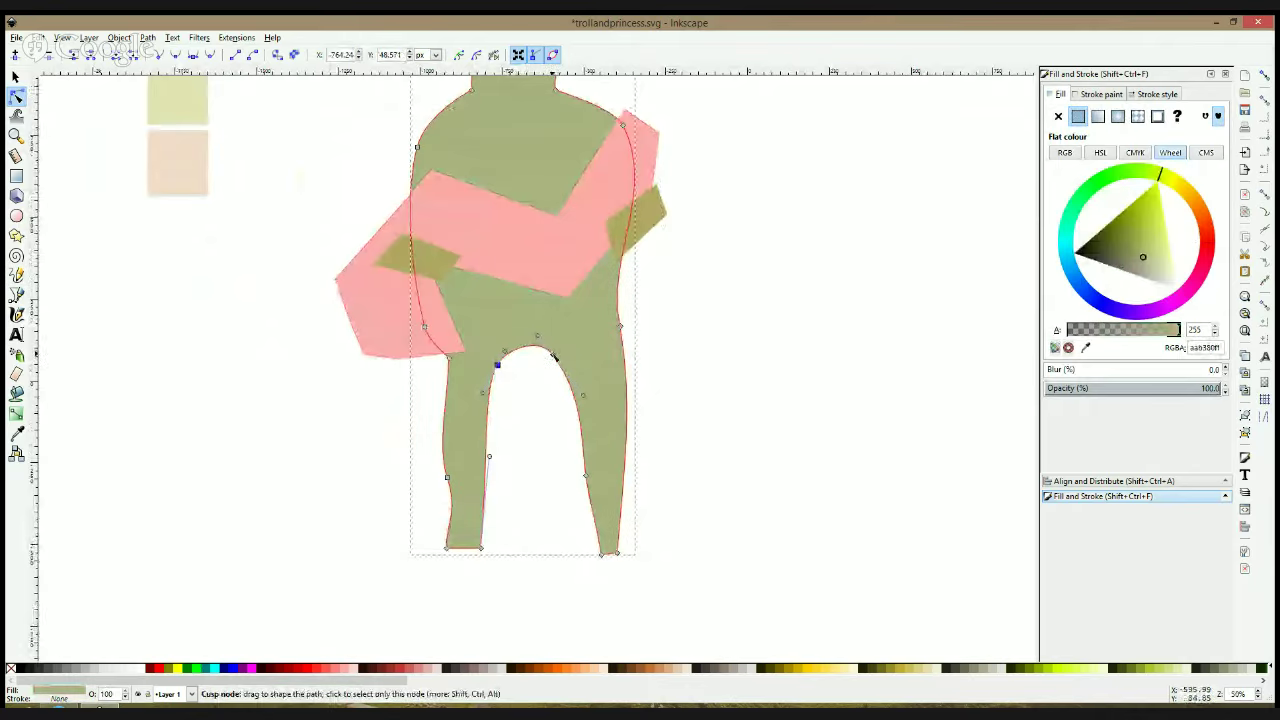
mouse_move(553, 356)
mouse_down()
mouse_move(583, 368)
mouse_move(570, 358)
mouse_up()
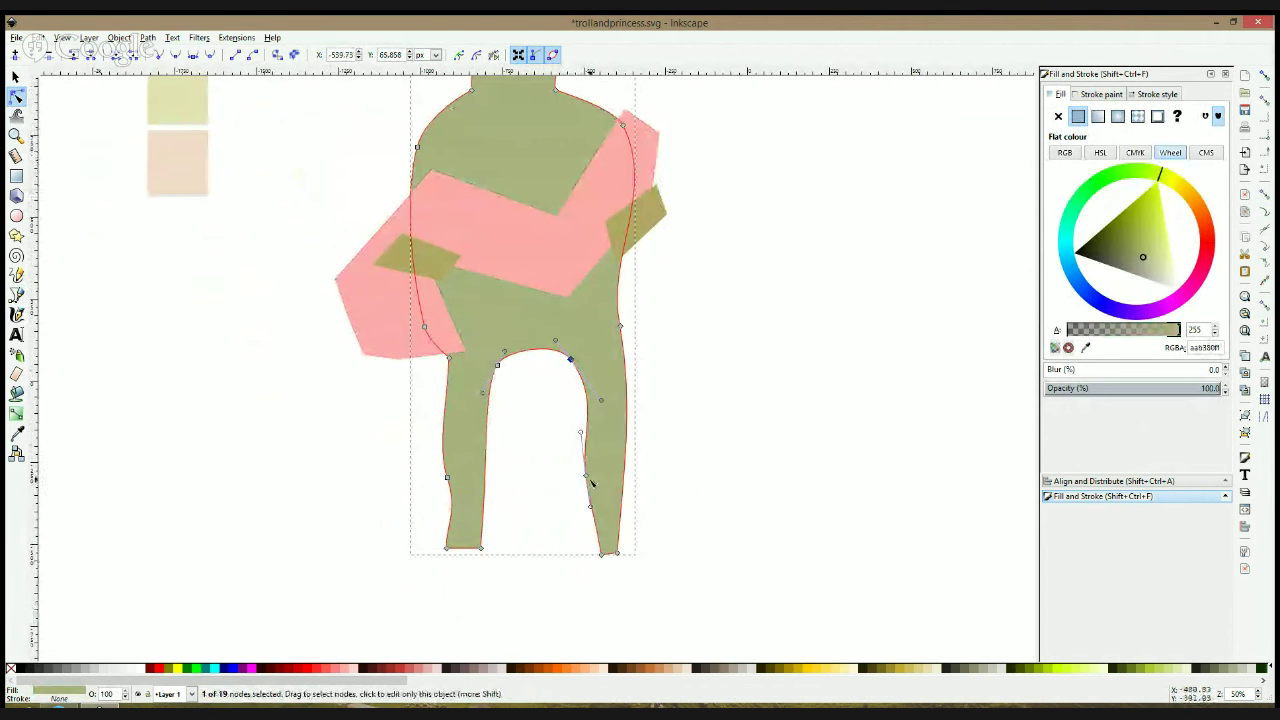
drag(588, 477, 602, 476)
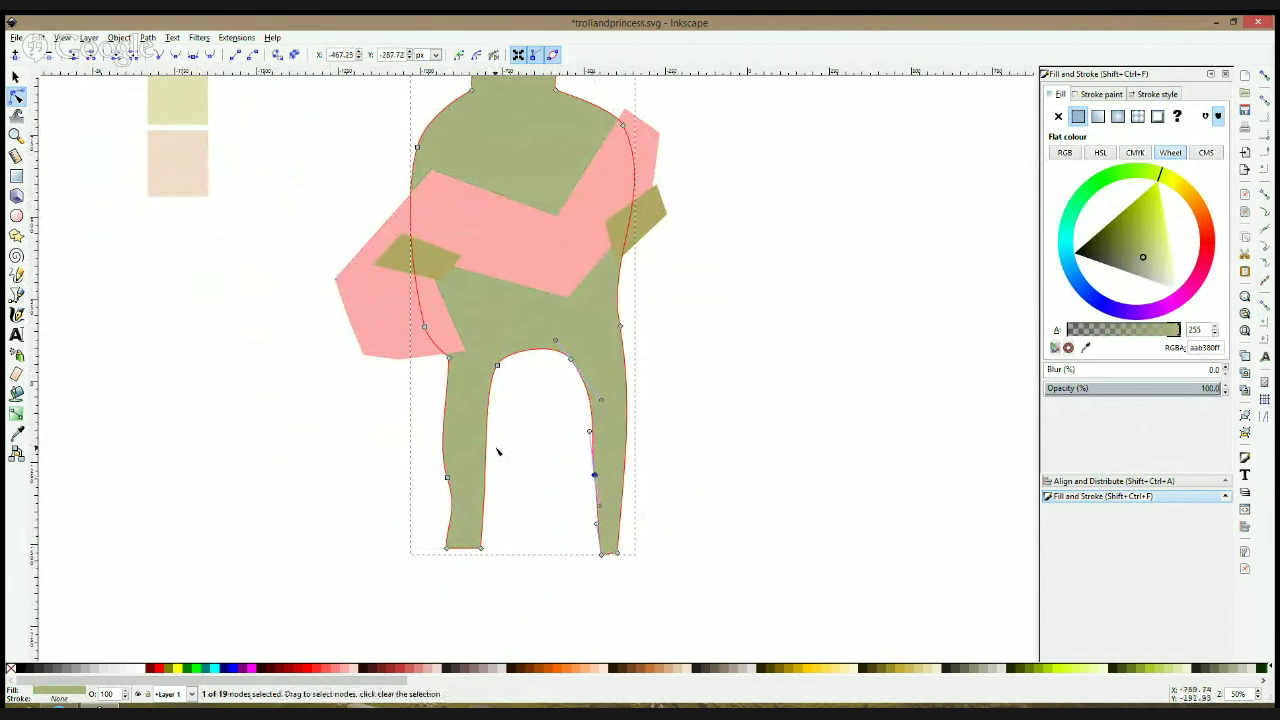
drag(497, 365, 489, 368)
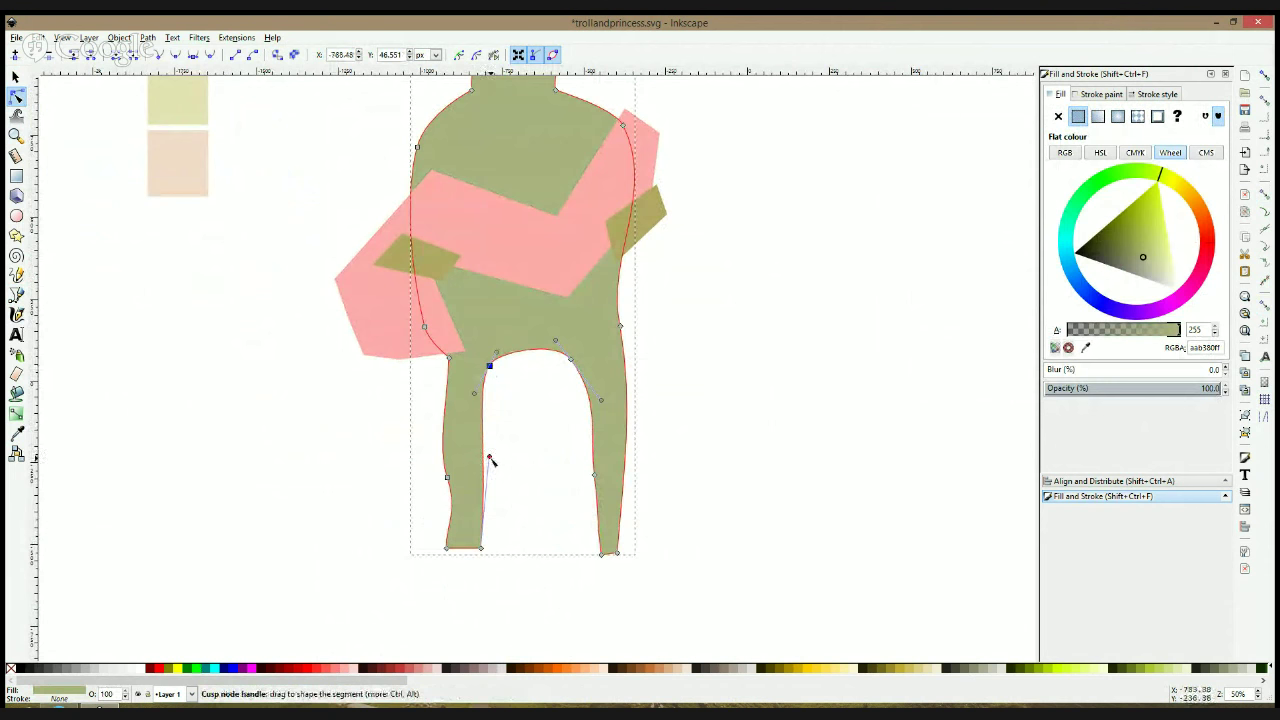
drag(490, 457, 471, 458)
click(466, 469)
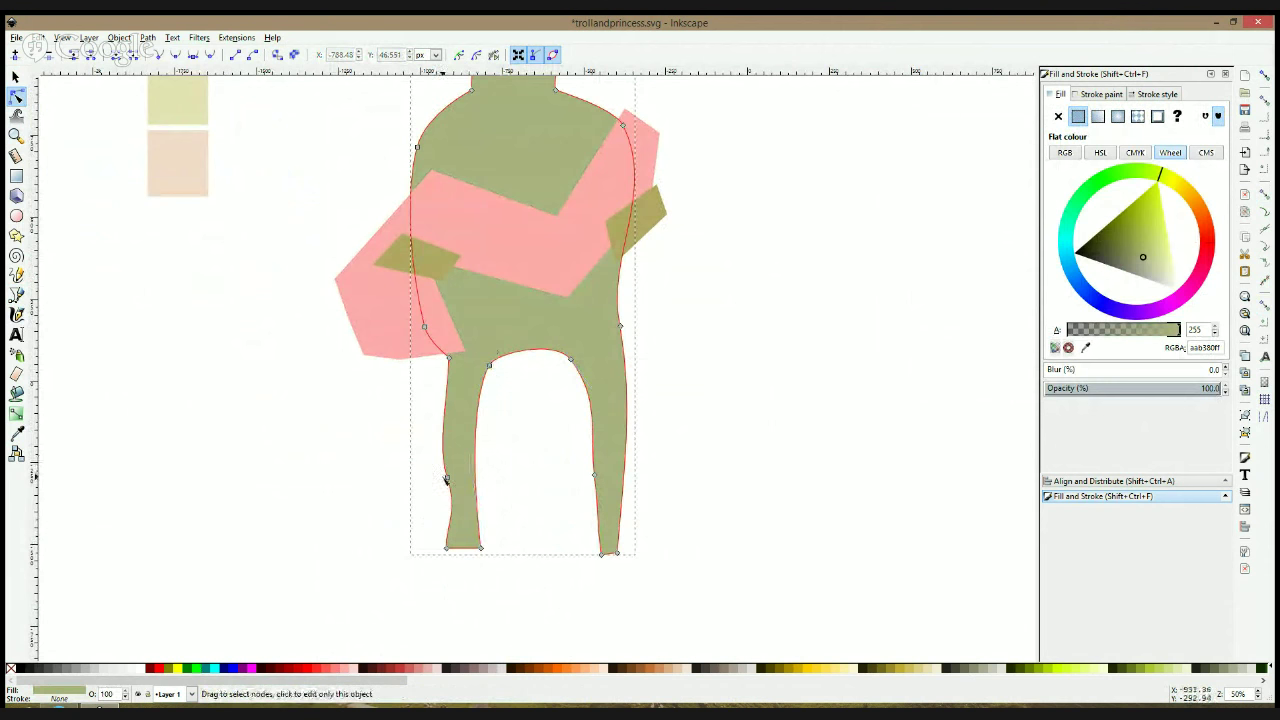
Shift the left foot's corners to the right and add knee nodes on both edges to bend the leg inward
drag(446, 548, 457, 547)
double_click(453, 495)
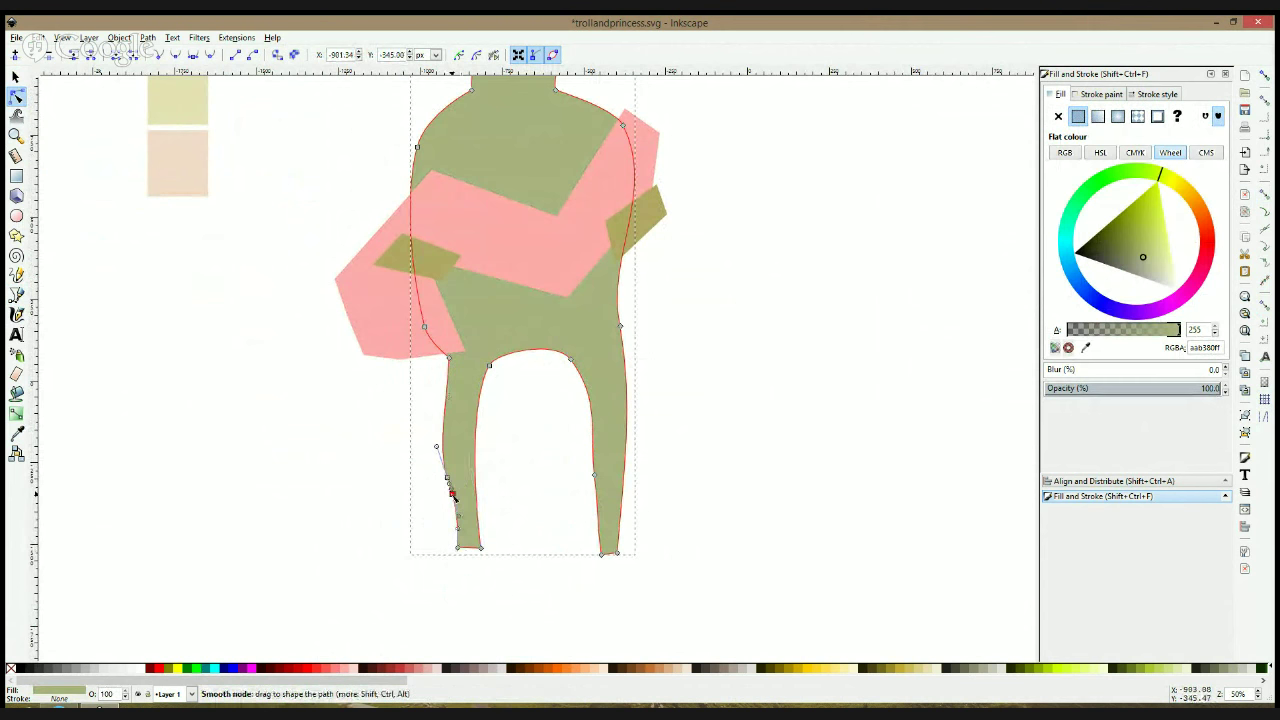
drag(453, 495, 456, 493)
drag(483, 550, 492, 546)
drag(484, 471, 471, 453)
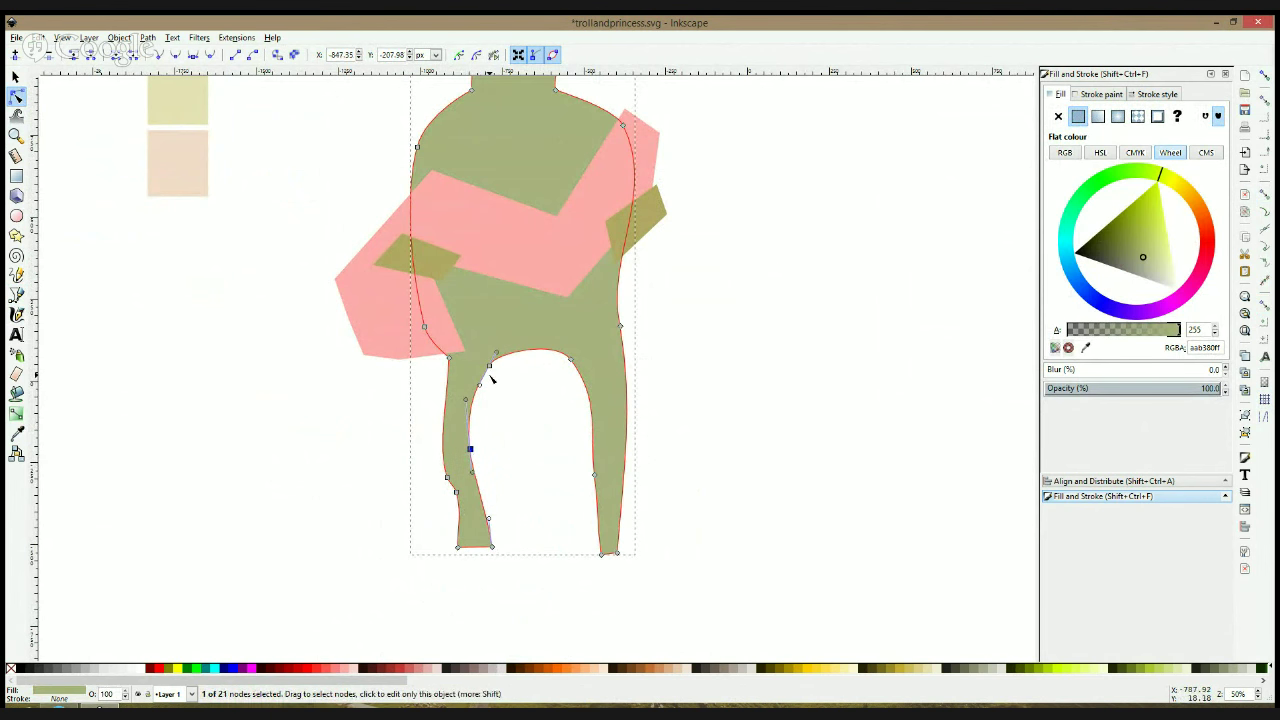
Move the left crotch node farther left, bow the inner thigh outward, and pull the left hip node in and up
drag(491, 367, 484, 369)
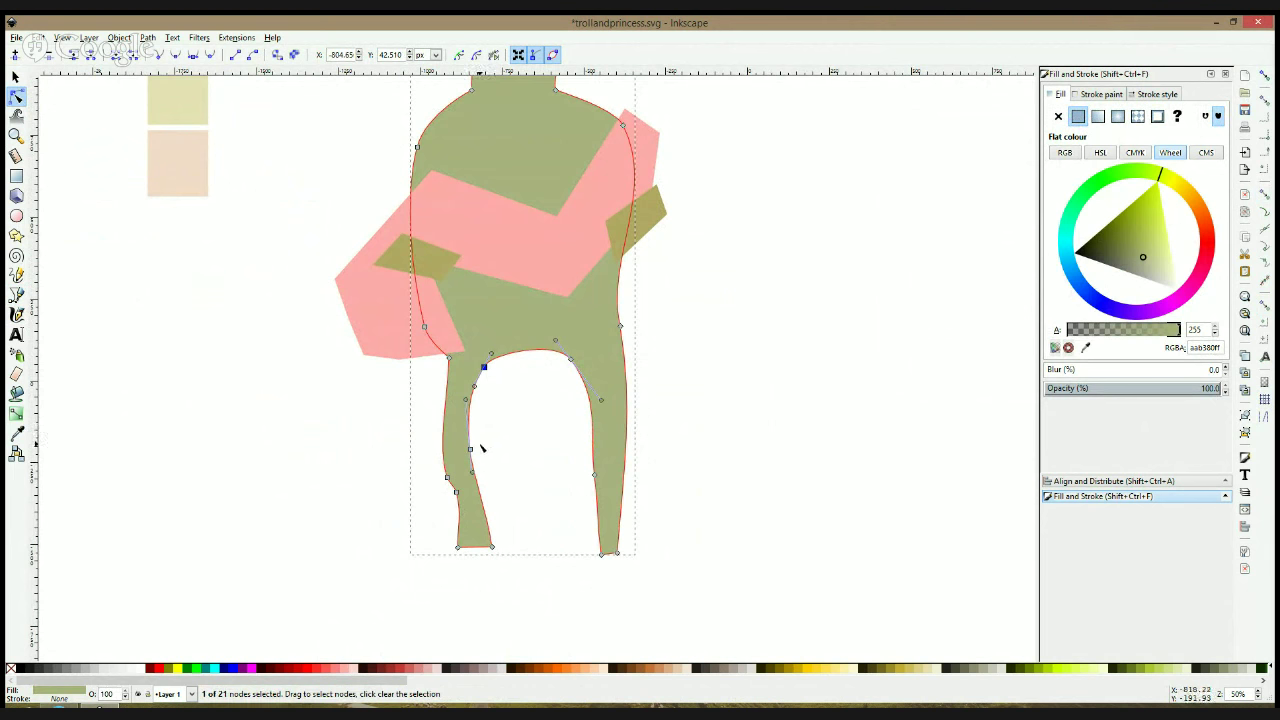
drag(489, 497, 494, 498)
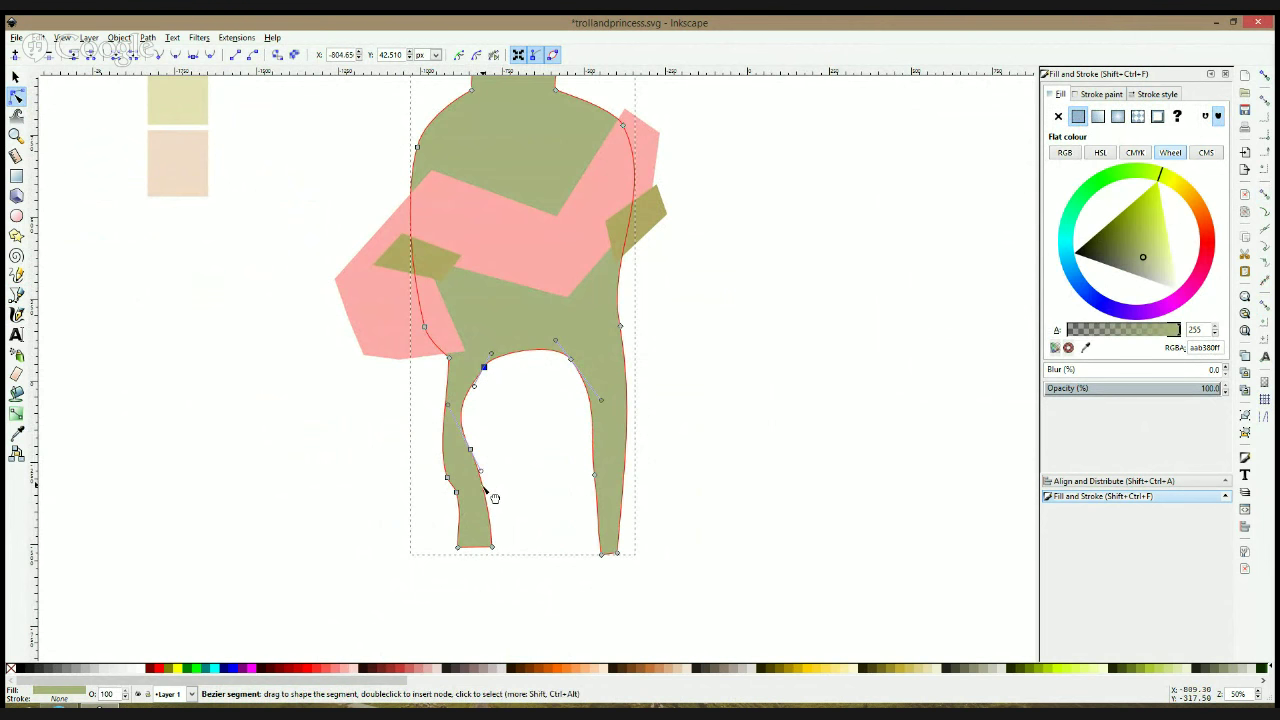
mouse_move(474, 386)
mouse_down()
mouse_move(477, 367)
mouse_move(455, 401)
mouse_up()
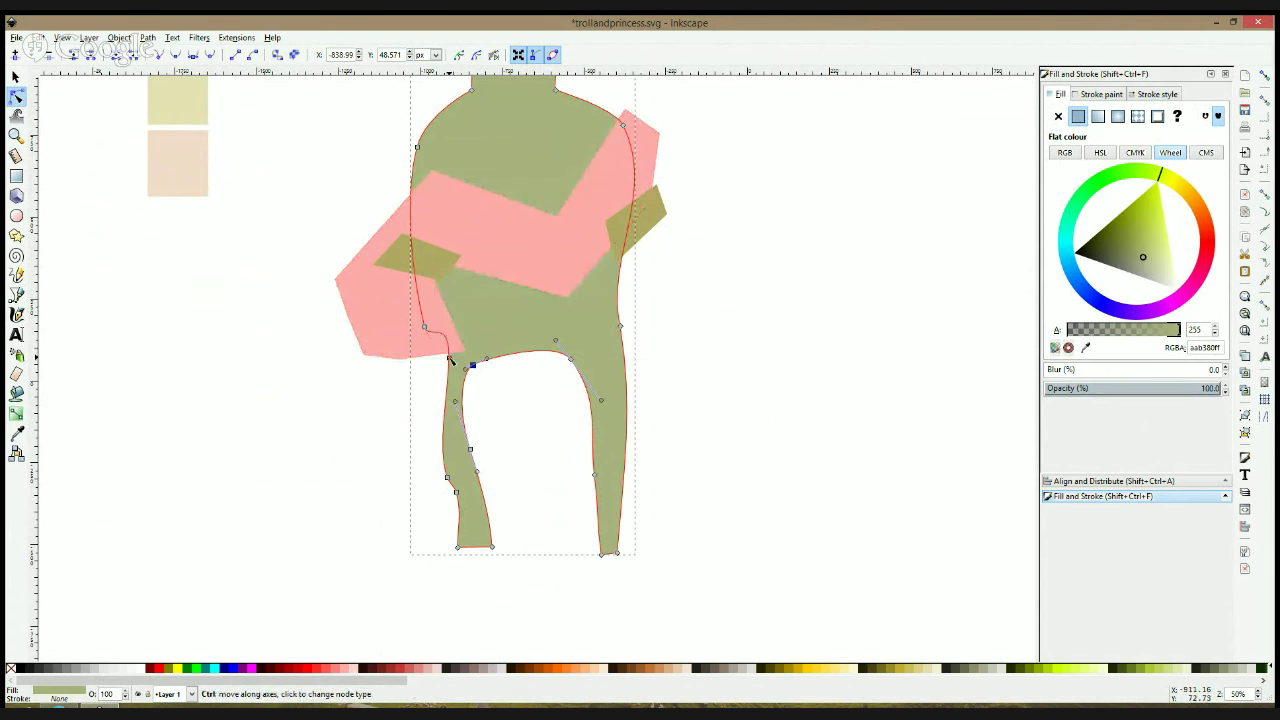
drag(426, 328, 447, 315)
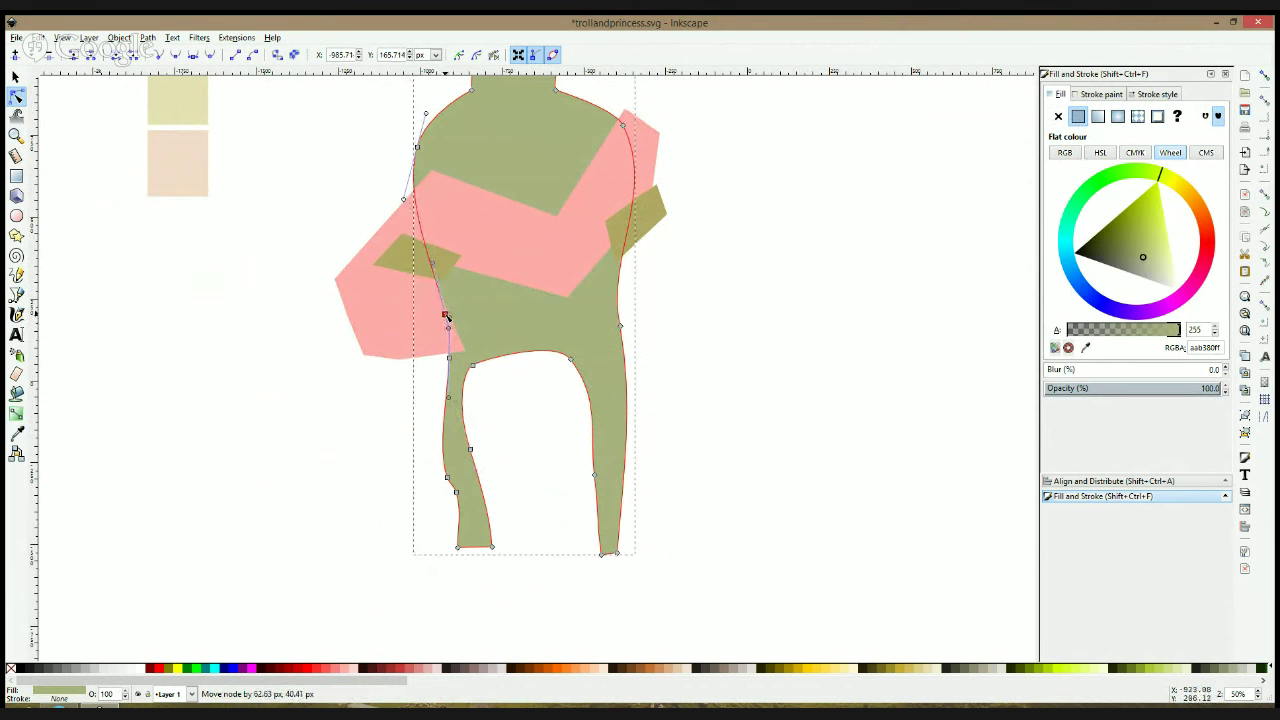
click(501, 454)
click(522, 468)
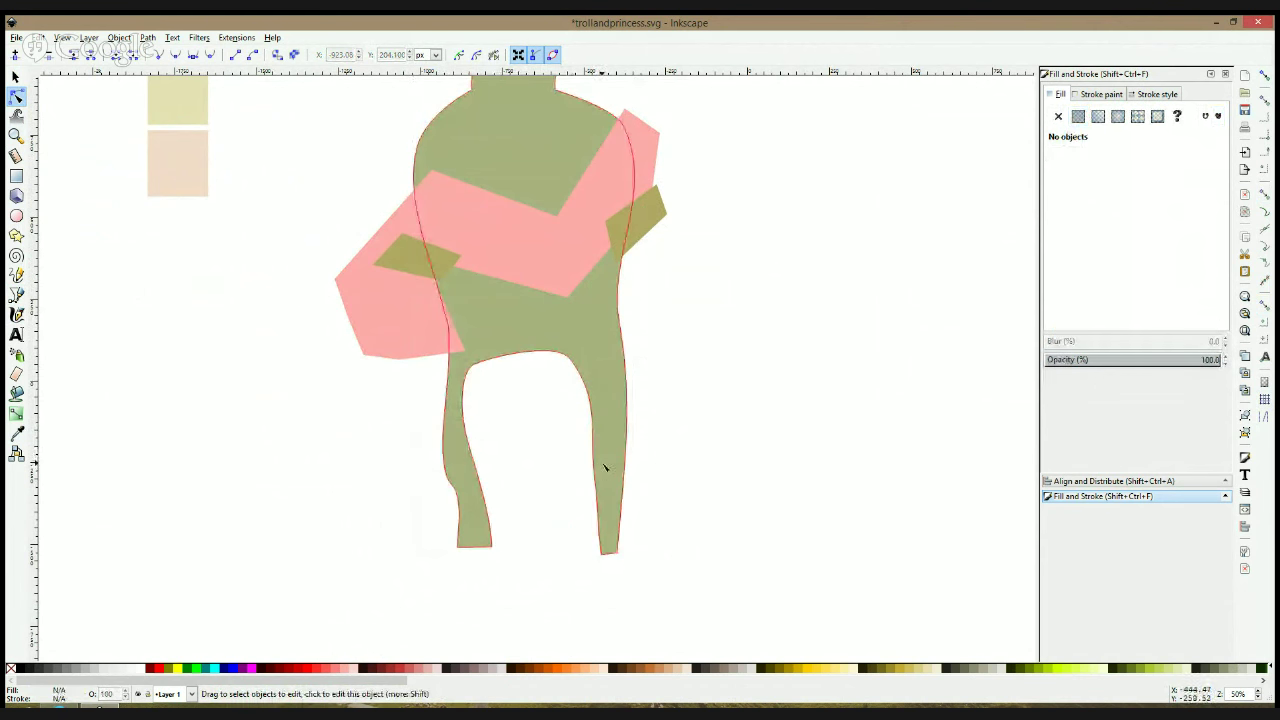
Add a node on the right leg's outer edge, curve the edge in below it, and widen the foot leftward
click(627, 479)
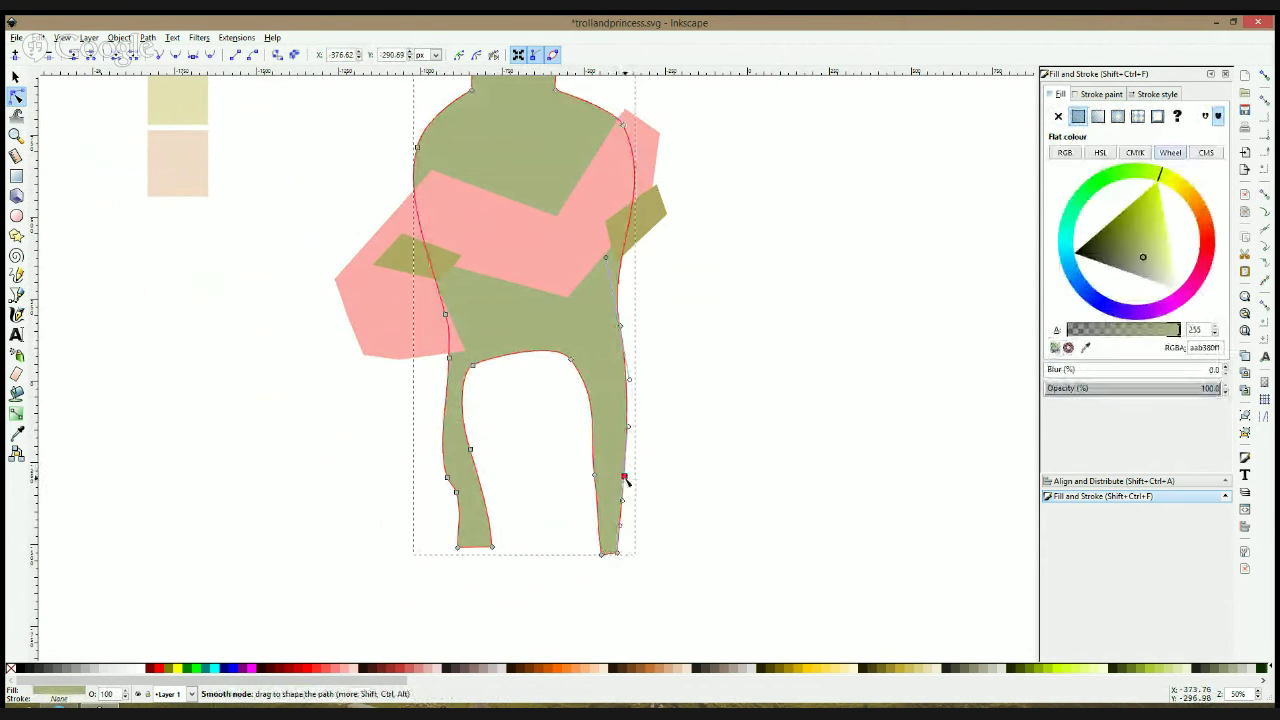
drag(624, 471, 627, 472)
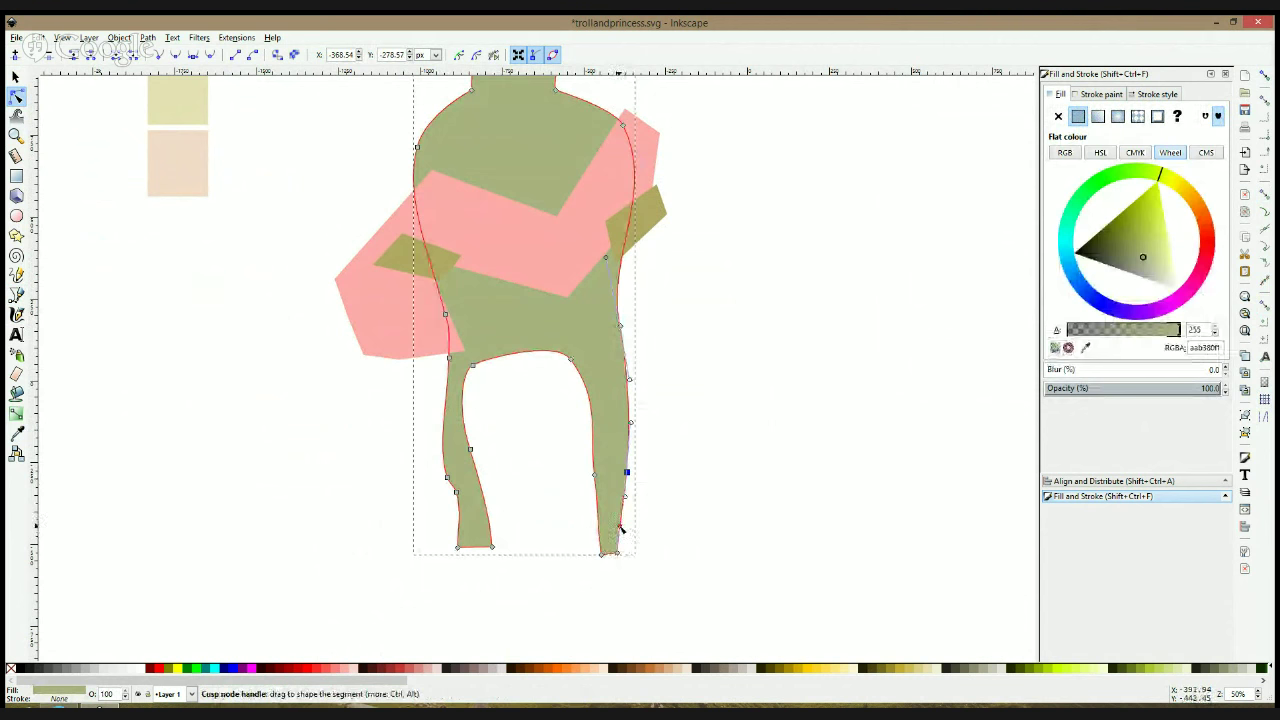
drag(620, 526, 616, 506)
drag(603, 554, 594, 552)
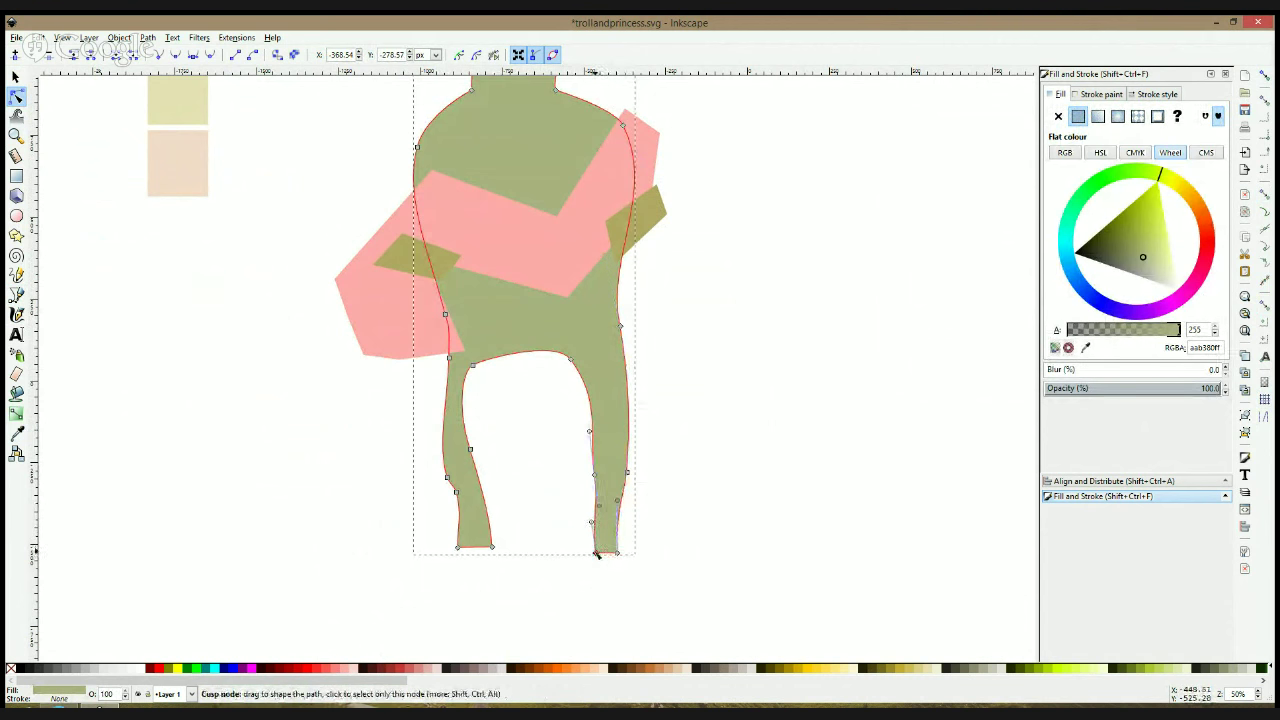
click(646, 540)
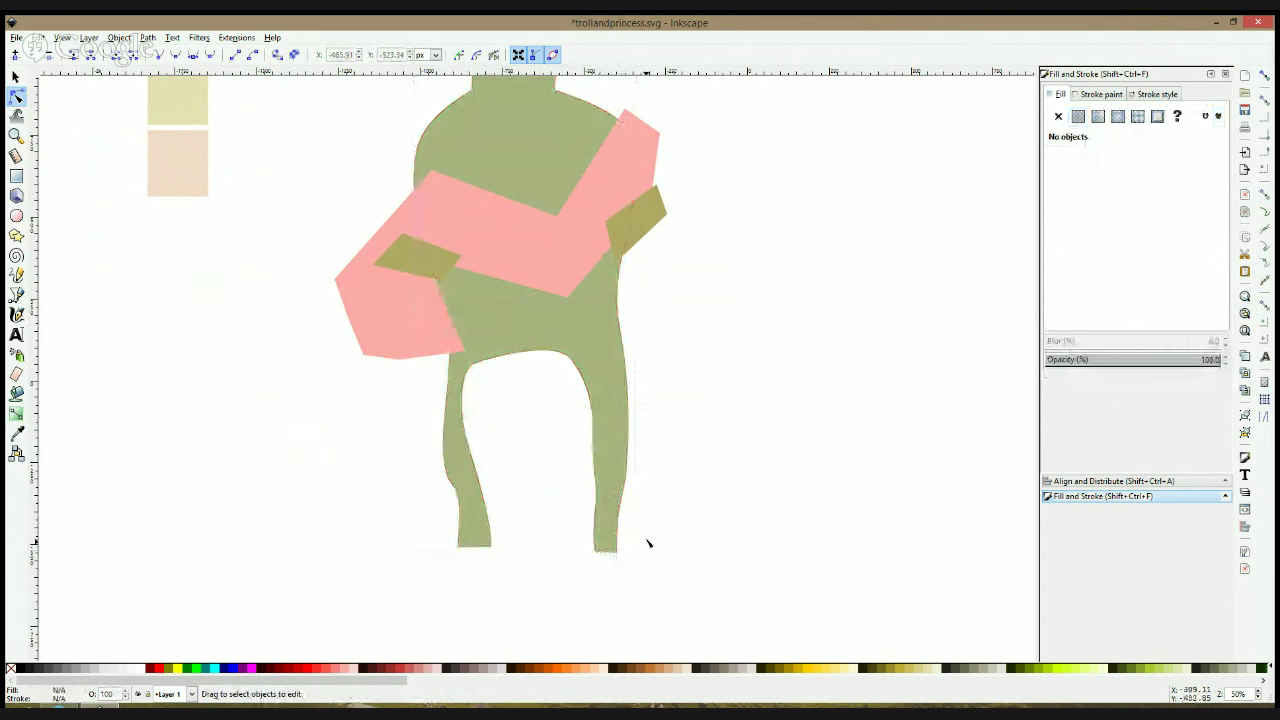
Round the left leg's inner edge between the knee and foot into a fuller calf curve
click(600, 475)
click(577, 487)
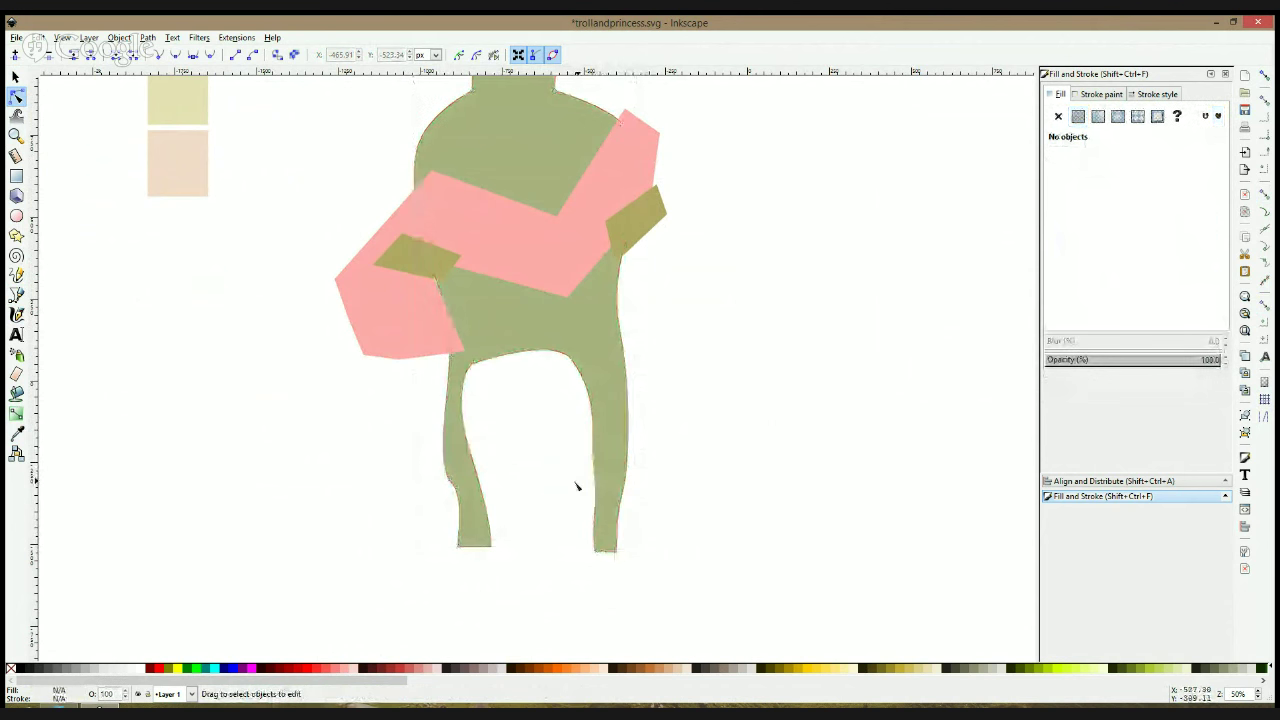
click(478, 462)
click(471, 450)
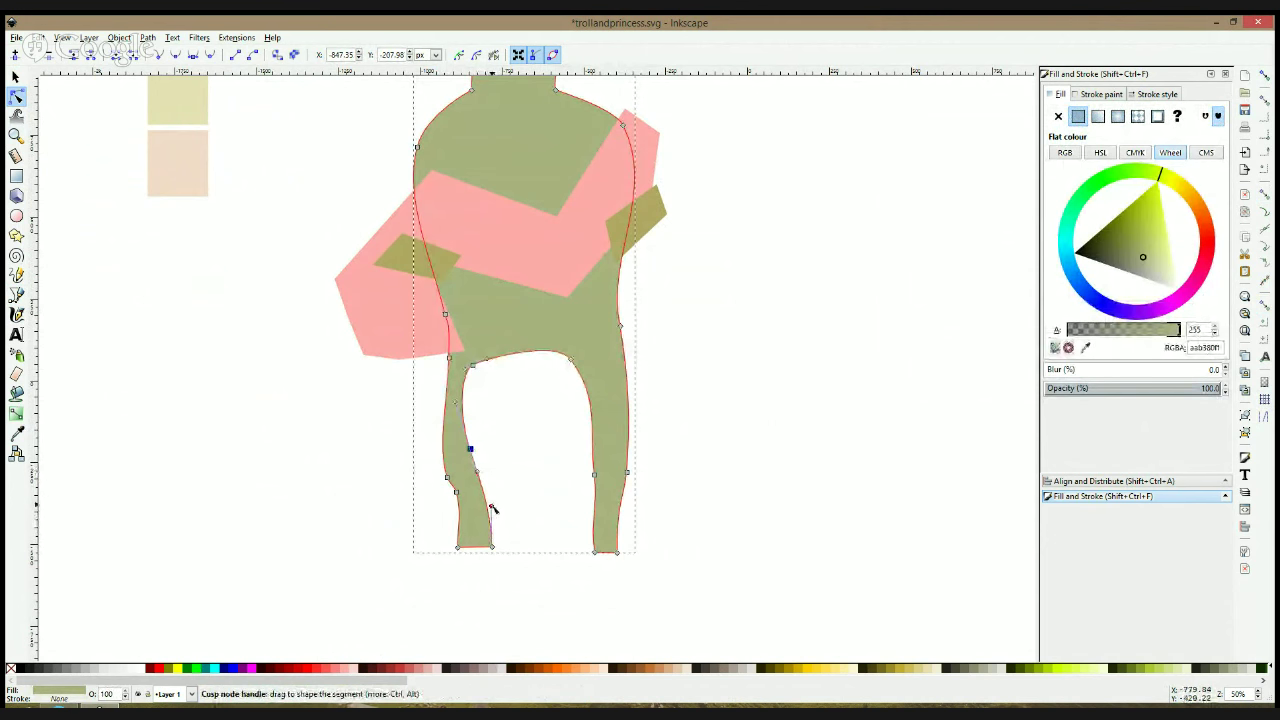
click(512, 481)
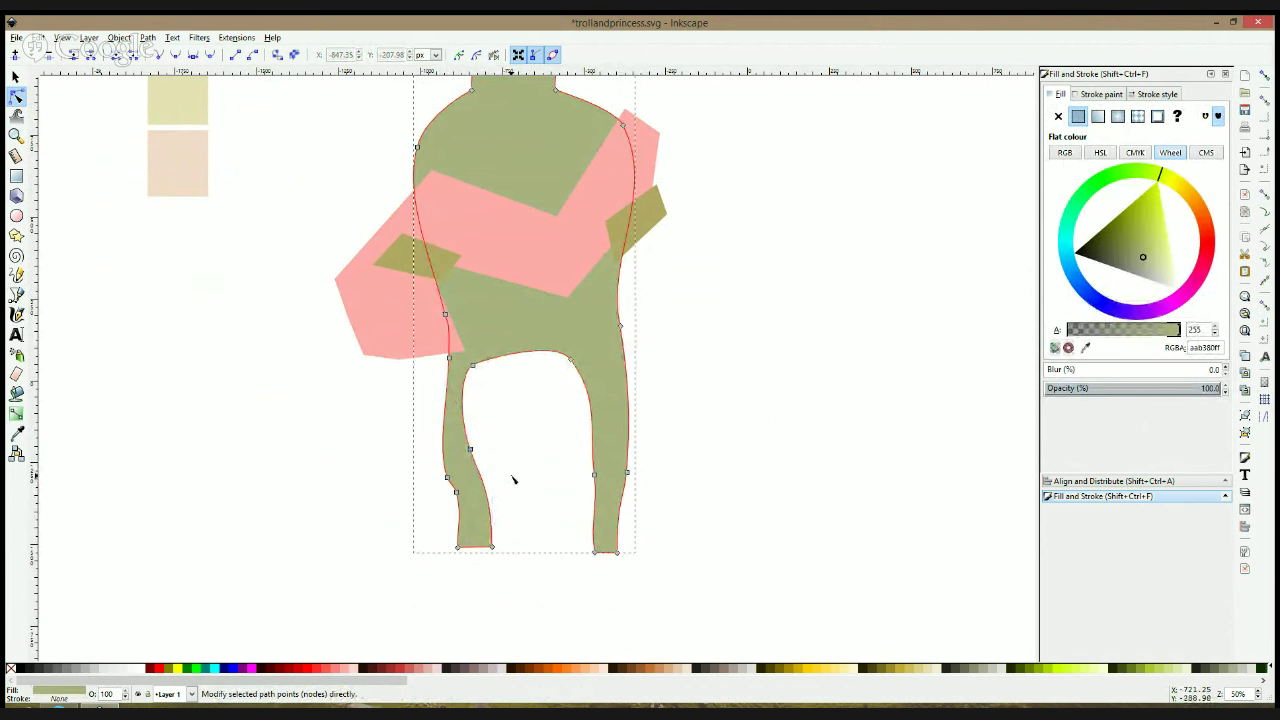
Draw a small closed four-sided ear shape against the left side of the troll's head
scroll(514, 477, up, 1)
click(514, 477)
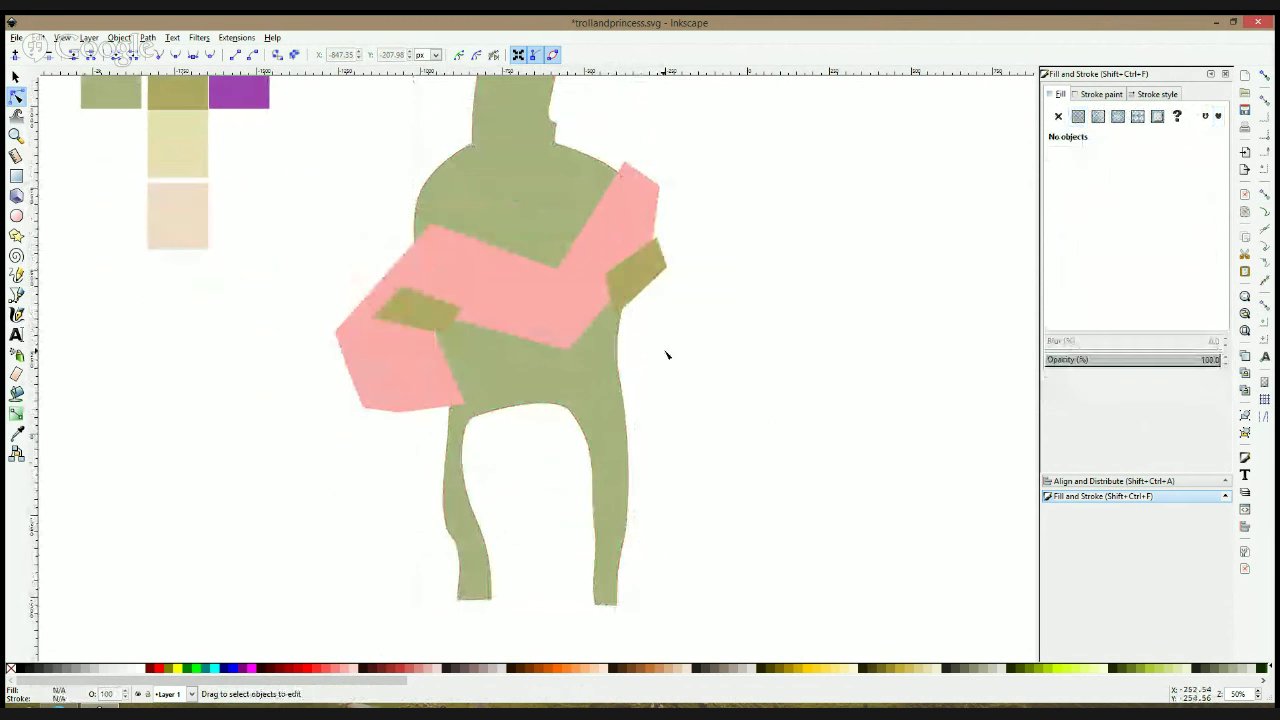
scroll(667, 355, up, 1)
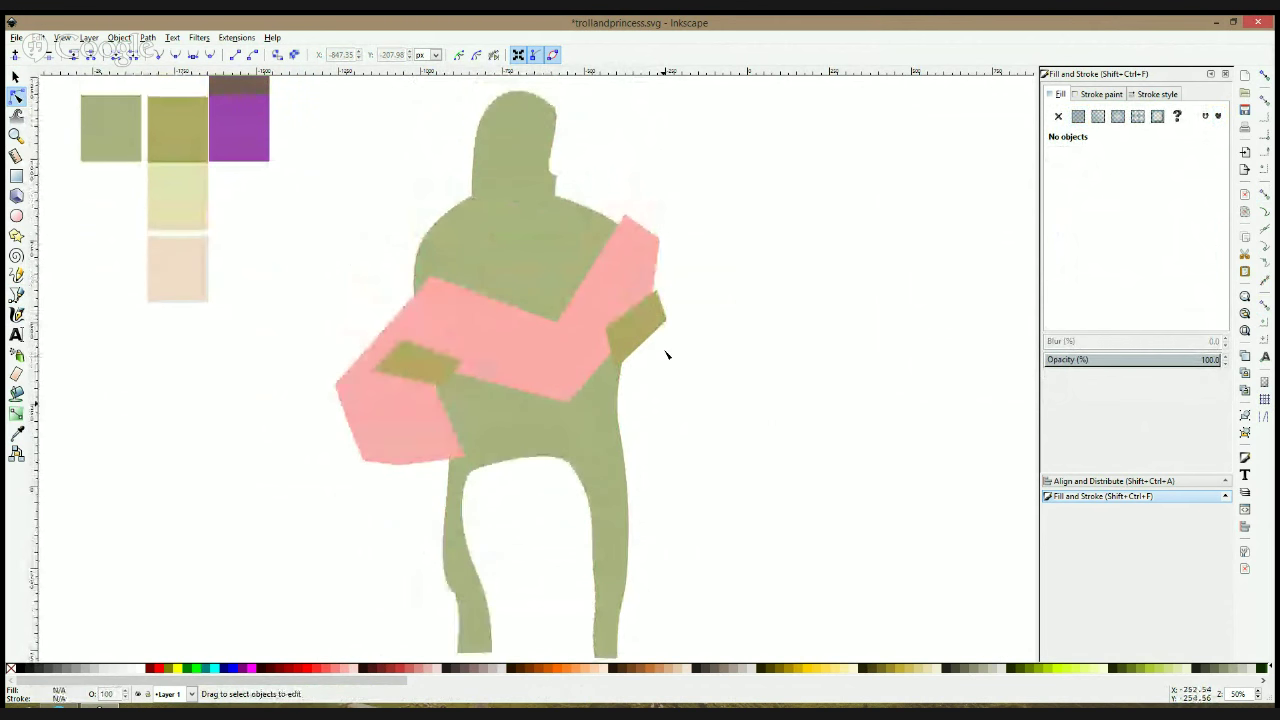
click(526, 229)
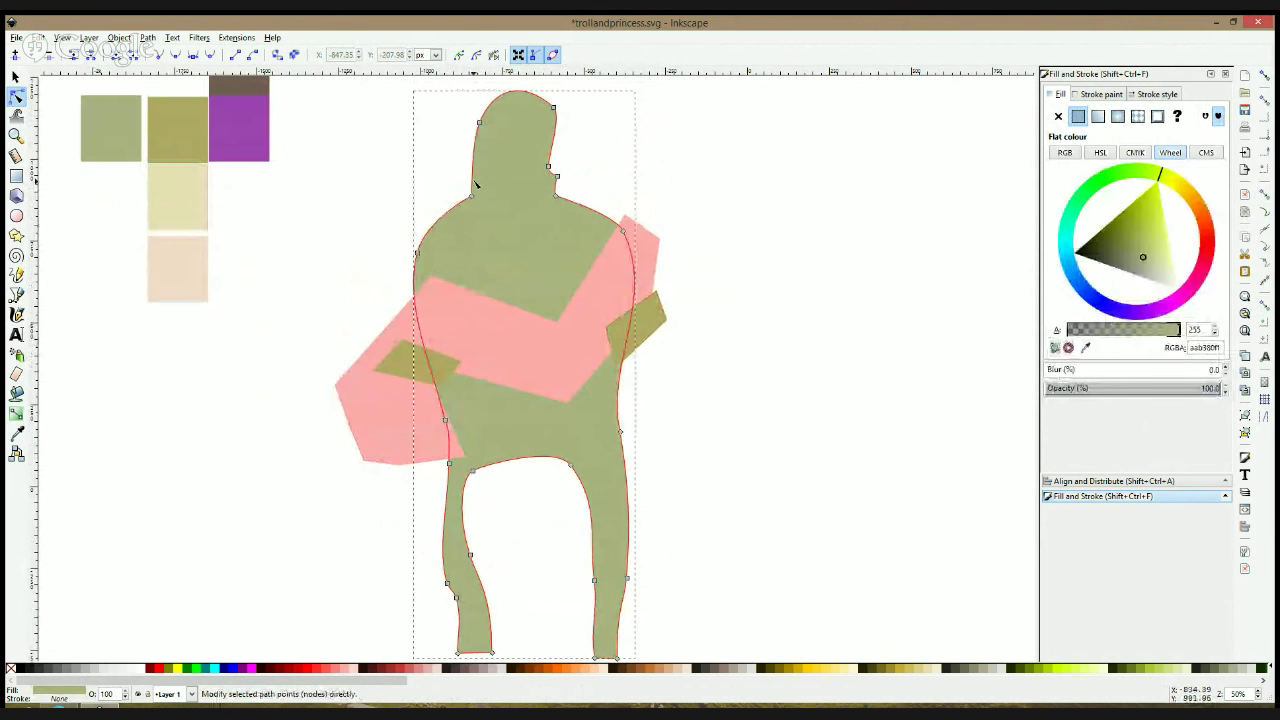
click(16, 295)
click(16, 295)
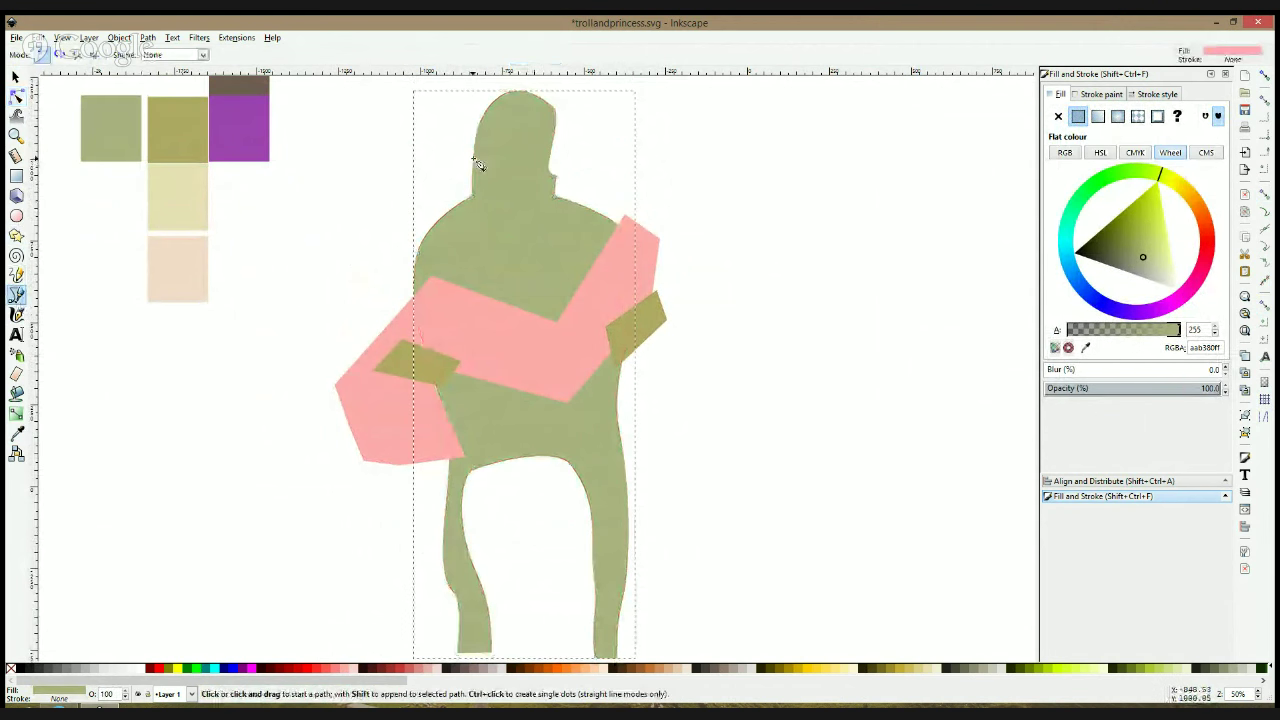
click(478, 157)
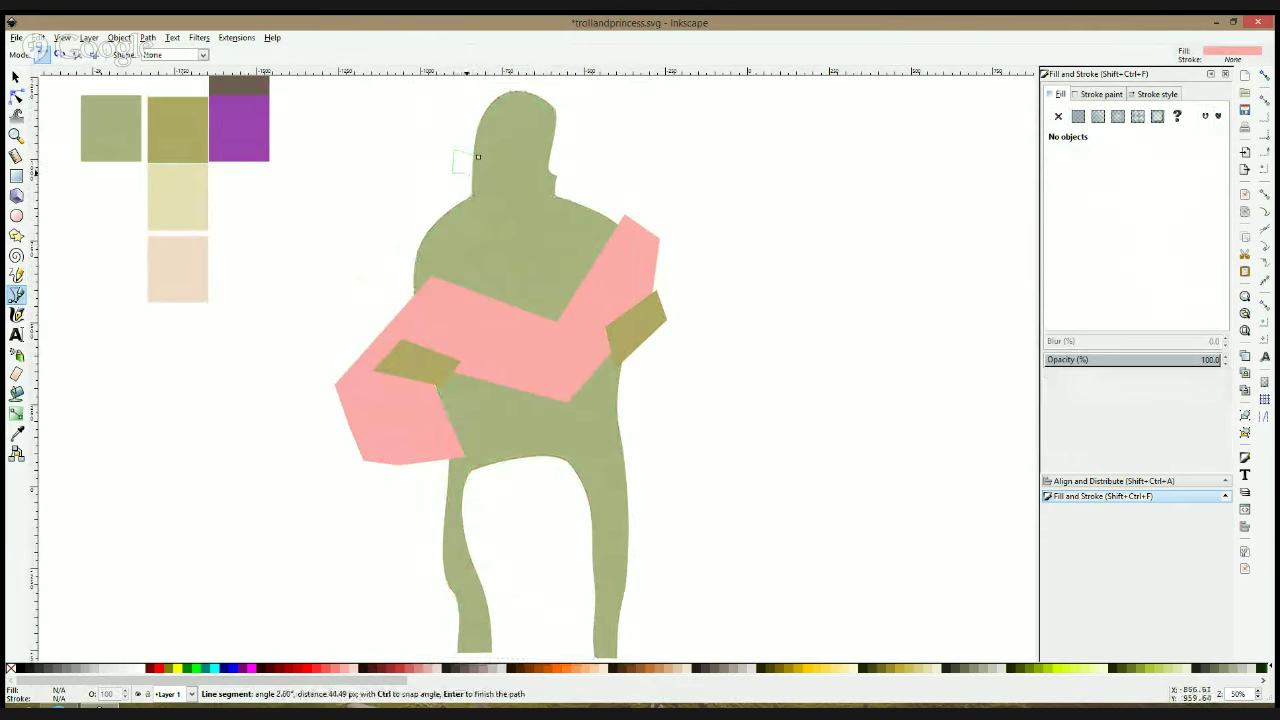
click(470, 174)
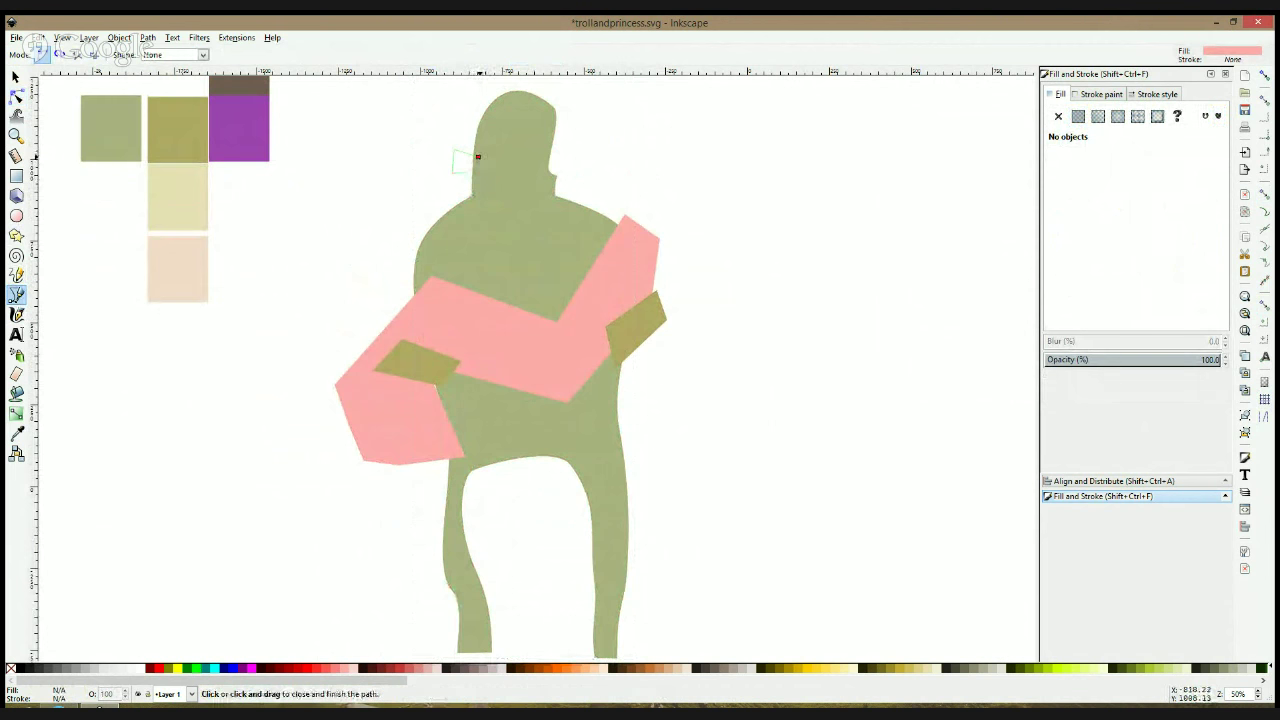
click(478, 157)
Fill the ear shape with the troll's body green and bow its edges outward into a rounded ear
click(18, 433)
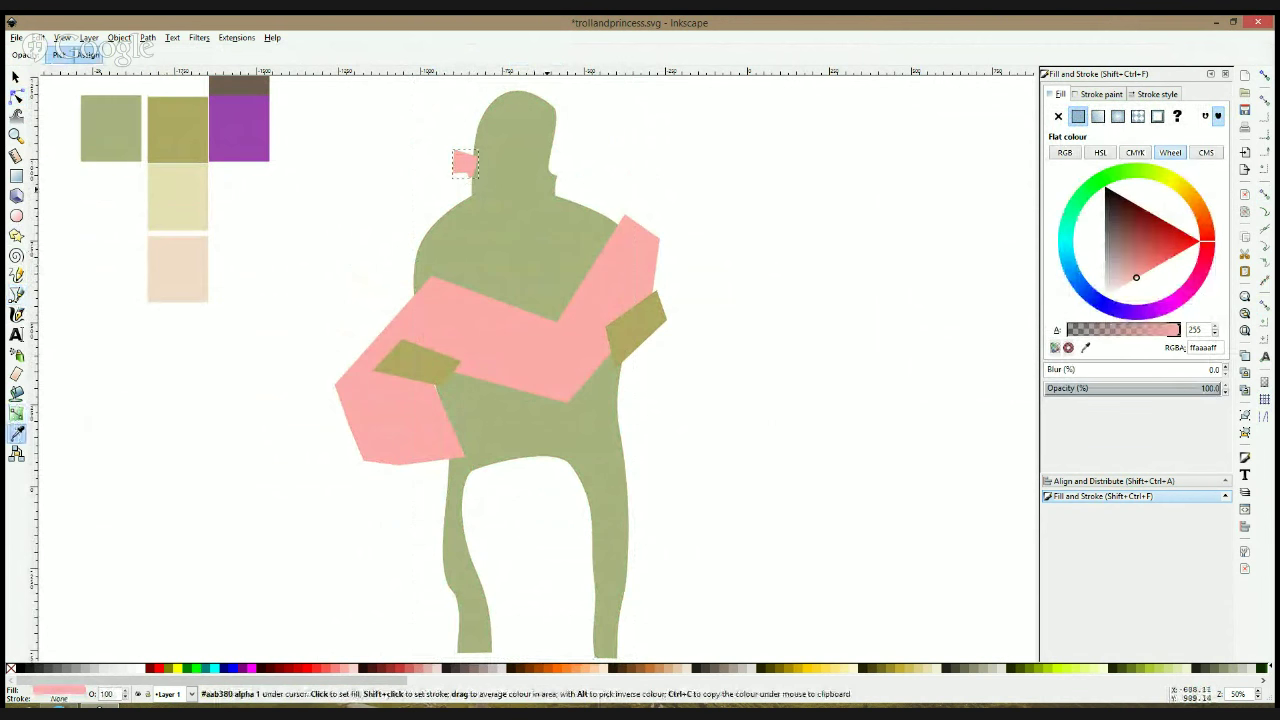
click(547, 193)
click(16, 97)
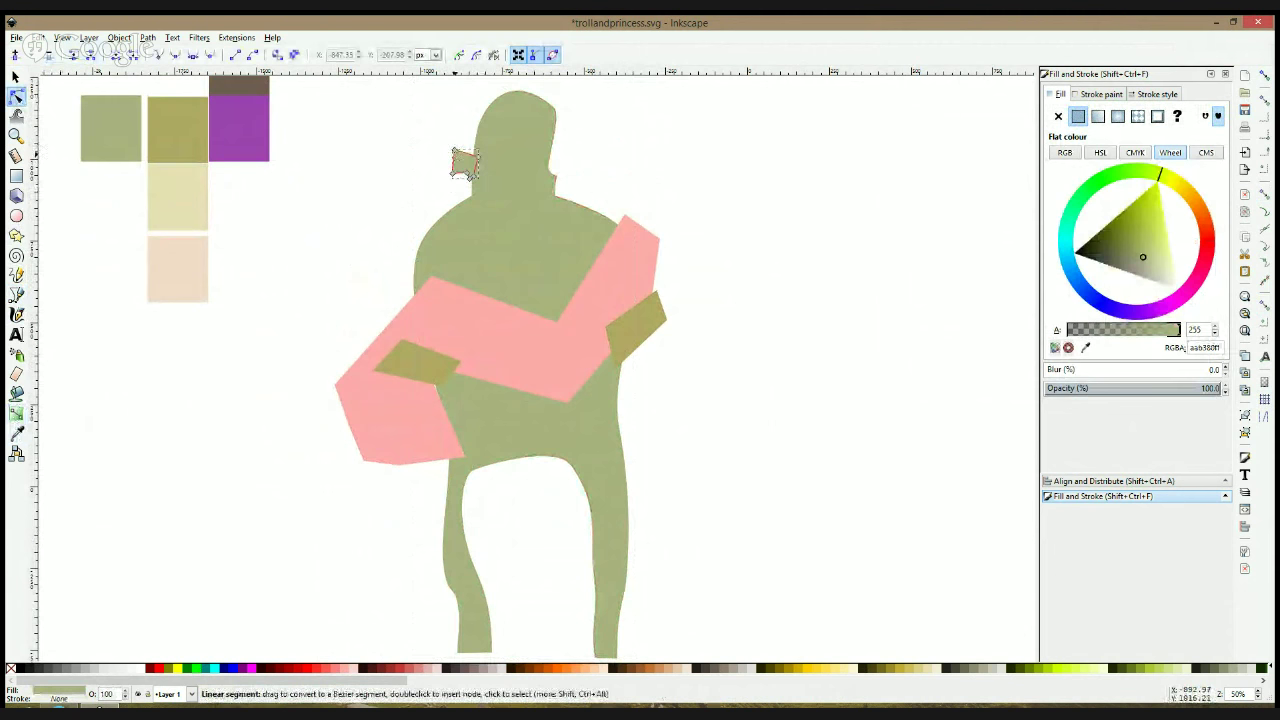
drag(462, 173, 459, 163)
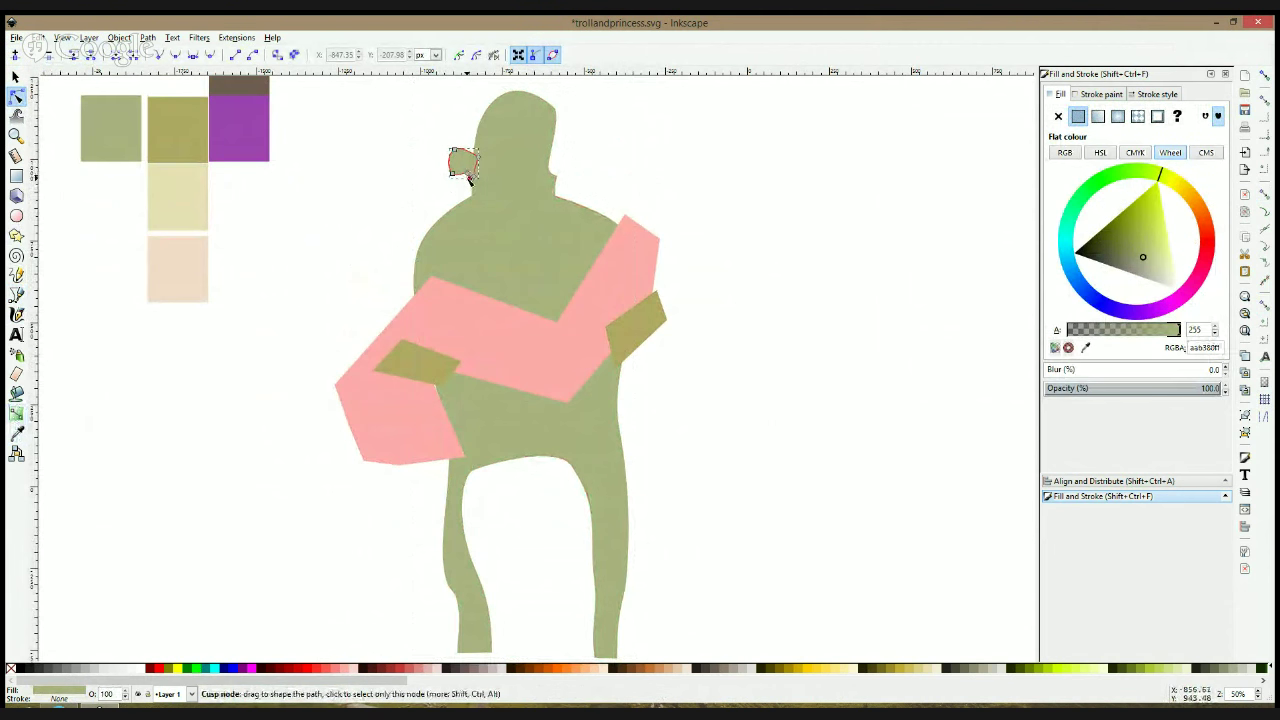
click(470, 182)
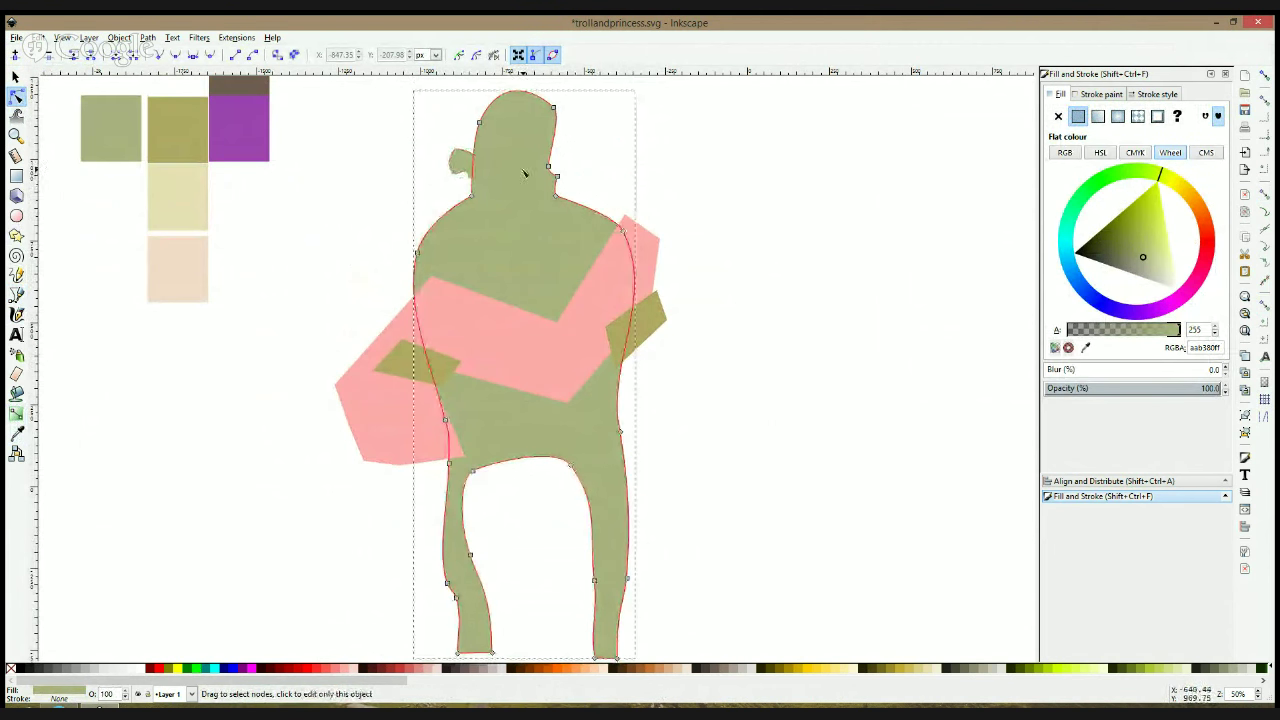
key(Escape)
key(s)
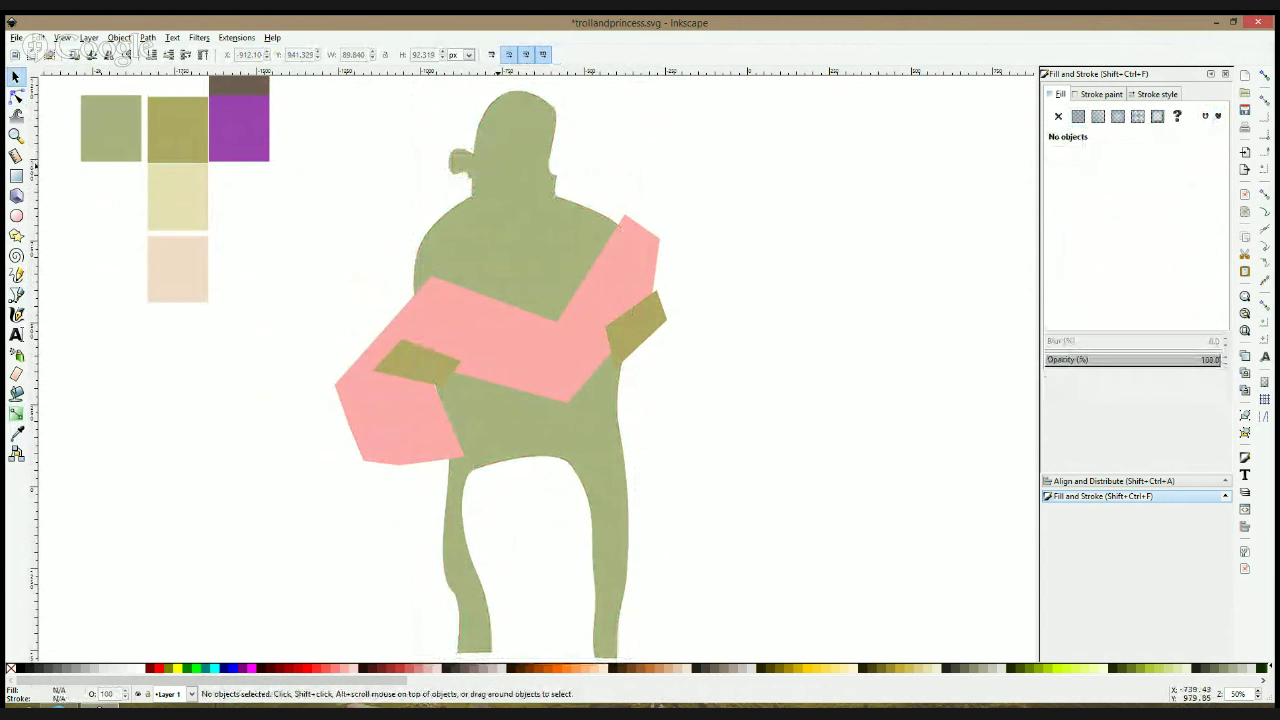
Move the ear slightly right against the troll's head and nudge it up a little
click(458, 161)
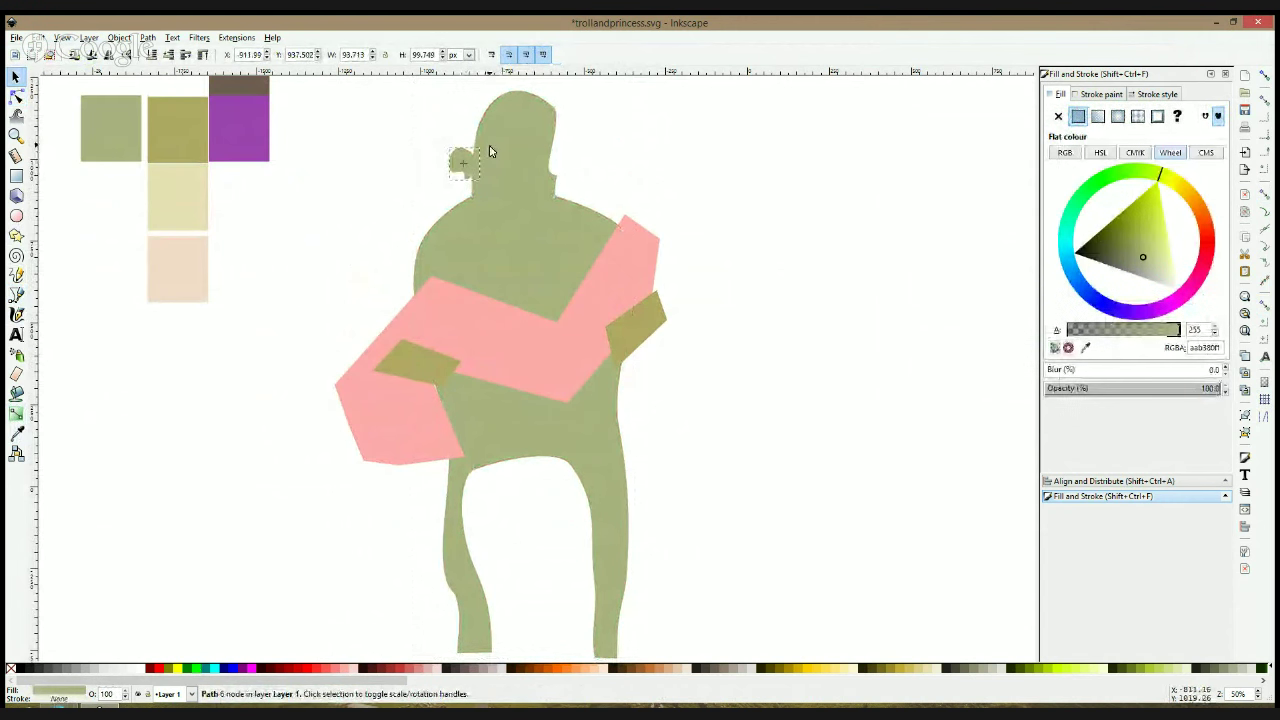
drag(463, 160, 467, 160)
click(601, 161)
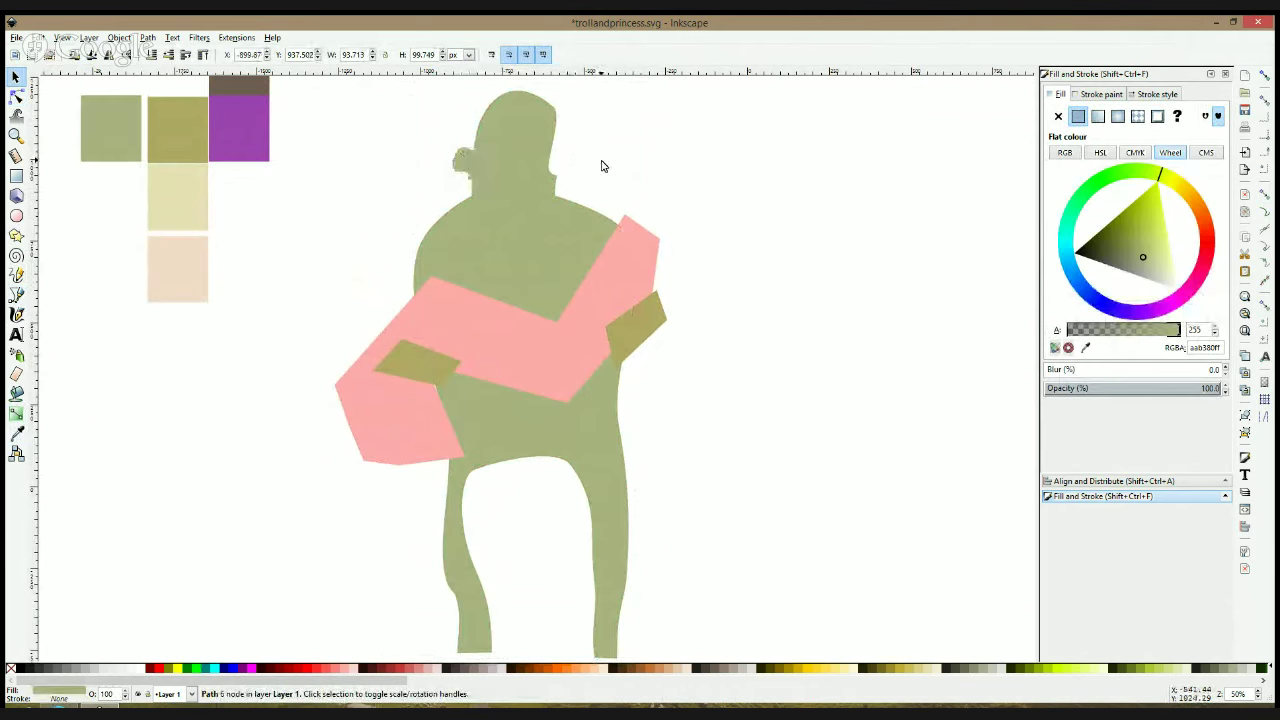
click(602, 165)
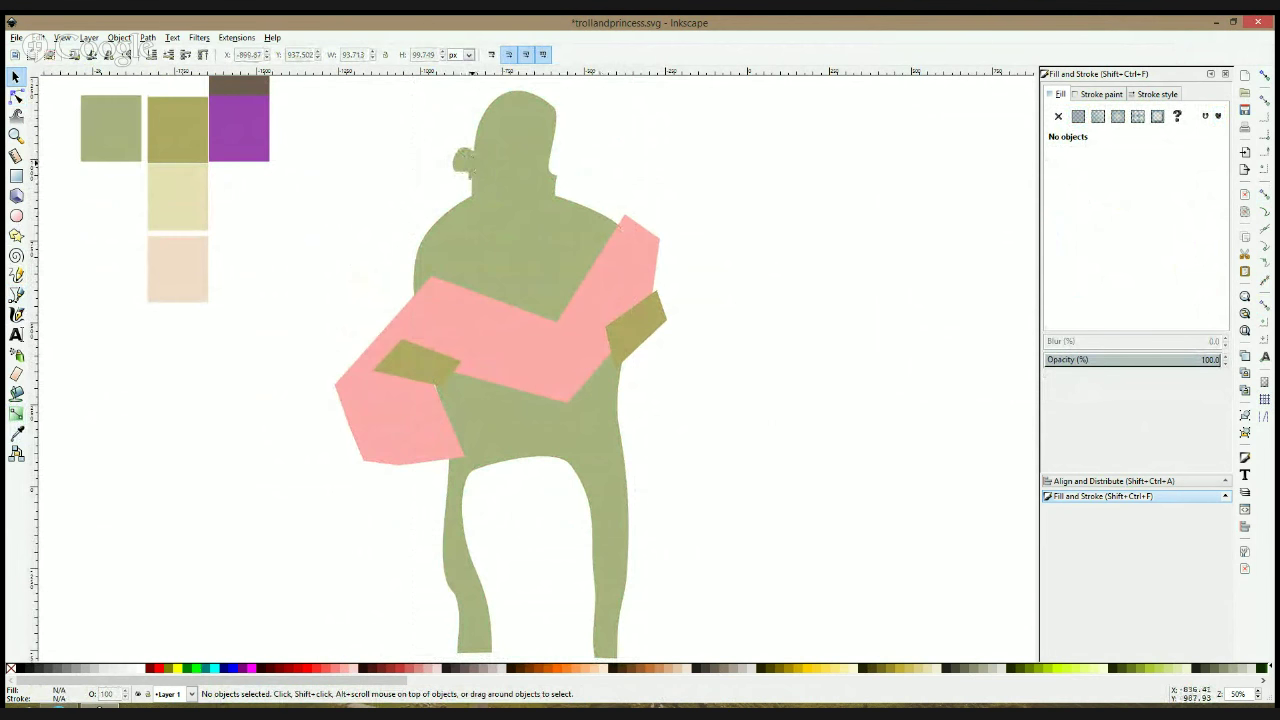
drag(466, 162, 468, 153)
click(630, 179)
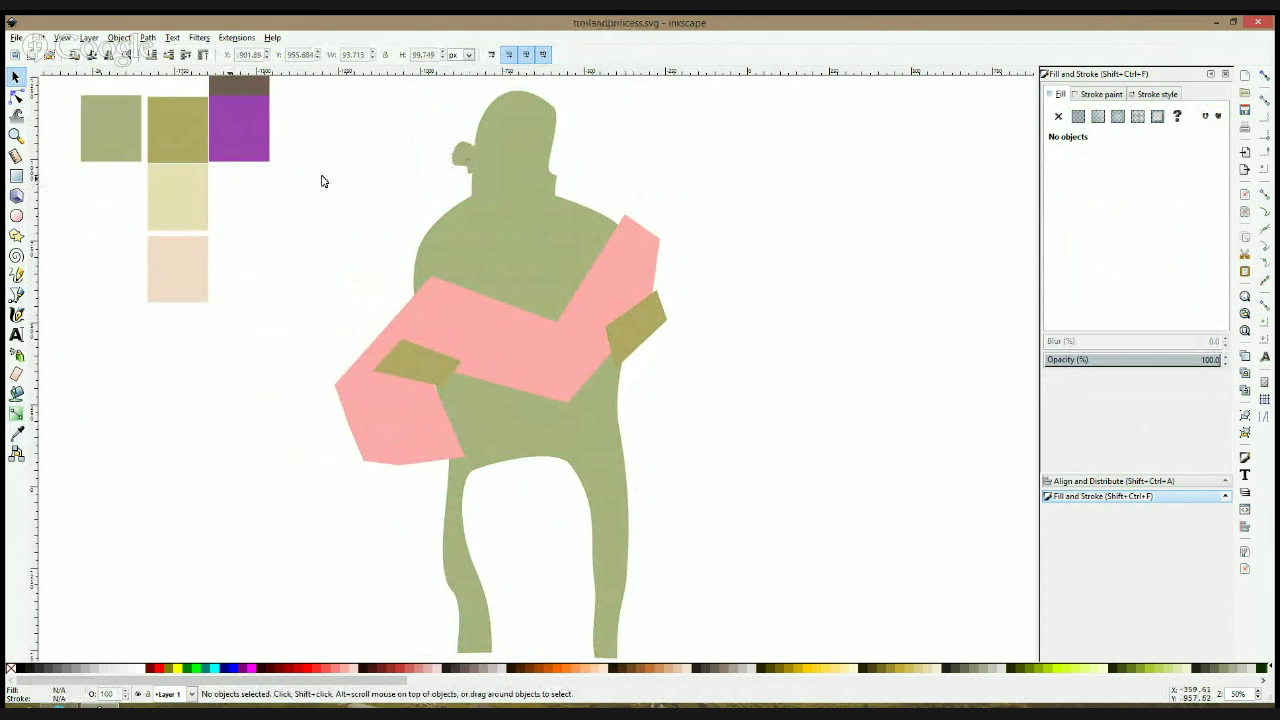
click(16, 215)
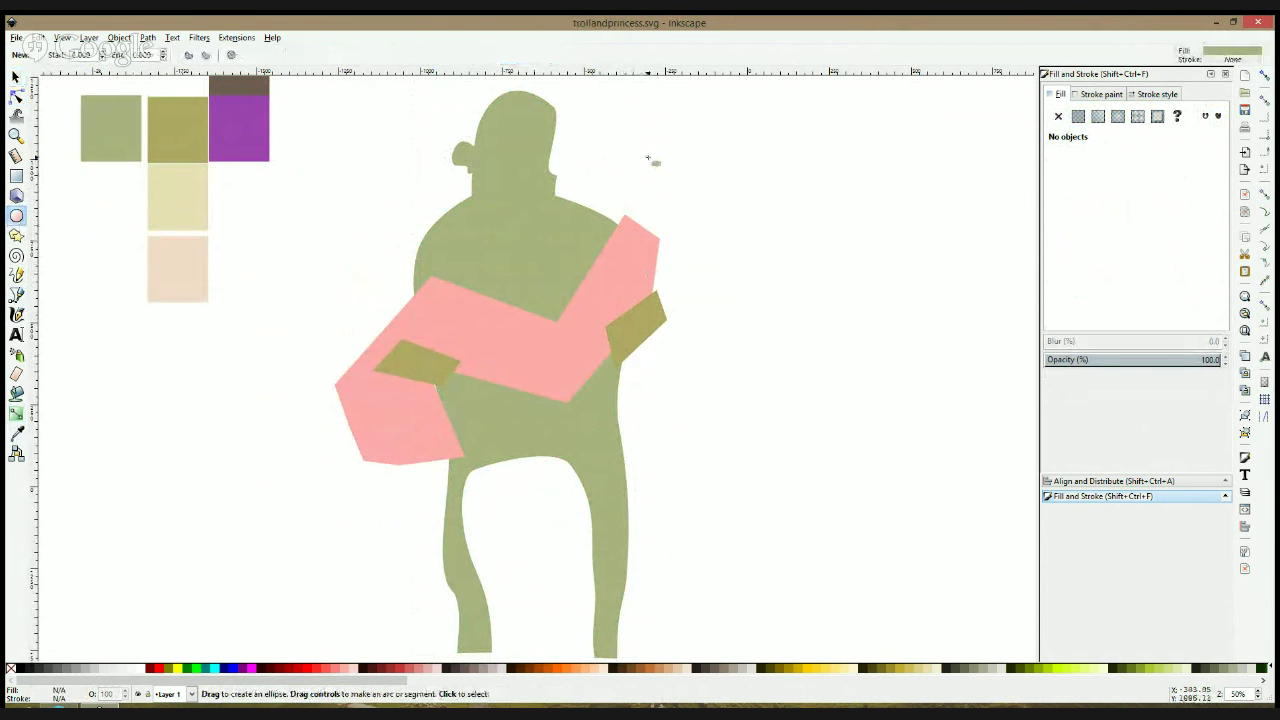
drag(627, 156, 650, 232)
key(ctrl+z)
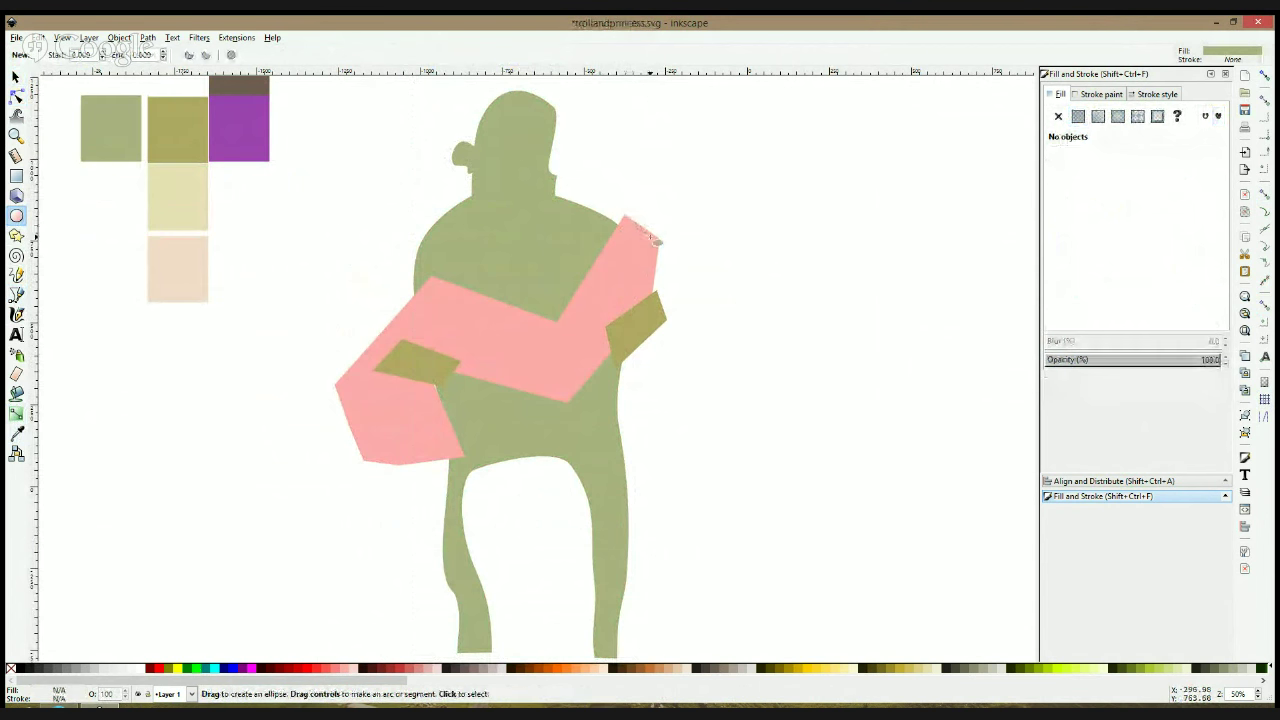
Draw a thin bent arm shape from the troll's left shoulder across the chest to the upper end of the pink dress
click(16, 294)
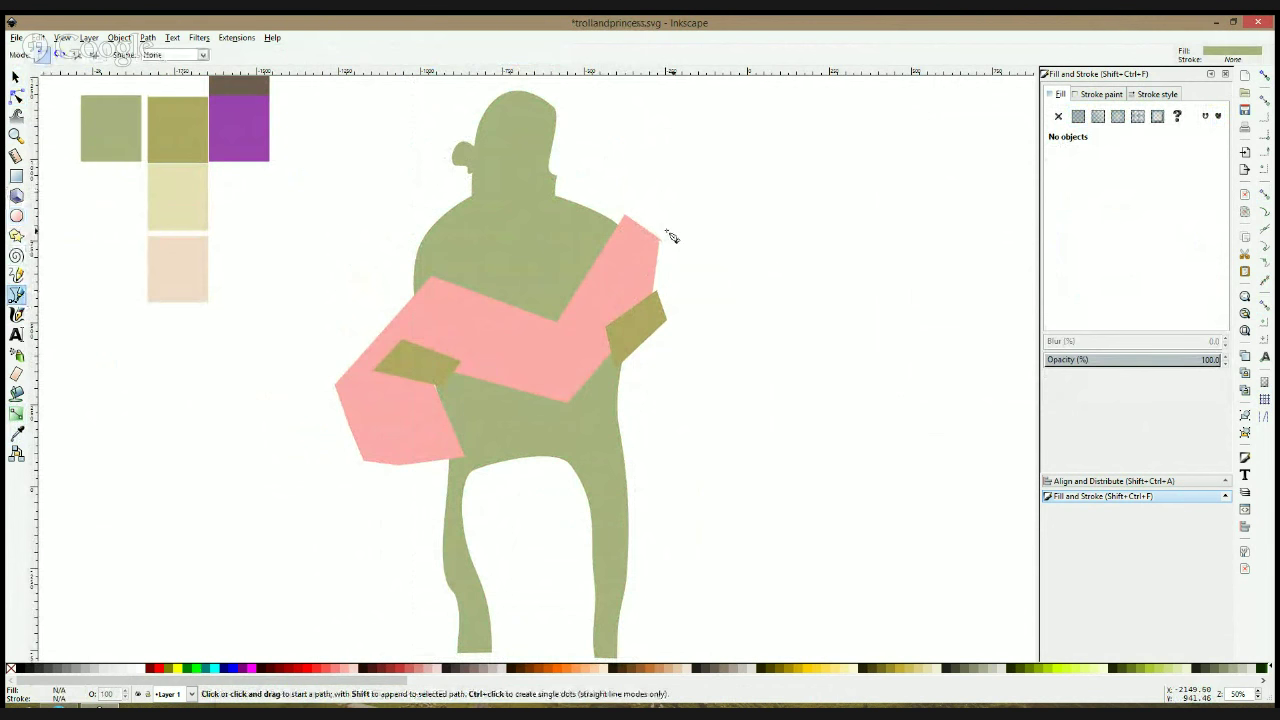
click(462, 198)
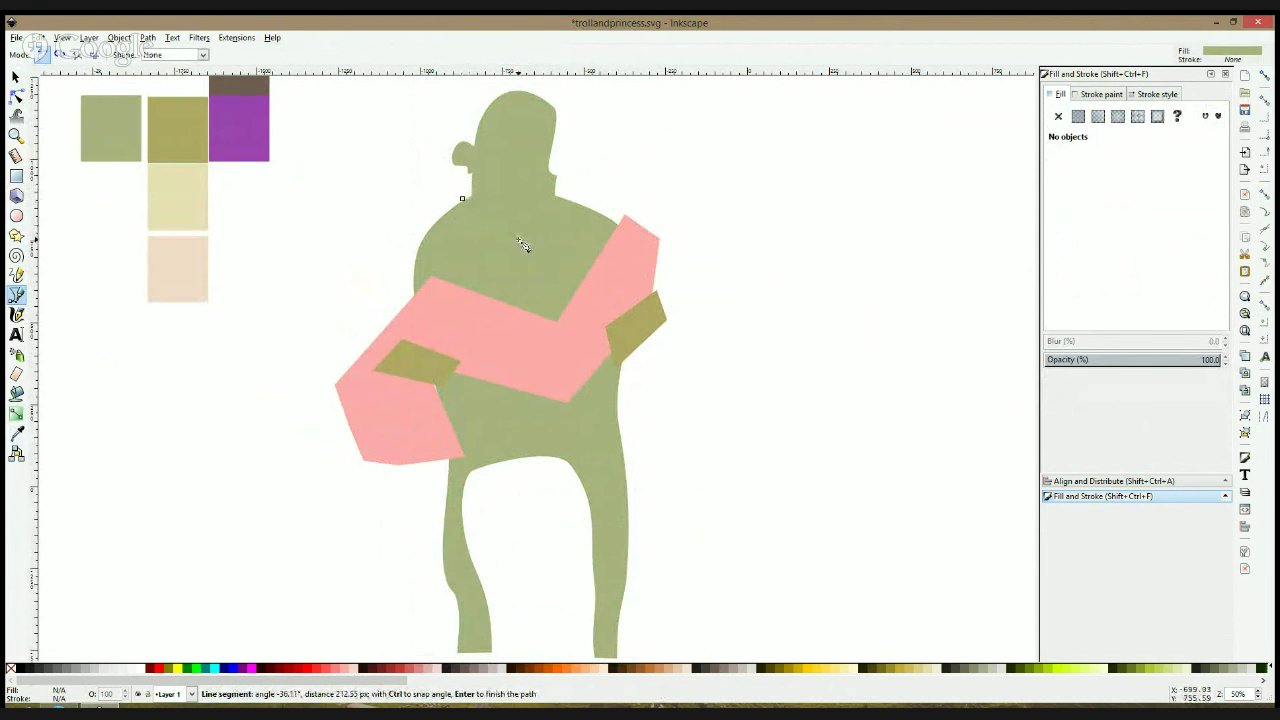
click(518, 240)
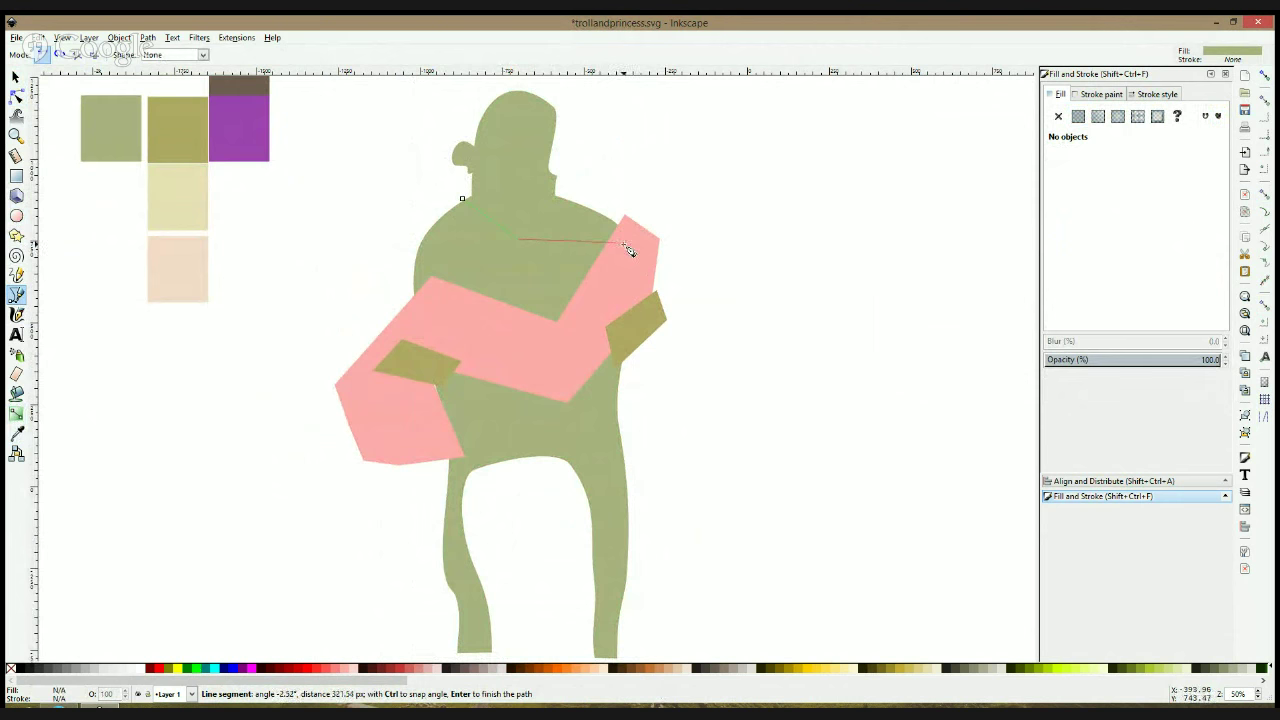
click(645, 246)
click(644, 264)
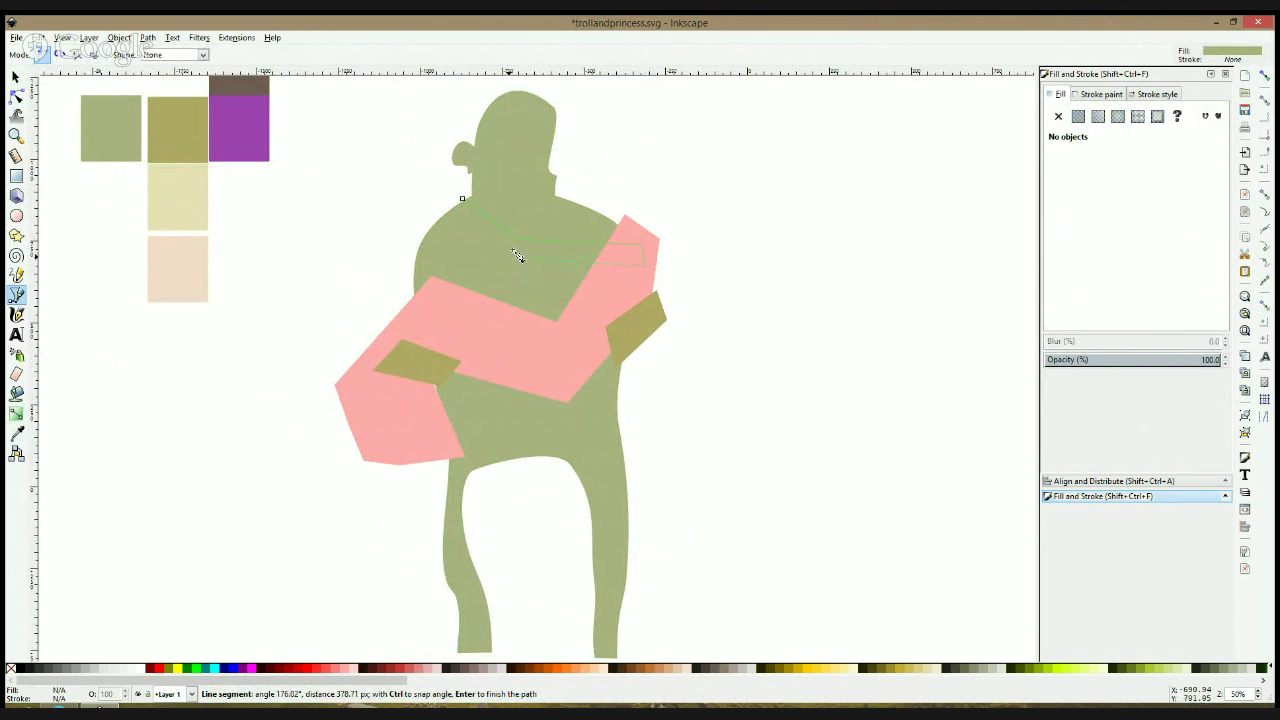
click(516, 255)
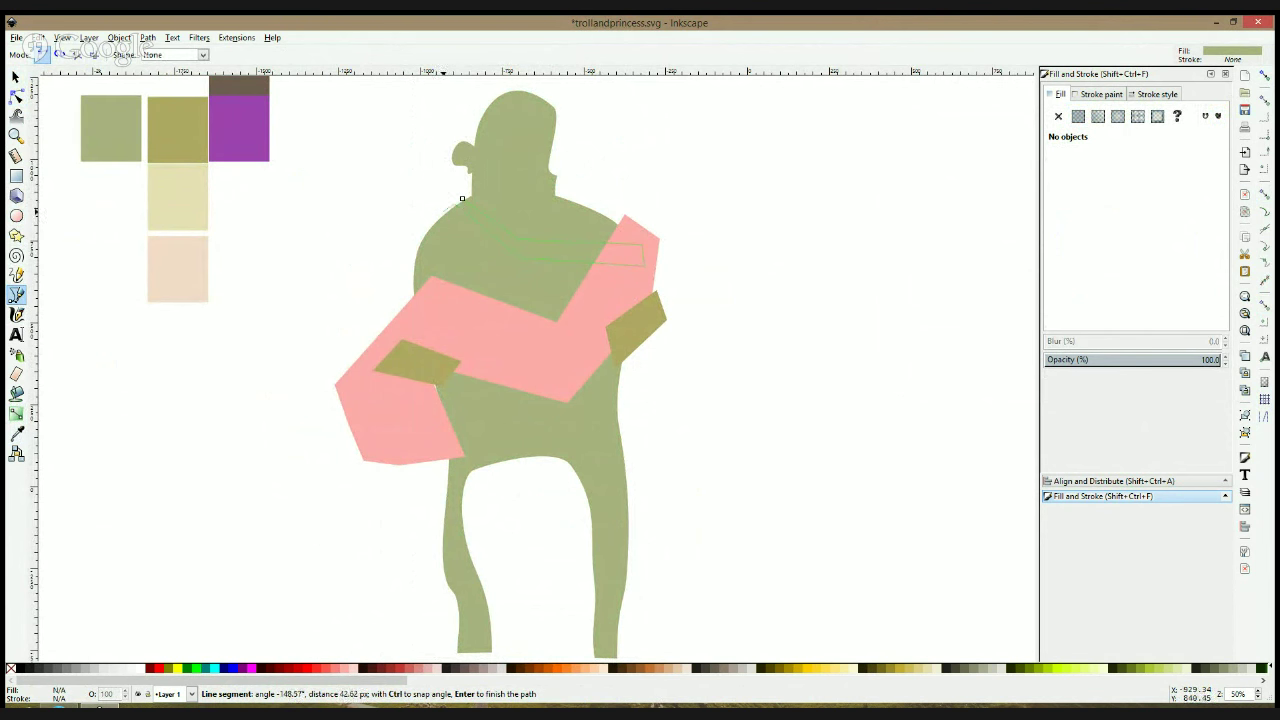
click(463, 200)
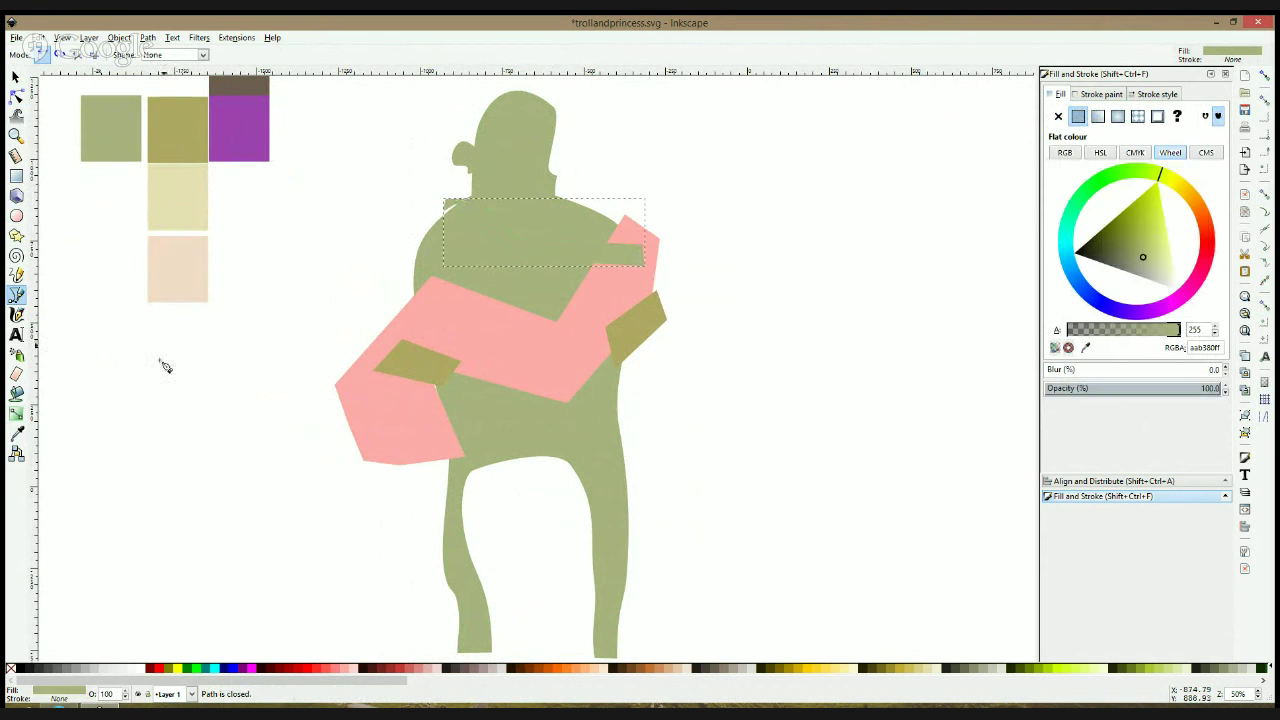
Fill the arm shape with the pale skin colour sampled from the lowest palette swatch and deselect it
key(d)
click(172, 212)
click(172, 250)
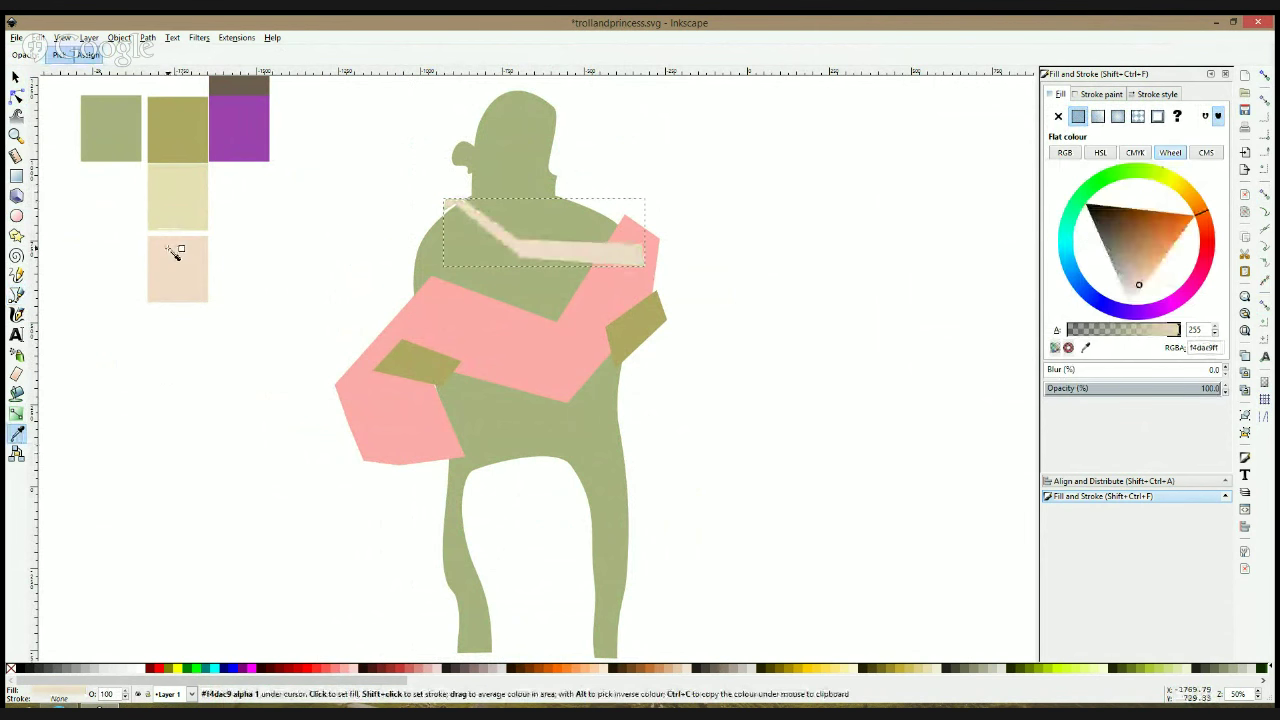
key(s)
click(293, 224)
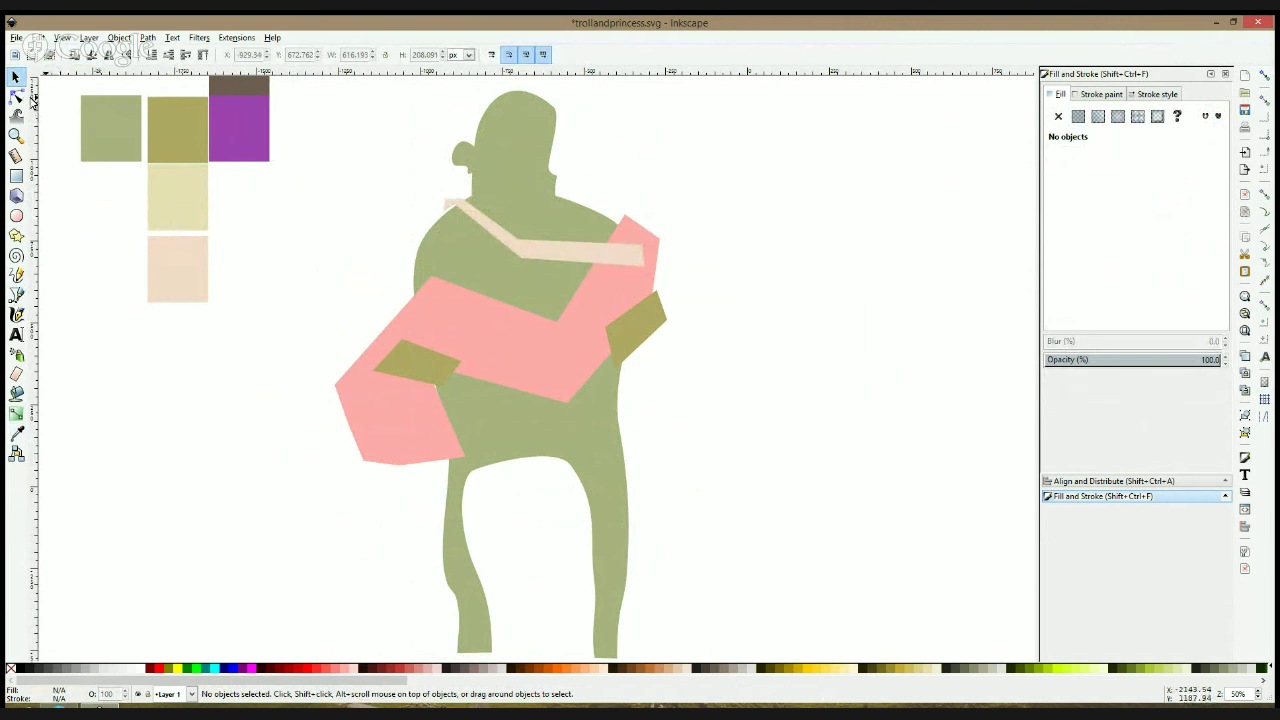
Draw a closed skin-coloured shape above the dress for the princess's head, neck and shoulders, with a pointed arm reaching toward the troll's neck
click(16, 295)
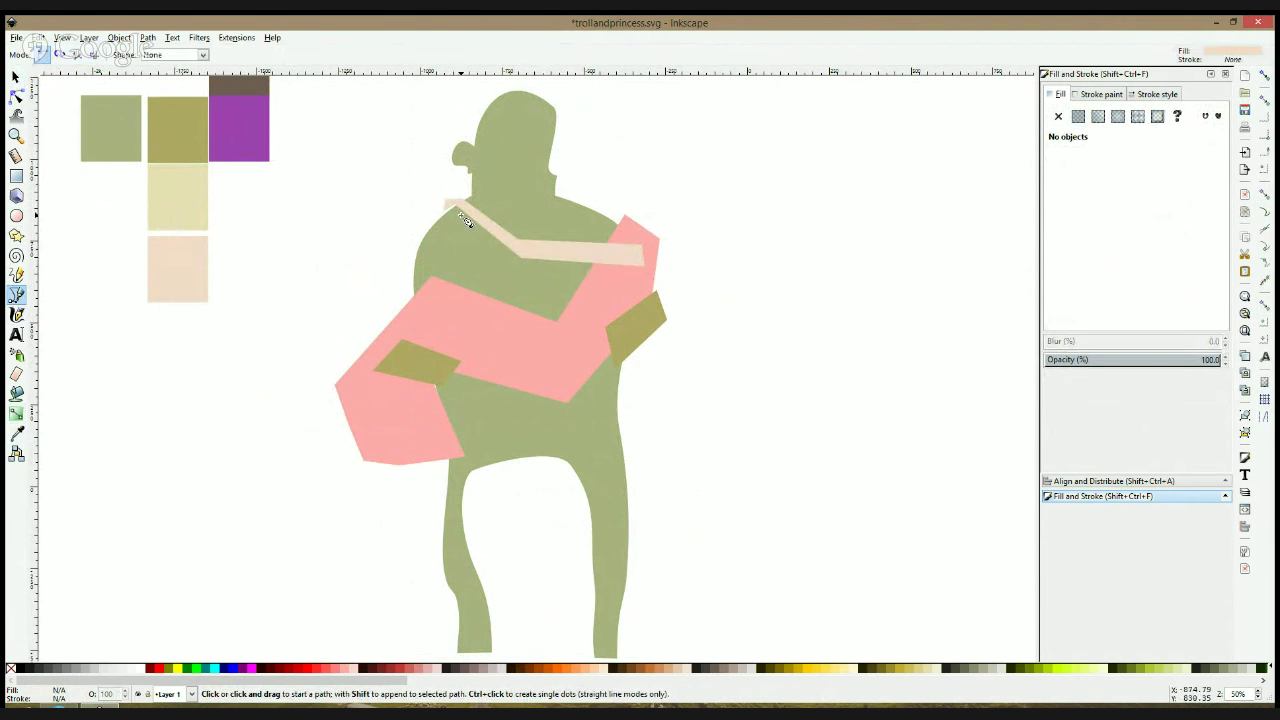
click(658, 157)
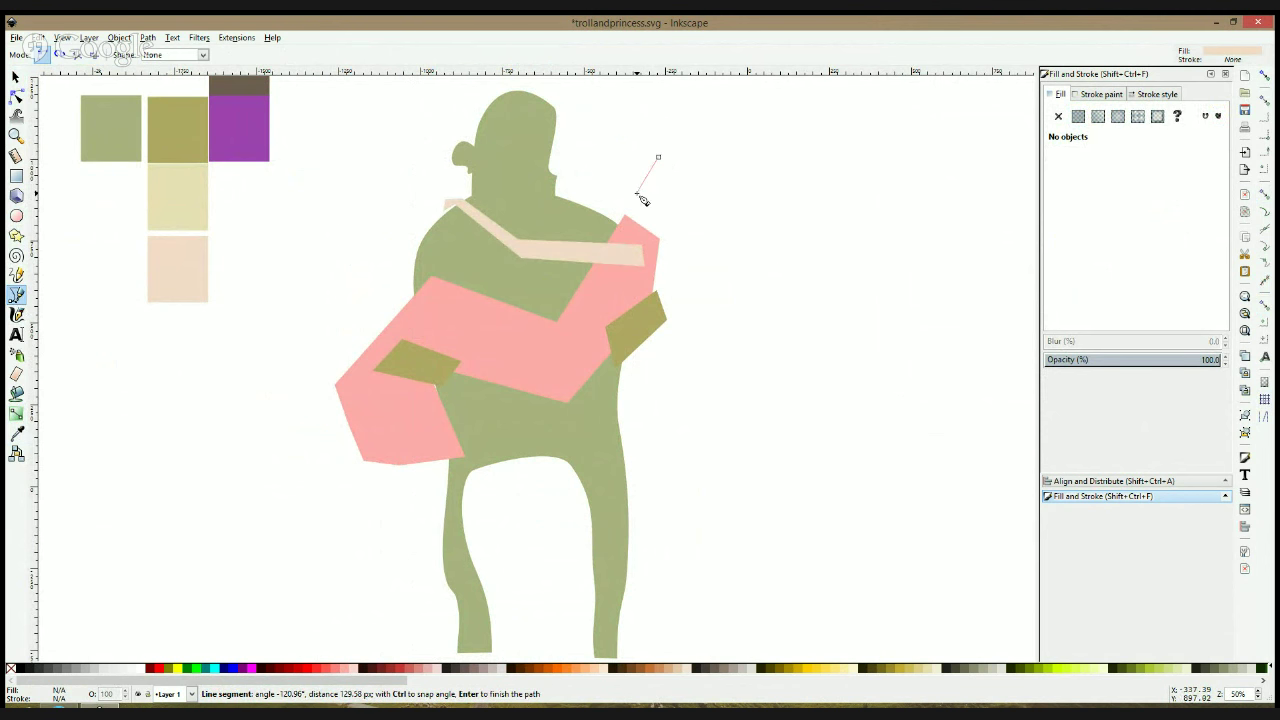
click(641, 216)
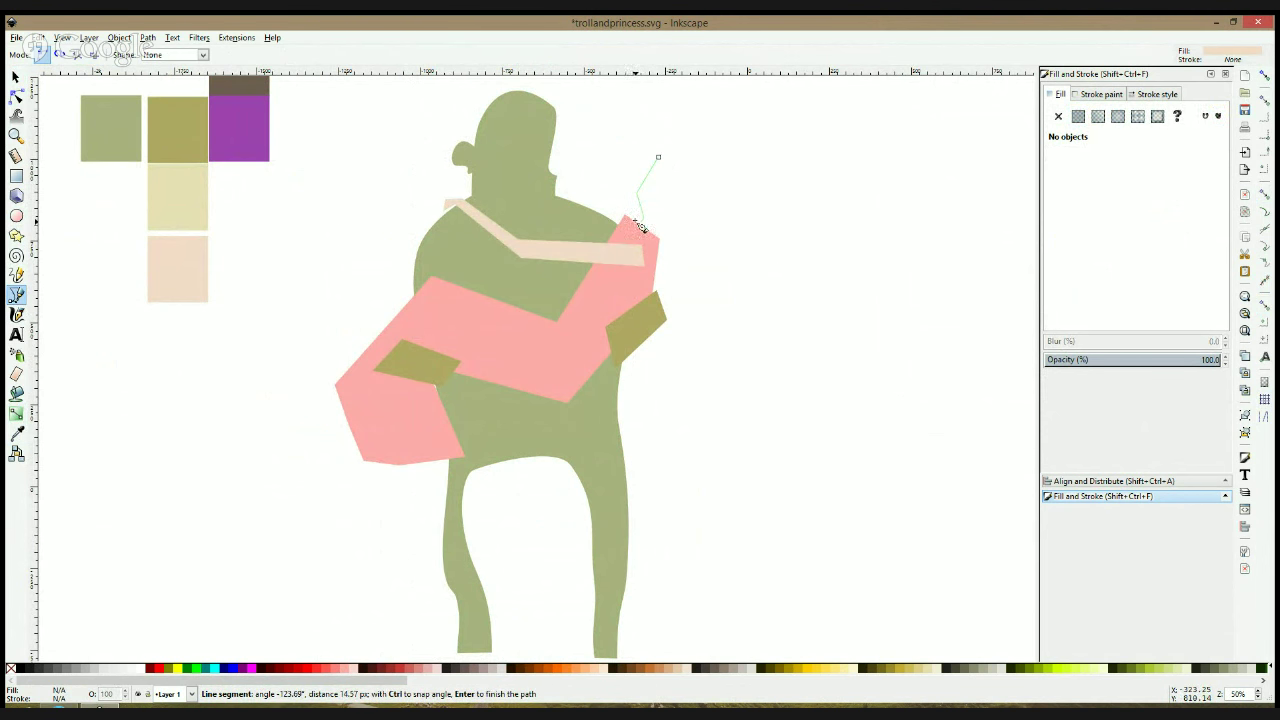
click(615, 218)
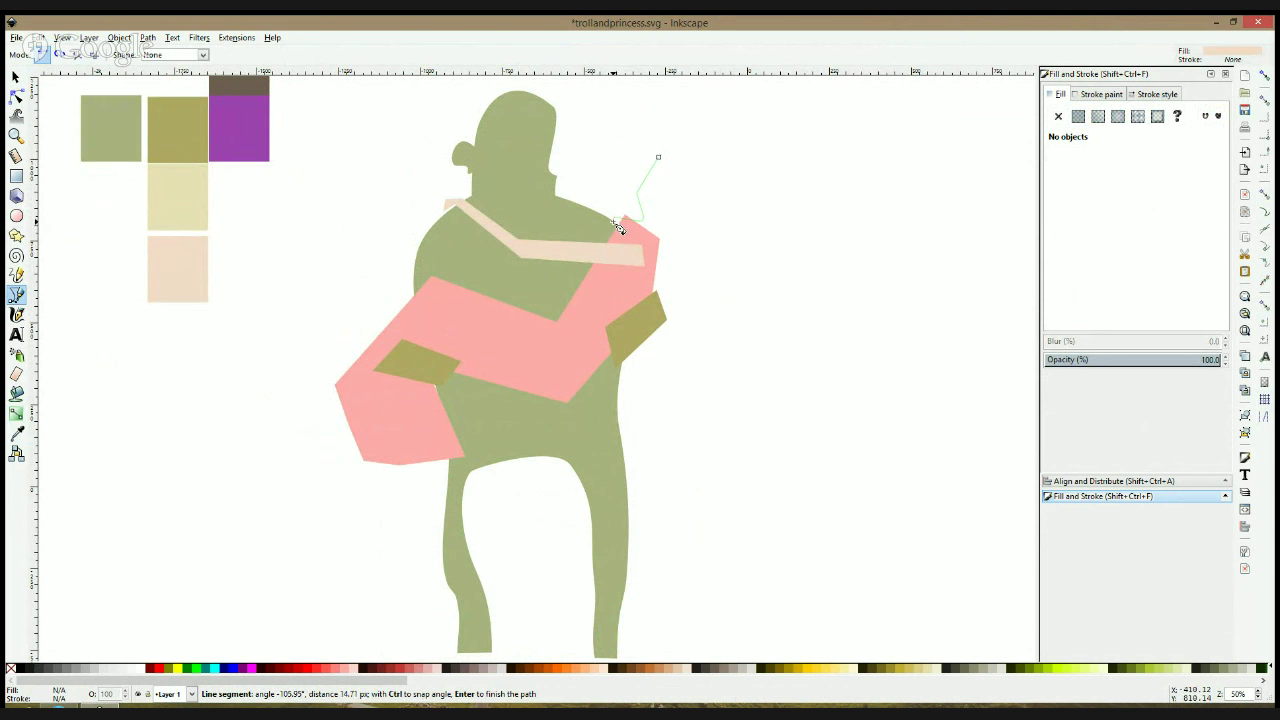
click(556, 192)
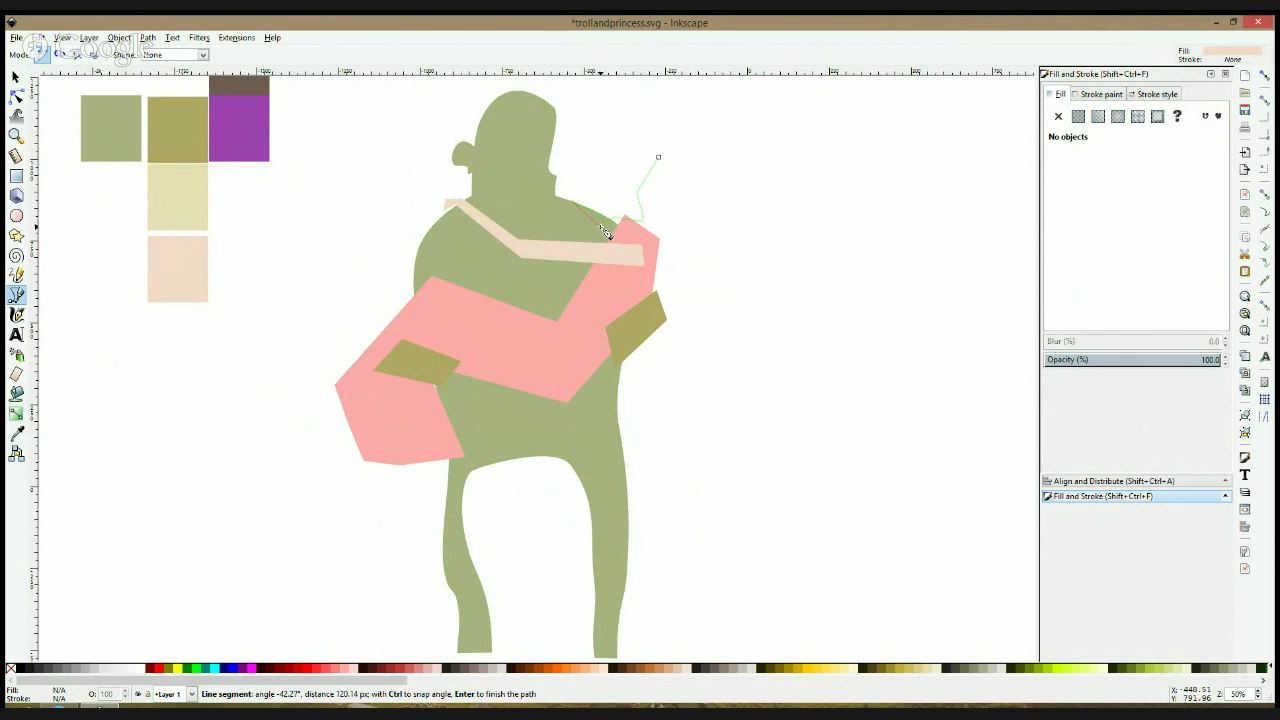
click(612, 241)
click(655, 234)
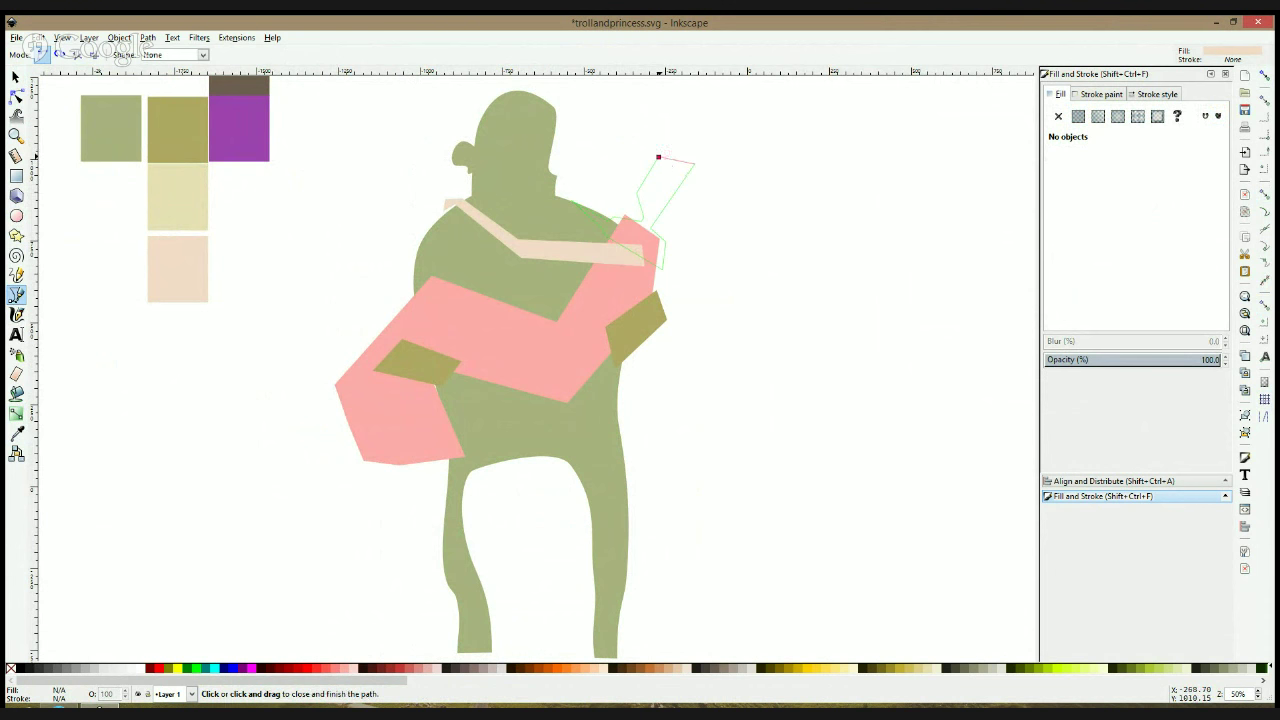
click(658, 157)
key(space)
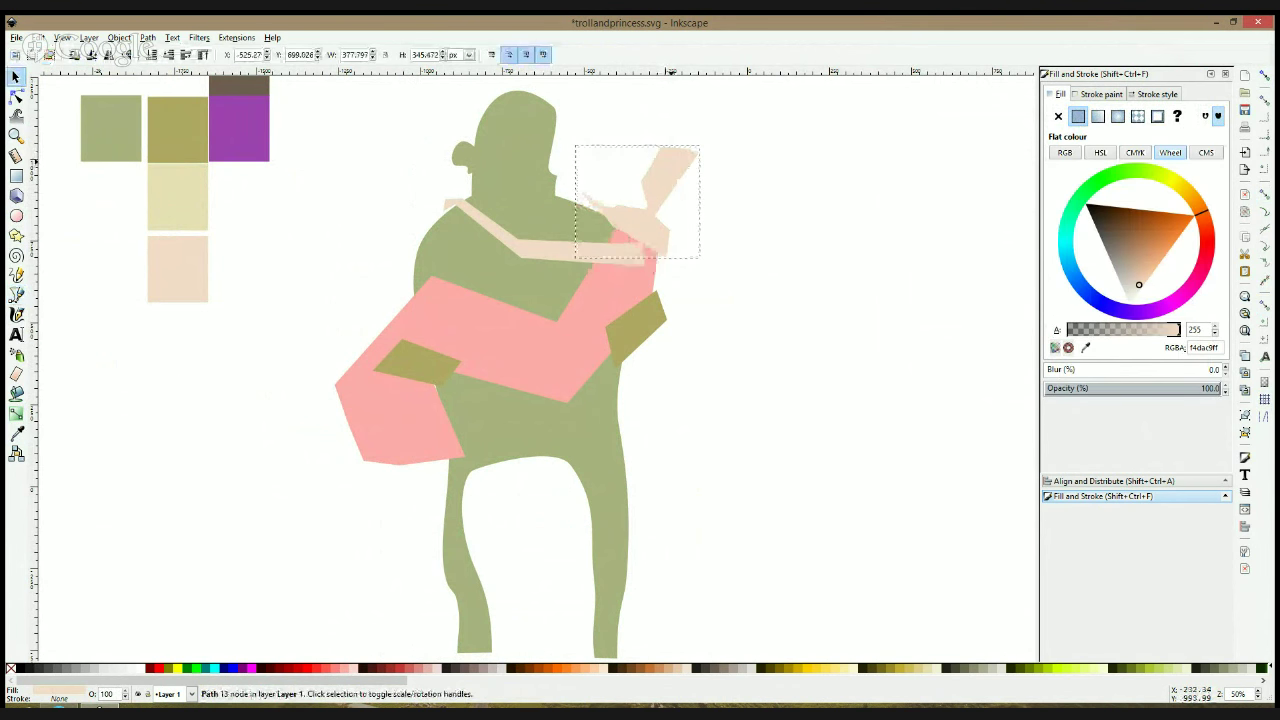
Move the tip of the princess's far arm onto the troll's shoulder line and curve the arm's upper edge
click(16, 96)
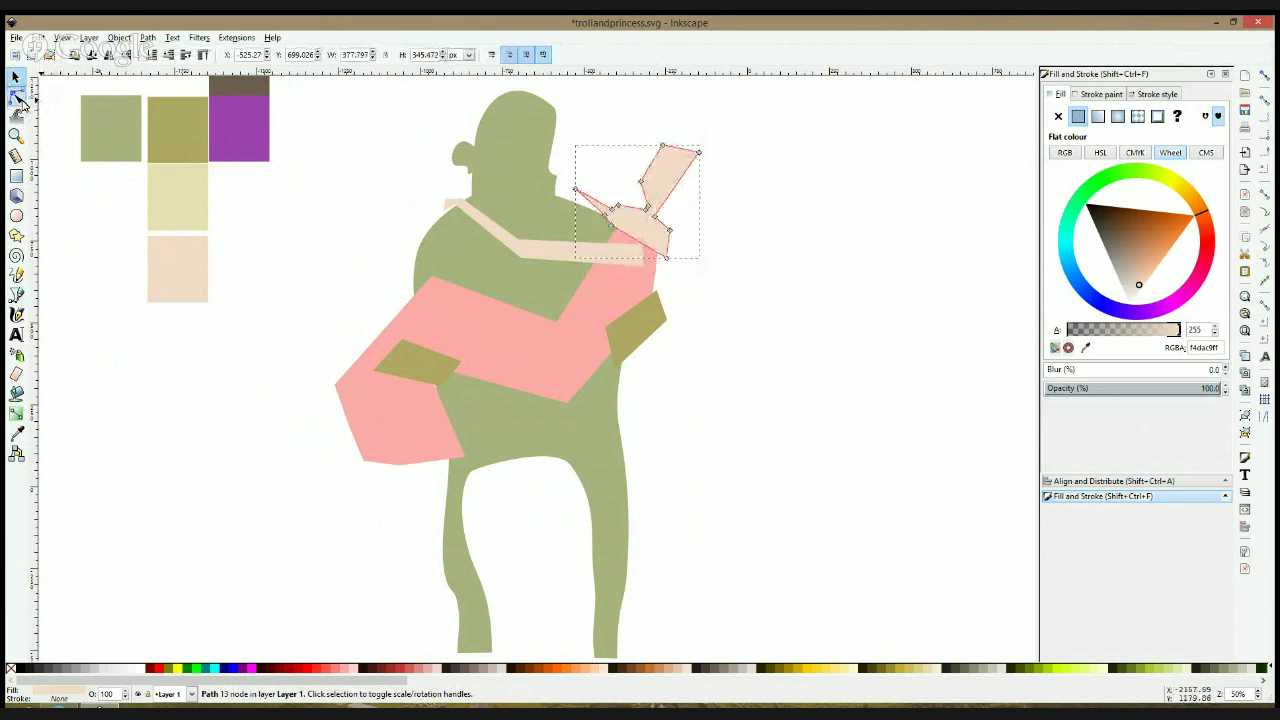
mouse_move(579, 210)
mouse_down()
mouse_move(570, 199)
mouse_move(597, 202)
mouse_up()
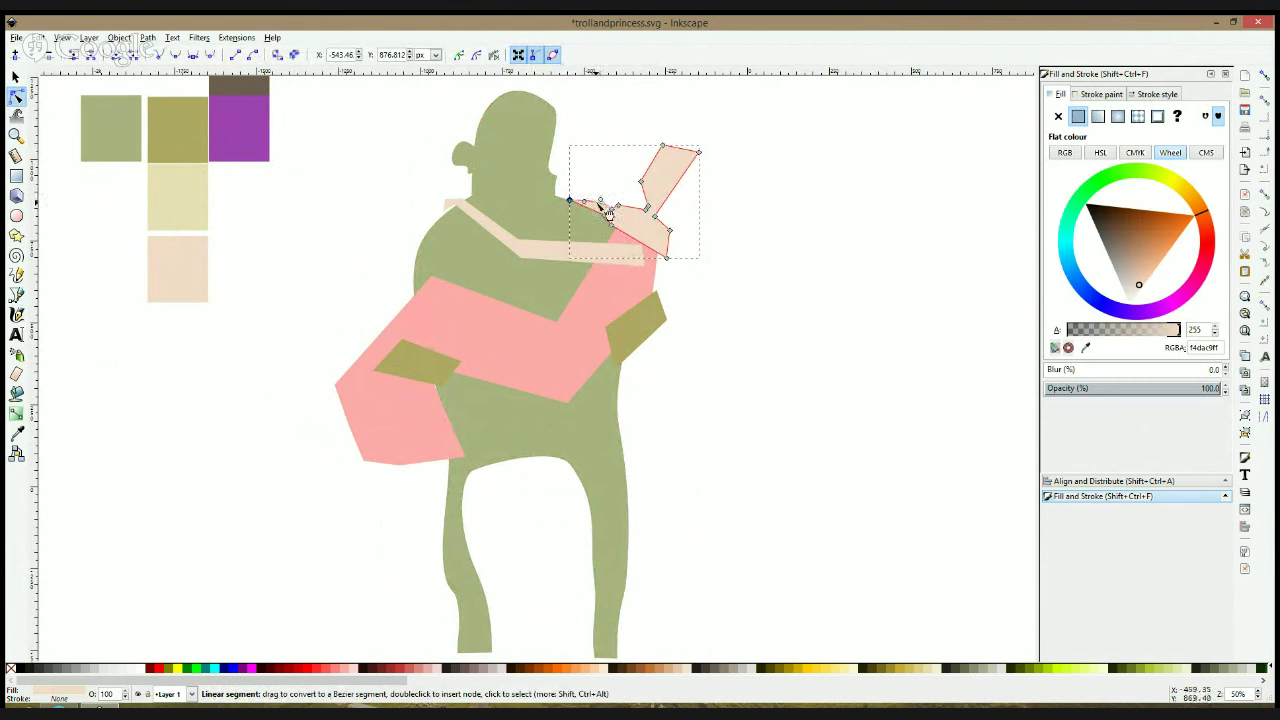
click(724, 229)
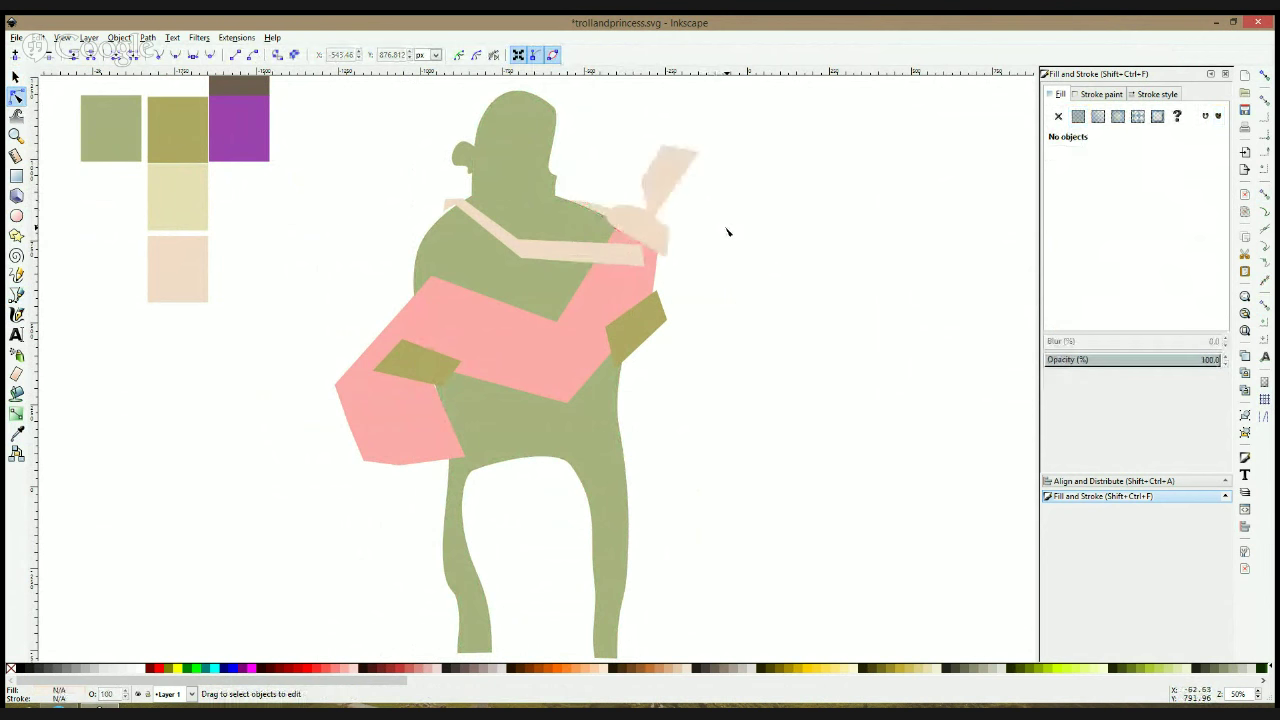
Shift the pink dress's upper-left node outward and add a node on its underside, curving that edge into a smooth sag
click(636, 221)
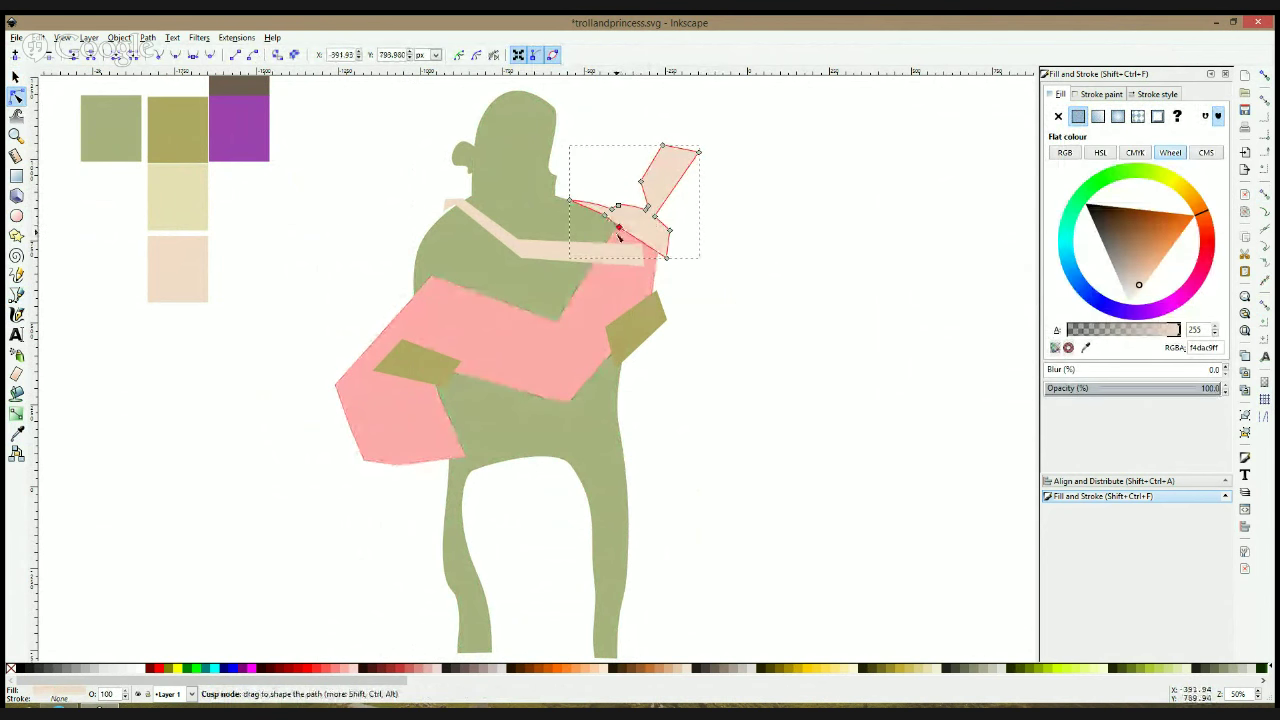
drag(625, 214, 616, 214)
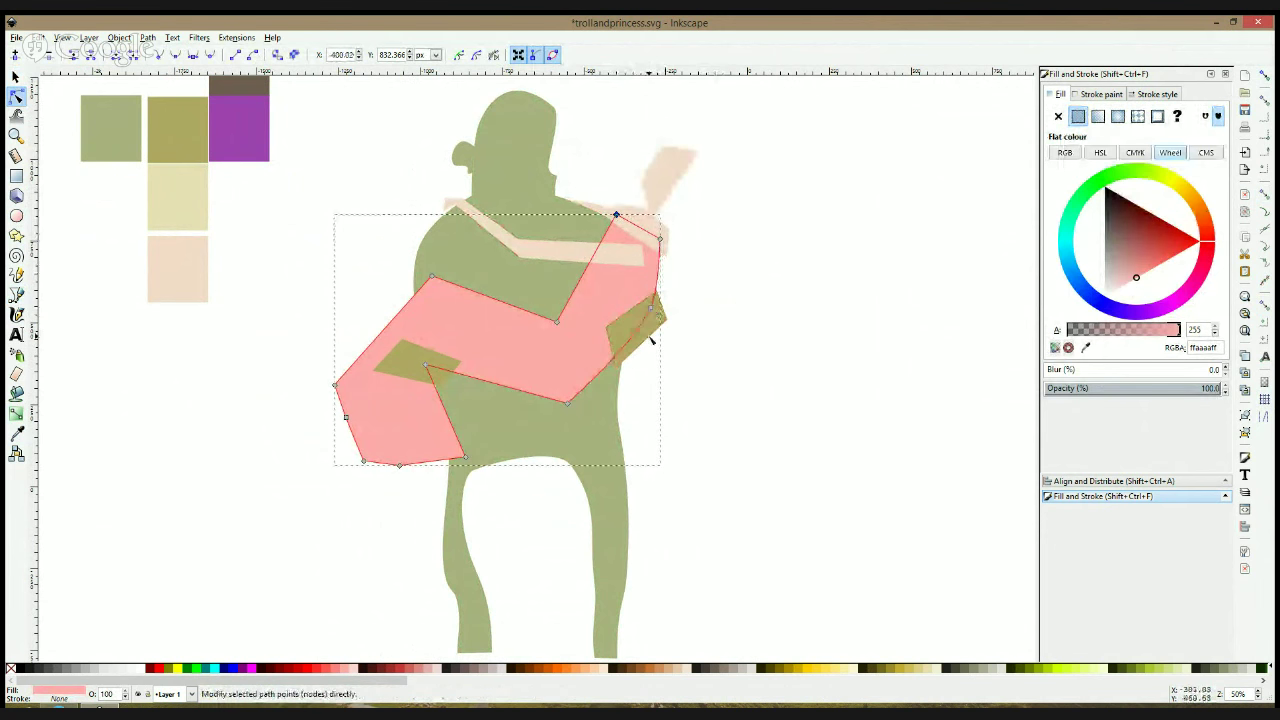
ctrl+click(567, 403)
drag(567, 403, 509, 374)
double_click(506, 392)
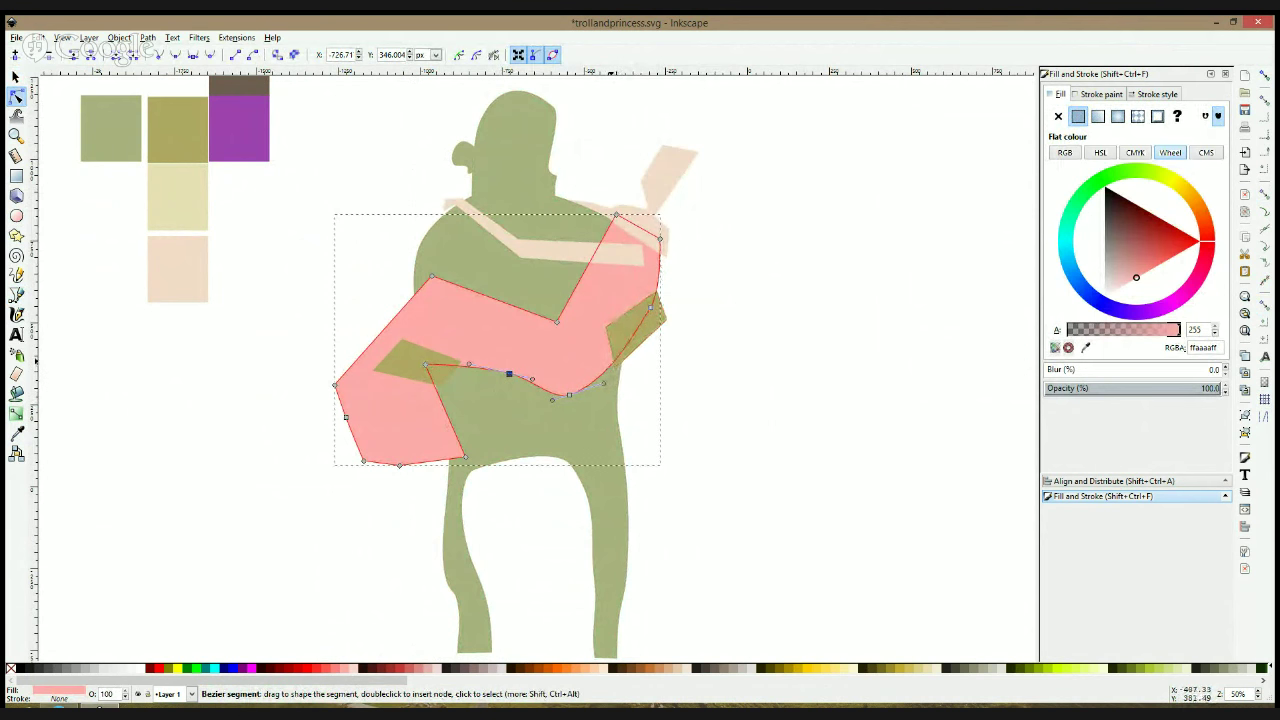
Curve the dress's inner edge between waist and shoulder, add nodes there and pull one outward to form the bust
drag(561, 325, 594, 298)
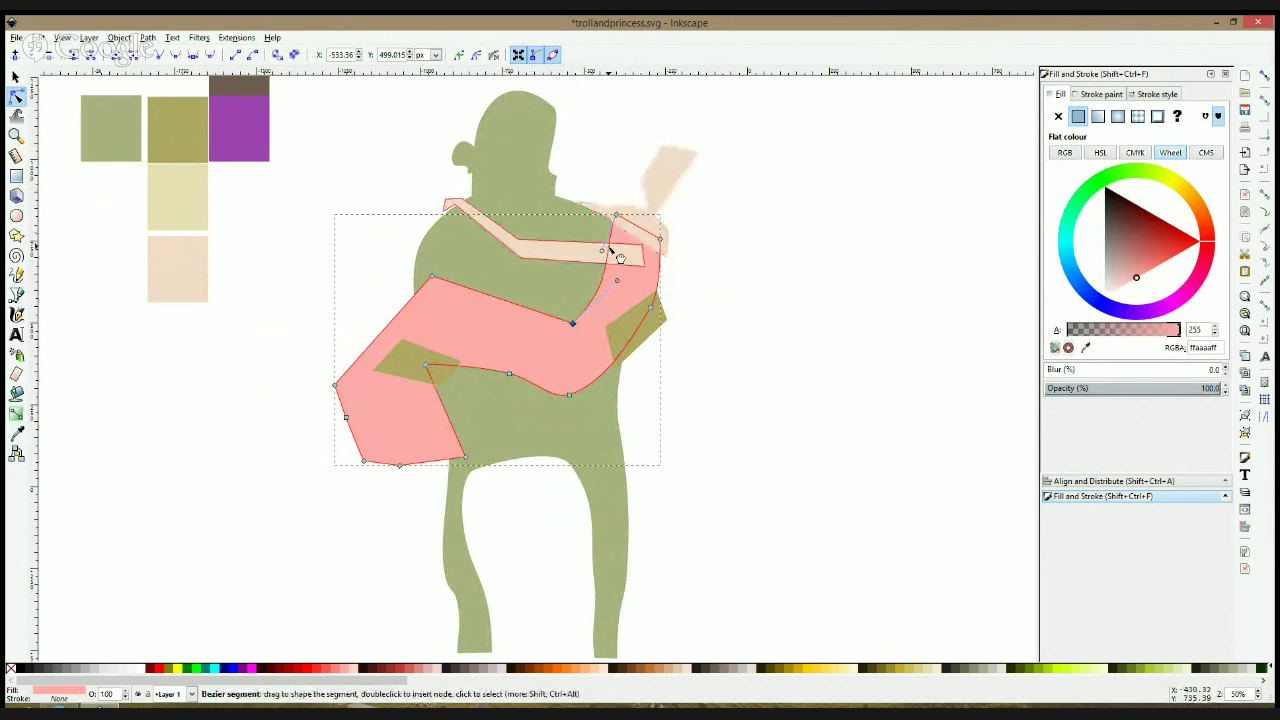
double_click(603, 273)
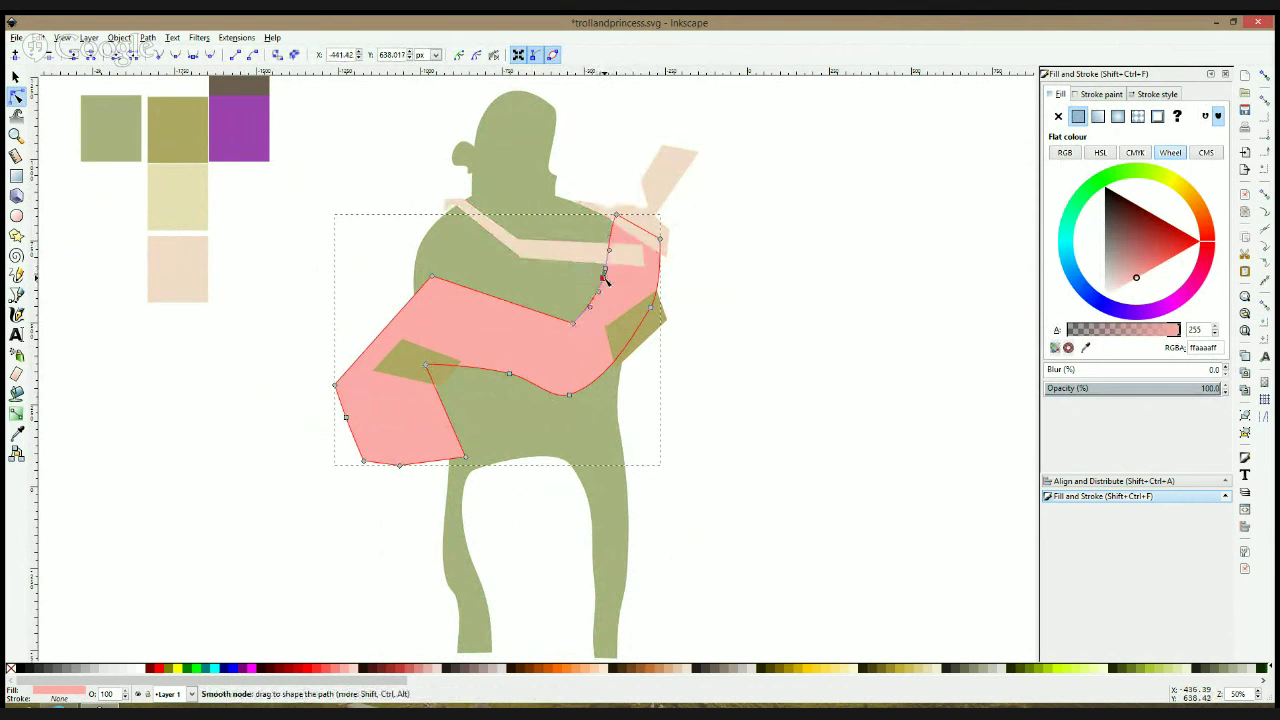
drag(604, 276, 600, 266)
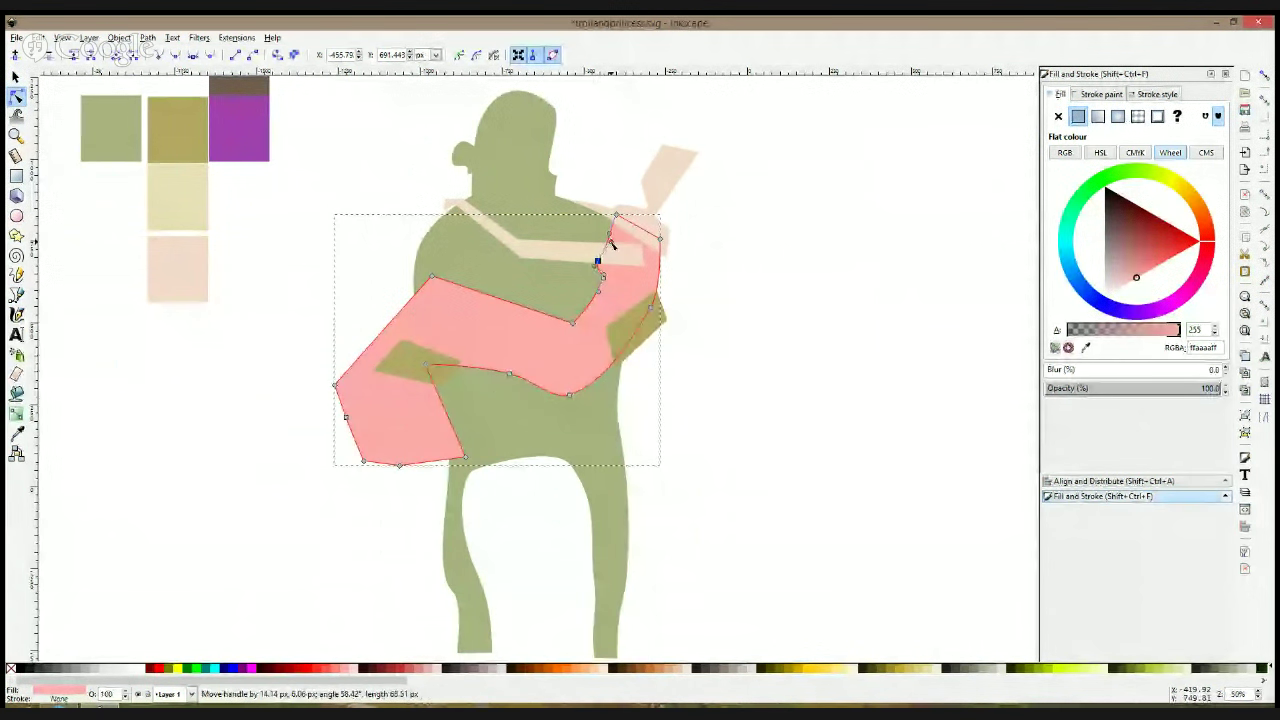
Smooth the node at the top of the dress's knee bend and shift it toward the troll's chest to round the upper edge
click(686, 294)
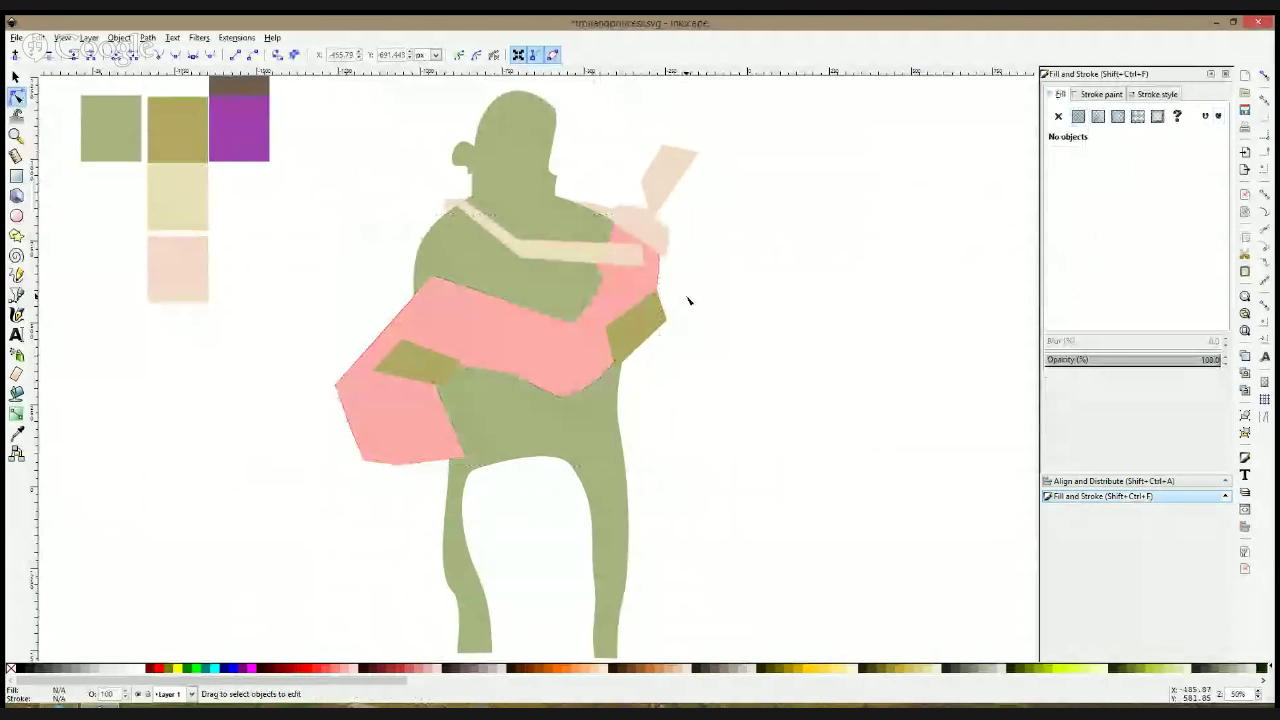
click(631, 300)
ctrl+click(432, 277)
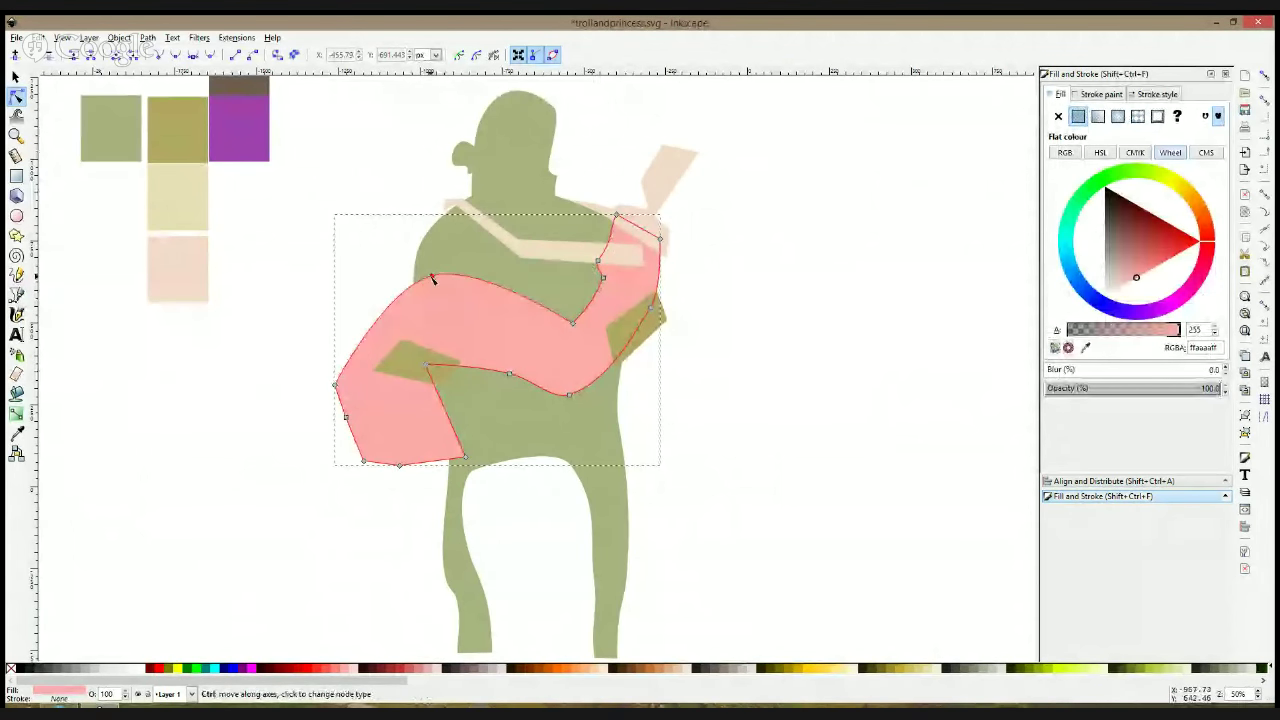
drag(432, 276, 489, 266)
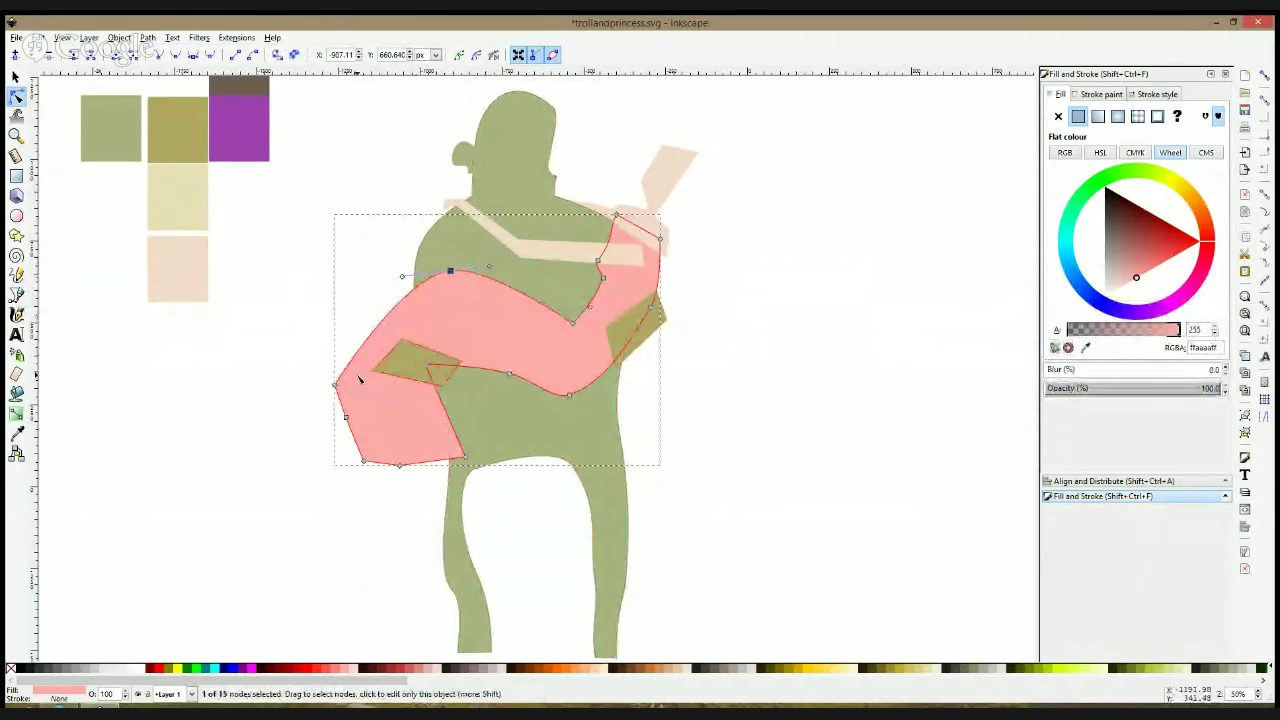
Delete the extra nodes along the skirt's hem and reshape the bottom into one rounded curve
drag(342, 412, 319, 420)
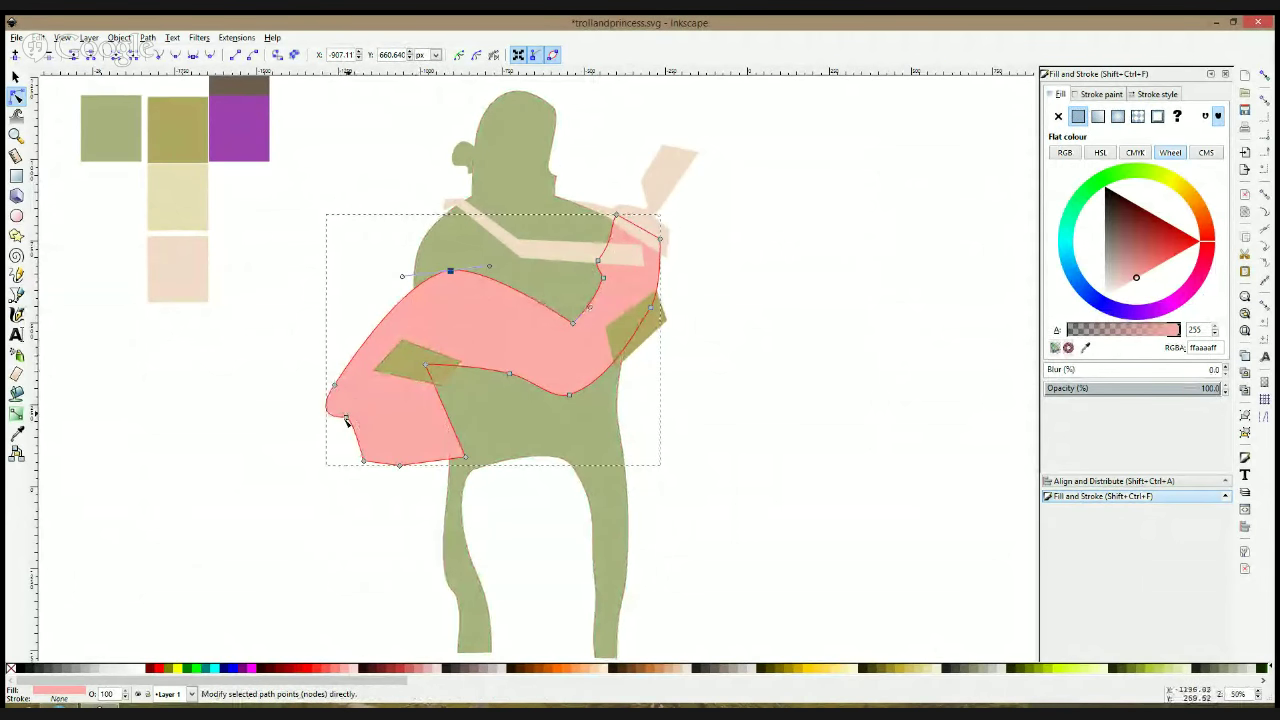
drag(288, 403, 432, 497)
key(Delete)
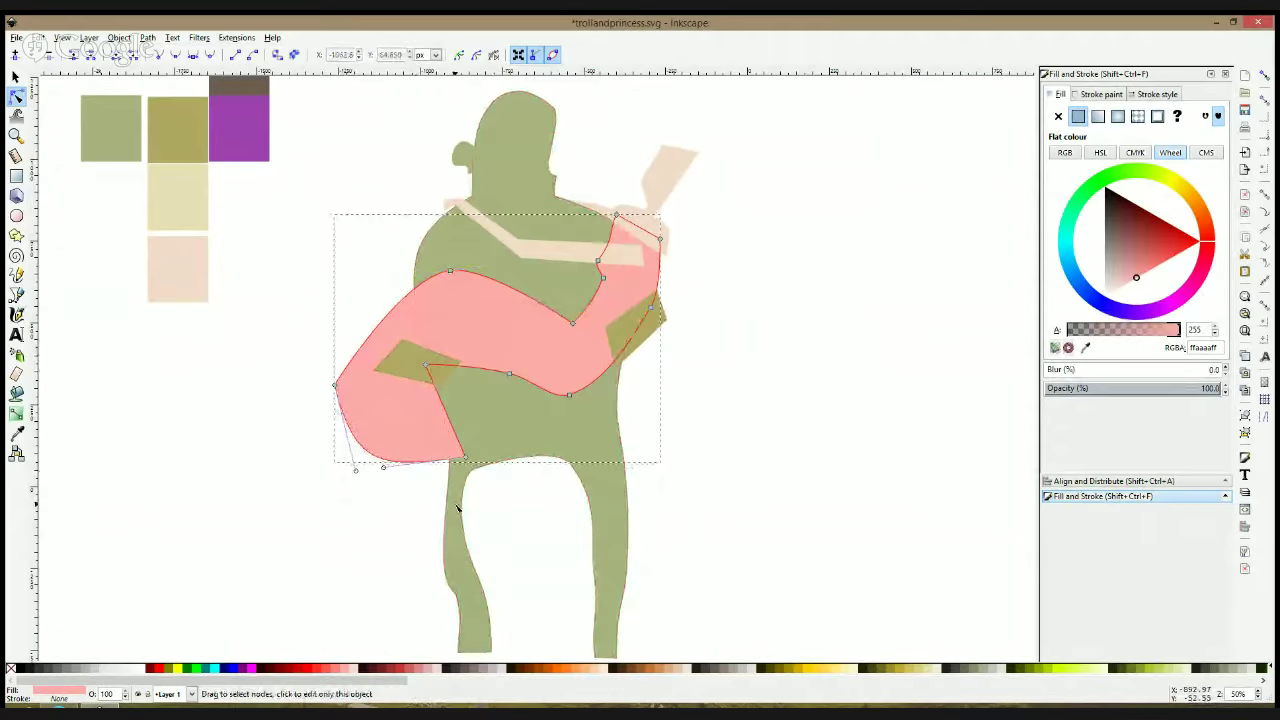
drag(356, 469, 328, 437)
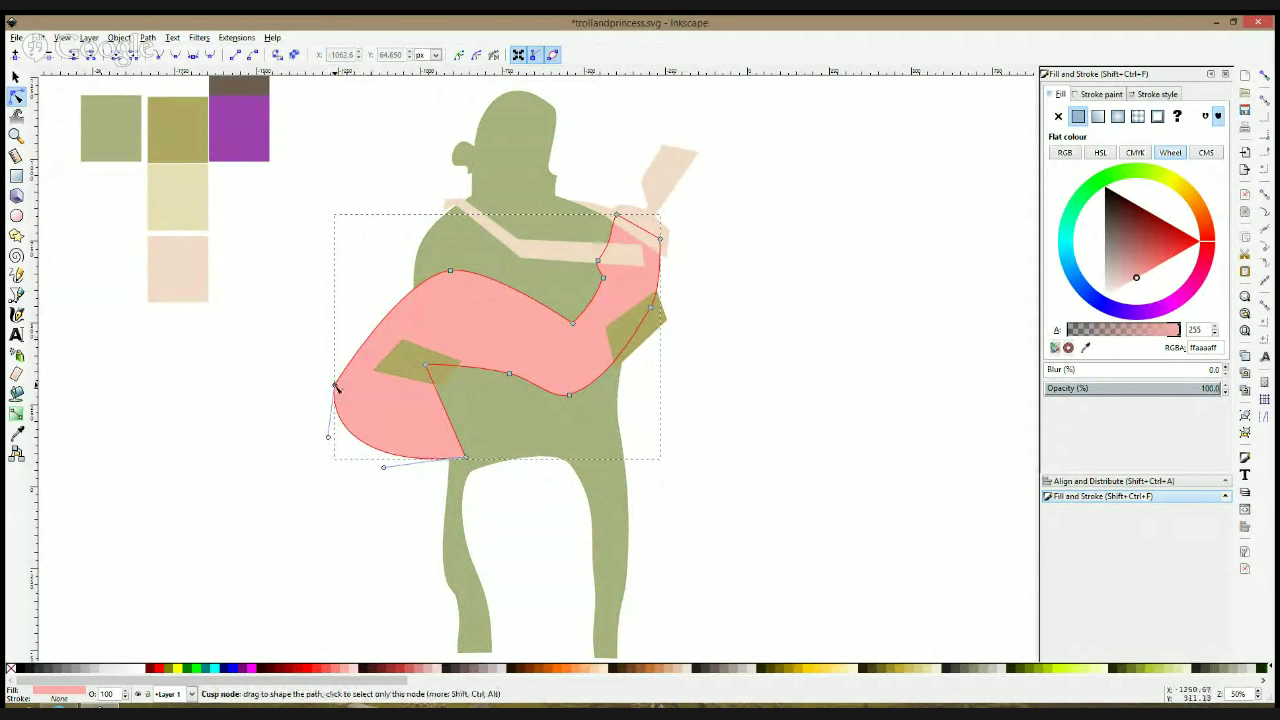
Move the skirt's outer corner slightly outward and flatten the slope running from it up to the knee
drag(335, 383, 328, 378)
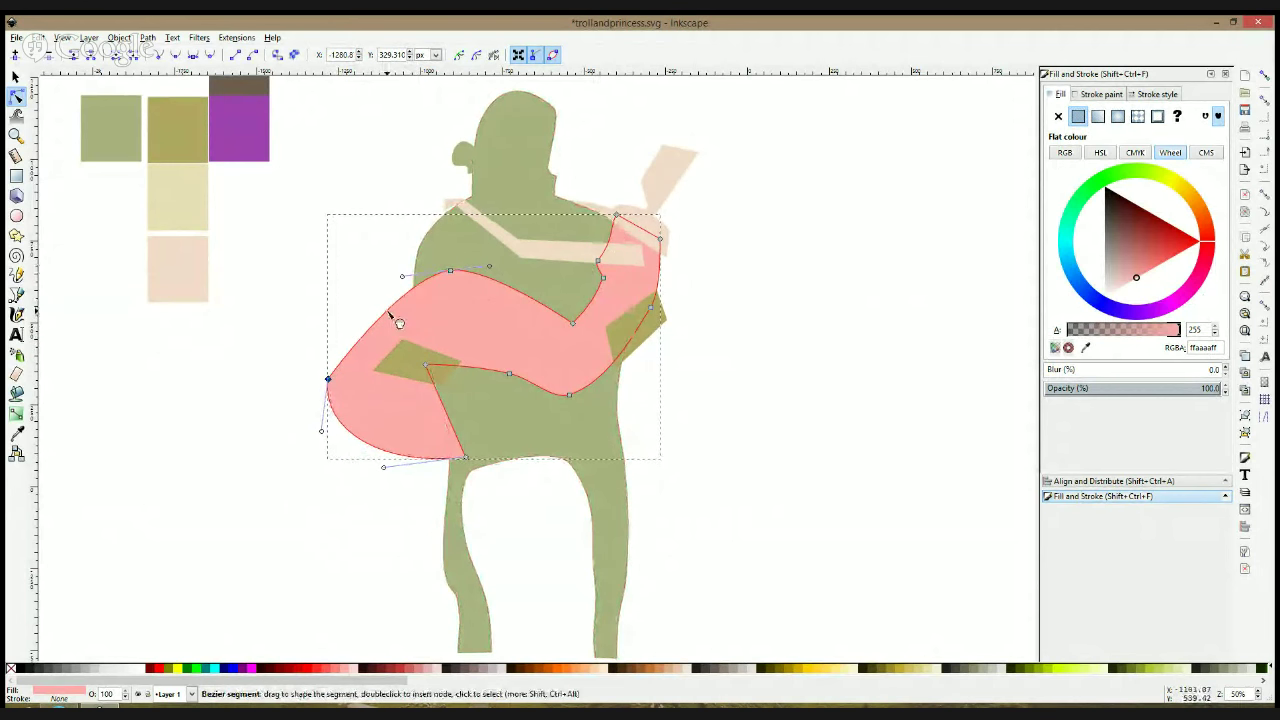
drag(399, 323, 401, 342)
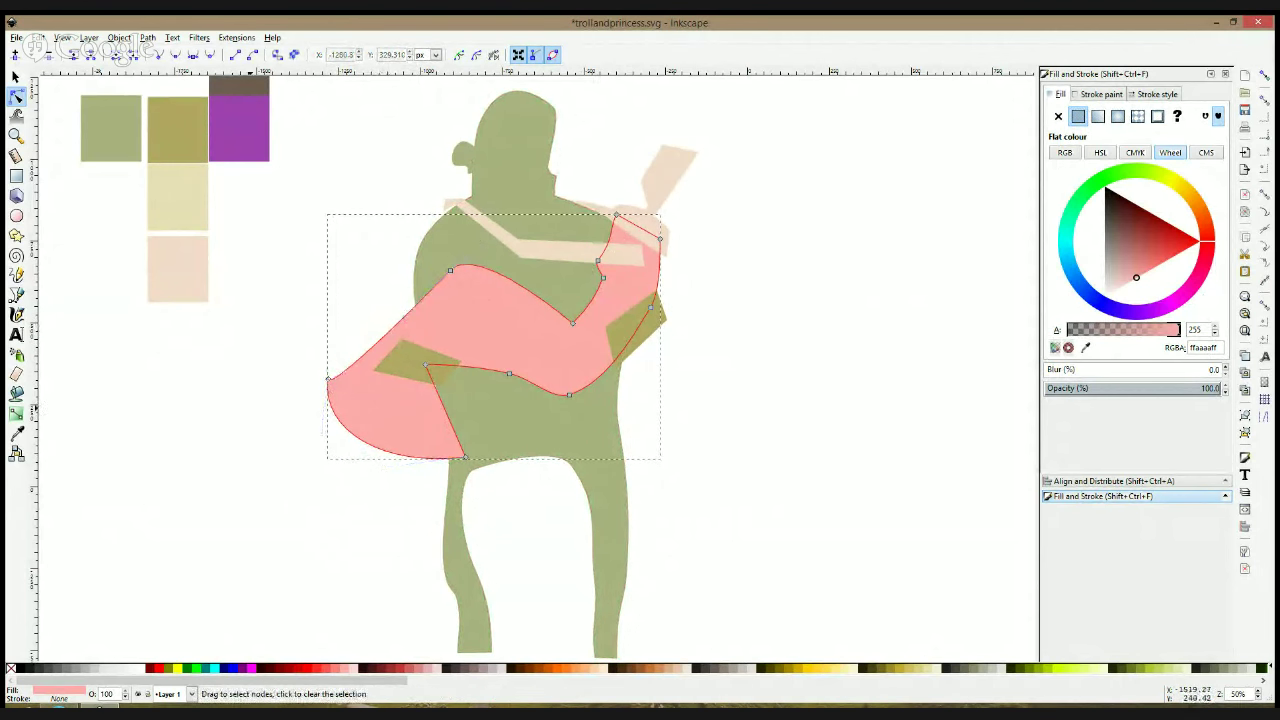
click(254, 414)
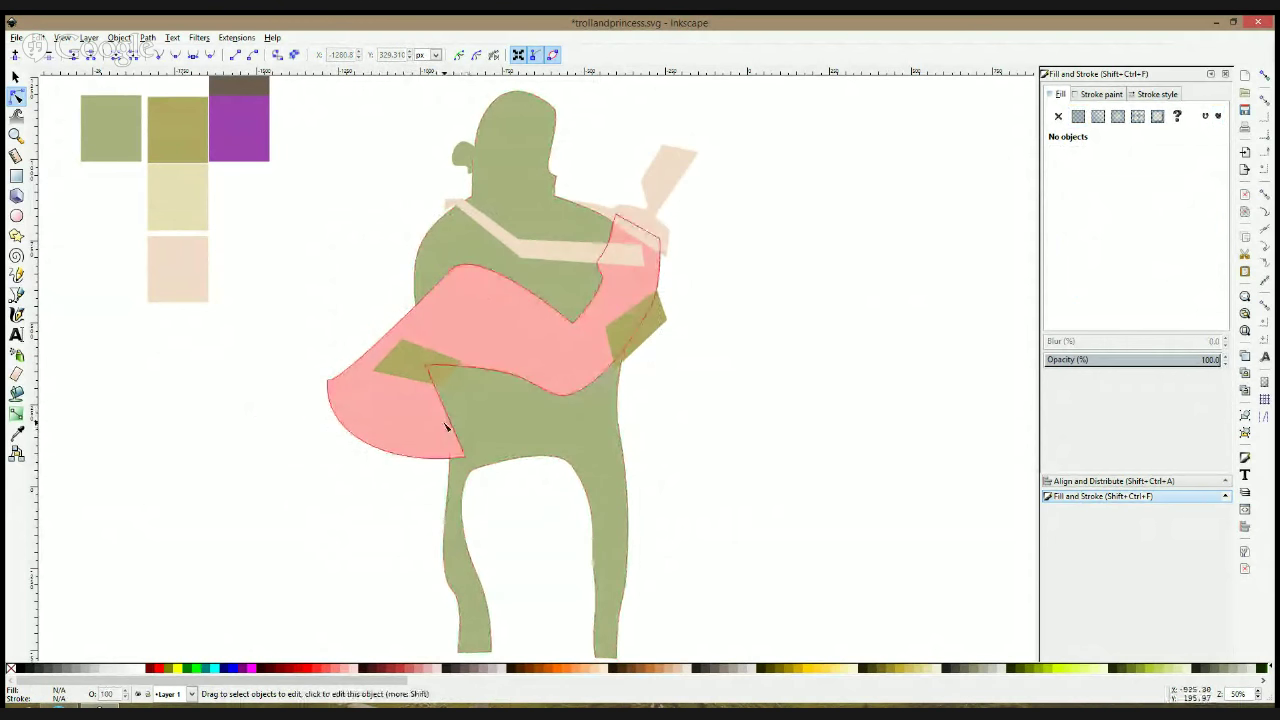
Curve the skirt's inner edge, extend its lower corner toward the troll's legs and shift the node behind the knee slightly inward
click(448, 413)
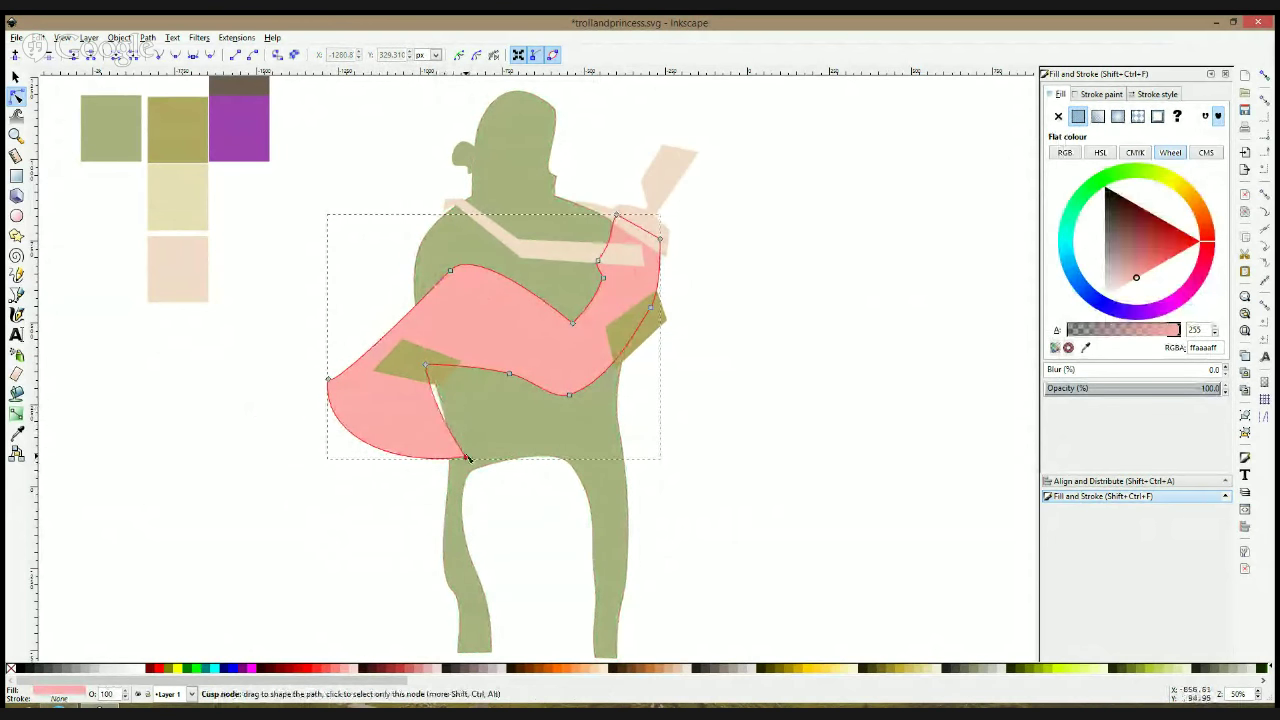
drag(455, 419, 478, 466)
key(ctrl+z)
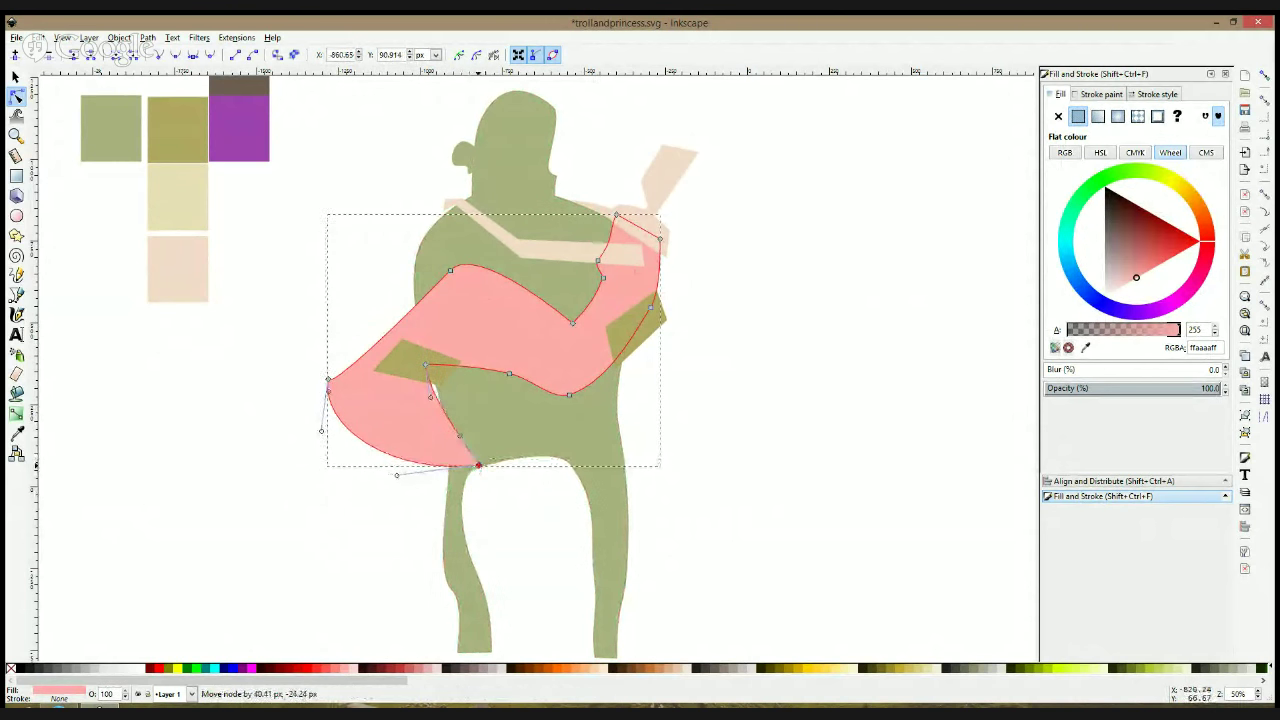
drag(422, 368, 432, 368)
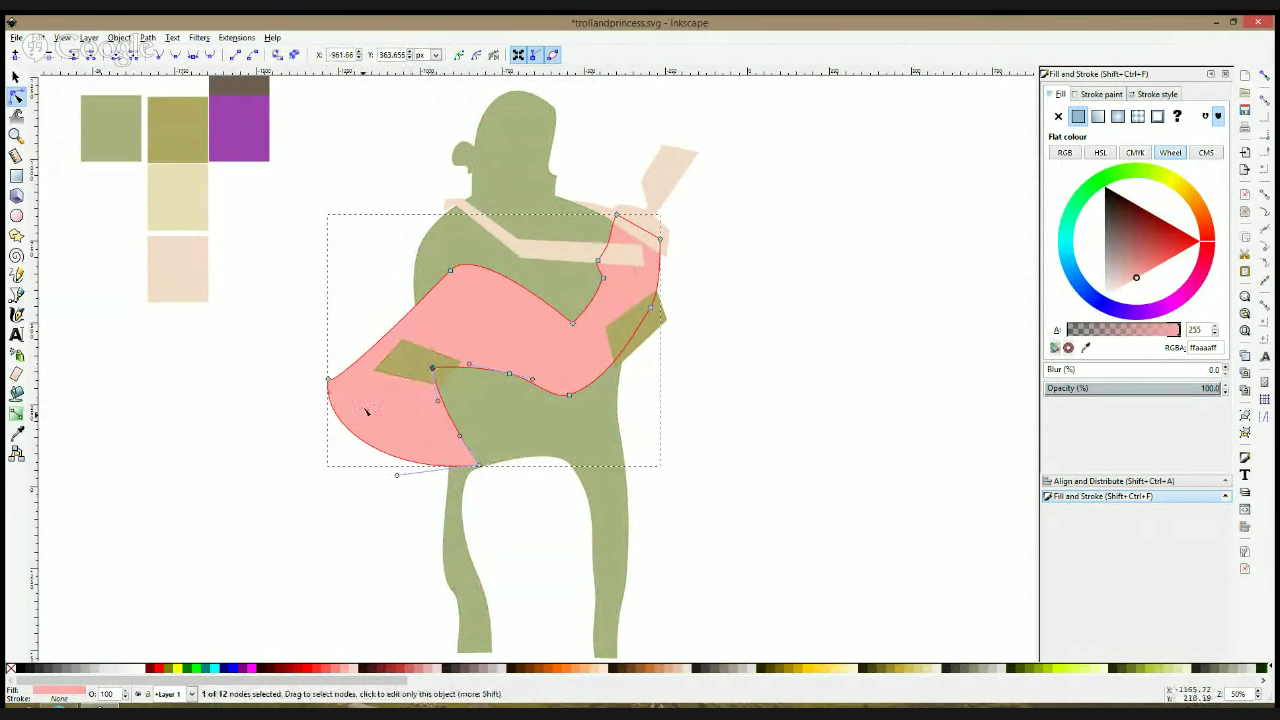
click(252, 417)
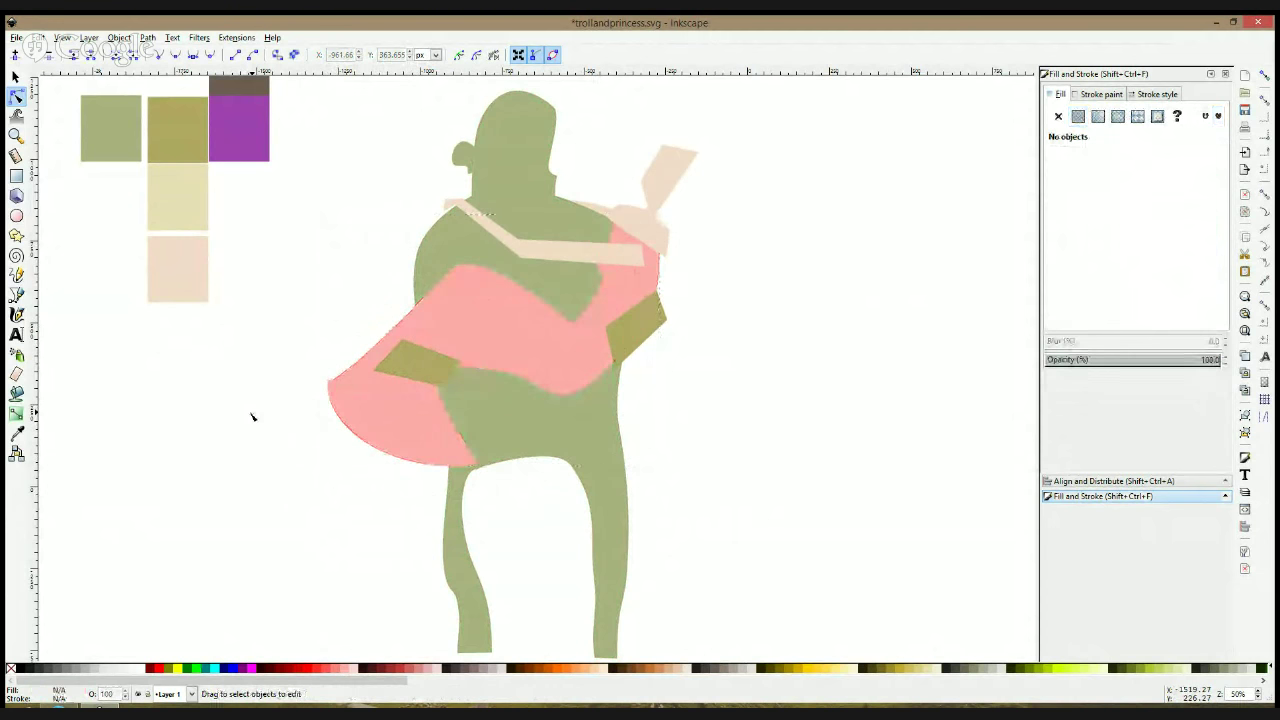
Nudge the skirt's lower inner corner node slightly back toward the skirt
ctrl+scroll(252, 417, down, 2)
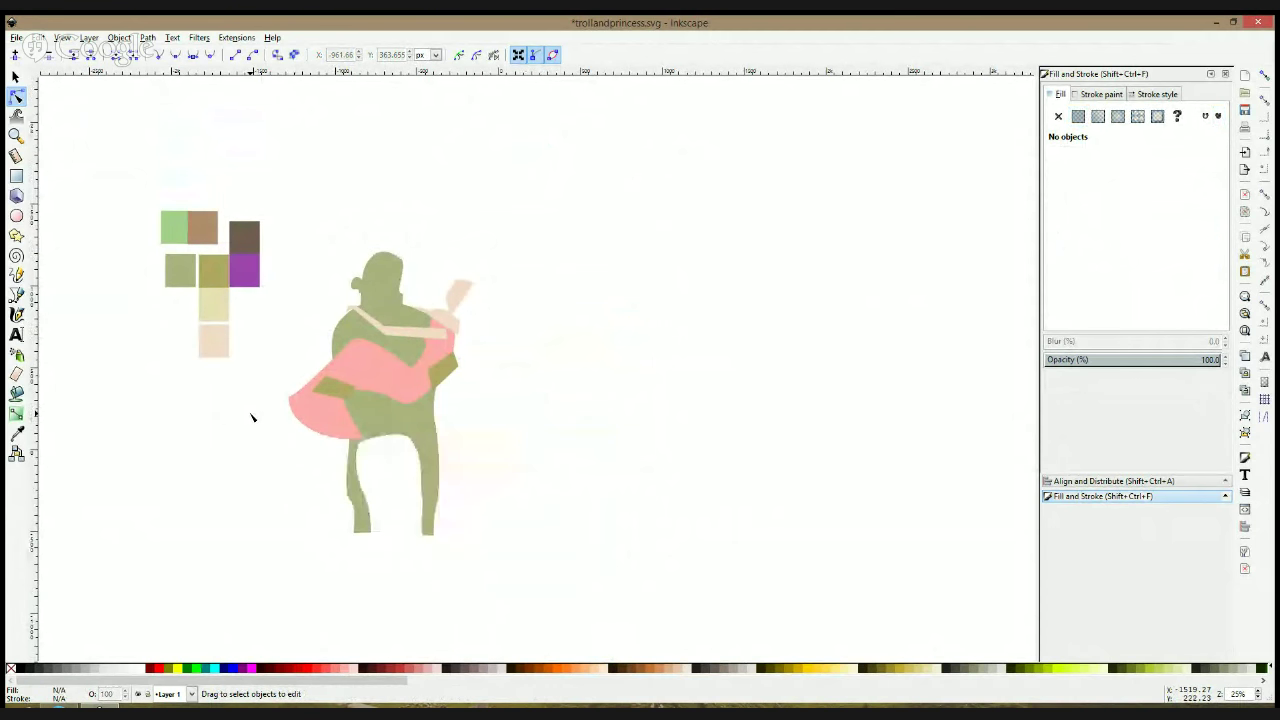
ctrl+scroll(314, 436, up, 1)
click(320, 428)
drag(390, 446, 372, 438)
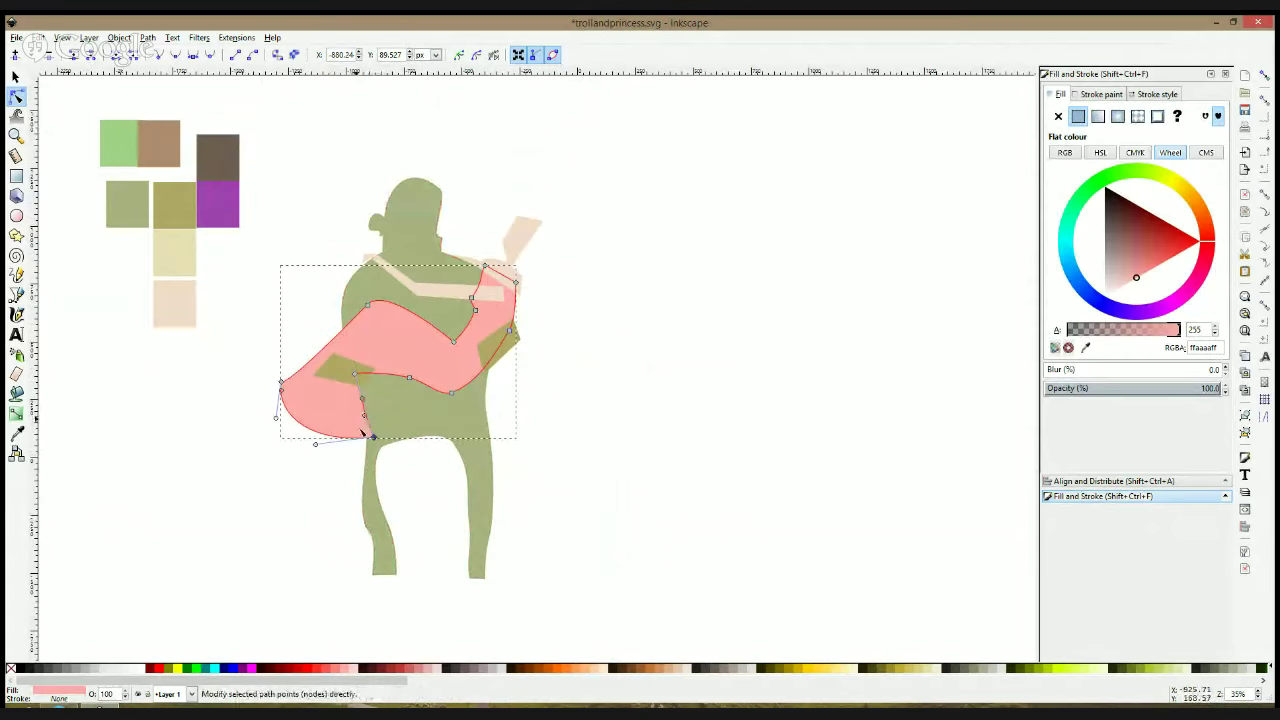
click(337, 506)
click(398, 447)
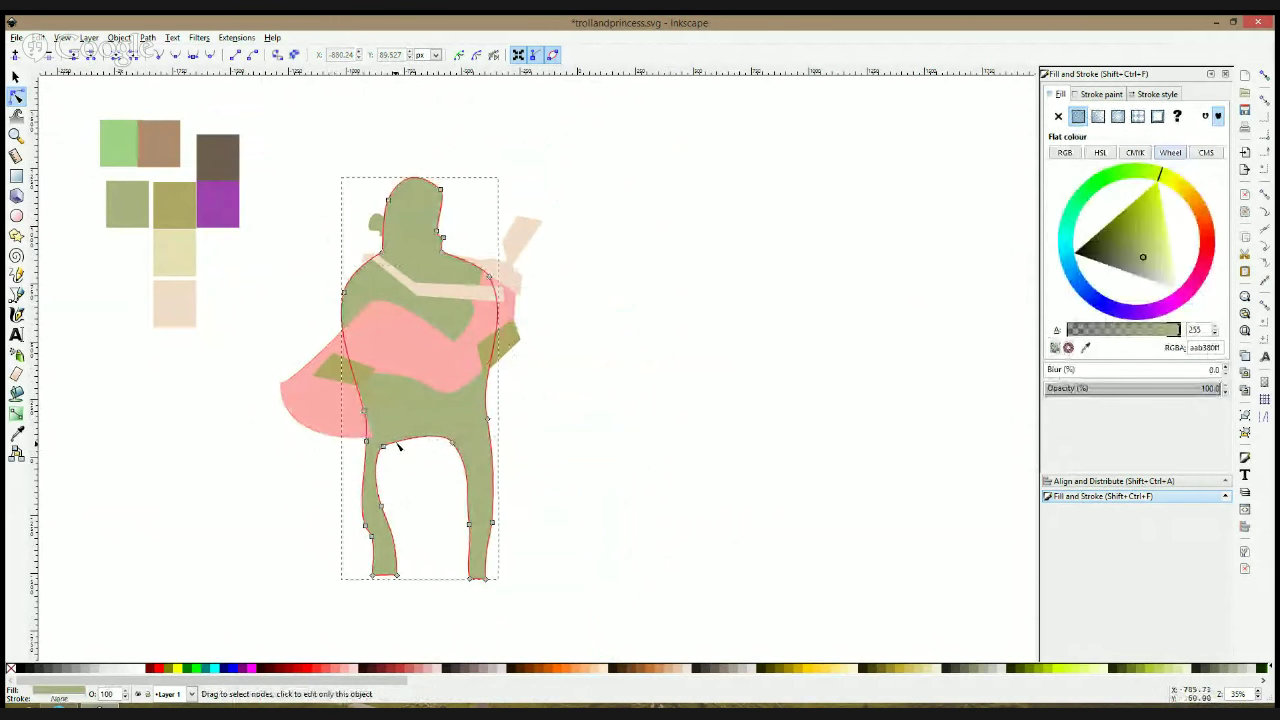
Select all shapes of the troll and princess, scale them uniformly to about 445 by 681 px and reposition the figure on the canvas
scroll(398, 447, down, 1)
key(s)
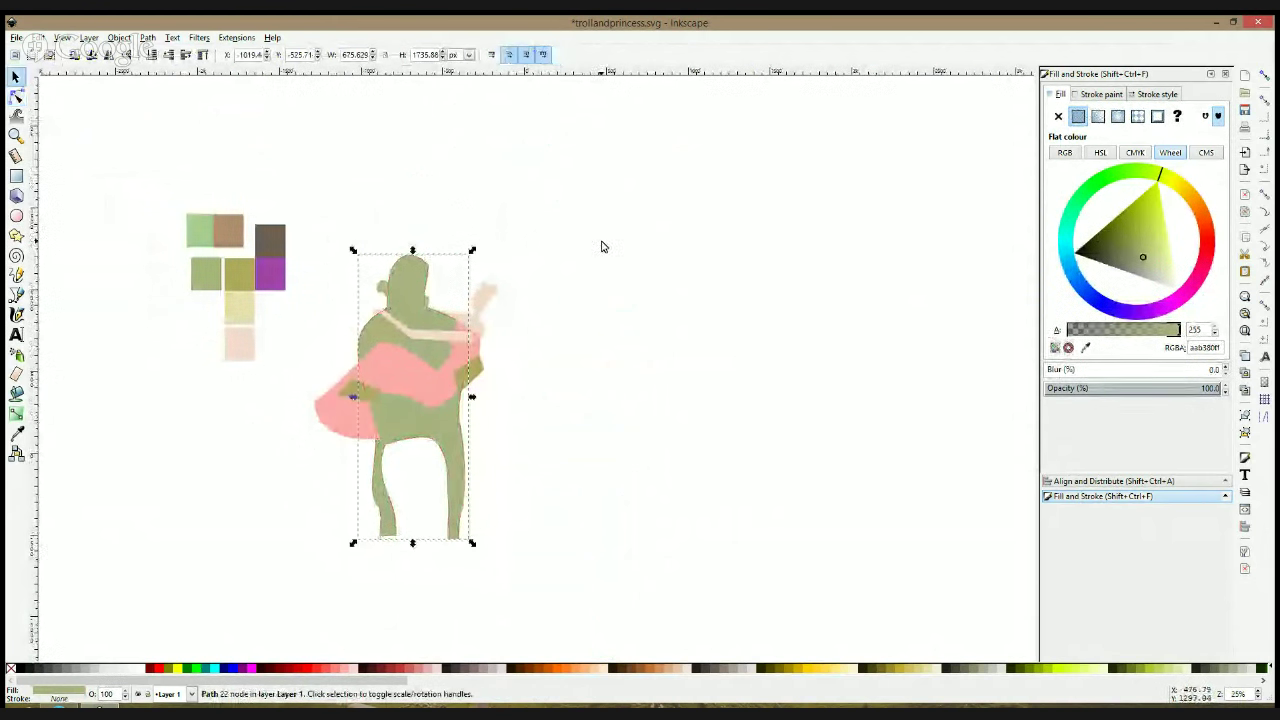
drag(596, 216, 293, 580)
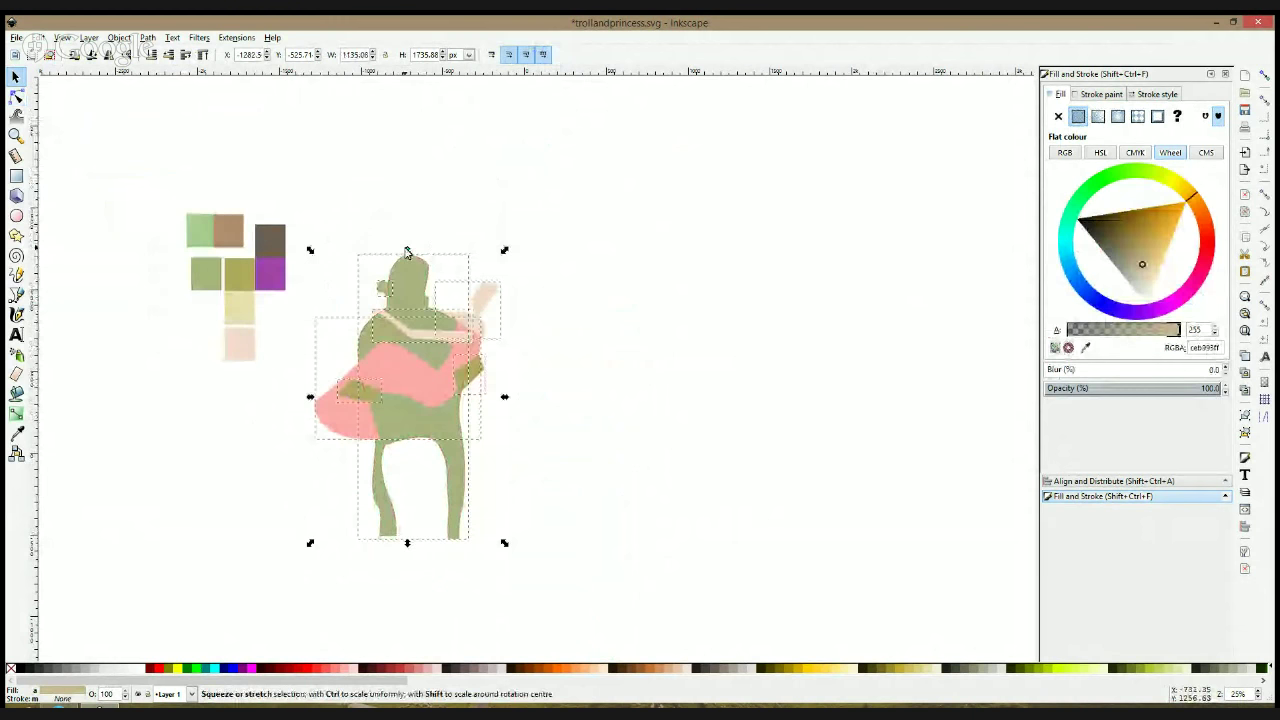
drag(407, 251, 411, 321)
key(1)
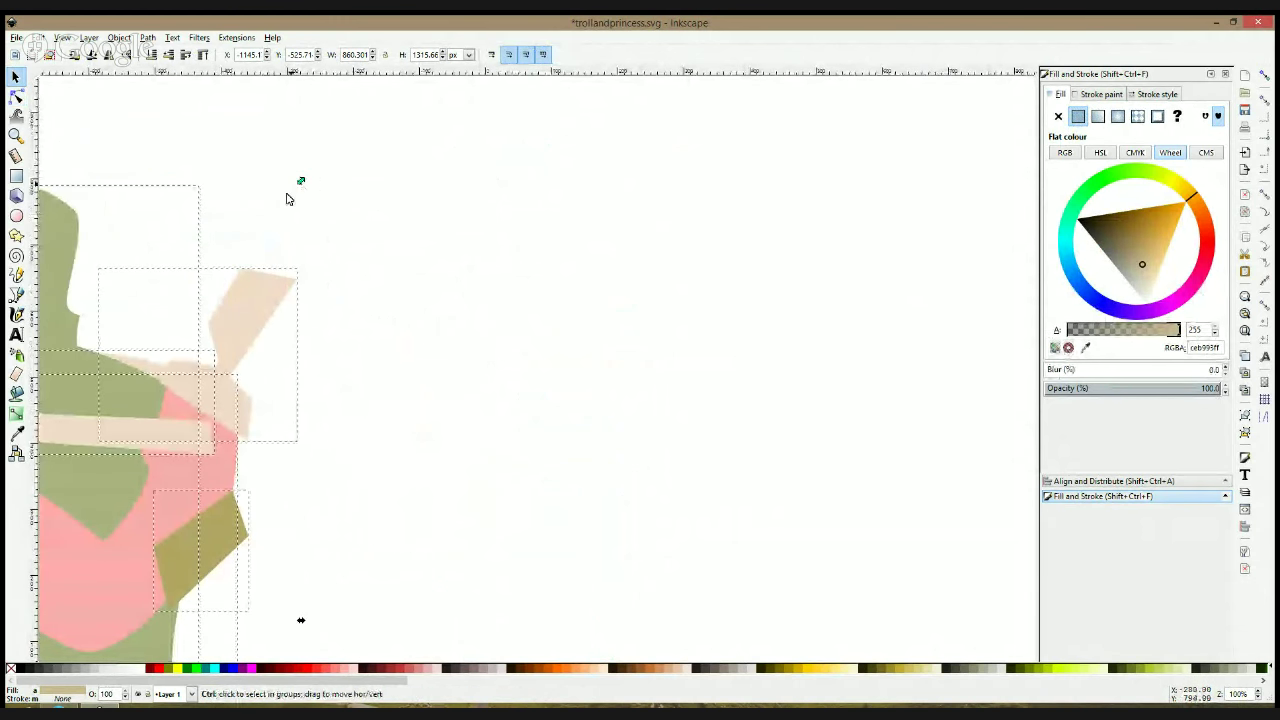
drag(295, 186, 142, 298)
drag(142, 423, 386, 296)
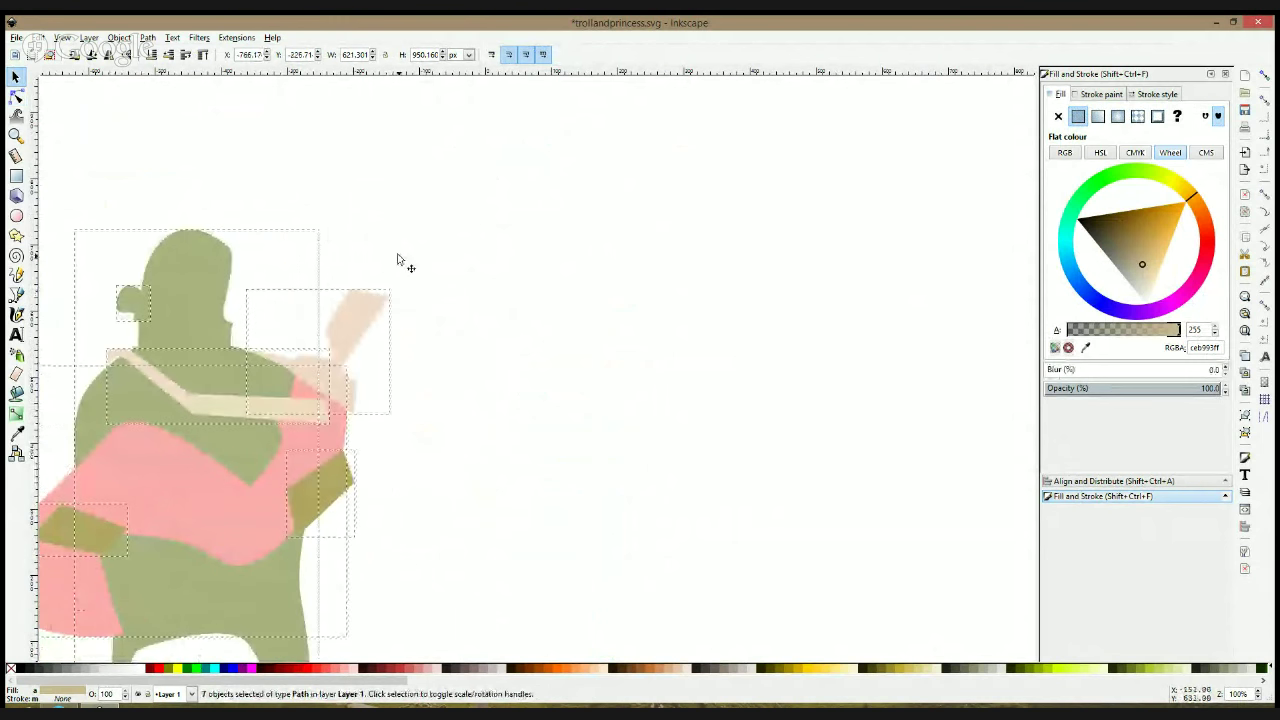
drag(395, 228, 277, 276)
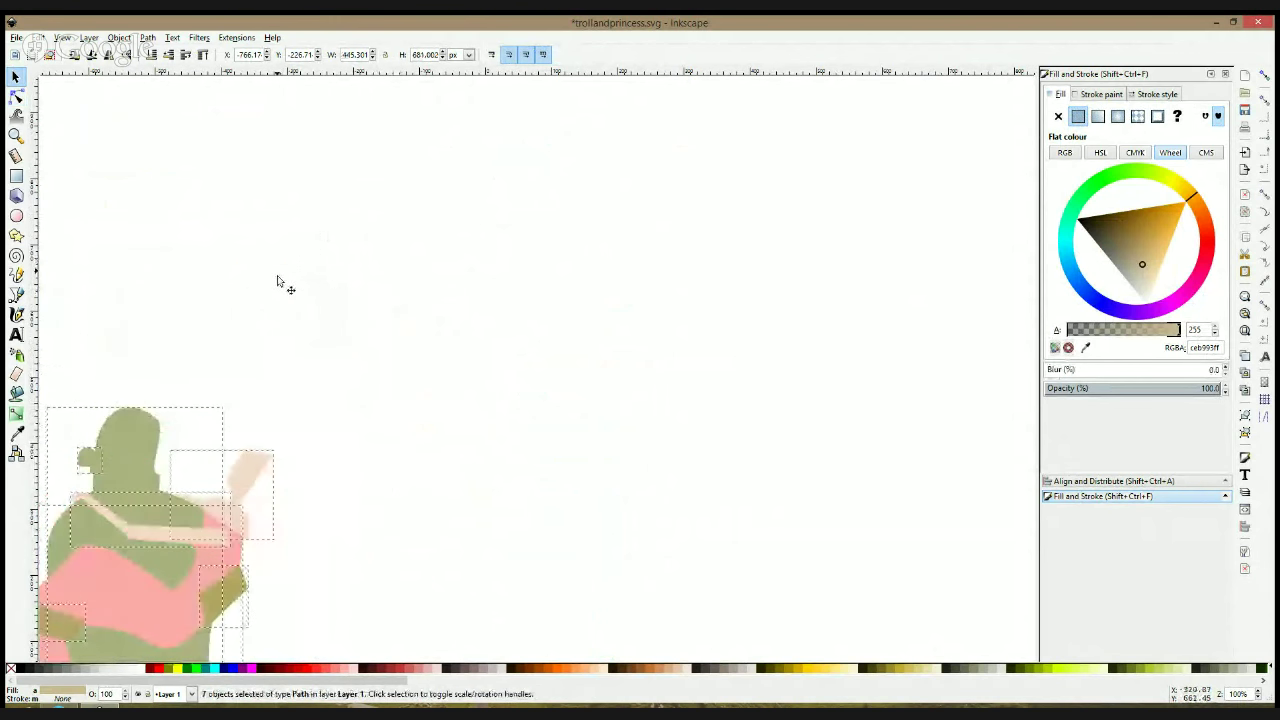
drag(137, 440, 211, 173)
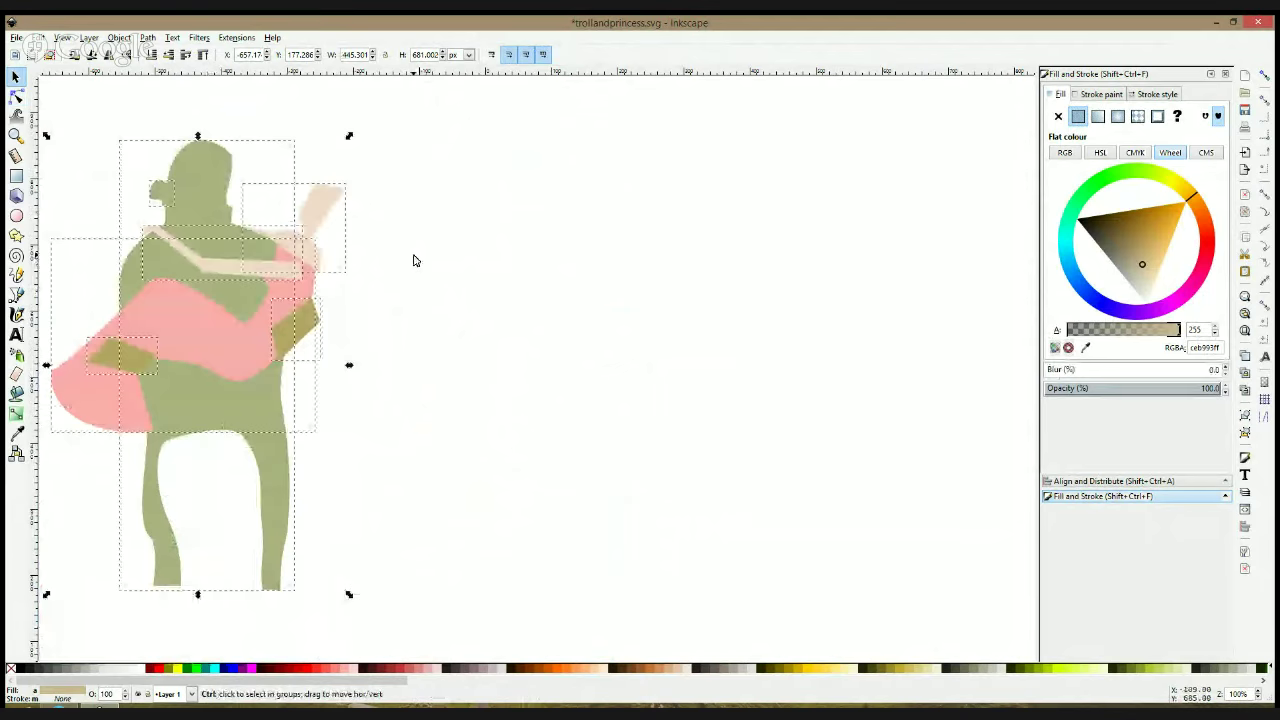
Duplicate the whole figure, place the copy beside the original at the same height, and save the document
key(ctrl+d)
drag(224, 273, 925, 329)
drag(621, 263, 641, 263)
click(900, 293)
key(ctrl+s)
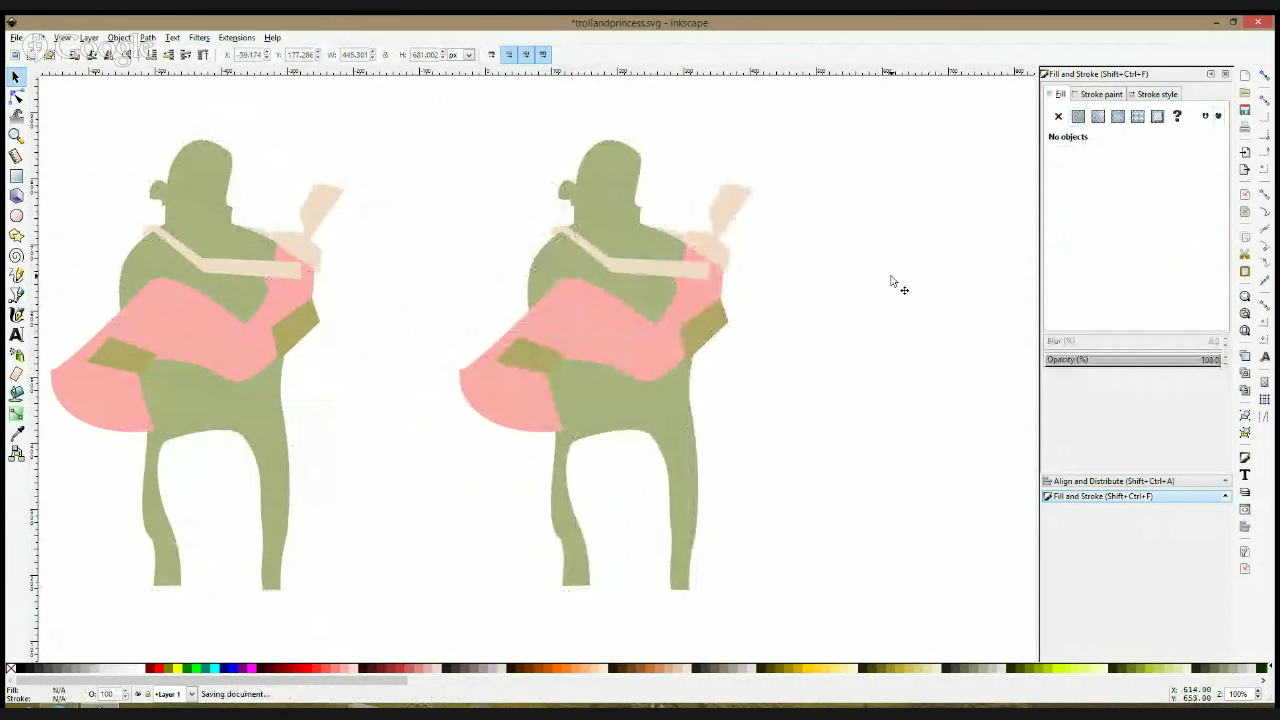
Squash the copied troll's body vertically to about 569 px high, keeping its width
click(594, 228)
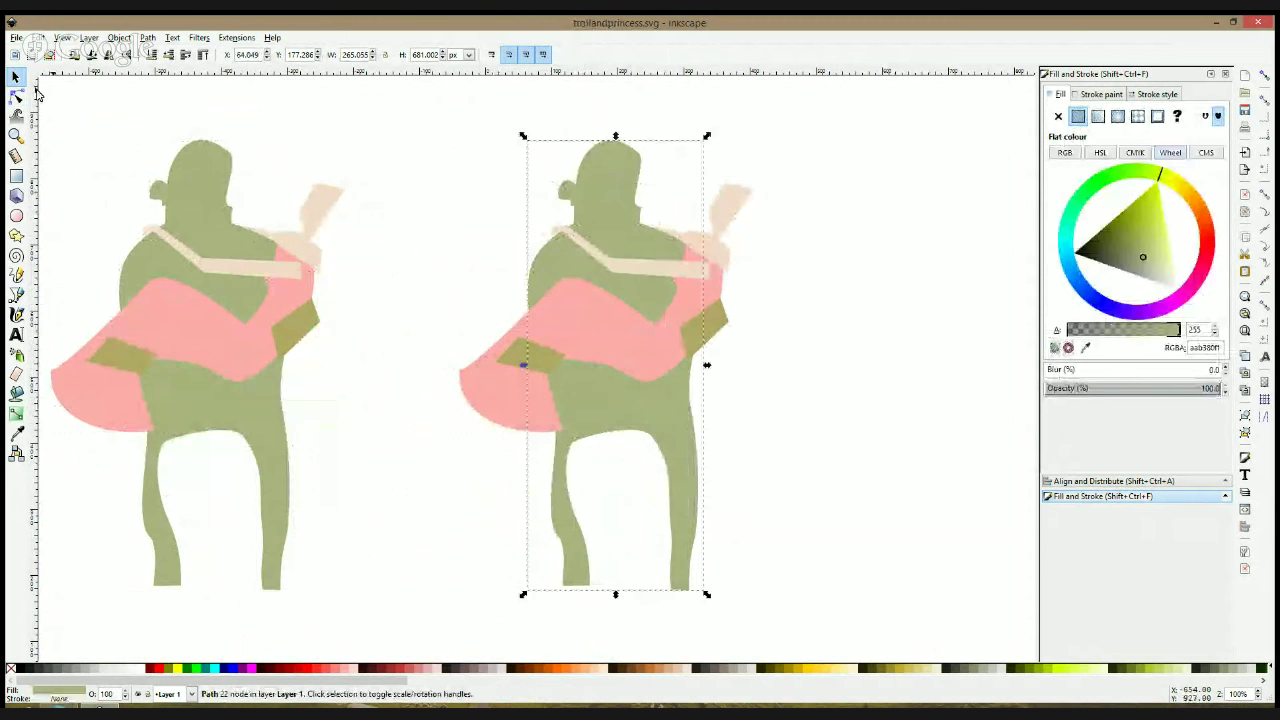
click(16, 96)
key(space)
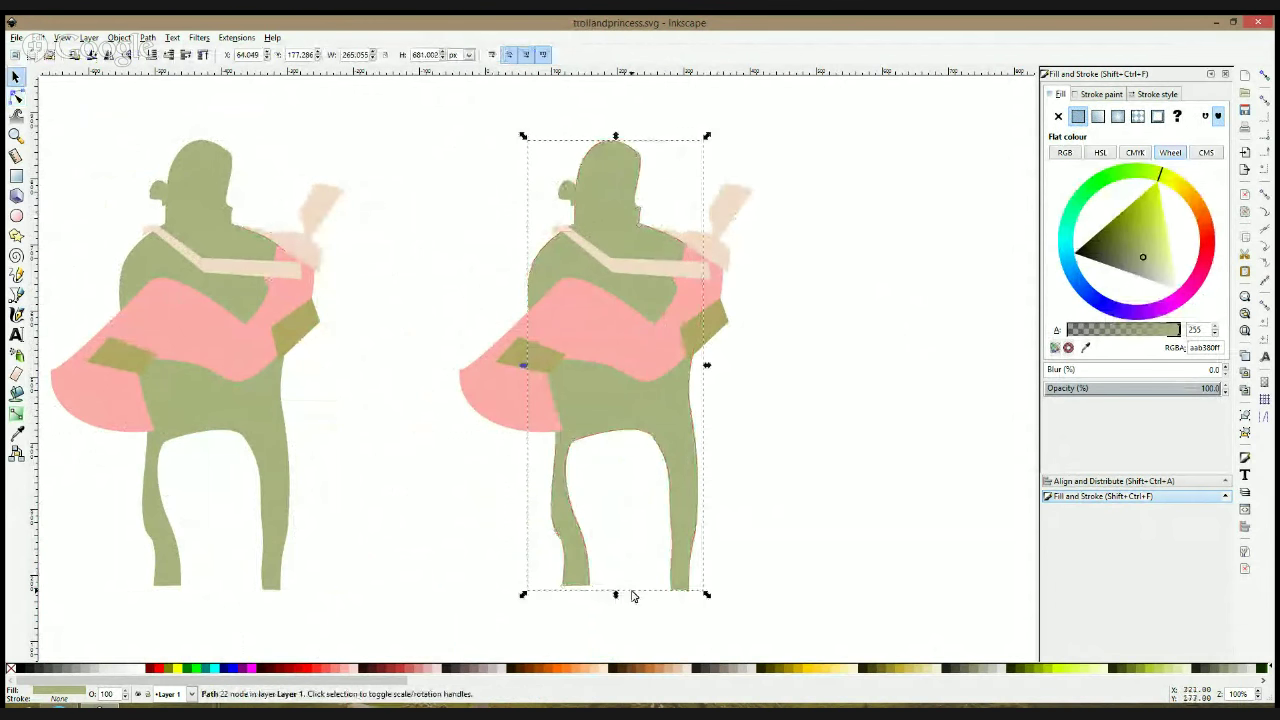
drag(615, 595, 606, 526)
drag(567, 384, 570, 388)
click(778, 391)
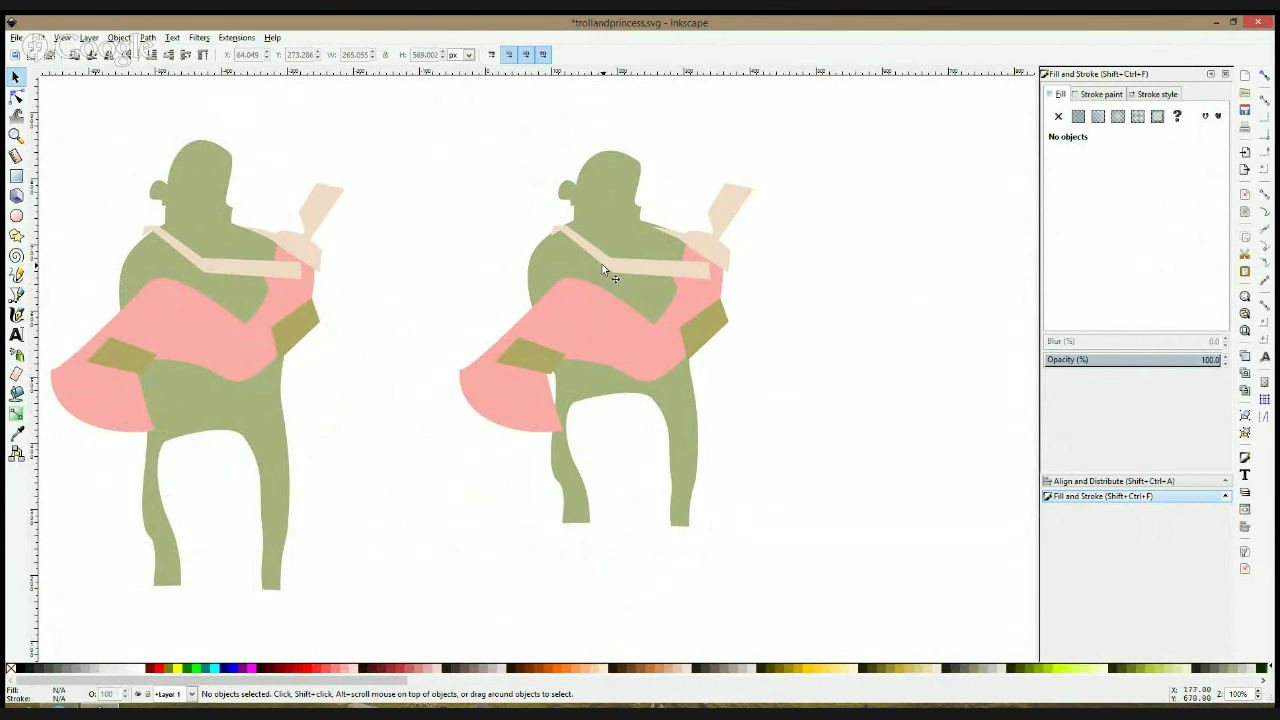
Enlarge the copied troll's body and ear together to about 304 by 653 px and move them down behind the princess
click(689, 293)
shift+click(703, 240)
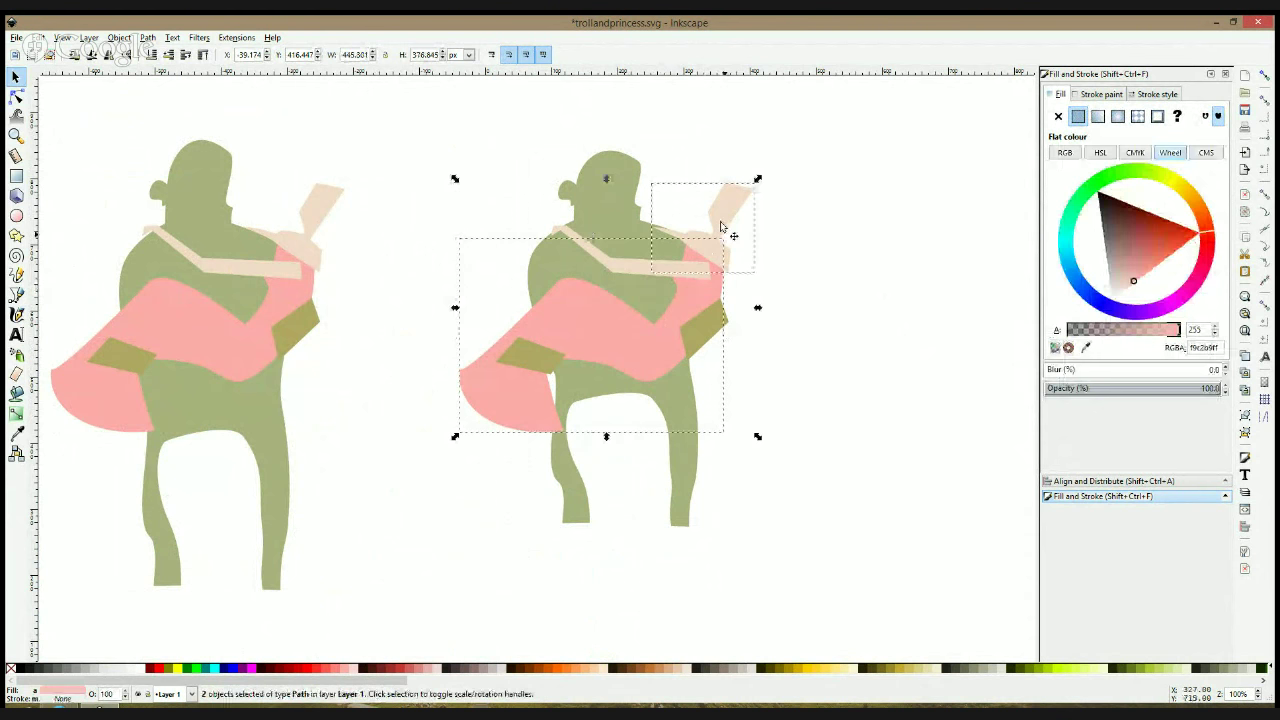
ctrl+click(632, 195)
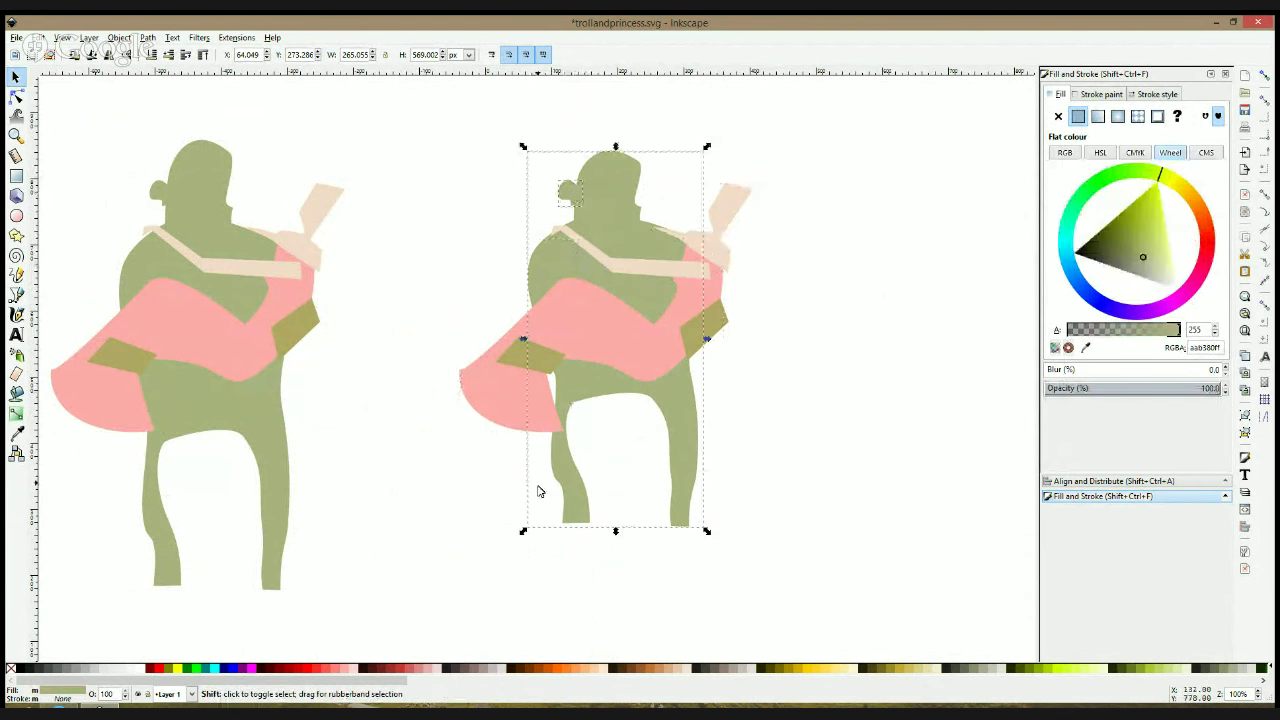
drag(523, 531, 462, 566)
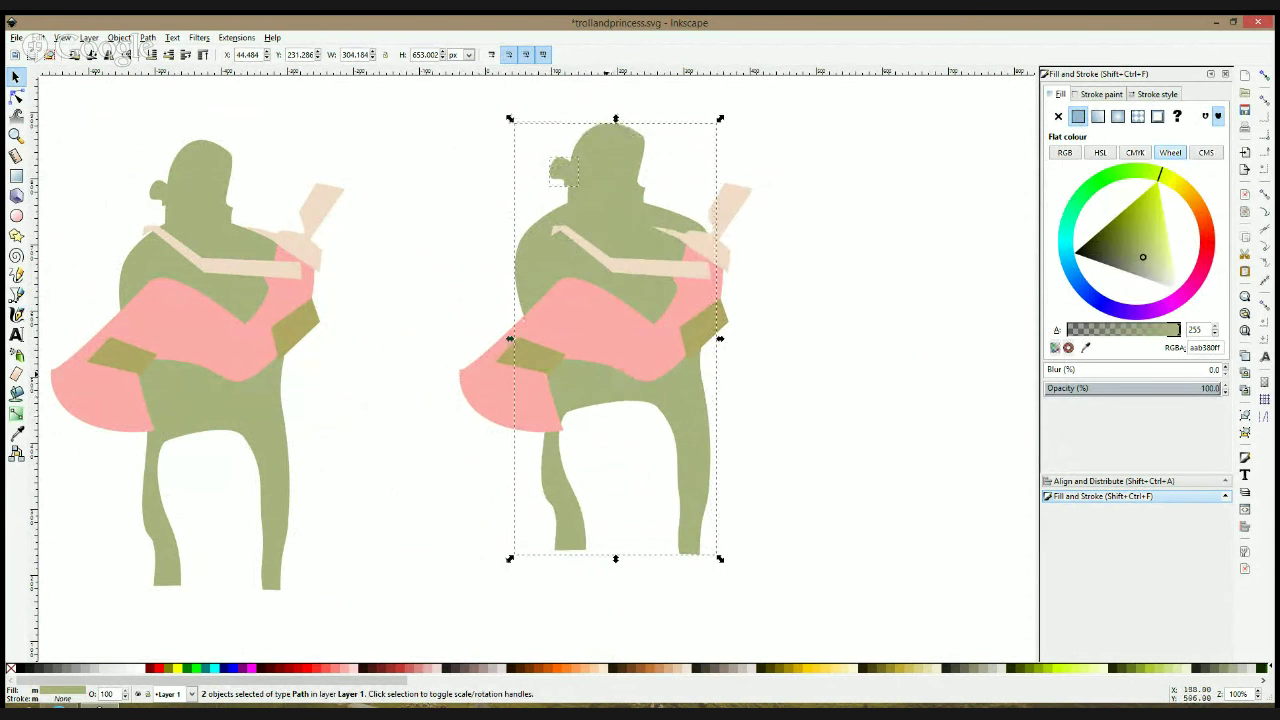
drag(604, 382, 602, 402)
click(763, 417)
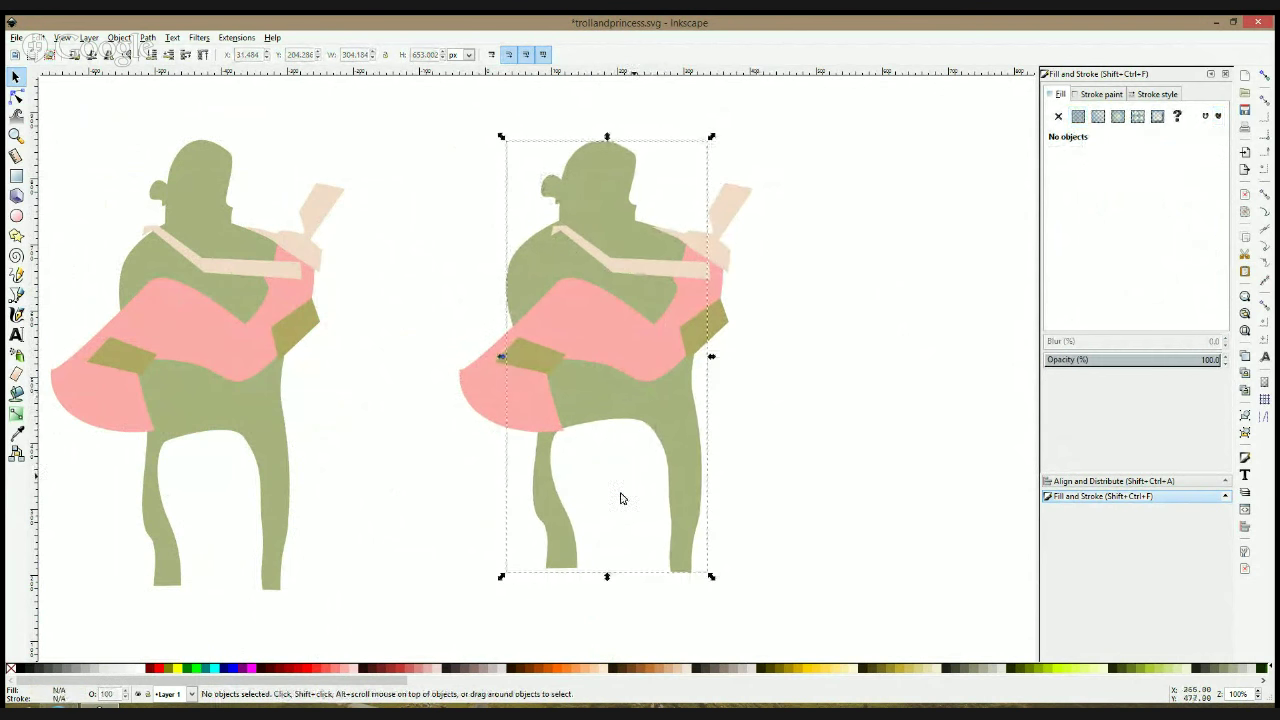
Trim the copied troll's body to about 296 px wide and 647 px high
mouse_move(607, 576)
mouse_down()
mouse_move(606, 559)
mouse_move(603, 574)
mouse_up()
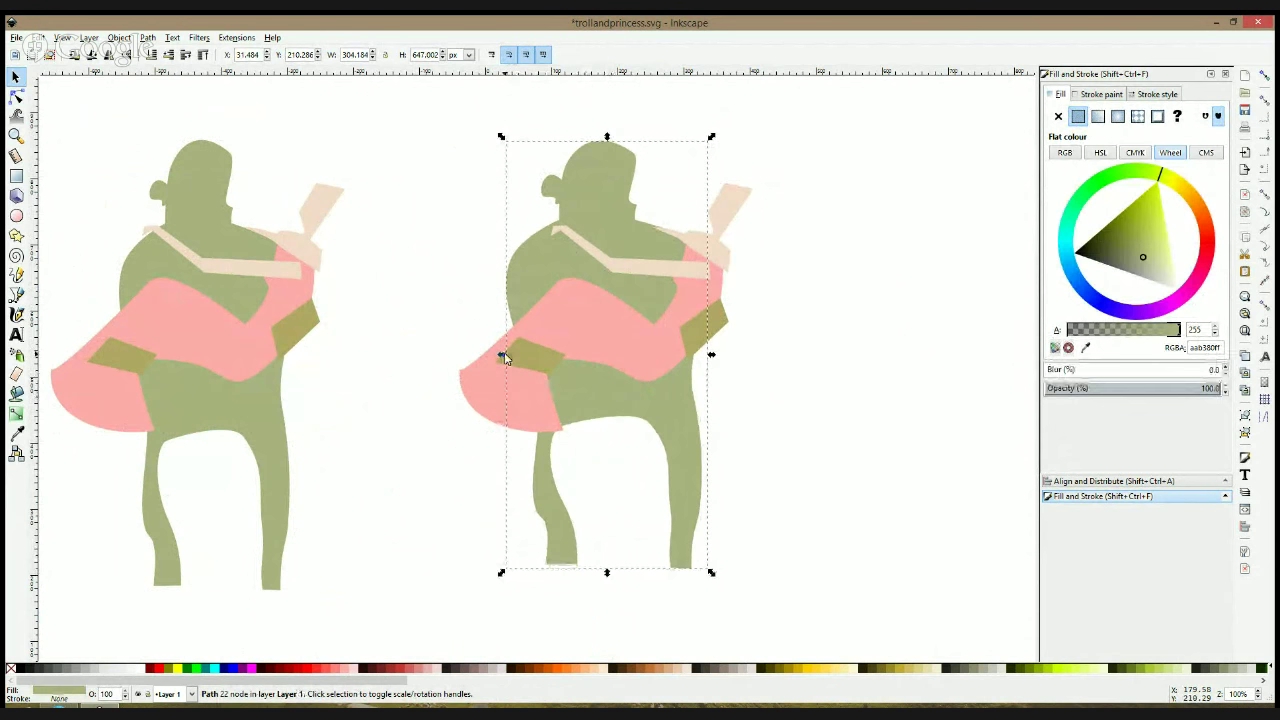
drag(505, 358, 509, 355)
click(735, 368)
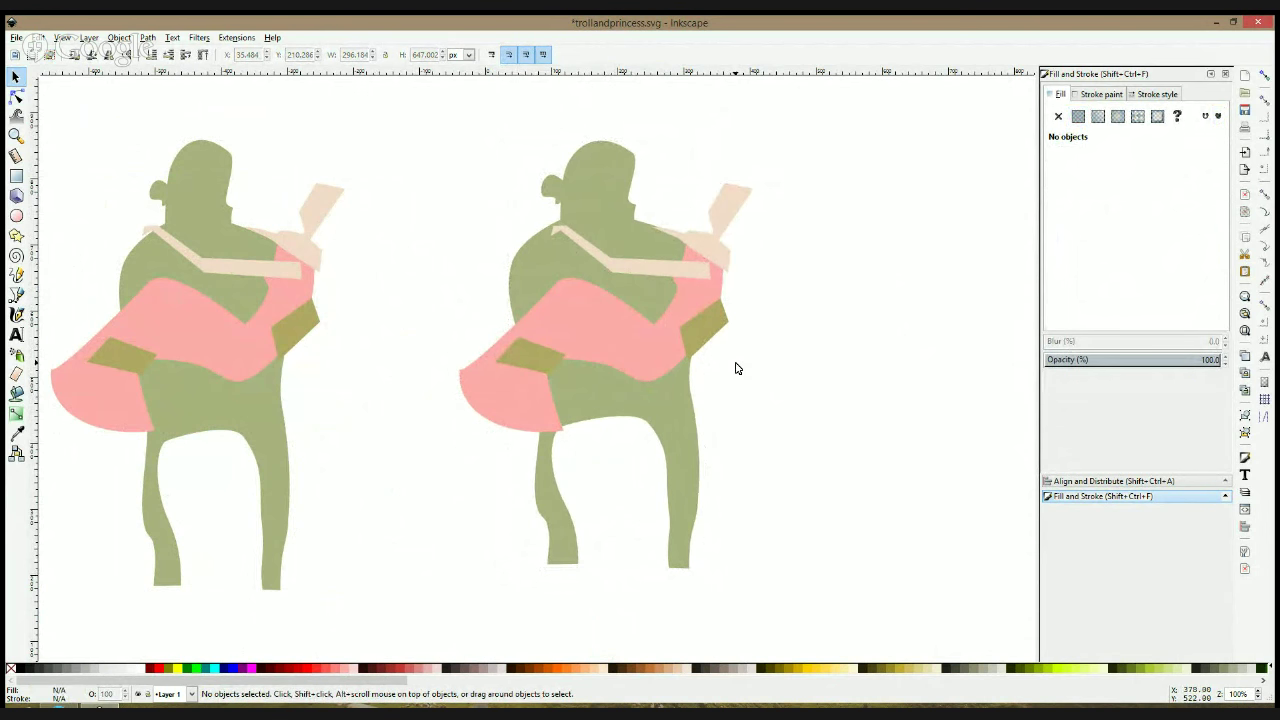
Shrink the copied princess's pink dress to about 387 by 277 px
click(632, 348)
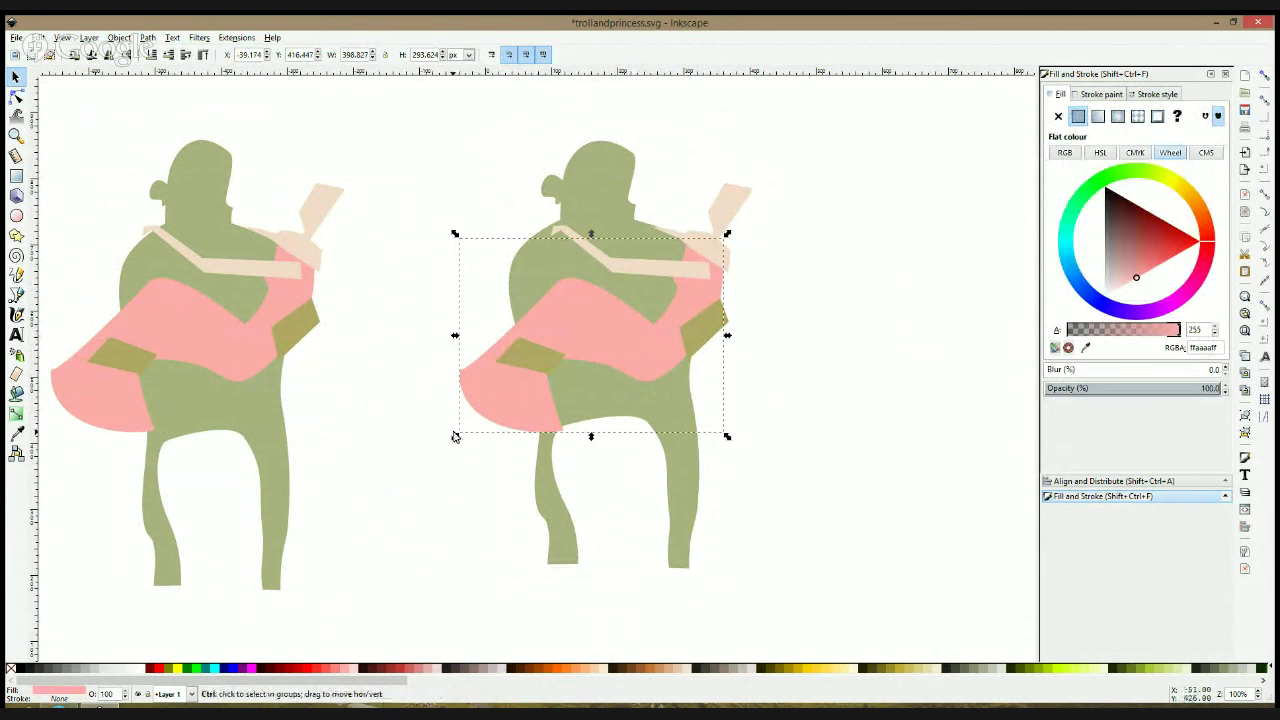
mouse_move(455, 436)
mouse_down()
mouse_move(466, 429)
mouse_move(456, 436)
mouse_up()
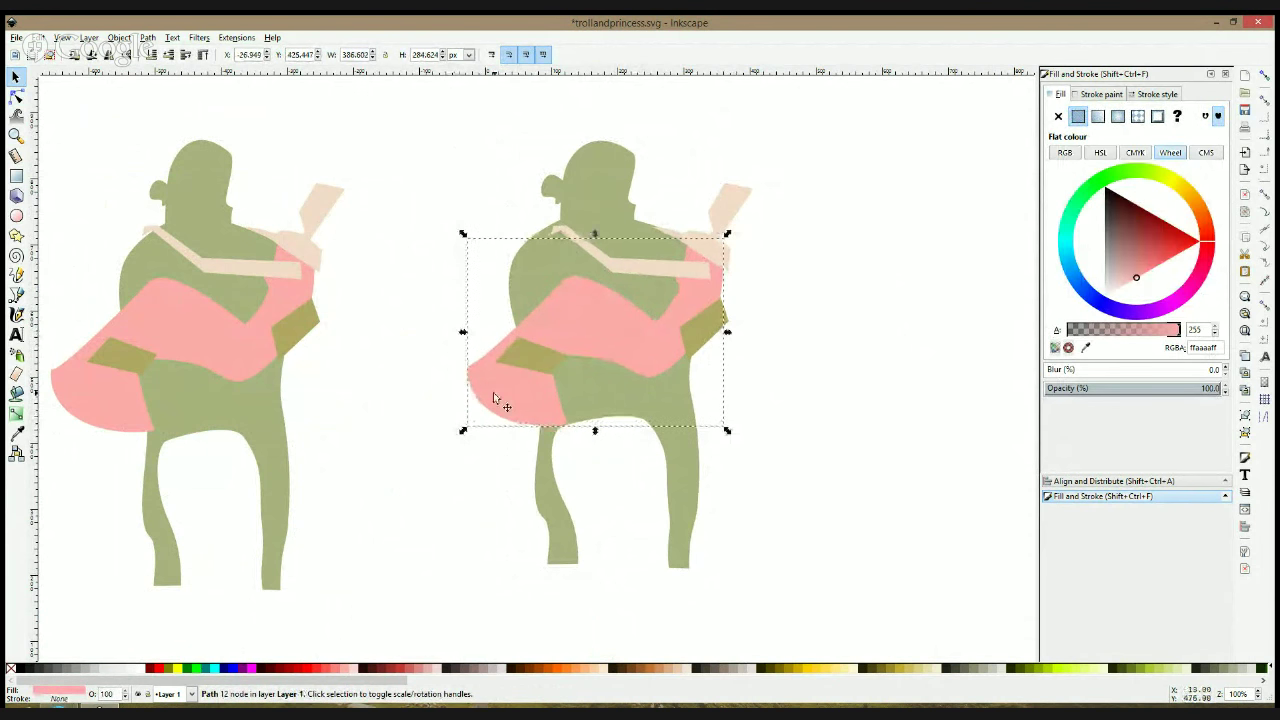
drag(595, 431, 595, 425)
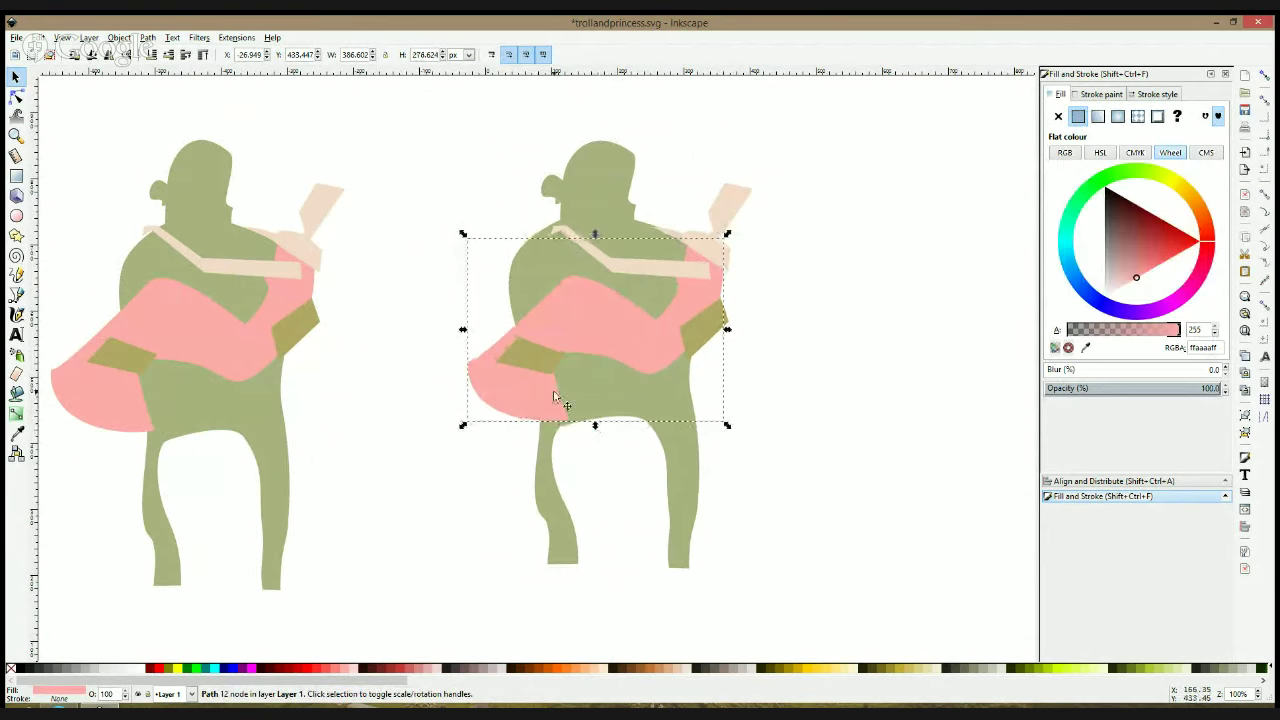
Shift the nodes of the copied dress's flared skirt slightly outward, away from the troll's body
click(16, 95)
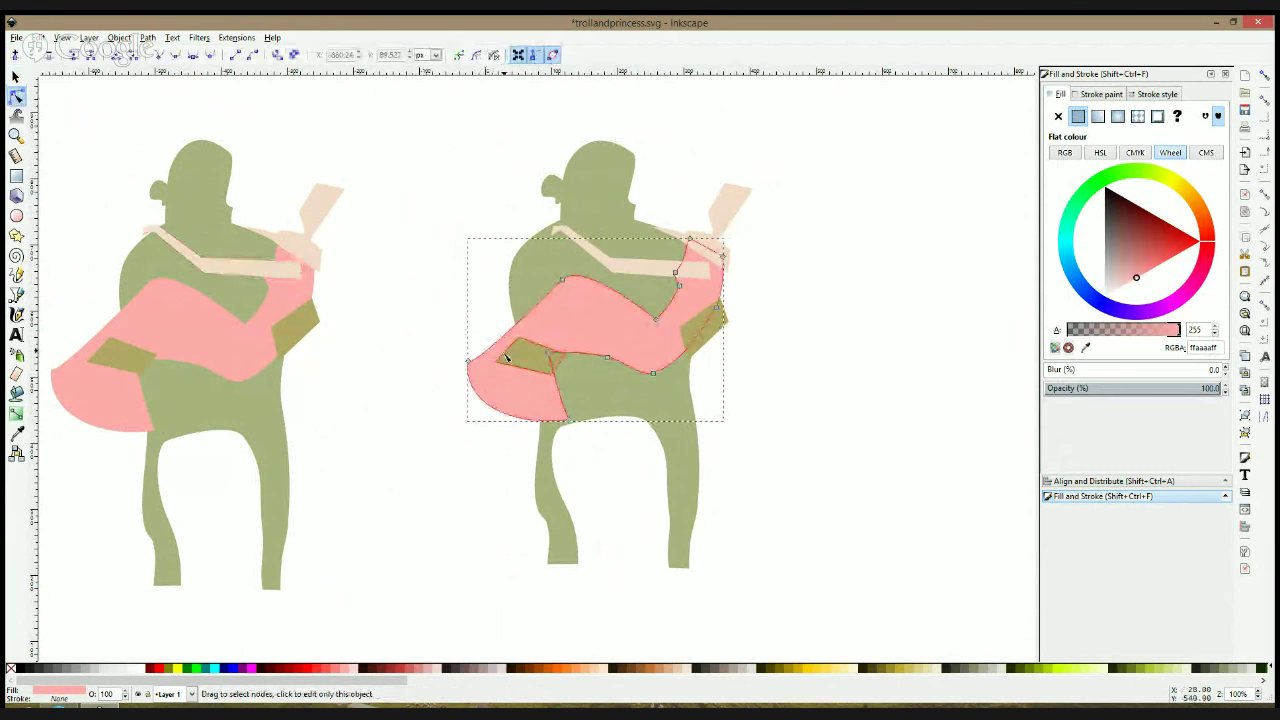
drag(580, 466, 446, 369)
click(557, 280)
key(Escape)
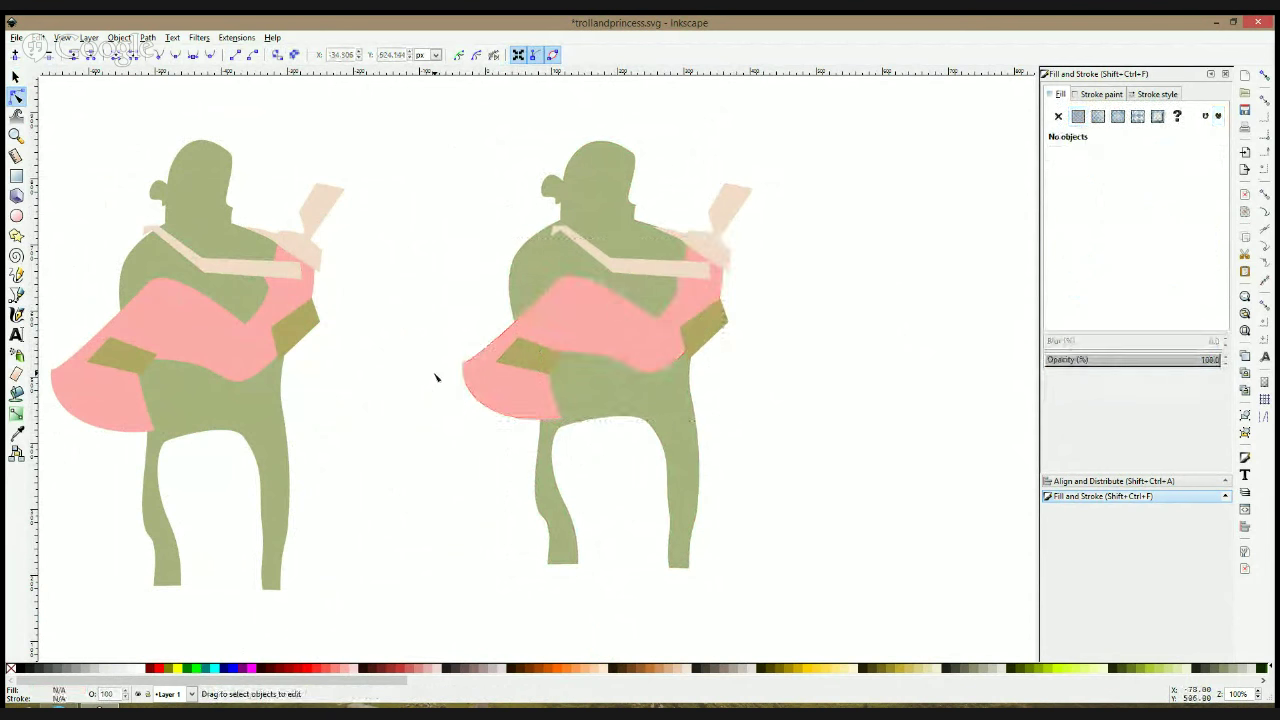
Move the copied princess's head and torso shape up 2 px
click(700, 240)
key(space)
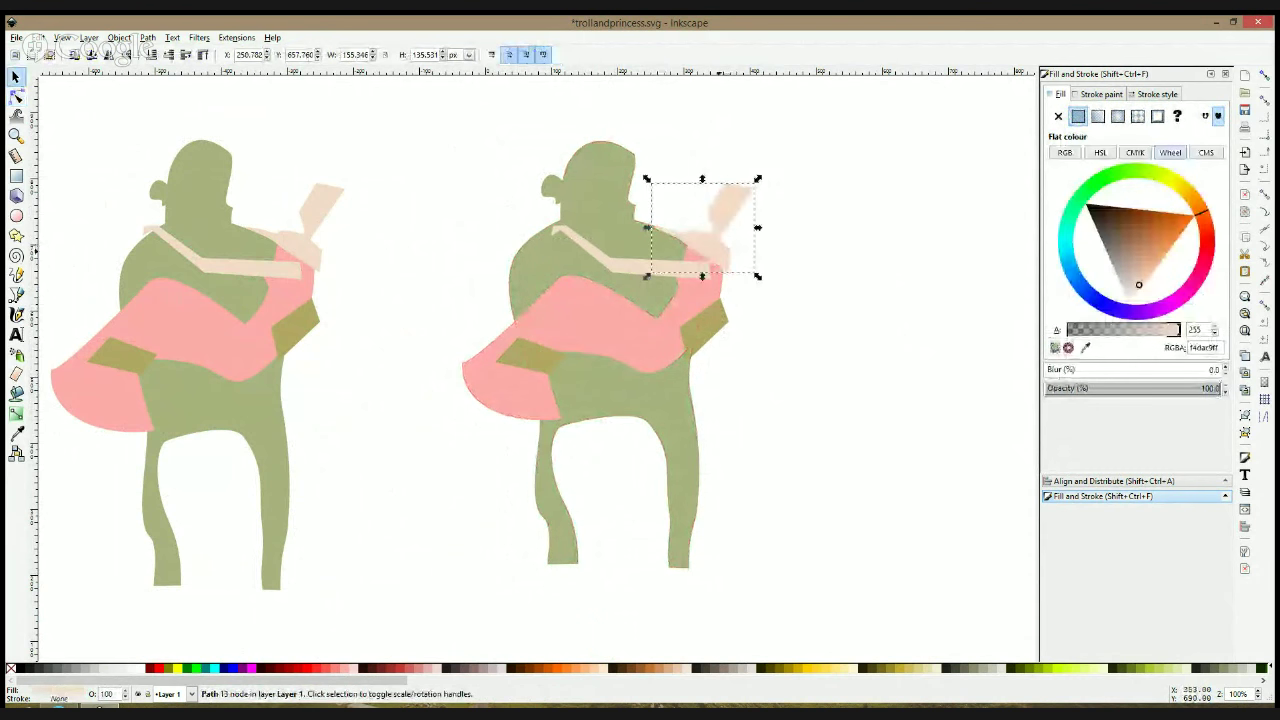
drag(720, 246, 719, 246)
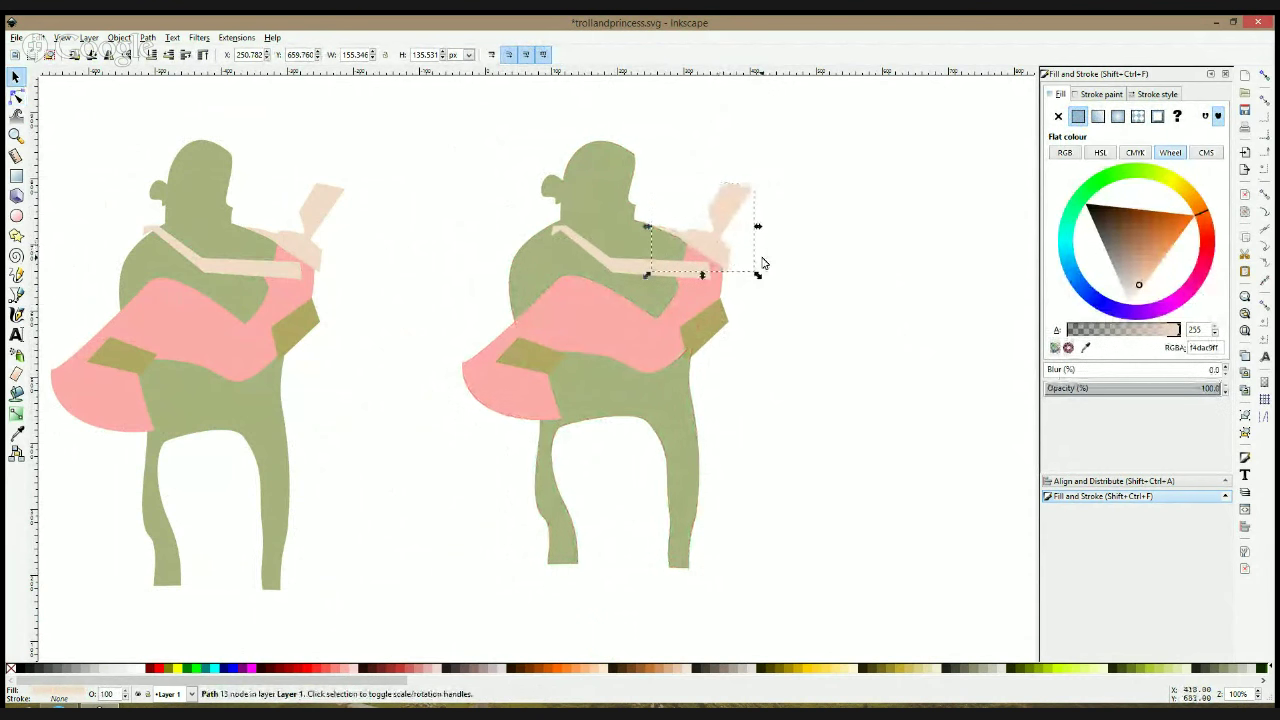
key(Escape)
Pull the nodes on the outer side of the copied dress's bodice slightly outward to widen it
key(n)
click(700, 283)
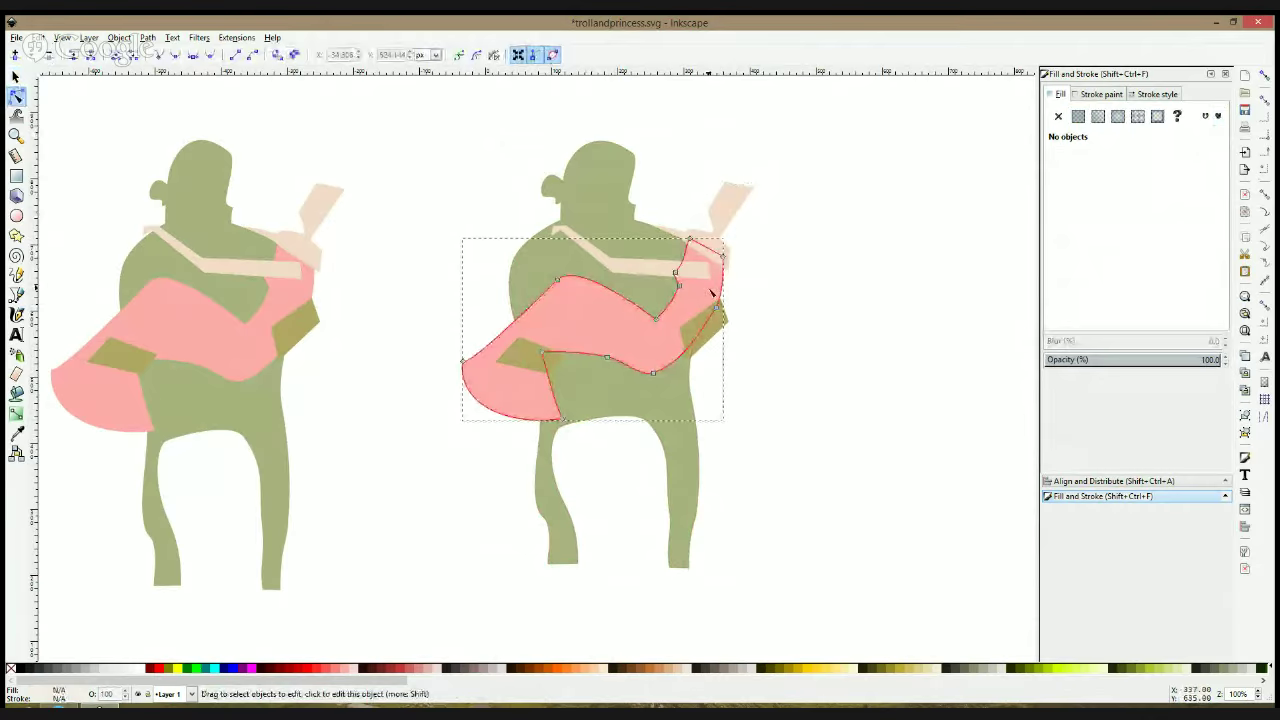
drag(716, 308, 723, 306)
click(766, 277)
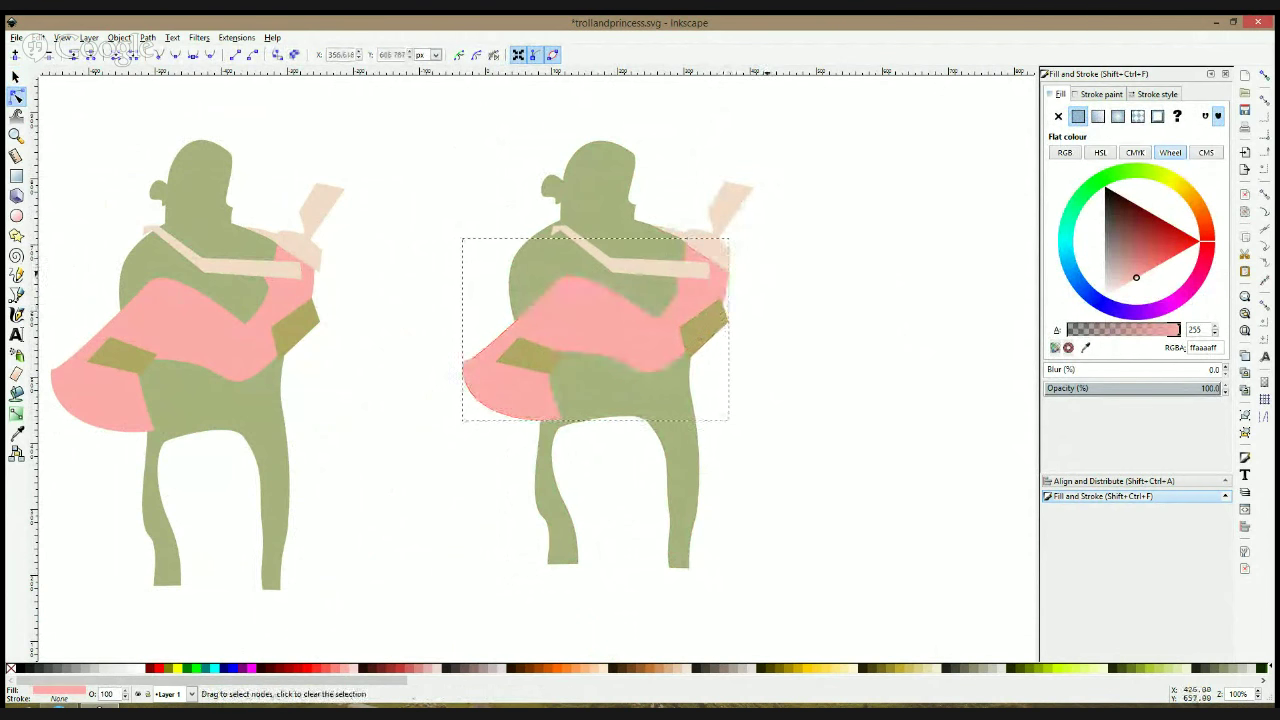
click(766, 277)
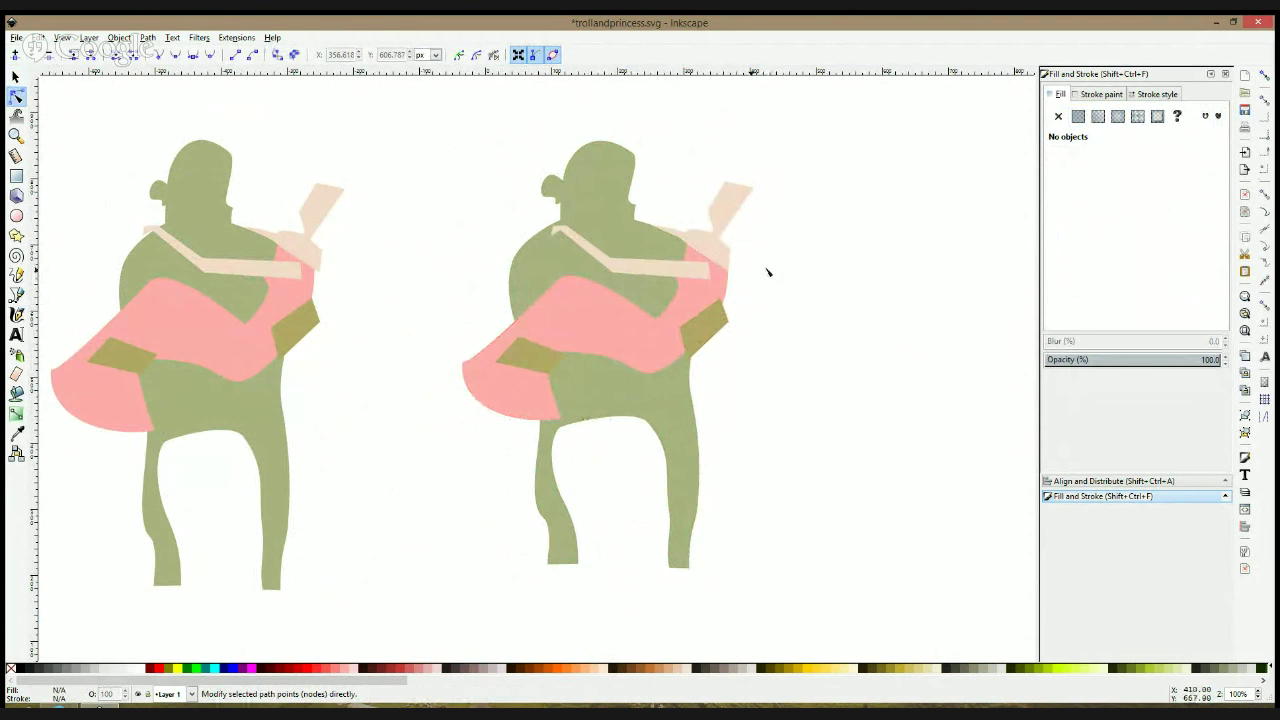
Stretch the shoulder end of the copied princess's arm out to the outer edge of her dress
click(705, 266)
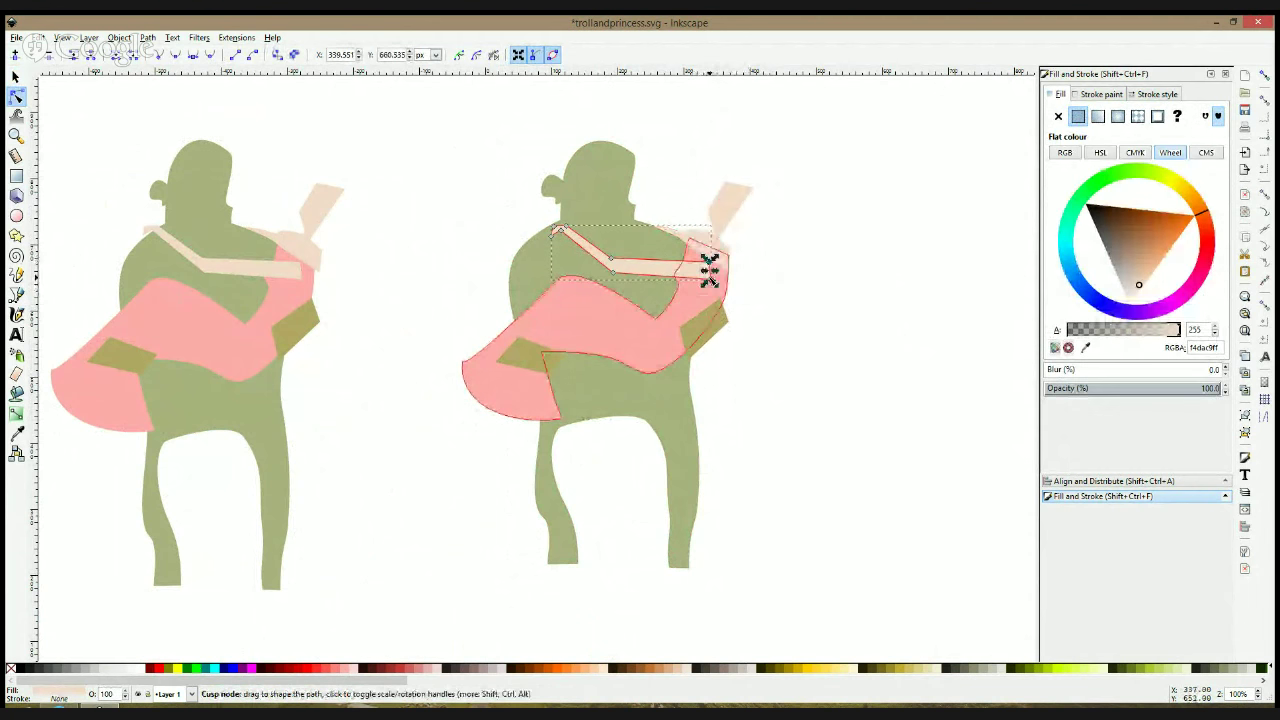
drag(709, 268, 729, 270)
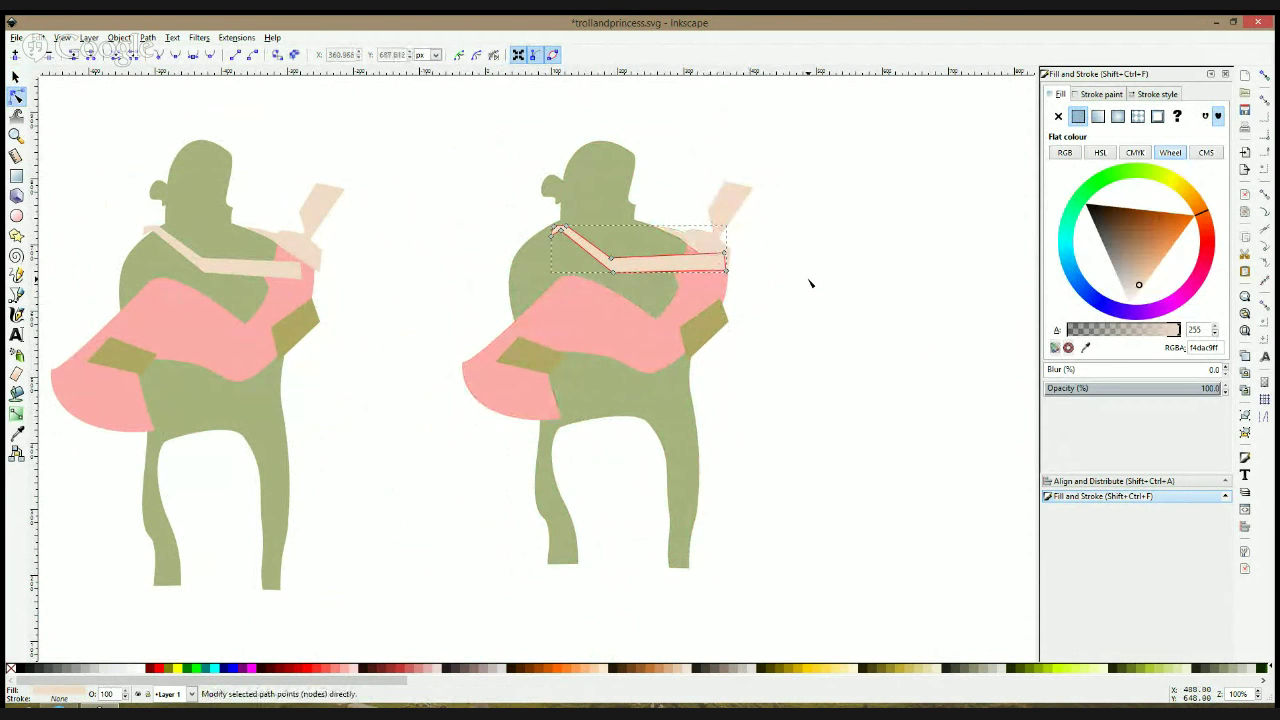
click(810, 284)
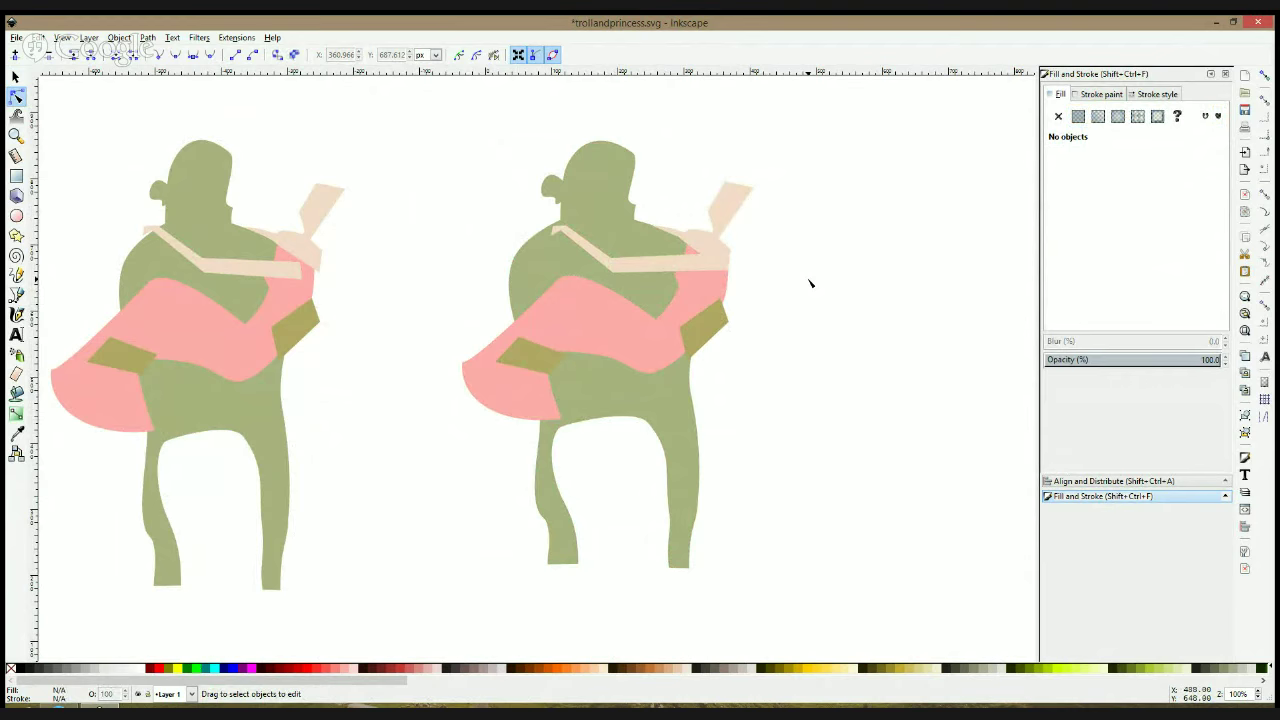
Pull the arm's shoulder end back in and extend the copied torso's lower edge down over the dress
click(724, 256)
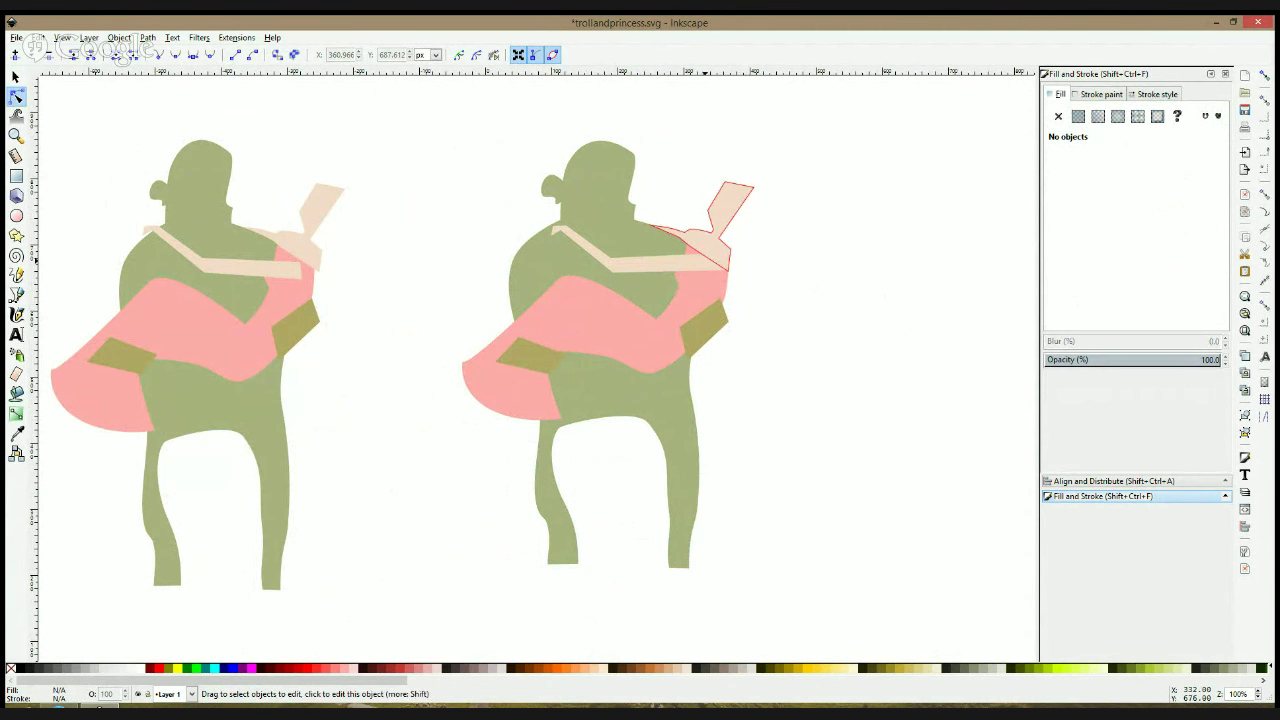
click(619, 264)
drag(778, 250, 677, 282)
click(689, 252)
click(730, 267)
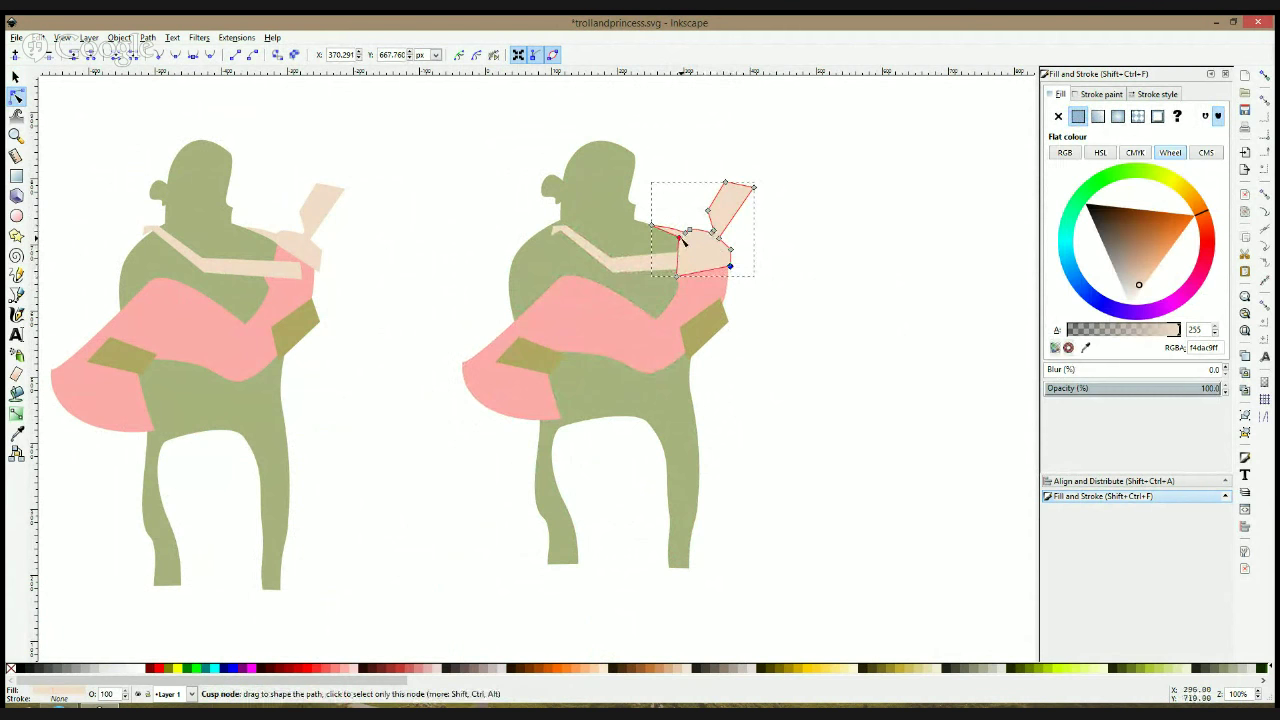
Delete the nodes of the second arm's stub behind the copied princess's torso, leaving a rounded shoulder
click(652, 228)
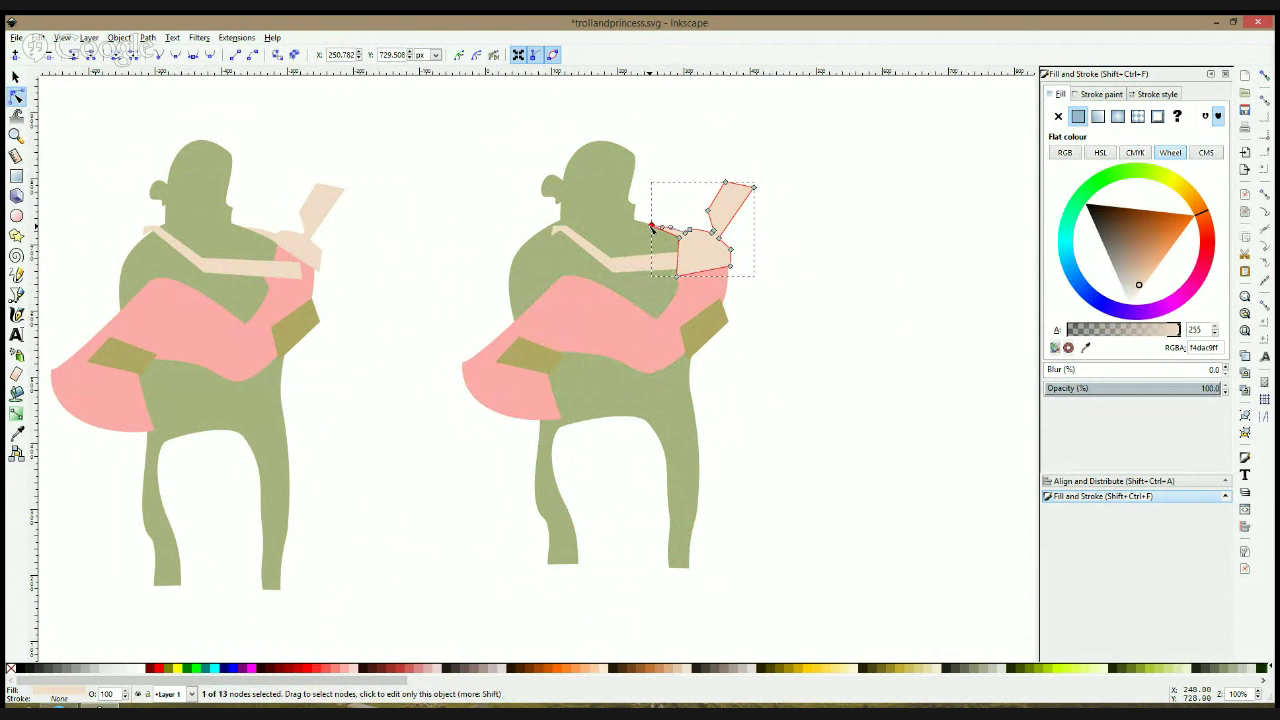
key(Delete)
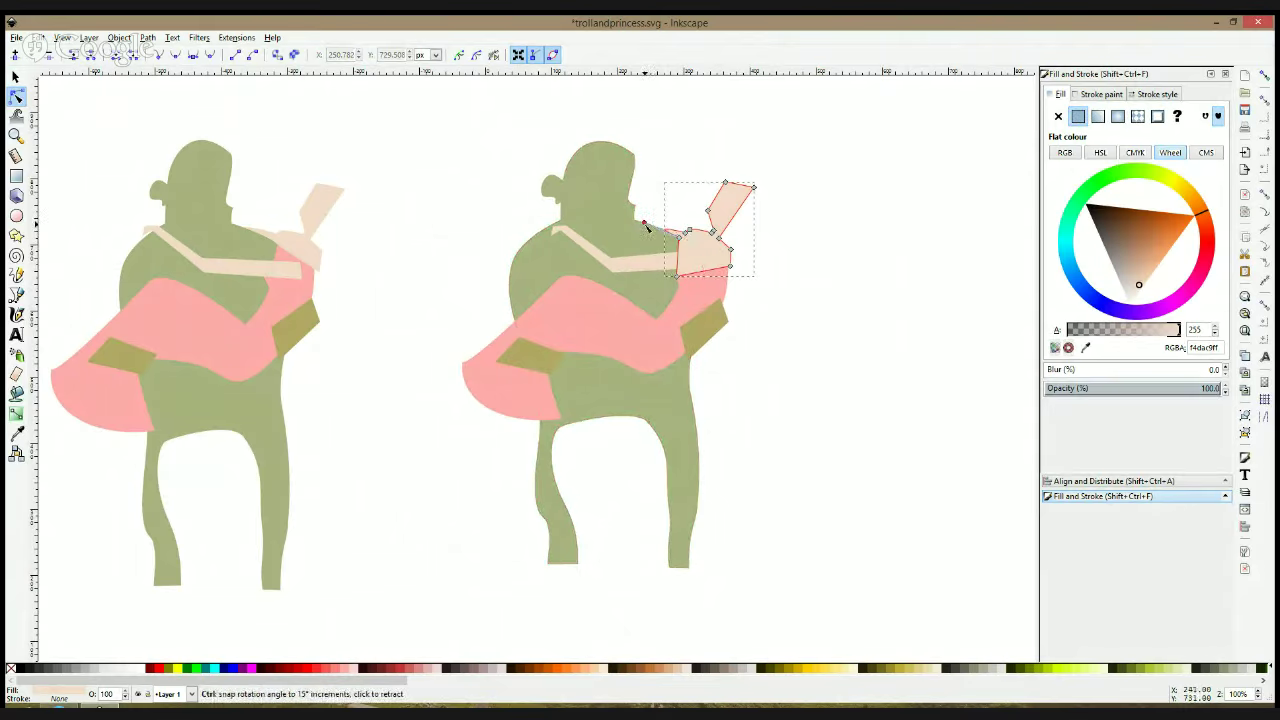
click(647, 226)
click(674, 239)
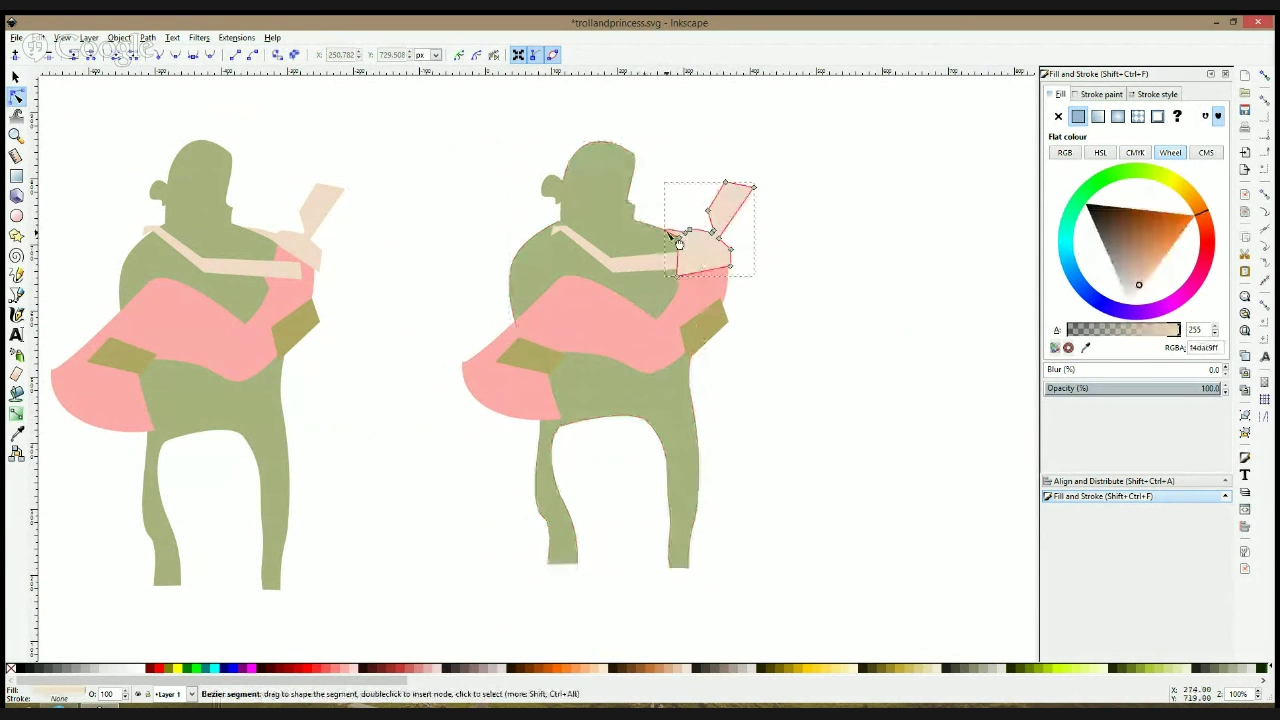
click(684, 236)
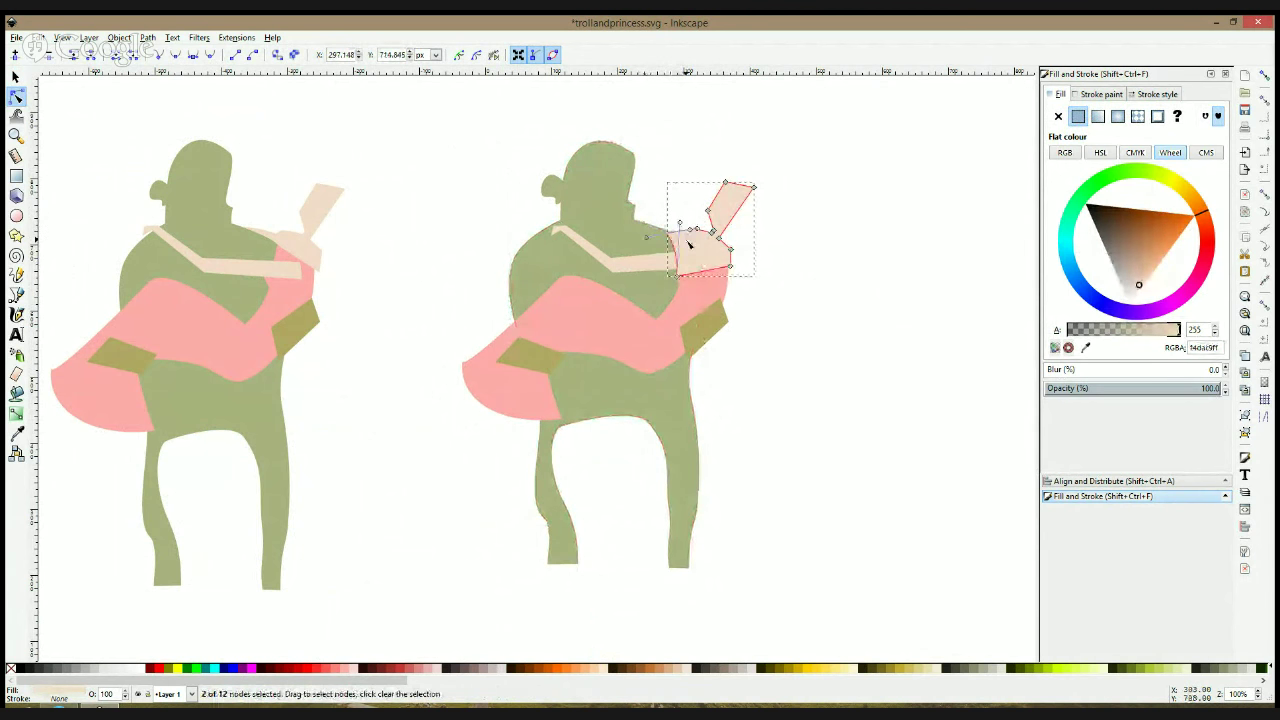
key(Delete)
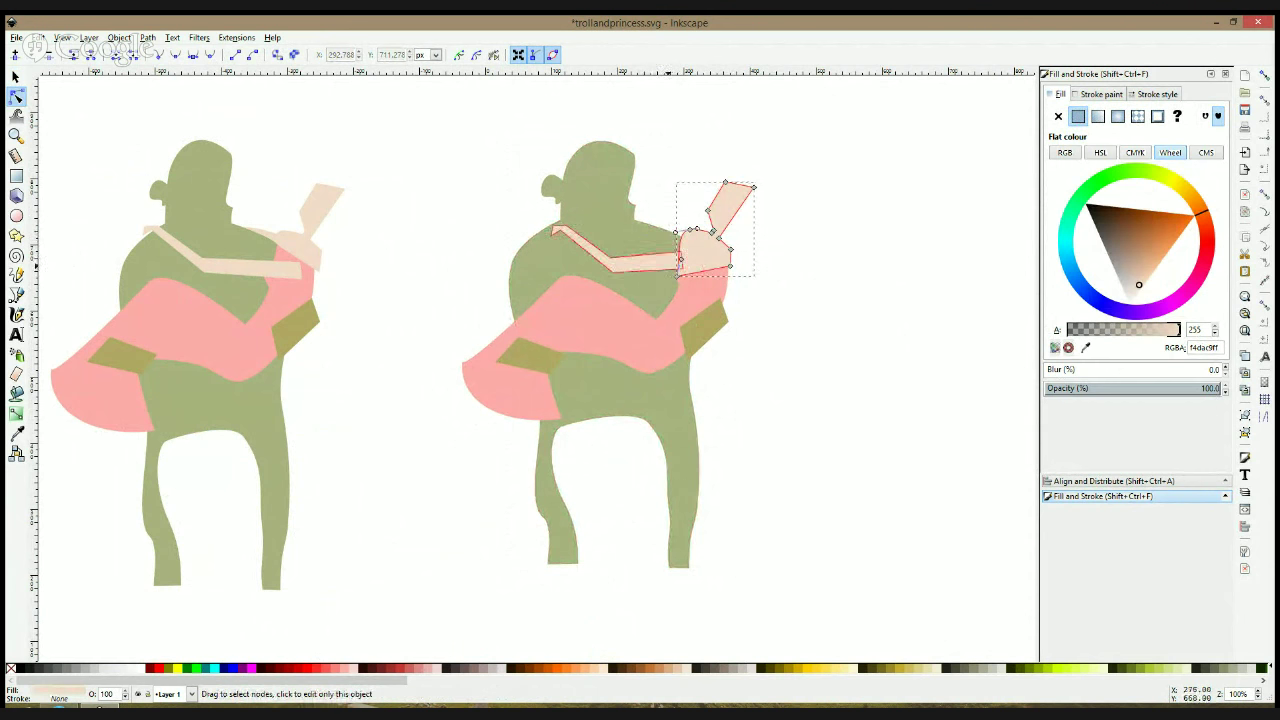
Raise the end nodes of the copied princess's arm up to her shoulder
click(683, 258)
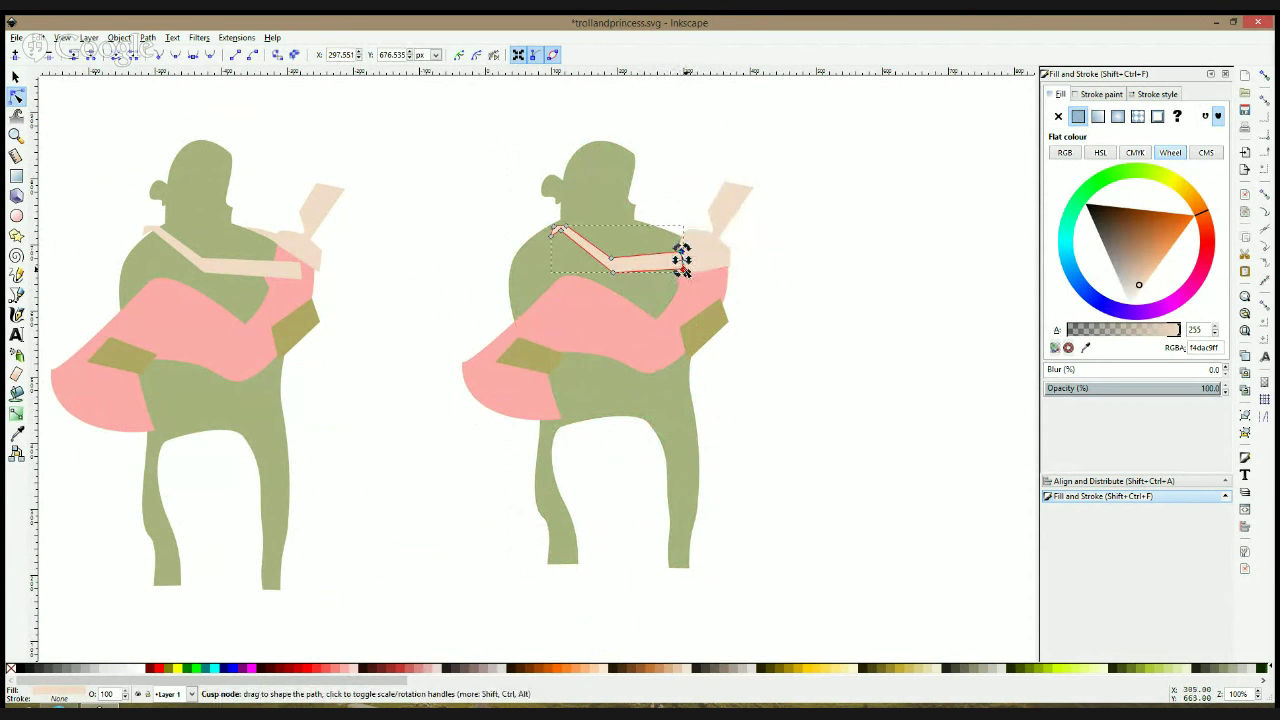
drag(681, 258, 686, 253)
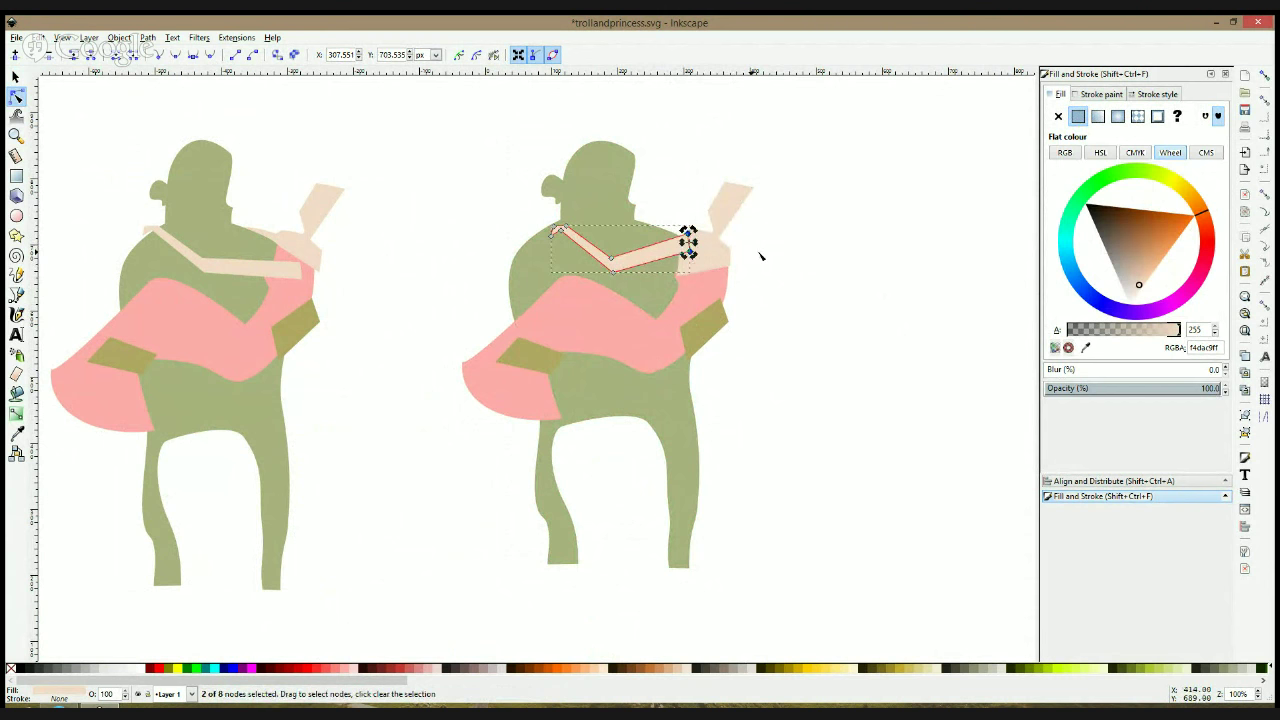
key(Escape)
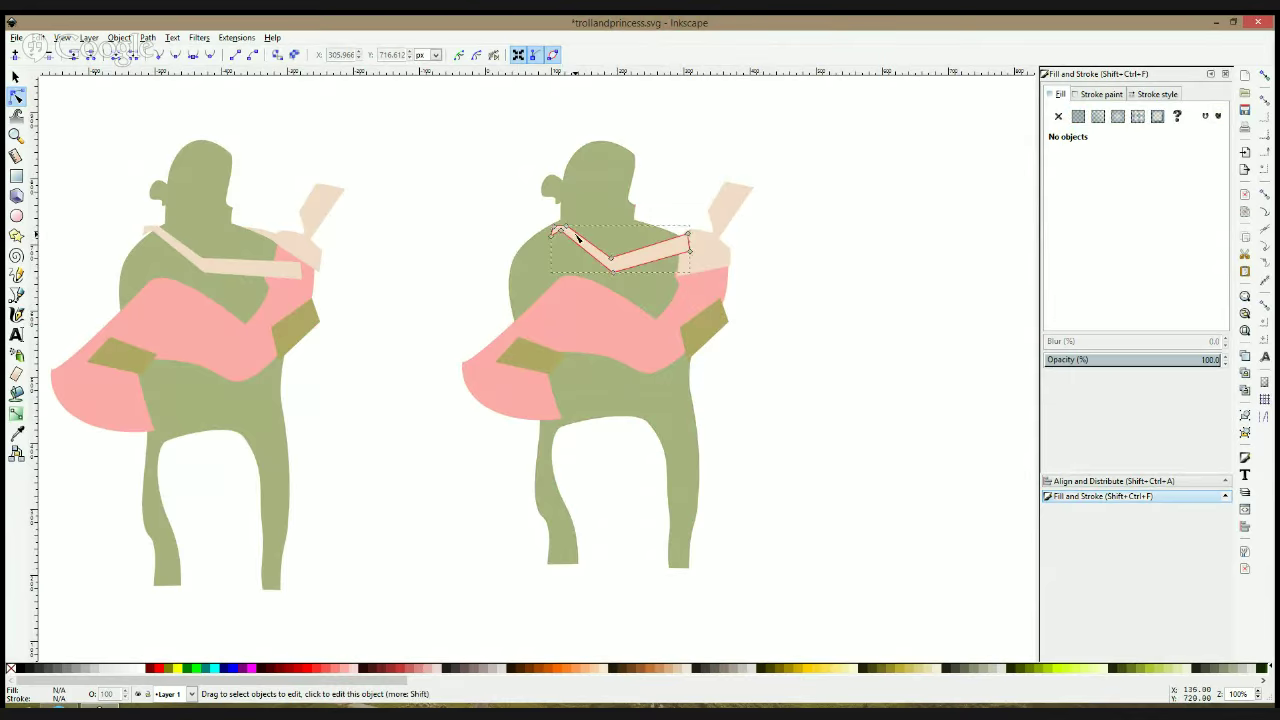
Move the hand and elbow nodes of the copied princess's arm upward
click(560, 232)
drag(563, 227, 560, 218)
drag(628, 285, 617, 258)
click(714, 257)
click(773, 267)
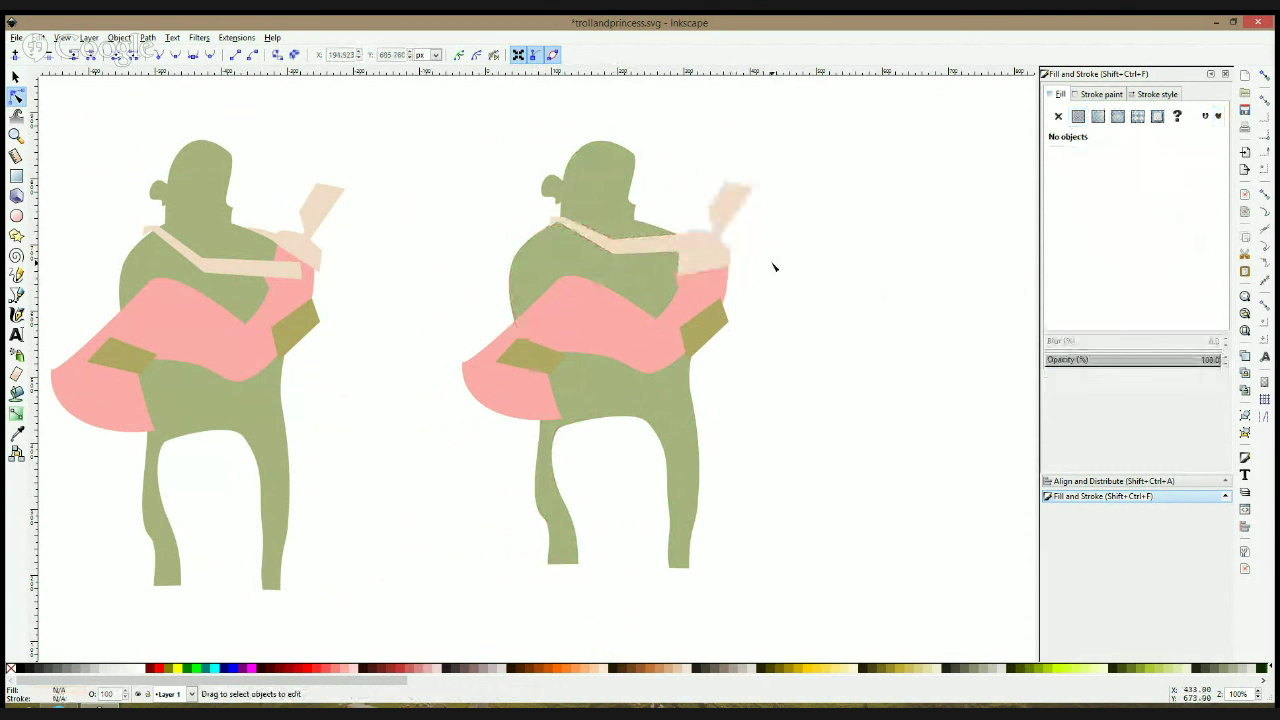
Rotate the copied princess's torso and arm together slightly clockwise
click(728, 253)
shift+click(651, 245)
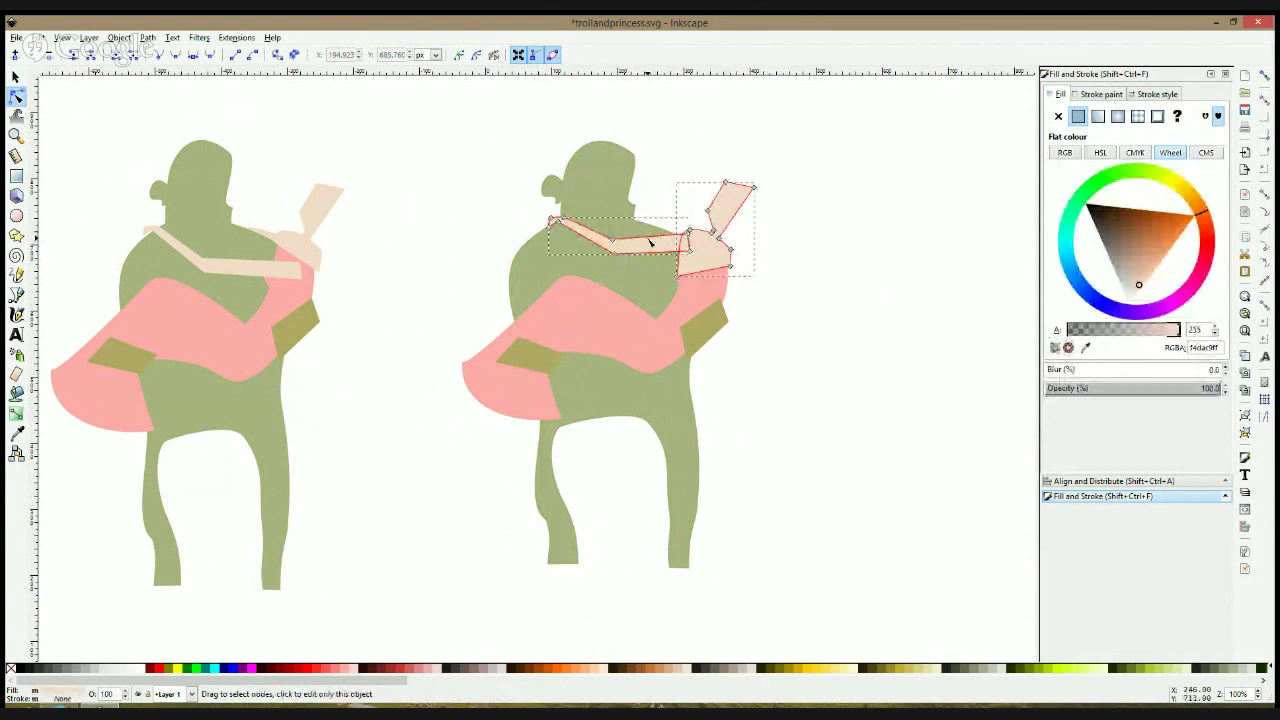
key(s)
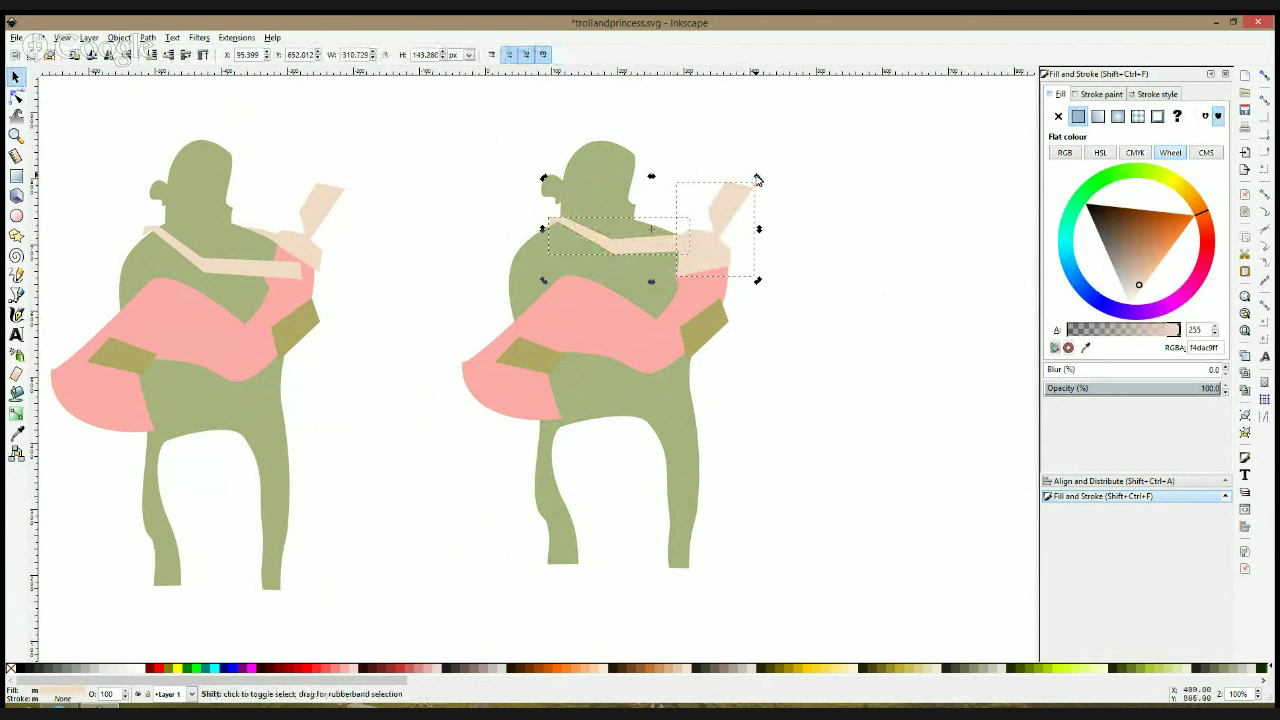
mouse_move(756, 179)
mouse_down()
mouse_move(786, 228)
mouse_move(757, 206)
mouse_up()
click(757, 211)
click(750, 216)
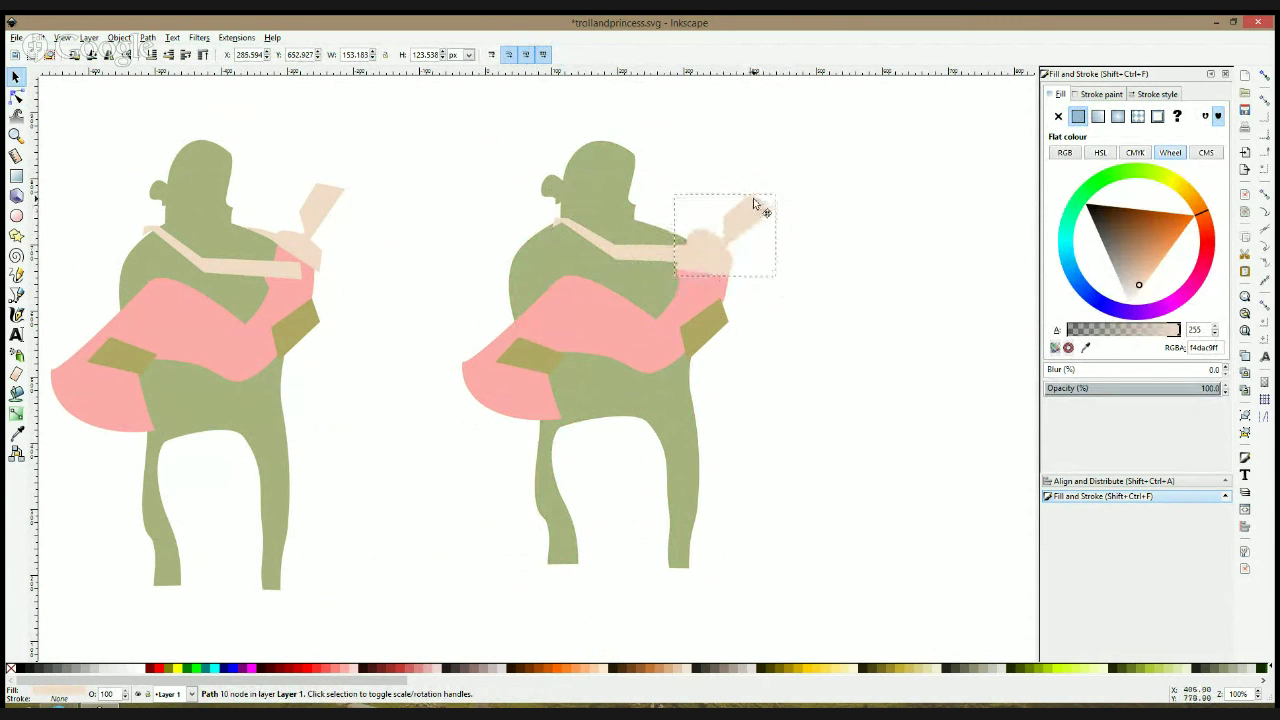
click(823, 206)
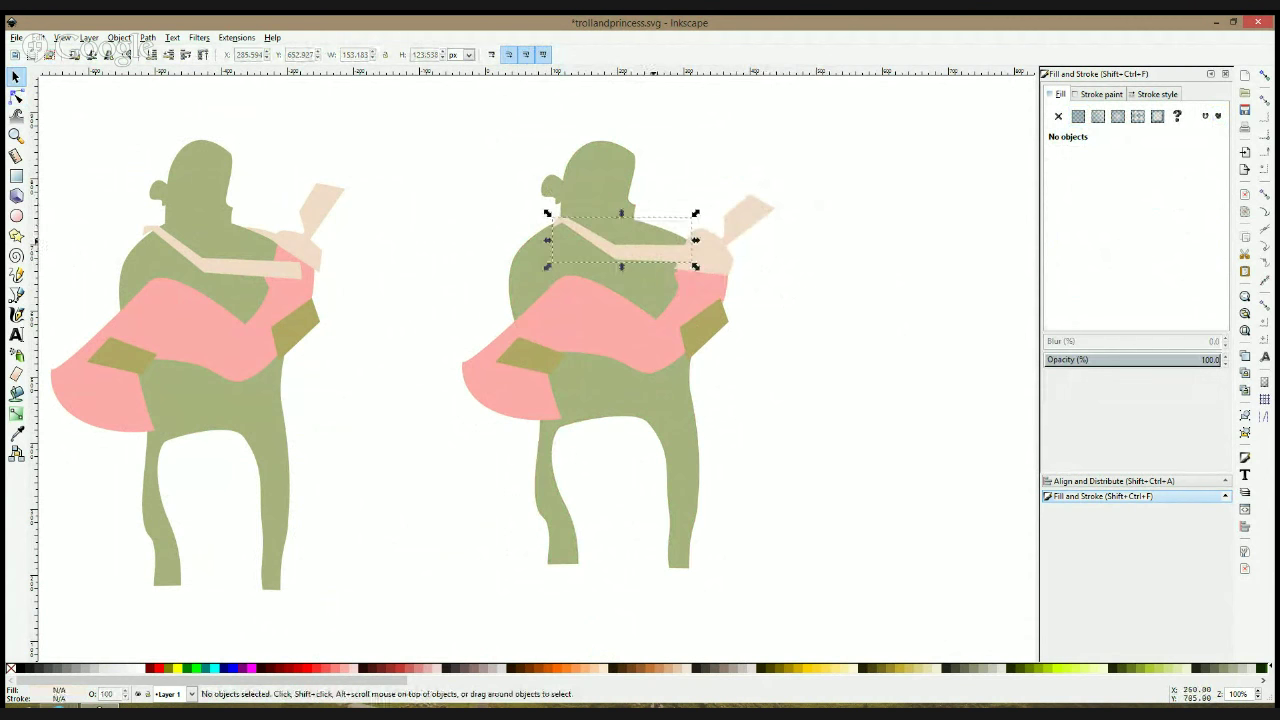
Raise the arm's end nodes onto the tilted shoulder and pull the torso's lower inner corner in slightly
double_click(685, 250)
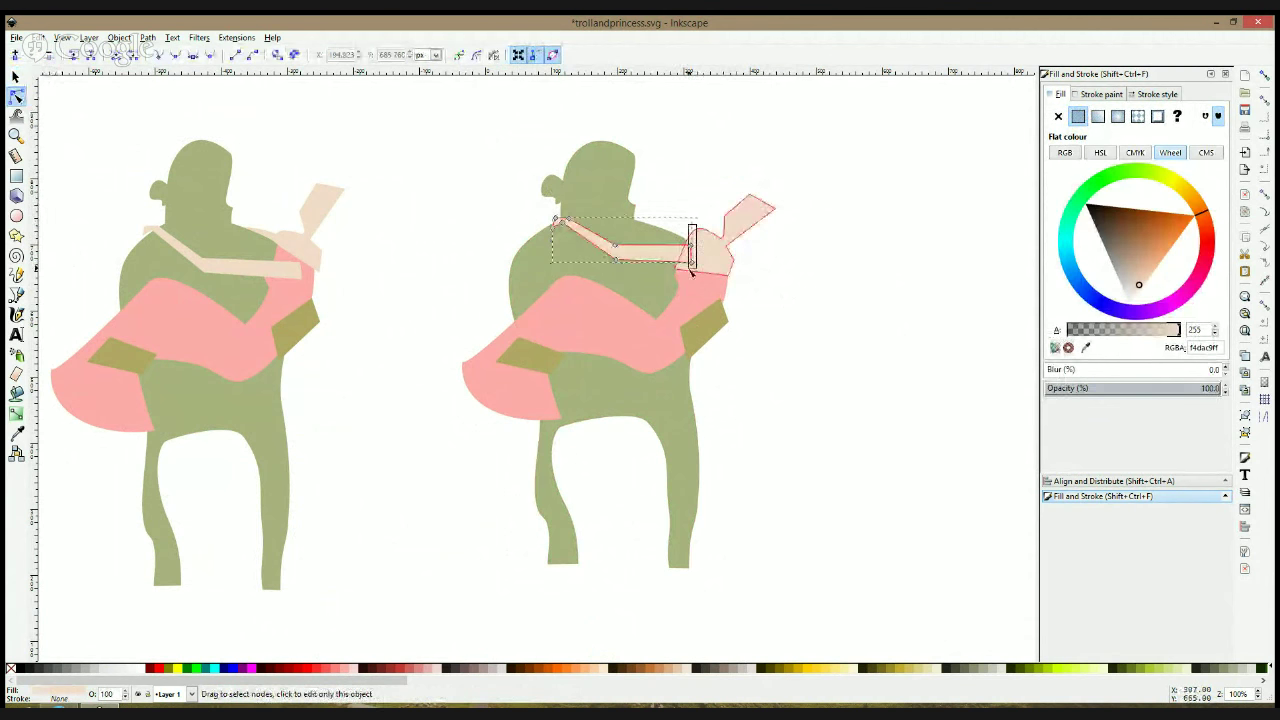
drag(690, 252, 694, 237)
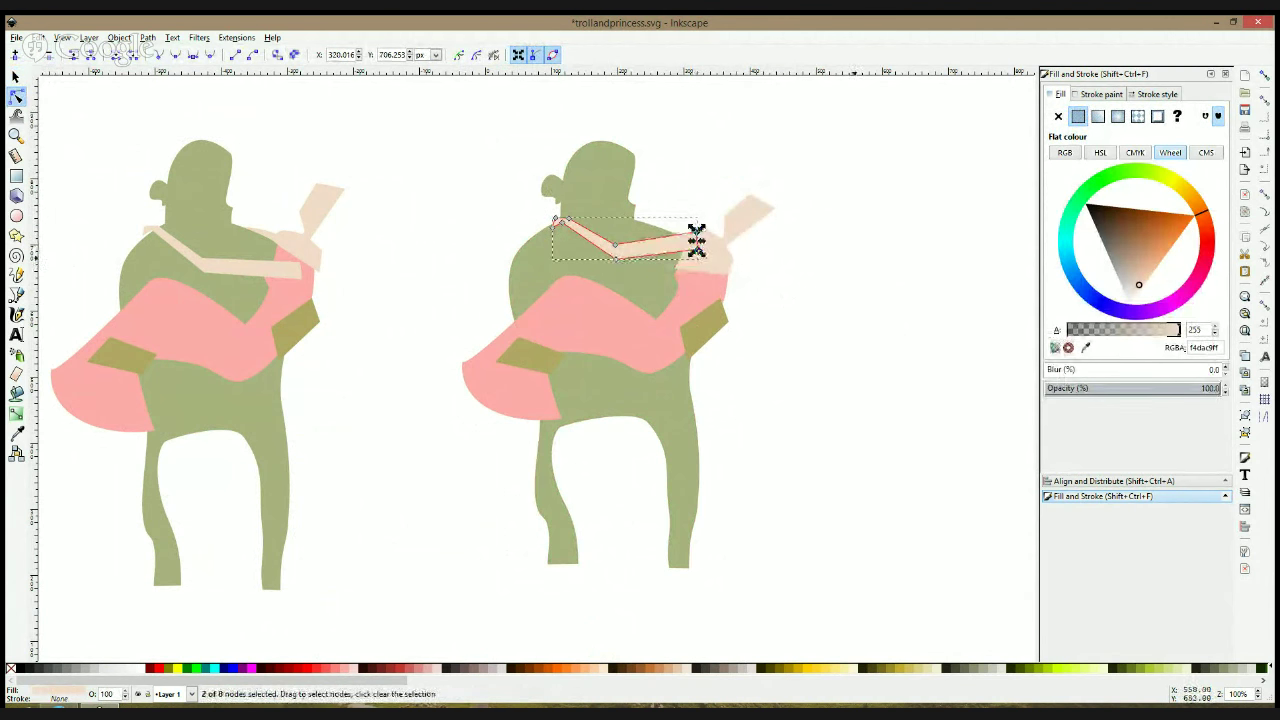
click(706, 290)
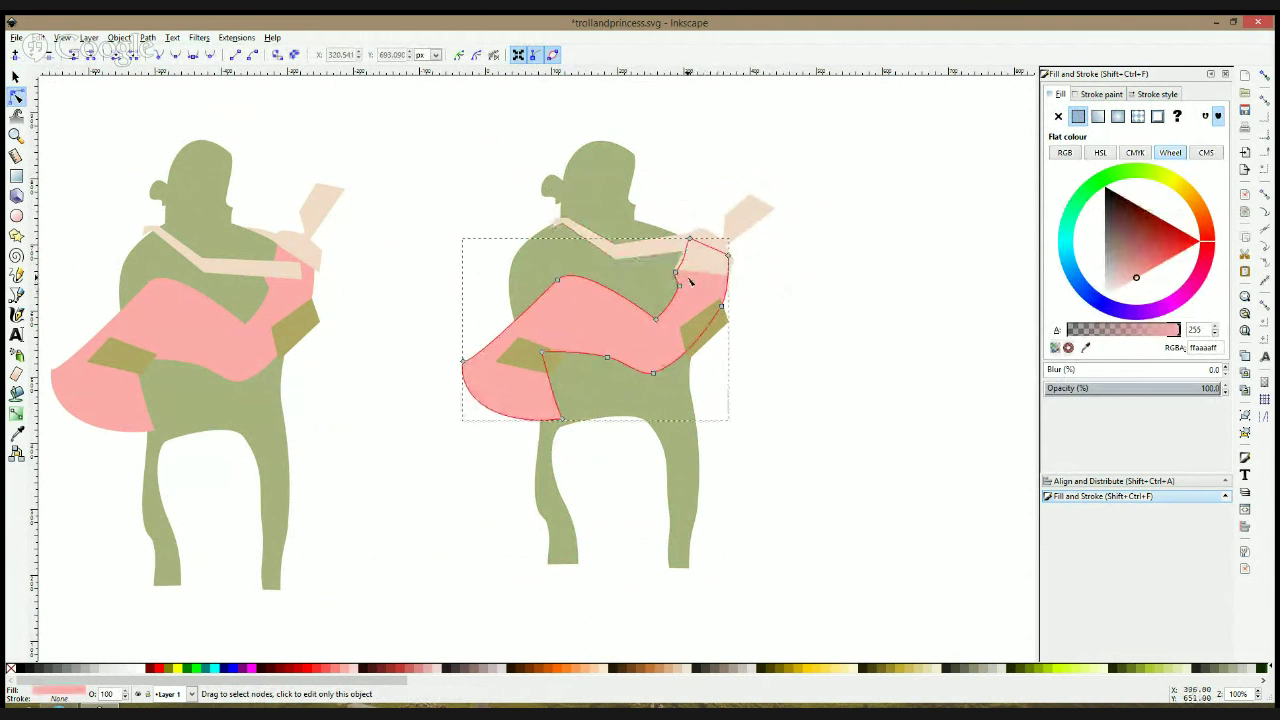
click(692, 264)
drag(674, 269, 678, 267)
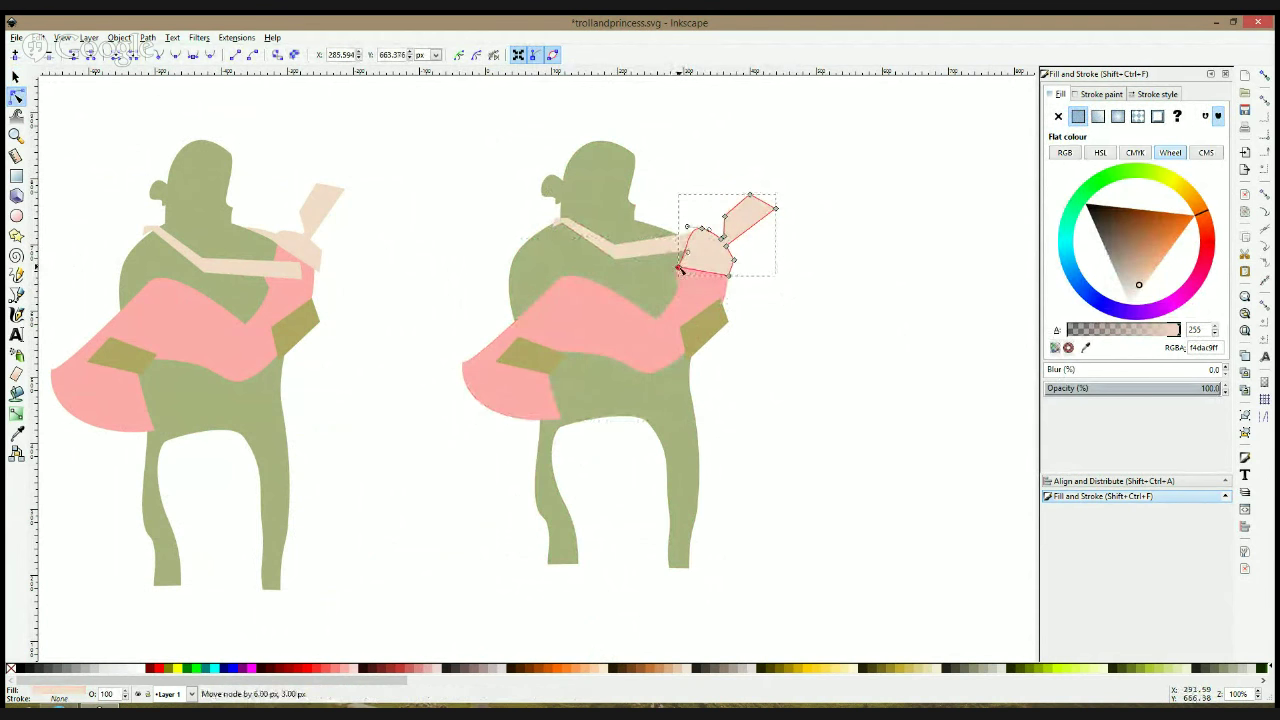
Recolour the copied princess's dress from pink to white
click(672, 300)
click(676, 325)
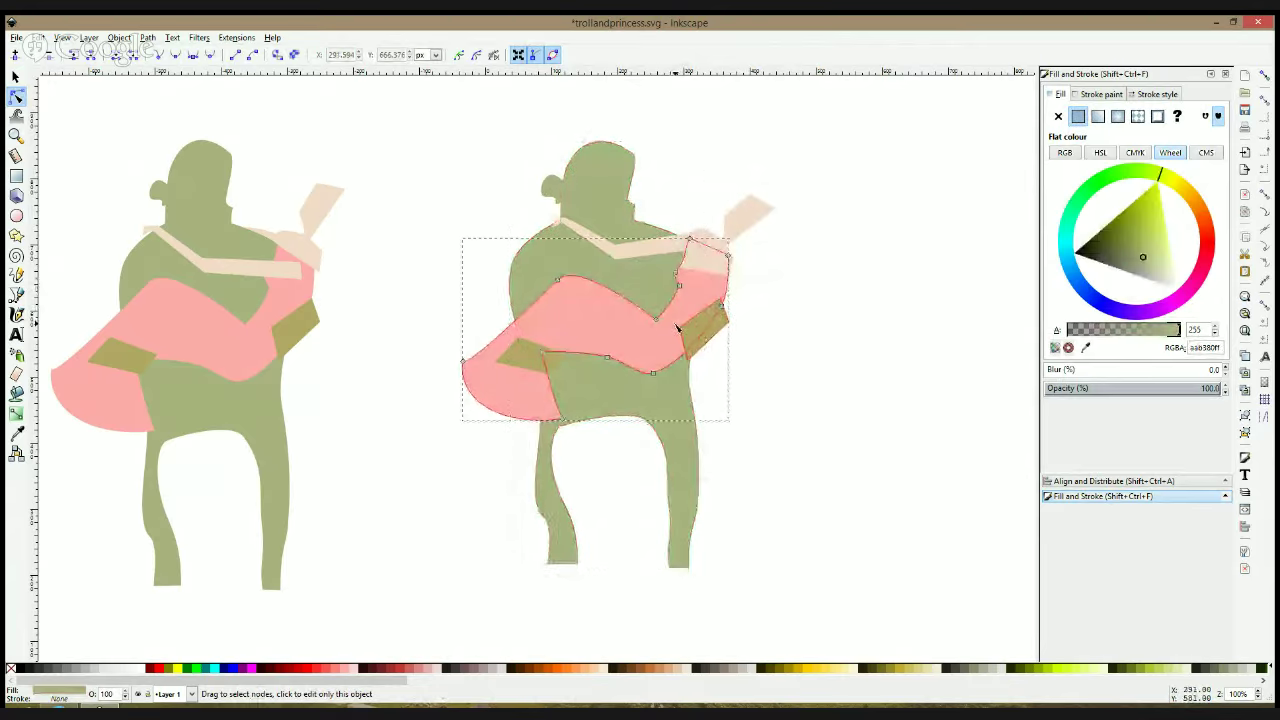
click(142, 668)
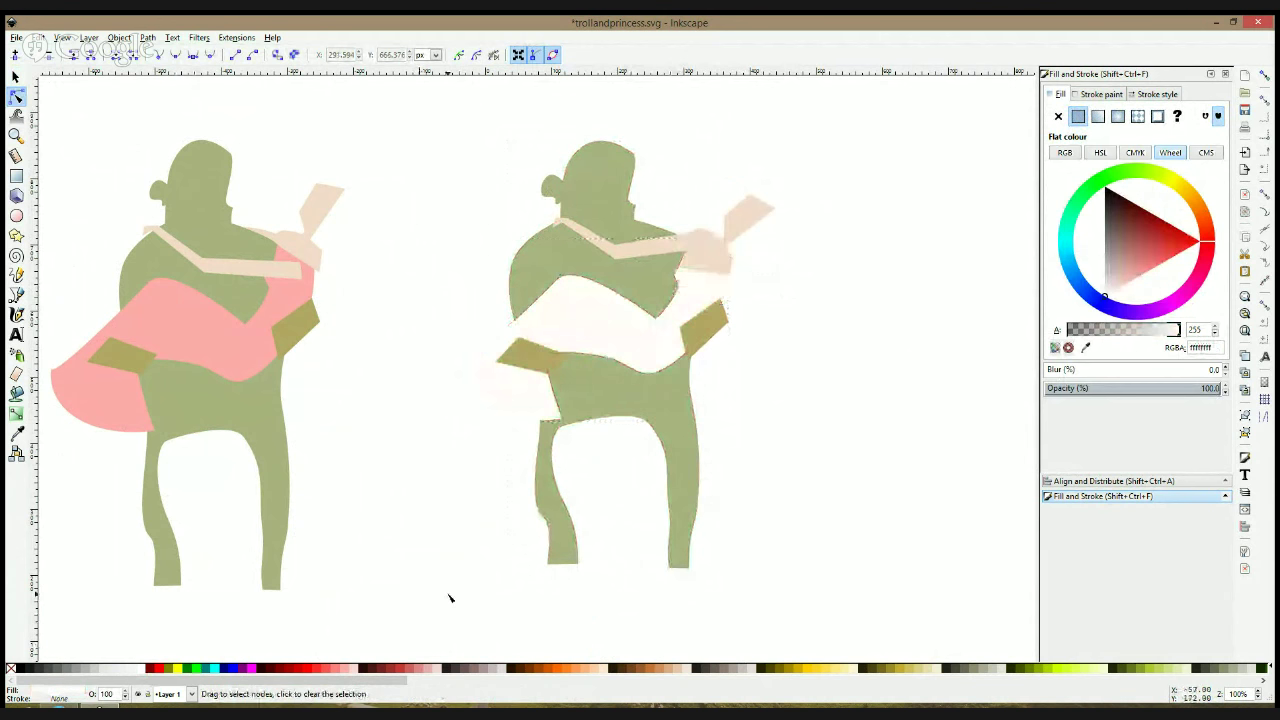
click(449, 597)
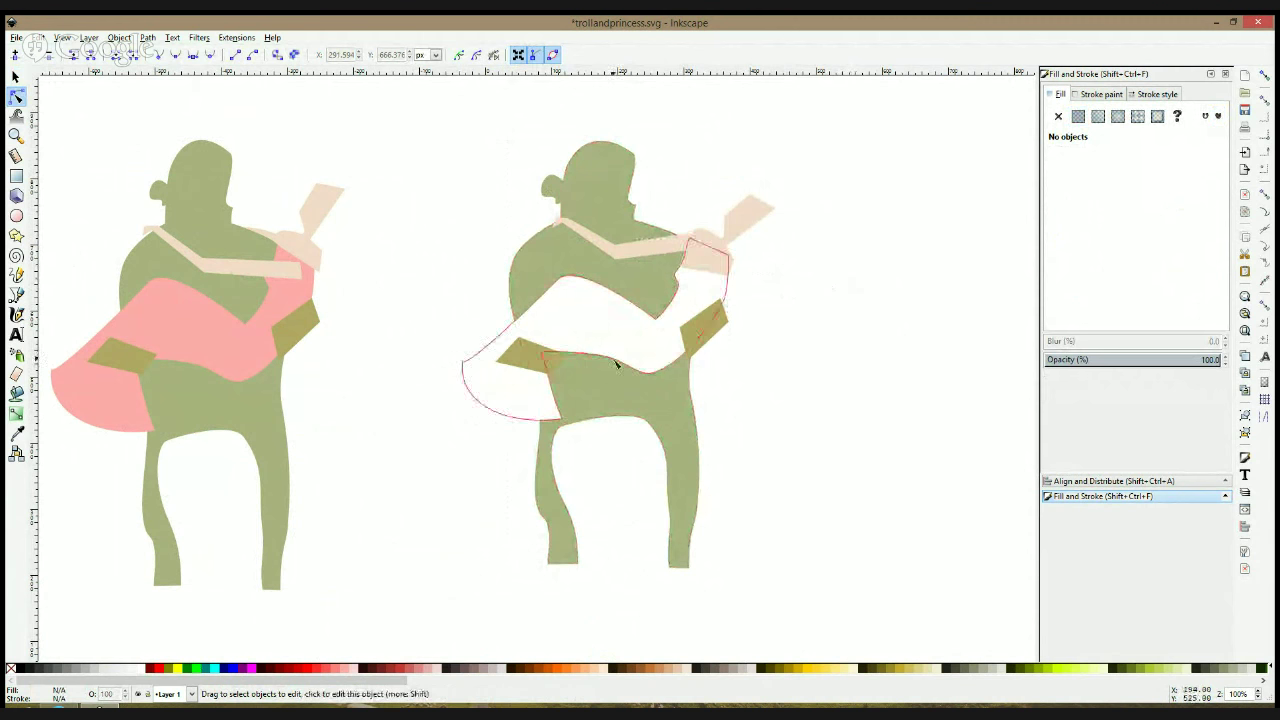
click(612, 420)
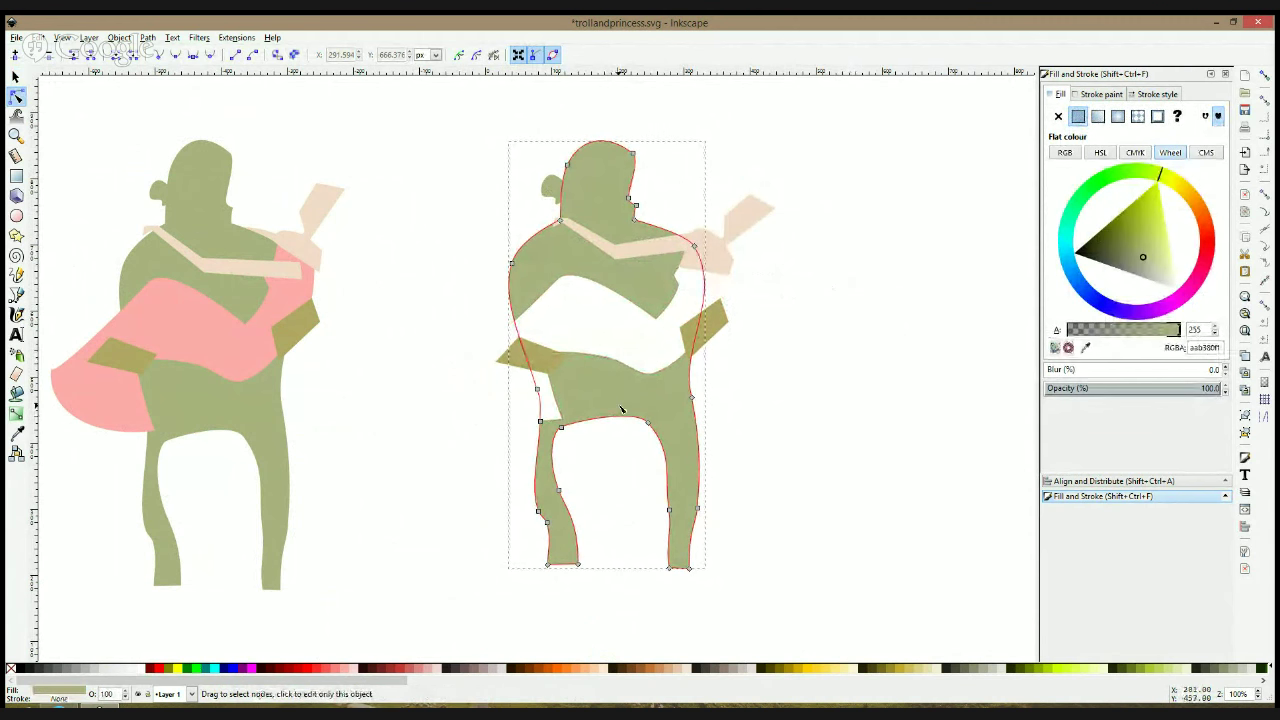
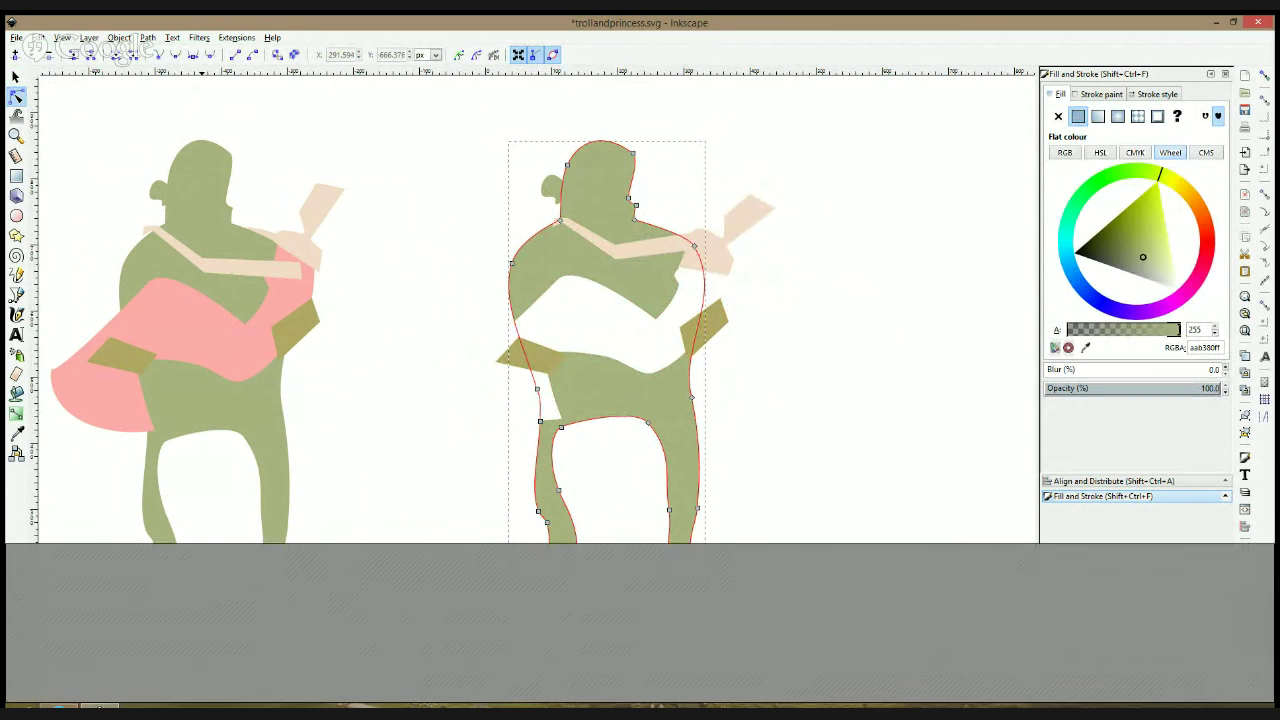
click(391, 590)
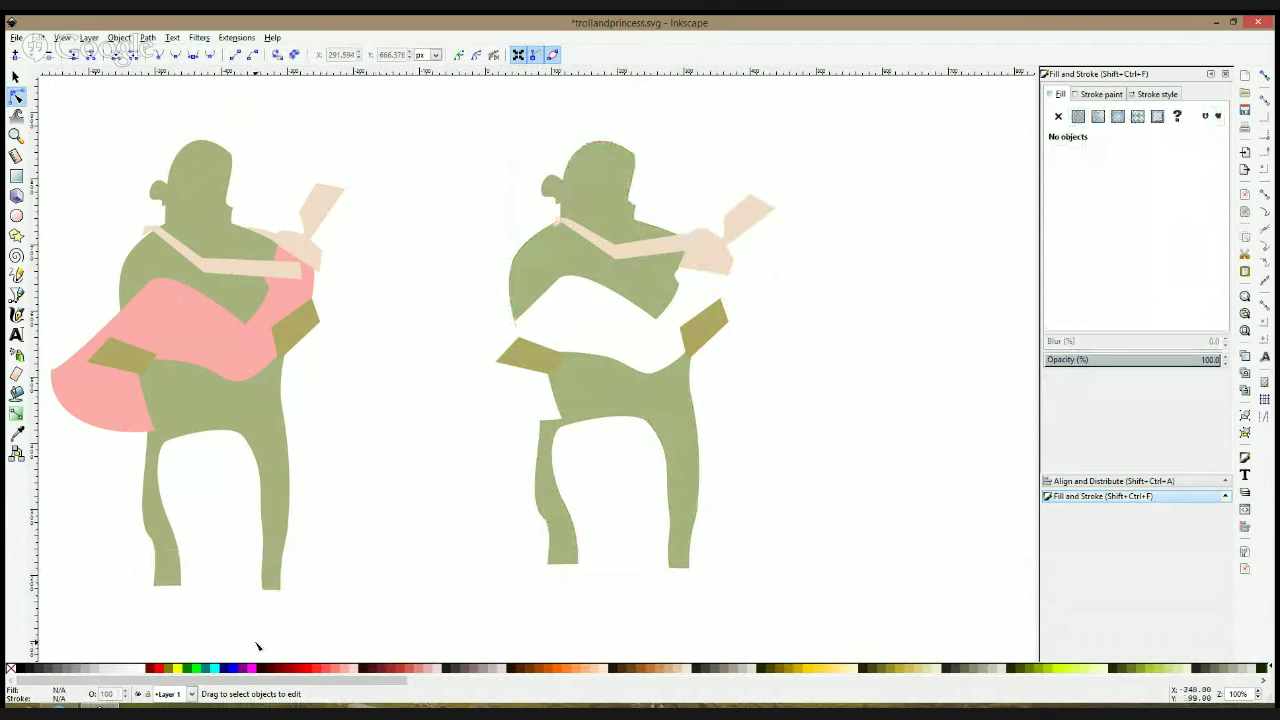
click(139, 704)
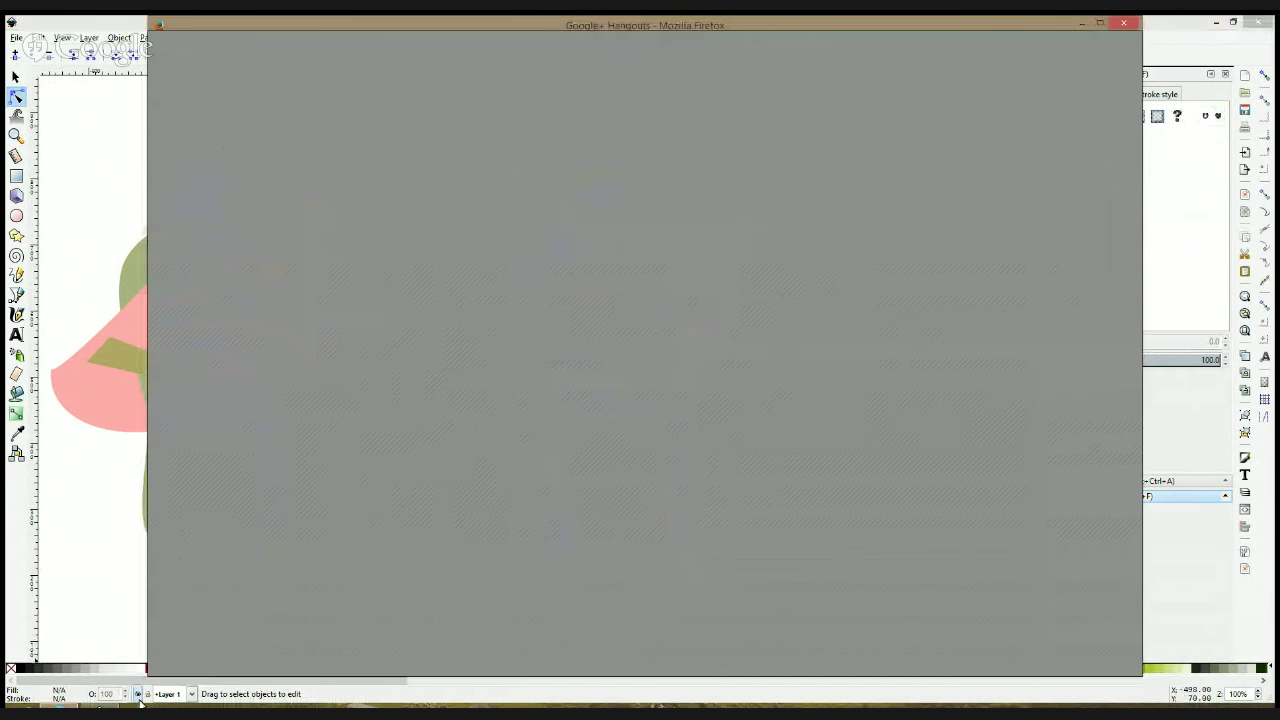
click(133, 570)
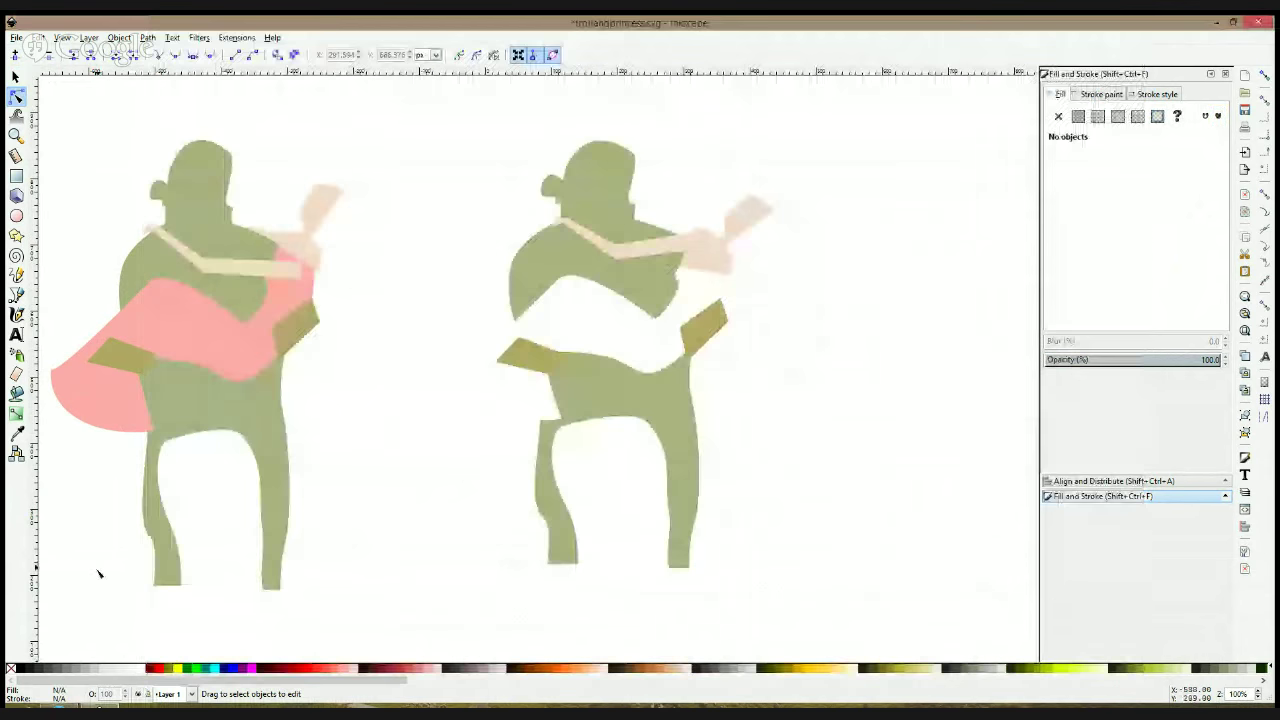
click(139, 704)
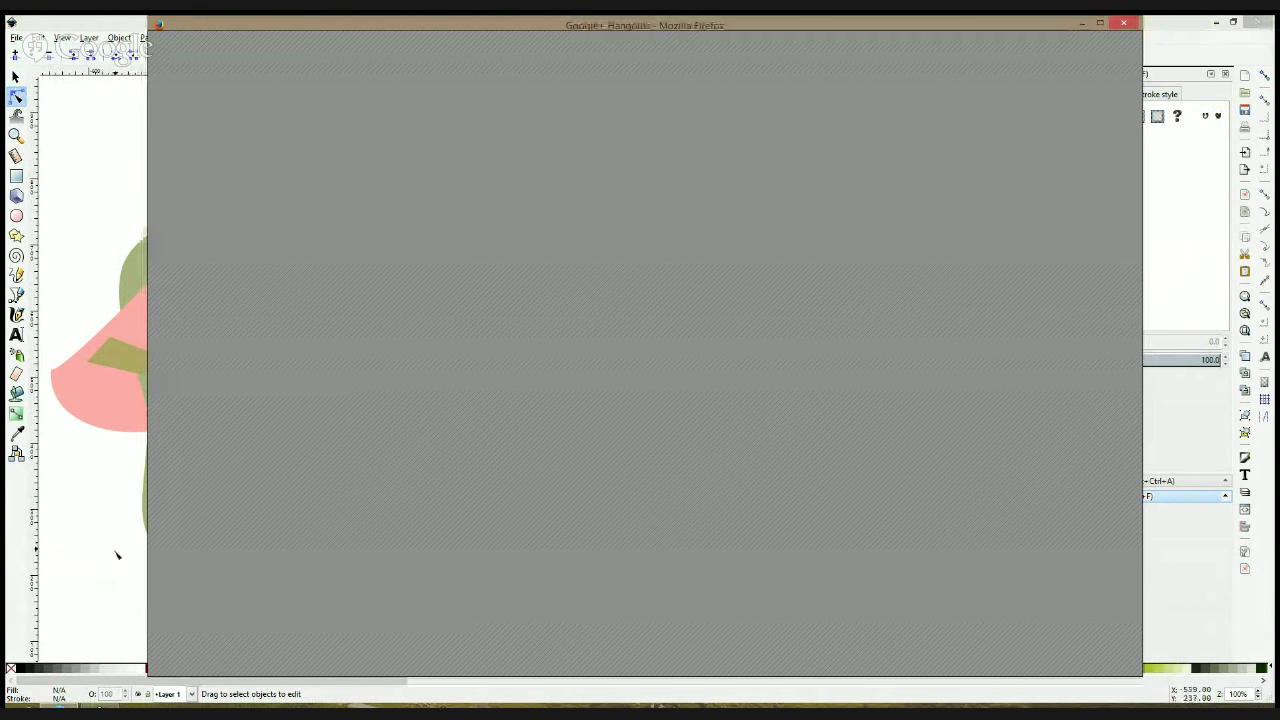
click(118, 552)
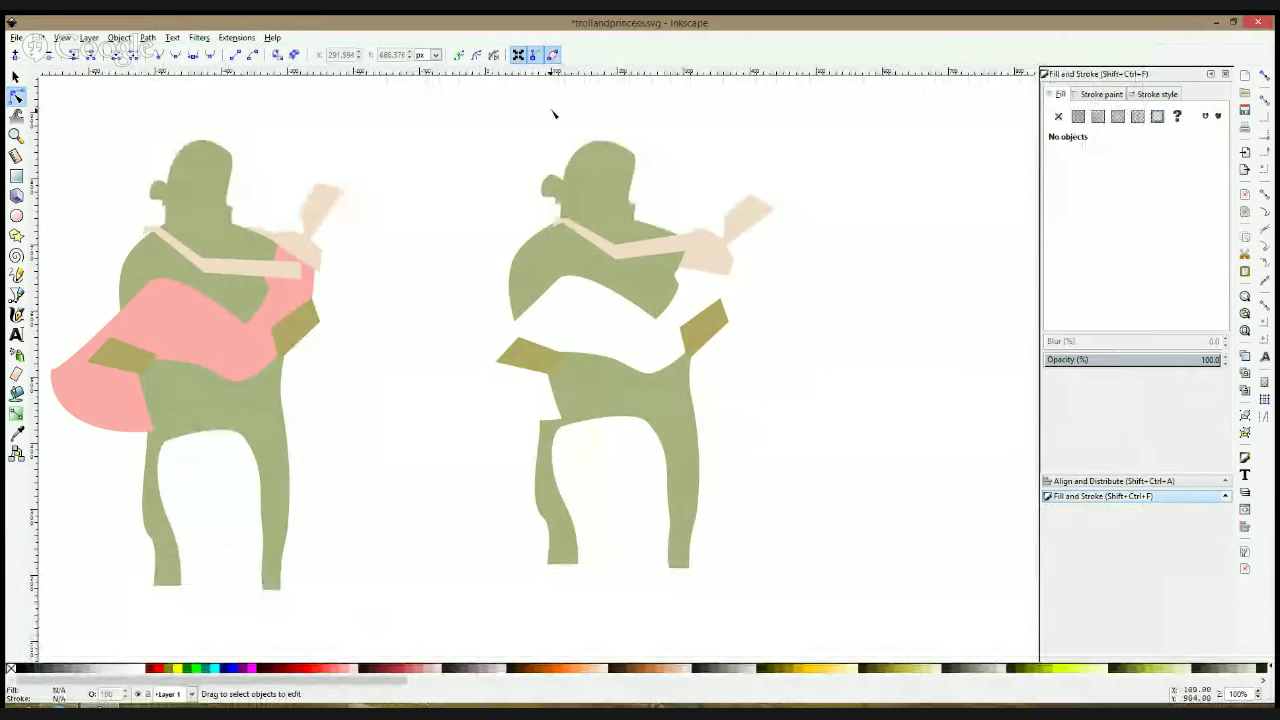
Try to round the hand end of the copied princess's arm by smoothing and repositioning its outline nodes
click(560, 218)
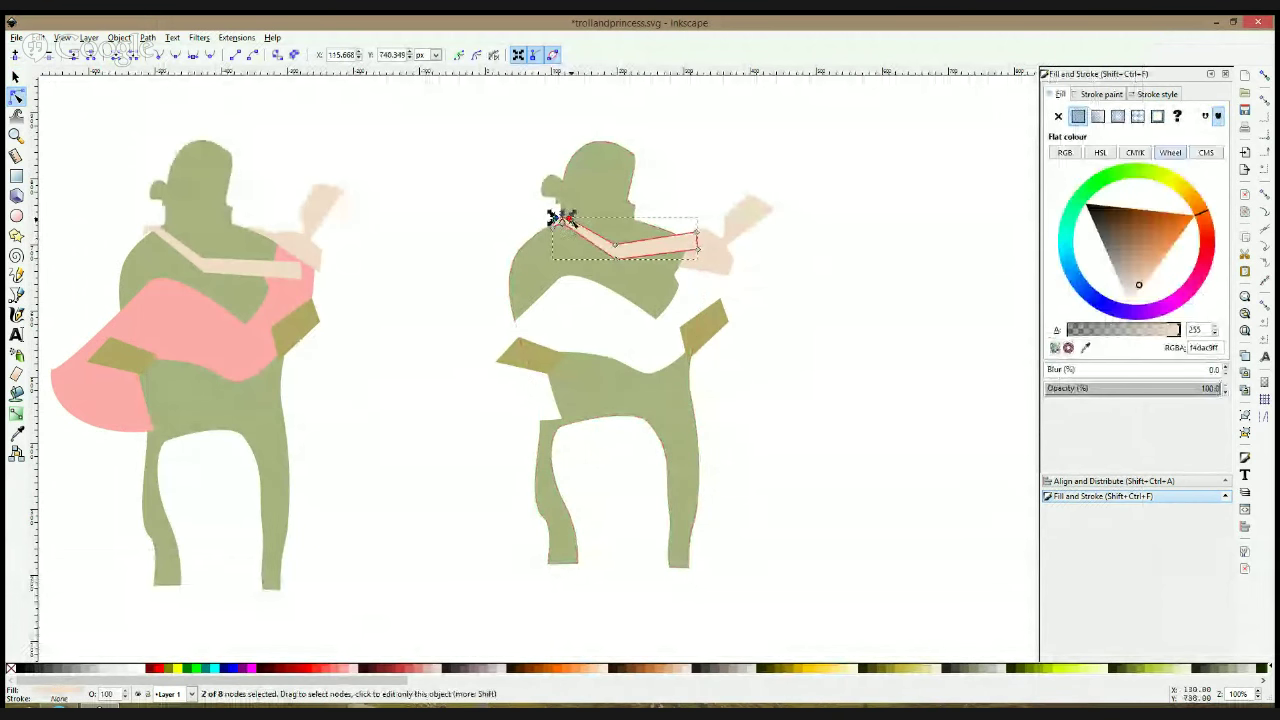
scroll(558, 220, up, 4)
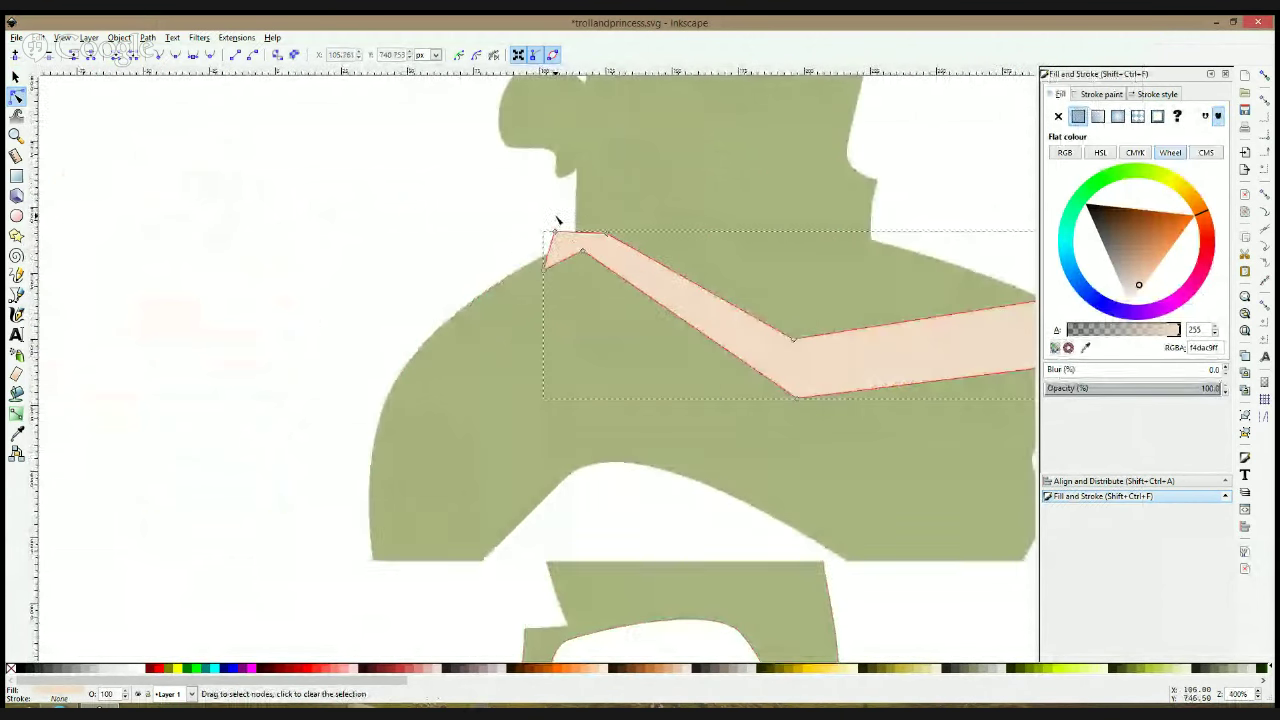
drag(547, 261, 534, 262)
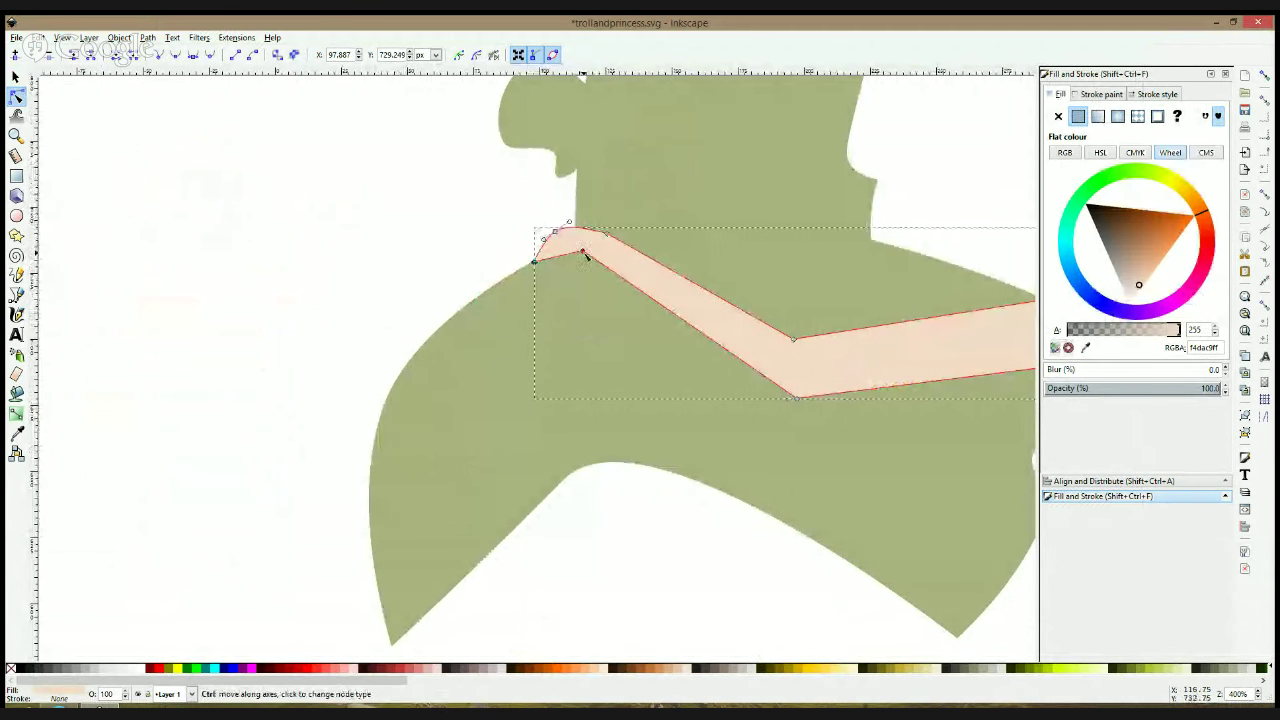
click(584, 250)
click(603, 234)
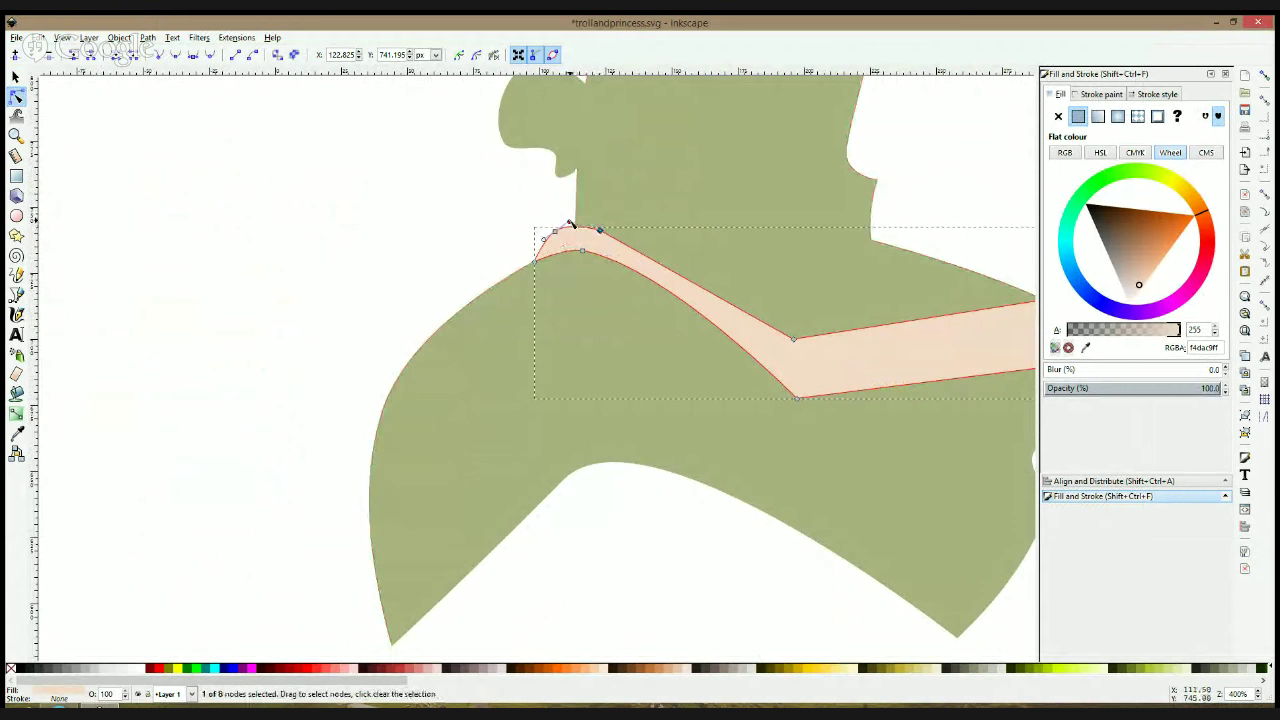
drag(598, 231, 578, 213)
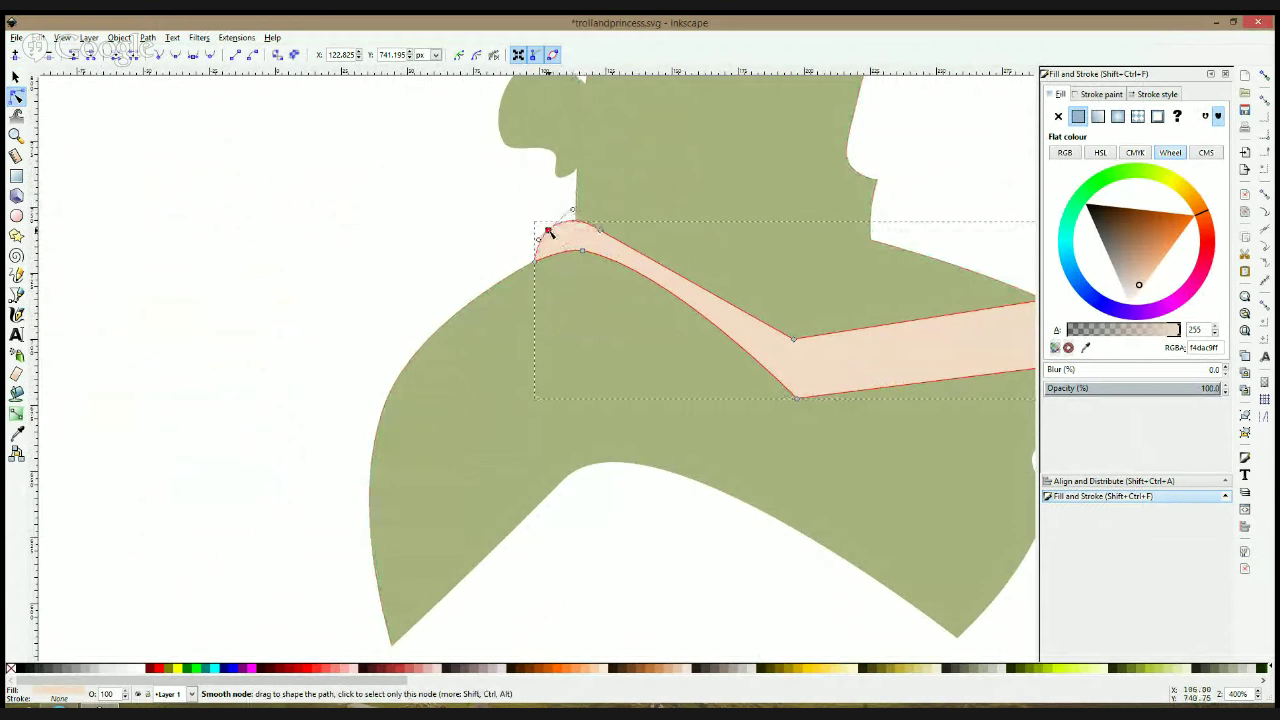
click(547, 231)
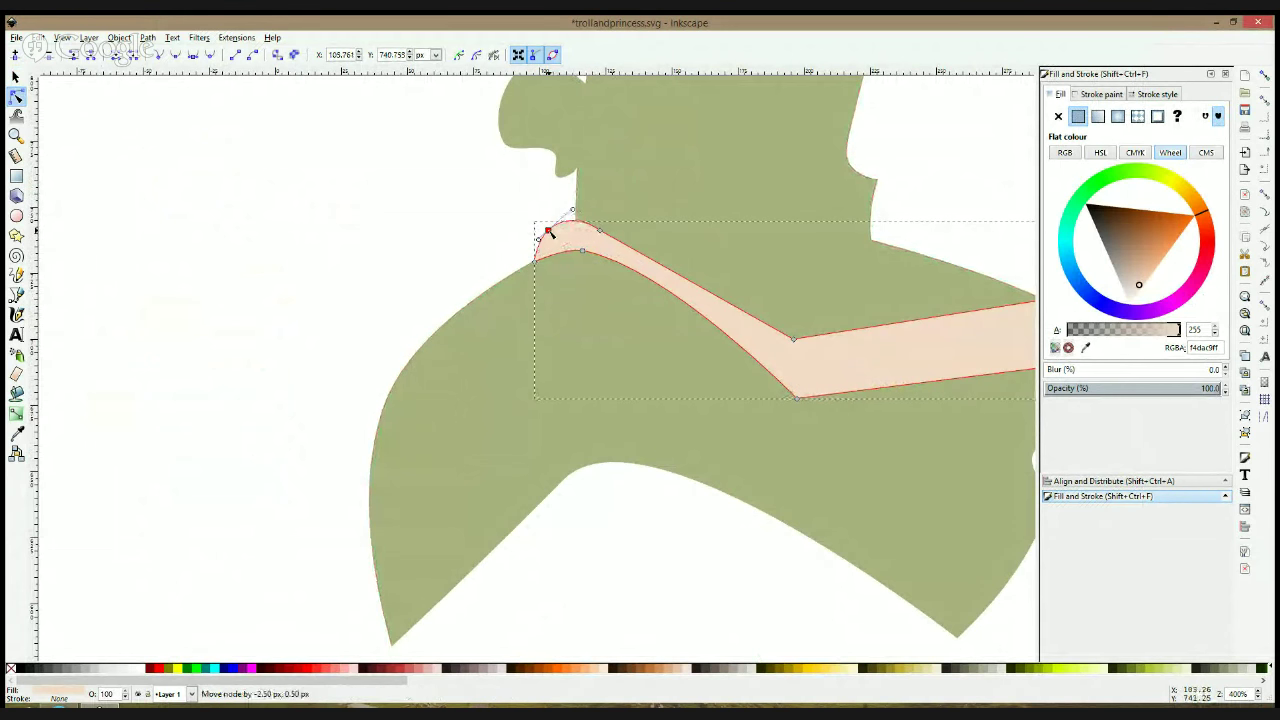
Try to smooth both elbow nodes of the copied princess's arm, shorten the upper node's handles and shift the lower hand node
ctrl+click(797, 398)
ctrl+click(793, 339)
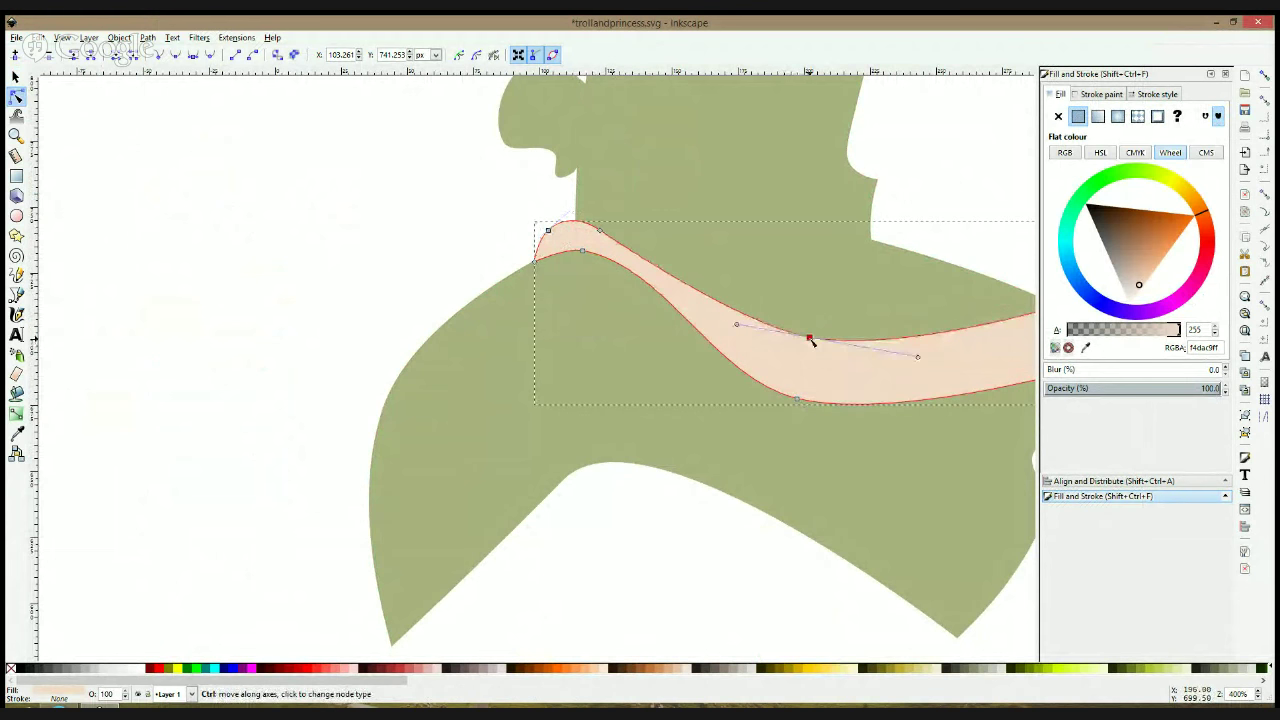
drag(794, 340, 814, 354)
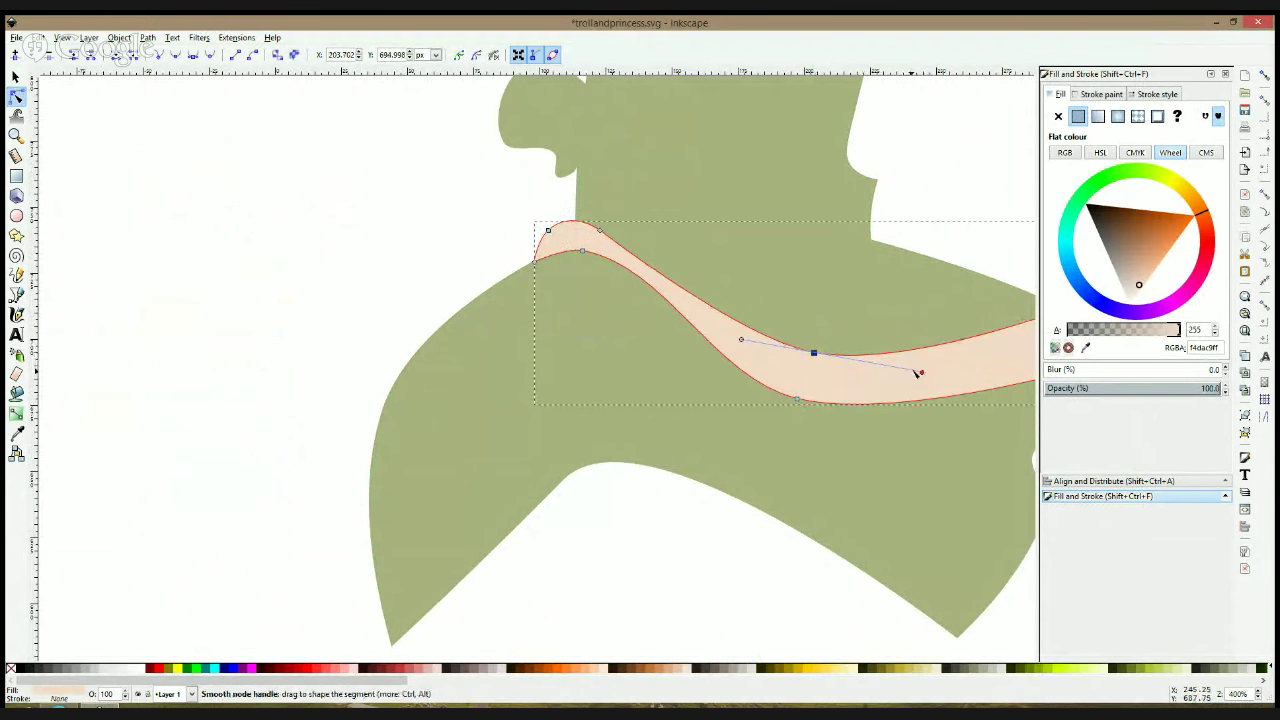
drag(919, 373, 855, 360)
drag(745, 339, 773, 341)
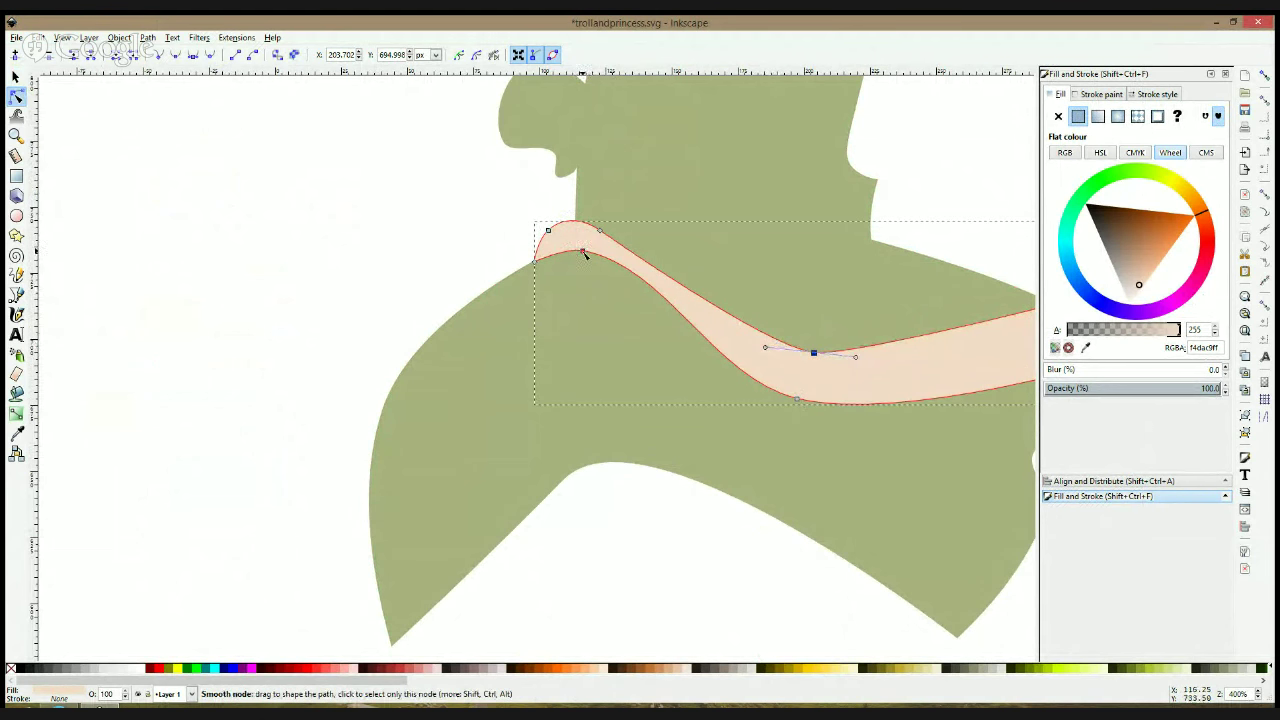
drag(582, 250, 524, 267)
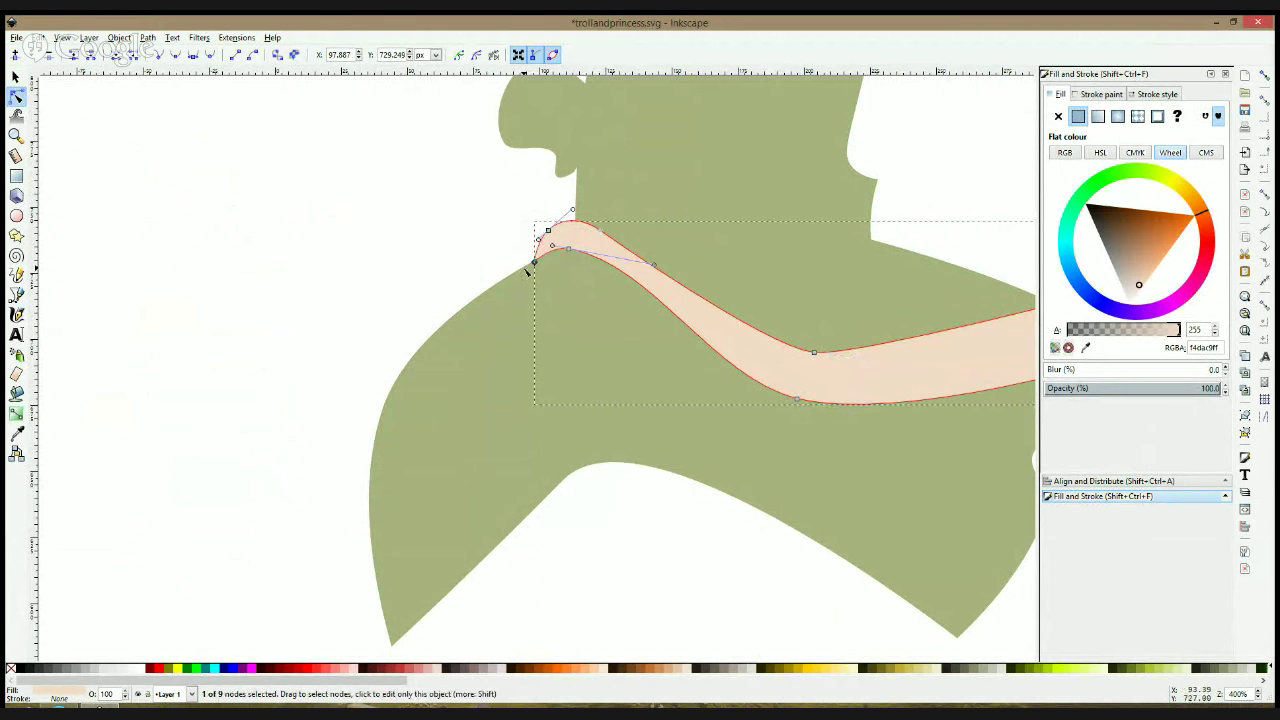
Undo the smoothing and node moves made on the copied princess's arm
key(ctrl+z)
key(ctrl+z)
key(ctrl+z)
key(ctrl+z)
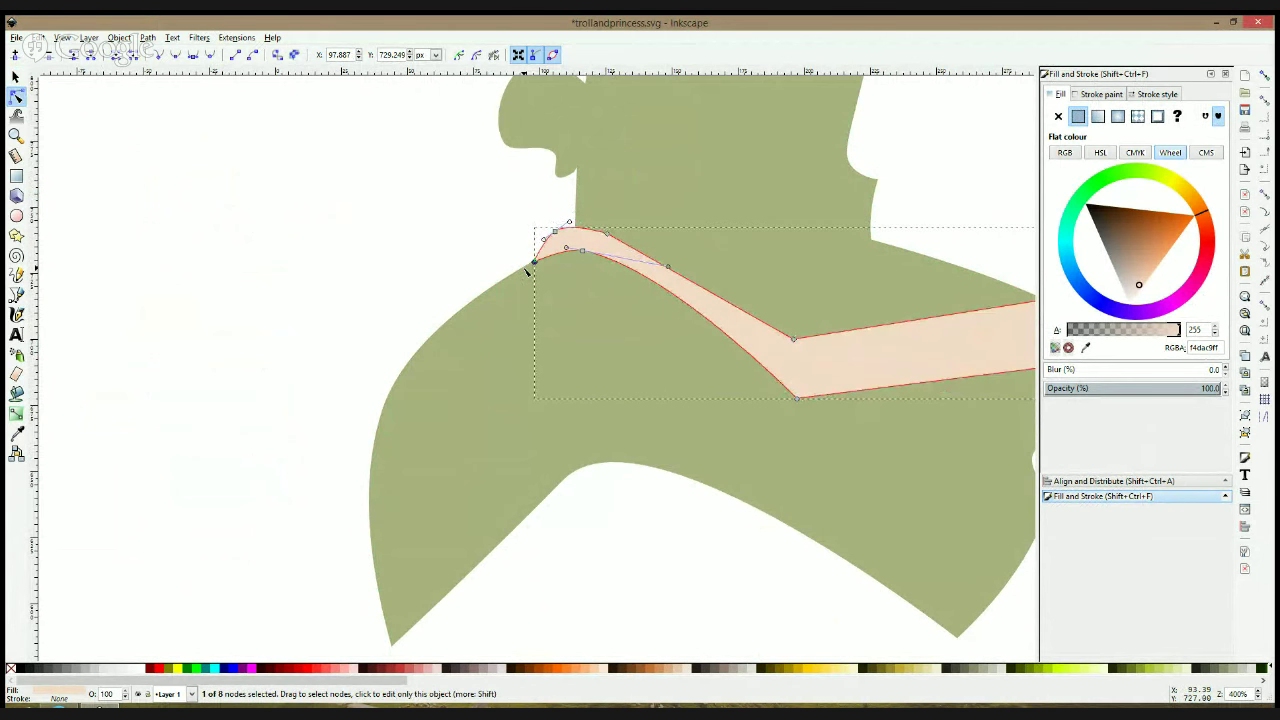
key(ctrl+z)
key(ctrl+z)
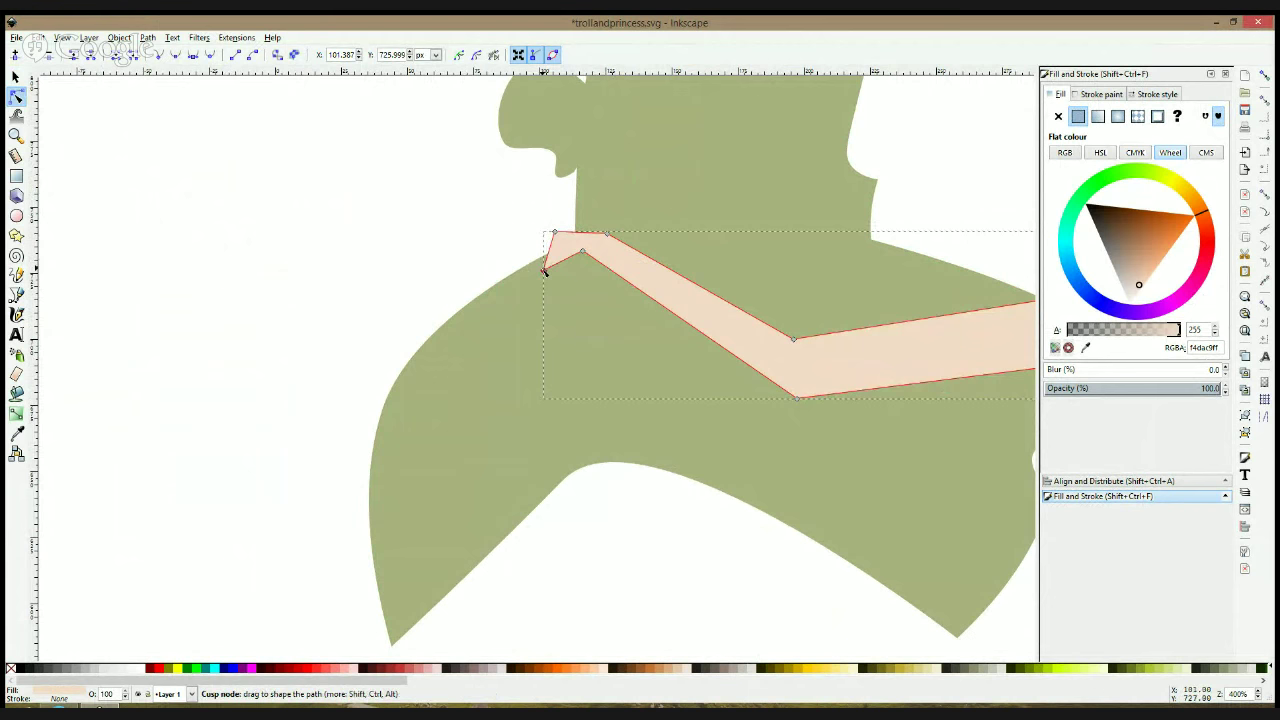
Reposition the hand and upper elbow nodes of the copied princess's arm and bend both forearm edges into gentle curves
drag(544, 271, 612, 266)
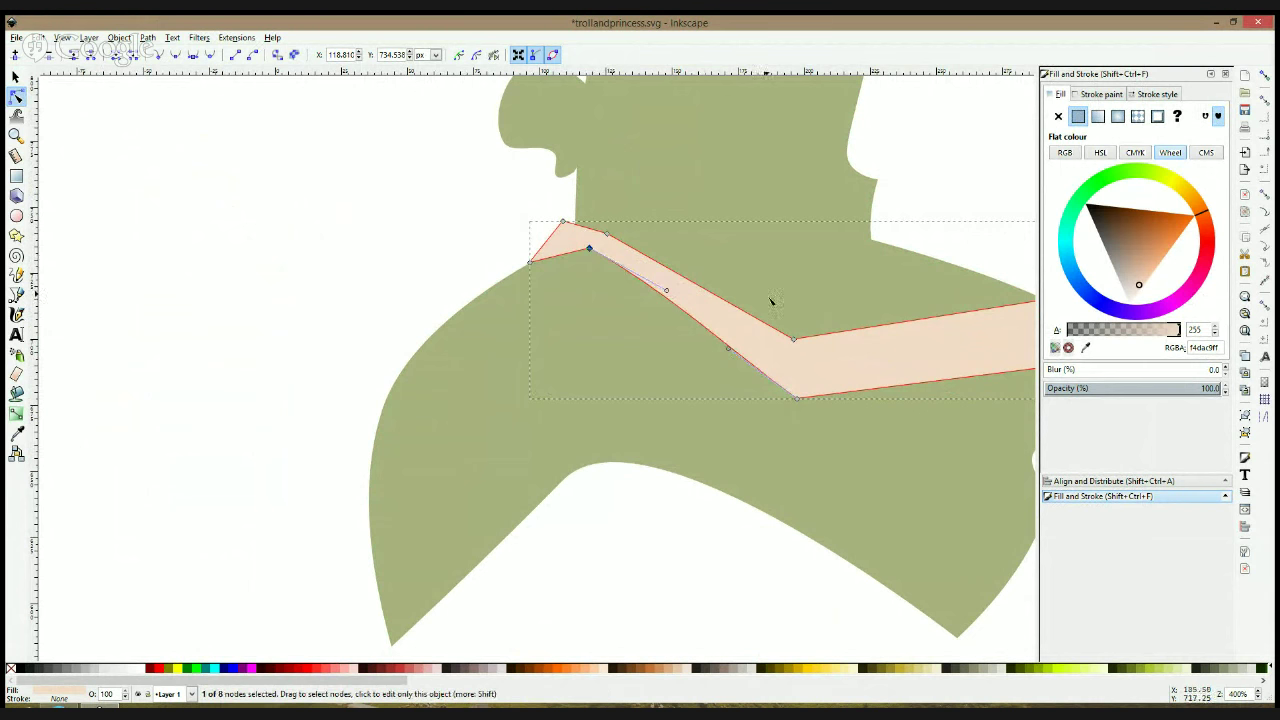
click(794, 339)
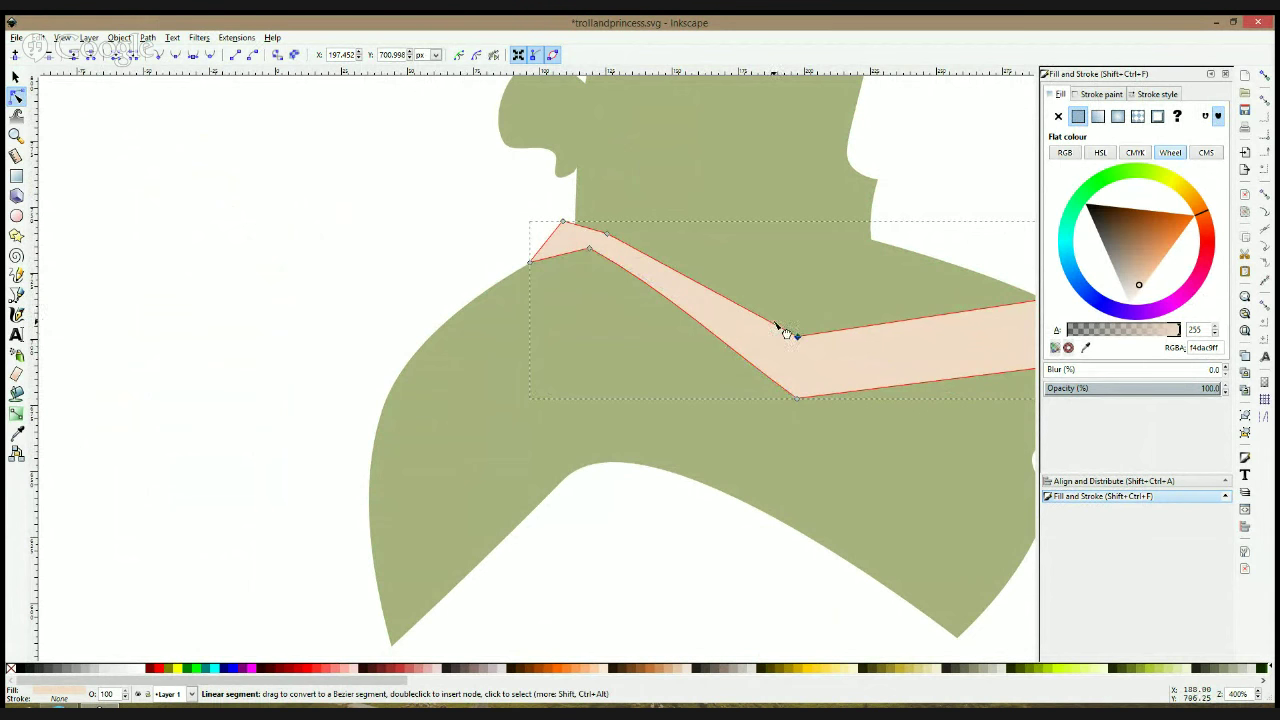
drag(785, 333, 787, 331)
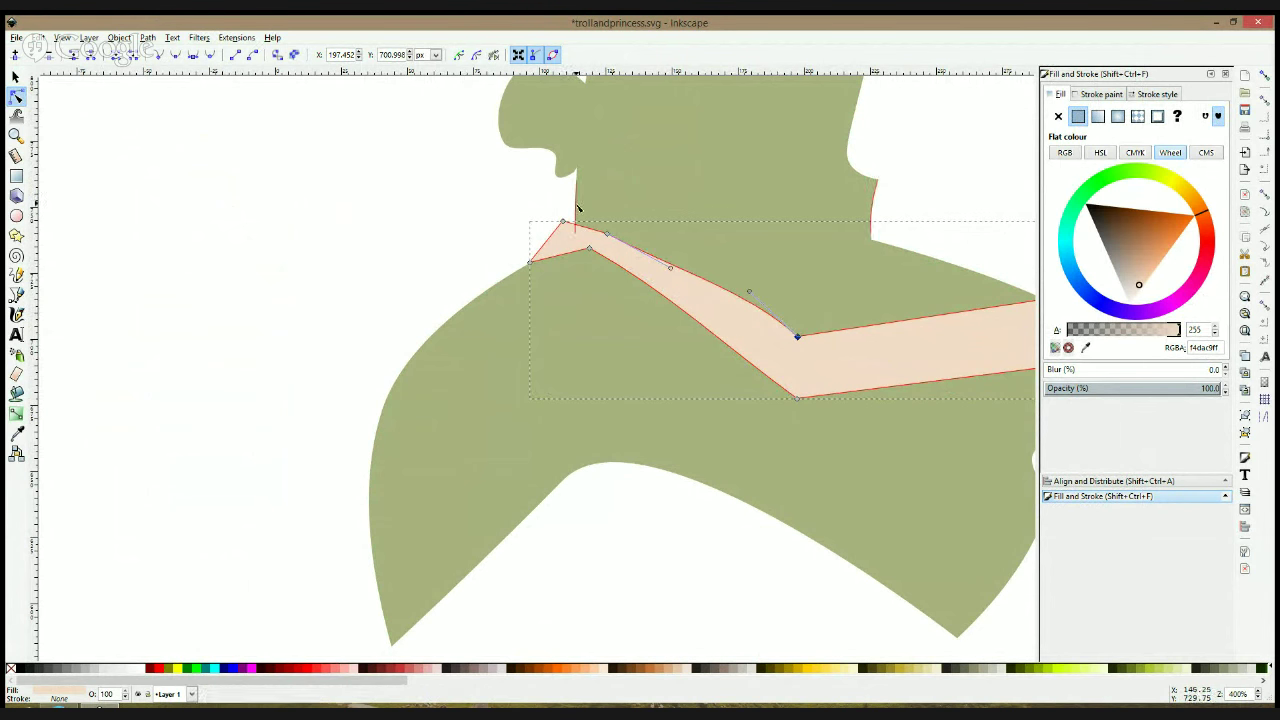
click(366, 302)
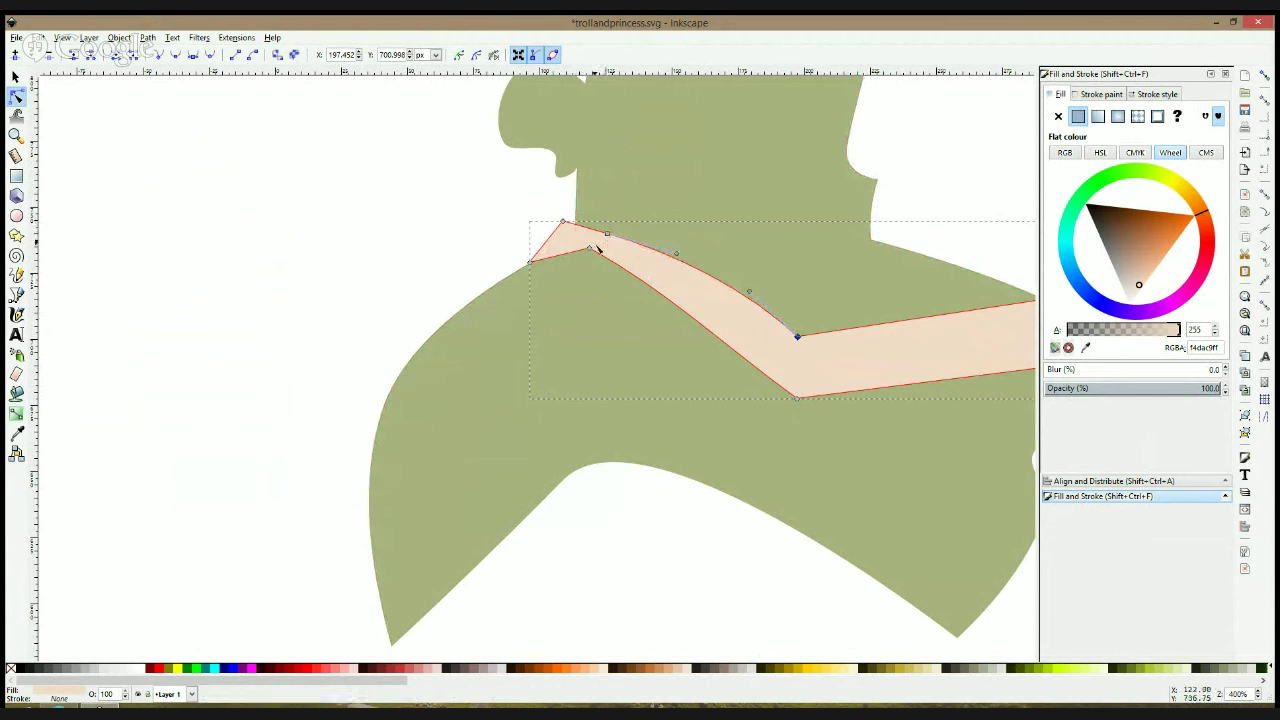
click(366, 302)
scroll(571, 286, down, 2)
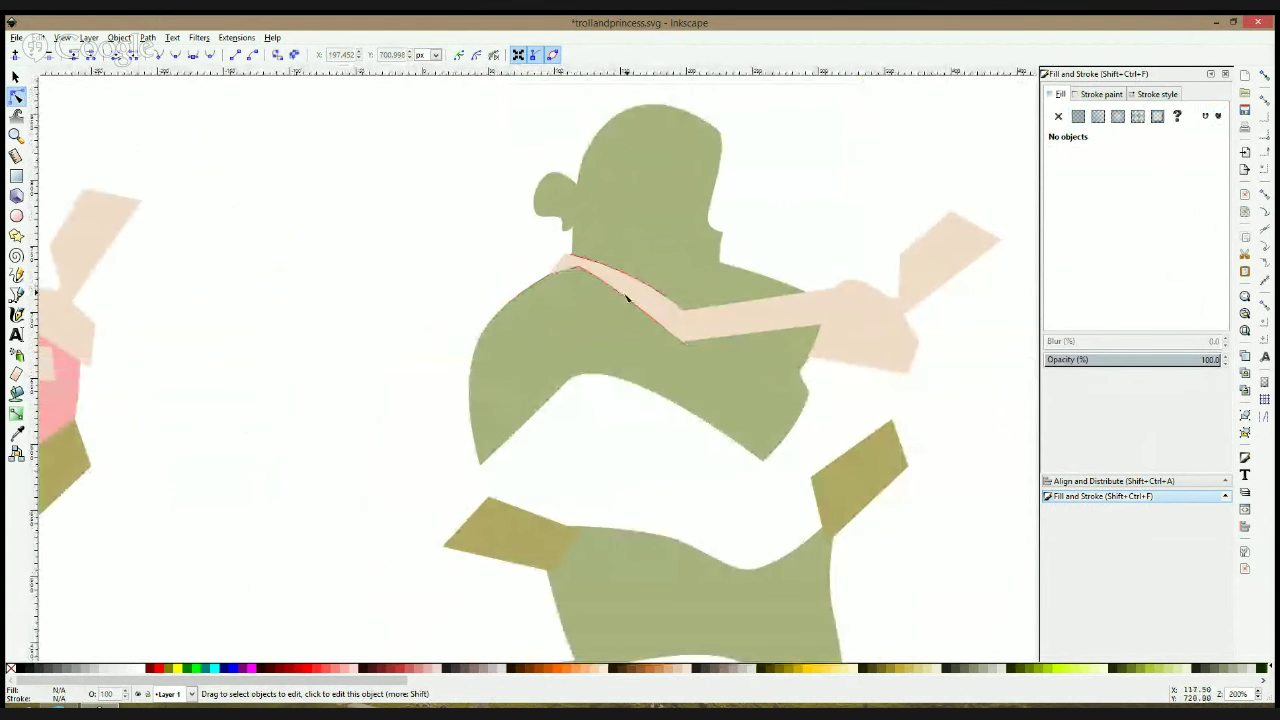
Raise the arm's shoulder-end nodes slightly, soften the lower elbow curve and shift the upper elbow node slightly outward
click(721, 330)
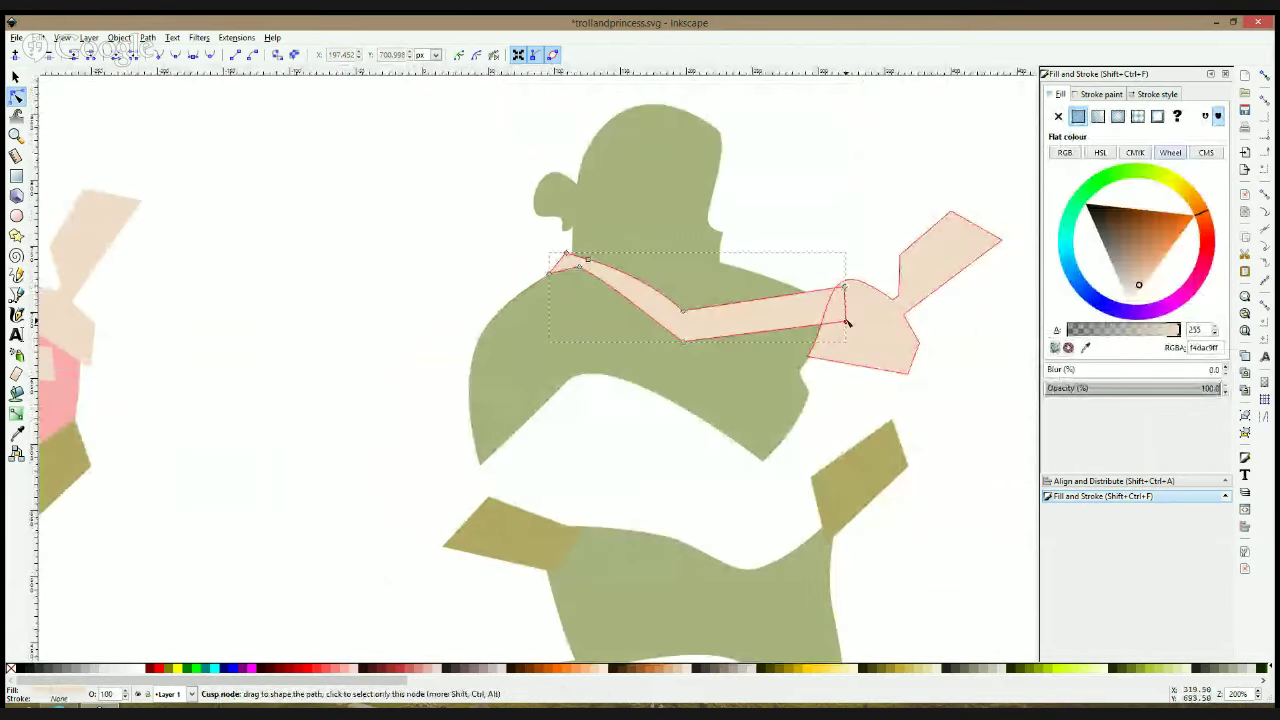
drag(844, 290, 845, 285)
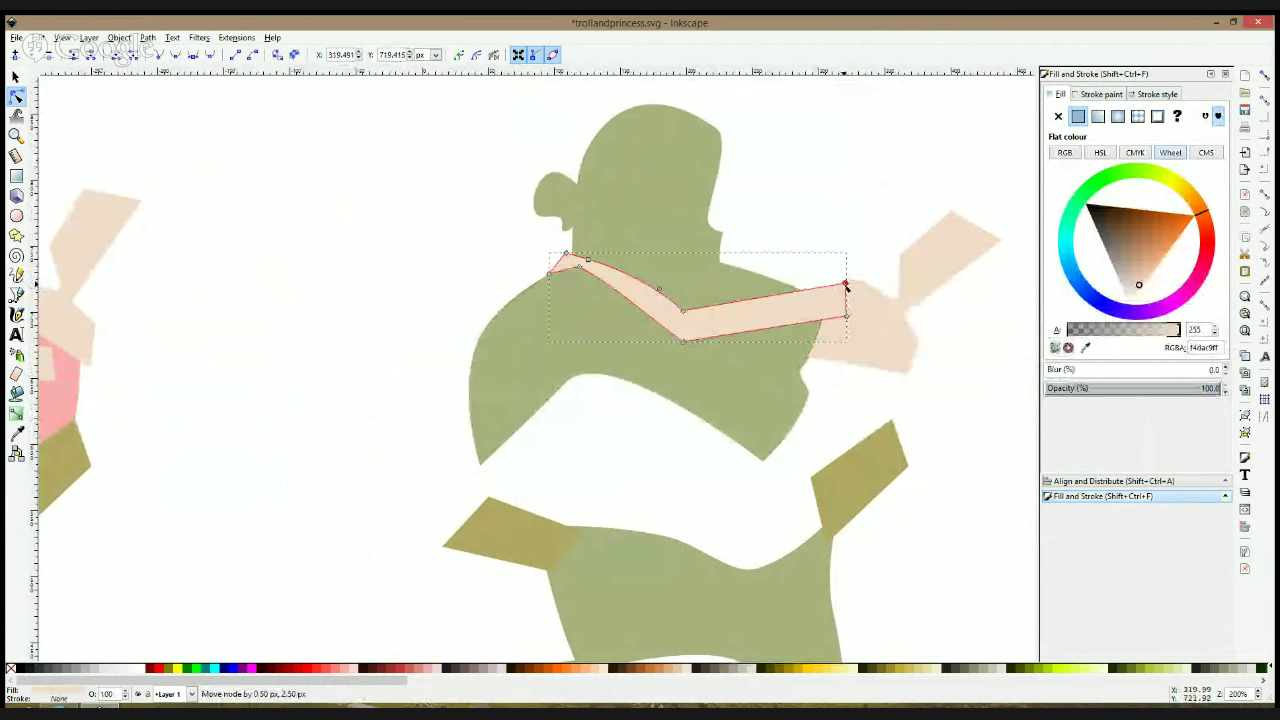
click(684, 341)
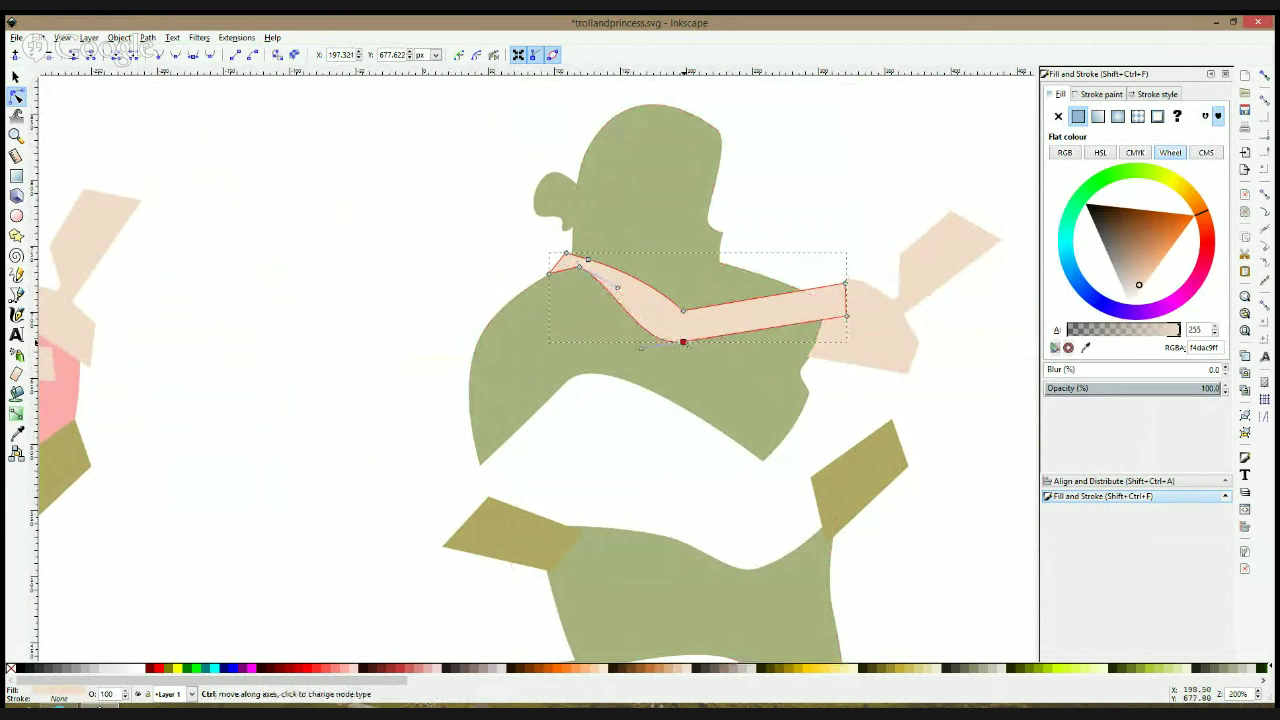
key(shift+s)
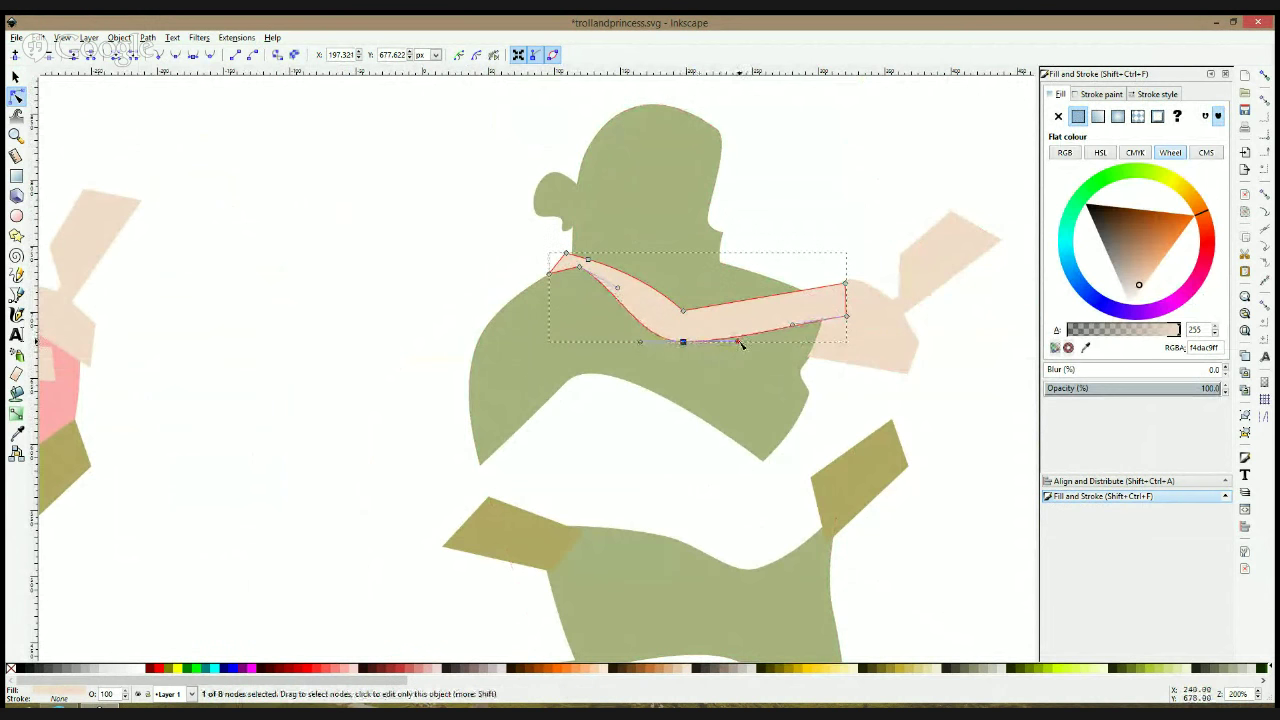
drag(738, 341, 688, 310)
click(711, 366)
click(718, 316)
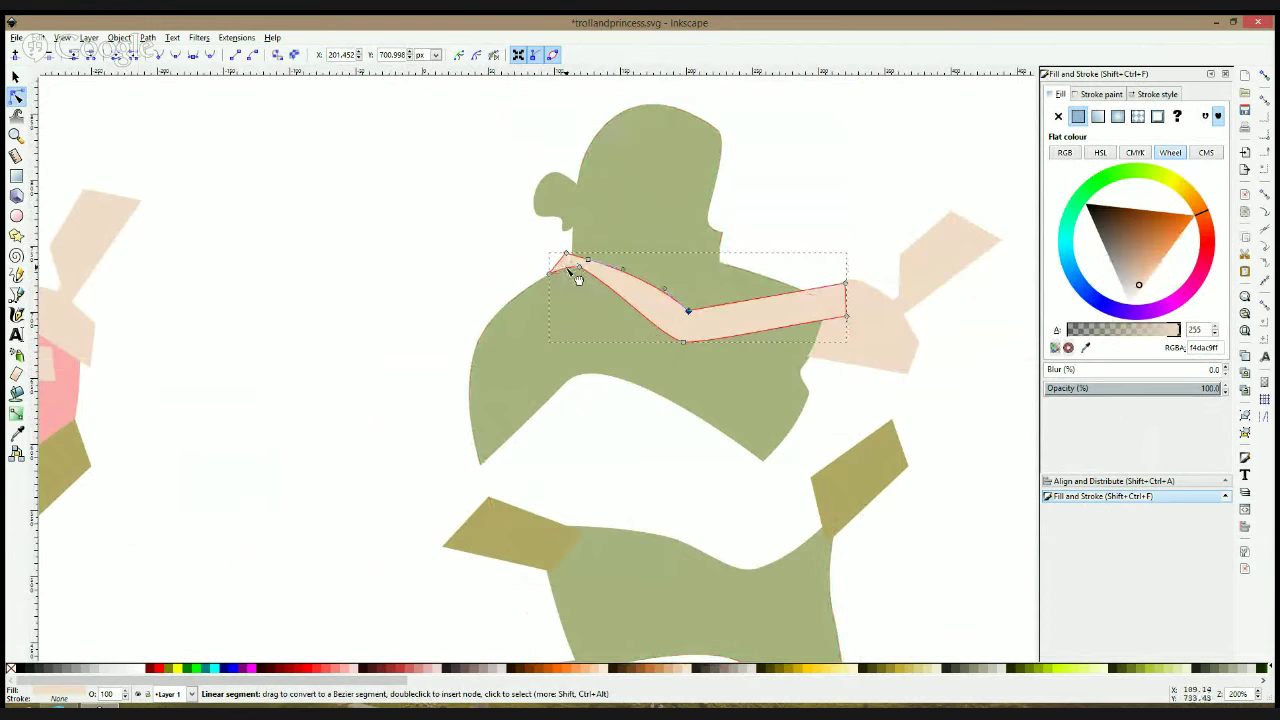
Round the copied princess's hand over the troll's shoulder by curving its end segments and adjusting the tip node
click(569, 255)
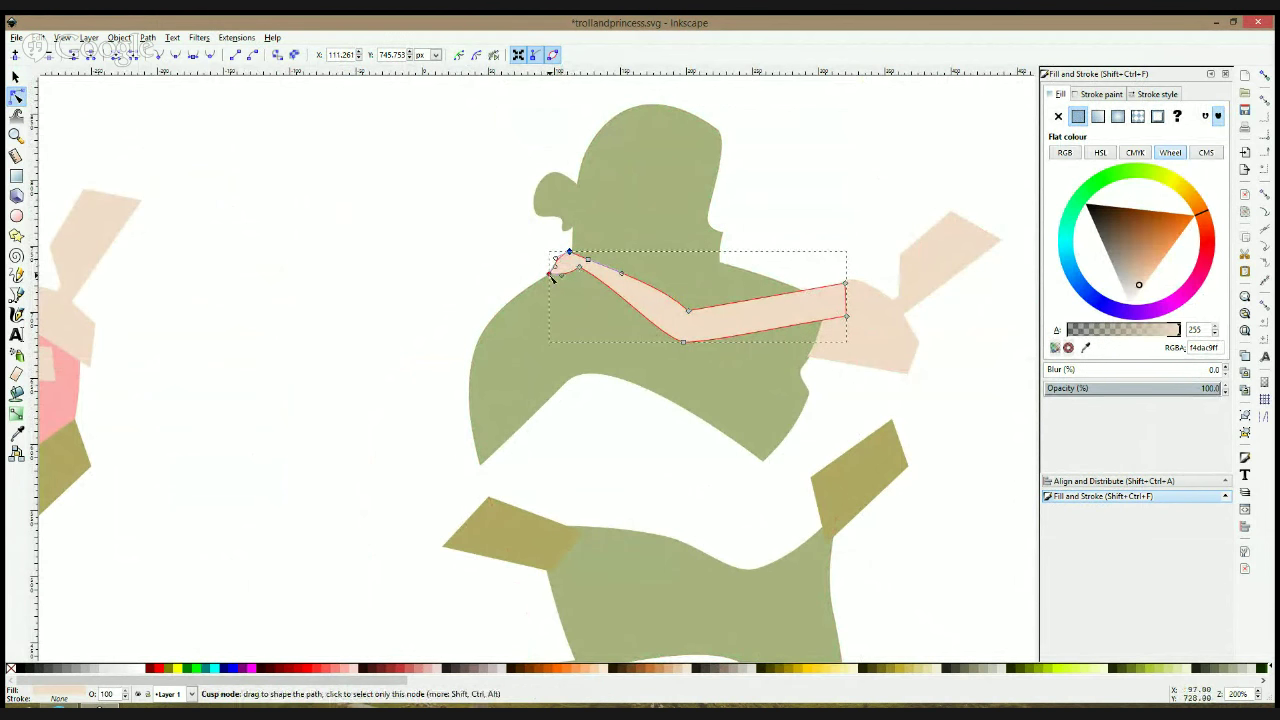
drag(549, 279, 546, 274)
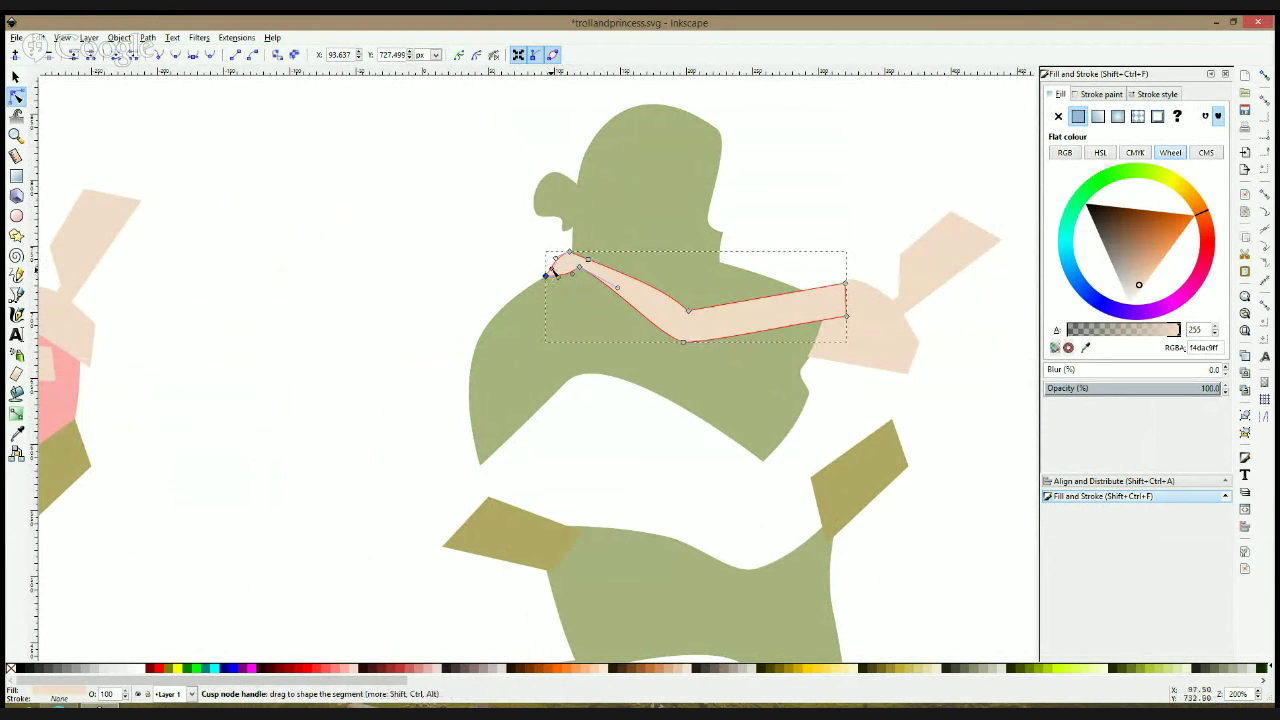
click(410, 329)
scroll(414, 323, down, 3)
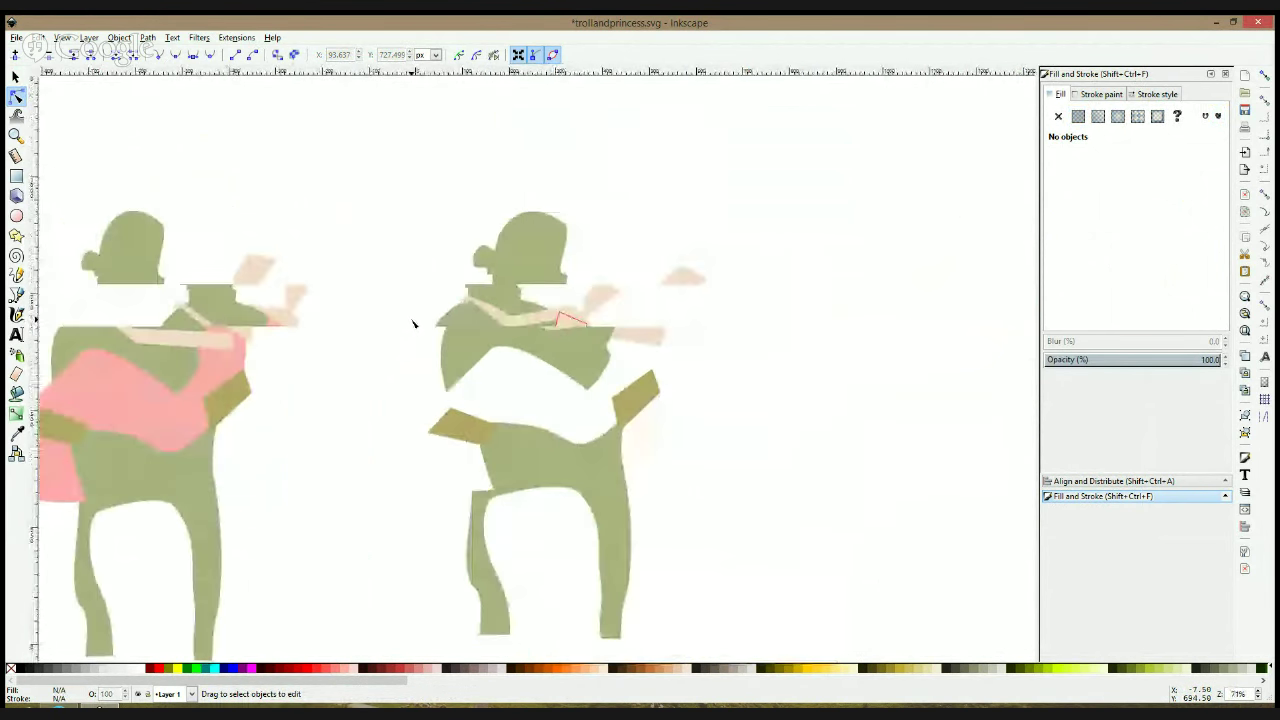
Pull the copied troll's forehead node slightly inward and nudge the protruding chin node up and outward
scroll(468, 330, up, 2)
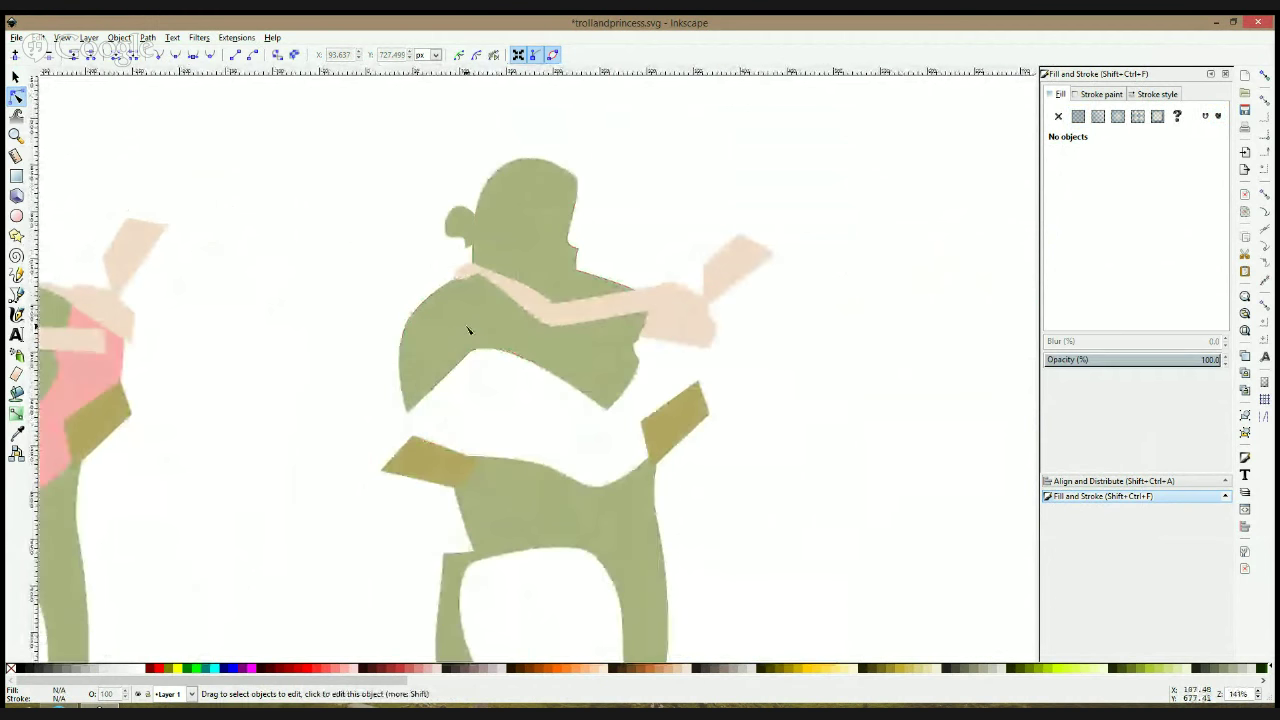
key(s)
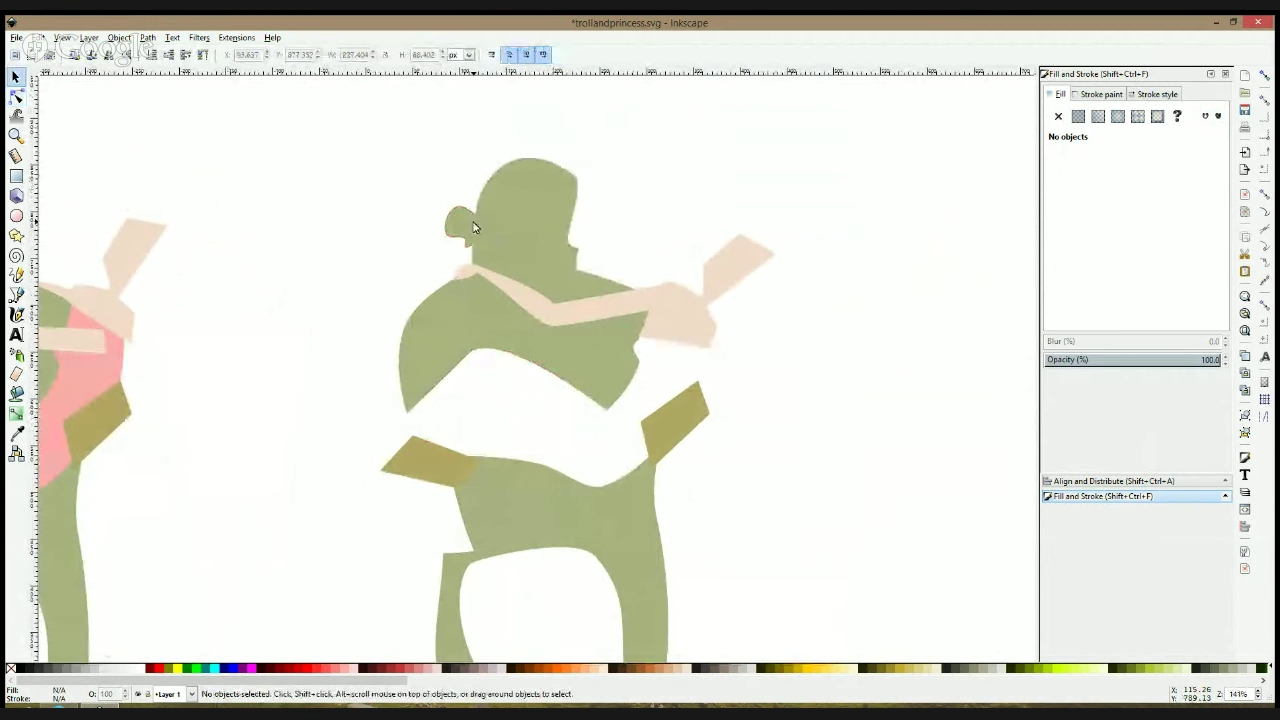
click(549, 207)
key(n)
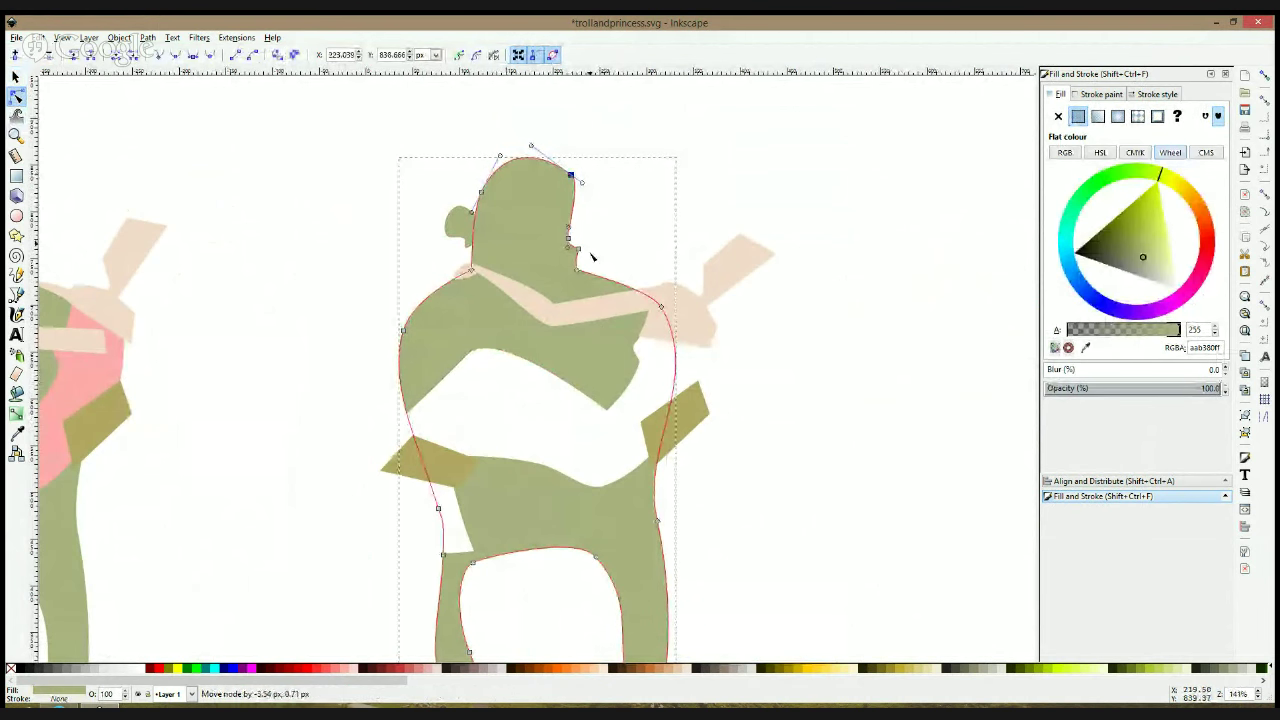
drag(578, 249, 578, 245)
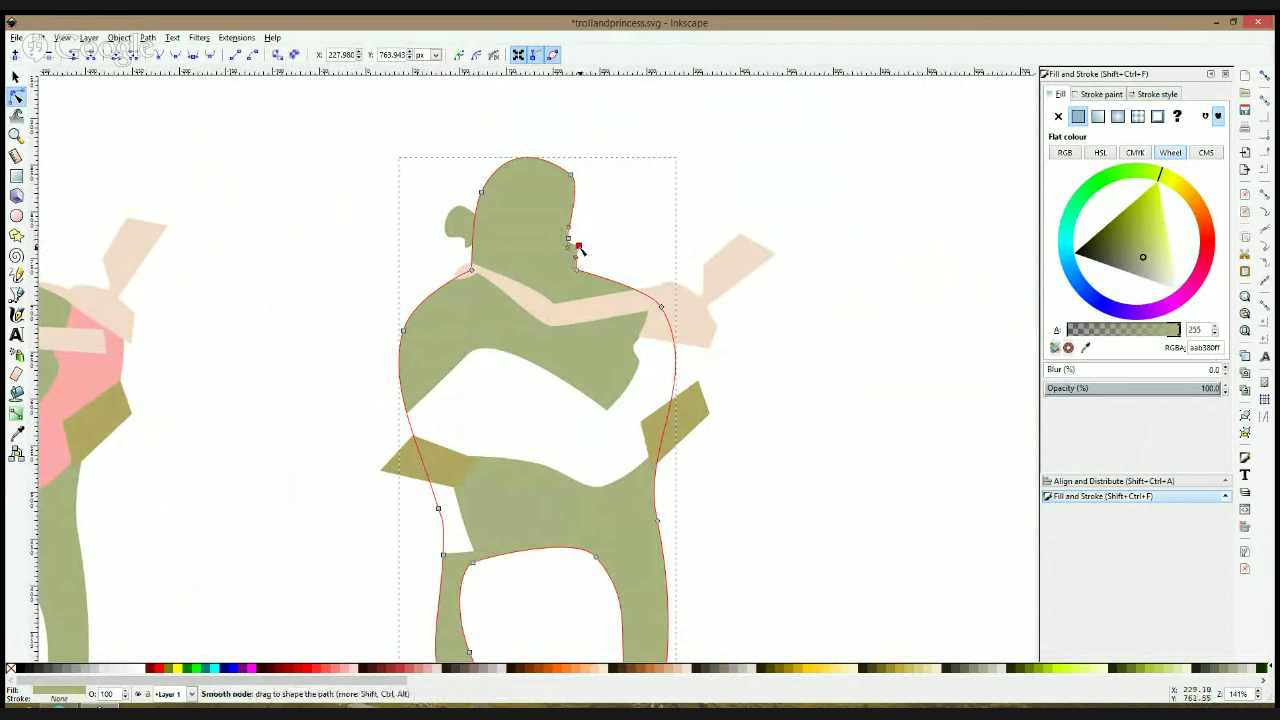
drag(579, 246, 580, 246)
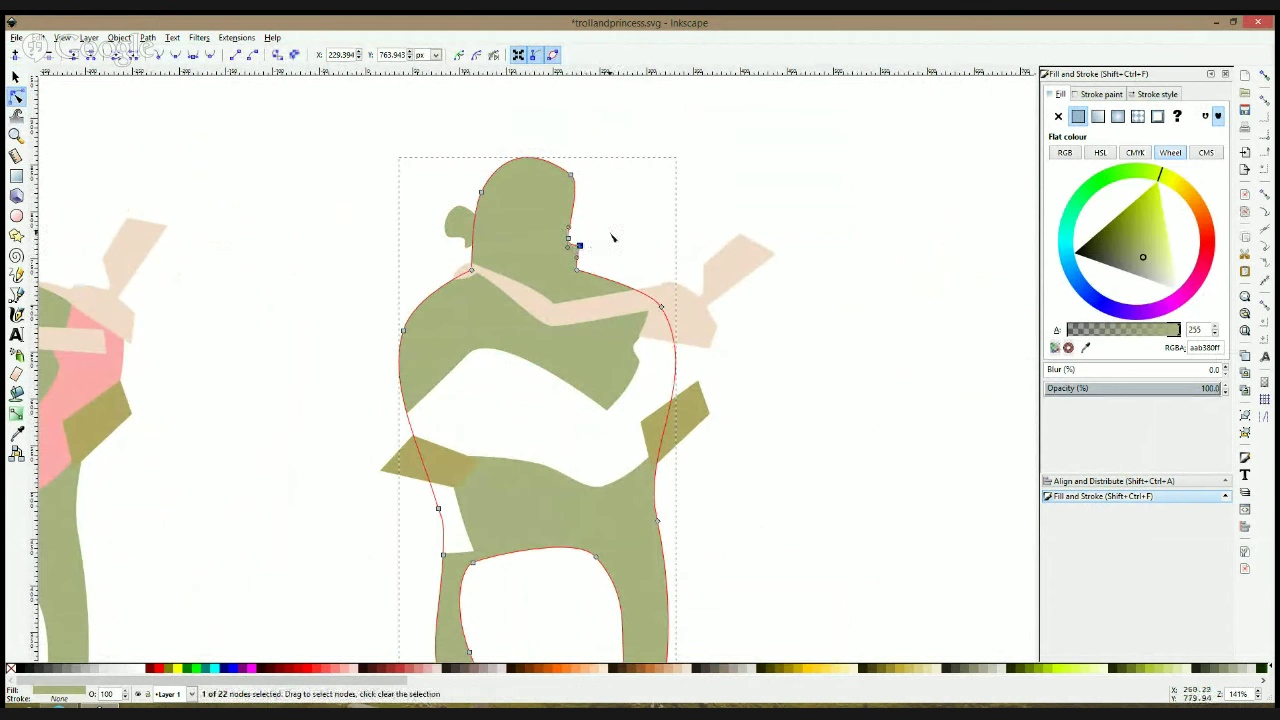
click(605, 246)
Draw a thin mouth shape from the copied troll's chin tip across the lower face and bow its lower edge into a smile
click(16, 296)
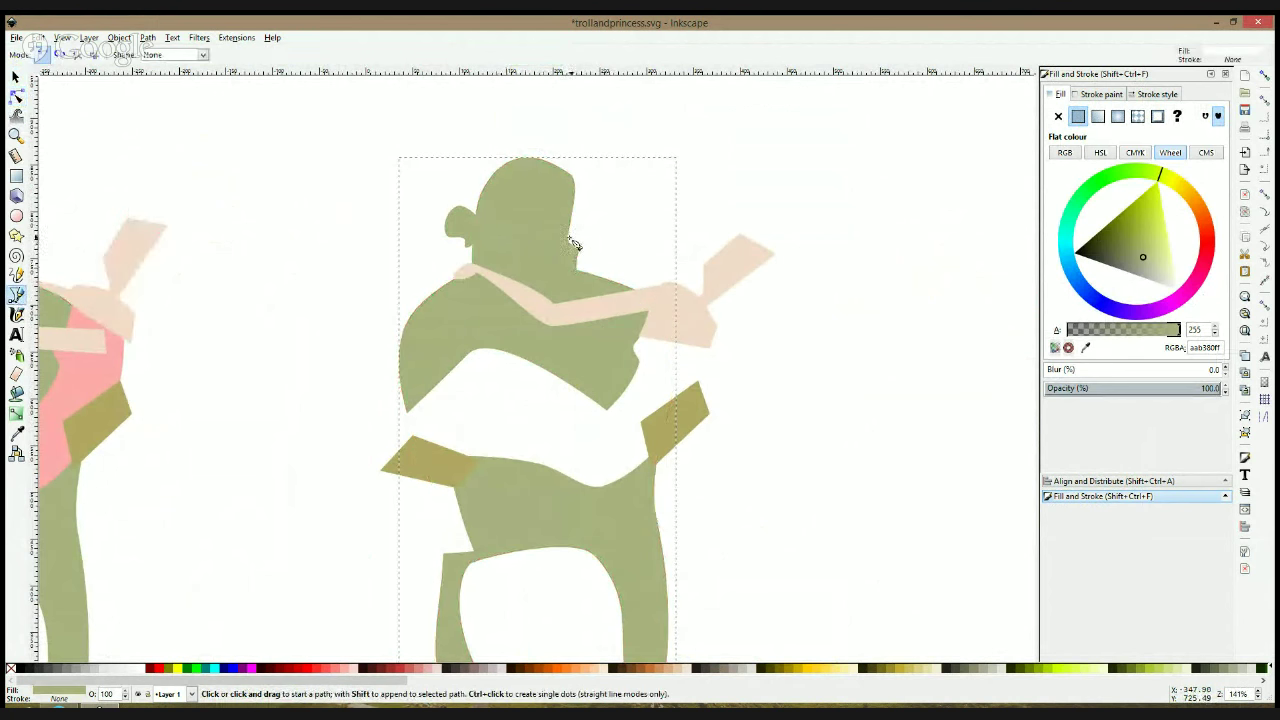
click(579, 244)
click(506, 248)
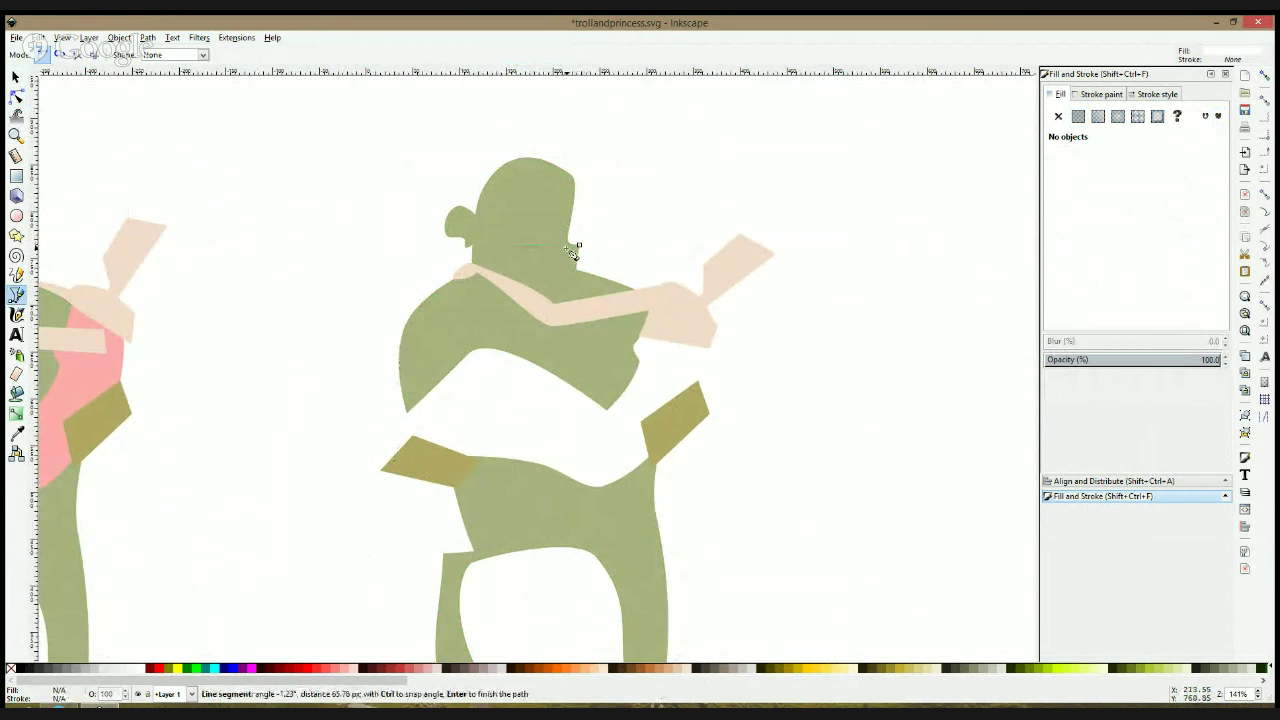
click(579, 244)
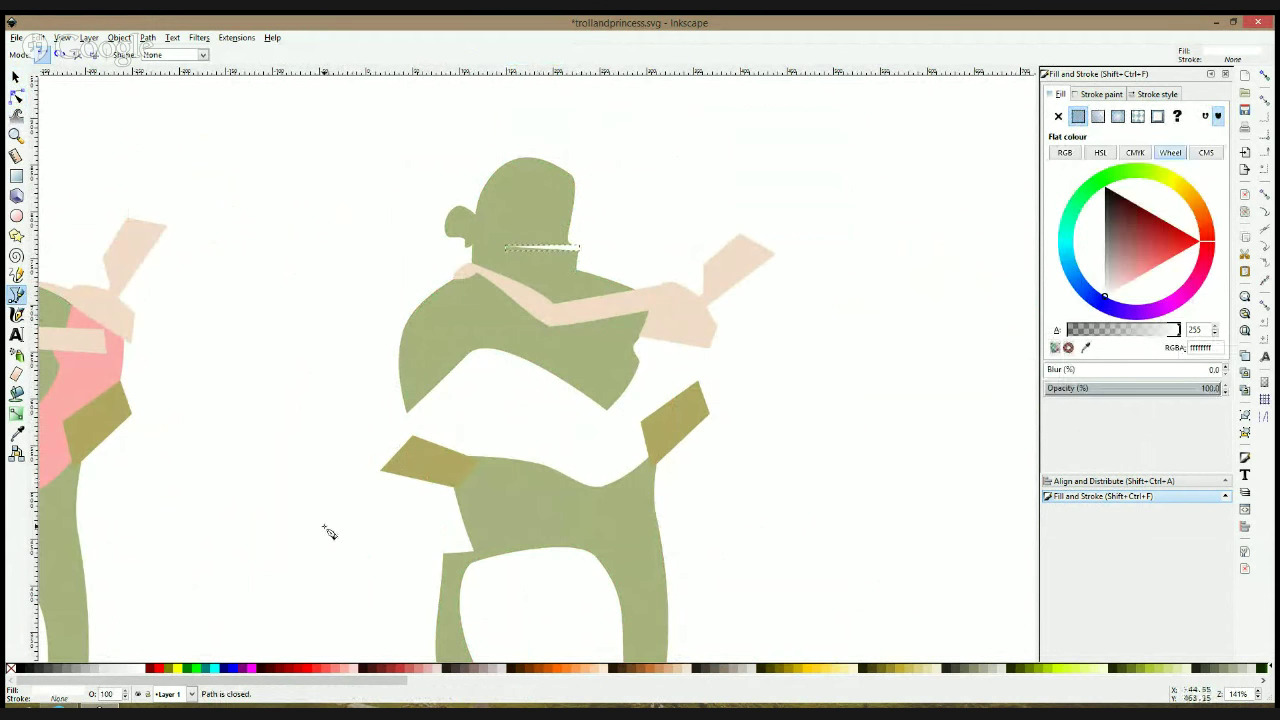
click(16, 97)
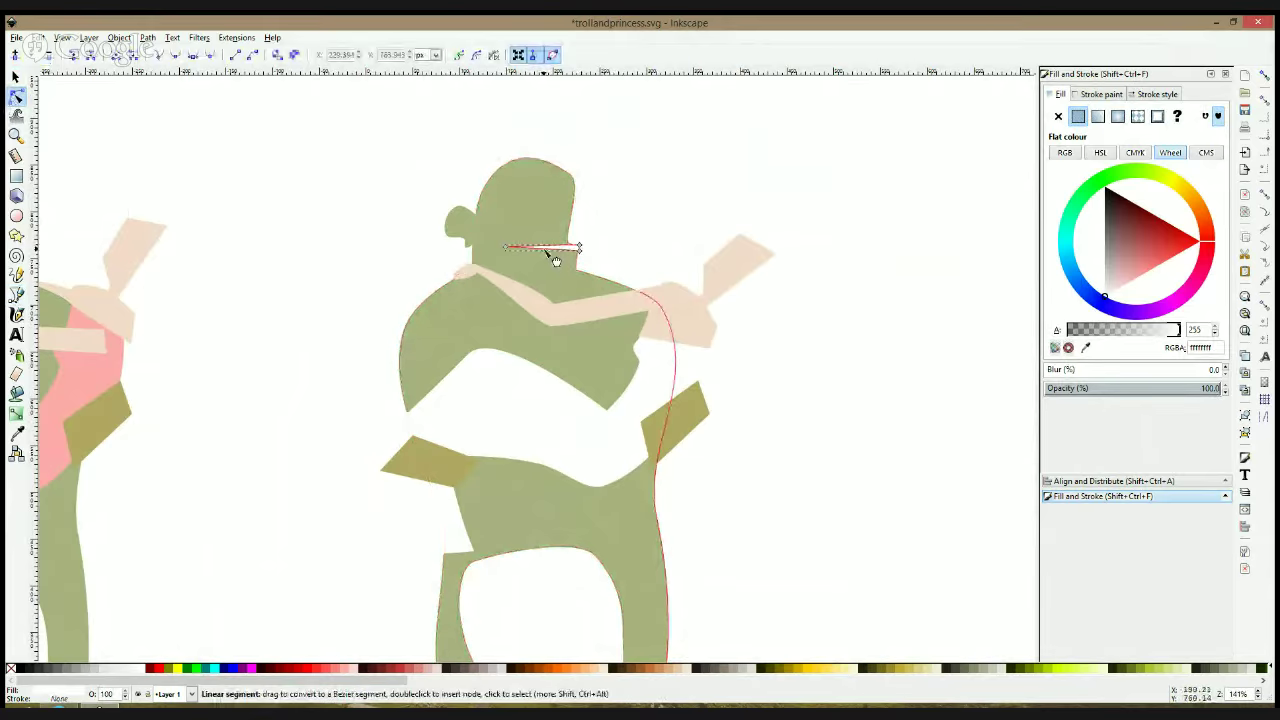
drag(554, 266, 559, 262)
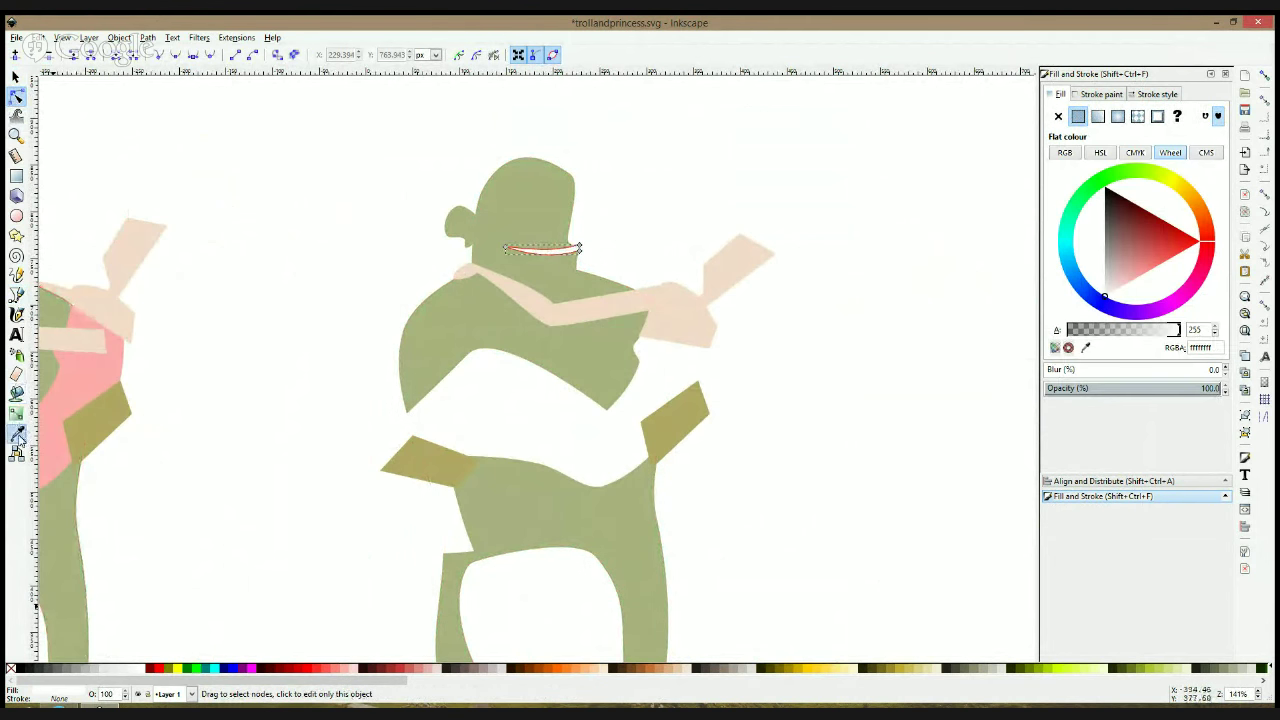
Recolour the mouth with a darker shade of the troll's skin green, 737c4dff
click(16, 432)
key(1)
drag(272, 396, 729, 380)
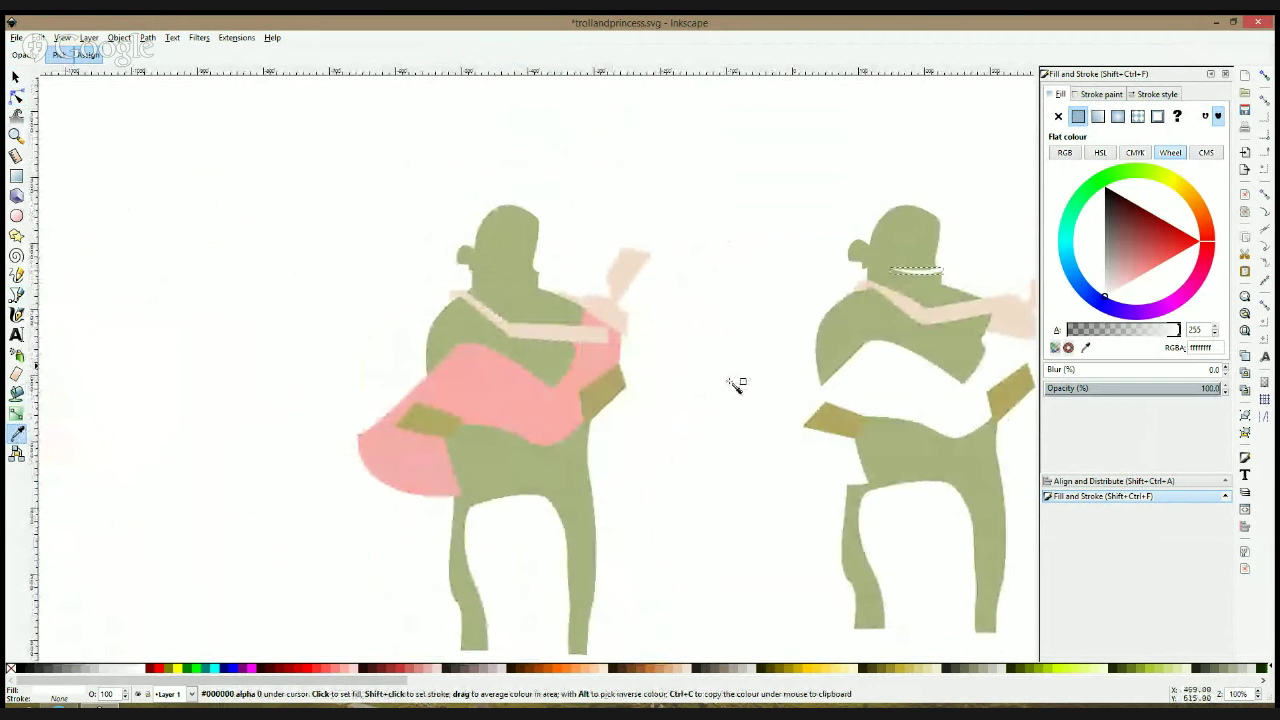
scroll(730, 374, down, 2)
click(820, 318)
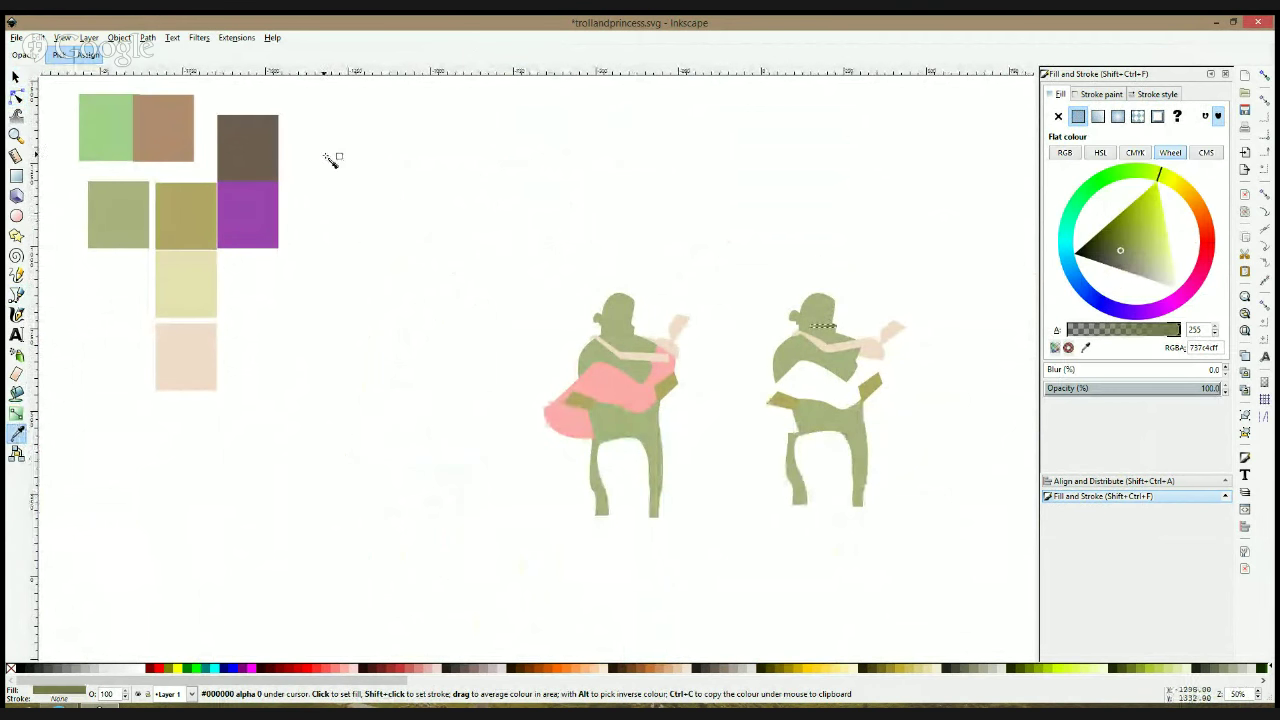
Scale the colour palette swatches down to about 247 by 368 px and move them closer to the figures
key(s)
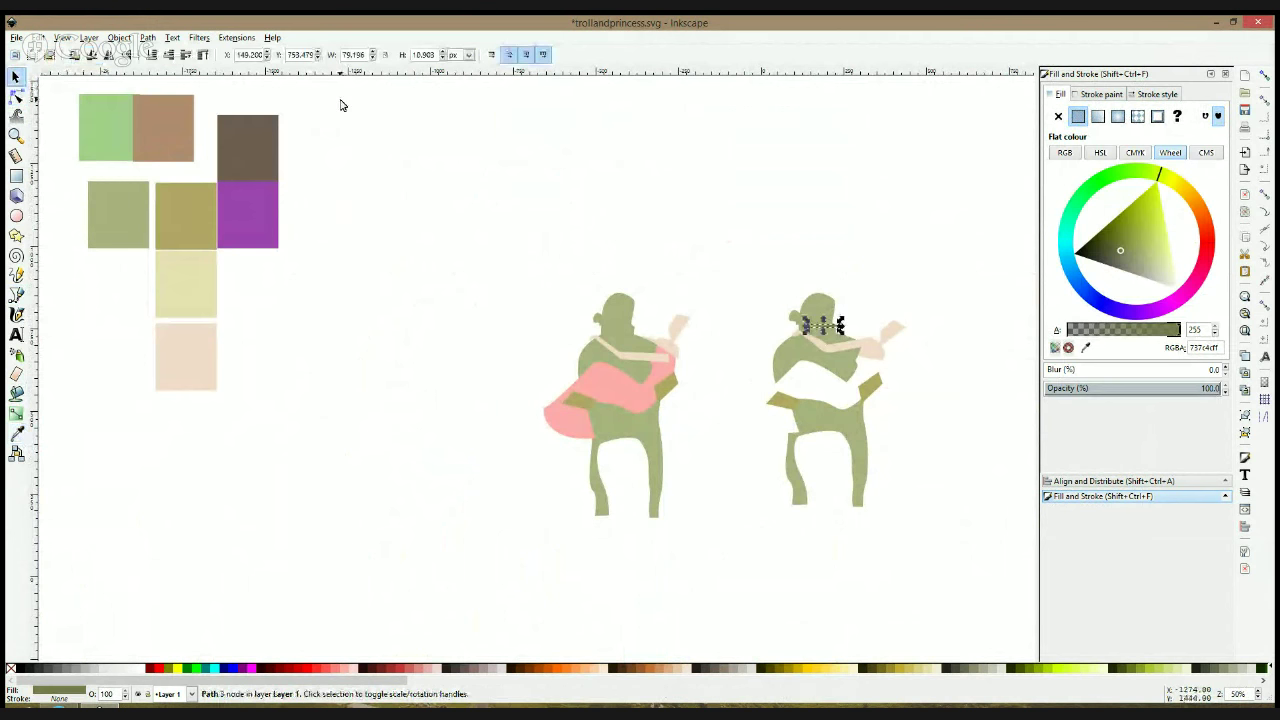
drag(340, 88, 56, 453)
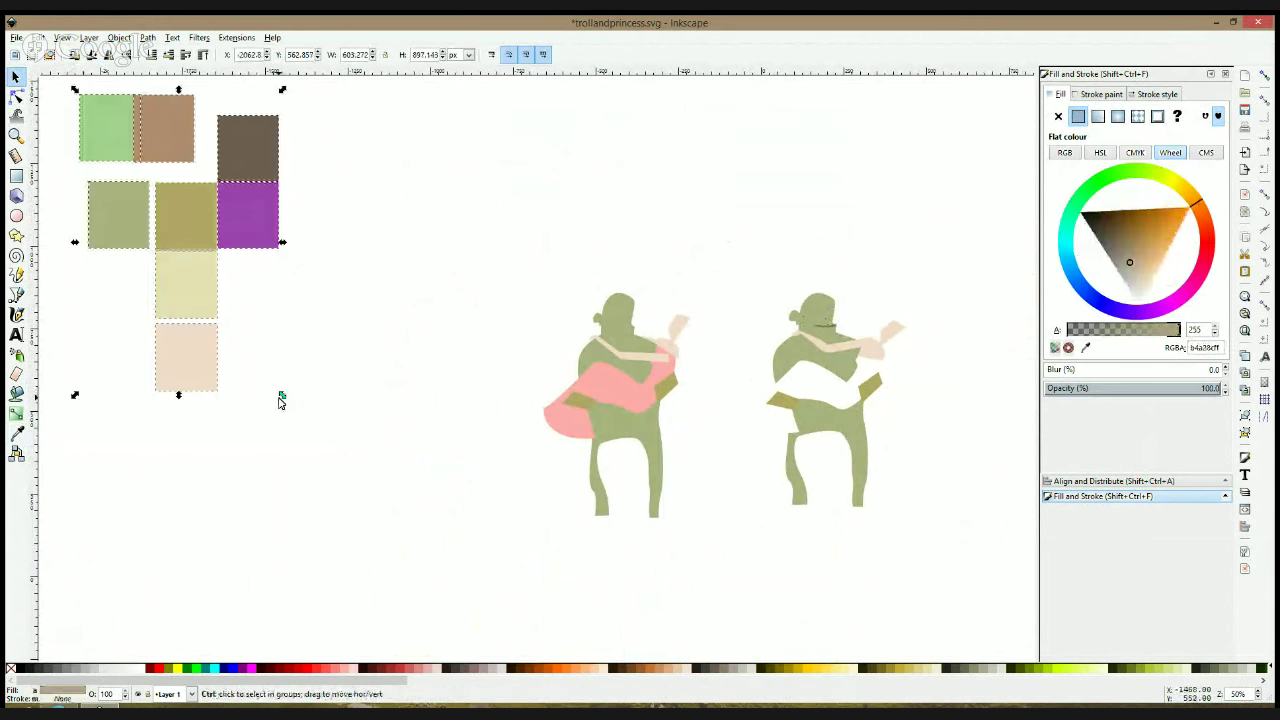
drag(280, 394, 160, 214)
drag(140, 170, 370, 250)
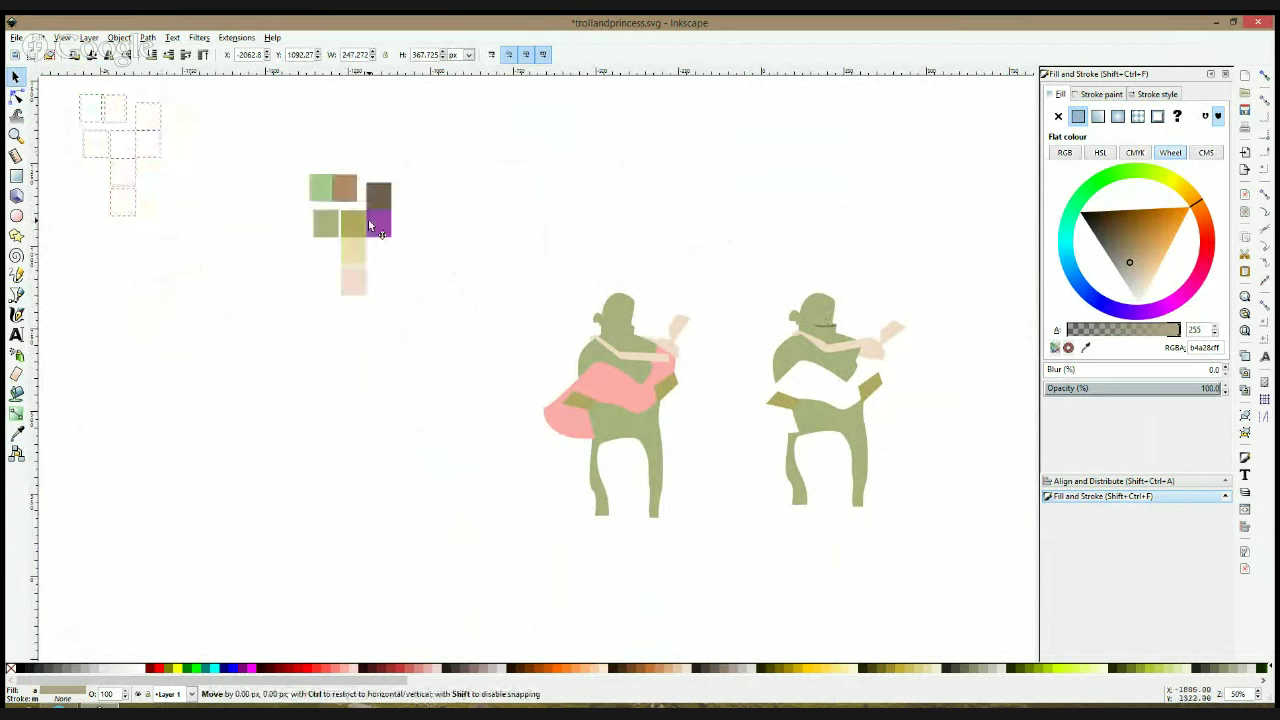
click(475, 265)
Sample the troll's skin green for the mouth and darken it to a muted grey-green, 888e6eff
drag(807, 317, 472, 286)
scroll(494, 310, up, 4)
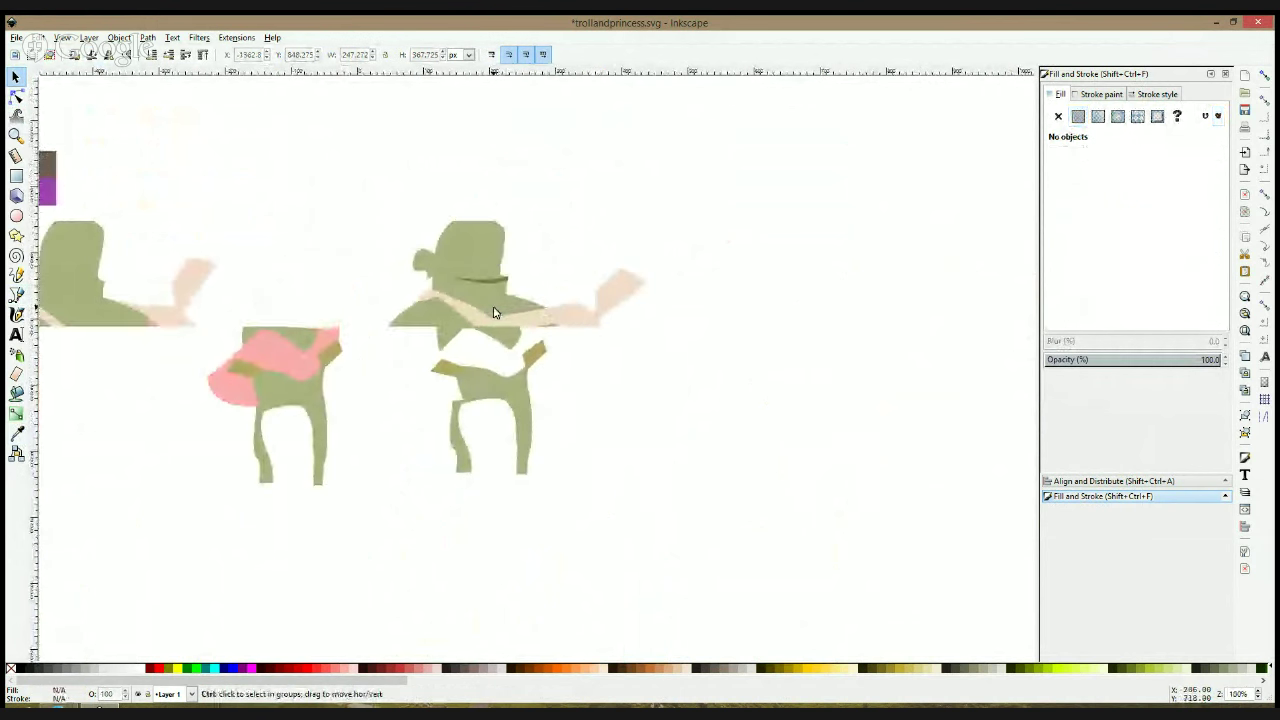
click(487, 237)
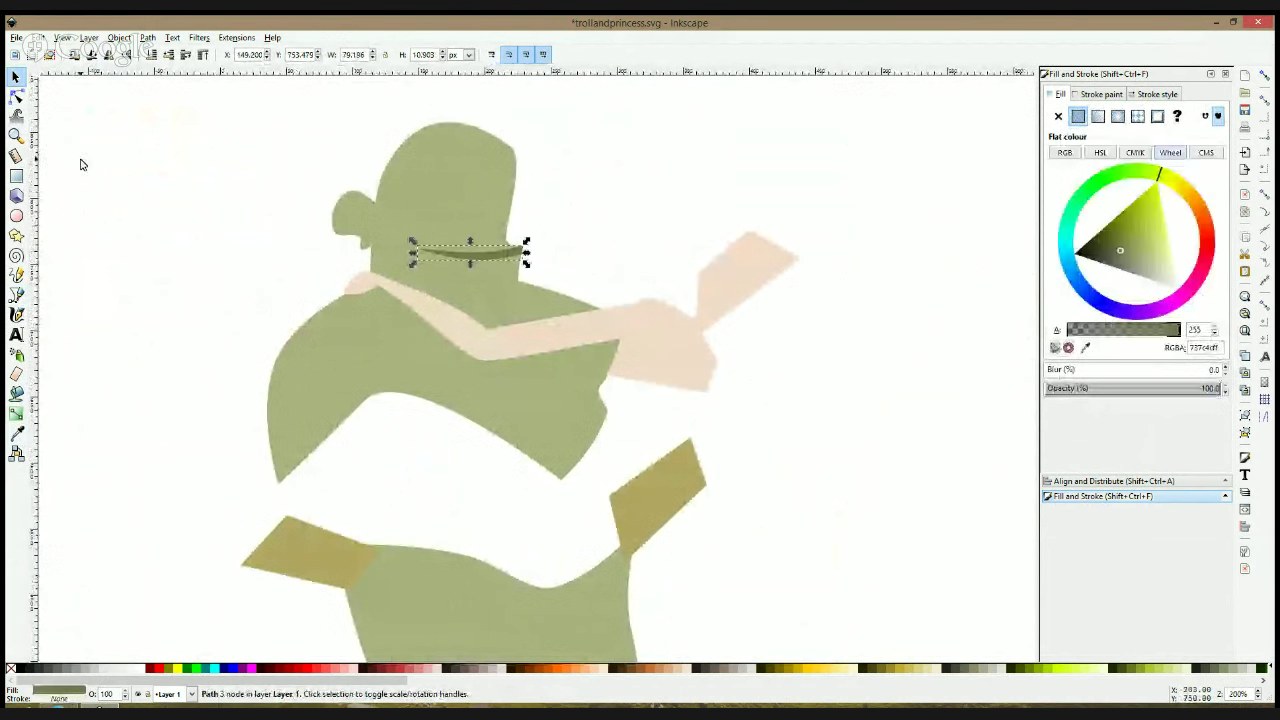
click(17, 433)
click(486, 286)
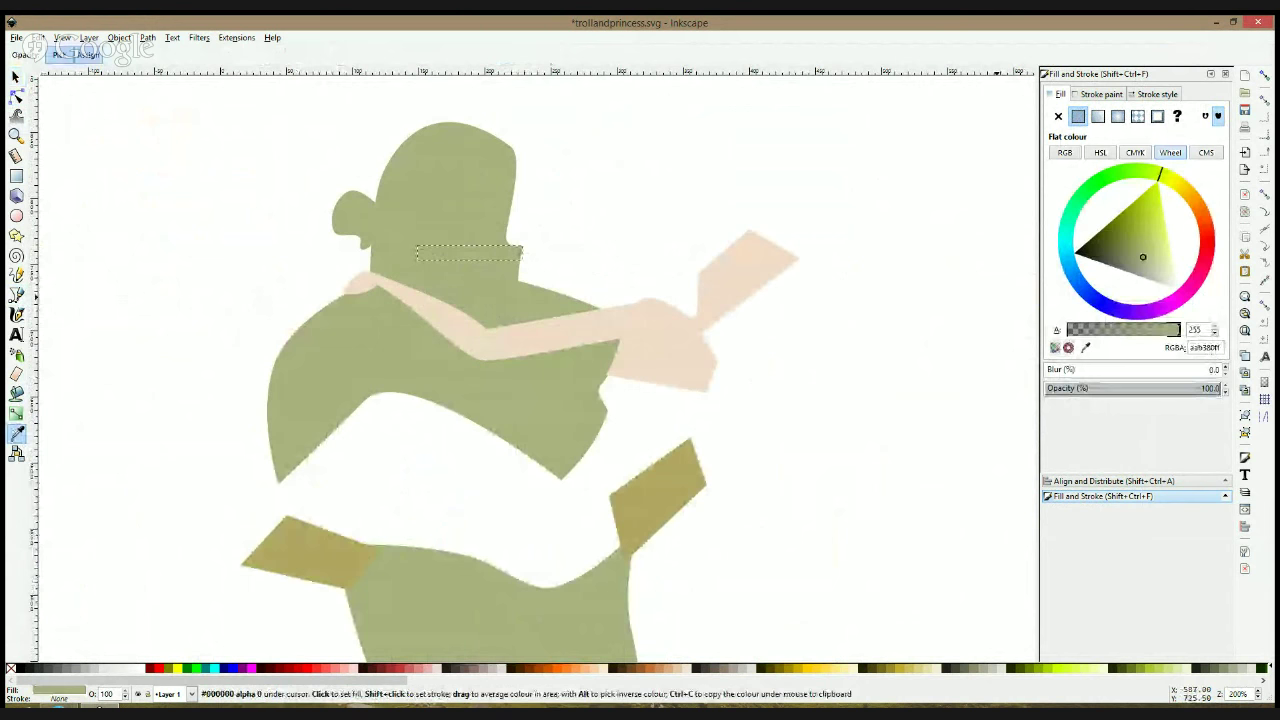
drag(1143, 258, 1131, 263)
click(913, 209)
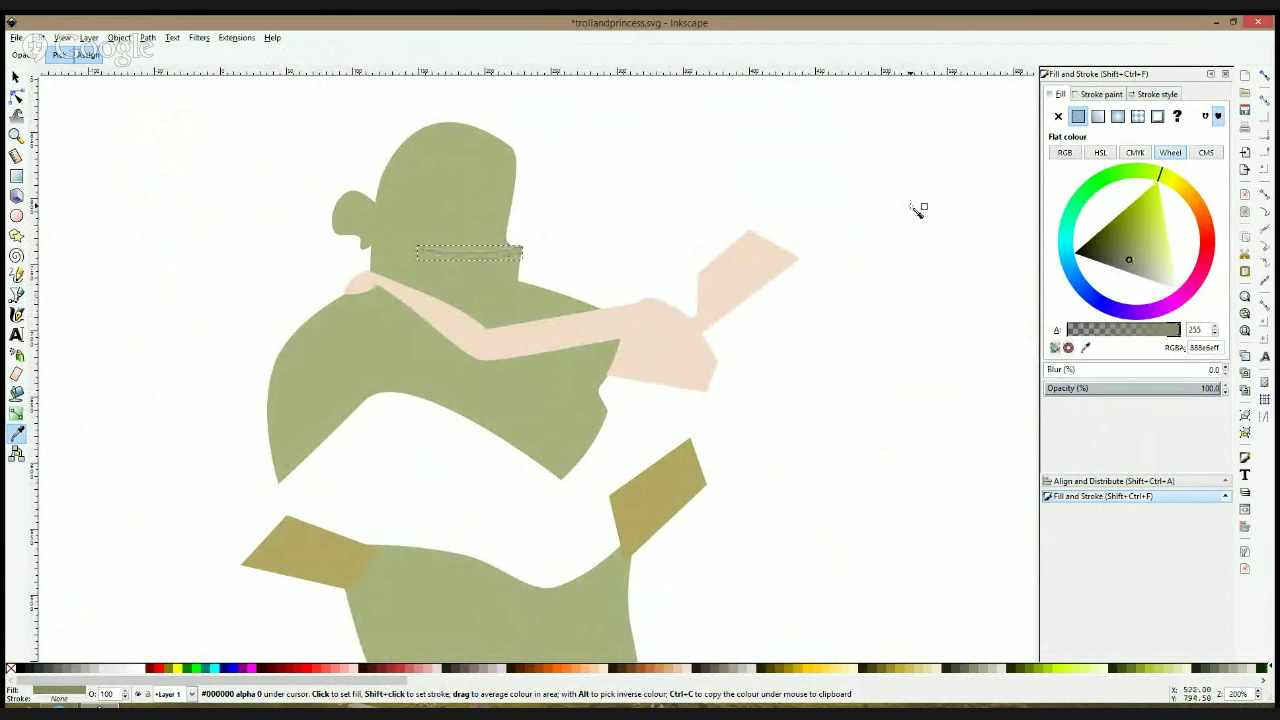
key(ctrl+z)
key(s)
click(911, 207)
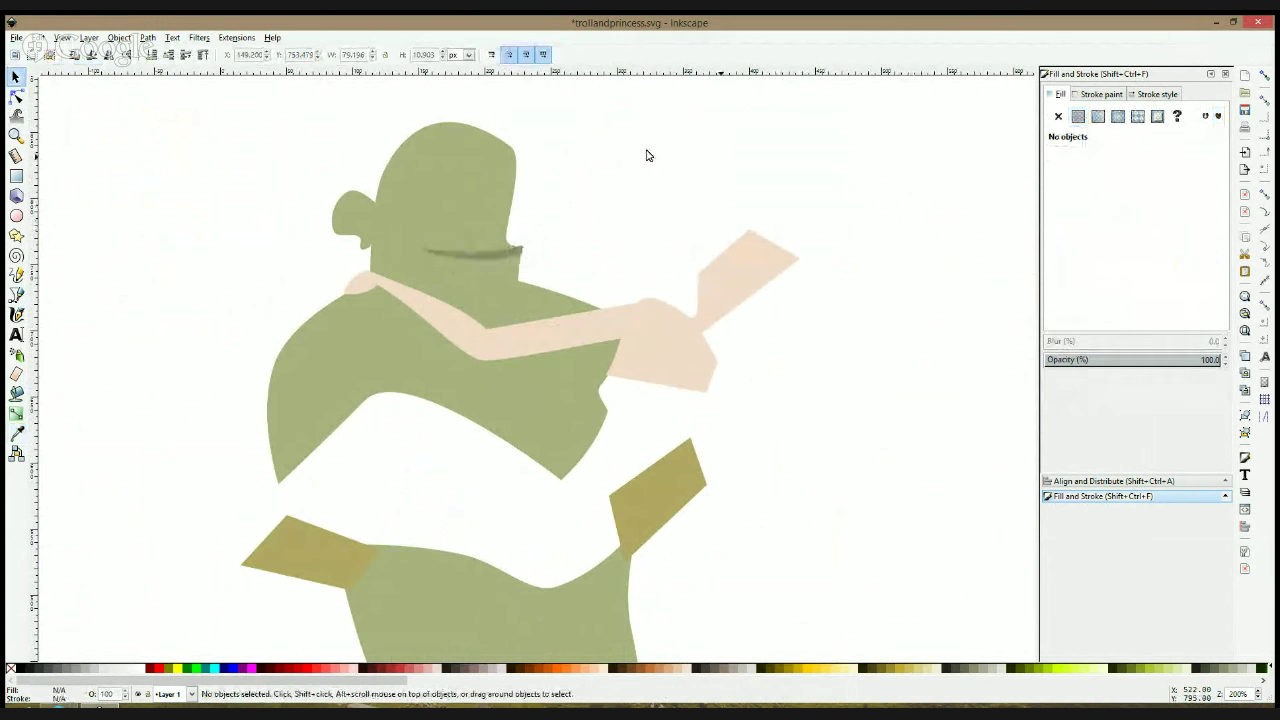
Lower the face outline's node beside the chin tip so the profile meets the upper edge of the mouth
click(514, 206)
click(16, 95)
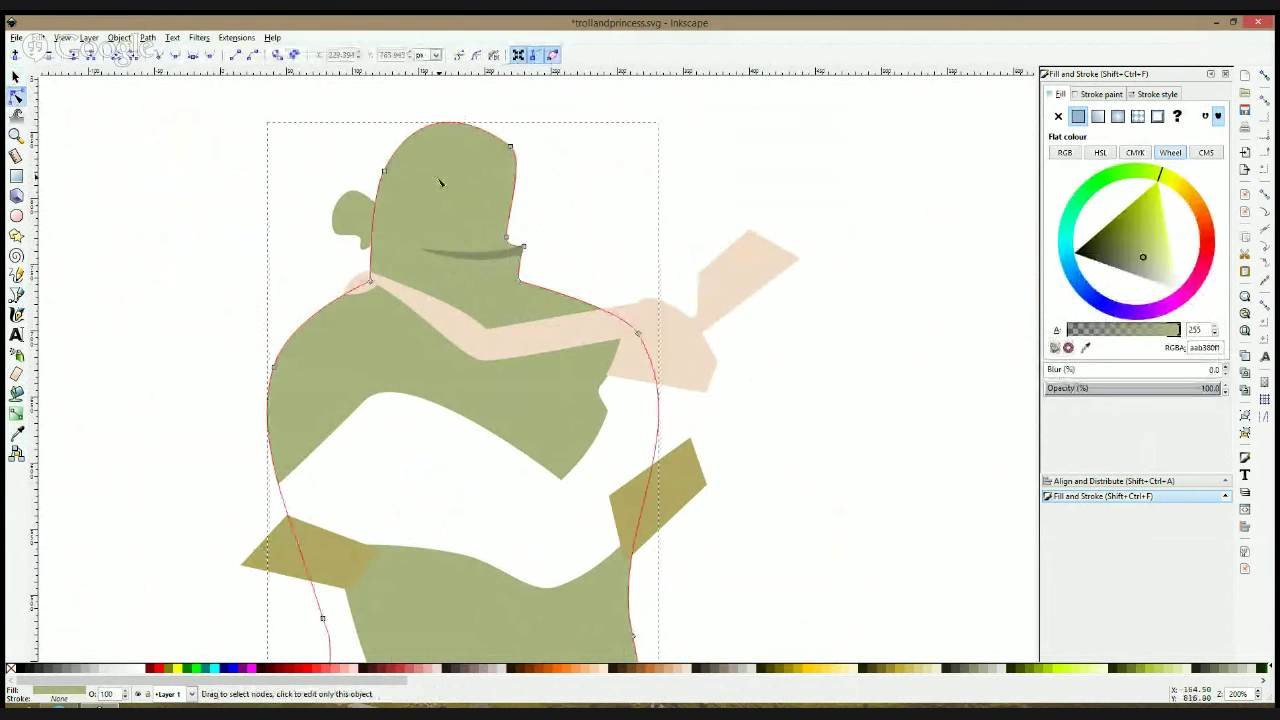
drag(509, 238, 515, 247)
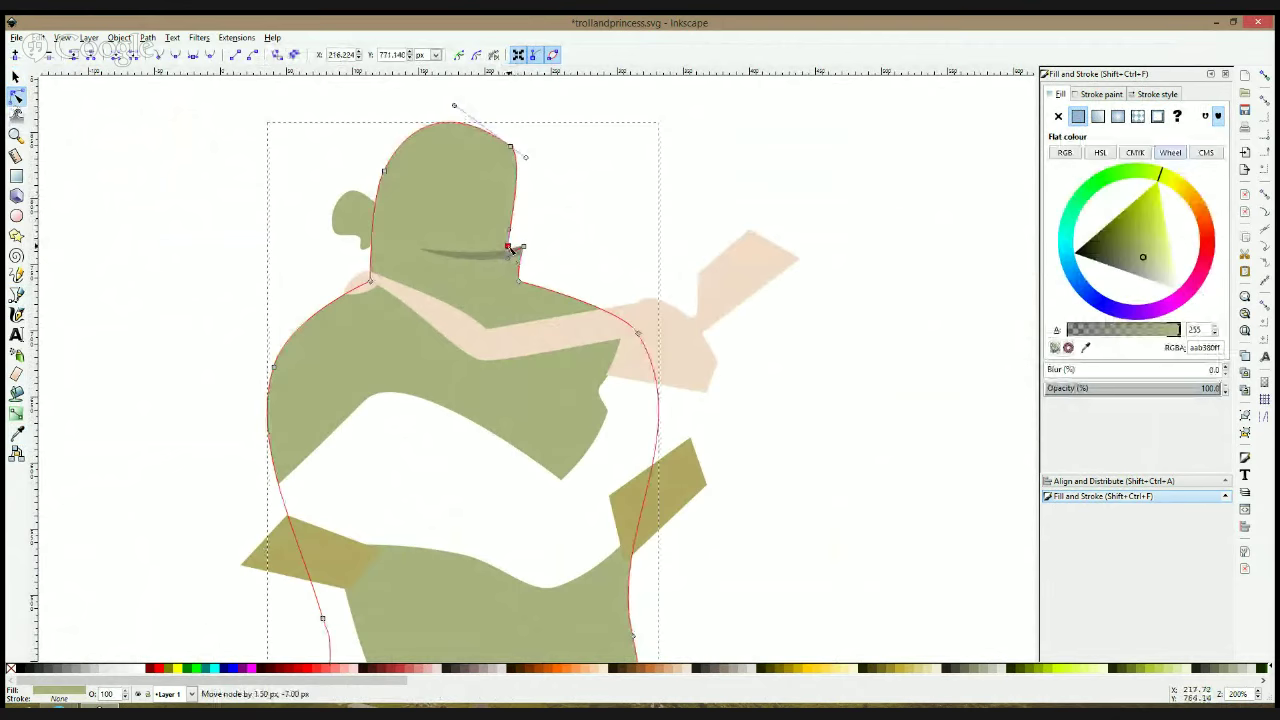
click(565, 249)
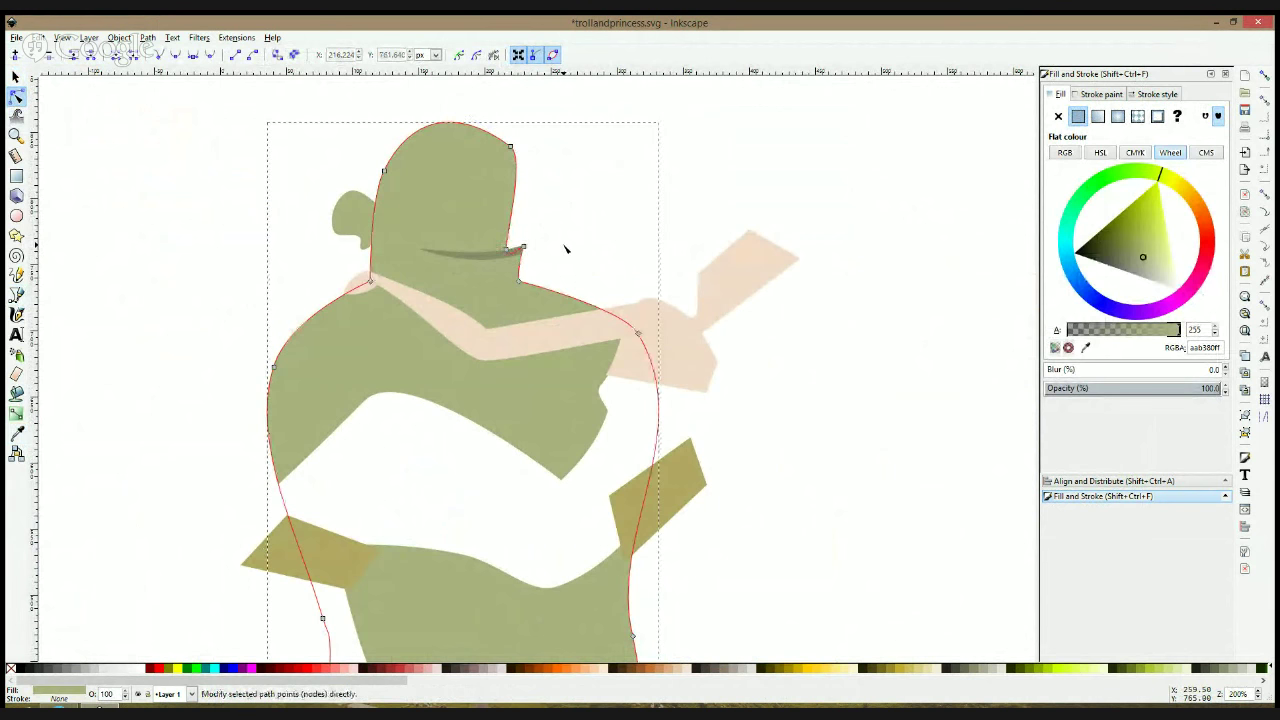
click(565, 249)
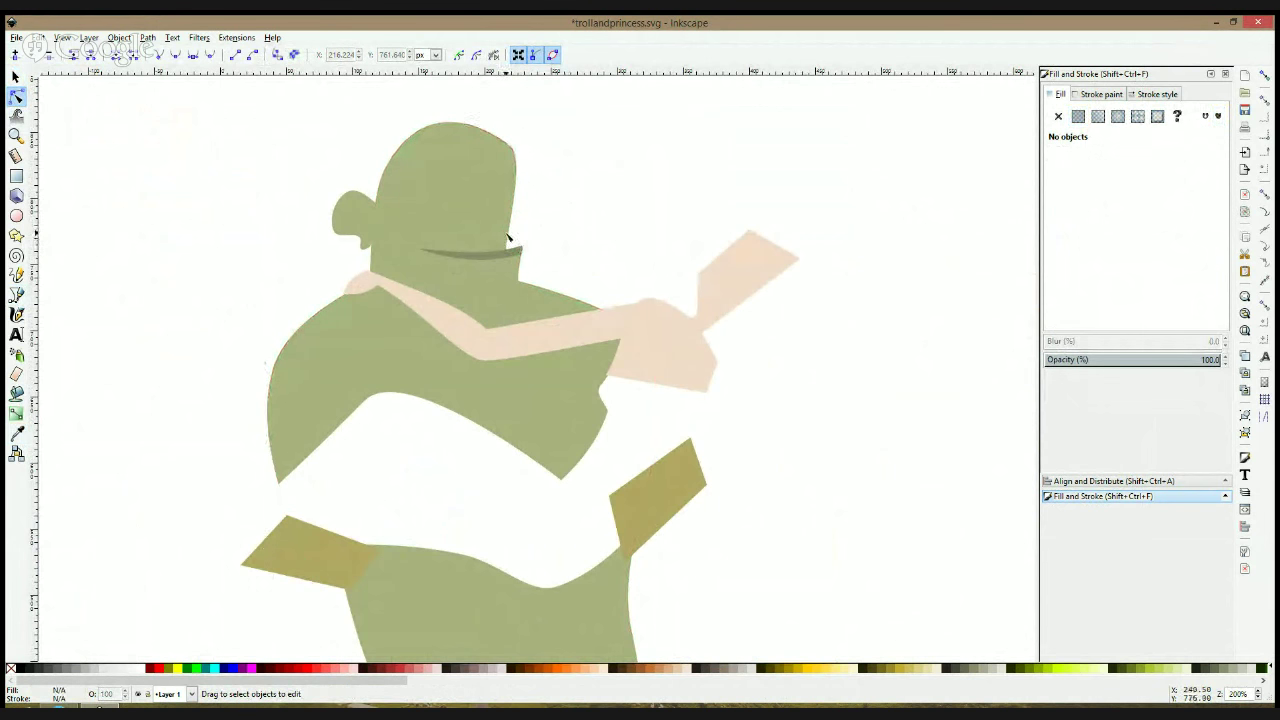
Draw a four-sided tooth about 13.5 by 12.75 px rising from the mouth and fill it opaque white, ffffffff
click(17, 296)
scroll(457, 257, up, 2)
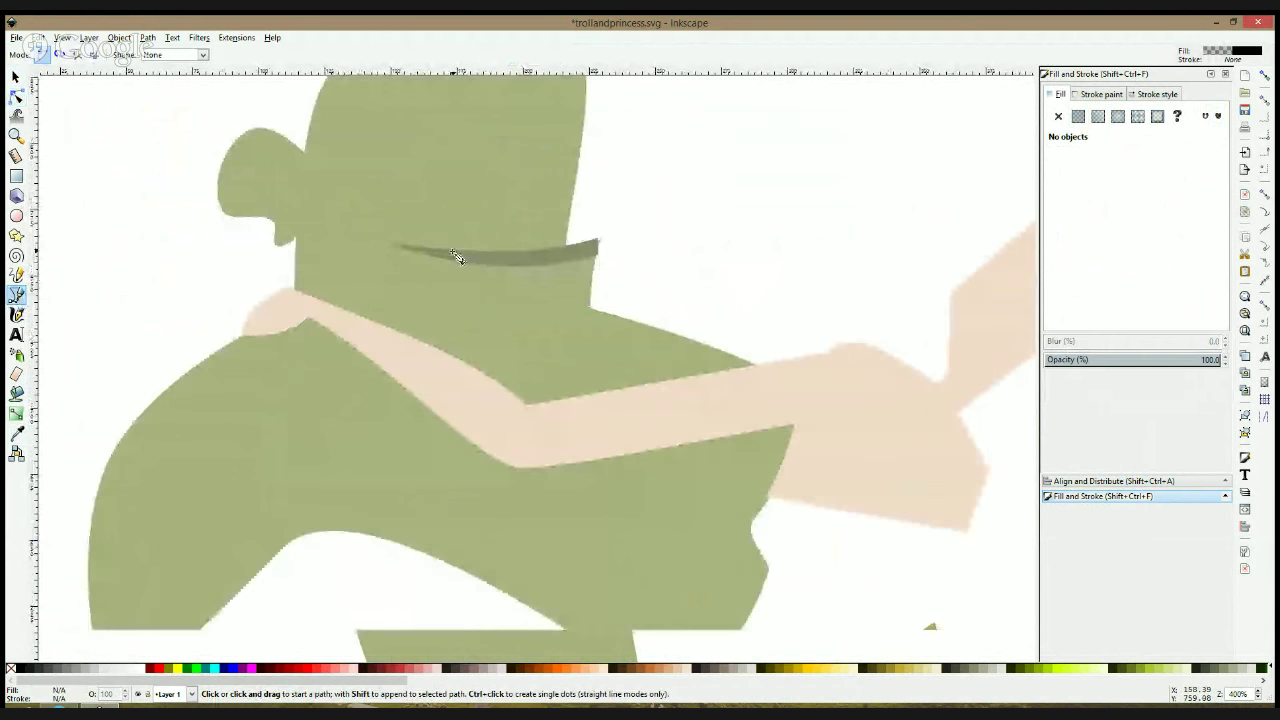
click(450, 253)
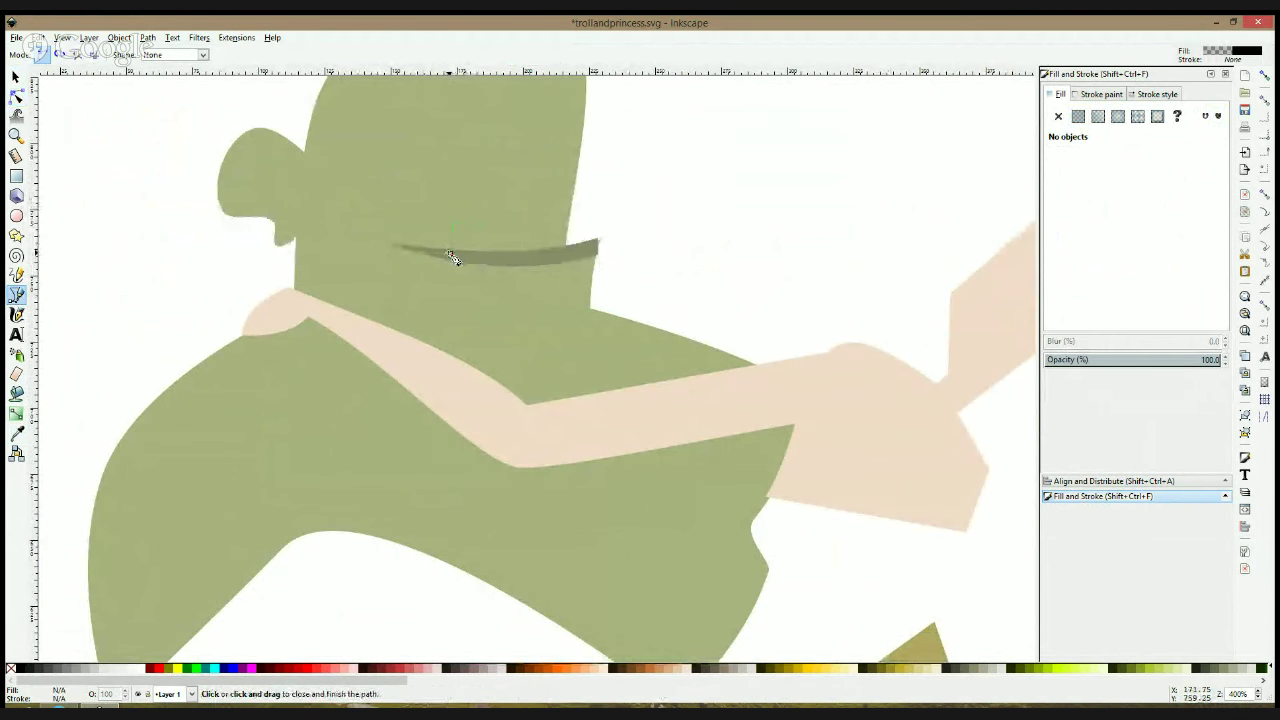
click(451, 254)
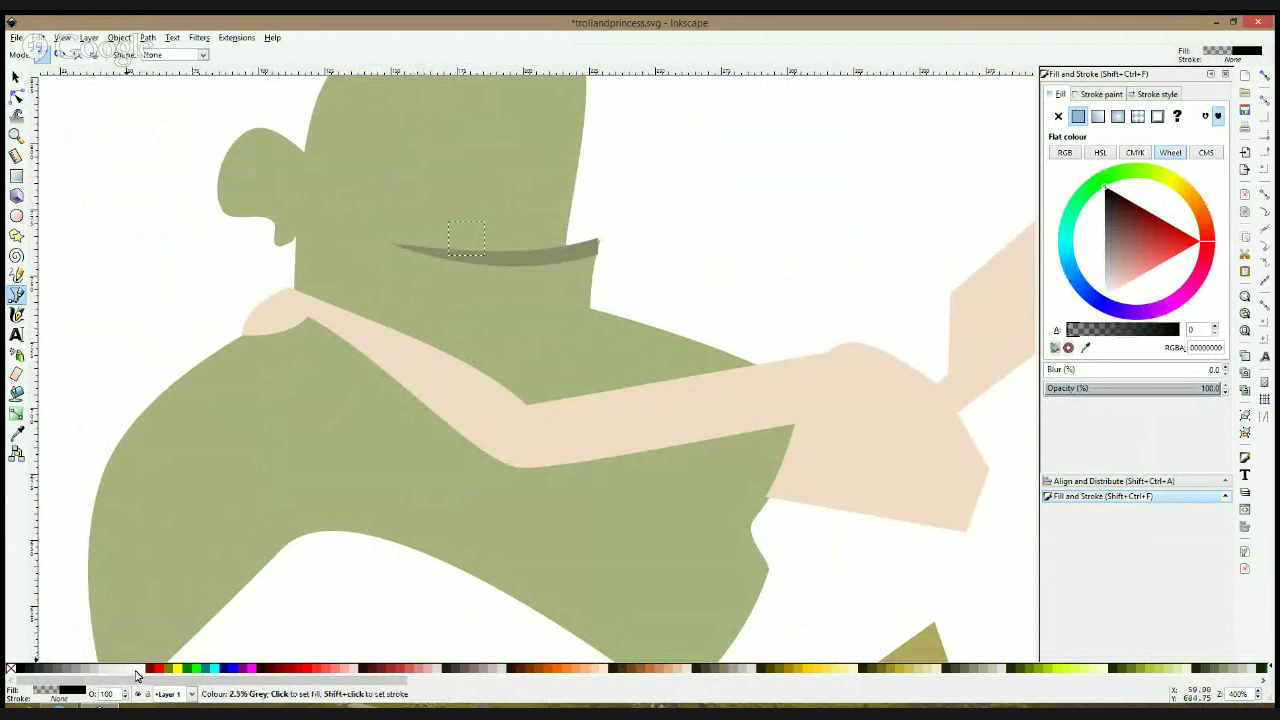
click(1104, 297)
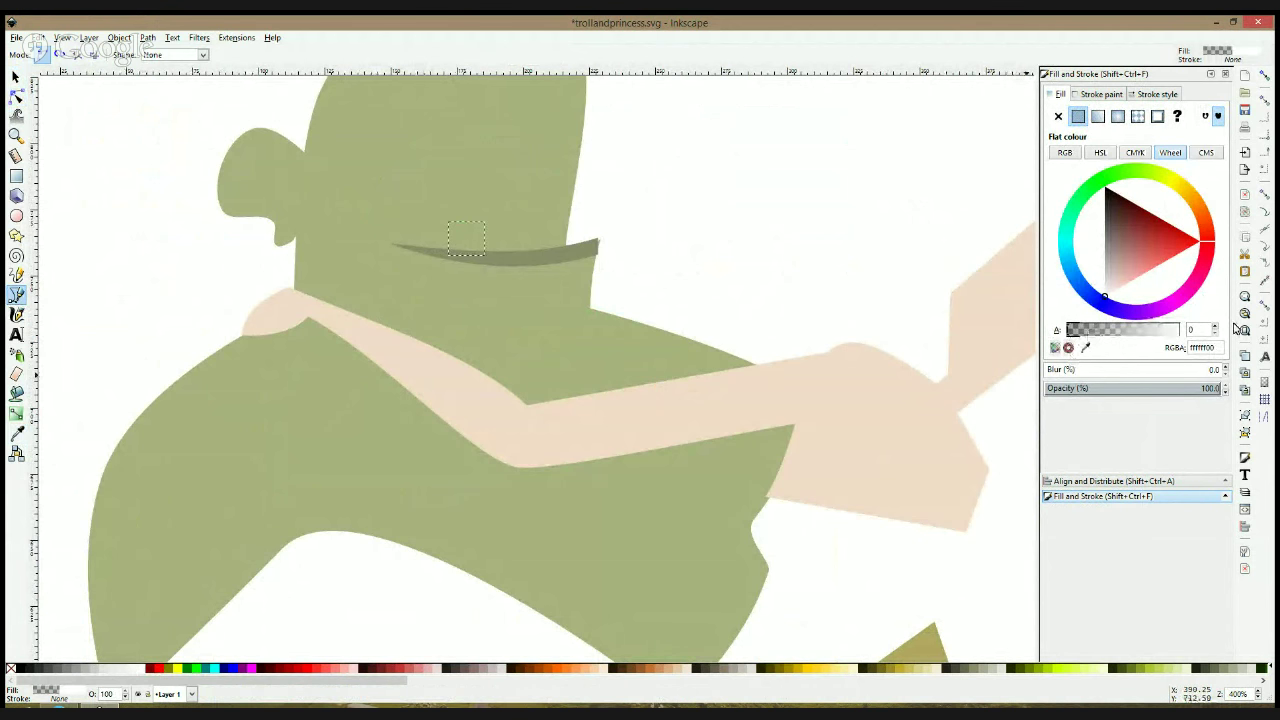
text(25)
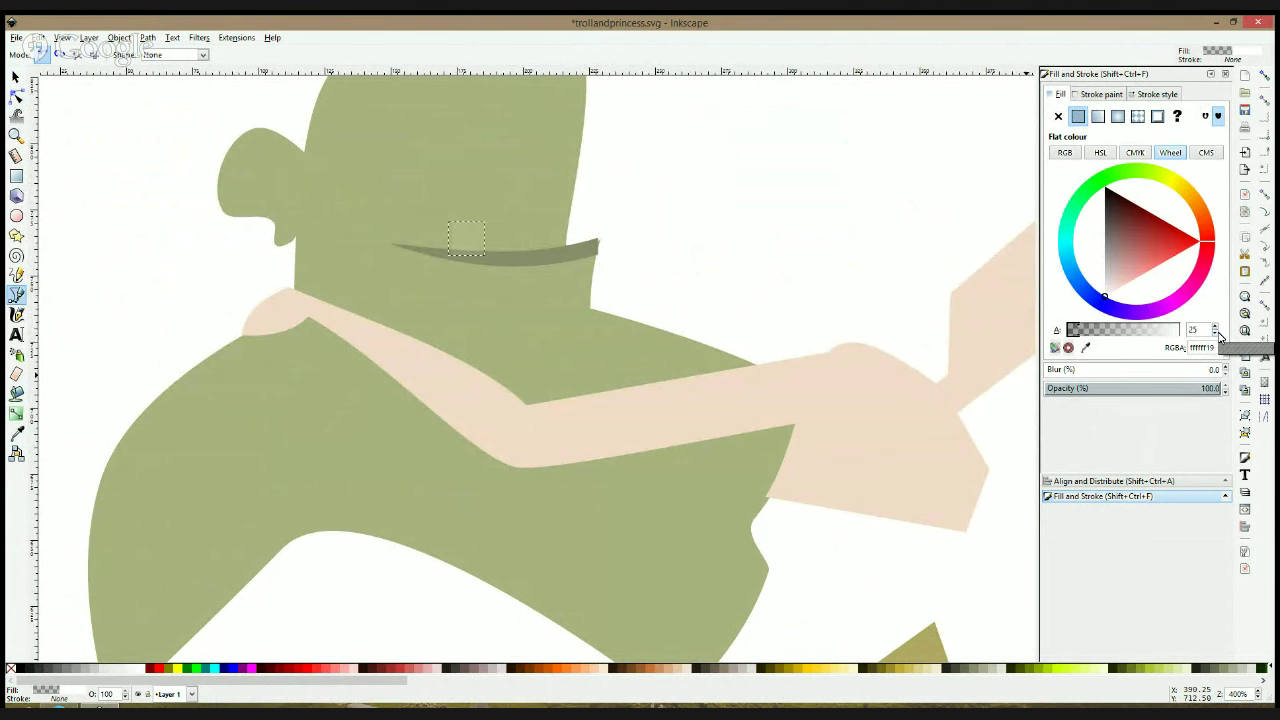
text(5)
key(Return)
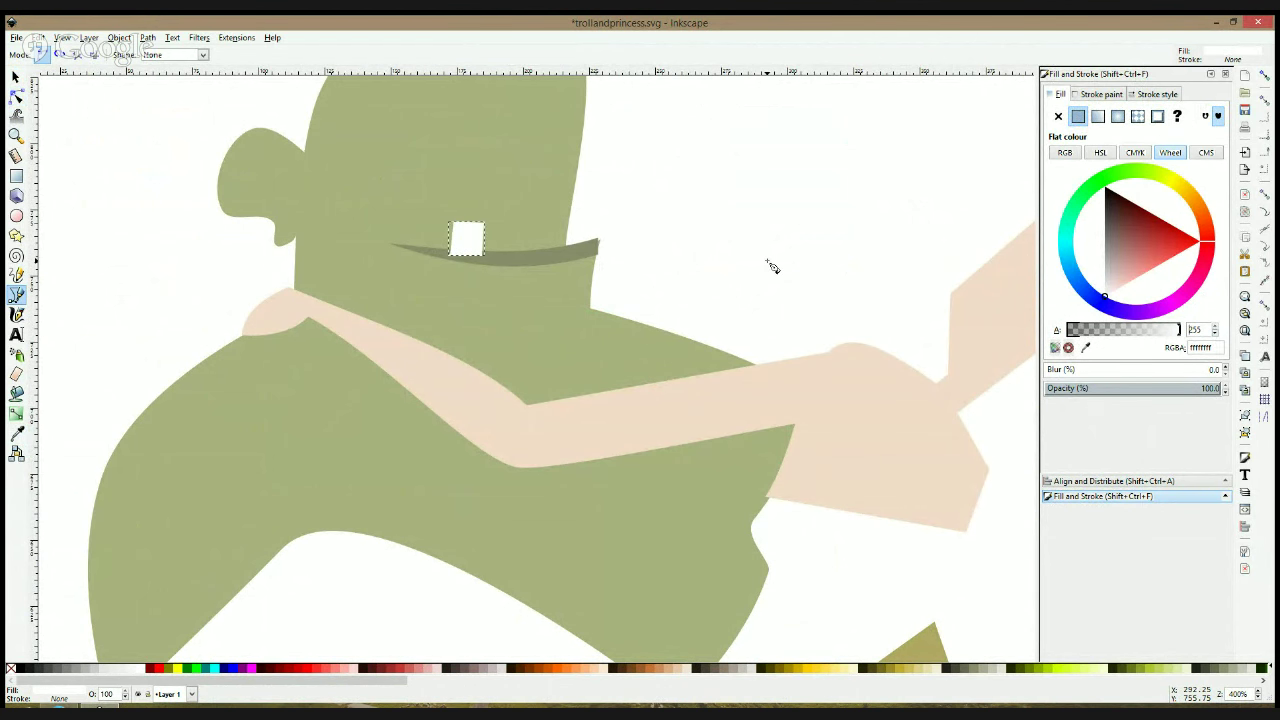
Scale the white tooth down to about 11.5 by 10.9 px, keeping its base on the mouth
click(26, 80)
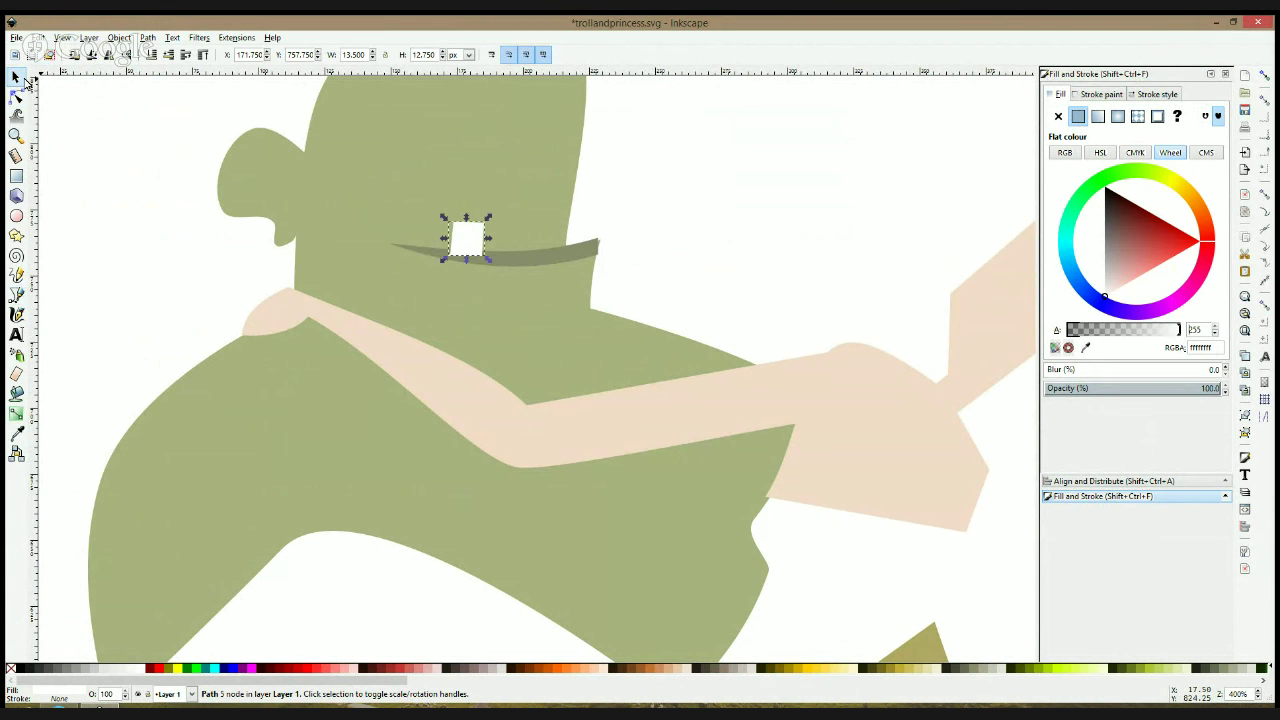
click(616, 160)
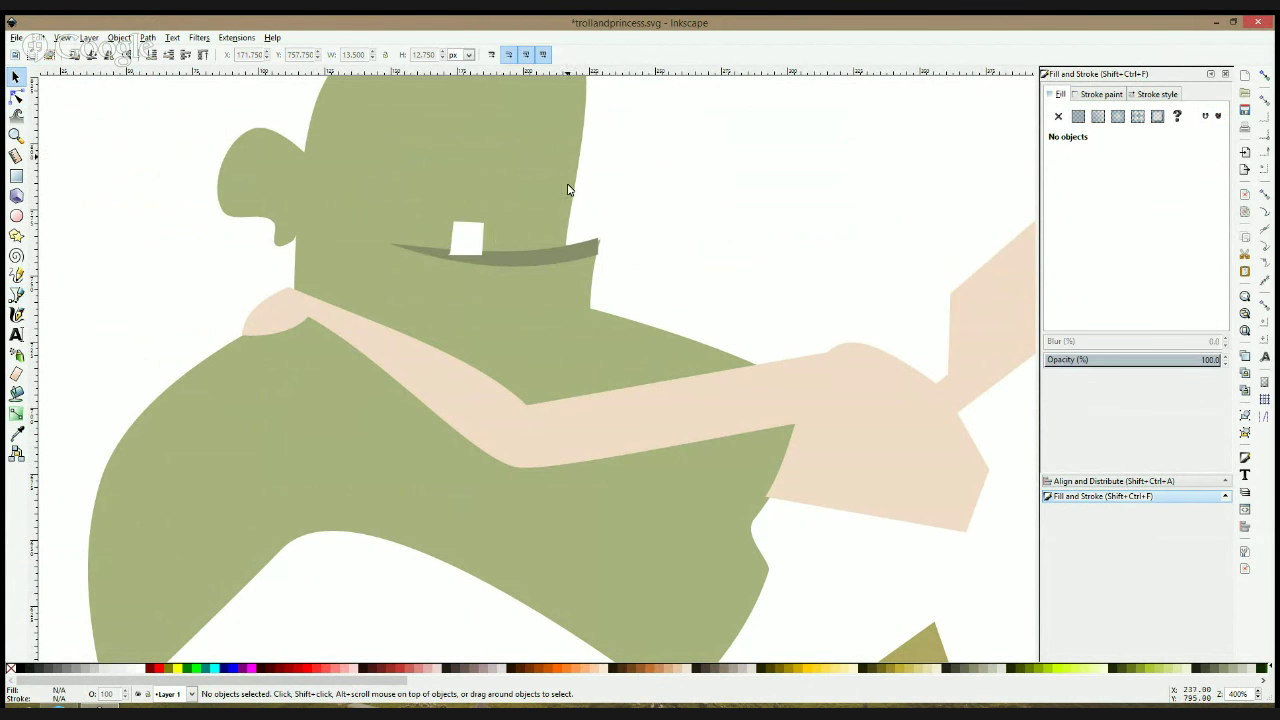
click(472, 230)
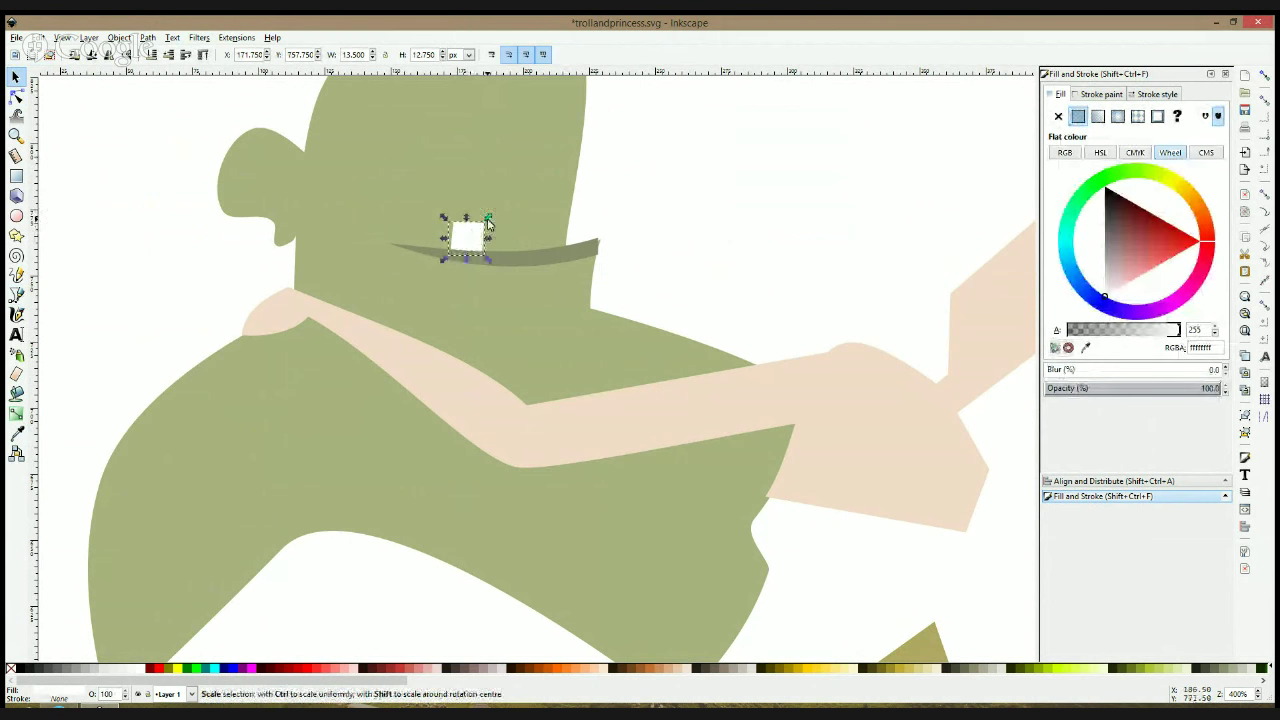
drag(488, 222, 480, 229)
click(691, 237)
Draw an upright oval eye about 10 by 16 px above the tooth and fill it dark green, 60654cff
scroll(691, 237, down, 2)
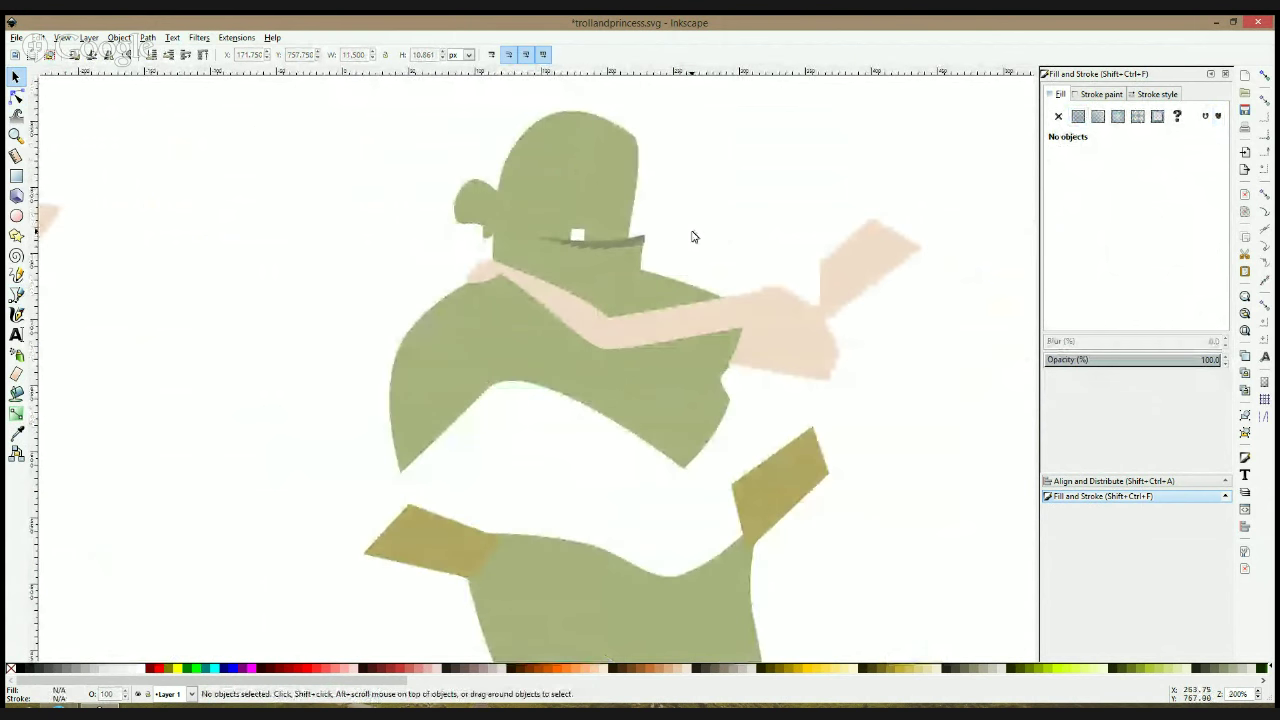
click(16, 215)
drag(567, 177, 591, 200)
key(s)
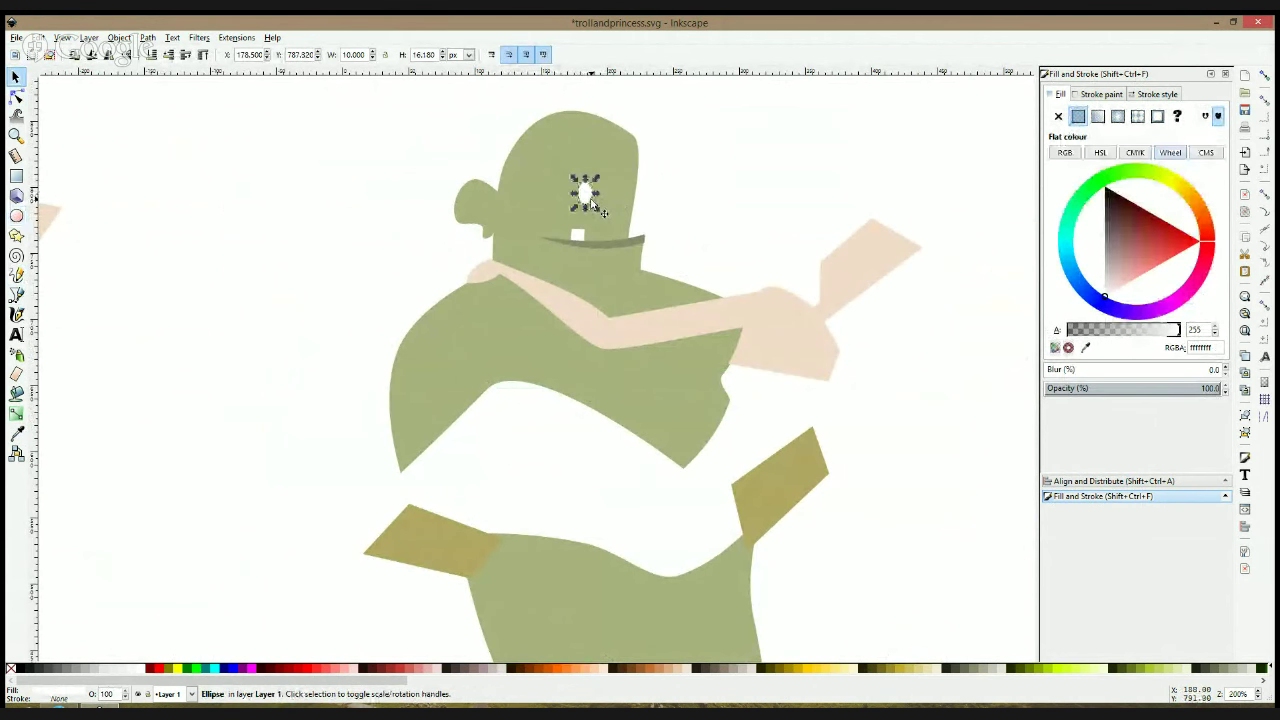
click(16, 447)
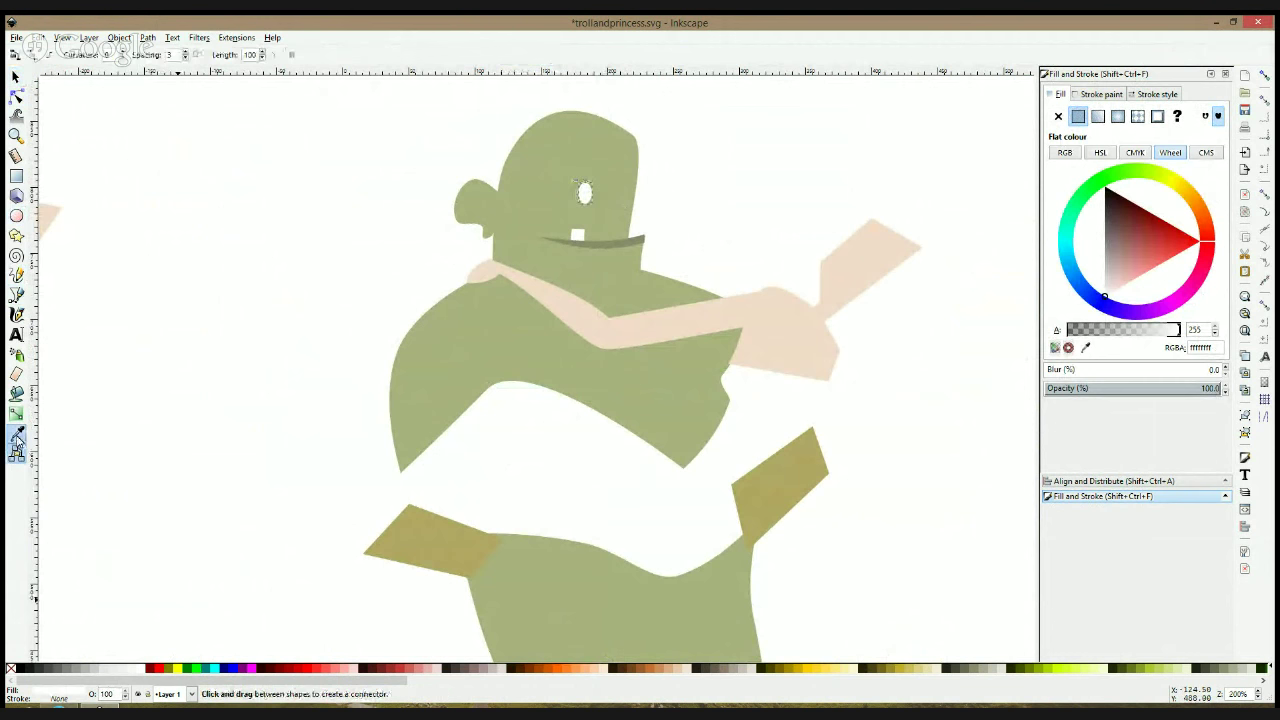
click(16, 433)
click(609, 247)
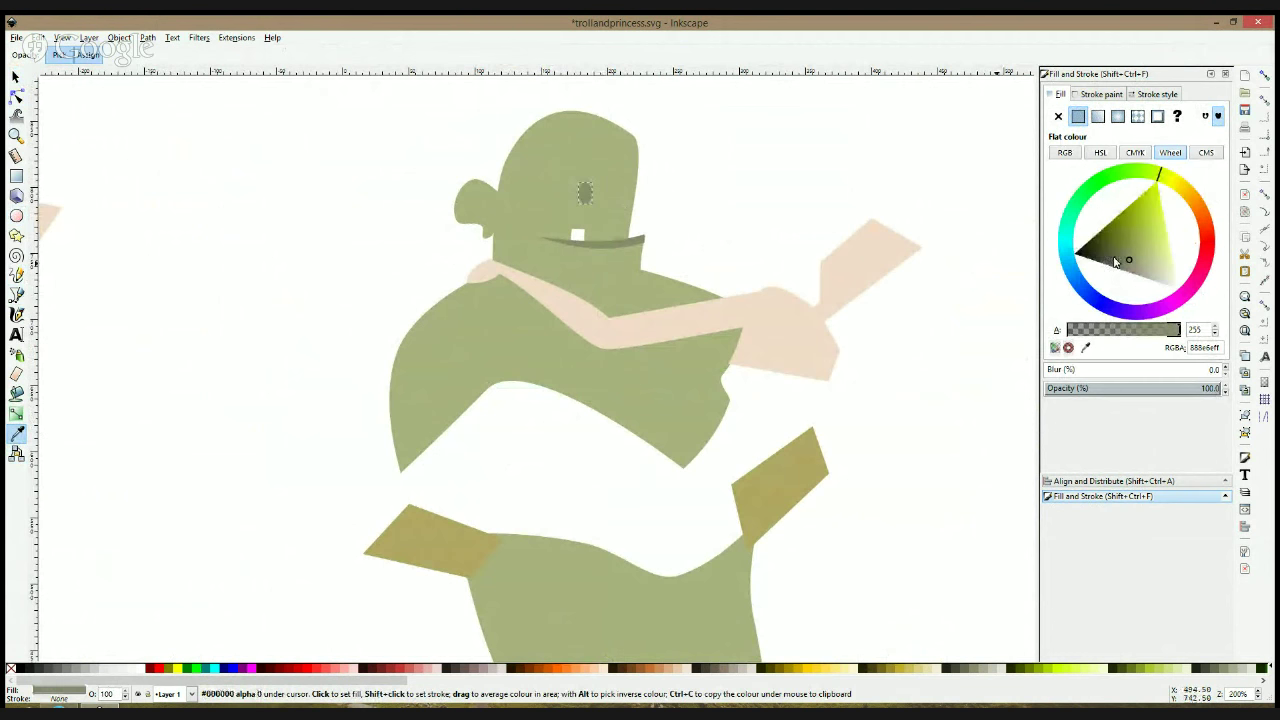
click(1115, 261)
Duplicate the eye and place the copy slightly lower, near the front edge of the troll's face
click(15, 77)
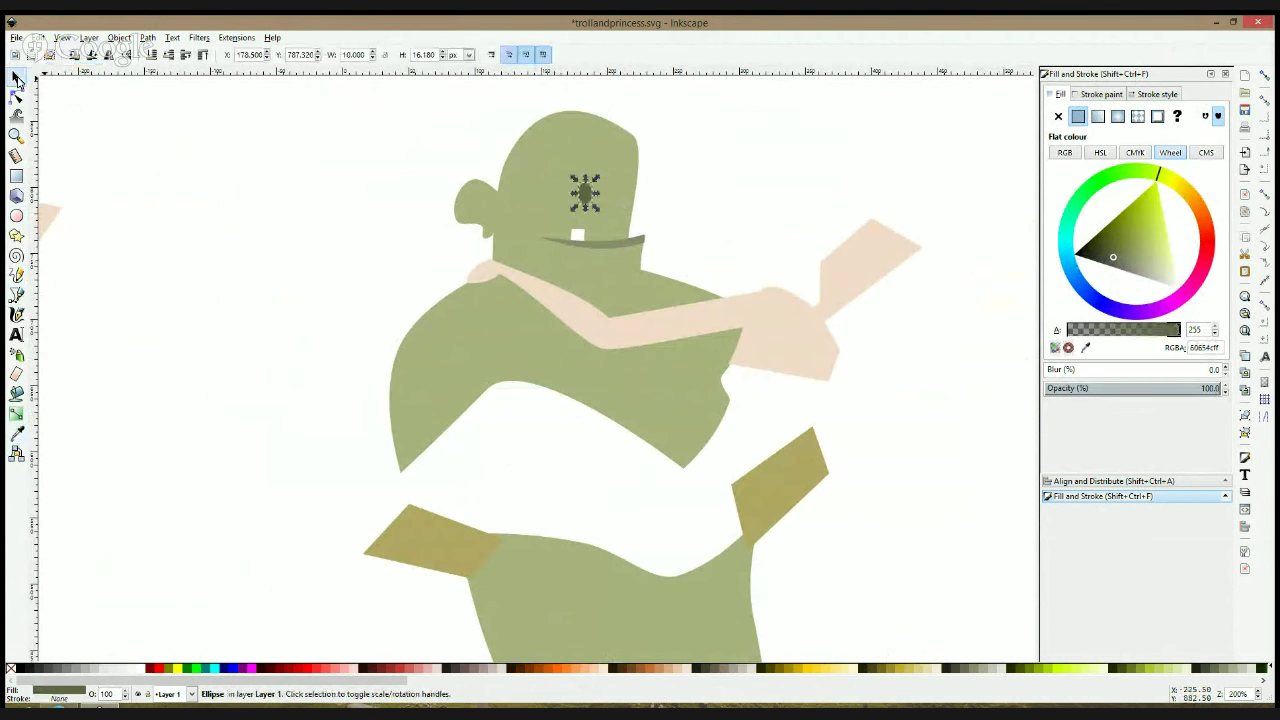
key(ctrl+d)
drag(597, 193, 634, 197)
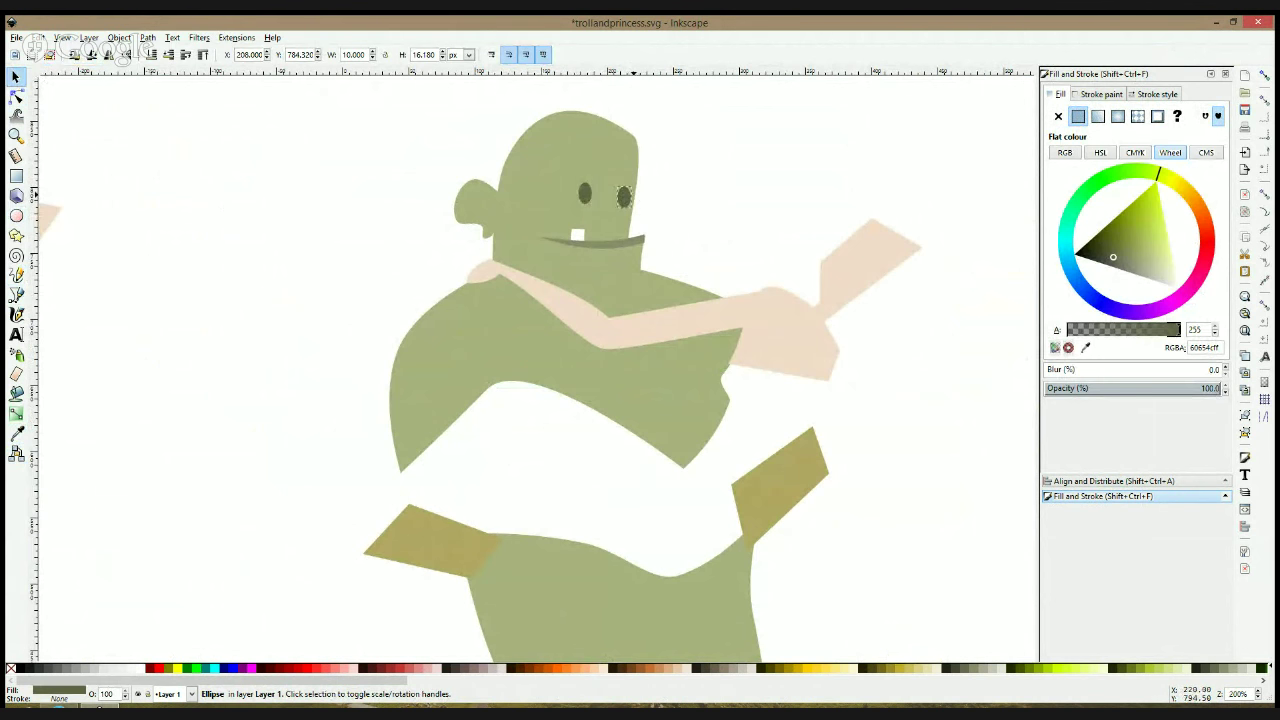
click(675, 203)
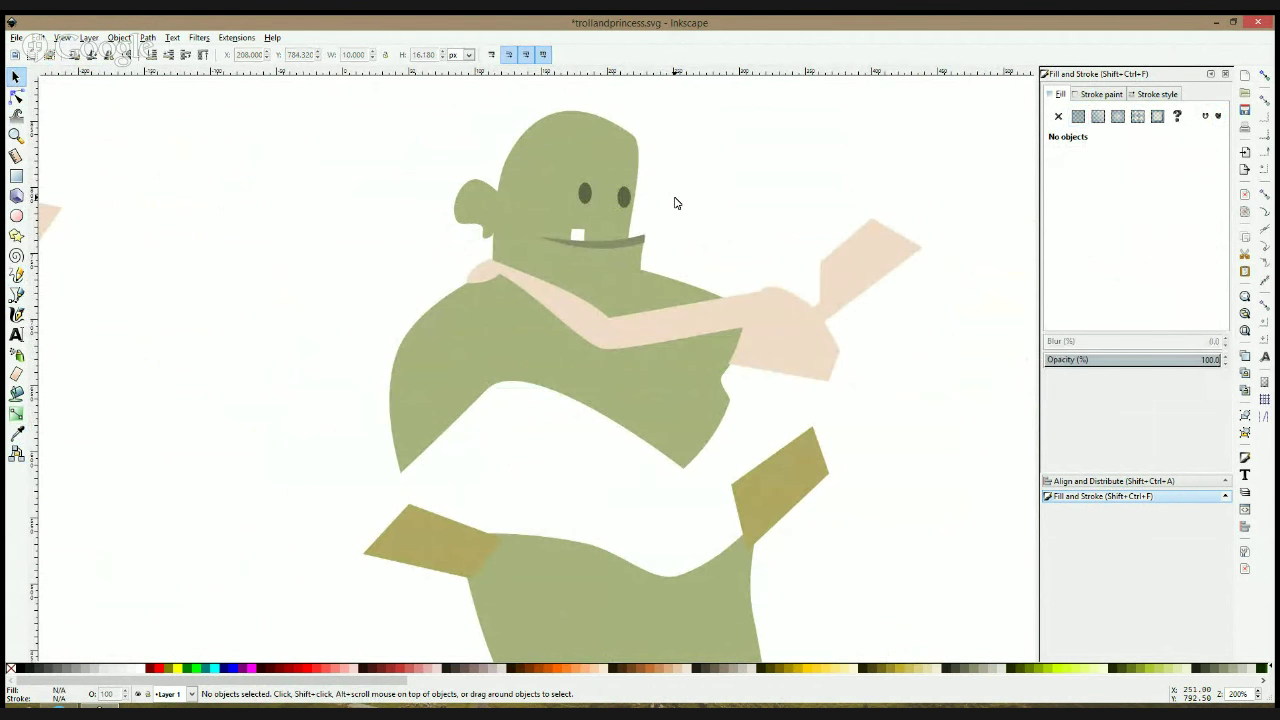
Shift both dark green eyes slightly lower and closer to the front edge of the troll's face
mouse_move(665, 172)
mouse_down()
mouse_move(572, 205)
mouse_move(566, 222)
mouse_move(634, 197)
mouse_up()
click(674, 191)
click(629, 199)
Draw a four-sided eyebrow above the rear eye in the same dark green as the eyes
click(16, 294)
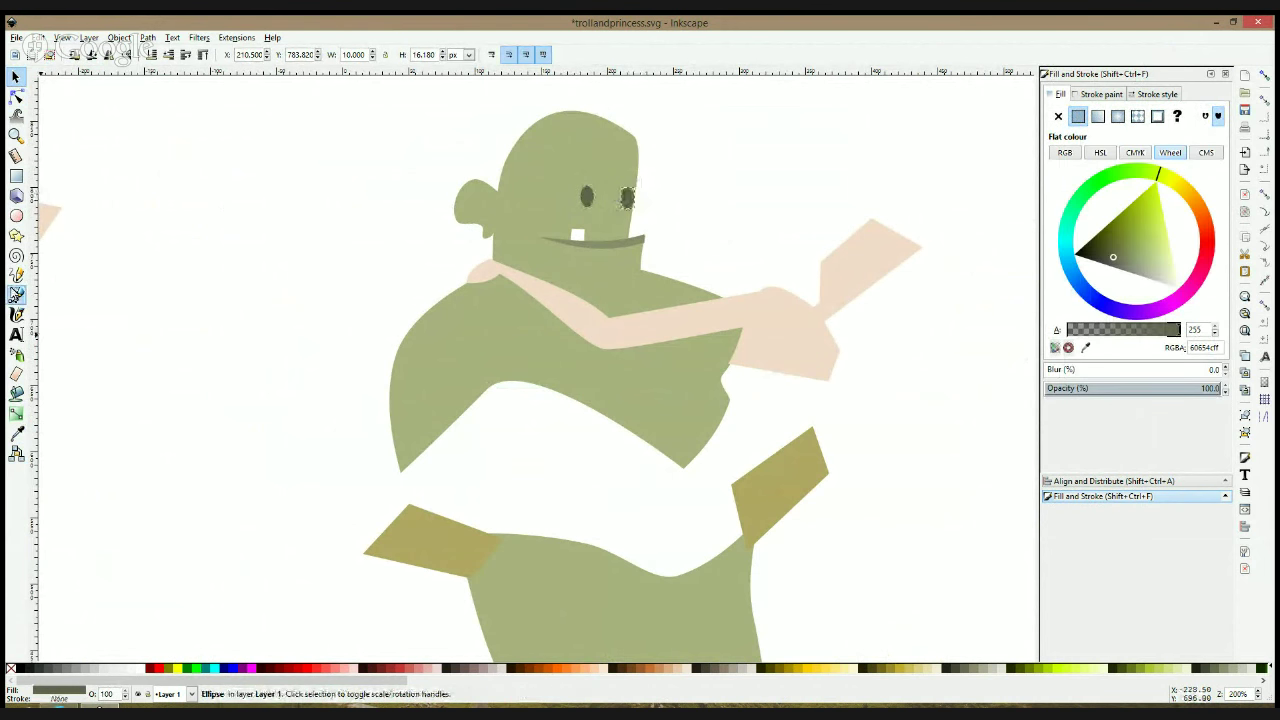
click(574, 188)
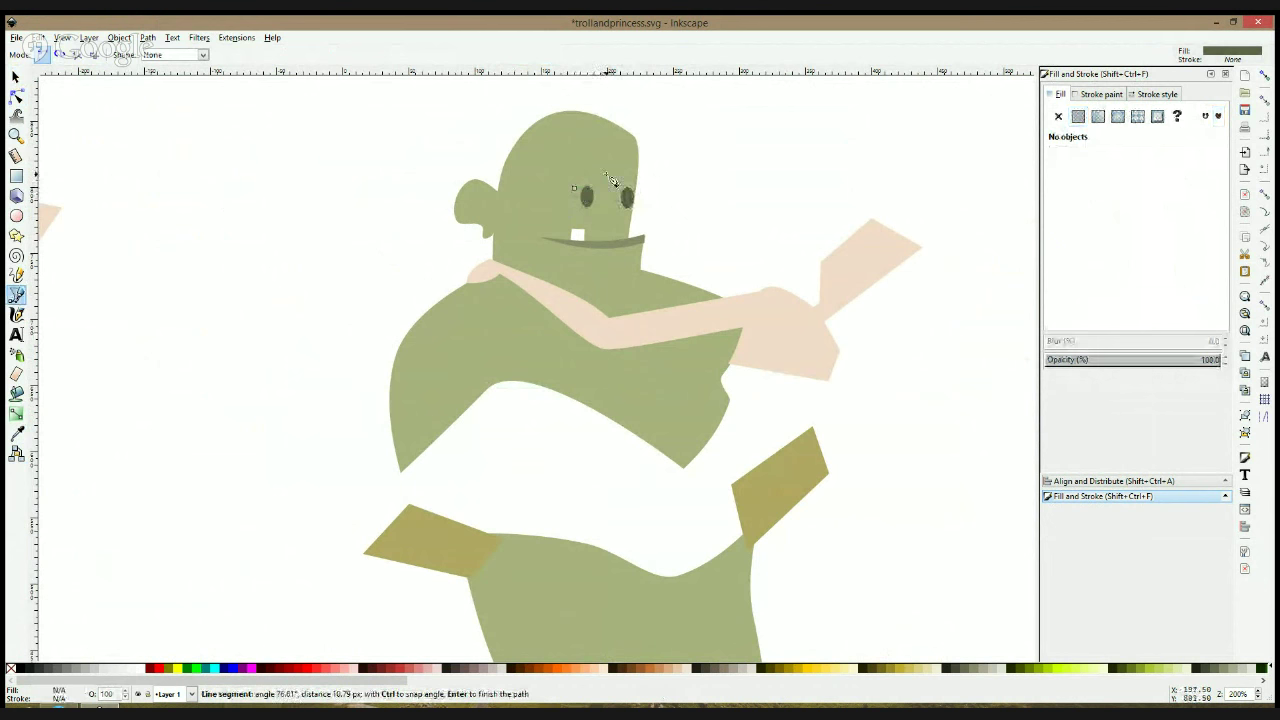
click(574, 166)
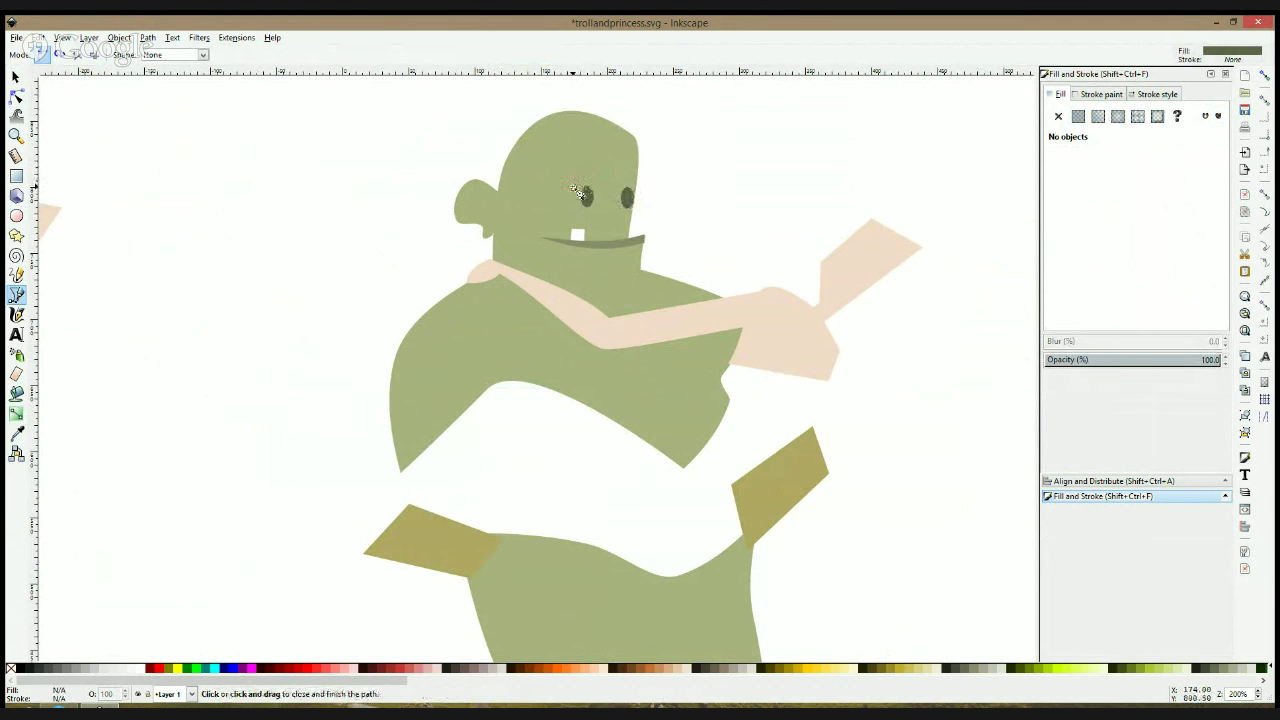
click(574, 188)
key(space)
Duplicate the eyebrow, place the copy above the front eye, and undo the last change to it
drag(591, 176, 666, 174)
key(ctrl+d)
click(650, 175)
click(672, 183)
key(ctrl+z)
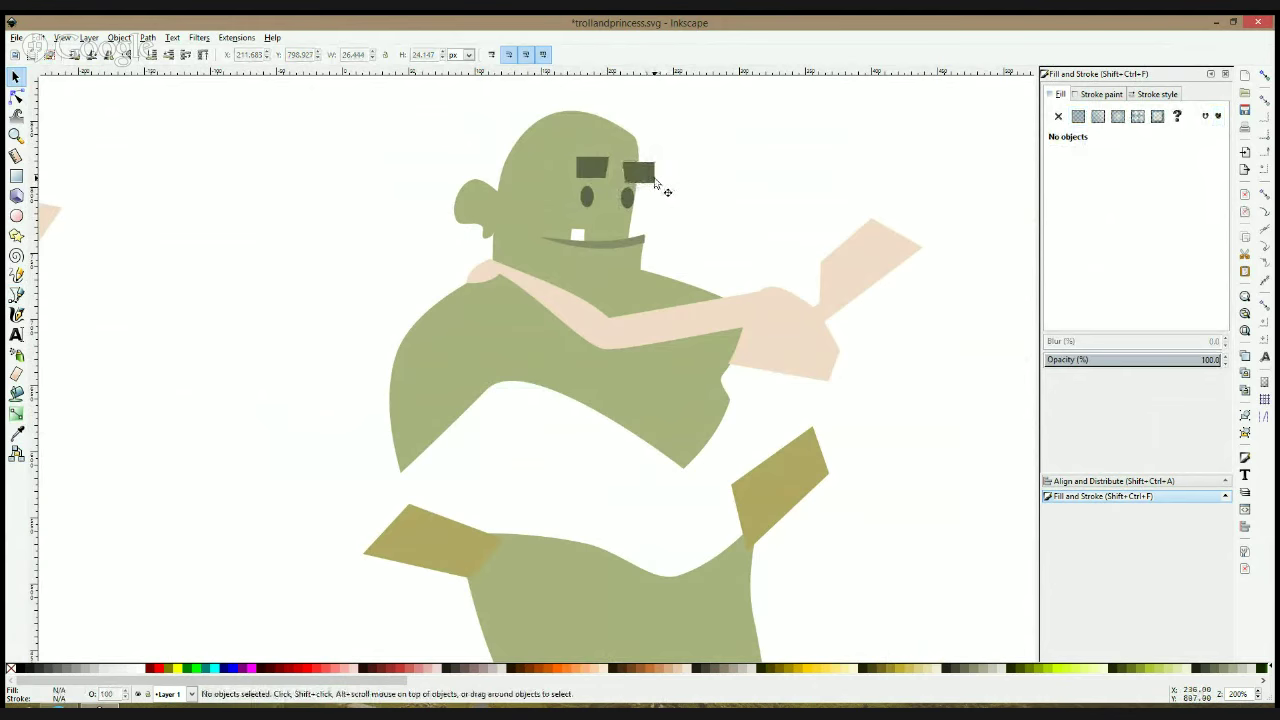
Reshape the front eyebrow to about 19.5 by 22 px, slanting it down toward the front of the face
click(645, 174)
click(645, 174)
drag(660, 172, 653, 176)
click(652, 177)
click(720, 234)
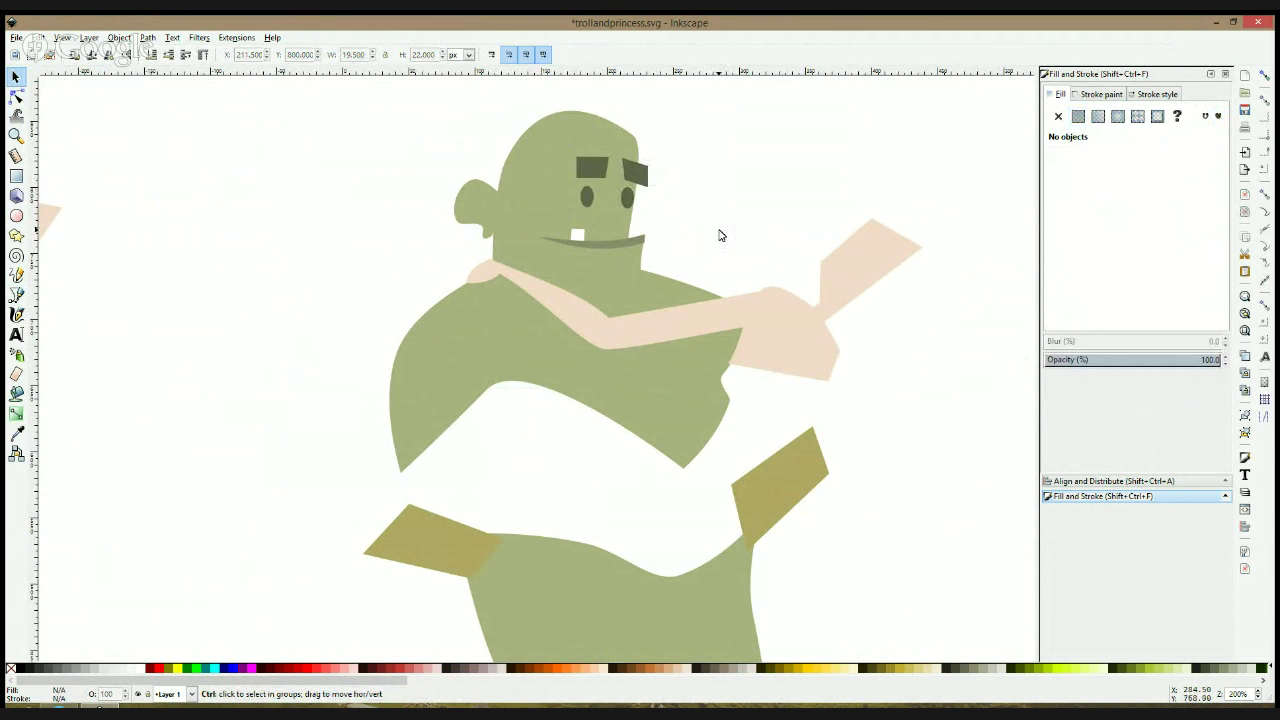
Select the duplicate troll's large green body path
scroll(720, 236, down, 3)
scroll(766, 249, up, 2)
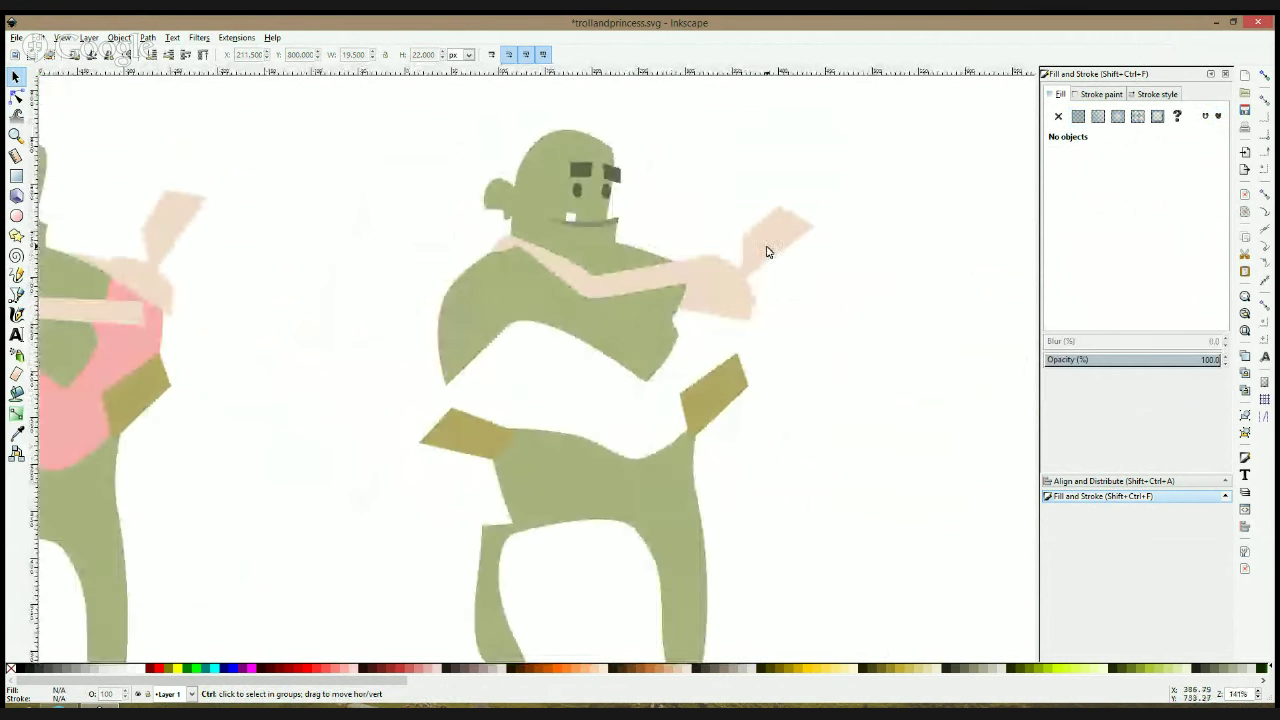
click(16, 294)
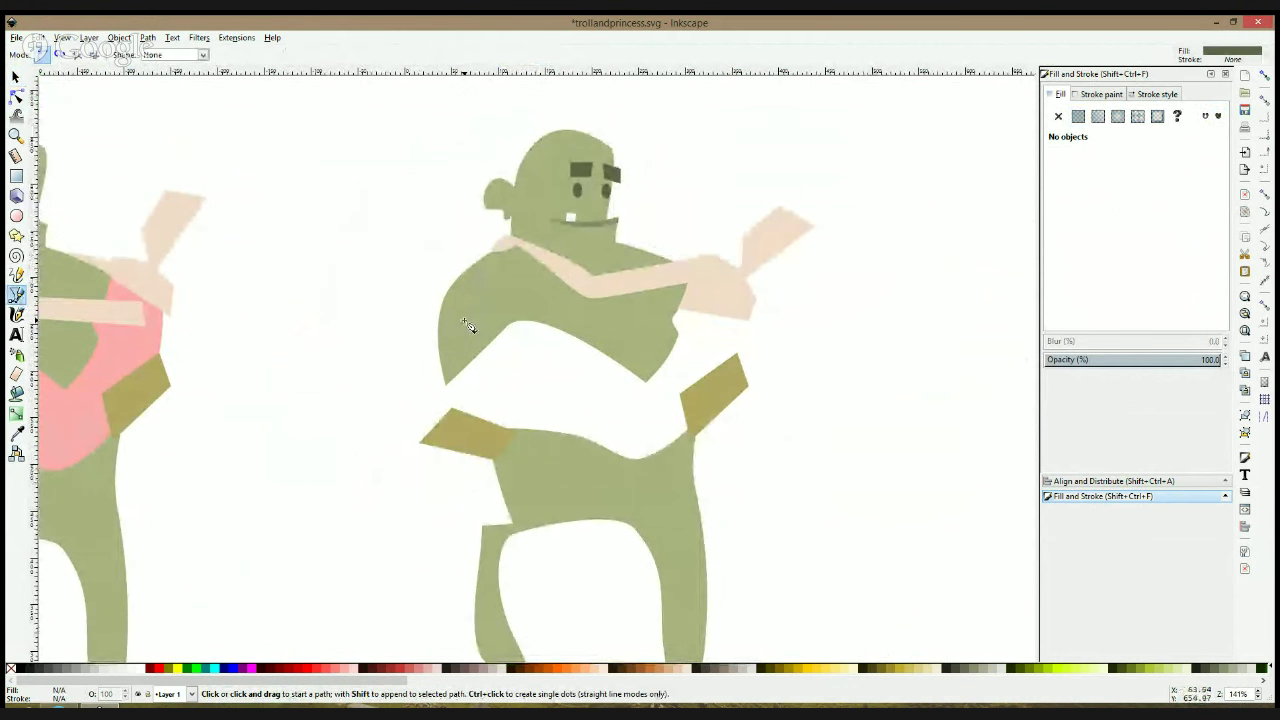
scroll(467, 326, down, 3)
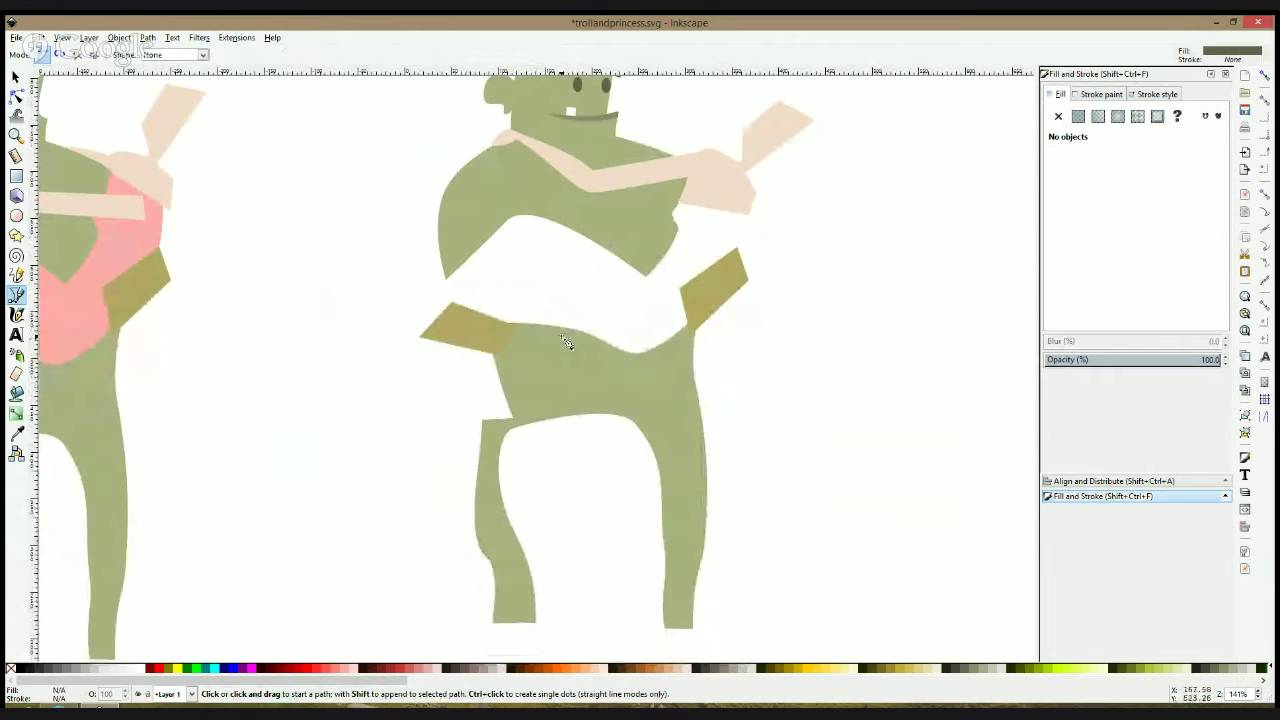
key(s)
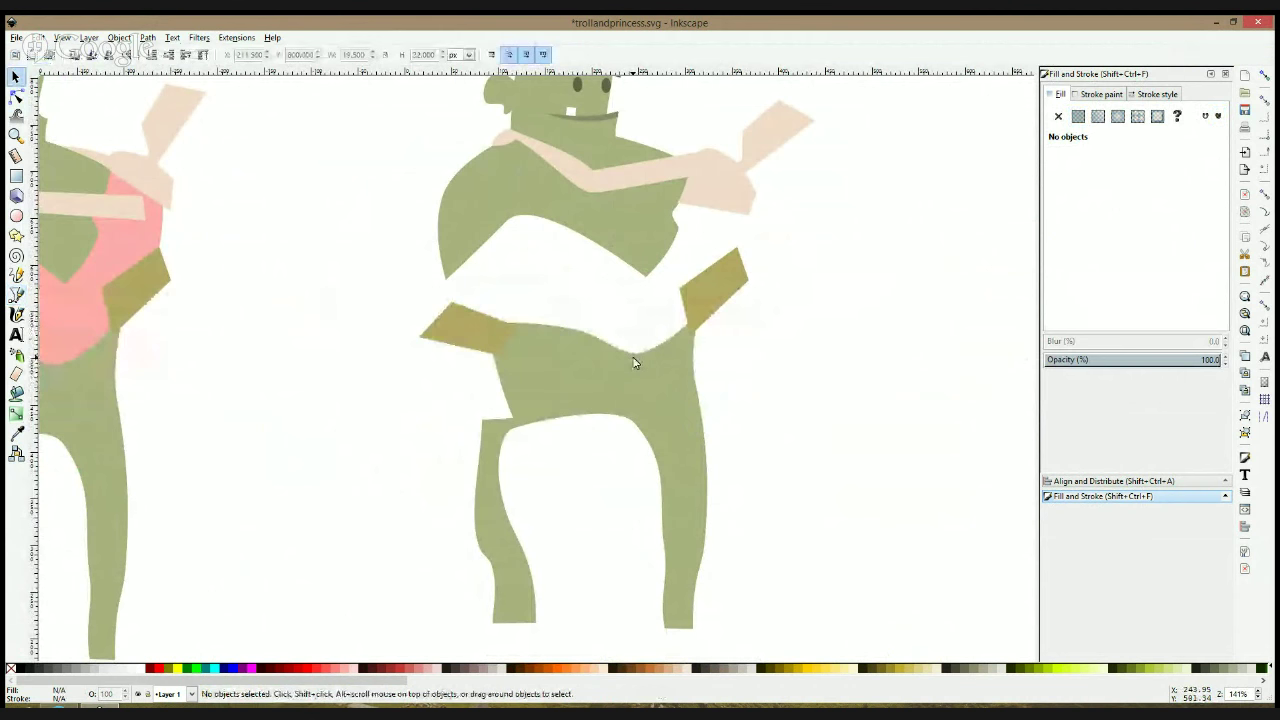
click(609, 377)
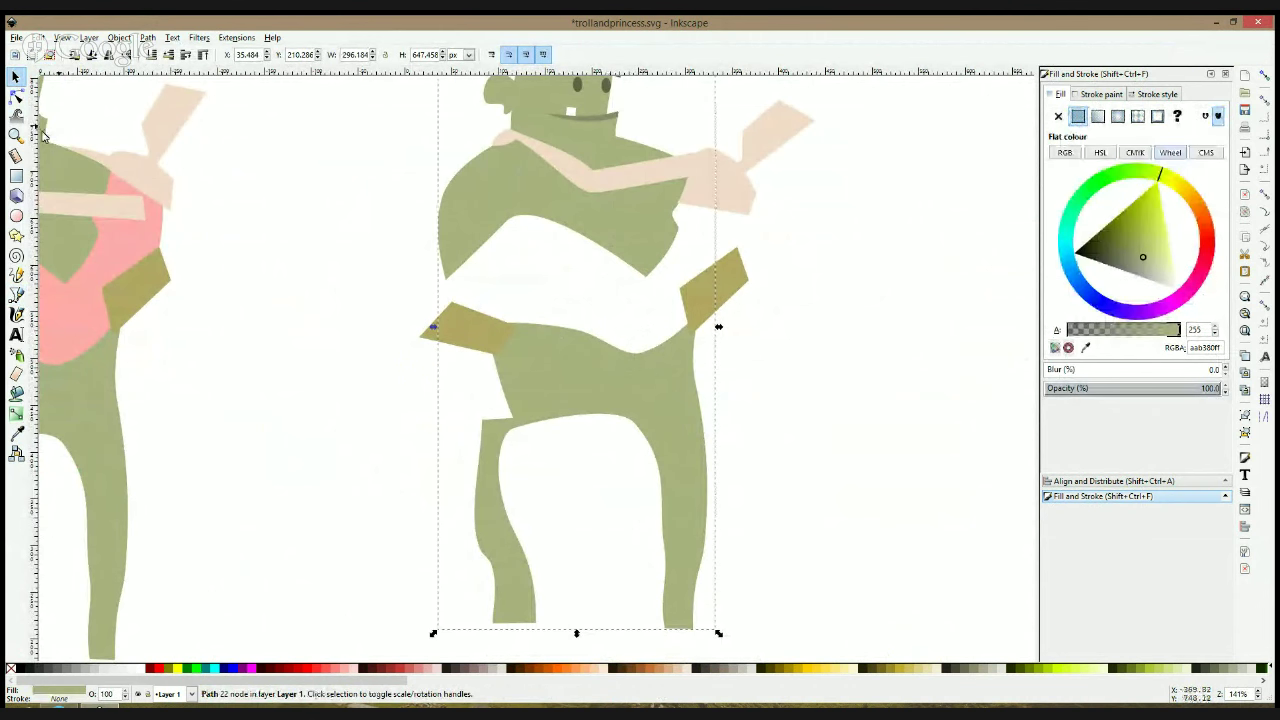
Draw a rectangle across the complete troll's hips and upper legs, extending its upper edge slightly upward to the waist
click(16, 176)
drag(421, 352, 775, 499)
key(ctrl+KP_5)
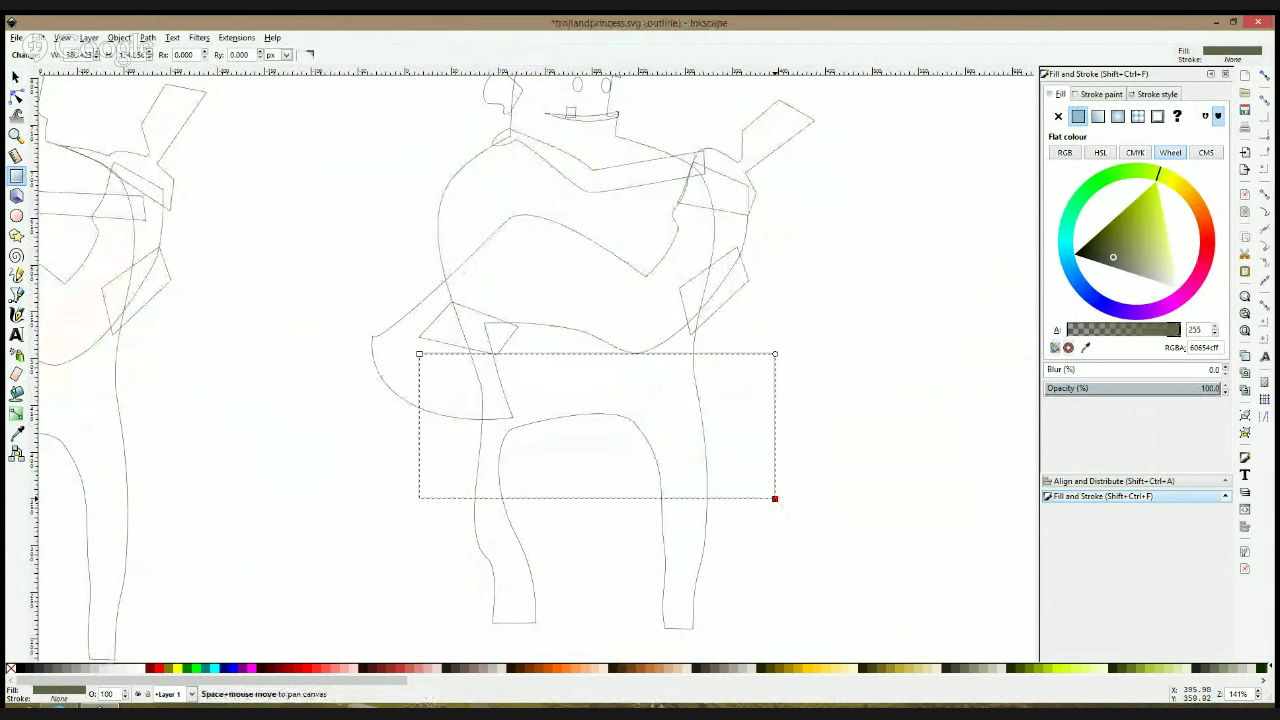
key(s)
drag(599, 349, 600, 340)
Divide the troll's body path with the rectangle using Division and select the resulting hip piece
shift+click(690, 367)
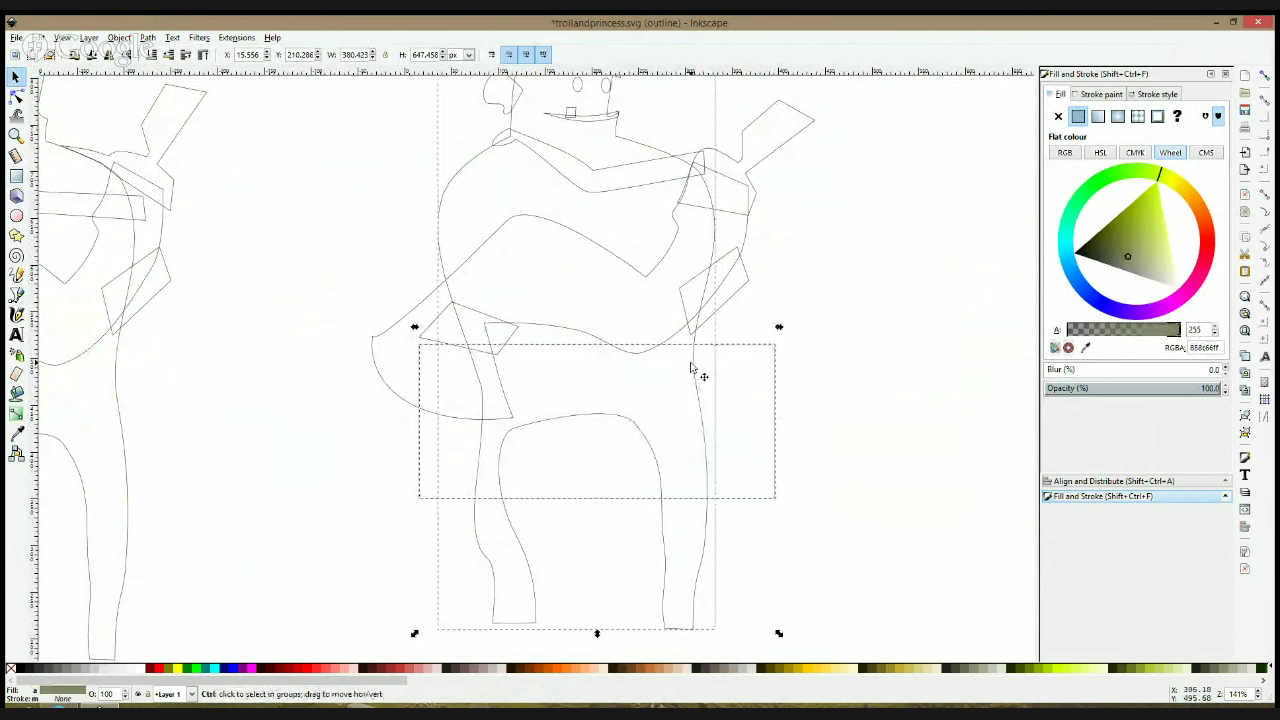
key(ctrl+KP_5)
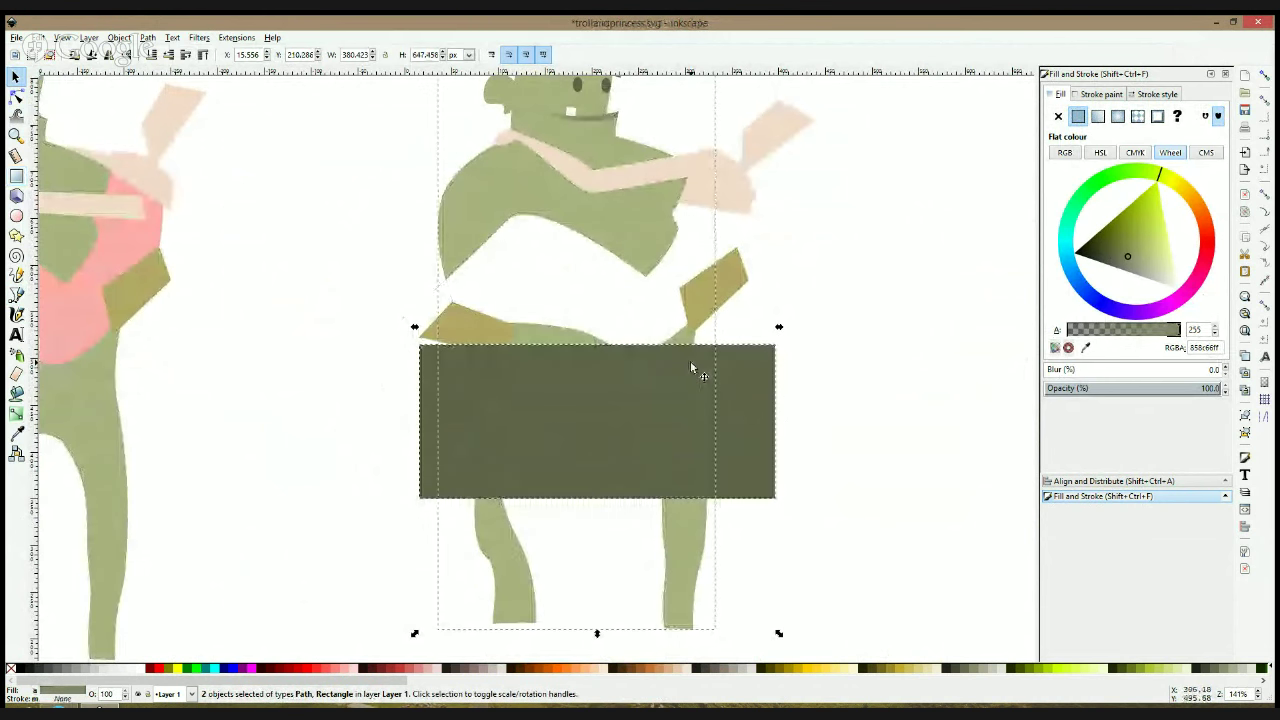
click(119, 37)
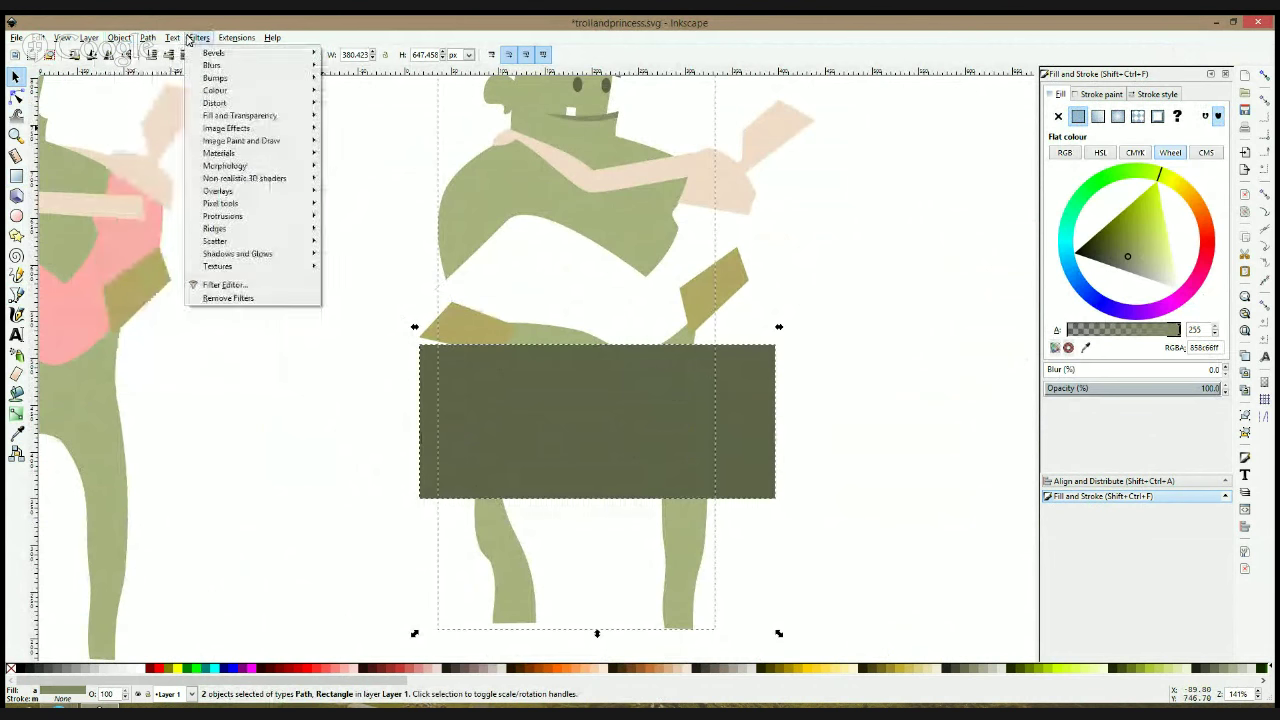
mouse_move(147, 37)
click(168, 170)
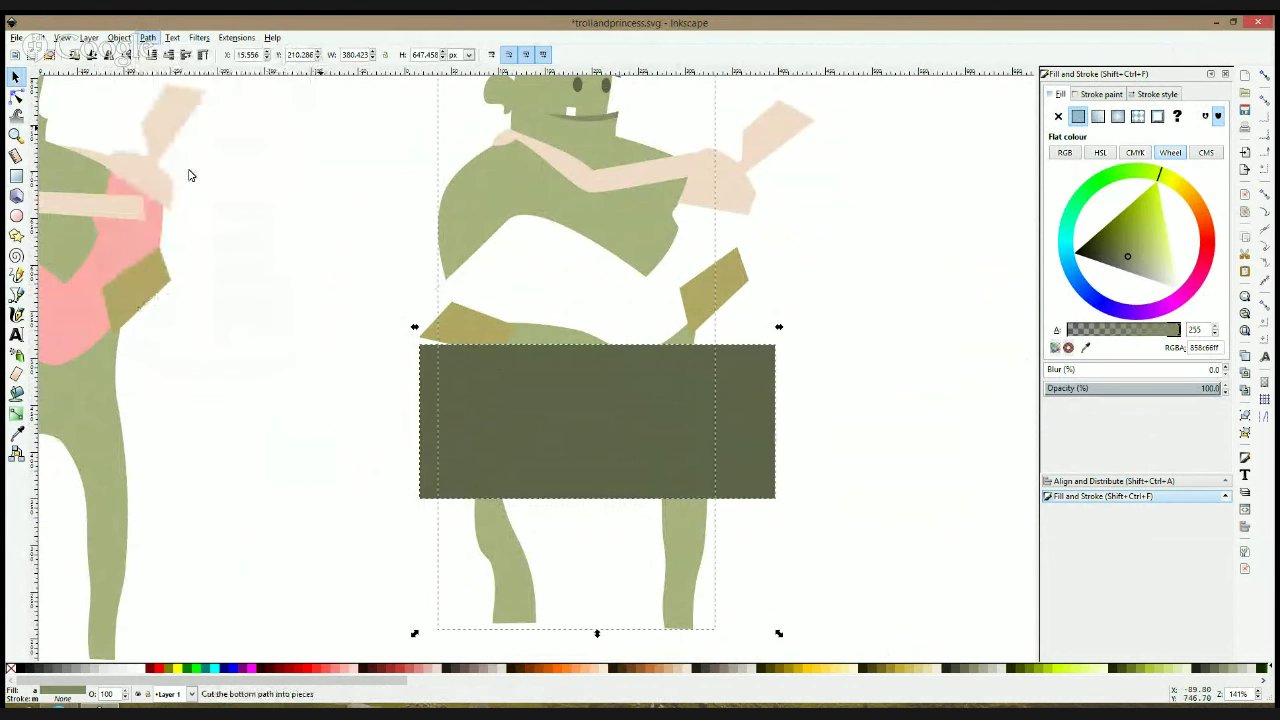
click(541, 382)
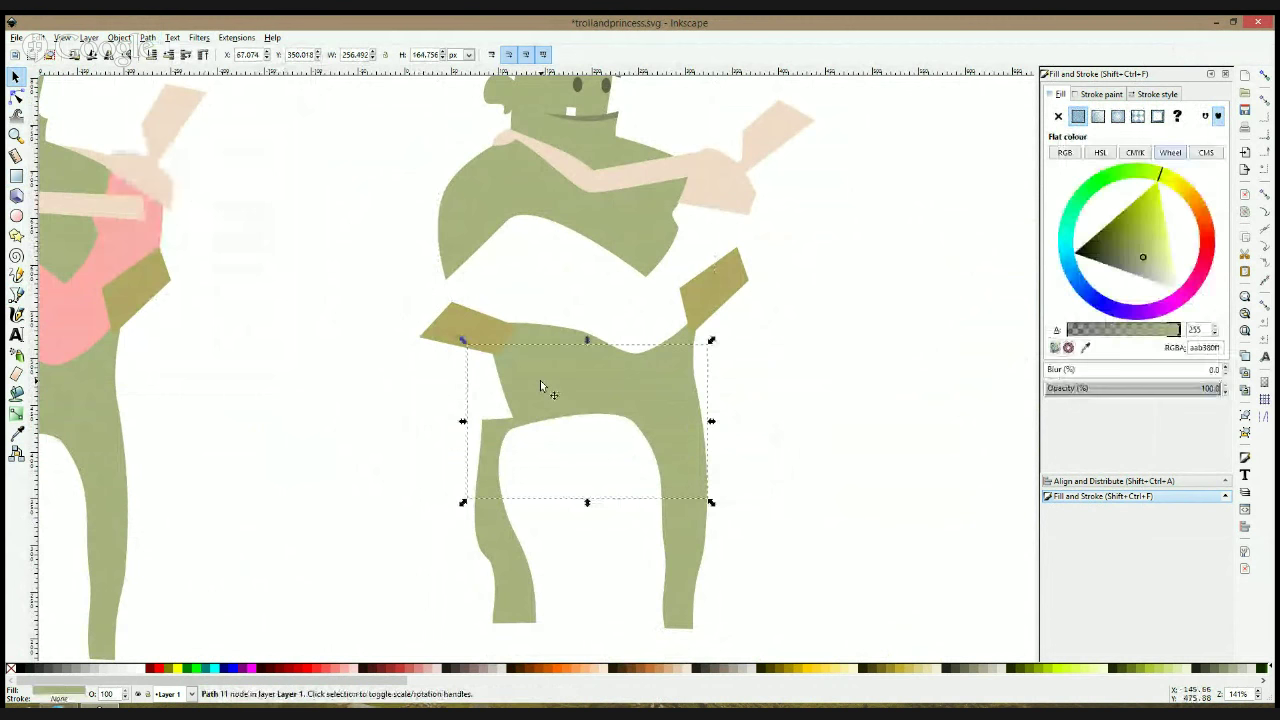
Try moving the cut hip piece away from the body
drag(548, 388, 636, 413)
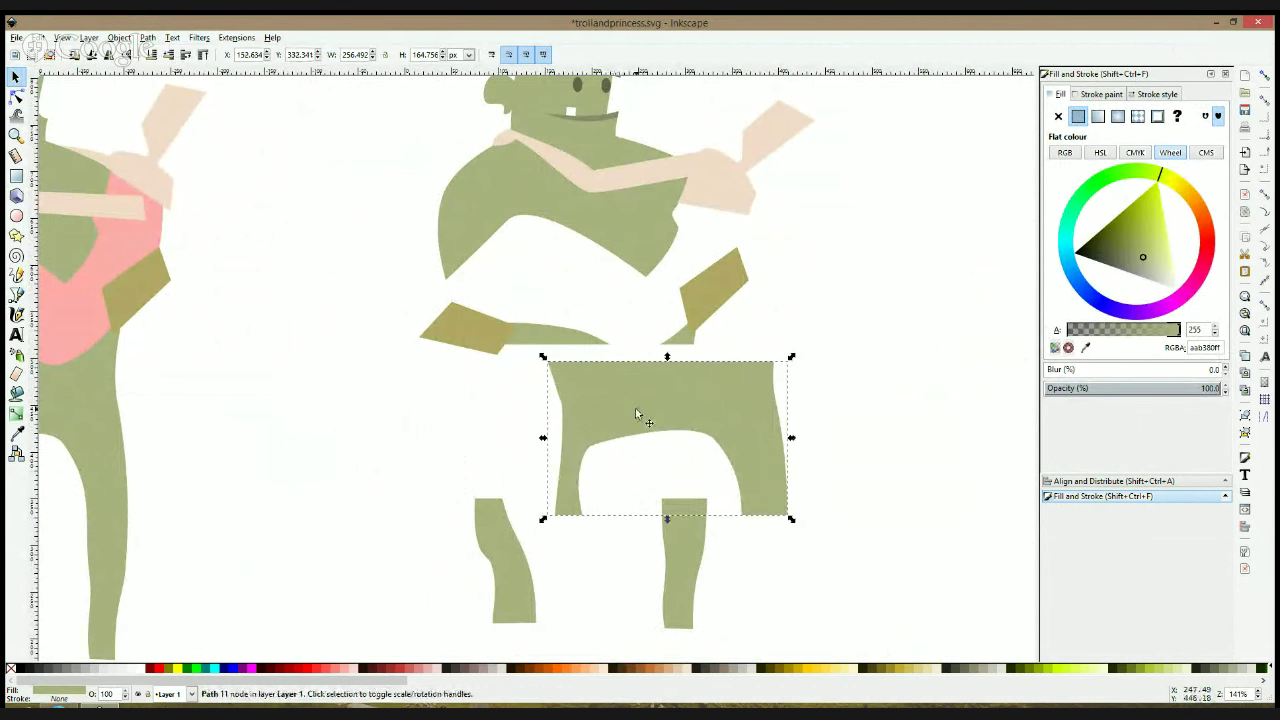
key(ctrl+z)
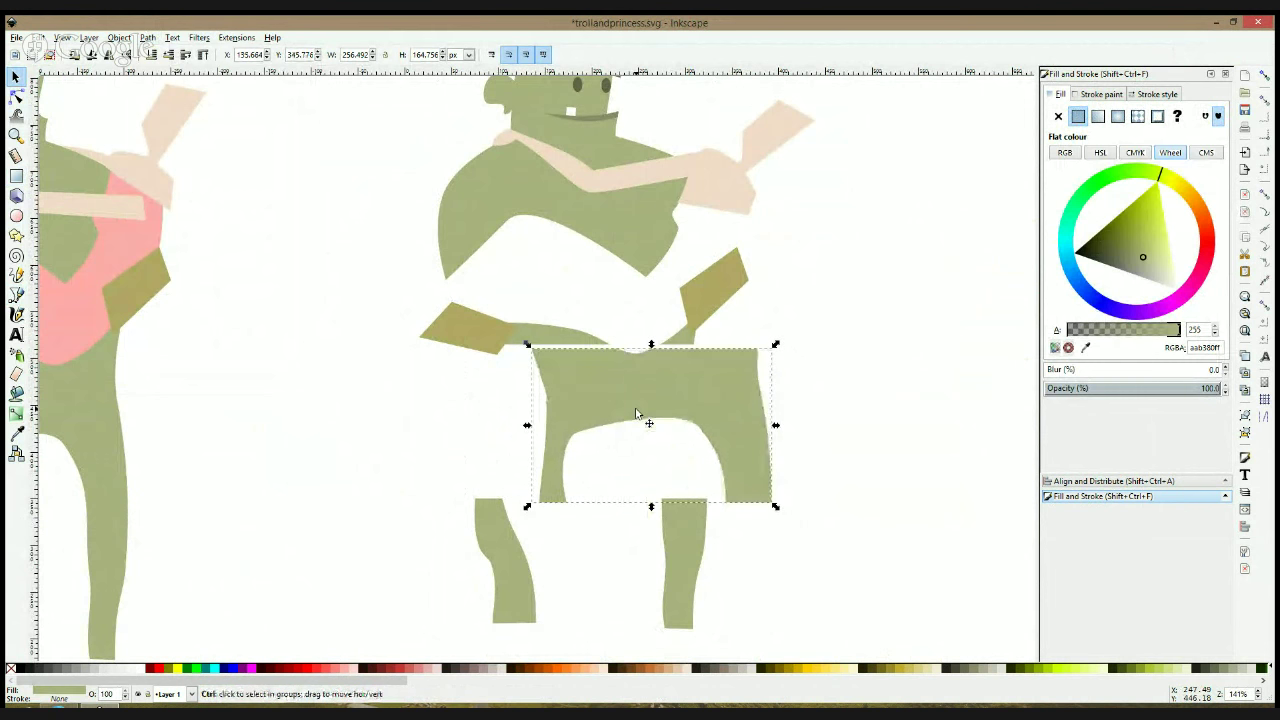
key(ctrl+z)
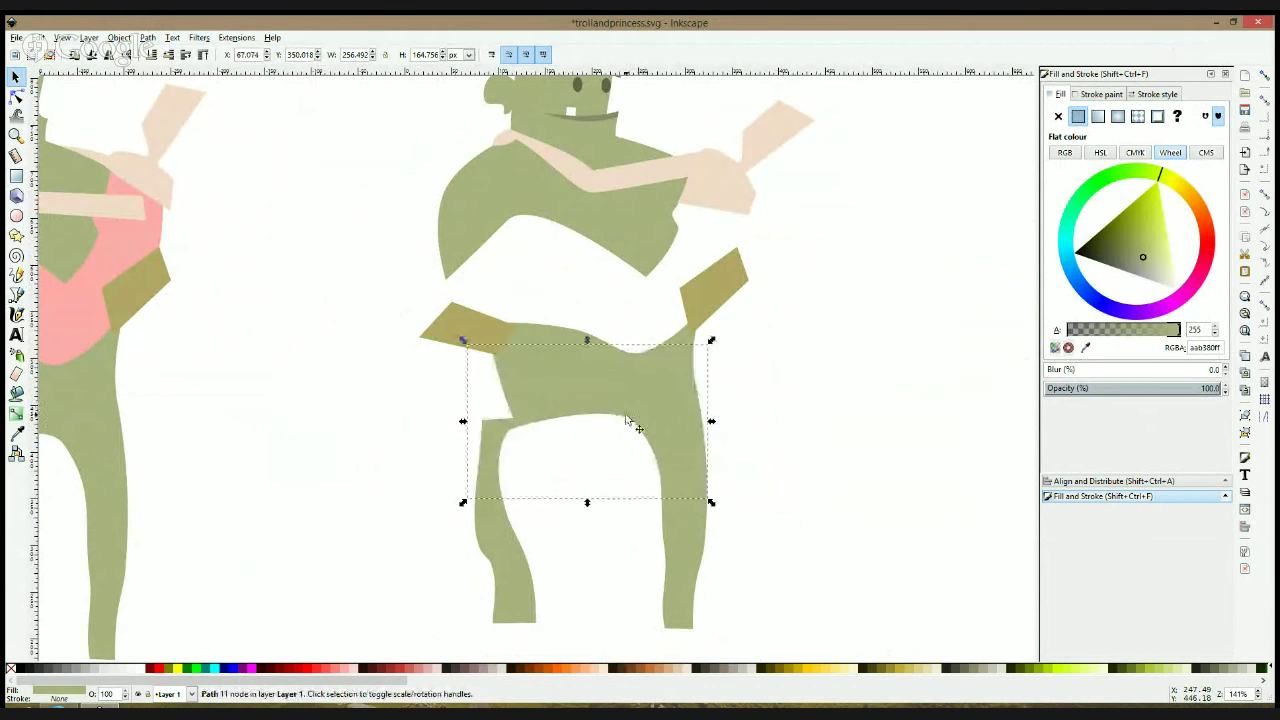
Fill the hip piece with the olive-brown sampled from the brown shape on the neighbouring troll
click(16, 432)
click(125, 295)
key(space)
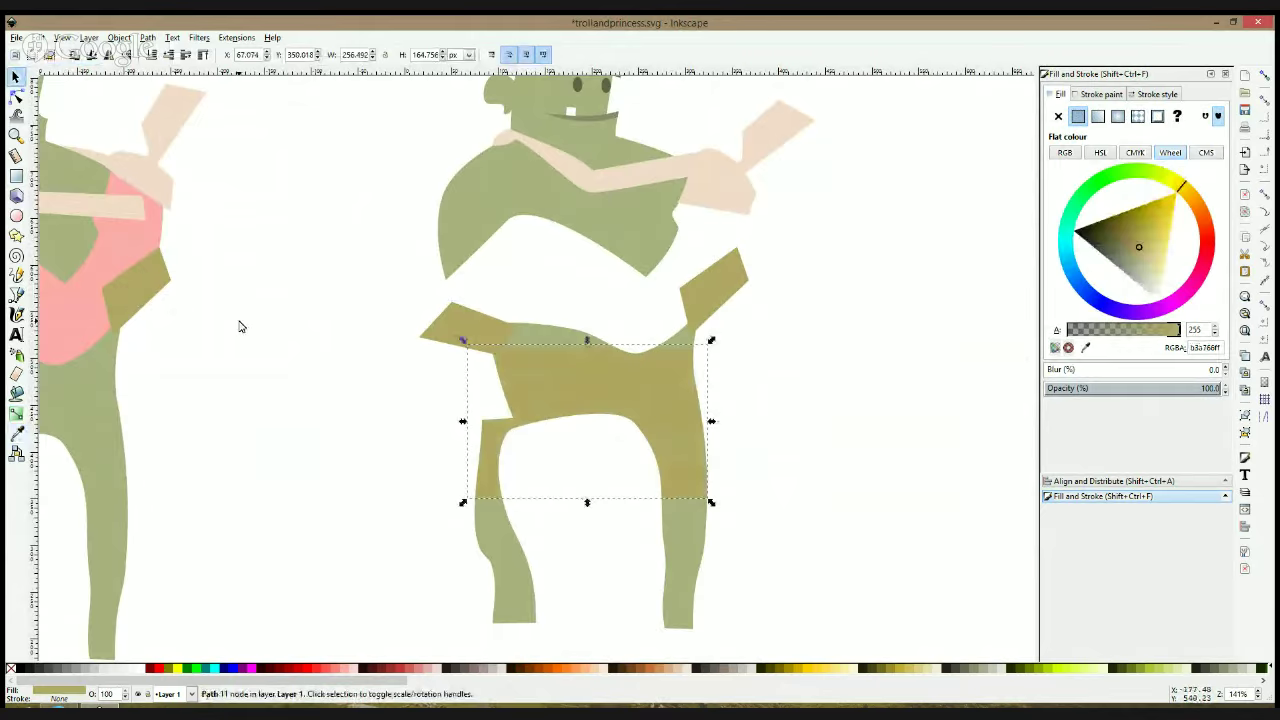
click(241, 326)
Bring the olive-brown trousers piece in front of the white shape that overlaps it and show its nodes
scroll(329, 352, down, 1)
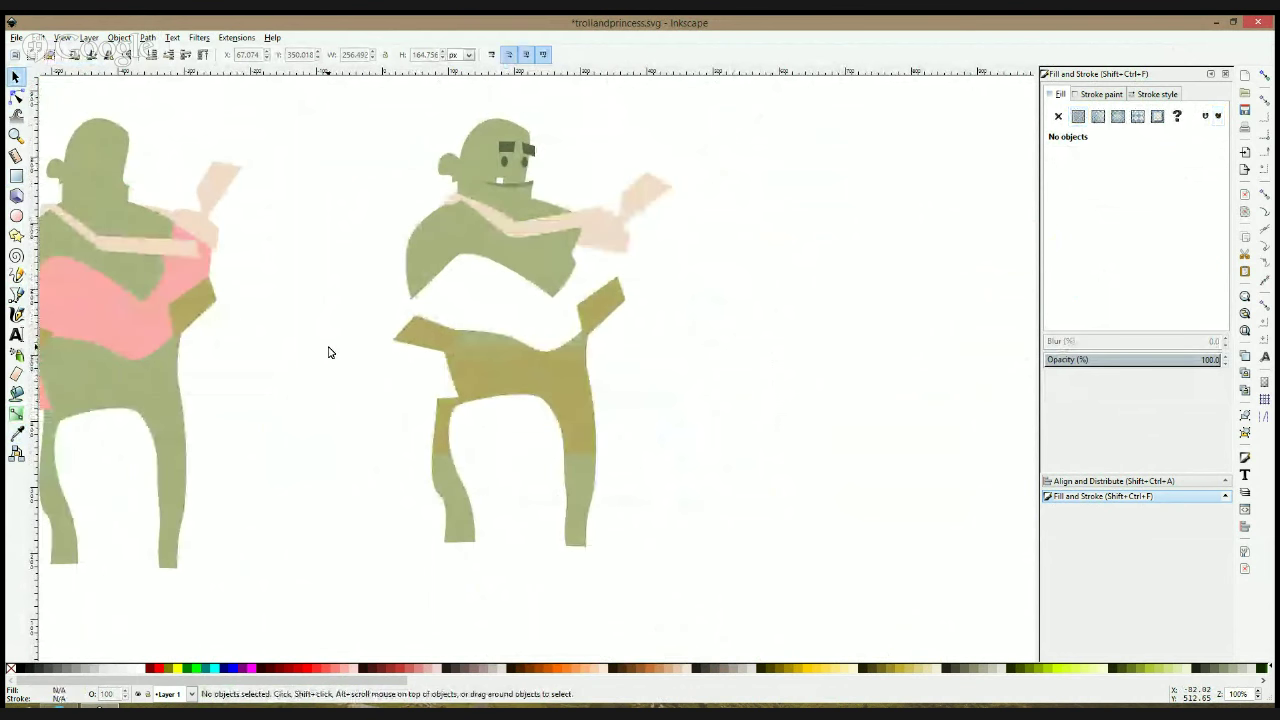
scroll(528, 372, up, 2)
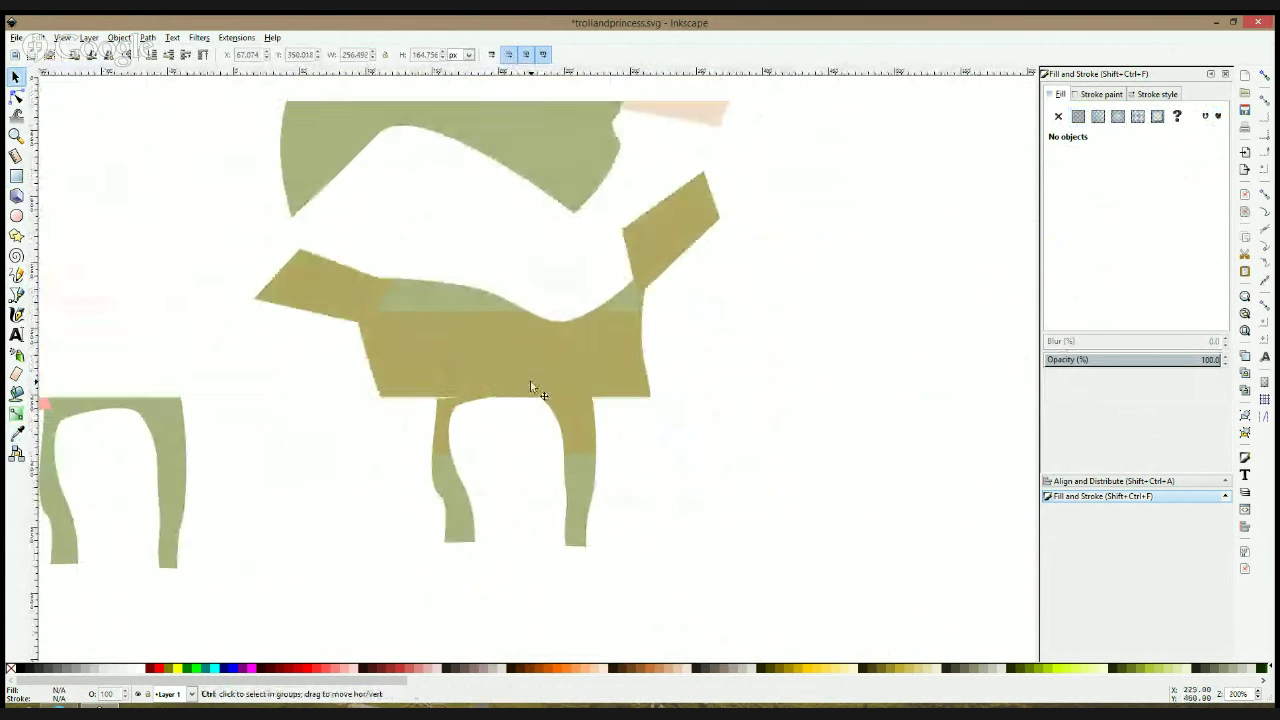
click(487, 360)
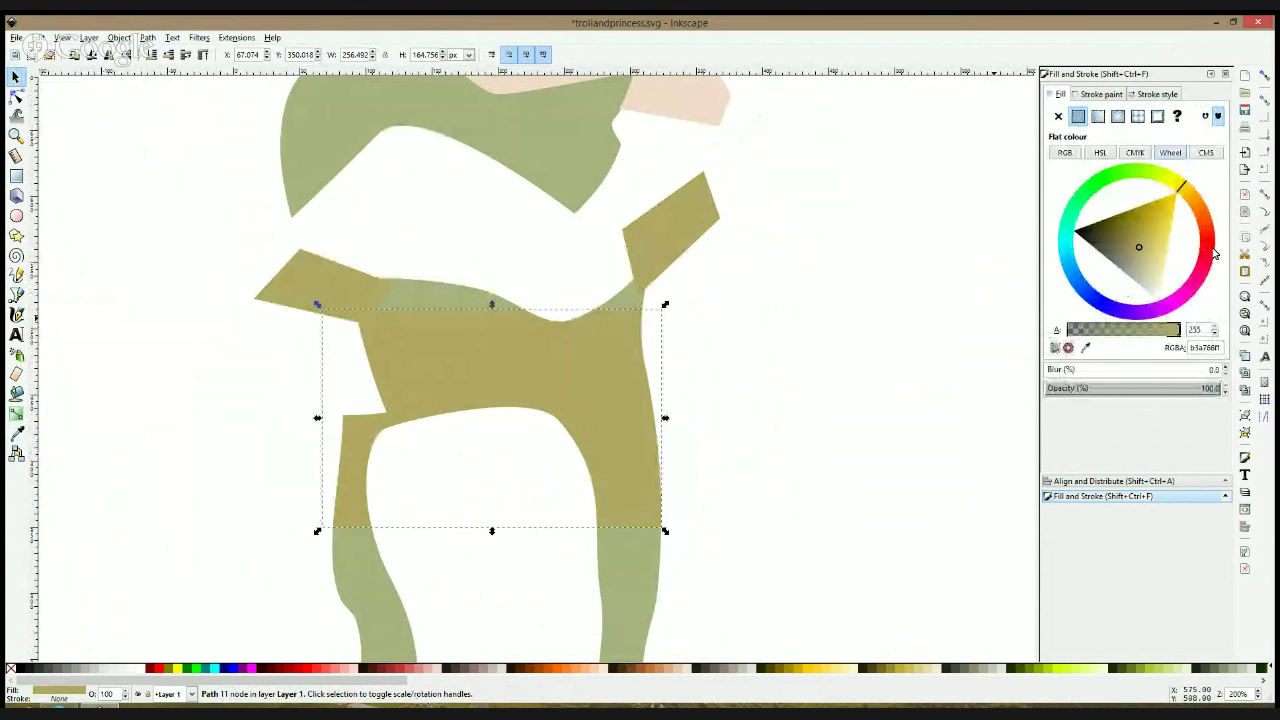
click(16, 95)
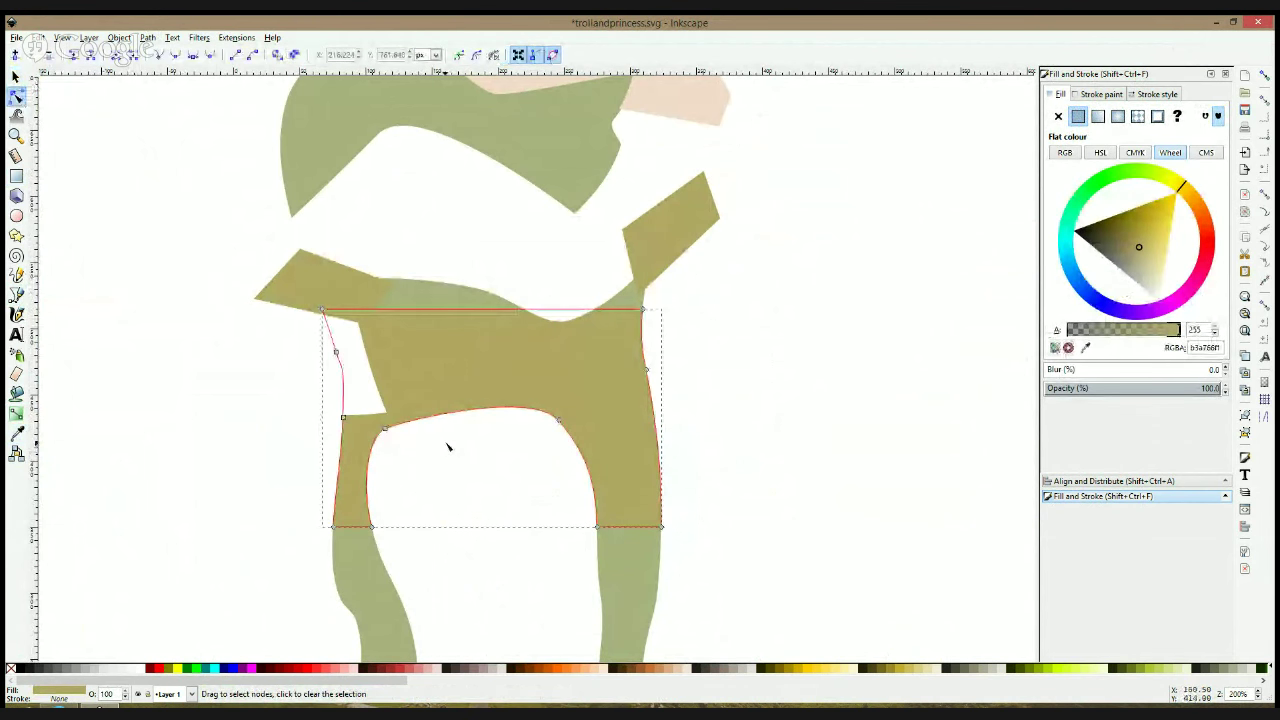
key(s)
key(n)
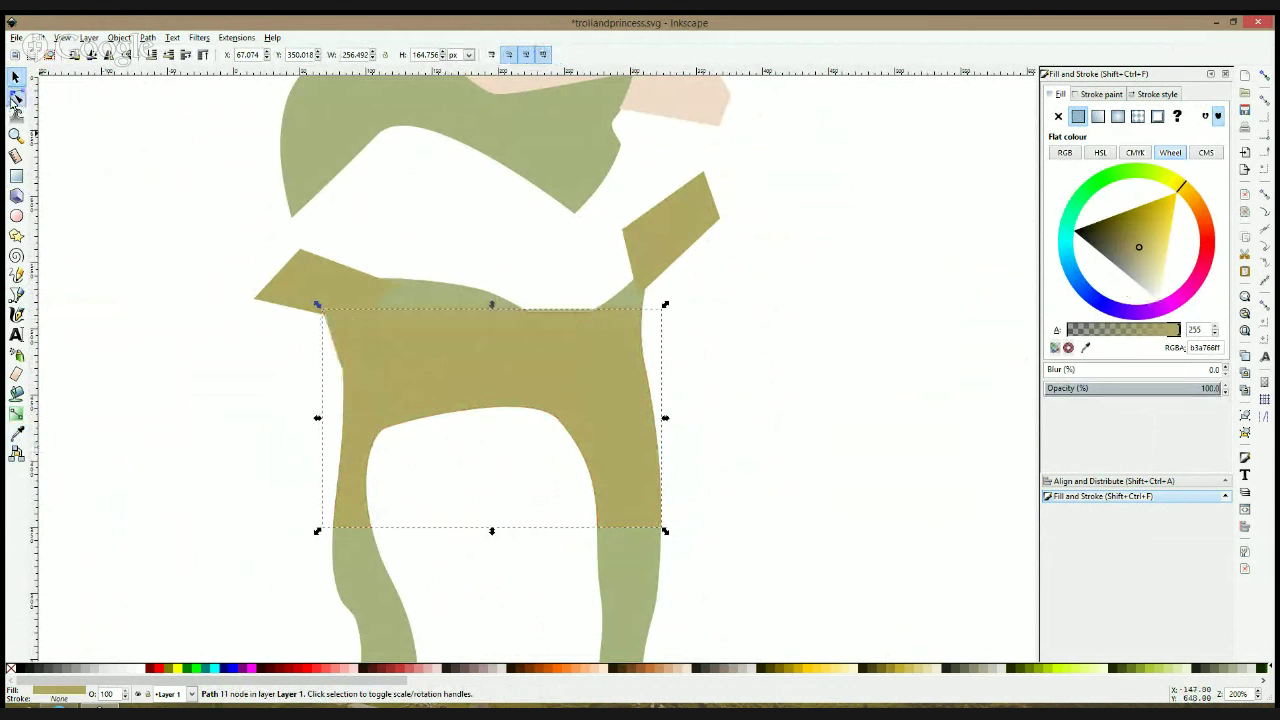
Widen the hems of both trouser legs beyond the legs, bow the hems slightly downward and smooth the inner leg curve
drag(372, 528, 379, 530)
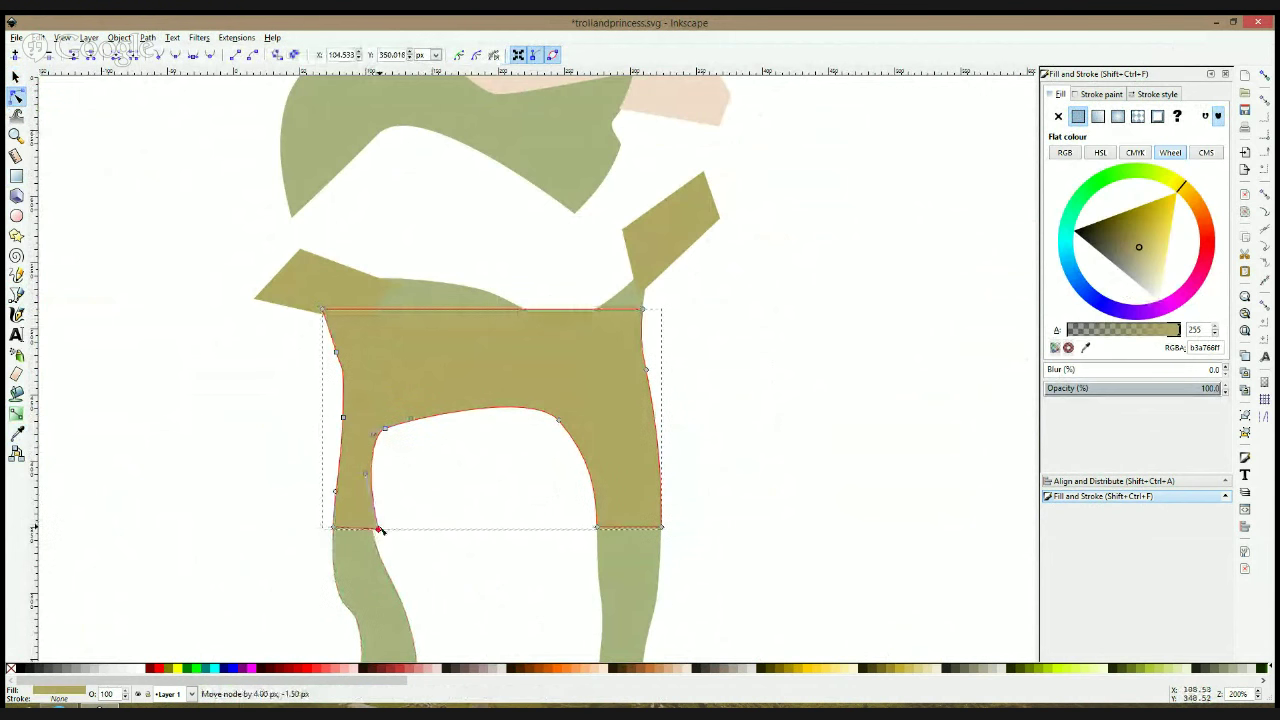
click(331, 527)
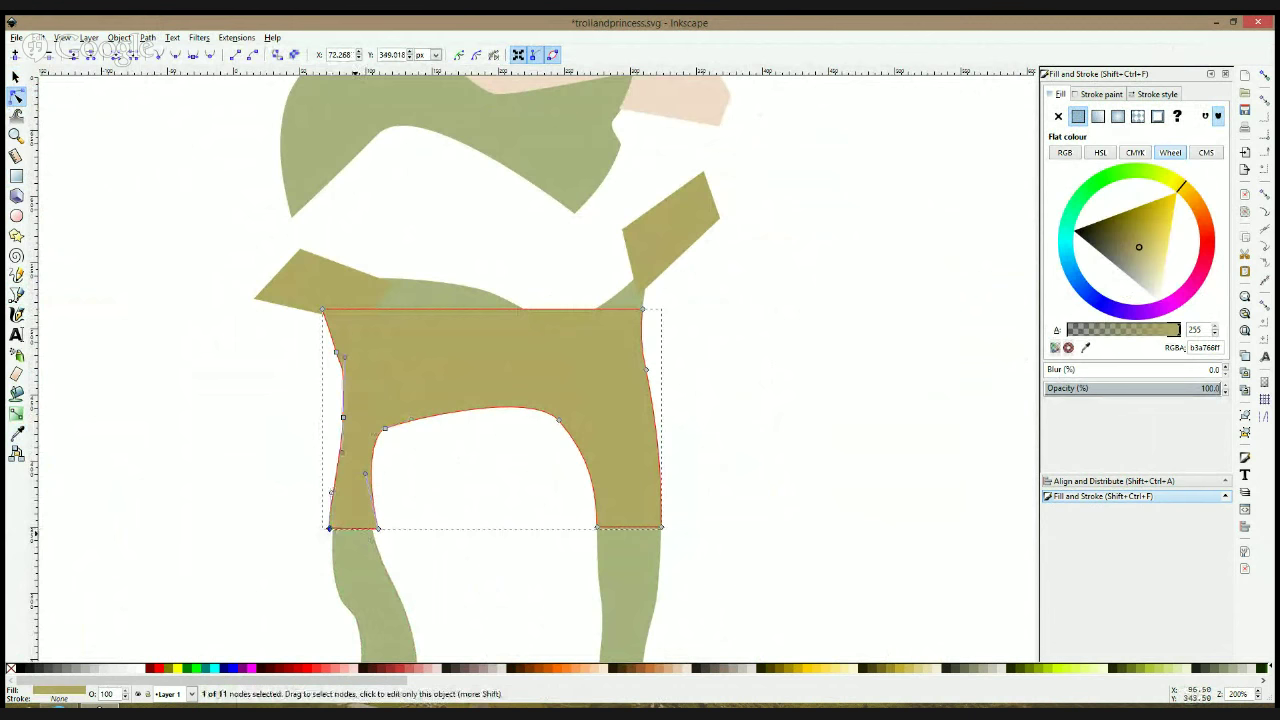
drag(353, 537, 354, 532)
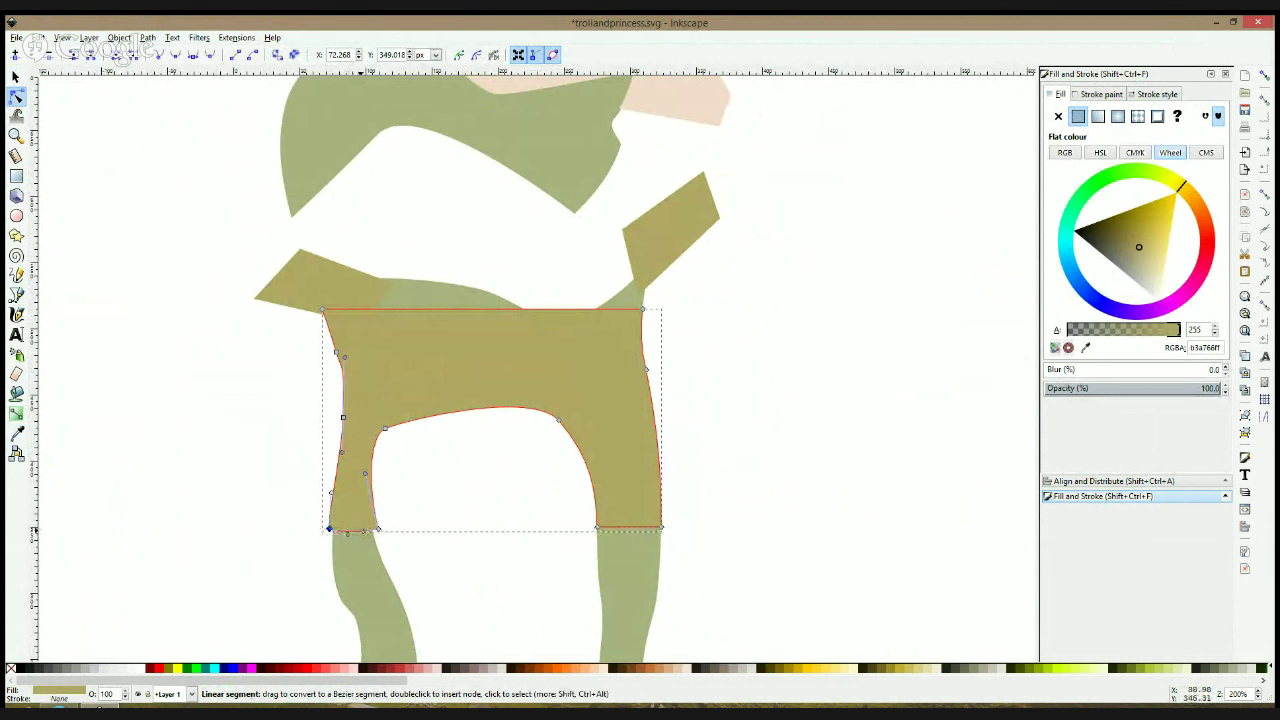
click(386, 429)
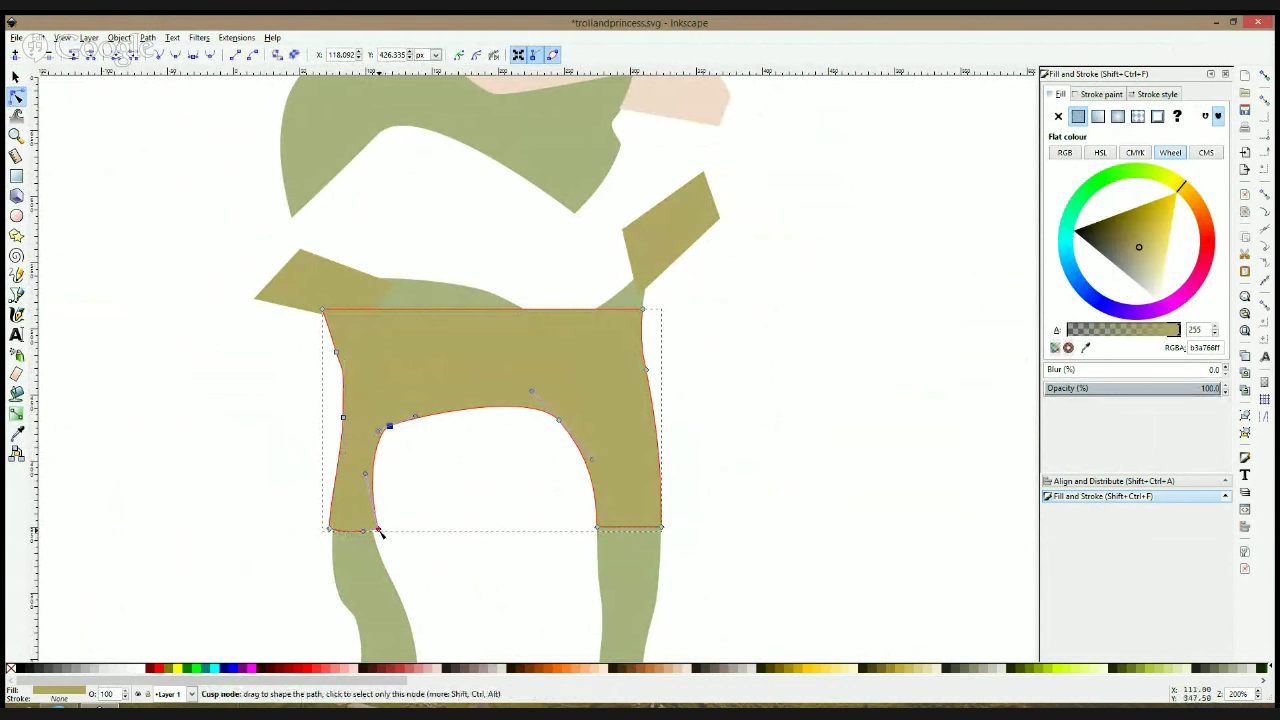
drag(378, 532, 376, 533)
drag(363, 475, 370, 470)
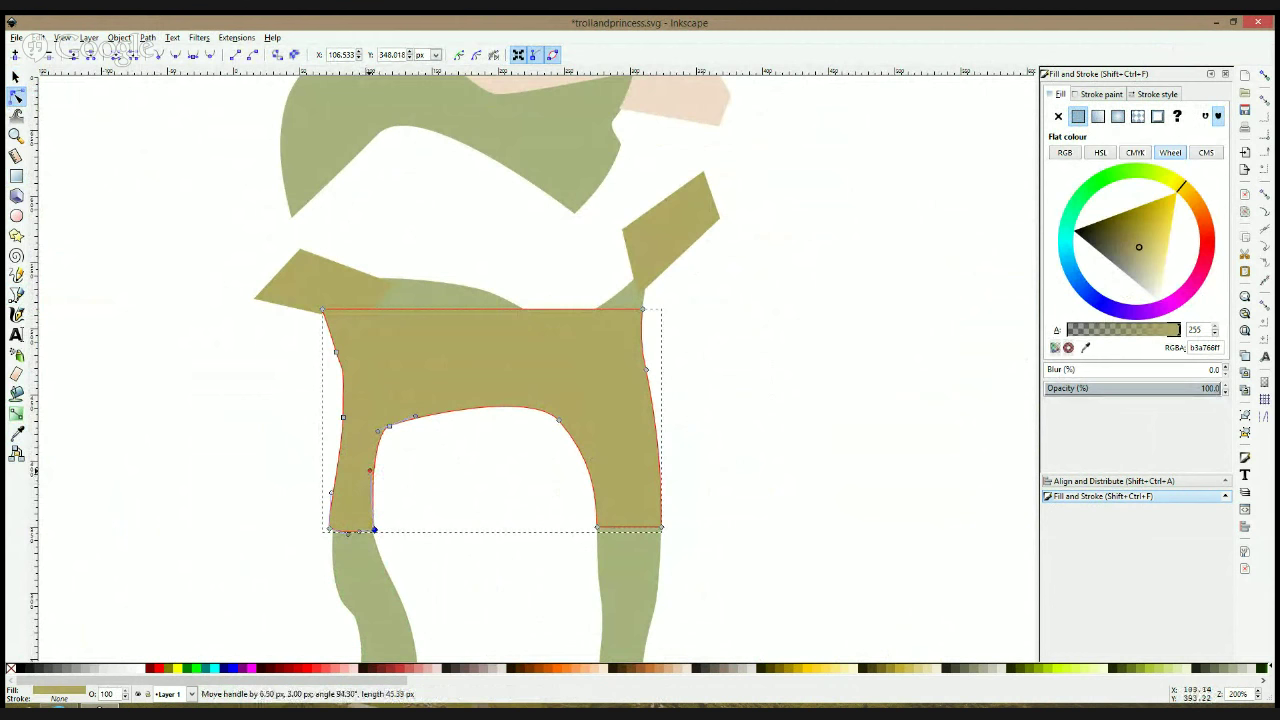
drag(597, 529, 592, 529)
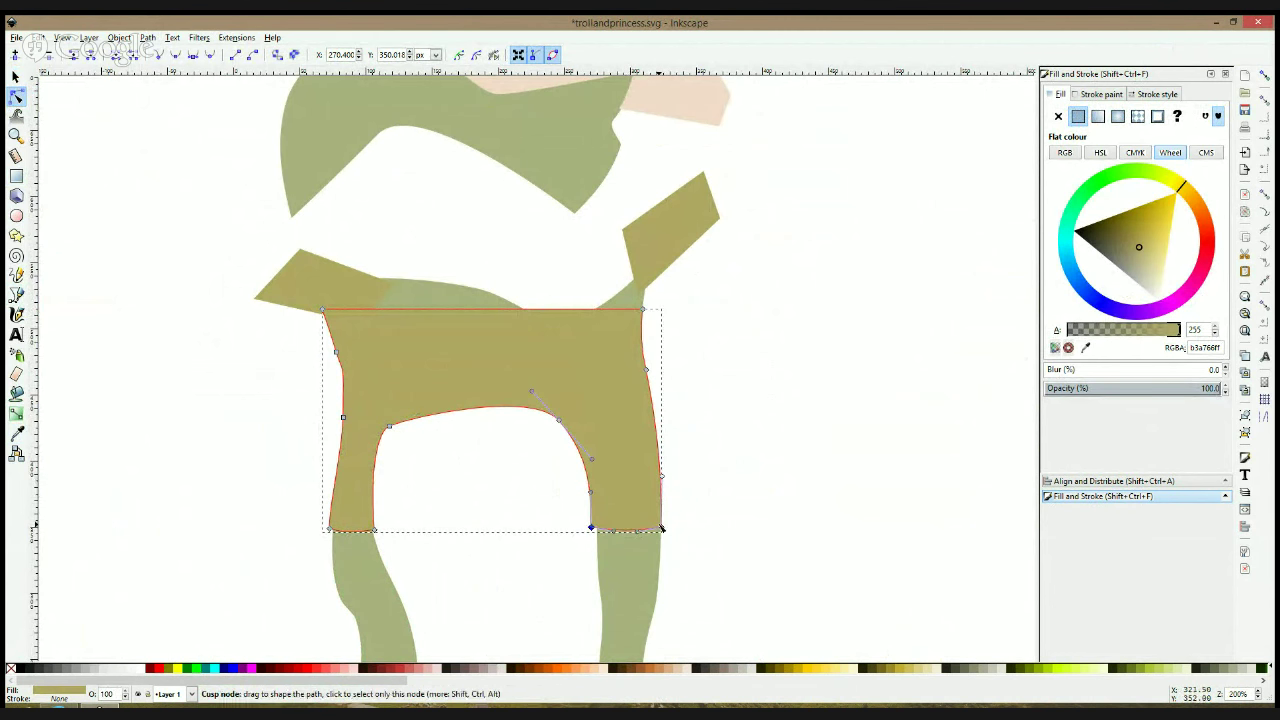
drag(662, 529, 667, 524)
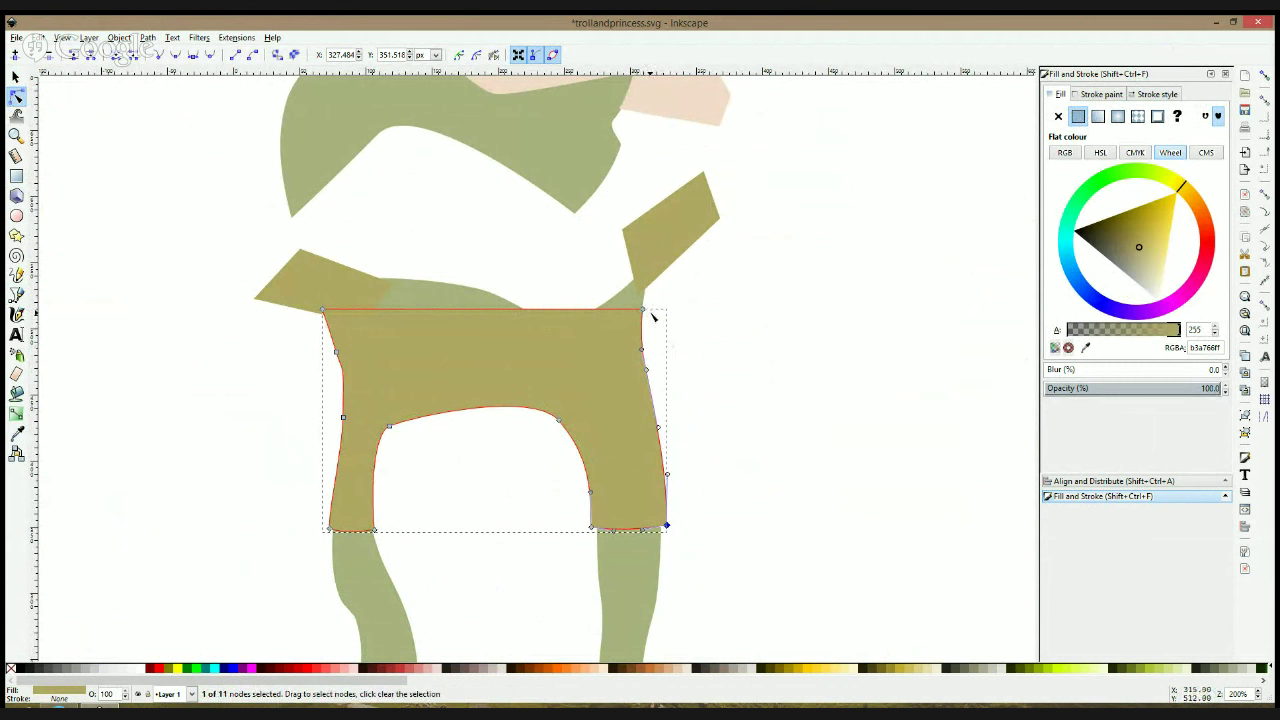
Move the trousers' right waist corner outward and bow the waistline and the torso's lower edge downward
drag(644, 310, 648, 307)
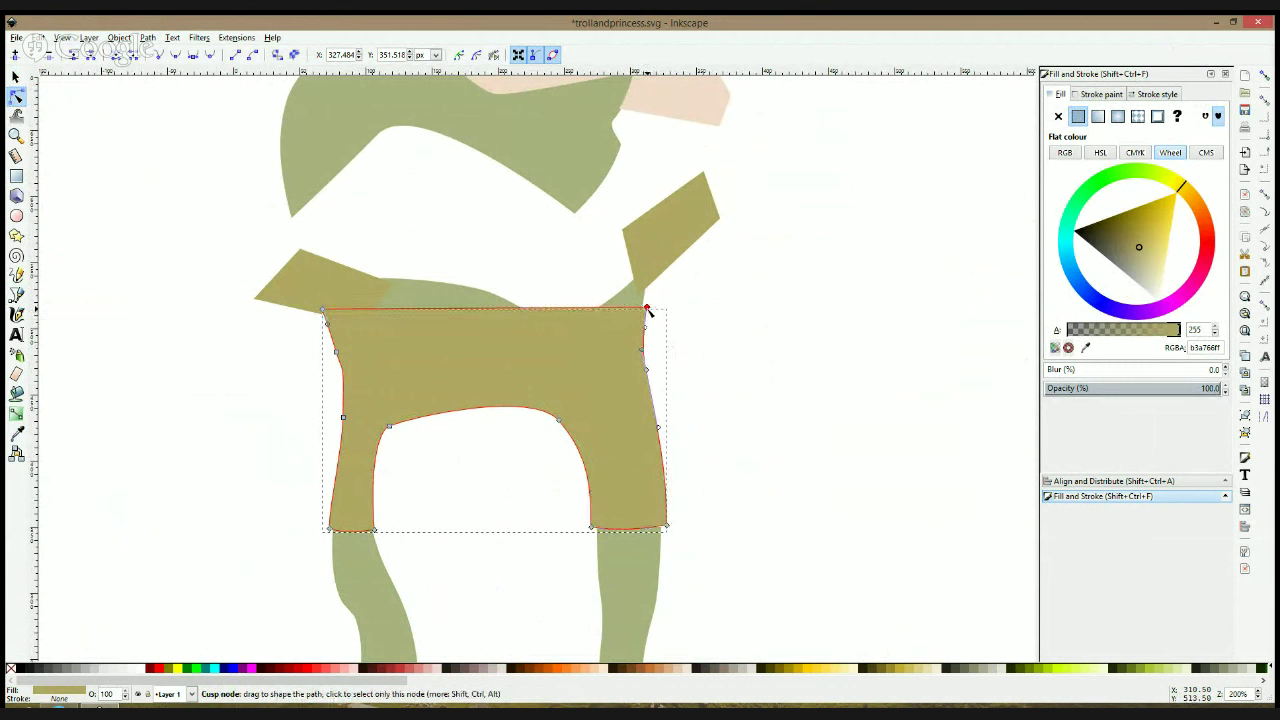
click(496, 320)
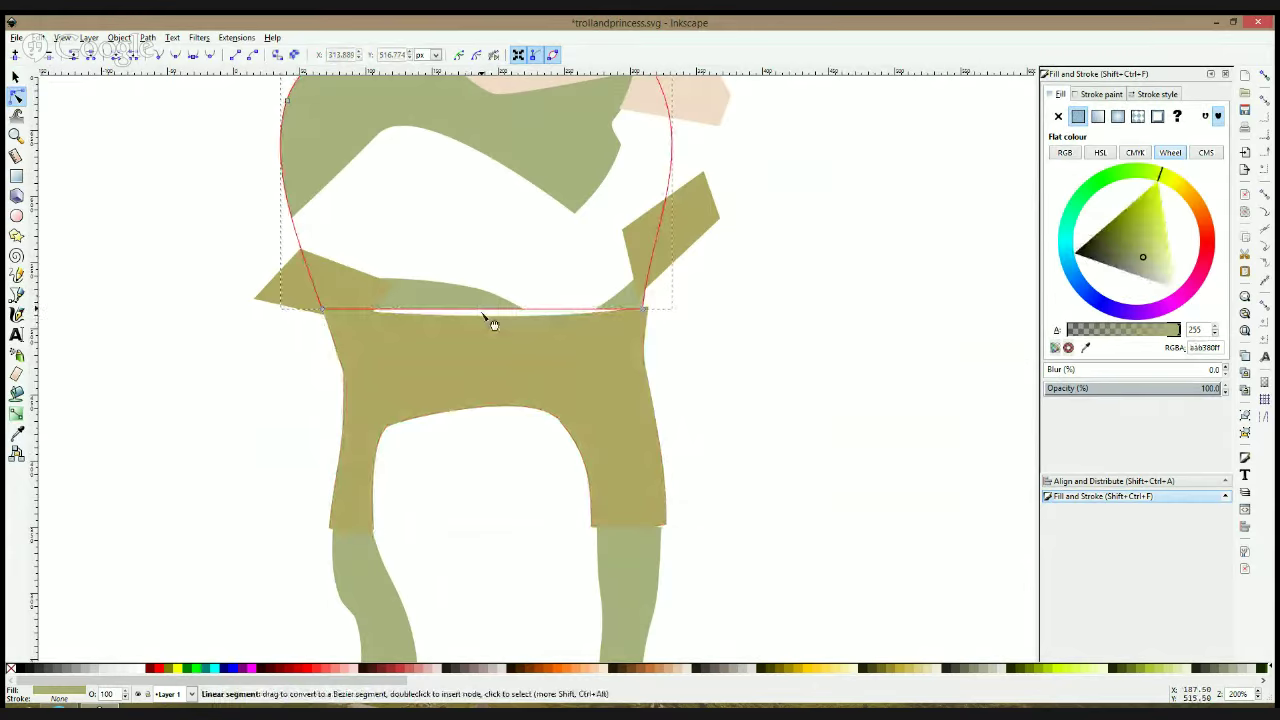
drag(483, 316, 486, 333)
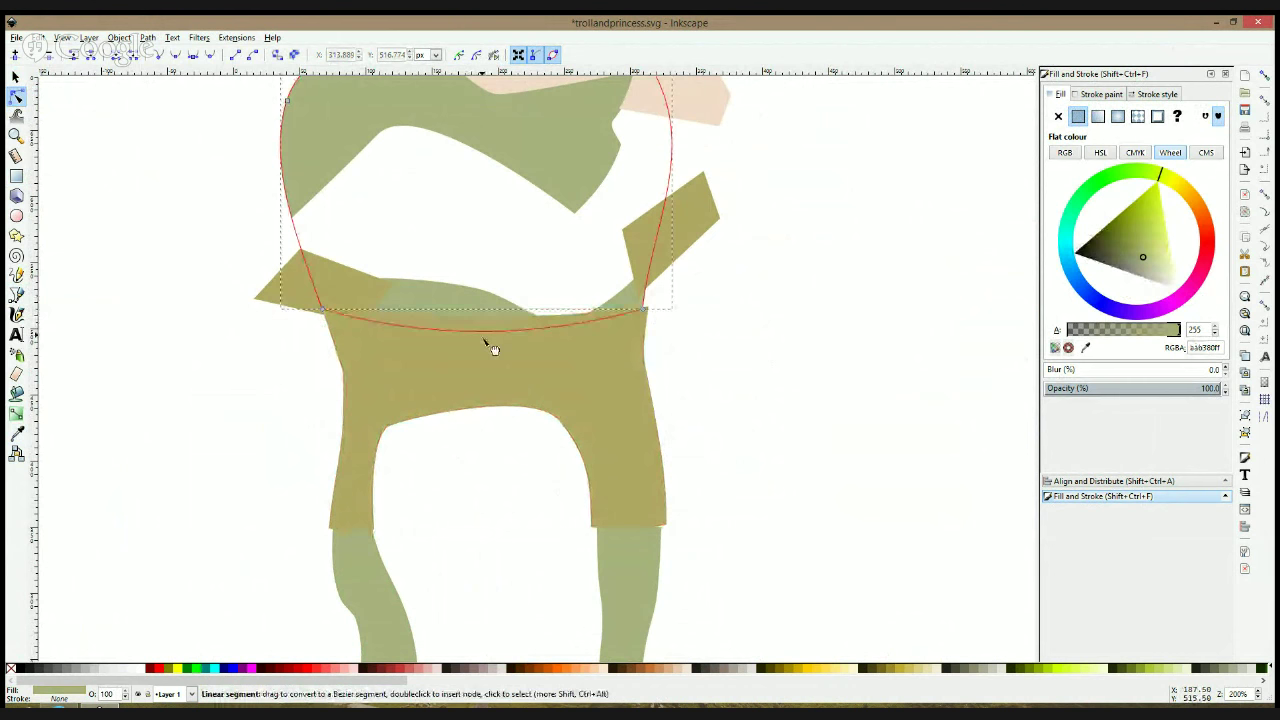
Raise the trousers' left waist corner and move the left hip node slightly outward
click(333, 318)
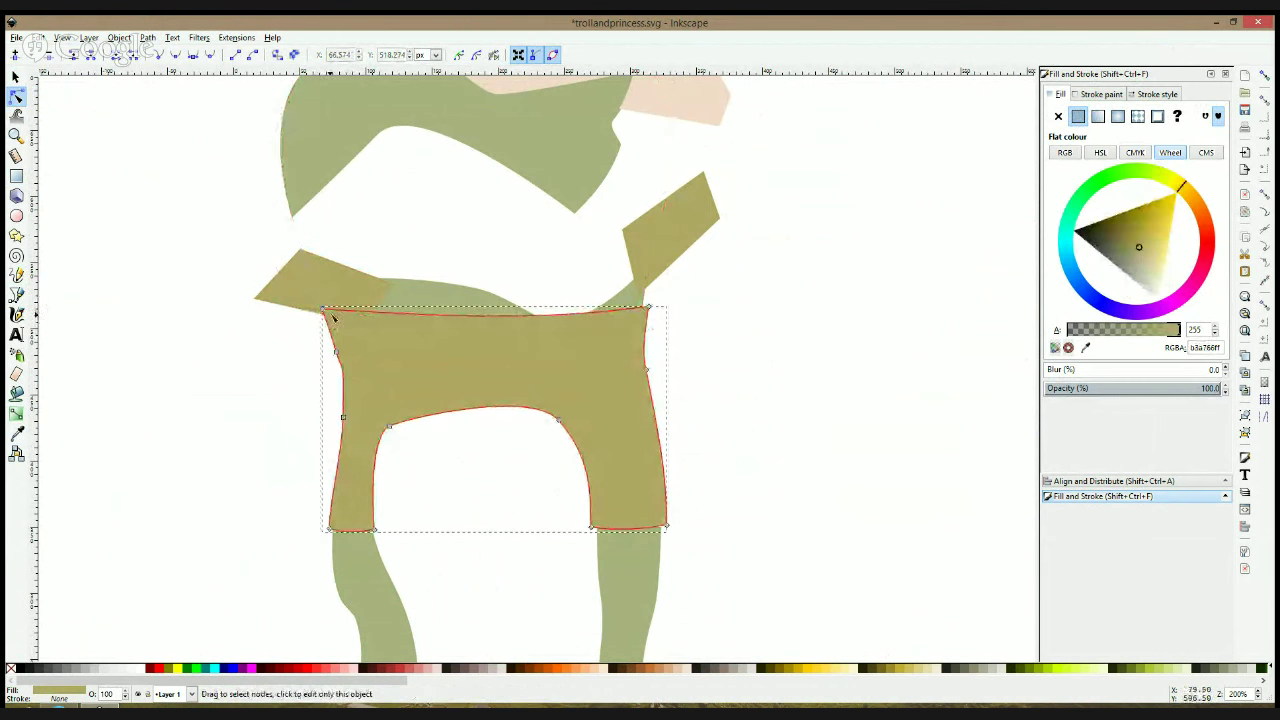
drag(323, 309, 320, 300)
drag(336, 351, 333, 352)
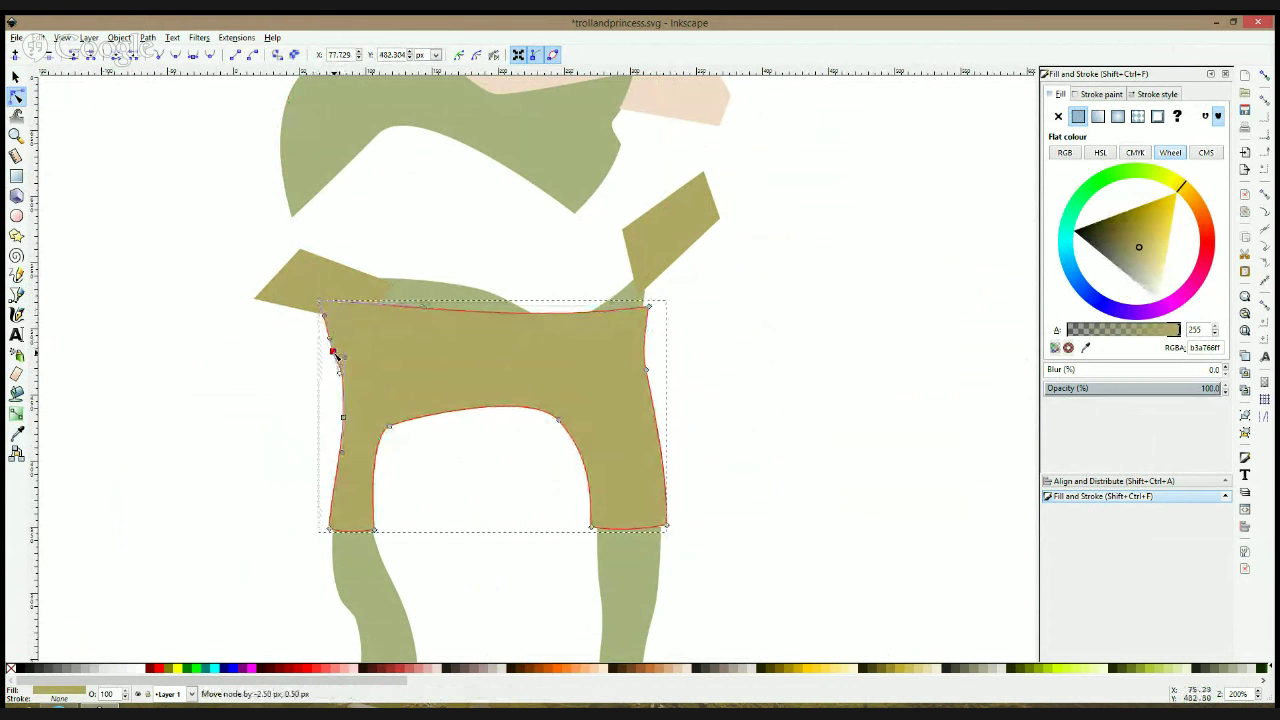
click(292, 525)
scroll(296, 527, down, 2)
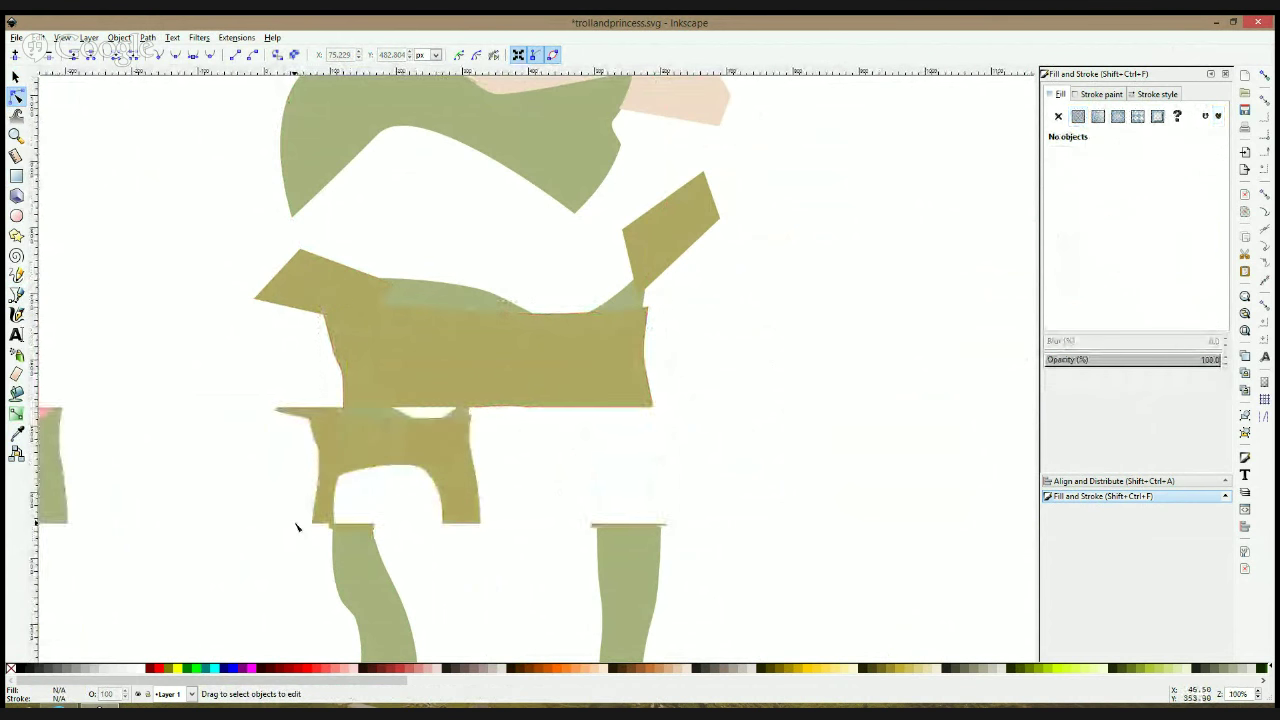
Refine the right trouser leg's hem by nudging its outer corner node
click(480, 522)
scroll(480, 524, up, 2)
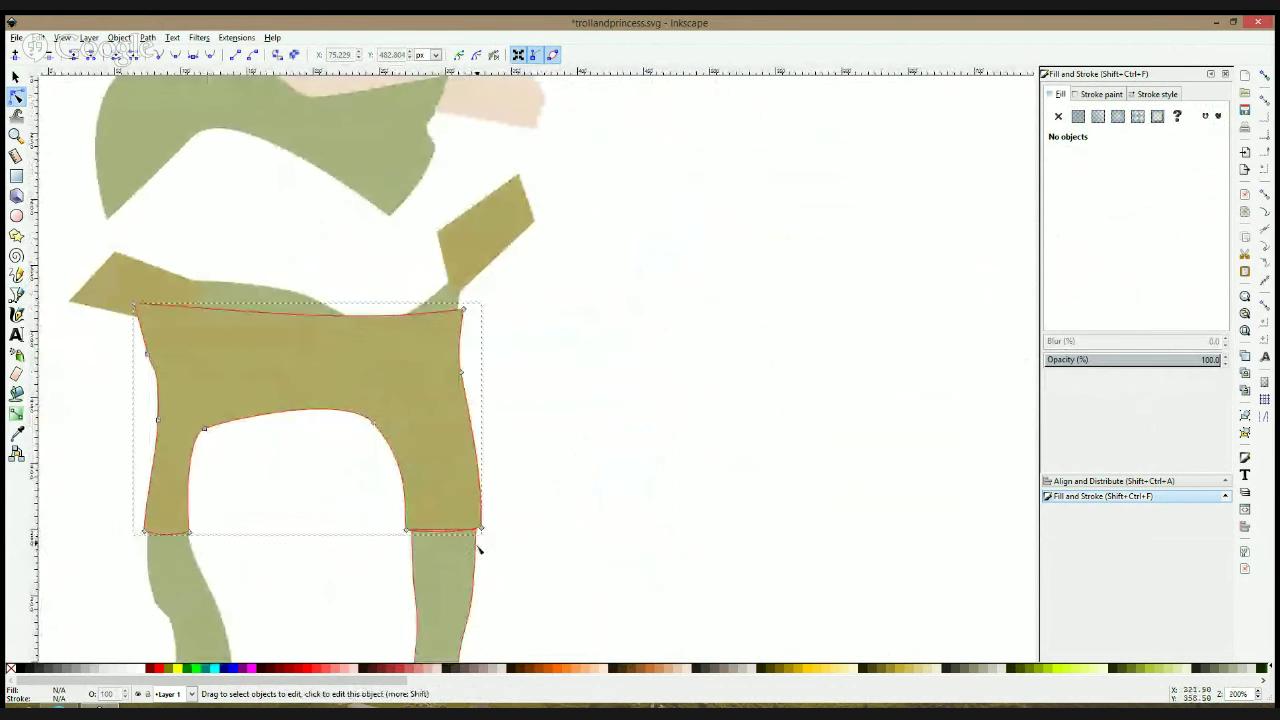
drag(490, 517, 402, 530)
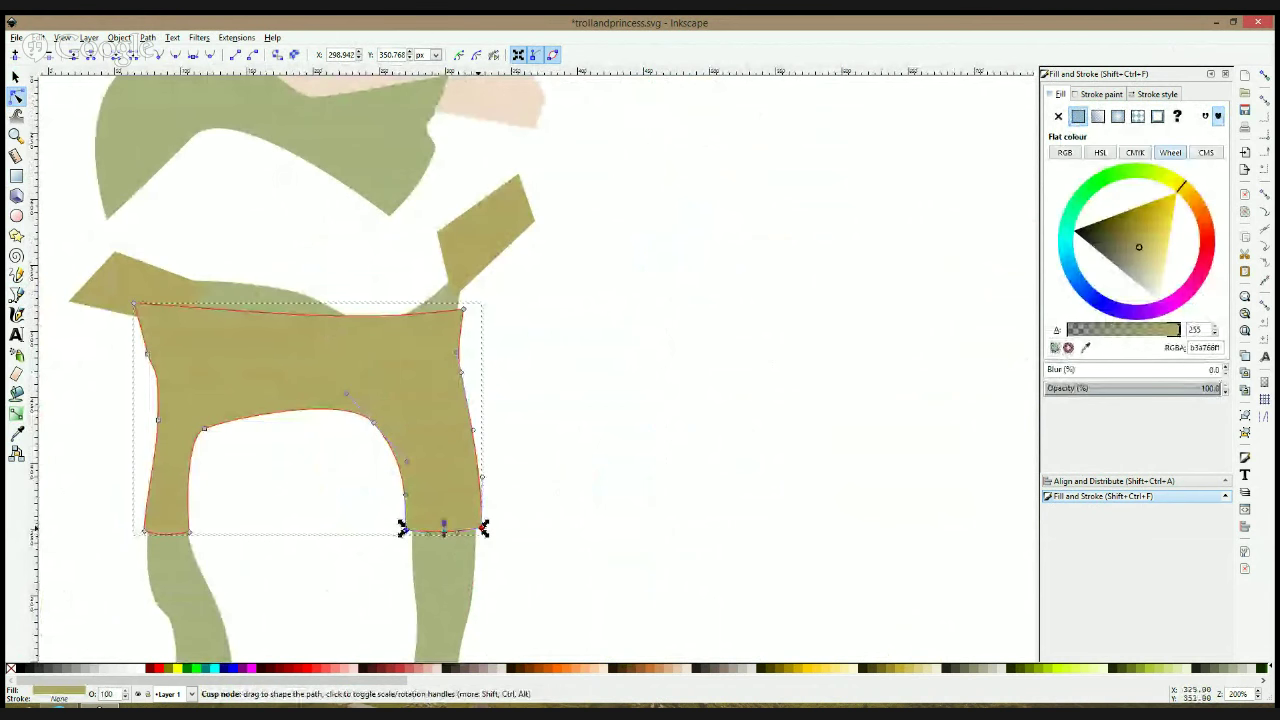
scroll(479, 528, up, 2)
drag(487, 531, 485, 526)
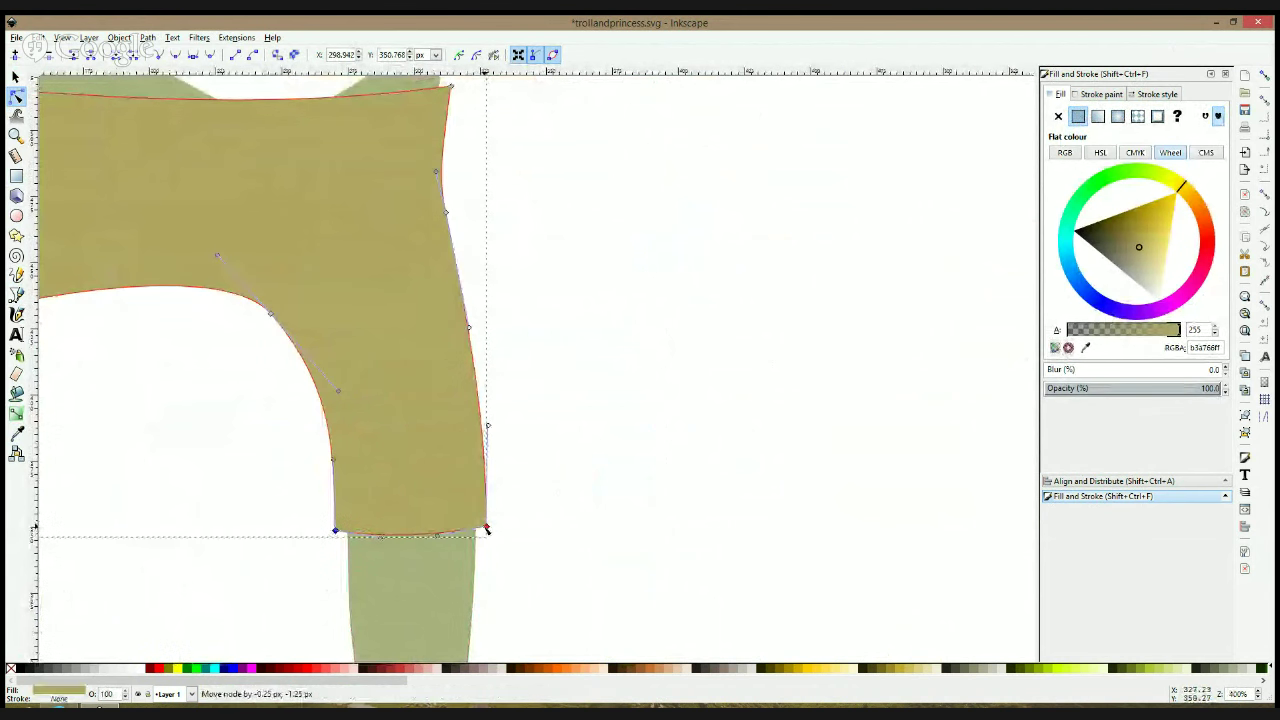
click(538, 571)
scroll(538, 571, down, 3)
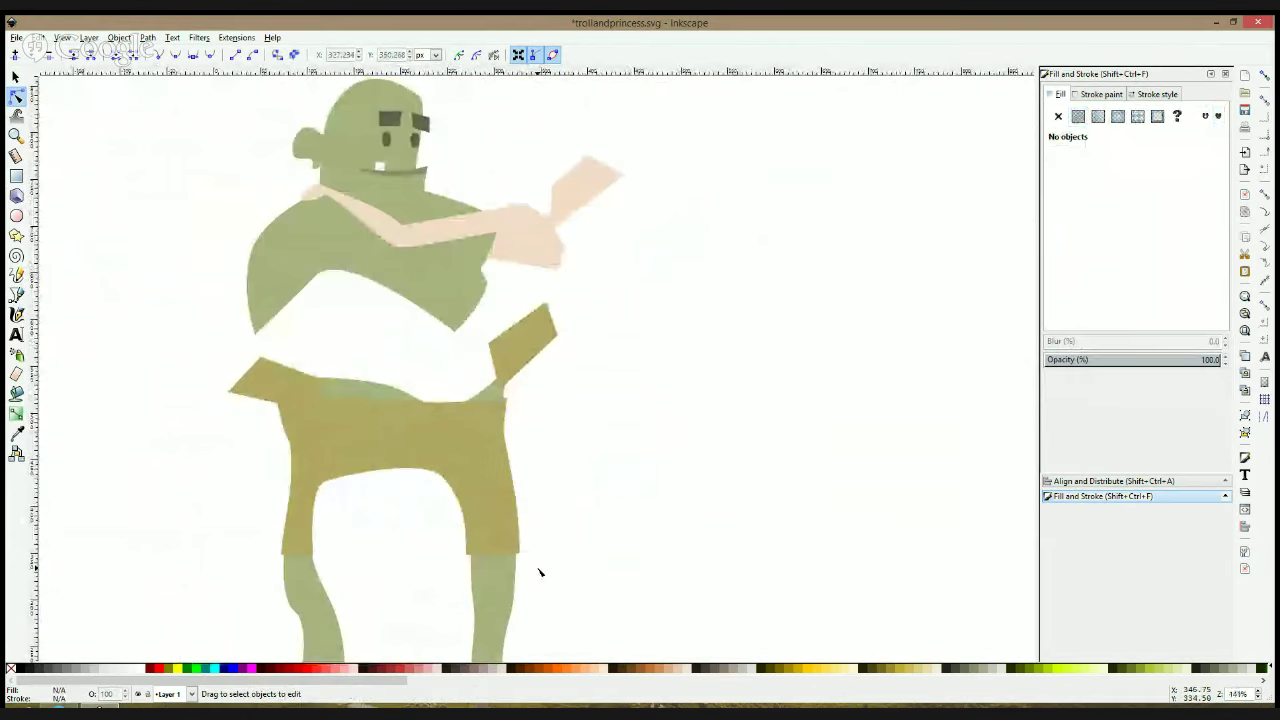
Check the troll's overlapping shapes in outline mode, return to normal display and select the trousers path
key(ctrl+KP_5)
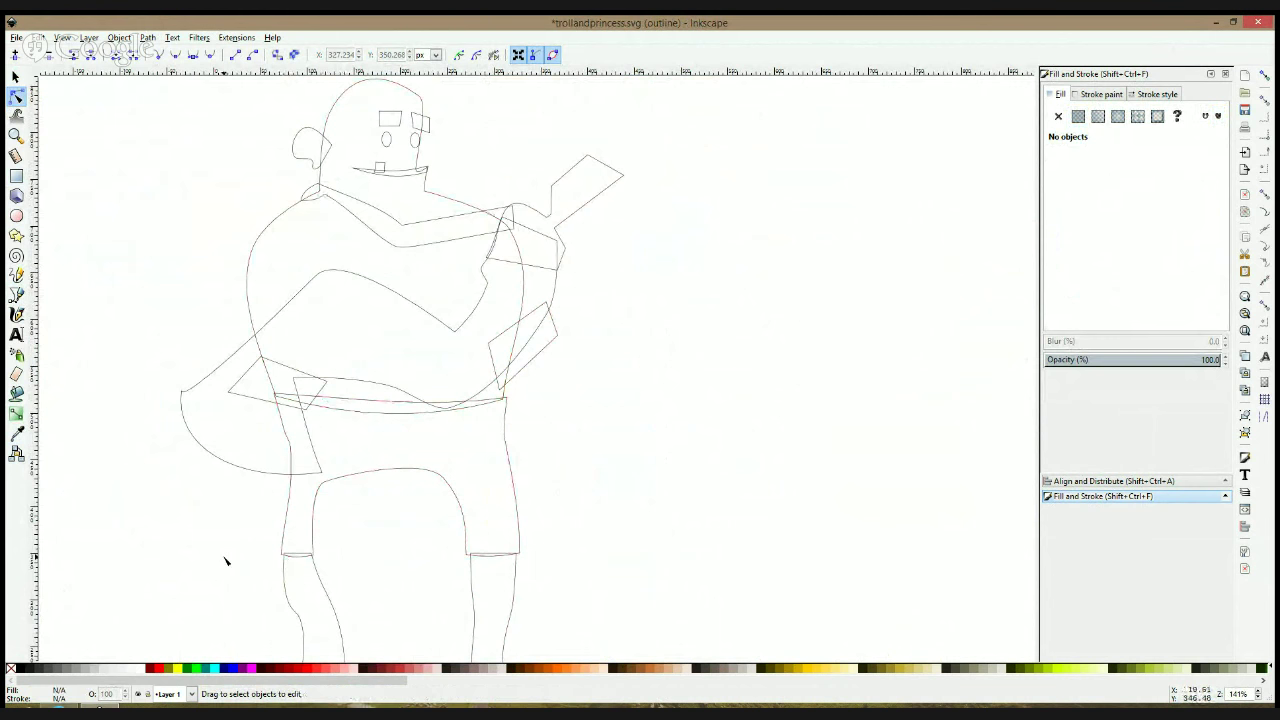
key(ctrl+KP_5)
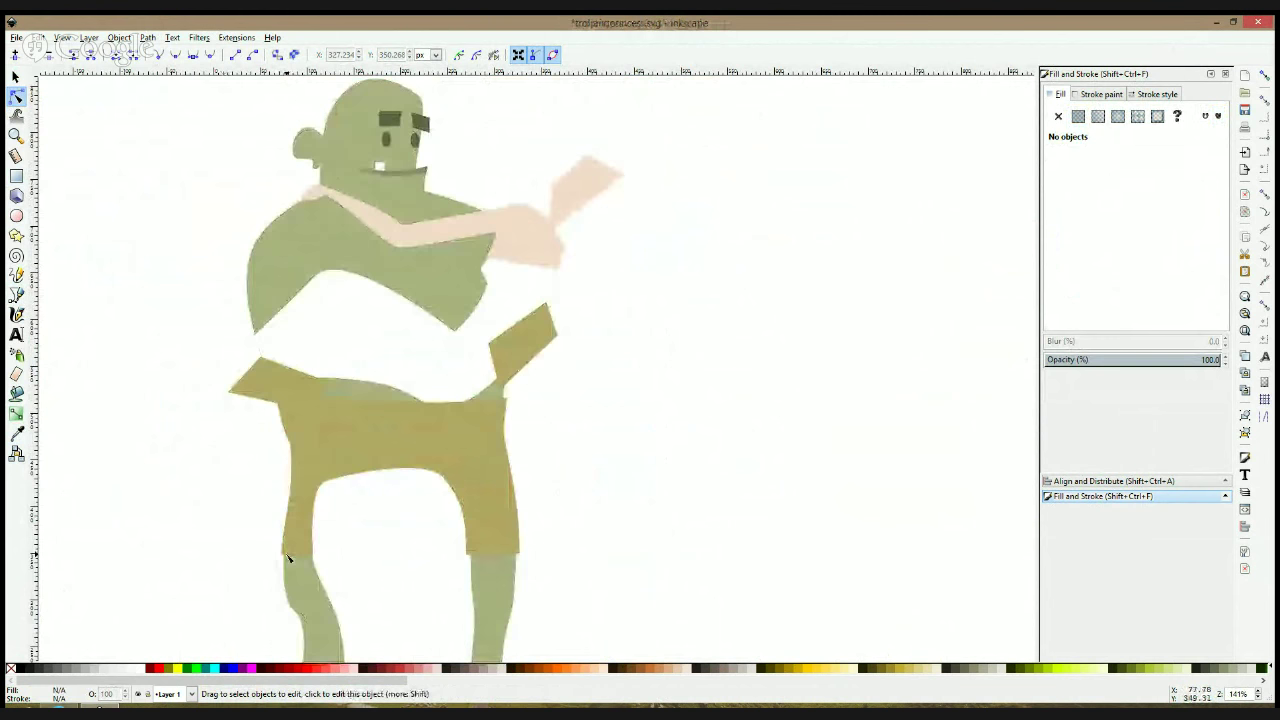
scroll(289, 558, down, 3)
click(291, 405)
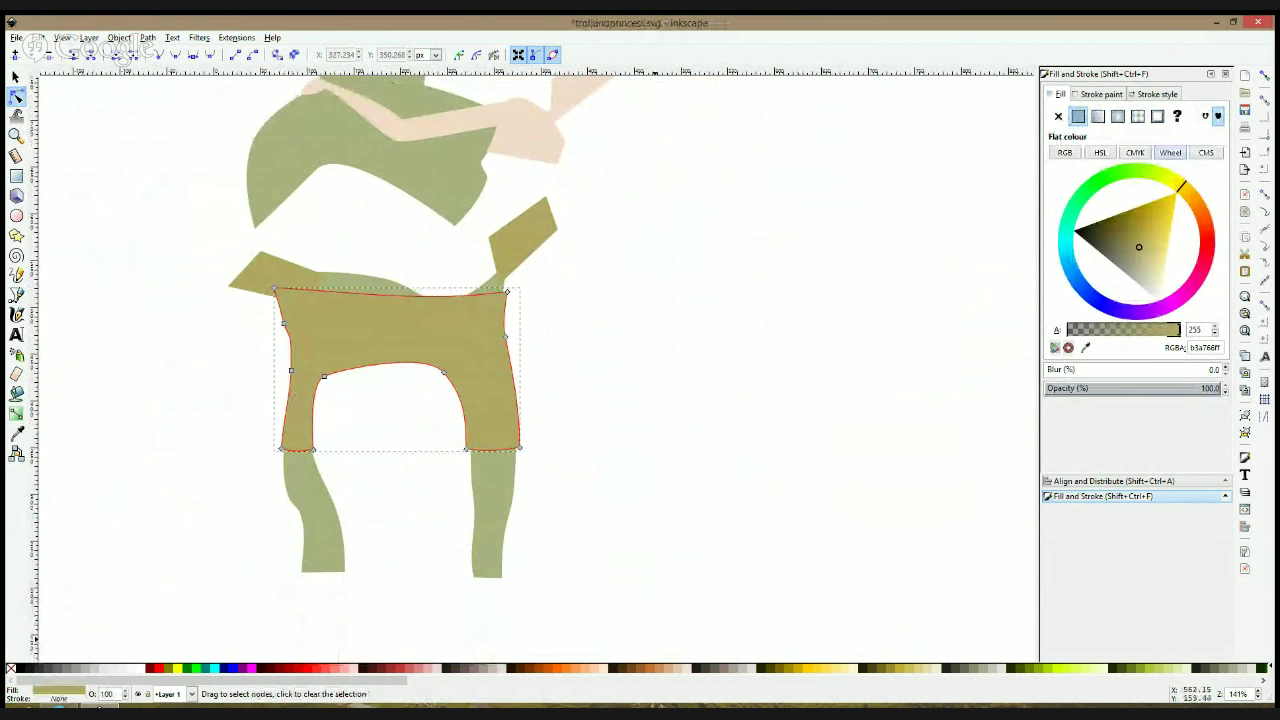
Recolour the trousers a darker olive-brown and lower them behind the princess's white dress
click(645, 668)
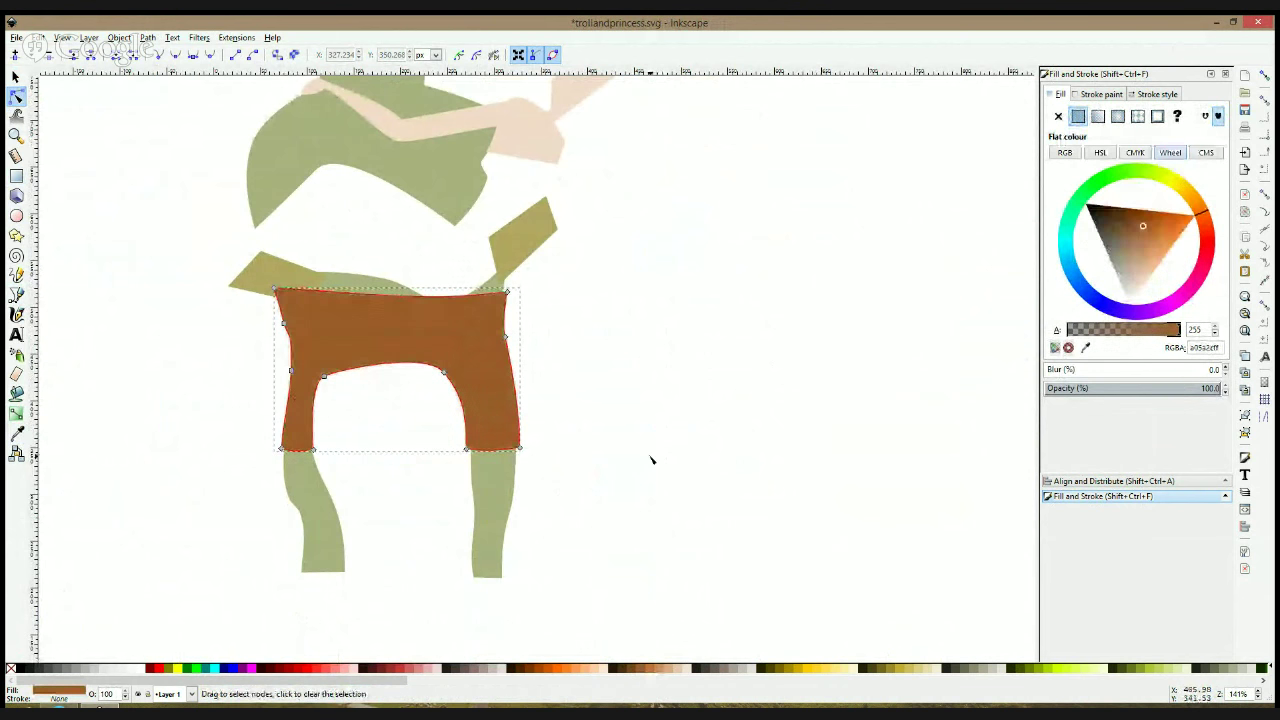
click(17, 433)
drag(298, 448, 313, 466)
drag(1128, 251, 1125, 250)
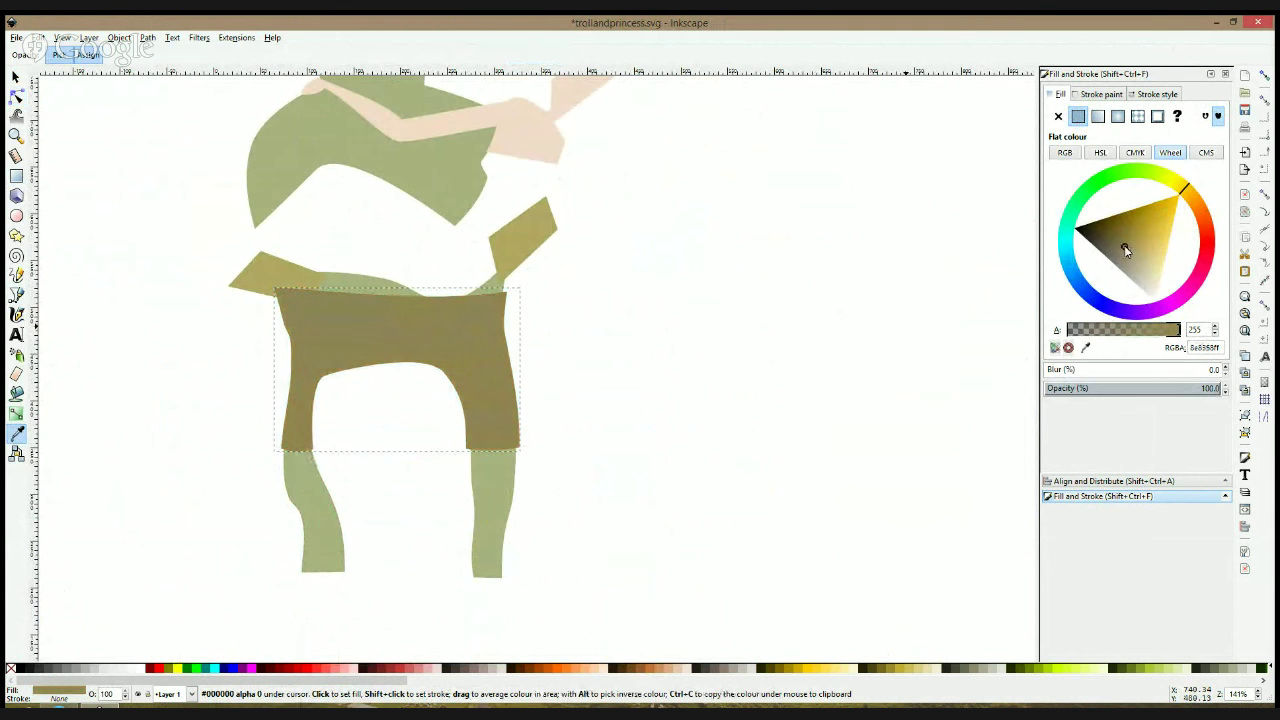
click(17, 76)
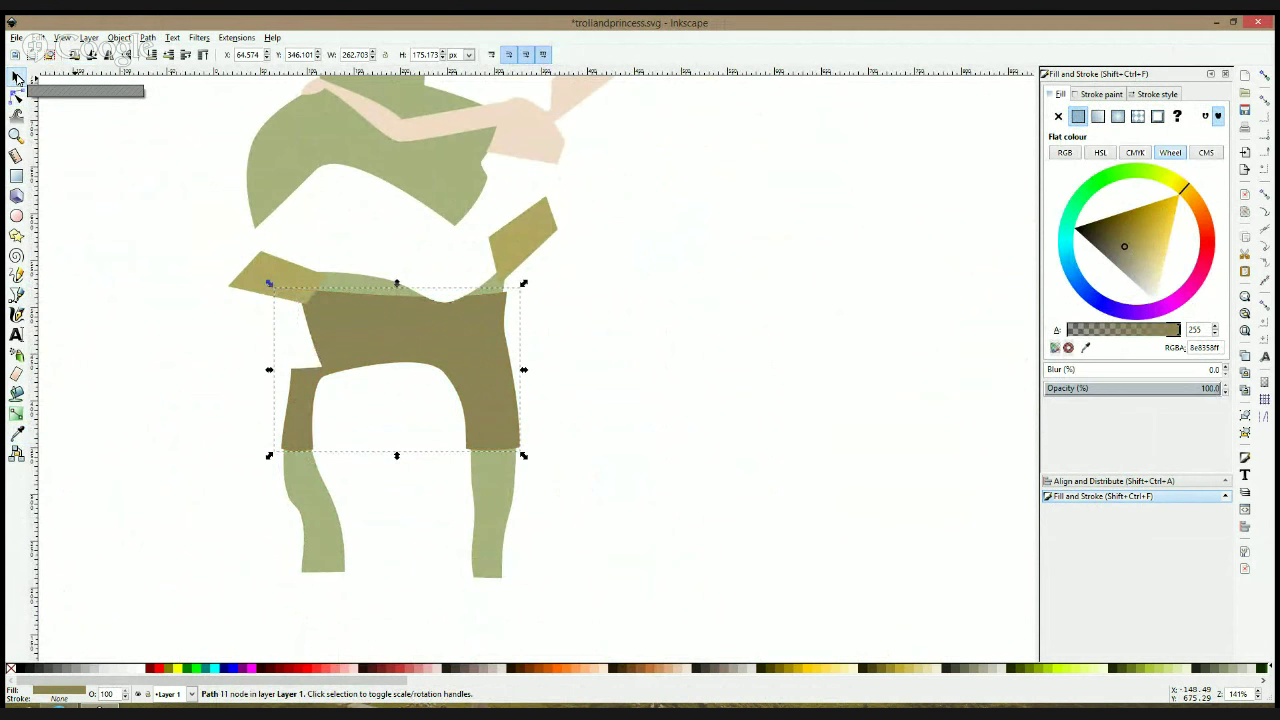
Draw a closed, straight-sided boot with a wide cuff and a left-pointing toe over the troll's left lower leg
click(15, 294)
click(298, 522)
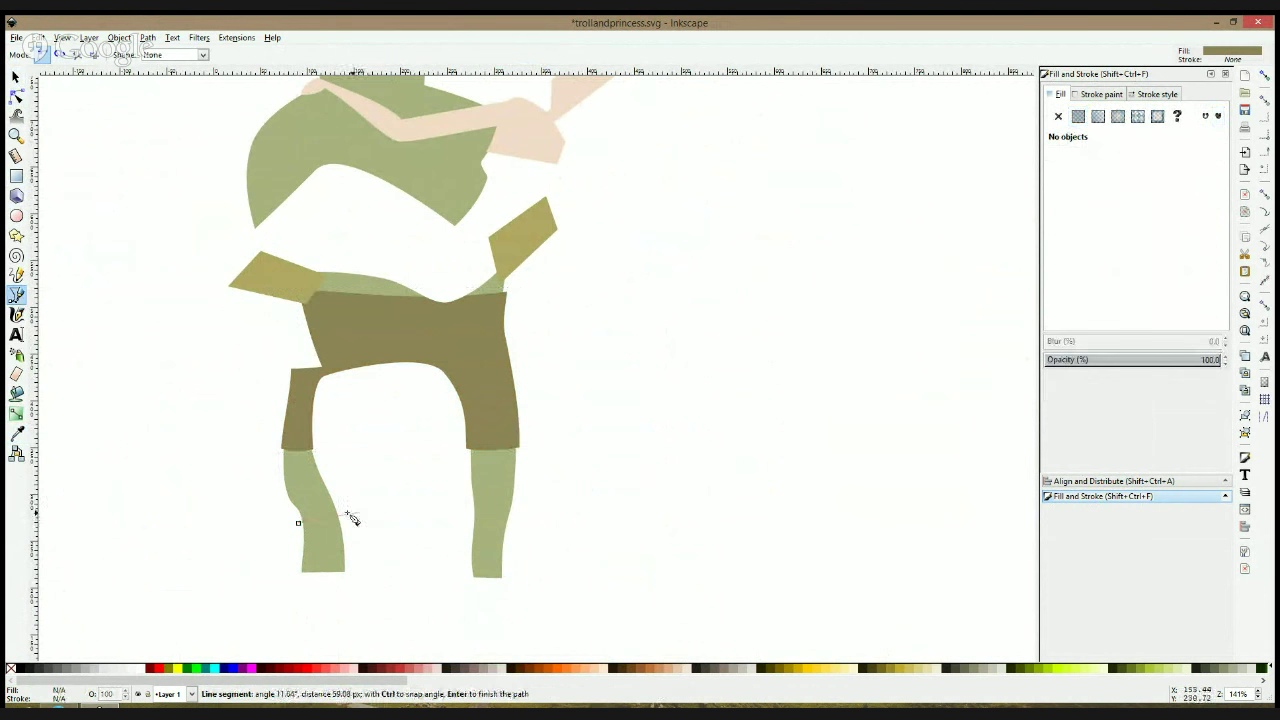
click(355, 586)
click(337, 590)
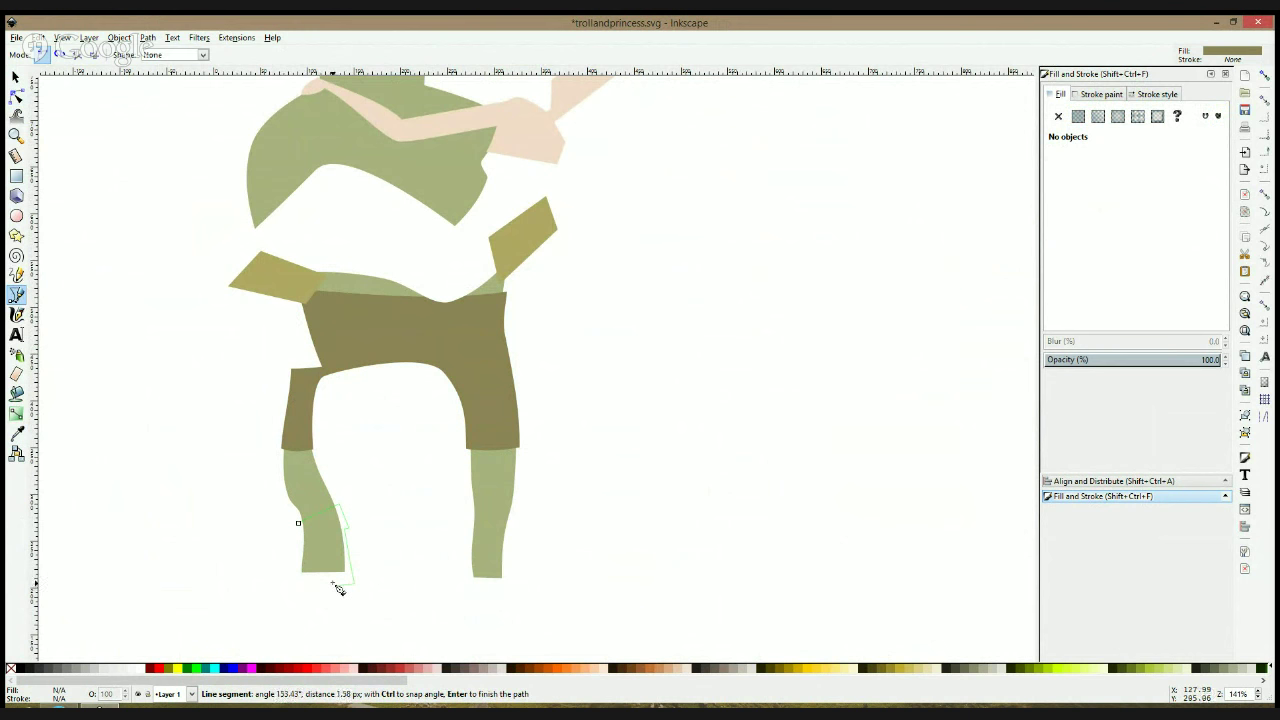
click(306, 589)
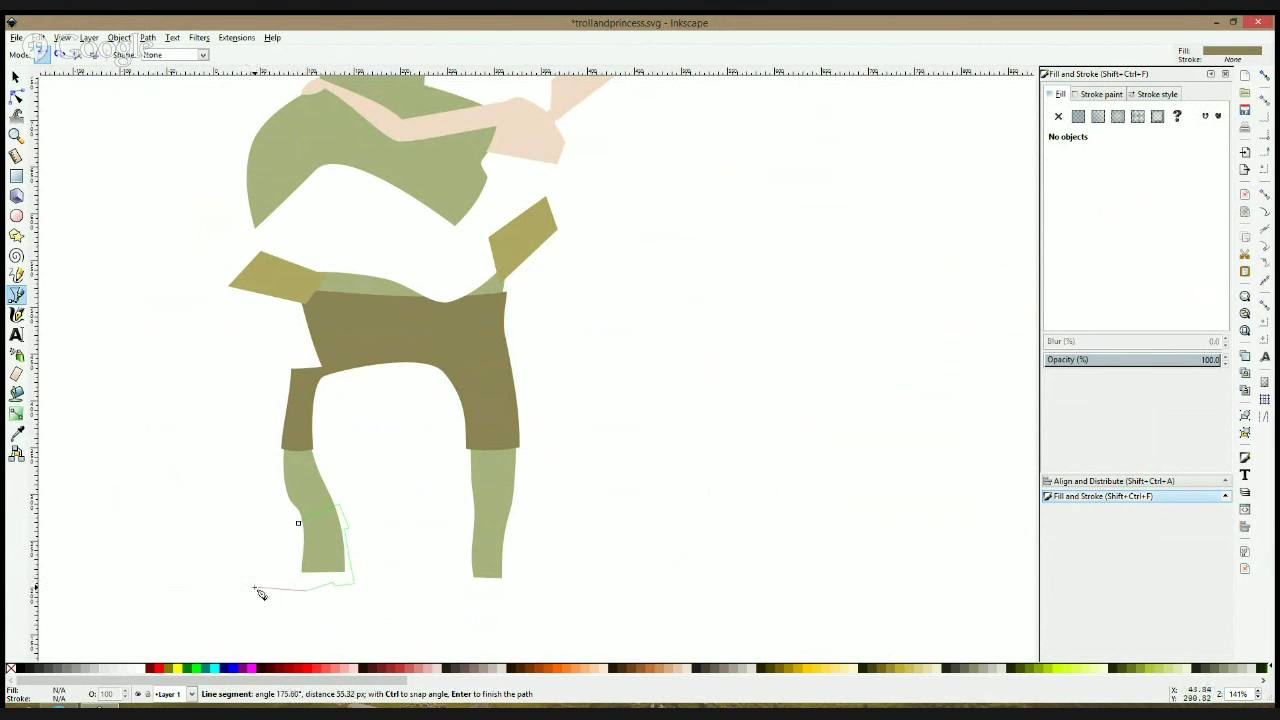
click(257, 589)
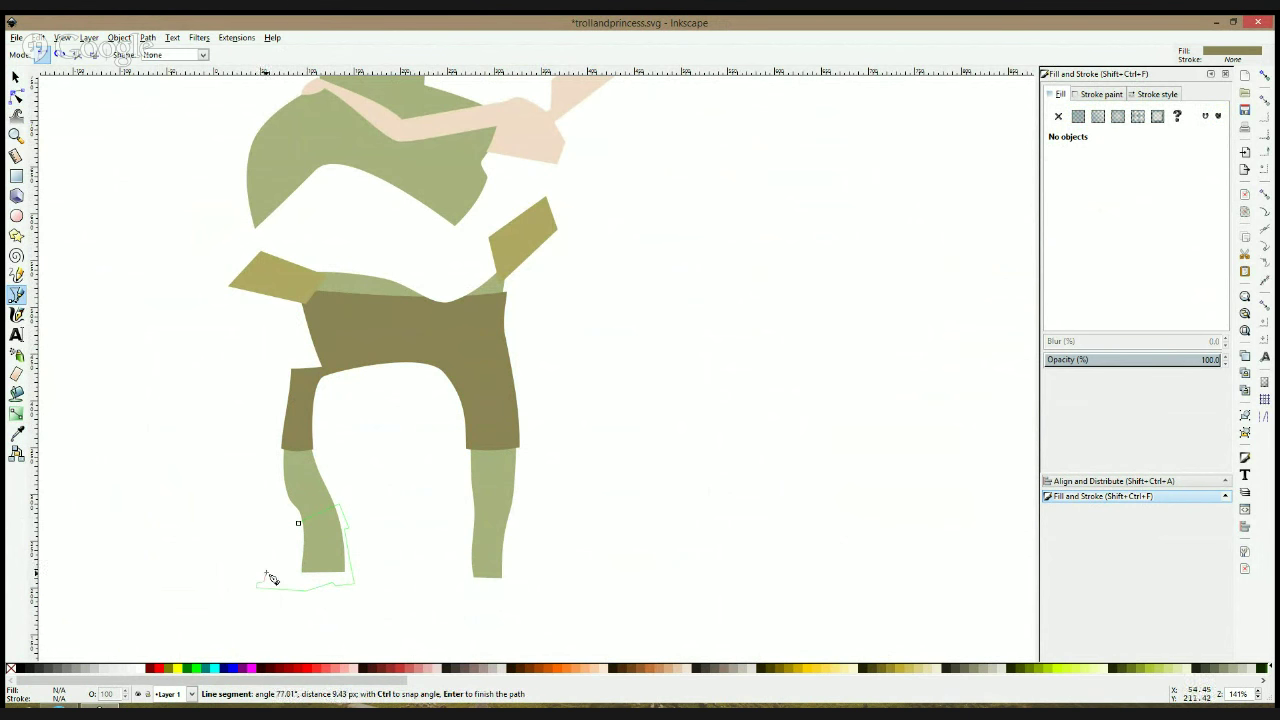
click(265, 572)
click(300, 541)
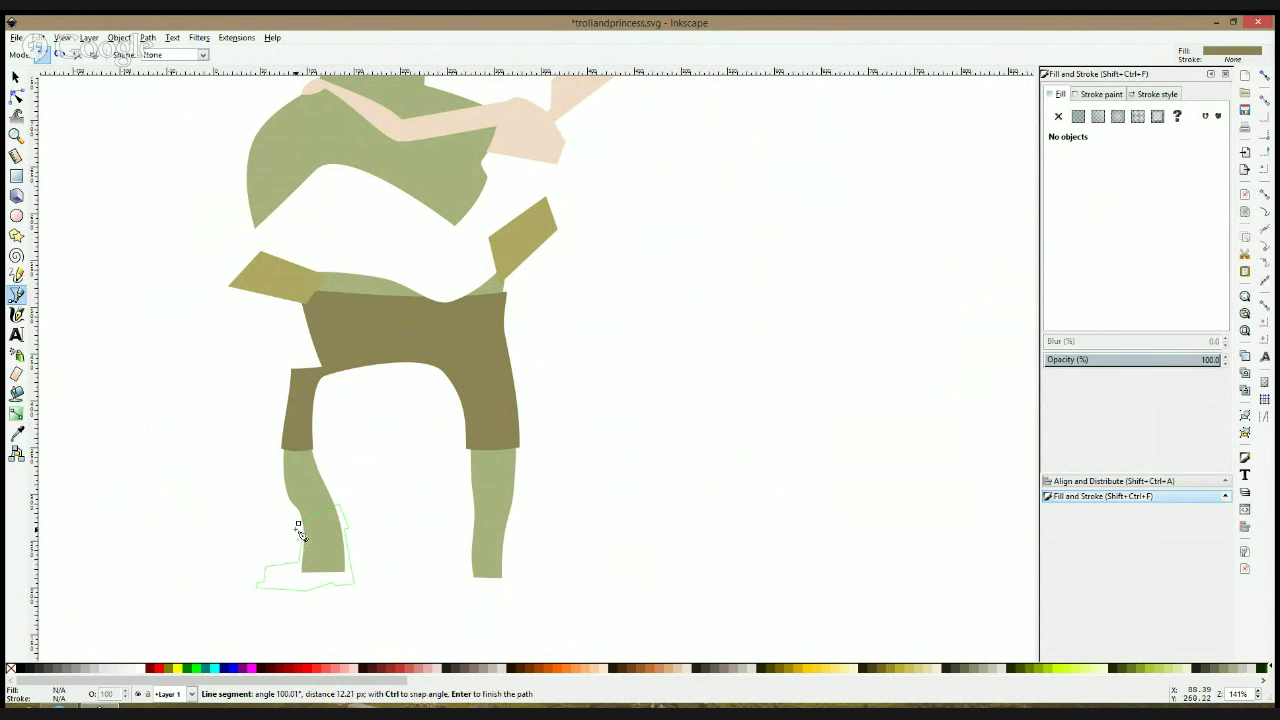
click(299, 524)
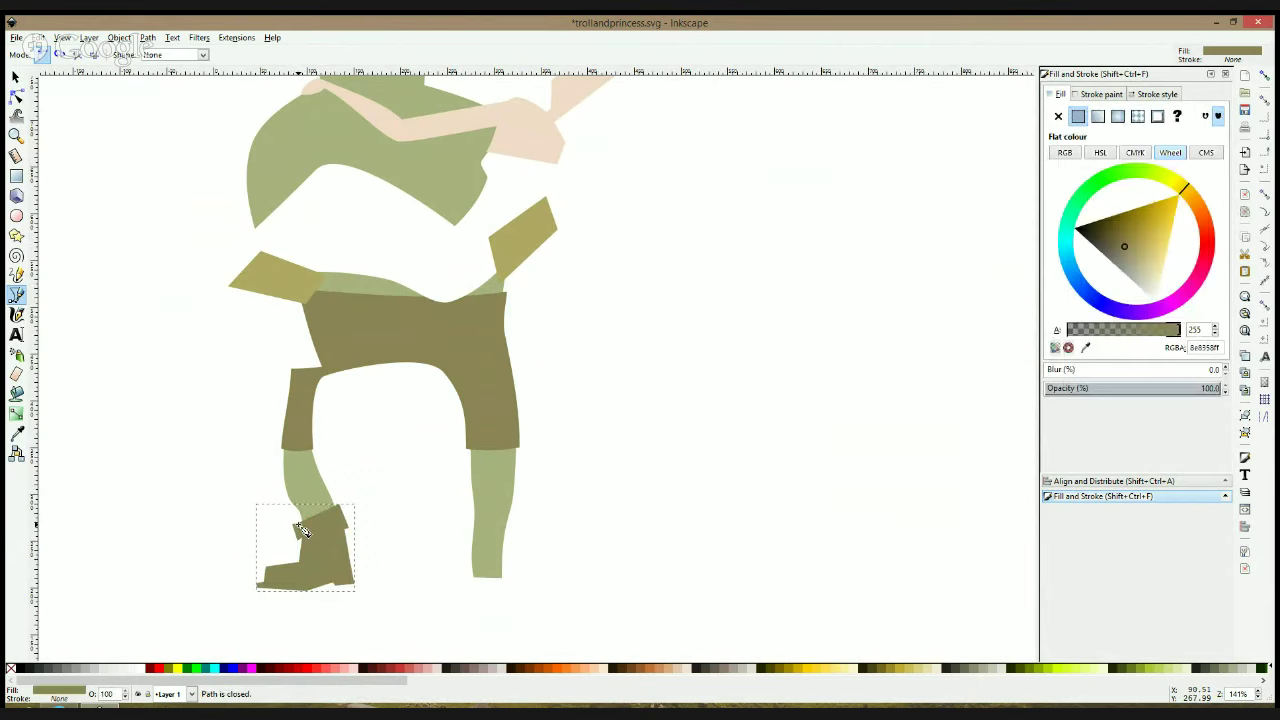
Draw a closed cuffed boot about 64 px wide over the lower end of the troll's right leg and deselect it
click(469, 532)
click(518, 539)
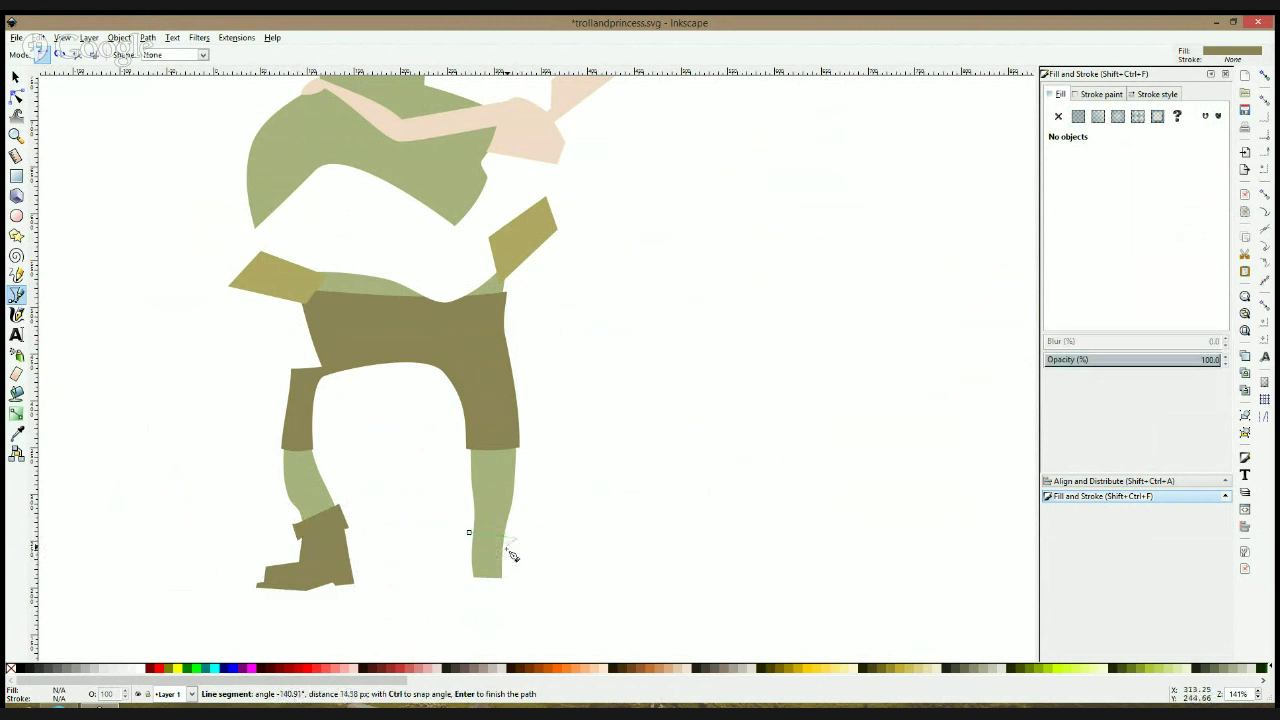
click(509, 553)
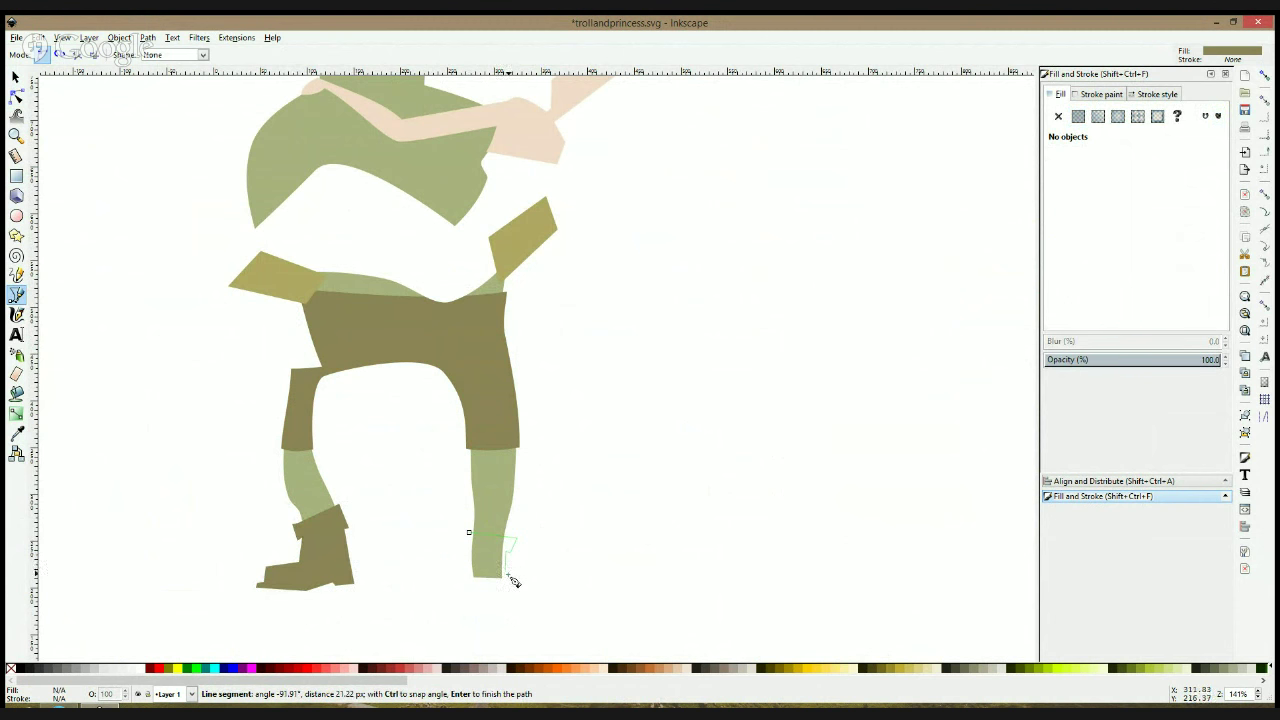
click(513, 585)
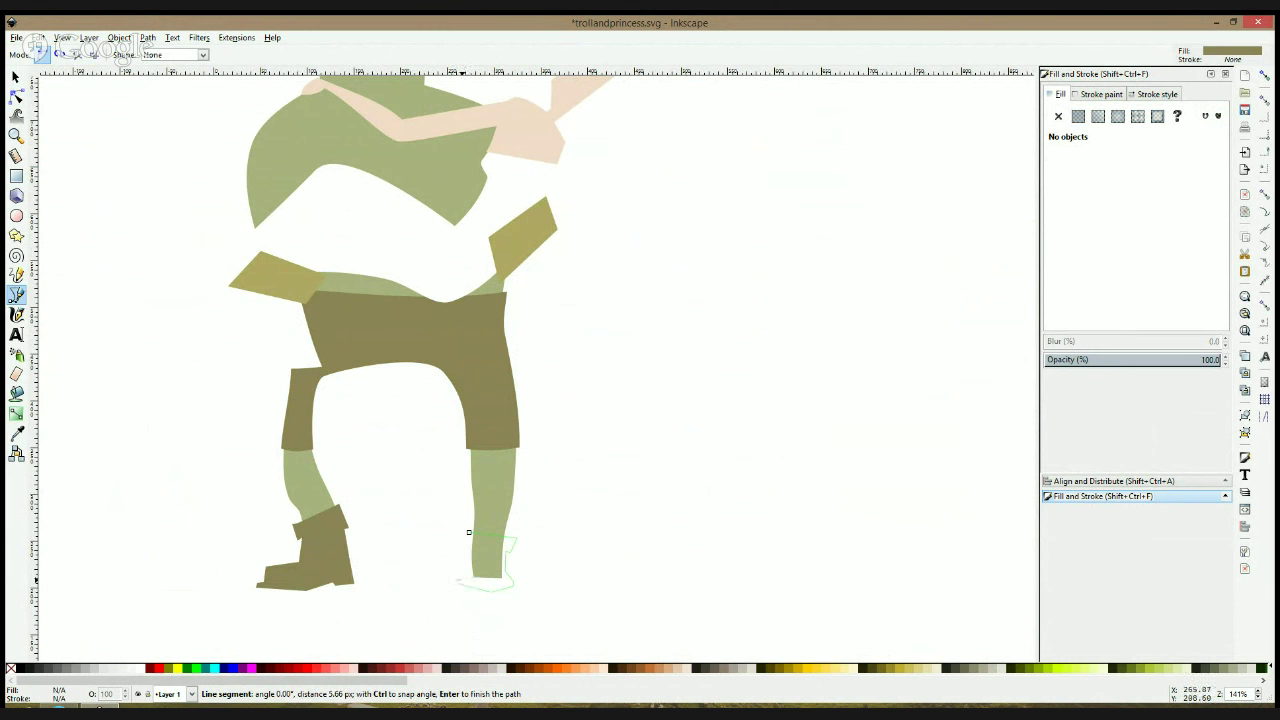
click(459, 582)
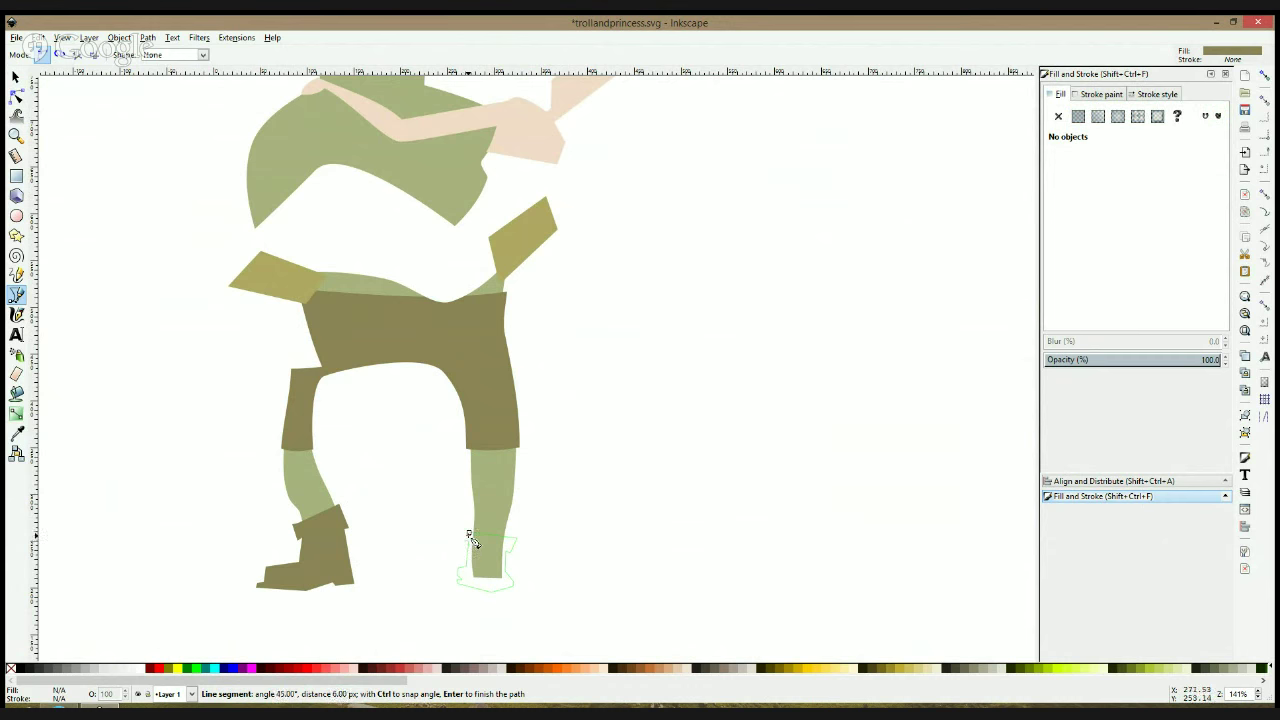
click(468, 534)
key(s)
click(546, 523)
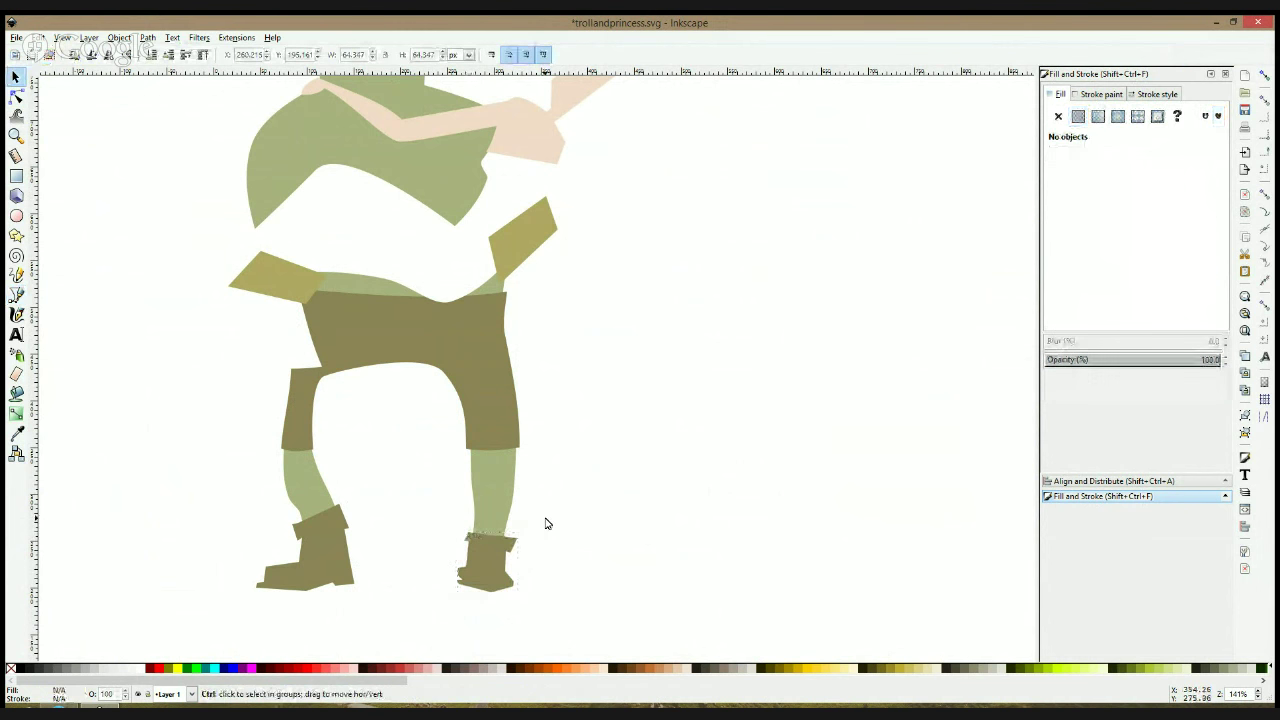
Shift the foot-end nodes of the right boot slightly outward and up
ctrl+scroll(546, 523, down, 1)
ctrl+scroll(543, 530, up, 2)
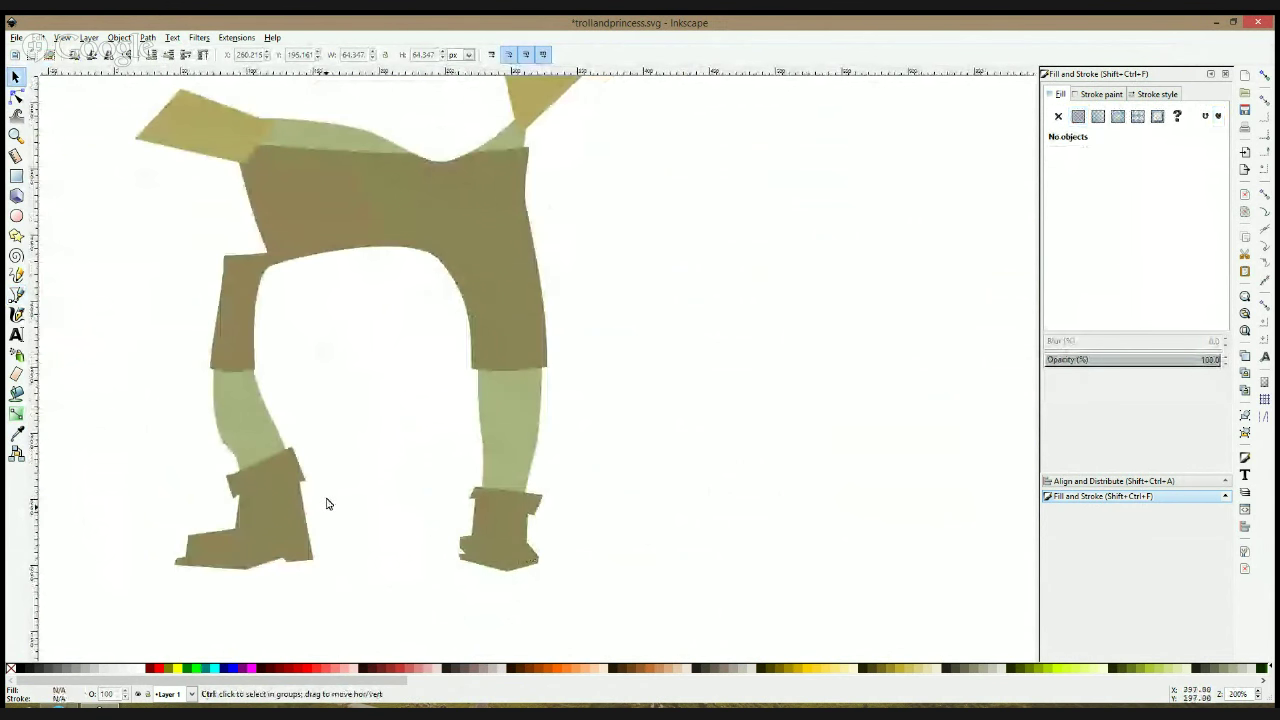
click(507, 548)
click(16, 96)
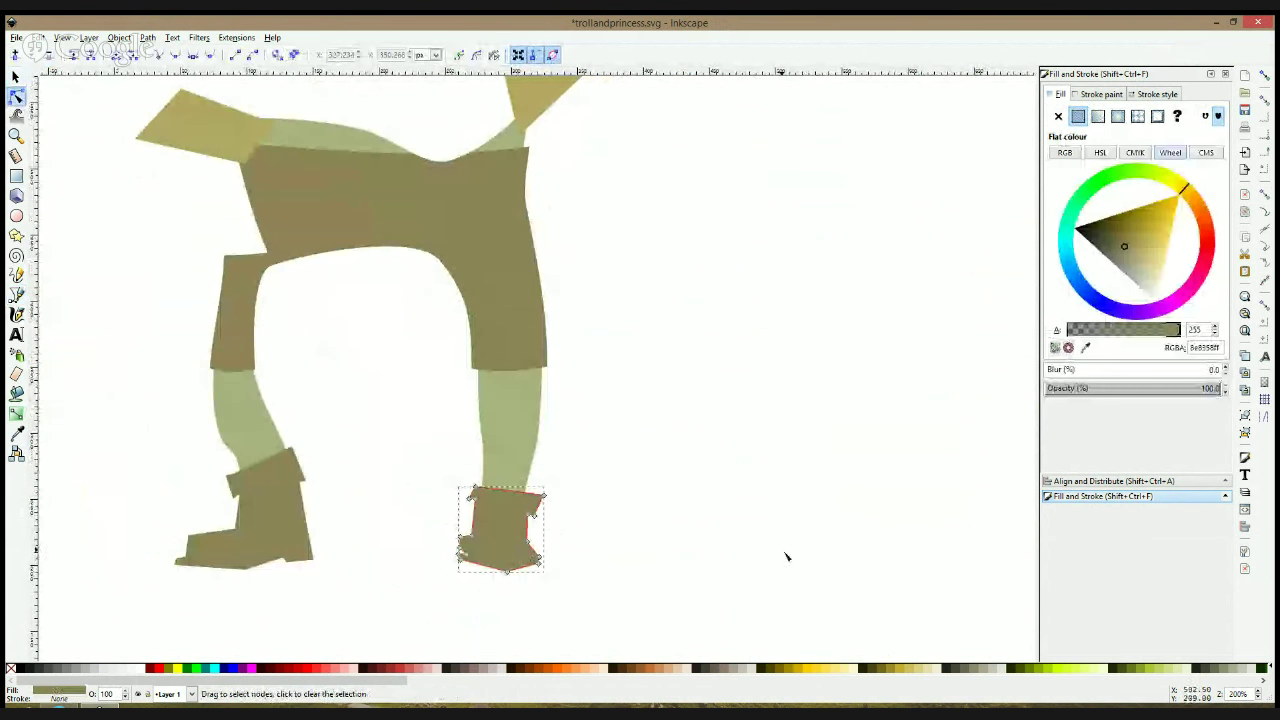
drag(424, 528, 553, 577)
click(541, 556)
click(613, 589)
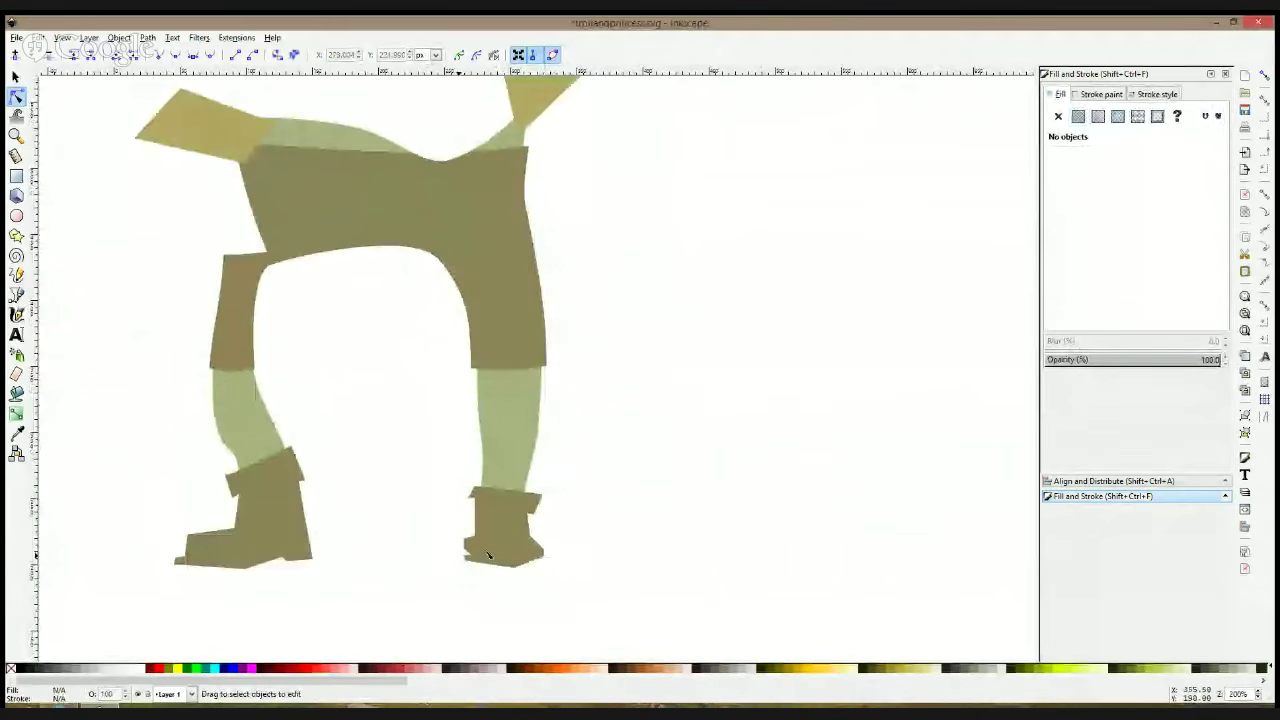
Delete the surplus node at the right boot's toe and nudge the remaining toe node to clean up the notch above the sole
click(468, 540)
ctrl+scroll(465, 543, up, 1)
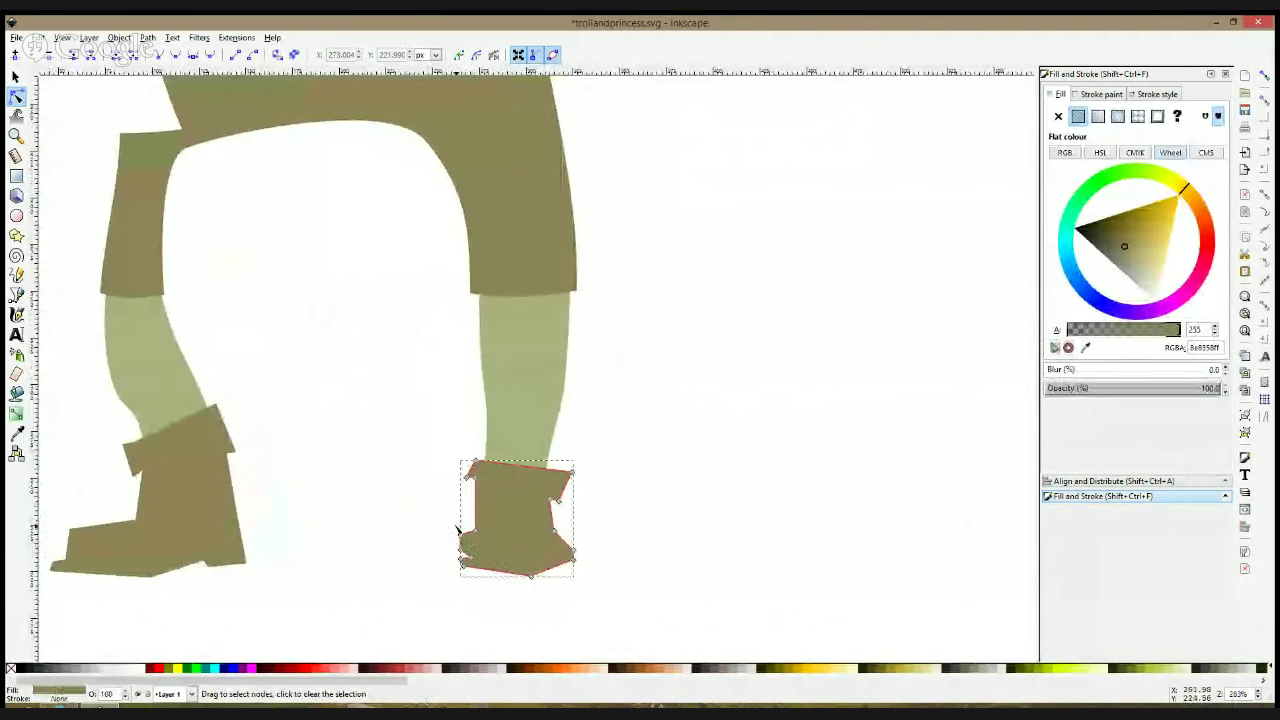
key(Delete)
drag(467, 555, 463, 553)
drag(462, 553, 463, 556)
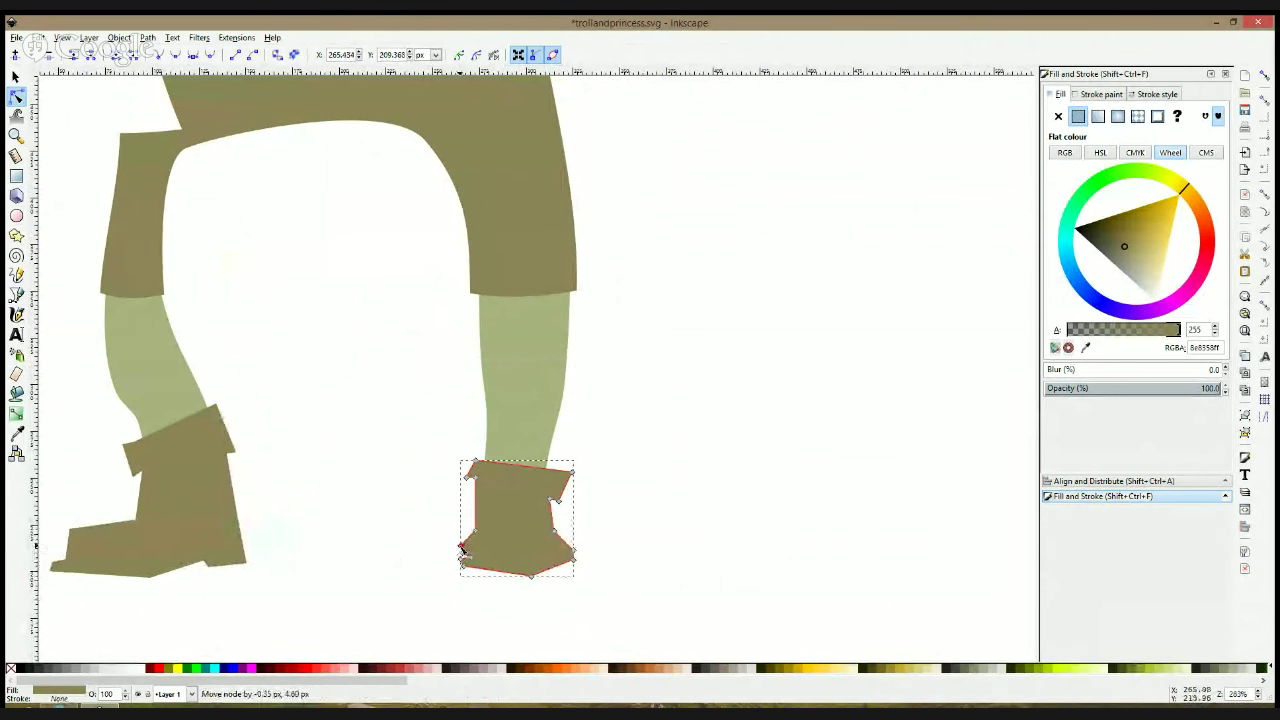
click(706, 554)
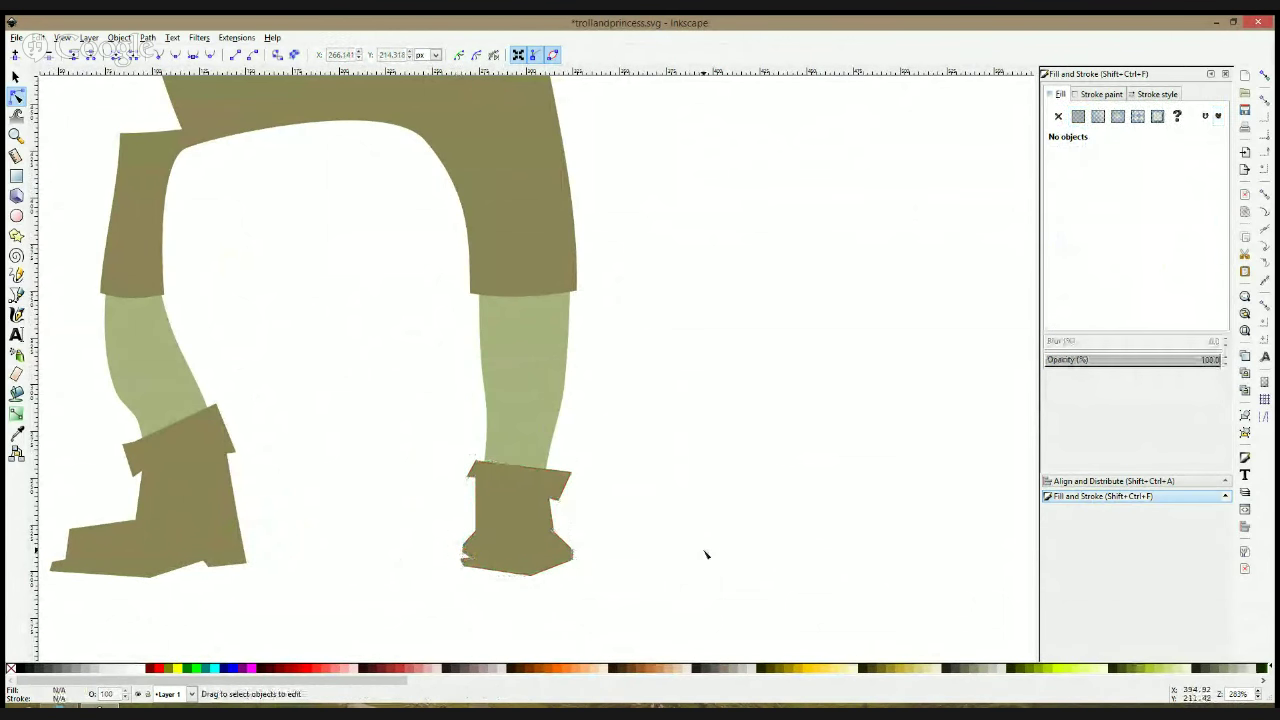
Add a node on the lower left edge of the troll's torso and pull the lower left contour slightly inward
key(1)
scroll(705, 554, down, 2)
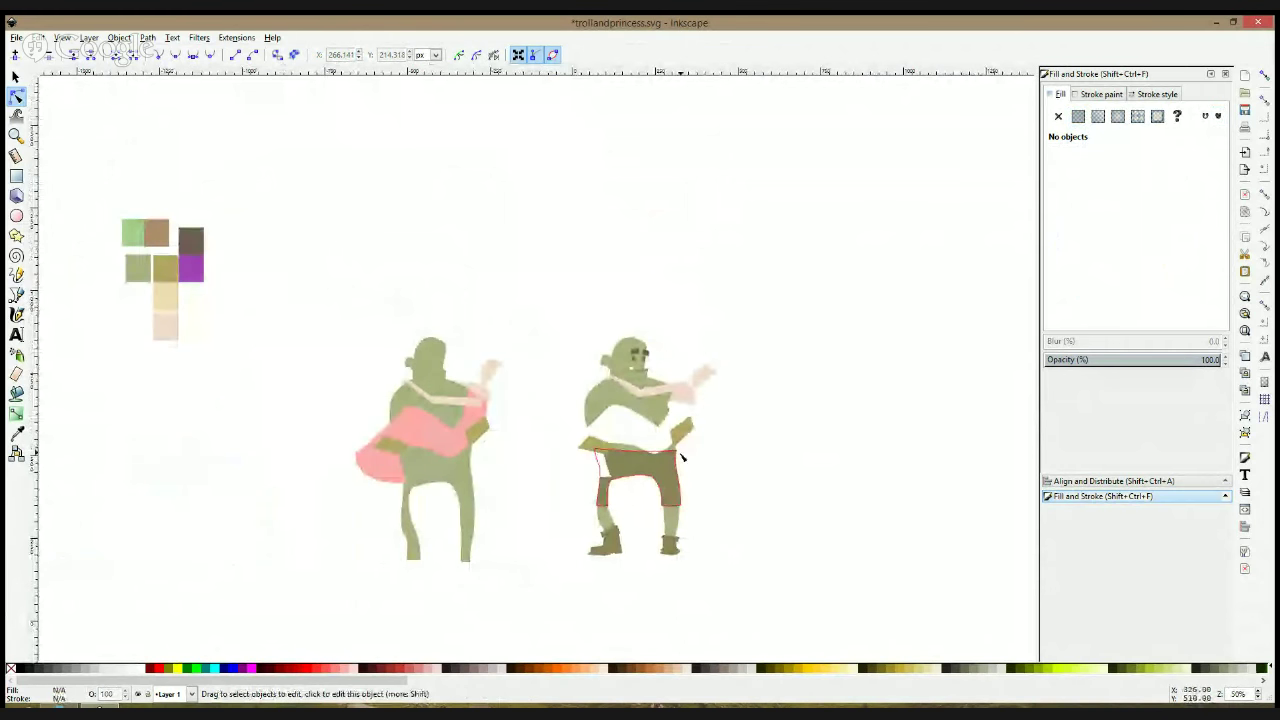
scroll(680, 457, up, 2)
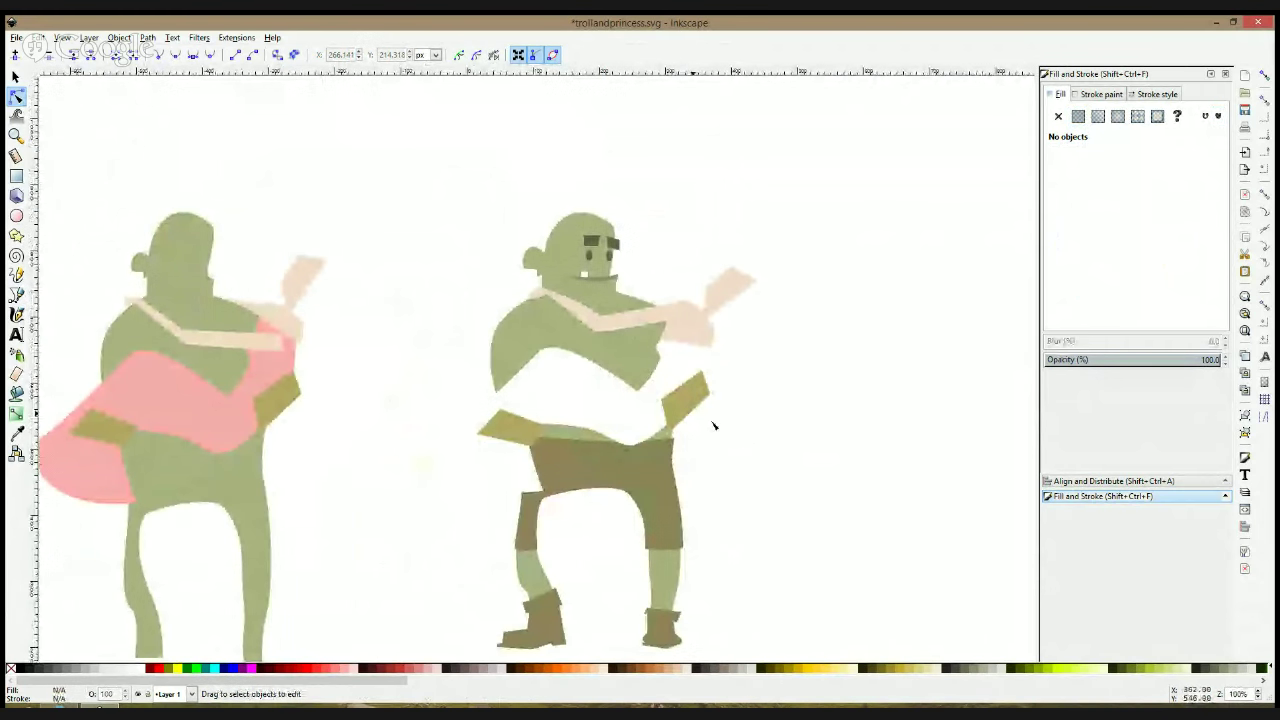
click(529, 331)
click(497, 400)
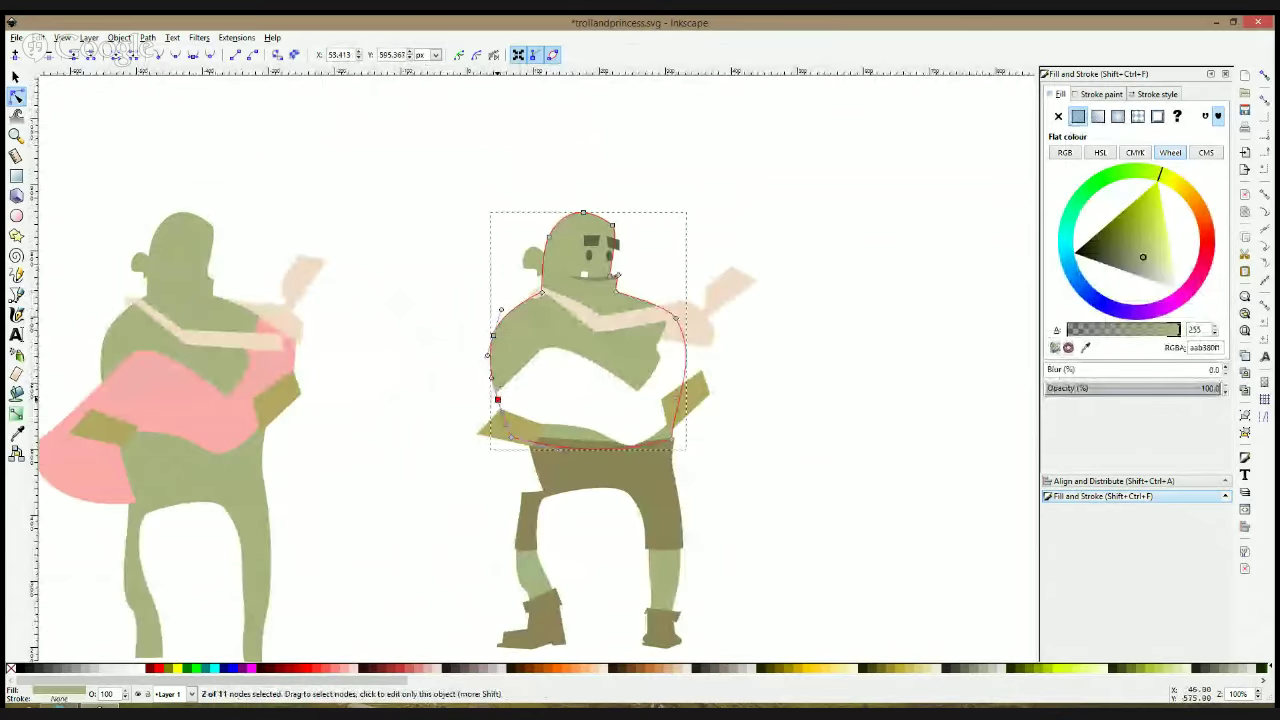
drag(510, 437, 512, 407)
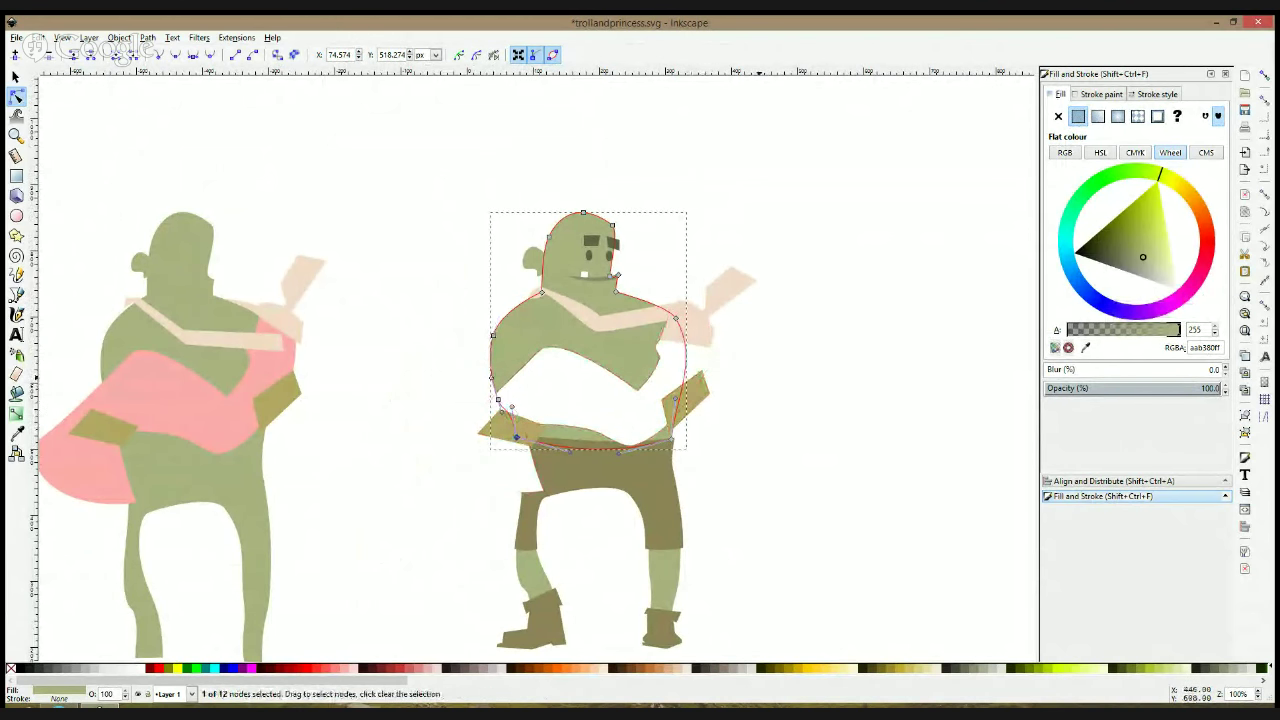
click(763, 381)
click(764, 382)
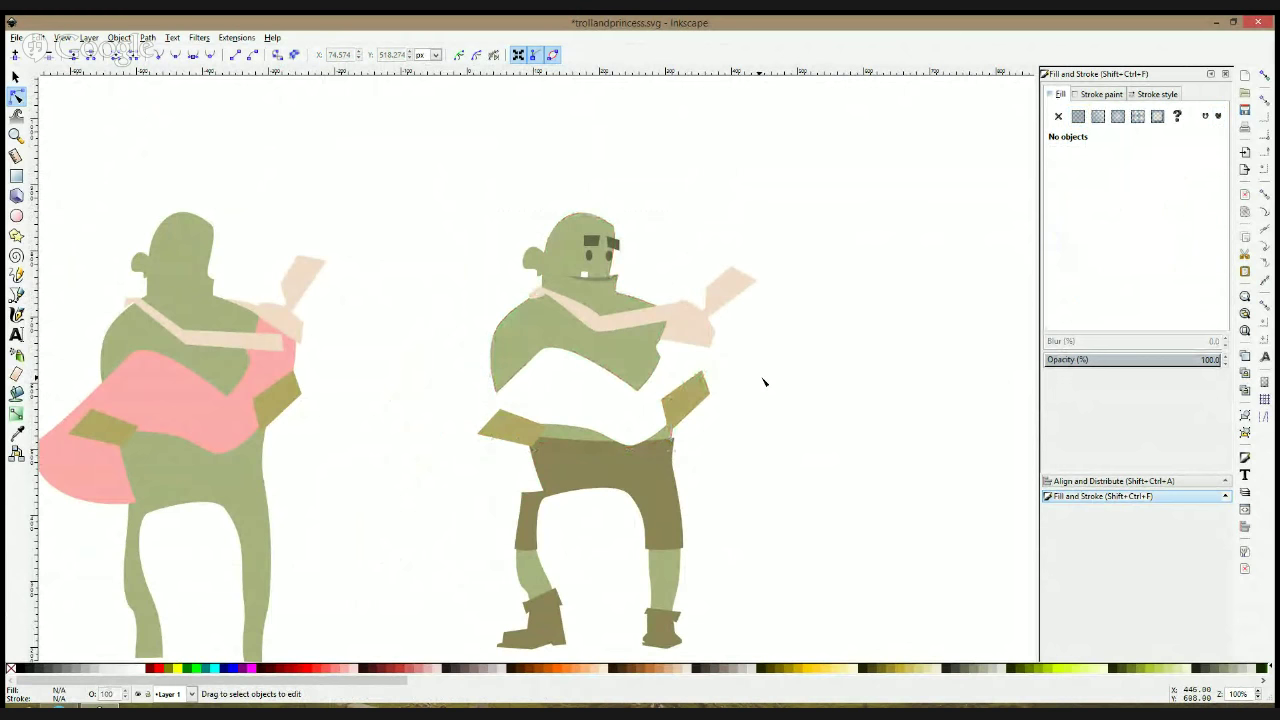
Move the troll's ear about 5 px toward the head and 5 px down
scroll(763, 382, down, 1)
scroll(540, 259, up, 3)
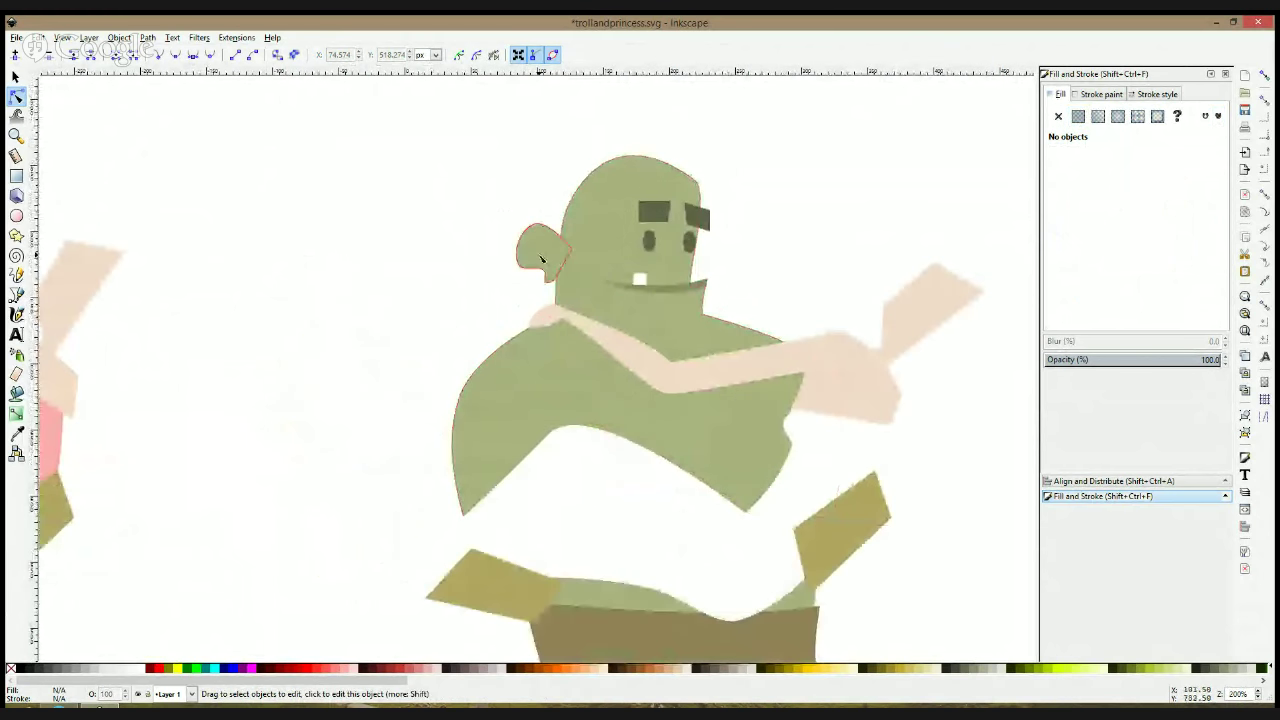
click(540, 259)
key(s)
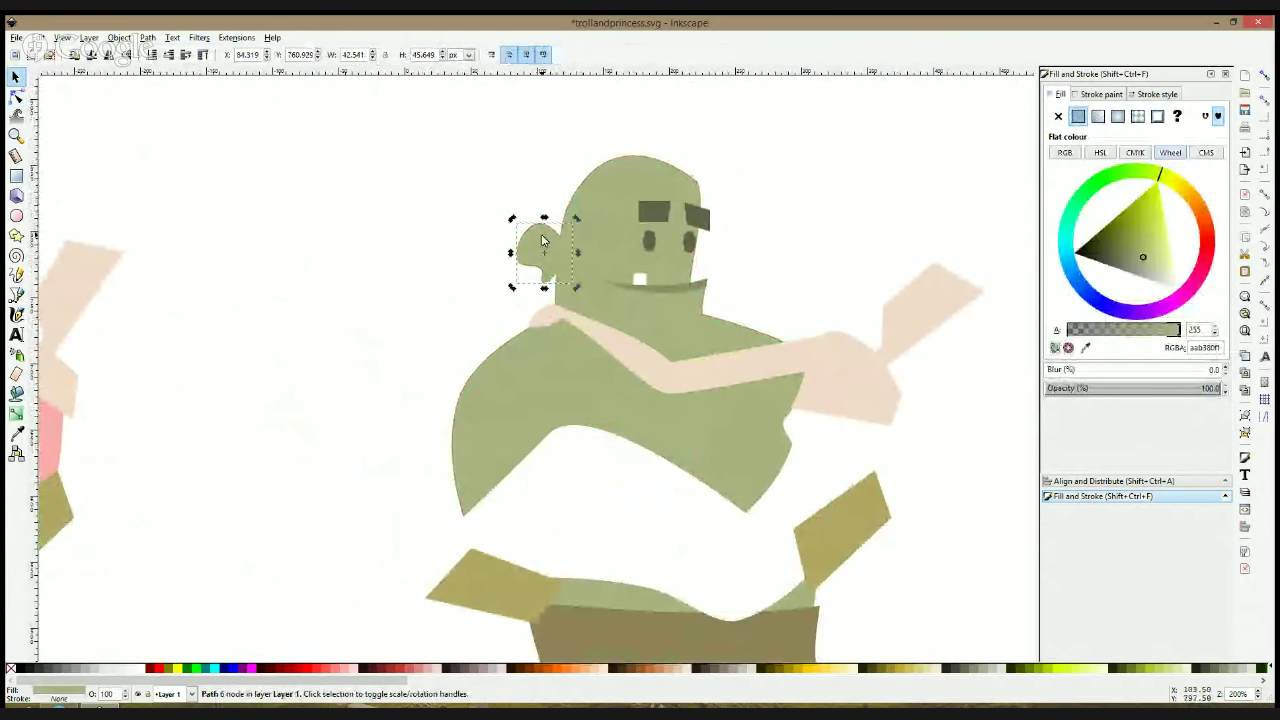
click(542, 240)
click(740, 228)
Shift the left corner and top node of the princess's skin-coloured shoulder shape inward and bend its right edge into a smooth curve
scroll(748, 262, down, 1)
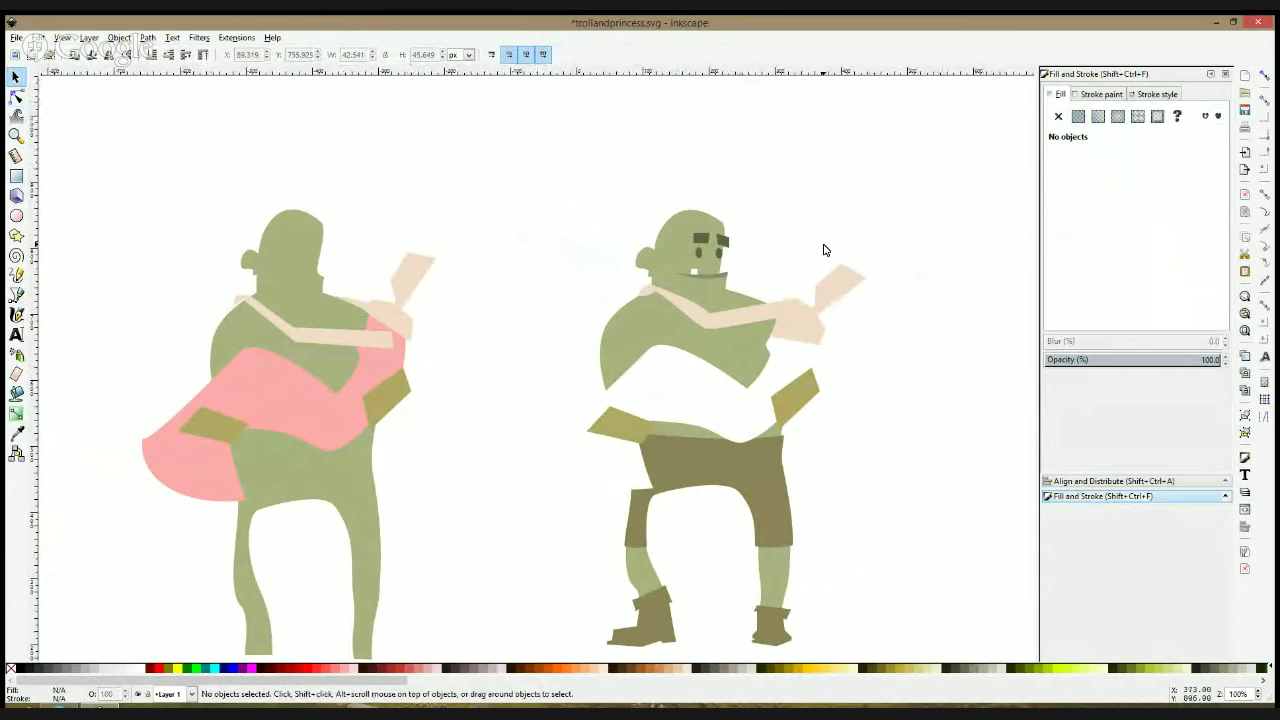
scroll(766, 350, up, 1)
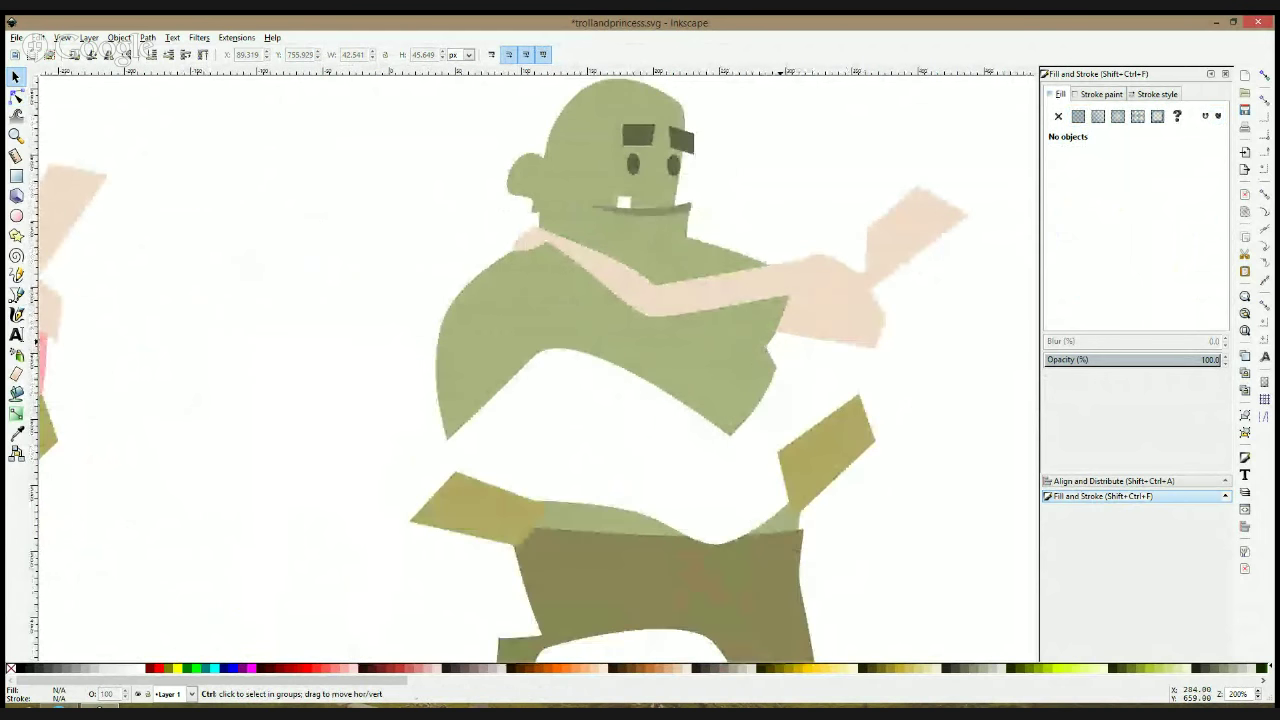
click(770, 345)
click(16, 96)
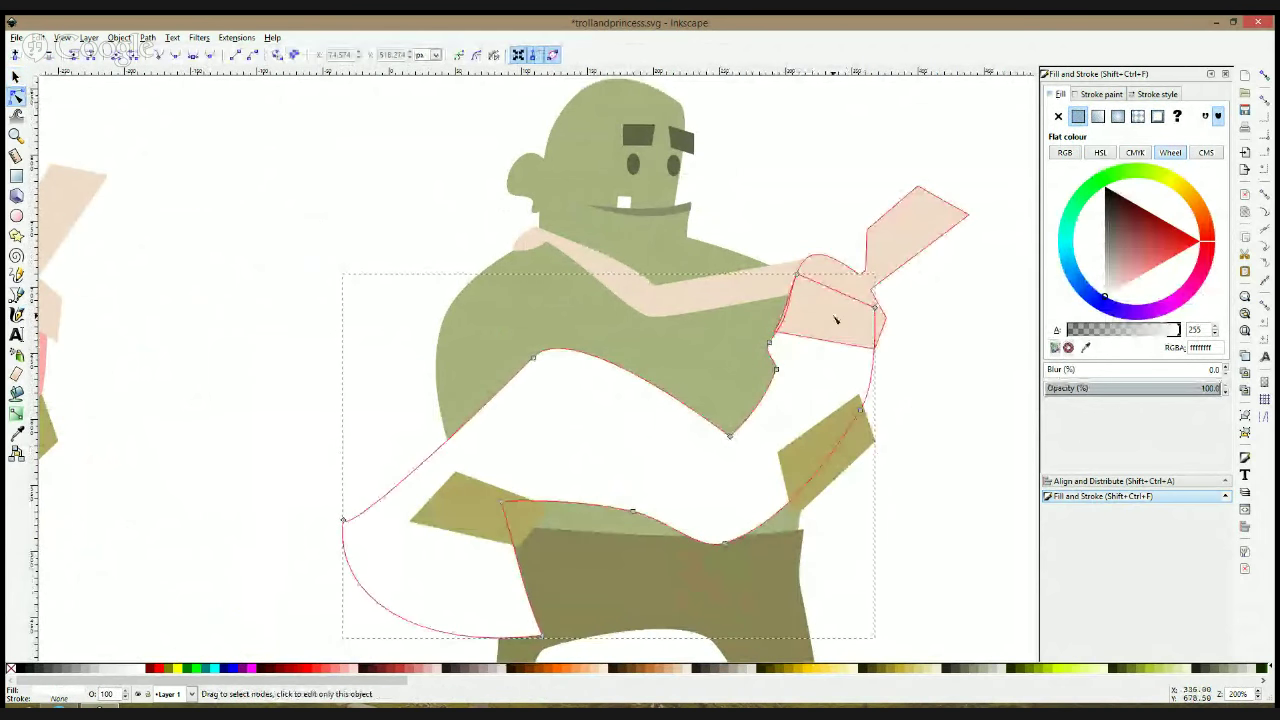
click(818, 320)
scroll(766, 330, up, 1)
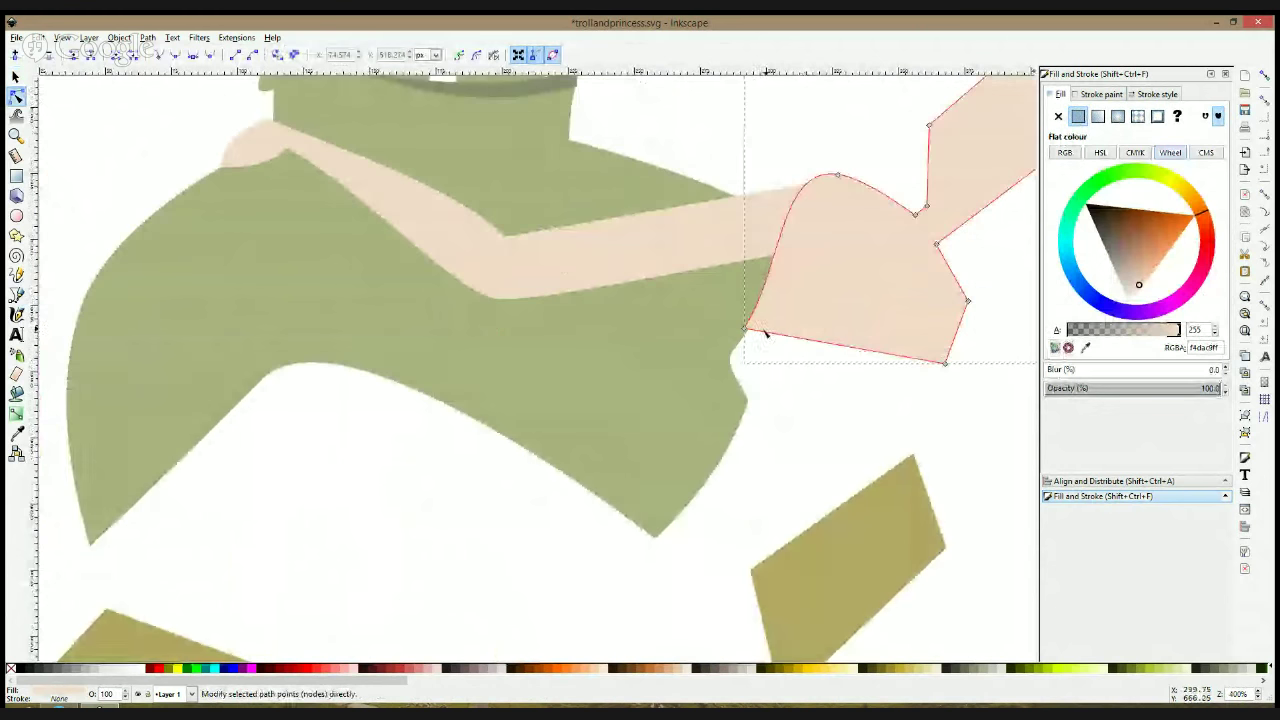
mouse_move(744, 333)
mouse_down()
mouse_move(764, 328)
mouse_move(752, 325)
mouse_up()
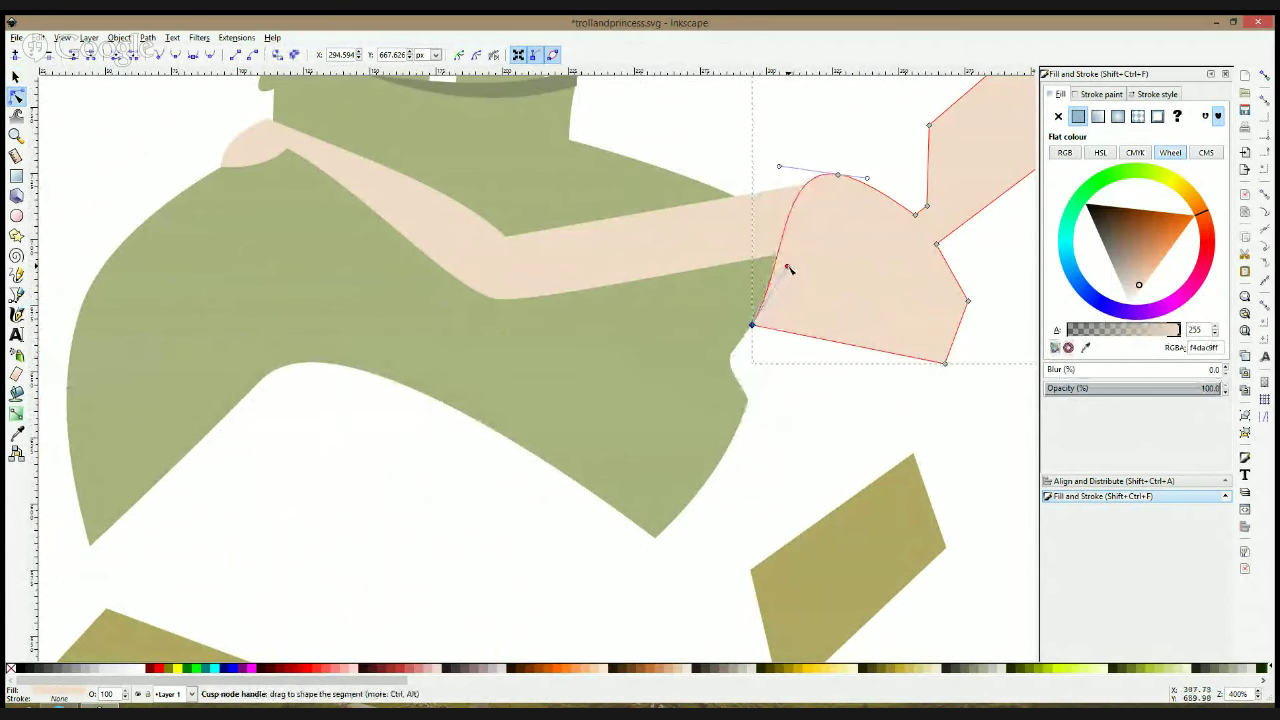
drag(789, 270, 810, 258)
drag(837, 175, 847, 181)
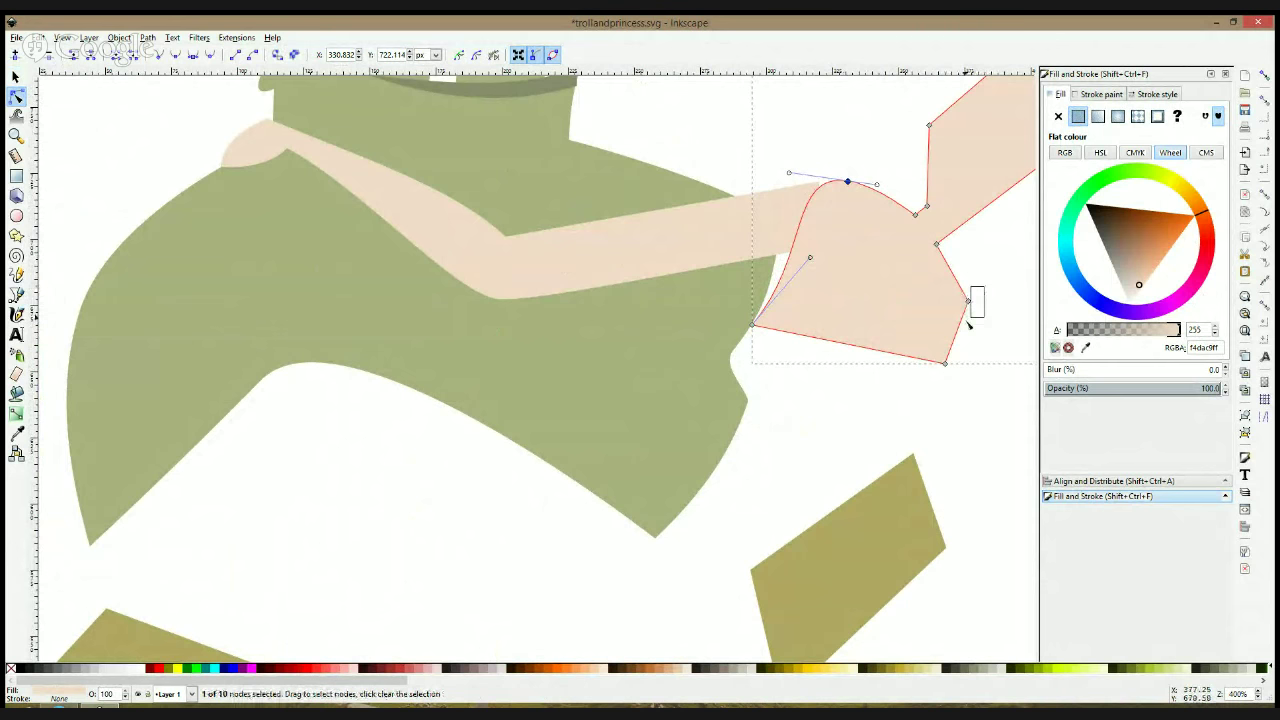
drag(971, 300, 983, 322)
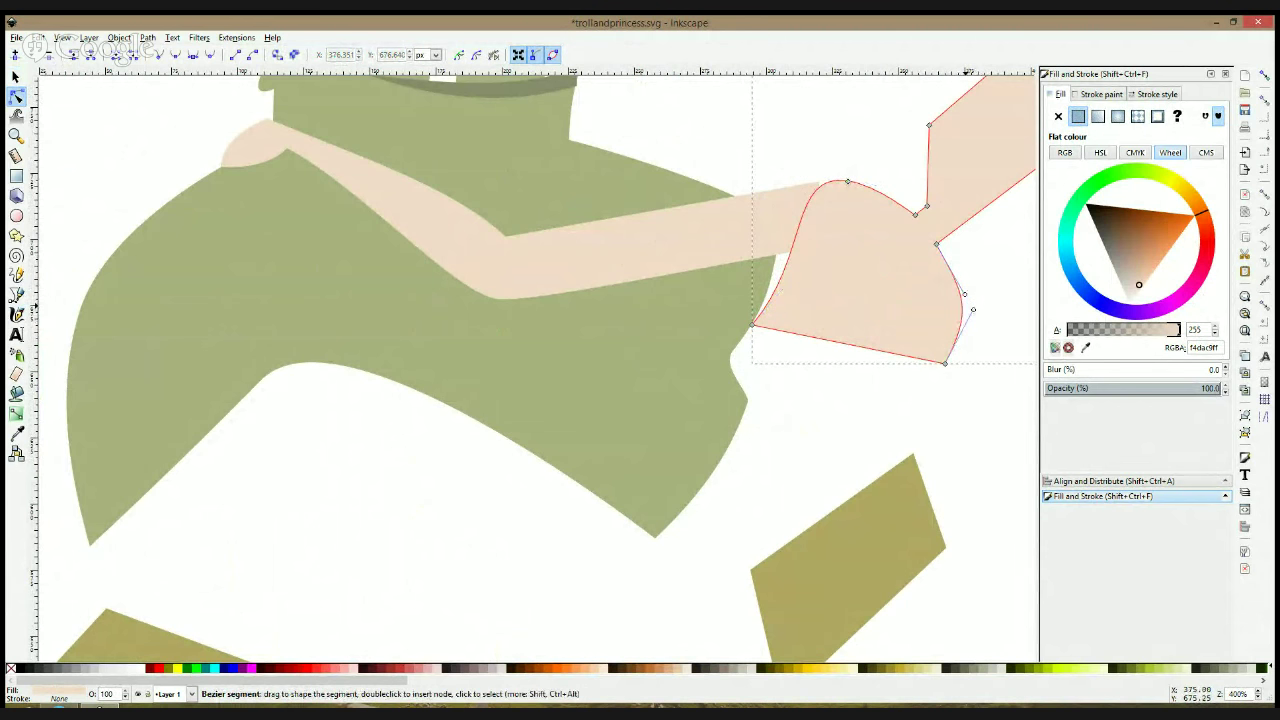
drag(966, 297, 963, 286)
Shift the white dress's upper left corner node further under the princess's shoulder and nudge the node below it up about 1 px
click(766, 278)
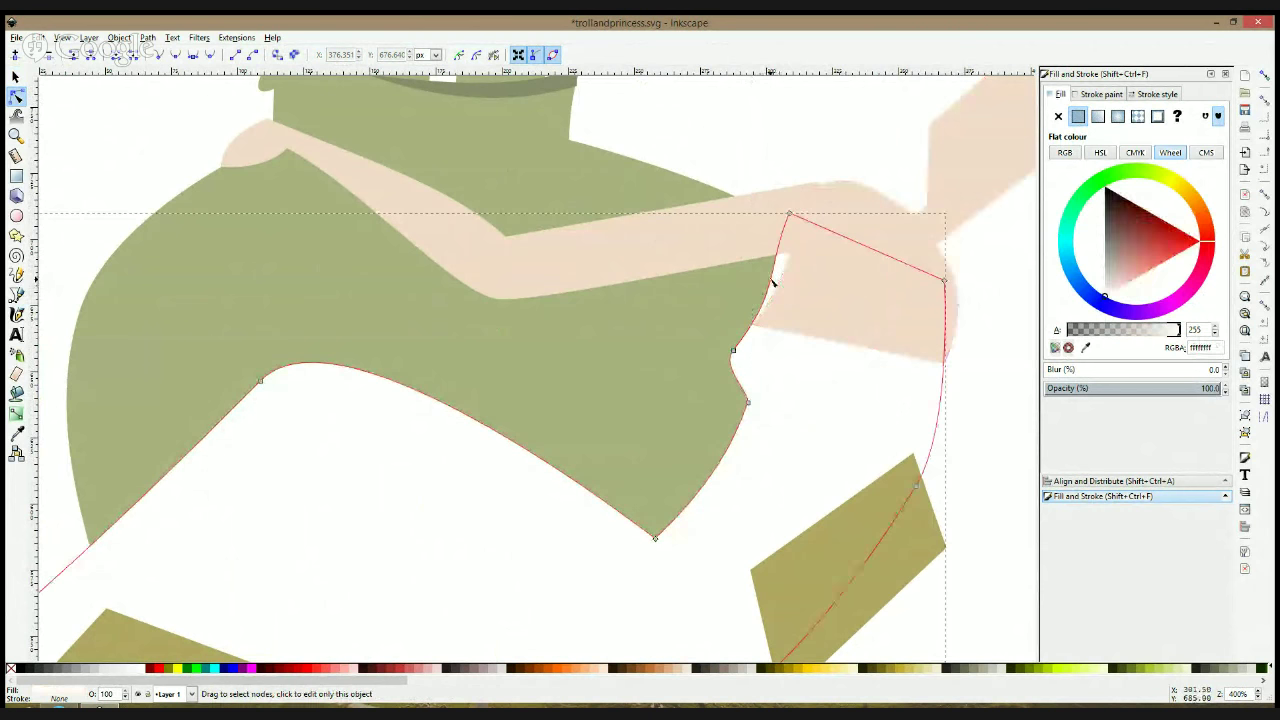
click(828, 215)
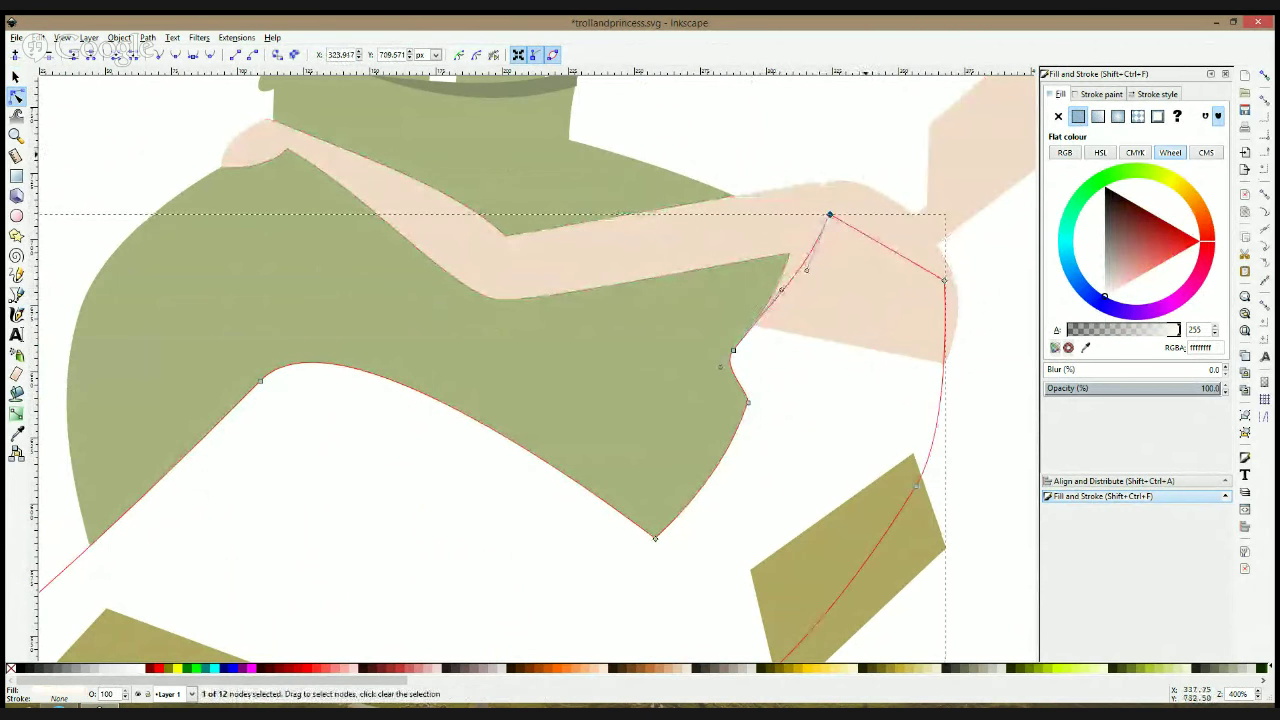
drag(733, 353, 733, 348)
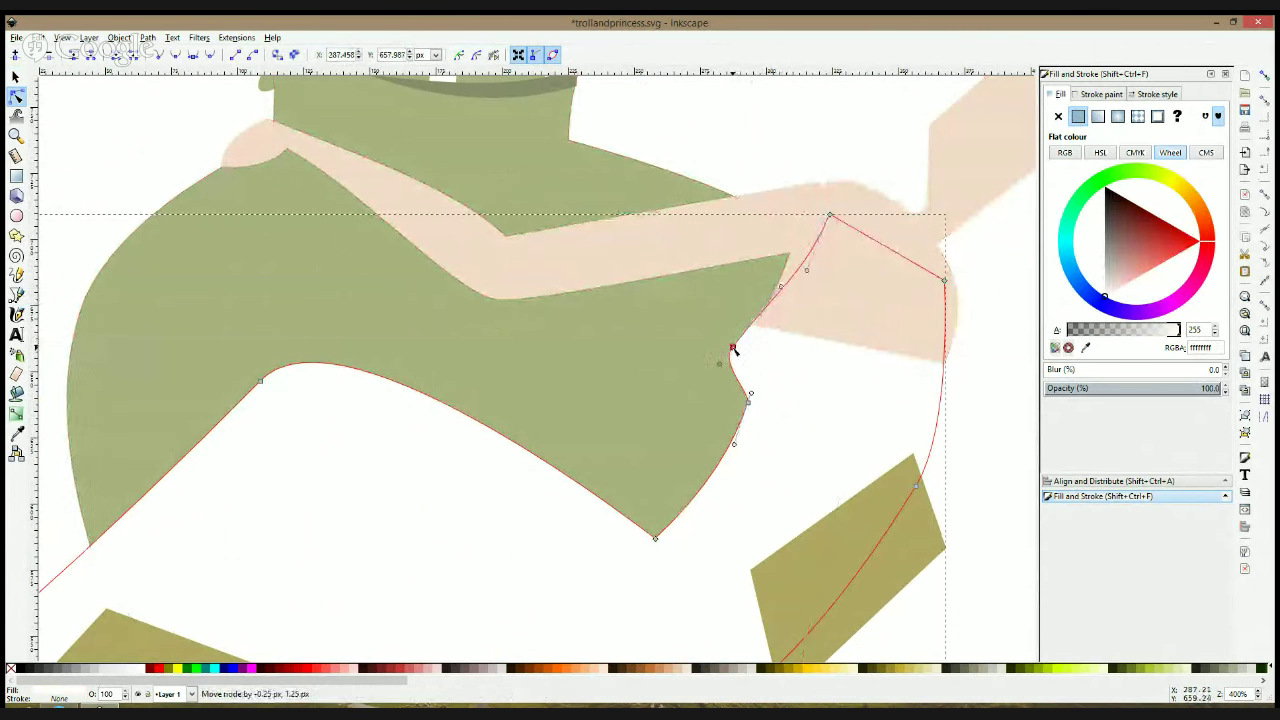
click(974, 374)
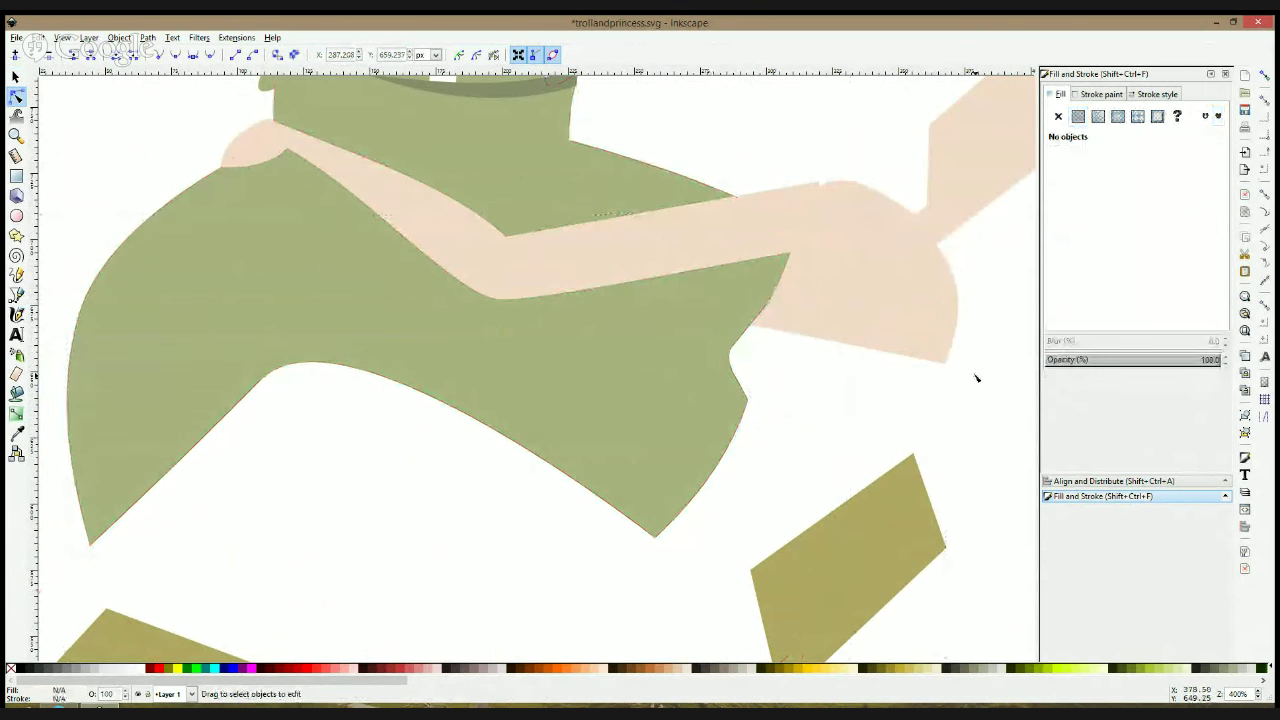
In outline view, align the lower left corner node of the princess's shoulder shape with the edge of the white dress
click(756, 329)
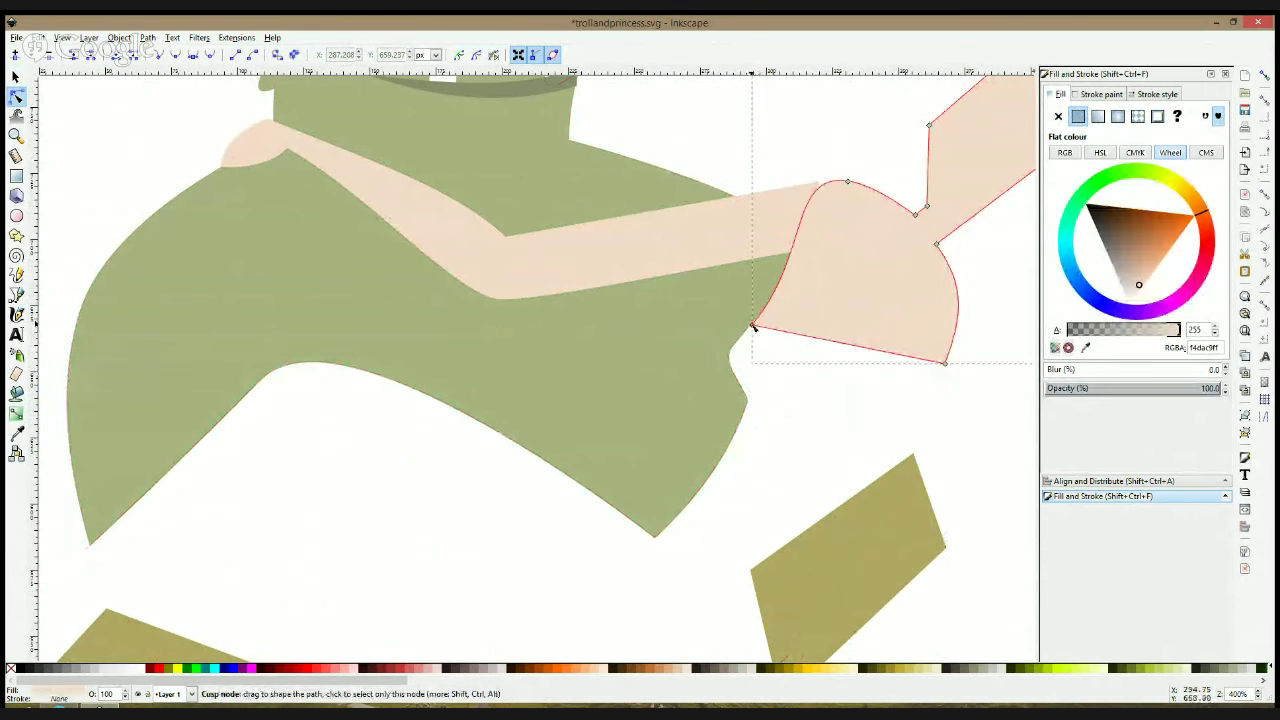
click(723, 336)
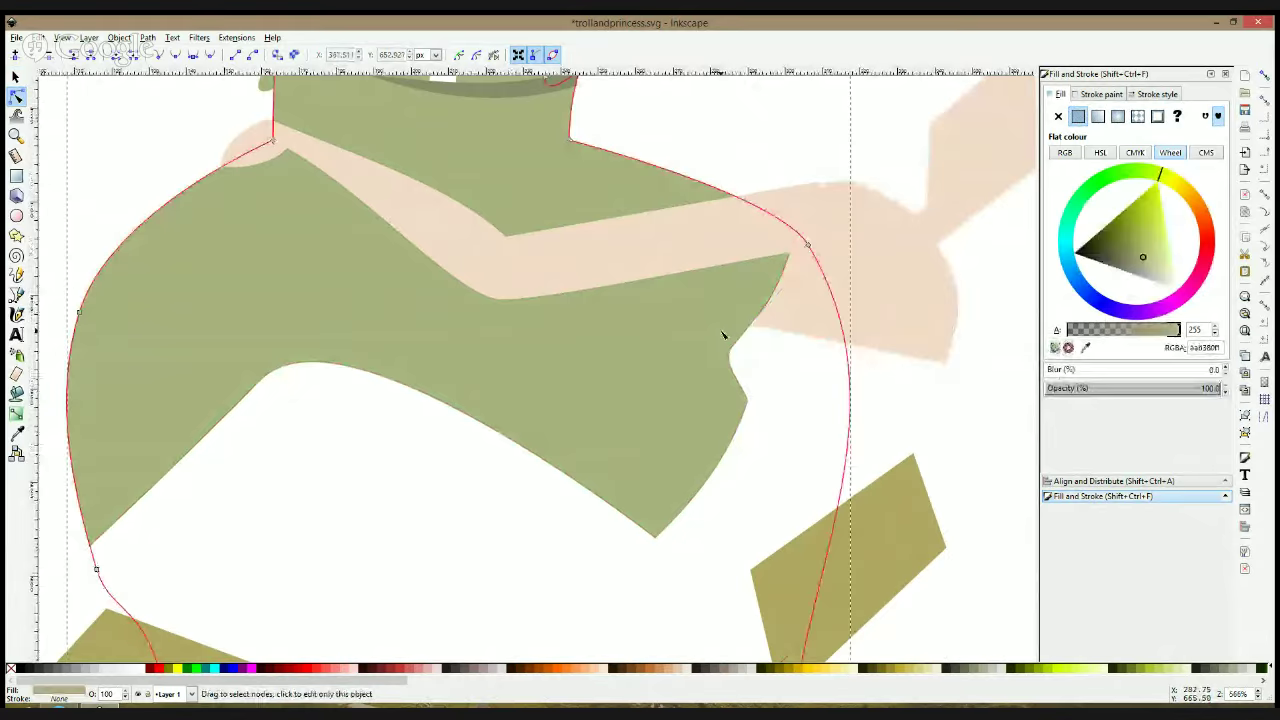
scroll(723, 336, up, 1)
key(ctrl+KP_5)
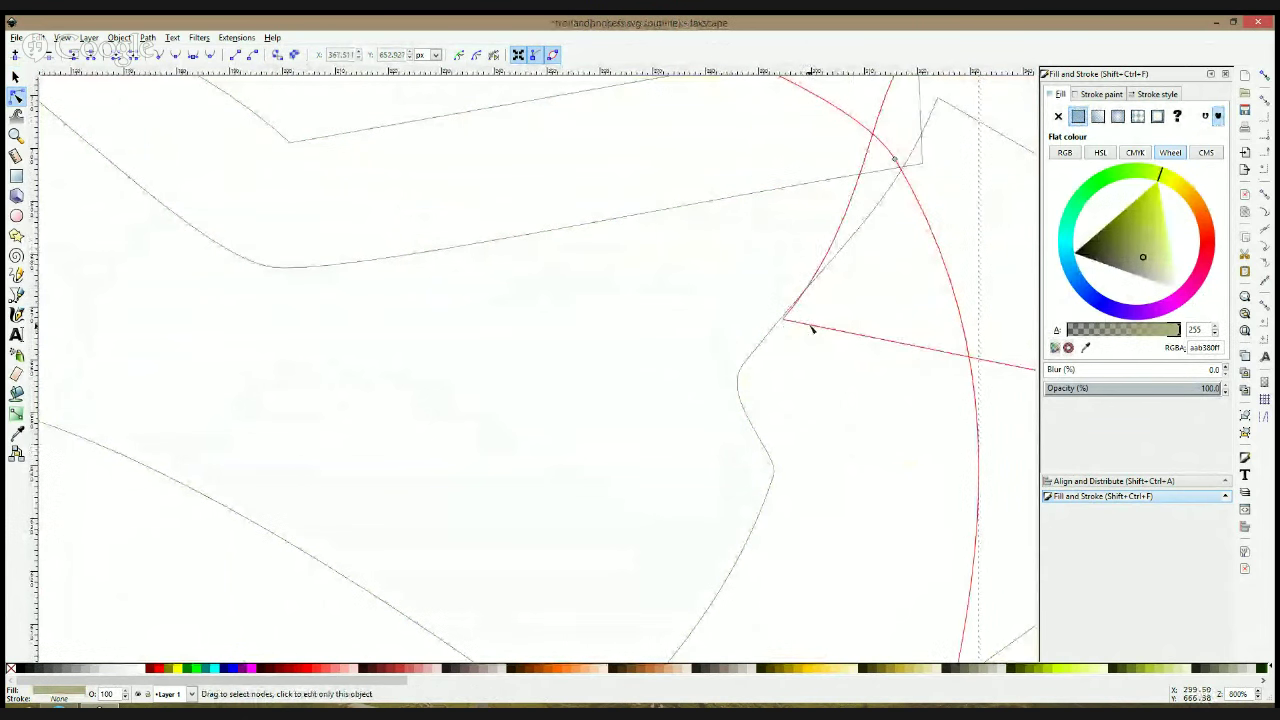
click(783, 319)
click(785, 317)
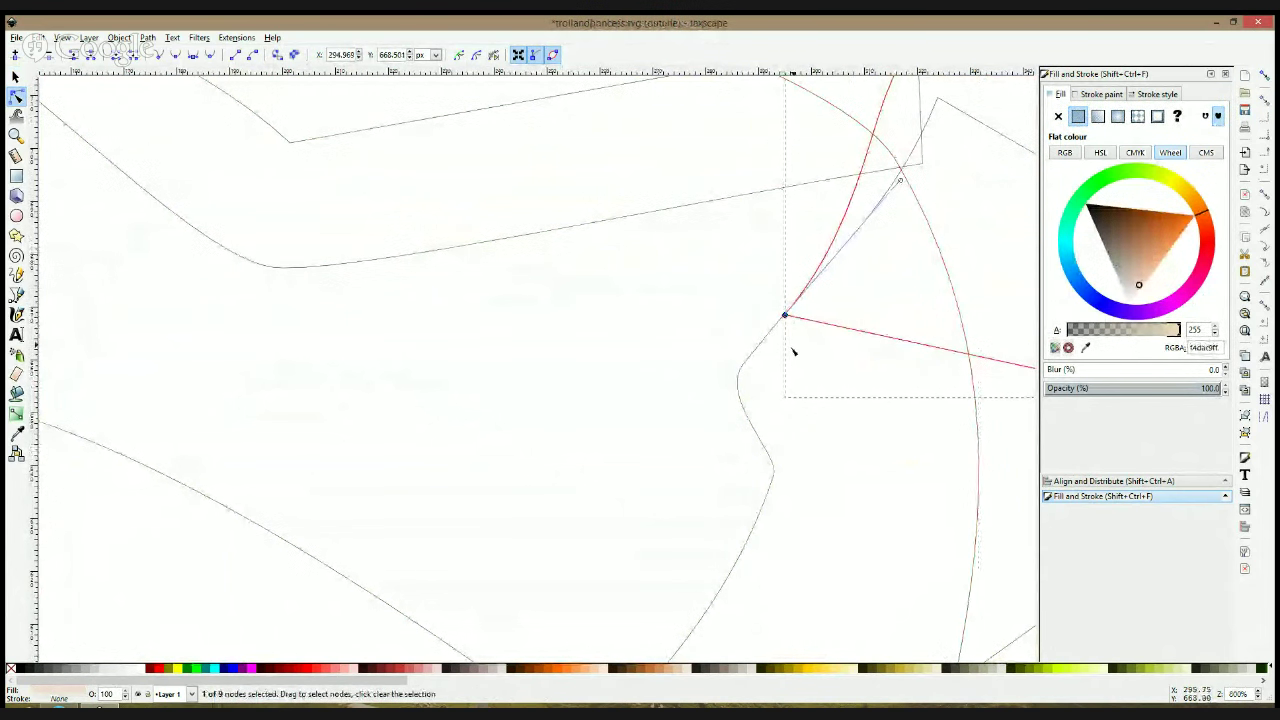
click(864, 474)
key(ctrl+KP_5)
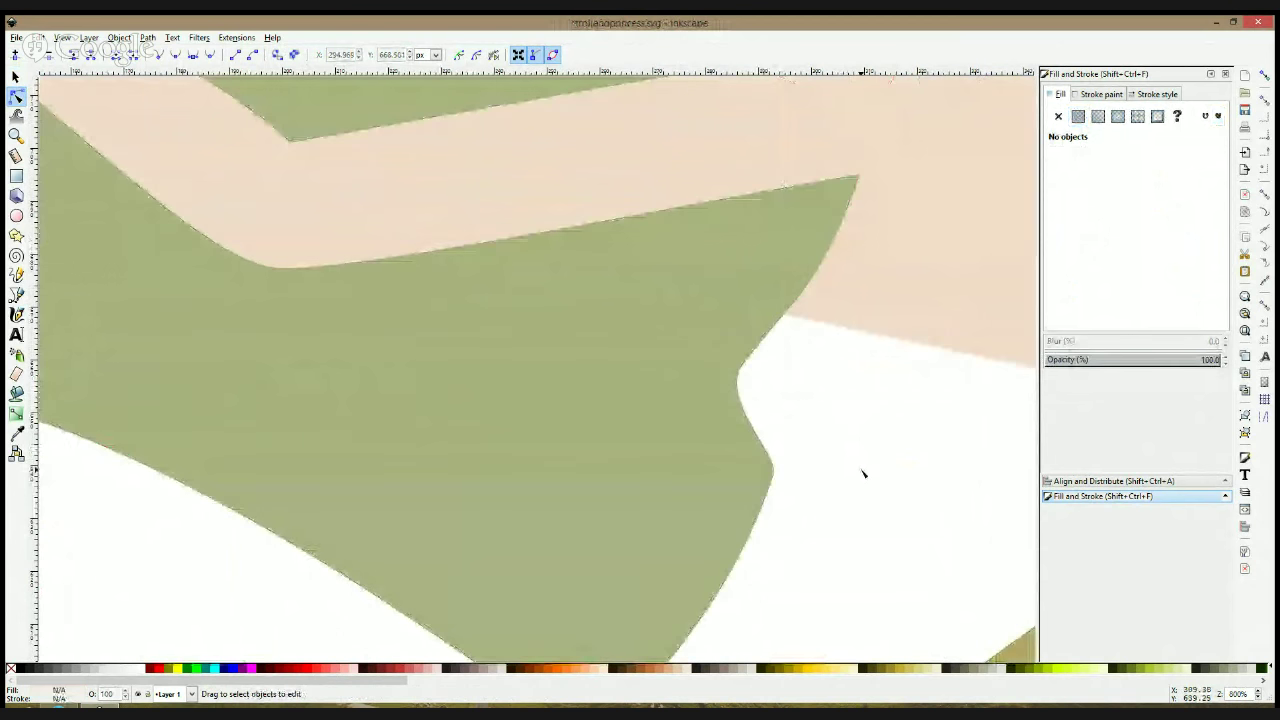
Extend the upper end corner of the princess's long arm outward and bend the forearm's upper and lower edges into soft curves
scroll(903, 480, down, 5)
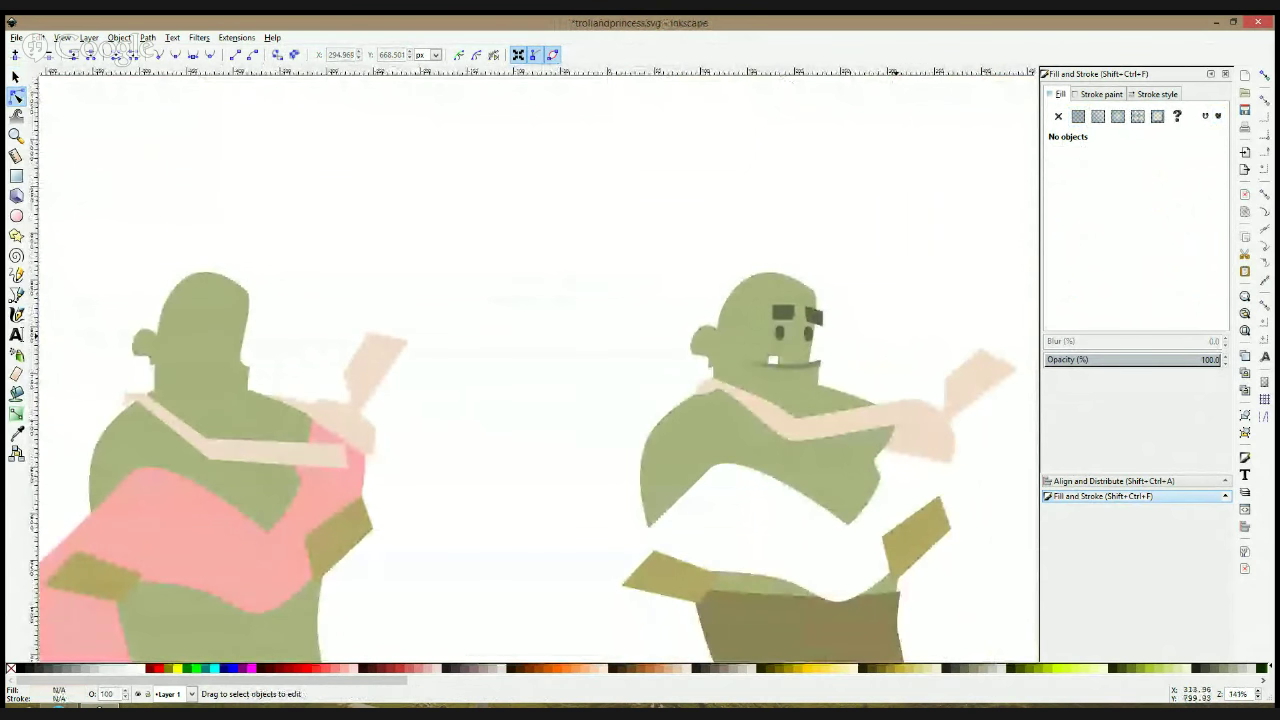
scroll(742, 334, up, 2)
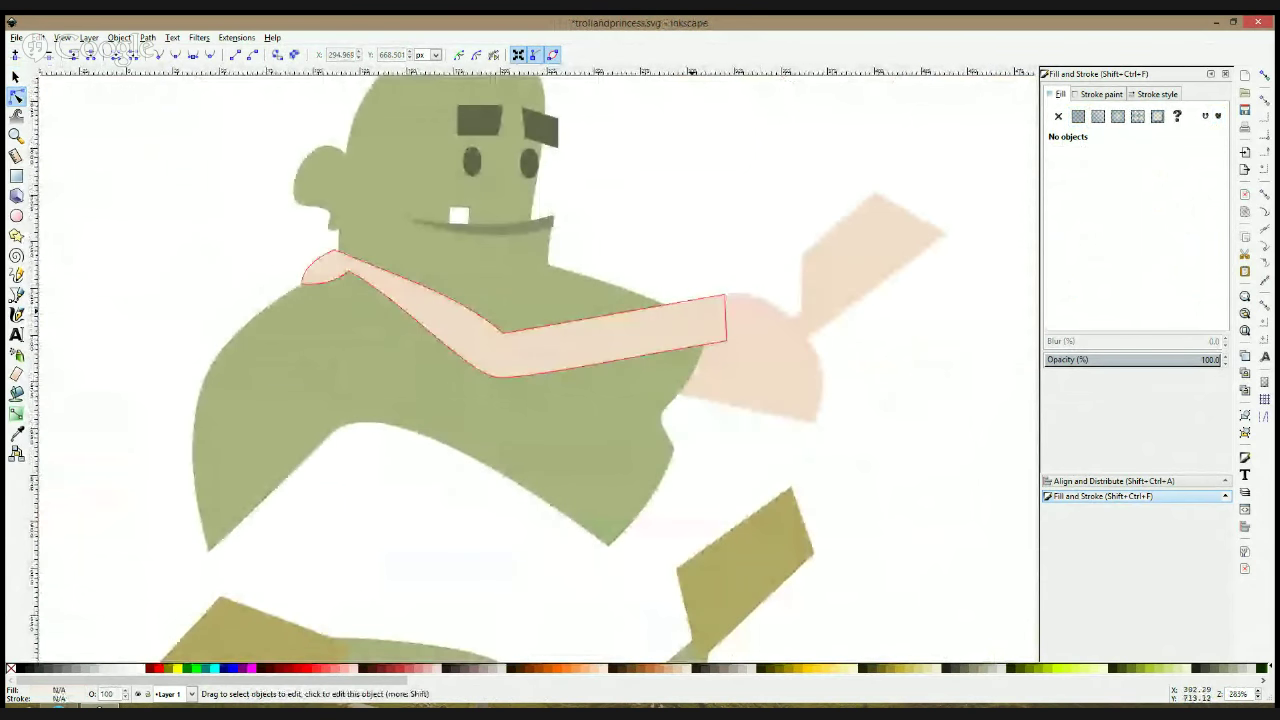
click(728, 300)
drag(728, 297, 710, 305)
click(768, 249)
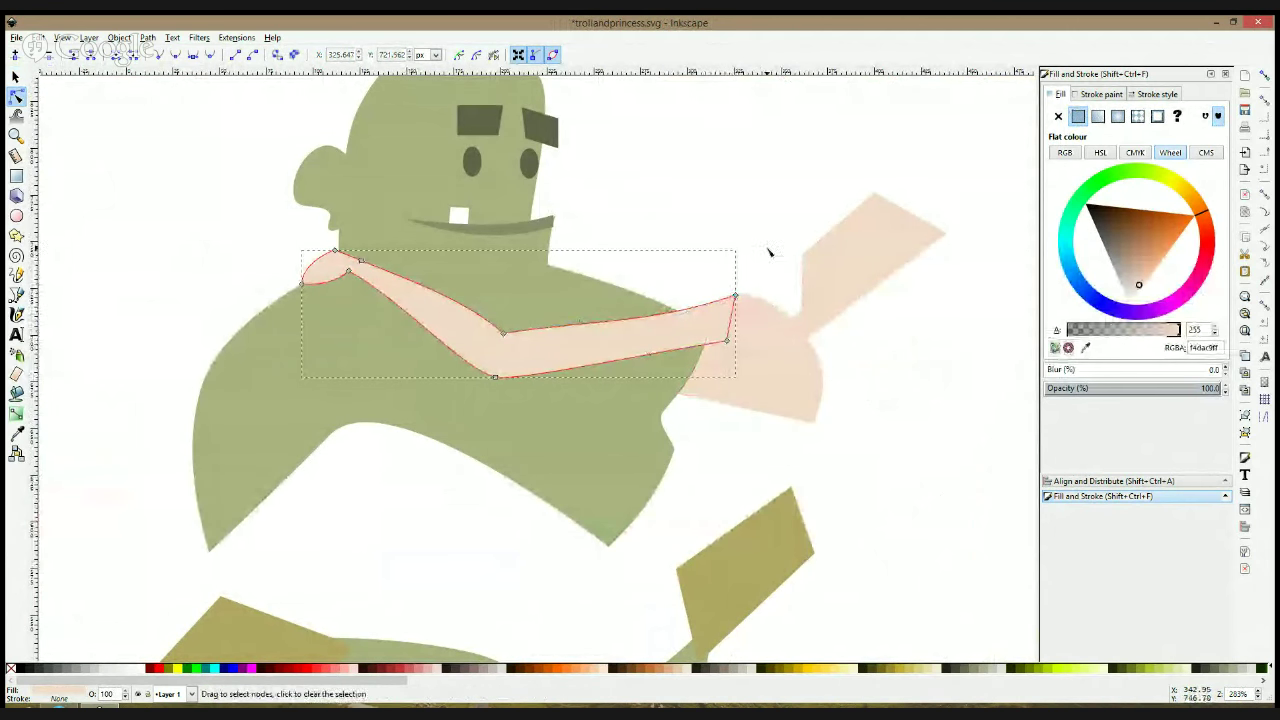
click(643, 316)
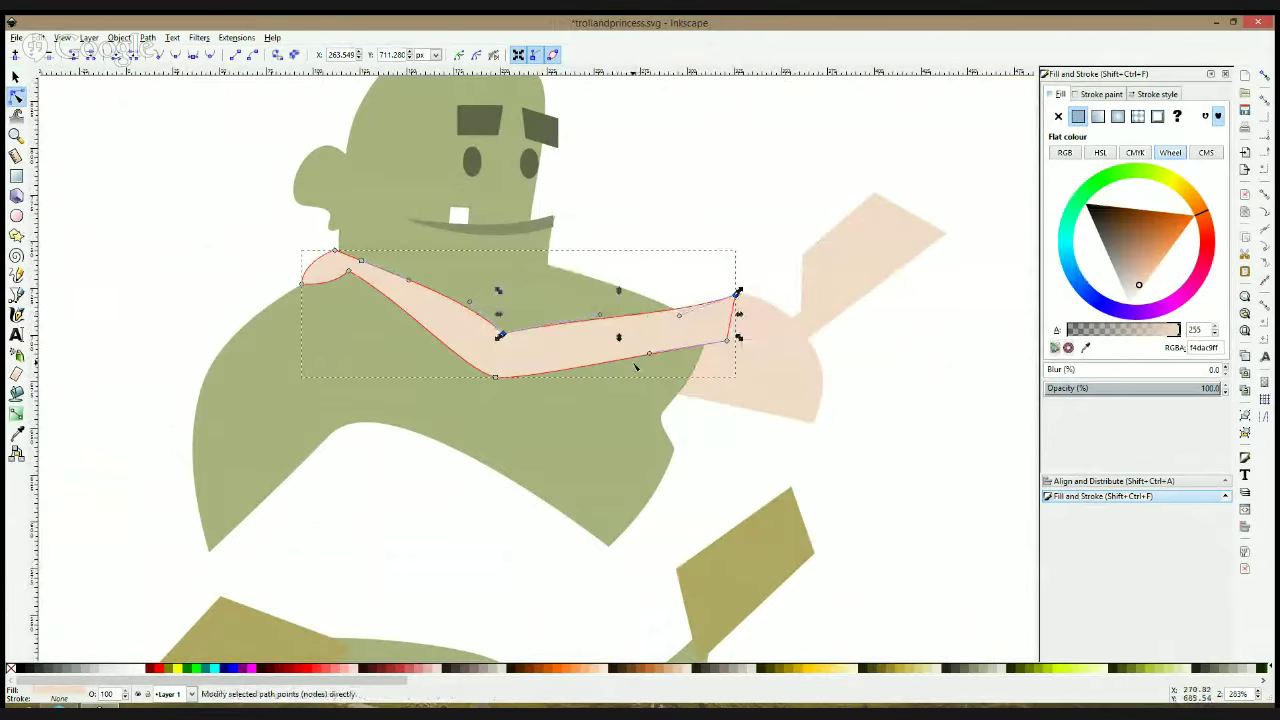
drag(649, 353, 661, 359)
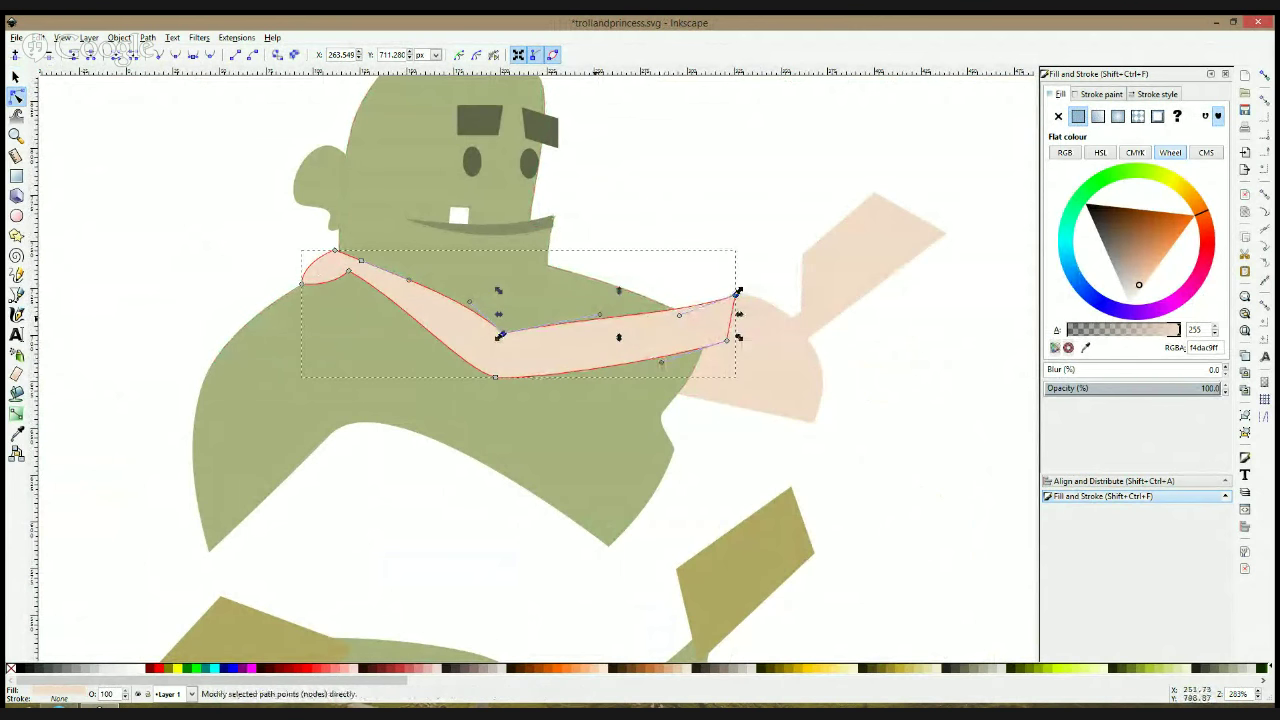
drag(600, 315, 593, 324)
click(735, 226)
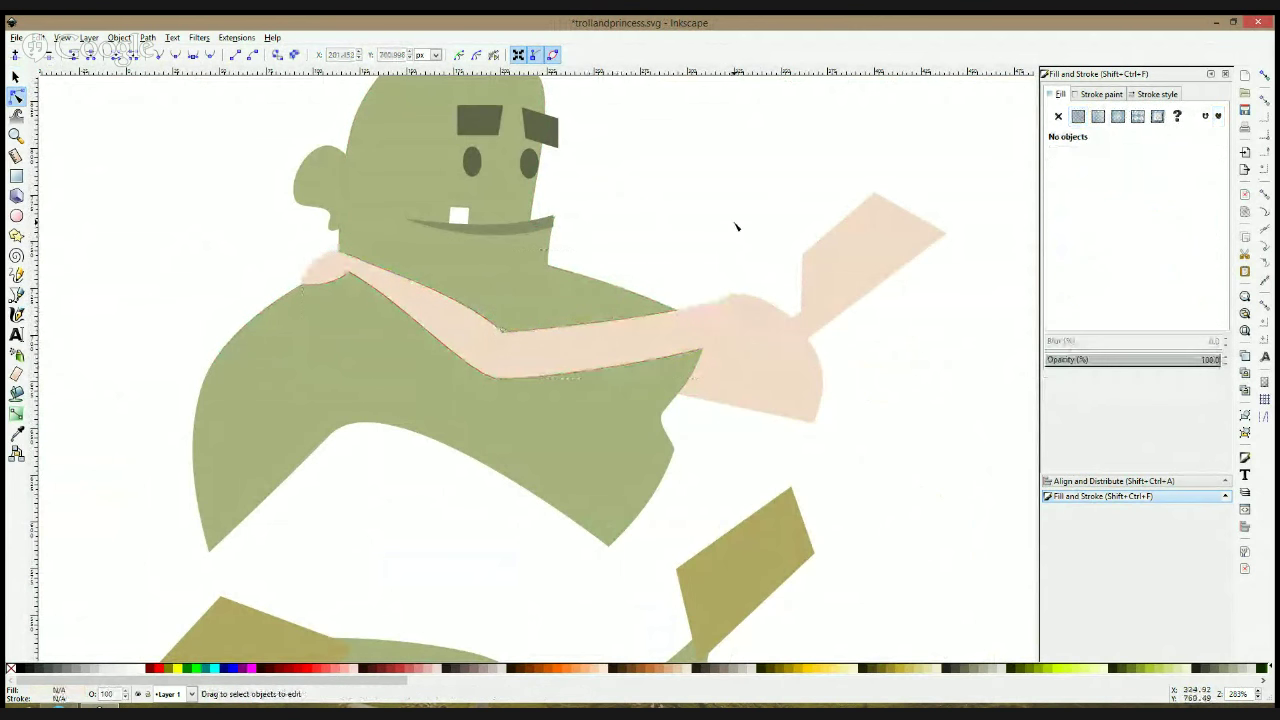
Draw a 25 × 30 px rectangle as a colour swatch beside the outer edge of the troll's left trouser leg
scroll(735, 226, down, 3)
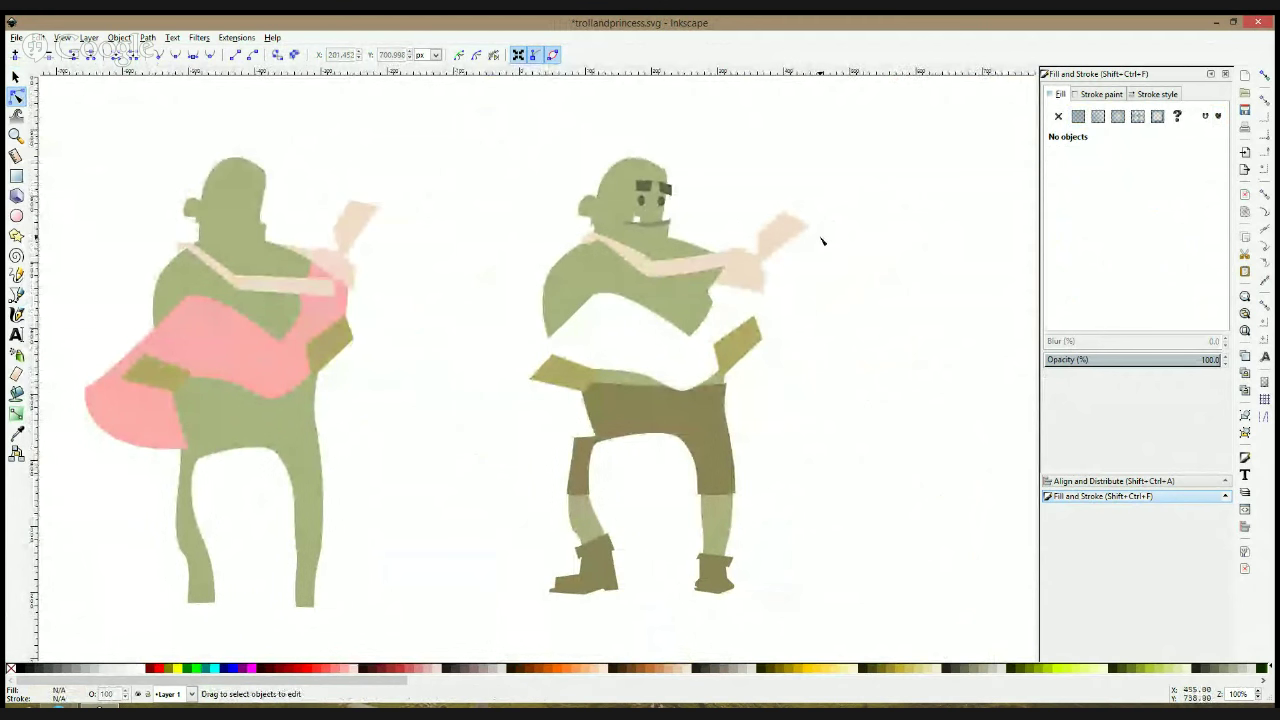
scroll(714, 443, up, 2)
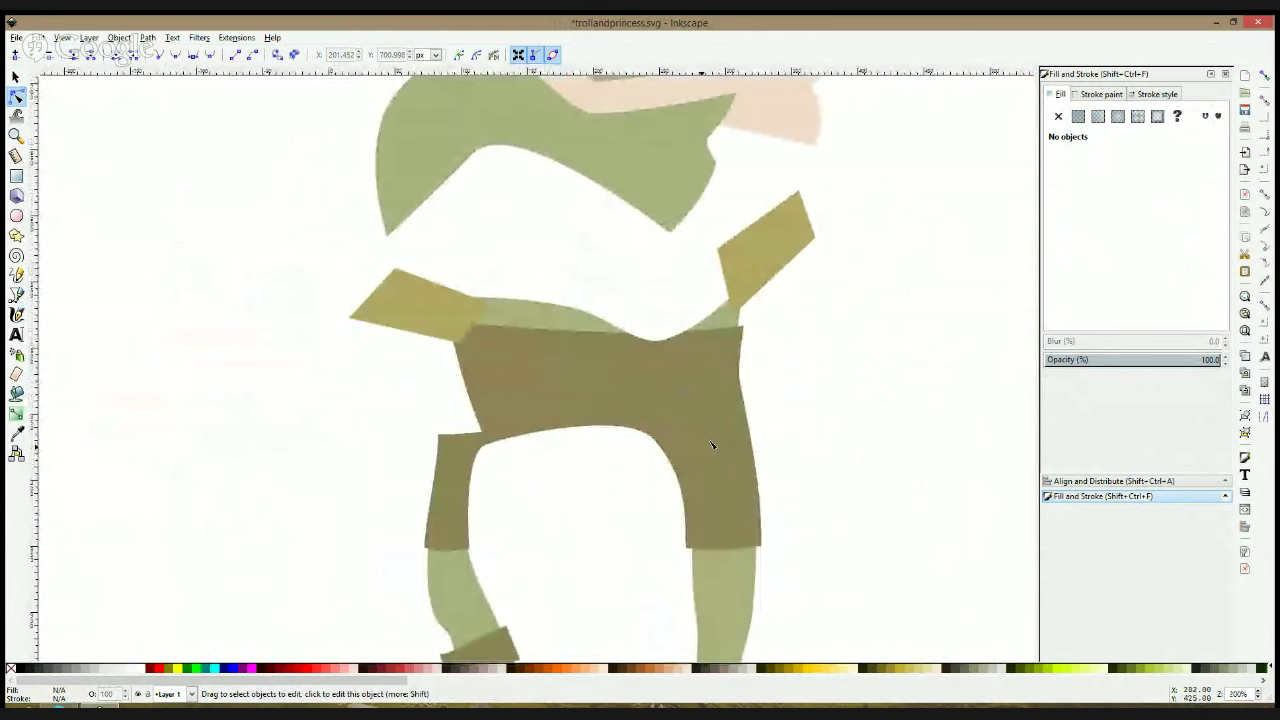
scroll(712, 444, down, 2)
scroll(712, 444, up, 1)
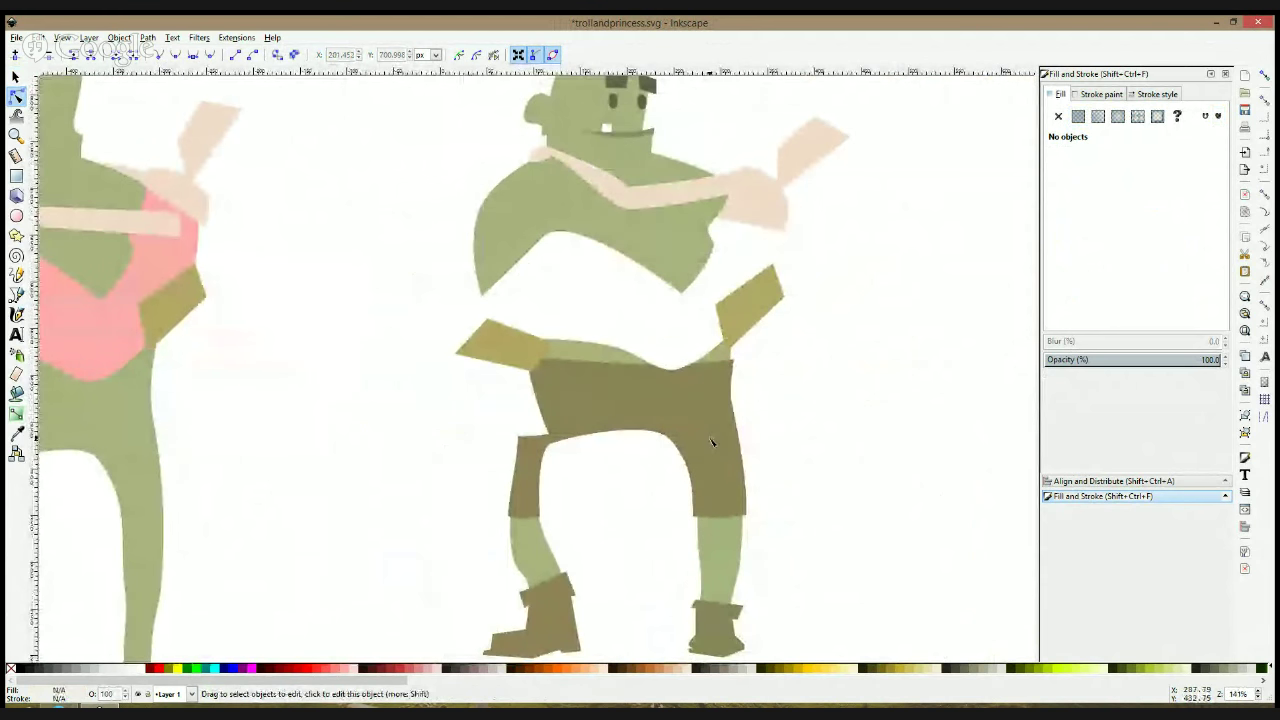
scroll(712, 443, down, 1)
click(712, 443)
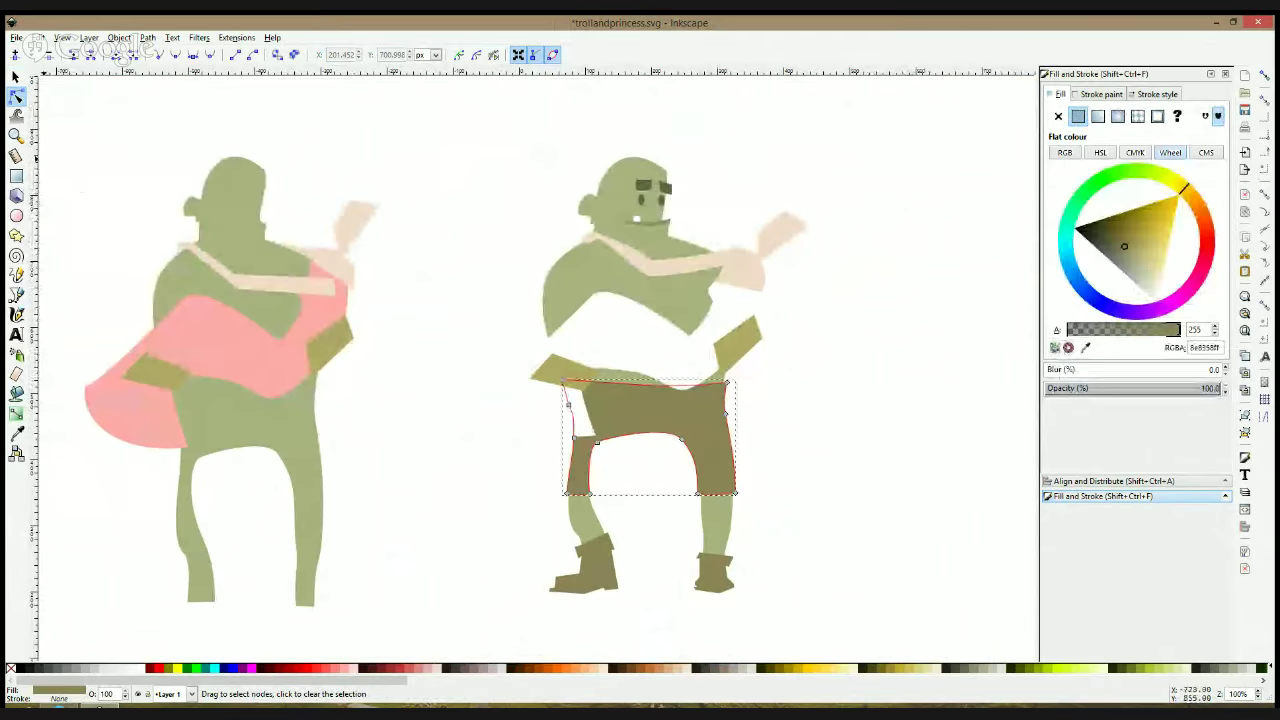
click(17, 176)
drag(573, 468, 556, 449)
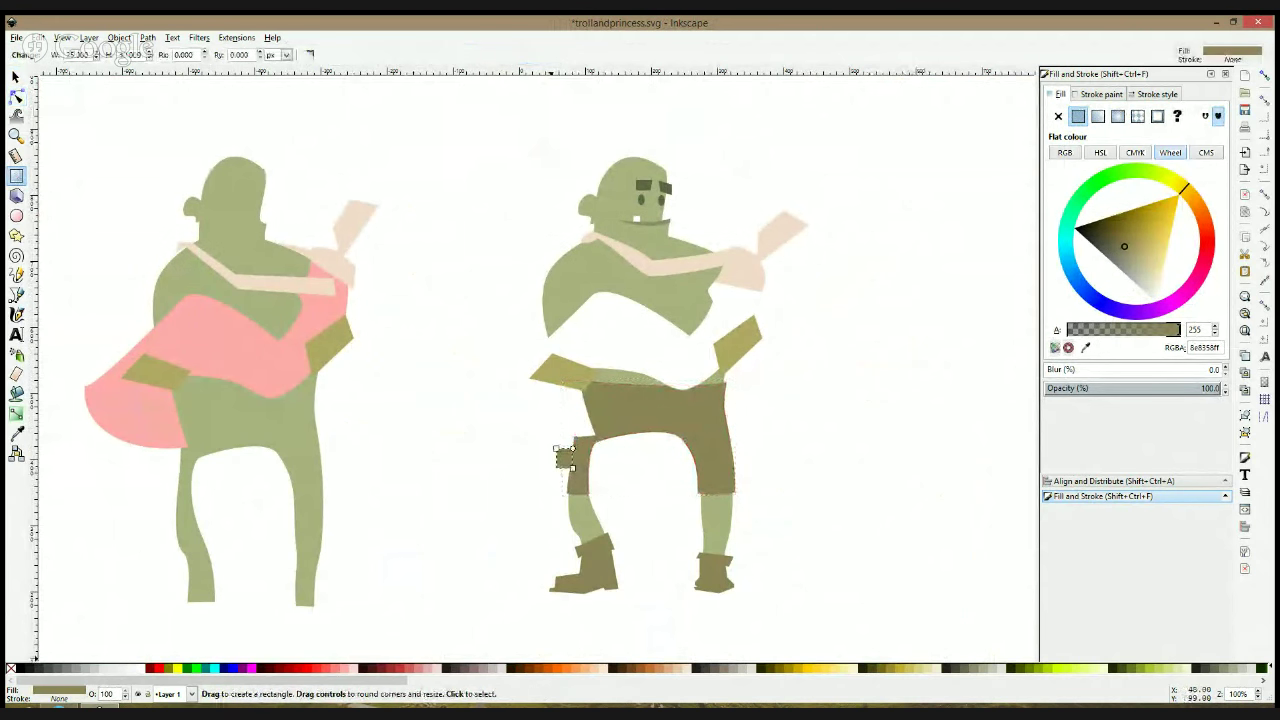
Try several brown fills on the swatch rectangle, settle on dark brown 552200, and move it slightly further over the trouser leg
click(533, 673)
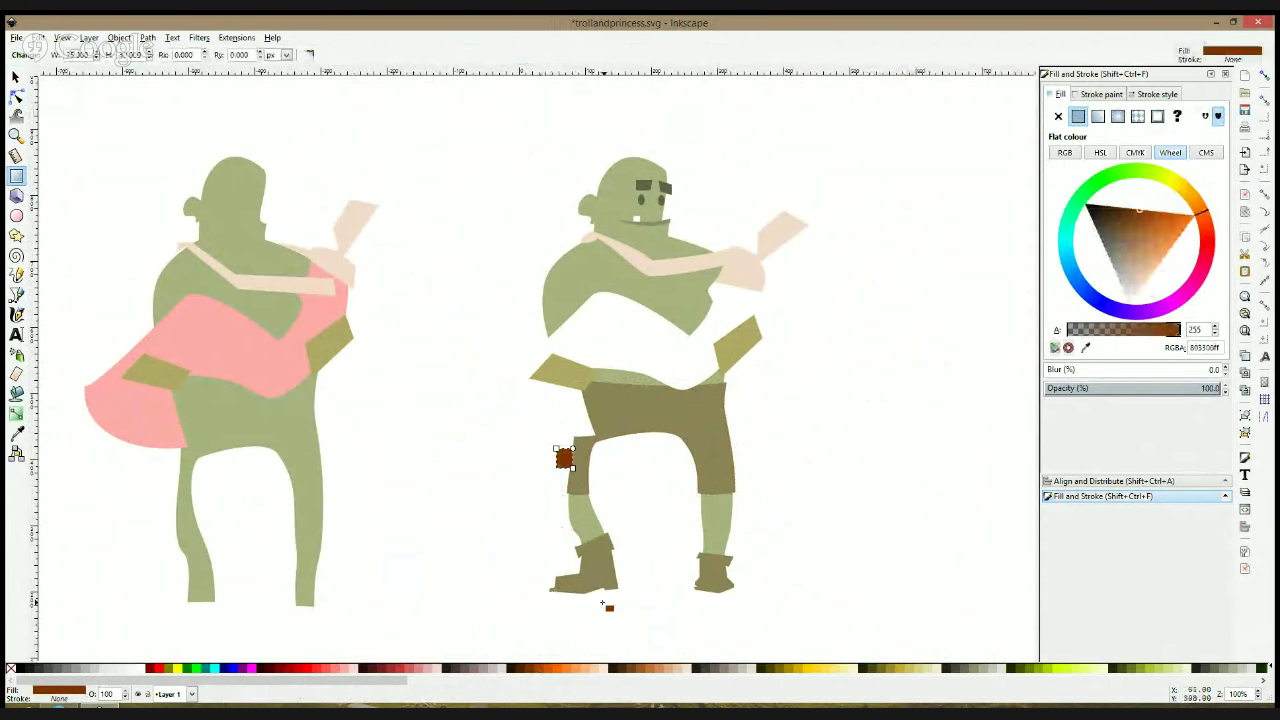
click(623, 670)
key(space)
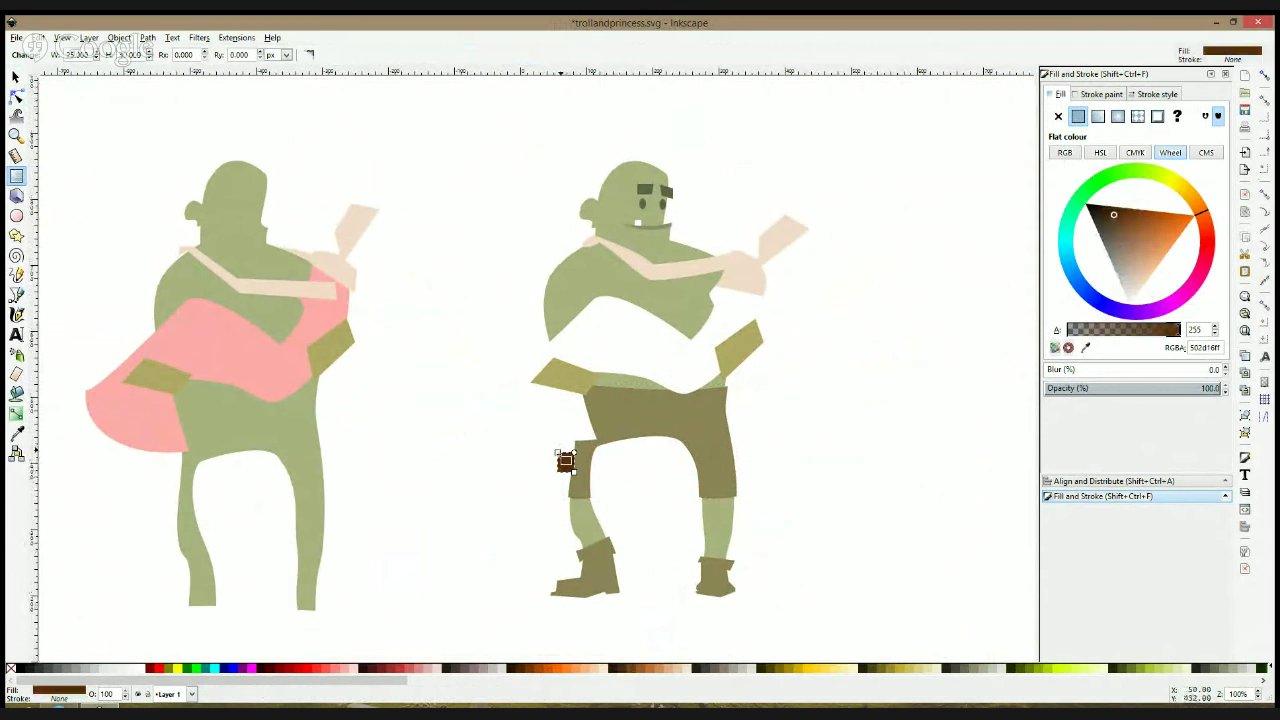
key(space)
click(640, 671)
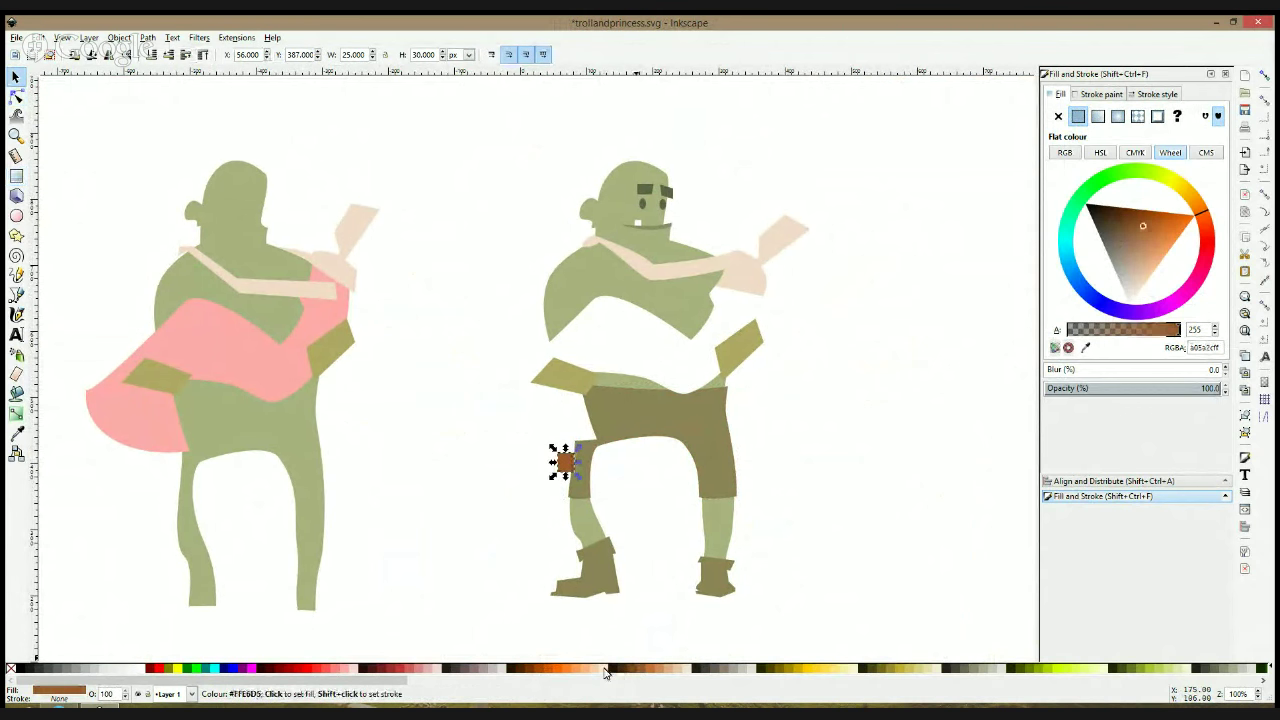
key(space)
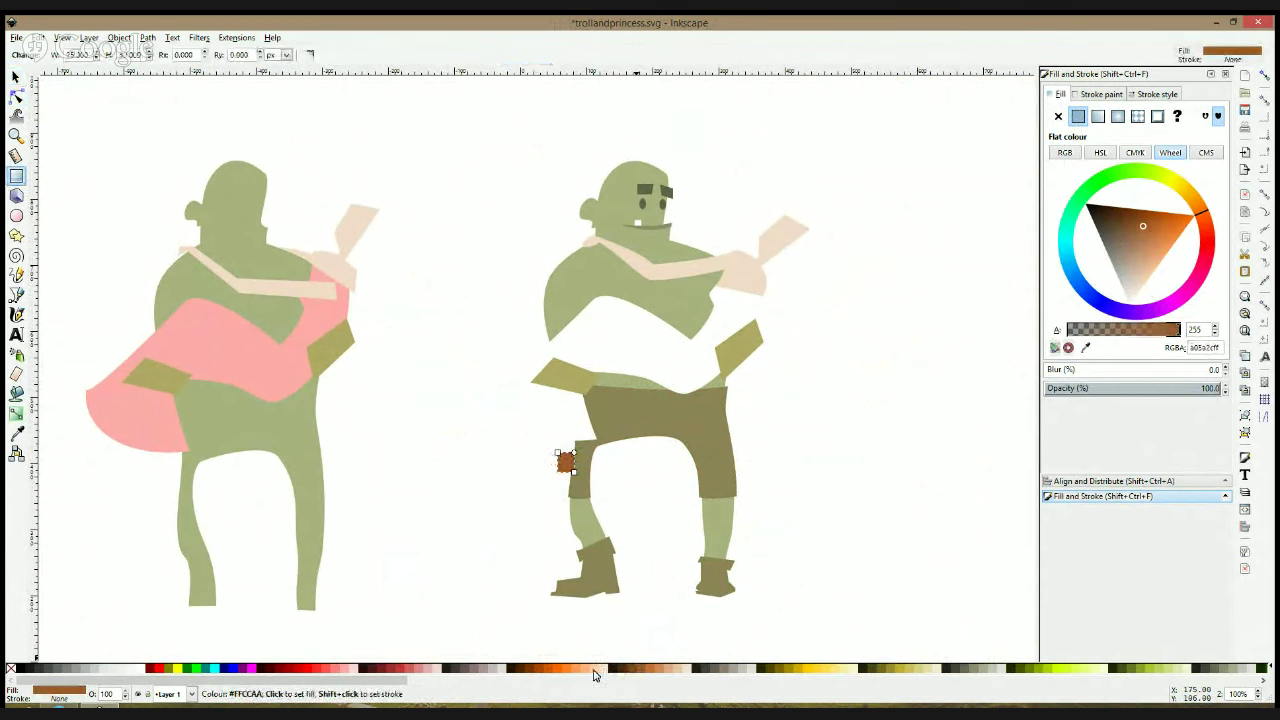
click(533, 671)
click(519, 671)
key(space)
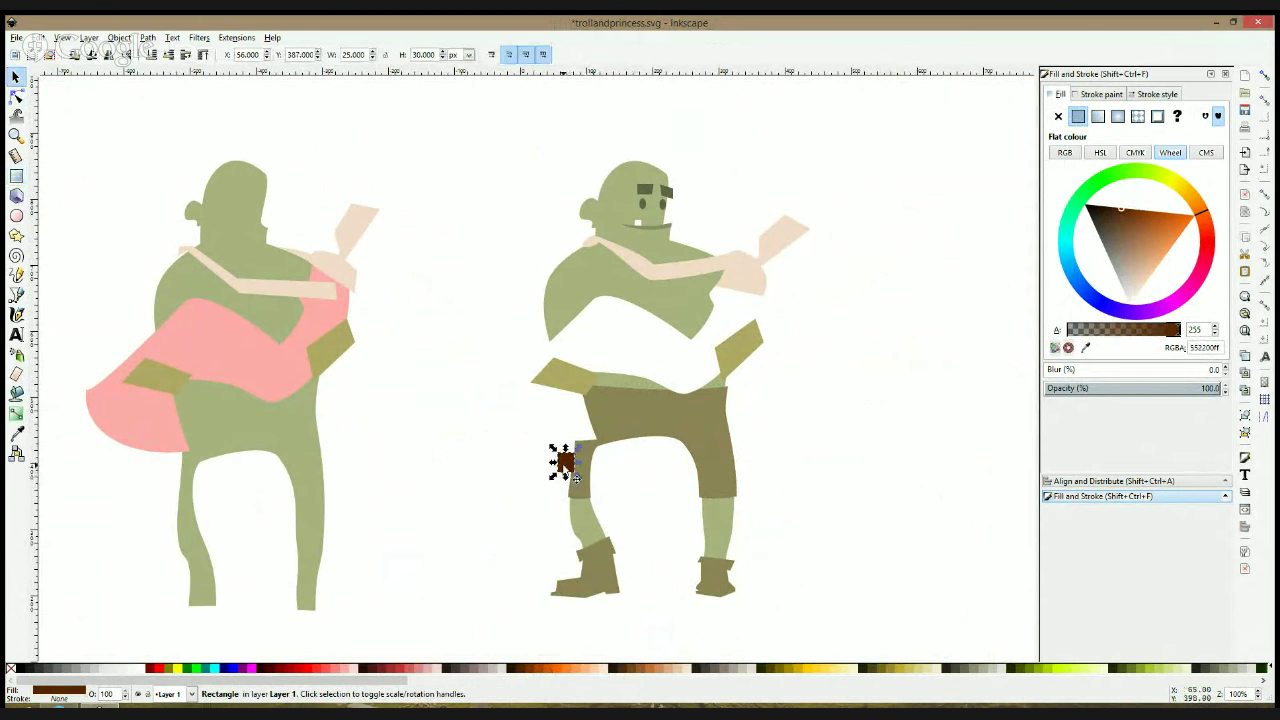
drag(575, 478, 580, 480)
Recolour the trousers with the Dropper's average of the dark brown swatch and the trouser colour, and delete the swatch rectangle
click(605, 450)
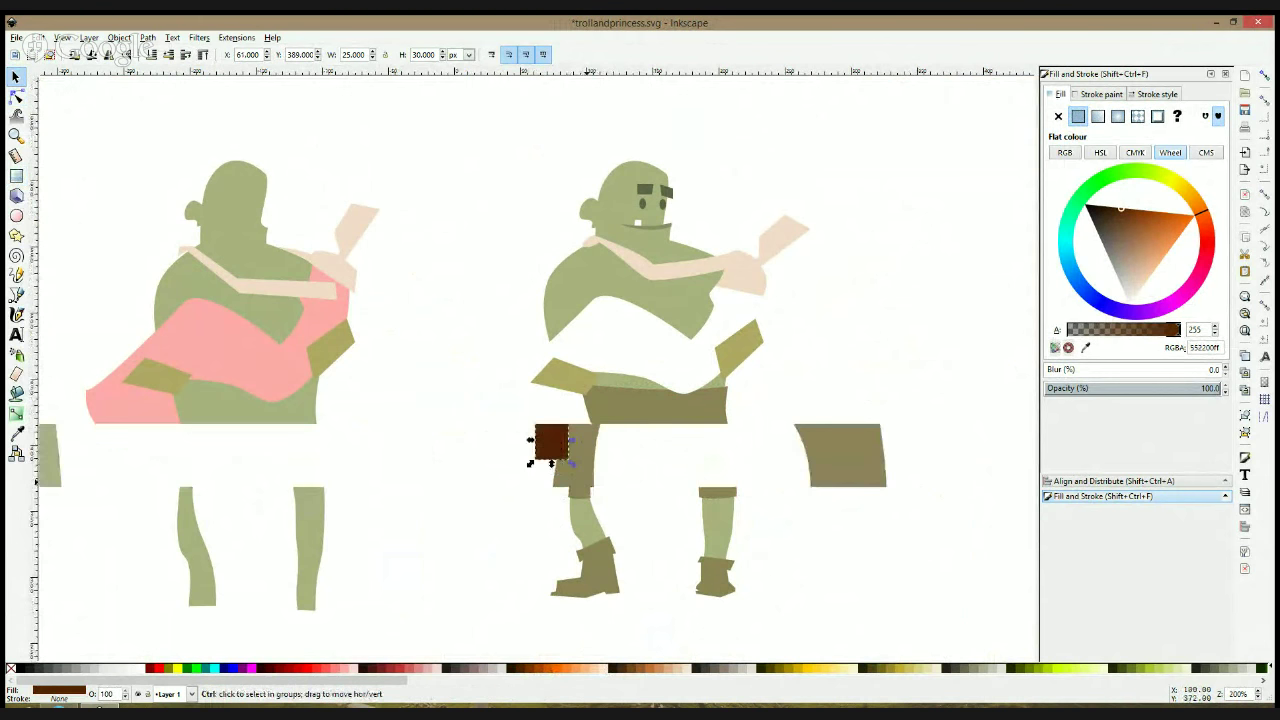
scroll(587, 487, up, 2)
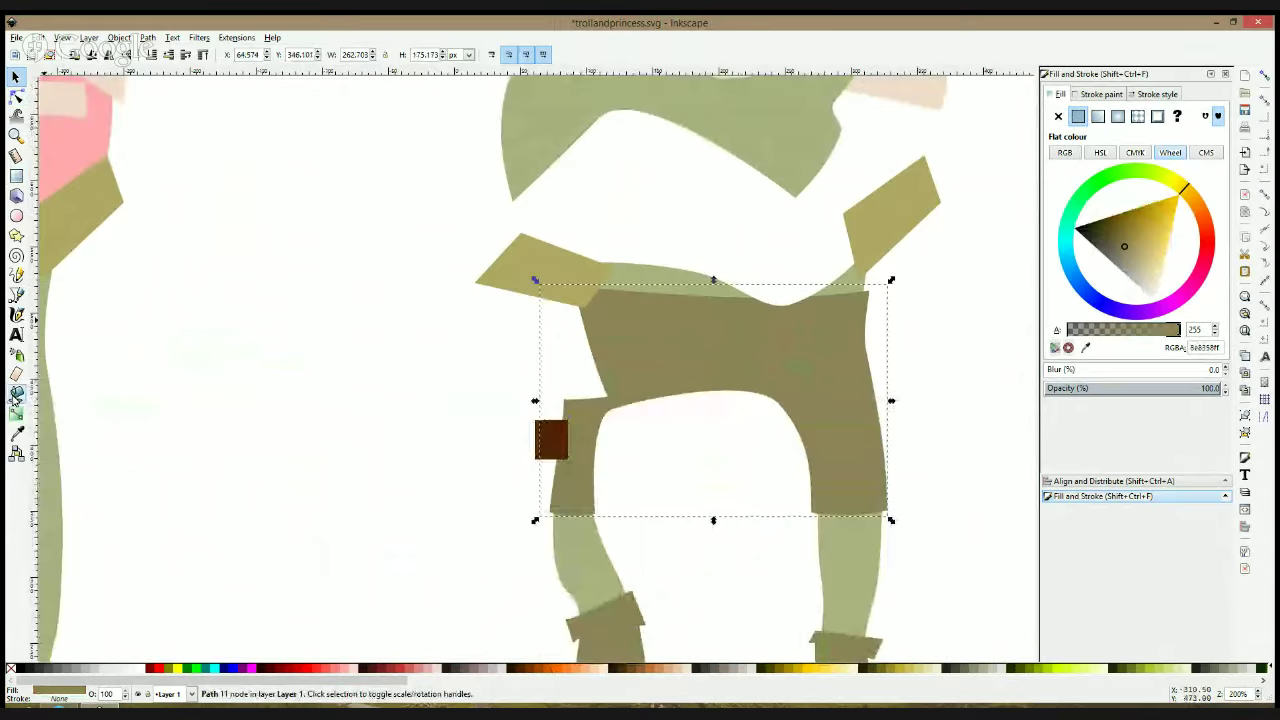
click(16, 432)
drag(566, 444, 582, 461)
key(s)
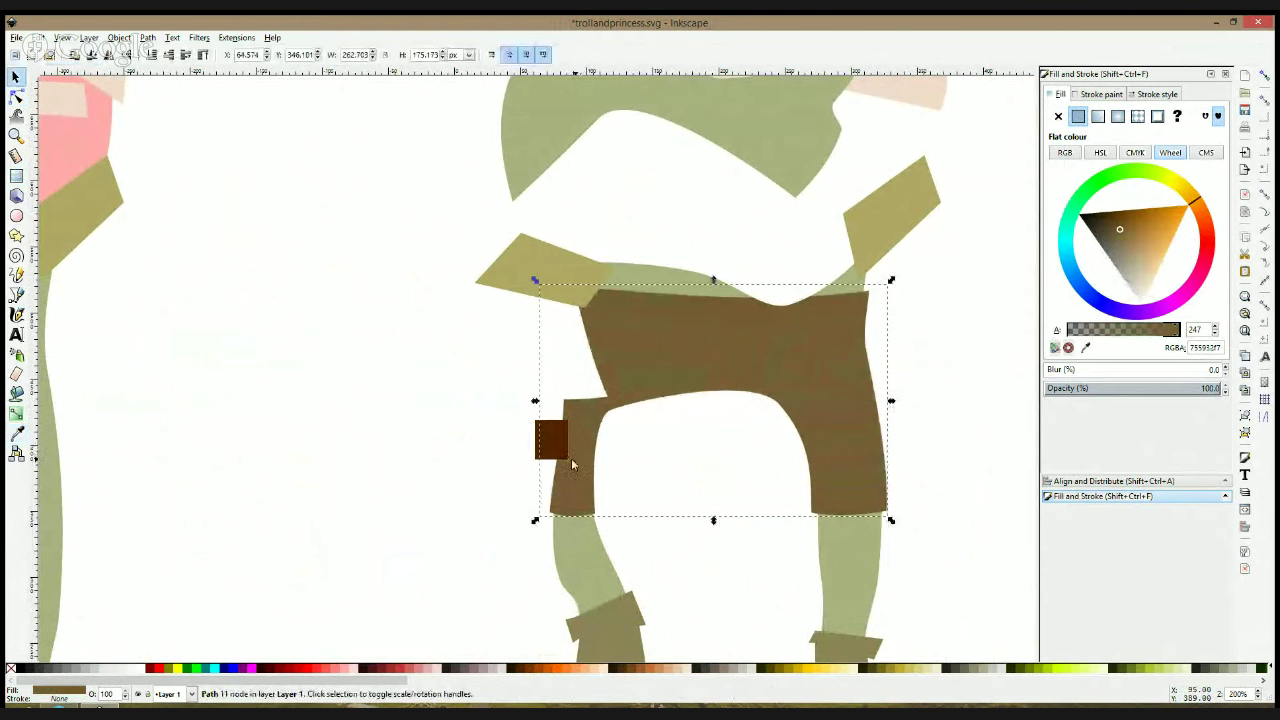
click(564, 450)
key(Escape)
Select both boots and fill them with the brown sampled from the trousers
scroll(590, 457, down, 2)
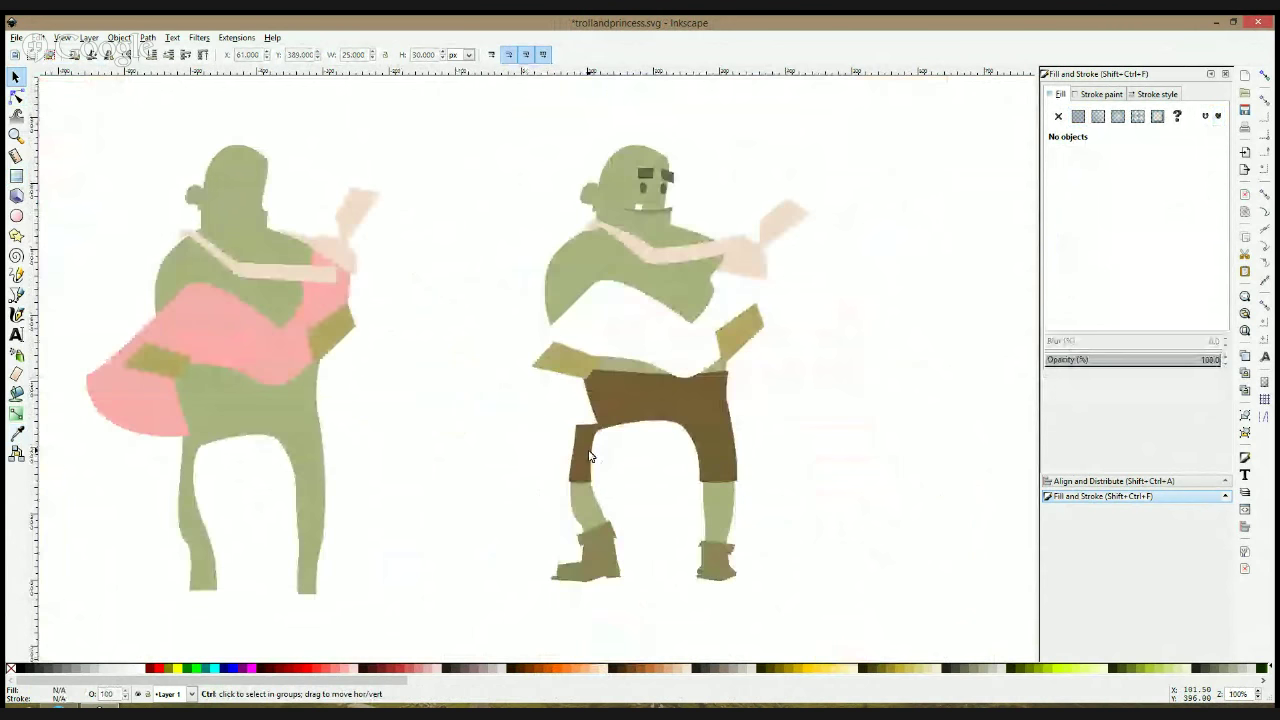
click(612, 540)
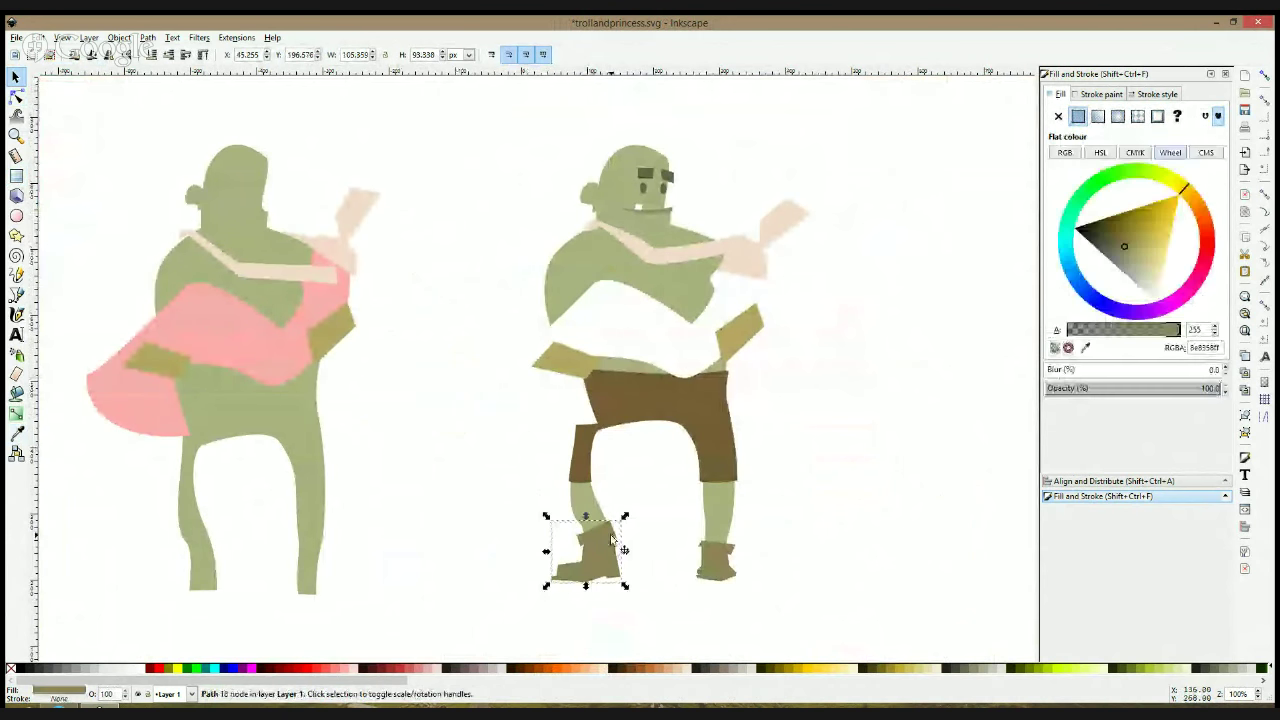
shift+click(714, 550)
click(16, 432)
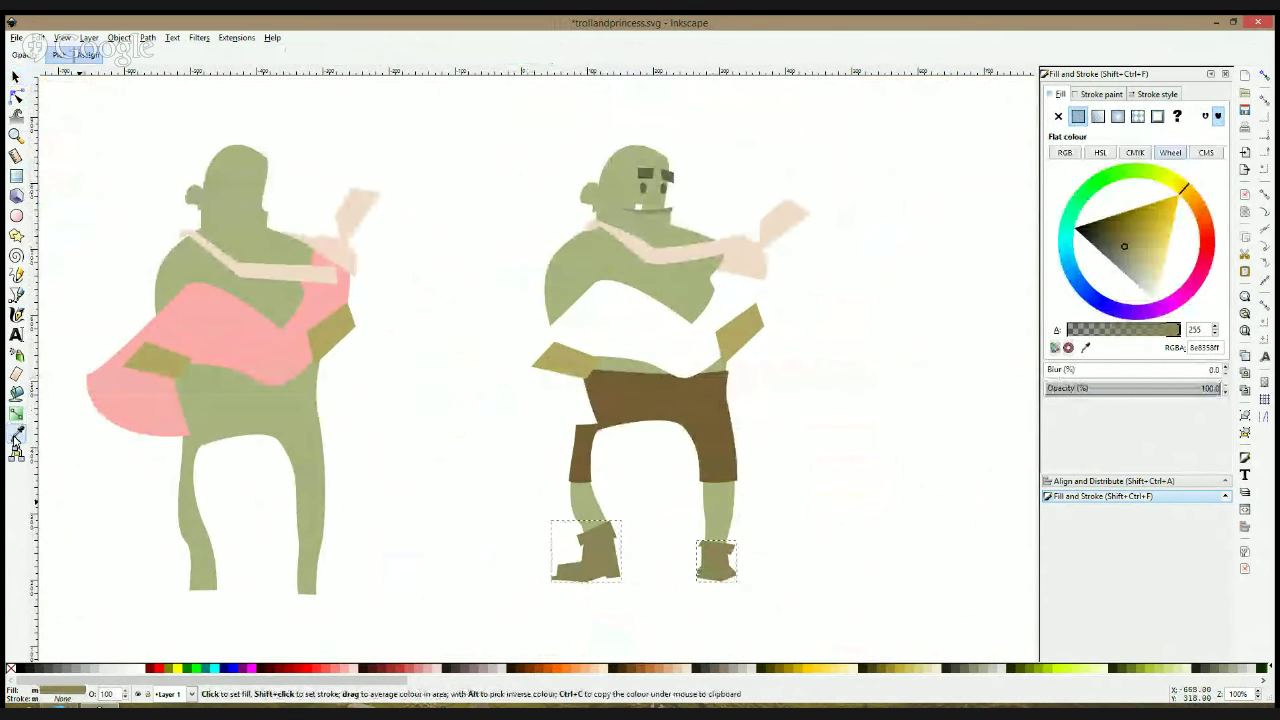
click(725, 426)
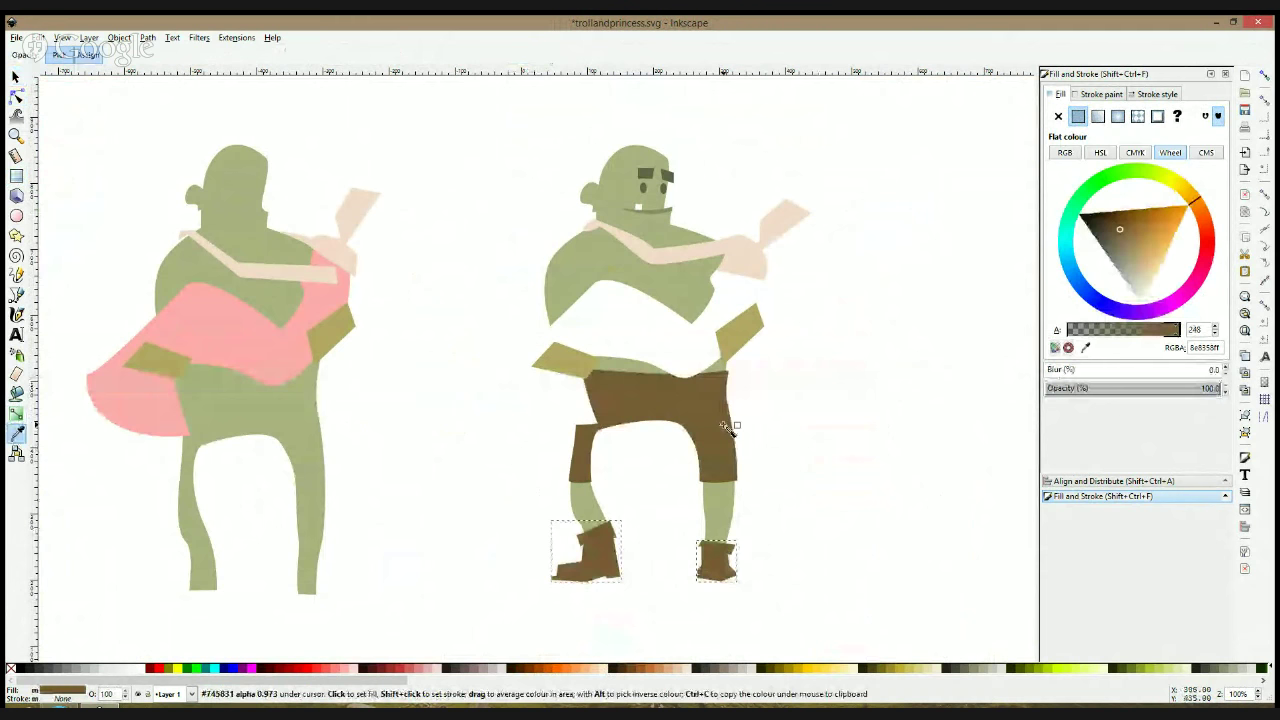
Shift the boots' fill to a greyer brown than the trousers, 746044 at alpha 248, and deselect them
click(1122, 247)
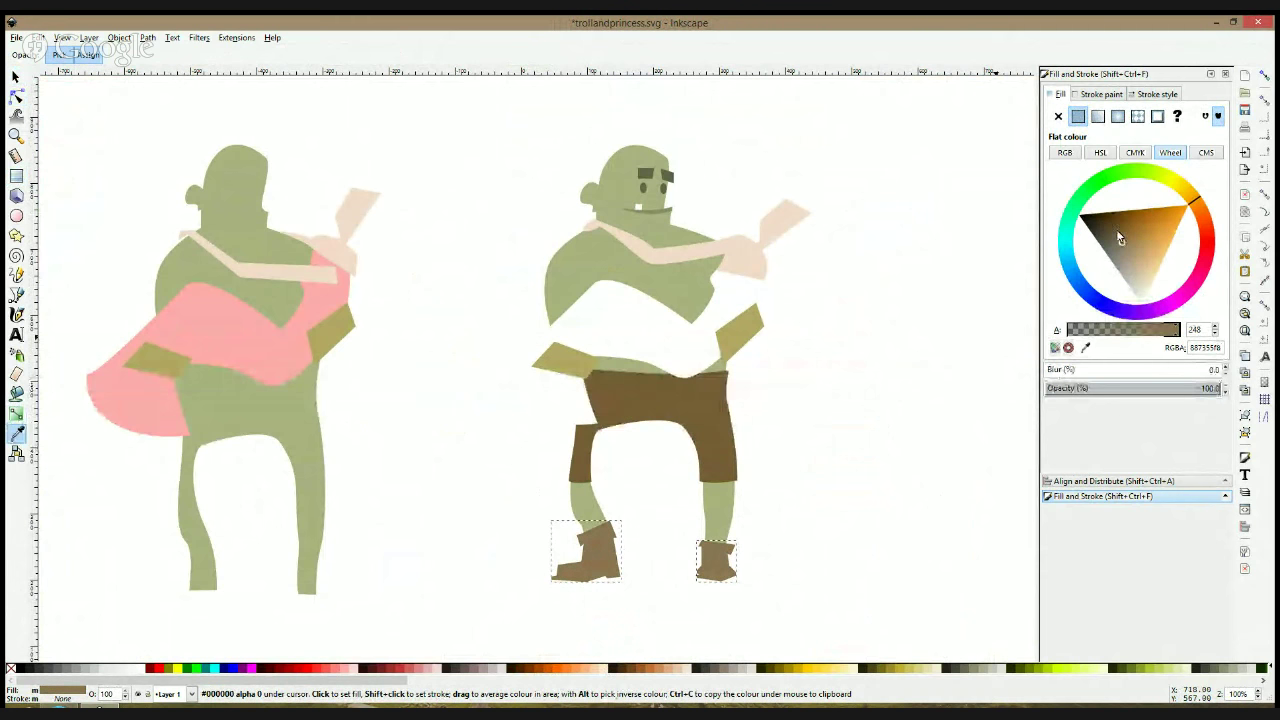
click(1117, 232)
click(1117, 238)
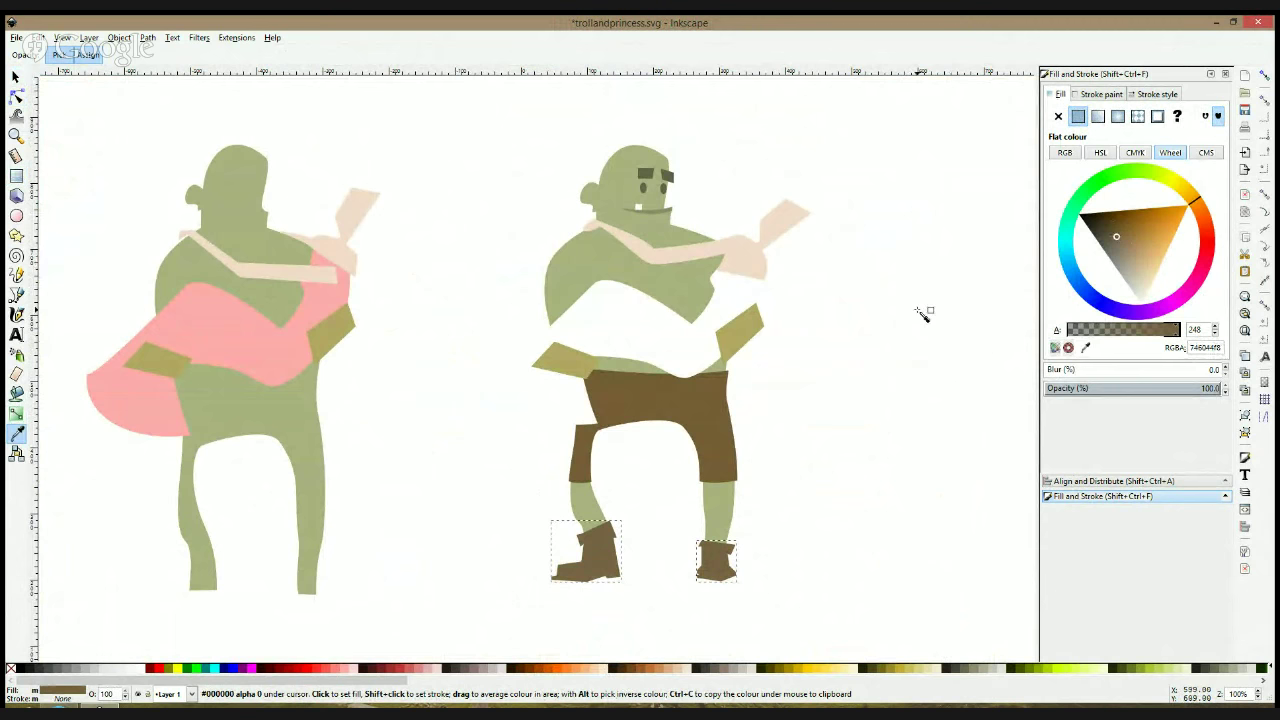
click(15, 77)
click(120, 114)
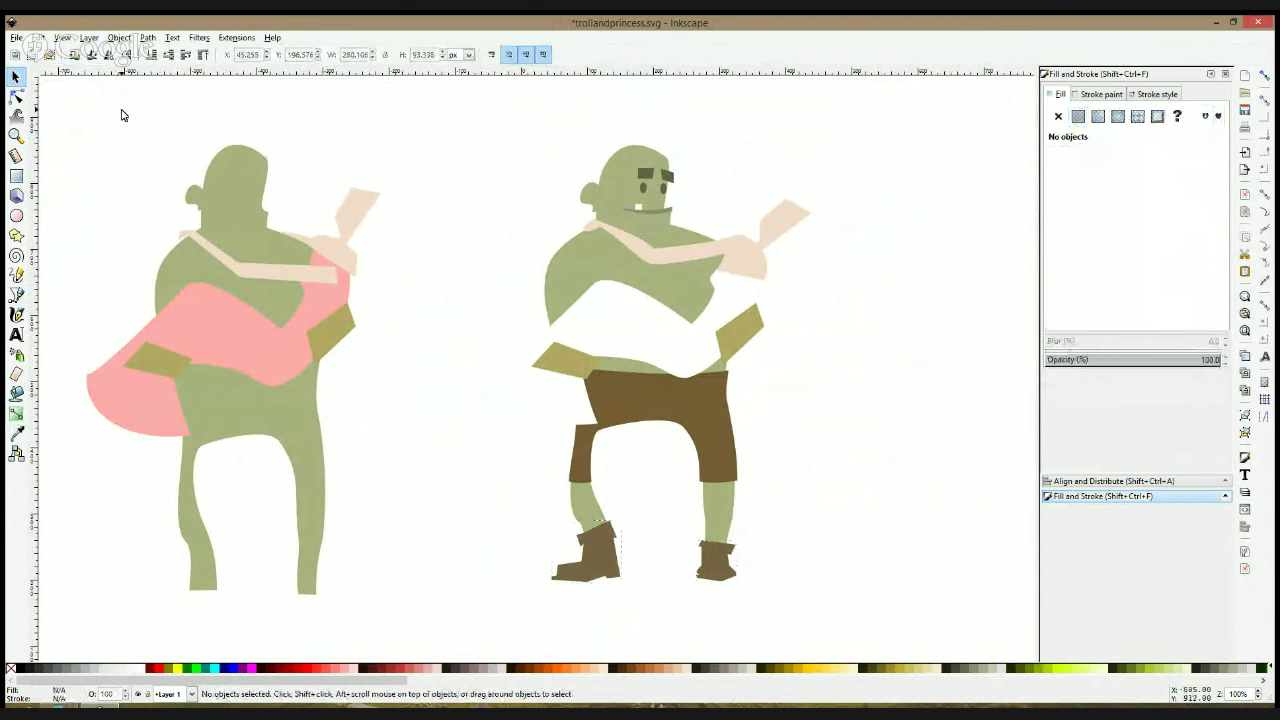
Curve the back of the troll's bent lower leg by adjusting its outline between the trousers and the side-facing boot
scroll(414, 271, down, 2)
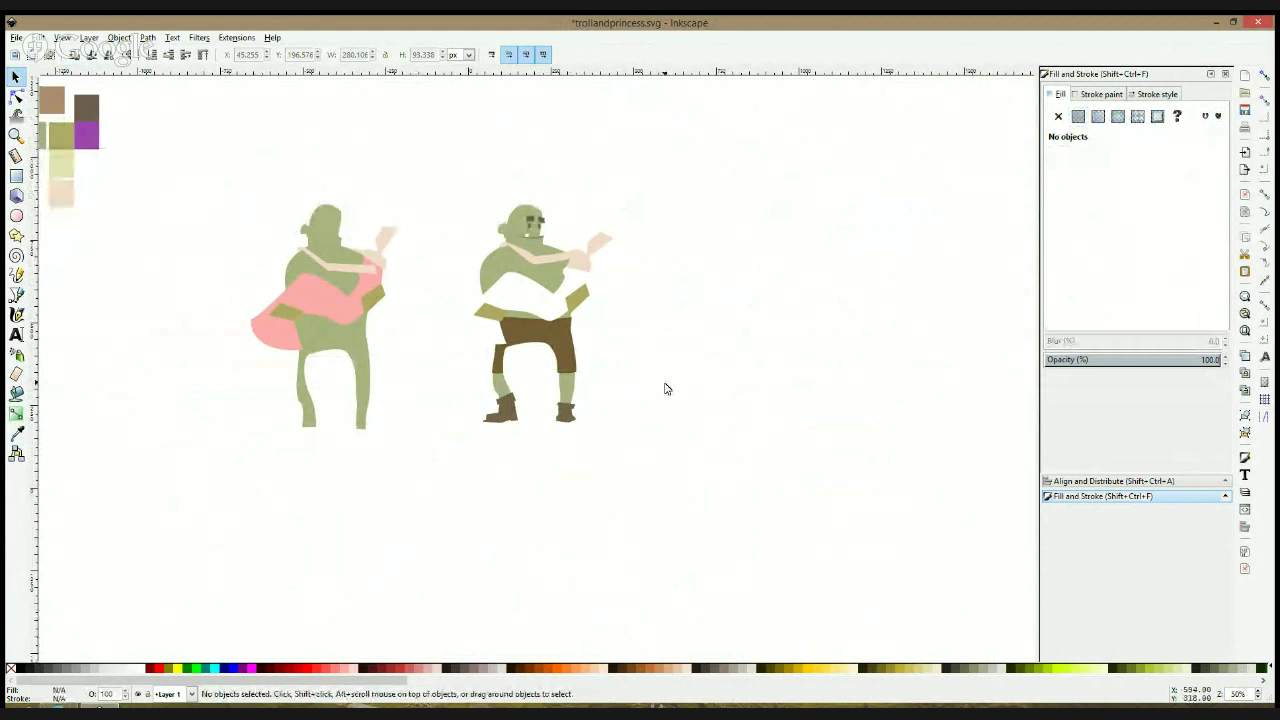
scroll(608, 366, up, 2)
scroll(551, 346, up, 1)
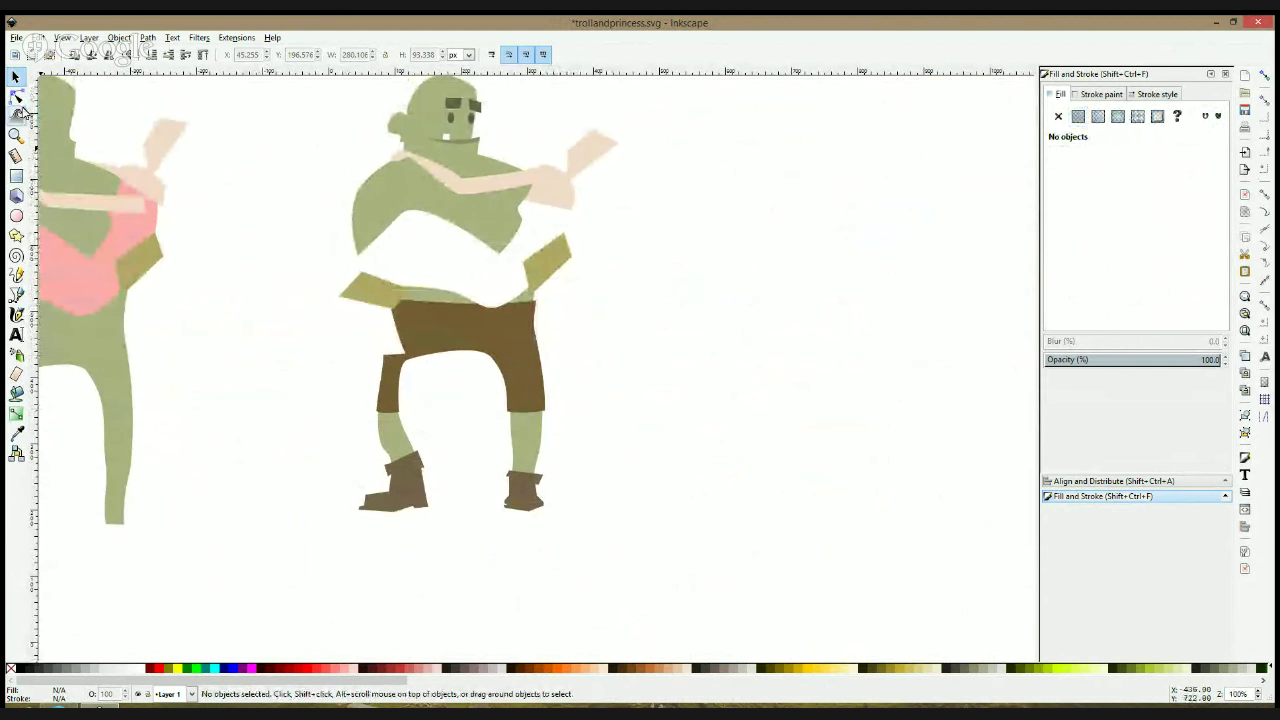
click(16, 96)
click(390, 440)
drag(363, 437, 396, 459)
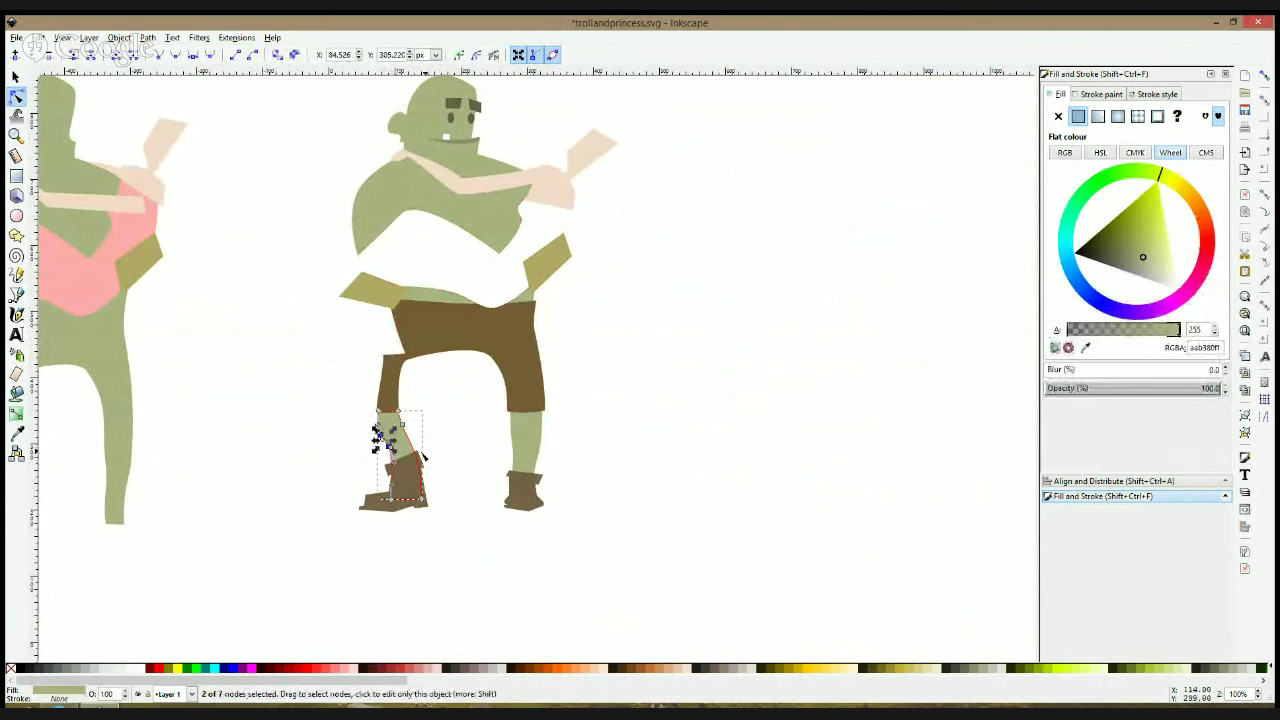
click(477, 507)
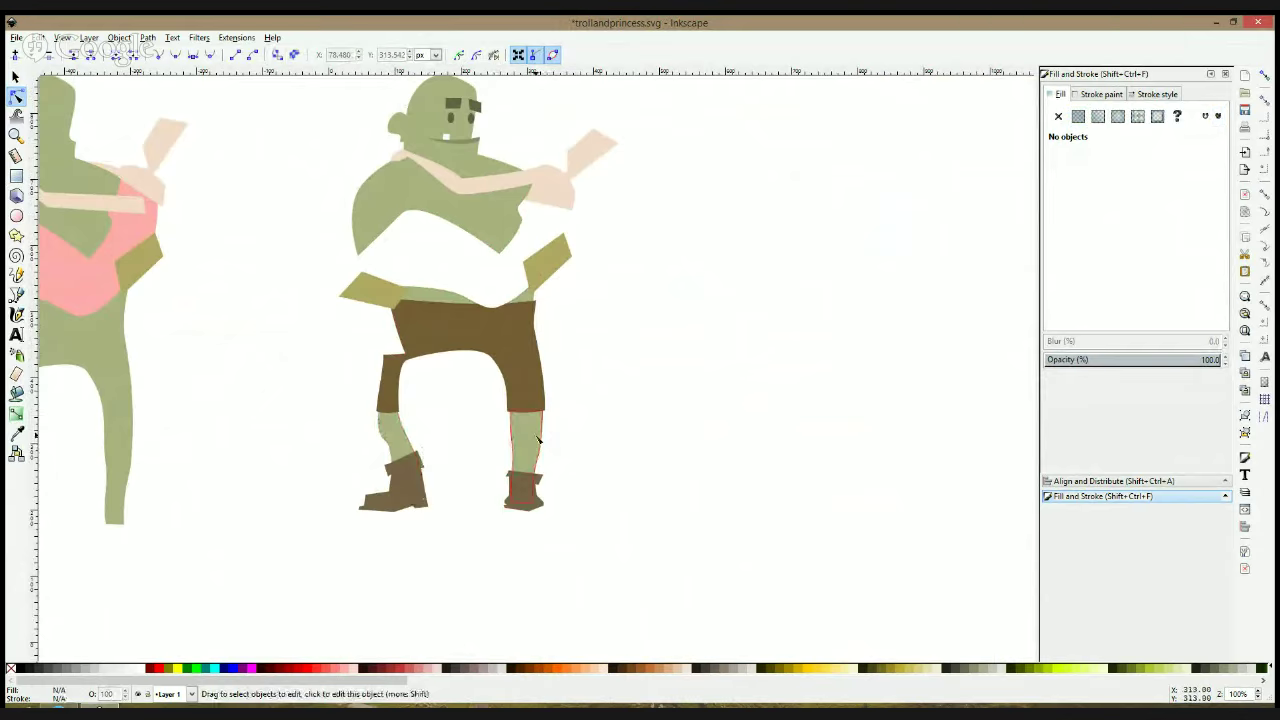
Curve the inner edge of the troll's other lower leg, above the front-facing boot, by adjusting its path handles
click(515, 452)
click(512, 443)
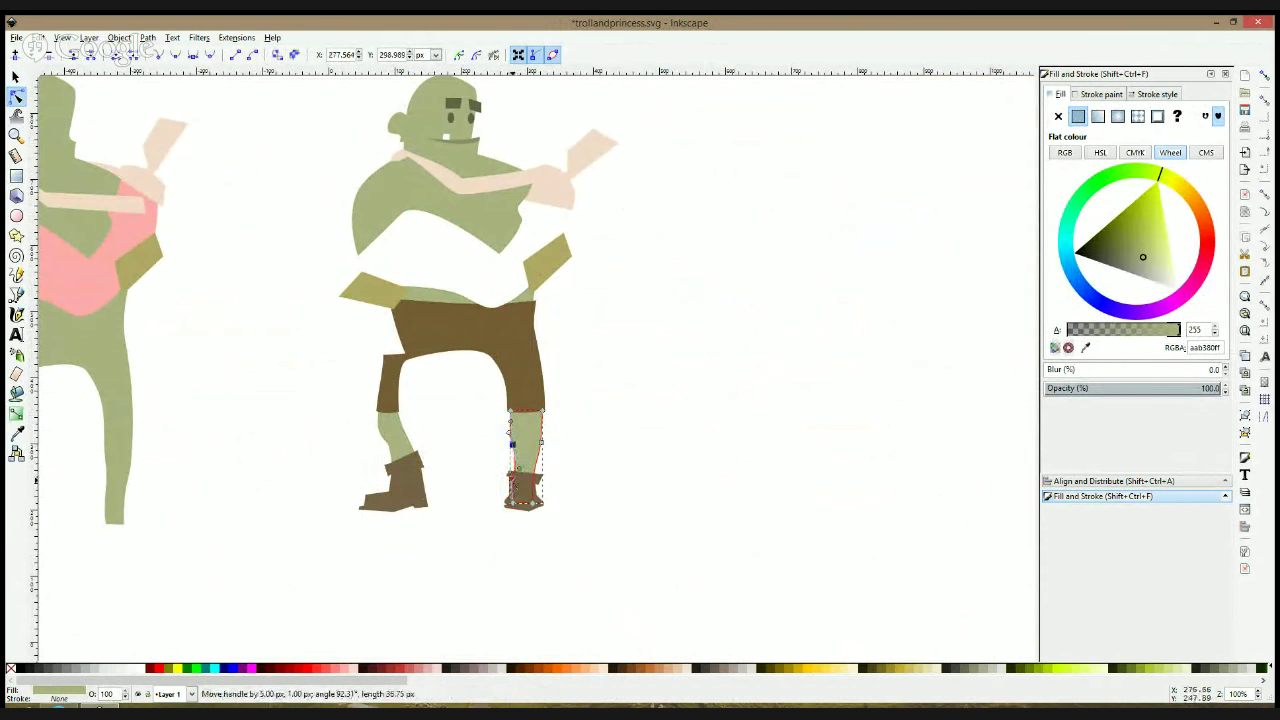
click(604, 503)
scroll(612, 490, down, 3)
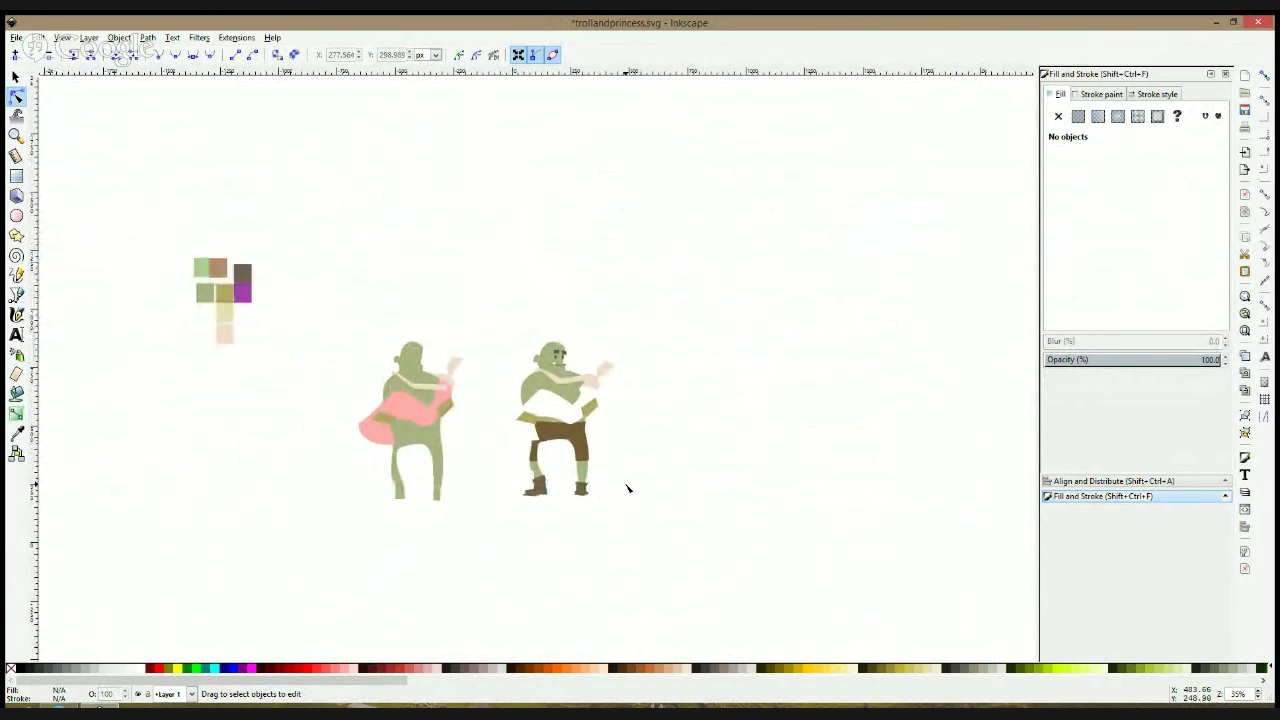
scroll(626, 378, up, 3)
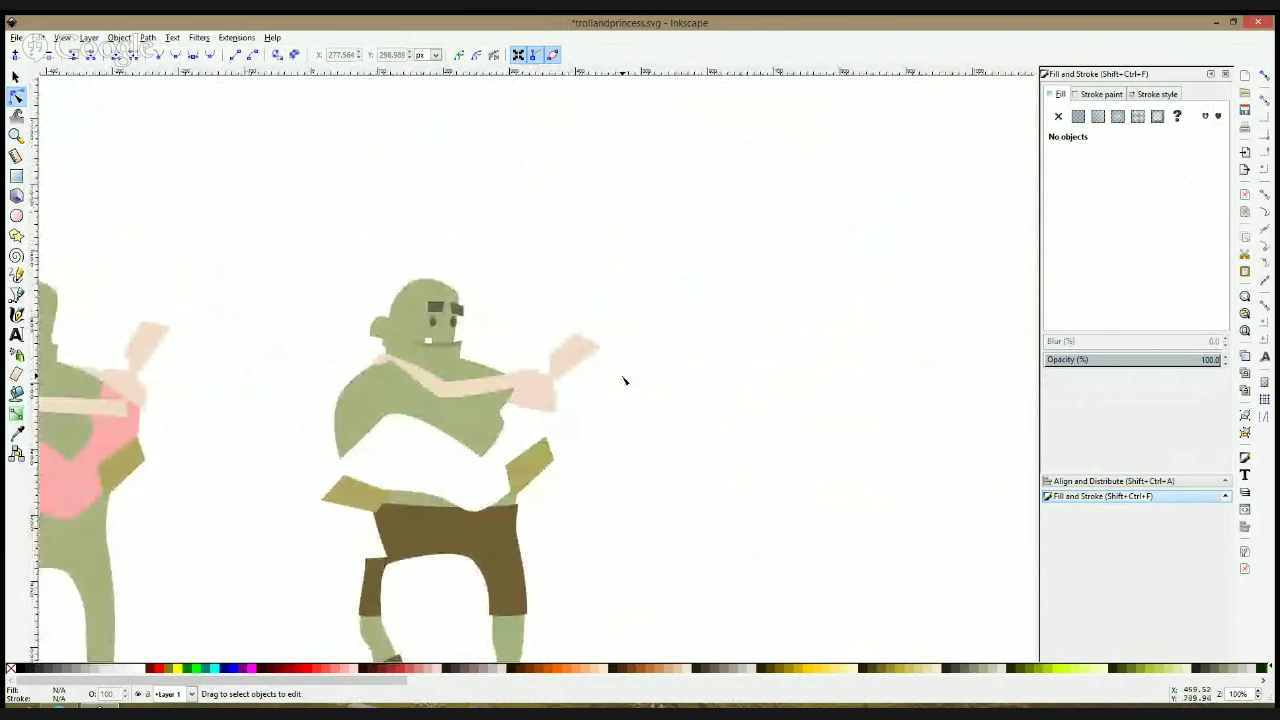
click(460, 535)
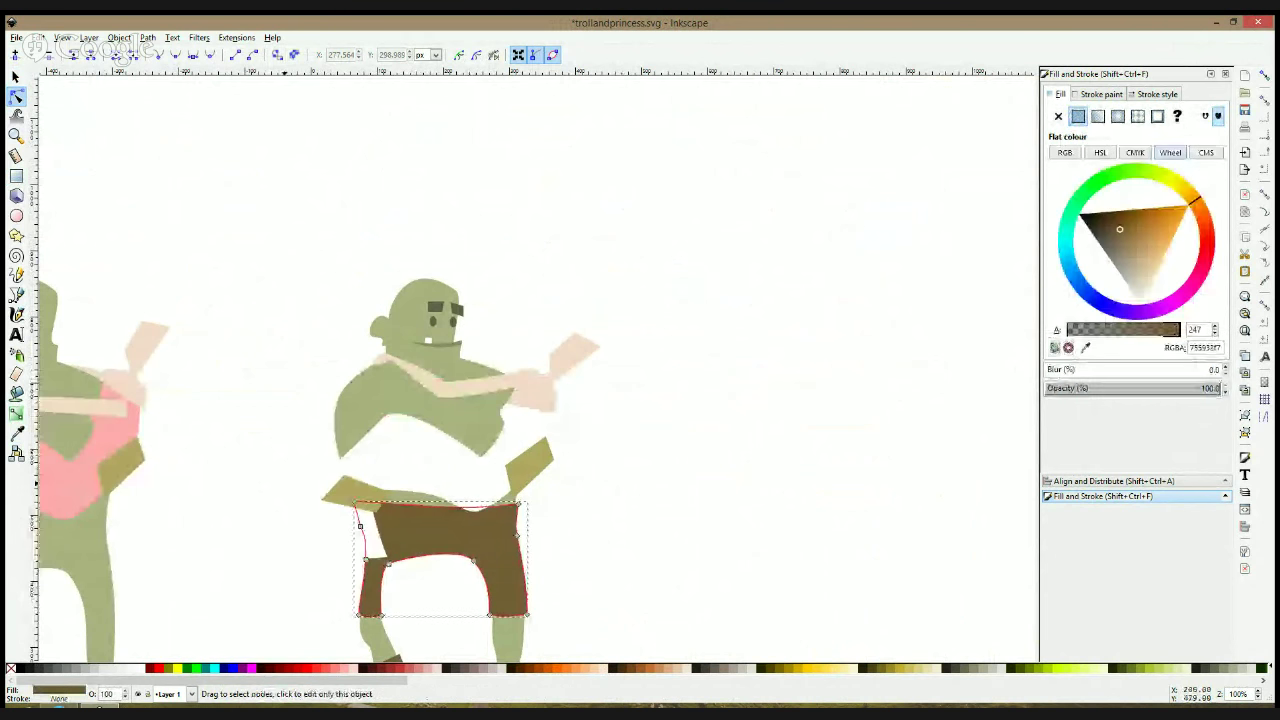
click(16, 295)
scroll(455, 556, up, 1)
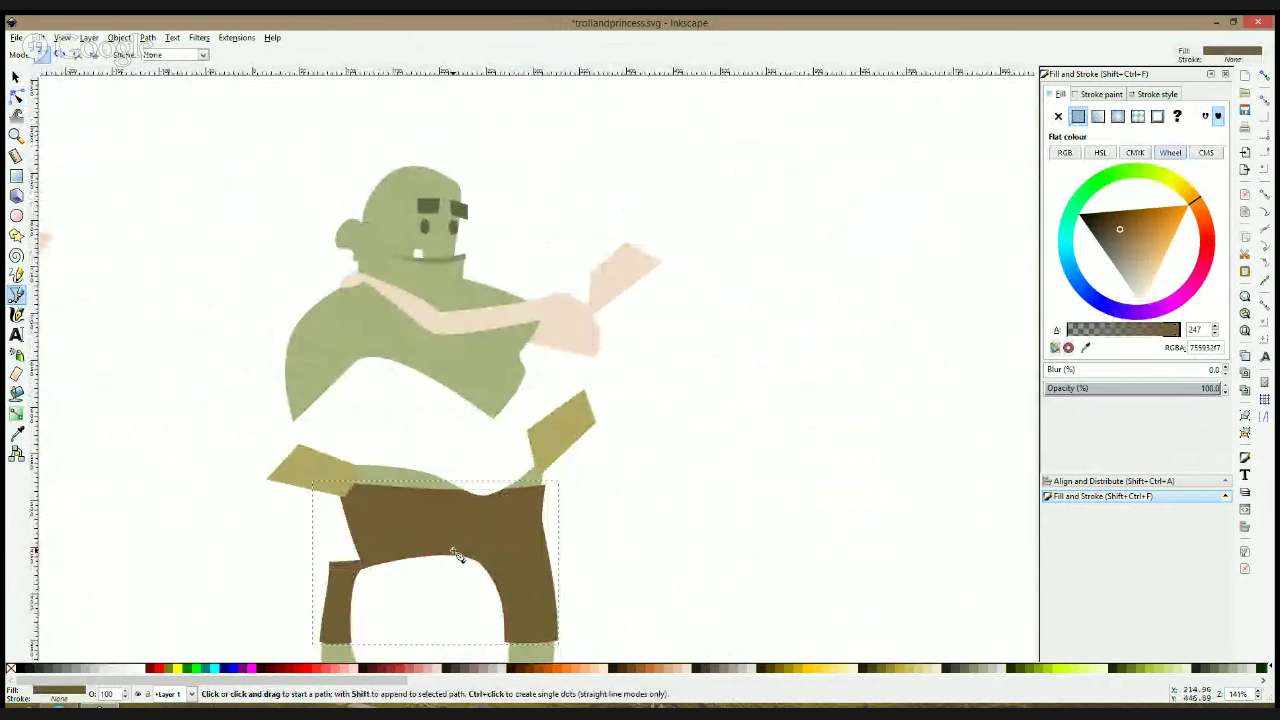
Bow the white dress's lower edge upward beside the troll's olive hand under the princess's legs
click(16, 95)
click(378, 462)
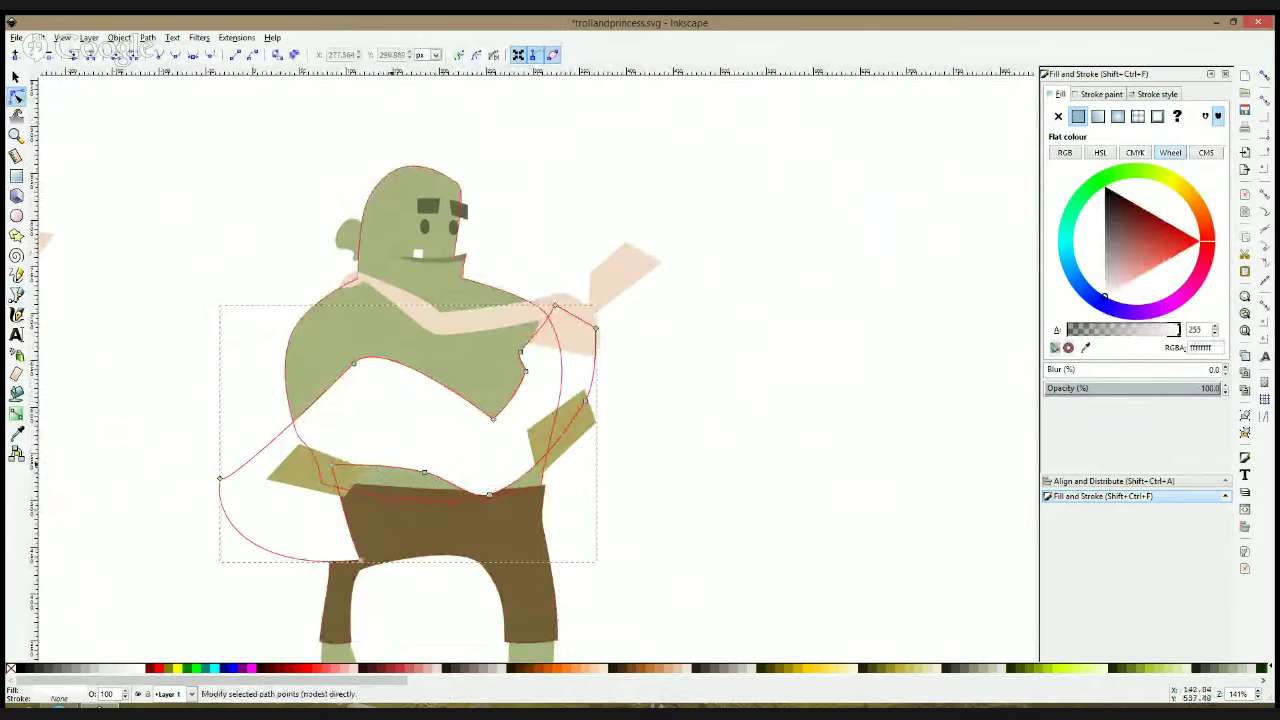
mouse_move(400, 471)
mouse_down()
mouse_move(395, 443)
mouse_move(406, 456)
mouse_up()
Move that olive hand up and inward so it covers the raised lower edge of the dress, and deselect it
click(342, 474)
key(space)
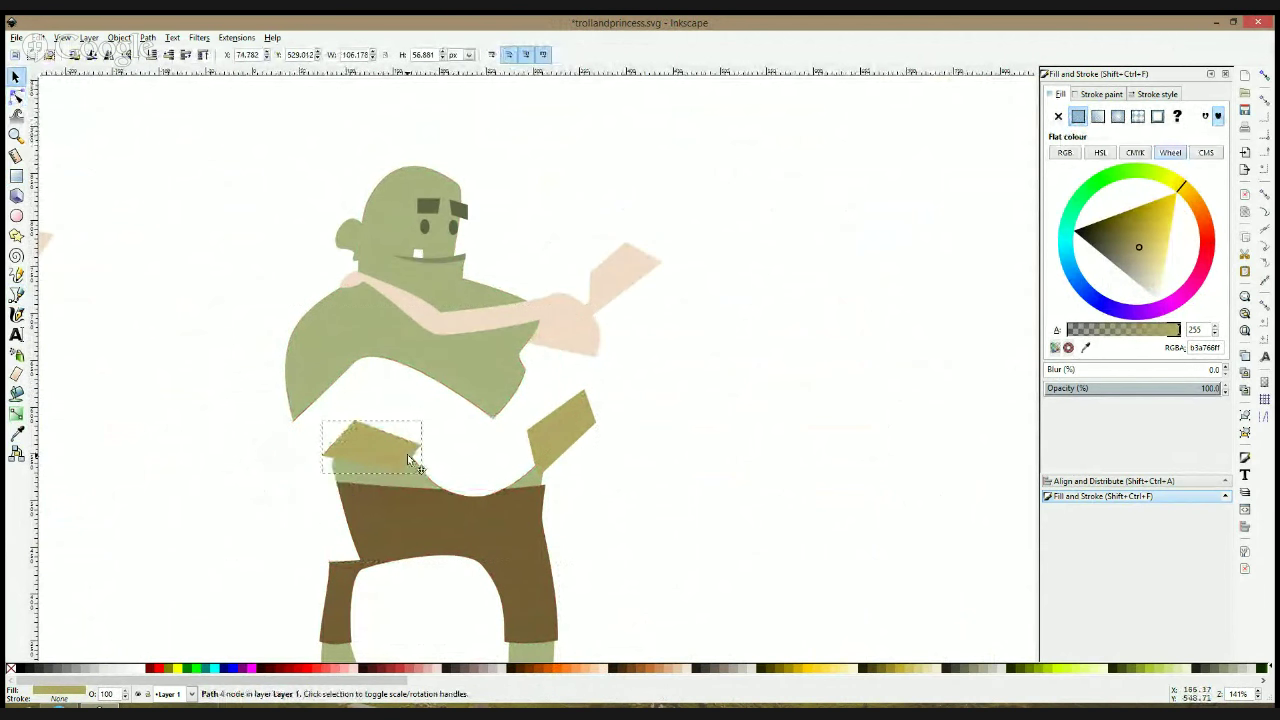
click(407, 454)
click(624, 502)
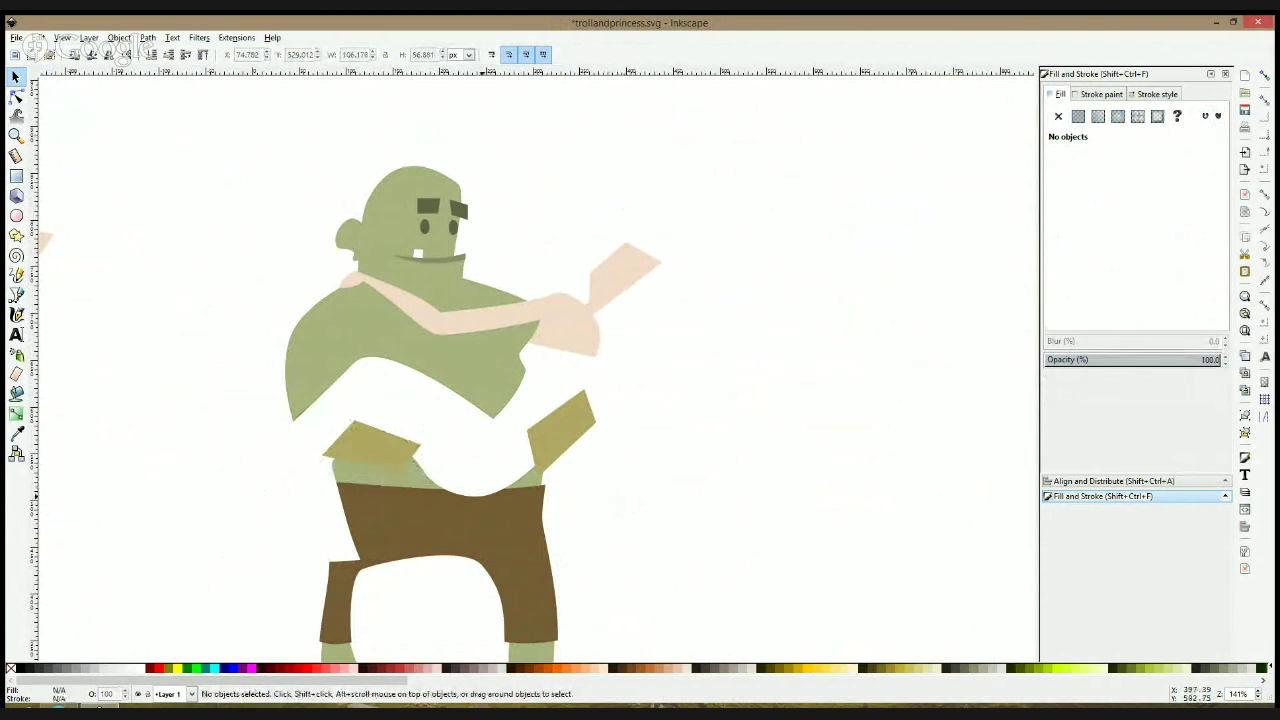
Move the dress's corner node under the hand and the hem's inner corner node slightly inward across the trousers
click(17, 96)
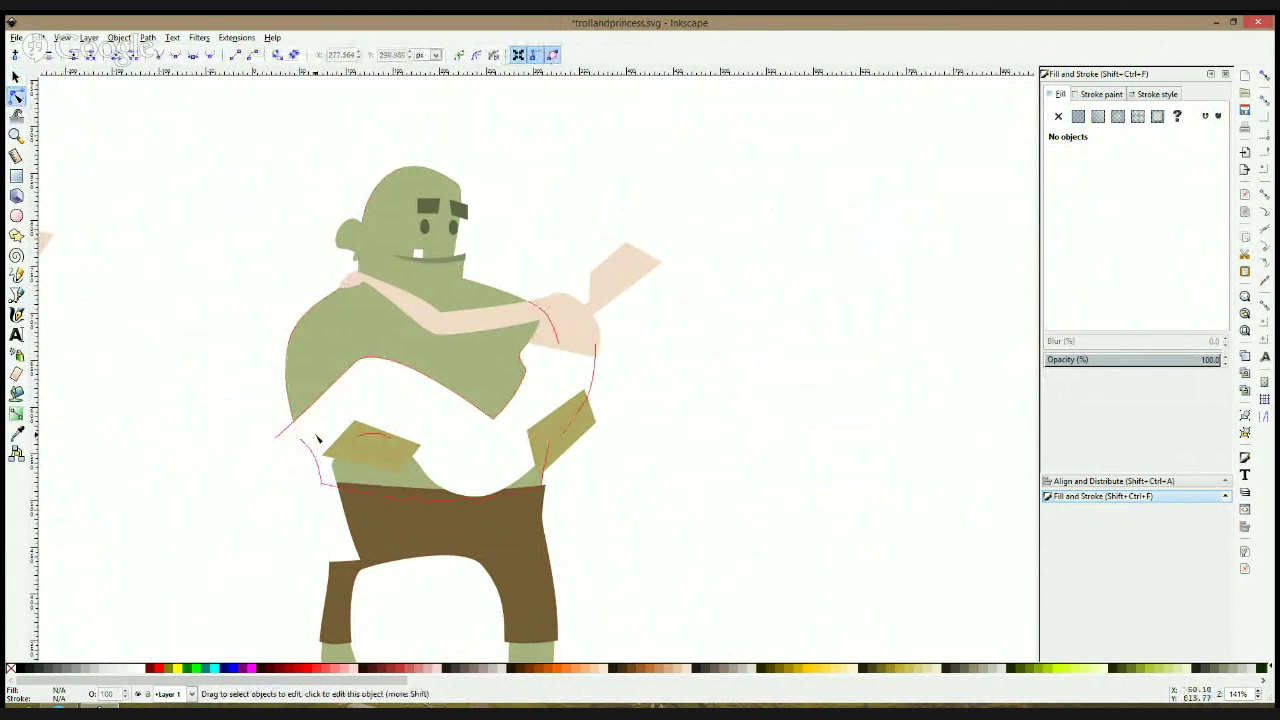
click(333, 460)
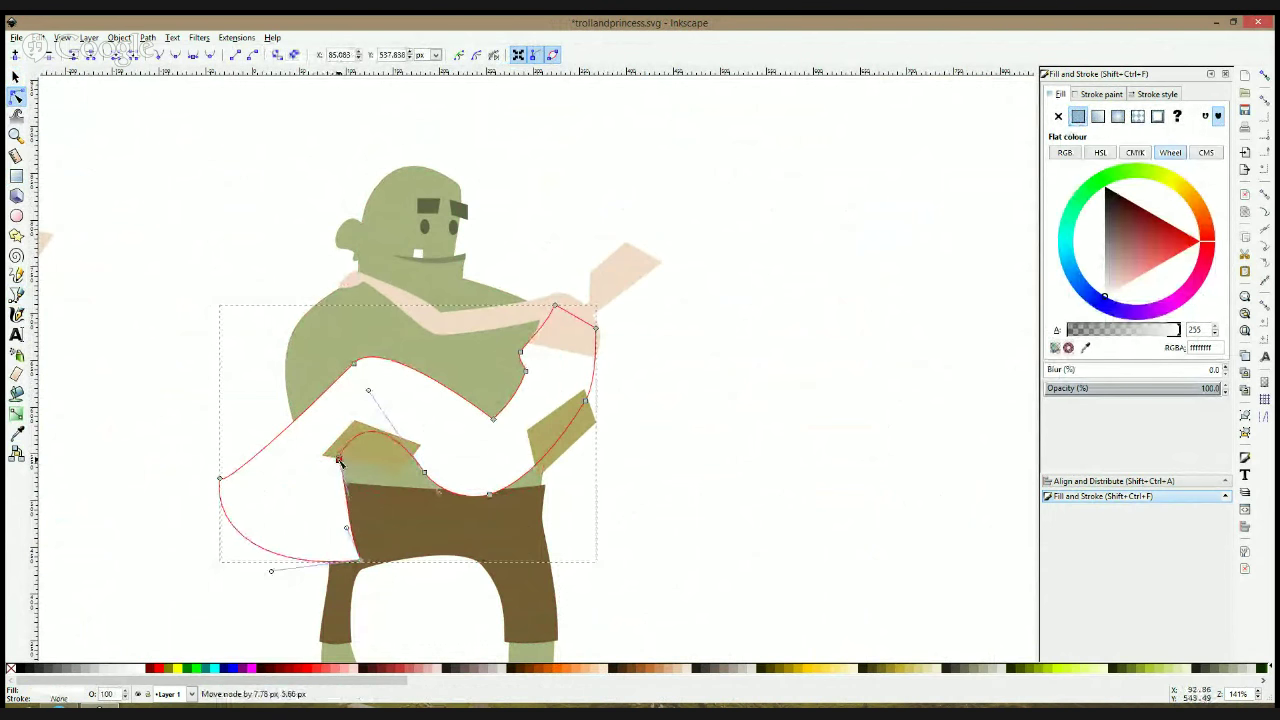
drag(357, 561, 361, 564)
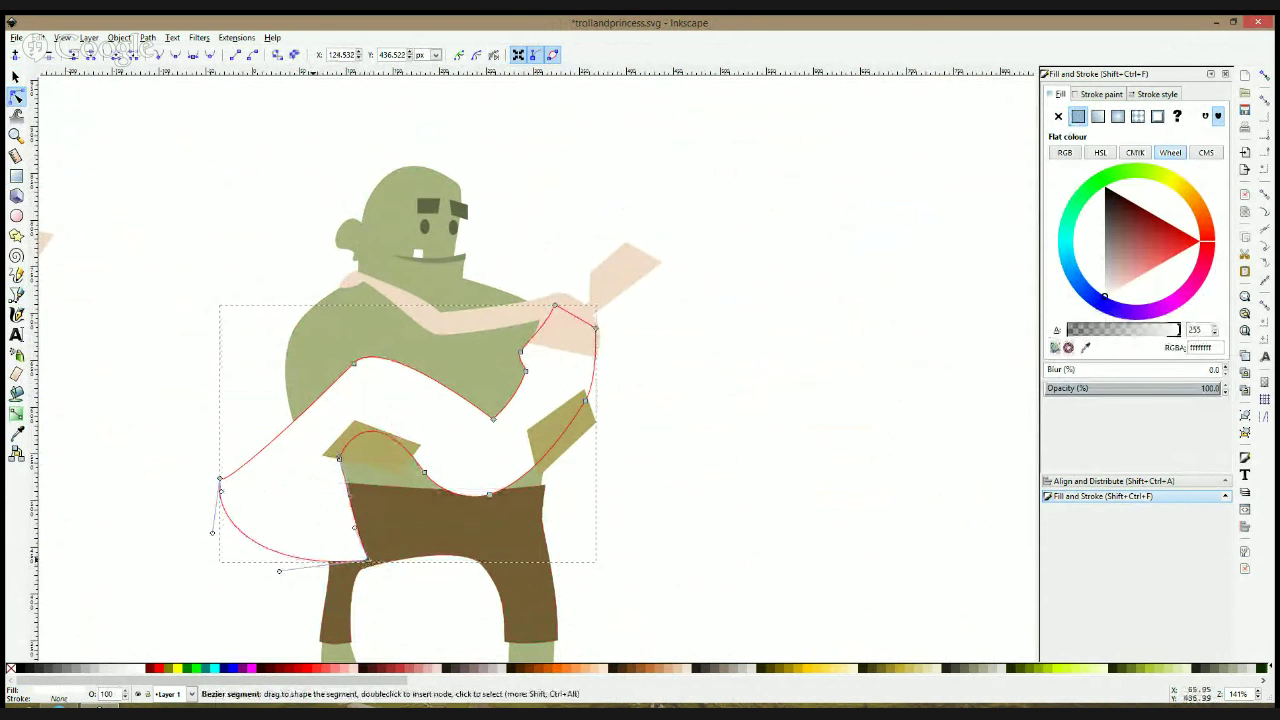
click(184, 582)
Draw a four-cornered belt about 255 px wide and 39 px high across the trousers' waist, filled with 746044 at alpha 255
click(16, 294)
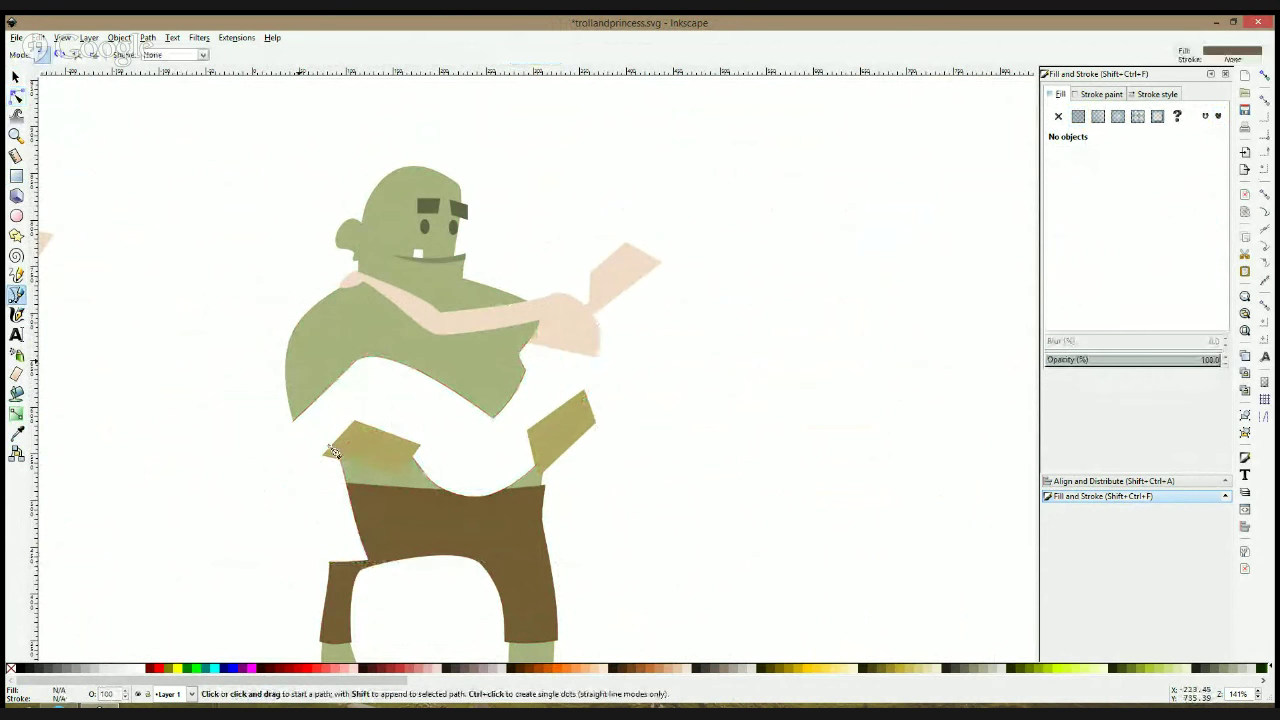
click(546, 479)
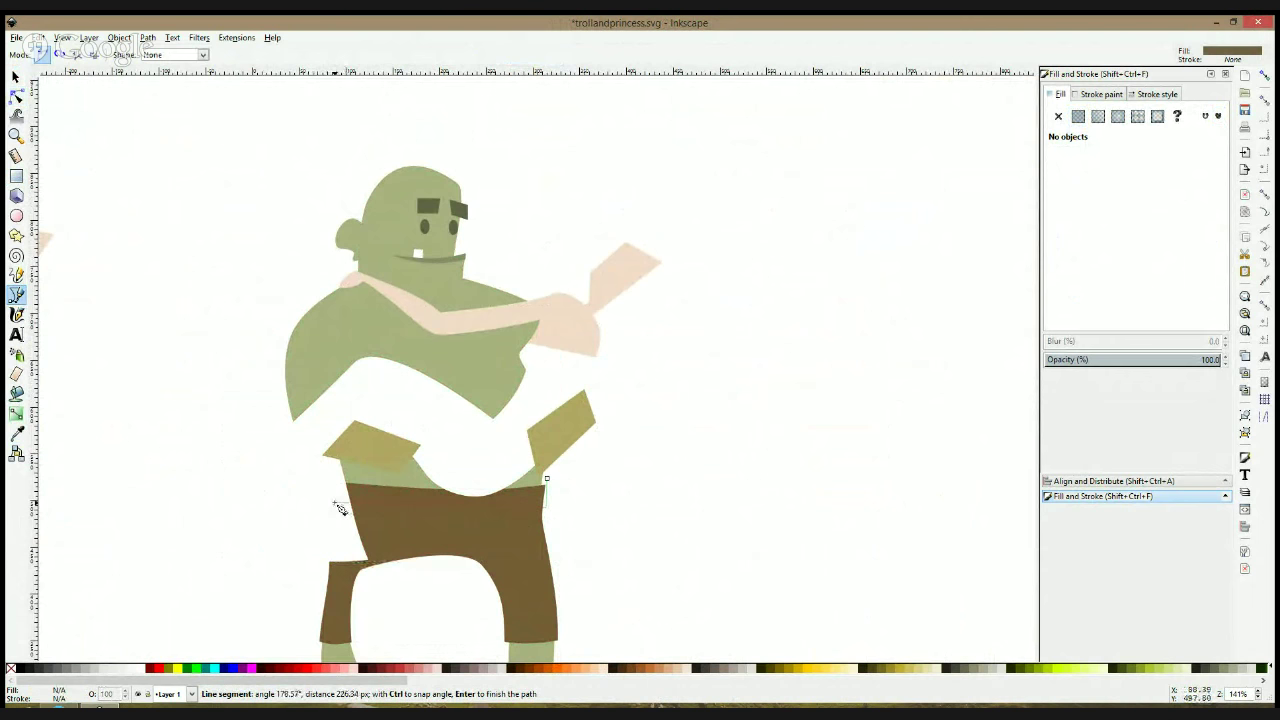
key(ctrl+KP_5)
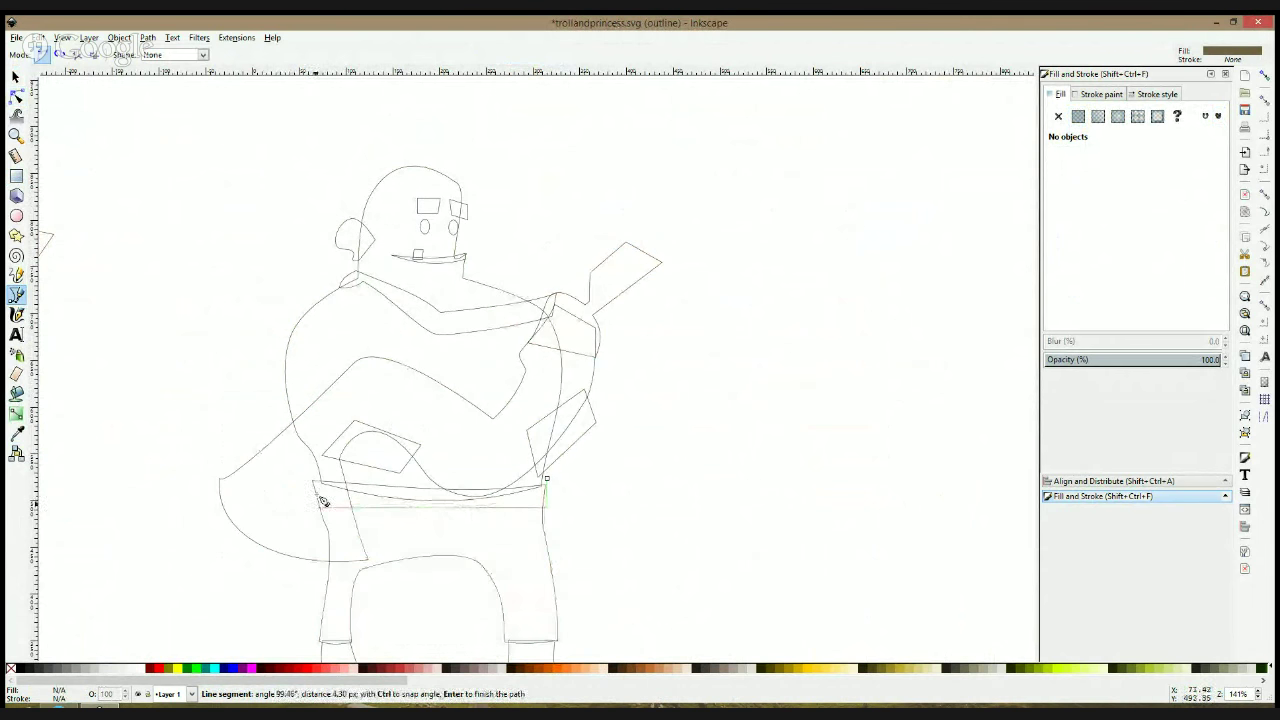
click(314, 475)
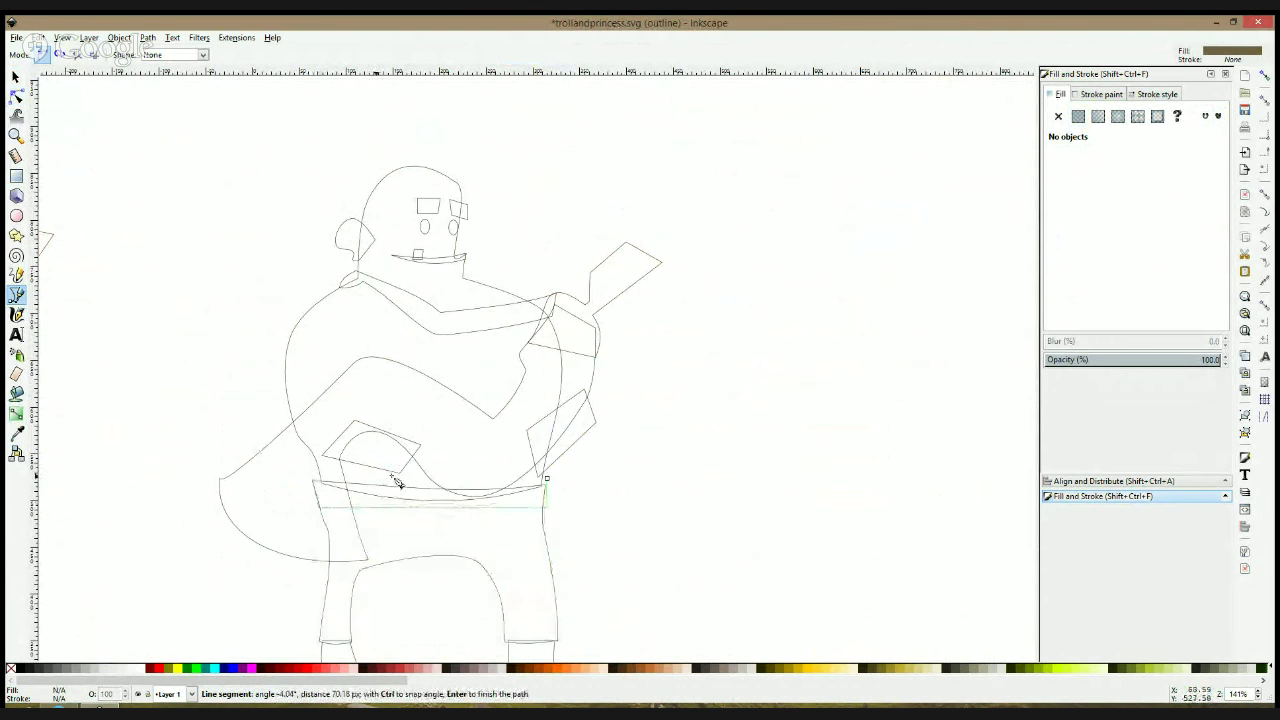
click(551, 484)
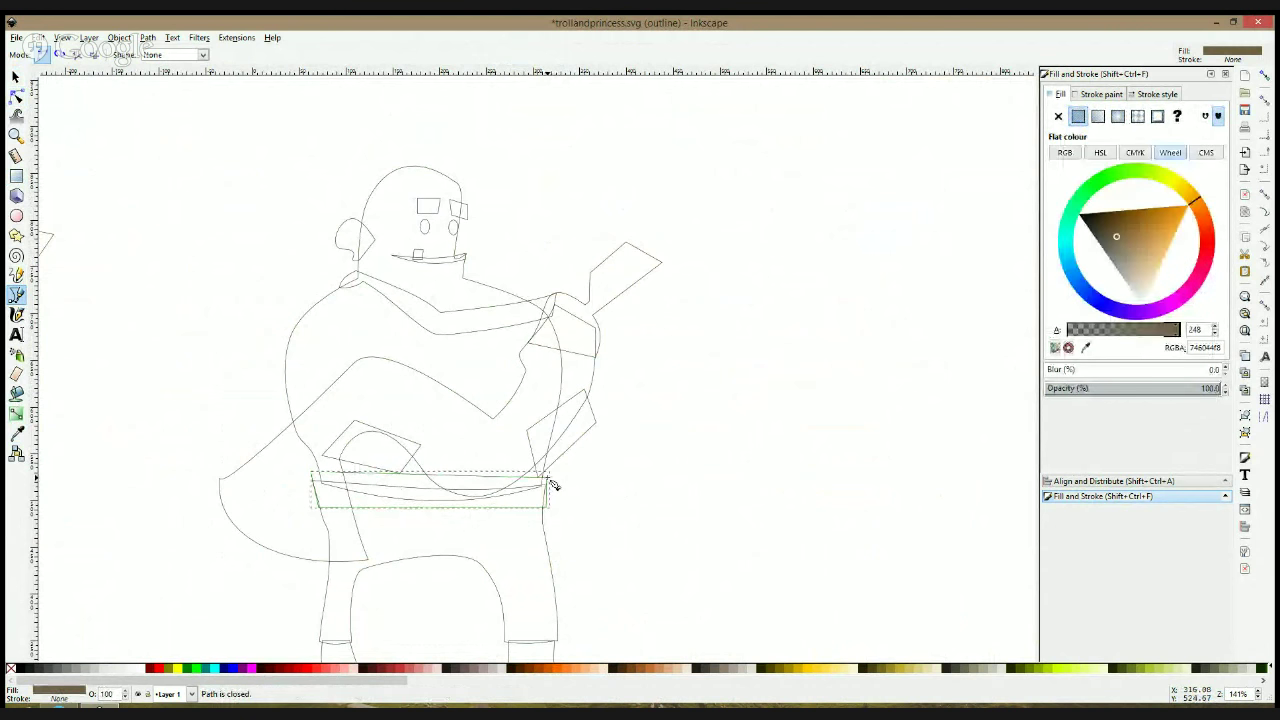
key(ctrl+KP_5)
key(s)
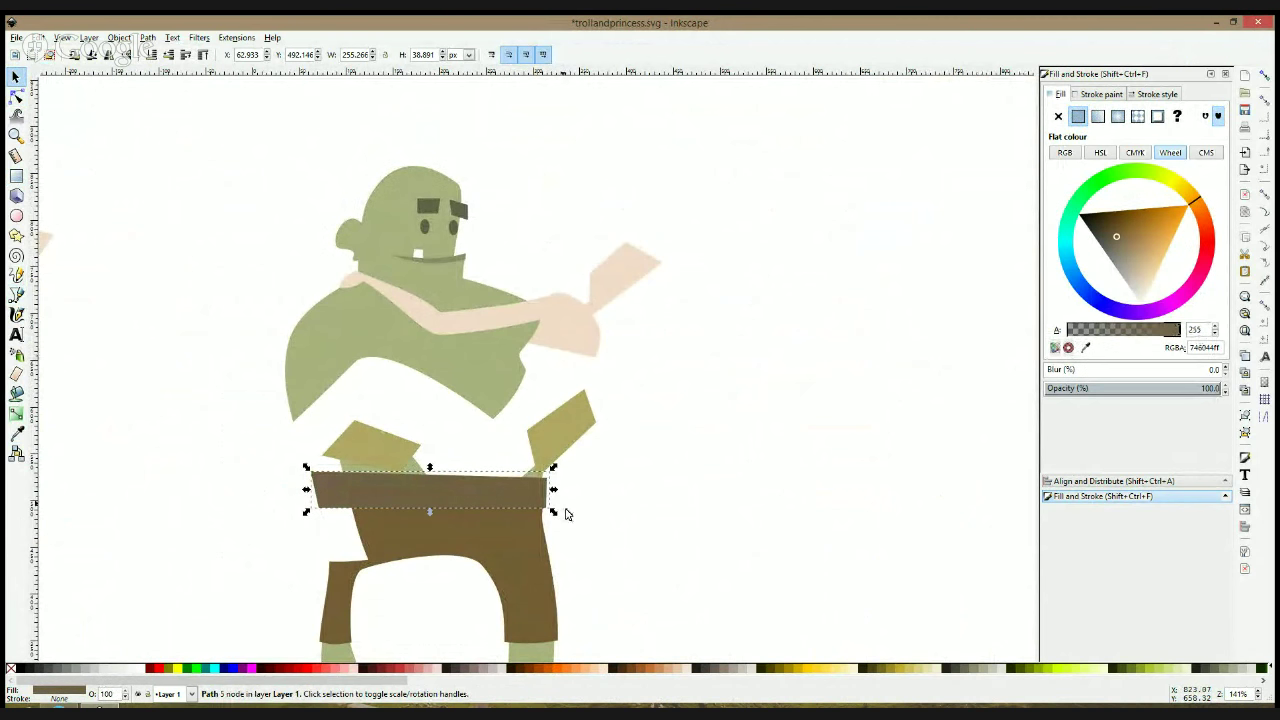
Save the drawing, and curve the belt's upper and lower edges downward
click(540, 500)
click(16, 96)
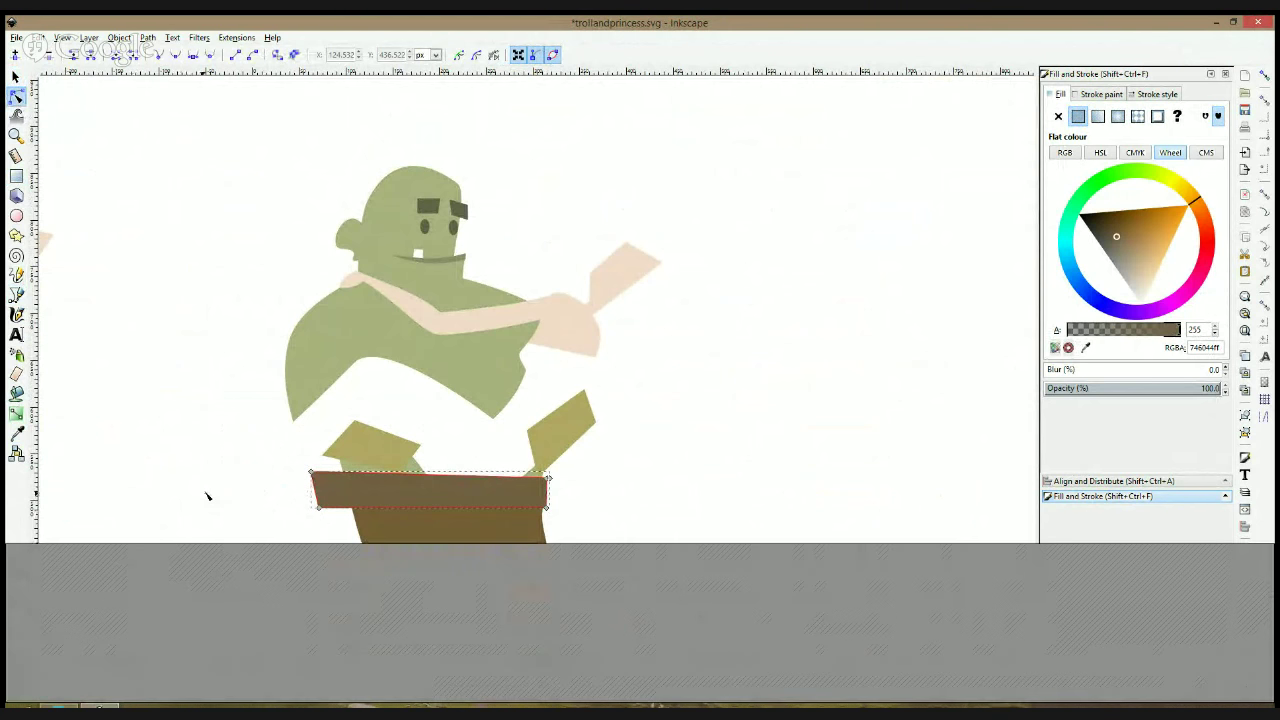
key(Escape)
key(ctrl+s)
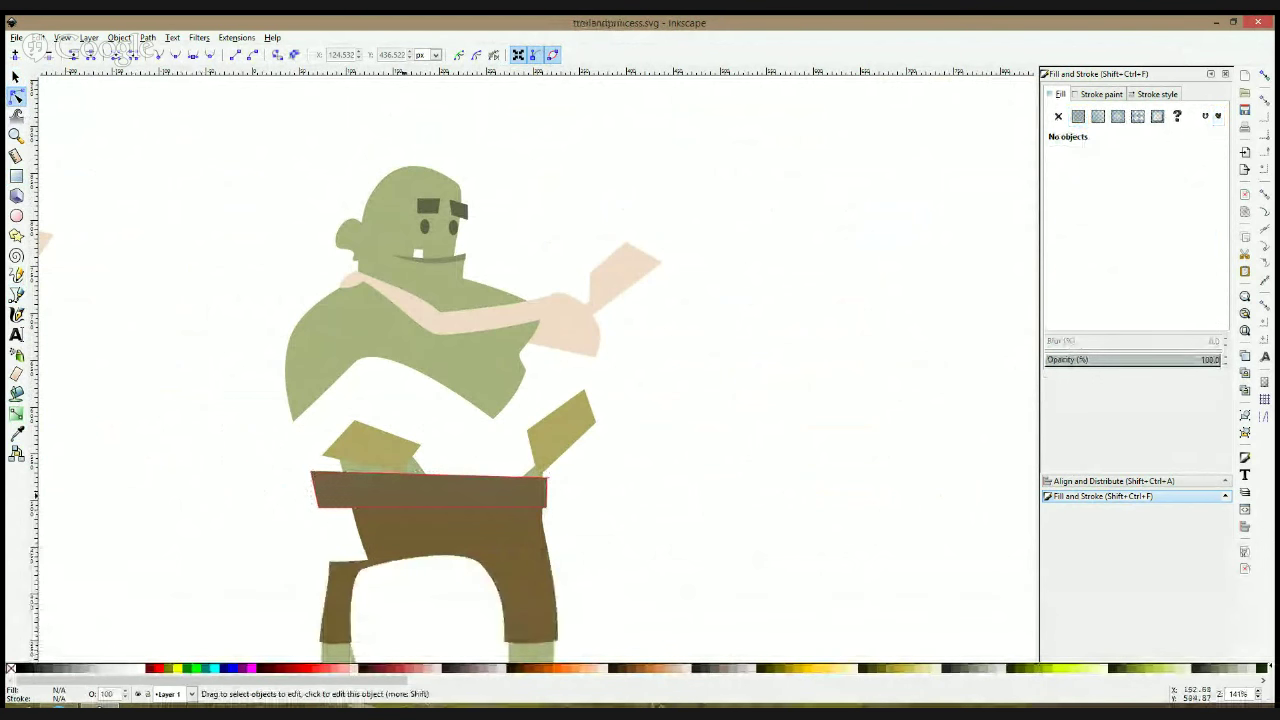
click(440, 495)
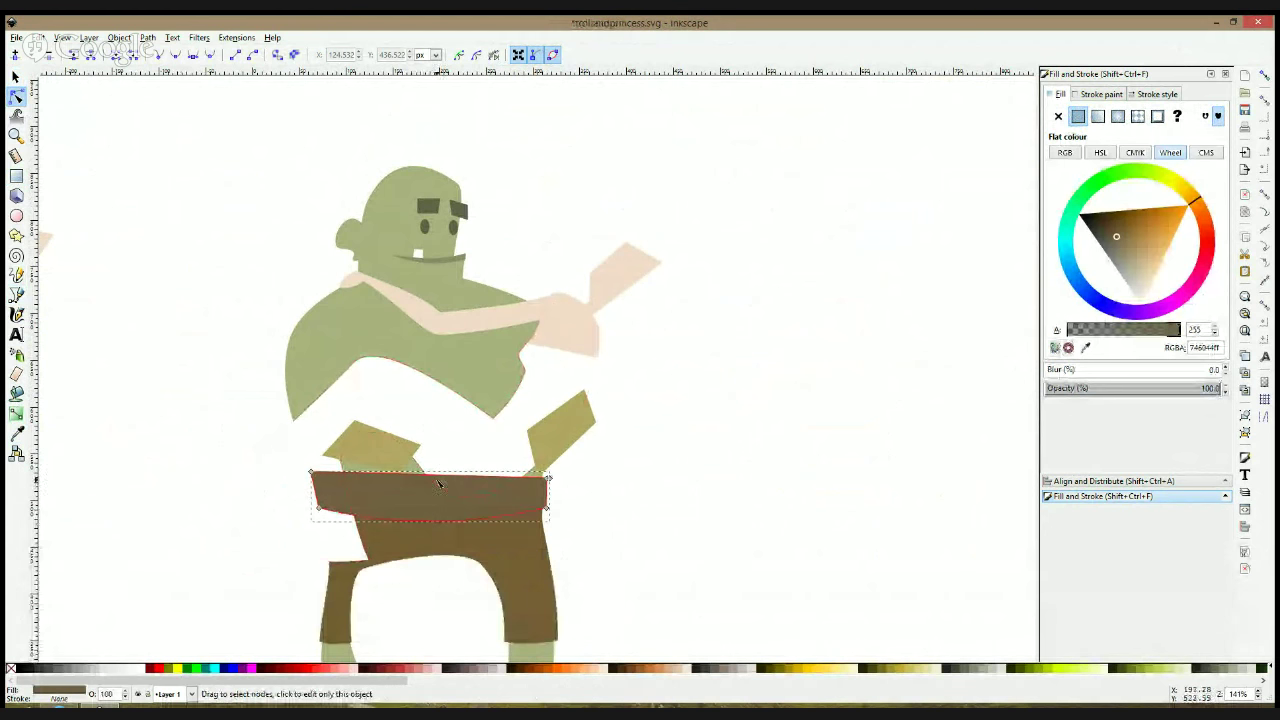
drag(440, 484, 445, 500)
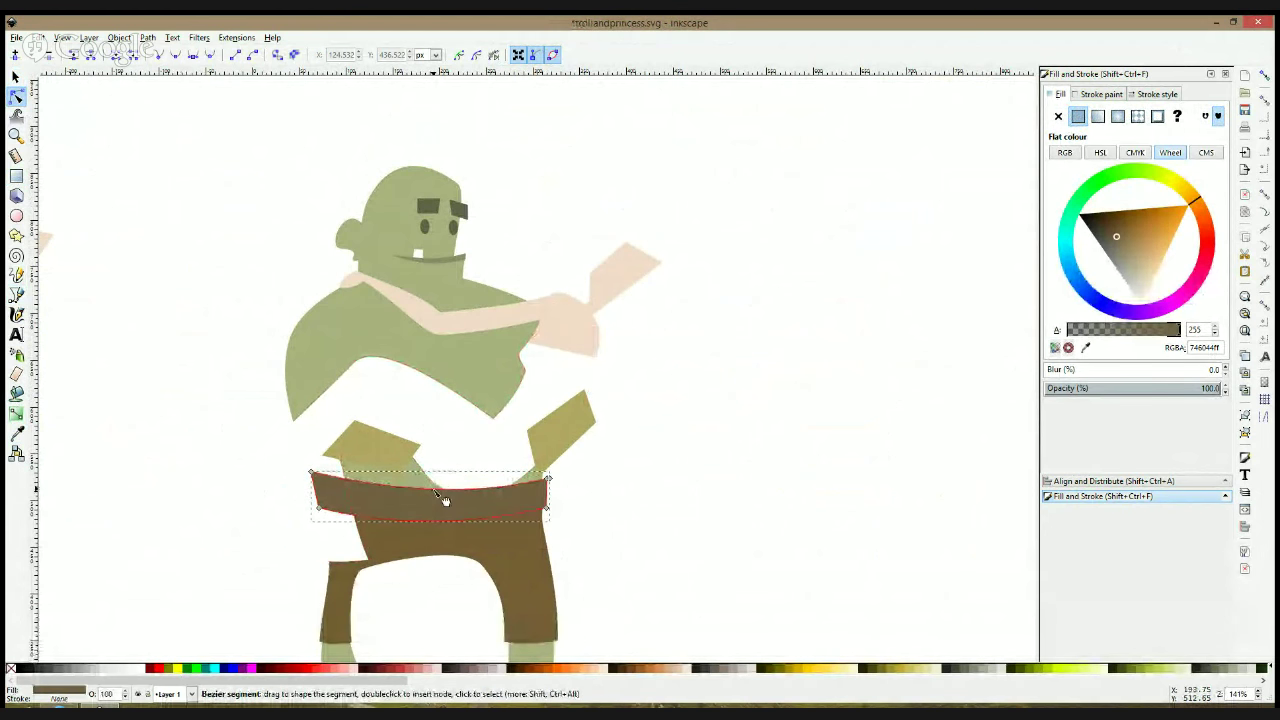
Lower the belt behind the dress and darken its fill to 564832
key(s)
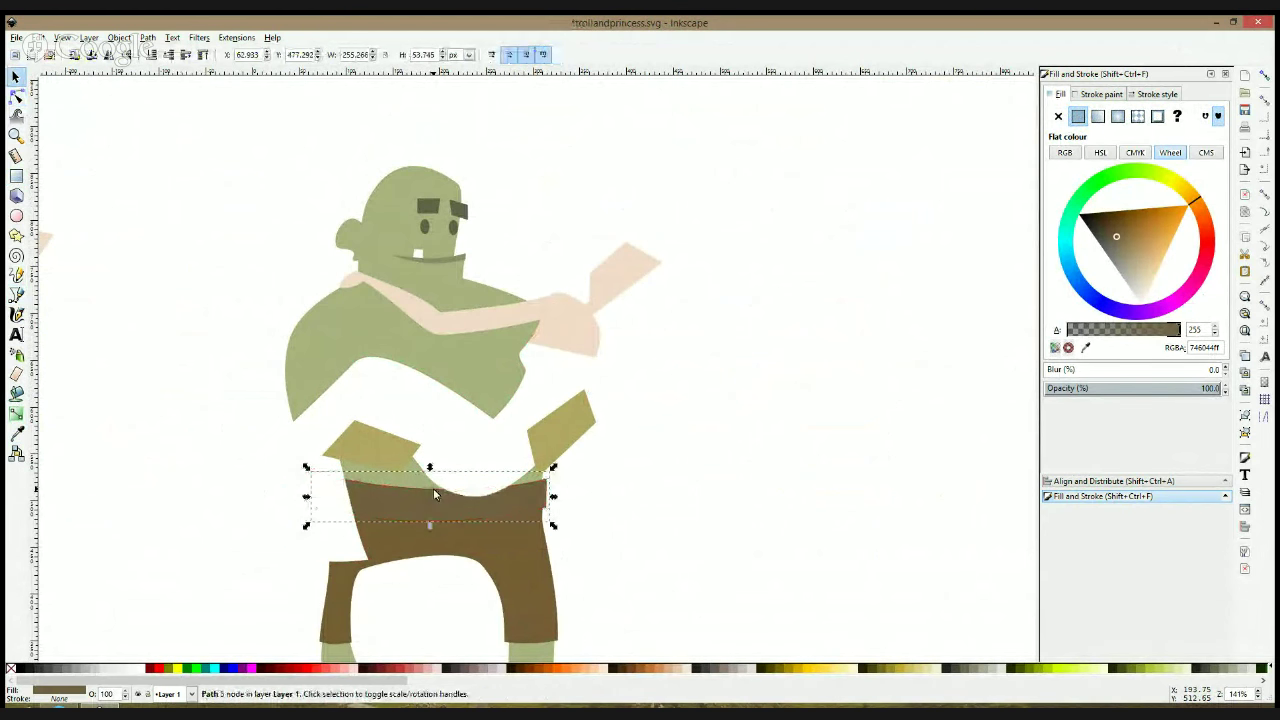
click(1108, 233)
click(929, 306)
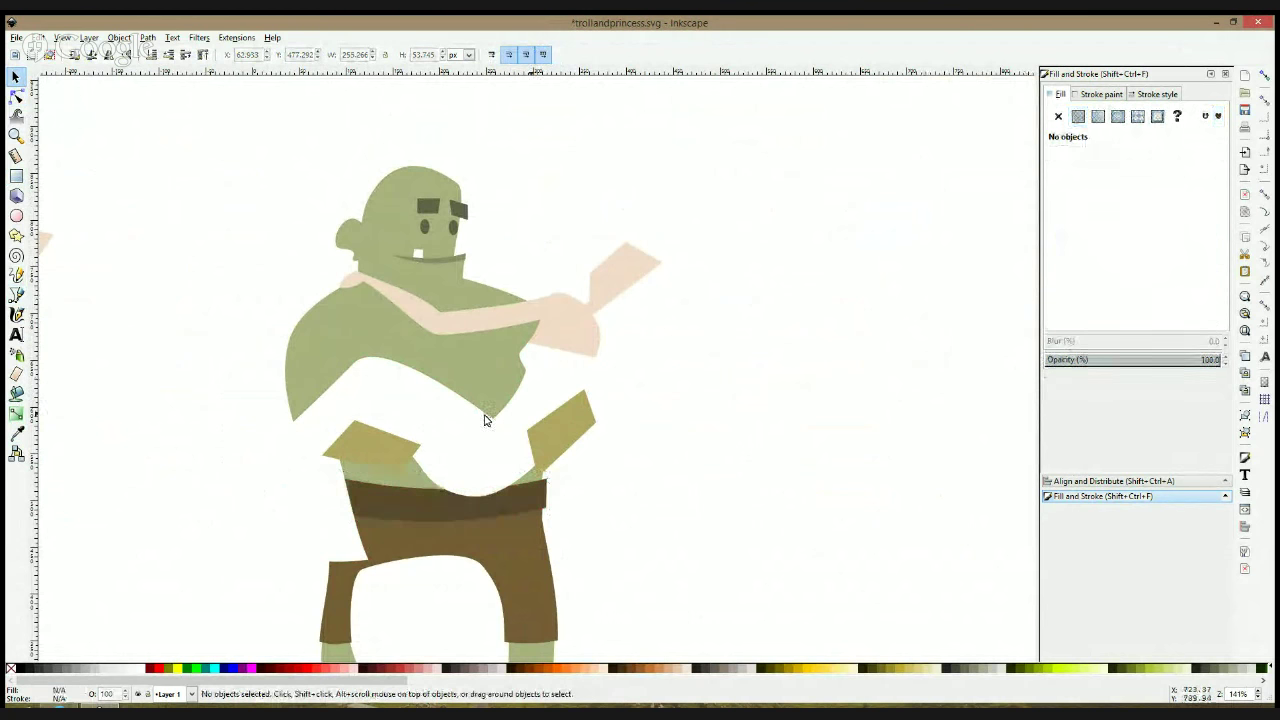
Draw a narrow upright belt loop over the belt near the troll's hip and fill it with the trousers' brown, 745831
scroll(249, 420, down, 1)
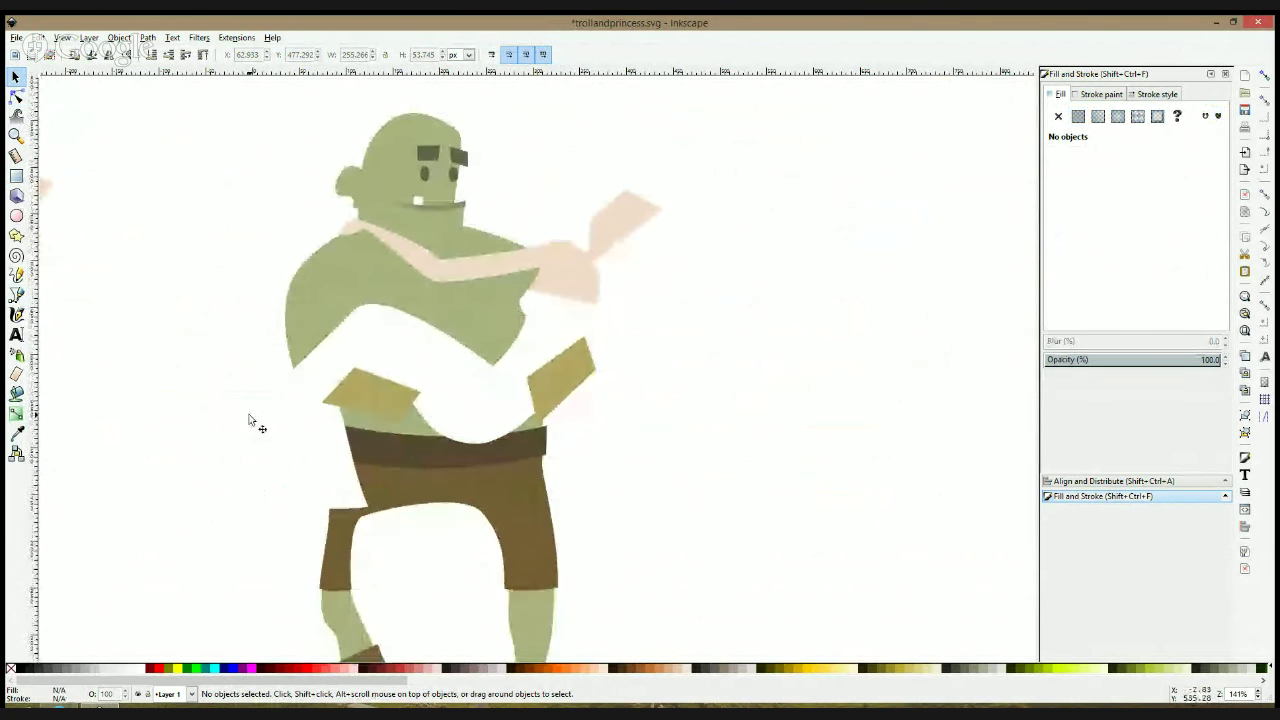
click(16, 295)
click(360, 322)
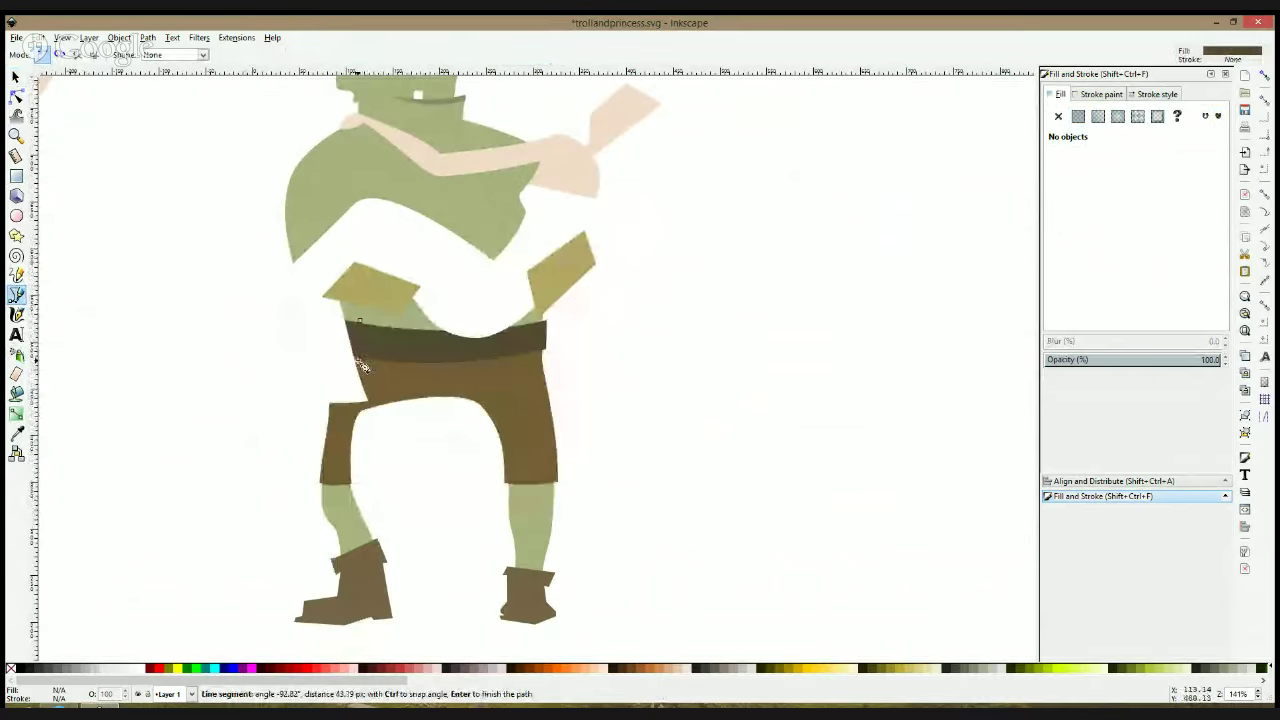
click(362, 367)
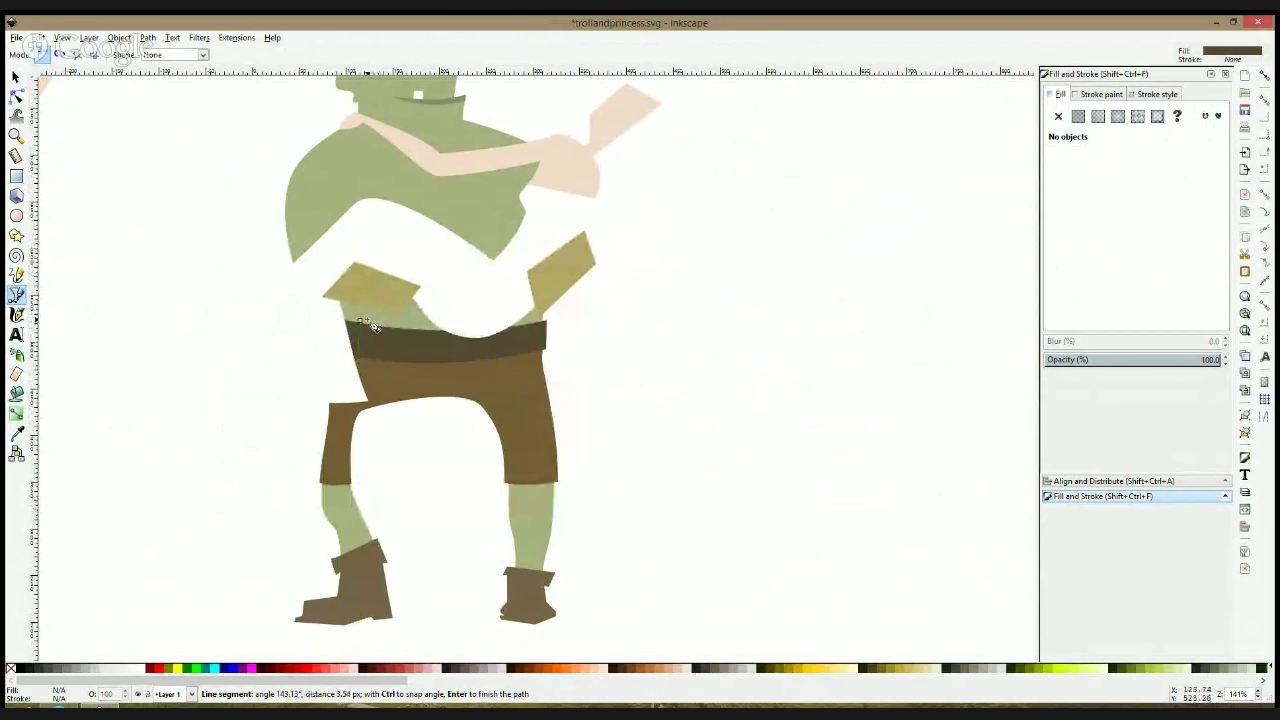
click(361, 321)
key(d)
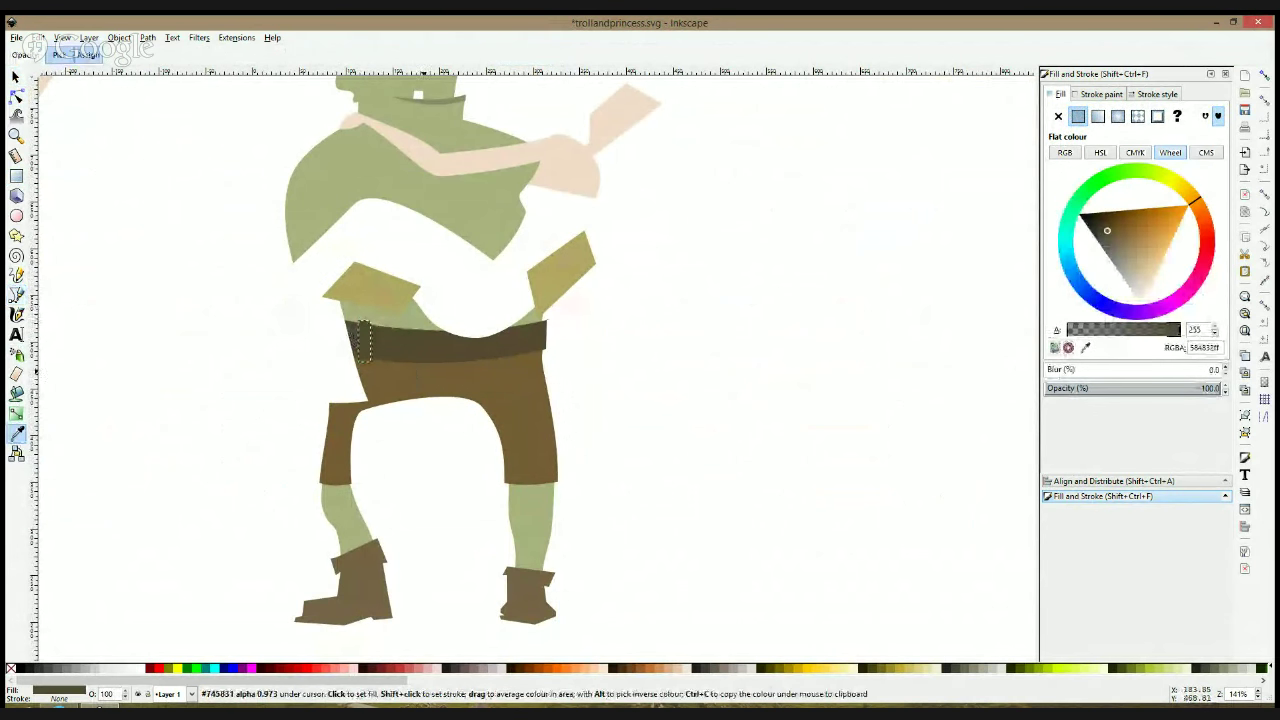
click(397, 373)
Draw a matching brown belt loop about 16 px wide and 42 px high near the belt's opposite end
click(17, 296)
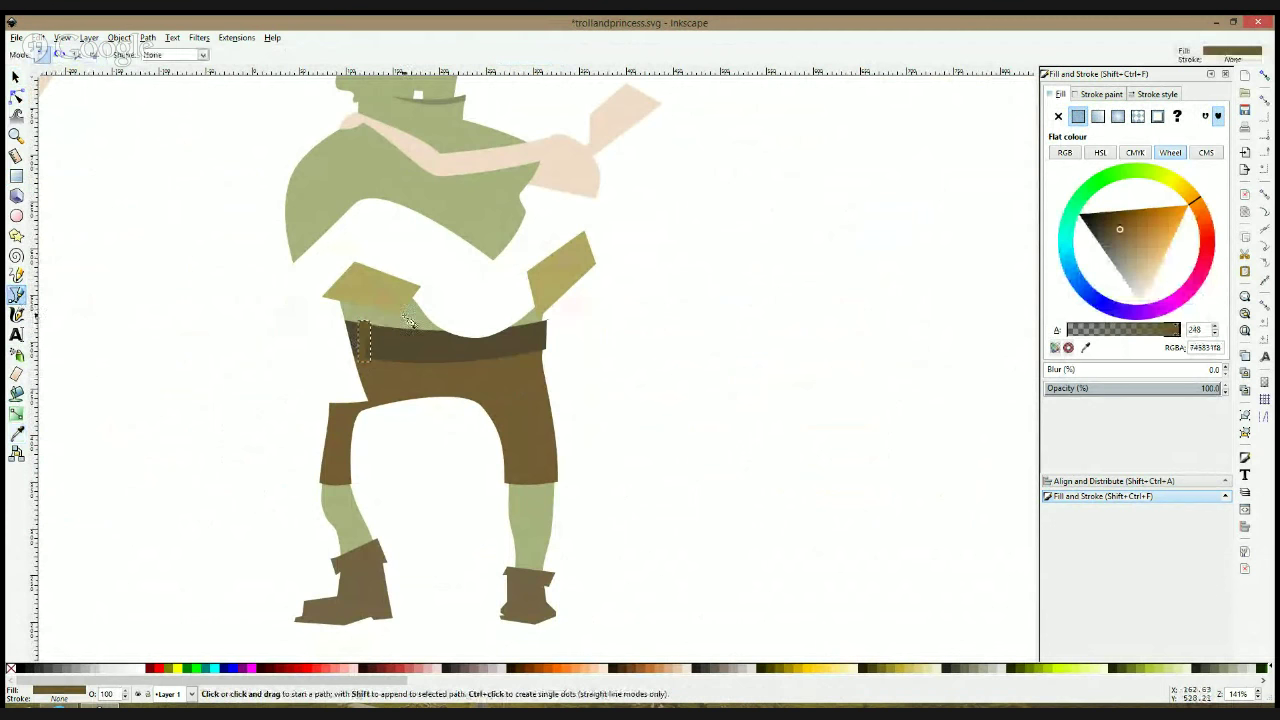
click(516, 322)
click(512, 358)
click(521, 359)
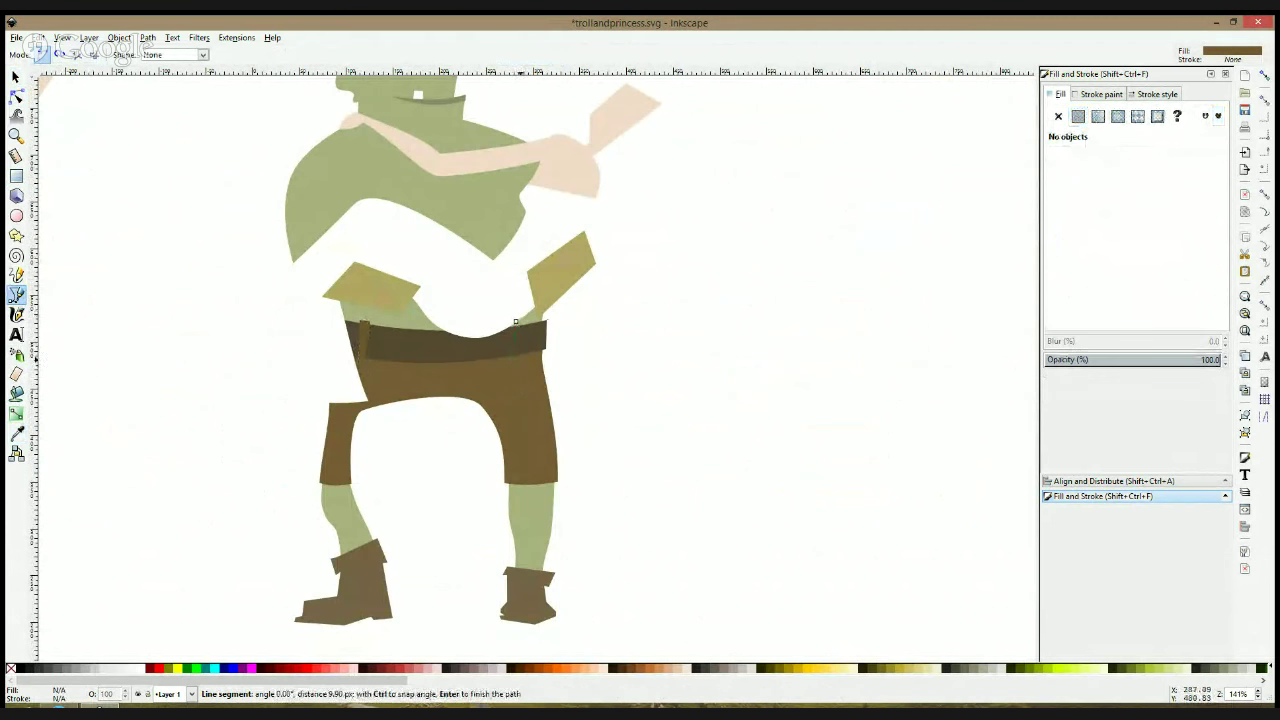
click(525, 321)
click(516, 322)
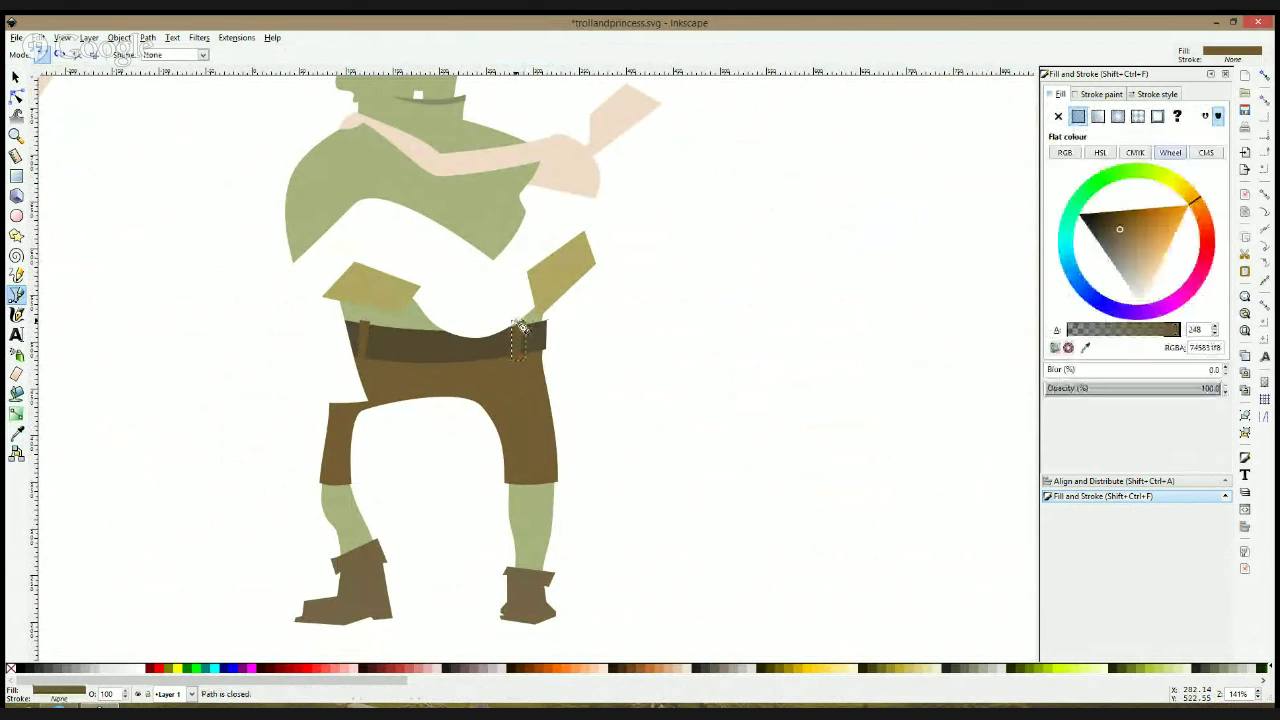
key(s)
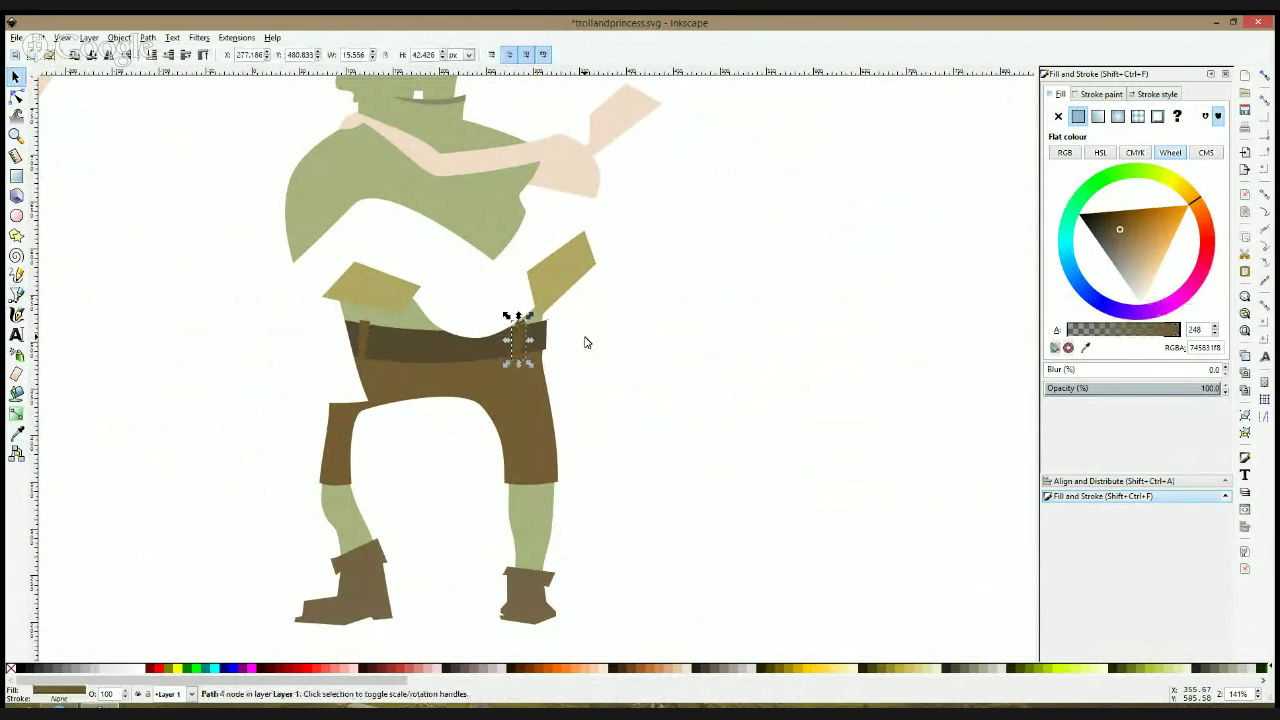
Draw a C-shaped buckle outline with clipped corners over the middle of the troll's belt, just below the dress edge
key(Escape)
scroll(586, 342, down, 2)
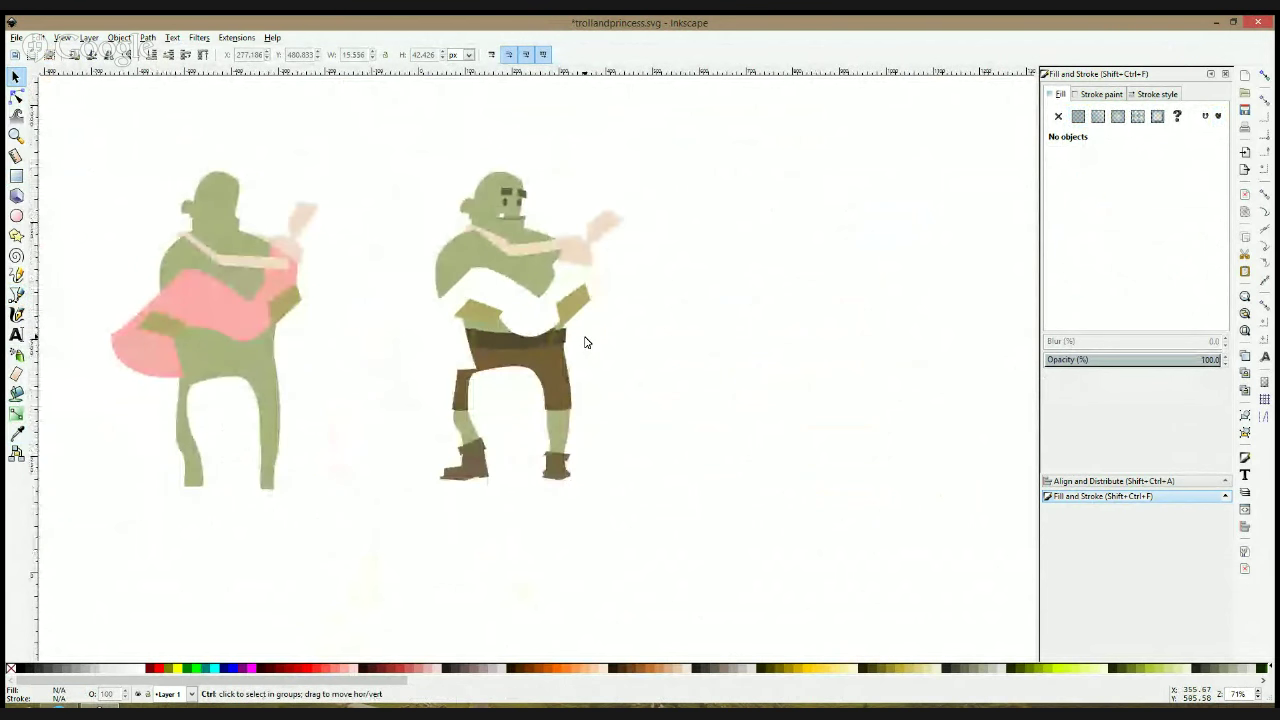
scroll(586, 342, up, 4)
key(b)
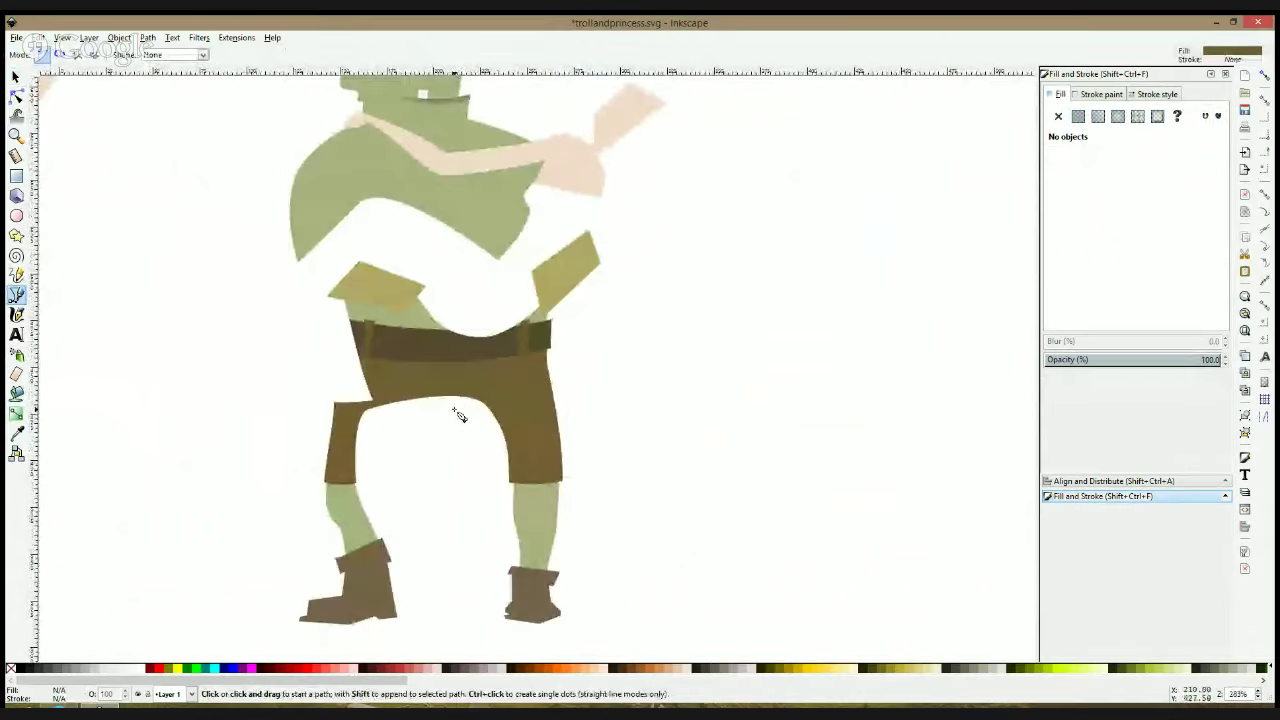
scroll(457, 413, up, 2)
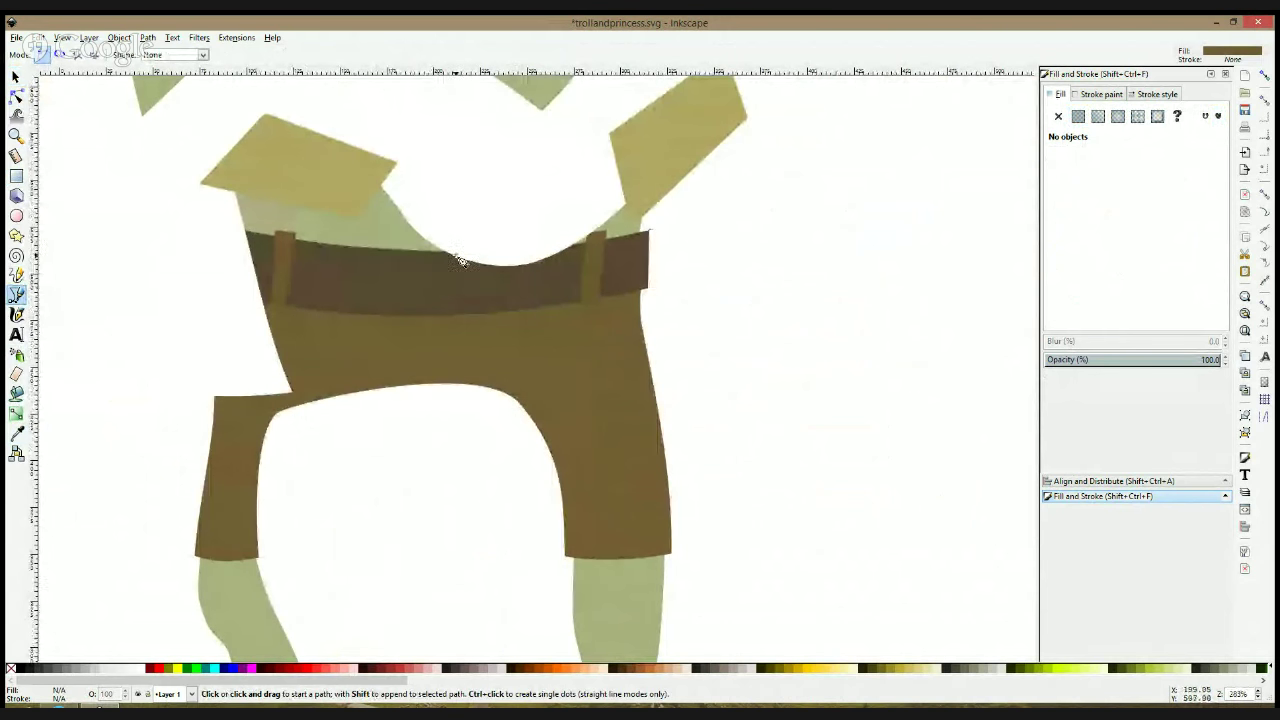
click(459, 248)
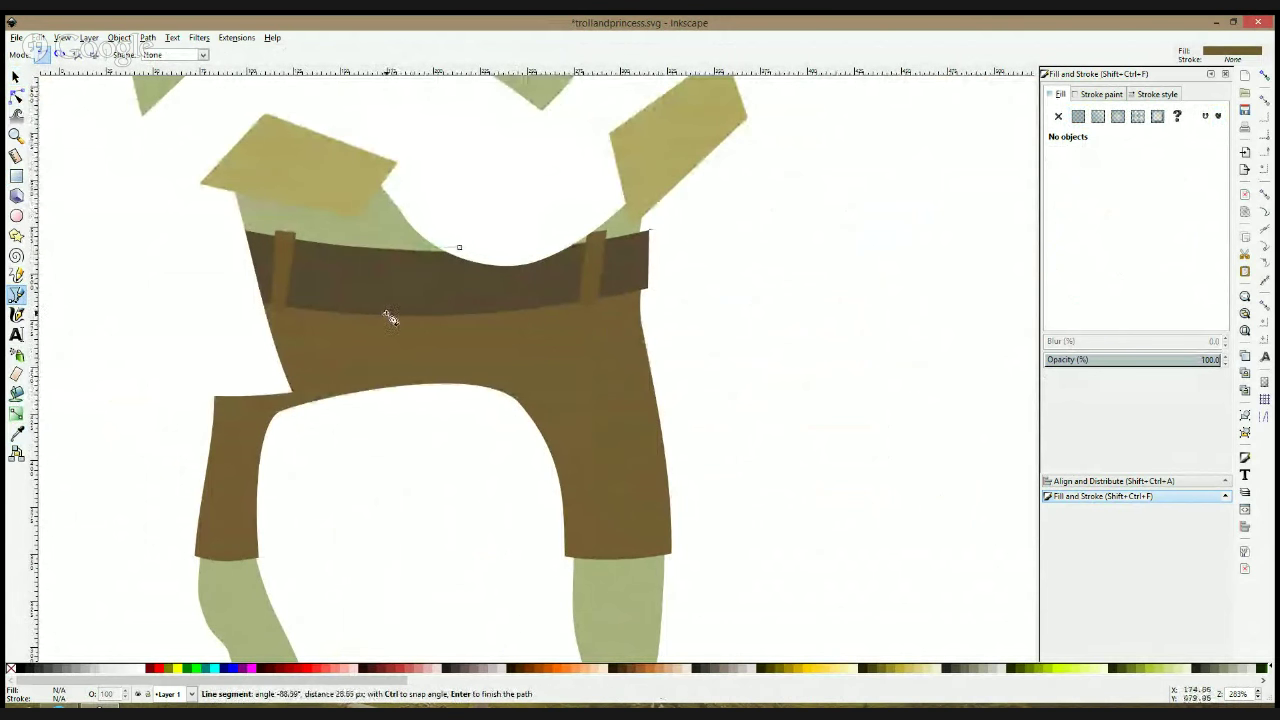
drag(386, 314, 395, 328)
click(469, 330)
click(469, 315)
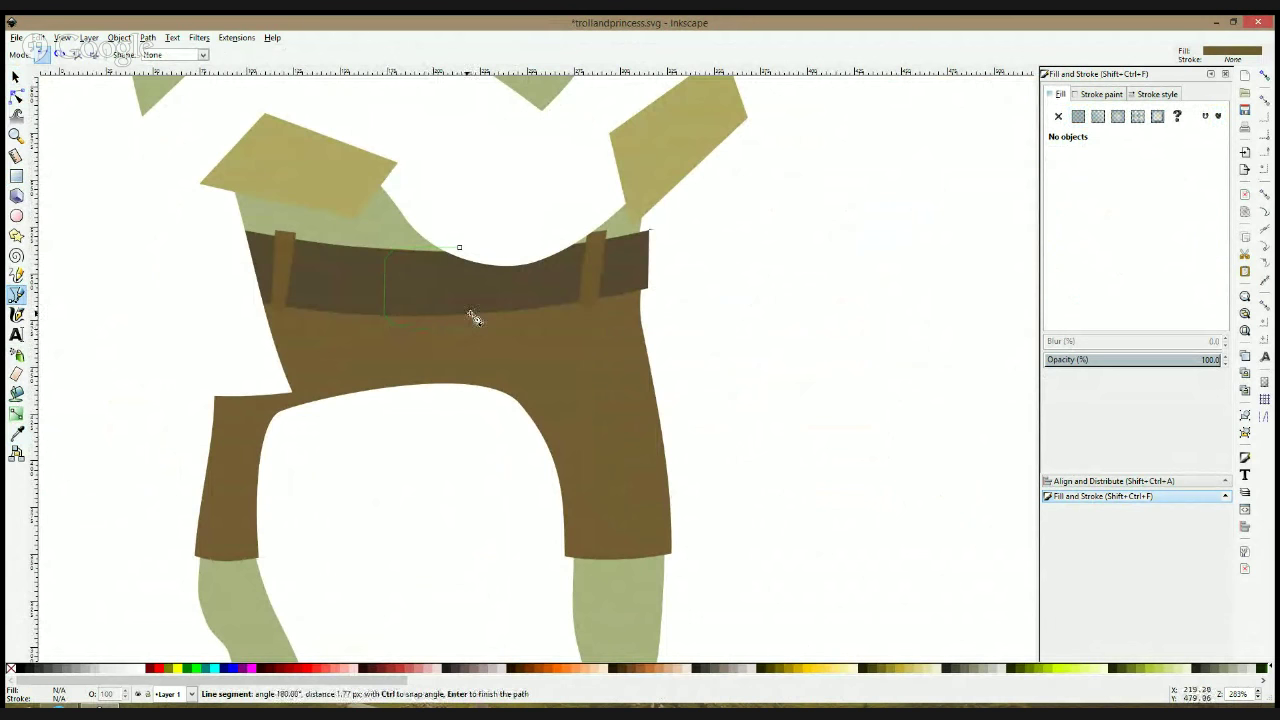
click(404, 312)
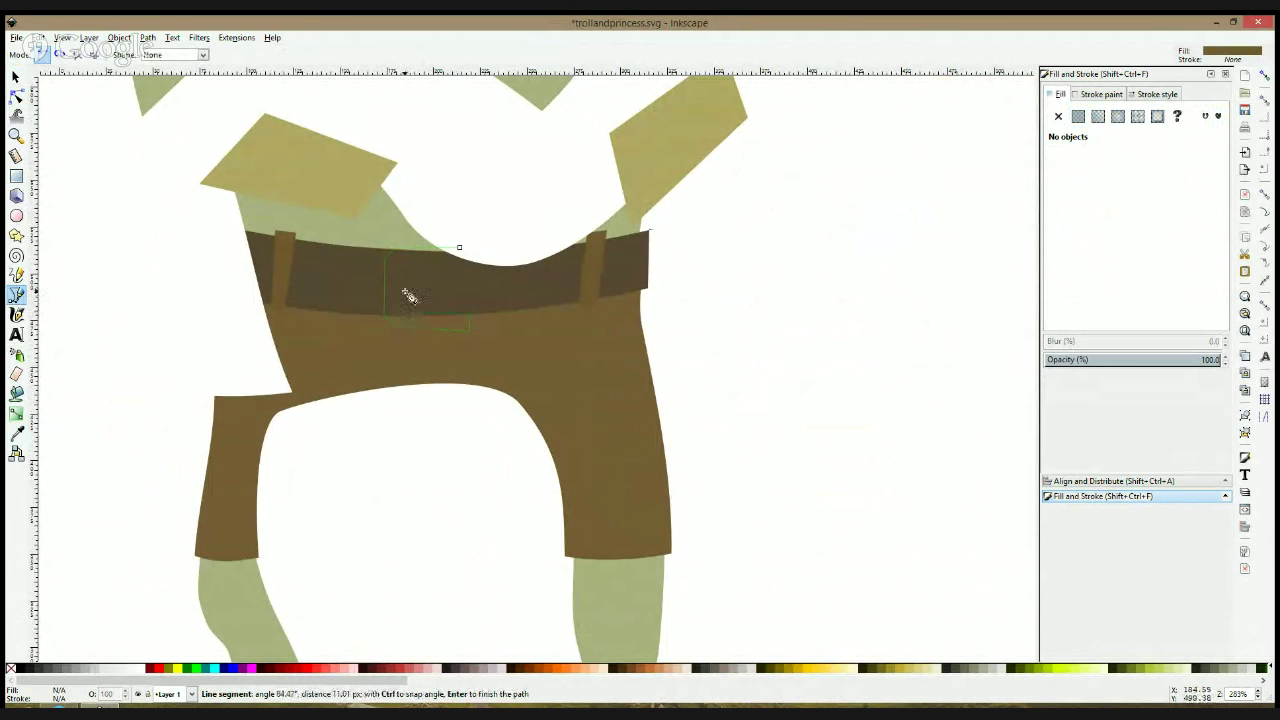
click(459, 249)
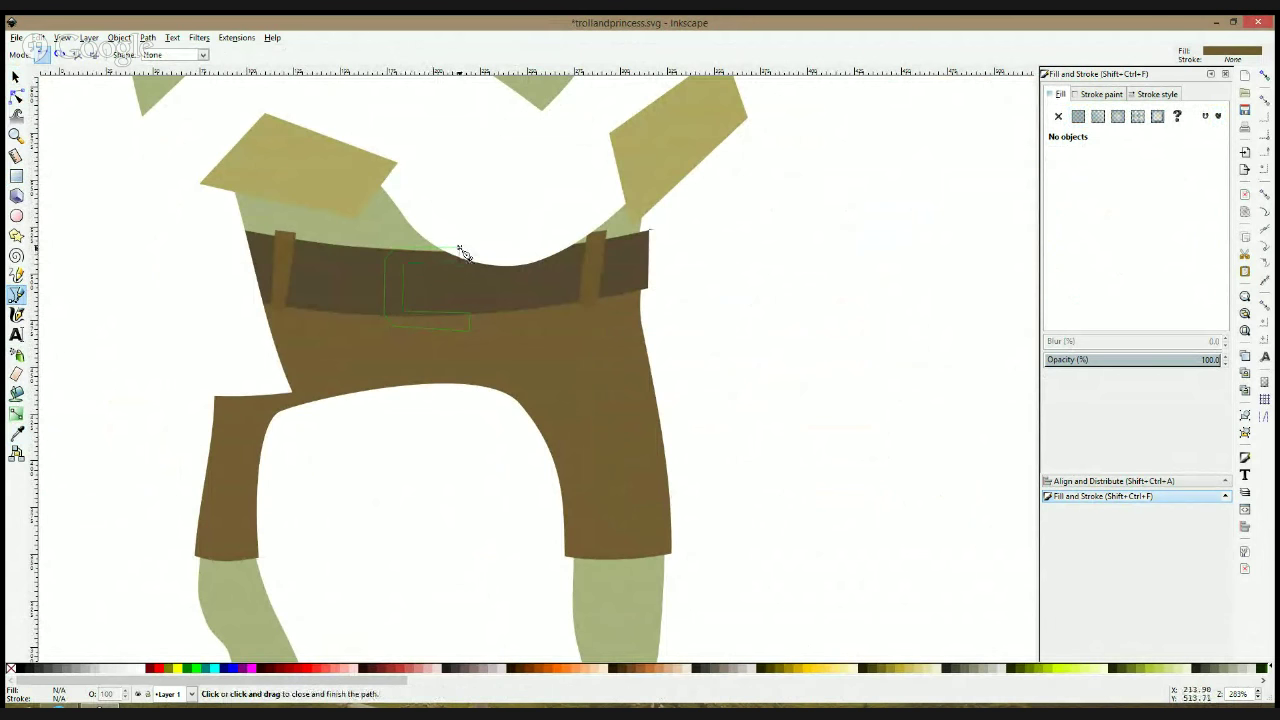
Fill the buckle with 50% grey, 808080, and raise the outer corner at the end of its lower arm
click(96, 672)
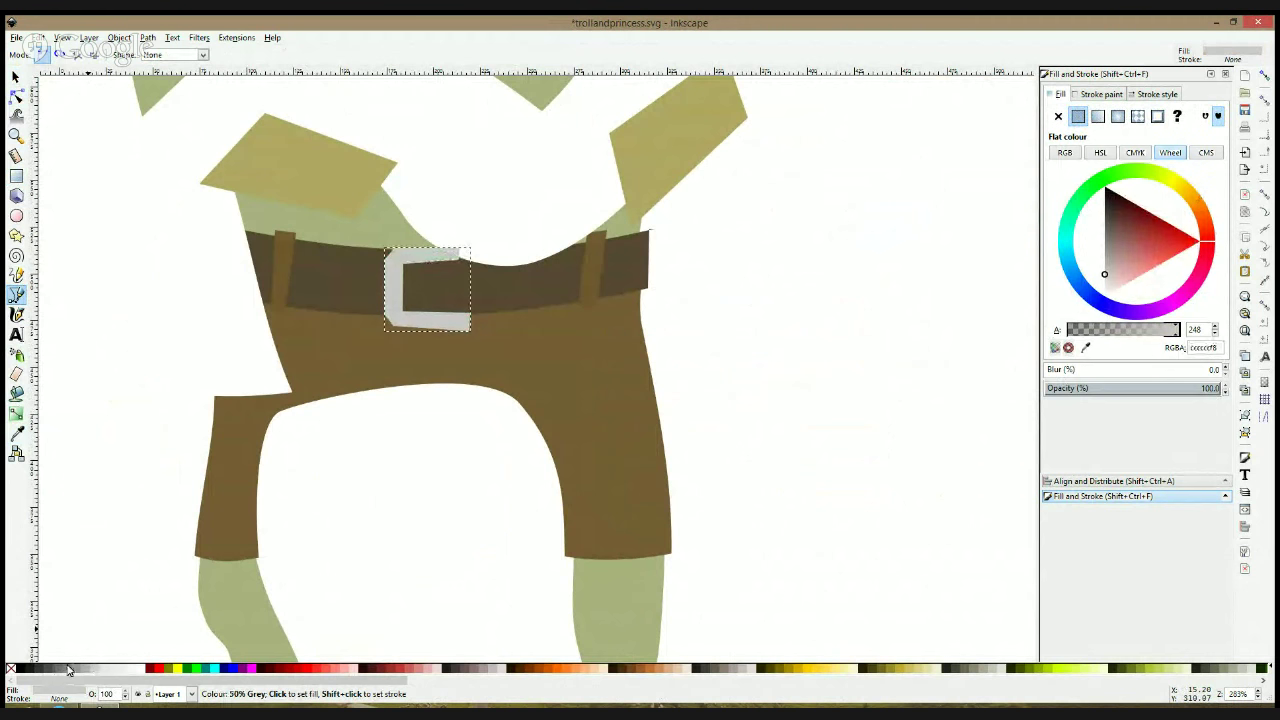
click(68, 671)
click(17, 96)
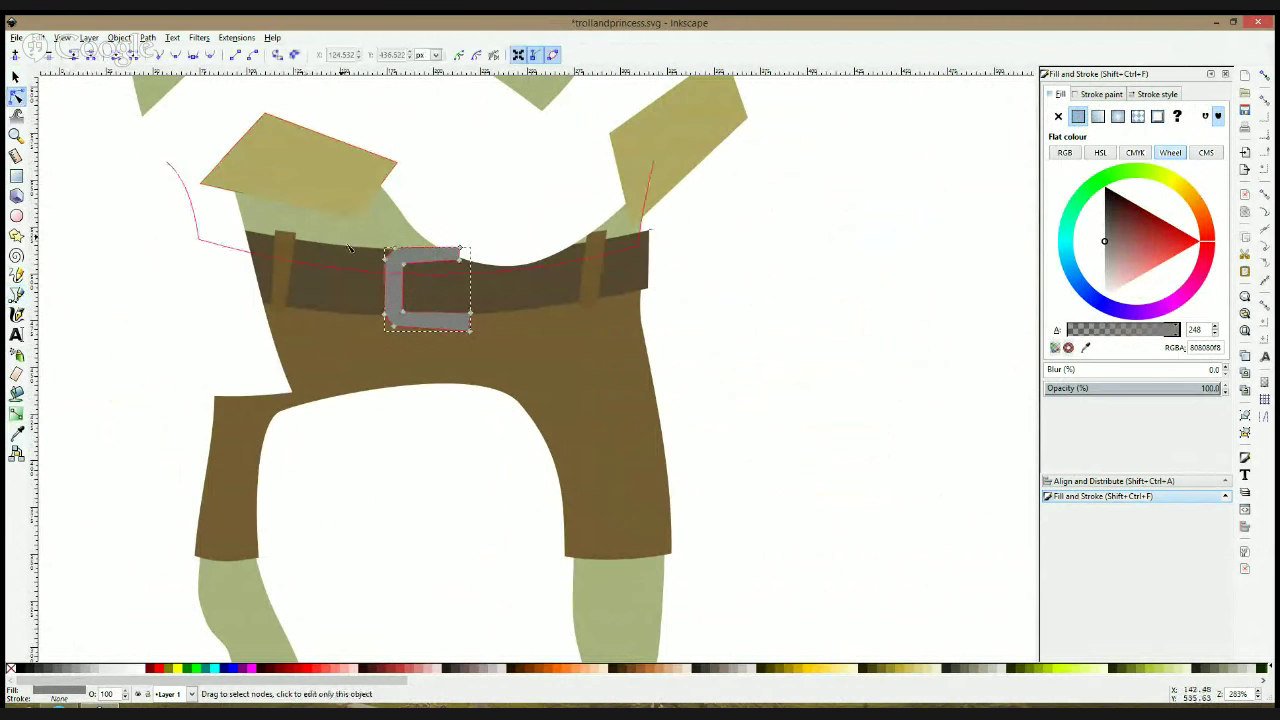
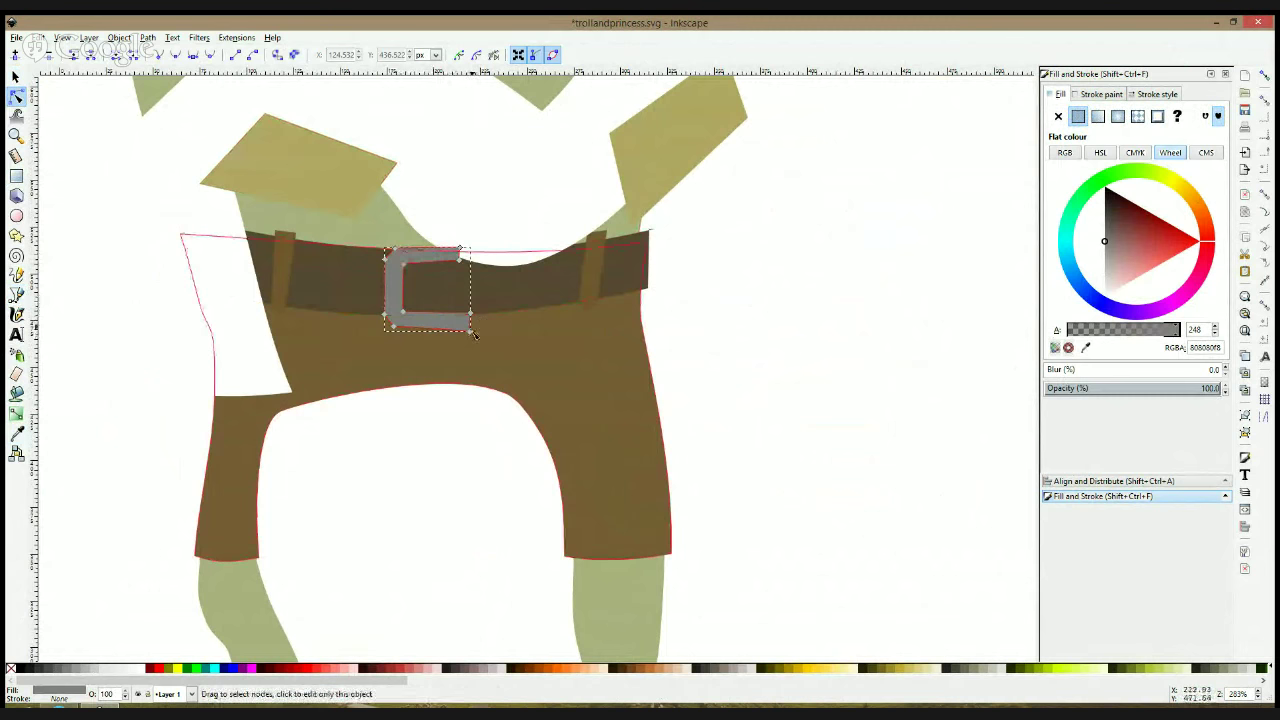
drag(471, 329, 471, 309)
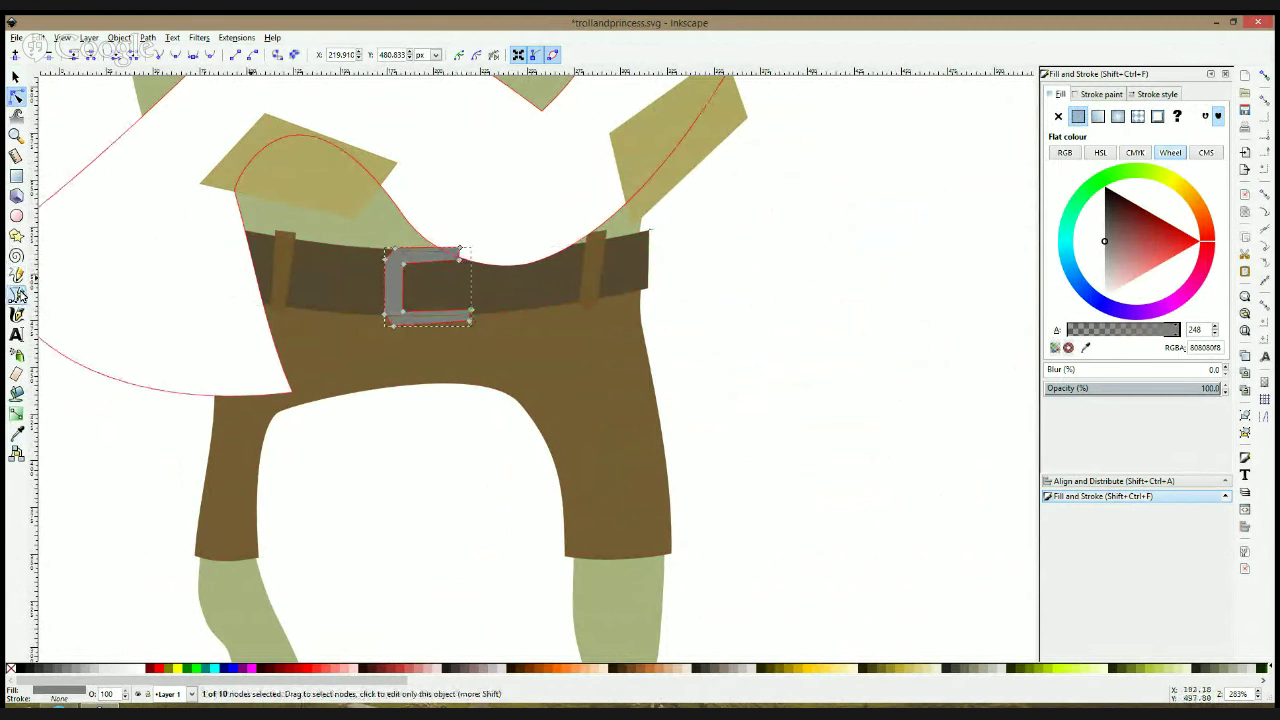
Draw a small grey horizontal prong inside the buckle and adjust its end corners
click(17, 295)
click(427, 279)
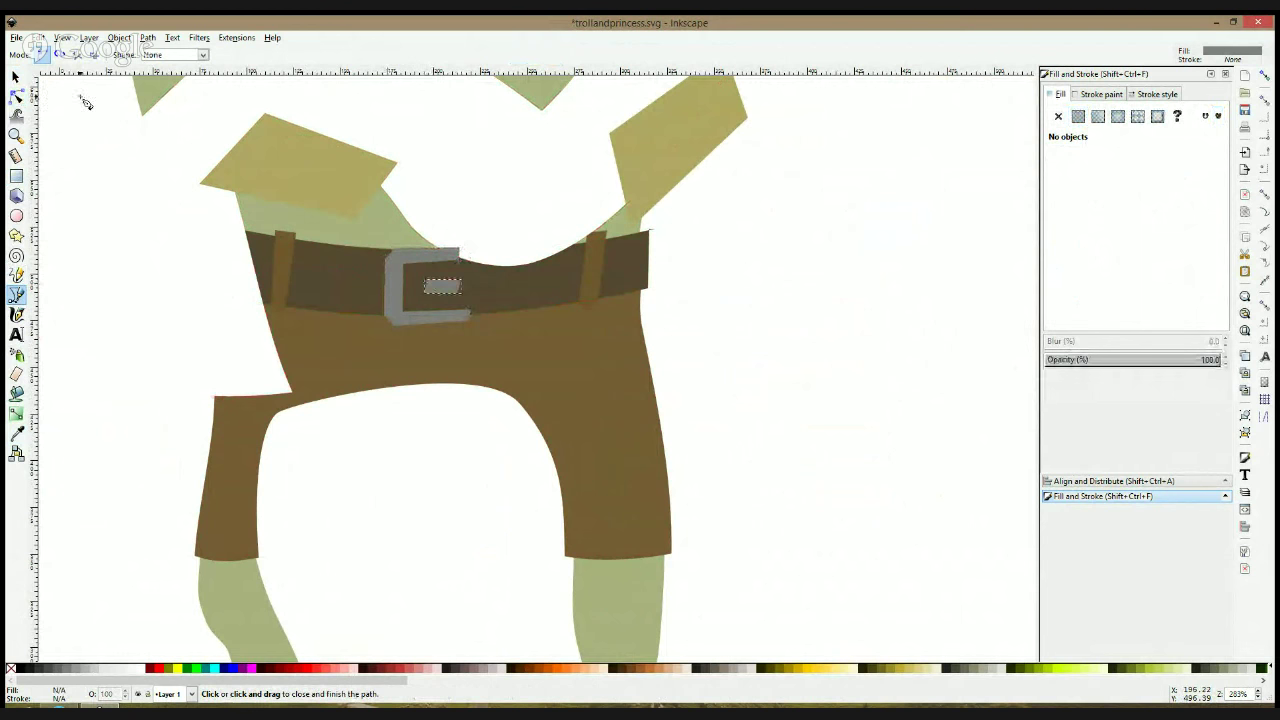
click(17, 95)
ctrl+scroll(455, 289, up, 1)
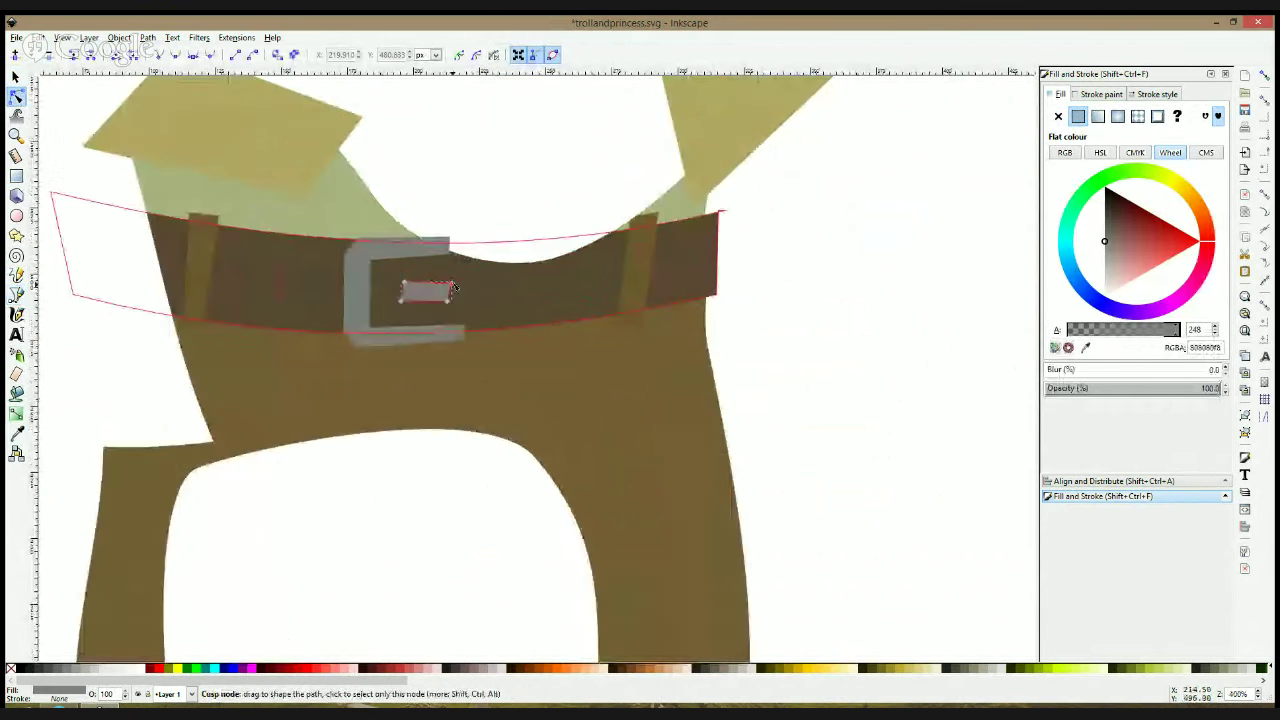
drag(452, 283, 446, 284)
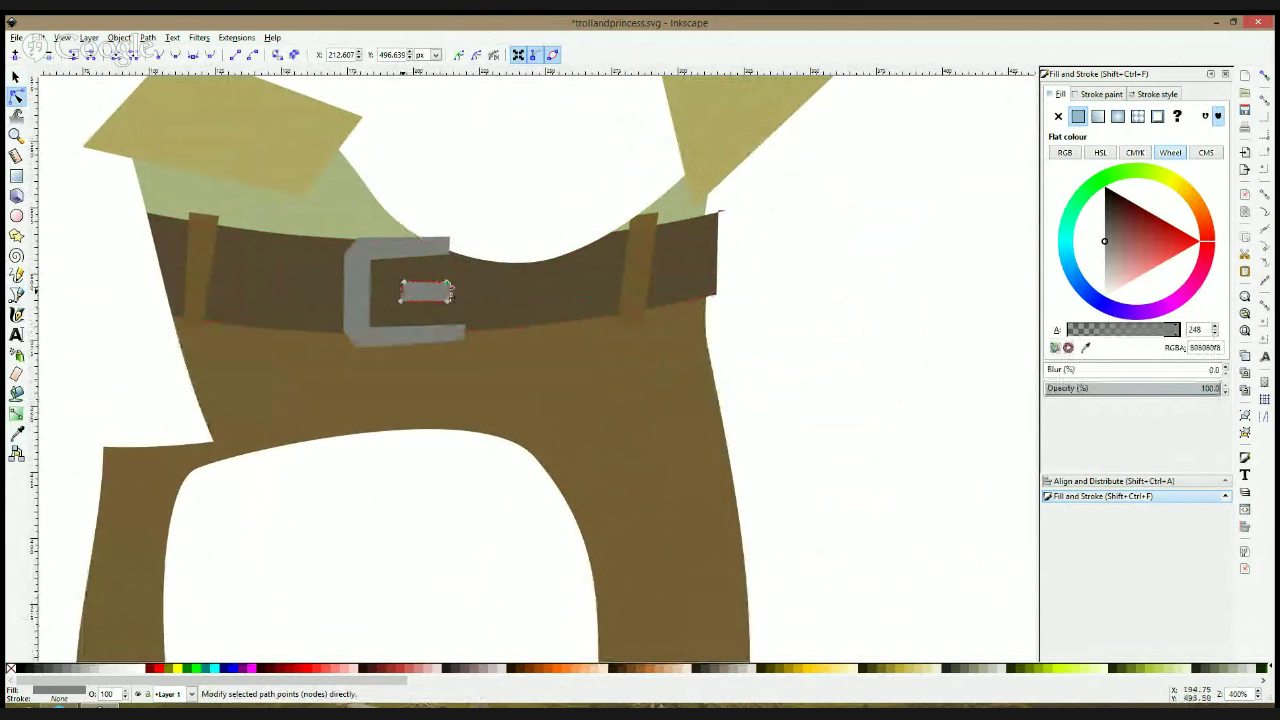
click(402, 284)
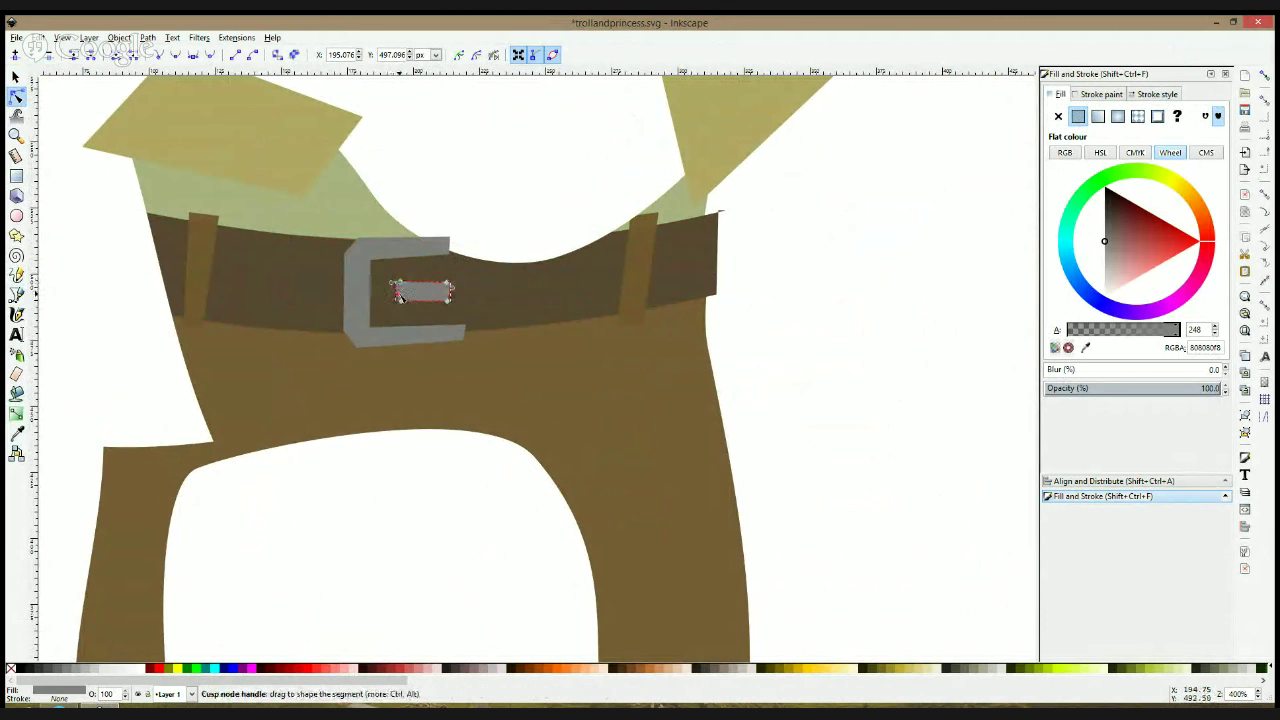
Shorten the buckle's lower arm so its end lines up with the upper arm
click(453, 338)
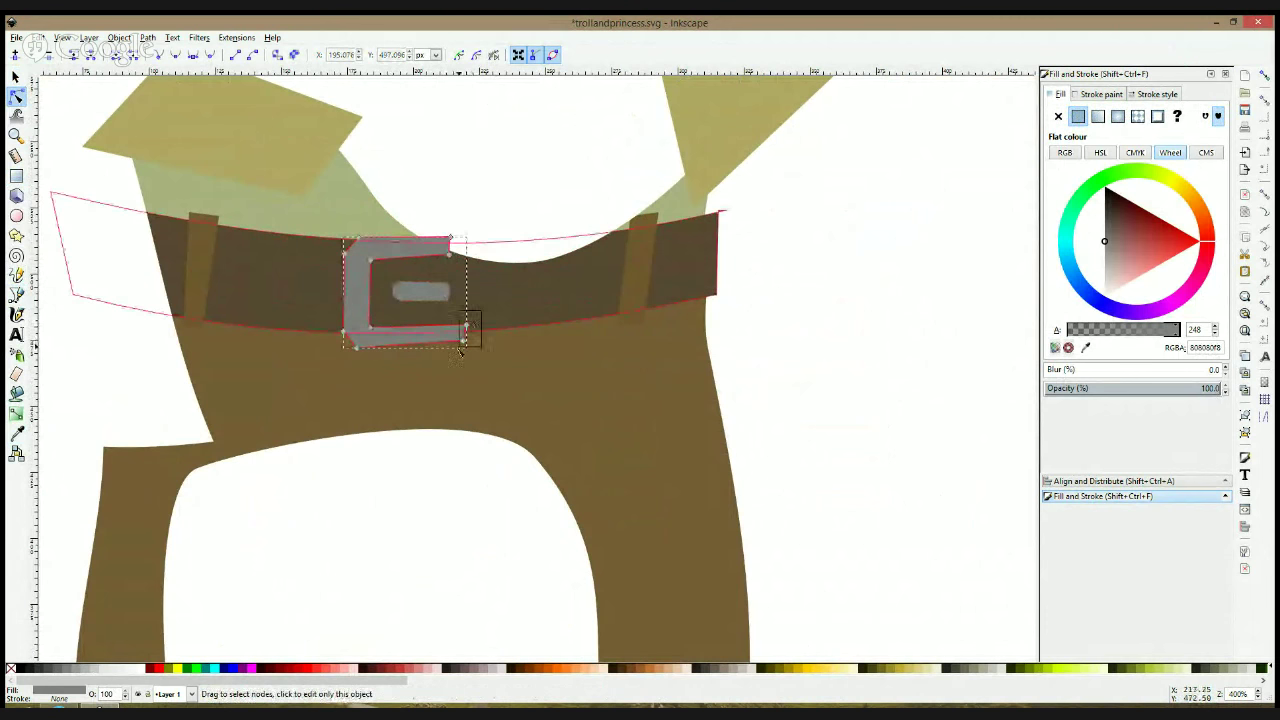
drag(459, 349, 457, 326)
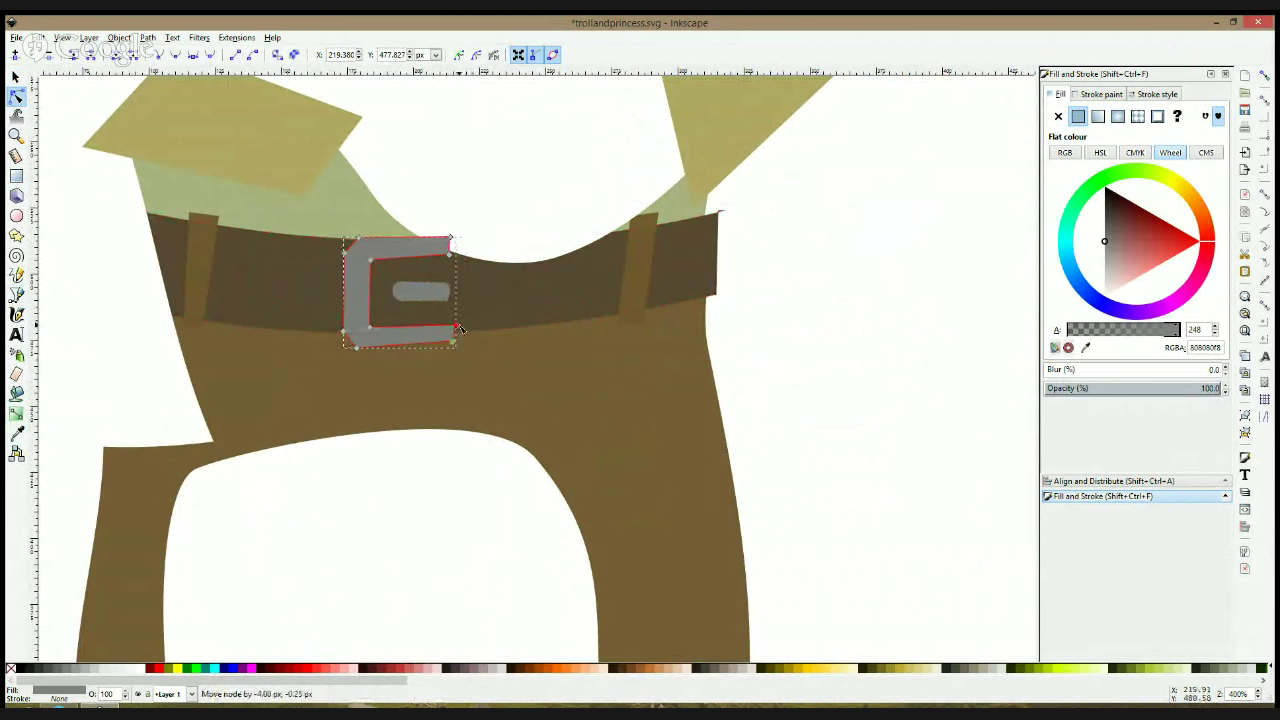
click(771, 311)
click(771, 313)
ctrl+scroll(771, 313, down, 2)
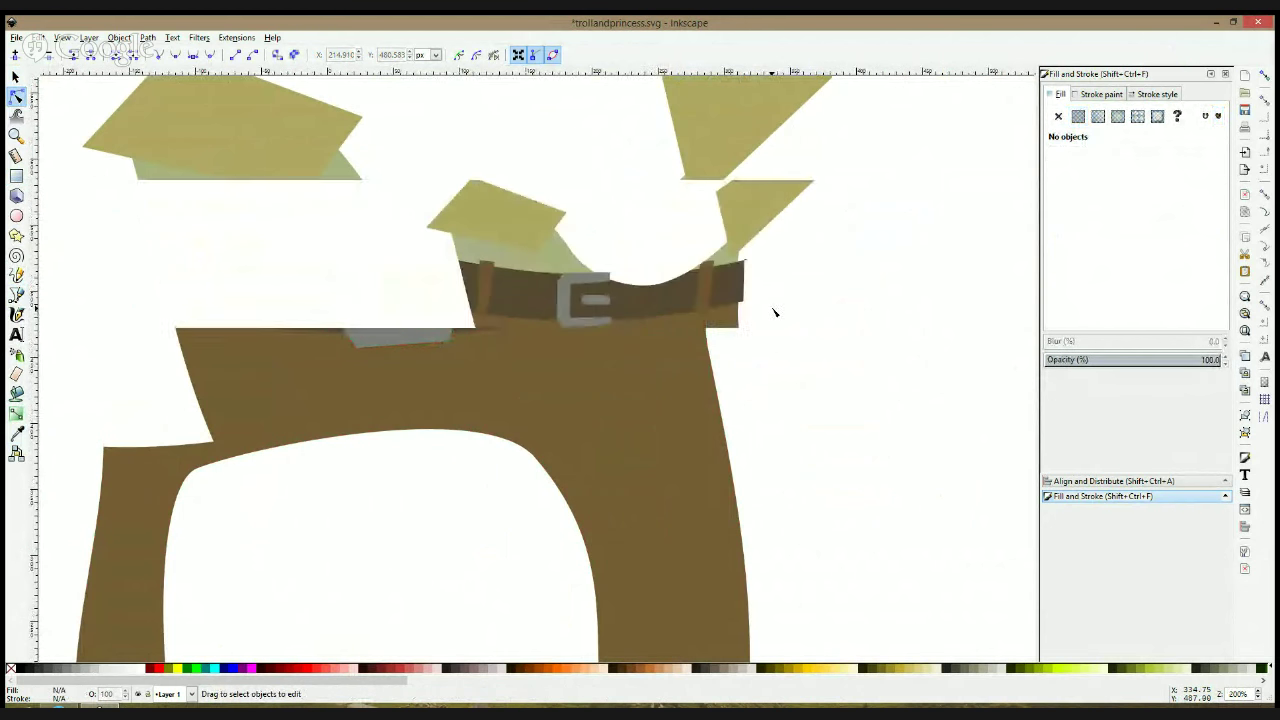
Group the white dress, the troll's two olive hands, and the princess's arm and upper body into one object
key(space)
click(690, 261)
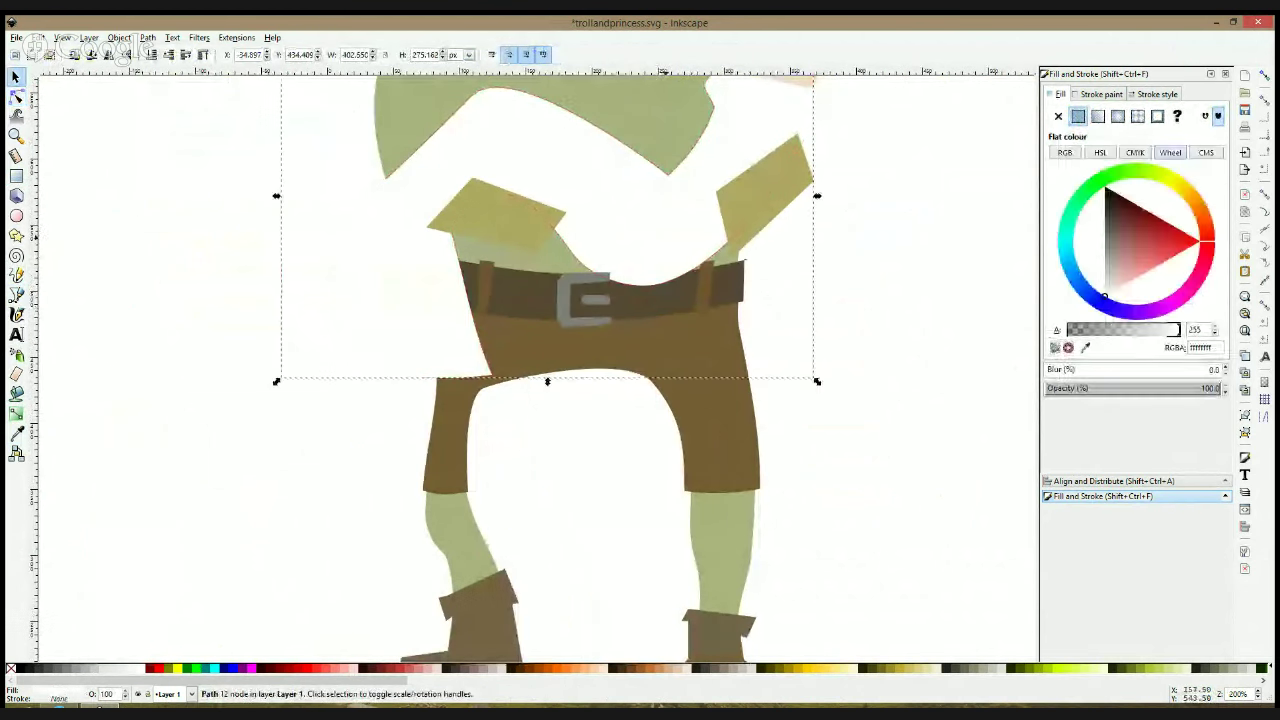
ctrl+scroll(742, 268, down, 1)
click(755, 215)
shift+click(590, 235)
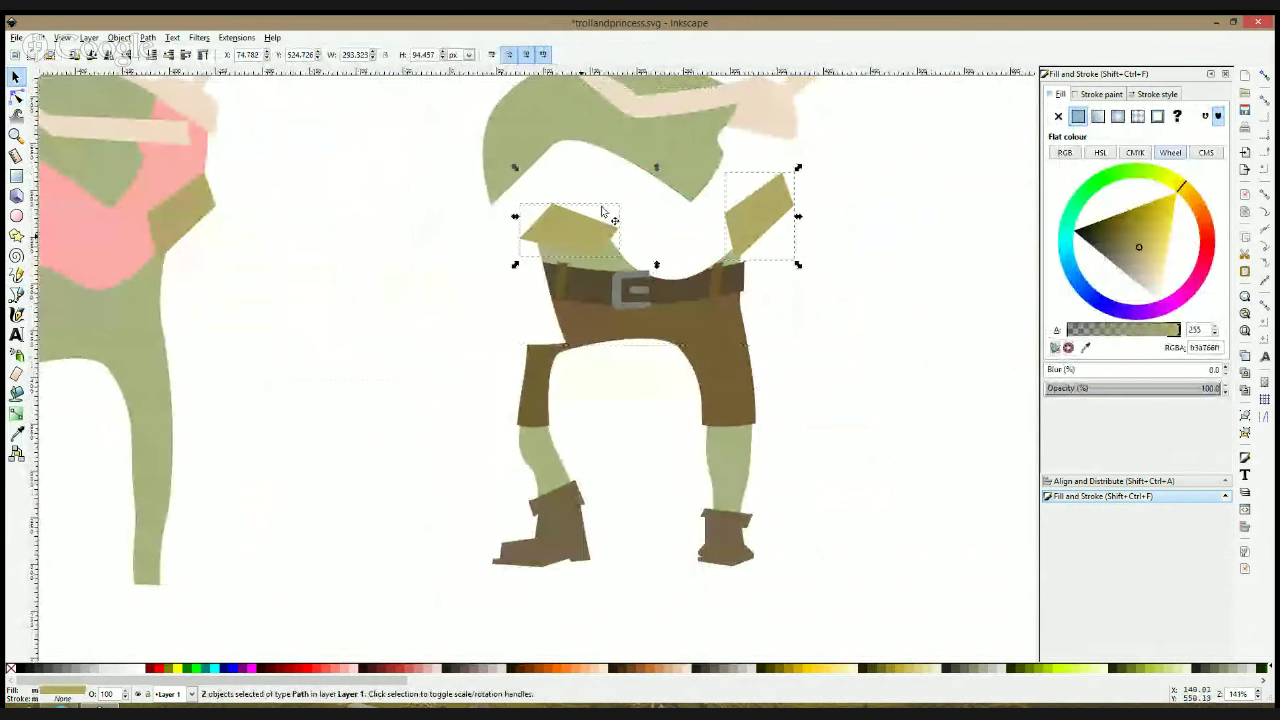
shift+click(671, 234)
scroll(685, 240, up, 4)
shift+click(680, 256)
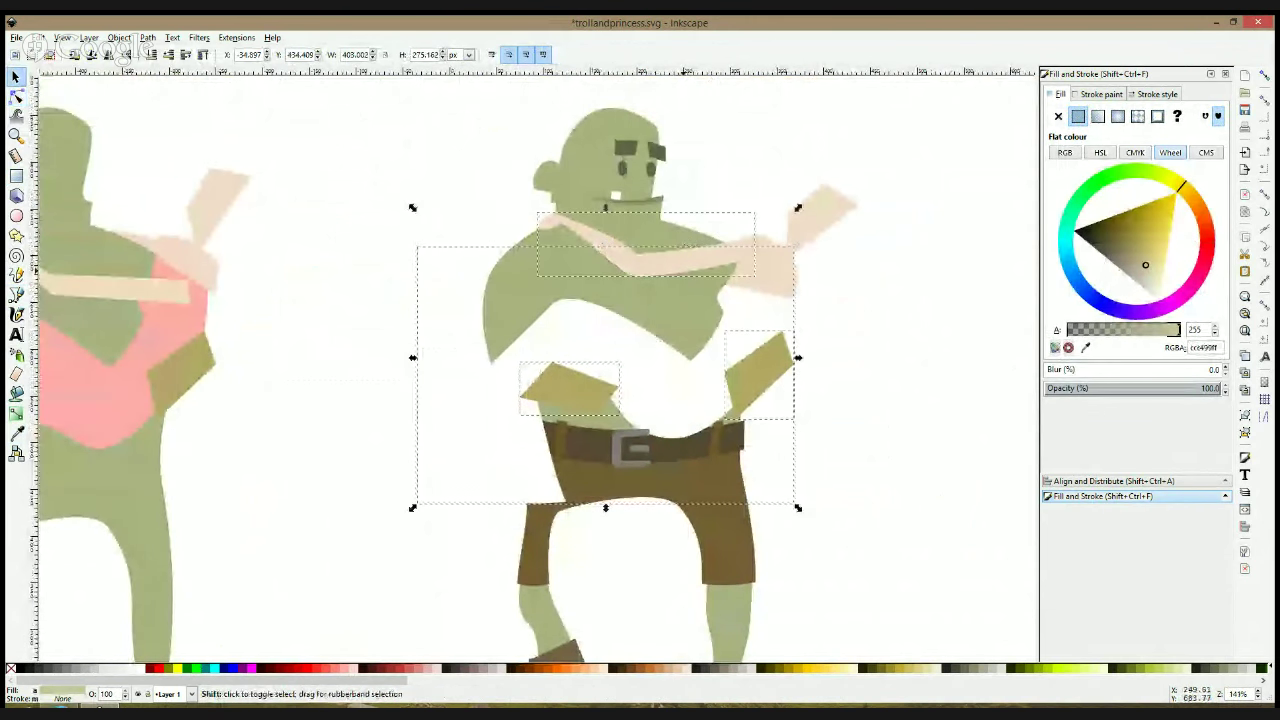
shift+click(796, 235)
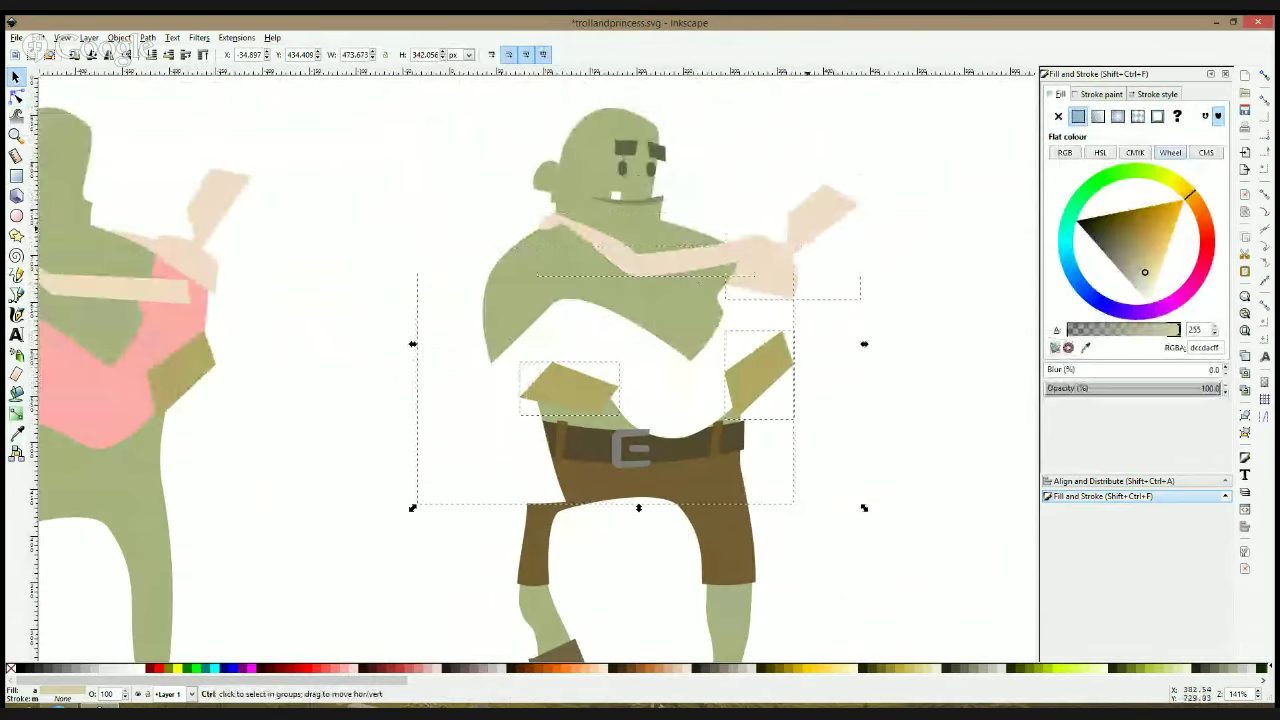
key(ctrl+g)
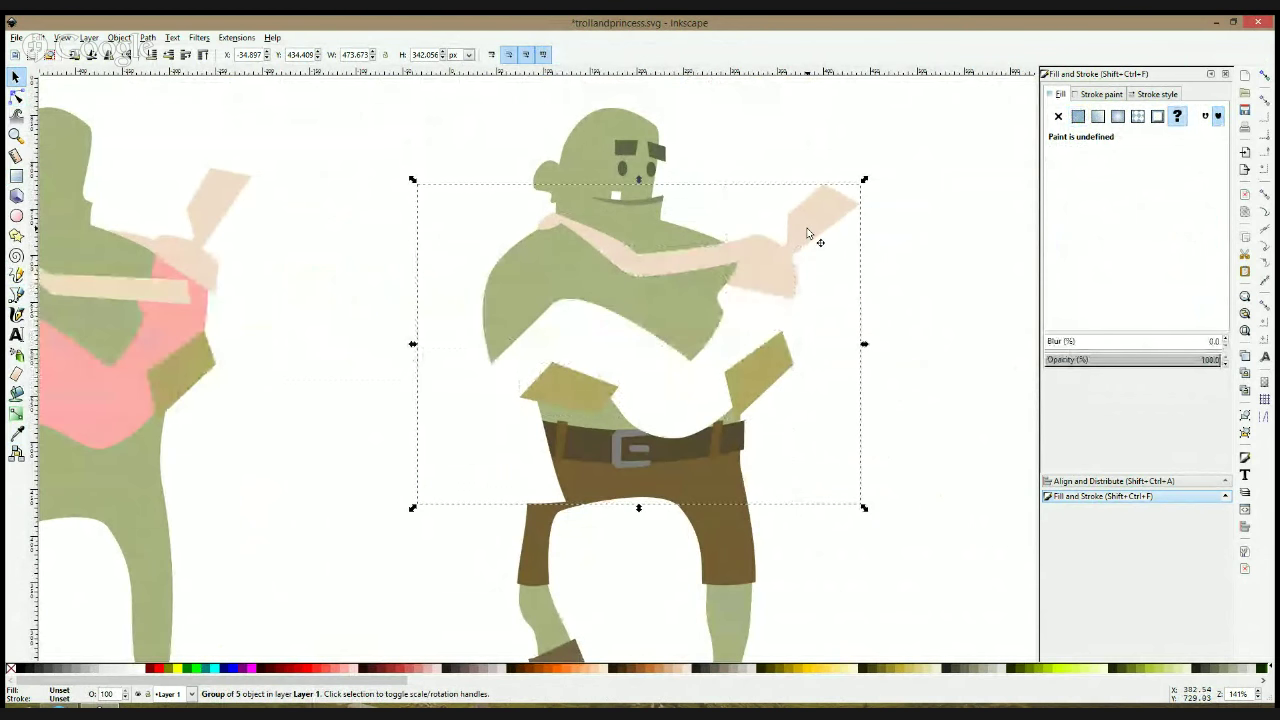
click(909, 257)
Try moving the grouped princess and hands away from the troll, and undo the move
scroll(909, 257, down, 3)
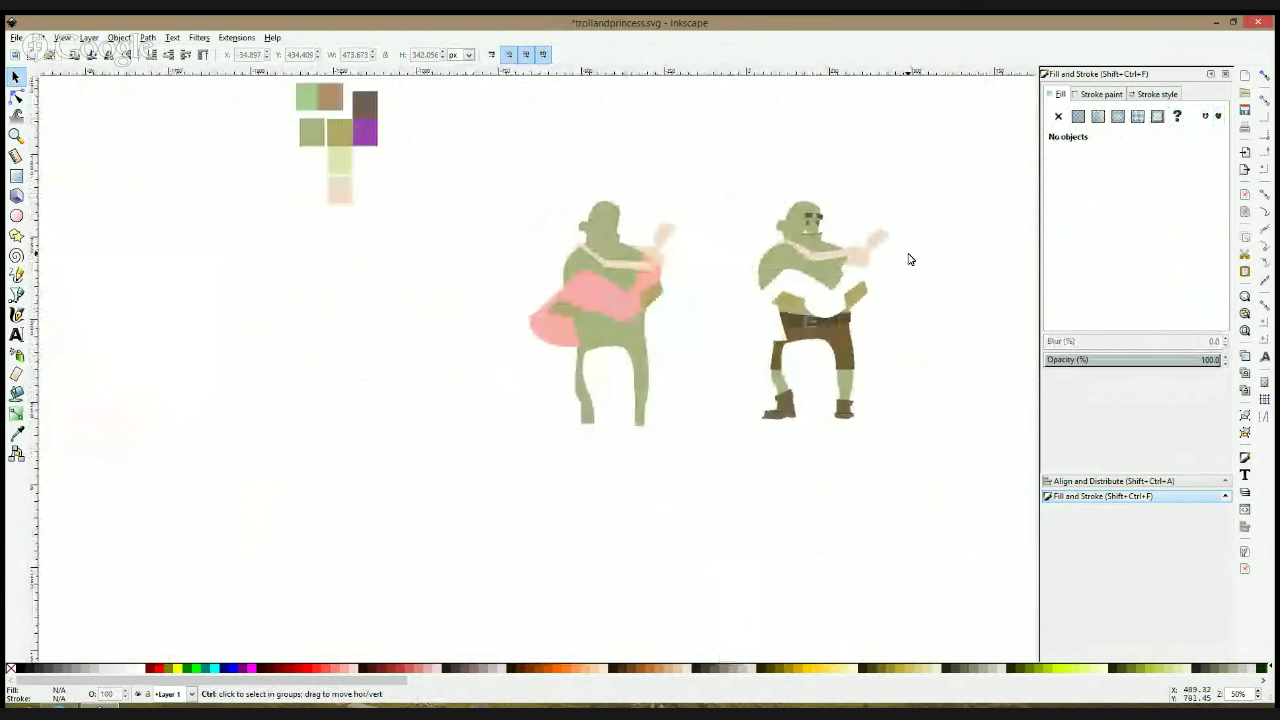
drag(855, 262, 908, 270)
key(ctrl+z)
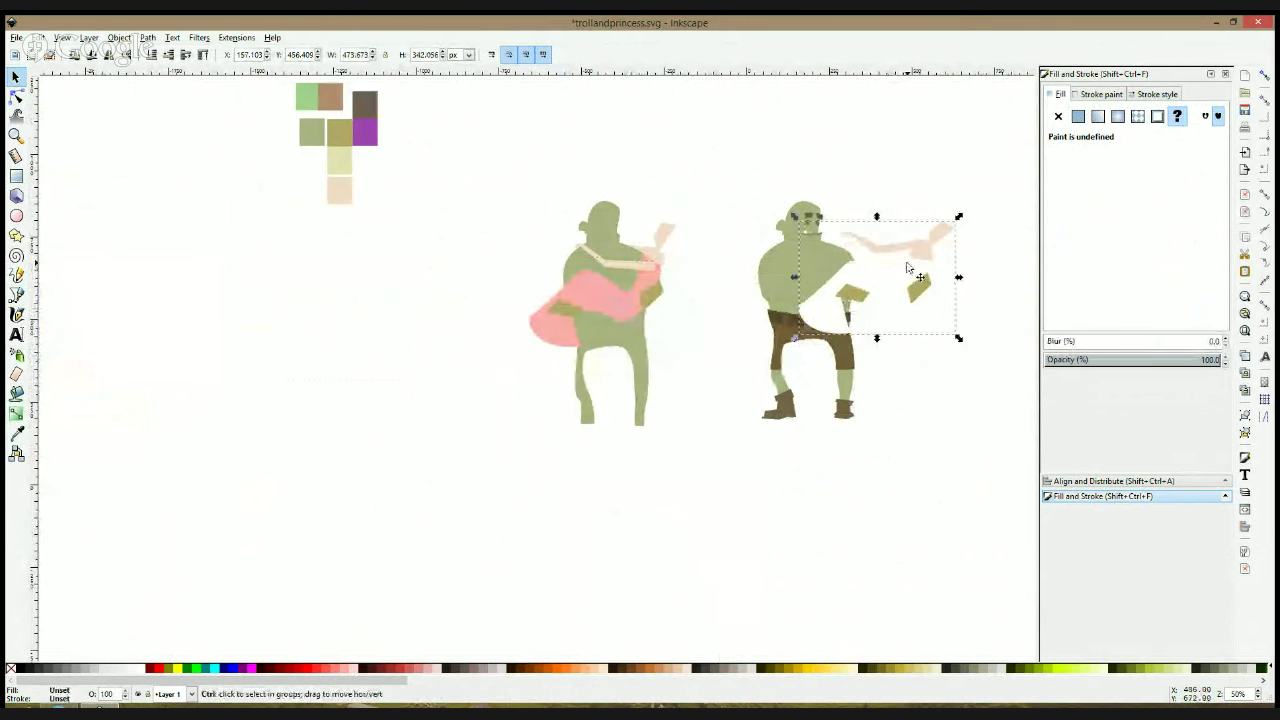
key(ctrl+z)
ctrl+click(856, 294)
ctrl+click(823, 304)
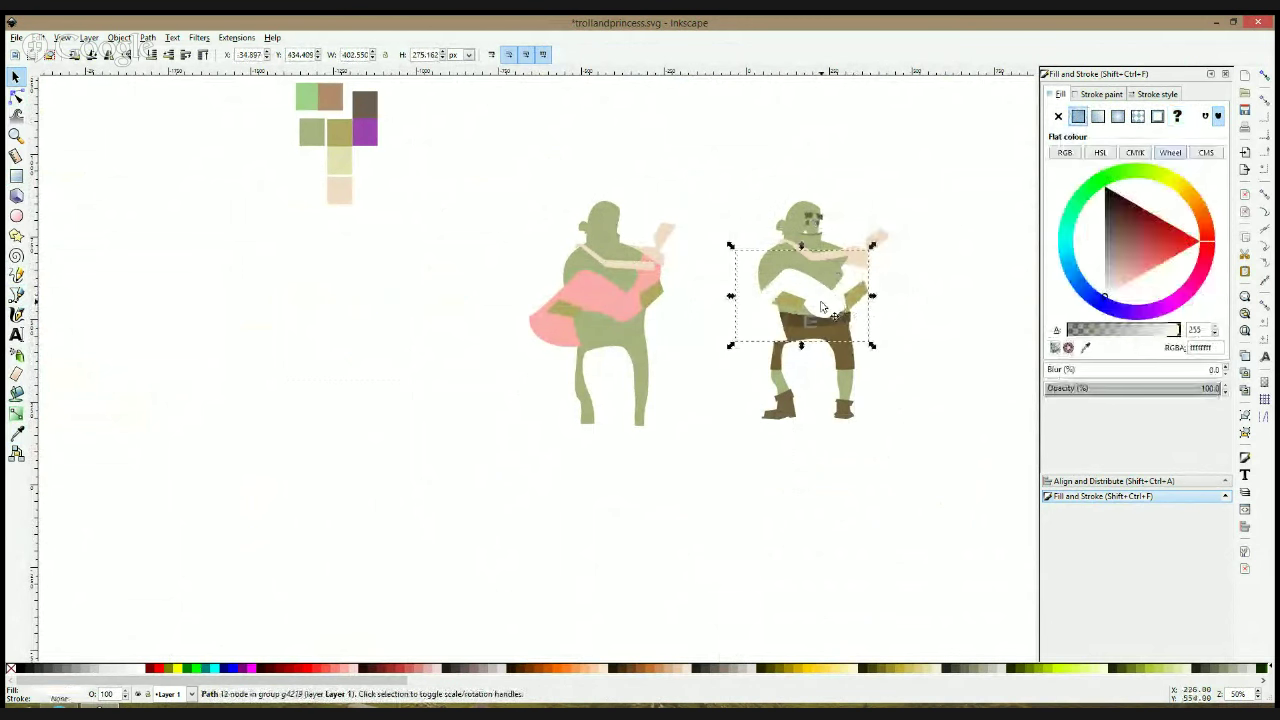
click(897, 303)
Copy the whole troll and princess figure, paste the duplicate beside the original, and save the drawing
ctrl+scroll(897, 309, down, 1)
scroll(686, 306, right, 6)
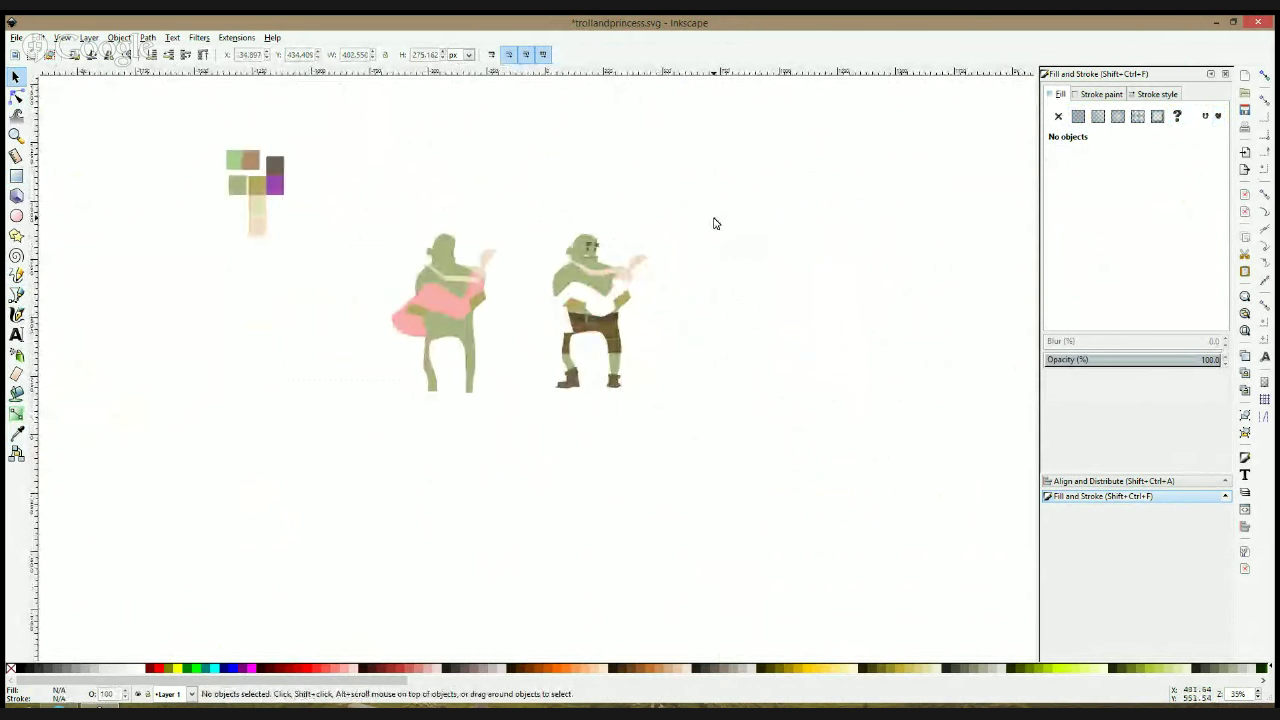
mouse_move(717, 211)
mouse_down()
mouse_move(582, 376)
mouse_move(489, 437)
mouse_up()
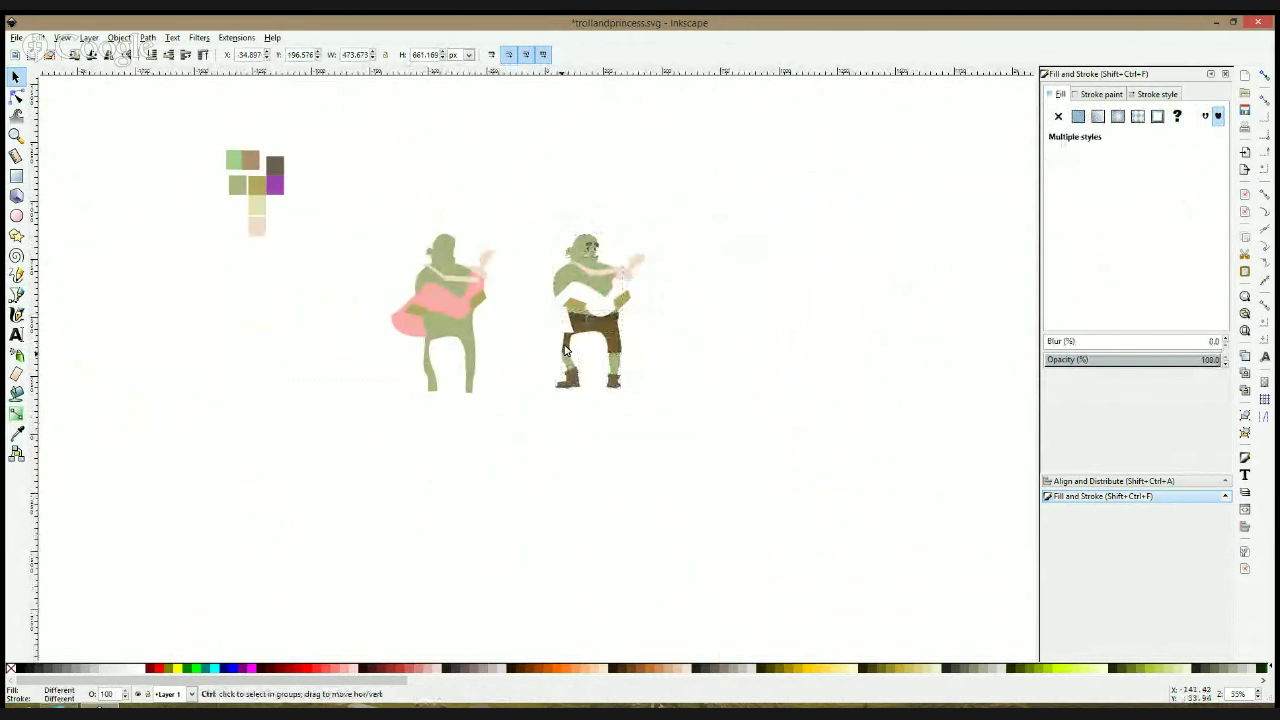
key(ctrl+c)
key(ctrl+v)
click(829, 280)
key(ctrl+s)
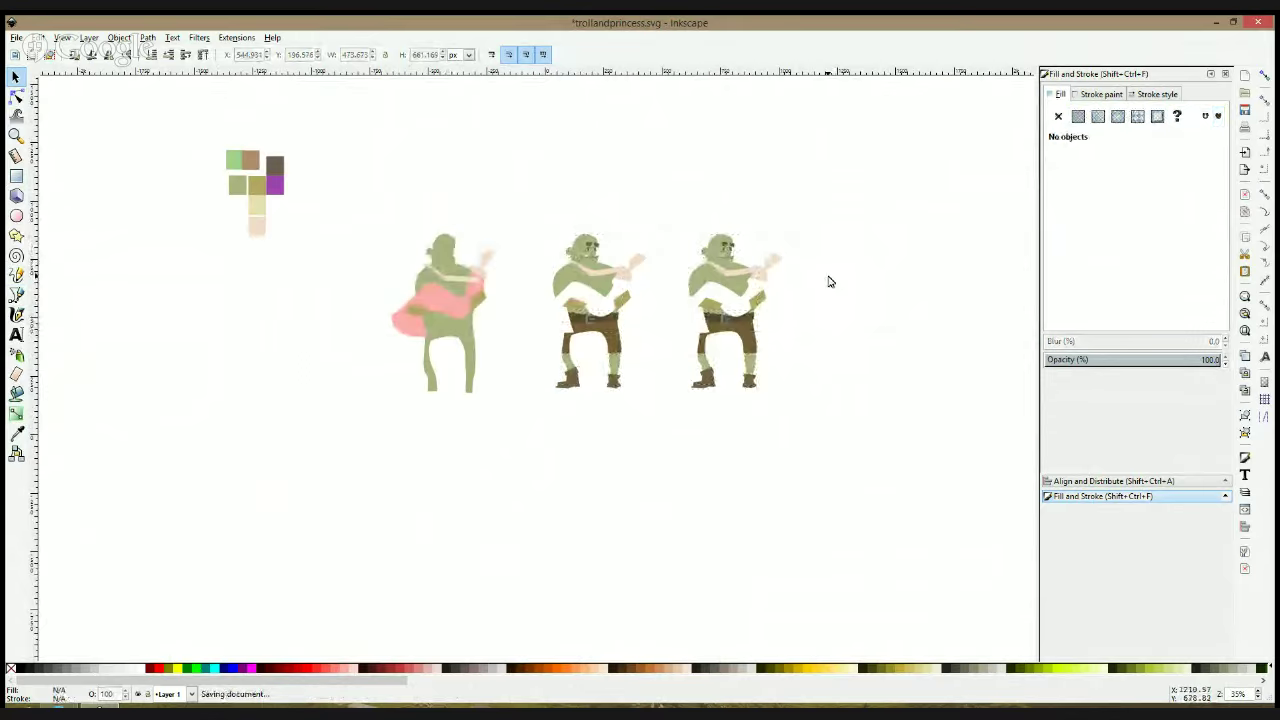
Delete both ellipse eyes from the duplicated troll's face
ctrl+scroll(752, 275, up, 3)
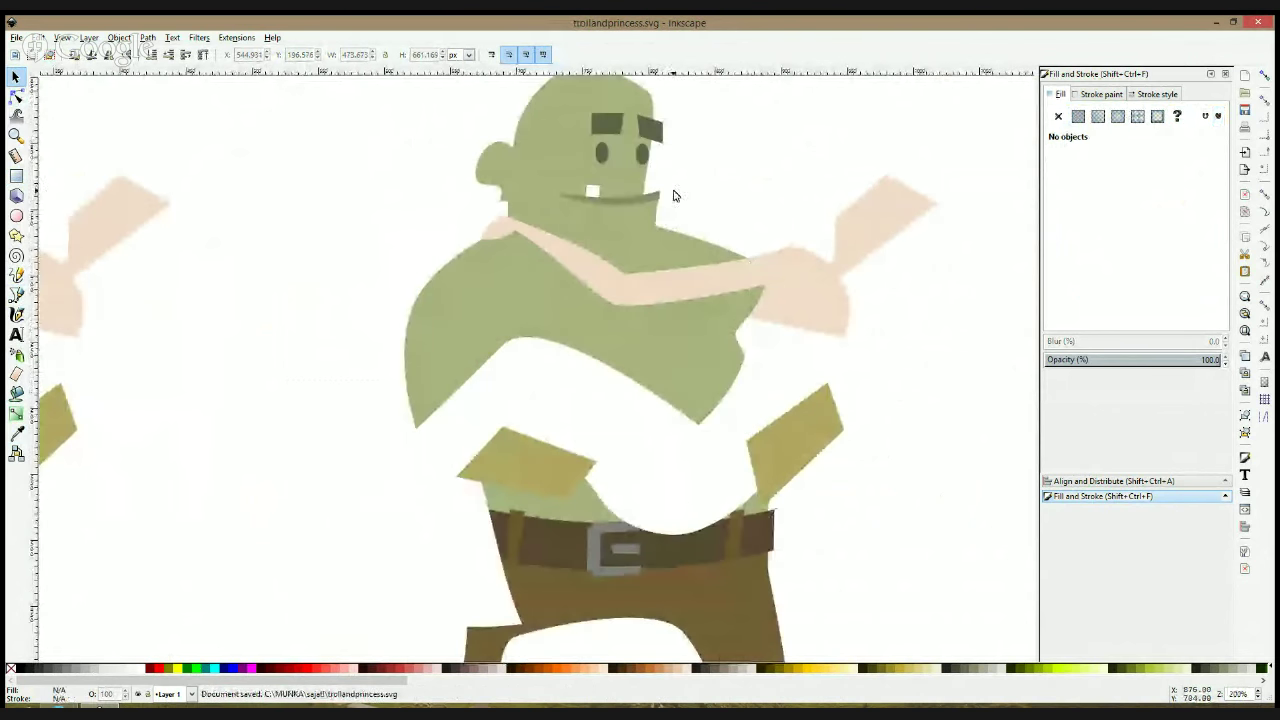
click(603, 155)
shift+click(648, 158)
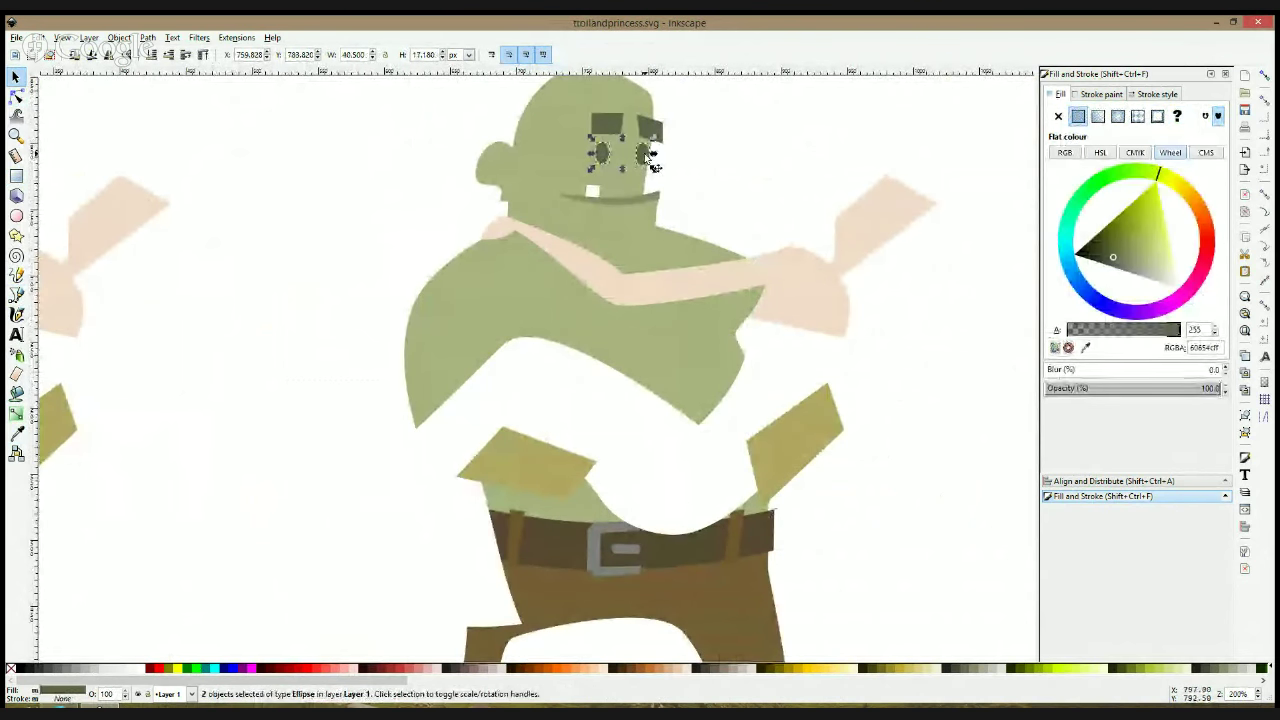
key(Delete)
Draw a closed, arched eyelid shape about 24.5 by 8 px beneath the duplicated troll's wider eyebrow with the Bezier tool
key(b)
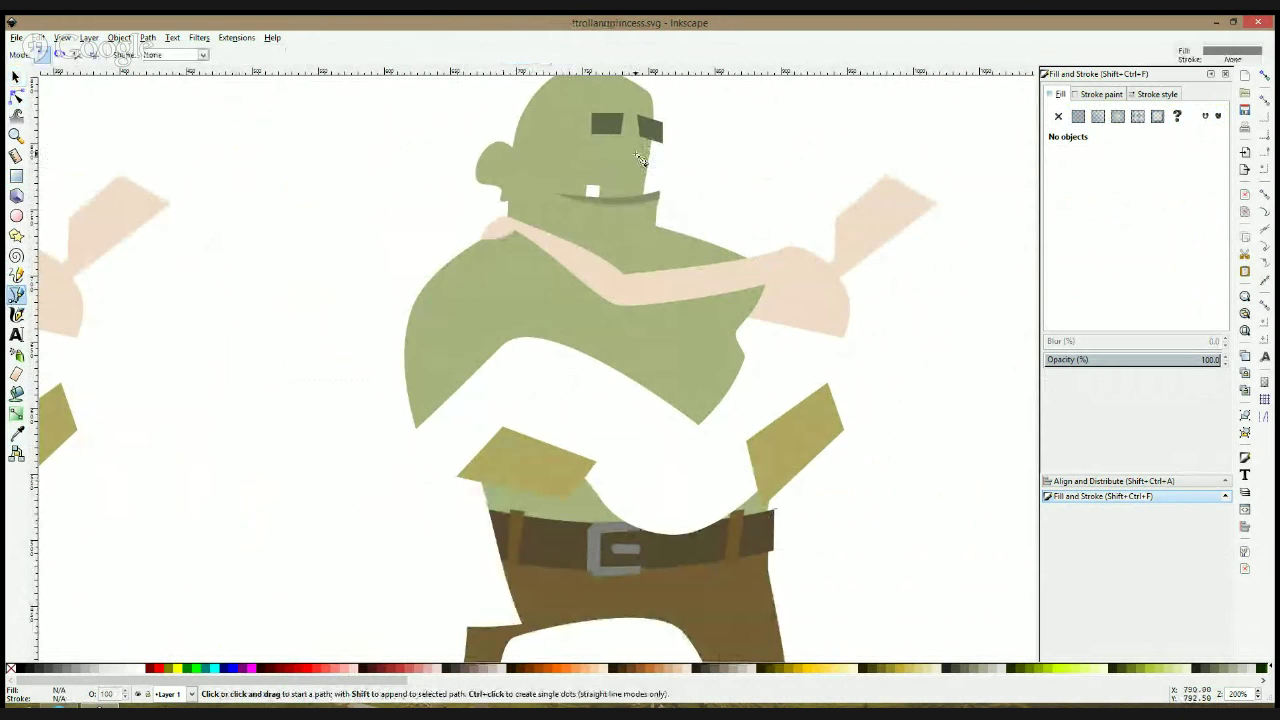
ctrl+scroll(640, 160, up, 2)
click(597, 143)
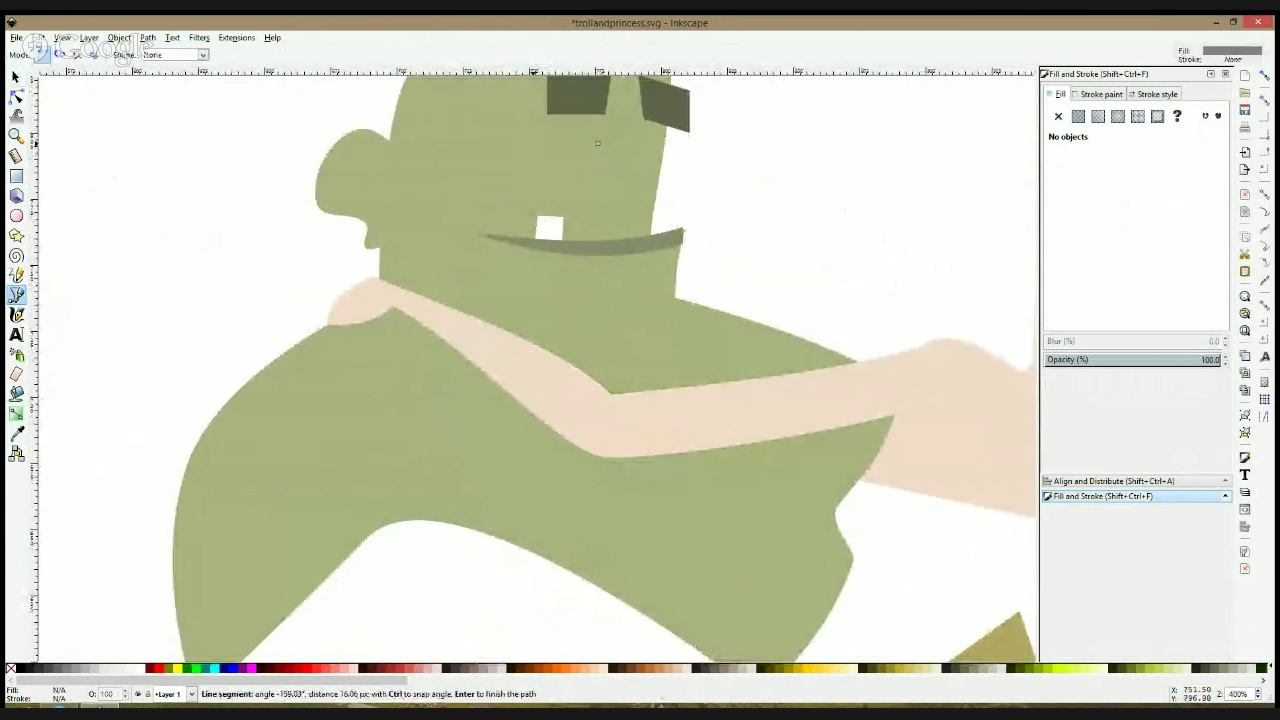
click(537, 147)
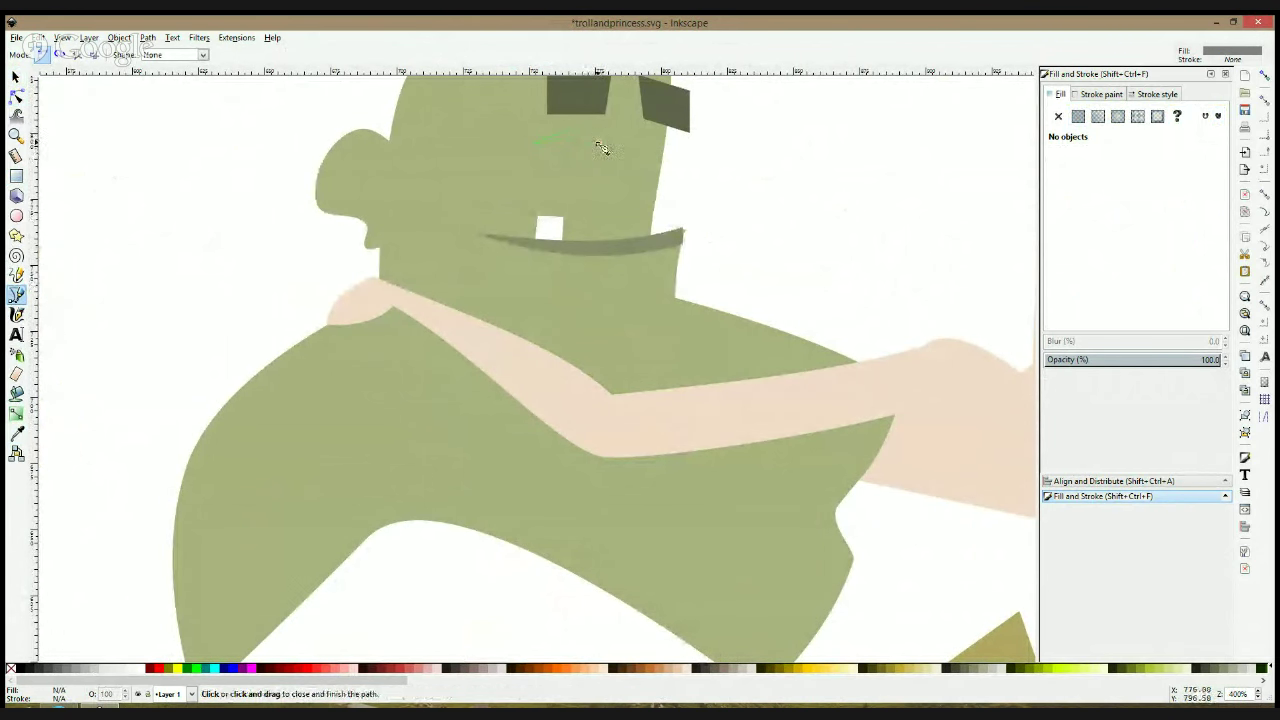
click(597, 143)
Fill the new eyelid shape with the muted olive 7a815fff by sampling colours from the troll's face
key(d)
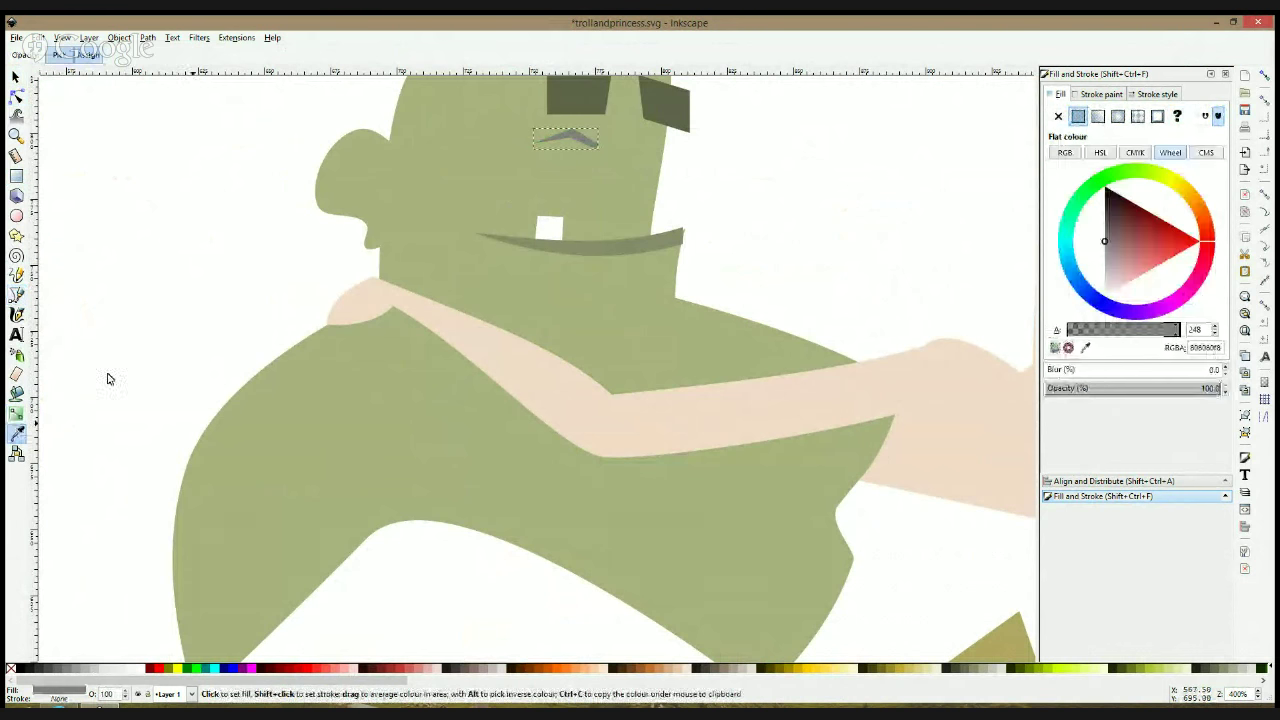
click(588, 104)
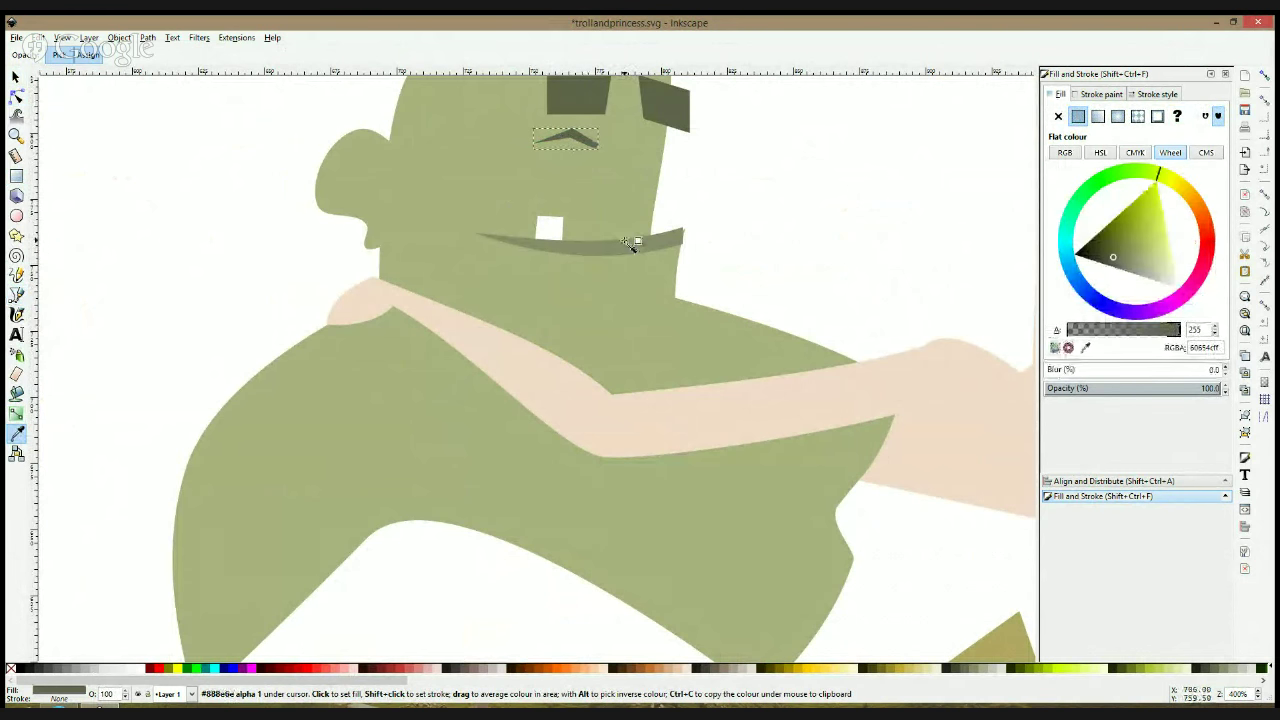
click(597, 148)
key(s)
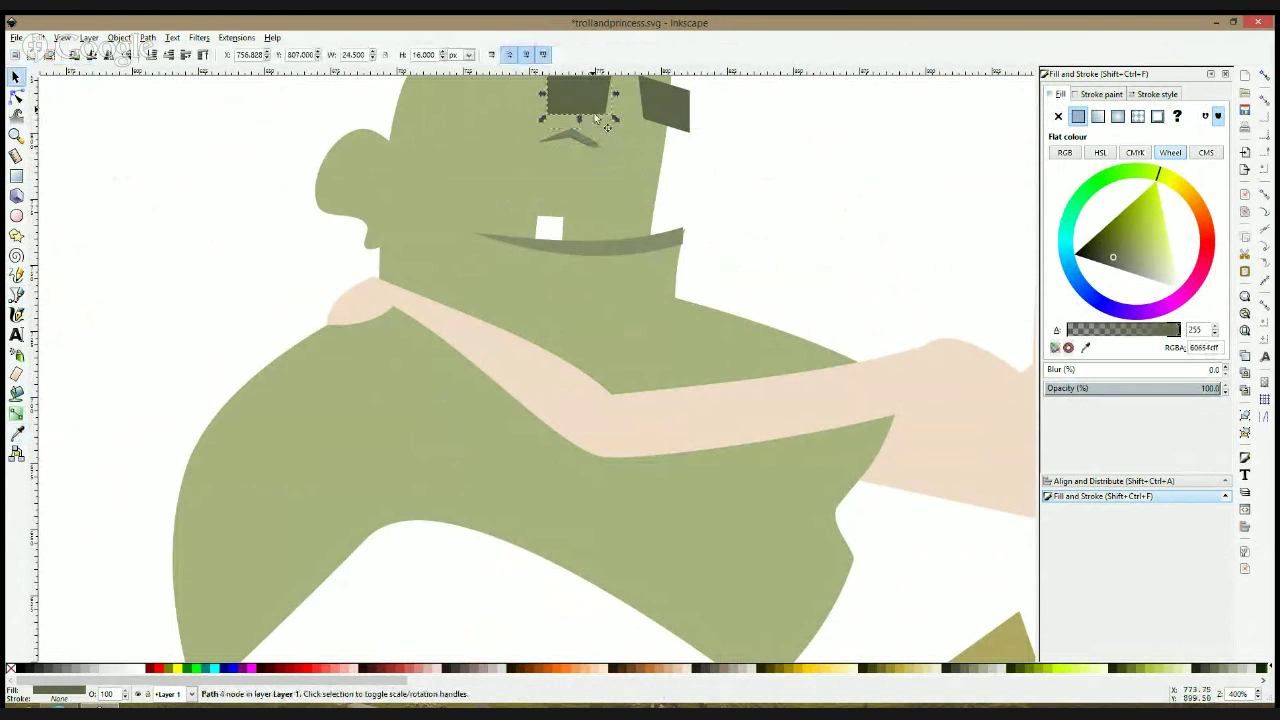
click(687, 160)
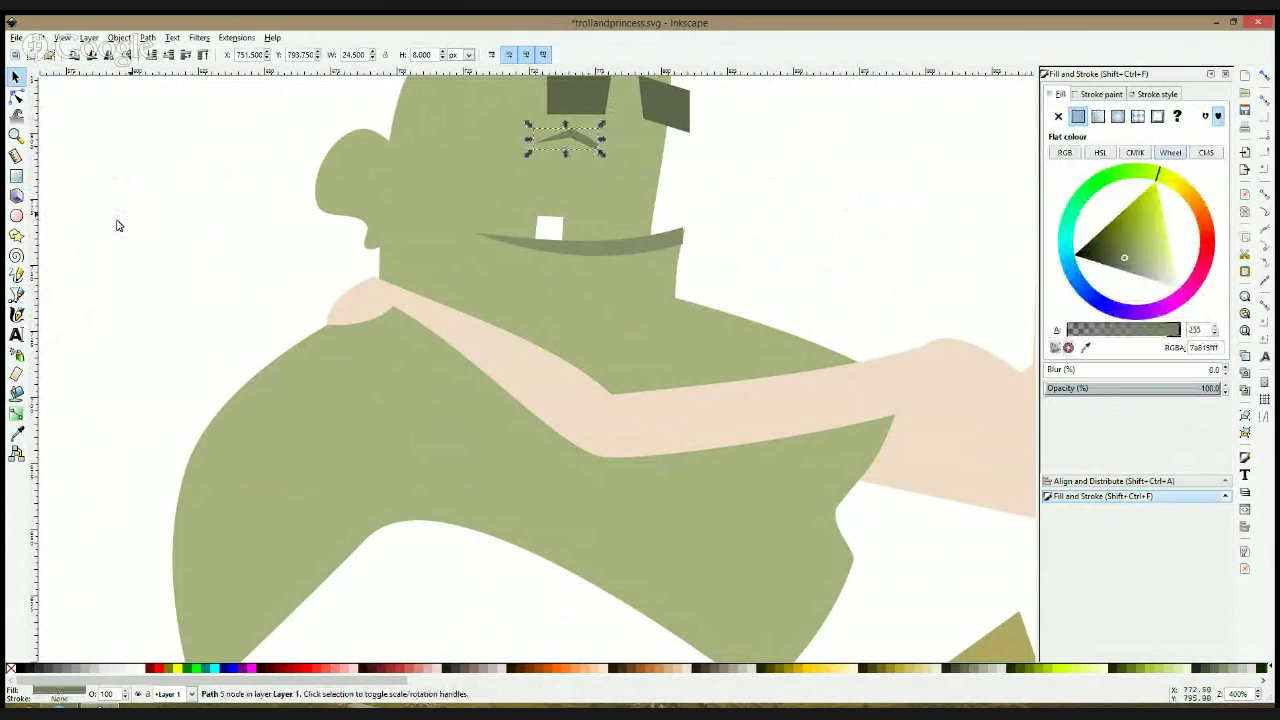
Draw a smaller arched eyelid about 11 by 6.75 px under the troll's other eyebrow and rotate it slightly clockwise
click(16, 295)
click(637, 149)
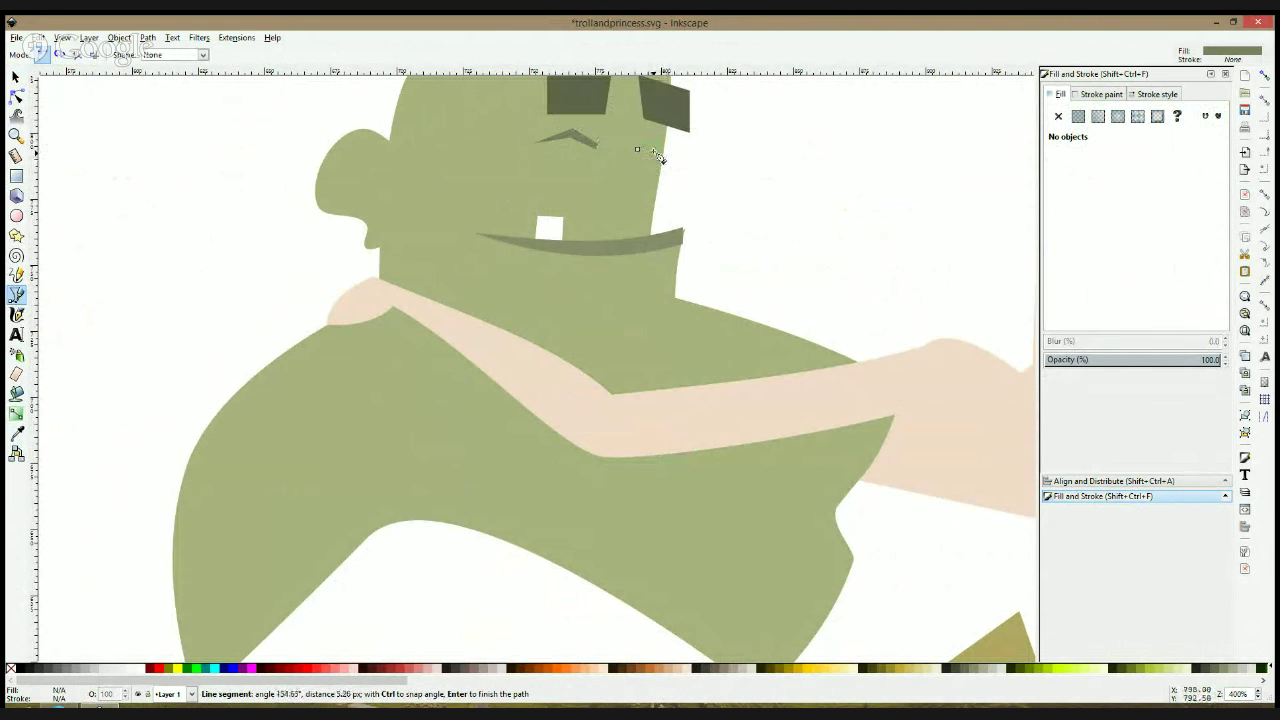
click(638, 152)
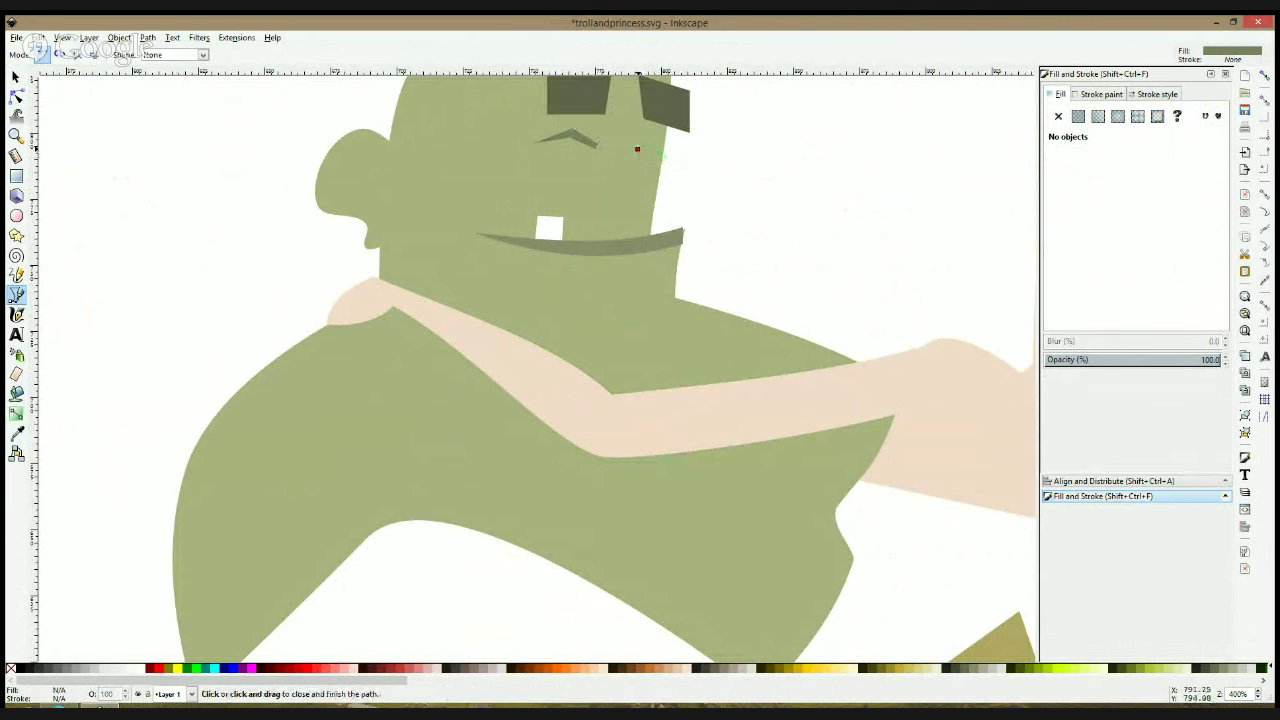
key(s)
click(661, 150)
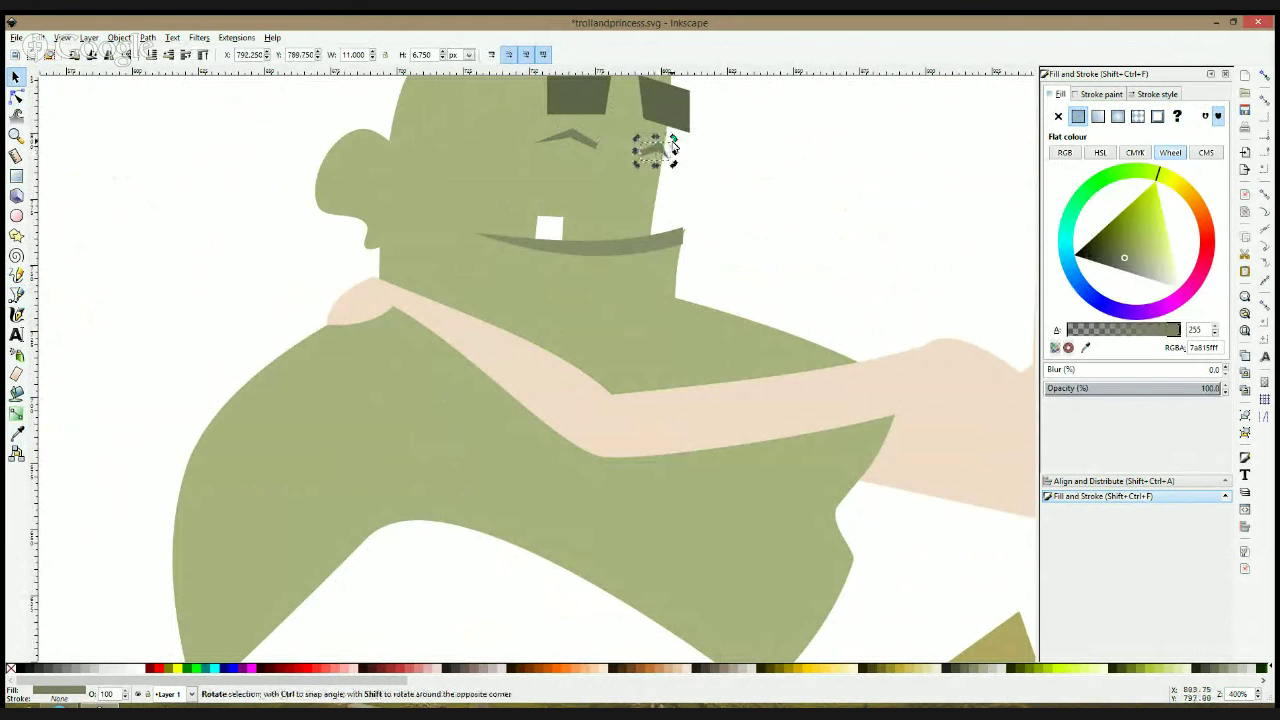
drag(674, 138, 676, 160)
click(734, 168)
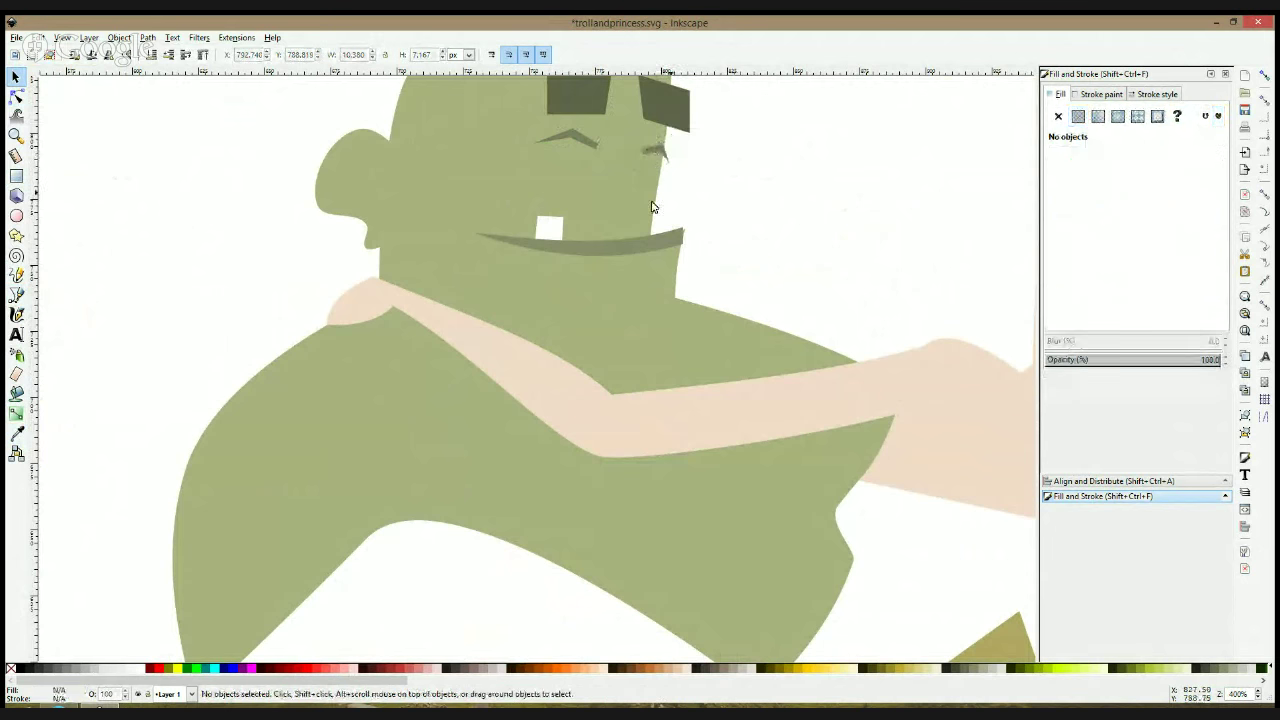
Move the head outline's node above the mouth corner slightly inward along the face edge
click(18, 97)
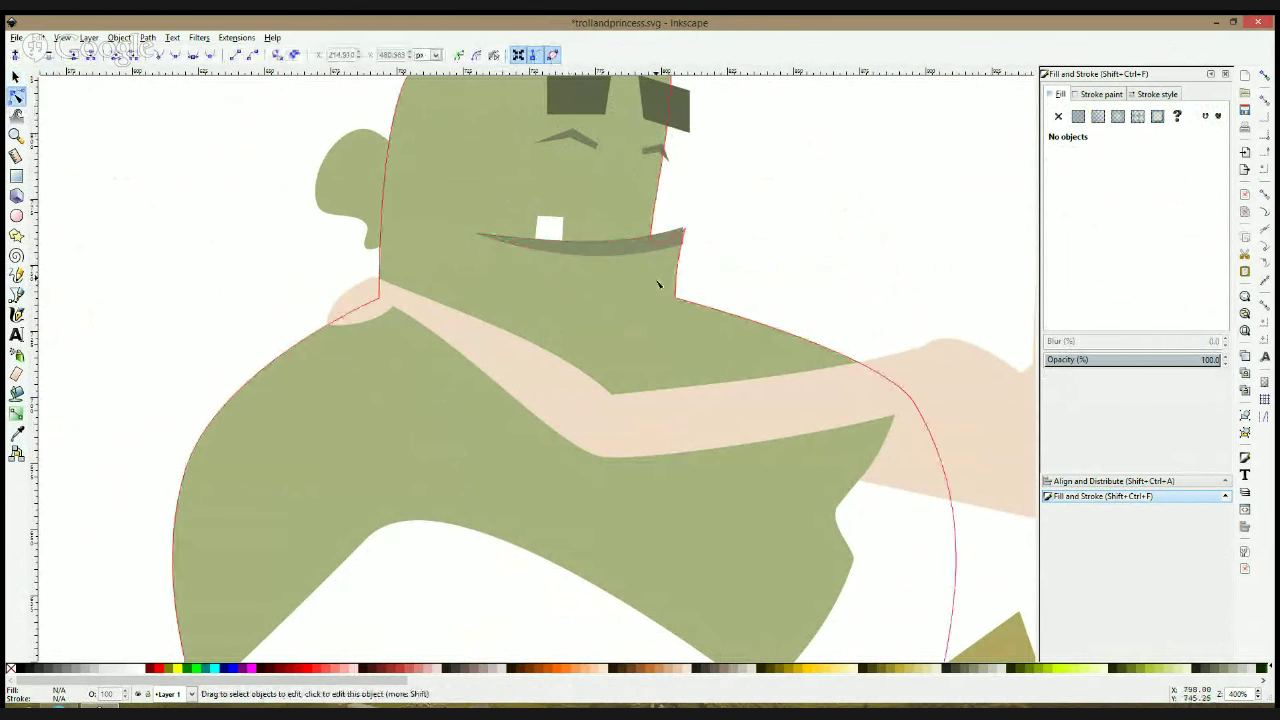
click(680, 233)
drag(680, 233, 647, 240)
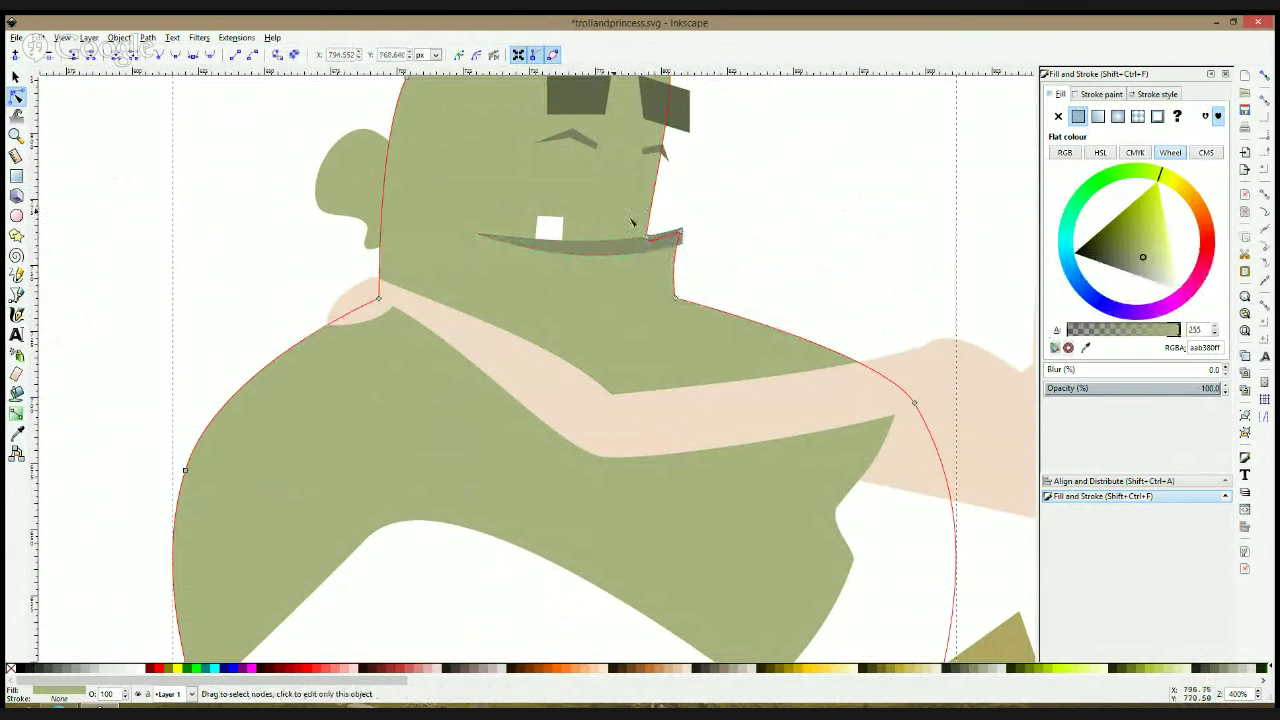
Tilt the troll's mouth clockwise so its thin end rises, and shift it slightly inward to fit the face edge
click(591, 248)
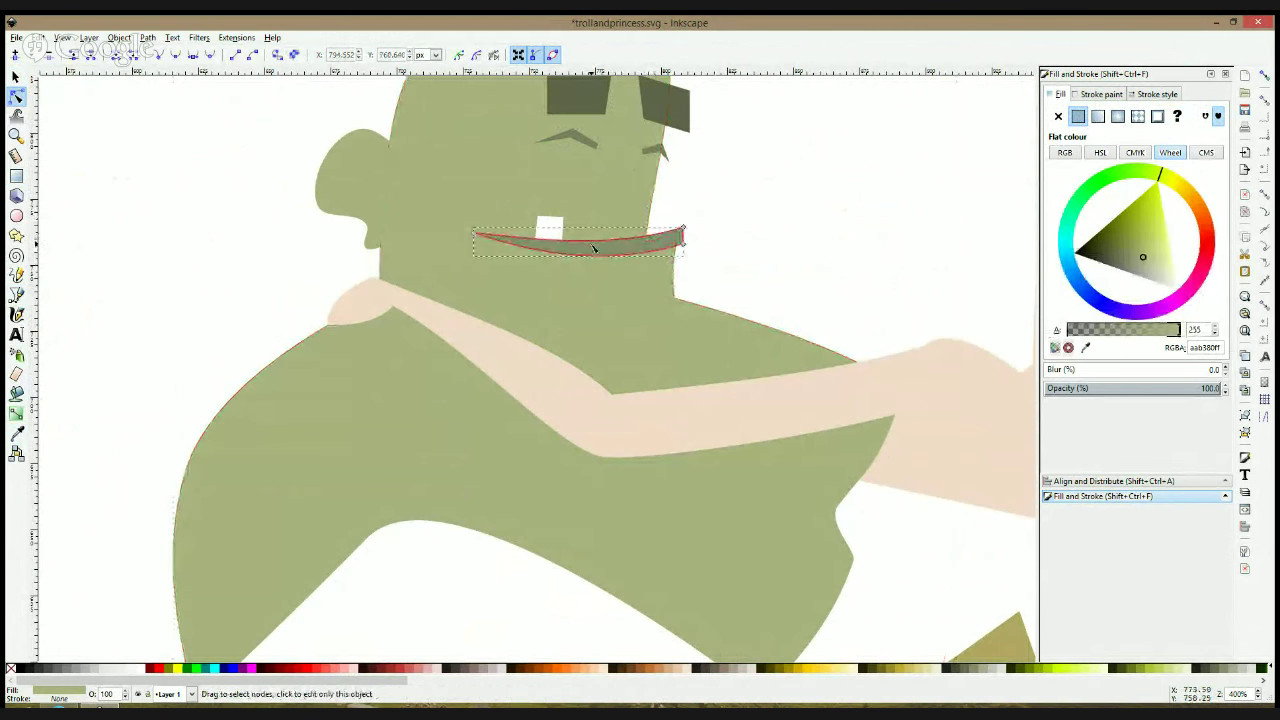
key(s)
click(486, 240)
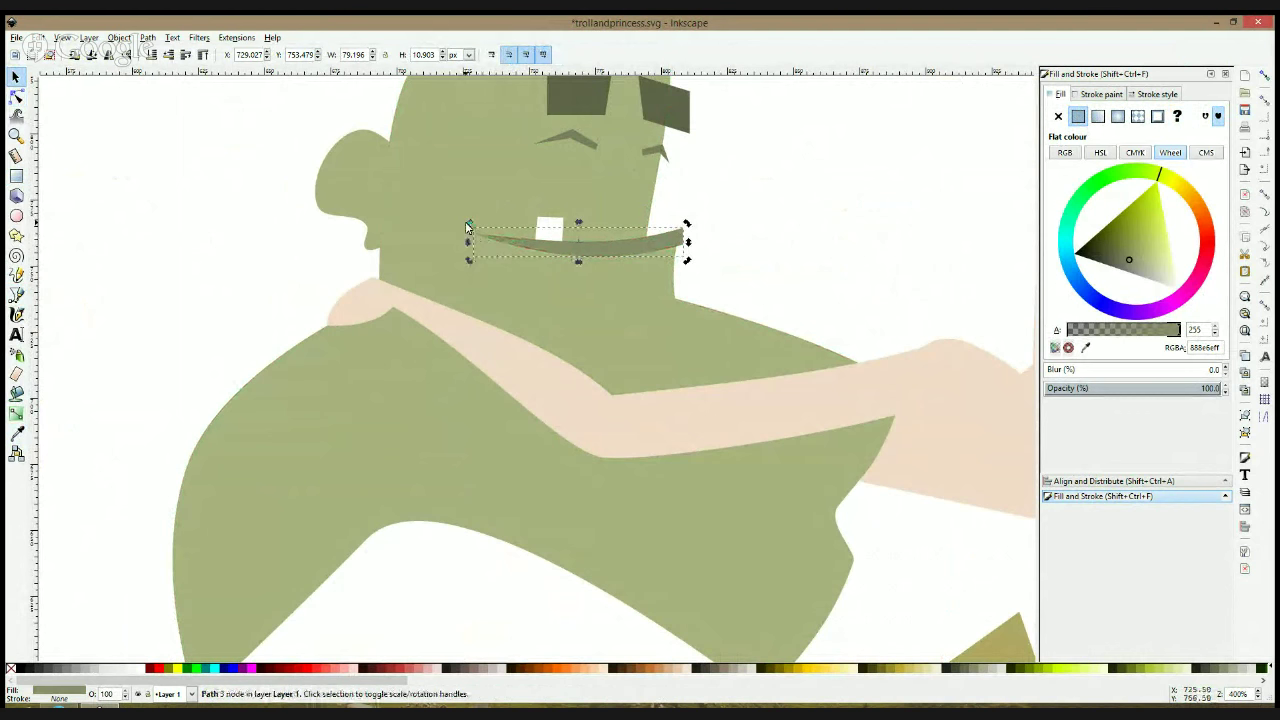
drag(469, 224, 477, 193)
drag(616, 231, 609, 233)
Move the body outline's node at the base of the chin slightly inward beneath the mouth
click(661, 275)
click(17, 96)
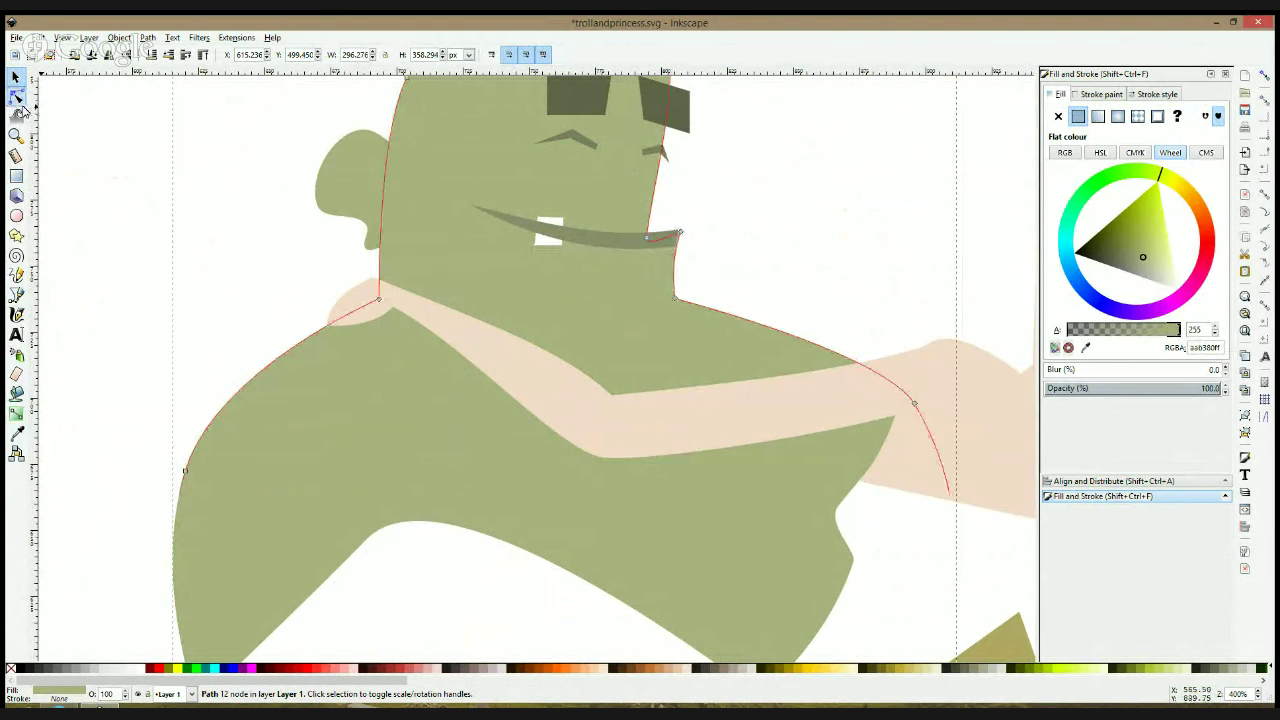
drag(667, 335, 670, 300)
Rotate the white tooth to match the mouth's tilt and move it up onto the upper edge of the smile
click(664, 243)
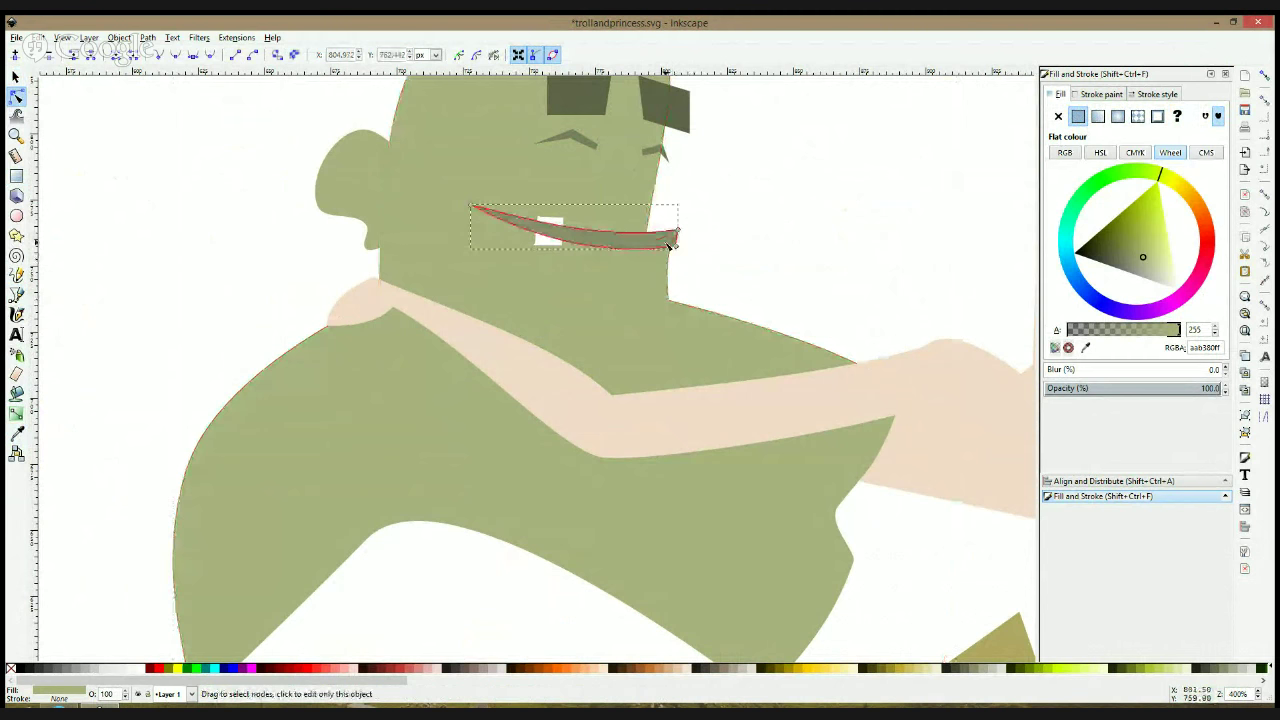
click(543, 243)
key(space)
key(ctrl)
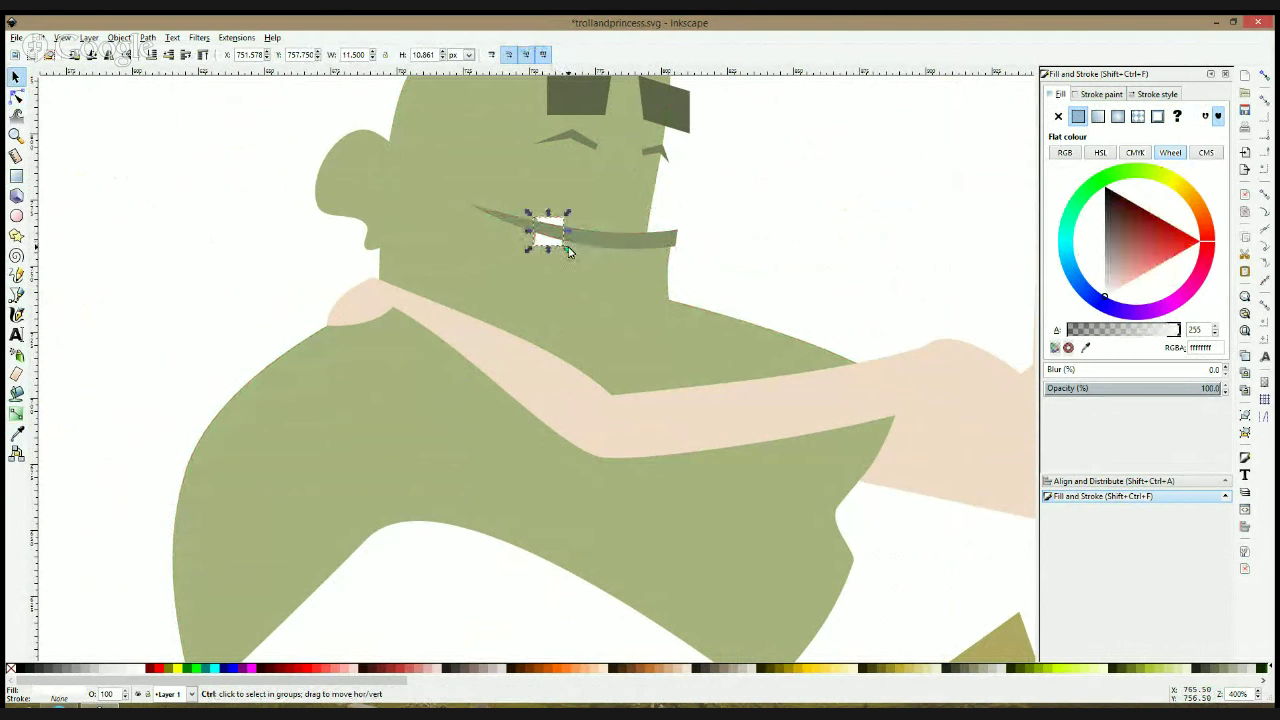
drag(568, 251, 559, 210)
click(553, 236)
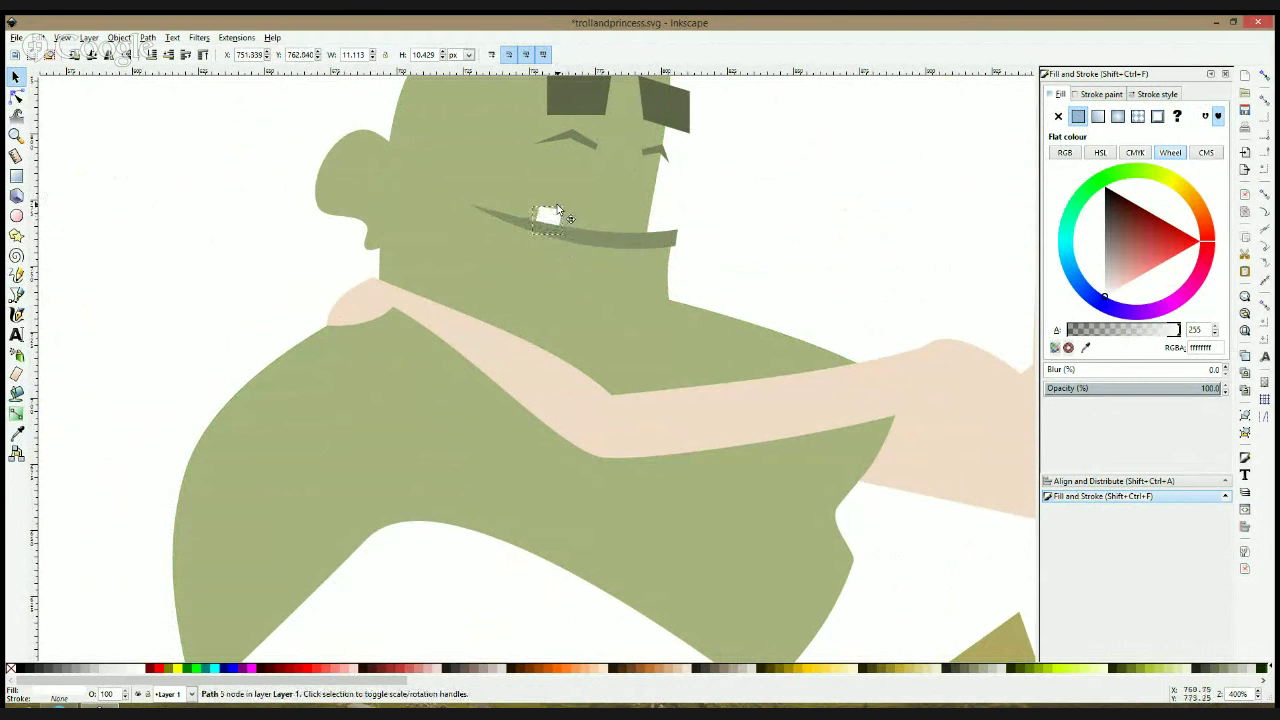
click(708, 220)
Draw a closed nose shape about 26 by 37 px between the eyelids and the mouth with the Bezier tool
click(16, 295)
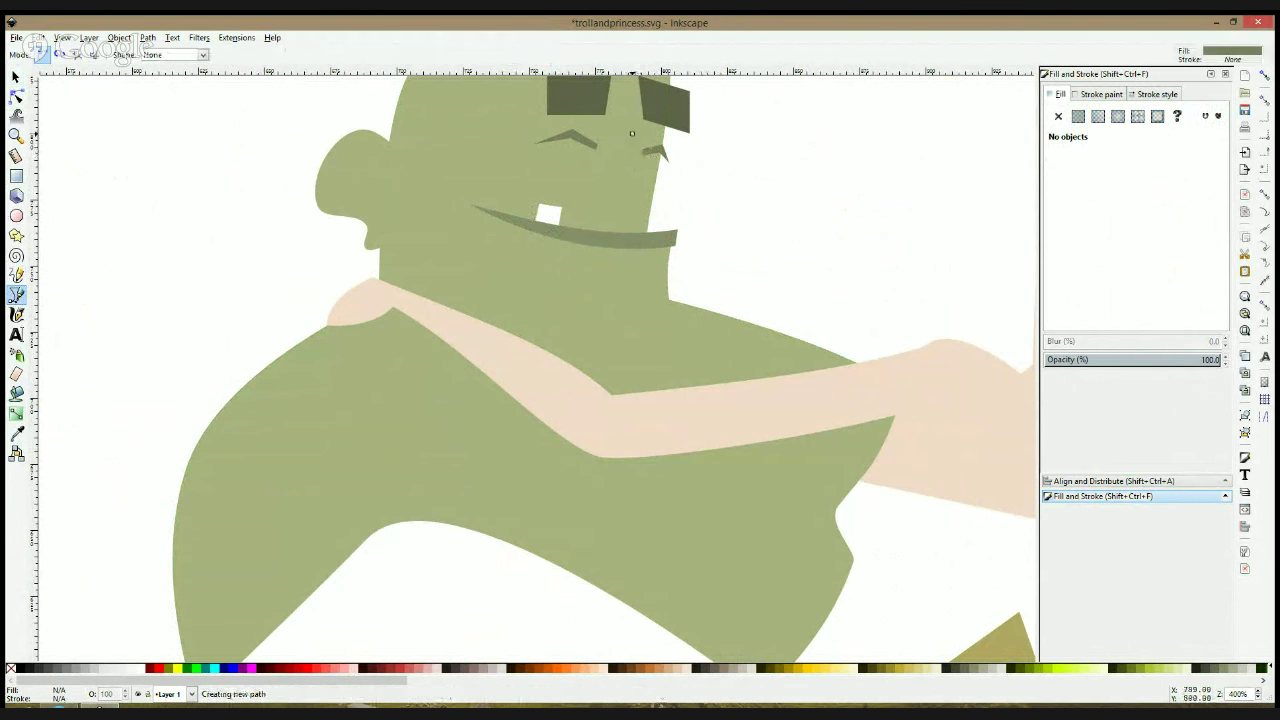
click(640, 232)
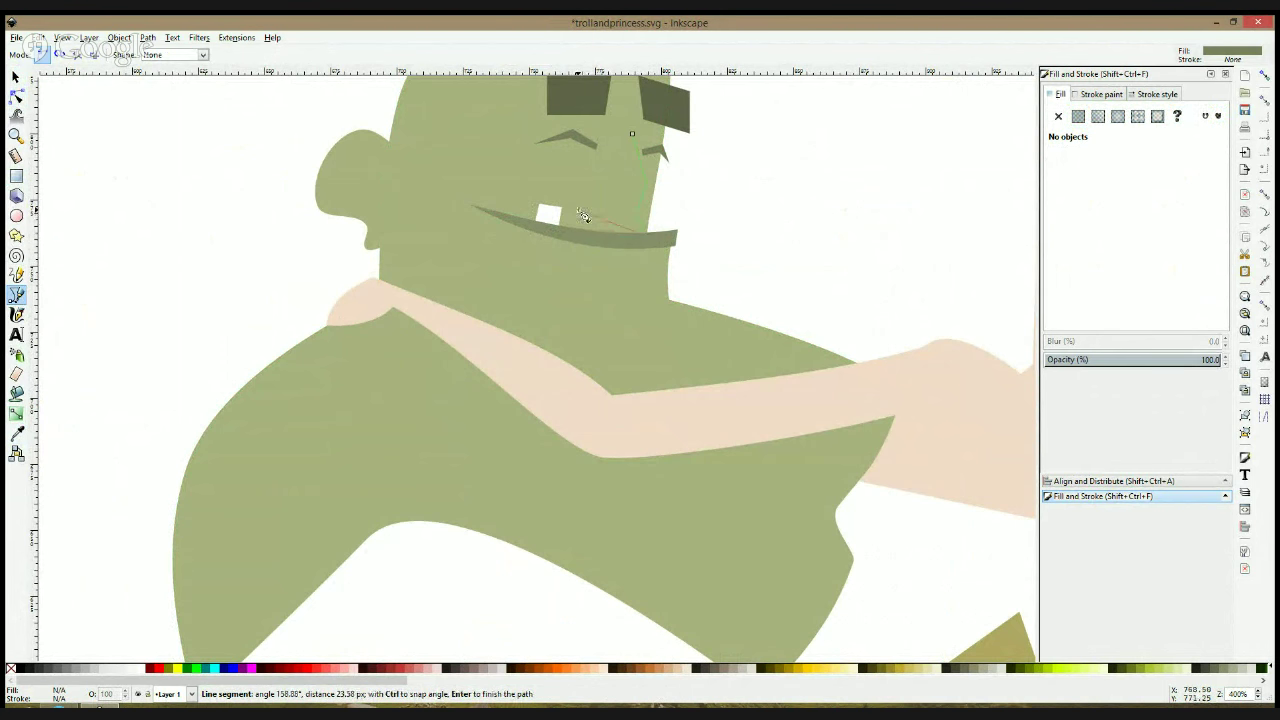
click(583, 206)
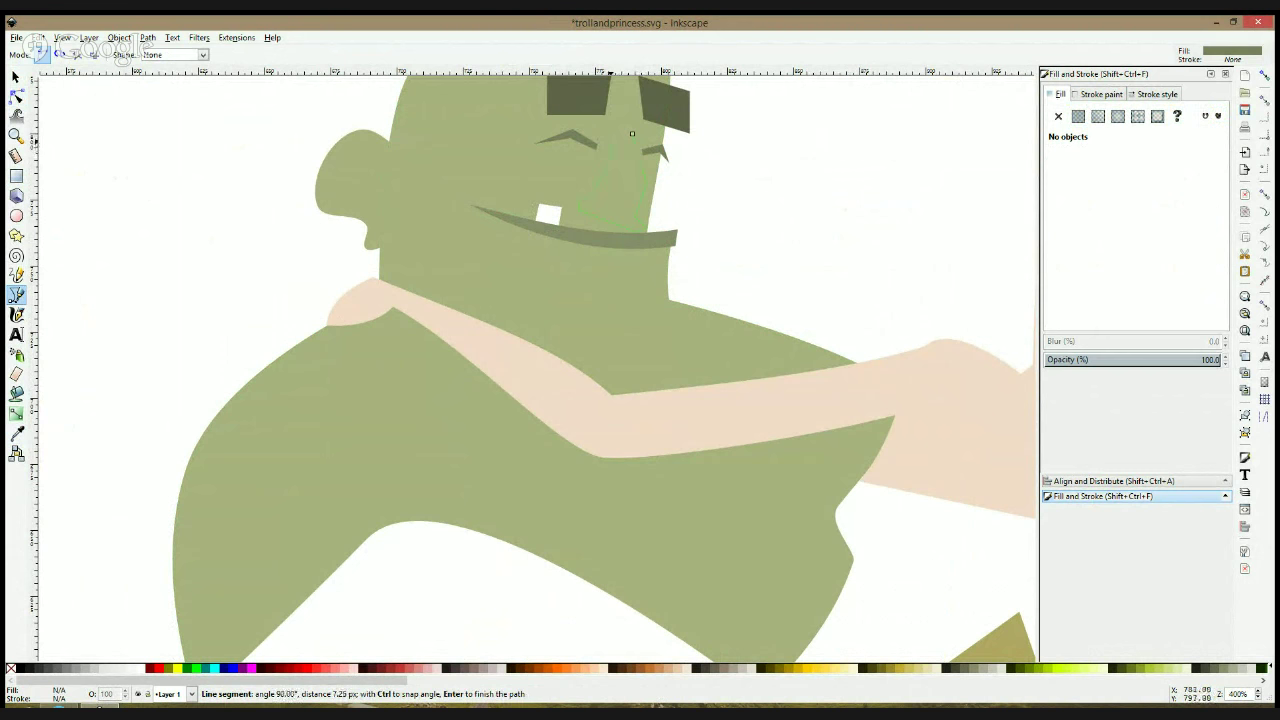
click(634, 137)
key(s)
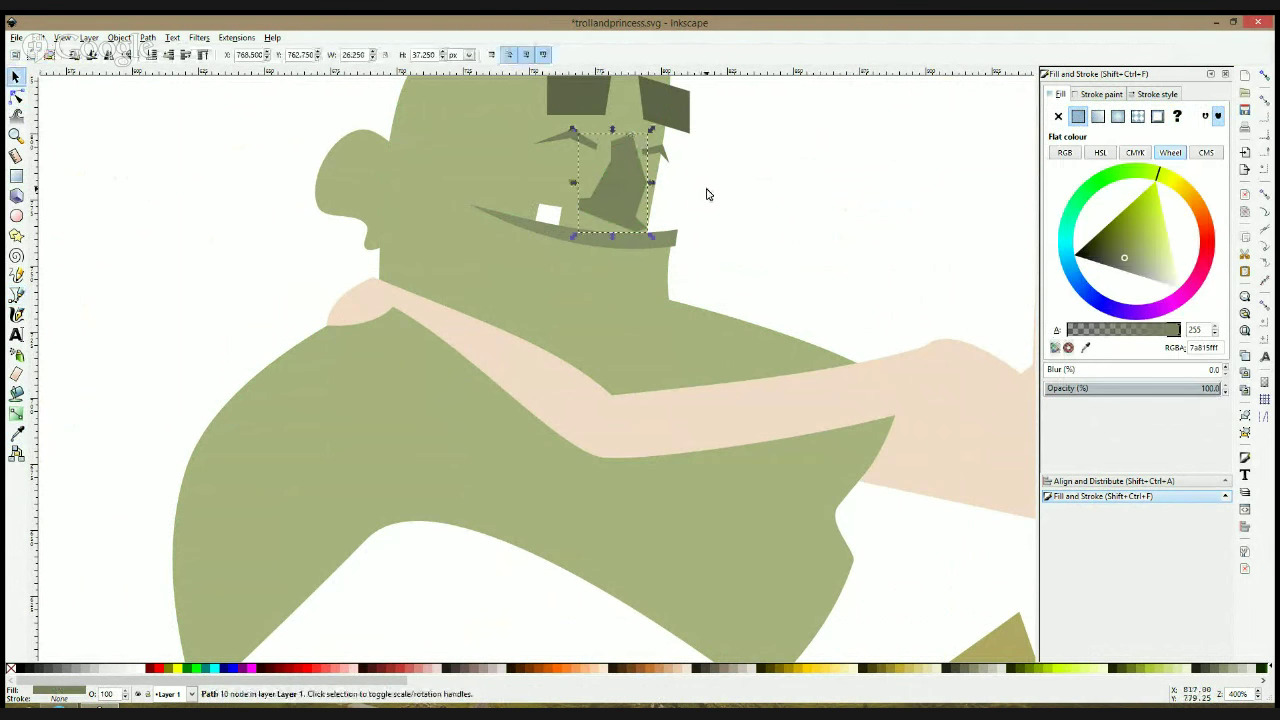
click(709, 195)
Try moving the nose off the troll's face, and undo the move
scroll(709, 197, down, 3)
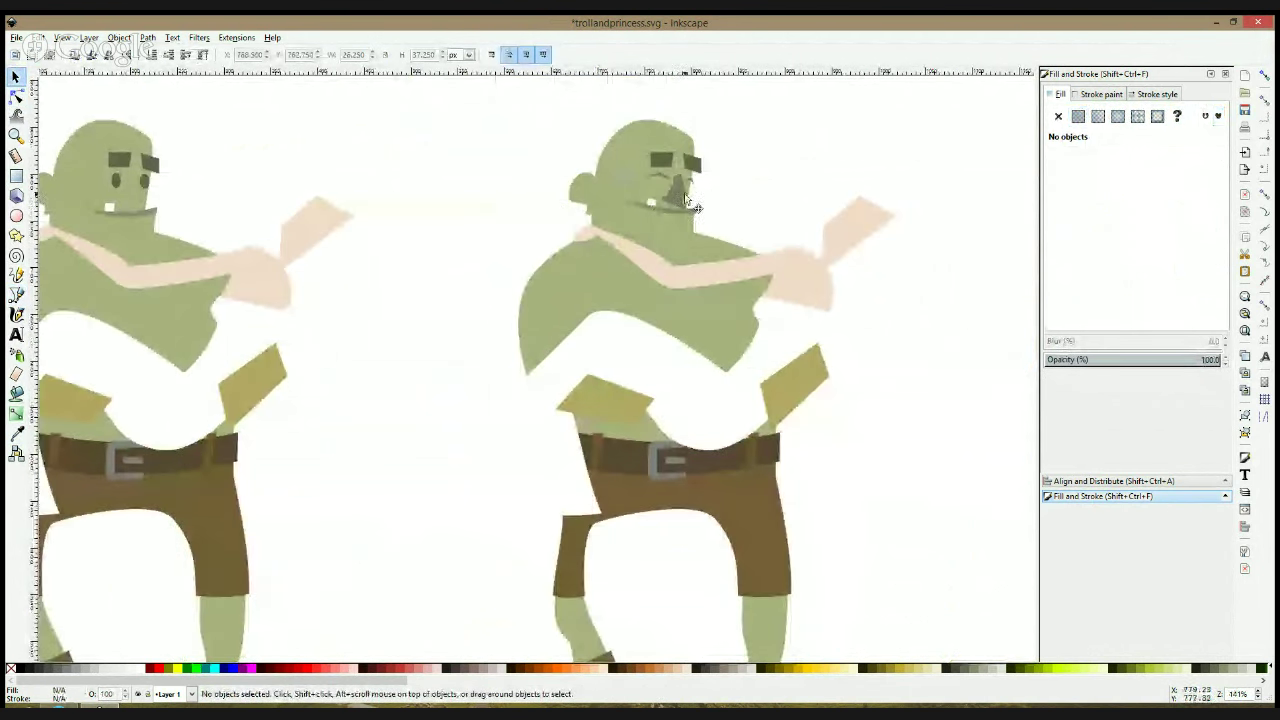
drag(686, 200, 754, 197)
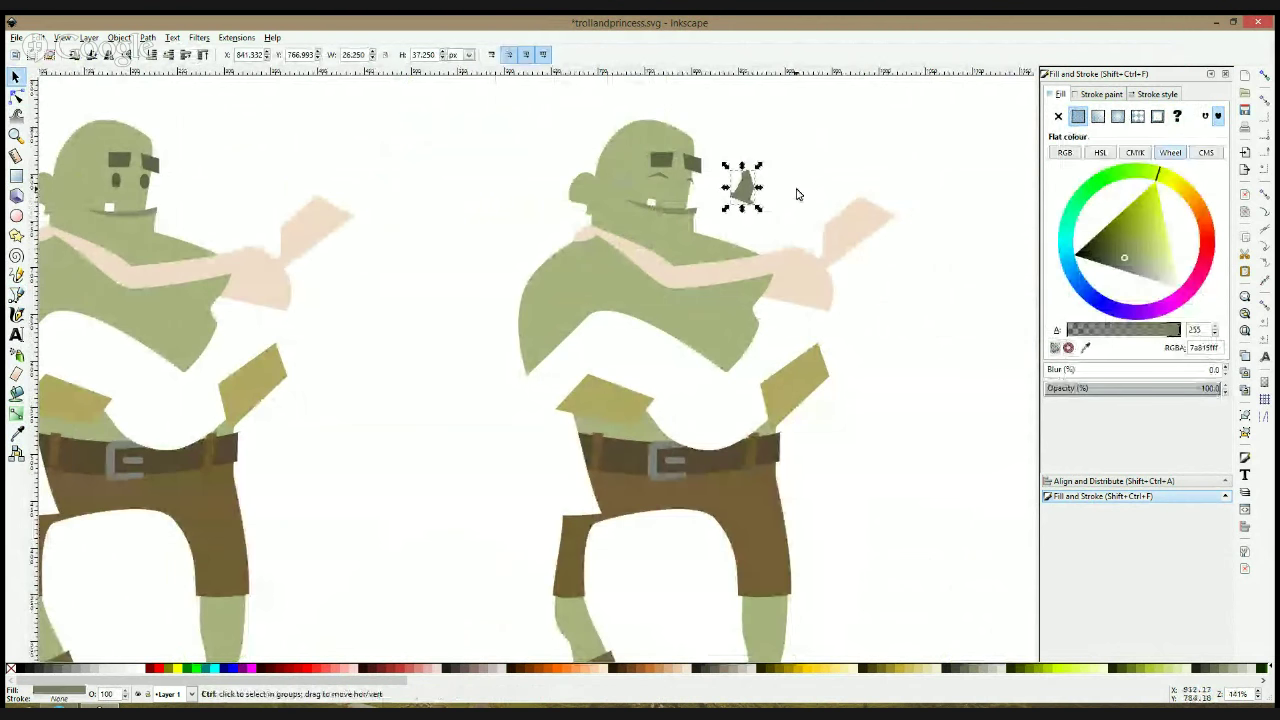
key(ctrl+z)
click(797, 193)
scroll(706, 216, up, 2)
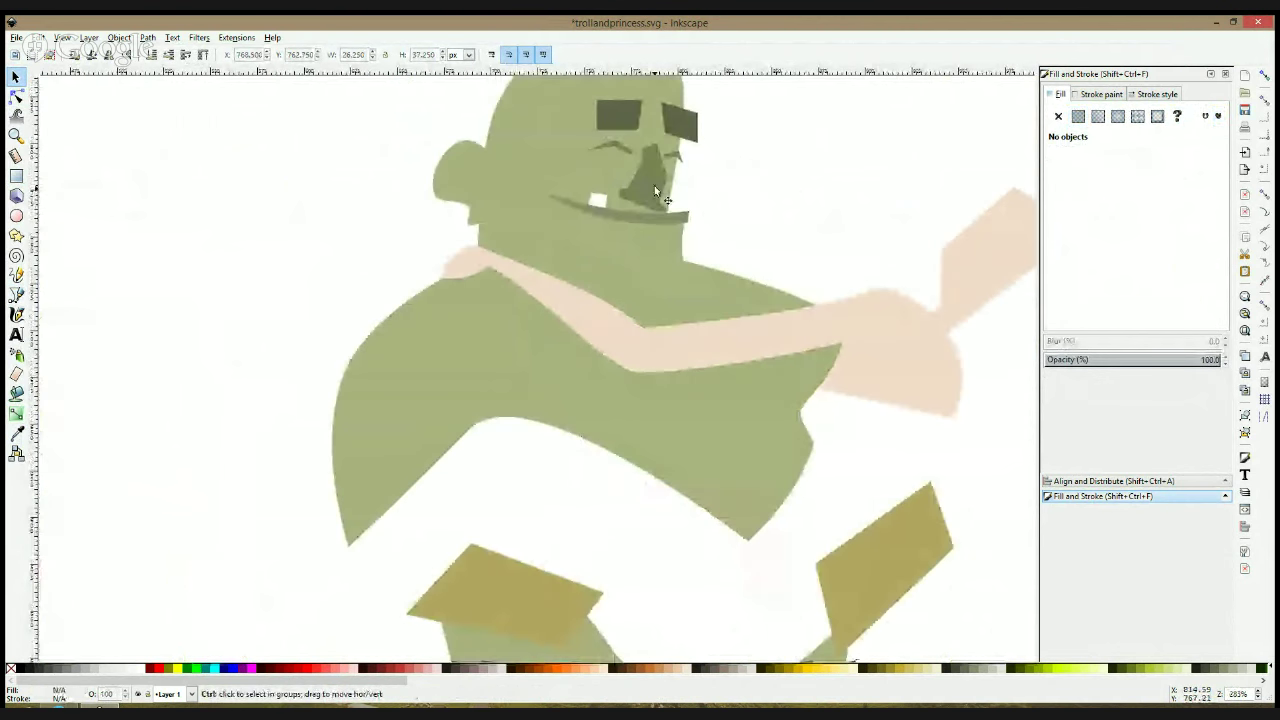
Reshape the nose by adjusting the nodes along its base so that the lower edge is flatter
click(654, 190)
click(16, 96)
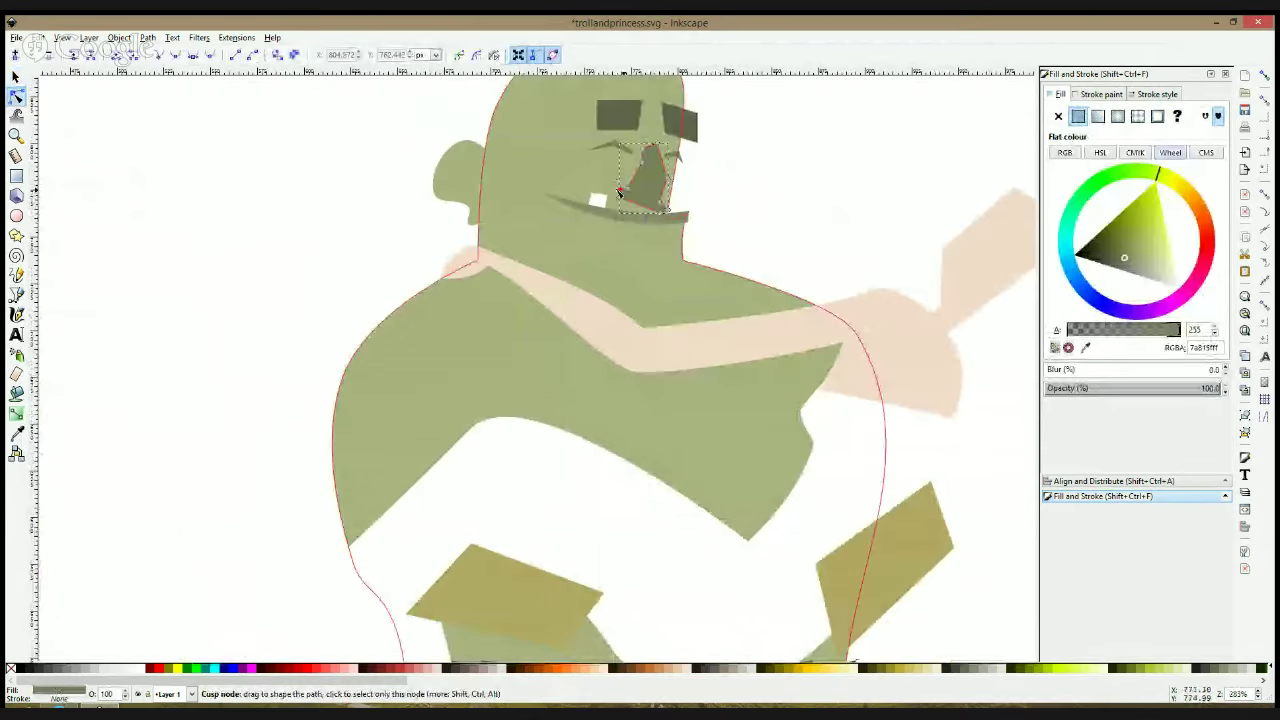
drag(606, 182, 693, 234)
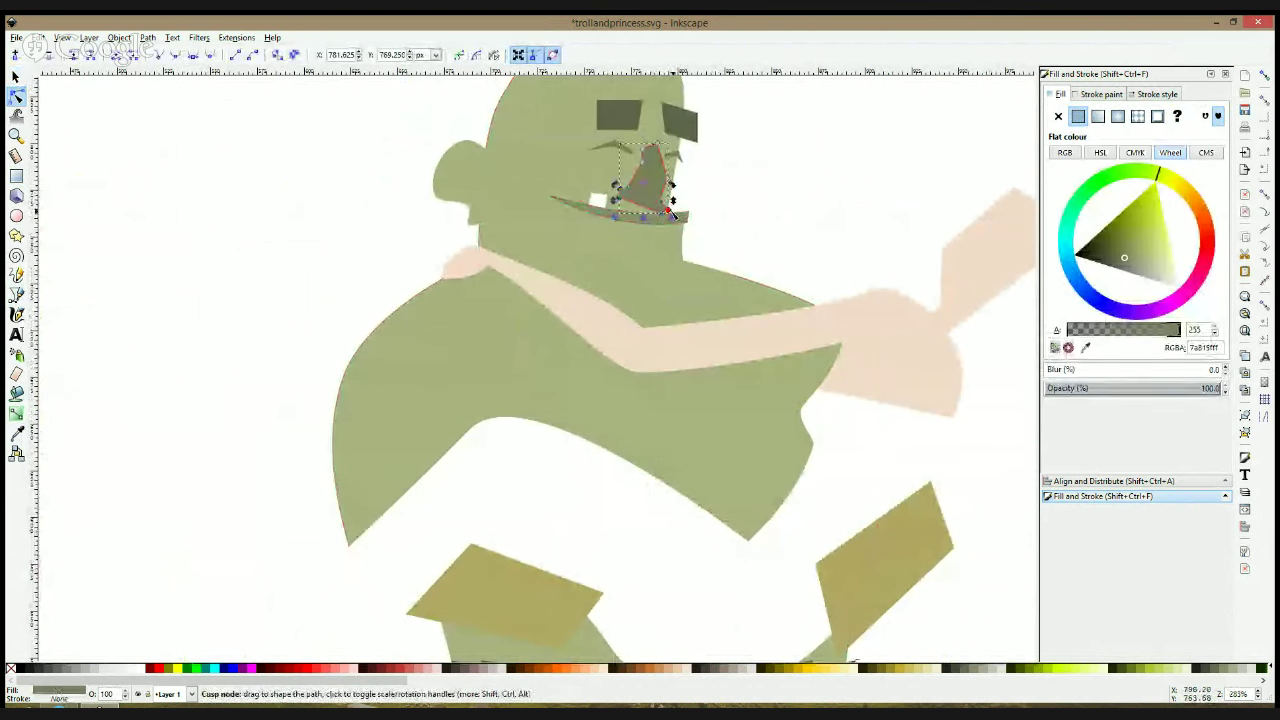
click(708, 203)
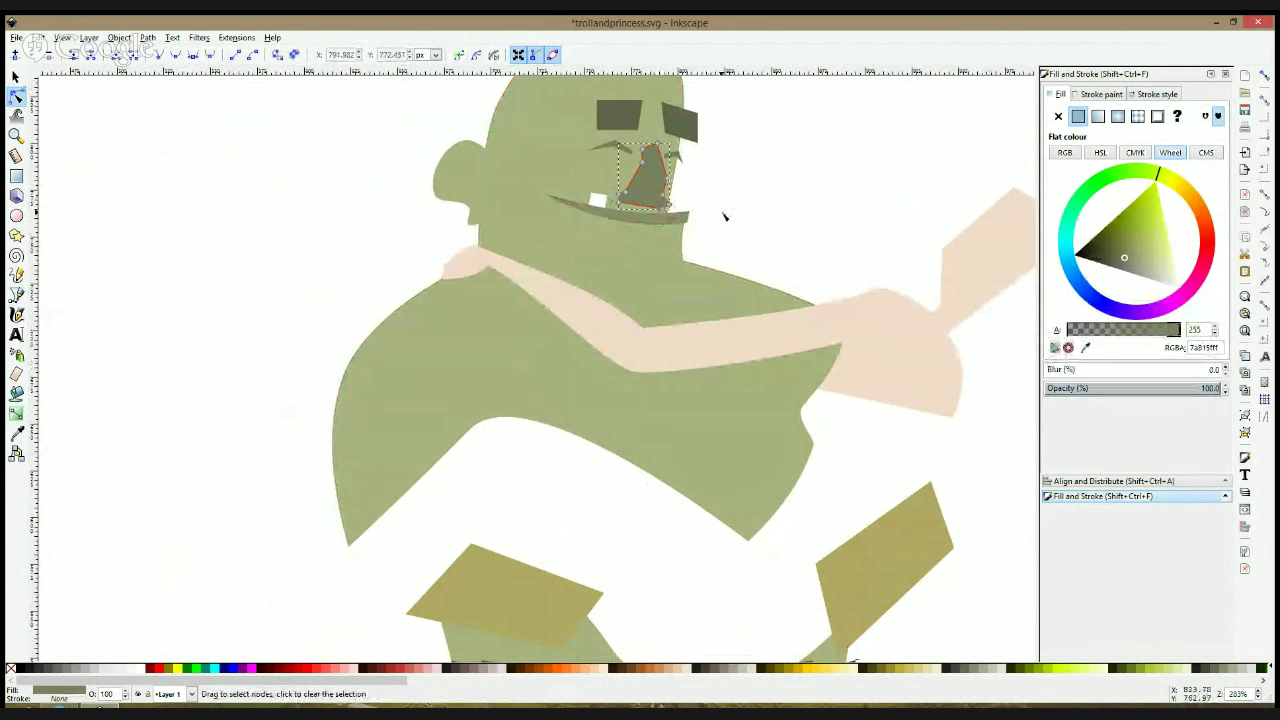
click(725, 219)
Give the nose a vertical linear gradient from the skin green aab380ff at the bridge to darker olive at the base
click(650, 193)
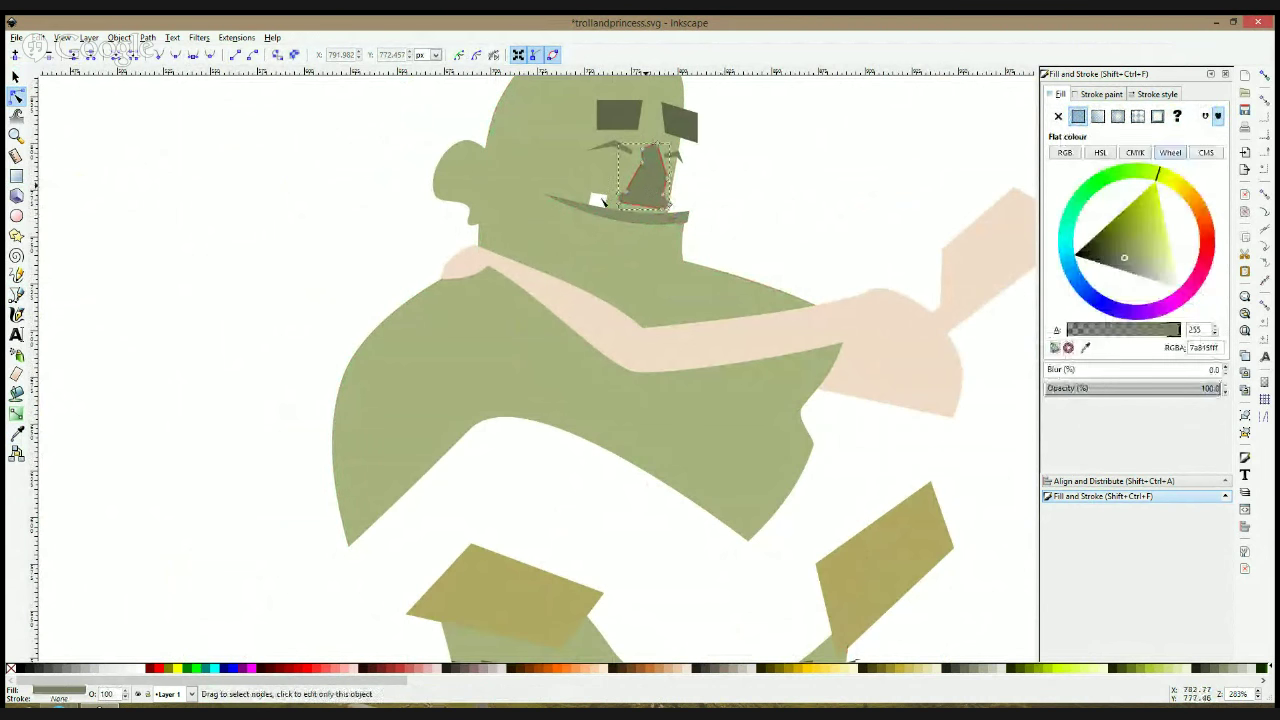
key(g)
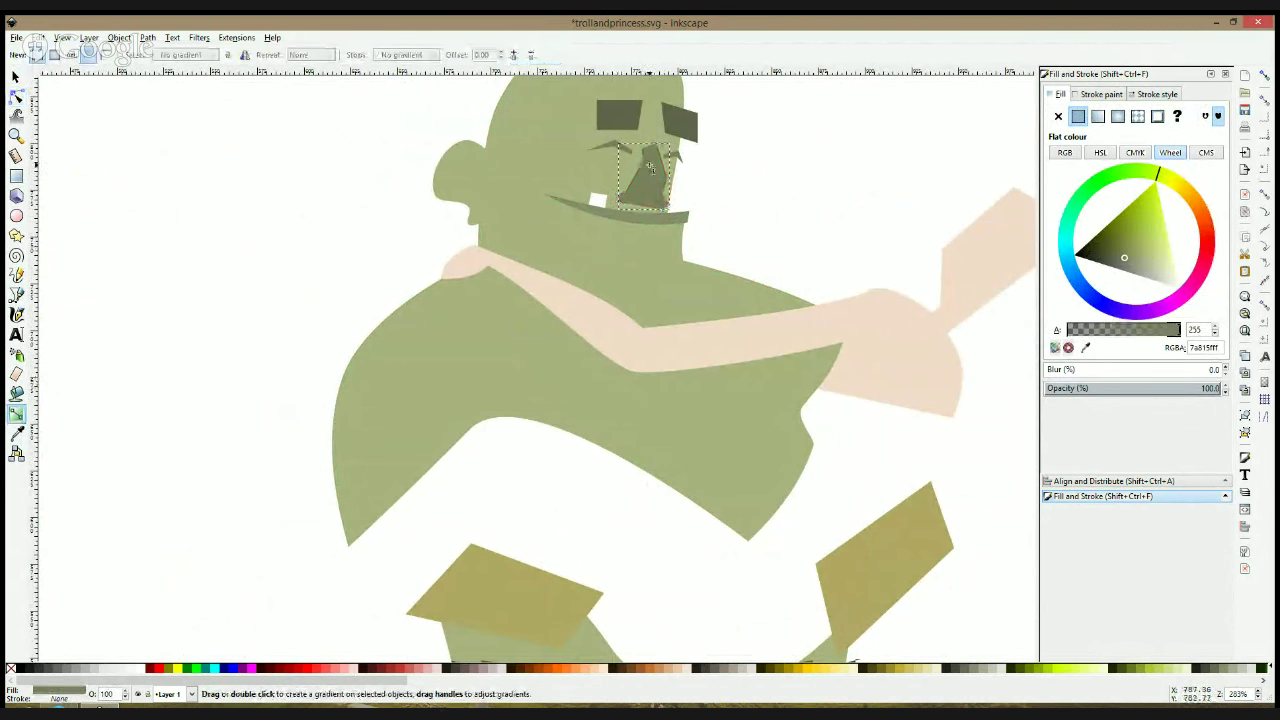
drag(650, 164, 650, 224)
click(16, 432)
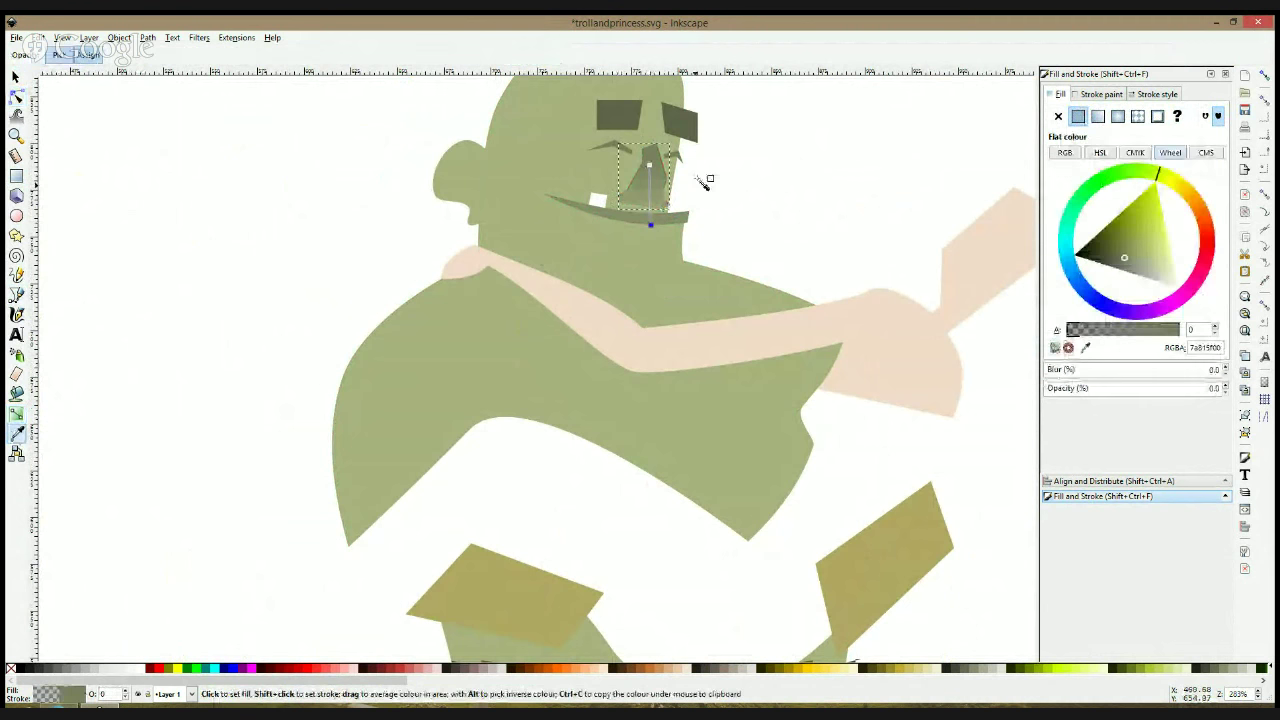
click(657, 188)
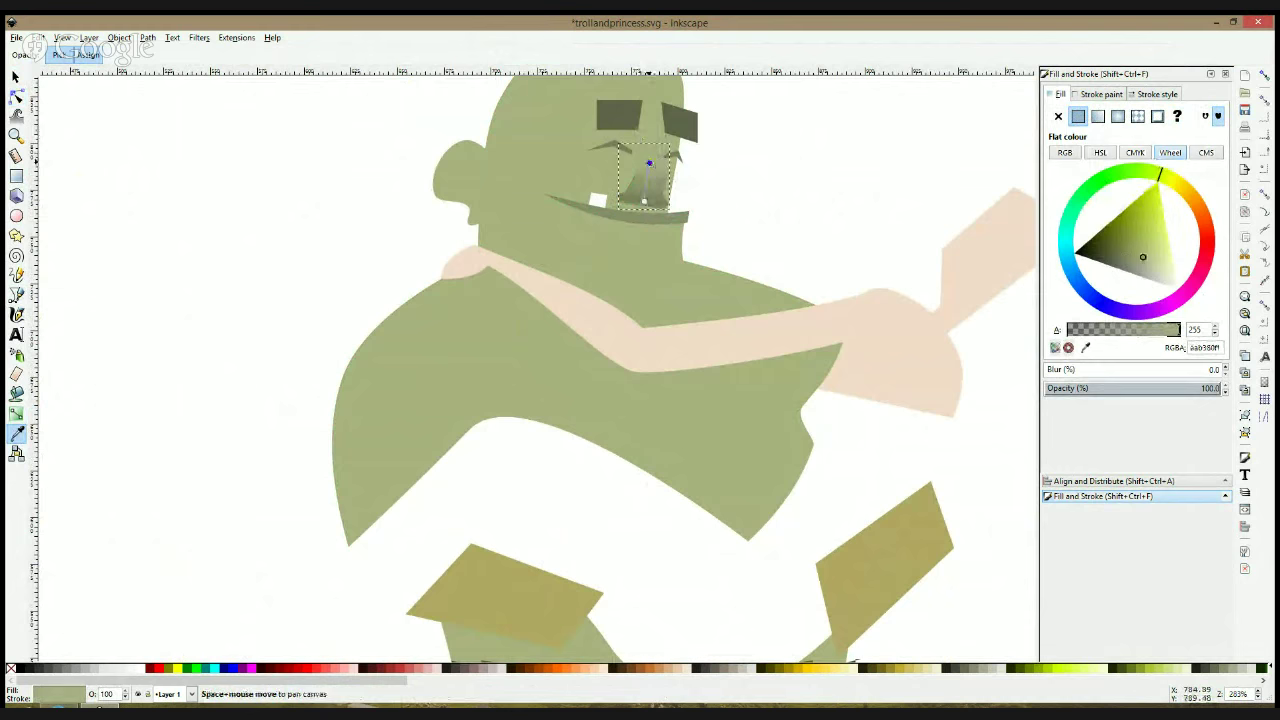
key(s)
click(771, 200)
Move the shaded nose slightly toward the front edge of the face, to about X 771.7, Y 767.8 px
scroll(771, 200, down, 1)
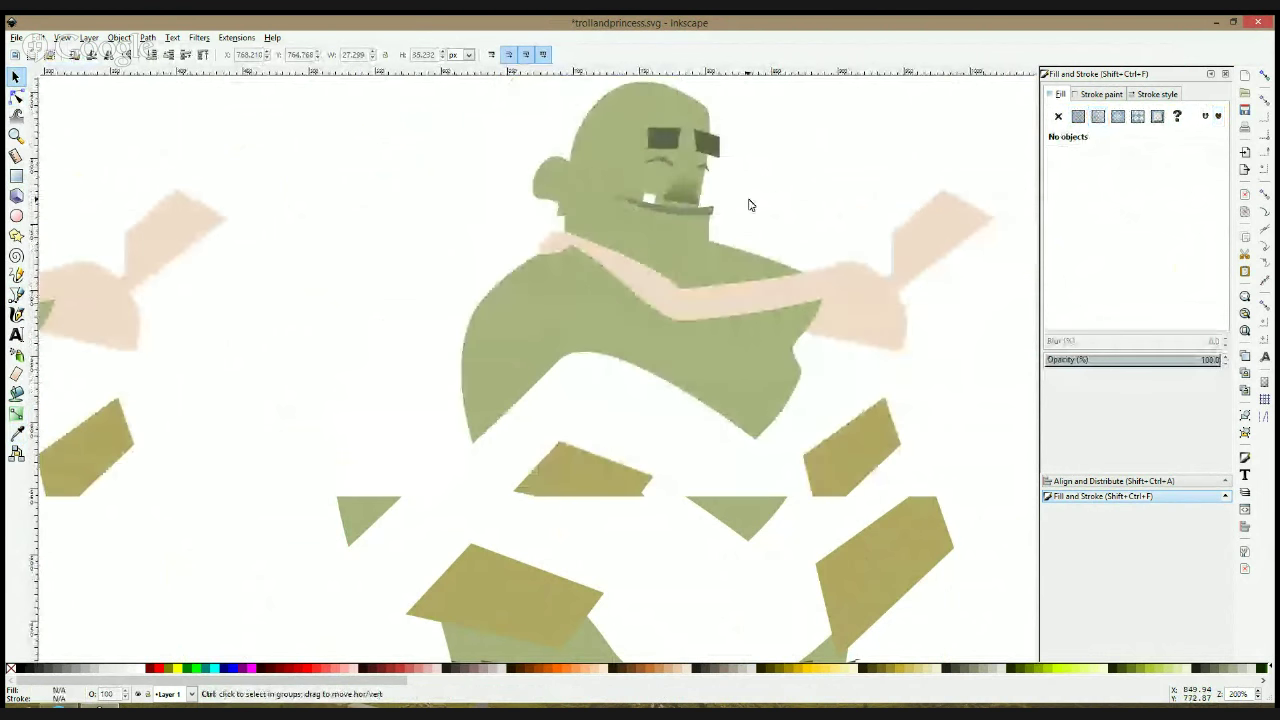
click(688, 190)
drag(690, 189, 695, 191)
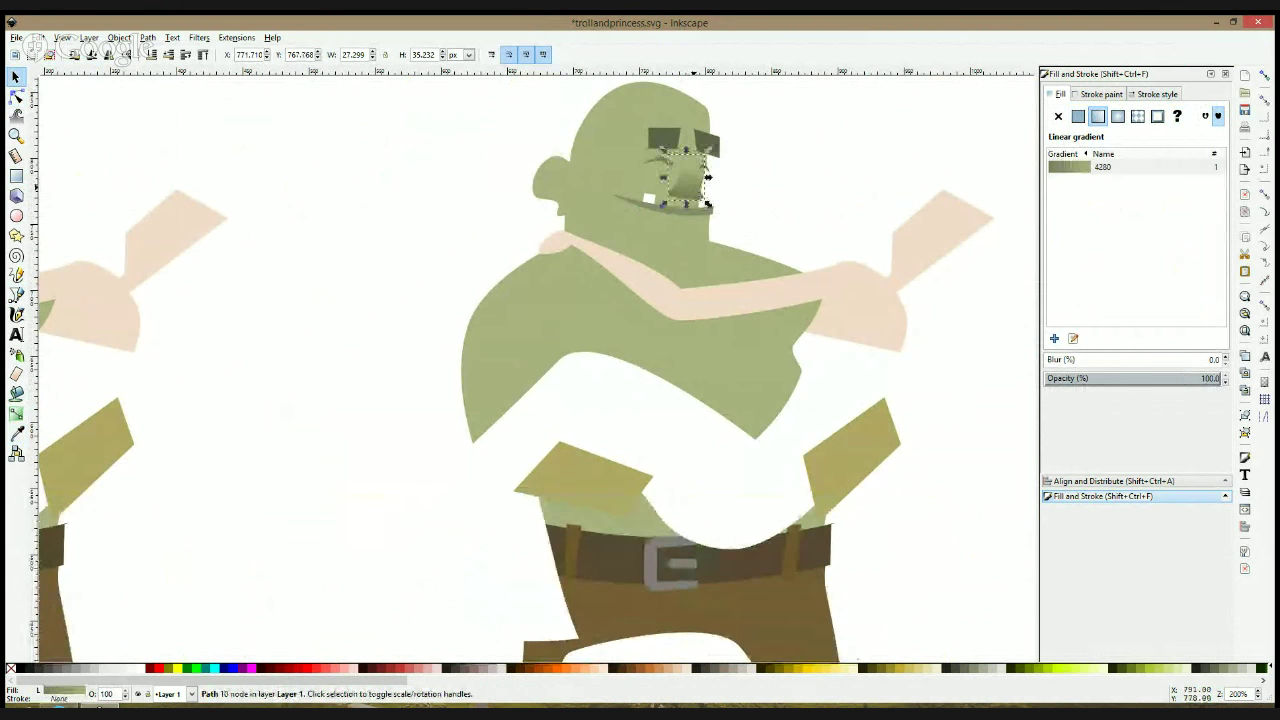
Adjust the nose's outline and shift it slightly toward the front edge of the face, to about X 774.7, Y 767.6 px
click(765, 191)
double_click(698, 190)
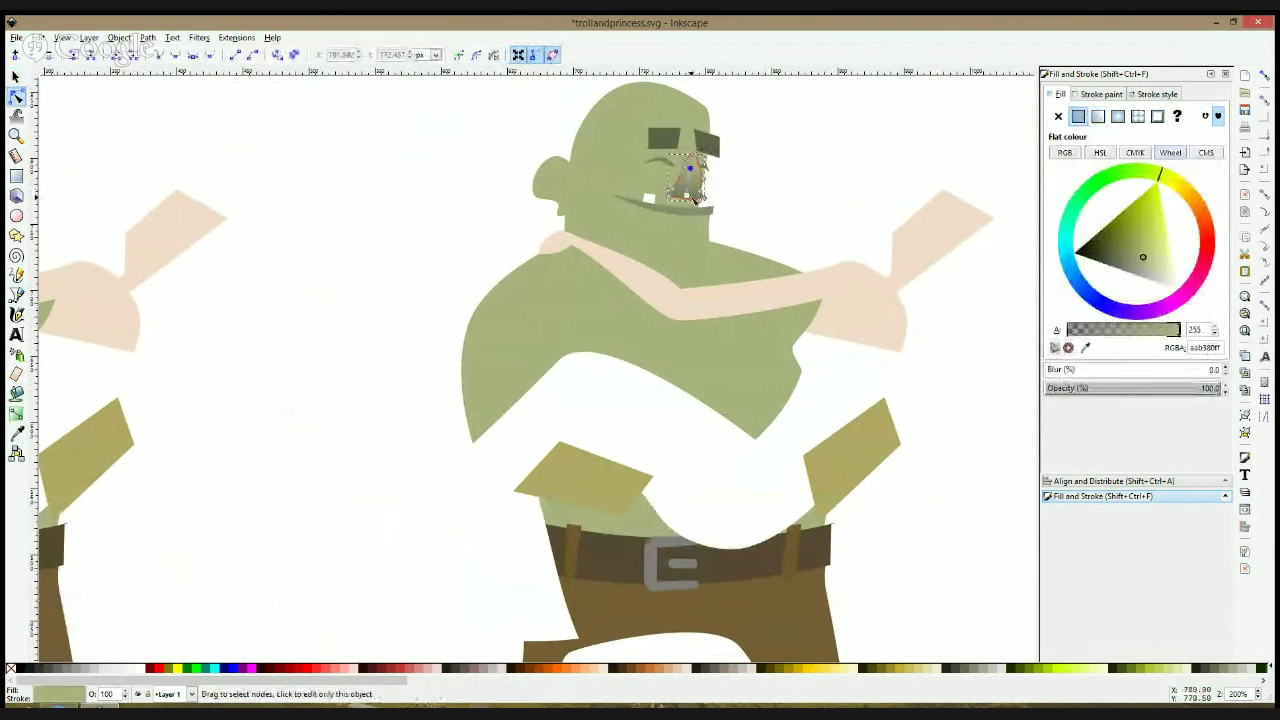
key(space)
drag(665, 205, 676, 209)
click(771, 182)
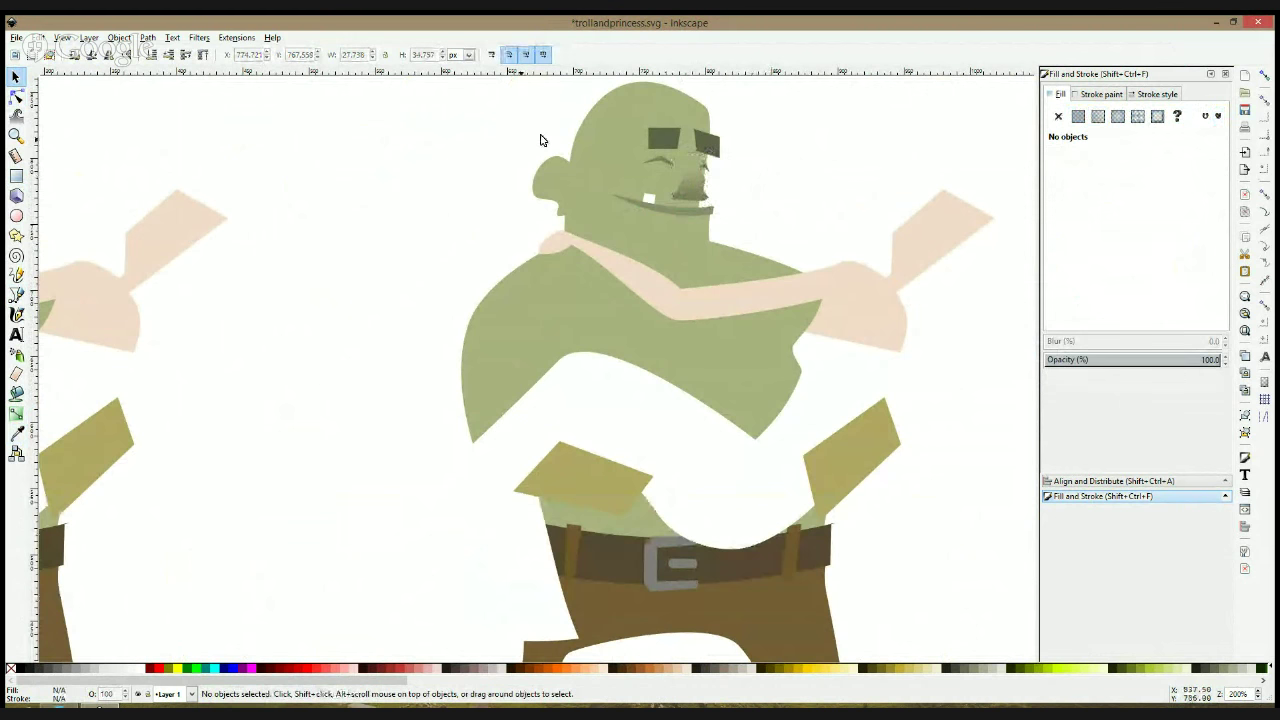
Reposition the nodes on the back side of the nose bridge to refine its upper outline
click(17, 95)
click(690, 178)
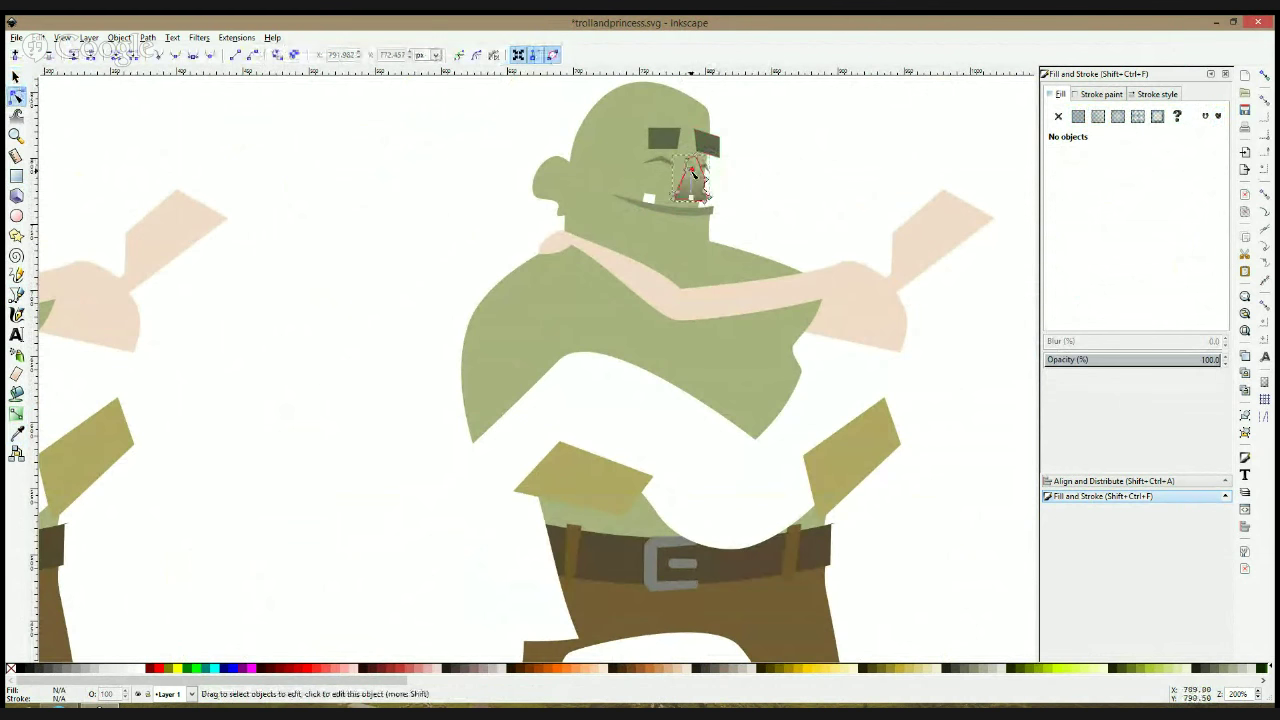
click(687, 168)
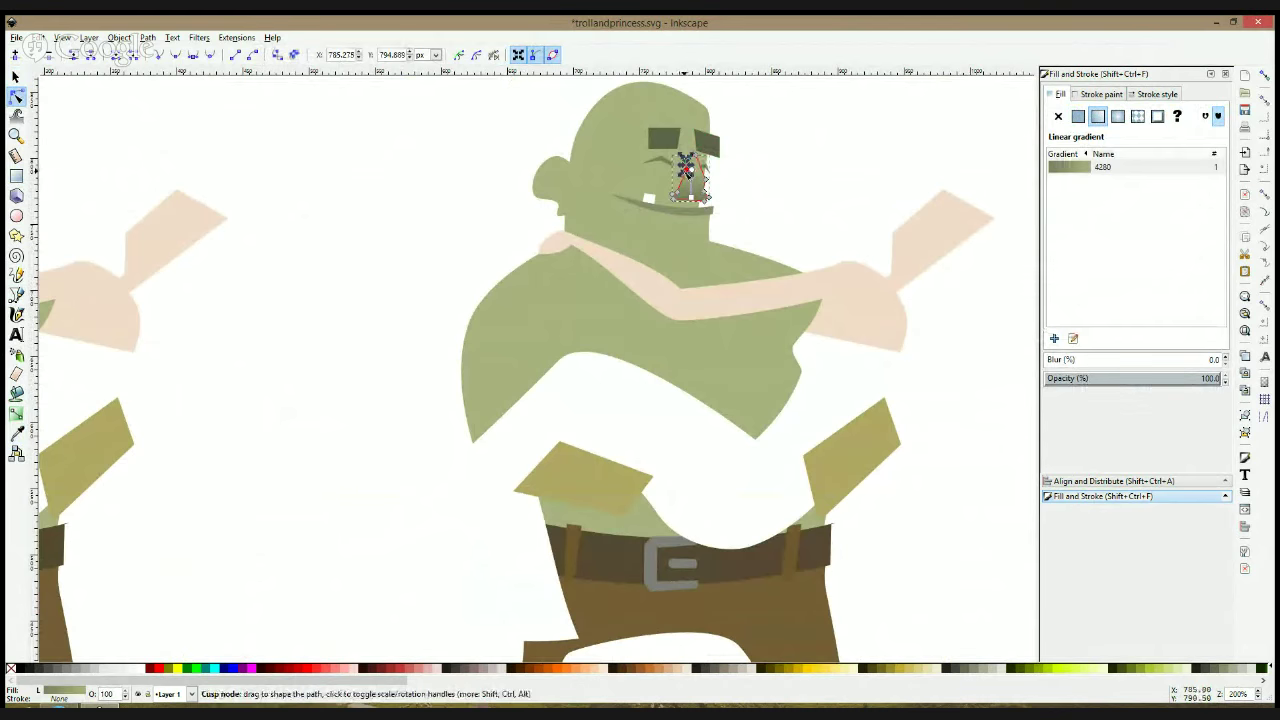
drag(686, 172, 682, 176)
click(783, 189)
click(783, 189)
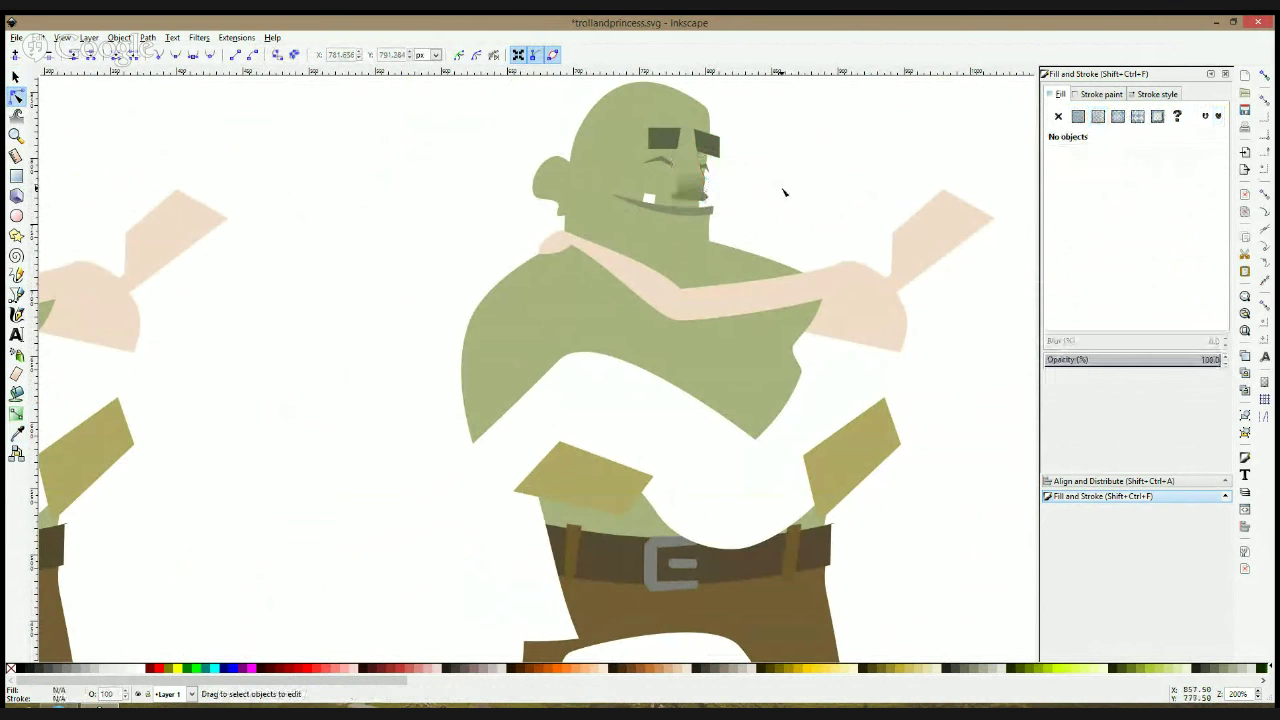
Reshape the nose's side and nostril nodes so that it pinches above the base and the nostrils look rounded
click(700, 192)
scroll(700, 196, up, 2)
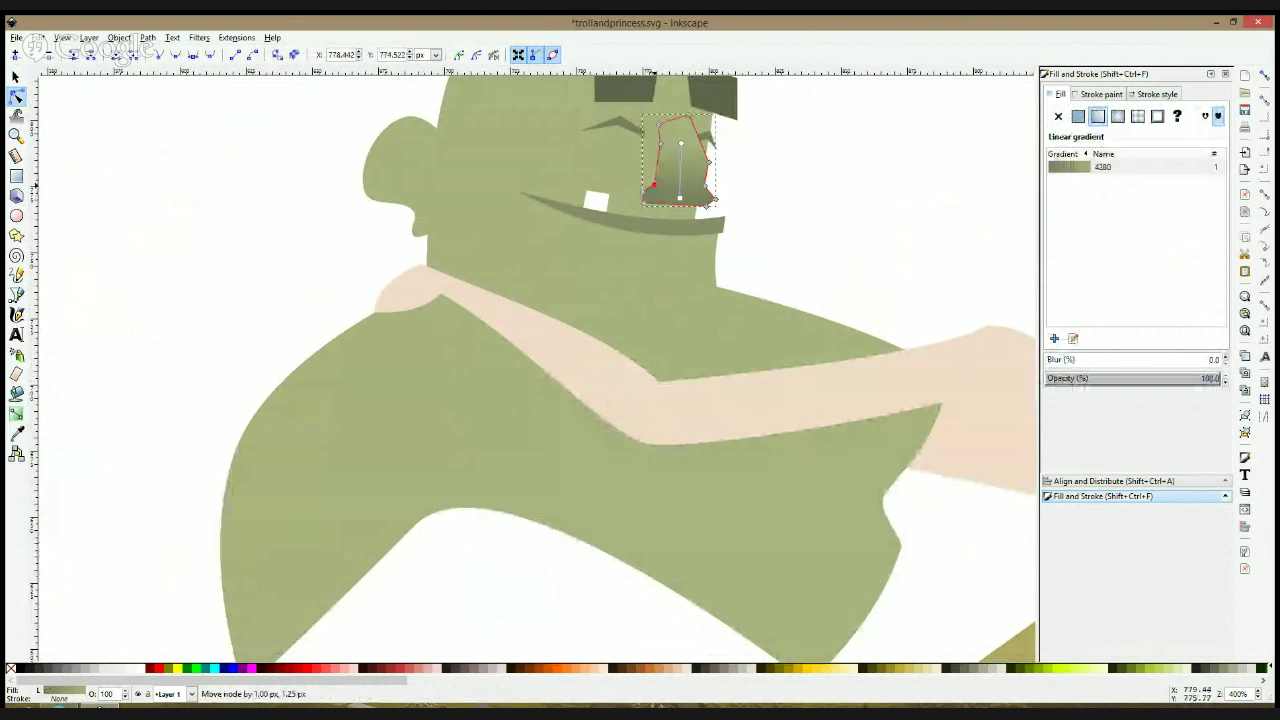
drag(706, 190, 707, 181)
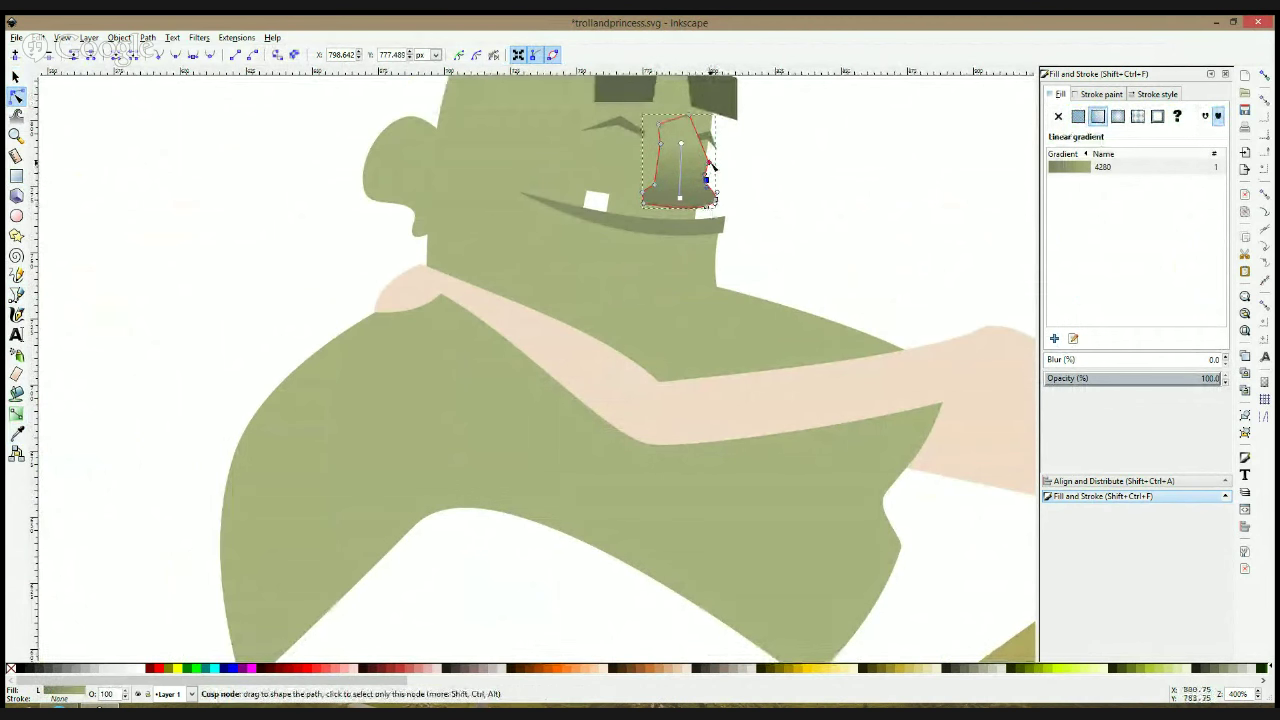
click(710, 160)
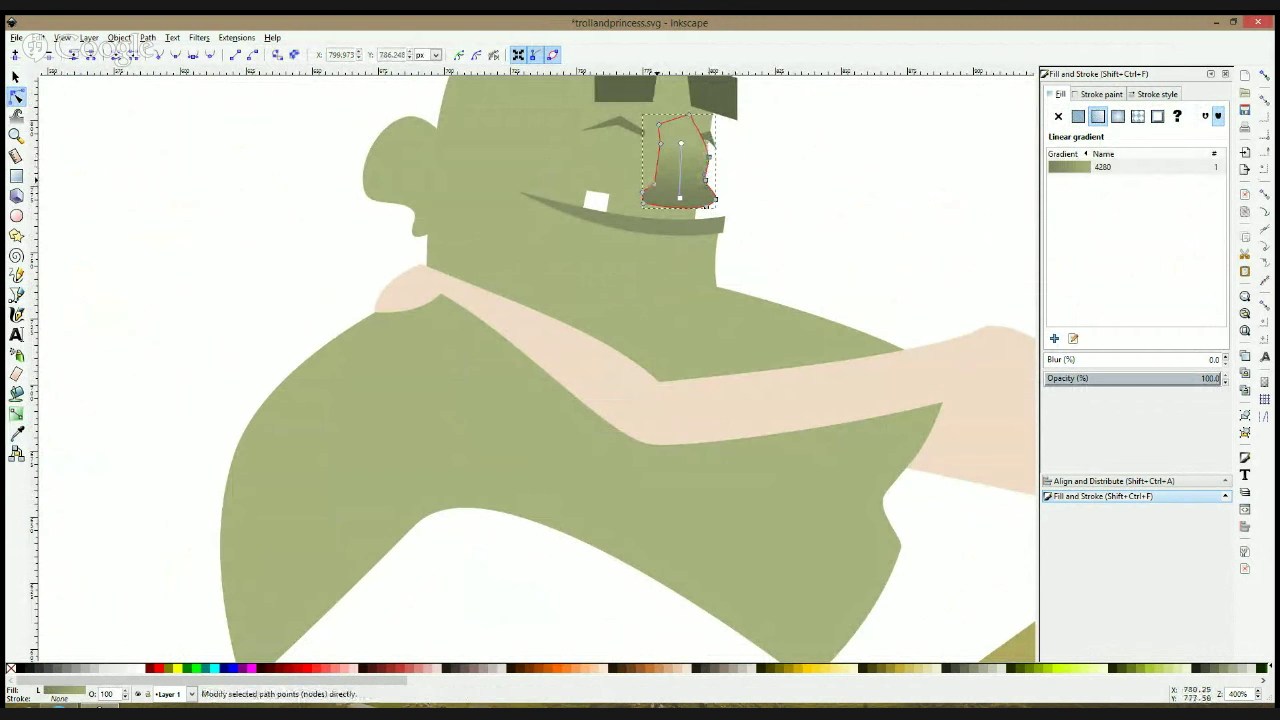
click(656, 182)
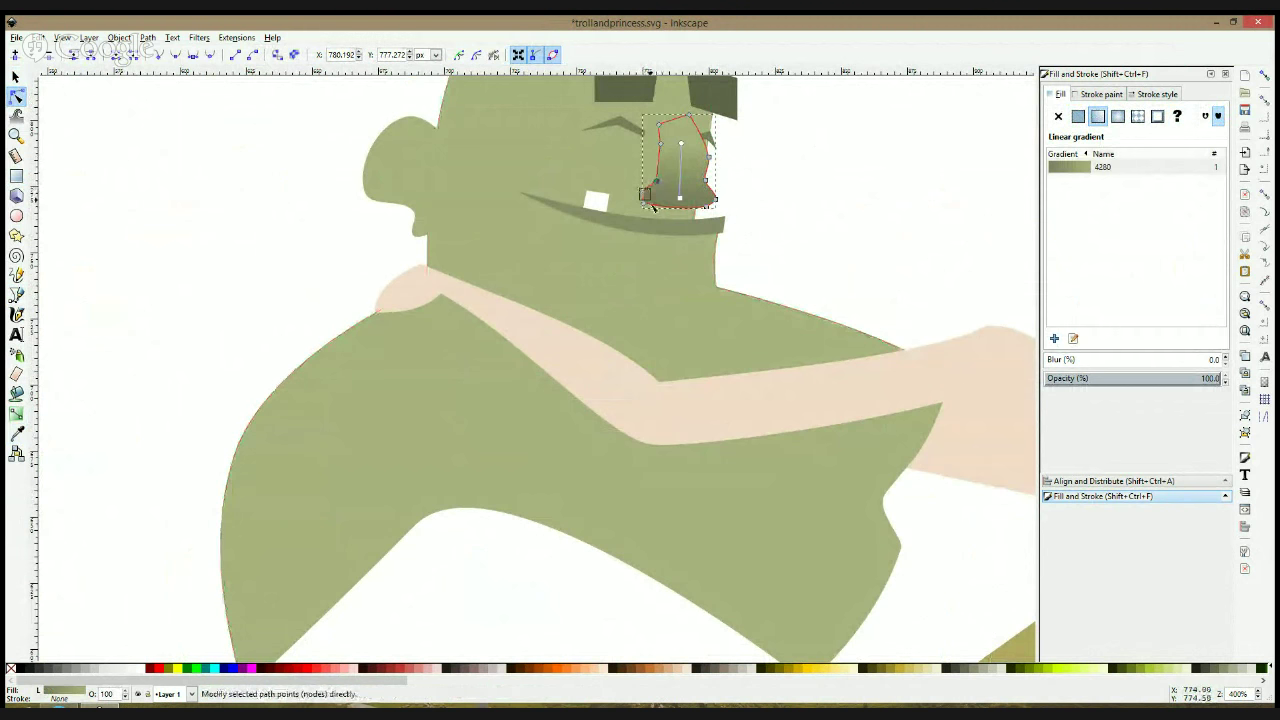
click(647, 194)
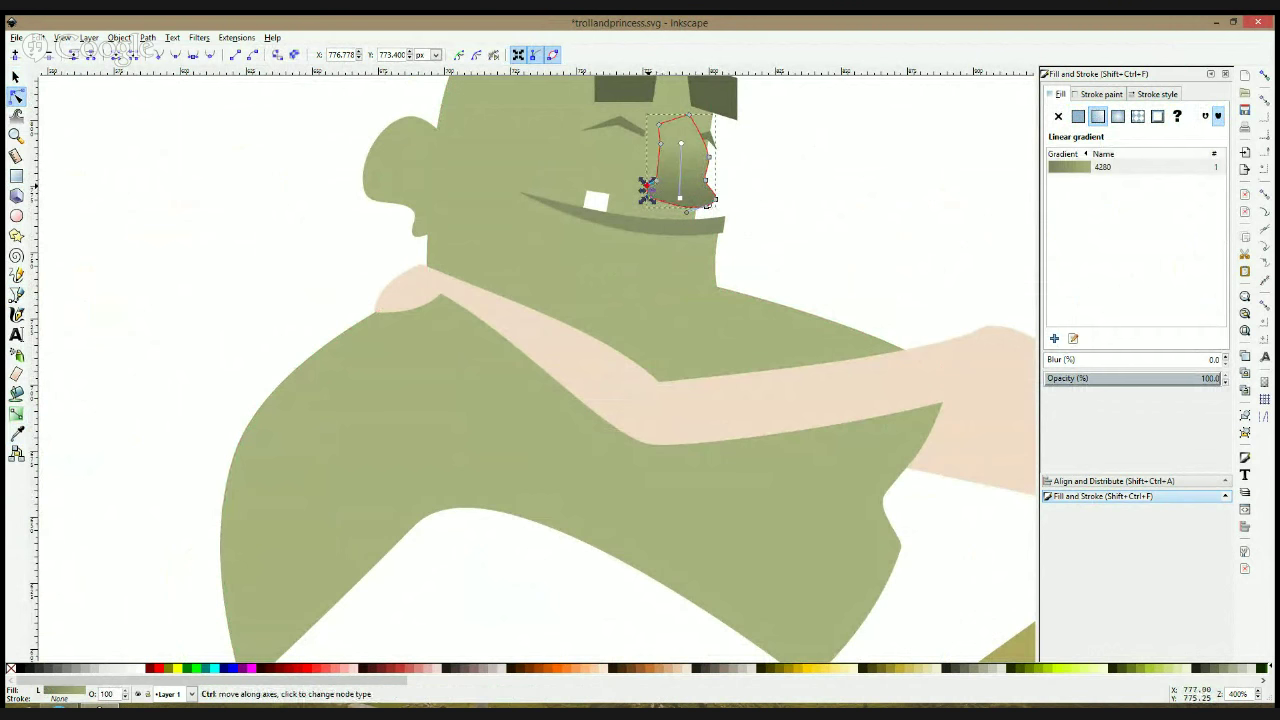
click(765, 204)
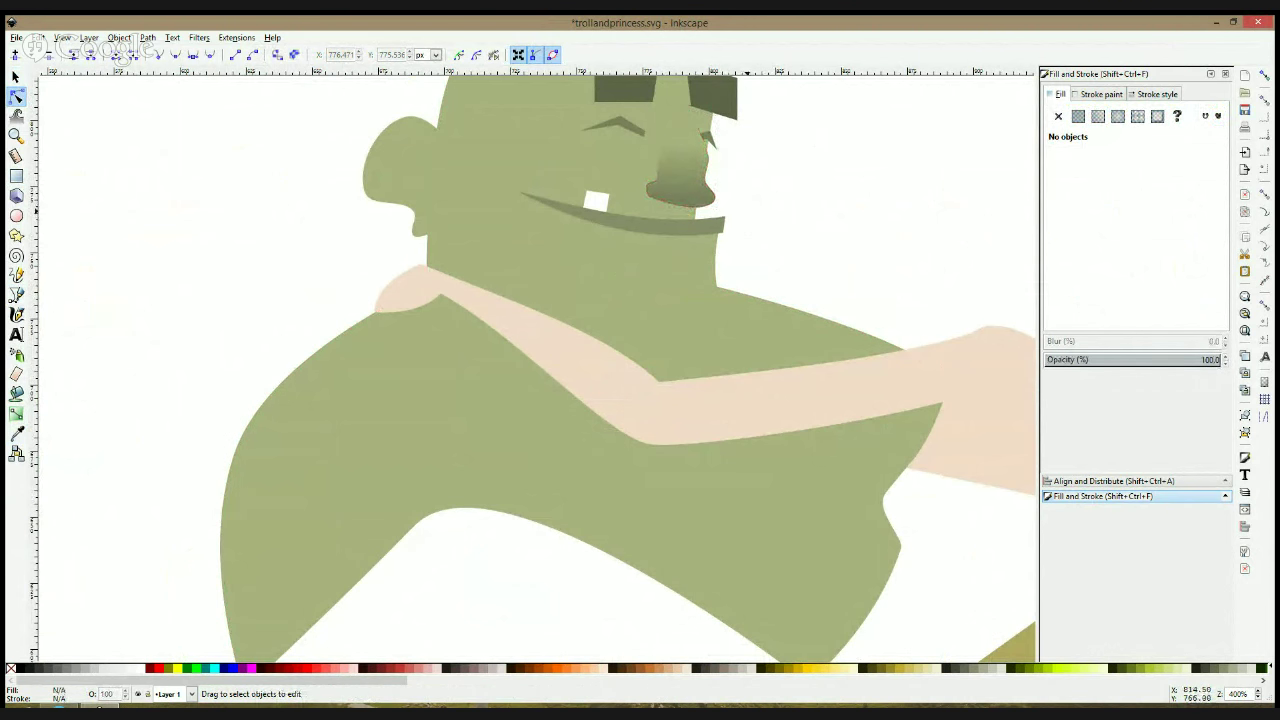
Move the ear up and inward on the troll's head, to about X 686.6, Y 776.9 px
scroll(797, 214, down, 2)
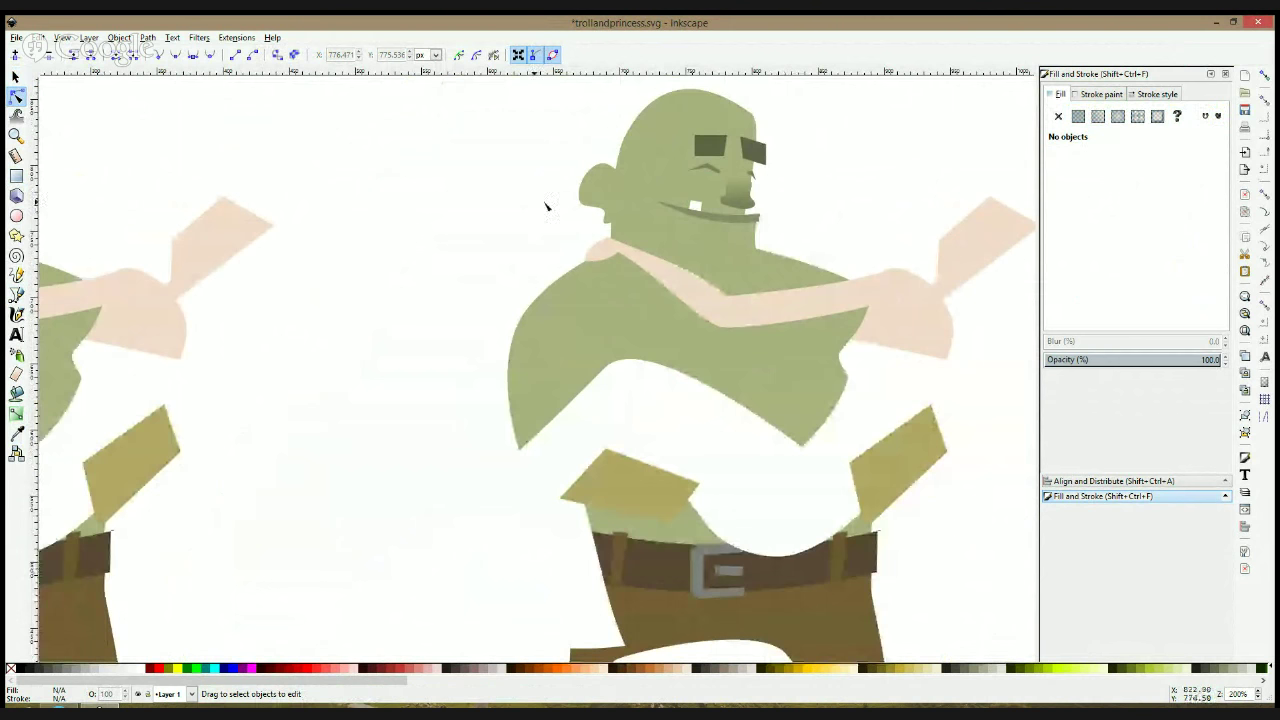
key(s)
click(598, 181)
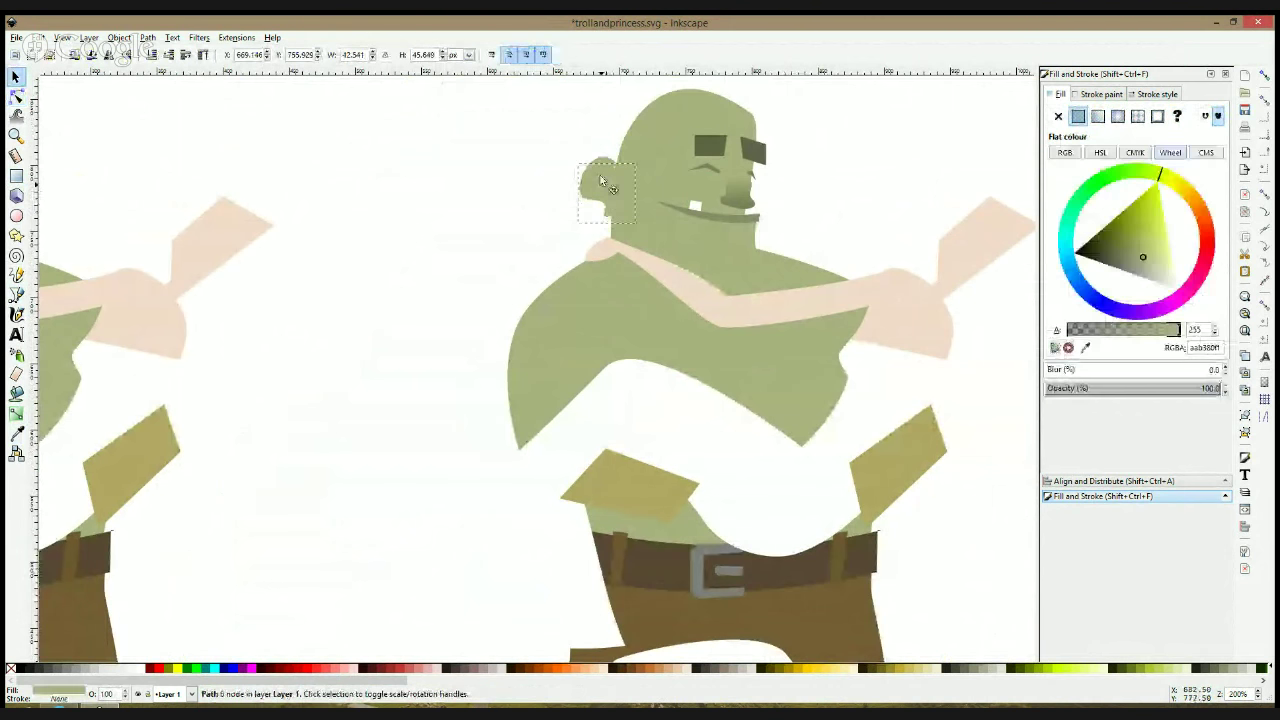
drag(601, 181, 625, 150)
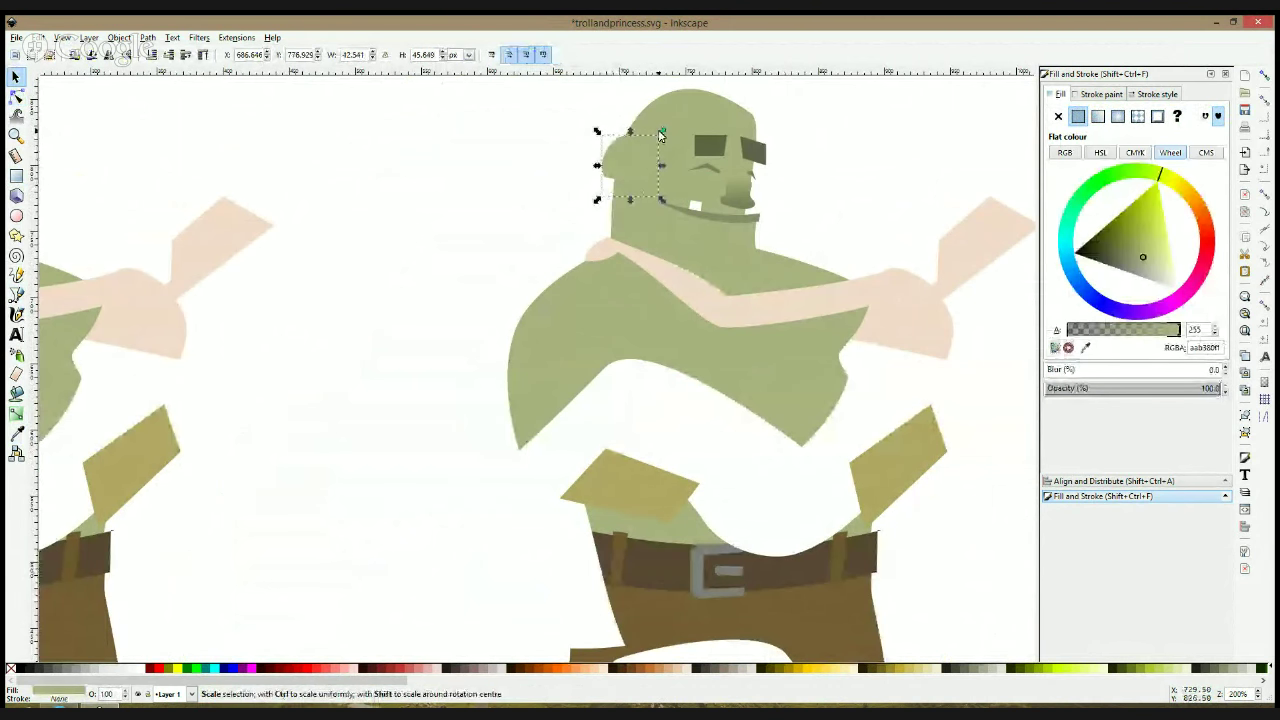
key(Escape)
Give the troll's head and torso shape a linear gradient from darker olive 98a074ff at the back edge to skin green aab380ff inward
click(657, 130)
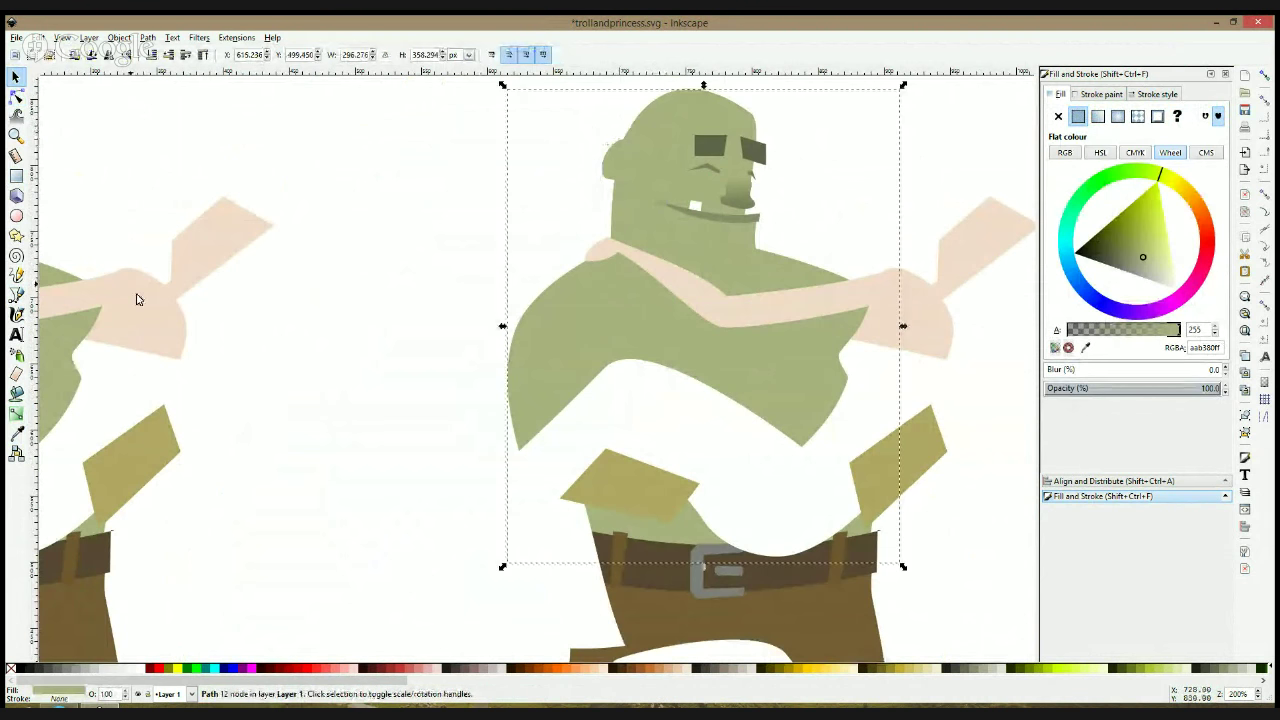
click(16, 413)
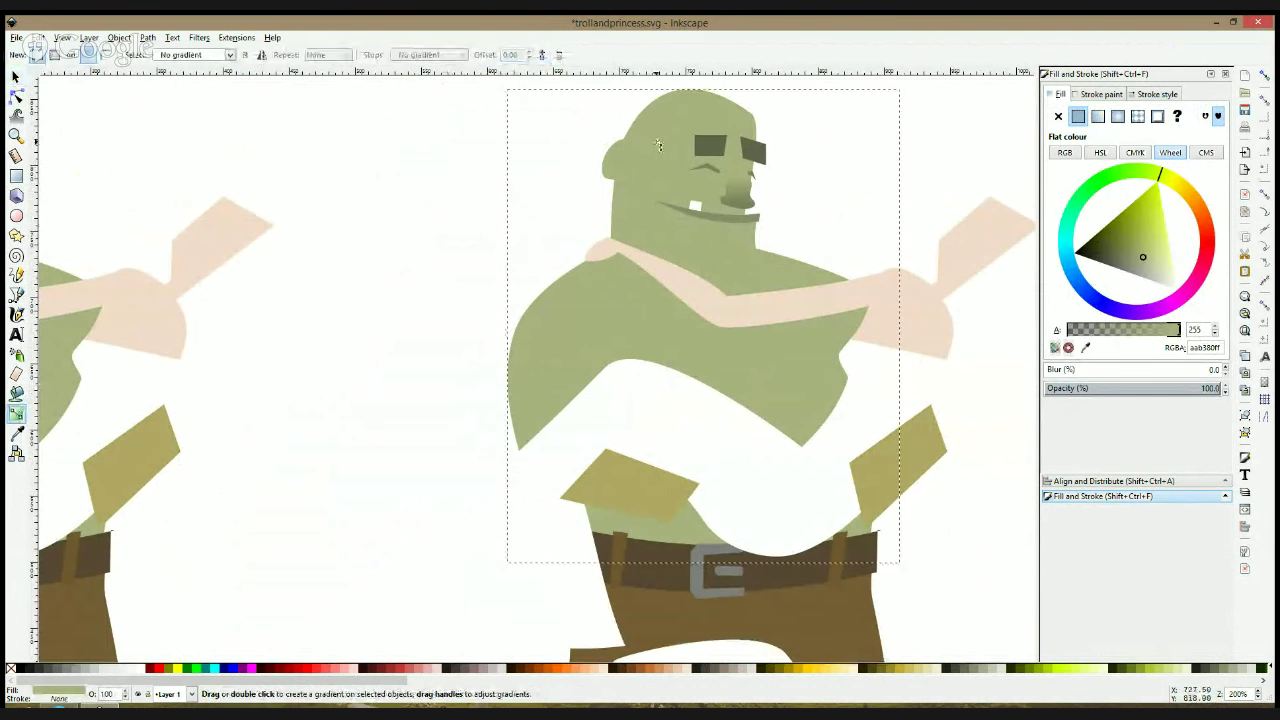
drag(645, 142, 659, 147)
key(d)
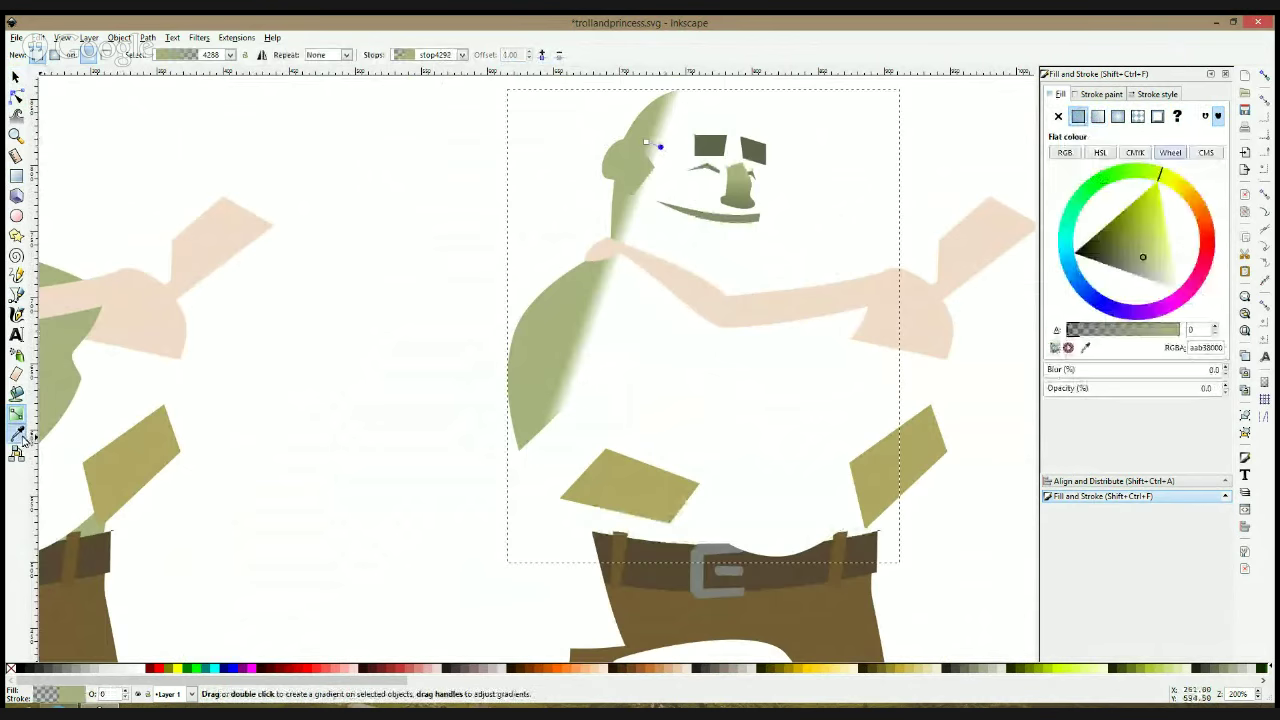
click(740, 196)
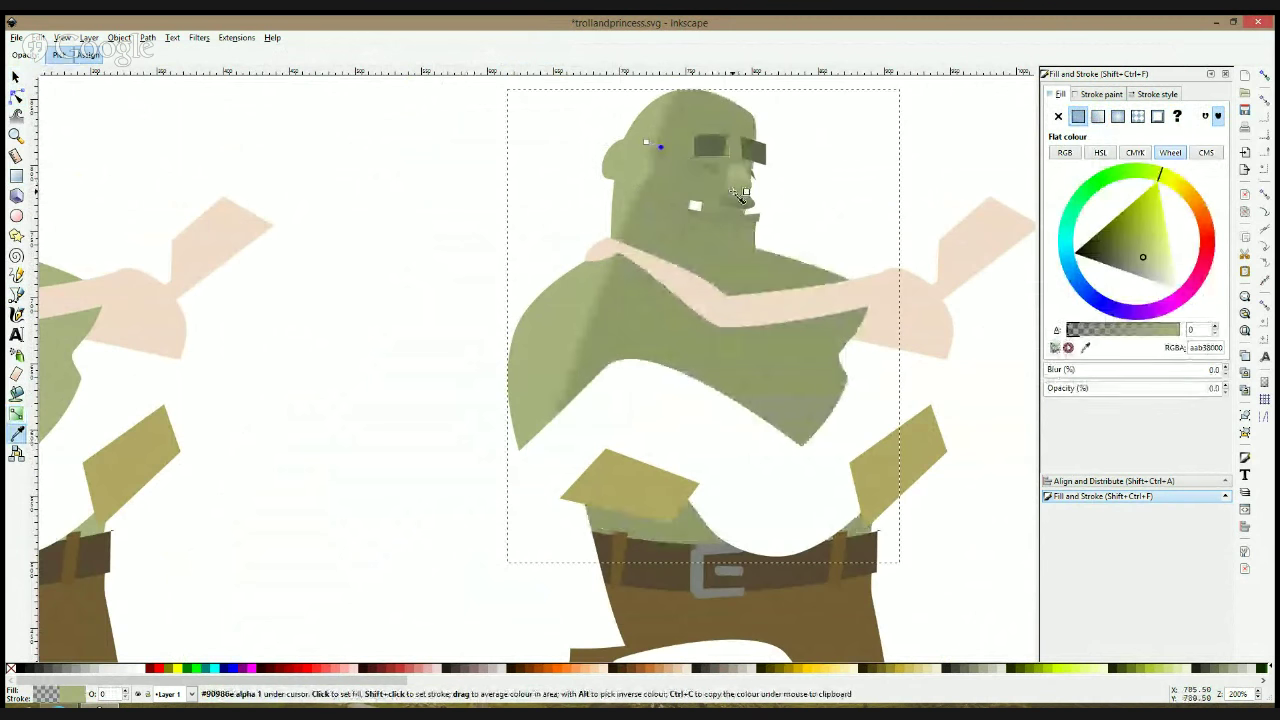
click(647, 140)
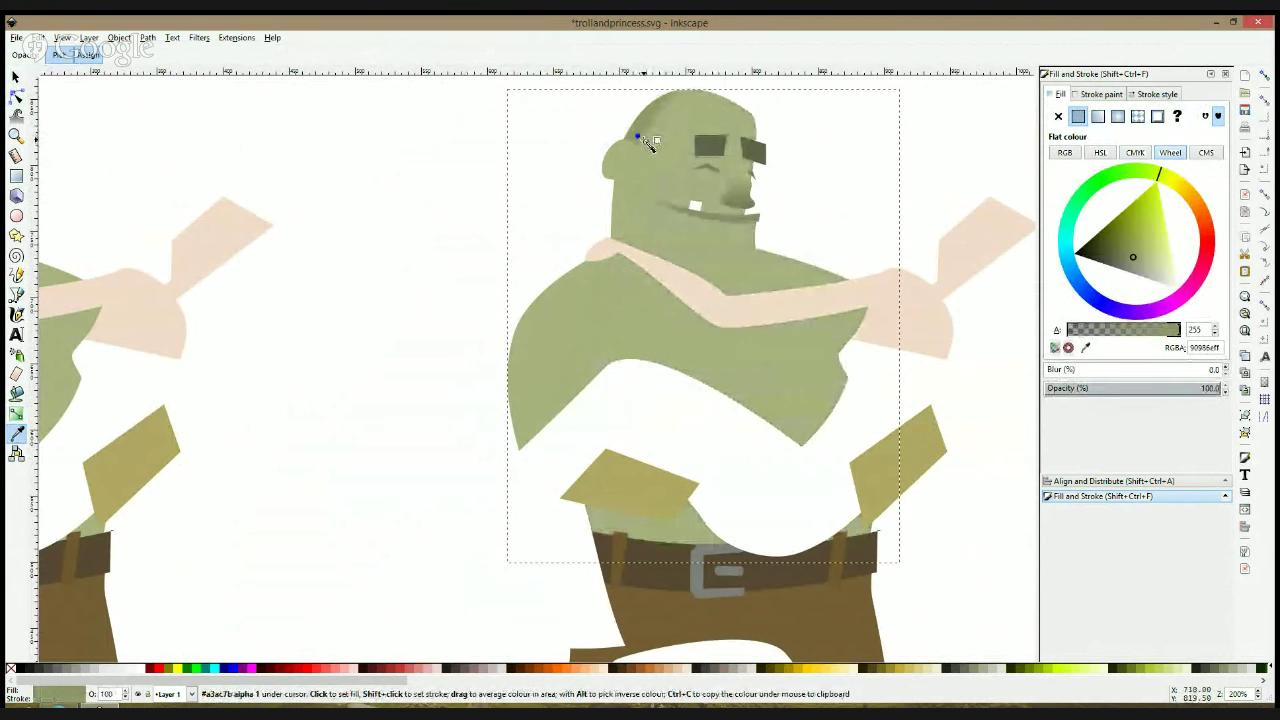
click(657, 149)
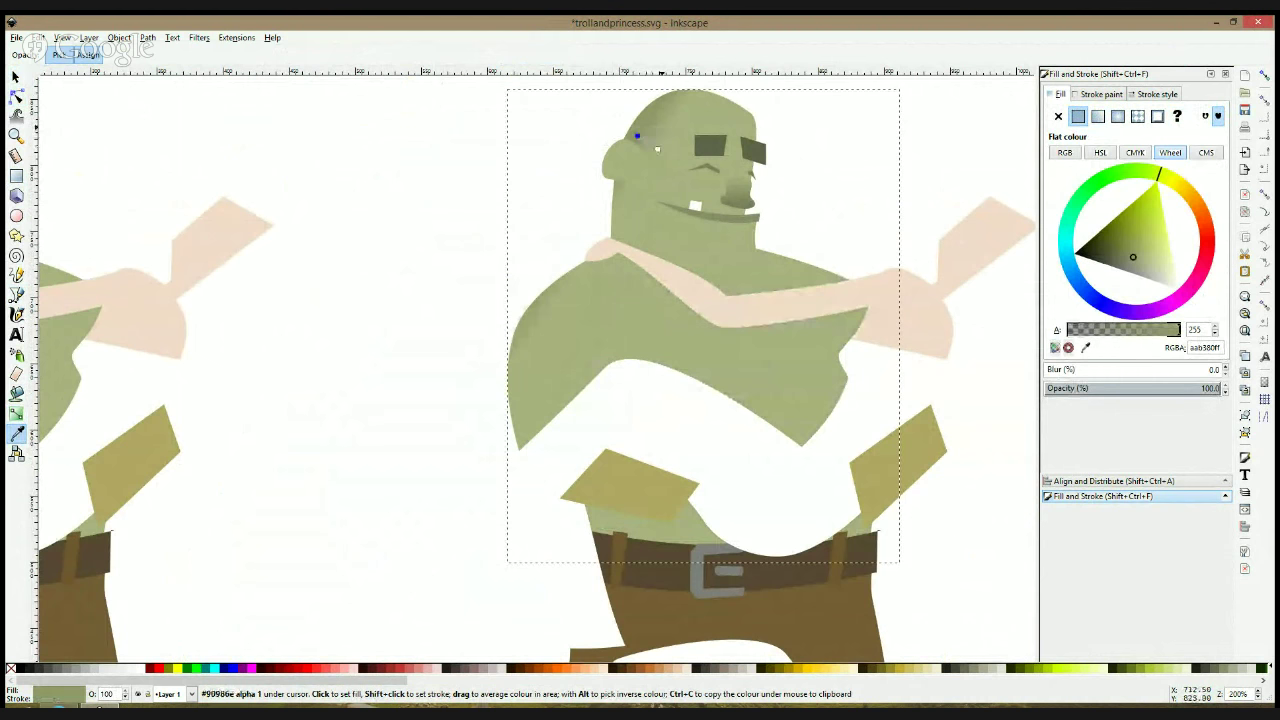
click(670, 150)
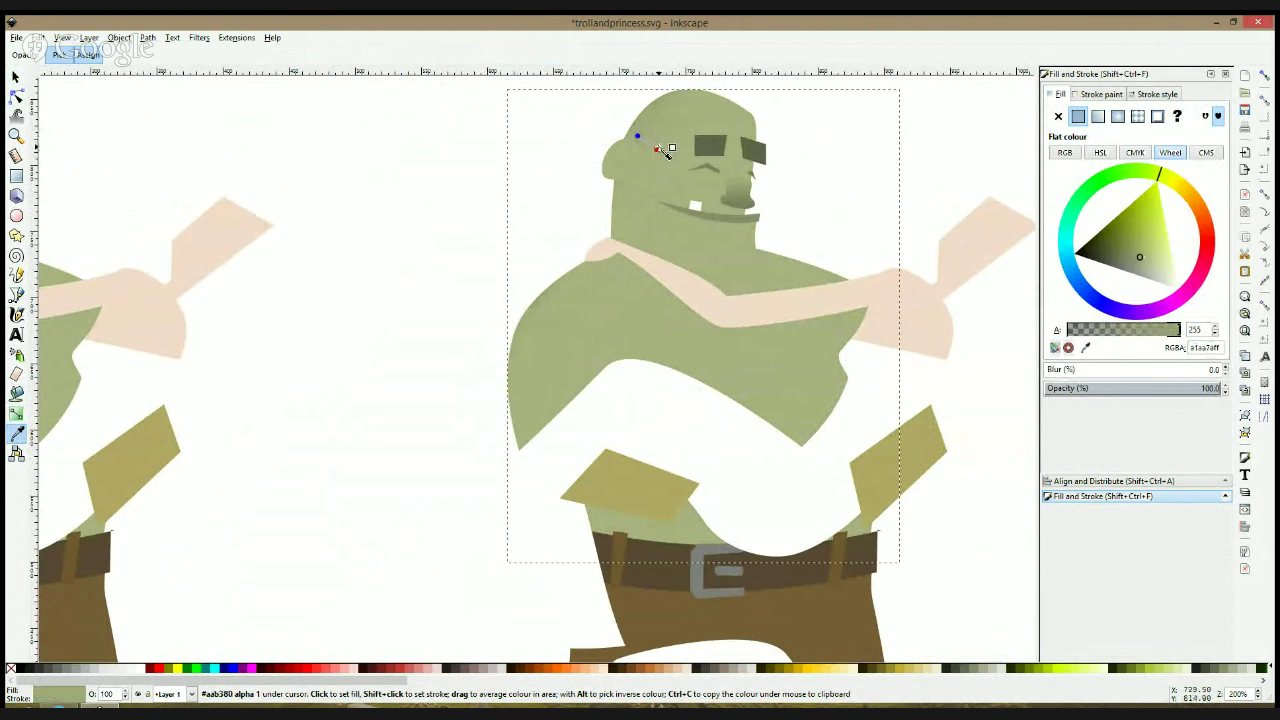
click(718, 176)
click(738, 186)
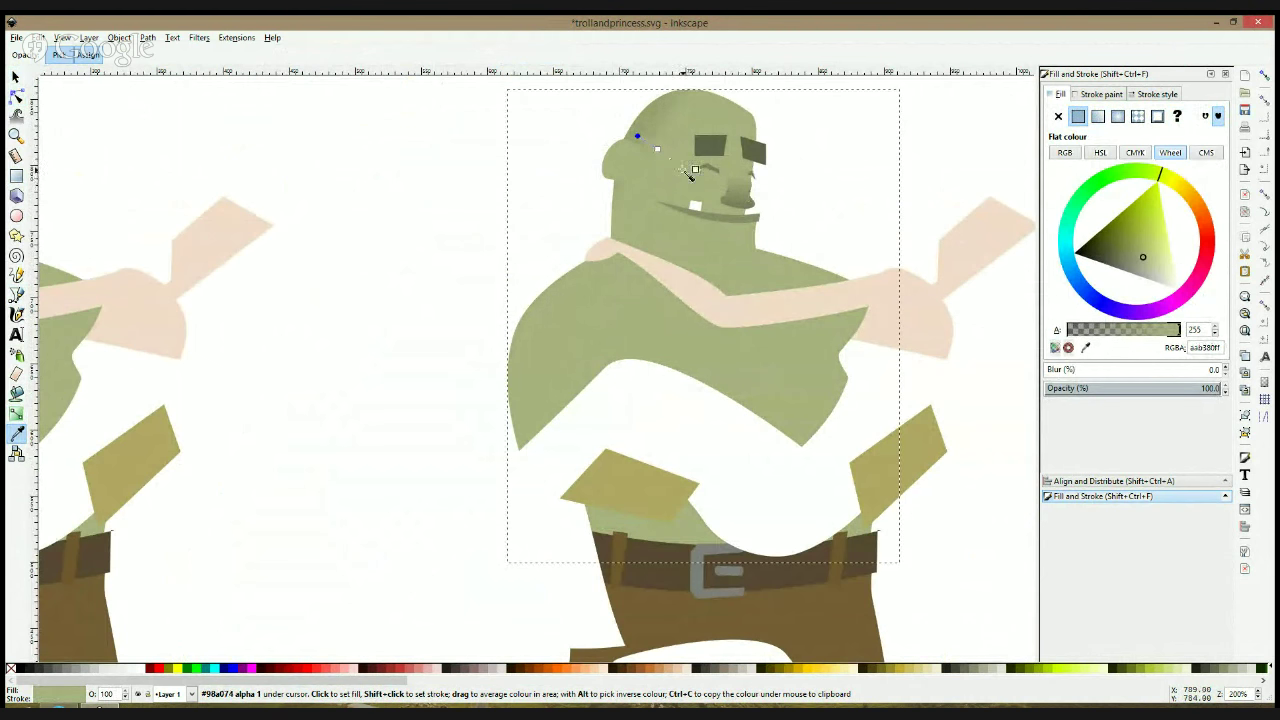
click(674, 155)
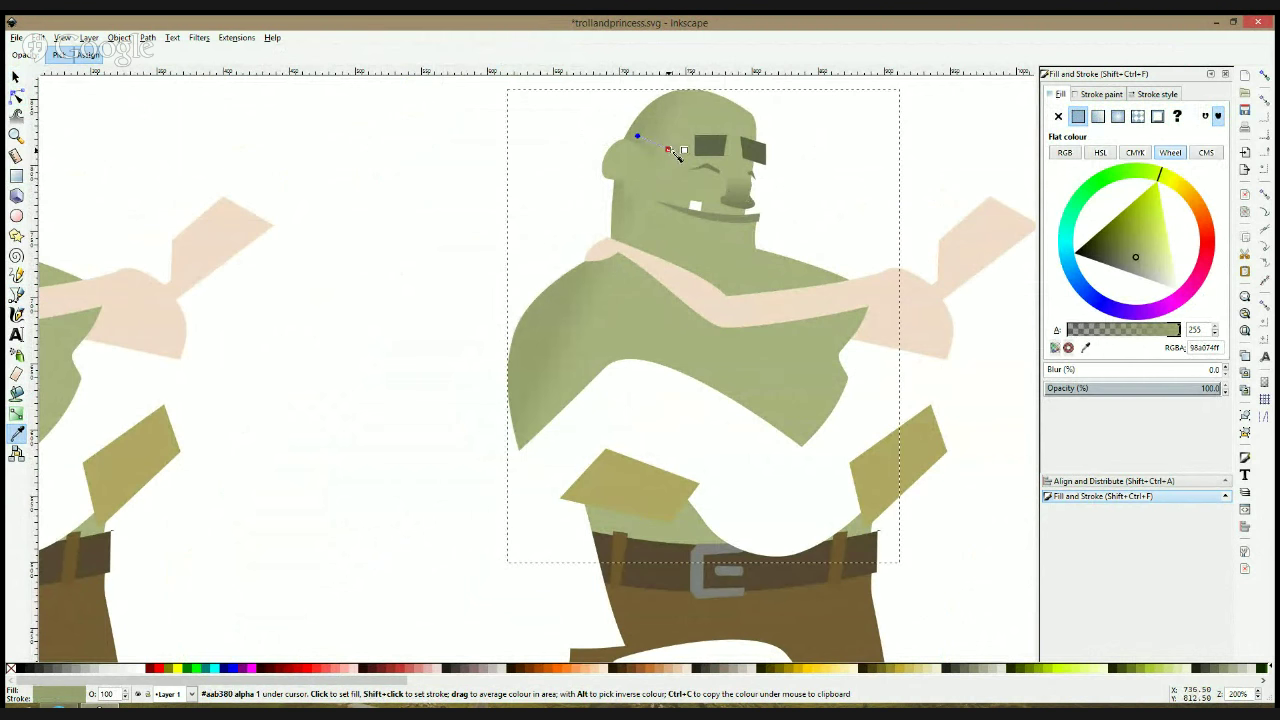
click(660, 147)
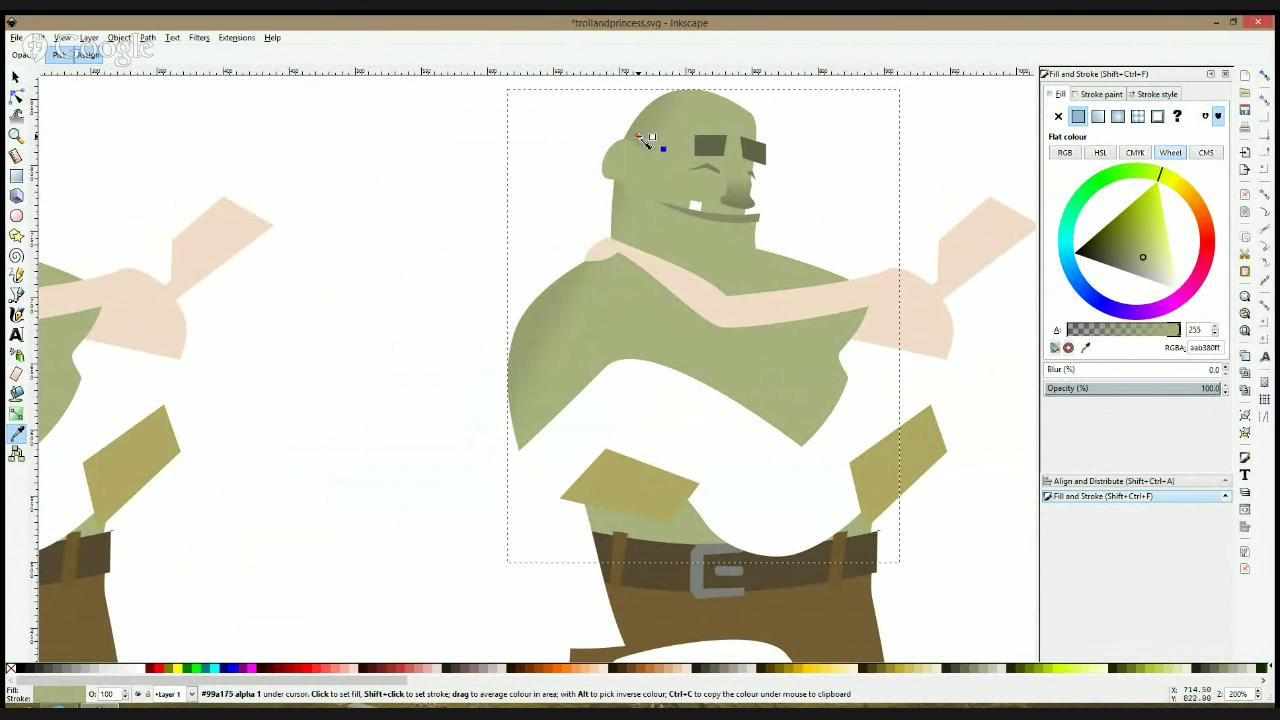
Scale the ear down to about 37.5 by 40.3 px, keeping it at the back of the head
key(F1)
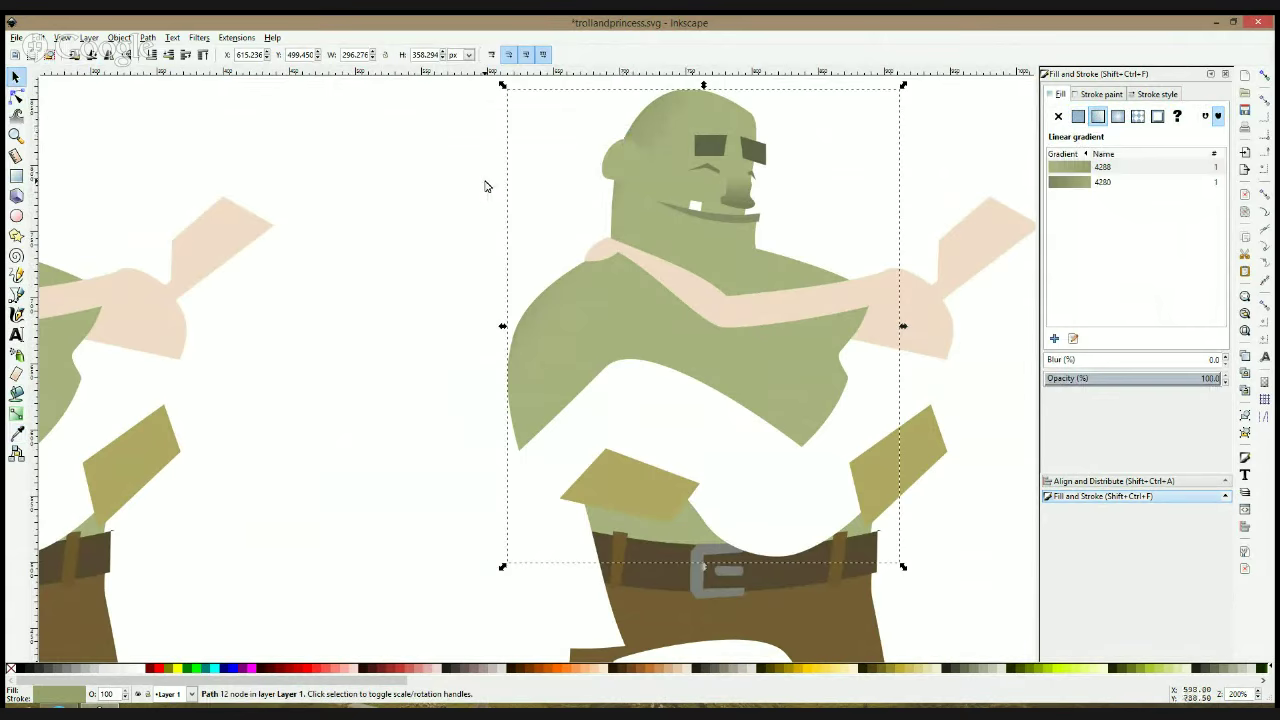
click(484, 186)
click(636, 152)
click(660, 140)
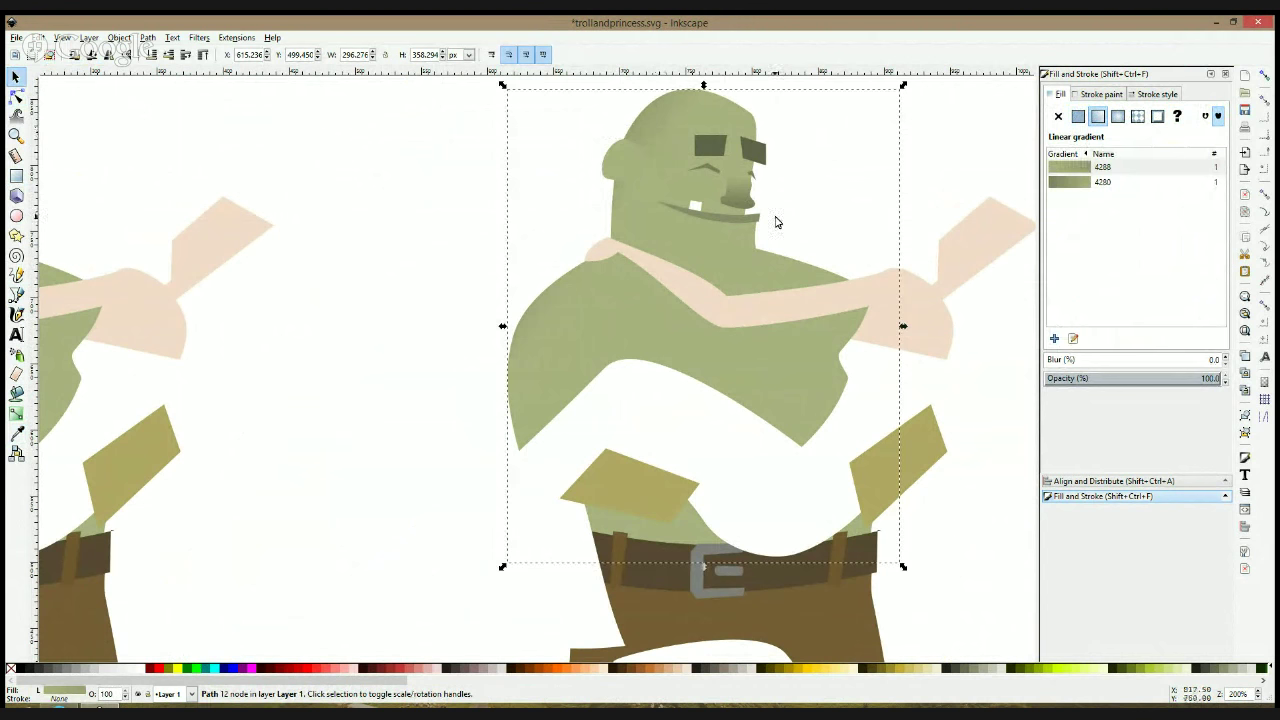
click(431, 161)
click(636, 168)
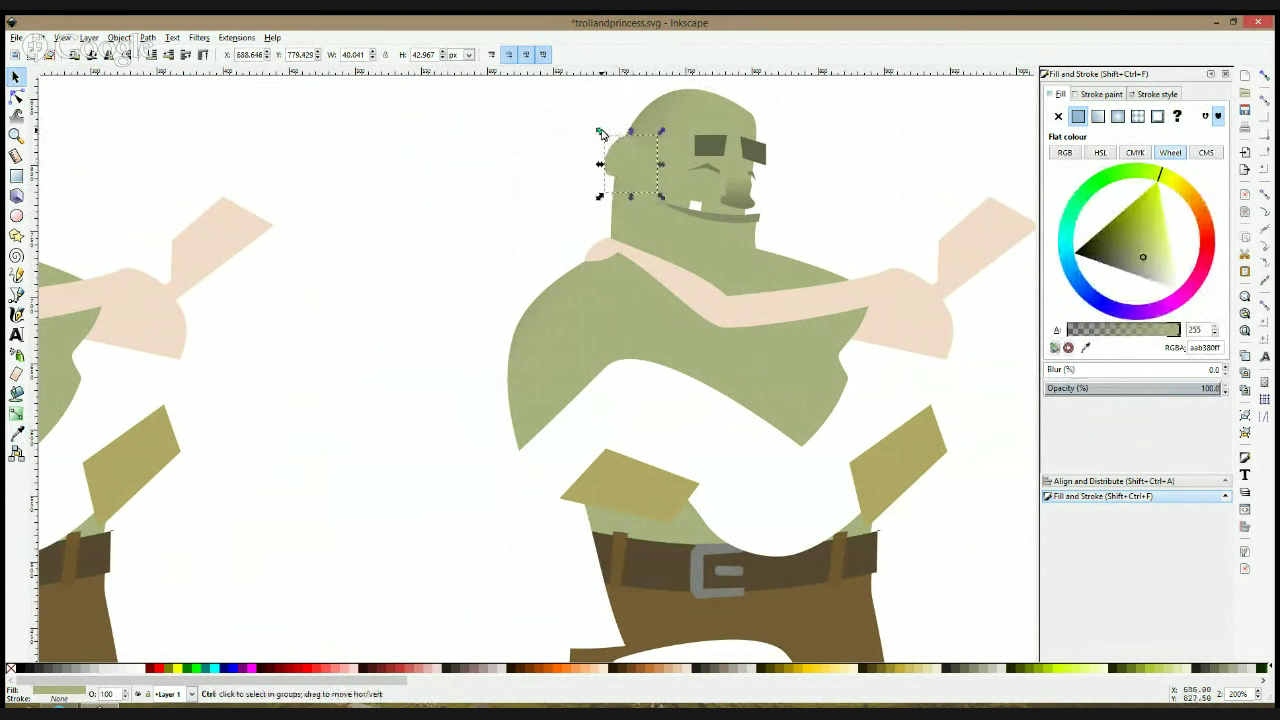
drag(600, 131, 629, 161)
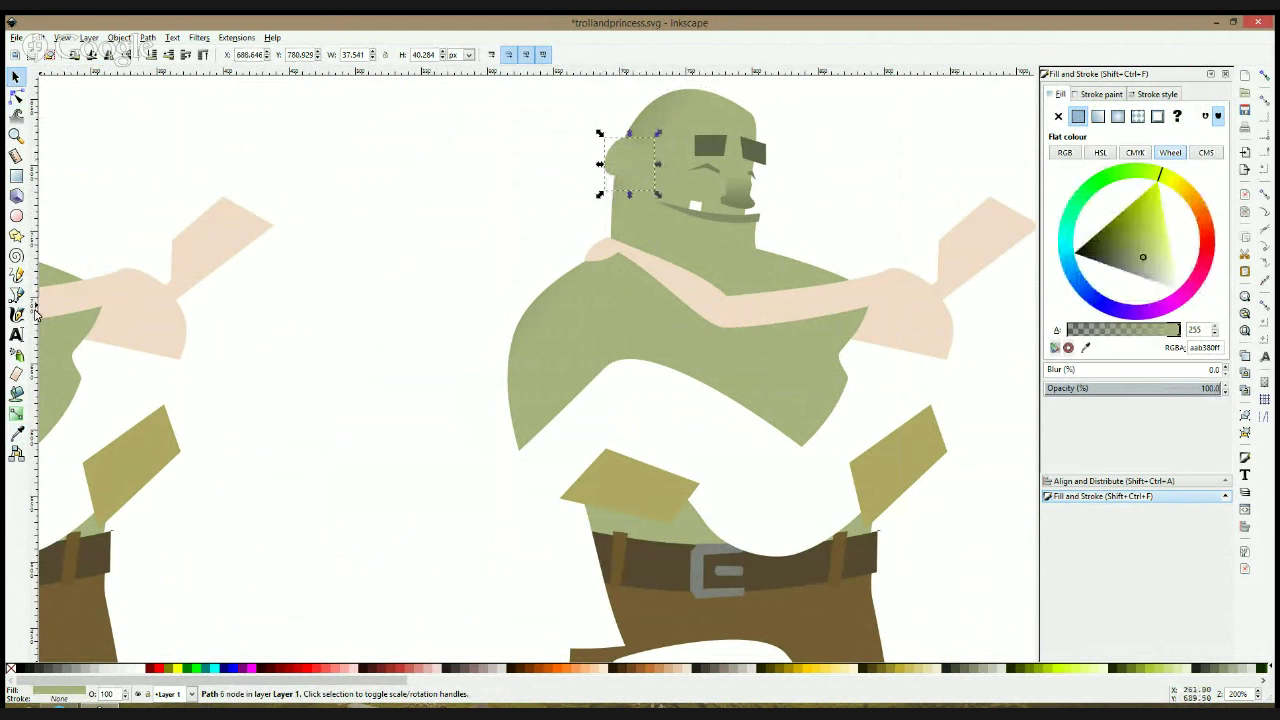
Draw a closed, curved inner-ear shadow shape on the ear, filled with darker olive 98a074ff
click(16, 295)
scroll(610, 160, up, 2)
click(686, 171)
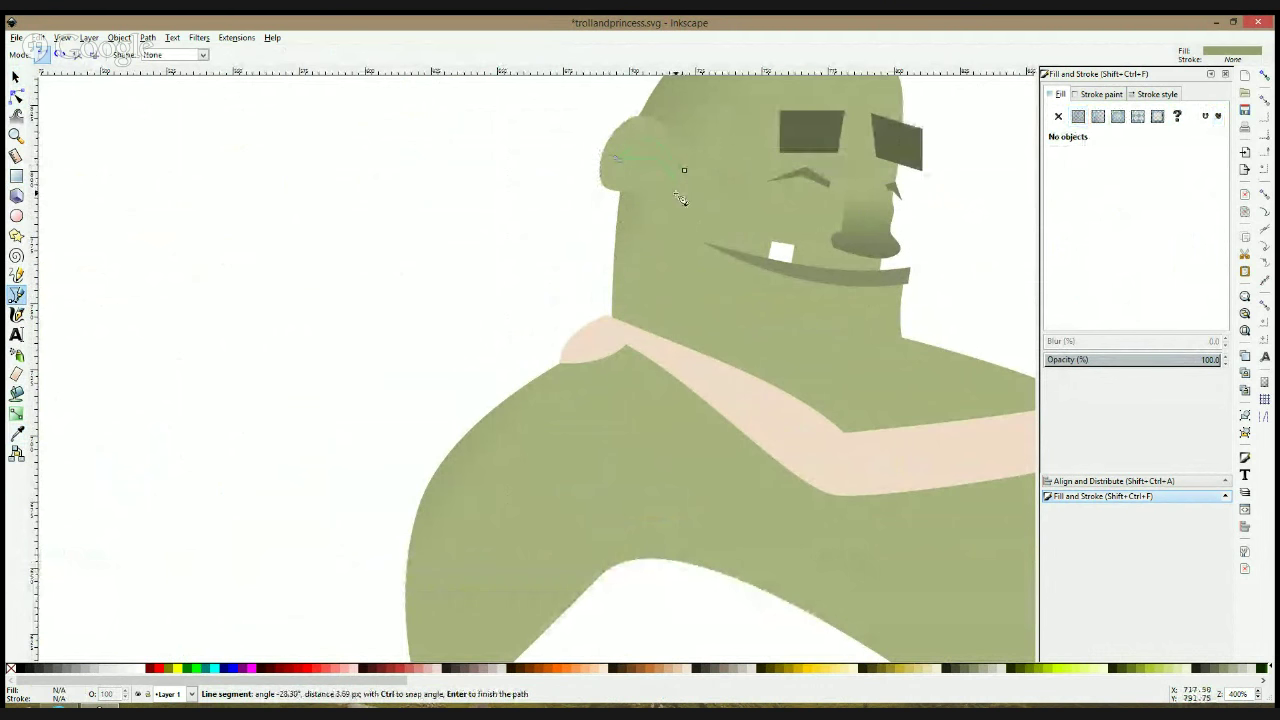
click(684, 170)
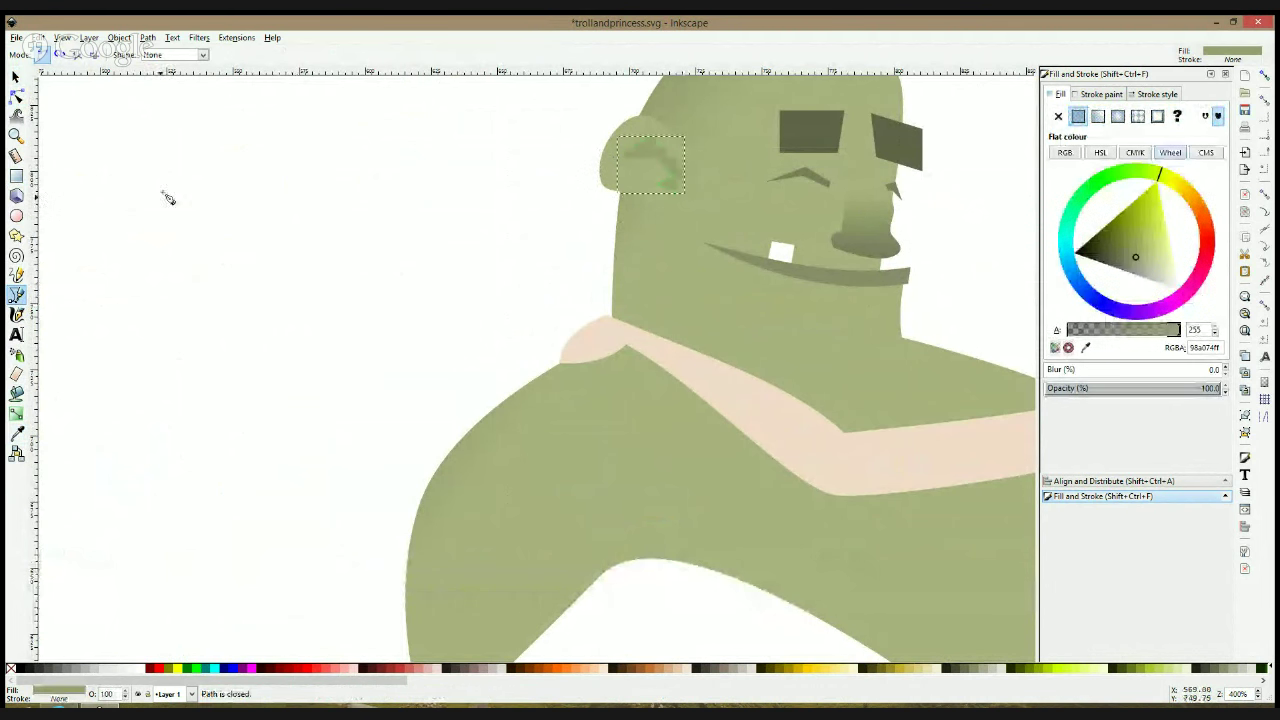
Refine the inner-ear shadow by adjusting the nodes along its front edge and lower tip
click(16, 96)
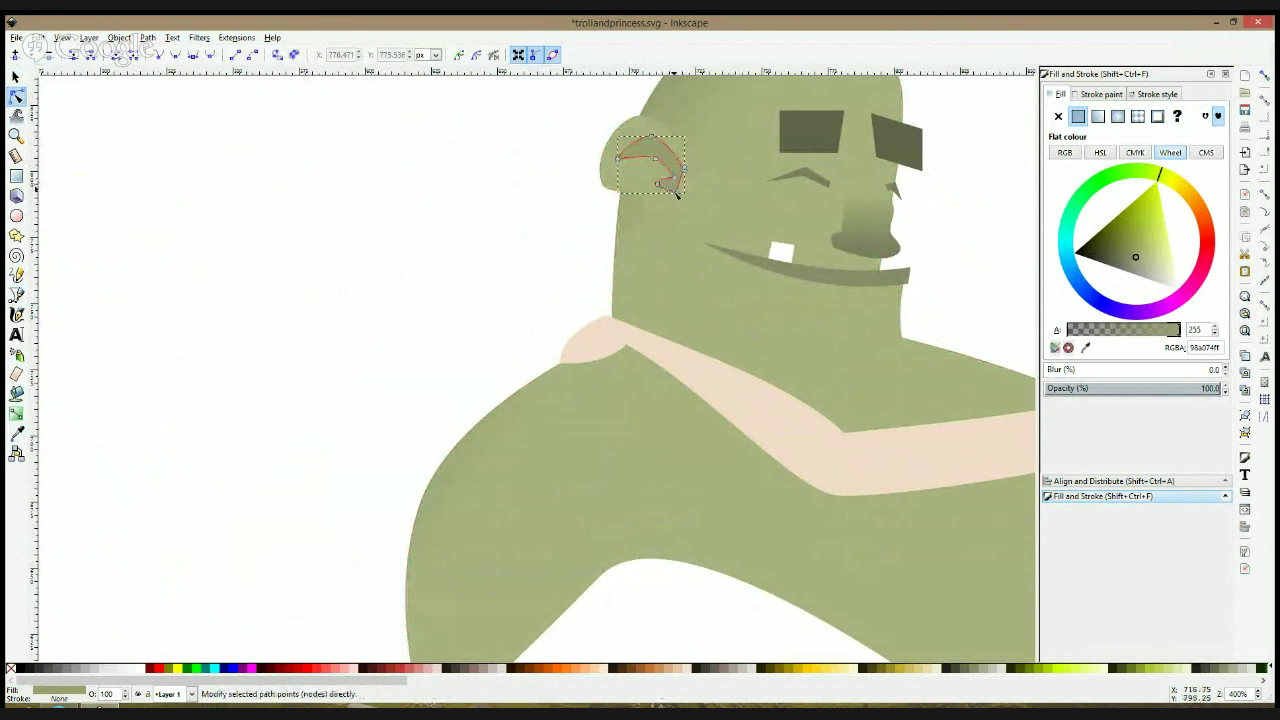
click(668, 188)
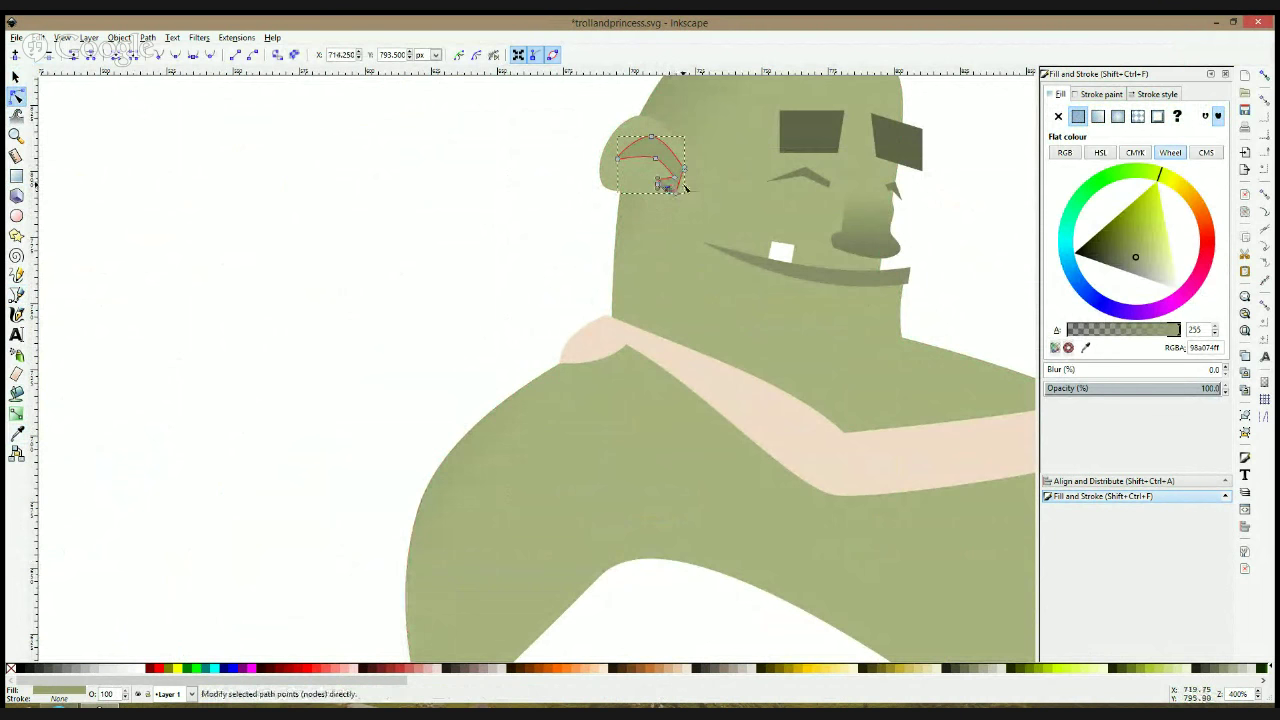
drag(684, 169, 682, 177)
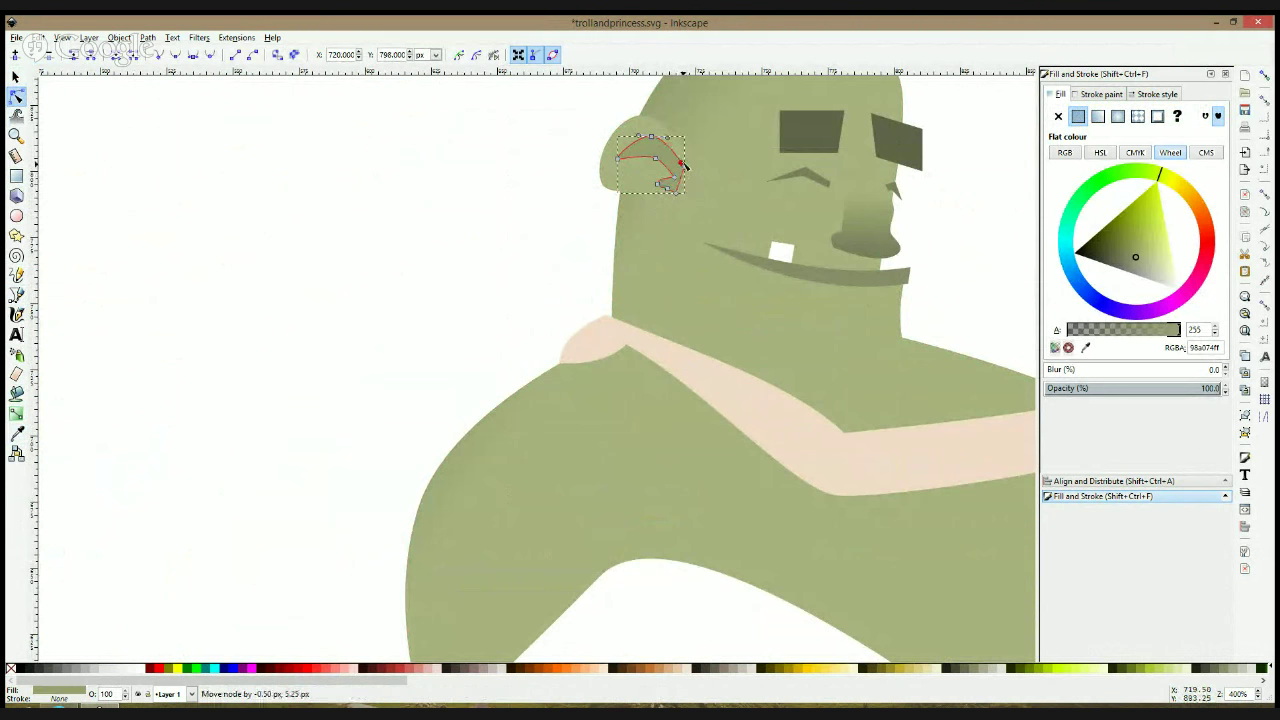
click(683, 164)
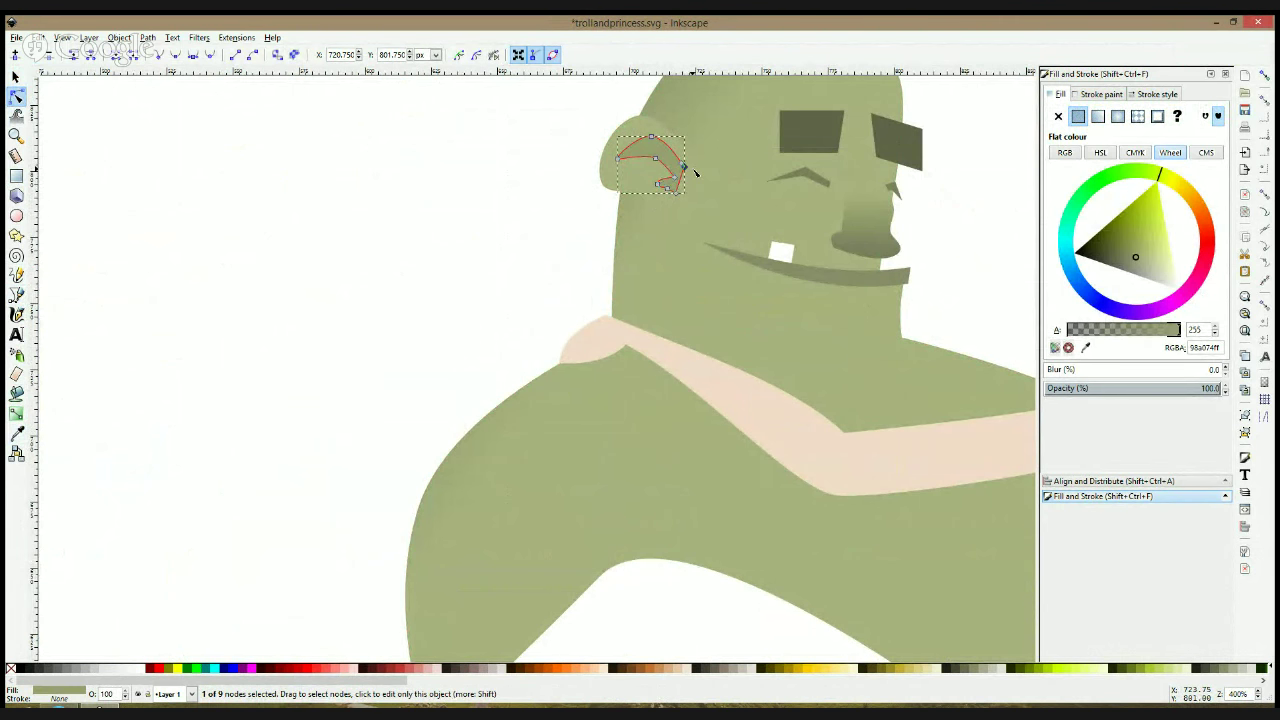
key(Escape)
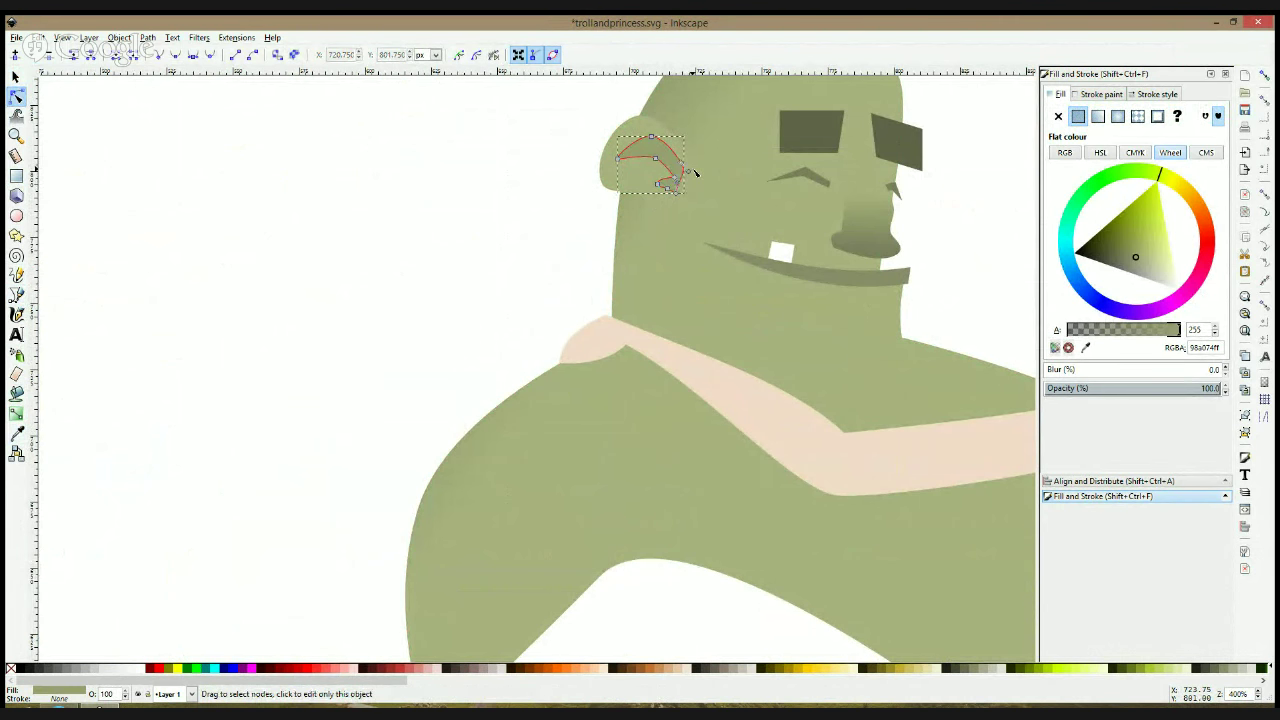
Refine the inner-ear shadow's upper arc and back end by adjusting the nodes there
click(651, 134)
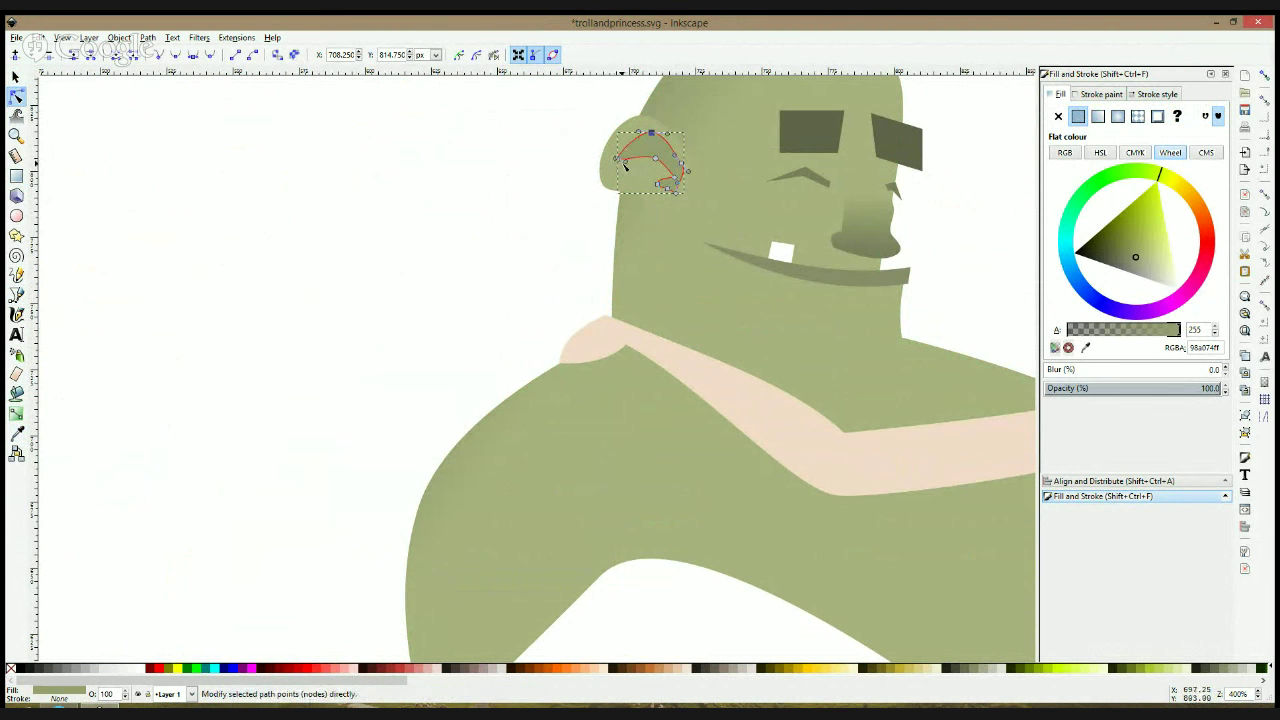
drag(618, 159, 660, 156)
double_click(488, 224)
key(space)
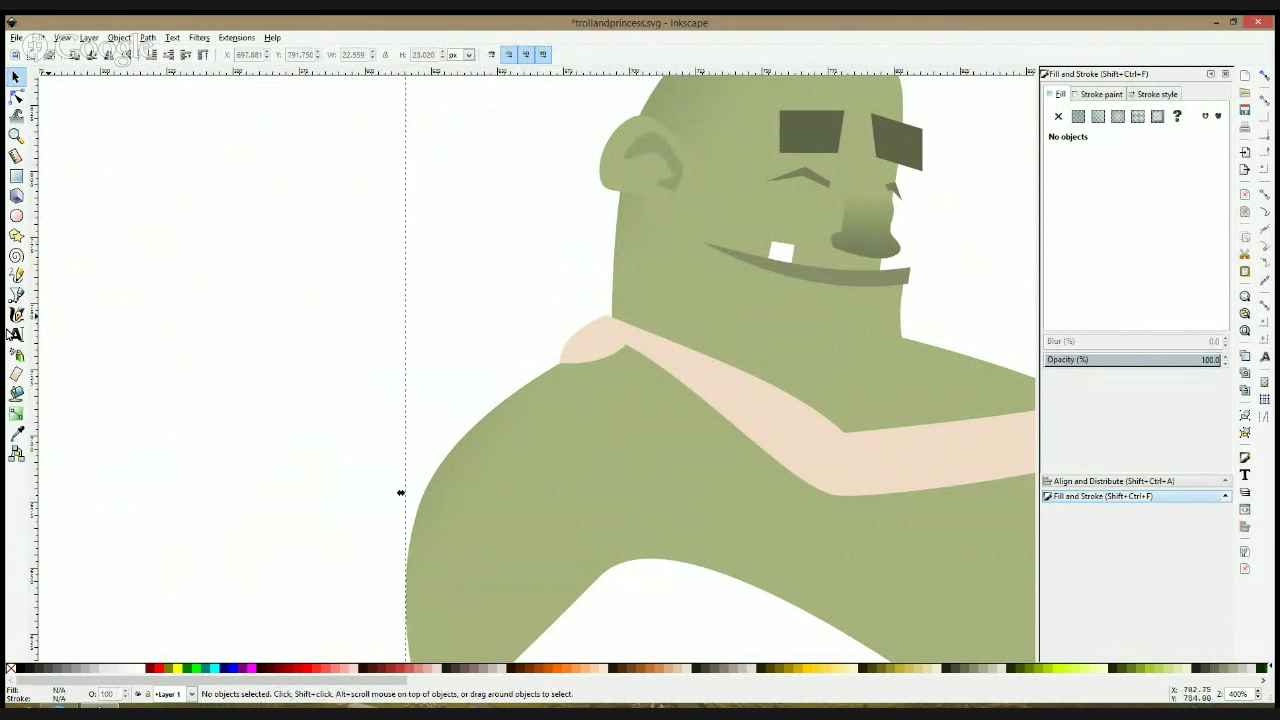
Adjust the head and torso's linear gradient by moving its dark start point just outside the back of the head, above the ear
click(16, 413)
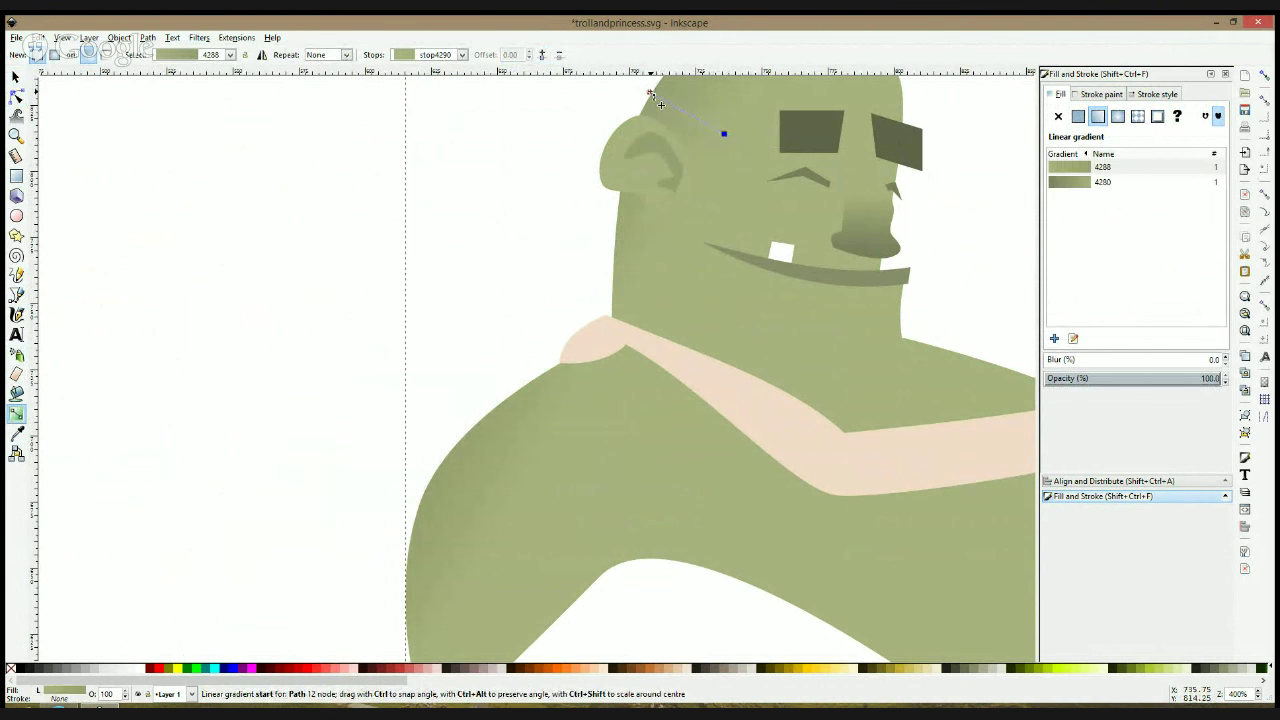
drag(650, 92, 620, 106)
click(726, 135)
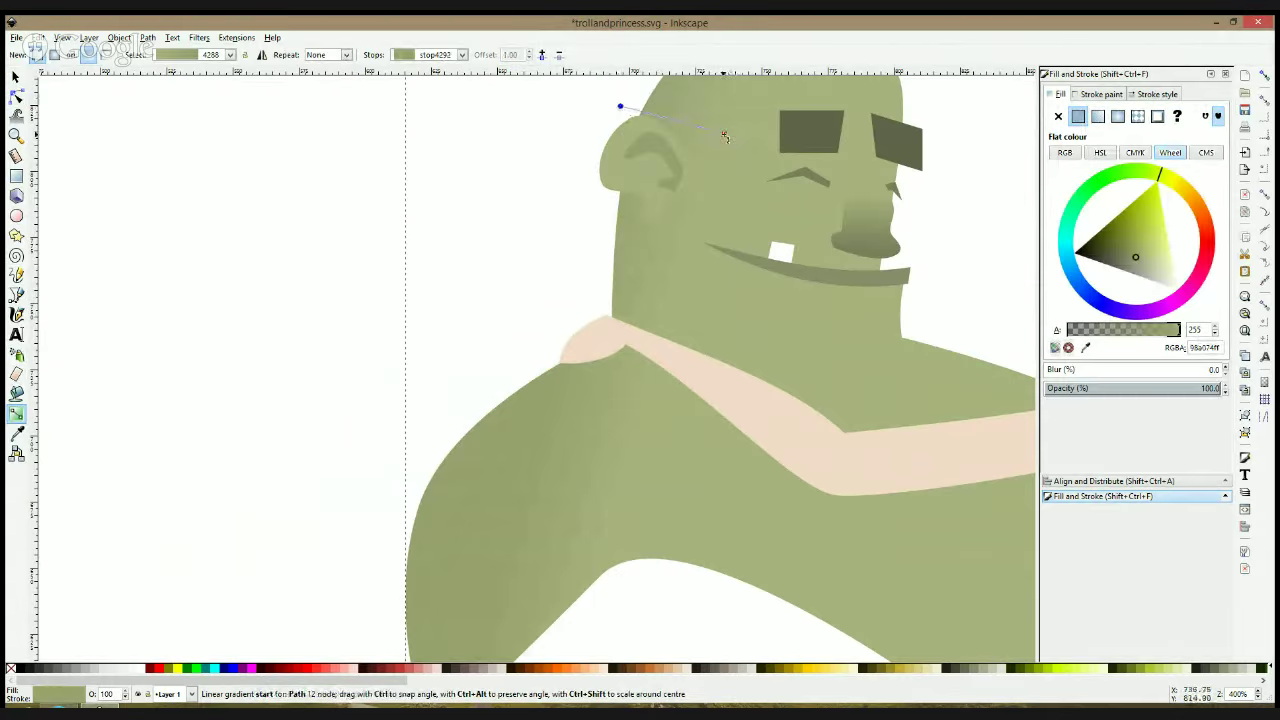
key(space)
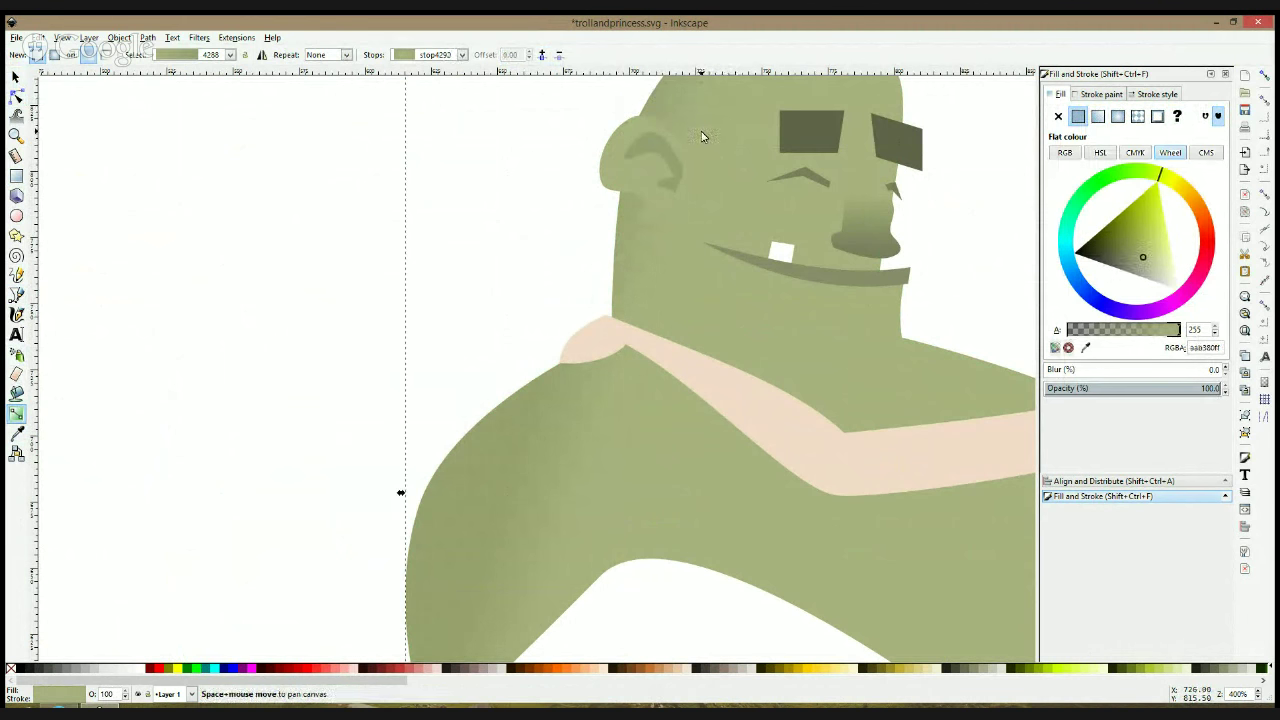
click(246, 334)
Nudge the ear together with its inner shadow about 2.5 px outward from the back of the head
scroll(408, 301, down, 2)
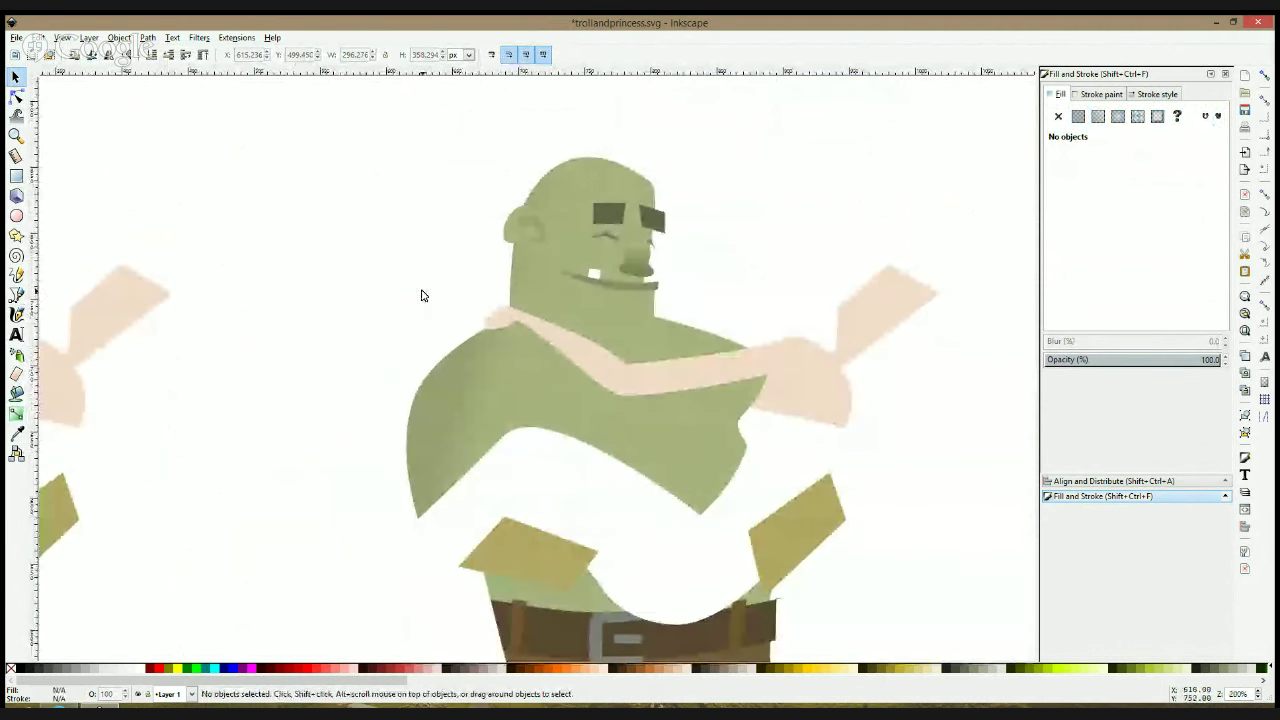
drag(446, 177, 570, 284)
double_click(545, 250)
key(s)
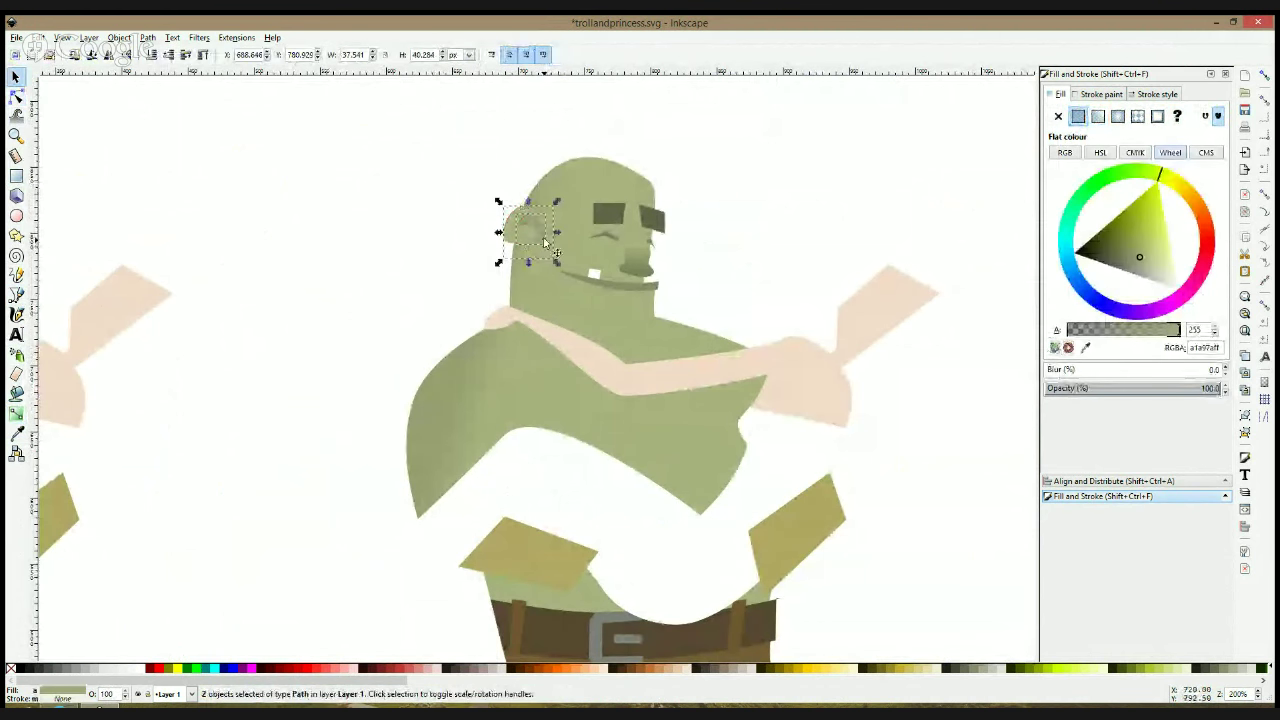
click(341, 251)
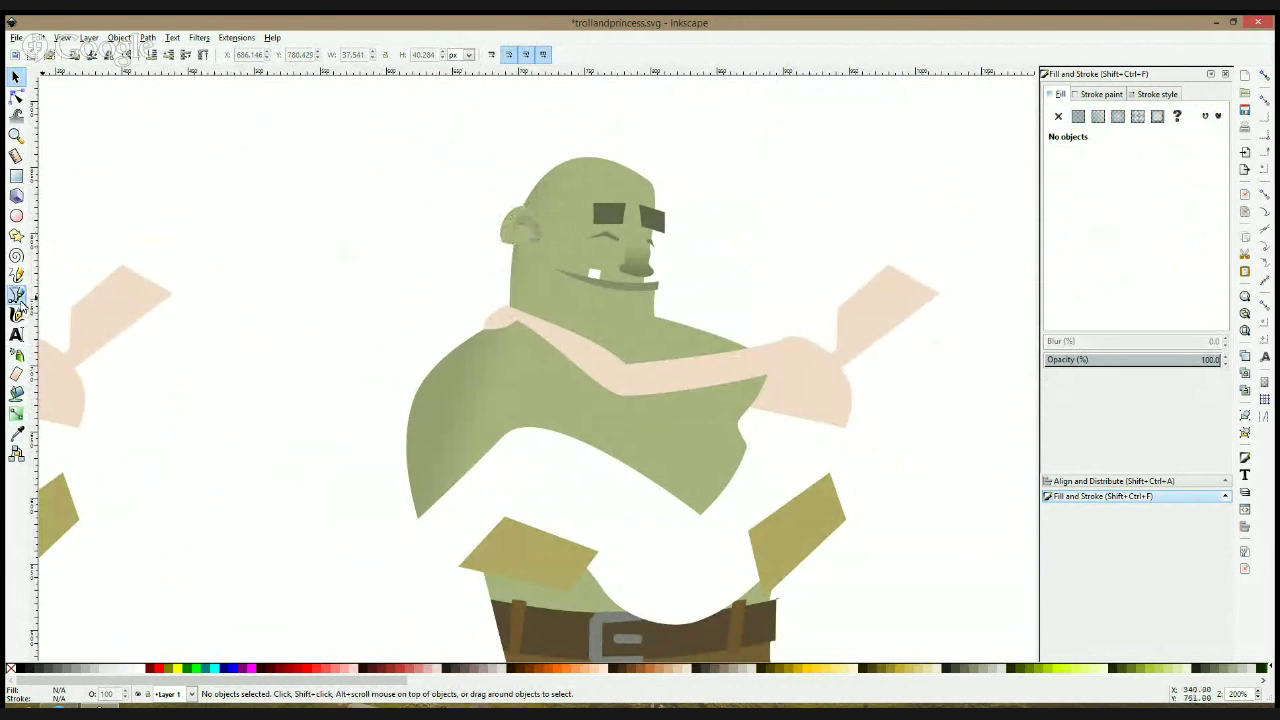
Try a spiky hair tuft about 51.5 by 24.5 px at the front of the troll's head, and delete it
click(16, 295)
click(617, 164)
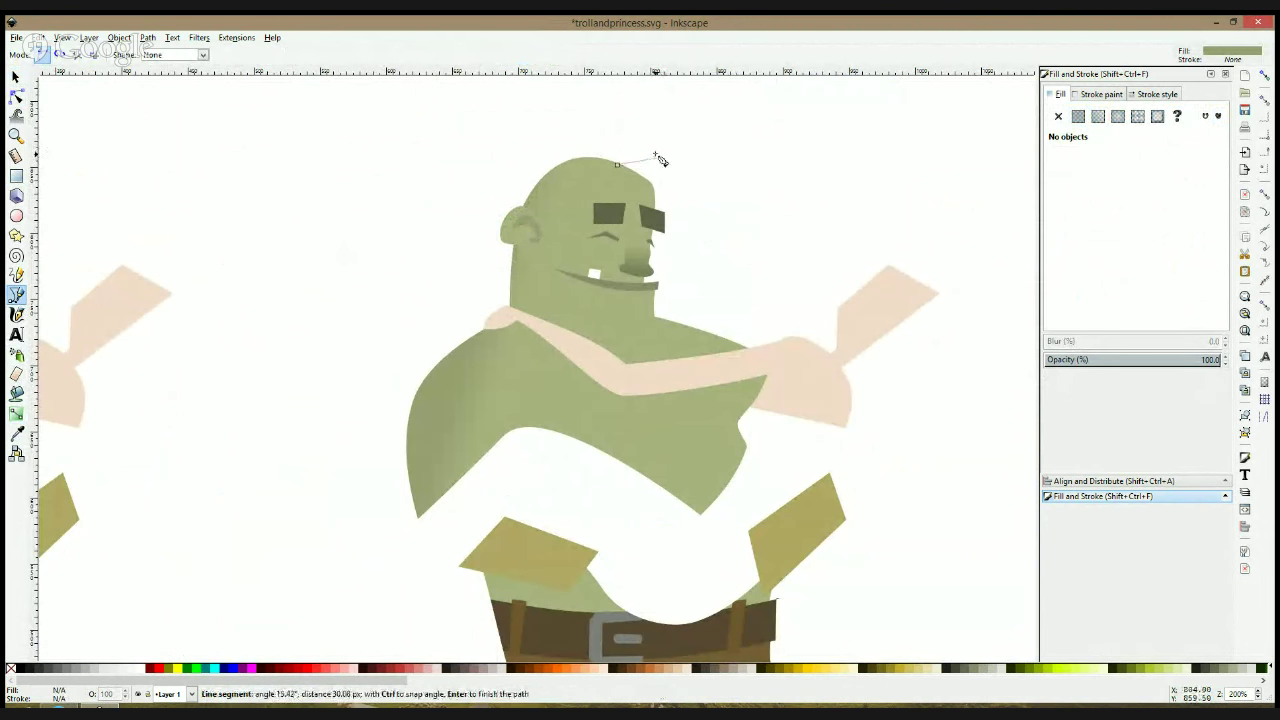
click(666, 164)
click(655, 172)
click(686, 169)
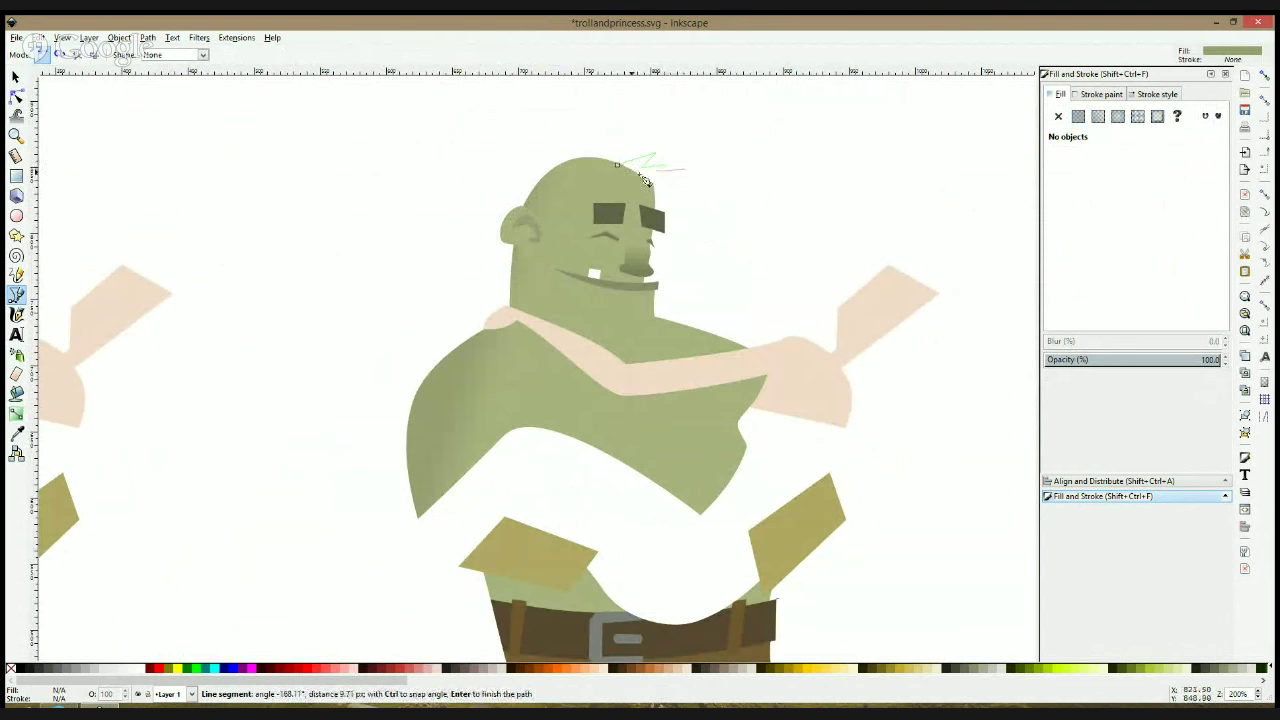
click(654, 183)
click(617, 164)
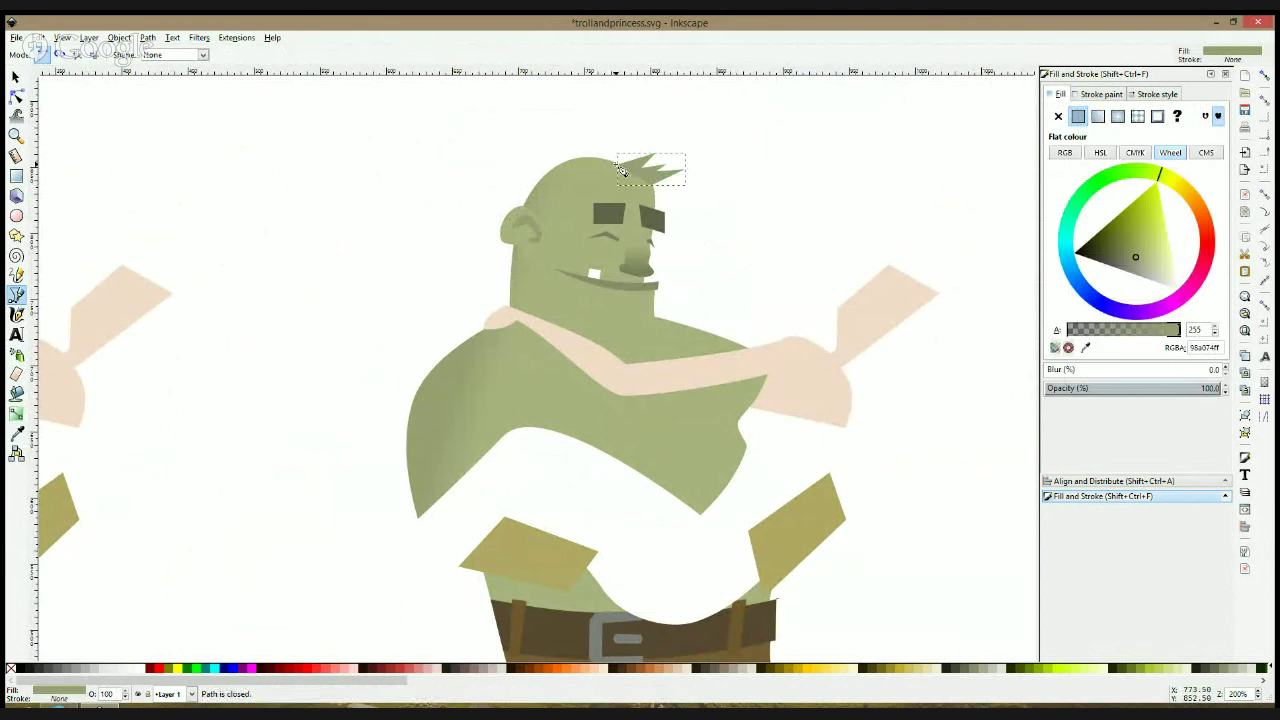
key(space)
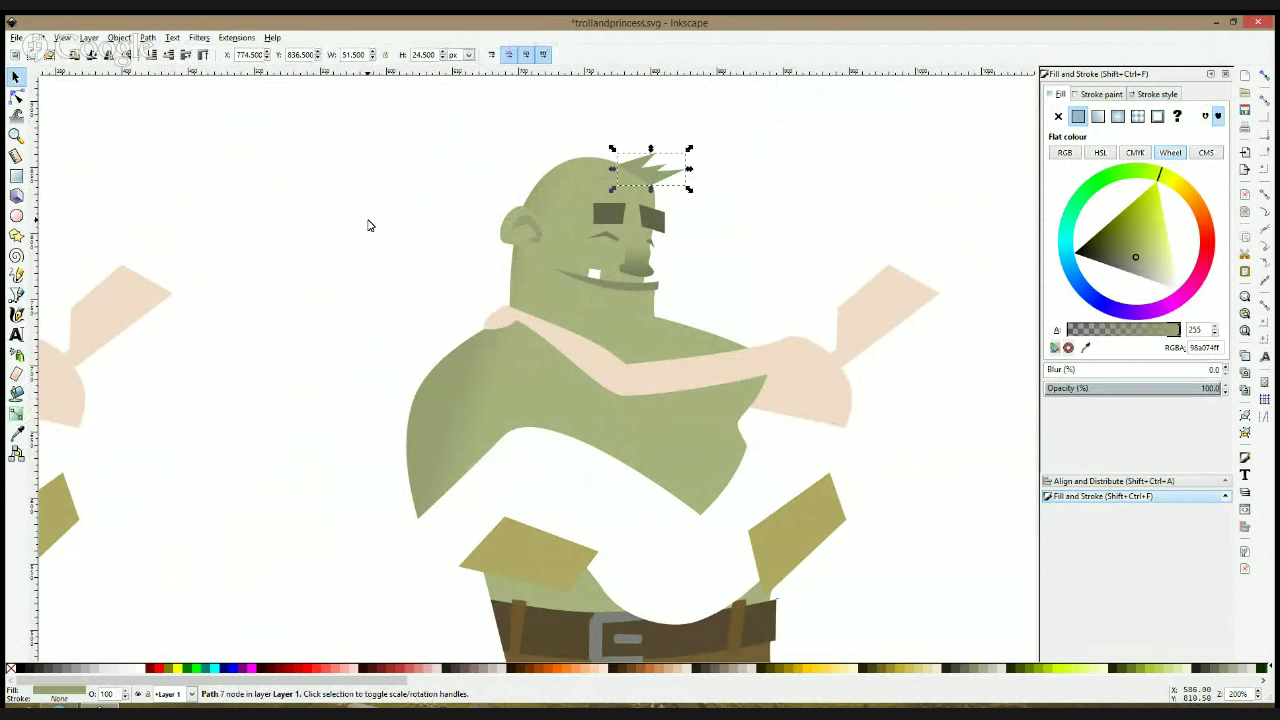
key(Delete)
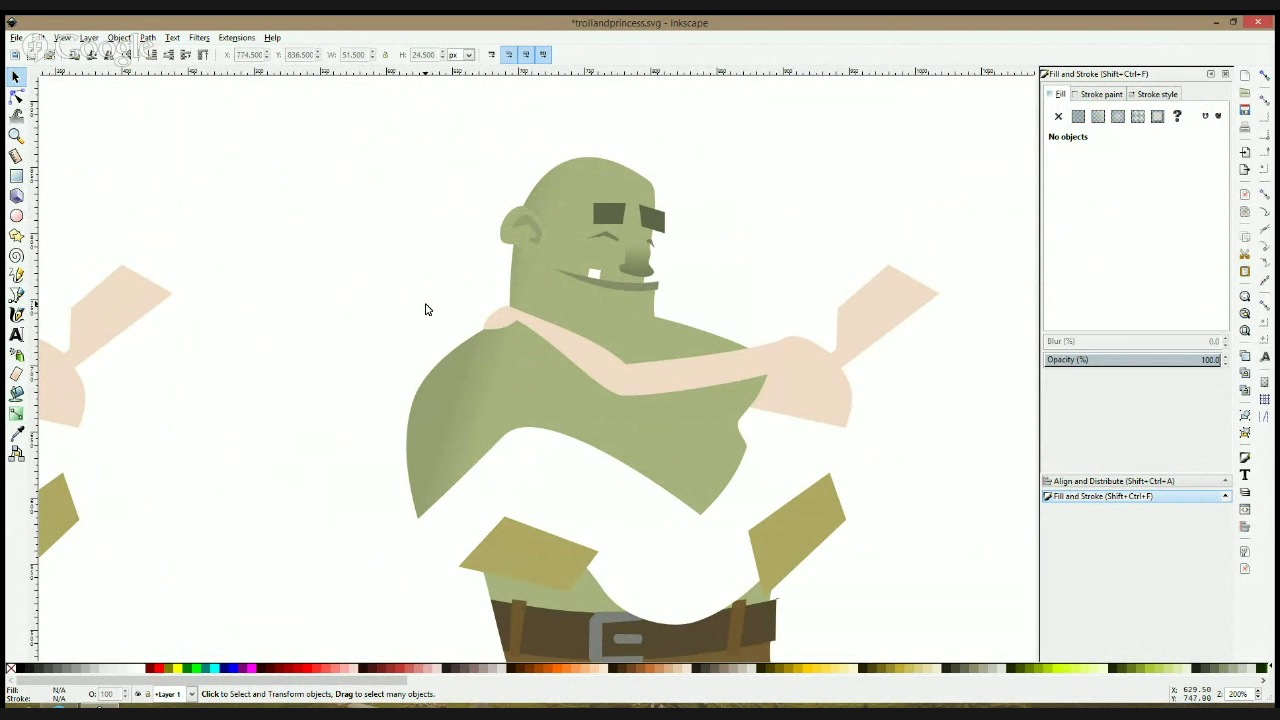
Draw a closed, straight-edged hair shape about 120 by 81.5 px over the troll's skull, with a spiky front and a point behind the ear
click(17, 314)
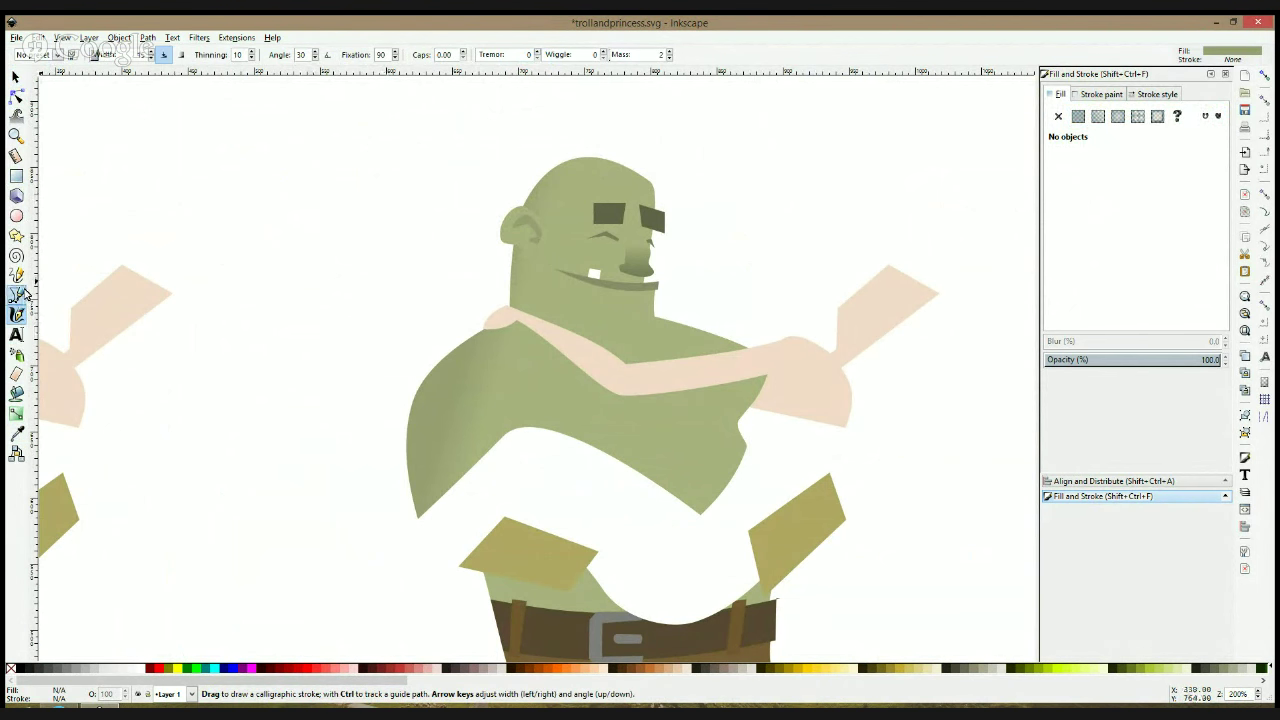
click(20, 294)
click(653, 190)
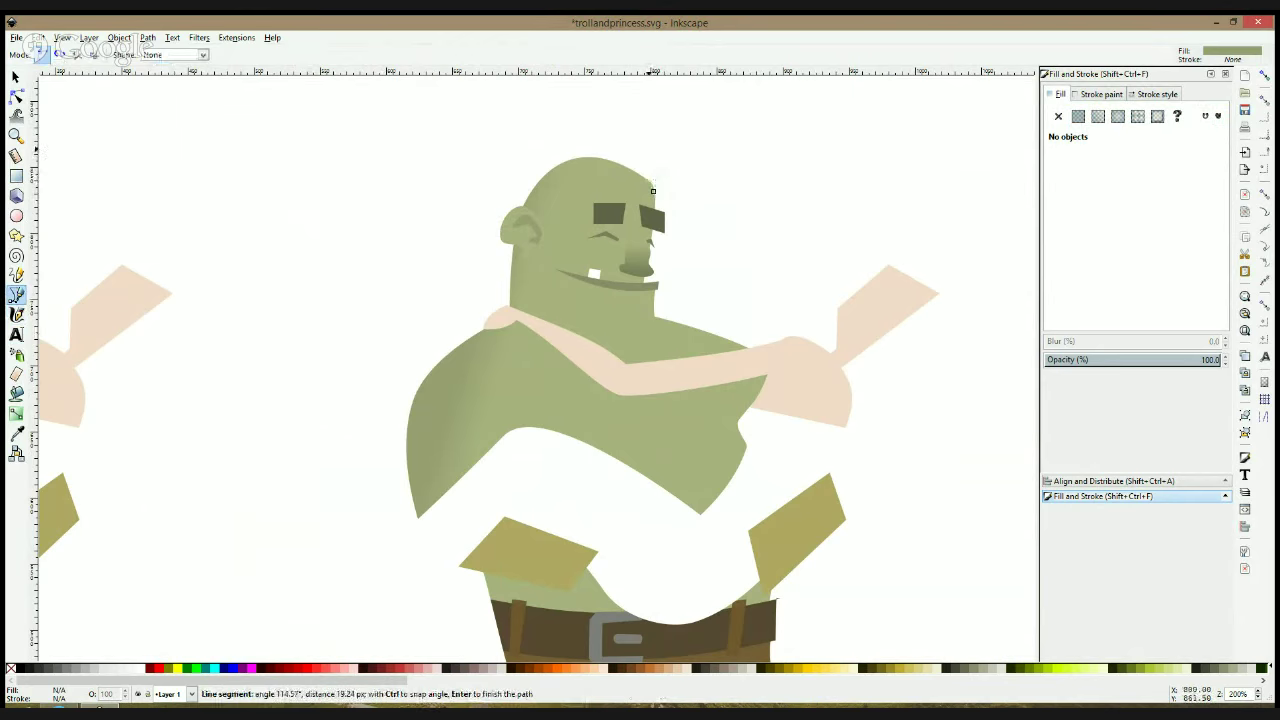
click(634, 148)
click(642, 158)
click(603, 141)
click(540, 153)
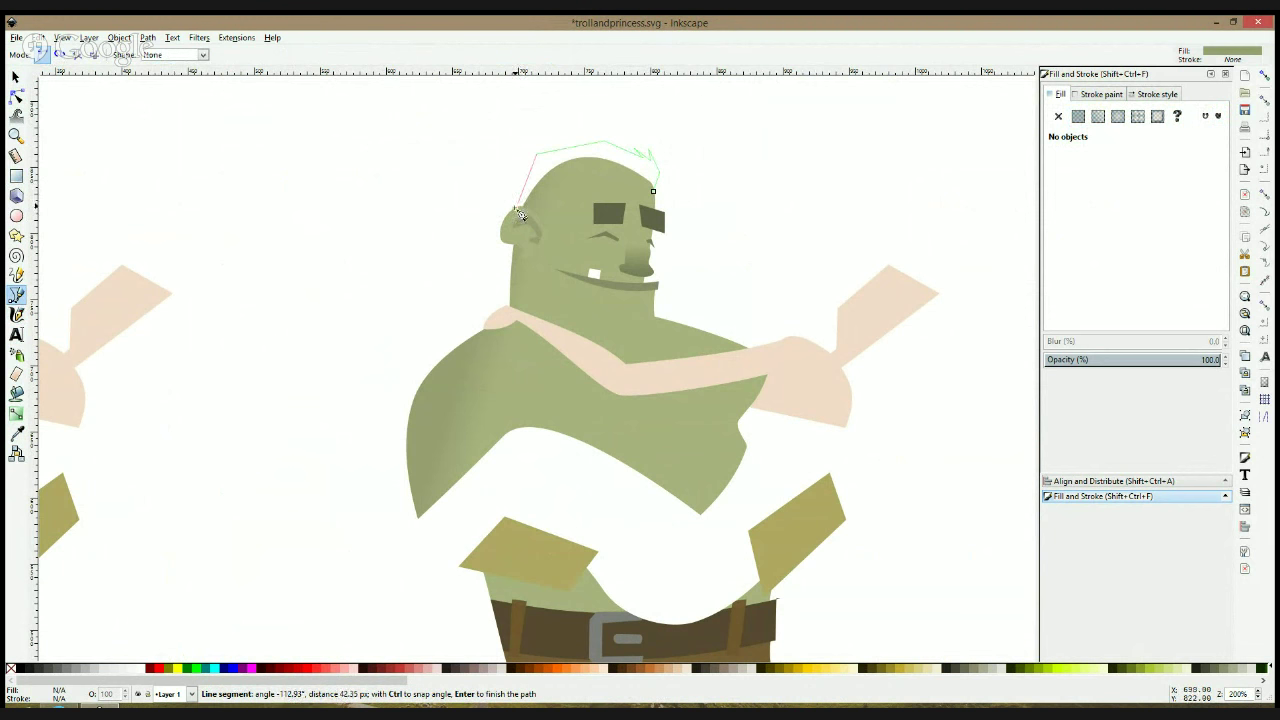
click(501, 248)
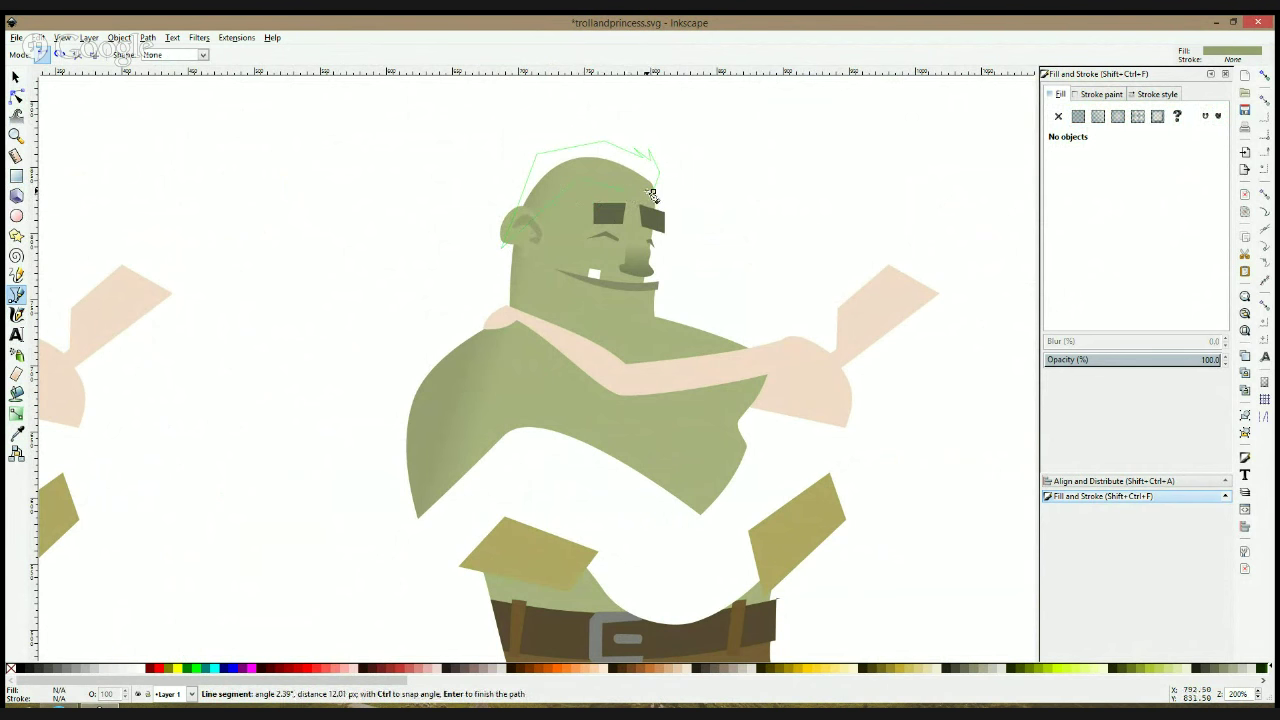
click(653, 190)
key(s)
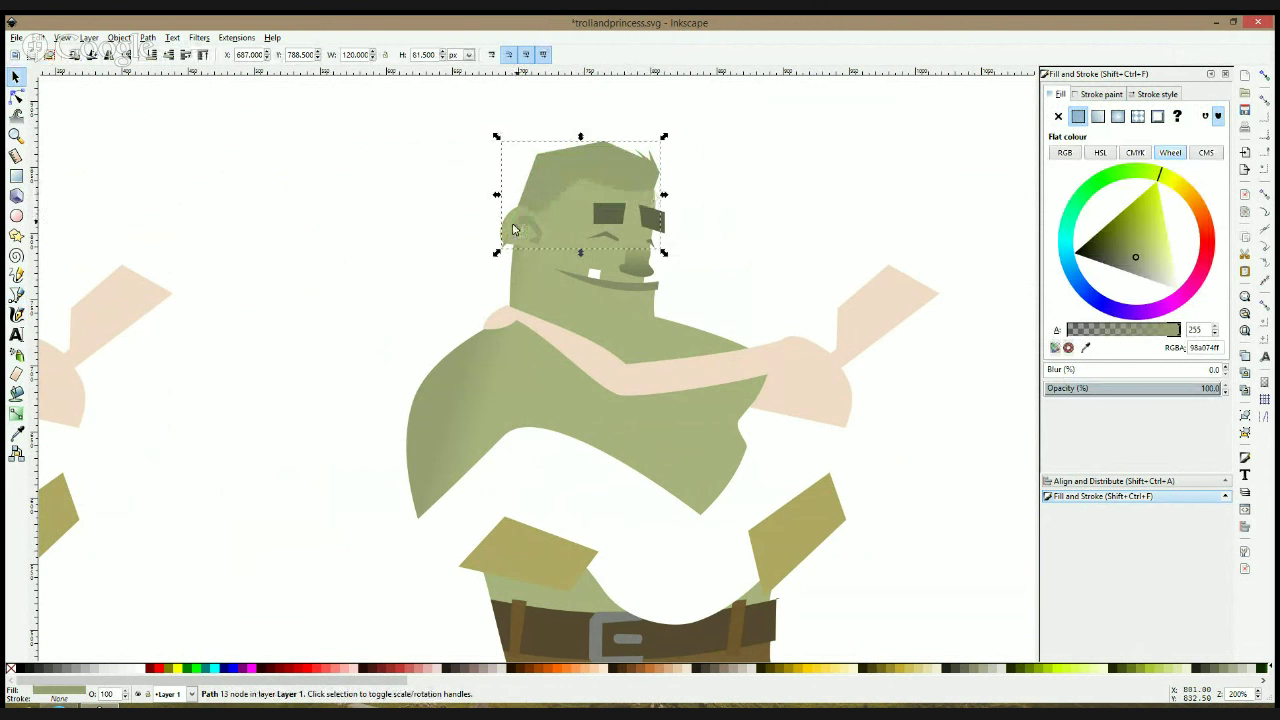
Draw a closed ponytail shape about 83.5 by 69 px, extending from behind the ear down to a pointed tip
click(16, 294)
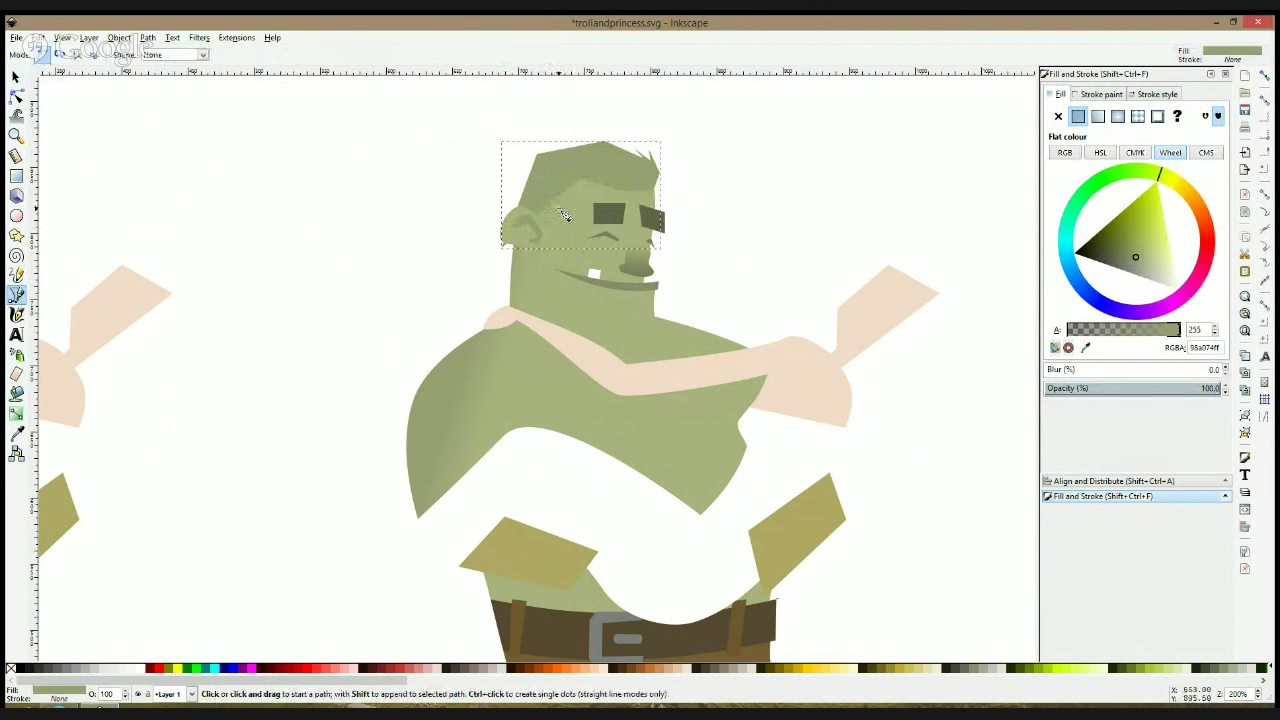
click(537, 204)
click(493, 195)
click(463, 225)
click(463, 266)
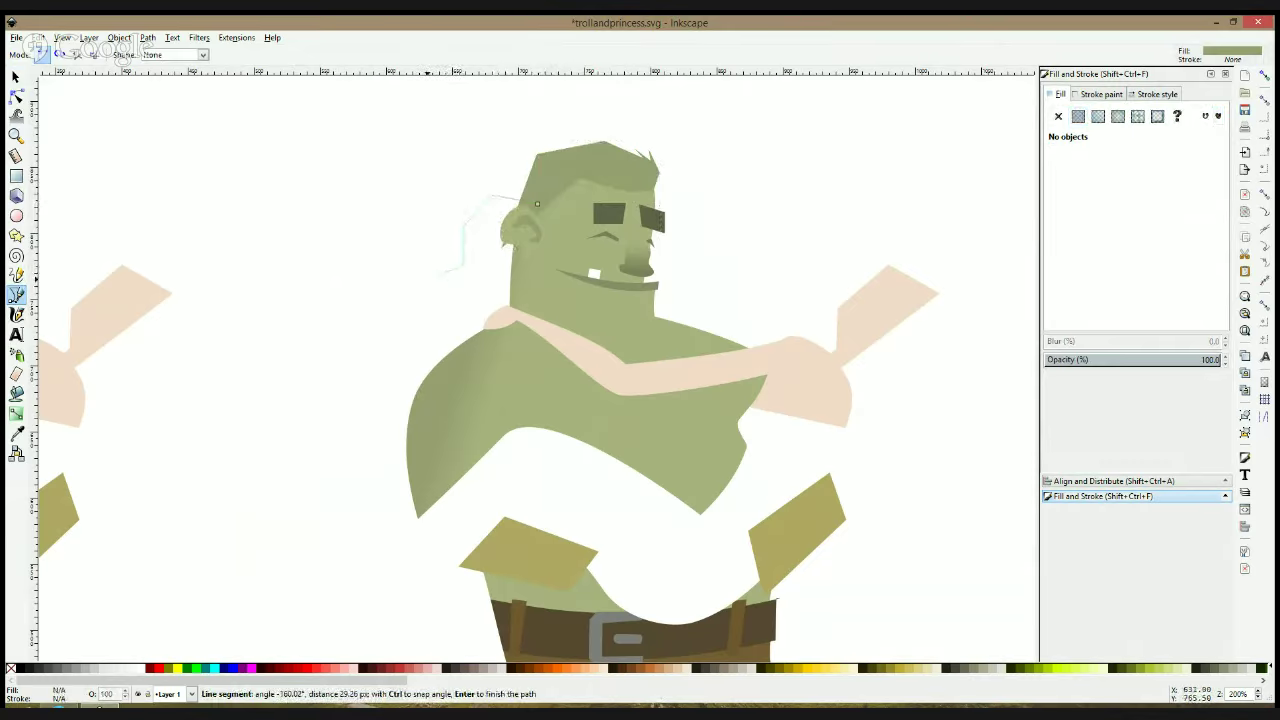
click(427, 279)
click(455, 285)
click(427, 284)
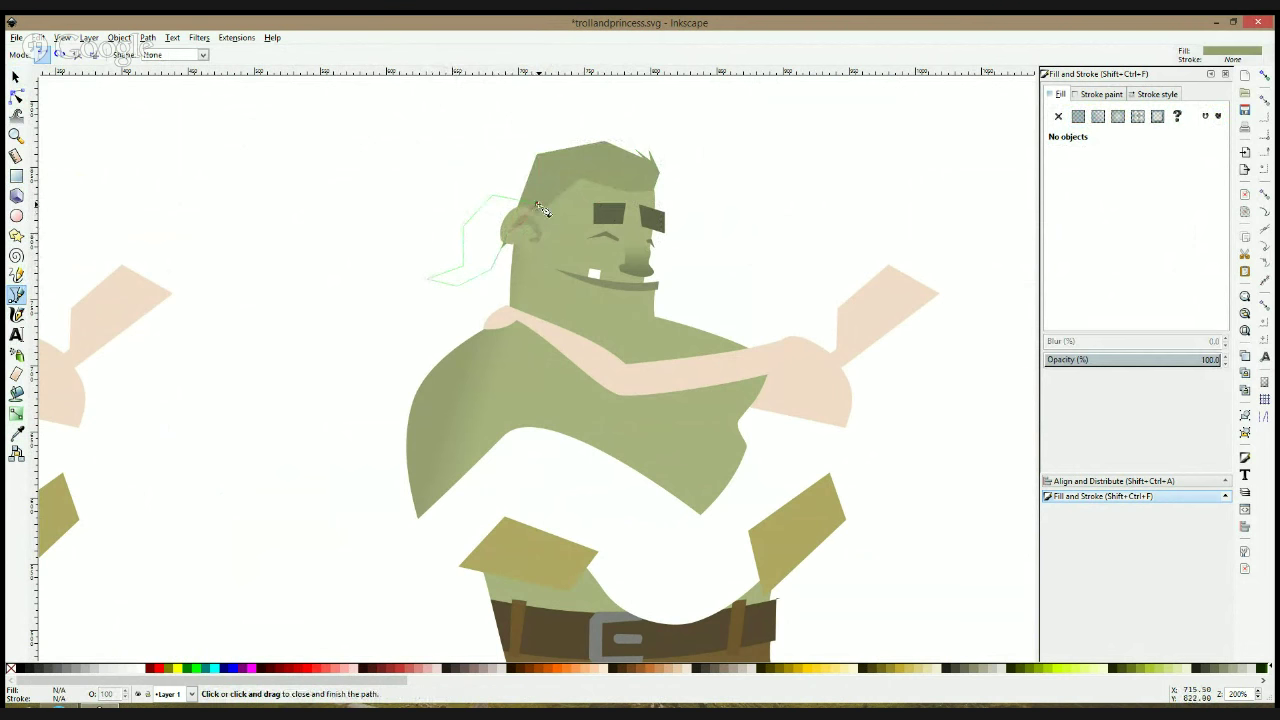
click(538, 205)
key(s)
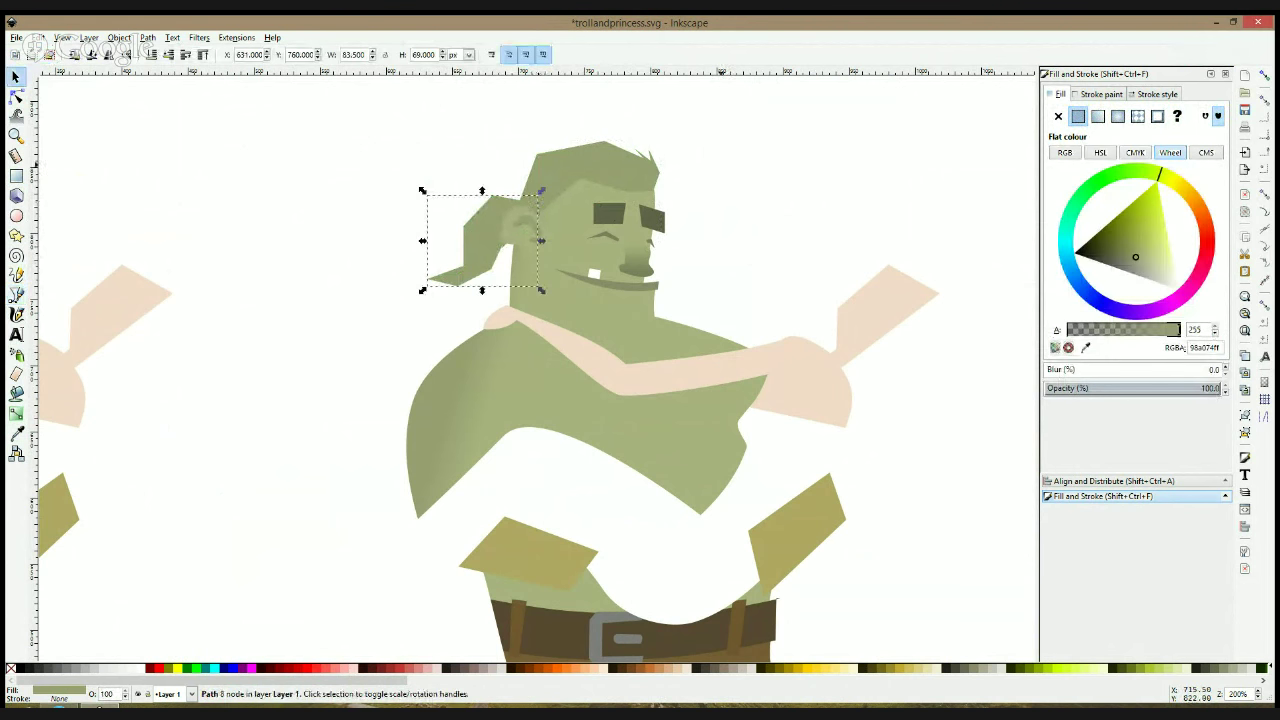
Move the hair shape and ponytail together off the troll's head to the empty canvas between the two trolls
click(755, 176)
scroll(755, 176, down, 2)
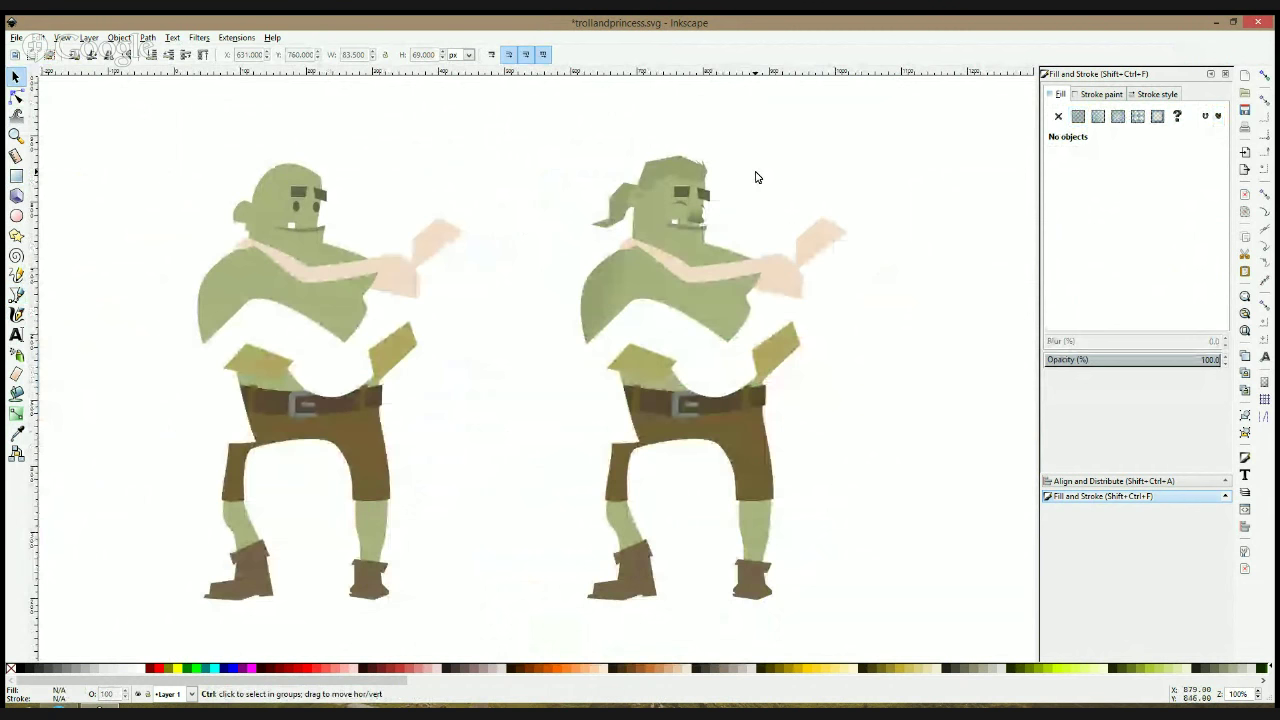
click(672, 170)
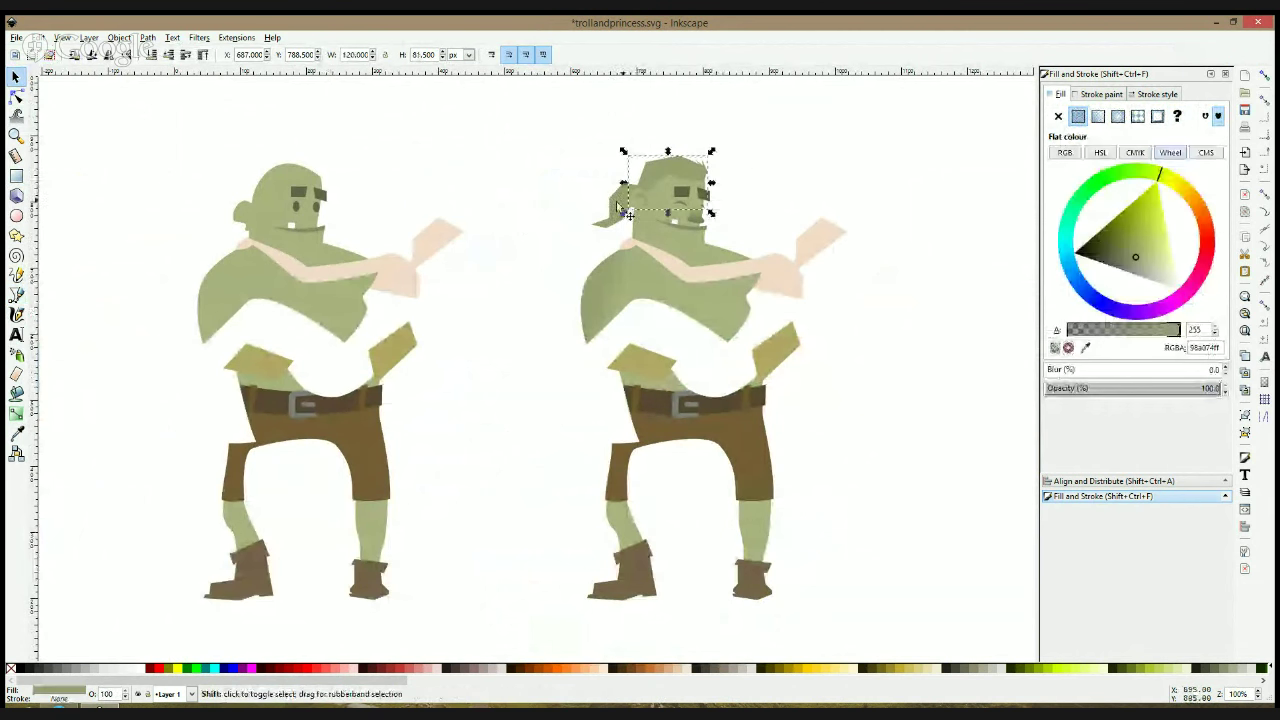
shift+click(615, 214)
drag(671, 166, 571, 133)
click(720, 133)
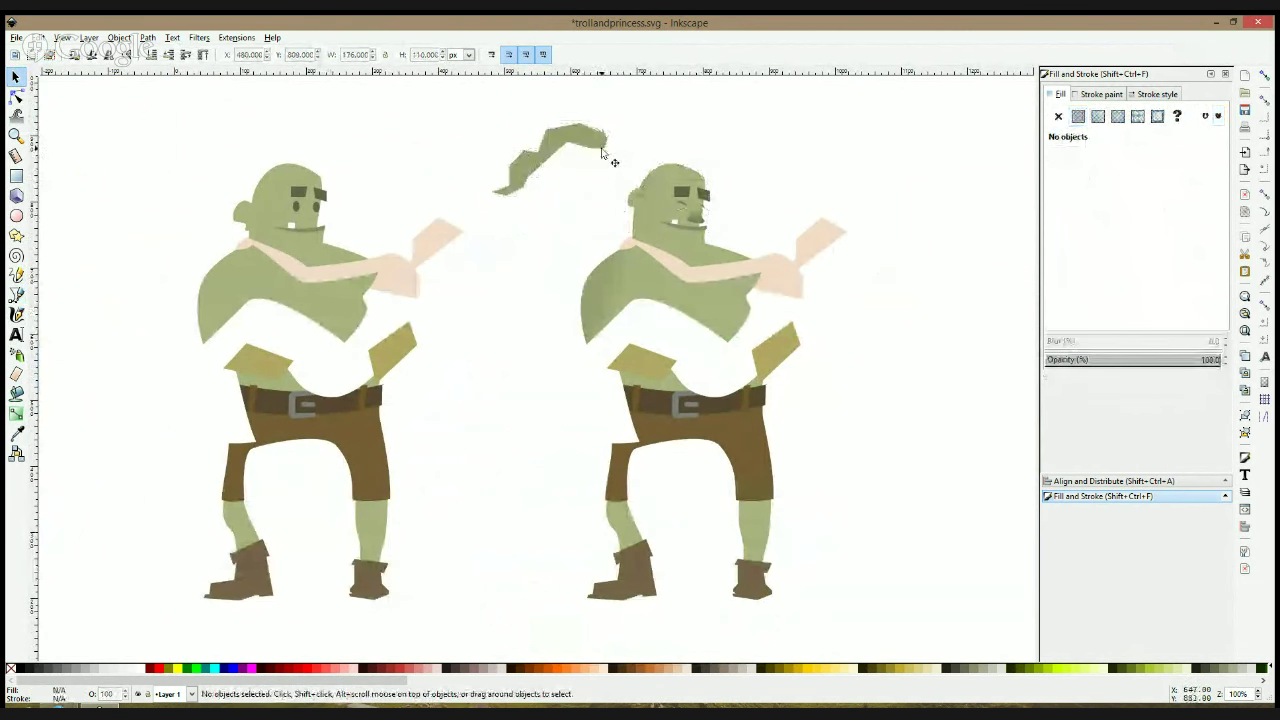
Move both hair pieces farther up, clear of the troll figures, and save the document
scroll(600, 170, down, 1)
click(565, 159)
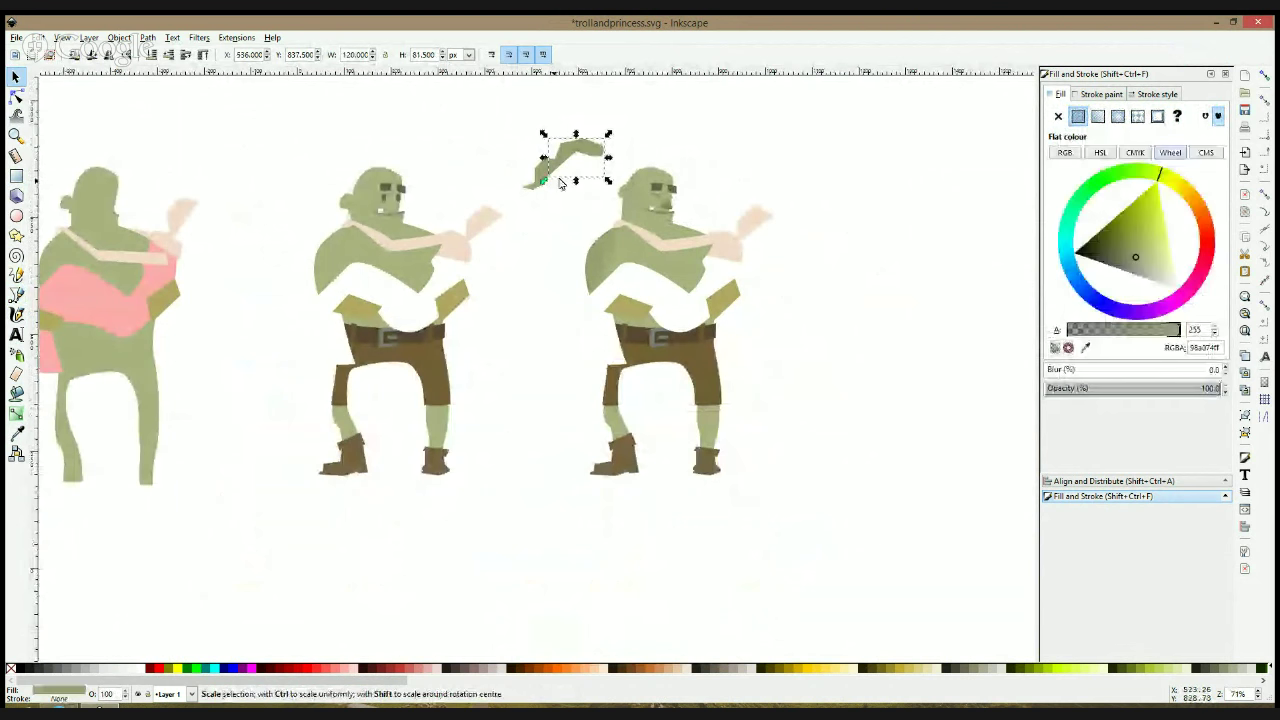
shift+click(541, 172)
drag(559, 167, 531, 123)
click(720, 177)
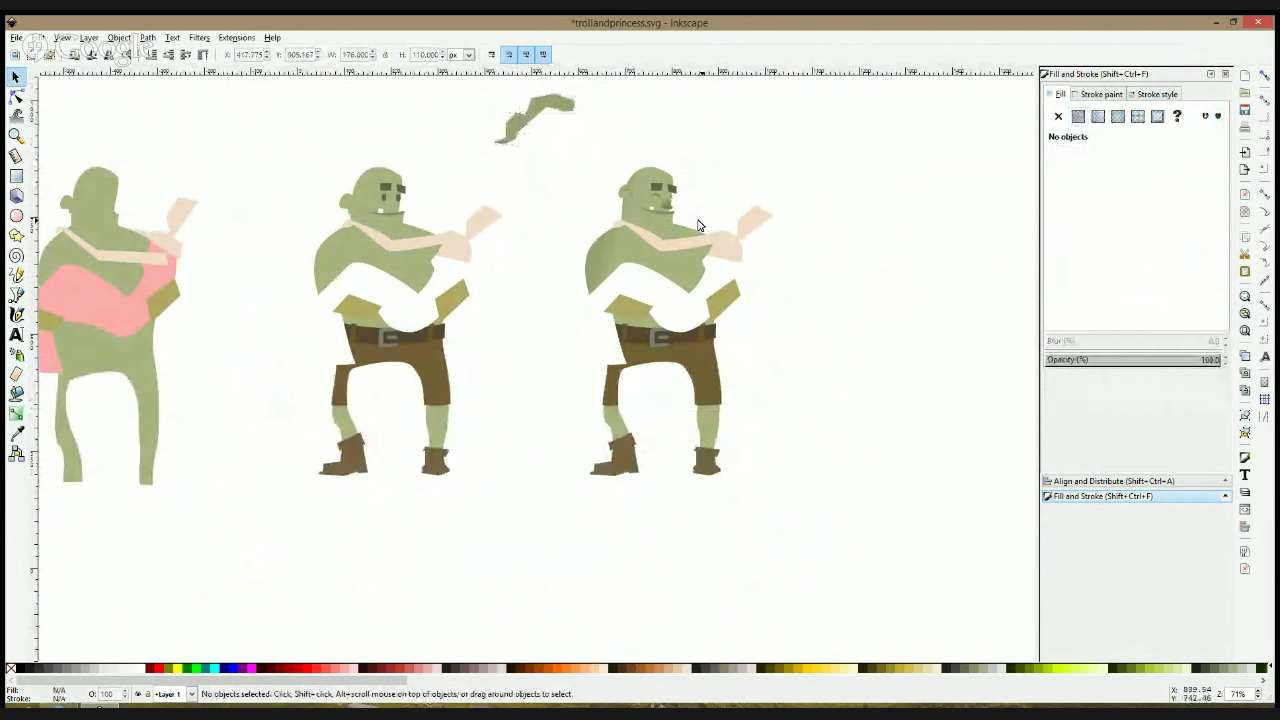
scroll(696, 220, up, 2)
key(ctrl+s)
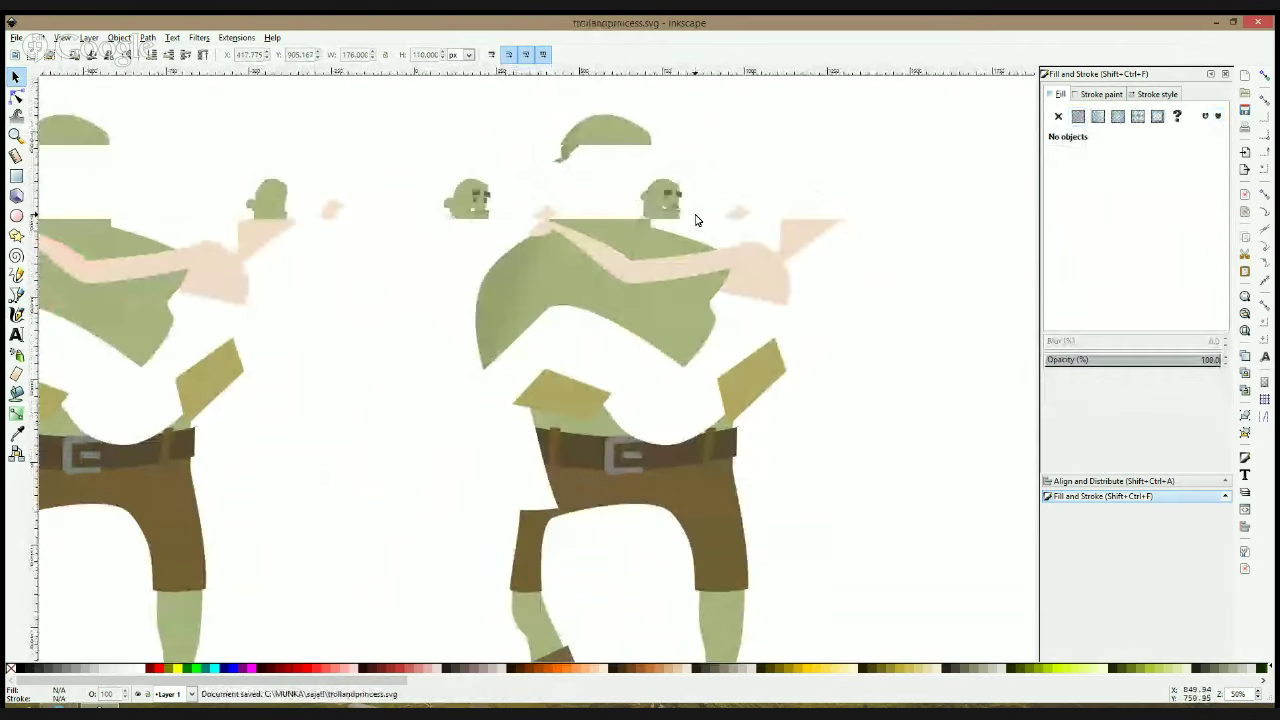
Draw an upright ellipse about 12.7 by 18.7 px on the troll's rear shoulder and fill it with light green b0be70ff
scroll(696, 218, down, 3)
scroll(394, 283, up, 1)
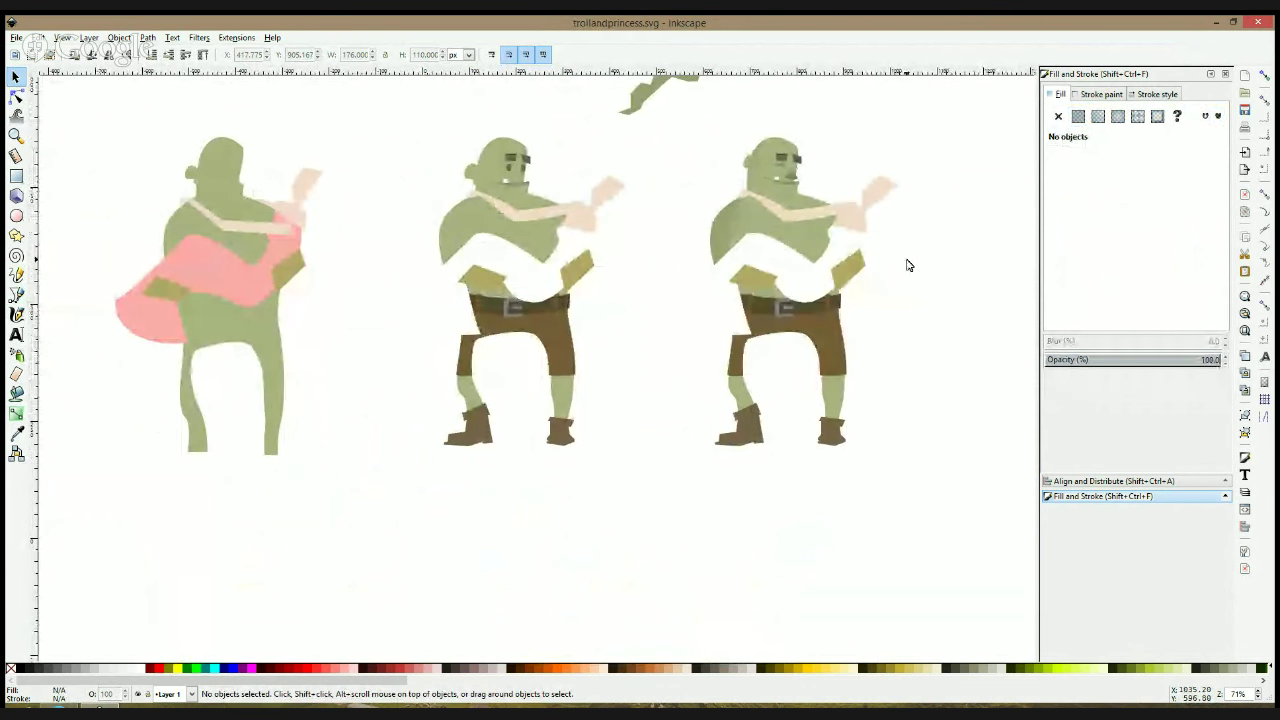
scroll(814, 229, up, 2)
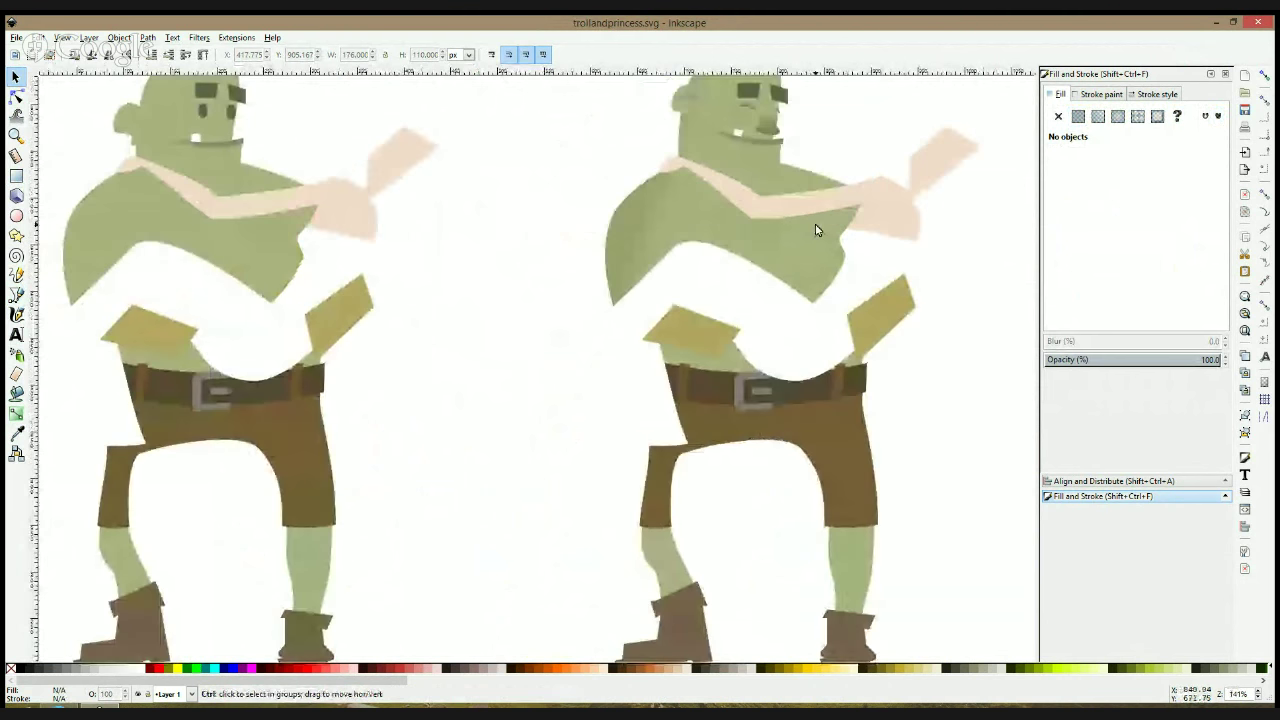
click(16, 215)
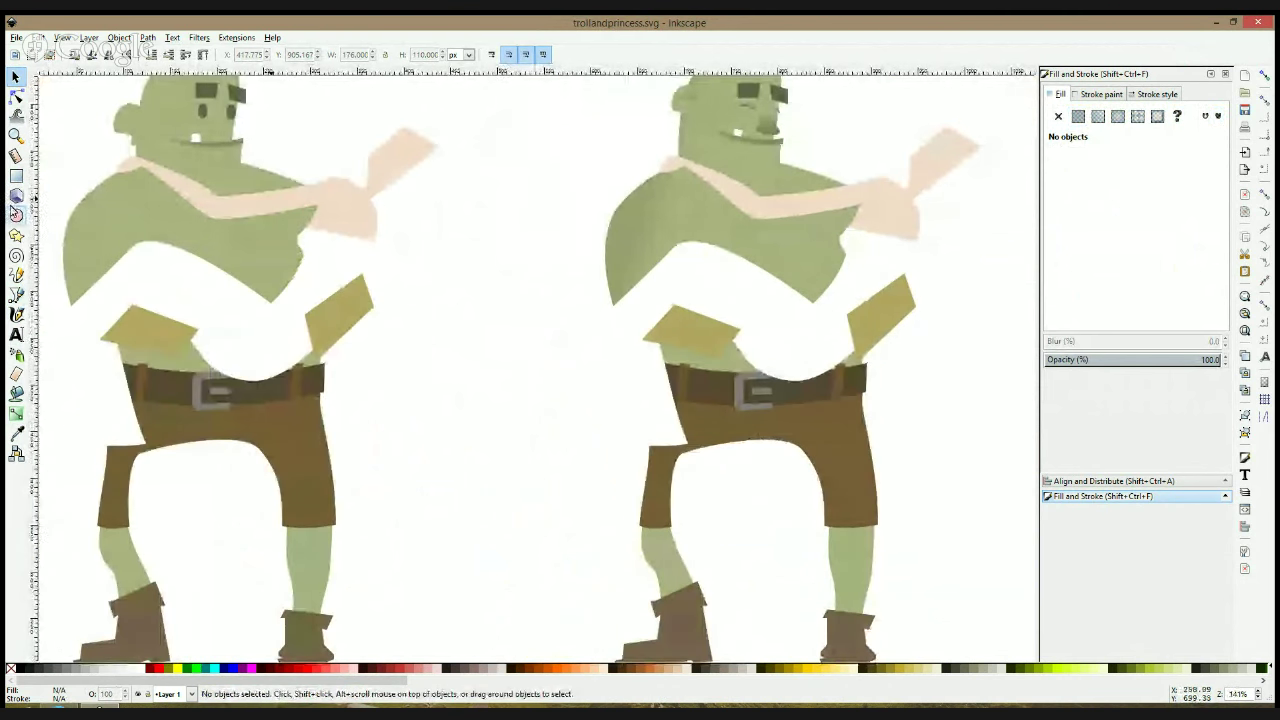
scroll(668, 198, up, 2)
drag(656, 207, 631, 175)
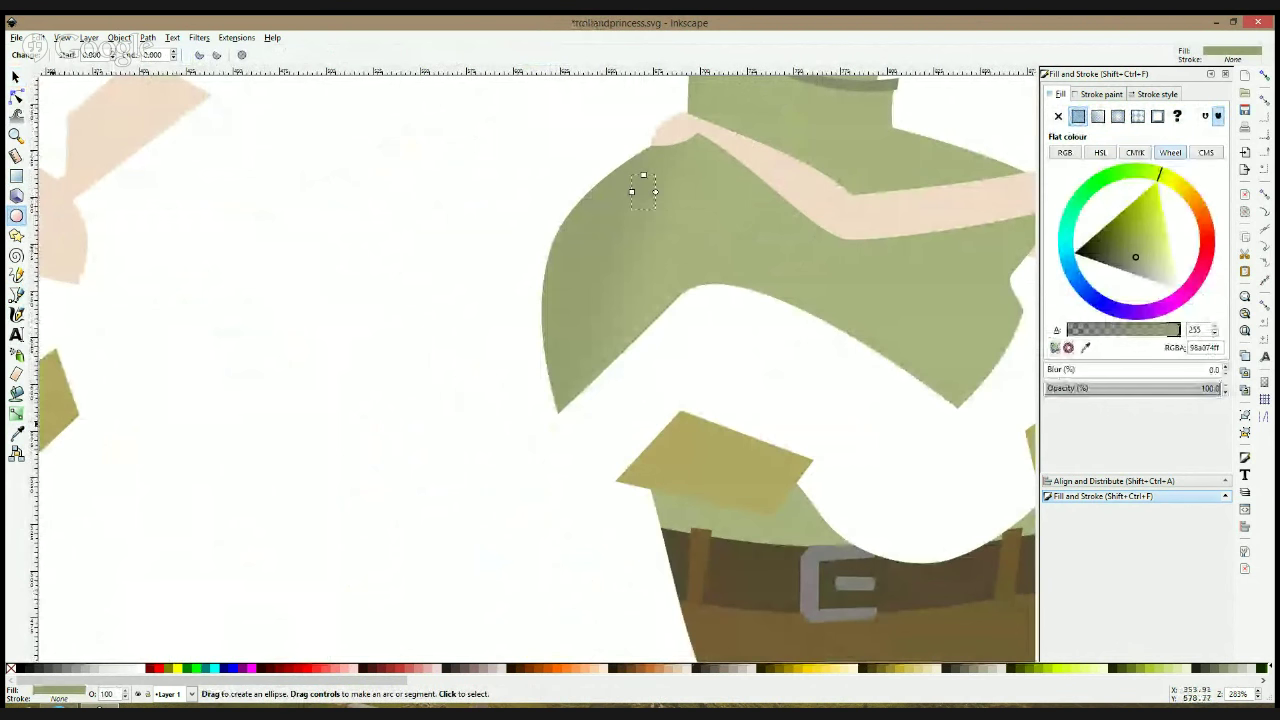
key(d)
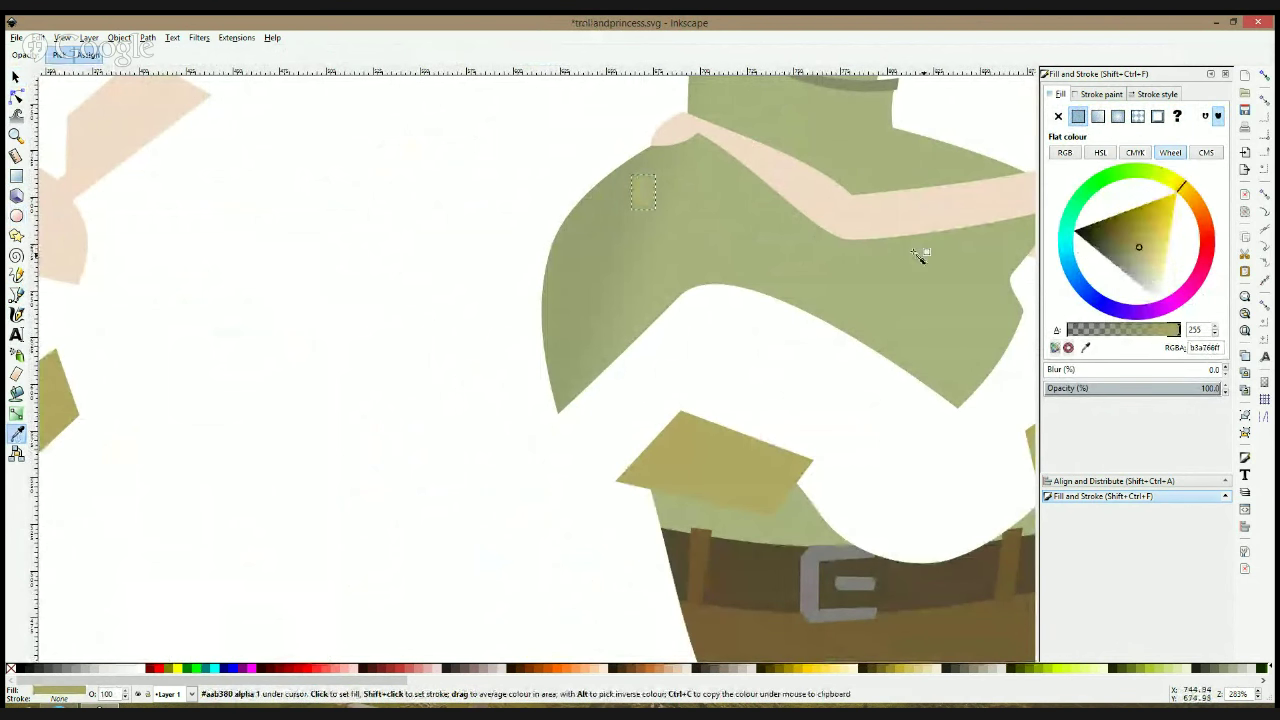
click(915, 251)
click(1145, 248)
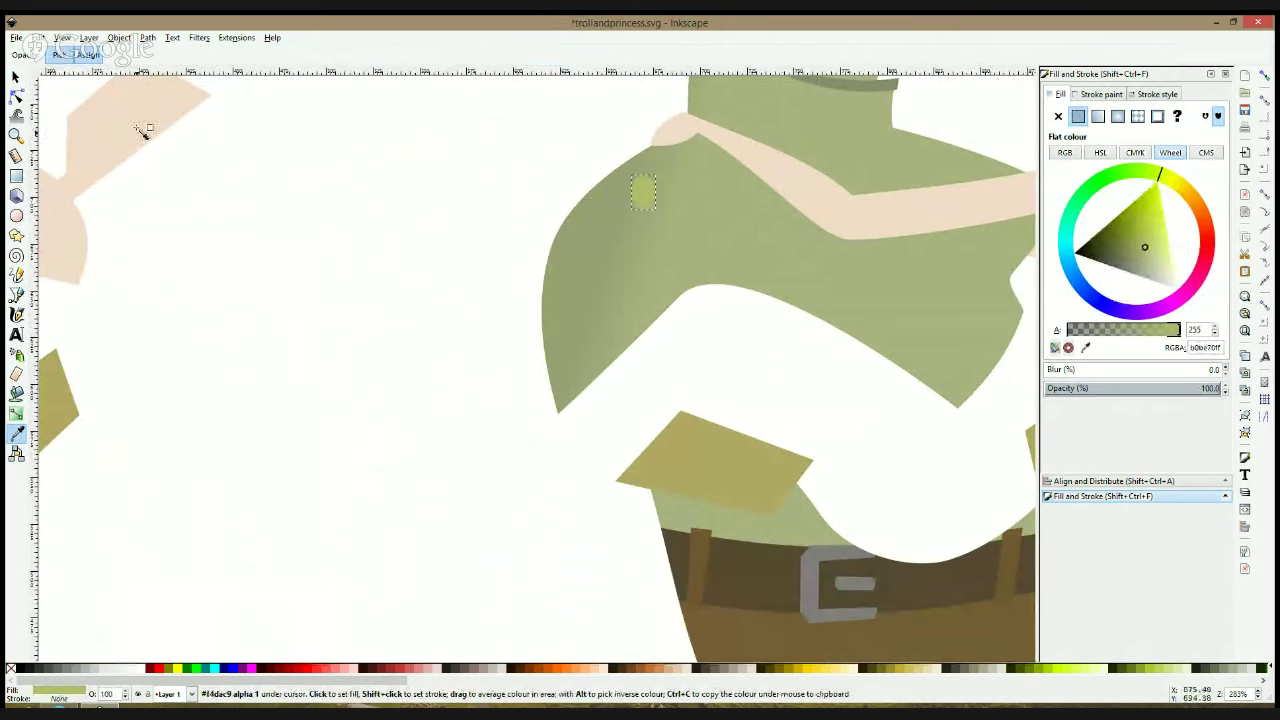
Tilt the light green ellipse on the troll's rear shoulder to follow the shoulder's slope
click(15, 77)
click(644, 181)
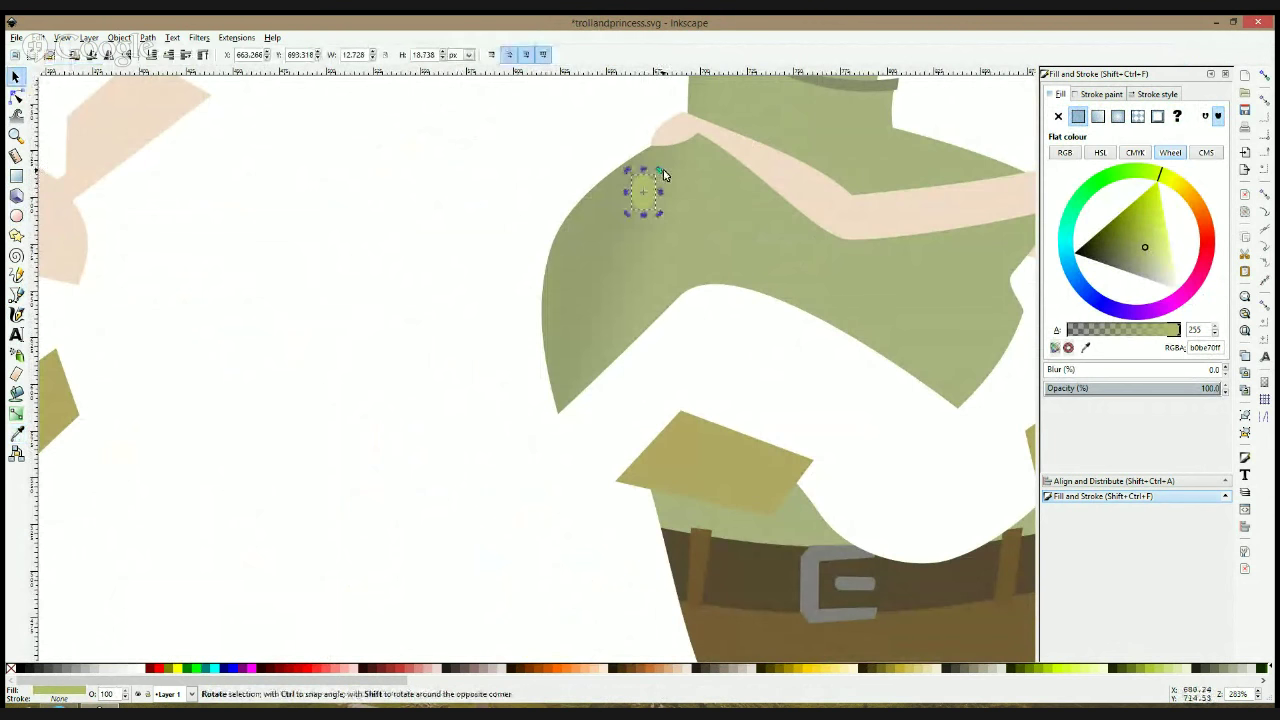
mouse_move(659, 171)
mouse_down()
mouse_move(676, 181)
mouse_move(661, 183)
mouse_up()
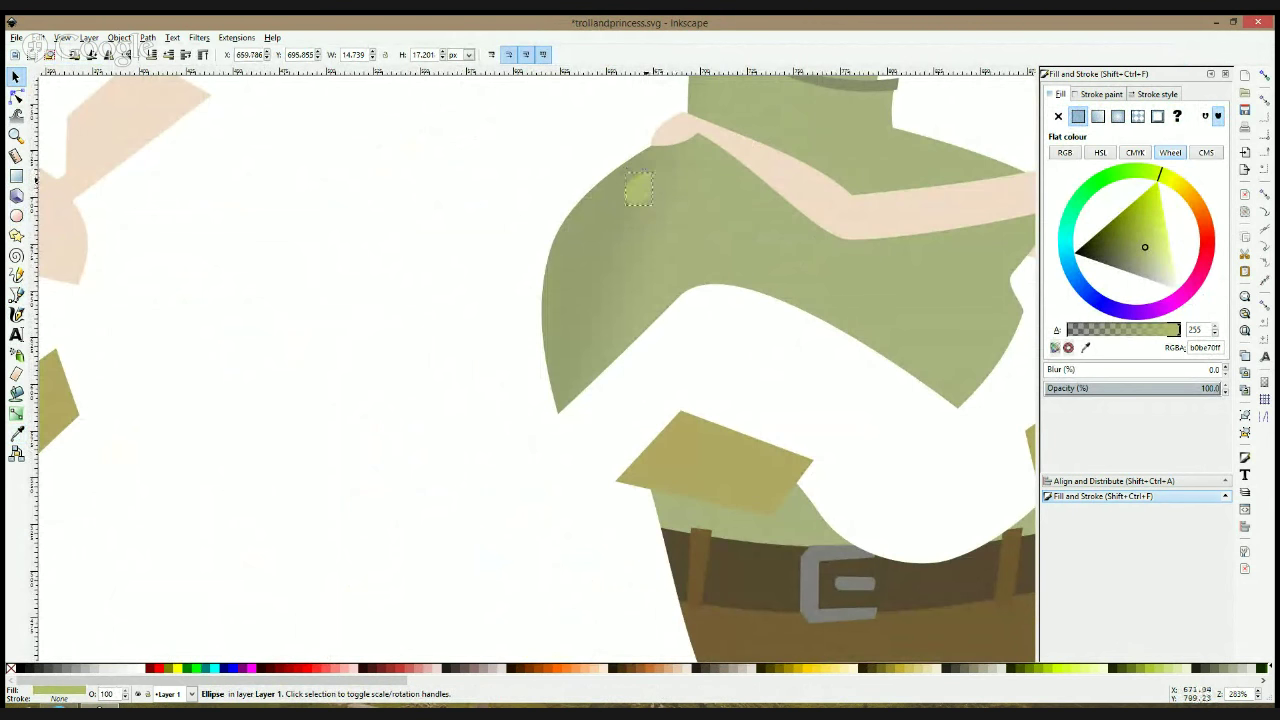
Add a copy of the shoulder spot farther down the rear arm with a smaller copy overlapping beneath it, and select both
click(591, 236)
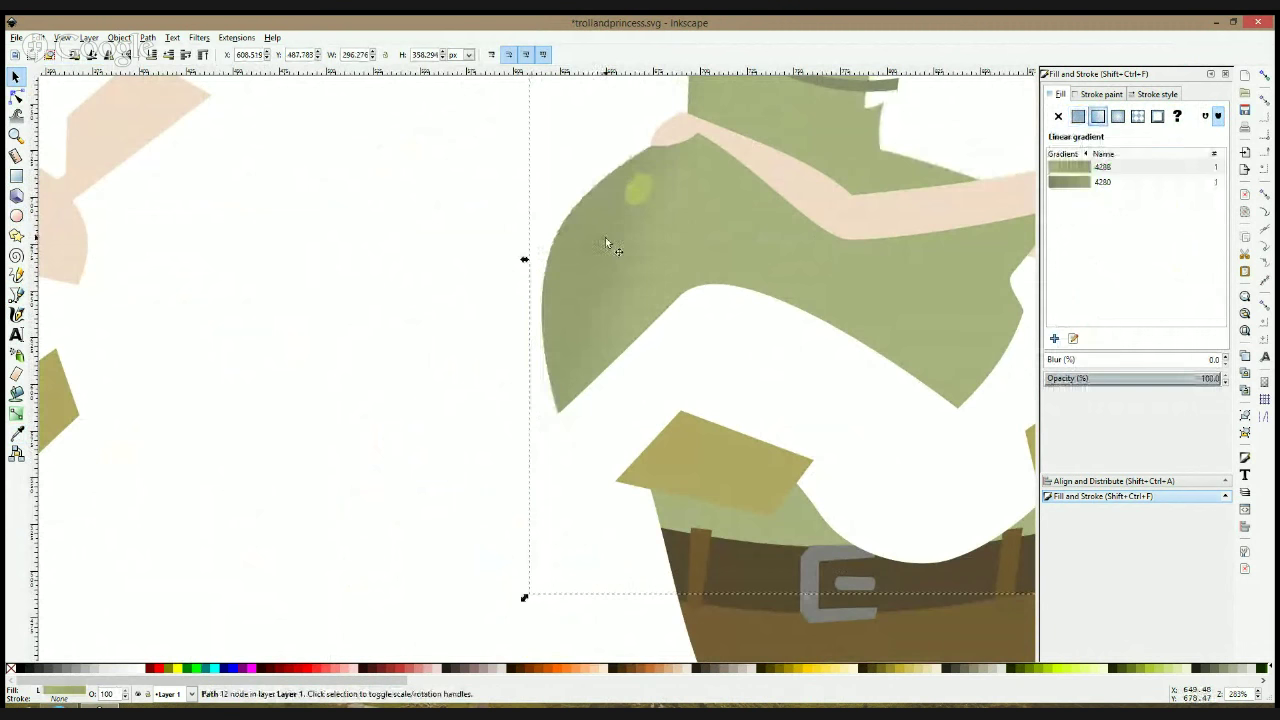
key(ctrl+v)
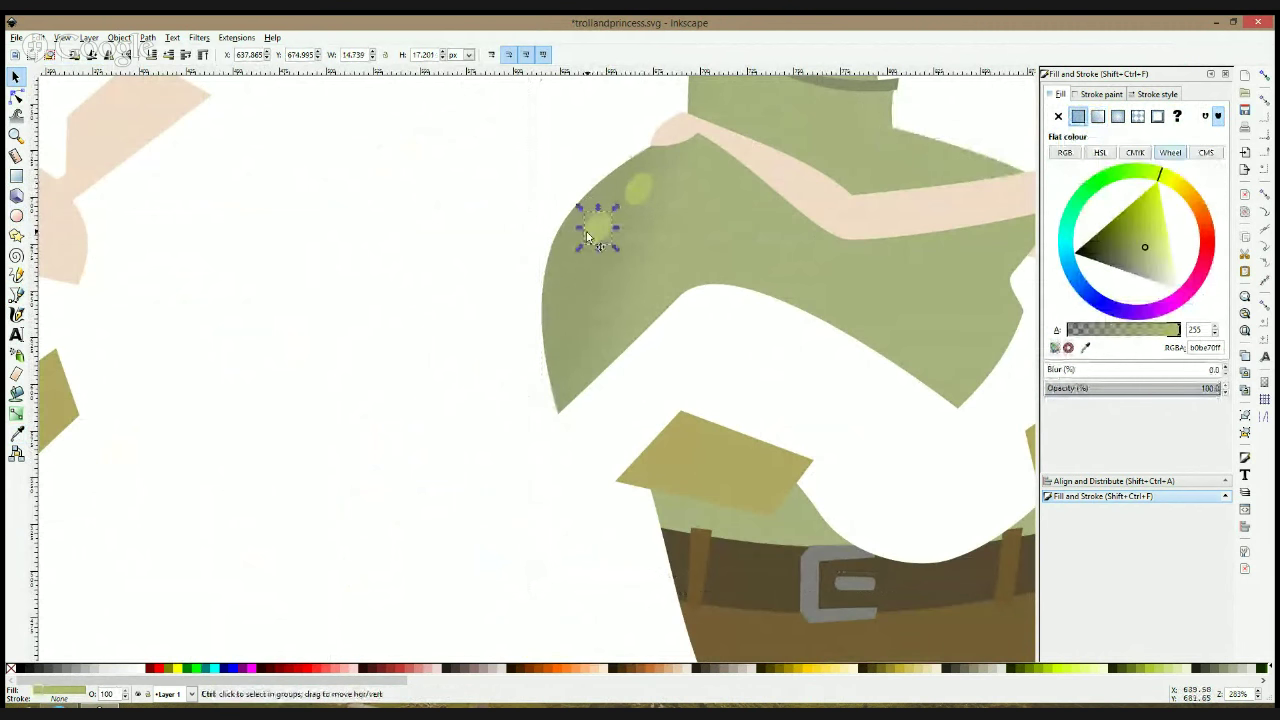
drag(588, 237, 606, 256)
shift+click(608, 234)
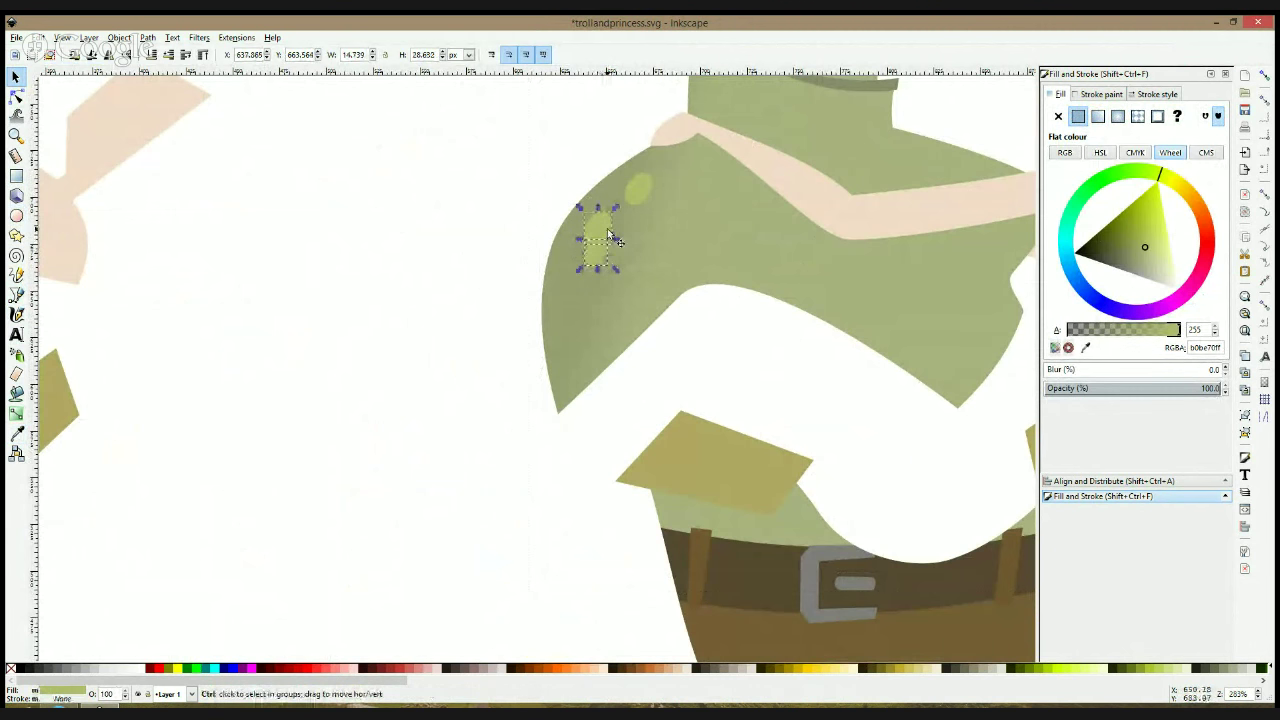
Merge the two overlapping spots into one path and reshape the nodes at its narrow waist
key(ctrl+k)
key(n)
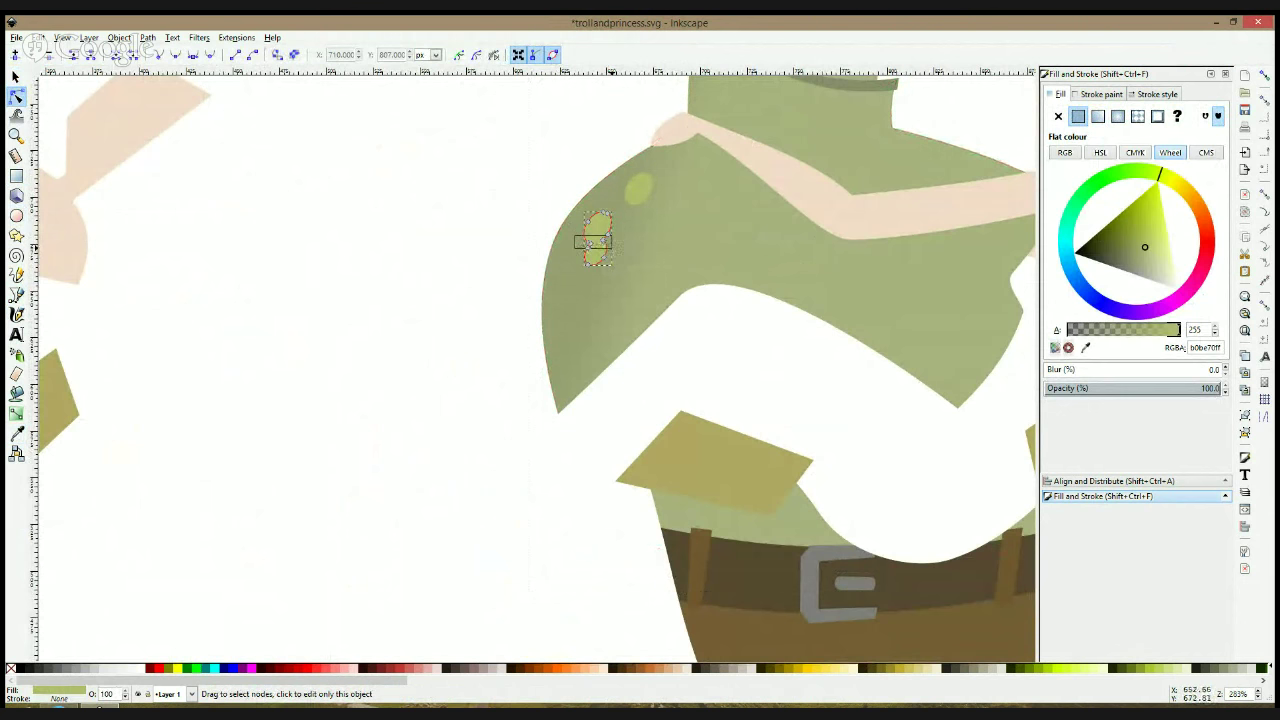
drag(611, 248, 612, 249)
key(Delete)
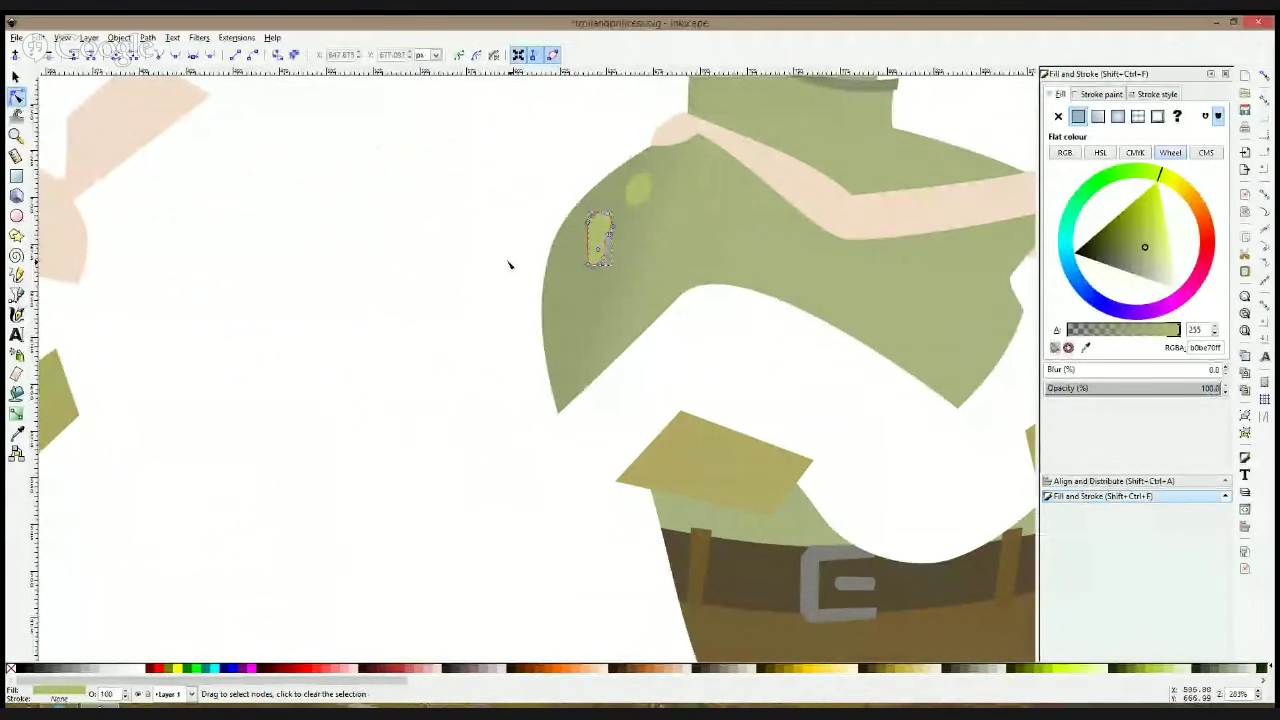
scroll(590, 255, up, 3)
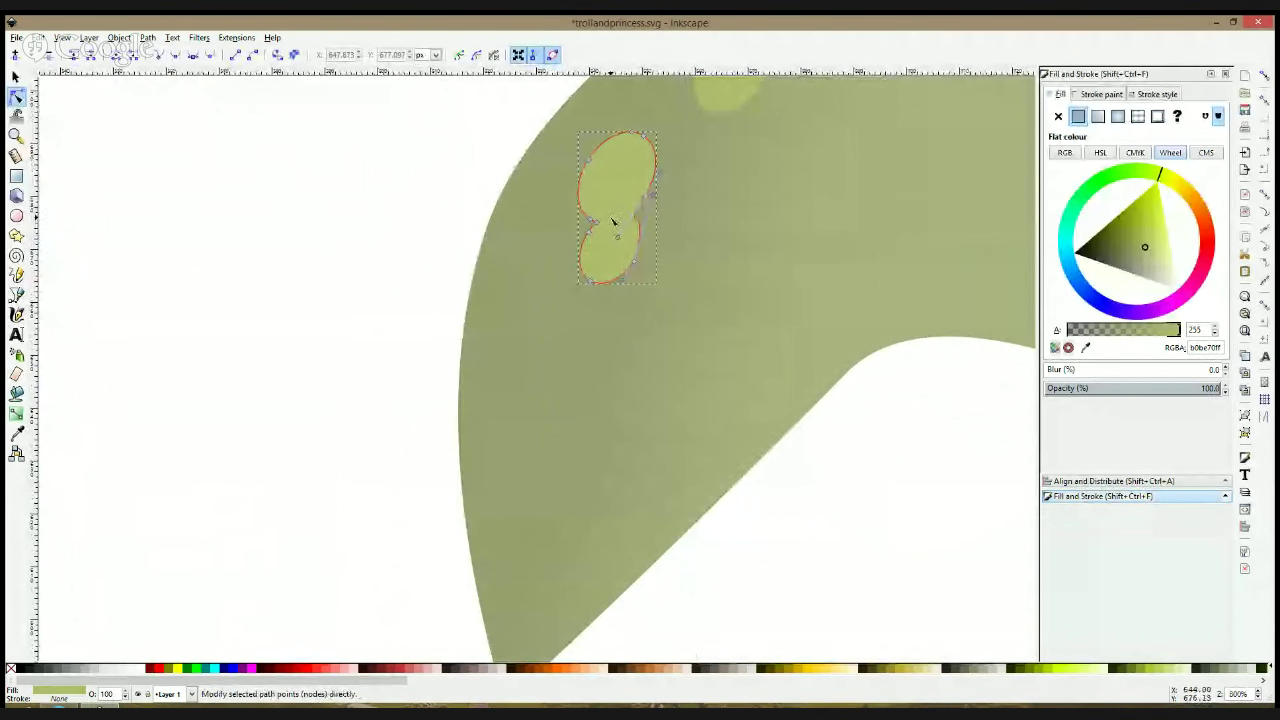
drag(613, 221, 584, 242)
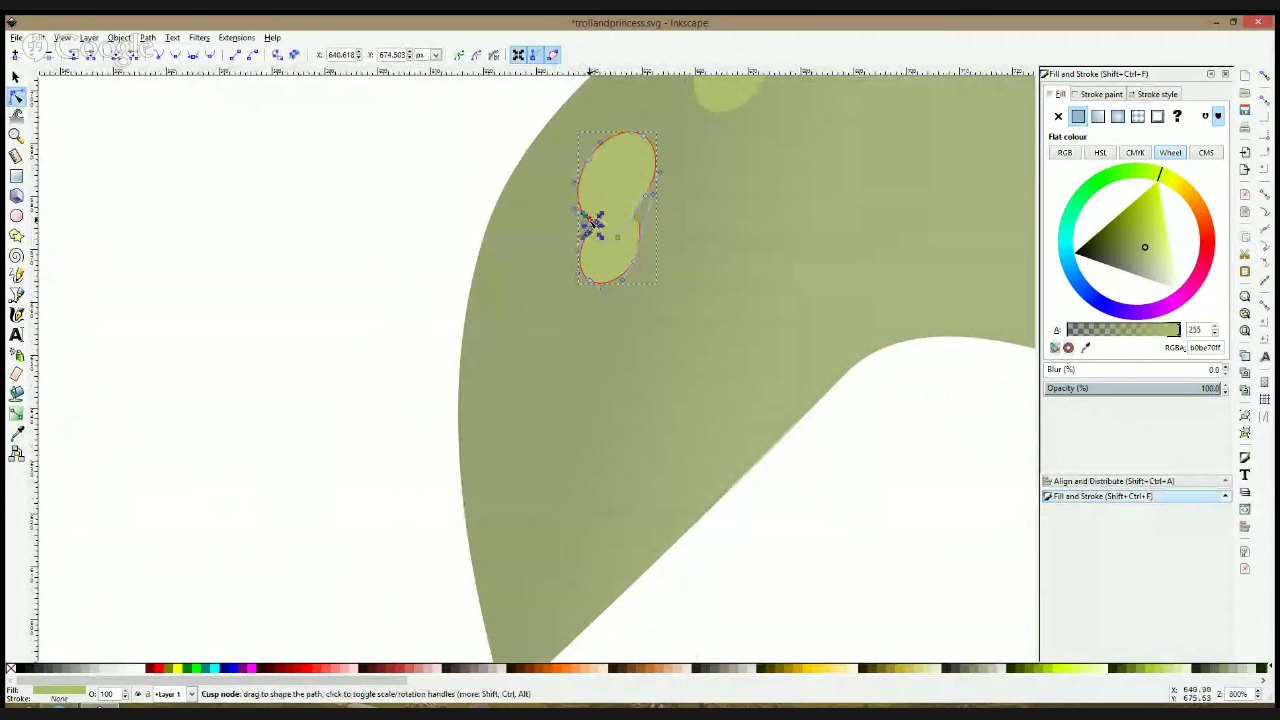
click(591, 218)
click(420, 246)
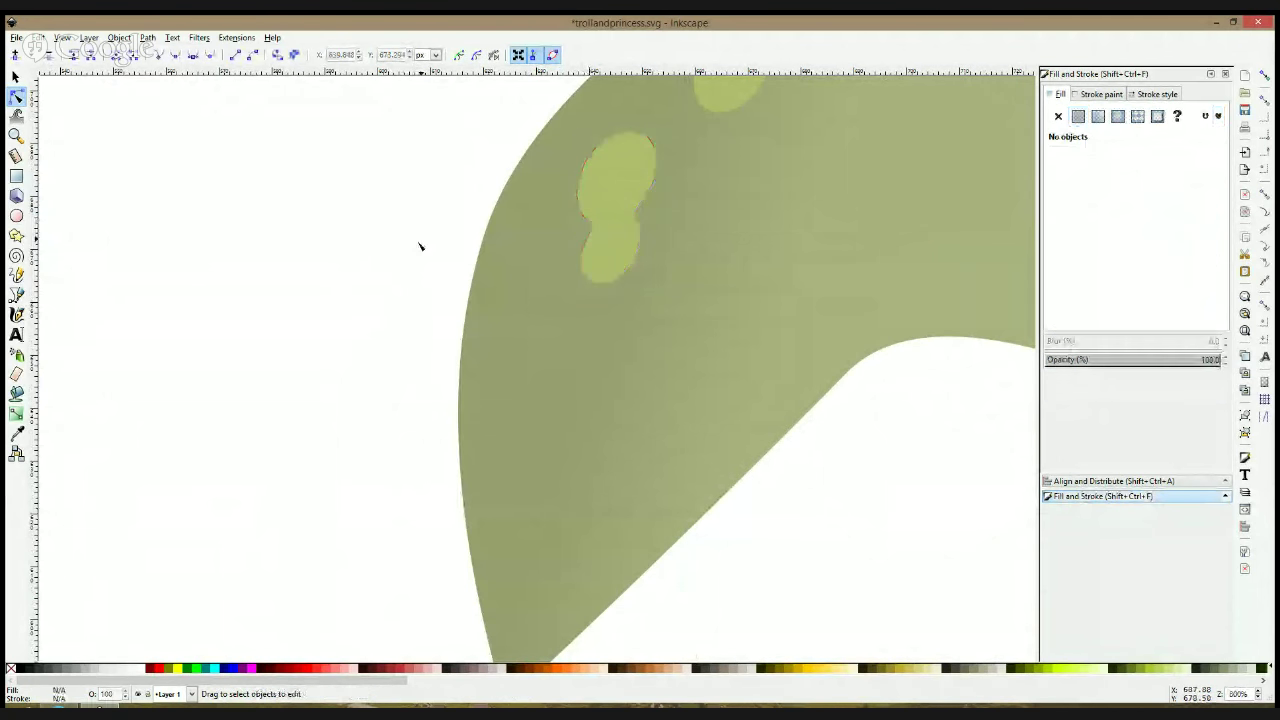
Rotate the merged two-lobed spot so that it leans along the curve of the shoulder
scroll(629, 255, down, 2)
click(629, 255)
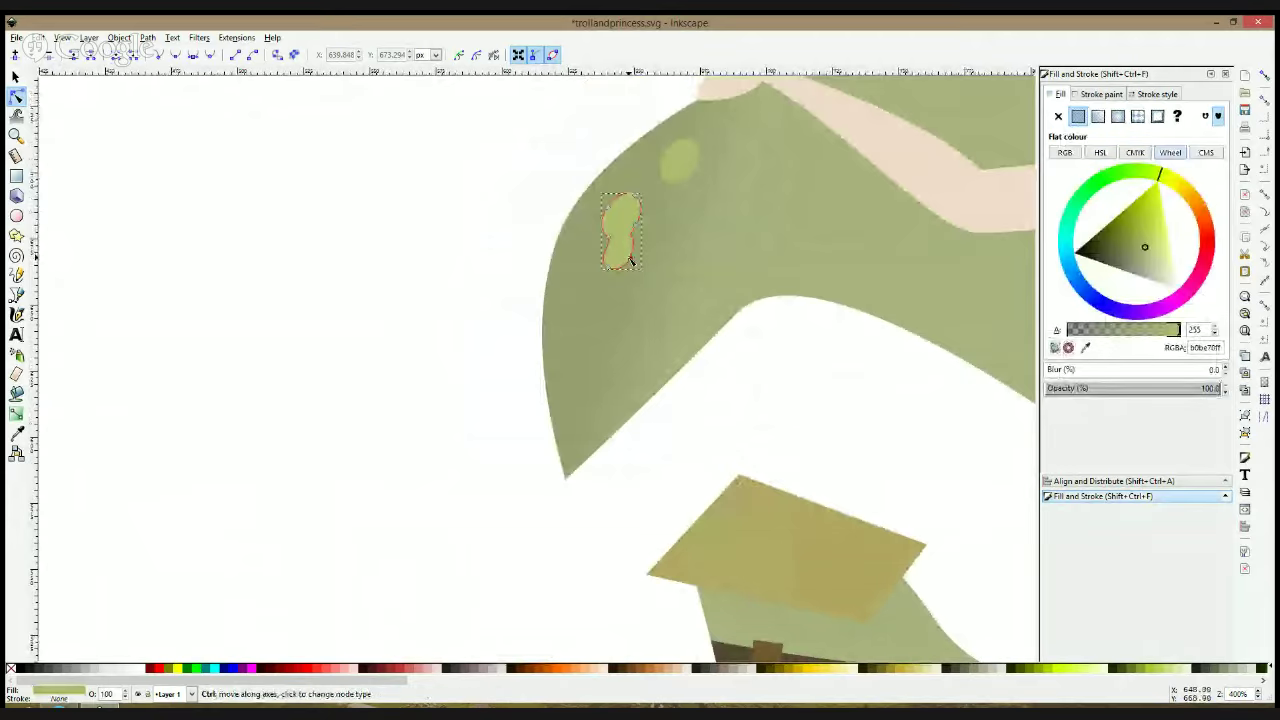
key(s)
mouse_move(645, 196)
mouse_down()
mouse_move(624, 205)
mouse_move(652, 205)
mouse_up()
Draw a small spot about 6 px wide between the two larger ones and shrink it to about 4.9 by 5.7 px
click(23, 216)
key(s)
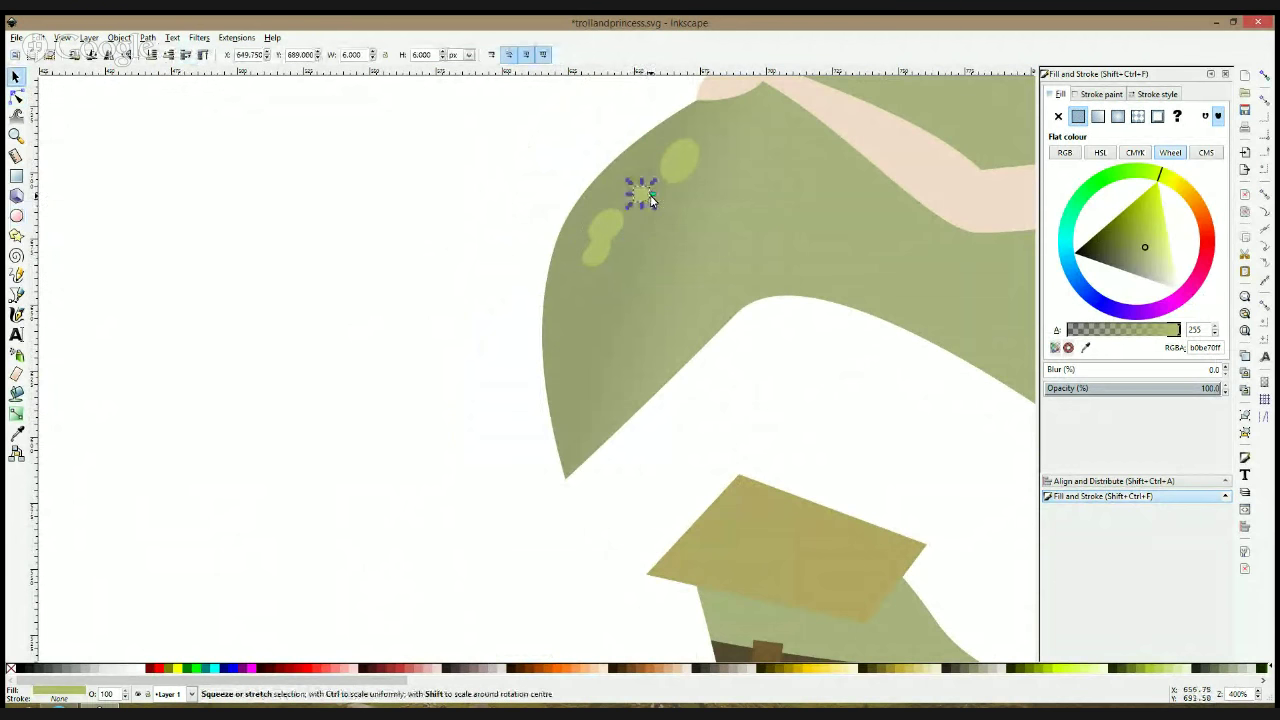
click(650, 200)
drag(646, 190, 659, 187)
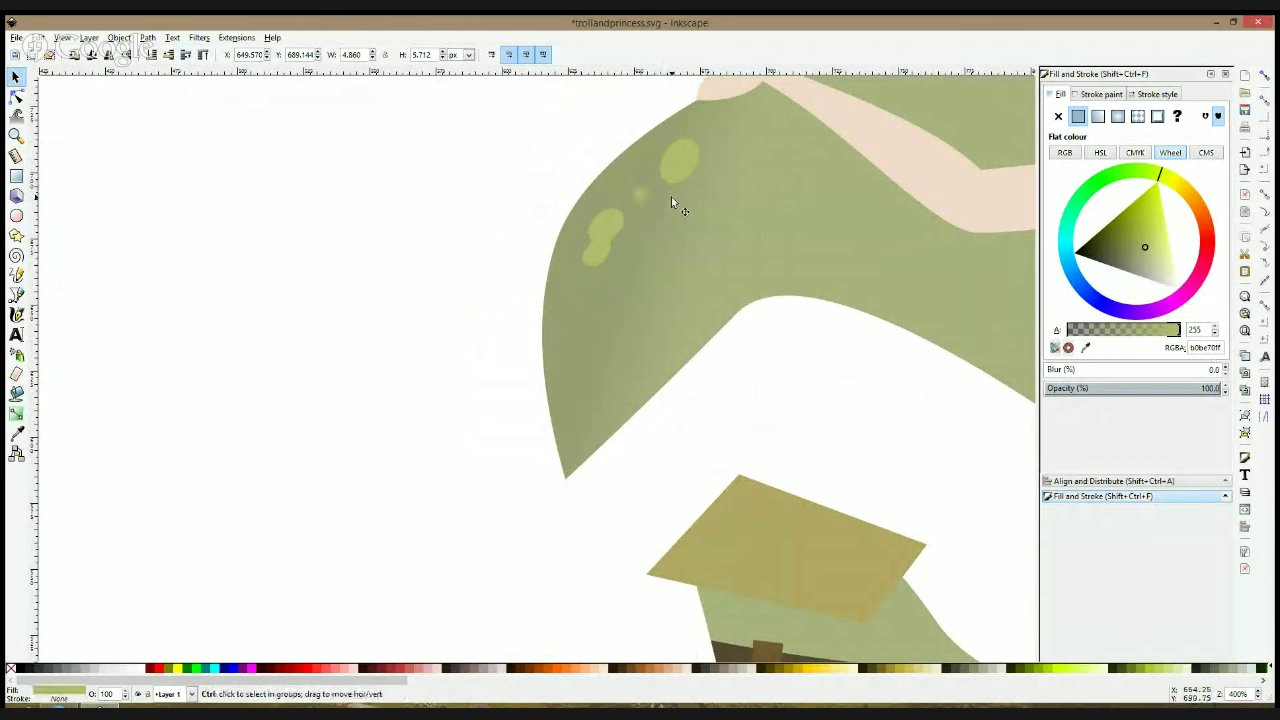
Add a smaller copy of the dot, about 3.6 by 4.2 px, beside it and another copy below the two-lobed spot
key(space)
key(space)
drag(640, 202, 661, 184)
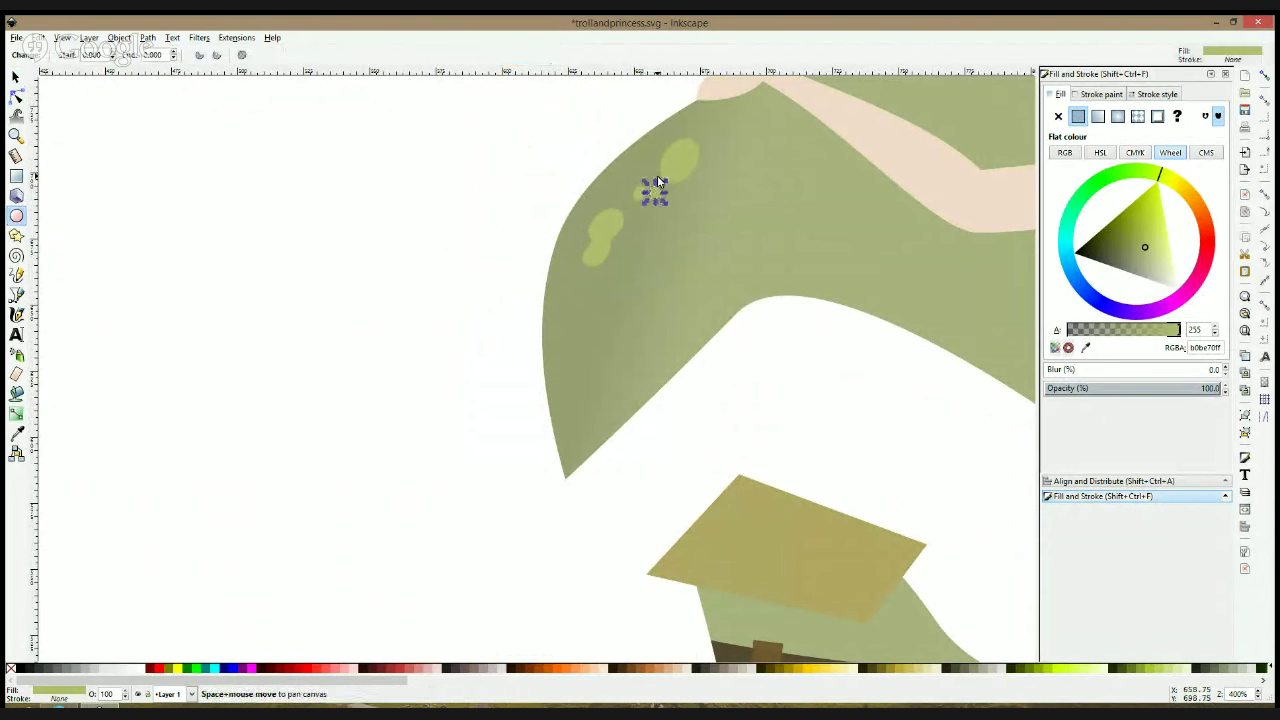
click(630, 262)
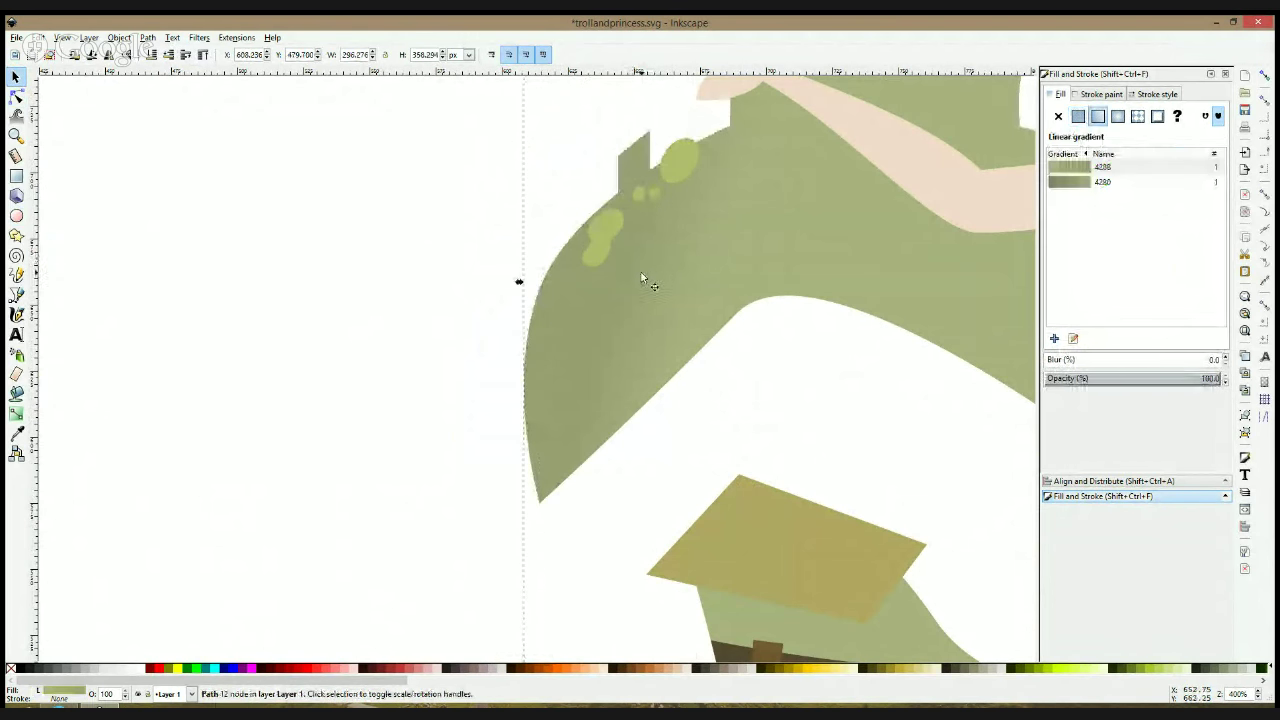
key(ctrl+v)
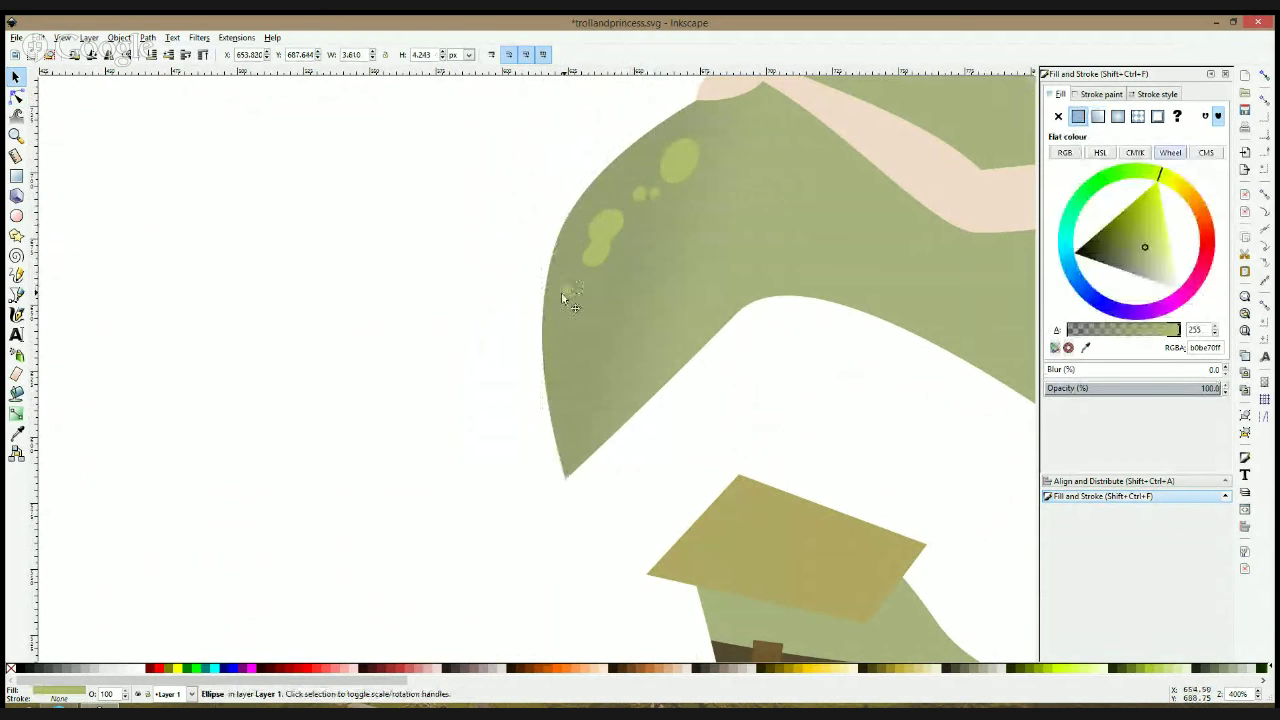
click(531, 337)
Shift all the shoulder spots together slightly up and inward, and adjust the lowest dot's position
scroll(527, 341, down, 3)
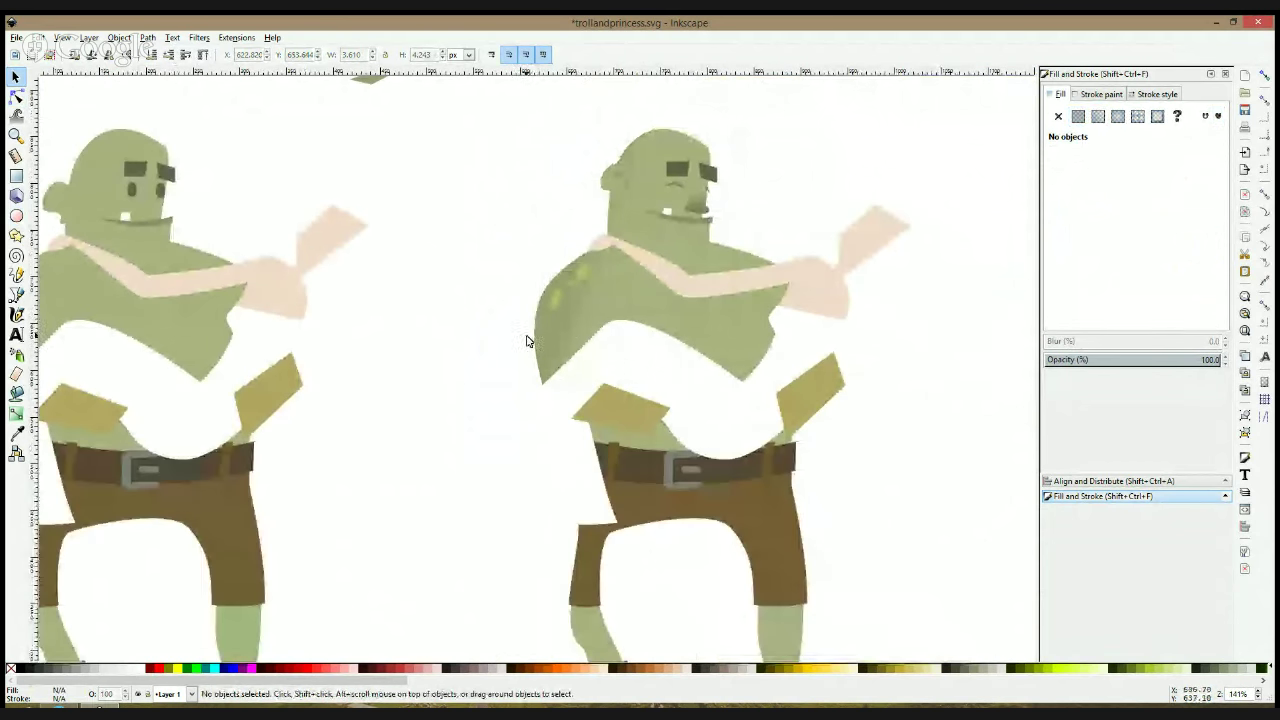
drag(515, 252, 602, 340)
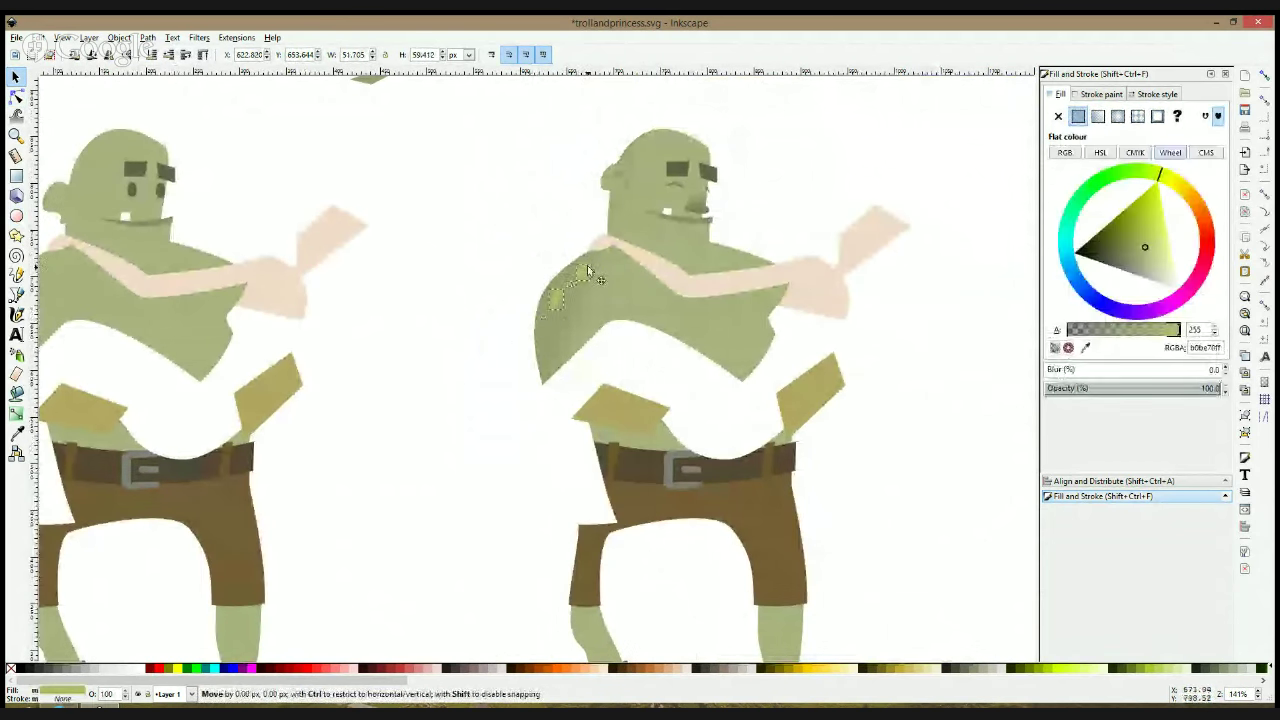
drag(589, 264, 589, 263)
click(506, 374)
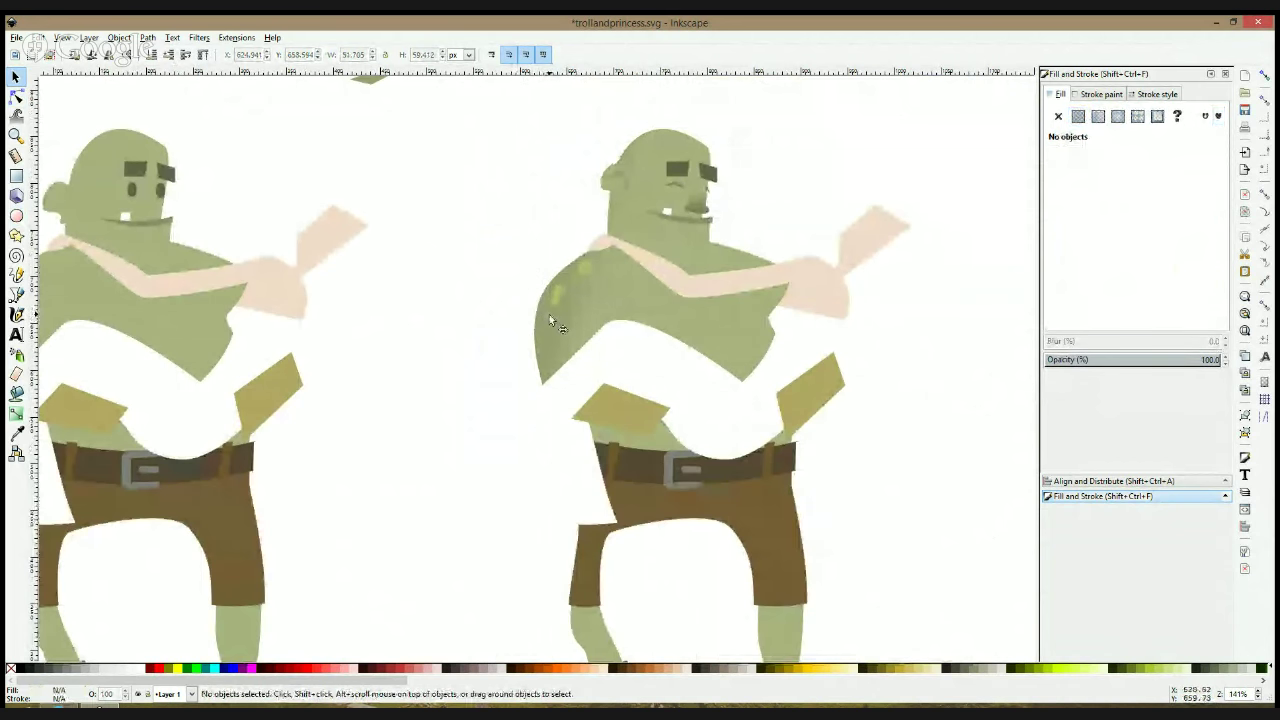
click(550, 320)
key(Escape)
ctrl+scroll(505, 390, down, 1)
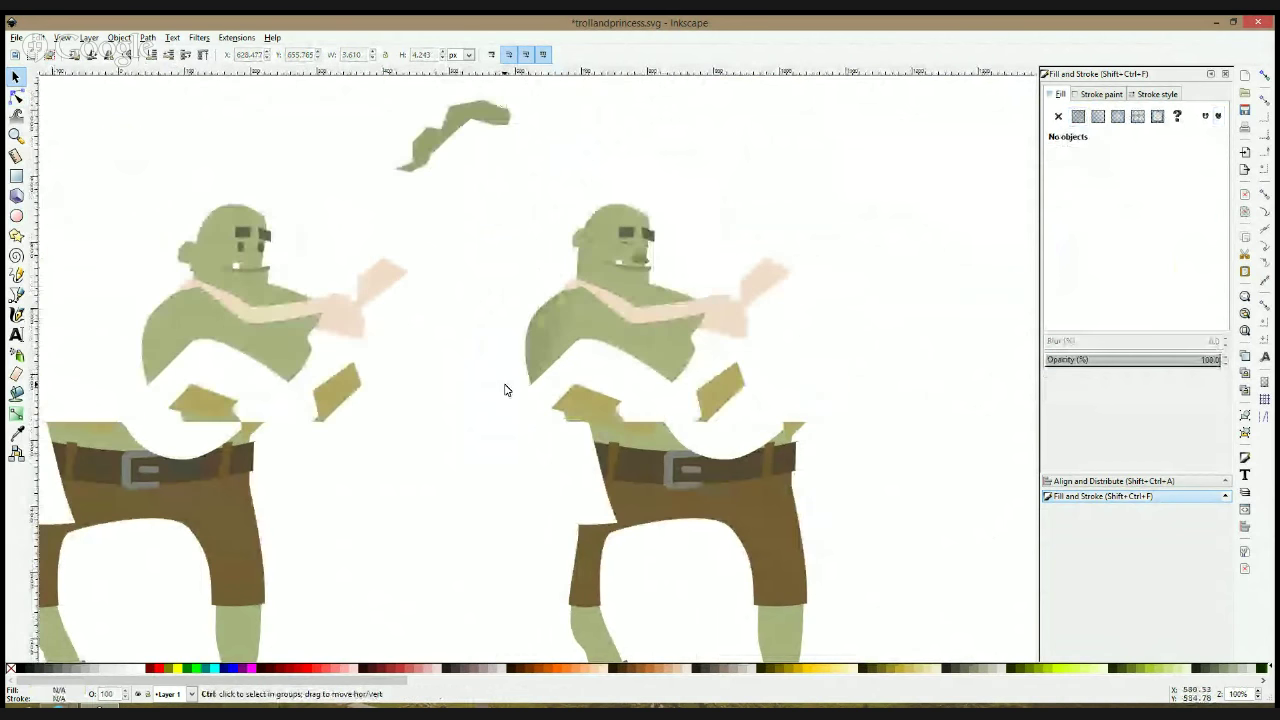
scroll(492, 390, down, 1)
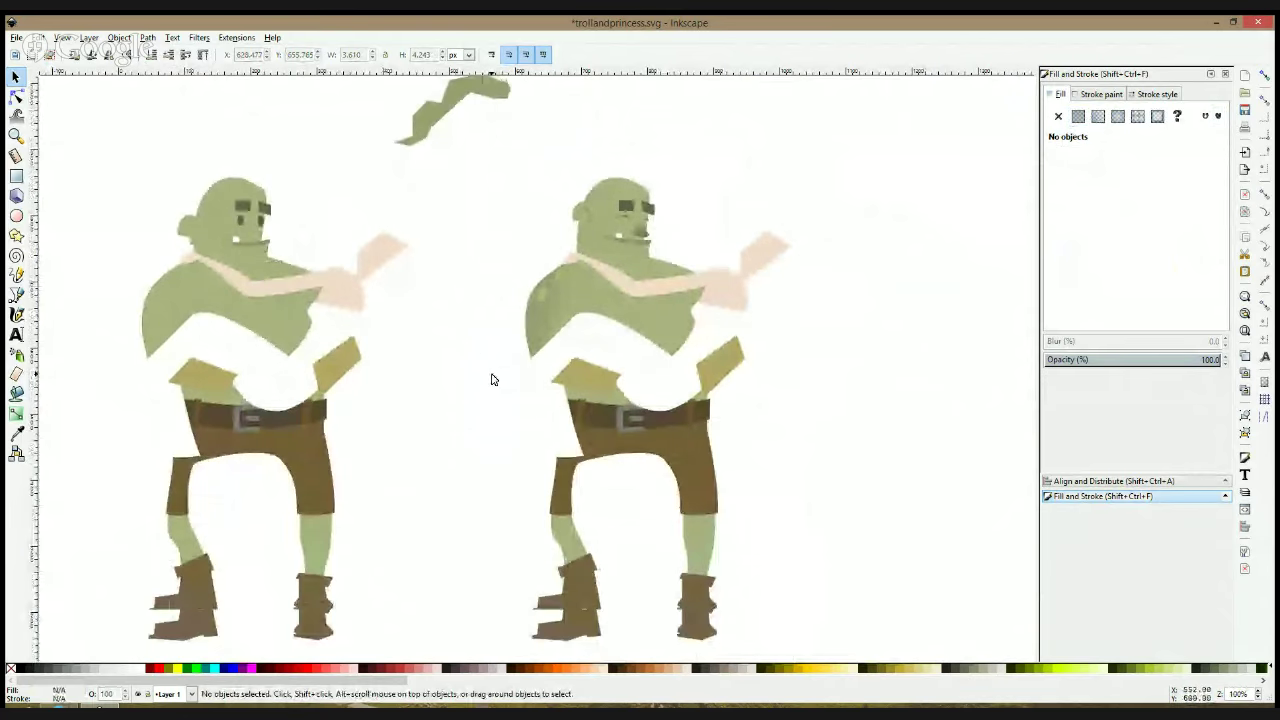
Enter the right-hand princess's group and draw a small pointed triangle for the nose on the edge of her face
ctrl+scroll(643, 325, up, 2)
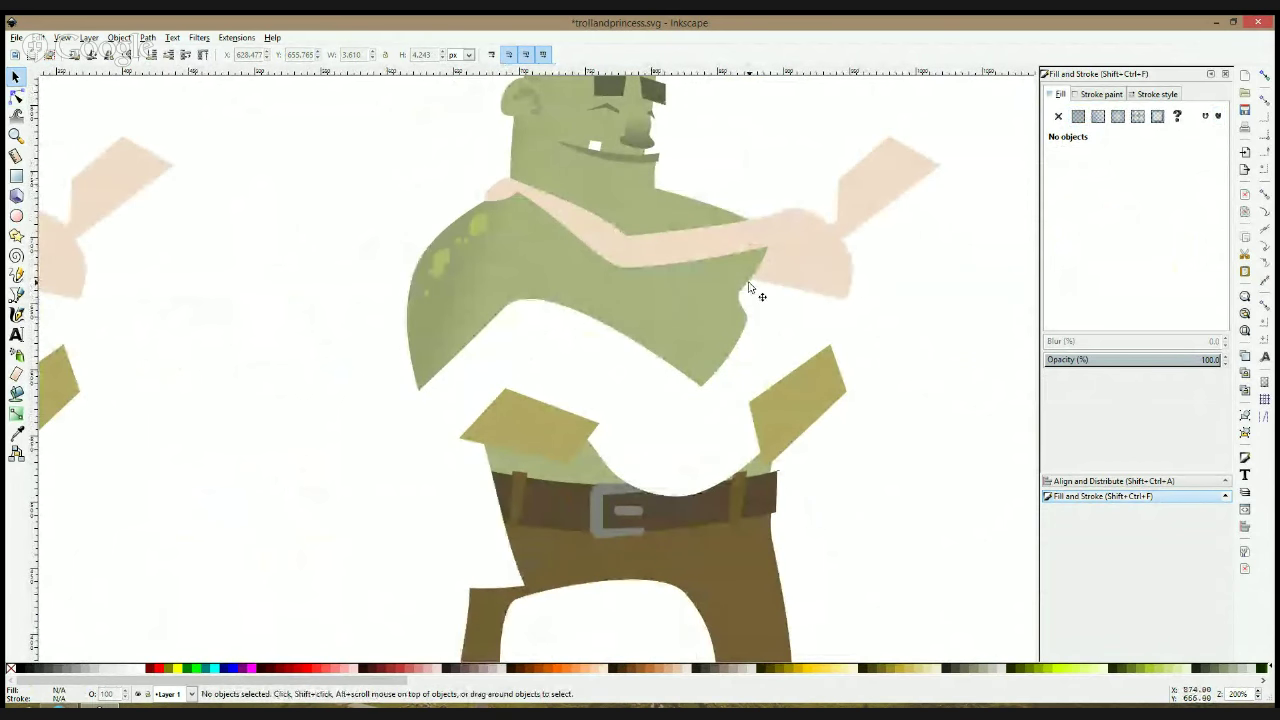
ctrl+scroll(792, 376, down, 1)
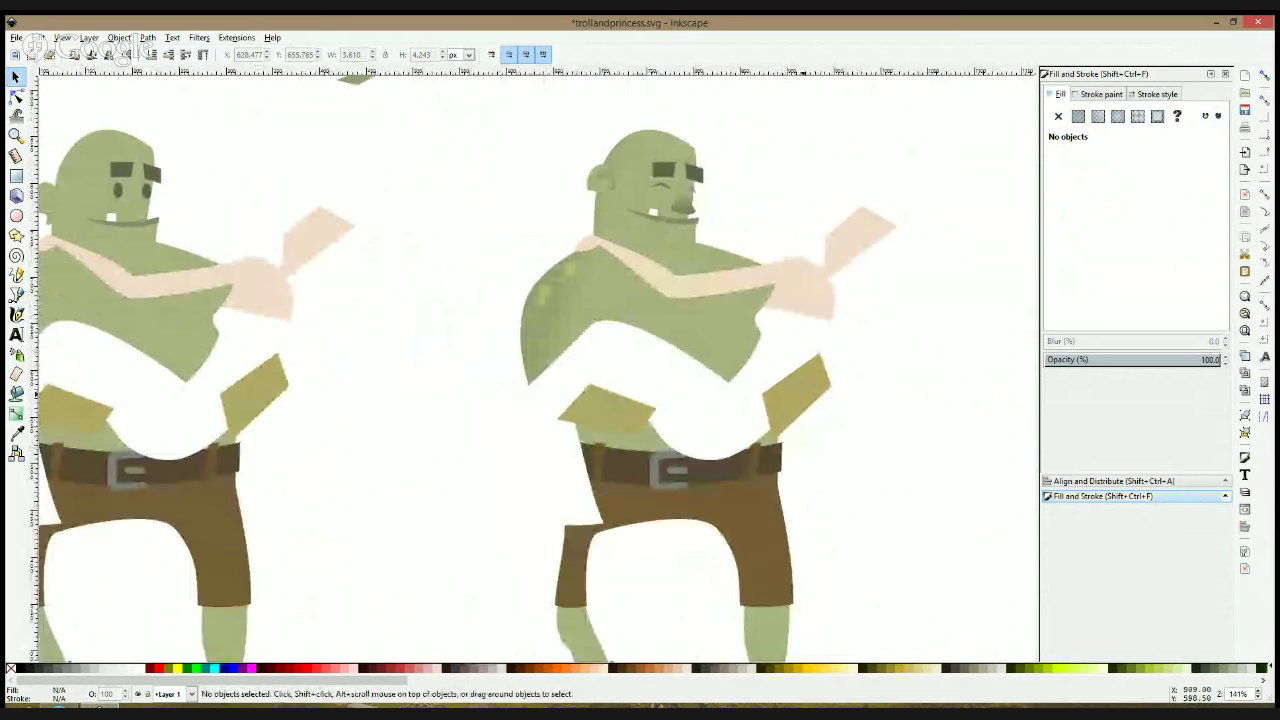
click(18, 298)
key(s)
double_click(852, 249)
click(852, 247)
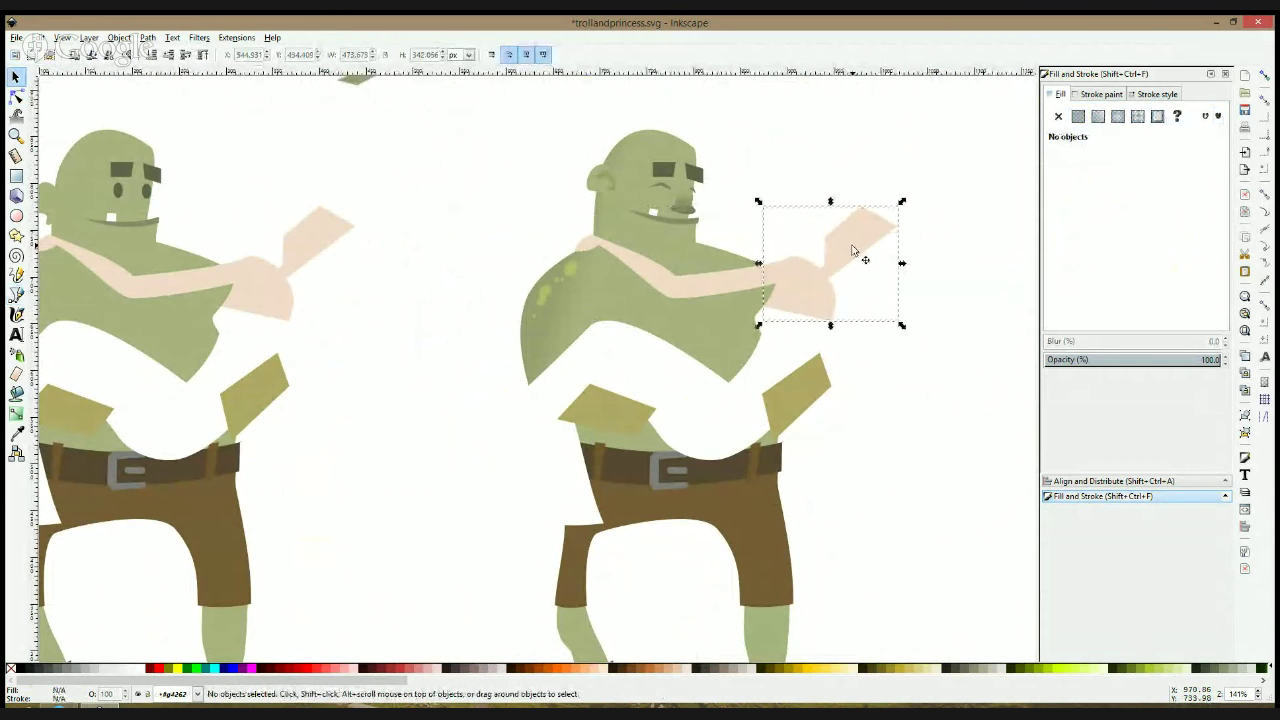
click(853, 250)
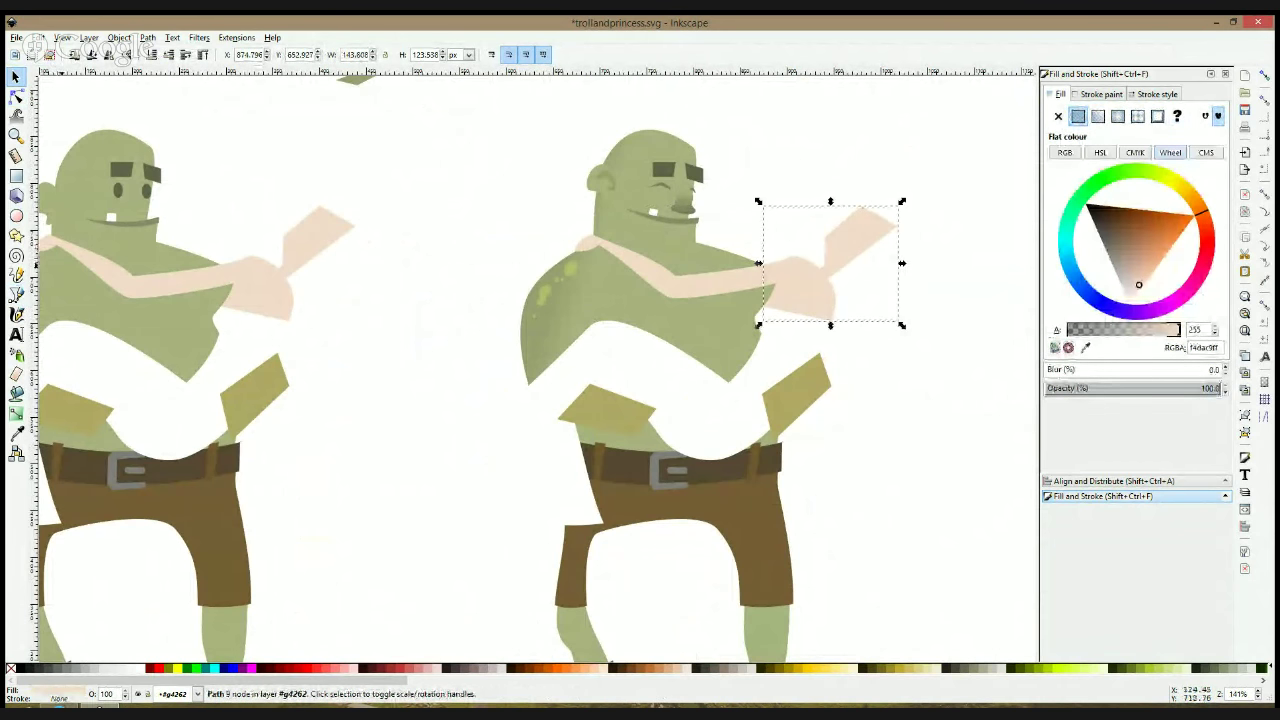
click(16, 294)
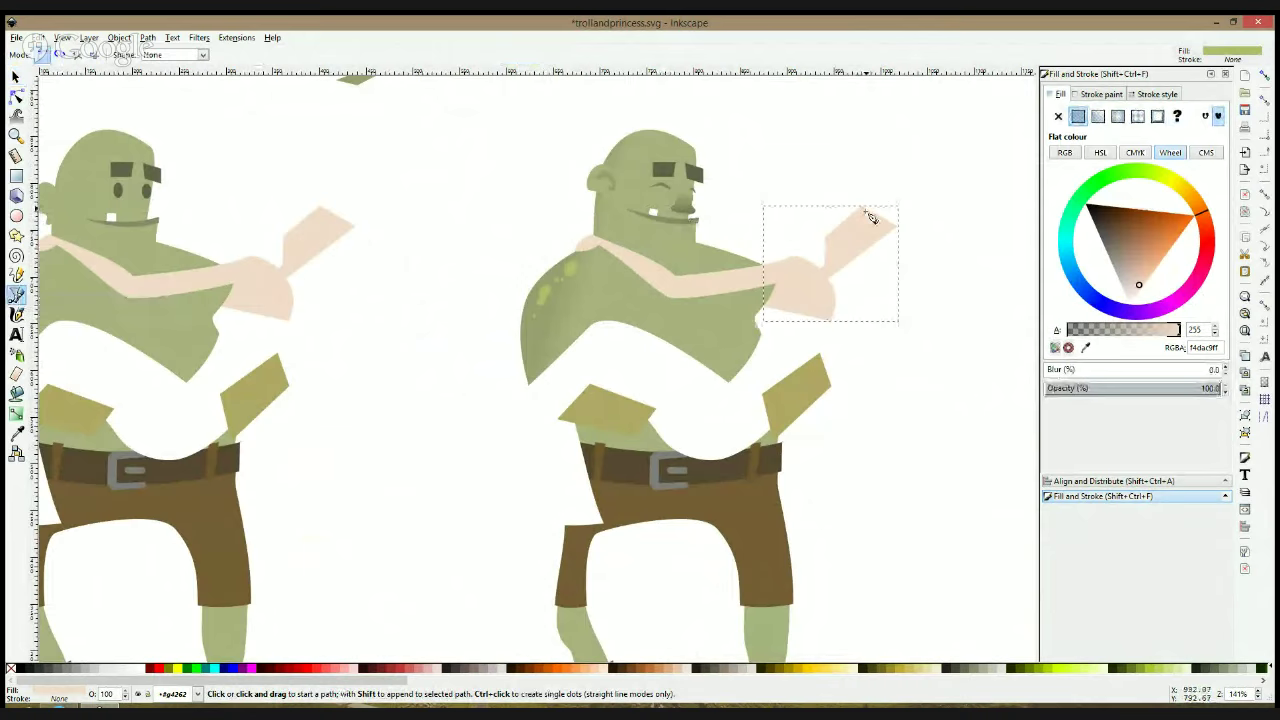
scroll(870, 216, up, 2)
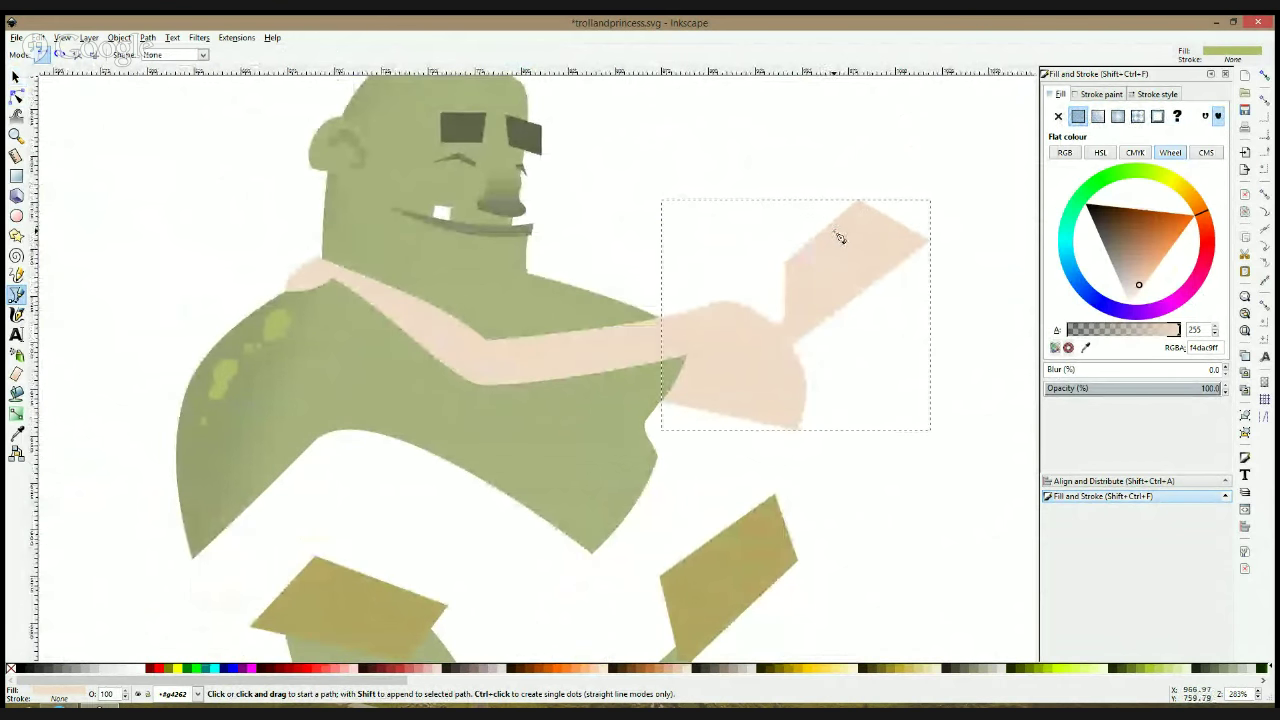
click(833, 231)
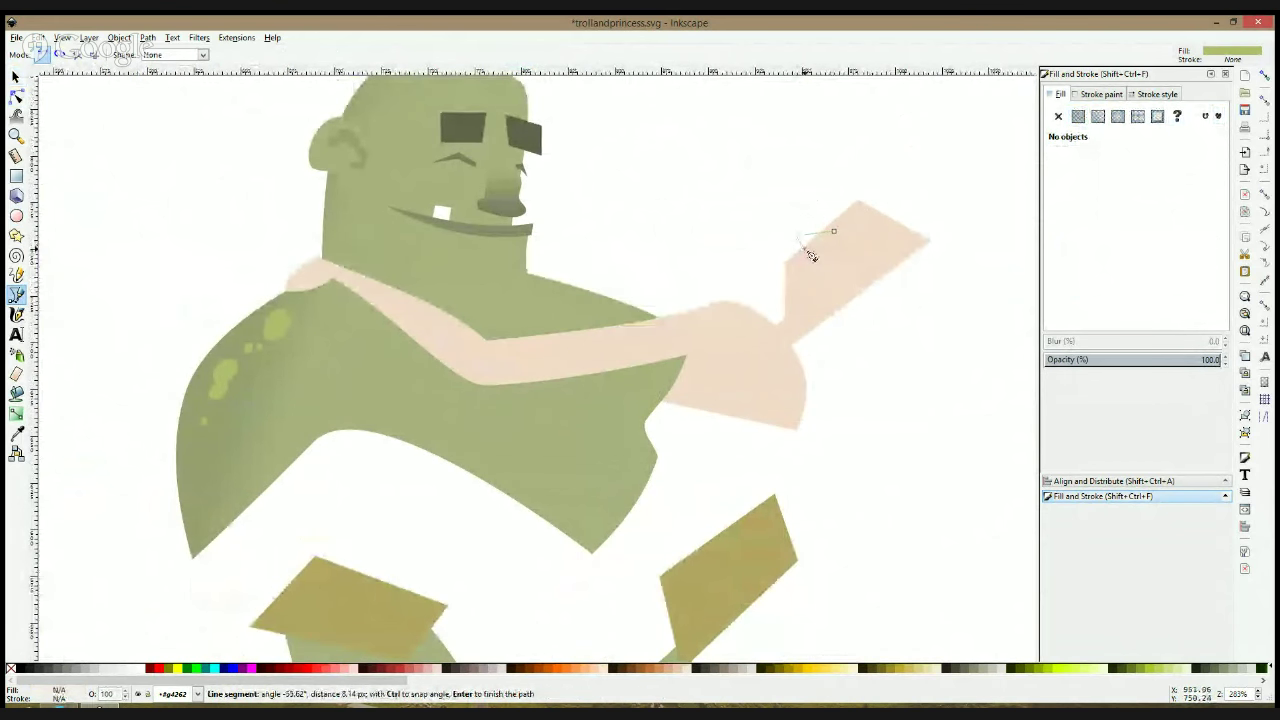
click(805, 249)
click(795, 248)
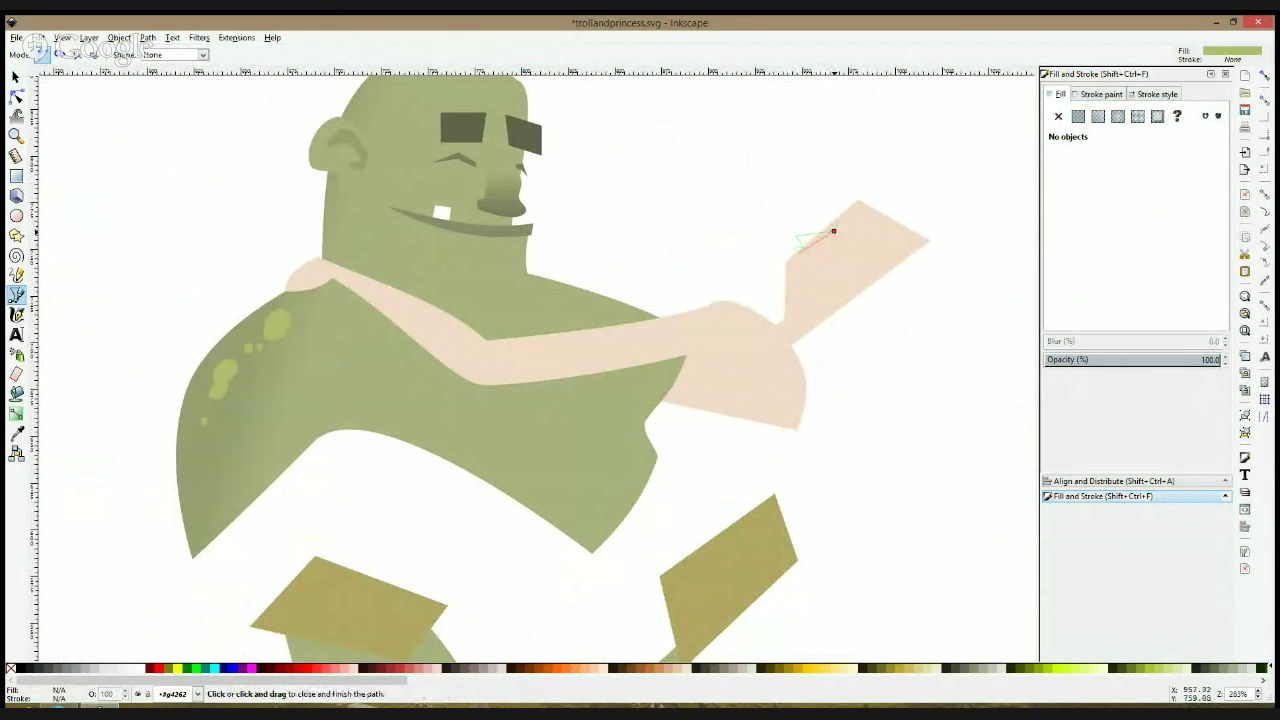
click(833, 231)
Unite the nose triangle with the princess's head and body shape and display the resulting path's nodes
key(s)
shift+click(862, 241)
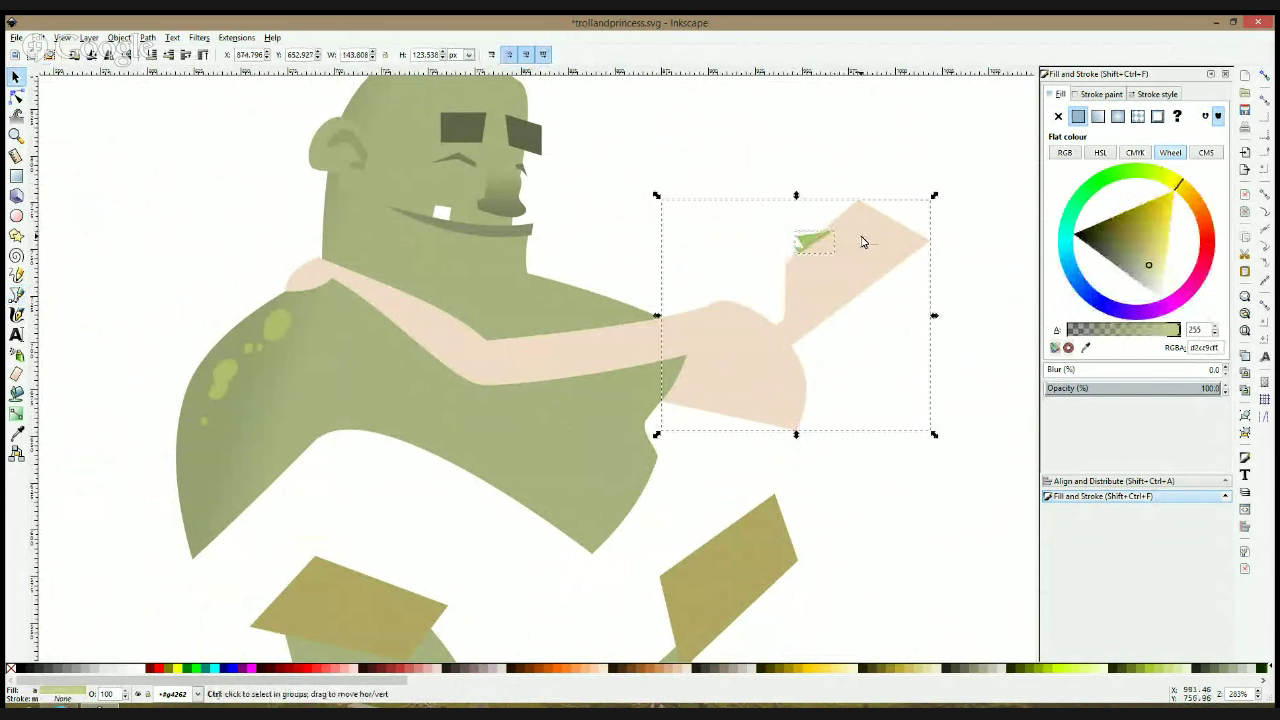
key(ctrl+plus)
click(15, 97)
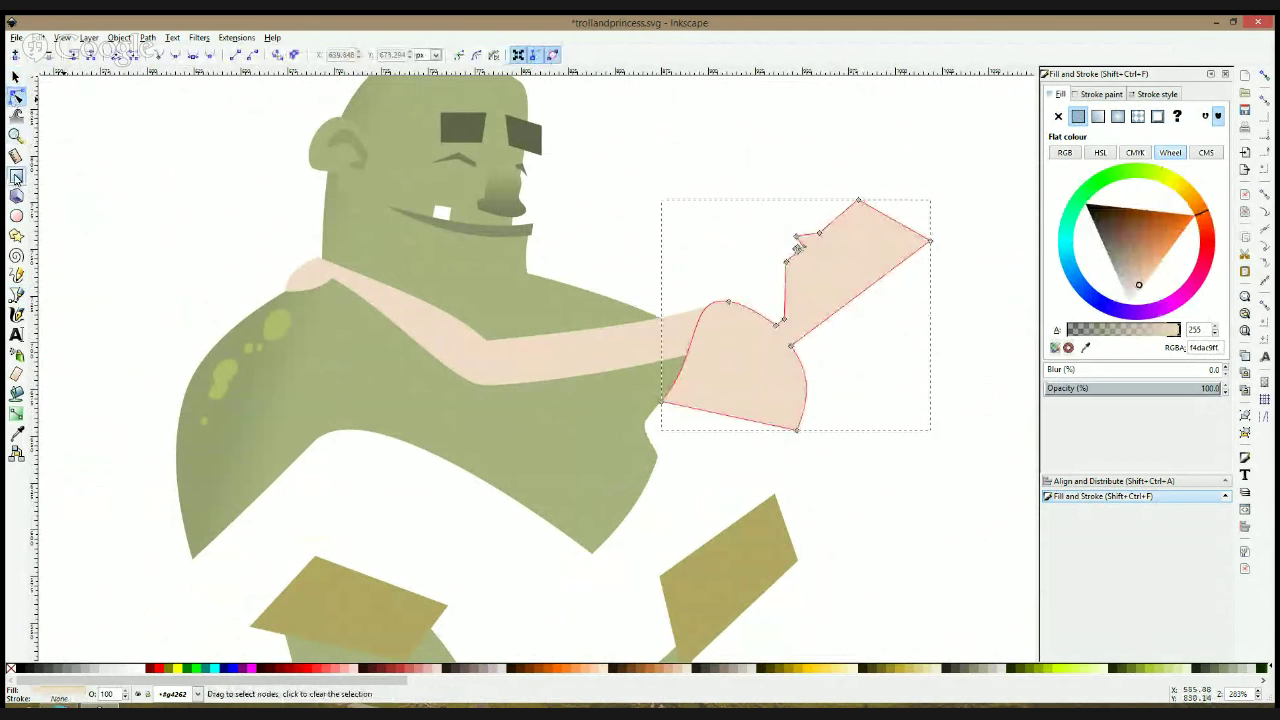
Draw a small closed four-sided lip shape on the princess's face just below the nose
click(16, 295)
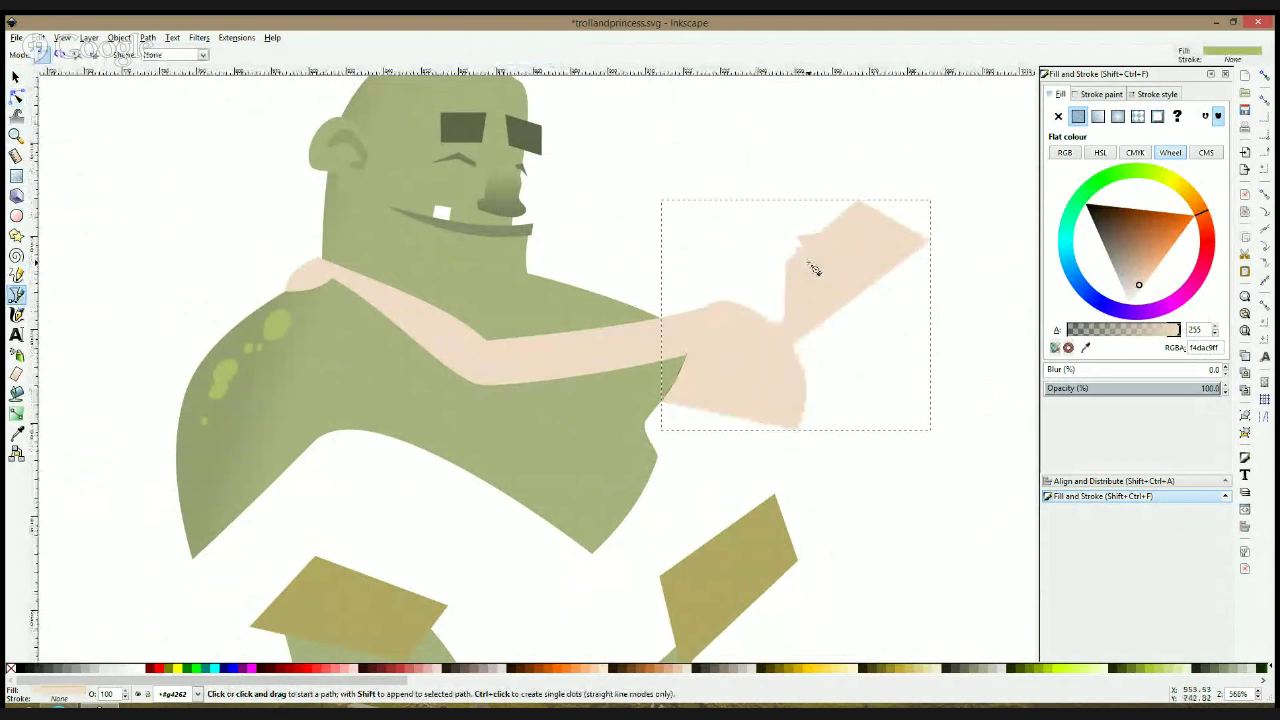
scroll(811, 263, up, 2)
click(783, 238)
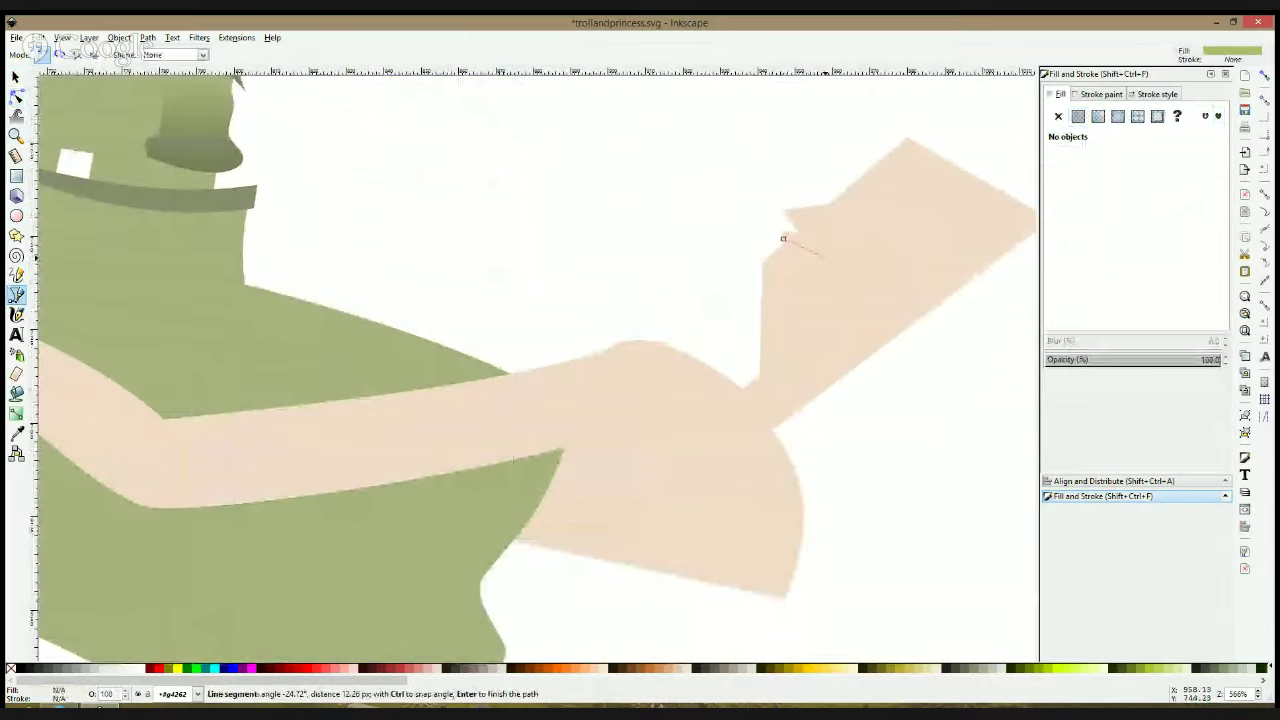
click(820, 257)
click(794, 262)
click(768, 250)
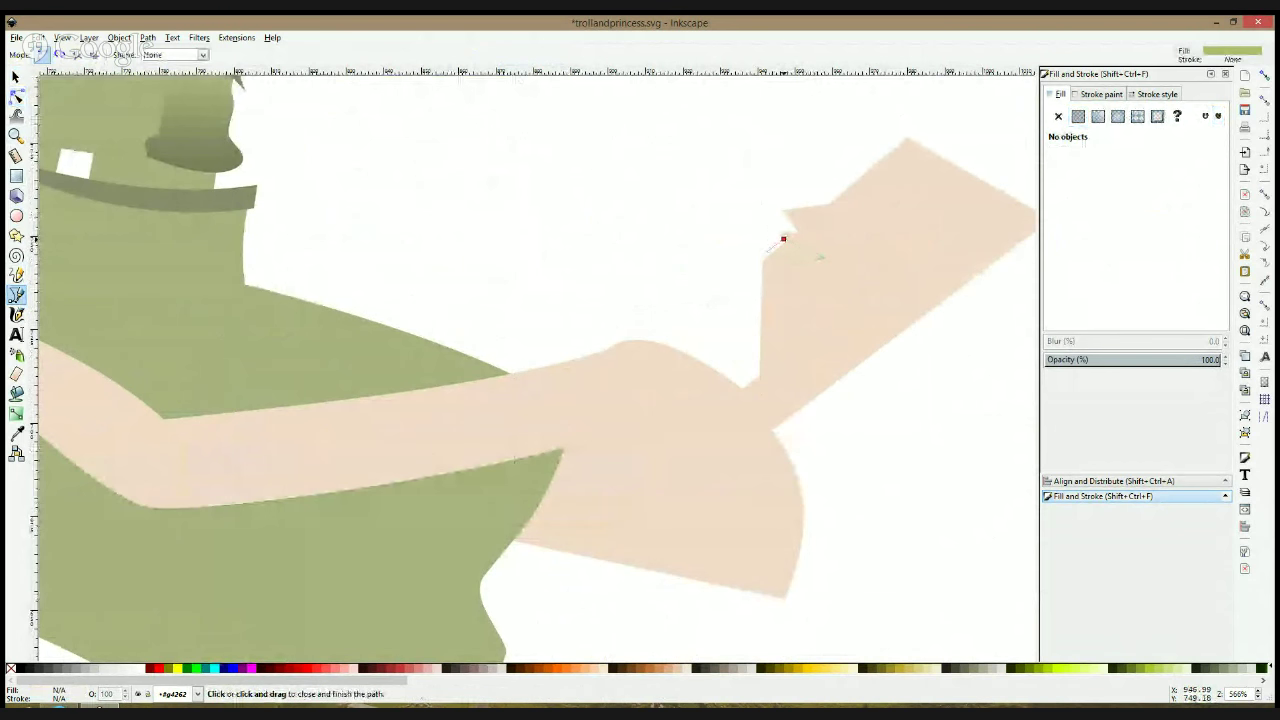
click(783, 238)
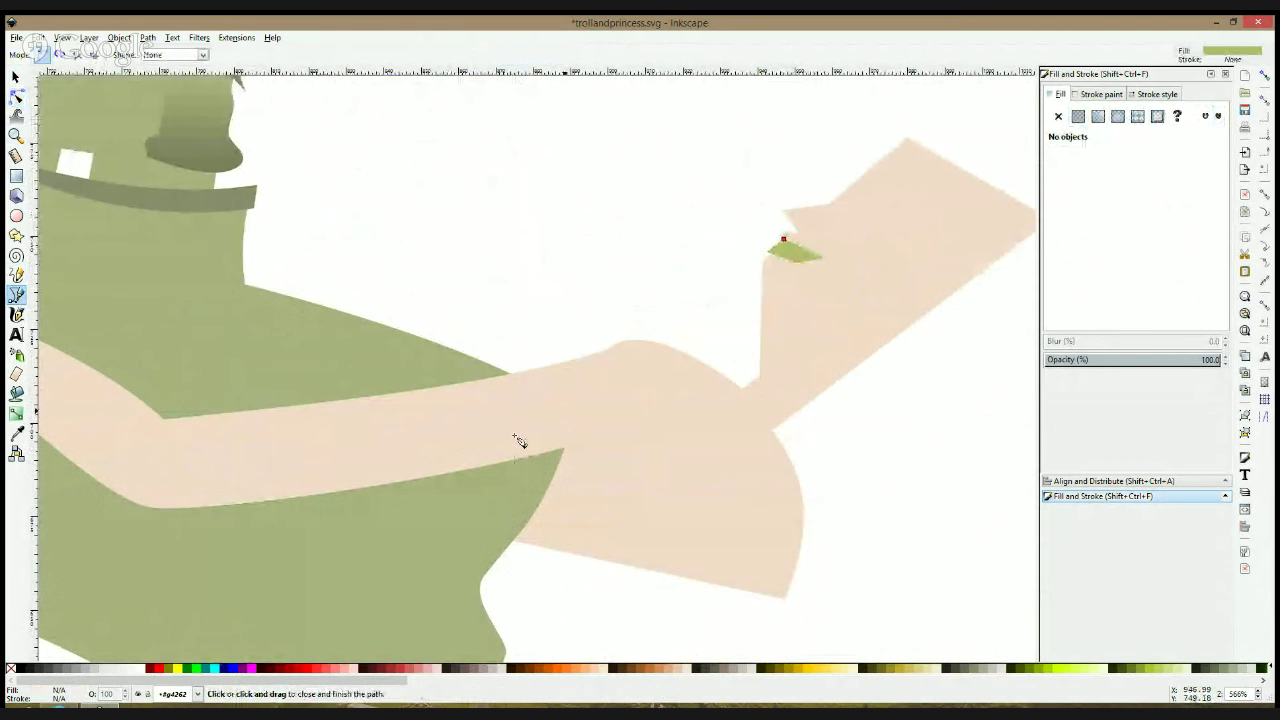
Fill the lip shape with white and scale it down proportionally to about 12.2 by 5.2 px
click(140, 668)
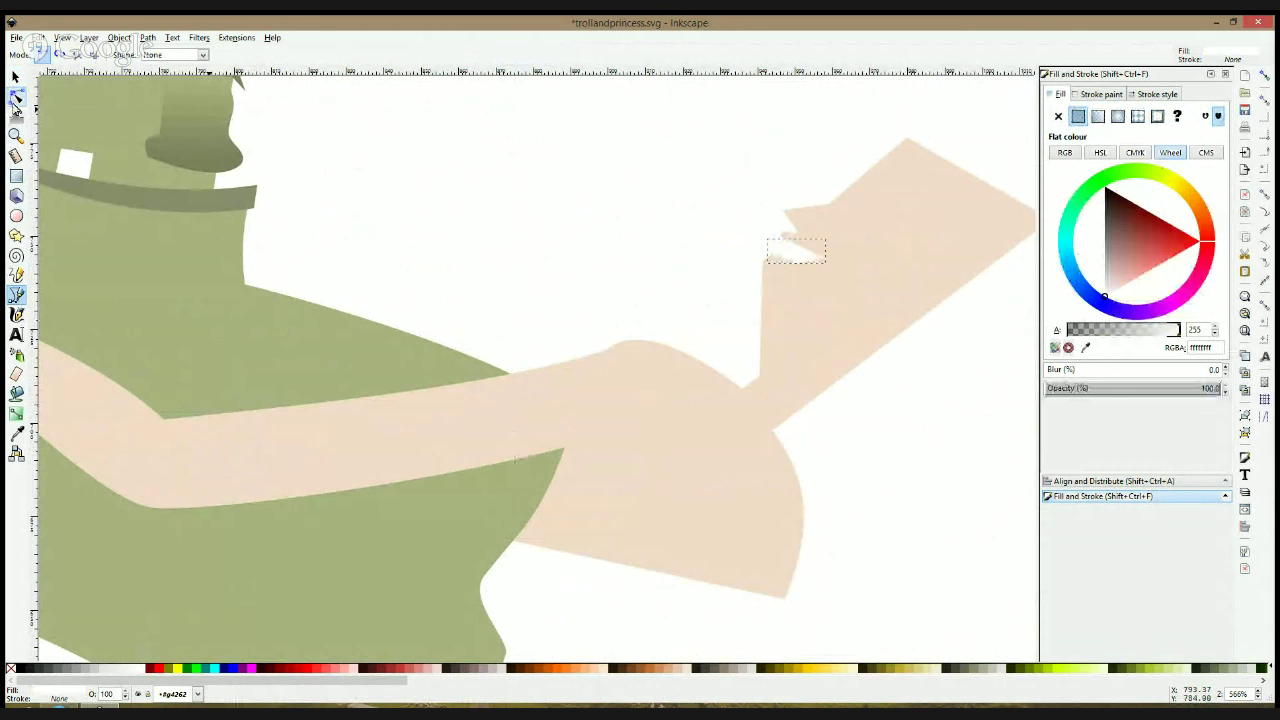
click(16, 97)
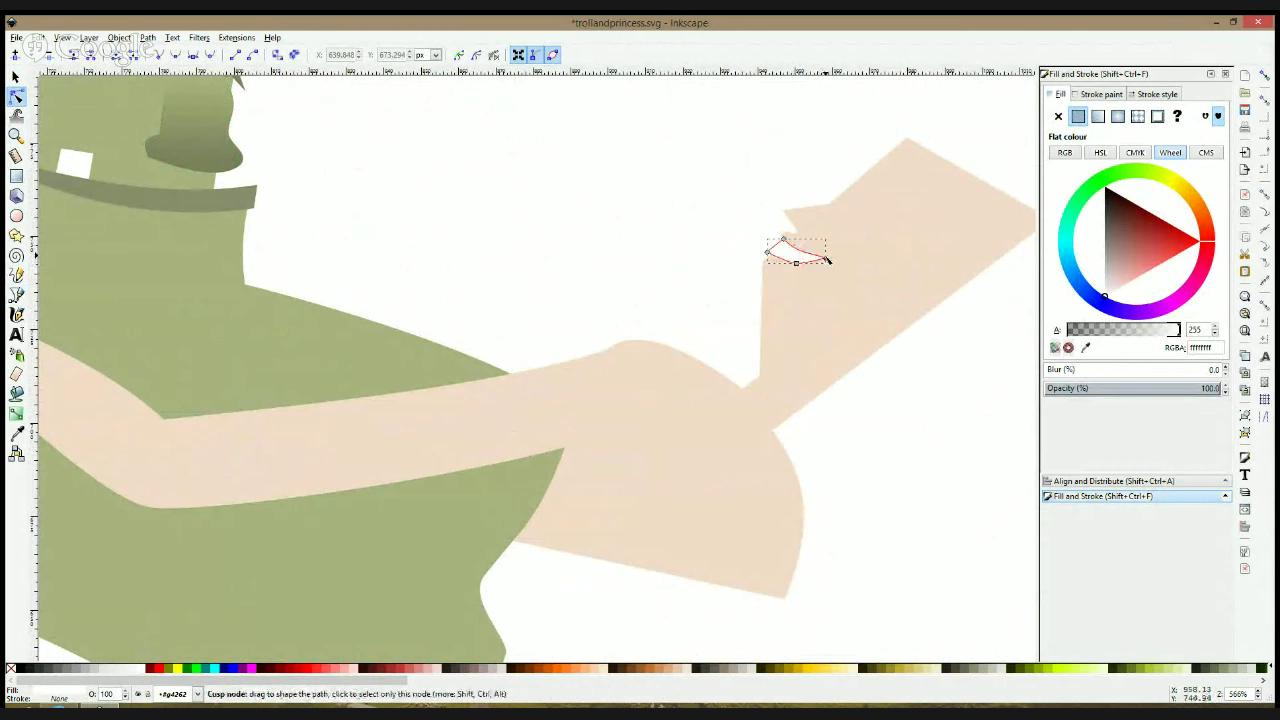
key(s)
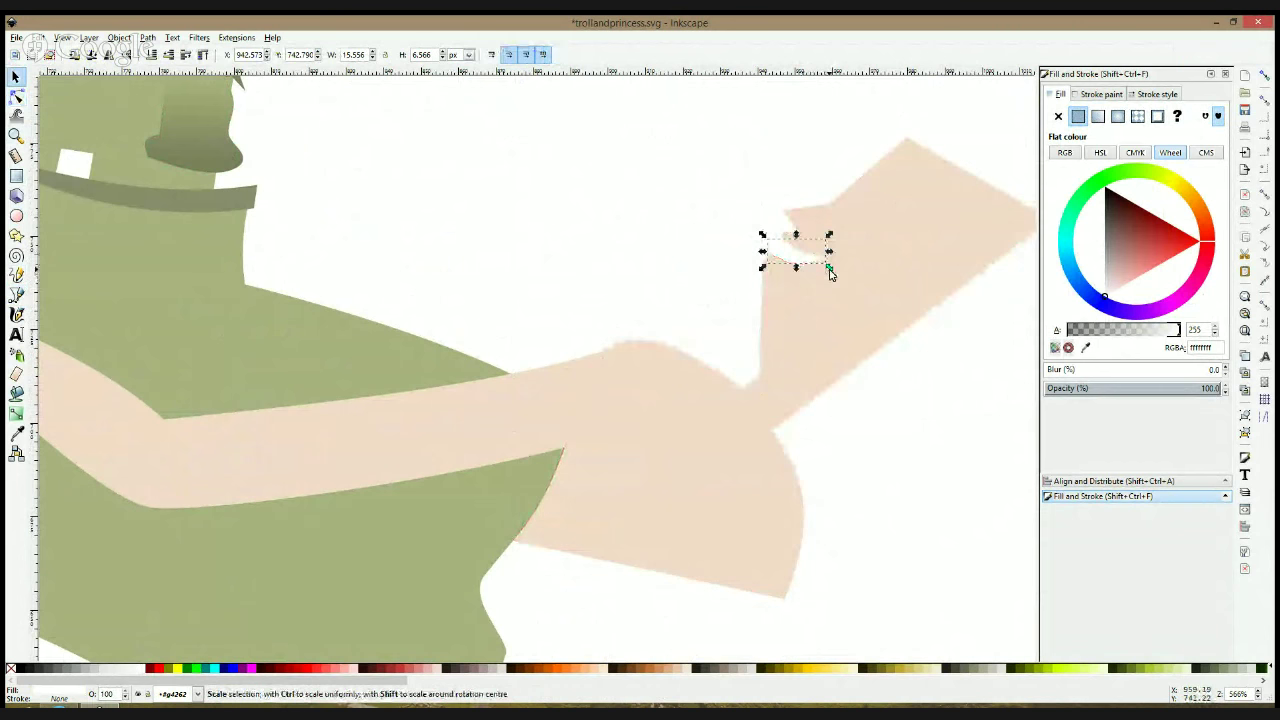
drag(829, 269, 809, 253)
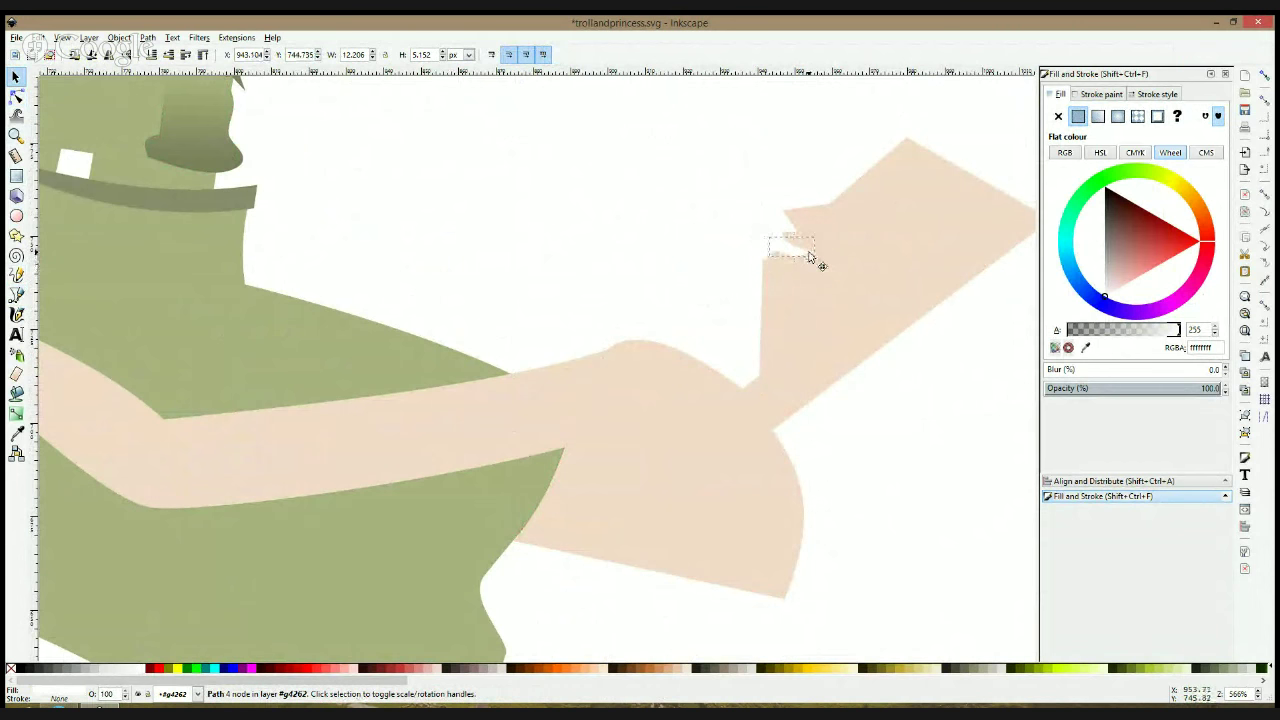
Cut the white lip shape out of the princess's head and body path and check the result in outline view
click(727, 237)
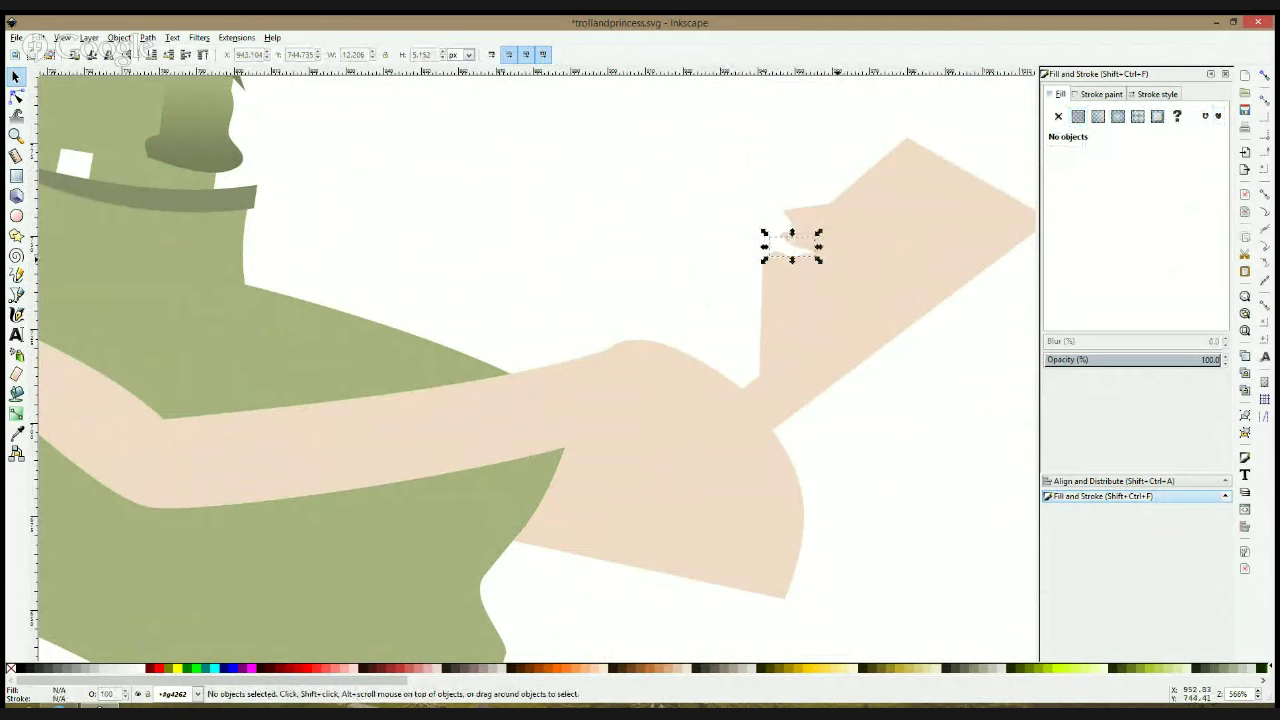
click(840, 265)
key(ctrl+KP_5)
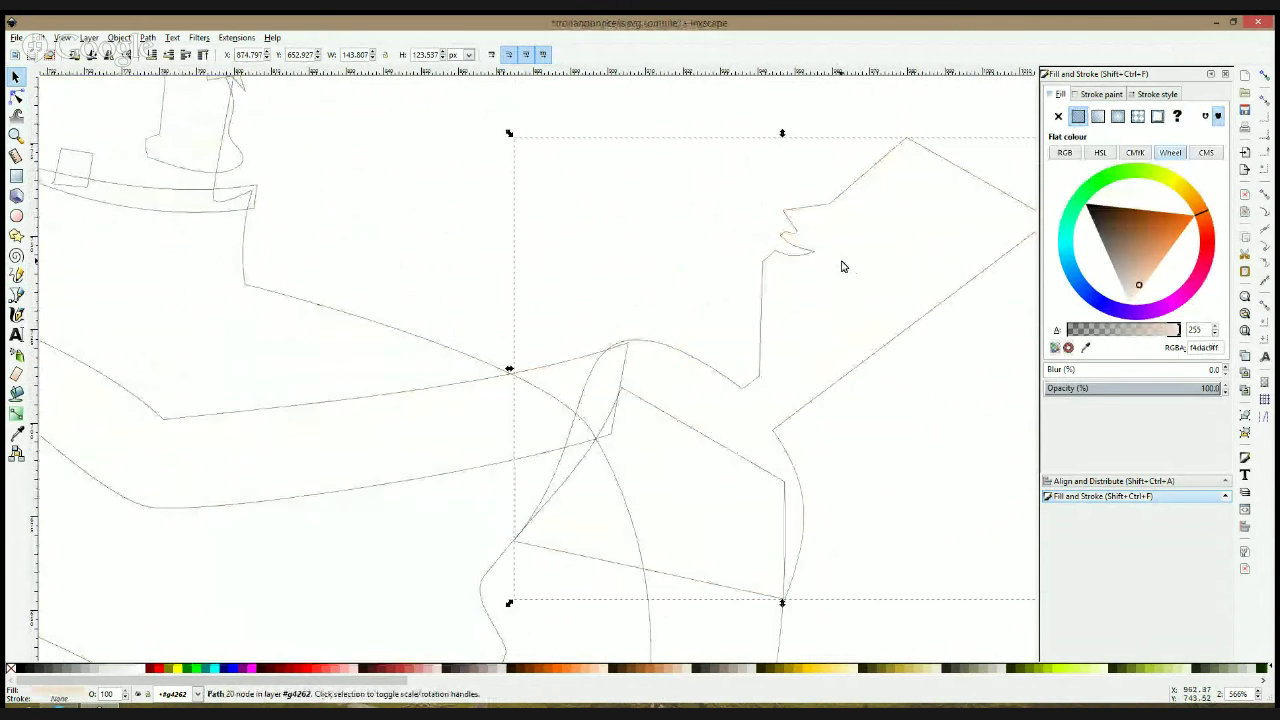
key(ctrl+KP_5)
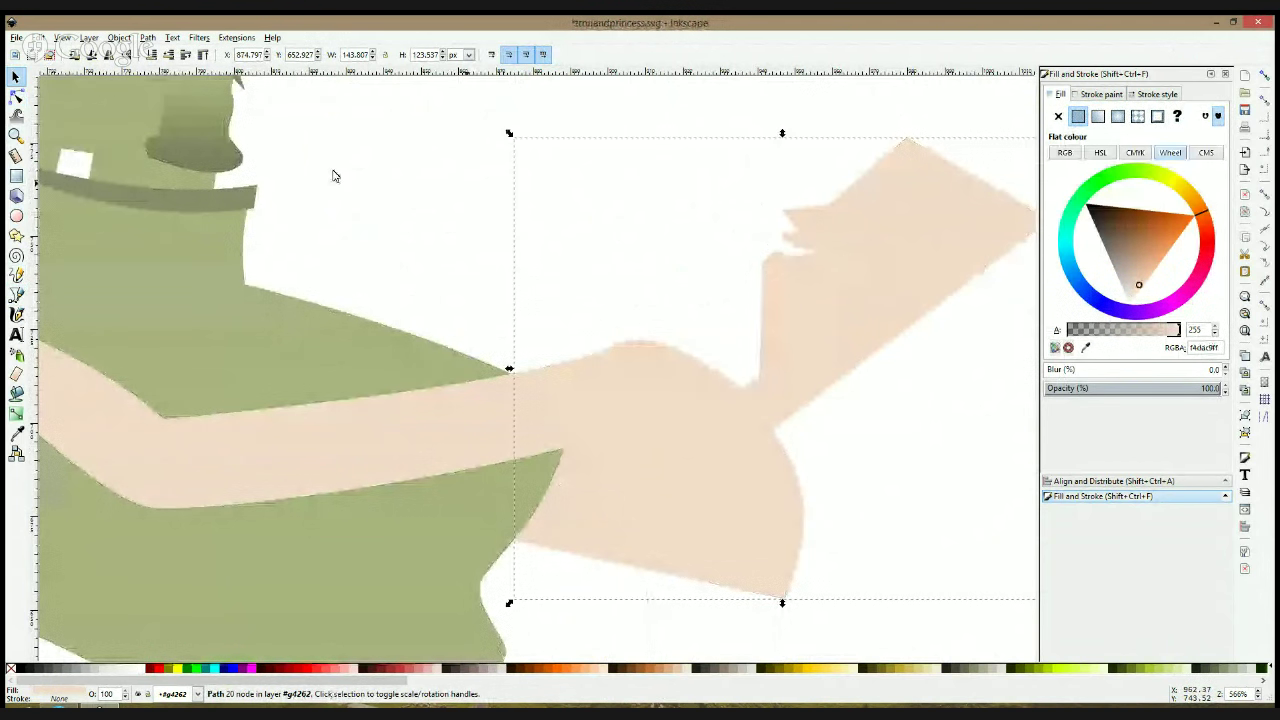
Add a node on the short edge between the princess's mouth cut-out and chin, and select the segment below it
click(16, 98)
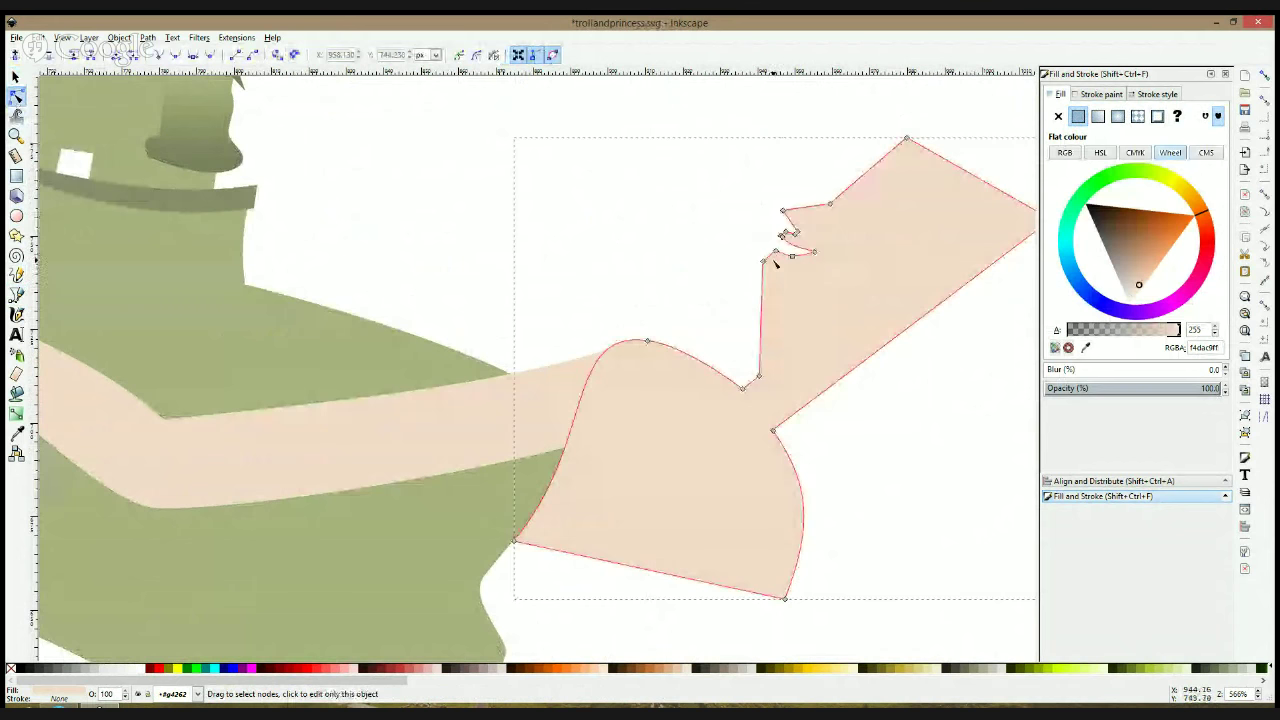
scroll(775, 262, up, 2)
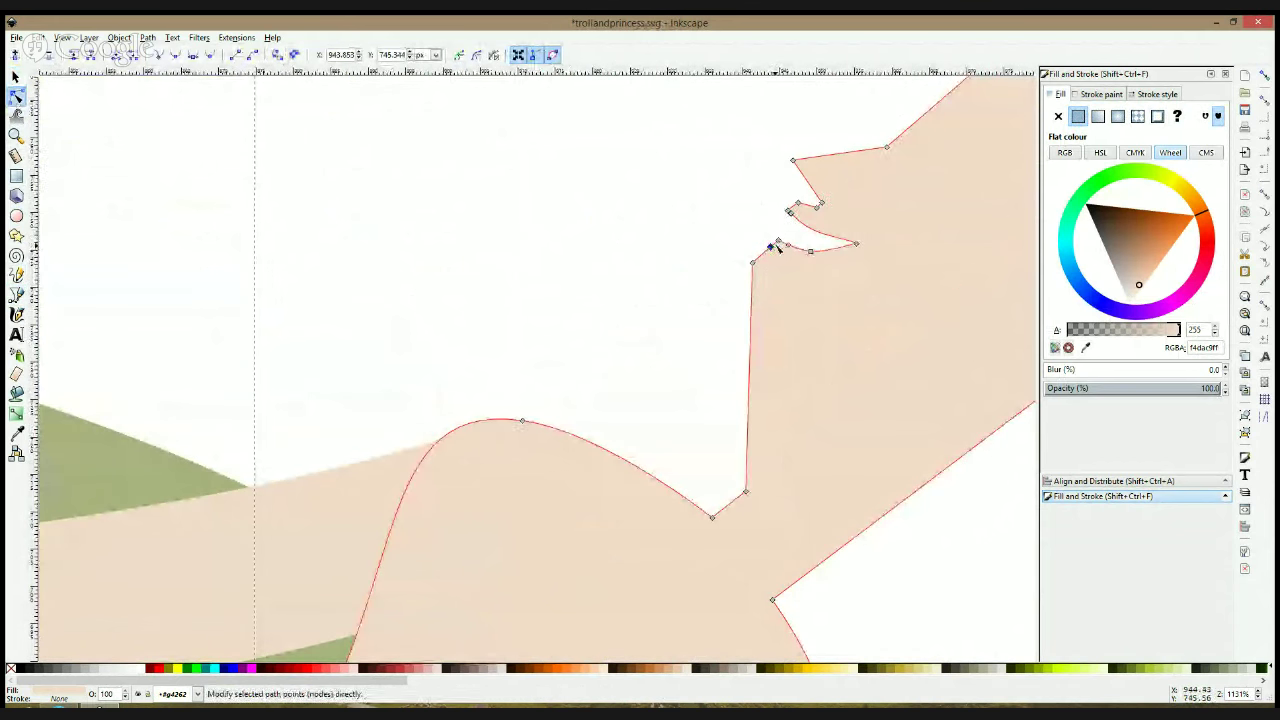
click(766, 251)
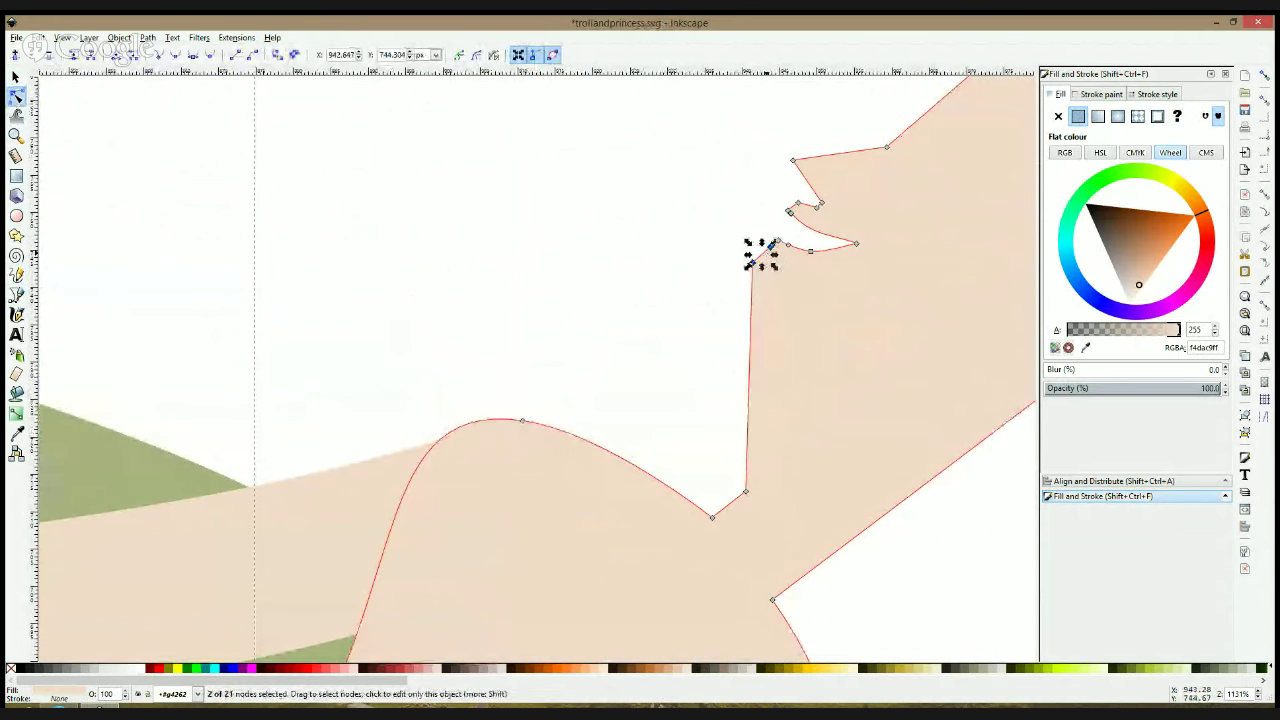
Insert a node below the lower lip and tuck the chin in, then add a smooth node on the front of the neck to curve the throat inward
double_click(765, 251)
drag(769, 265, 770, 257)
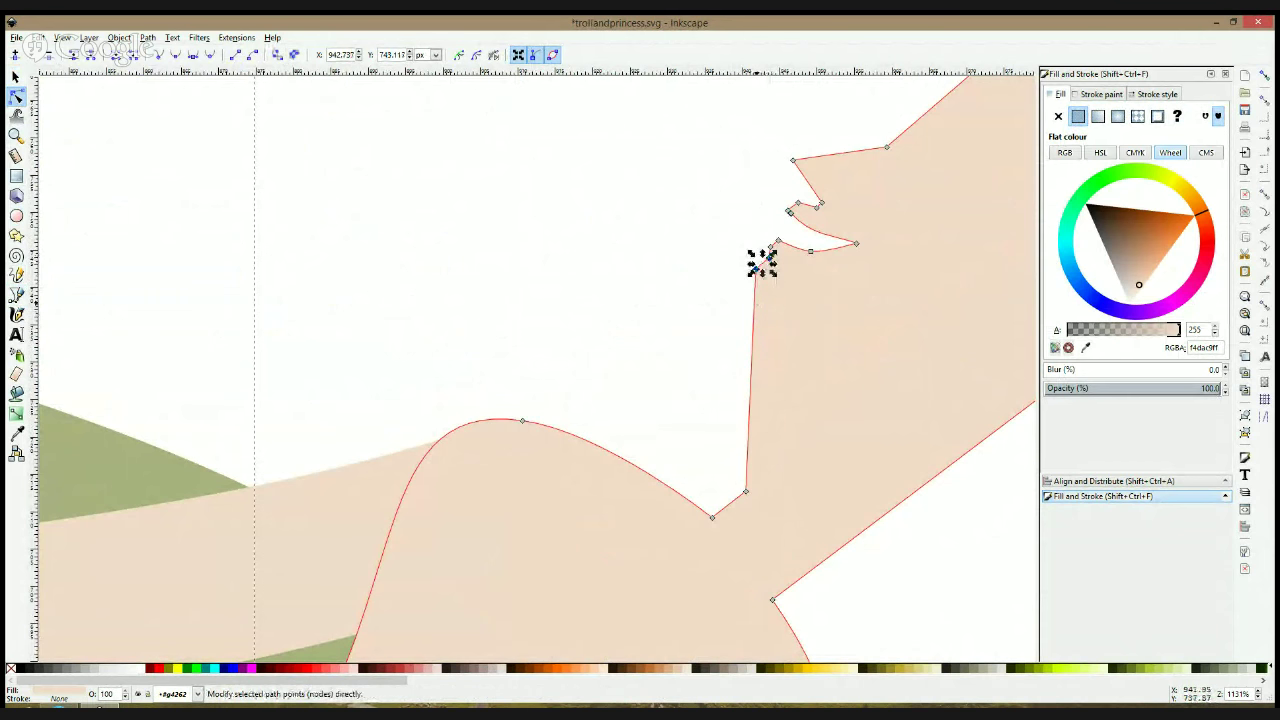
double_click(755, 306)
drag(755, 306, 782, 342)
ctrl+click(773, 342)
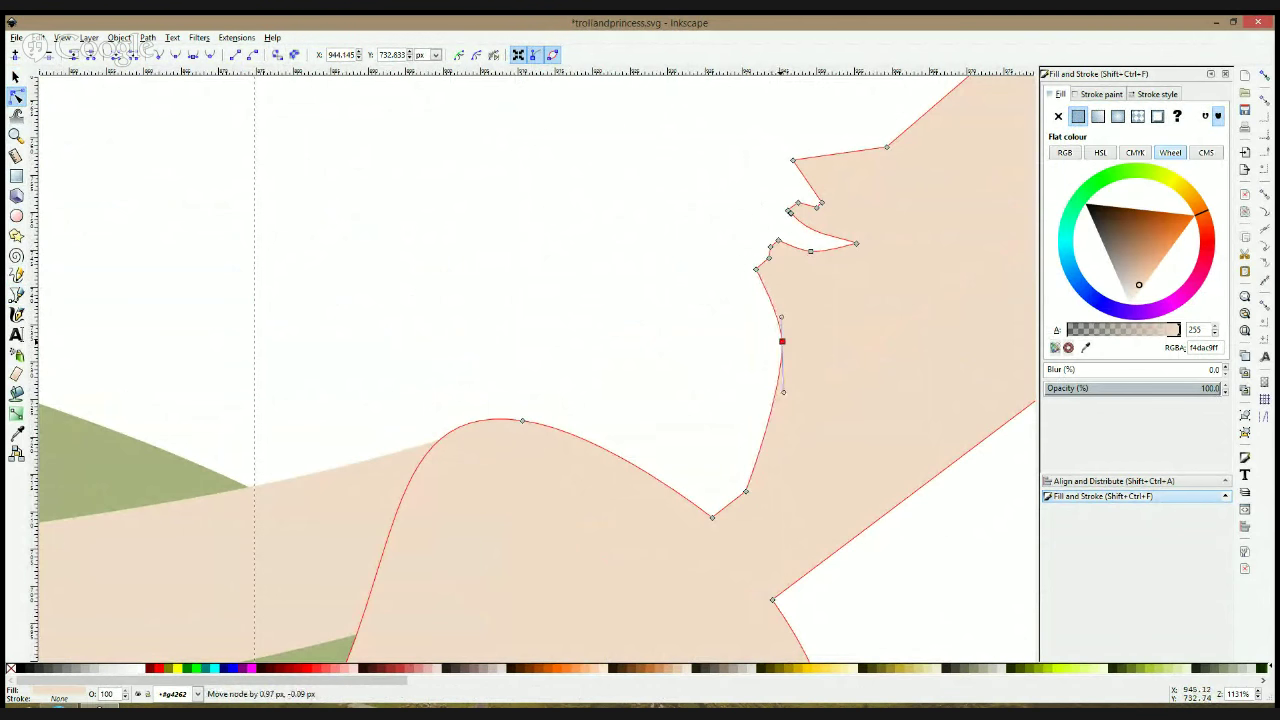
Add a node under the chin and adjust the chin node so the chin and lower lip form a smooth, rounded outline
double_click(768, 296)
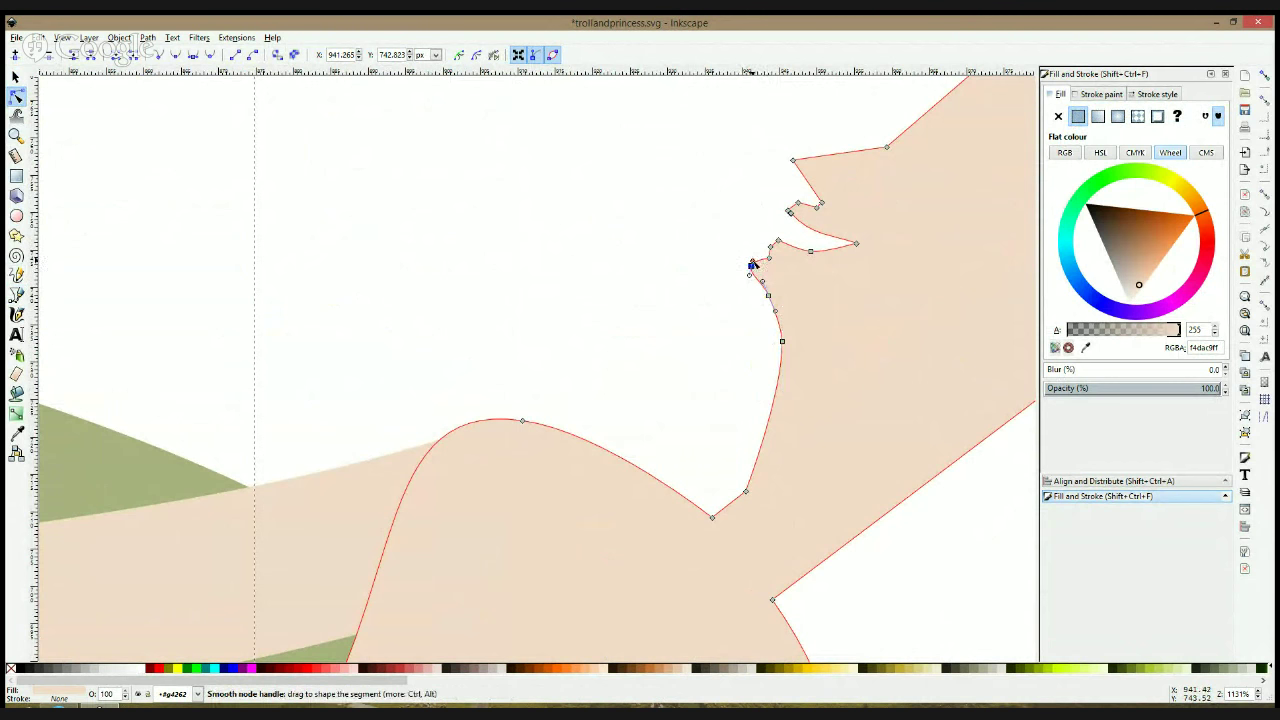
drag(751, 266, 755, 260)
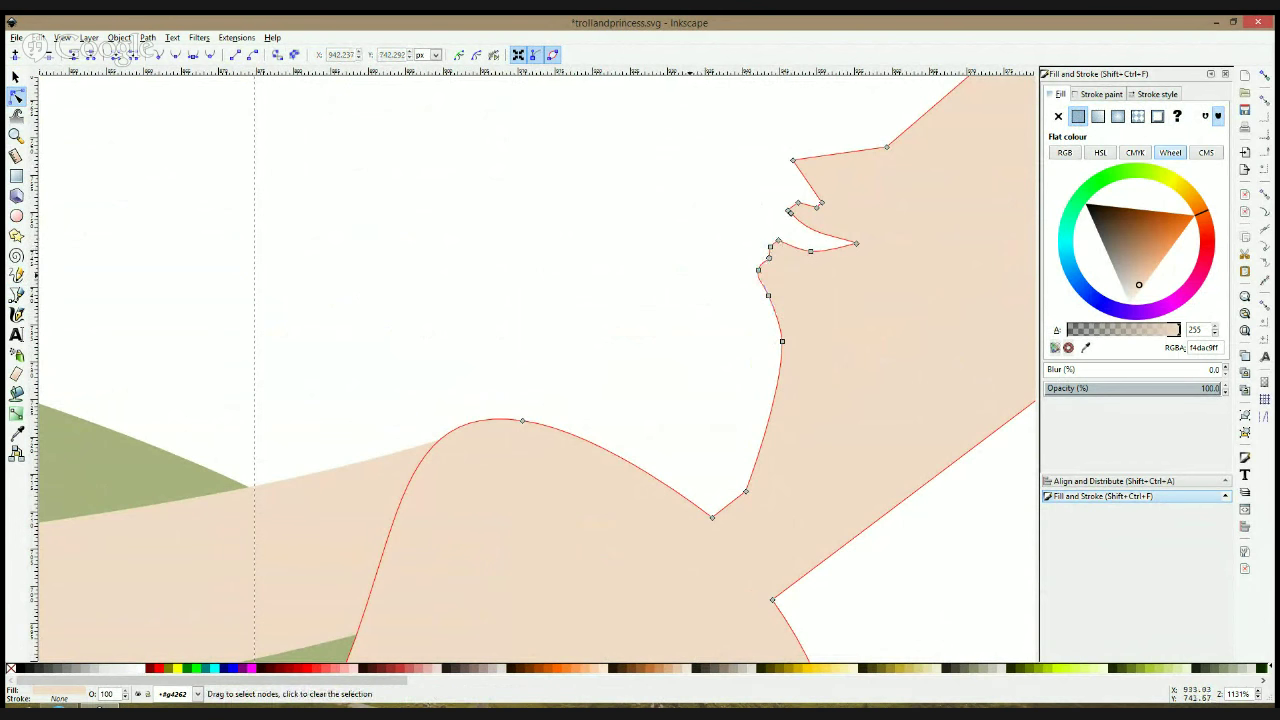
click(726, 320)
scroll(727, 320, down, 3)
click(812, 276)
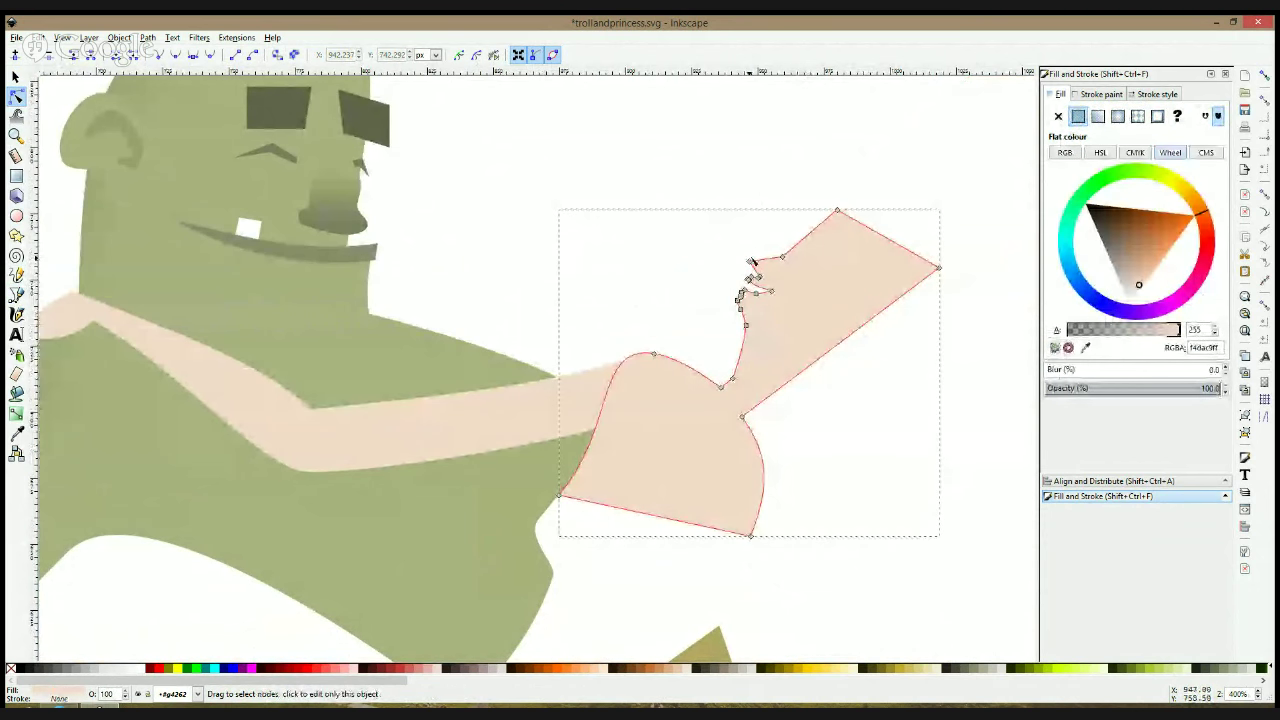
Round the angular head by curving the forehead, moving the crown and back-of-head nodes inward and making them smooth
scroll(768, 262, up, 2)
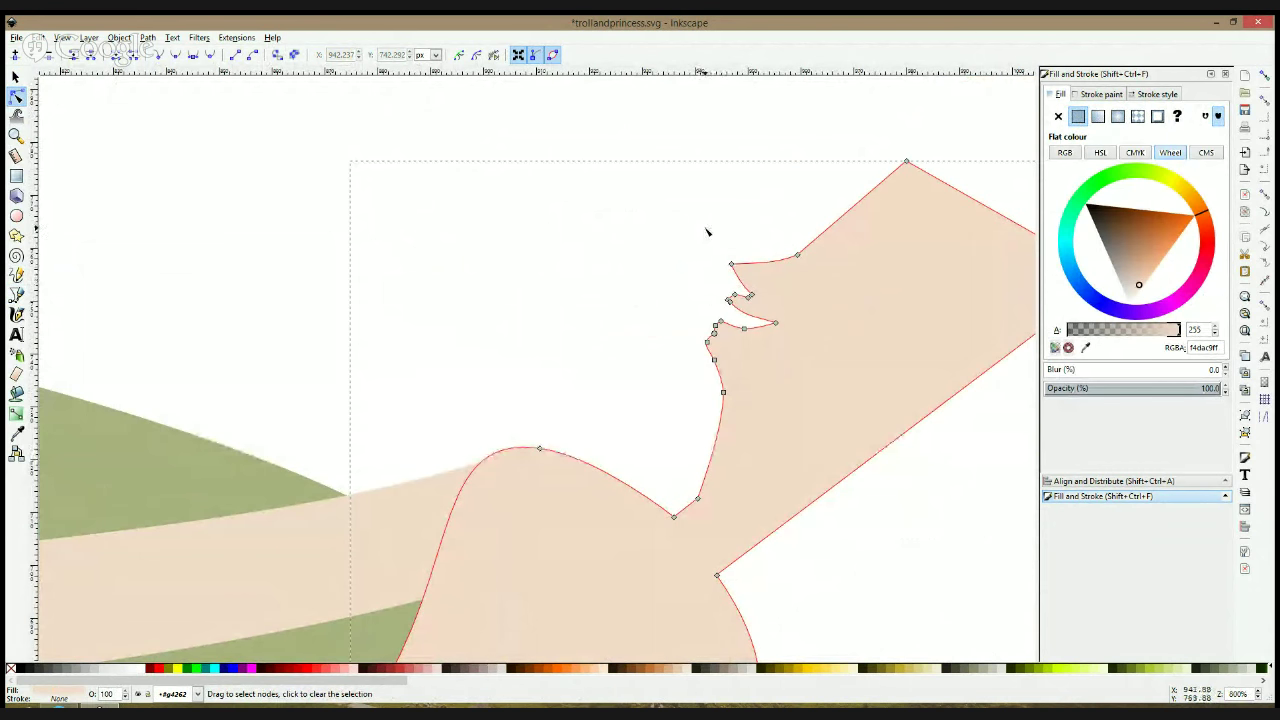
drag(780, 285, 662, 231)
click(848, 210)
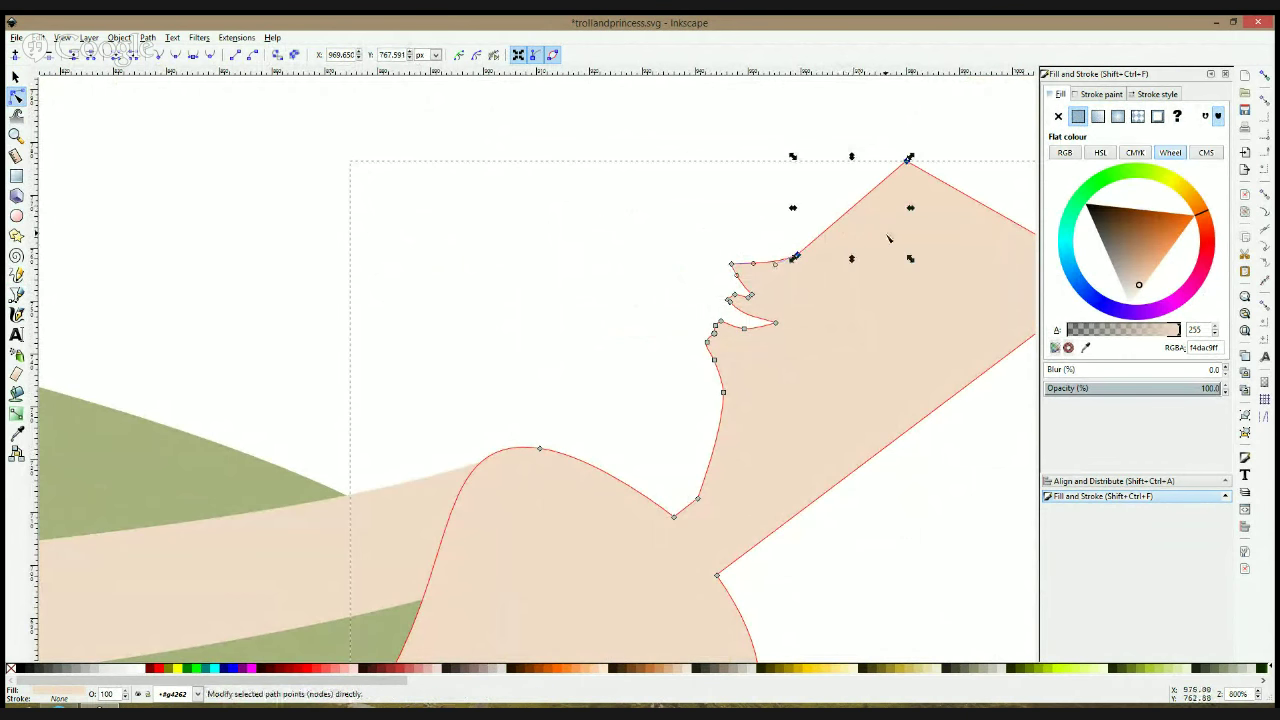
scroll(886, 235, down, 1)
drag(903, 180, 878, 196)
ctrl+click(878, 196)
drag(985, 277, 743, 231)
ctrl+click(817, 232)
Slim the neck by pulling a new nape node inward, reshaping the front of the throat and deleting its redundant node
double_click(677, 357)
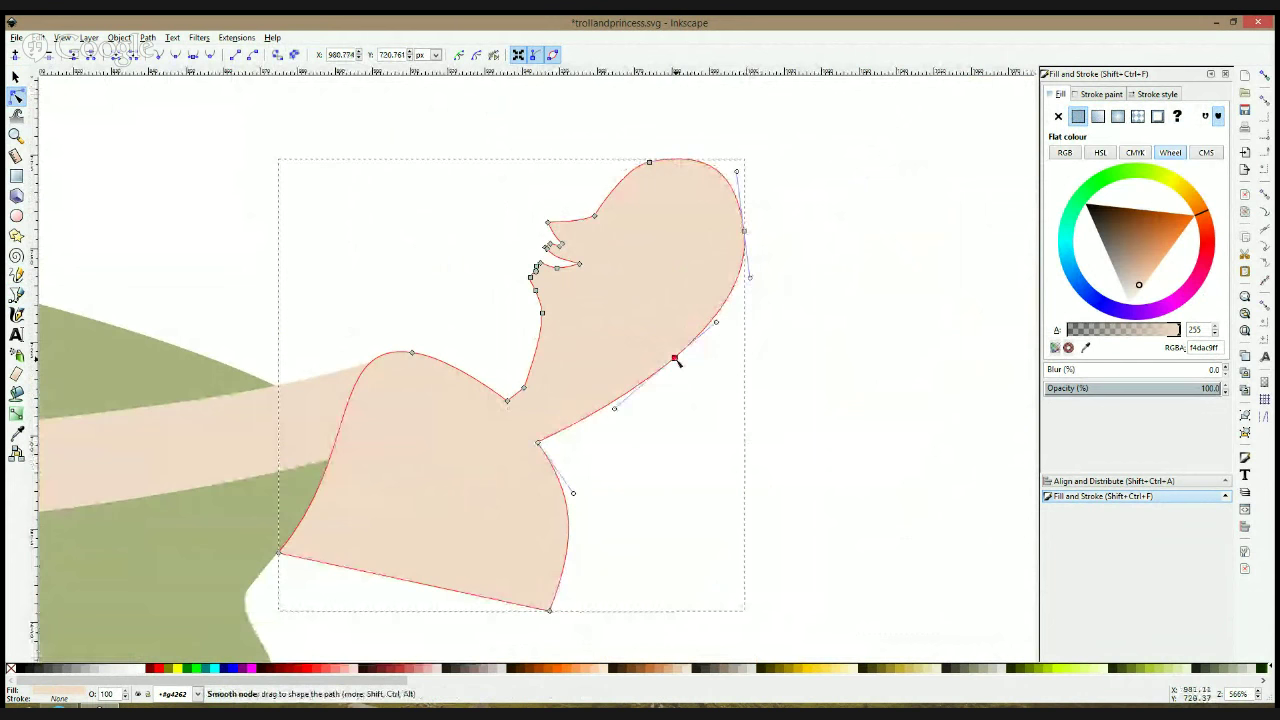
drag(677, 357, 619, 338)
drag(526, 390, 549, 338)
click(542, 312)
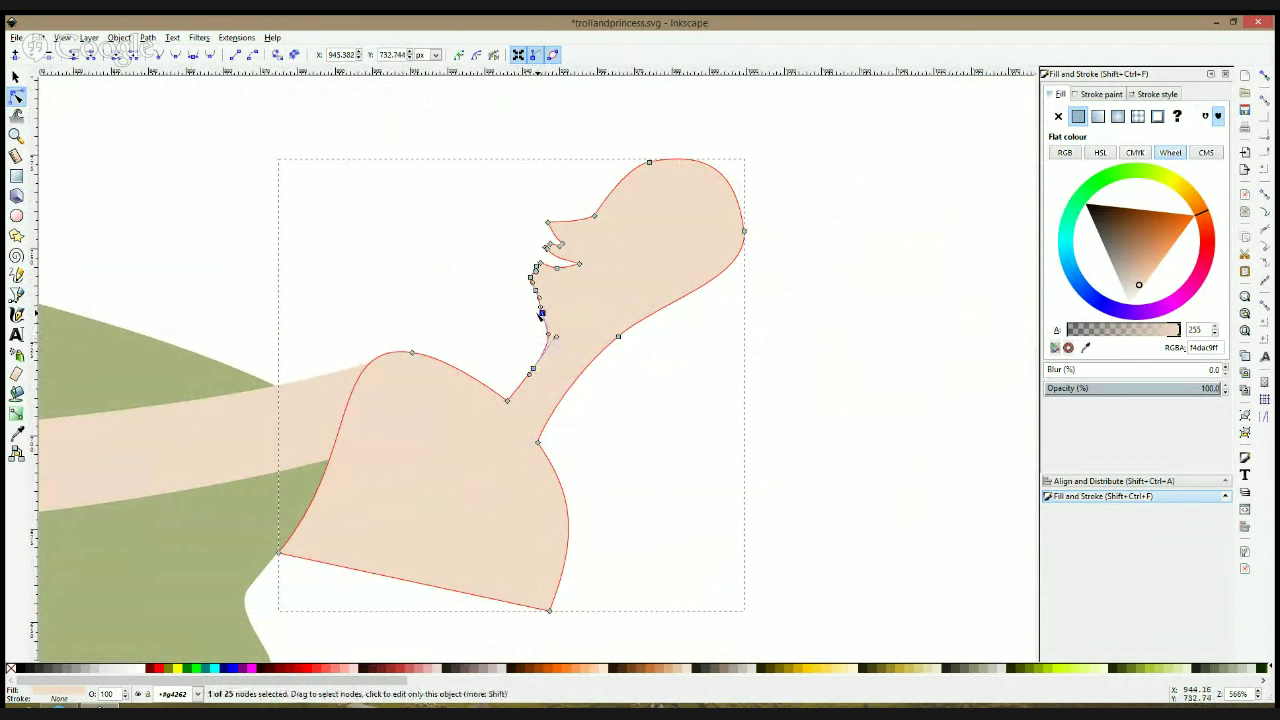
key(Delete)
Select all the head and face nodes together and move the head down closer to the shoulders
drag(525, 88, 752, 372)
drag(742, 232, 727, 258)
click(816, 270)
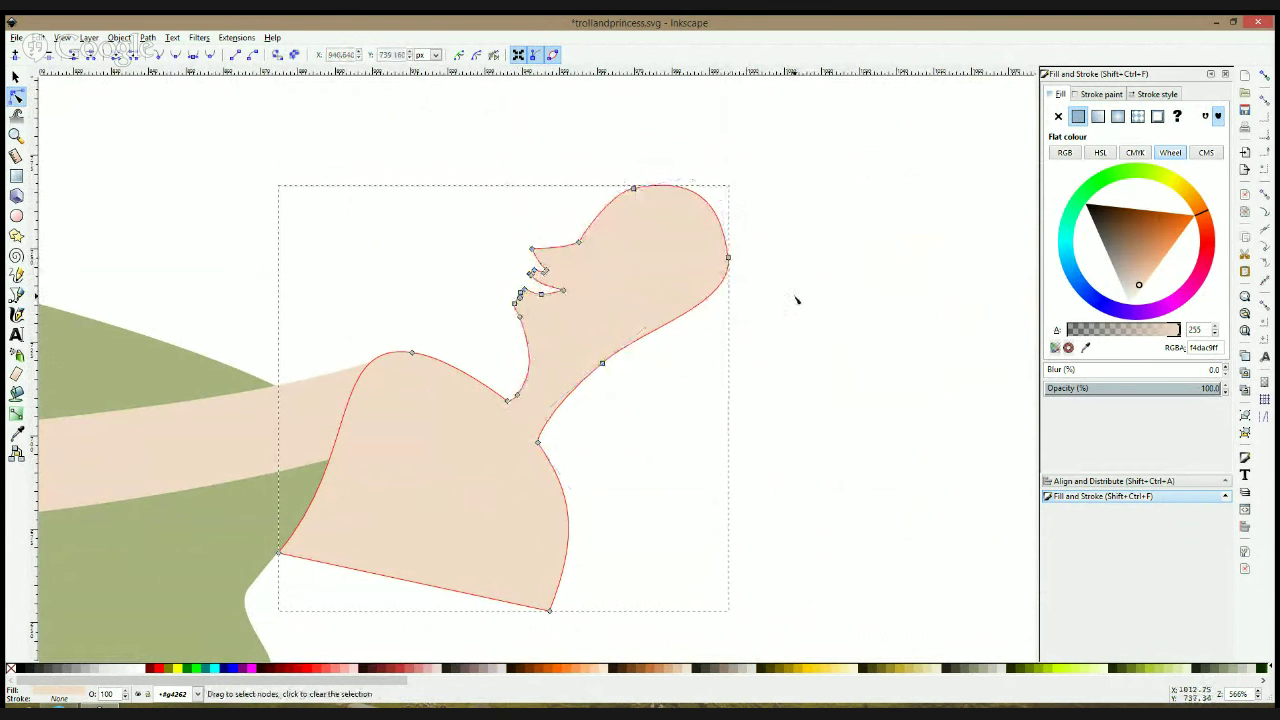
Remove the corner node between throat and shoulder and adjust the shoulder node's handles for a smooth transition
ctrl+click(538, 443)
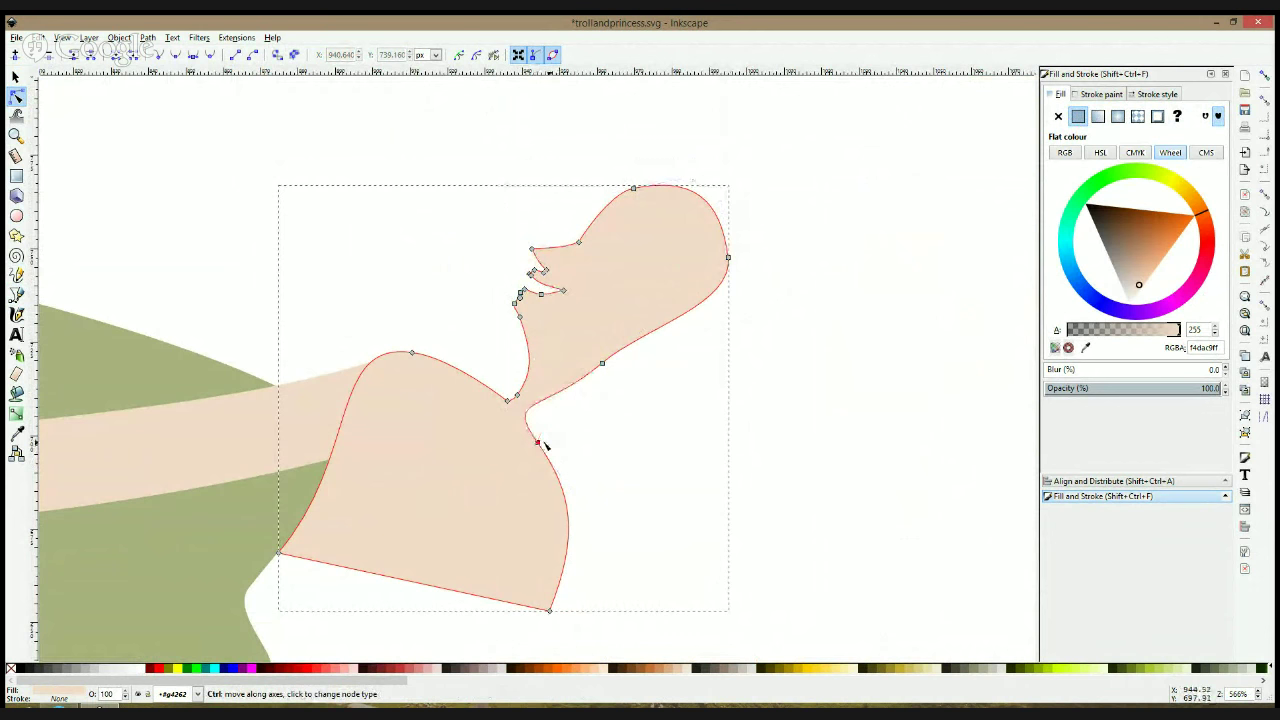
key(ctrl+z)
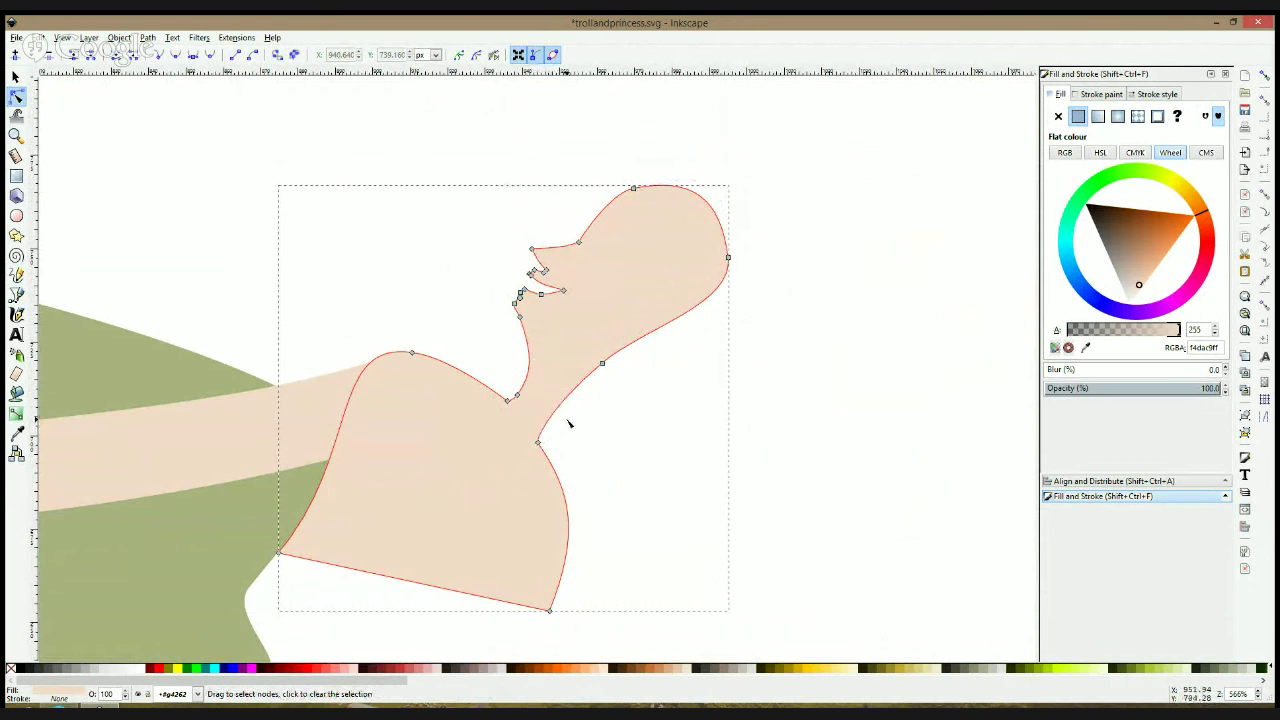
click(507, 398)
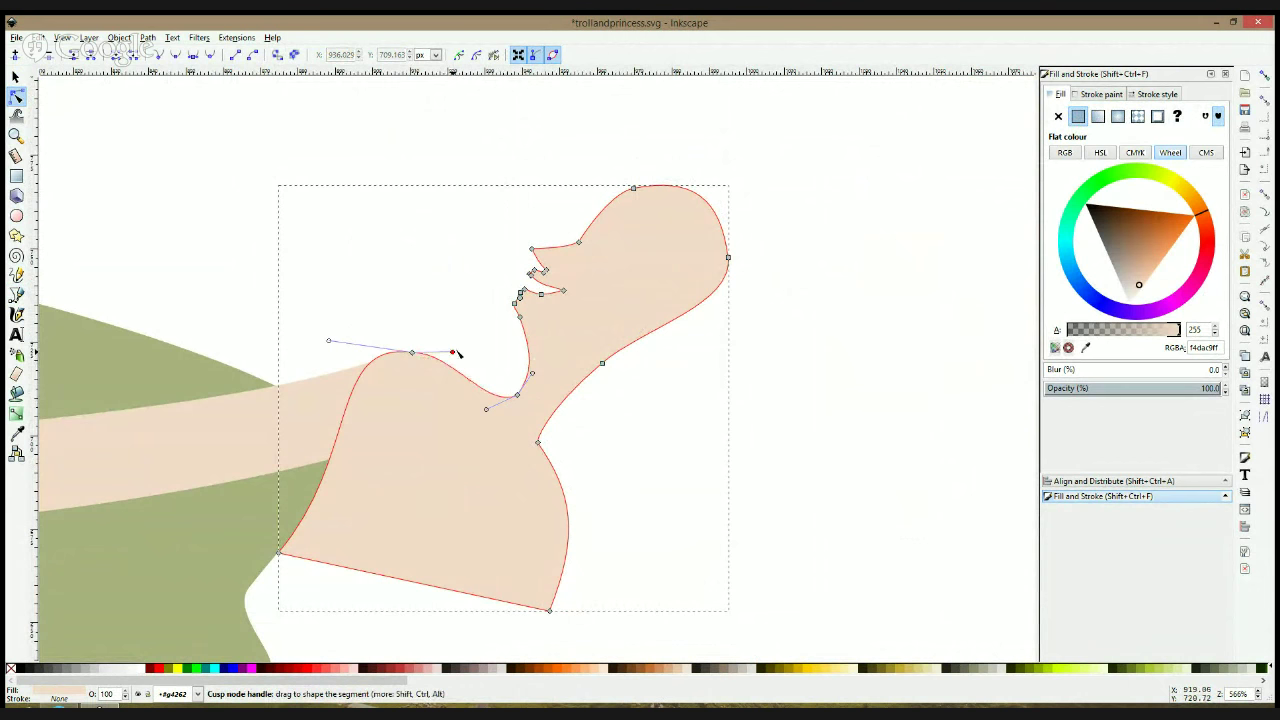
drag(445, 357, 452, 352)
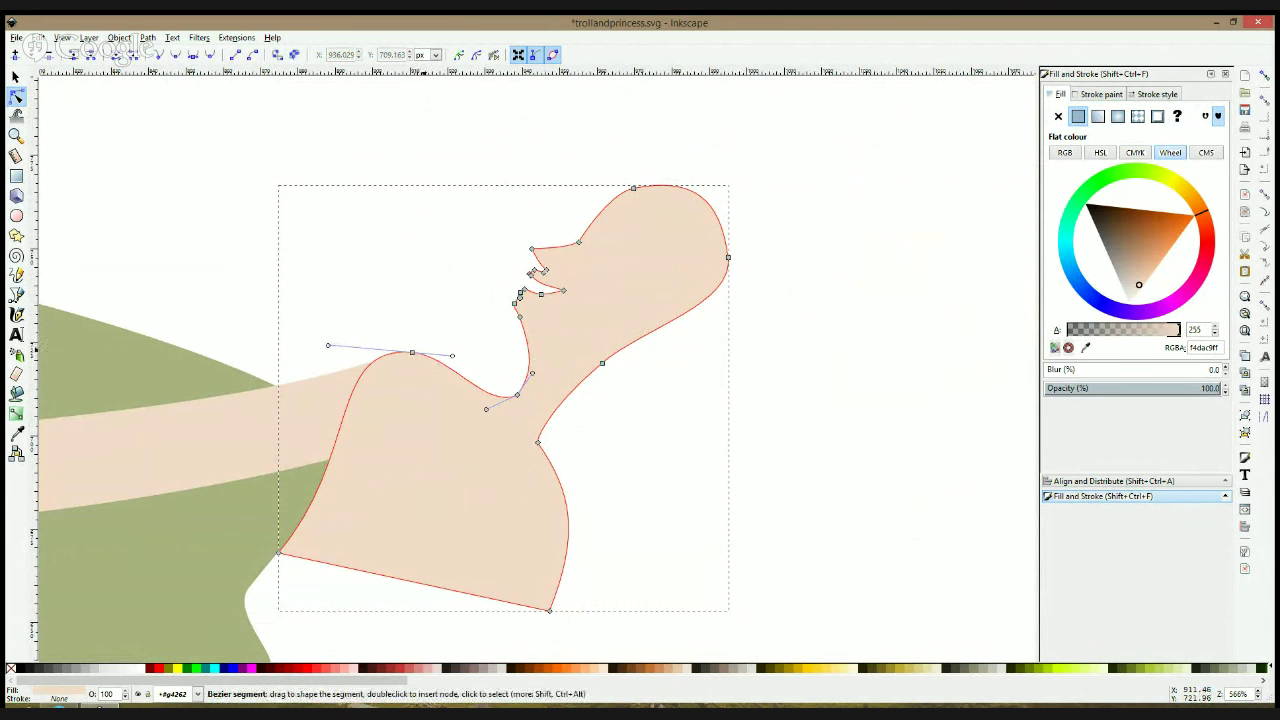
click(442, 338)
Adjust the upper end node of the arm shape so the arm blends into the shoulder outline
click(380, 364)
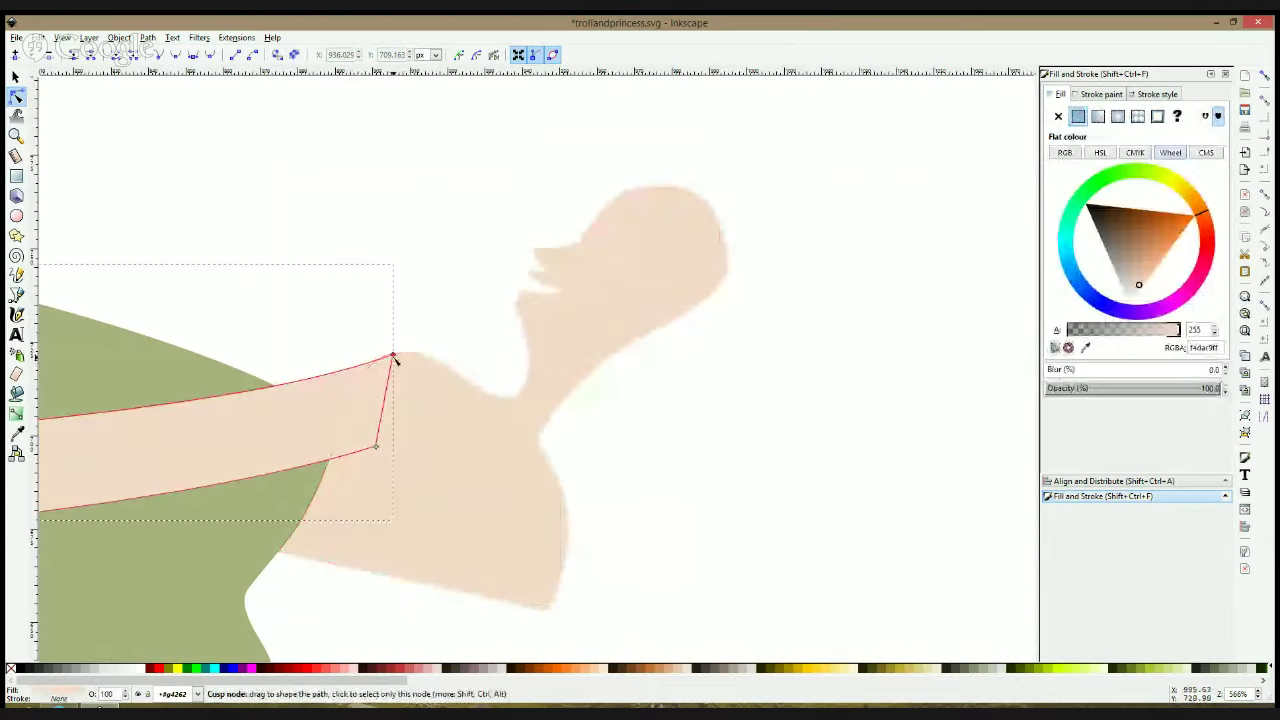
drag(387, 371, 391, 371)
key(s)
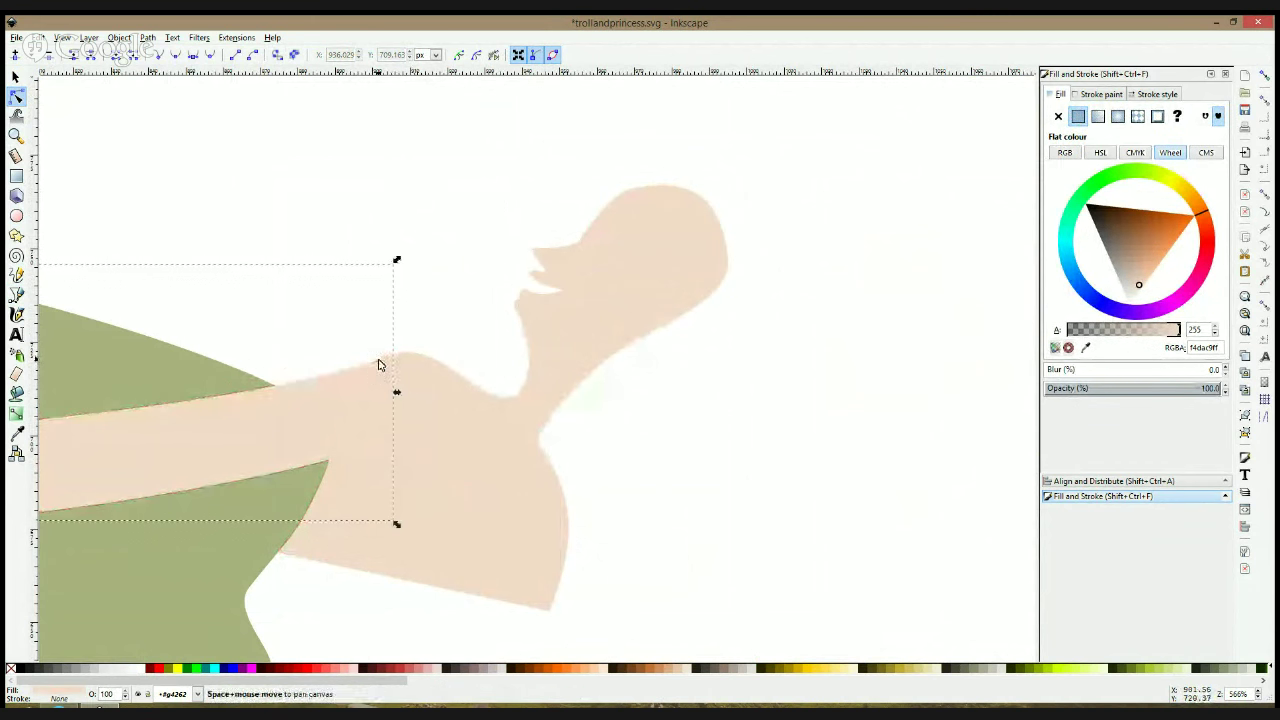
key(Escape)
ctrl+scroll(550, 388, down, 3)
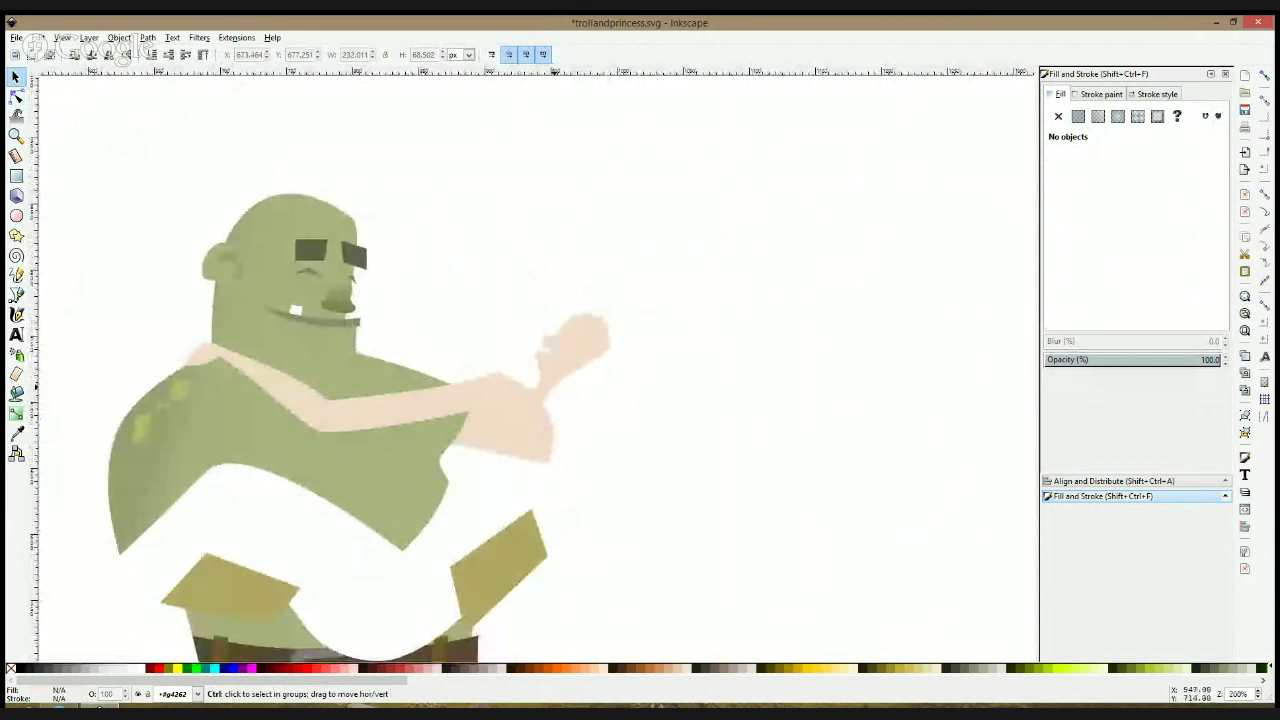
ctrl+scroll(566, 404, up, 4)
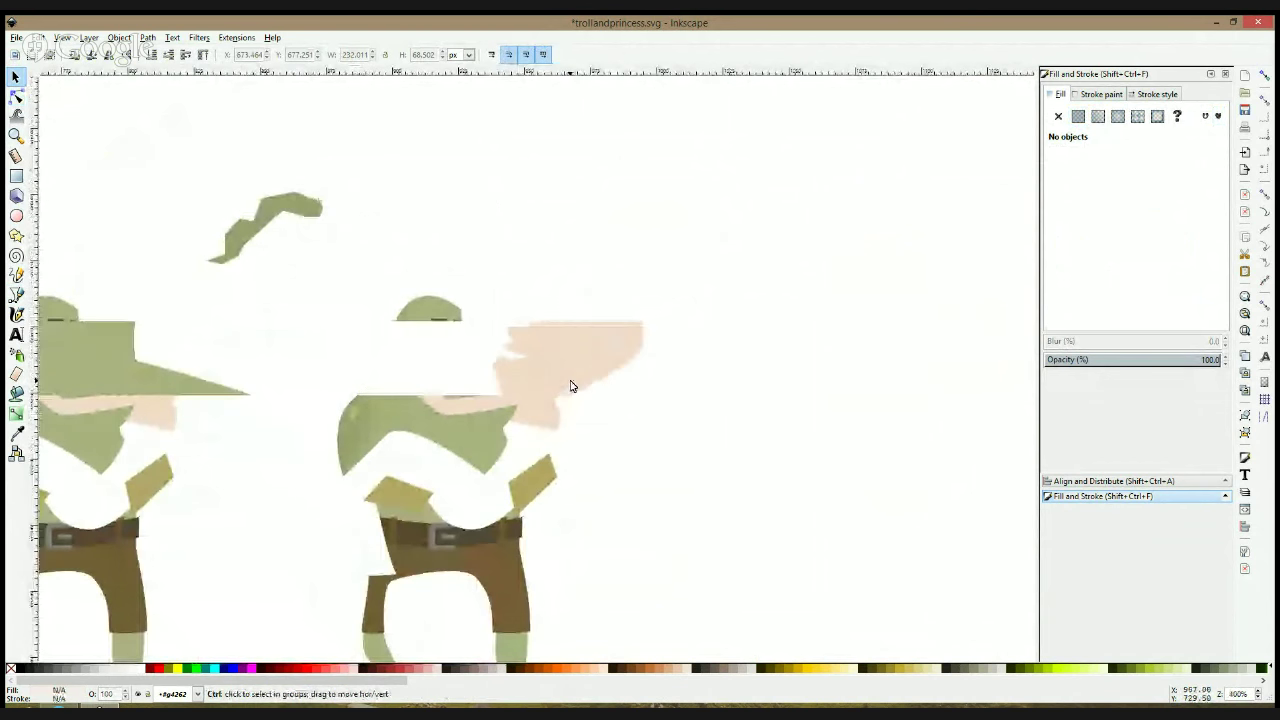
Select the nose and mouth nodes of the princess's profile and move them up and back toward the head
click(17, 96)
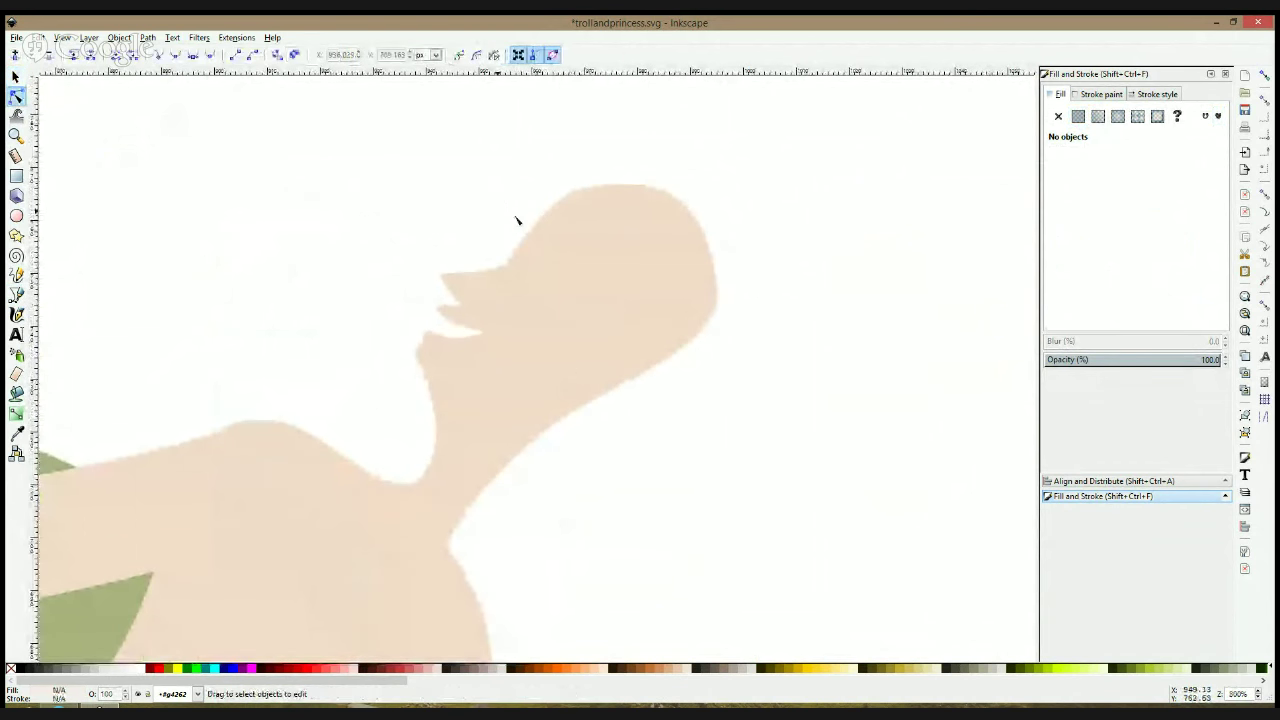
click(474, 290)
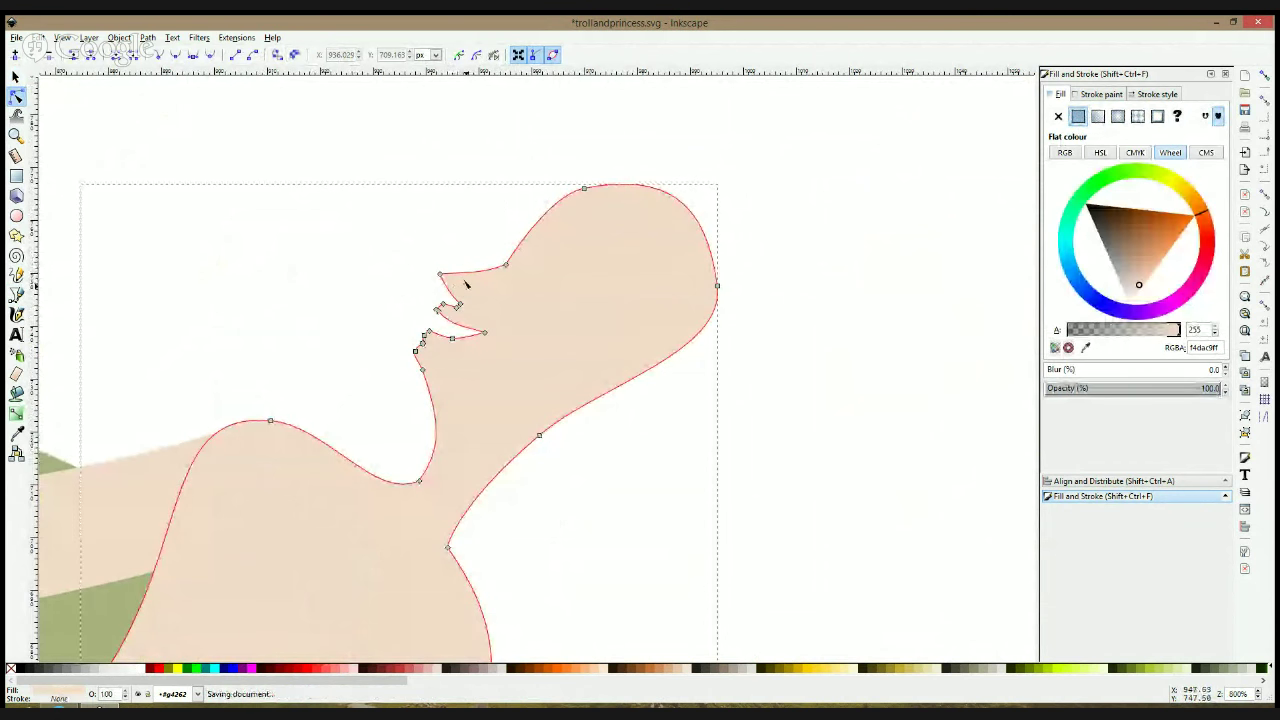
drag(400, 239, 507, 315)
click(439, 343)
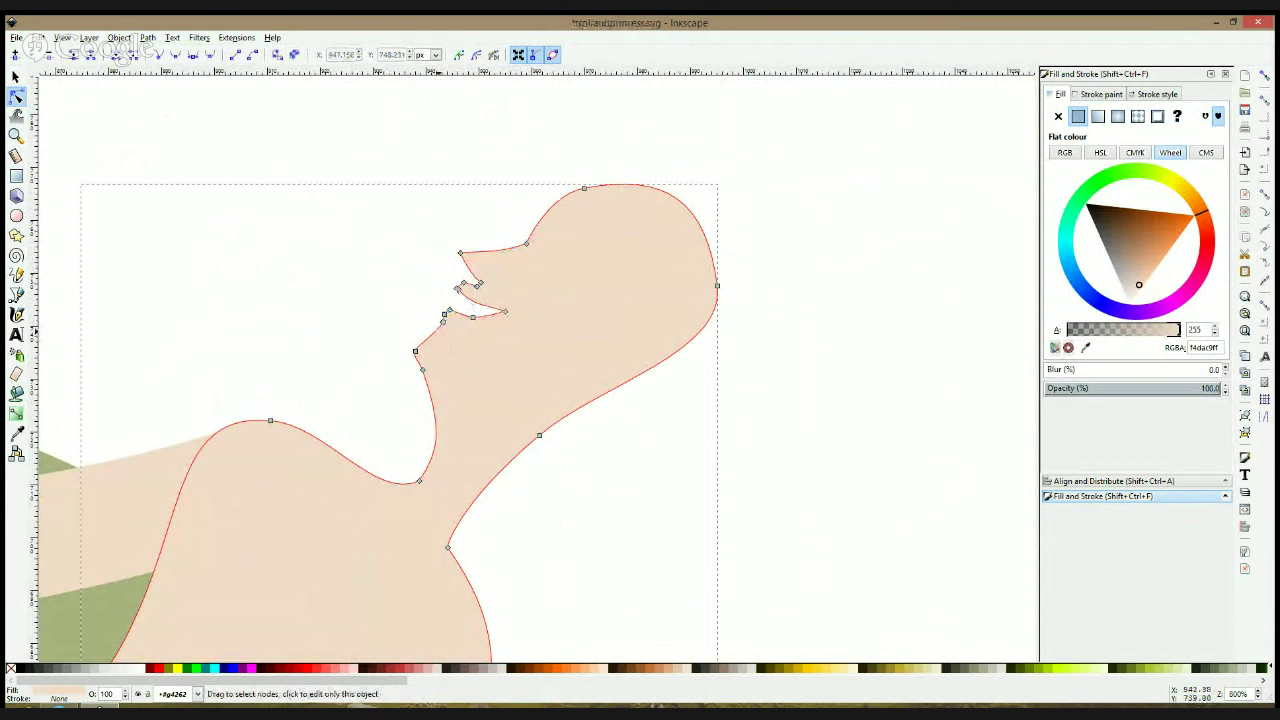
Curve the segment between the lower lip and the chin by adjusting the chin node's handle
click(436, 334)
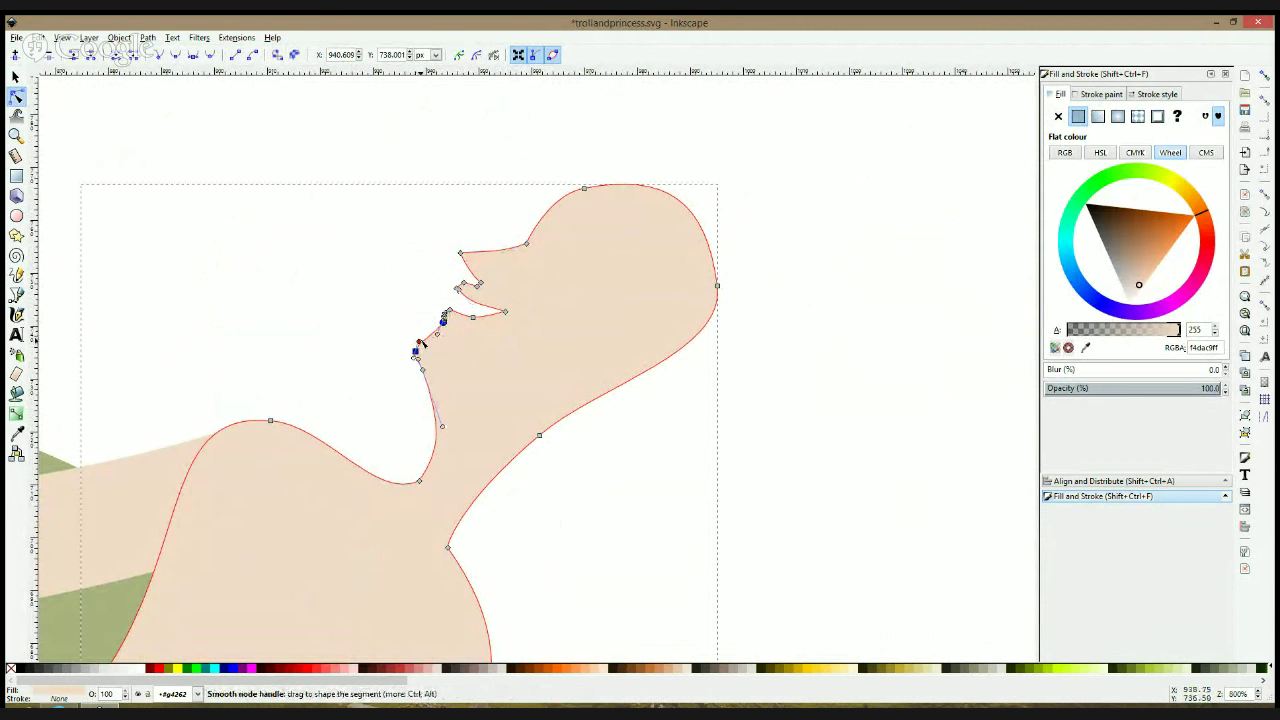
mouse_move(419, 342)
mouse_down()
mouse_move(437, 339)
mouse_move(423, 338)
mouse_up()
click(421, 271)
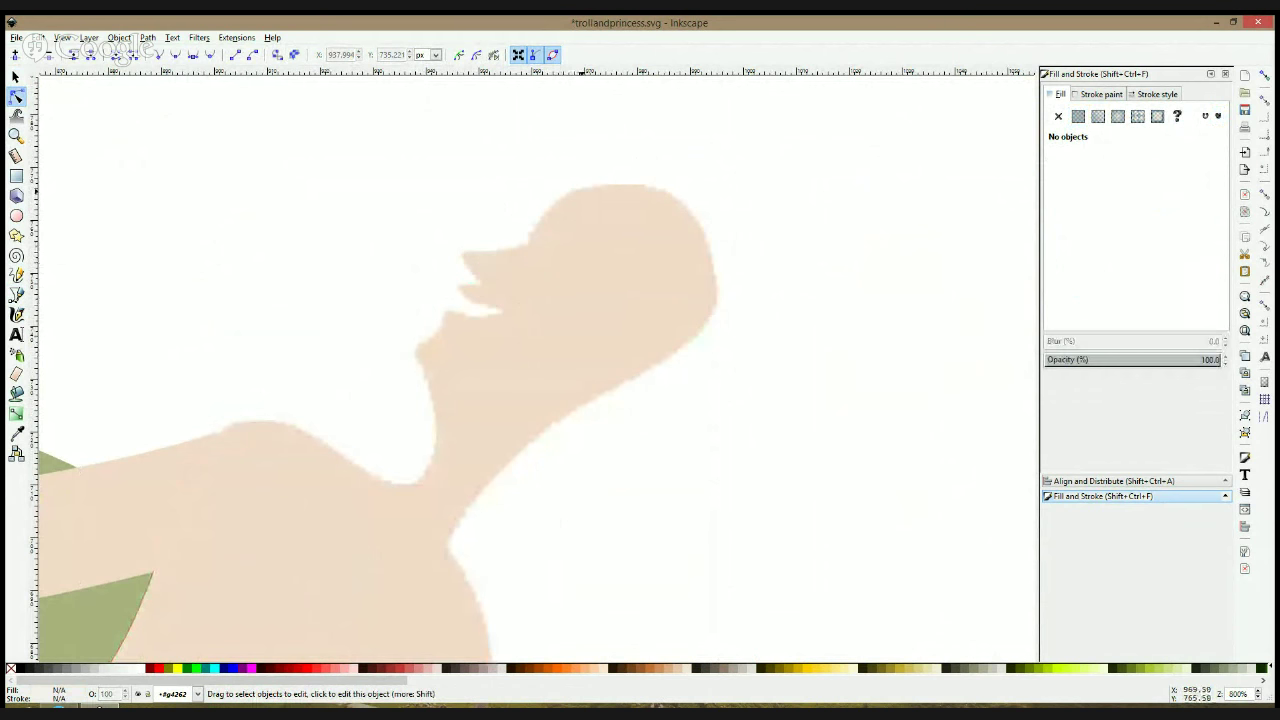
Extend the back of the head slightly outward and downward by moving its node and lengthening the upper handle
click(723, 334)
drag(720, 290, 732, 301)
drag(717, 214, 718, 207)
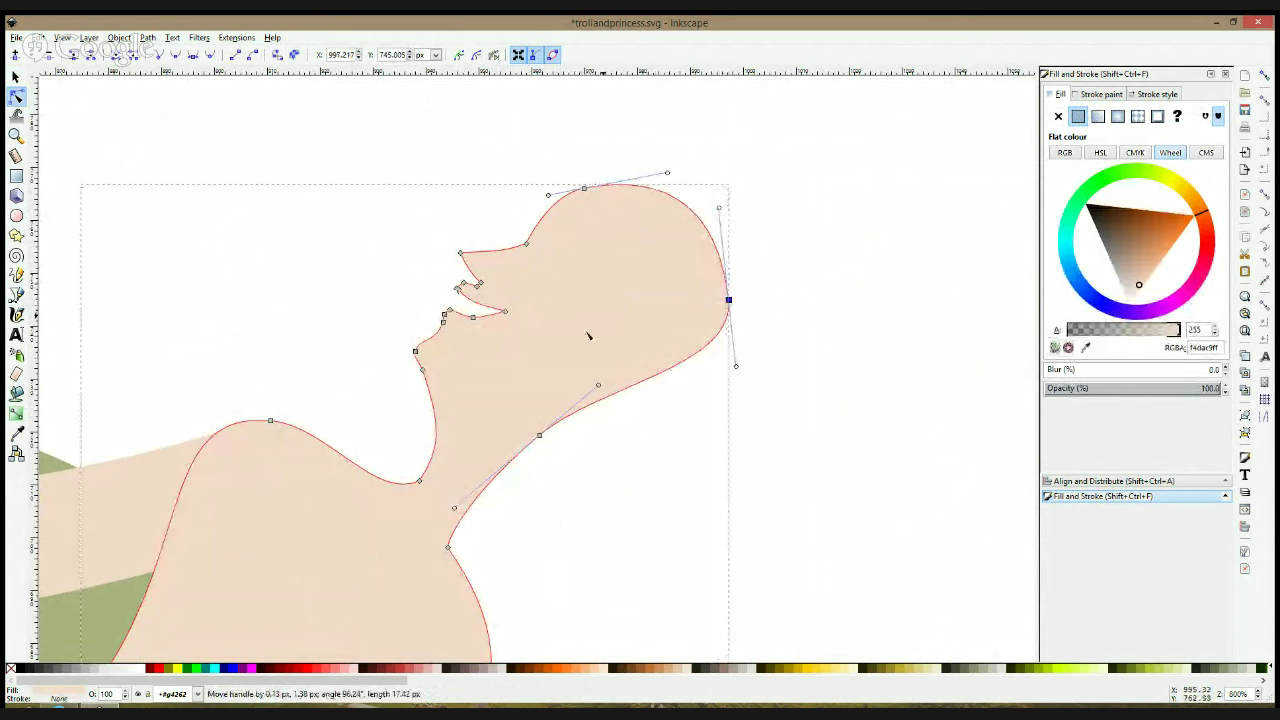
Add a node at the base of the skull and pull it outward, adjusting its handle to round the back of the head
double_click(568, 416)
drag(568, 416, 608, 423)
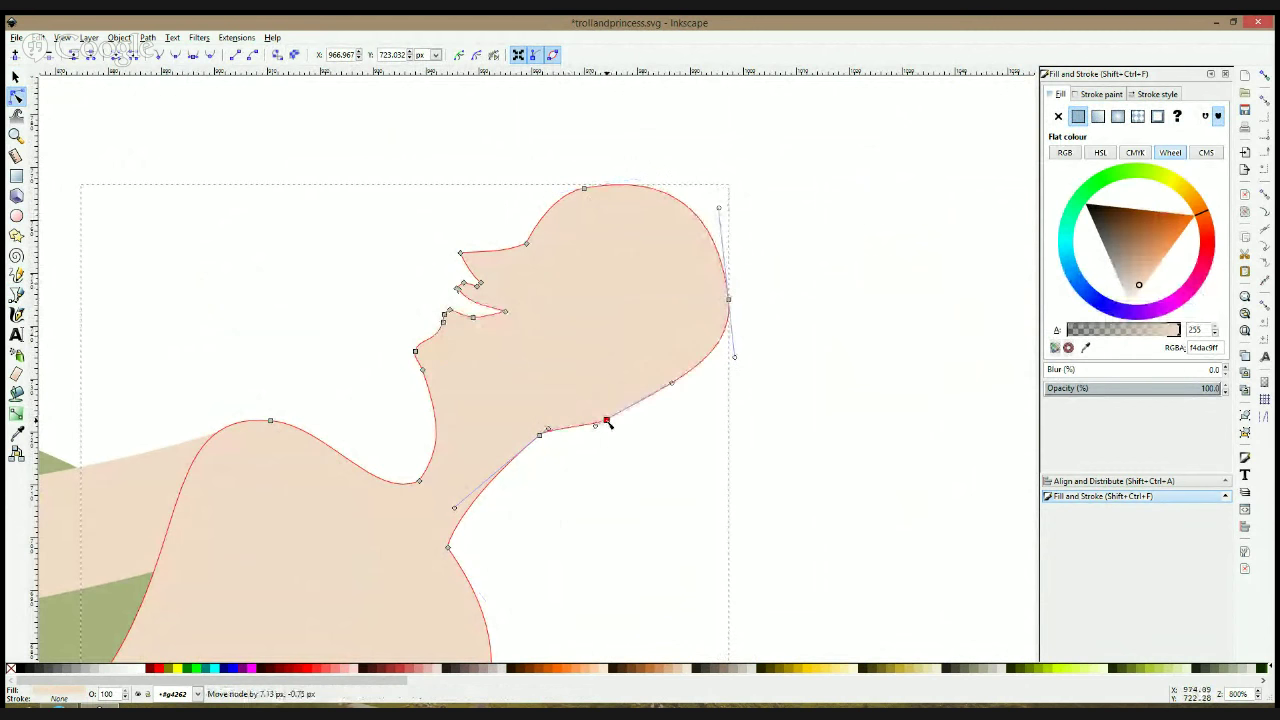
drag(673, 384, 685, 396)
click(593, 441)
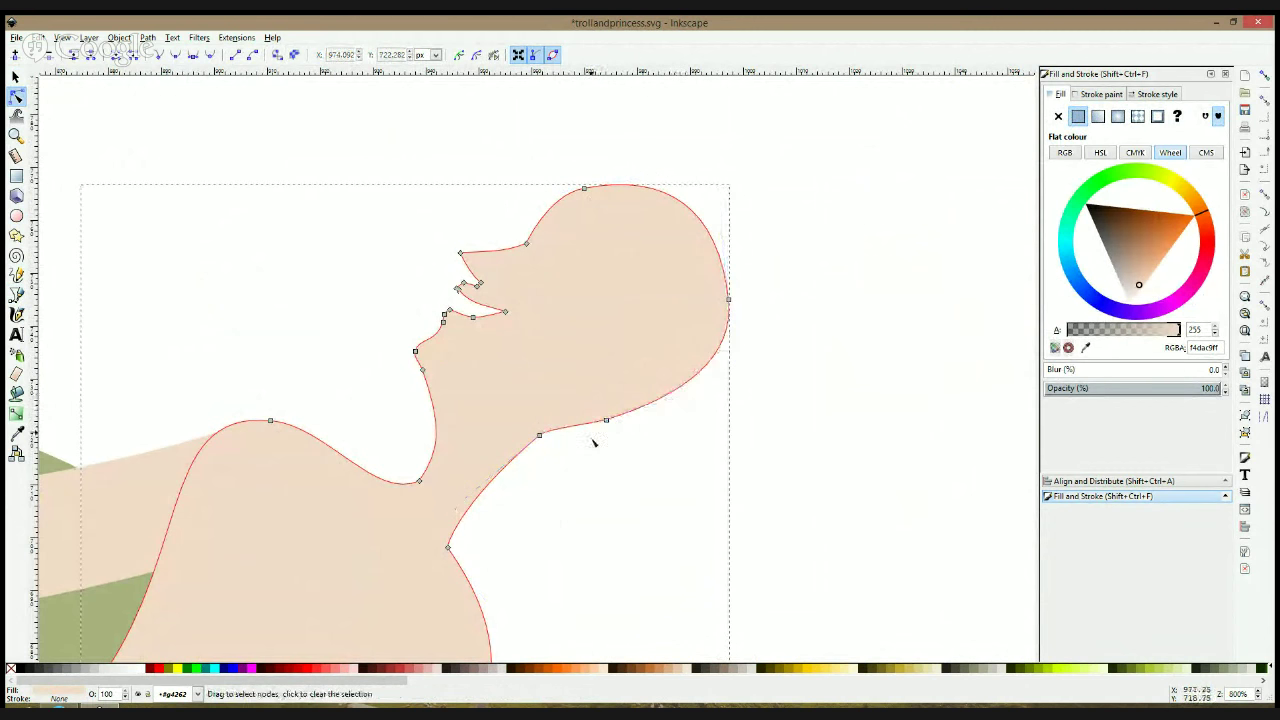
click(594, 443)
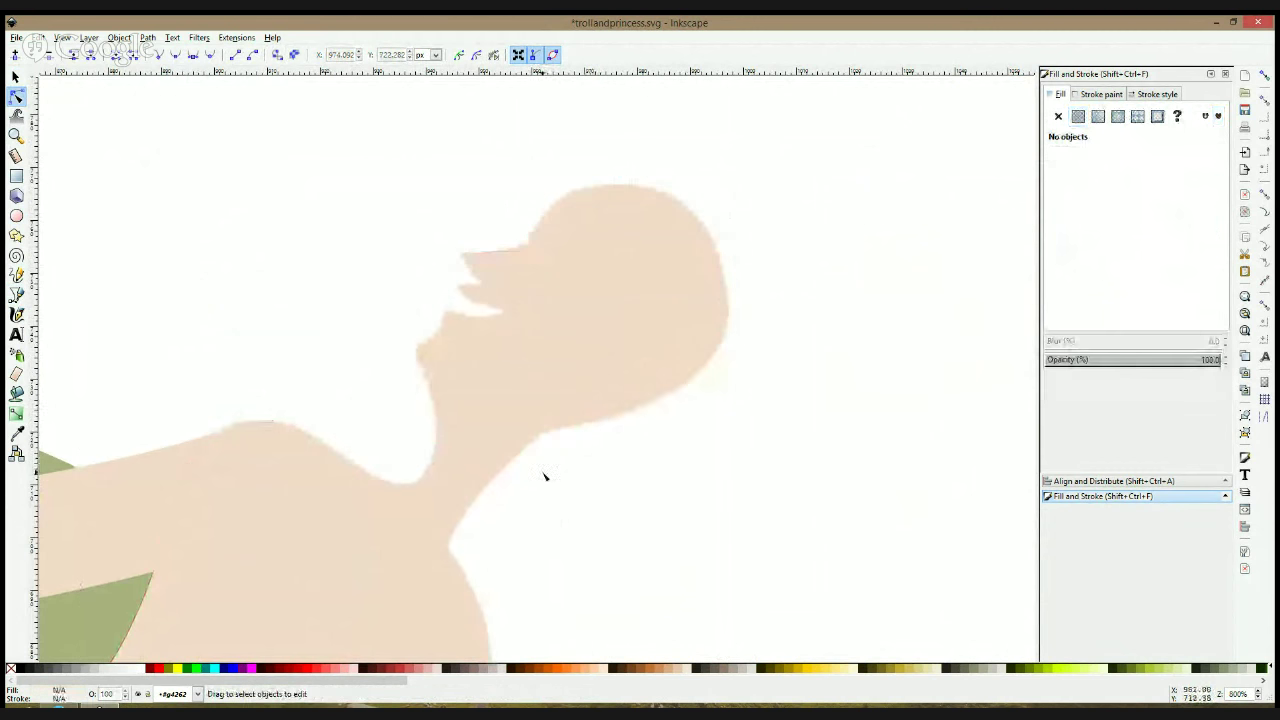
Select the three clustered nodes at the tip of the upper lip and delete them
ctrl+scroll(494, 310, up, 3)
click(496, 308)
drag(421, 223, 544, 296)
drag(462, 241, 474, 306)
shift+click(440, 326)
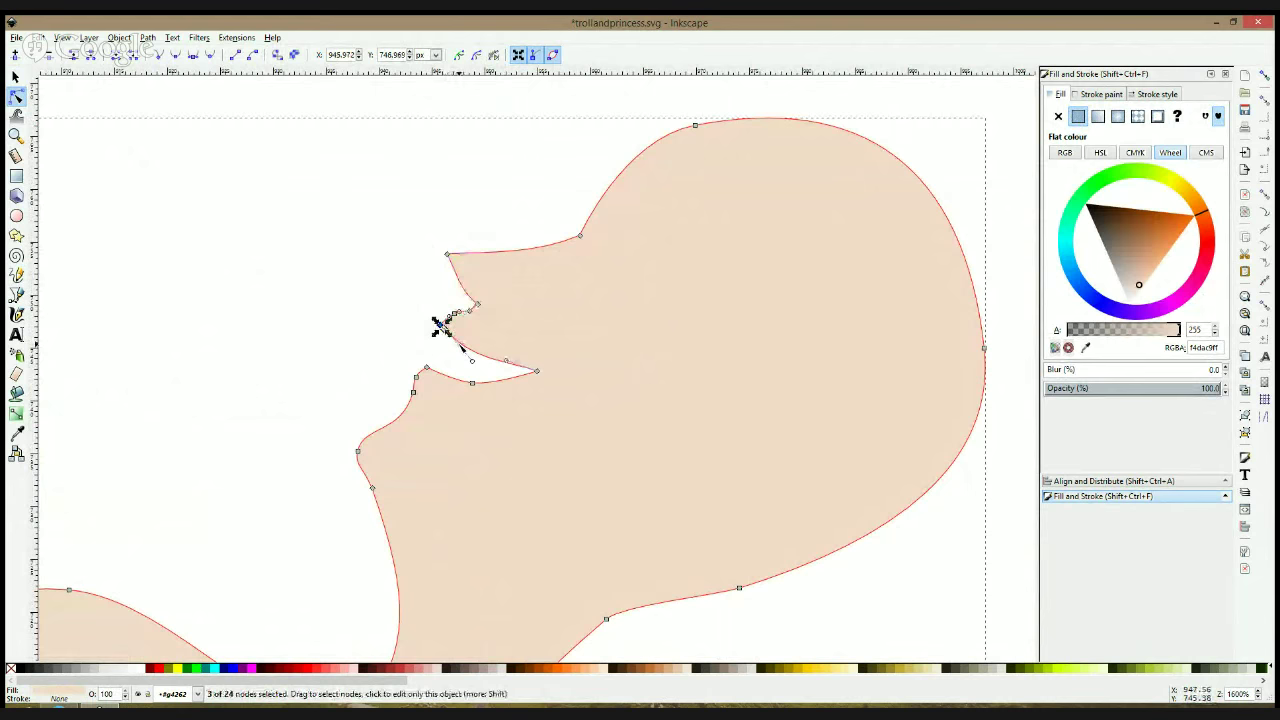
key(Delete)
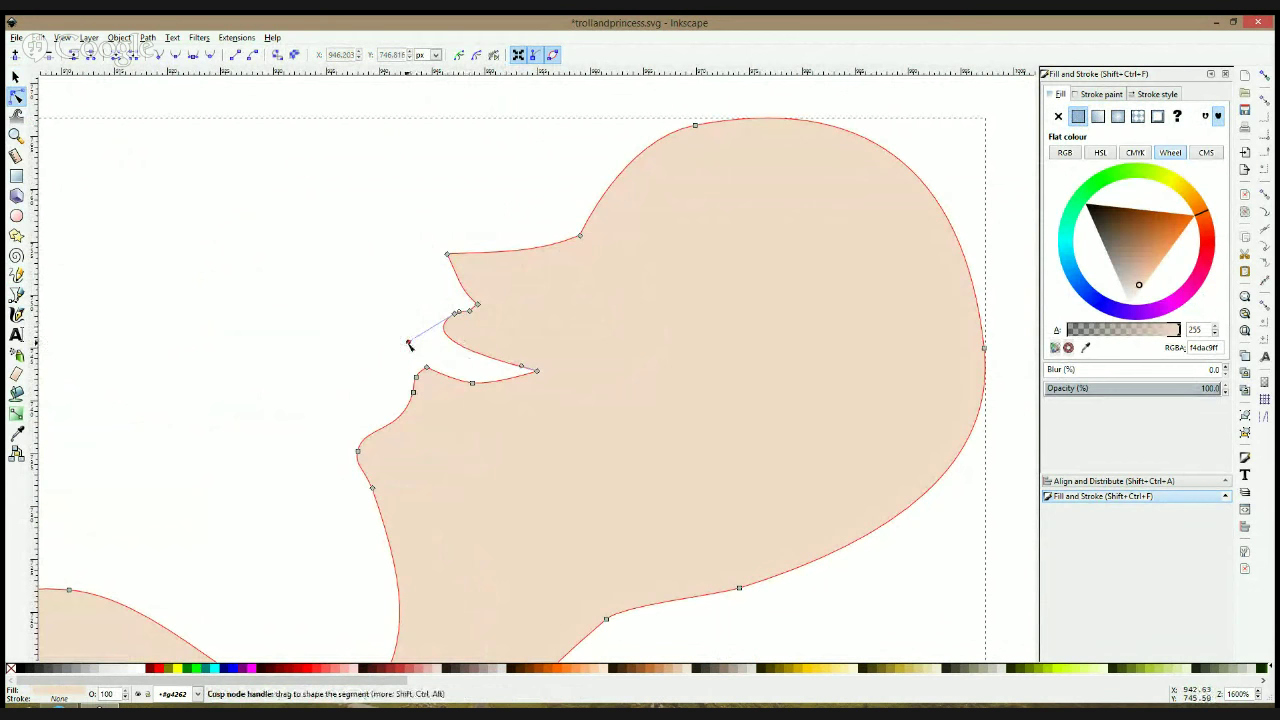
Refine the upper lip curve with its node handle and remove the extra node under the nose
drag(408, 342, 417, 327)
click(432, 330)
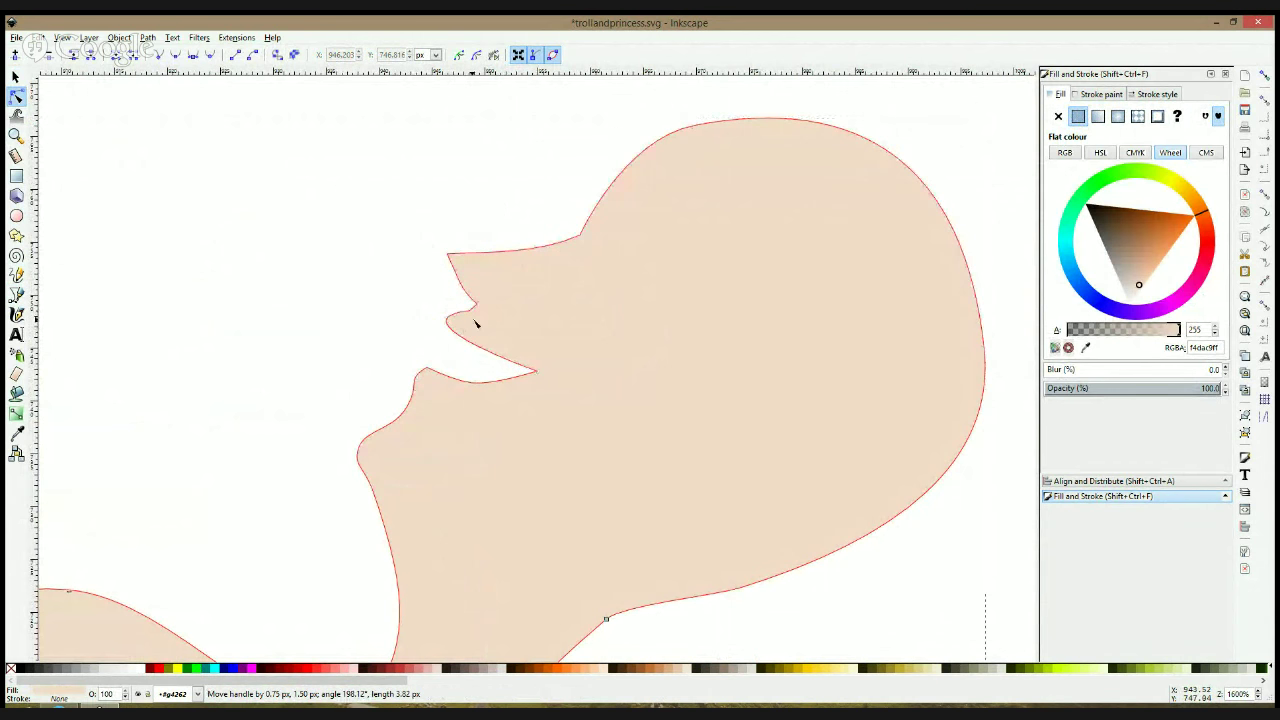
click(473, 318)
click(470, 311)
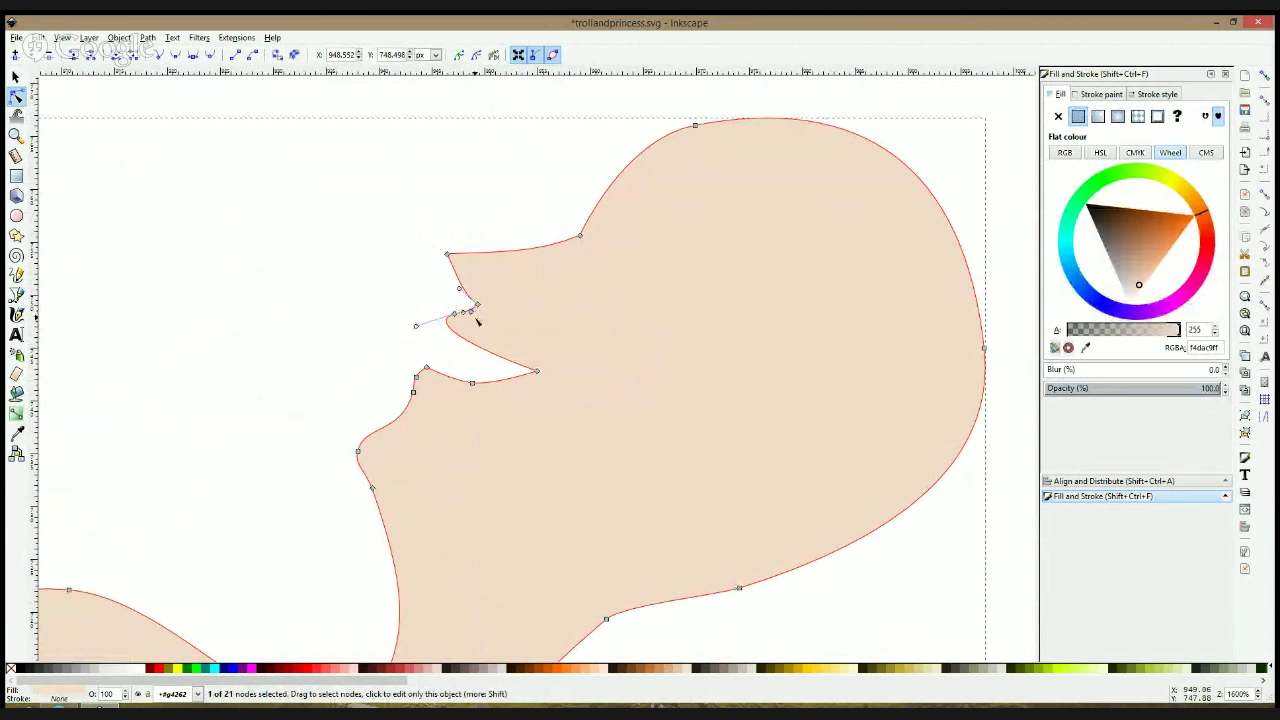
click(401, 314)
scroll(398, 318, down, 4)
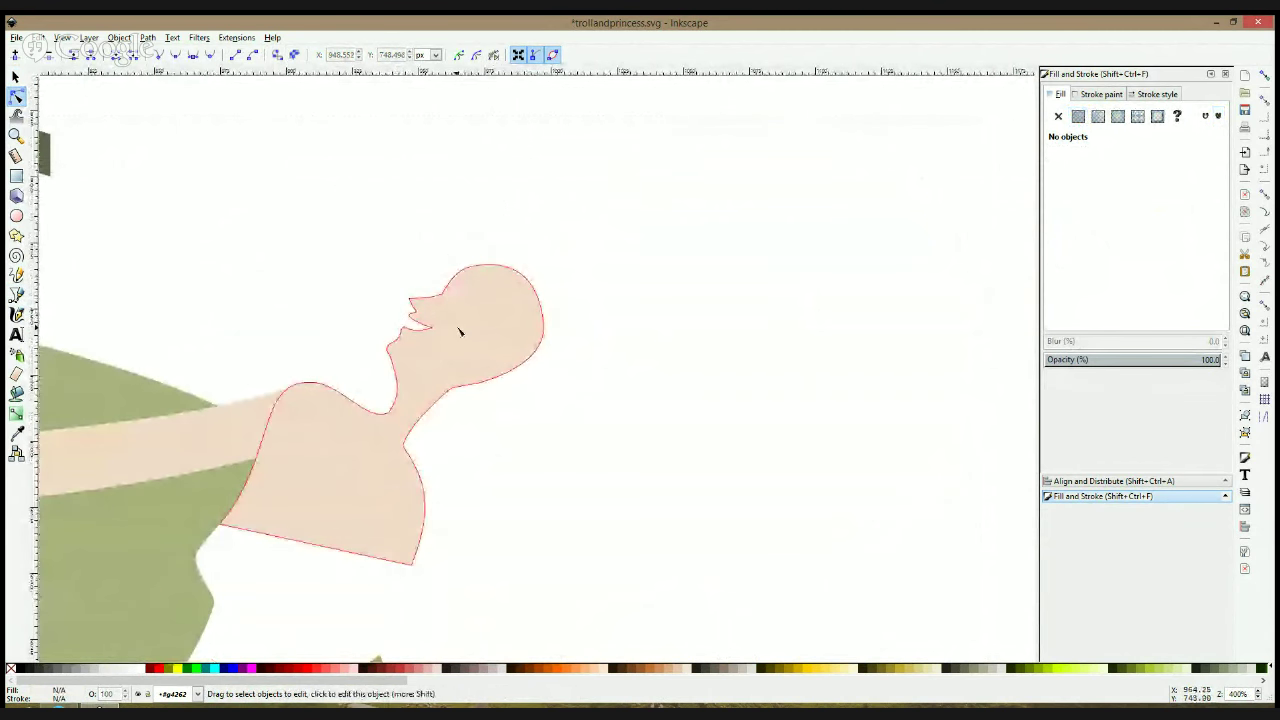
Move the node under the jaw inward and adjust its handles to define the jawline and throat
click(457, 333)
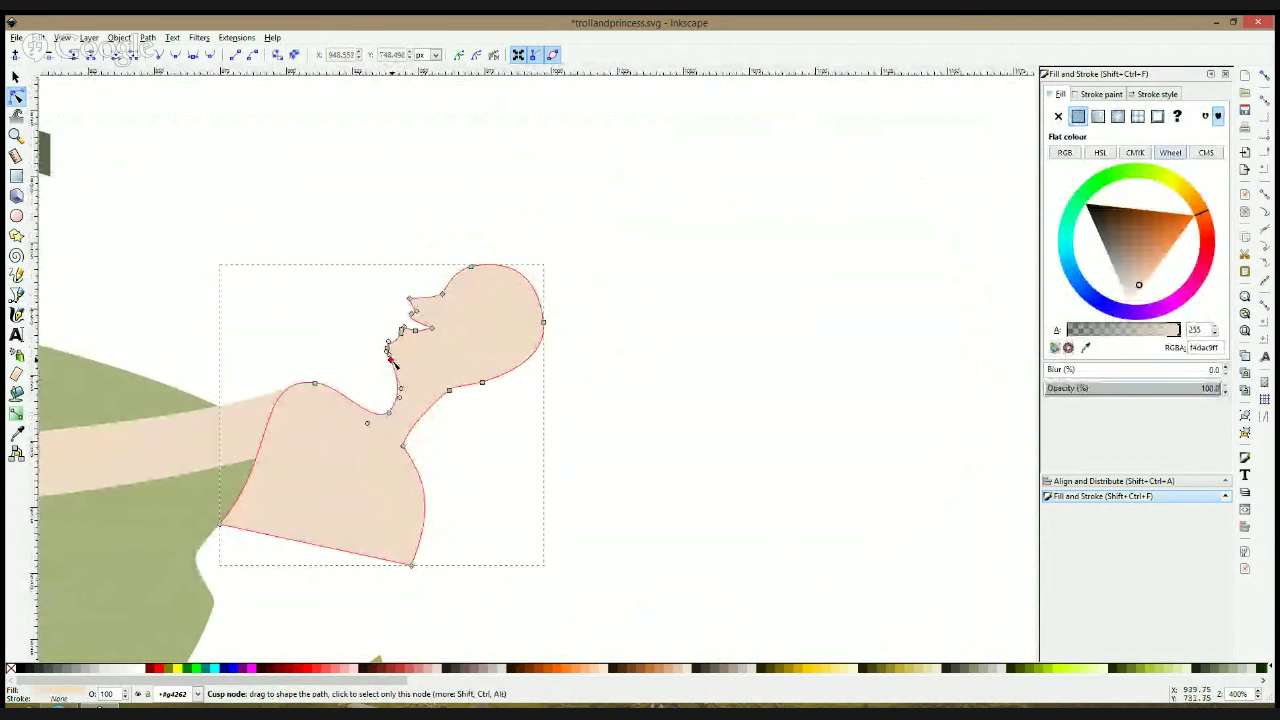
drag(391, 362, 409, 369)
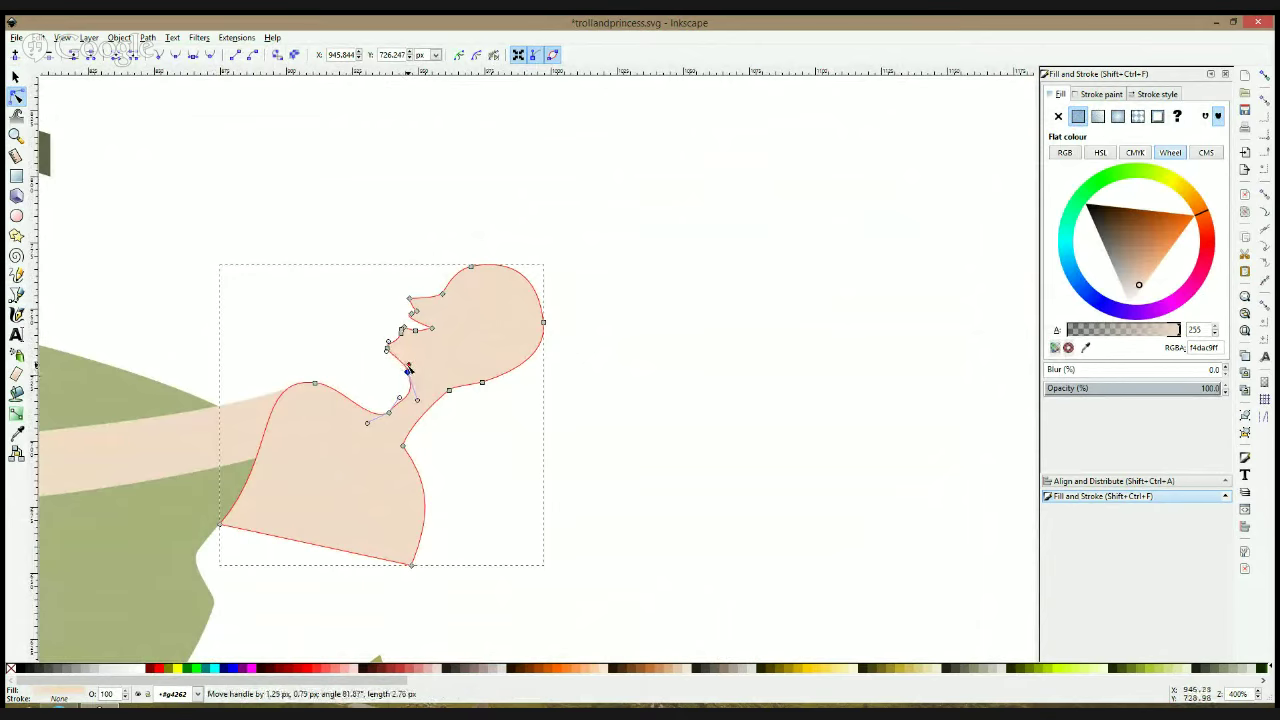
drag(409, 373, 416, 398)
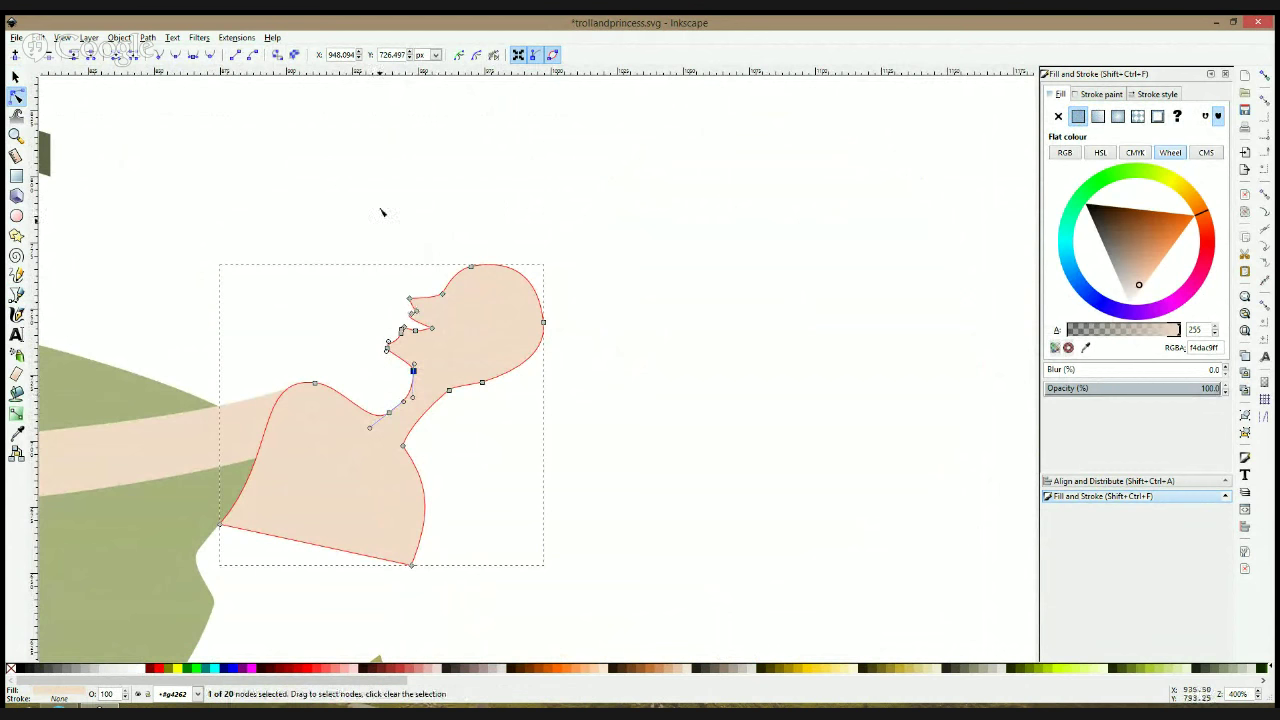
Select all the nodes of the princess's head and face and shift them closer to the shoulder, slightly downward
drag(381, 191, 580, 410)
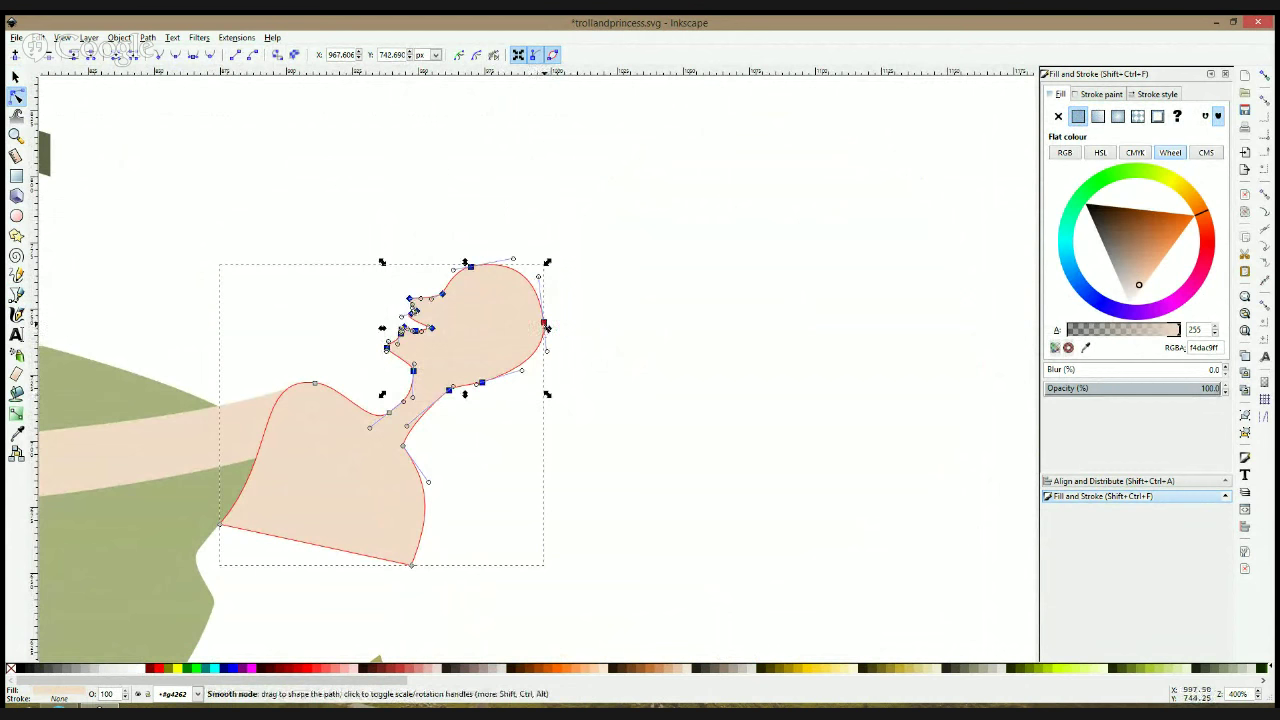
drag(546, 327, 530, 335)
click(511, 380)
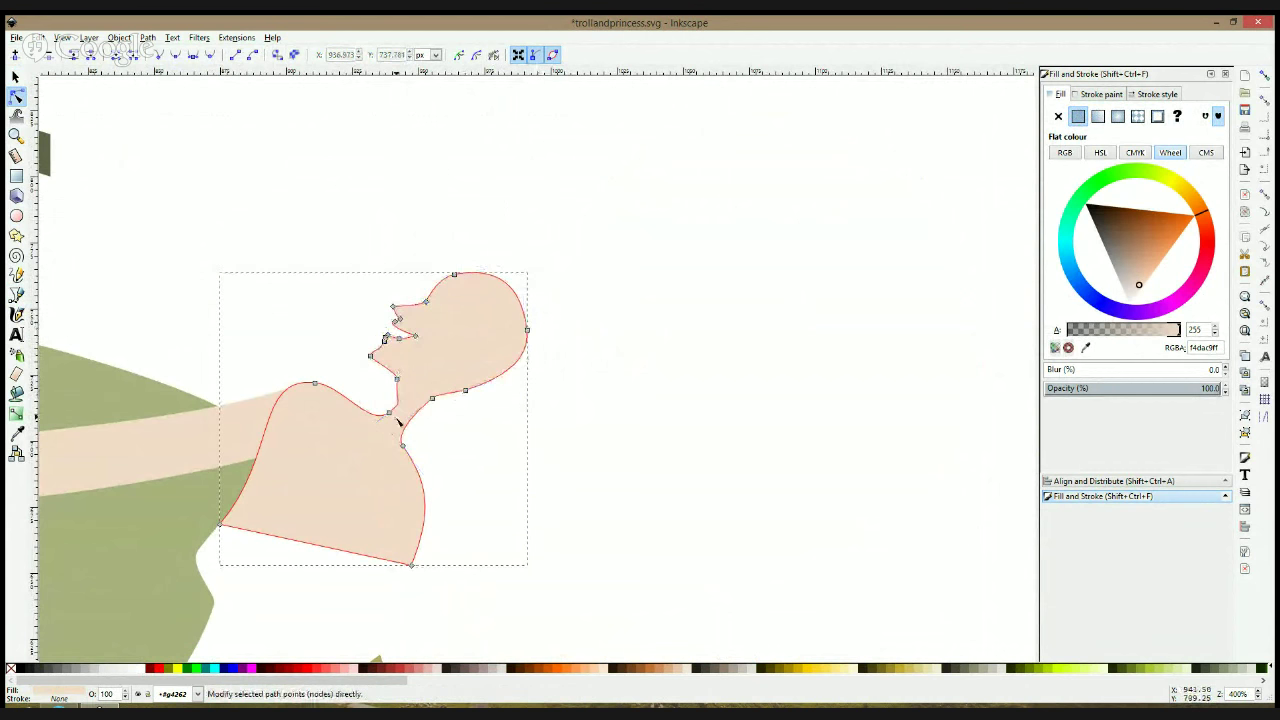
click(397, 378)
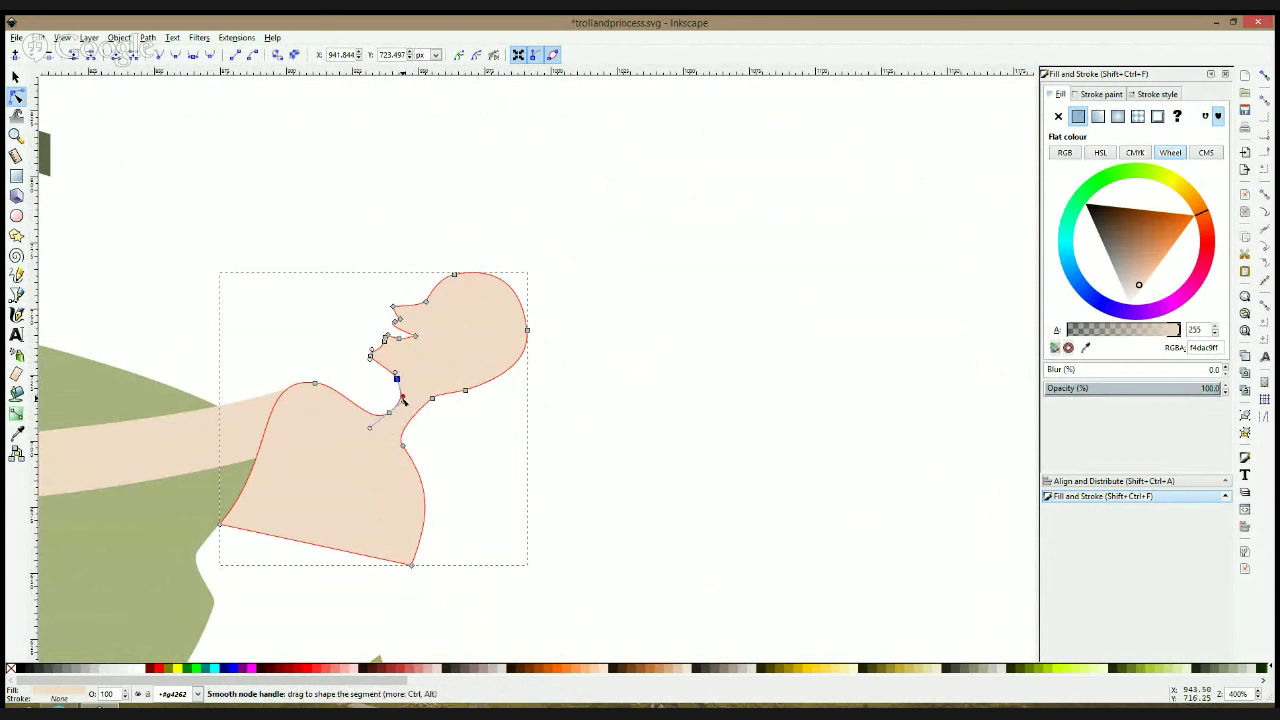
drag(415, 373, 380, 420)
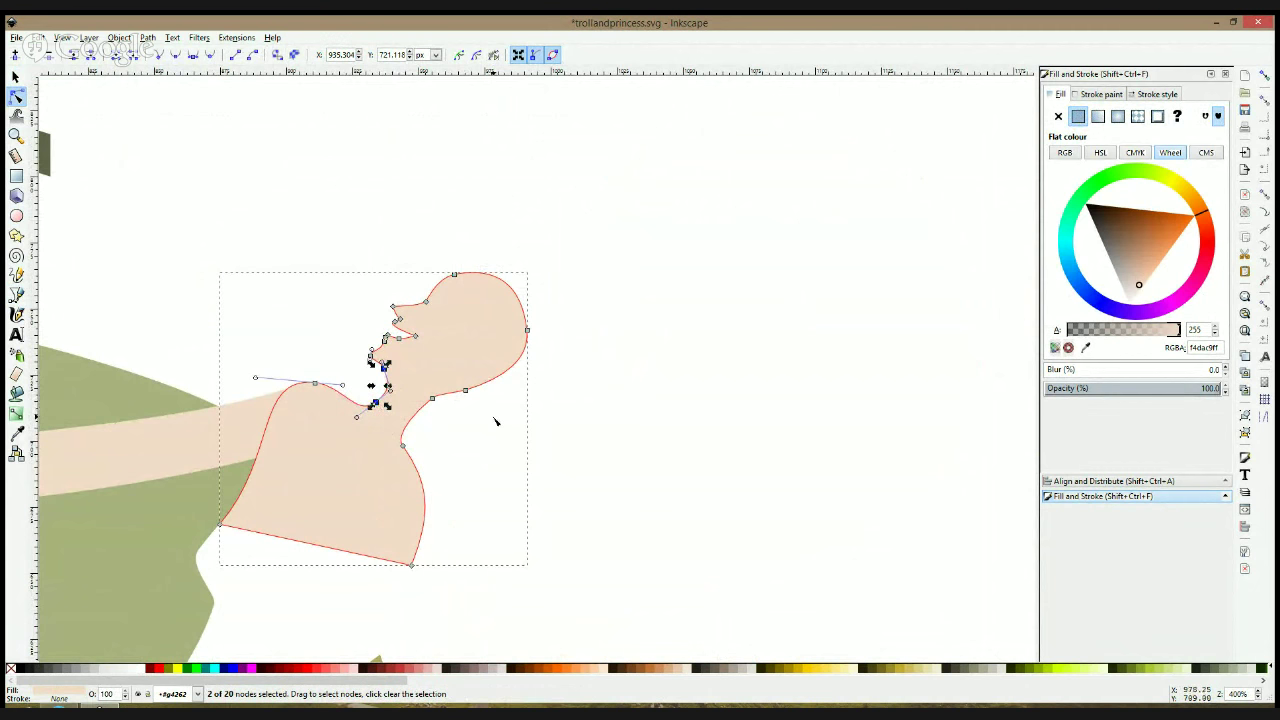
key(ctrl+z)
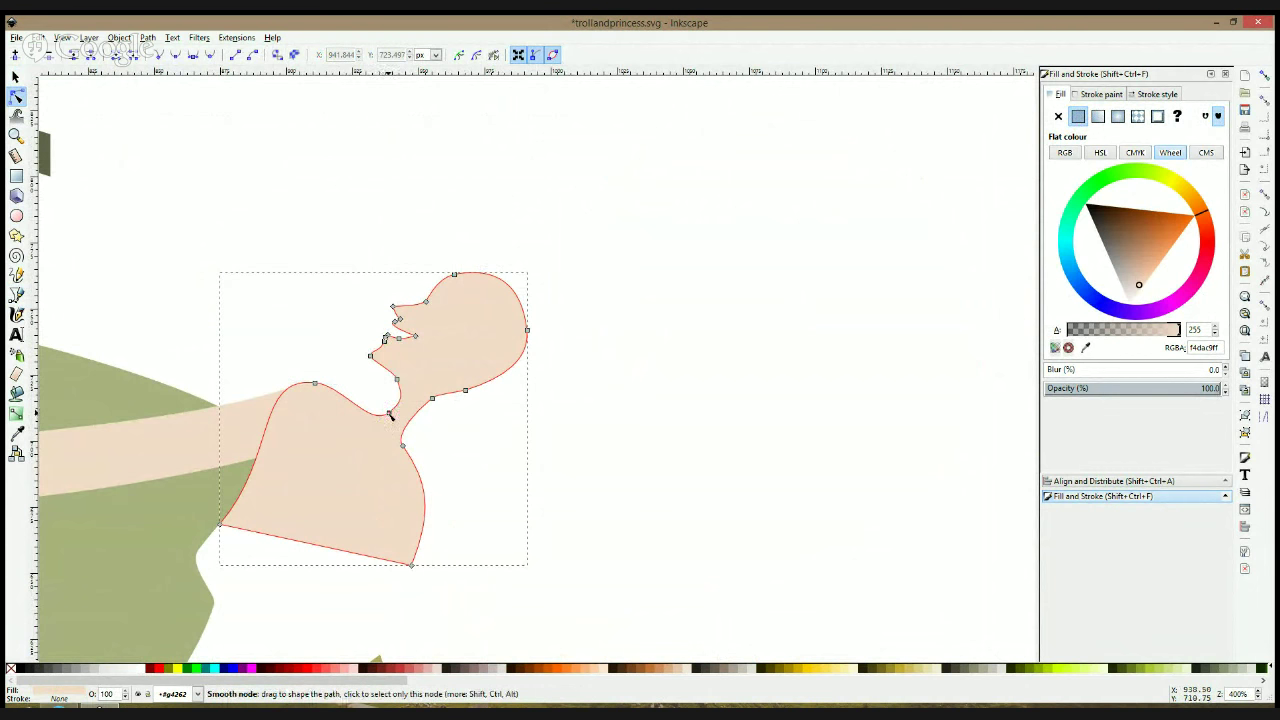
Move the node at the front base of the neck toward the shoulder, then shift the head and face nodes slightly back and up
drag(398, 418, 368, 404)
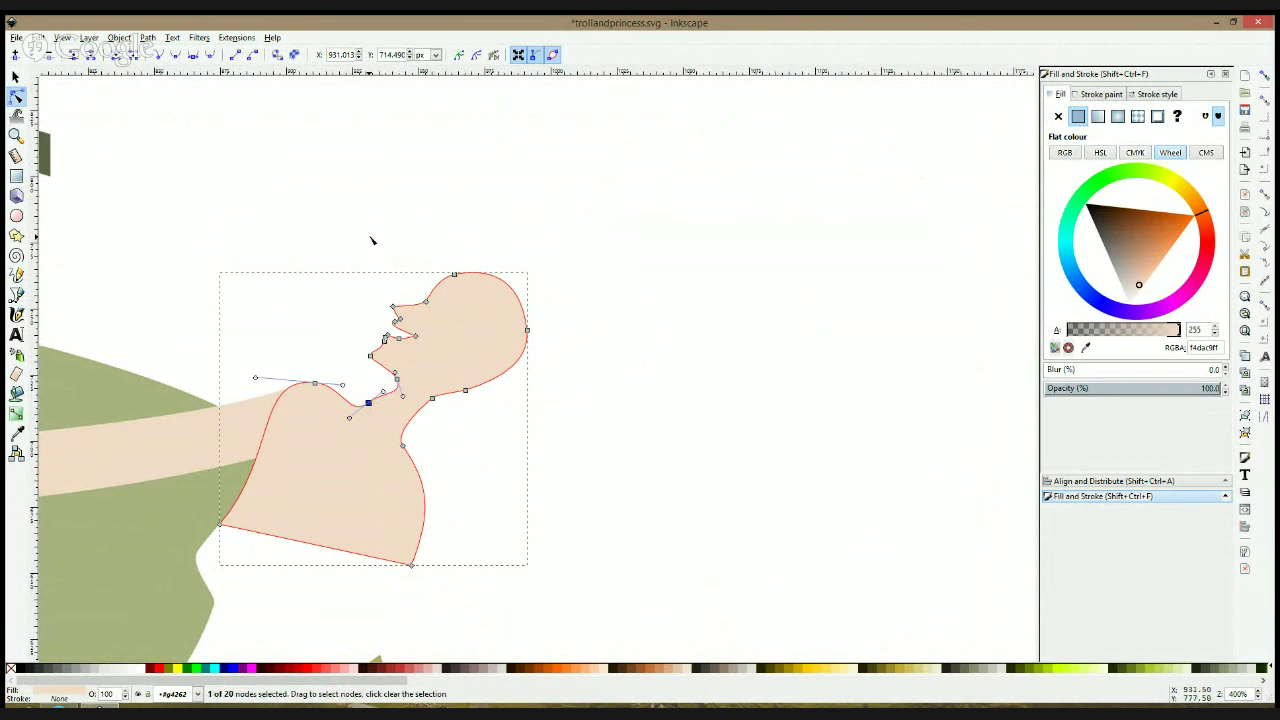
drag(366, 233, 554, 403)
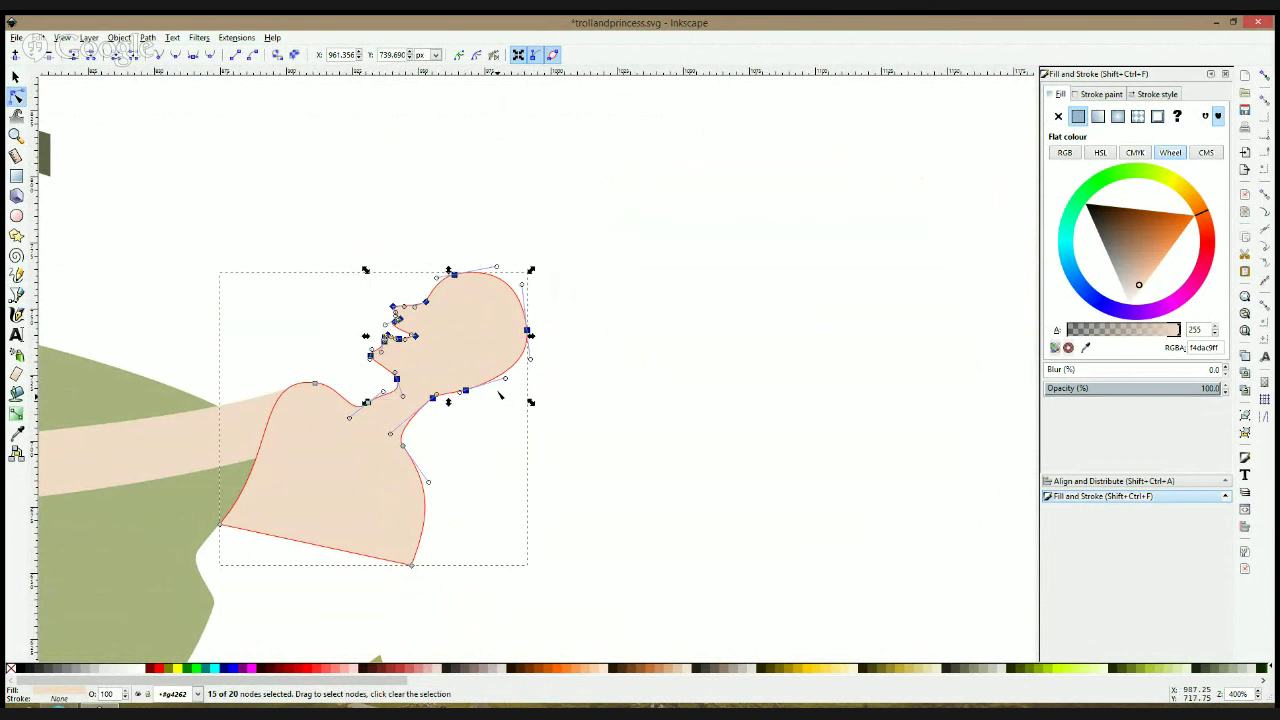
drag(462, 390, 448, 383)
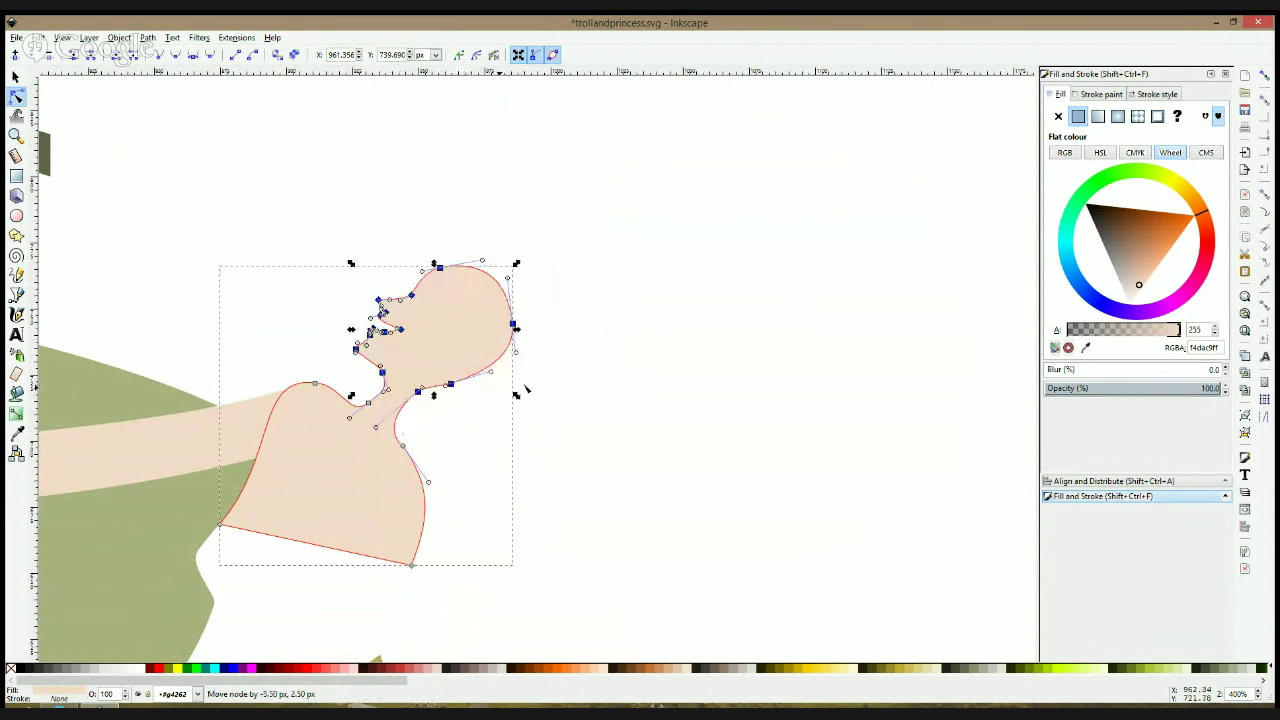
click(549, 379)
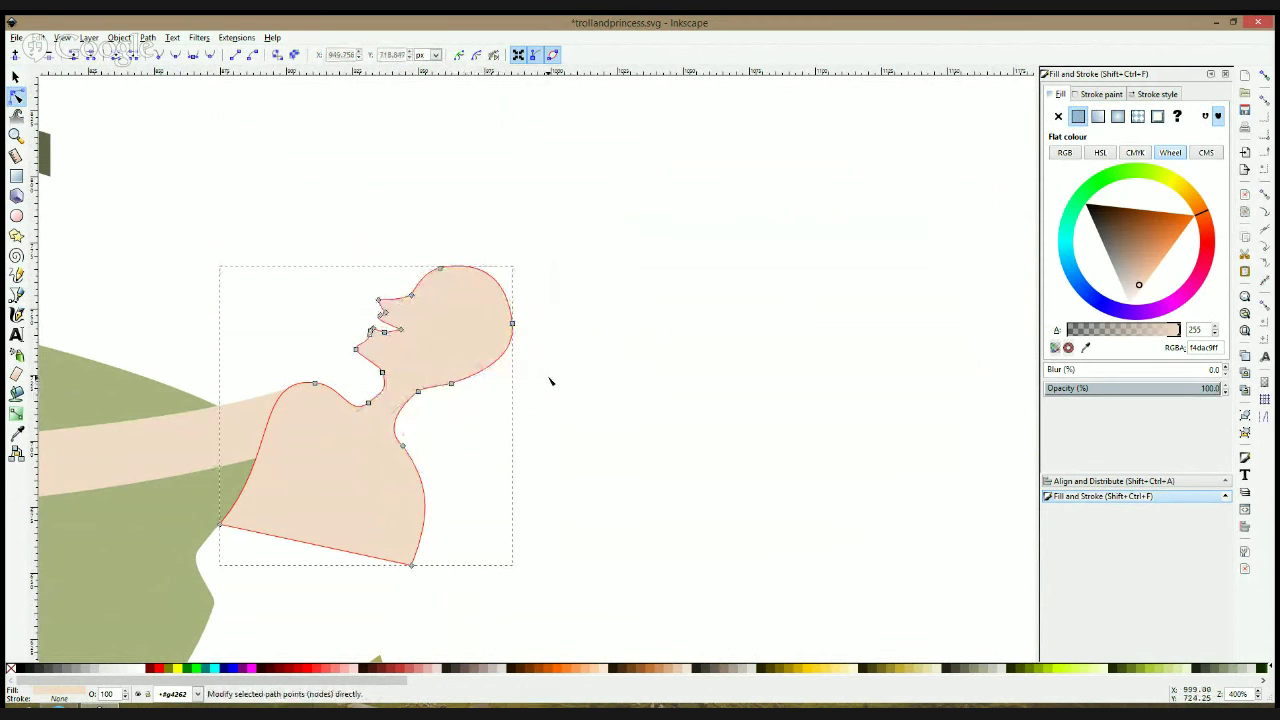
Shift the head and face nodes a little closer to the shoulder and reshape the front neck base with its node and handle
click(519, 56)
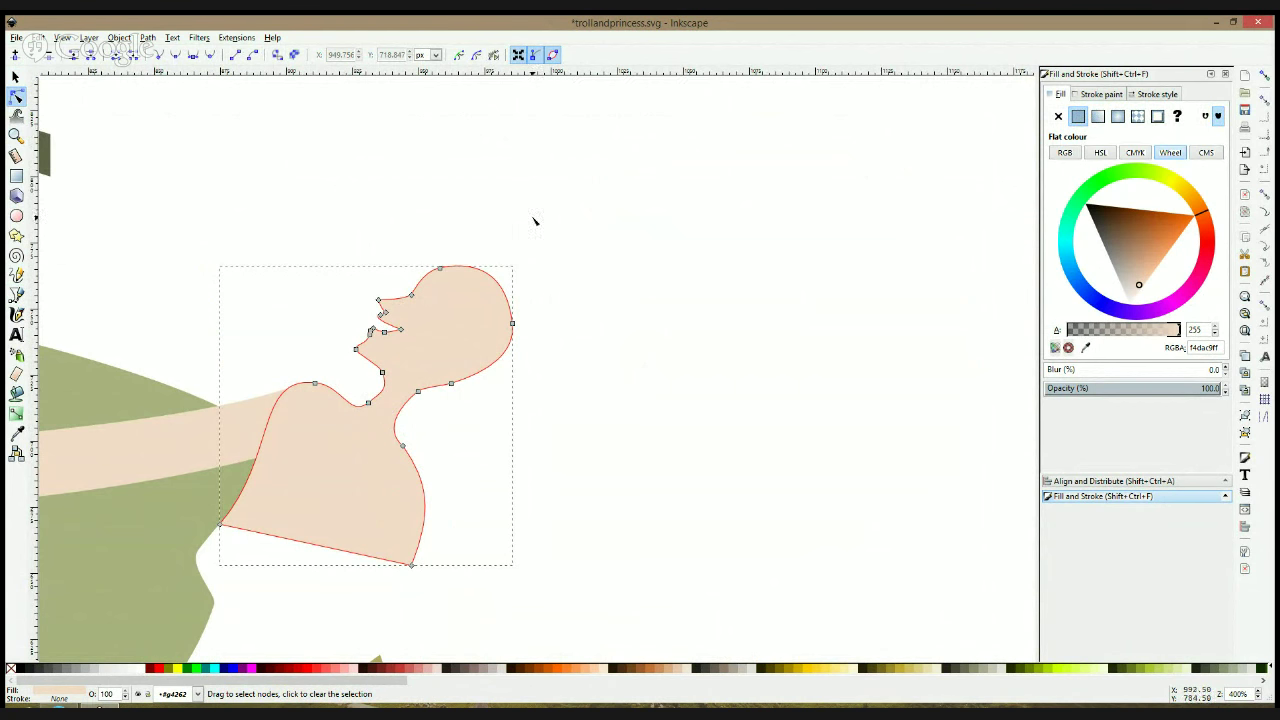
drag(533, 217, 338, 400)
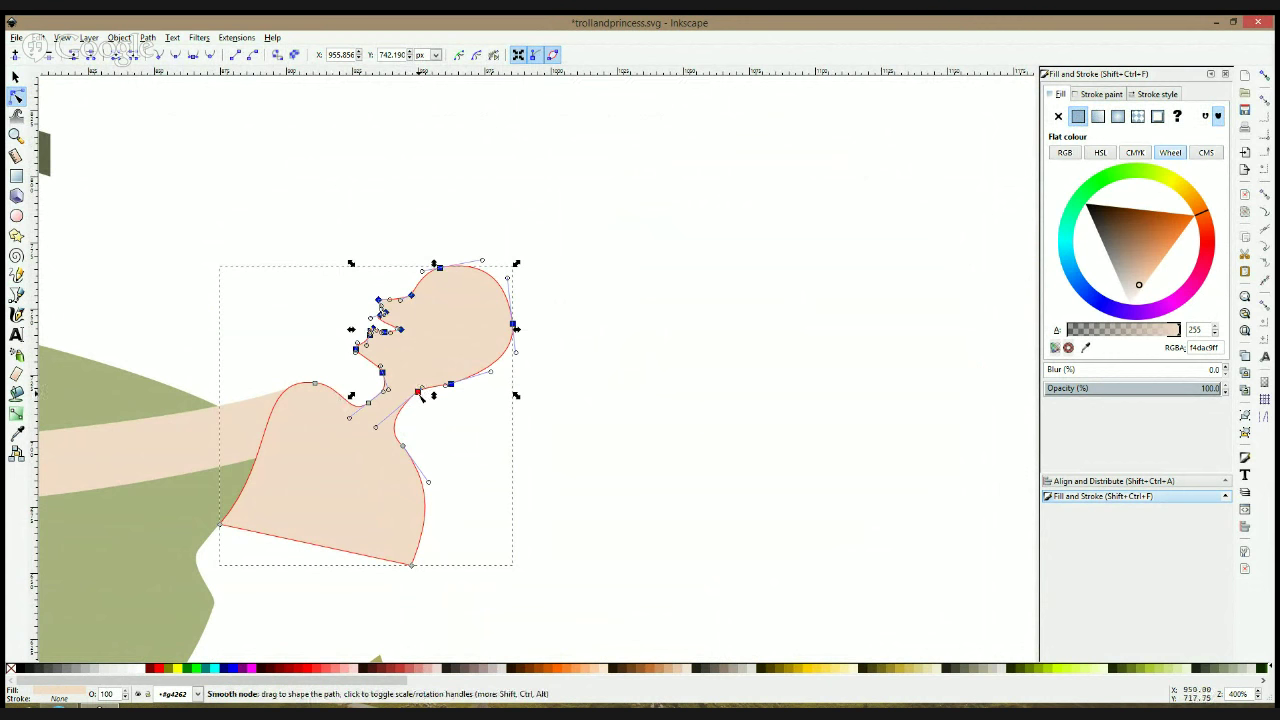
drag(418, 392, 350, 404)
click(378, 415)
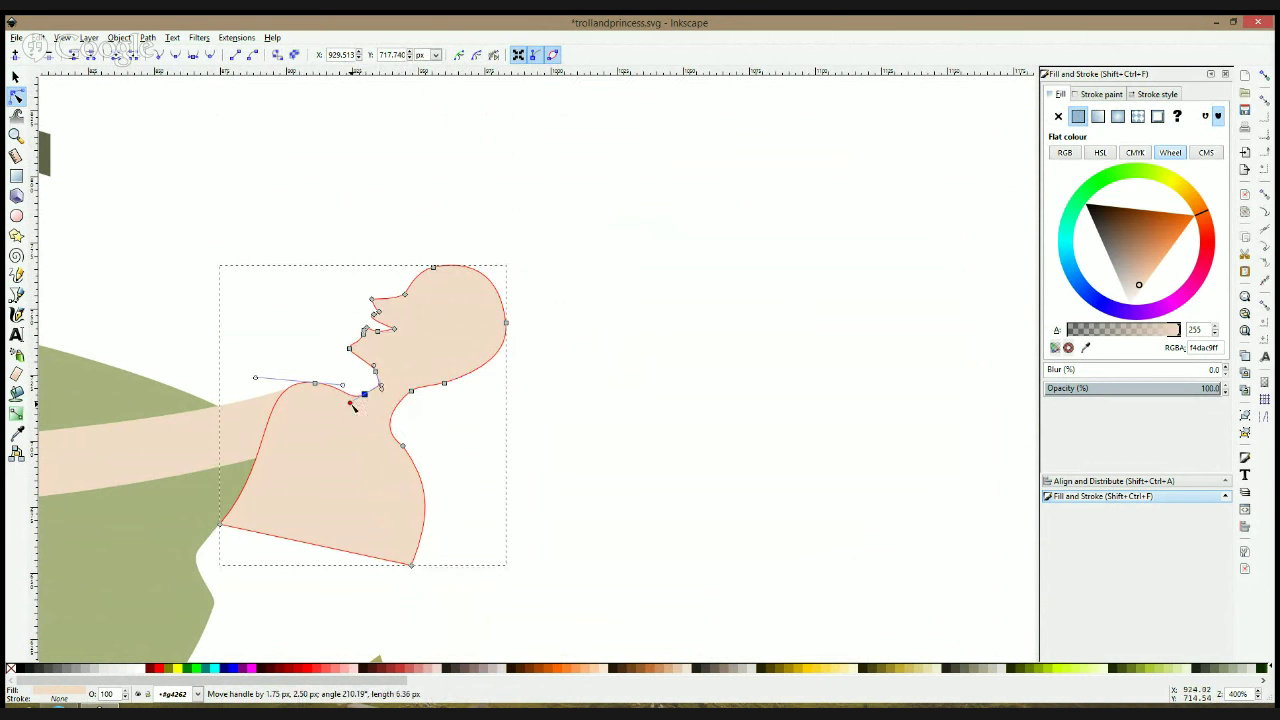
click(444, 410)
click(447, 419)
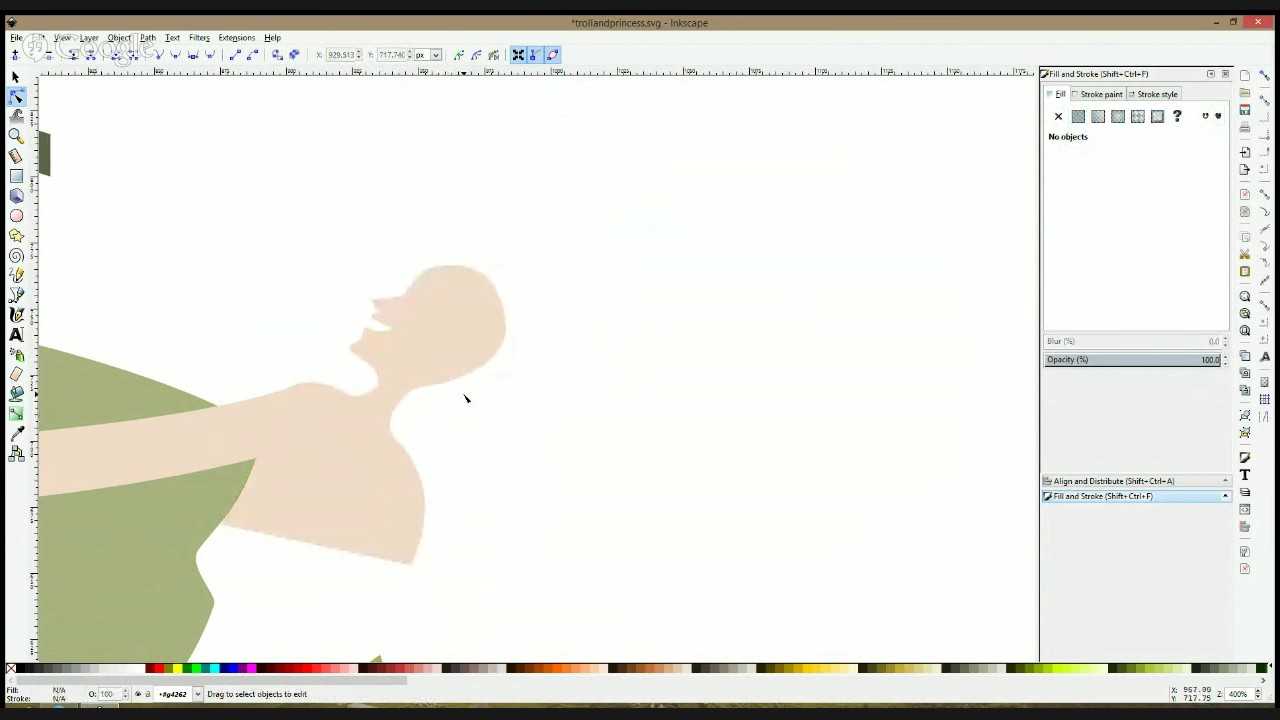
Refine the curve between the brow and the forehead on the princess's head and deselect the shape
click(446, 381)
click(529, 388)
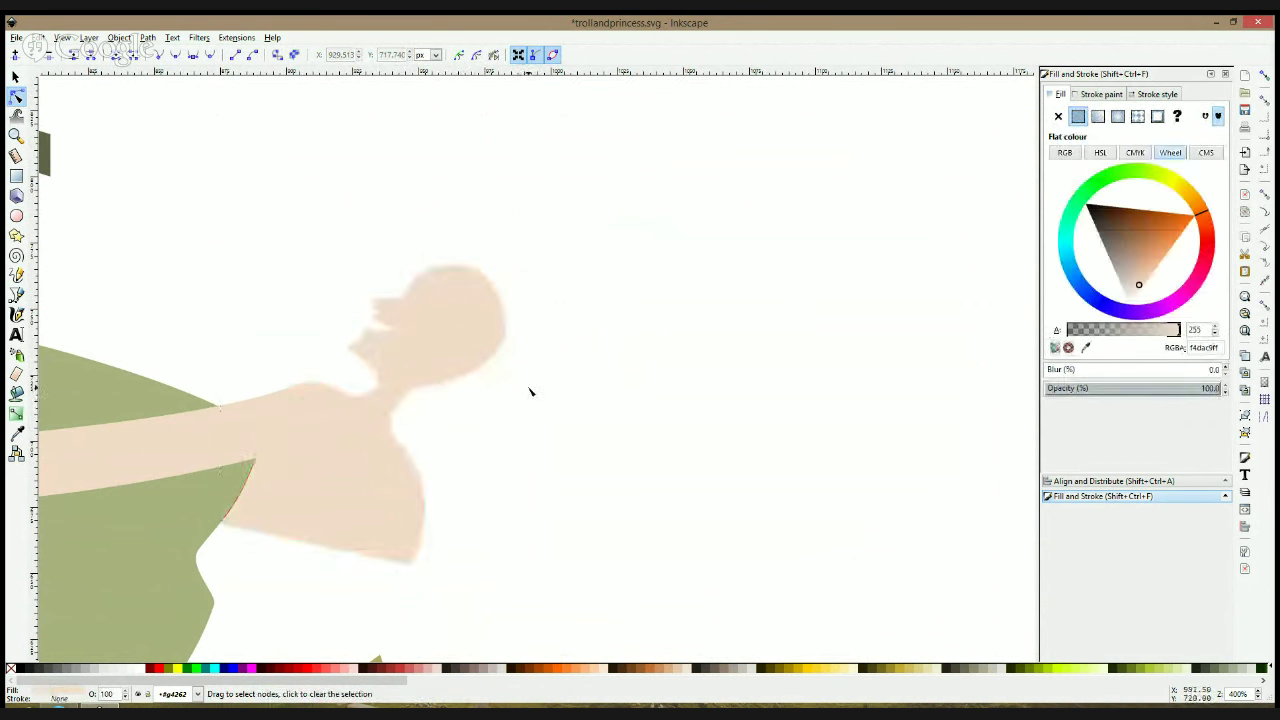
click(406, 289)
click(407, 292)
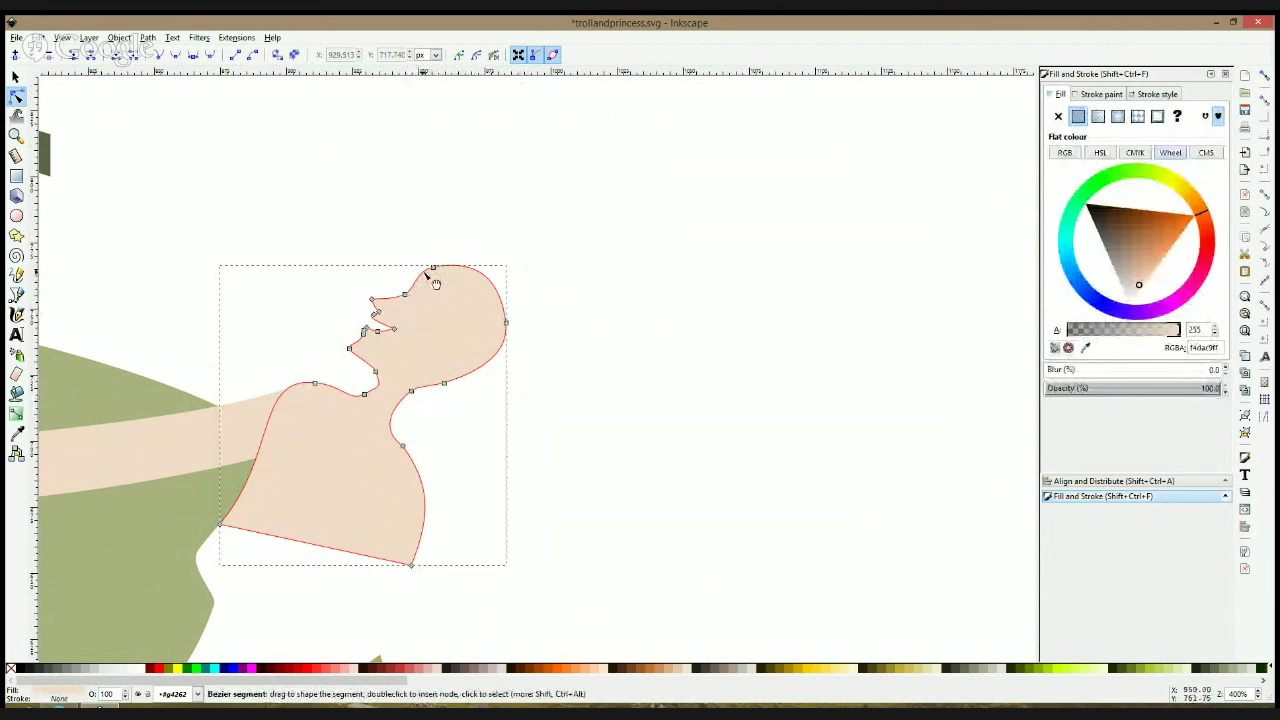
click(545, 237)
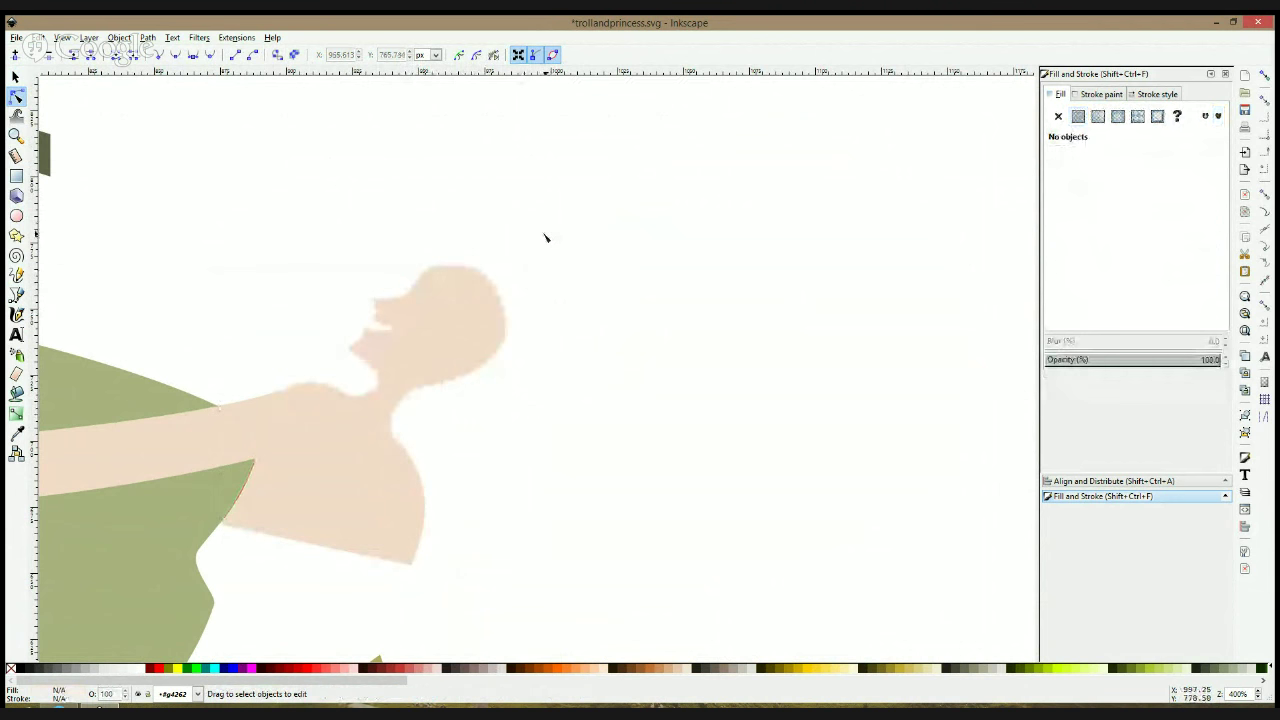
Draw a closed hair outline with the Bezier tool from the forehead around the back of the head, with pointed trailing strands
click(16, 296)
click(445, 264)
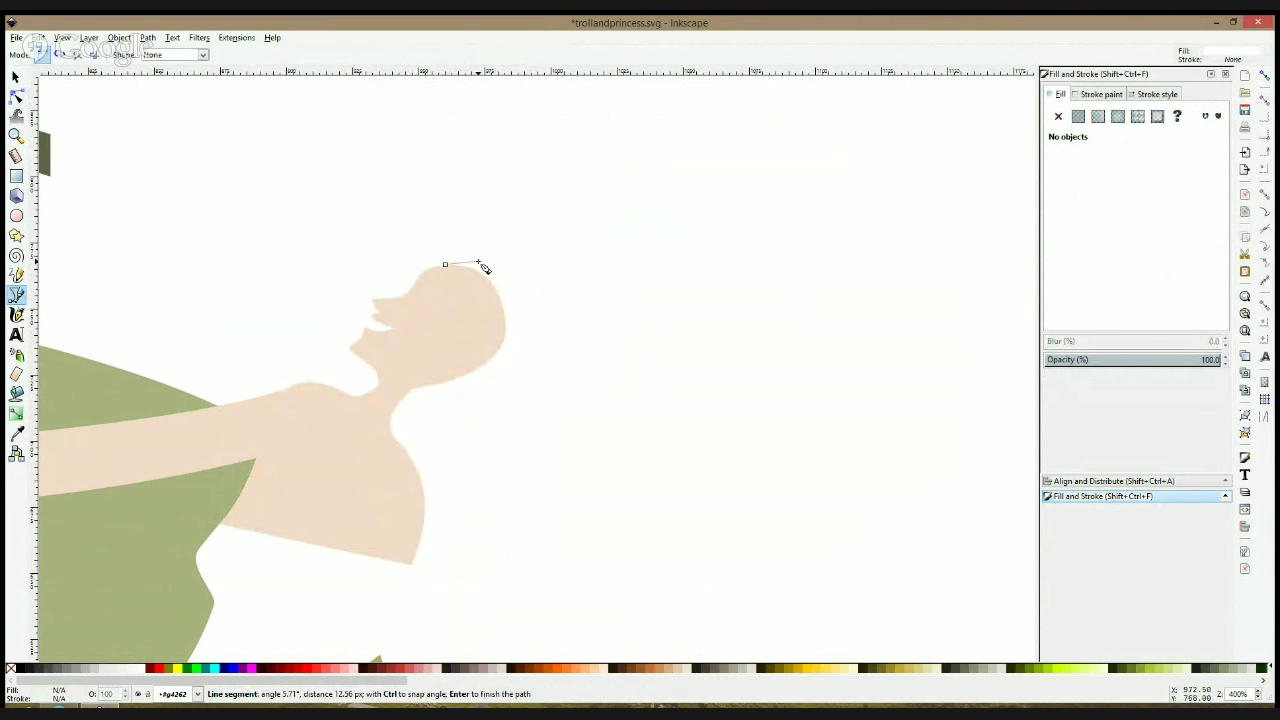
click(478, 262)
click(517, 296)
click(524, 388)
click(558, 418)
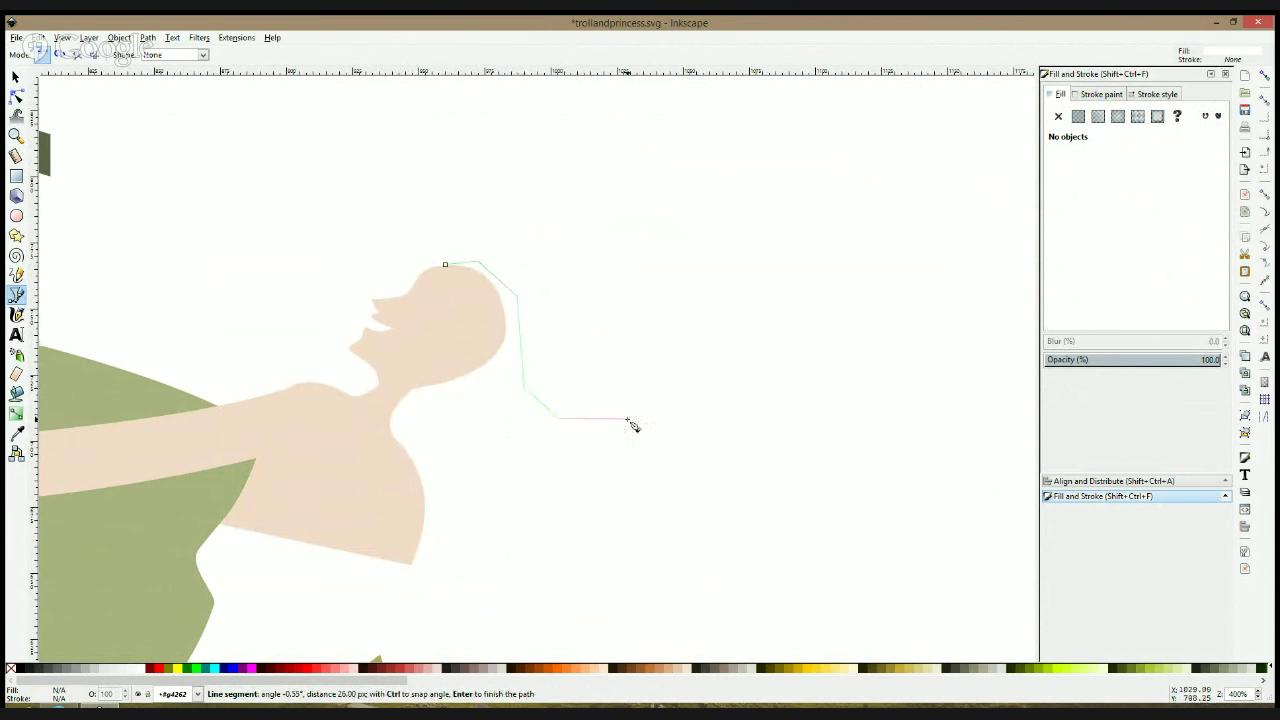
click(627, 419)
click(566, 439)
click(606, 452)
click(575, 457)
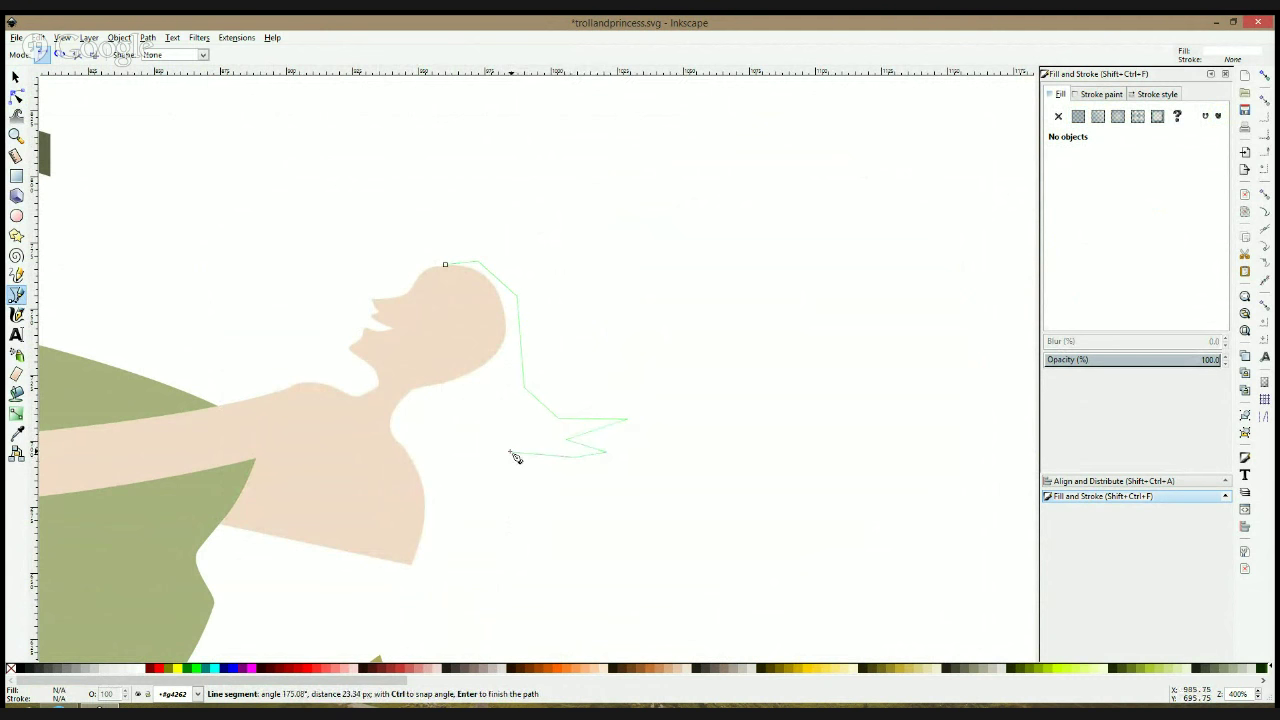
click(513, 452)
click(497, 444)
click(500, 458)
click(564, 487)
click(459, 426)
click(449, 449)
click(431, 420)
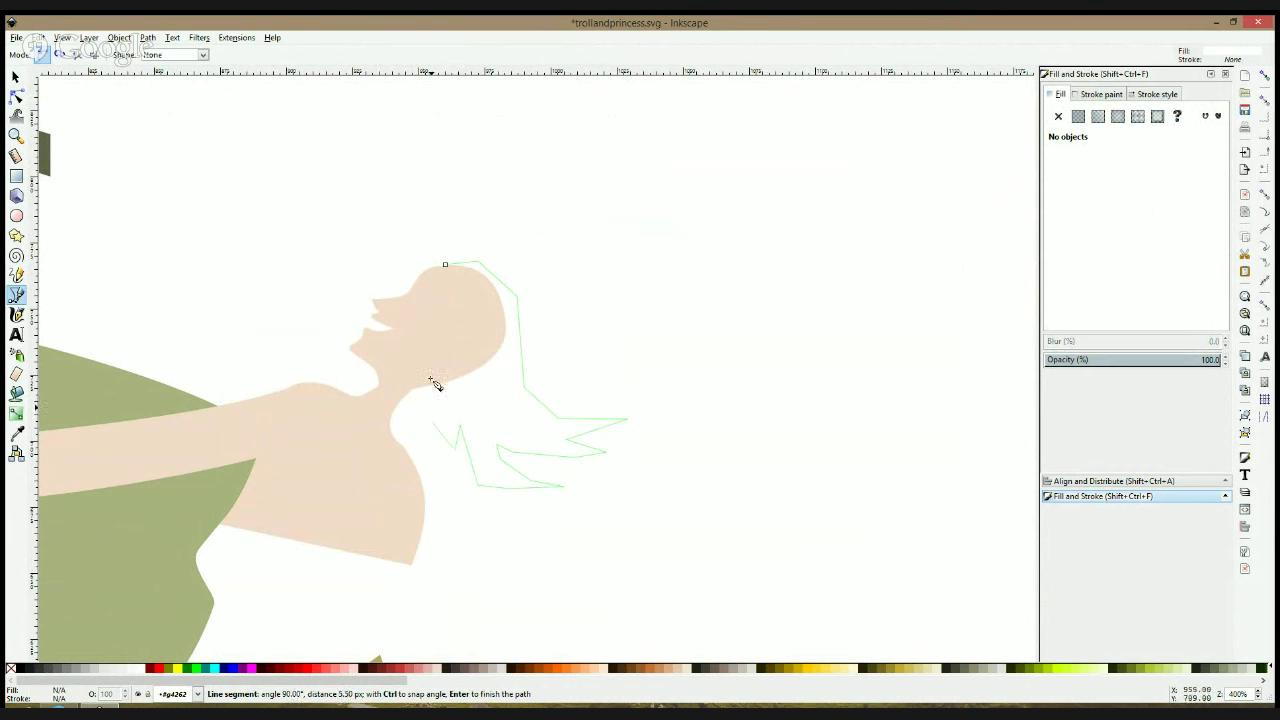
click(431, 372)
click(446, 350)
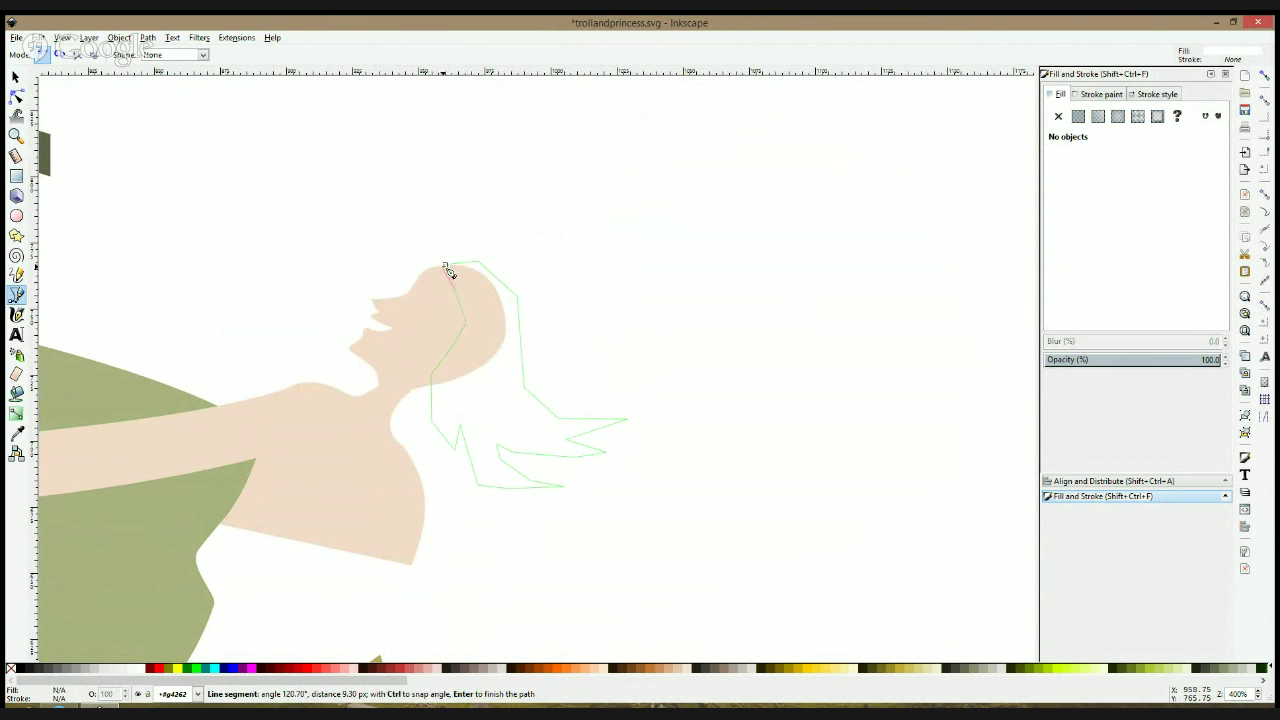
click(445, 264)
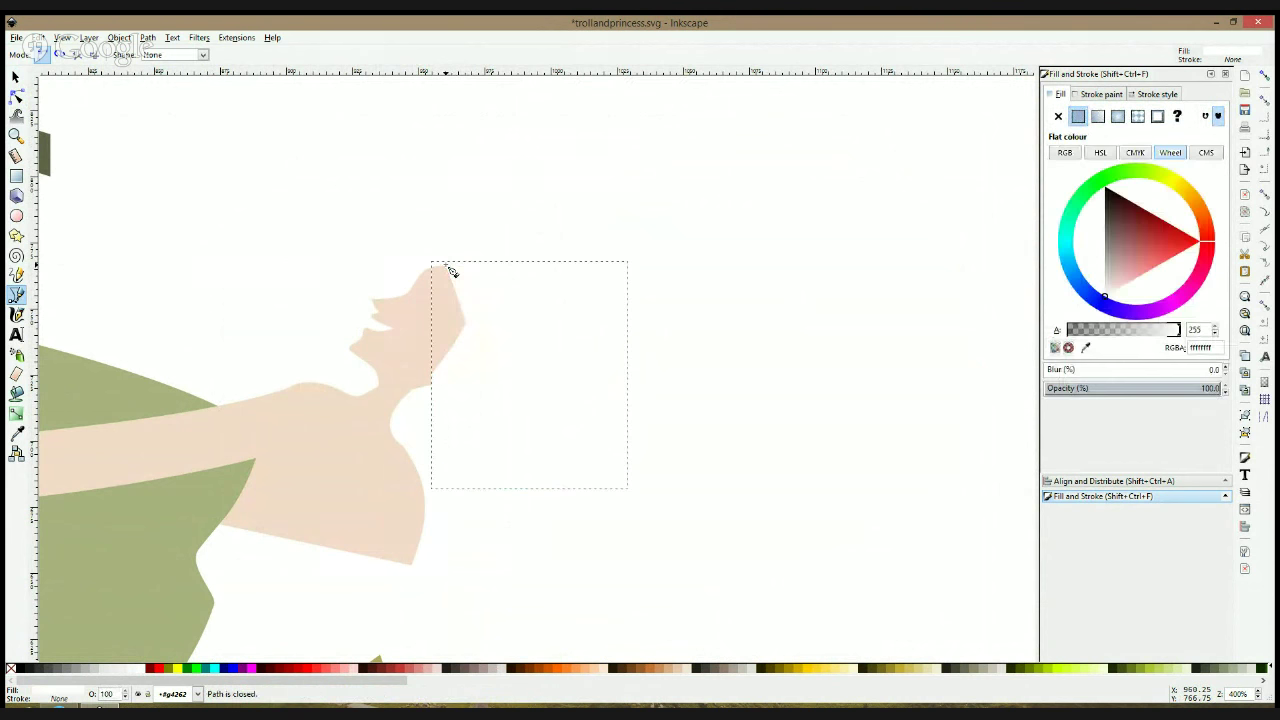
Try an ochre brown and a darker brown (784421ff) as the fill of the hair shape
click(1192, 208)
click(1138, 232)
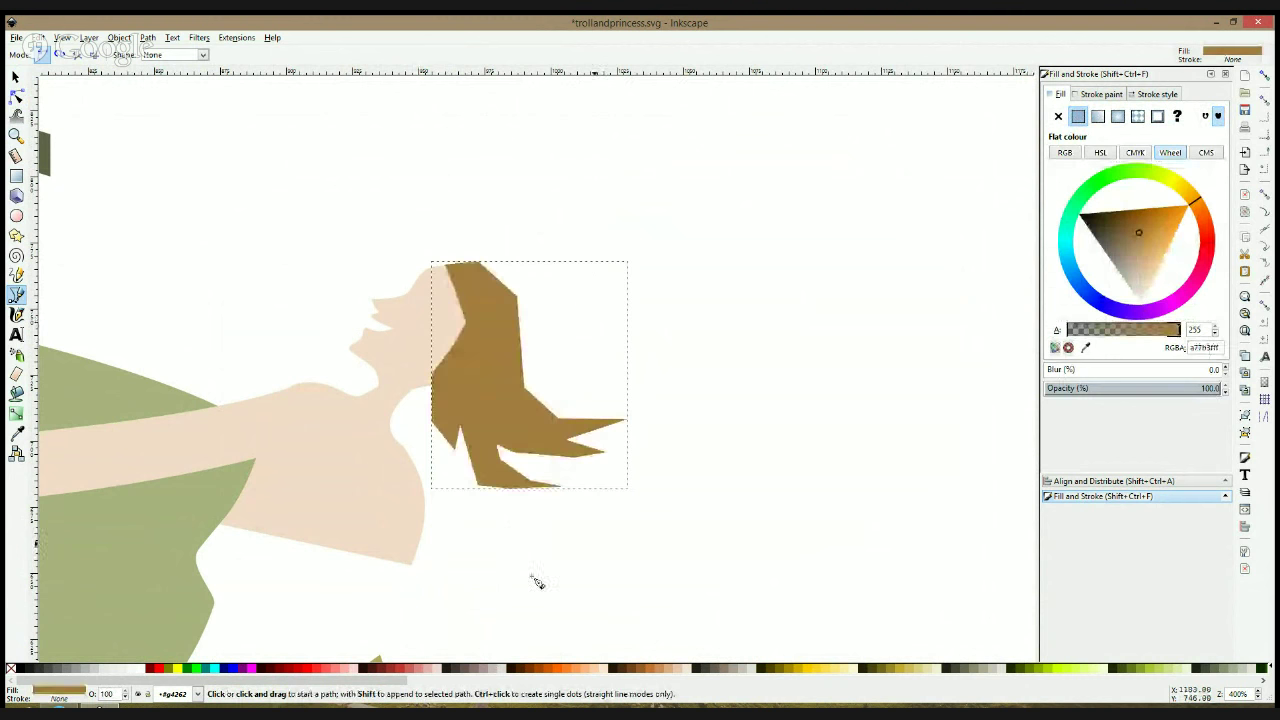
click(634, 668)
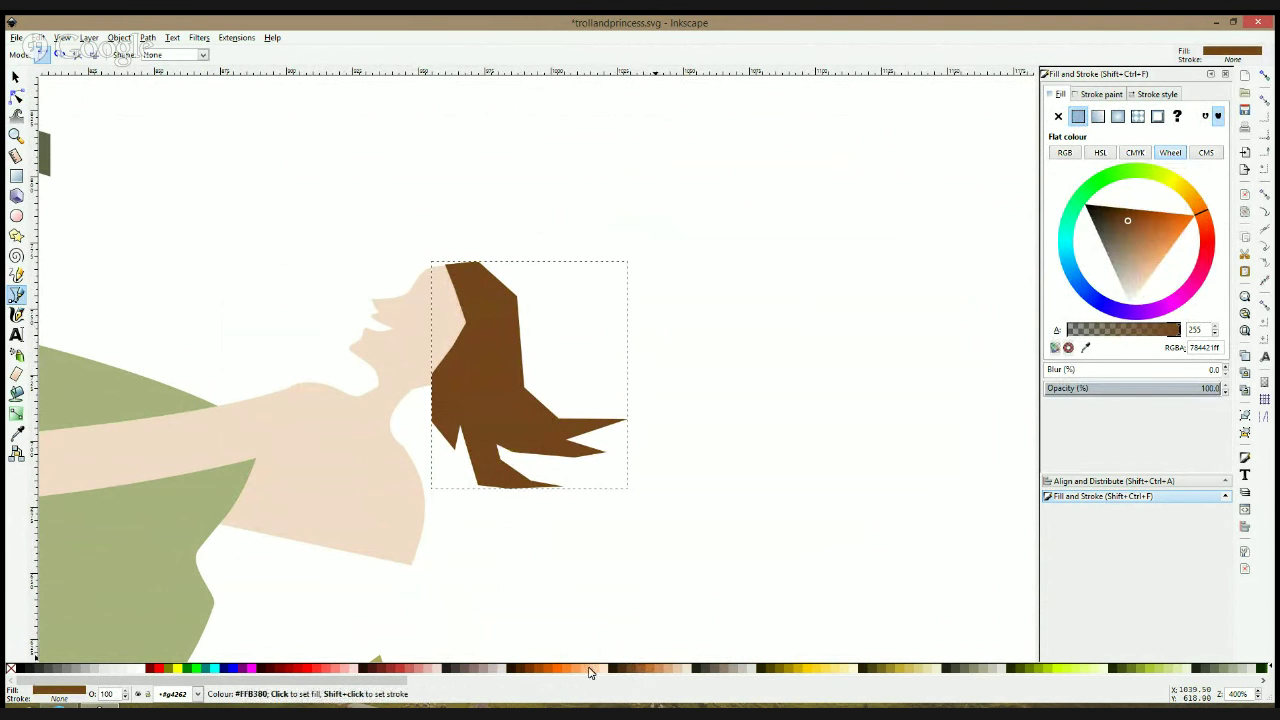
Fill the hair with the brown of the troll's trousers using the colour picker, and deselect it
scroll(468, 572, down, 3)
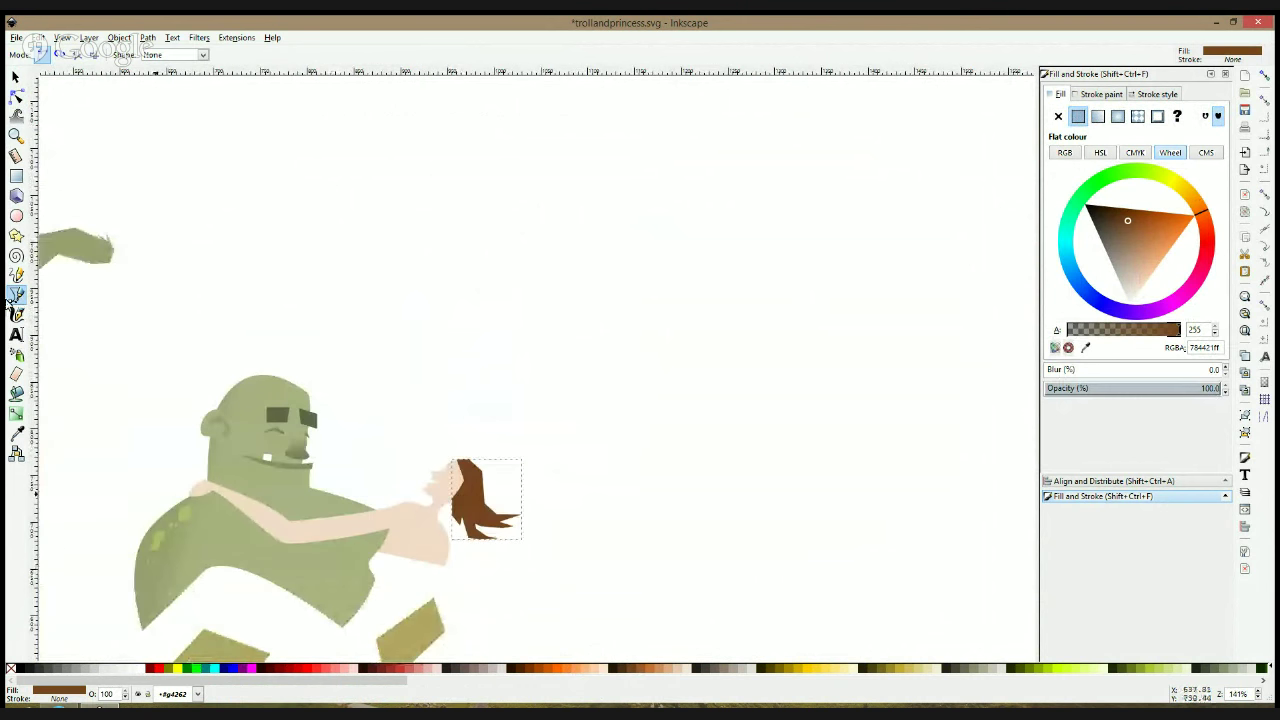
click(16, 432)
scroll(320, 480, down, 3)
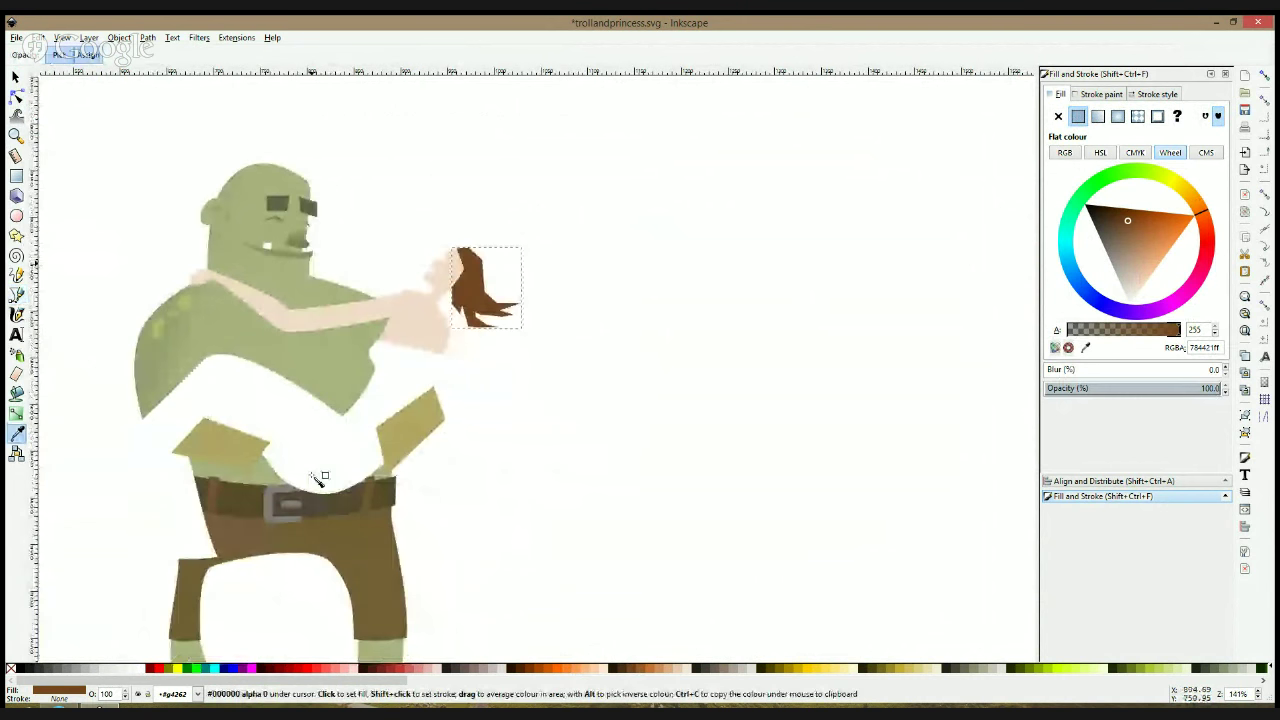
click(328, 513)
key(space)
click(416, 286)
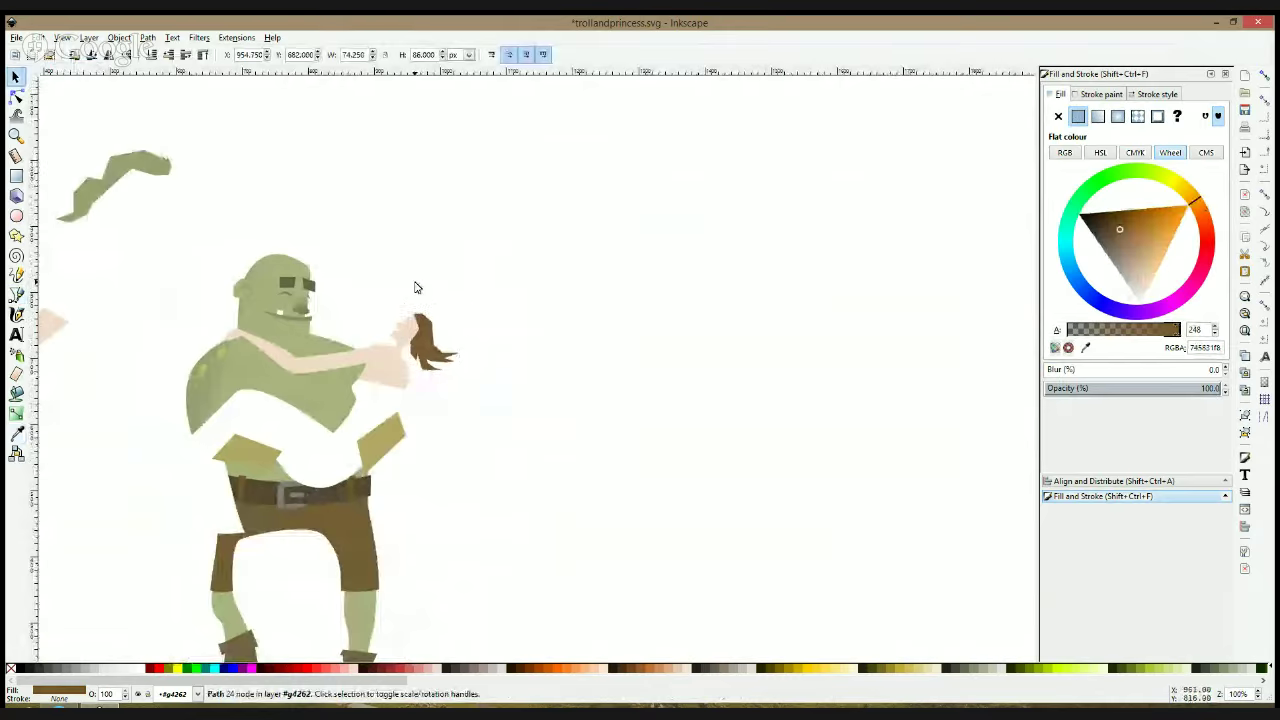
Move the hair's front tip forward over the forehead and smooth and raise the node on top of the head
scroll(405, 380, up, 1)
scroll(409, 366, up, 2)
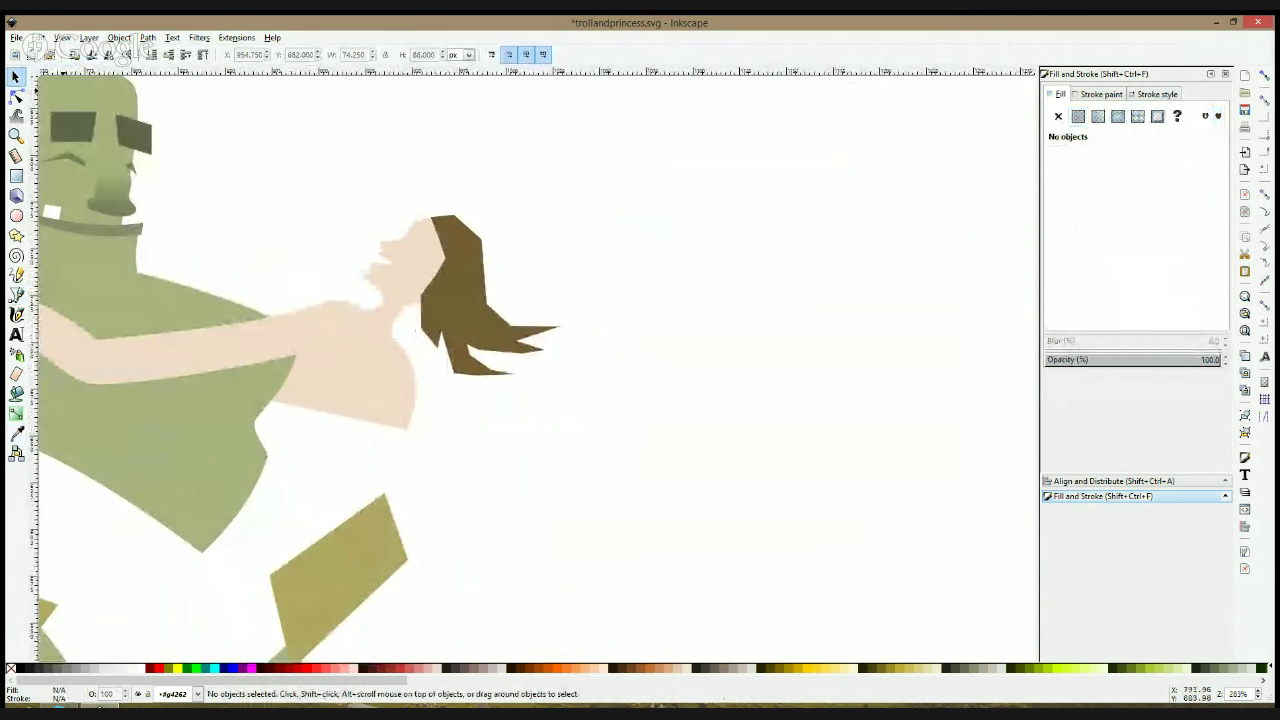
click(16, 96)
click(443, 240)
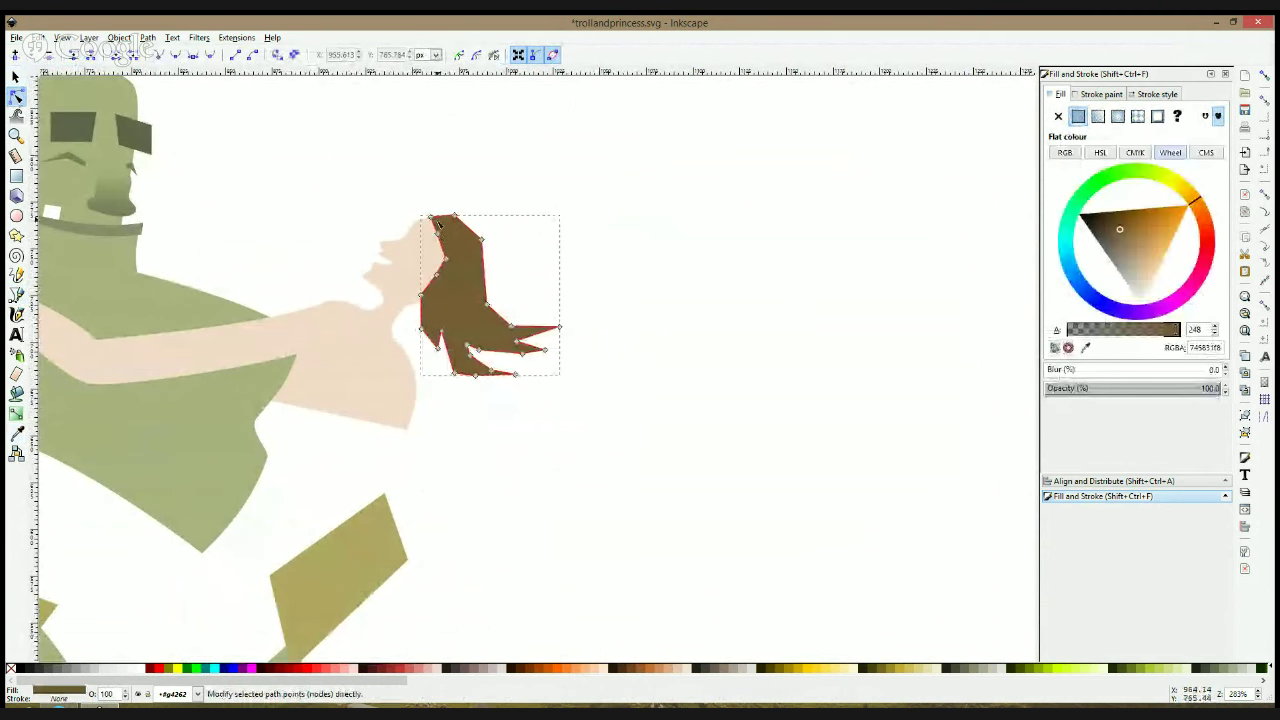
mouse_move(431, 217)
mouse_down()
mouse_move(454, 207)
mouse_move(445, 235)
mouse_up()
ctrl+click(455, 215)
ctrl+click(454, 208)
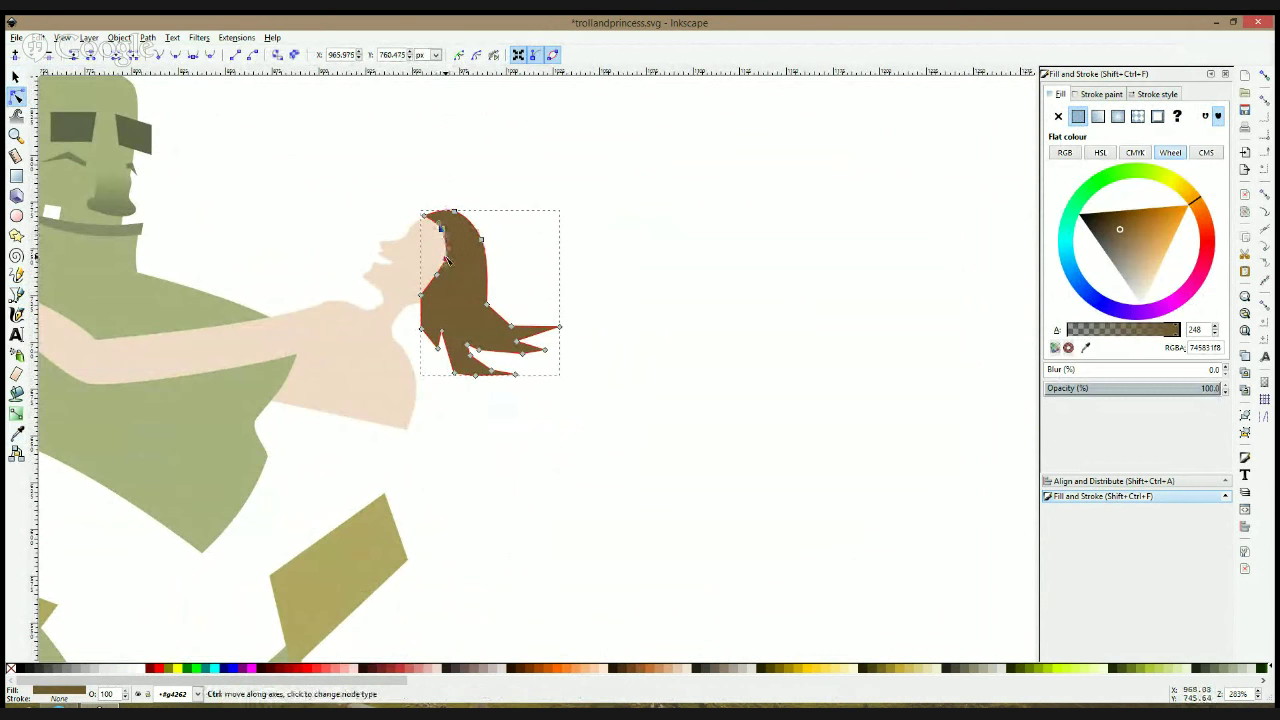
Smooth the corner nodes along the hairline and the outer edges of the hair into curves
ctrl+click(446, 259)
ctrl+click(437, 275)
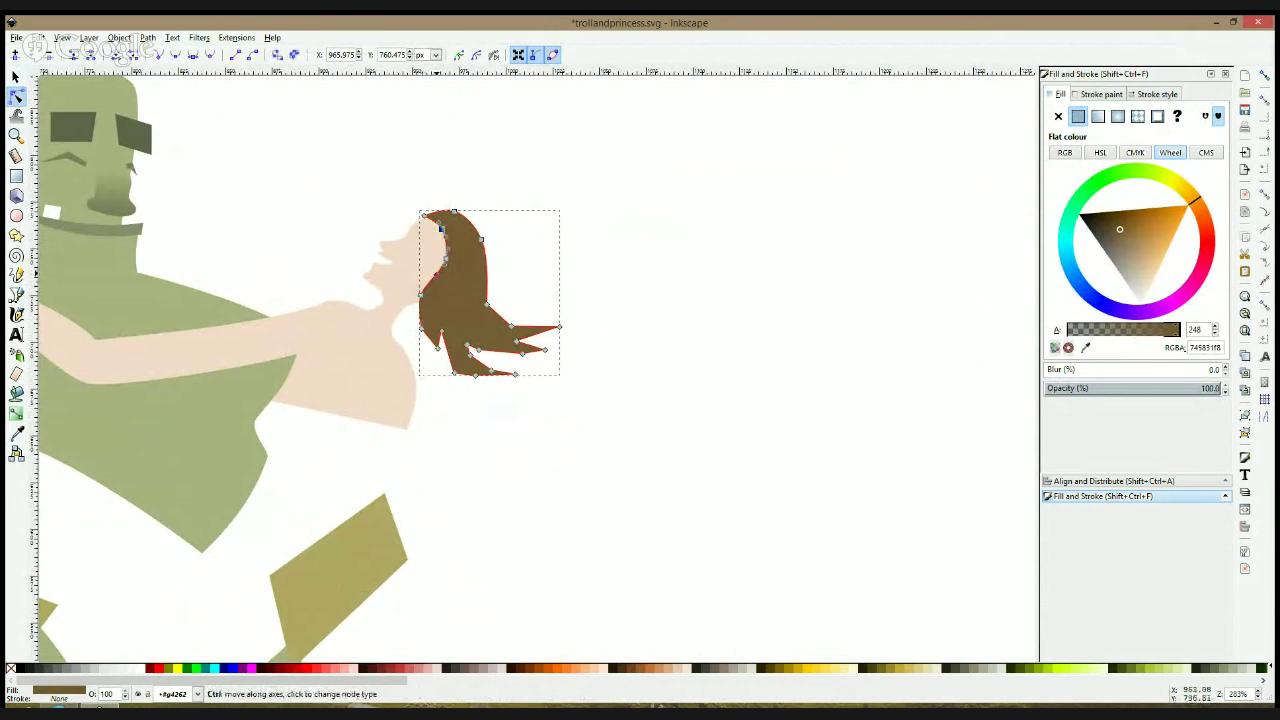
click(524, 271)
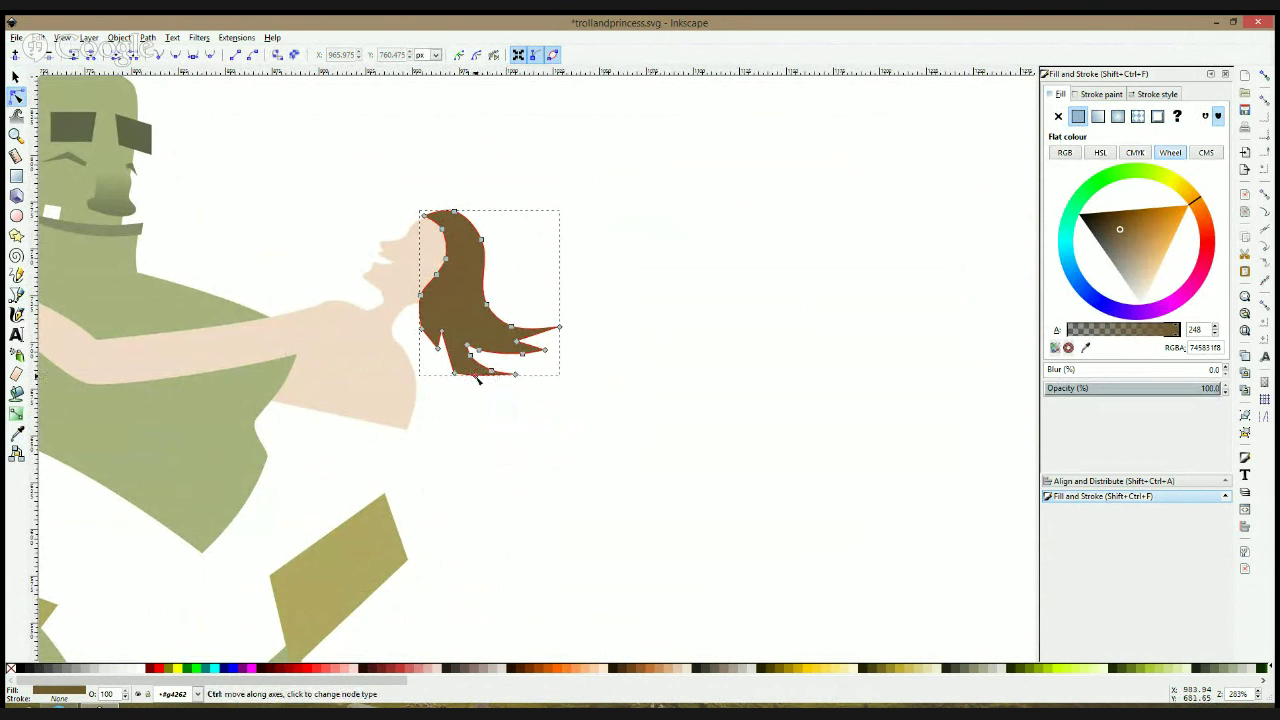
Reshape the lower strands by moving their nodes, adjust the hairline beside the face, and deselect the hair
drag(477, 376, 447, 369)
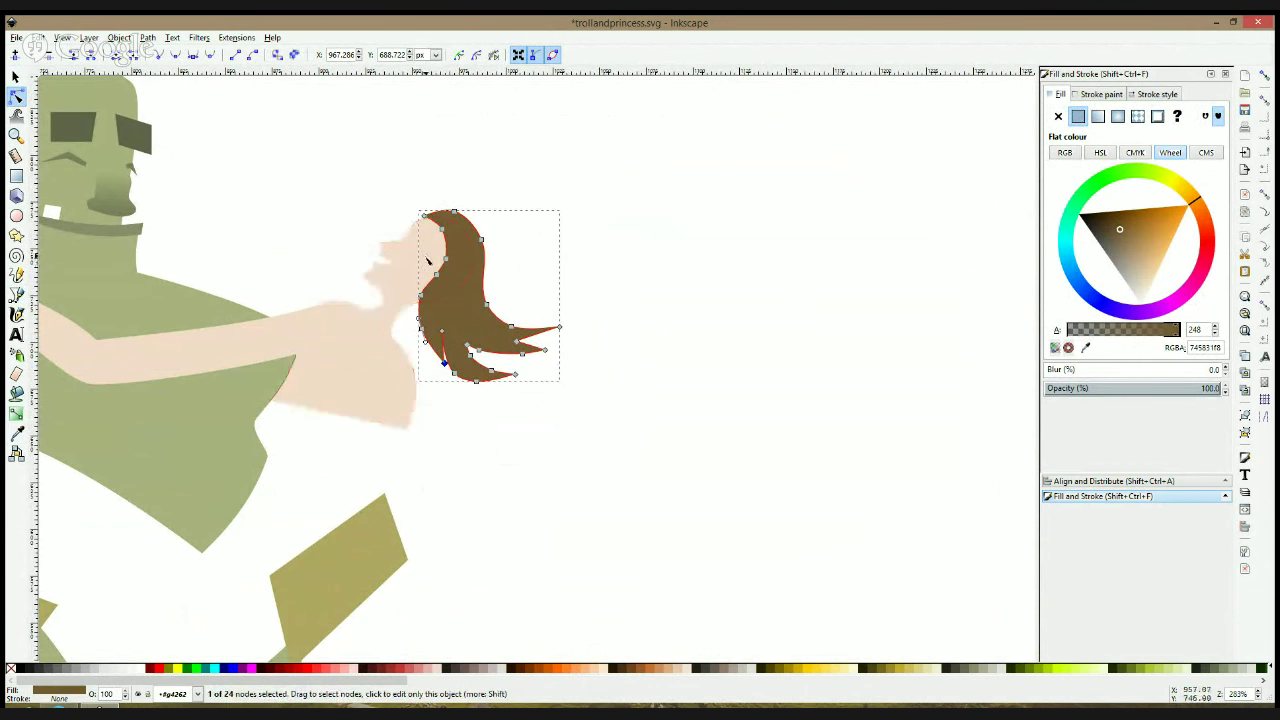
drag(445, 229, 450, 248)
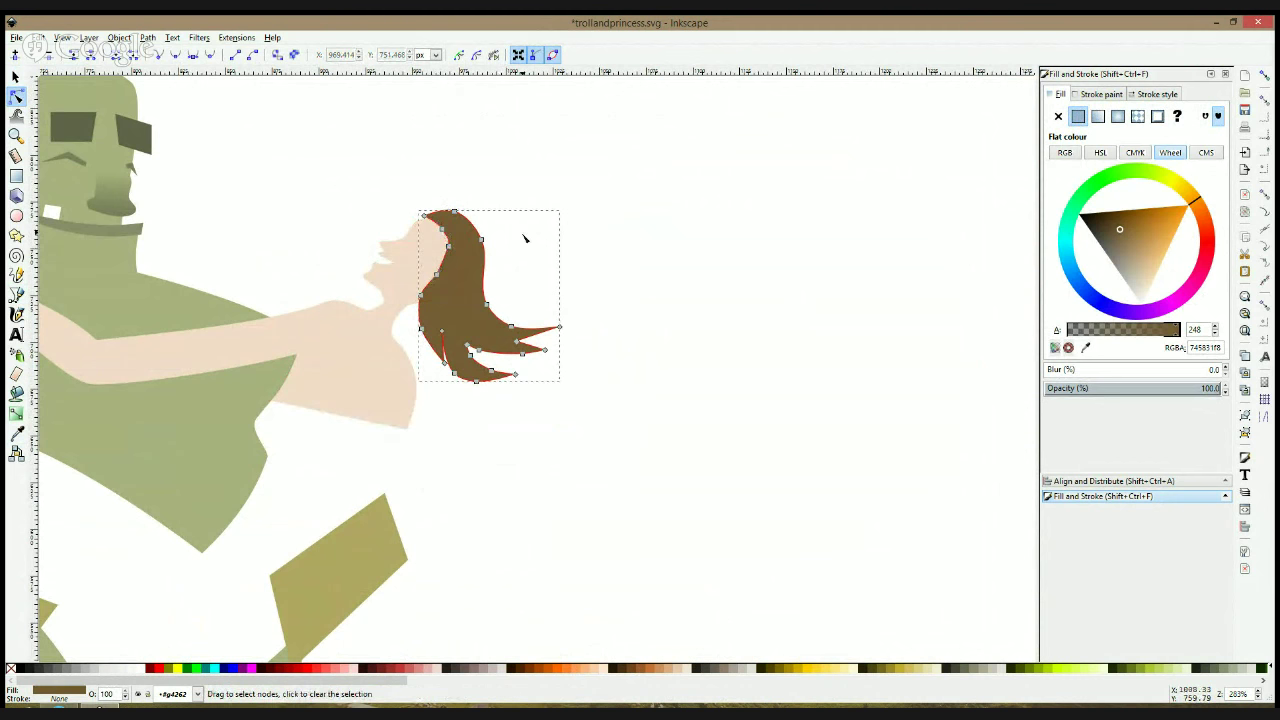
click(537, 270)
scroll(537, 272, down, 4)
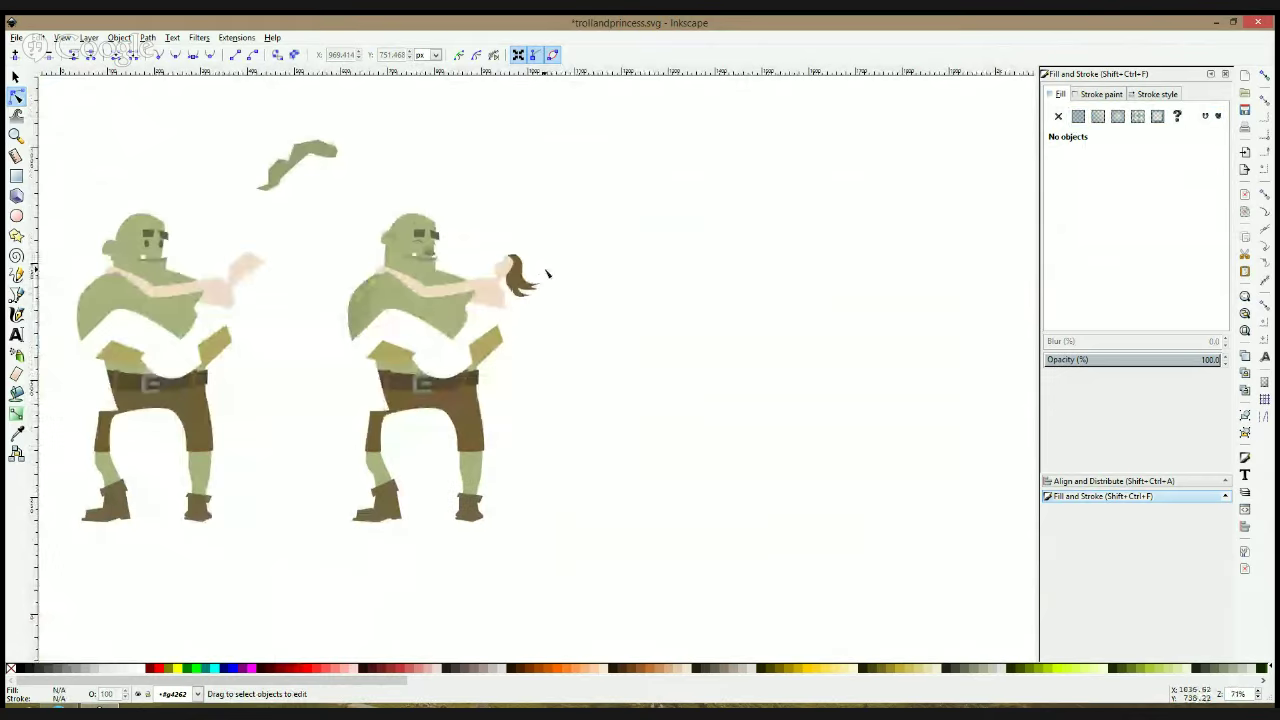
Enlarge the princess's head and hair together by scaling their selected nodes upward and away from the neck, and deselect them
key(s)
scroll(509, 272, up, 2)
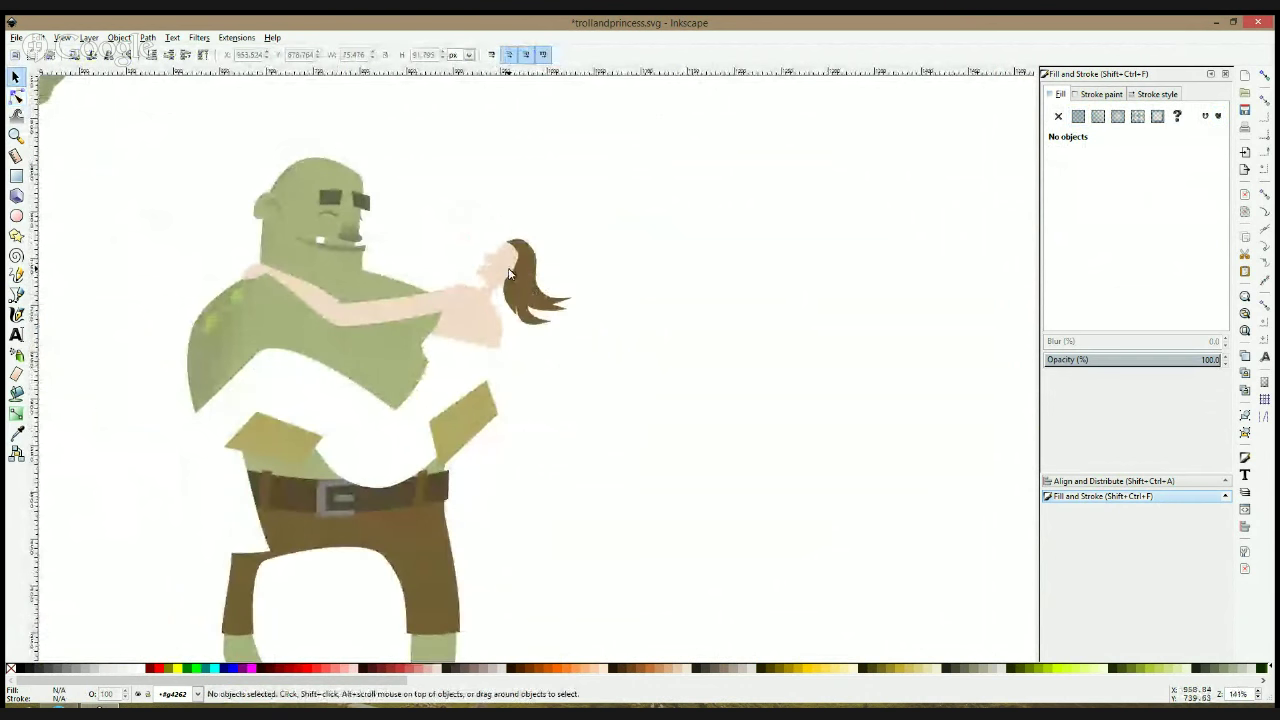
click(484, 268)
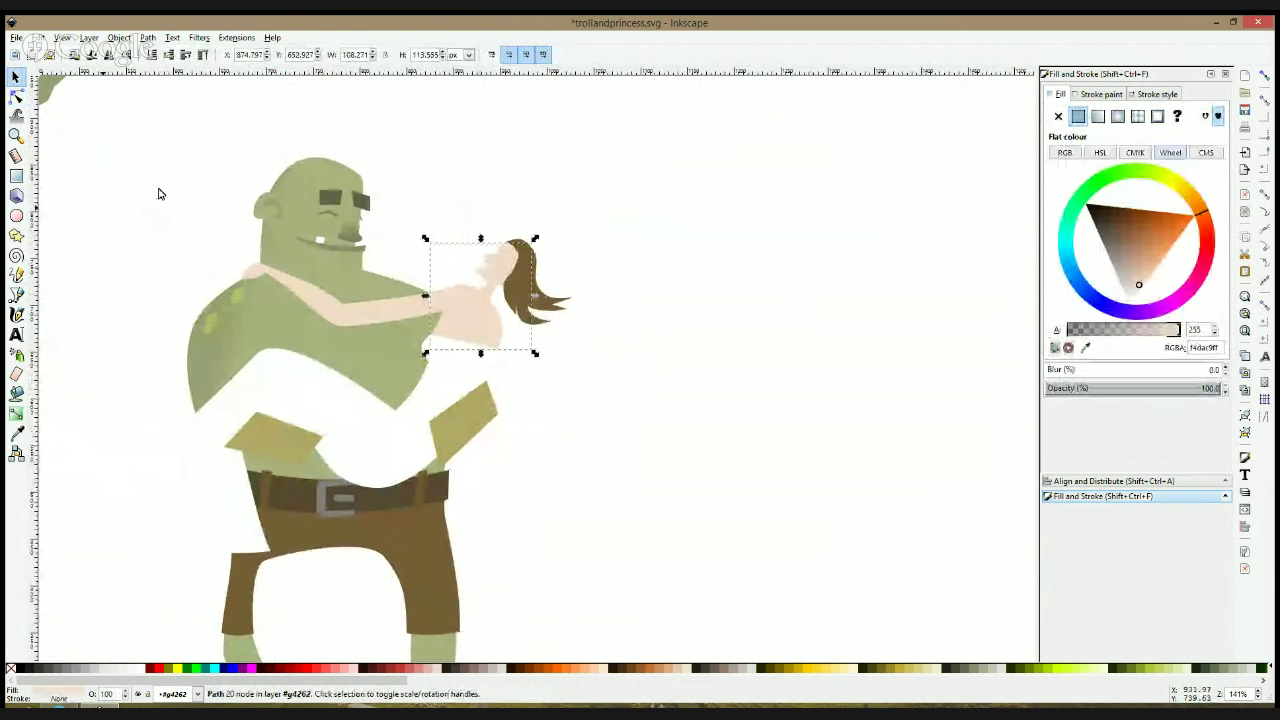
click(16, 96)
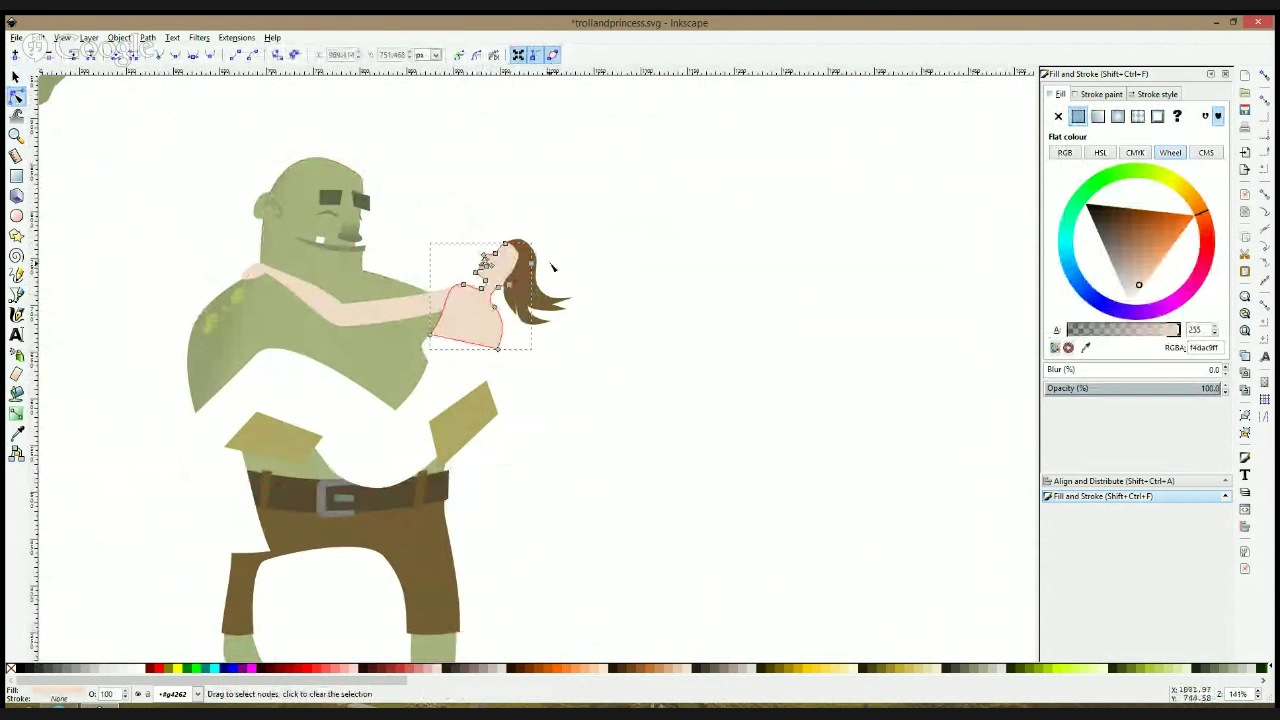
shift+click(550, 278)
drag(476, 222, 578, 328)
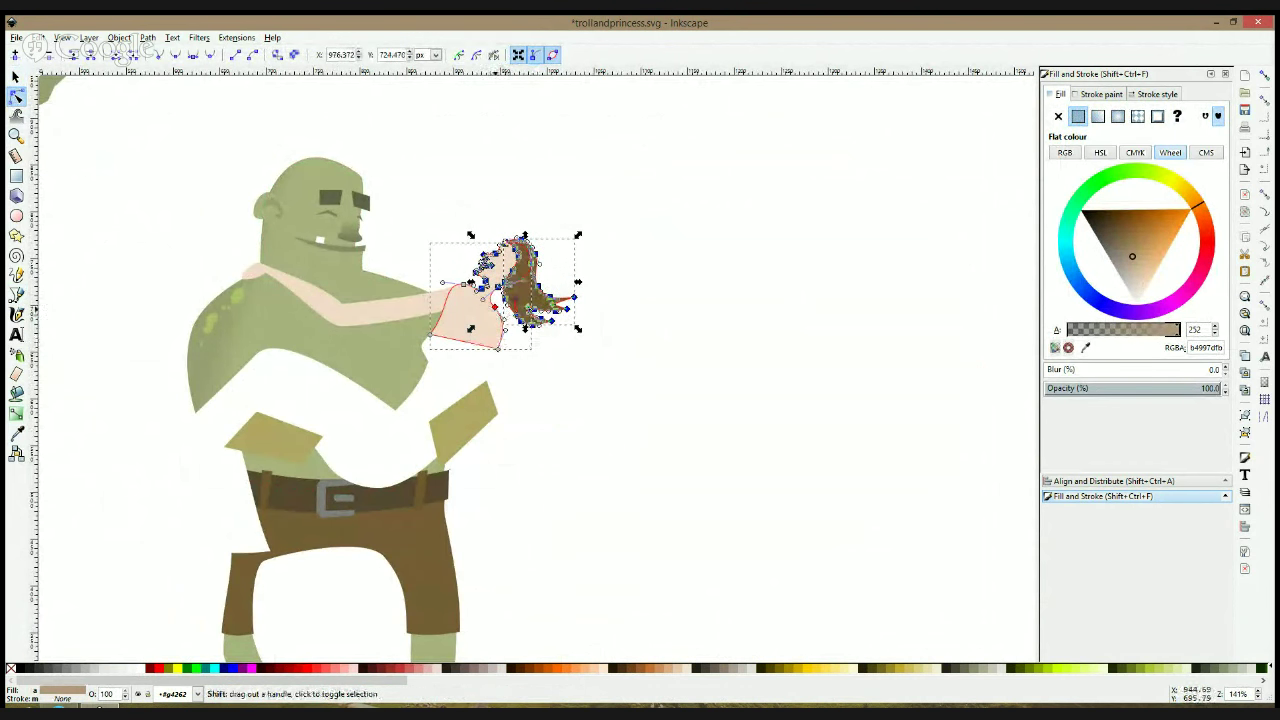
drag(581, 236, 662, 194)
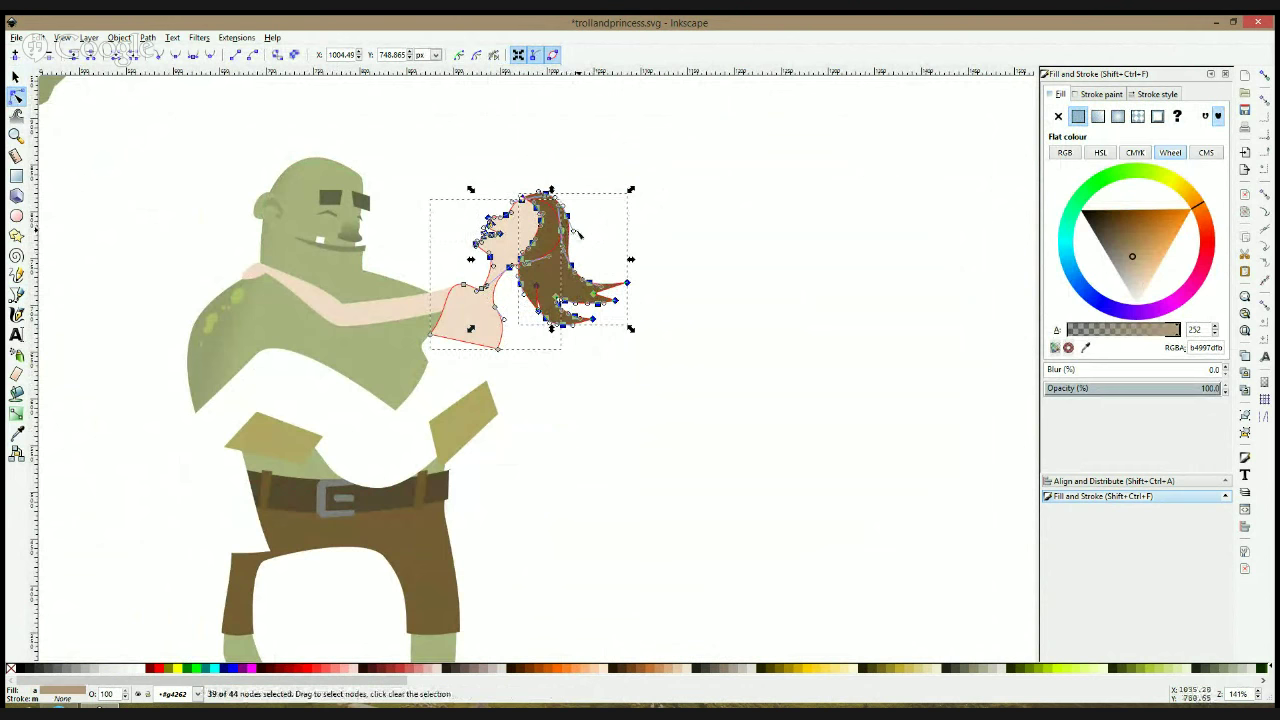
key(ctrl+z)
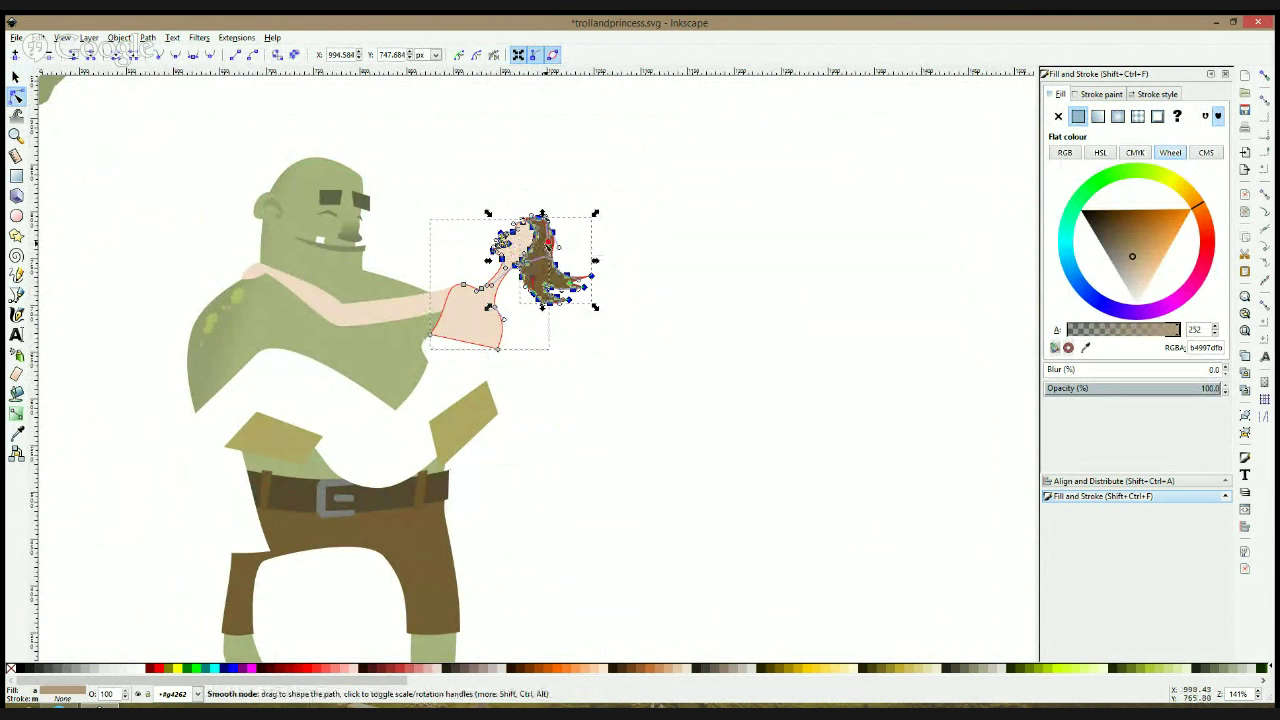
key(ctrl+z)
click(621, 214)
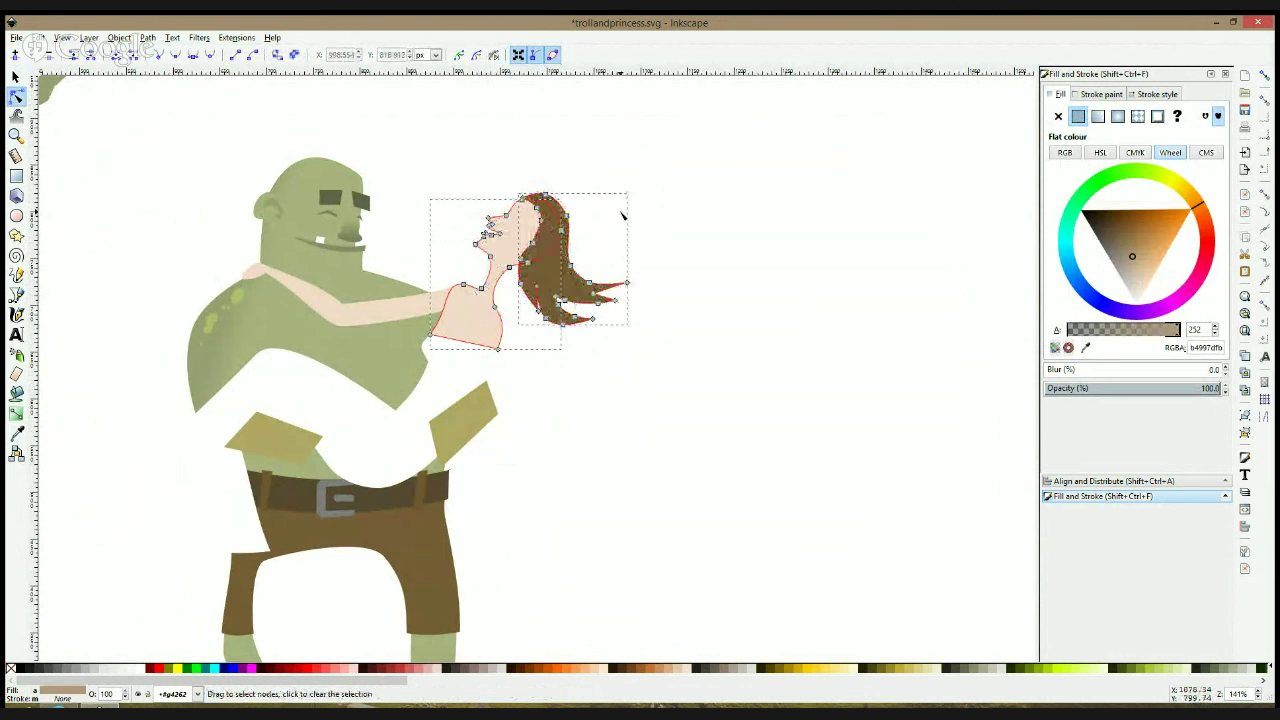
key(space)
click(618, 216)
Move the nodes of the princess's head down and towards the troll to shorten her neck
click(518, 235)
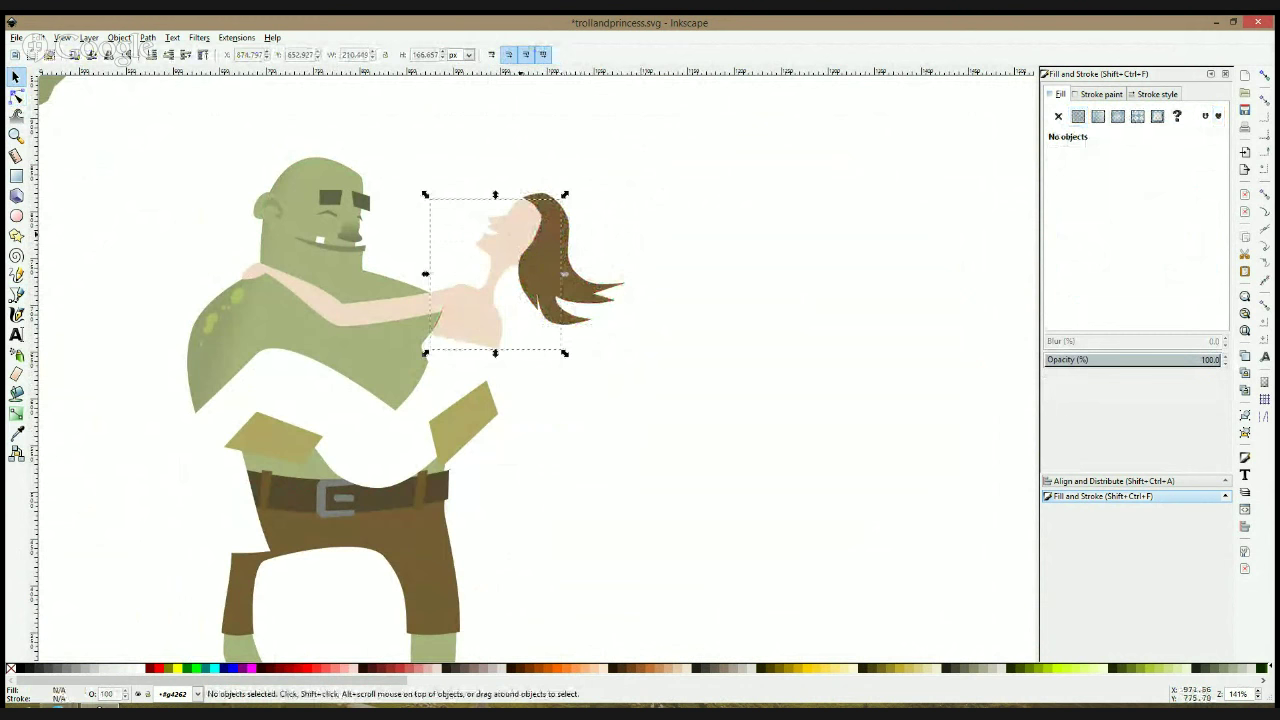
key(n)
drag(438, 180, 553, 243)
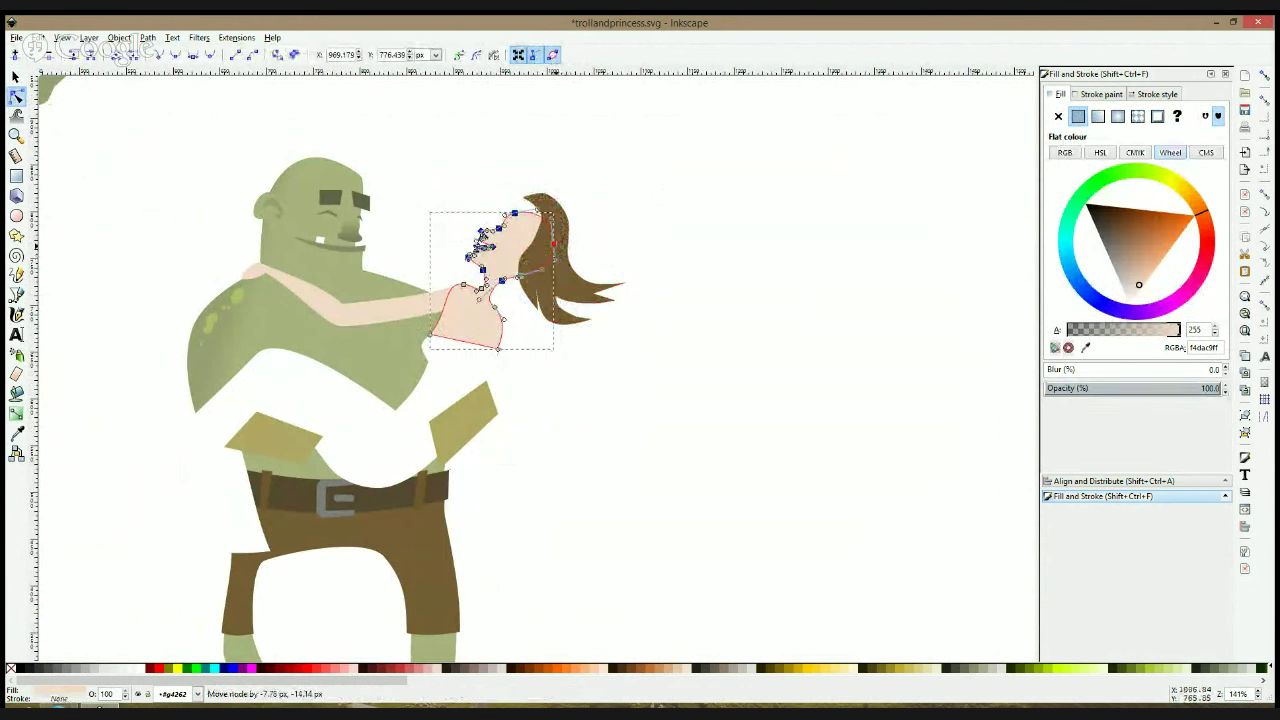
click(631, 252)
Move the hair slightly up and towards the face so it fits the repositioned head, and deselect it
click(558, 257)
key(s)
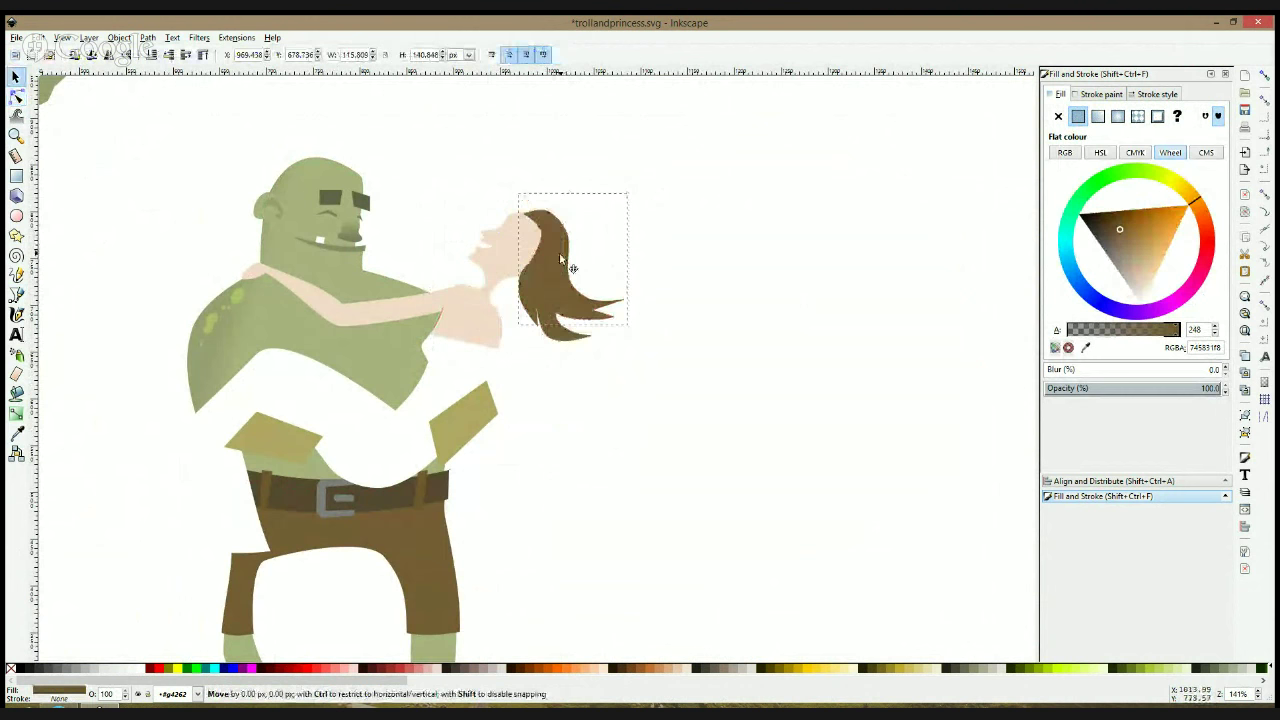
drag(559, 256, 555, 248)
click(628, 258)
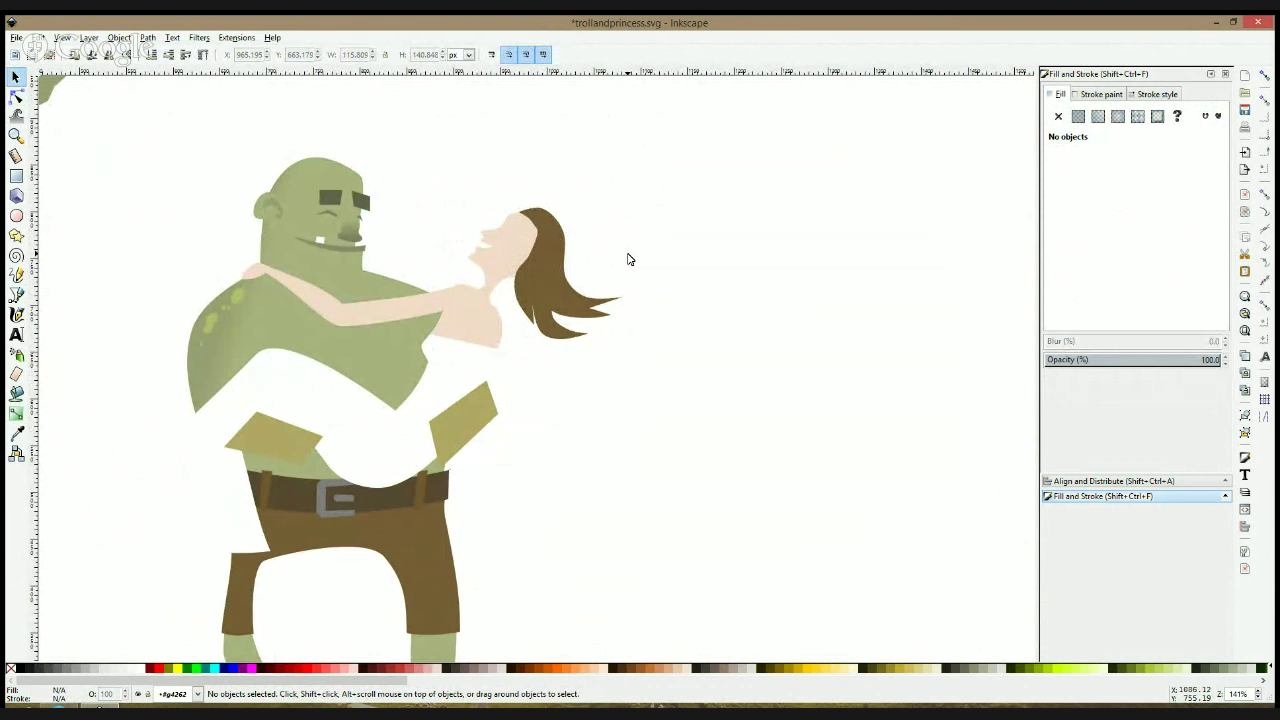
Smooth the hair's pointed front tip above the forehead and adjust the curve over the top of the head
click(17, 96)
click(532, 214)
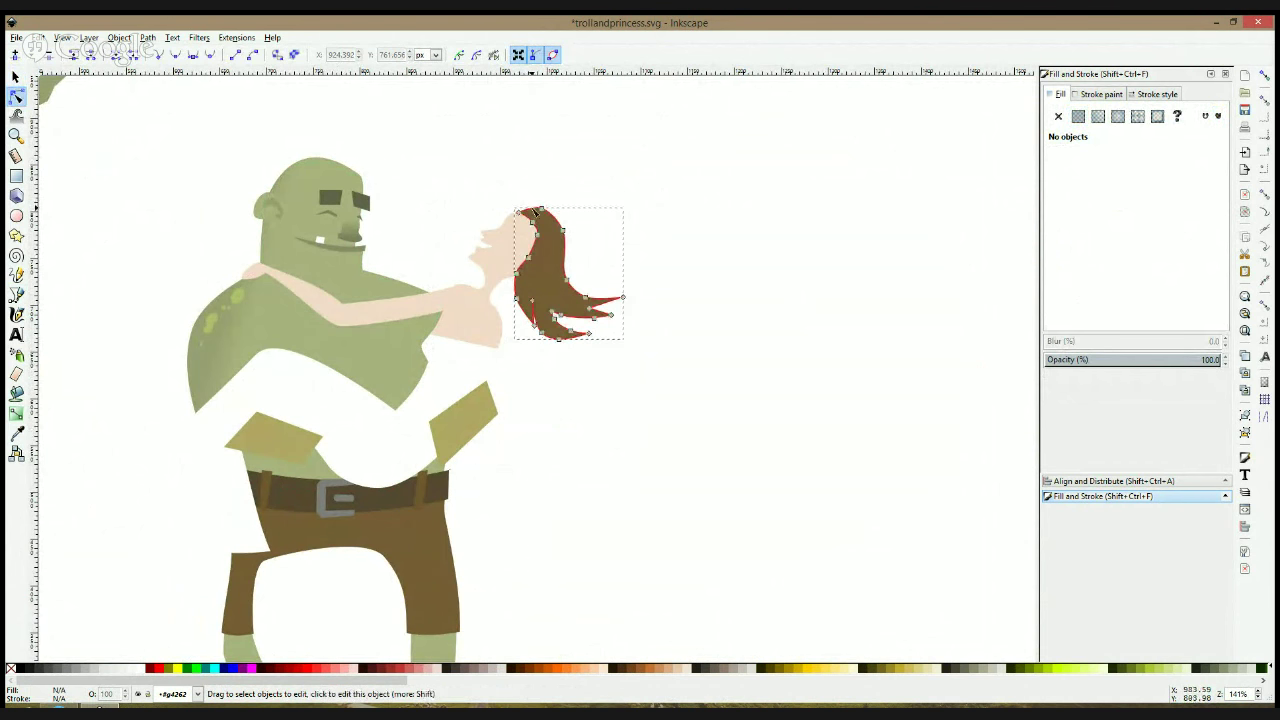
scroll(540, 222, up, 1)
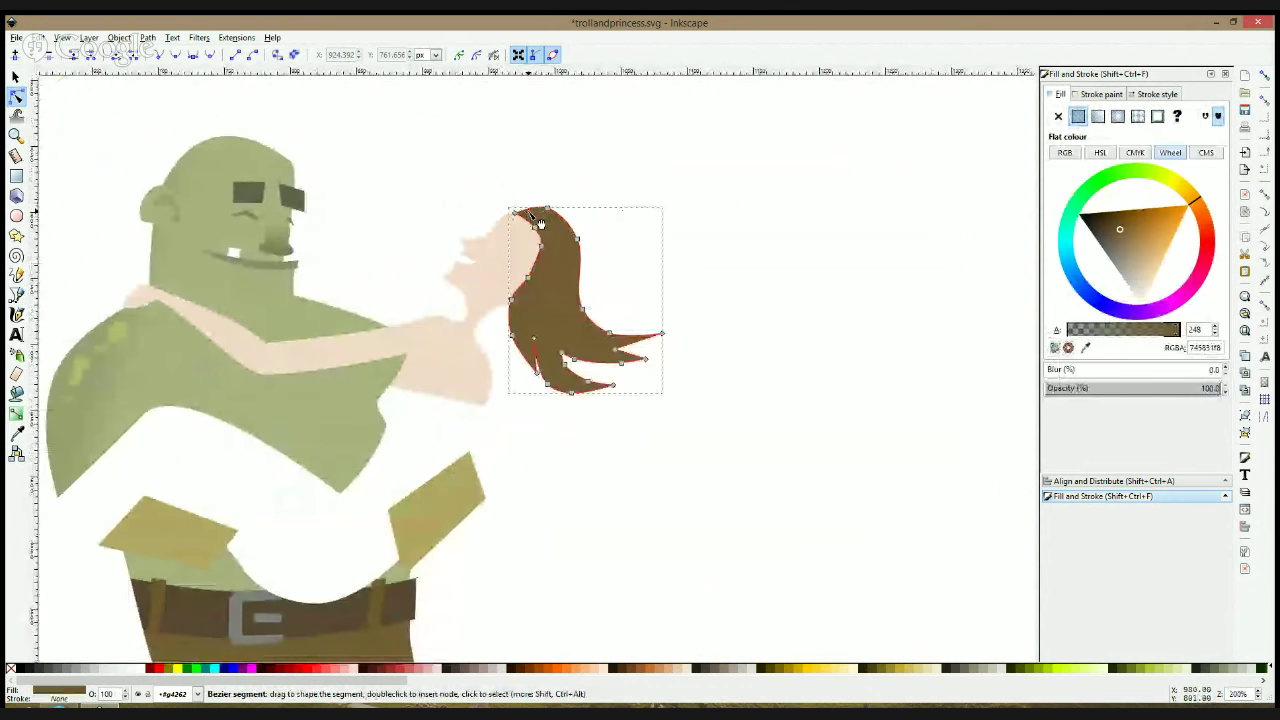
click(520, 211)
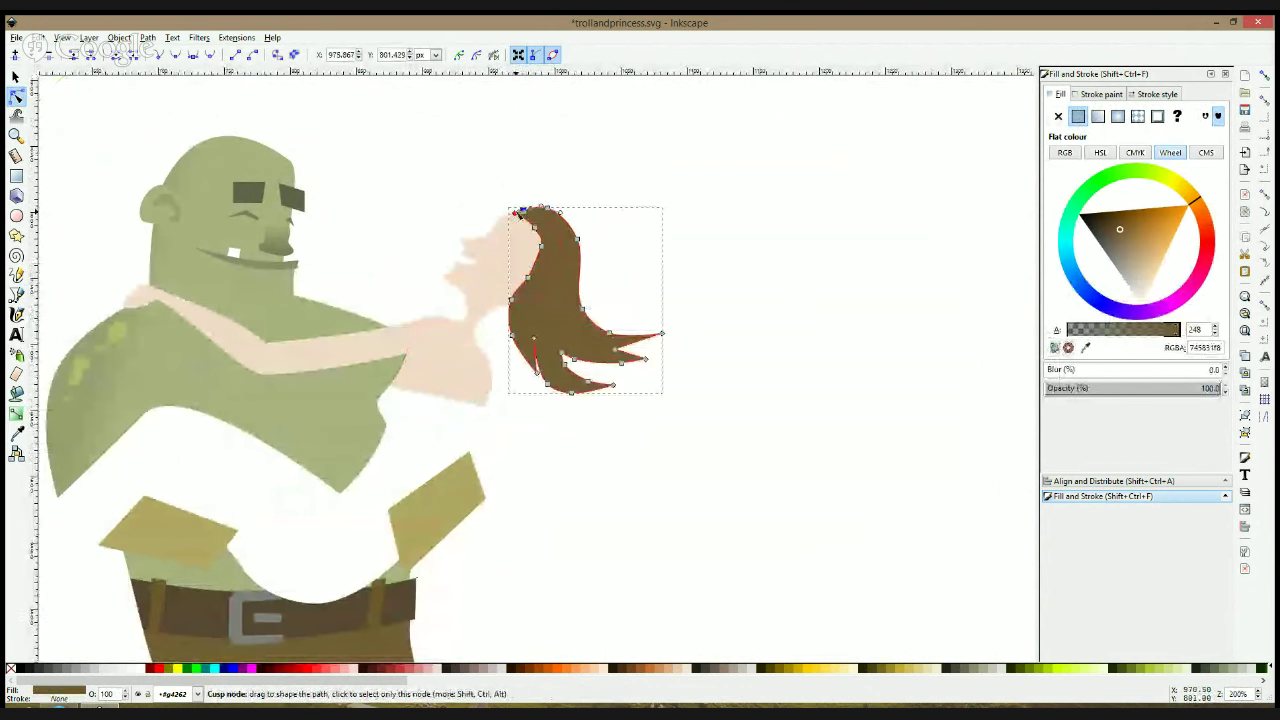
key(shift+s)
key(Delete)
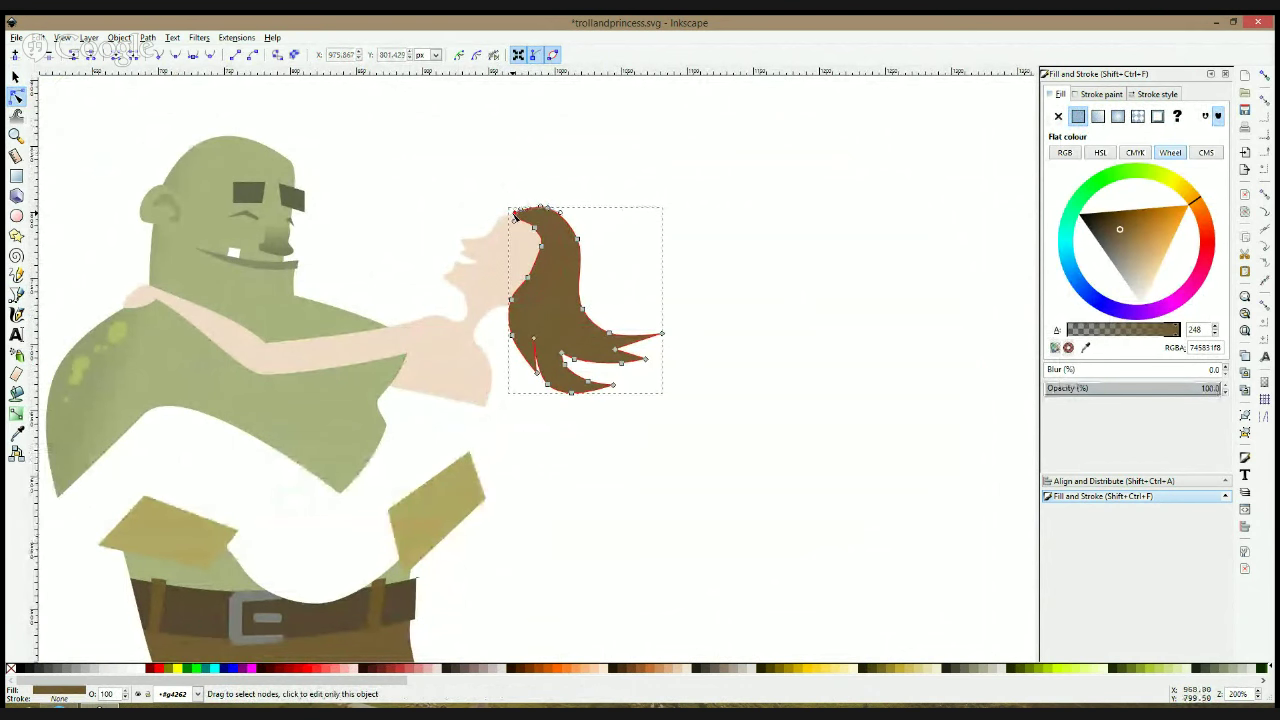
drag(516, 214, 525, 211)
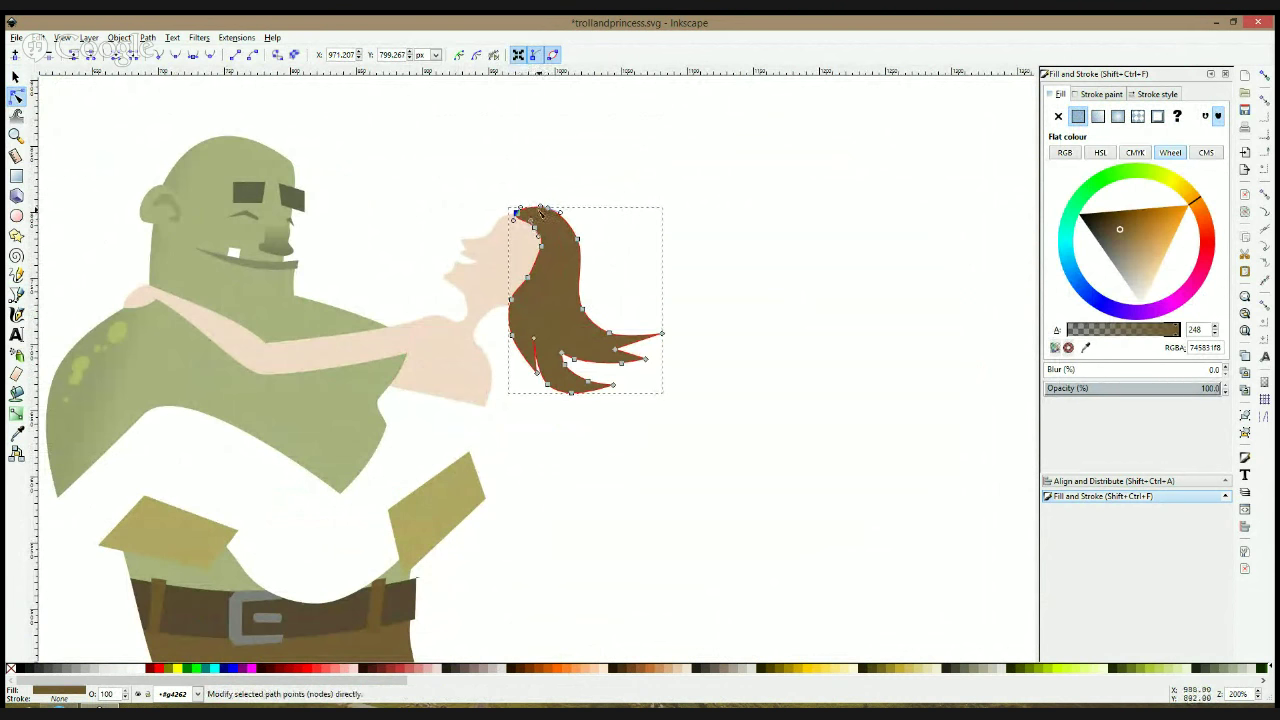
drag(541, 207, 562, 244)
Rotate the hair slightly counterclockwise so its ends lift, and reposition it against the back of the head
key(s)
click(612, 242)
click(622, 247)
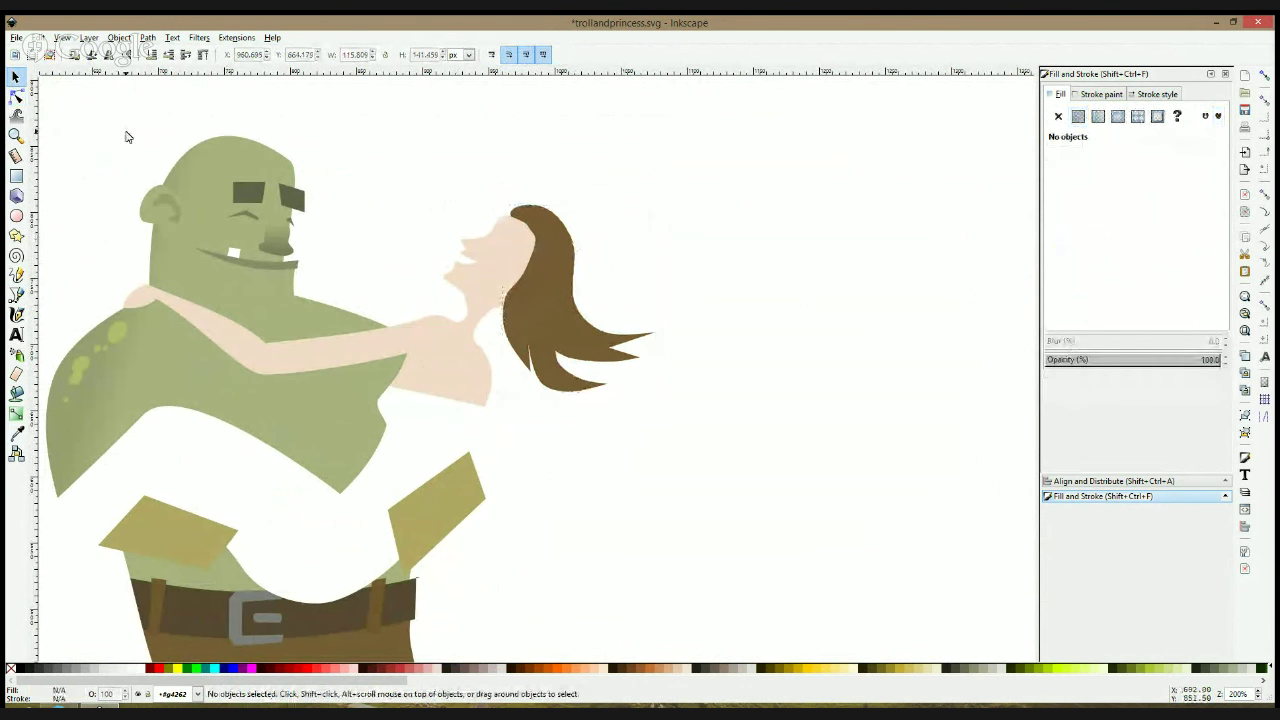
click(558, 252)
click(558, 252)
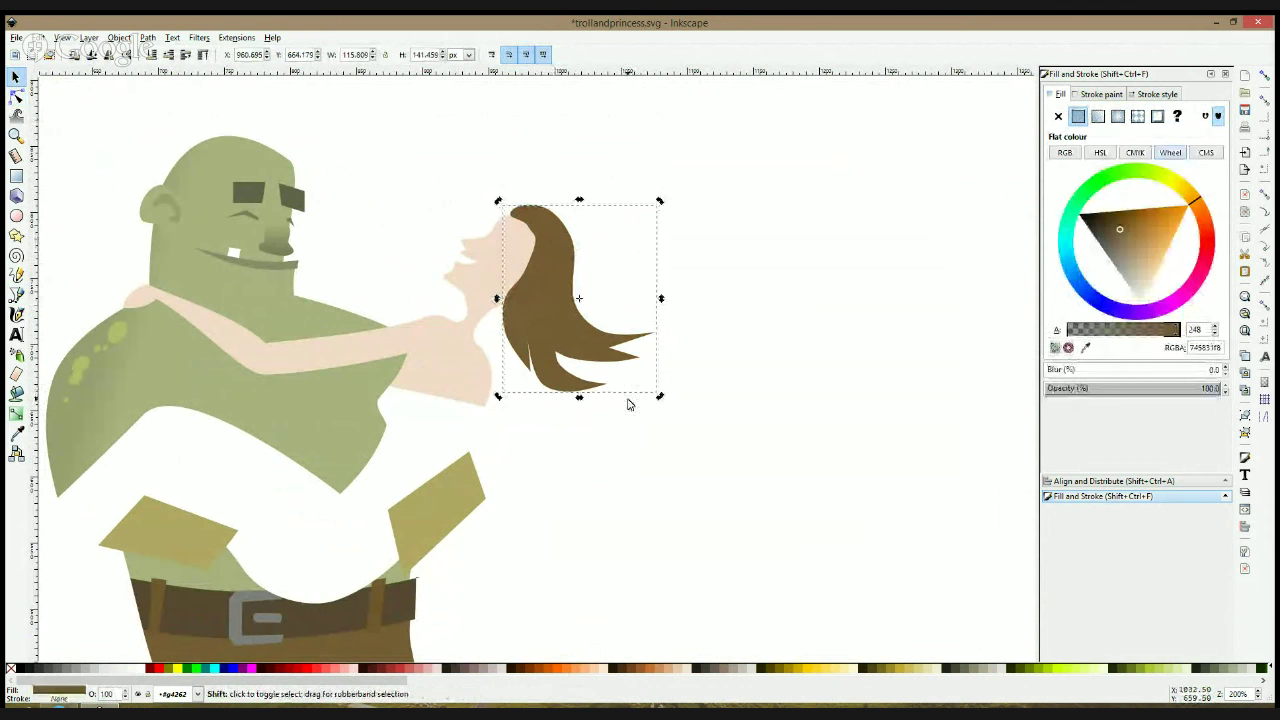
drag(660, 400, 677, 389)
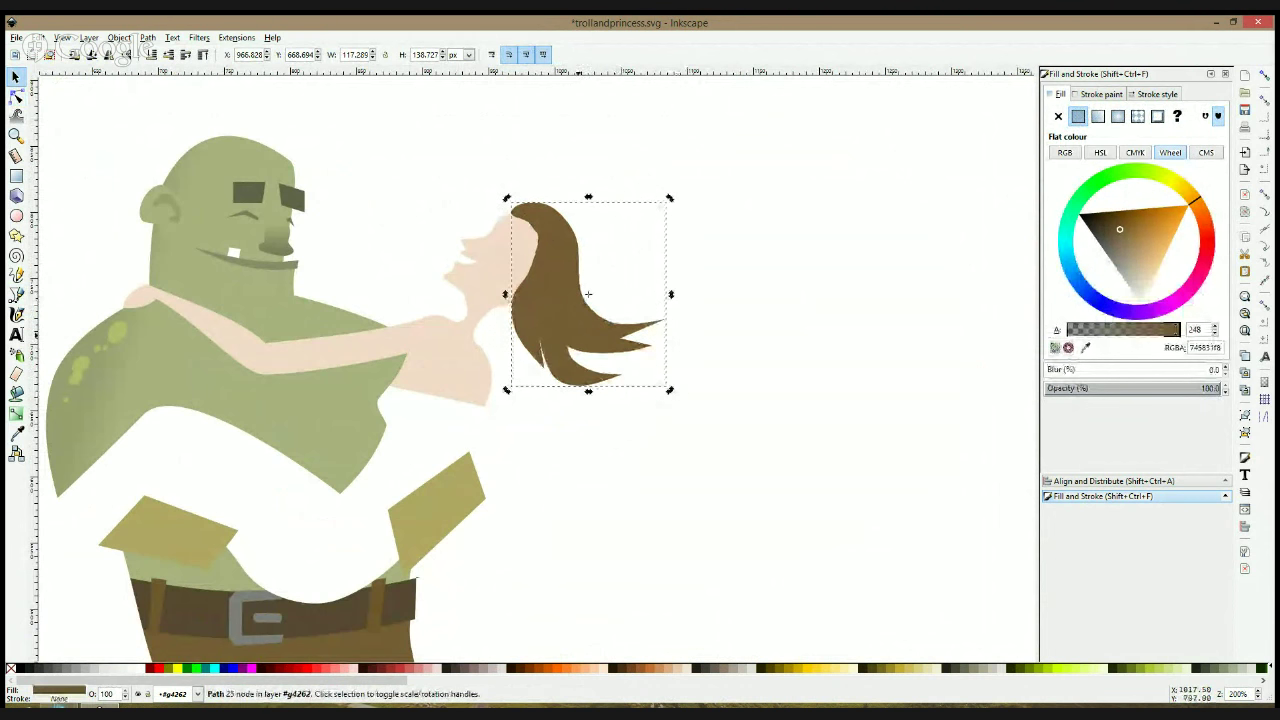
drag(583, 348, 590, 341)
click(638, 317)
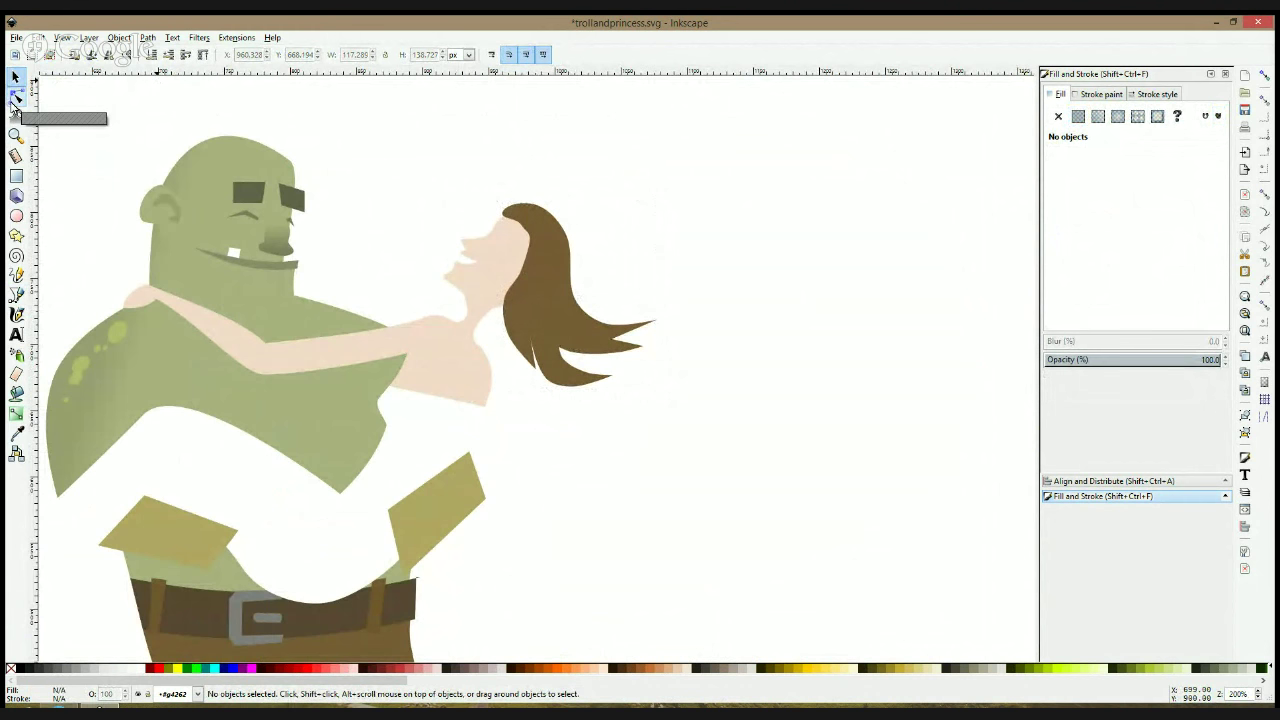
Remove two nodes from the hairline beside the face and move the node at the forehead forward over the face
click(17, 97)
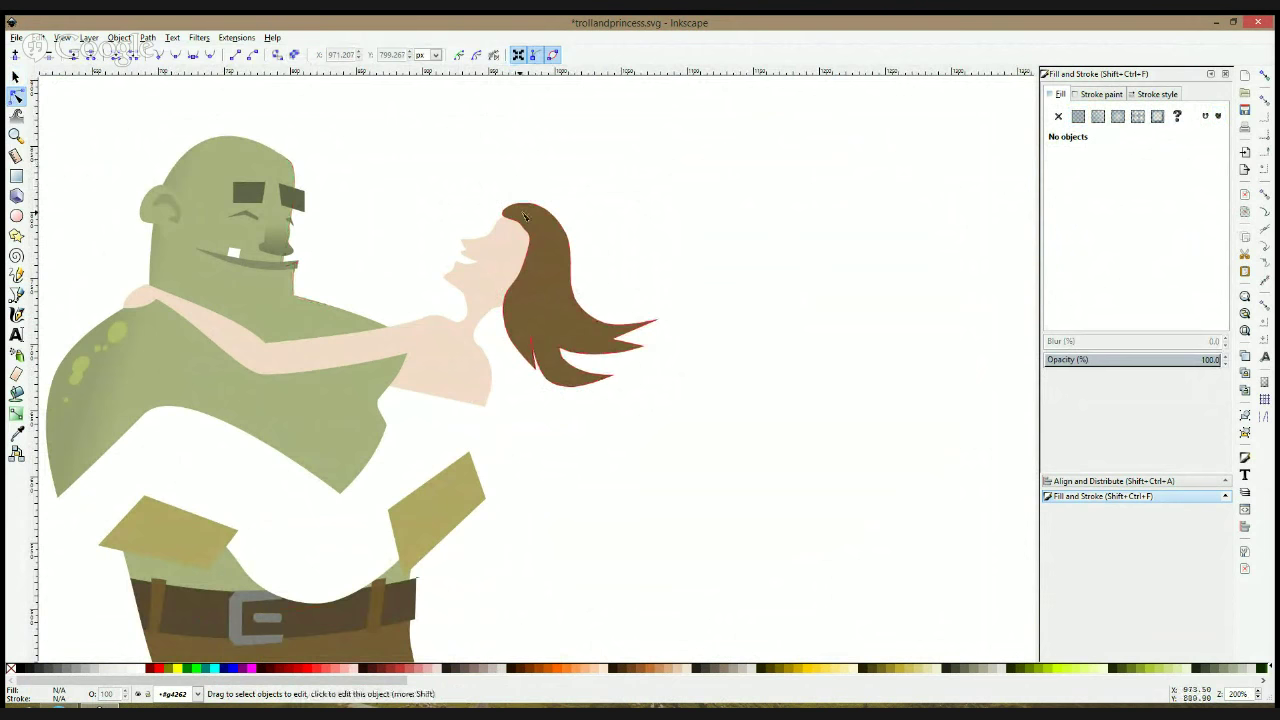
click(528, 224)
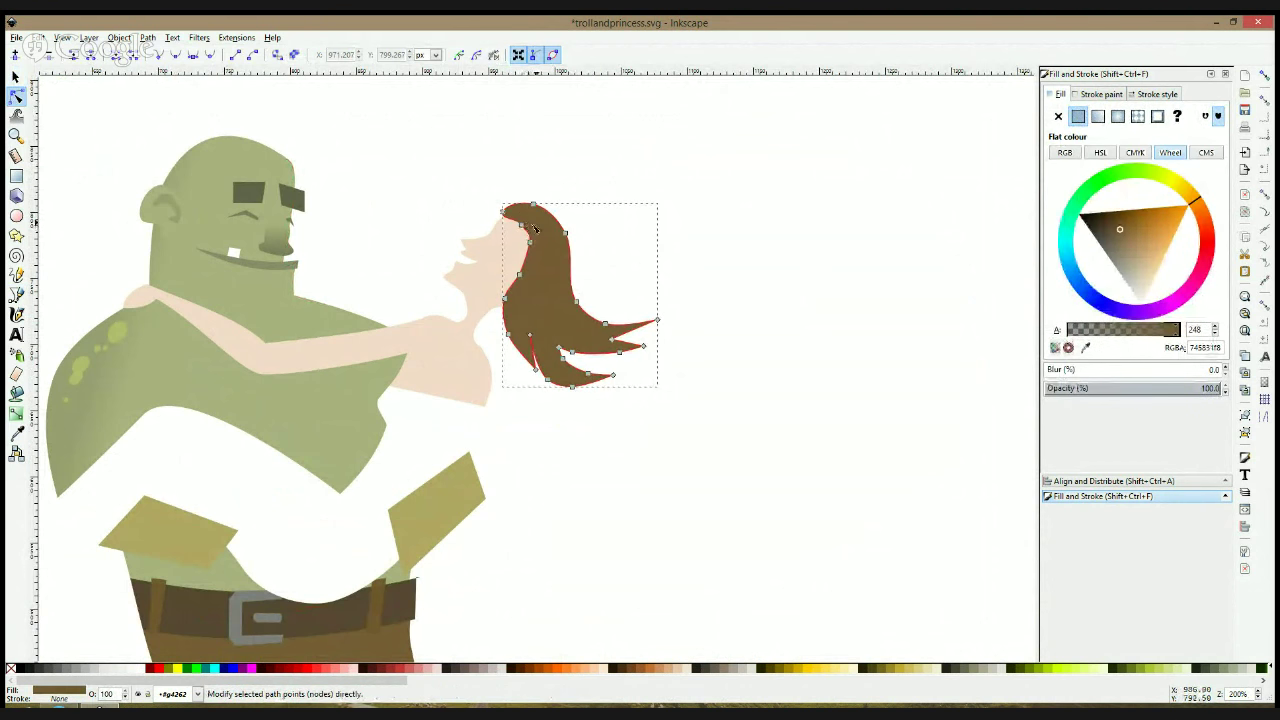
drag(530, 246, 524, 246)
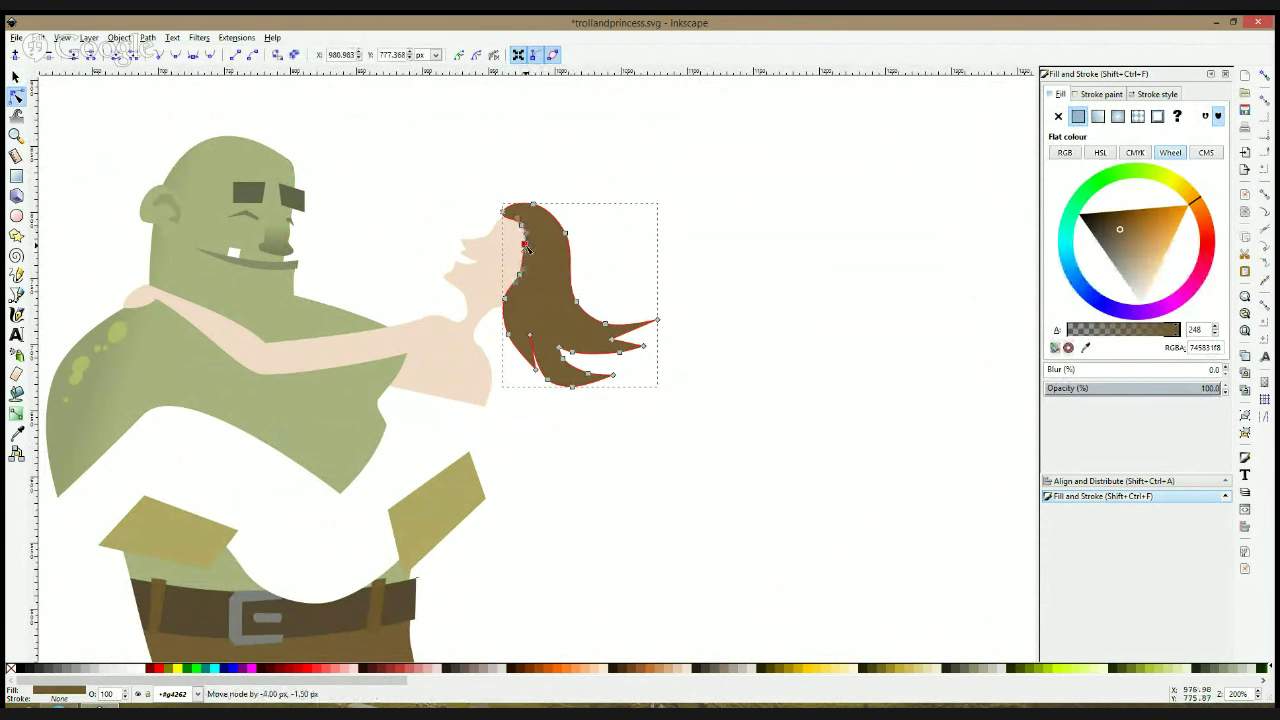
drag(519, 275, 503, 291)
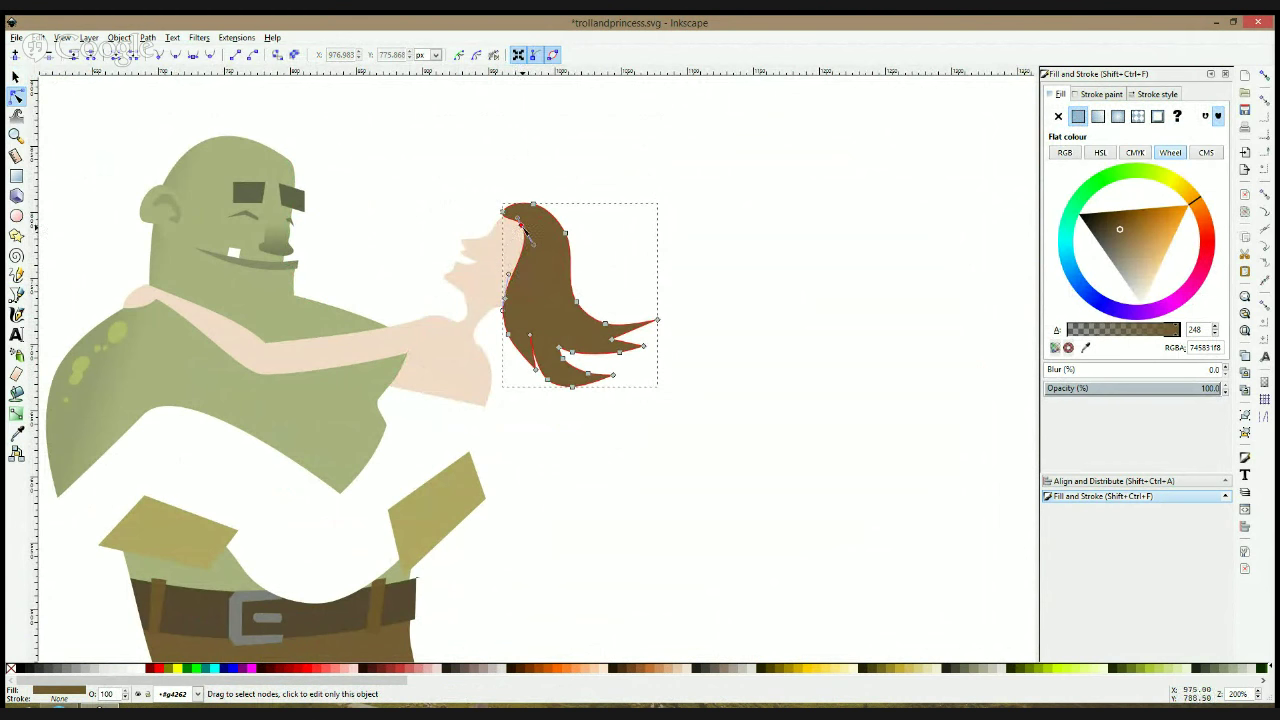
click(586, 206)
click(535, 230)
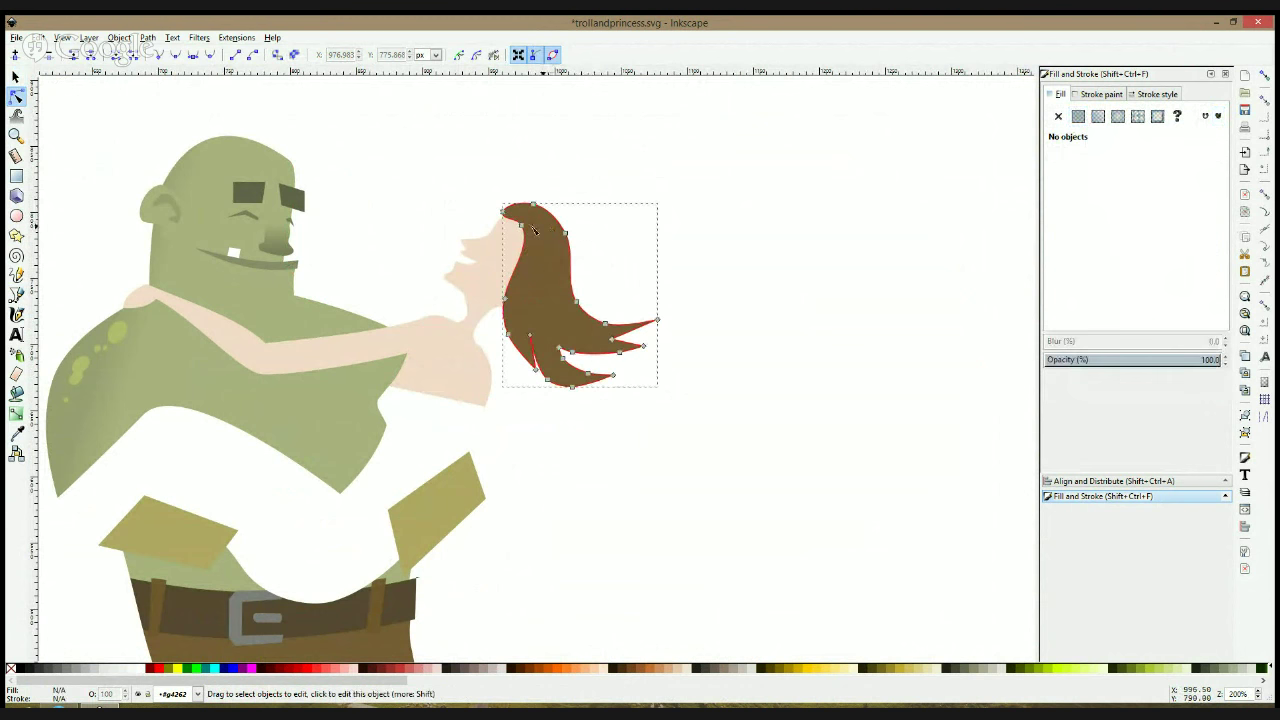
drag(524, 224, 509, 236)
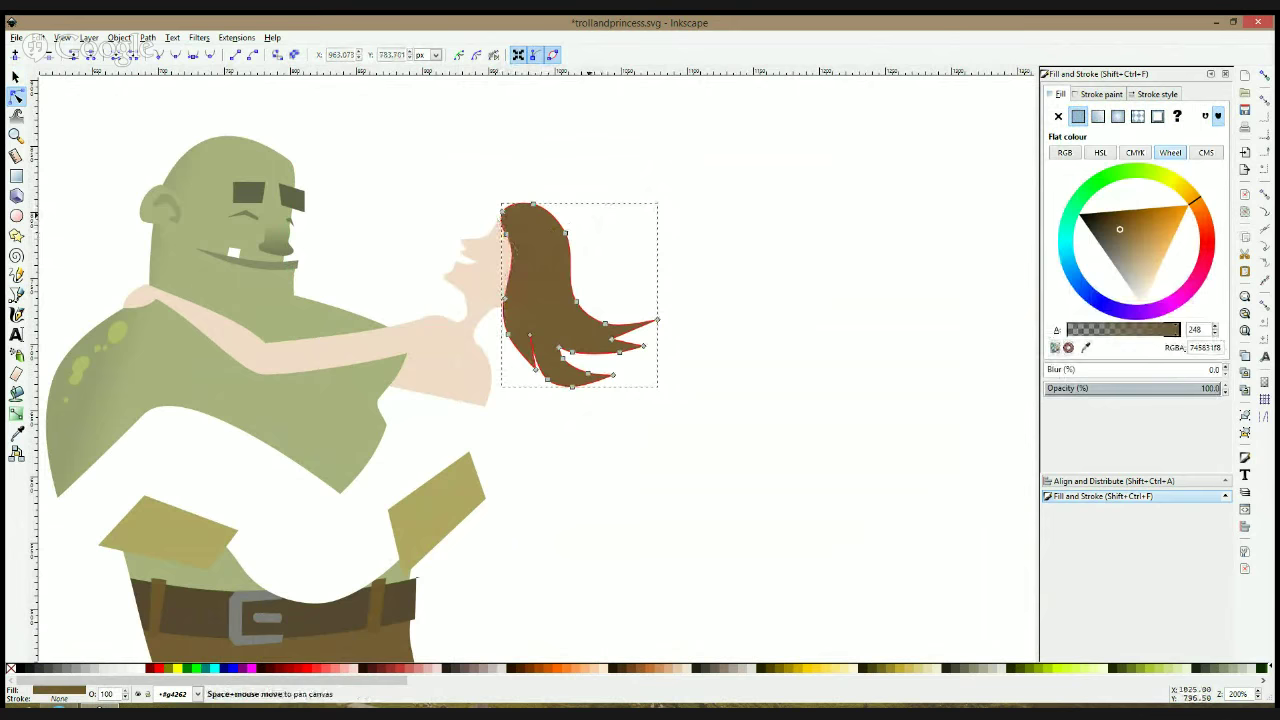
Raise the hair slightly on the princess's head and deselect it
key(s)
key(n)
drag(484, 204, 517, 220)
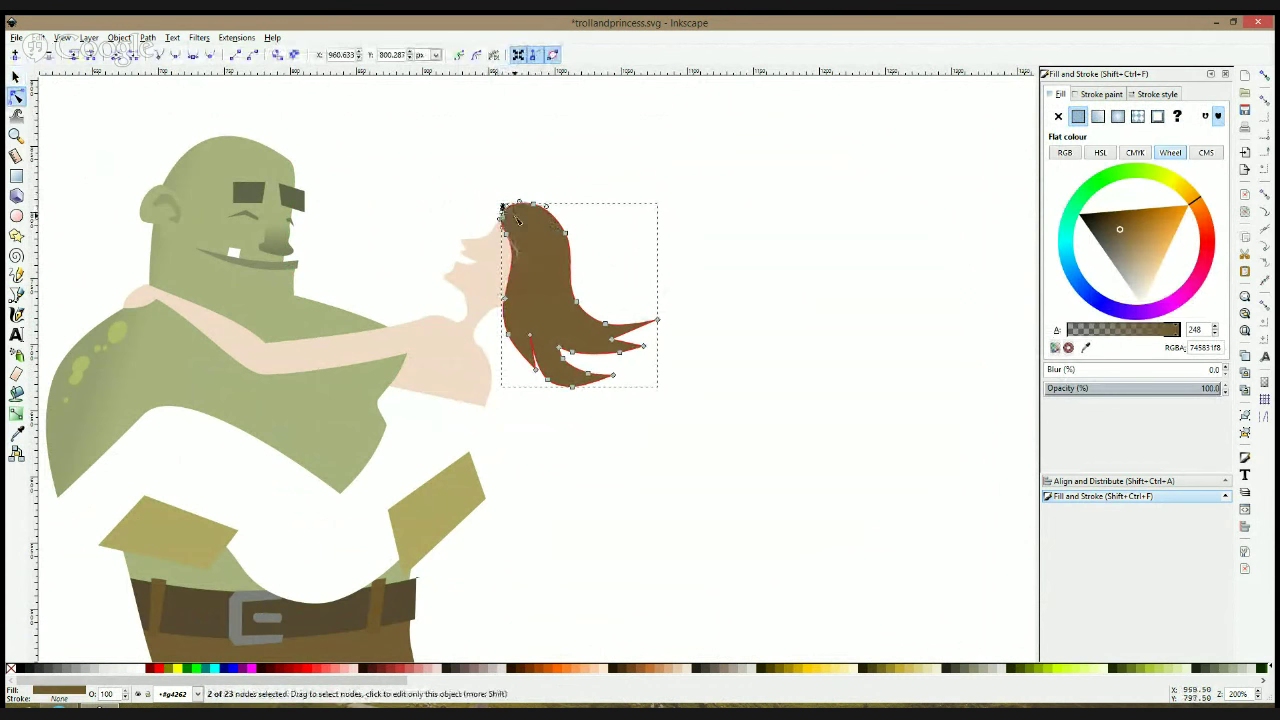
key(Escape)
key(s)
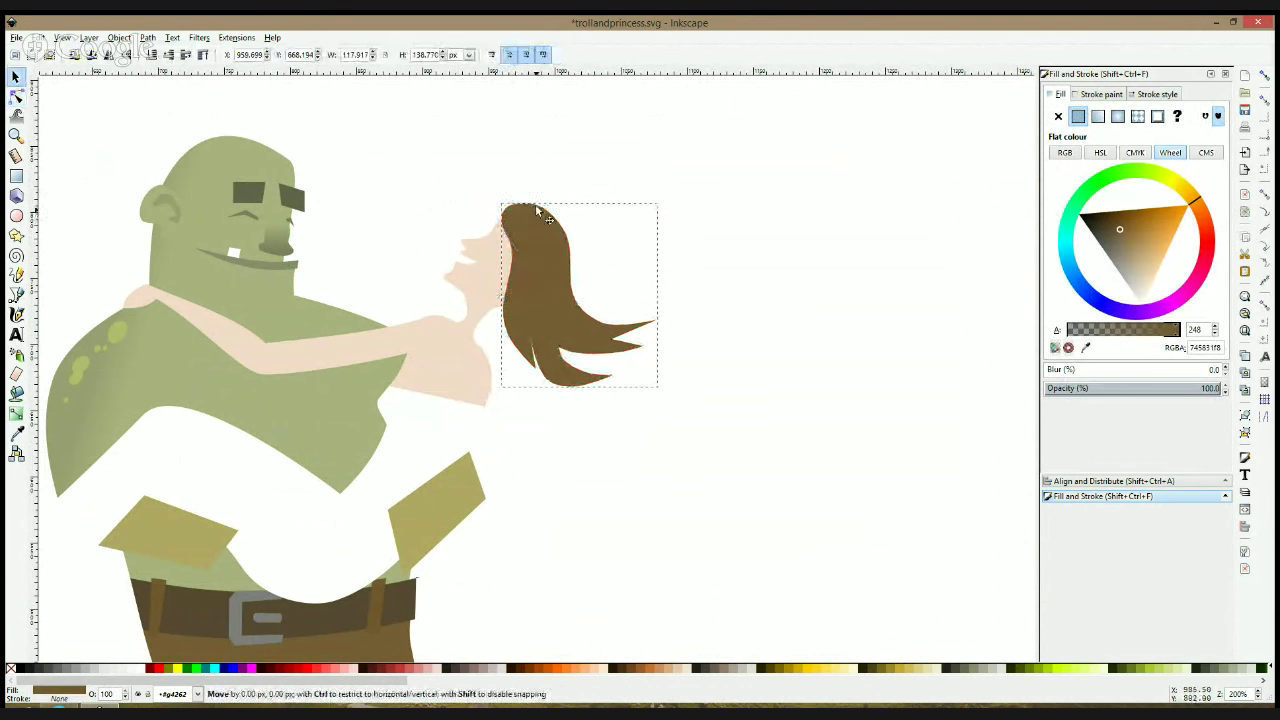
click(89, 271)
Draw a thin brown strand with the Bezier tool from the front of the hair down over the temple
key(b)
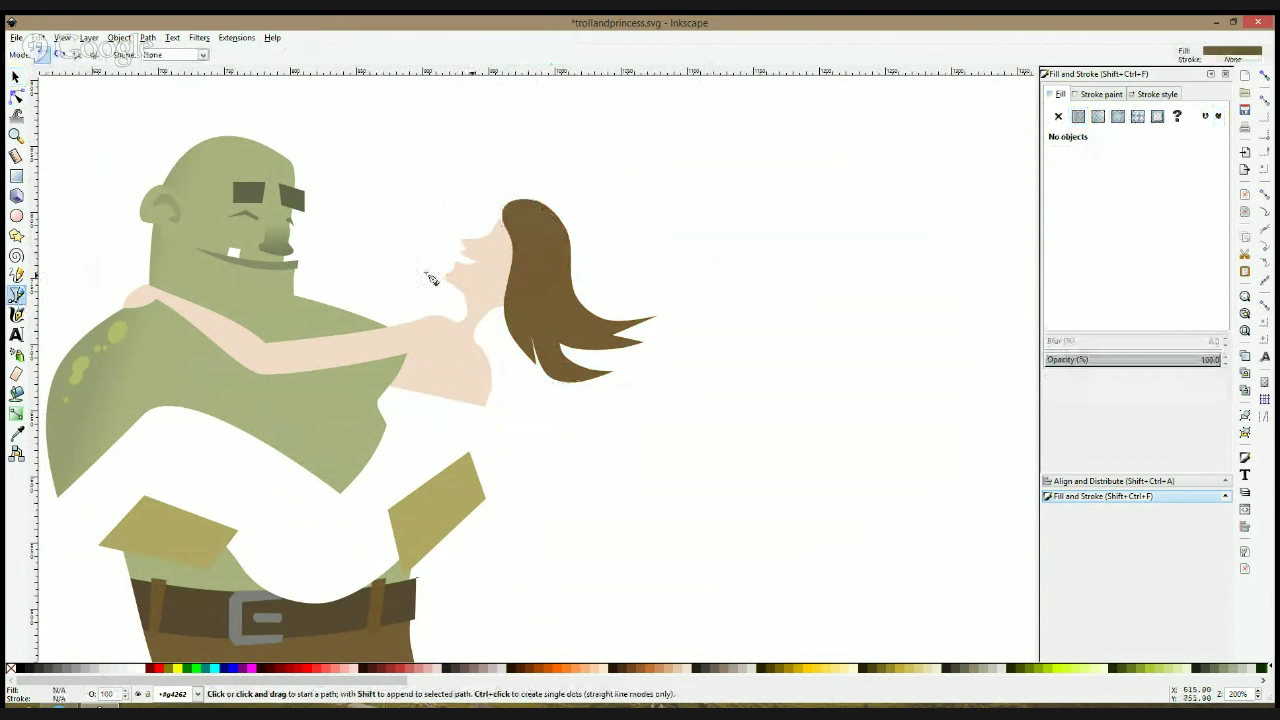
scroll(518, 241, up, 2)
click(489, 178)
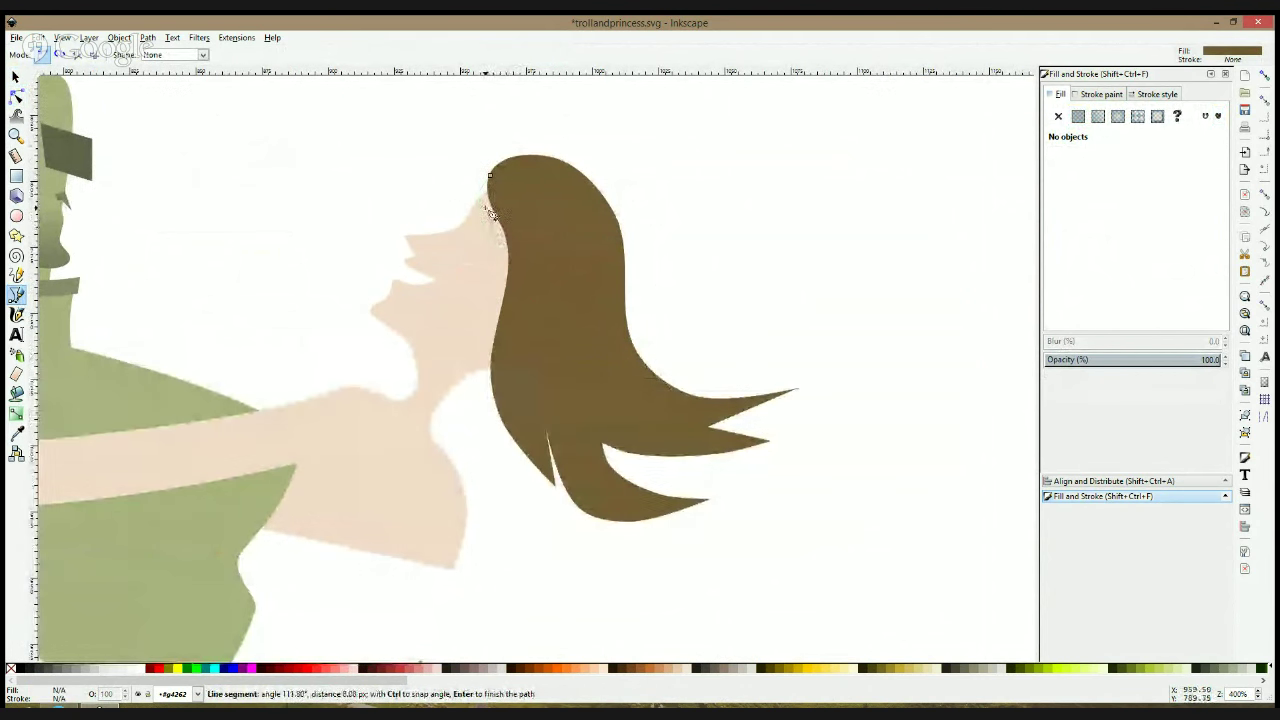
click(486, 209)
click(491, 176)
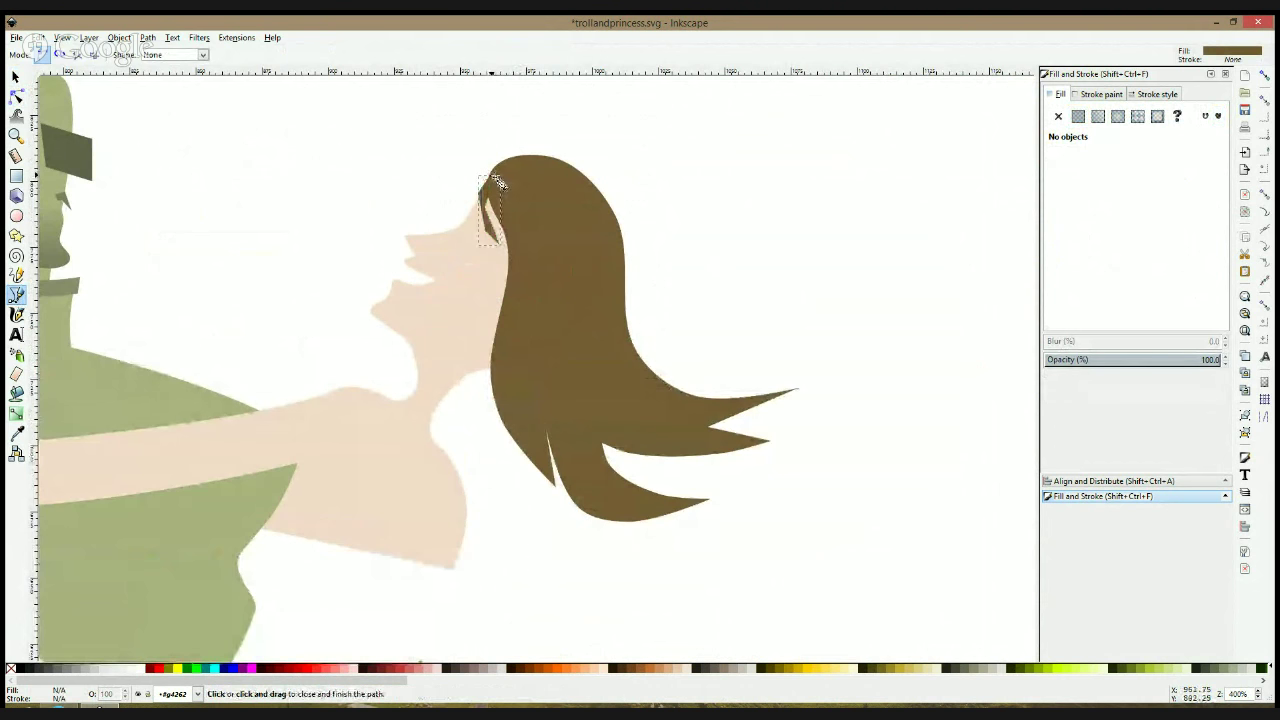
Curve the segments of the small front strand and rotate it slightly counterclockwise to follow the hairline
key(n)
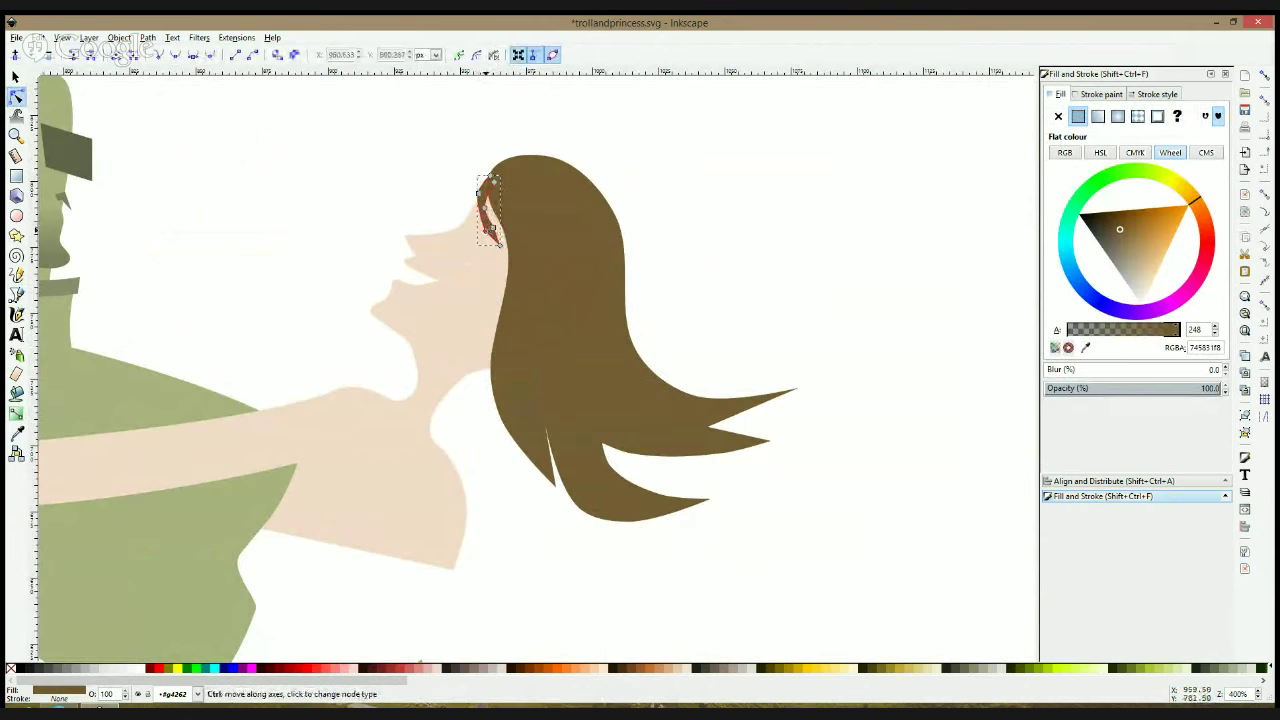
key(s)
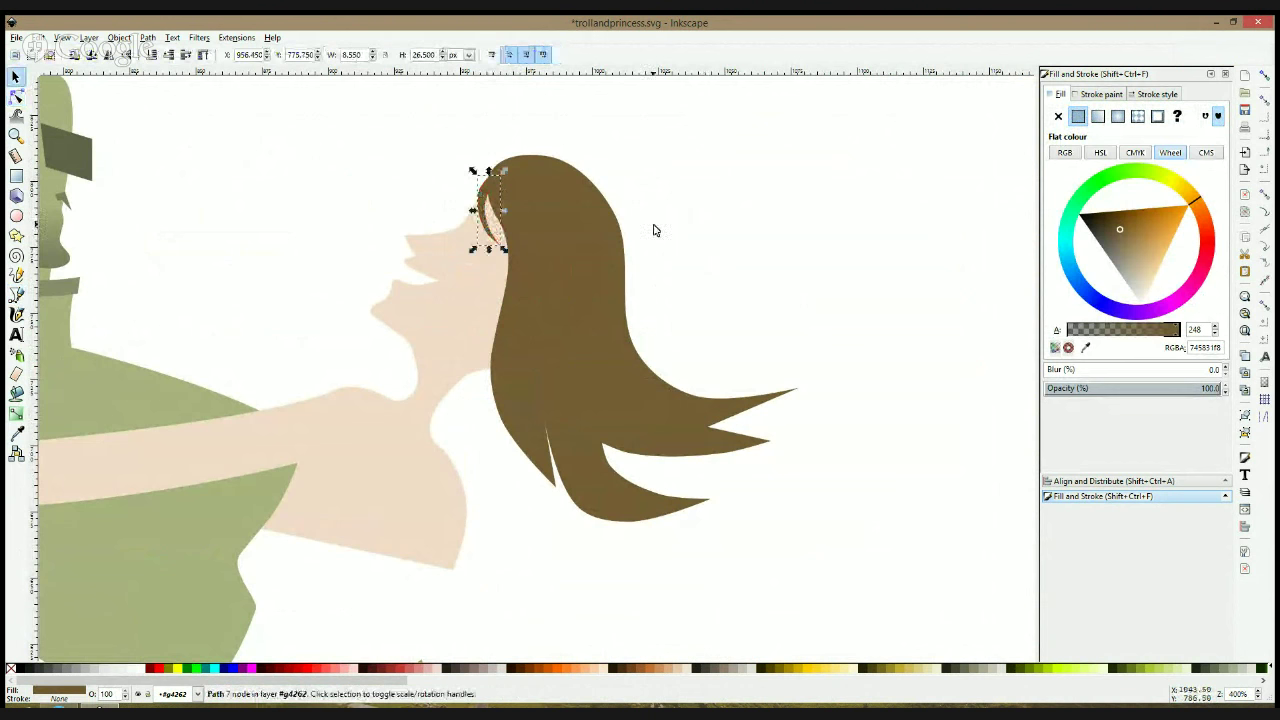
click(490, 227)
drag(504, 250, 511, 247)
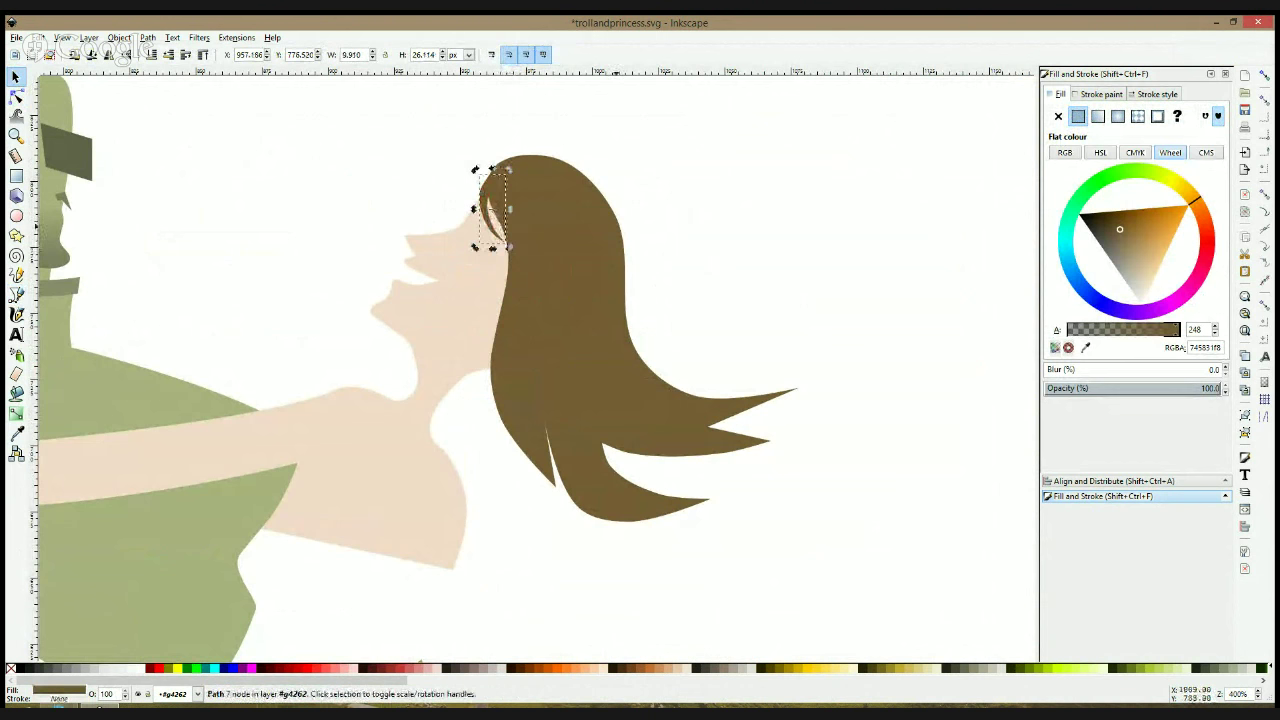
Select the hair and the front strand together and set their fill alpha to 255
click(570, 230)
shift+click(497, 188)
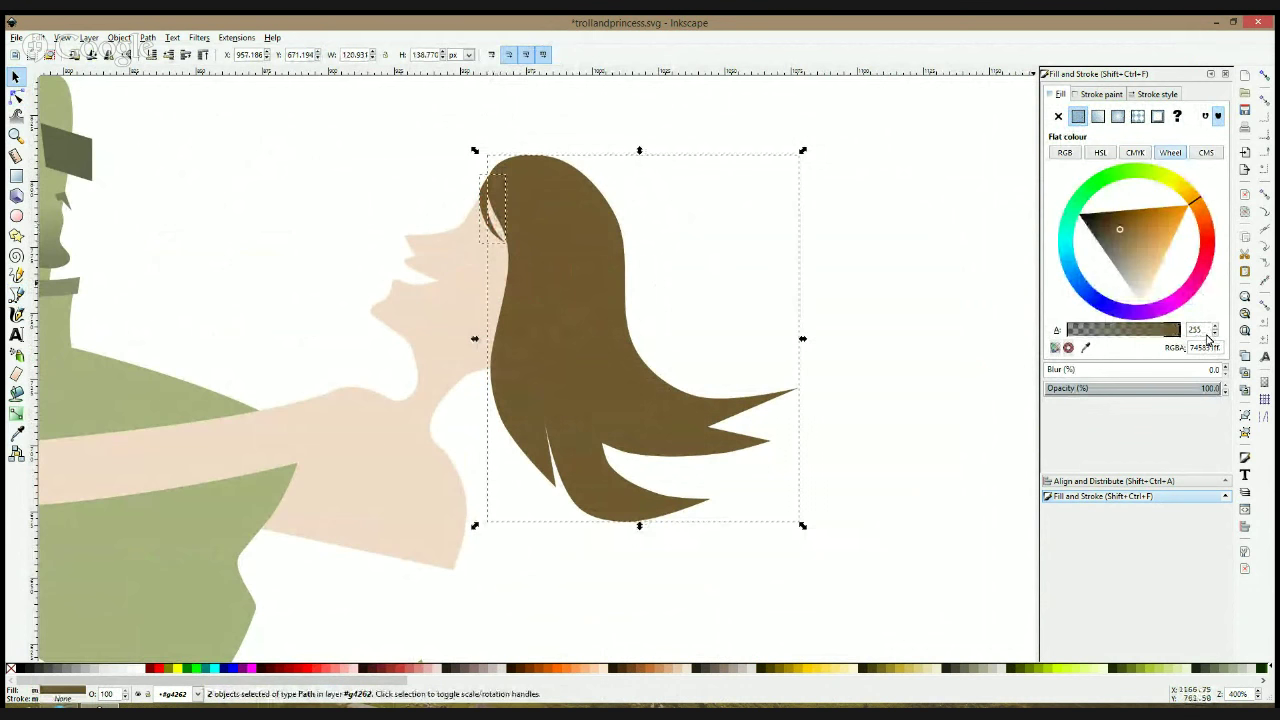
click(895, 285)
click(446, 296)
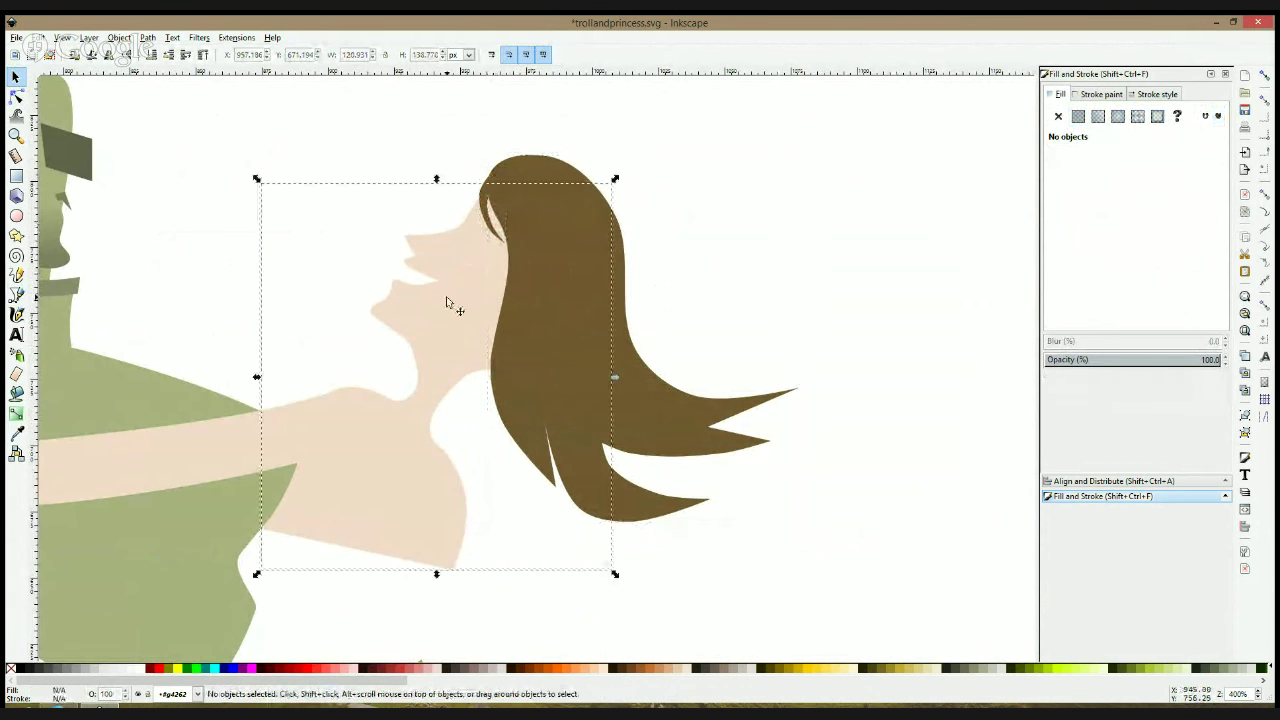
click(230, 440)
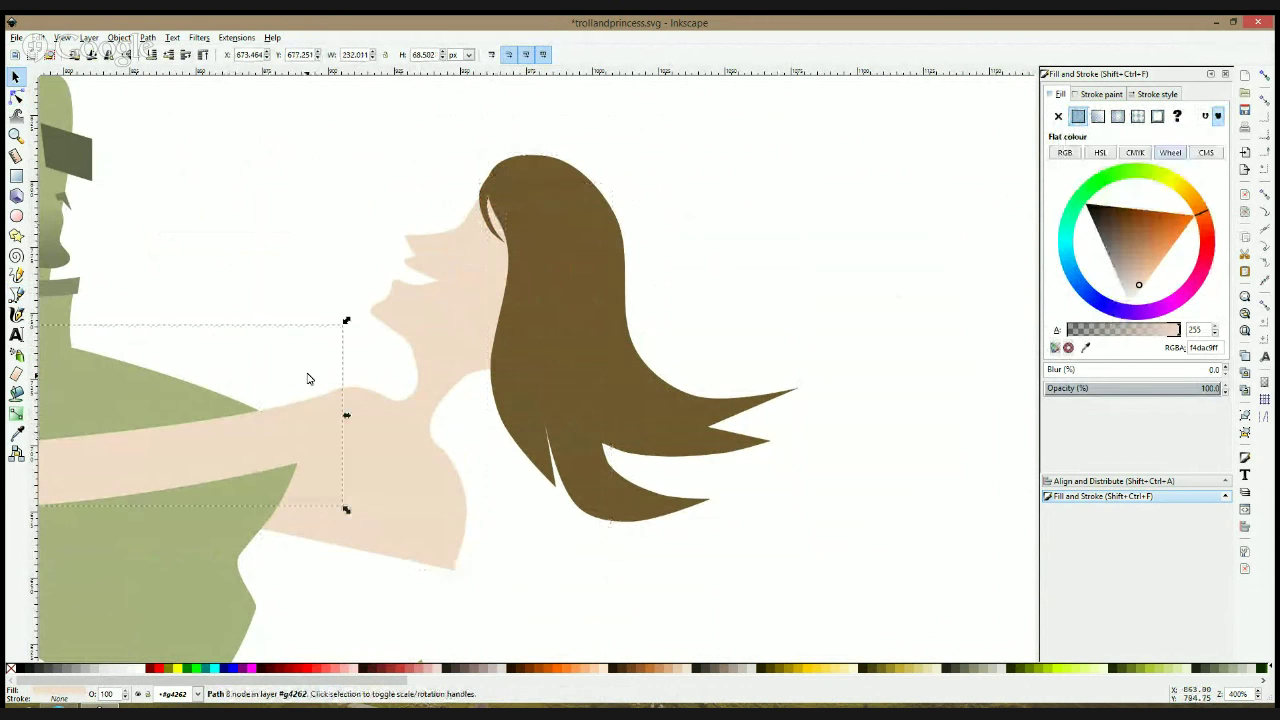
ctrl+scroll(308, 378, down, 1)
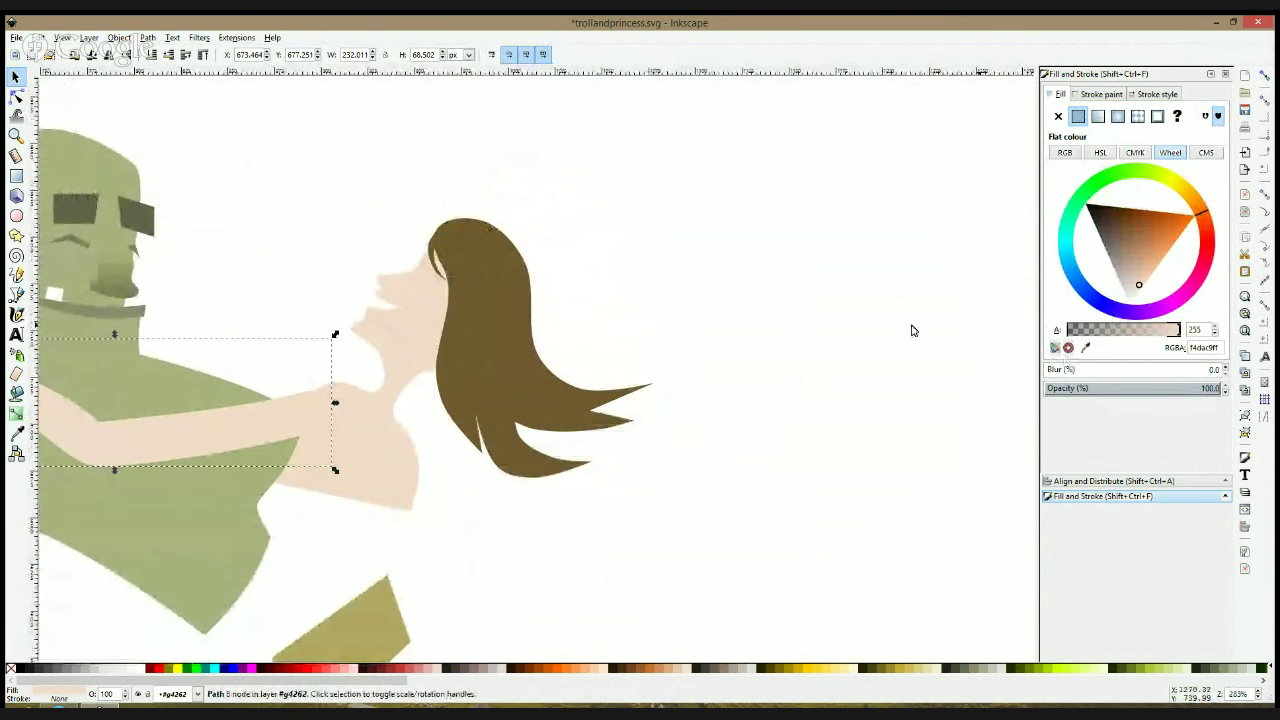
ctrl+scroll(487, 311, down, 1)
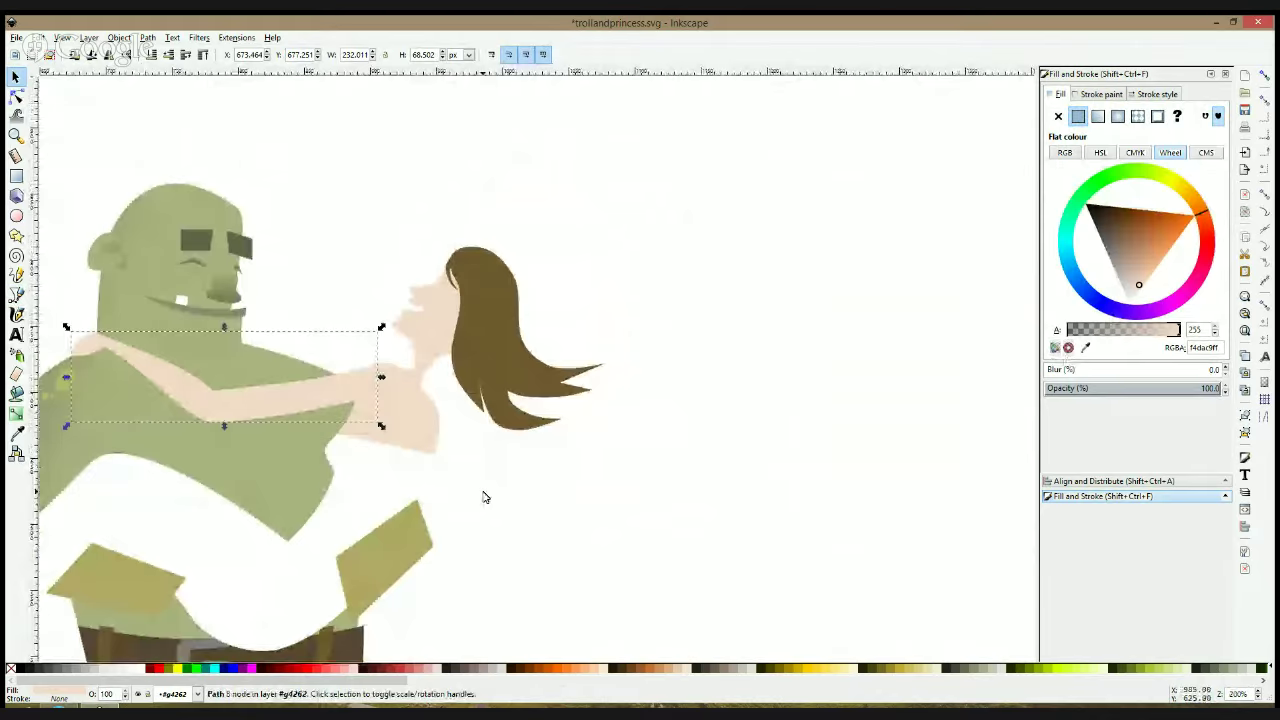
click(614, 250)
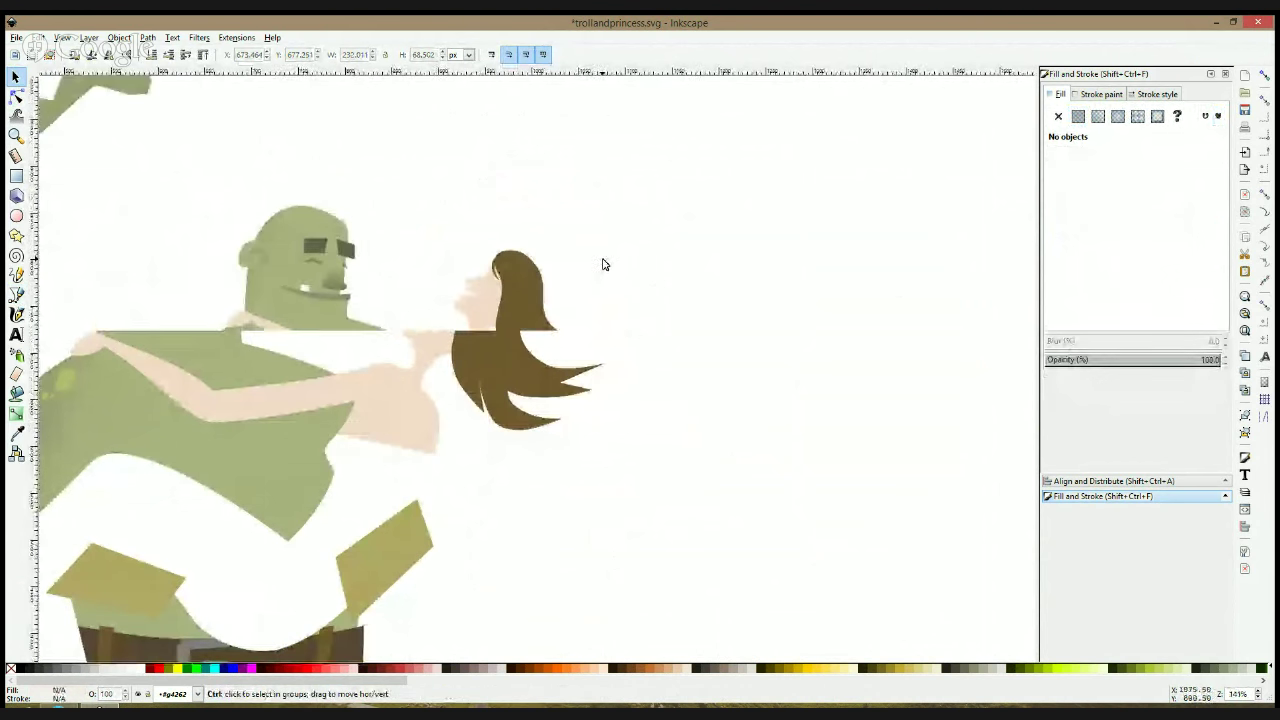
Shift the hair and front strand slightly toward the face, and pull the hair's rear node outward for a fuller back outline
ctrl+scroll(500, 270, up, 2)
click(514, 238)
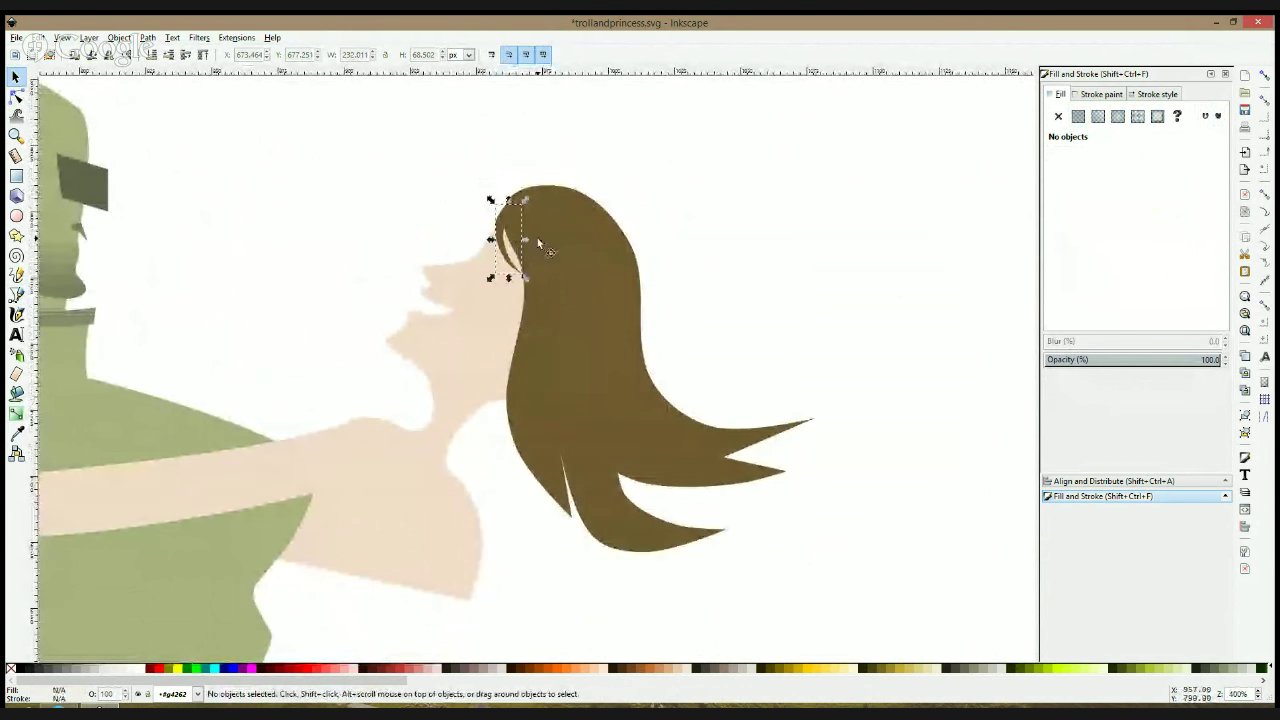
shift+click(554, 250)
drag(554, 250, 548, 246)
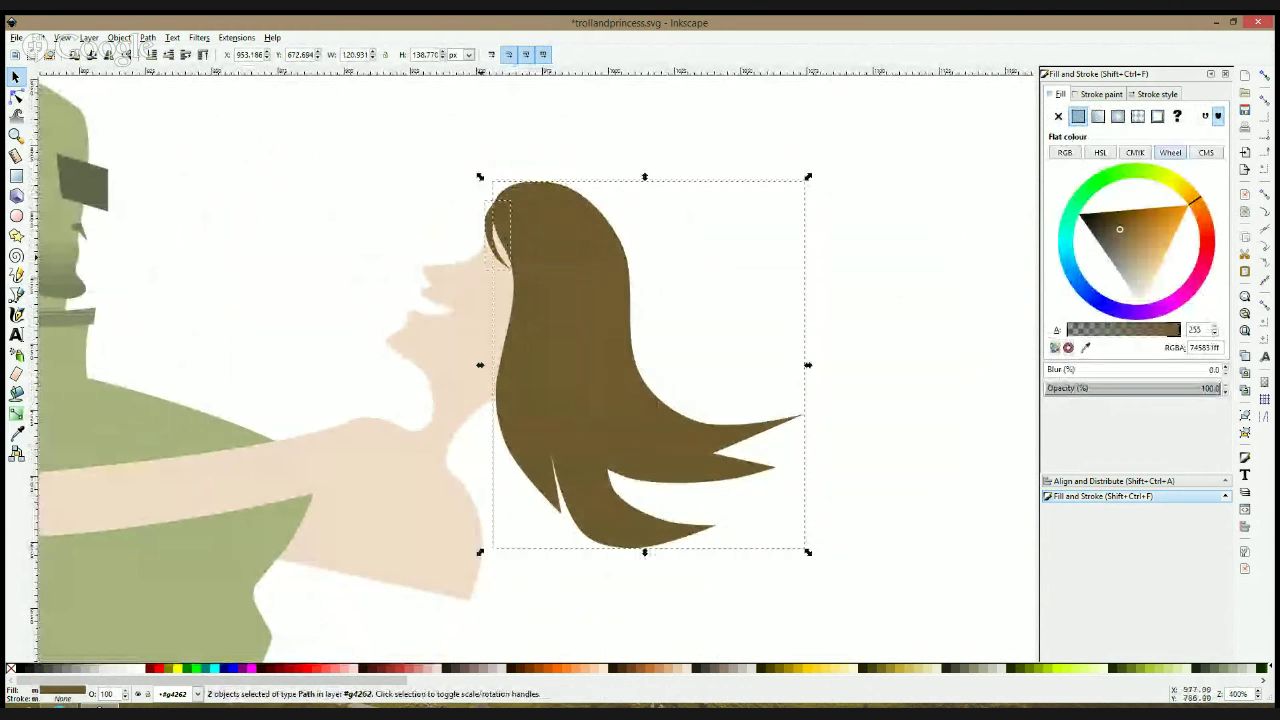
click(16, 96)
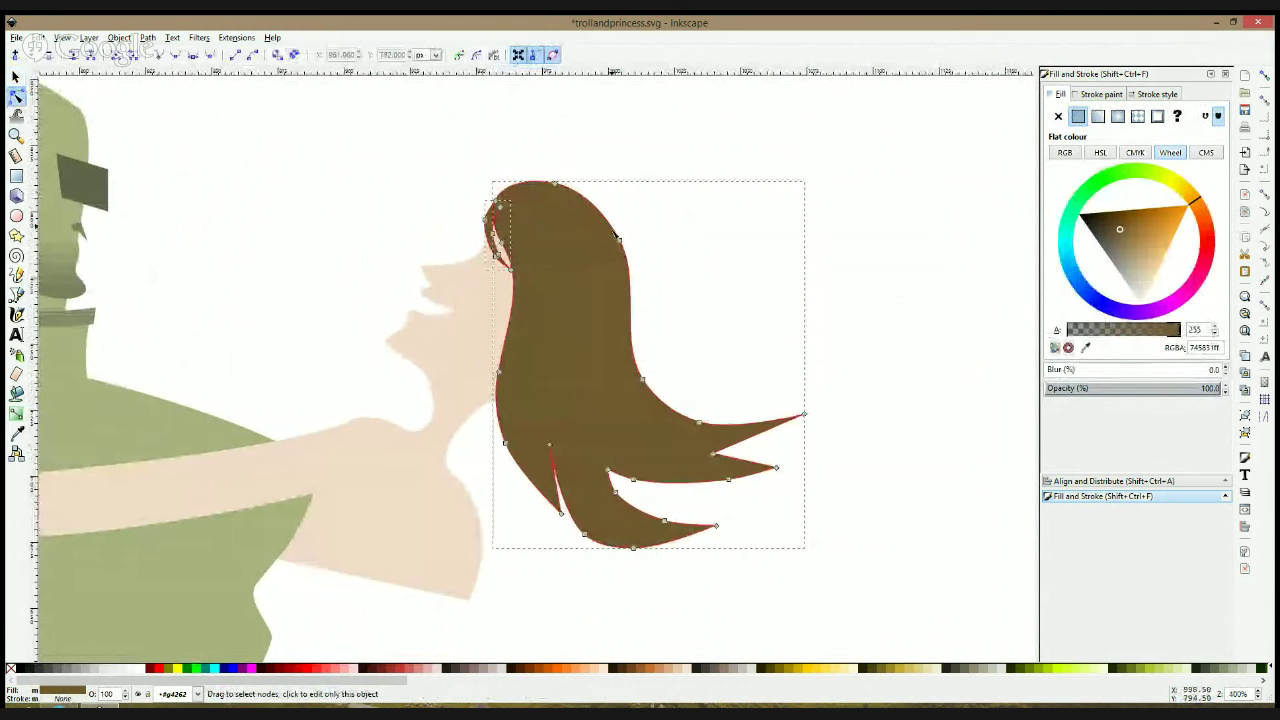
drag(622, 241, 648, 252)
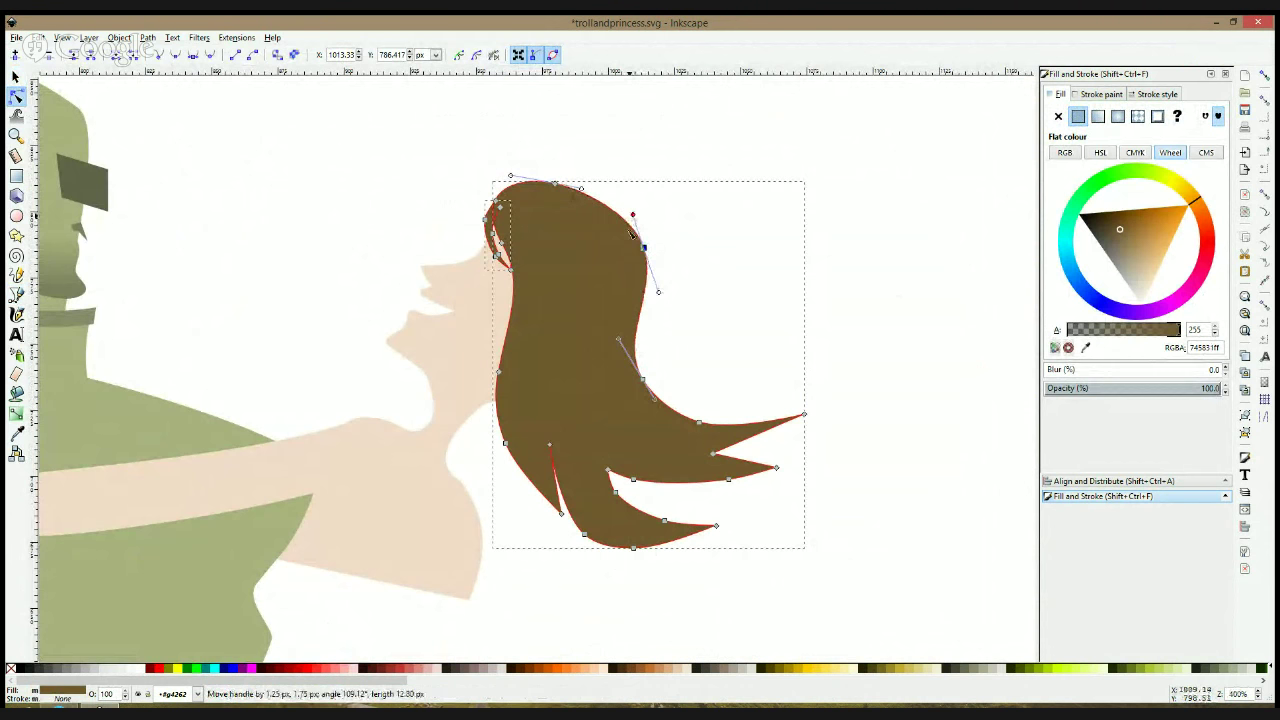
Pull the princess's chin node slightly inward and move the two throat nodes toward the troll to reshape the jaw and neck
click(438, 403)
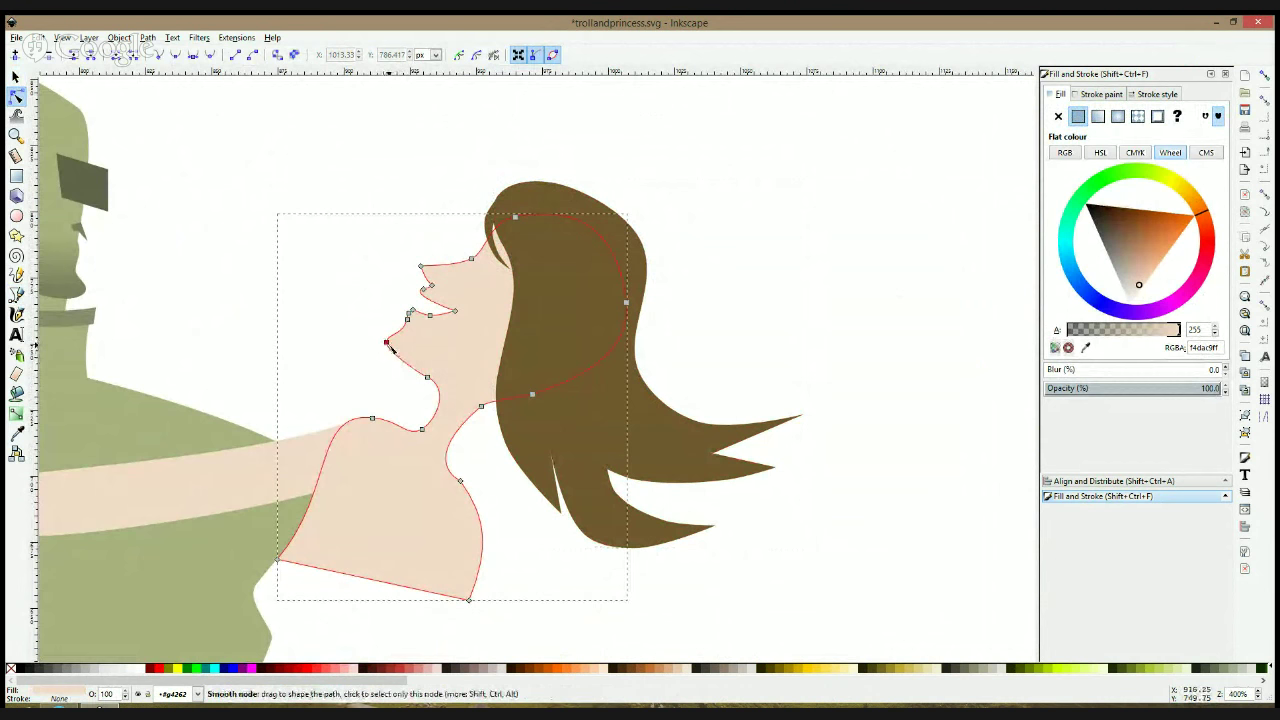
drag(391, 347, 395, 351)
click(385, 411)
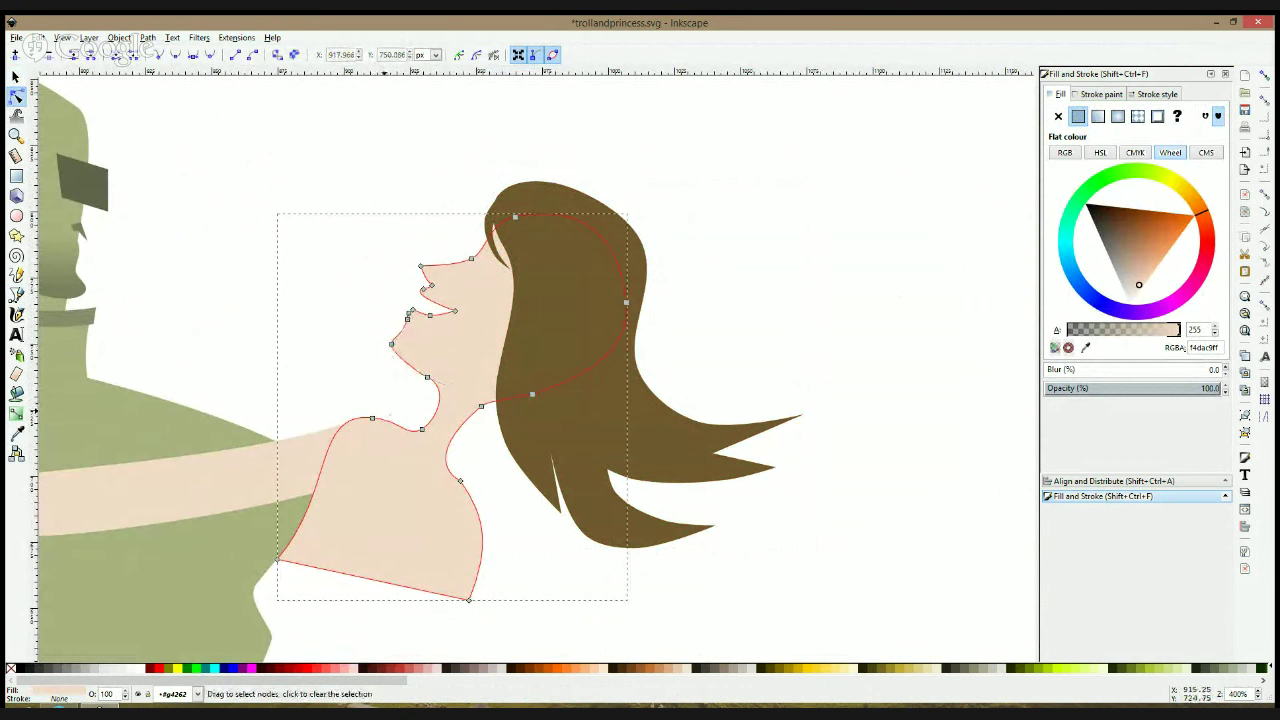
key(Escape)
click(436, 431)
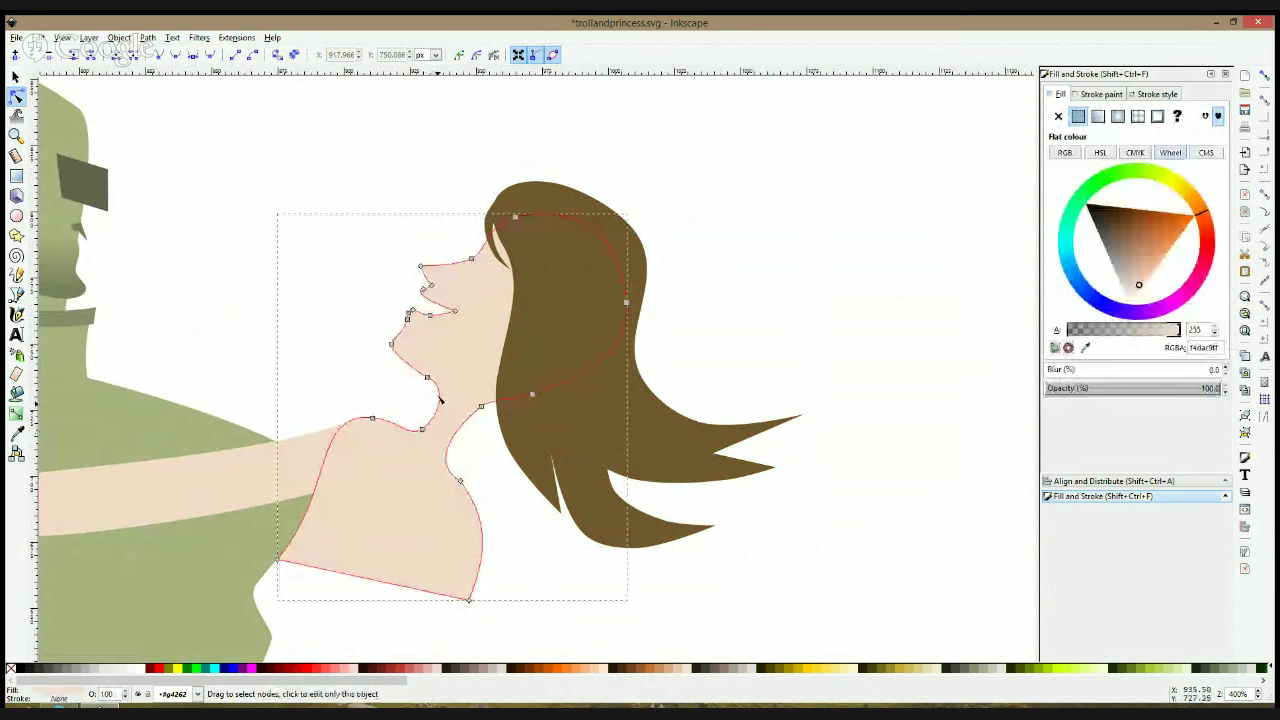
mouse_move(453, 365)
mouse_down()
mouse_move(419, 450)
mouse_move(419, 428)
mouse_up()
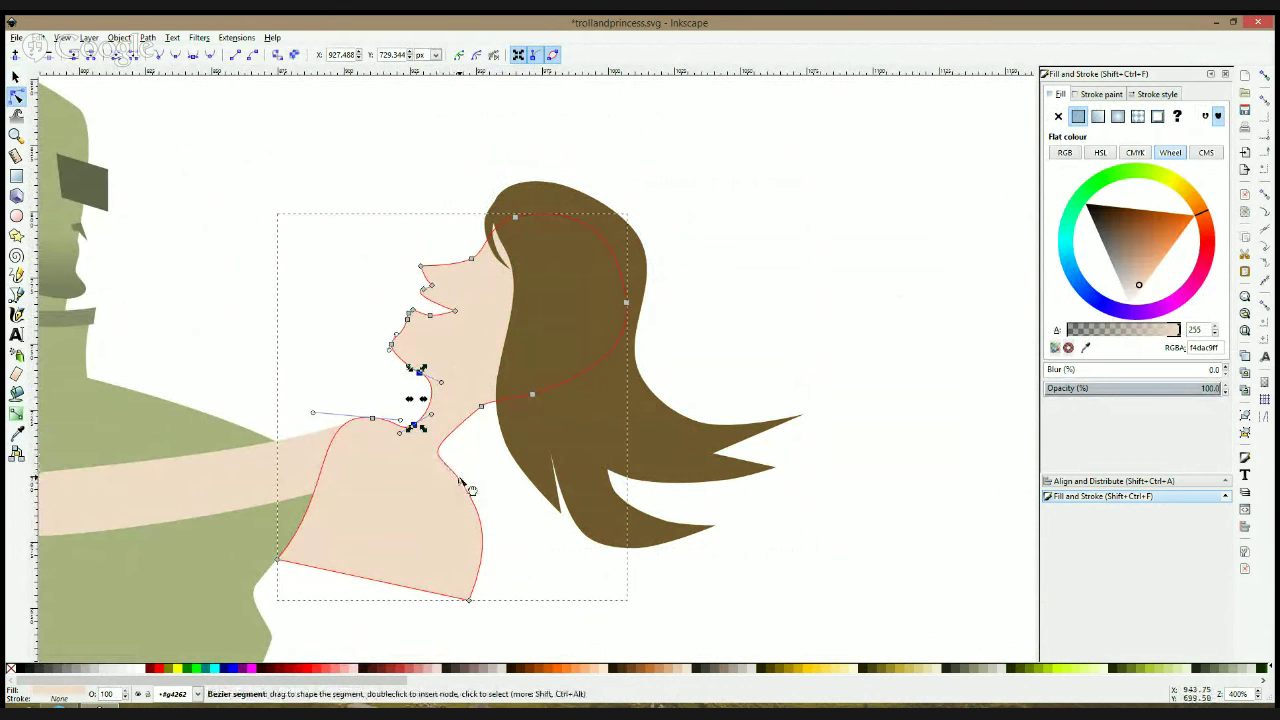
Move the node at the base of the princess's nape outward to broaden her upper back, and leave node editing
drag(459, 476, 485, 485)
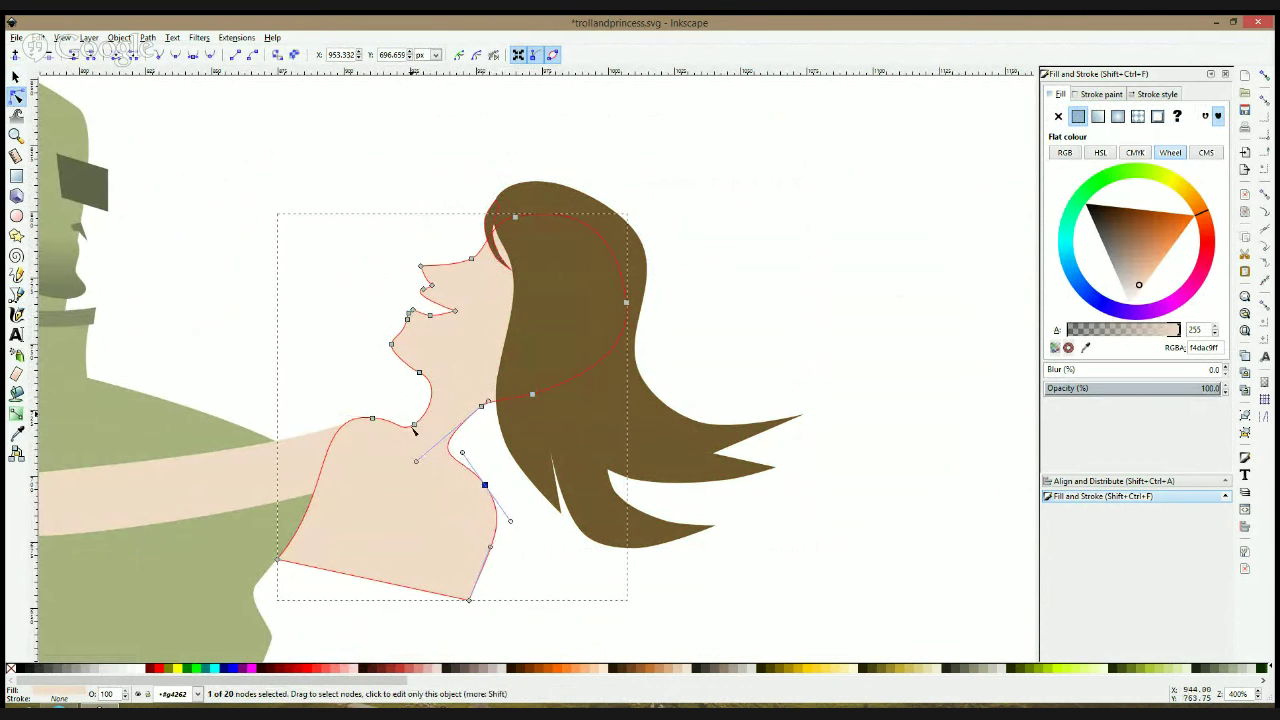
drag(351, 401, 453, 538)
drag(277, 403, 517, 620)
drag(484, 485, 489, 478)
key(s)
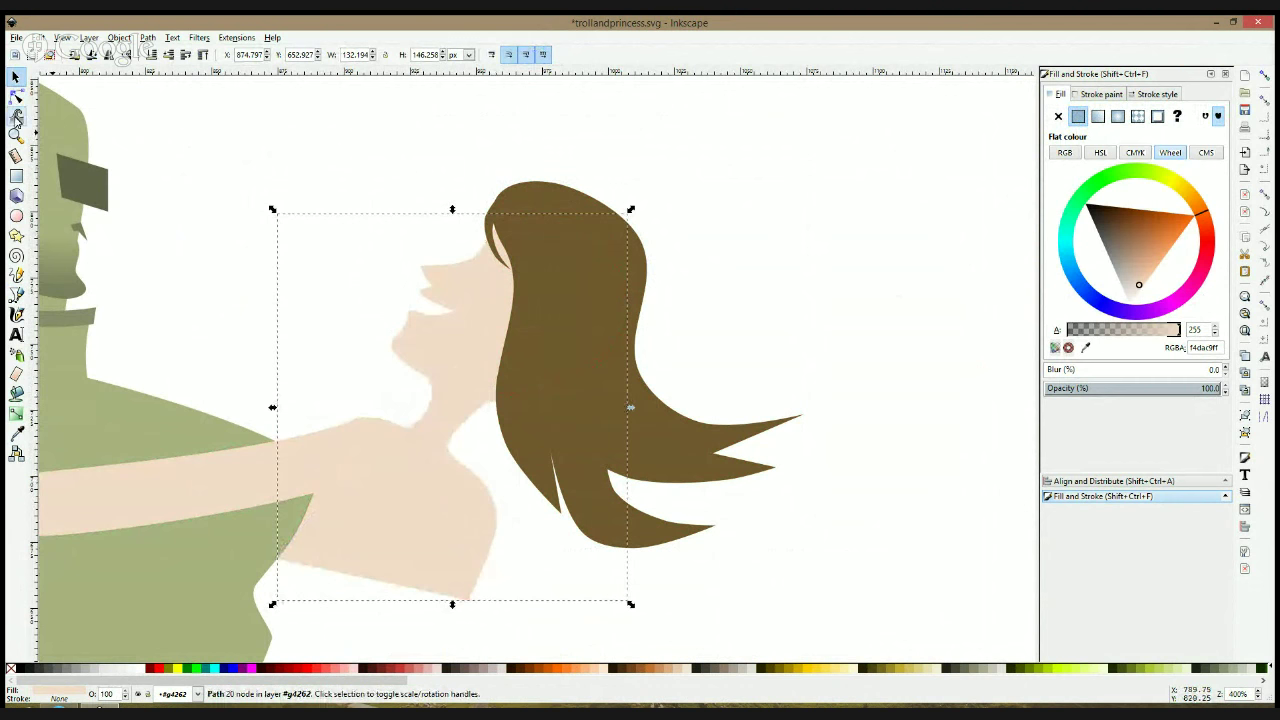
Select all of the head's nodes, shift the head slightly down toward the troll, and adjust the nape curve
click(16, 95)
drag(316, 158, 396, 222)
drag(344, 186, 646, 406)
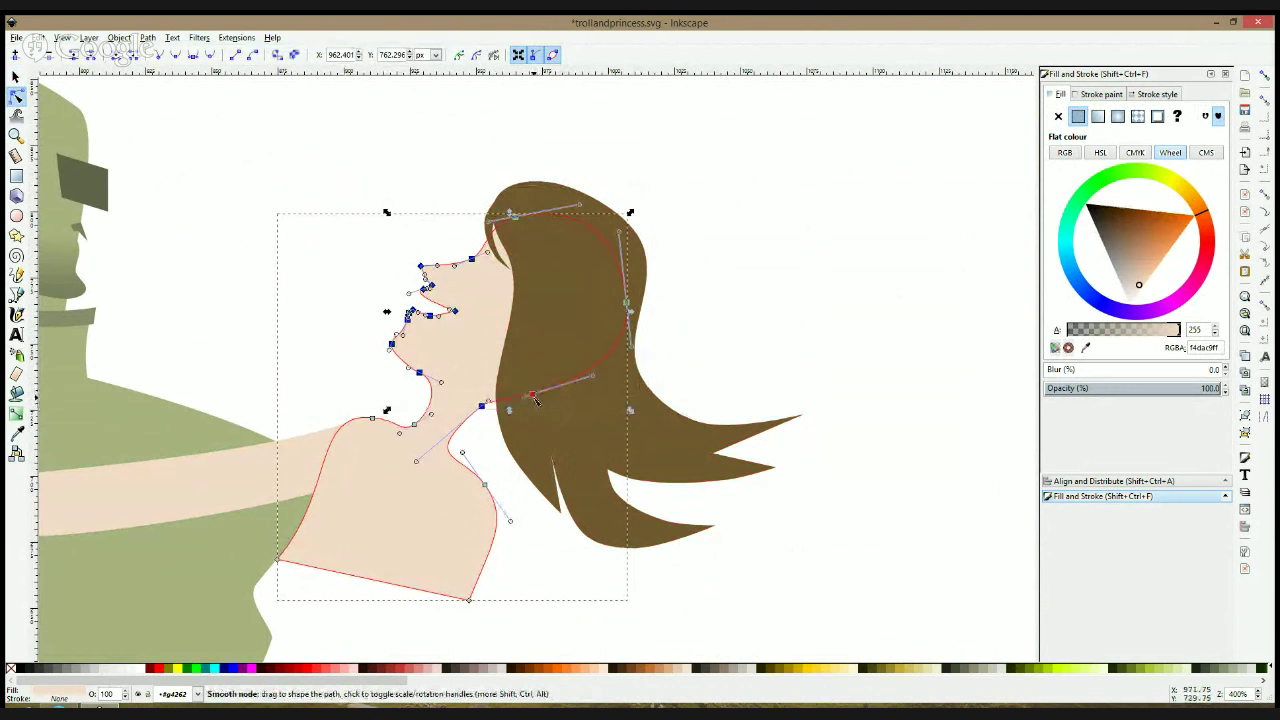
drag(533, 394, 529, 398)
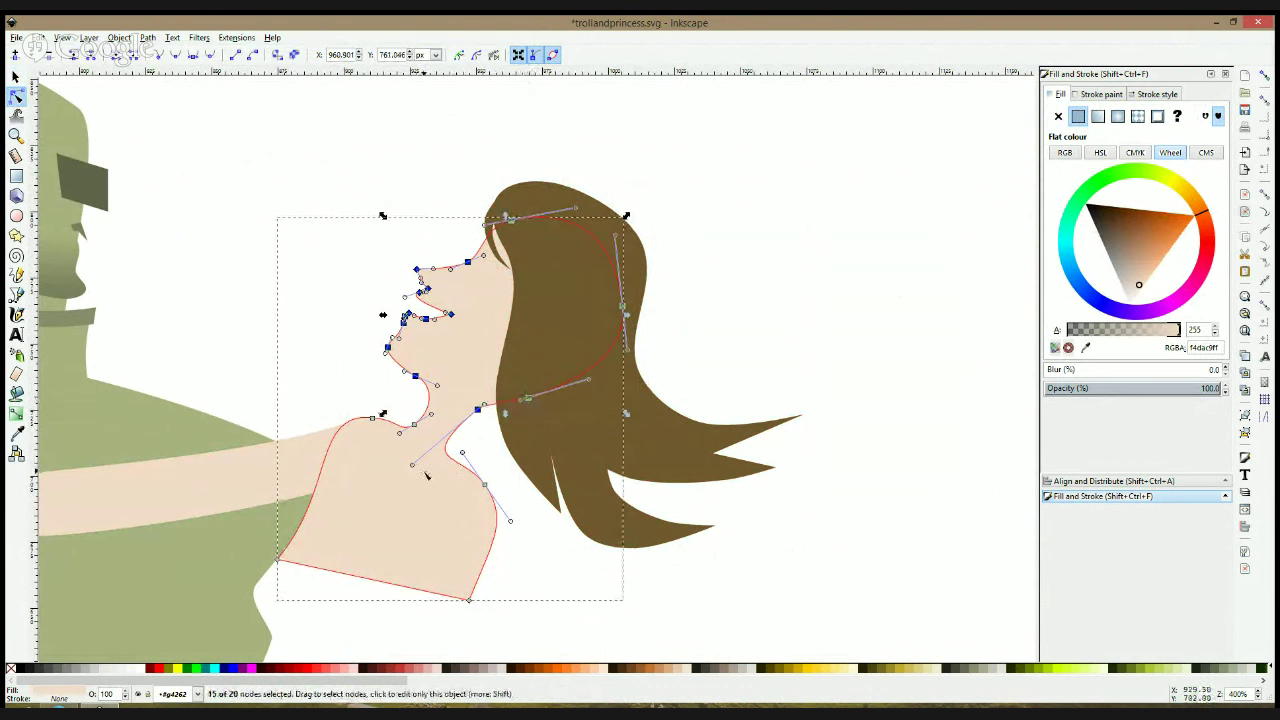
drag(412, 465, 429, 457)
click(534, 509)
Move the hair and front strand together slightly down and back on the head, and deselect them
key(space)
click(519, 210)
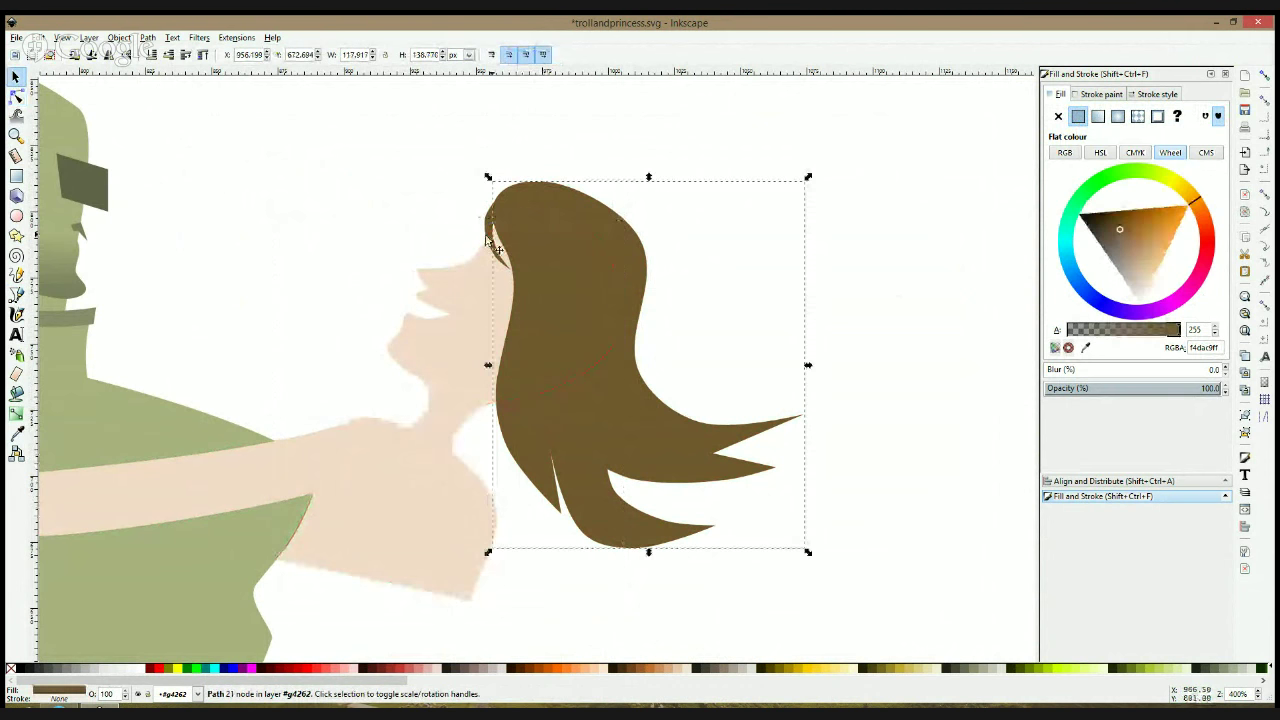
shift+click(492, 239)
drag(532, 236, 543, 254)
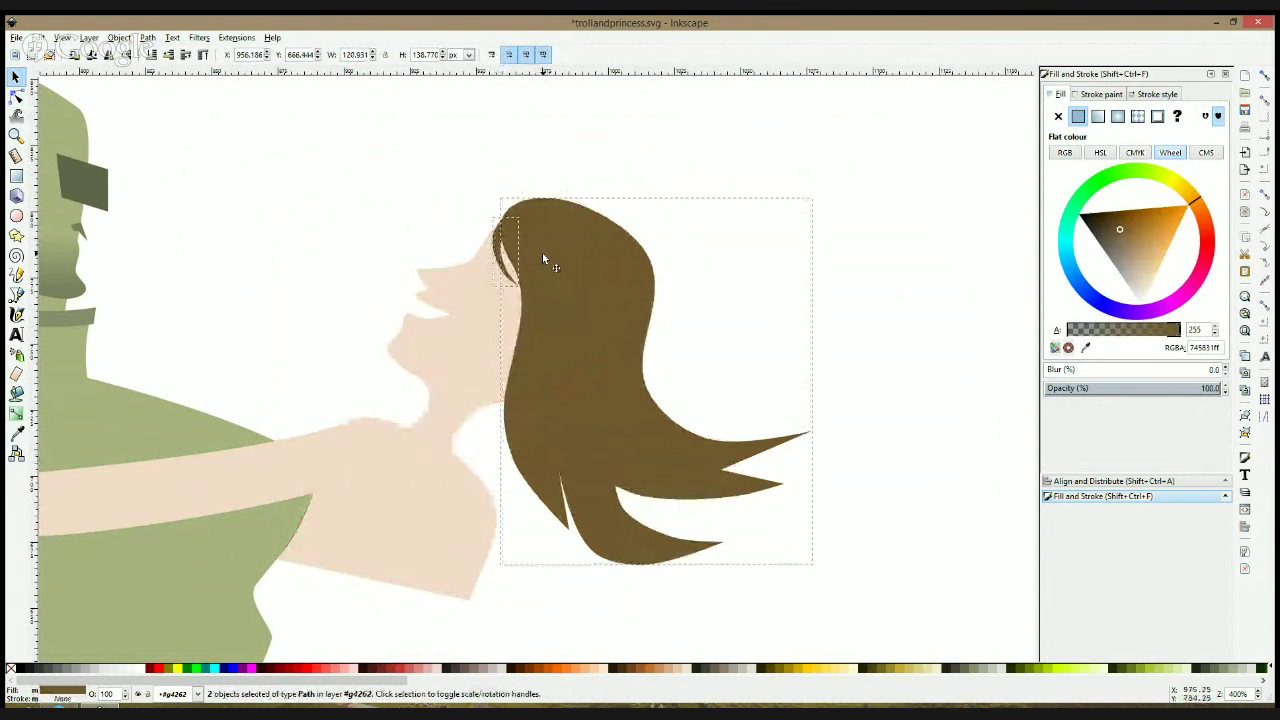
click(711, 283)
Save the illustration
scroll(715, 283, down, 2)
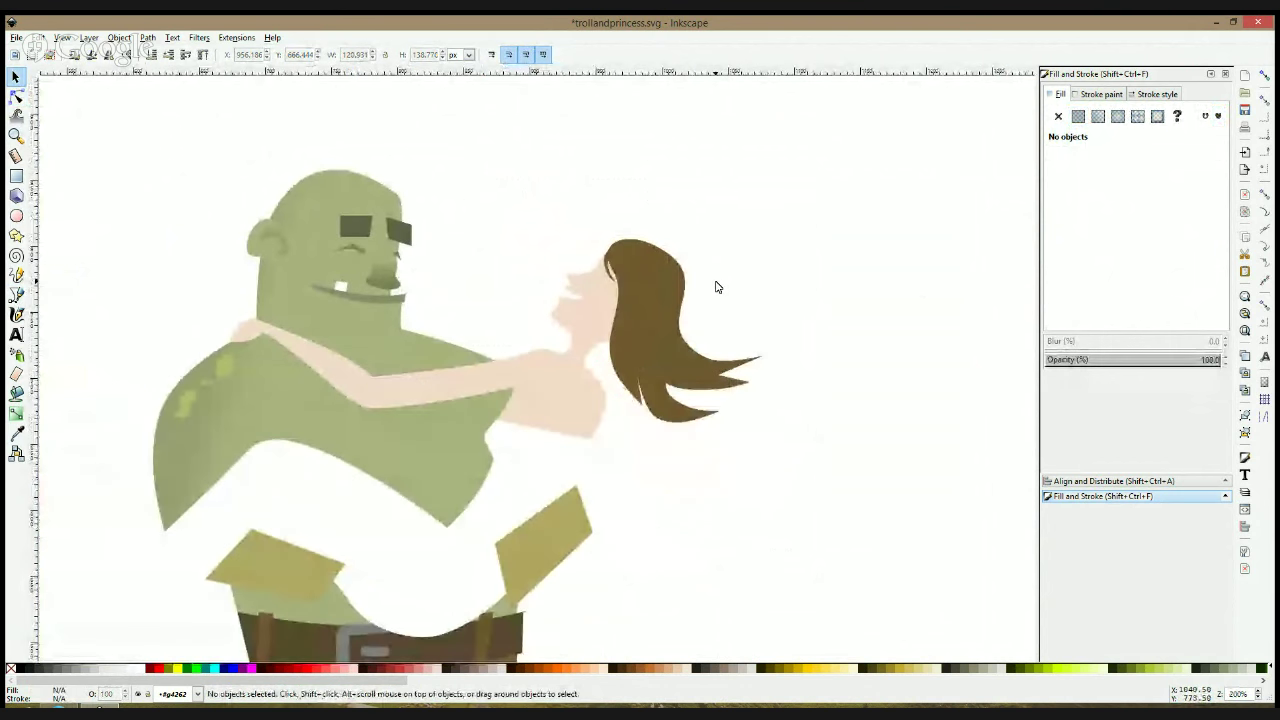
click(16, 295)
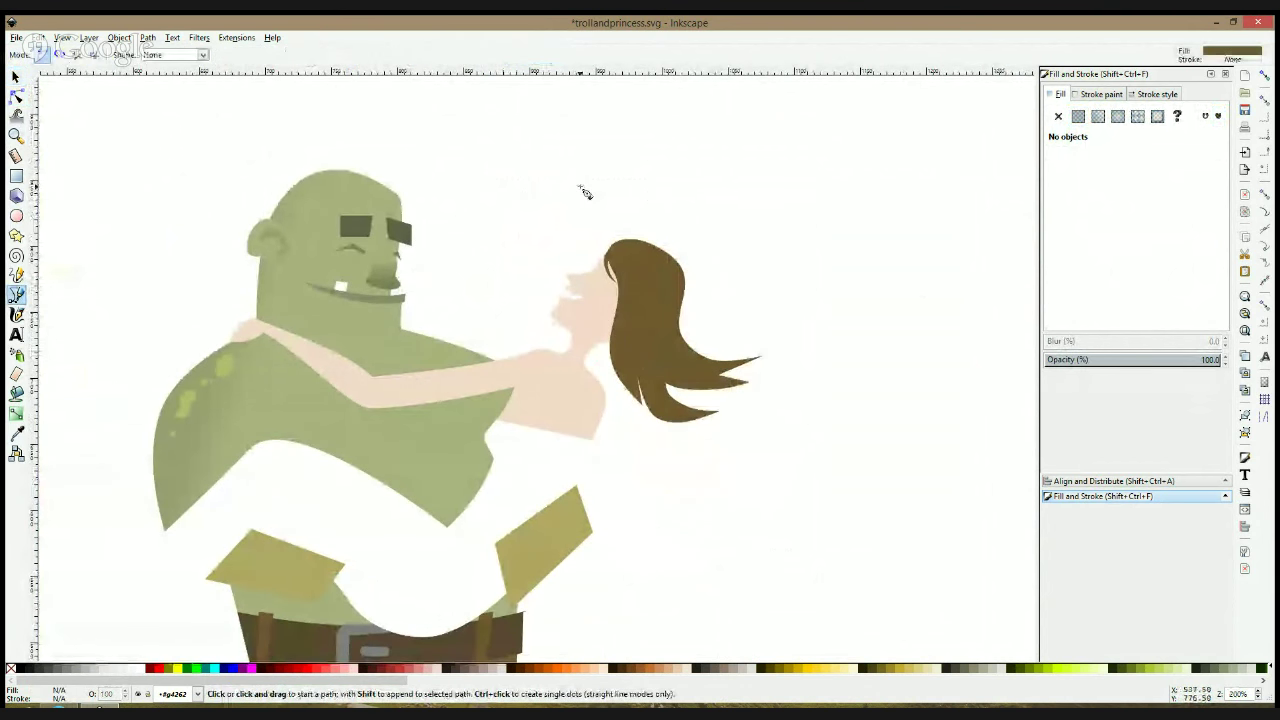
scroll(646, 208, up, 2)
key(ctrl+s)
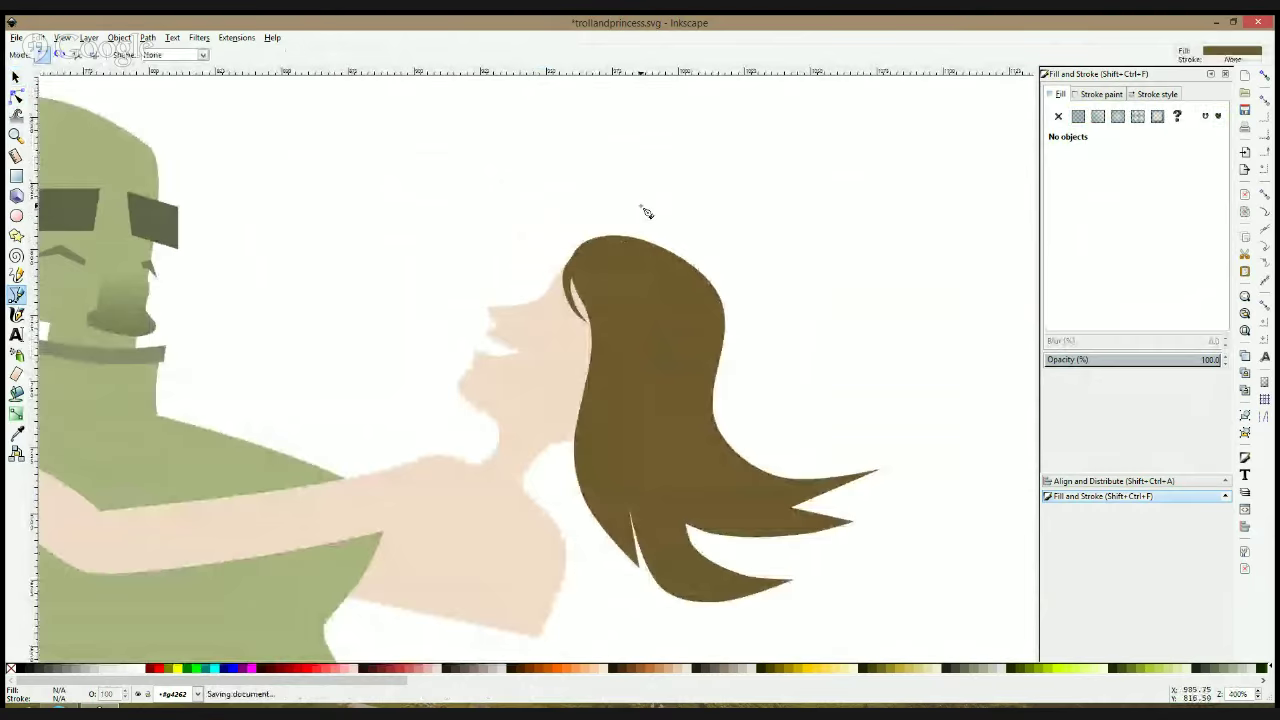
Round out the princess's forehead by bulging its segment, raising the top head node and lifting the nose-bridge node, and deselect the face
scroll(645, 212, up, 2)
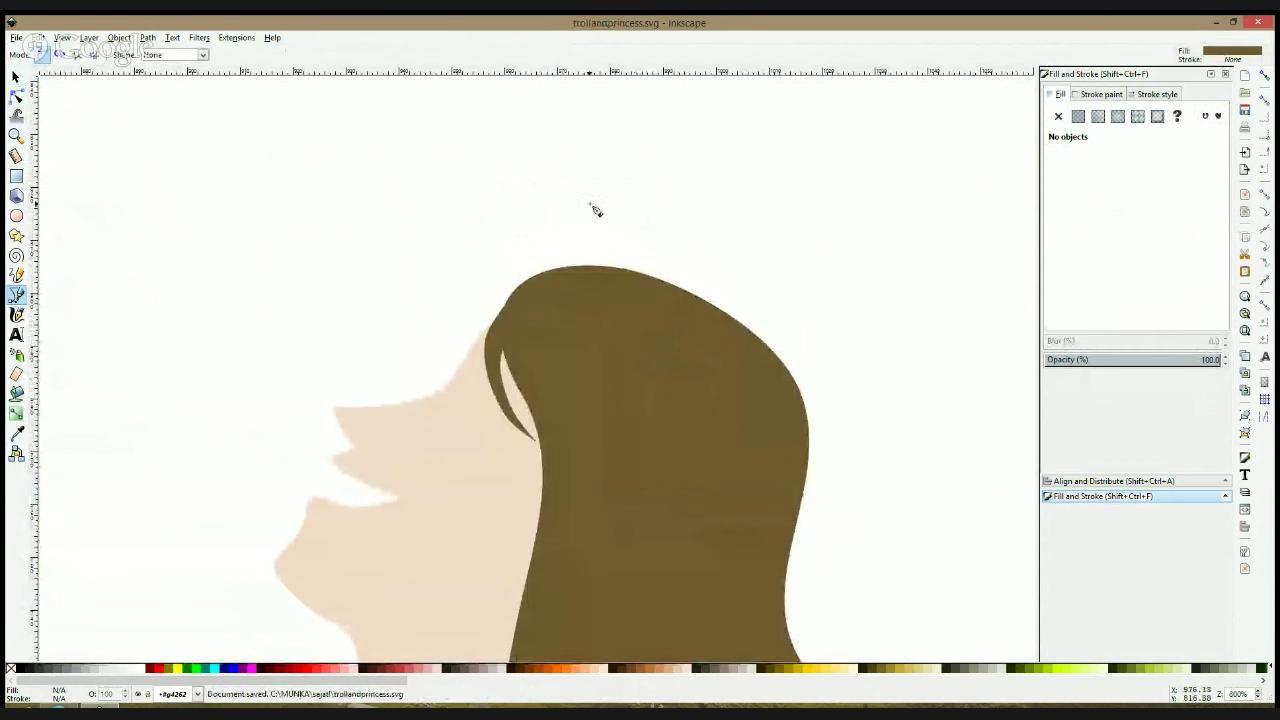
click(17, 96)
click(450, 380)
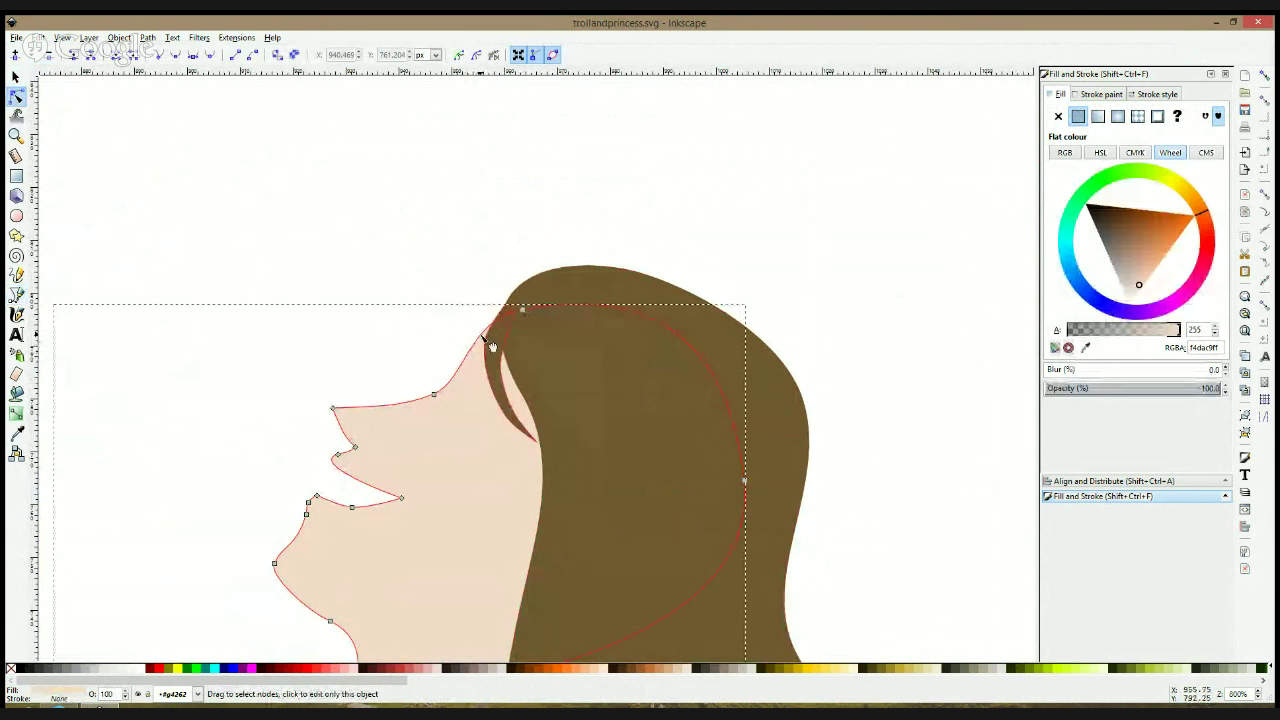
drag(484, 345, 523, 315)
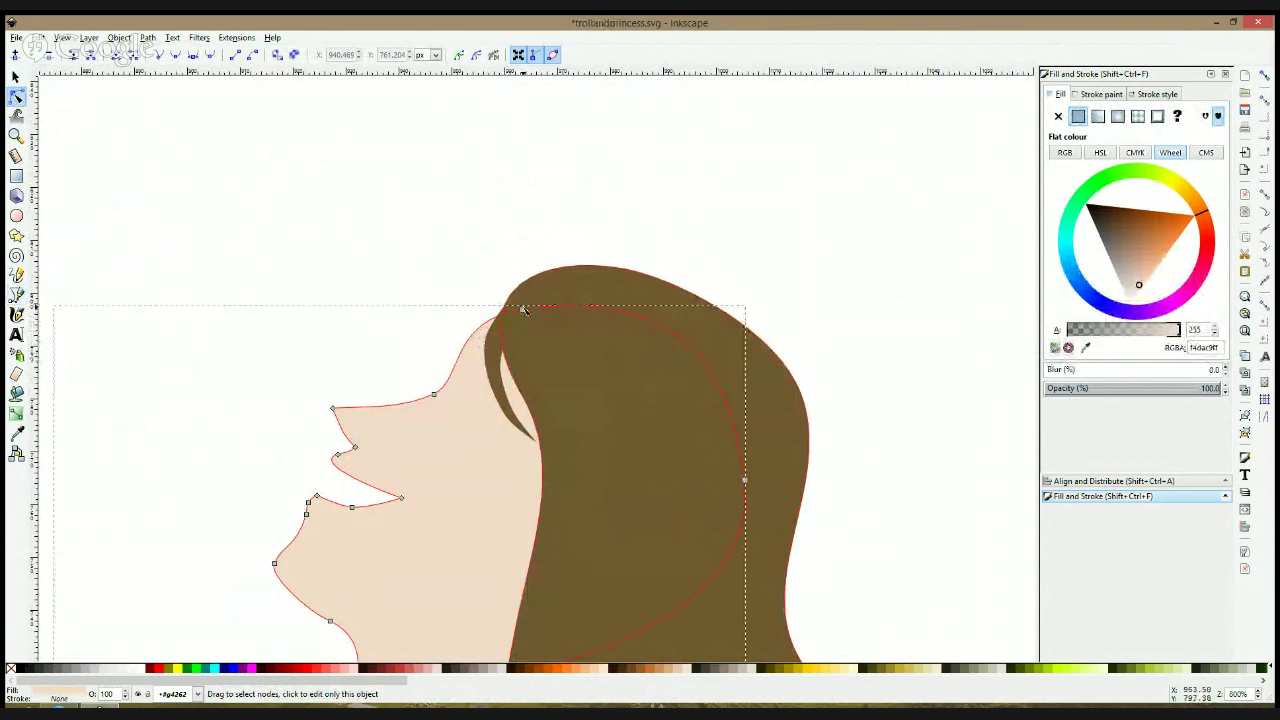
click(523, 306)
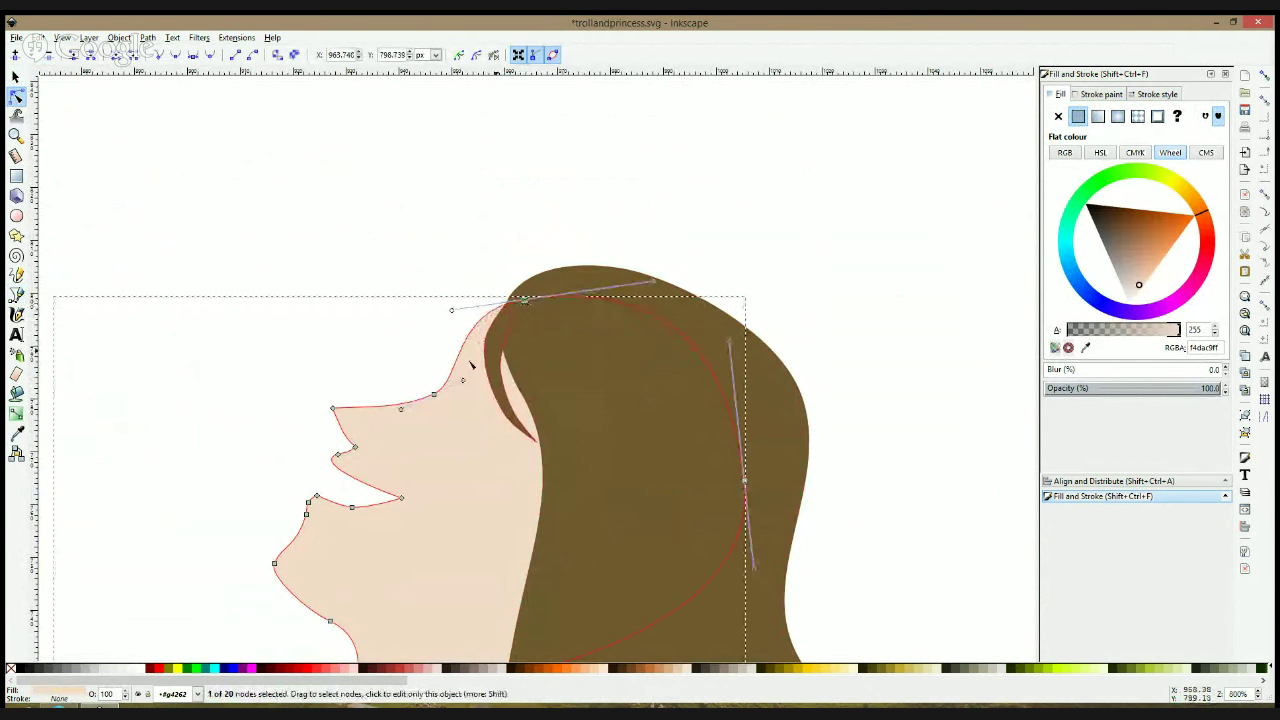
drag(434, 394, 434, 386)
click(468, 250)
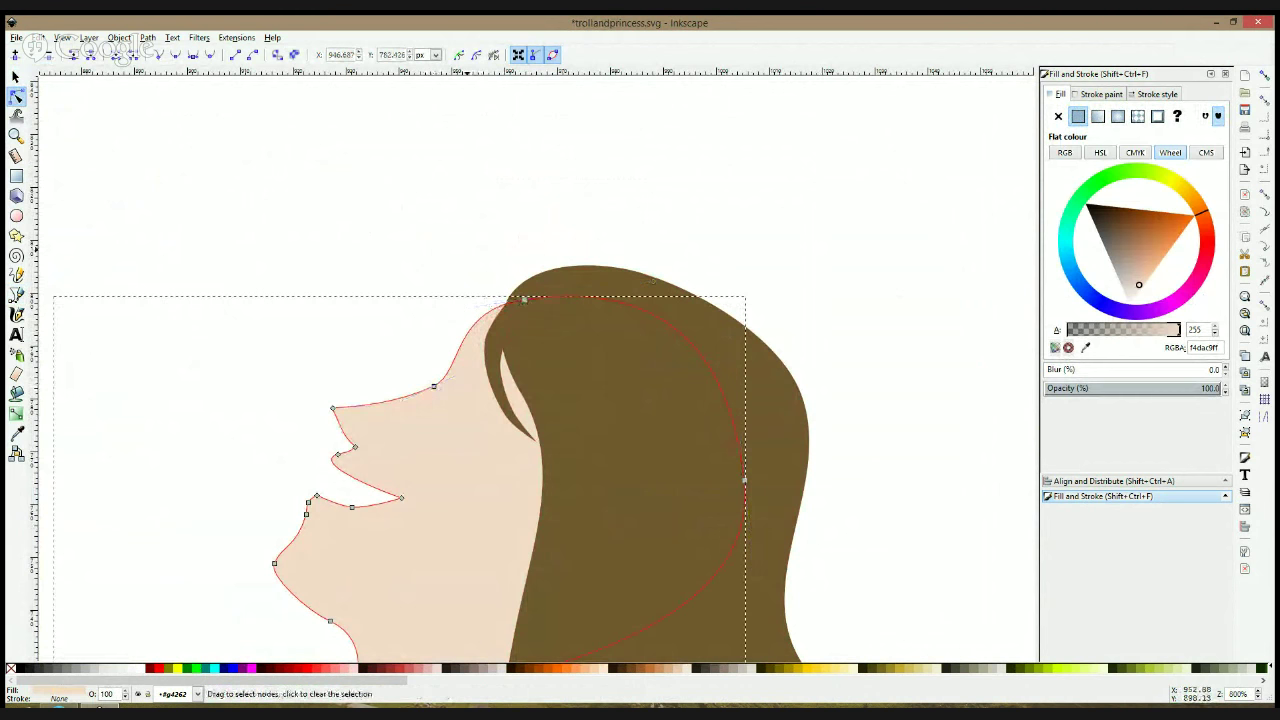
click(468, 255)
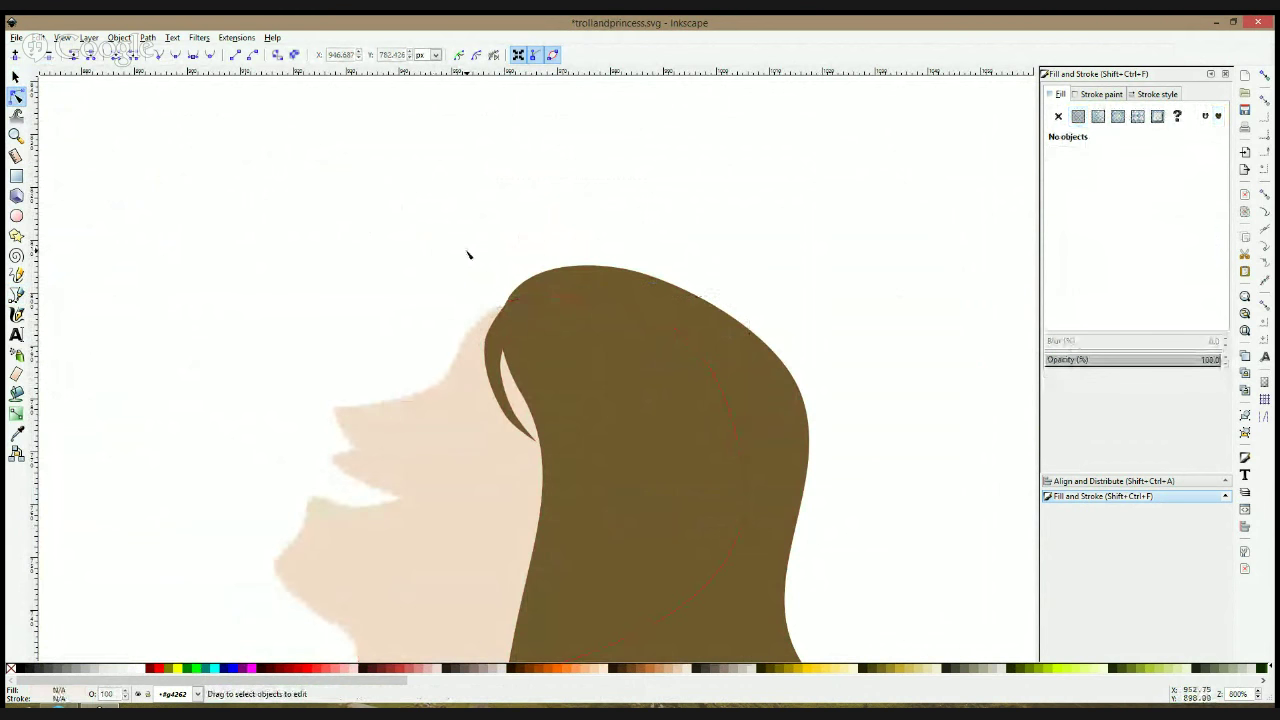
Draw a three-pointed crown with a tapering rear band above the hair using the Bezier tool, and fill it golden yellow (e4bc34)
click(17, 296)
click(598, 163)
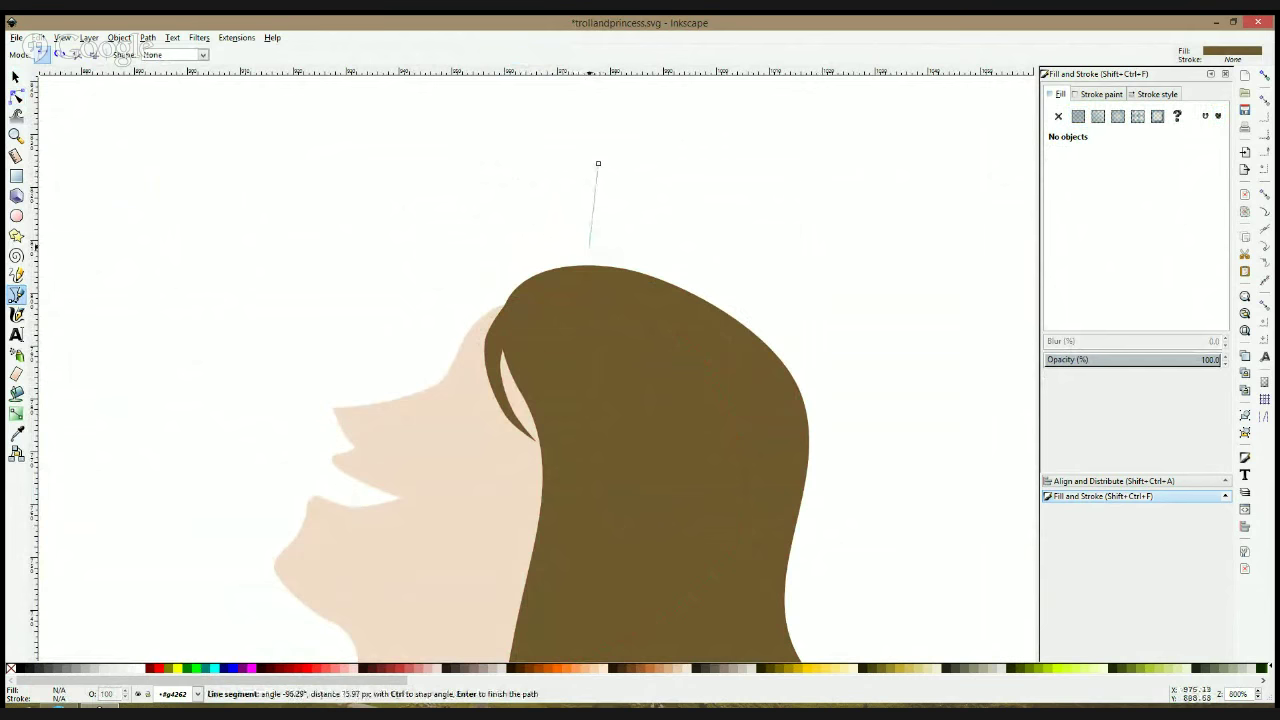
click(590, 245)
click(790, 355)
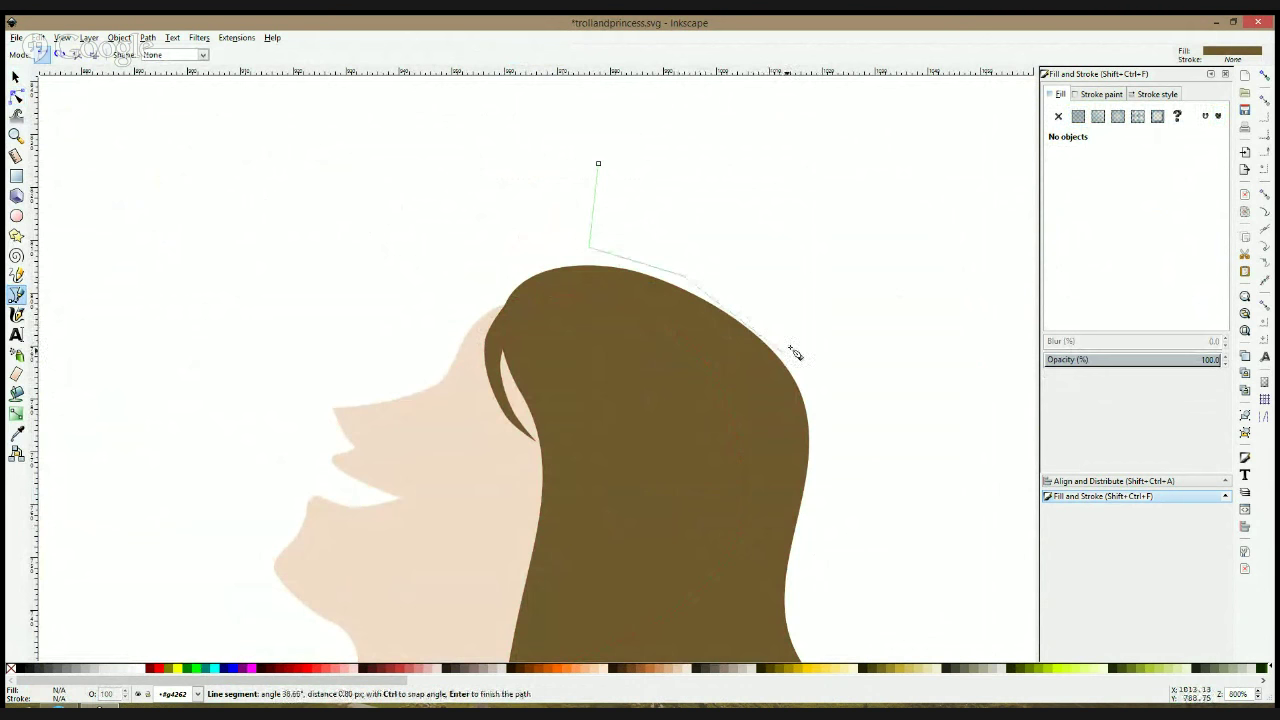
click(720, 262)
click(725, 210)
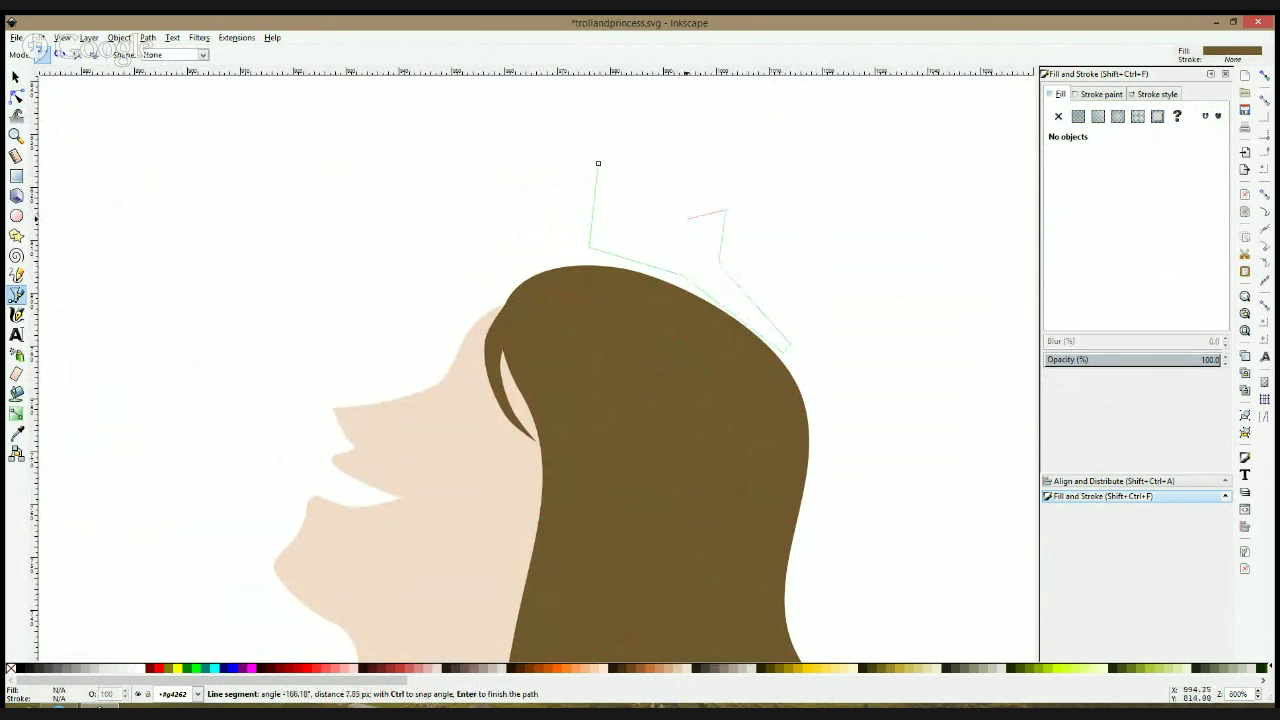
click(686, 218)
click(681, 160)
click(634, 120)
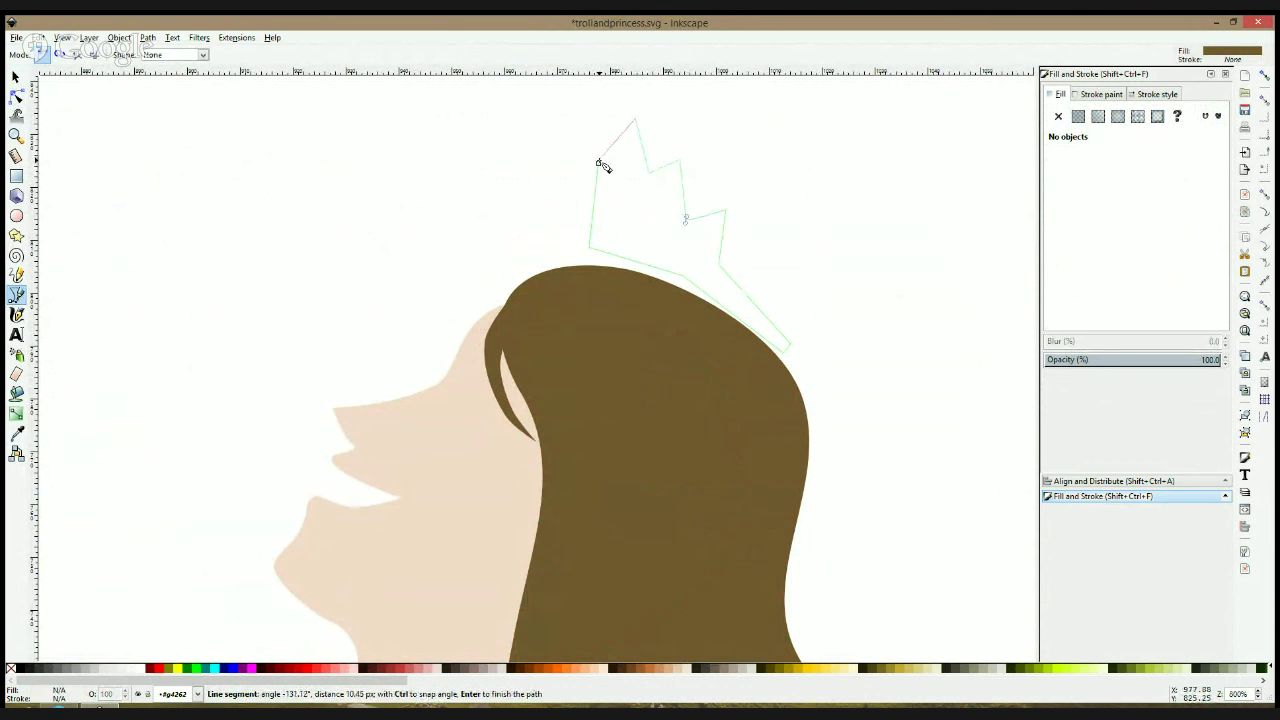
click(598, 163)
click(1166, 225)
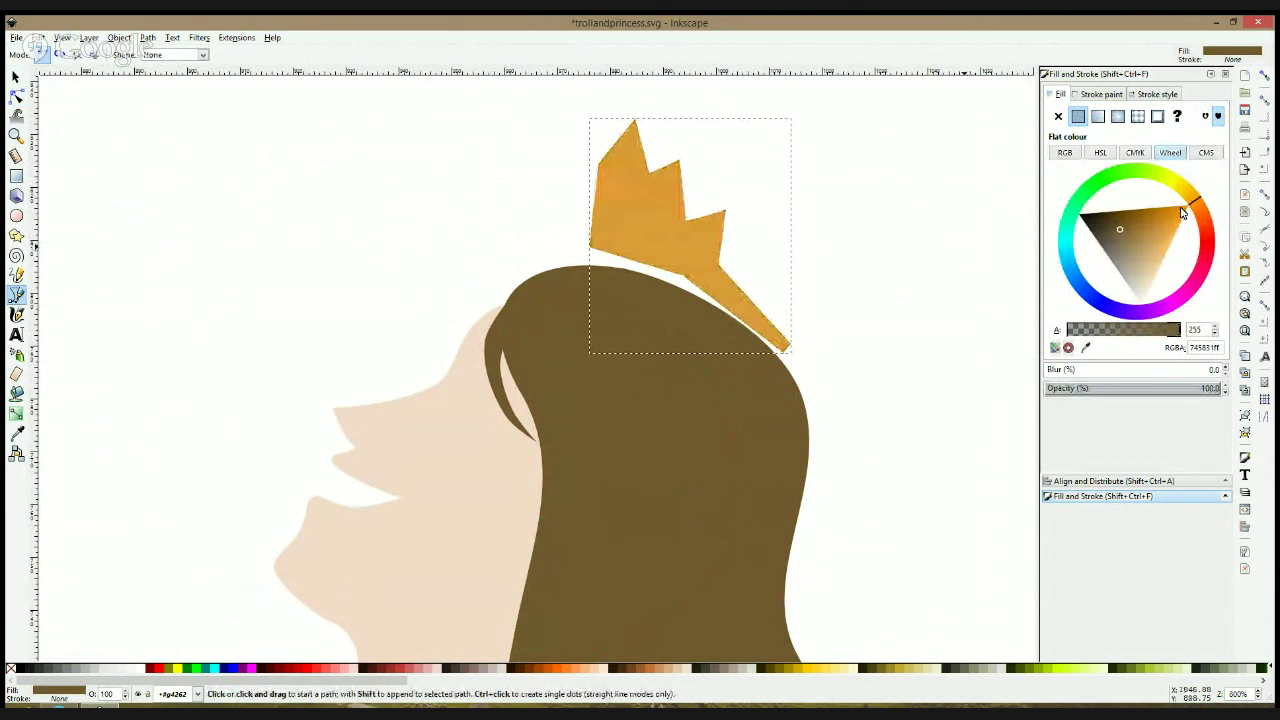
click(1180, 195)
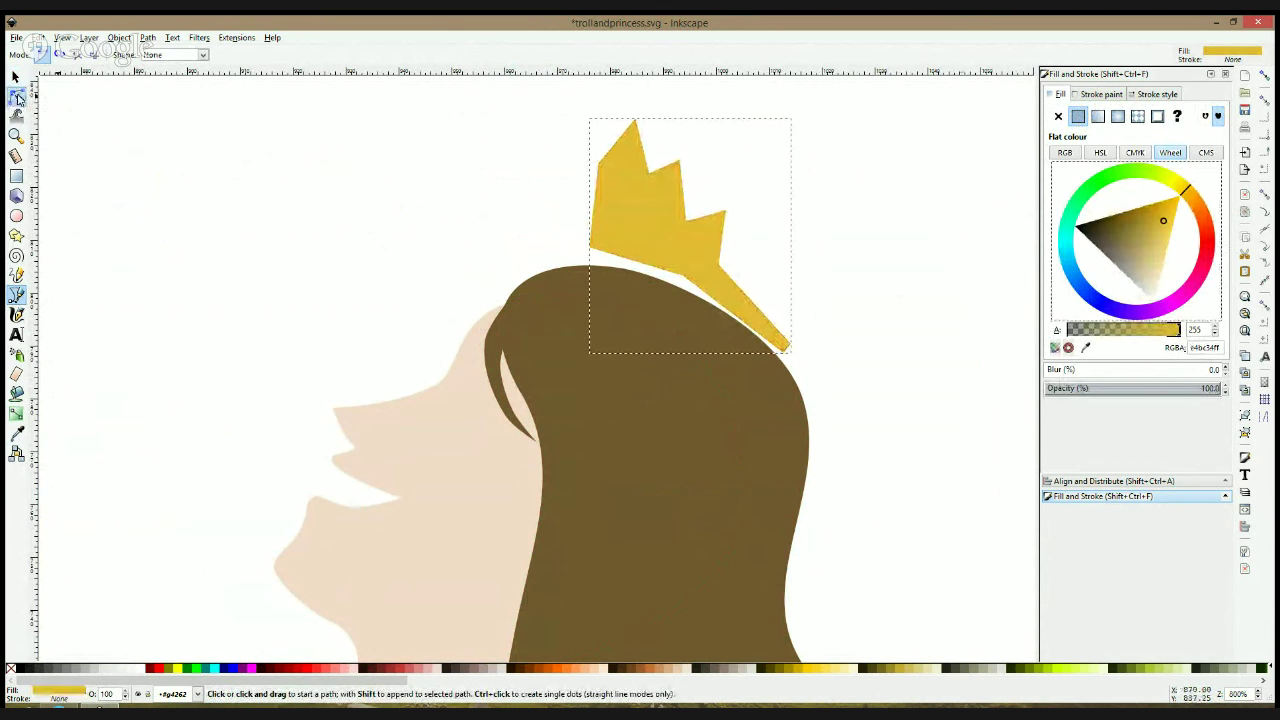
Round the crown's three tips into smooth lobes and curve its band and front edge to follow the head
click(17, 97)
ctrl+click(635, 119)
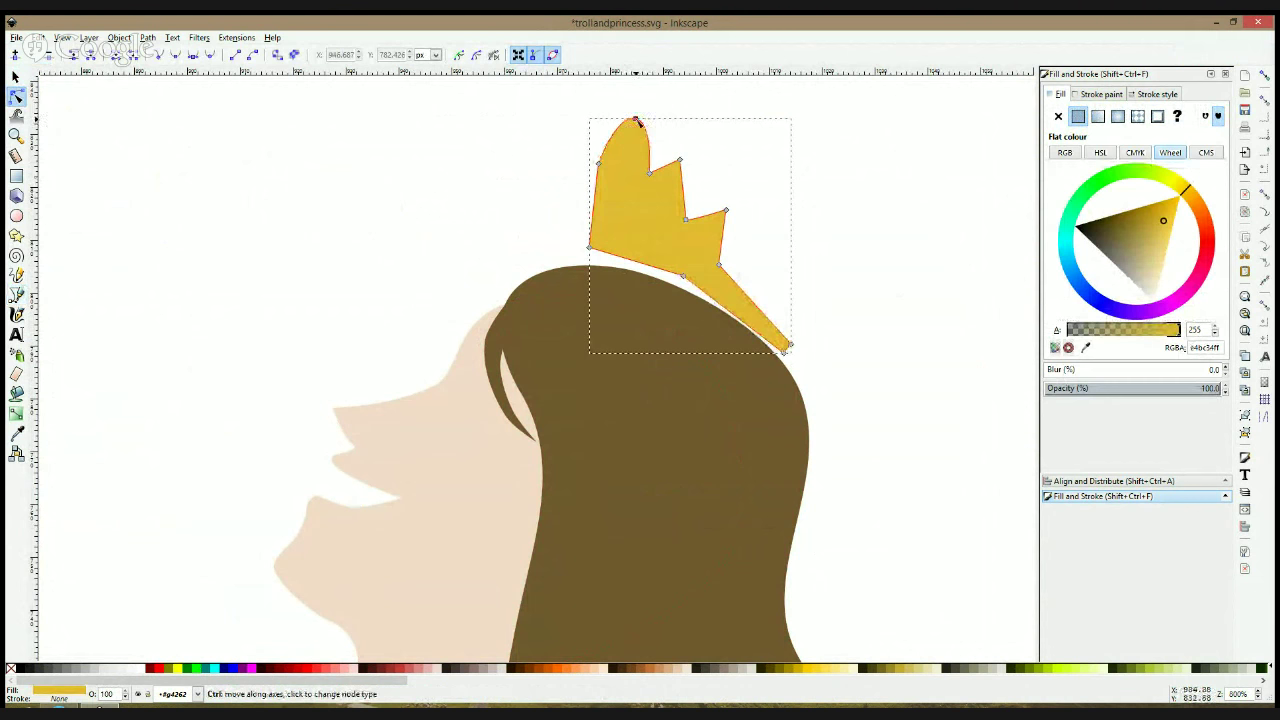
ctrl+click(680, 160)
click(725, 210)
key(shift+s)
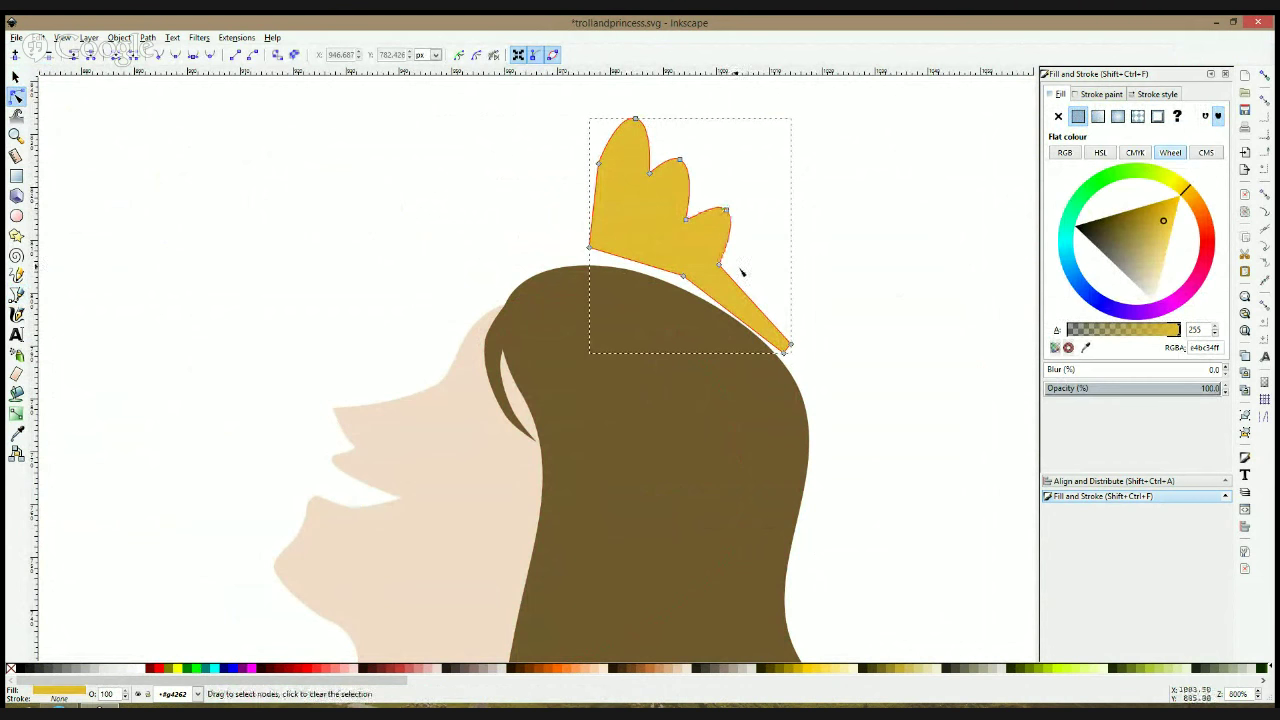
double_click(686, 273)
key(space)
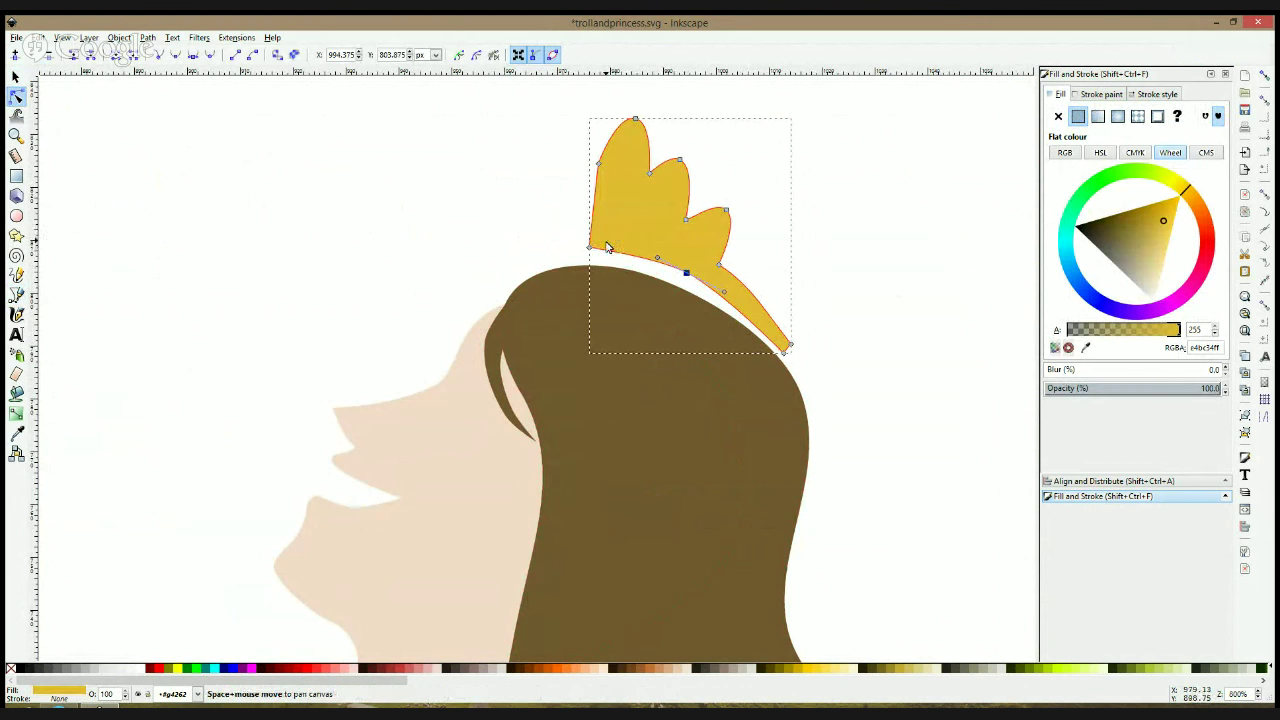
key(space)
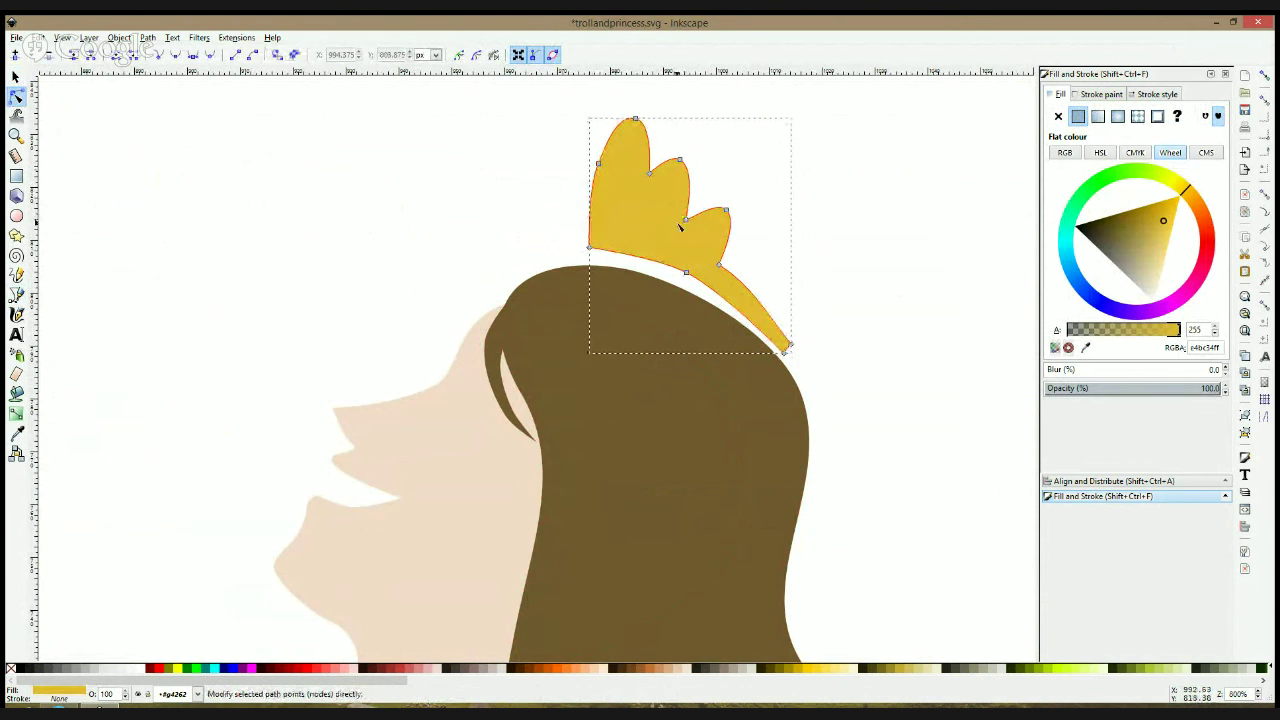
Shrink the crown to about 33.5 px wide, tilt it slightly toward the back of the head, and position it just above the hair
key(s)
drag(679, 228, 683, 254)
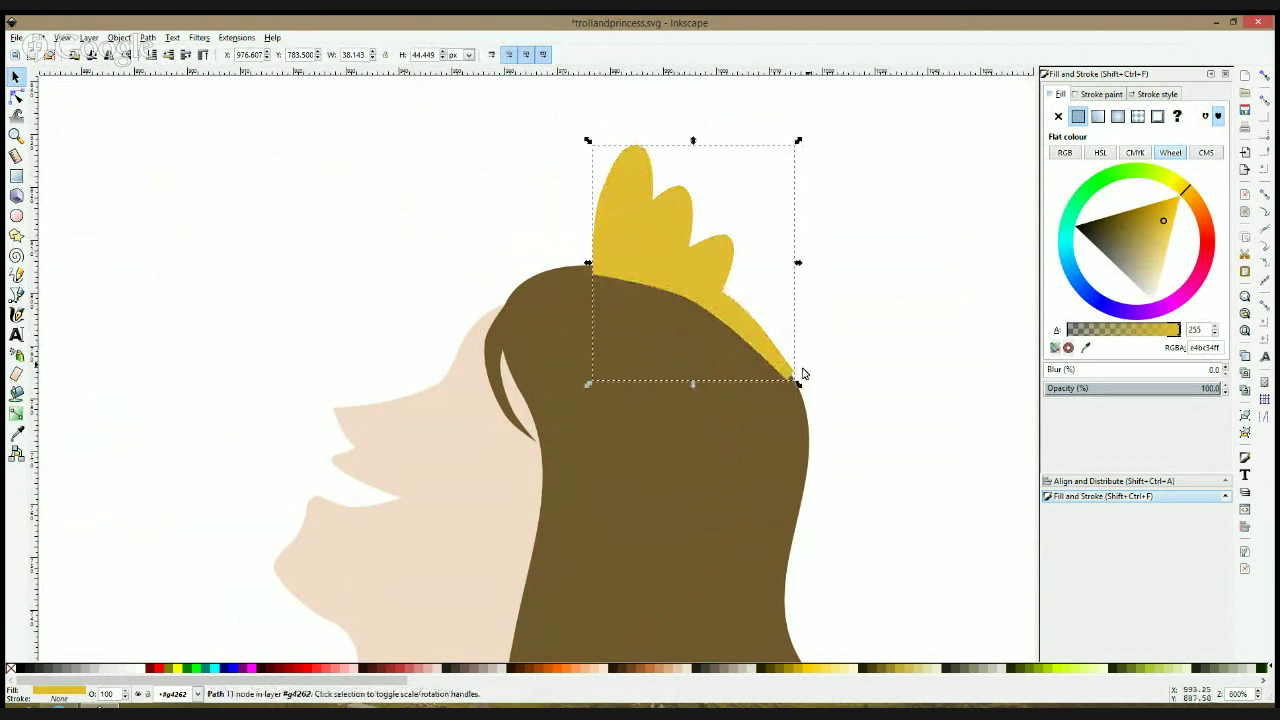
drag(799, 385, 771, 368)
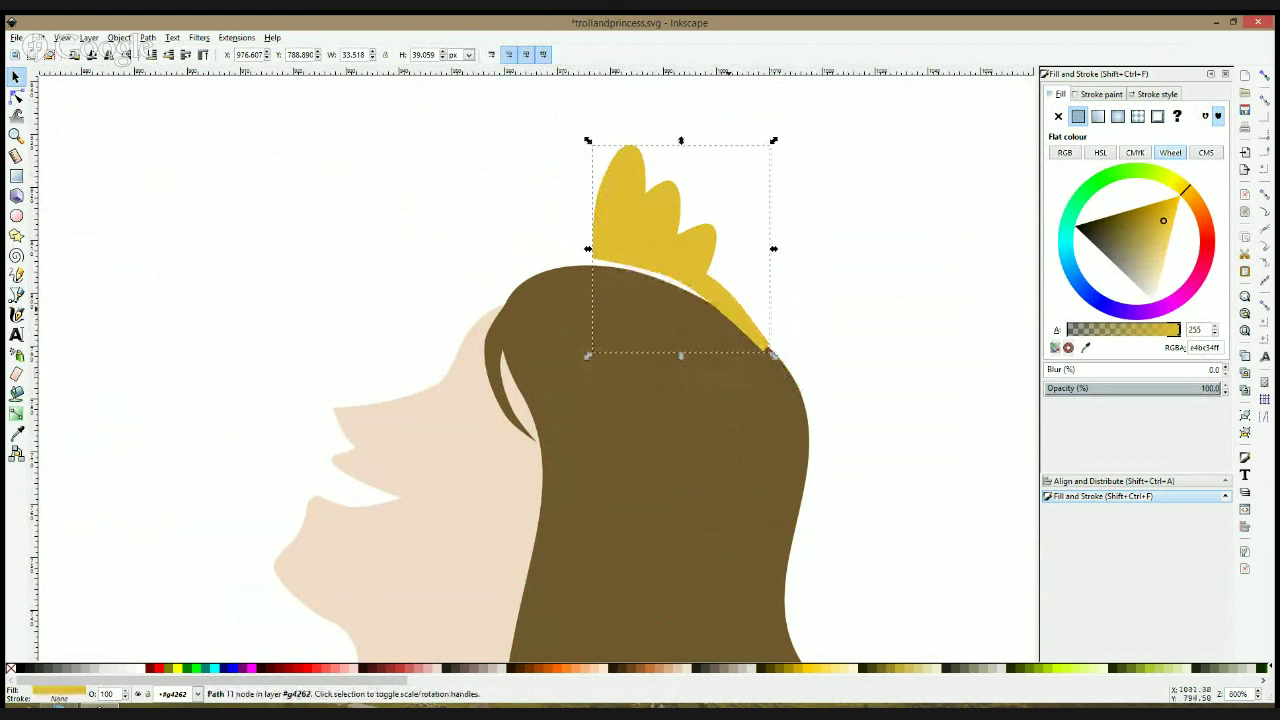
click(750, 334)
drag(776, 141, 790, 157)
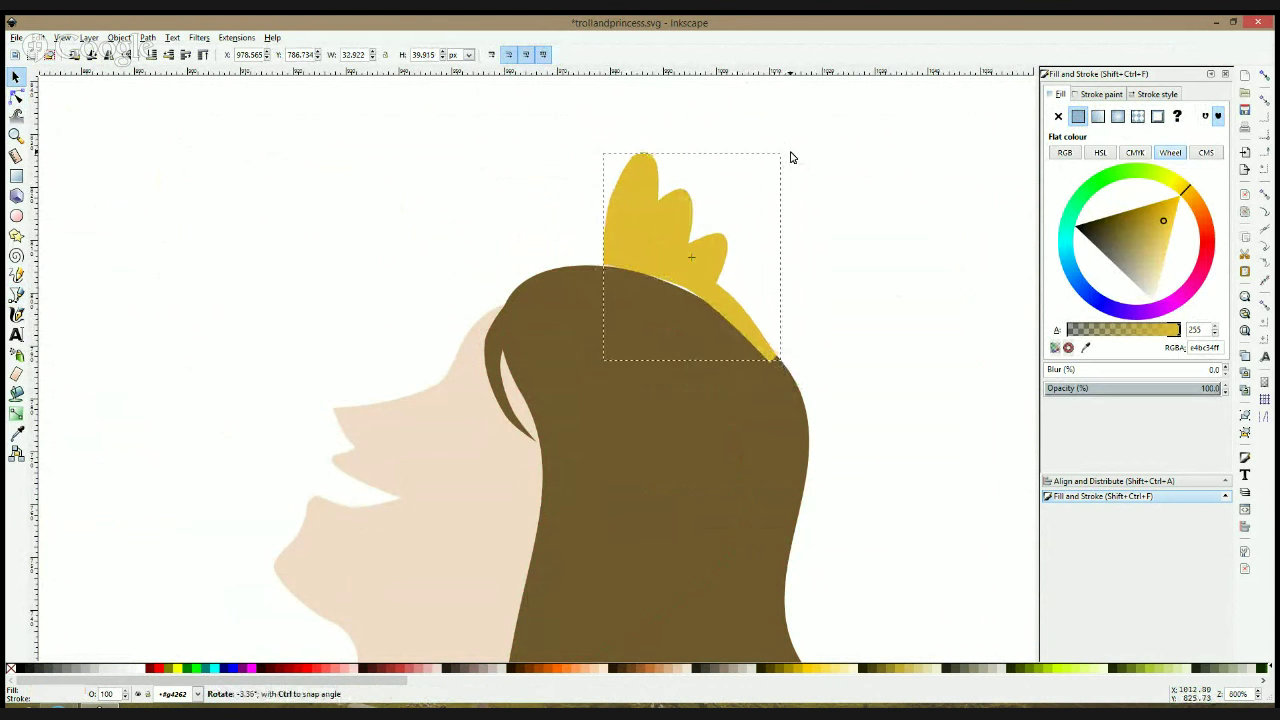
drag(652, 226, 674, 218)
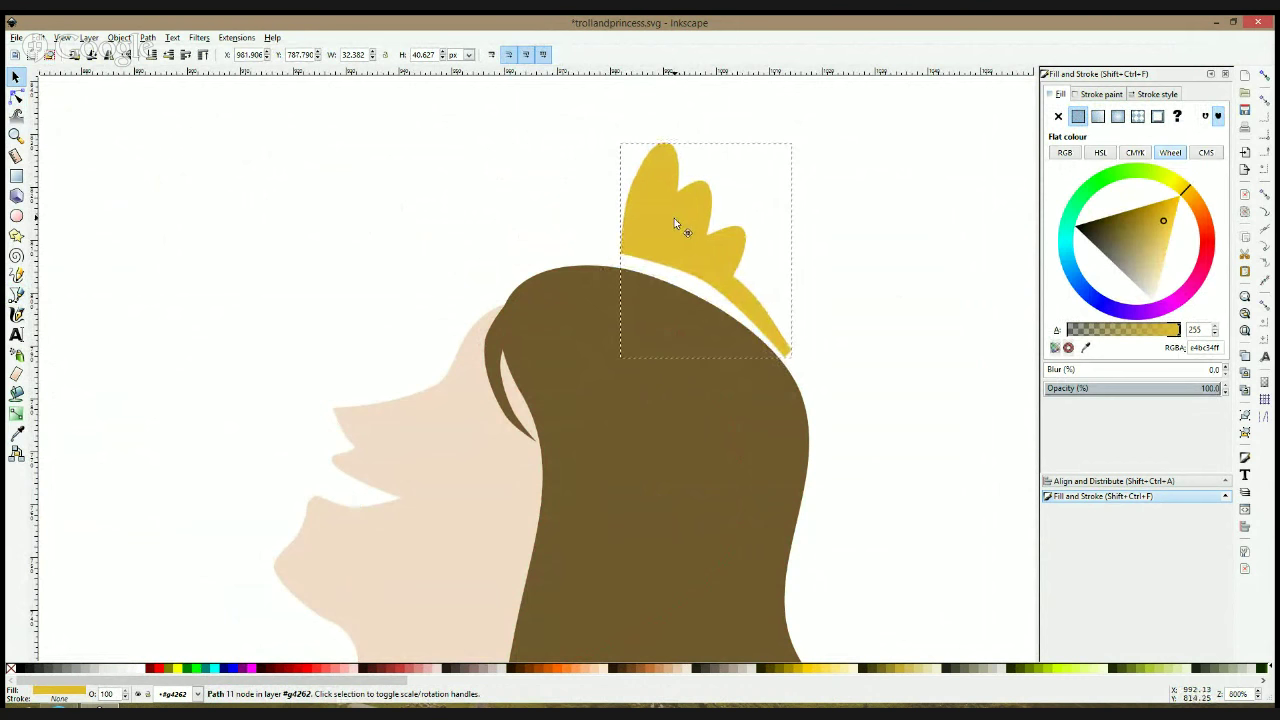
Deselect the crown and save the illustration
click(911, 230)
scroll(887, 258, down, 4)
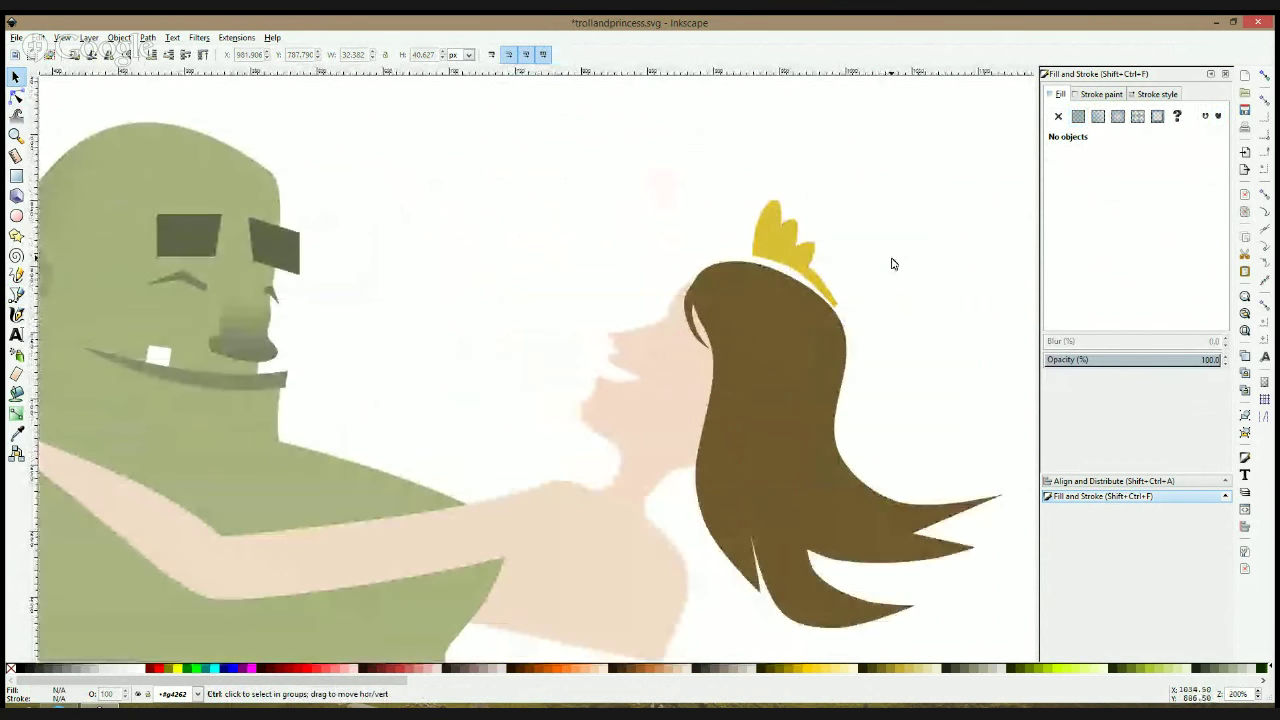
scroll(893, 264, down, 1)
scroll(895, 252, down, 1)
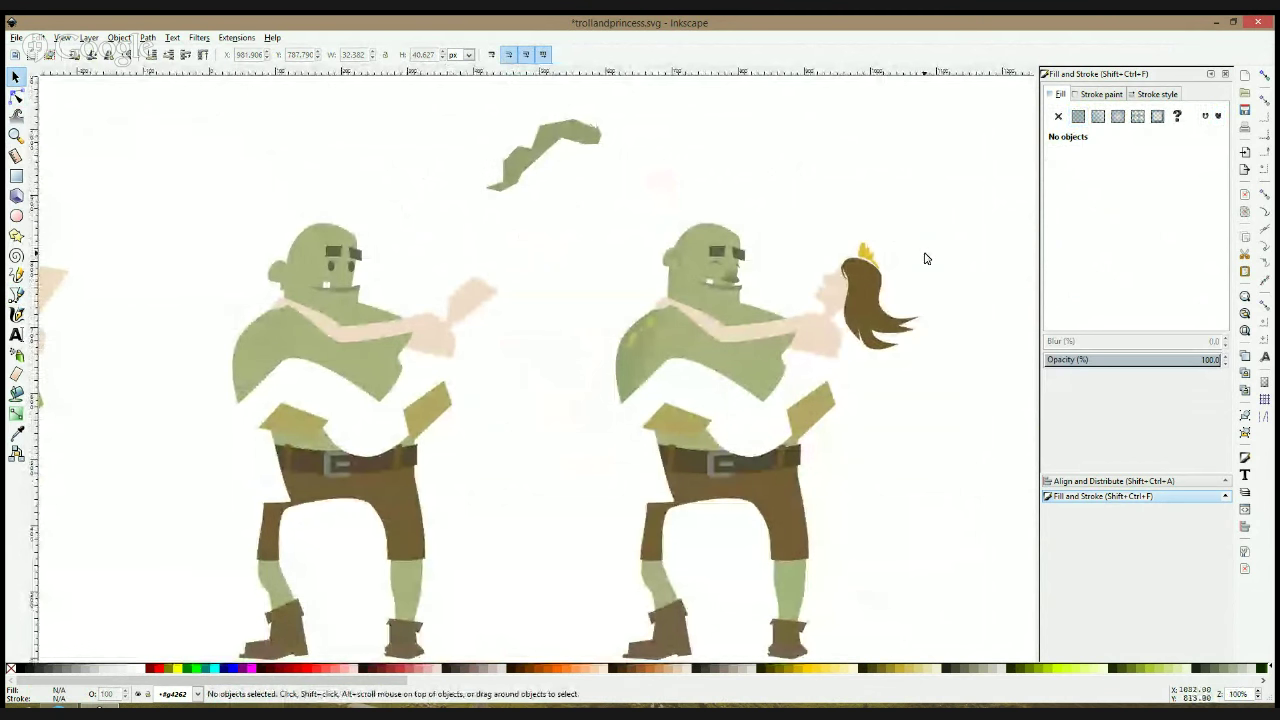
scroll(923, 257, down, 2)
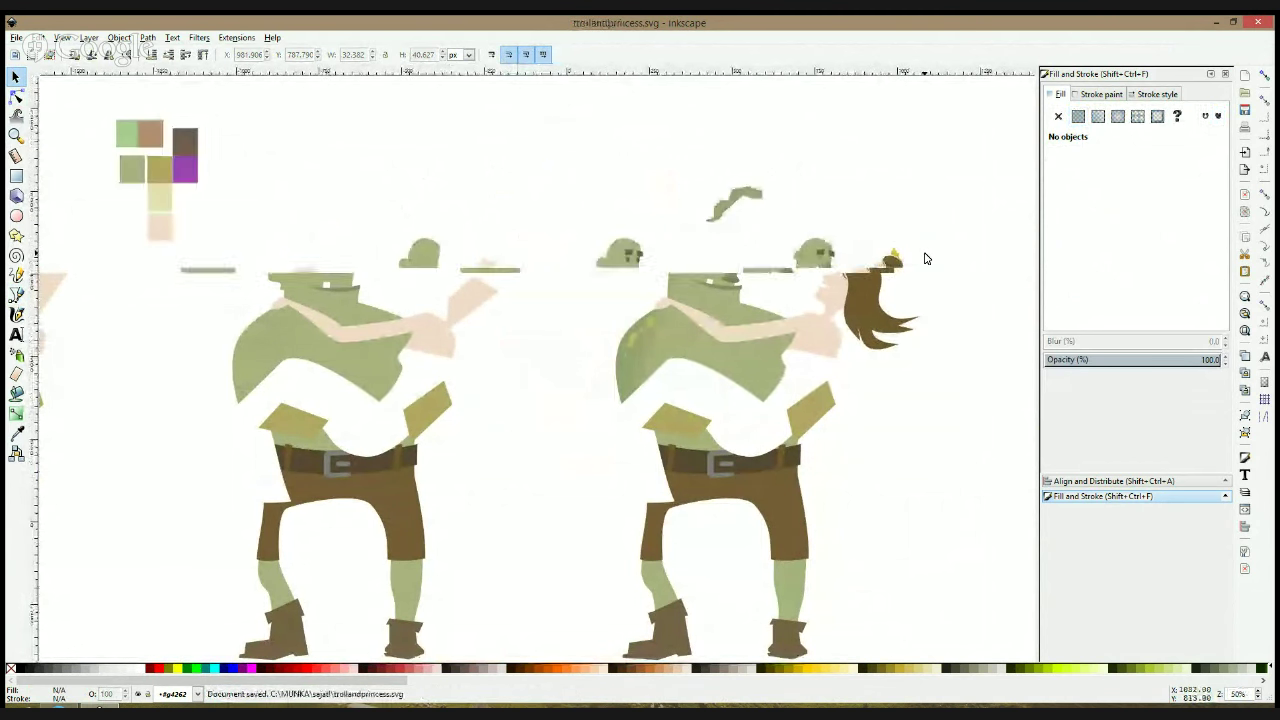
drag(983, 212, 722, 484)
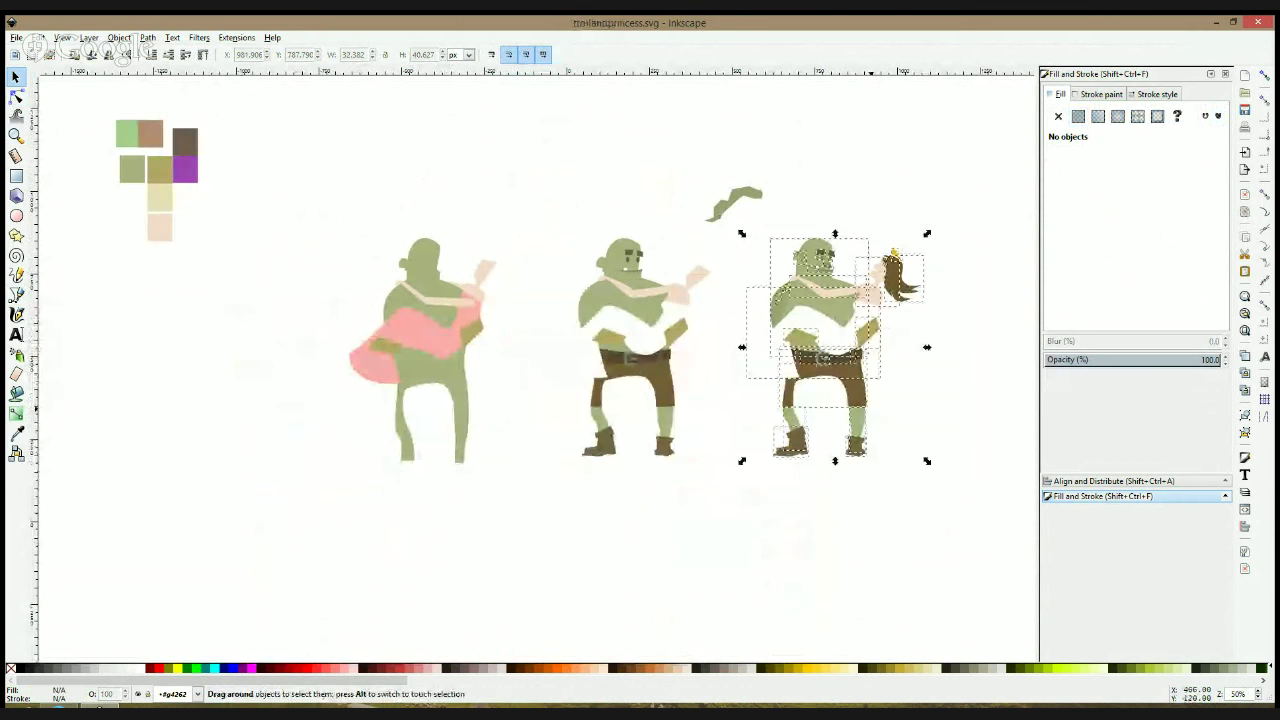
scroll(700, 450, right, 5)
key(ctrl+d)
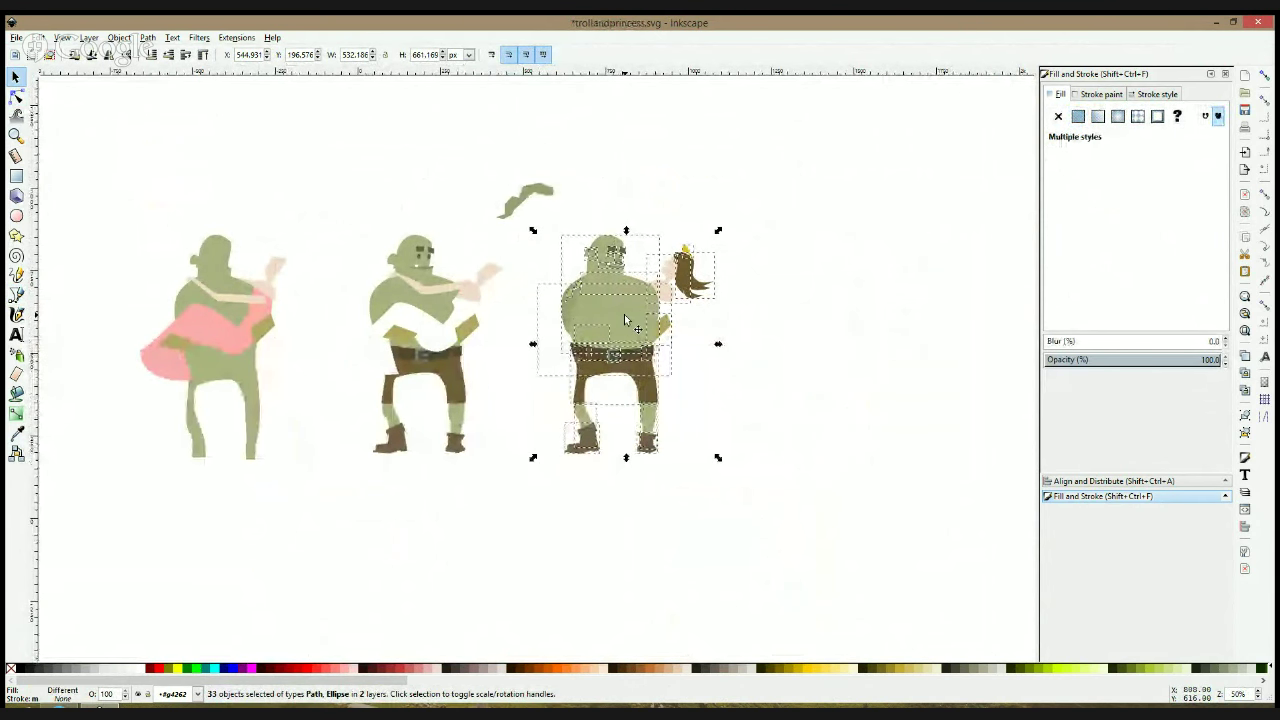
key(ctrl+z)
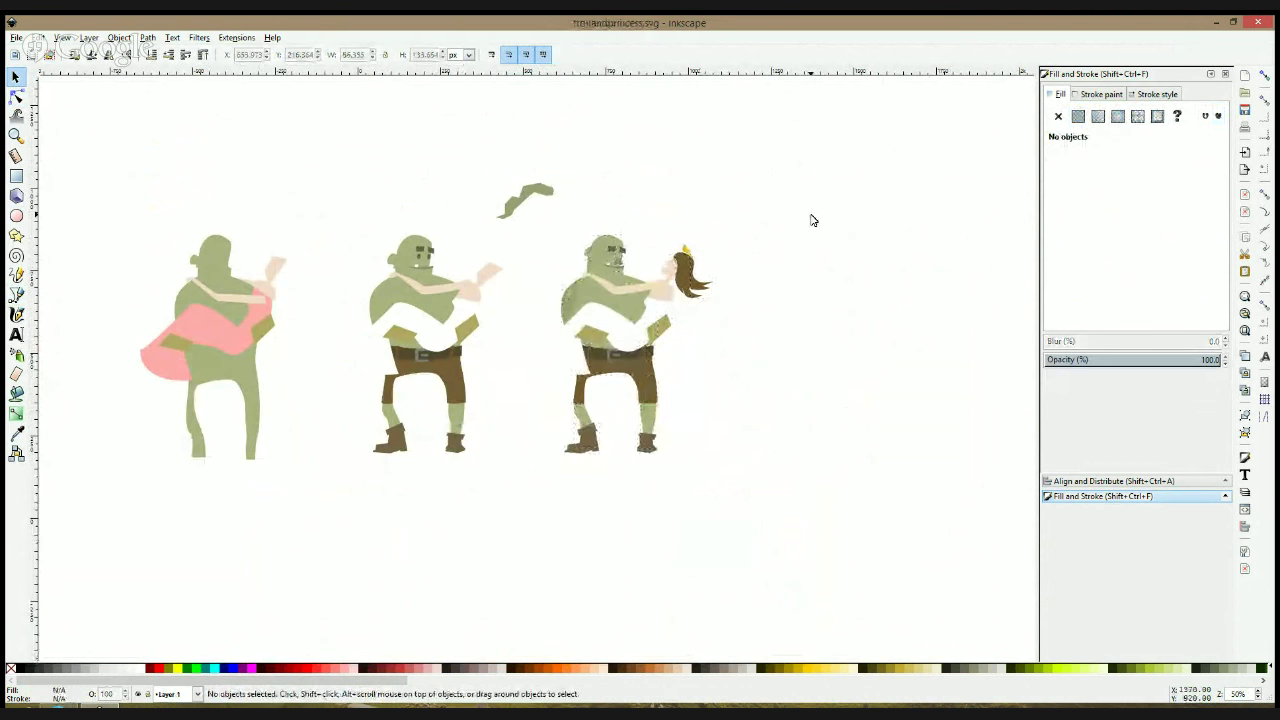
Duplicate the complete troll-and-princess figure with the crown, place the copy about 650 px to its right, deselect it and save the illustration
drag(846, 189, 526, 491)
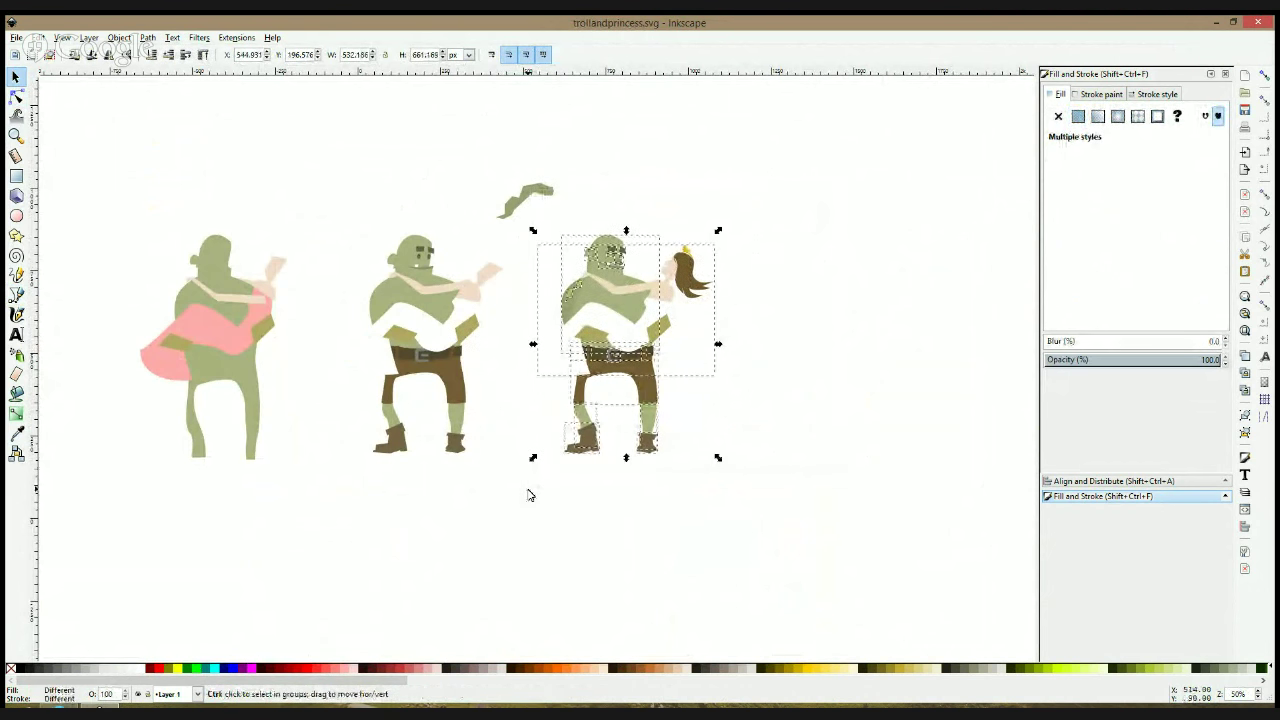
key(ctrl+d)
drag(631, 310, 846, 314)
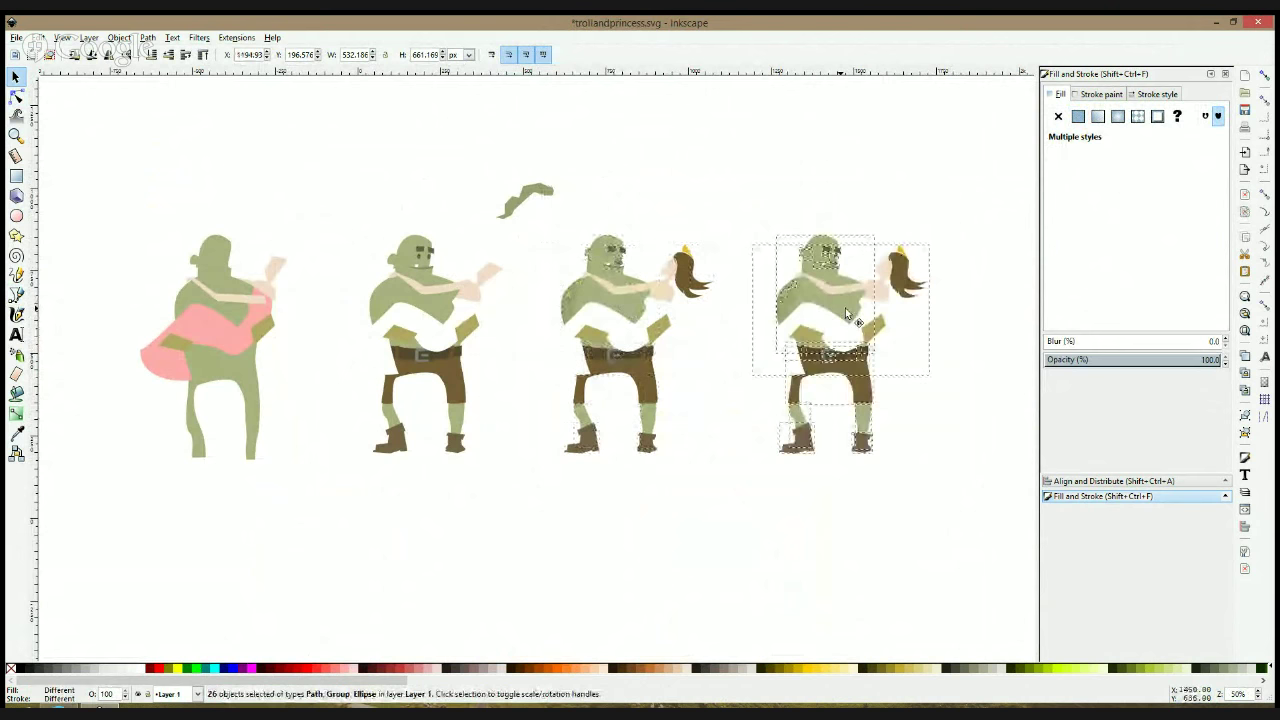
click(864, 157)
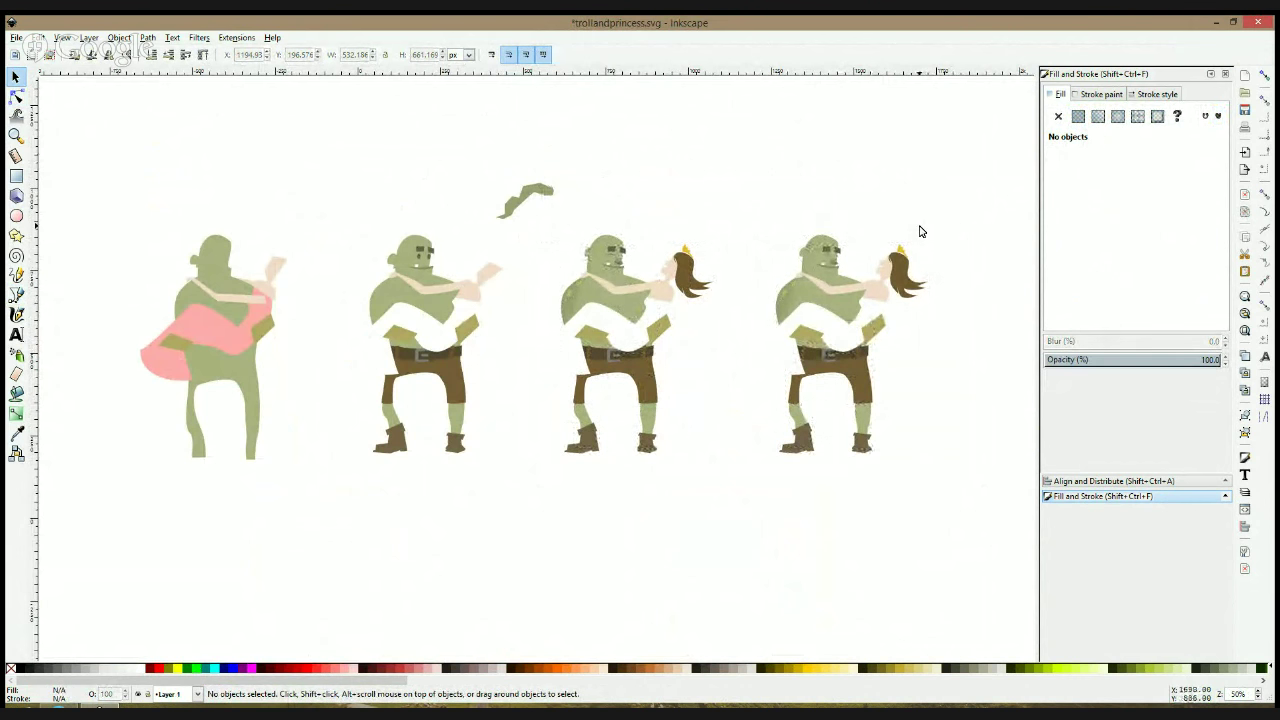
key(ctrl+s)
Draw a thin, bent closed-eye shape about 12 by 9 px on the copied princess's face beside the front hair strand with the Bezier tool
scroll(869, 316, up, 2)
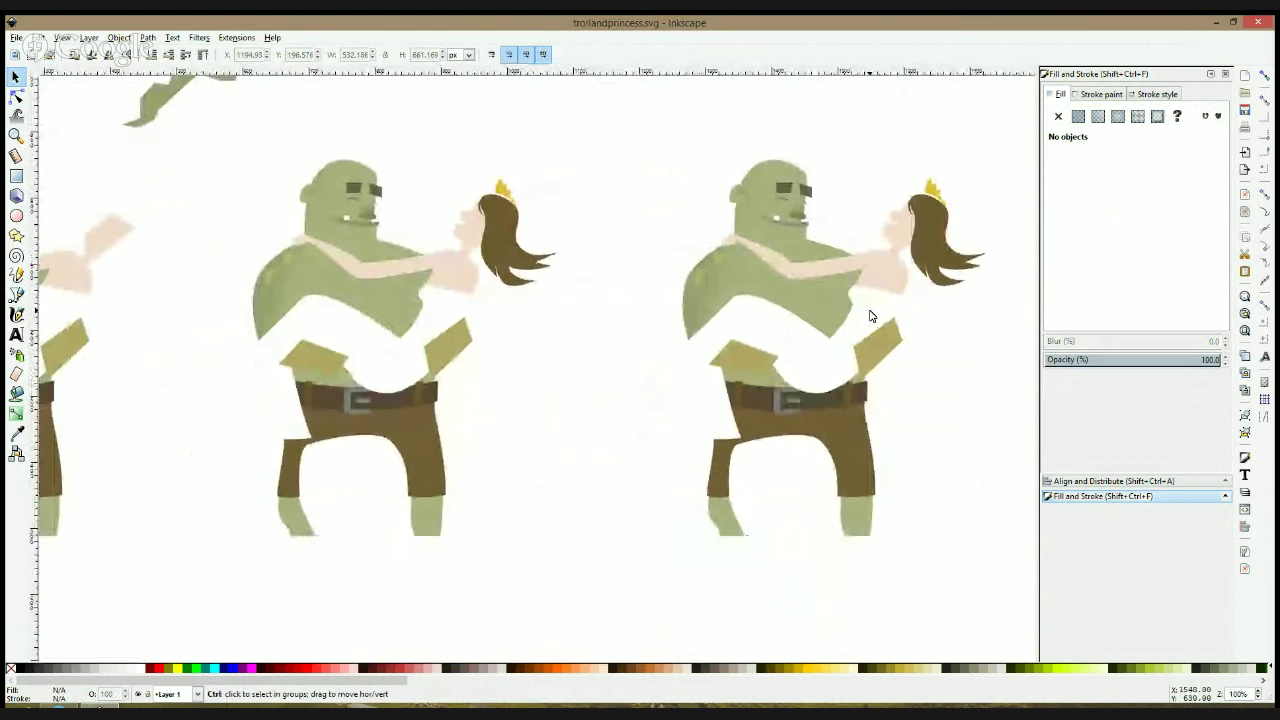
scroll(869, 314, up, 2)
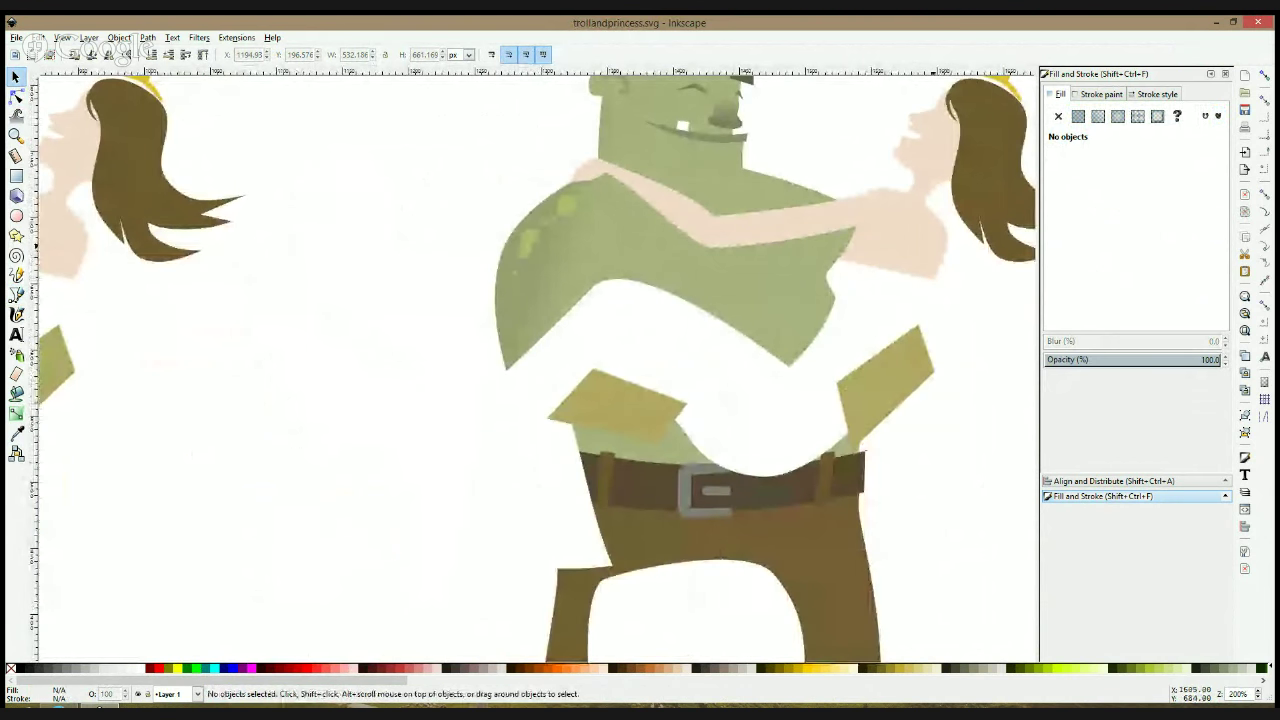
drag(940, 242, 824, 299)
click(16, 295)
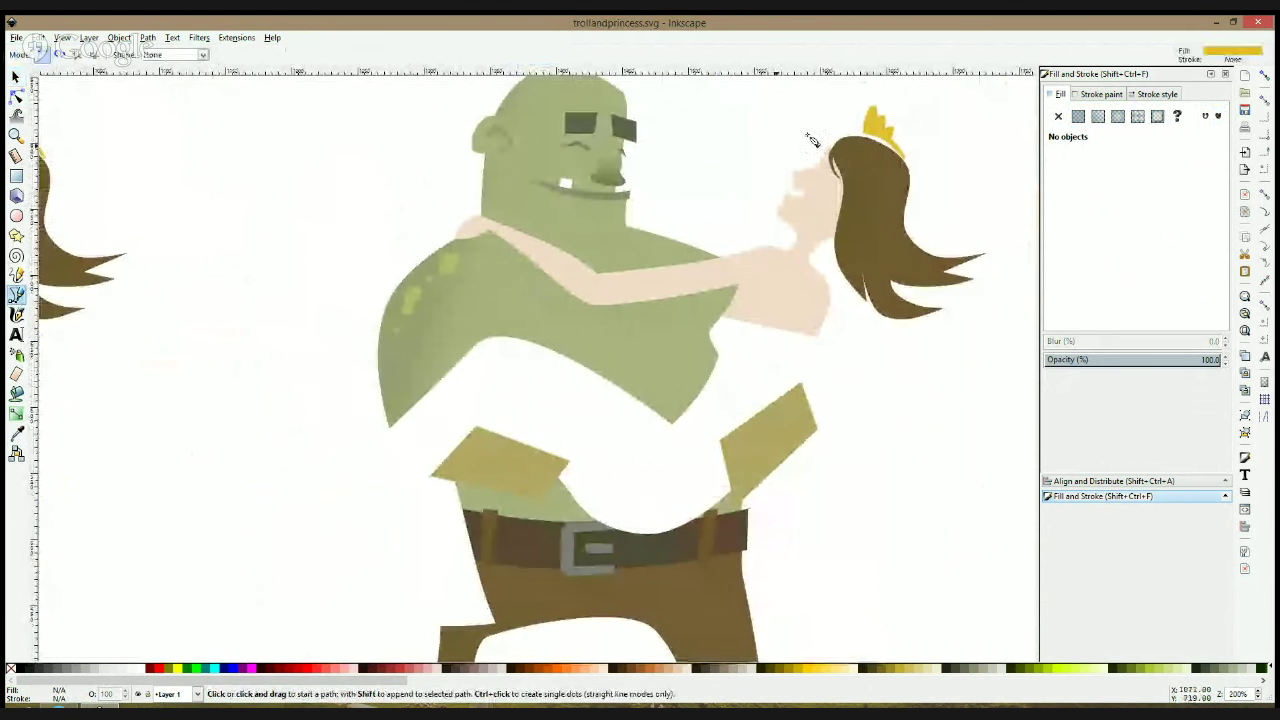
scroll(805, 145, up, 2)
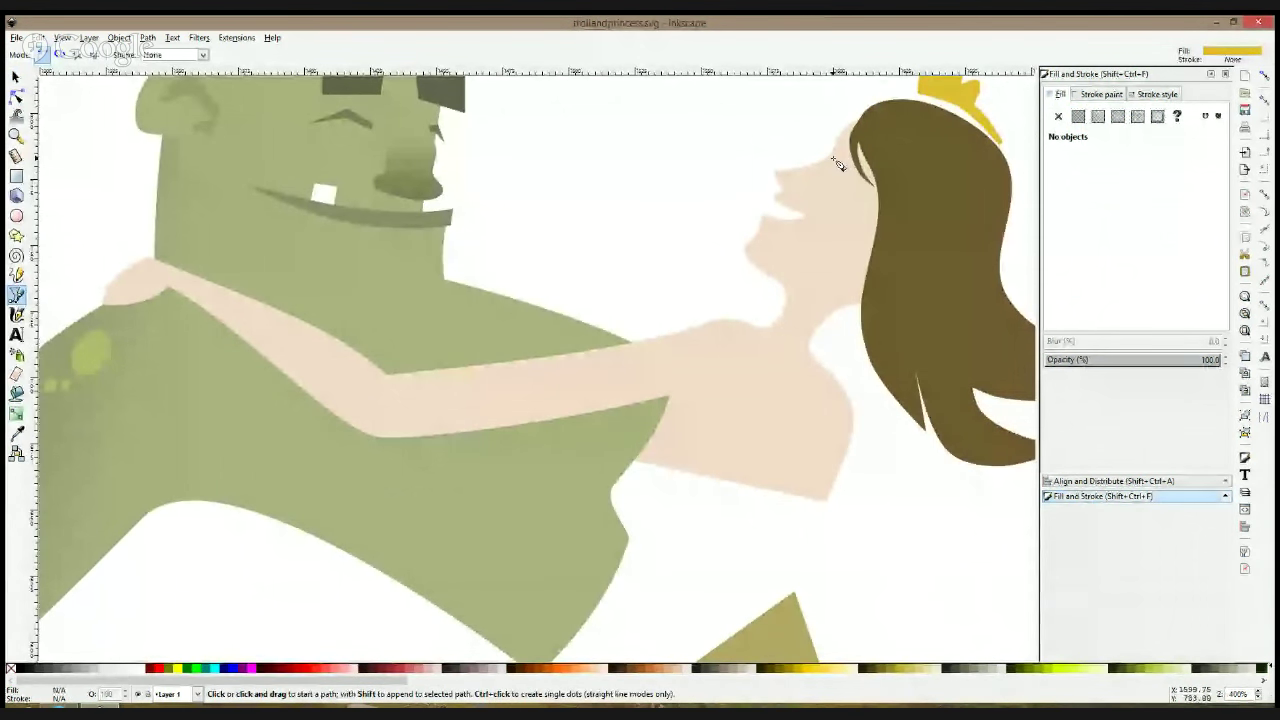
click(831, 158)
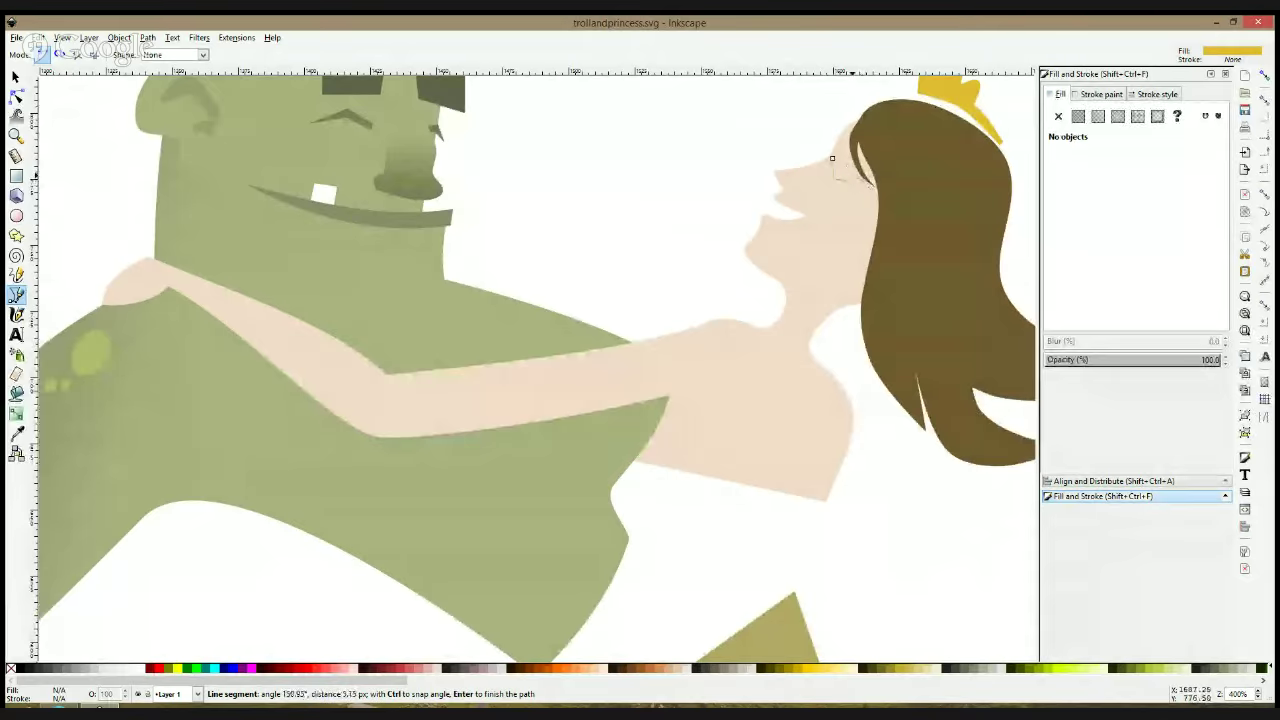
click(843, 177)
click(858, 176)
click(831, 158)
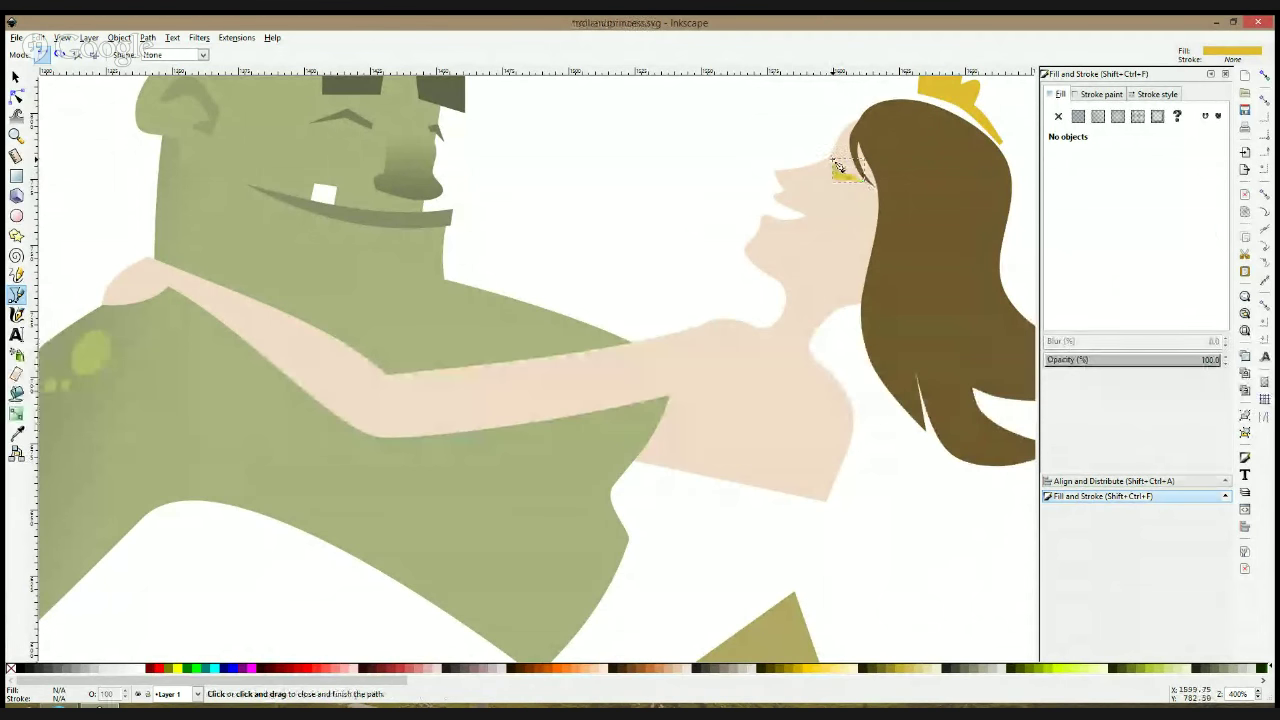
Fill the princess's eye shape with a muted brown (9c8161) averaged from her hair with the colour picker
click(16, 433)
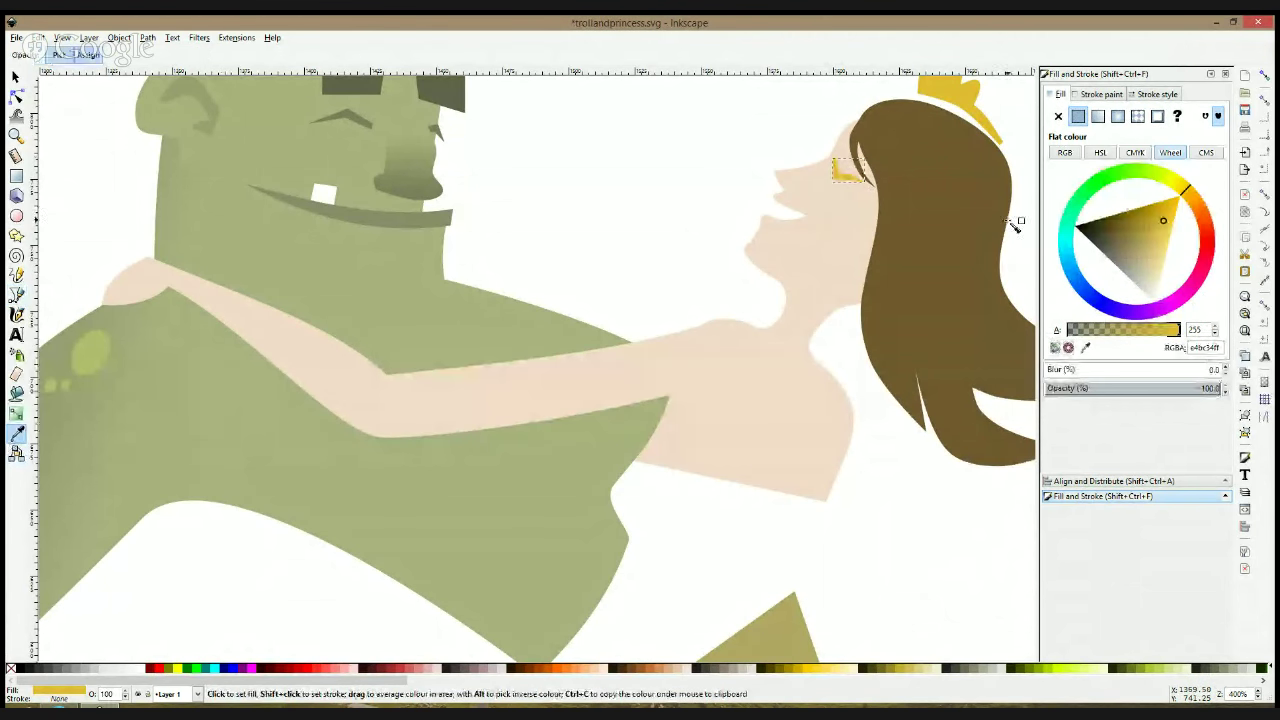
drag(889, 249, 868, 249)
drag(890, 265, 885, 268)
key(s)
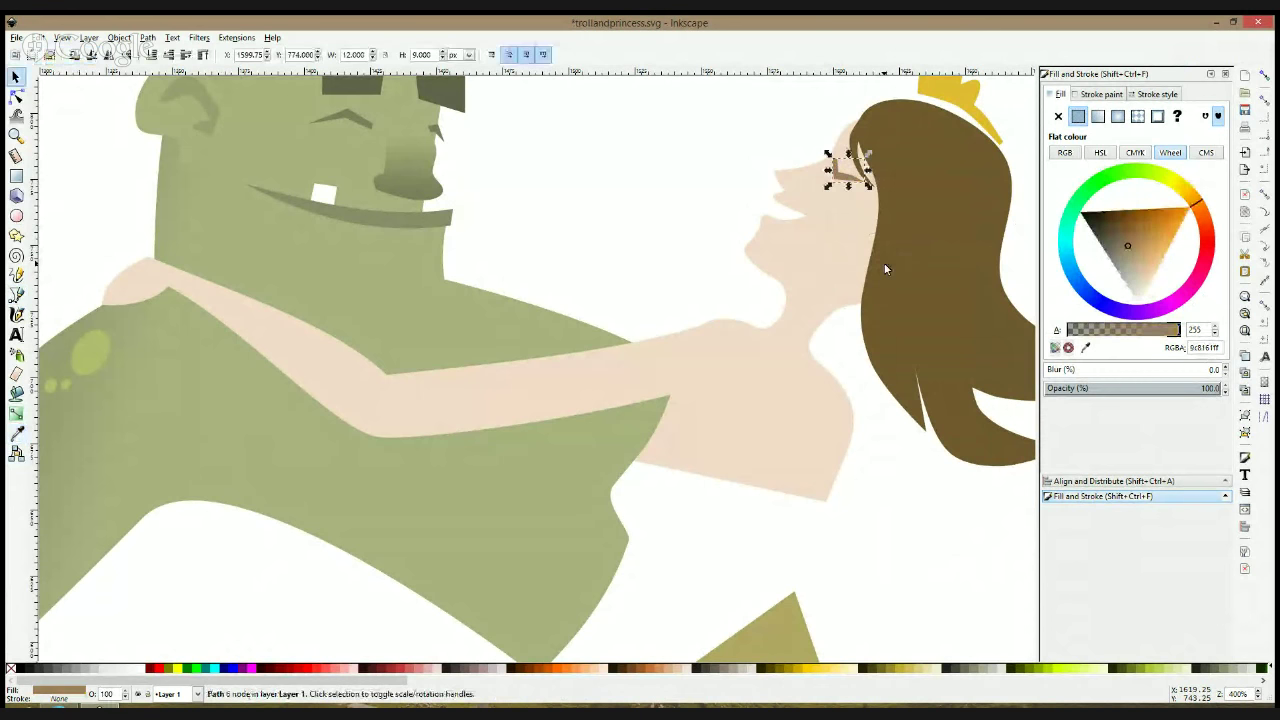
Bend the eye shape into an arched closed eyelid with lash, tilt it, and shrink it to about 9.9 px wide
click(17, 96)
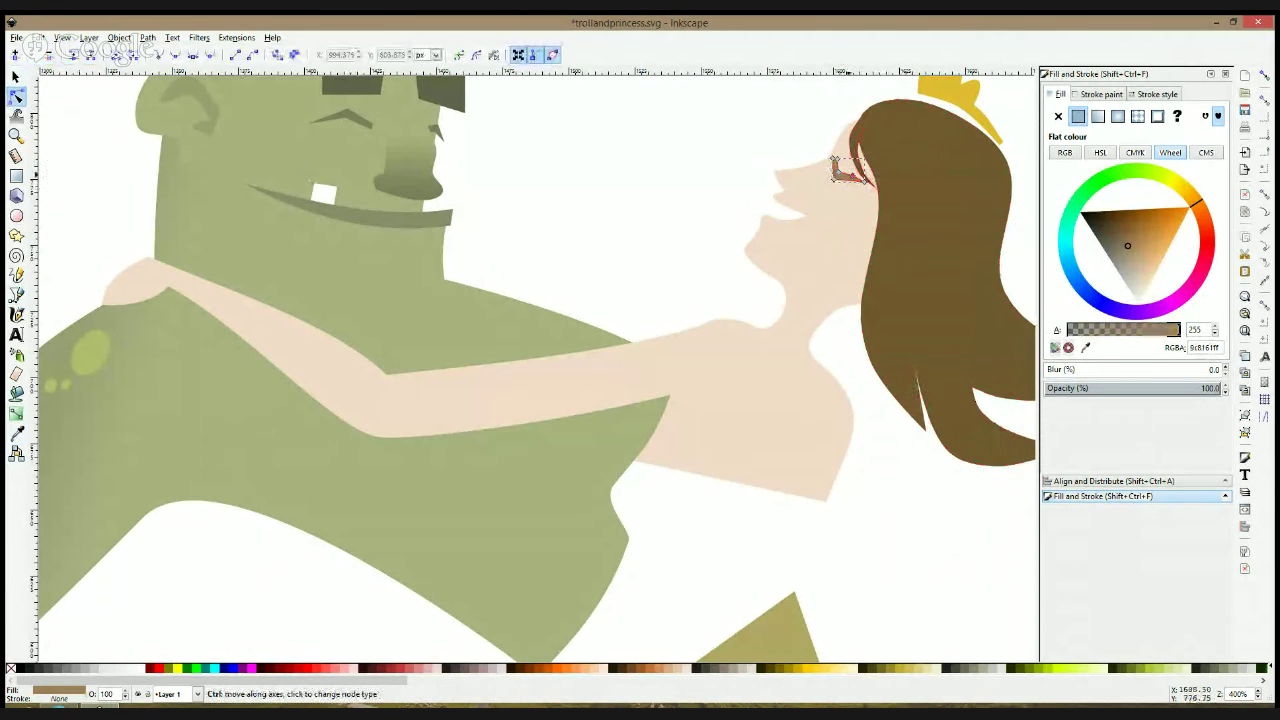
click(836, 186)
key(s)
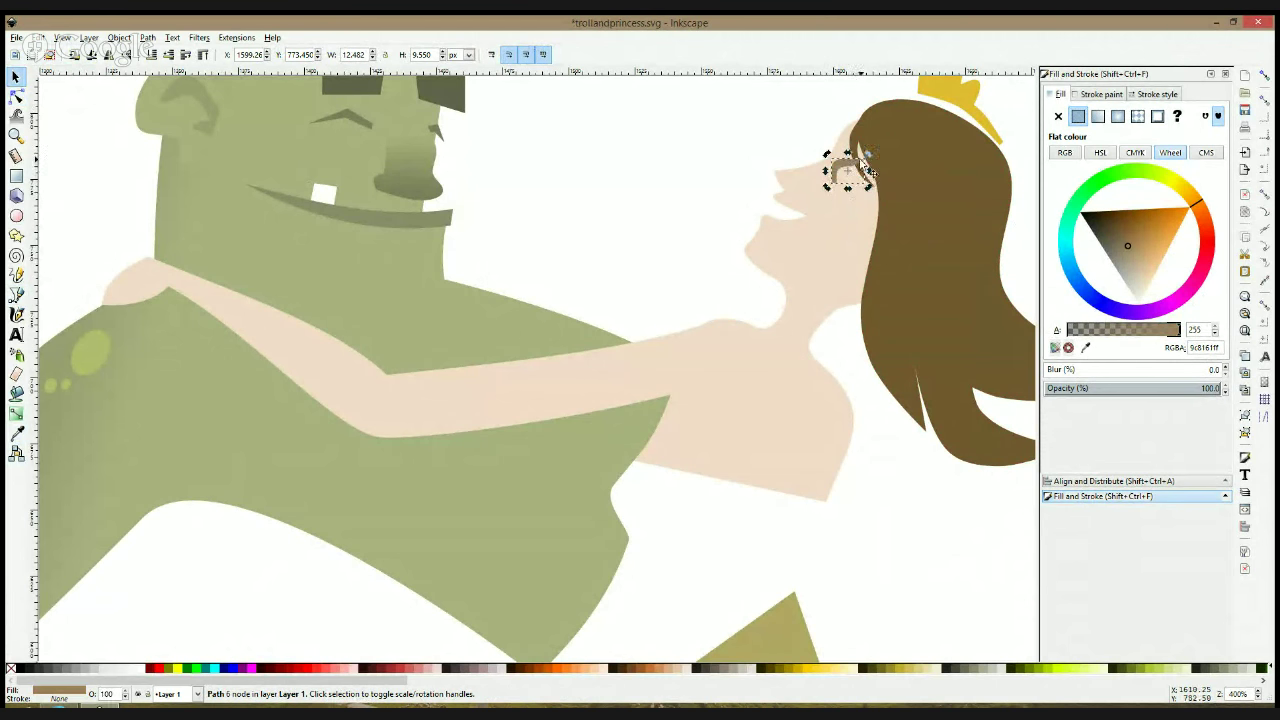
drag(870, 172, 879, 194)
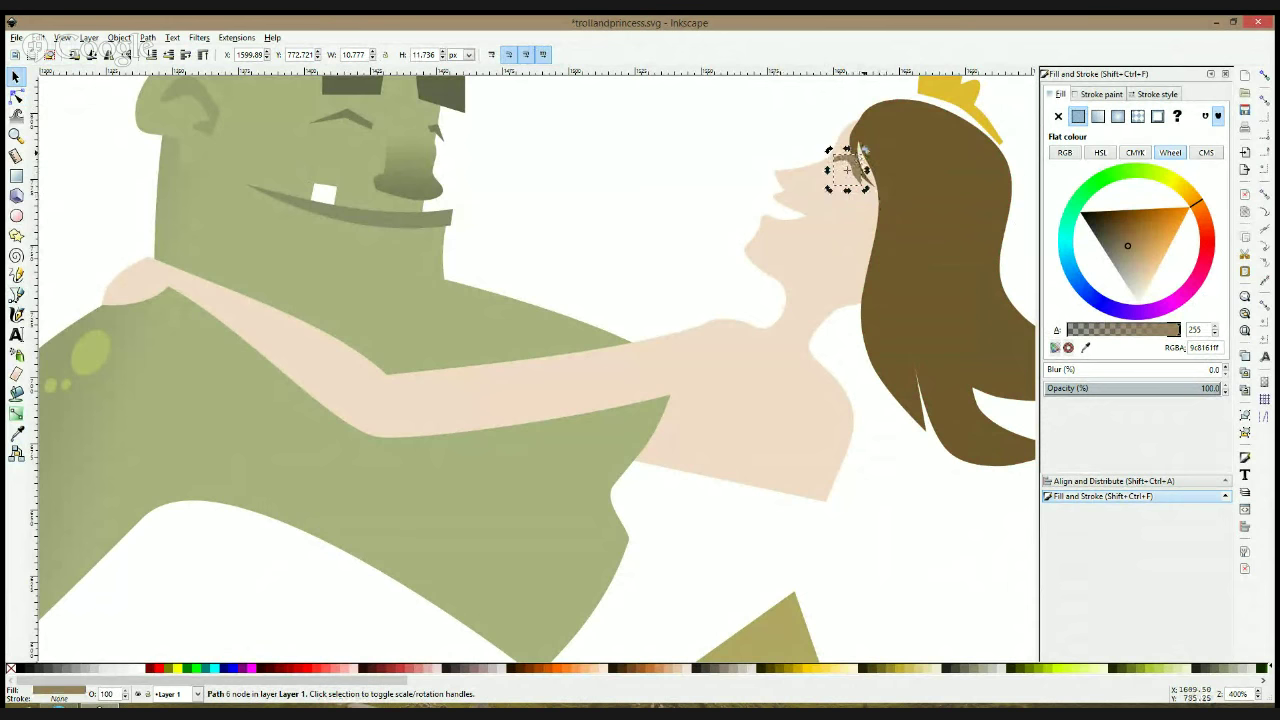
ctrl+scroll(862, 150, up, 2)
drag(870, 140, 853, 161)
drag(853, 220, 858, 218)
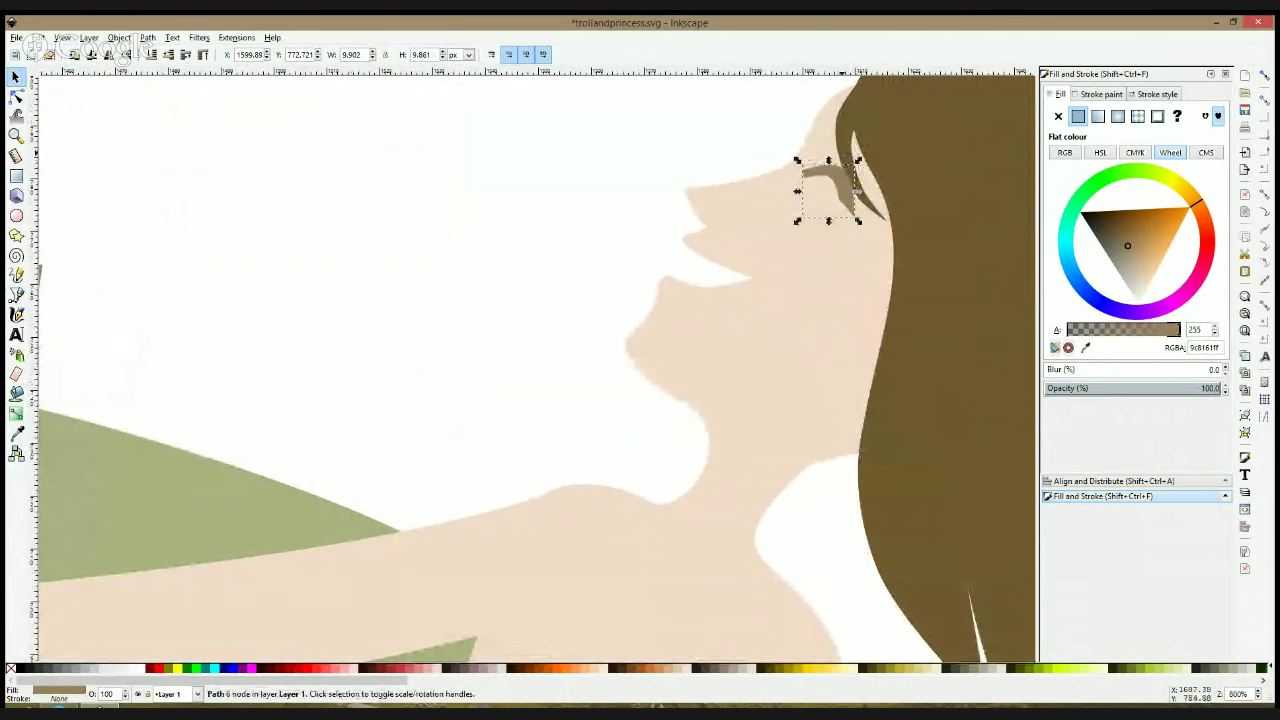
click(856, 189)
Cut the eye, paste it inside the copied princess's group, and place it back beside the front hair strand
ctrl+scroll(862, 172, down, 2)
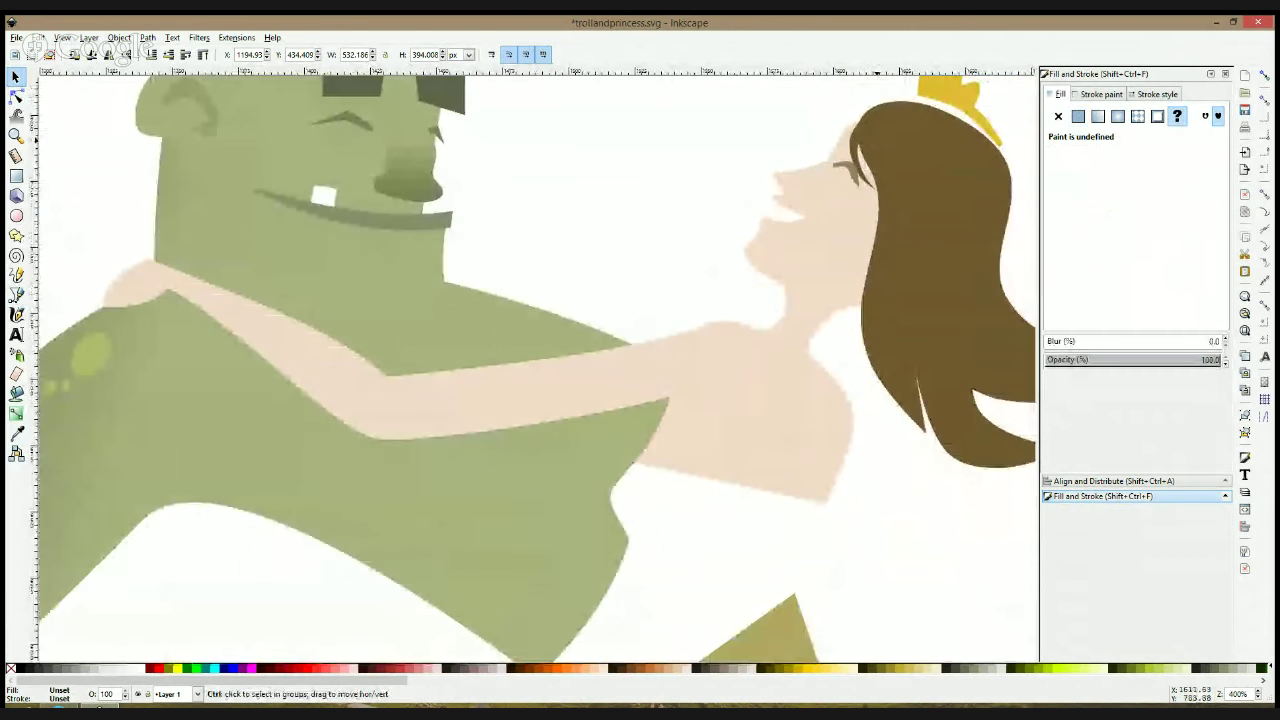
double_click(866, 141)
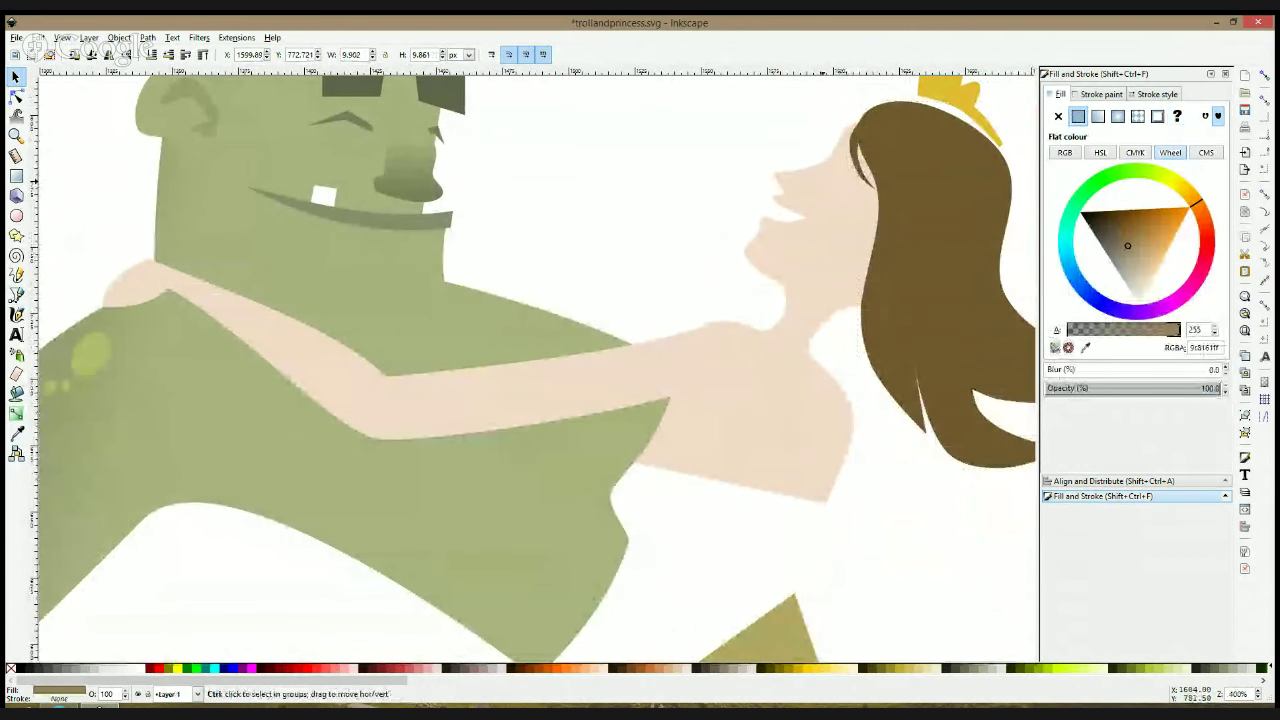
click(823, 187)
key(ctrl+v)
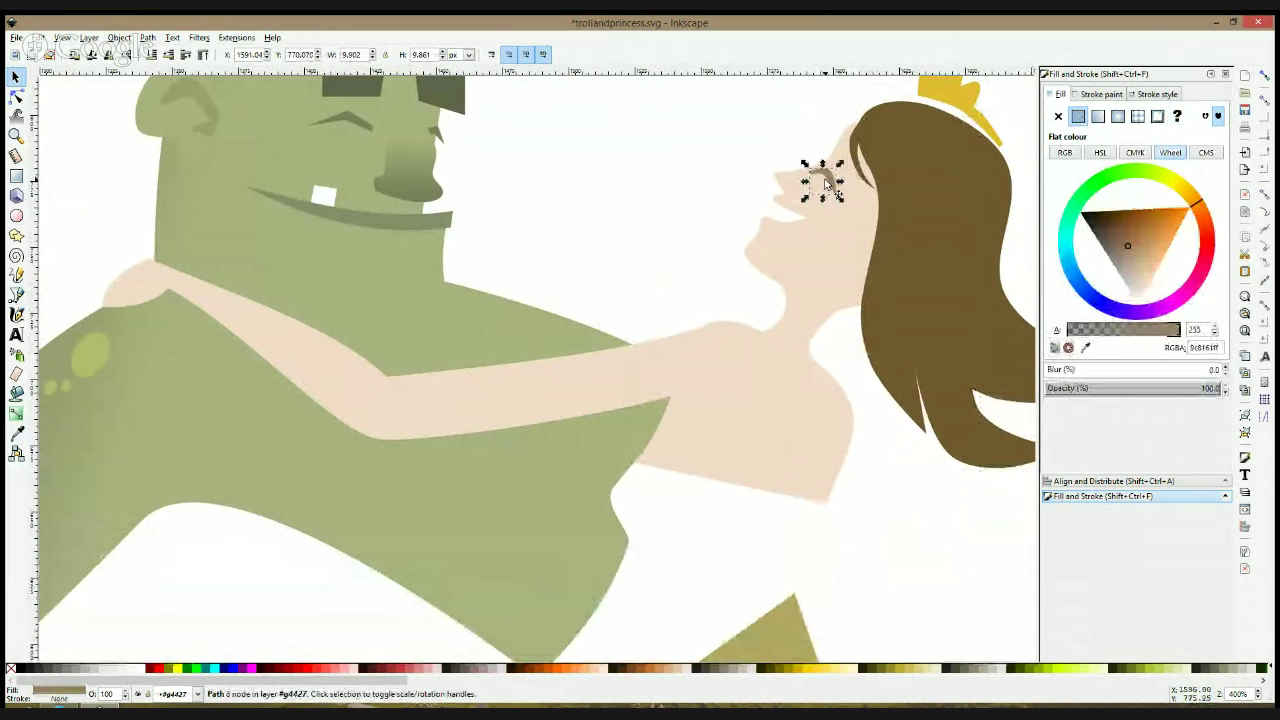
drag(829, 182, 856, 175)
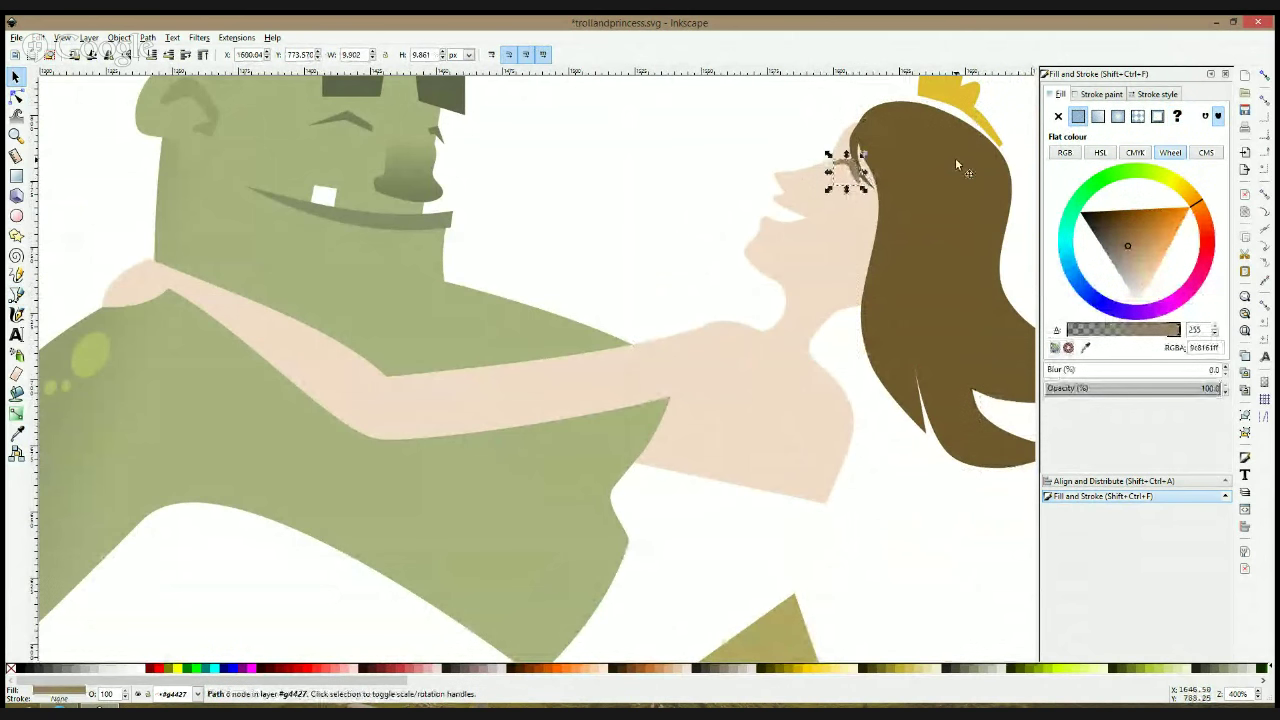
Move the copied princess's hair and front strand together slightly up to meet the crown, and deselect them
click(953, 163)
shift+click(862, 147)
drag(904, 138, 900, 120)
click(616, 200)
Raise the nape node of the copied princess's body path slightly, tucking the back of the neck under her hair
scroll(746, 212, down, 1)
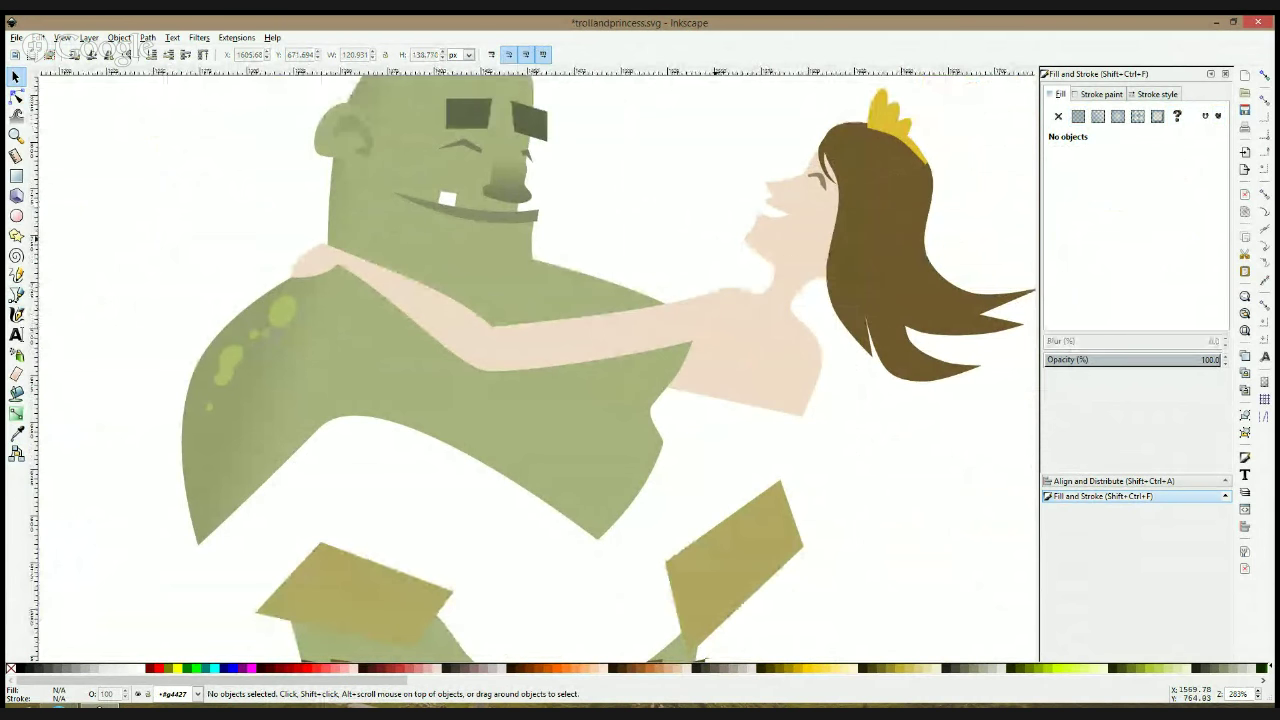
click(16, 96)
click(790, 340)
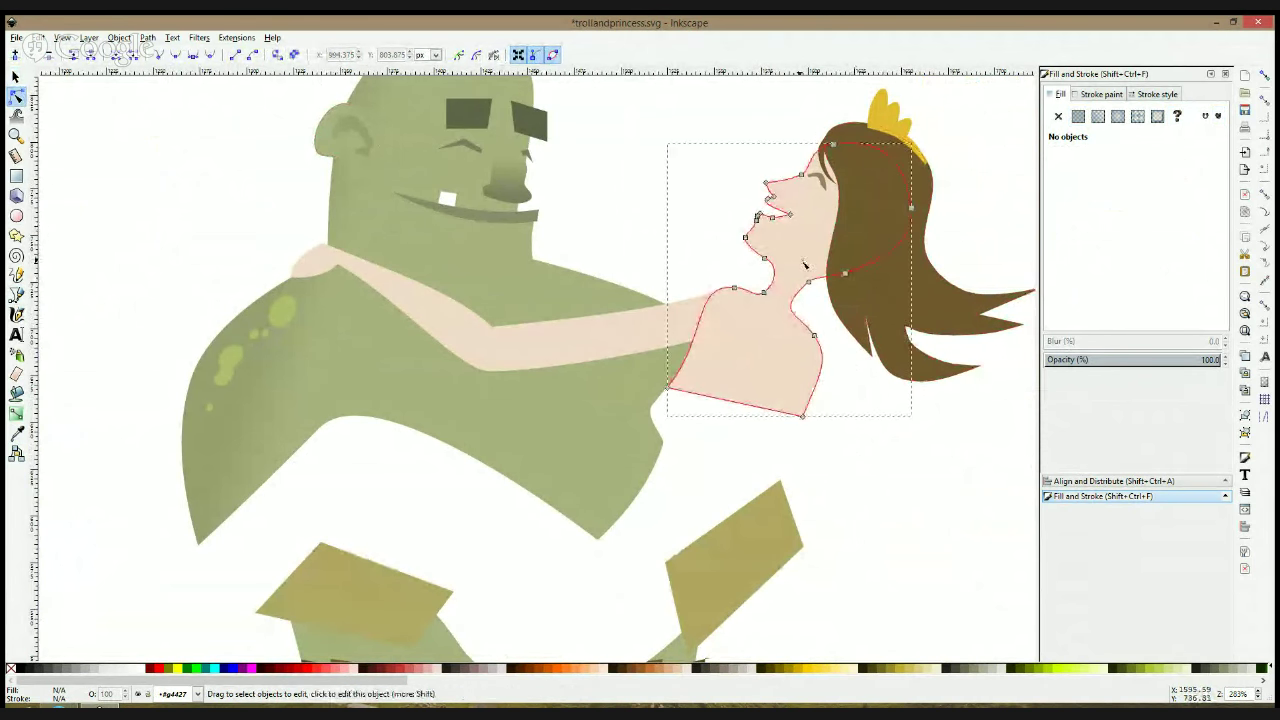
click(845, 272)
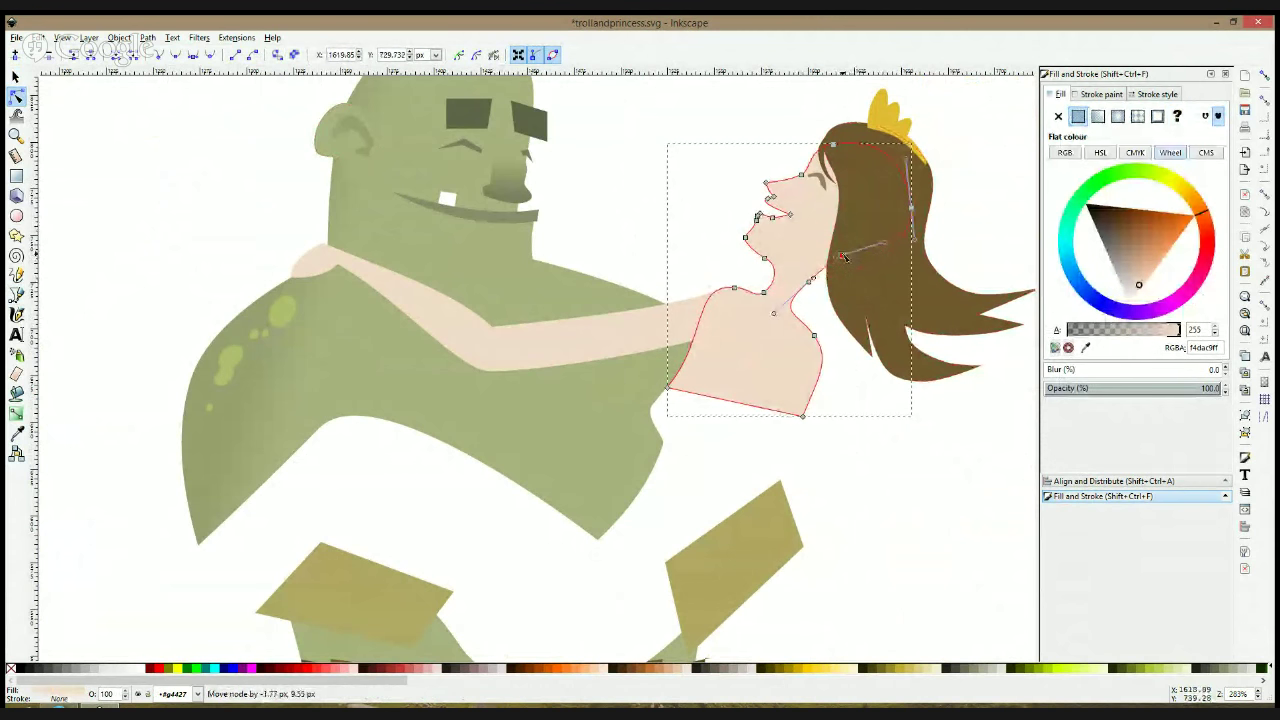
Shift the front lower nodes of the copied princess's hair about 7 px down and toward her shoulder
click(848, 268)
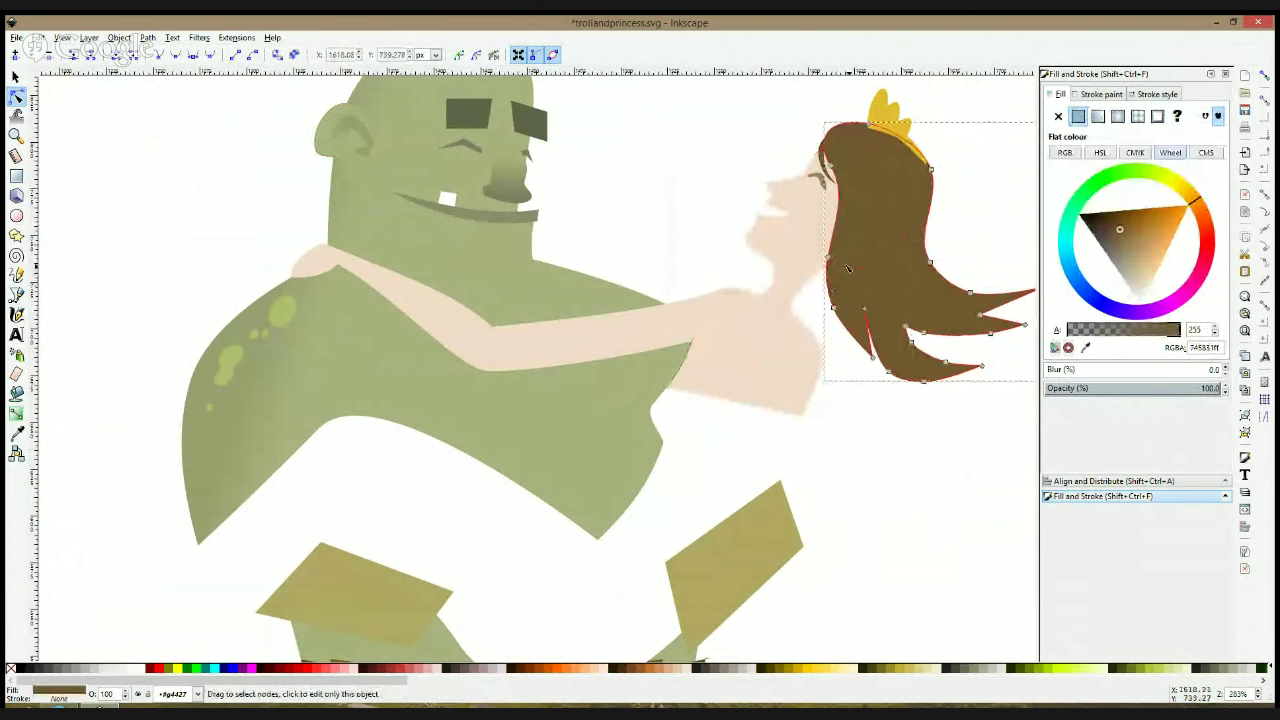
drag(973, 251, 817, 340)
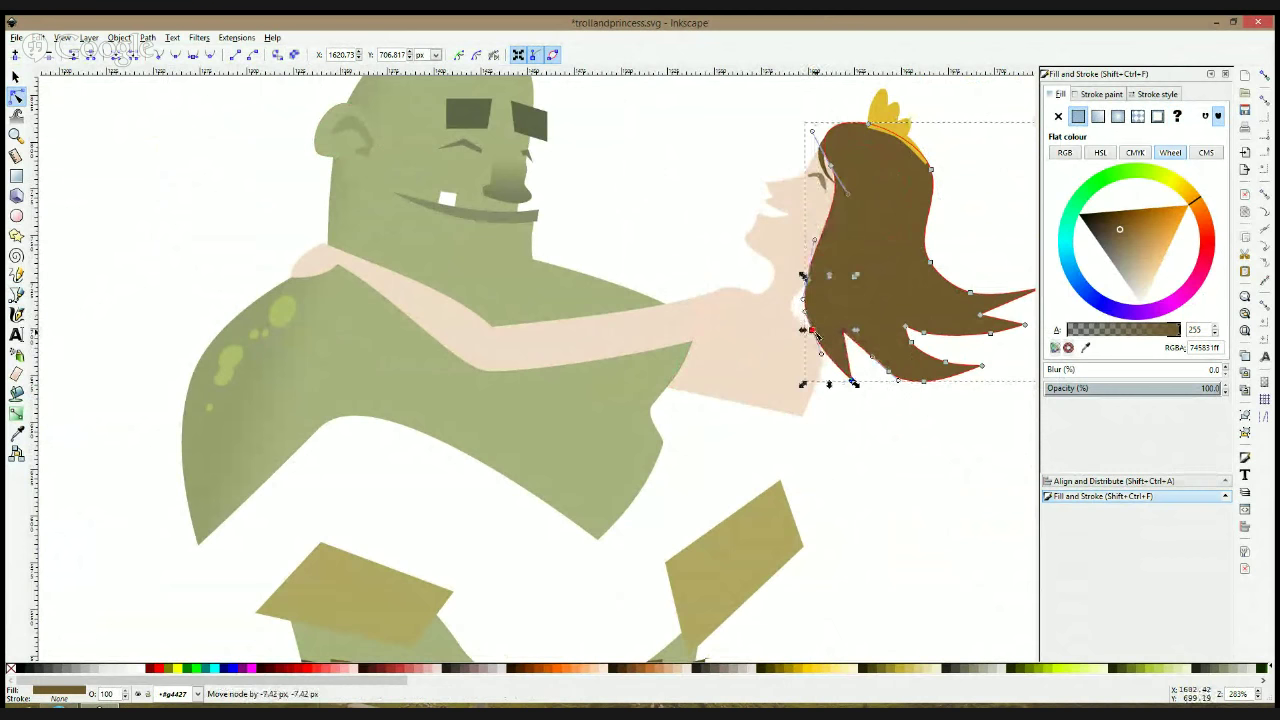
click(893, 438)
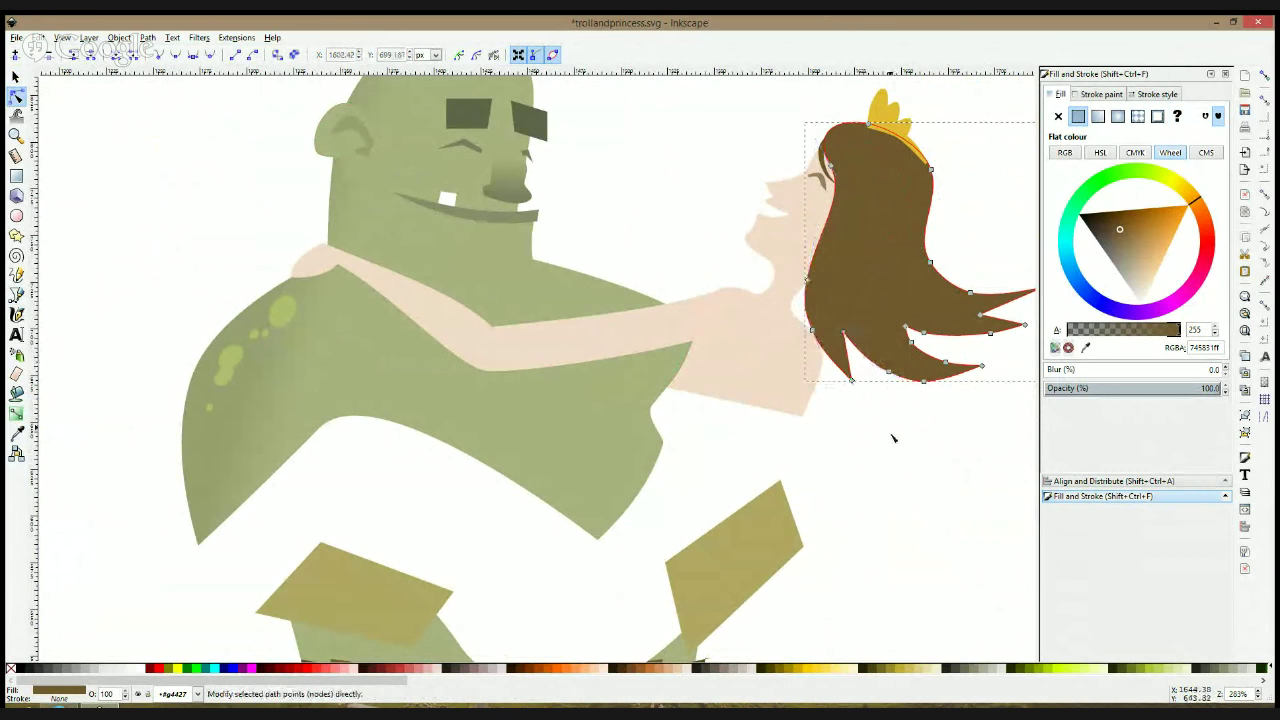
click(893, 438)
Lengthen the copied princess's hair by moving all its lower nodes down about 61 px
scroll(893, 403, down, 2)
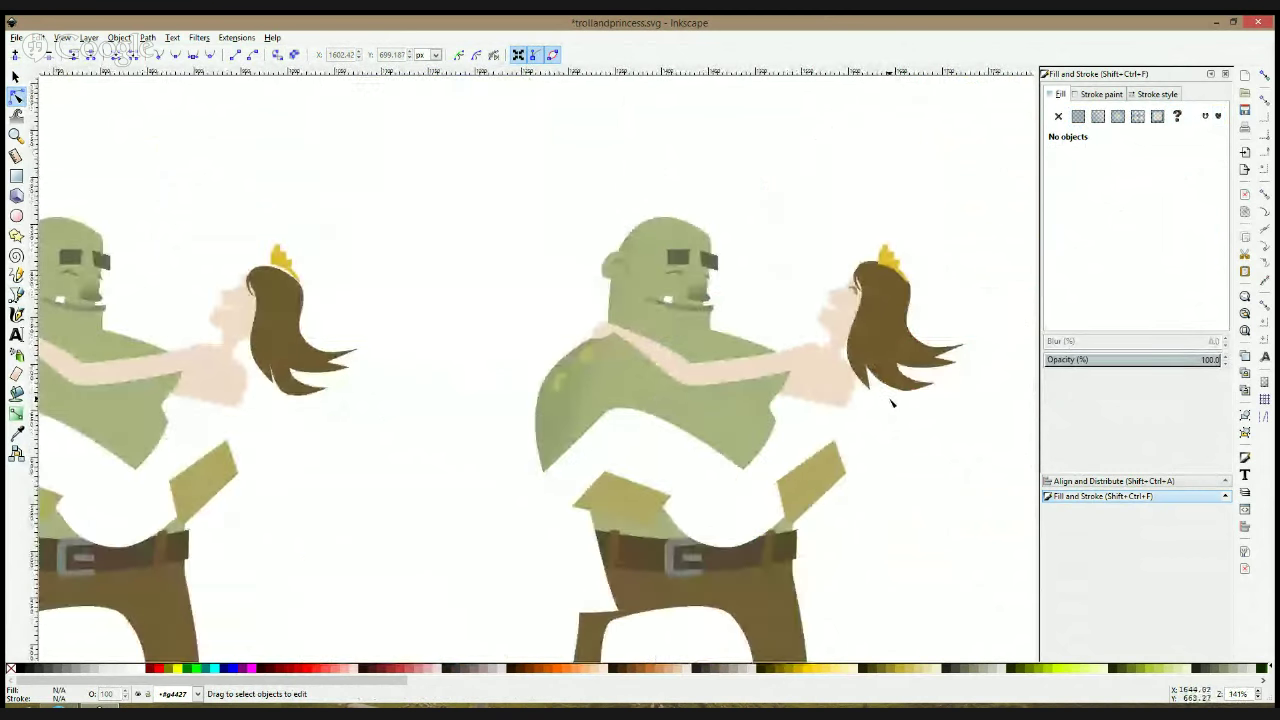
click(950, 352)
drag(1000, 333, 816, 403)
drag(1006, 327, 817, 408)
drag(904, 367, 911, 424)
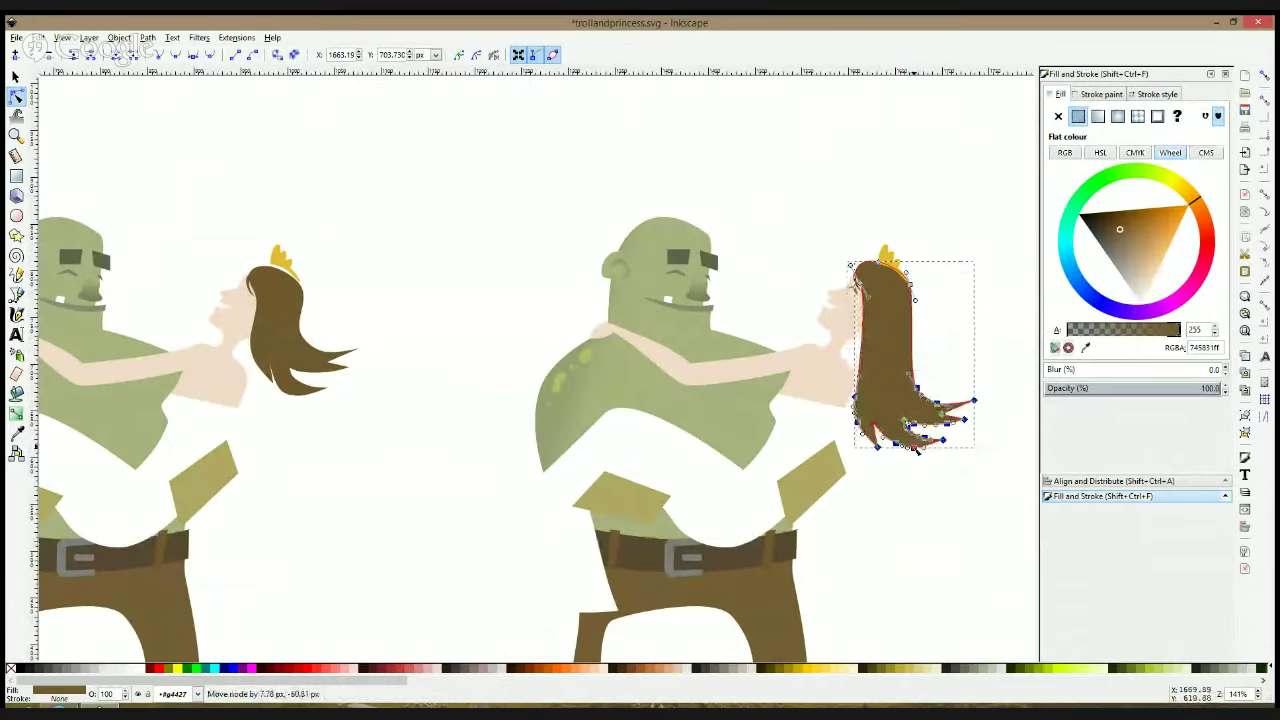
click(968, 346)
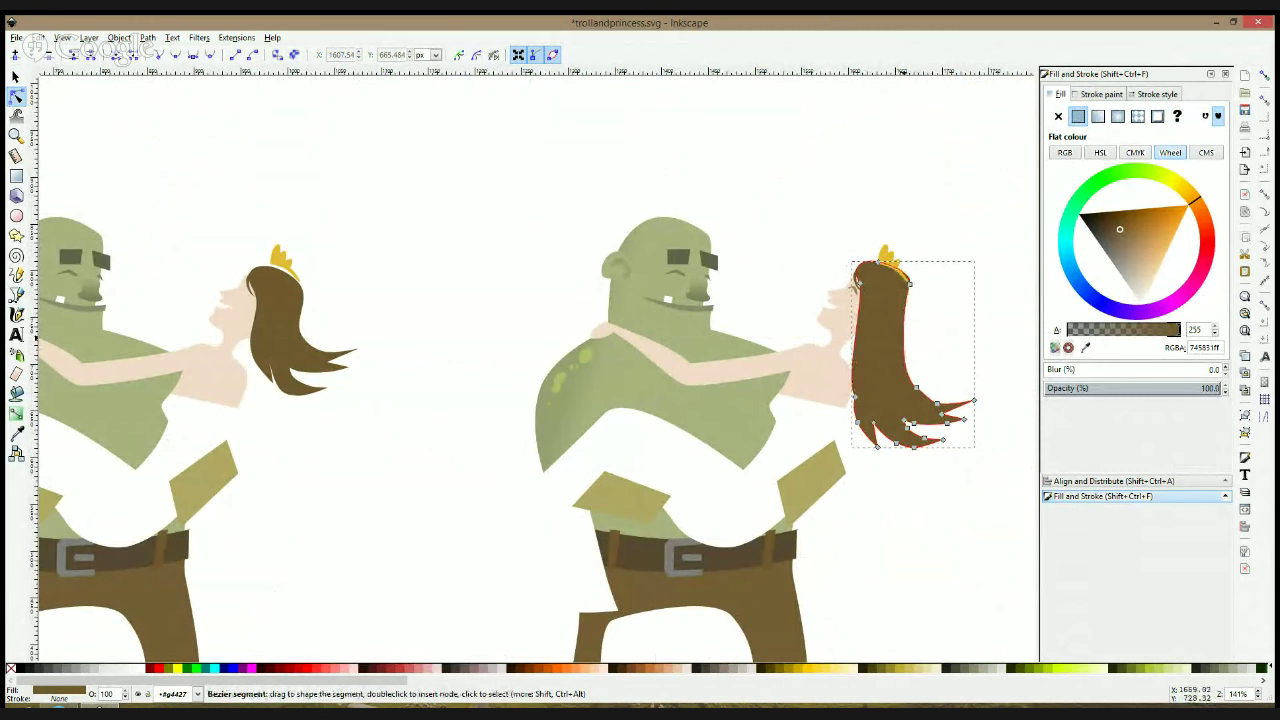
Refine the lengthened hair by lowering the node behind the crown slightly and curving the front edge inward beside the face
drag(910, 284, 910, 291)
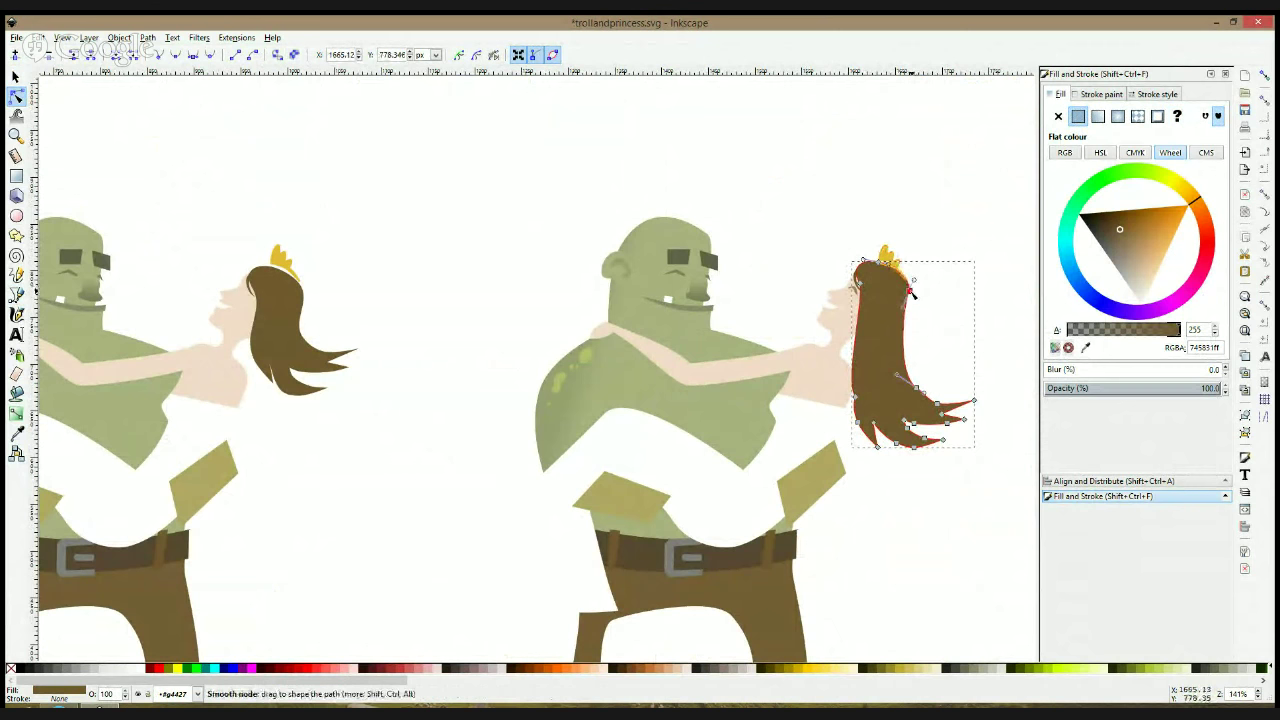
click(930, 350)
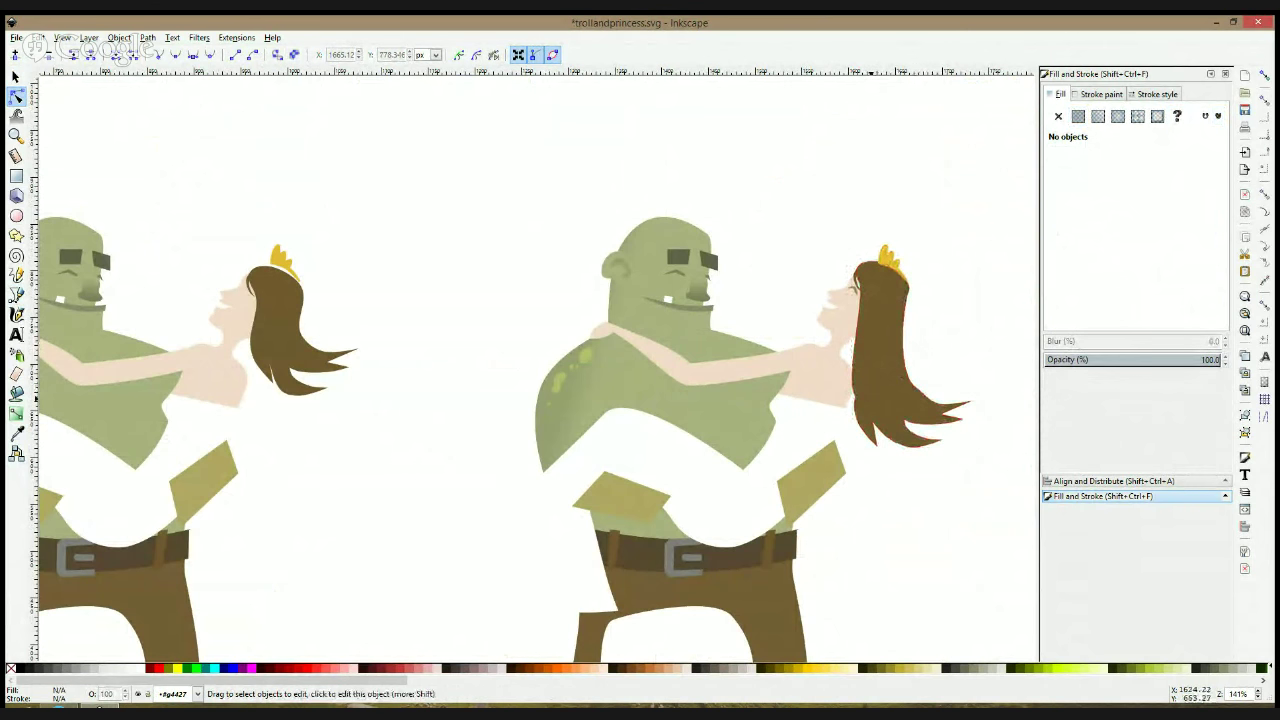
click(852, 405)
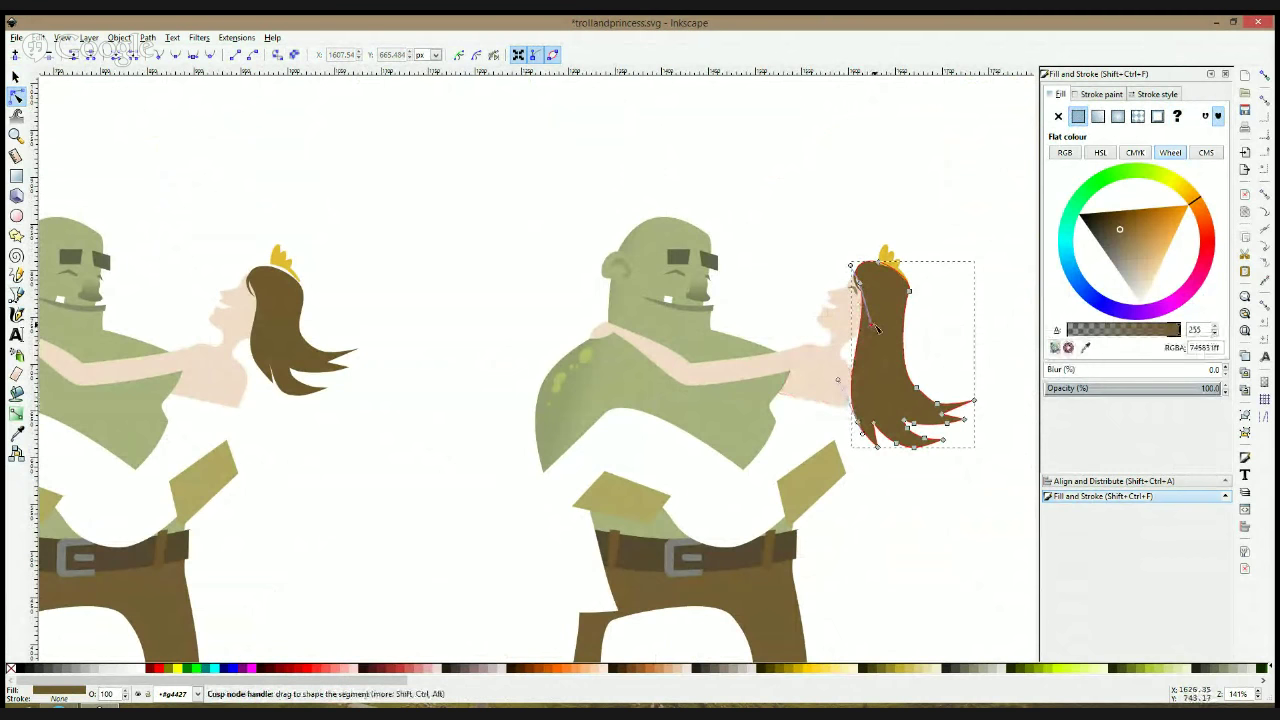
drag(873, 325, 881, 328)
Delete the thin front hair strand beside the copied princess's eye
scroll(858, 283, up, 2)
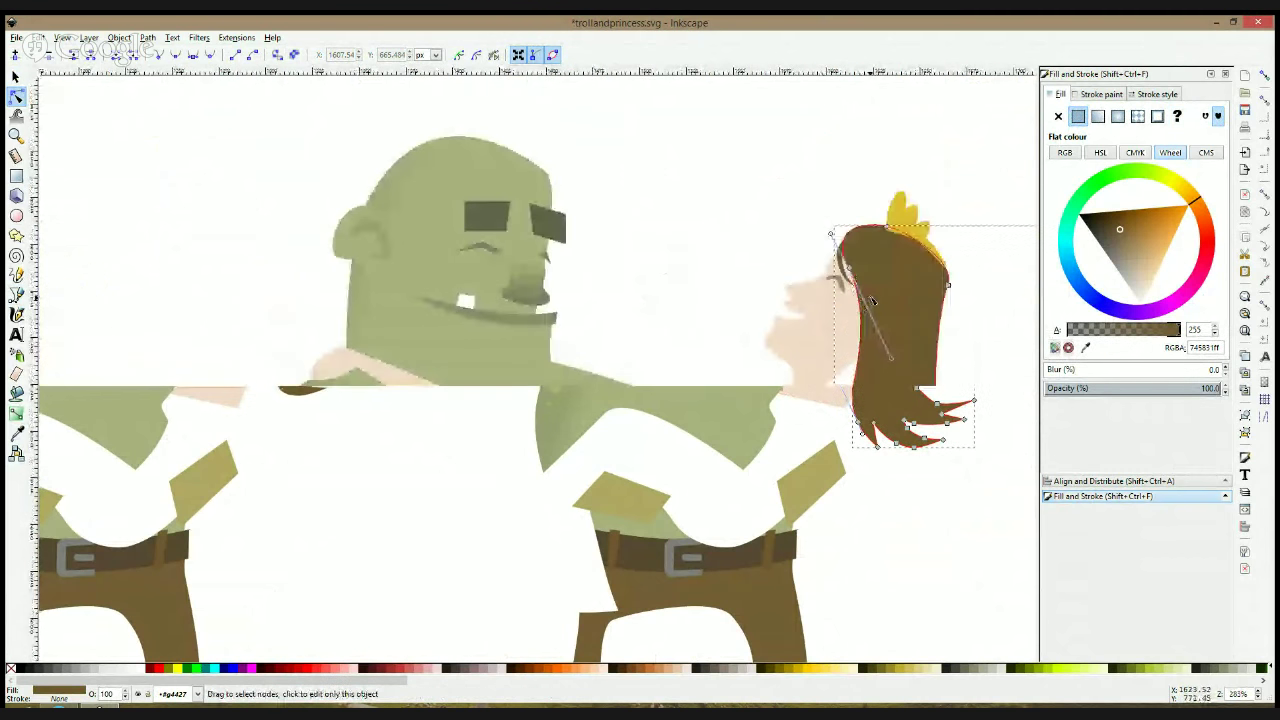
key(s)
click(848, 284)
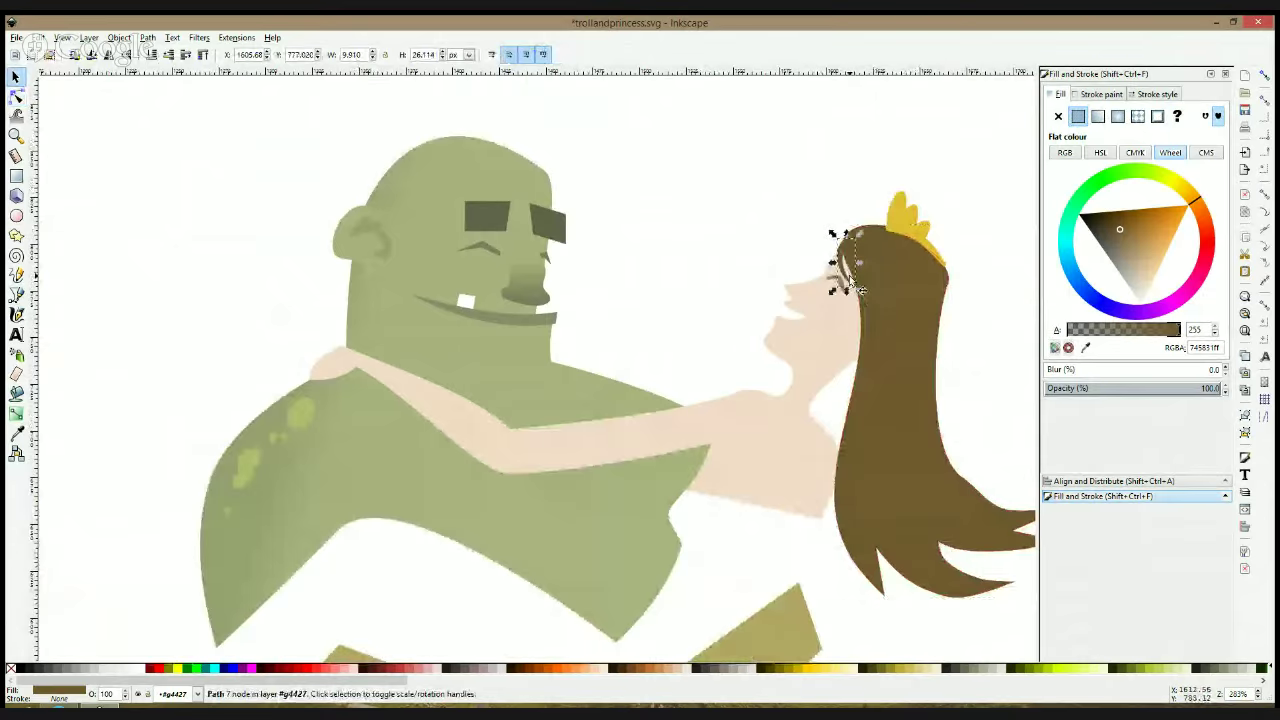
key(Escape)
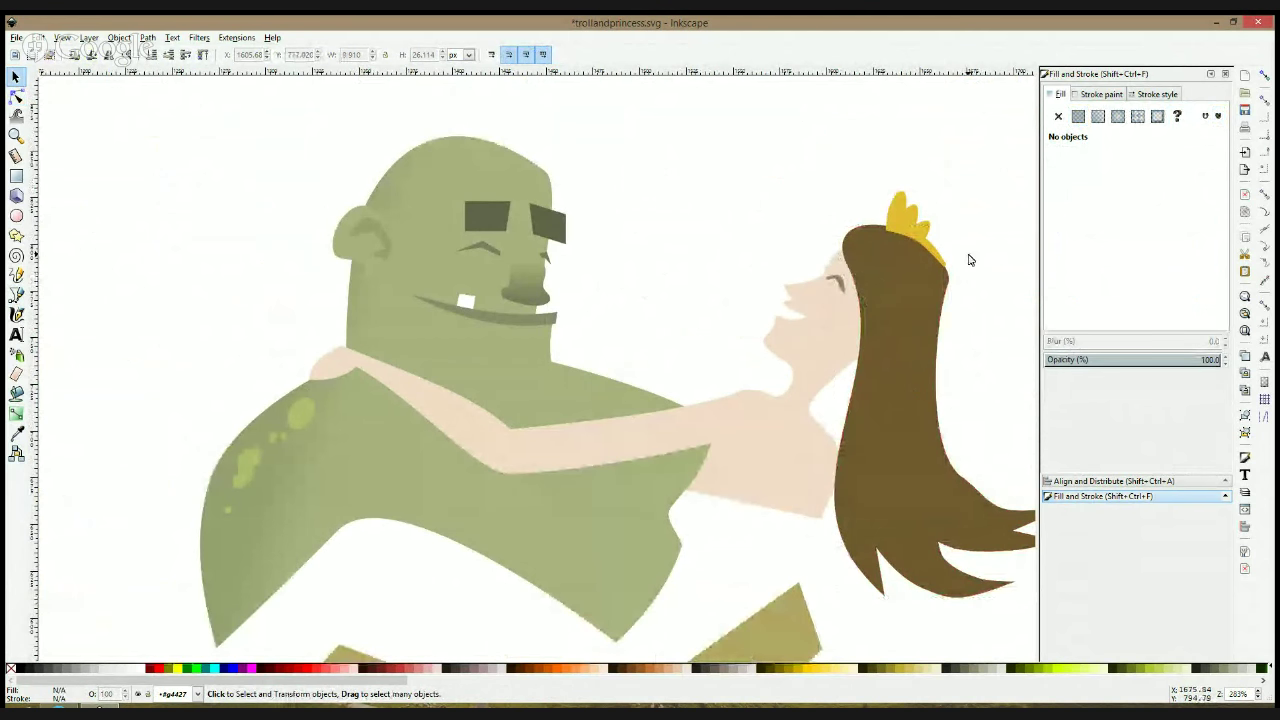
Nudge the hair's temple node inward and add a node just below it, shifted slightly away from the face
click(22, 99)
click(893, 281)
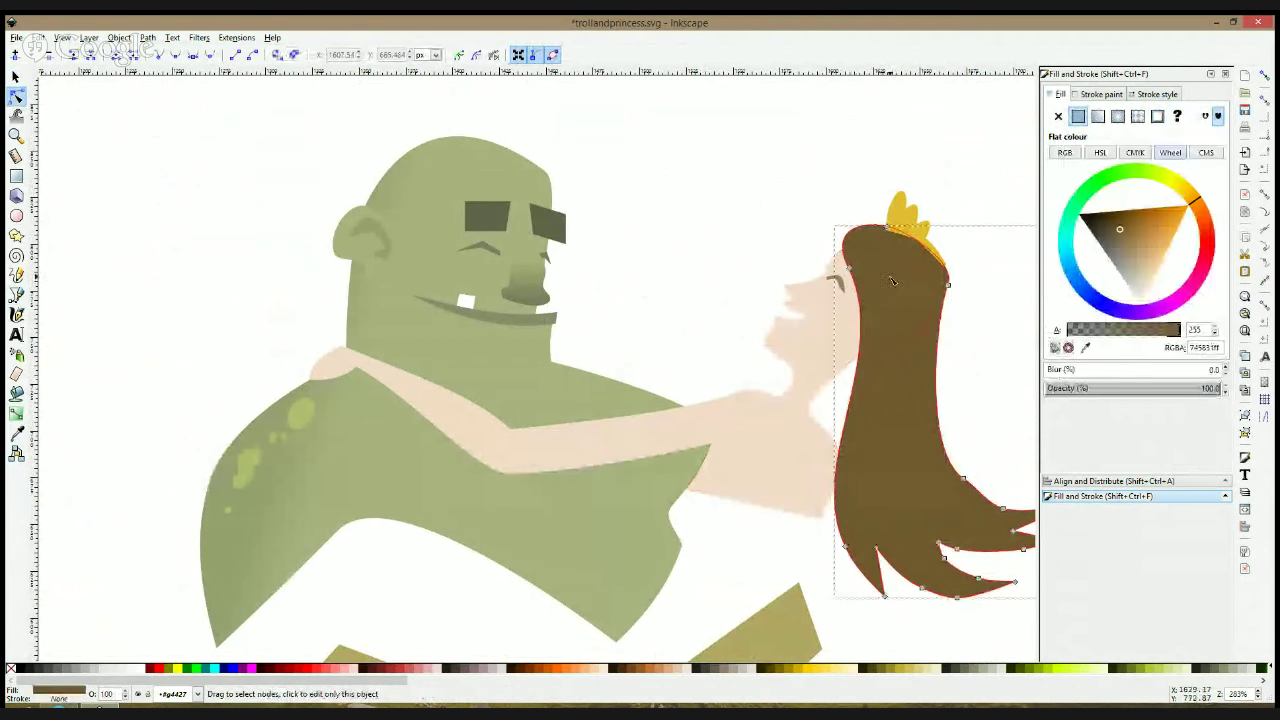
click(850, 264)
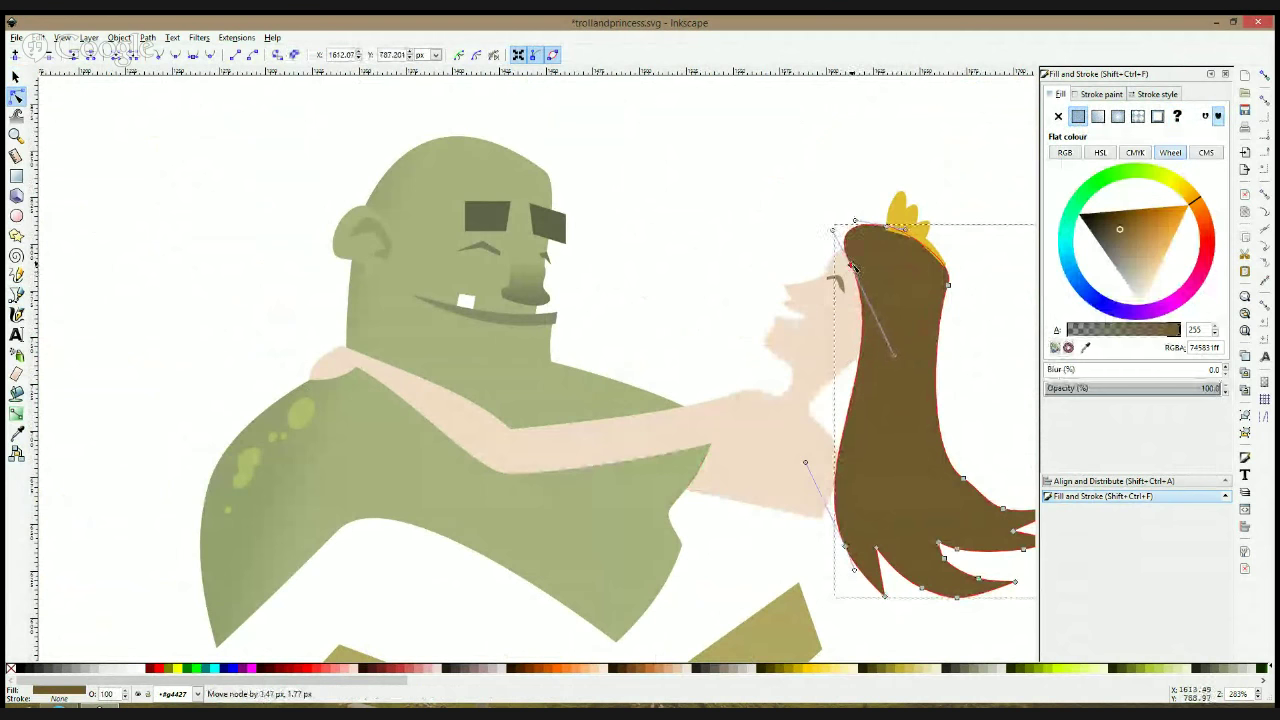
double_click(857, 281)
drag(857, 282, 862, 289)
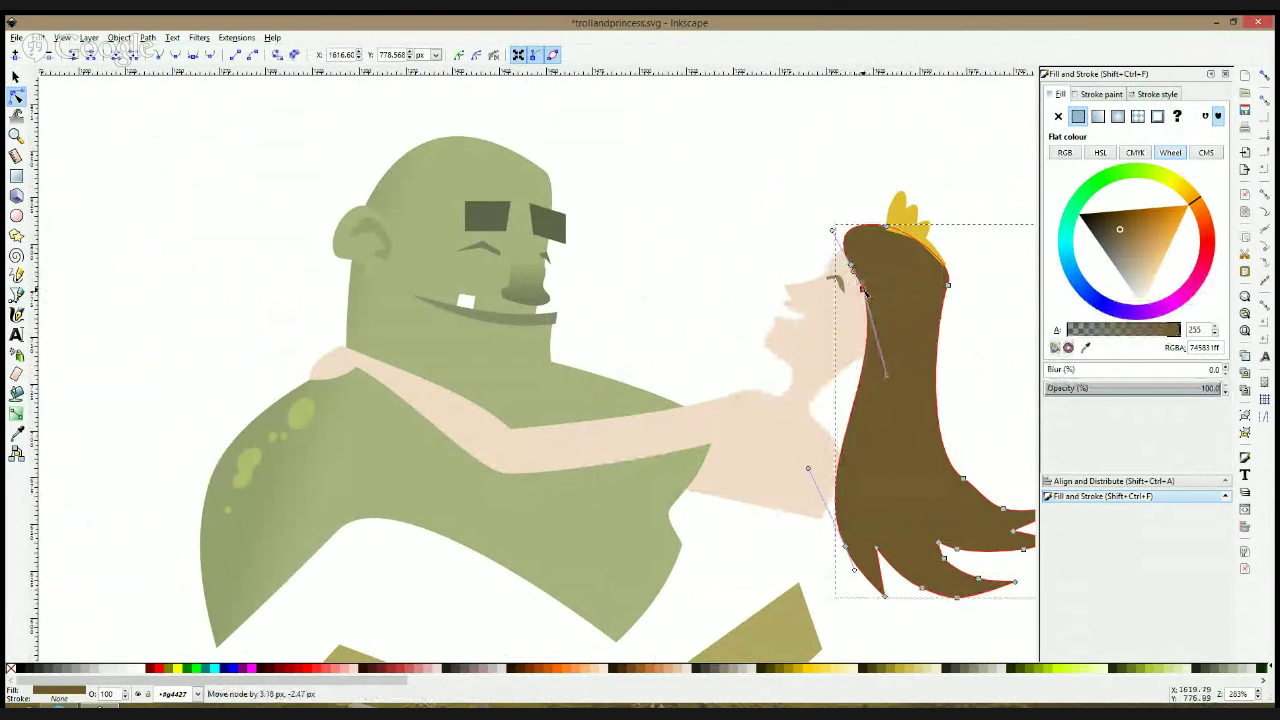
Add another node on the hair's front edge at neck level and move it with the lower front node toward the shoulder
double_click(866, 346)
drag(866, 346, 830, 594)
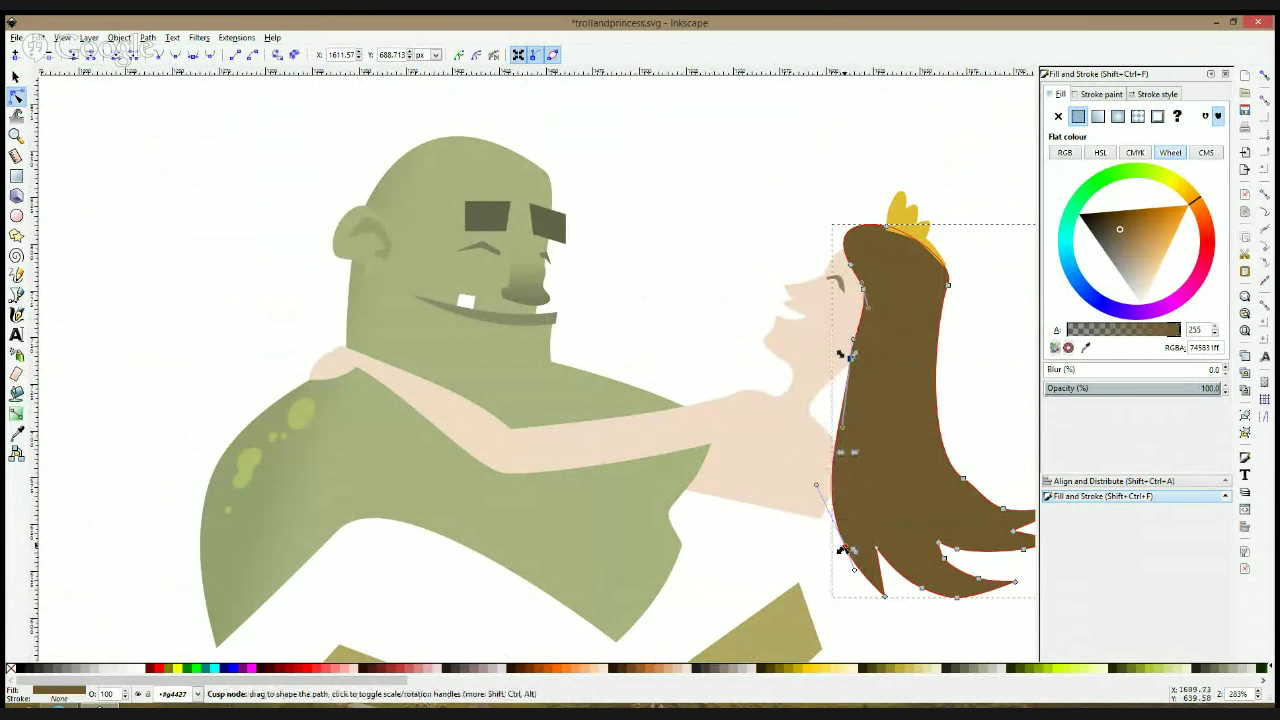
drag(841, 549, 833, 553)
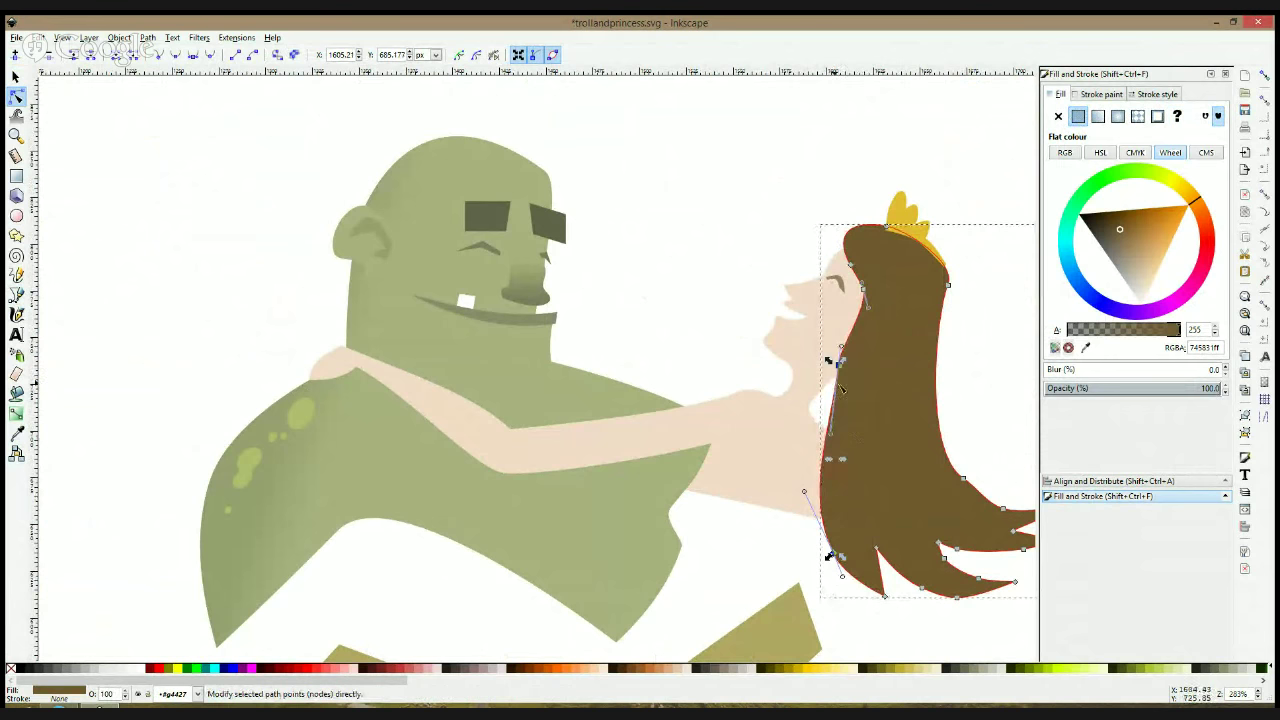
click(955, 373)
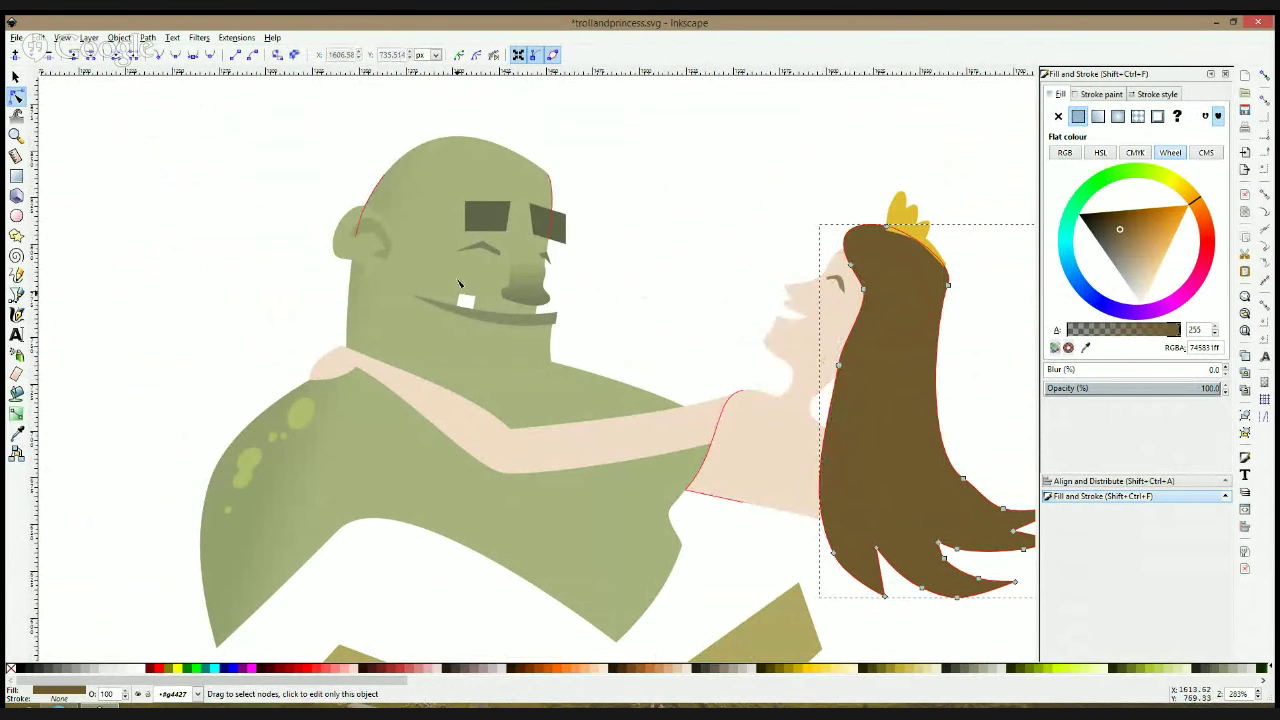
Move the copied princess's crown slightly forward on her head
key(b)
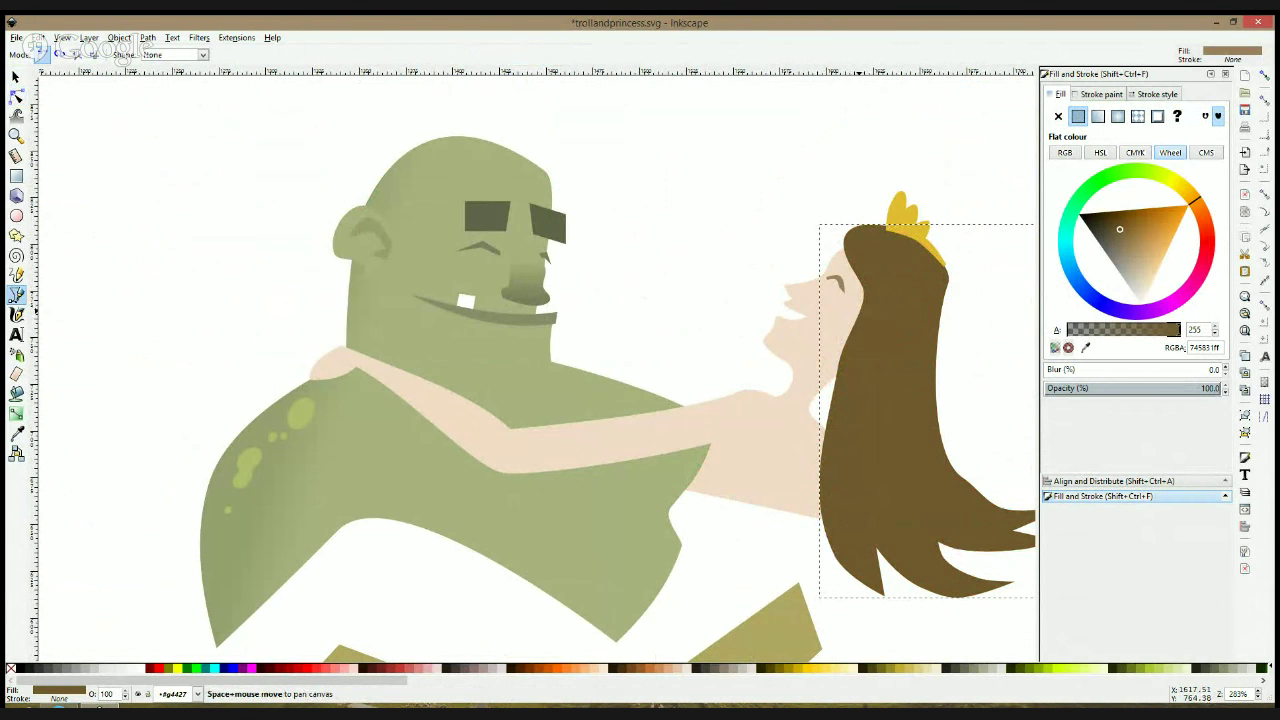
key(s)
key(Escape)
click(928, 220)
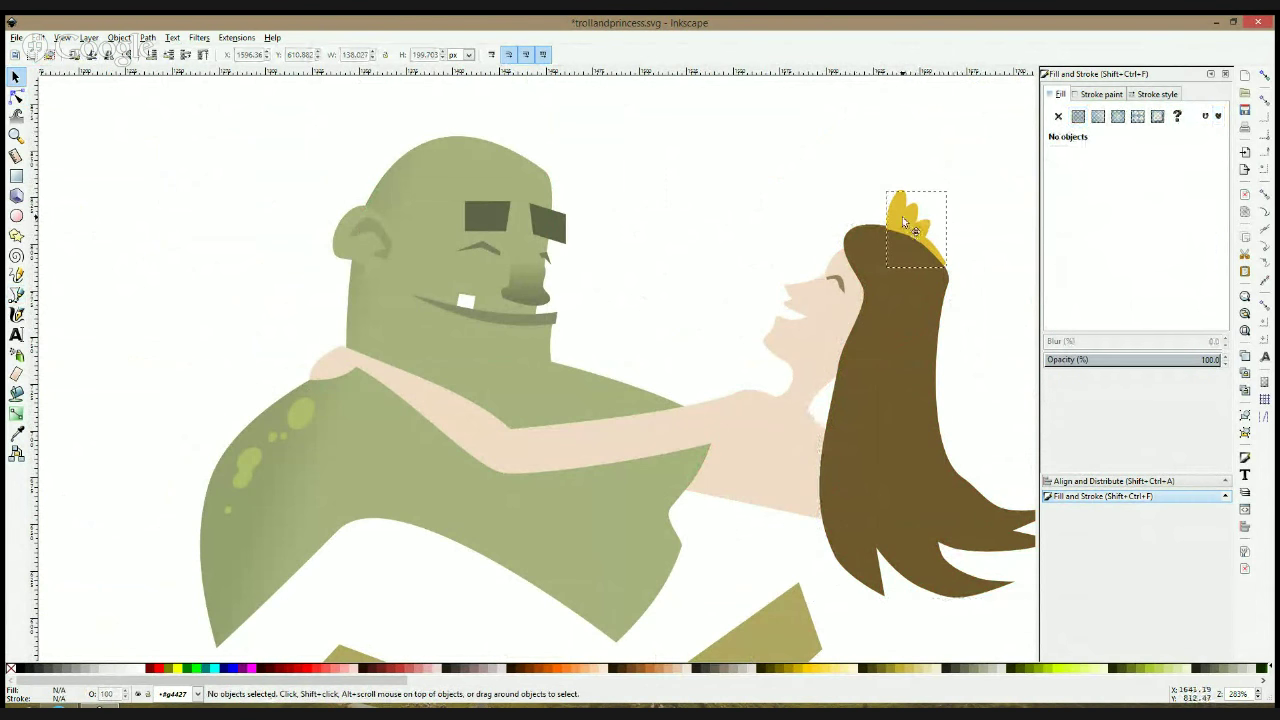
click(992, 225)
click(908, 222)
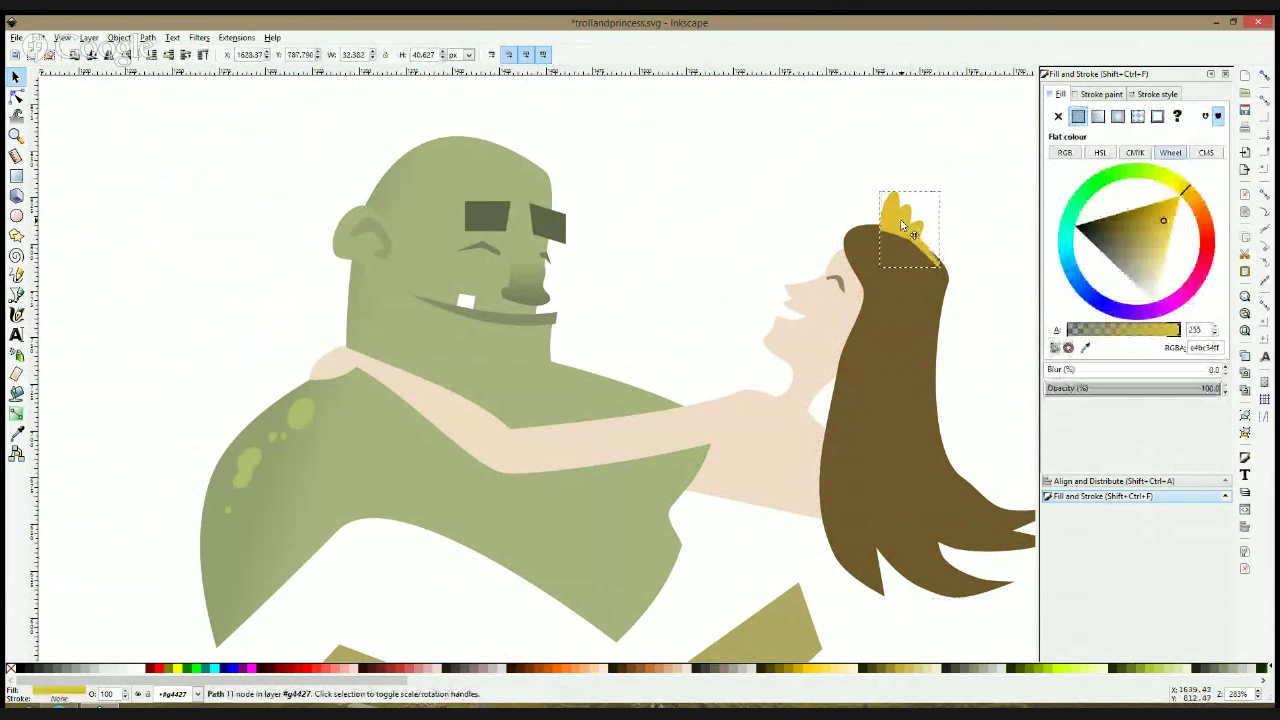
Draw a slim band from the crown's front edge down across the hair and fill it with bright yellow (efe107)
click(16, 295)
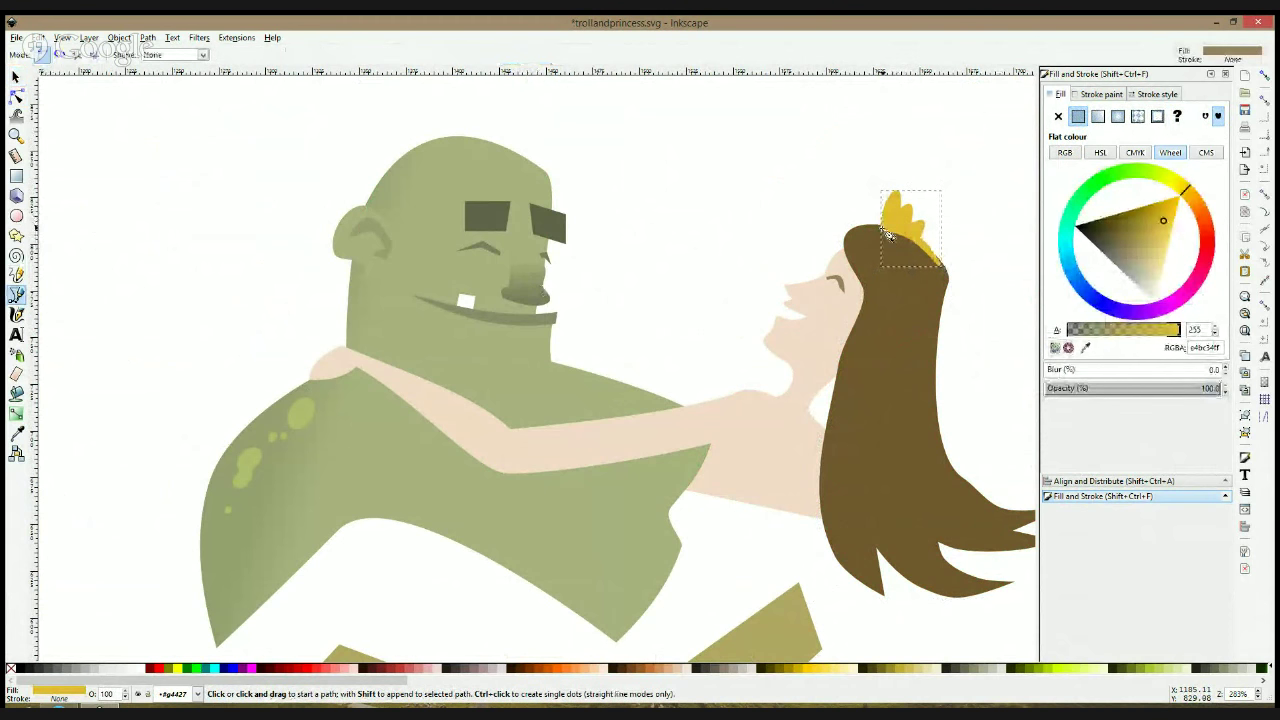
click(879, 226)
click(898, 267)
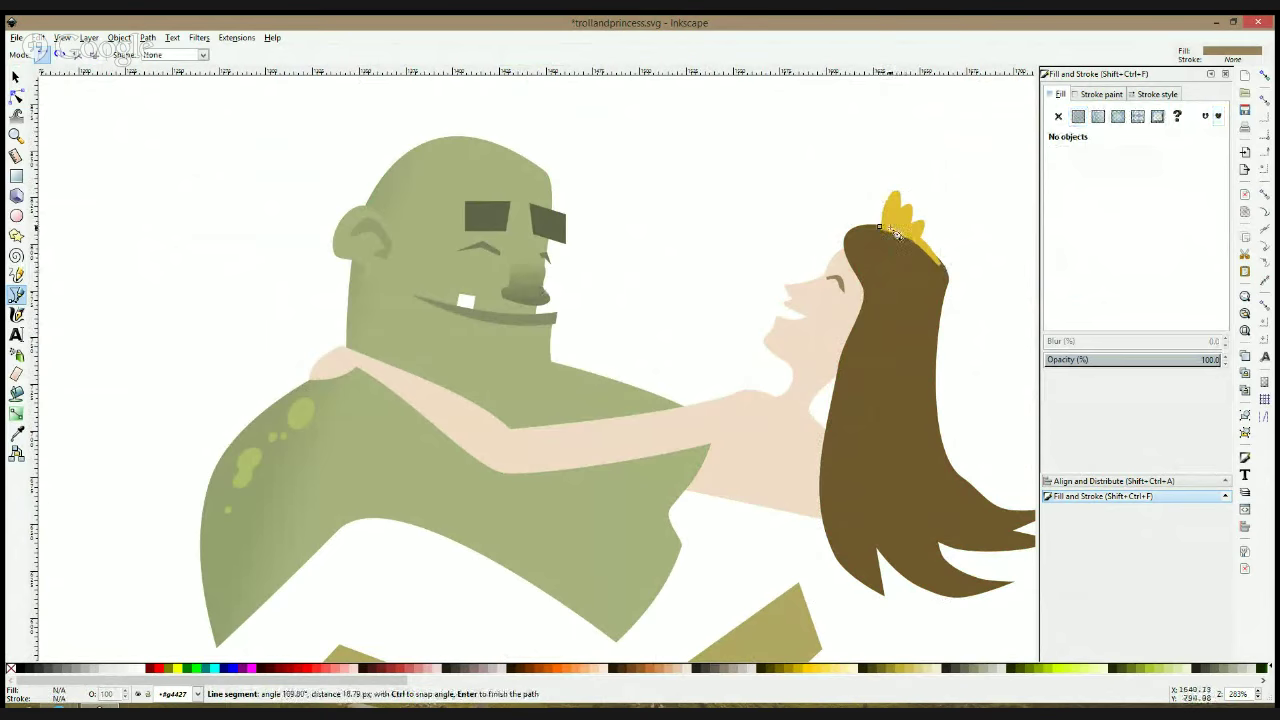
click(879, 226)
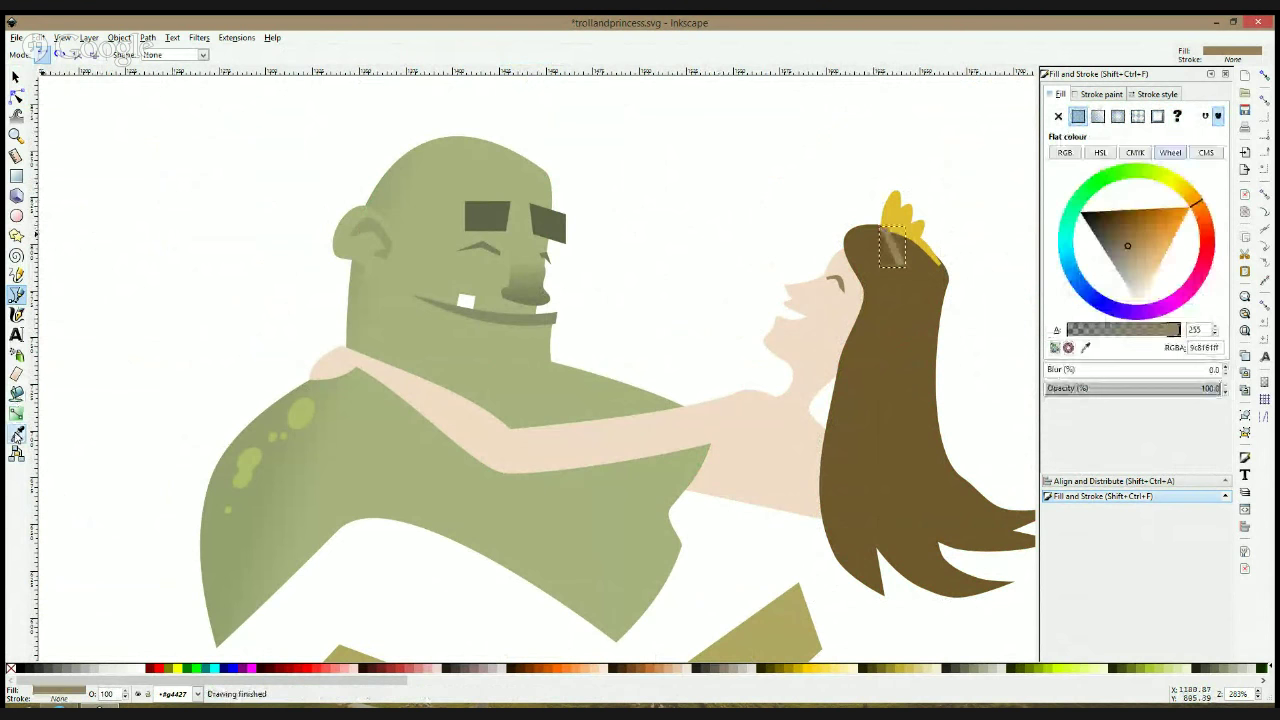
key(d)
click(891, 242)
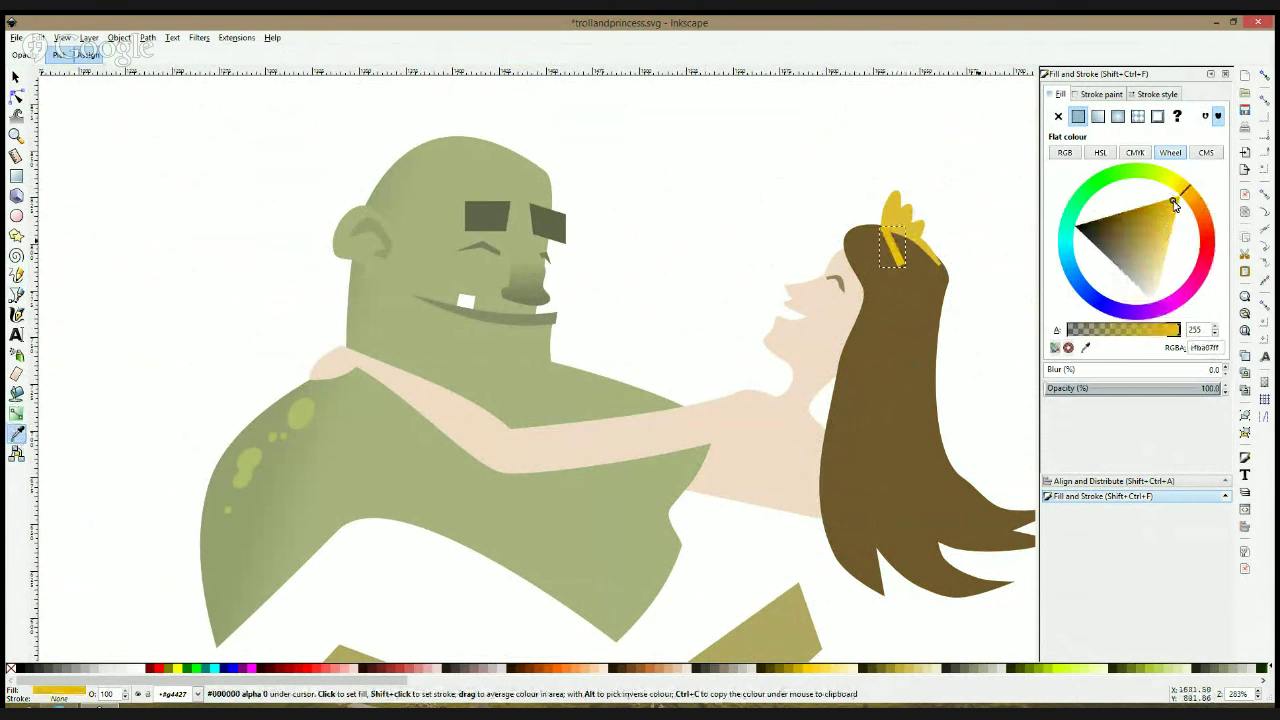
drag(1175, 185, 1169, 192)
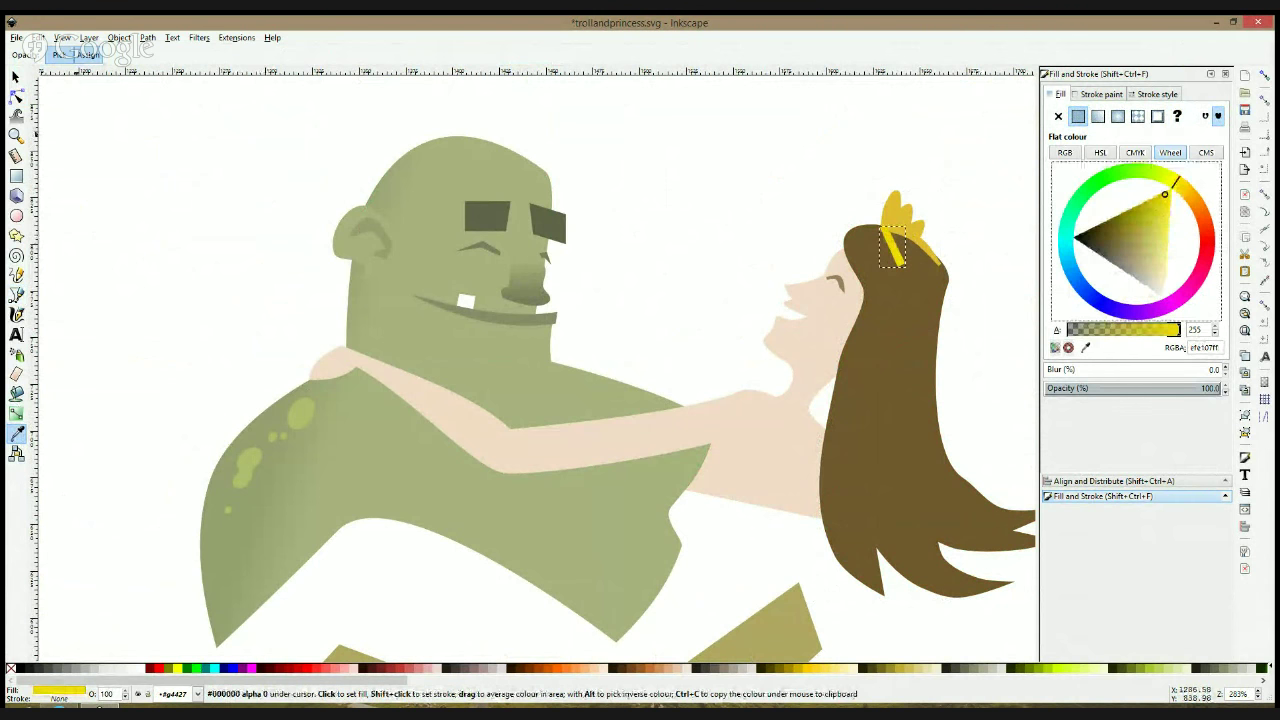
Bend the yellow crown band into a curve following the princess's head, and deselect it
key(n)
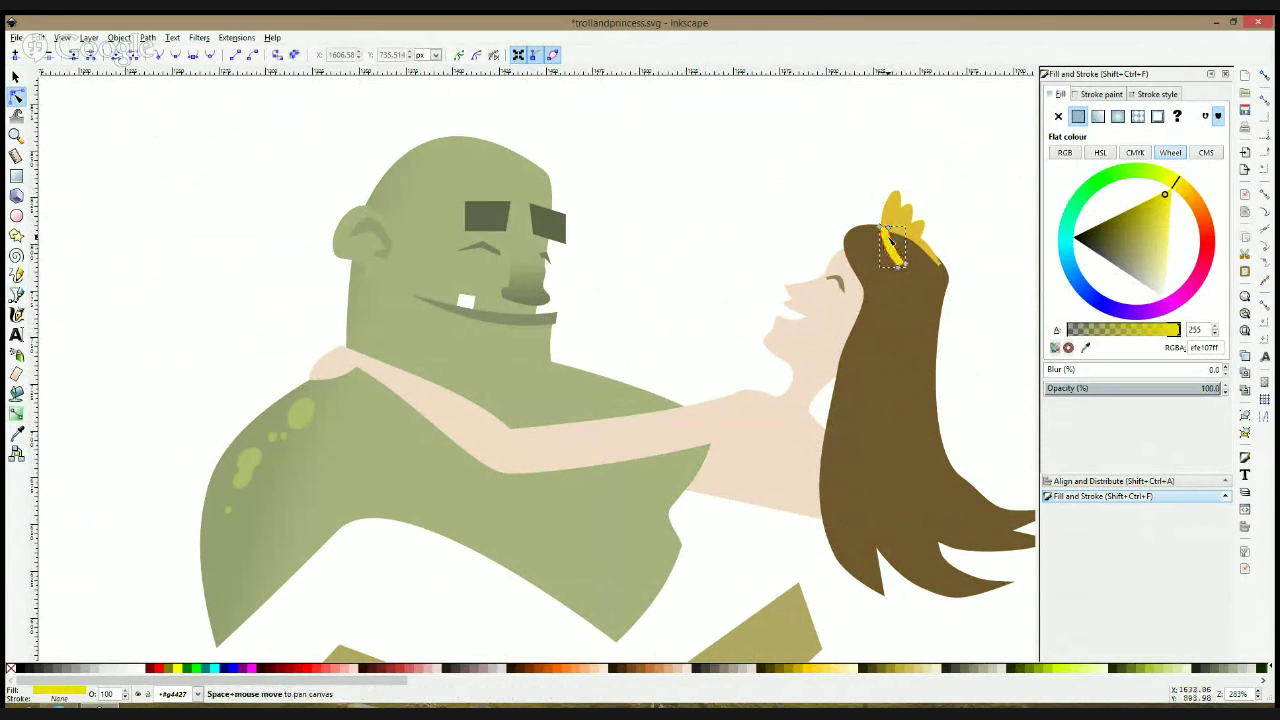
key(s)
click(938, 189)
Group the crown with its yellow band and move the group about 5 px up and slightly forward
ctrl+scroll(952, 236, down, 2)
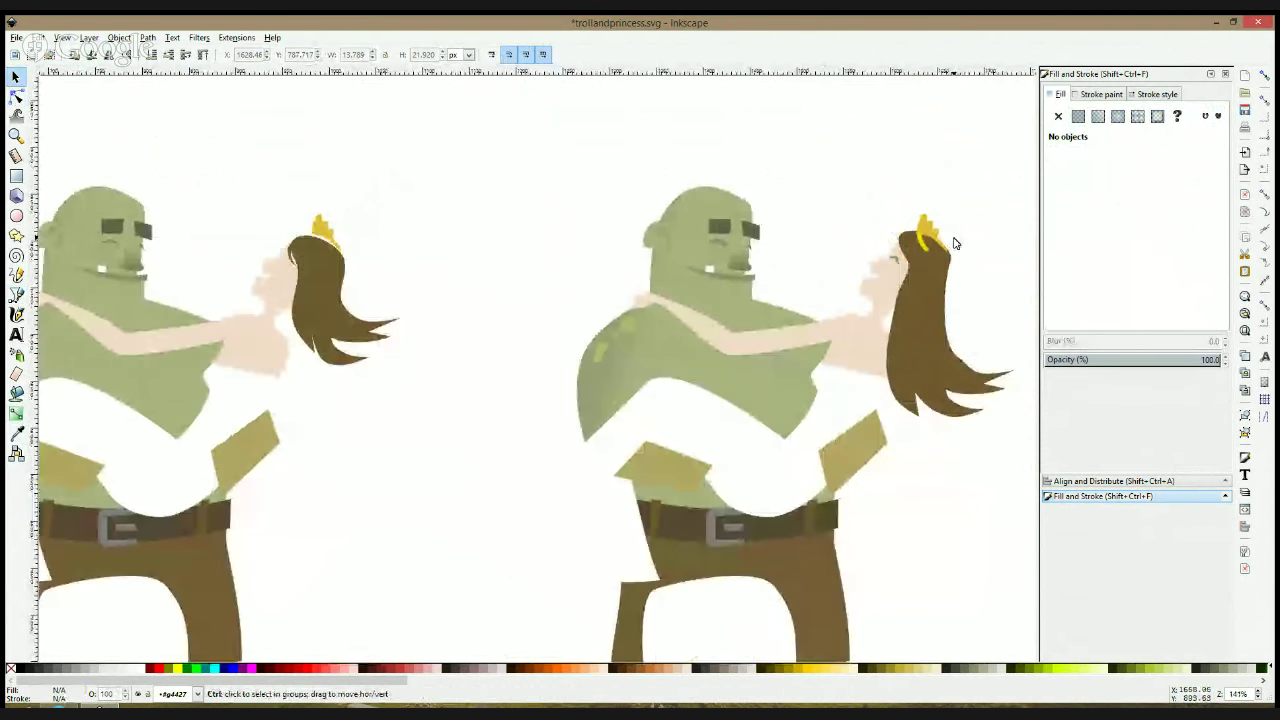
ctrl+click(927, 250)
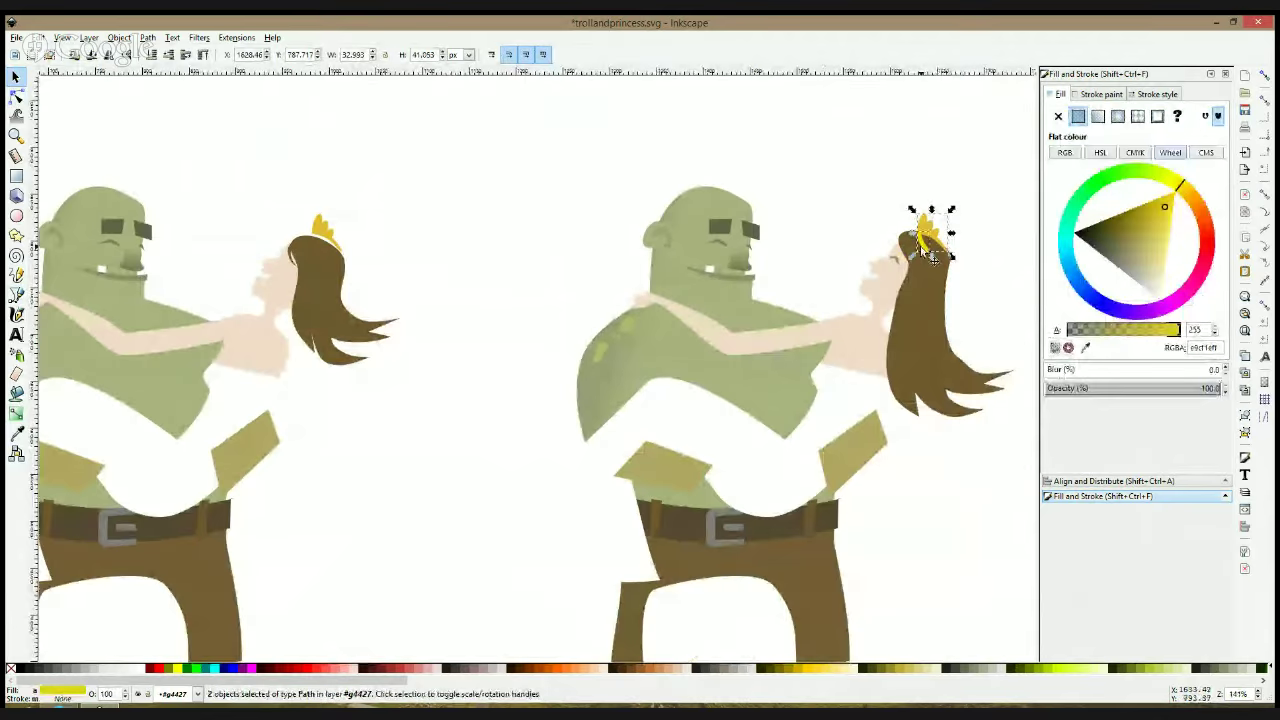
key(ctrl+g)
click(960, 198)
drag(930, 229, 929, 221)
key(Escape)
ctrl+scroll(975, 248, down, 1)
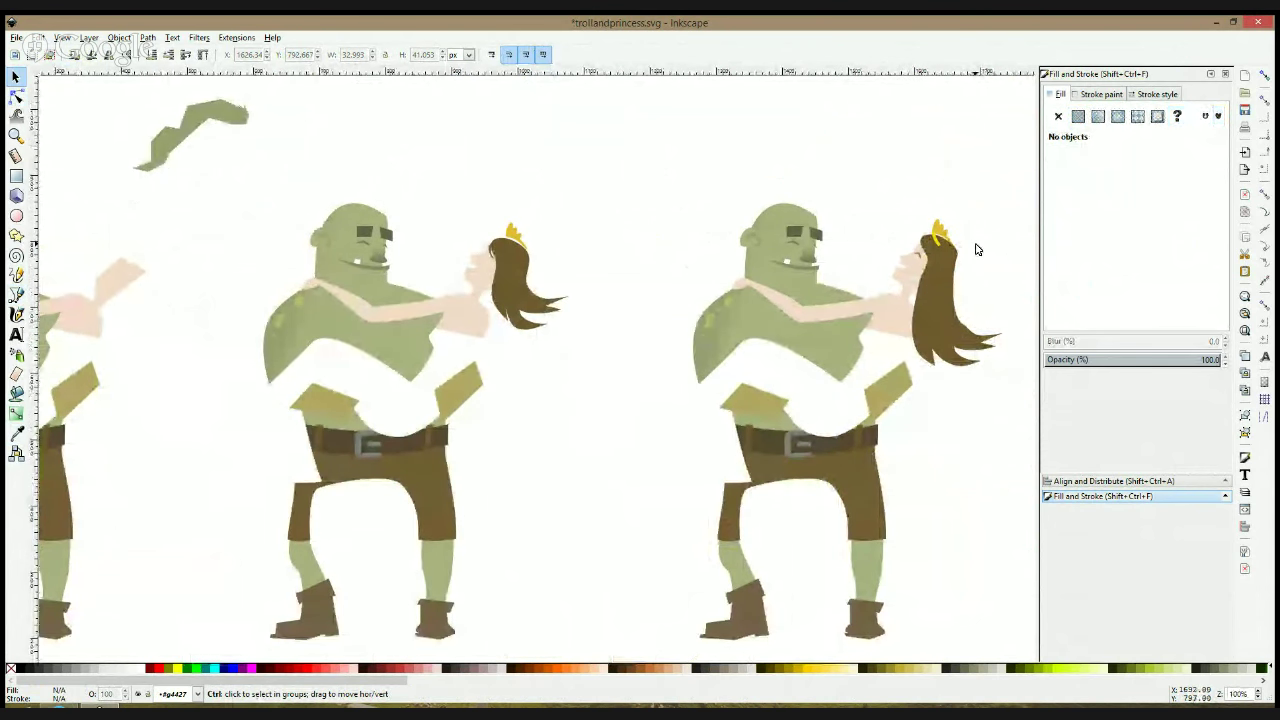
ctrl+scroll(976, 249, down, 1)
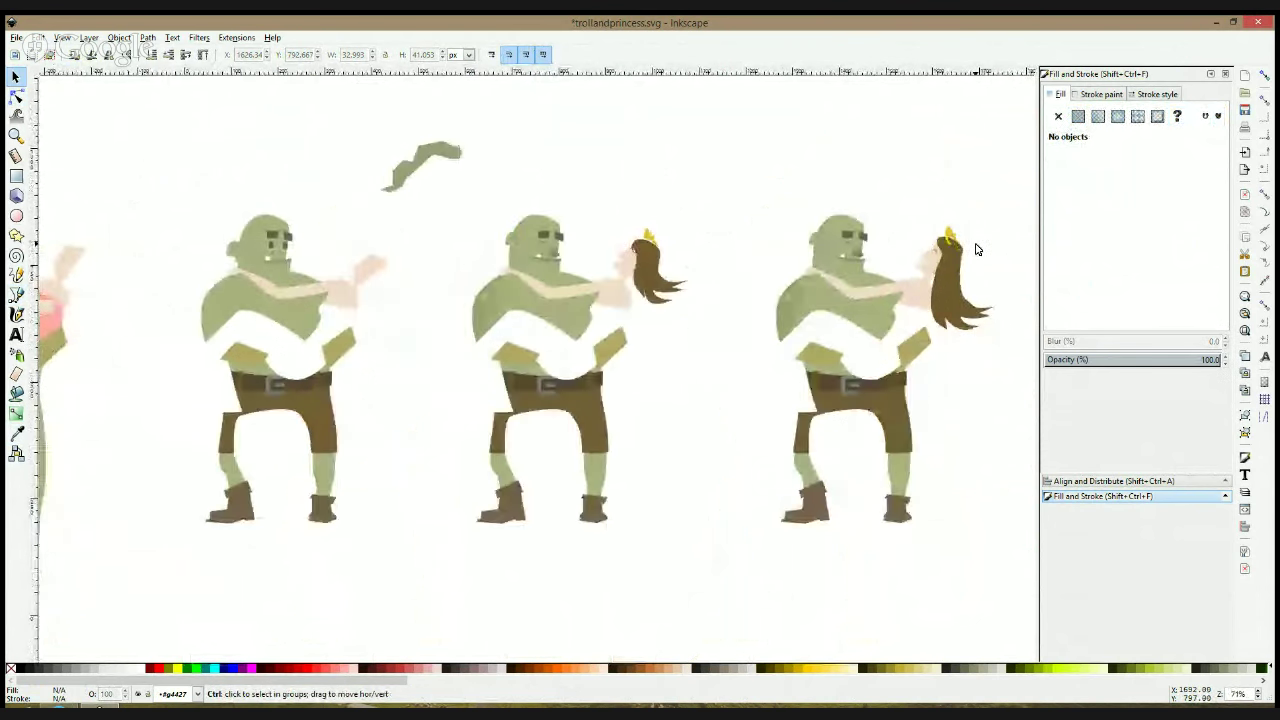
ctrl+scroll(976, 249, up, 3)
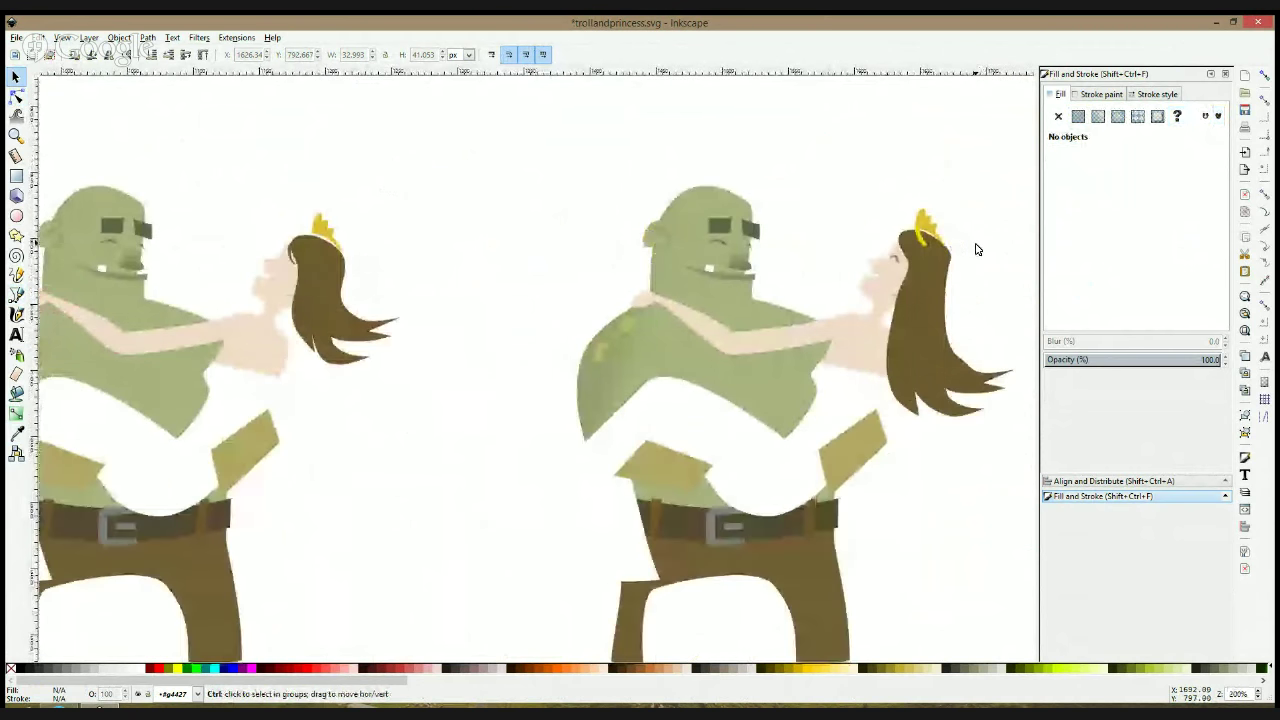
Round out the back of the princess's hair and shift the front-edge node slightly down along the neck, and deselect the hair
key(n)
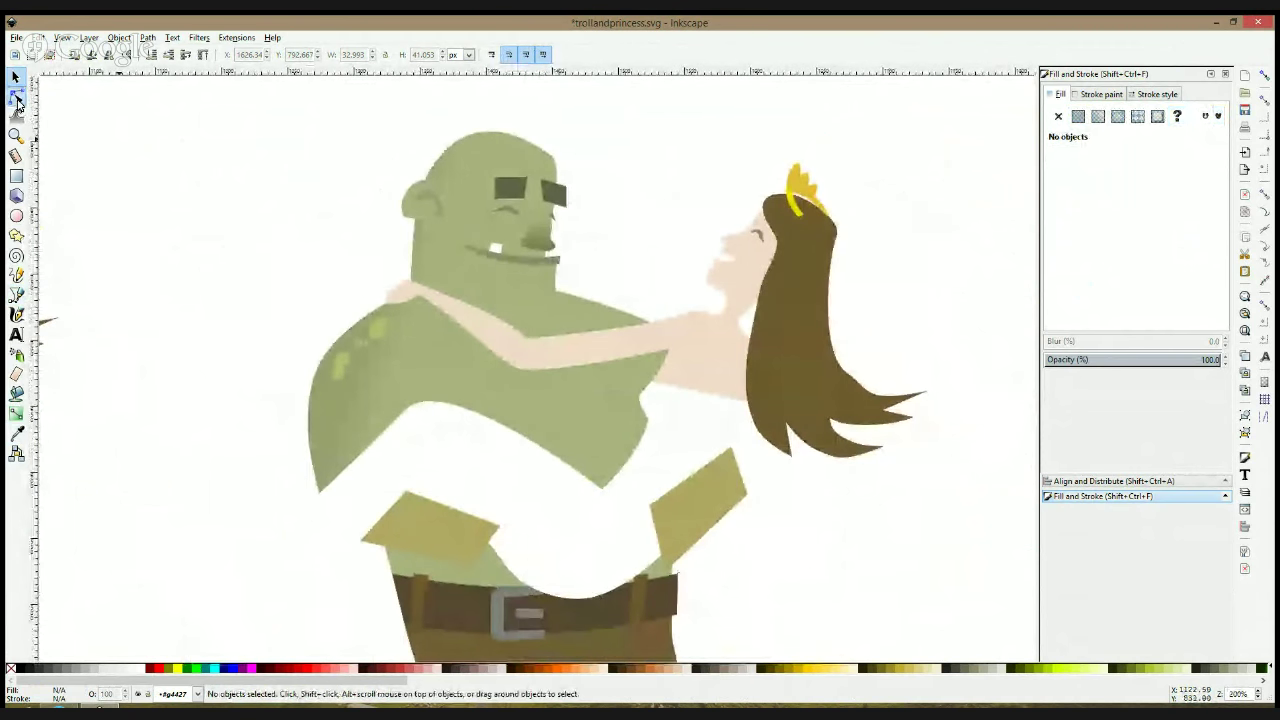
click(842, 241)
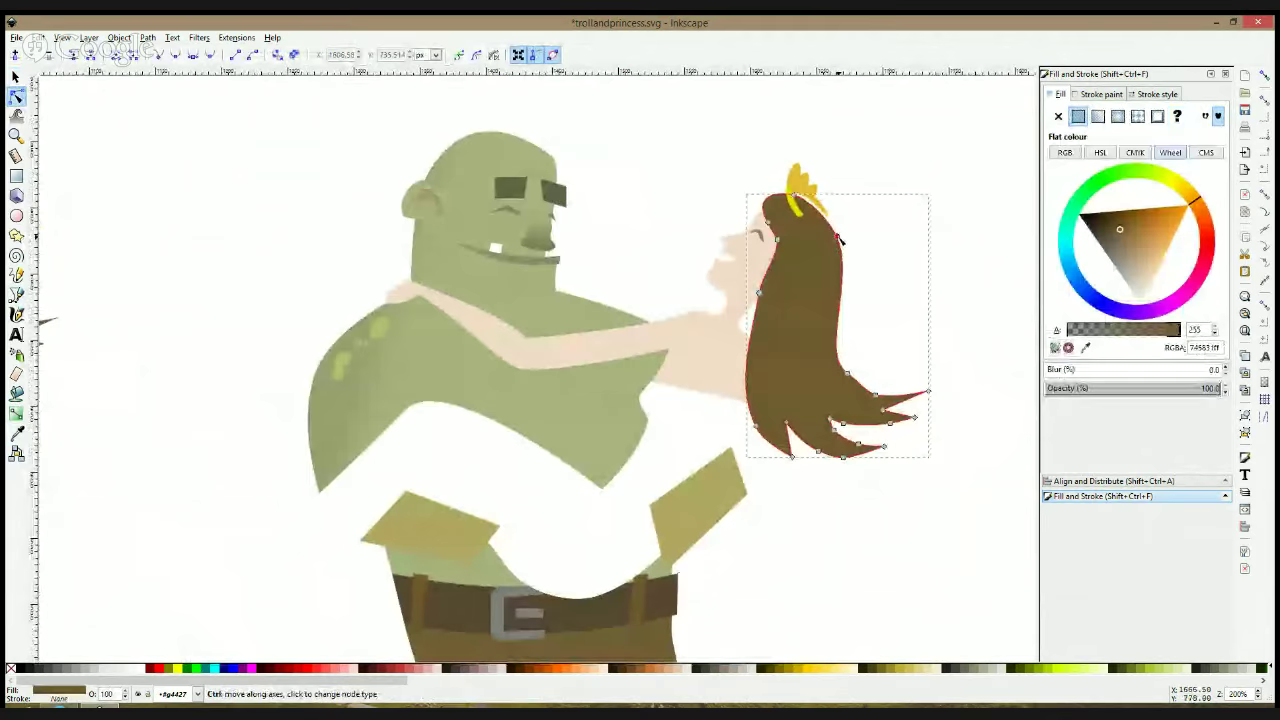
click(839, 233)
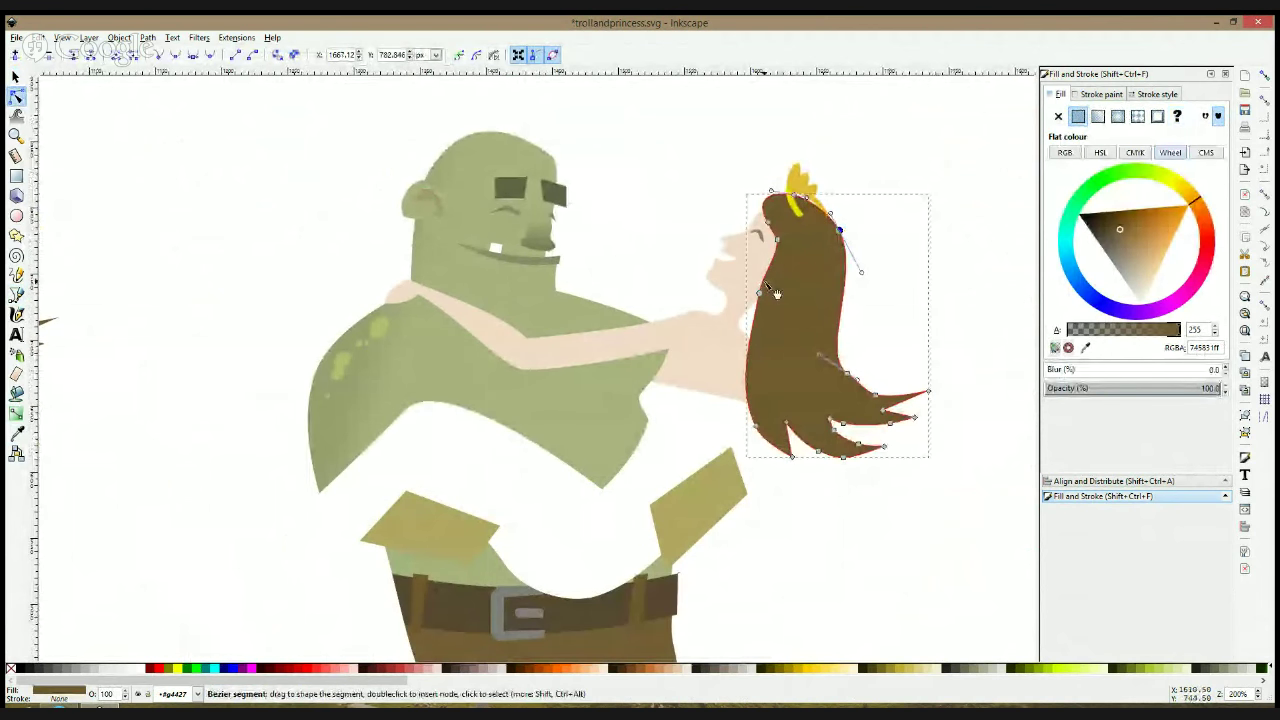
drag(759, 292, 754, 314)
click(926, 303)
click(869, 316)
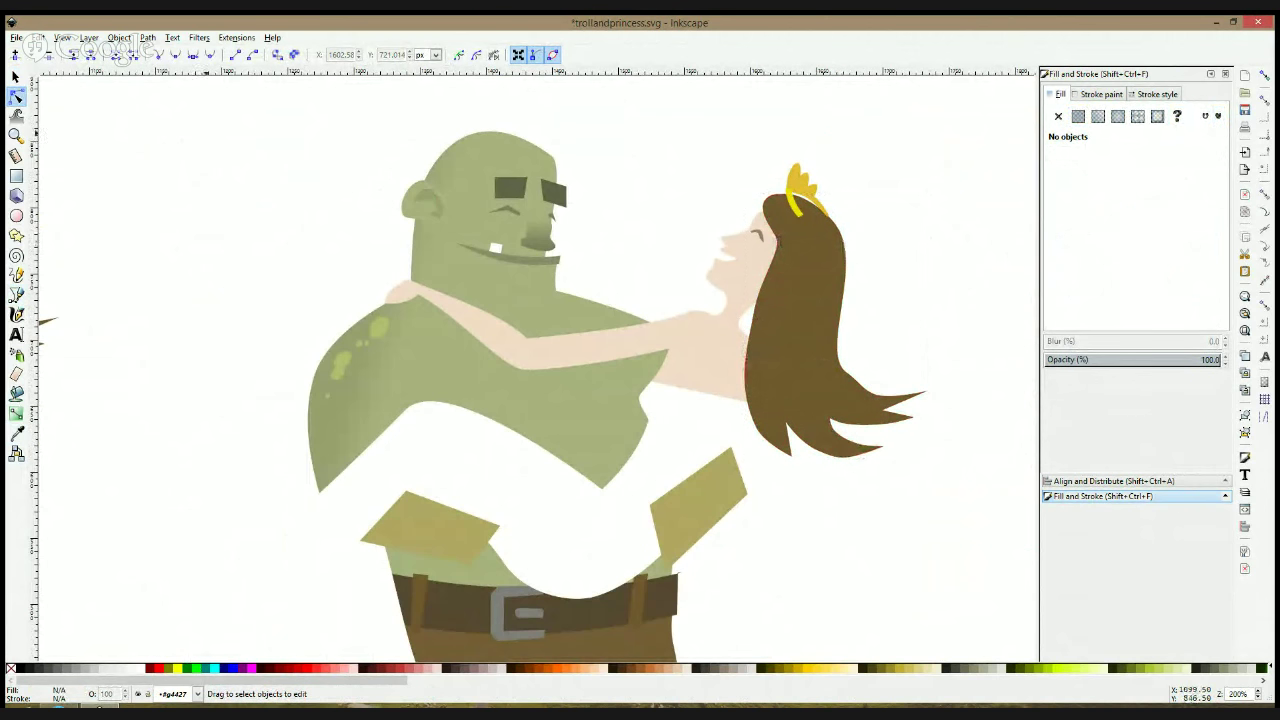
Draw a closed lock shape with a hooked tip flicking out from the hair's back edge, and fill it with the hair's brown (745831)
click(16, 295)
scroll(885, 212, up, 2)
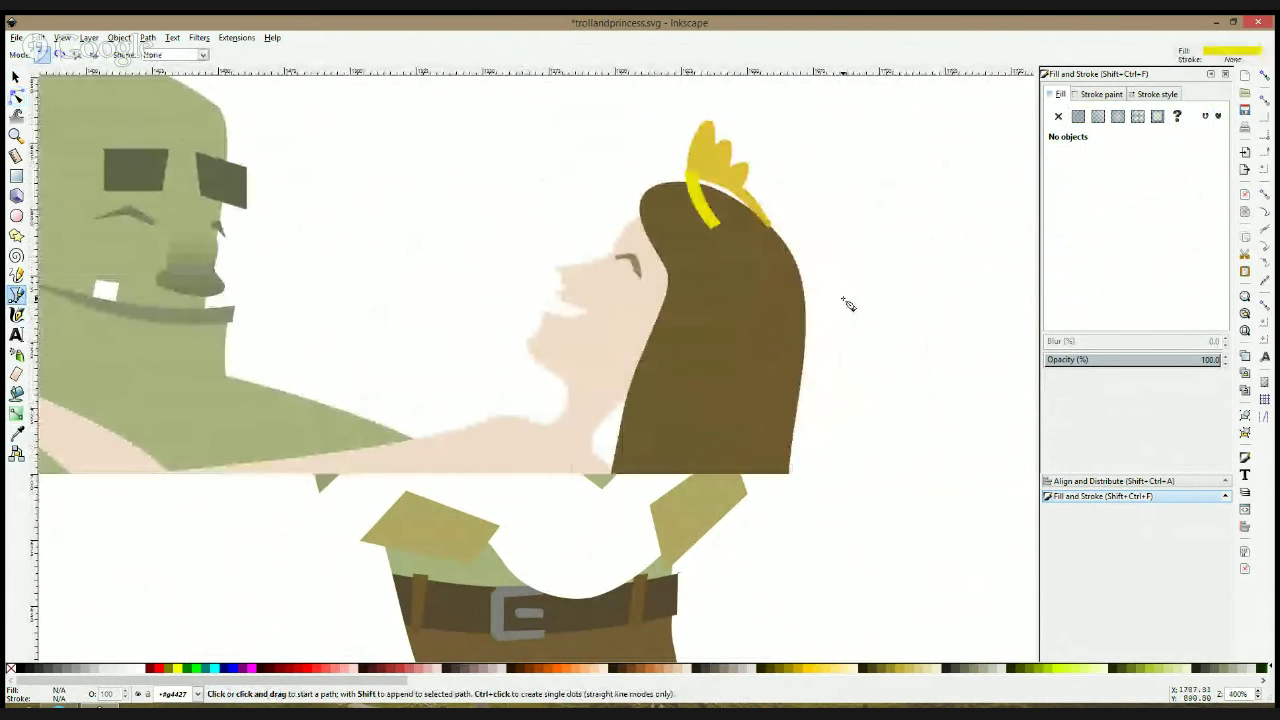
click(804, 303)
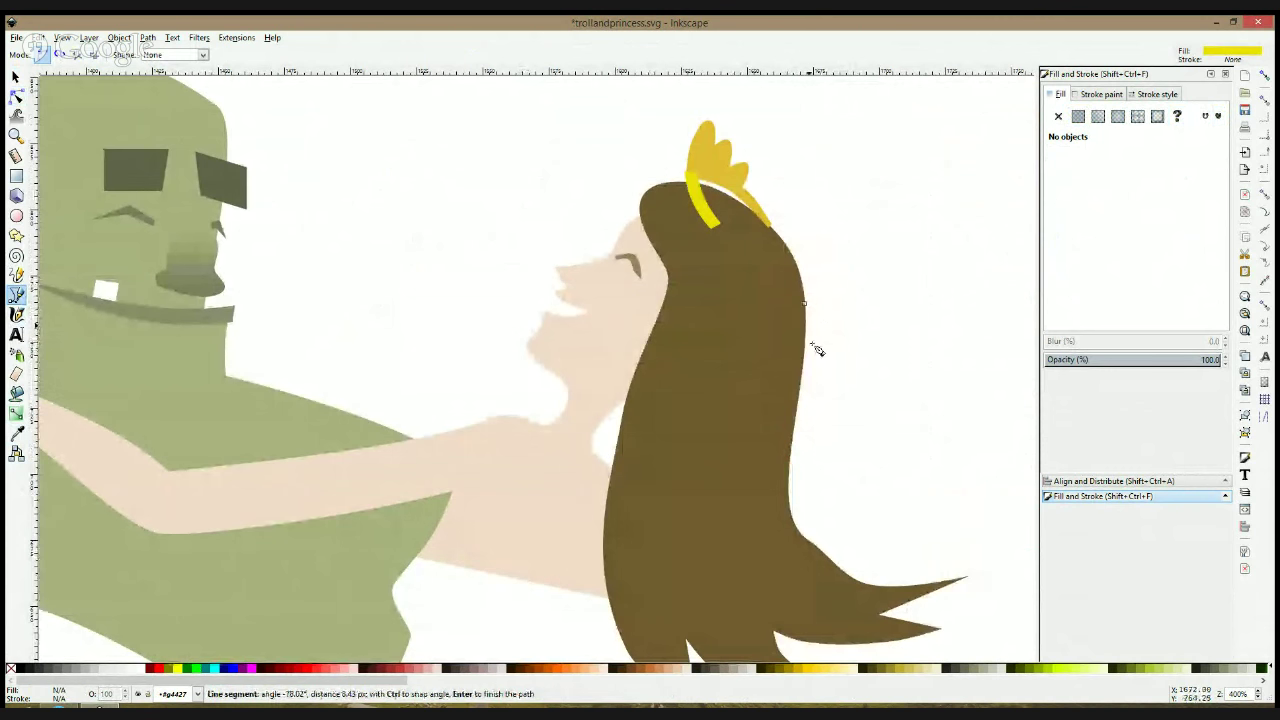
click(824, 434)
click(859, 463)
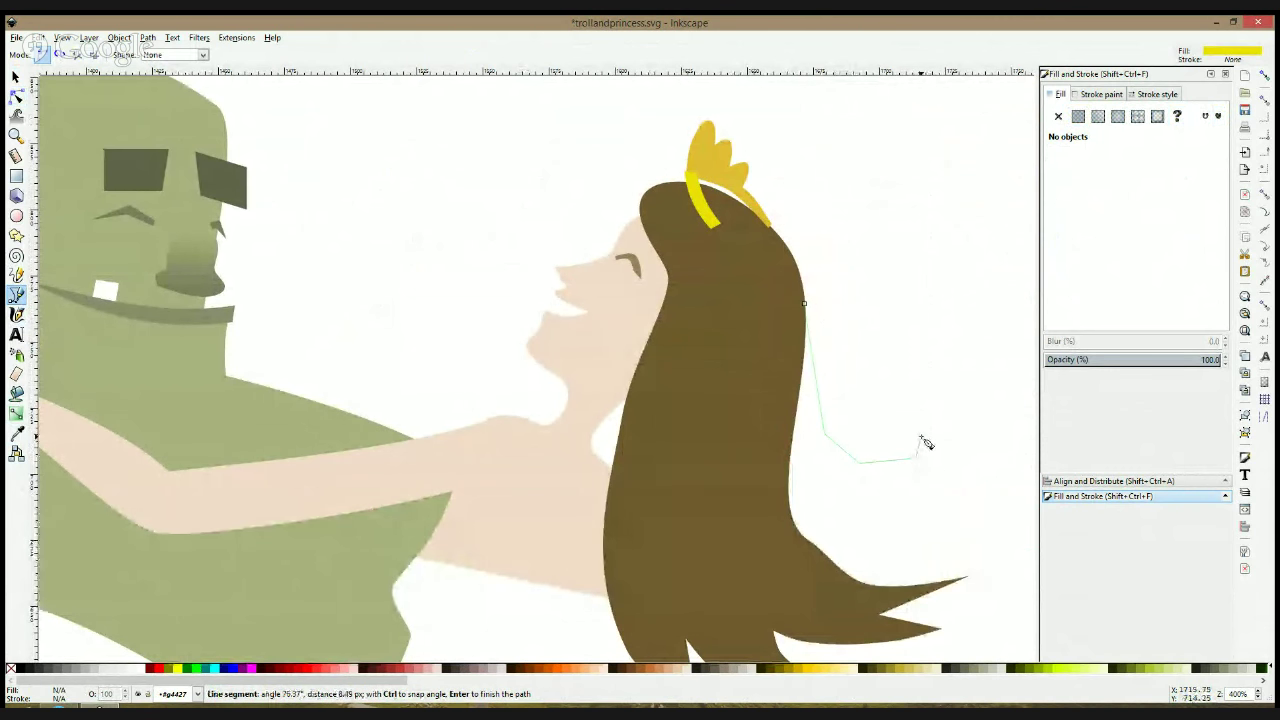
click(914, 438)
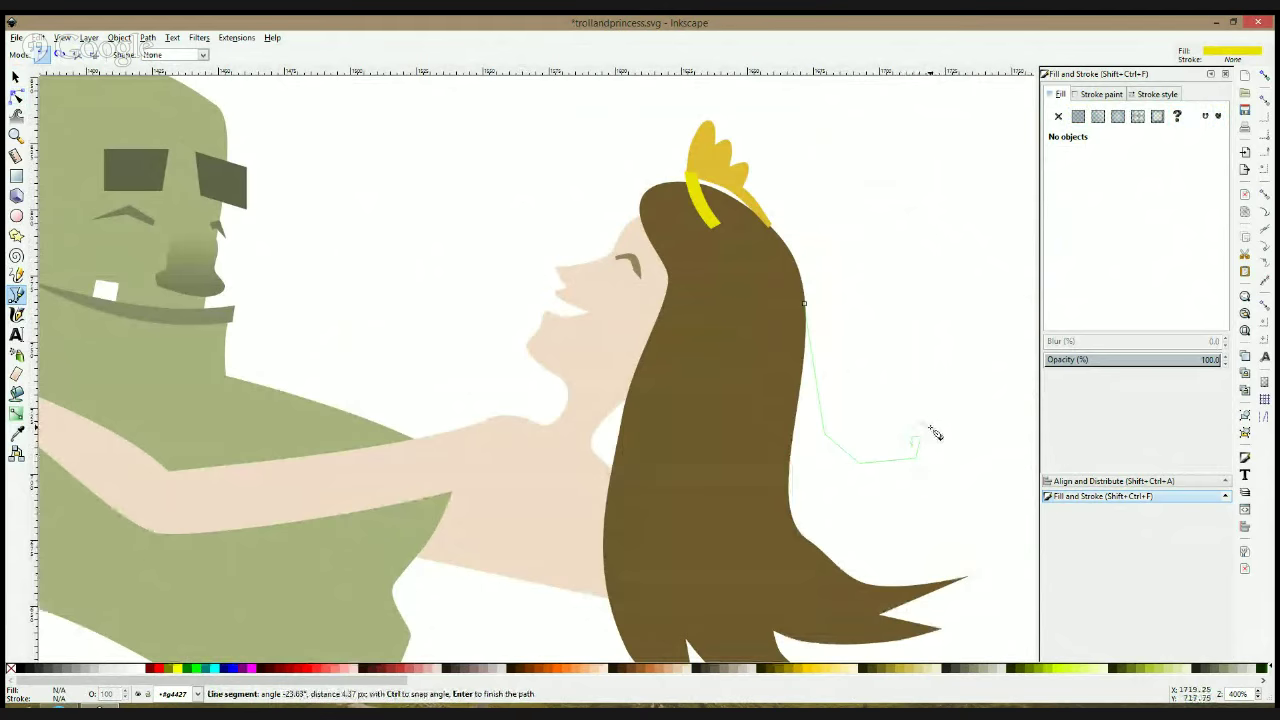
click(930, 427)
click(932, 460)
click(918, 477)
click(866, 486)
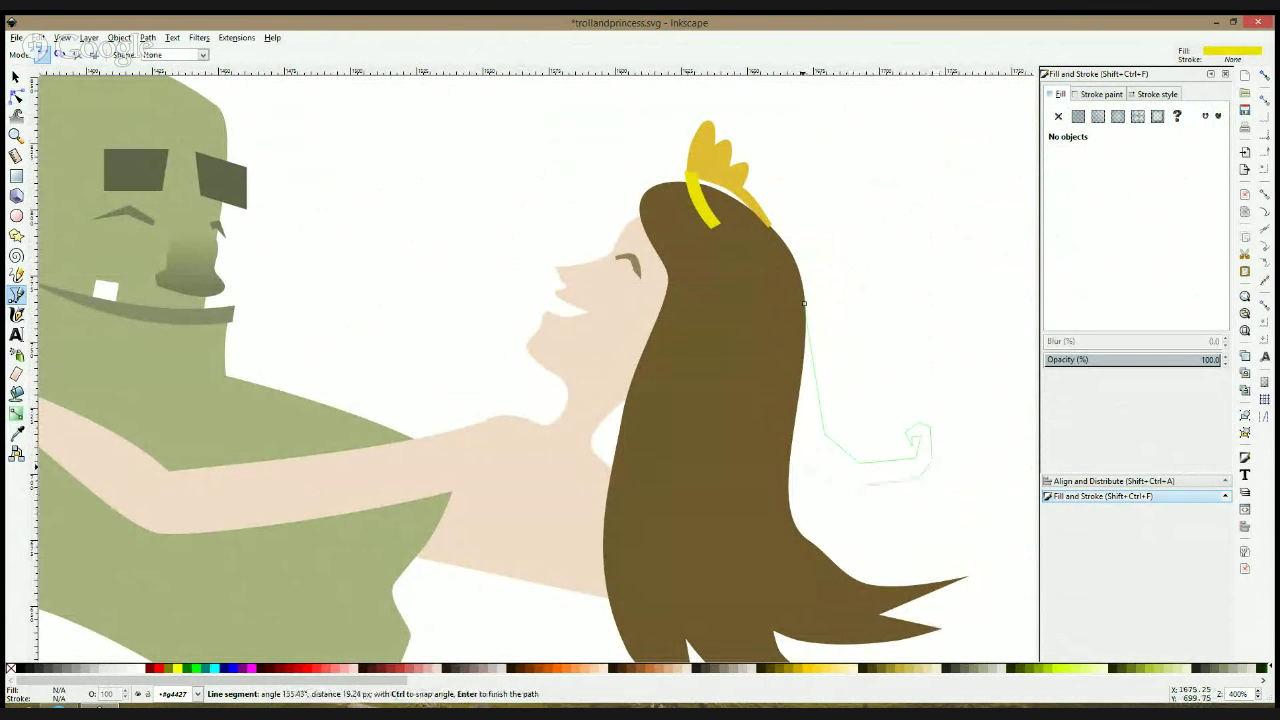
click(805, 303)
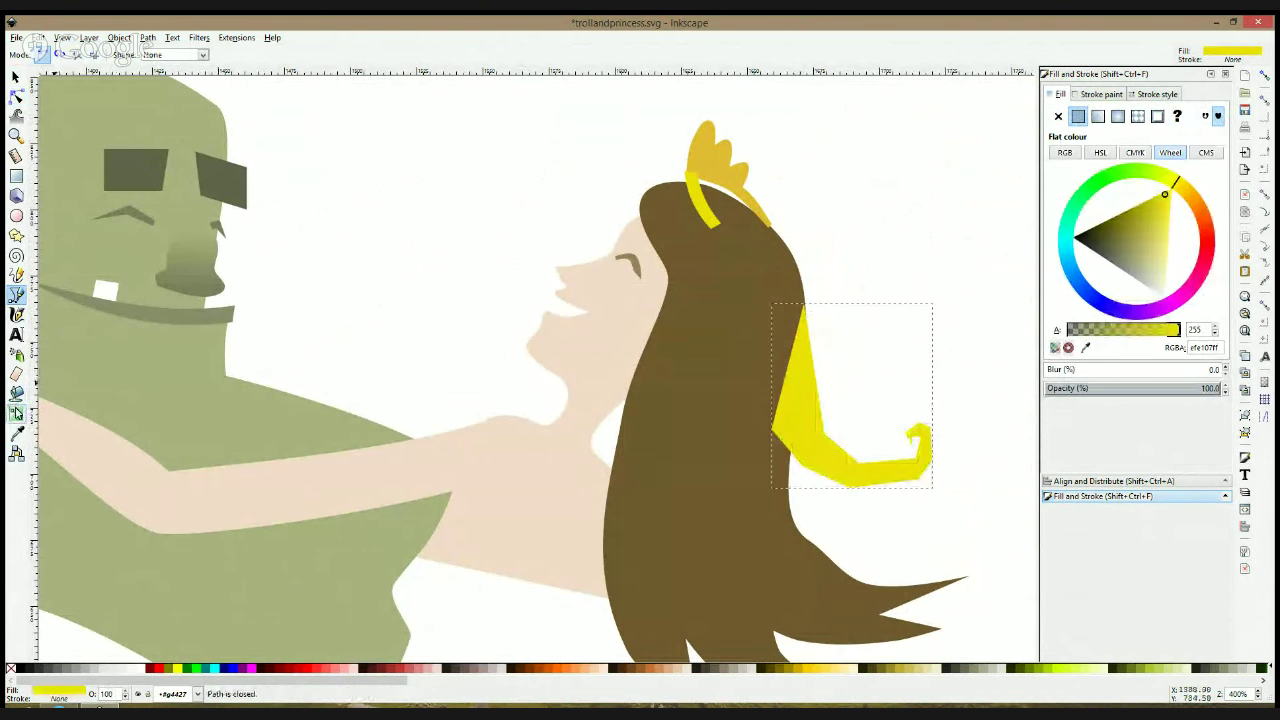
click(17, 433)
click(640, 430)
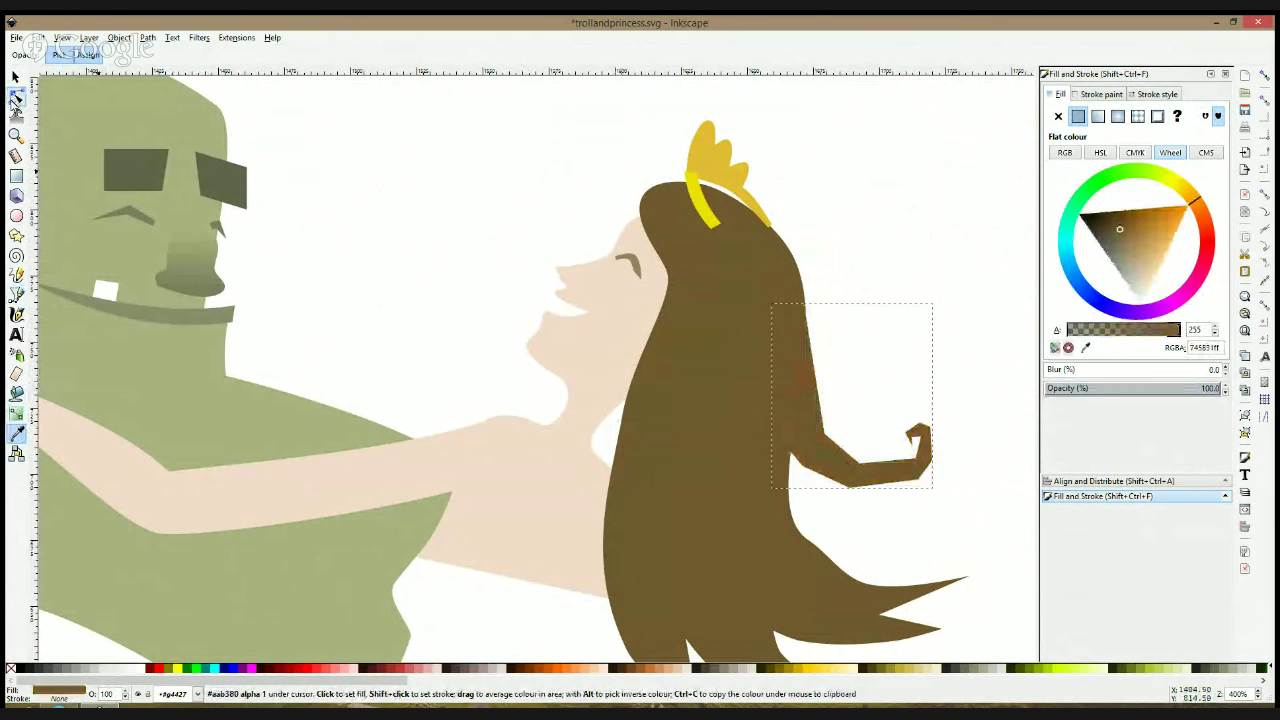
Smooth the new lock's upper and lower edges into flowing curves
click(16, 97)
ctrl+click(824, 434)
drag(859, 465, 853, 478)
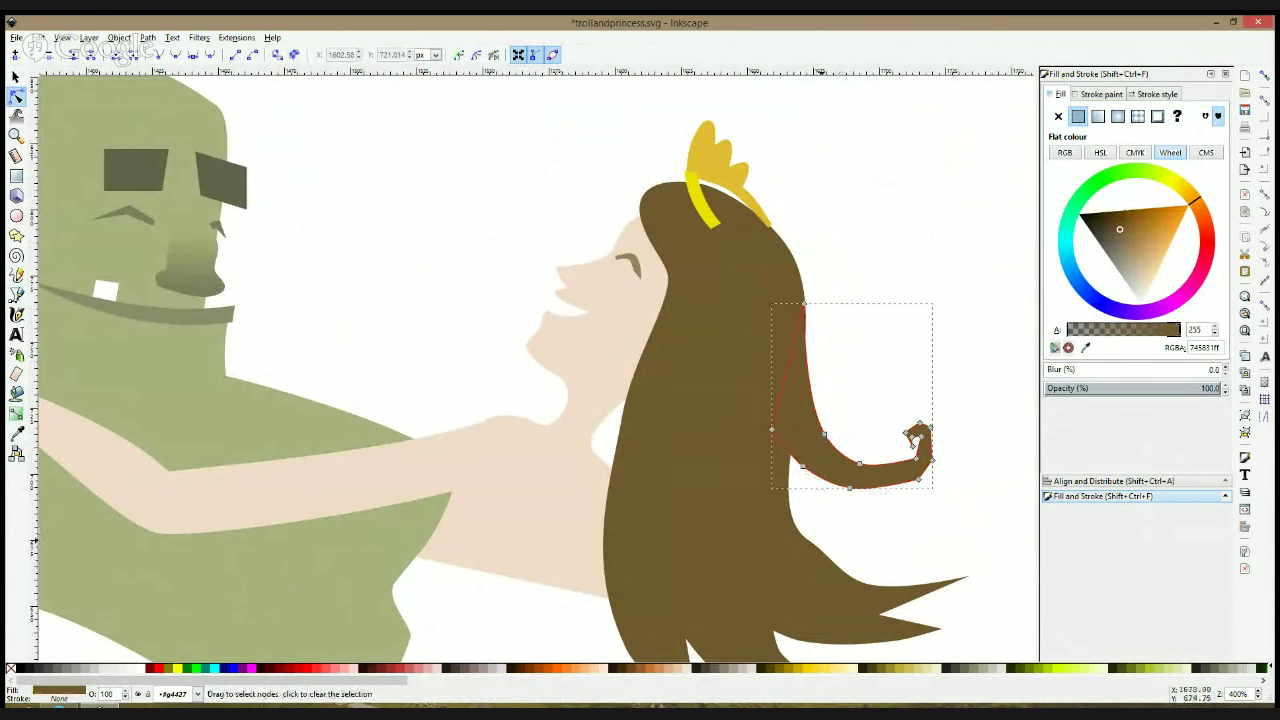
Reshape the main hair's back edge and lower strands into smoother curves, deleting a surplus node on the lowest strand, and deselect it
click(823, 543)
click(818, 550)
click(826, 540)
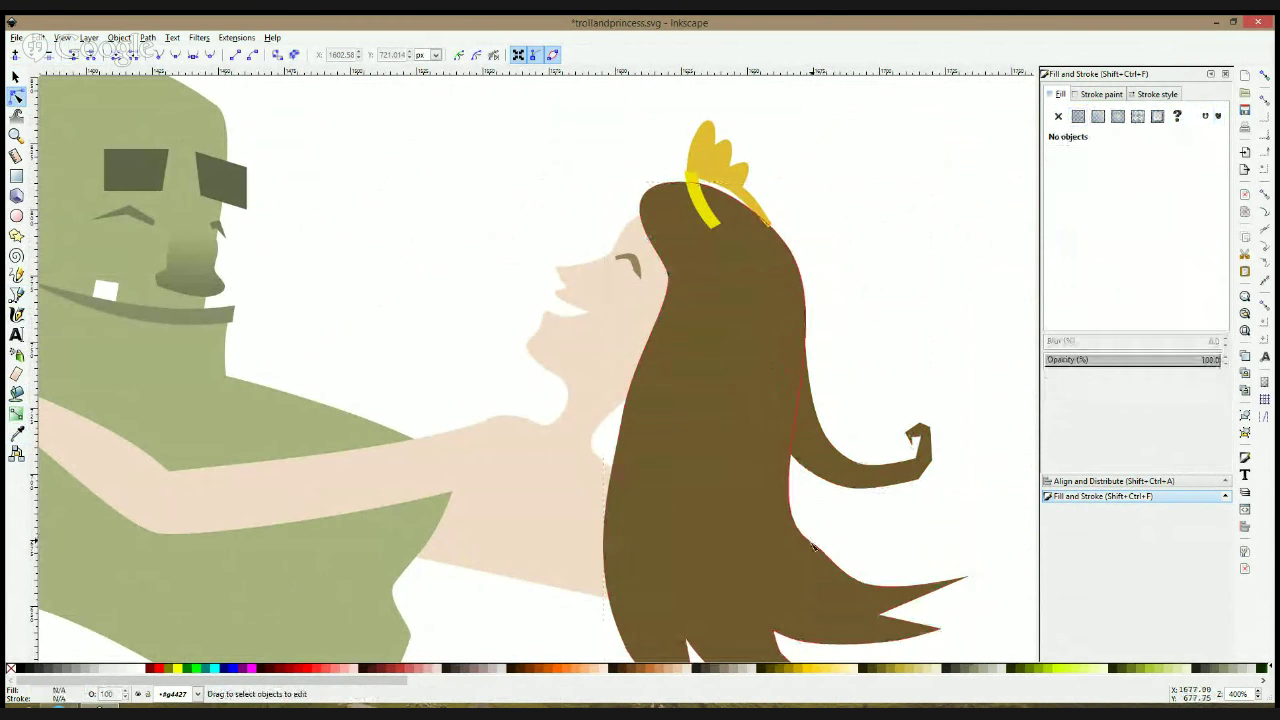
click(813, 545)
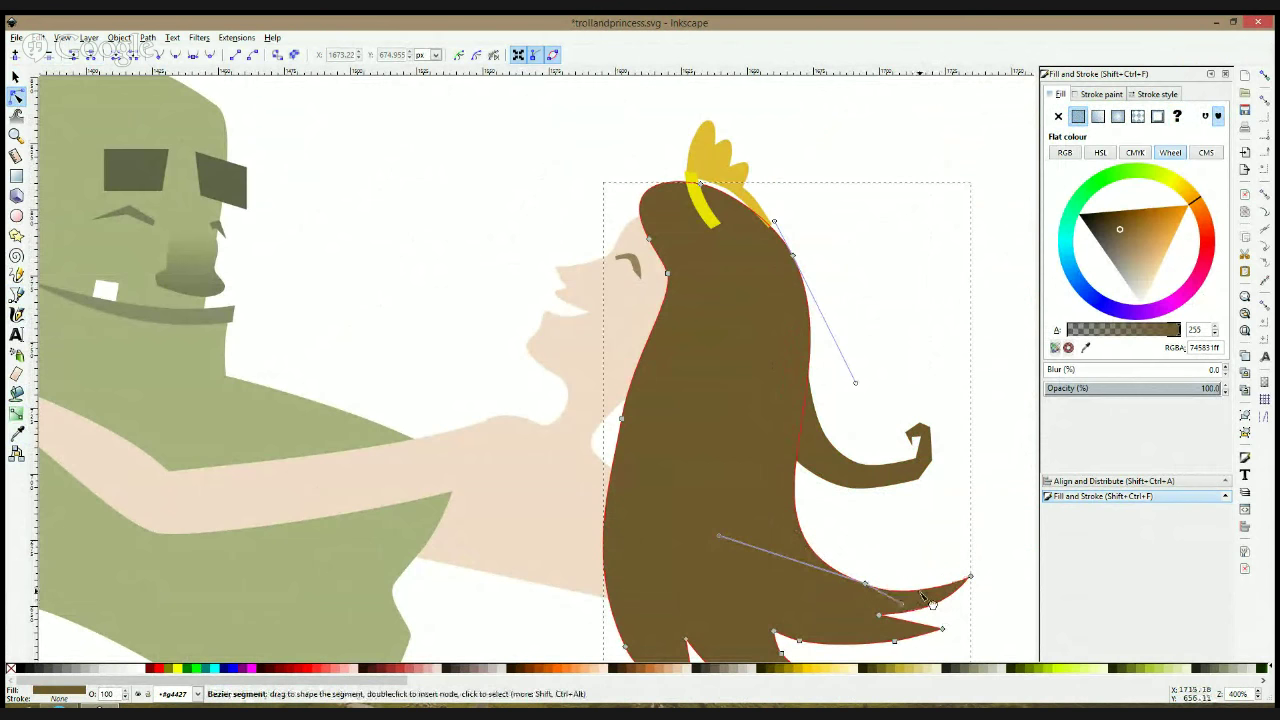
scroll(912, 602, down, 3)
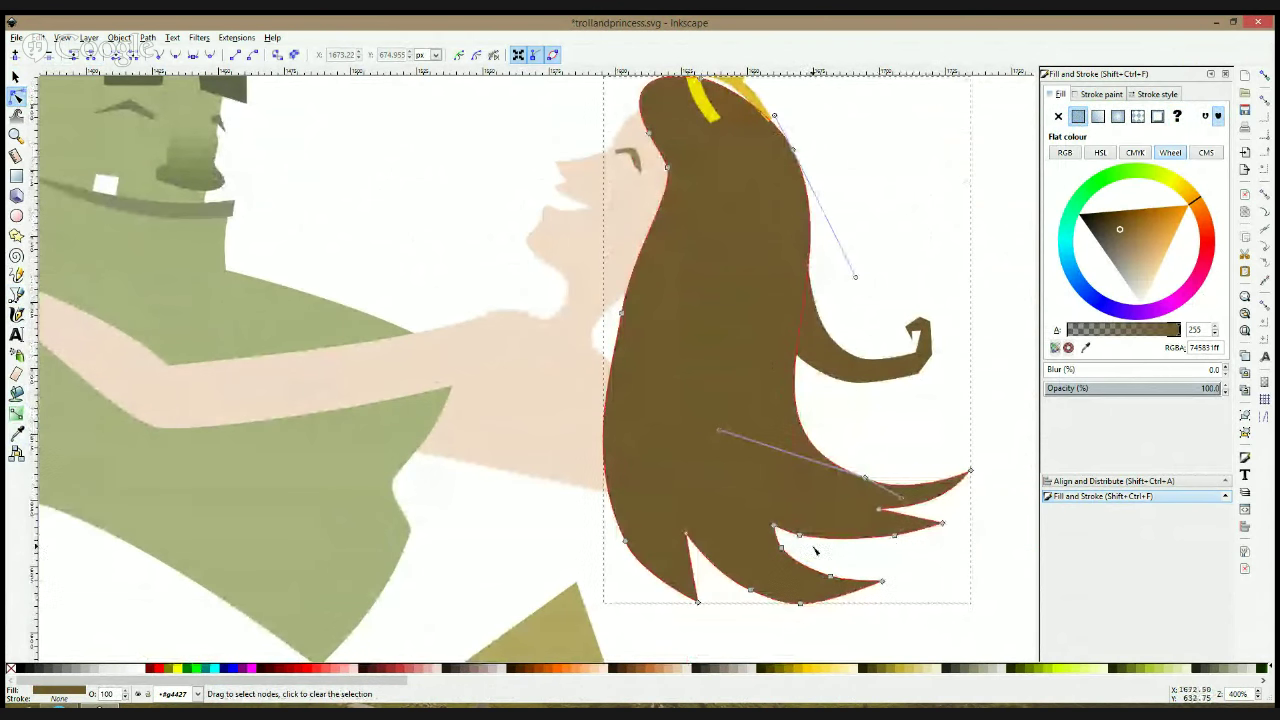
click(781, 548)
key(Delete)
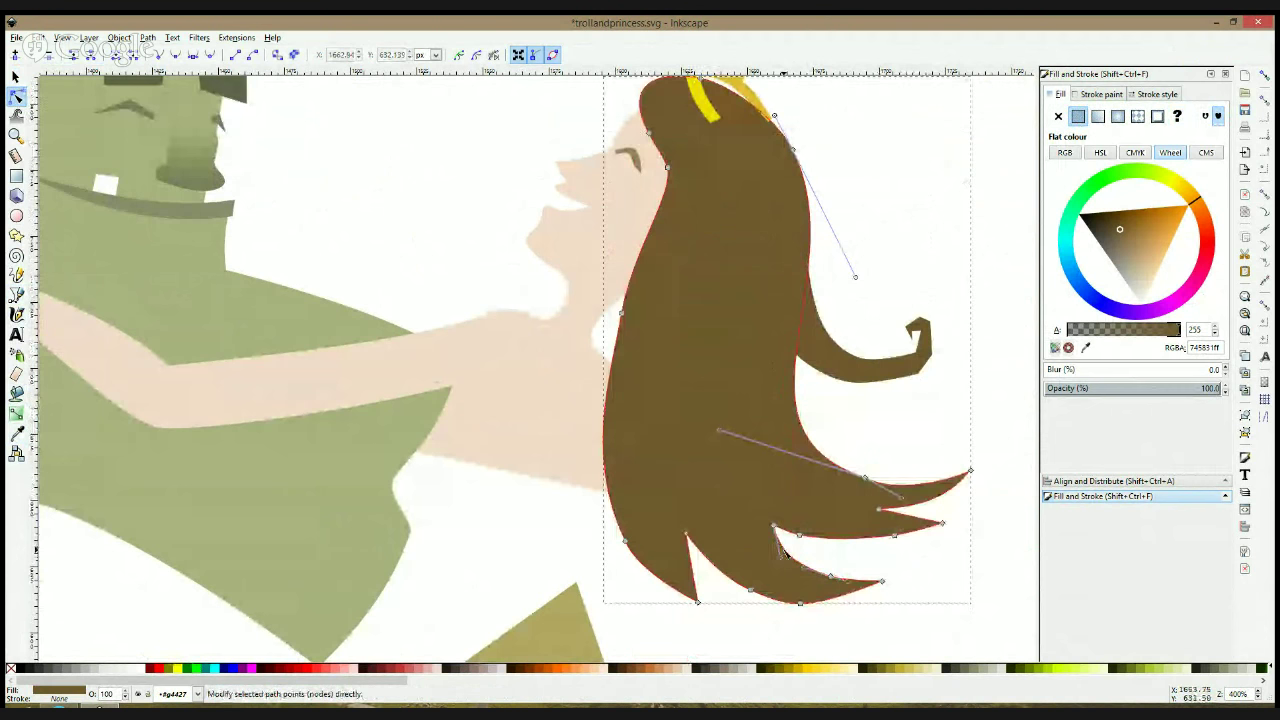
click(898, 415)
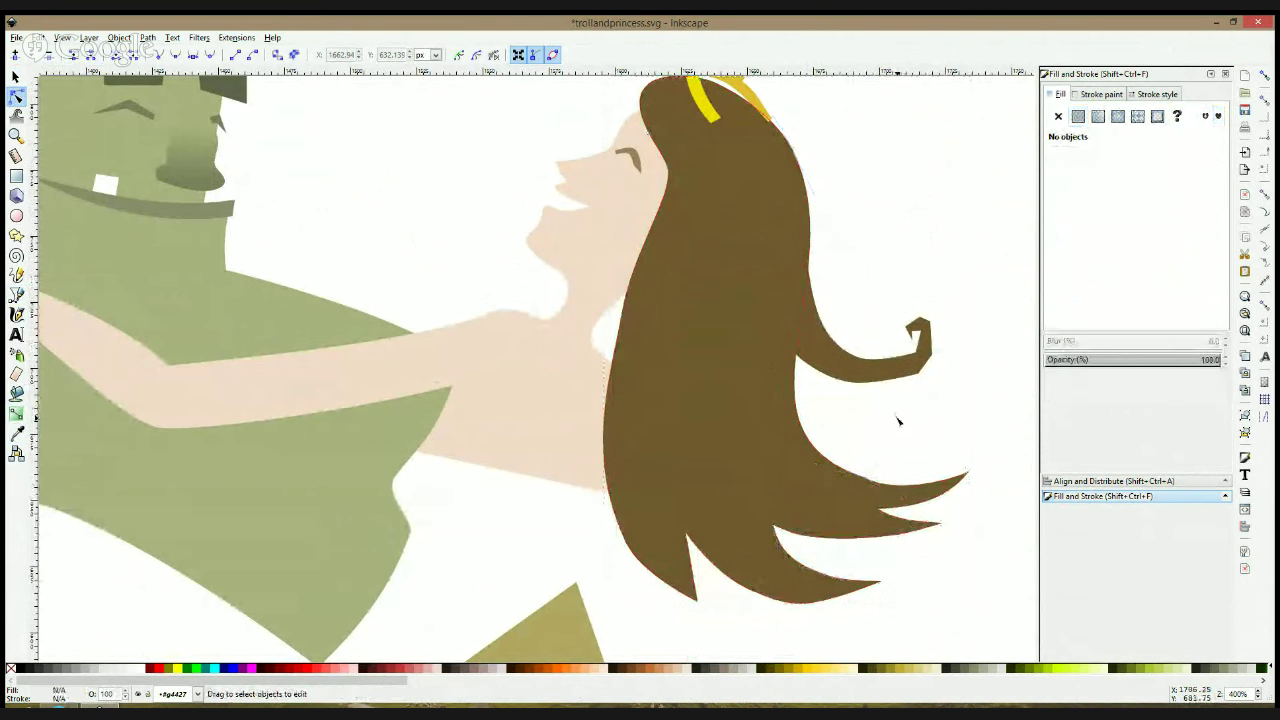
Round the hooked tip of the lock into a smooth curl and deselect it
click(920, 338)
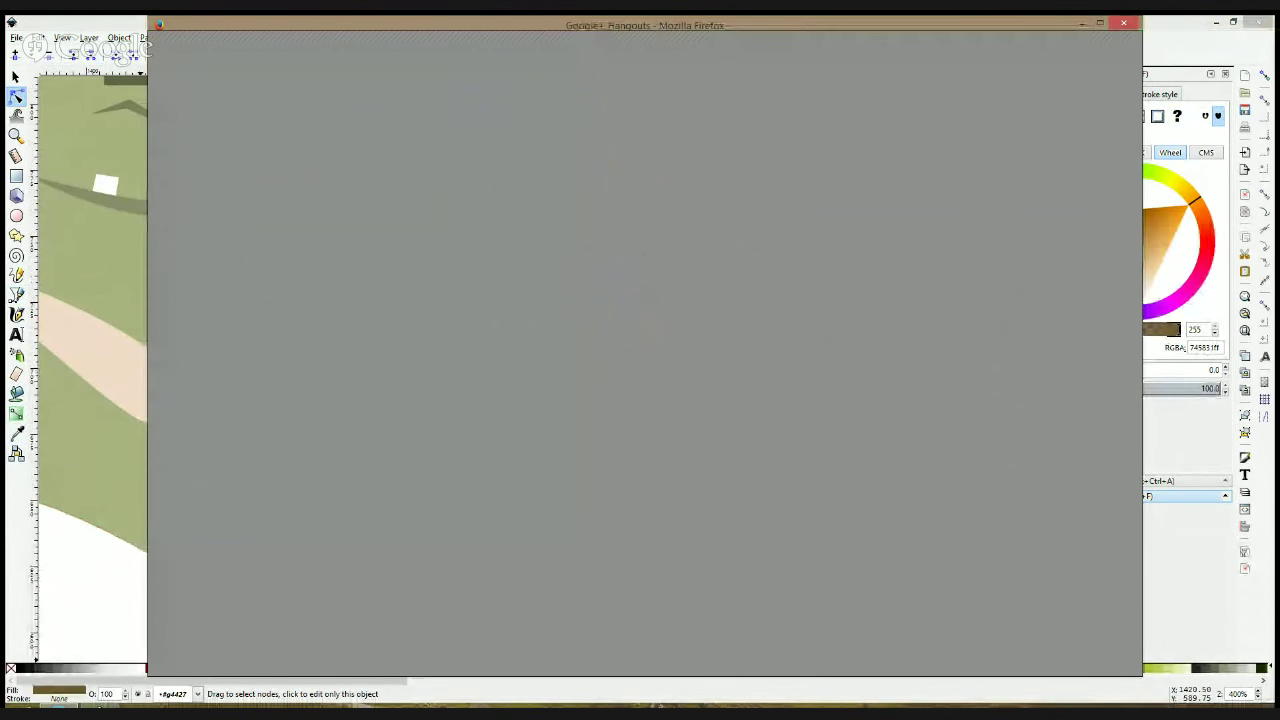
click(143, 569)
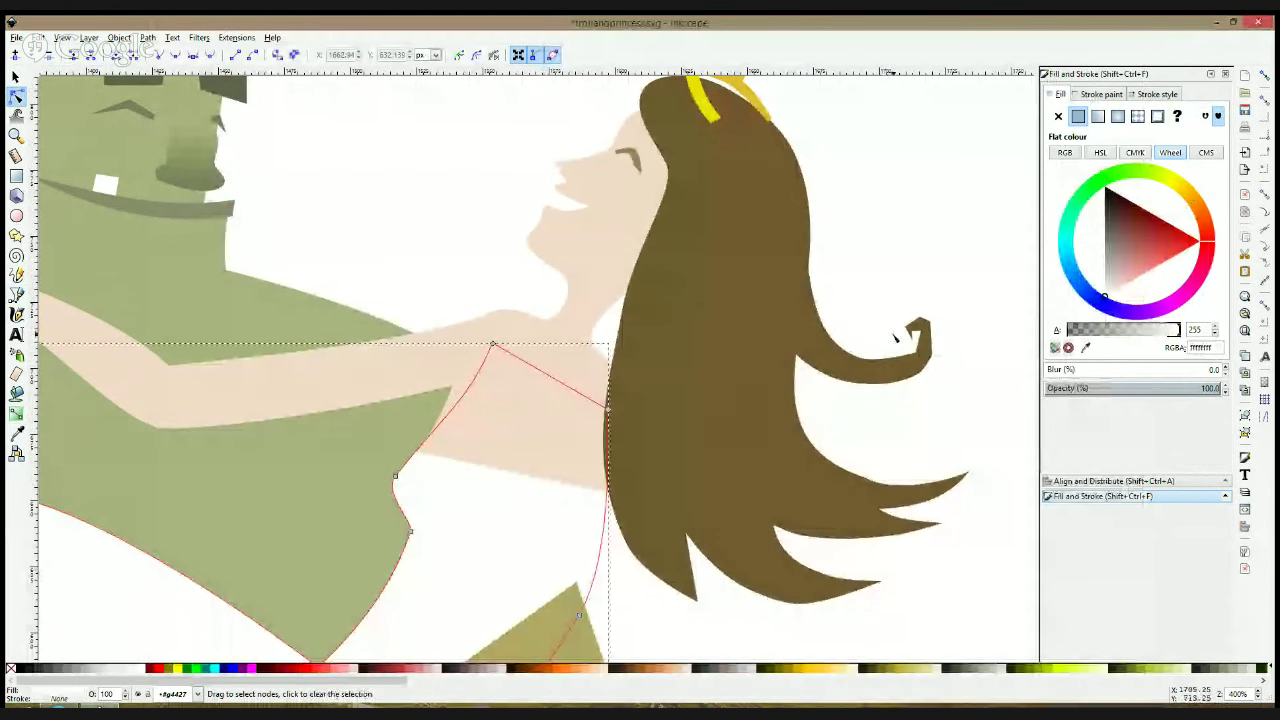
click(914, 330)
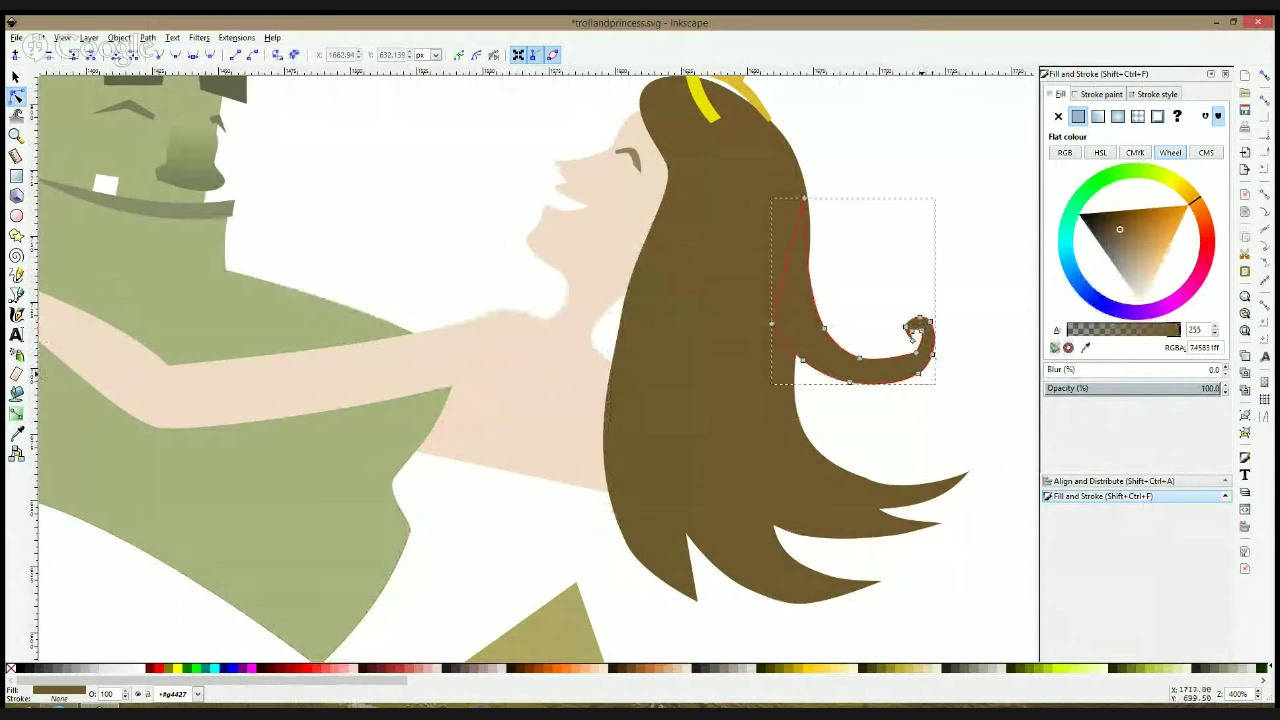
click(953, 405)
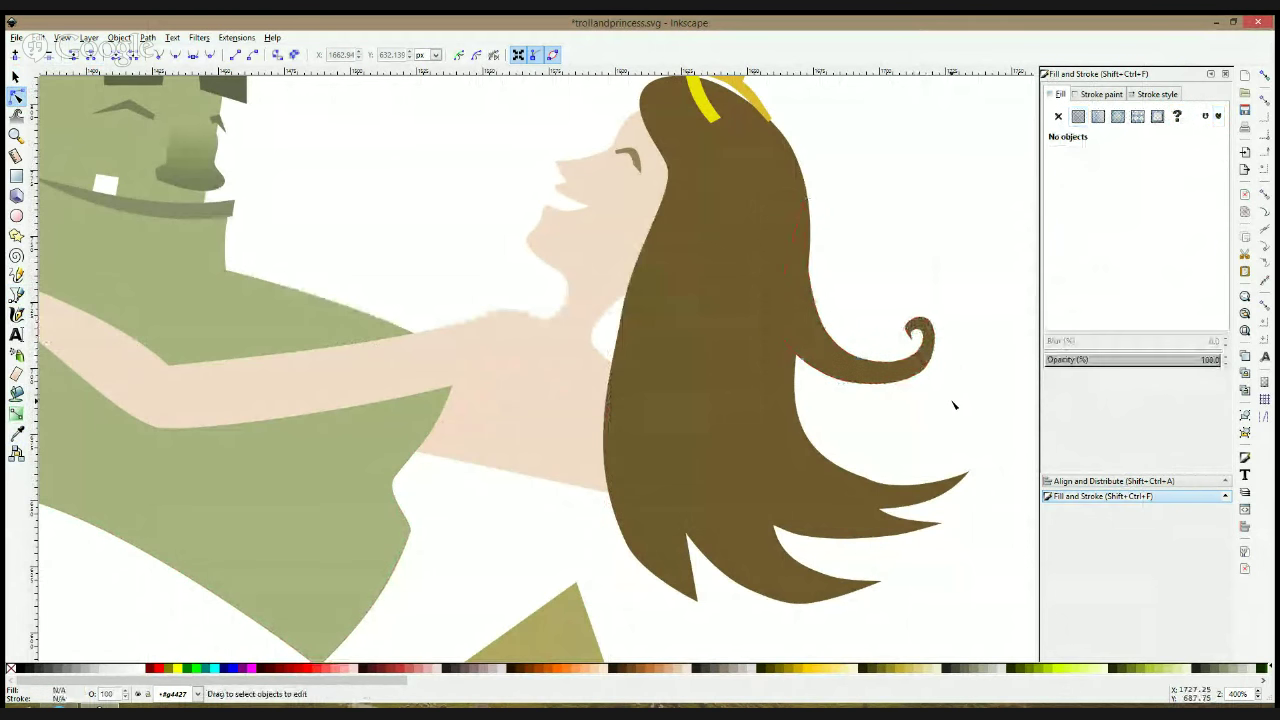
Rotate the curled lock slightly clockwise, move it lower on the hair's back edge, and unite it with the main hair shape
click(905, 375)
key(s)
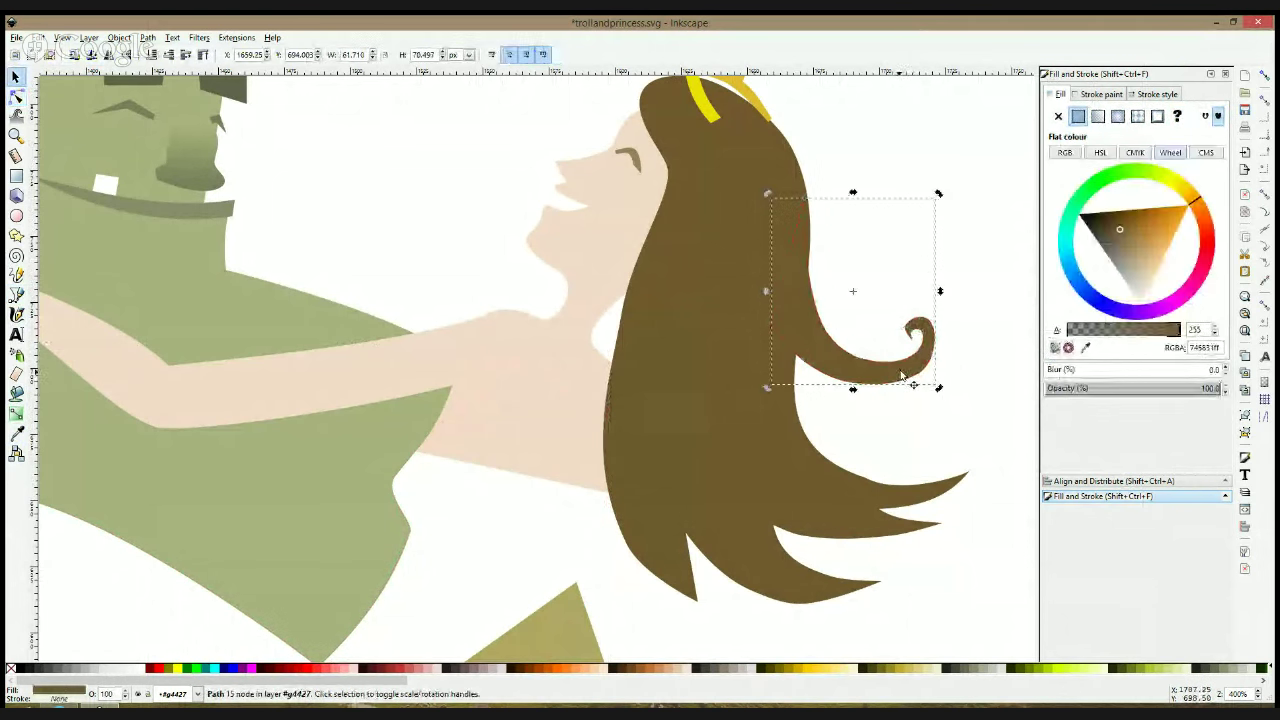
drag(938, 194, 943, 220)
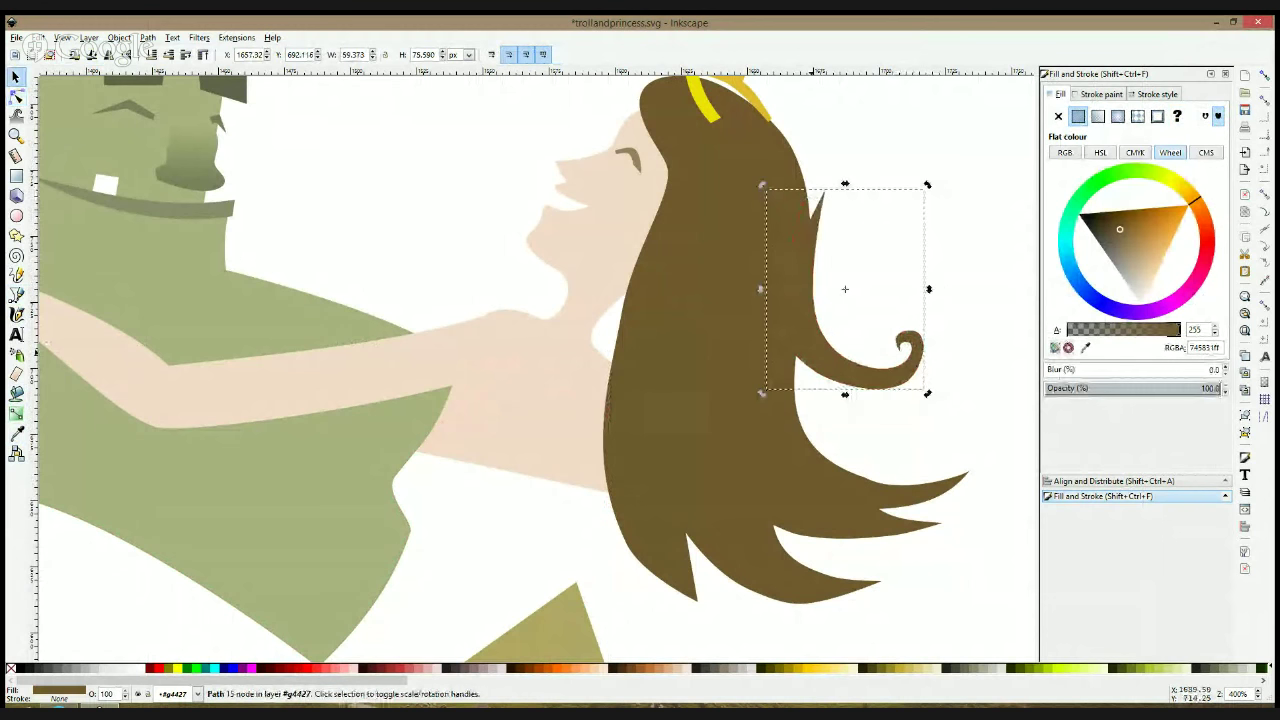
drag(801, 370, 790, 406)
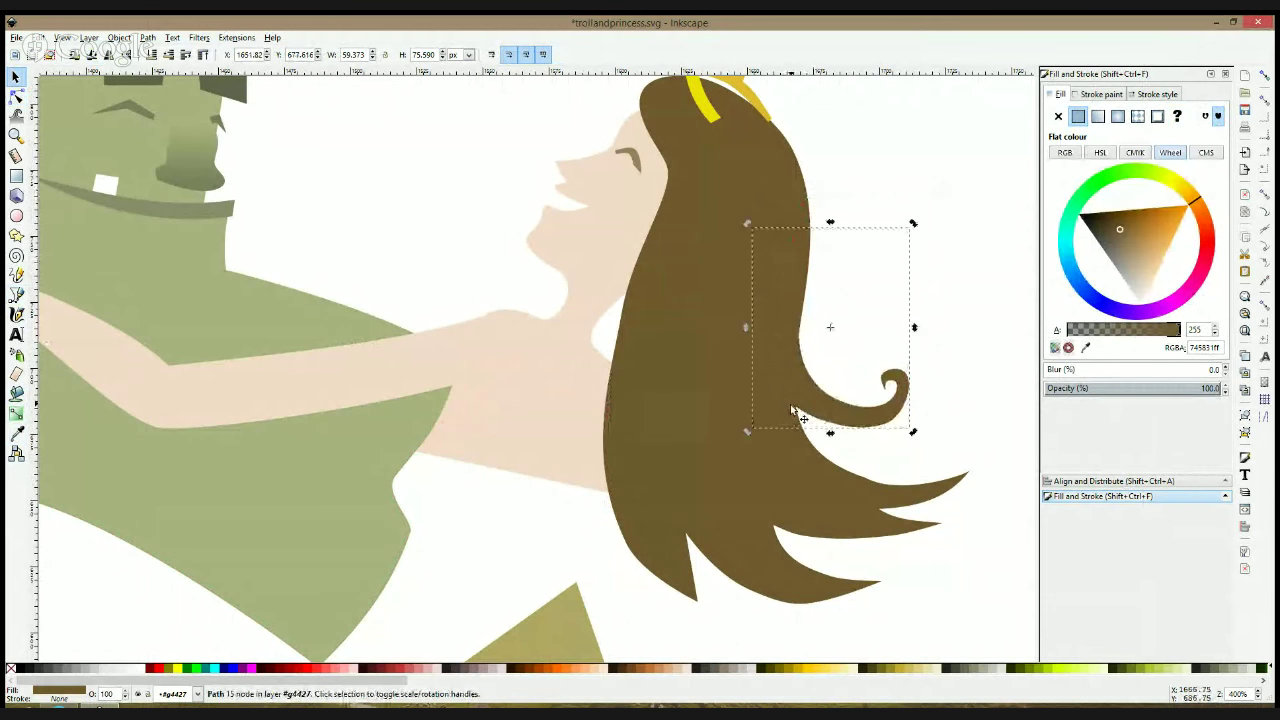
click(777, 471)
key(ctrl+plus)
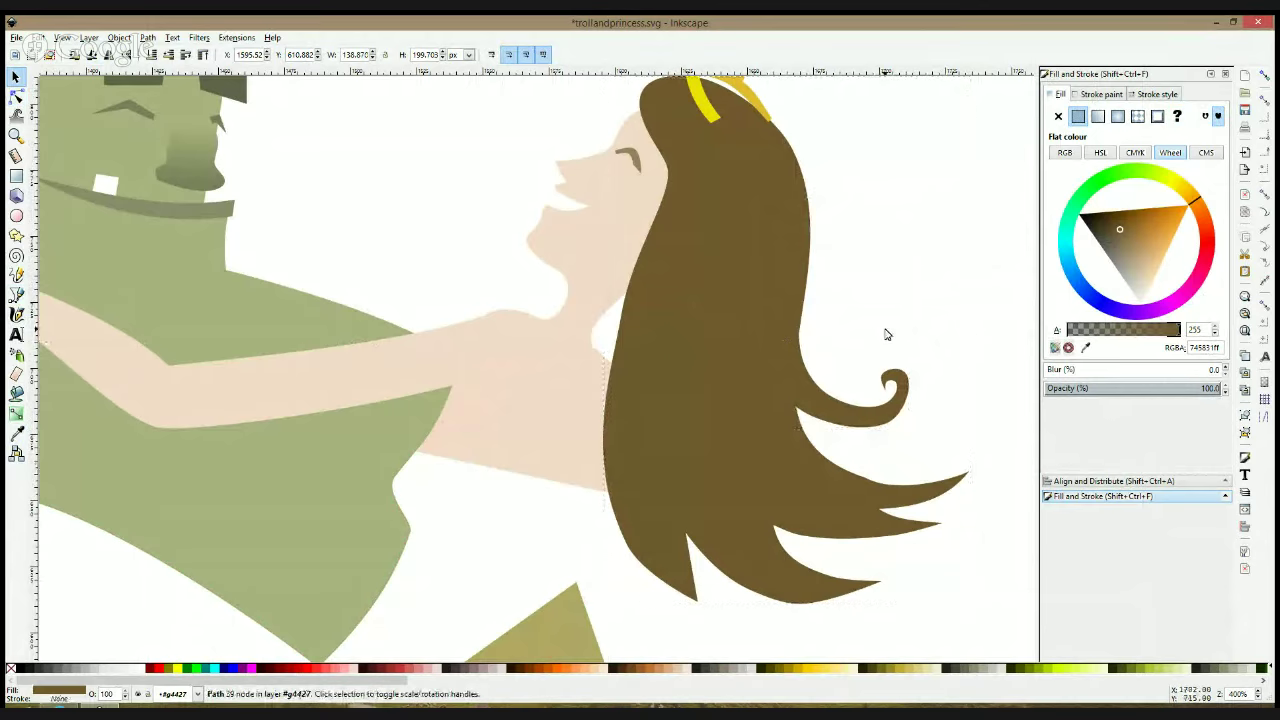
click(885, 330)
scroll(885, 330, down, 3)
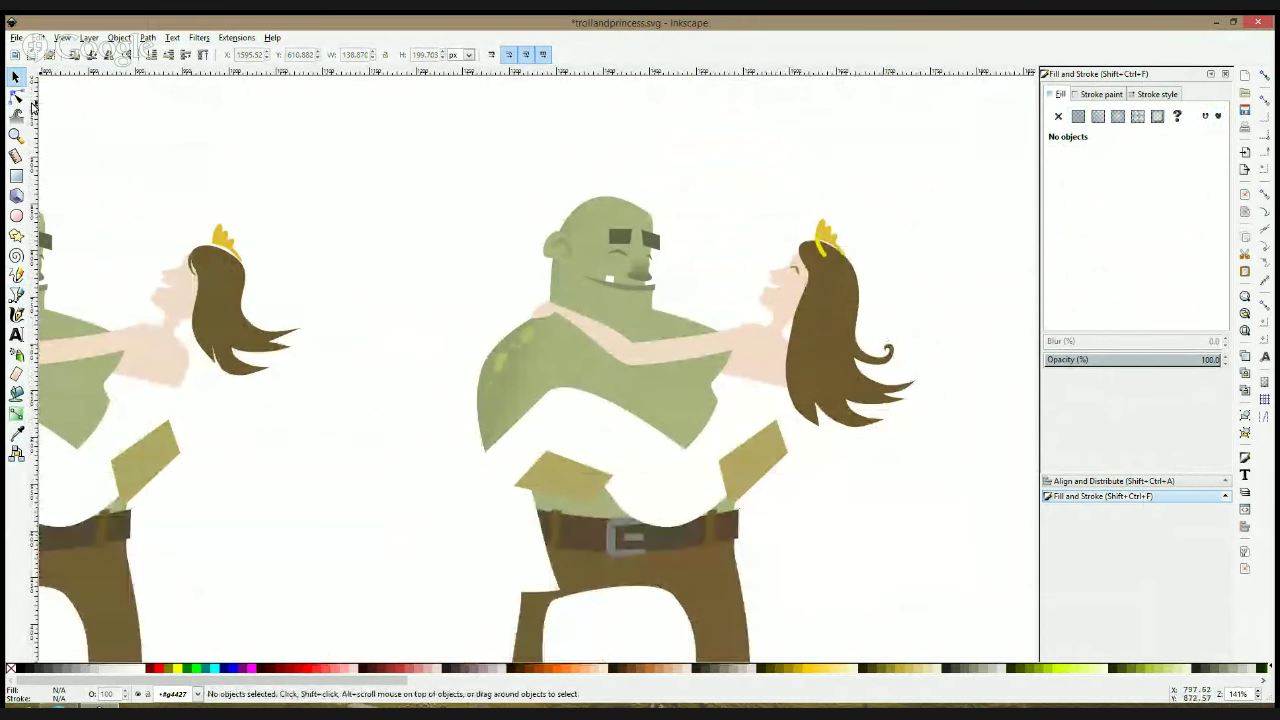
click(16, 95)
click(884, 350)
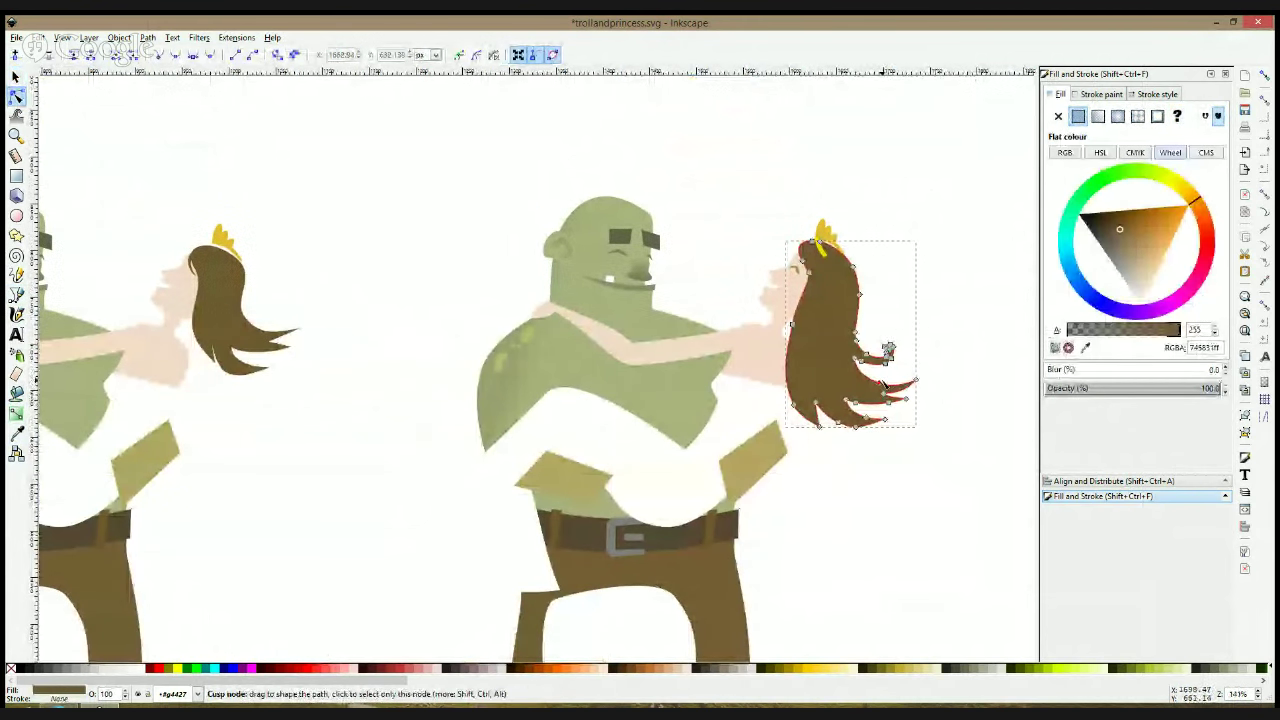
click(969, 351)
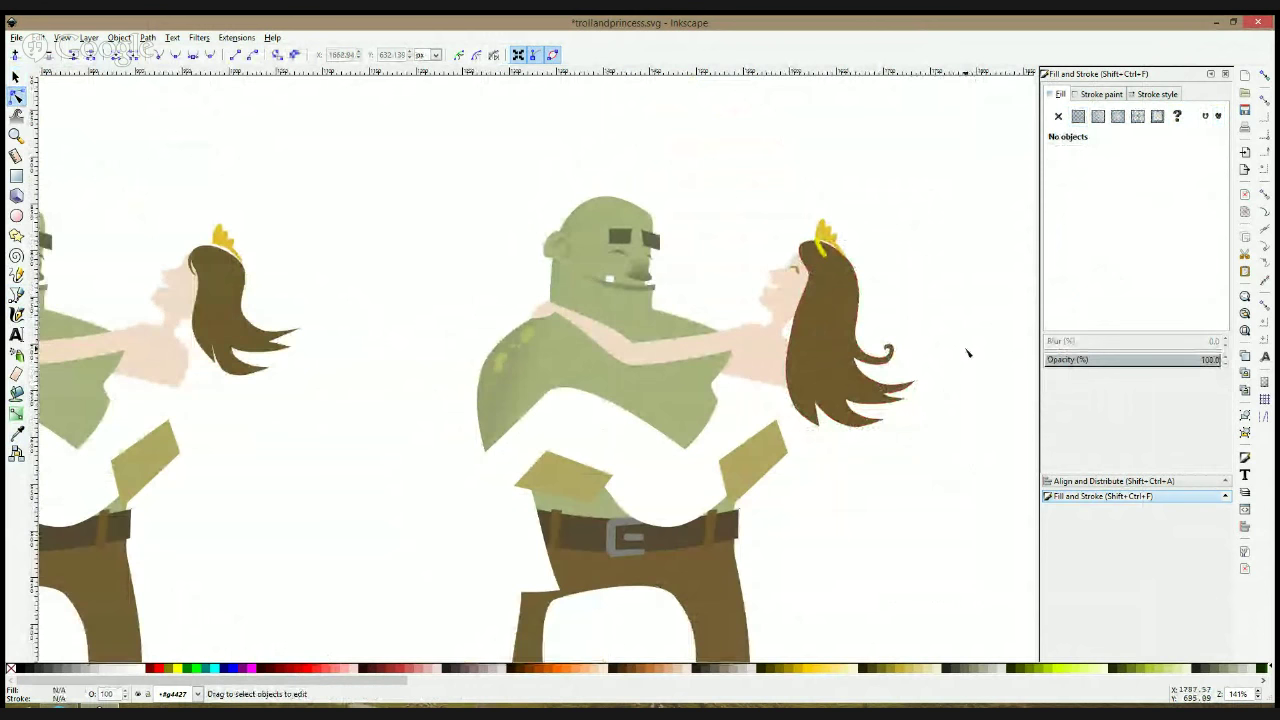
click(886, 355)
click(960, 326)
click(16, 295)
scroll(848, 345, down, 1)
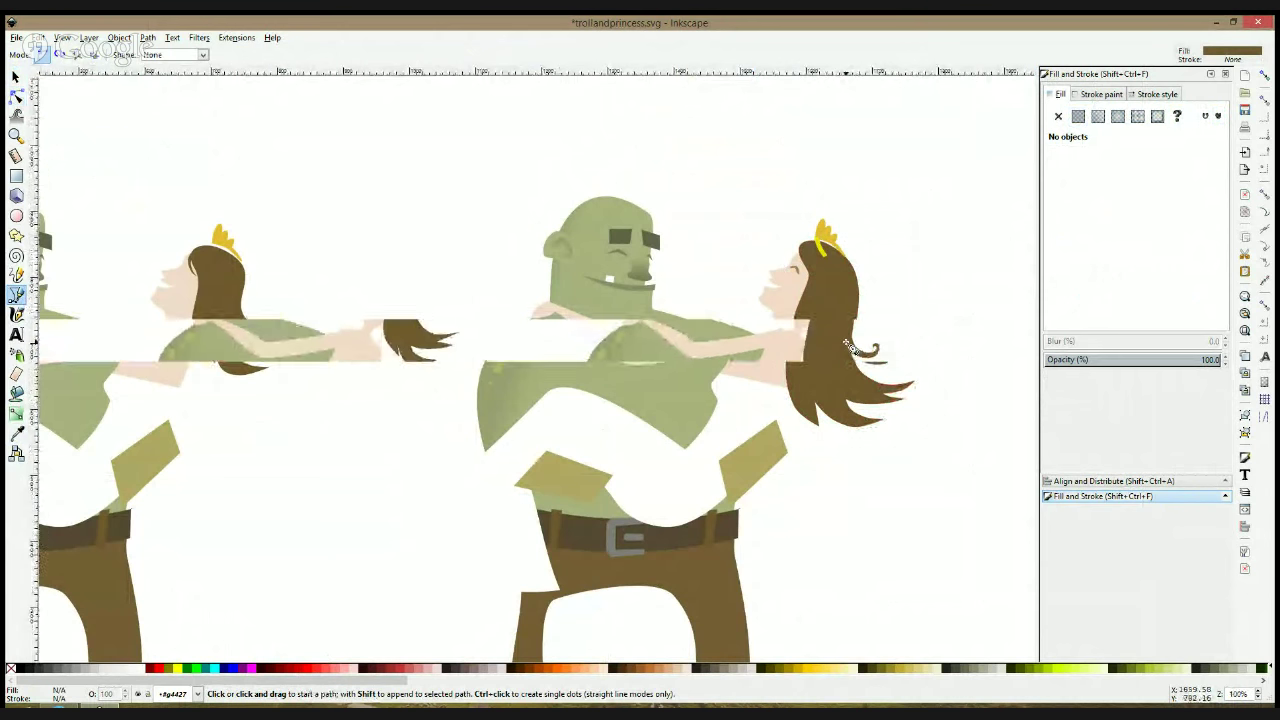
scroll(848, 345, up, 3)
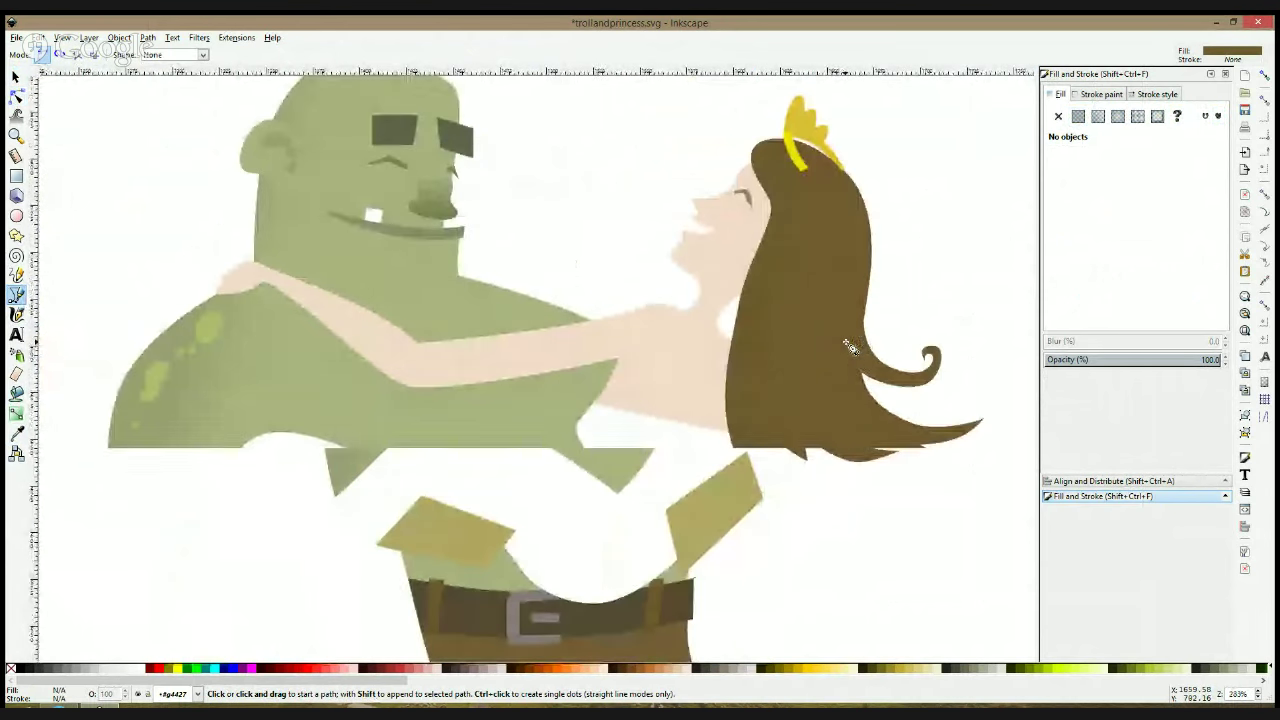
Shift the nose-bridge node of the princess's face slightly inward toward the eye and adjust the forehead curve
click(17, 95)
scroll(674, 170, up, 4)
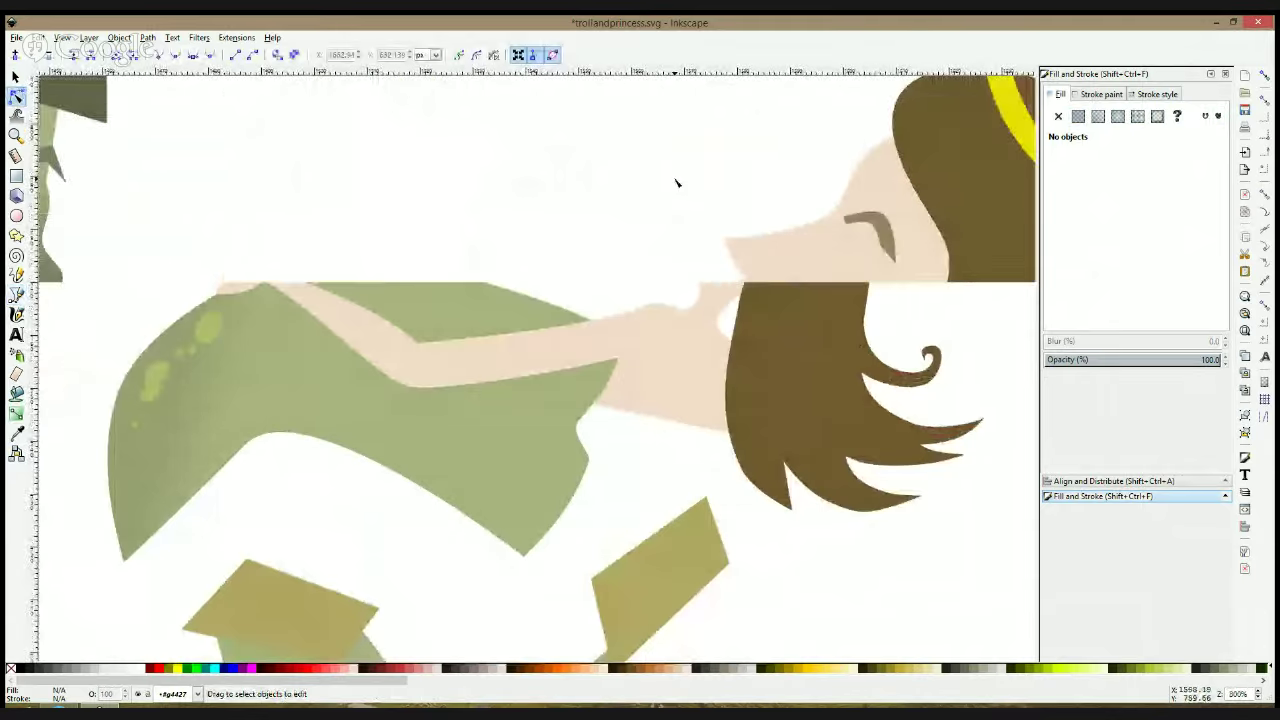
click(884, 237)
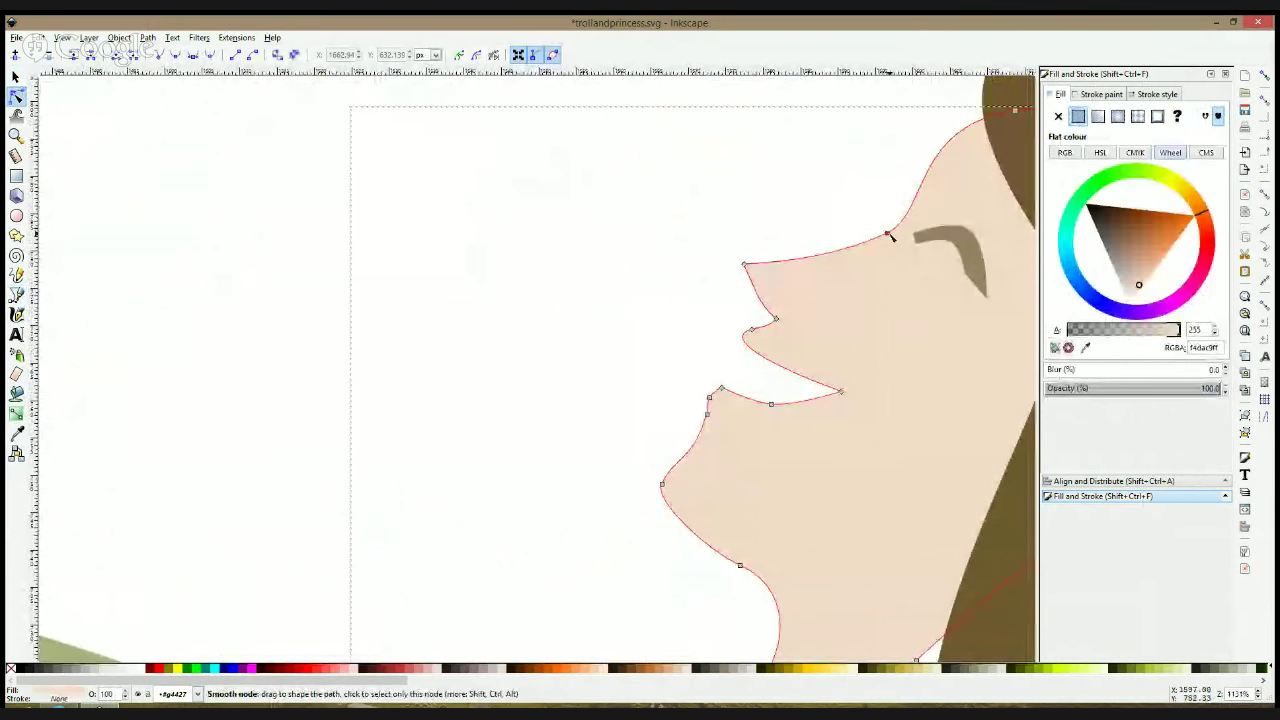
drag(886, 237, 900, 240)
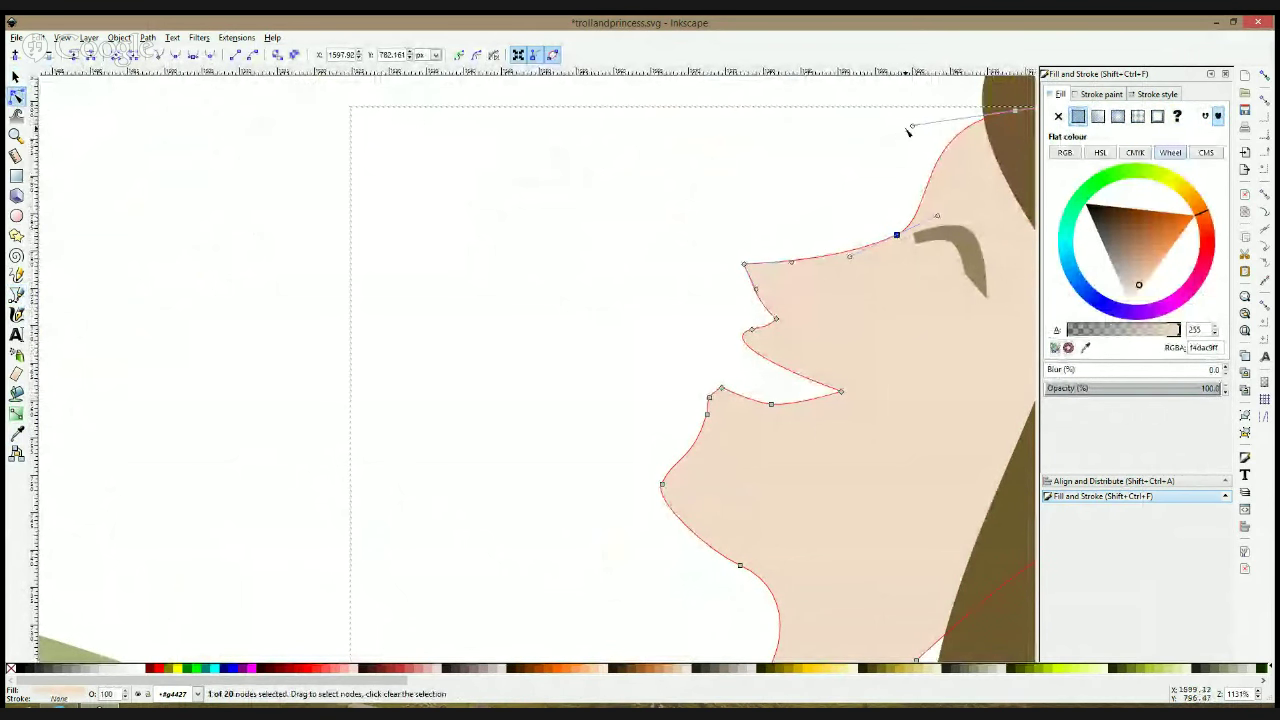
mouse_move(912, 126)
mouse_down()
mouse_move(895, 125)
mouse_move(912, 120)
mouse_up()
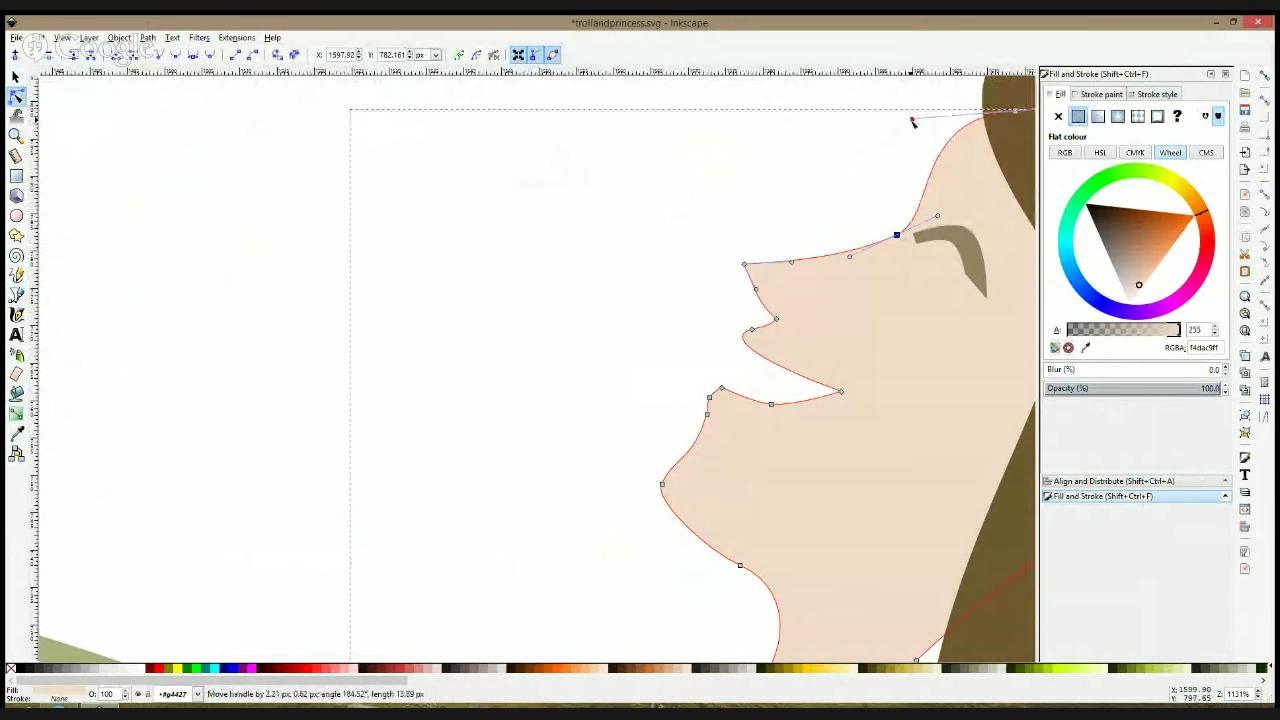
Reshape the princess's nose tip and the curve beneath it, nudge the node above the upper lip inward, and deselect the face
drag(758, 288, 743, 267)
click(744, 265)
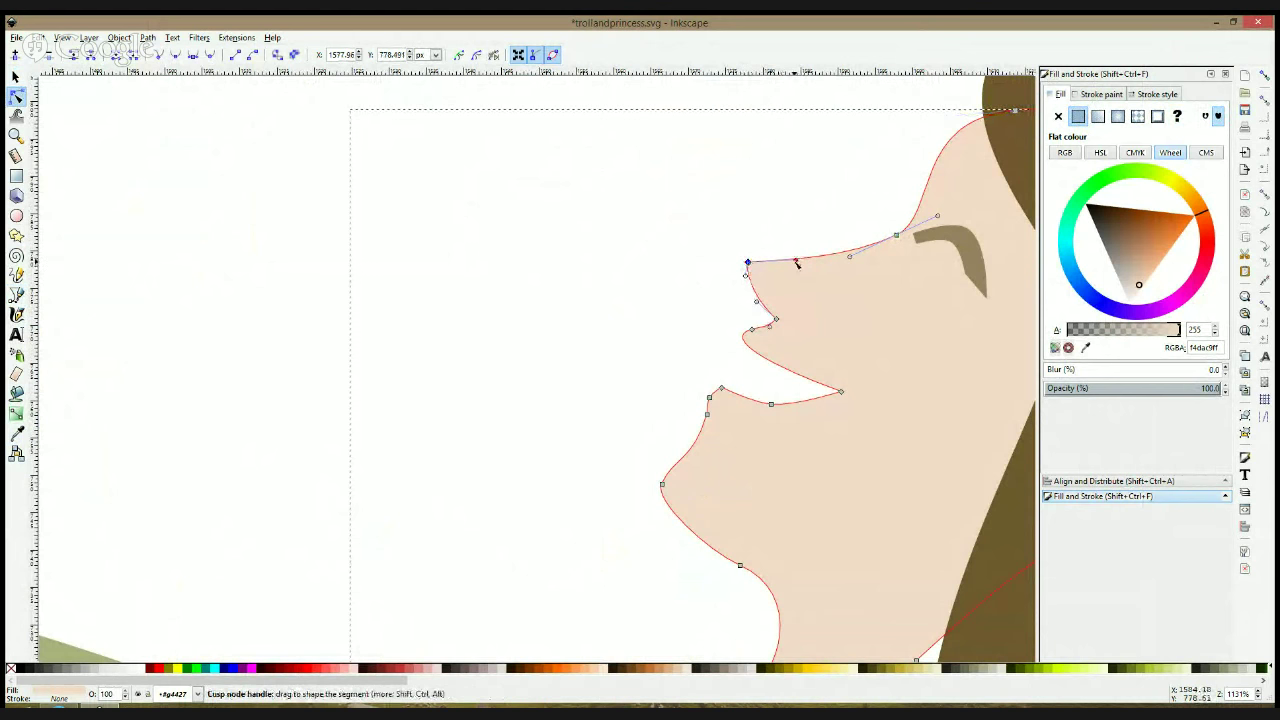
key(Escape)
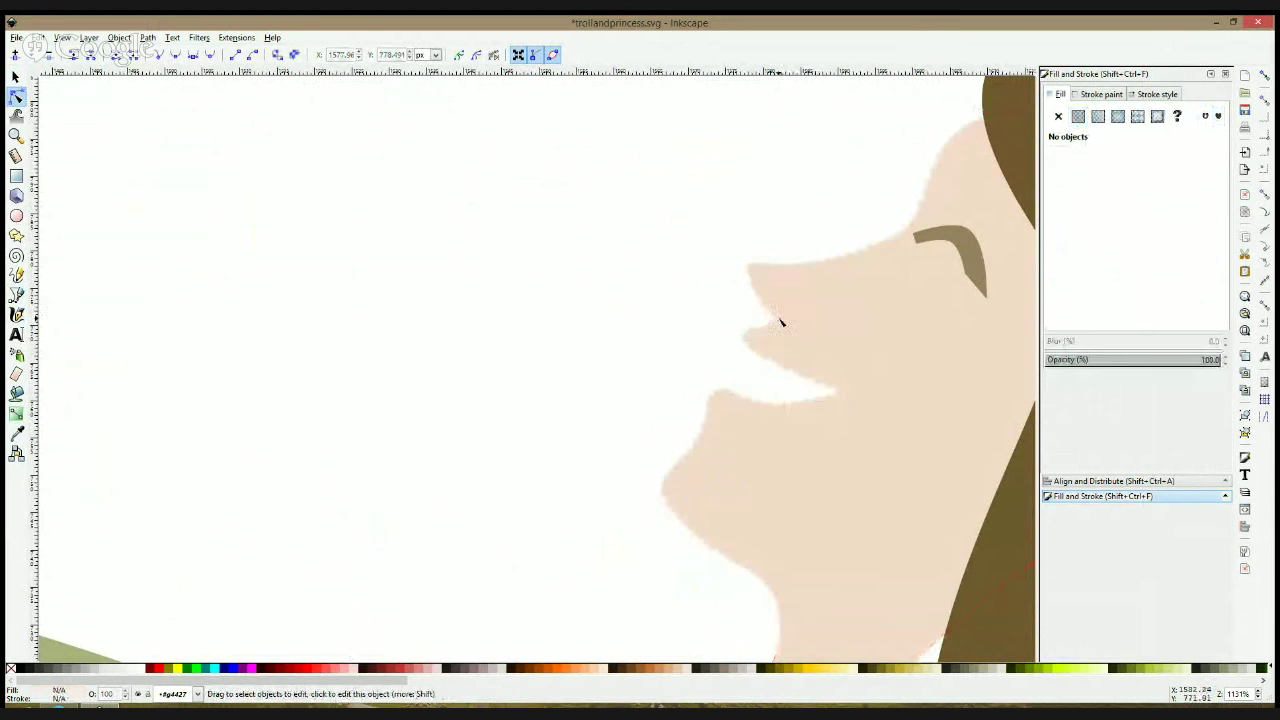
click(780, 320)
mouse_move(774, 320)
mouse_down()
mouse_move(788, 311)
mouse_move(772, 316)
mouse_up()
click(701, 332)
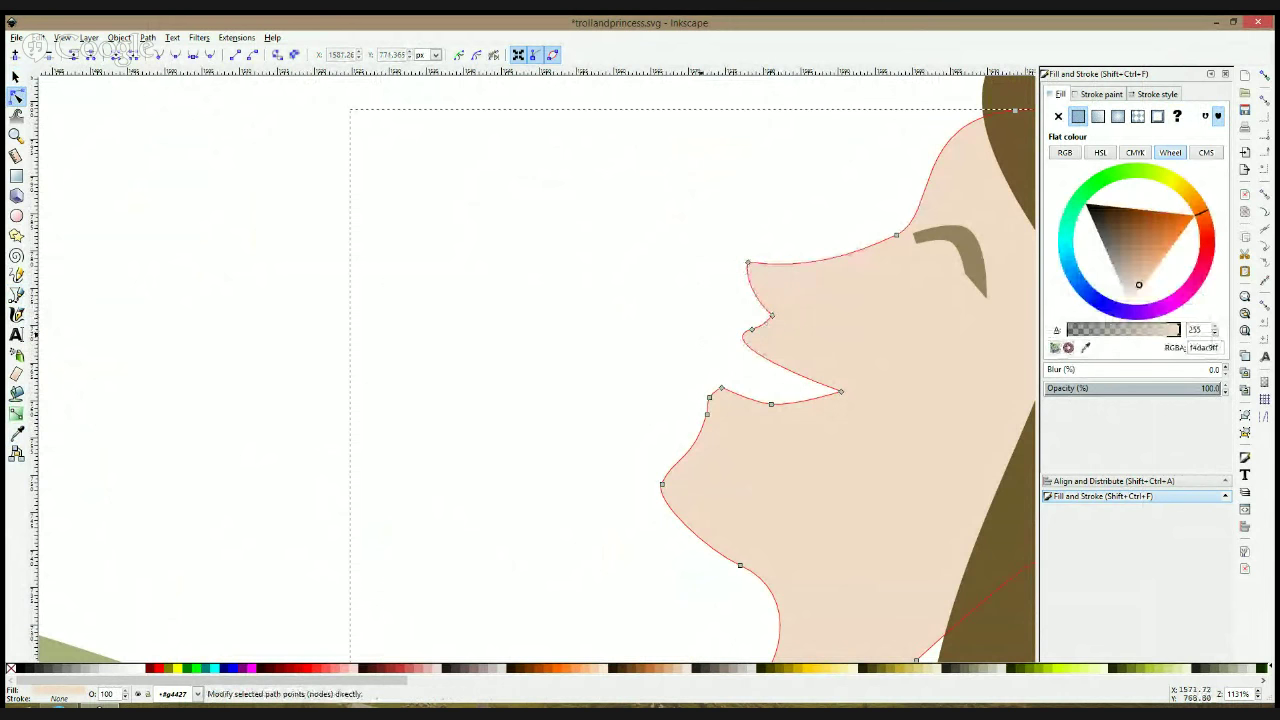
key(Escape)
scroll(702, 337, down, 3)
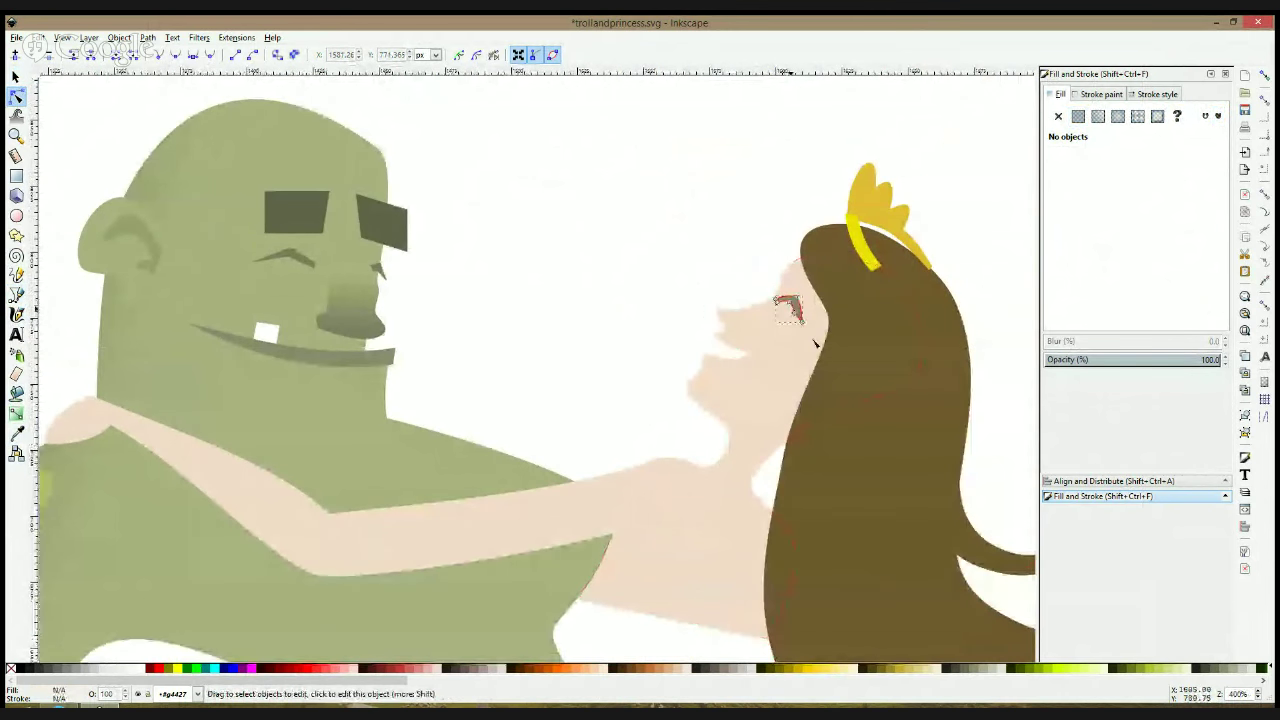
Draw a three-pointed eyelash shape at the outer end of the princess's closed eye and match its fill to the eye's colour
click(790, 310)
scroll(790, 310, up, 3)
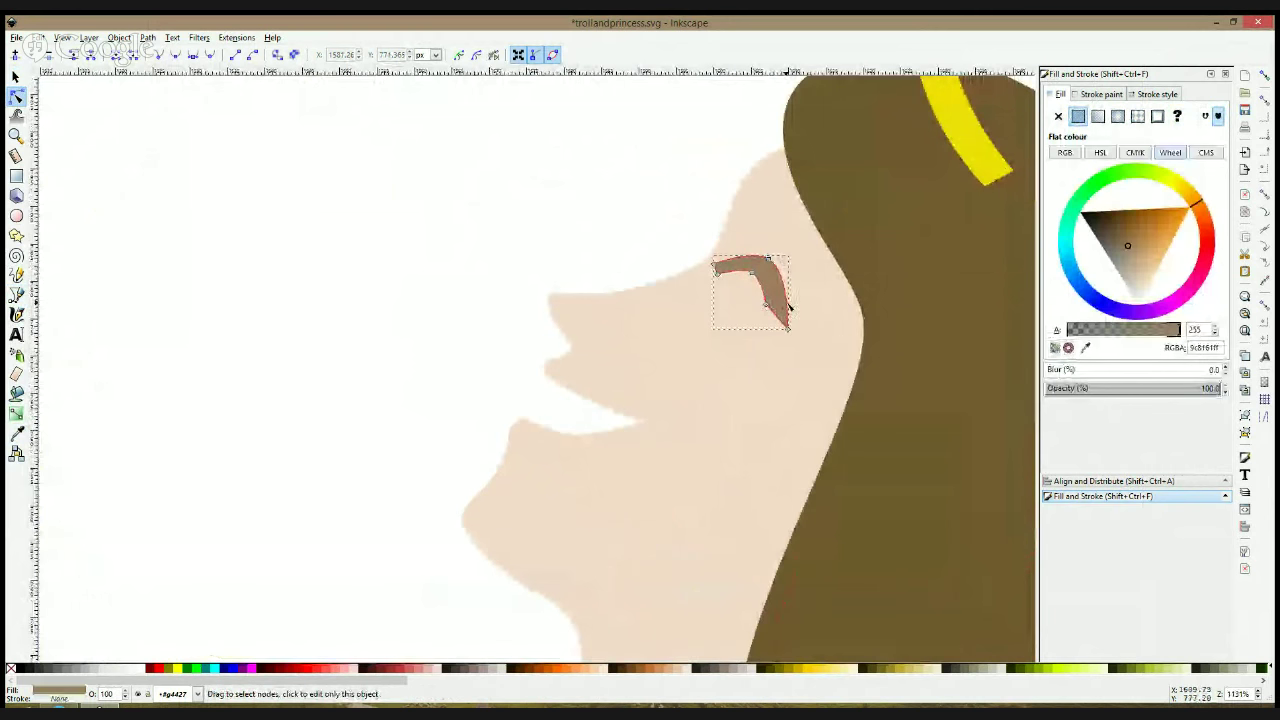
key(b)
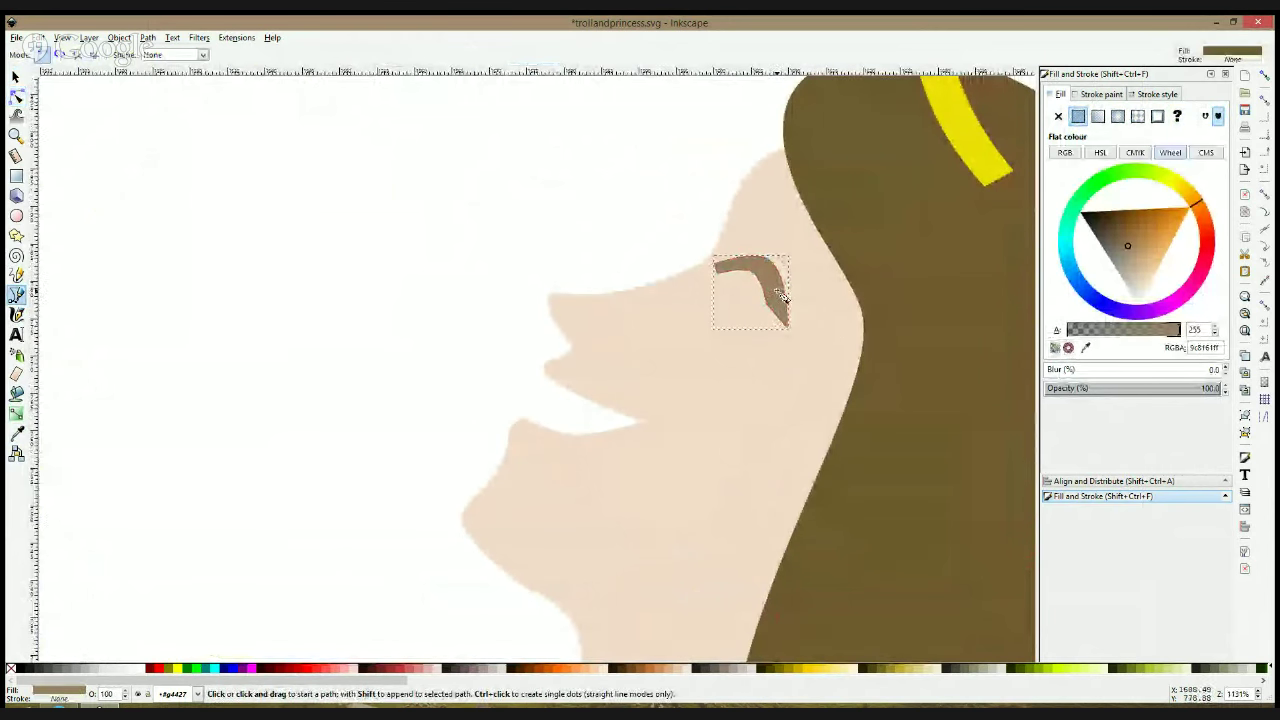
click(777, 292)
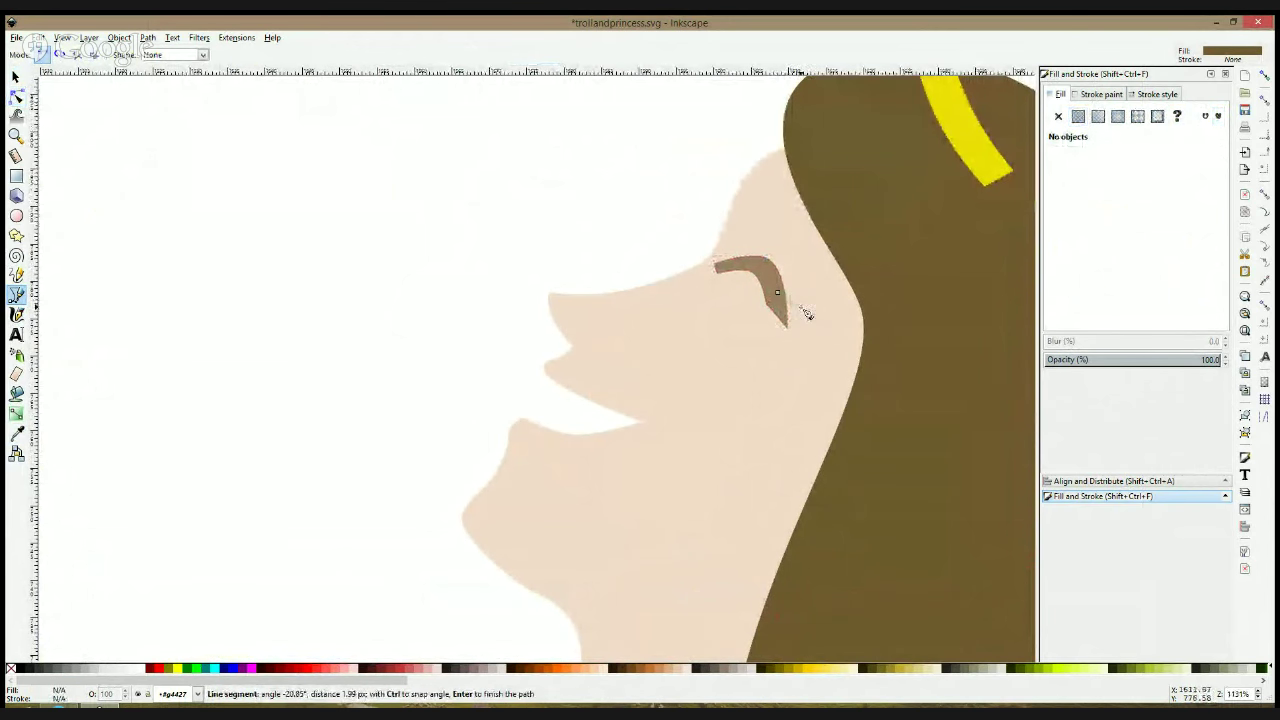
click(813, 334)
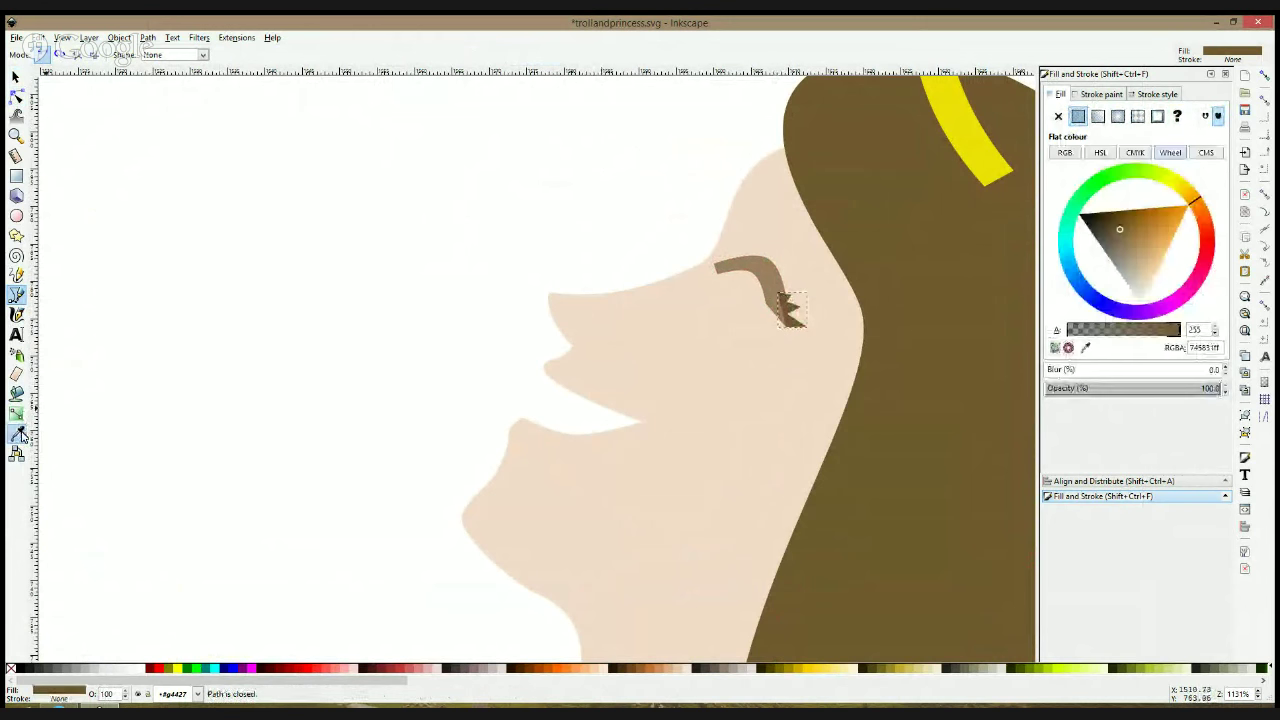
click(17, 433)
click(751, 267)
key(s)
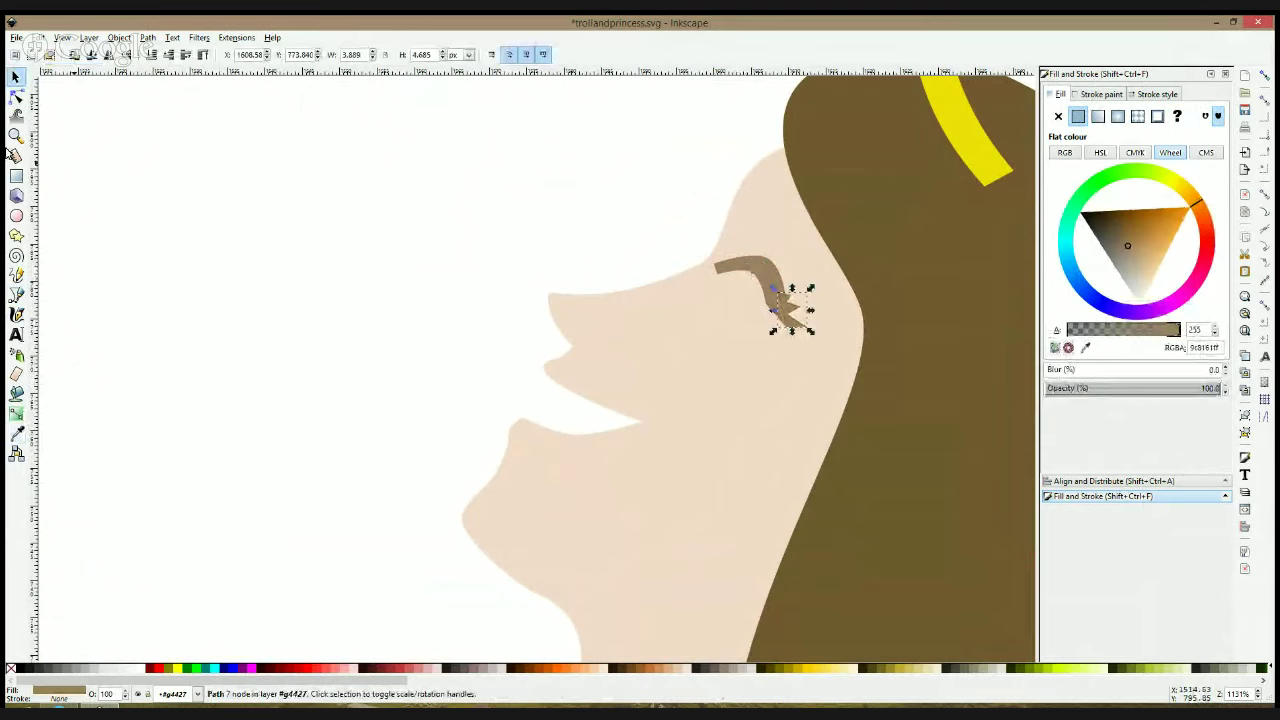
Lengthen the uppermost eyelash and unite the eyelash shape with the princess's eye
click(16, 97)
scroll(818, 313, up, 3)
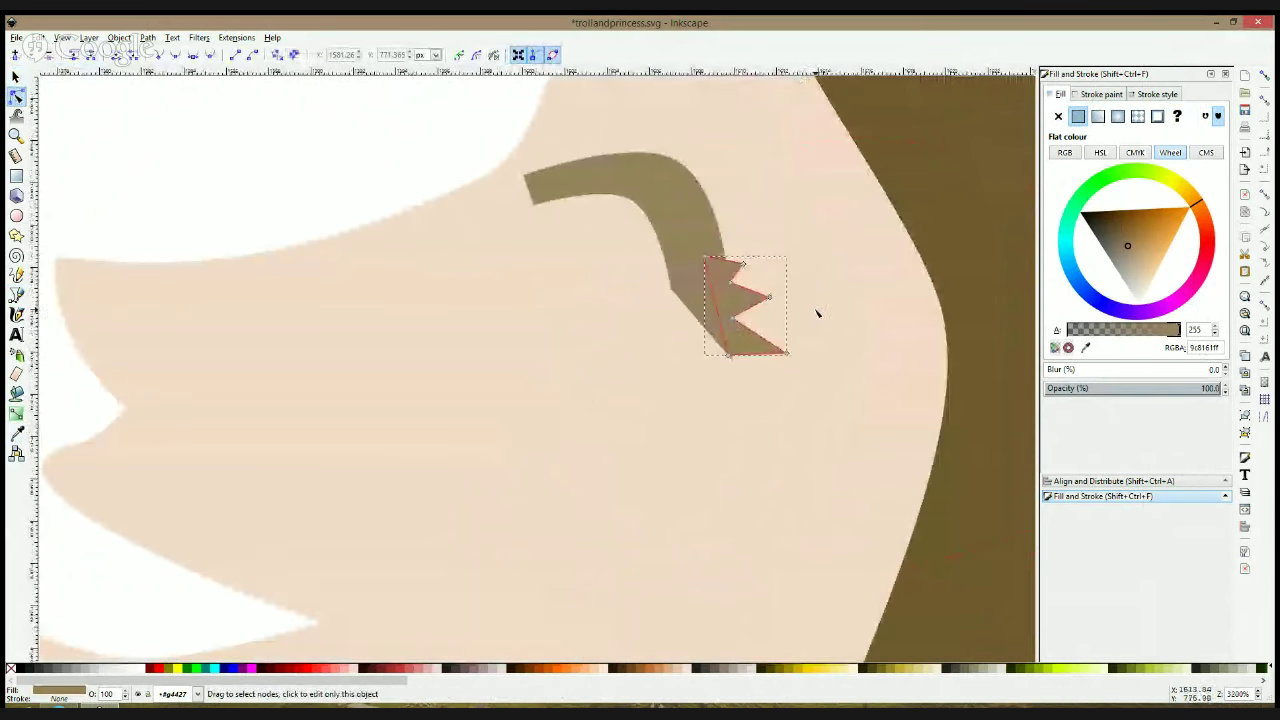
click(769, 267)
shift+click(709, 243)
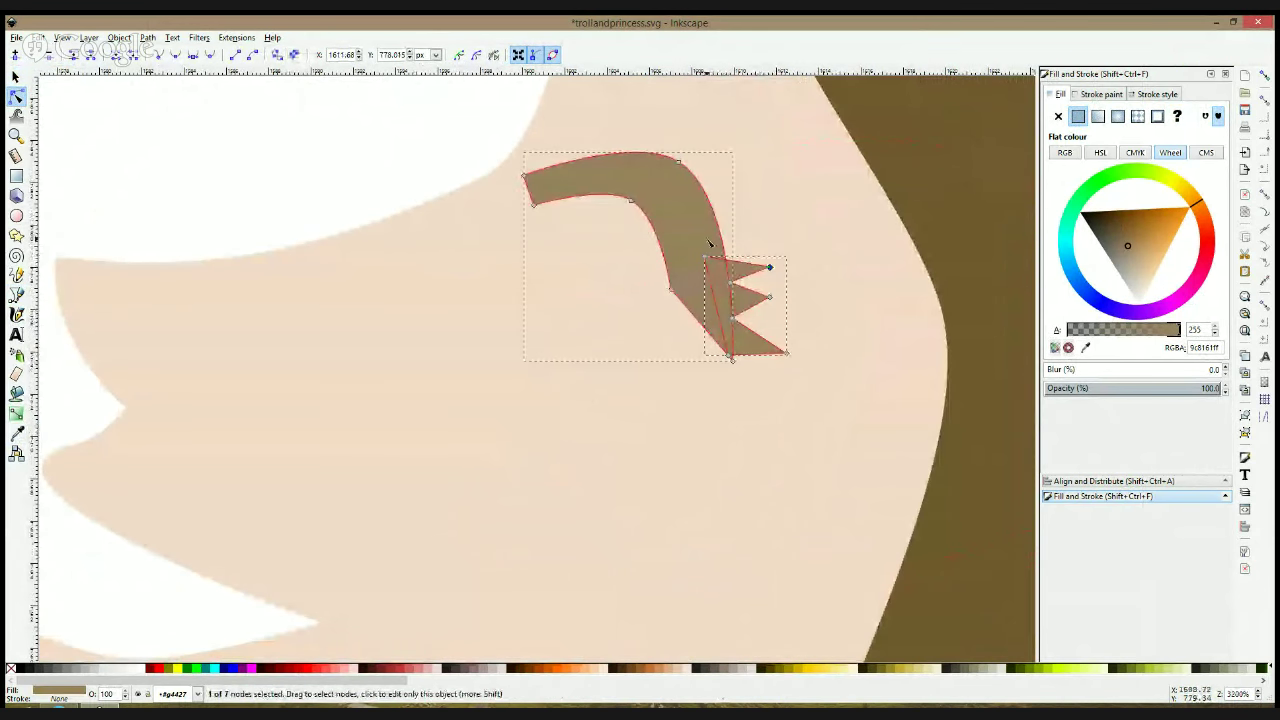
key(ctrl+plus)
Bend the three eyelashes into curved points, extending the middle one, and delete the surplus node at the eye's lower end
mouse_move(726, 265)
mouse_down()
mouse_move(720, 245)
mouse_move(742, 270)
mouse_up()
key(ctrl+z)
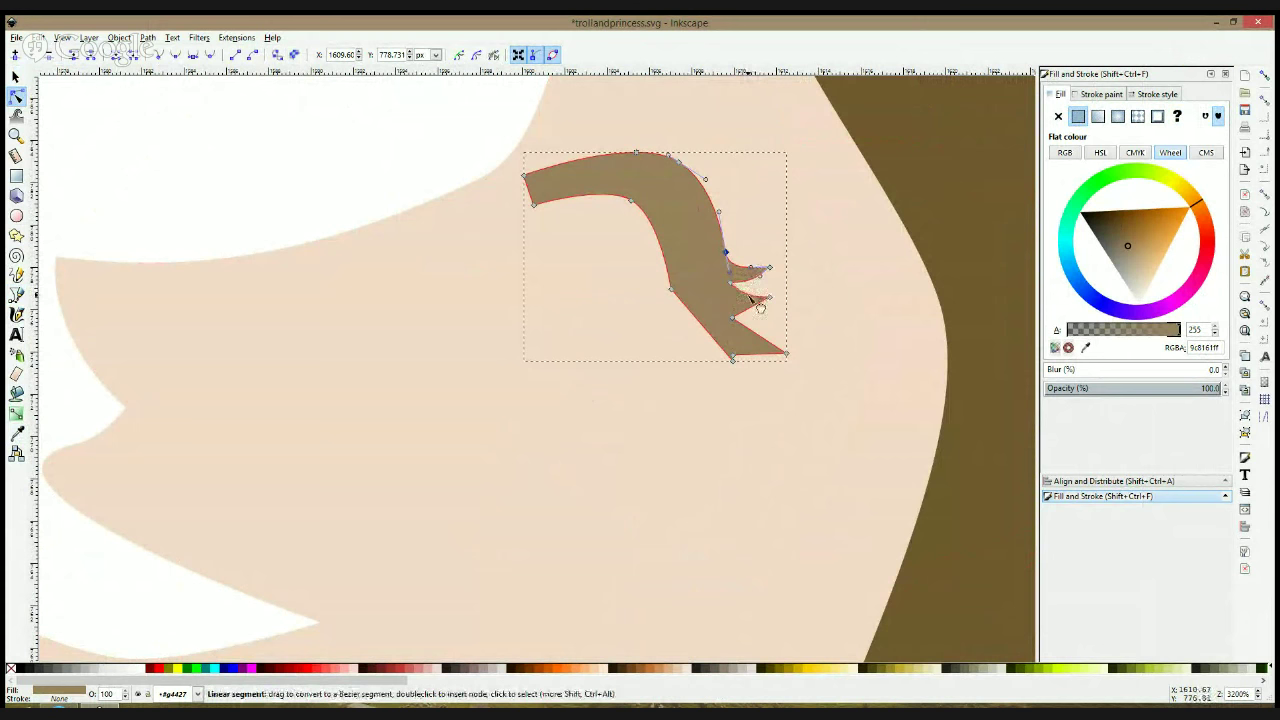
drag(760, 308, 785, 297)
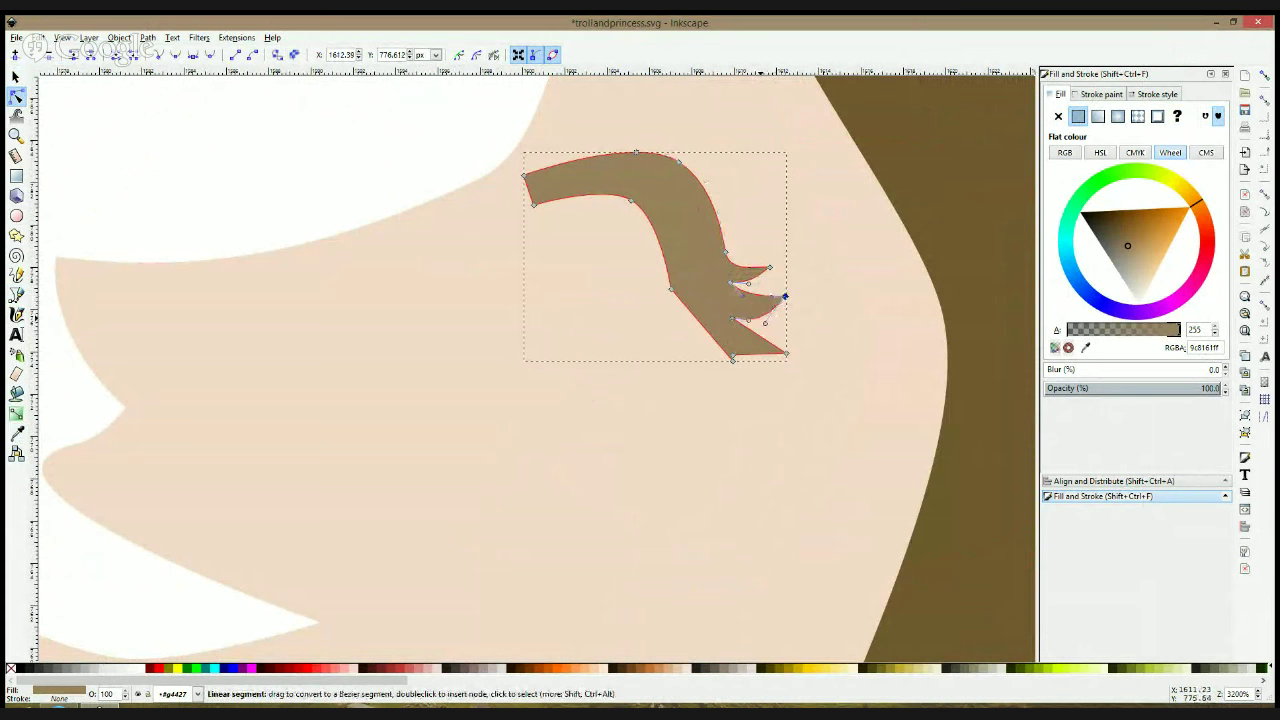
click(733, 360)
key(Delete)
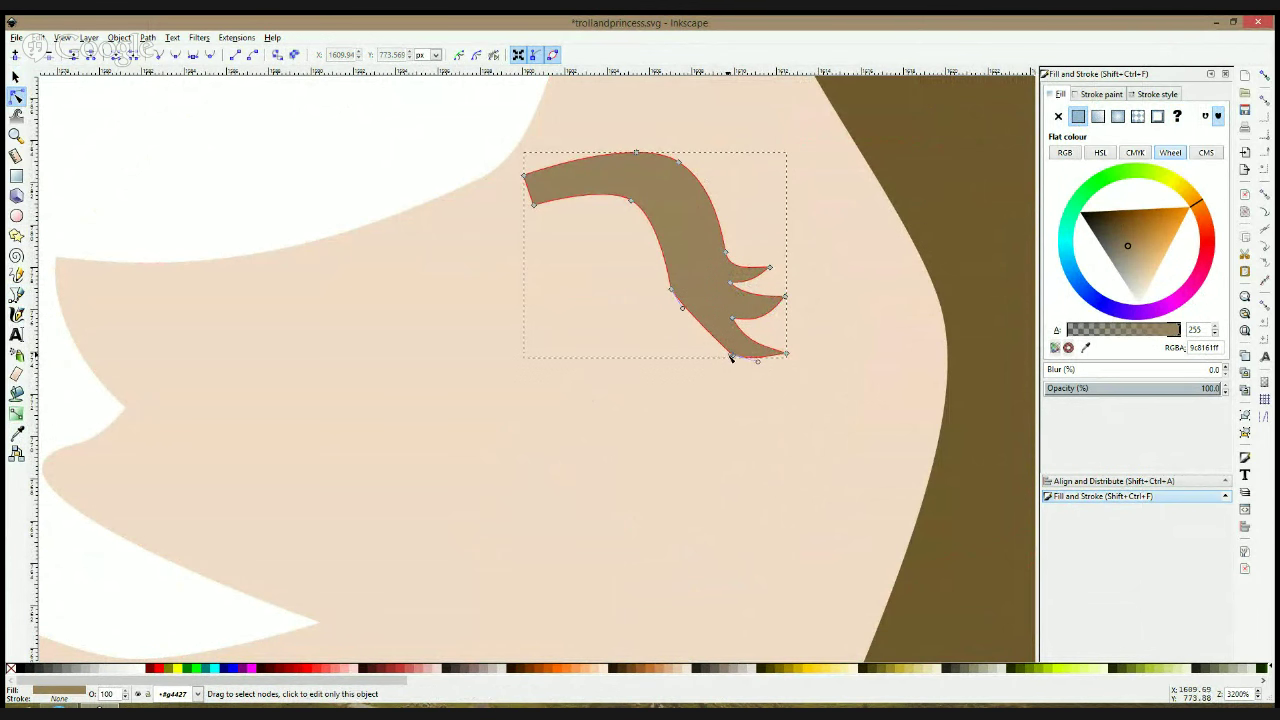
Smooth the underside of the princess's eye into a flowing curve, narrow its inner end, and deselect everything
drag(730, 356, 719, 355)
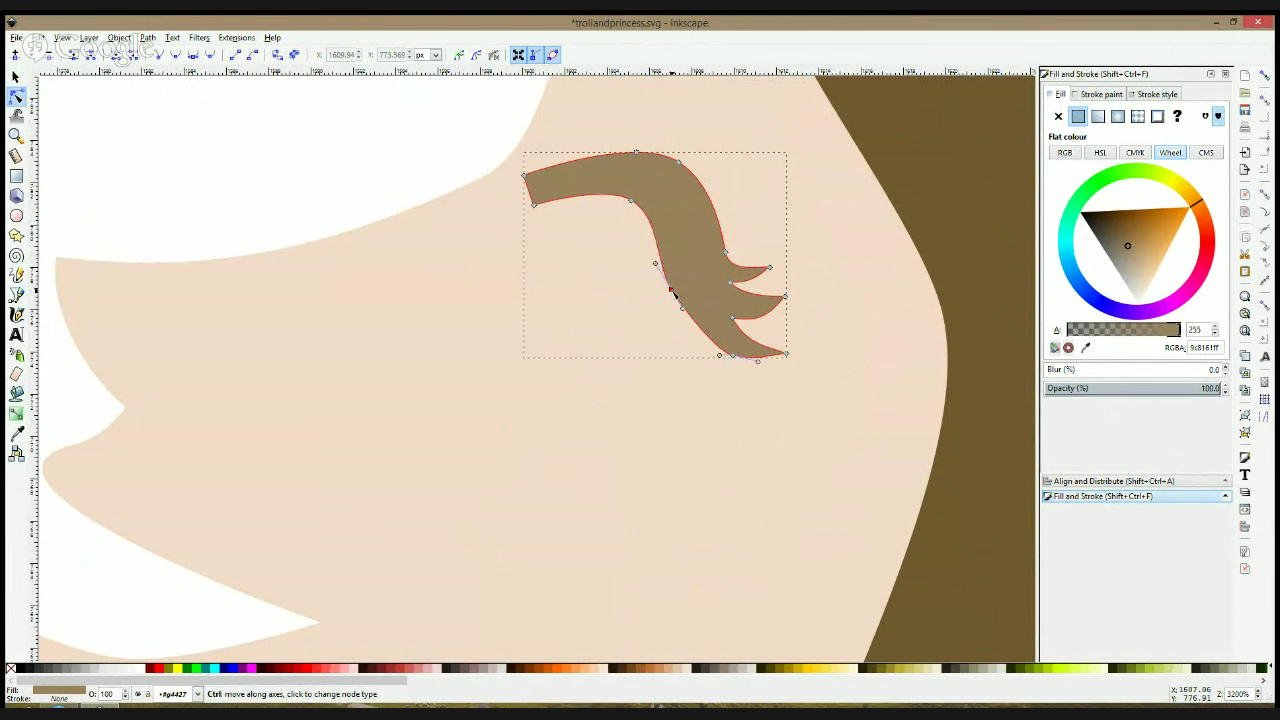
drag(672, 291, 680, 257)
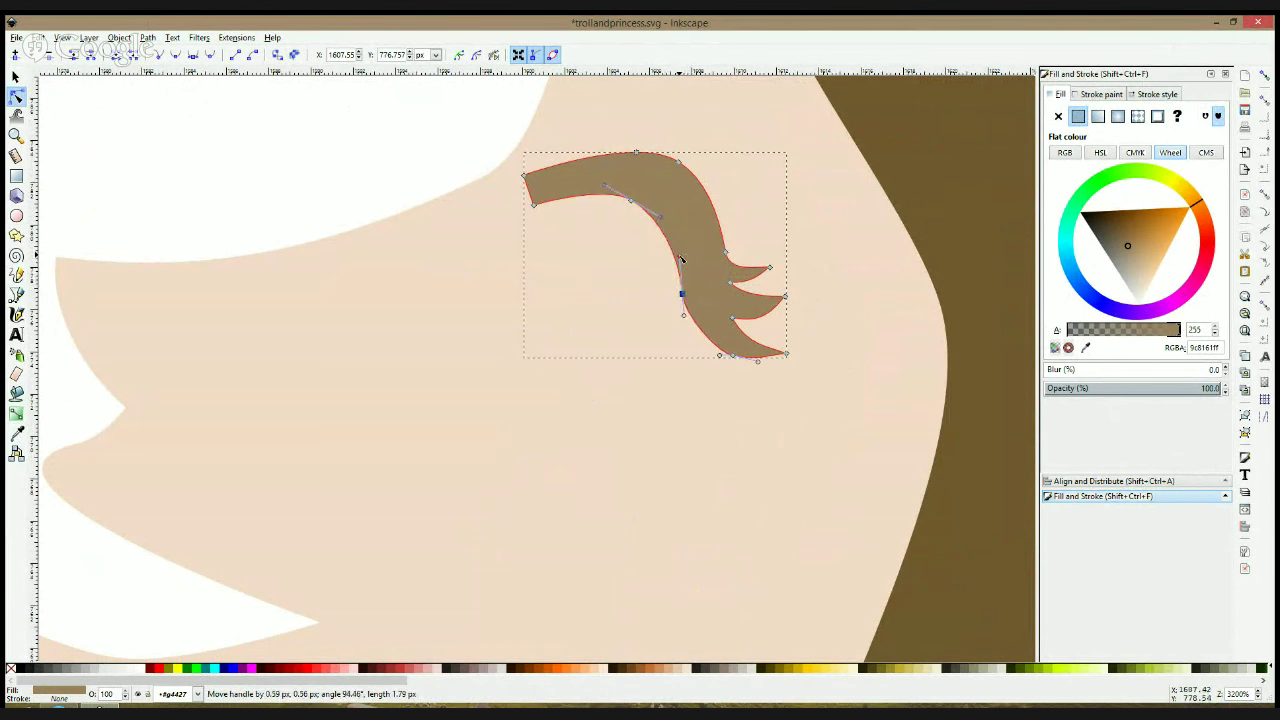
drag(538, 198, 533, 197)
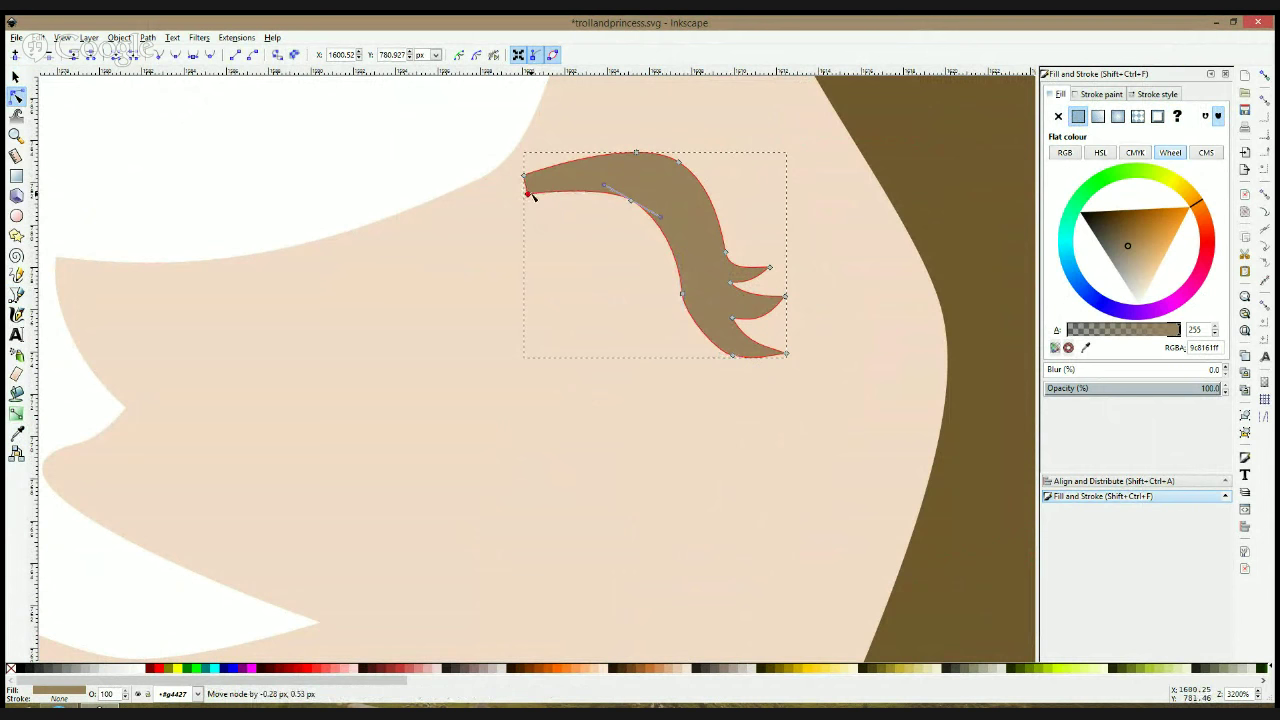
click(563, 277)
scroll(634, 331, down, 4)
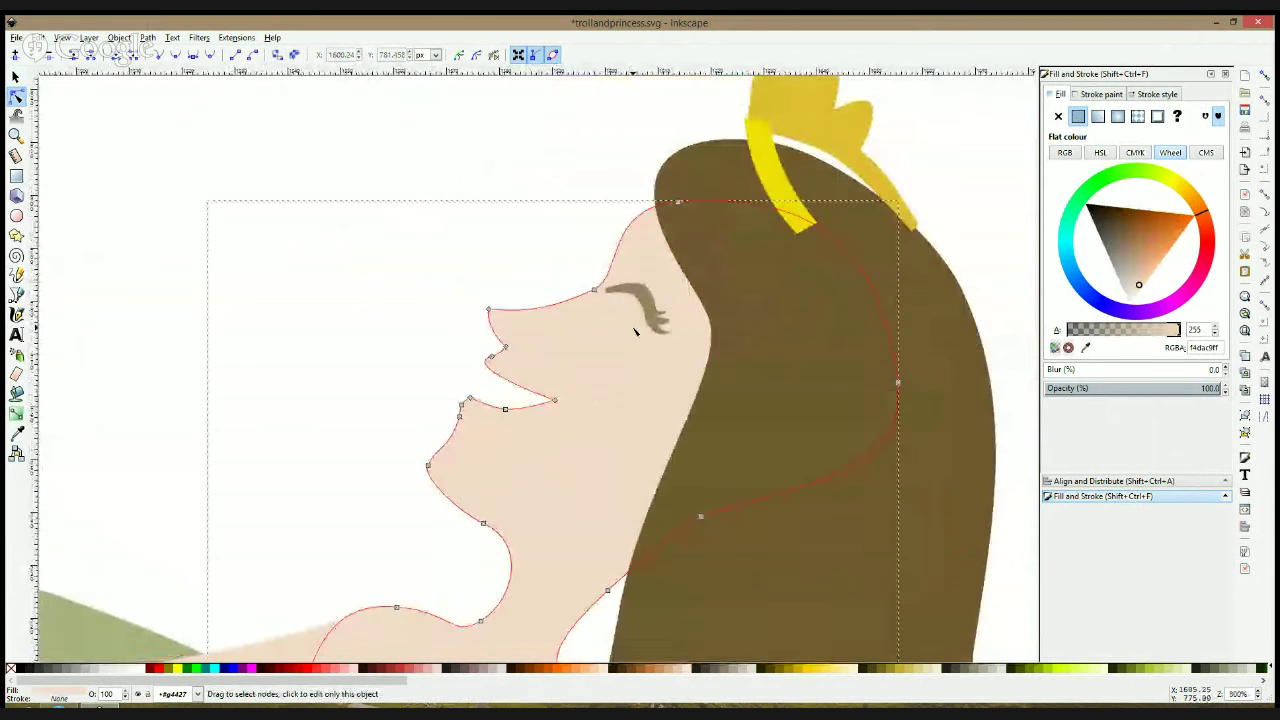
scroll(634, 331, down, 1)
key(s)
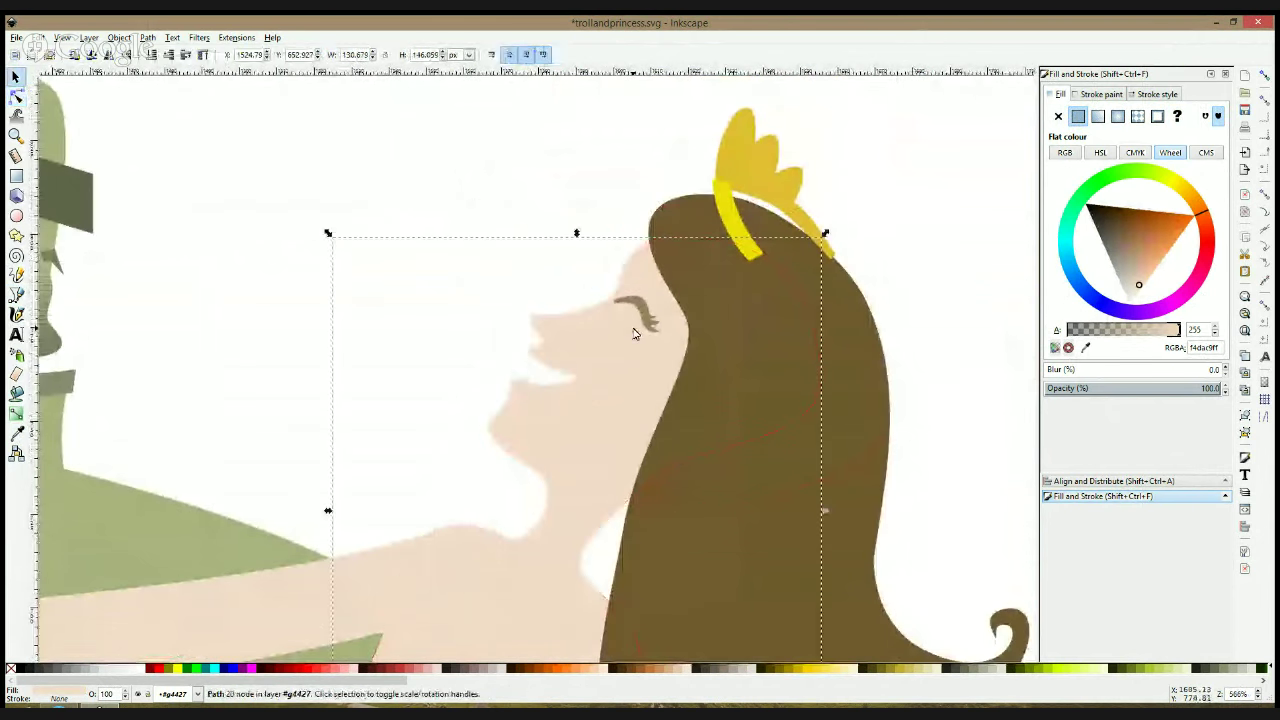
click(563, 275)
Round the angular peaks of the troll's two closed eyes by making their top nodes smooth, and deselect them
scroll(565, 290, down, 4)
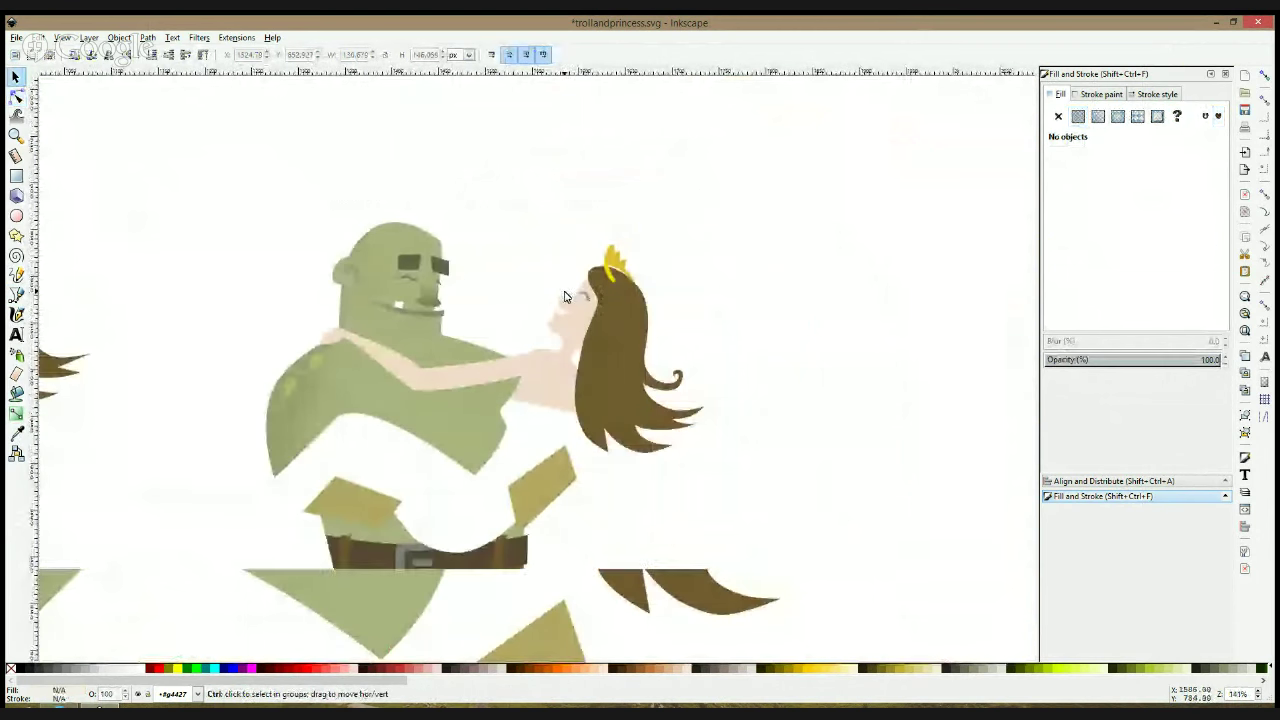
scroll(593, 280, up, 2)
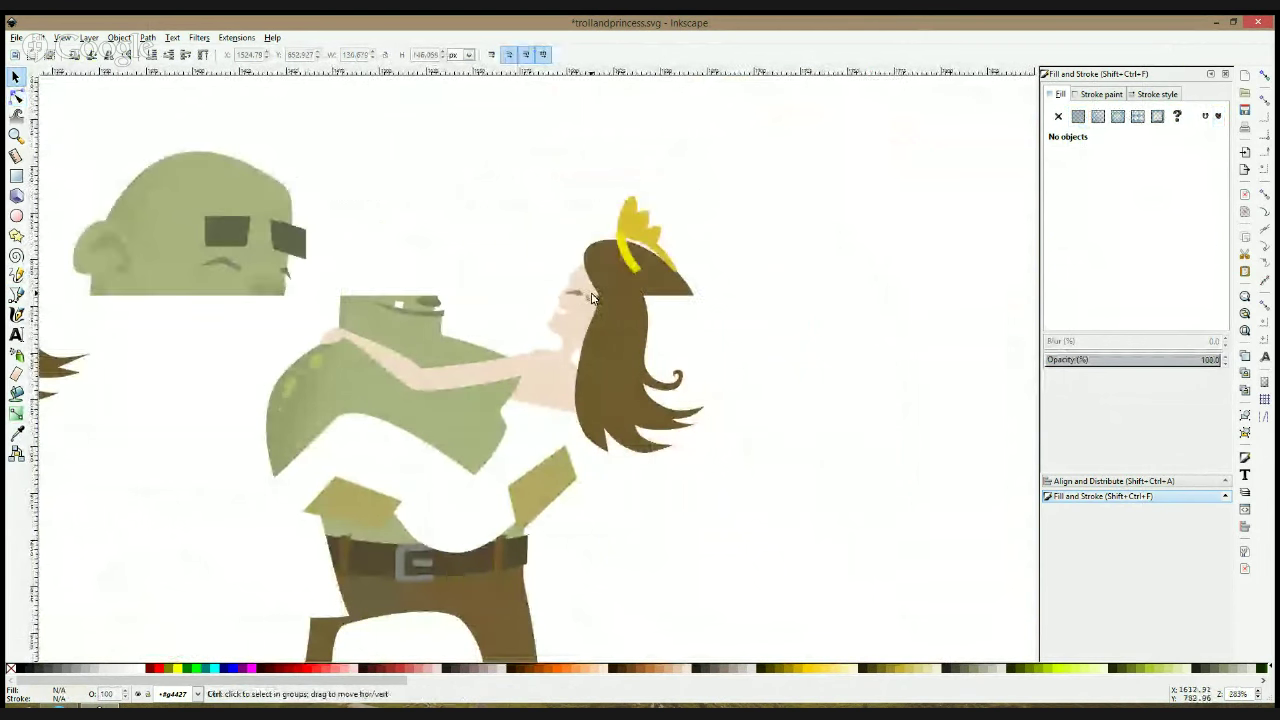
scroll(687, 283, down, 1)
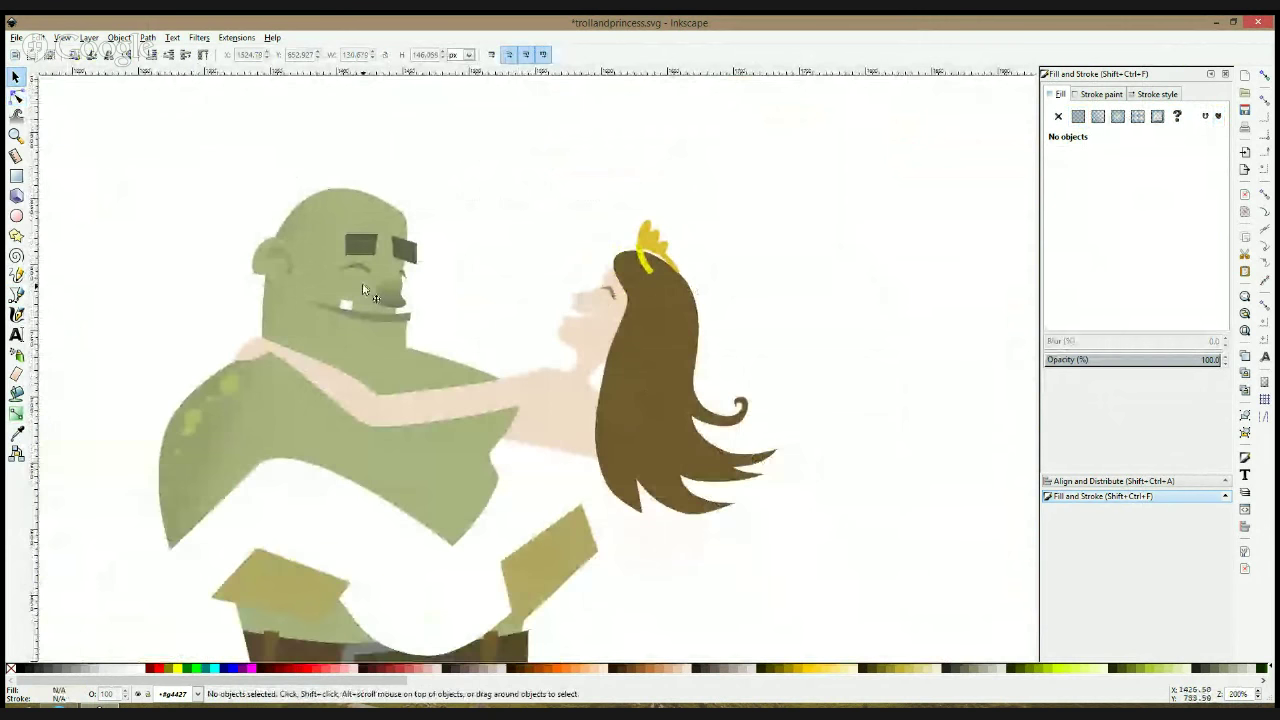
scroll(366, 287, up, 2)
click(16, 96)
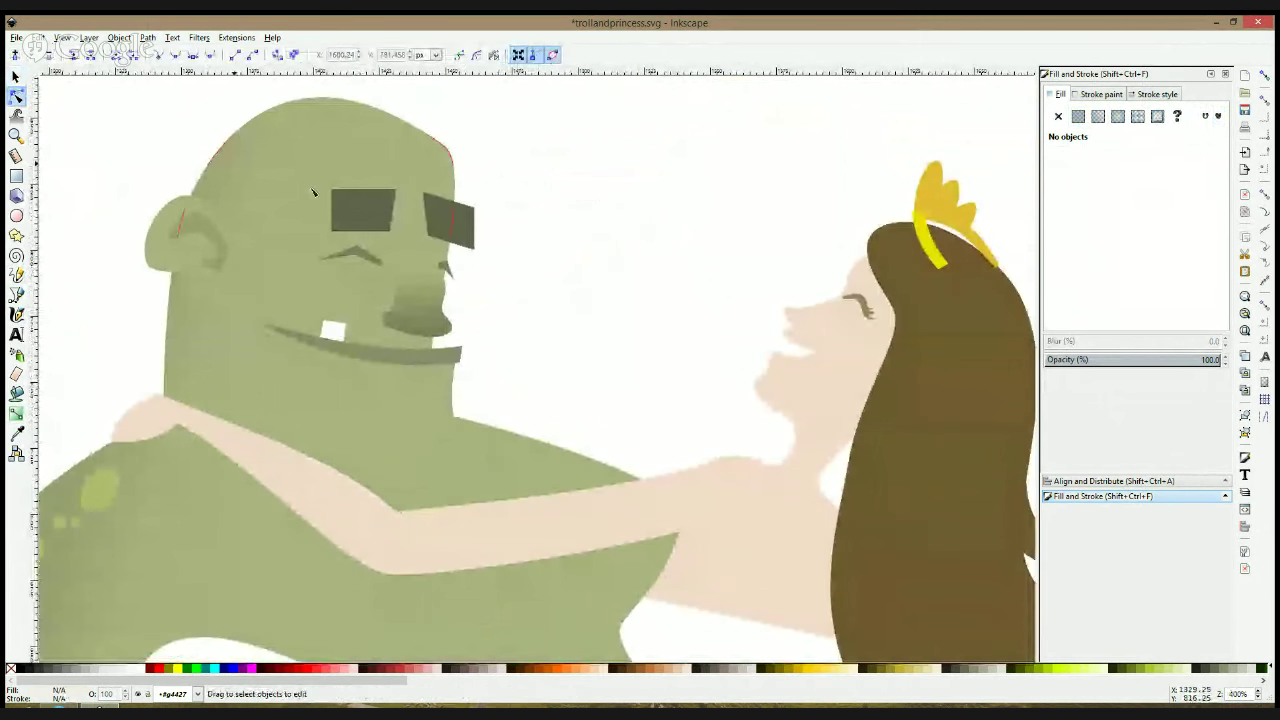
click(354, 251)
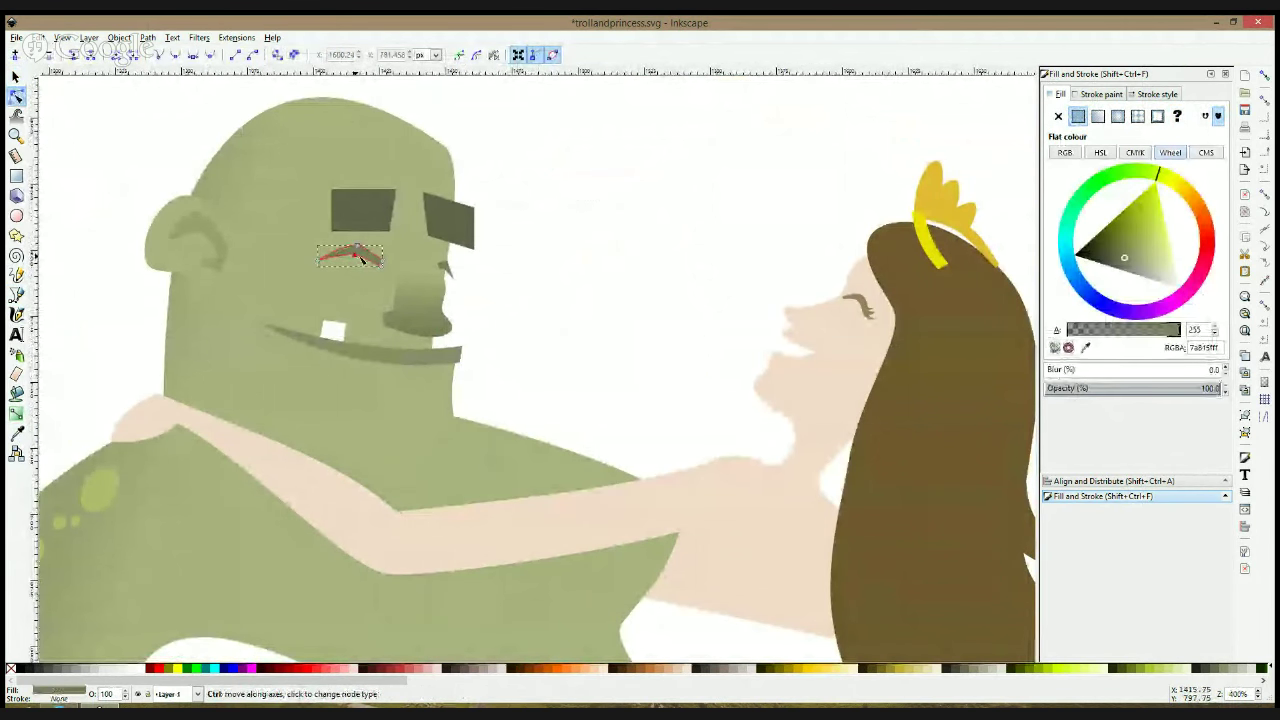
click(443, 268)
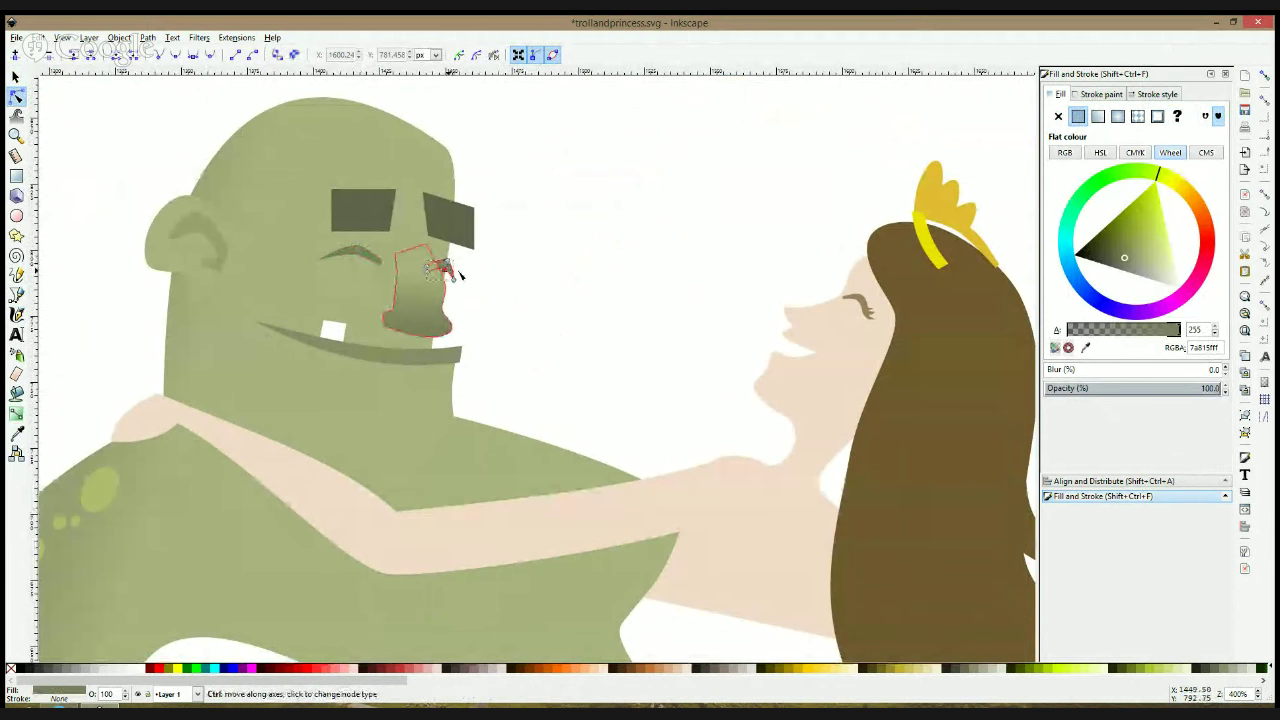
click(558, 320)
Try to shift the nodes of the troll's bent leg, trouser leg and boot slightly inward on the duplicated figure
scroll(556, 320, down, 3)
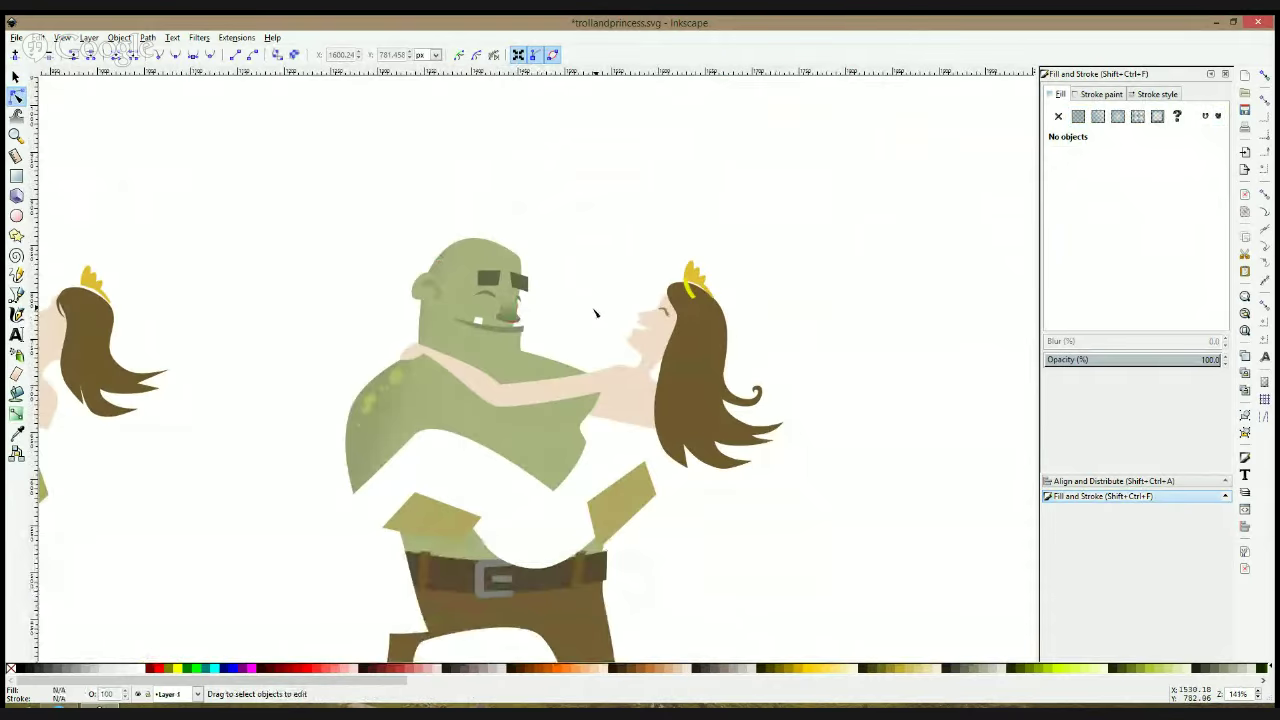
scroll(594, 313, down, 2)
scroll(594, 312, down, 1)
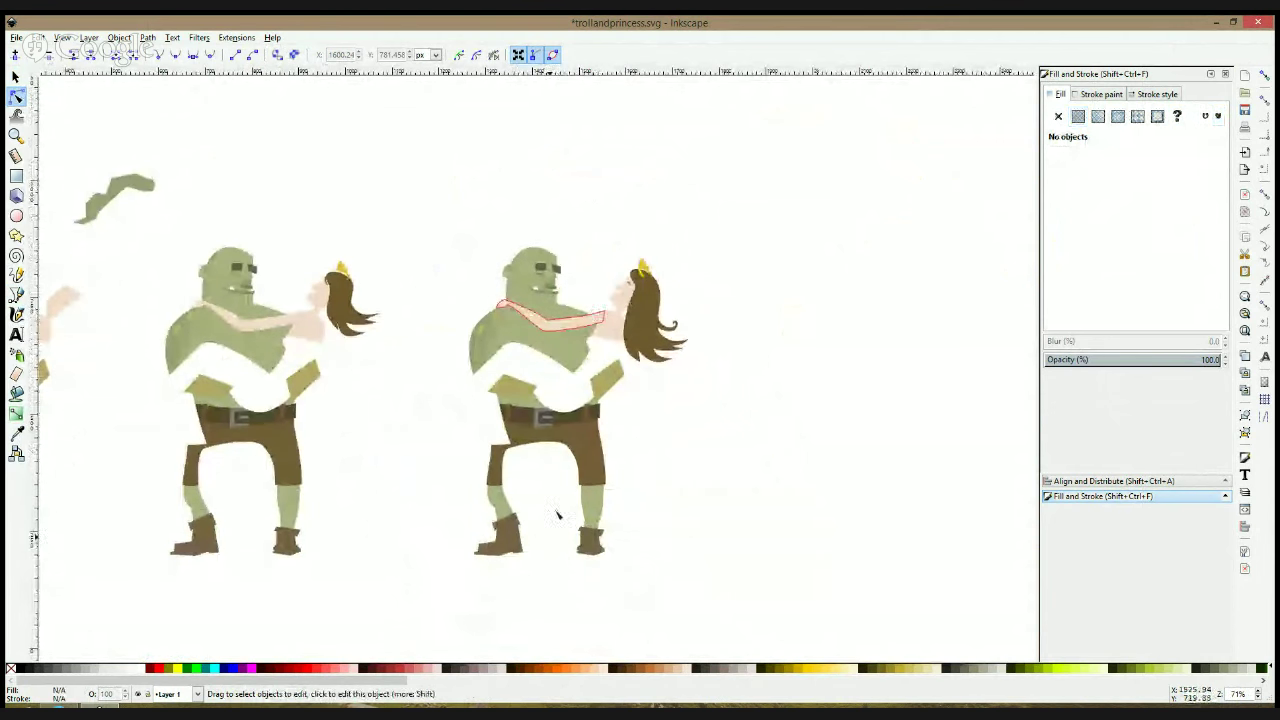
click(498, 508)
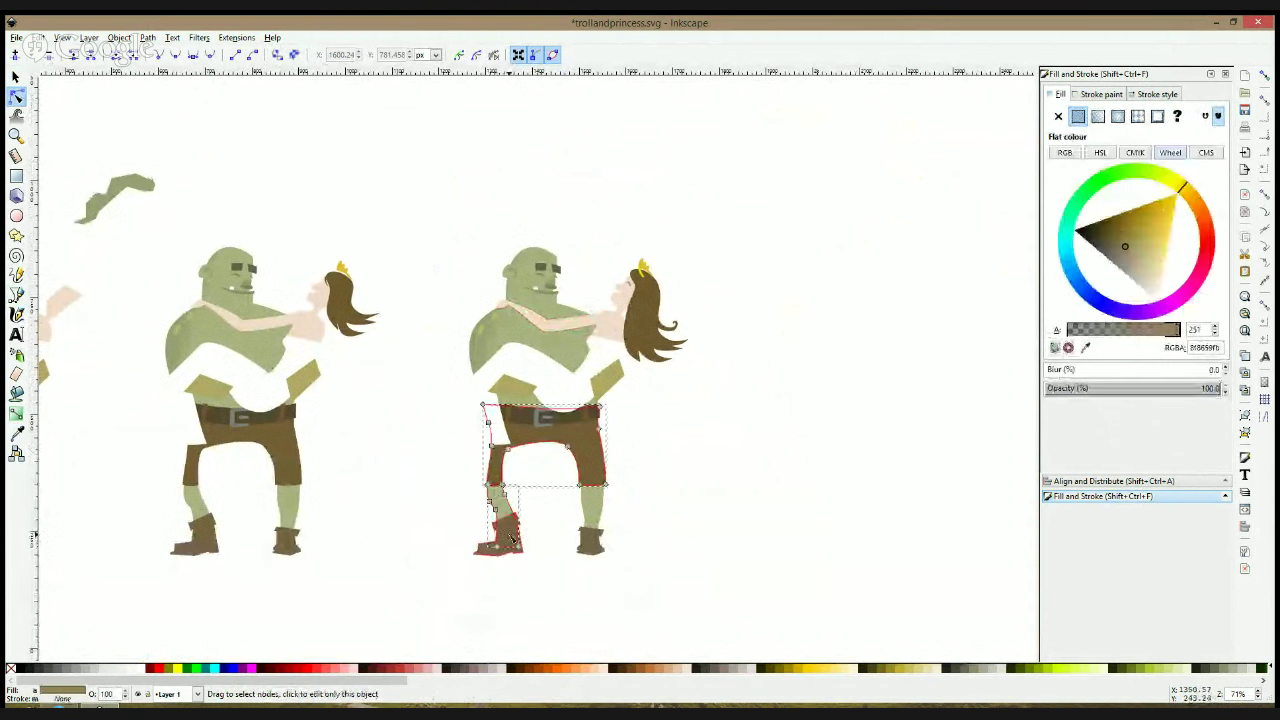
drag(447, 446, 537, 578)
mouse_move(503, 517)
mouse_down()
mouse_move(555, 516)
mouse_move(515, 516)
mouse_up()
key(ctrl+z)
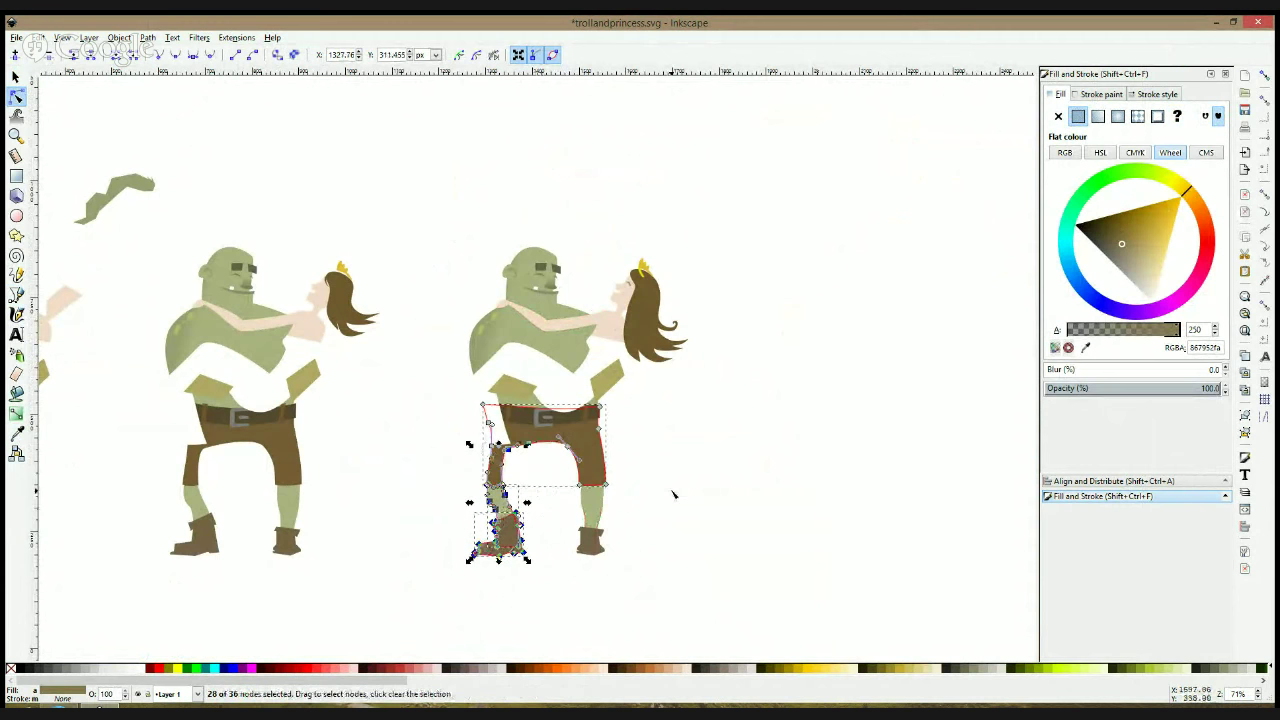
click(672, 491)
click(672, 492)
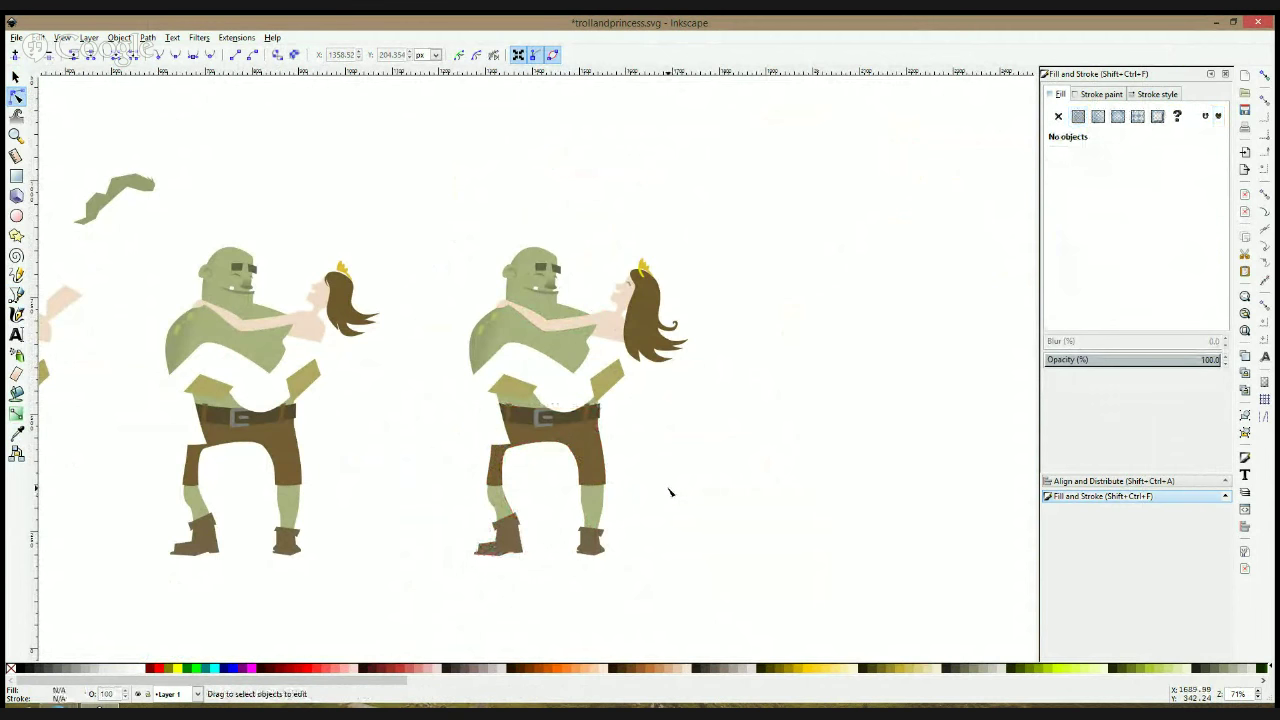
scroll(598, 367, up, 2)
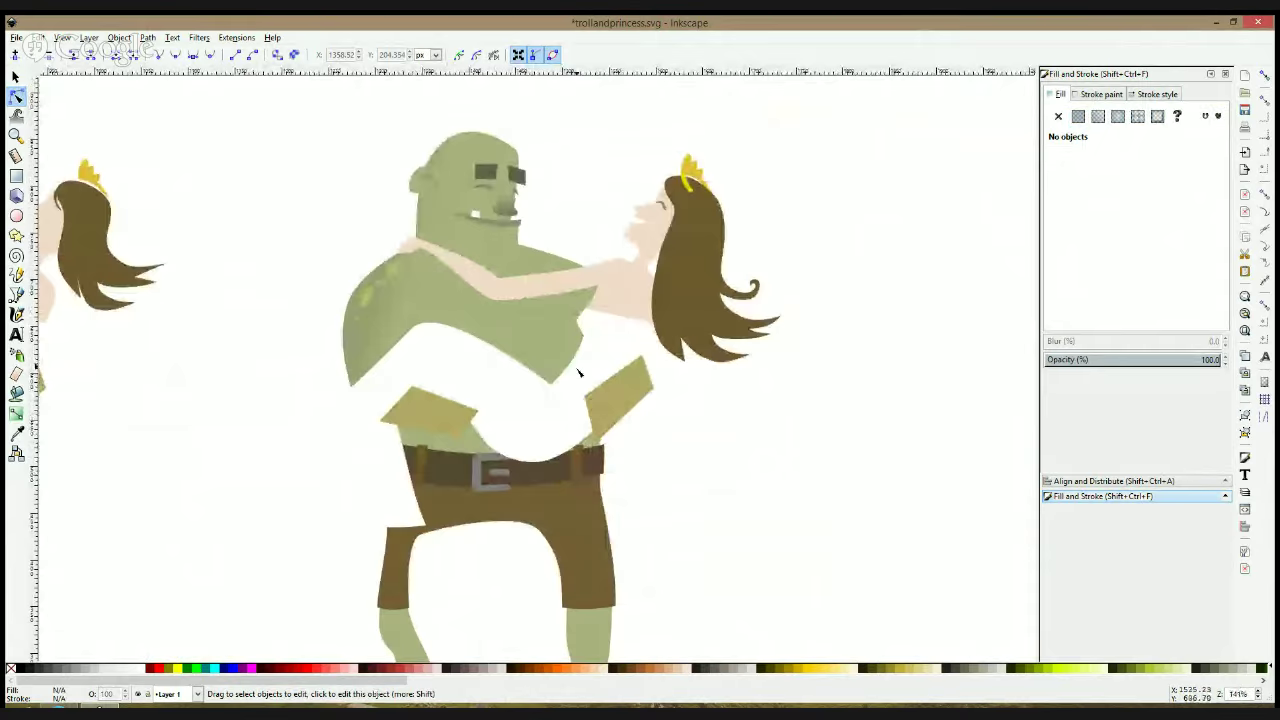
Raise the node at the upper bend of the princess's white dress to lift its outline slightly
scroll(578, 372, up, 1)
click(354, 318)
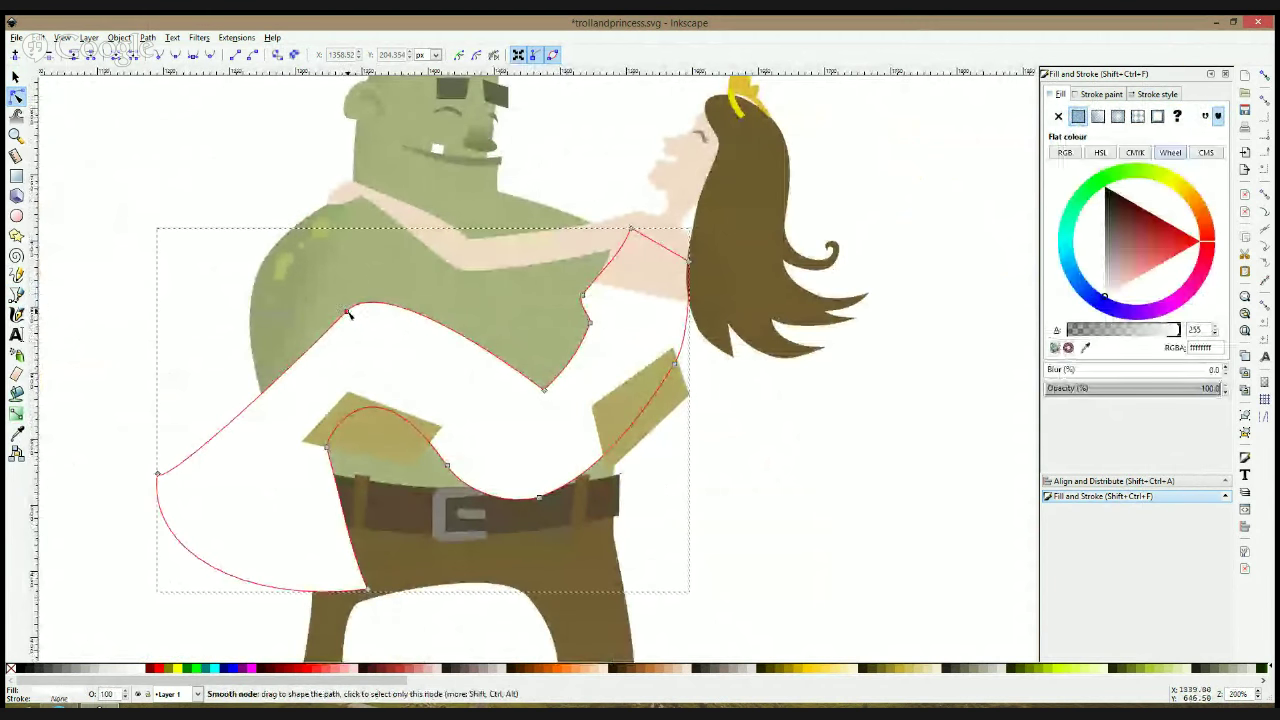
drag(348, 313, 352, 305)
Enter the figure's group and select the olive placeholder for the troll's hand at the princess's back, ready for pen drawing
click(668, 423)
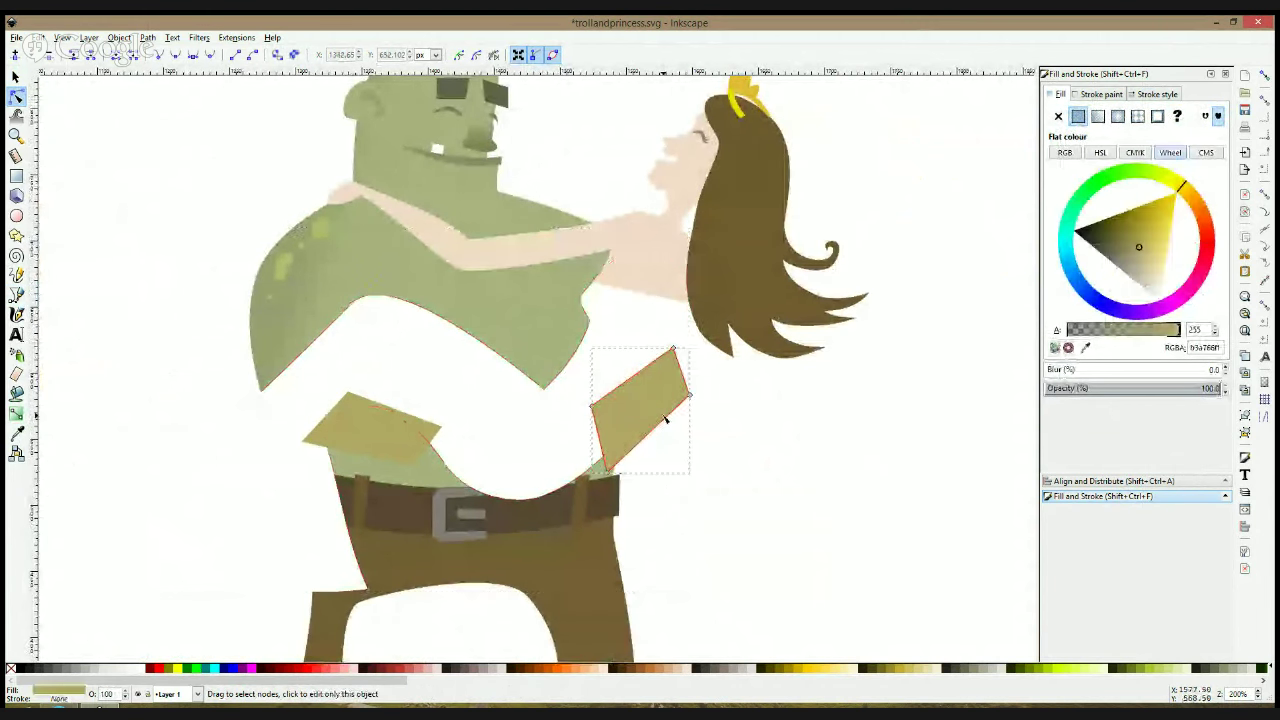
click(17, 295)
scroll(678, 362, up, 1)
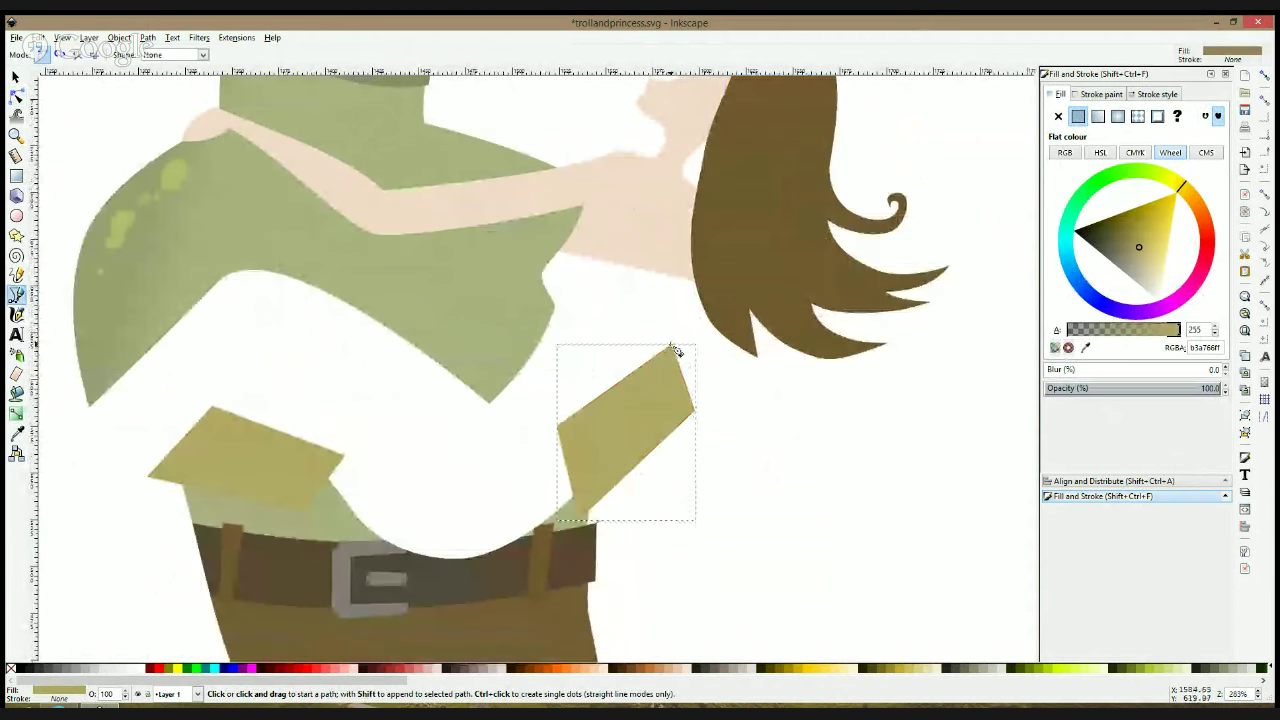
key(s)
double_click(645, 400)
click(645, 400)
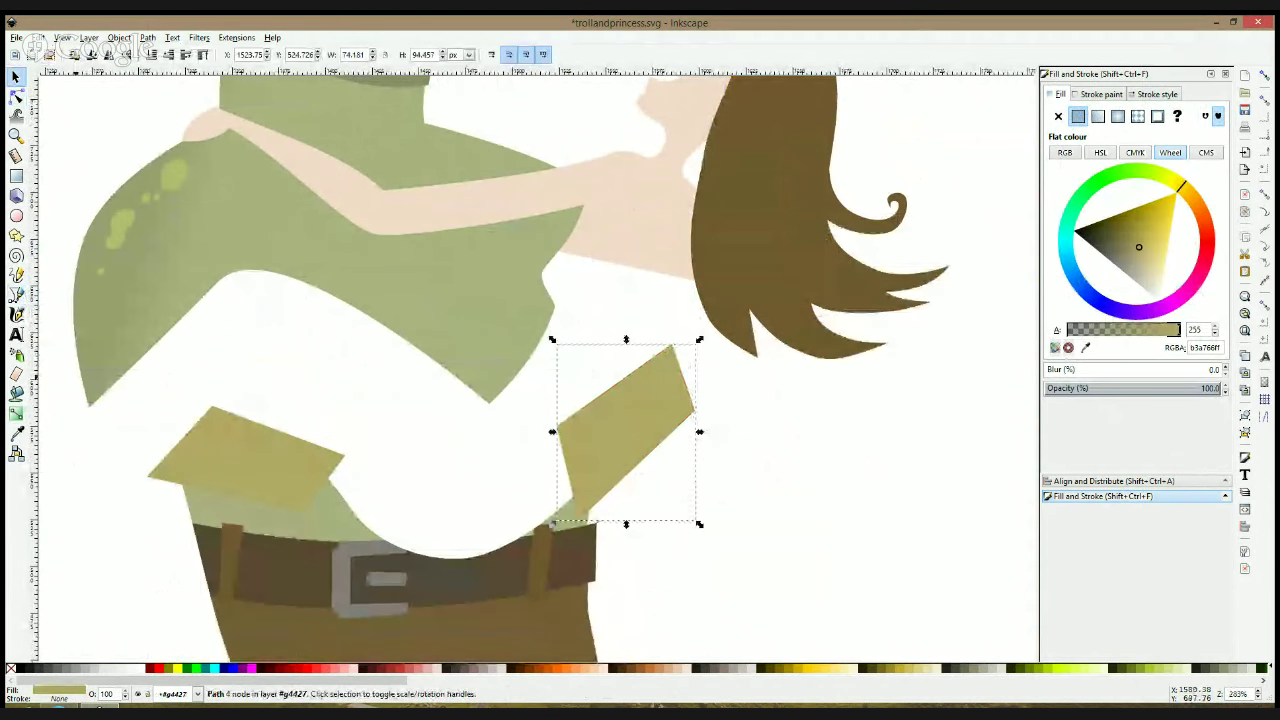
click(17, 295)
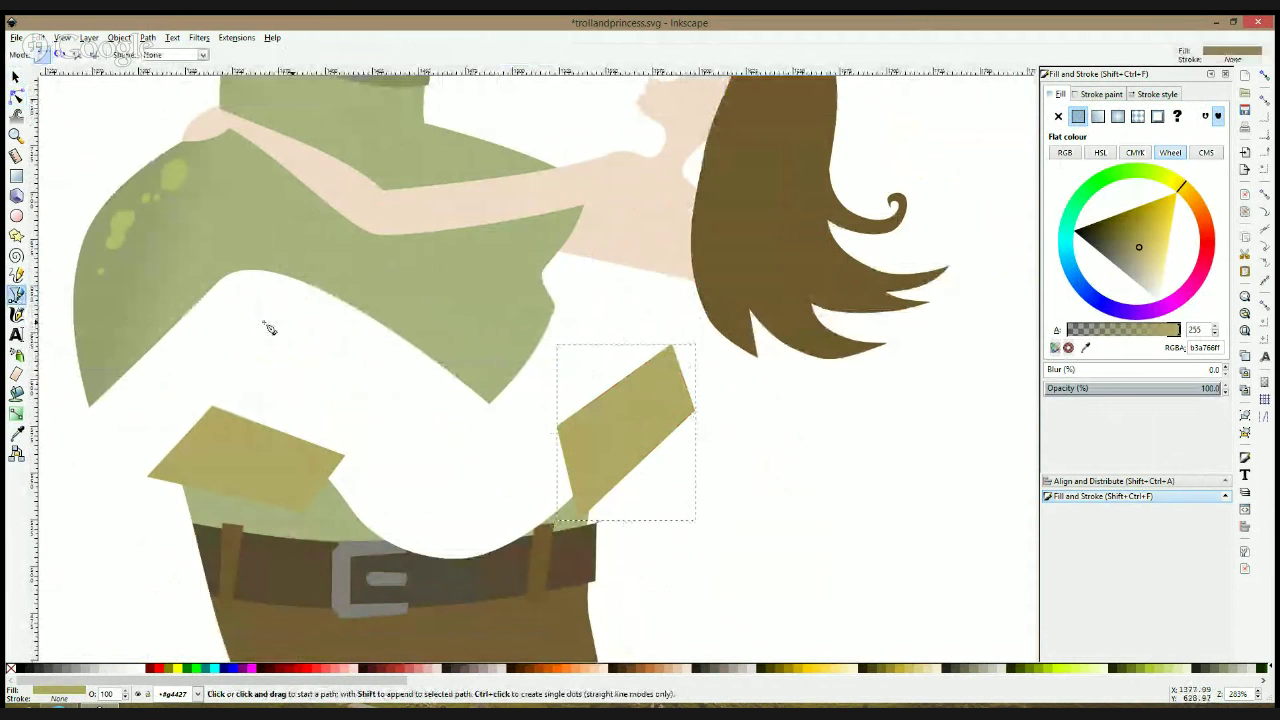
Draw a closed straight-edged hand with three fingers over the olive placeholder at the princess's back
click(673, 341)
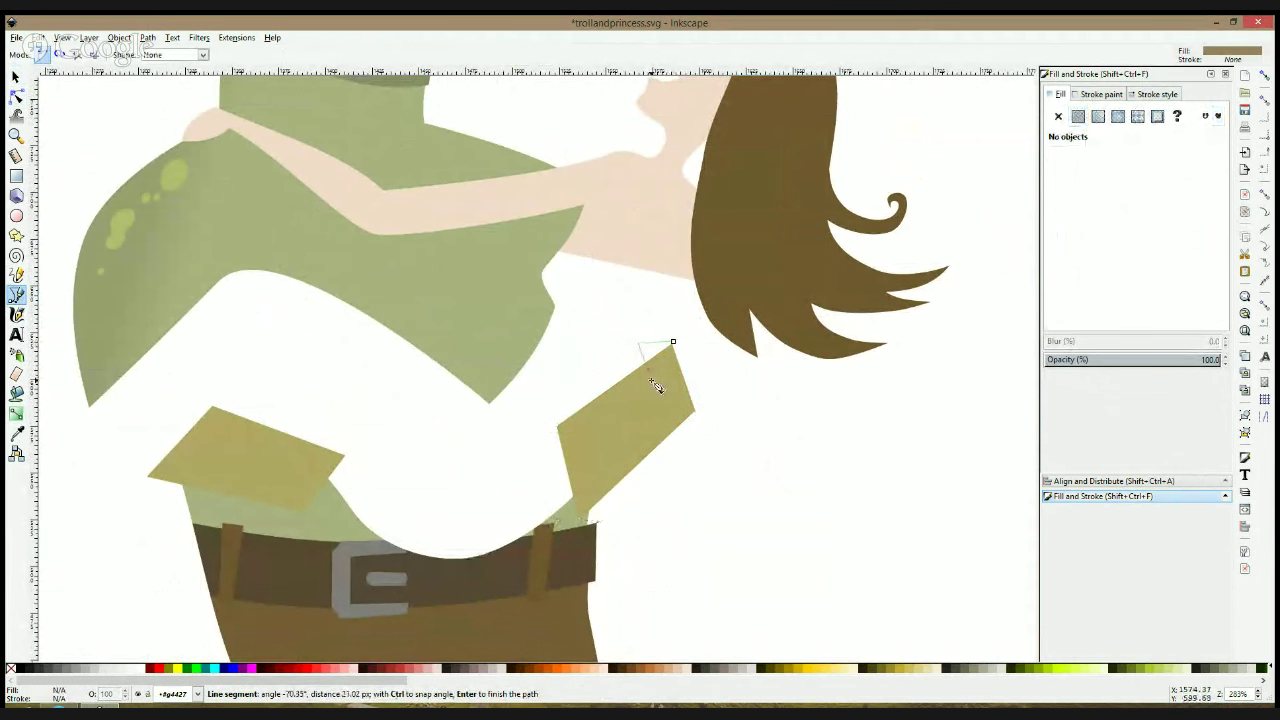
click(632, 355)
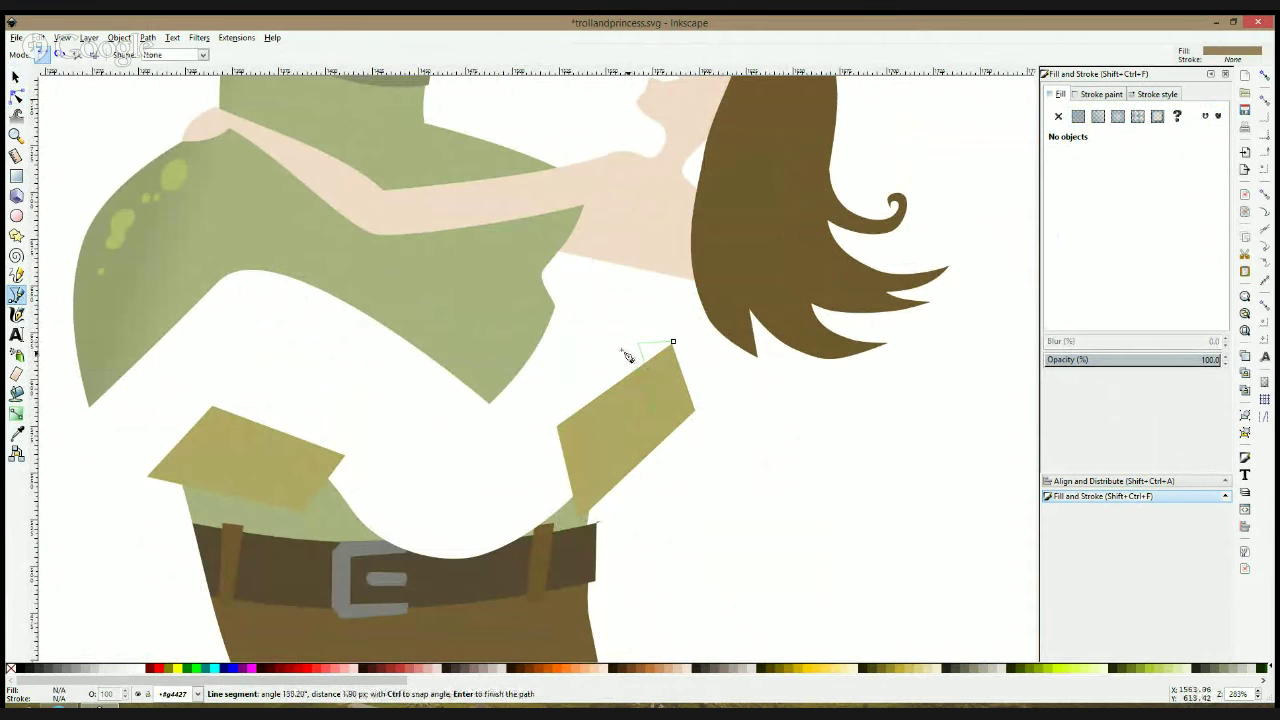
click(607, 342)
click(594, 355)
click(616, 415)
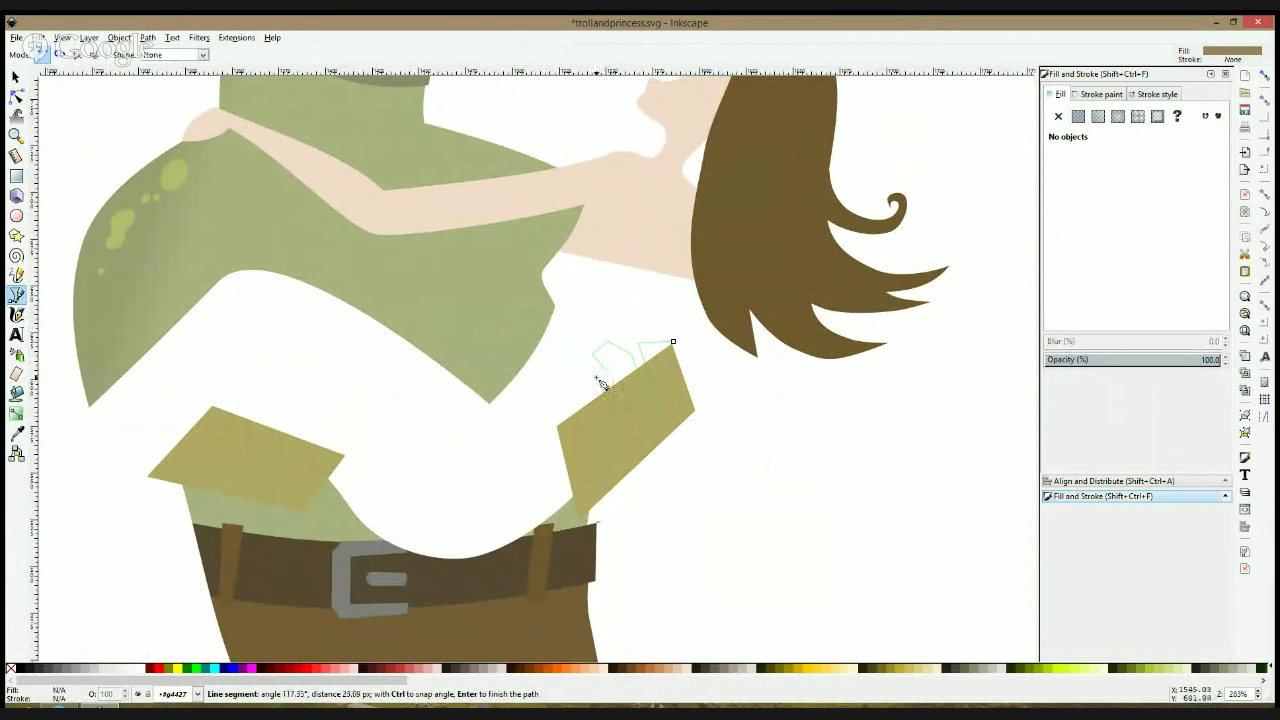
click(597, 377)
click(578, 386)
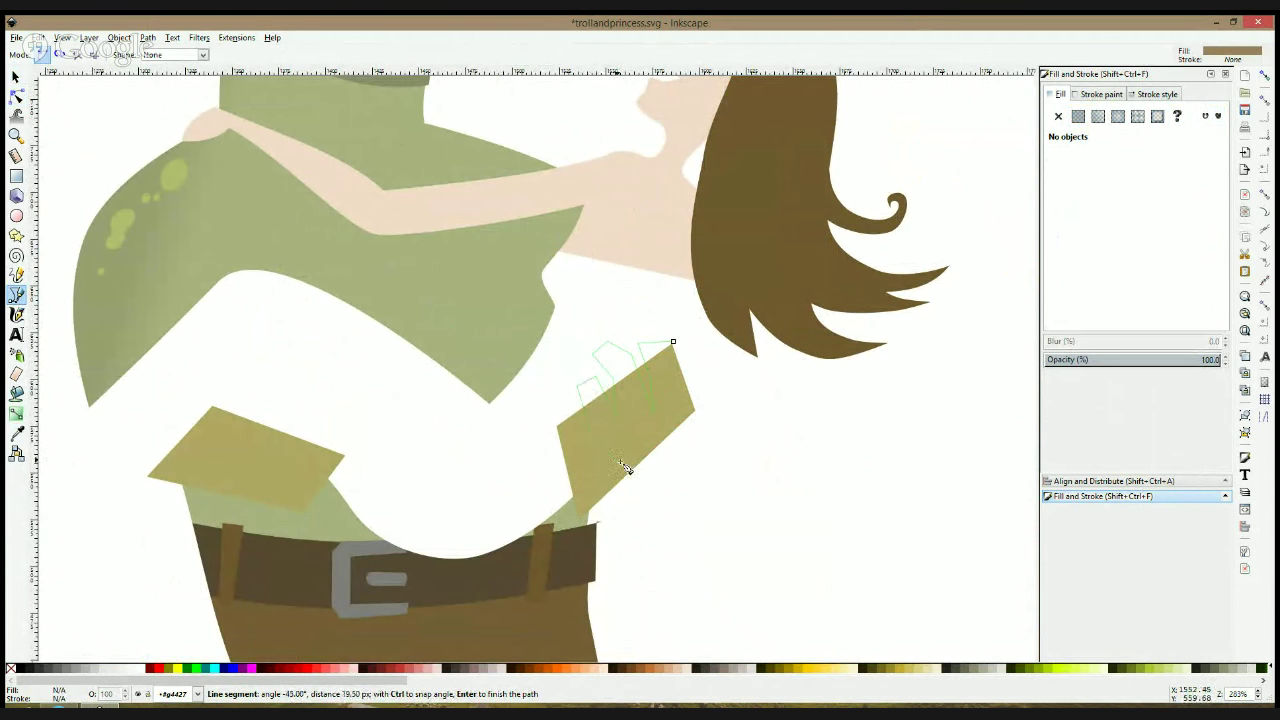
click(620, 461)
click(676, 440)
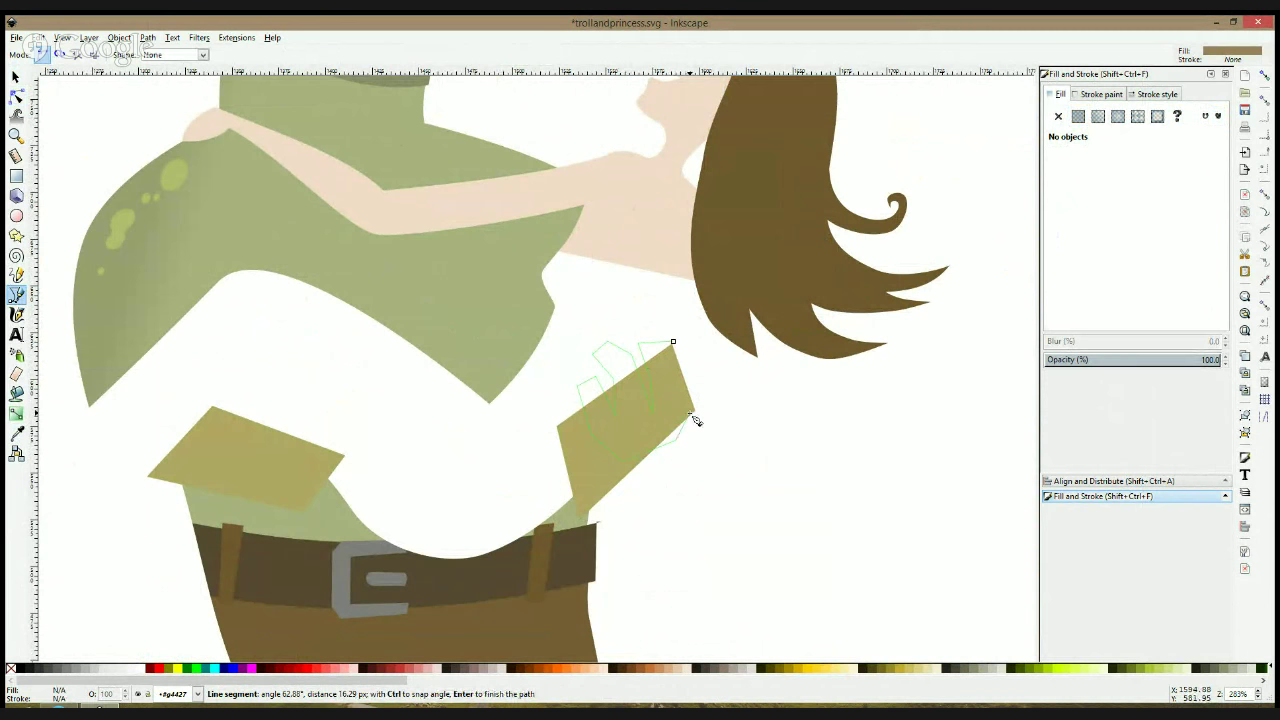
click(674, 343)
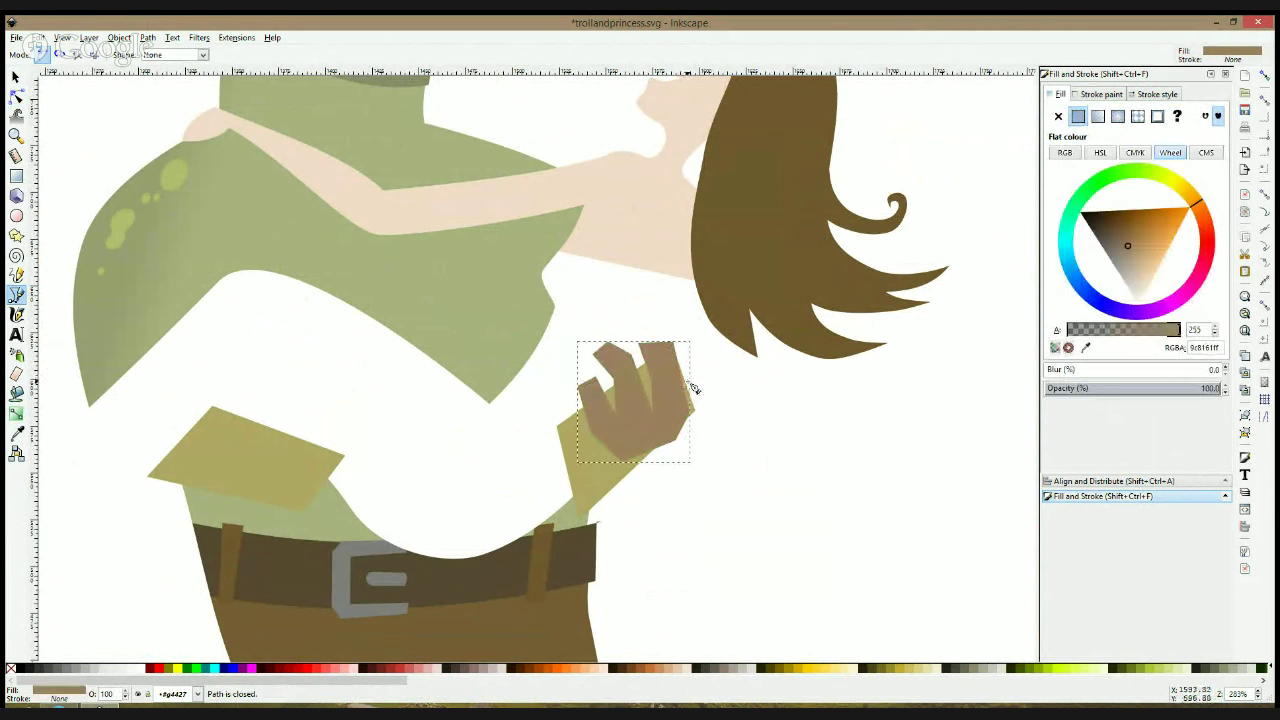
Delete the olive placeholder behind the new hand and fill the princess's white dress with greyish pink c8b7b7
key(s)
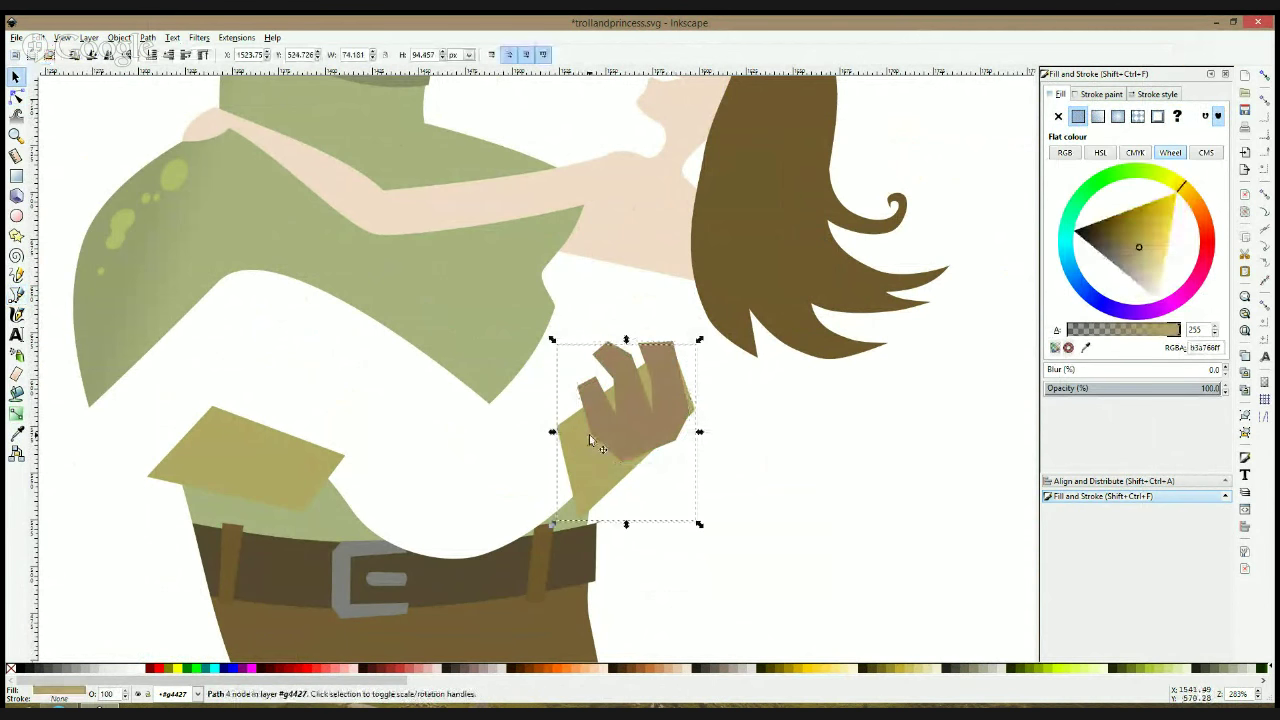
click(589, 438)
click(527, 463)
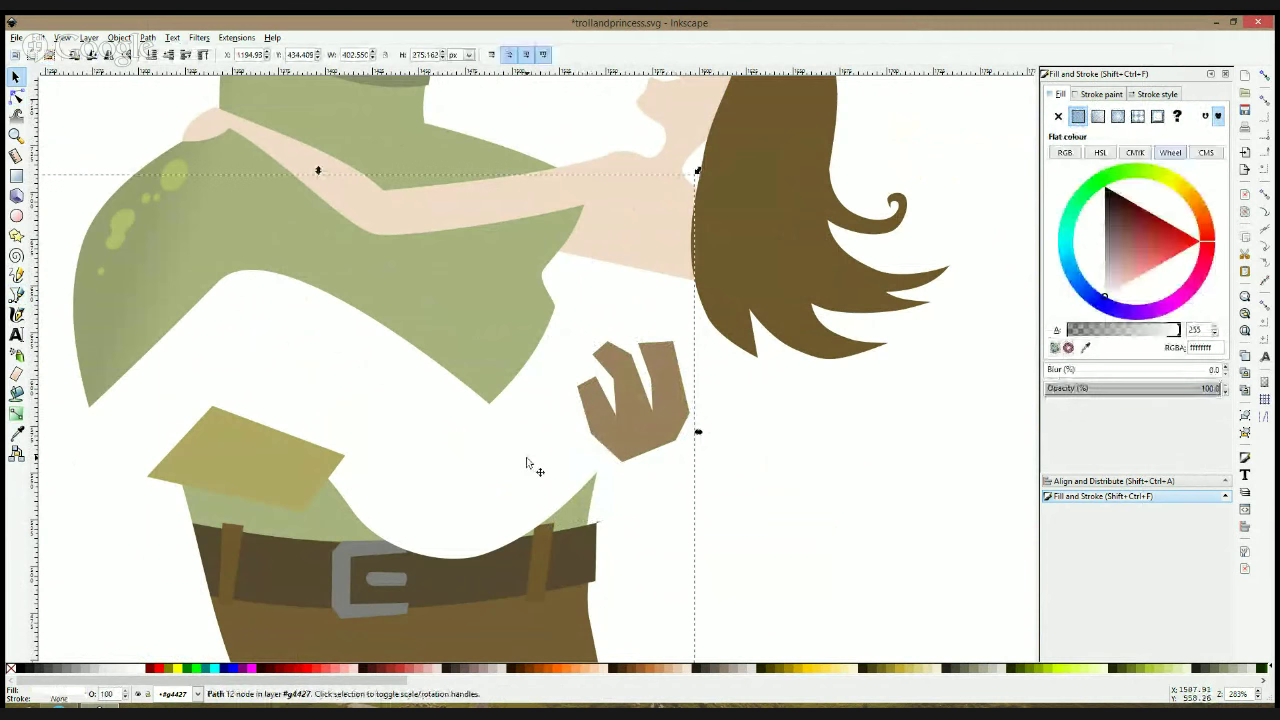
click(492, 667)
Insert nodes along the lower edge of the brown hand and shift them into small stepped notches below the fingers
click(644, 448)
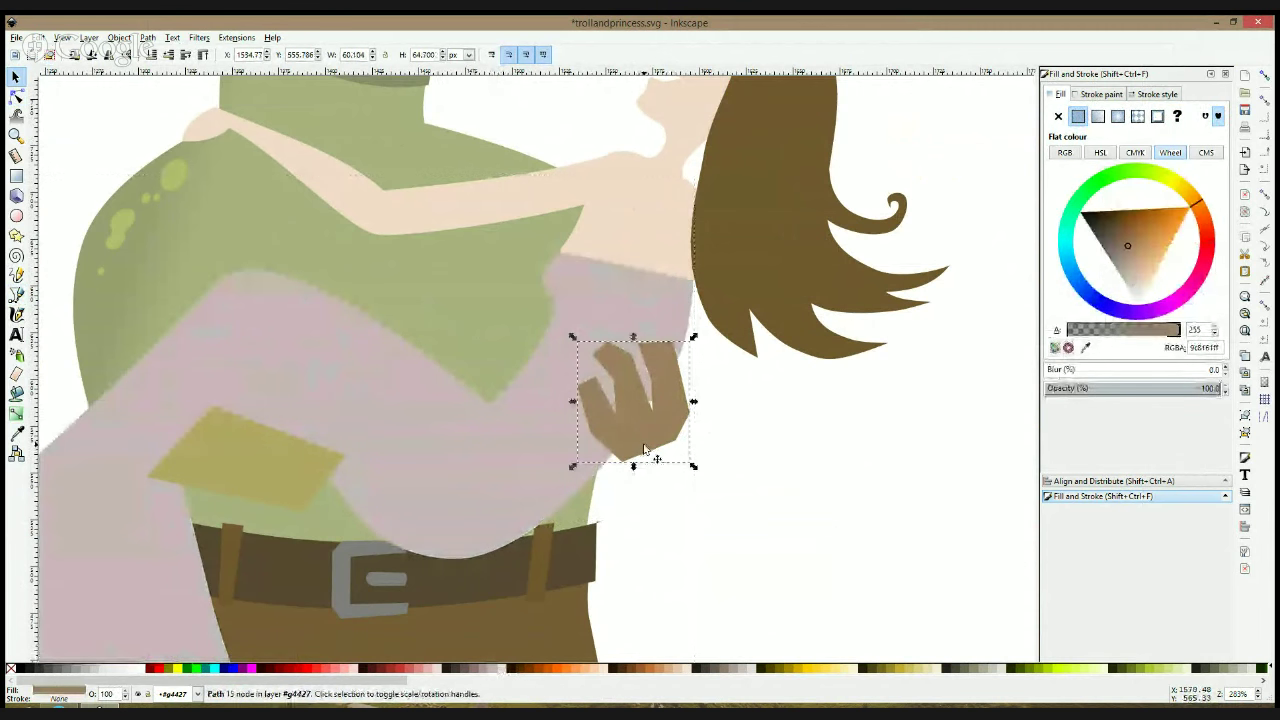
key(n)
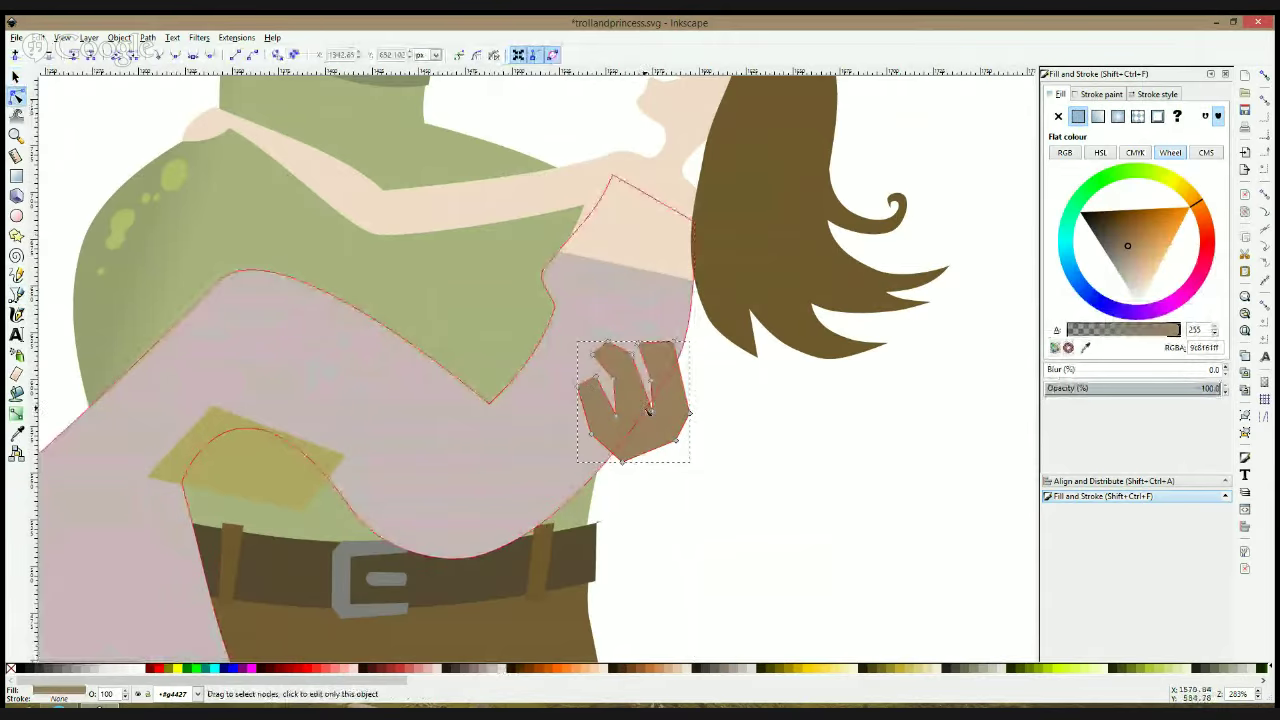
double_click(645, 452)
drag(645, 452, 645, 445)
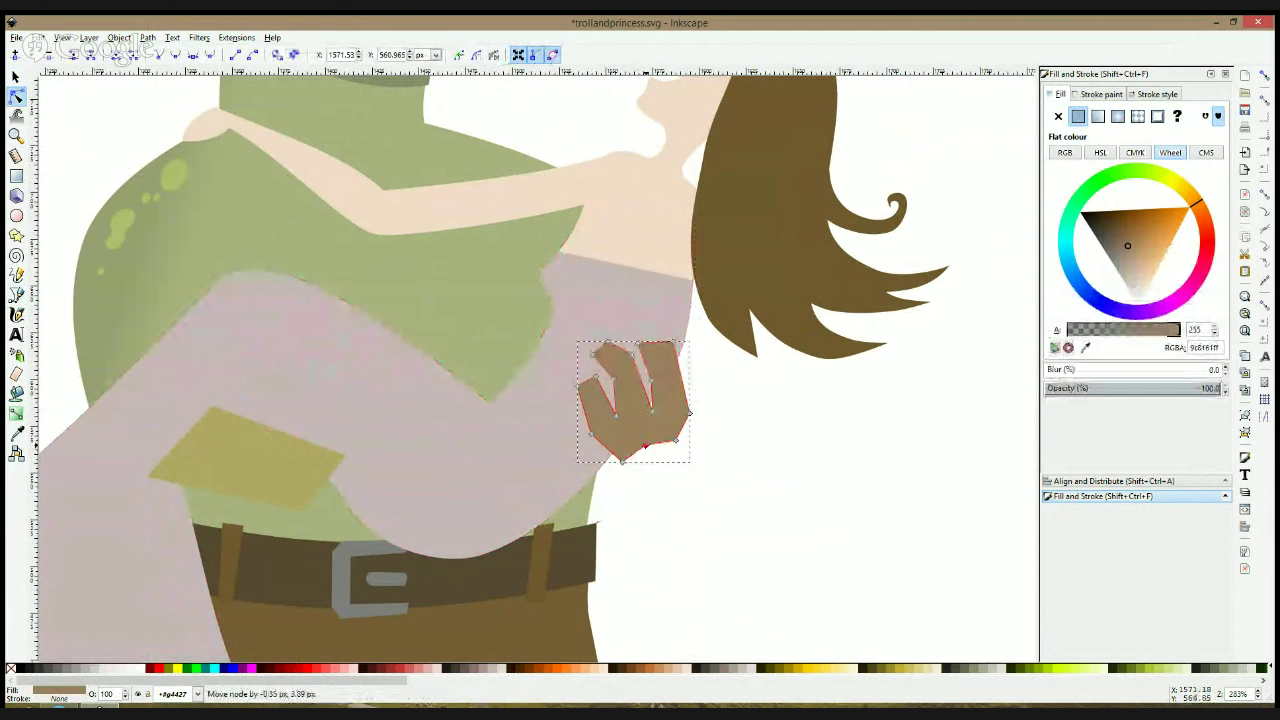
click(664, 444)
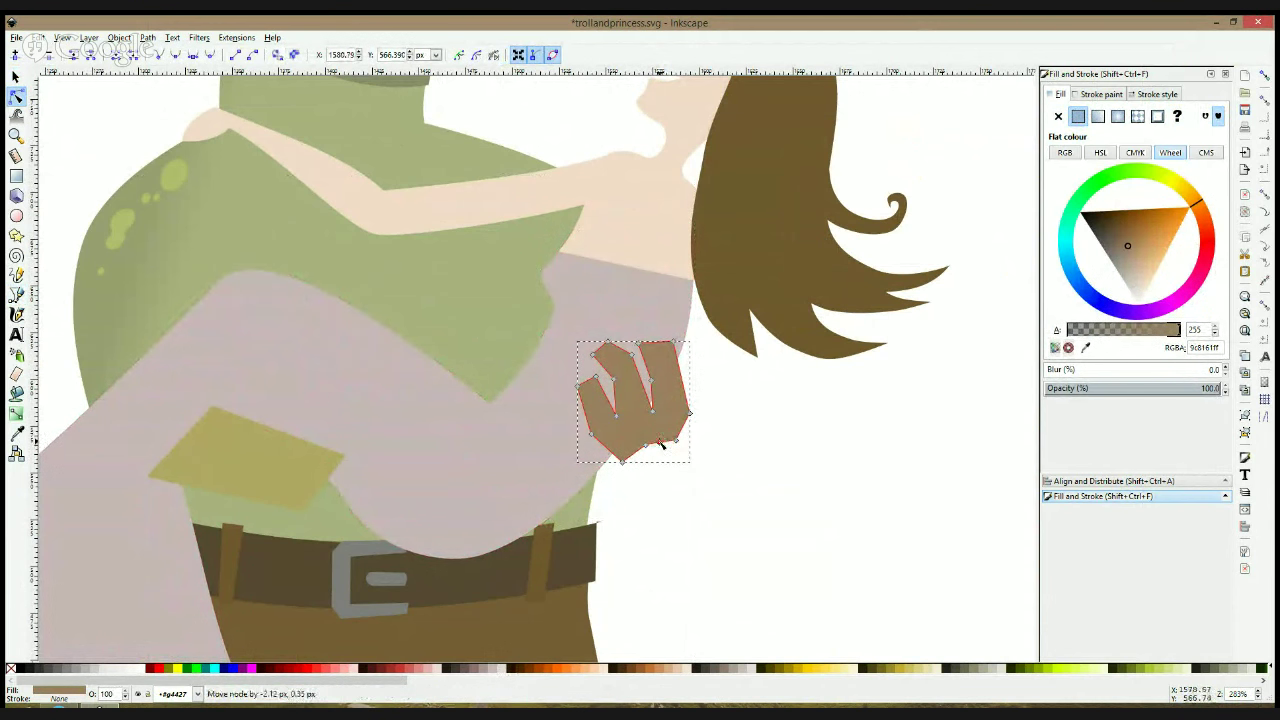
click(649, 446)
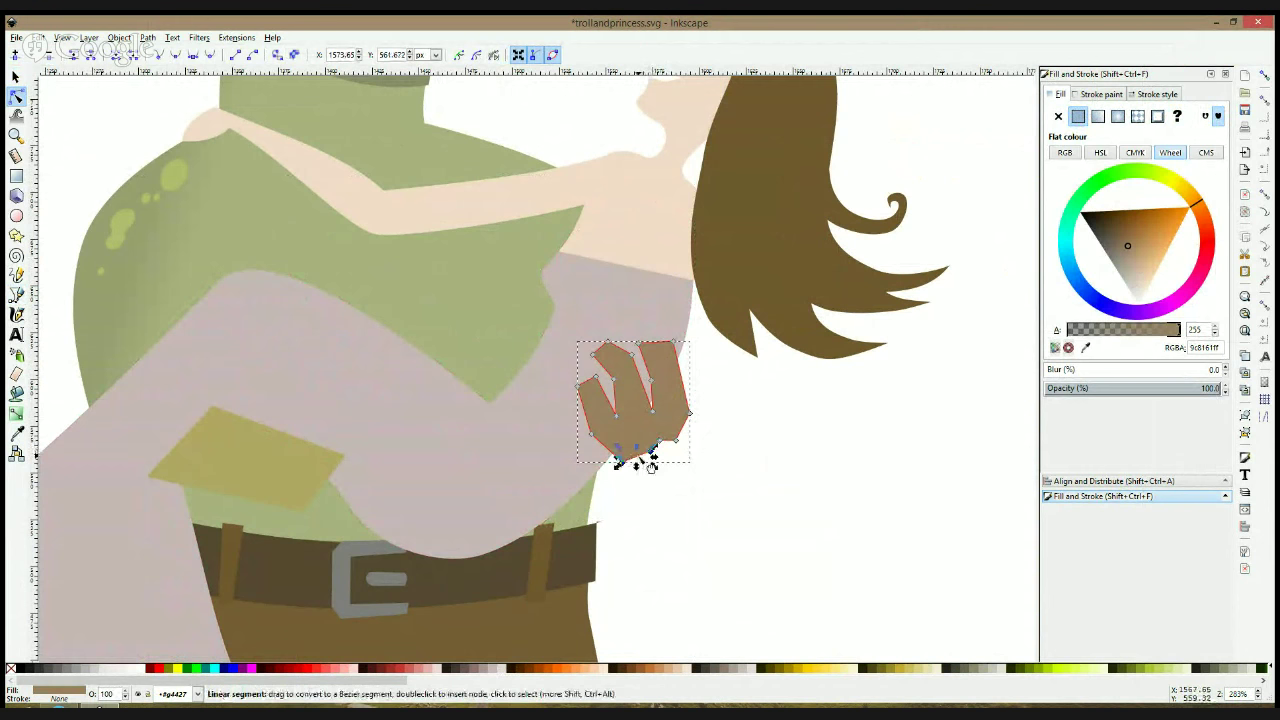
click(638, 456)
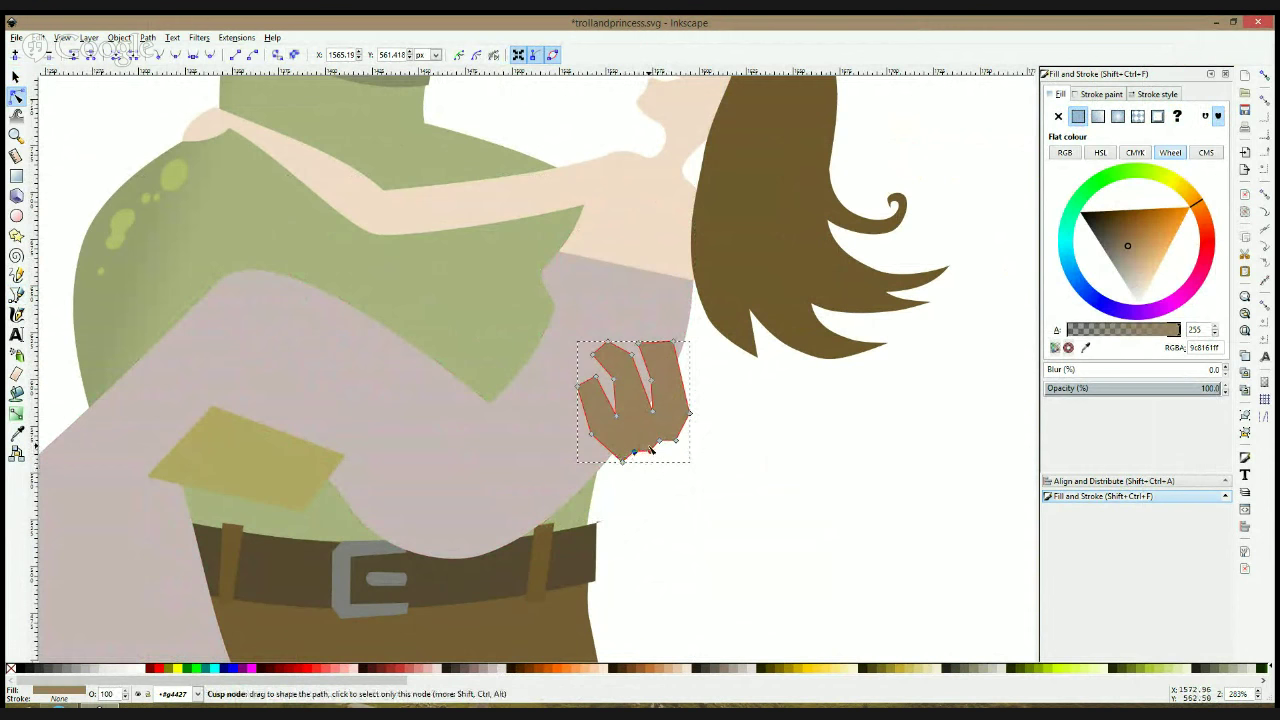
Draw a closed shape for an additional finger overlapping the hand's lower outer side
key(b)
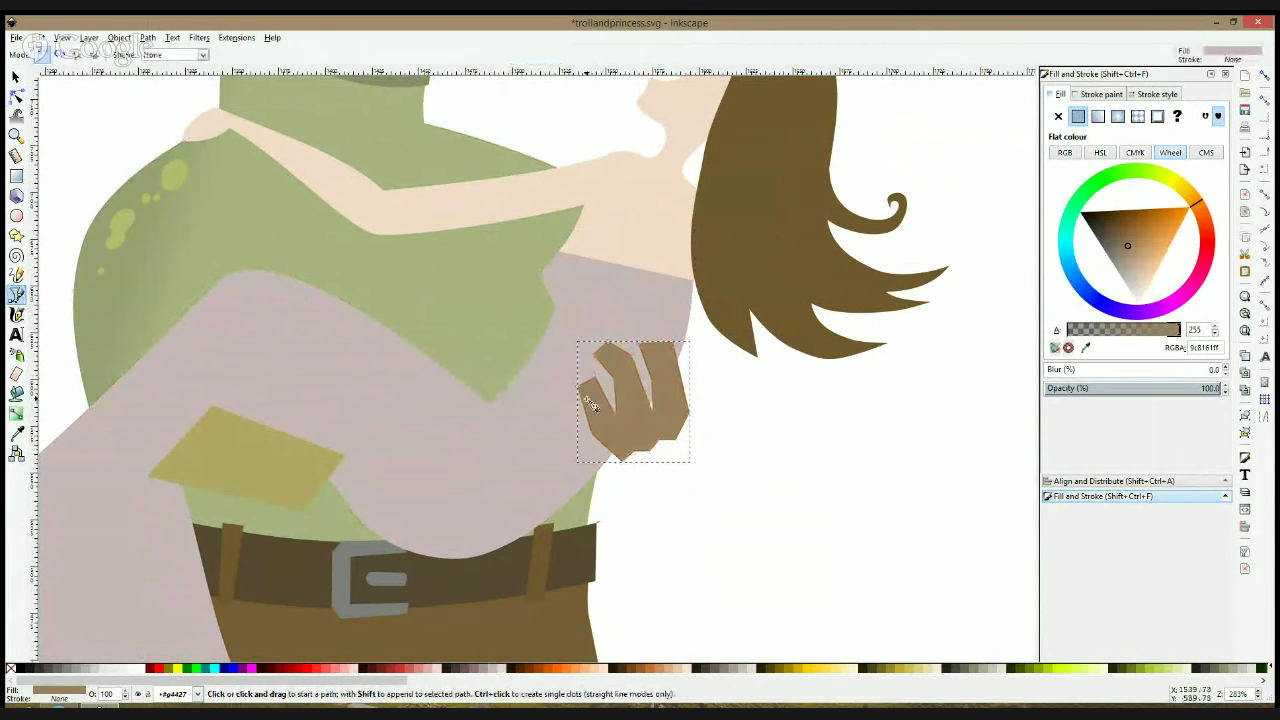
click(588, 405)
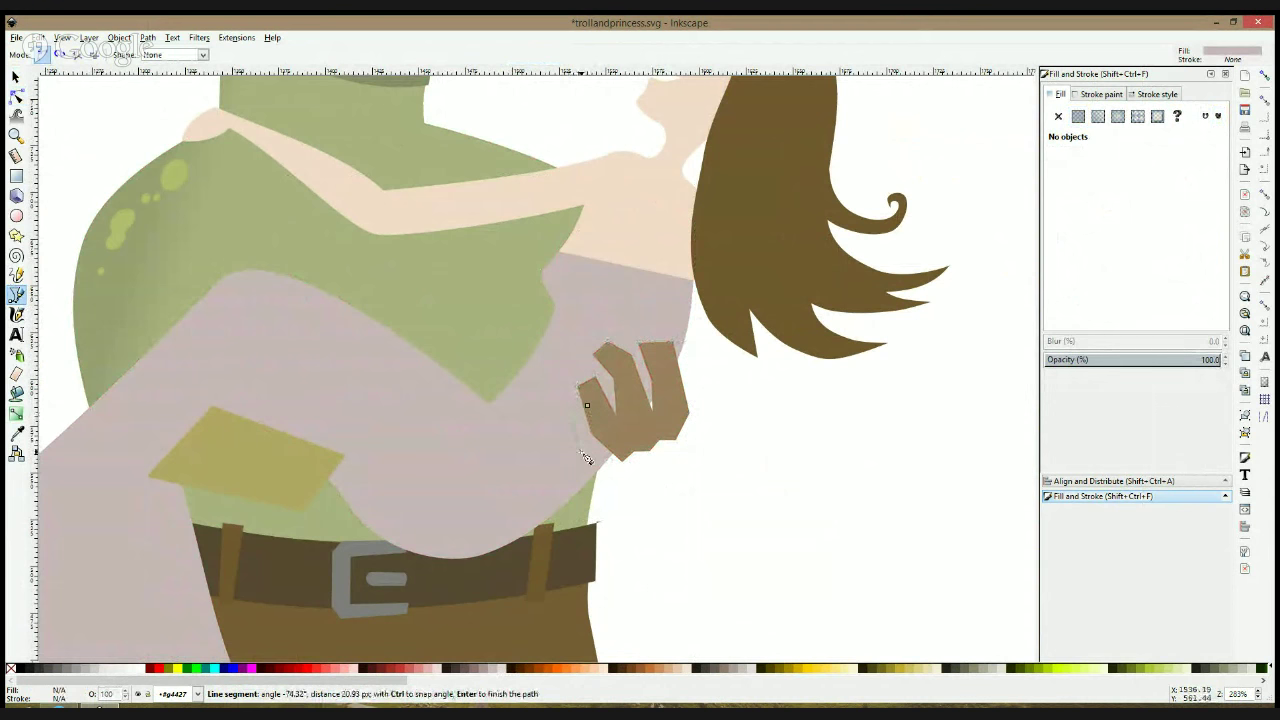
click(619, 476)
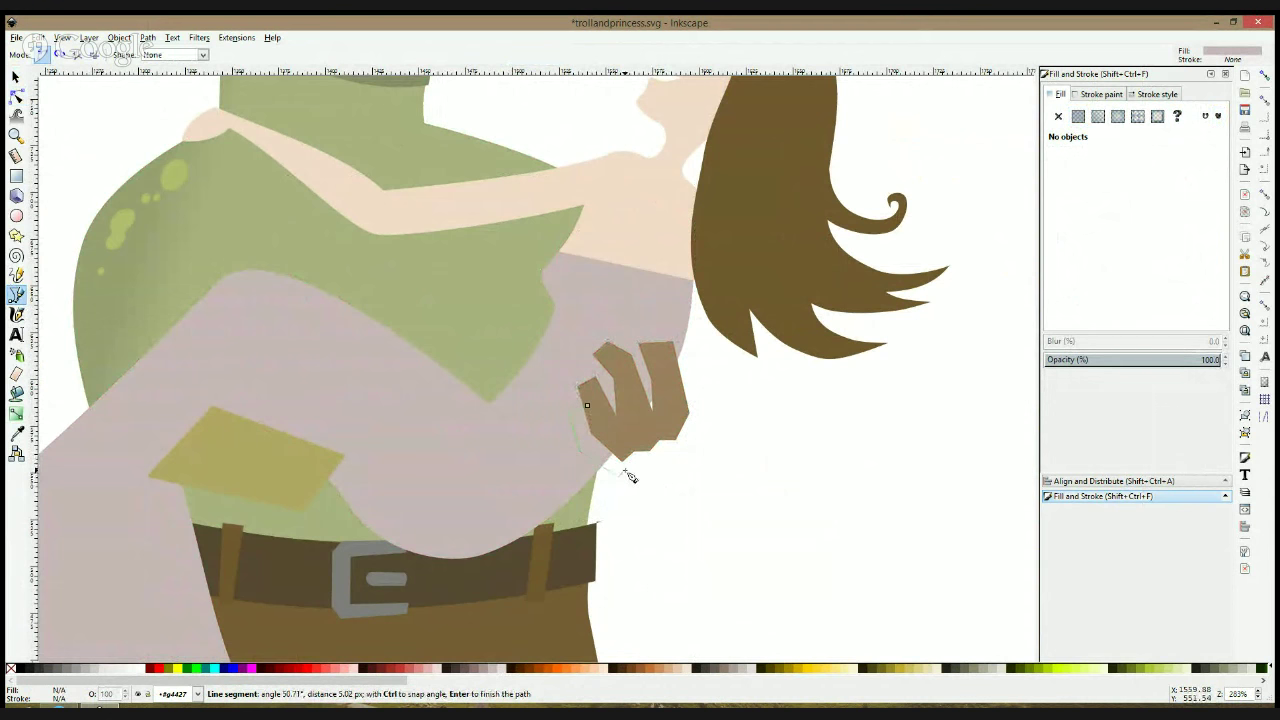
click(591, 409)
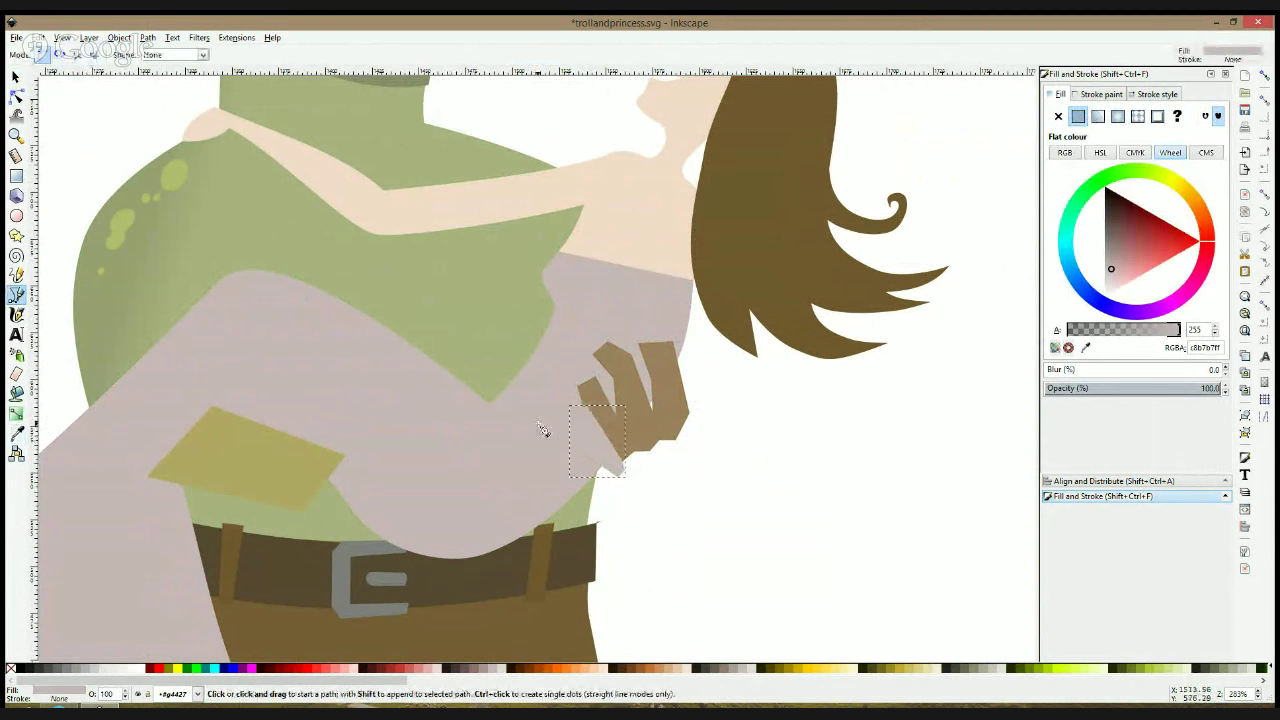
Fill the added finger with the brown sampled from the hand
click(605, 420)
key(s)
click(594, 426)
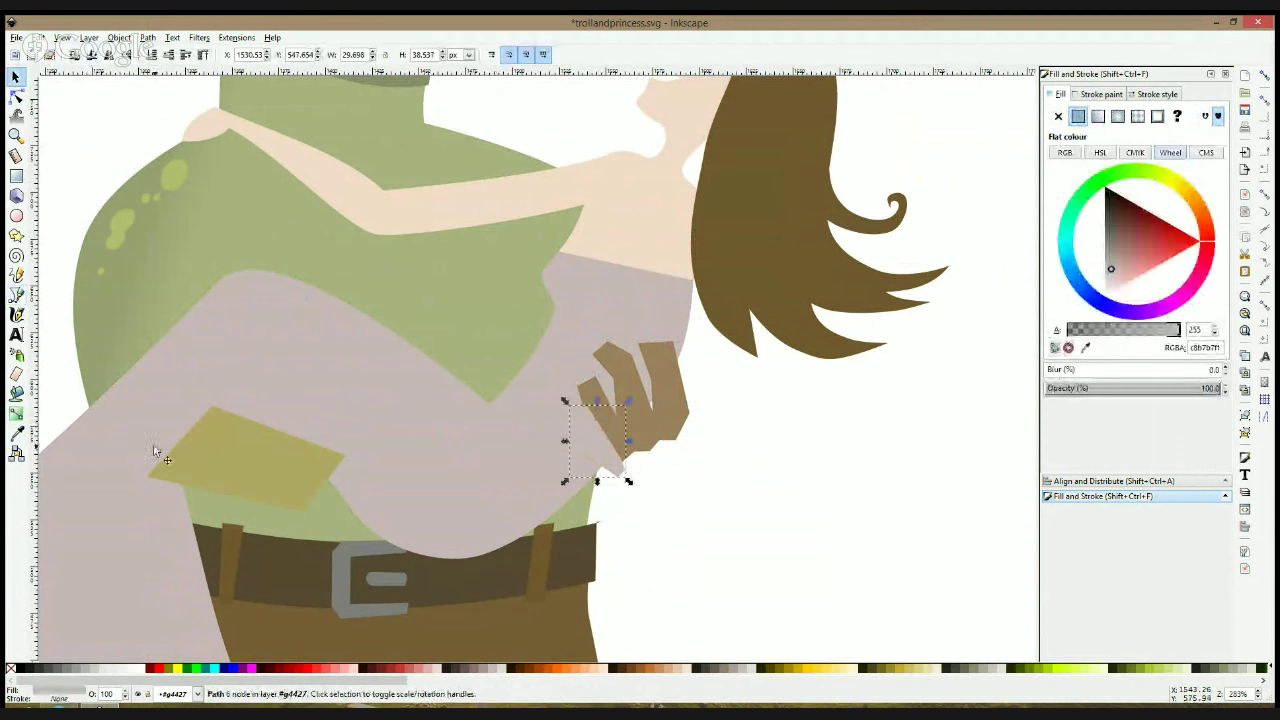
click(16, 434)
click(648, 415)
Shift the added finger slightly outward, round its tip, and move its inner lower node to meet the hand
key(F1)
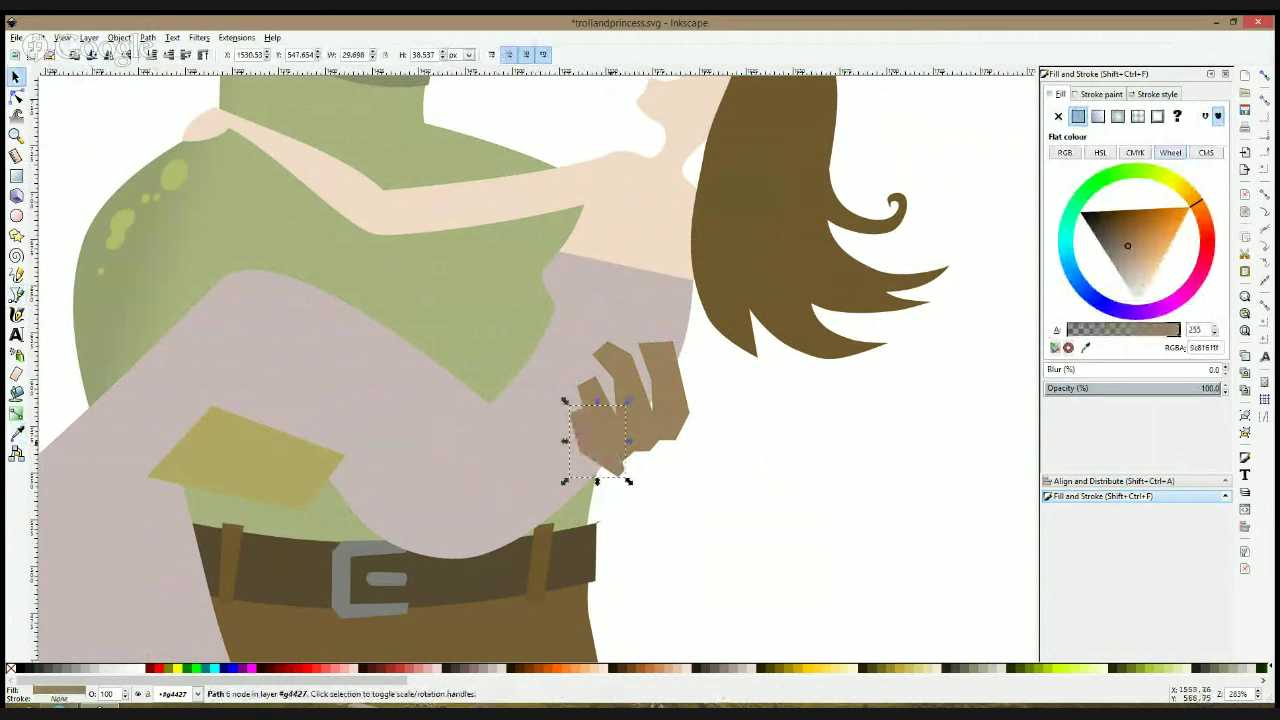
key(F2)
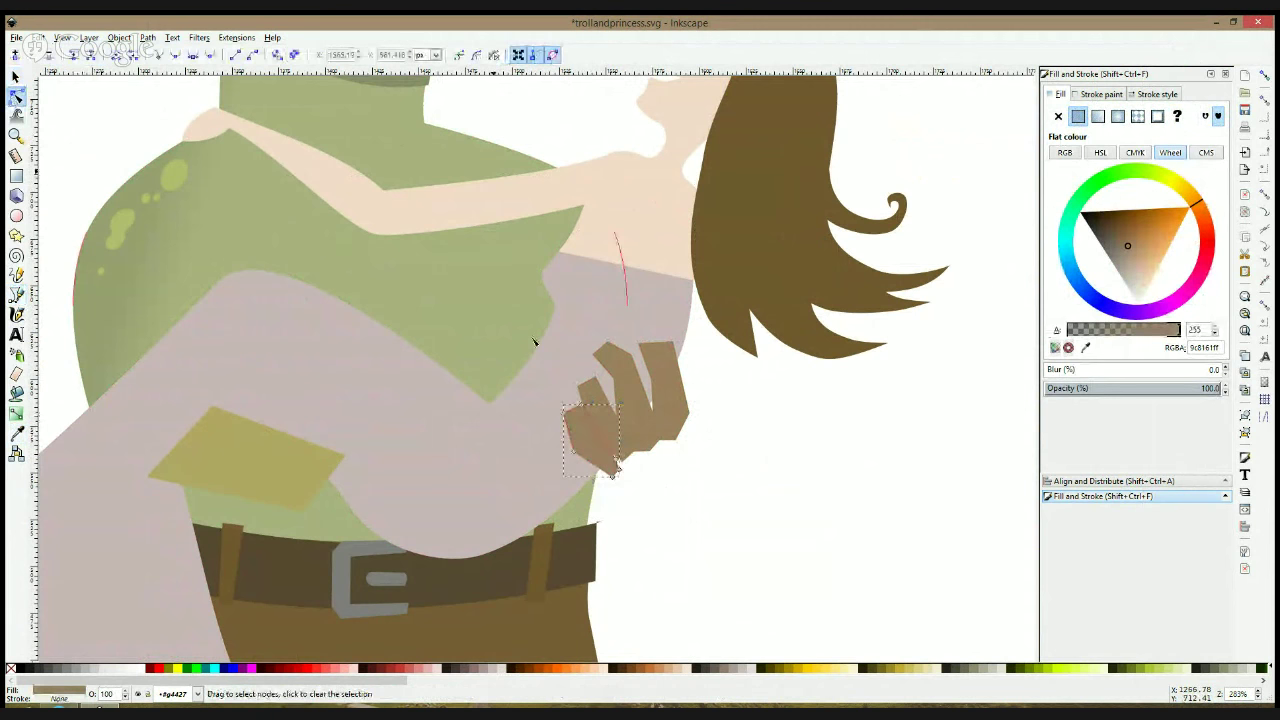
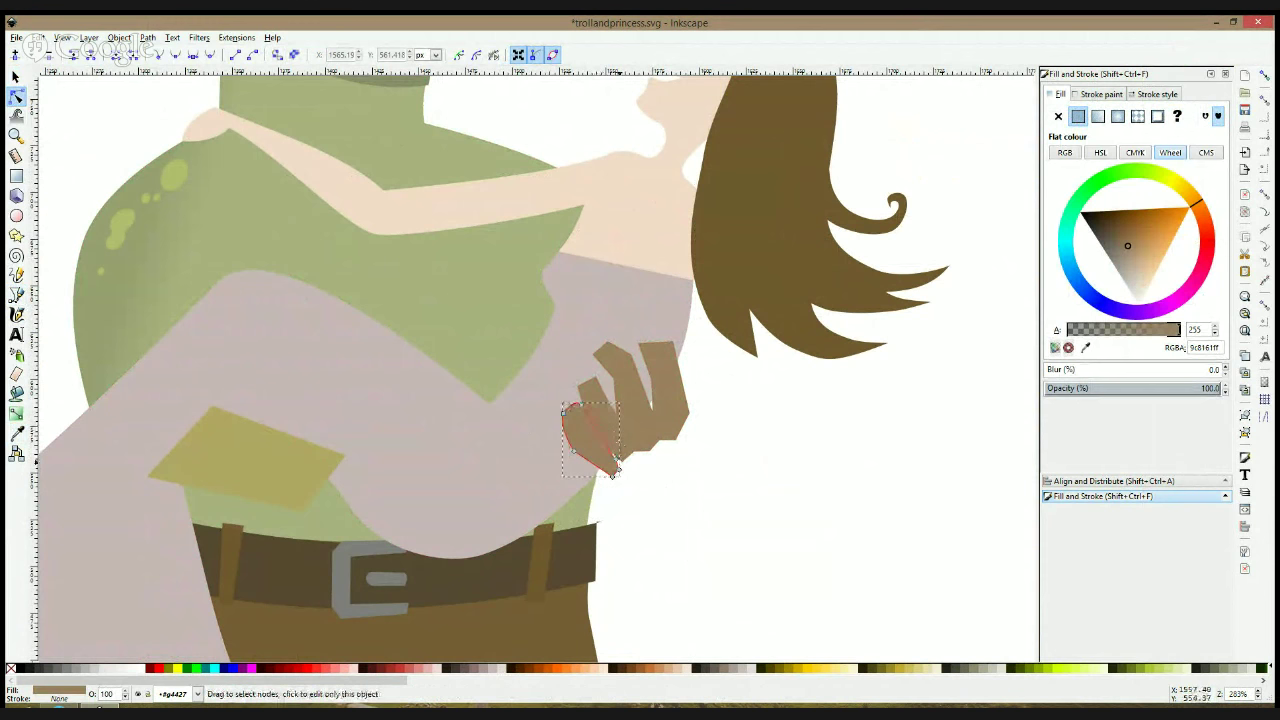
drag(614, 462, 624, 456)
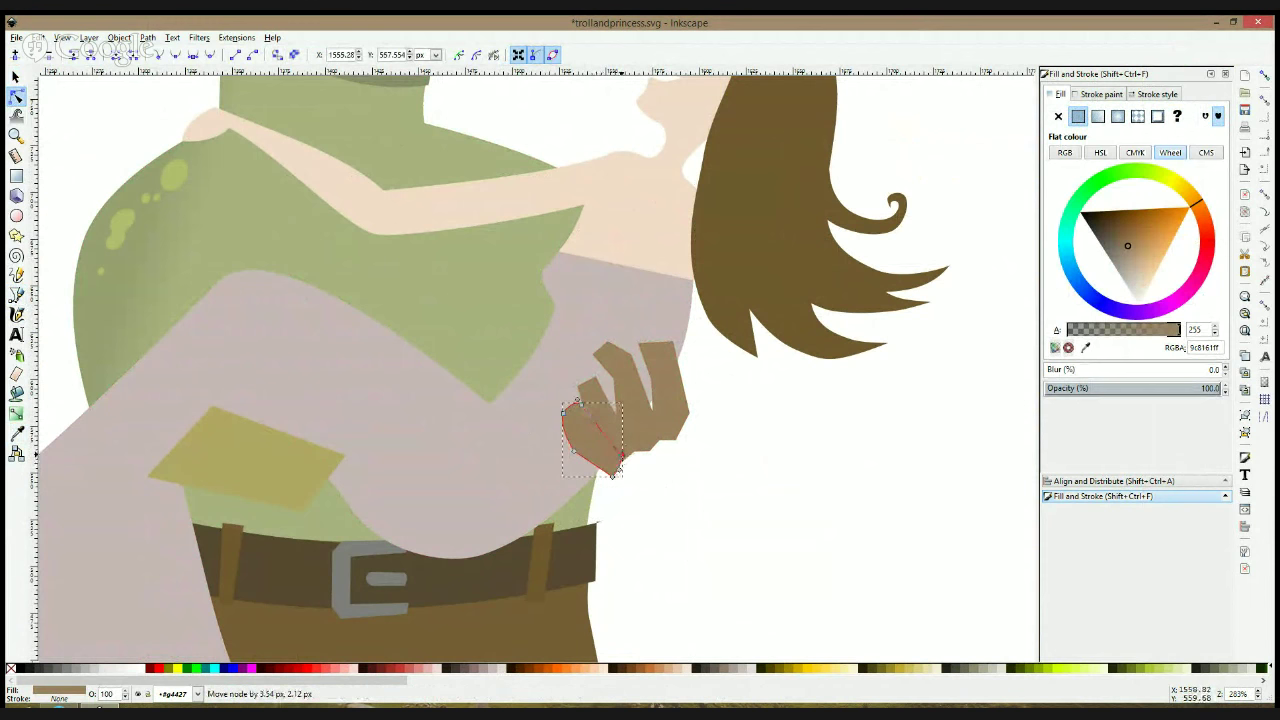
Smooth the corner nodes of the three-fingered hand so its fingertips and outer edge are rounded, slightly raising the longest finger's tip
click(648, 458)
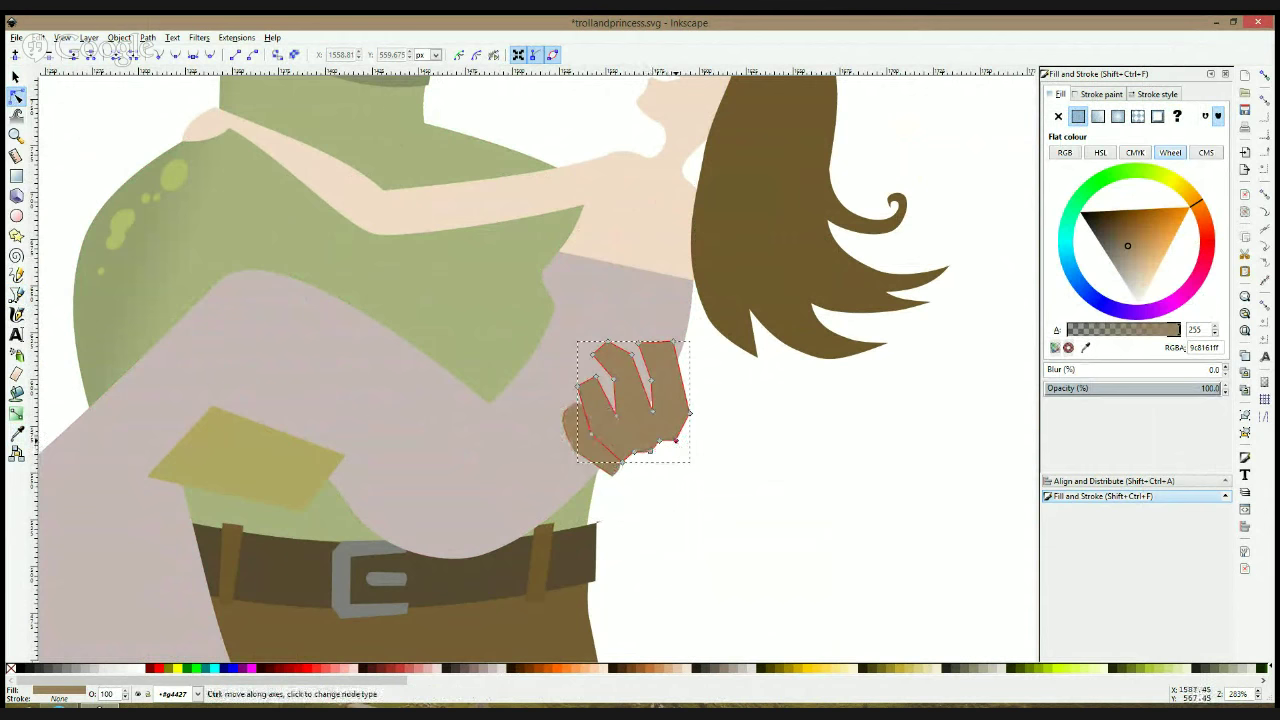
click(588, 442)
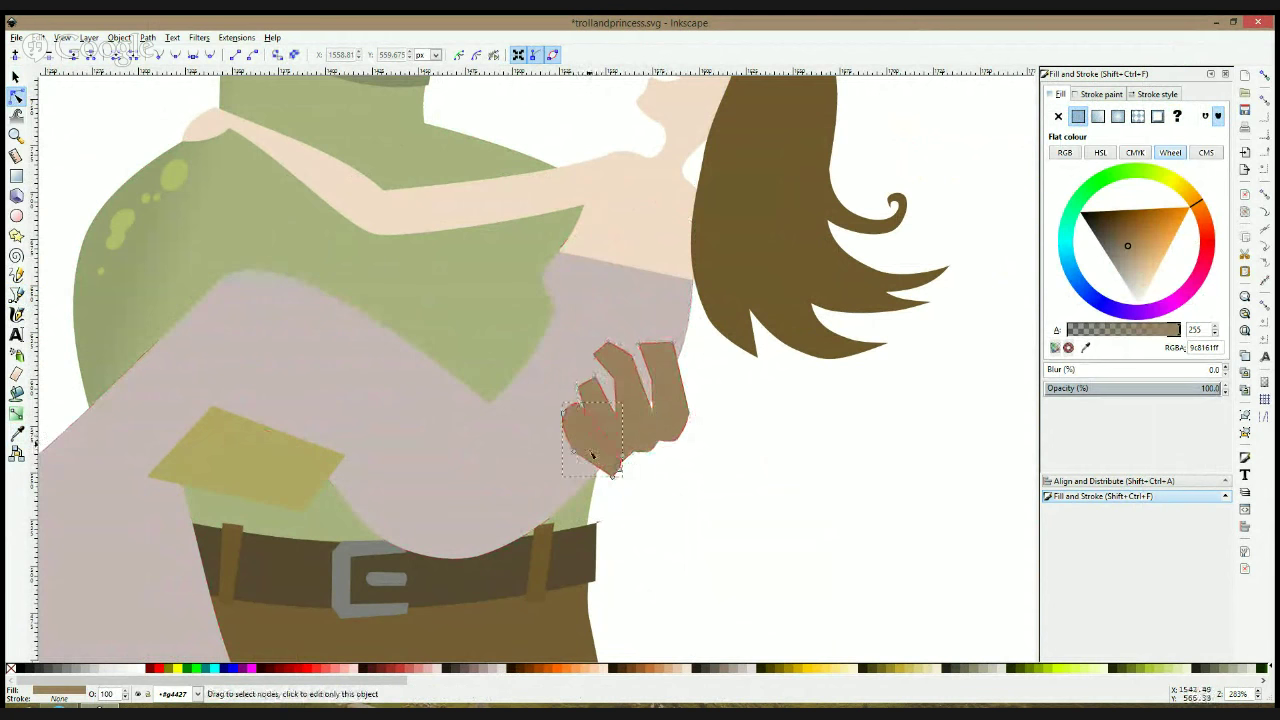
click(603, 377)
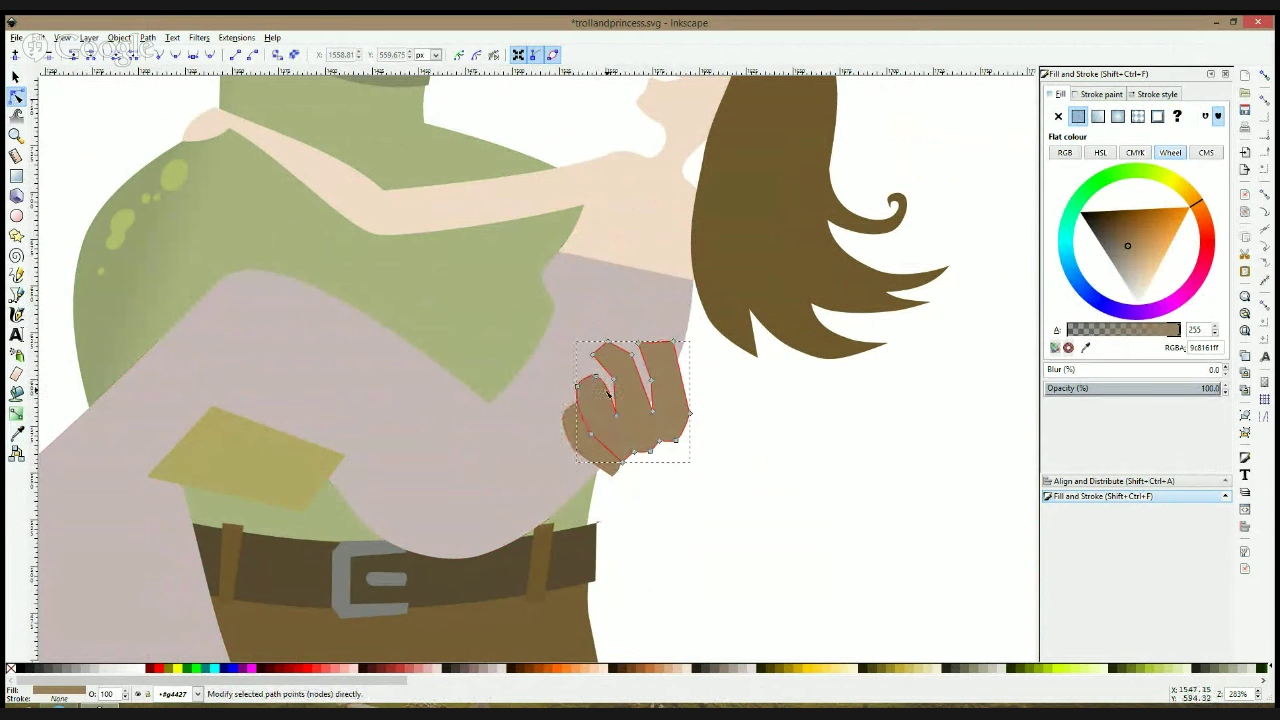
click(607, 393)
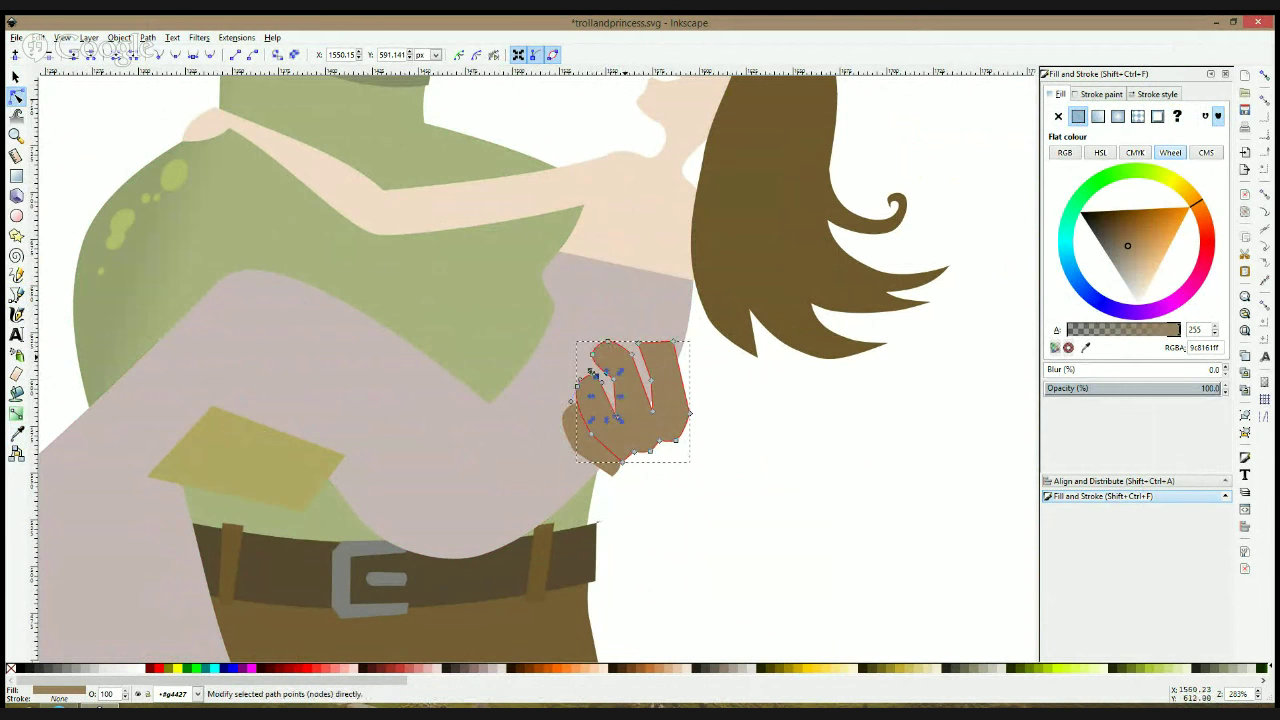
drag(612, 381, 638, 361)
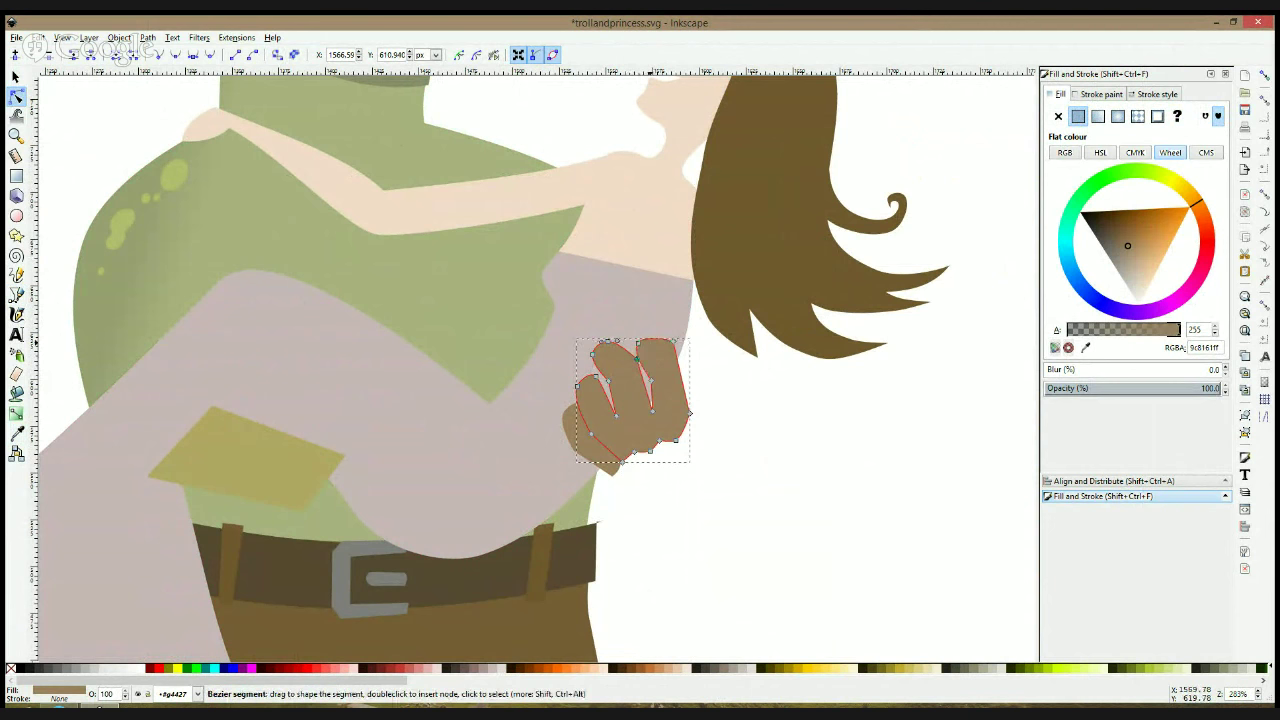
ctrl+click(673, 341)
drag(673, 341, 669, 337)
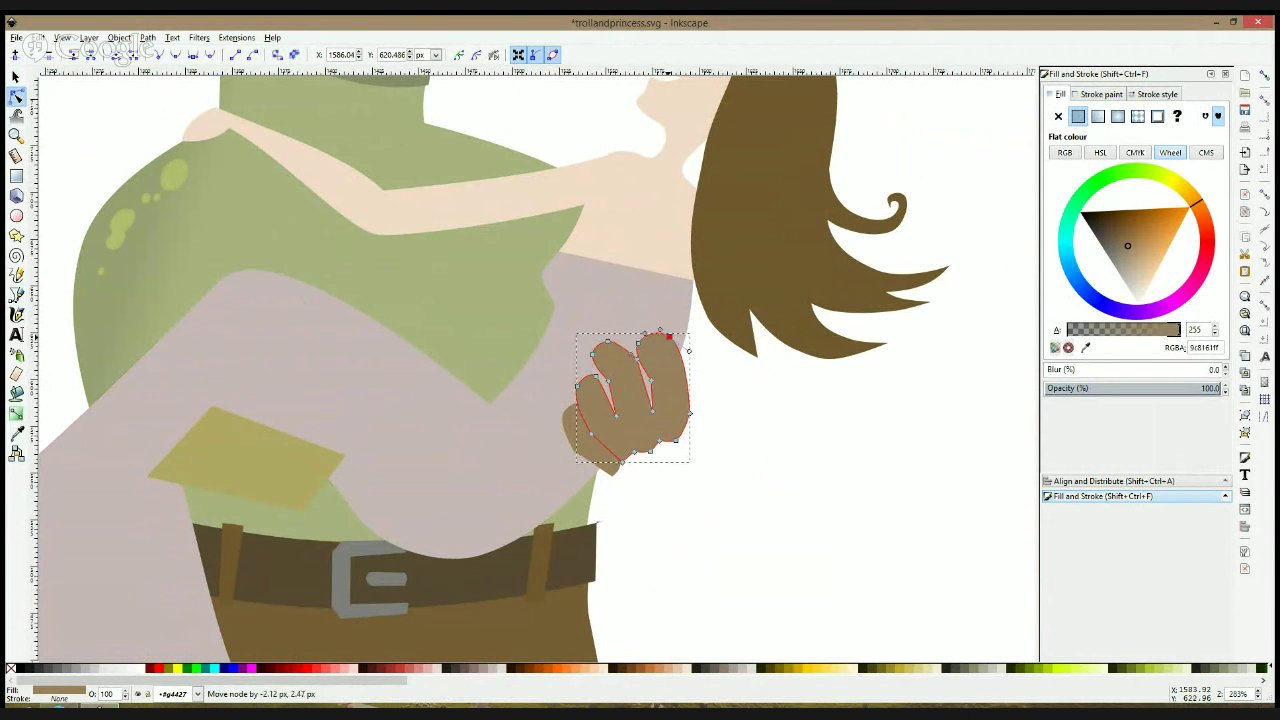
key(s)
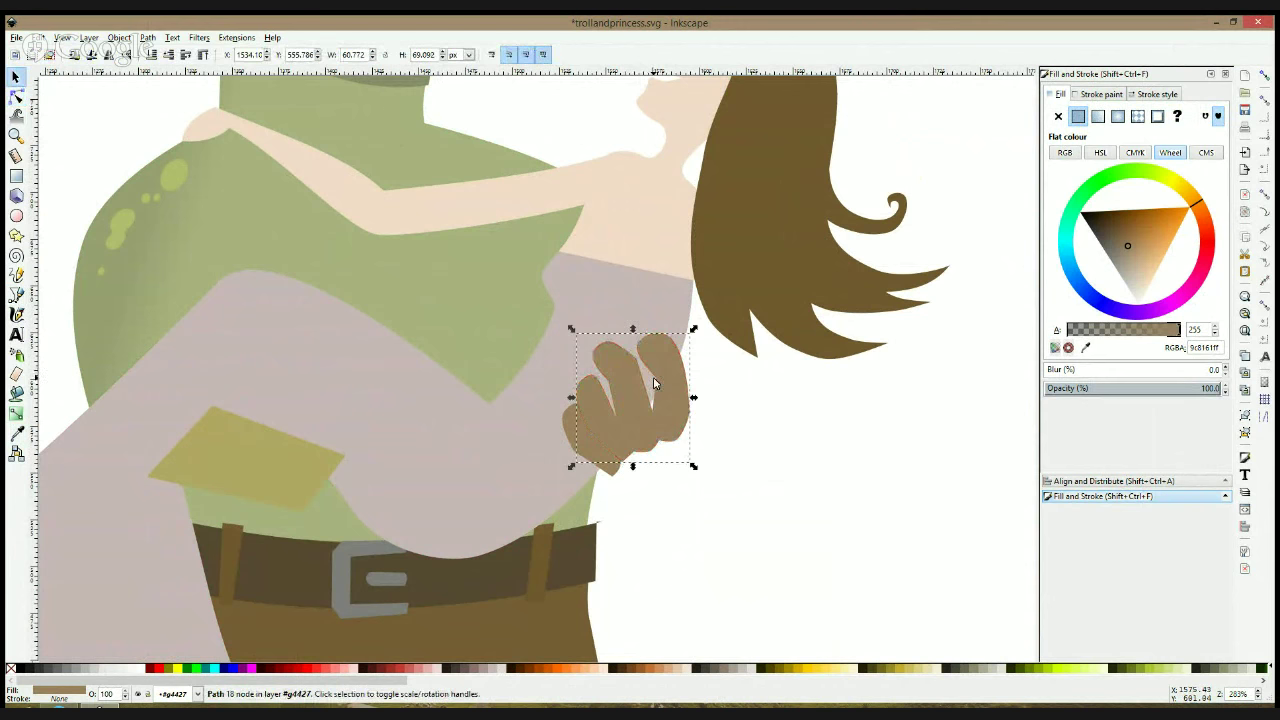
Unite the added finger with the hand and scale the merged hand down to about 64 by 72 px
drag(570, 466, 557, 481)
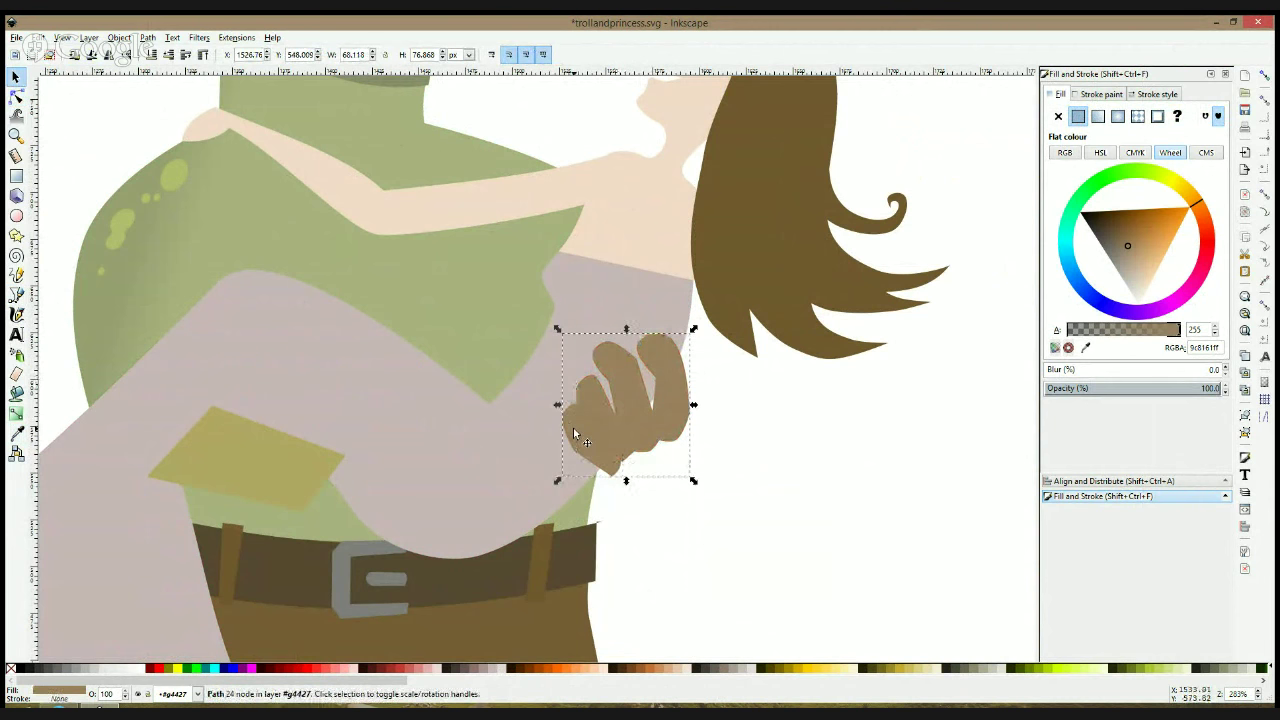
drag(693, 330, 681, 344)
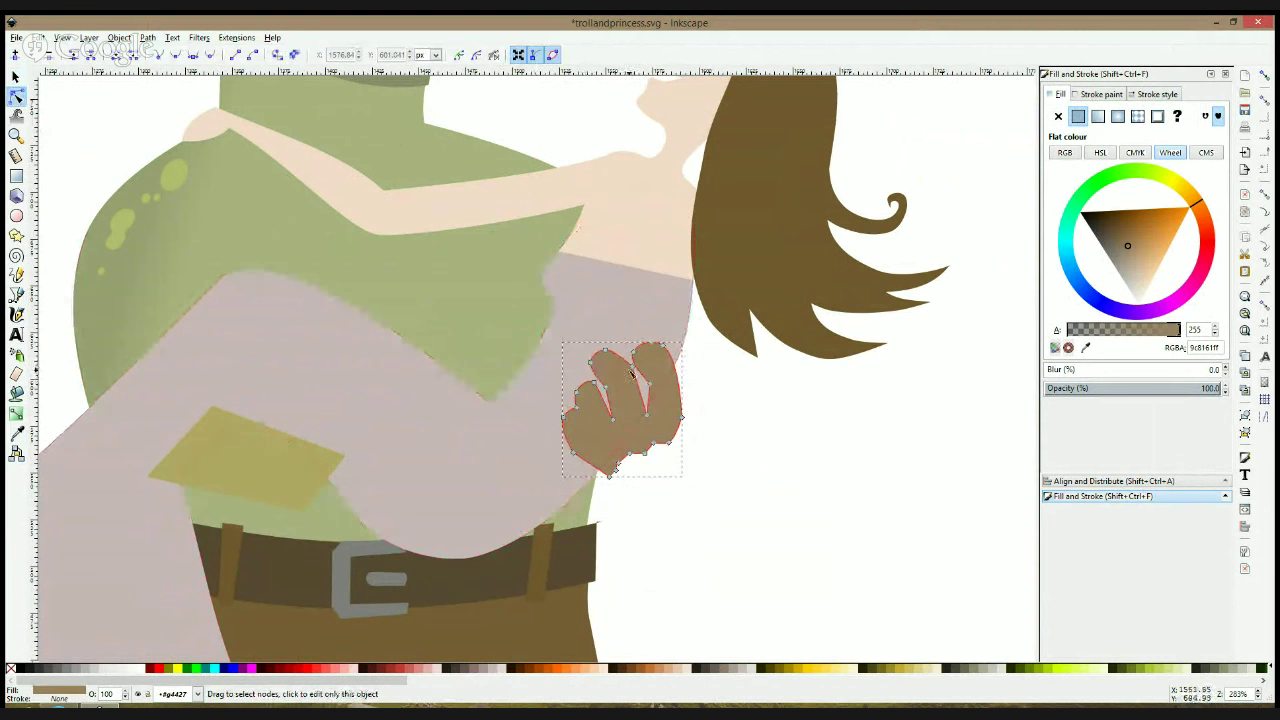
Add a node on the outer edge of the hand's second-highest finger
click(634, 375)
click(720, 437)
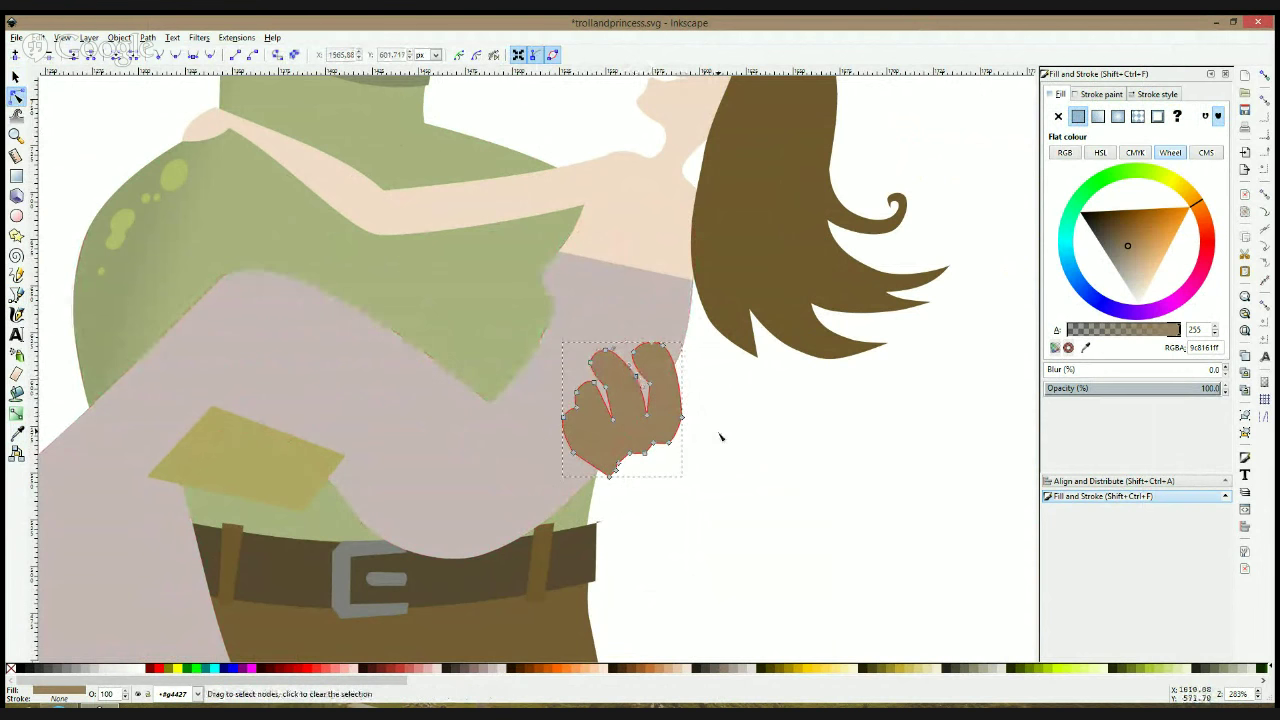
key(1)
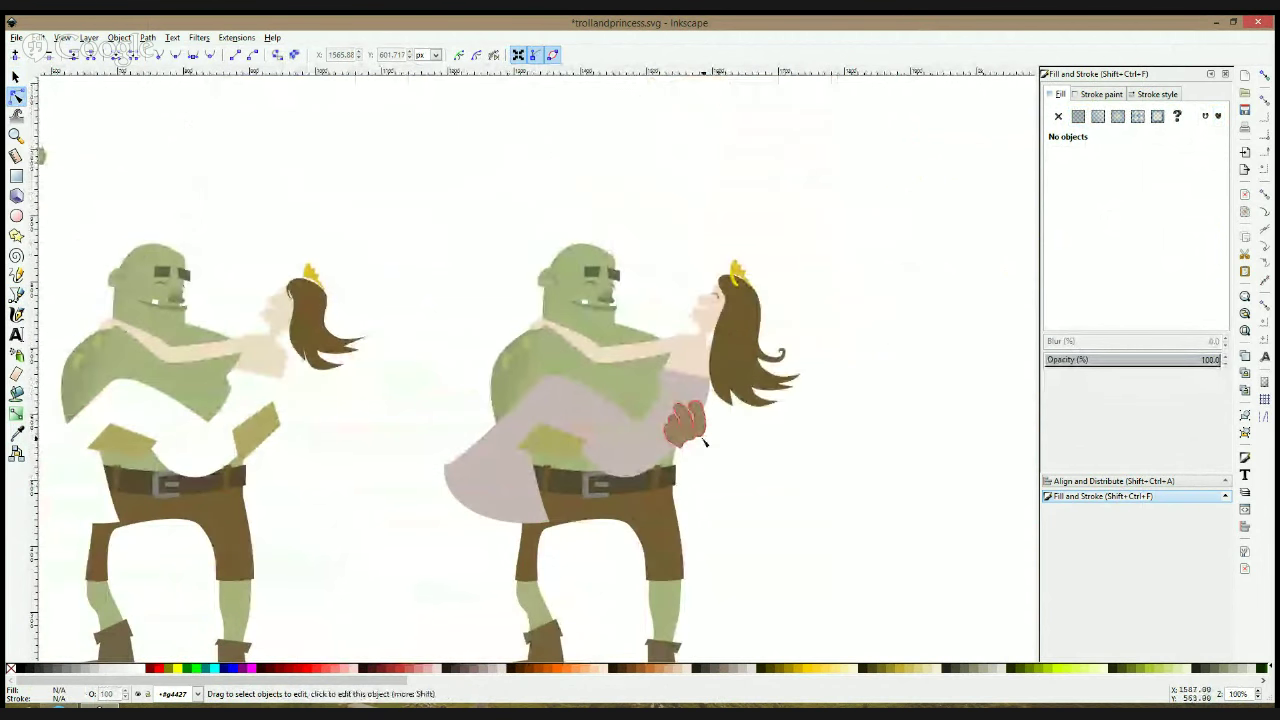
Fill the merged hand with the green sampled from the original troll's skin
key(s)
click(695, 441)
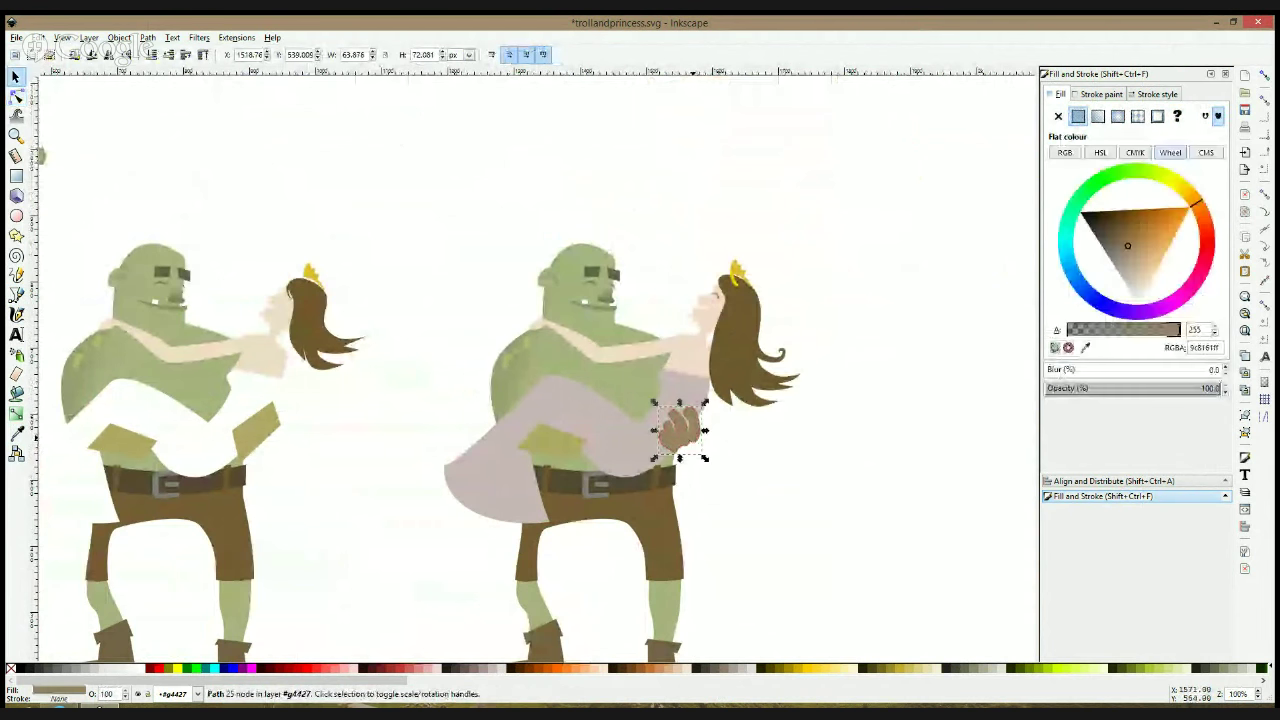
click(16, 433)
click(217, 398)
key(space)
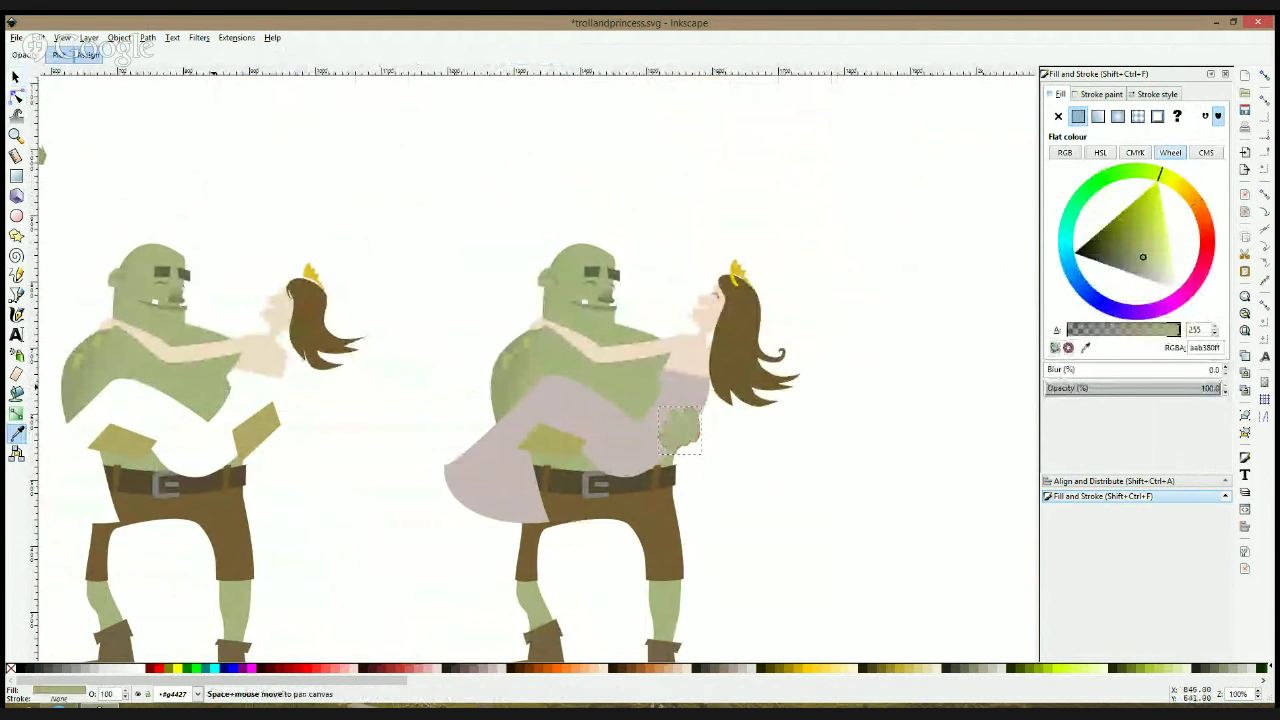
click(724, 451)
Draw straight outline segments for the troll's other hand over the yellowish placeholder above the belt, using the Bezier tool
click(651, 445)
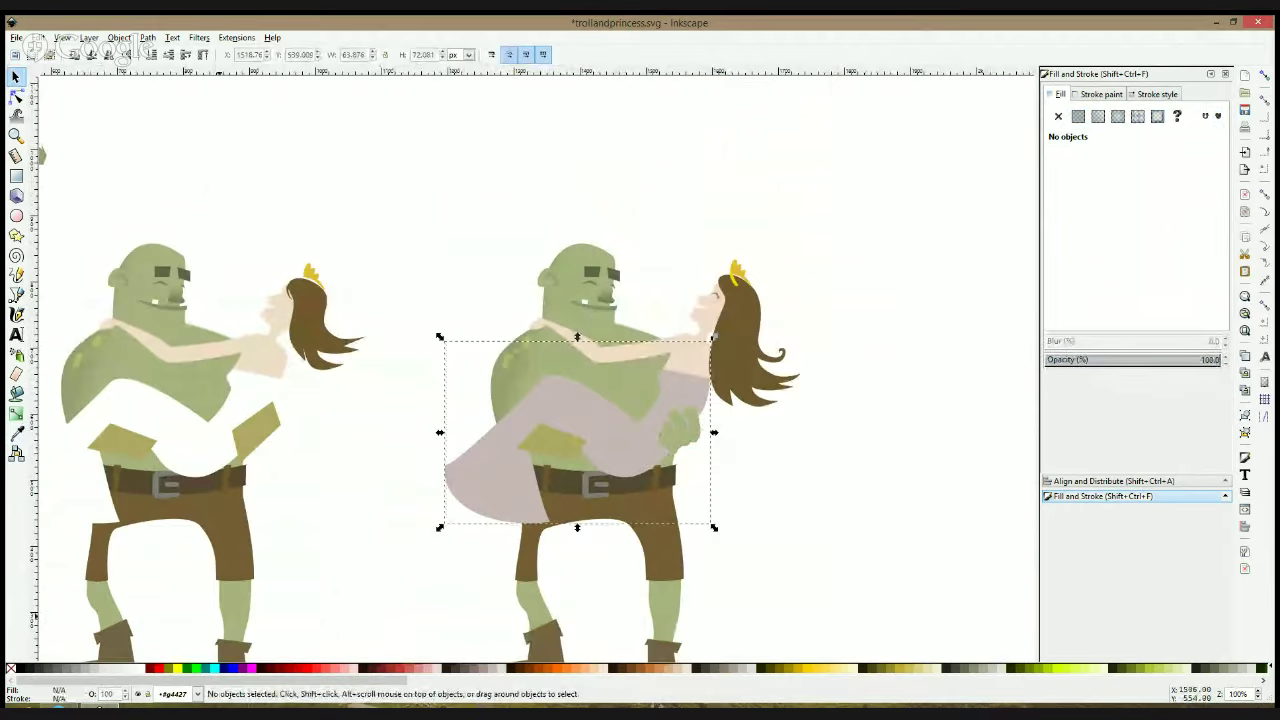
key(n)
click(557, 437)
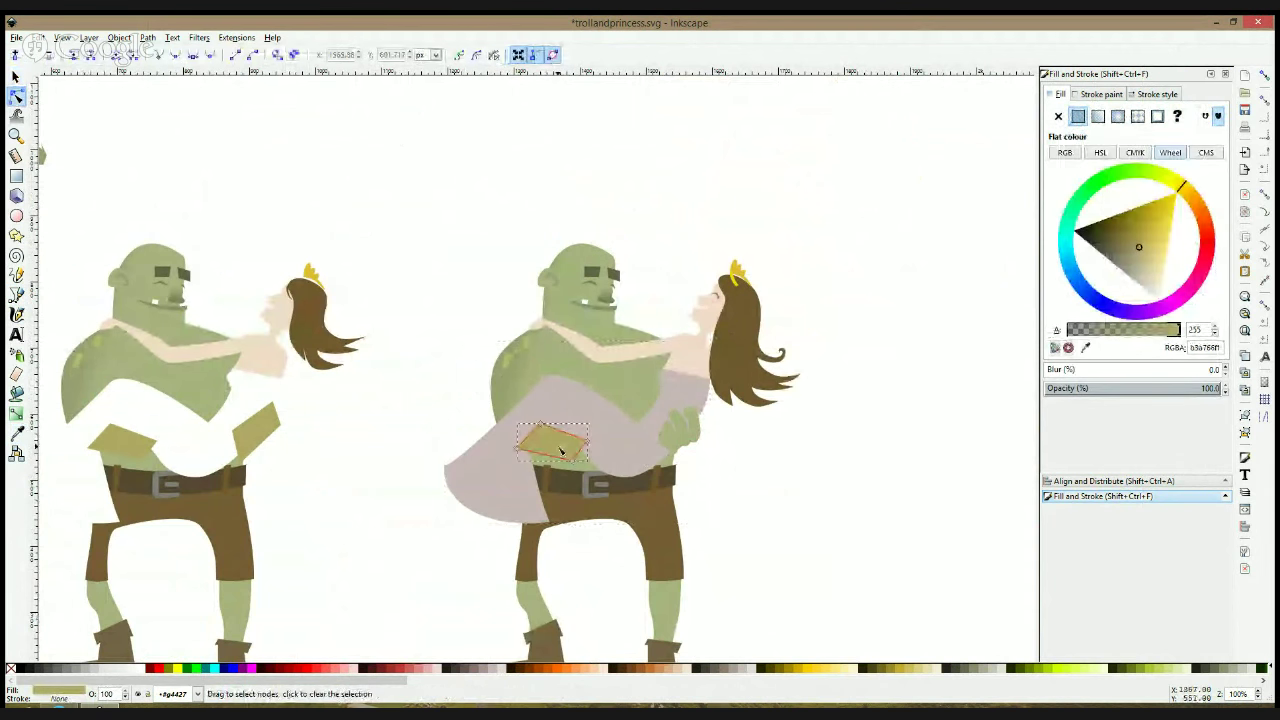
ctrl+scroll(560, 450, up, 1)
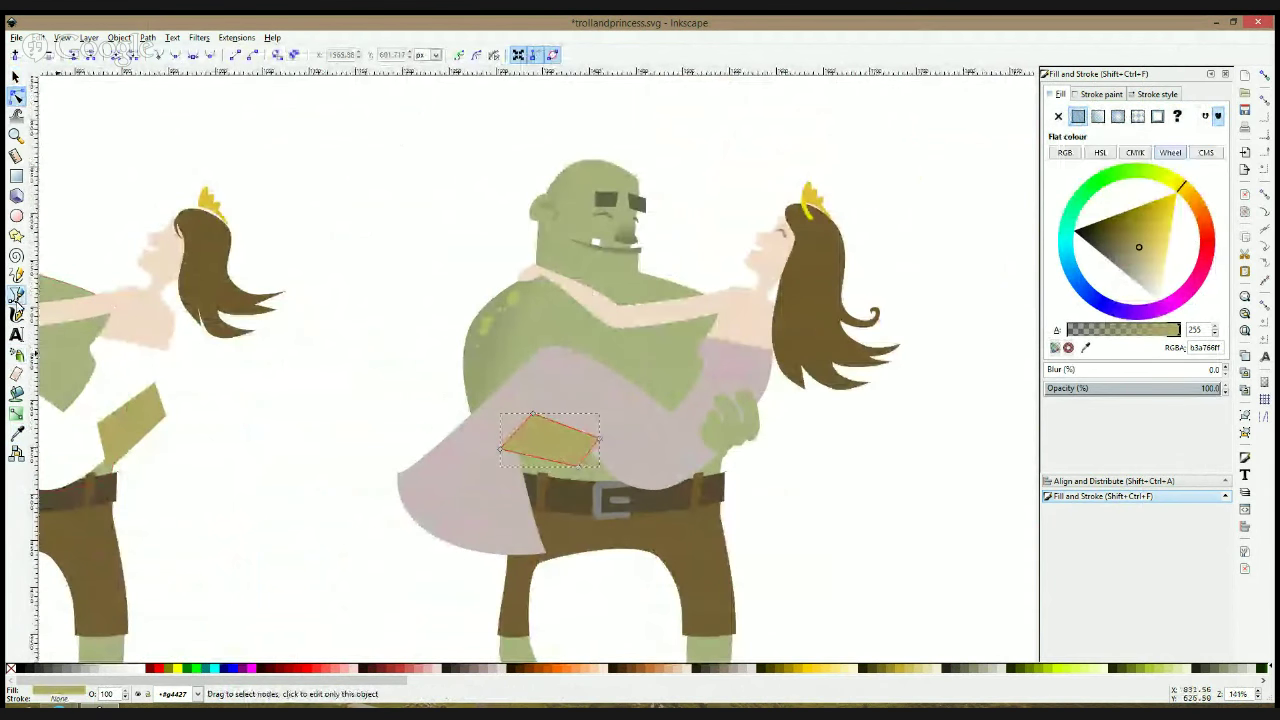
key(b)
ctrl+scroll(535, 443, up, 1)
click(496, 456)
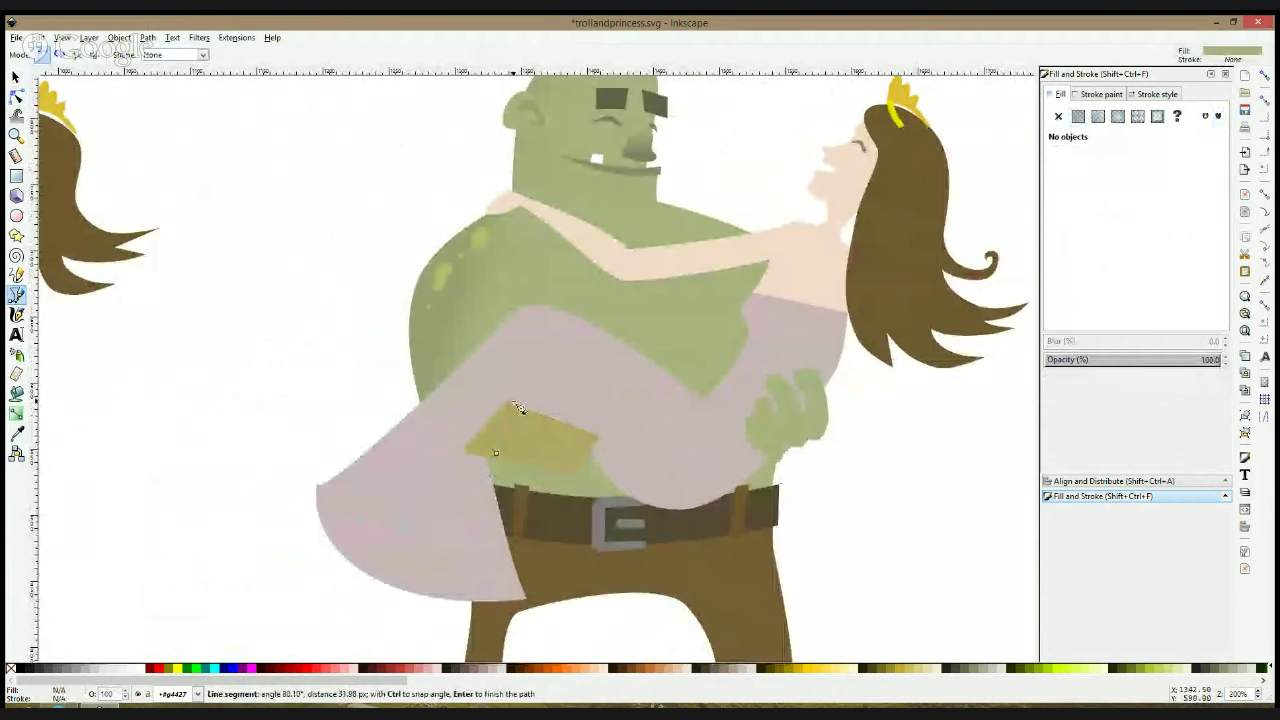
click(555, 400)
click(598, 440)
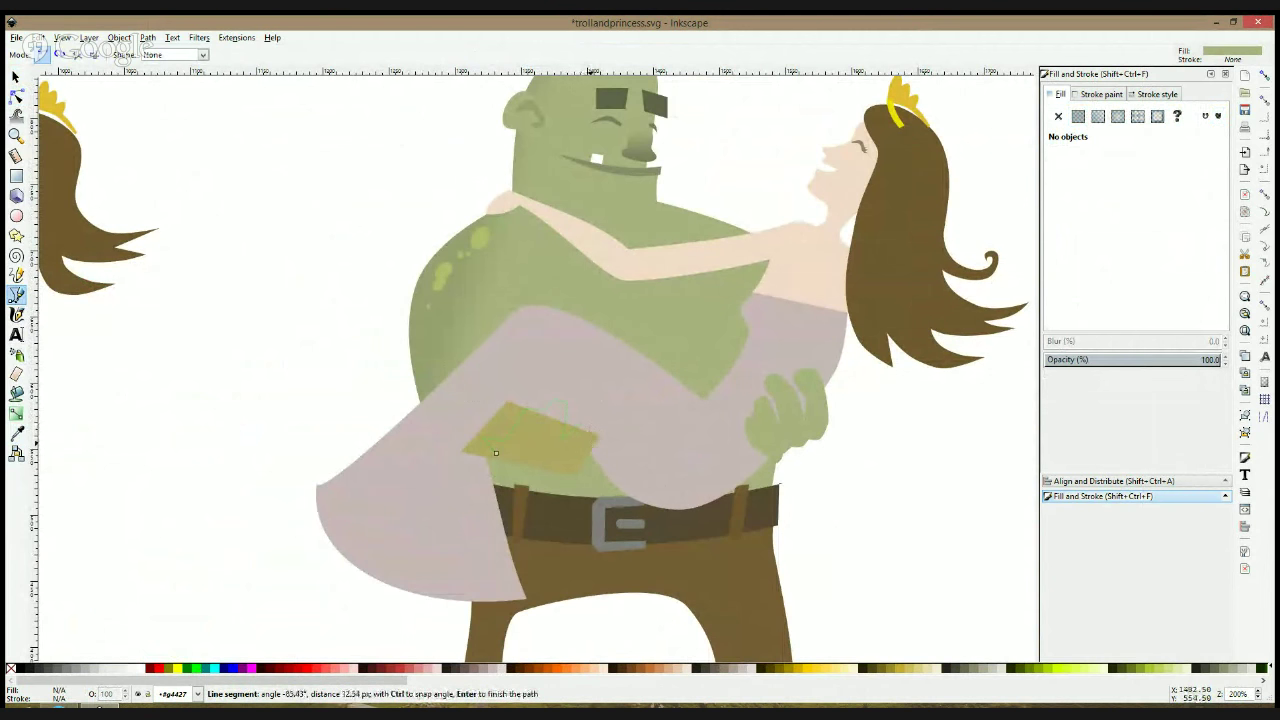
Complete and close the green outline of the troll's hand under the princess's legs, and delete the yellowish placeholder shape behind it
click(581, 466)
click(556, 470)
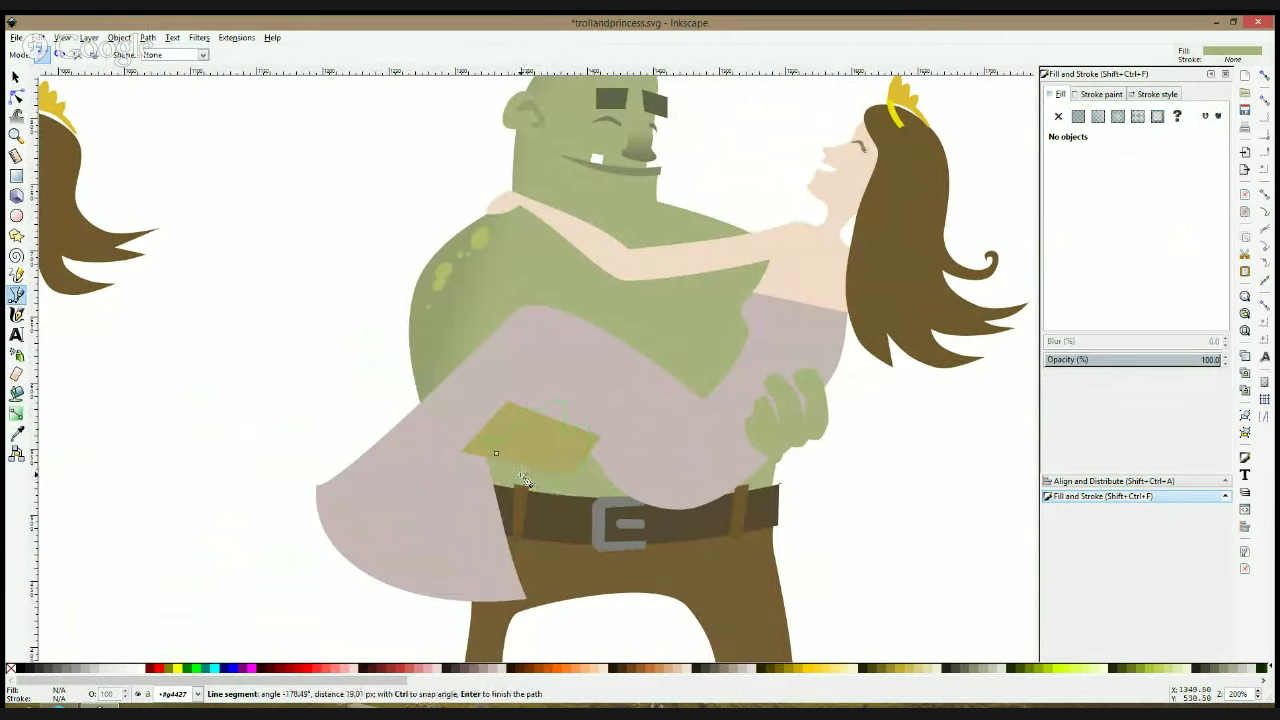
click(520, 469)
click(496, 457)
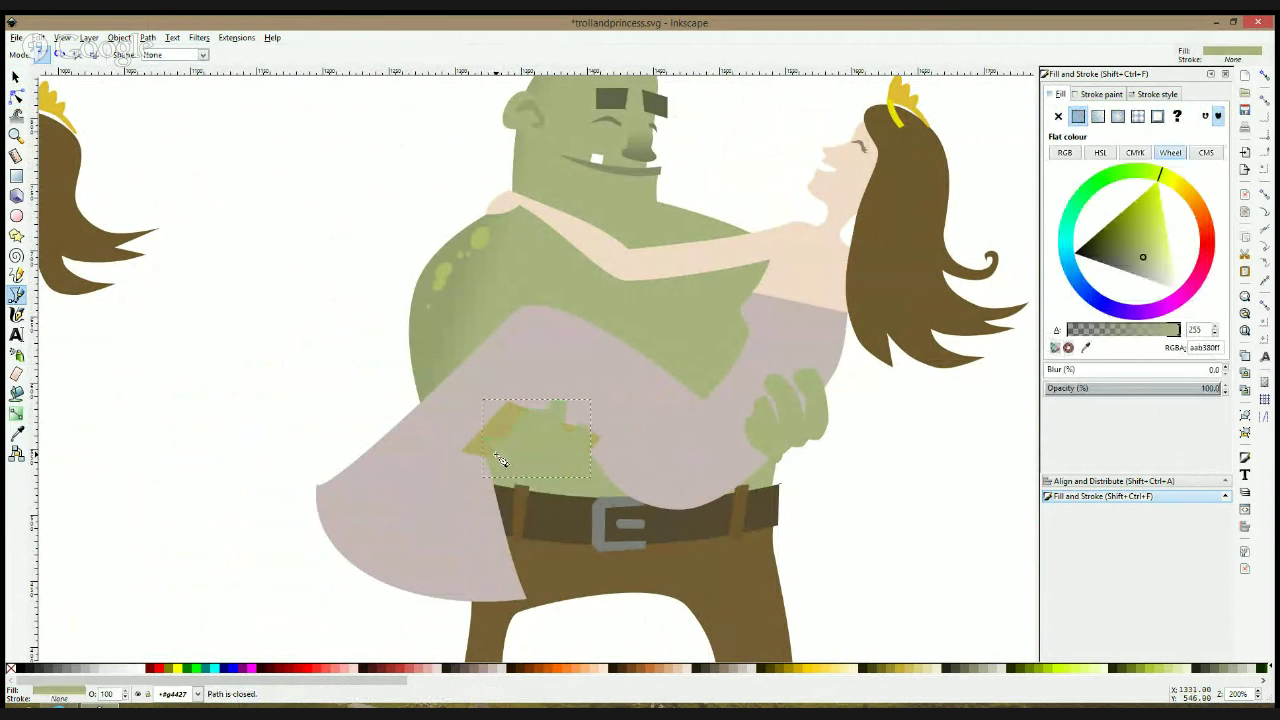
key(s)
key(Escape)
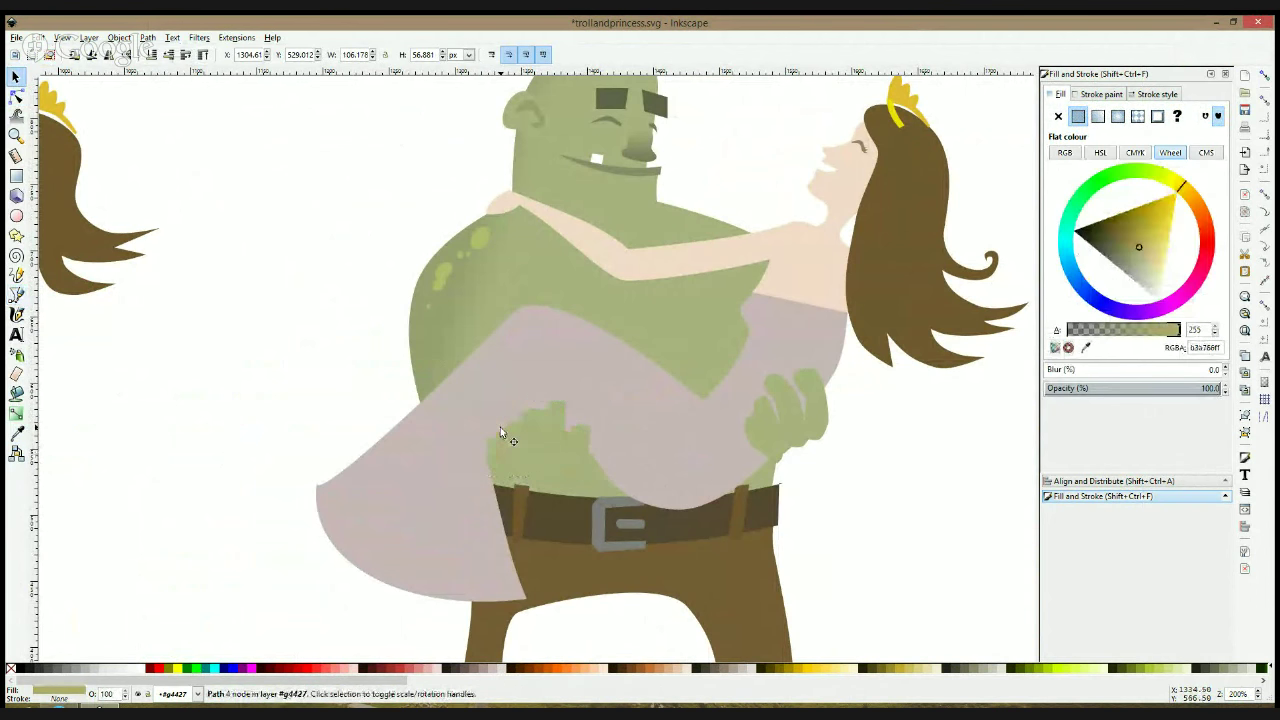
Fill the princess's dress with flat red d35f5f and nudge the newly drawn troll hand slightly into place
click(503, 433)
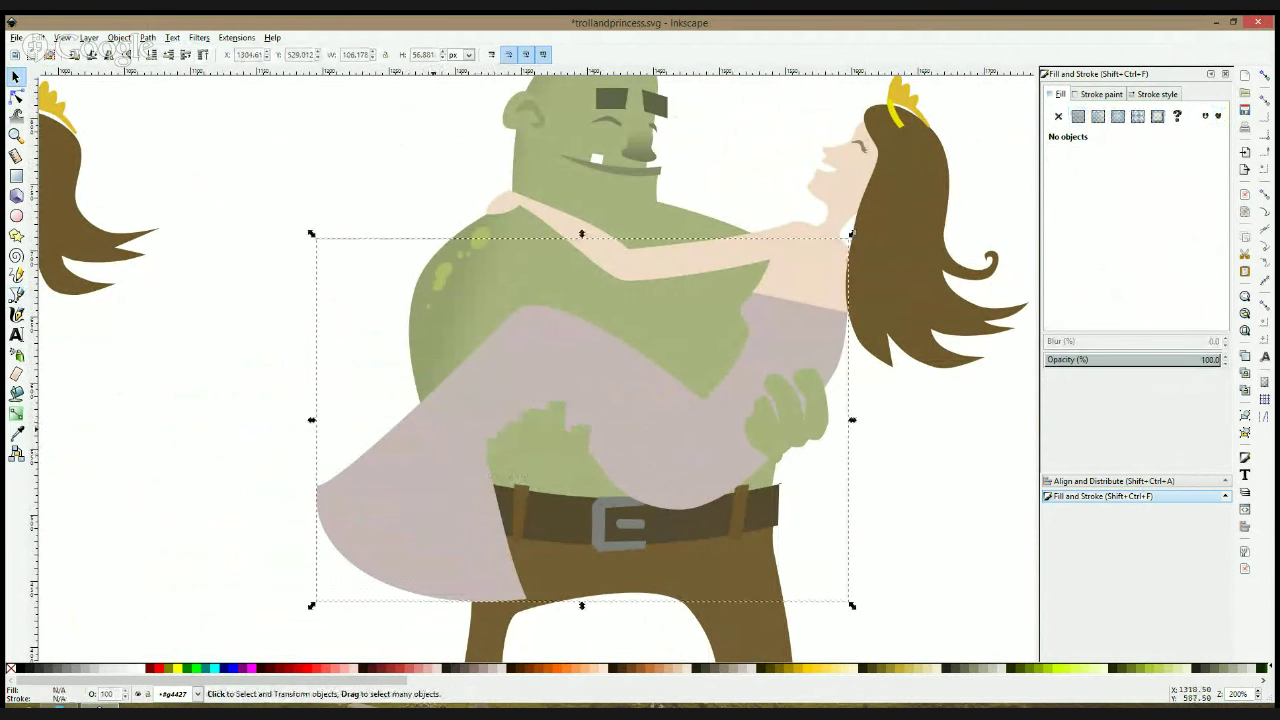
click(418, 668)
click(542, 438)
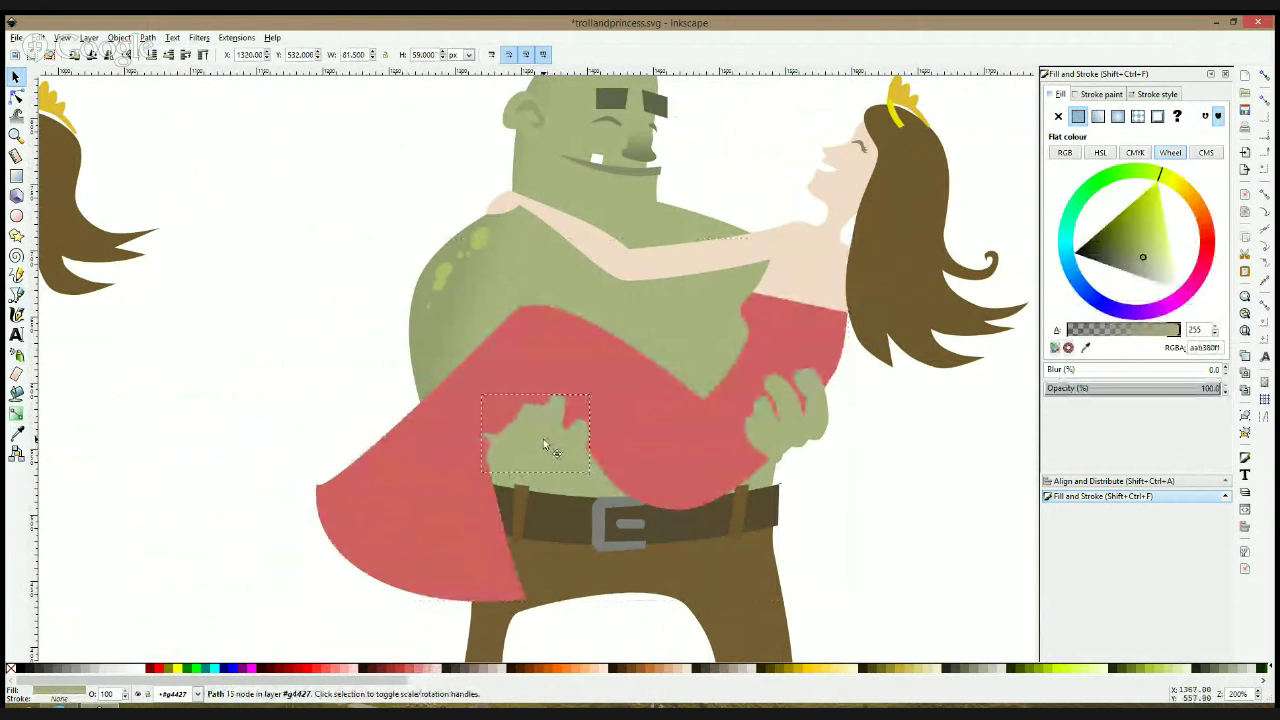
drag(538, 437, 538, 434)
click(324, 400)
scroll(324, 400, down, 2)
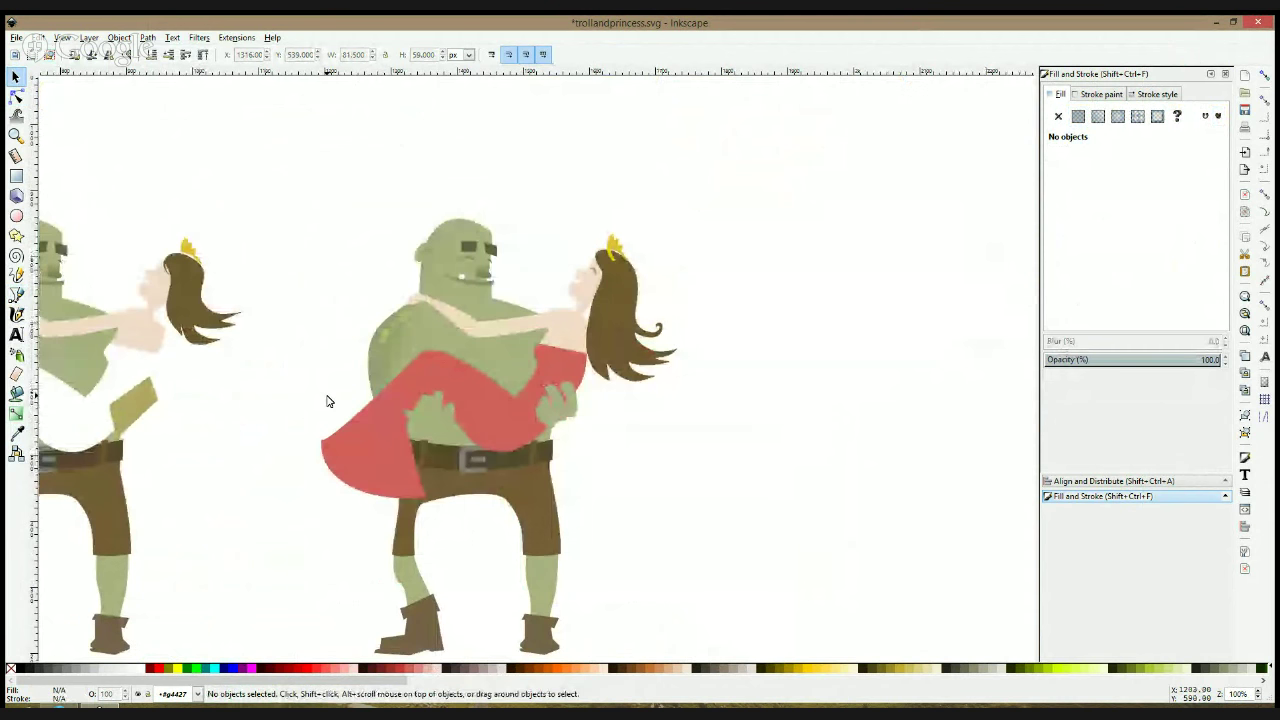
Edit the nodes of the new troll hand to round off its rightmost finger and the bulge beneath it
click(16, 96)
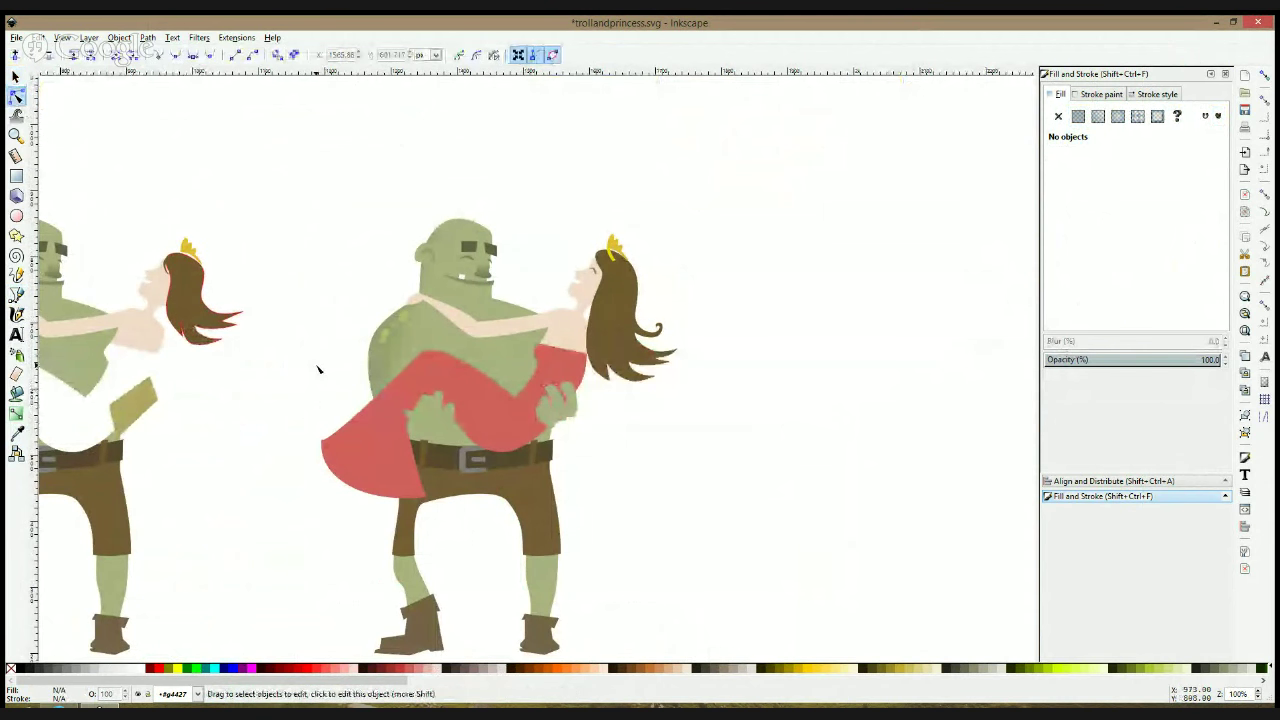
click(331, 447)
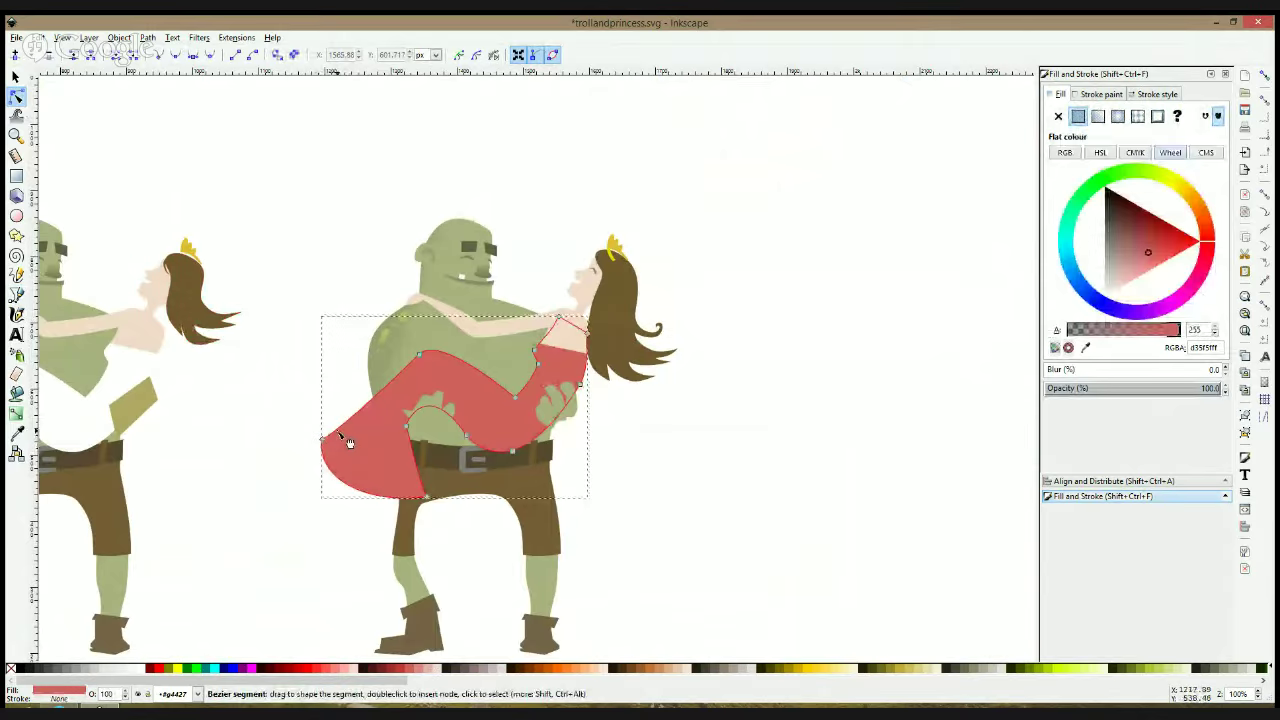
click(600, 416)
scroll(605, 416, down, 2)
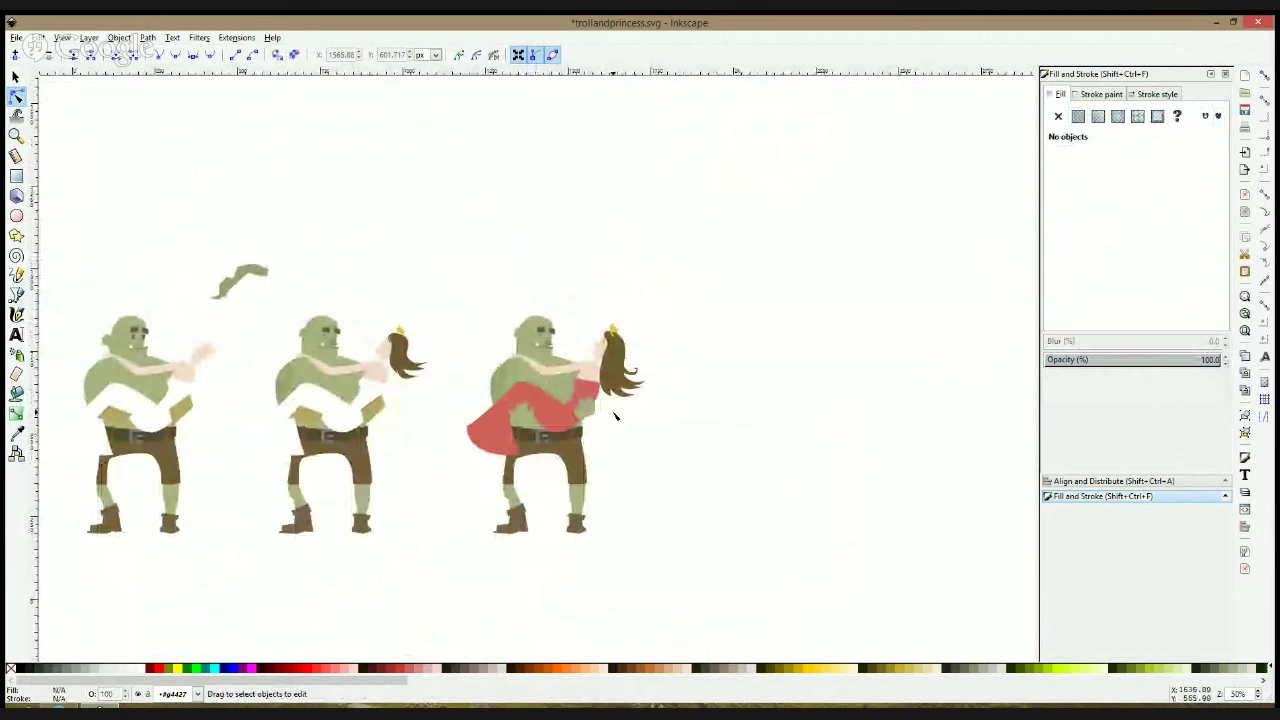
scroll(535, 418, up, 3)
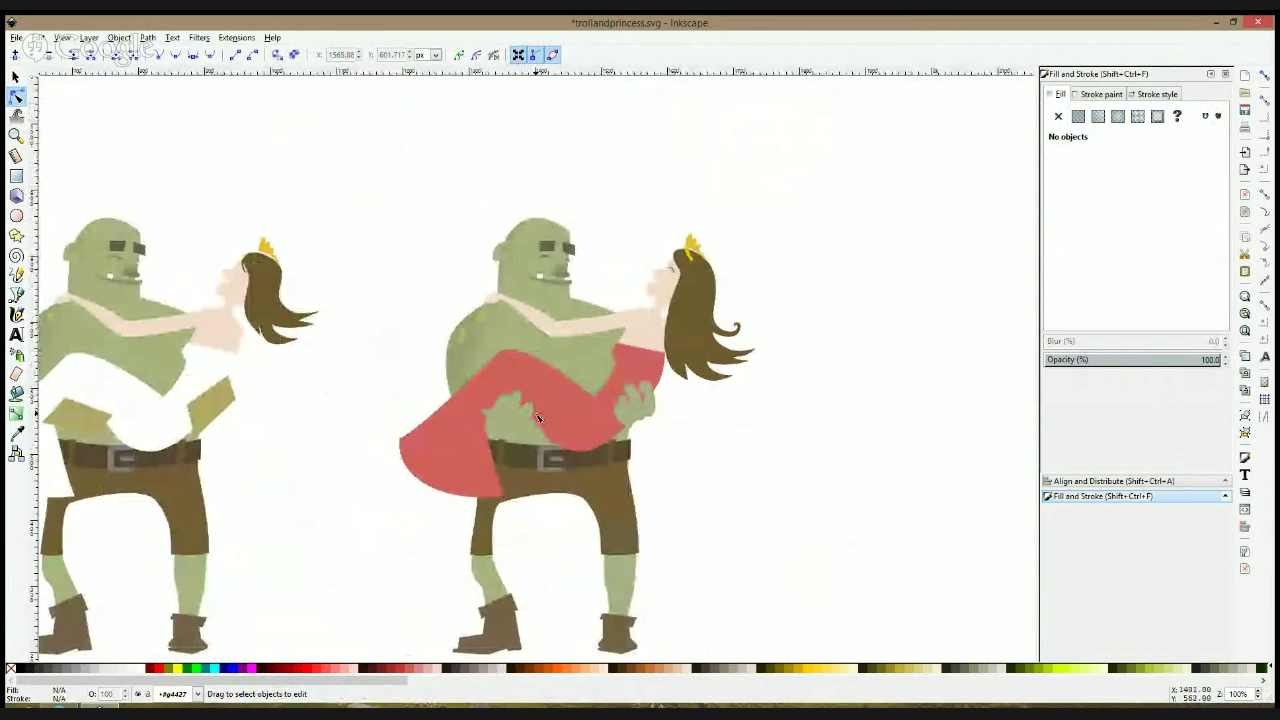
click(535, 418)
scroll(537, 416, up, 2)
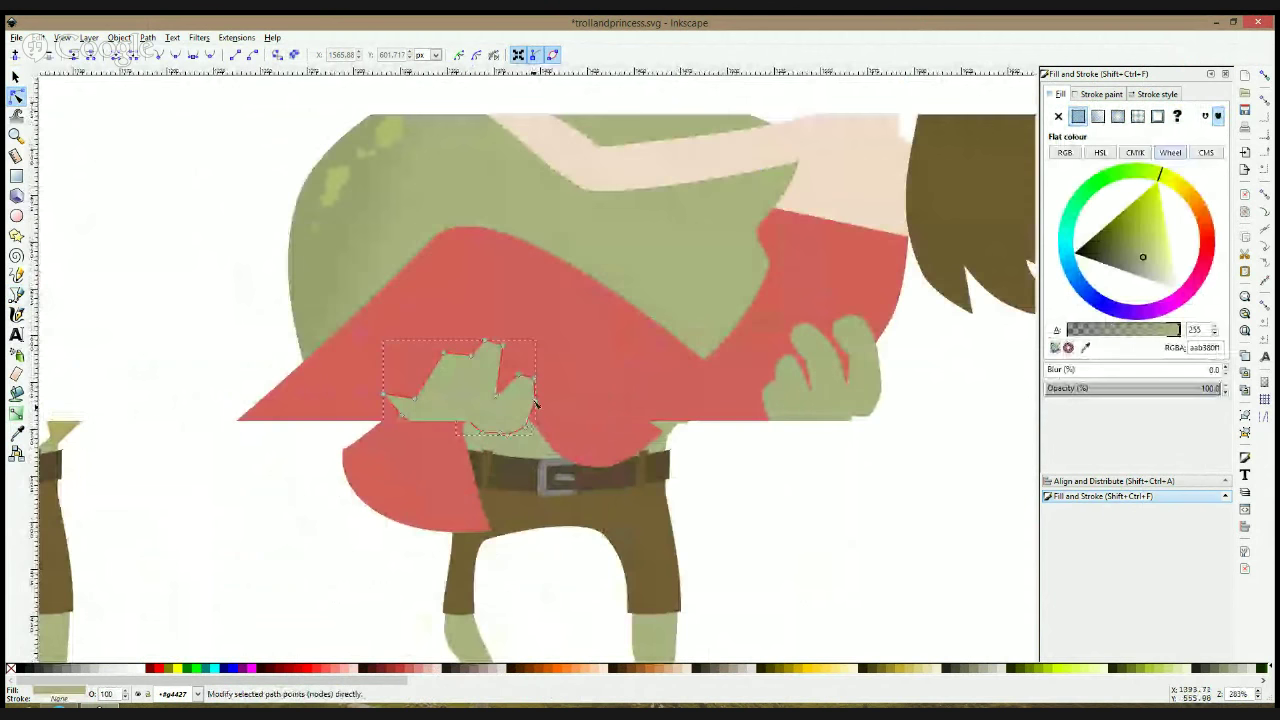
scroll(535, 393, up, 2)
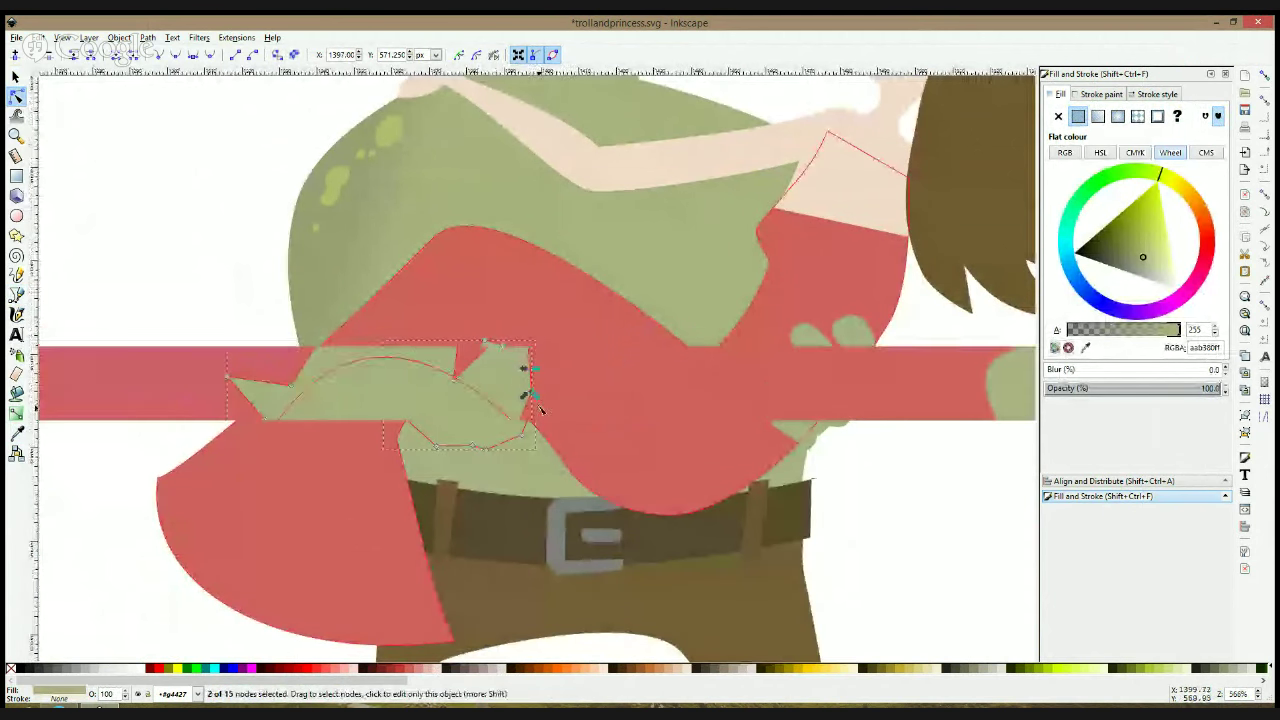
double_click(530, 365)
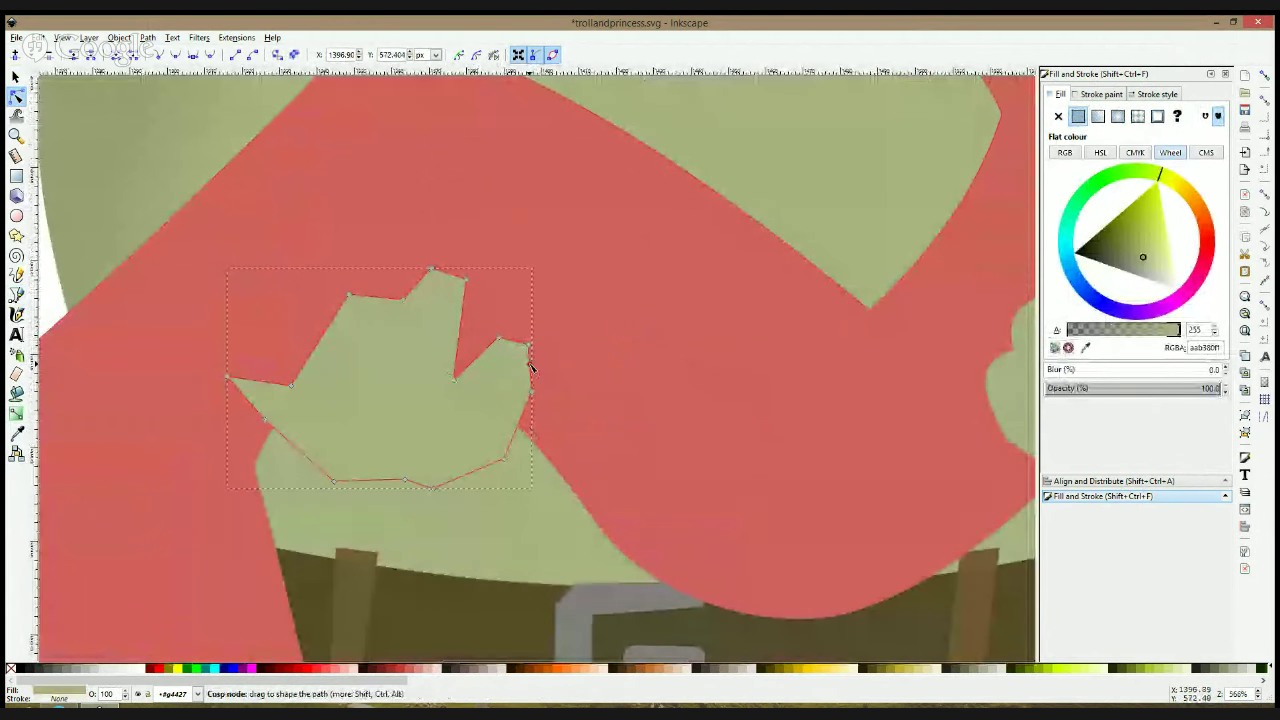
mouse_move(517, 377)
mouse_down()
mouse_move(540, 400)
mouse_move(525, 383)
mouse_up()
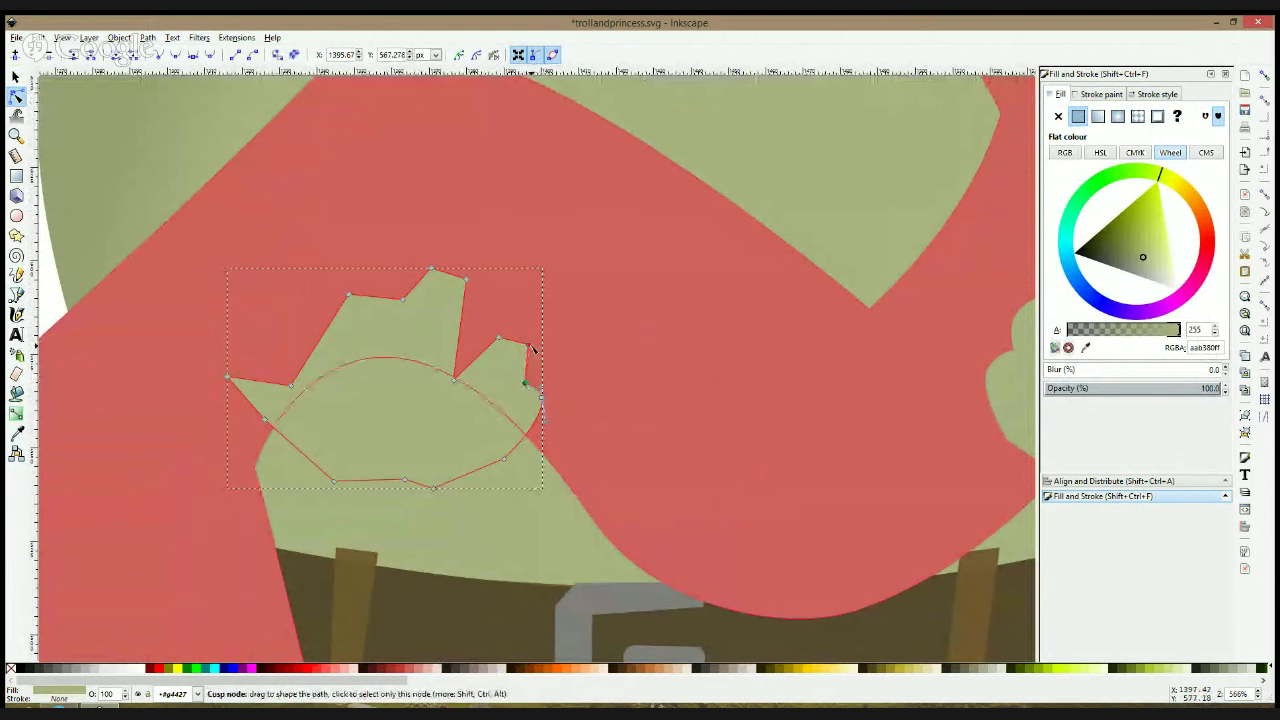
ctrl+click(529, 345)
ctrl+click(499, 338)
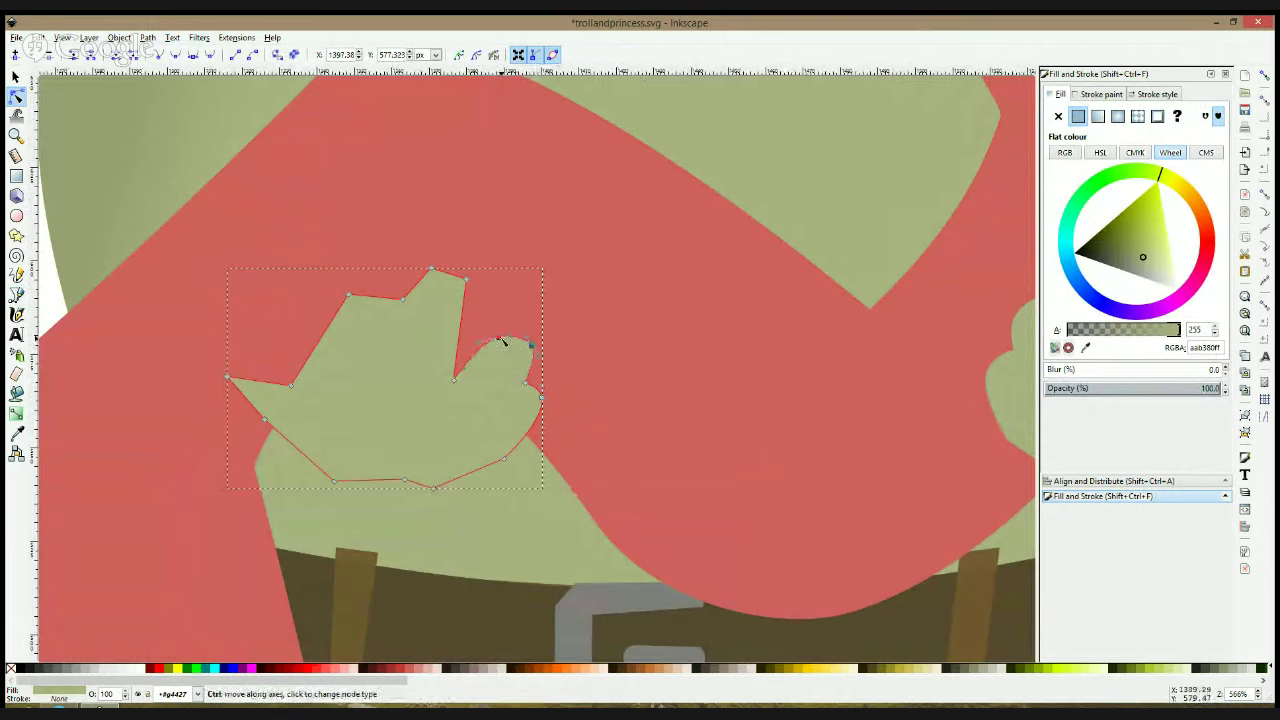
drag(469, 360, 473, 363)
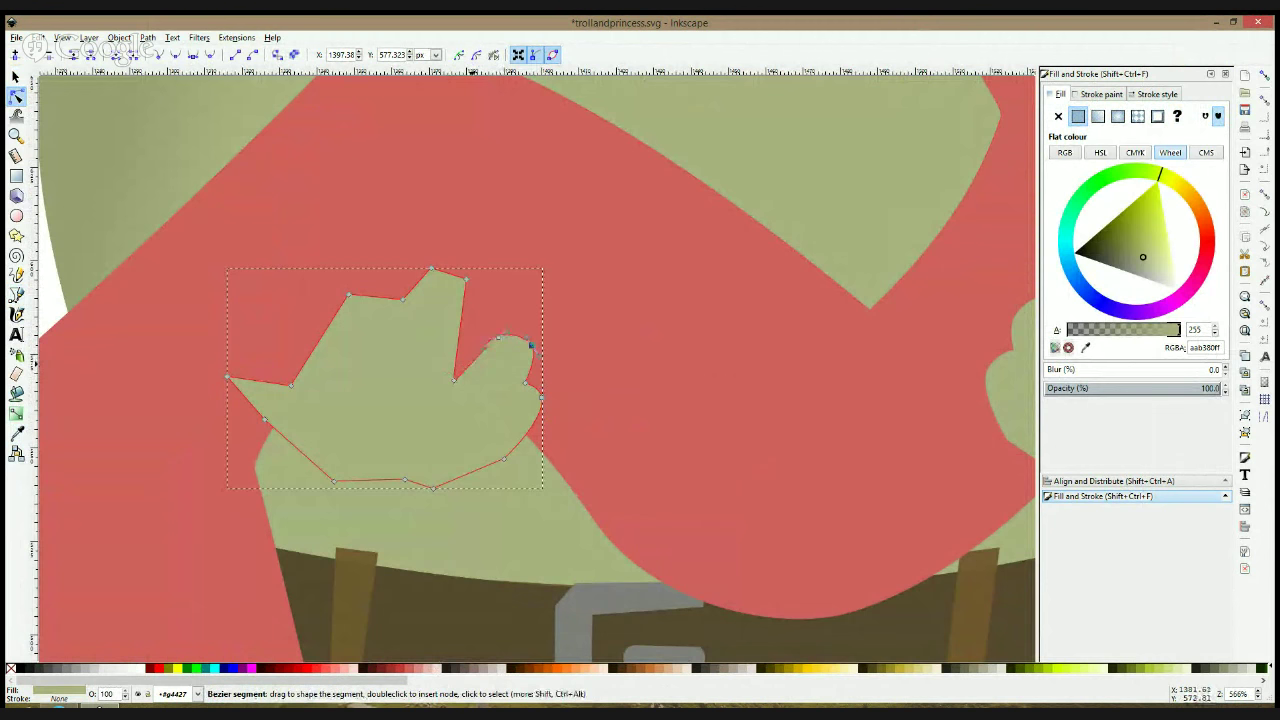
Smooth the corner nodes of the hand's two tallest fingers so that both have rounded tips
ctrl+click(467, 280)
drag(467, 280, 471, 280)
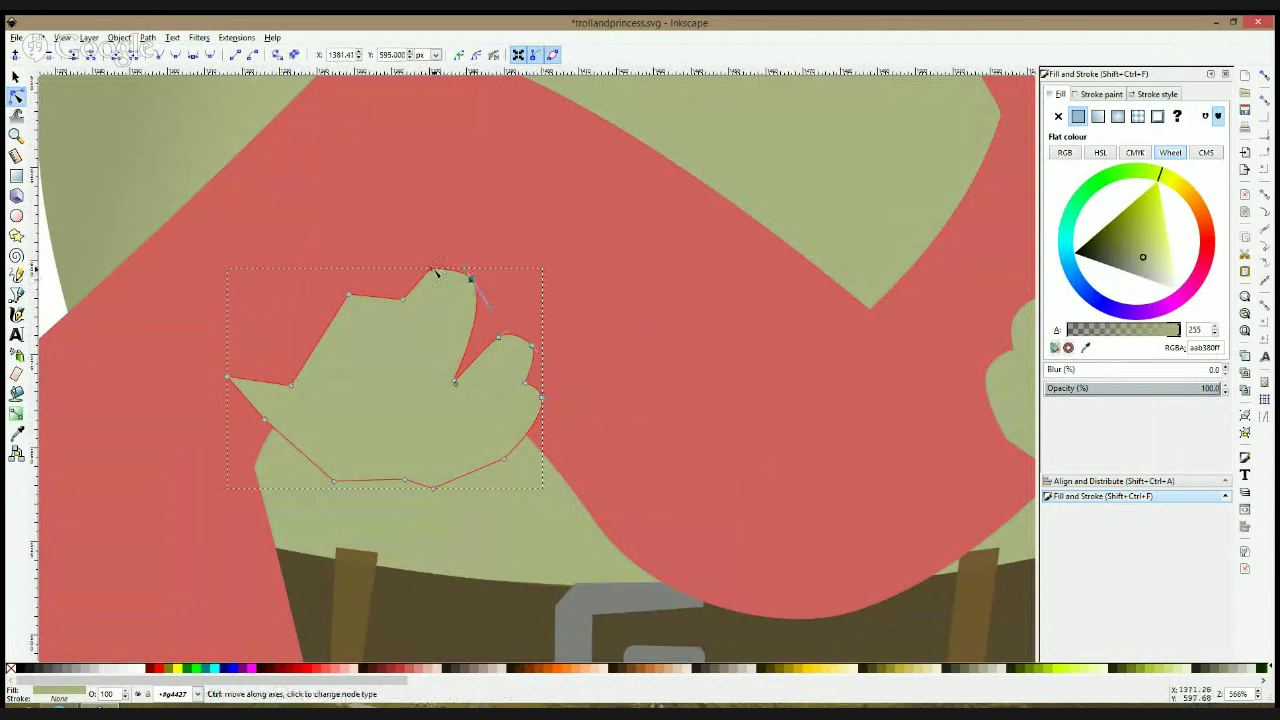
ctrl+click(432, 269)
drag(403, 299, 323, 303)
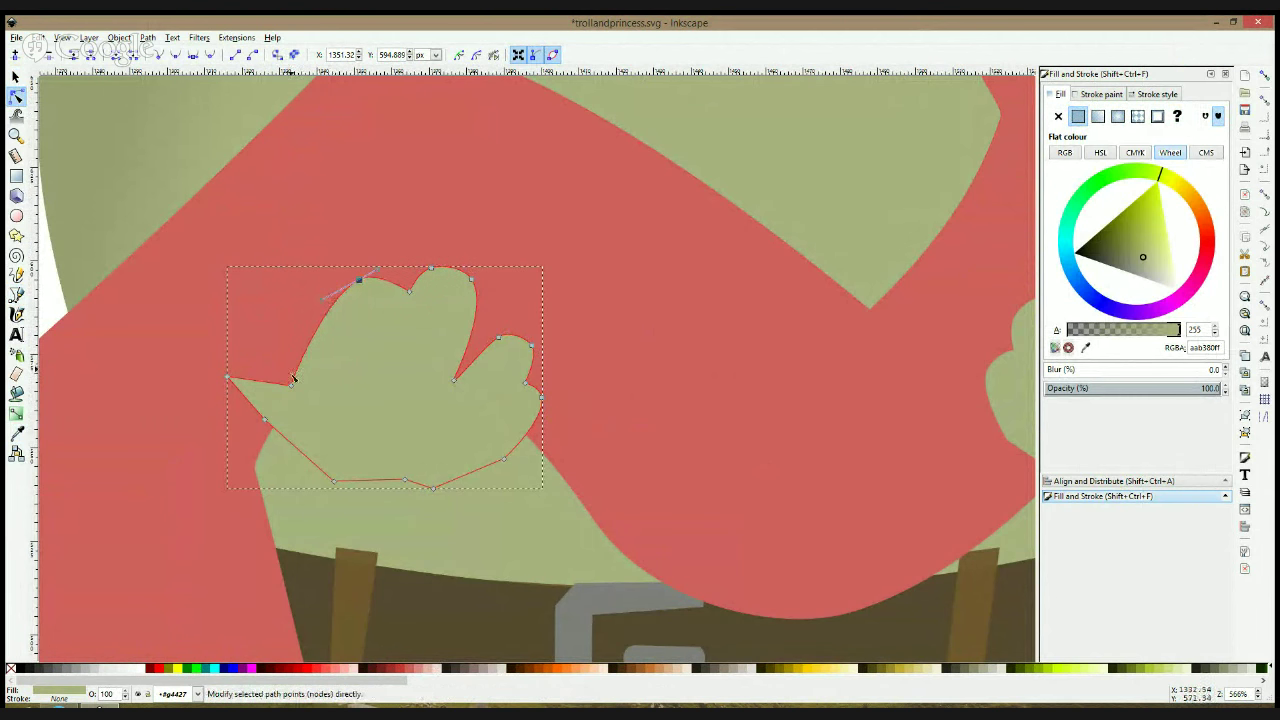
Pull in the hand's pointed left corner and add a node there to shape a short, rounded outer finger
drag(291, 380, 263, 394)
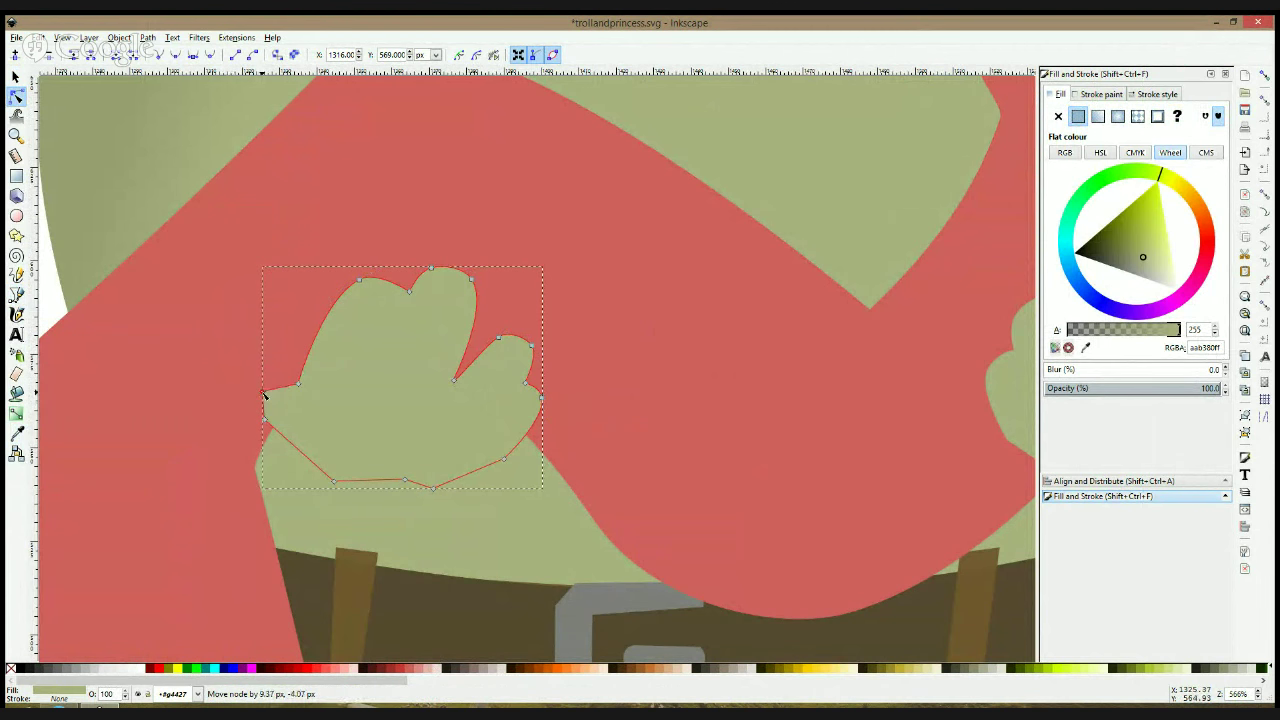
click(303, 384)
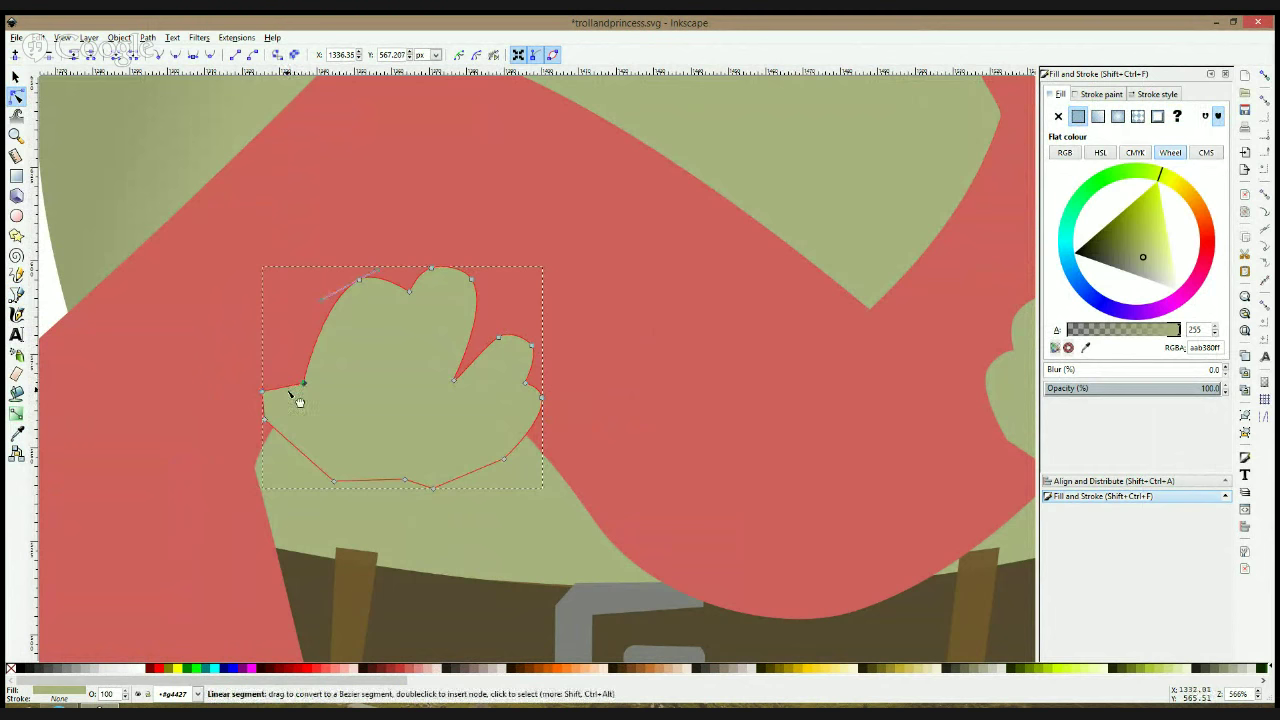
double_click(287, 387)
drag(287, 387, 294, 355)
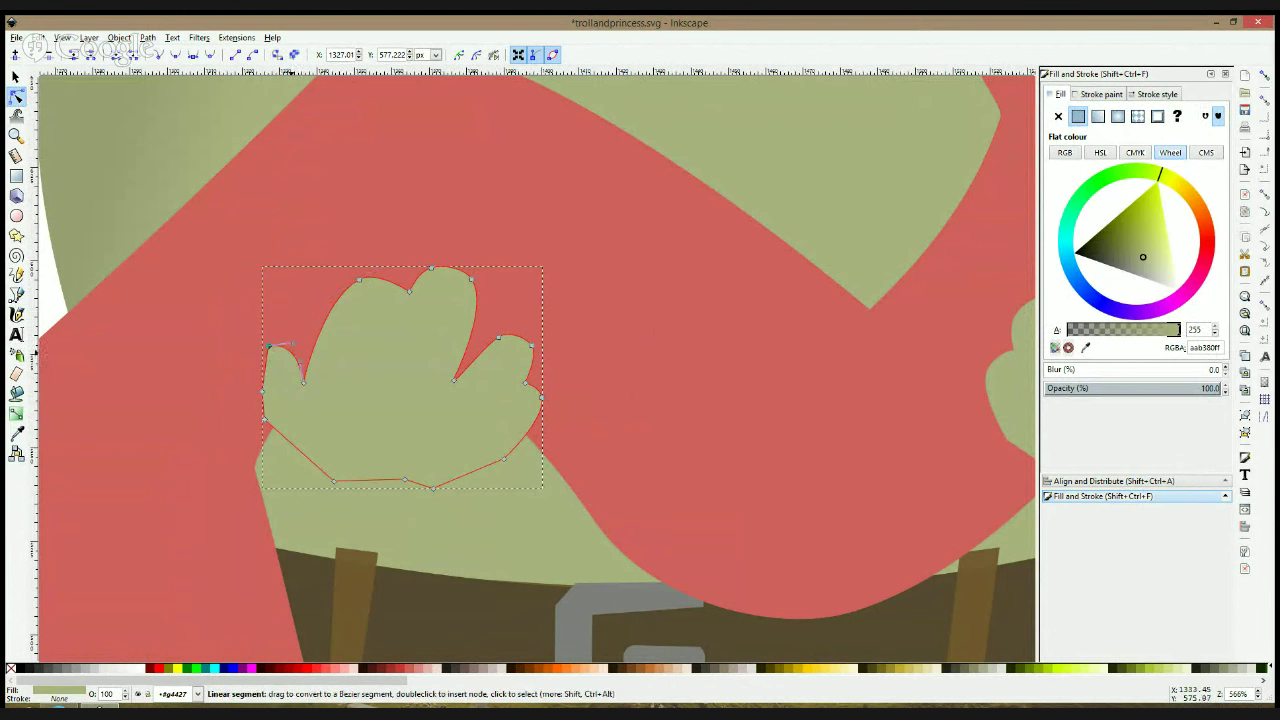
click(263, 388)
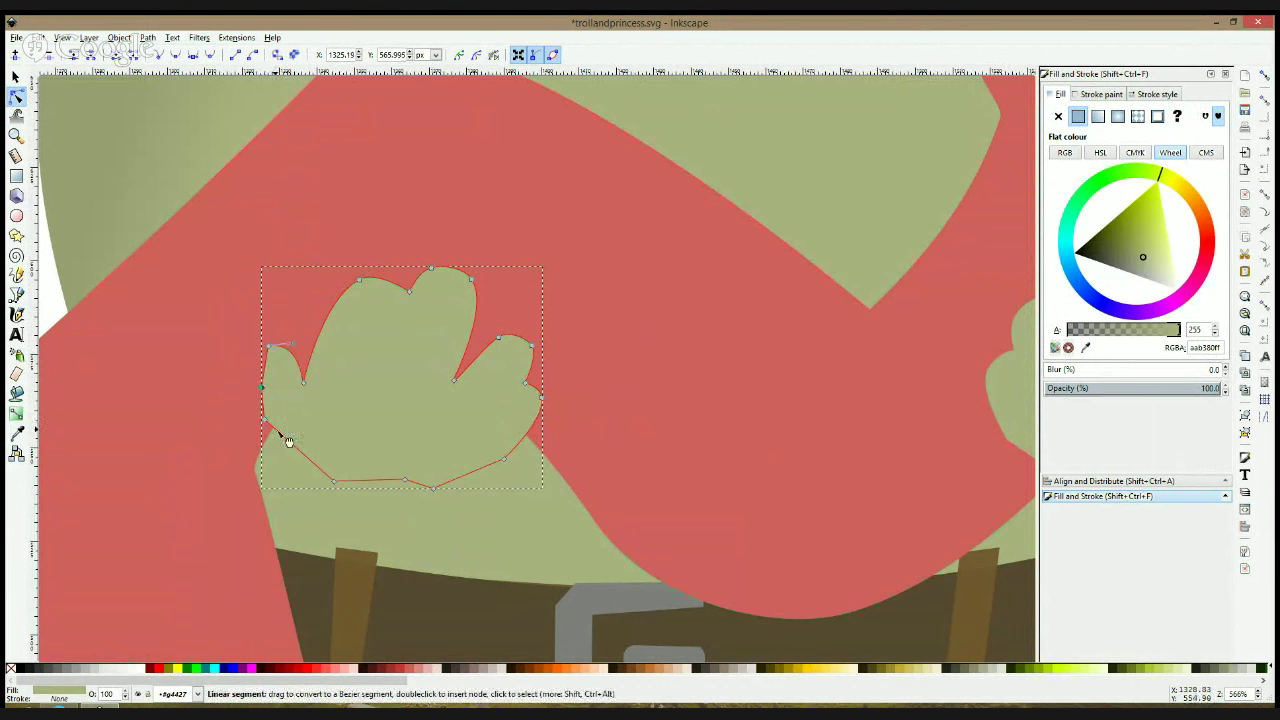
Curve the palm's lower edge and delete its surplus node so the hand blends into the troll's arm
drag(266, 421, 268, 436)
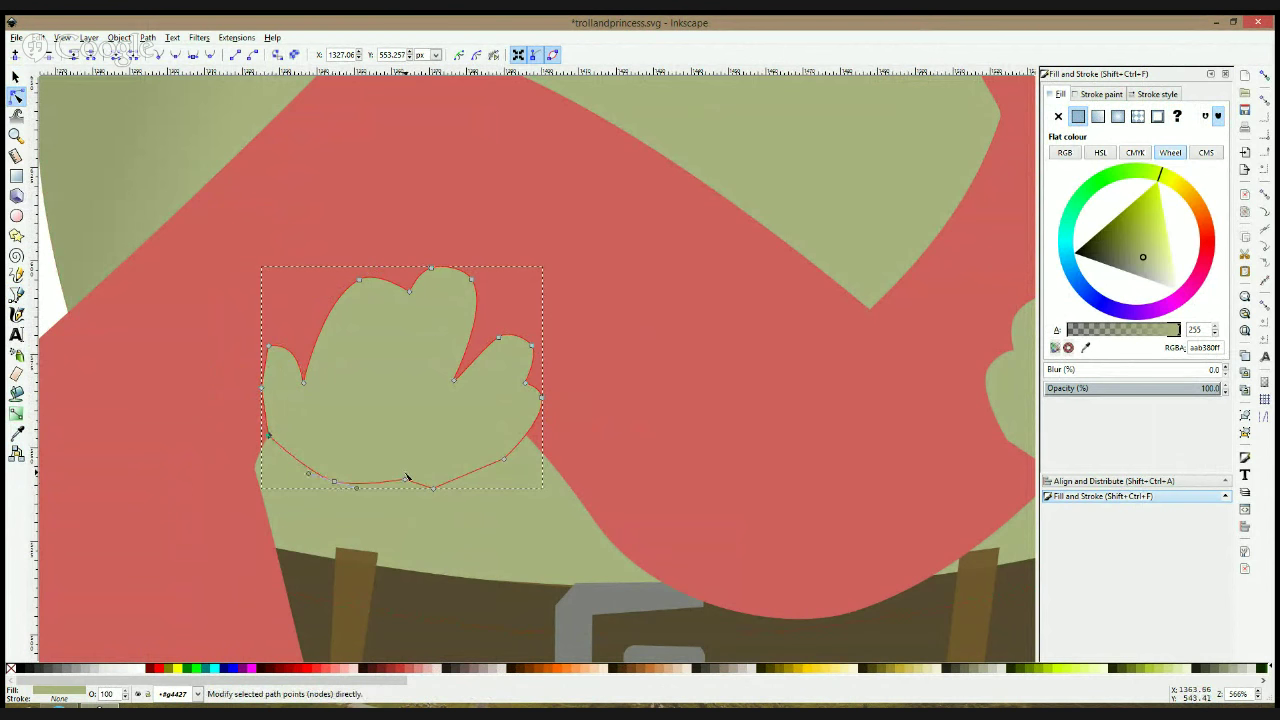
drag(384, 450, 466, 495)
key(Delete)
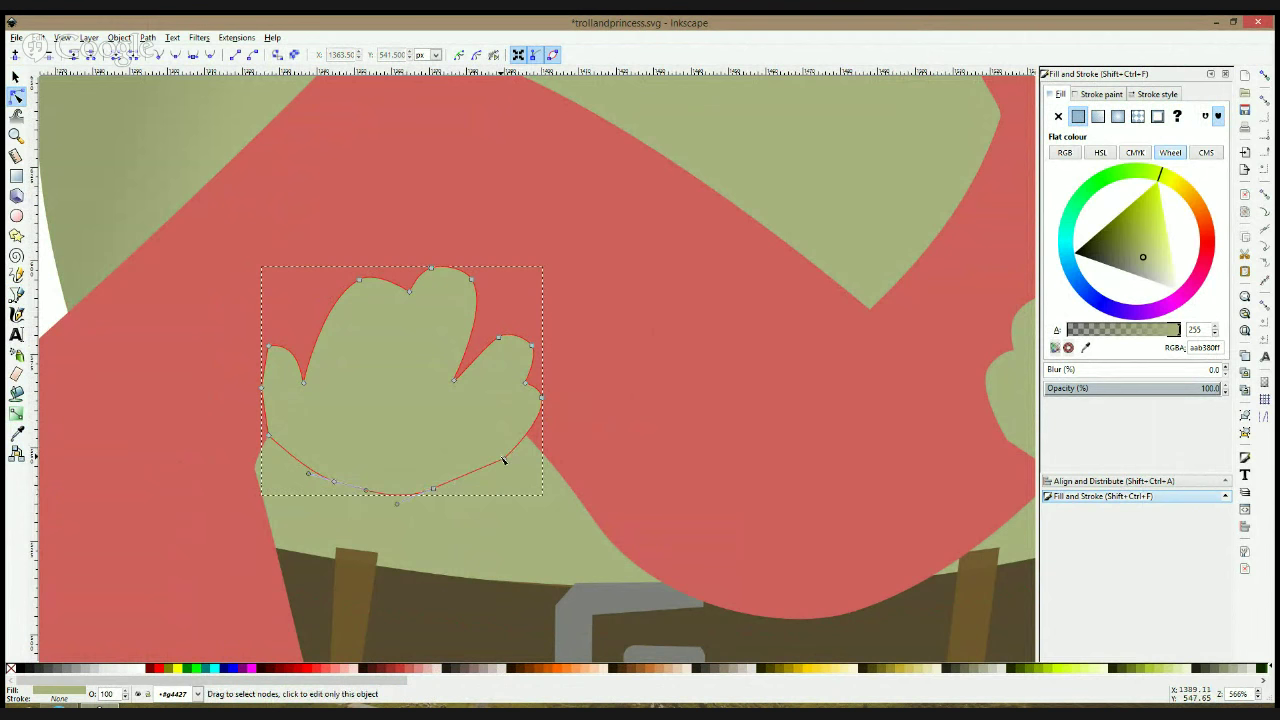
drag(504, 458, 489, 476)
click(531, 529)
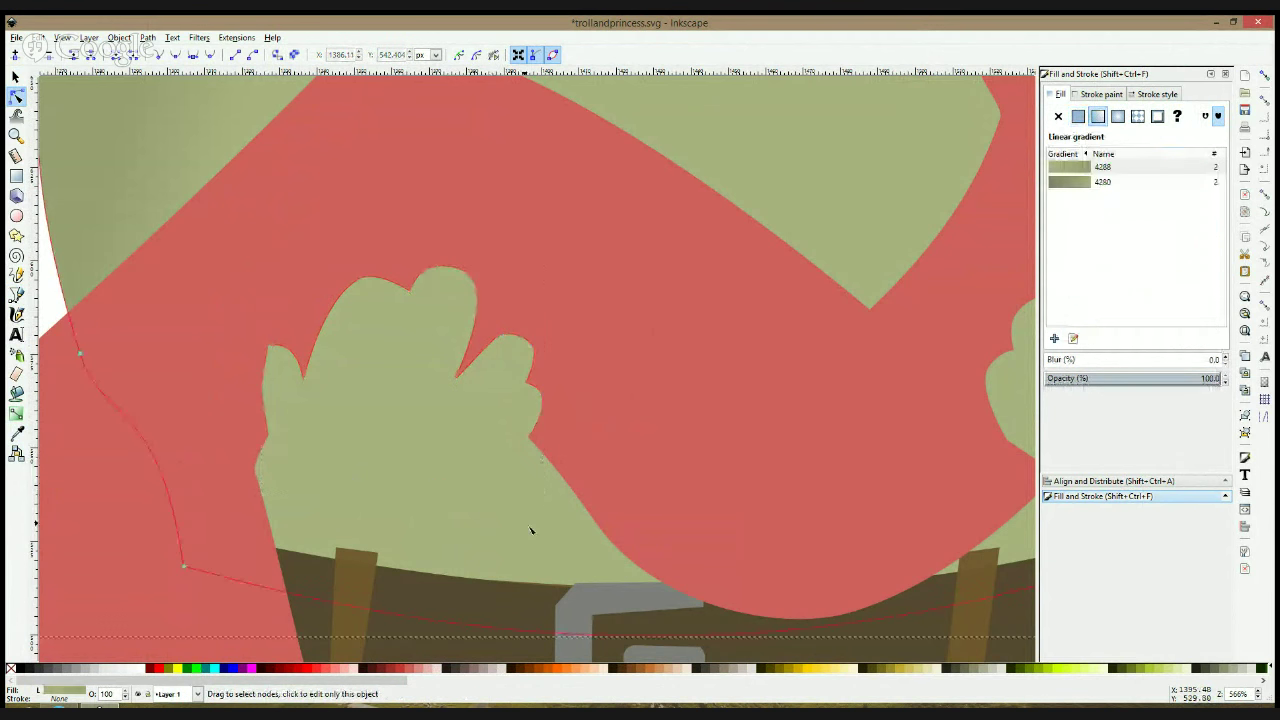
key(s)
key(5)
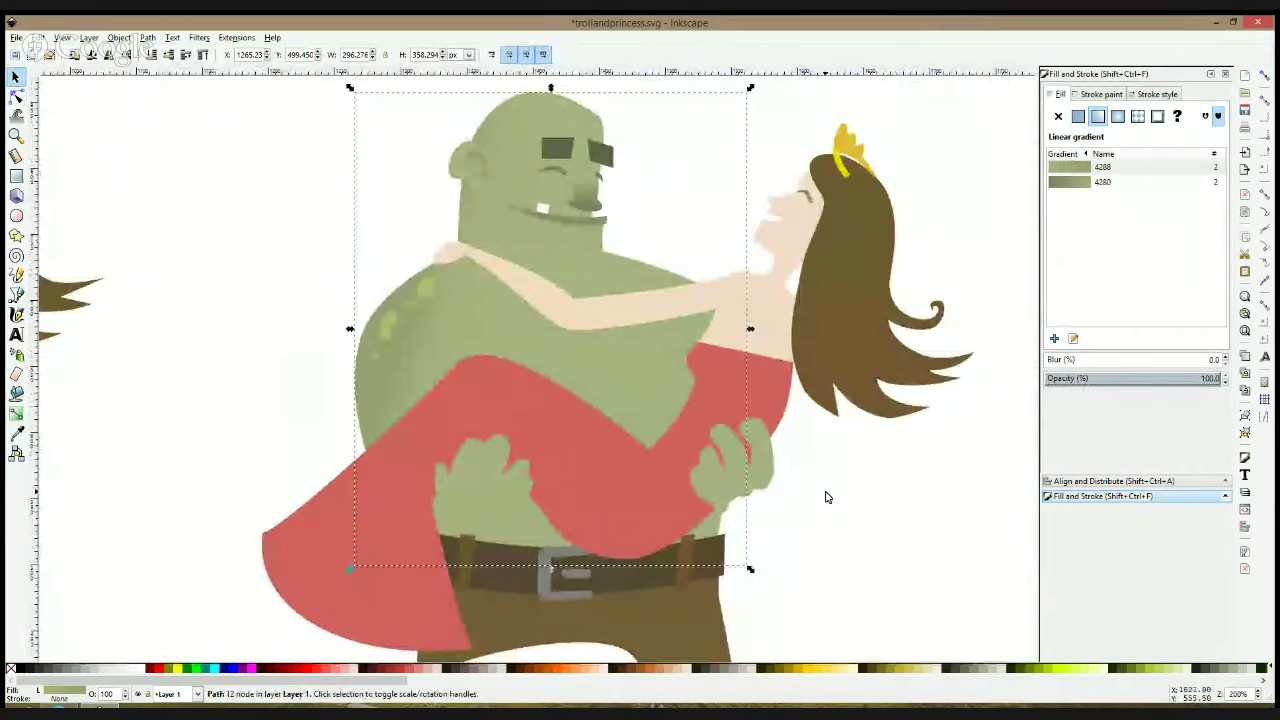
click(826, 494)
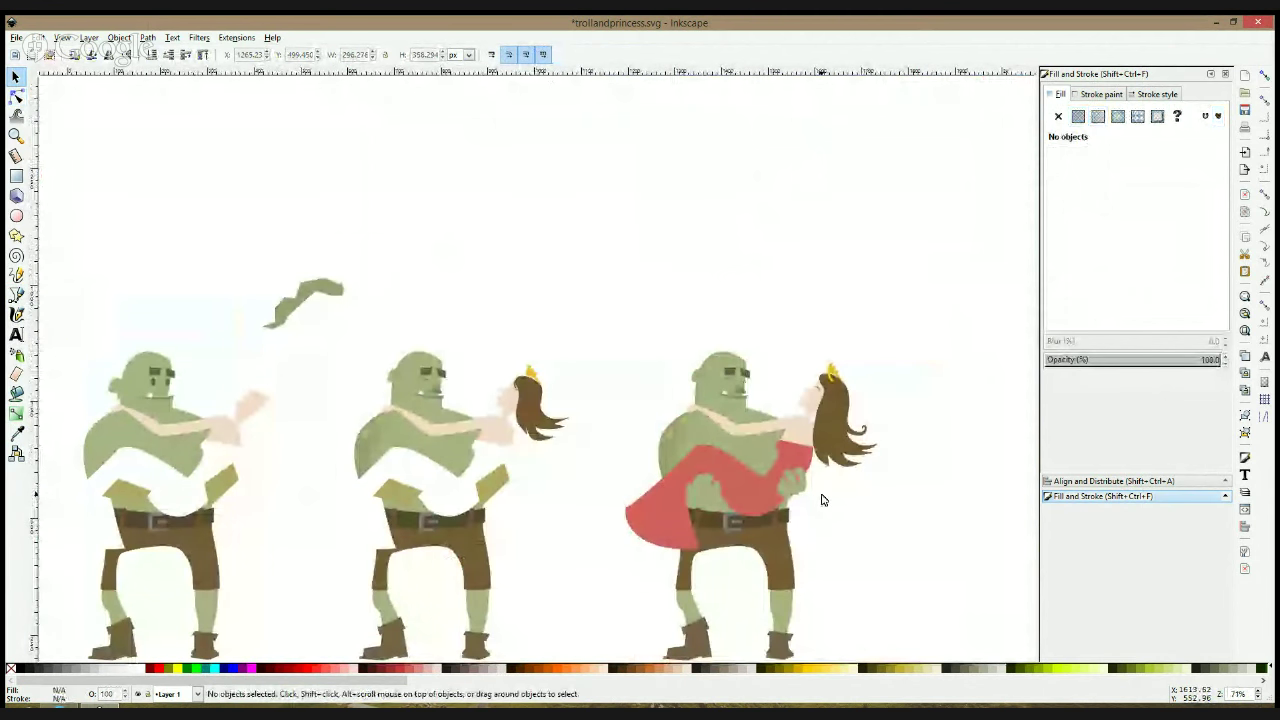
scroll(822, 499, down, 1)
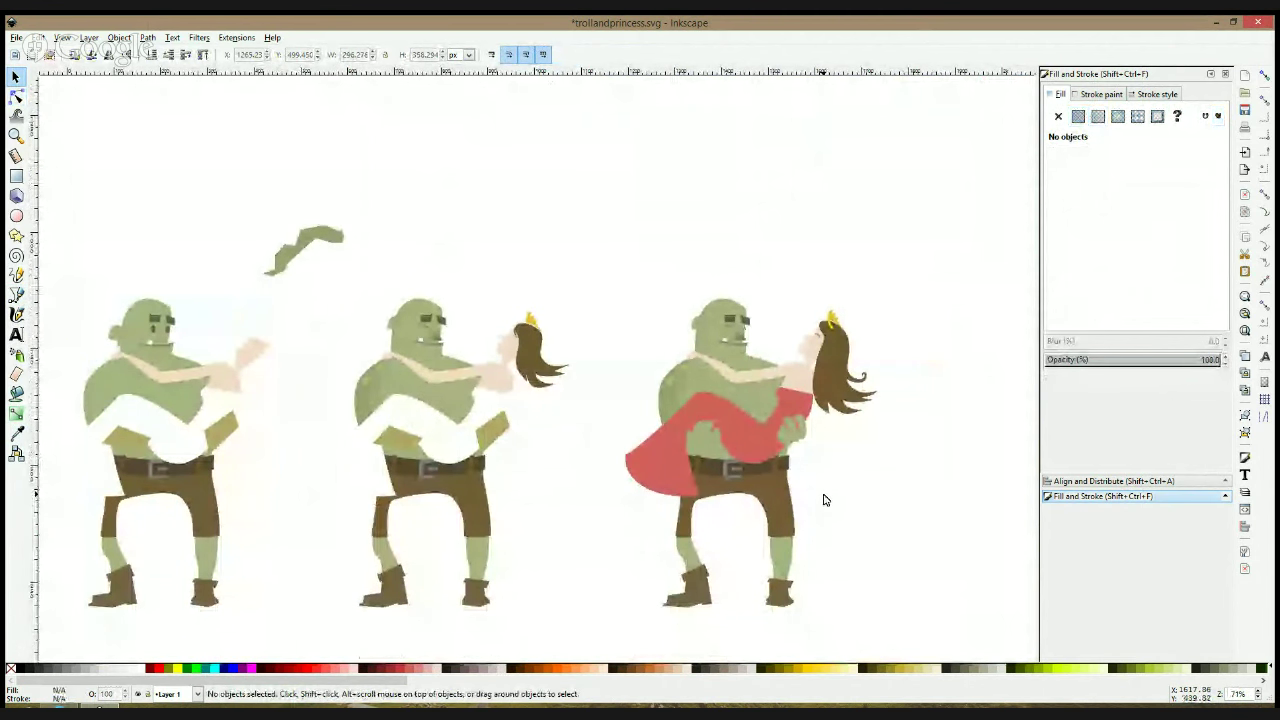
In outline view, curve the lower edge of the princess's head-and-chest path and move its two corners up to the dress edge
key(n)
scroll(760, 370, up, 2)
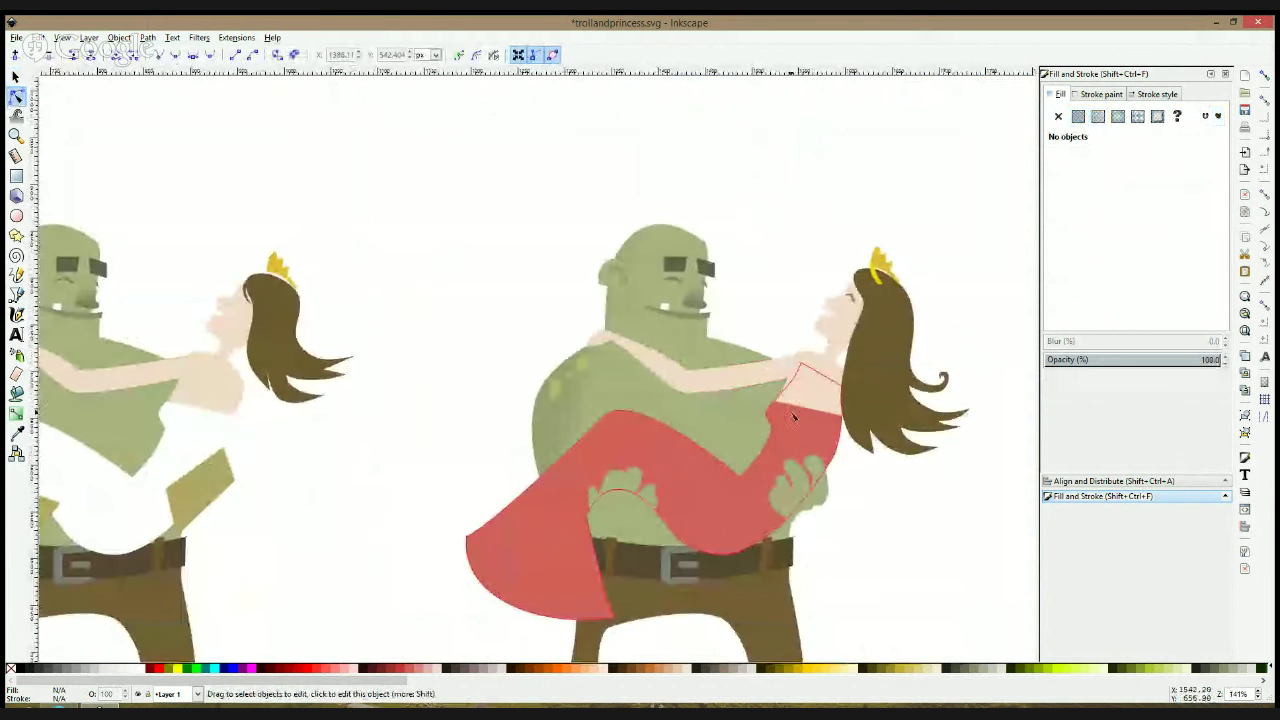
click(775, 402)
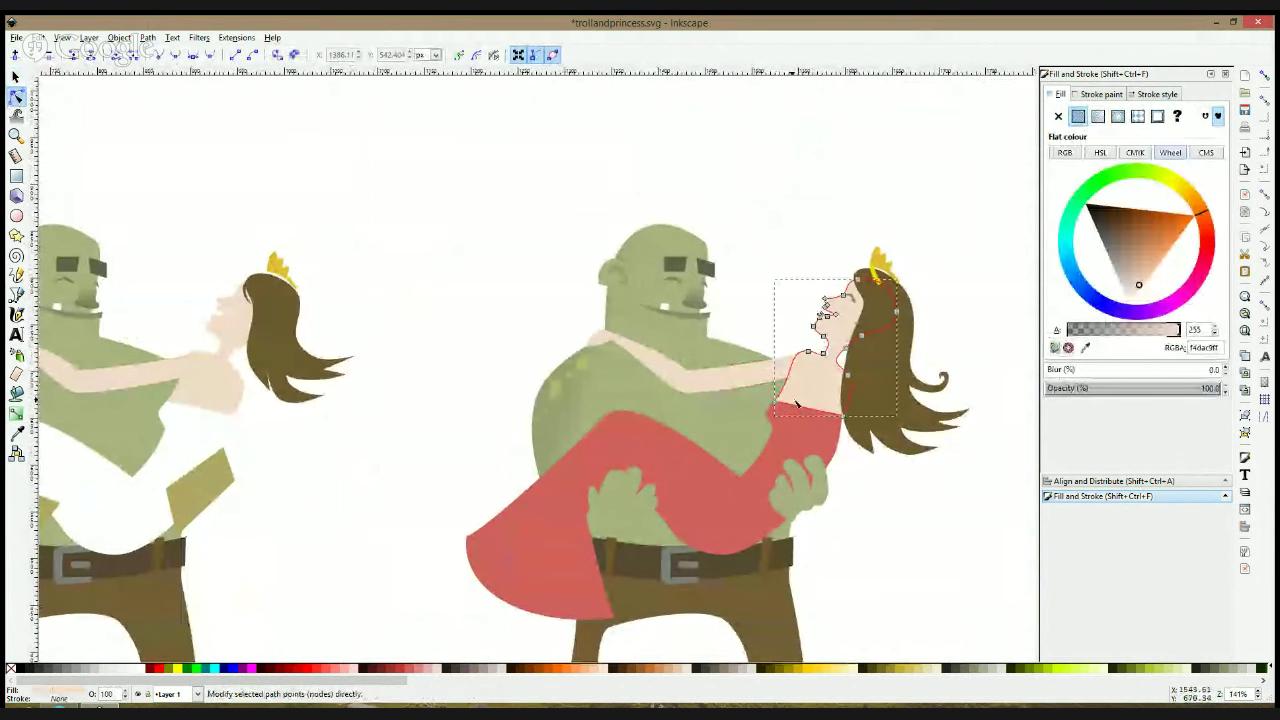
key(ctrl+KP_5)
scroll(797, 403, up, 1)
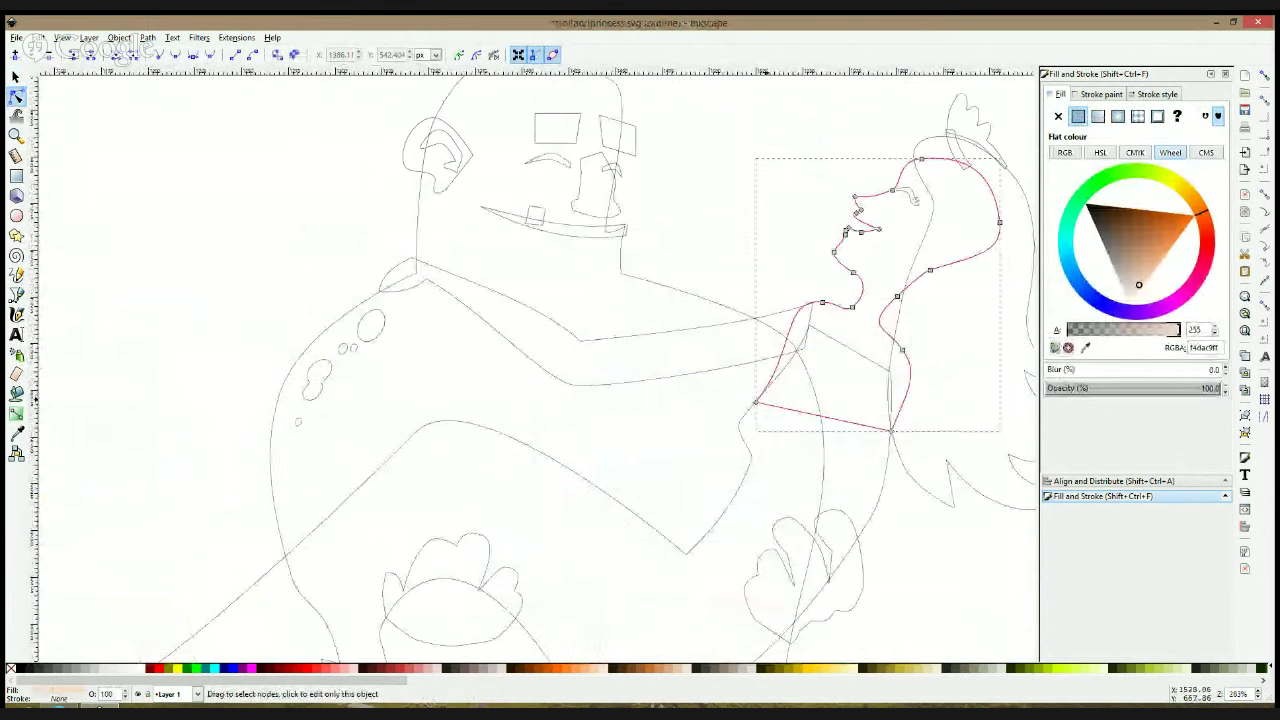
drag(757, 403, 770, 388)
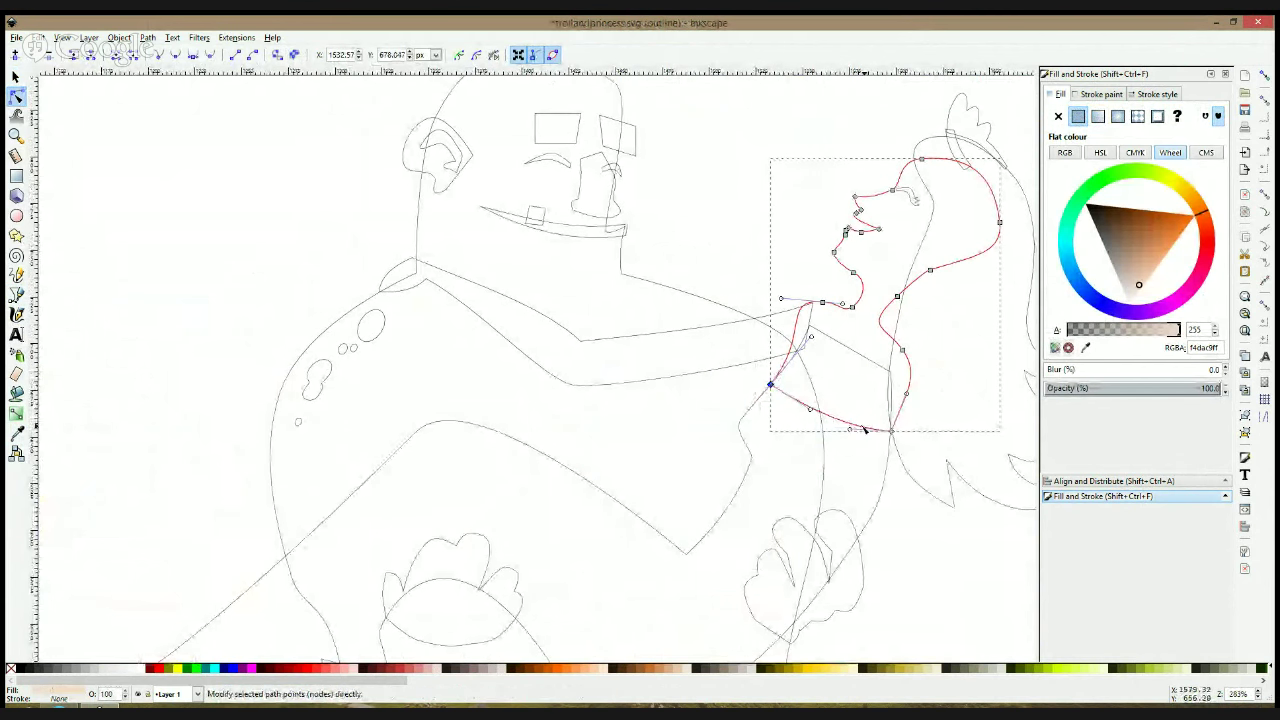
drag(890, 431, 892, 421)
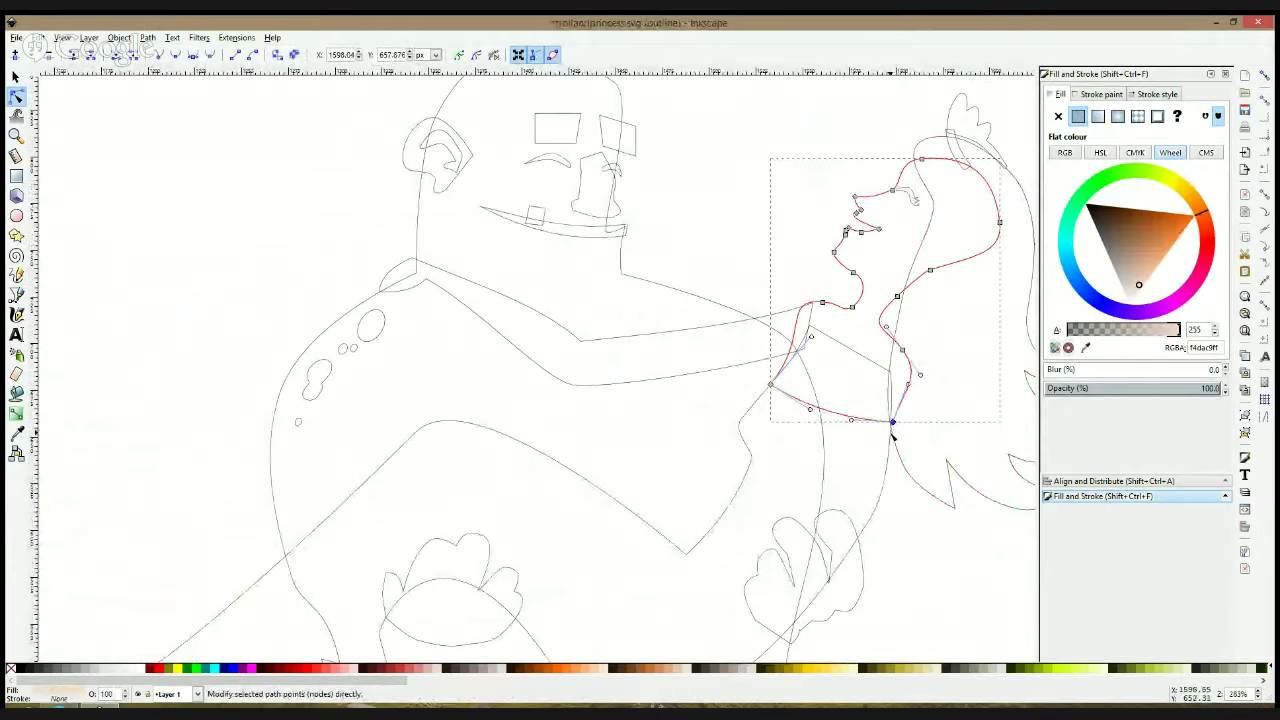
Reposition the two nodes along the back of the princess's neck and upper back to smooth that contour, then deselect the path
click(921, 338)
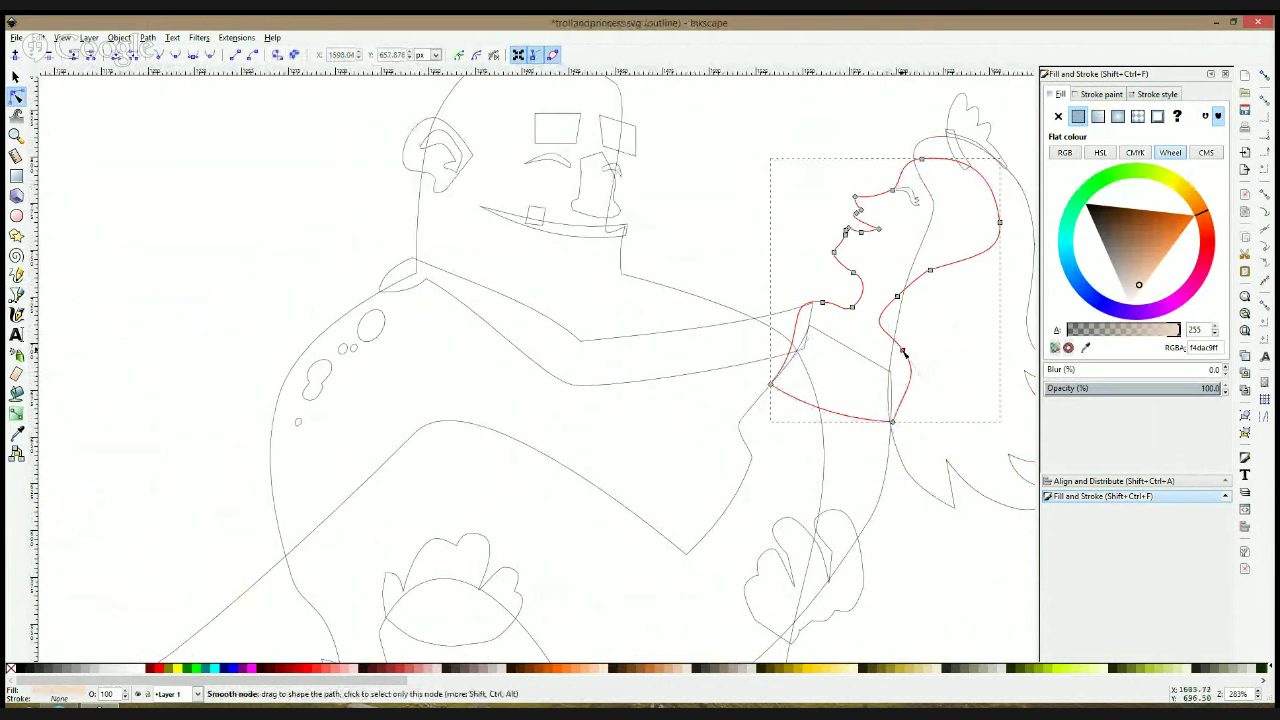
drag(902, 349, 882, 332)
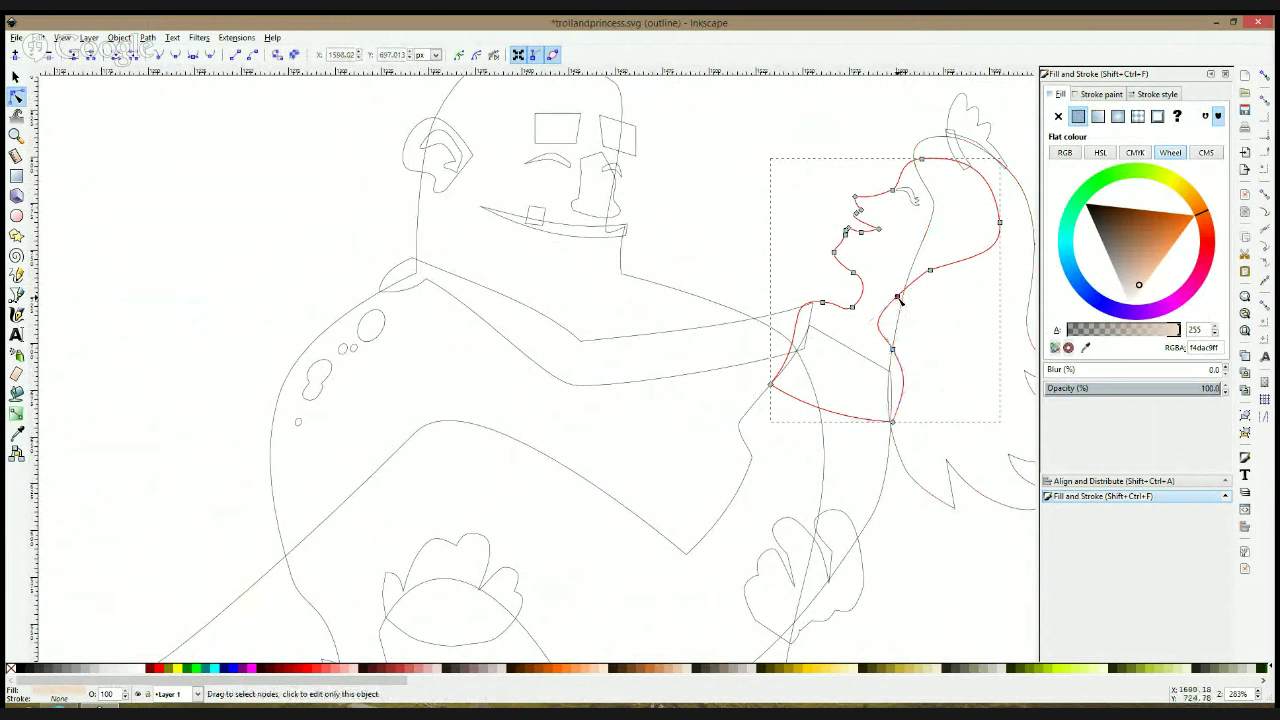
drag(901, 298, 880, 324)
click(242, 470)
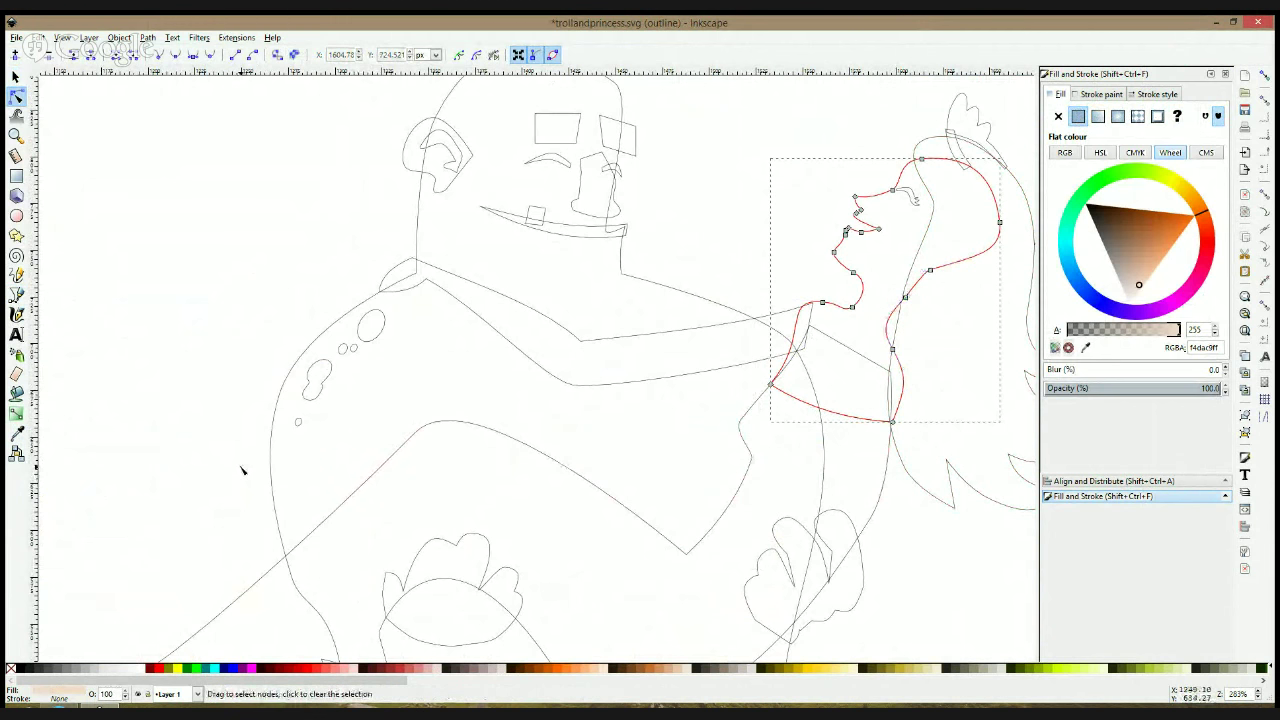
Save the drawing and show the artwork in normal display mode at 100% zoom
click(99, 705)
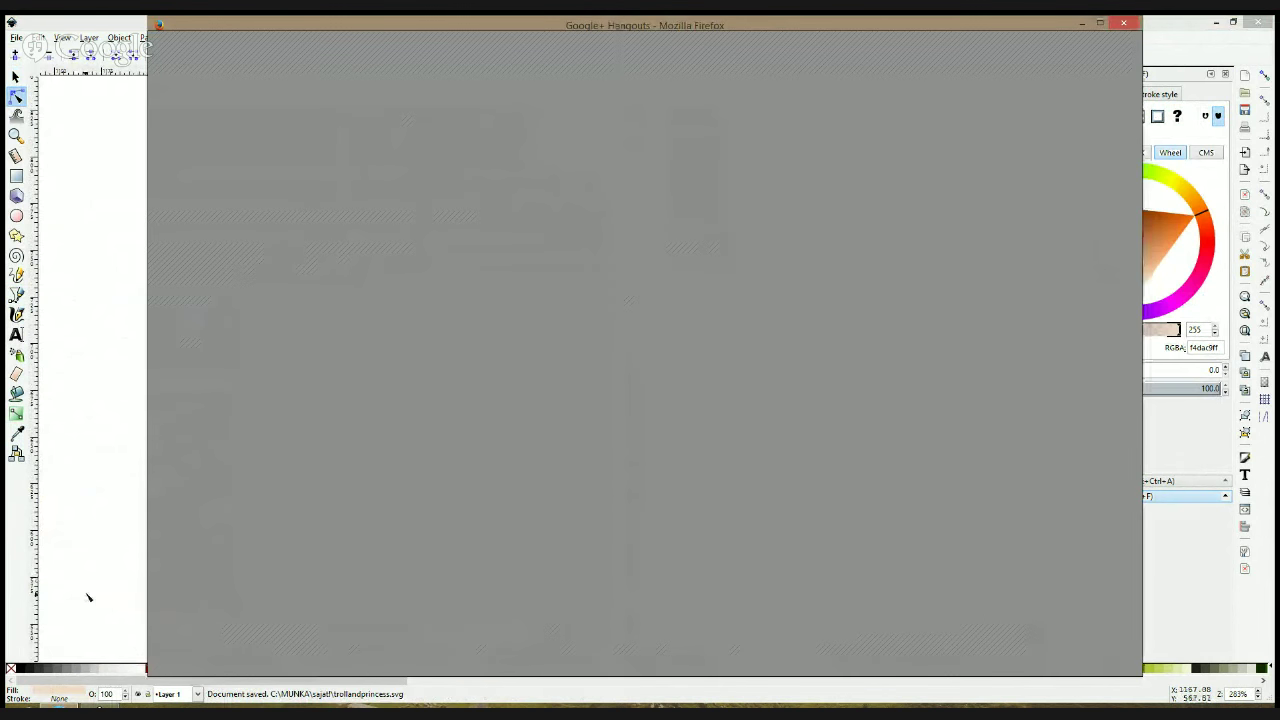
click(90, 541)
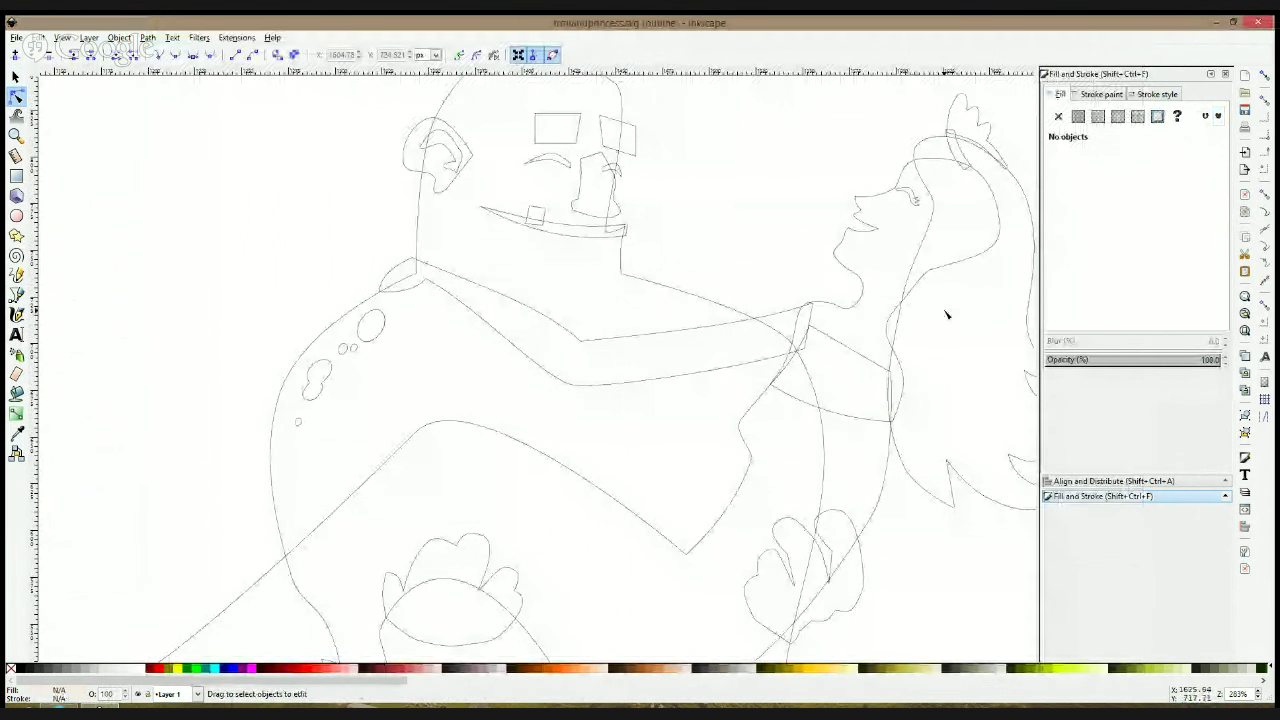
key(ctrl+KP_5)
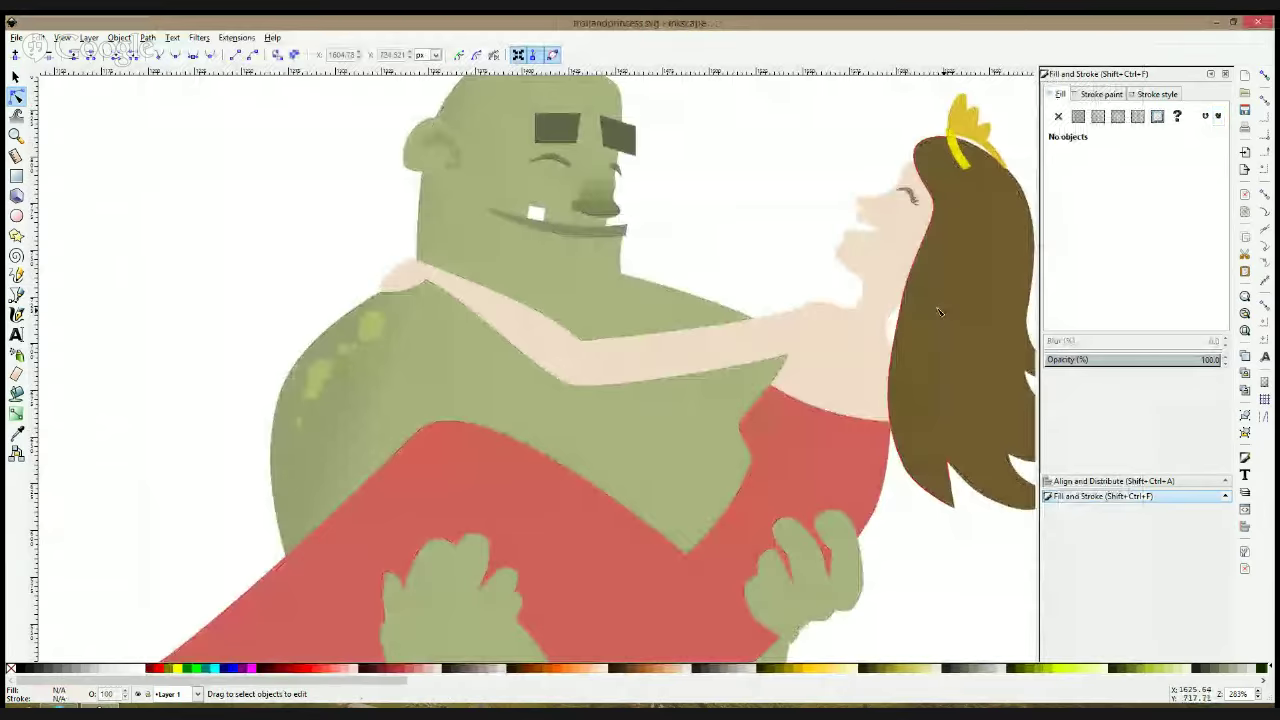
key(1)
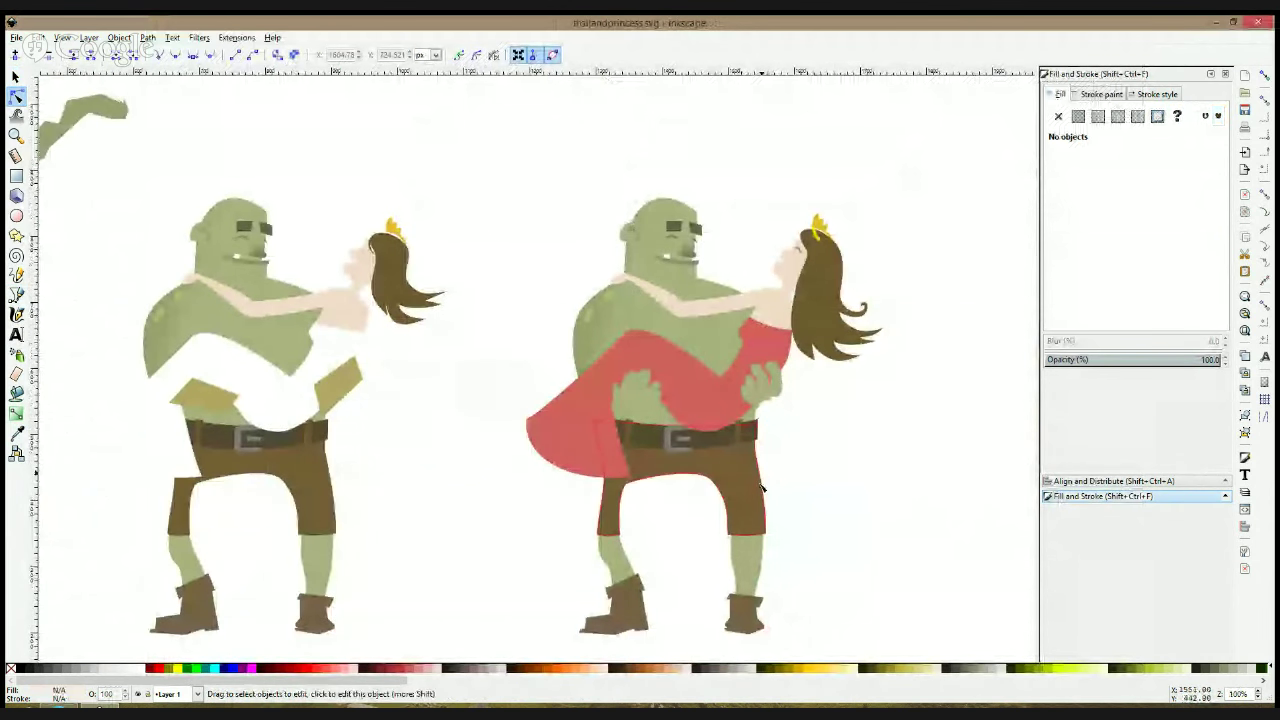
Duplicate the troll's body path, raise the copy to the top and fill it with #808763 sampled from the other troll's face
click(687, 327)
key(s)
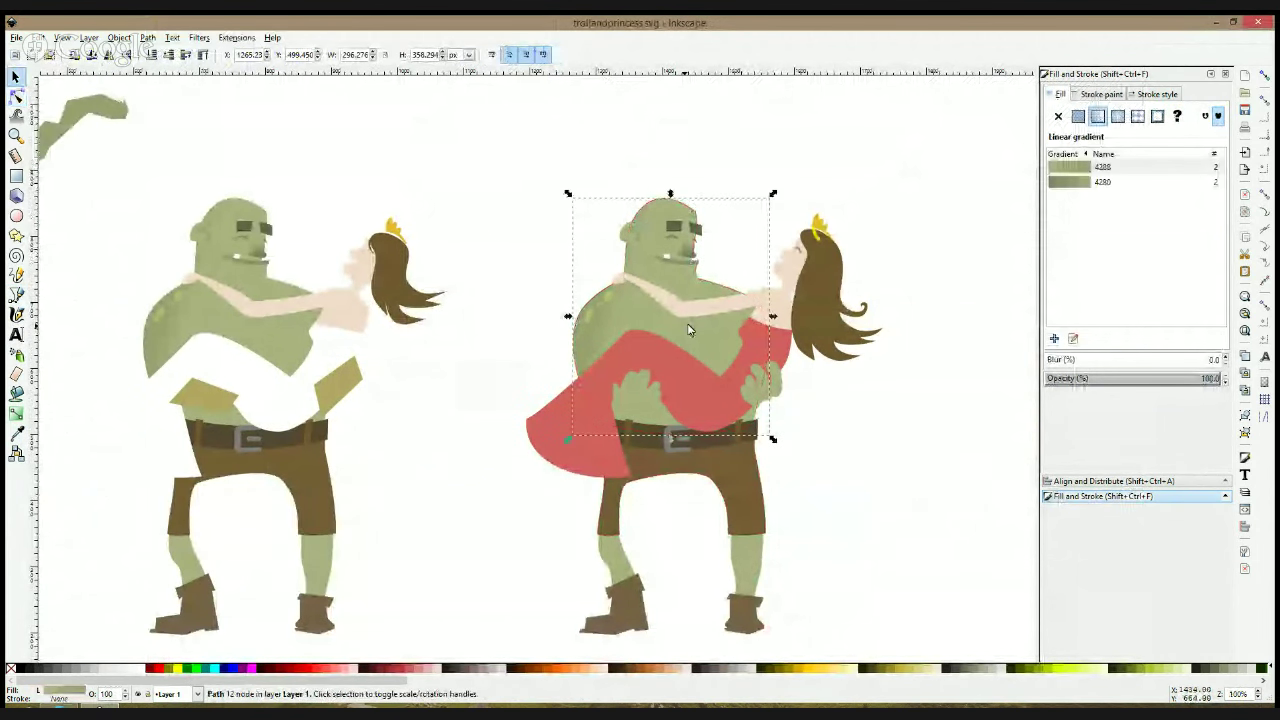
key(Home)
key(d)
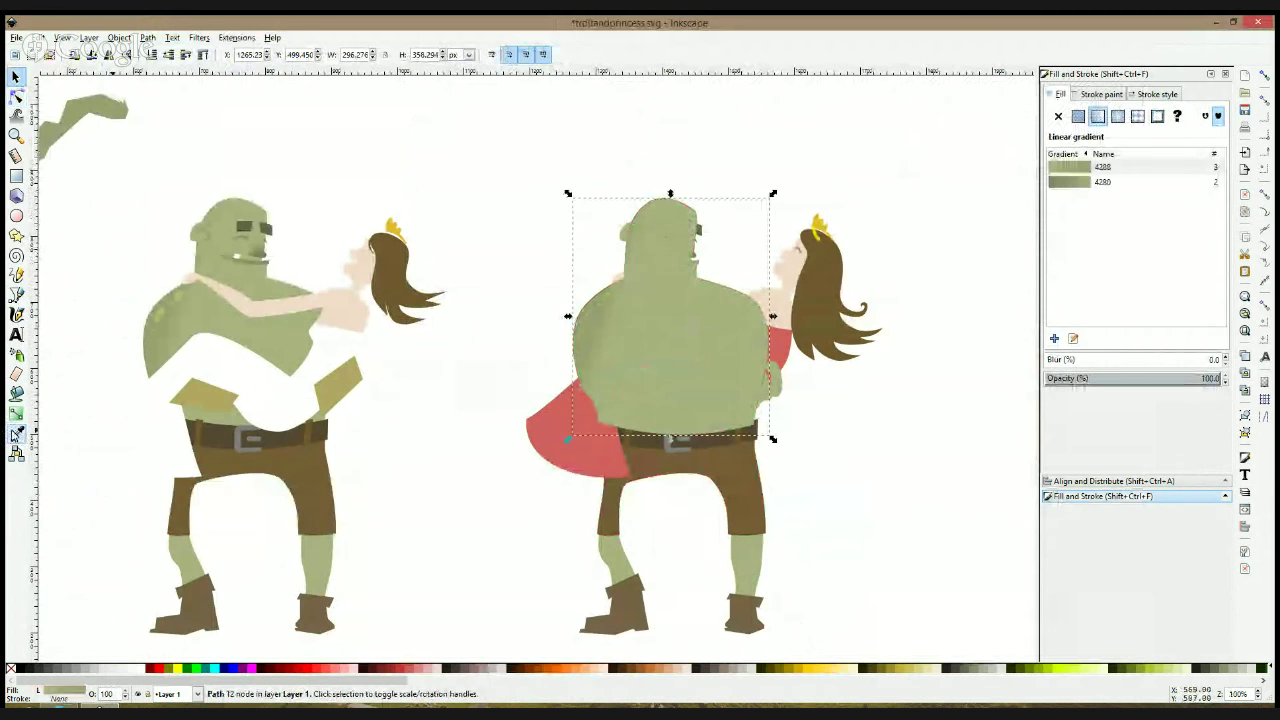
click(260, 262)
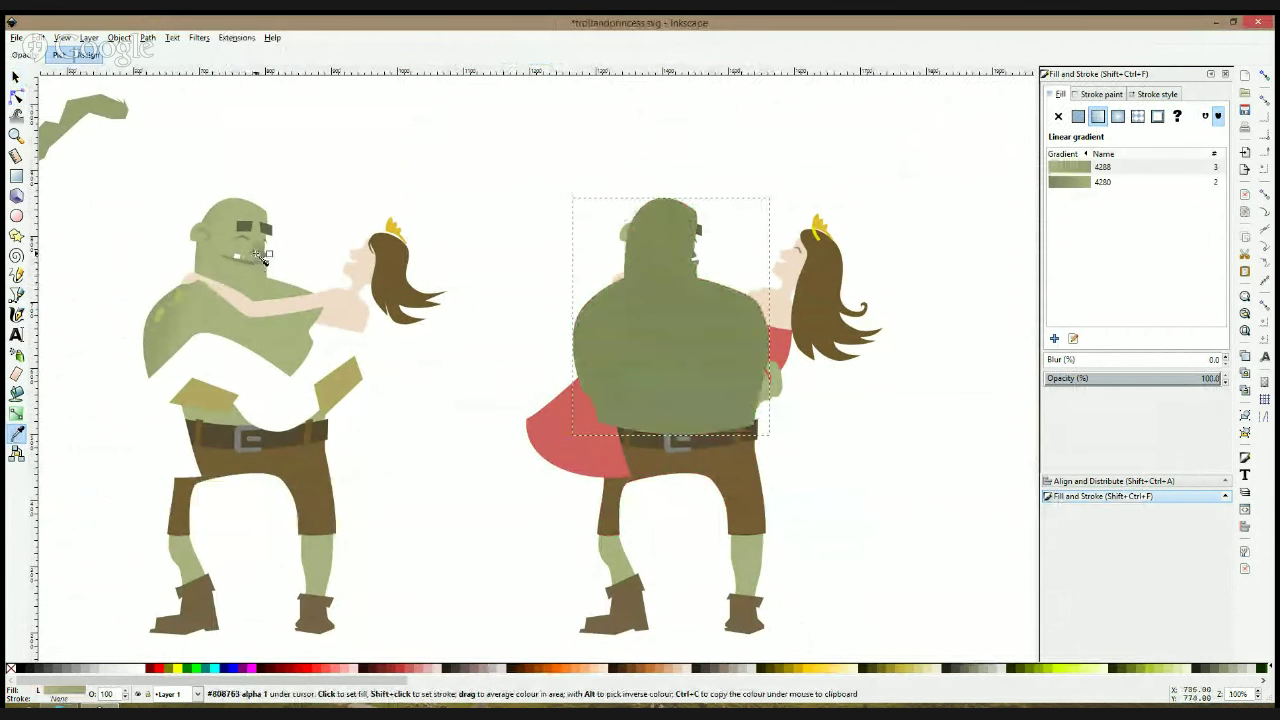
Give the body copy a linear gradient from opaque at the belt to transparent at the chest, and lower it behind the dress
key(g)
drag(684, 400, 676, 322)
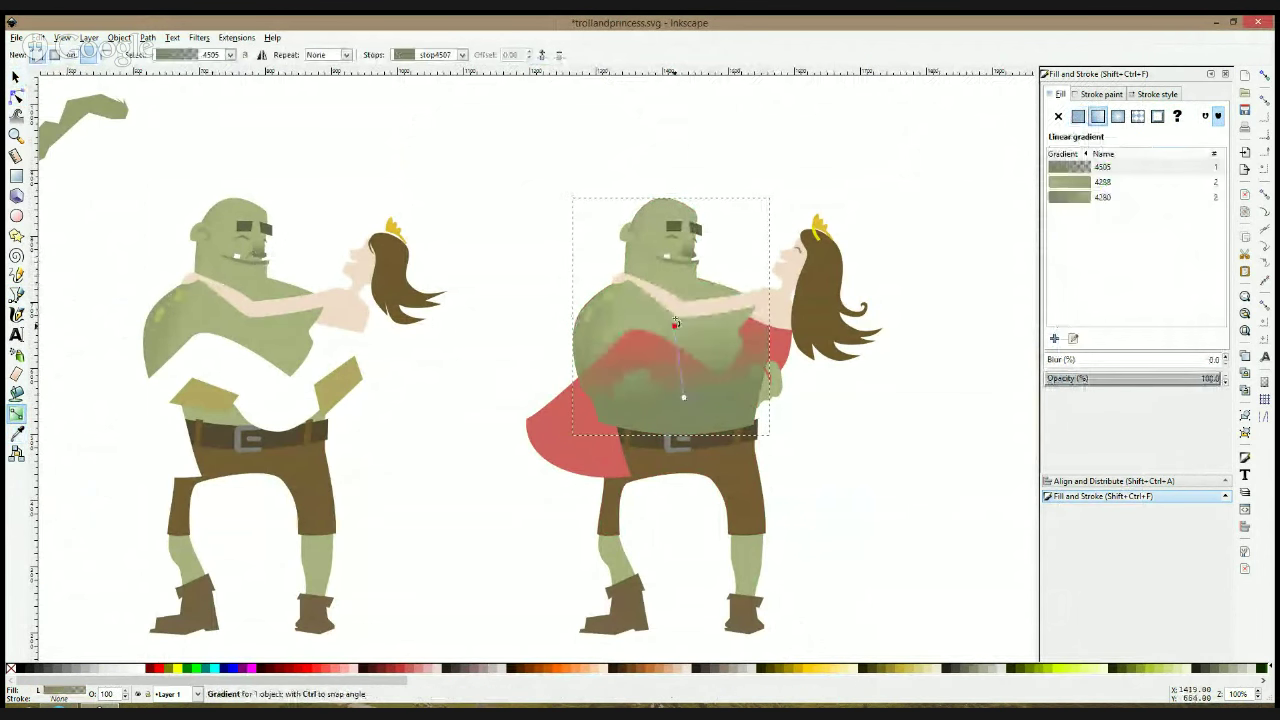
drag(686, 400, 688, 434)
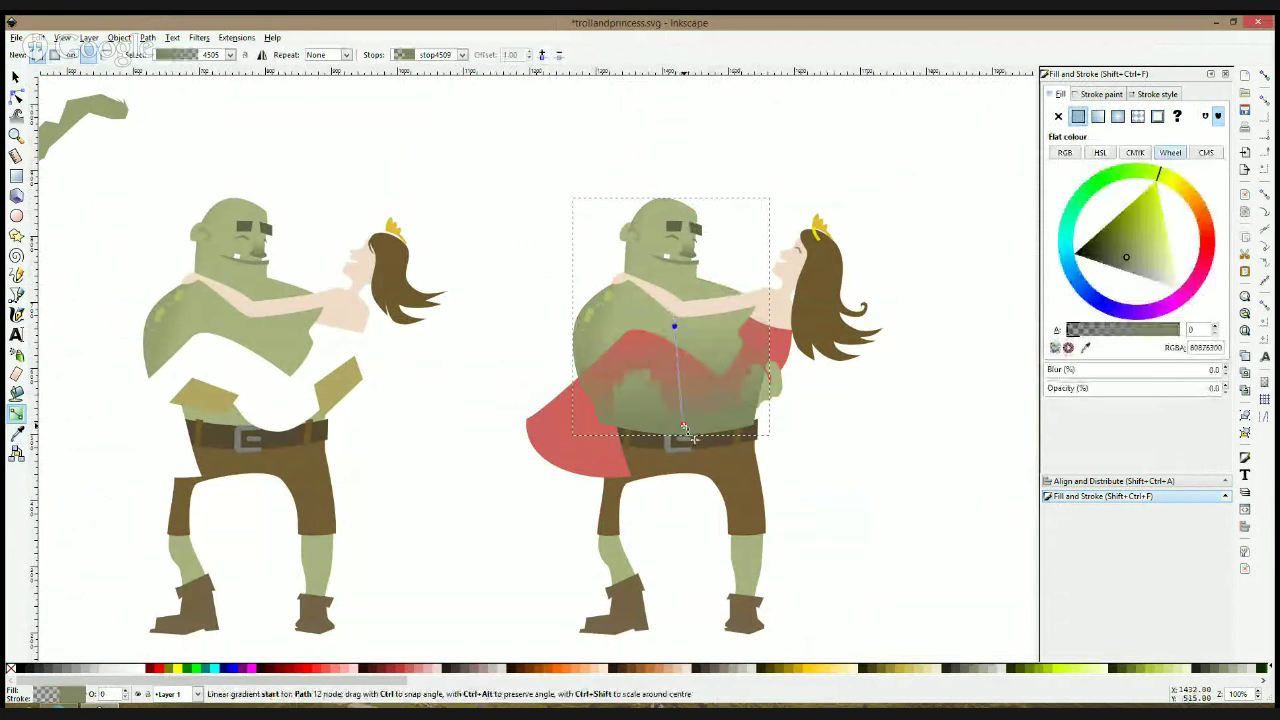
drag(674, 325, 675, 303)
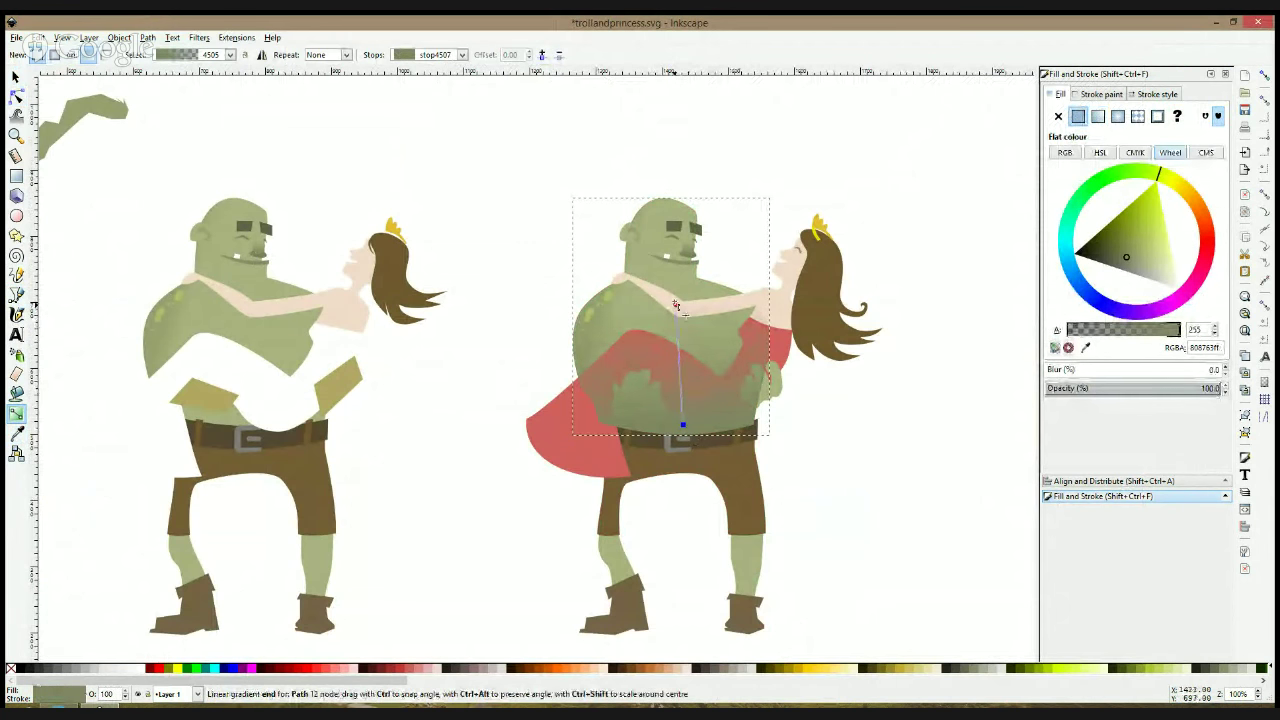
key(s)
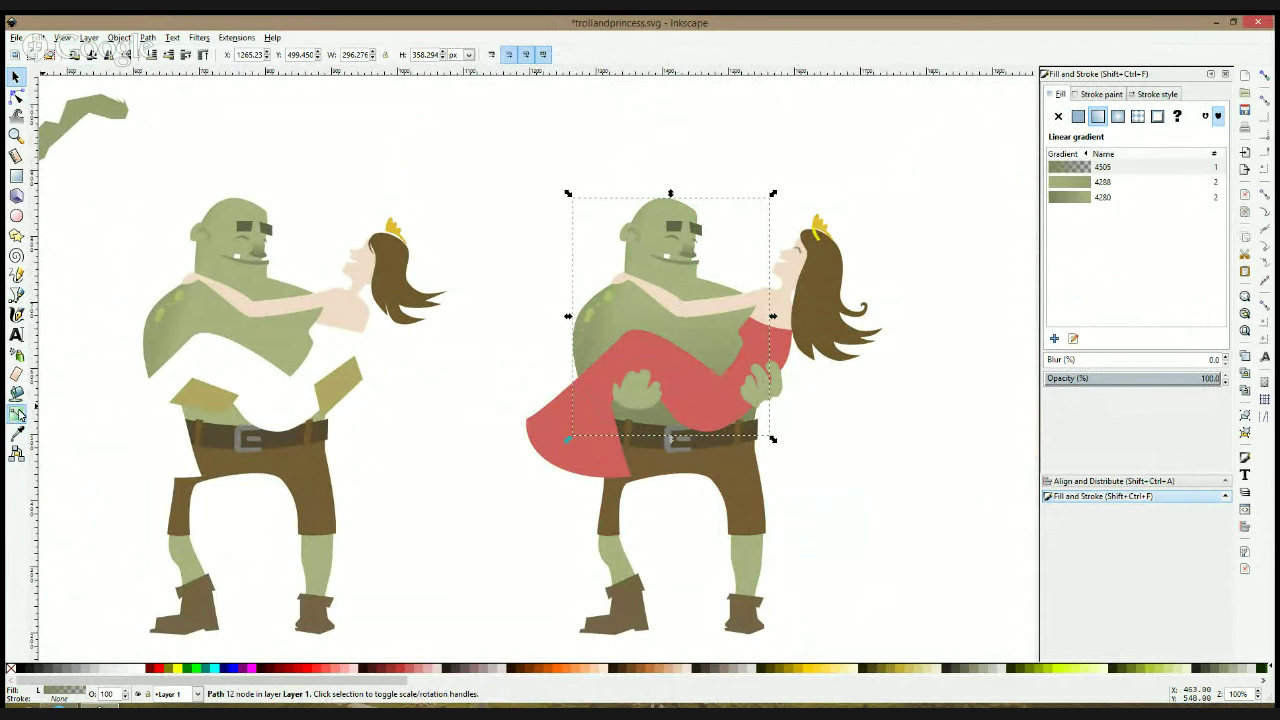
Shorten the belly shadow's gradient so it starts at the belt buckle and fades out at the height of the troll's hands
click(18, 414)
click(674, 302)
drag(674, 302, 681, 380)
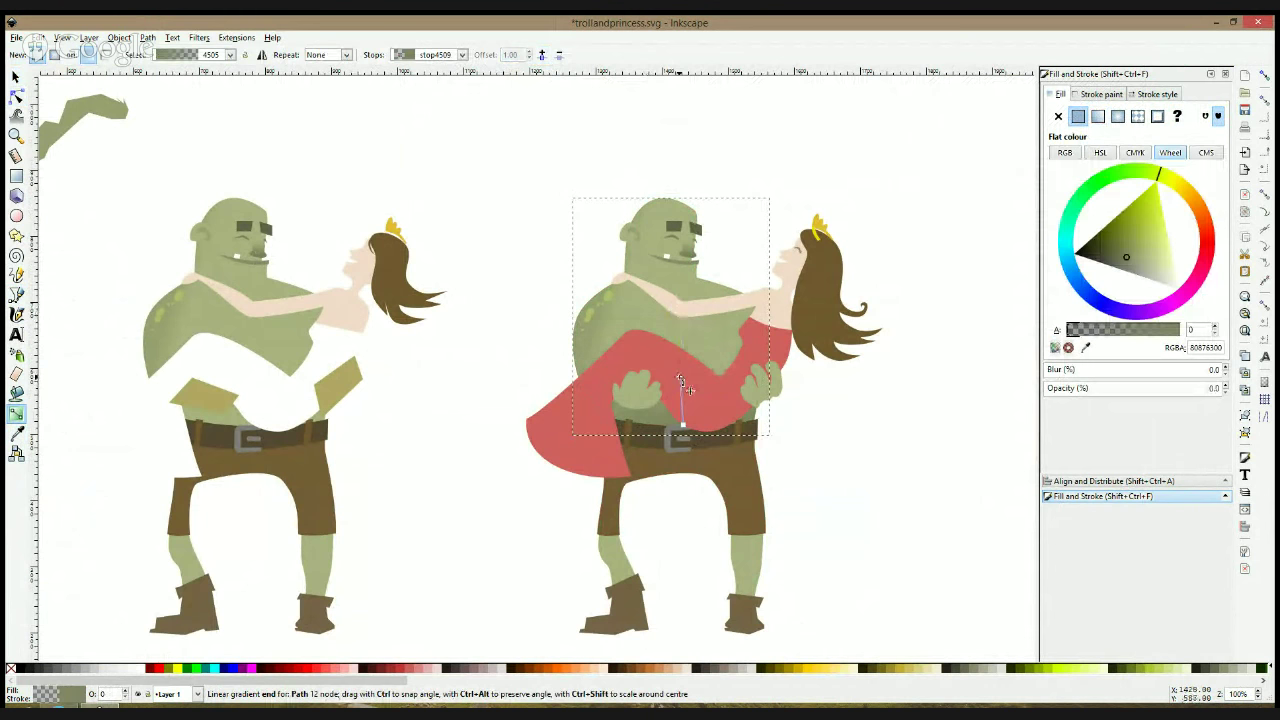
drag(681, 425, 684, 442)
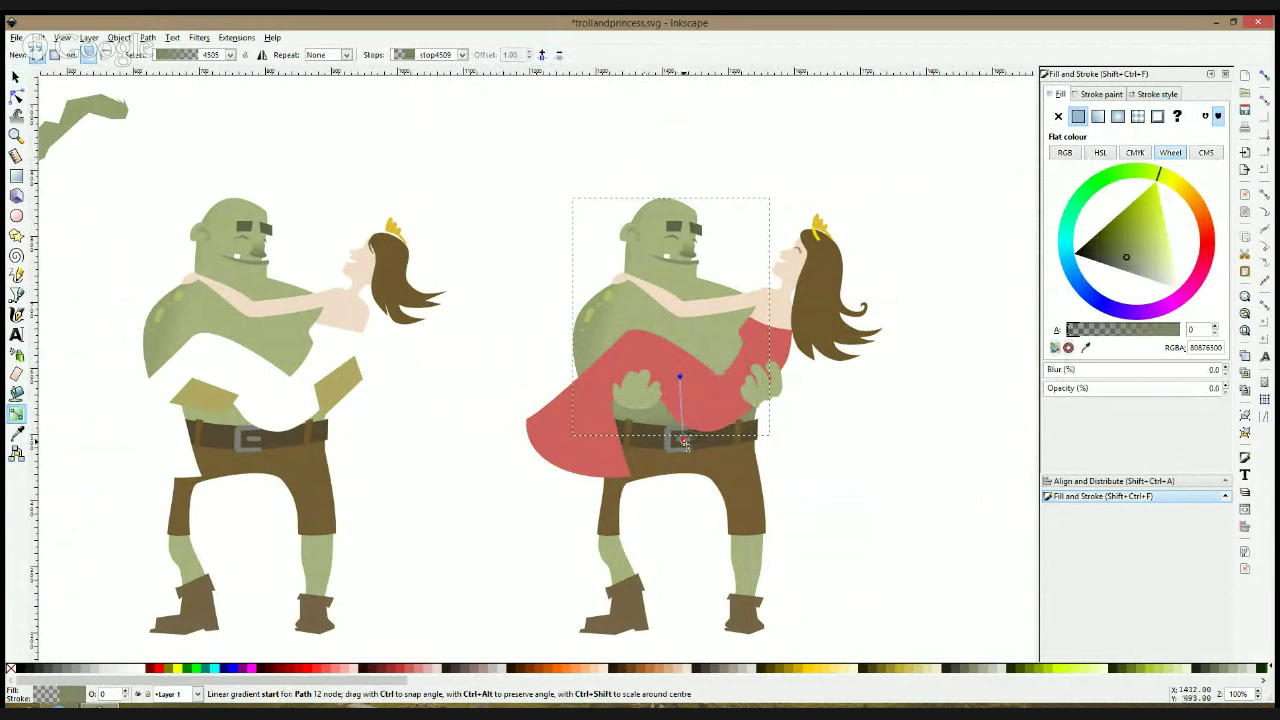
key(s)
click(838, 444)
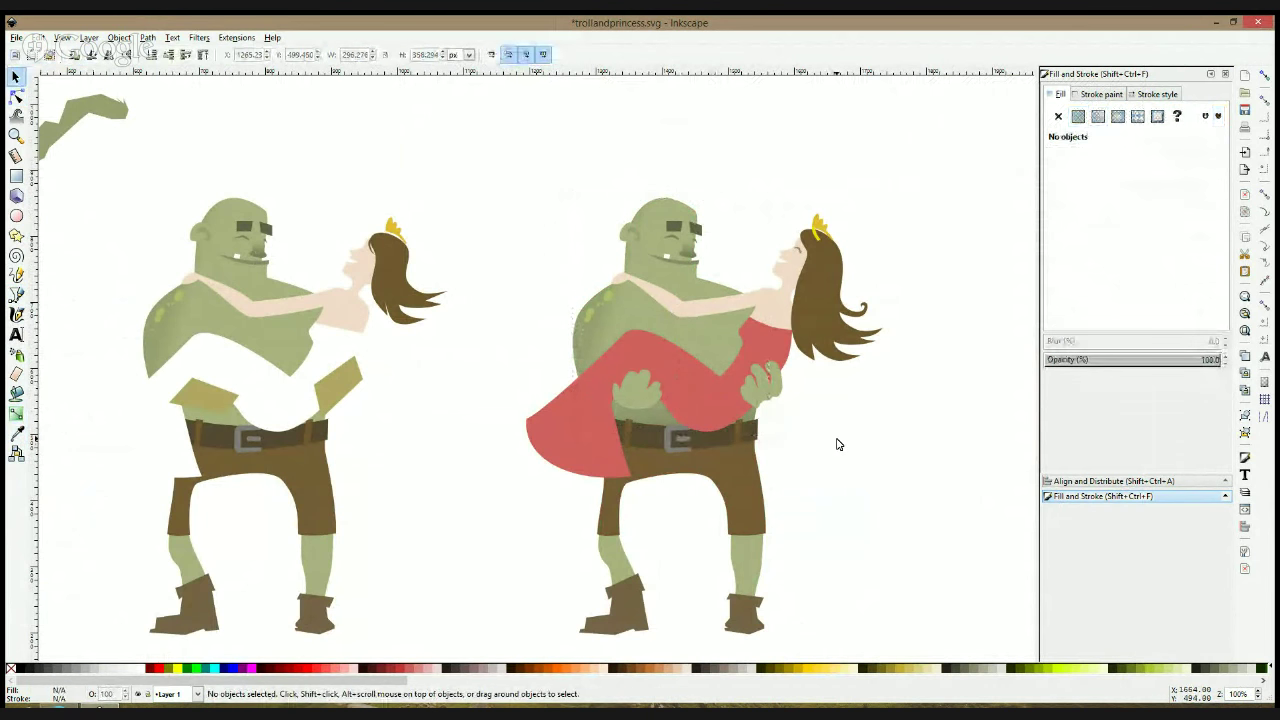
Enlarge the troll's hand under the princess's legs to about 89 by 71 px
click(658, 411)
ctrl+click(636, 407)
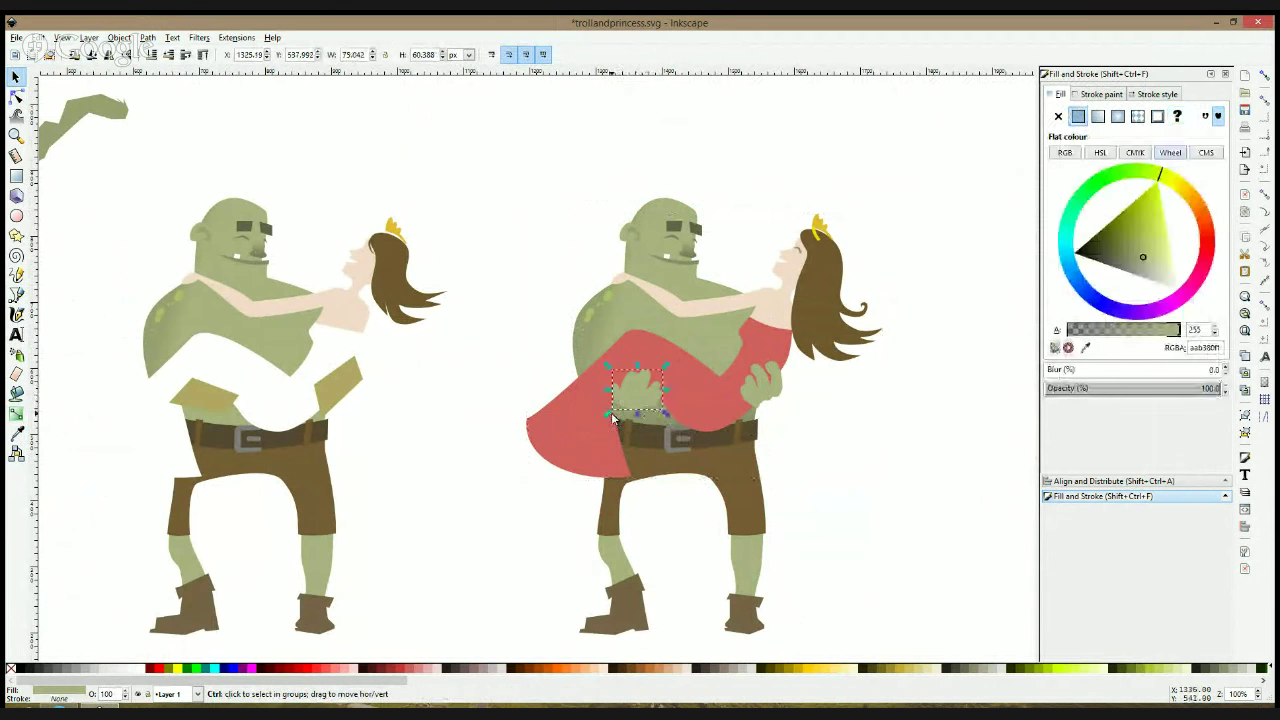
drag(608, 414, 599, 421)
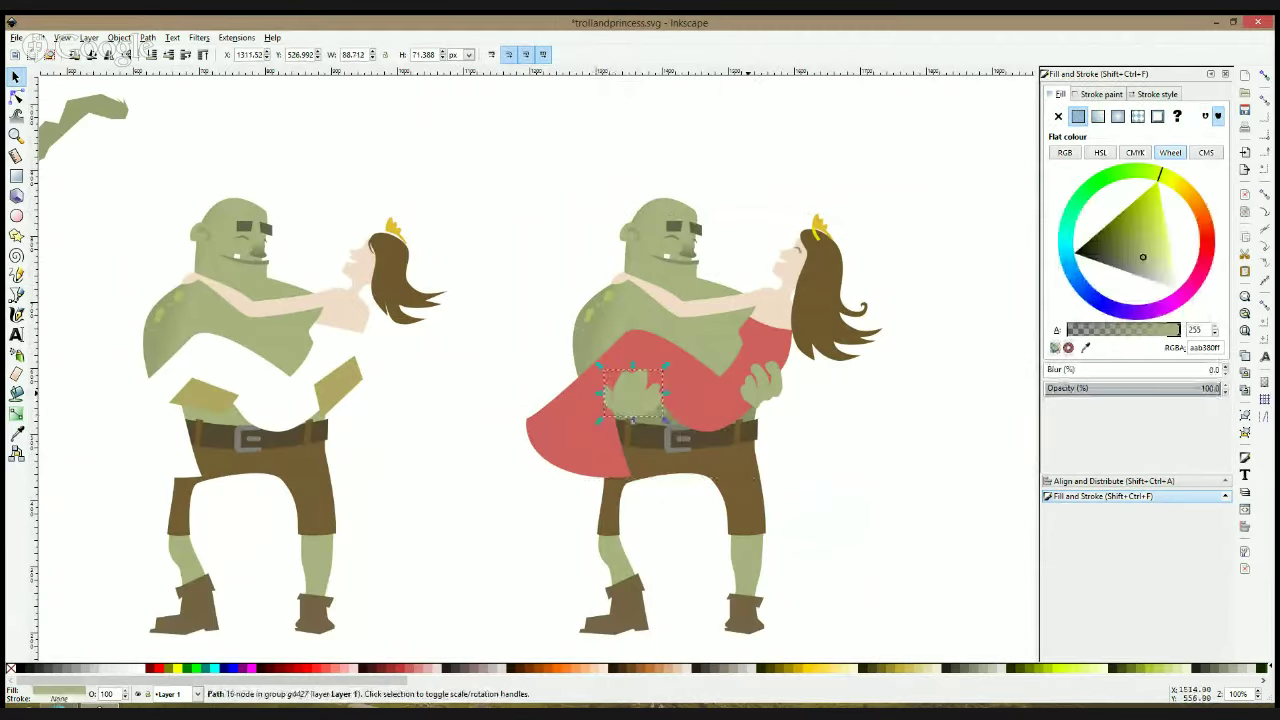
Enlarge the troll's hand behind the princess's back to about 79 by 89 px and shift it slightly toward the troll's body
click(790, 393)
ctrl+click(790, 374)
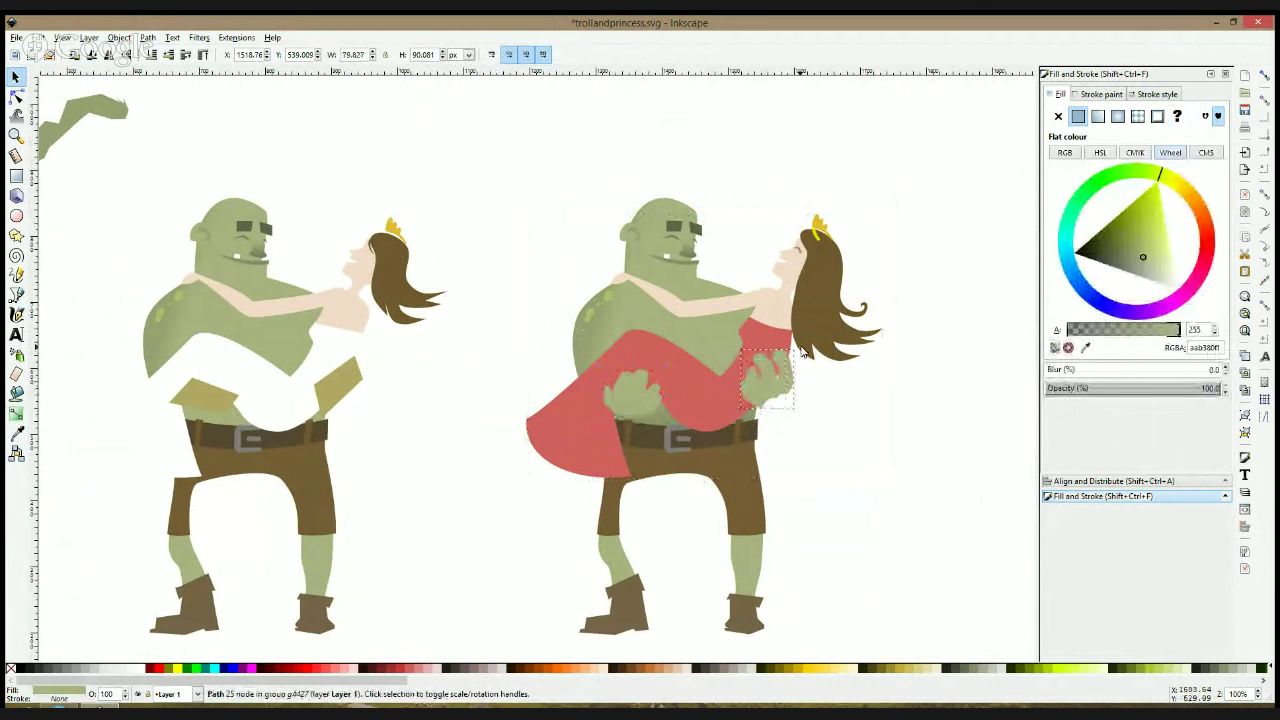
drag(801, 347, 800, 349)
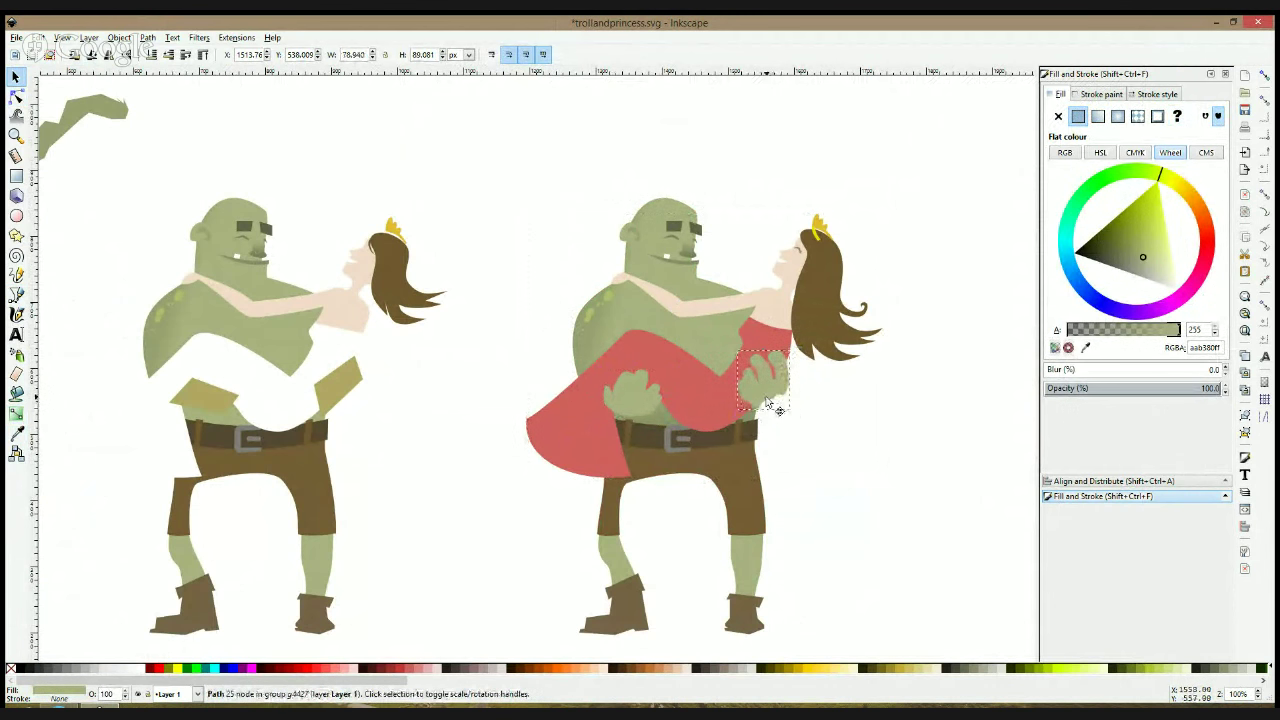
click(828, 436)
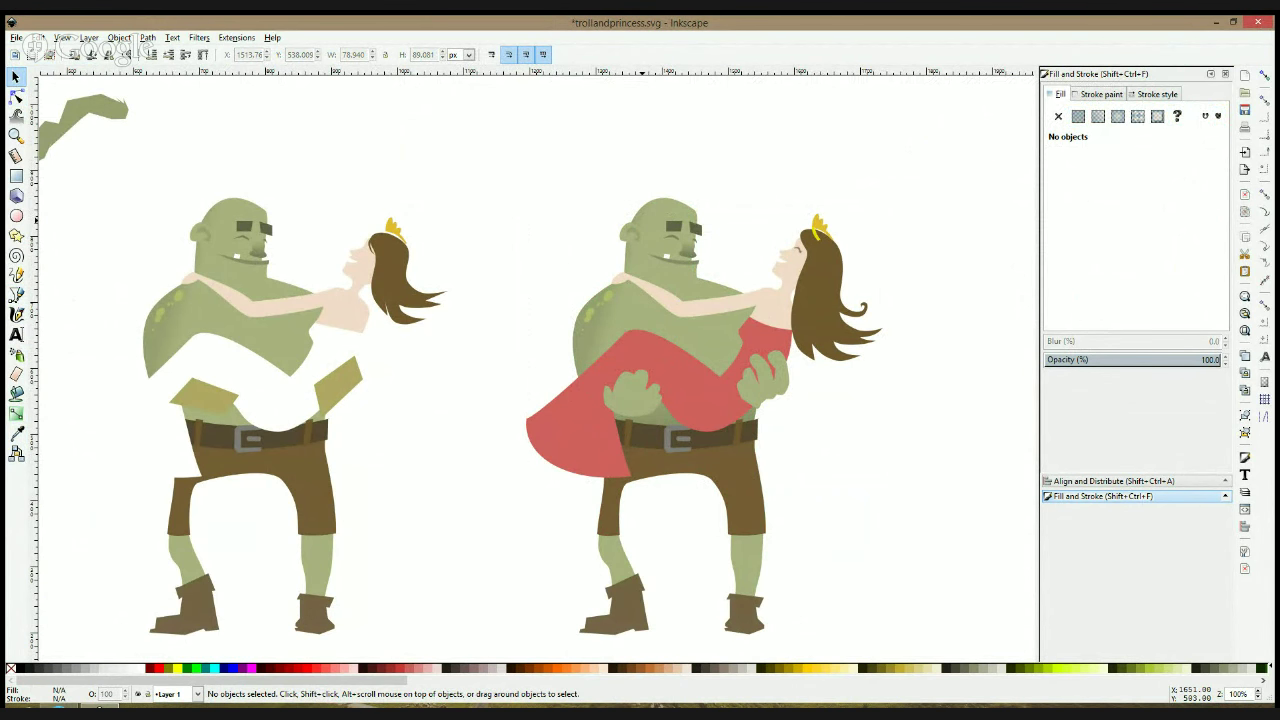
Move the nodes along the hair's front edge forward over the neck, and set the node beside the eye back from the face
scroll(642, 219, up, 2)
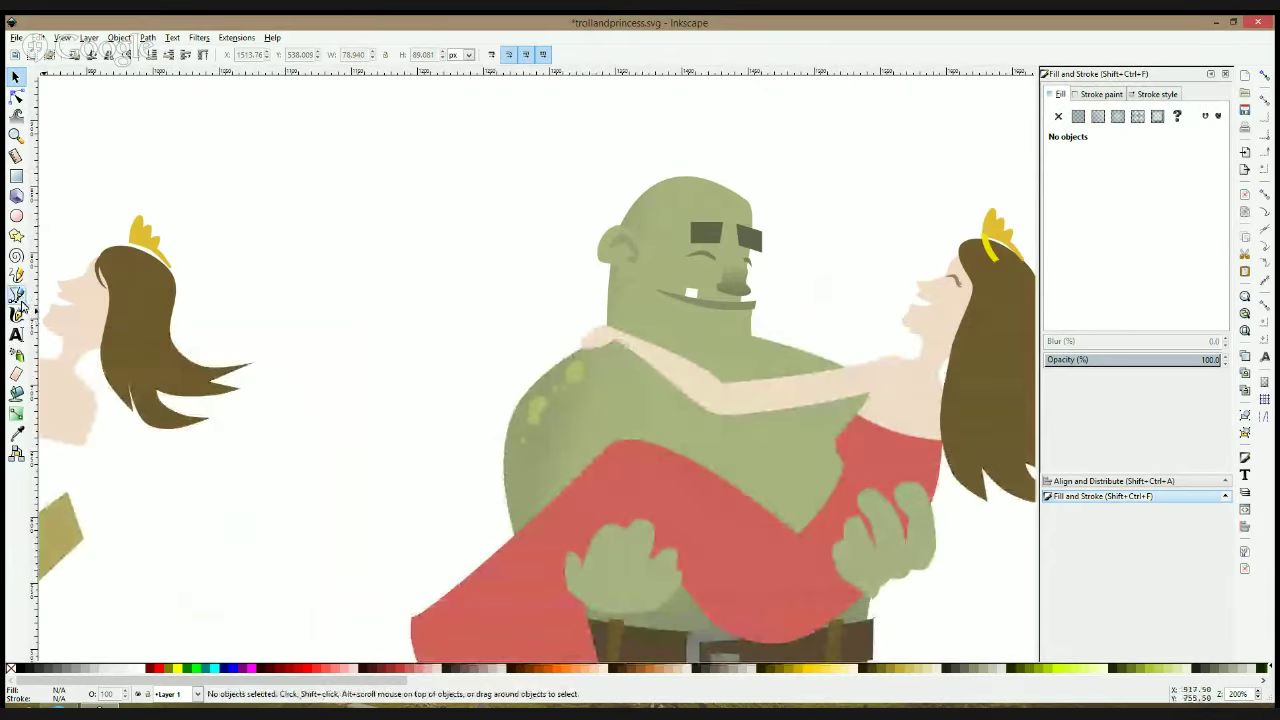
scroll(480, 343, down, 2)
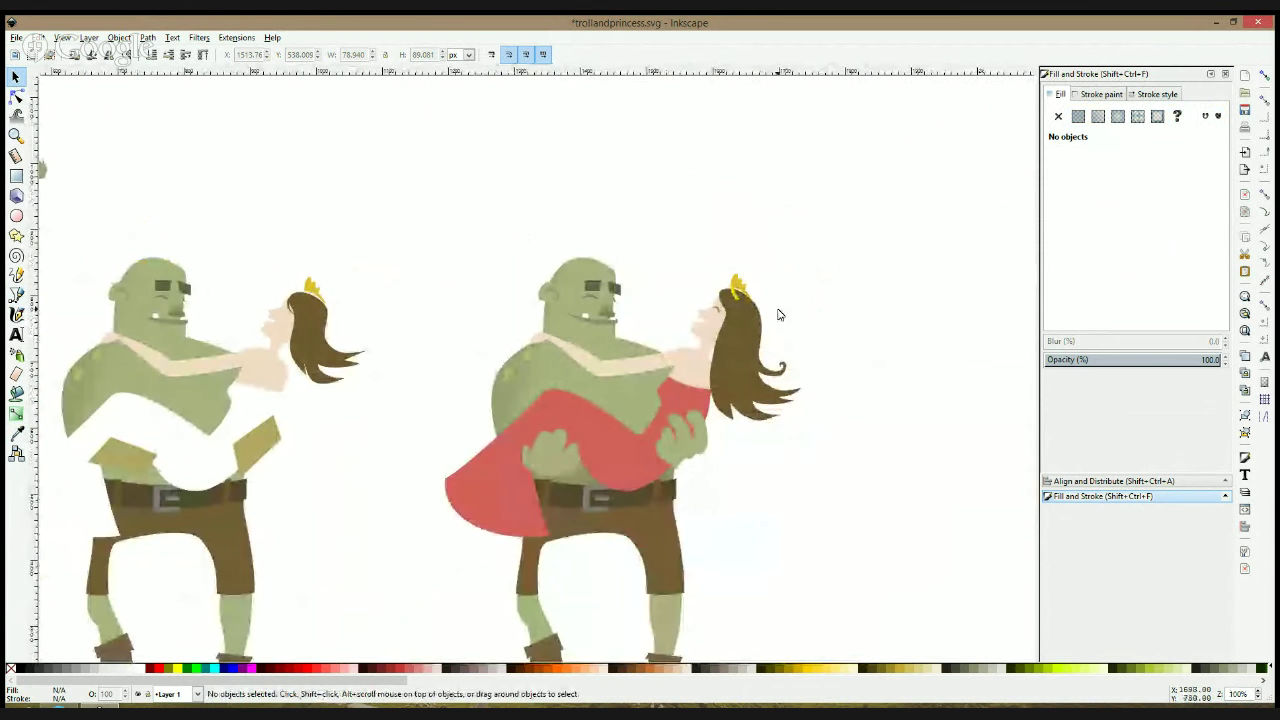
scroll(743, 351, up, 2)
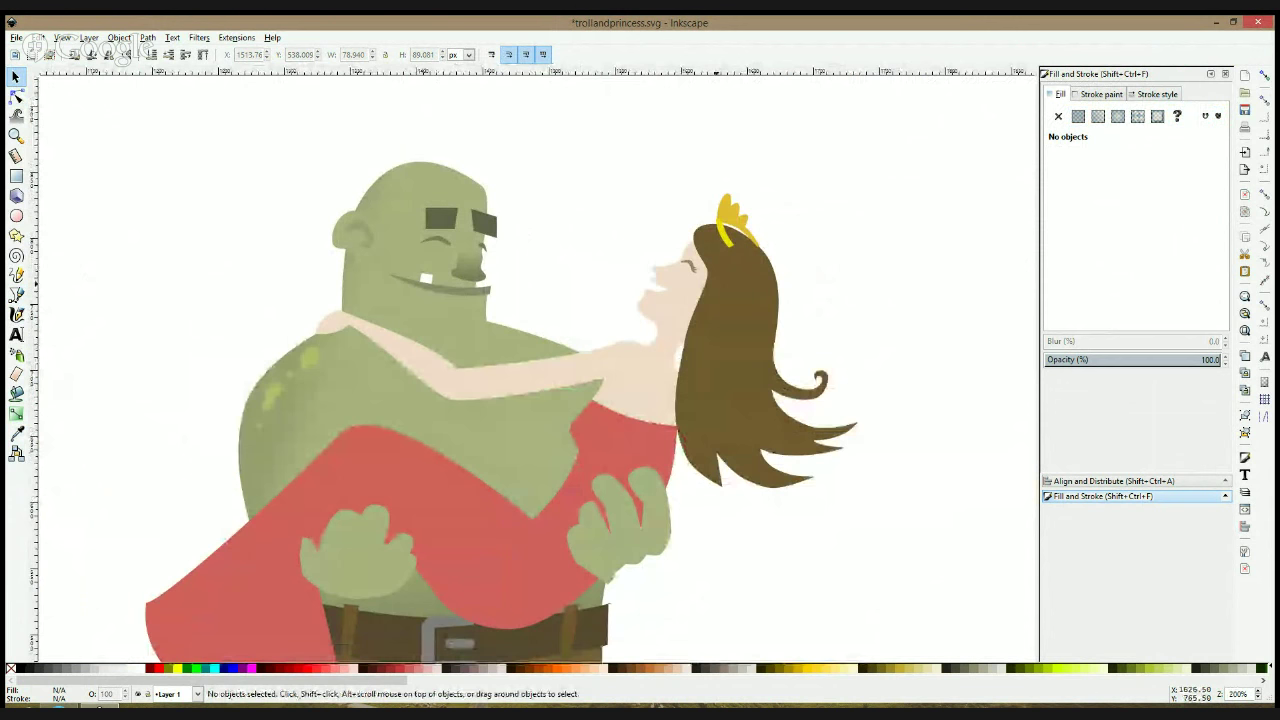
key(ctrl+a)
click(18, 97)
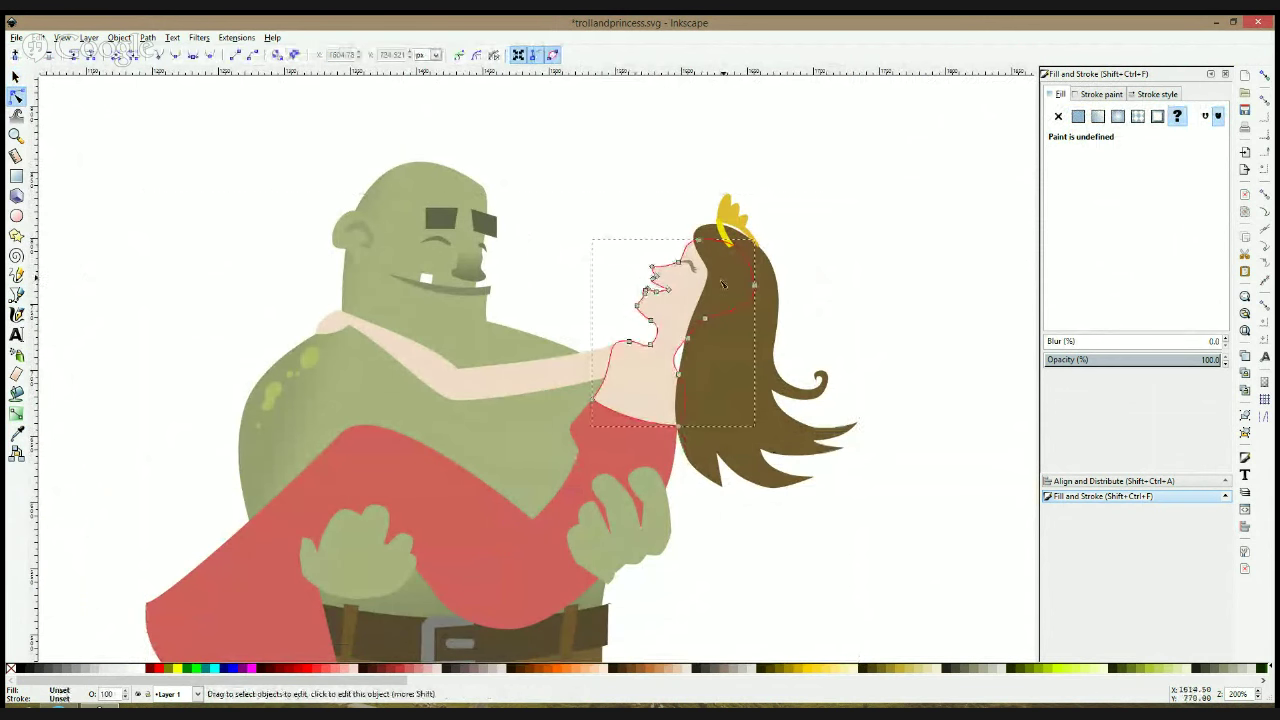
click(726, 284)
drag(730, 268, 714, 457)
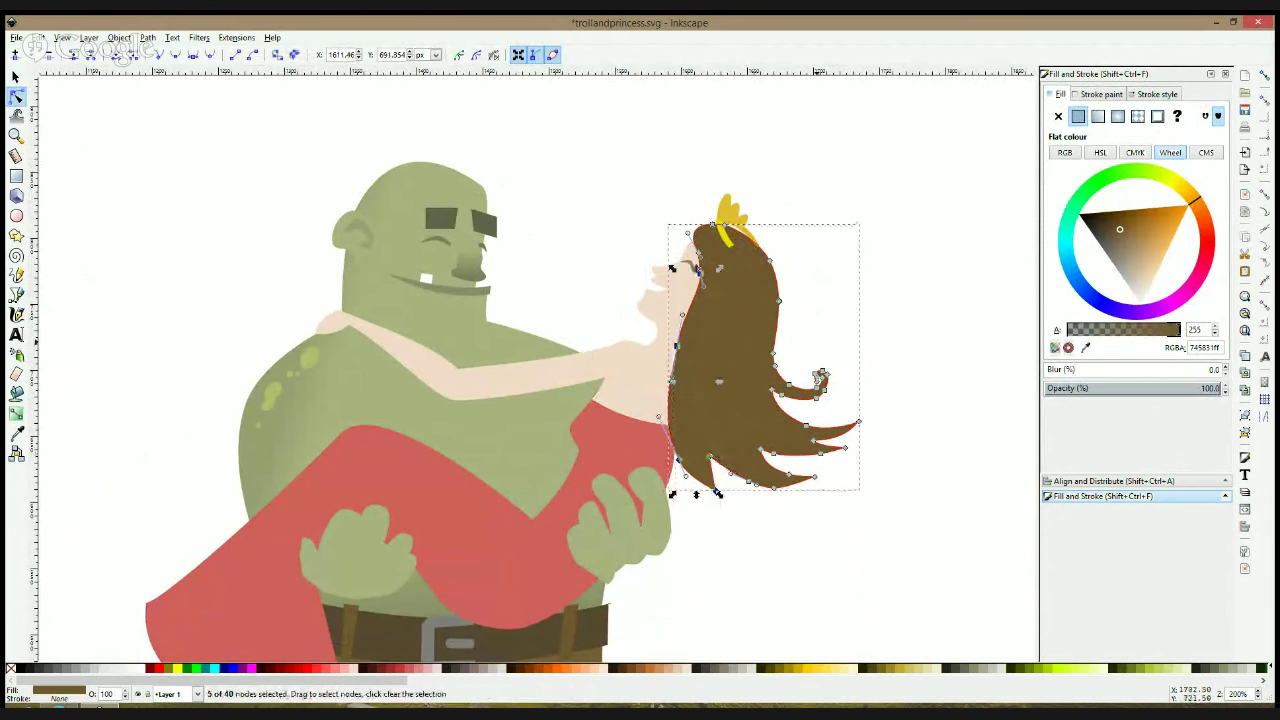
drag(699, 278, 706, 278)
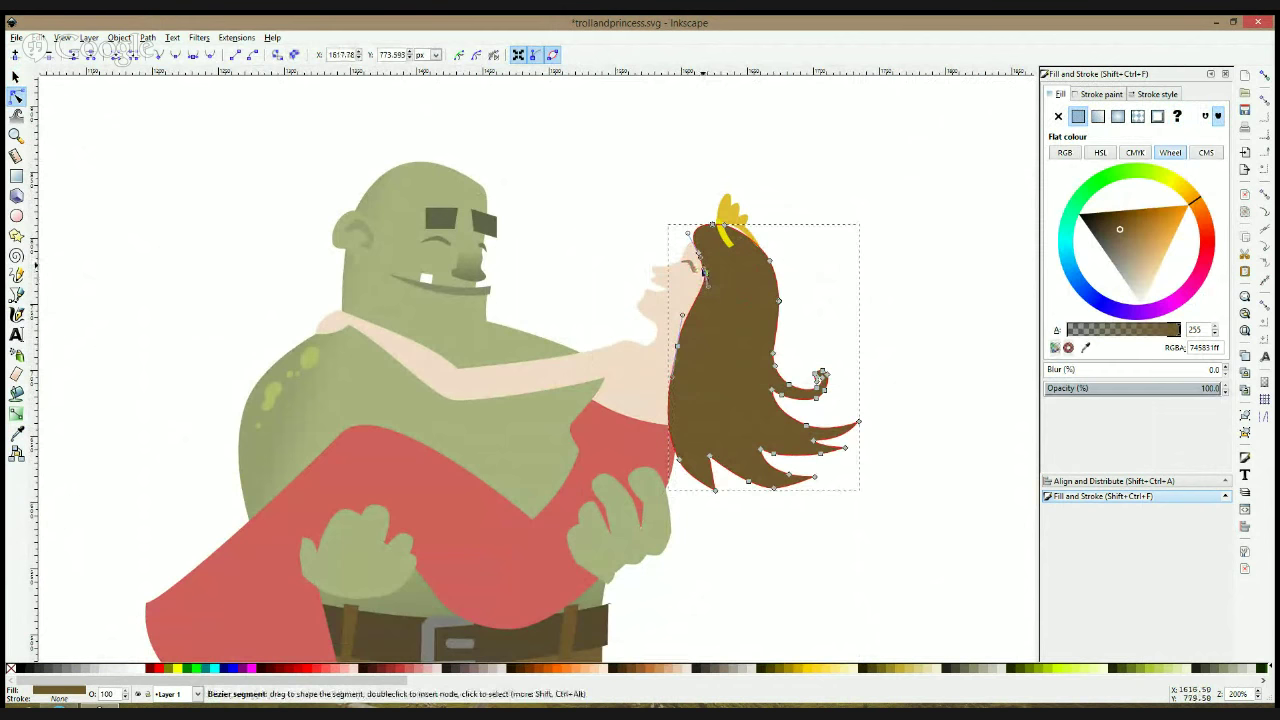
click(826, 324)
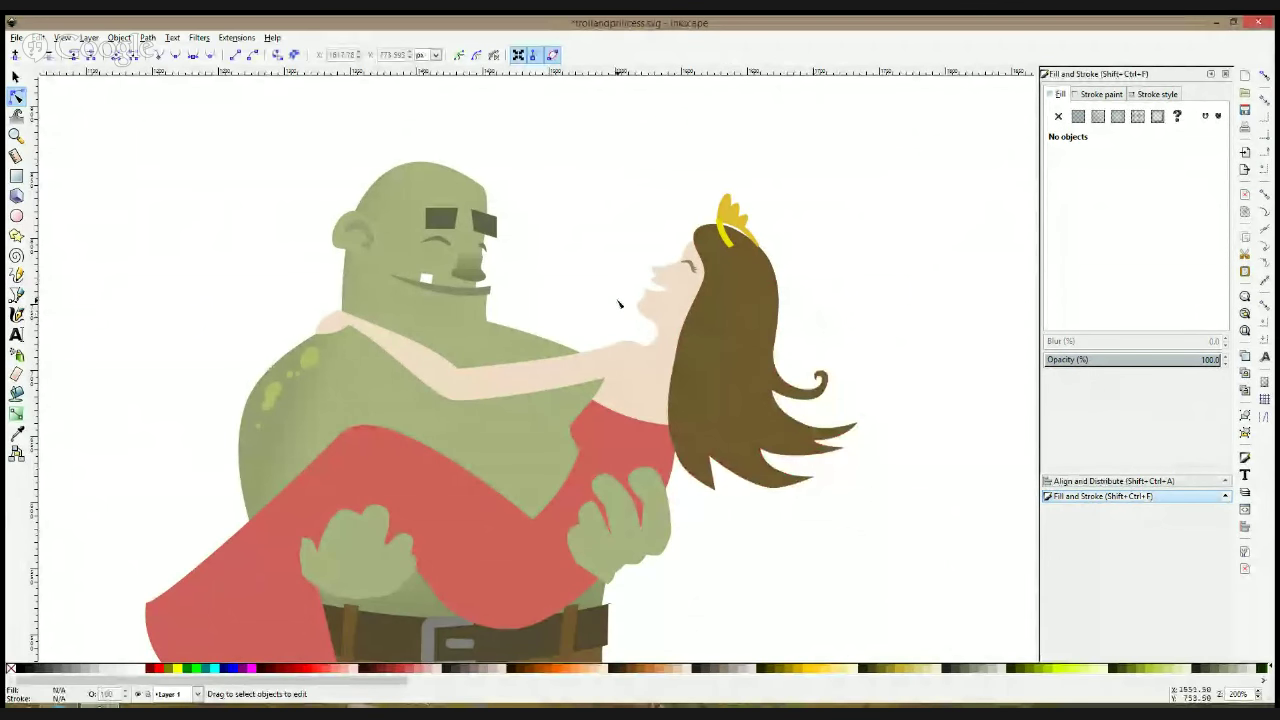
Move the node under the princess's chin by 3 px horizontally and 1 px vertically to refine the jaw and throat
click(660, 325)
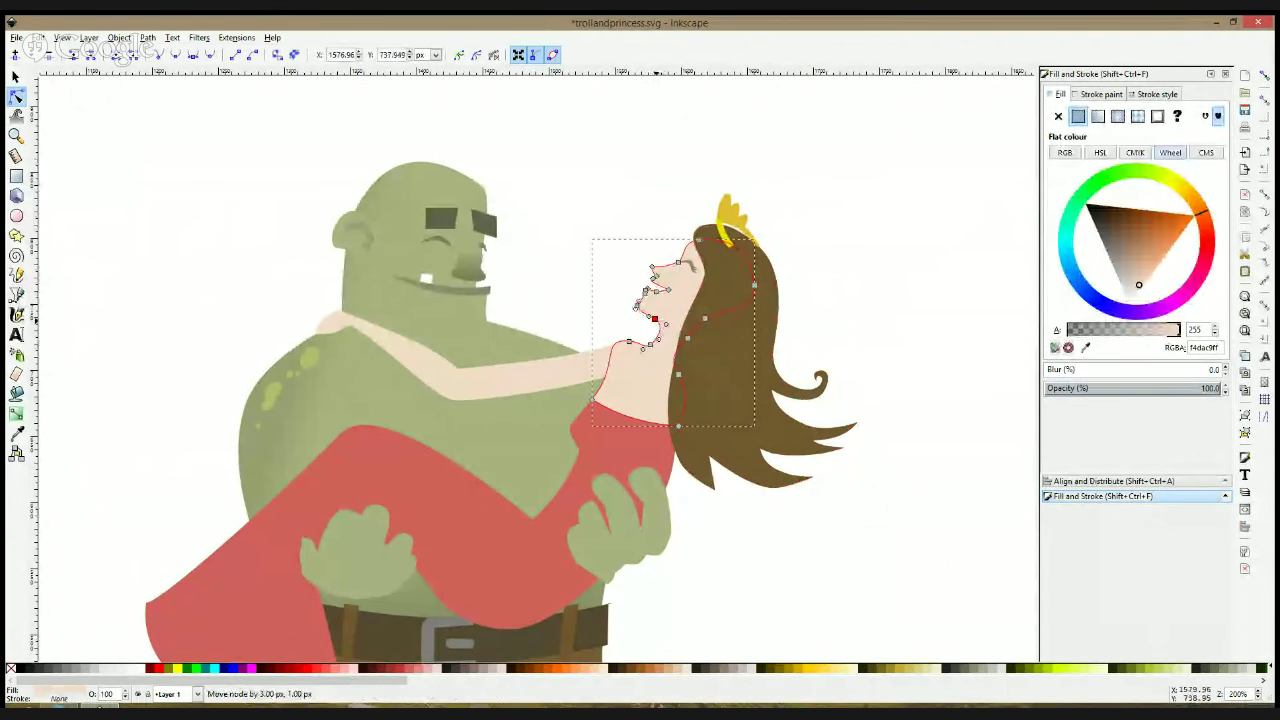
click(826, 322)
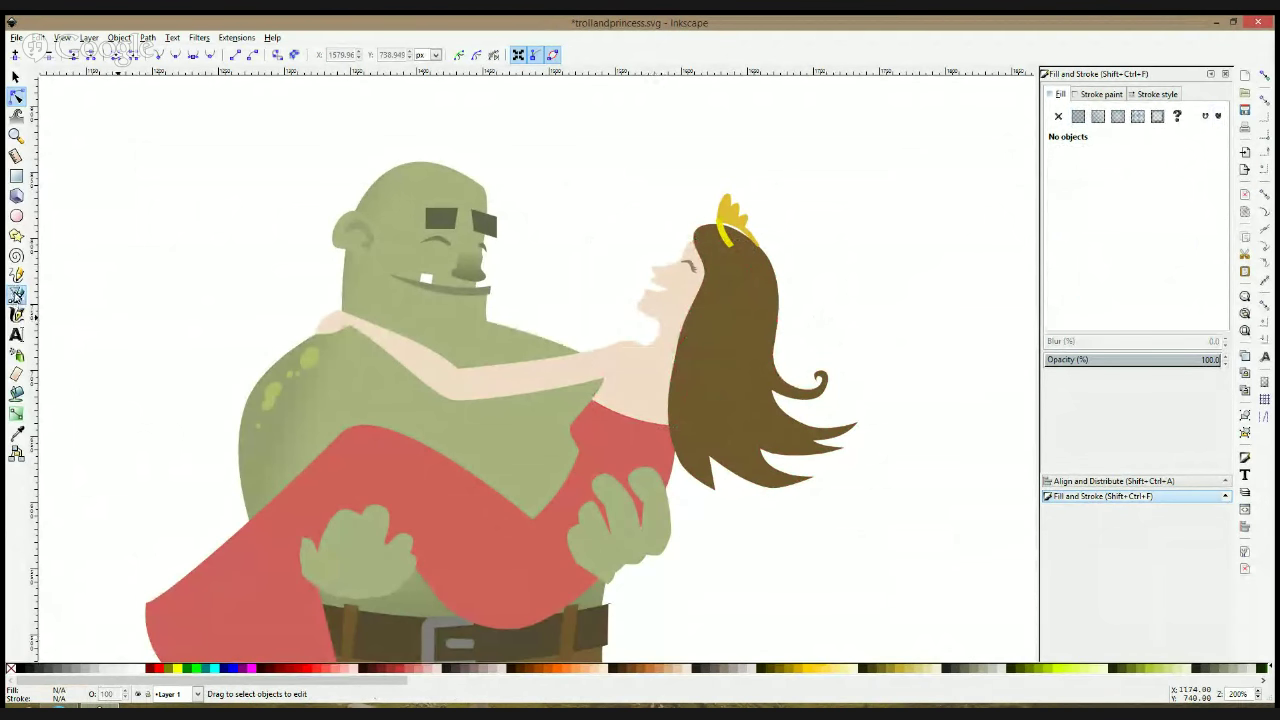
Apply a linear gradient to the princess's hair from the crown toward the curl and set its end stop to 100% opacity
click(16, 295)
key(space)
click(739, 302)
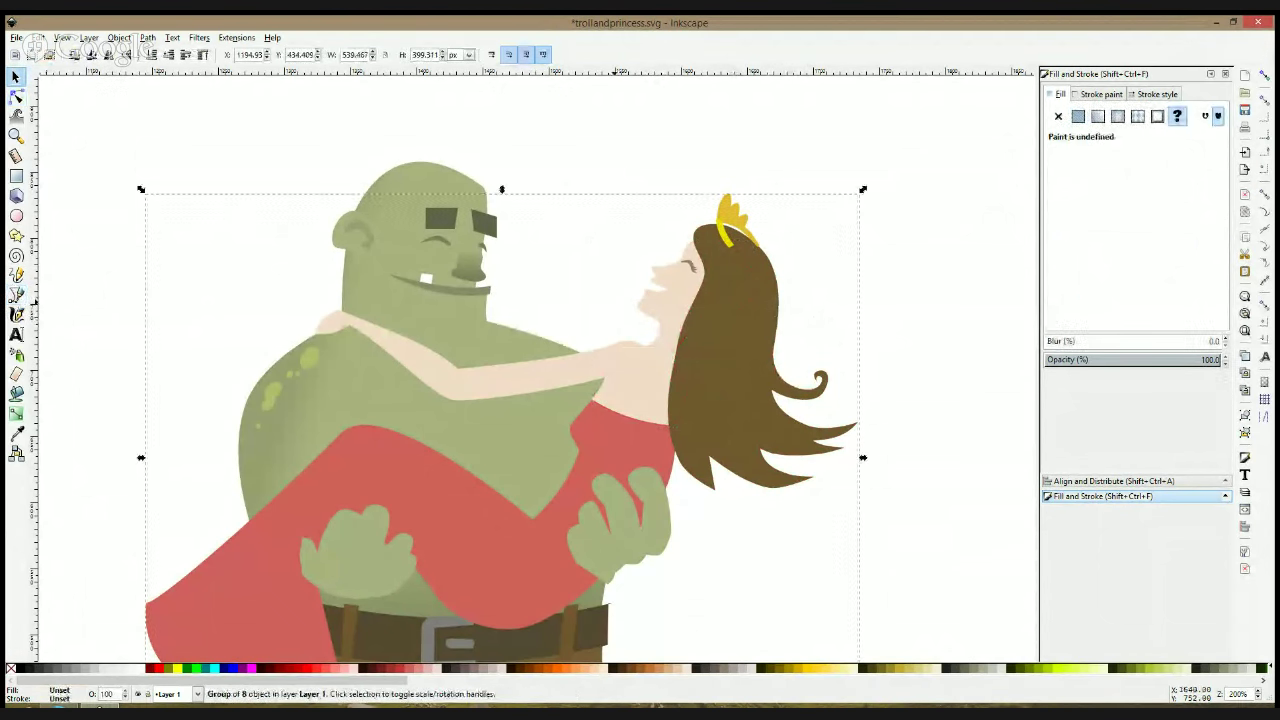
ctrl+click(728, 349)
click(17, 412)
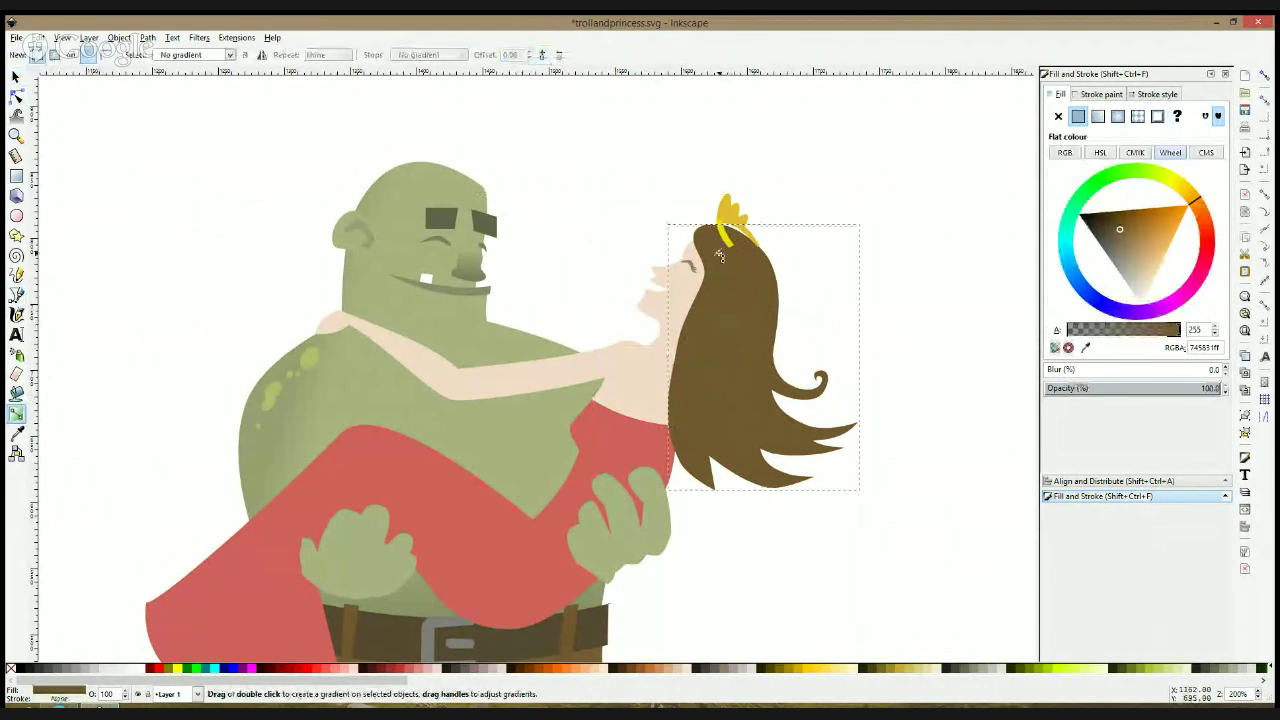
drag(716, 251, 756, 354)
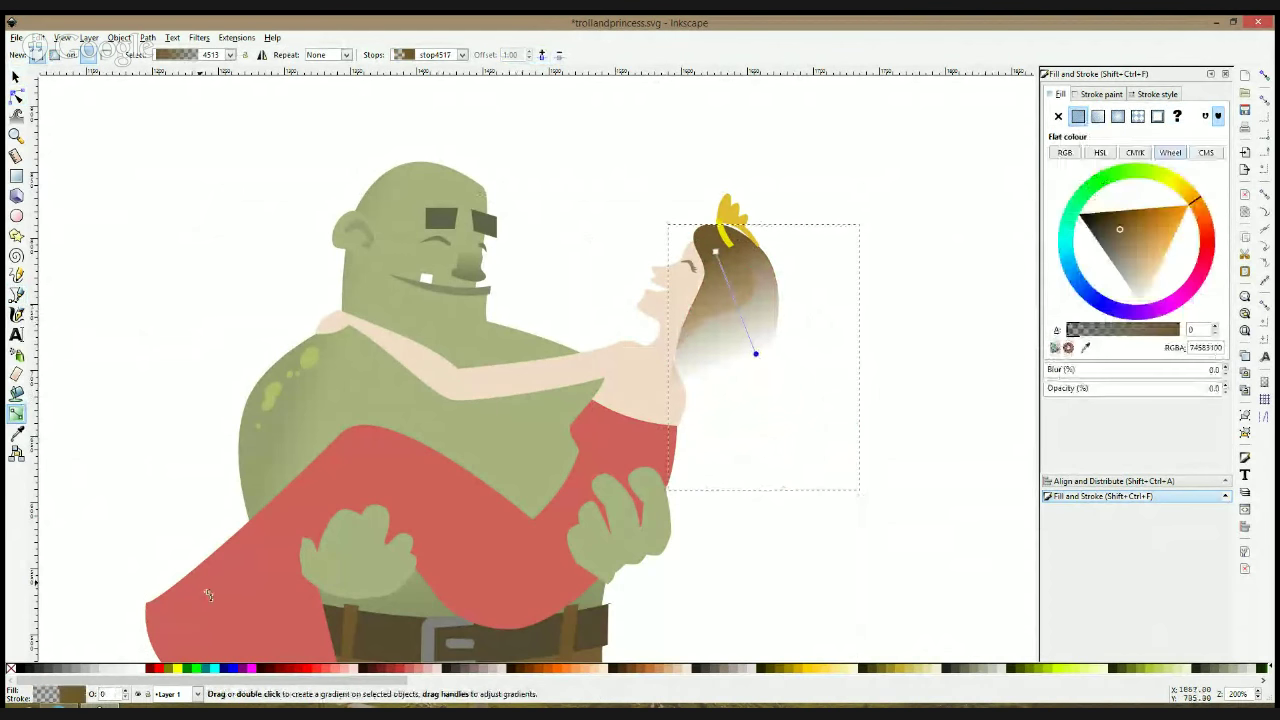
right_click(125, 691)
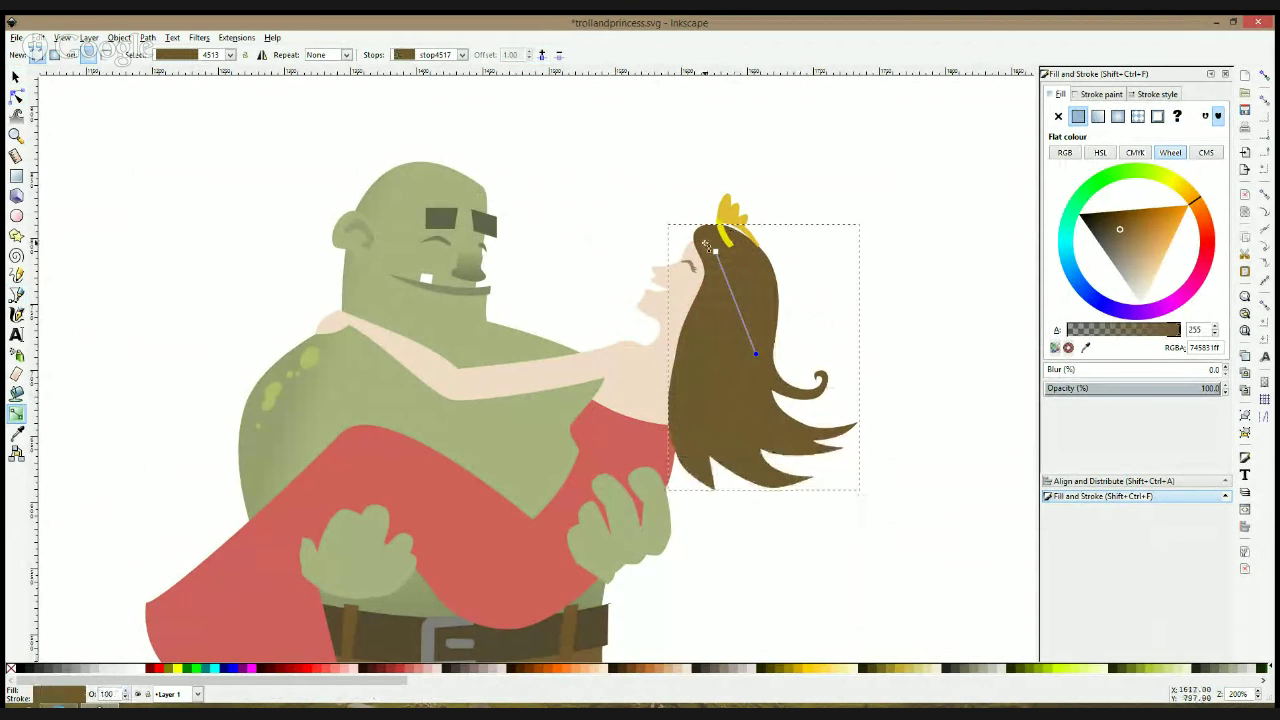
Lighten the start stop of the hair gradient and extend the gradient's end down to the lower hair tips
click(711, 249)
drag(1124, 229, 1125, 237)
drag(756, 353, 758, 455)
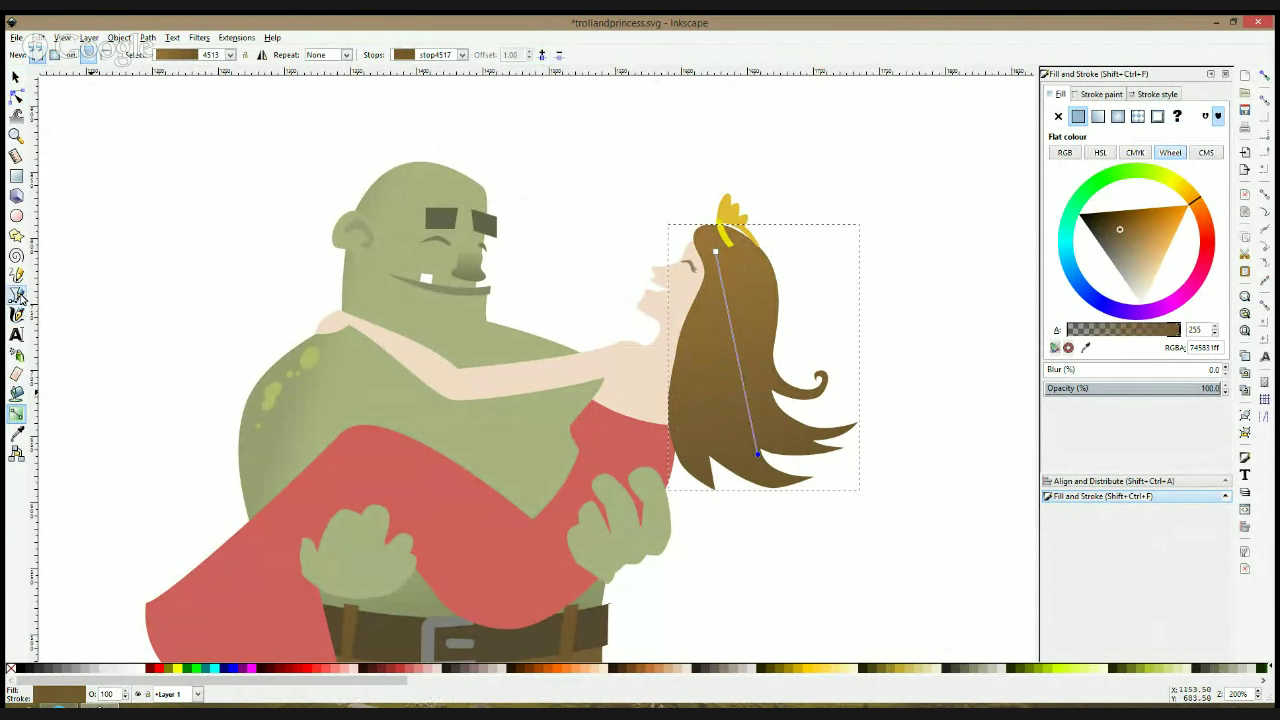
Draw a narrow, pointed closed shape running from the notch below the hair curl up into the princess's hair
click(16, 294)
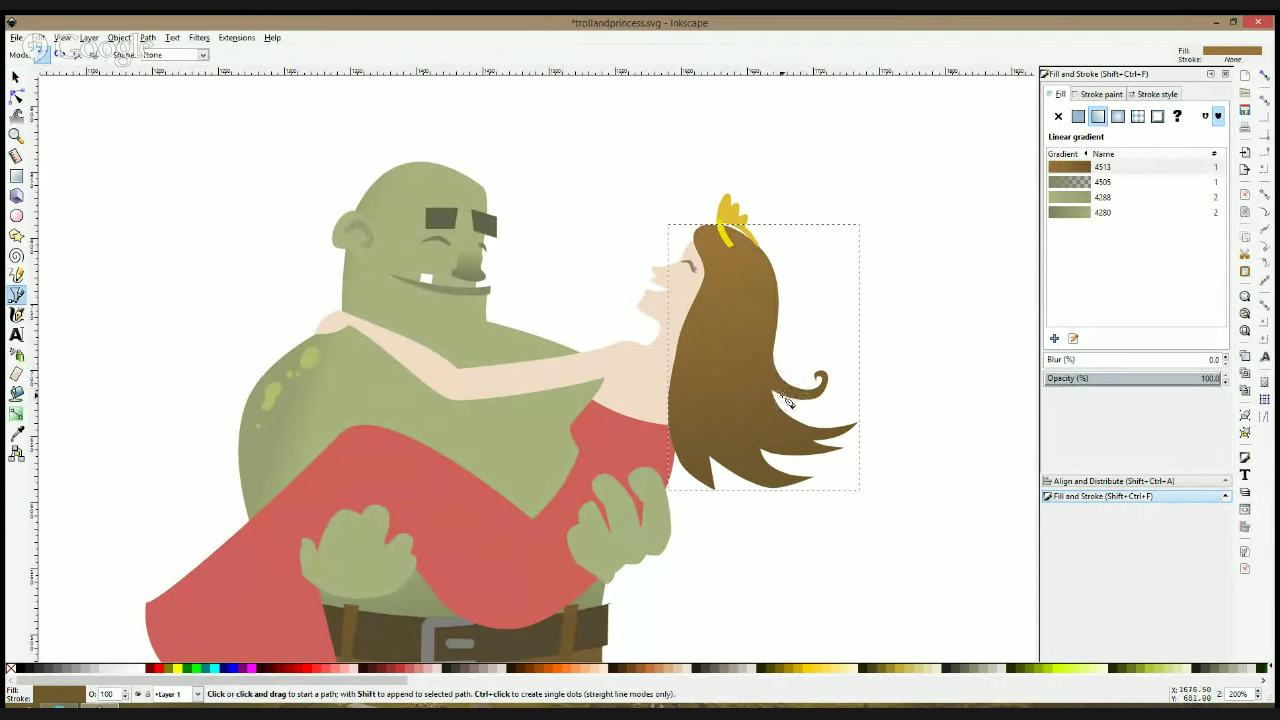
click(781, 394)
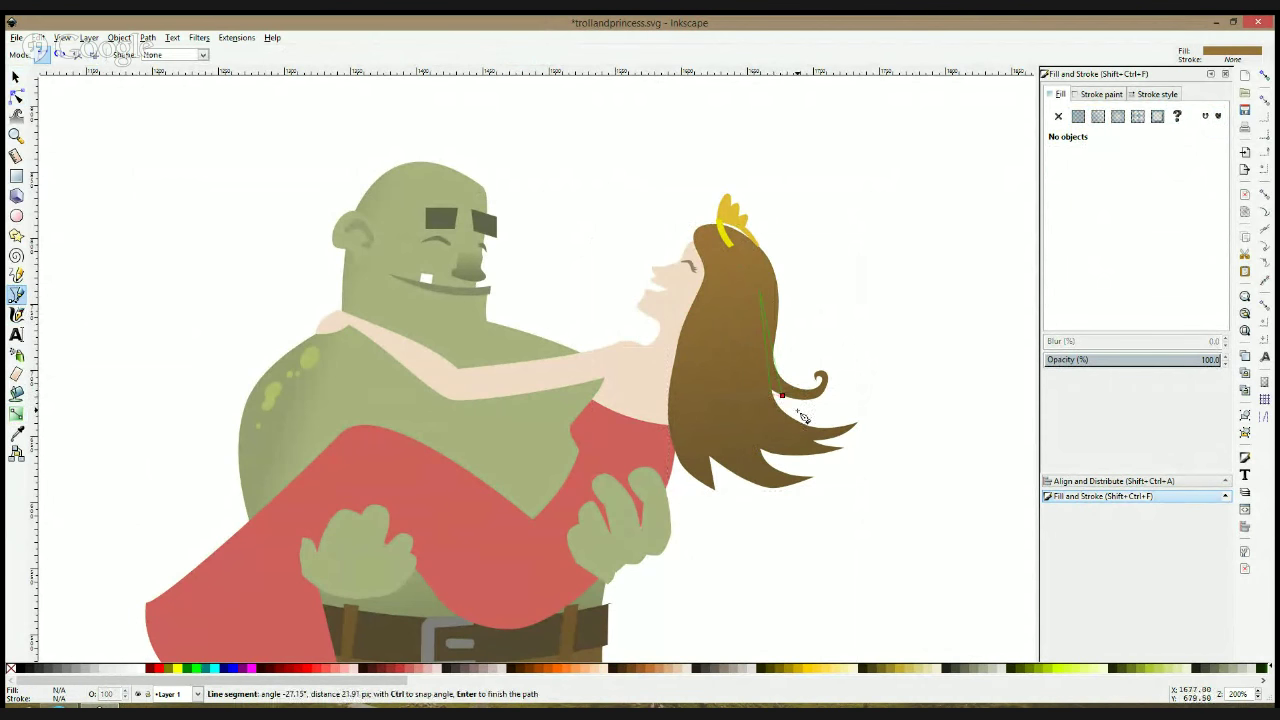
click(782, 395)
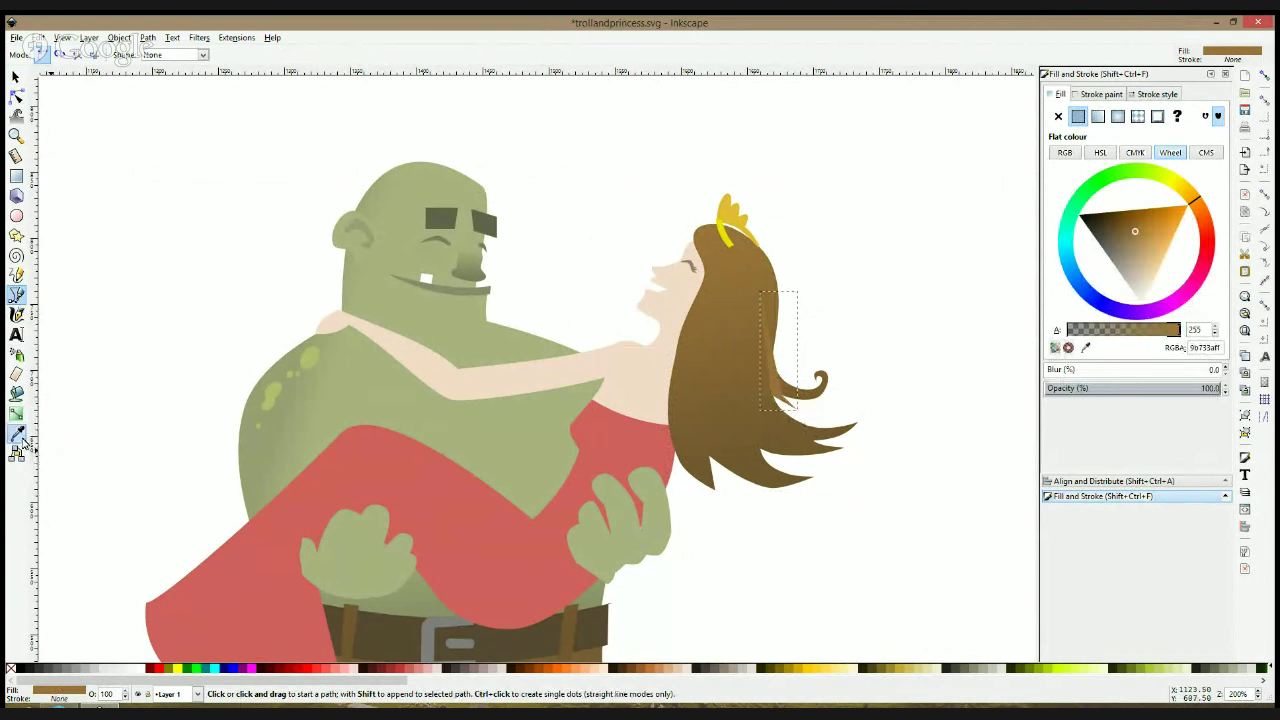
Fill the new strand shape with a darkened hair brown, 57452dff, and bend its long edge into a curve
click(17, 433)
click(770, 488)
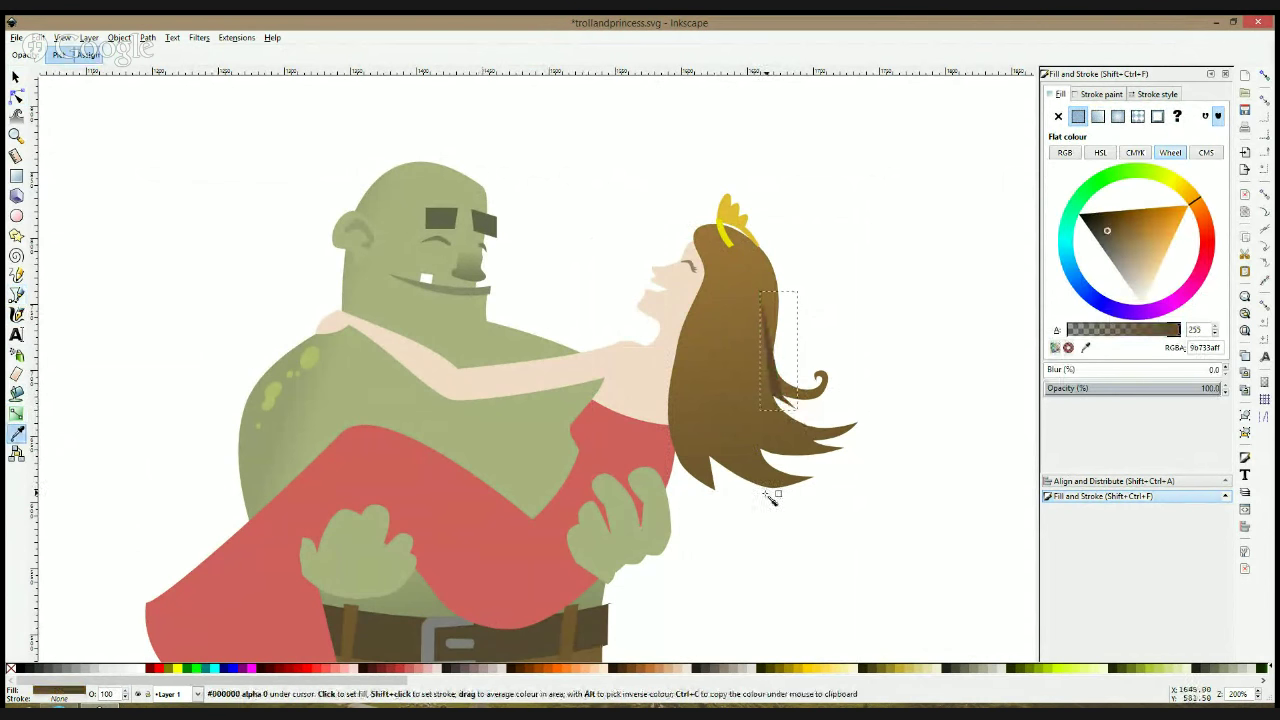
click(1108, 228)
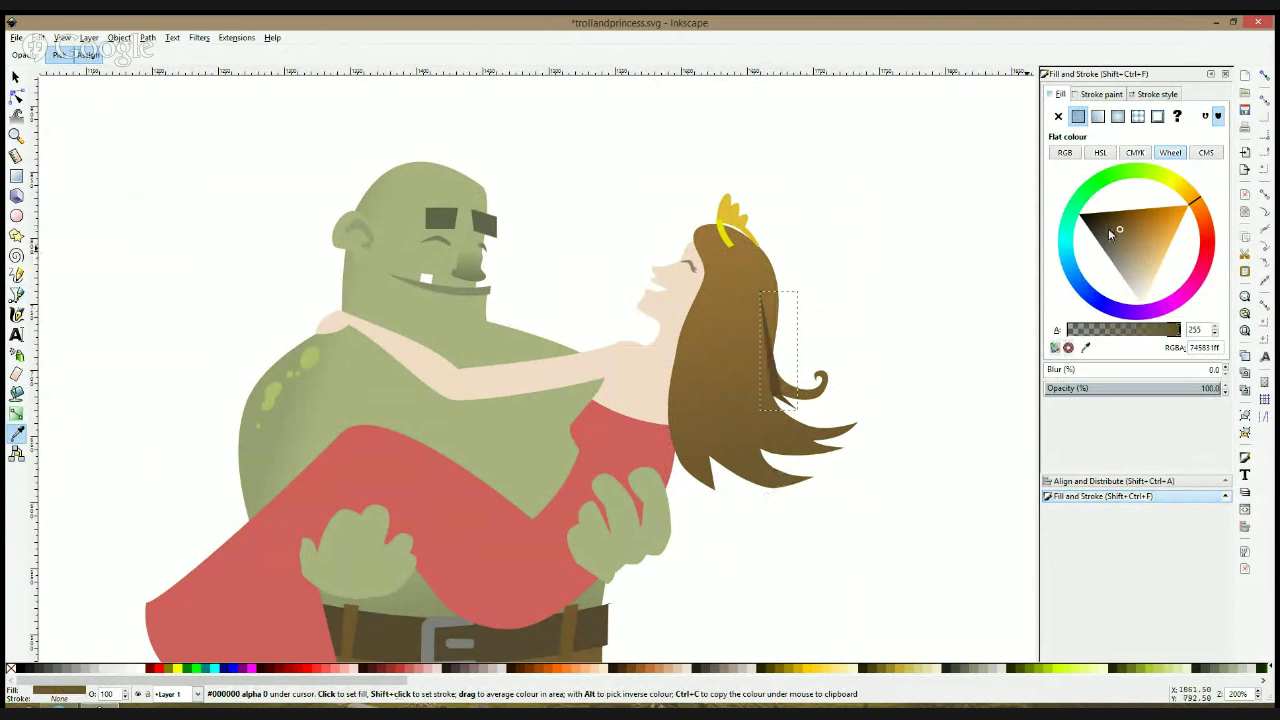
click(17, 93)
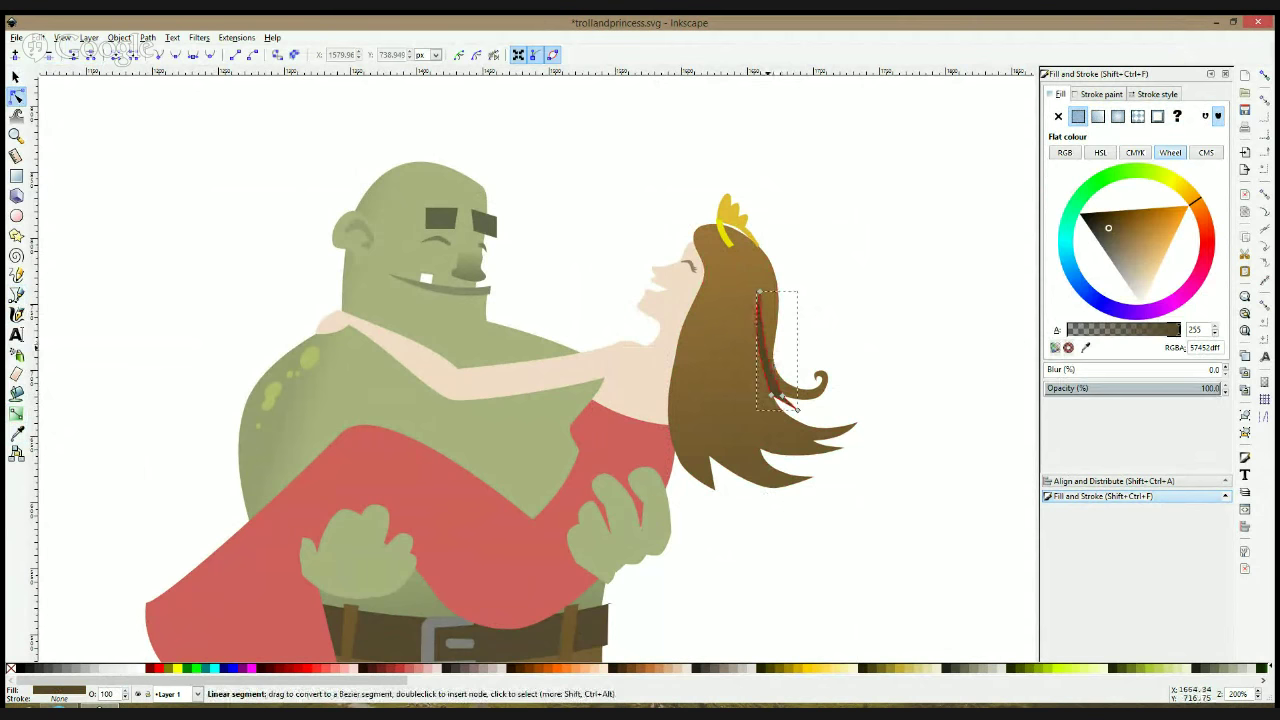
Draw a second pointed strand shadow from the next lower notch up into the hair and curve its sides
click(17, 294)
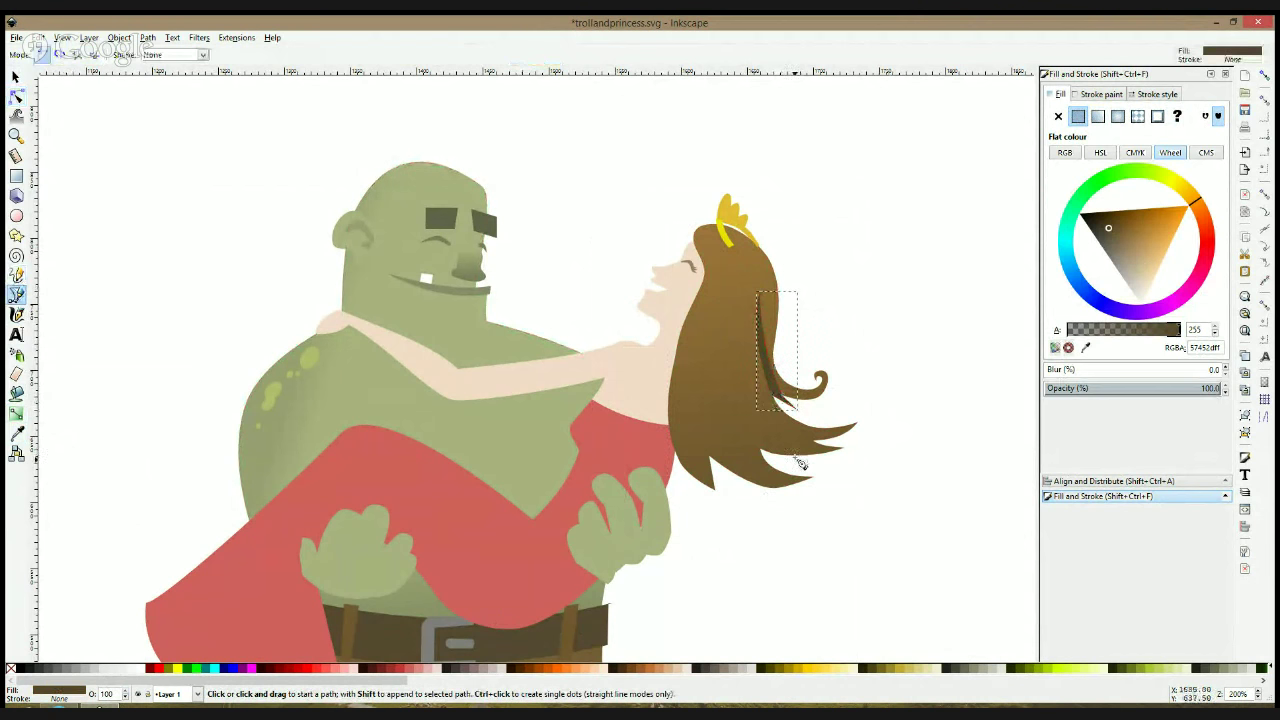
click(794, 464)
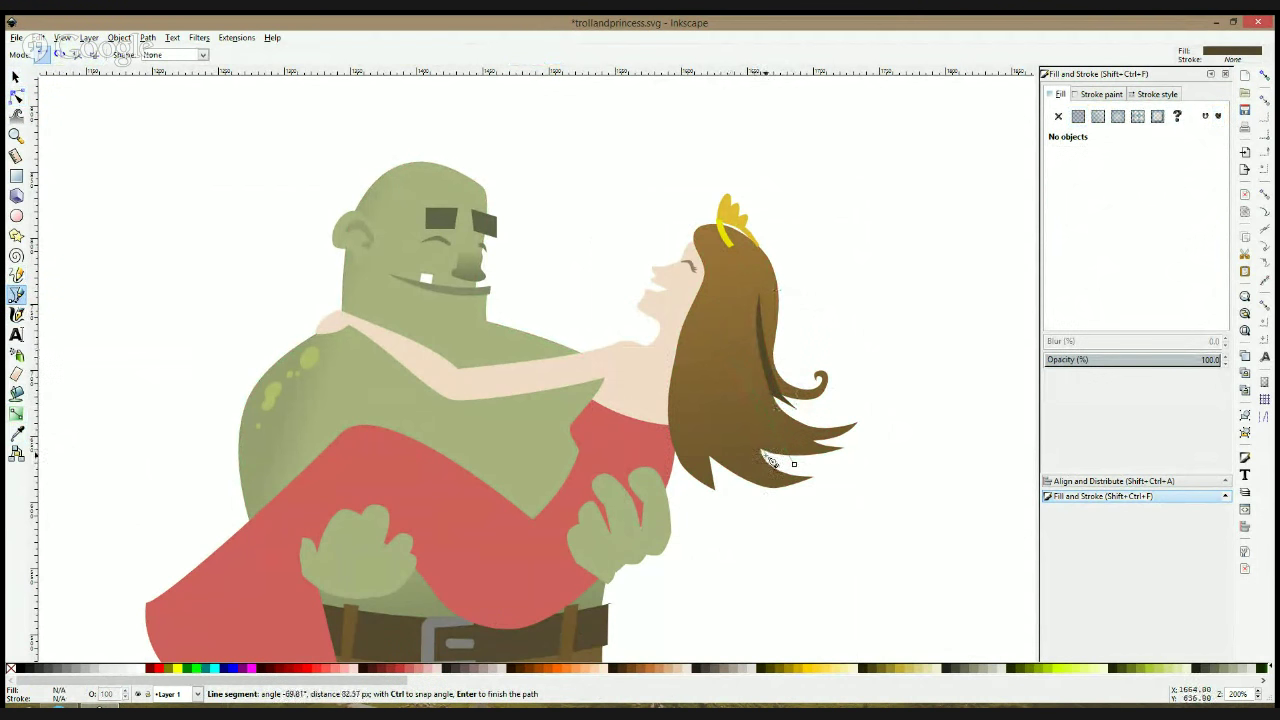
click(795, 465)
key(n)
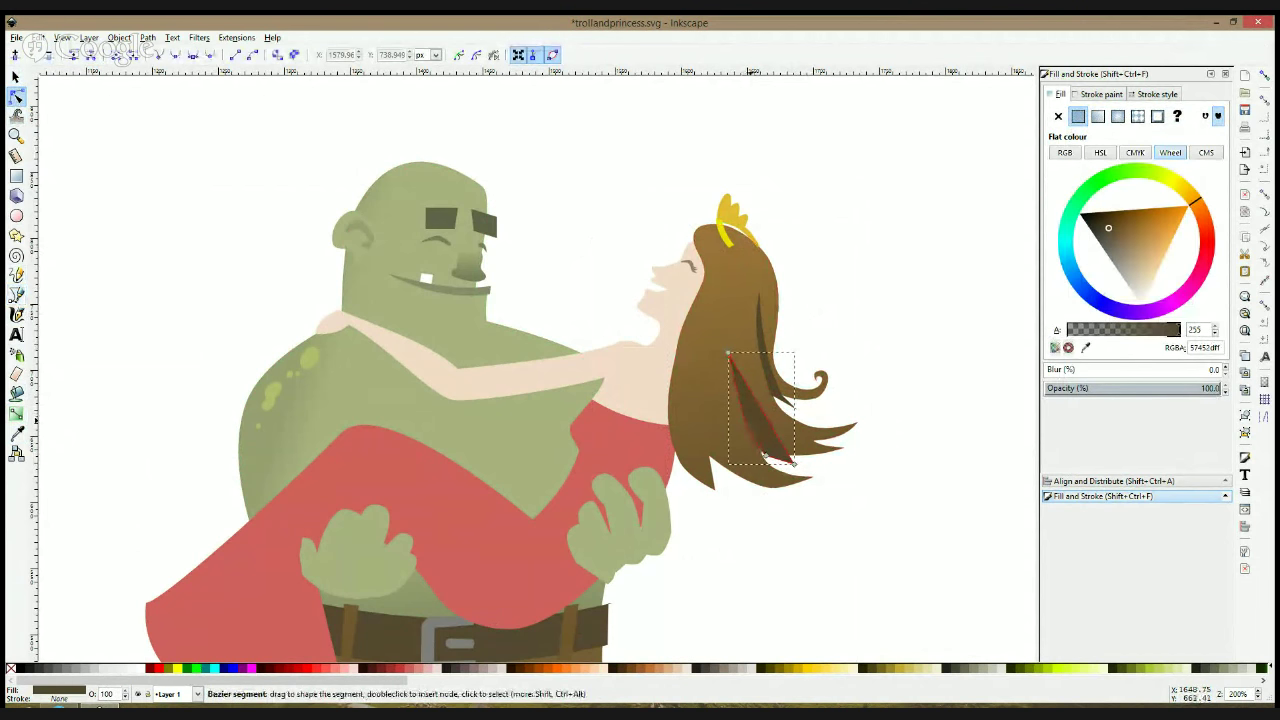
key(b)
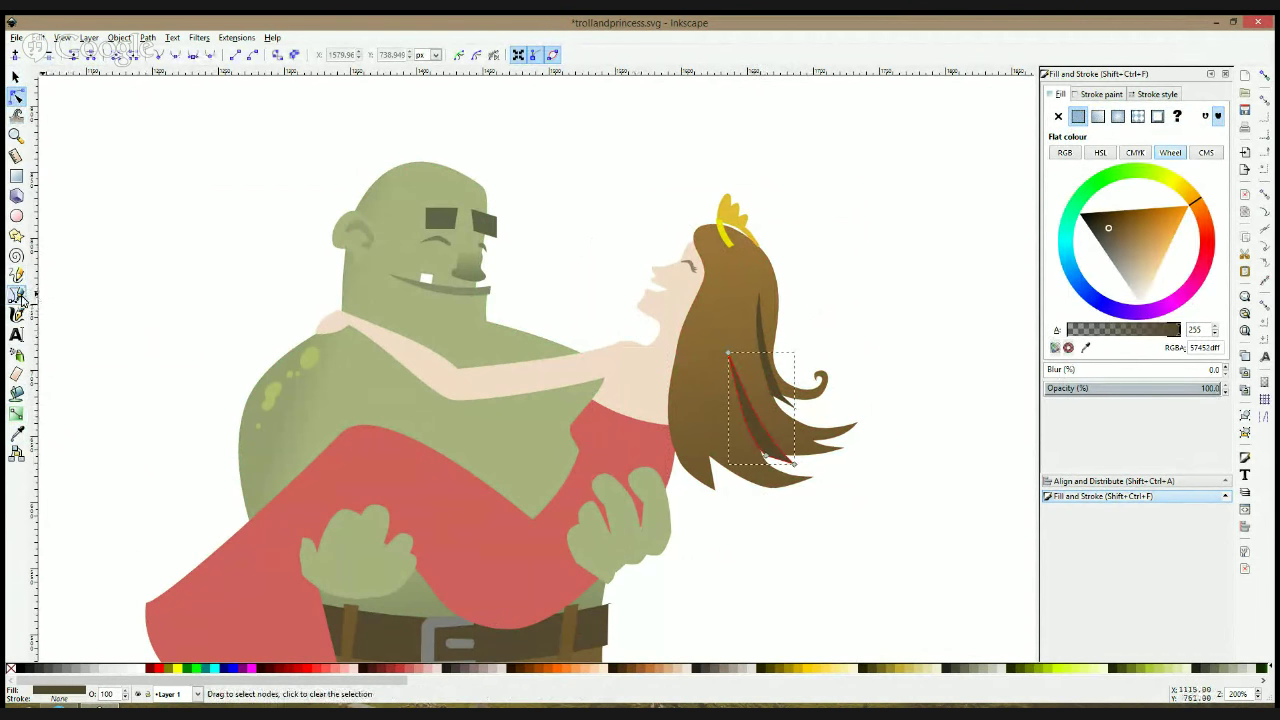
Draw a third strand shadow rising from the lowest hair notch, curve its sides and adjust its top and bottom nodes
click(723, 487)
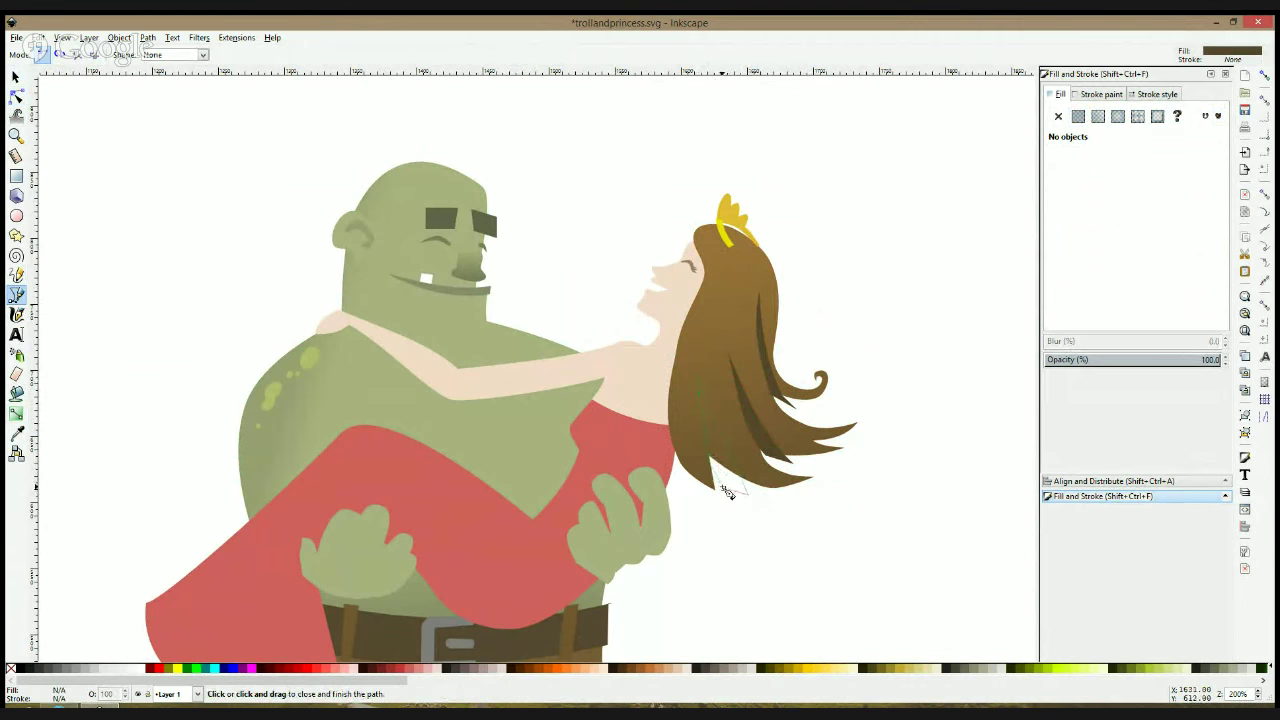
click(724, 489)
click(17, 96)
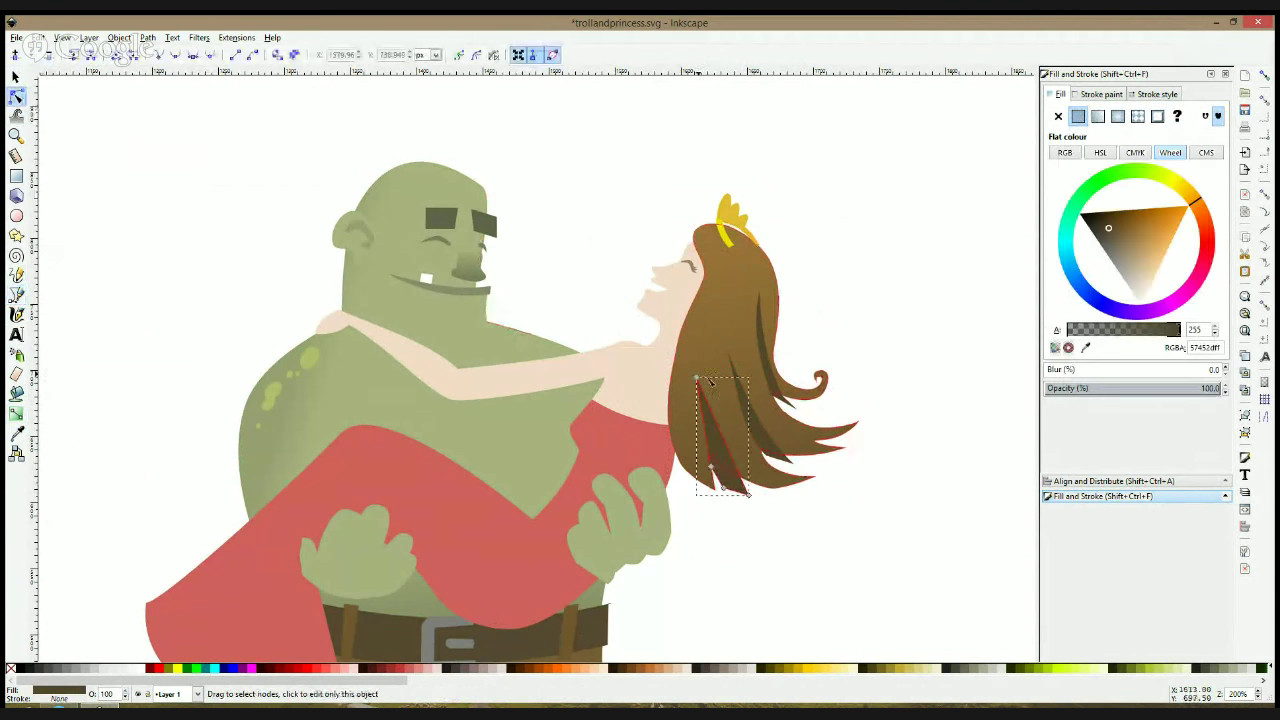
drag(702, 379, 710, 376)
drag(709, 431, 721, 436)
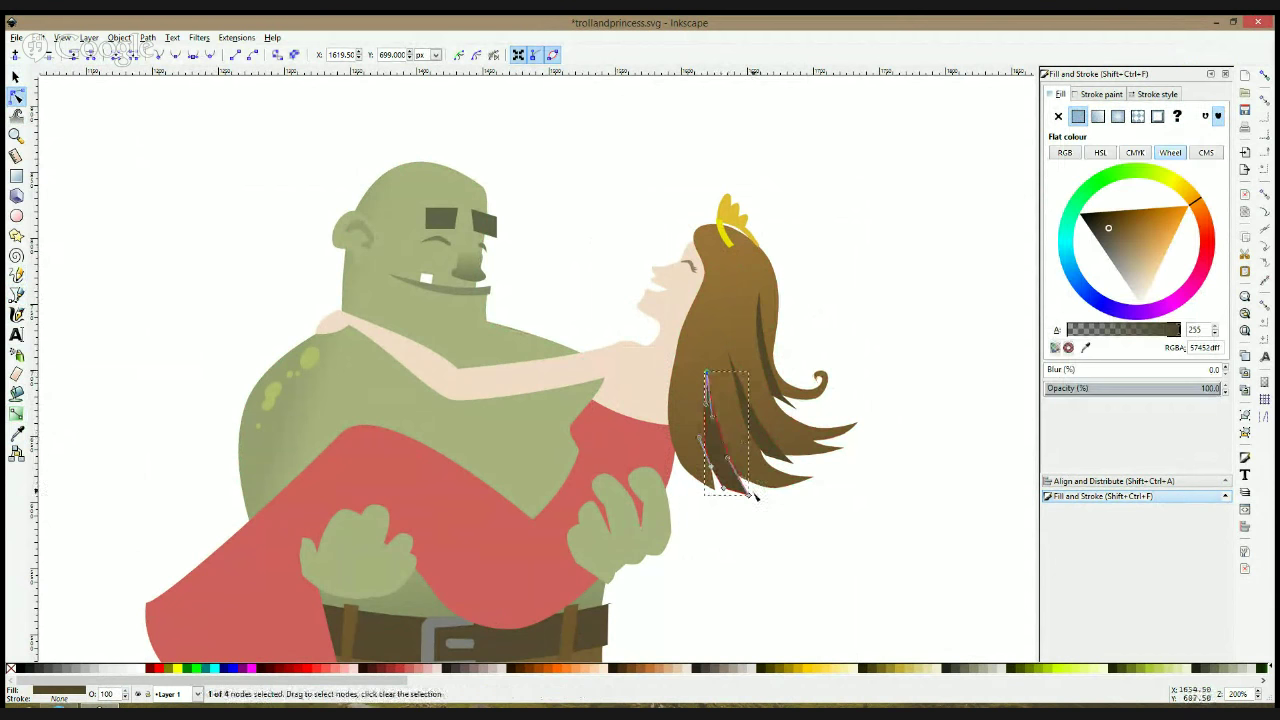
drag(748, 493, 713, 456)
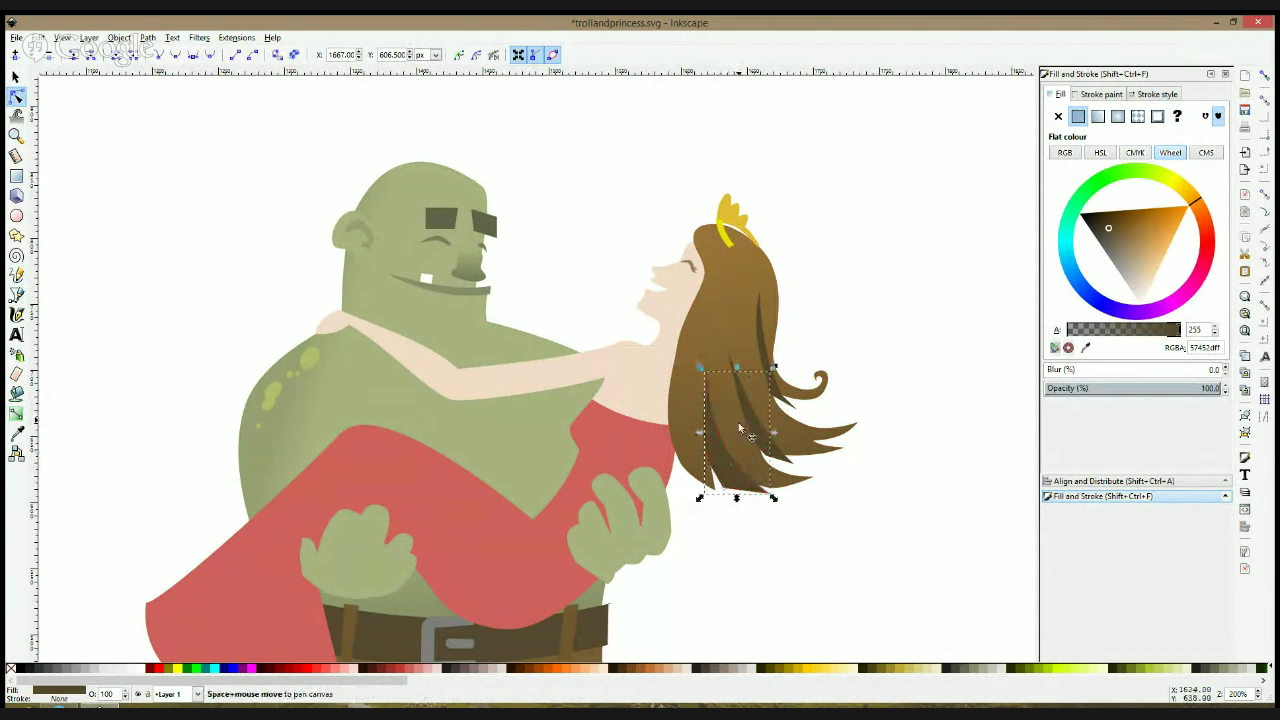
Unite the three strand shadows into one path and trim it to the hair outline by intersecting it with a copy of the hair
key(s)
click(766, 363)
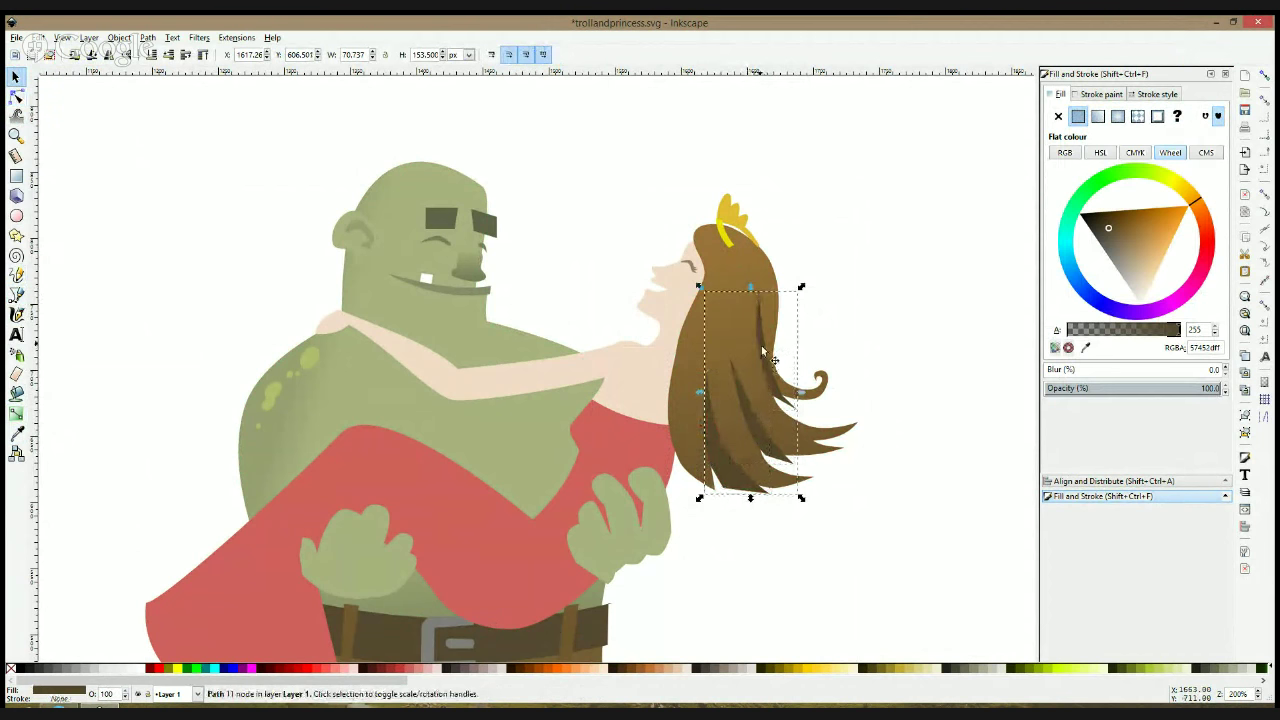
click(738, 330)
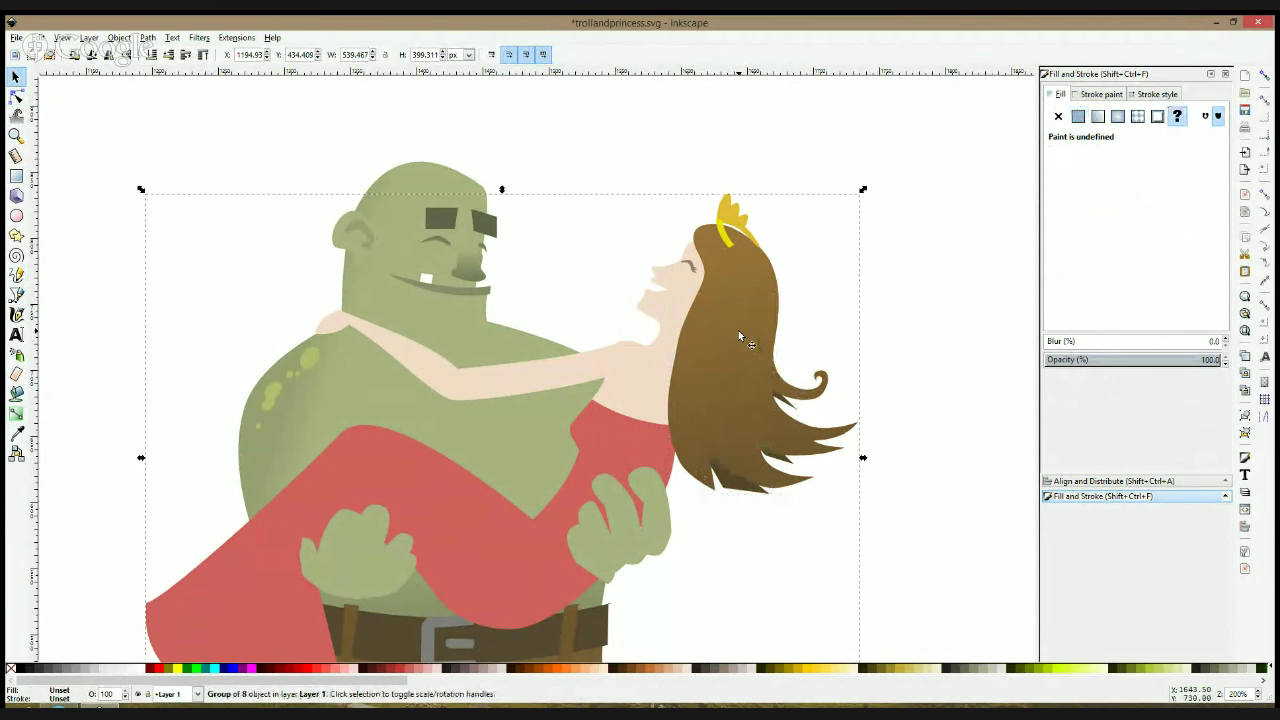
ctrl+click(740, 336)
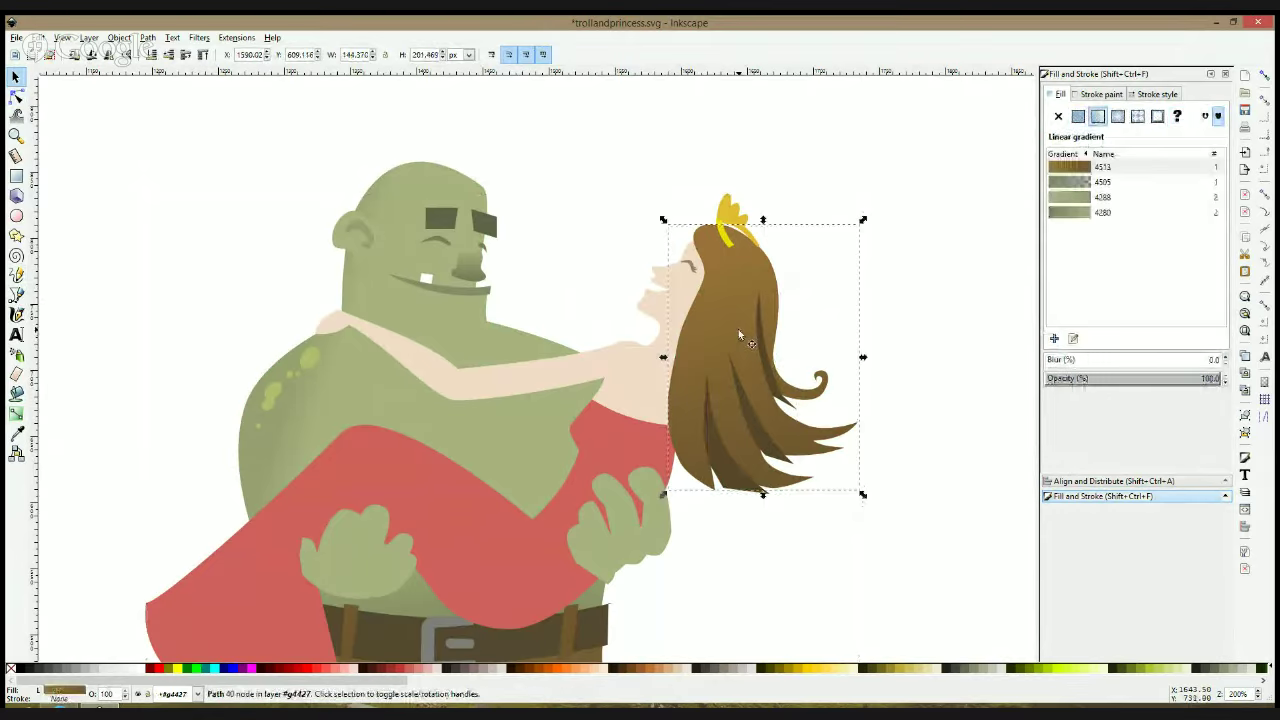
shift+click(743, 411)
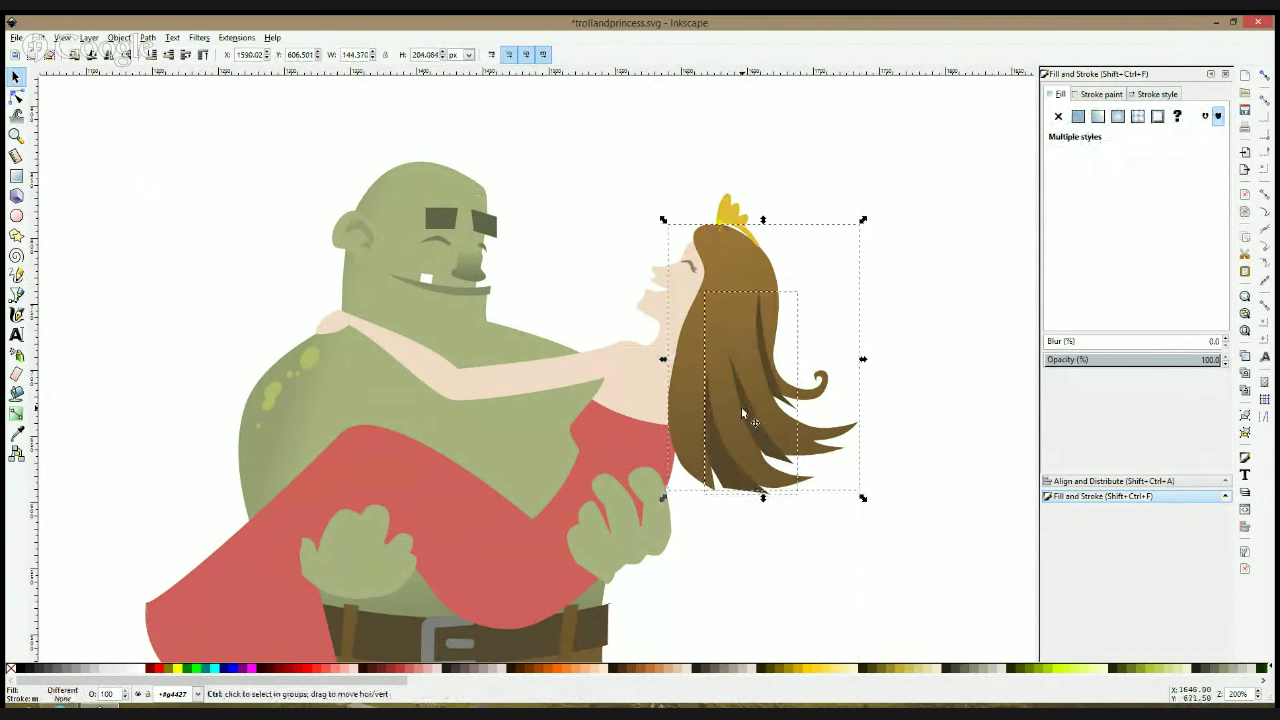
key(ctrl+asterisk)
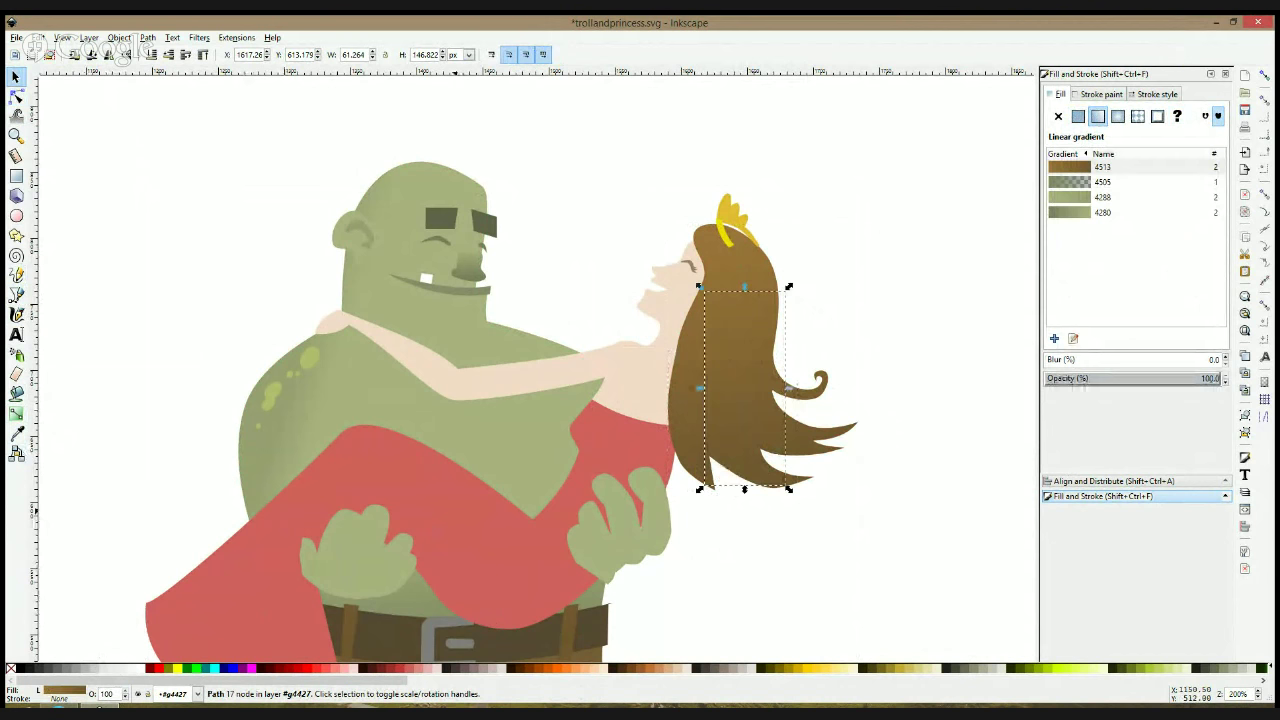
Recolour the strand shadows with a subtle brown, 73532dfe, sampled as an average from the hair area
click(613, 673)
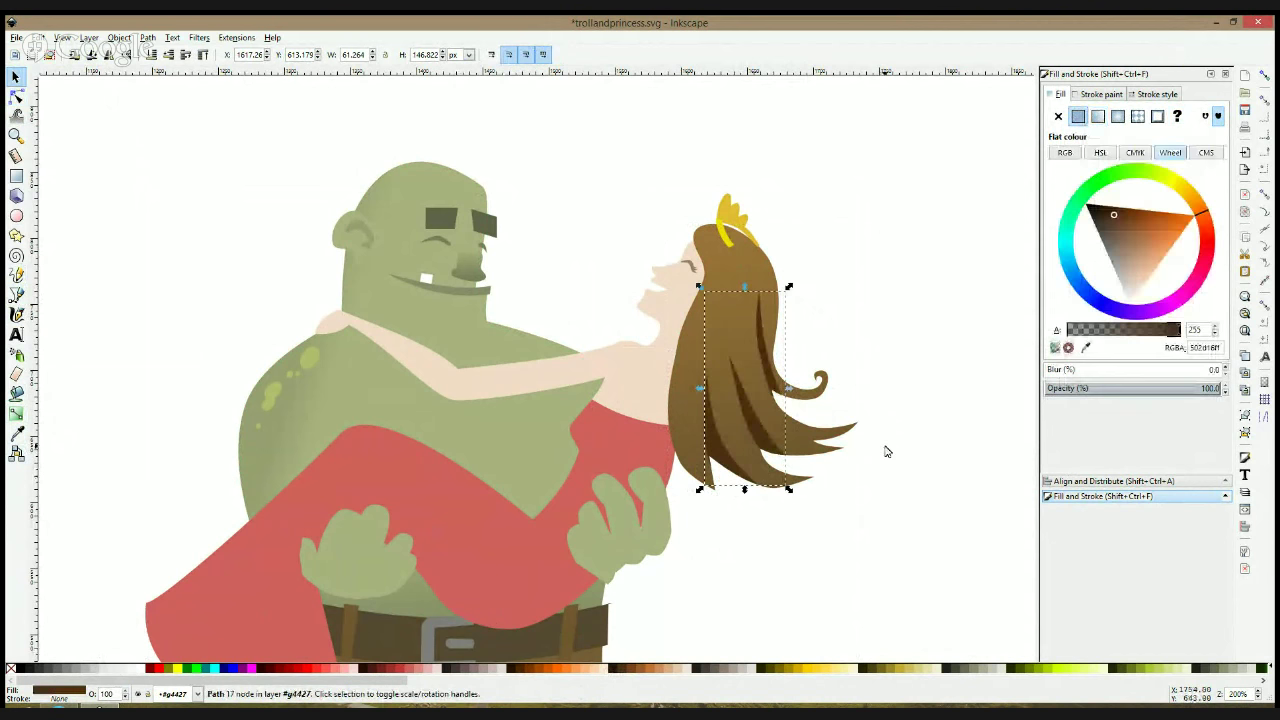
click(17, 433)
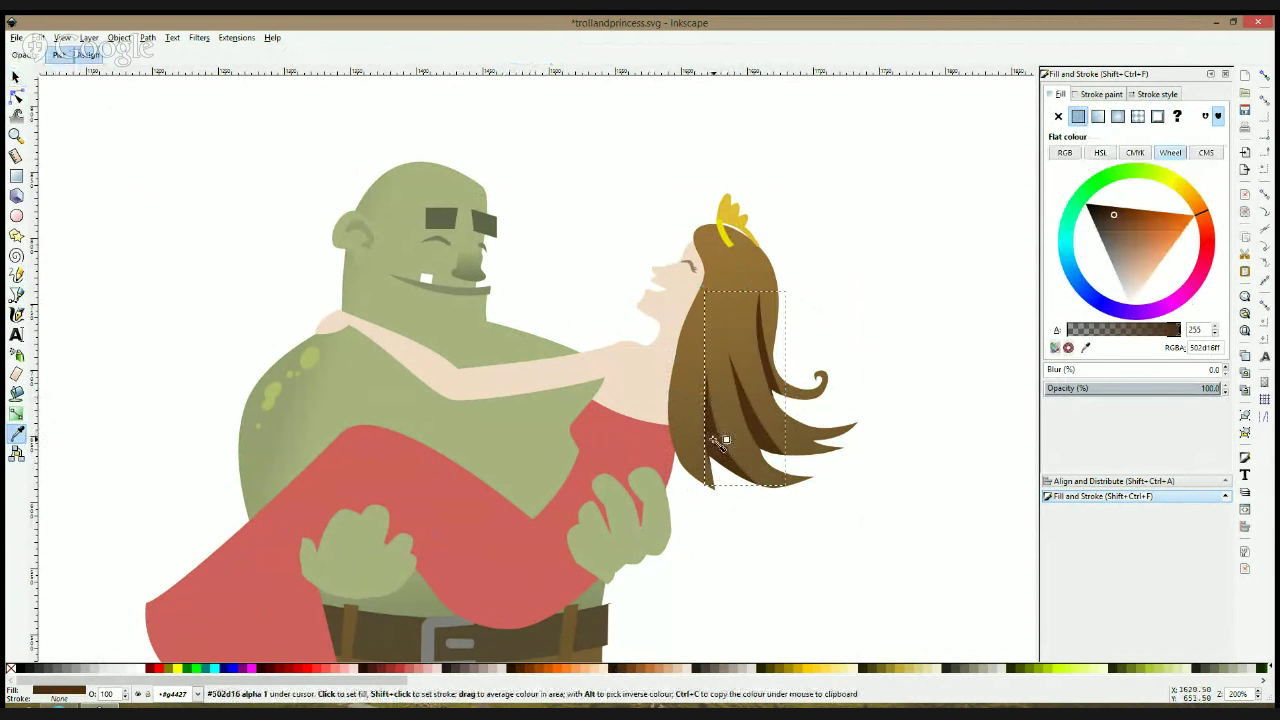
mouse_move(723, 434)
mouse_down()
mouse_move(710, 435)
mouse_move(736, 446)
mouse_move(720, 447)
mouse_up()
key(n)
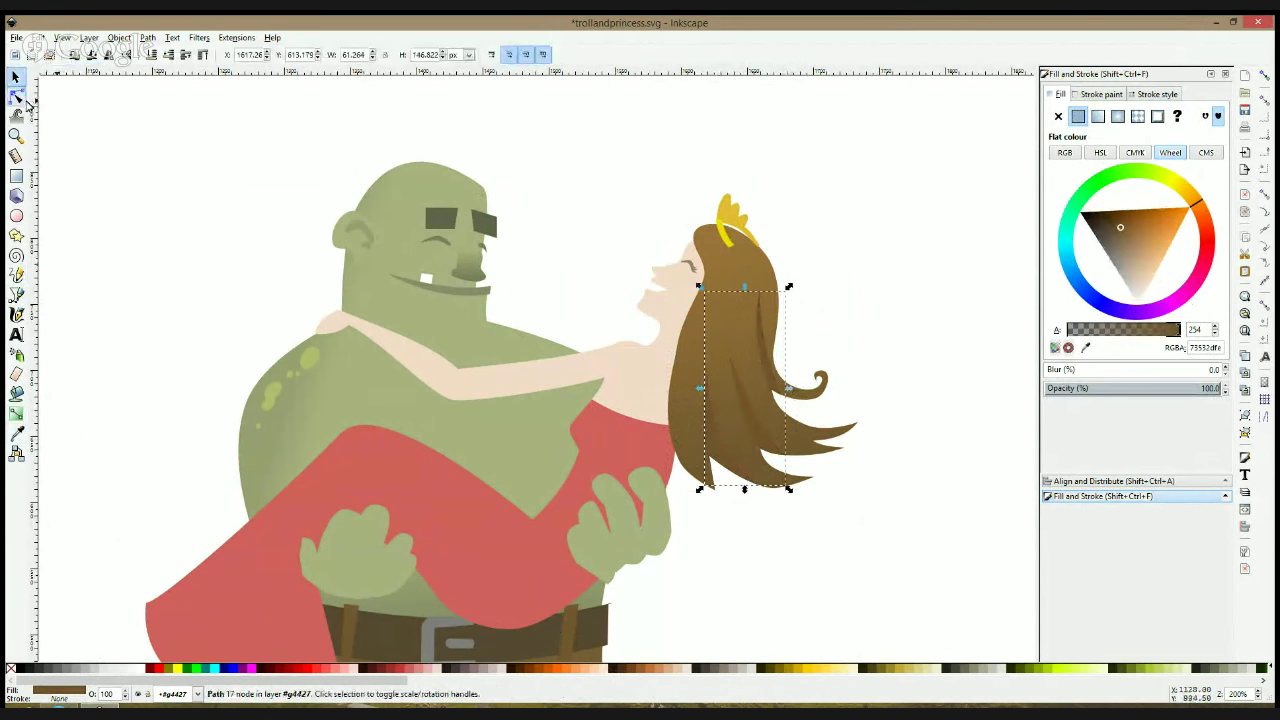
scroll(683, 362, up, 1)
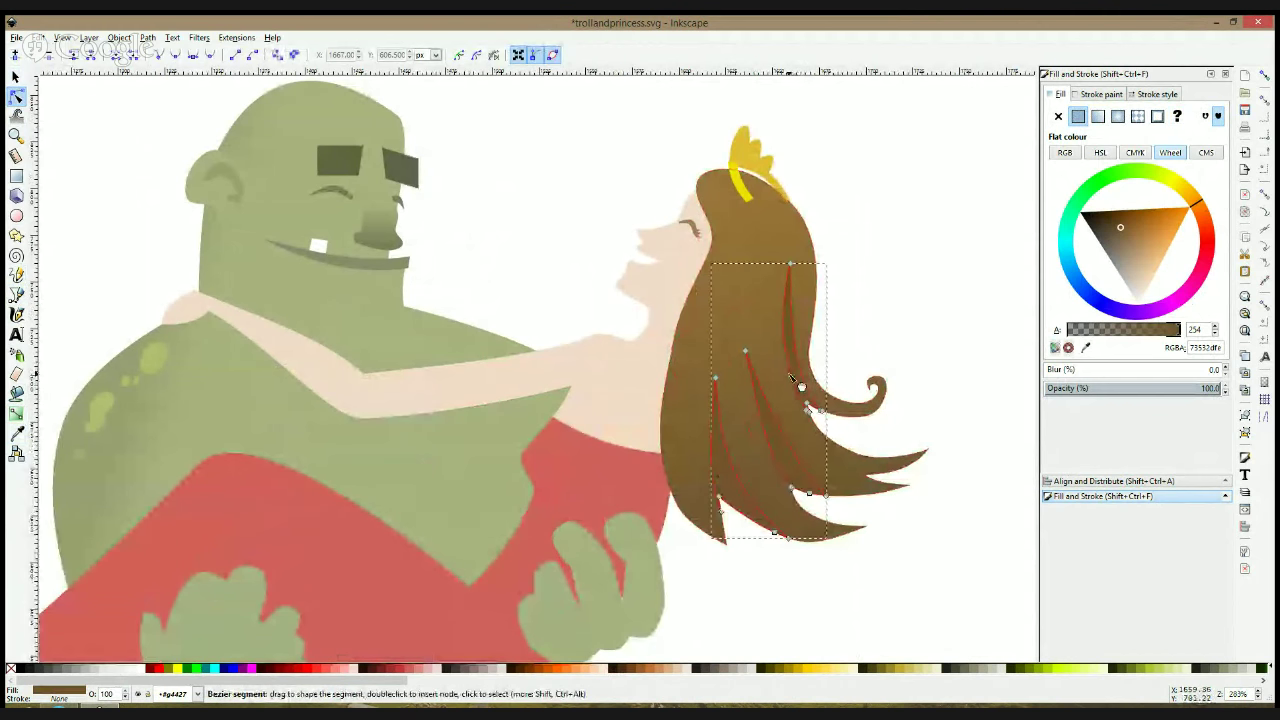
key(Escape)
scroll(895, 360, down, 3)
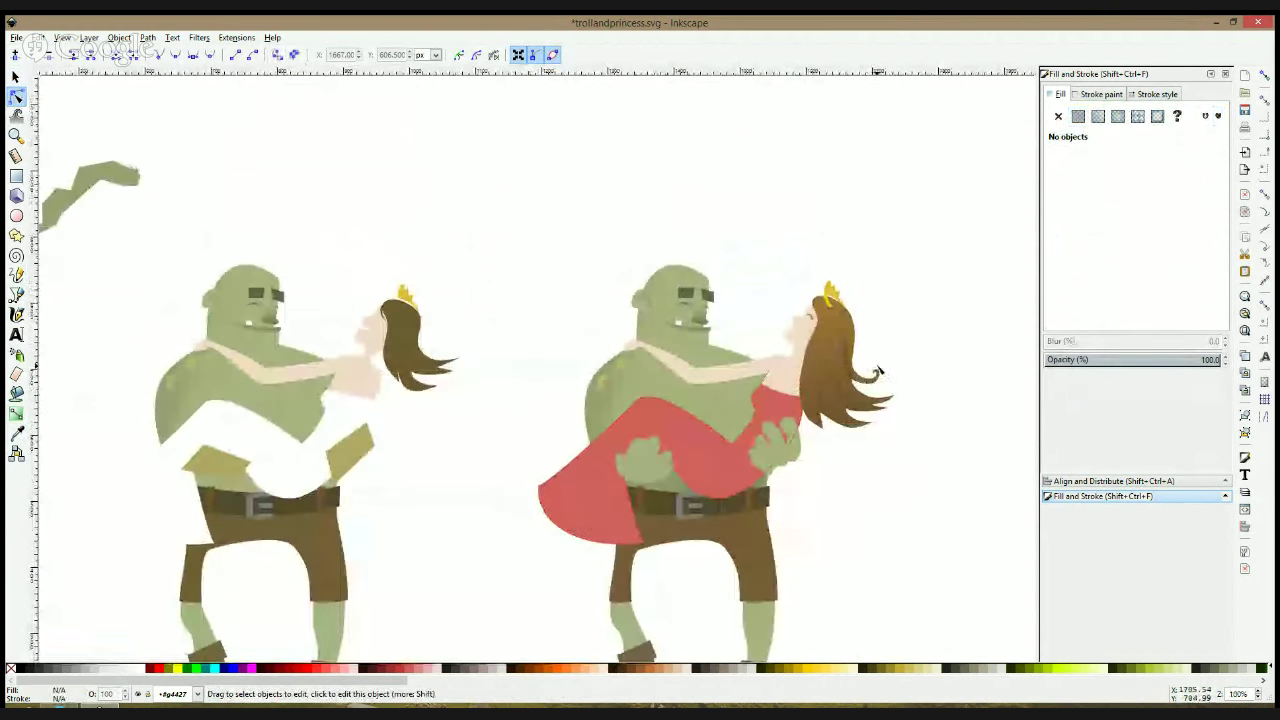
scroll(909, 351, up, 2)
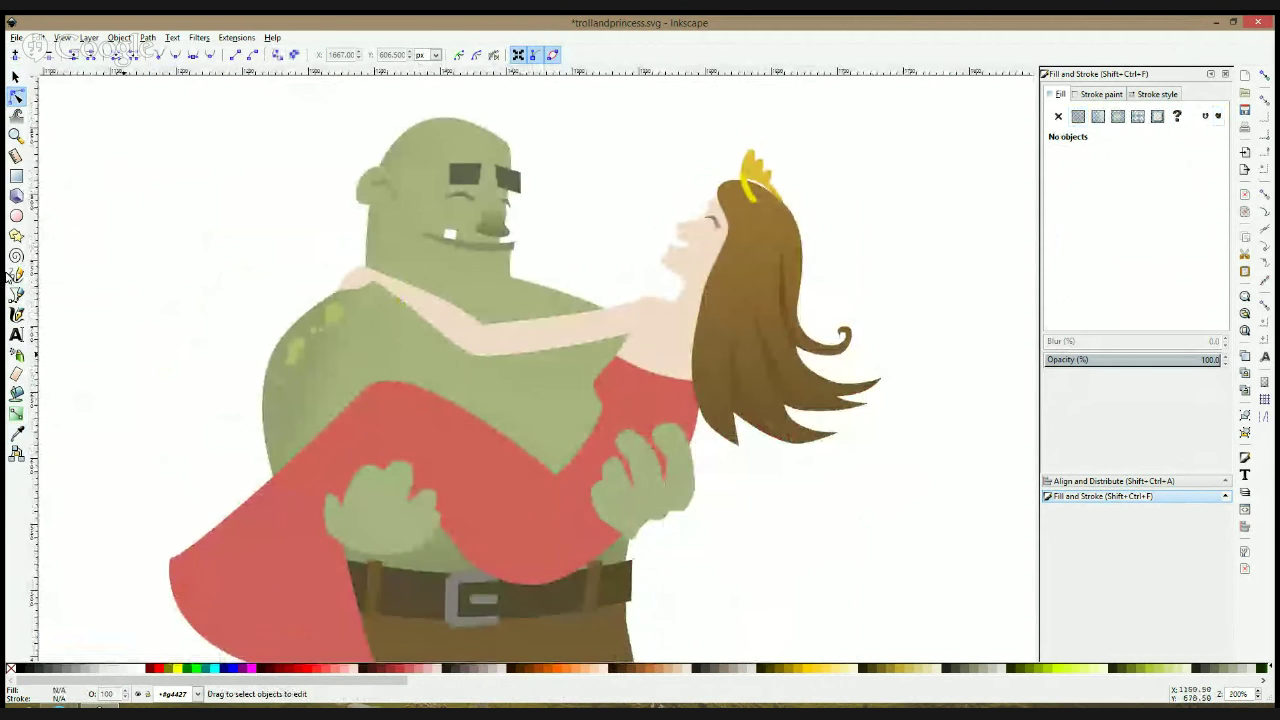
Save the drawing and sketch a freehand wavy-edged closed band across the princess's hair, about 83 by 37 px
click(16, 275)
key(ctrl+s)
scroll(795, 188, up, 2)
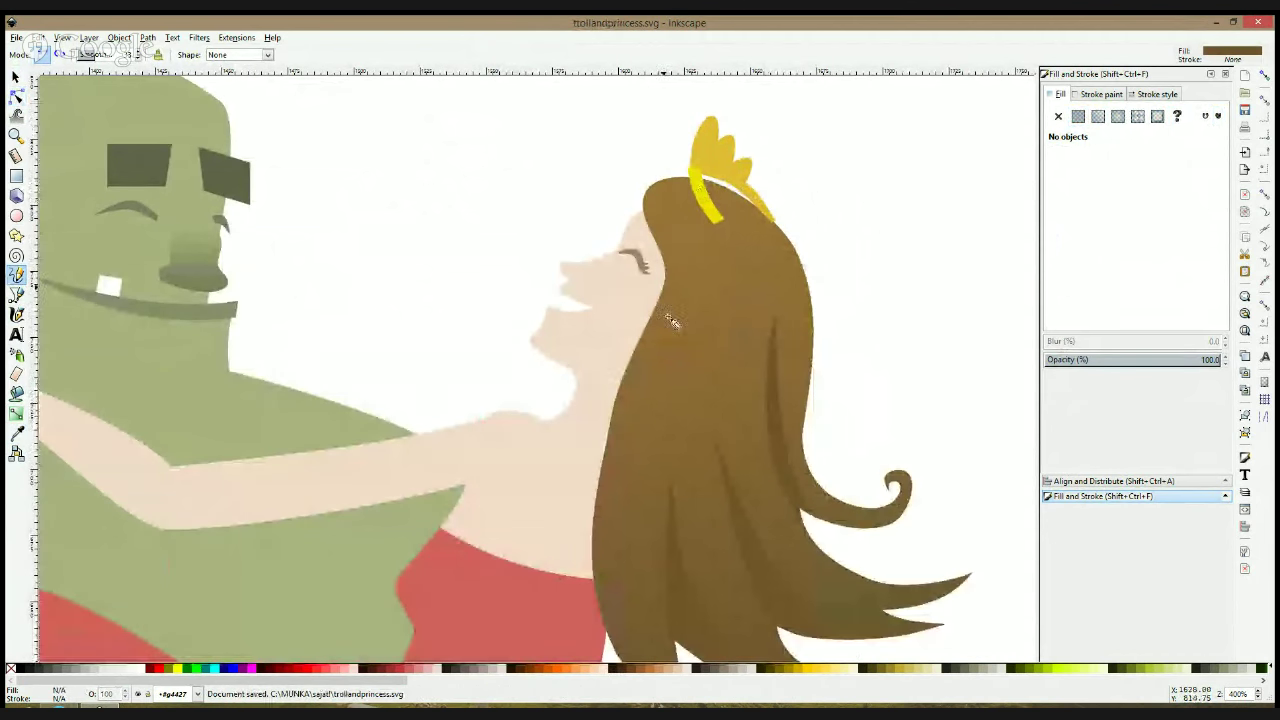
drag(620, 352, 660, 360)
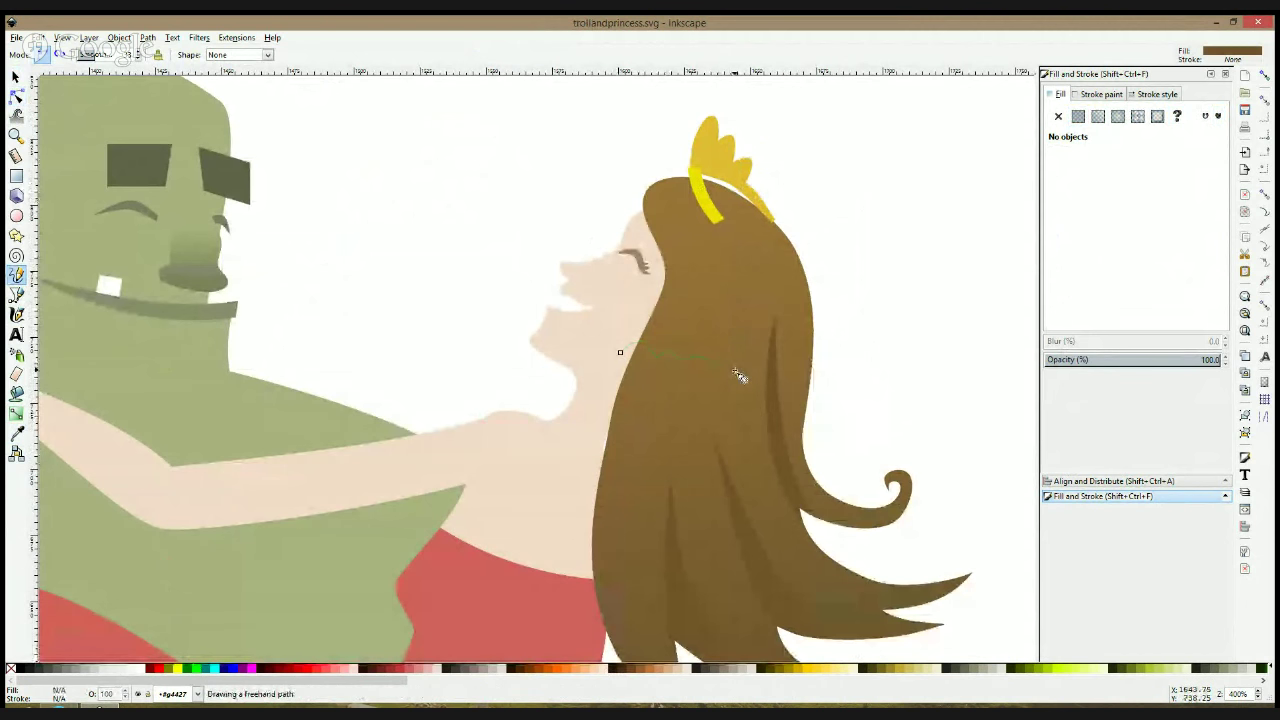
drag(775, 371, 776, 404)
drag(620, 352, 598, 380)
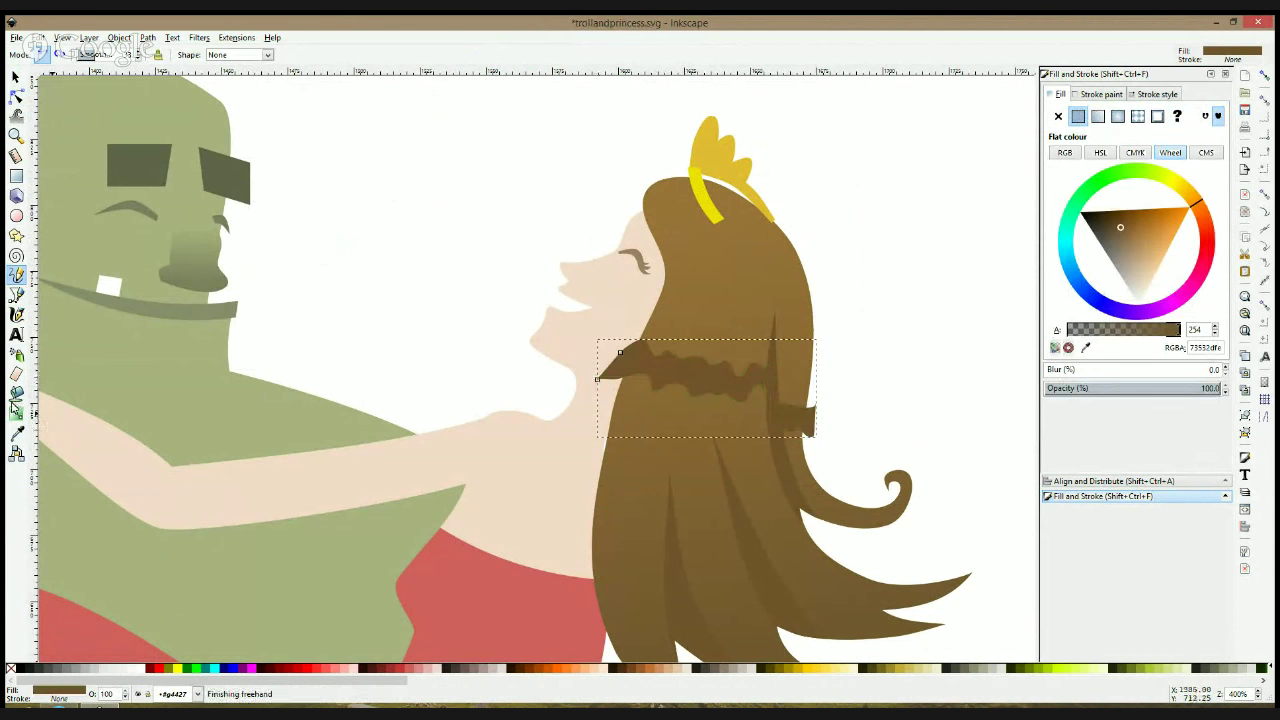
Fill the wavy band with brown sampled near the crown and lighten it to b68c51ff
click(18, 433)
click(760, 230)
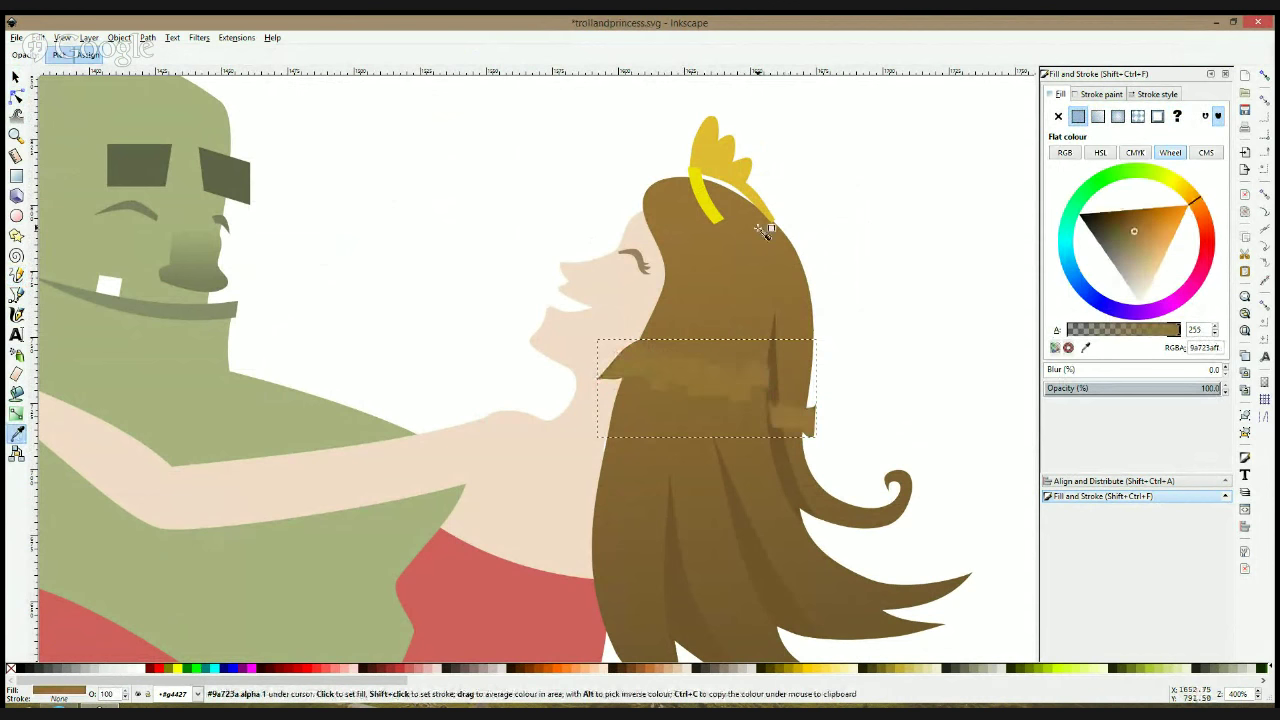
key(s)
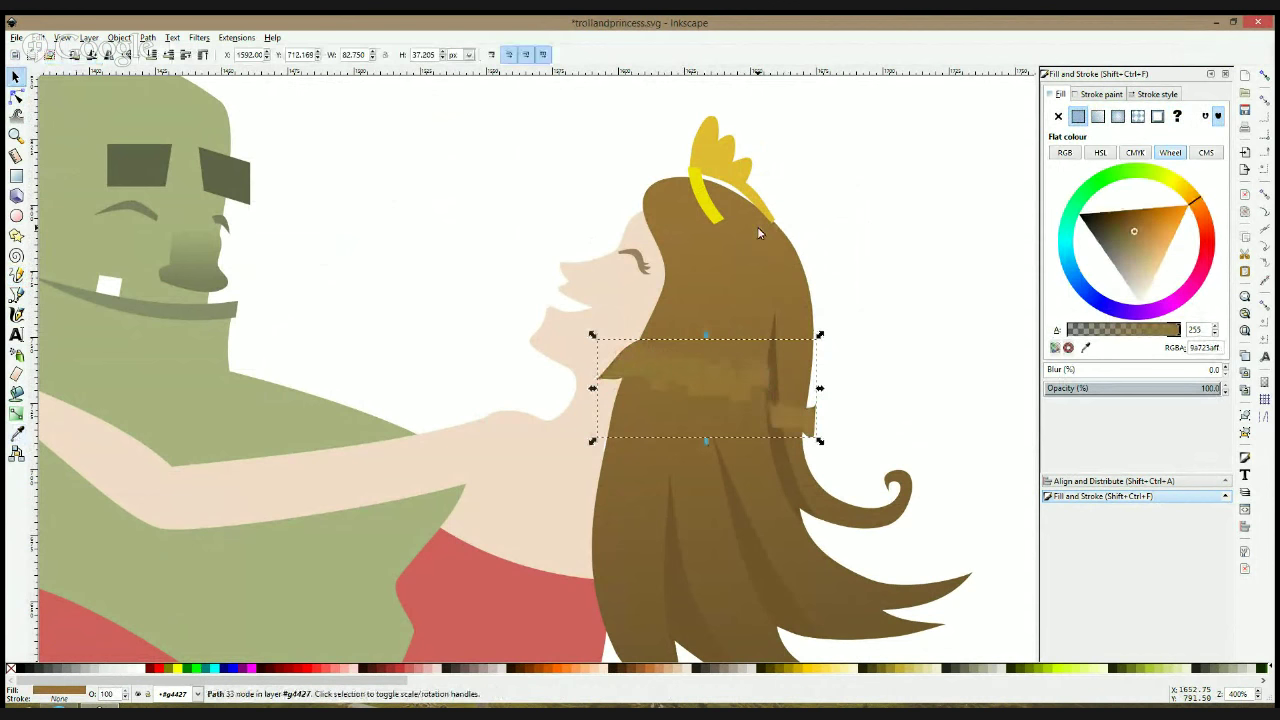
click(1142, 238)
Trim the highlight band to the hair outline by intersecting it with a copy of the hair, and lower it beneath the strand shadows
click(710, 275)
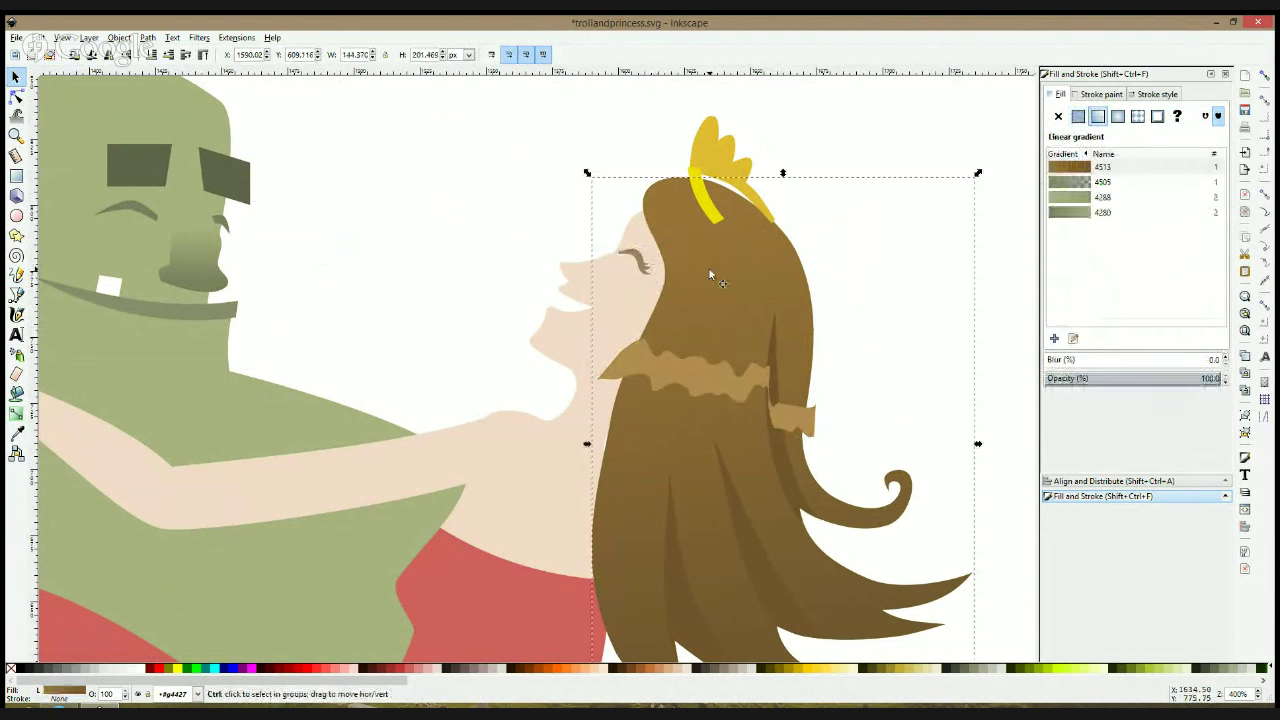
key(ctrl+z)
shift+click(613, 365)
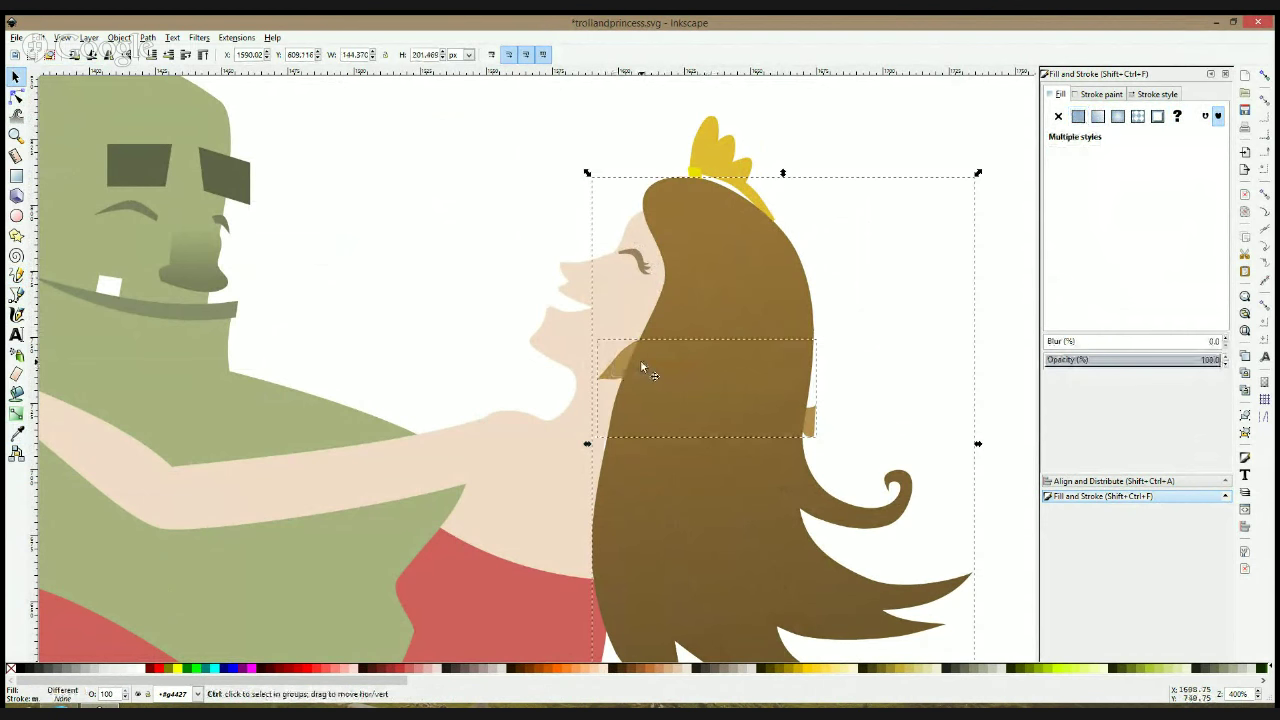
key(ctrl+*)
key(Page_Down)
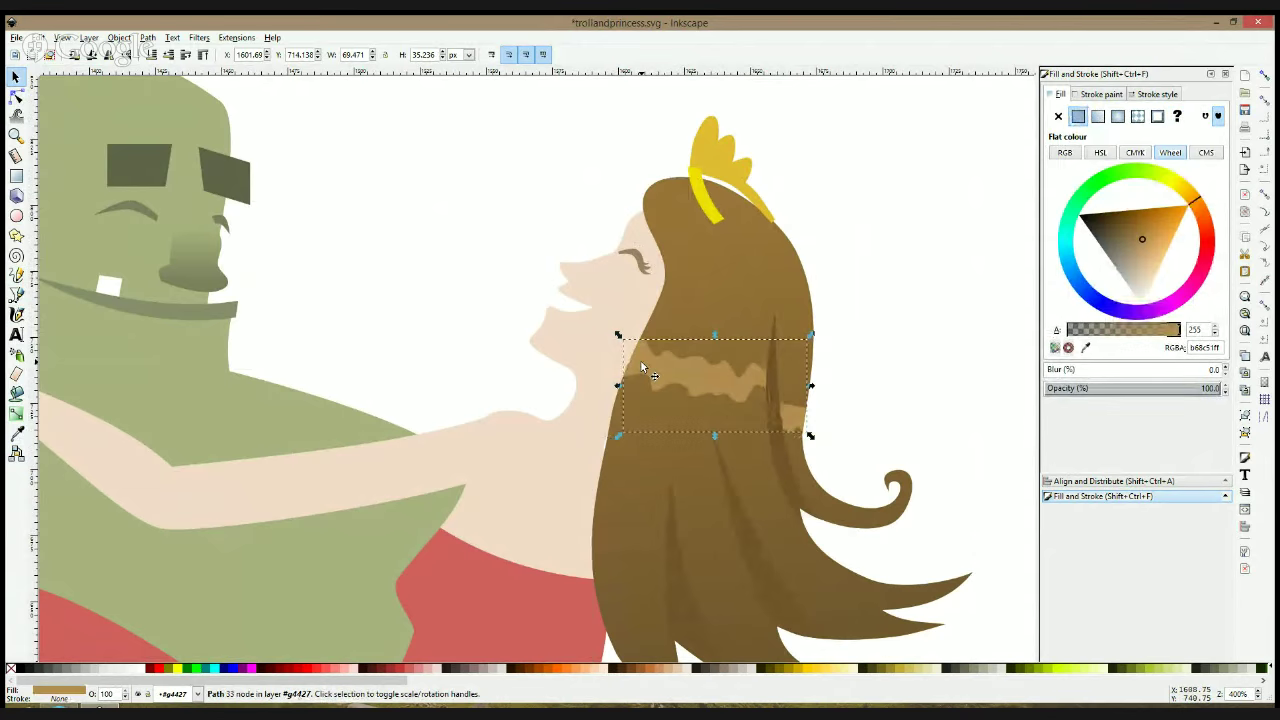
click(923, 300)
scroll(923, 305, down, 3)
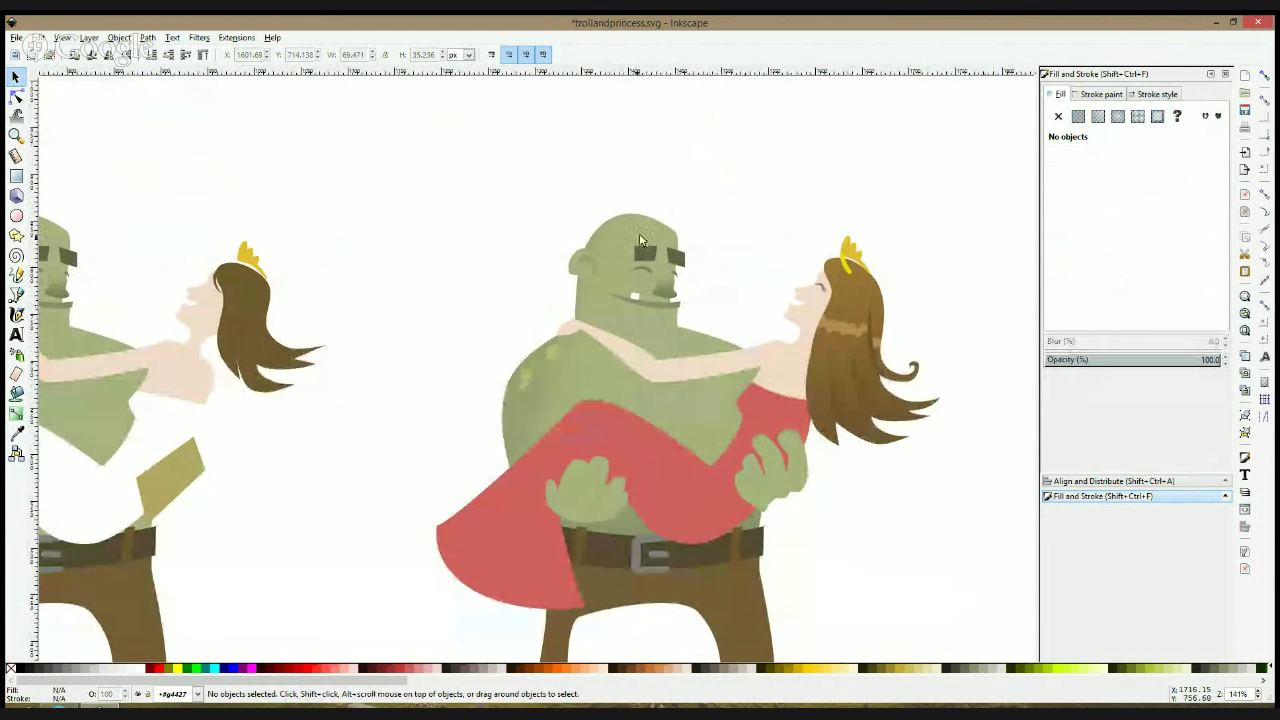
Draw an ellipse about 25 by 13 px on the upper part of the troll's bald head
click(597, 228)
key(e)
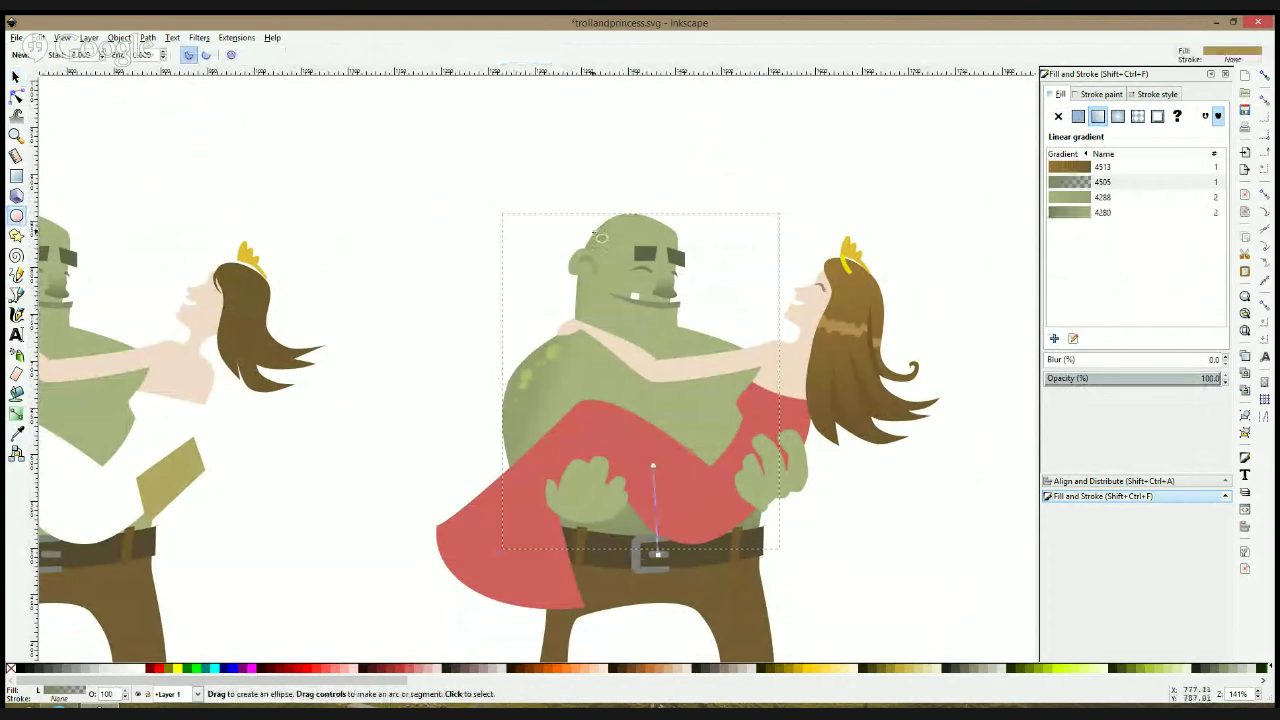
scroll(601, 237, up, 2)
drag(573, 203, 623, 228)
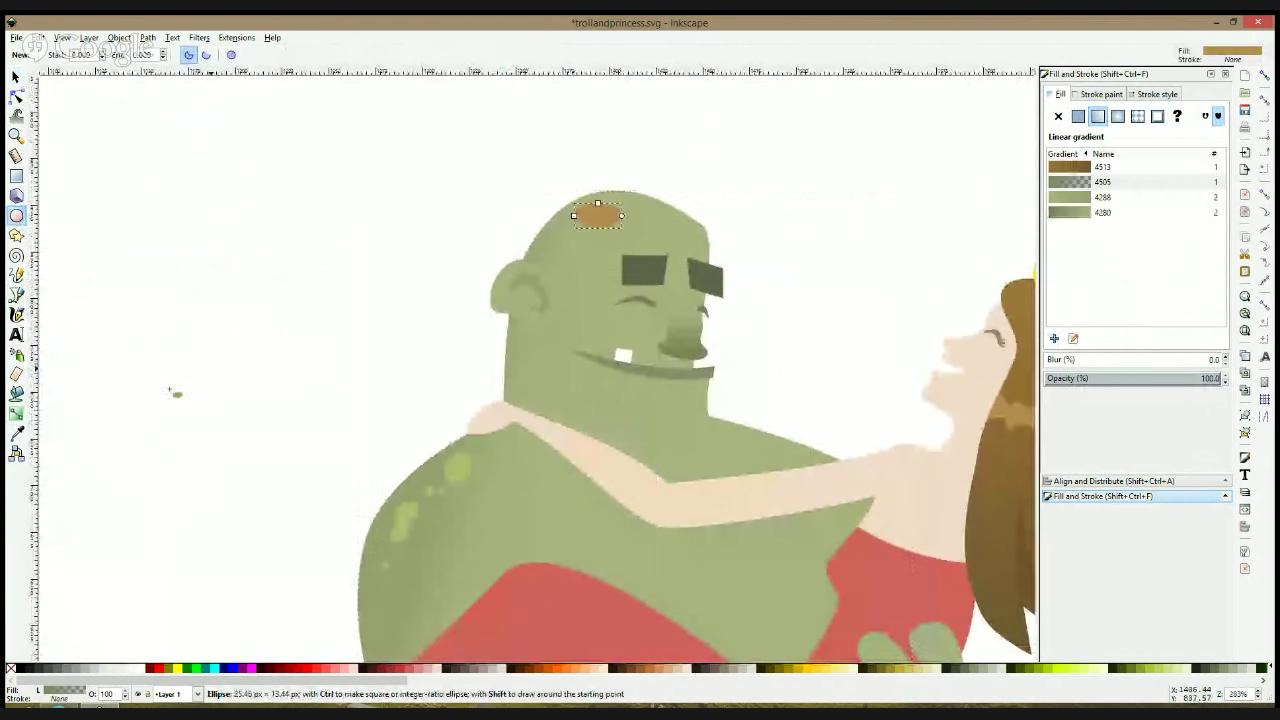
Fill the head ellipse with green sampled from the troll's skin and lighten it to d2dca3ff
click(15, 433)
click(690, 240)
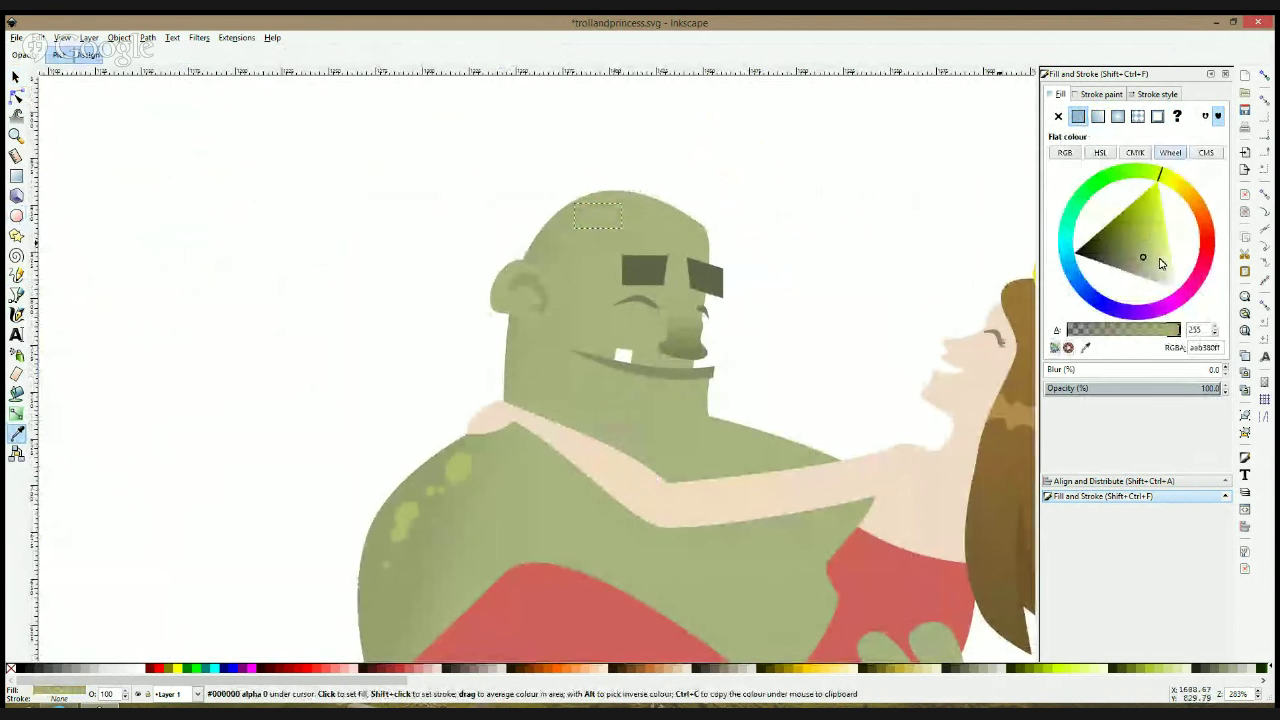
click(1160, 265)
Tilt the head highlight along the skull's curve and place a smaller rotated copy, about 11 by 6 px, beside its lower end
click(15, 77)
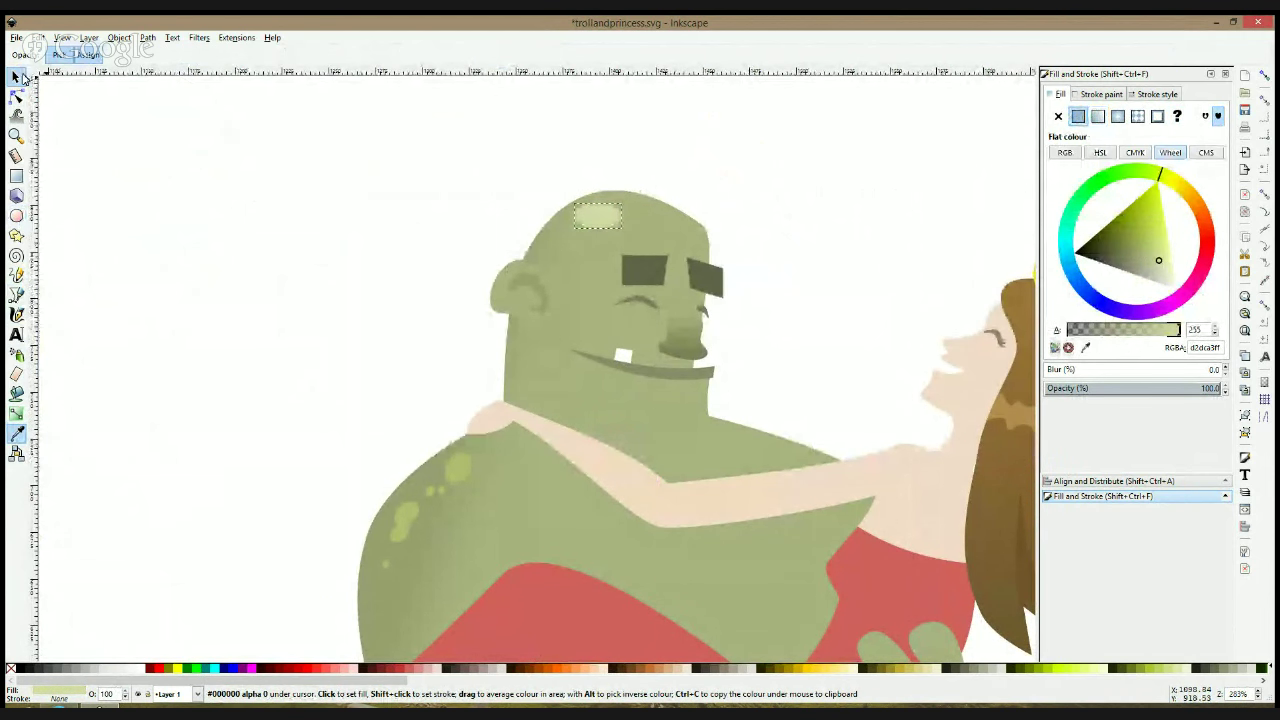
click(599, 221)
drag(625, 199, 570, 218)
click(617, 208)
drag(573, 231, 582, 219)
click(582, 224)
click(578, 225)
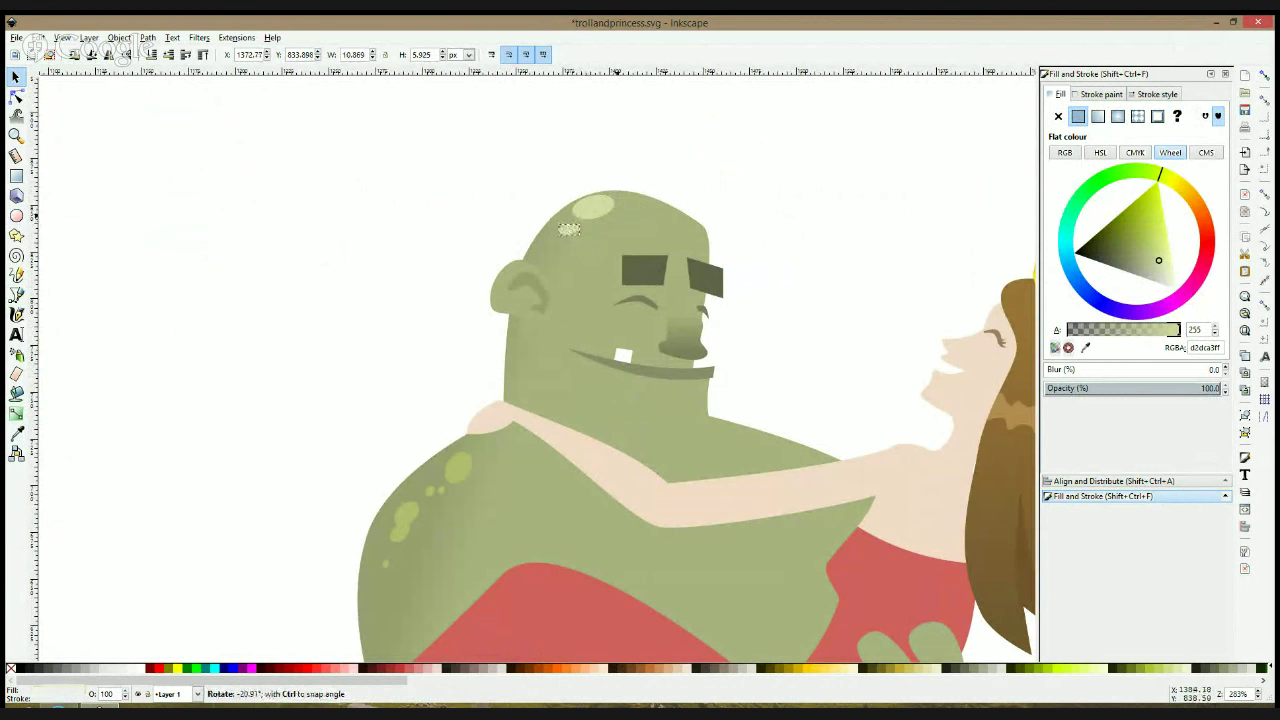
click(789, 197)
click(592, 212)
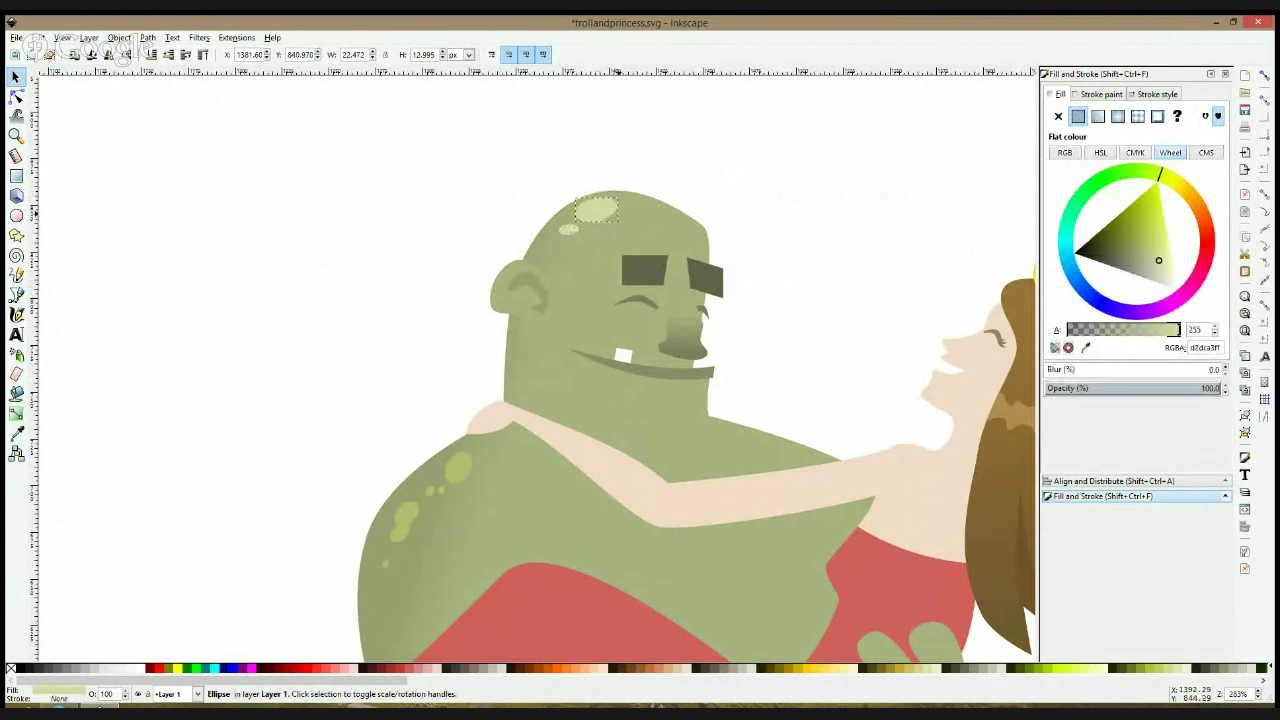
click(737, 200)
Draw a thin closed crease along the troll's jawline and fill it with the darker green 979f73ff sampled from the nose shading
key(1)
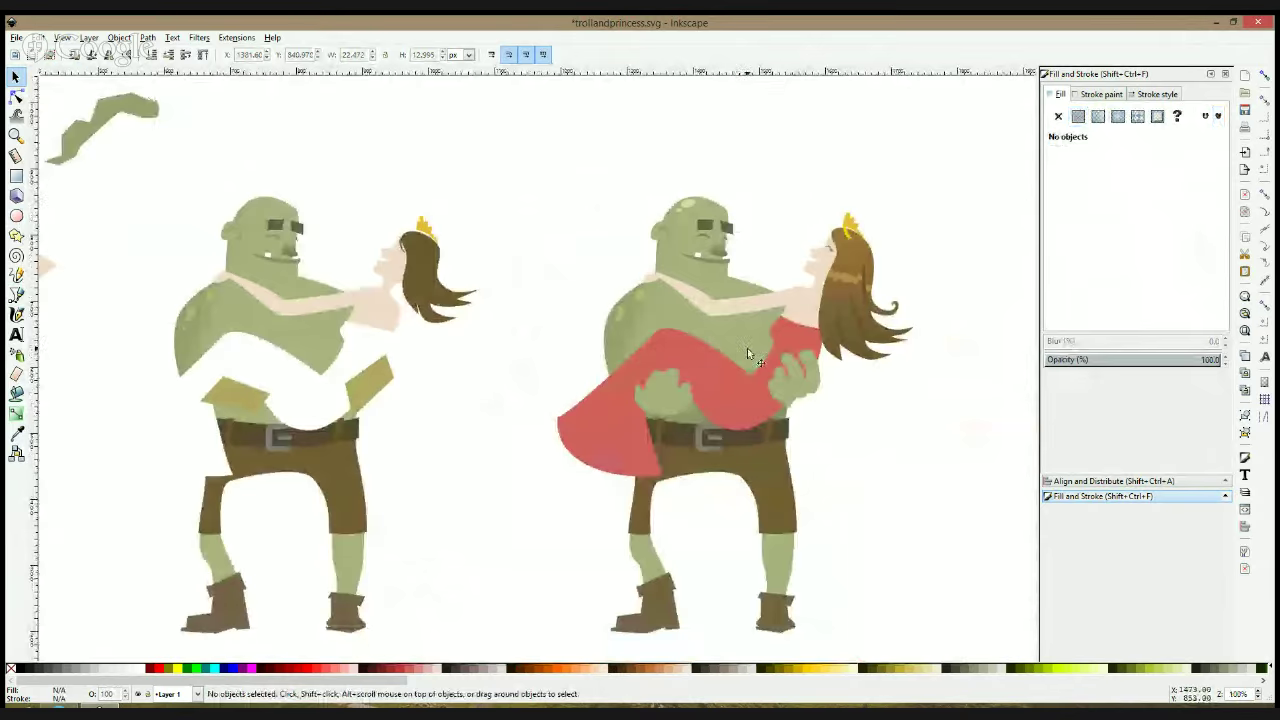
scroll(747, 348, up, 2)
key(b)
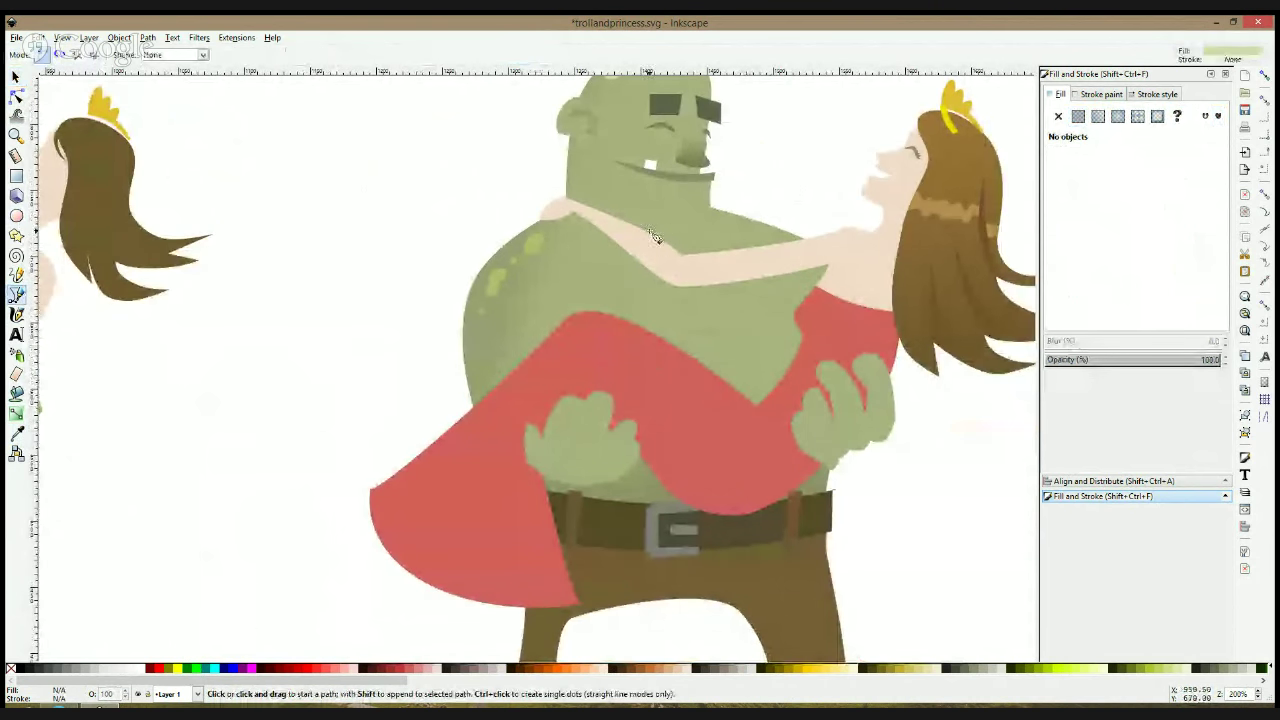
click(587, 162)
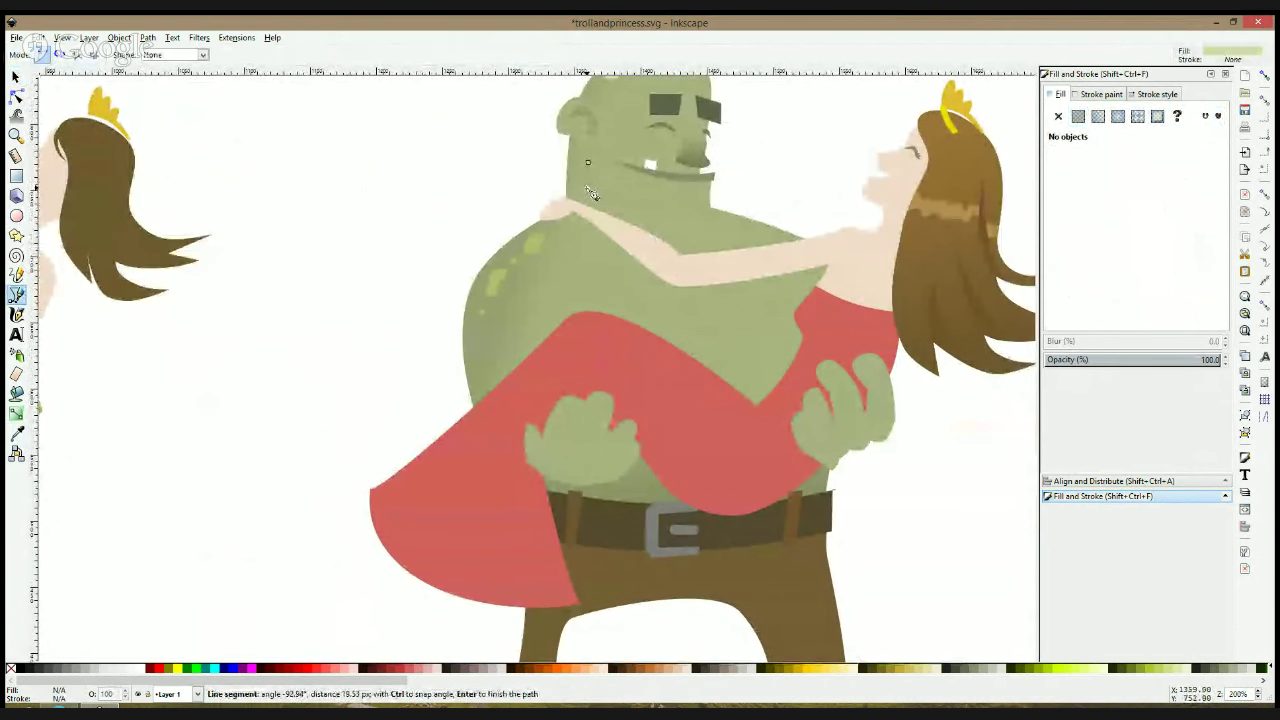
click(675, 236)
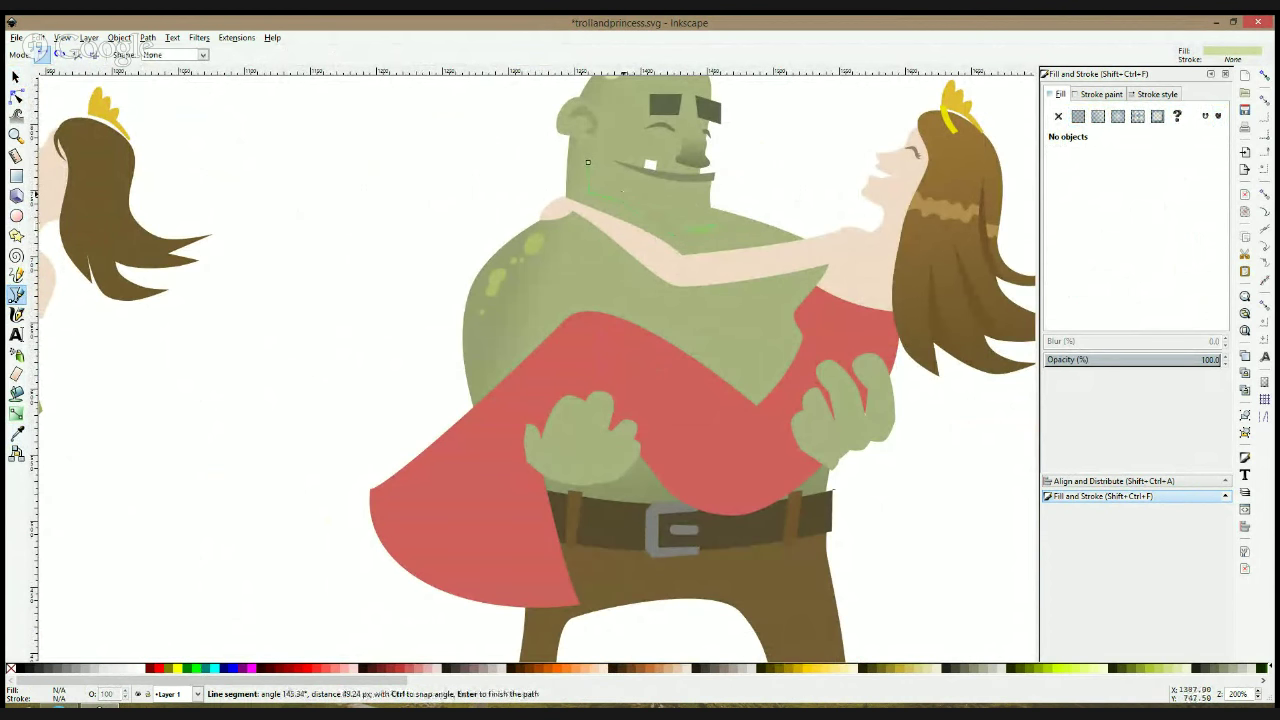
click(590, 164)
click(16, 432)
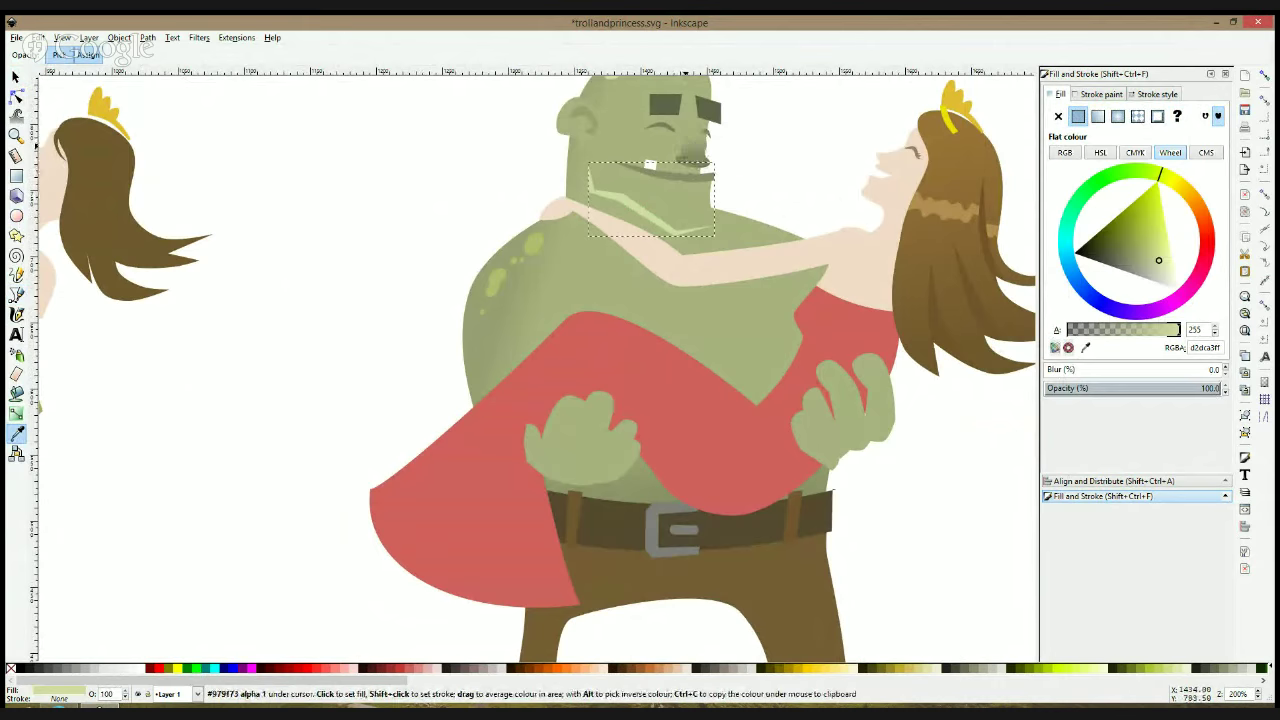
click(692, 150)
Nudge the jaw crease's upper tip and smooth its corner nodes into a flowing curve
click(16, 96)
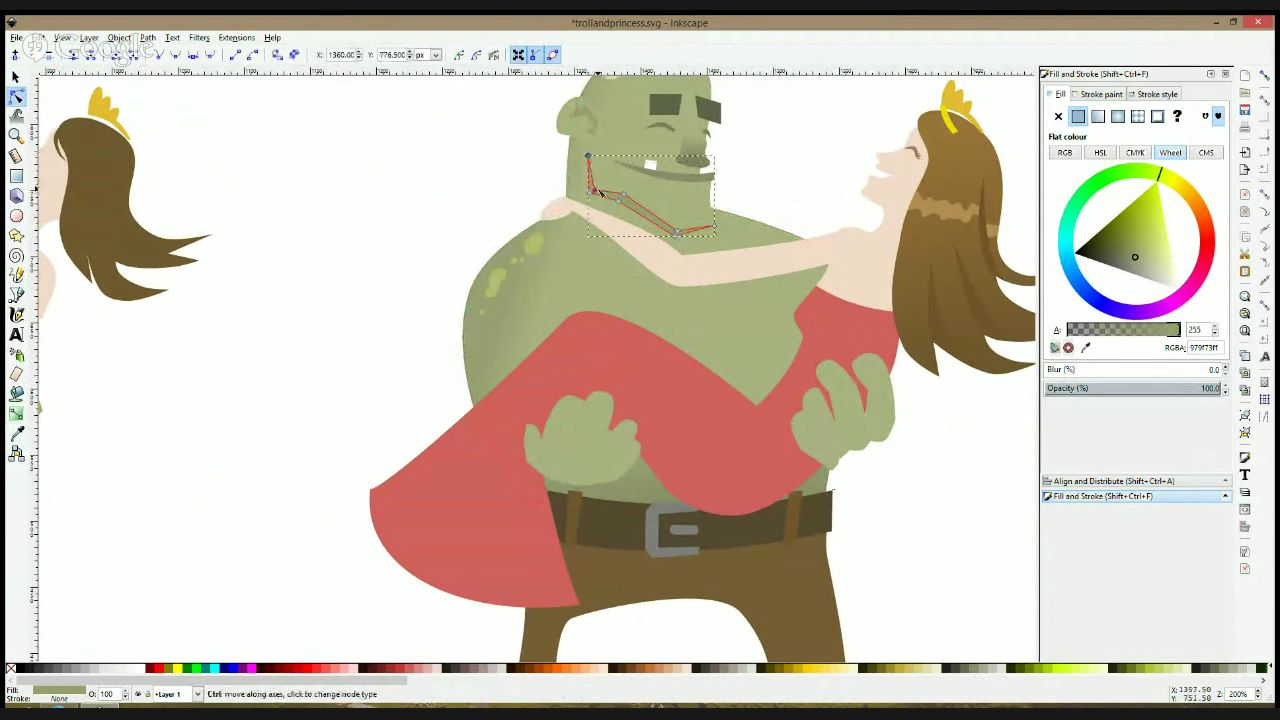
drag(588, 160, 587, 155)
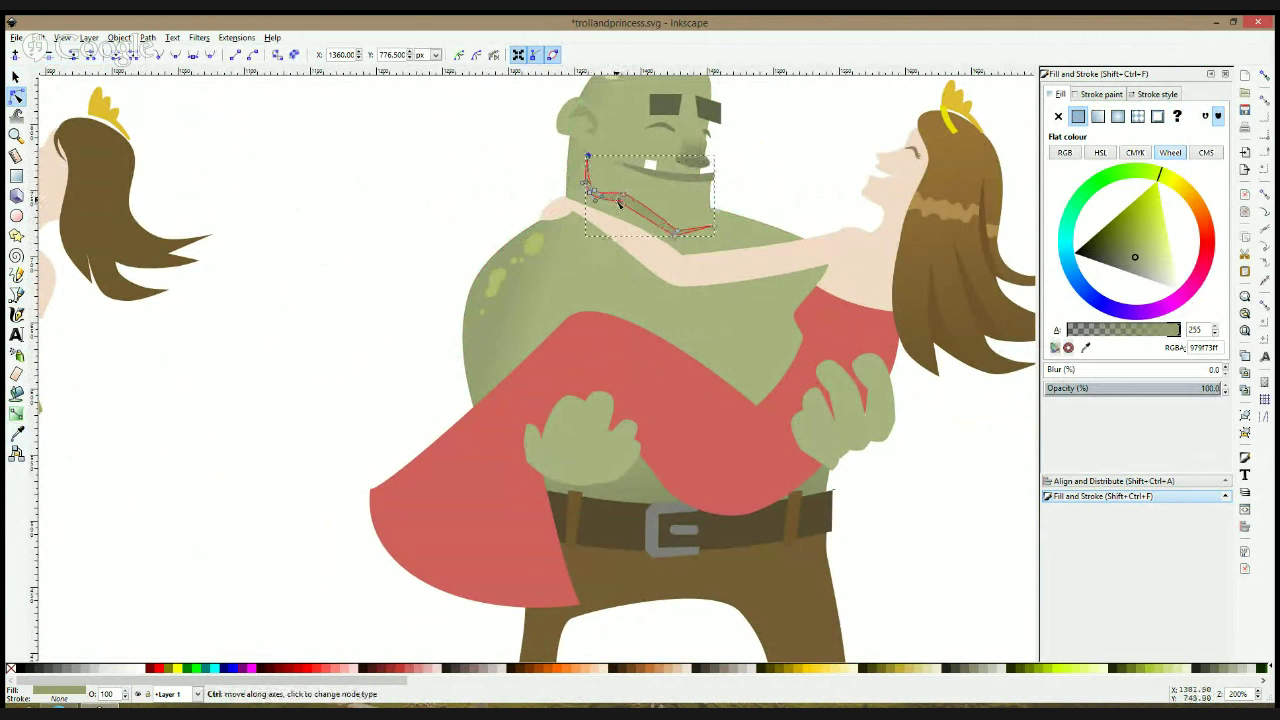
ctrl+click(677, 231)
ctrl+click(675, 236)
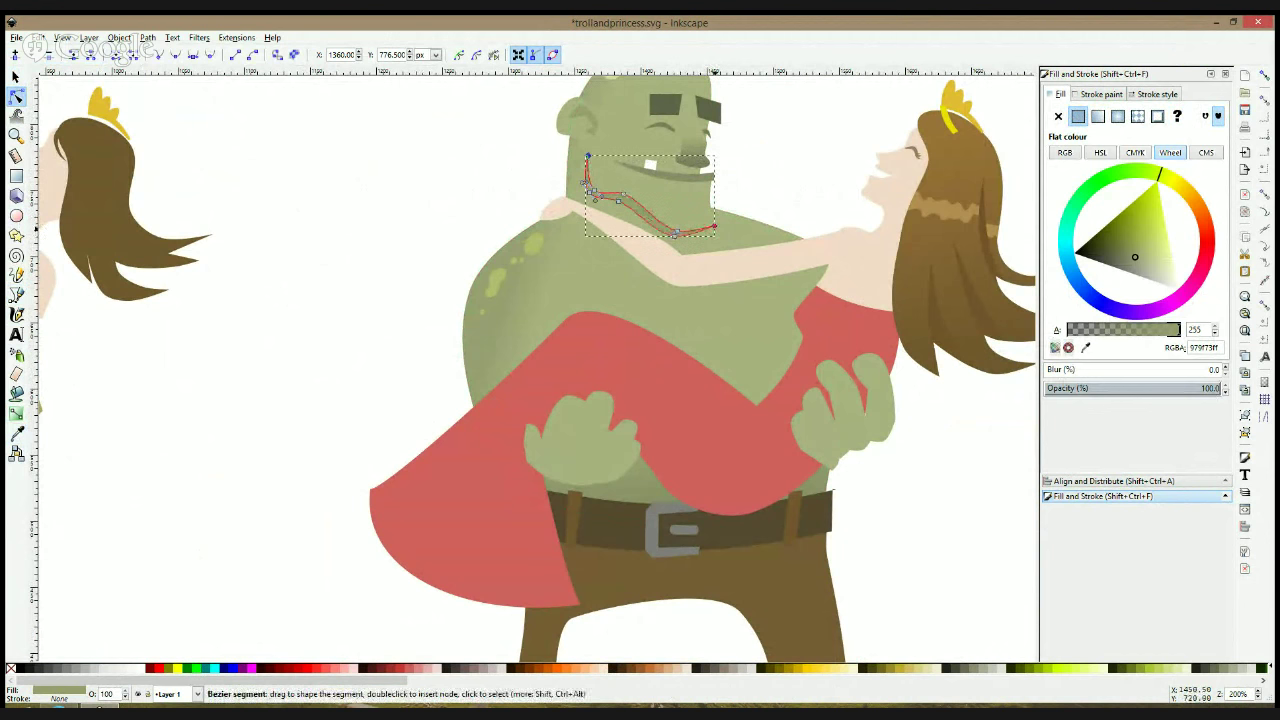
click(739, 199)
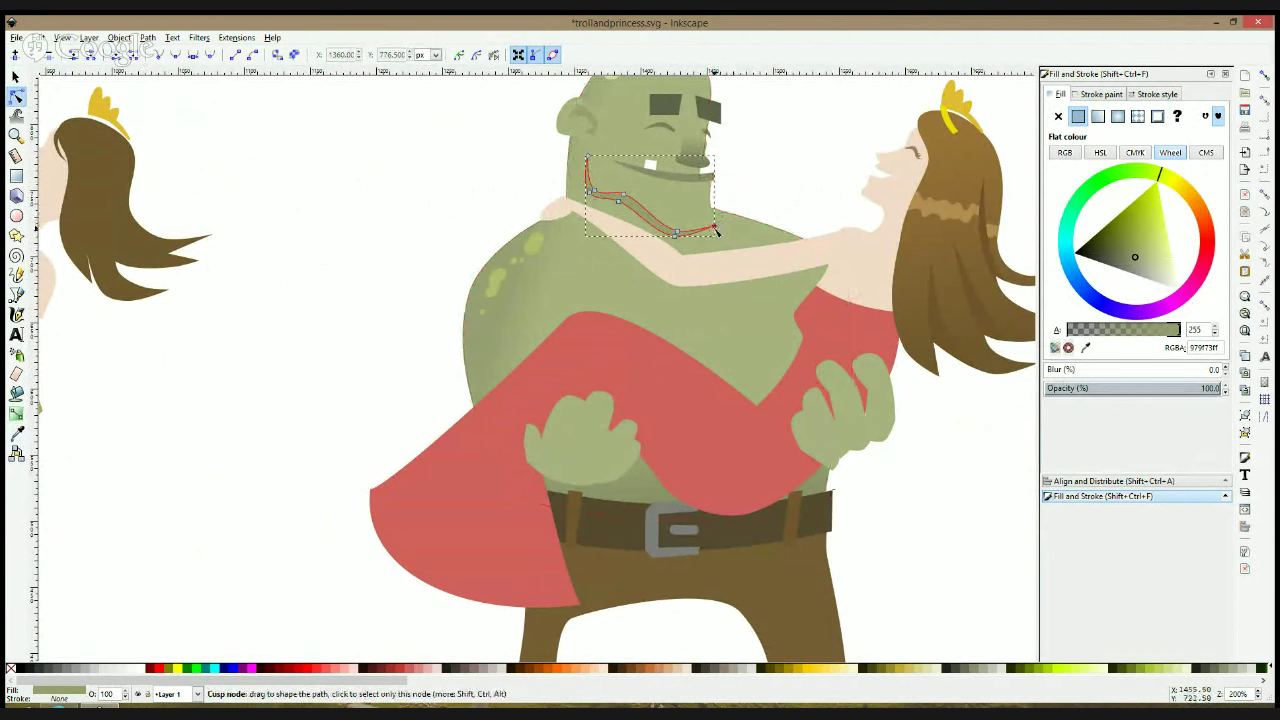
click(762, 200)
scroll(783, 196, down, 2)
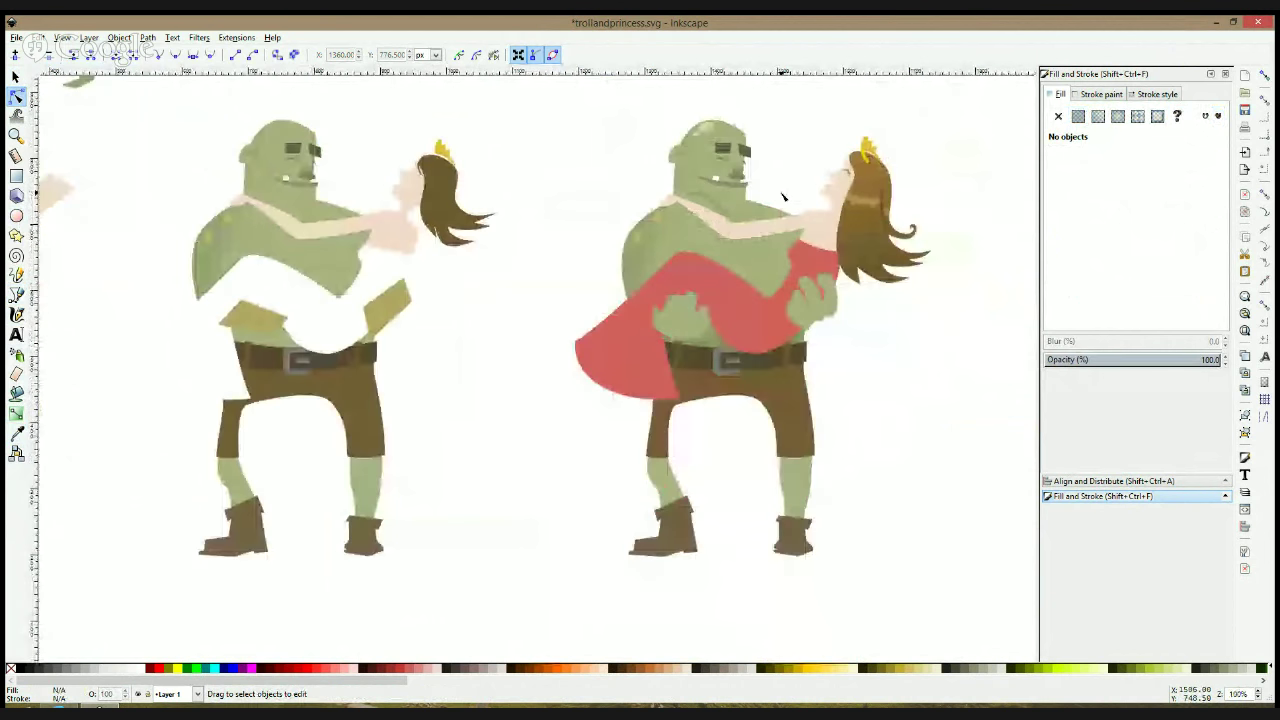
click(746, 198)
scroll(750, 197, up, 2)
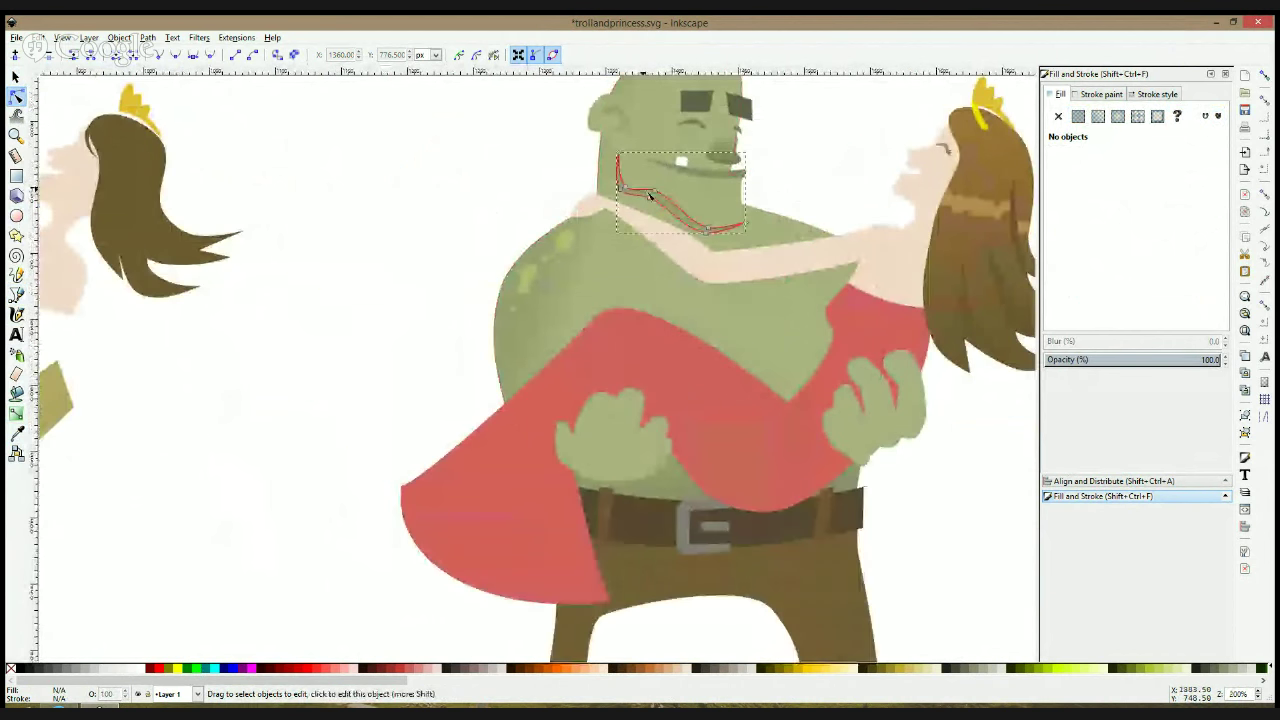
Draw a closed shadow shape from the jaw crease down over the troll's neck and upper chest
click(16, 295)
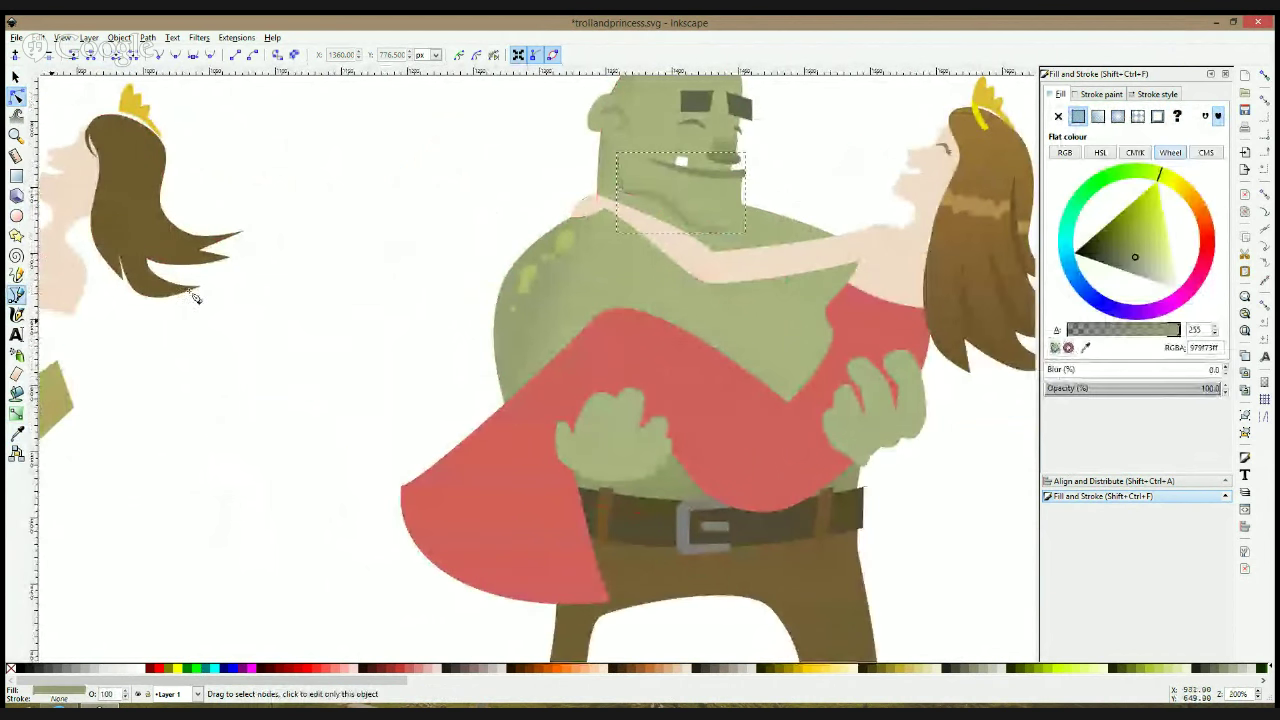
click(615, 157)
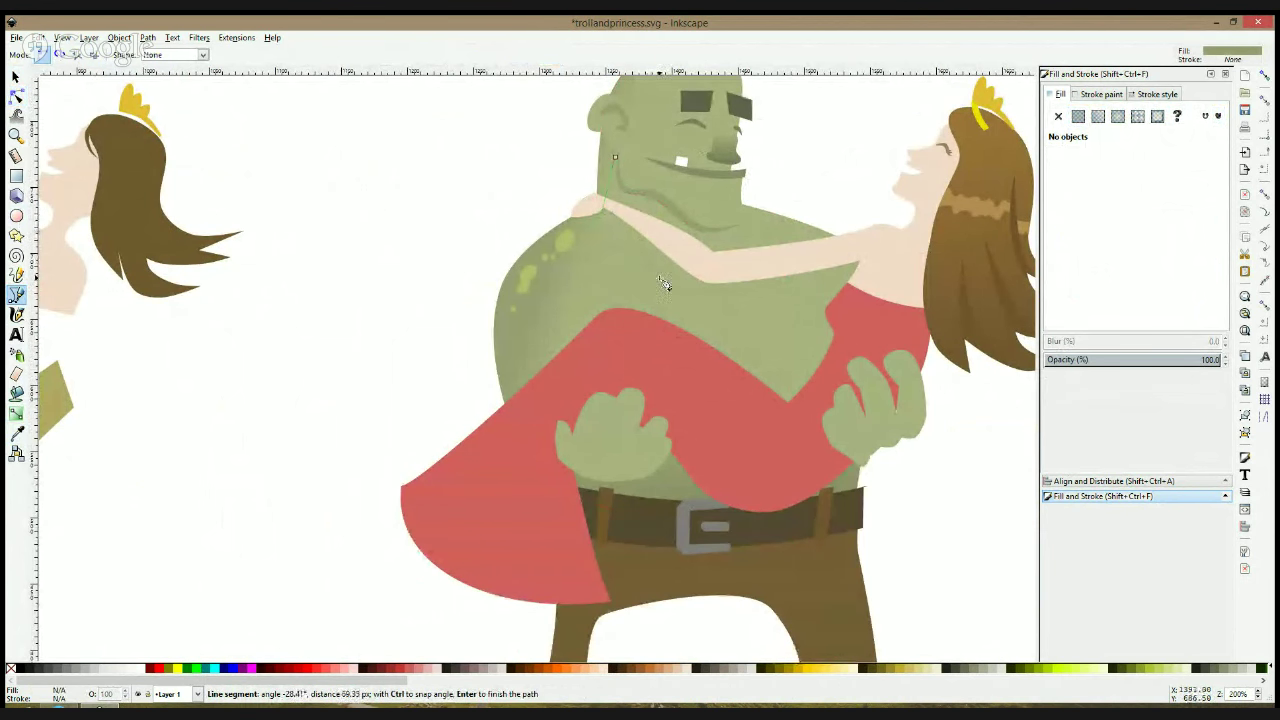
click(705, 272)
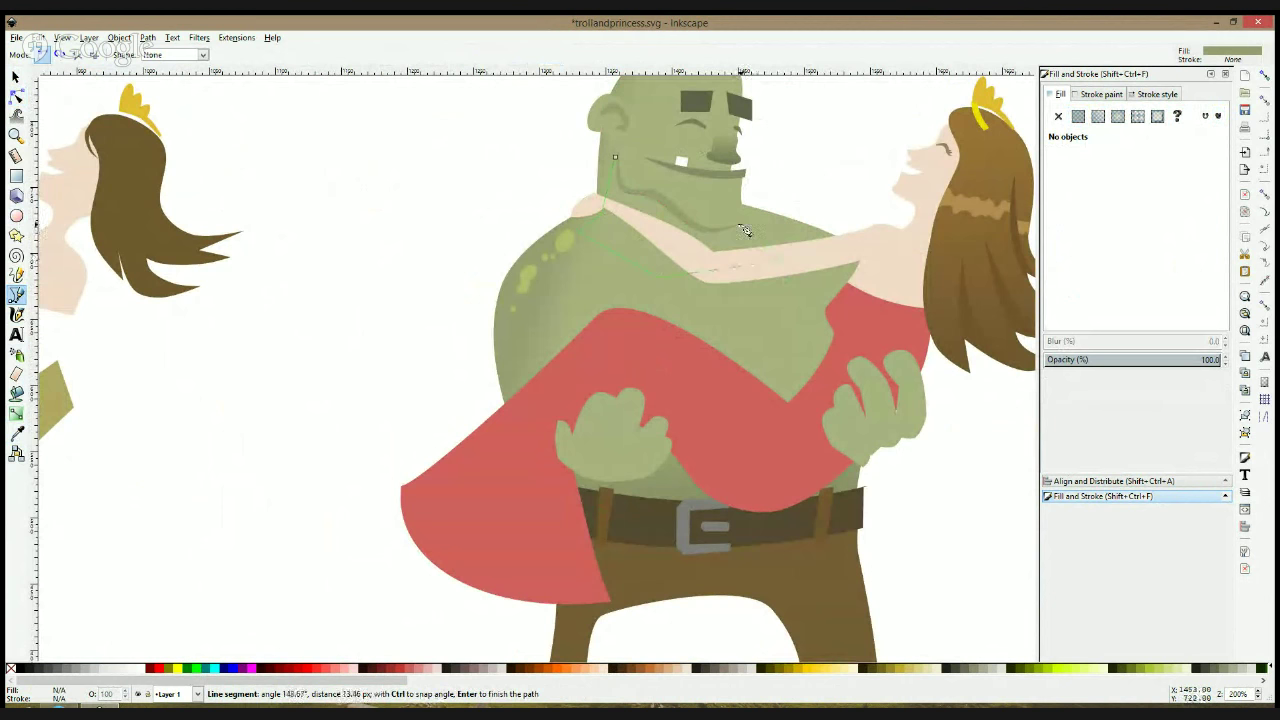
click(646, 199)
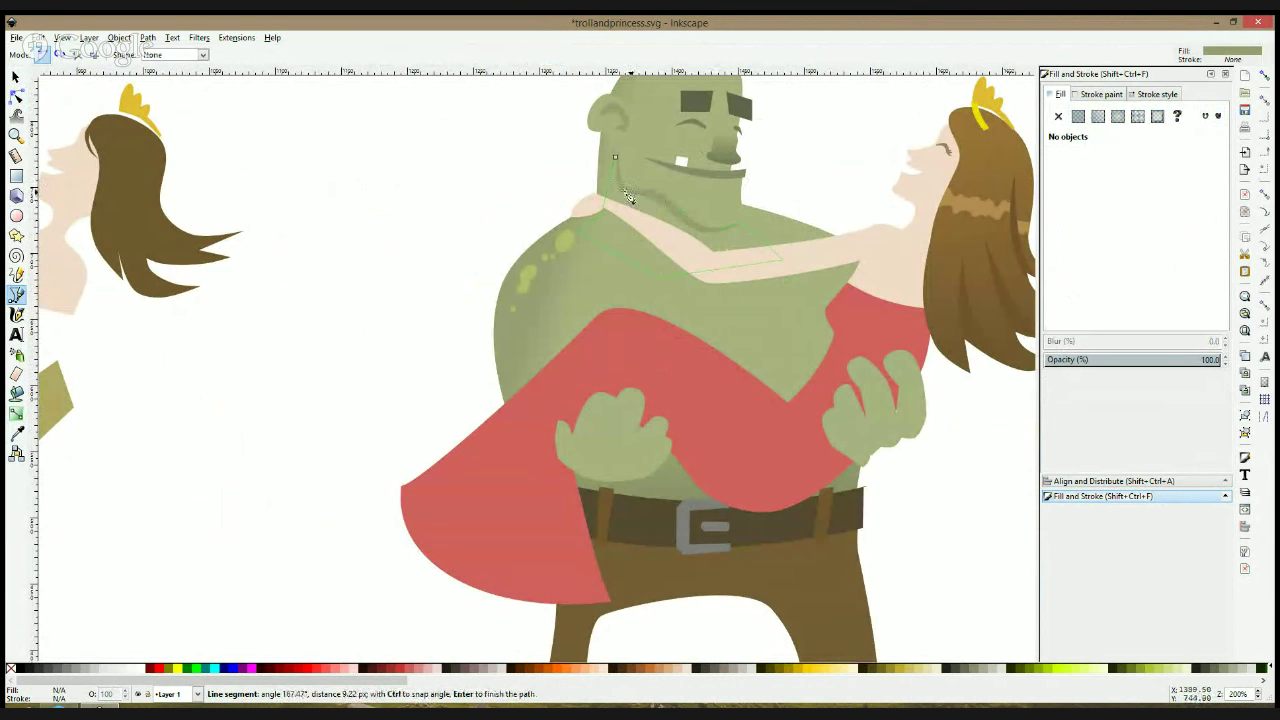
click(615, 157)
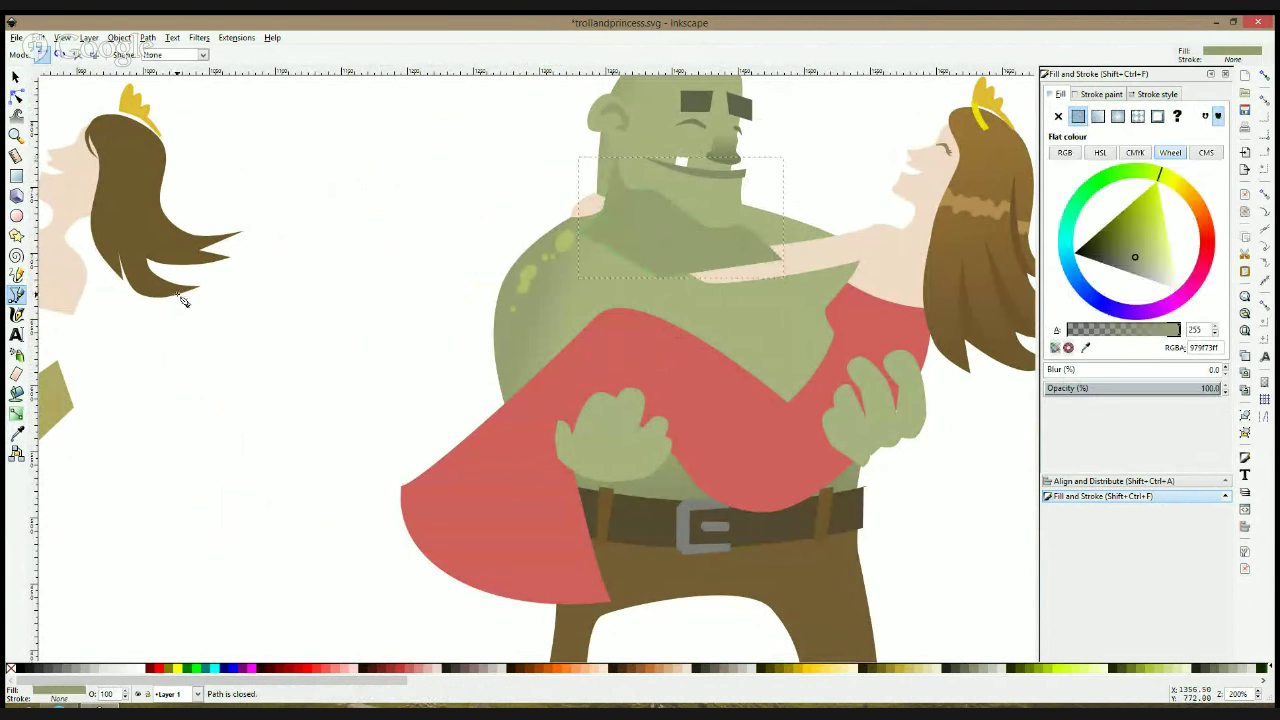
Apply a linear gradient to the neck shadow, fading from green 979f73ff at the jaw to transparent at the chest
click(14, 414)
drag(672, 220, 662, 262)
drag(671, 218, 672, 202)
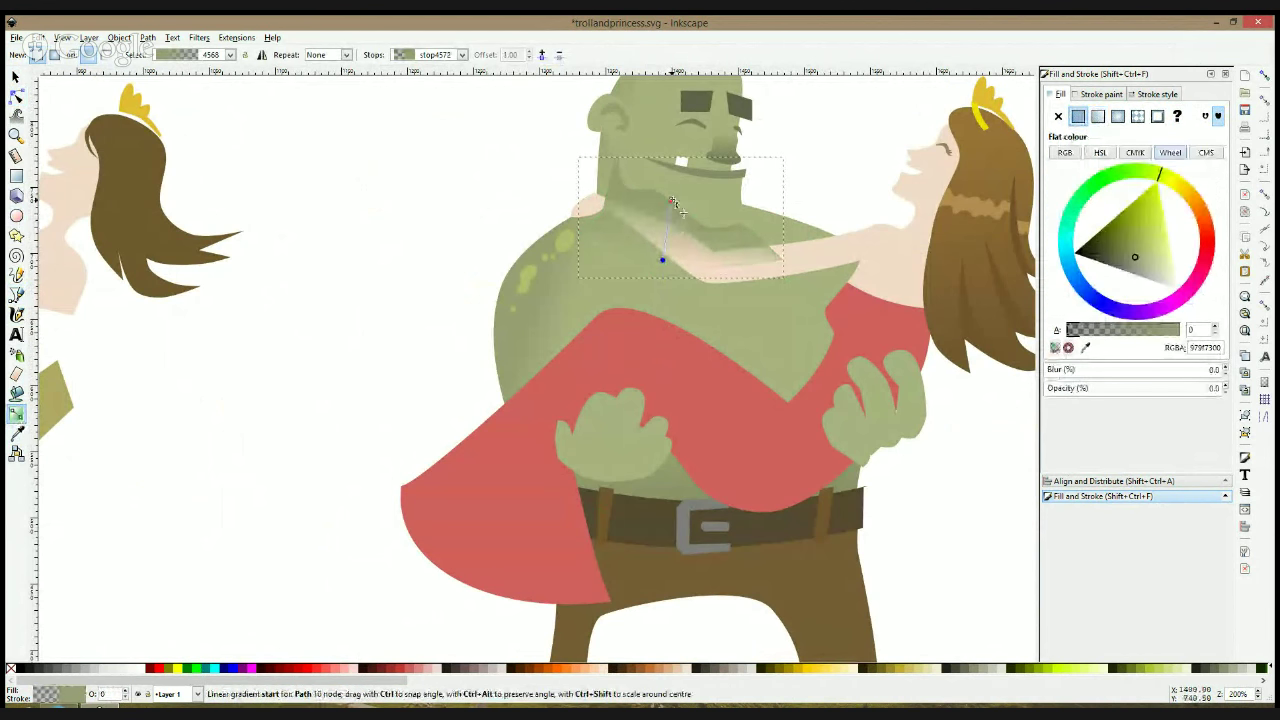
click(672, 195)
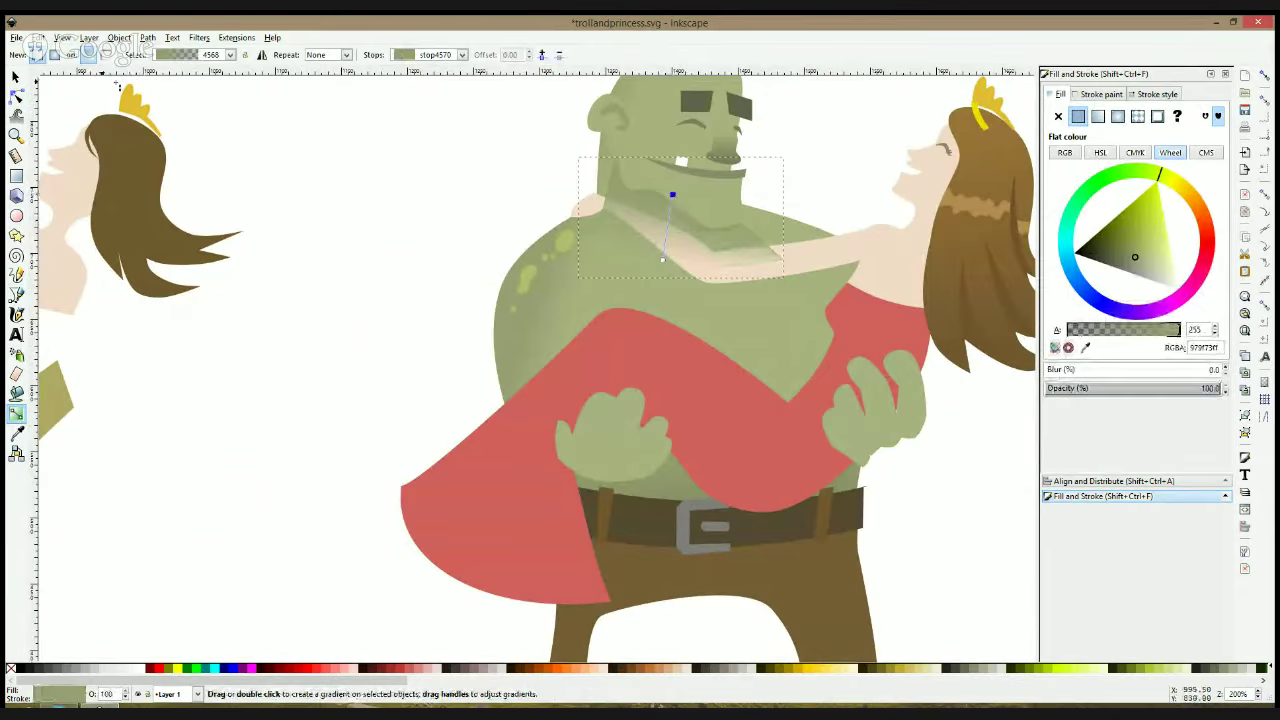
Align the neck shadow's upper tip with the jaw crease and extend the gradient's start up toward the mouth
click(16, 97)
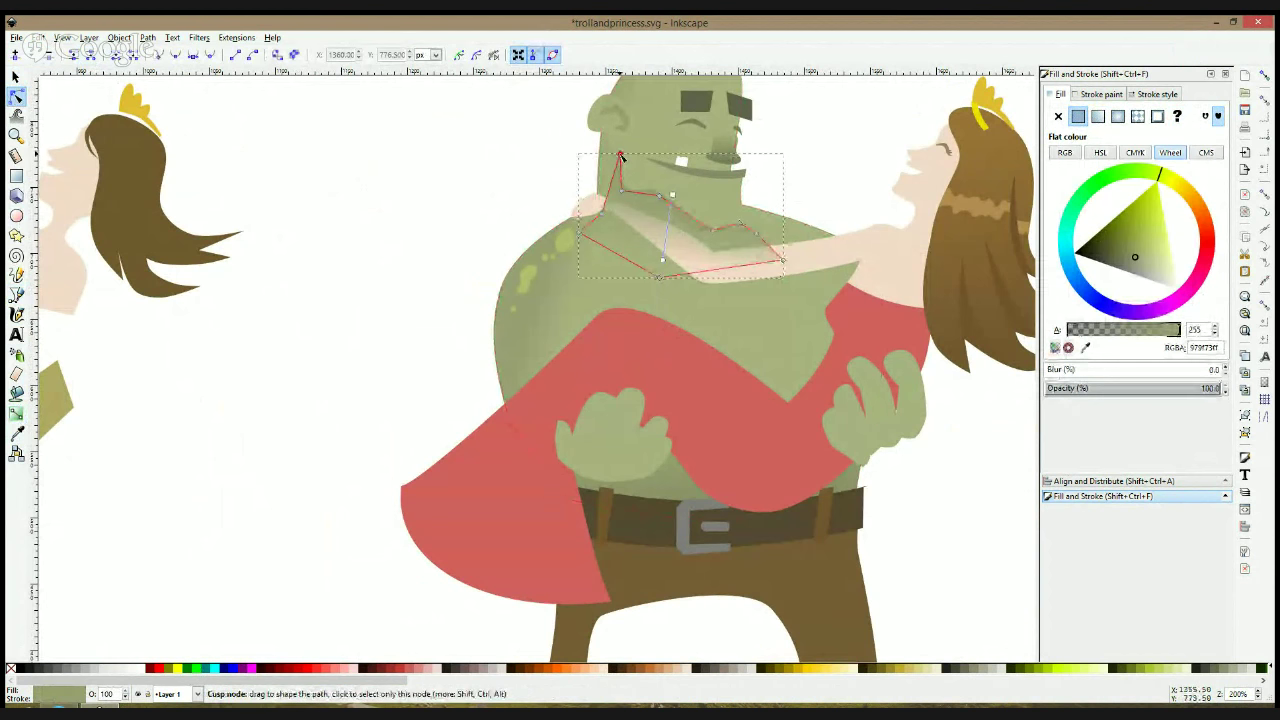
drag(617, 155, 619, 157)
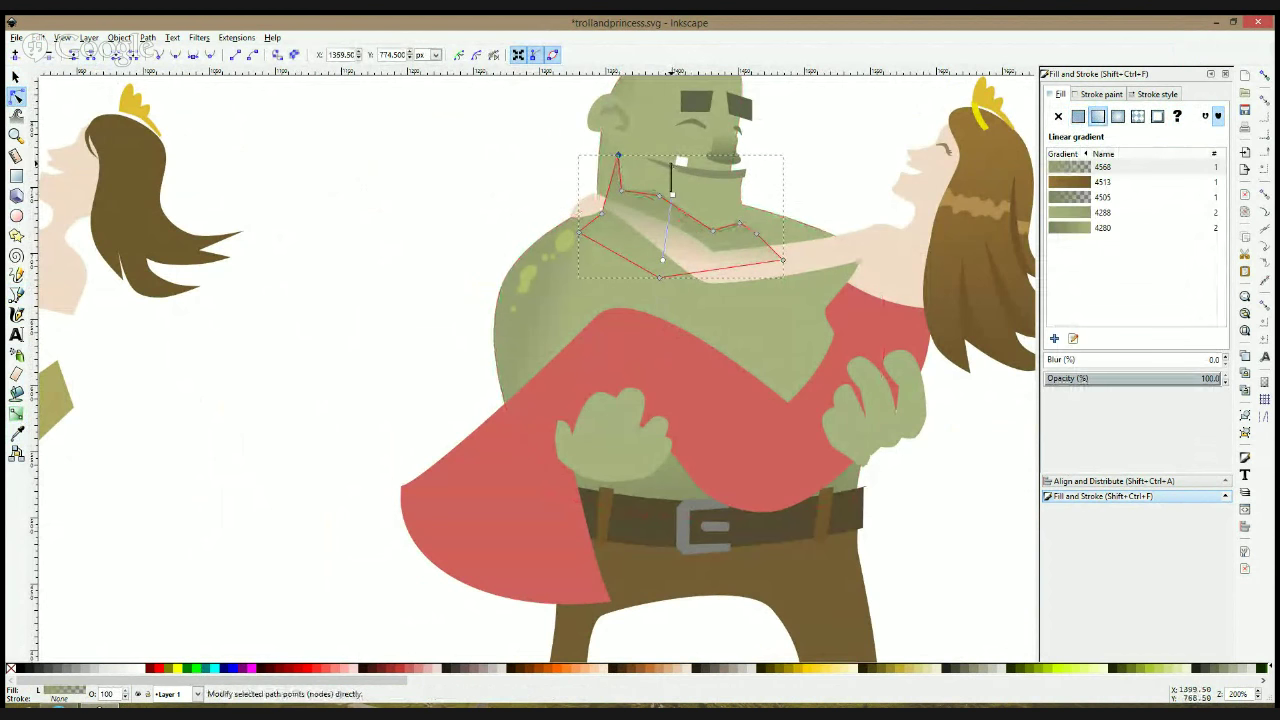
drag(672, 196, 676, 161)
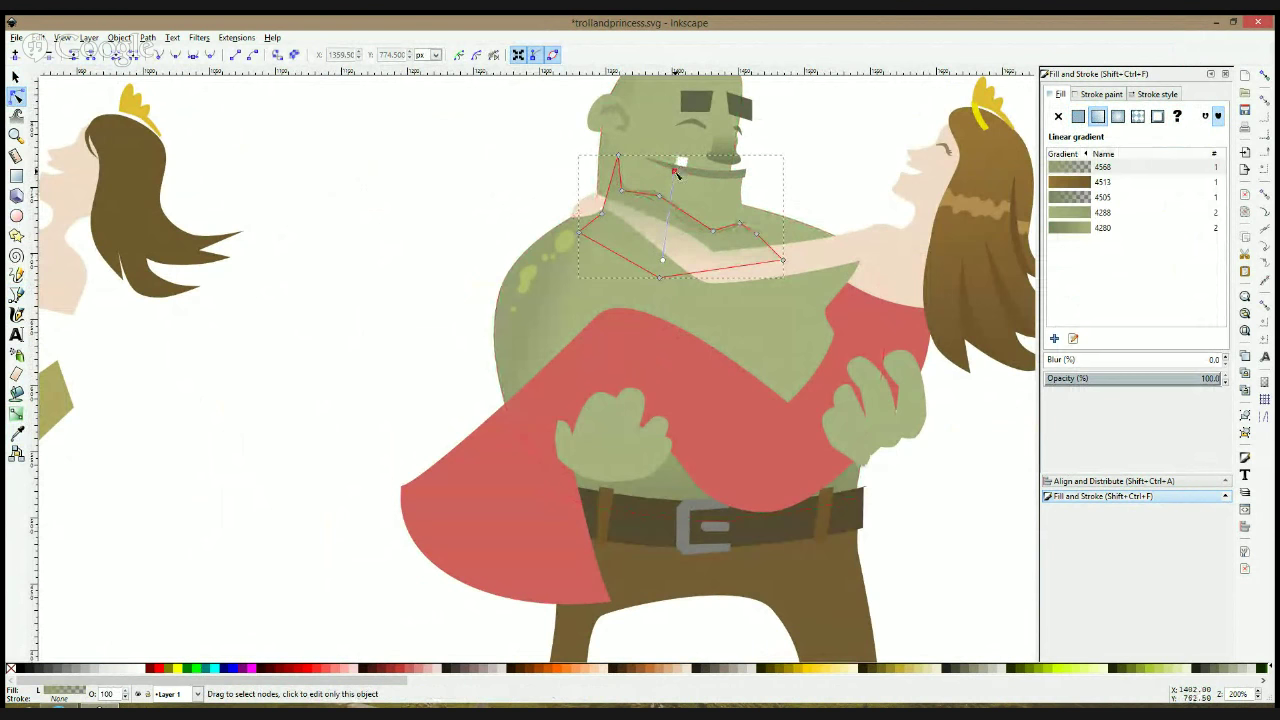
Lower the neck shadow in the stacking order so it sits behind the princess's arm
key(s)
click(786, 176)
click(740, 232)
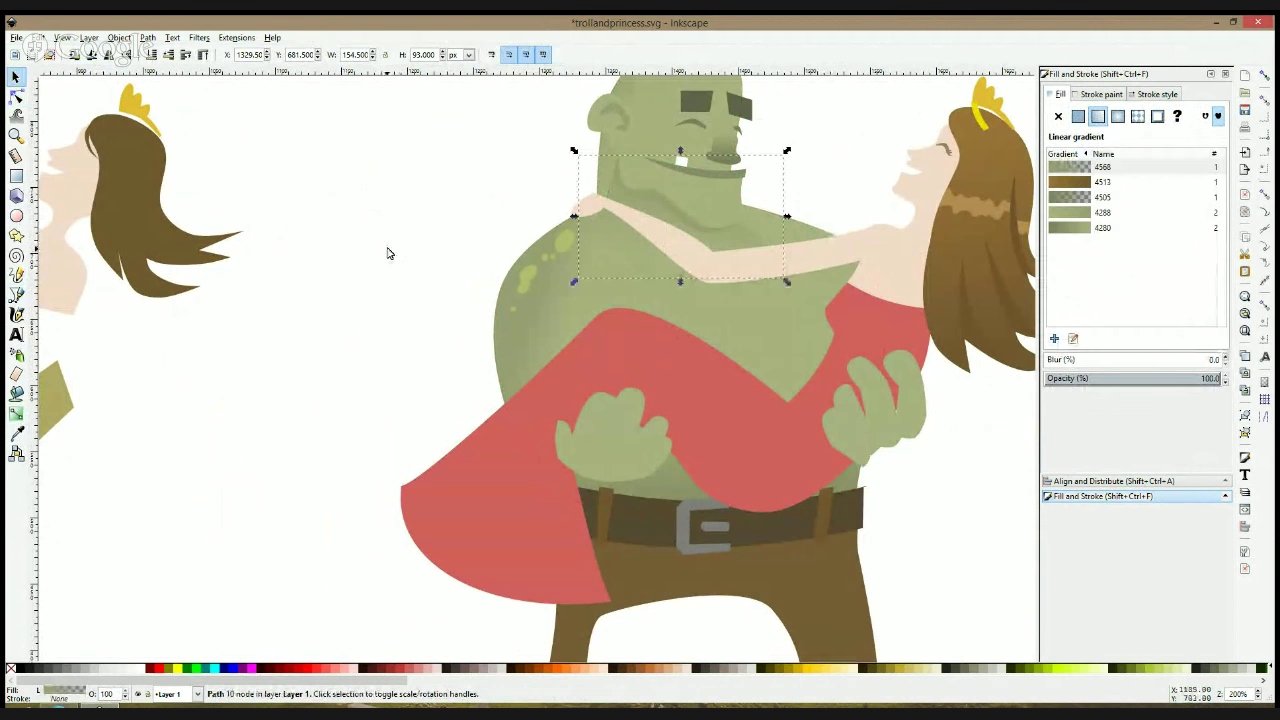
Draw a small, narrow closed crease shape on the troll's chest just above the dress's upper edge
click(16, 295)
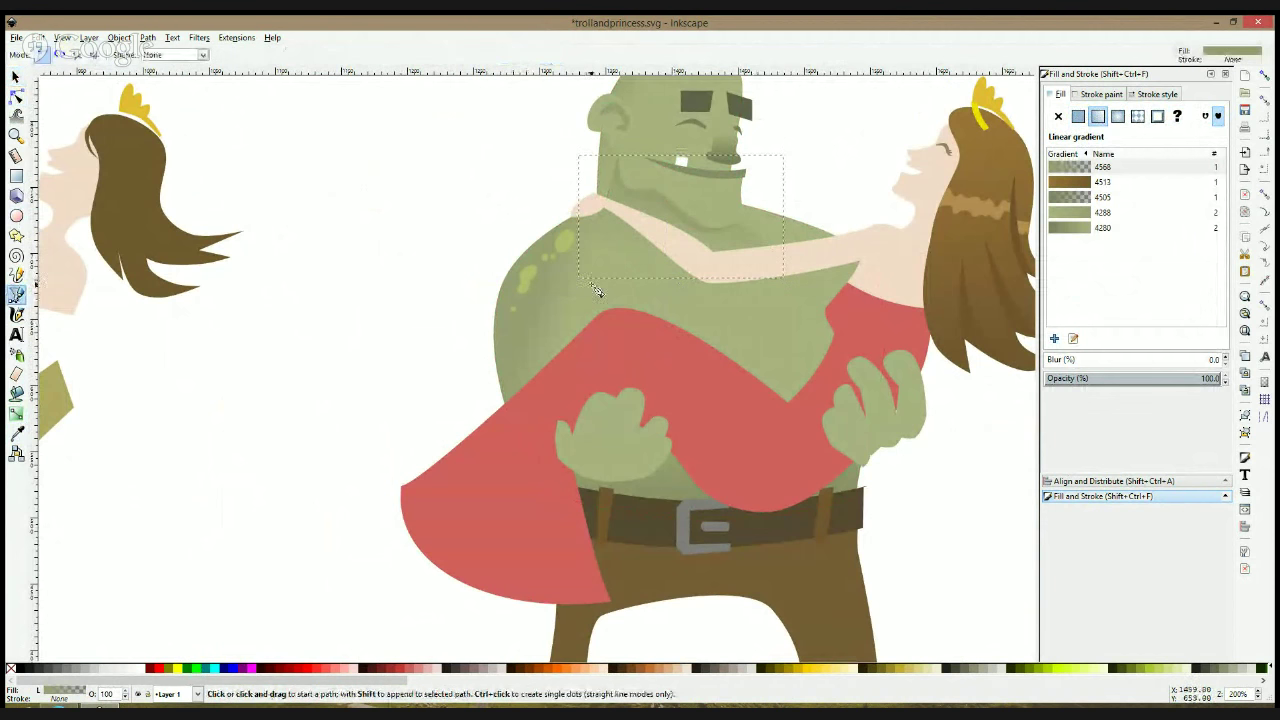
click(559, 281)
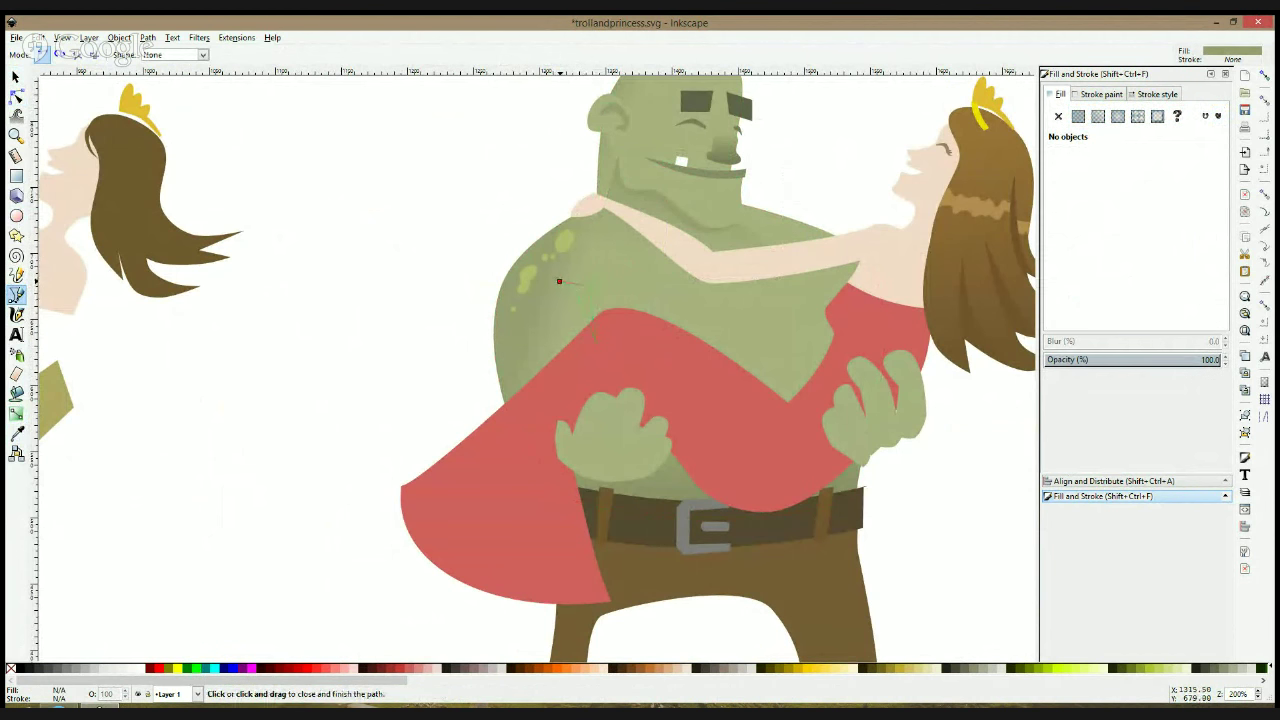
click(559, 281)
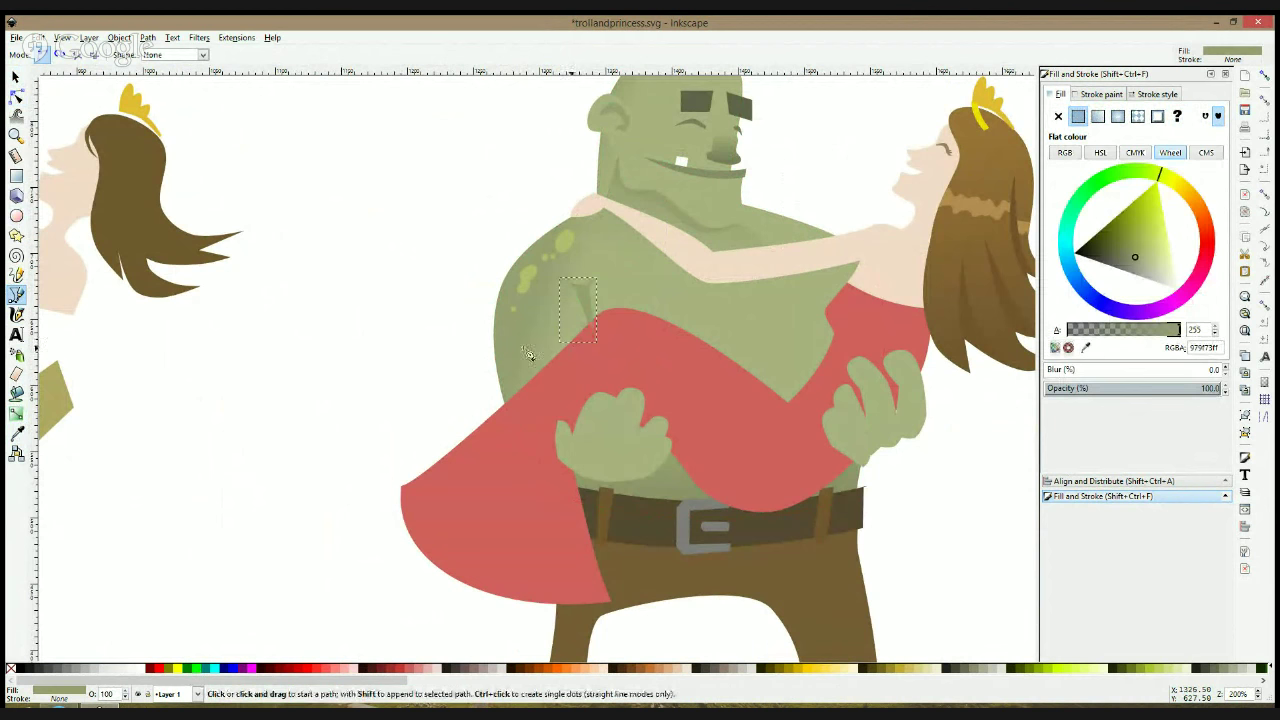
Reshape the chest crease into a small forked fold about 16.5 by 37.5 px, just above the dress's raised knee edge
click(16, 95)
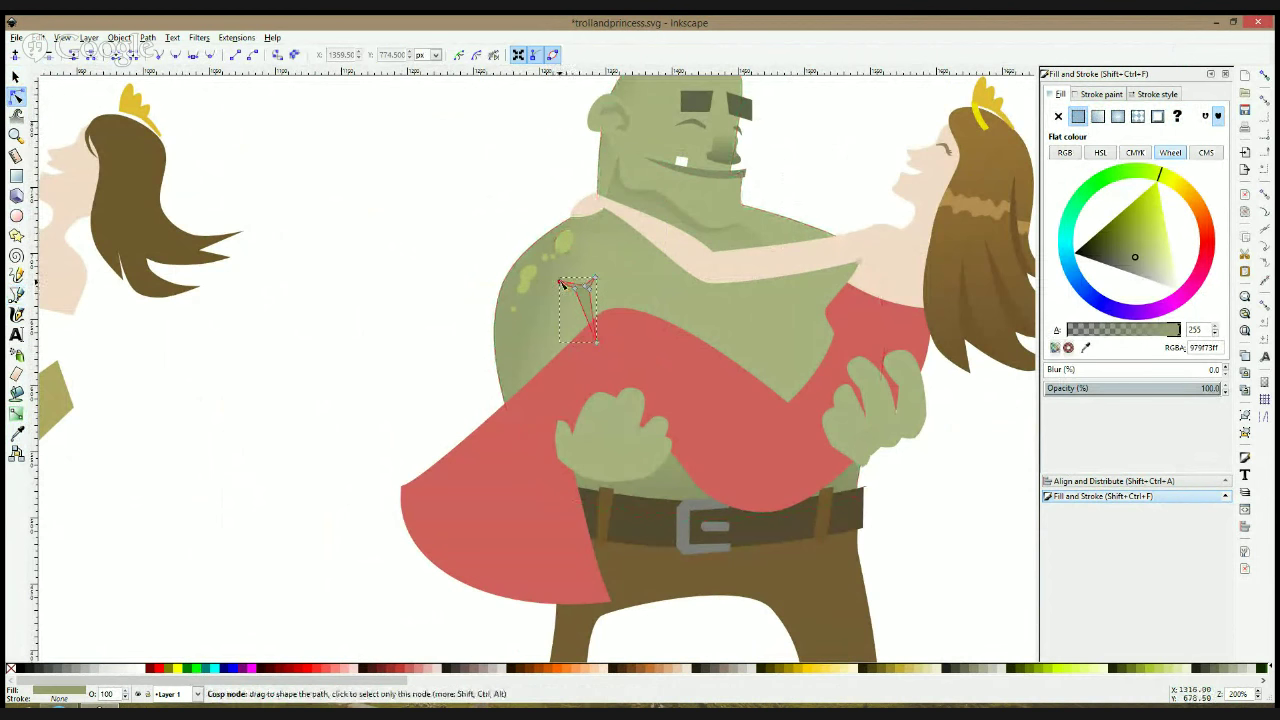
drag(560, 280, 594, 300)
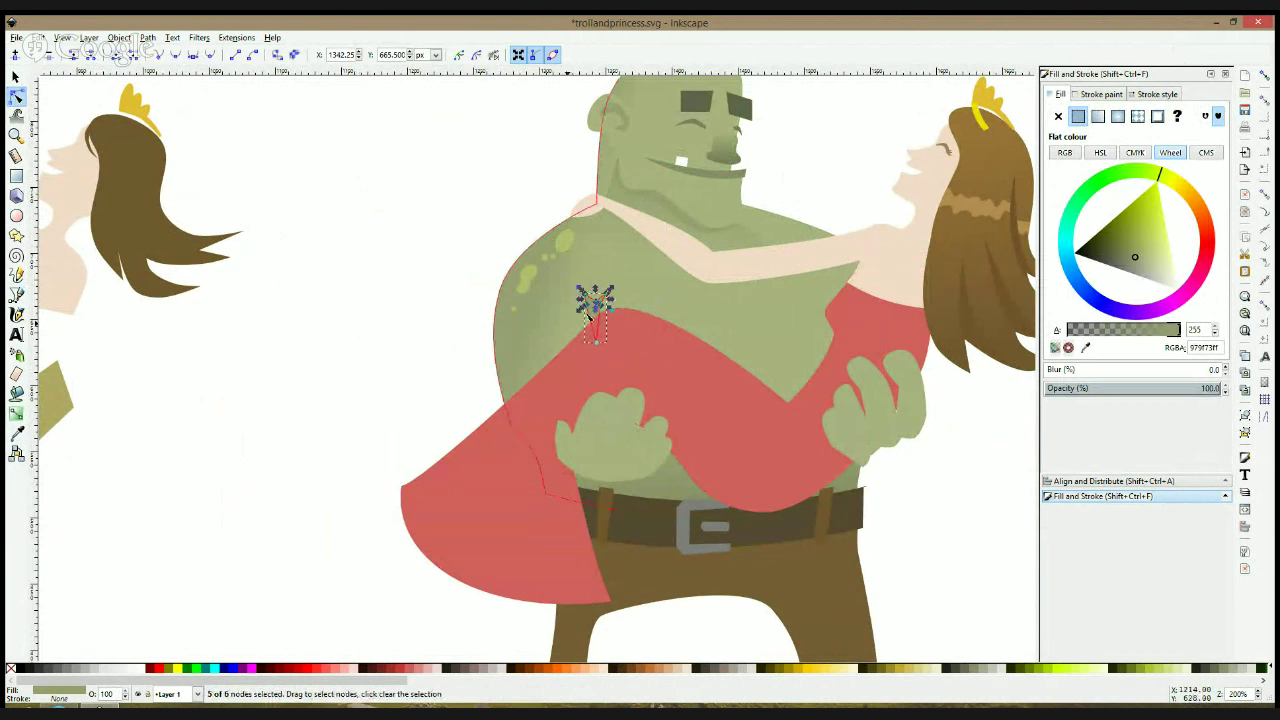
click(409, 311)
click(591, 306)
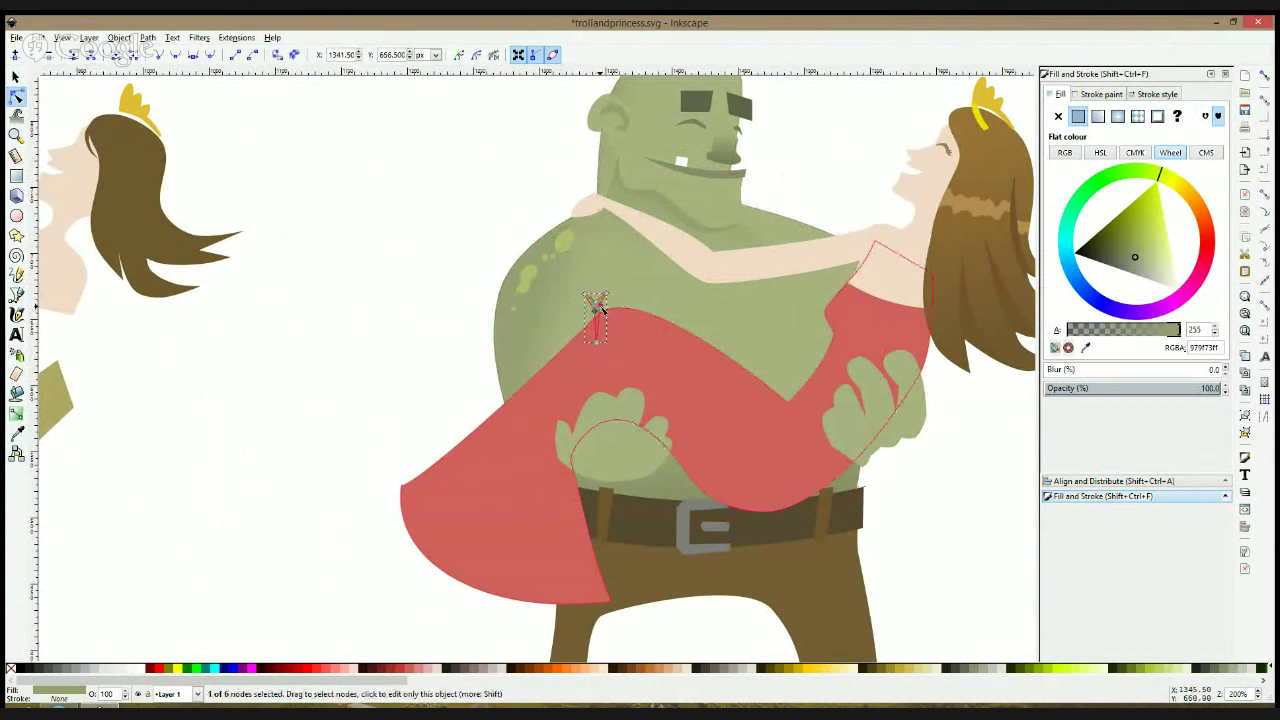
ctrl+click(594, 309)
drag(594, 311, 596, 306)
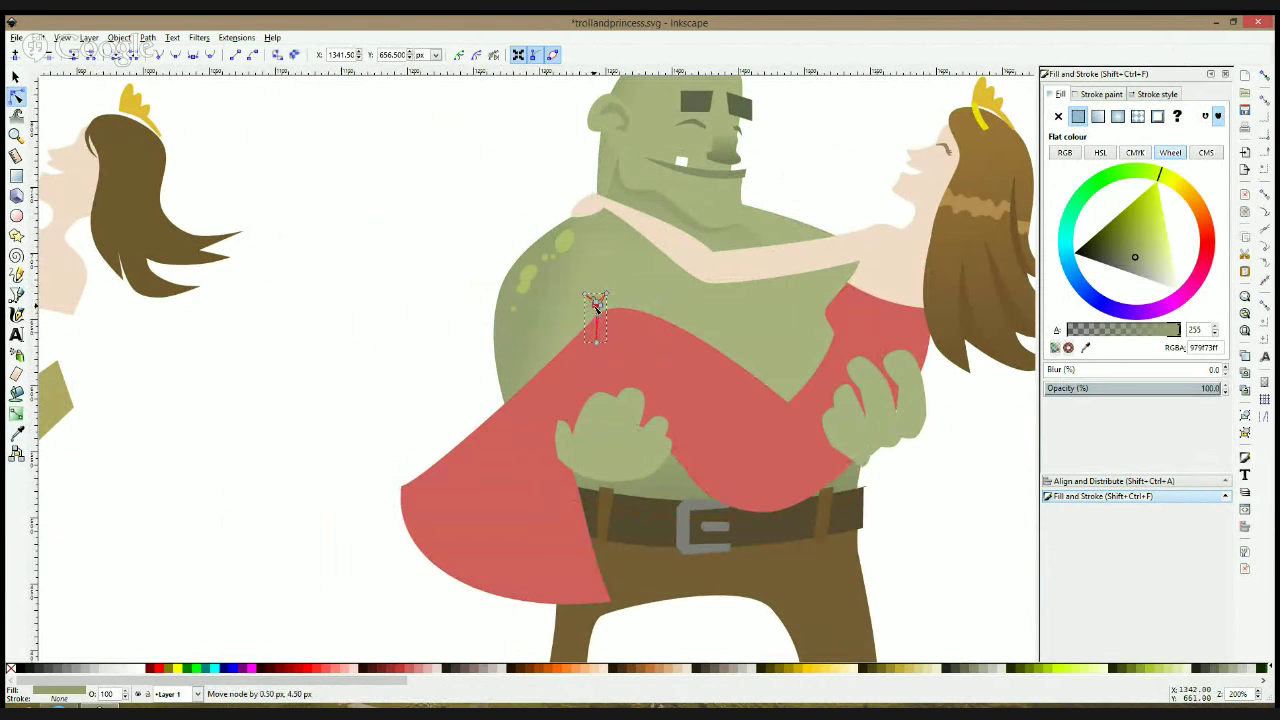
key(space)
click(332, 351)
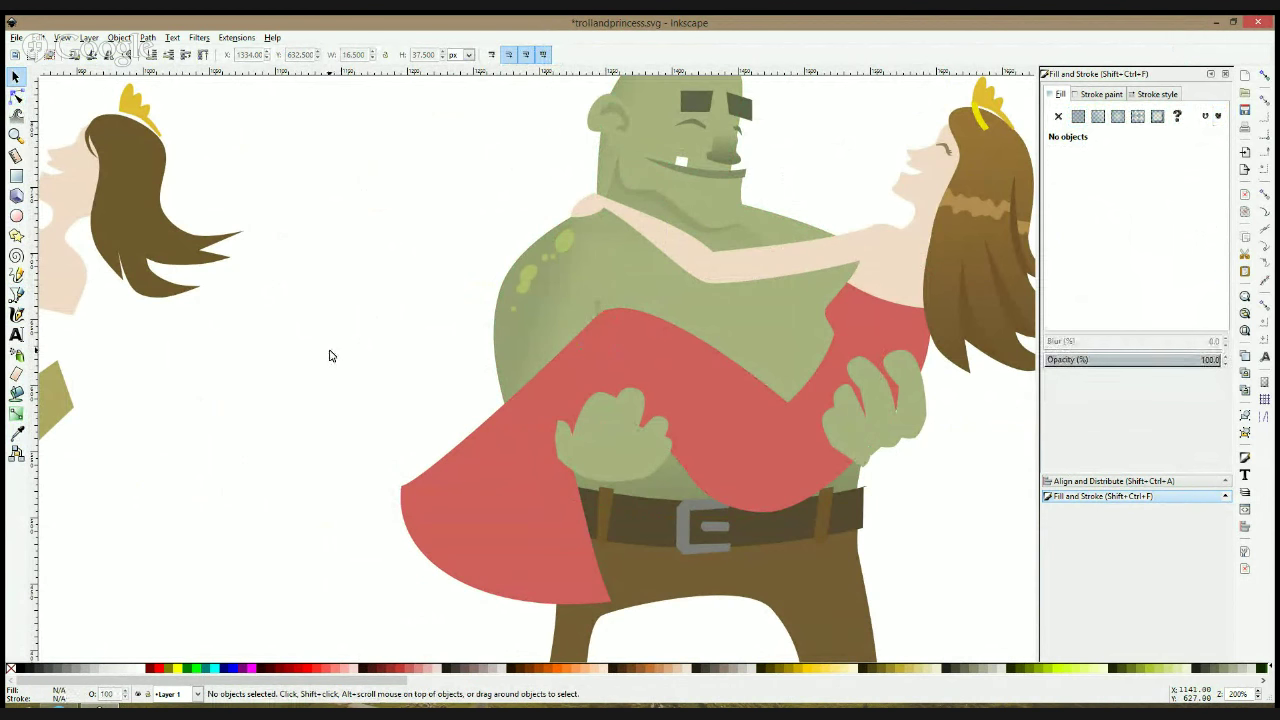
Draw a small triangular crease about 13 by 15 px on the chest beside the princess's neckline and rotate it slightly
click(17, 296)
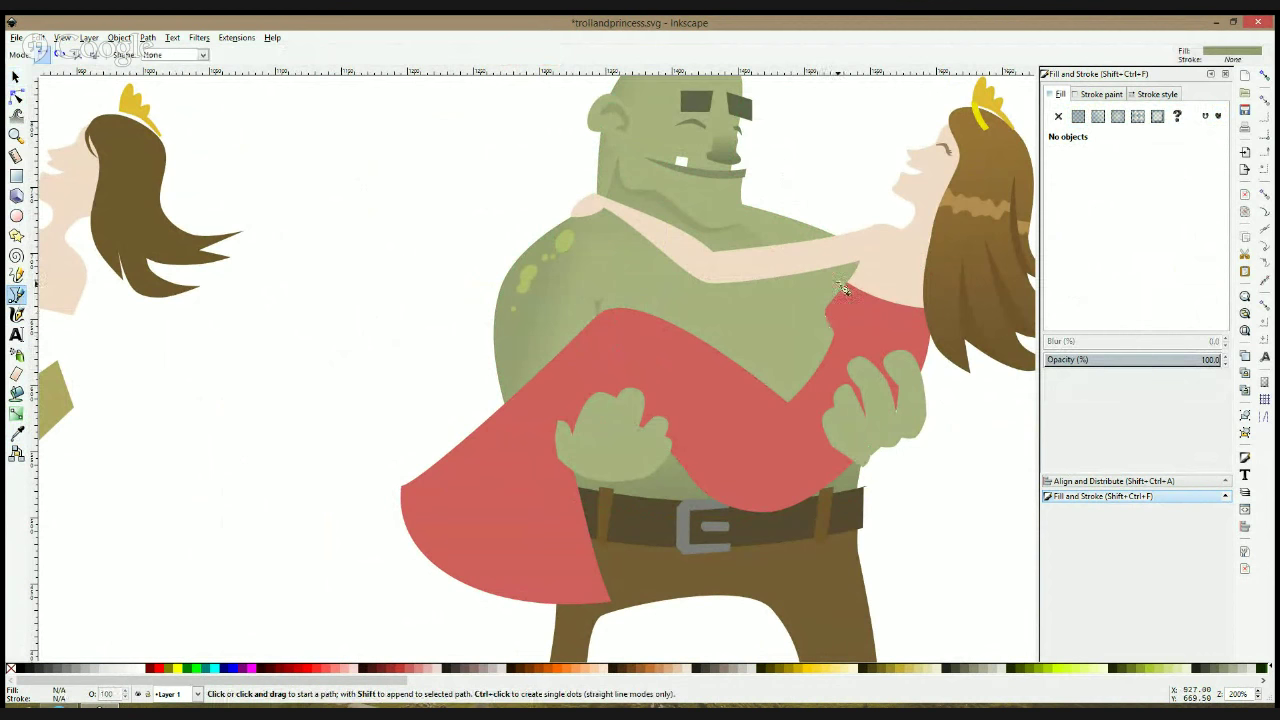
click(823, 282)
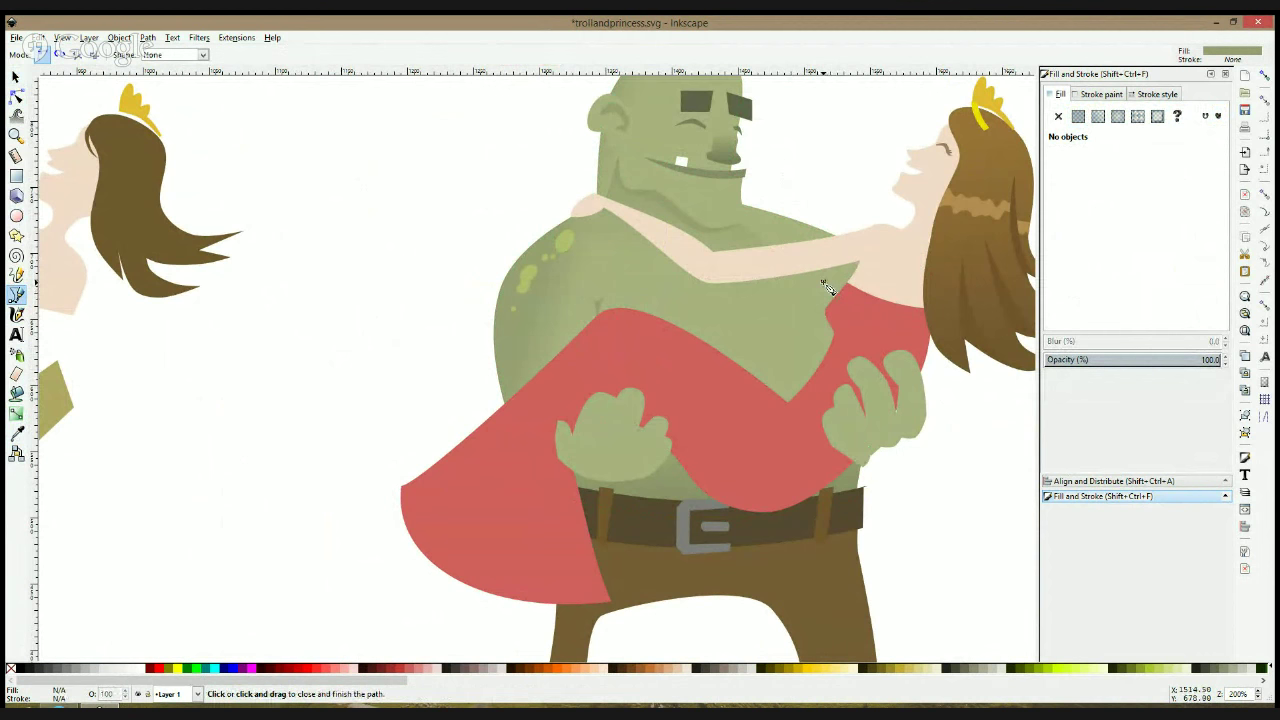
click(830, 290)
click(17, 96)
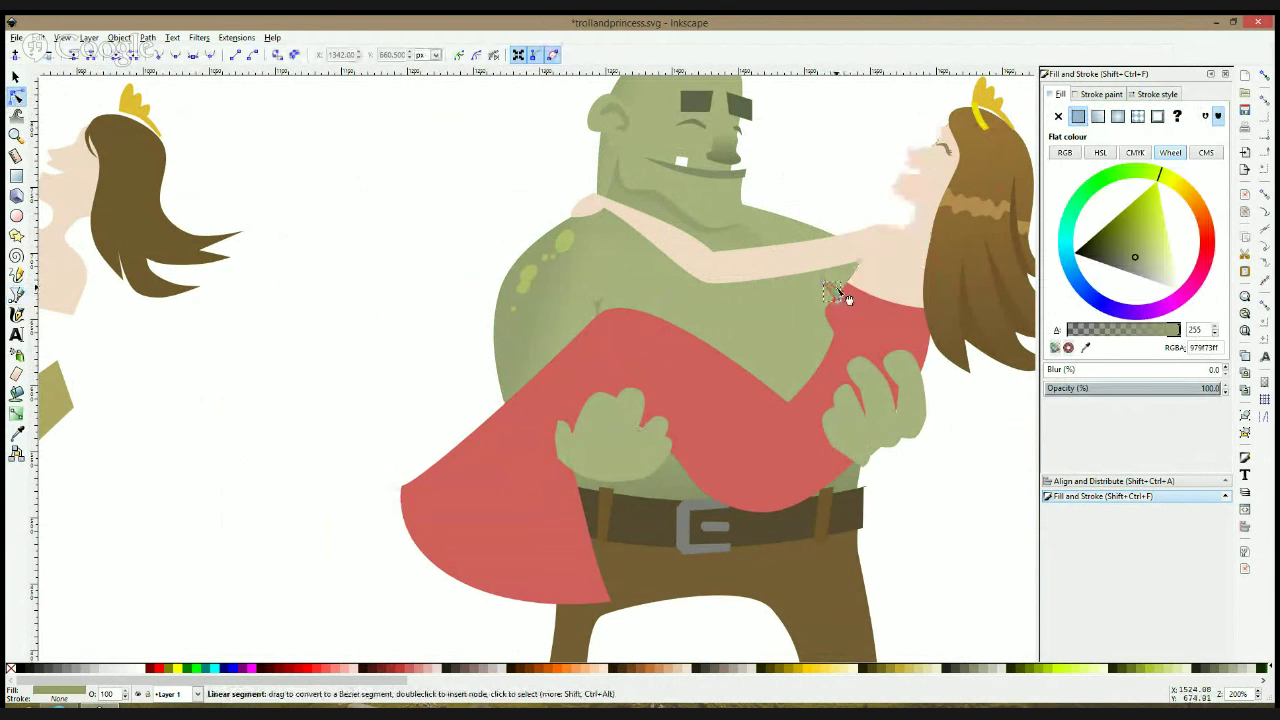
key(s)
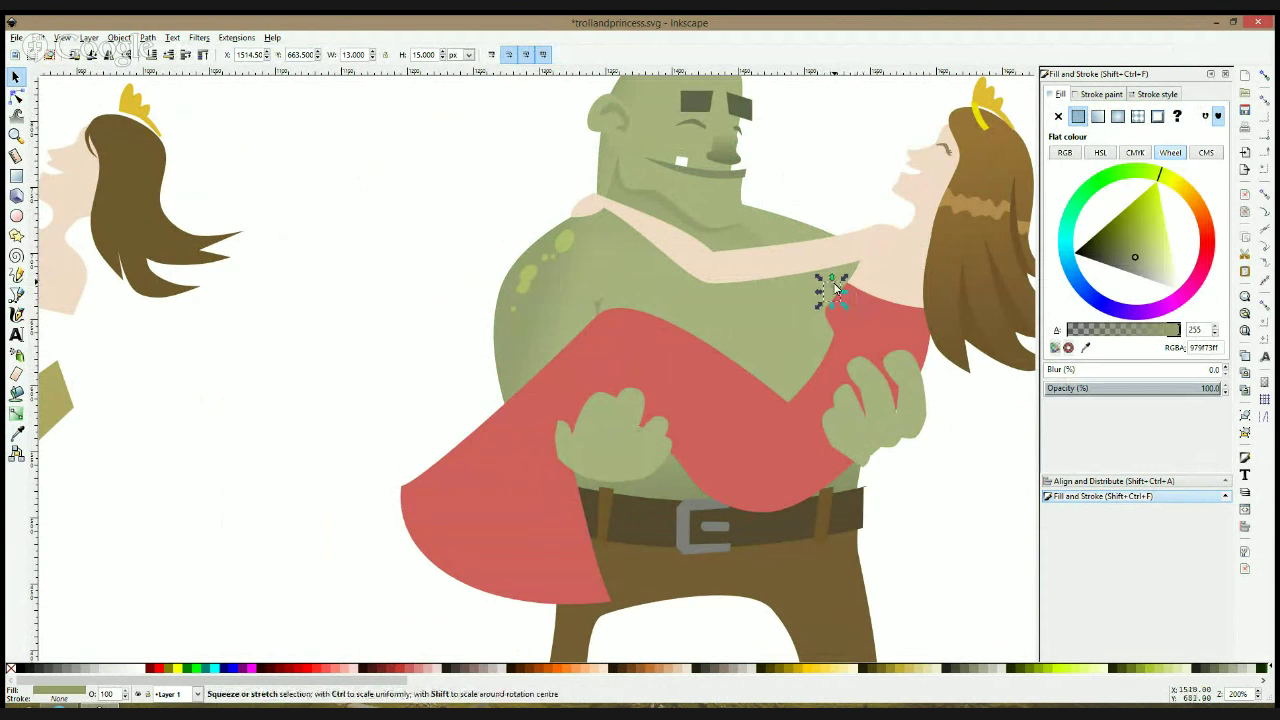
click(836, 288)
drag(842, 282, 850, 278)
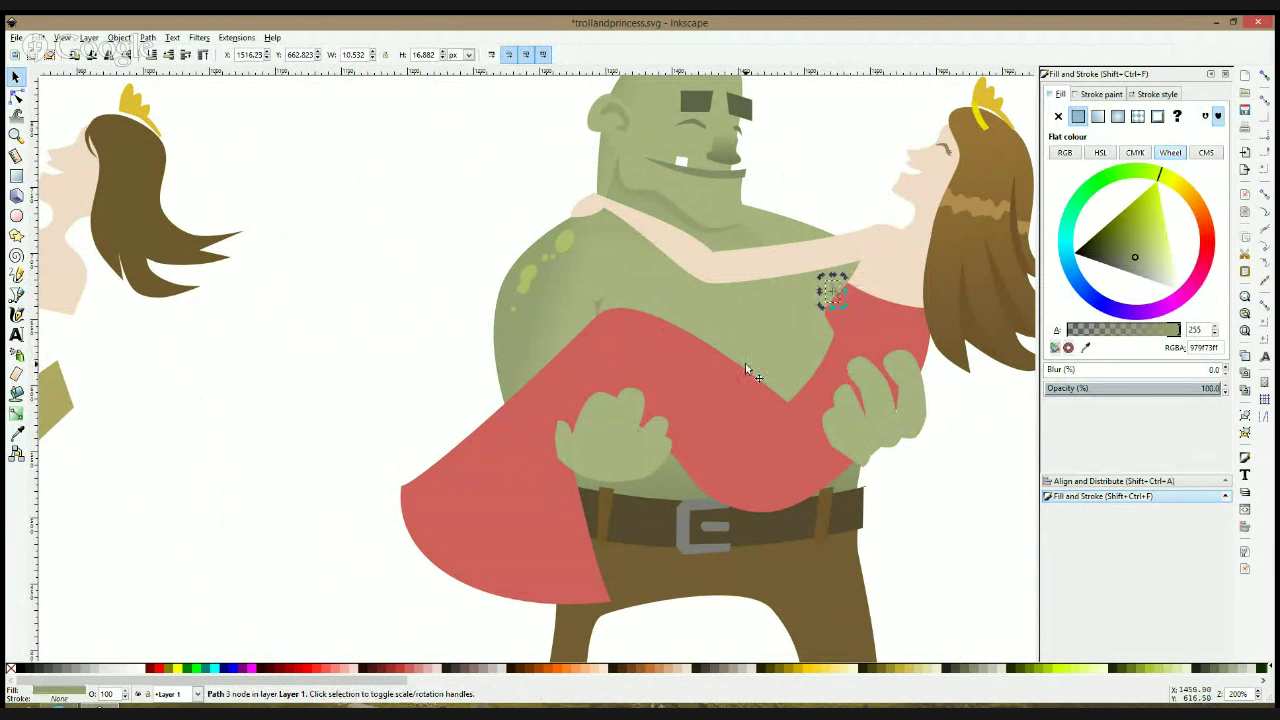
Draw a thin crease about 82.5 px wide across the lower chest, partly over the dress edge, and curve it into a wave
click(22, 298)
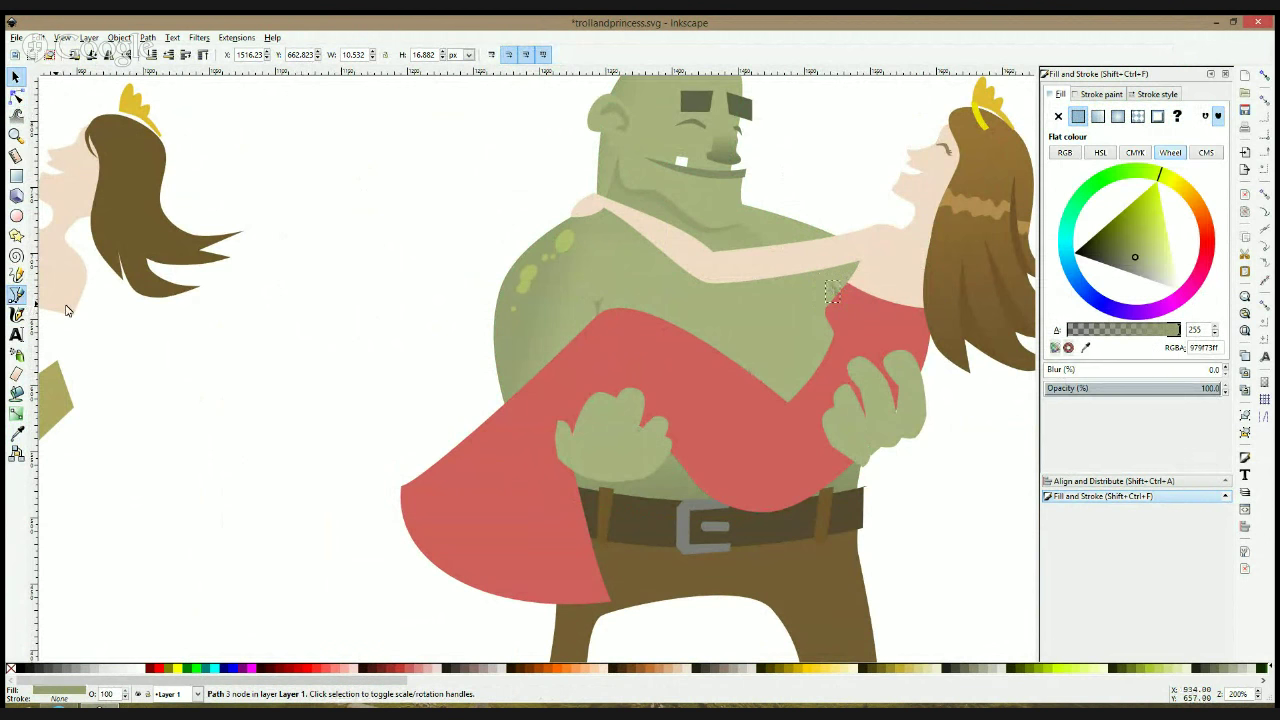
click(694, 355)
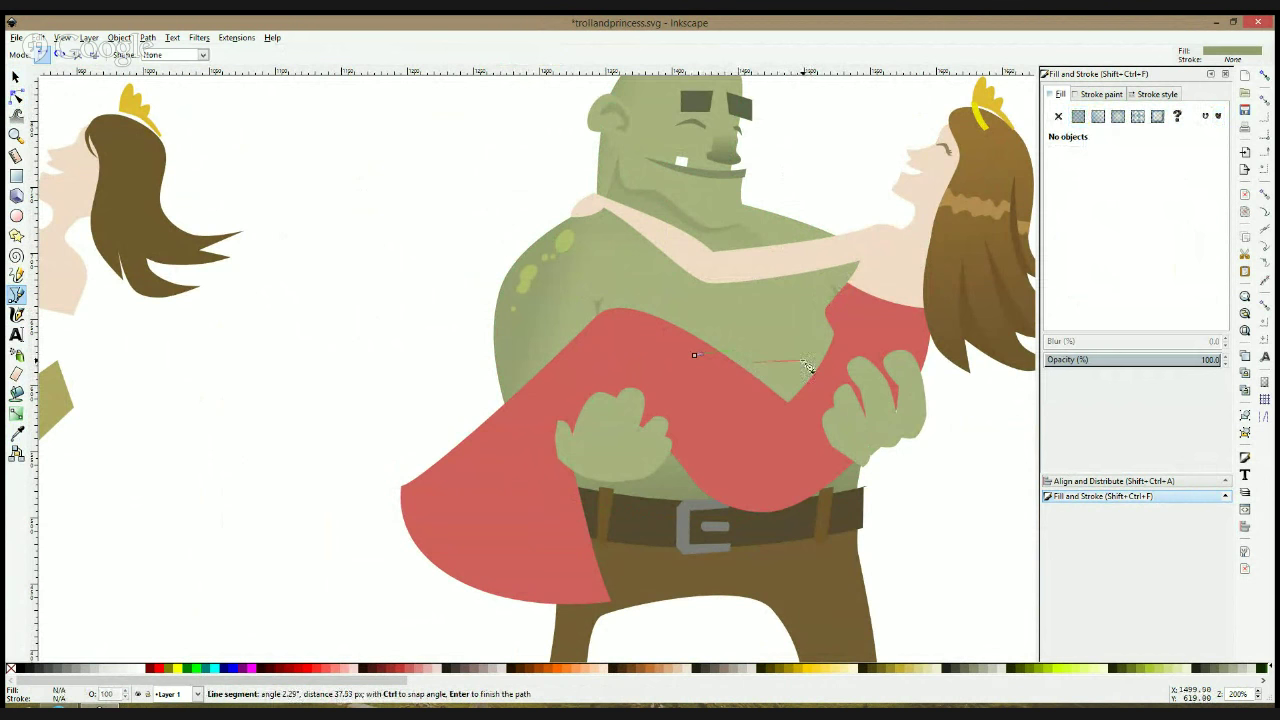
click(755, 367)
click(731, 354)
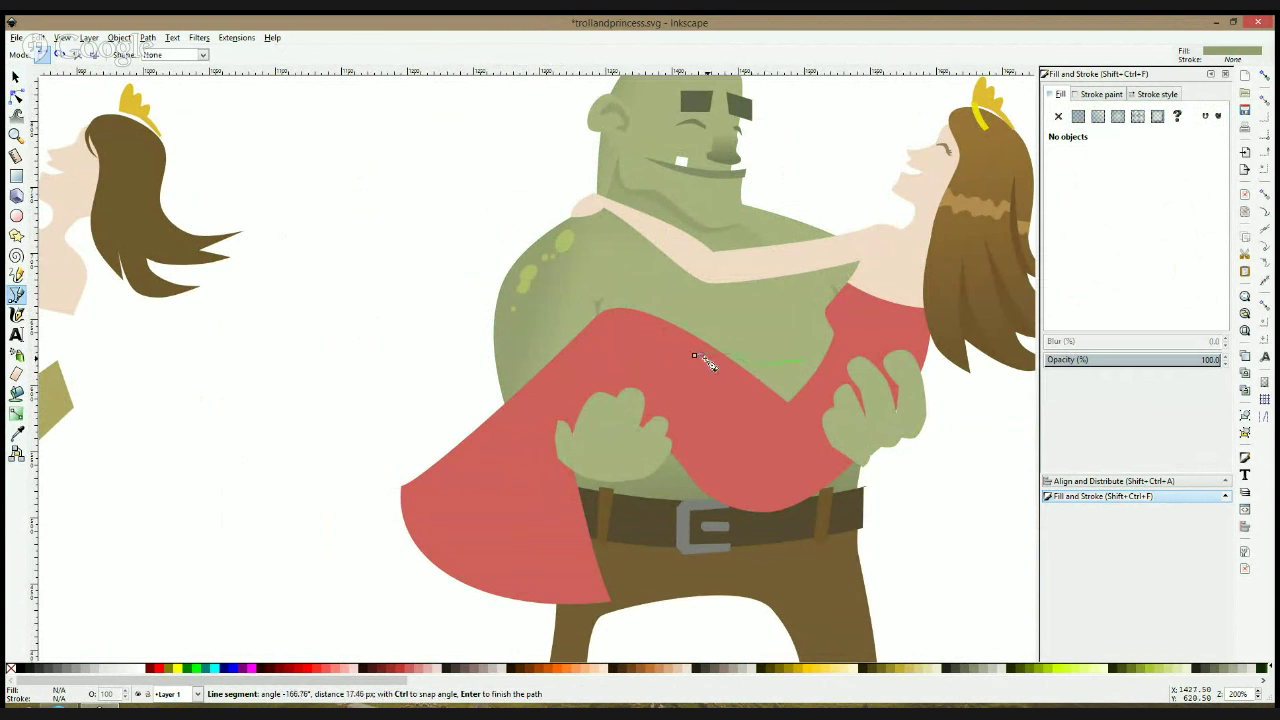
click(704, 359)
key(n)
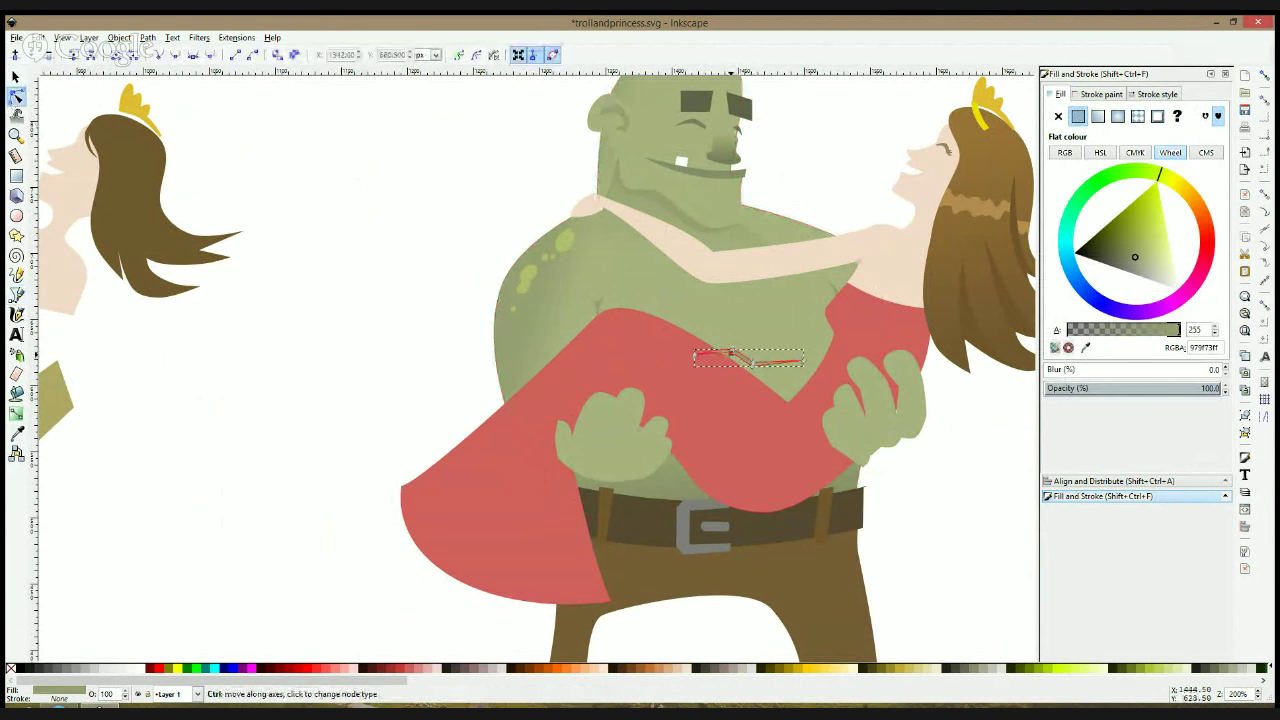
ctrl+click(754, 364)
key(space)
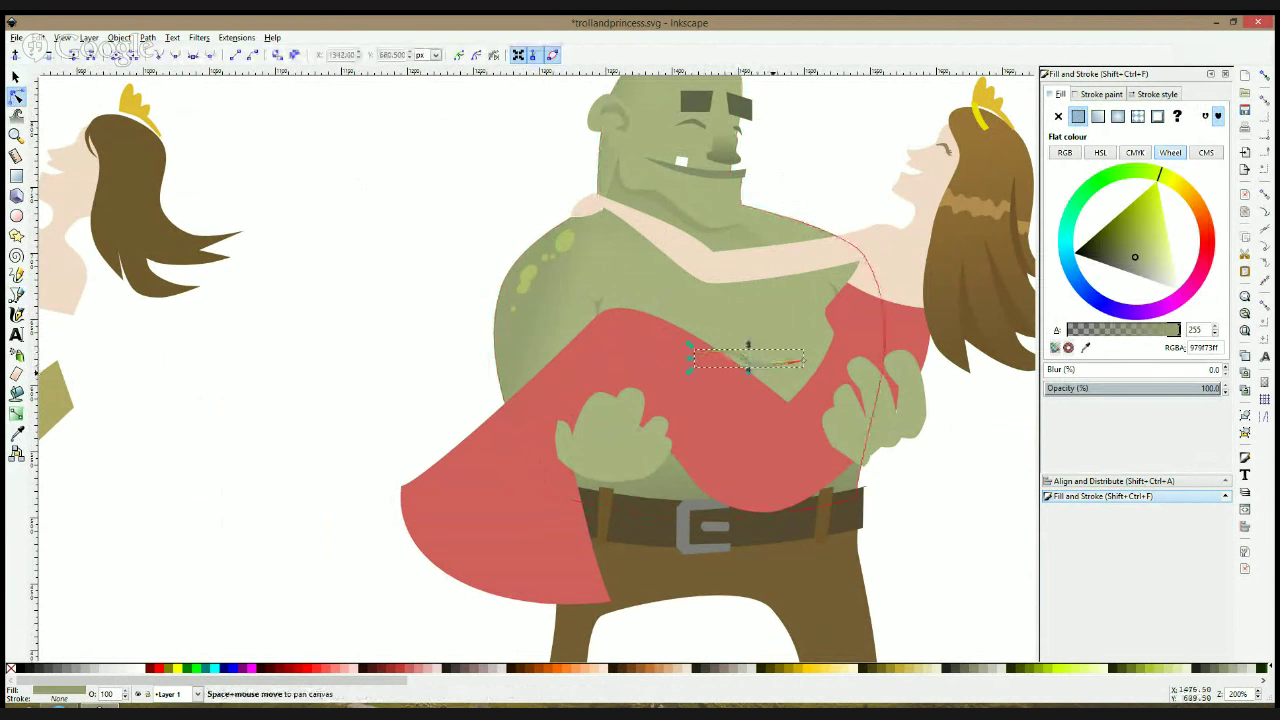
key(s)
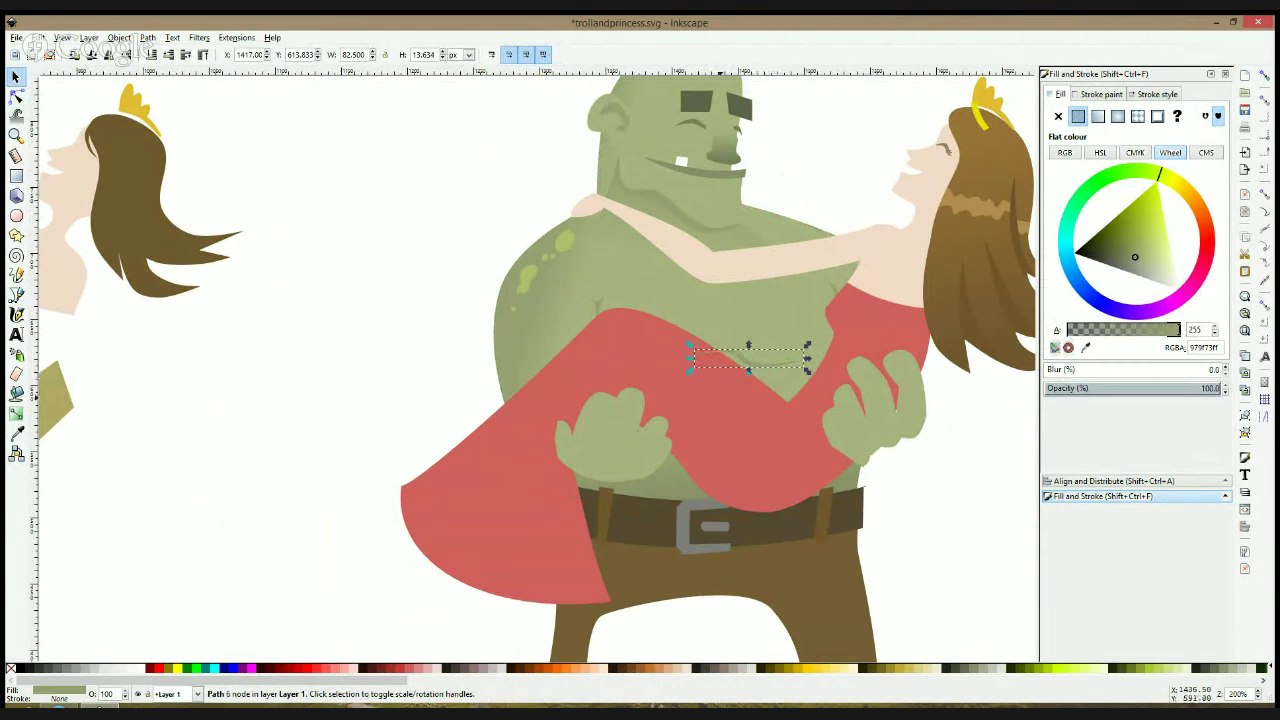
Move the princess group aside to expose the troll's chest, and undo the move
click(678, 399)
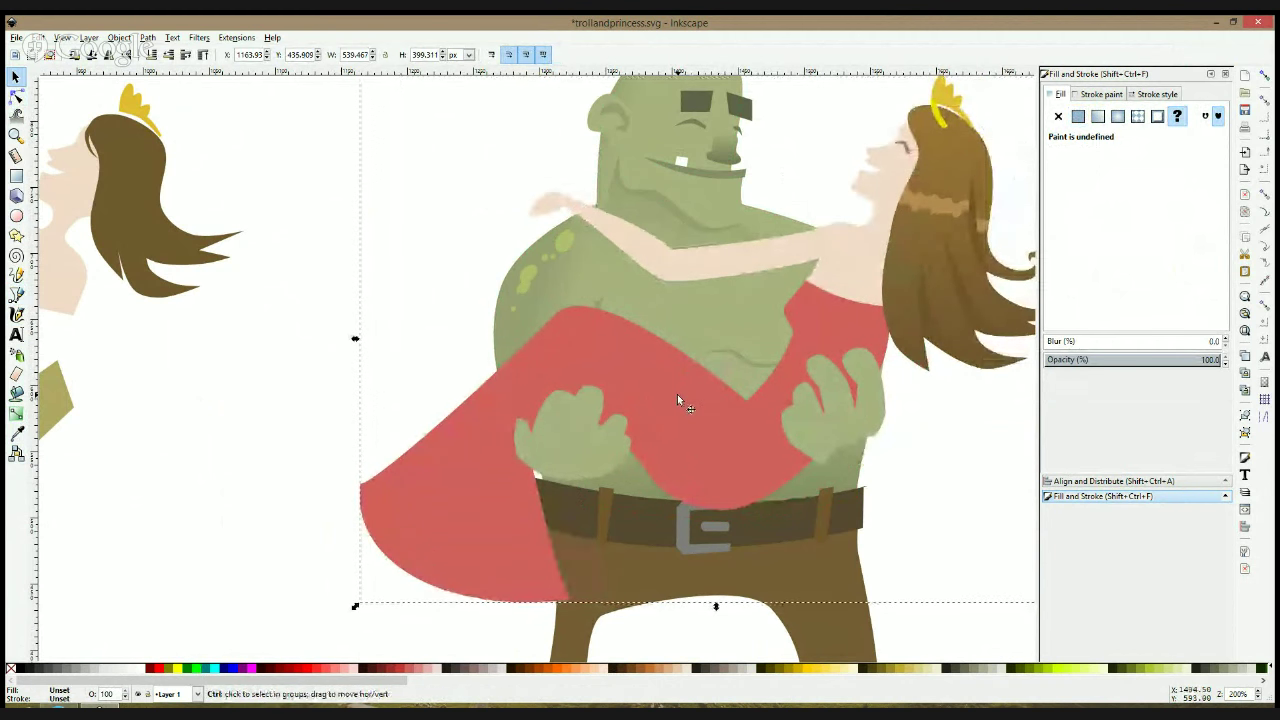
drag(677, 394, 718, 396)
scroll(450, 373, down, 2)
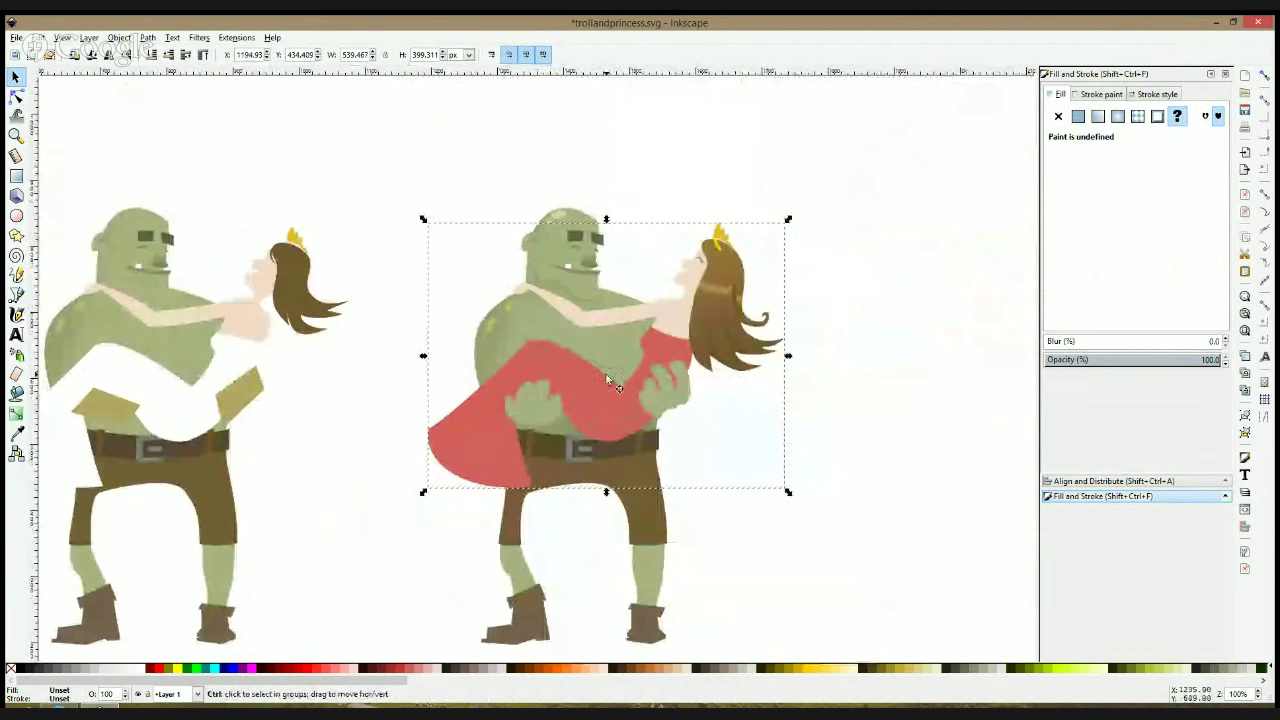
drag(607, 377, 784, 351)
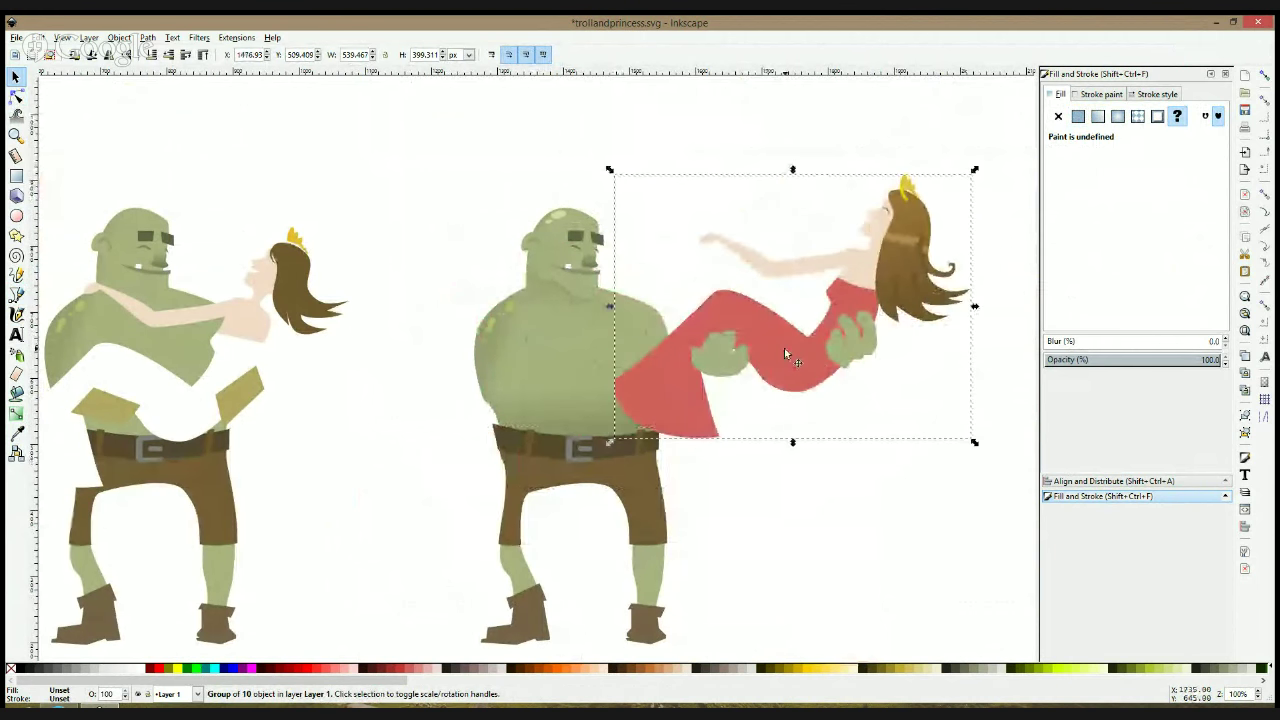
key(ctrl+z)
click(842, 441)
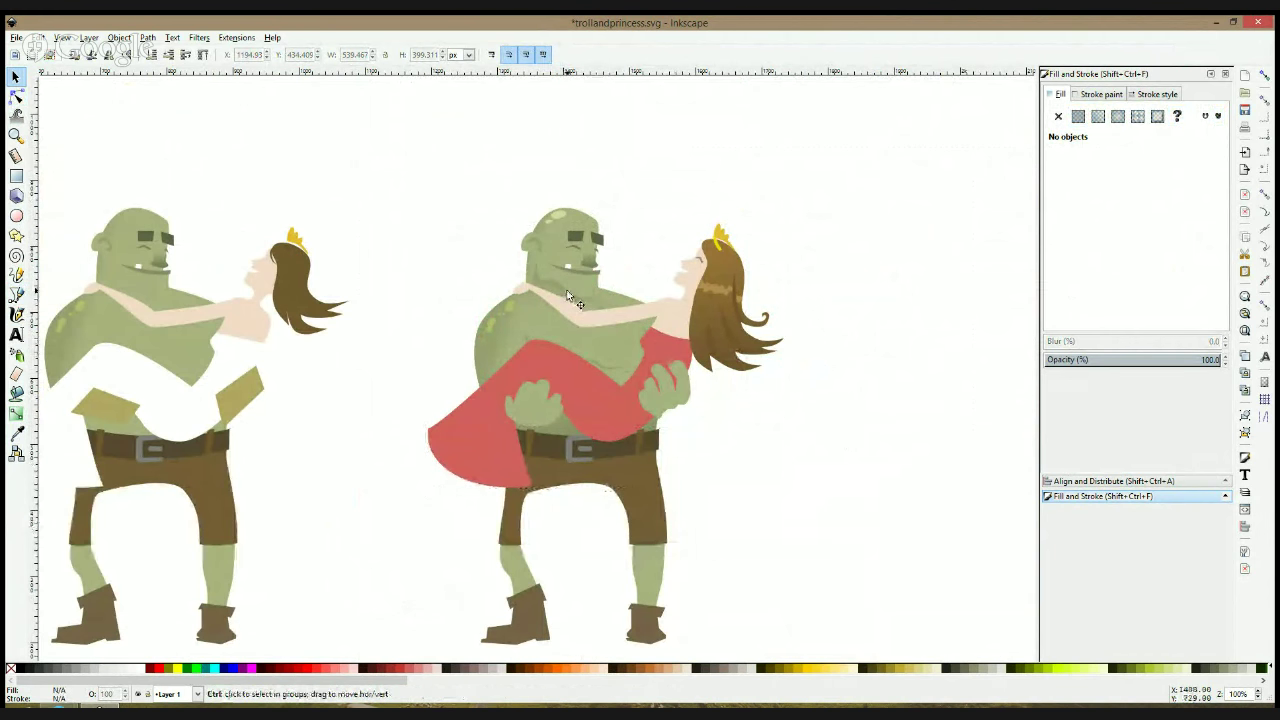
Reshape the troll's large front tooth by moving its upper corner nodes inward, and shrink it to about 10.2 by 9.8 px
ctrl+scroll(560, 288, up, 3)
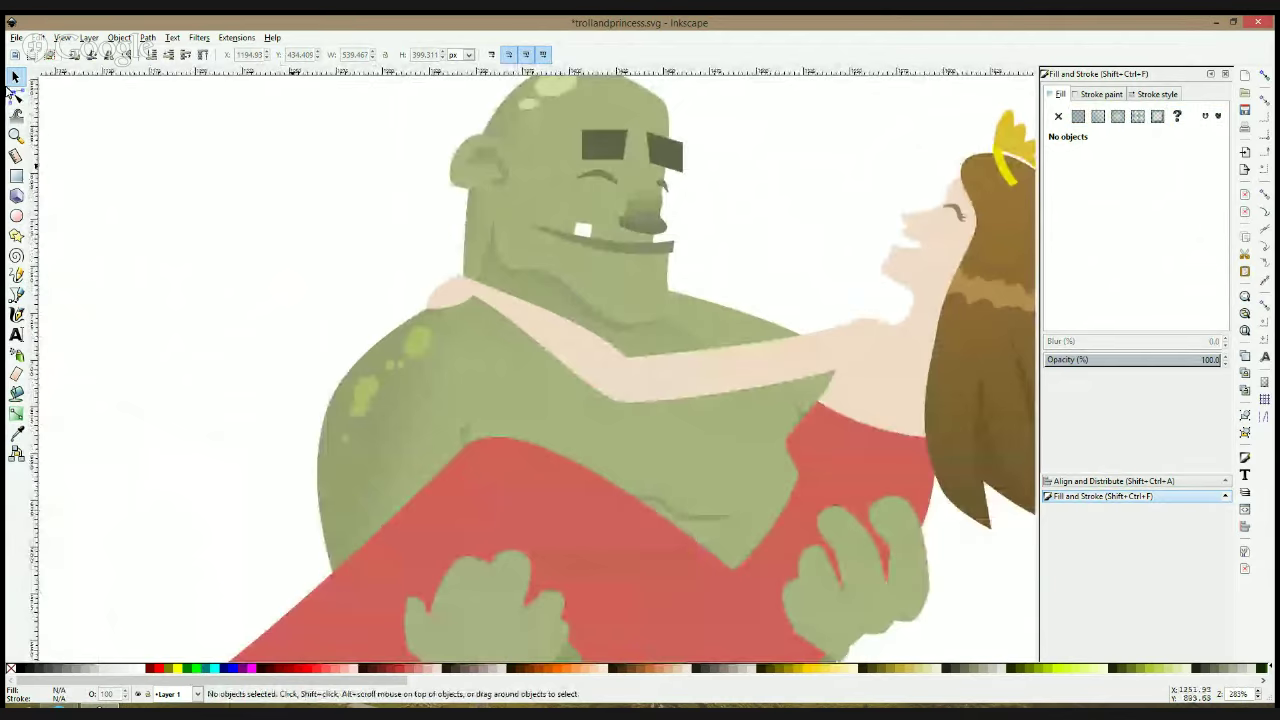
click(16, 96)
ctrl+scroll(590, 219, up, 1)
click(458, 264)
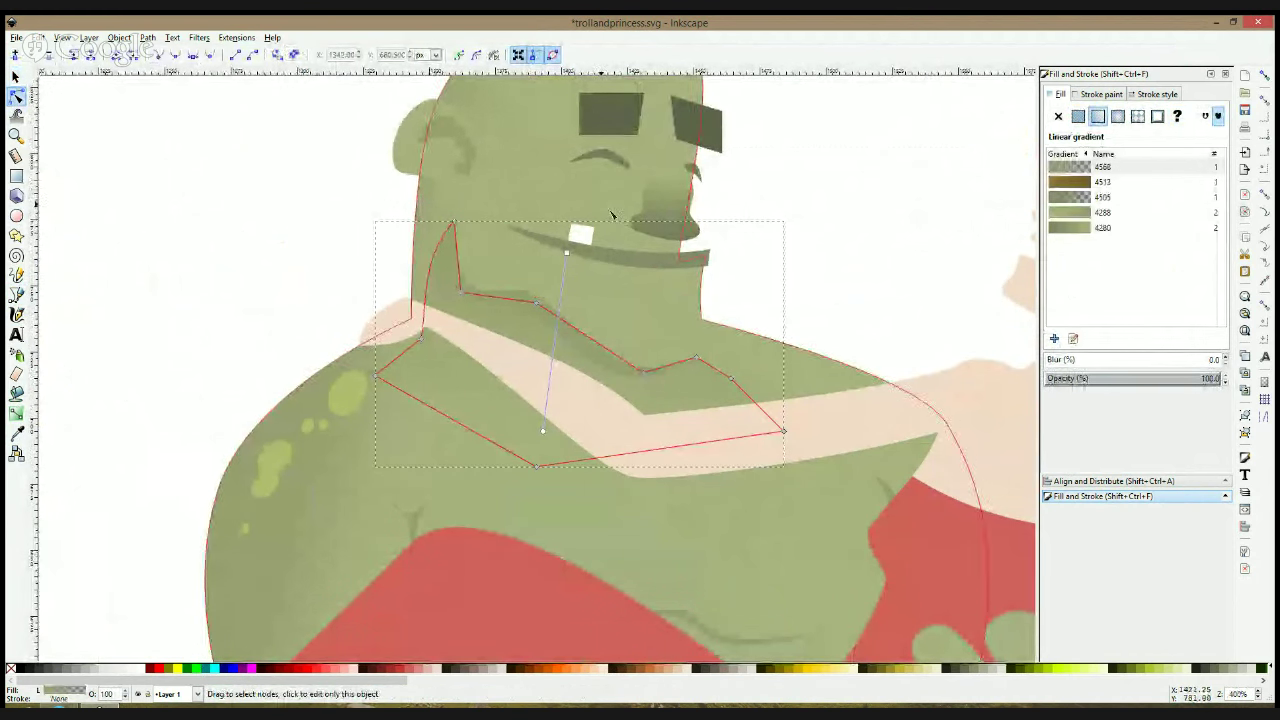
click(580, 230)
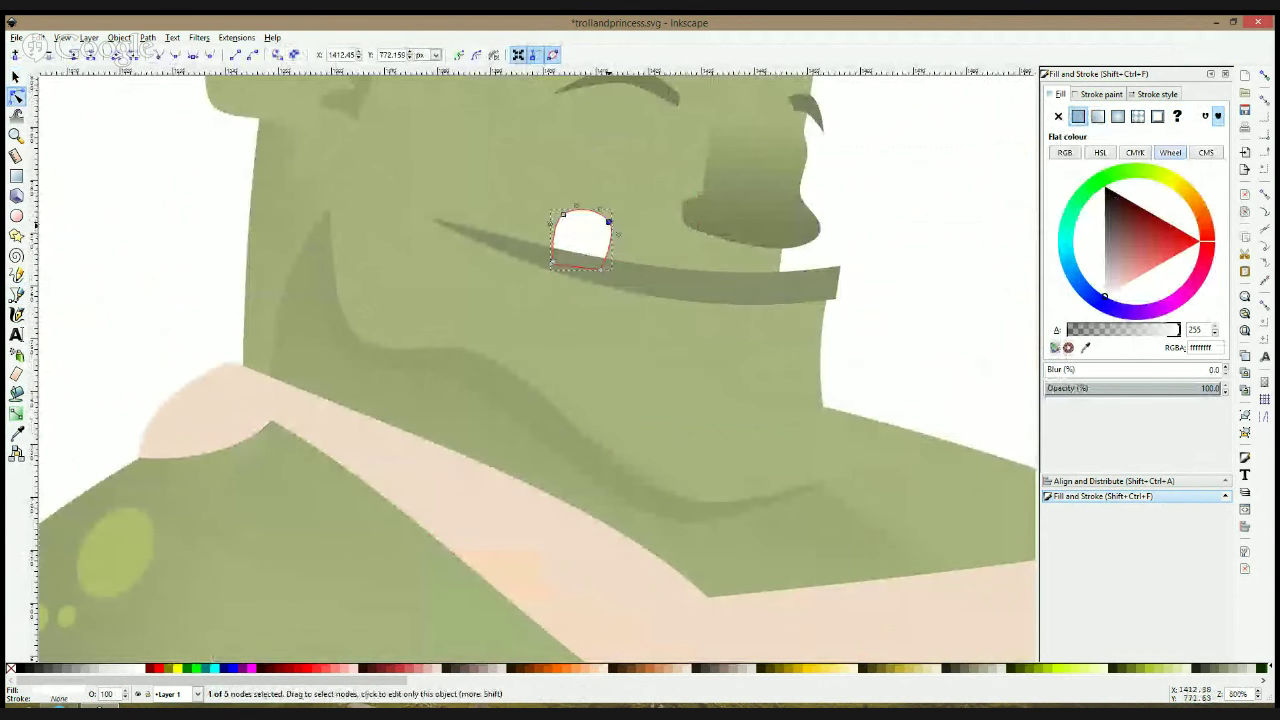
click(609, 221)
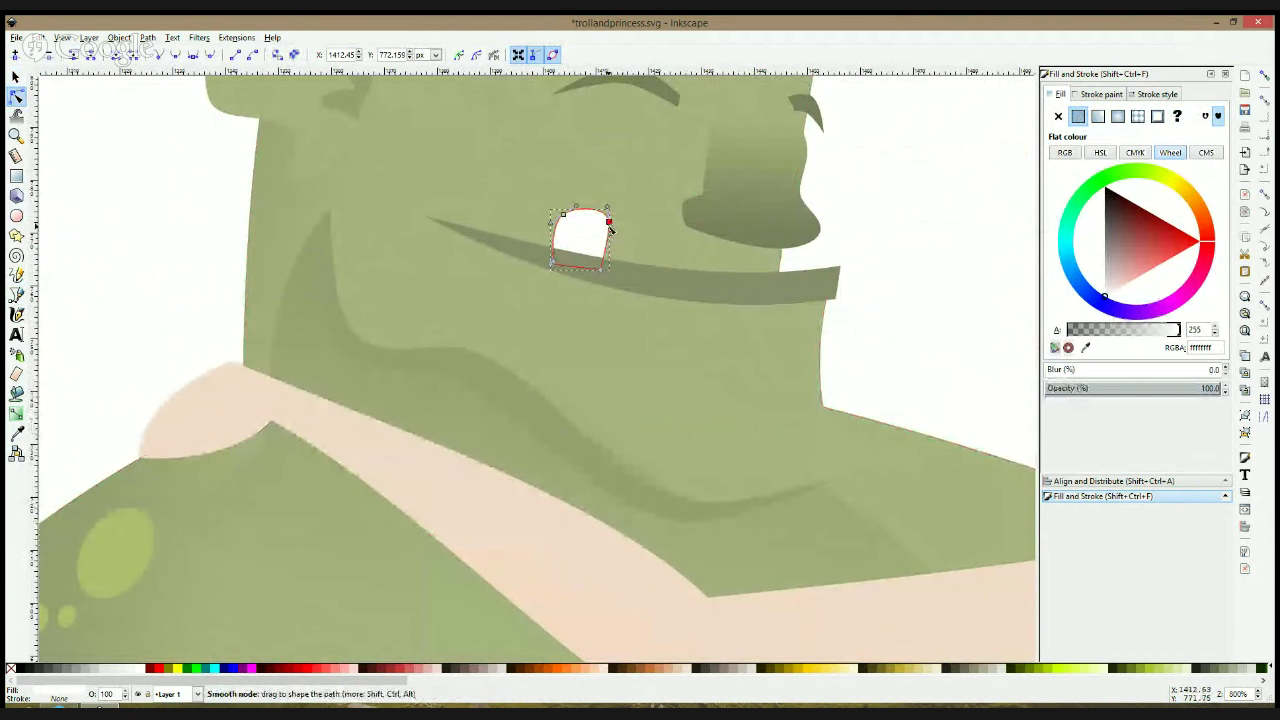
drag(563, 214, 572, 215)
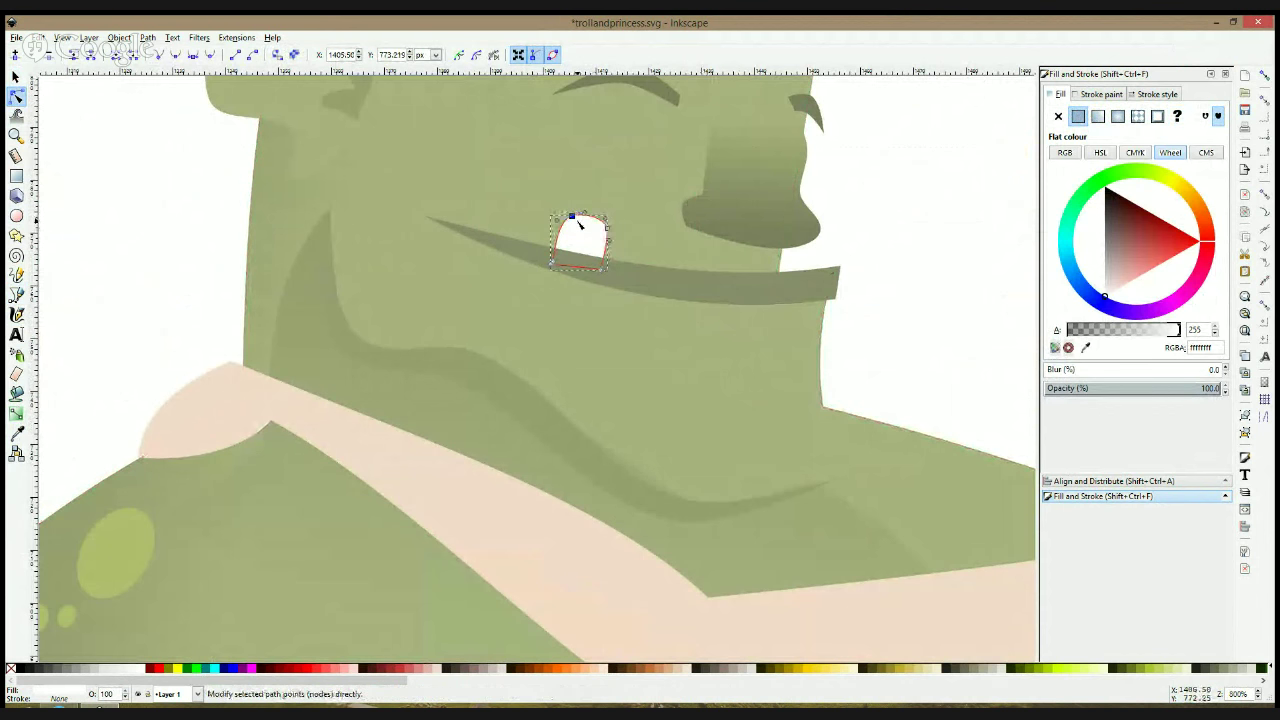
key(s)
drag(610, 213, 607, 217)
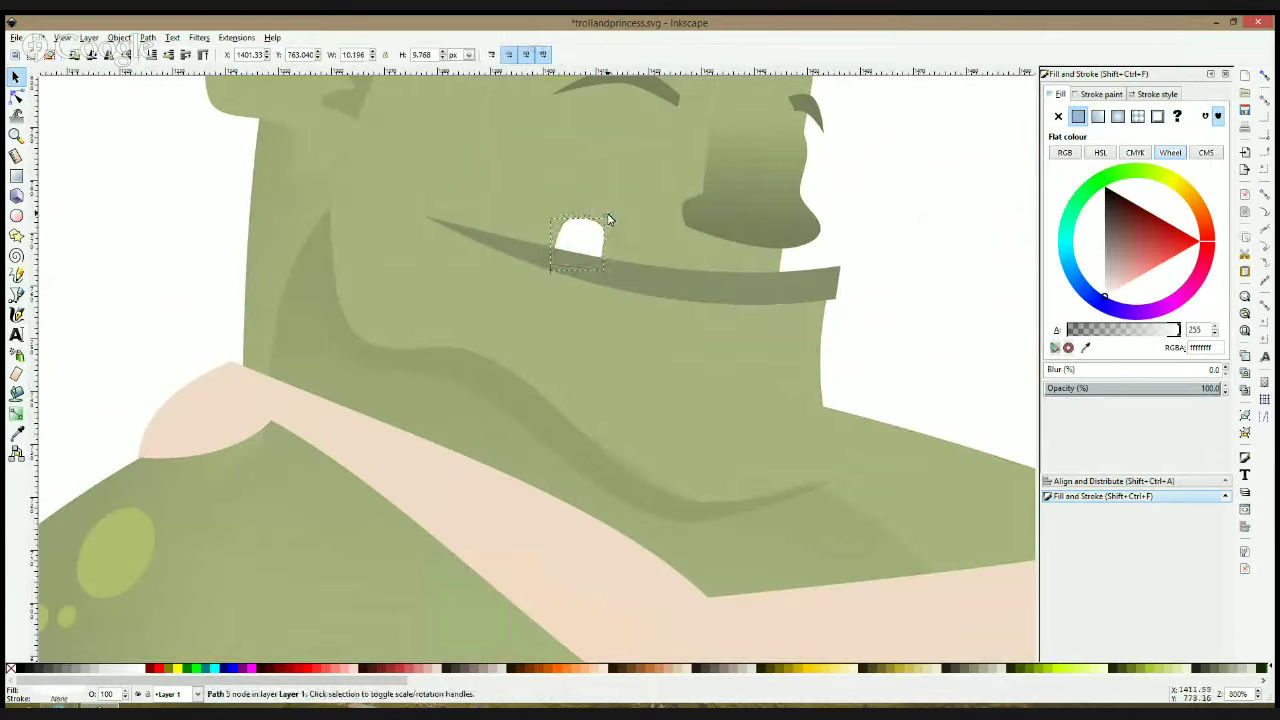
click(880, 243)
Draw a narrow wedge-shaped crease on the troll's chin below the mouth, filled with green 979f73ff
click(16, 295)
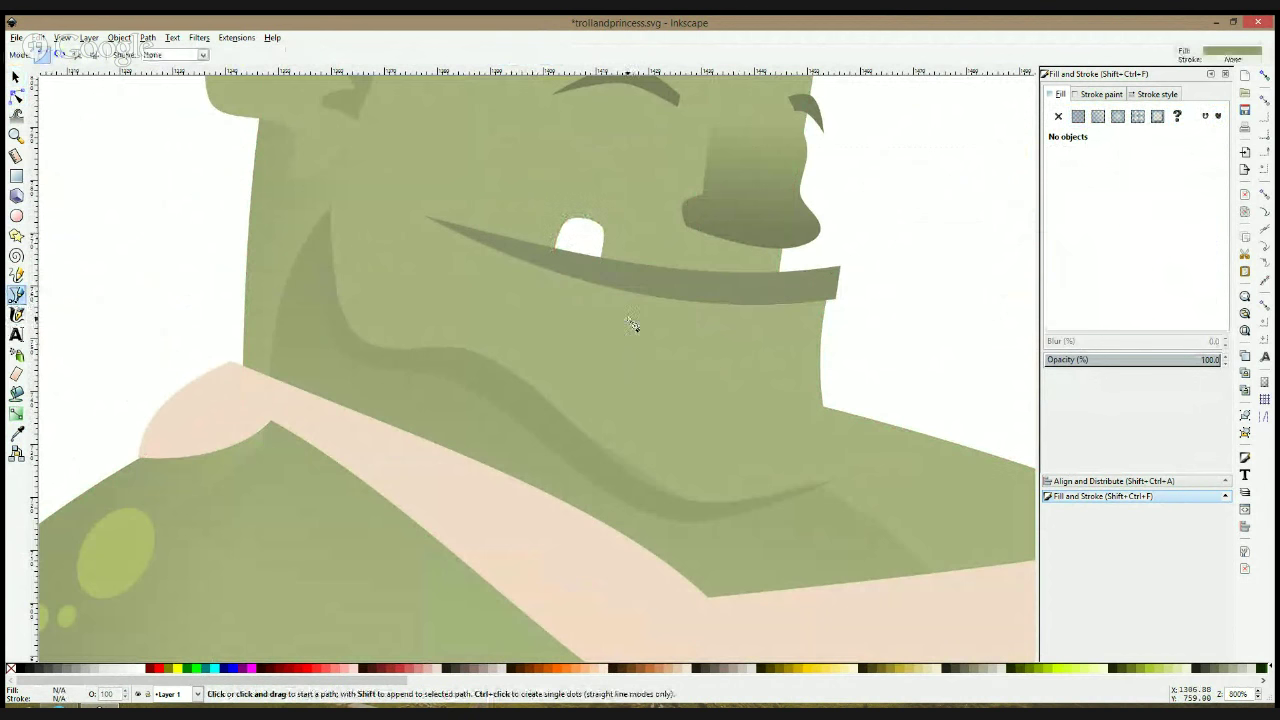
click(639, 351)
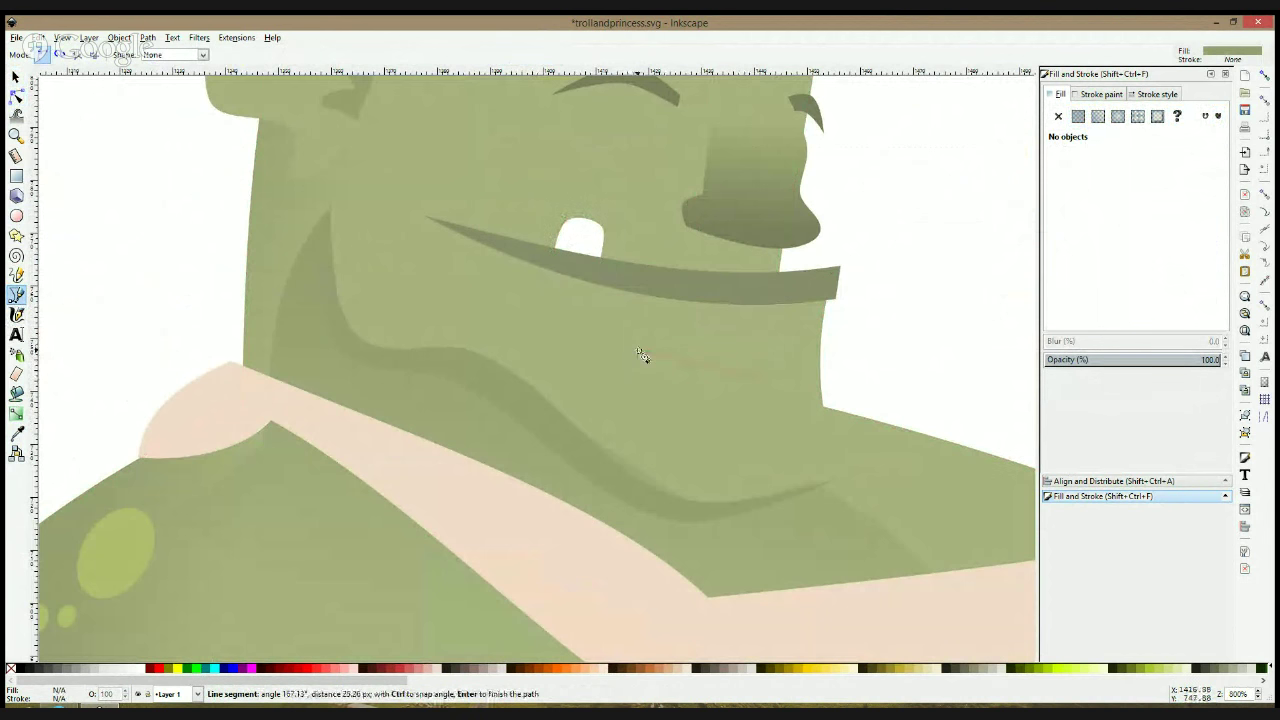
click(639, 351)
click(16, 433)
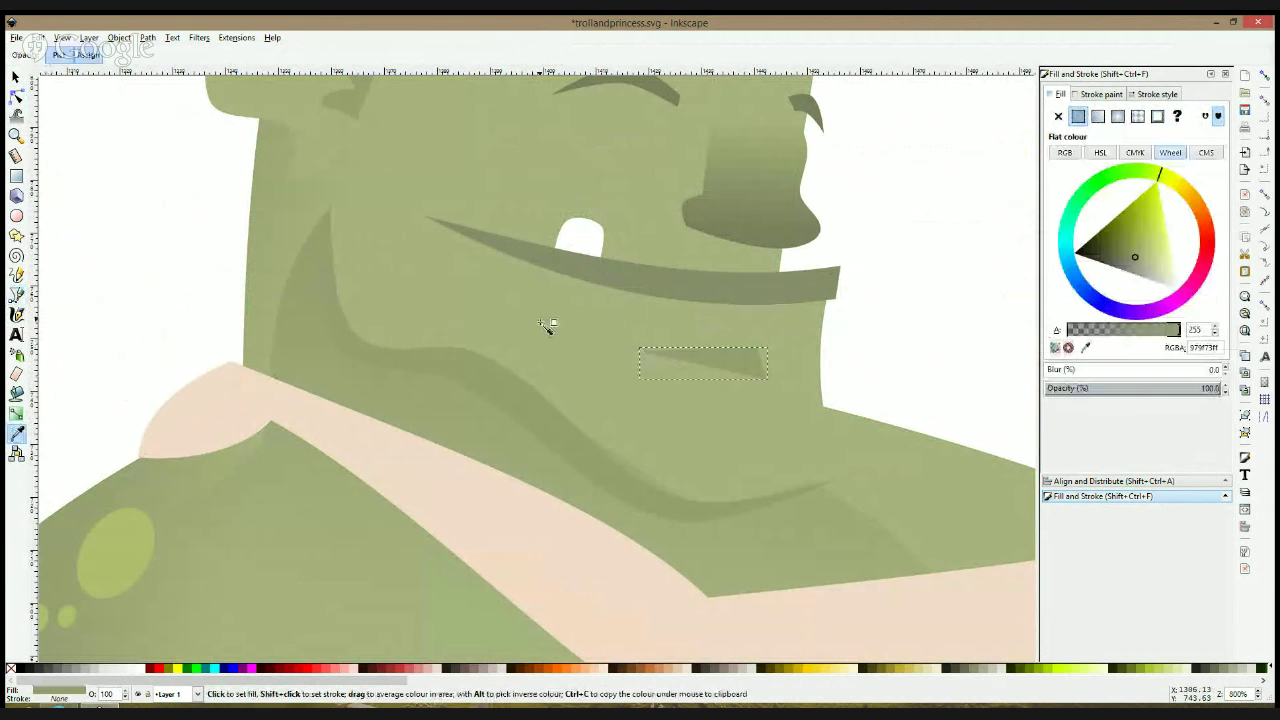
click(551, 329)
Adjust the neck shadow's nodes and segments so its upper edge follows the jaw crease from the ear side to the chin
click(16, 96)
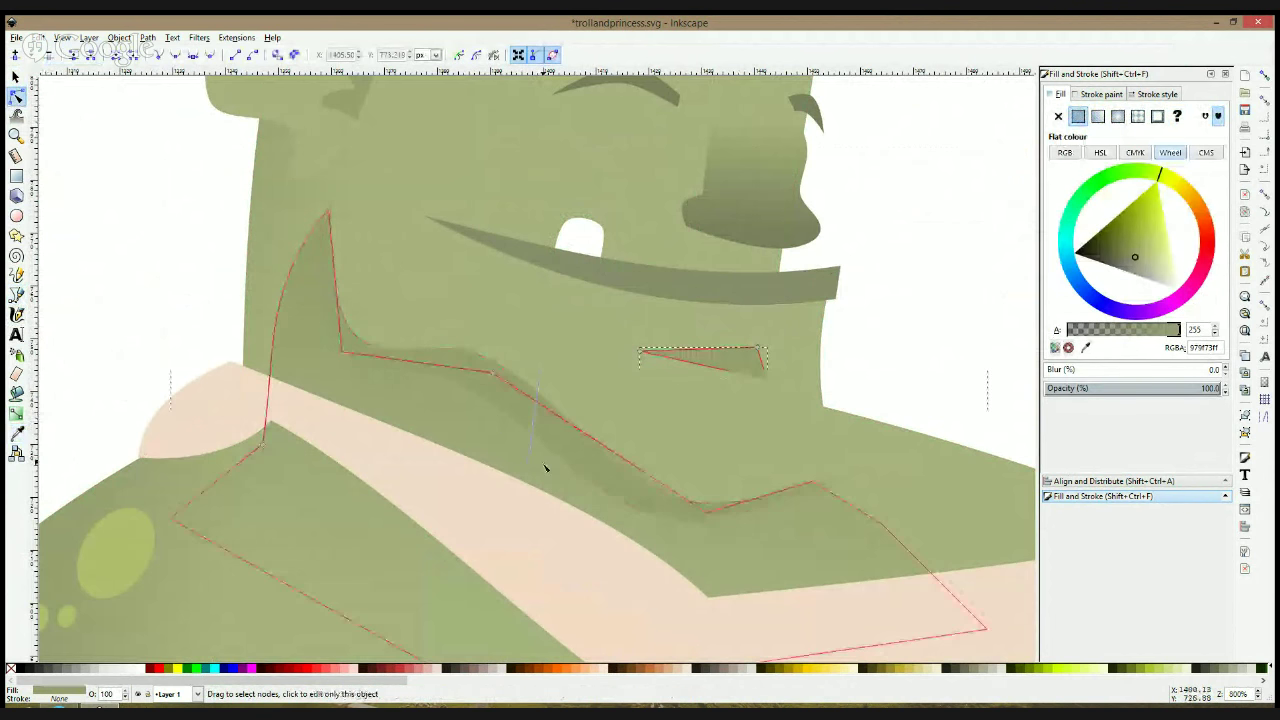
click(606, 460)
drag(623, 463, 612, 476)
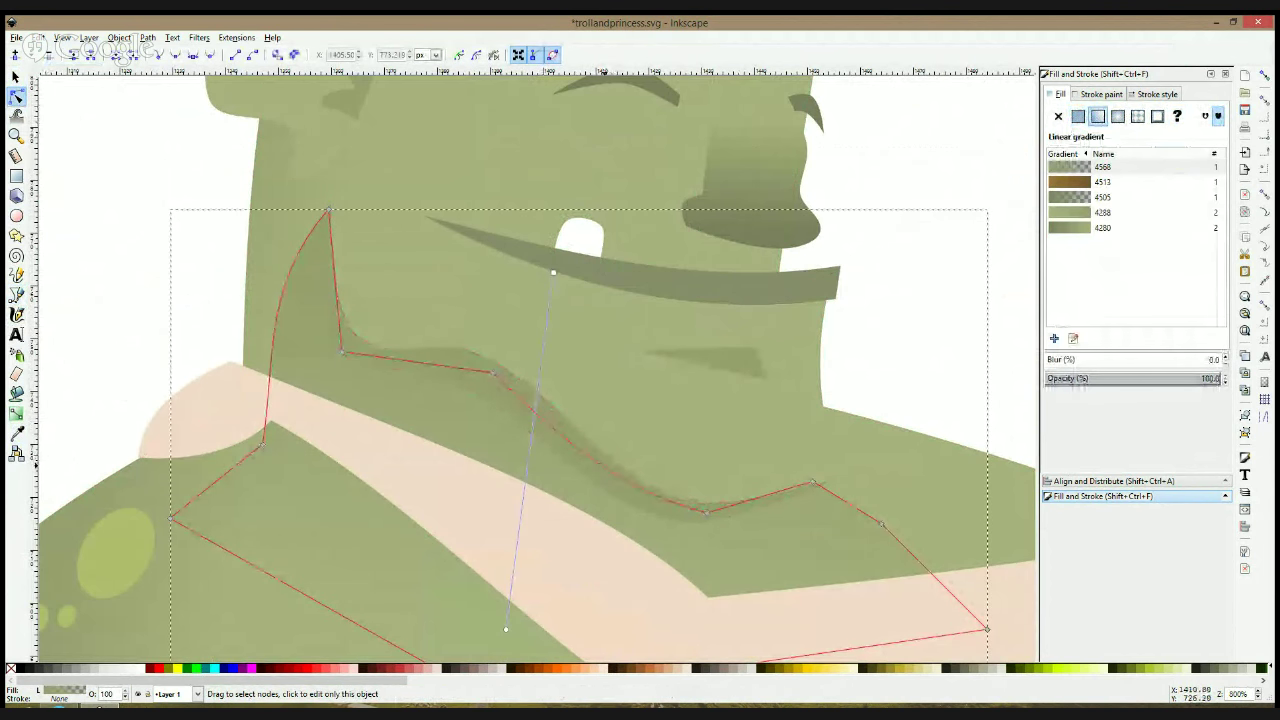
drag(812, 483, 825, 485)
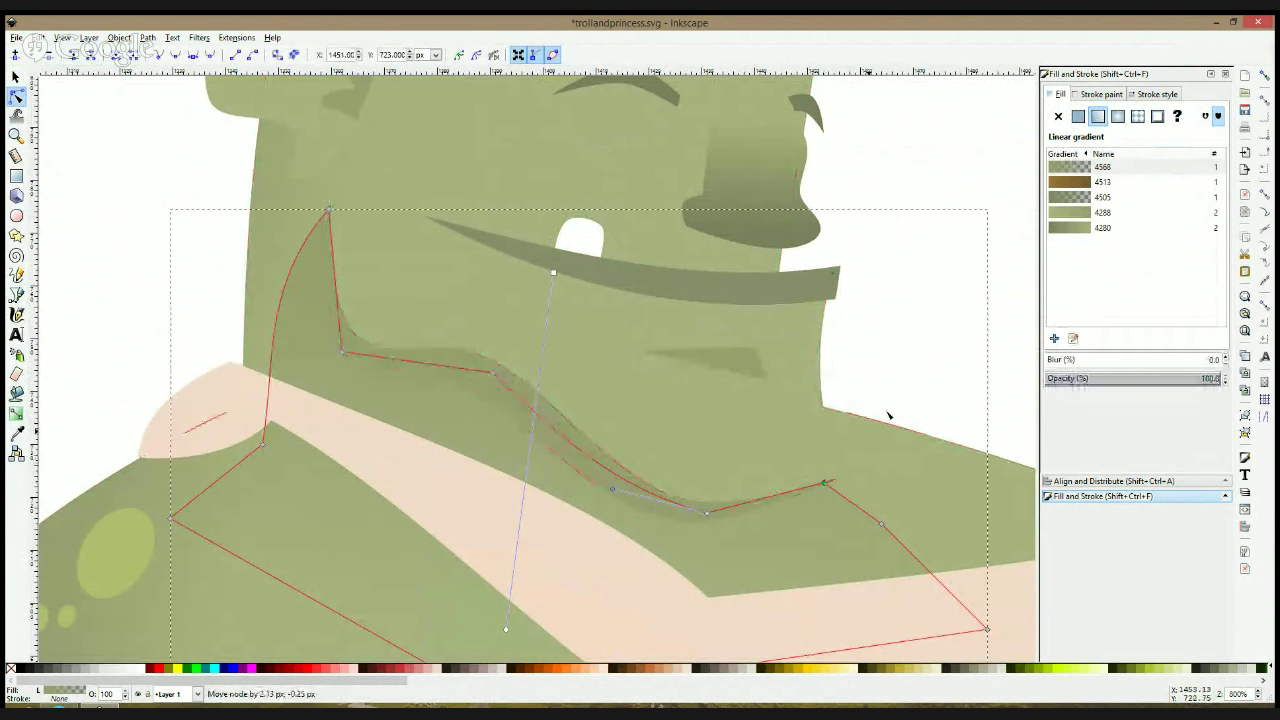
click(348, 349)
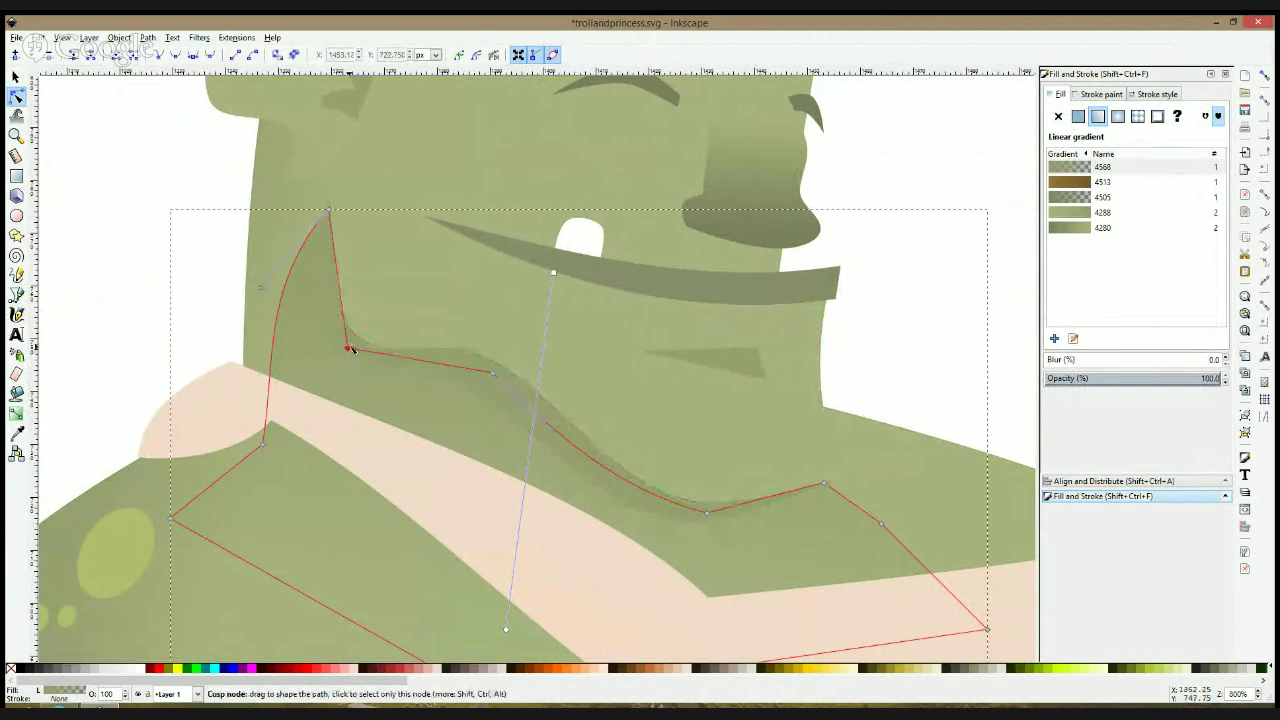
click(348, 348)
drag(337, 274, 331, 276)
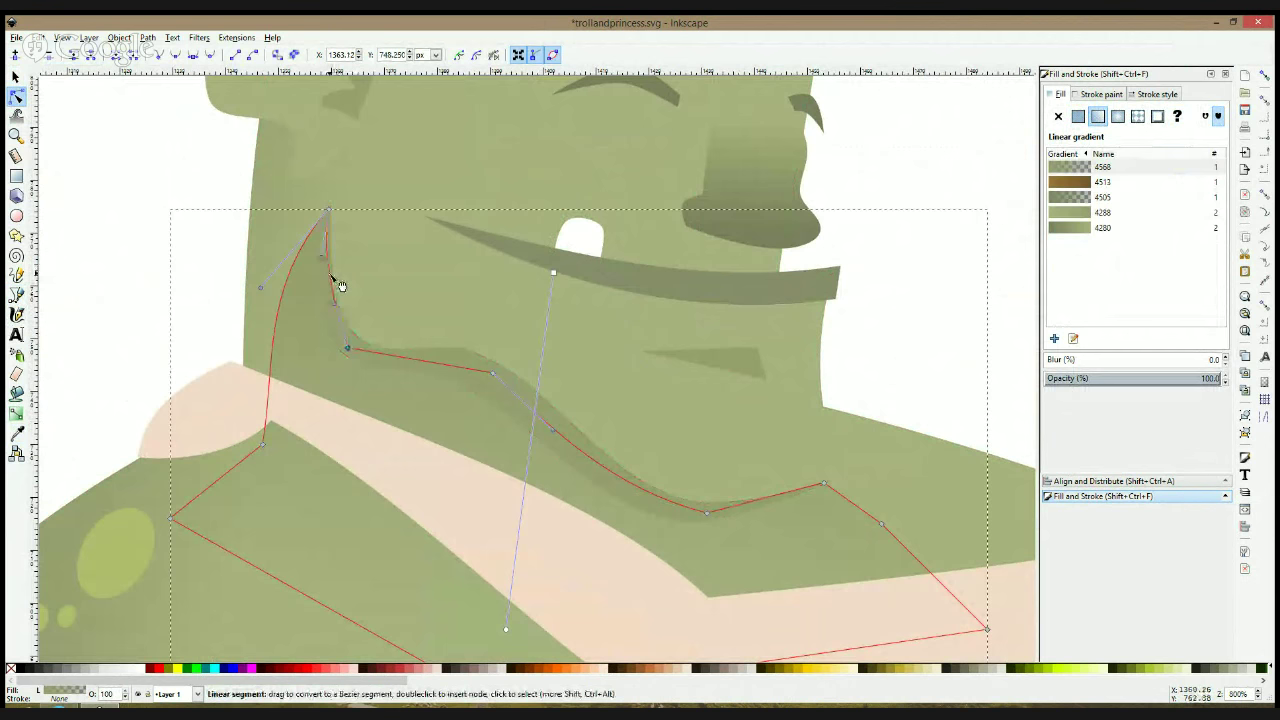
click(735, 286)
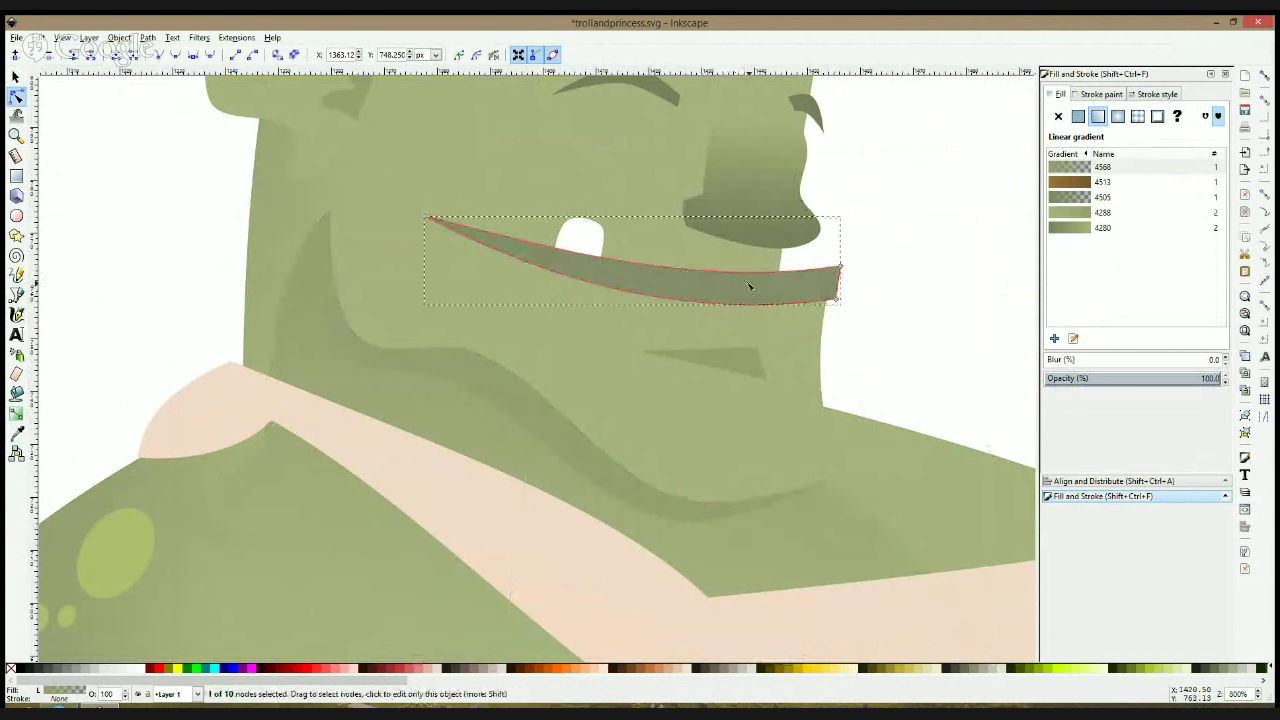
Reshape the wedge crease on the troll's chin into a softer curve and shift it toward the front edge of the chin
click(740, 373)
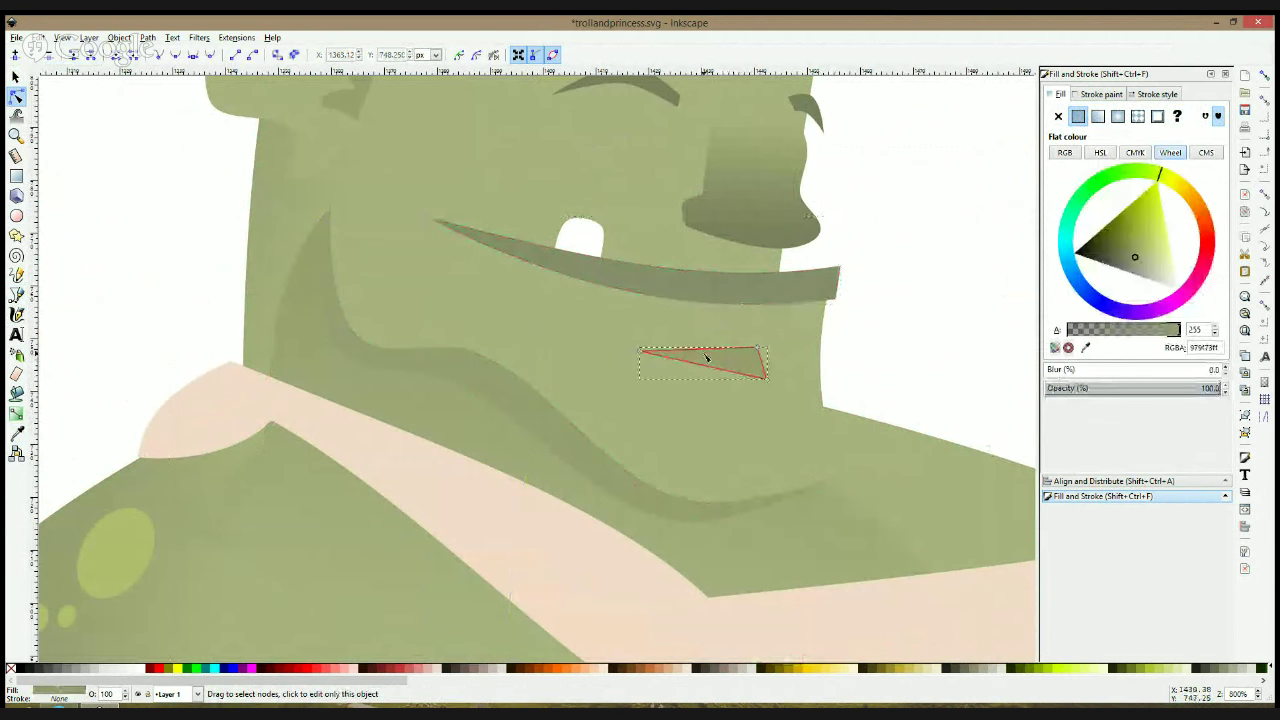
ctrl+click(769, 380)
drag(769, 380, 755, 367)
key(s)
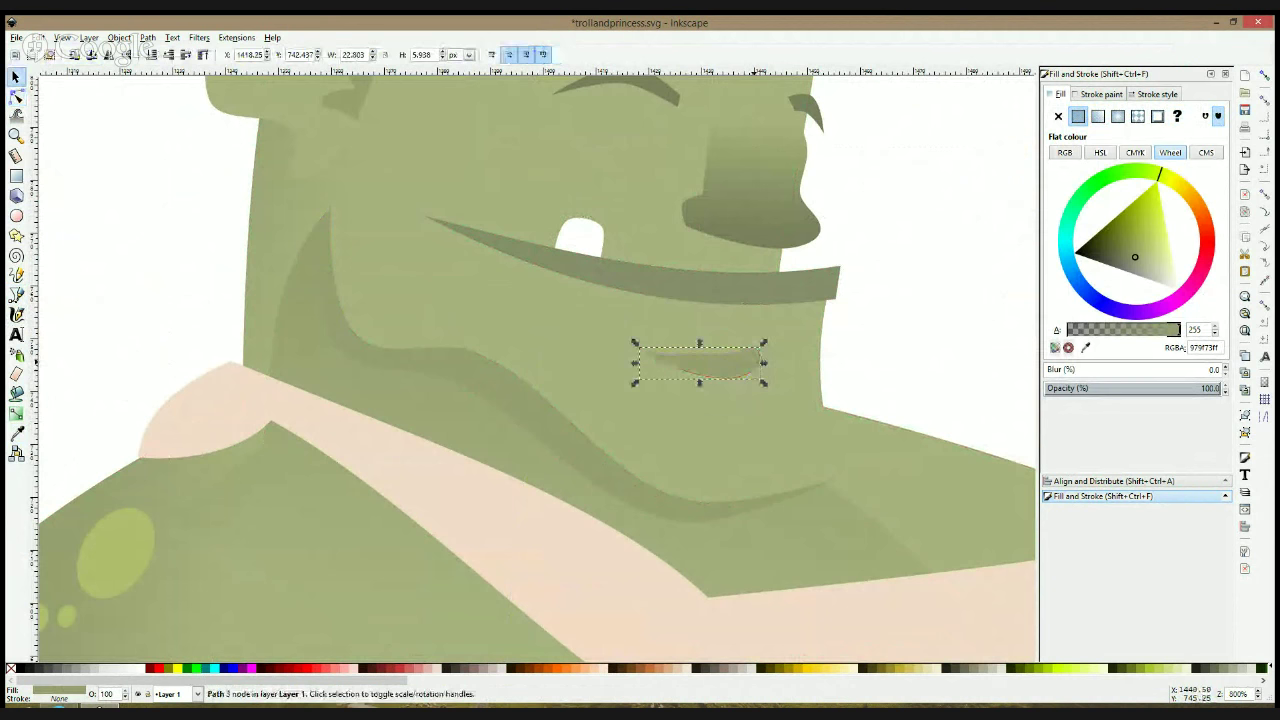
mouse_move(771, 346)
mouse_down()
mouse_move(766, 360)
mouse_move(785, 365)
mouse_up()
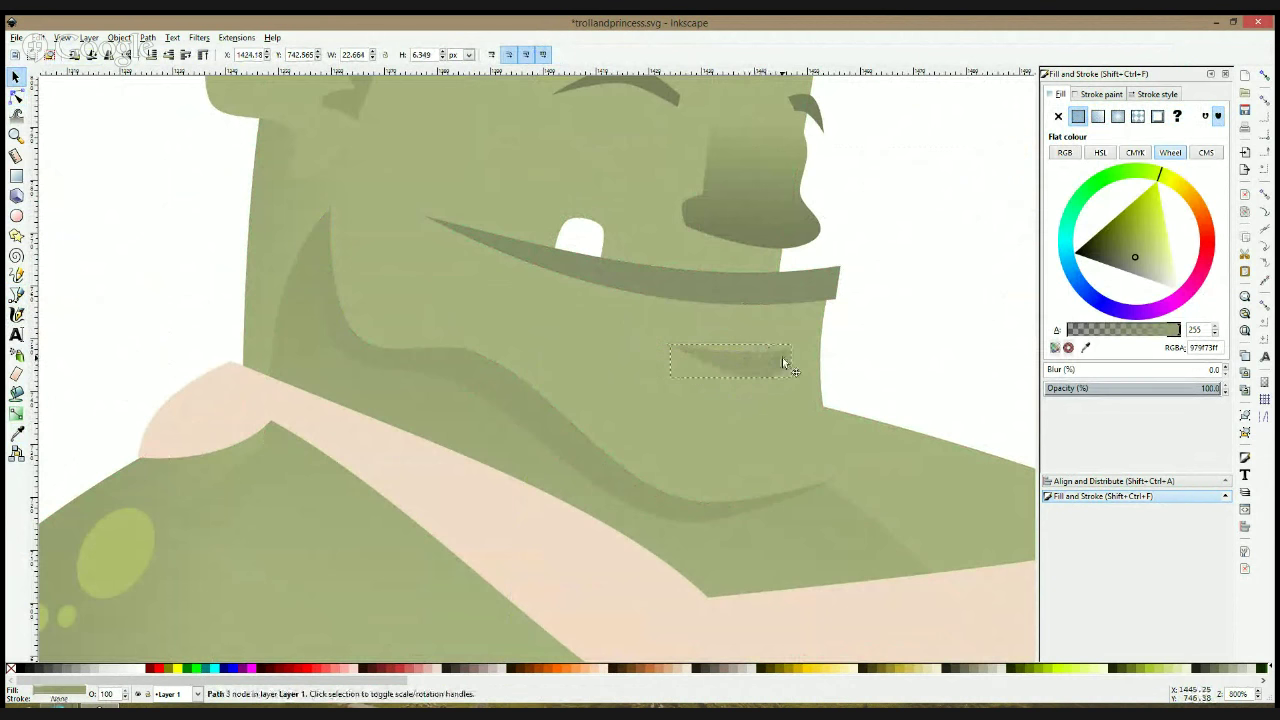
click(837, 363)
click(766, 366)
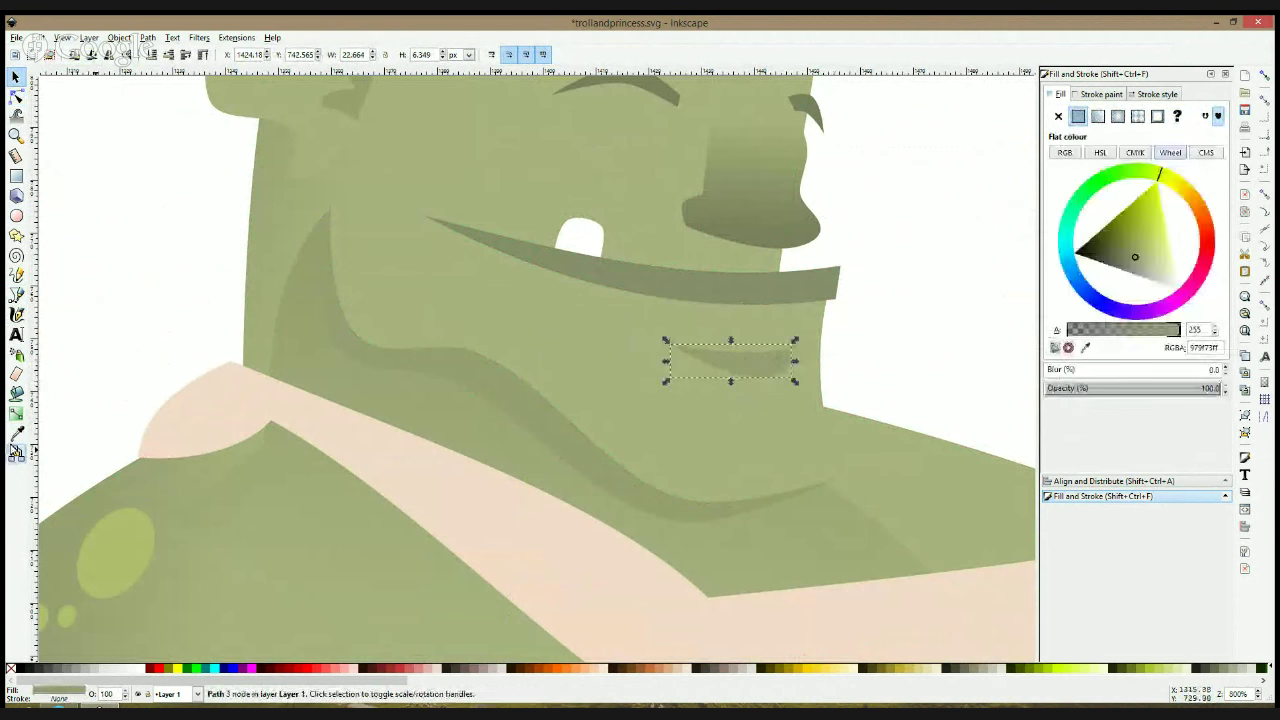
Recolour the chin crease with the lighter green 9fa778ff sampled from the shading beside the jaw crease
click(16, 434)
click(498, 416)
key(s)
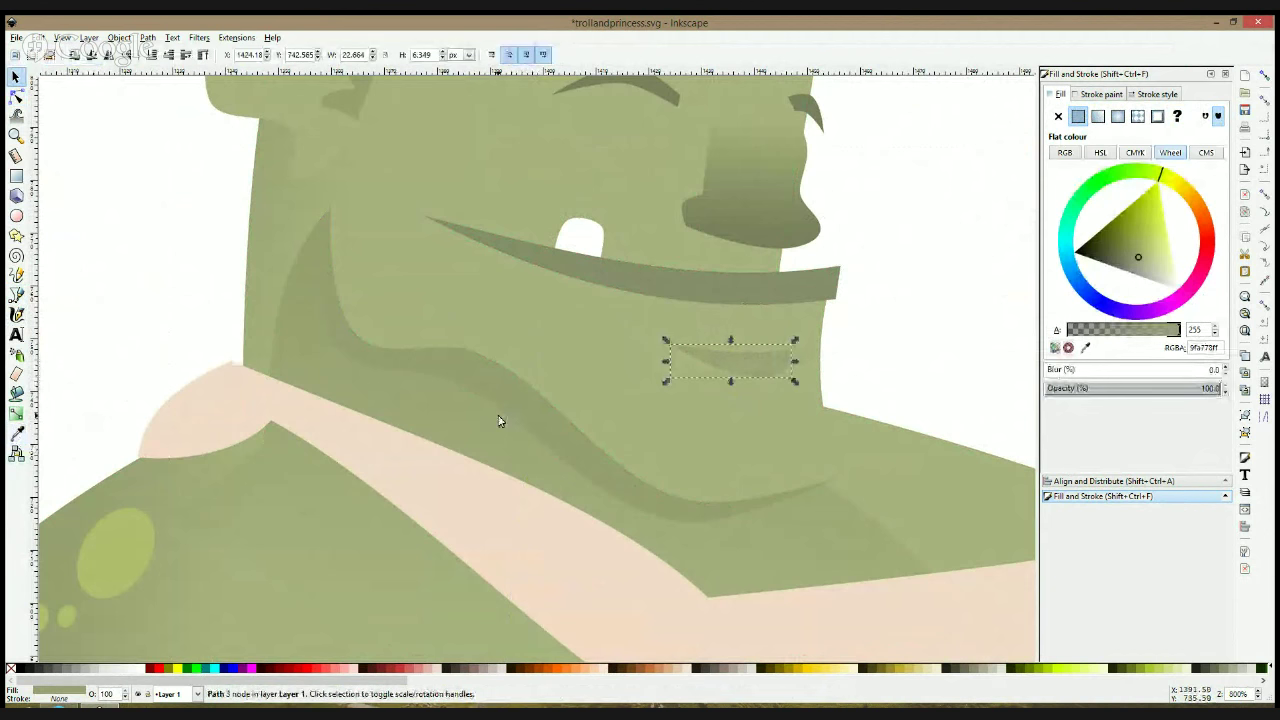
click(866, 354)
Check the troll's face and the full row of figures, and save the illustration
key(1)
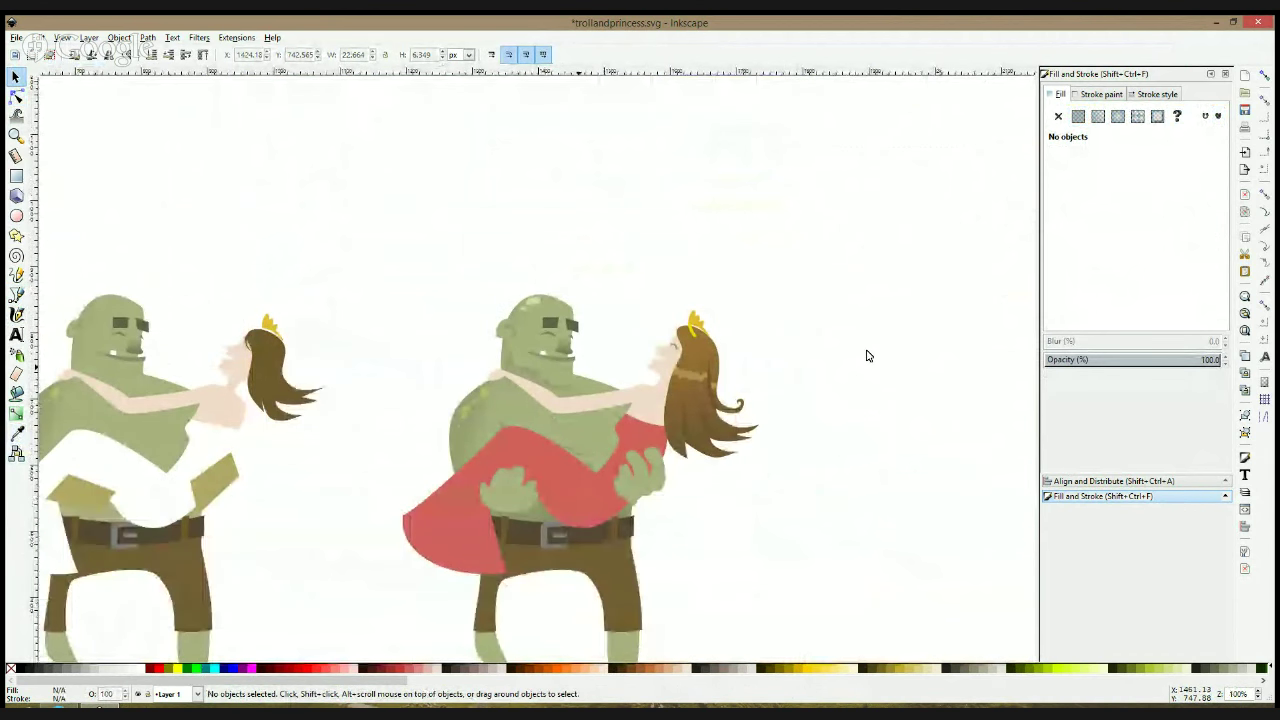
ctrl+scroll(568, 345, up, 1)
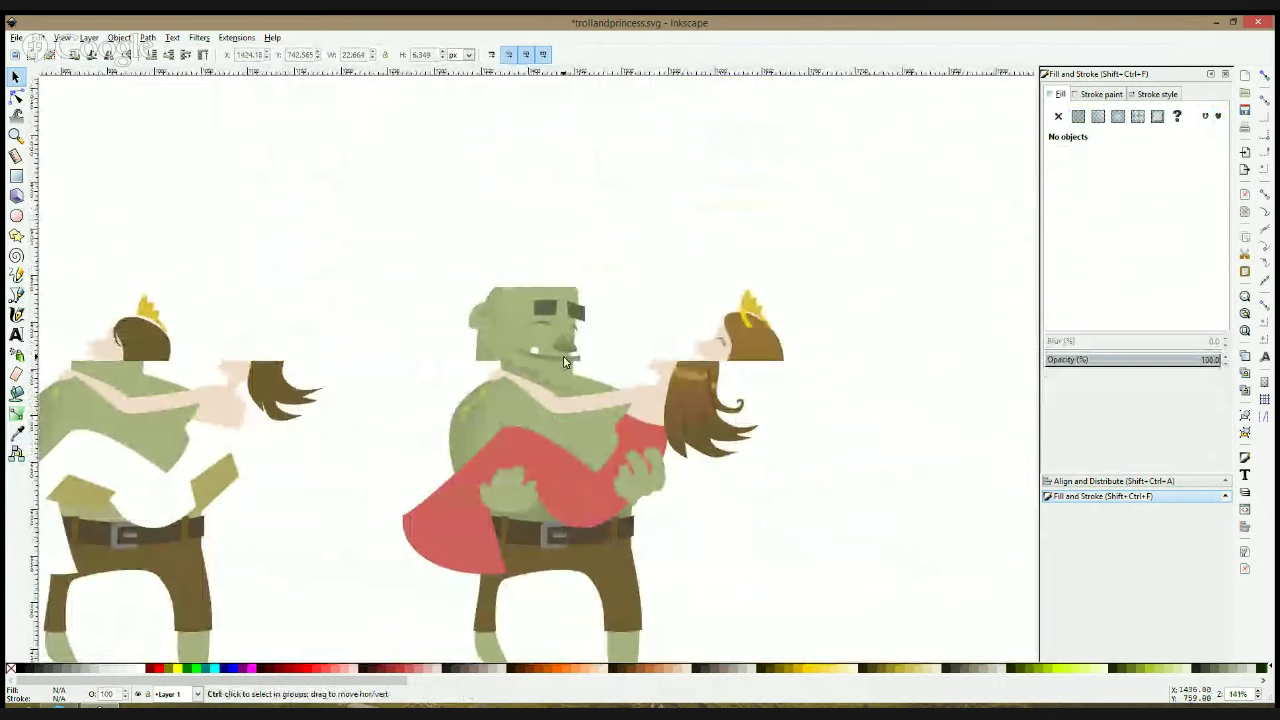
click(638, 348)
mouse_move(638, 348)
mouse_down()
mouse_move(688, 280)
mouse_move(578, 352)
mouse_up()
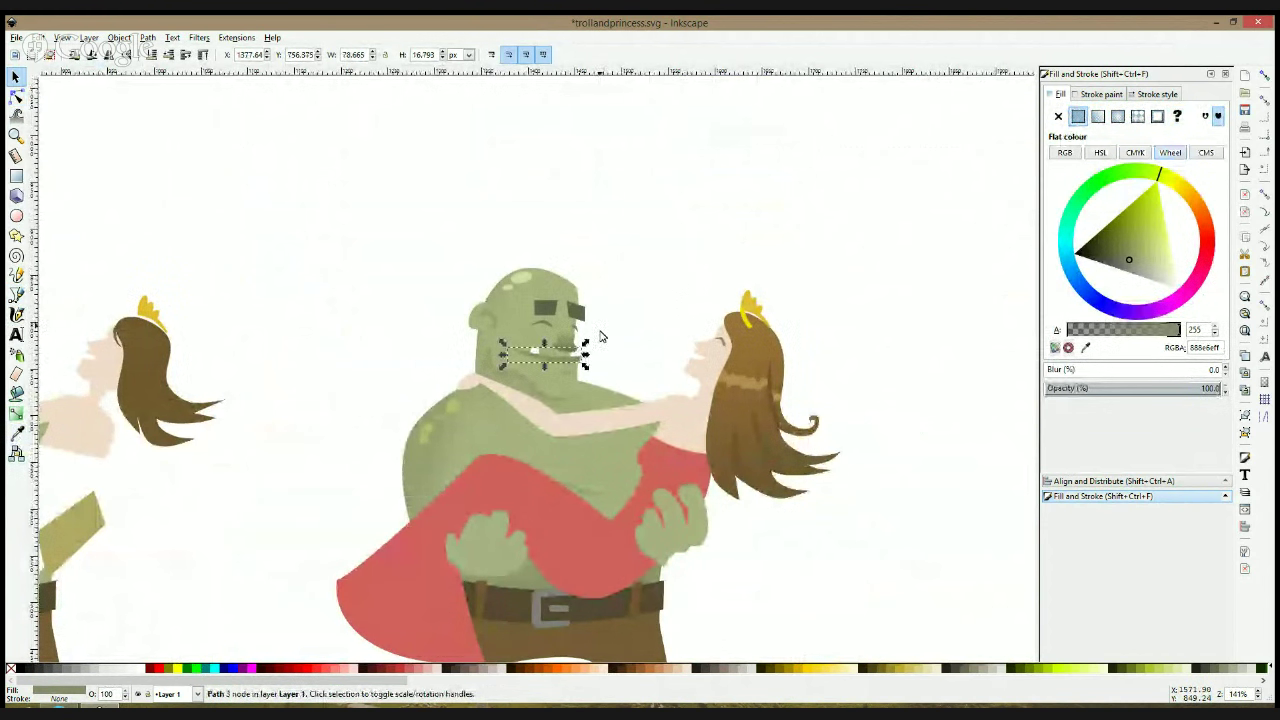
ctrl+scroll(559, 356, up, 3)
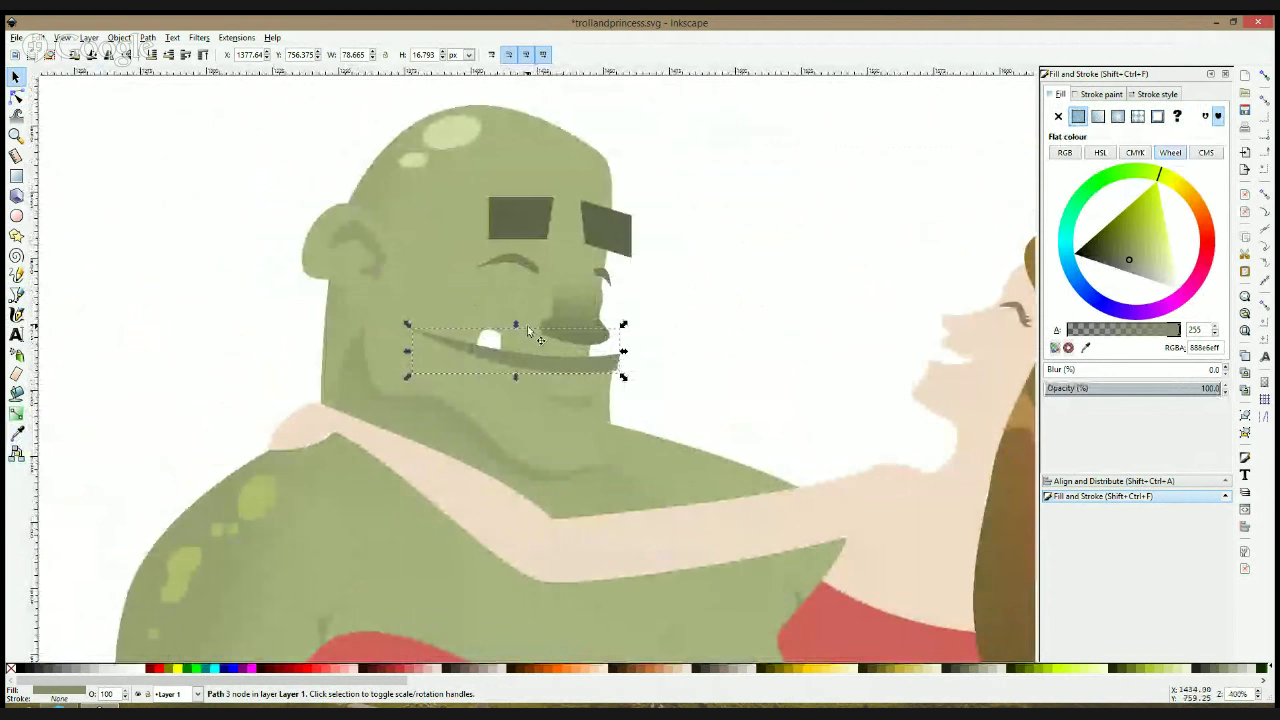
ctrl+scroll(527, 325, down, 8)
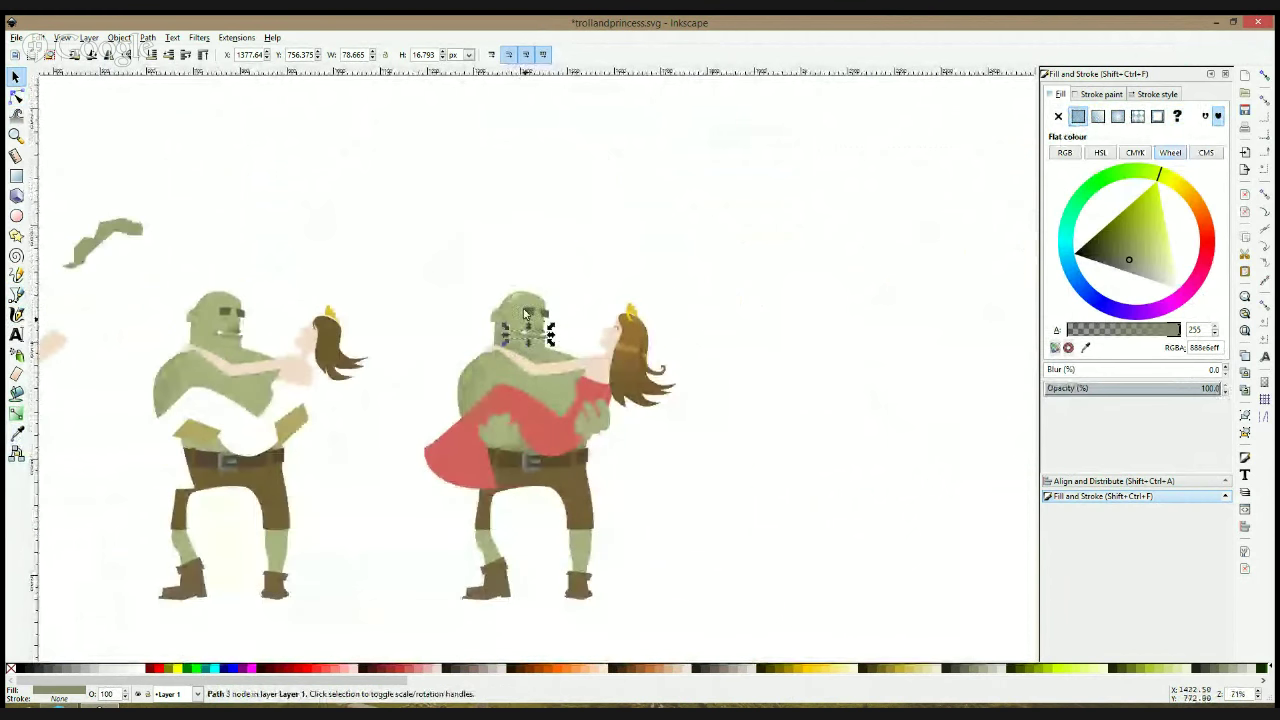
click(590, 309)
ctrl+scroll(592, 309, down, 1)
drag(595, 310, 805, 296)
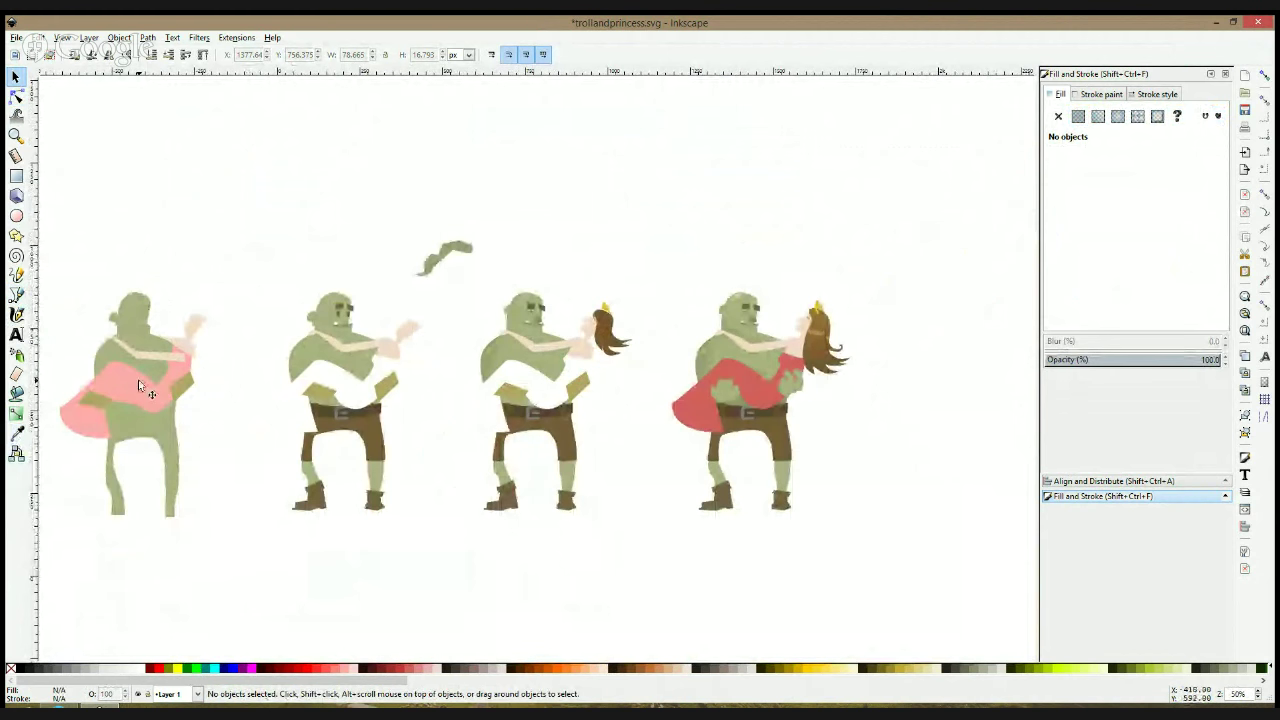
key(ctrl+s)
Compare the successive versions of the figure, from the rough block shapes to the current detailed troll and princess
ctrl+scroll(138, 380, up, 2)
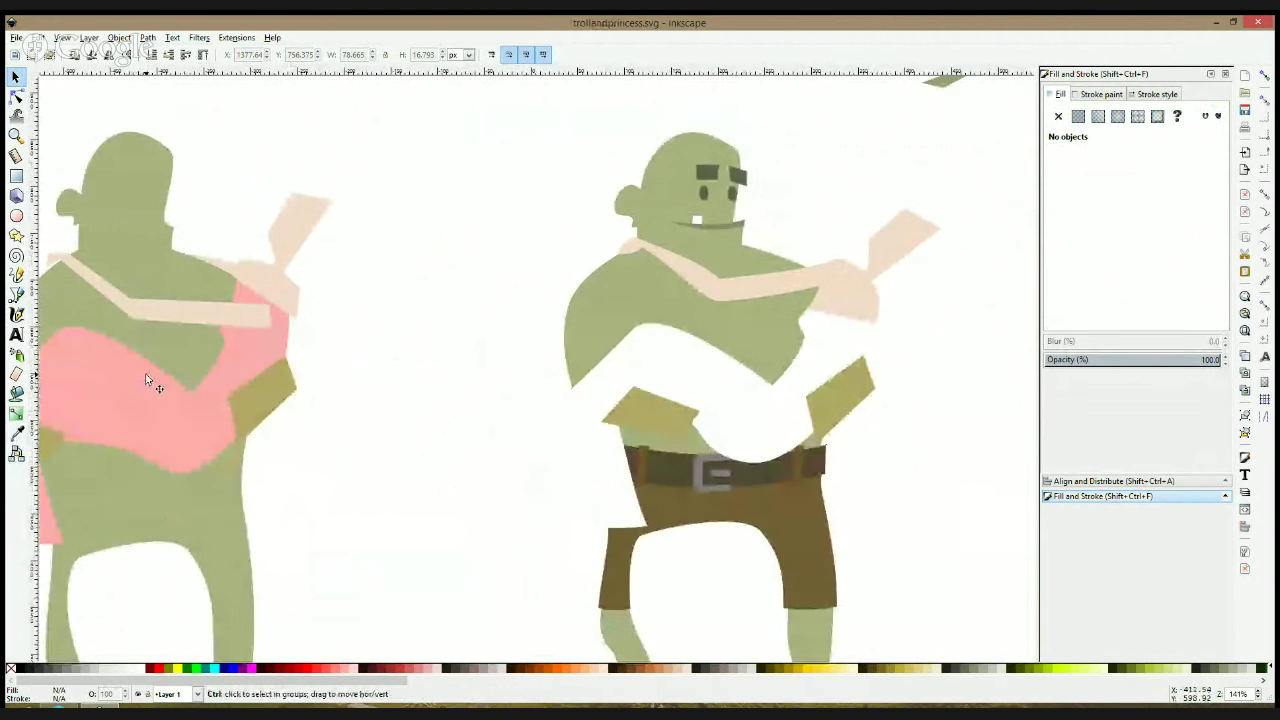
ctrl+scroll(149, 380, down, 1)
drag(306, 352, 646, 337)
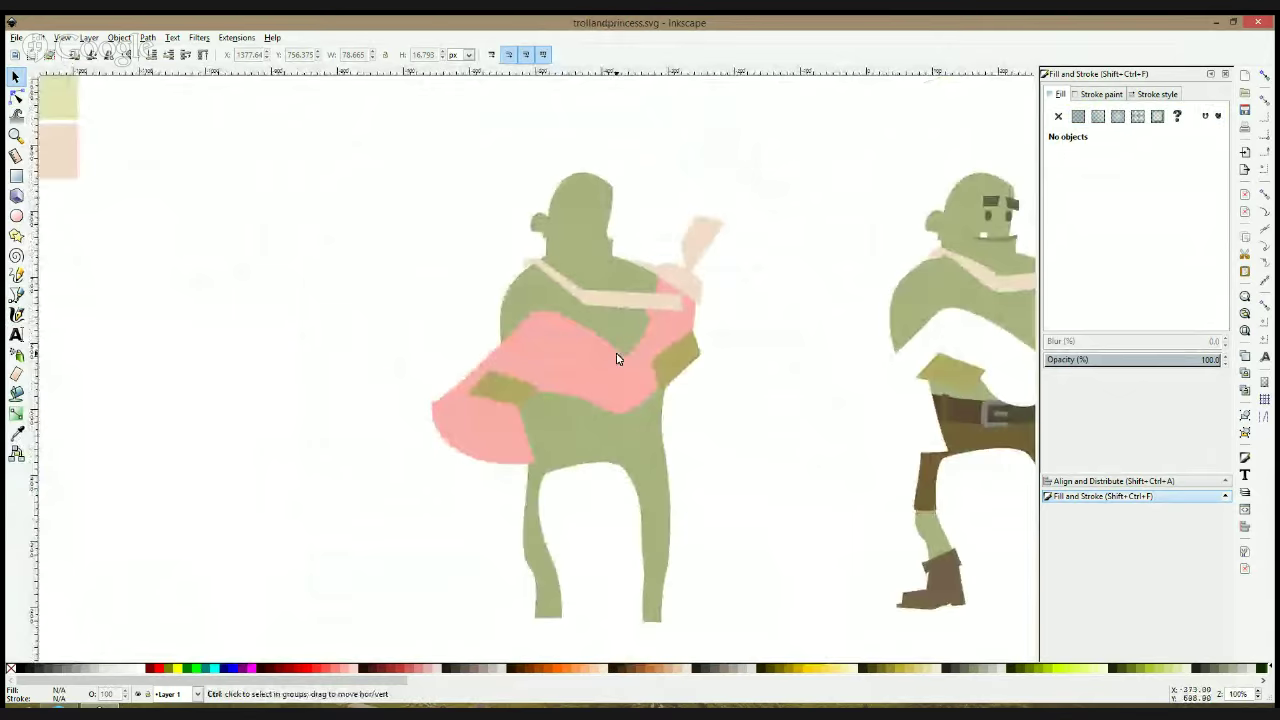
drag(697, 405, 446, 385)
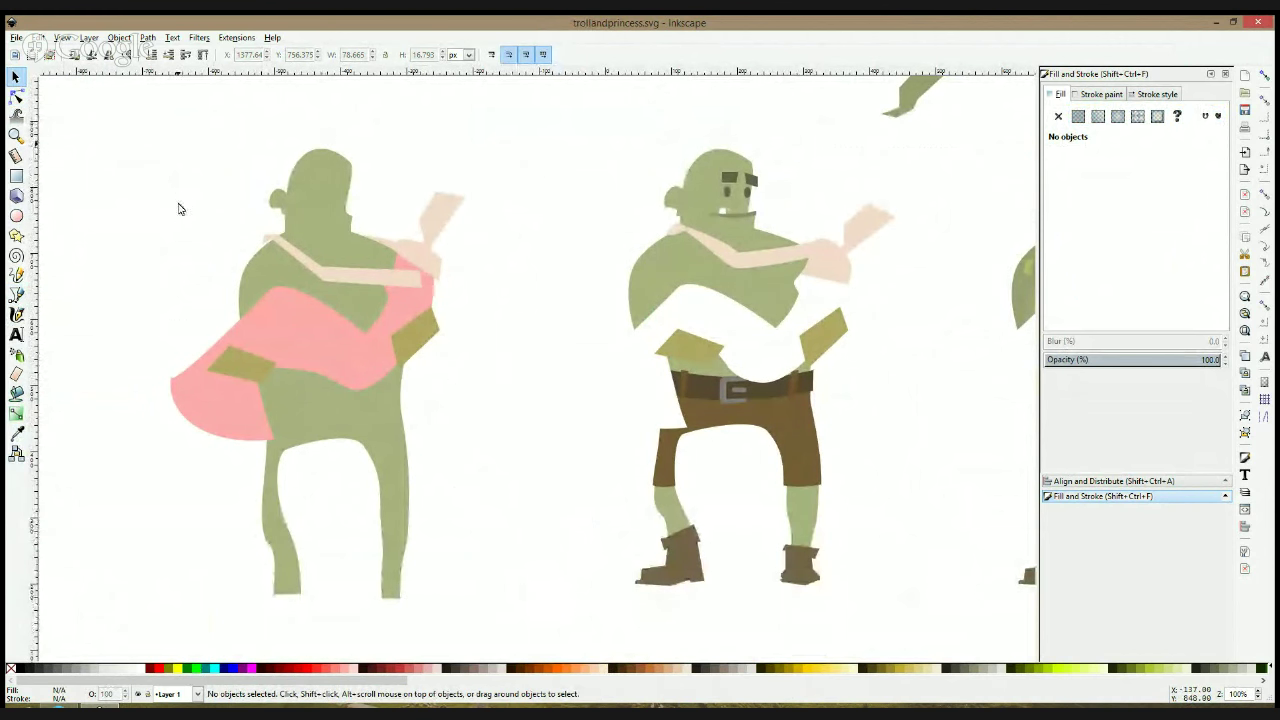
scroll(581, 321, right, 4)
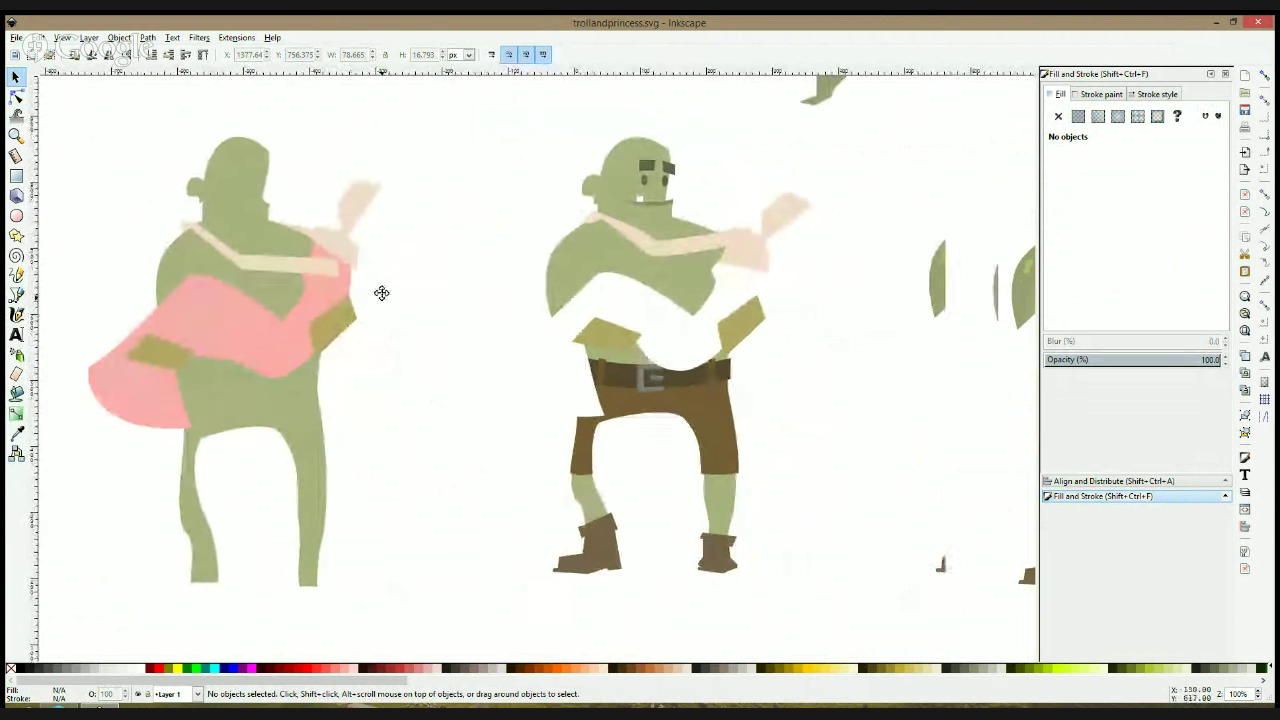
scroll(660, 287, down, 1)
scroll(300, 320, right, 3)
scroll(140, 306, down, 1)
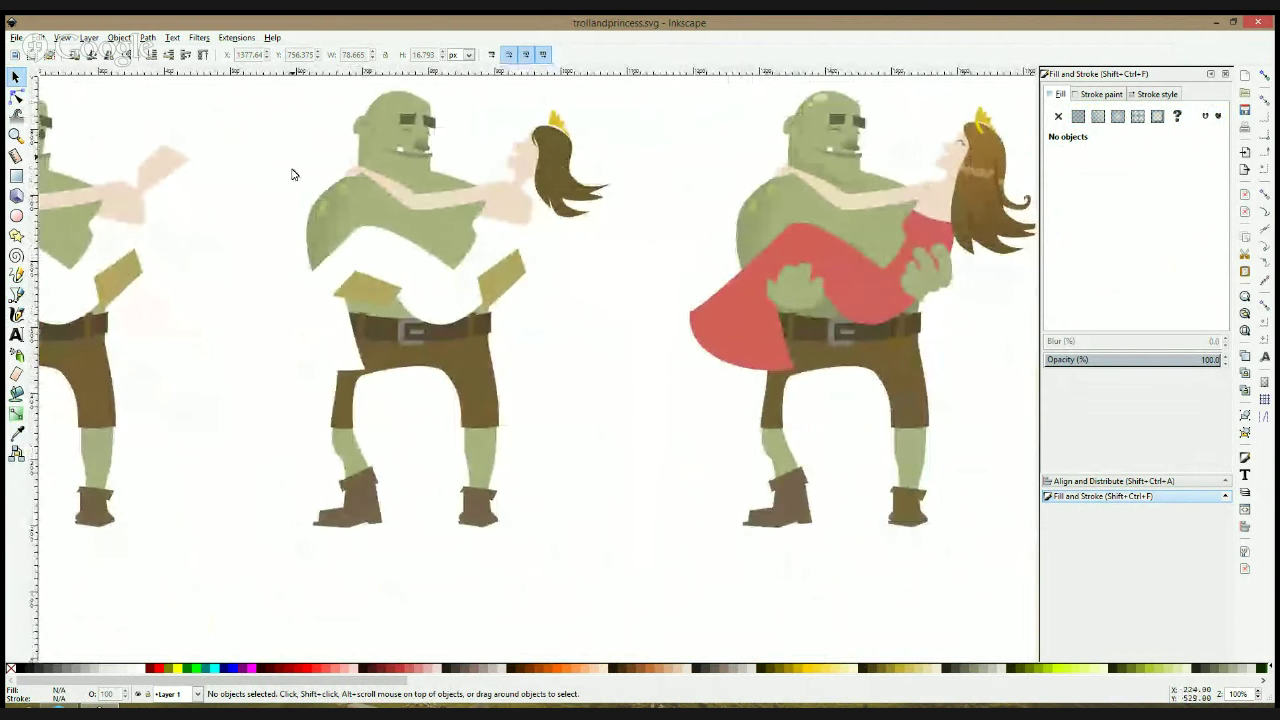
scroll(410, 280, right, 4)
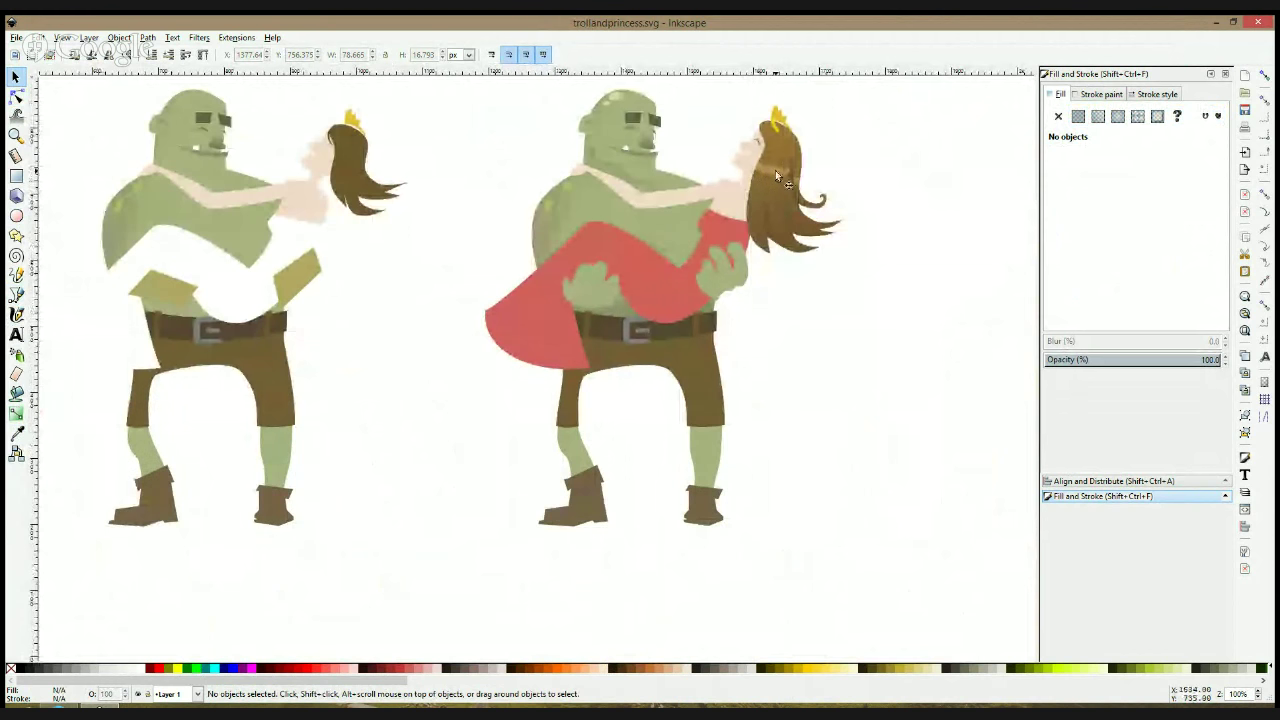
scroll(826, 341, up, 1)
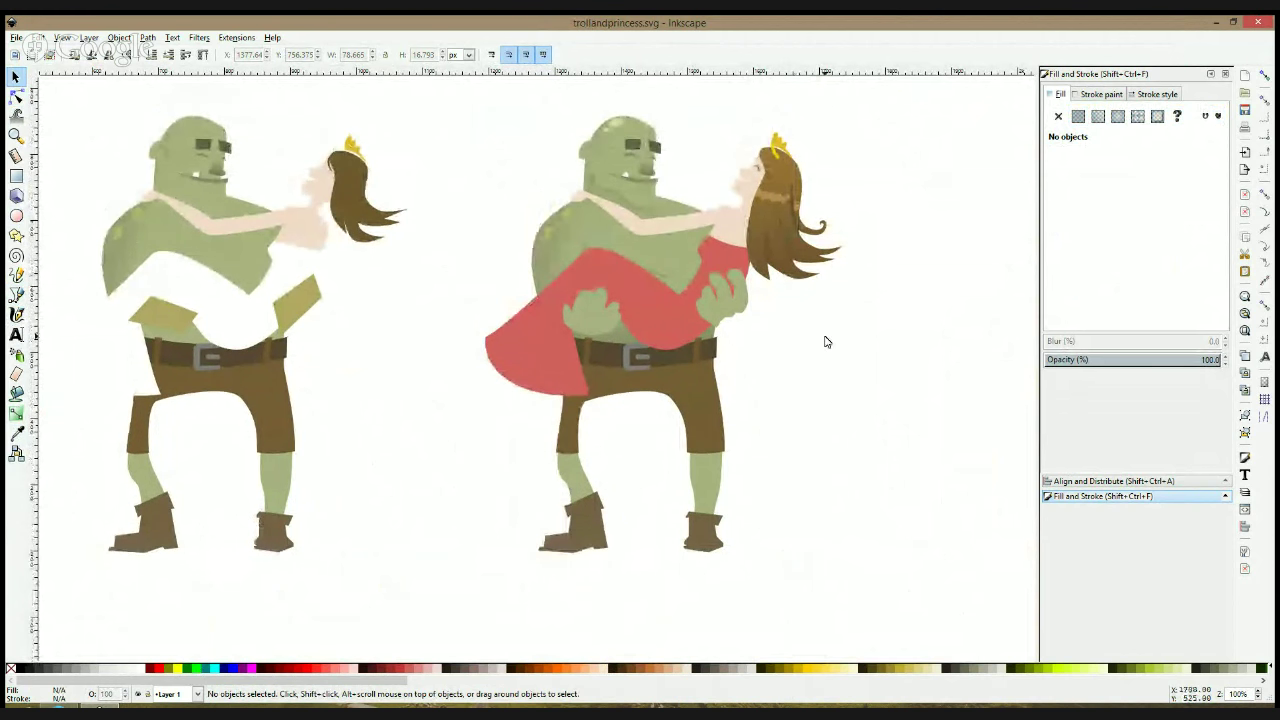
Reposition the thin crease on the troll's chest just above the princess's dress
click(640, 285)
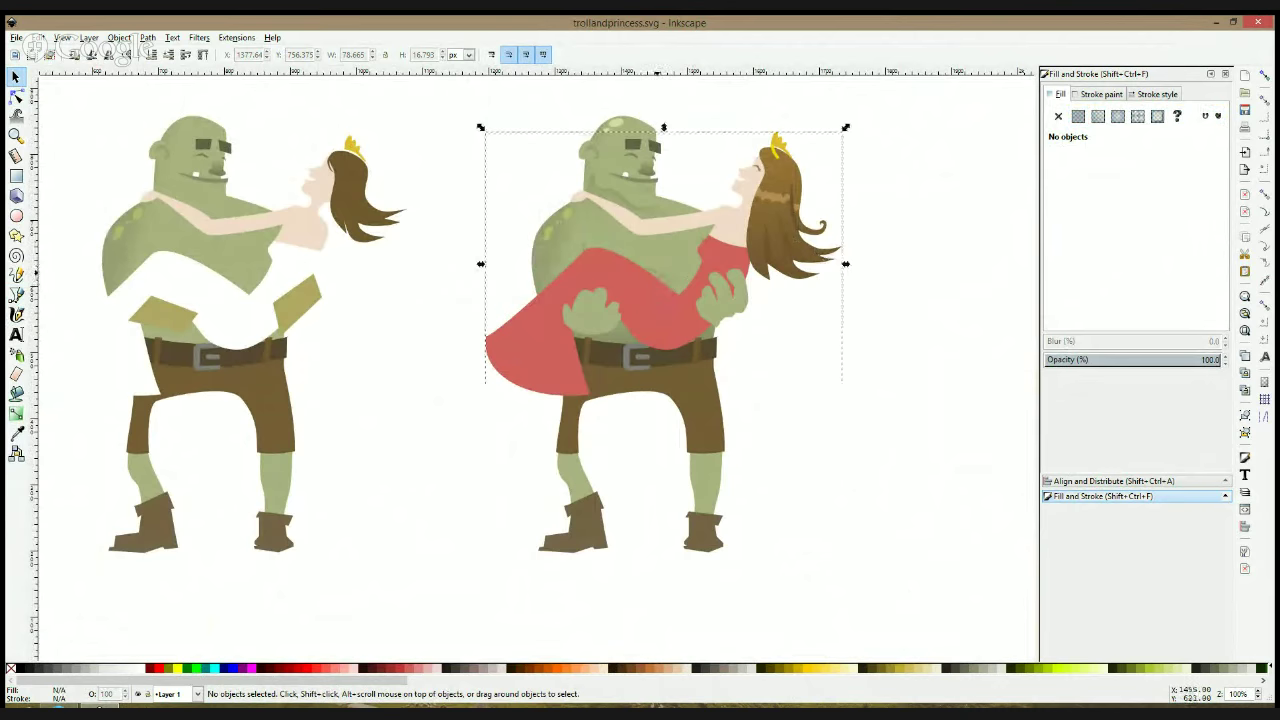
ctrl+click(670, 272)
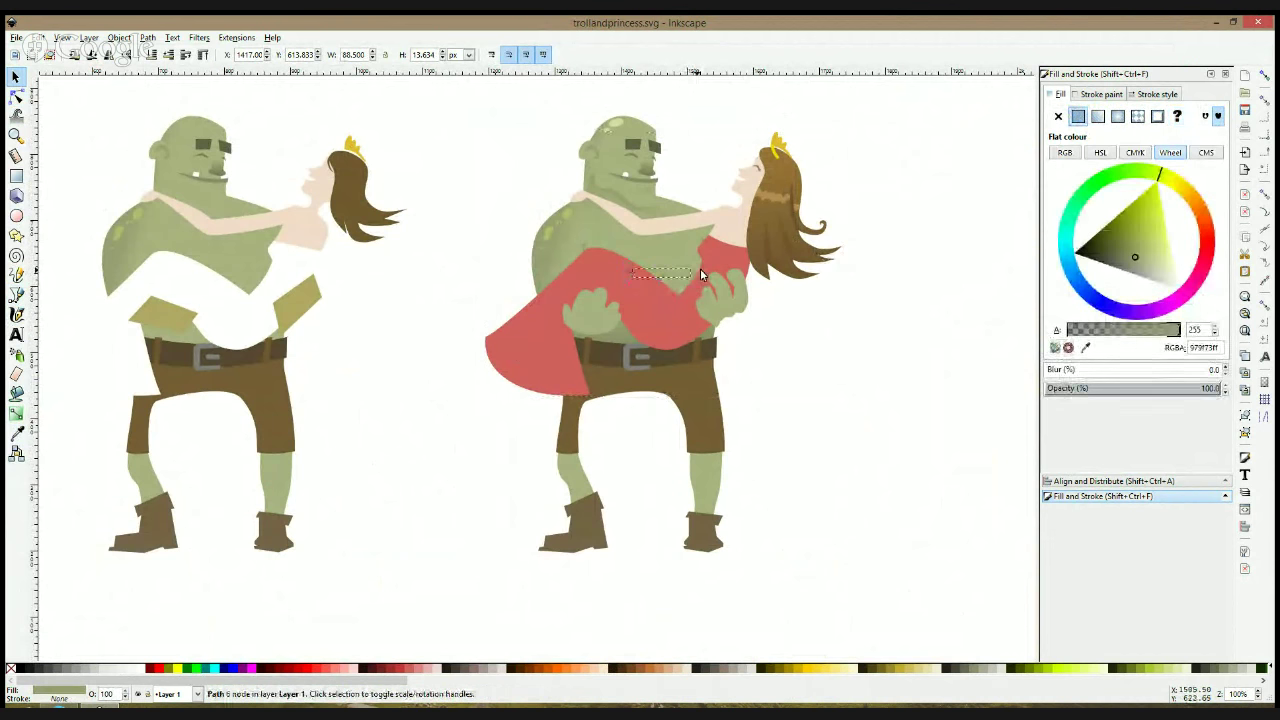
key(Delete)
Slim the troll by moving the princess-side nodes of the torso, belt, trousers, leg and boot inward together
click(660, 245)
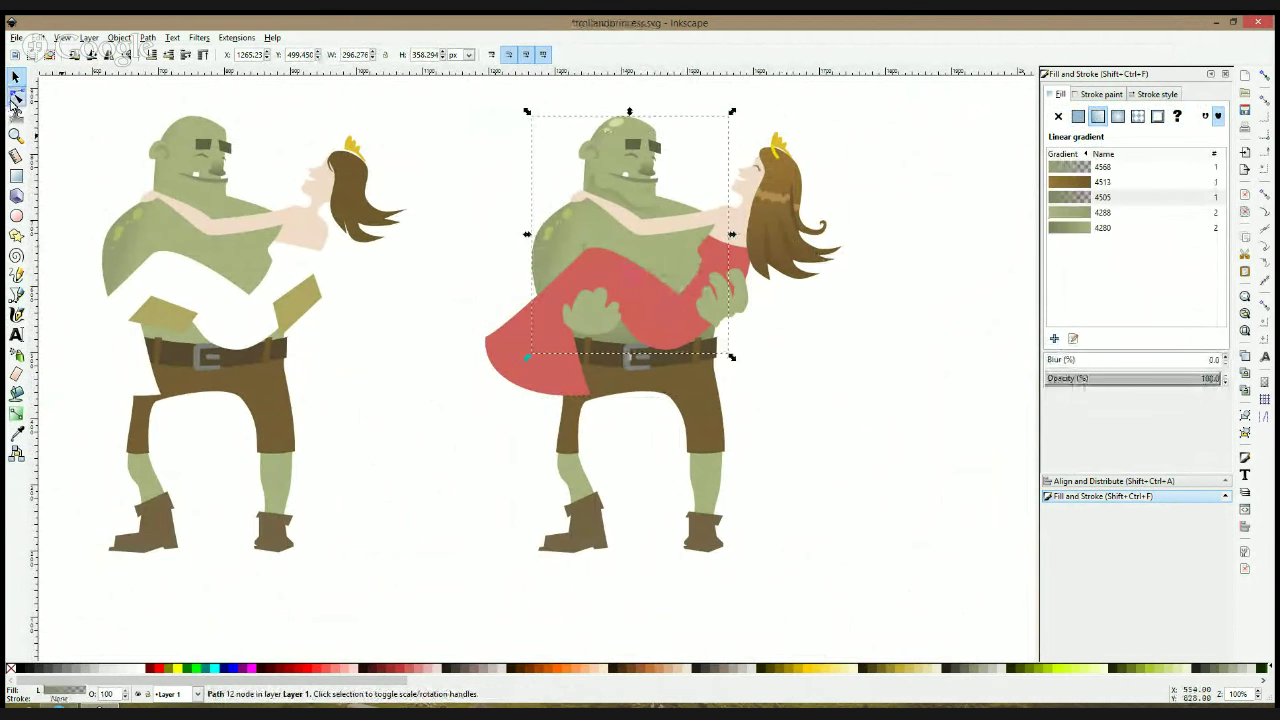
click(16, 96)
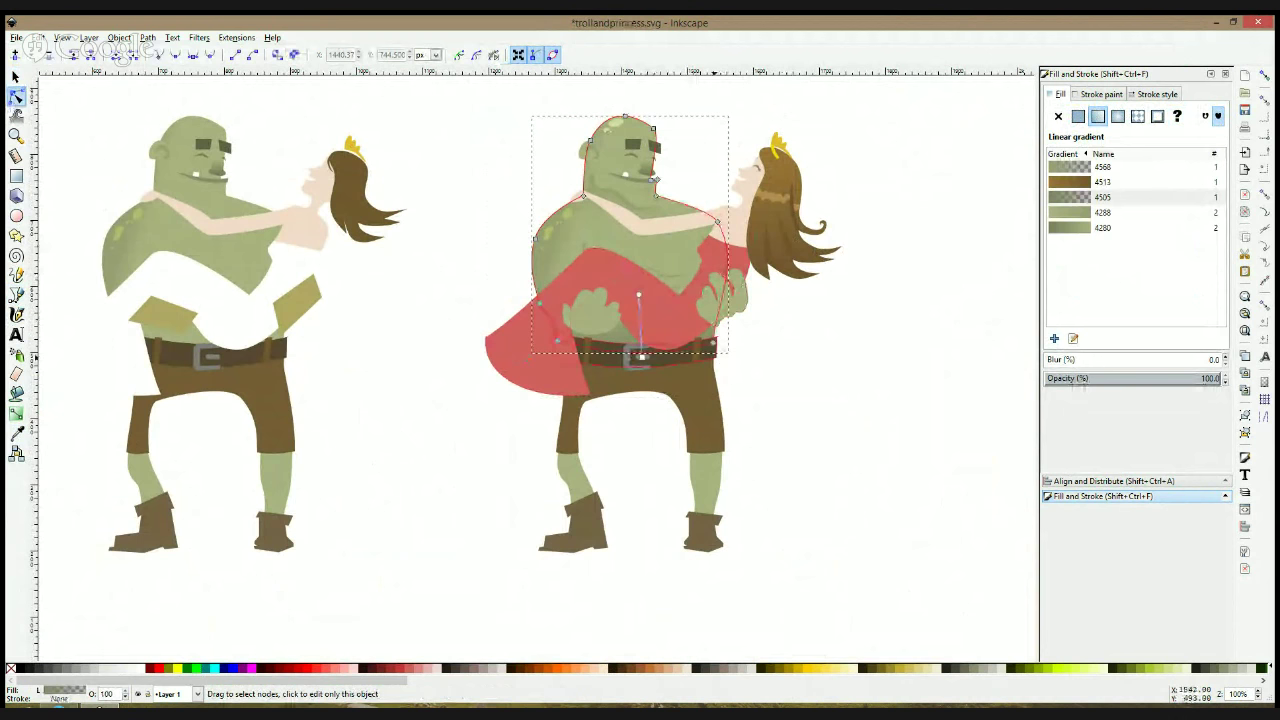
shift+click(714, 432)
shift+click(716, 490)
shift+click(706, 532)
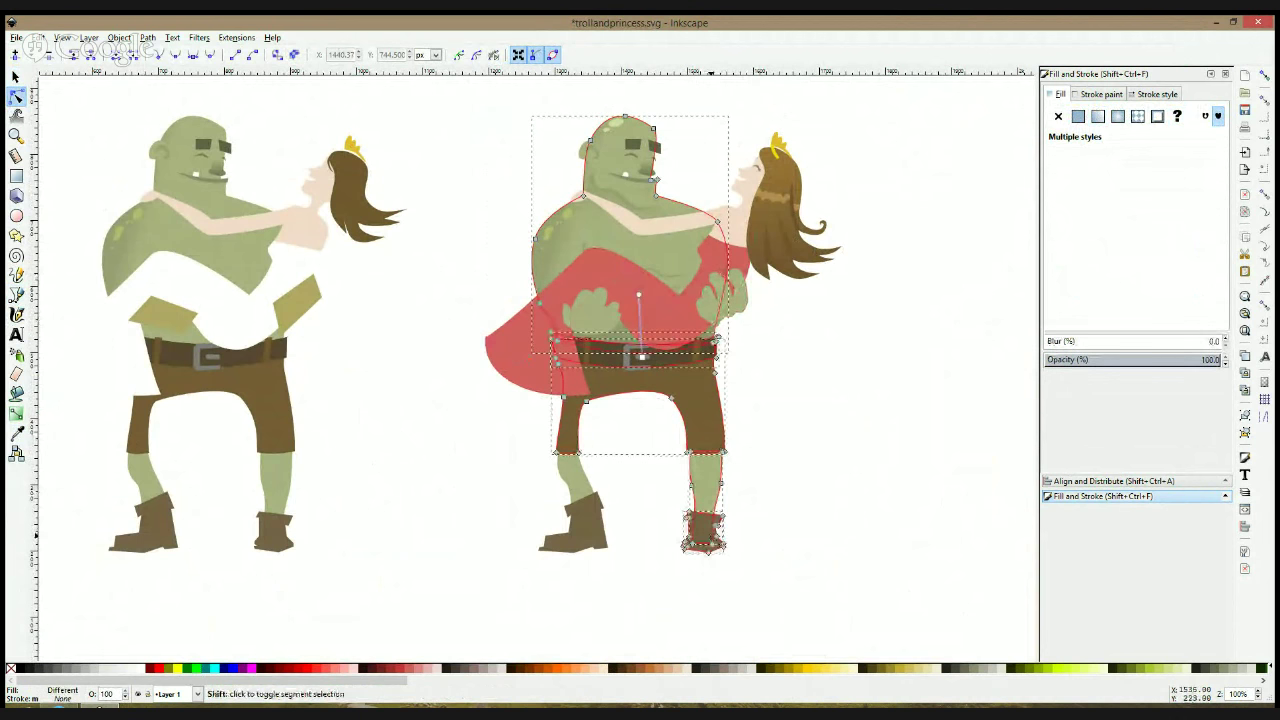
drag(870, 197, 650, 602)
drag(720, 376, 705, 376)
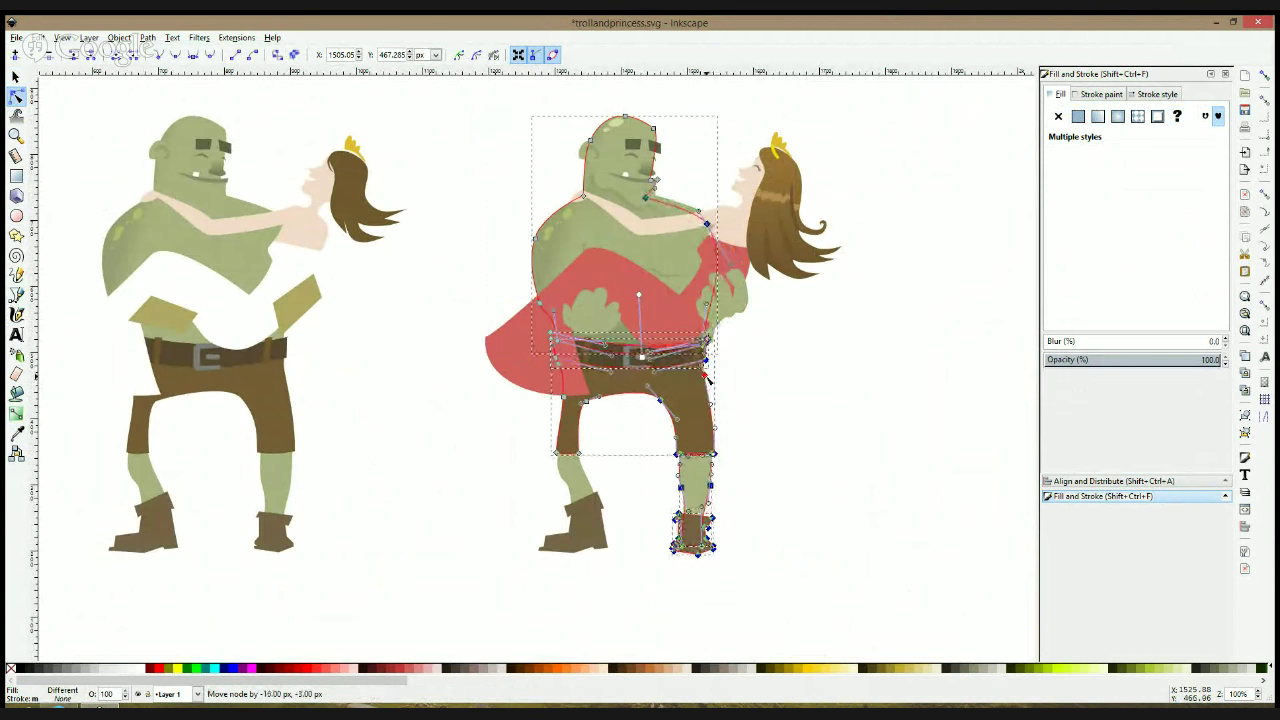
click(688, 204)
drag(781, 205, 704, 346)
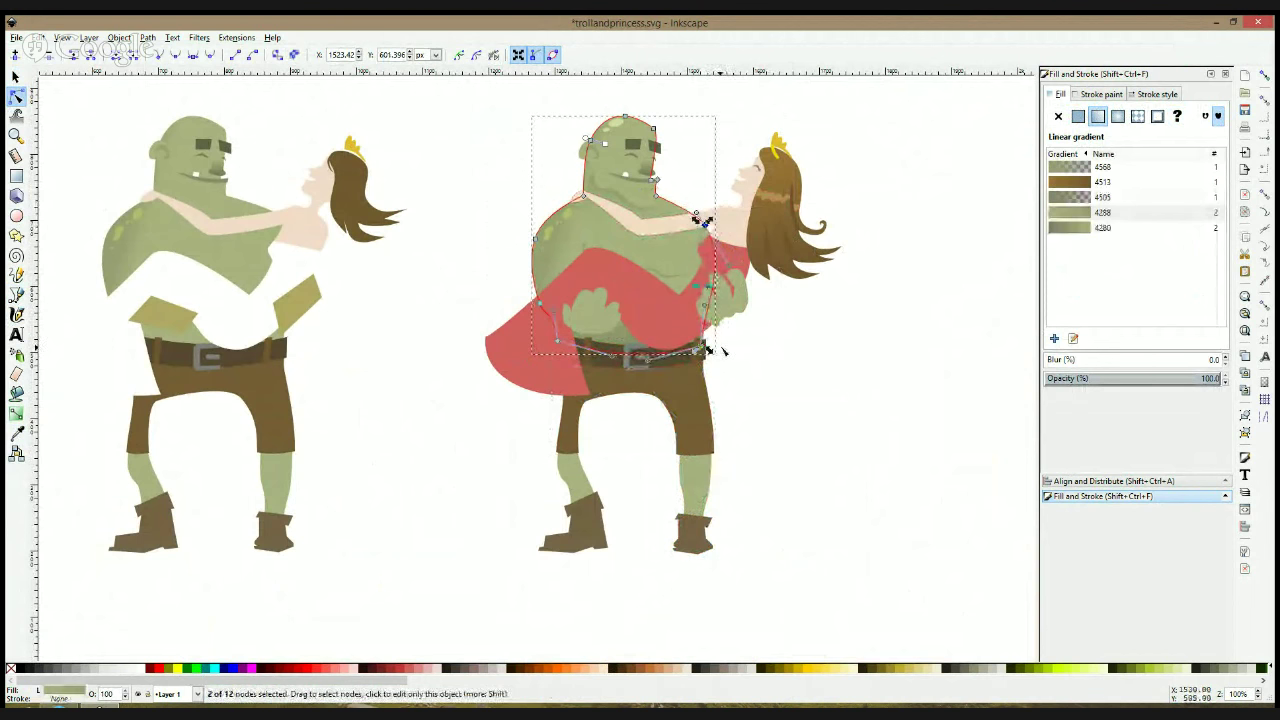
click(790, 385)
scroll(788, 385, down, 1)
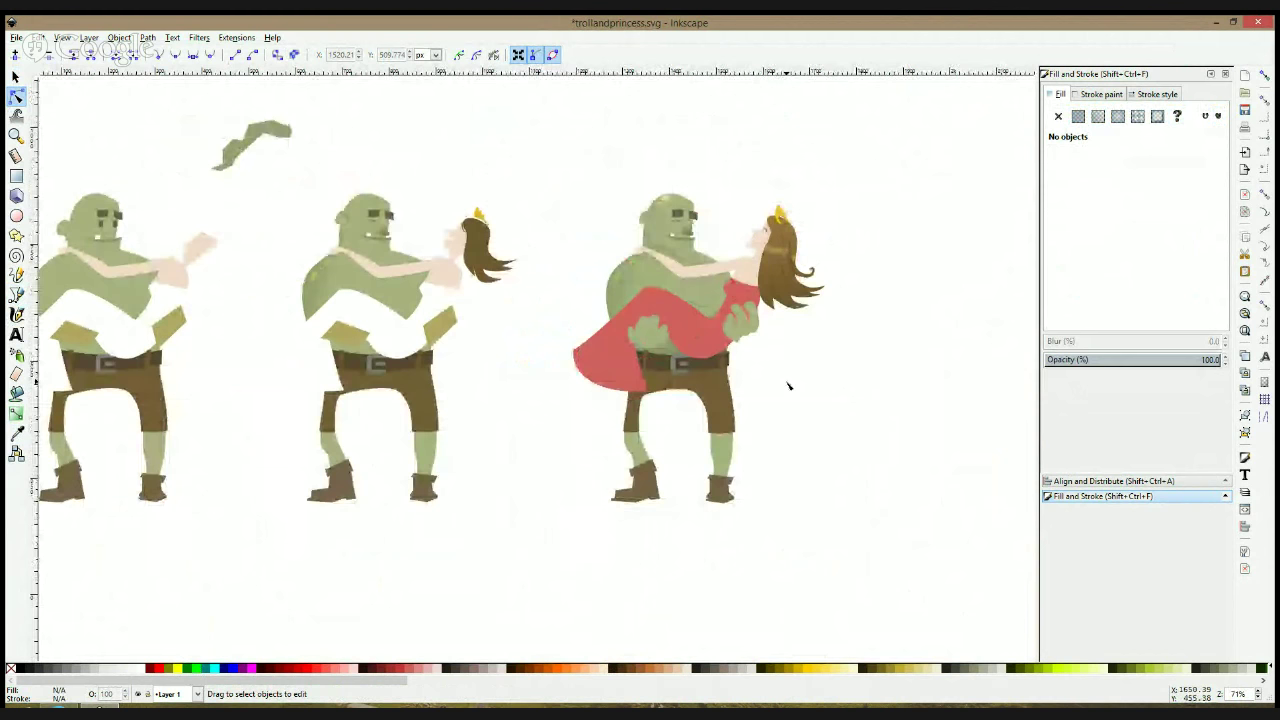
Extend the end node of the troll's neck shadow farther along the princess's arm toward her shoulder
scroll(655, 295, up, 2)
click(737, 264)
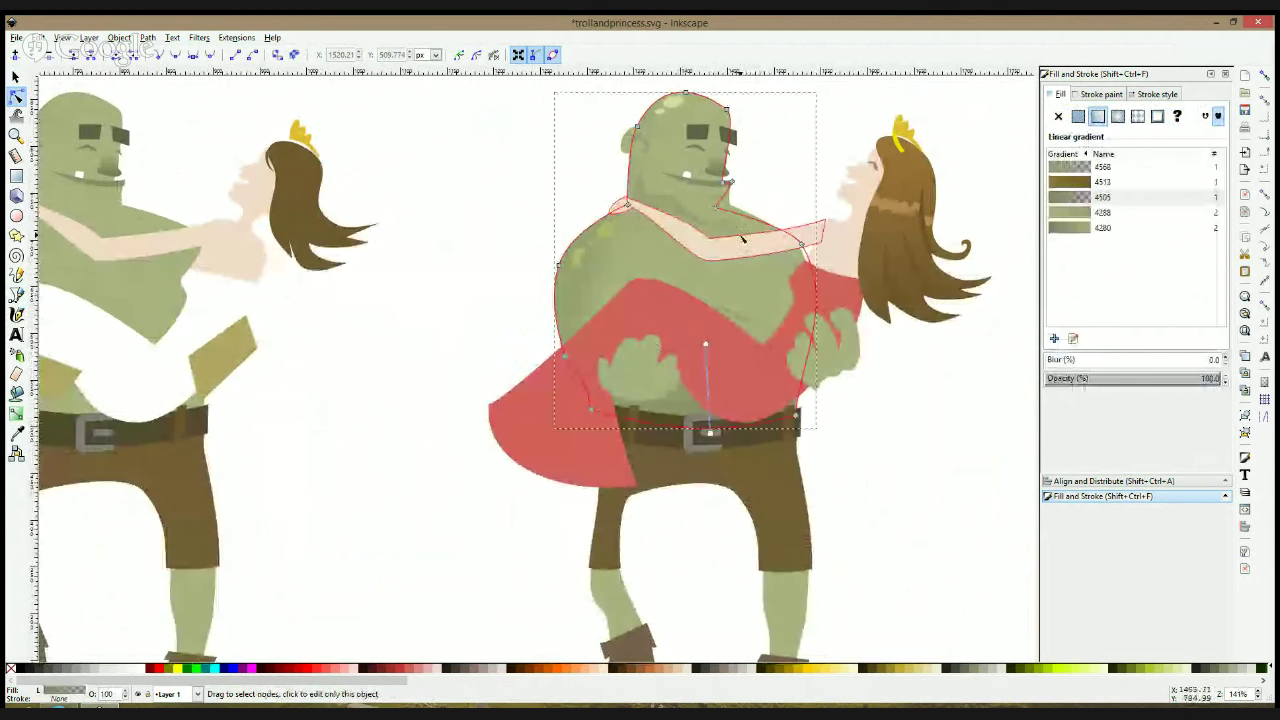
click(741, 236)
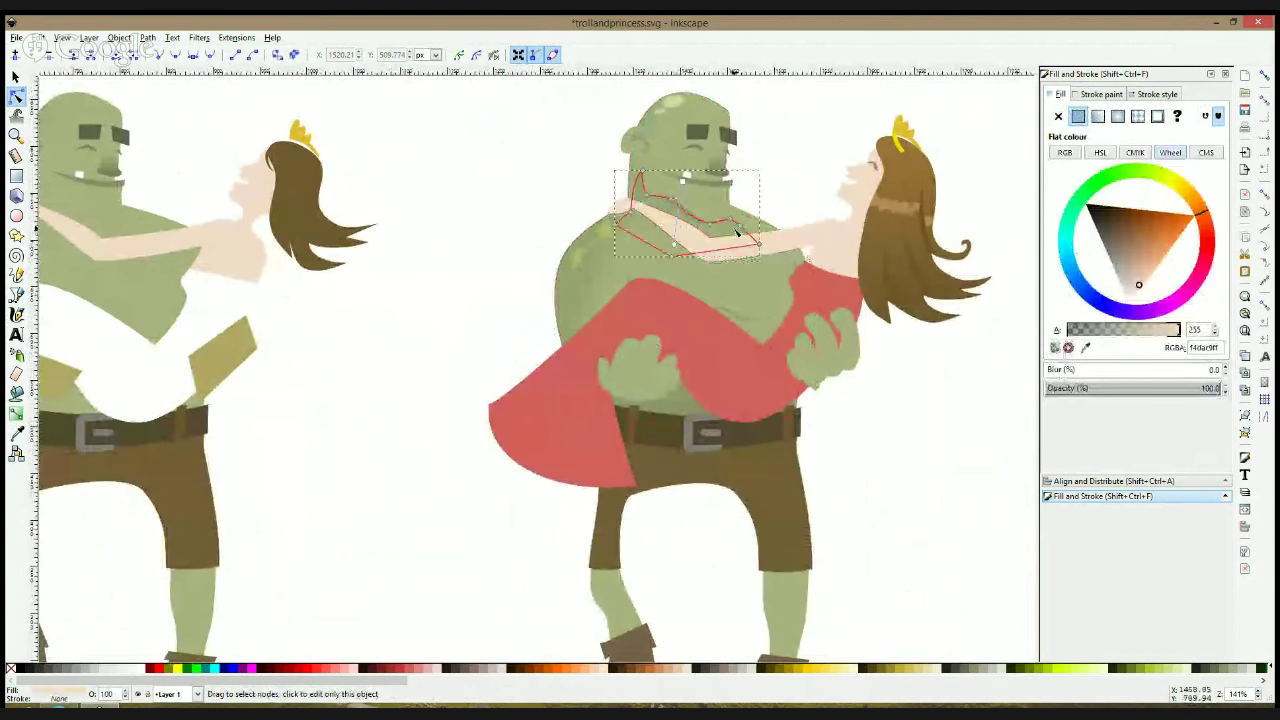
drag(760, 244, 779, 244)
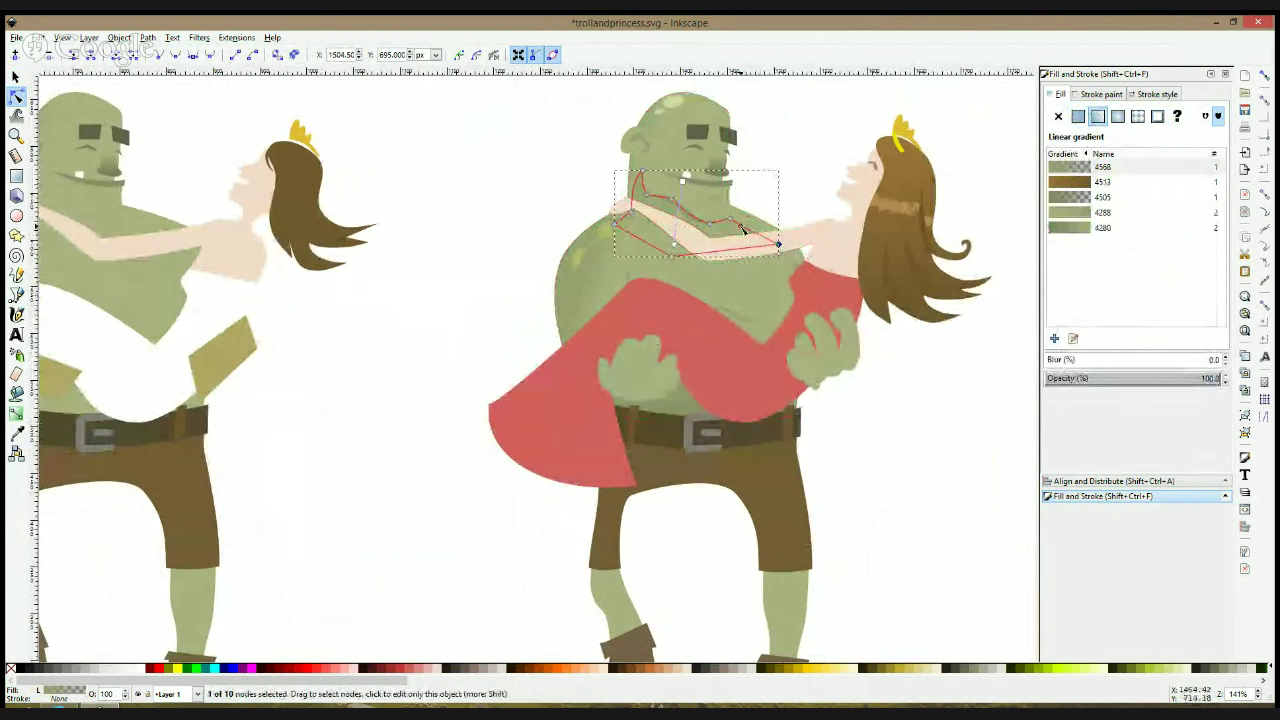
click(943, 437)
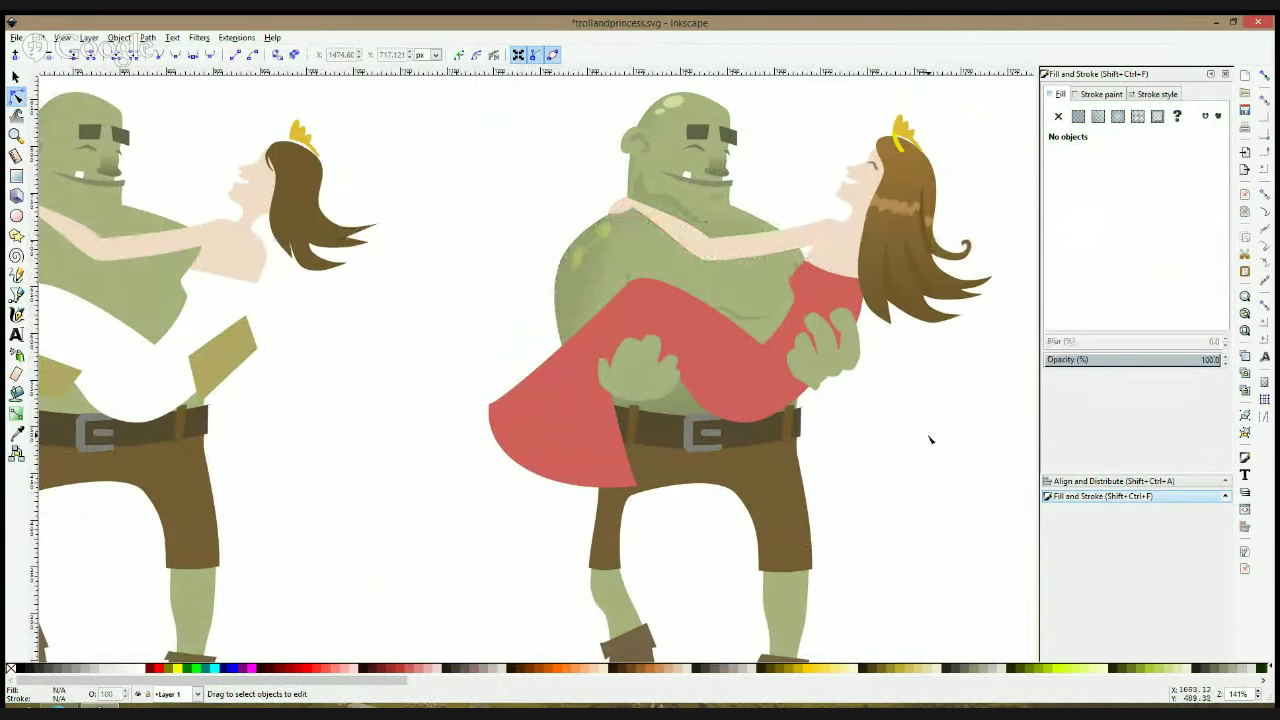
Lengthen the torso shadow's linear gradient upward by raising its end point toward the chest
click(706, 348)
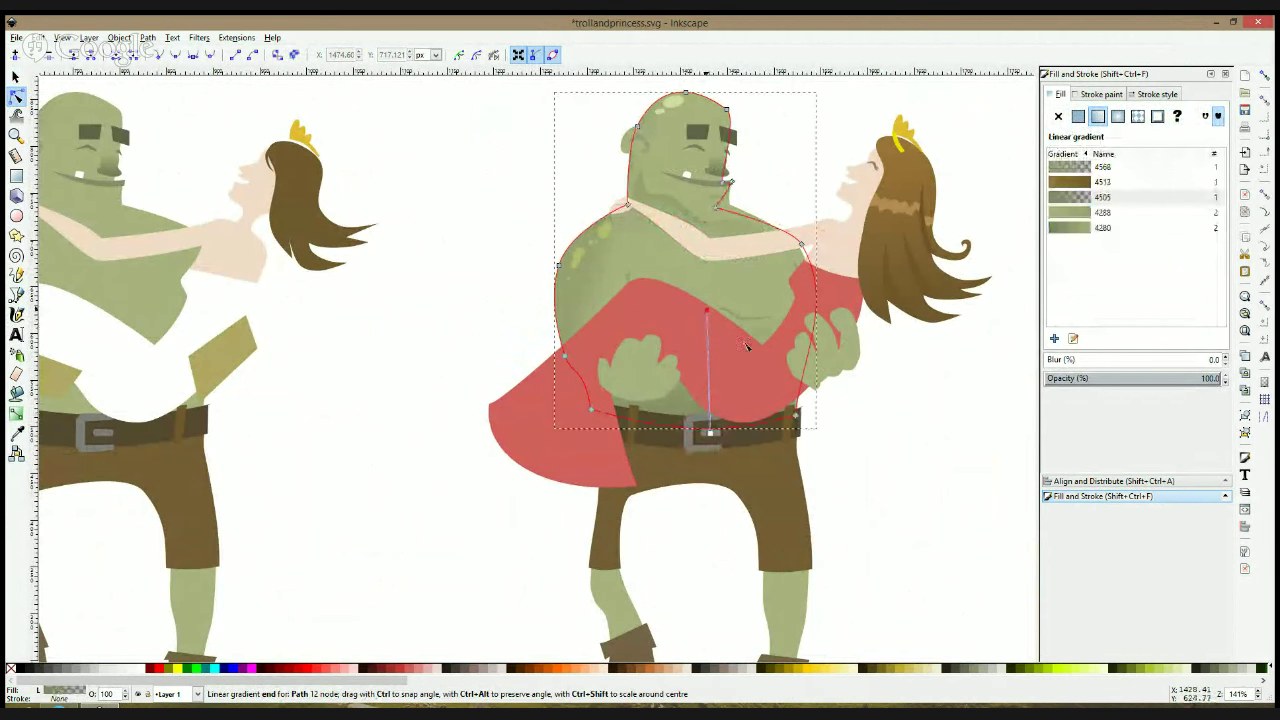
click(894, 534)
Move the lower shoulder-end node of the princess's arm outward to cover the white gap above the dress
scroll(888, 527, down, 1)
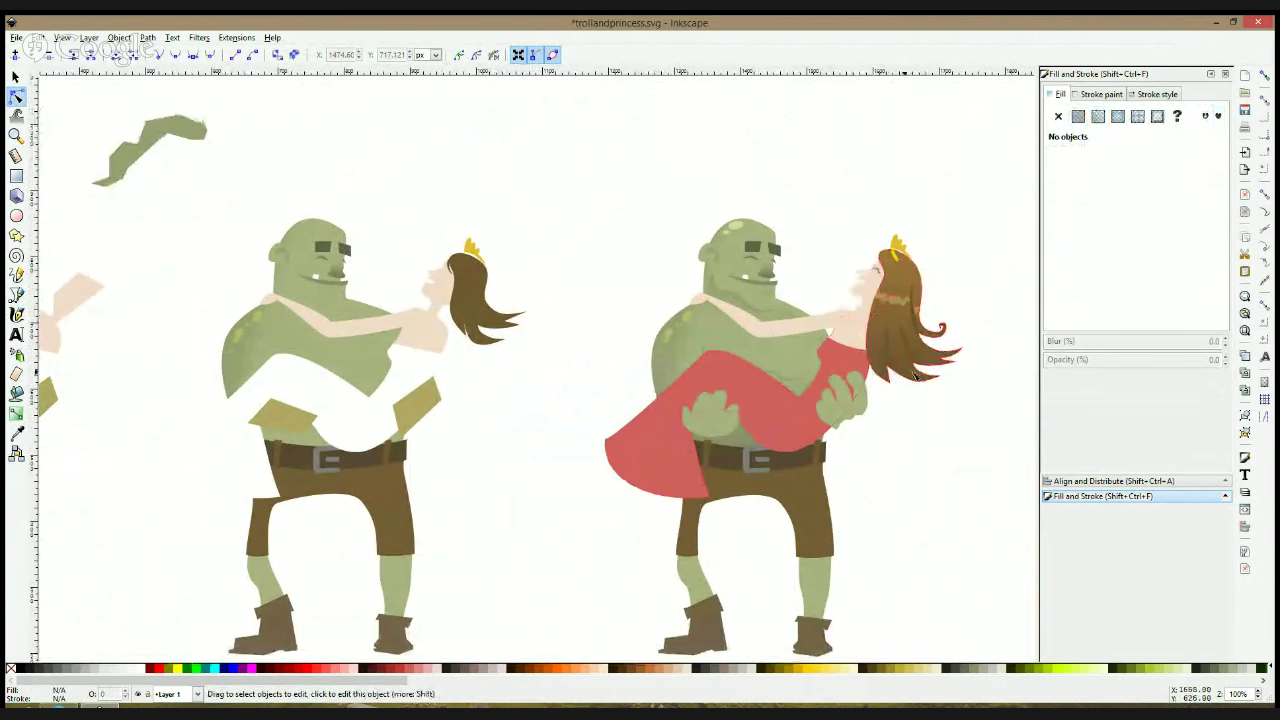
click(829, 331)
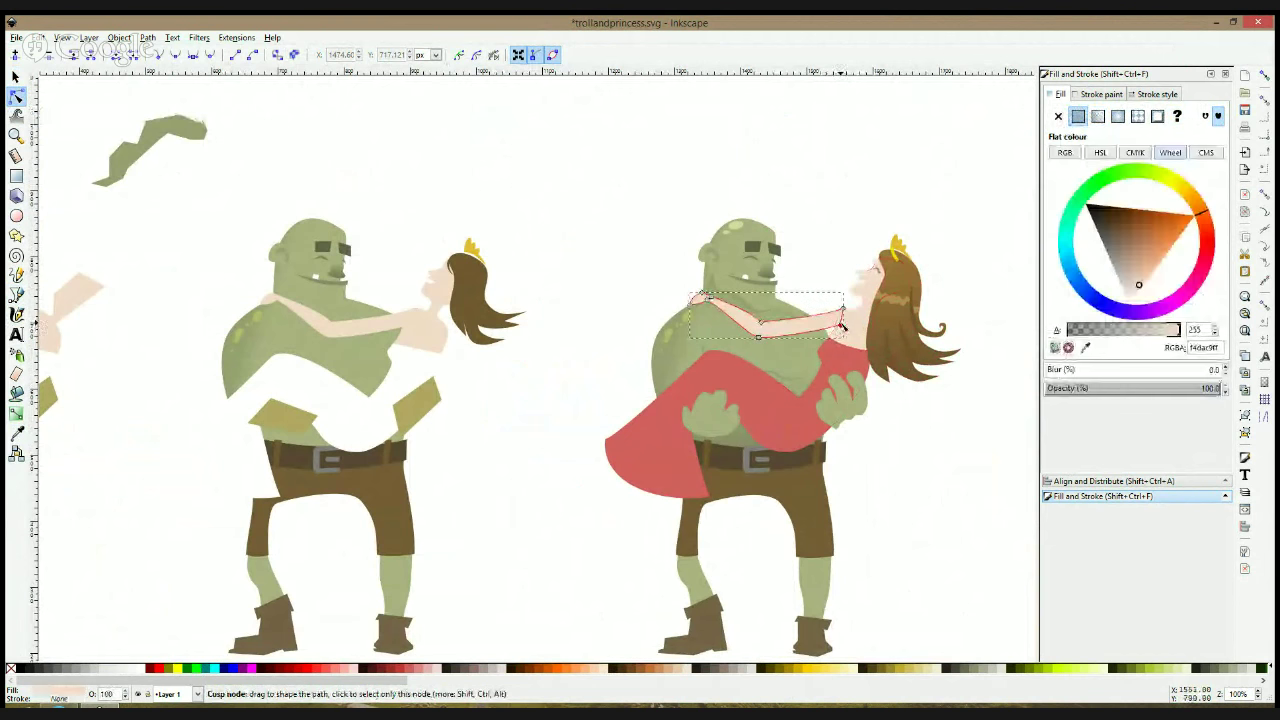
drag(839, 333, 843, 328)
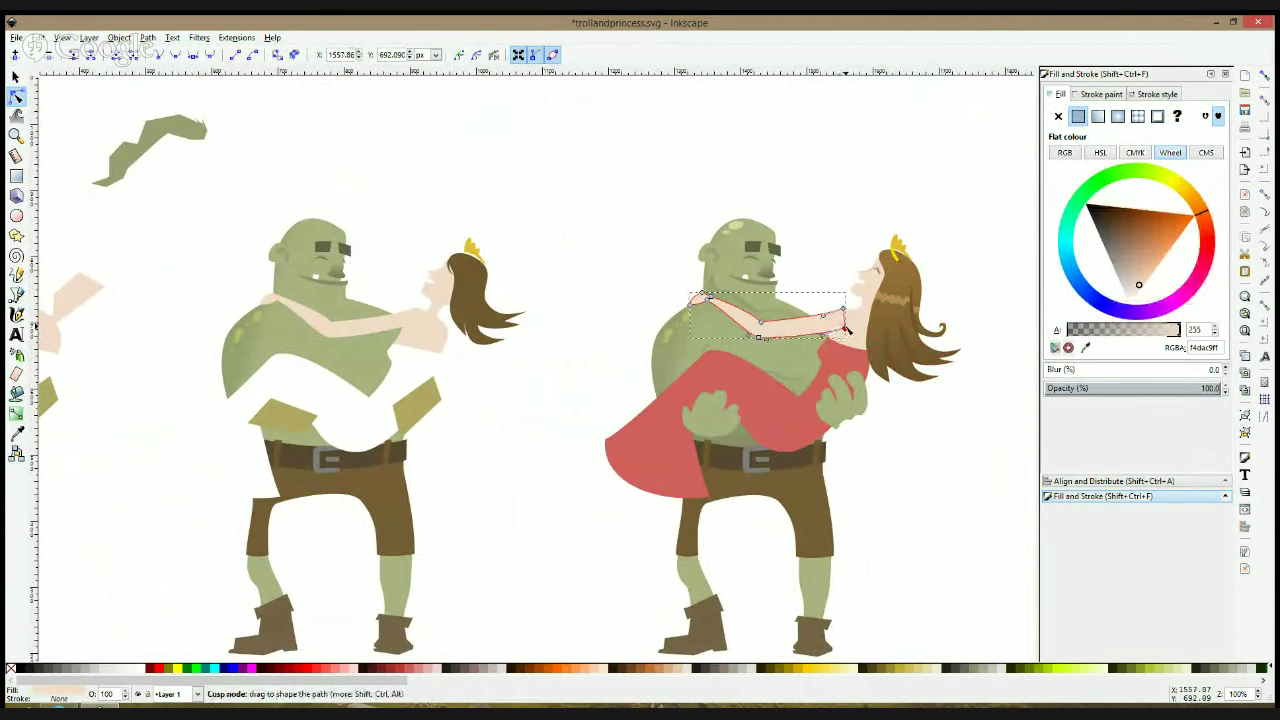
click(943, 245)
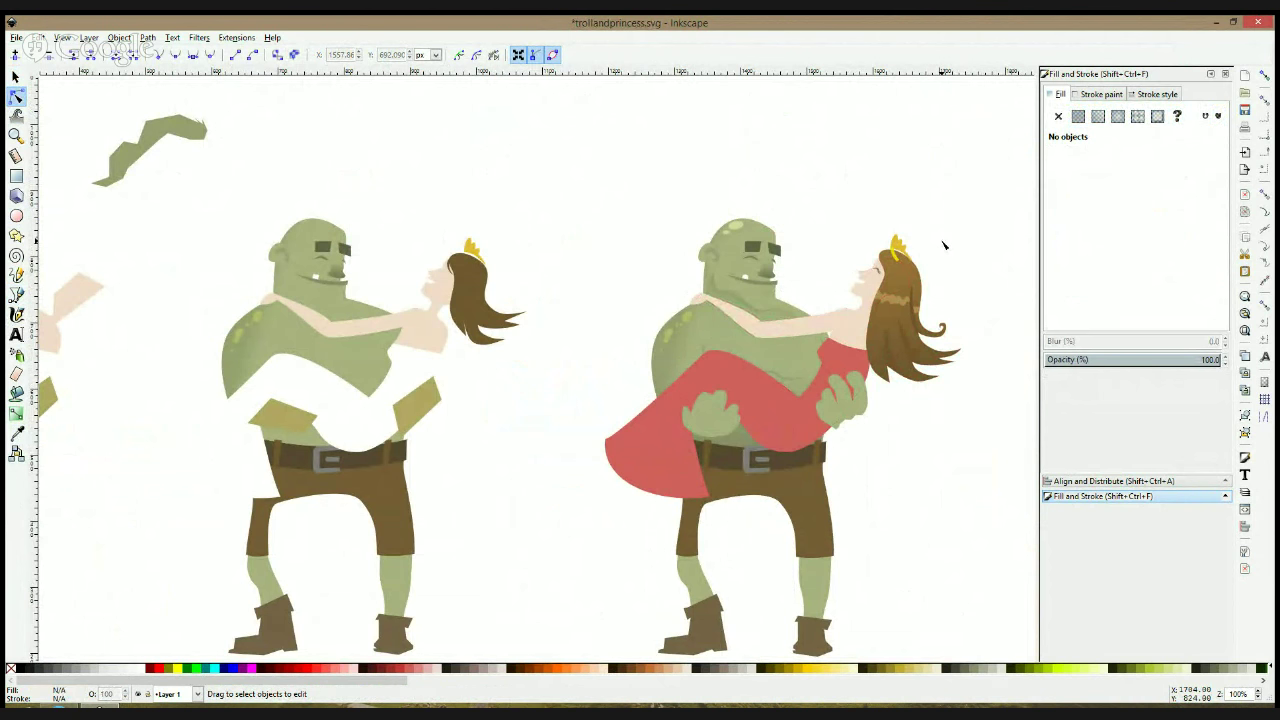
Move all the princess's parts together with the troll's hands about 30 px closer to the troll's body
key(s)
double_click(905, 271)
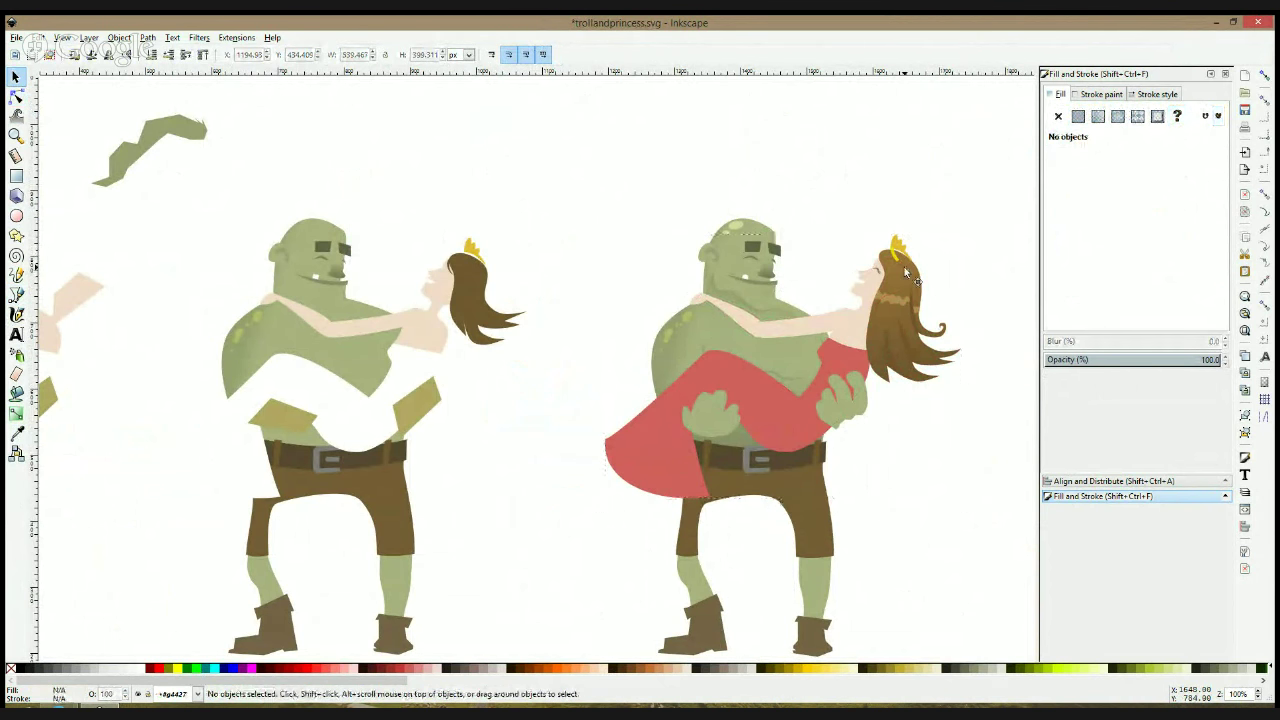
key(ctrl+a)
key(shift)
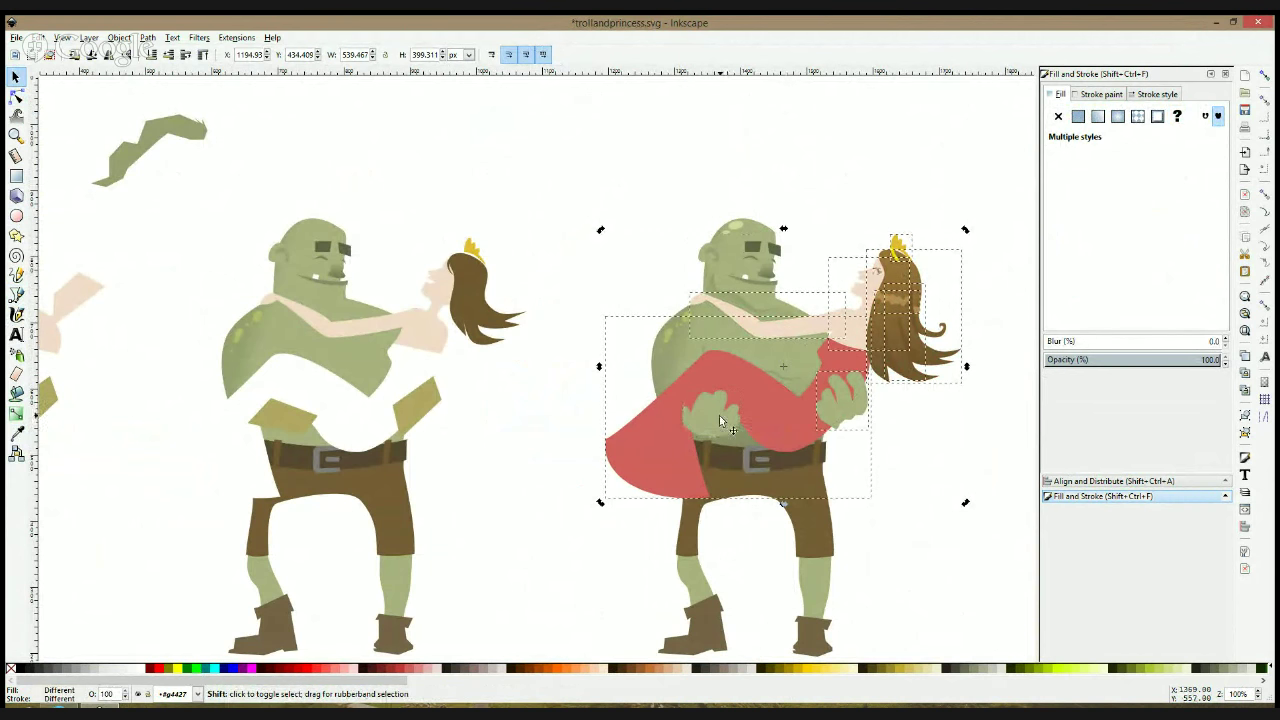
shift+click(835, 362)
mouse_move(840, 358)
mouse_down()
mouse_move(823, 351)
mouse_move(828, 374)
mouse_up()
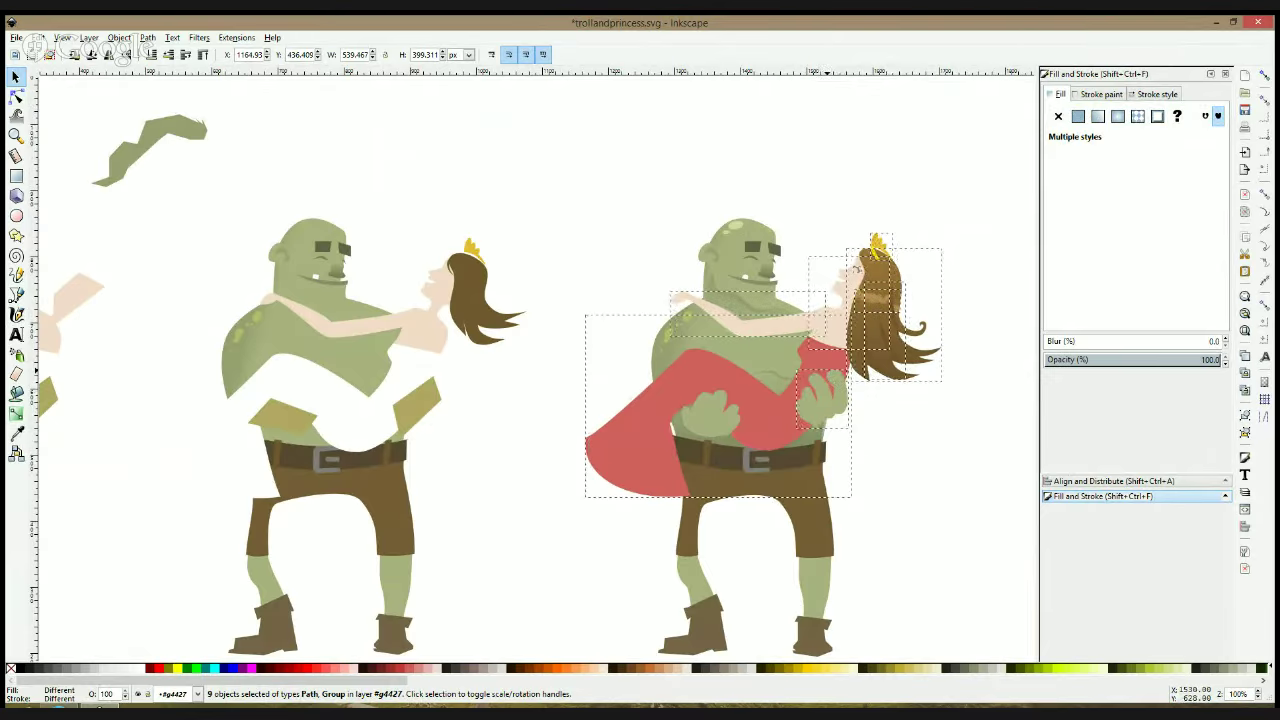
click(925, 412)
Move the torso shadow's lower princess-side node slightly inward to line up with the torso edge above the belt
scroll(834, 443, up, 2)
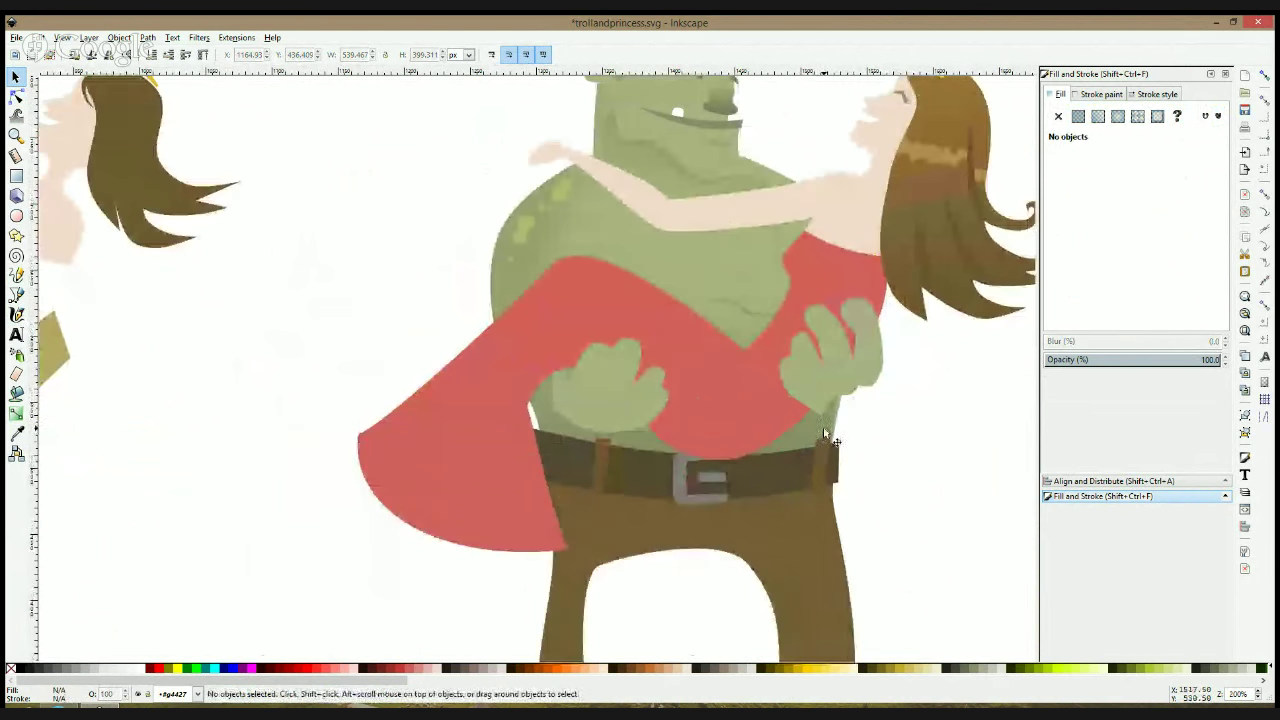
click(825, 433)
scroll(825, 433, up, 2)
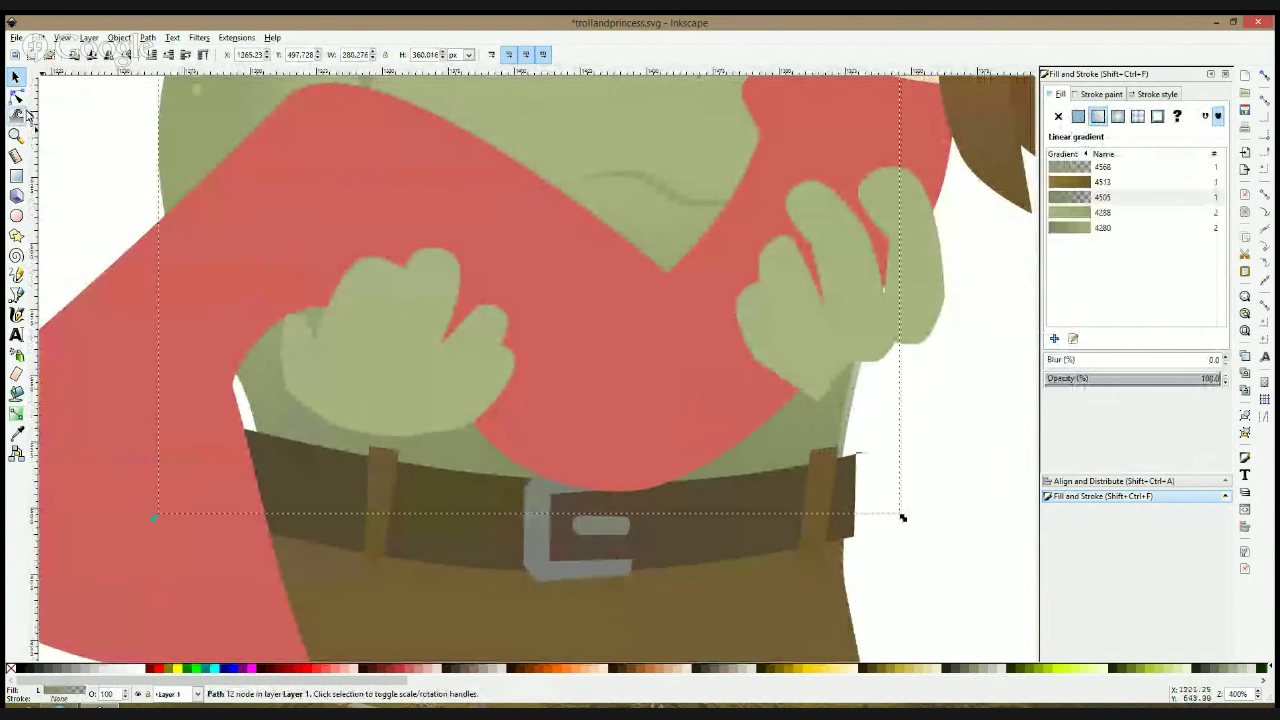
click(17, 96)
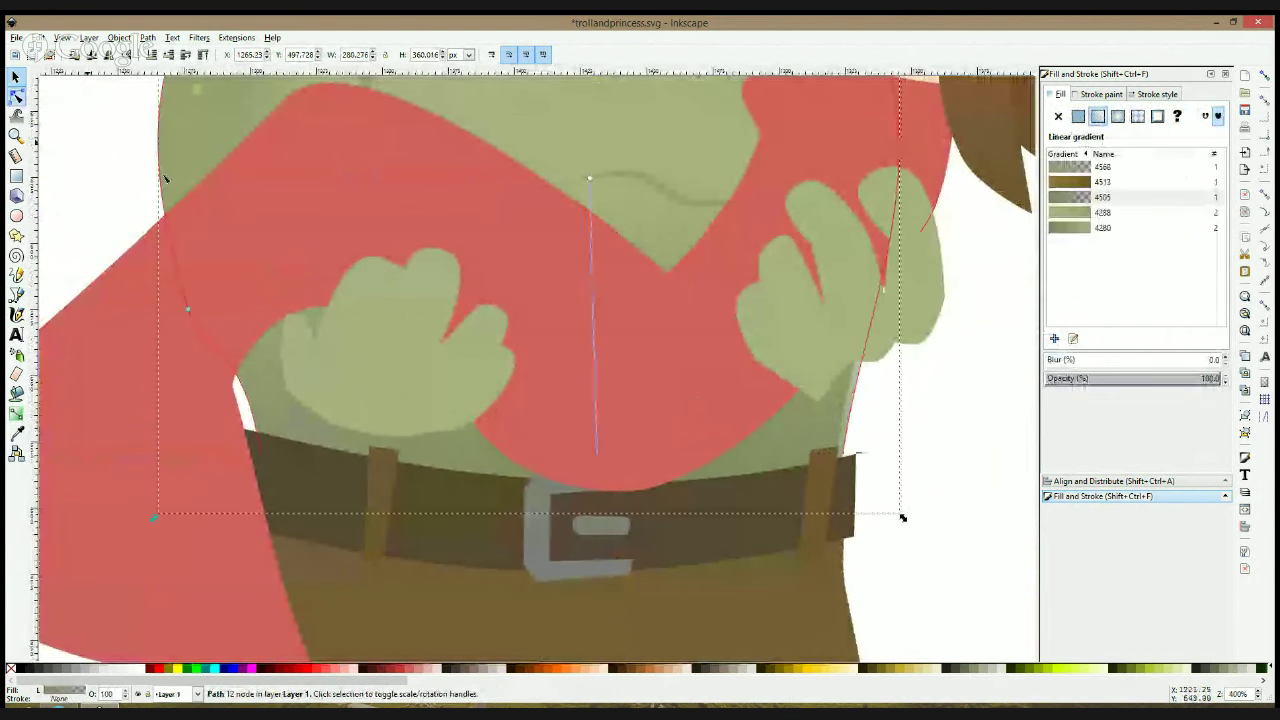
drag(841, 477, 830, 476)
click(850, 482)
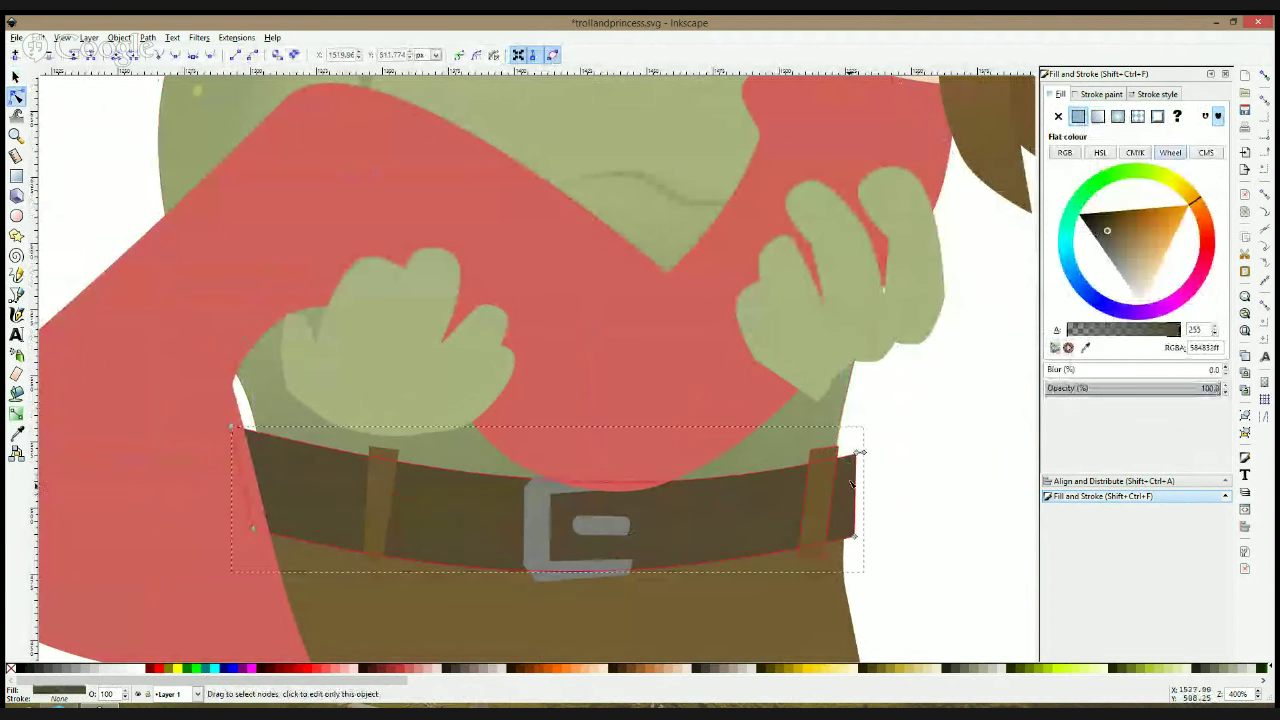
click(860, 454)
key(Delete)
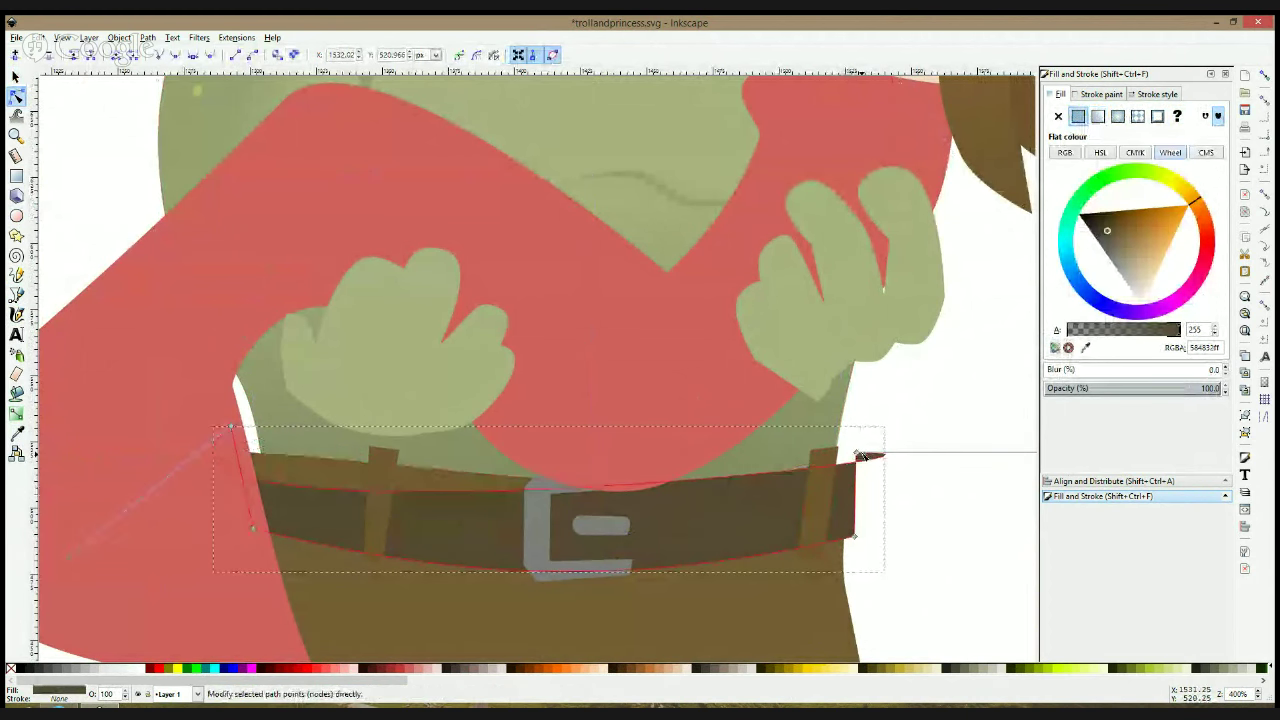
scroll(871, 470, down, 1)
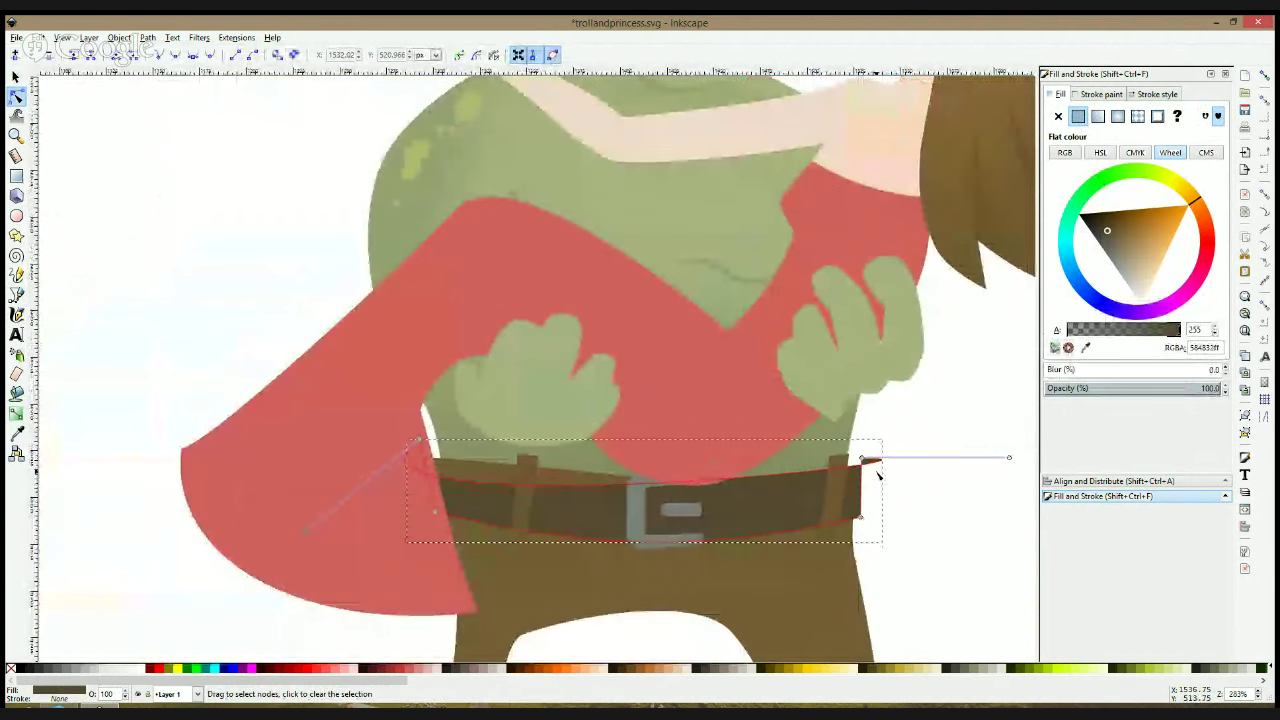
key(ctrl+z)
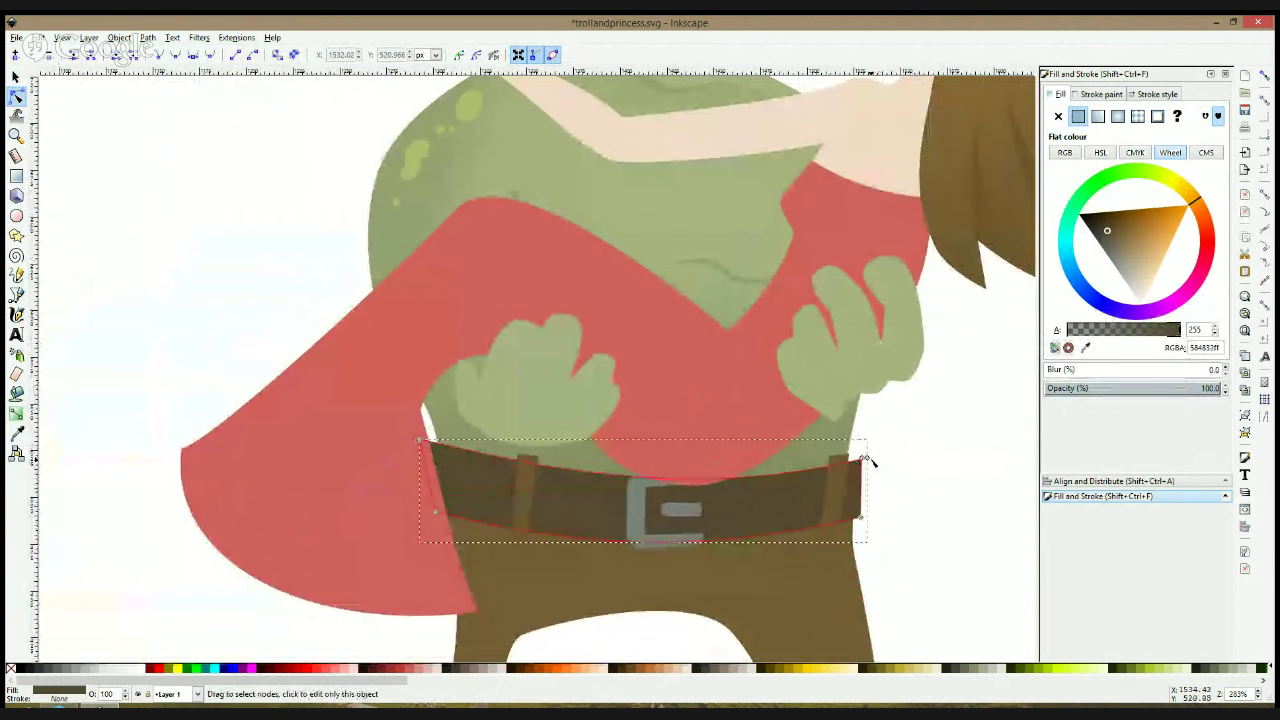
Pull the belt's upper princess-side corner inward and shift the princess-side nodes of the torso and its shadow slightly outward together
drag(870, 459, 861, 460)
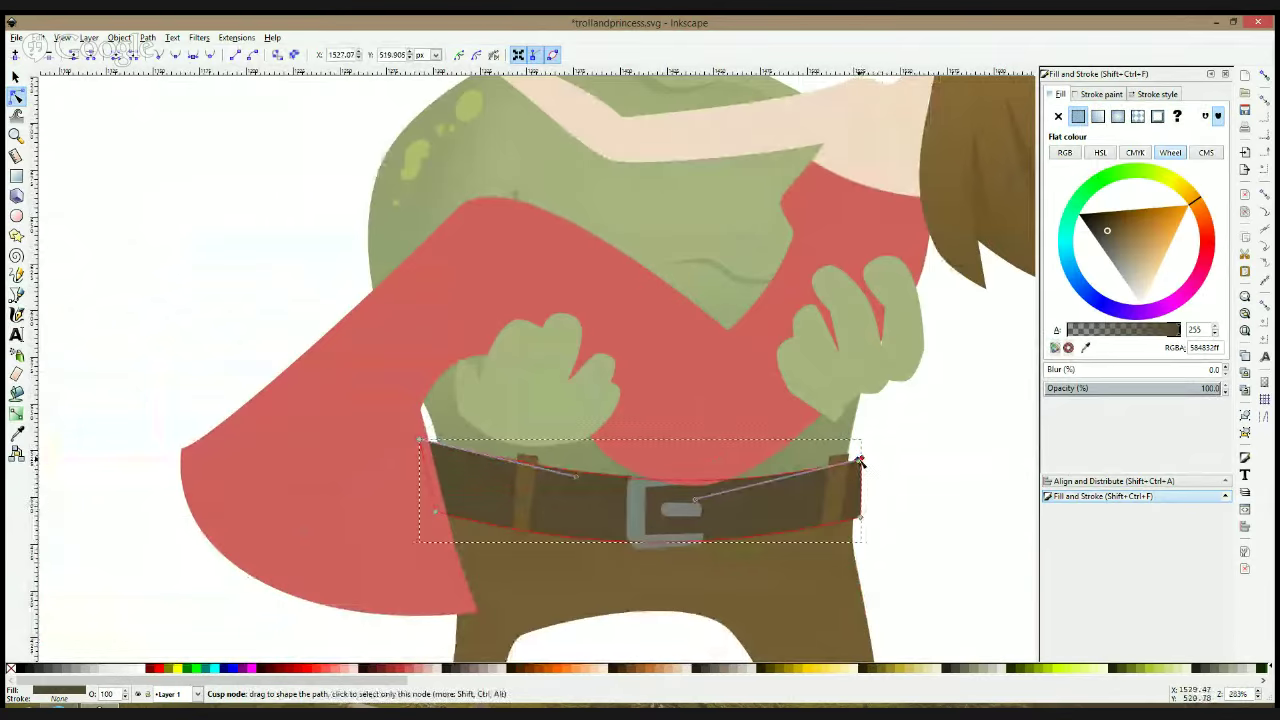
click(853, 124)
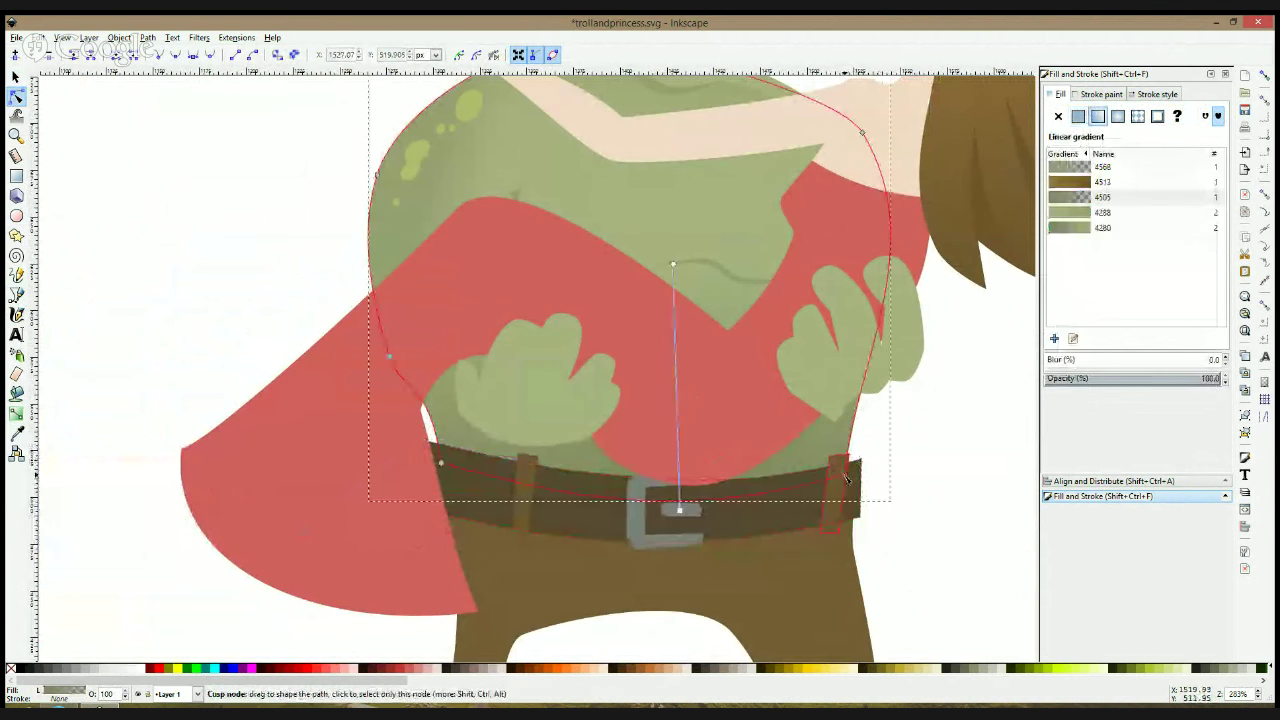
key(Escape)
click(792, 94)
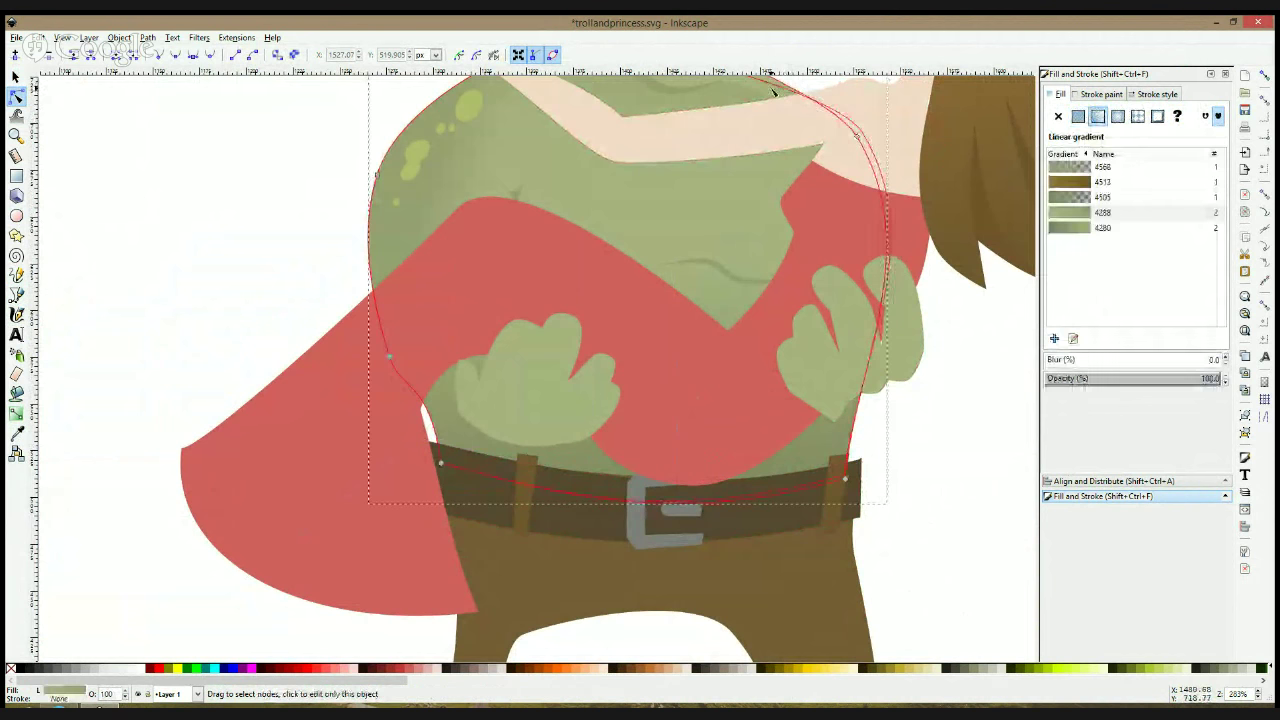
shift+click(773, 89)
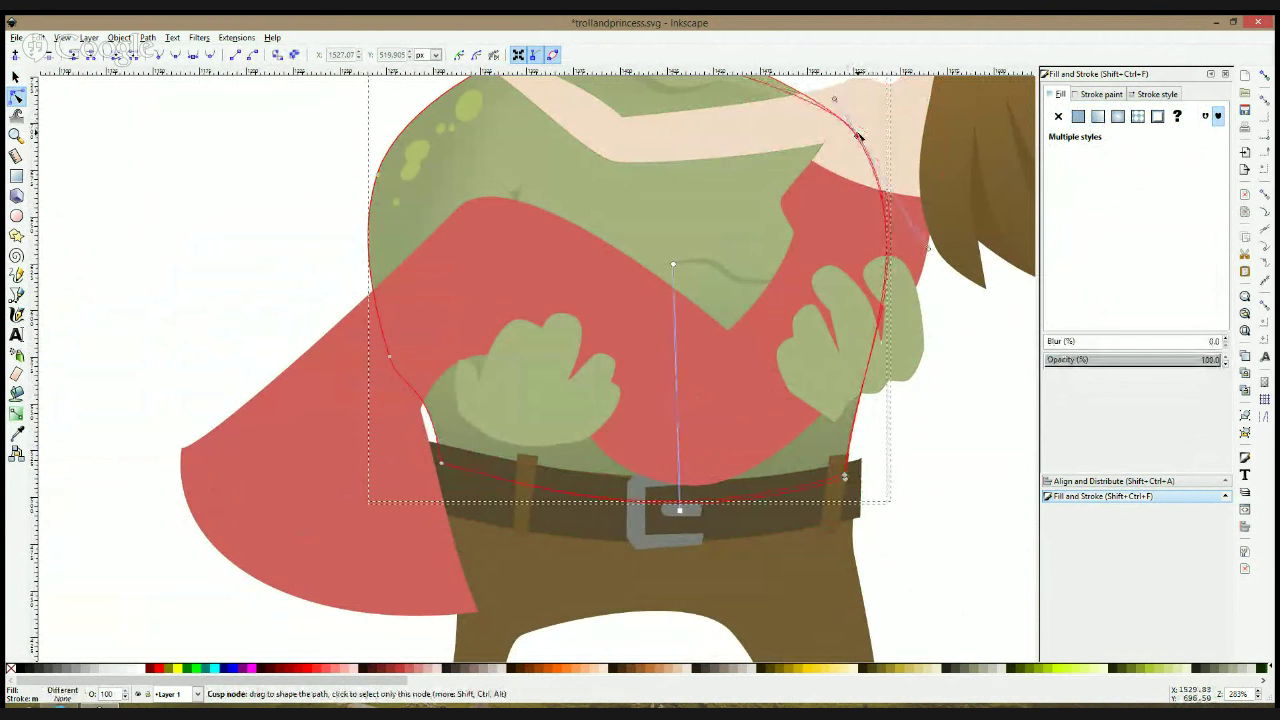
click(858, 133)
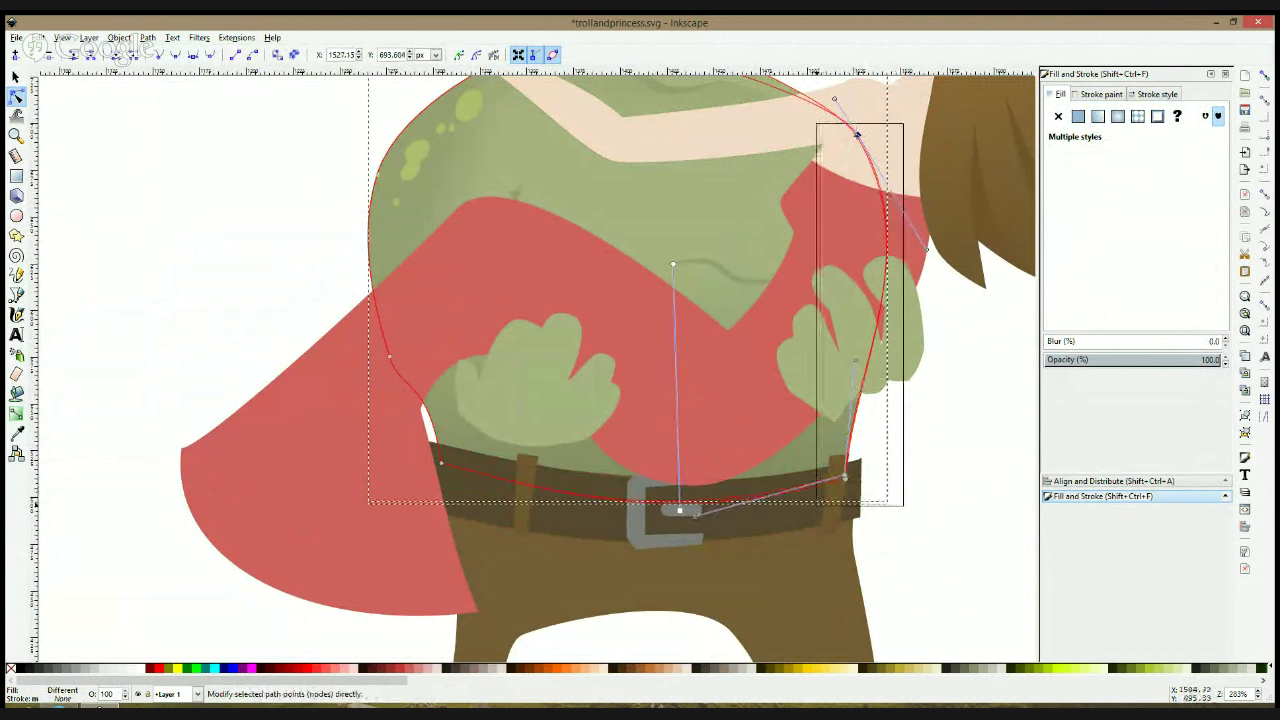
shift+click(846, 479)
drag(846, 480, 858, 480)
click(925, 497)
click(925, 497)
Move the hand-end nodes of the princess's arm inward so her hand rests on the troll's shoulder
scroll(926, 500, down, 2)
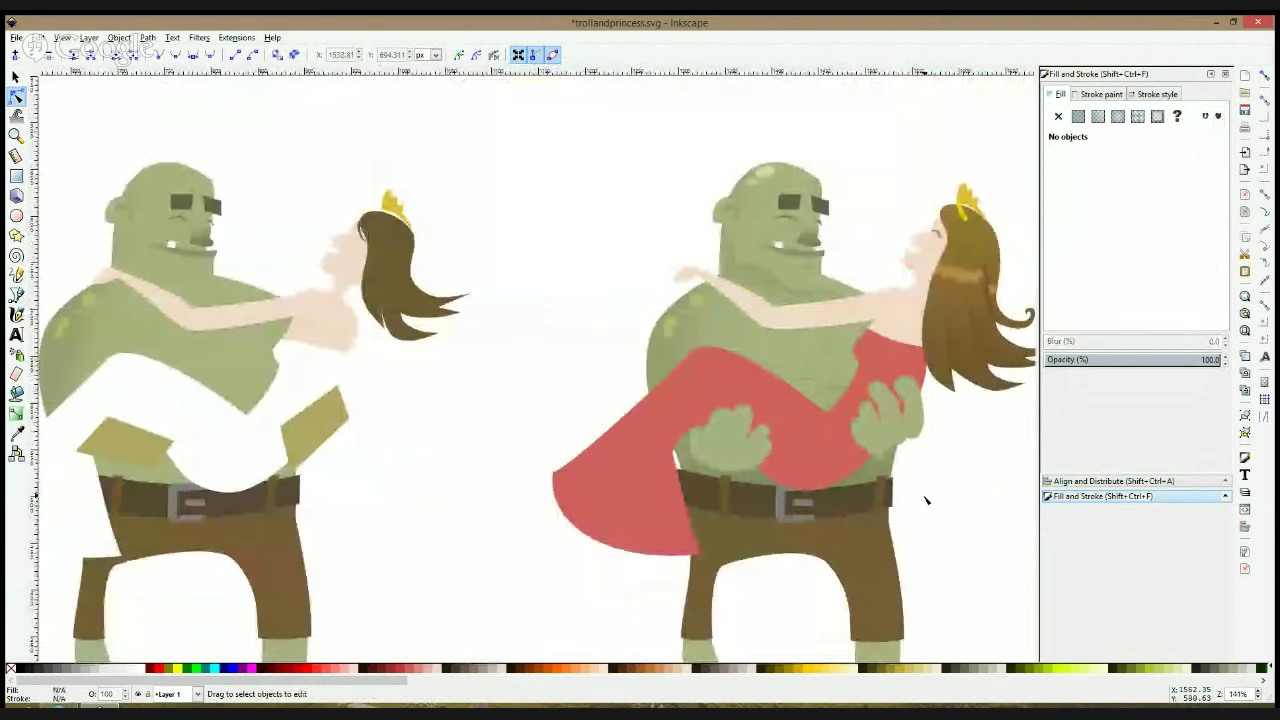
scroll(926, 500, down, 2)
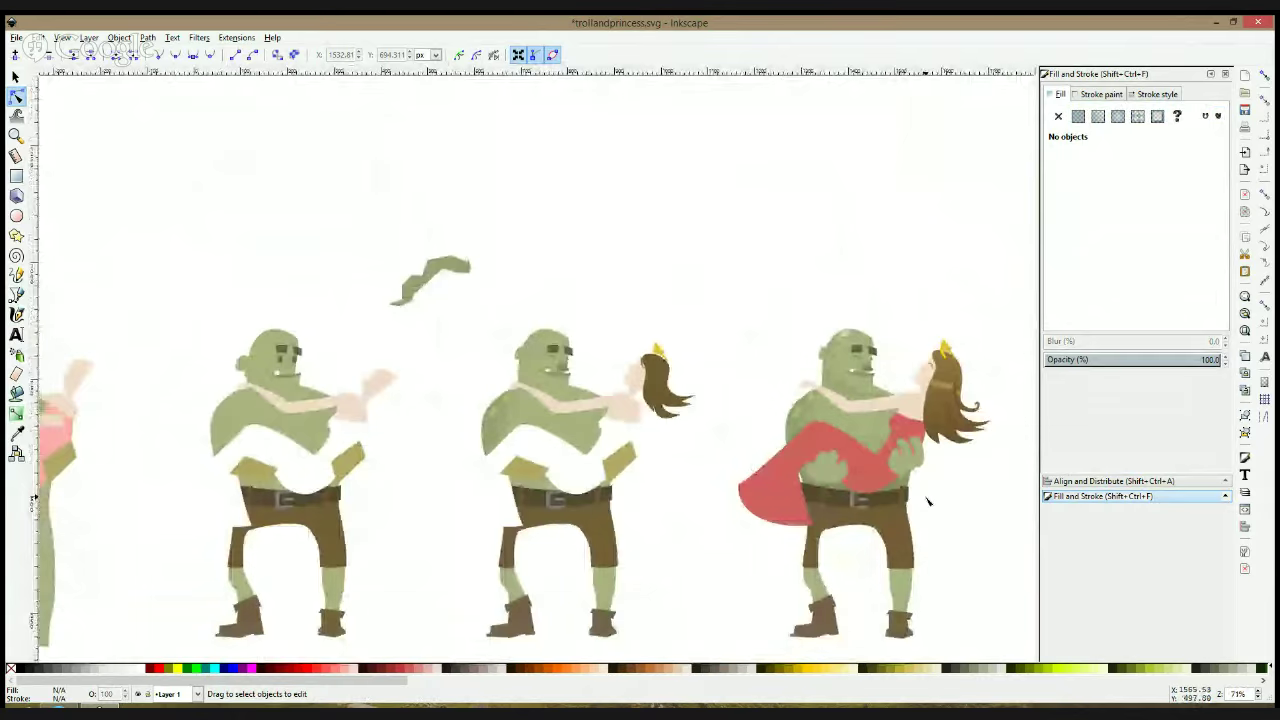
key(s)
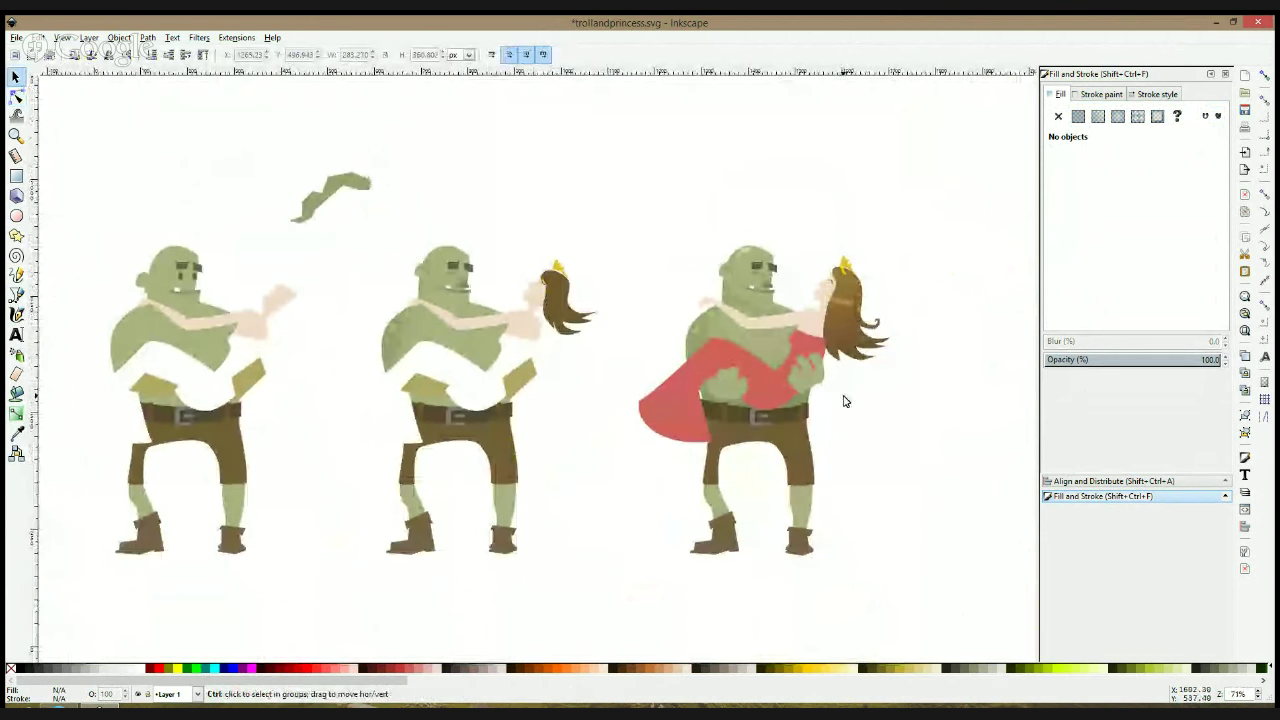
scroll(720, 335, up, 2)
scroll(720, 335, down, 1)
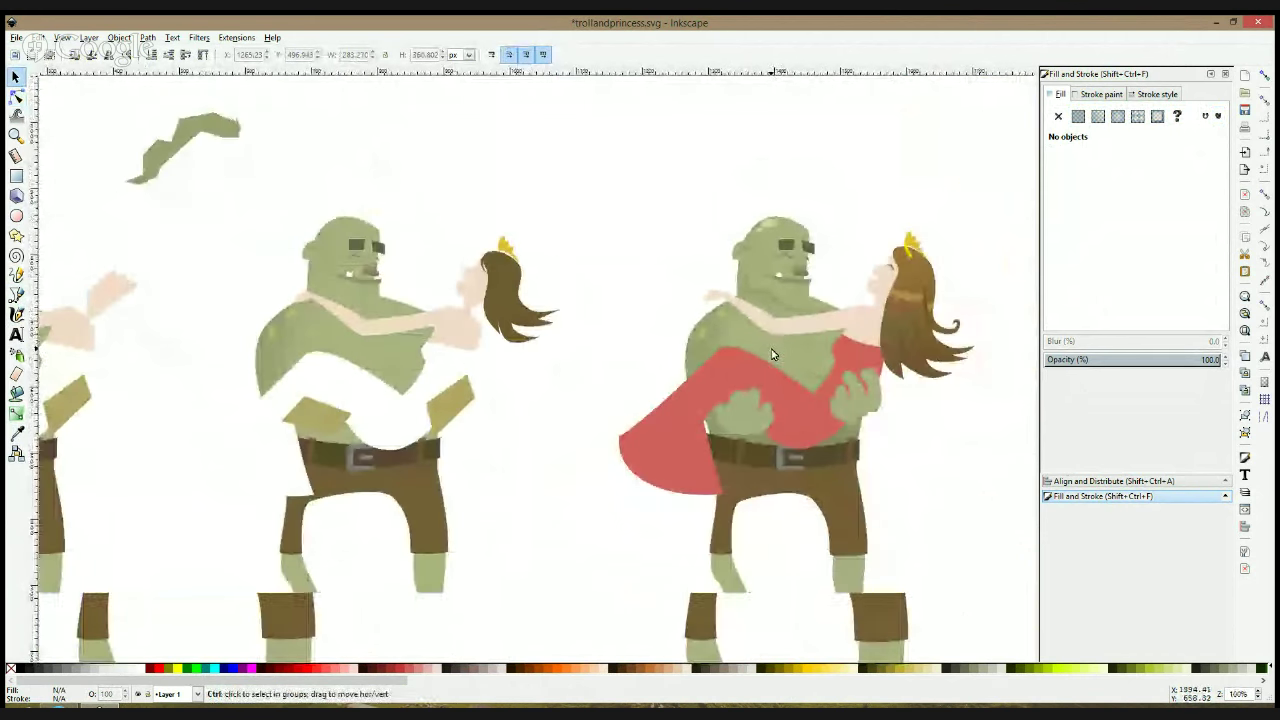
ctrl+click(777, 327)
click(16, 96)
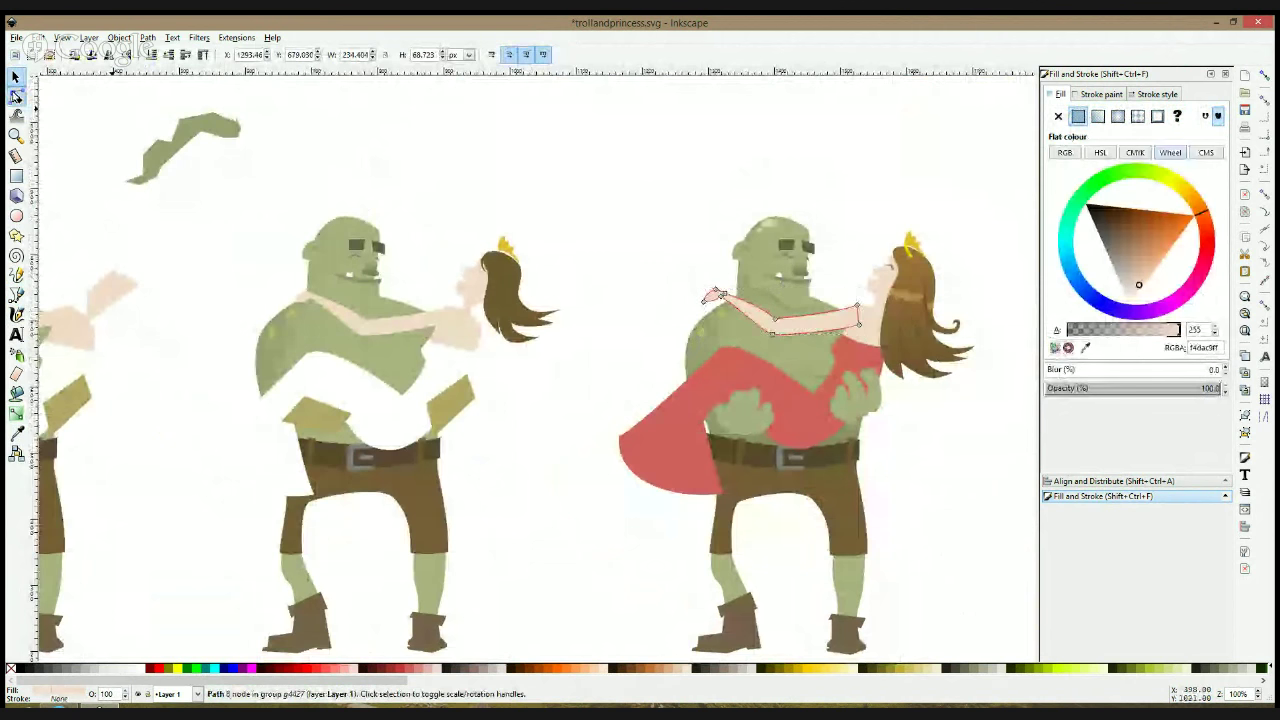
drag(660, 248, 739, 299)
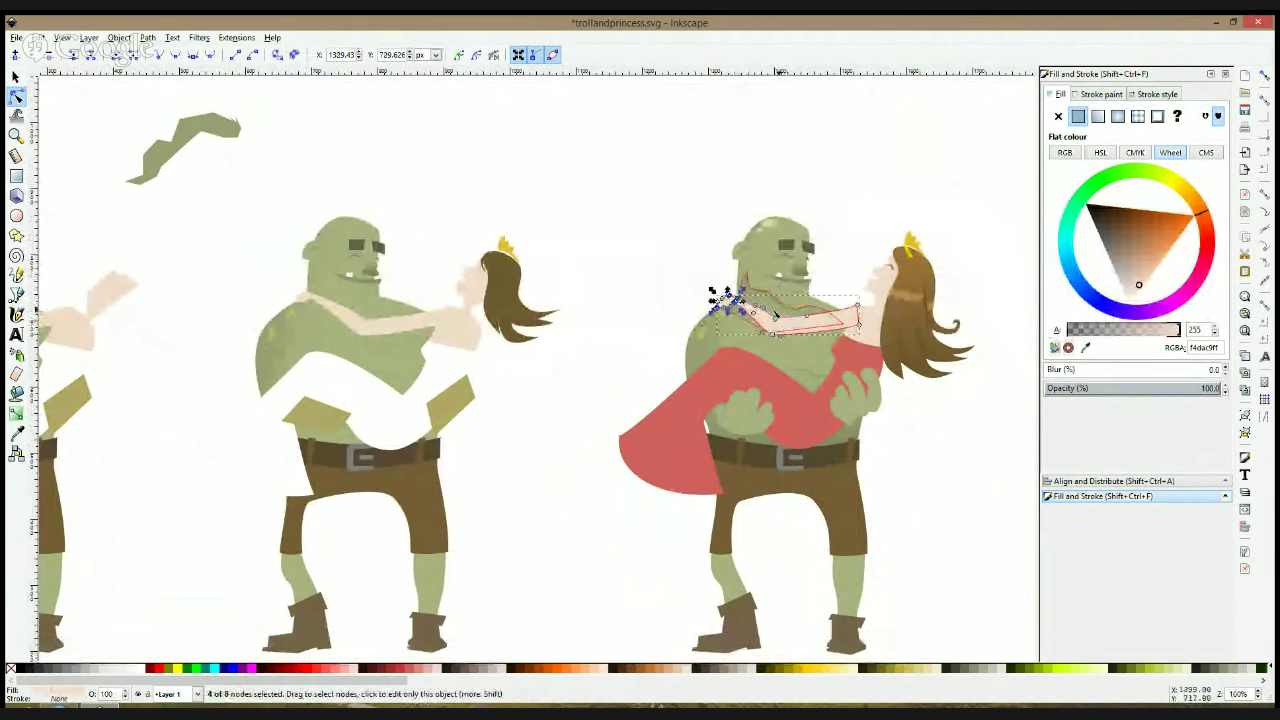
Shift the elbow nodes of the princess's arm toward her body and nudge the hand nodes slightly up on the troll's shoulder
drag(784, 355, 752, 315)
click(631, 309)
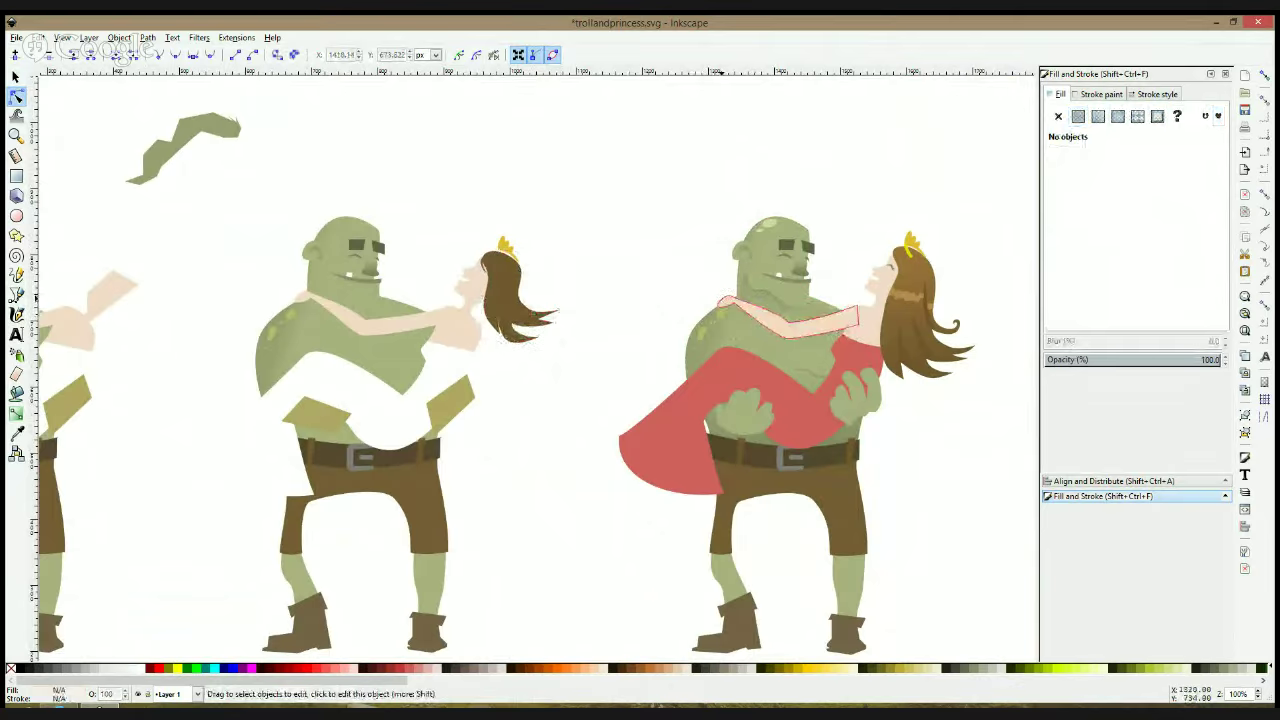
click(726, 296)
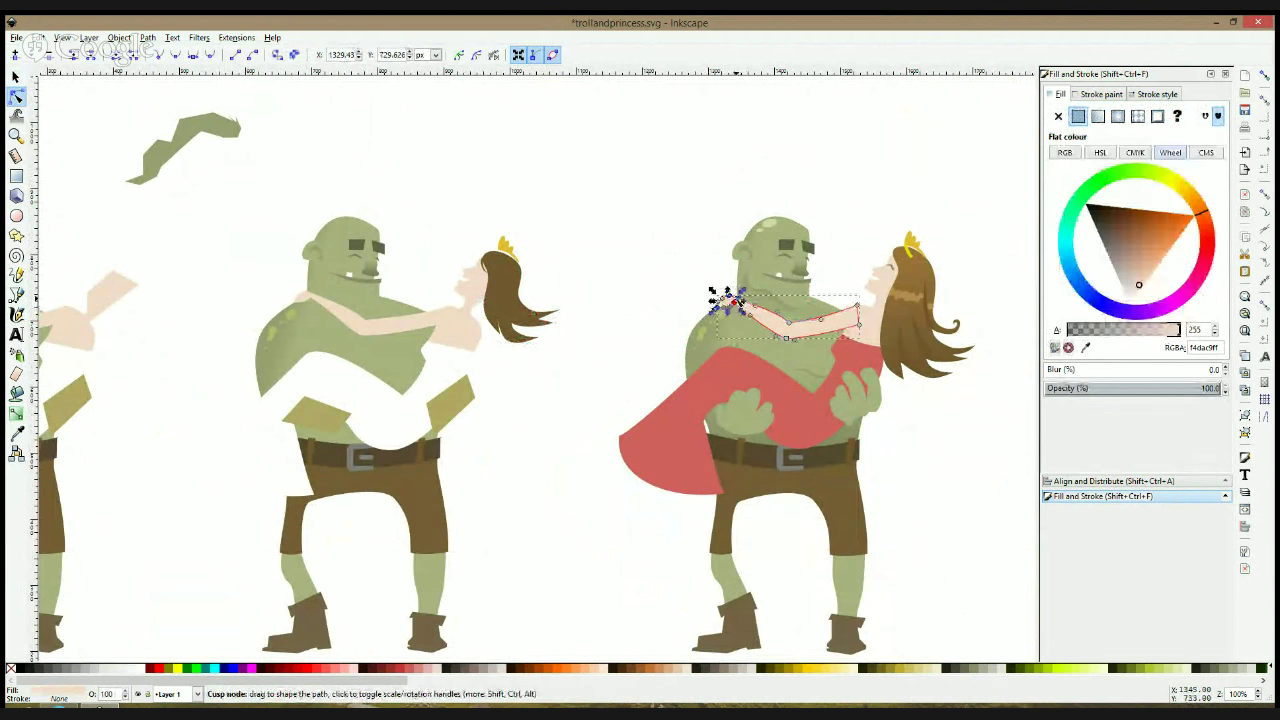
drag(733, 298, 728, 296)
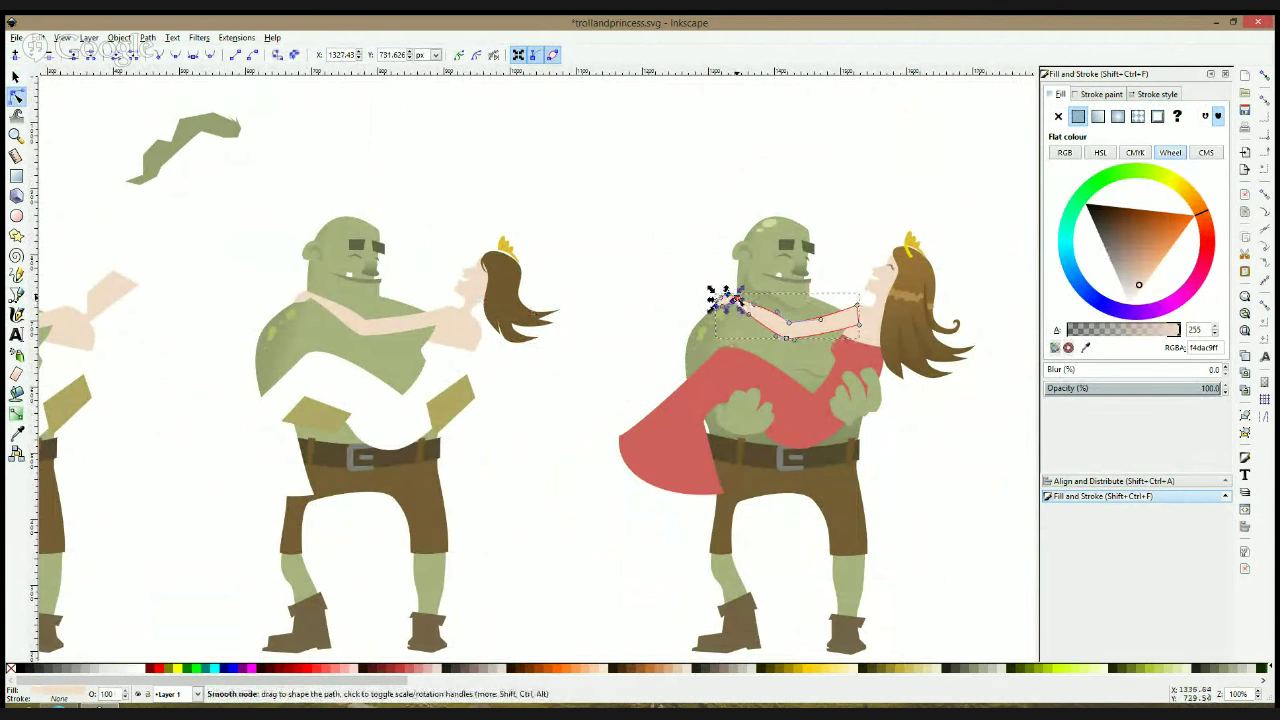
key(s)
click(347, 333)
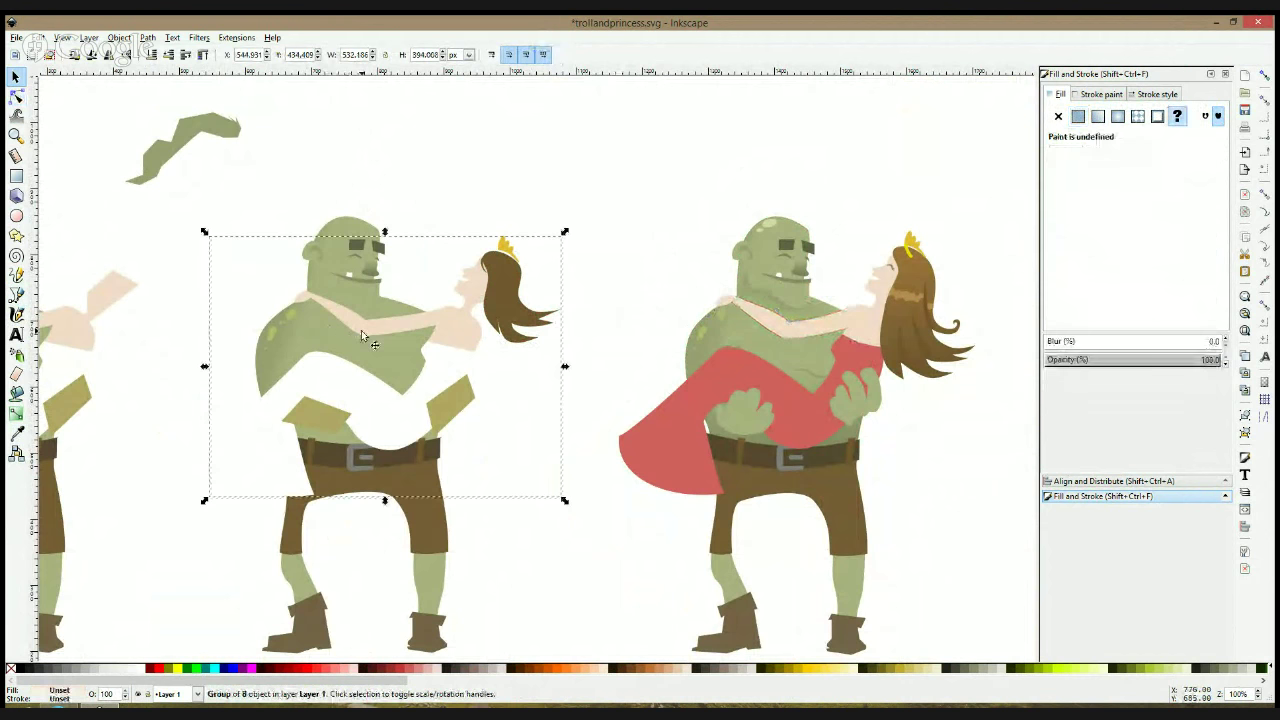
ctrl+click(347, 333)
click(789, 336)
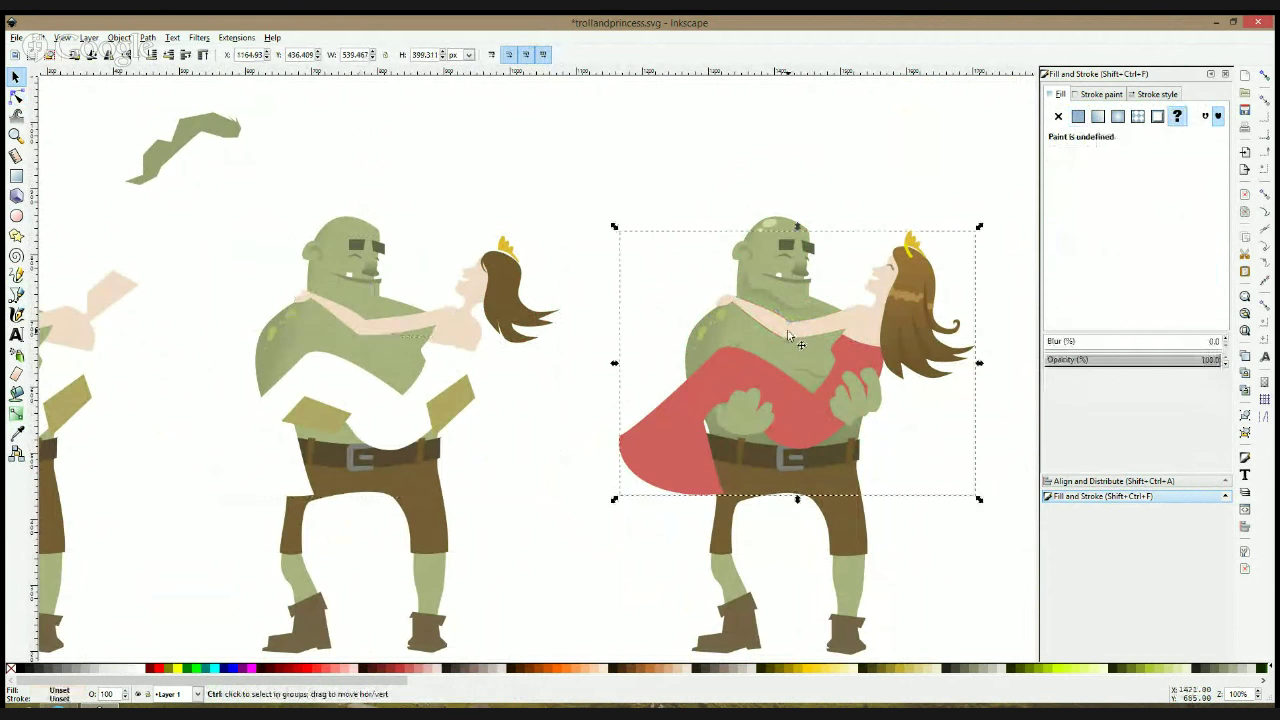
ctrl+click(789, 336)
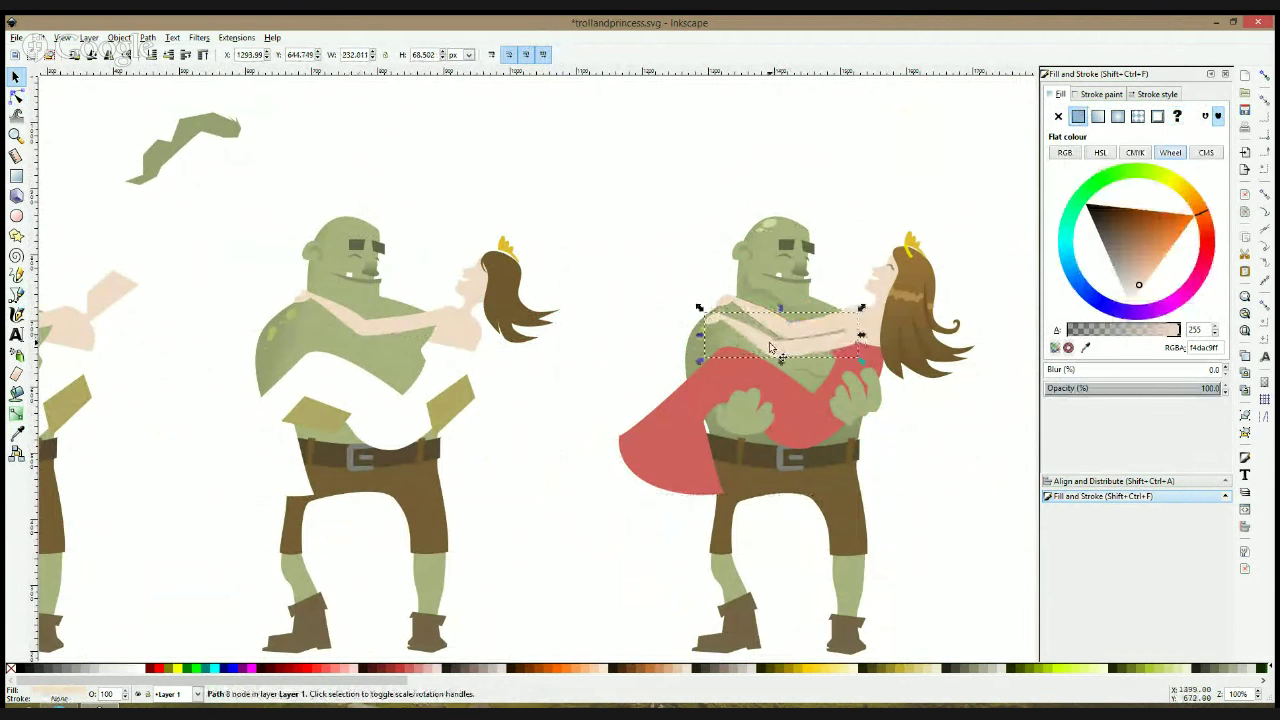
key(Delete)
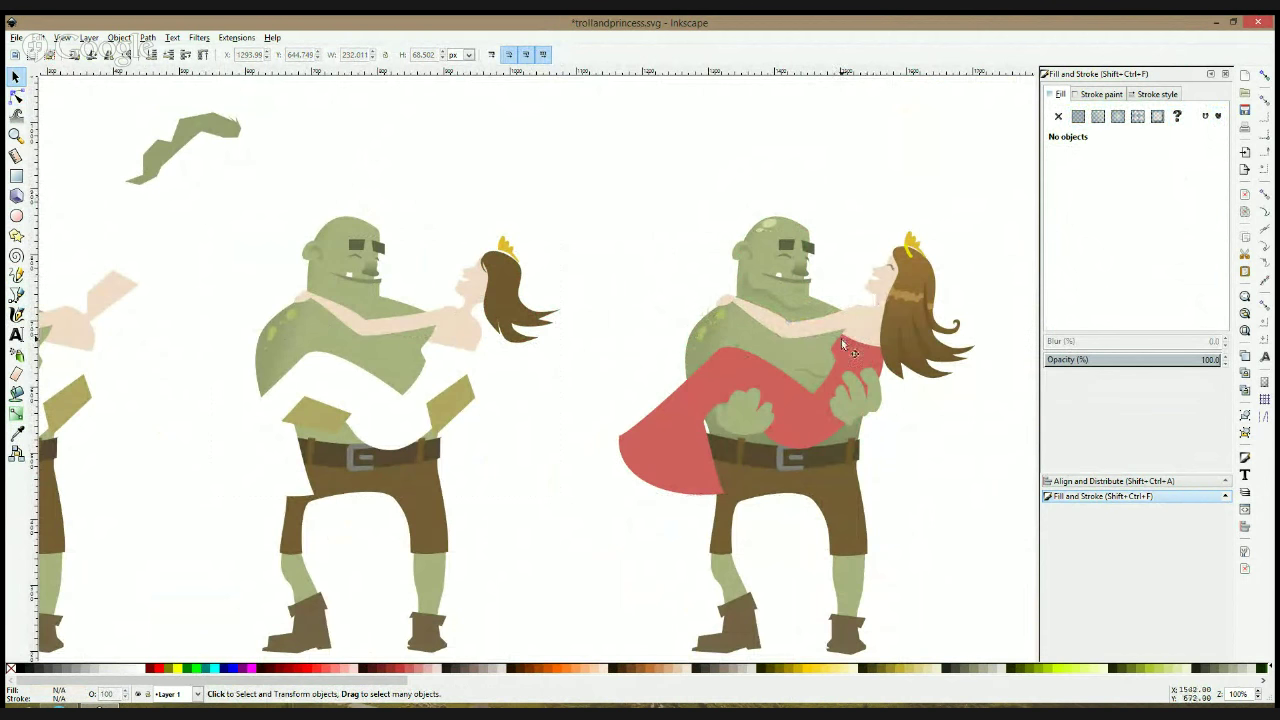
Nudge the princess's whole arm about 5 px toward her head without moving the rest of her group
click(806, 340)
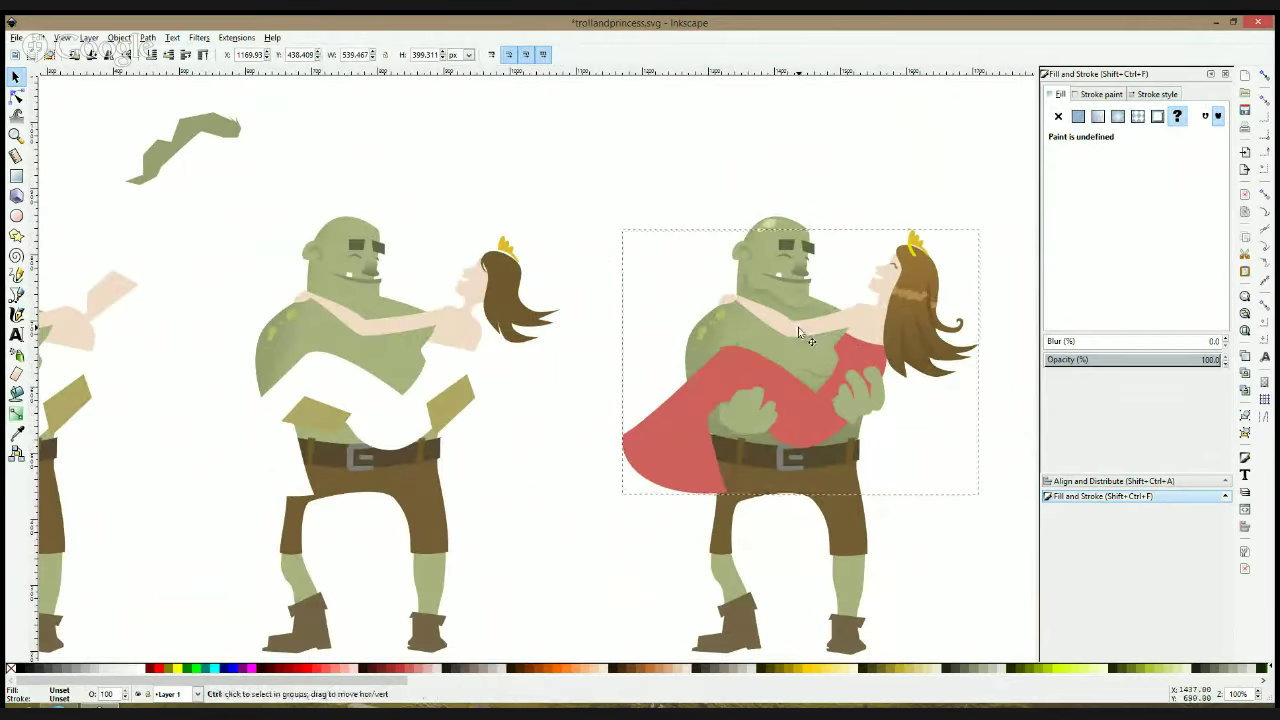
ctrl+click(798, 327)
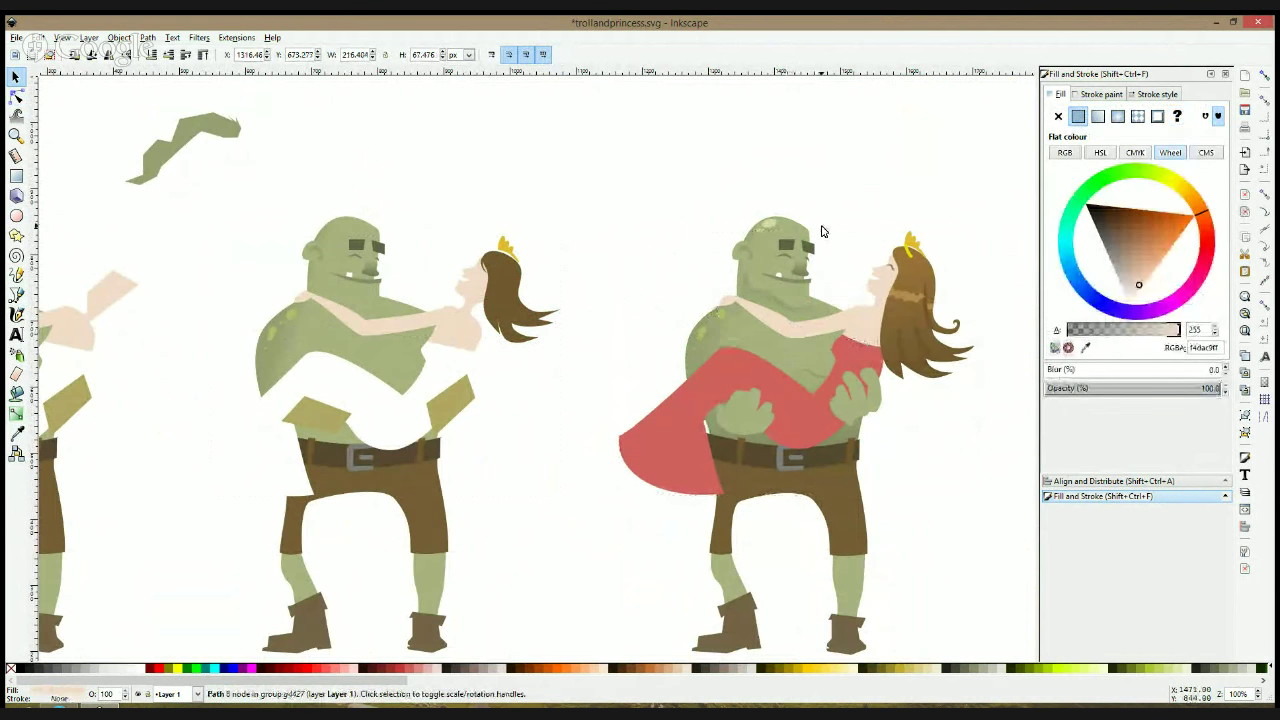
click(821, 227)
Move the troll's hand under the princess's legs about 22 px outward, away from the belt buckle
click(742, 414)
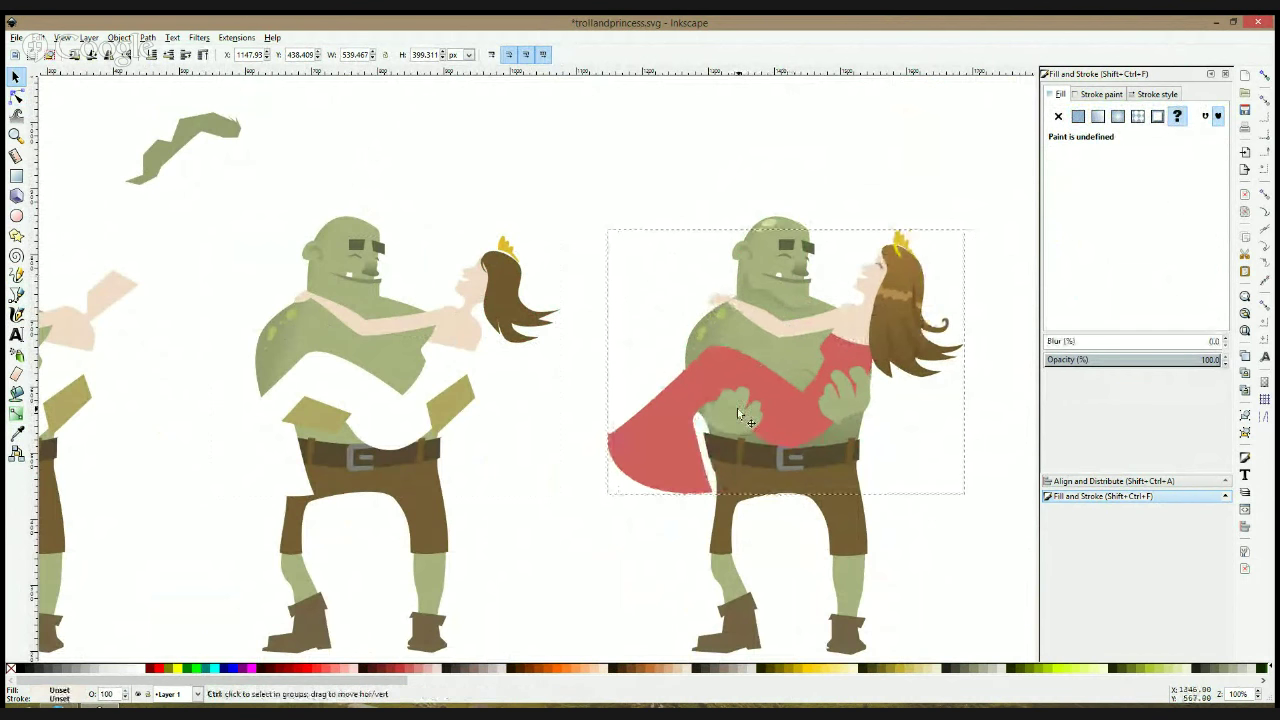
ctrl+click(736, 413)
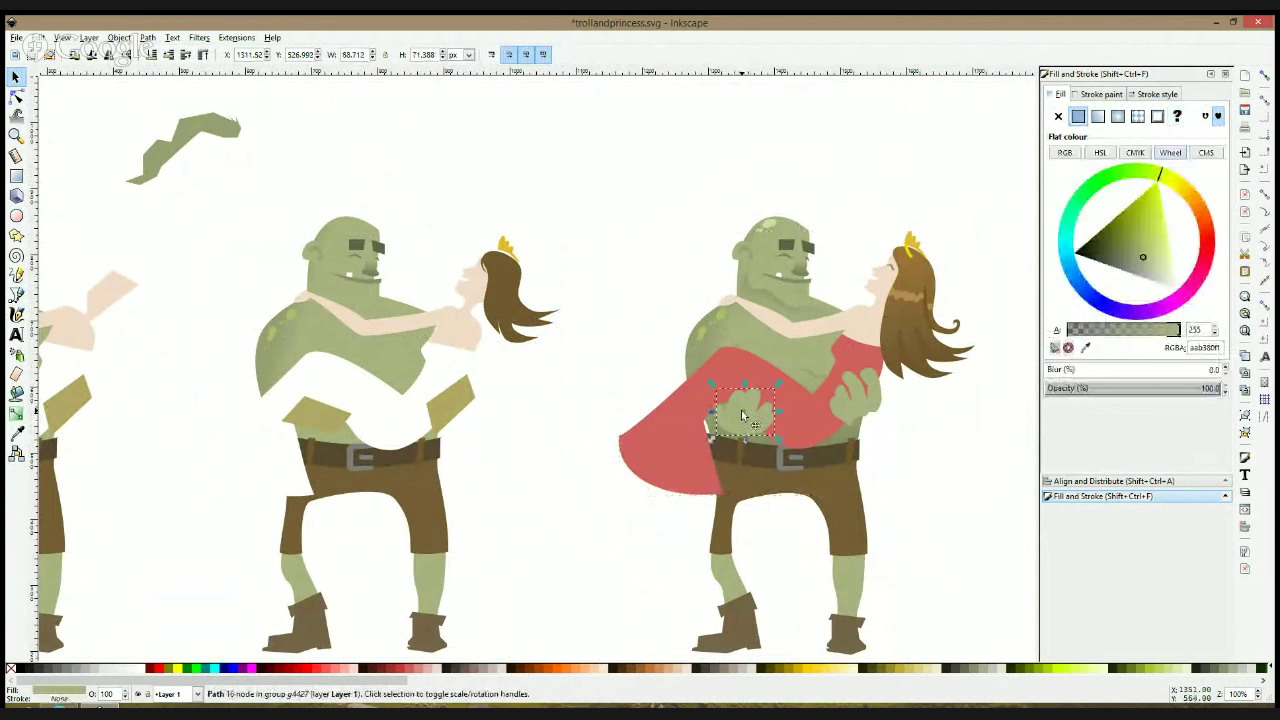
drag(727, 412, 724, 412)
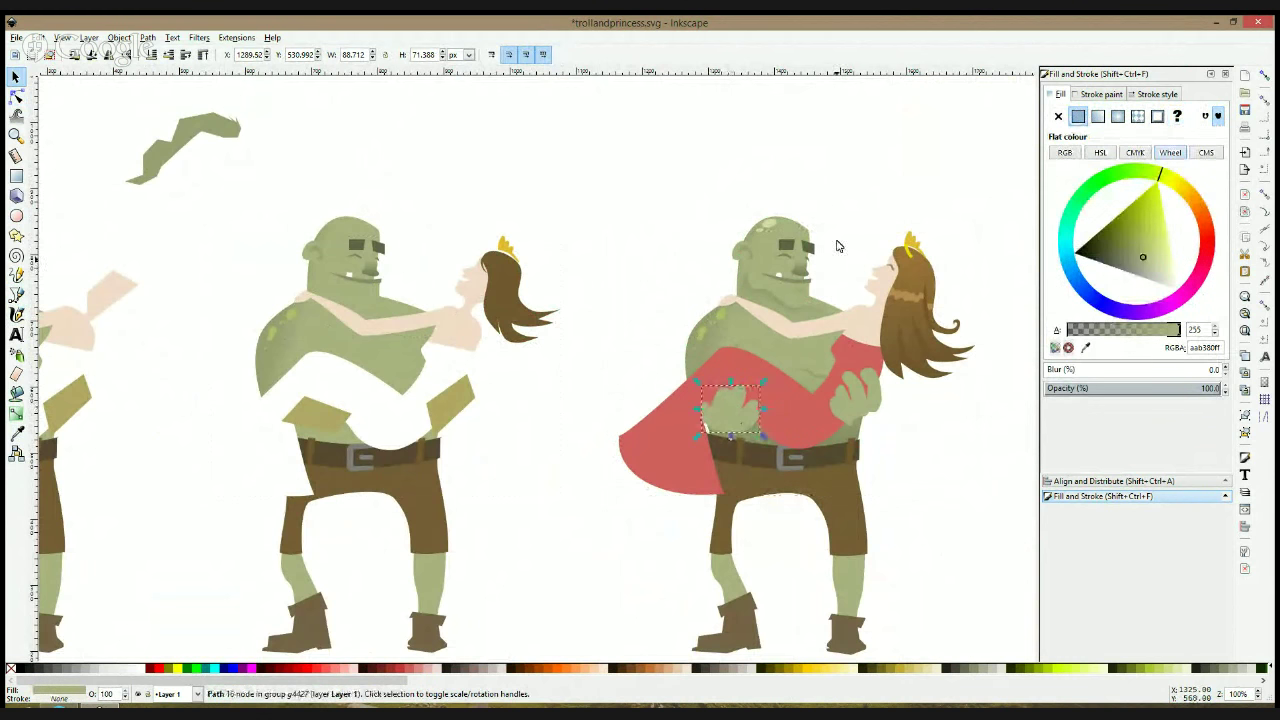
click(835, 238)
Select the whole finished troll and princess figure at the end of the row and save the drawing
scroll(855, 280, down, 3)
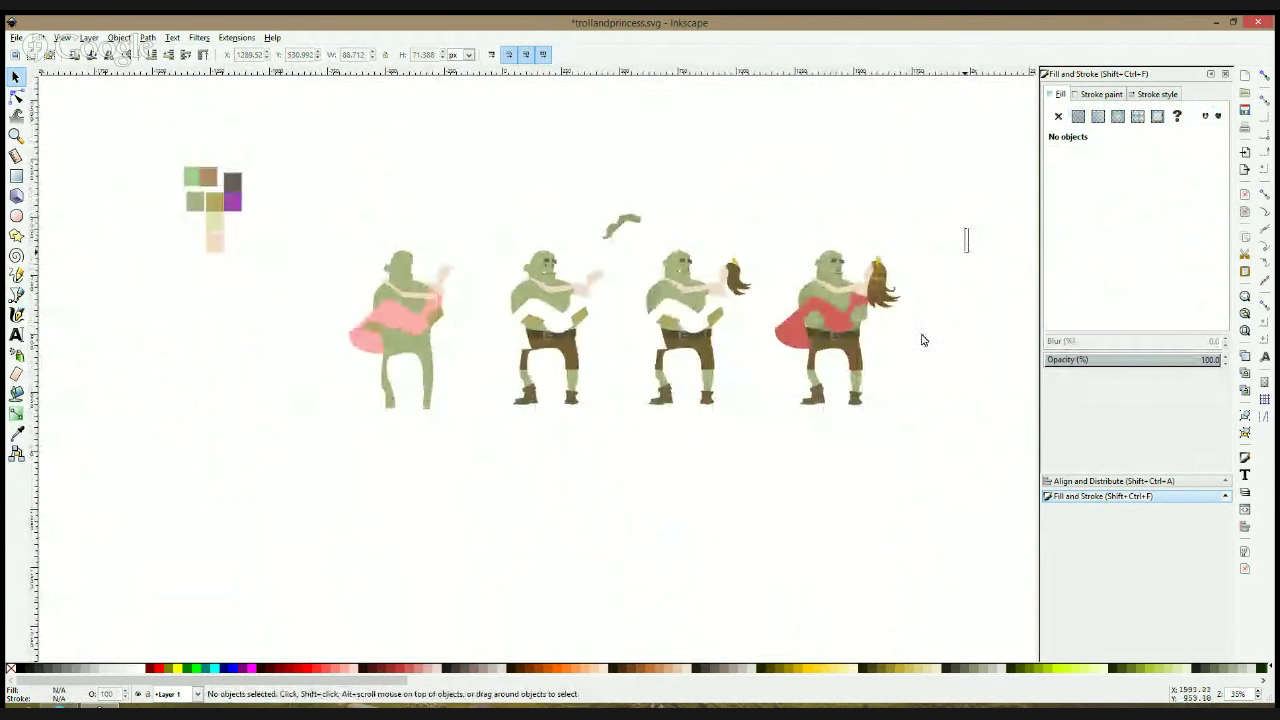
drag(968, 229, 758, 452)
key(ctrl+s)
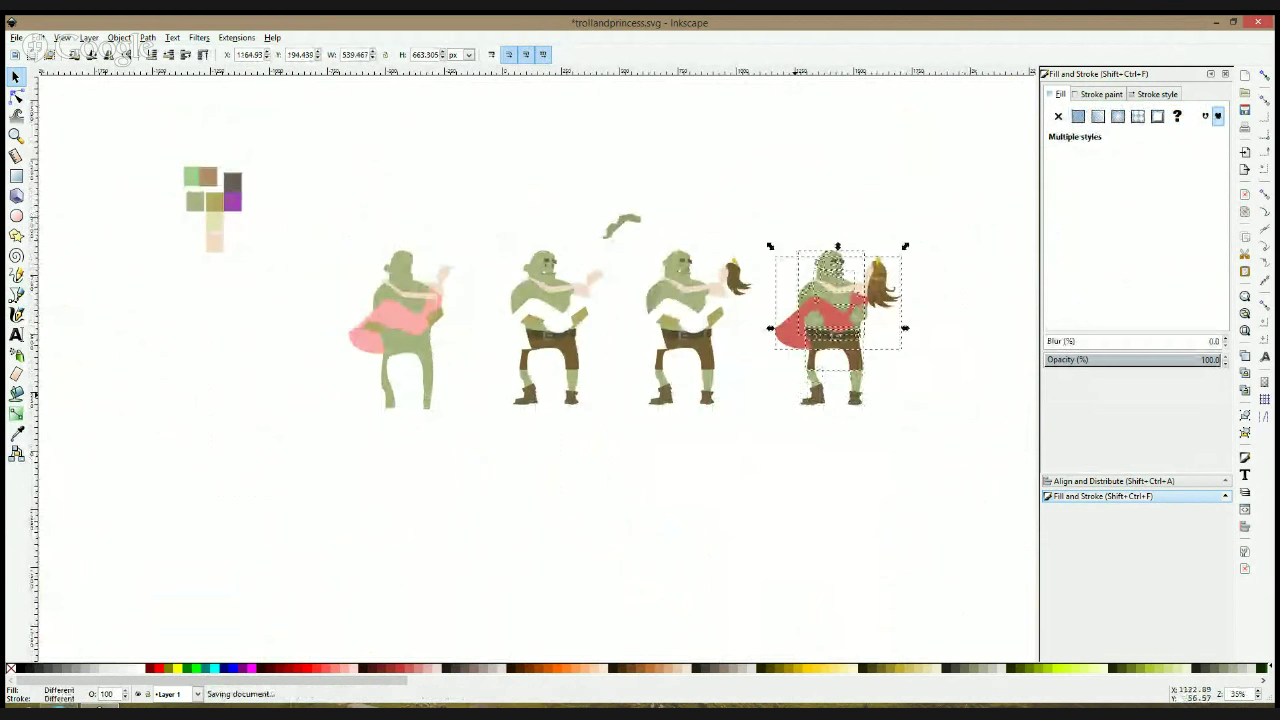
Duplicate the whole troll and princess figure and place the copy beside the original at the end of the row, about 605 px away
drag(795, 395, 561, 386)
key(ctrl+d)
drag(593, 312, 736, 314)
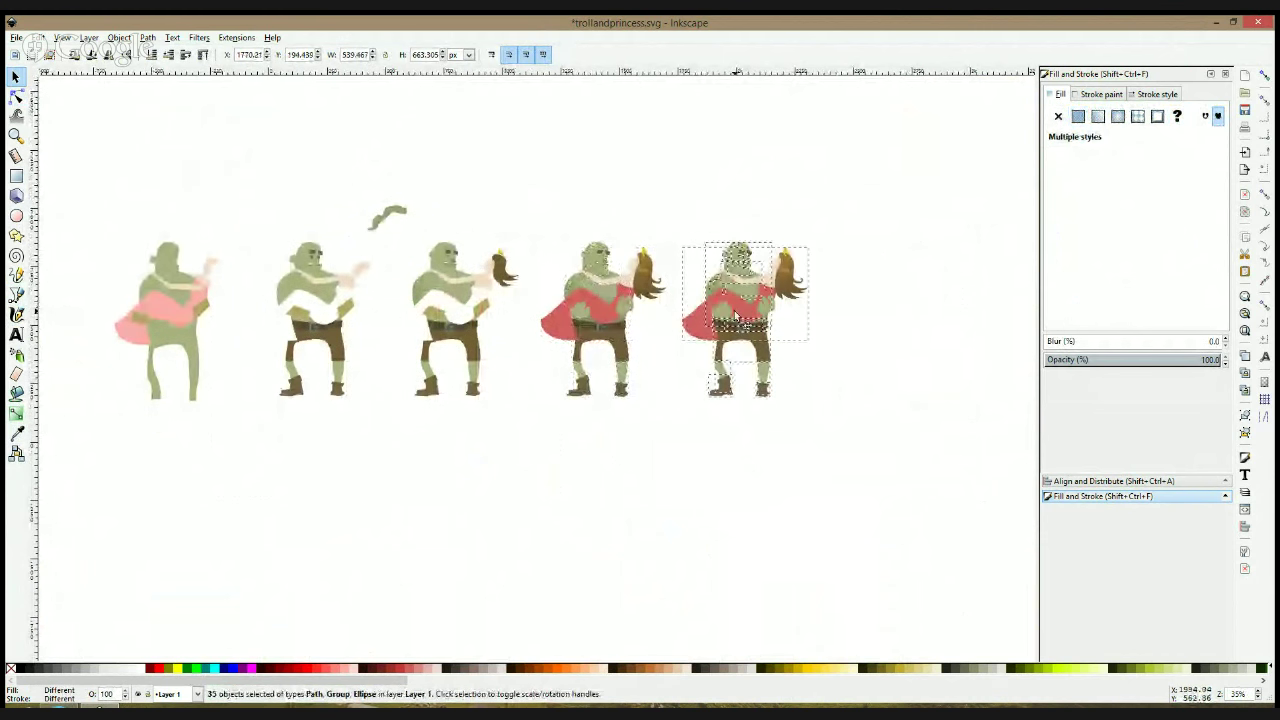
click(799, 253)
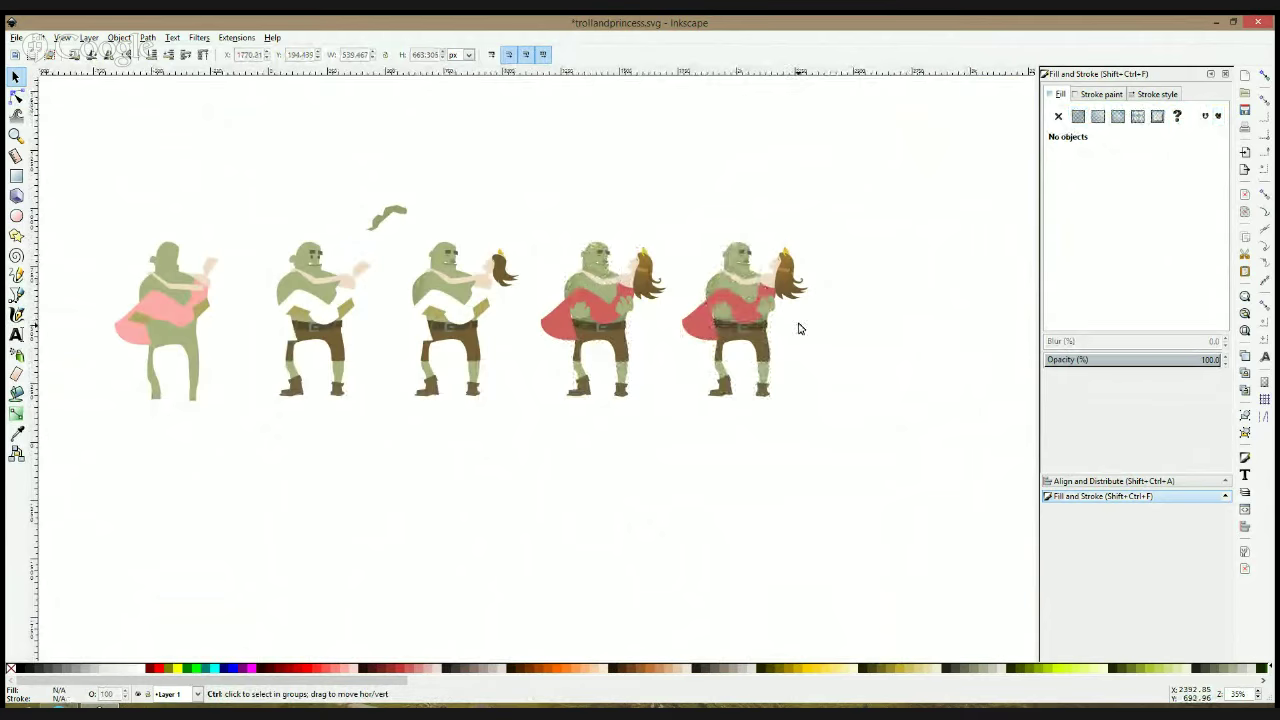
Switch to outline view and nudge the duplicated troll's mouth slightly upward
scroll(798, 328, up, 4)
click(719, 309)
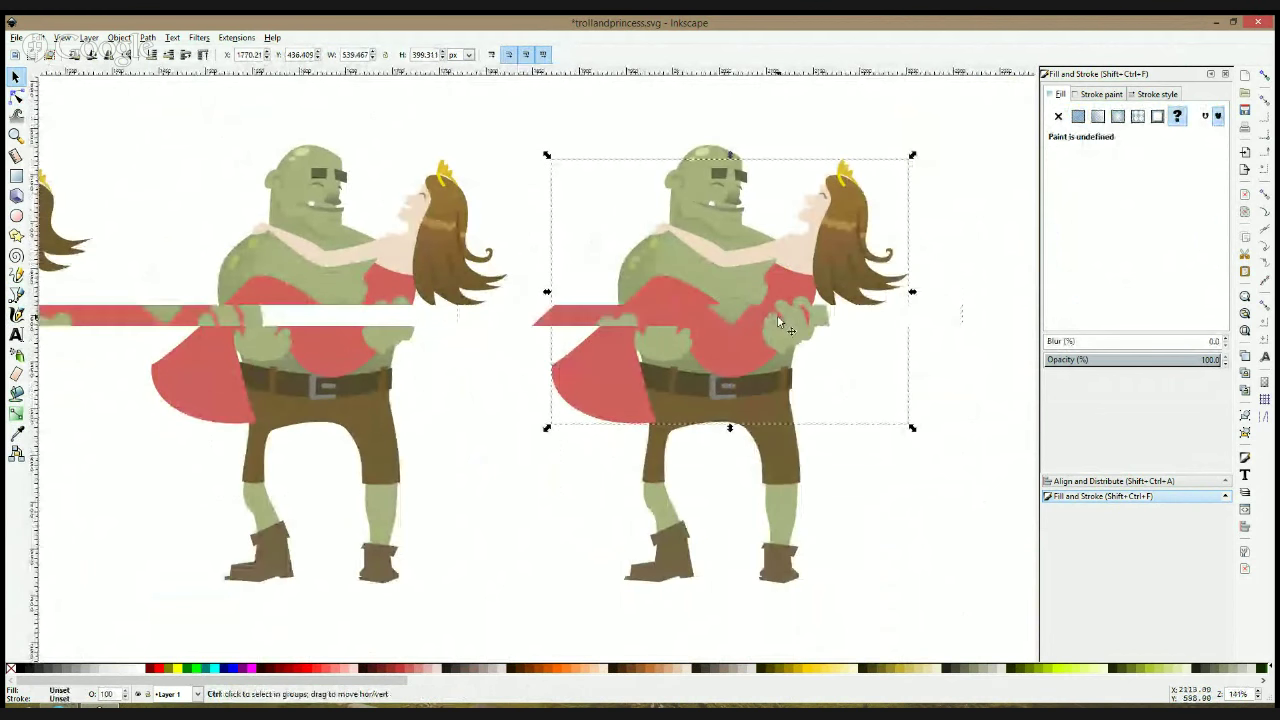
click(757, 148)
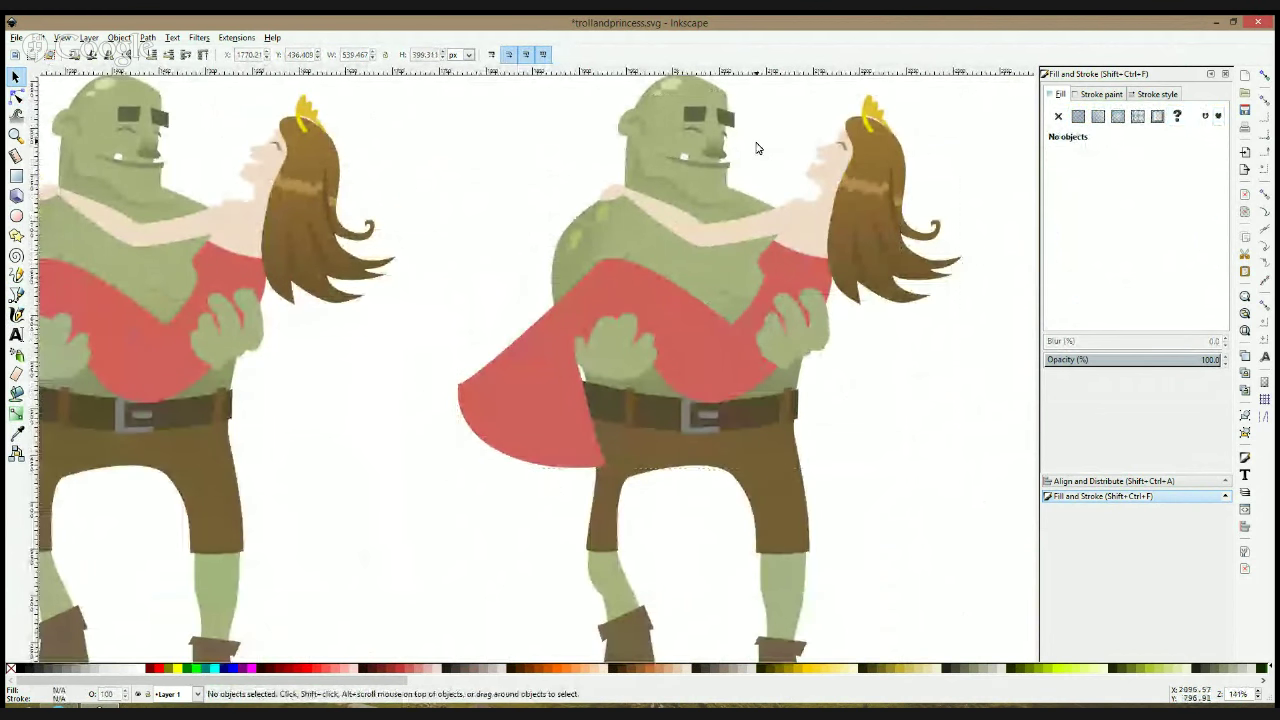
scroll(725, 165, up, 3)
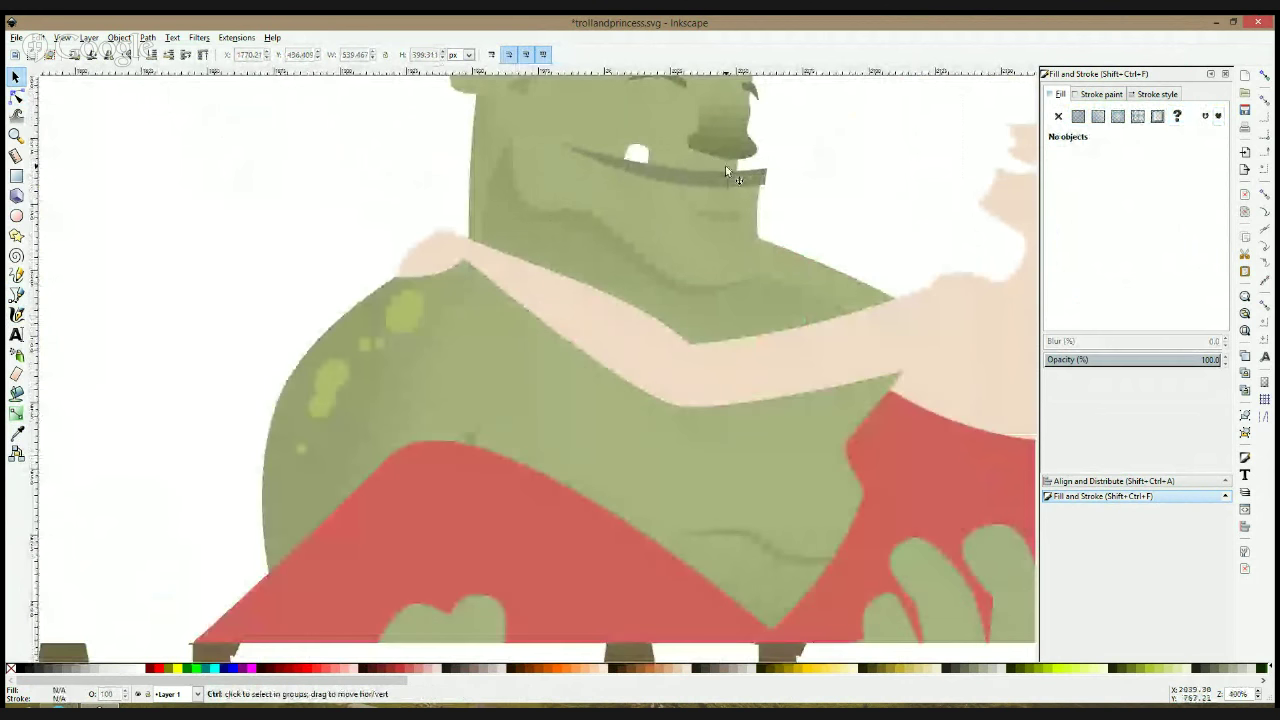
key(ctrl+KP_5)
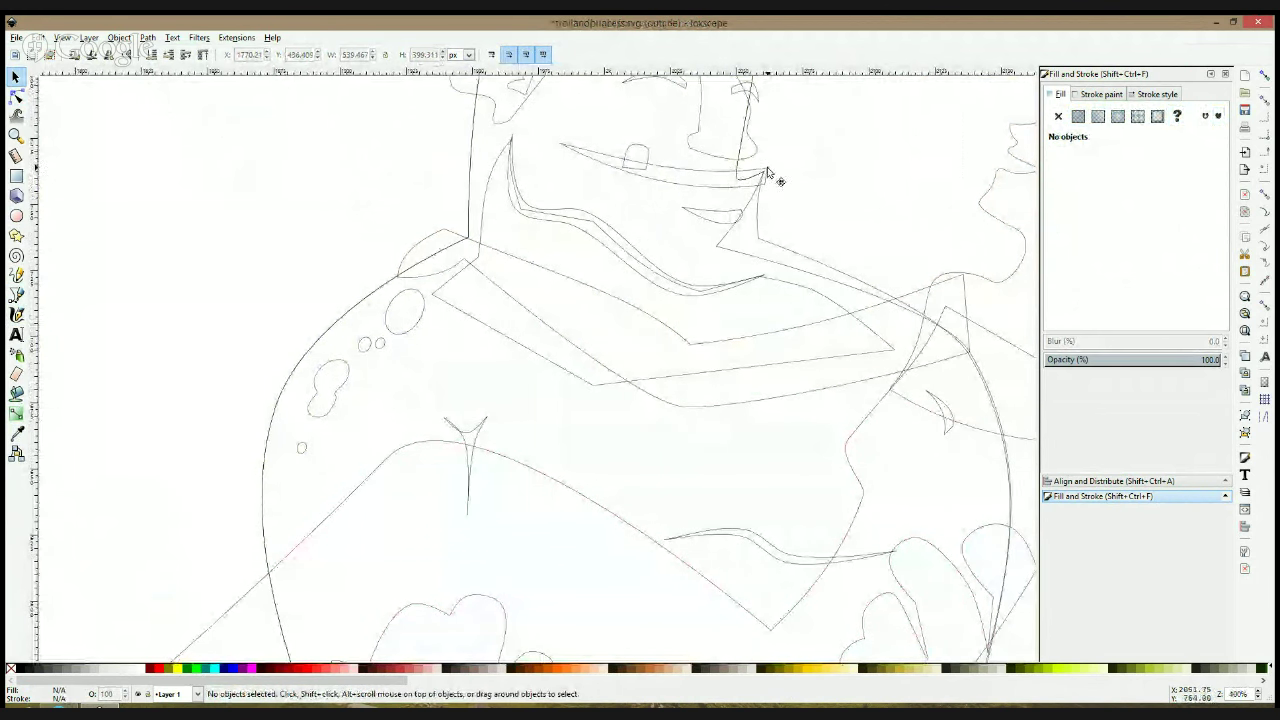
drag(767, 170, 766, 165)
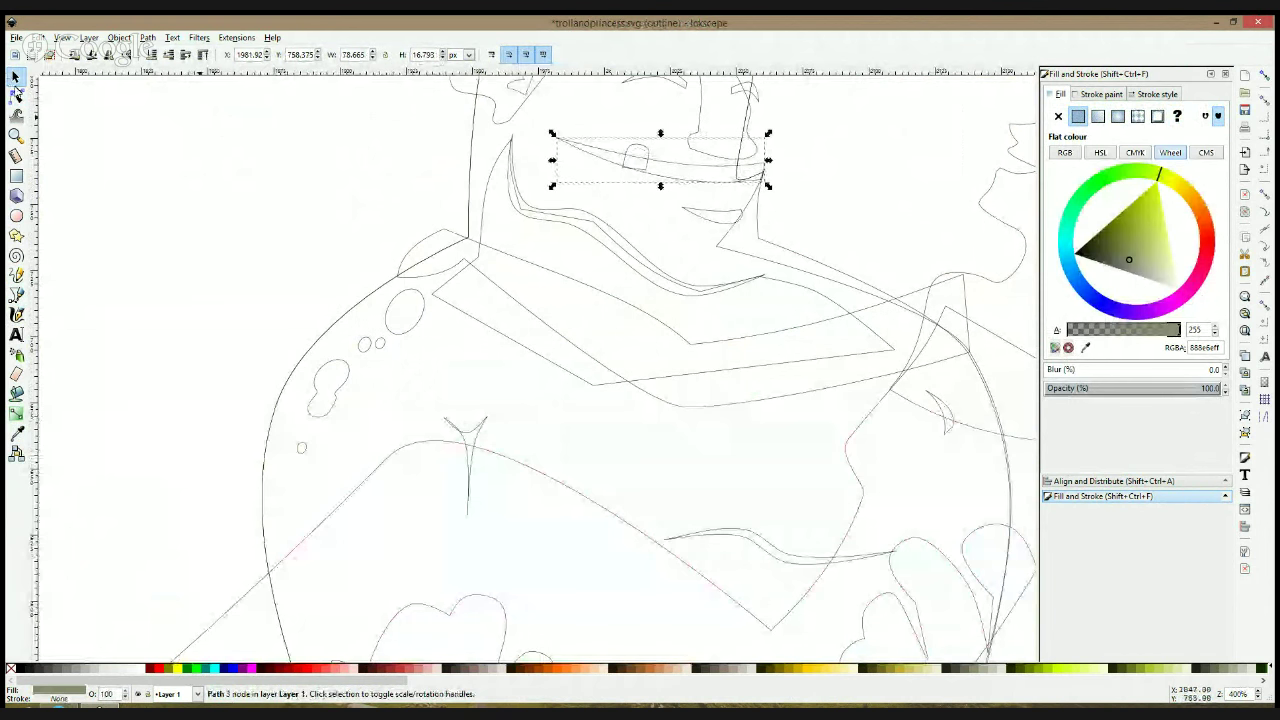
Shift the troll outline's inner mouth-corner node about 1 px outward and bend the face edge above it to follow the neighbouring contour
click(16, 95)
click(757, 195)
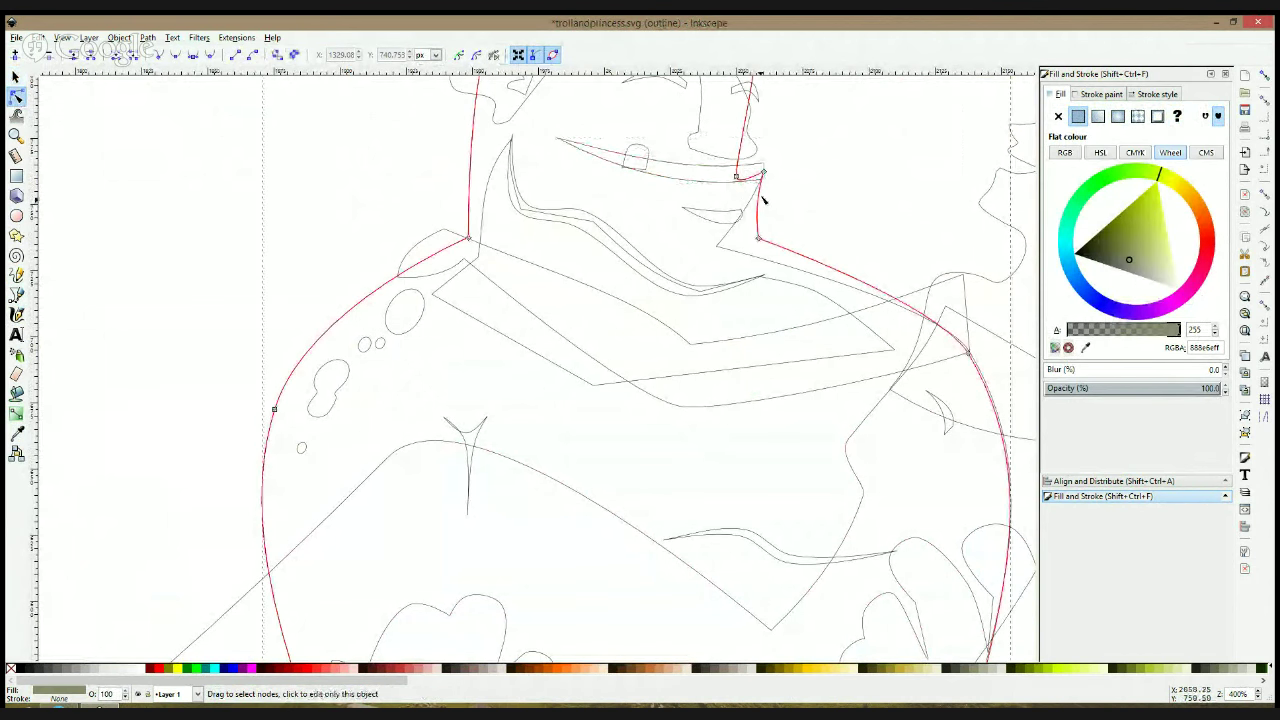
drag(765, 186, 741, 179)
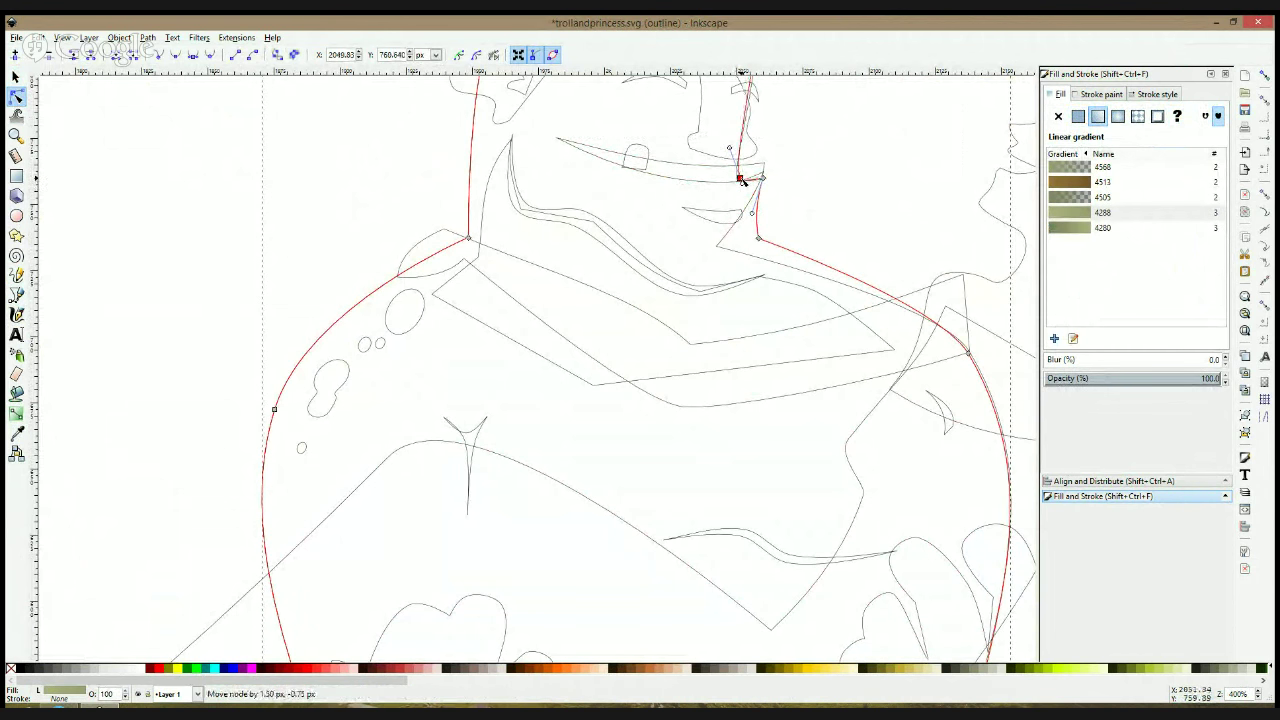
scroll(760, 190, up, 2)
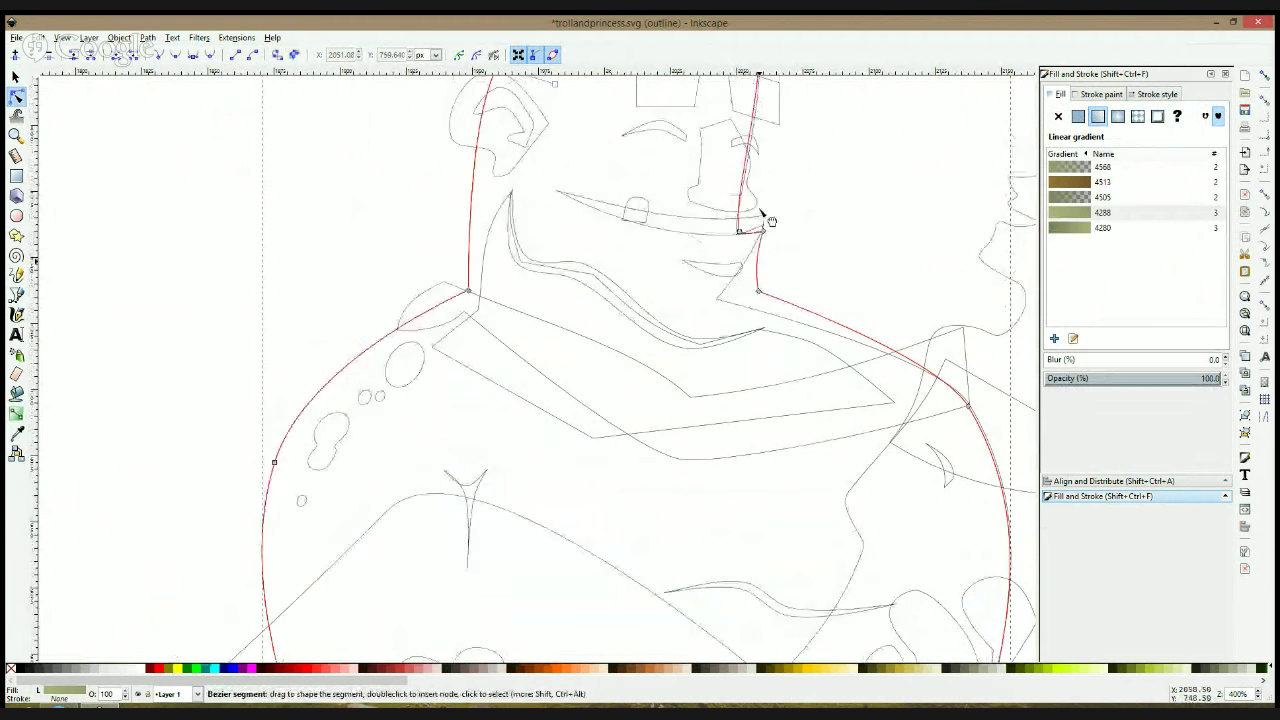
drag(750, 160, 754, 159)
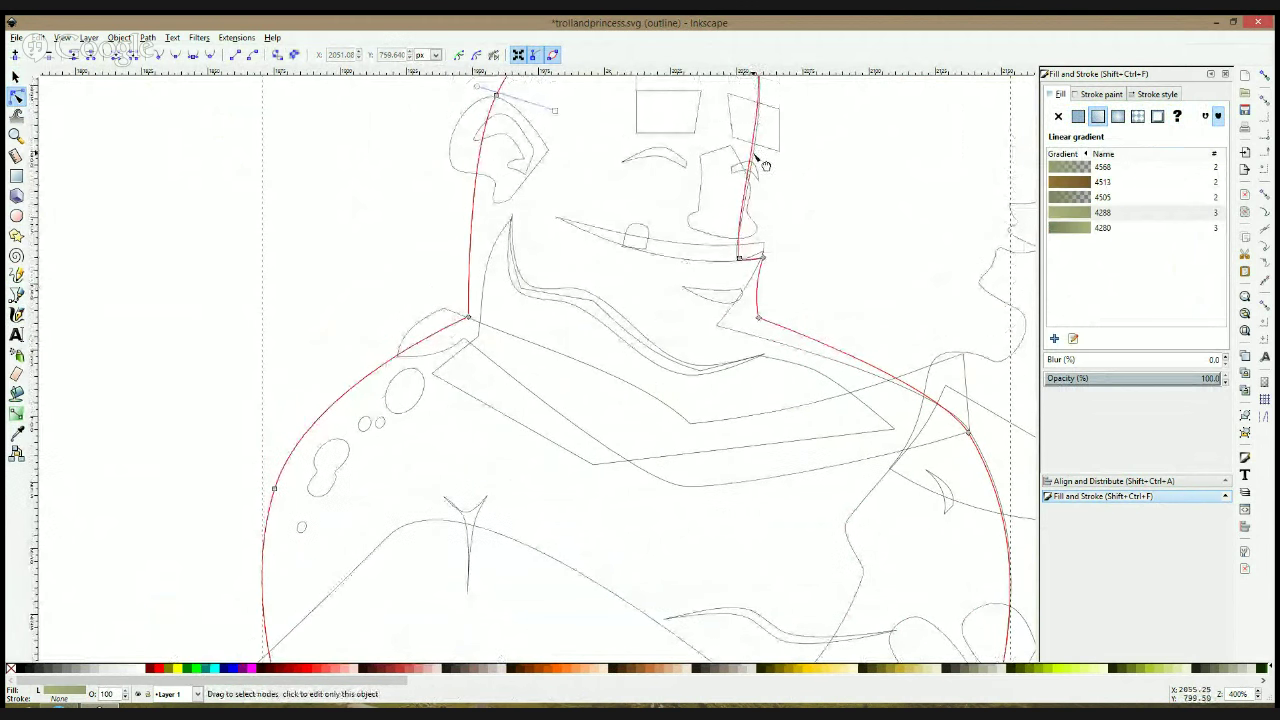
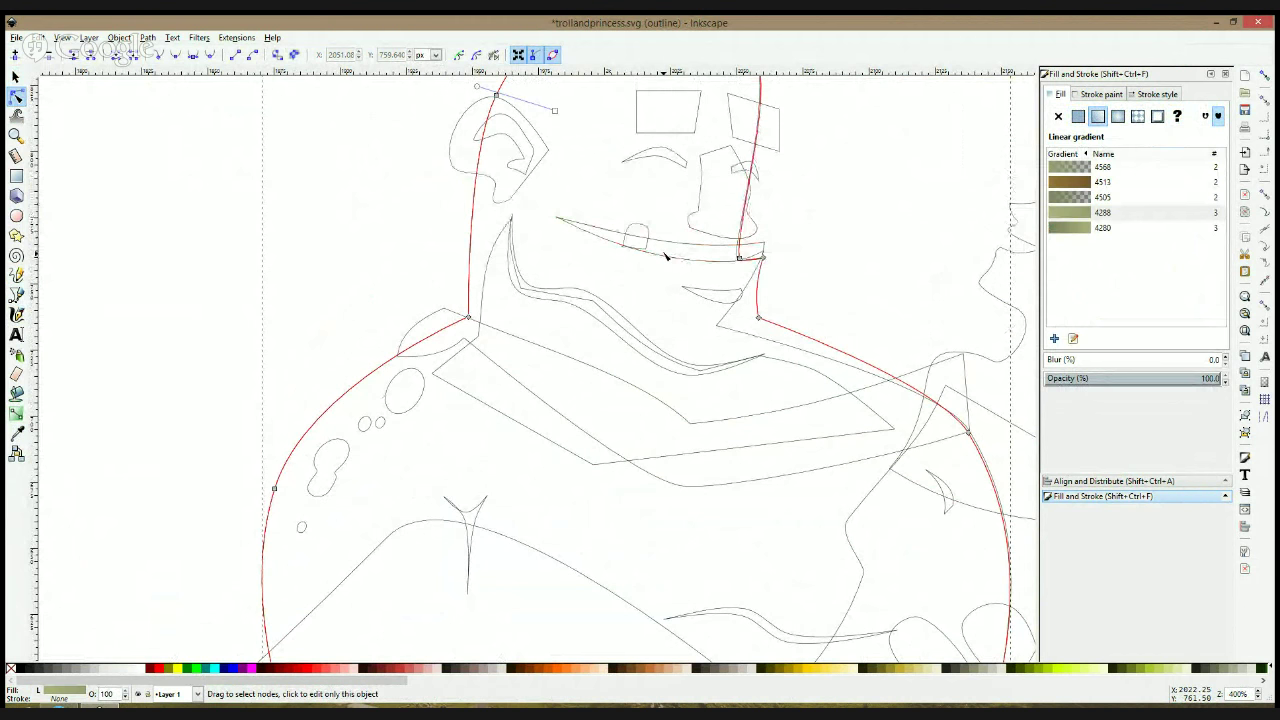
Trim the mouth shape to the troll's body outline, return to normal view, and recolour the mouth with the lighter green 90986e
key(s)
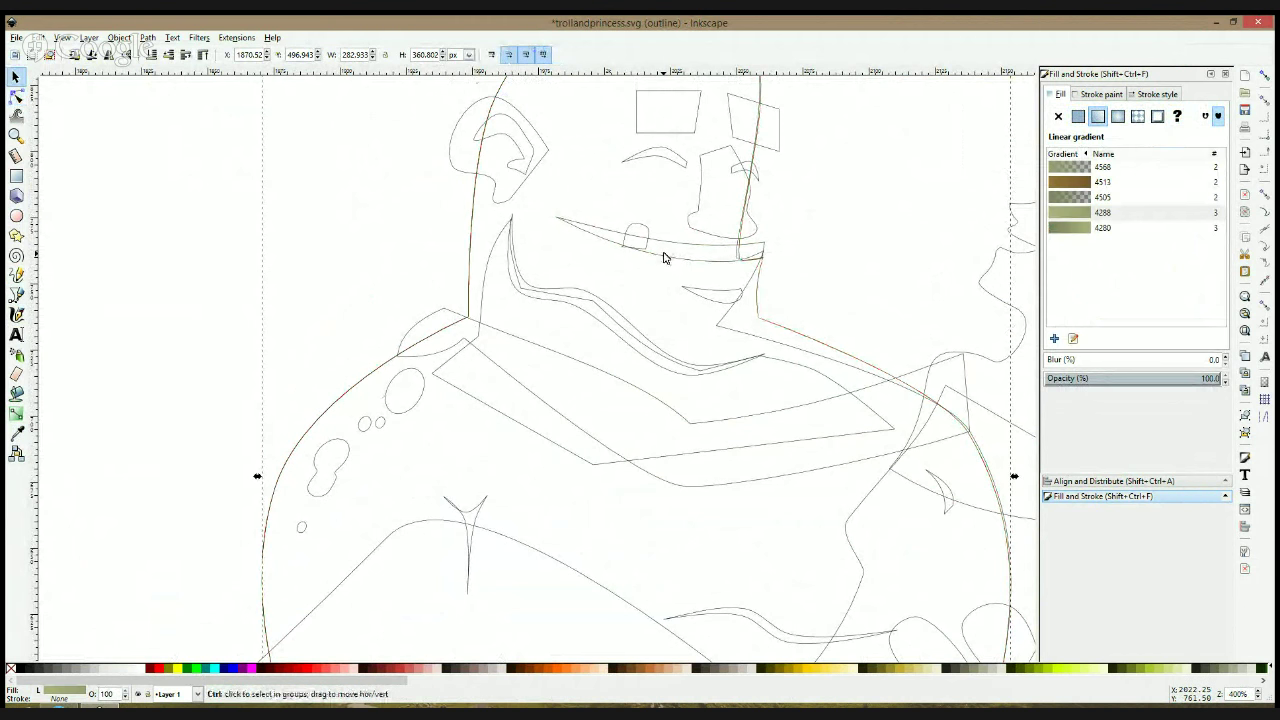
ctrl+click(661, 250)
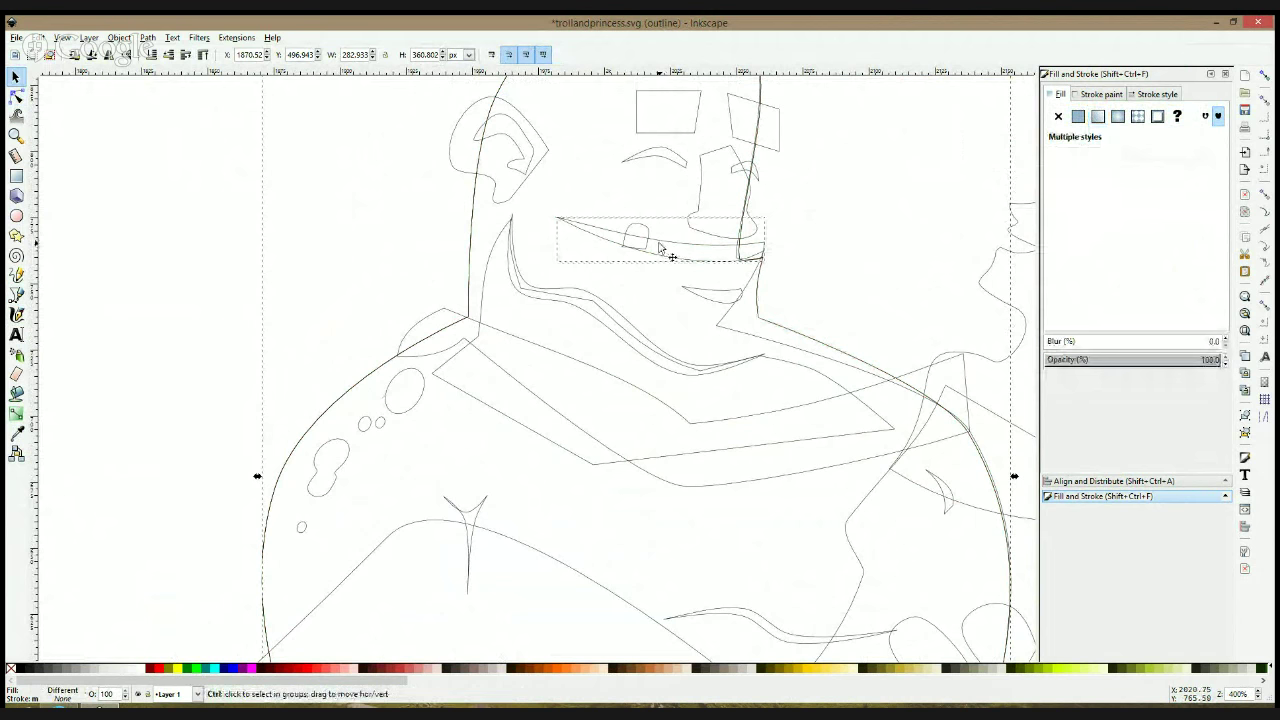
key(ctrl+KP_5)
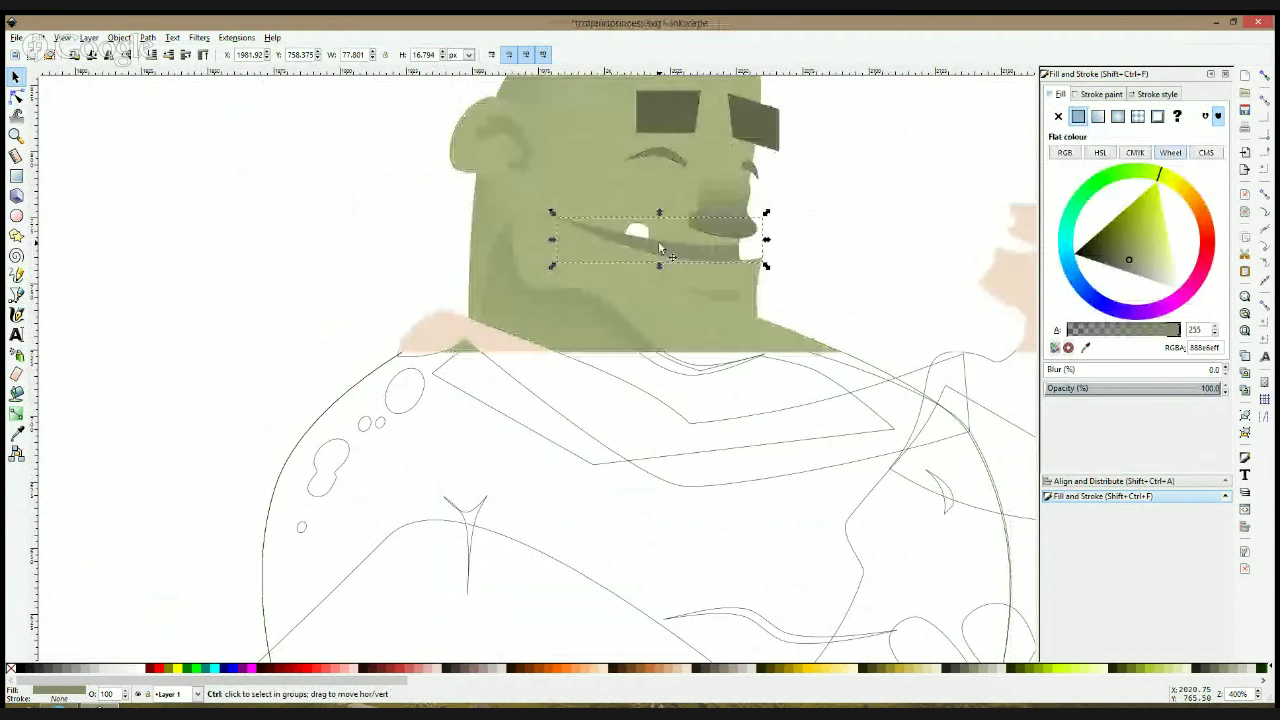
click(18, 433)
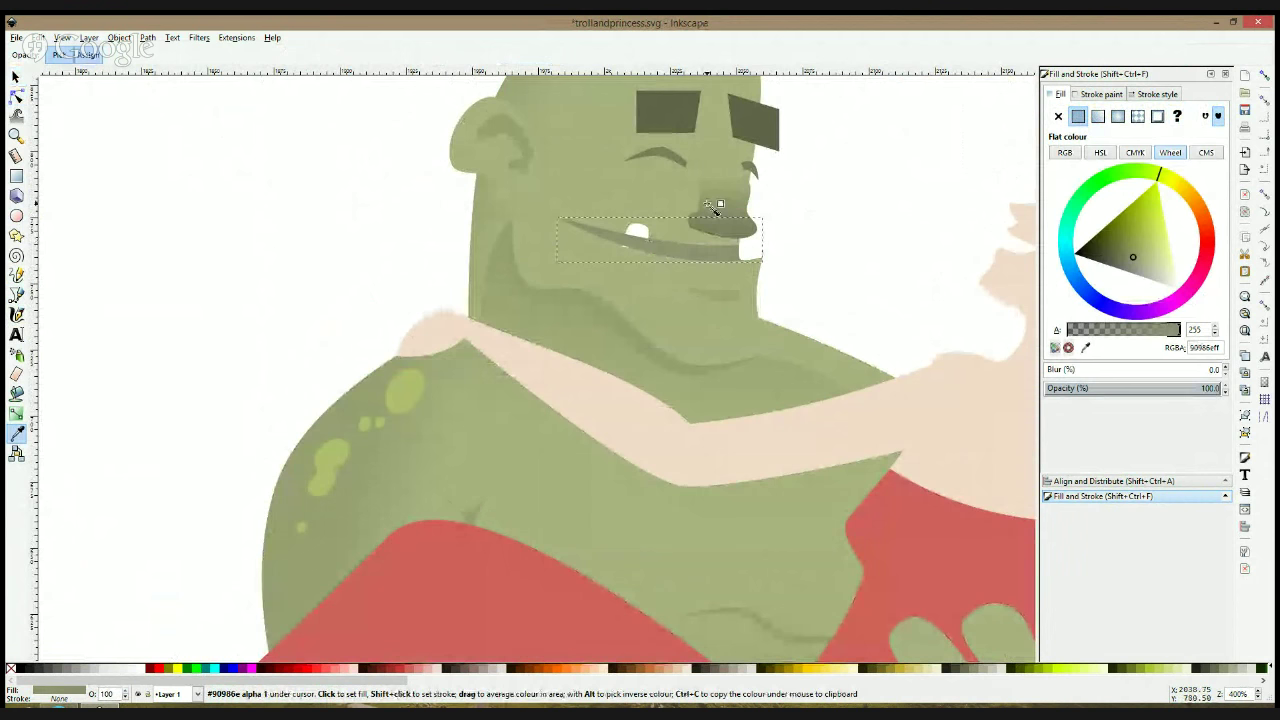
Cut off the thin sliver at the mouth's outer end by subtracting a small rectangle drawn over it
click(16, 96)
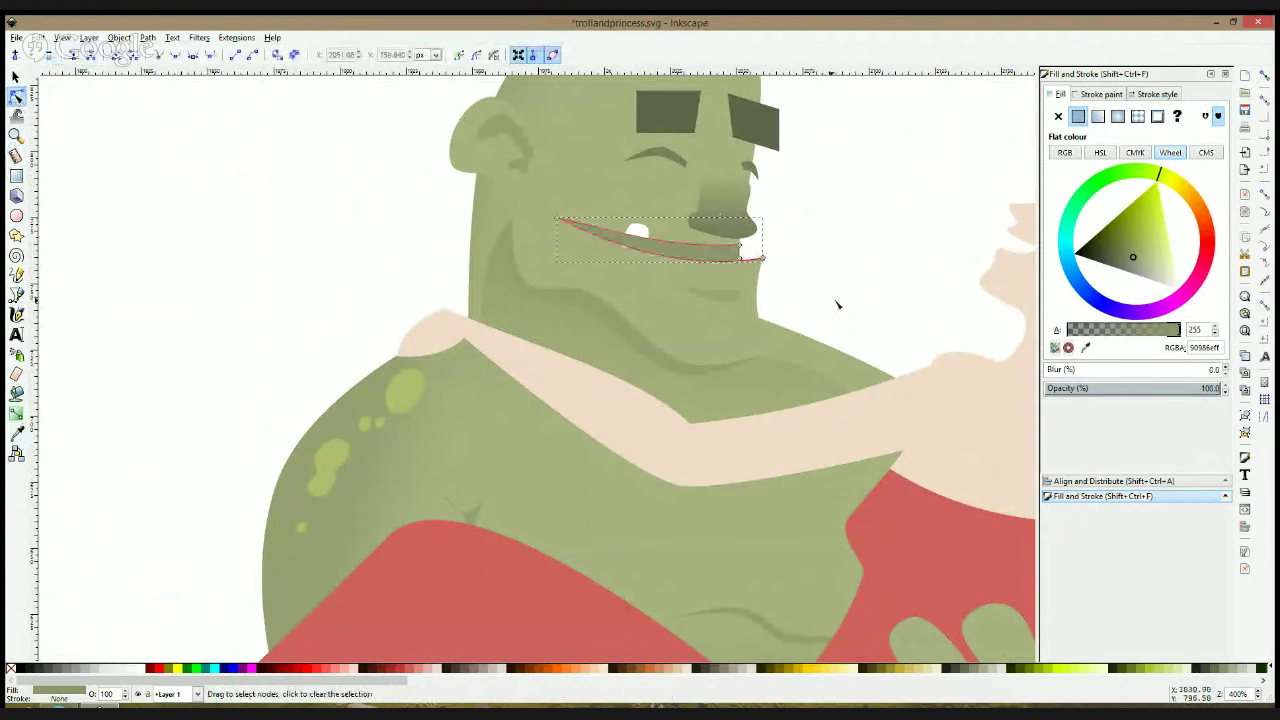
click(16, 175)
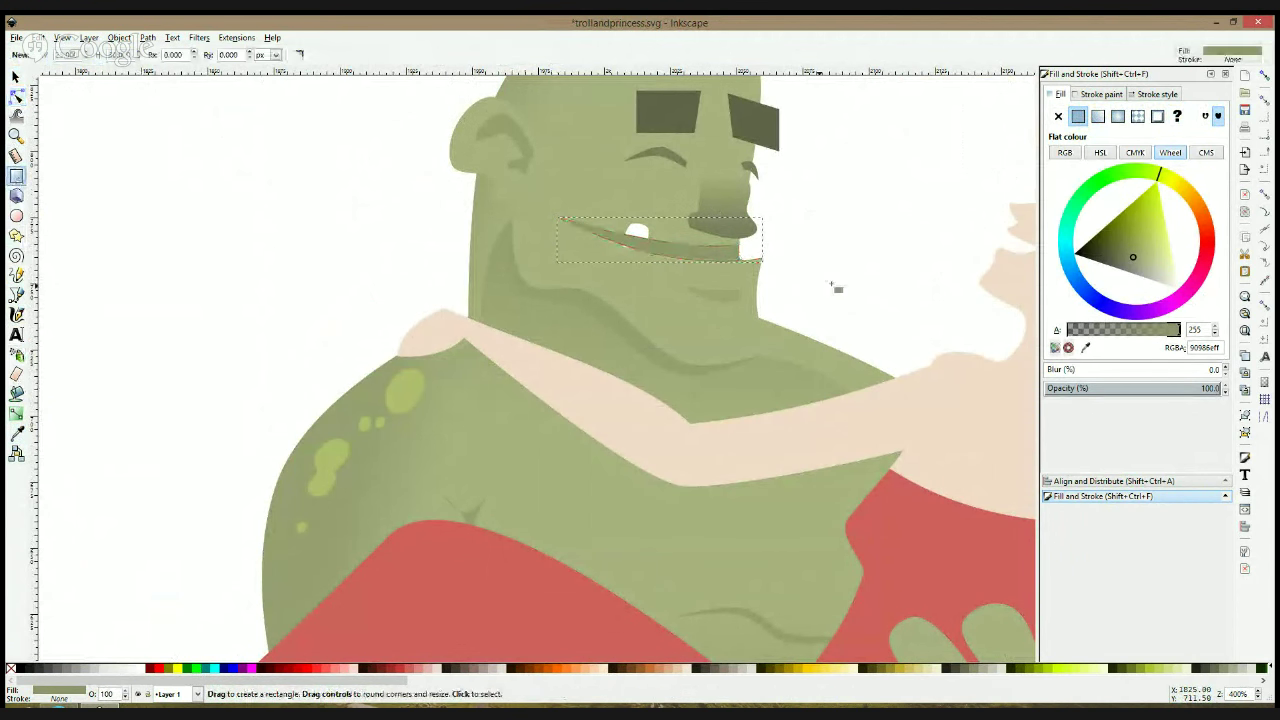
ctrl+scroll(740, 245, up, 2)
mouse_move(724, 221)
mouse_down()
mouse_move(808, 287)
mouse_move(776, 260)
mouse_up()
key(space)
shift+click(776, 256)
shift+click(693, 247)
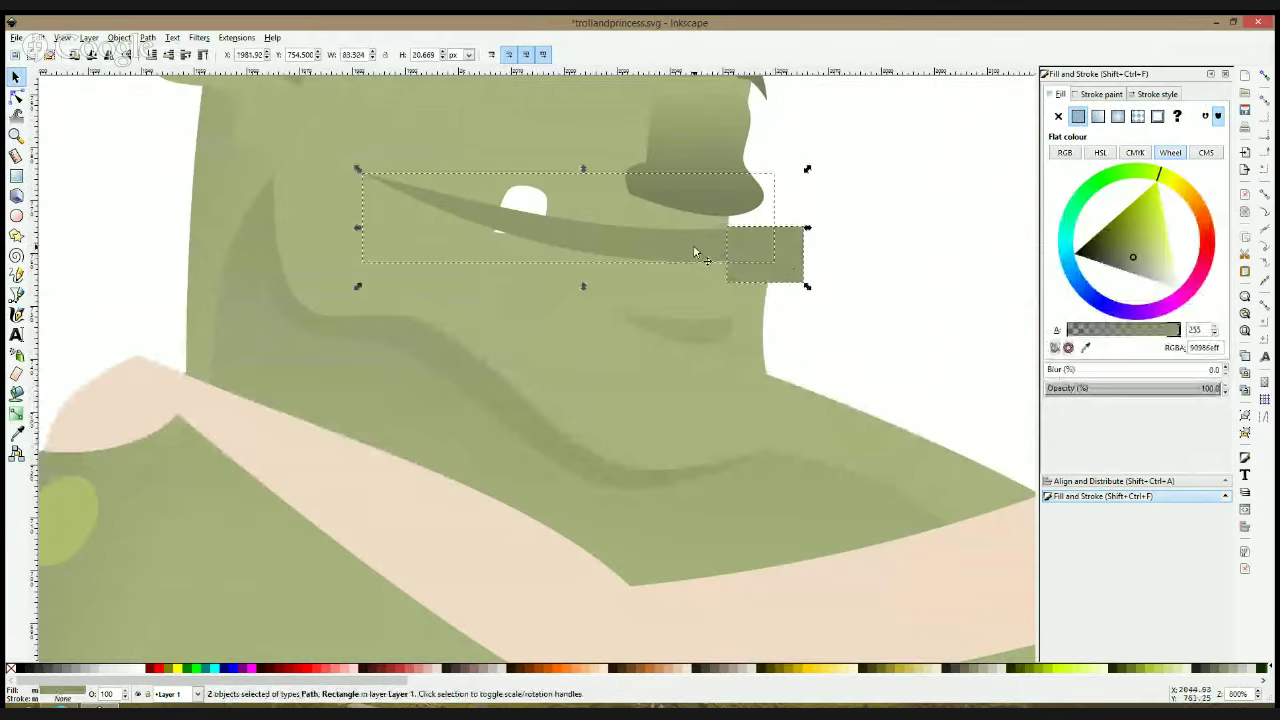
key(ctrl+minus)
Bring the troll's tooth in front of the mouth and adjust its lower nodes to round off its base
click(521, 206)
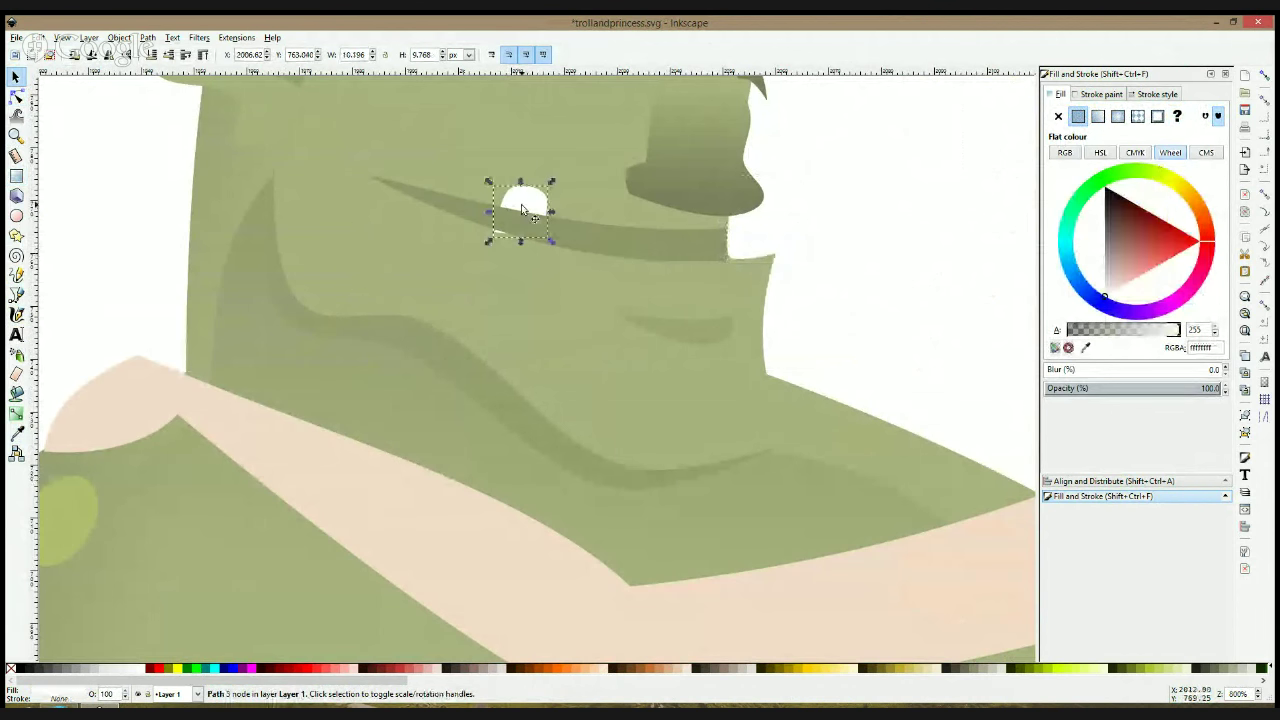
key(Home)
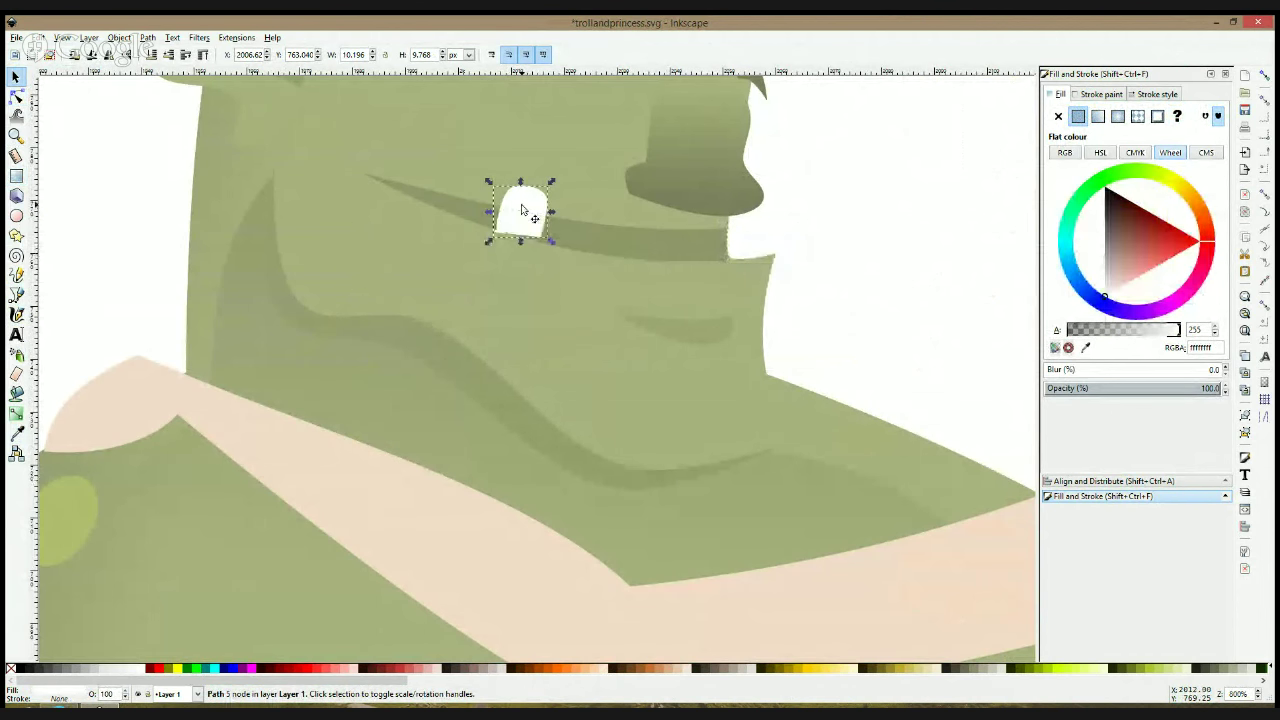
click(17, 97)
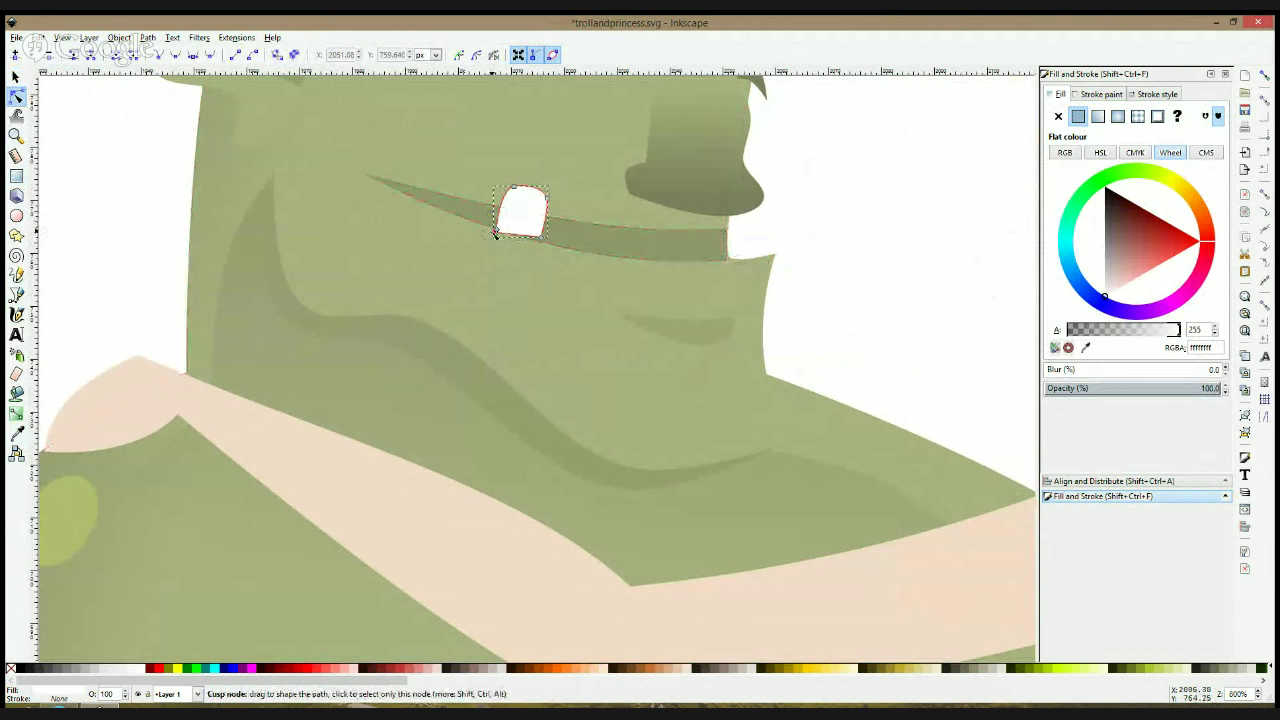
mouse_move(495, 233)
mouse_down()
mouse_move(514, 258)
mouse_move(518, 231)
mouse_up()
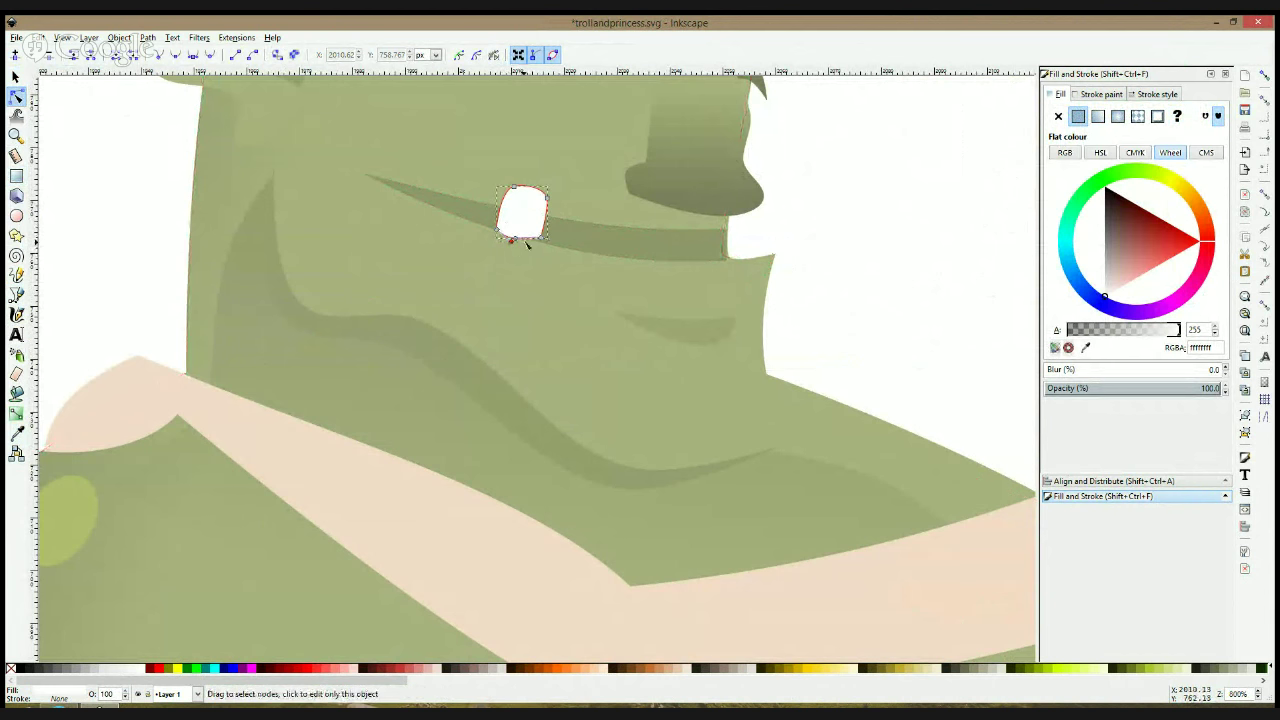
click(840, 284)
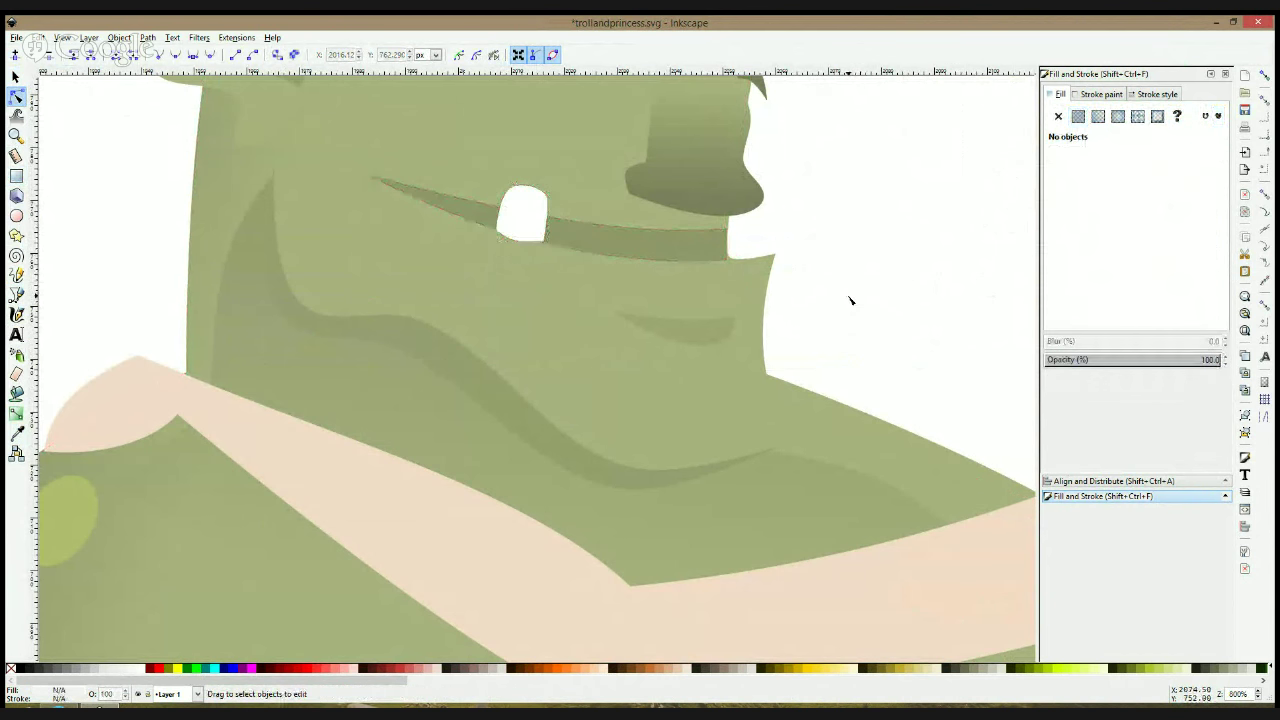
Extend the mouth's lower outer corner node slightly to meet the face edge, leaving the chin crease below as it is
click(729, 258)
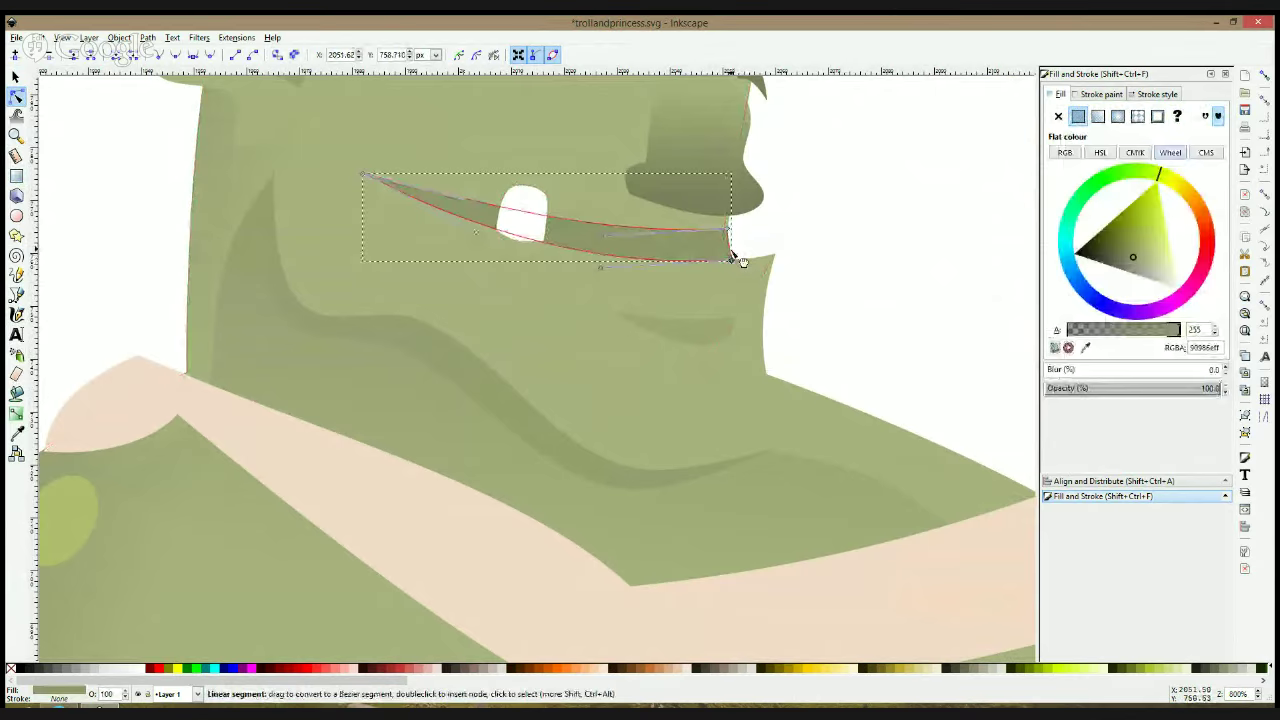
key(s)
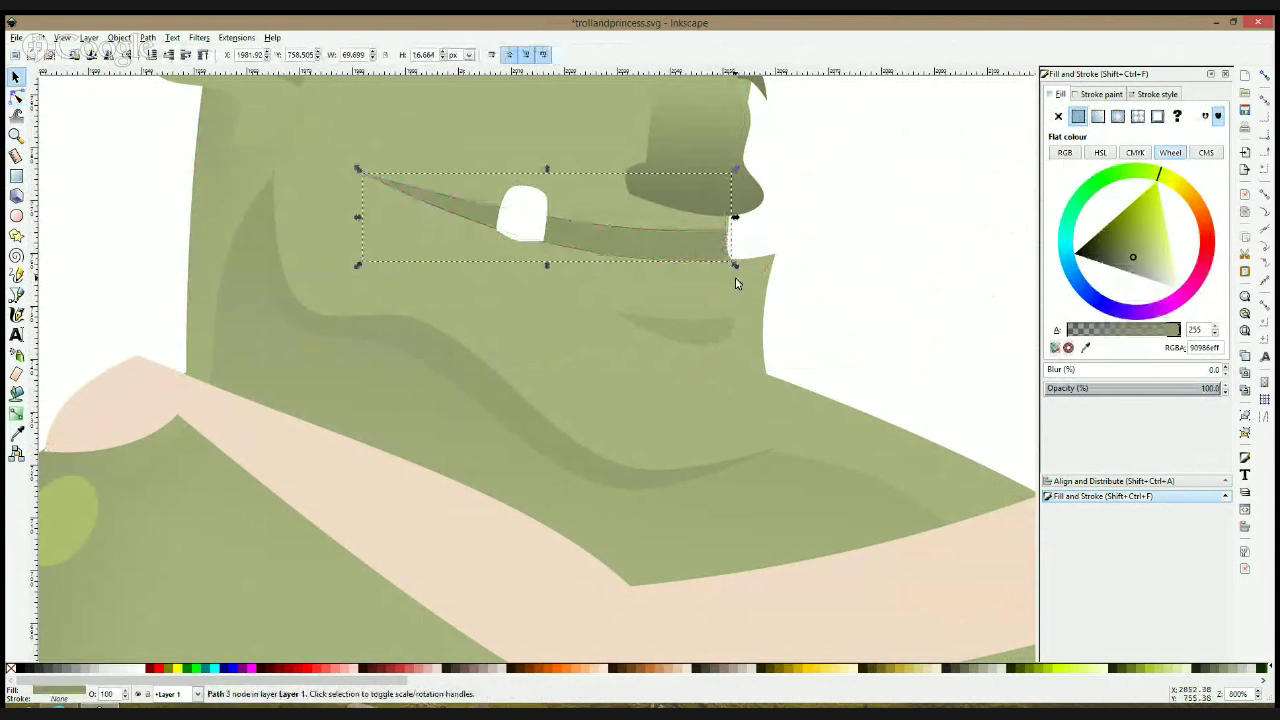
click(715, 322)
key(n)
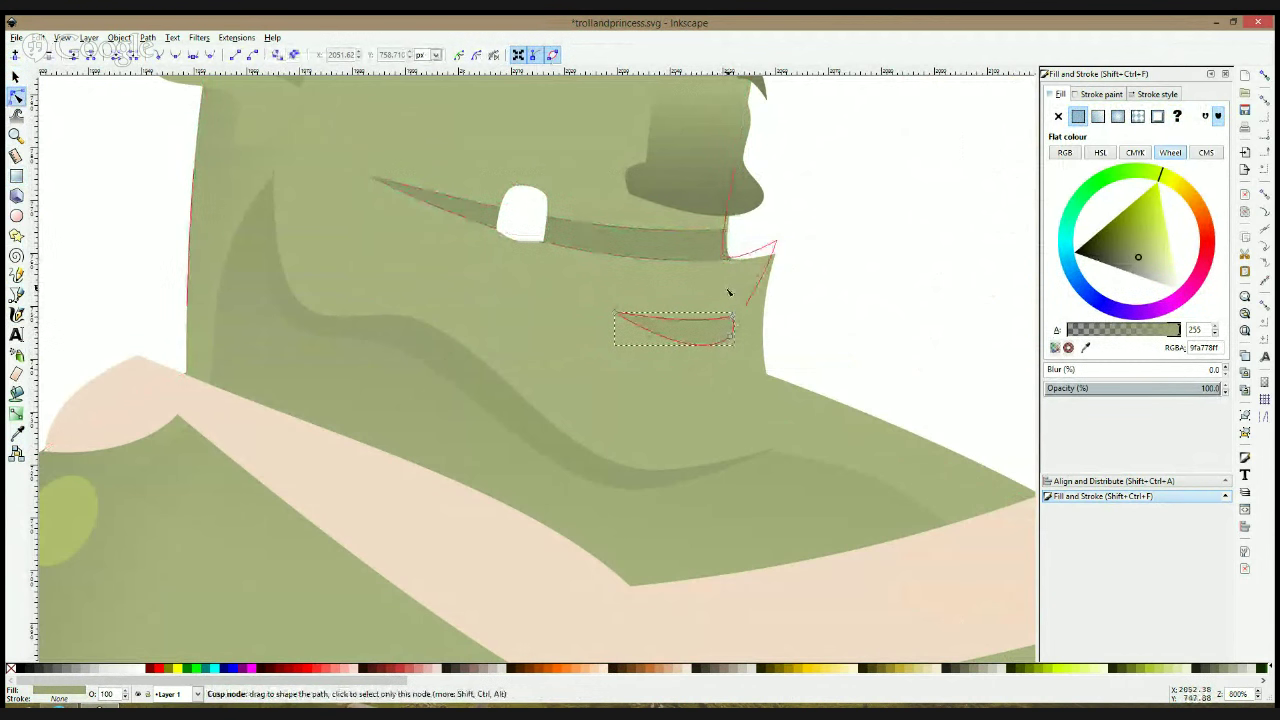
key(ctrl+a)
key(s)
key(Escape)
Thin the troll's smile by moving the mouth's upper outer corner node about 1.4 px down
scroll(831, 263, down, 3)
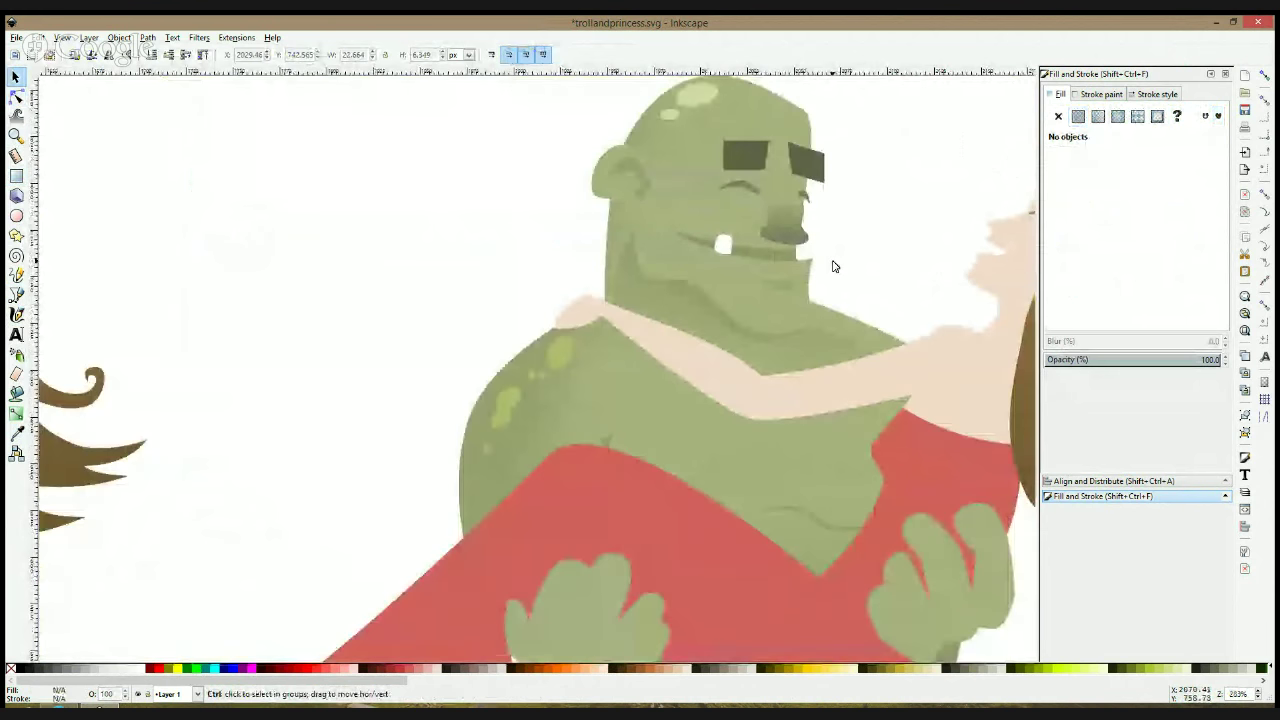
scroll(750, 256, up, 2)
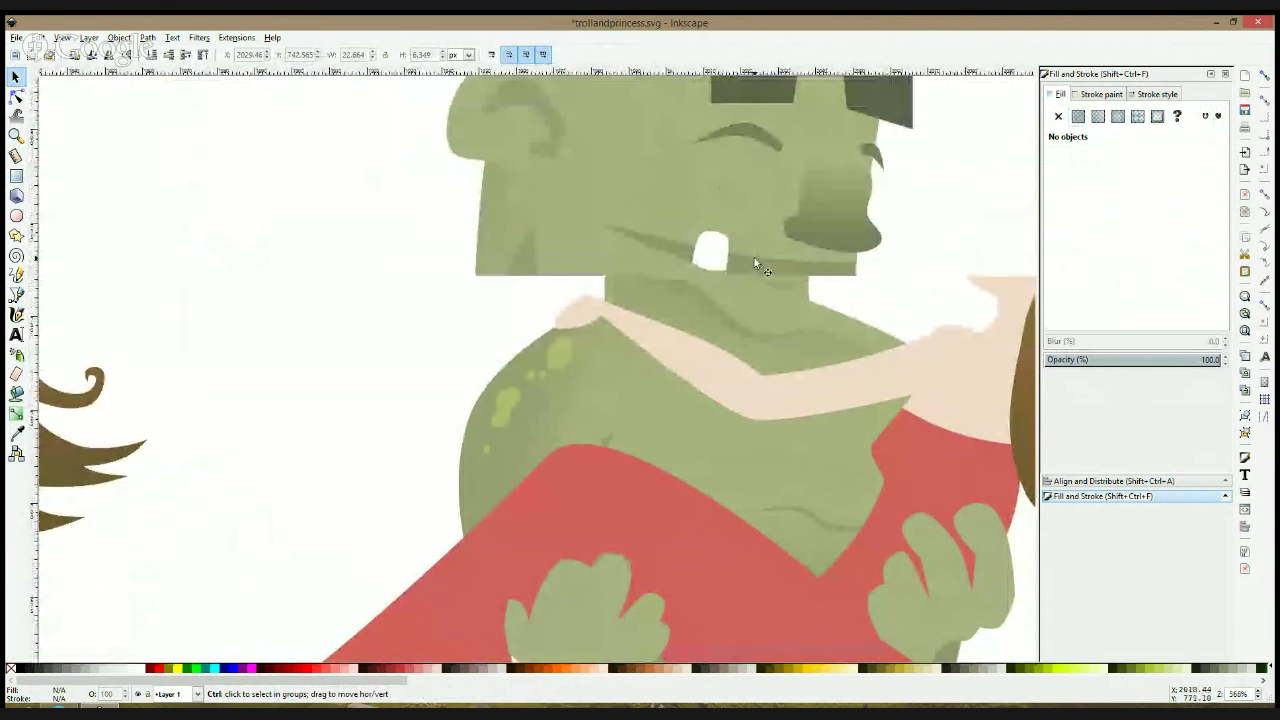
click(755, 258)
key(n)
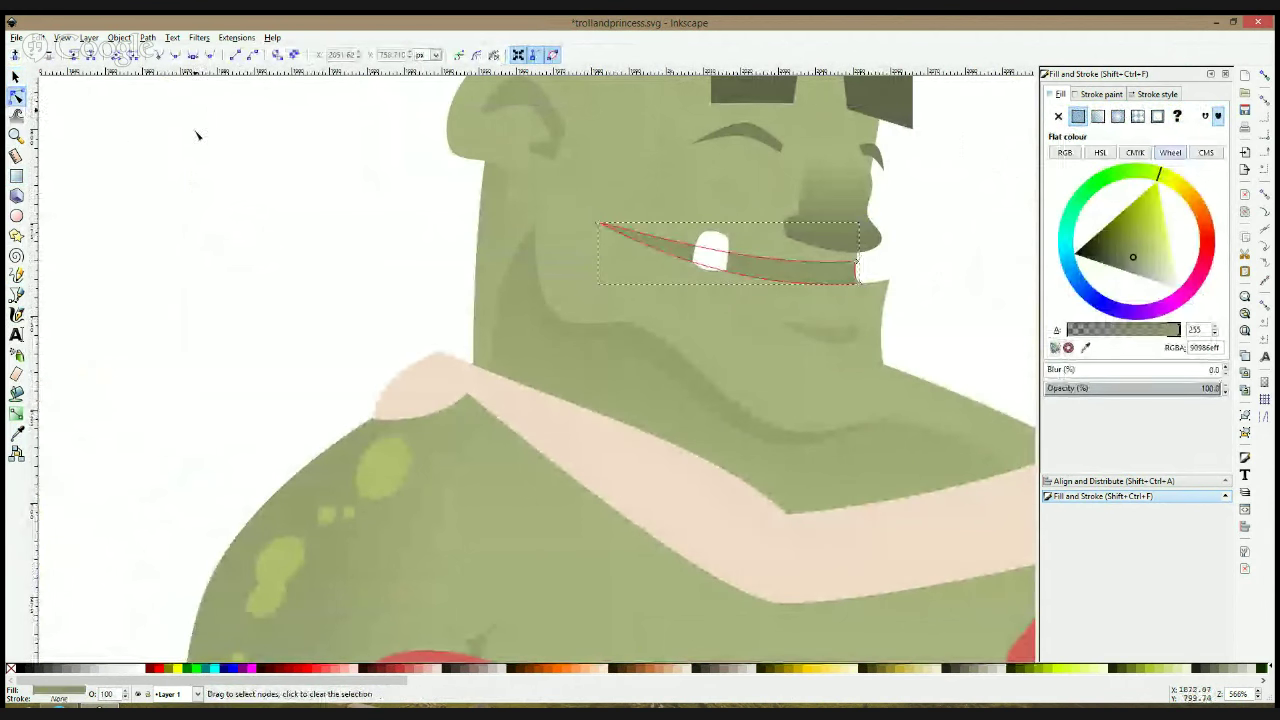
click(855, 263)
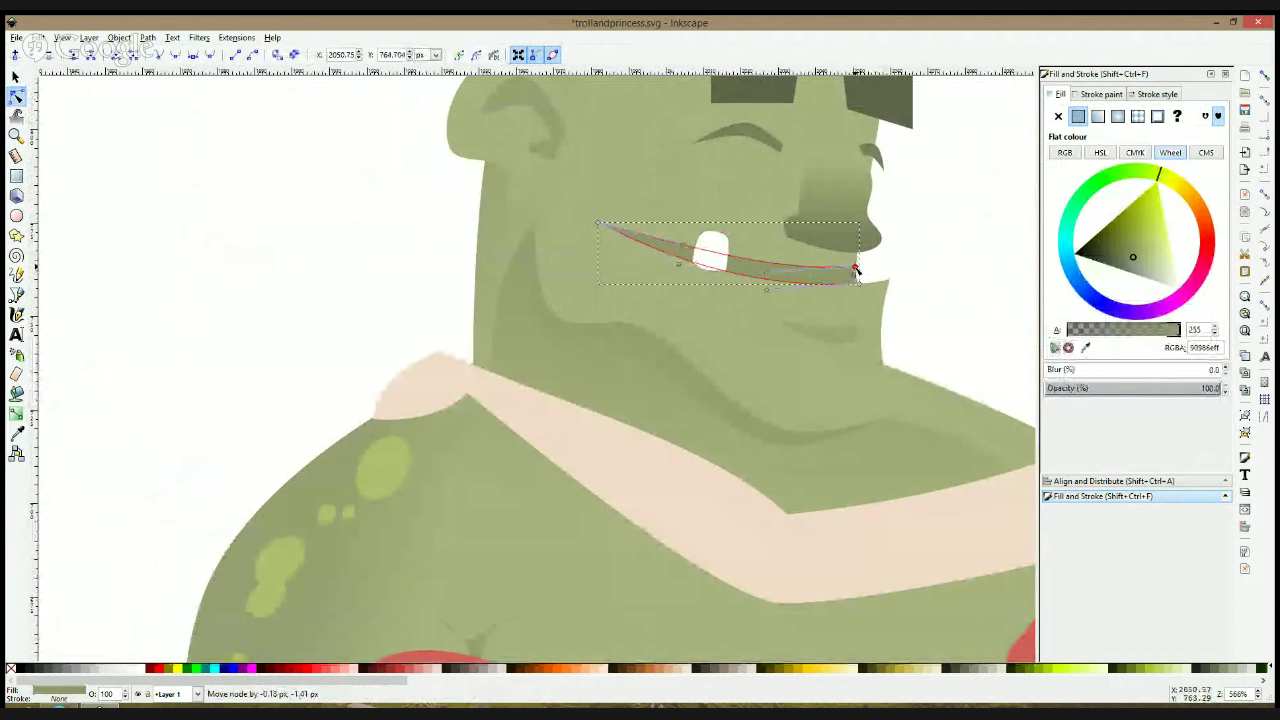
Nudge the tooth slightly down along the smile toward the nose and deselect it
click(710, 251)
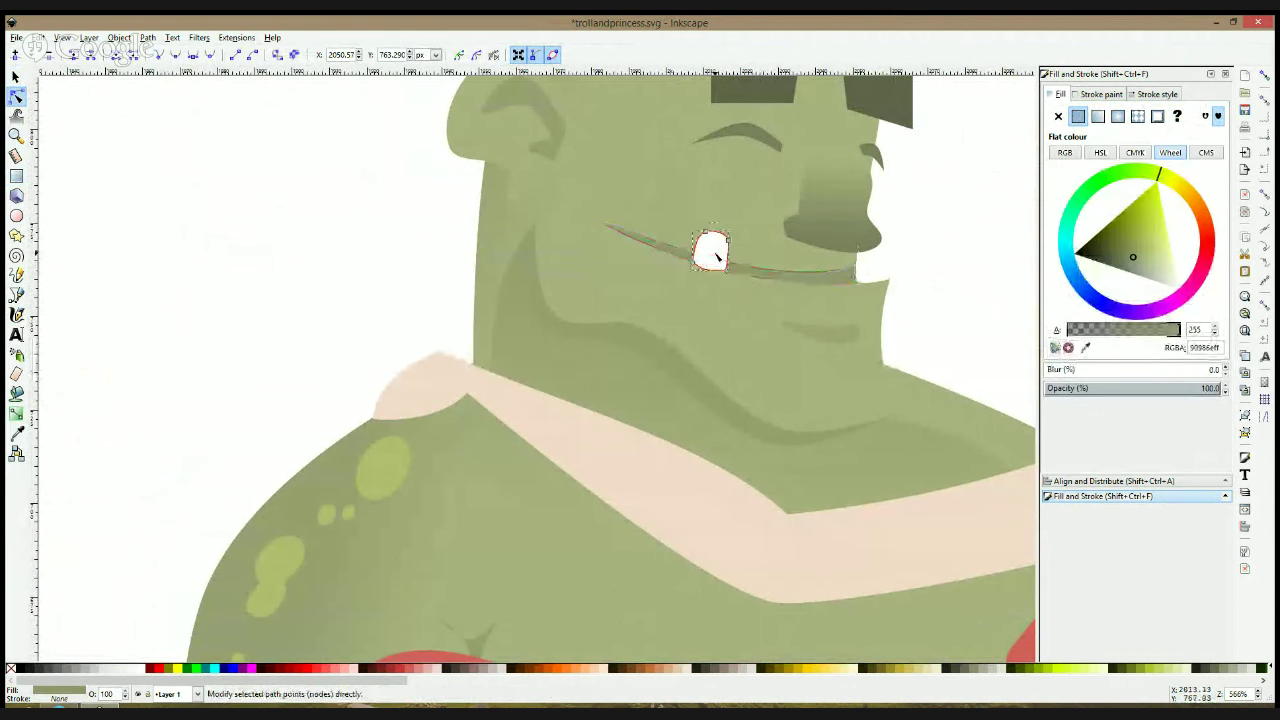
key(s)
drag(712, 251, 719, 275)
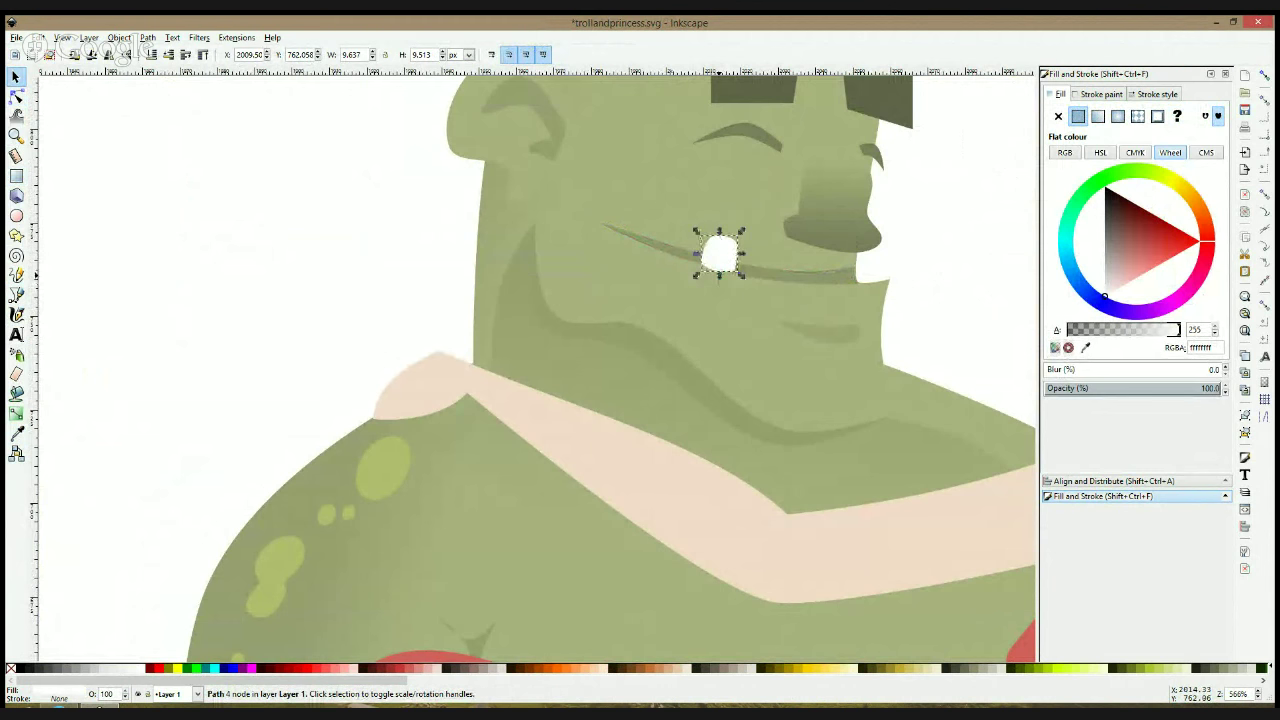
click(983, 272)
scroll(920, 282, down, 4)
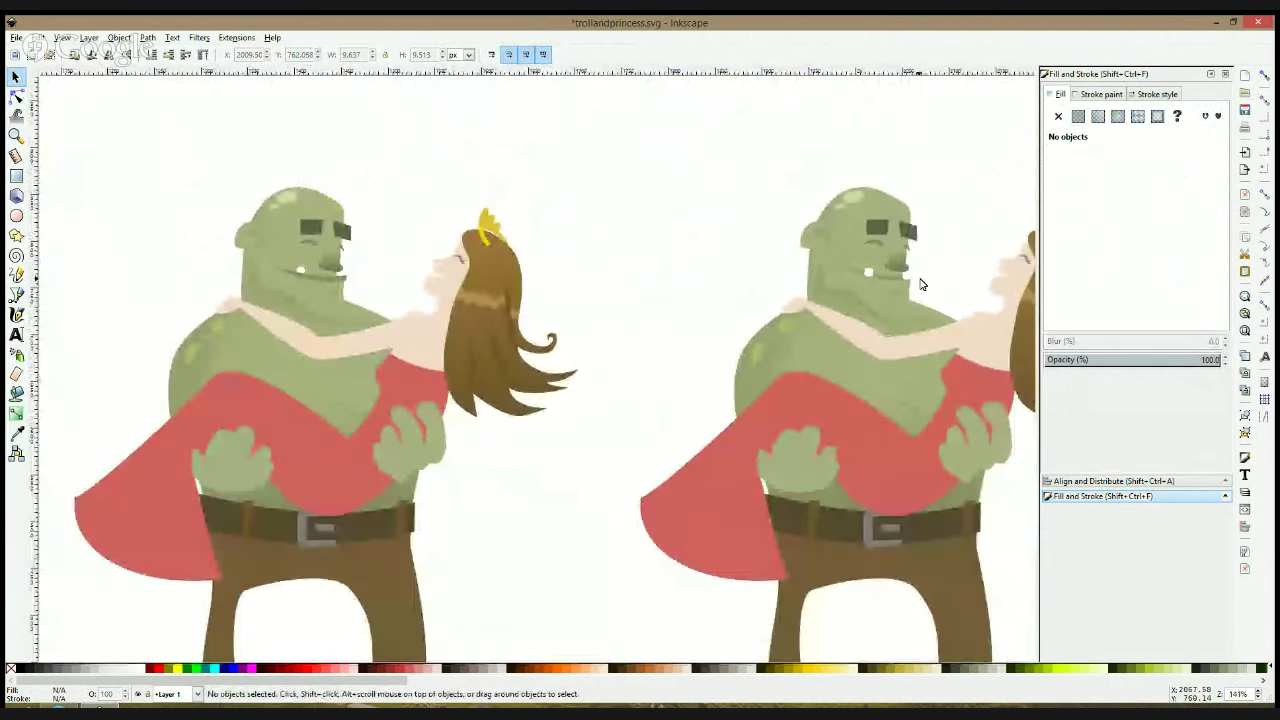
drag(921, 284, 625, 230)
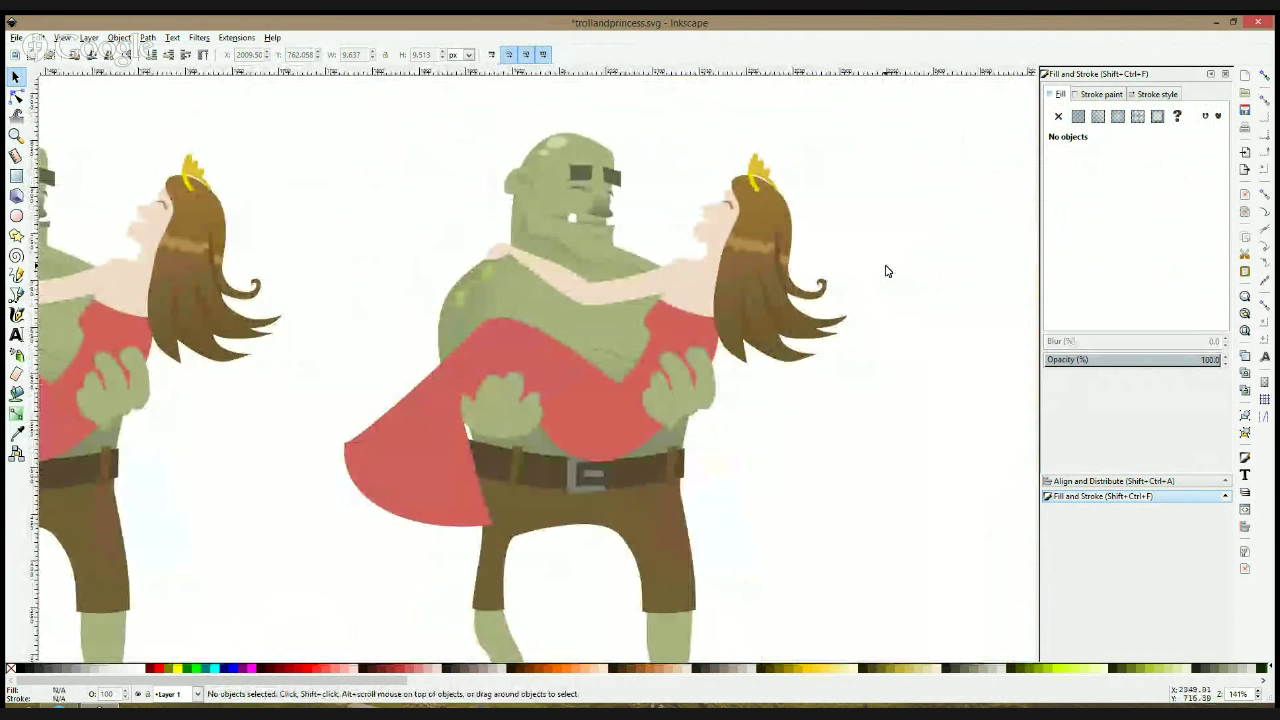
Shift the troll's tooth slightly back along the smile, away from the nose
scroll(490, 275, down, 1)
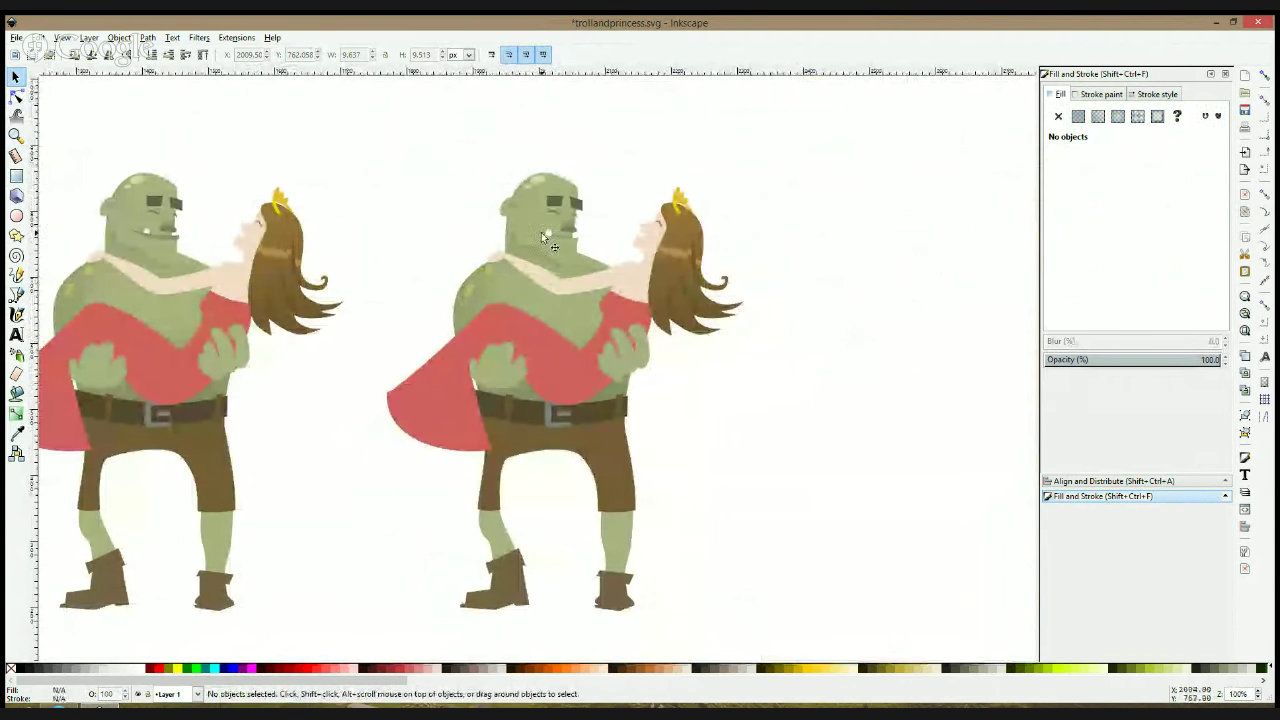
click(651, 196)
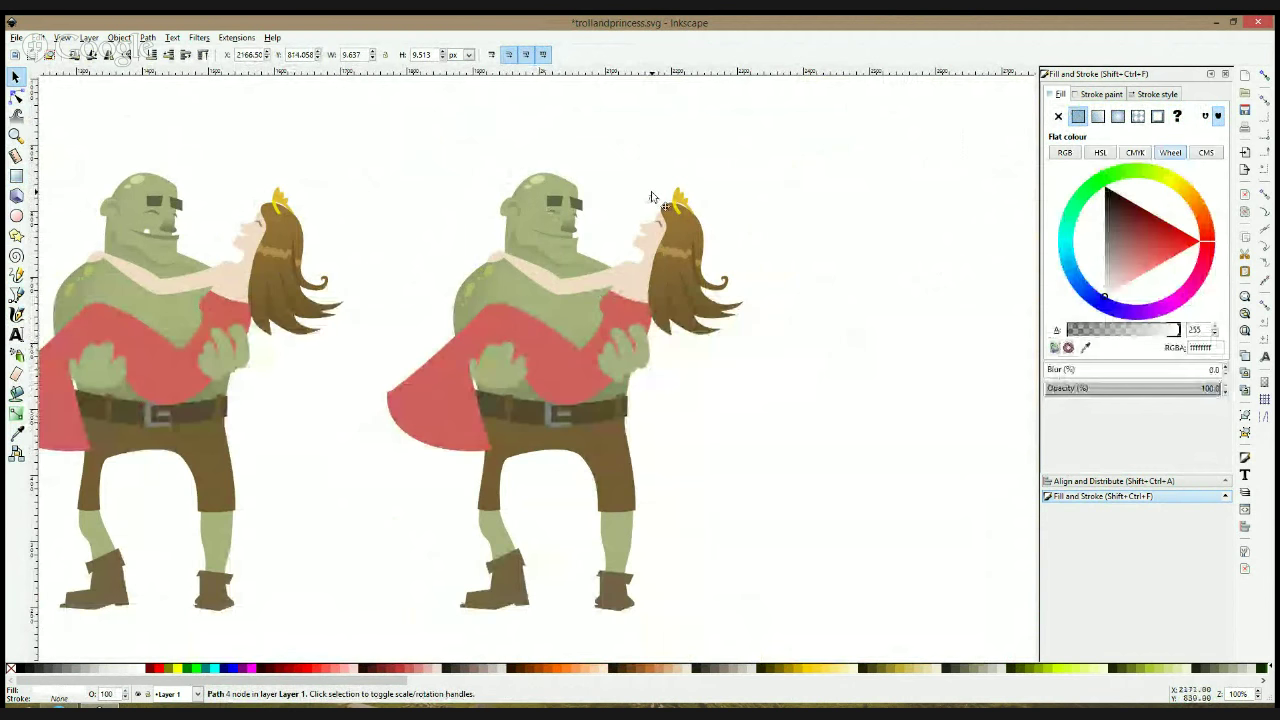
drag(651, 196, 545, 225)
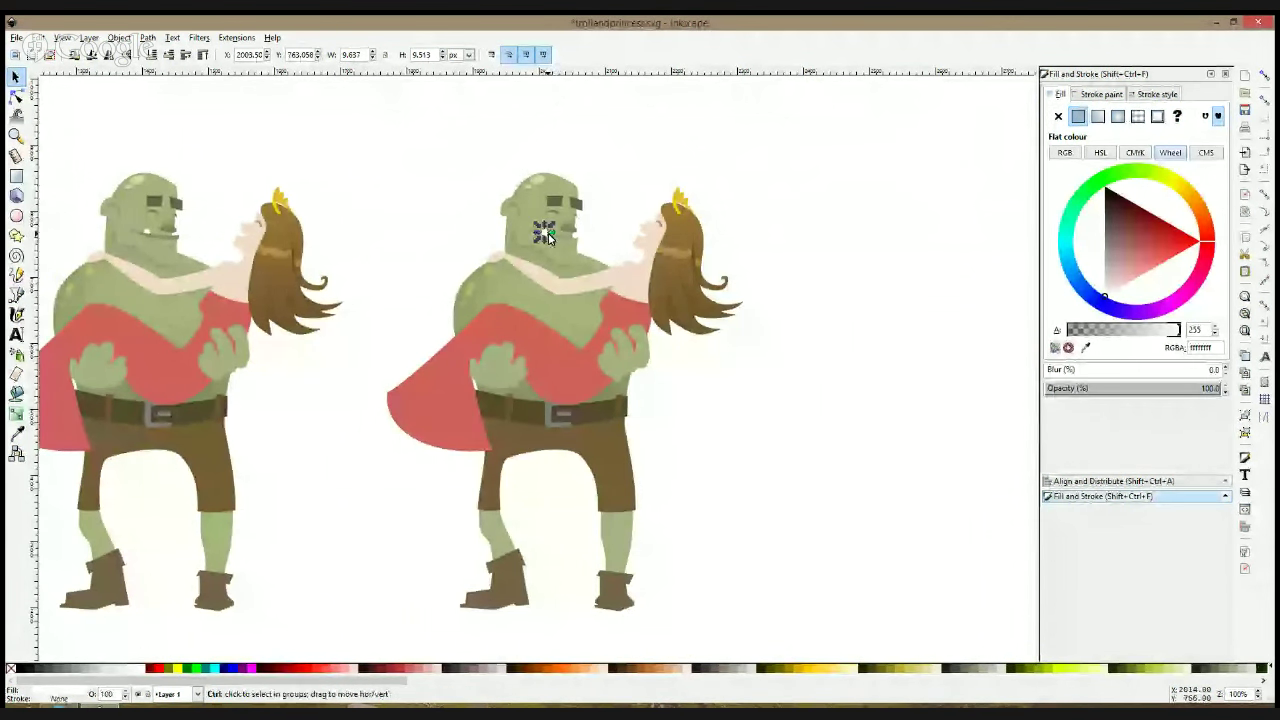
scroll(547, 237, up, 4)
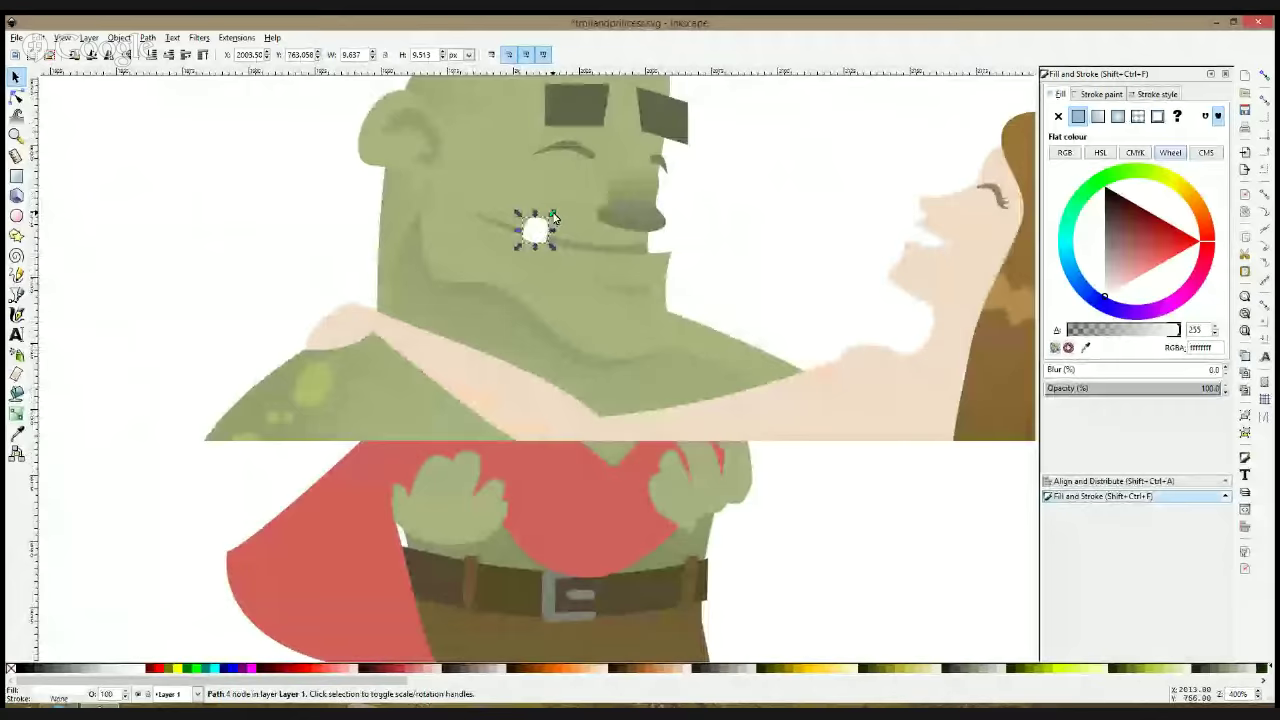
Move the troll's tooth along the smile toward the nose and place a duplicate tooth at the front end of the mouth
click(598, 232)
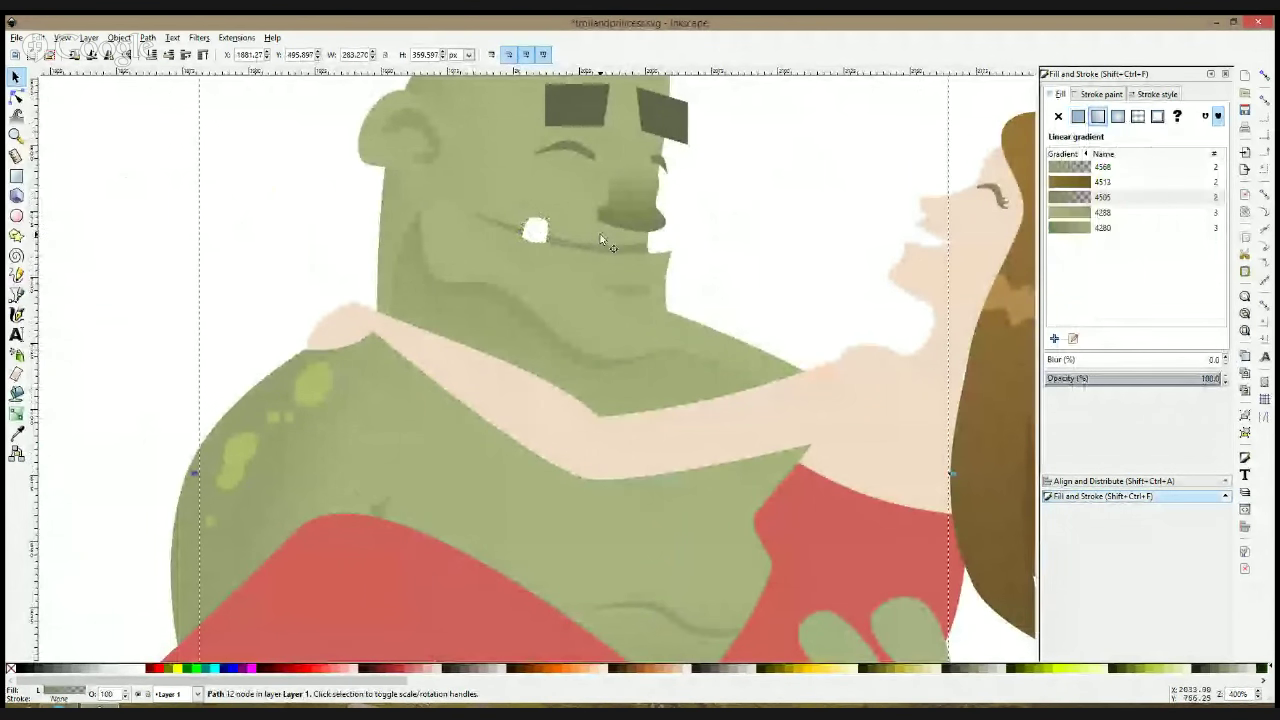
click(557, 236)
drag(535, 240, 585, 244)
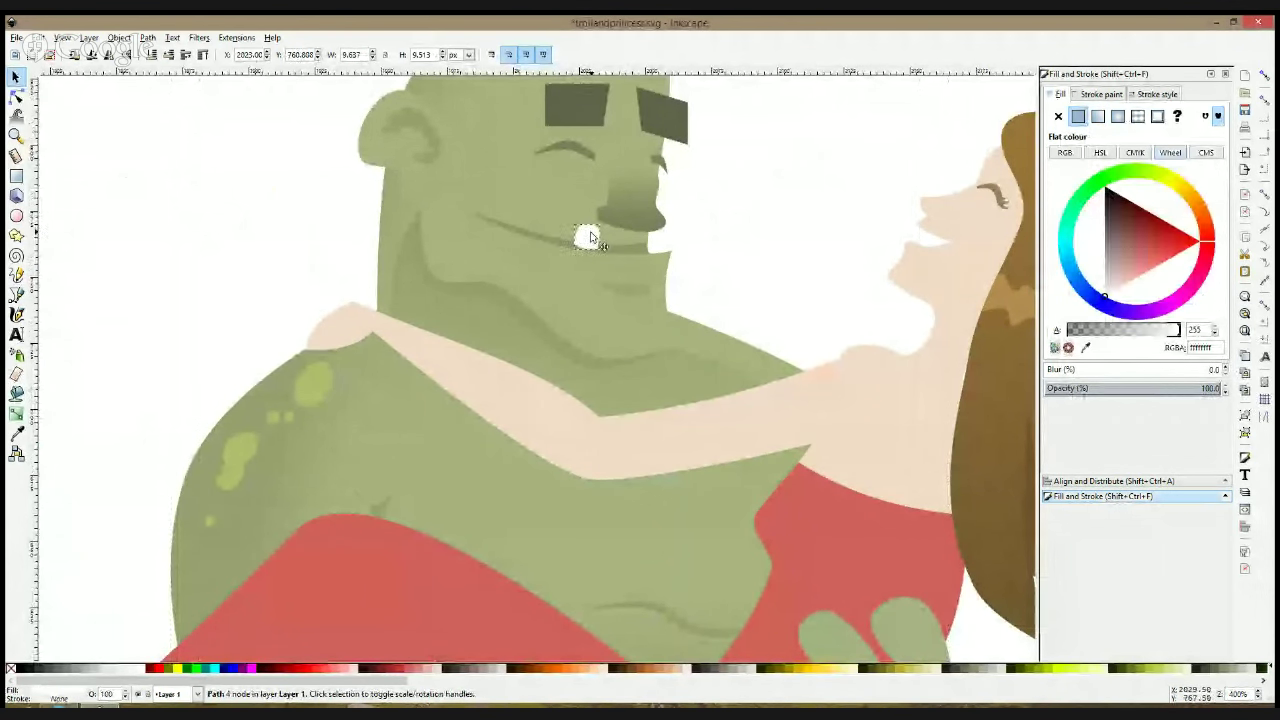
drag(582, 233, 577, 231)
click(647, 226)
scroll(723, 247, down, 1)
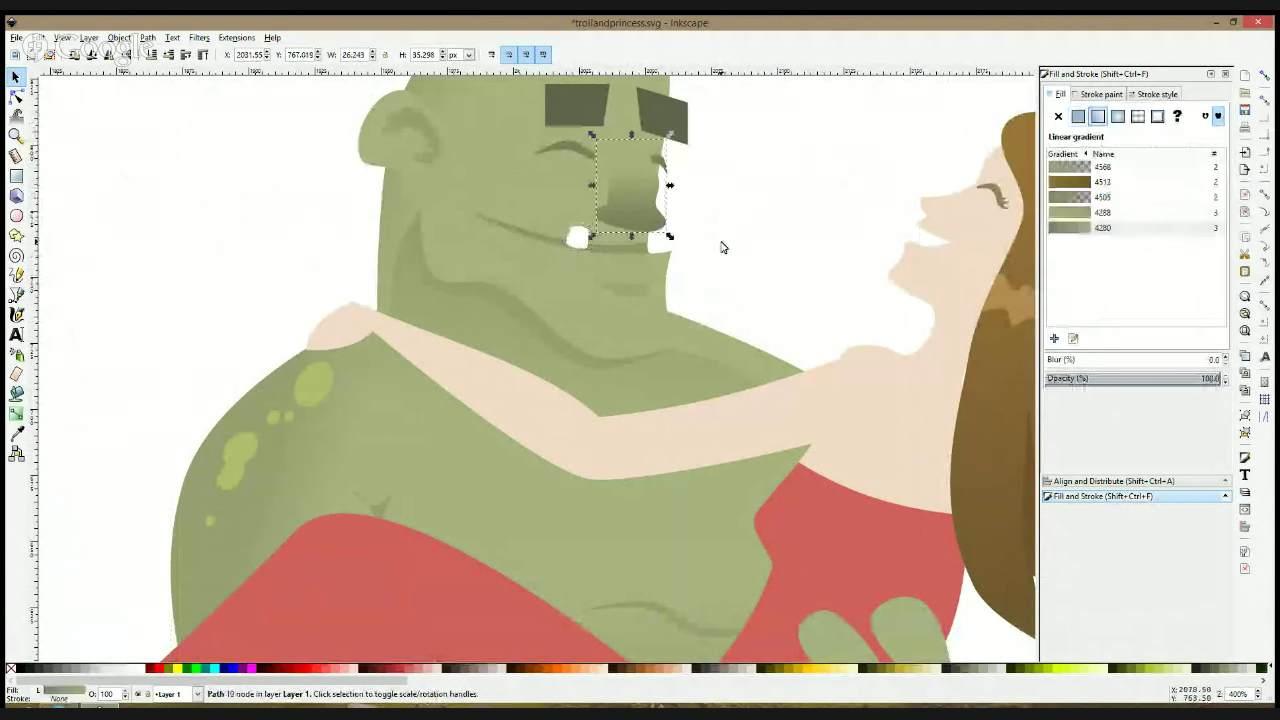
click(723, 247)
scroll(723, 247, down, 2)
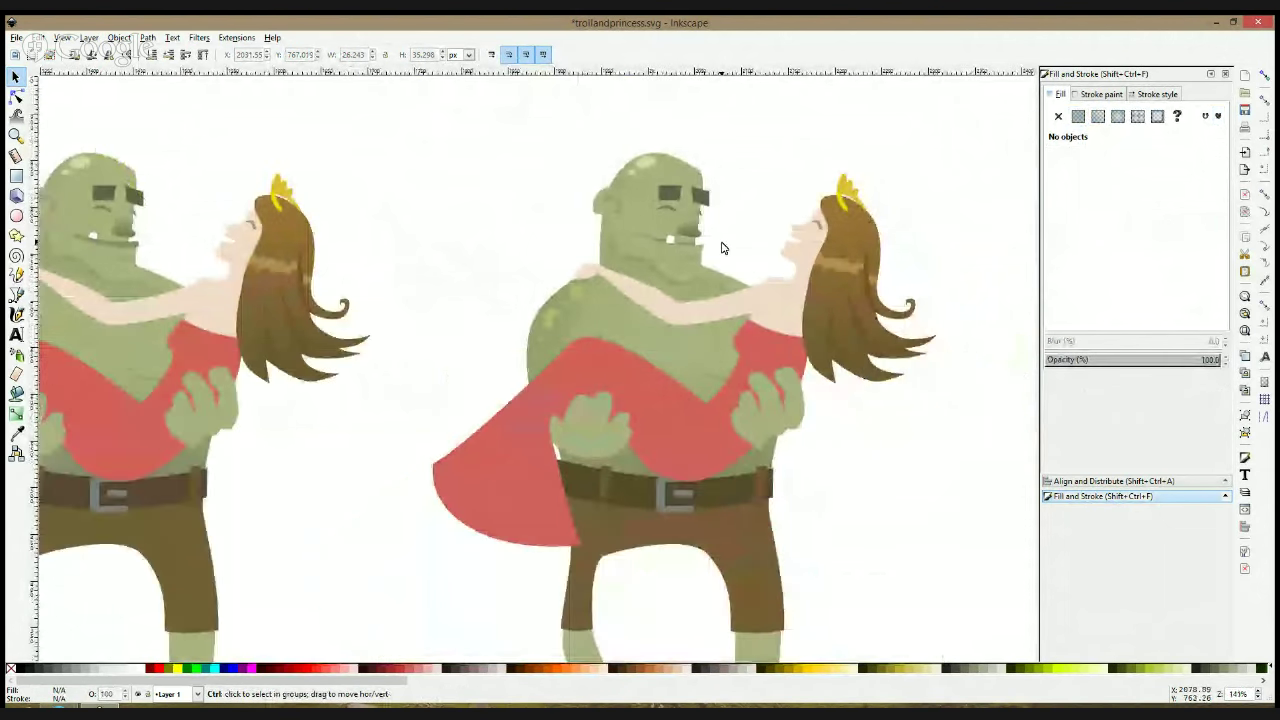
scroll(723, 247, down, 1)
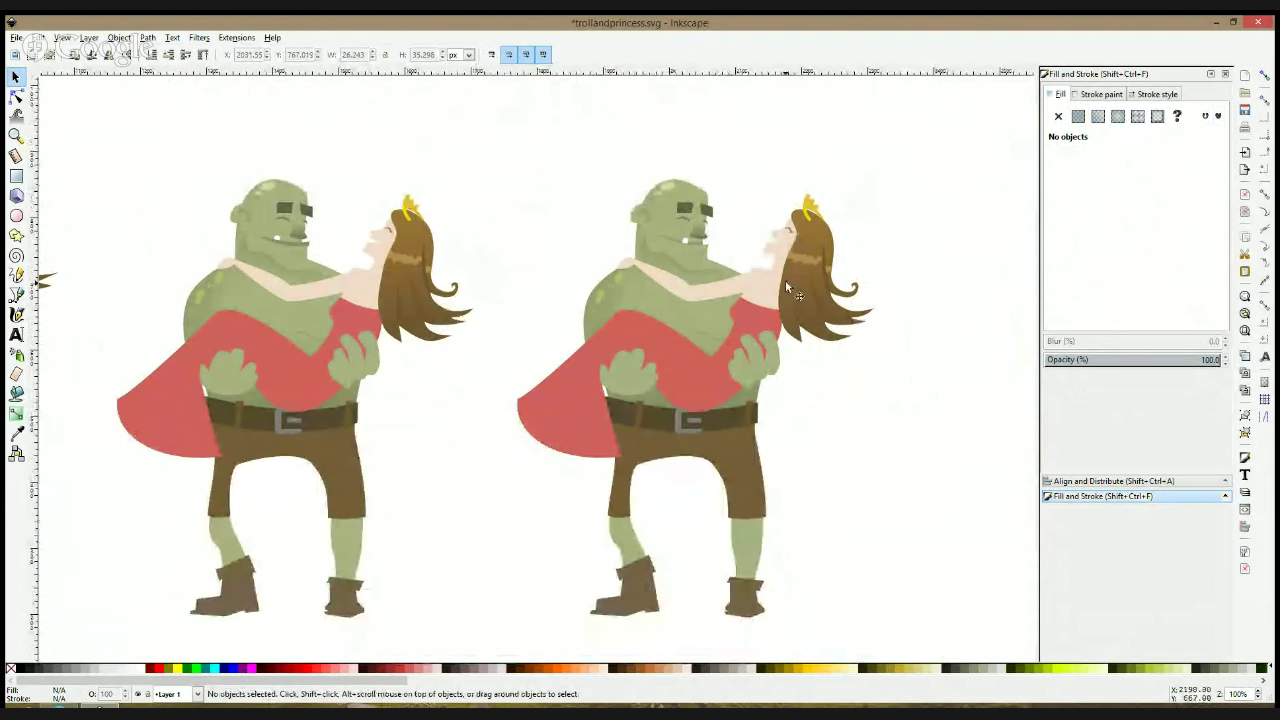
scroll(785, 288, up, 1)
click(736, 287)
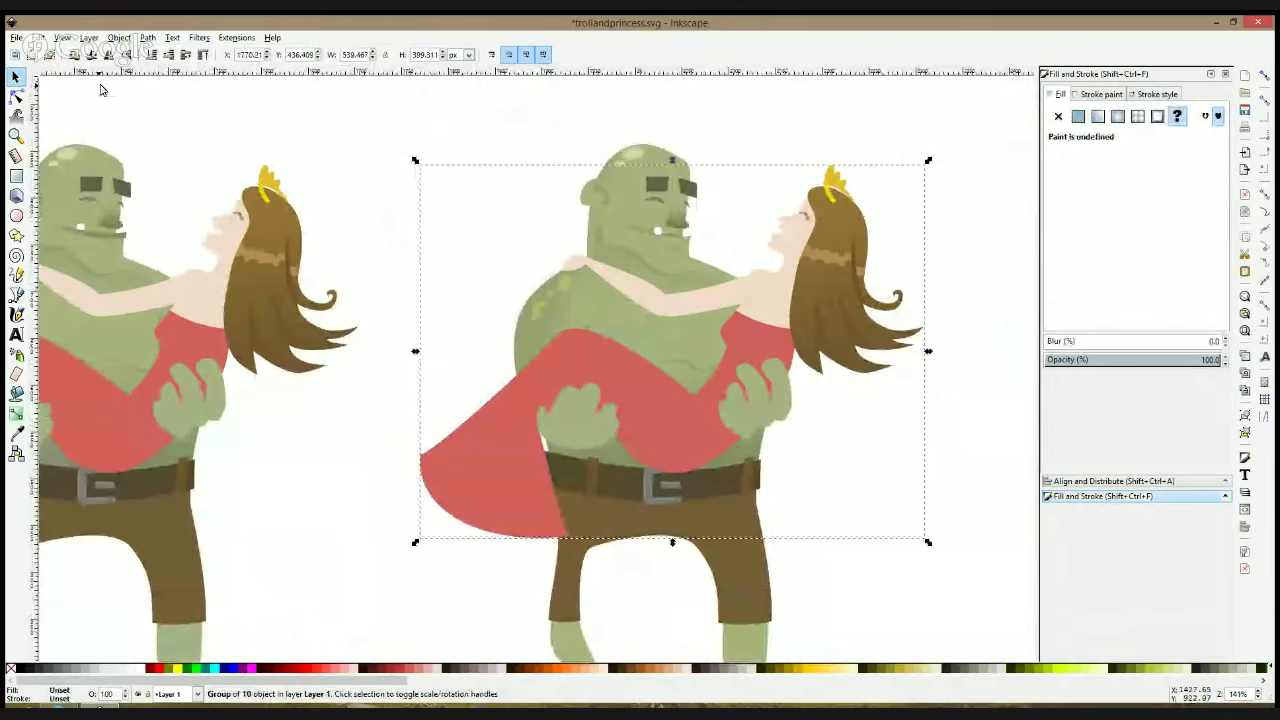
click(16, 96)
click(757, 272)
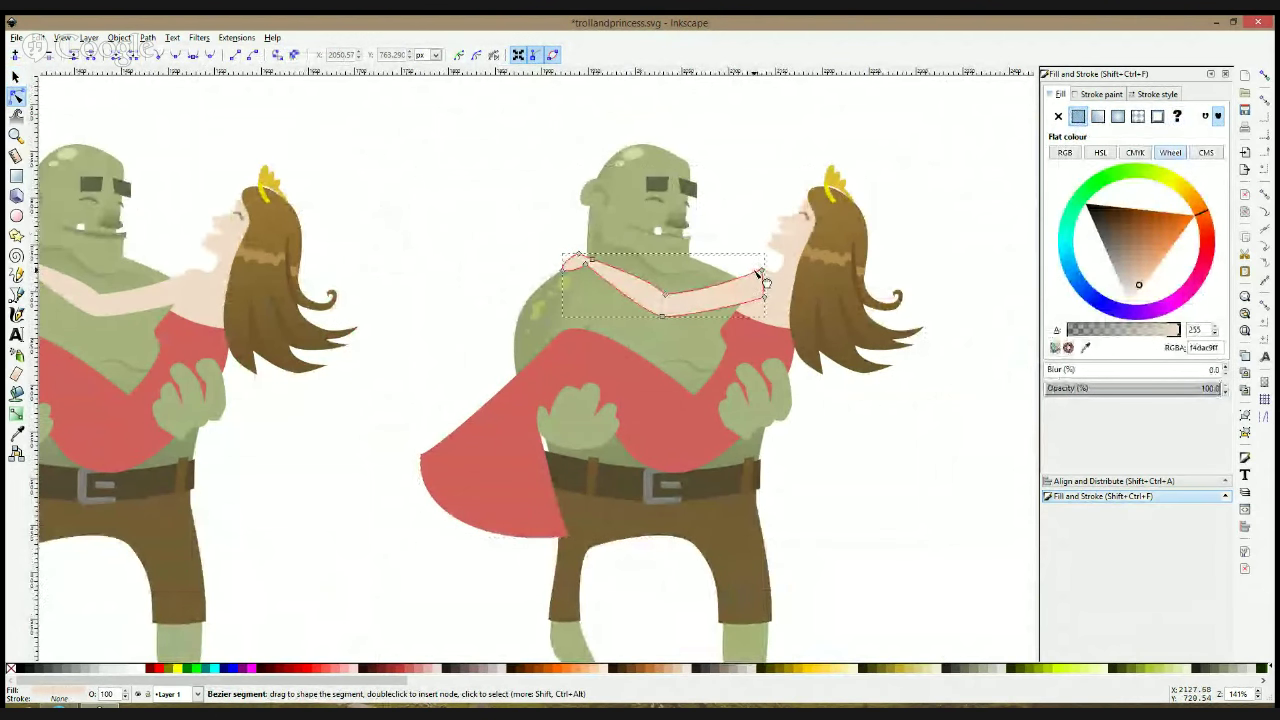
click(764, 170)
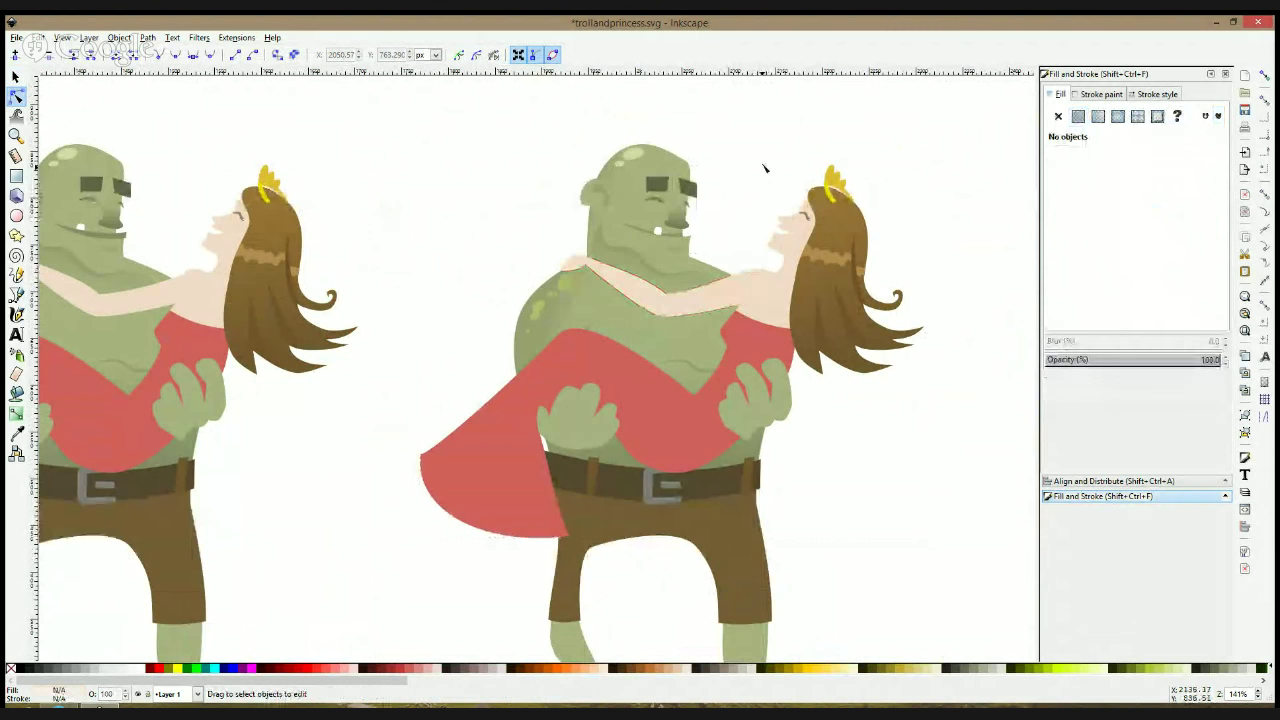
Save the drawing with the whole figures in view
scroll(768, 185, down, 2)
key(ctrl+s)
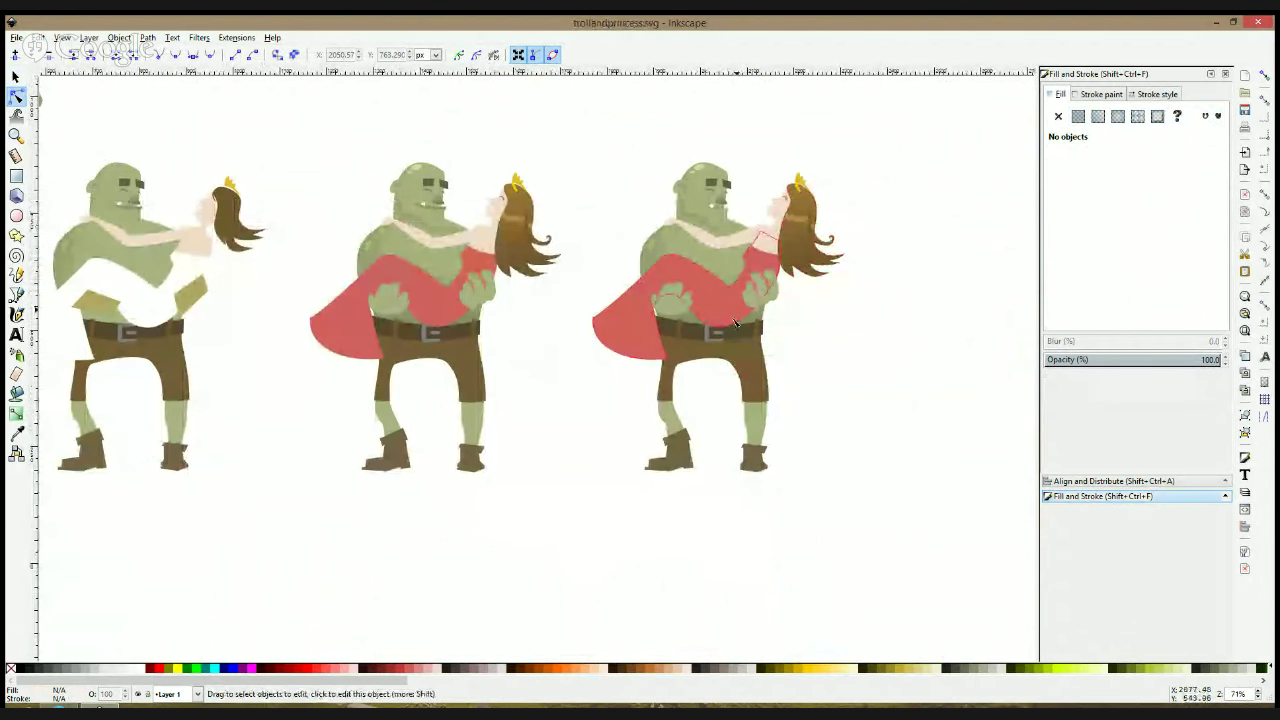
Recolour the princess's red dress on the newest figure to light cyan, trying white and full cyan first
click(762, 268)
scroll(847, 342, down, 1)
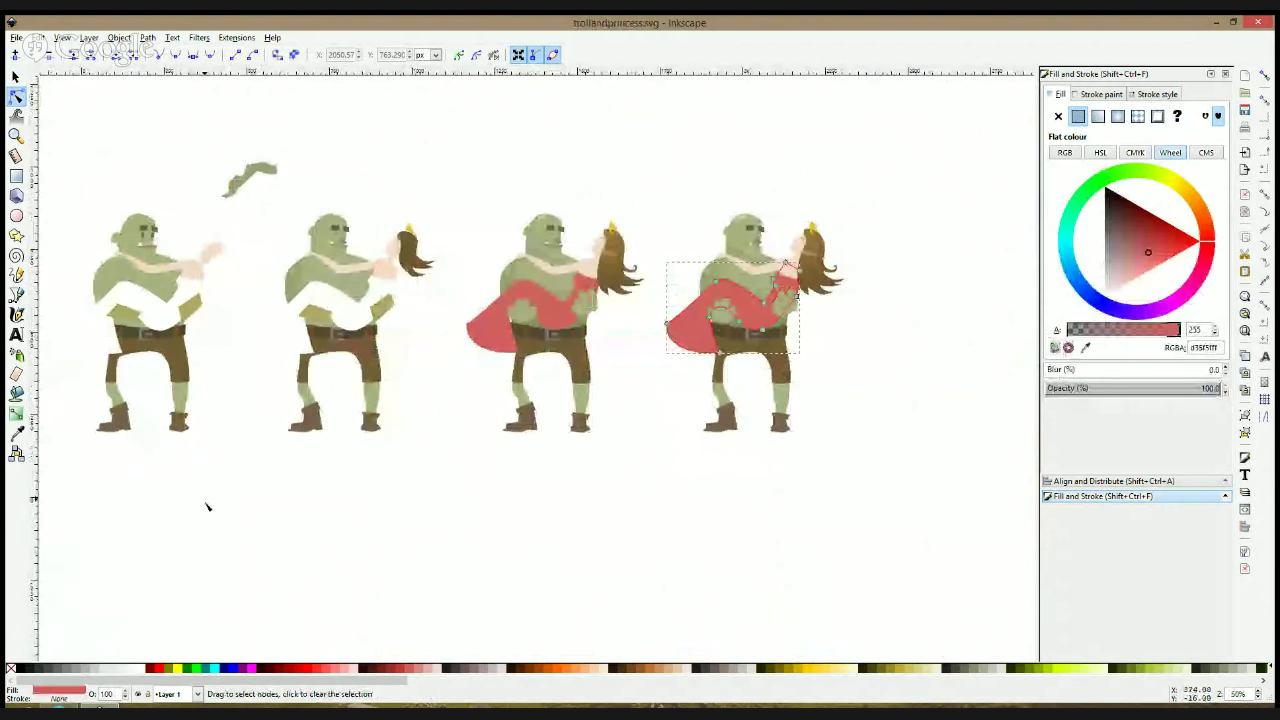
click(146, 676)
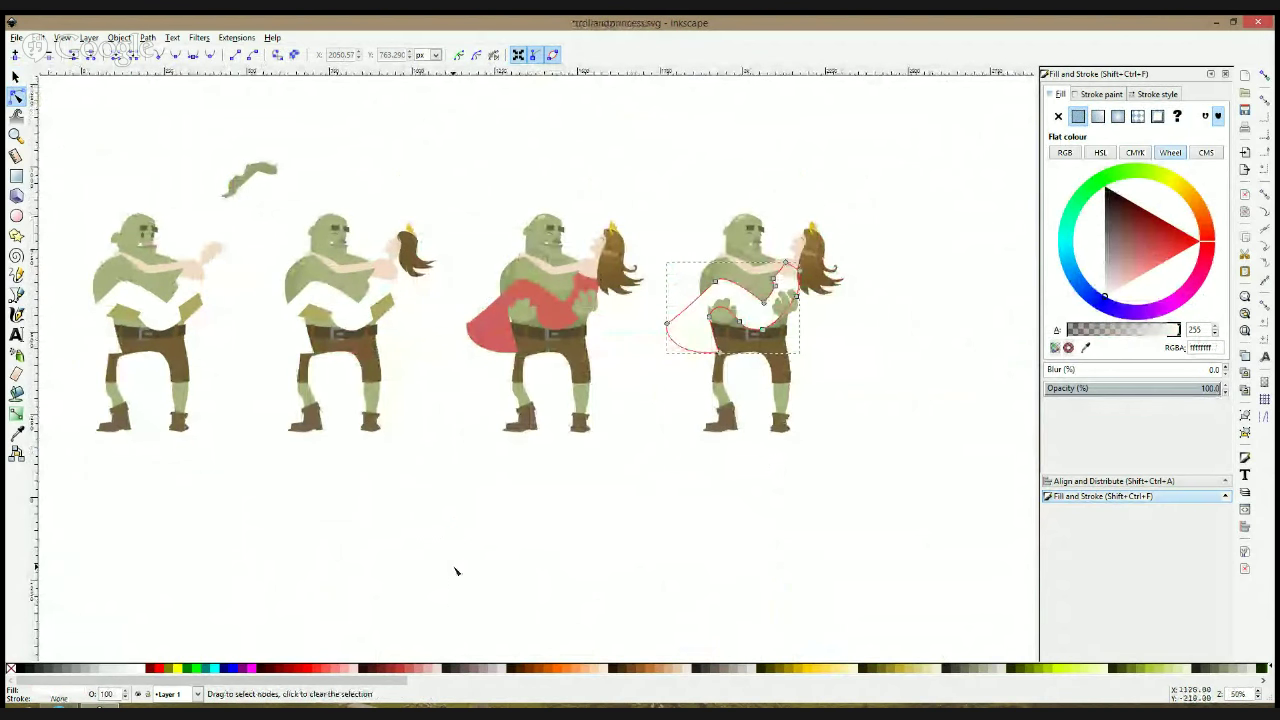
click(219, 676)
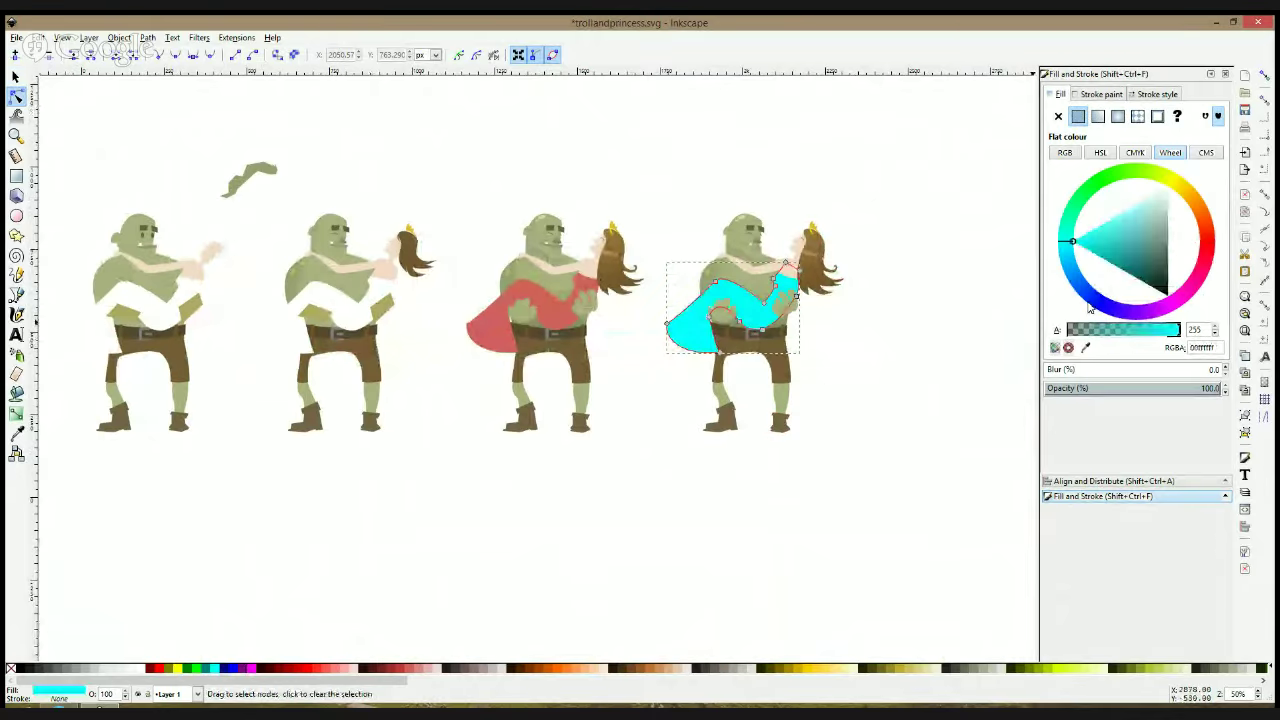
click(1132, 210)
click(930, 203)
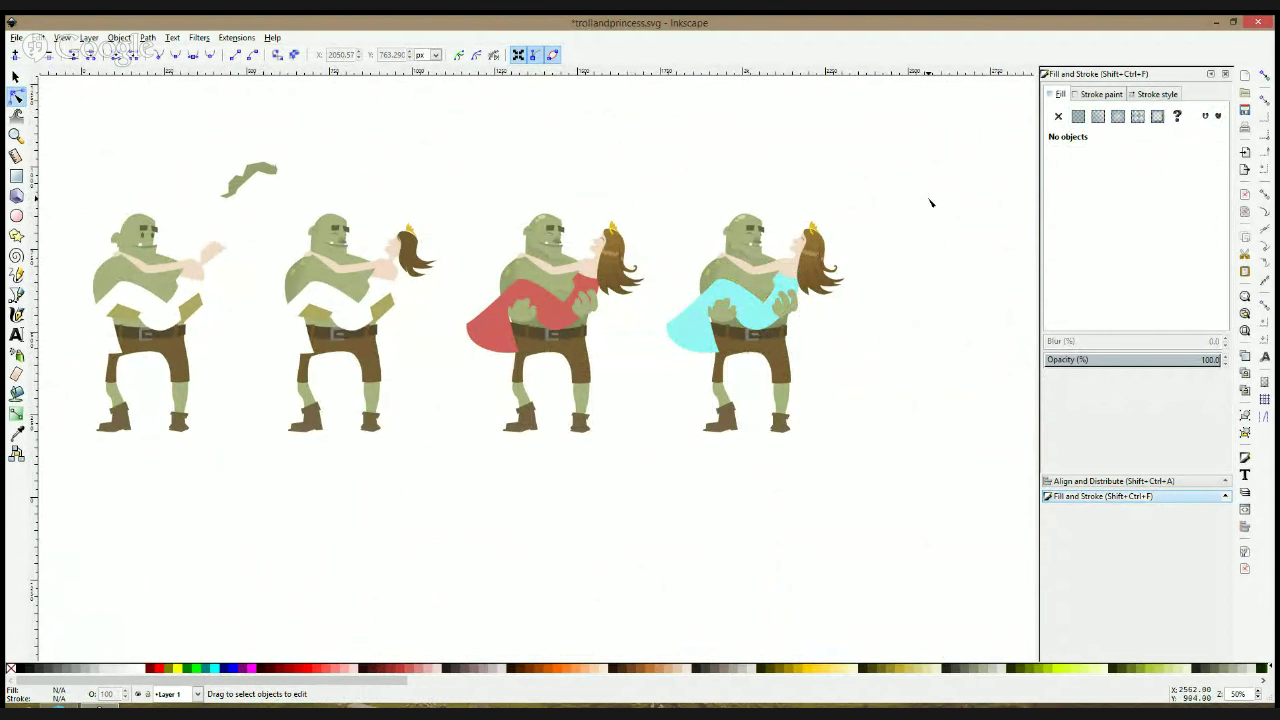
Fill the princess's light cyan dress with white and deselect it
scroll(752, 318, up, 2)
click(752, 318)
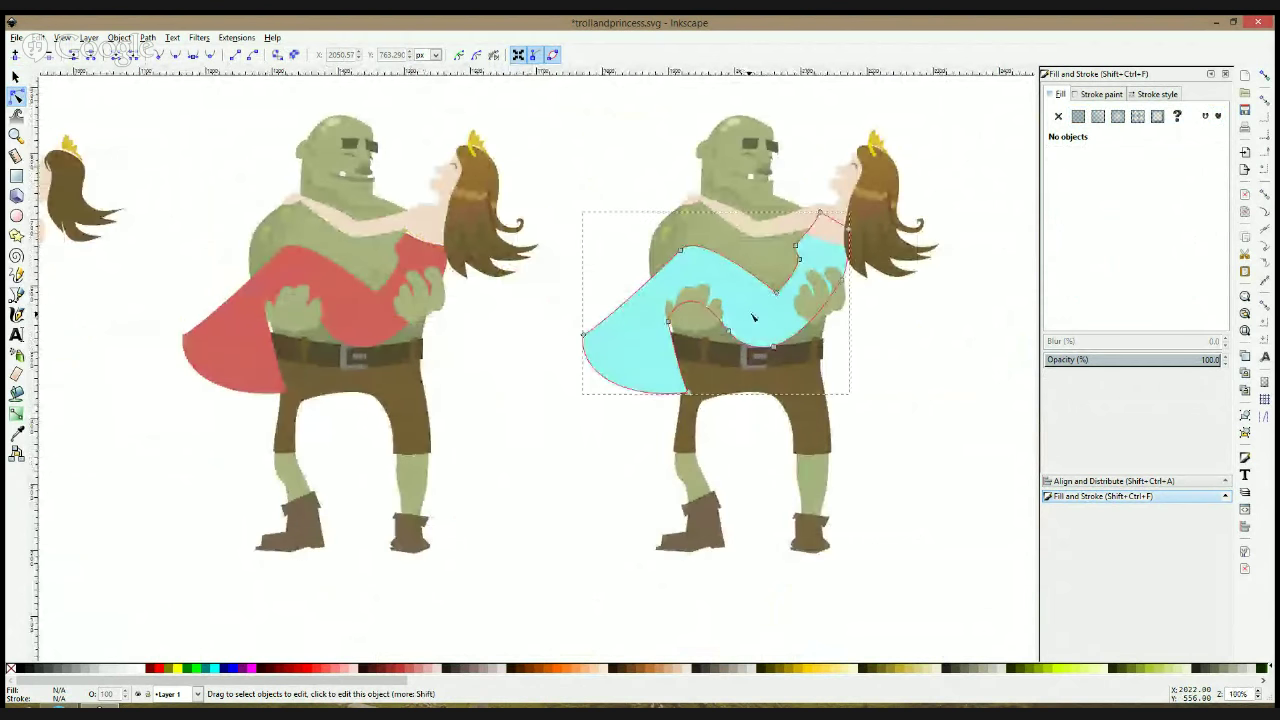
click(141, 670)
click(445, 555)
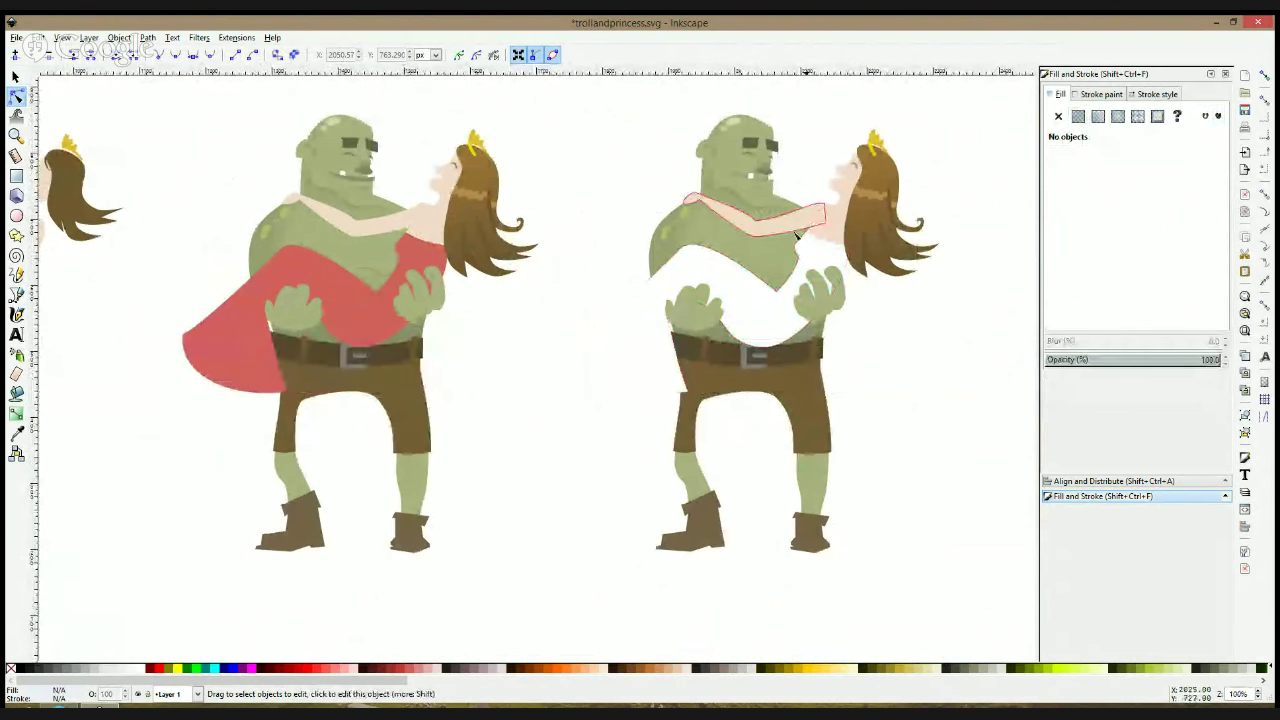
Group all parts of the white-dress figure and move the group horizontally farther away from the red-dress figure
scroll(890, 420, down, 1)
key(space)
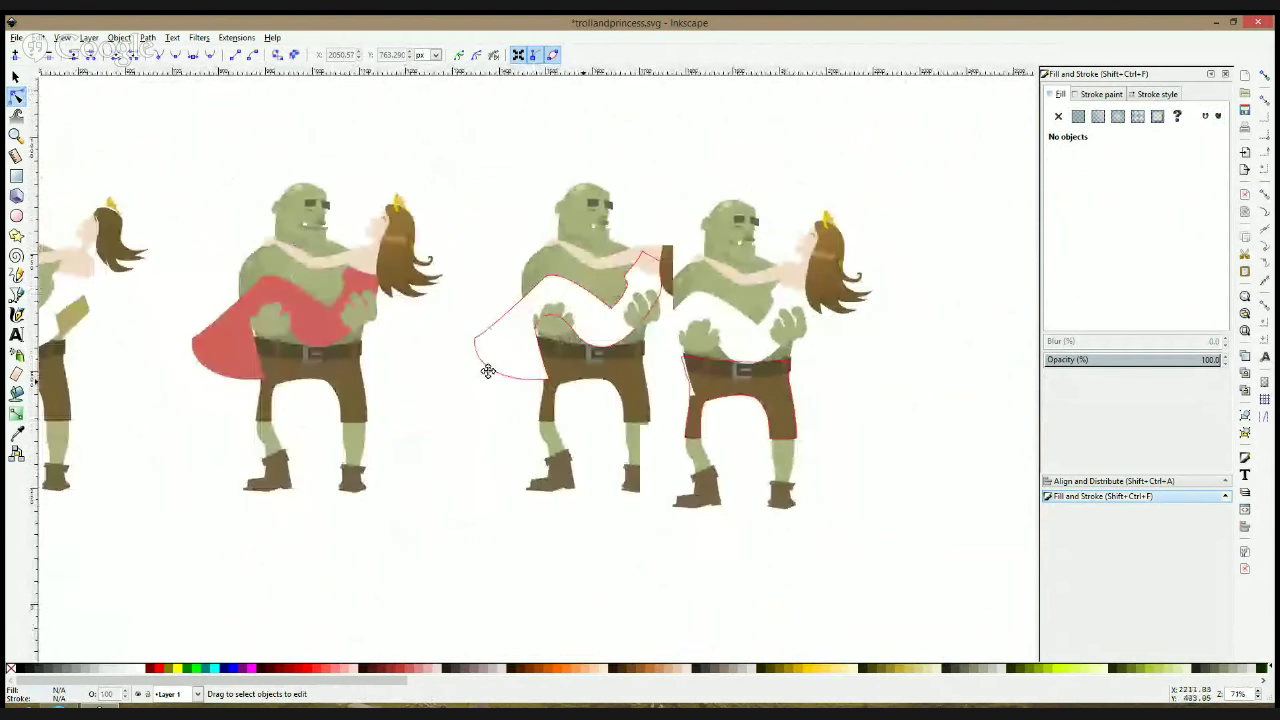
key(s)
drag(622, 118, 270, 541)
key(ctrl+g)
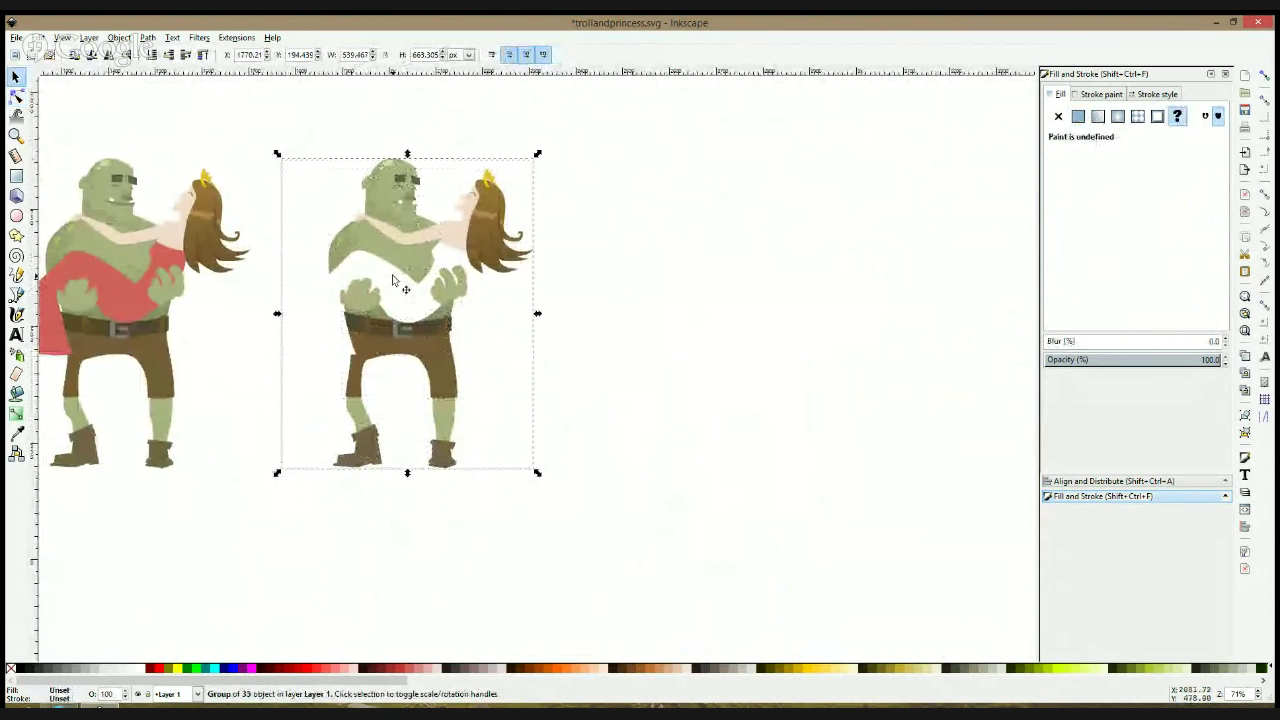
drag(403, 286, 577, 297)
click(734, 297)
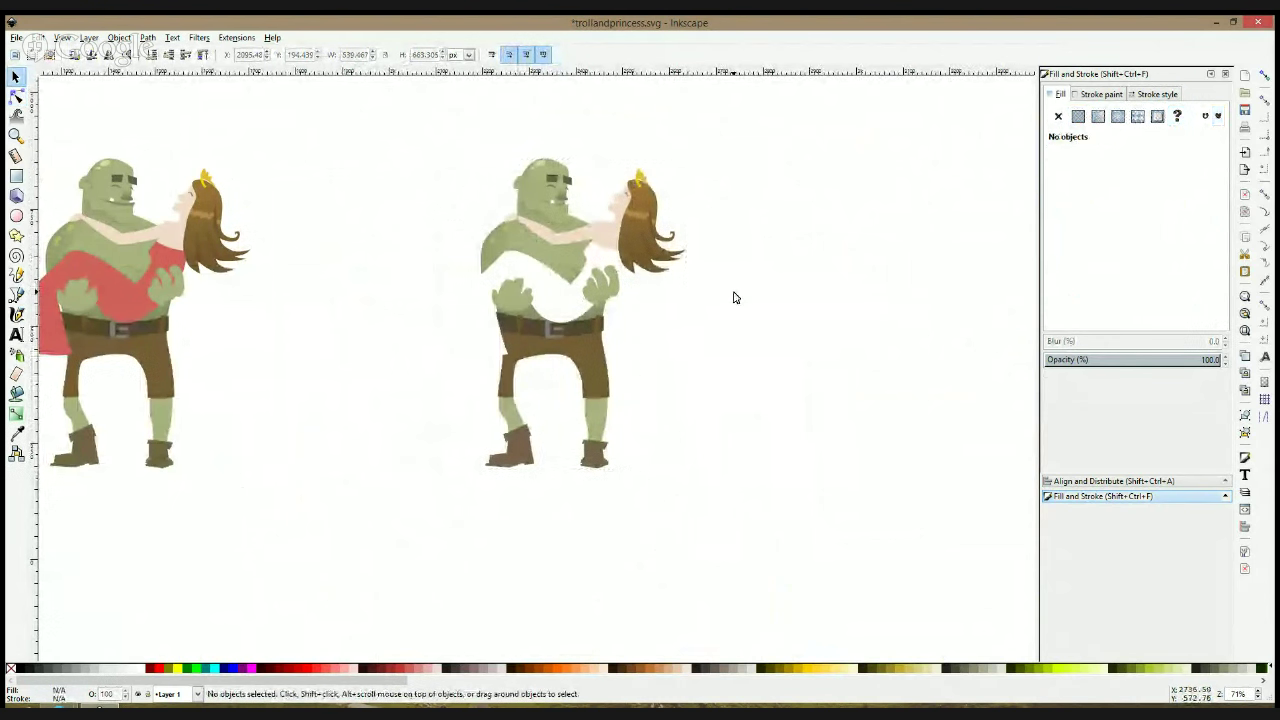
Draw a rectangle around the white-dress figure, fill it with teal #008080 and send it to the back
click(16, 176)
drag(356, 108, 693, 481)
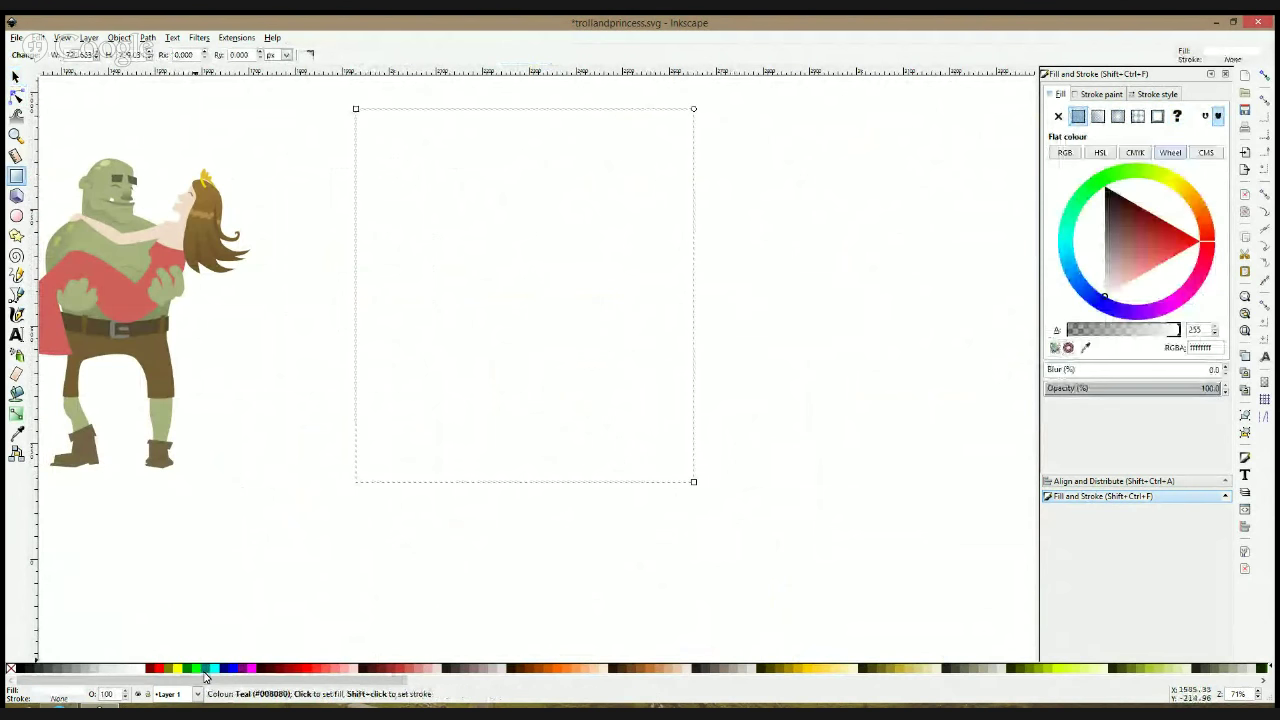
click(209, 668)
key(End)
key(s)
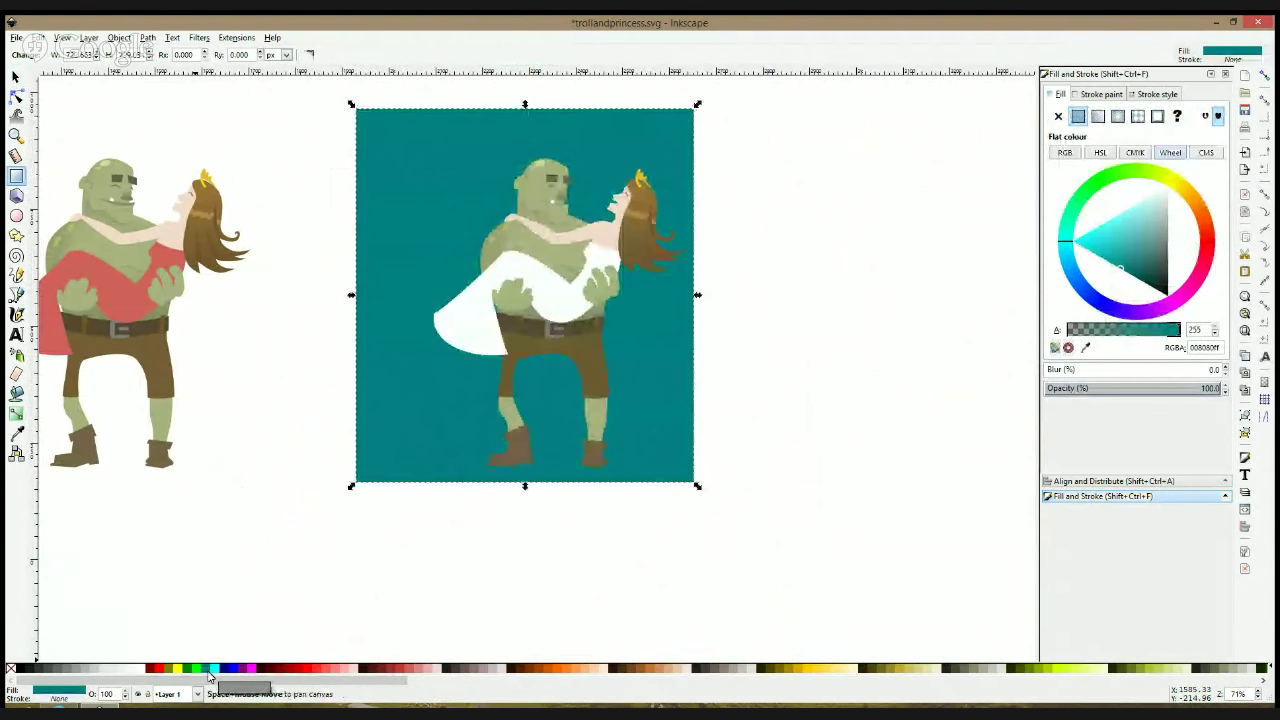
Enlarge the teal rectangle to about 960 by 1062 px and shift it around the figure
drag(676, 322, 797, 300)
drag(714, 324, 741, 384)
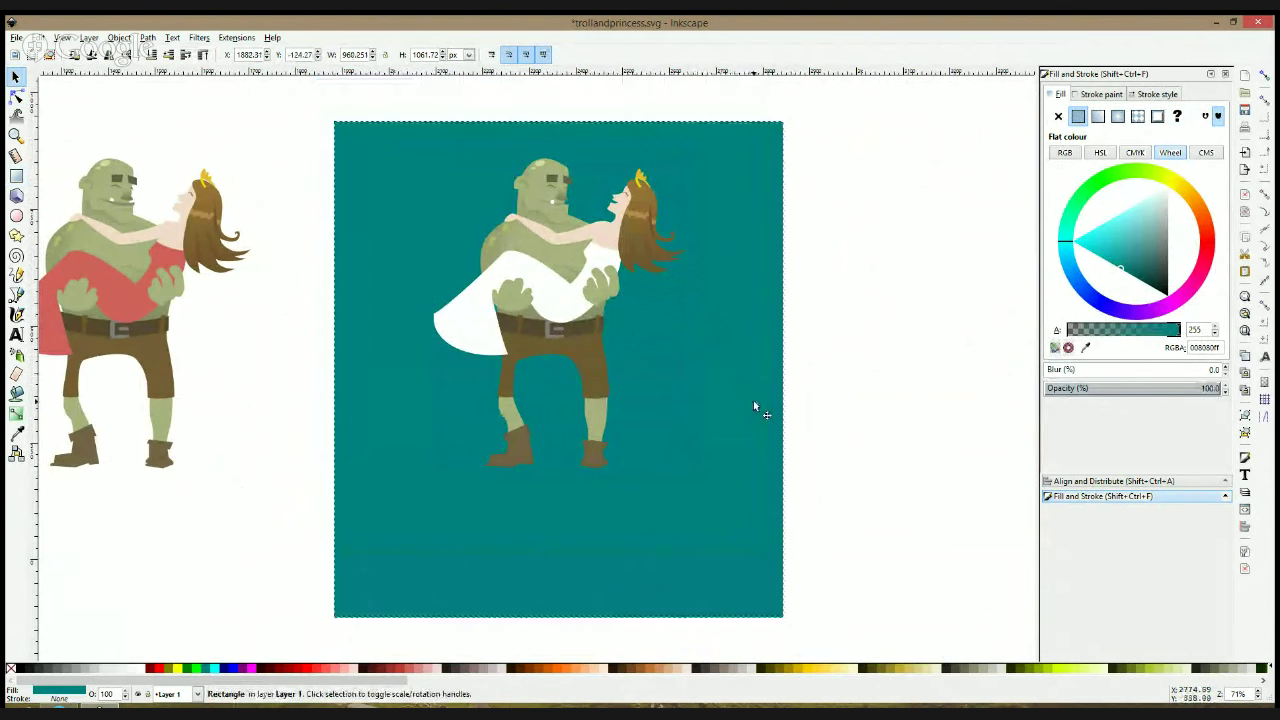
click(836, 367)
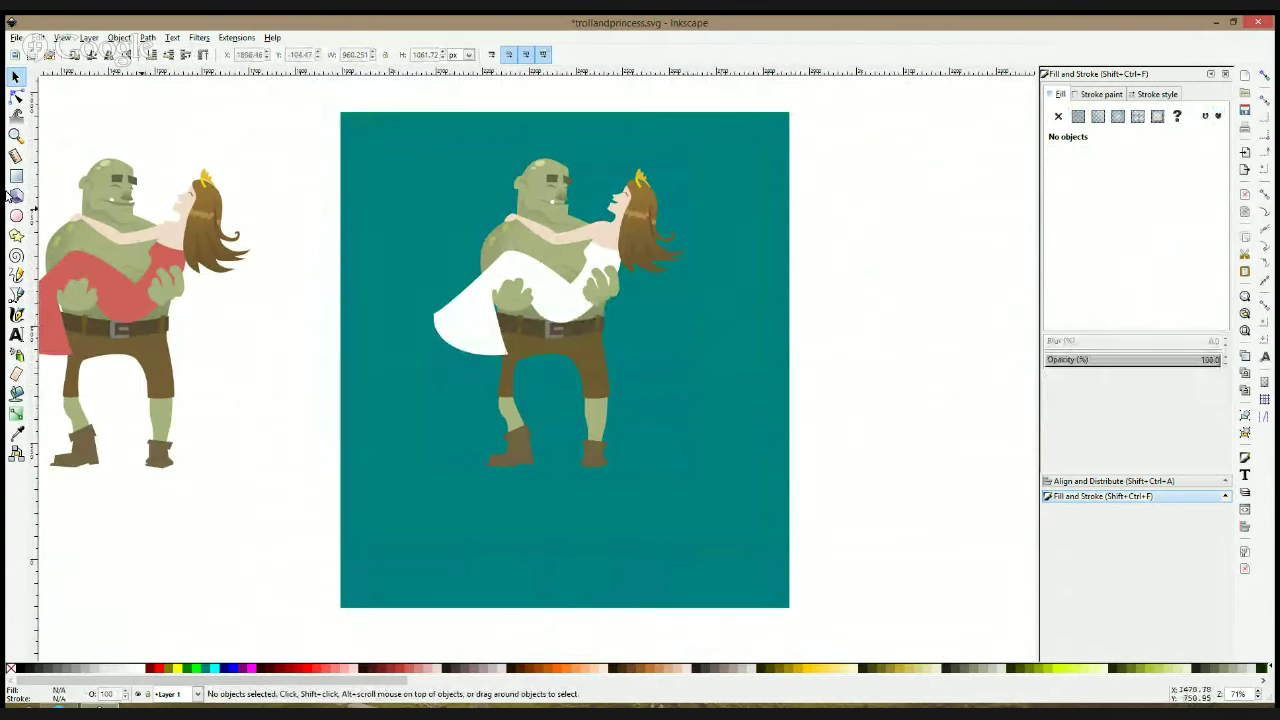
Delete the teal background rectangle behind the white-dress figure
key(Delete)
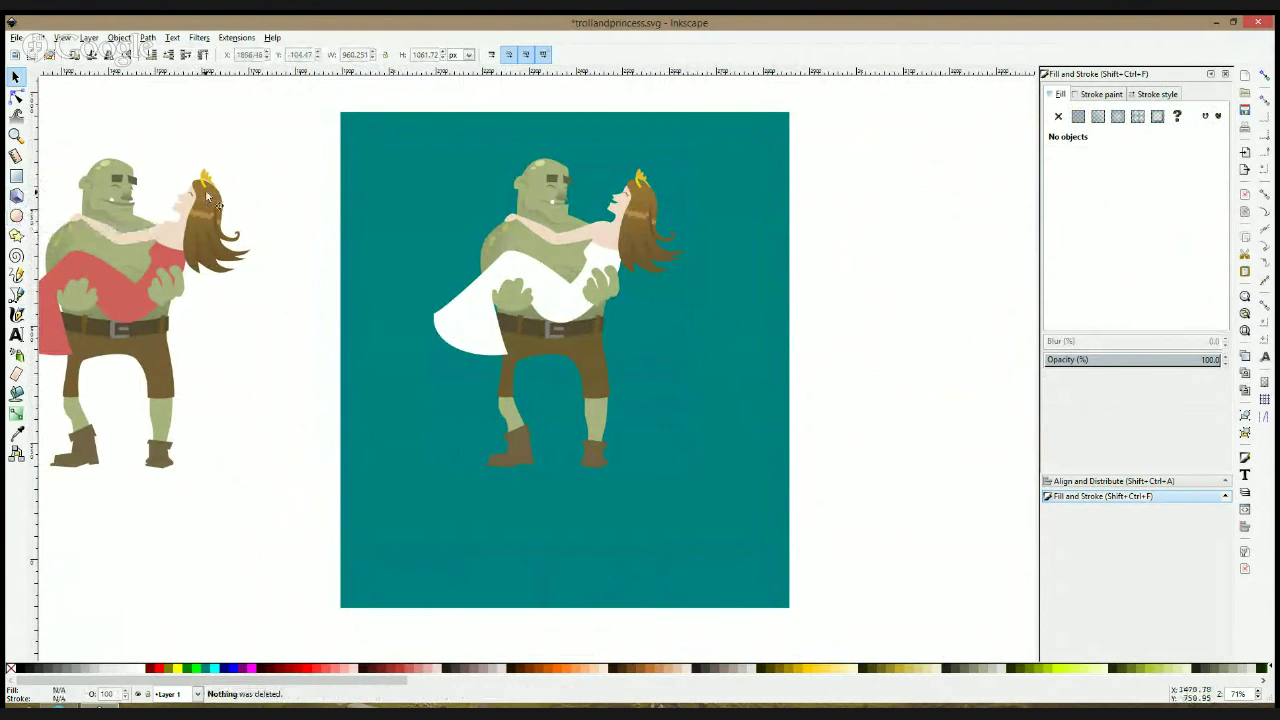
click(388, 202)
key(Delete)
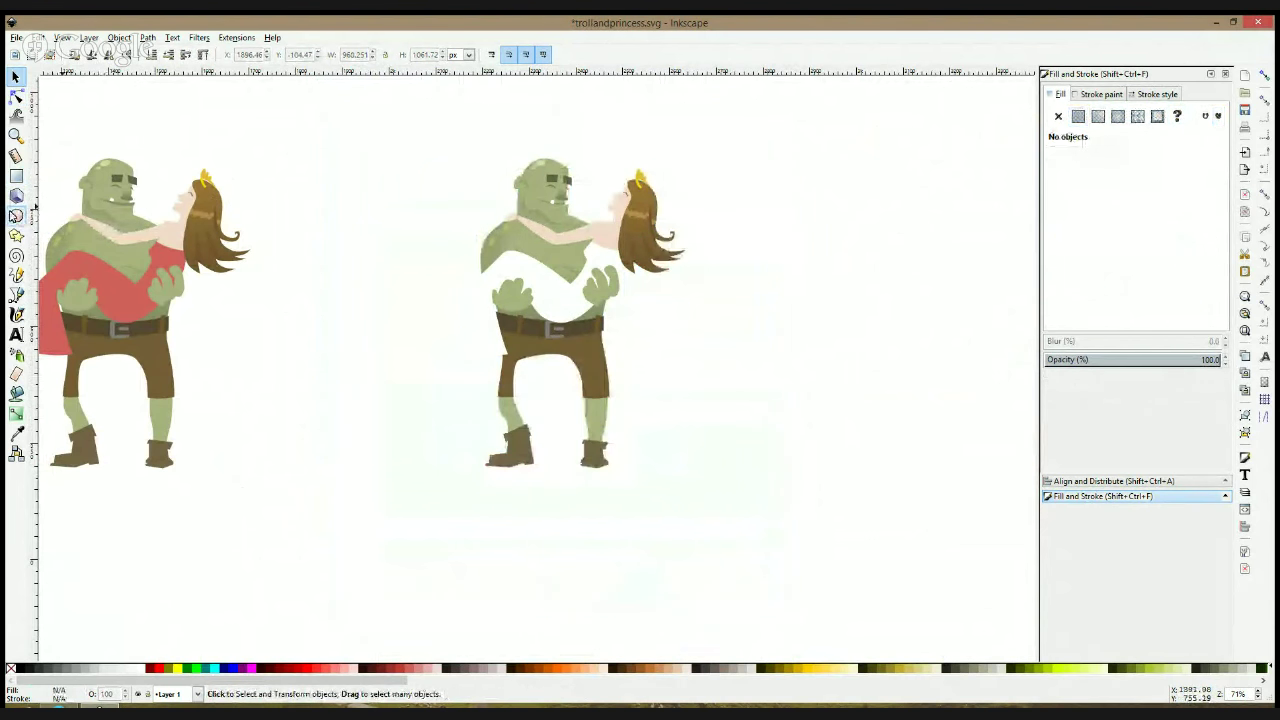
Draw a teal circle, send it behind the white-dress figure, centre it on the upper body and scale it to about 554 px
click(16, 215)
drag(451, 119, 749, 446)
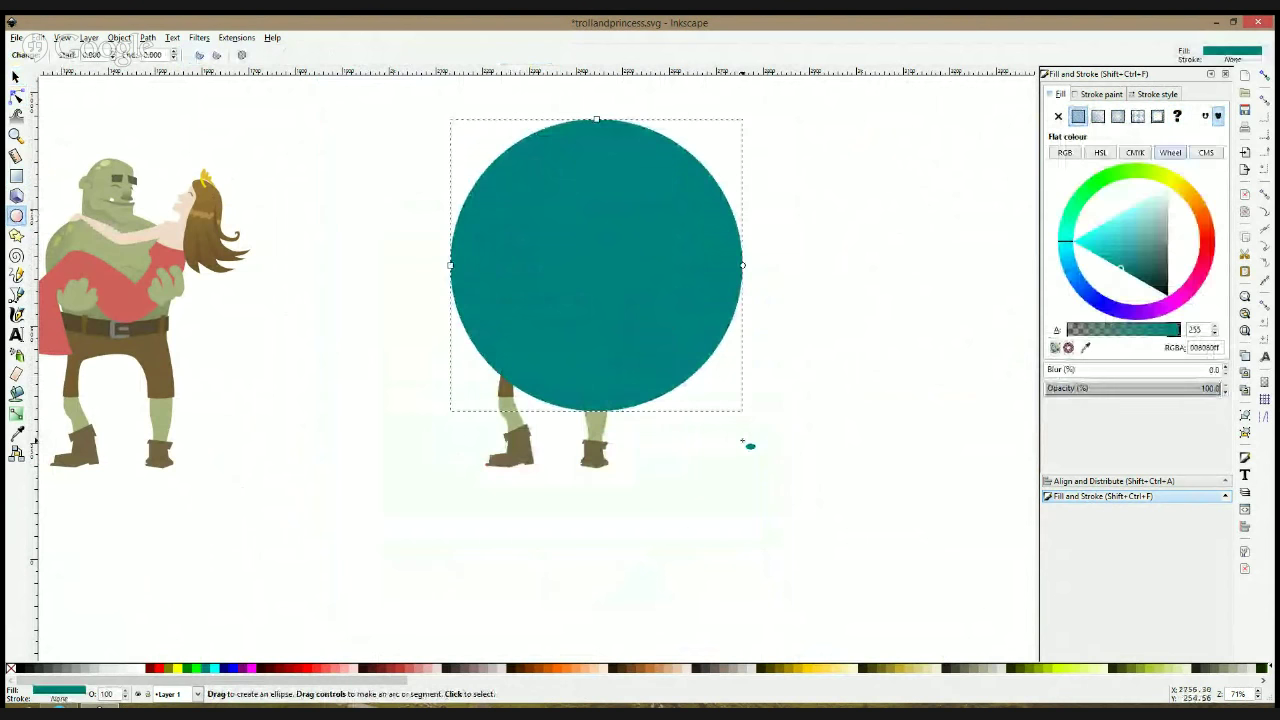
key(End)
key(s)
mouse_move(660, 329)
mouse_down()
mouse_move(629, 326)
mouse_move(644, 332)
mouse_up()
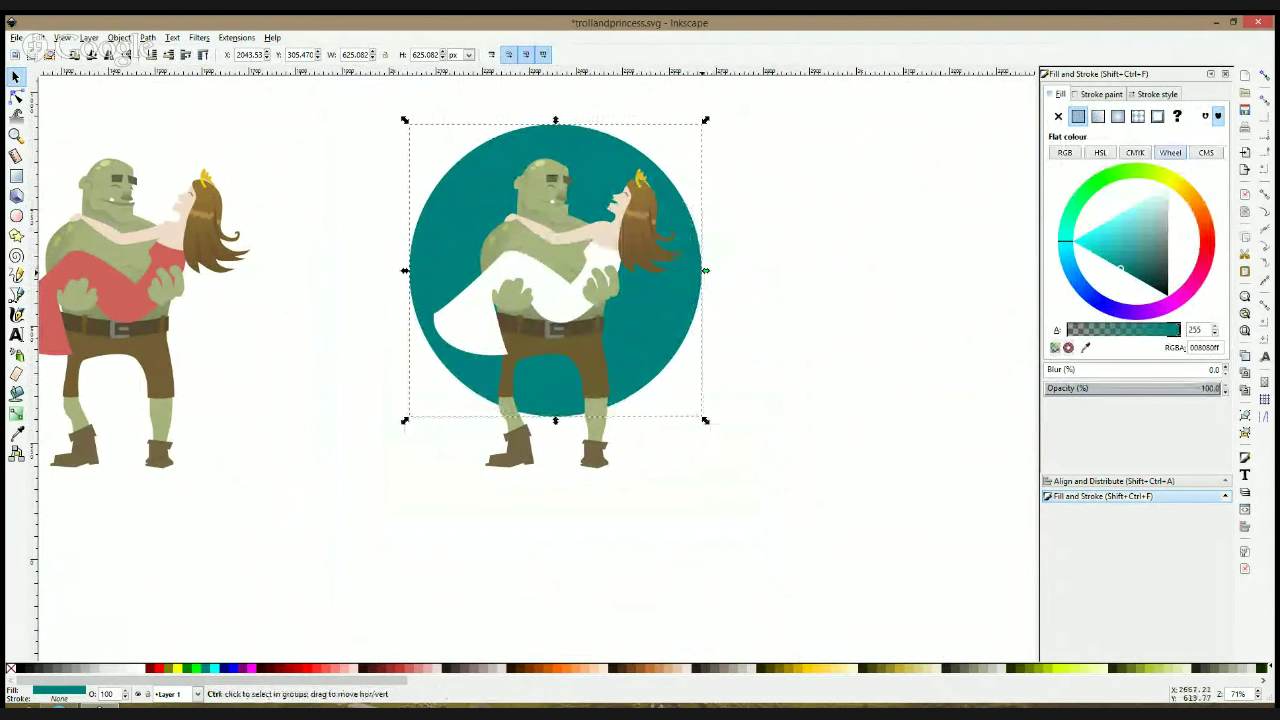
drag(705, 270, 668, 297)
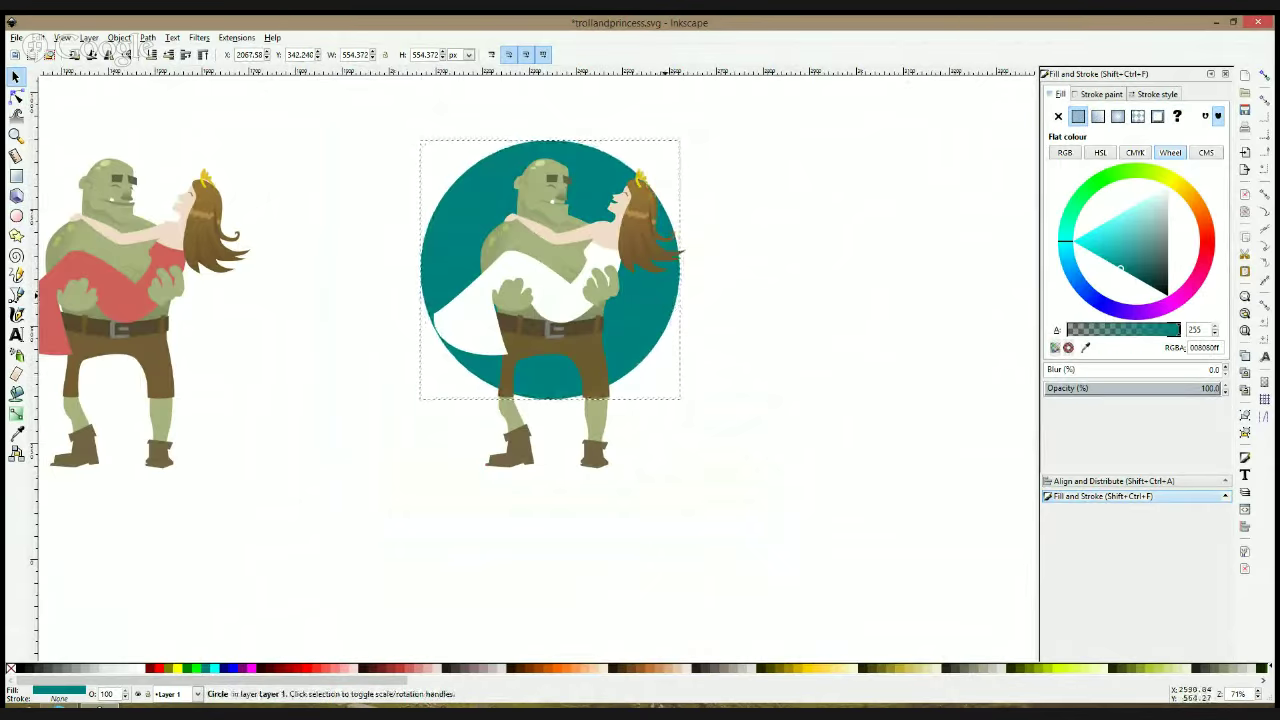
Extend the white skirt past the circle's edge by moving its outer tip node about 55 px outward and lowering the hem slightly
click(540, 318)
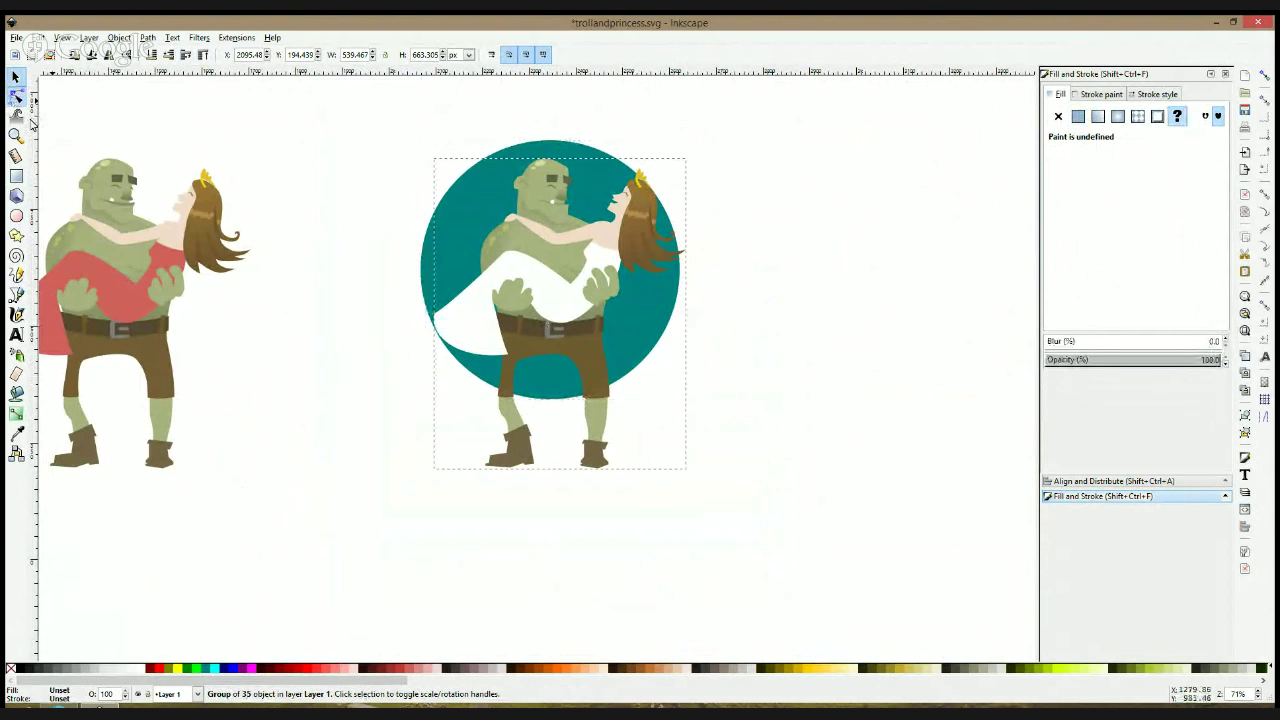
click(15, 96)
click(445, 318)
drag(409, 303, 457, 338)
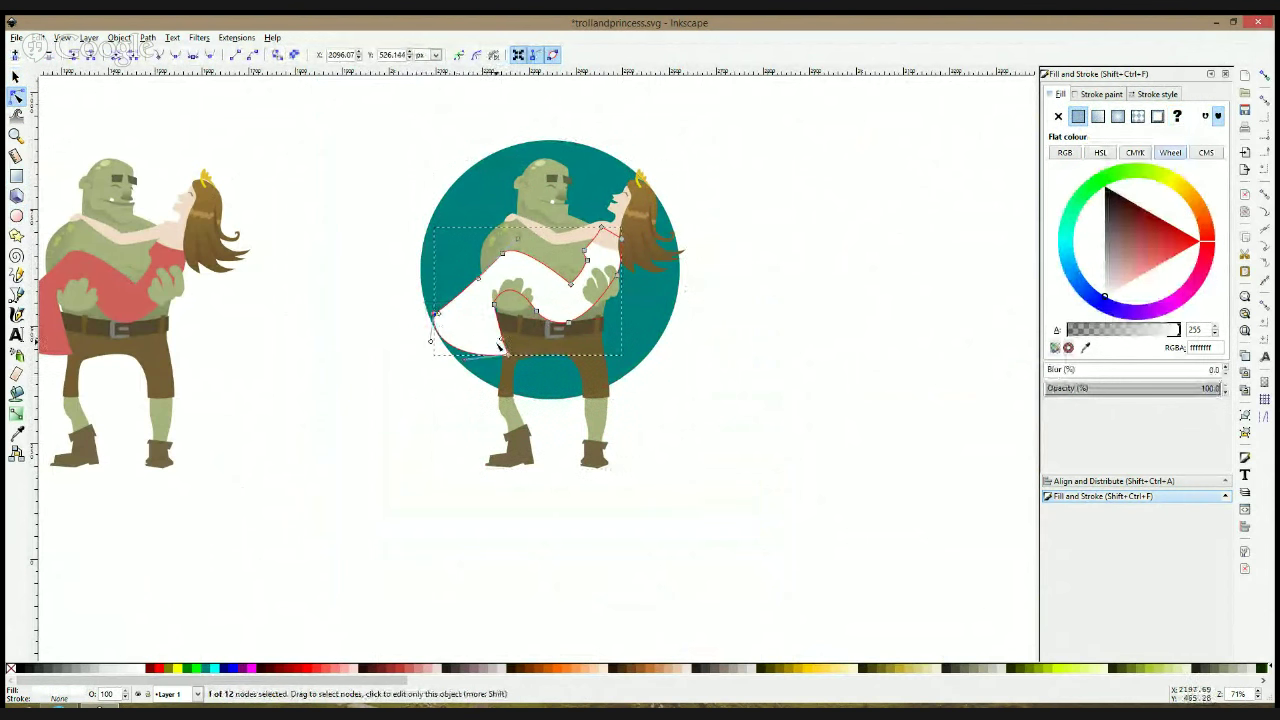
key(Escape)
key(Escape)
click(507, 355)
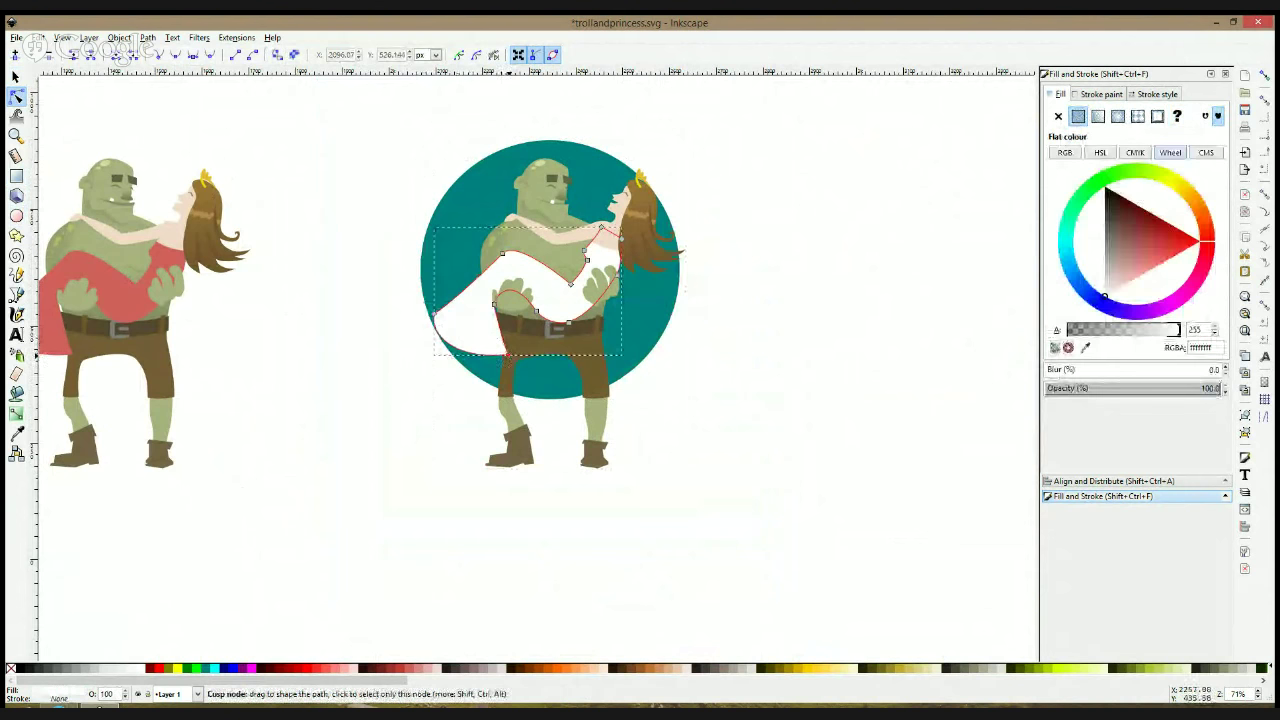
click(437, 333)
drag(430, 359, 405, 366)
click(364, 429)
click(398, 431)
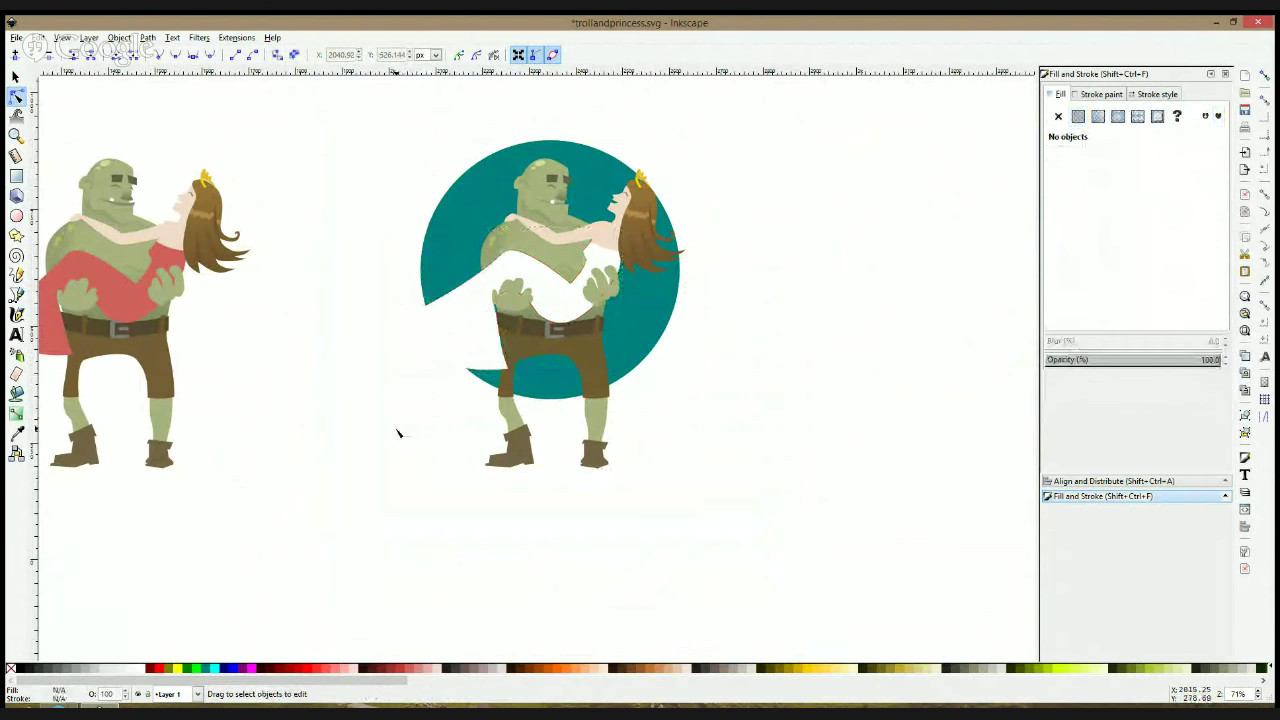
Apply a vertical linear gradient to the teal circle, running upward from its lower part, and make its transparent end stop fully opaque
scroll(398, 432, down, 1)
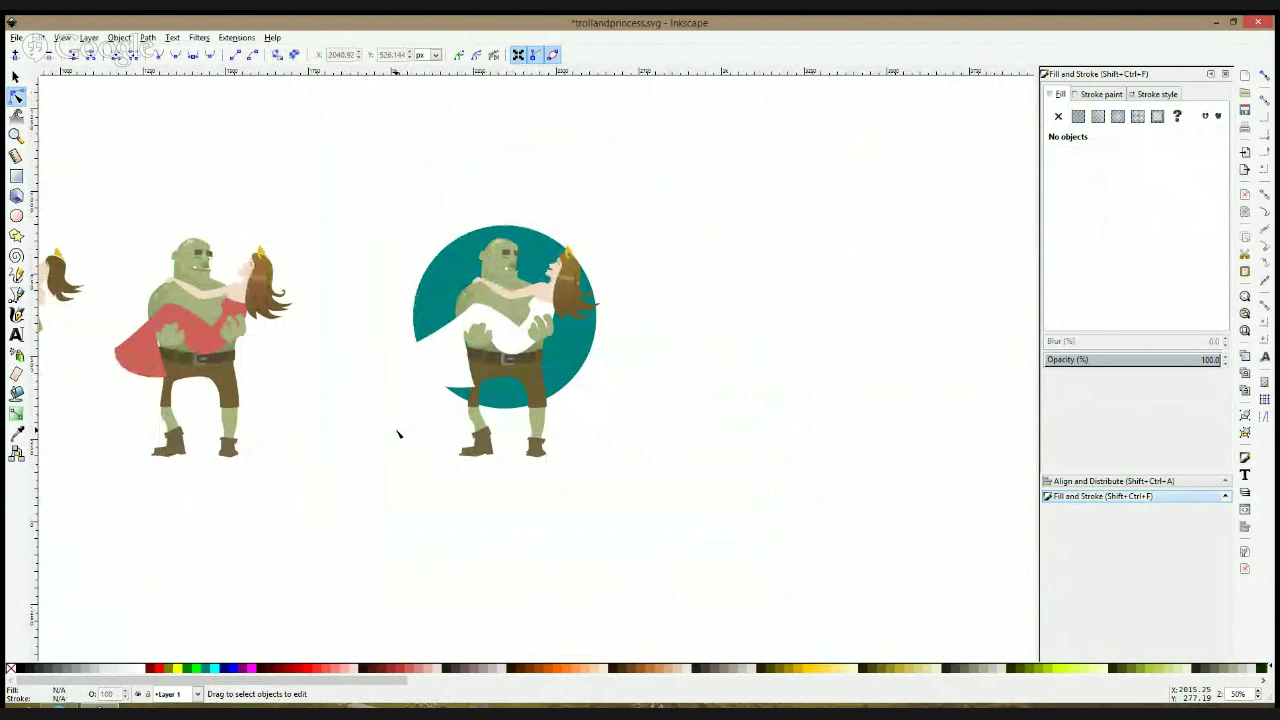
click(432, 340)
click(16, 413)
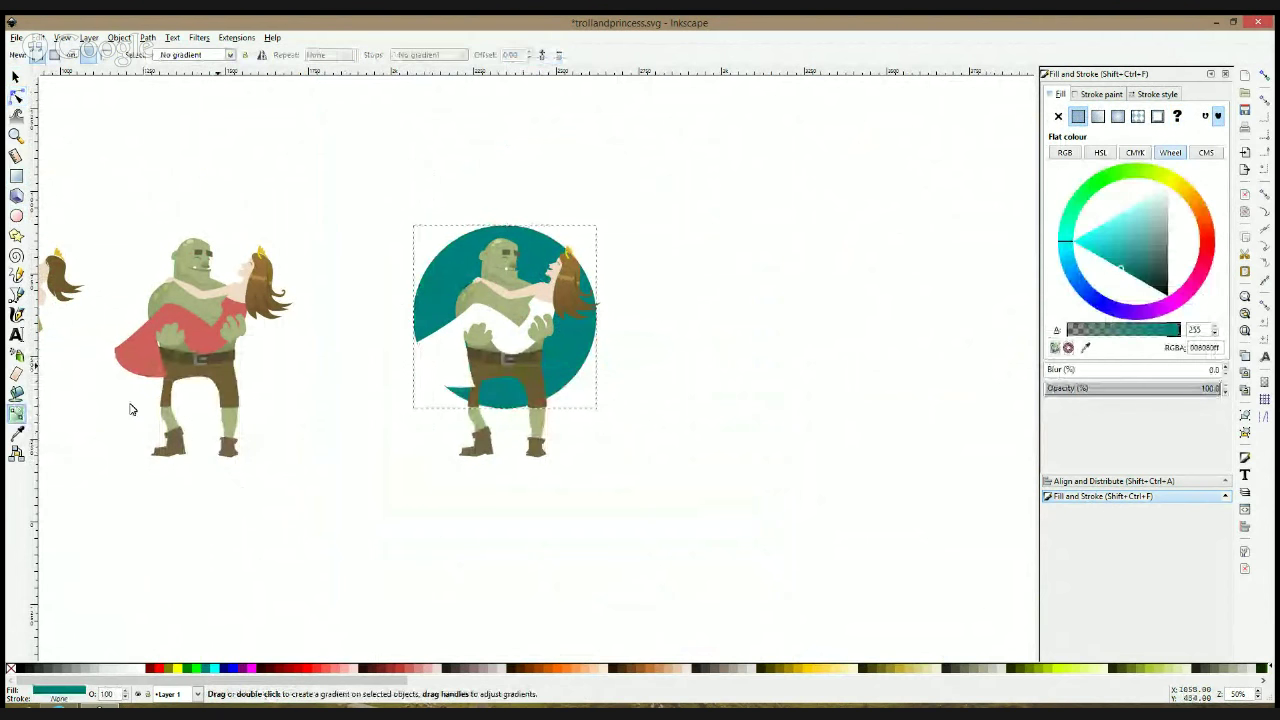
drag(550, 372, 550, 323)
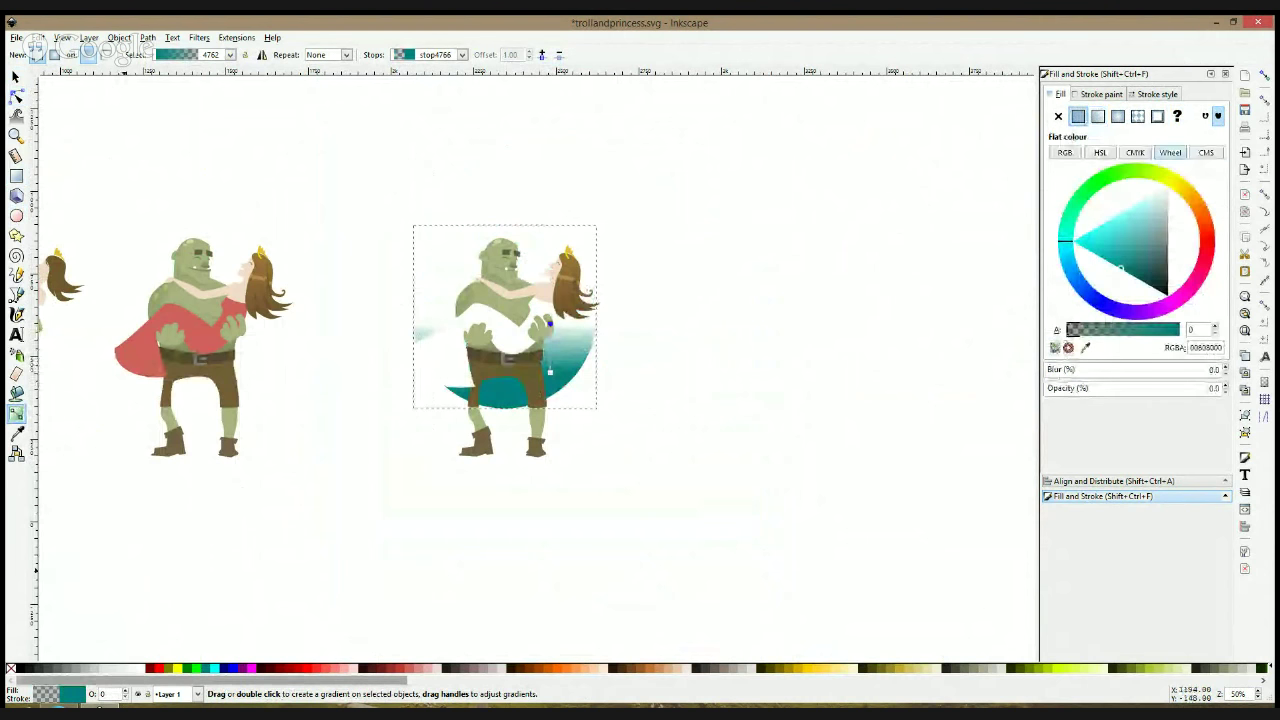
key(Return)
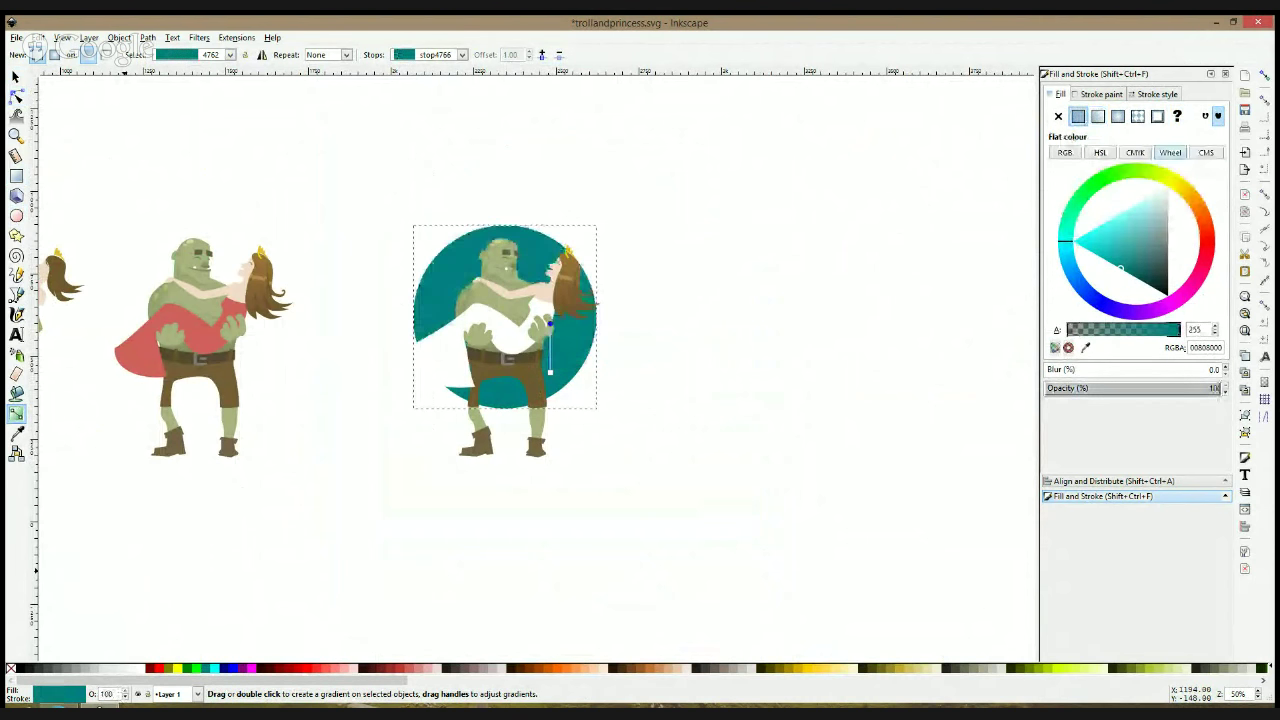
Recolour the circle gradient's upper stop to light turquoise 44dadaff, extend the gradient slightly upward, and save the drawing
click(1112, 234)
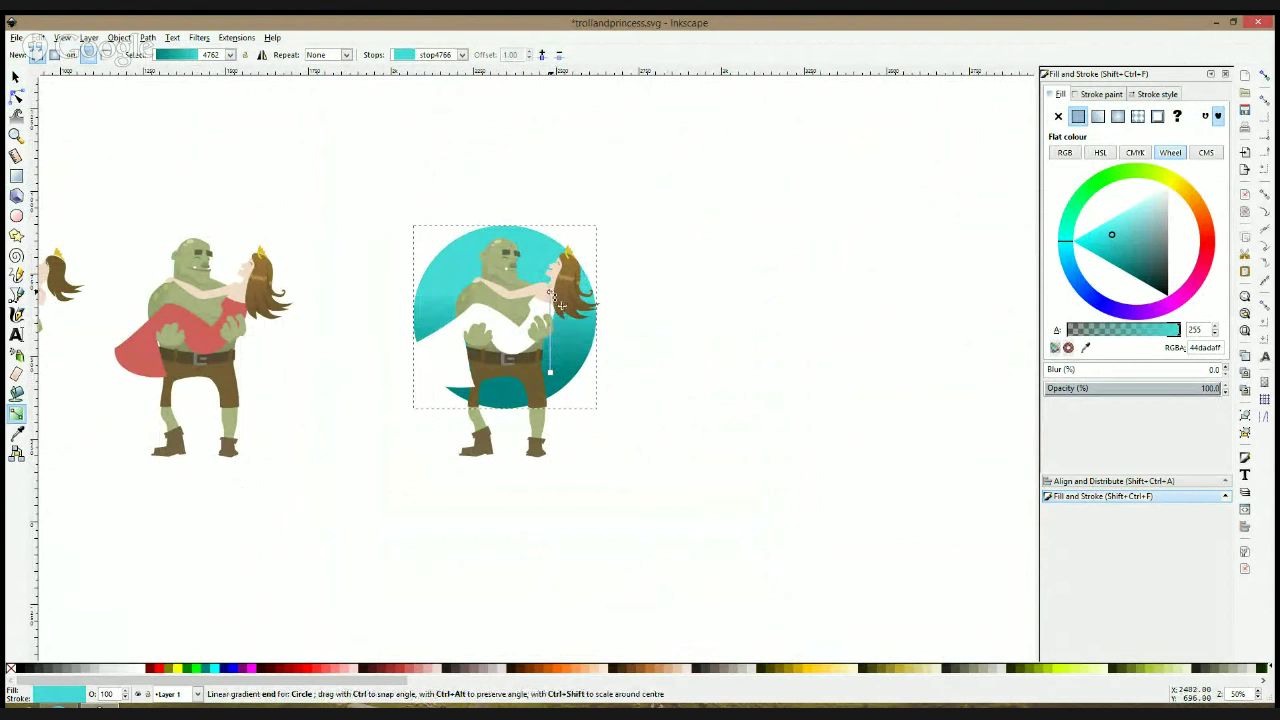
key(s)
click(661, 275)
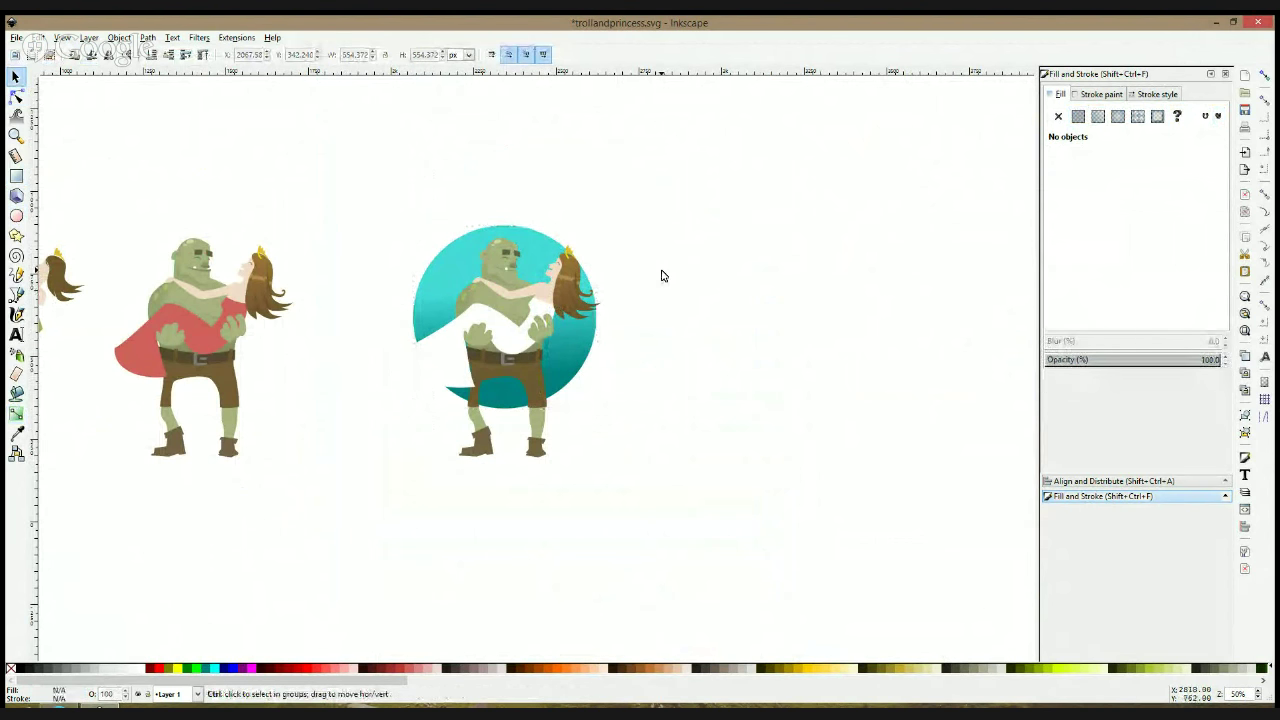
key(ctrl+s)
Make the brown trousers' fill fully opaque on the white-dress figure so the teal circle does not show through
ctrl+scroll(534, 278, up, 2)
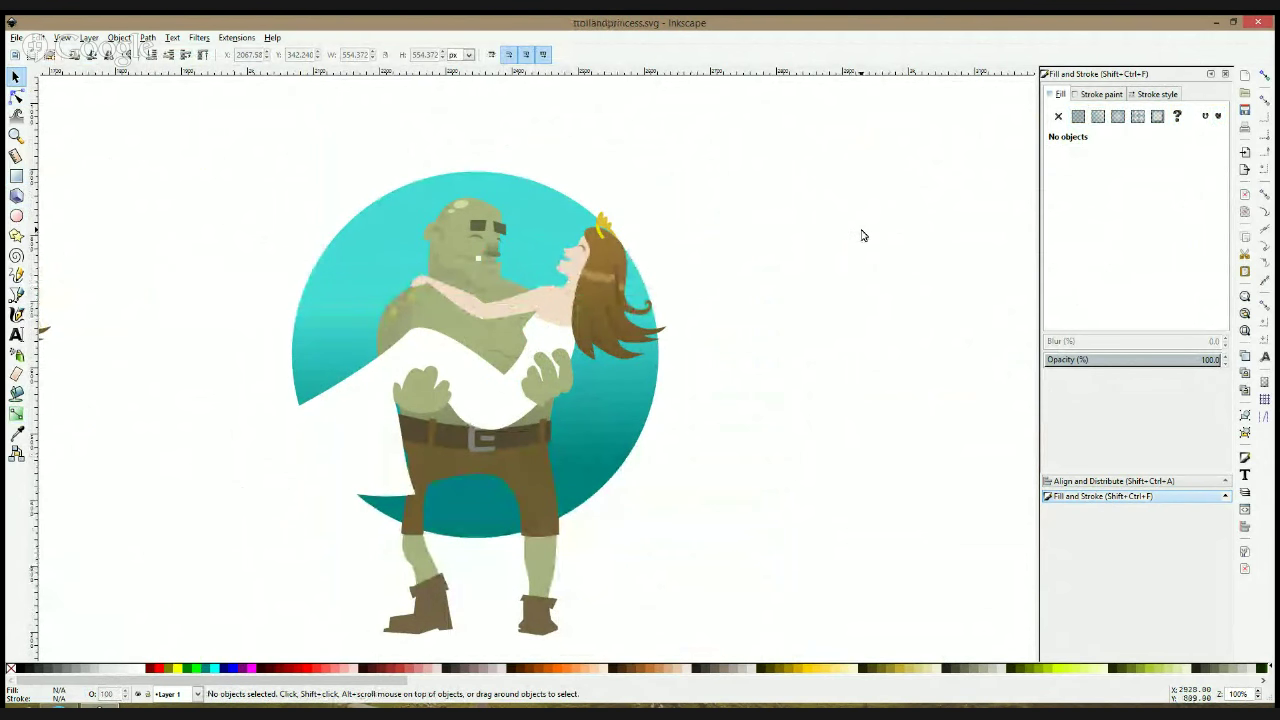
click(629, 456)
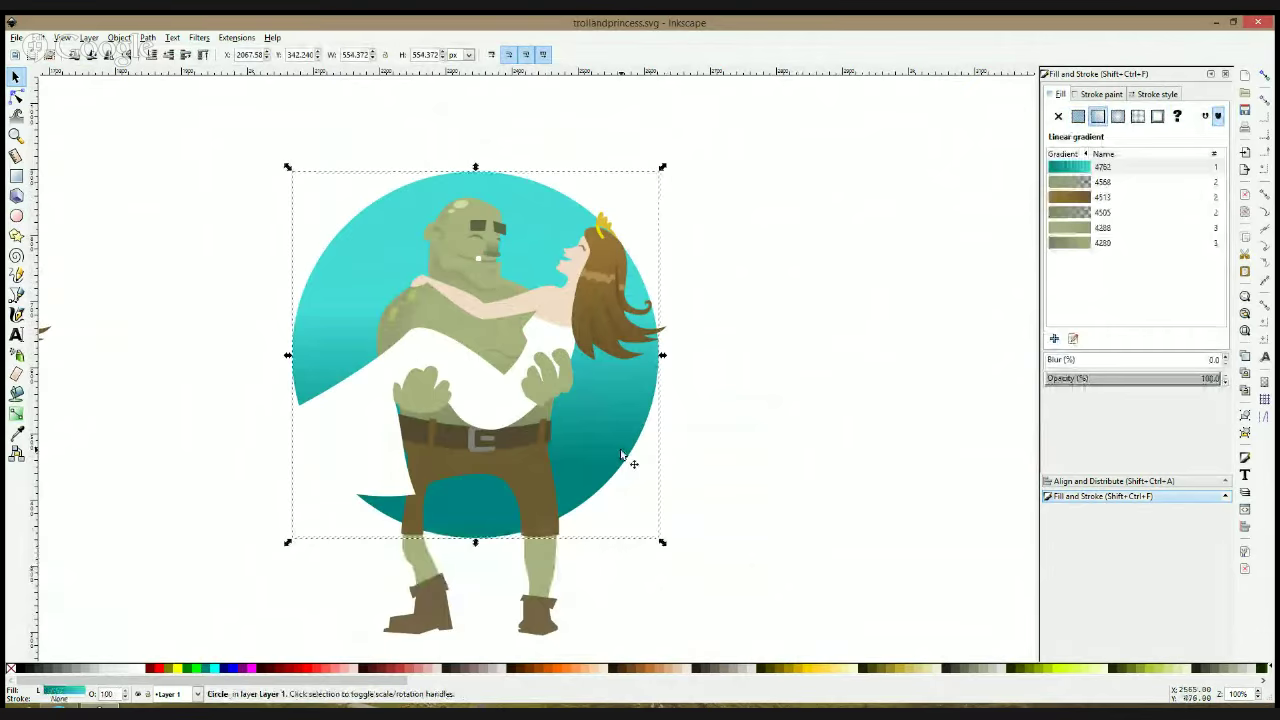
ctrl+click(545, 537)
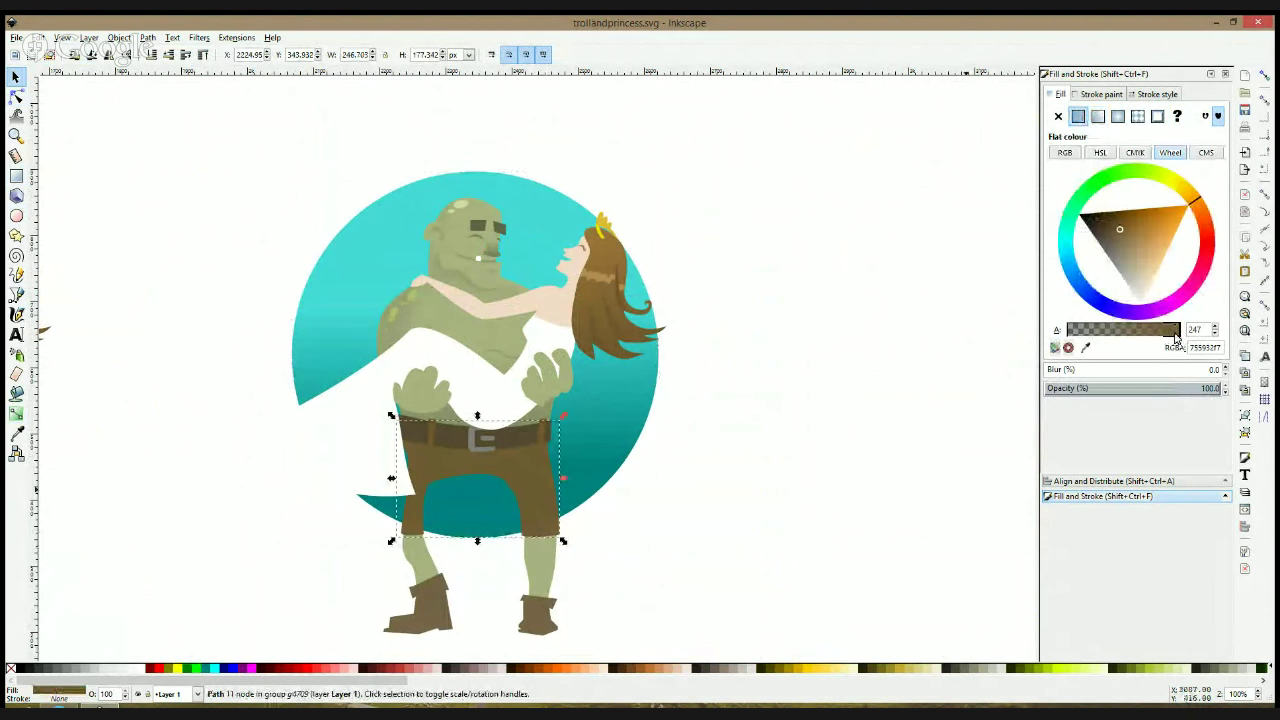
drag(1176, 340, 1195, 333)
click(728, 424)
click(620, 450)
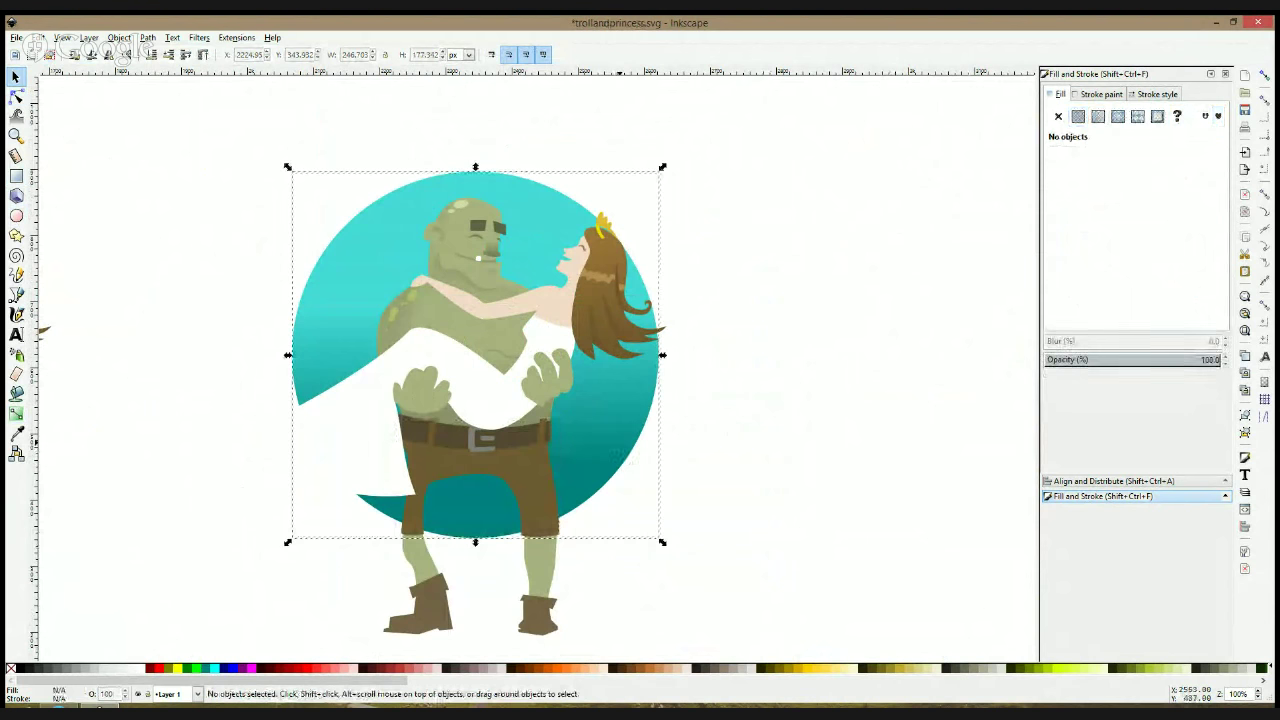